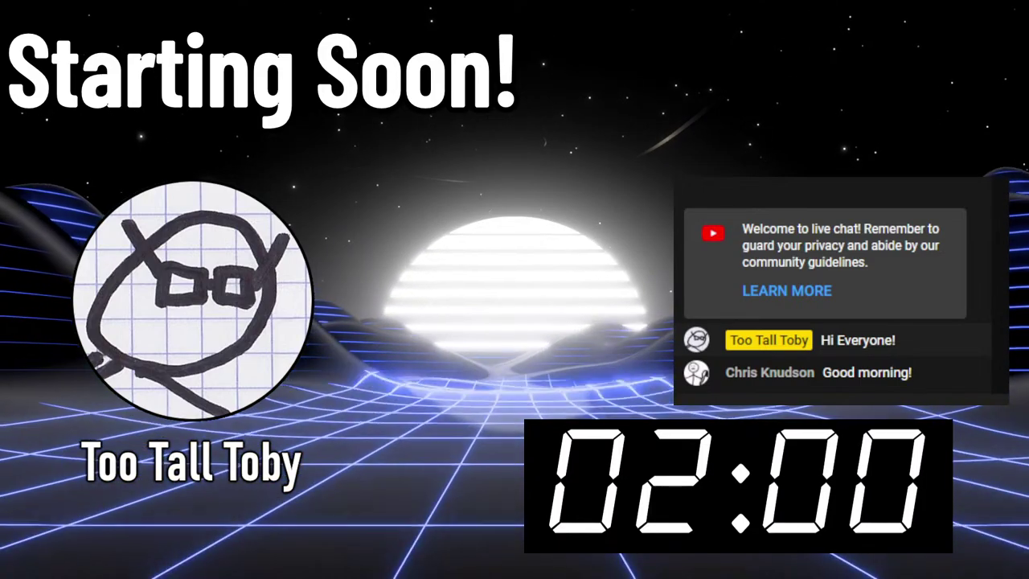
pyautogui.moveTo(1010, 290); pyautogui.dragTo(917, 290)
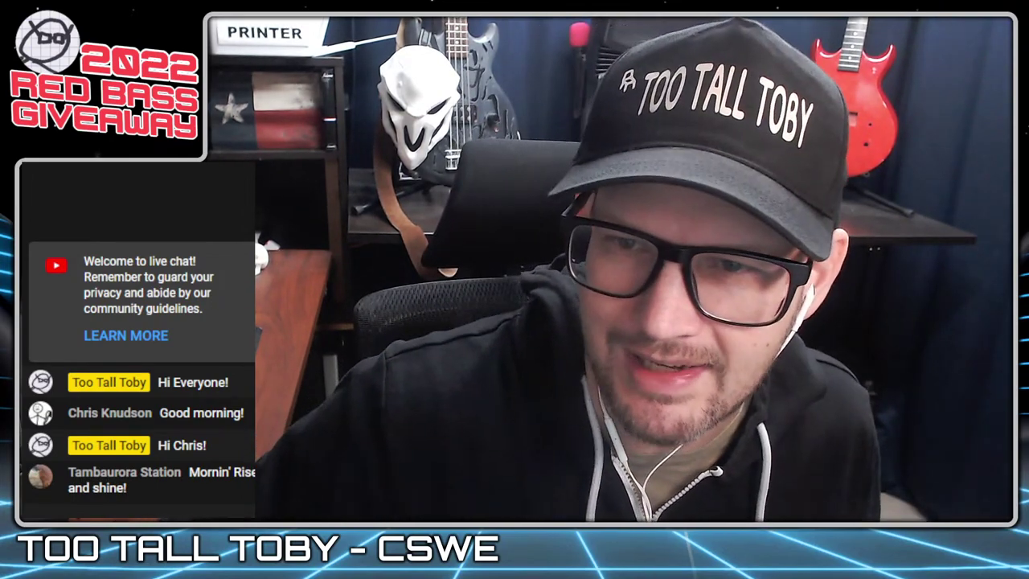
pyautogui.click(251, 384)
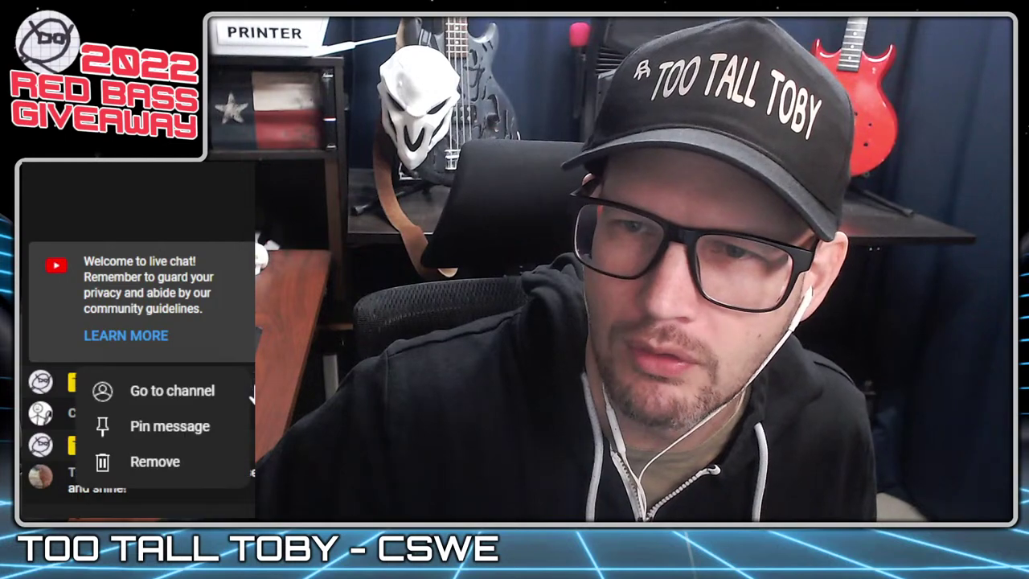
pyautogui.click(235, 197)
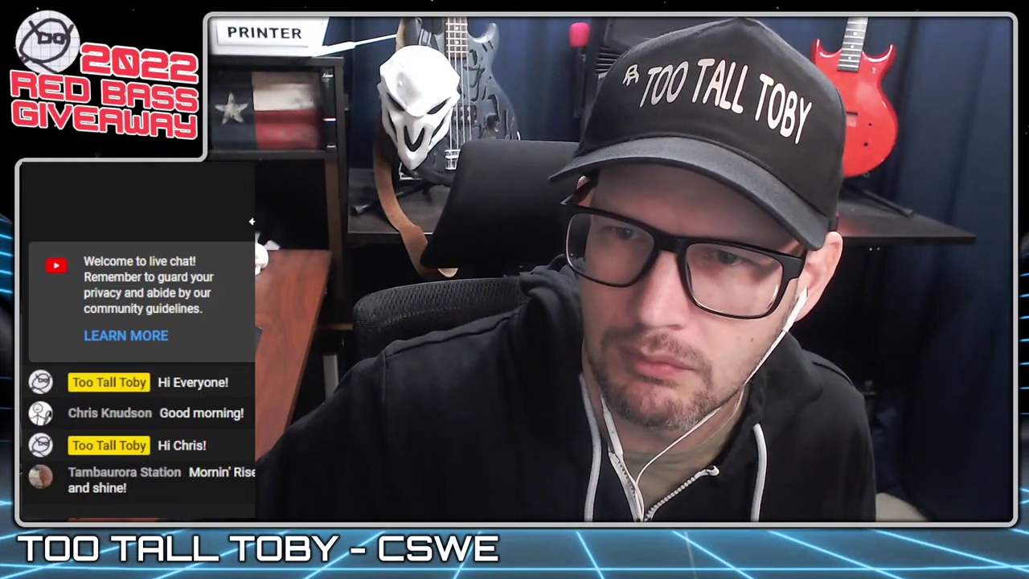
pyautogui.moveTo(252, 221); pyautogui.dragTo(282, 225)
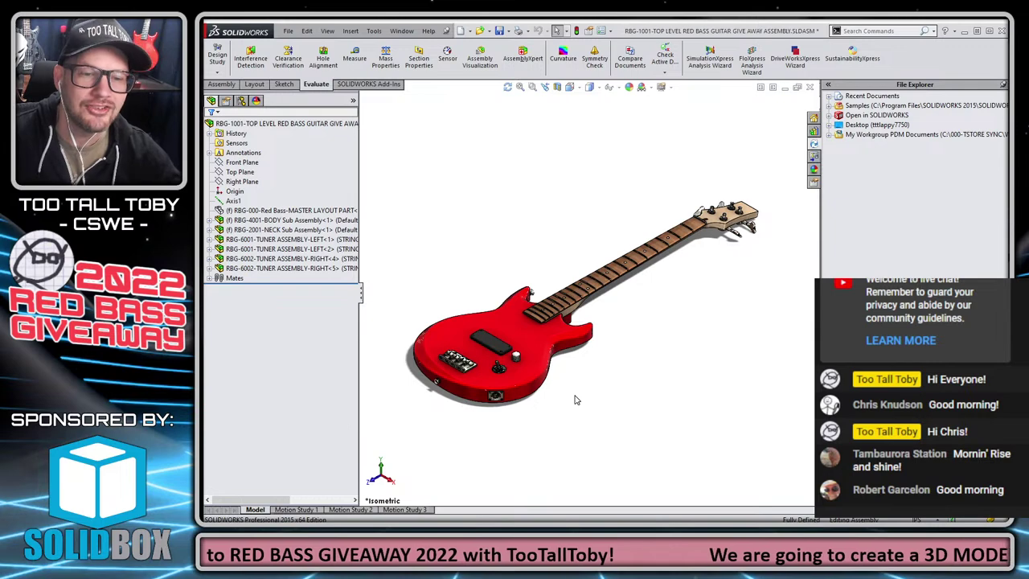
# - Open the red bass body part in its own window from the top-level guitar assembly
pyautogui.scroll(-5, 570, 271)
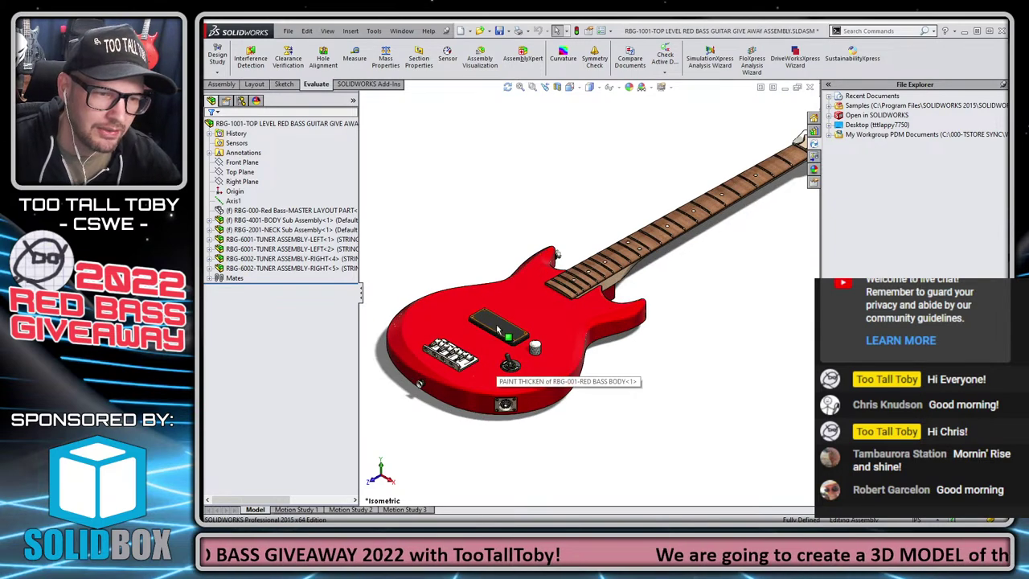
pyautogui.click(569, 270)
pyautogui.click(600, 212)
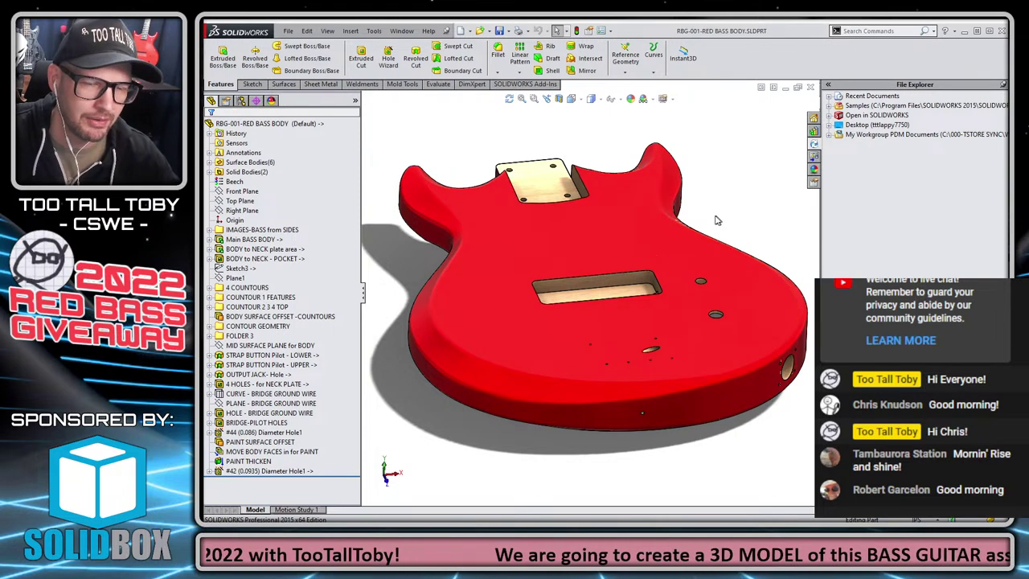
# - Return to the top-level guitar assembly and open RBG-4001-BODY Sub Assembly in its own window
pyautogui.hotkey('ctrl', 'Tab')
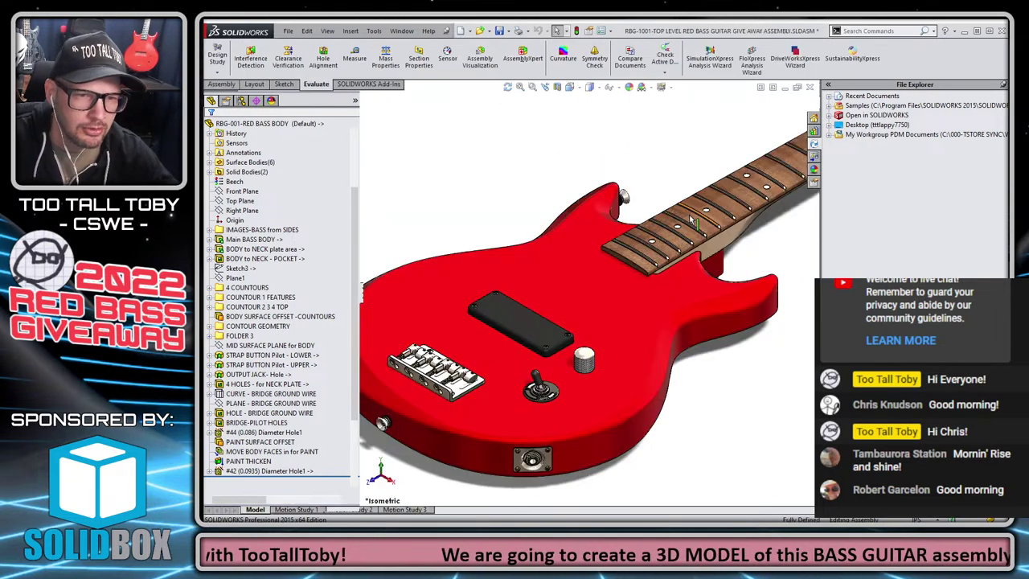
pyautogui.scroll(1, 277, 175)
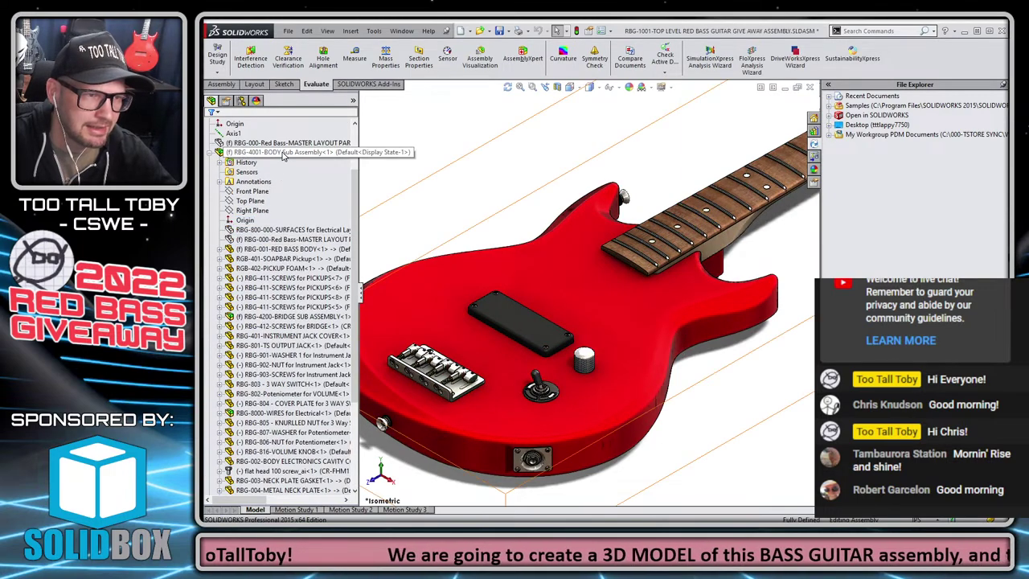
pyautogui.click(282, 153)
pyautogui.click(292, 124)
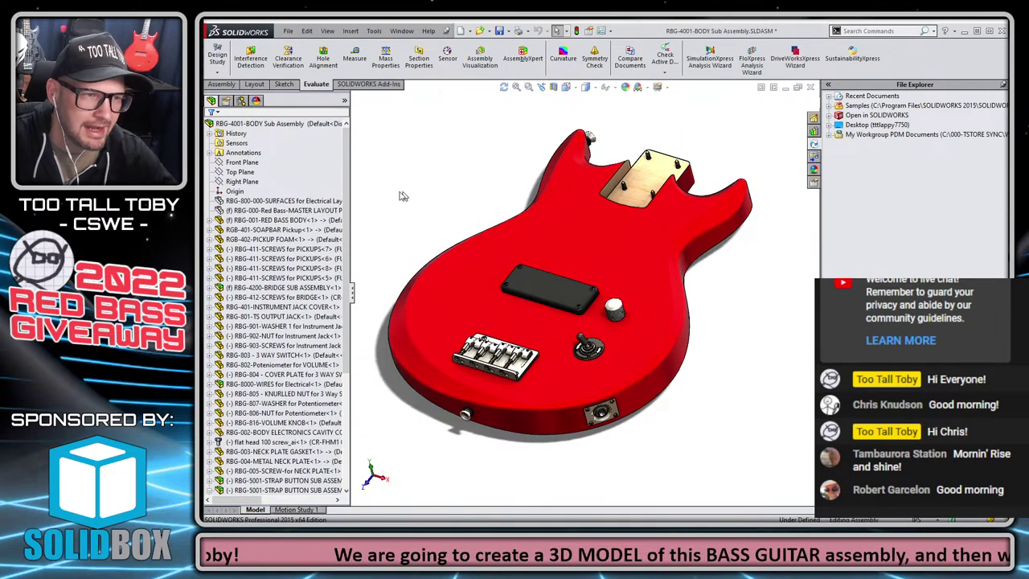
# - Unsuppress the RBG-000-Red Bass-MASTER LAYOUT part in the body sub-assembly and turn on the display of its layout sketches
pyautogui.click(277, 210)
pyautogui.rightClick(272, 212)
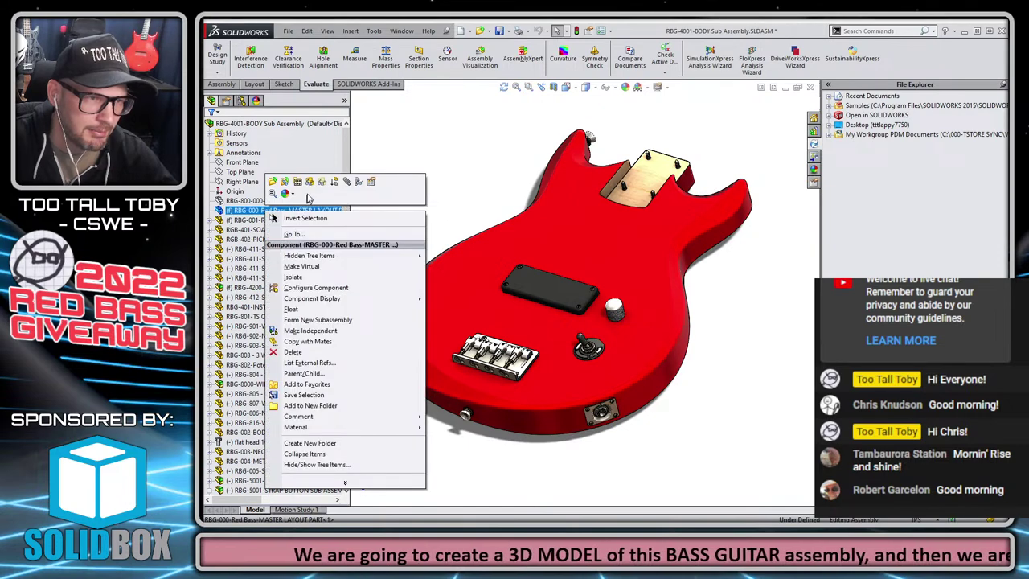
pyautogui.click(310, 183)
pyautogui.click(611, 88)
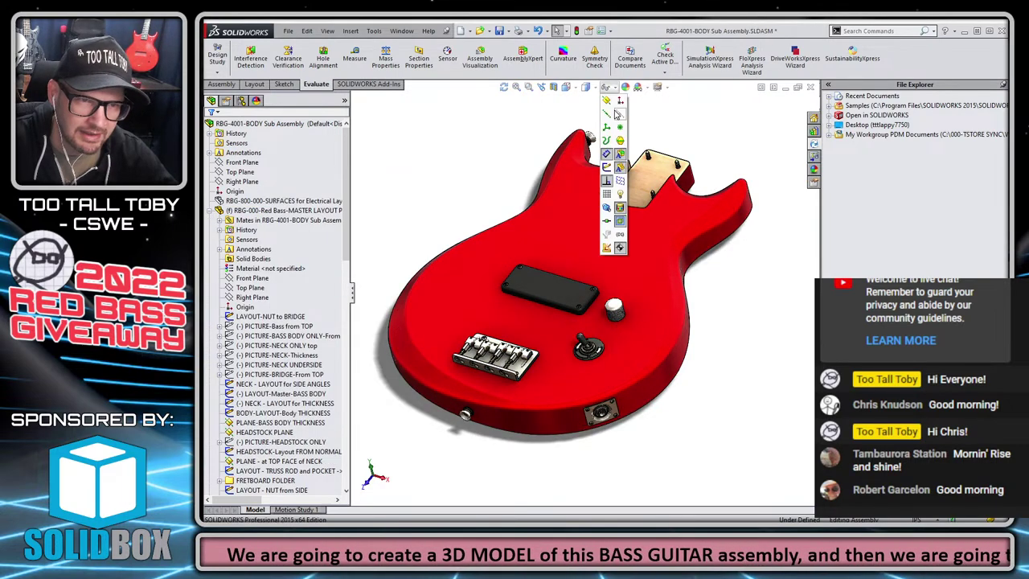
pyautogui.click(608, 154)
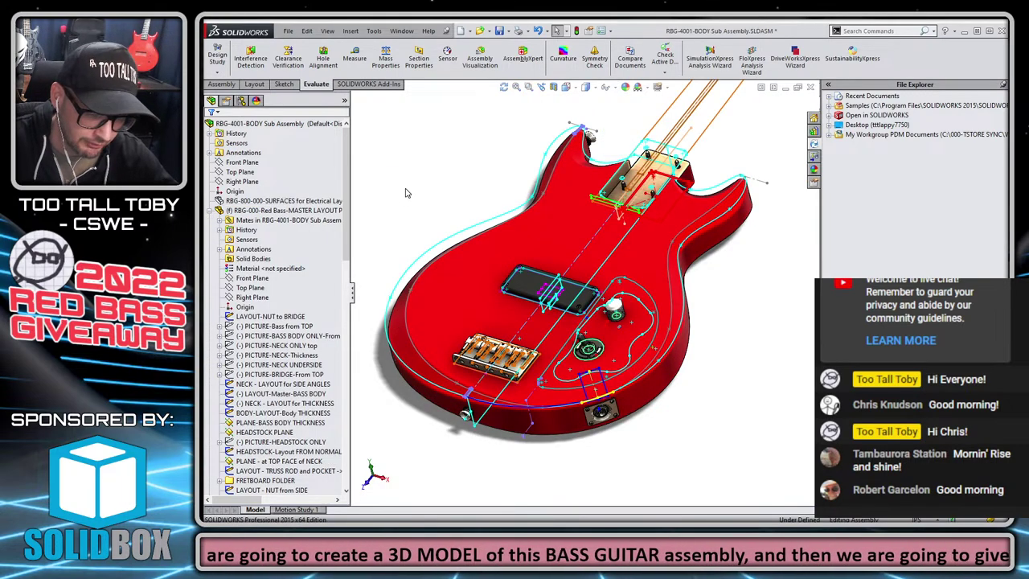
# - From a side view of the guitar body, open the BODY-LAYOUT-Body THICKNESS sketch for editing in the assembly
pyautogui.hotkey('ctrl', '1')
pyautogui.hotkey('ctrl', '2')
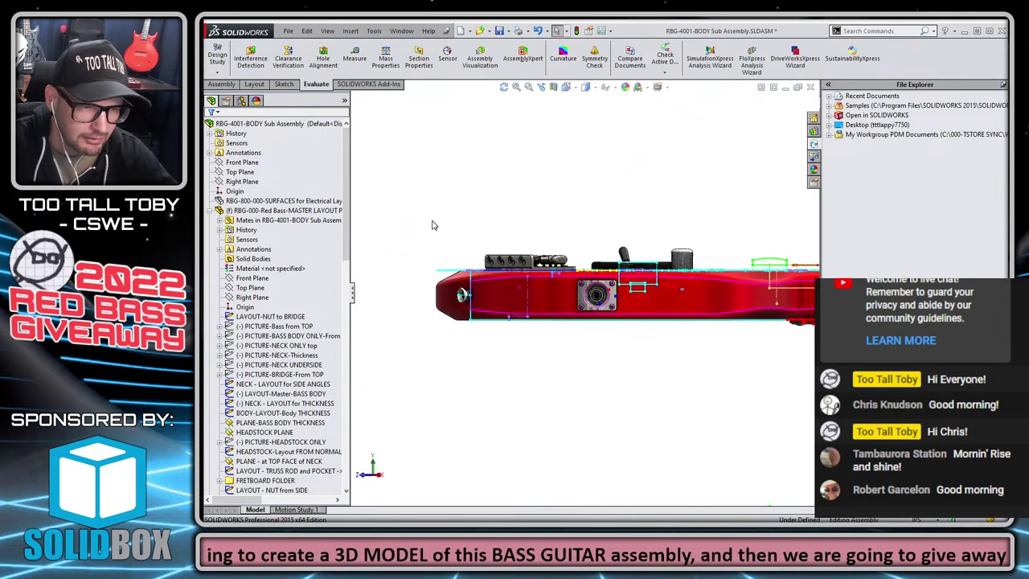
pyautogui.scroll(-6, 500, 293)
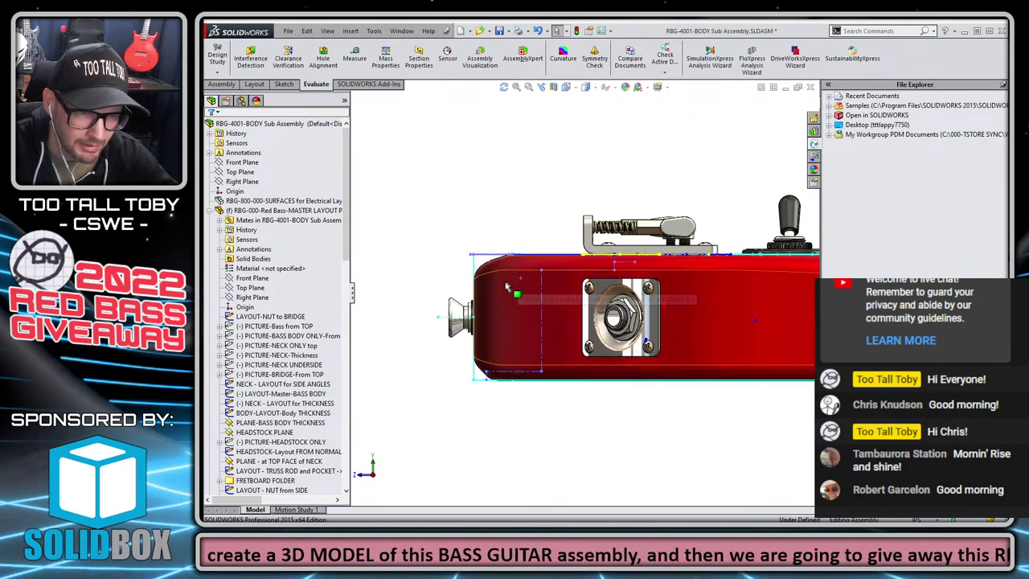
pyautogui.rightClick(480, 227)
pyautogui.click(480, 227)
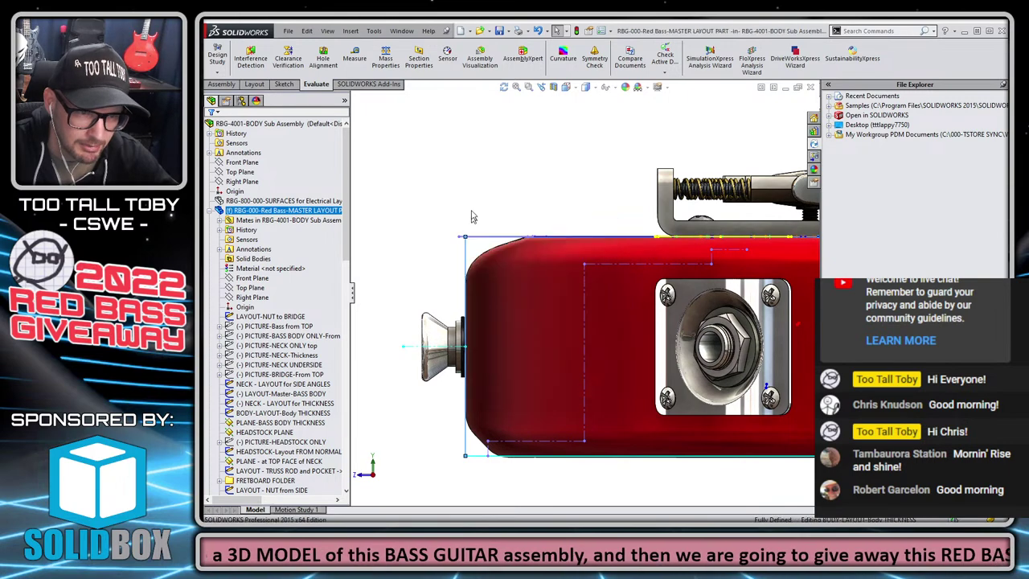
# - Turn off Mark For Drawing for the 0.500 in strap button line dimension in the body thickness sketch
pyautogui.scroll(4, 747, 332)
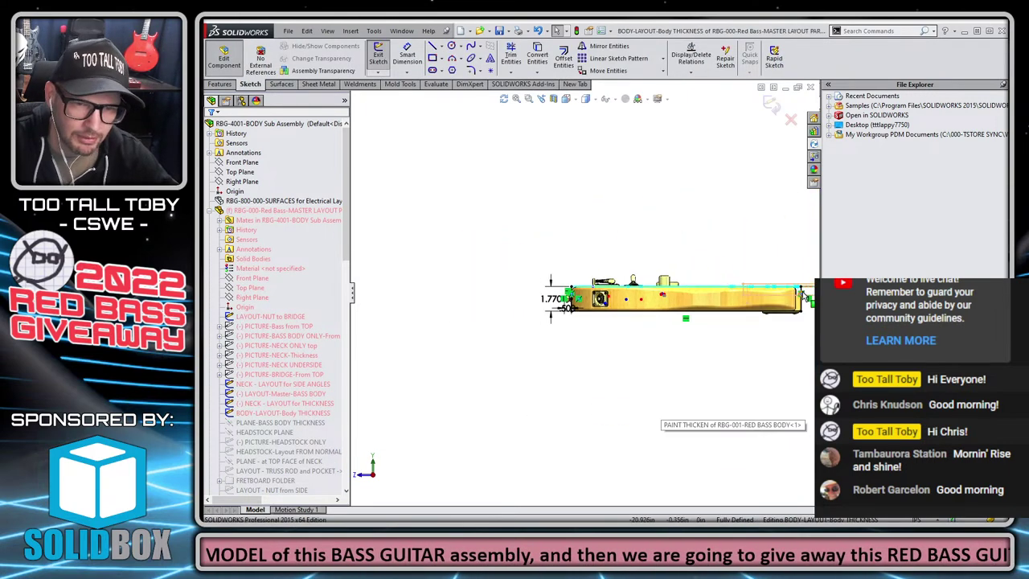
pyautogui.scroll(-1, 802, 296)
pyautogui.scroll(-3, 528, 297)
pyautogui.scroll(4, 497, 294)
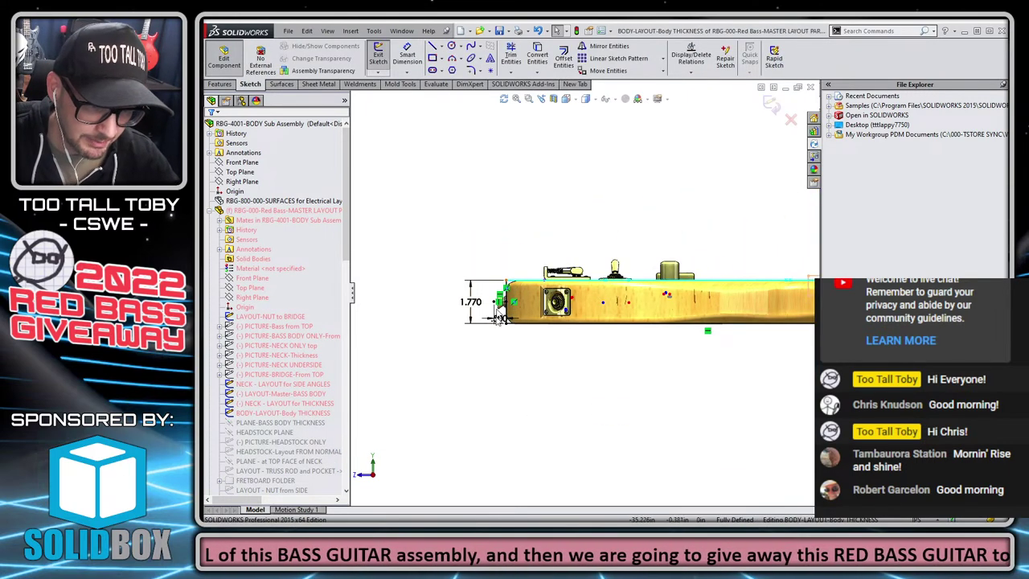
pyautogui.scroll(-6, 550, 311)
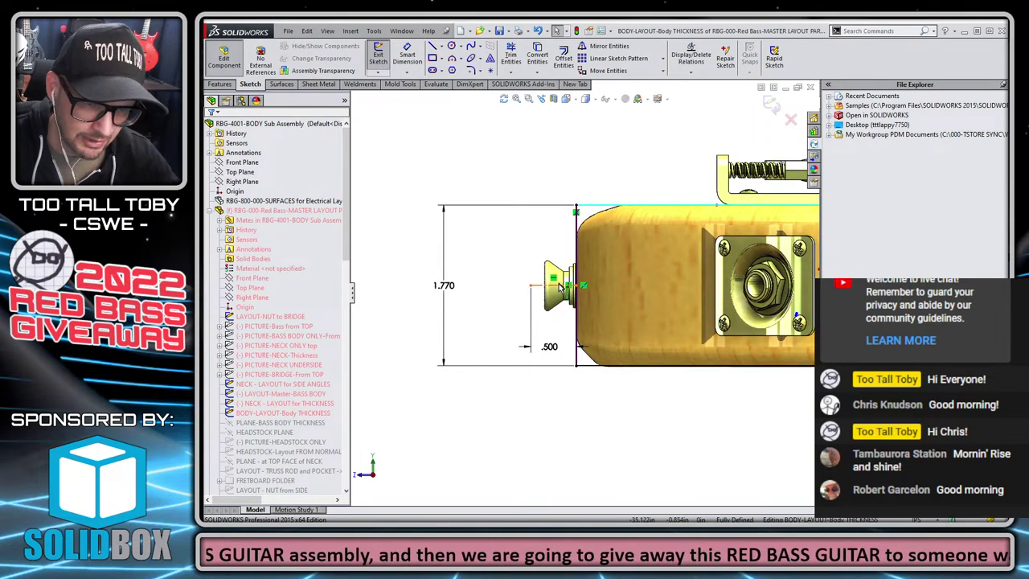
pyautogui.scroll(2, 560, 288)
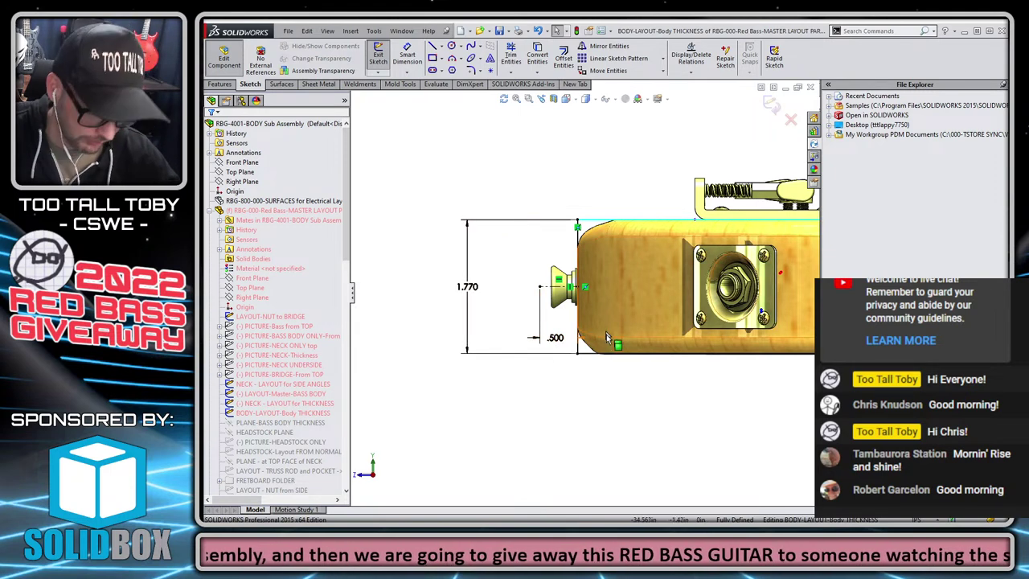
pyautogui.click(556, 338)
pyautogui.rightClick(556, 341)
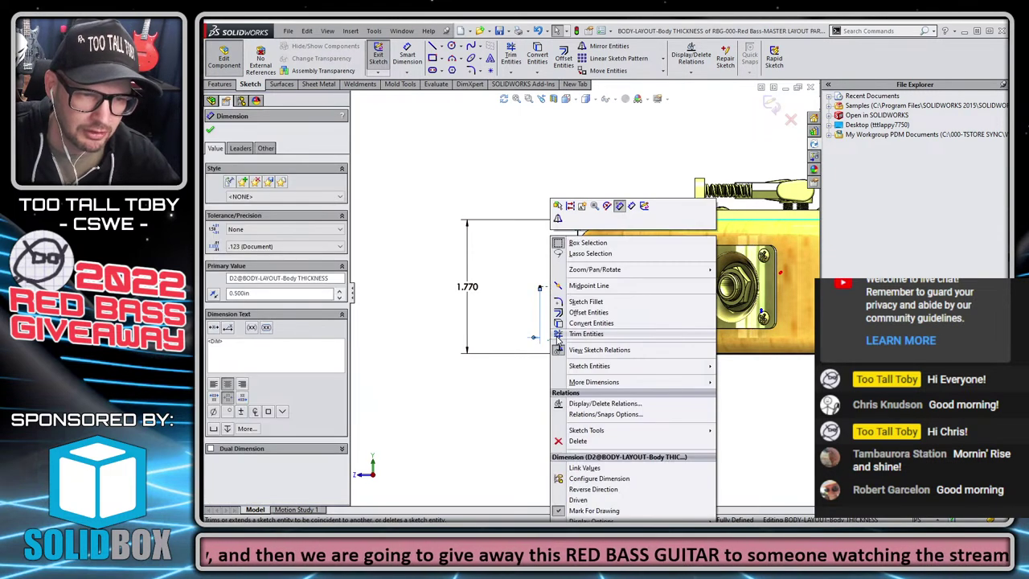
pyautogui.click(644, 513)
pyautogui.click(588, 399)
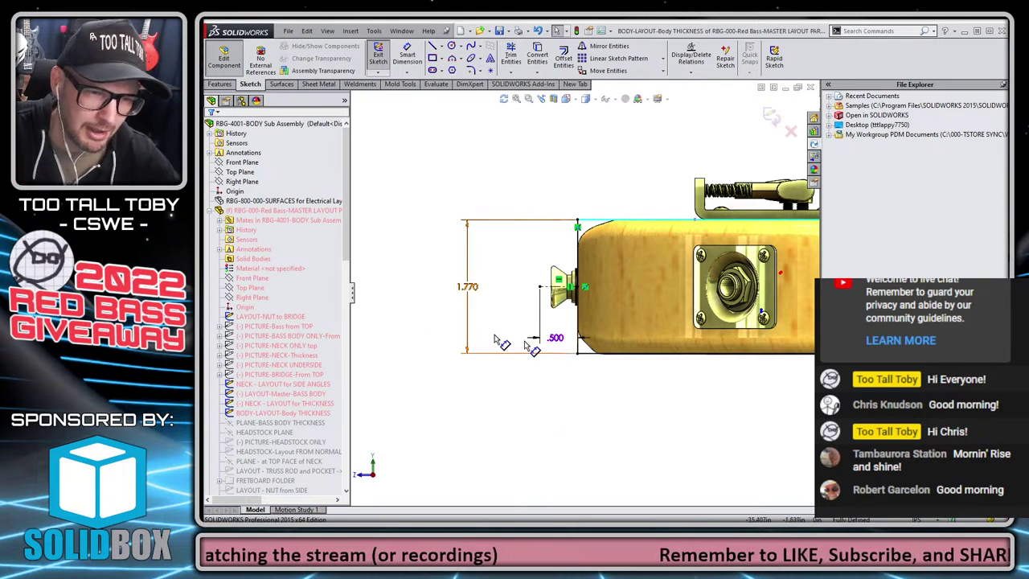
# - Examine the body thickness sketch at the strap button and in relation to the whole guitar body
pyautogui.scroll(-3, 553, 296)
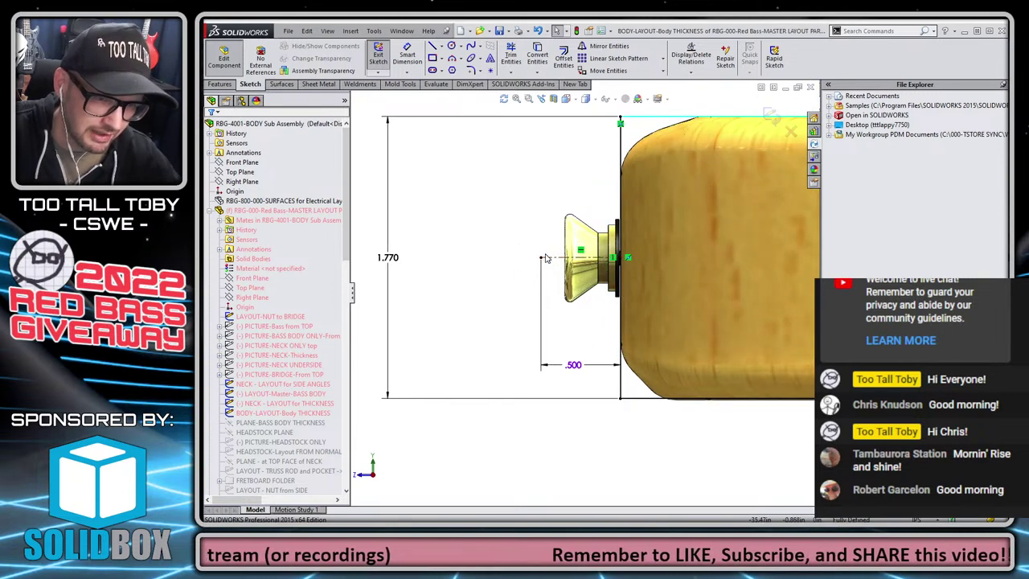
pyautogui.scroll(6, 576, 256)
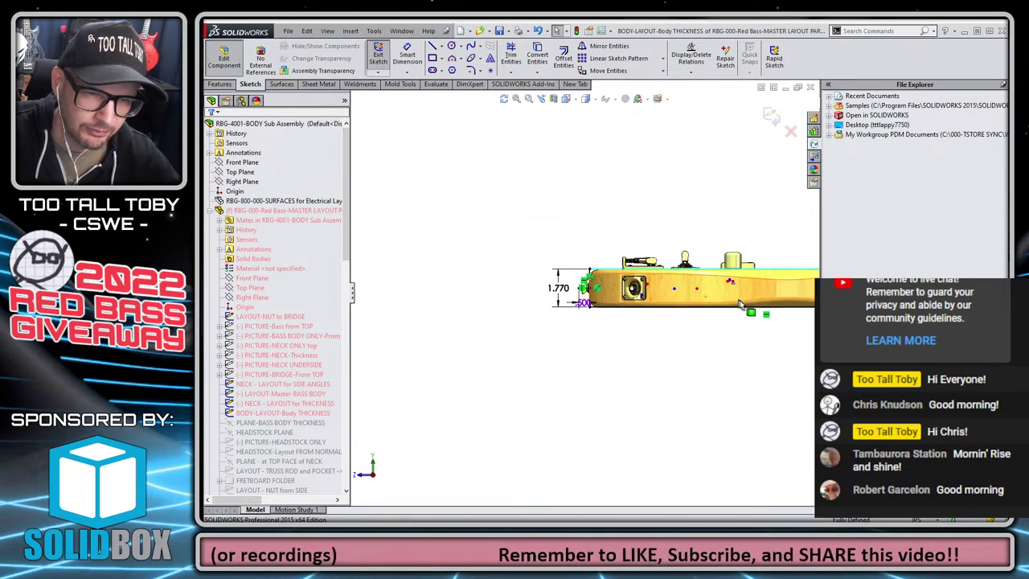
pyautogui.scroll(3, 752, 302)
pyautogui.moveTo(629, 290); pyautogui.dragTo(673, 317, button='middle')
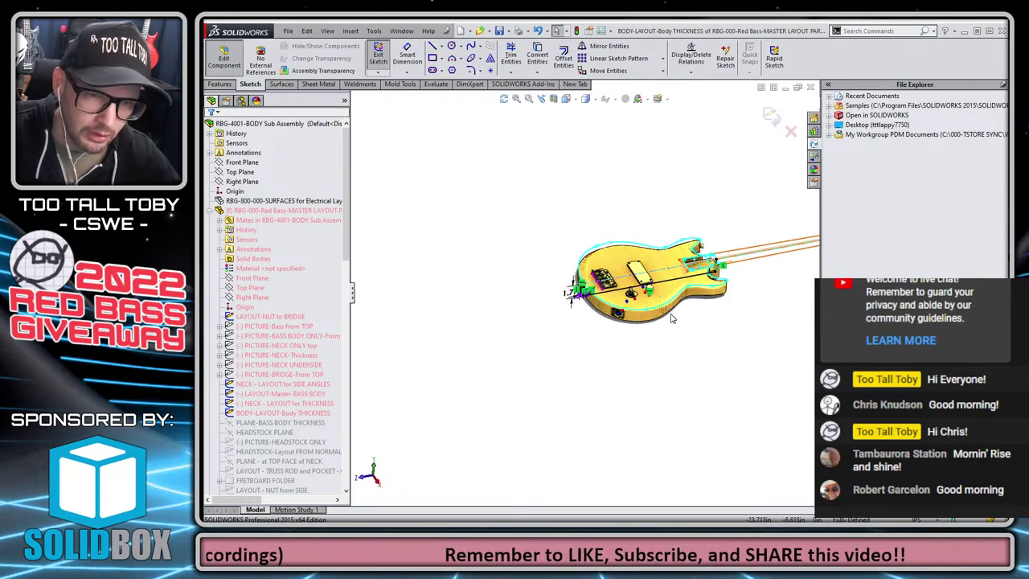
pyautogui.scroll(-3, 679, 306)
pyautogui.scroll(-3, 686, 287)
pyautogui.scroll(3, 650, 316)
pyautogui.scroll(-1, 448, 274)
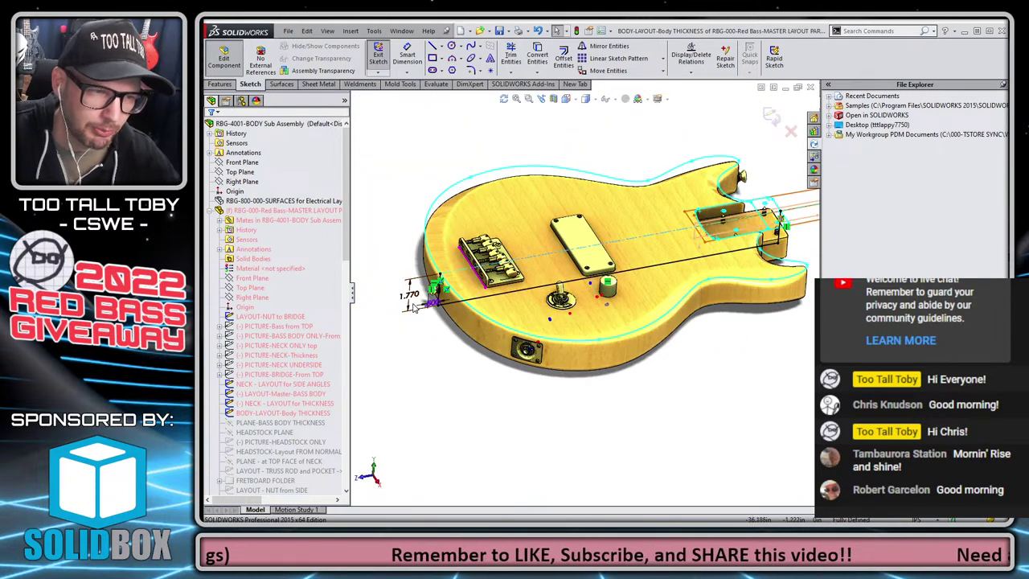
pyautogui.scroll(-4, 413, 323)
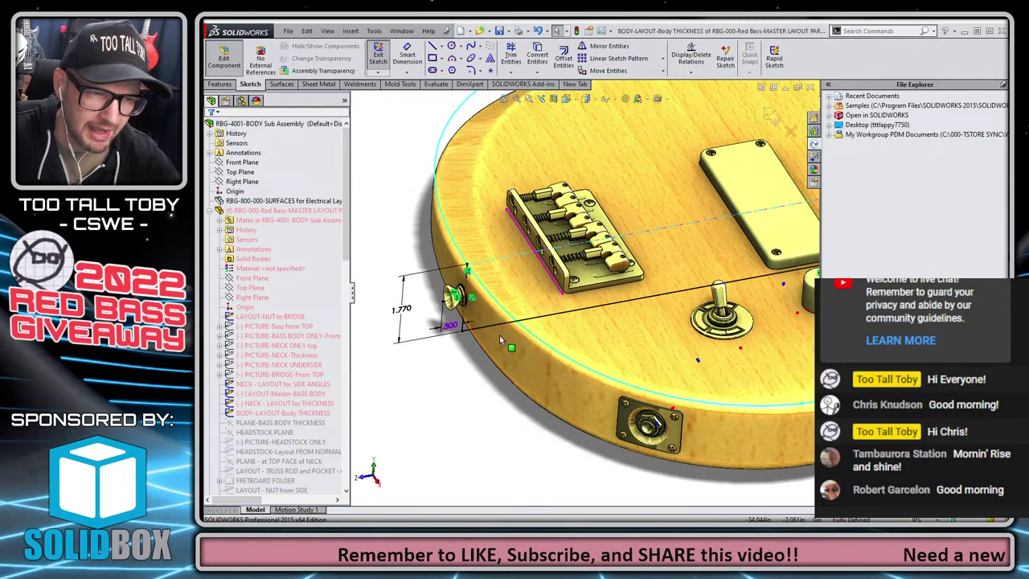
pyautogui.scroll(5, 653, 294)
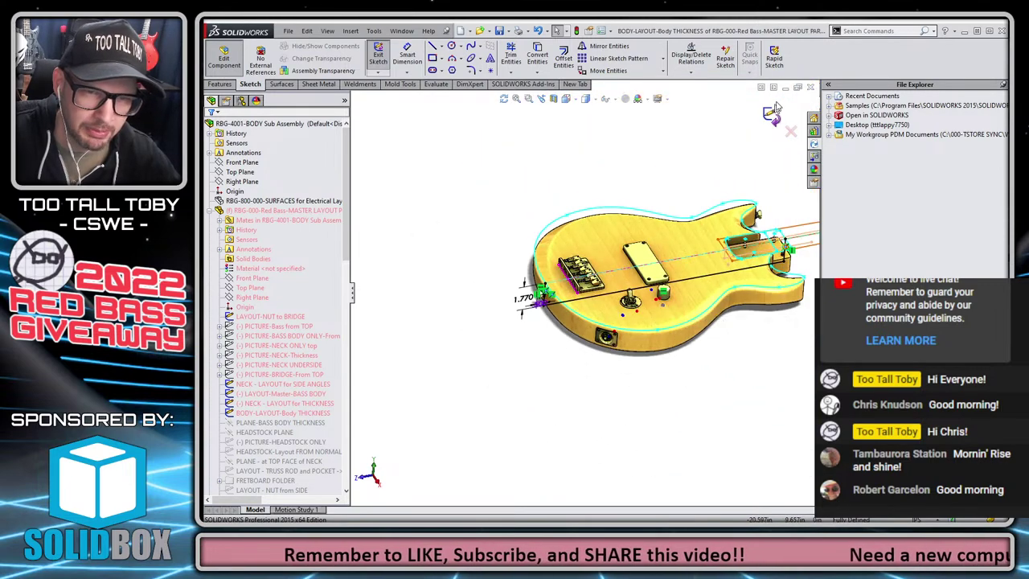
# - Exit the body thickness sketch and open the PLANE-BASS BODY THICKNESS feature for editing
pyautogui.click(770, 115)
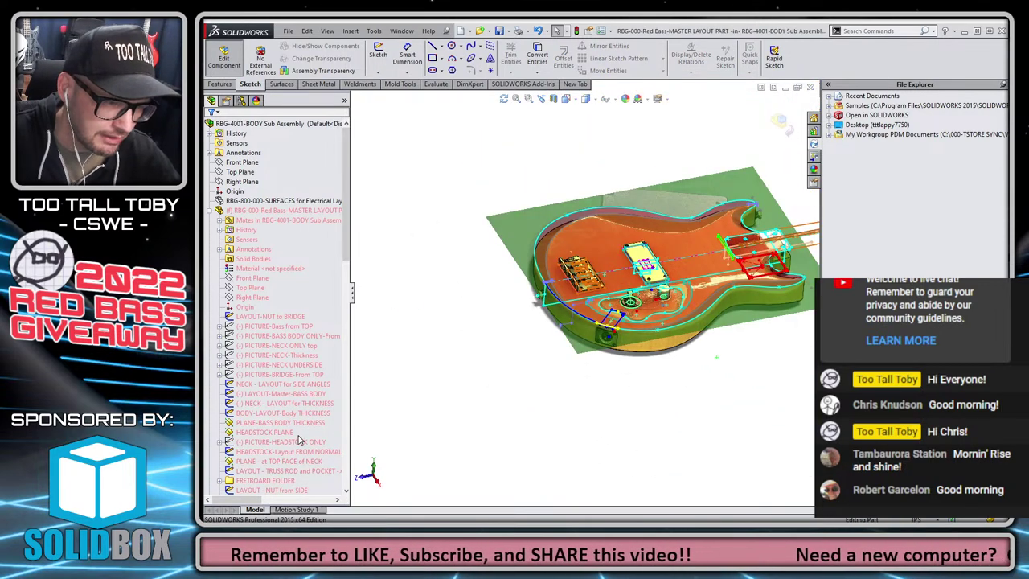
pyautogui.rightClick(291, 423)
pyautogui.click(302, 345)
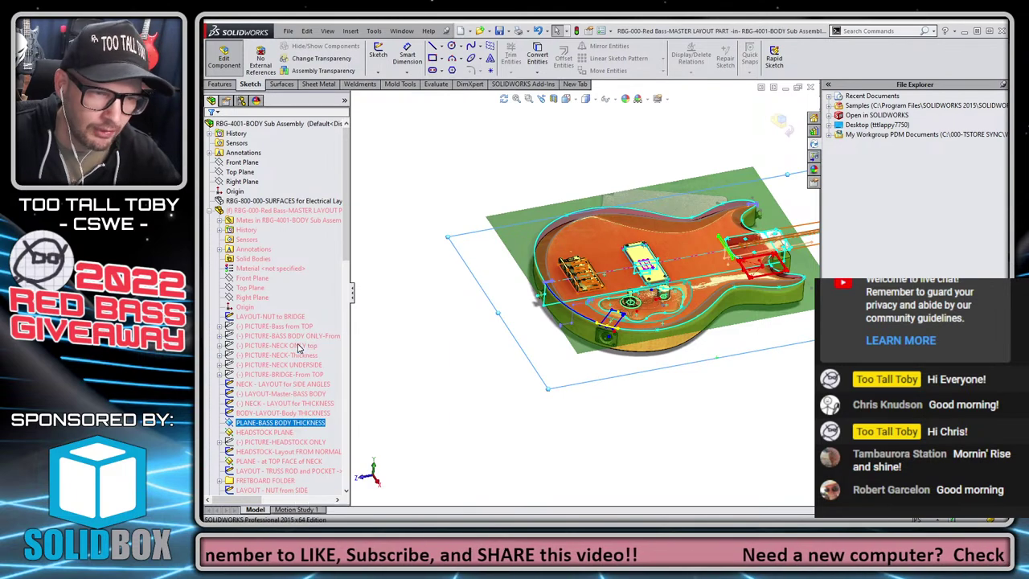
# - Examine the first and second references that define the body thickness plane, and close its definition without changes
pyautogui.scroll(-1, 584, 311)
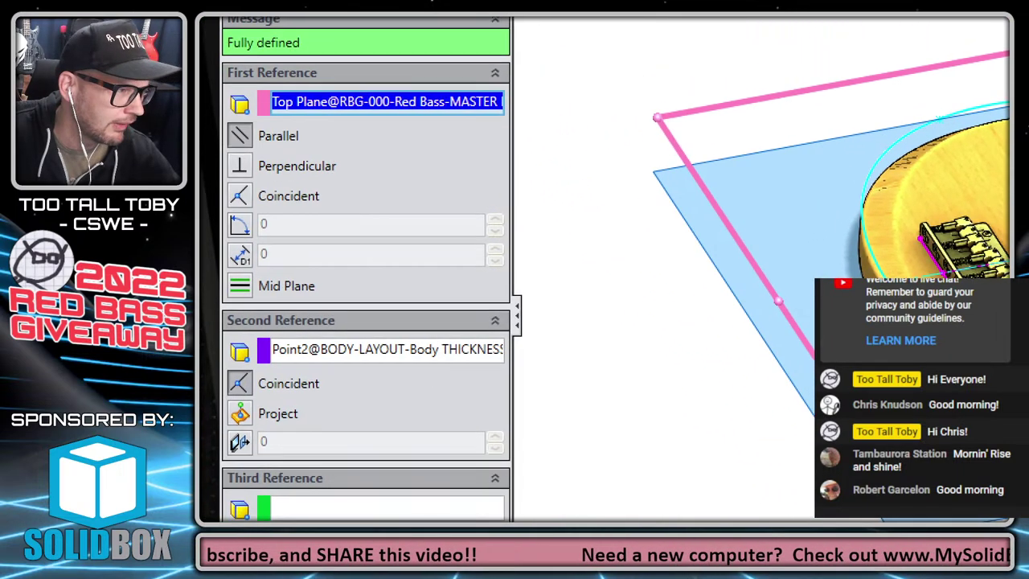
pyautogui.moveTo(518, 105); pyautogui.dragTo(663, 105)
pyautogui.moveTo(322, 135); pyautogui.dragTo(441, 134)
pyautogui.moveTo(522, 349); pyautogui.dragTo(614, 338)
pyautogui.moveTo(338, 383); pyautogui.dragTo(497, 384)
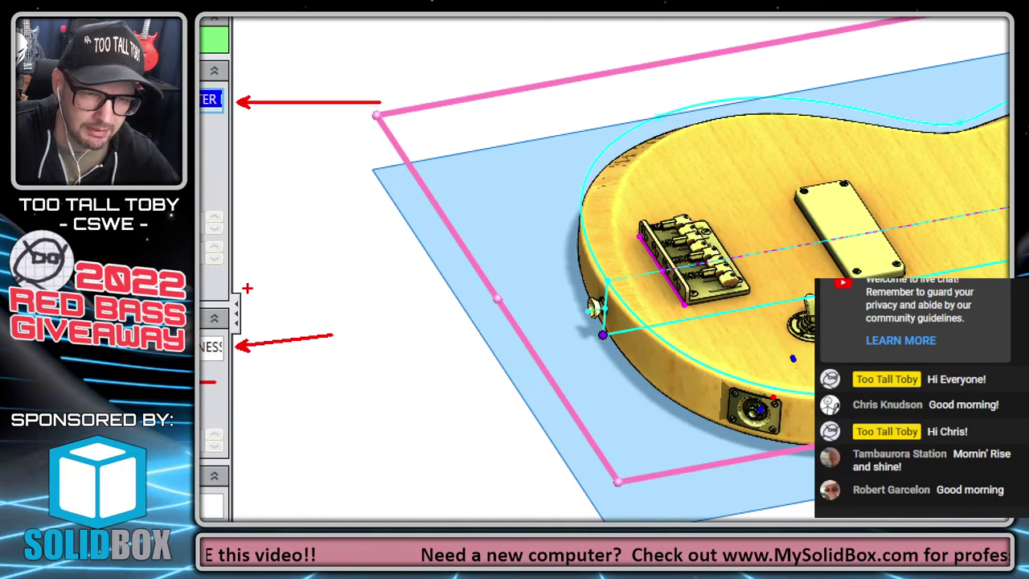
pyautogui.moveTo(597, 335); pyautogui.dragTo(409, 303)
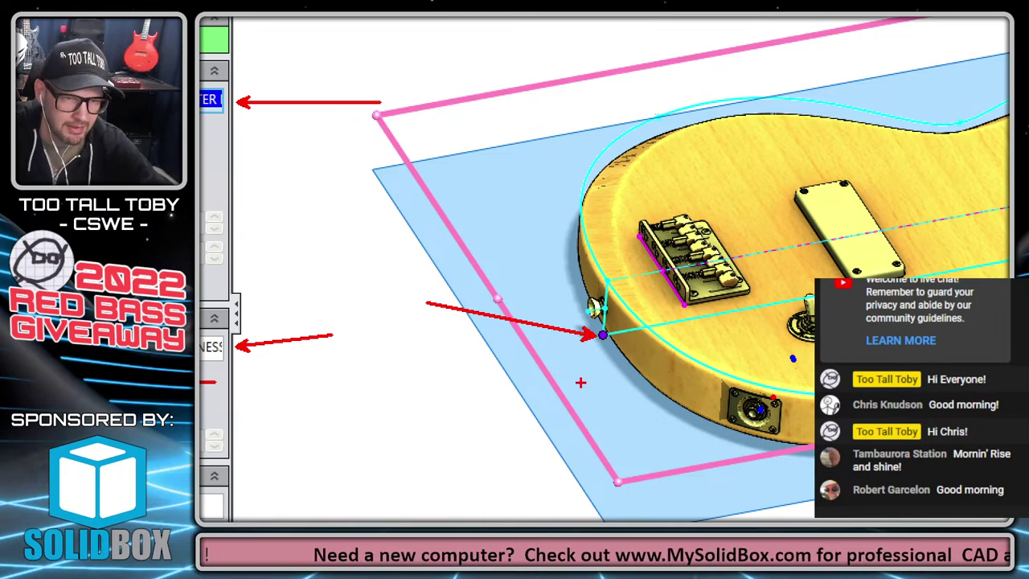
pyautogui.press('Escape')
pyautogui.scroll(5, 632, 279)
pyautogui.scroll(-1, 682, 278)
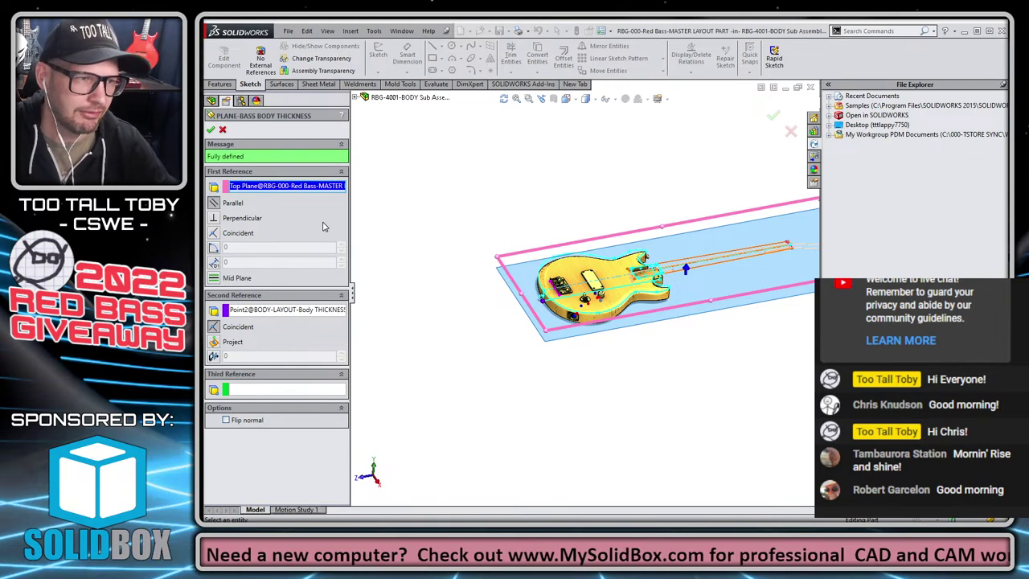
pyautogui.scroll(-8, 572, 314)
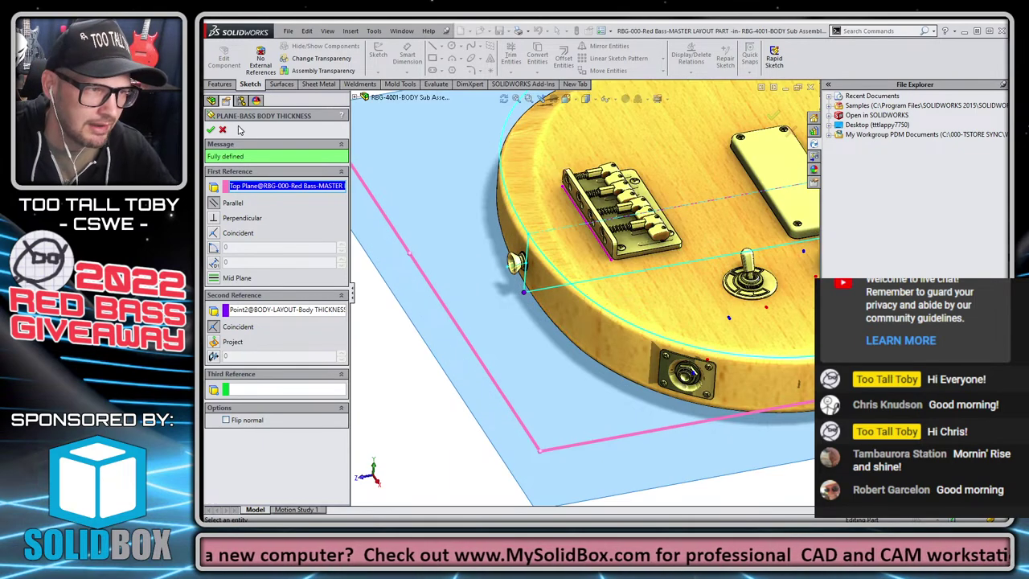
pyautogui.click(223, 130)
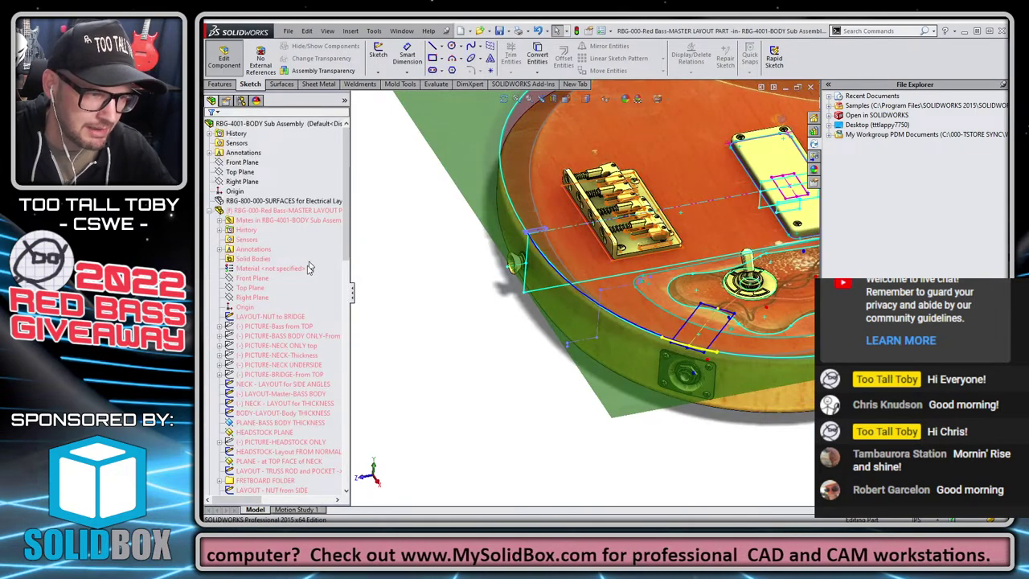
# - Open the BODY MID PLANE definition in the master layout part and examine its references in relation to the output jack and strap button
pyautogui.scroll(-1, 312, 375)
pyautogui.click(291, 433)
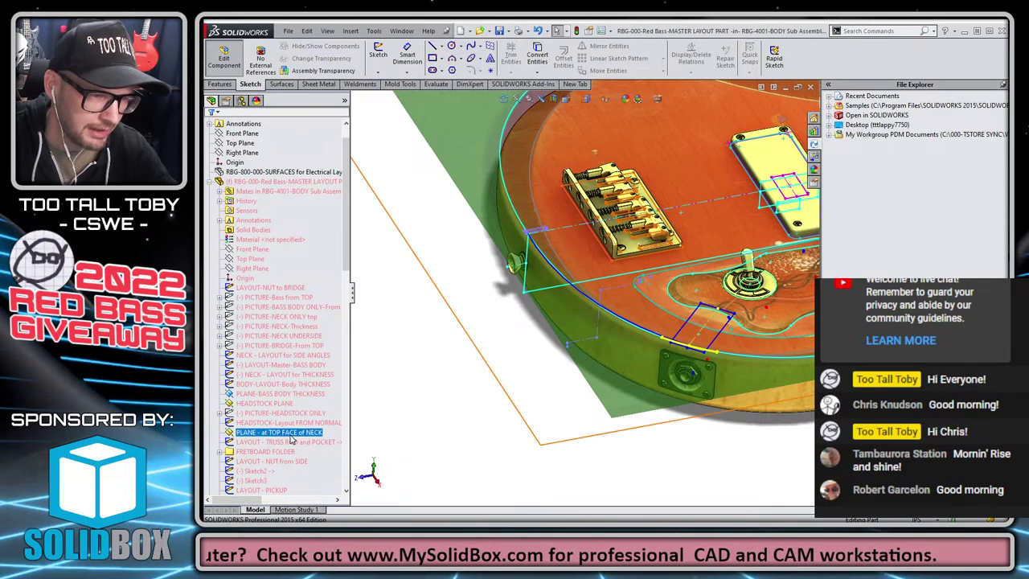
pyautogui.scroll(-6, 290, 438)
pyautogui.keyDown('ctrl'); pyautogui.click(279, 452); pyautogui.keyUp('ctrl')
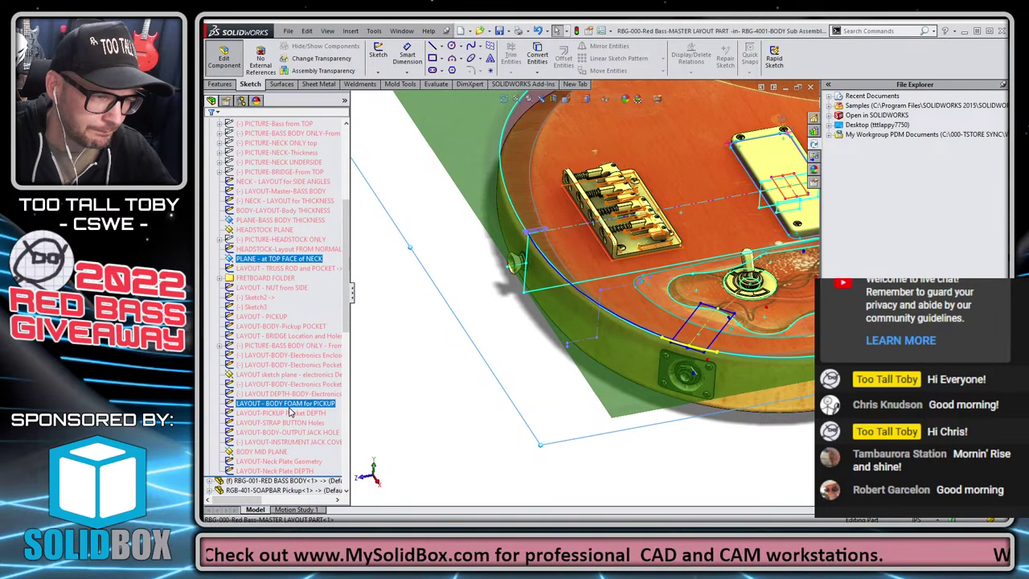
pyautogui.click(263, 455)
pyautogui.click(268, 425)
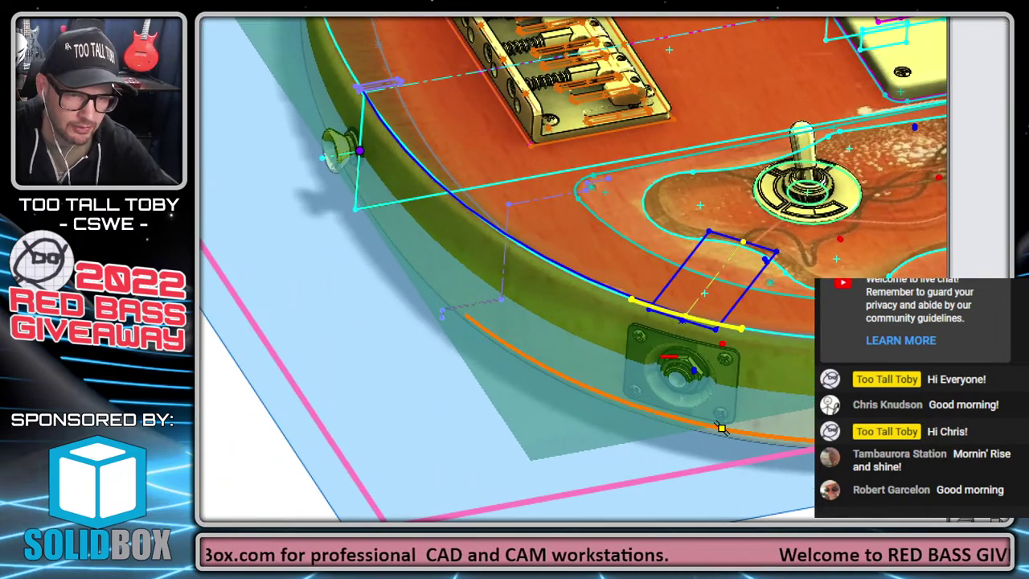
pyautogui.moveTo(662, 356); pyautogui.dragTo(638, 354)
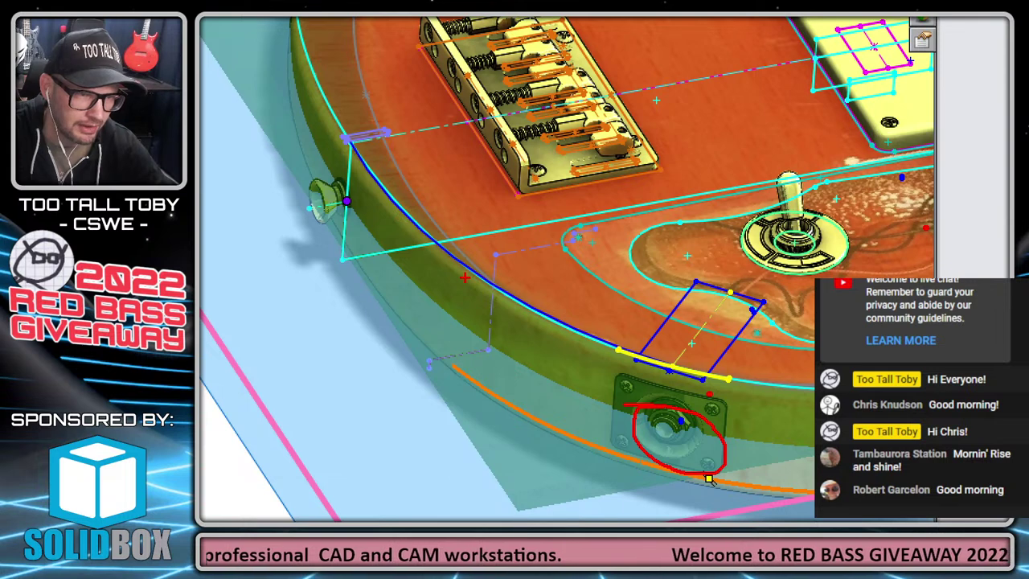
pyautogui.moveTo(696, 389)
pyautogui.mouseDown()
pyautogui.moveTo(712, 493)
pyautogui.moveTo(643, 396)
pyautogui.mouseUp()
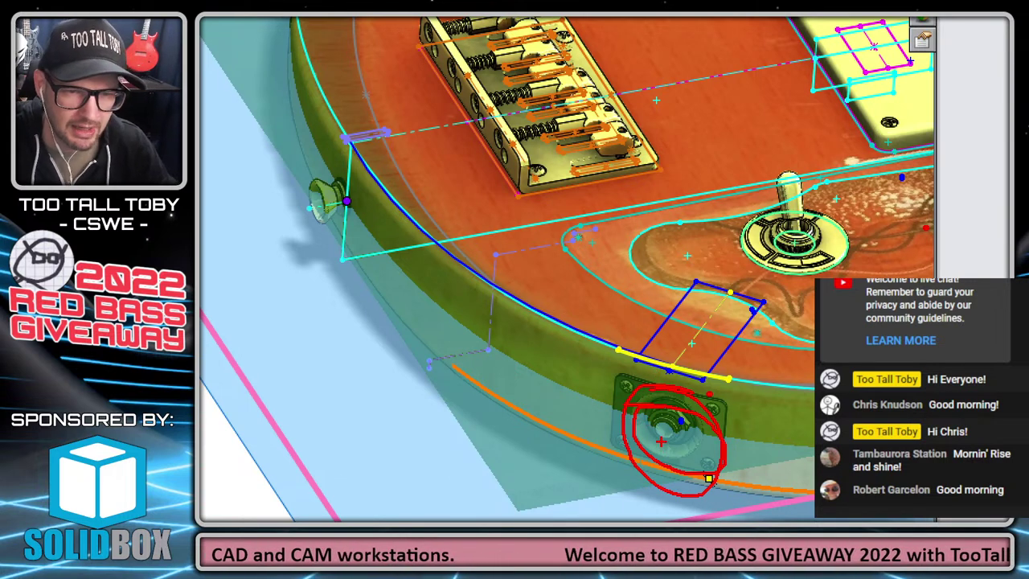
pyautogui.press('Escape')
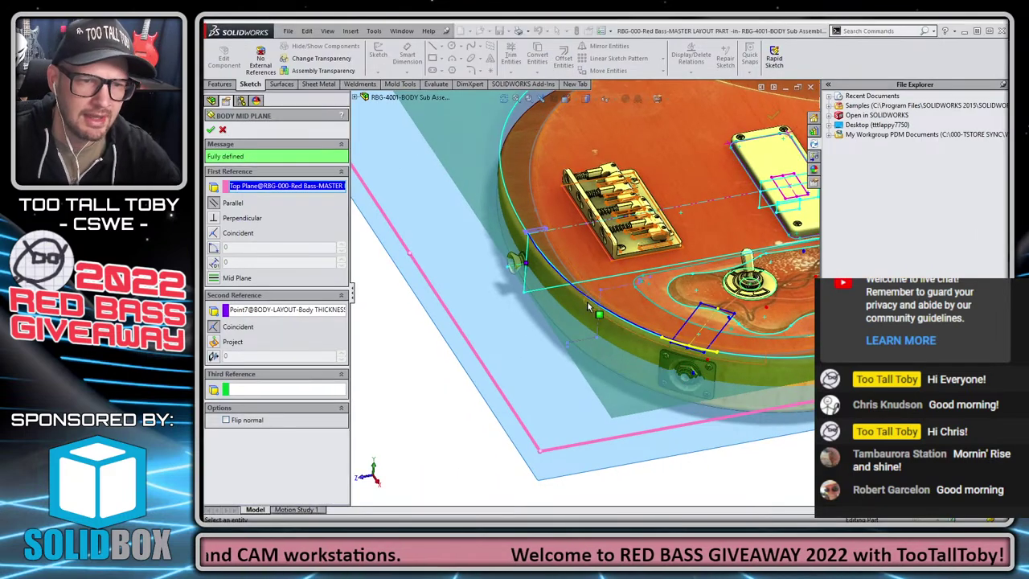
pyautogui.scroll(5, 474, 277)
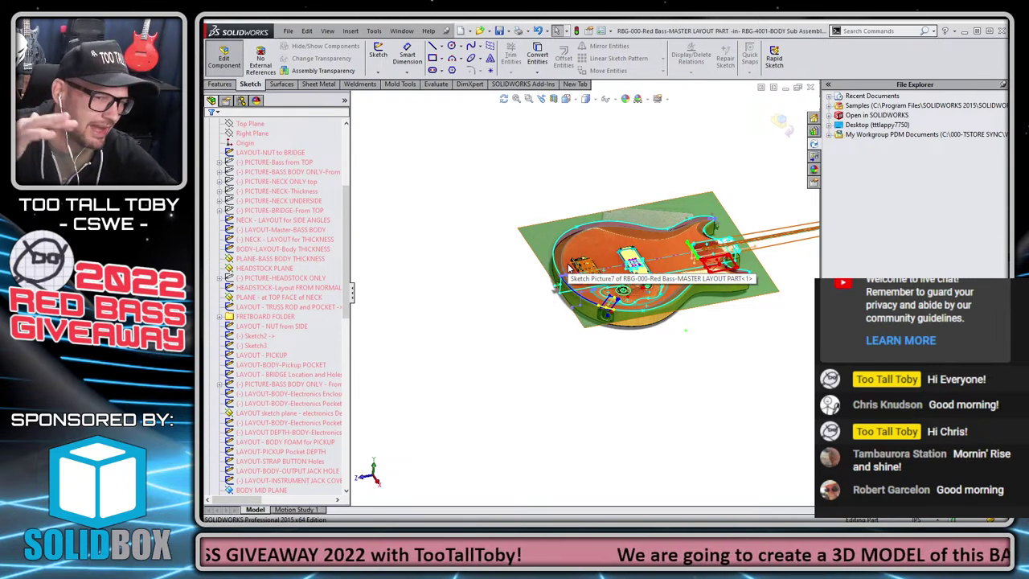
# - Finish editing the master layout part in context and hide it in the body sub assembly
pyautogui.click(777, 122)
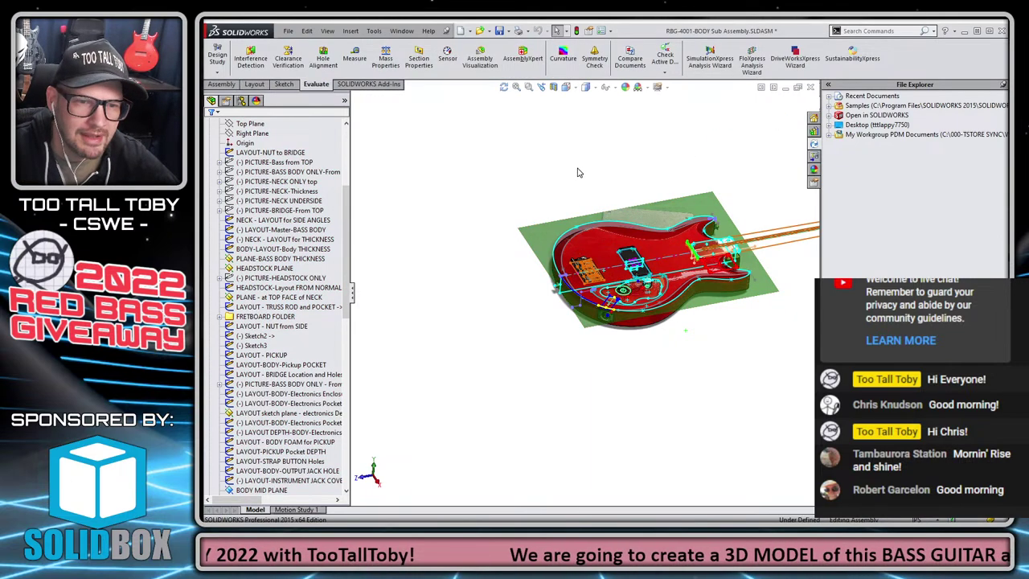
pyautogui.scroll(2, 281, 192)
pyautogui.scroll(4, 282, 191)
pyautogui.click(282, 210)
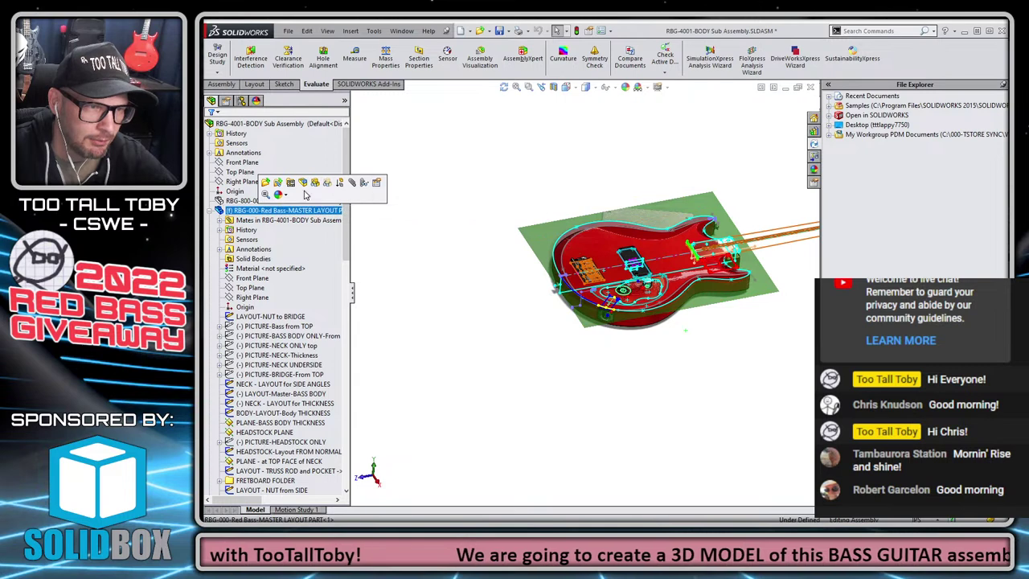
pyautogui.click(320, 191)
pyautogui.hotkey('shift', 'c')
# - Open the RBG-001-RED BASS BODY part from the assembly and roll its history back to just after PAINT SURFACE OFFSET
pyautogui.scroll(-4, 752, 293)
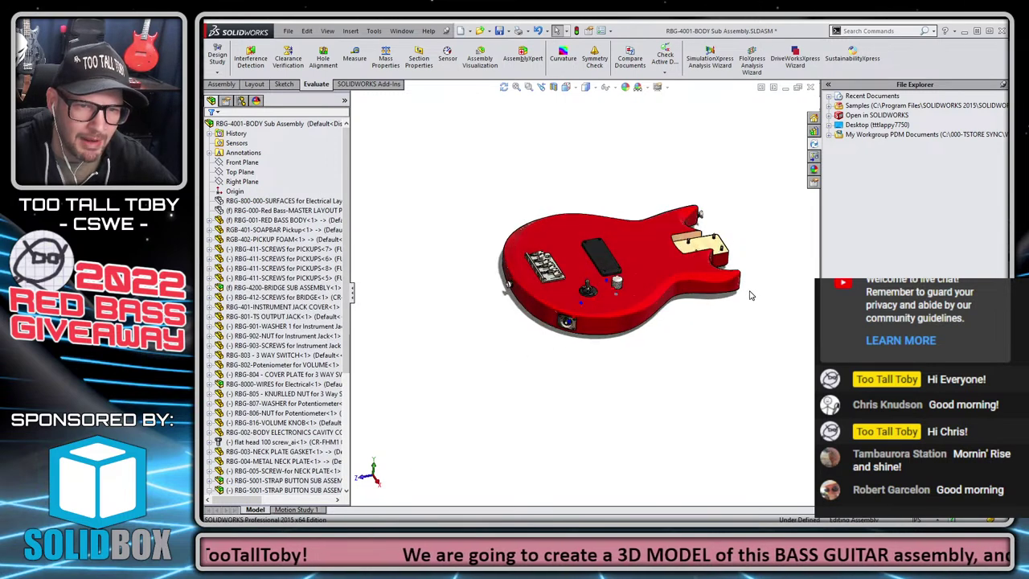
pyautogui.click(620, 211)
pyautogui.click(648, 164)
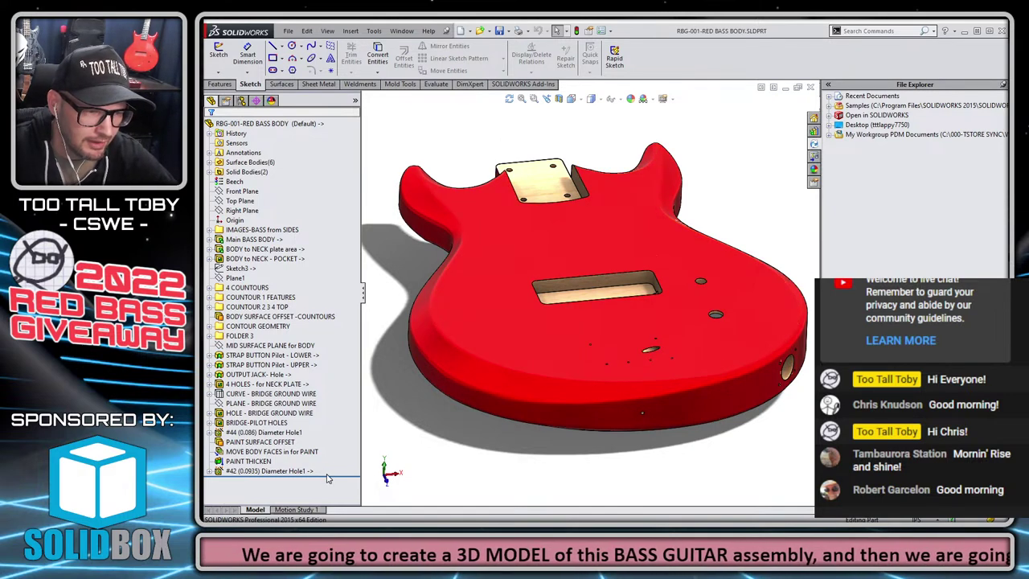
pyautogui.moveTo(332, 475); pyautogui.dragTo(332, 445)
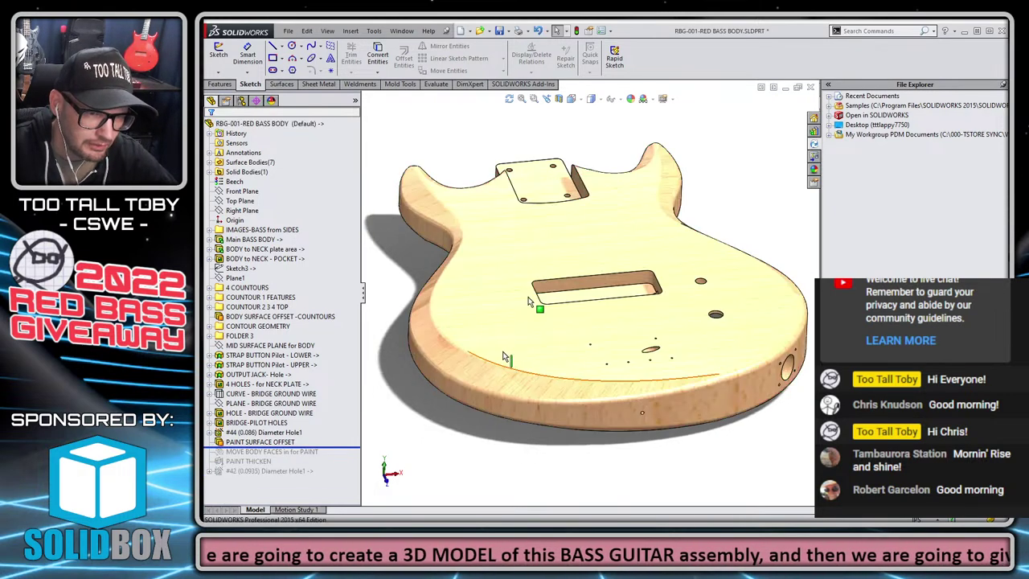
# - Select all faces tangent to the front face of the unpainted body, examine them around the model and clear the selection
pyautogui.rightClick(500, 233)
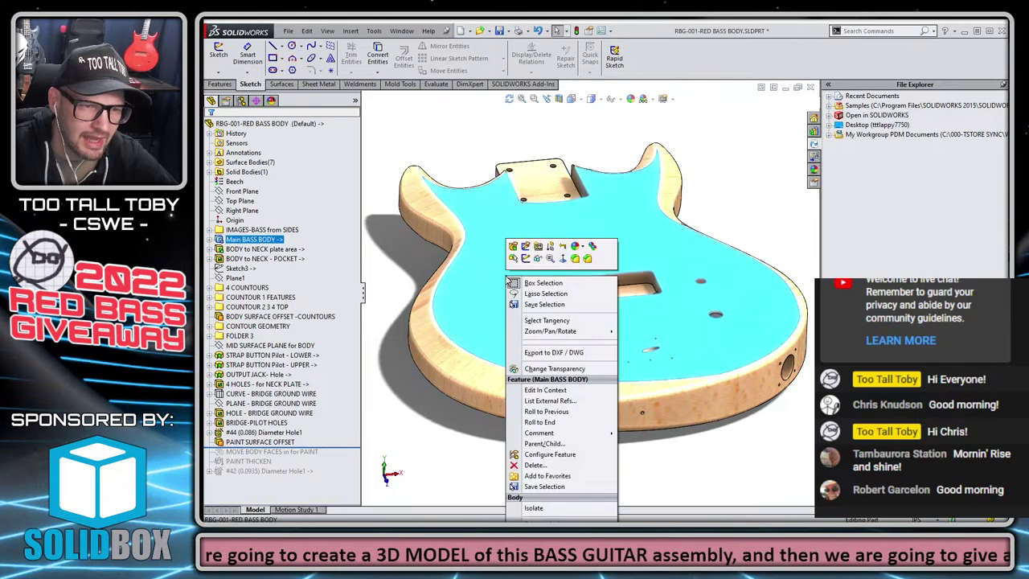
pyautogui.click(556, 321)
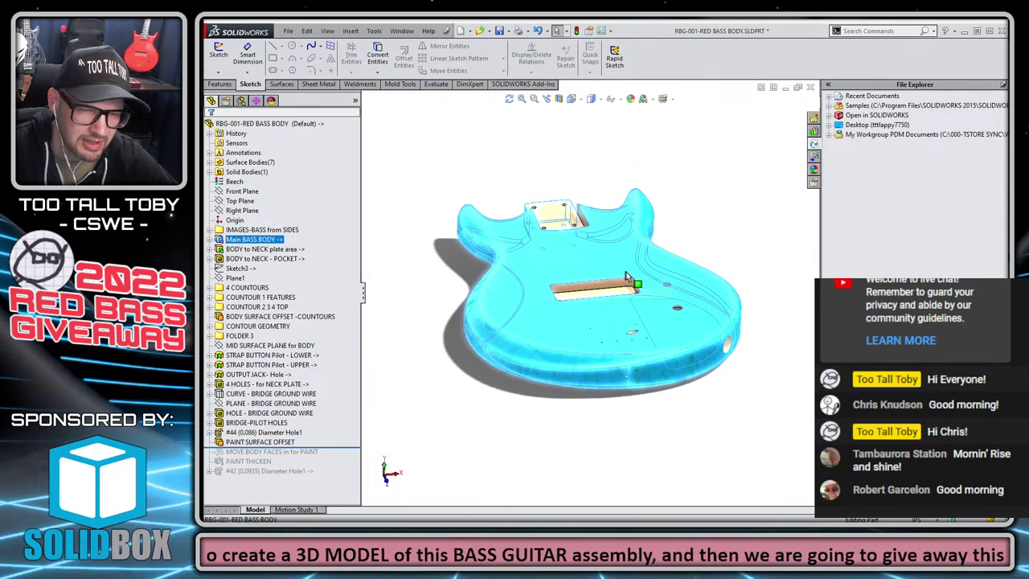
pyautogui.moveTo(625, 279); pyautogui.dragTo(528, 266, button='middle')
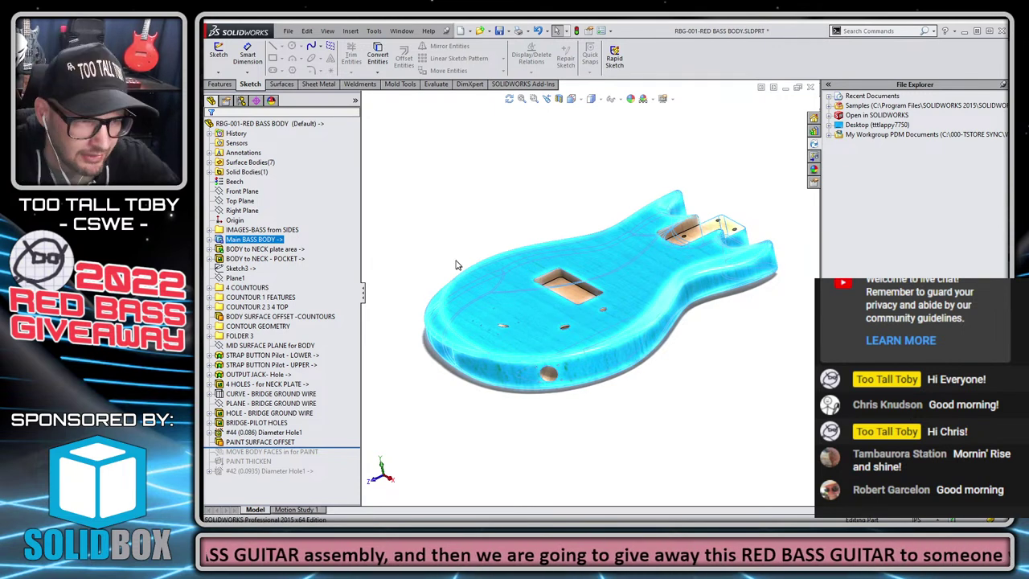
pyautogui.click(434, 211)
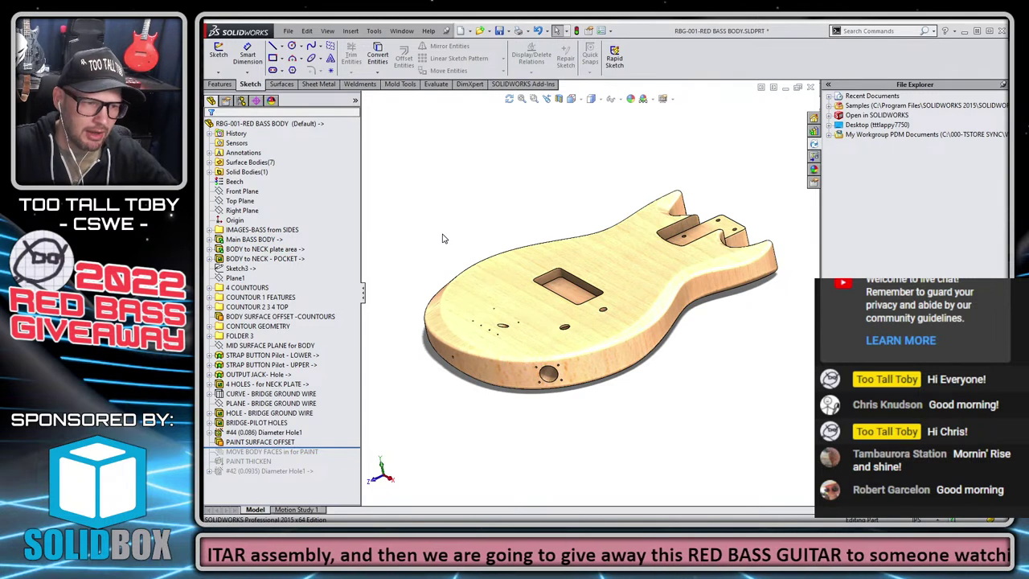
# - Roll the body part's history forward to the end and examine the painted body's rounded end and output jack hole in side view
pyautogui.moveTo(346, 455); pyautogui.dragTo(344, 476)
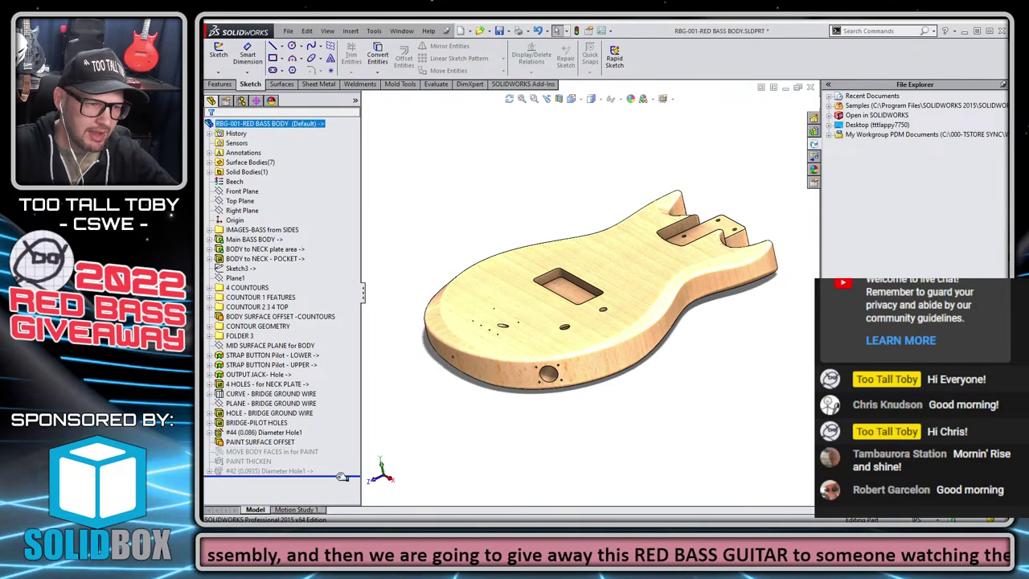
pyautogui.hotkey('ctrl', '1')
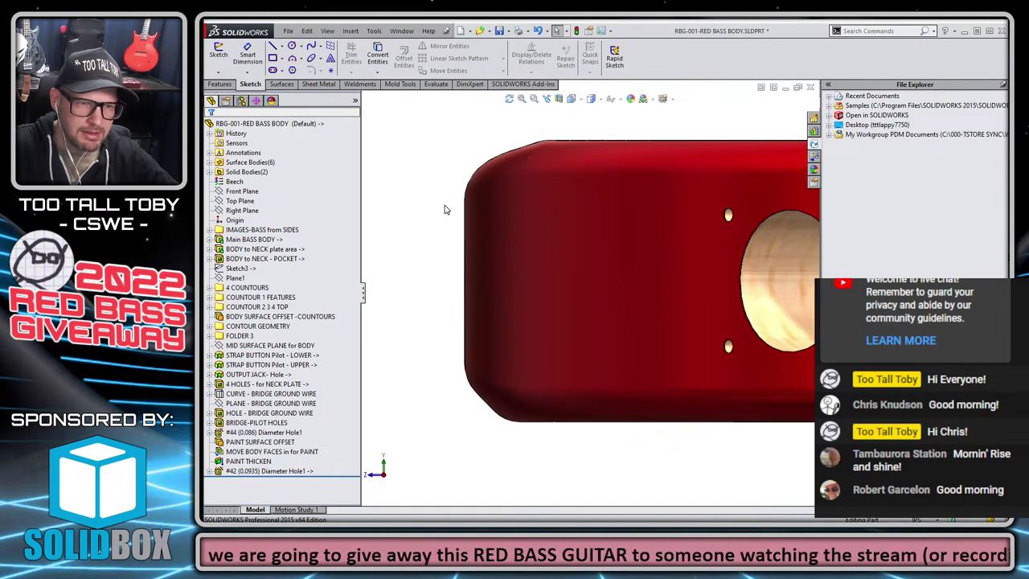
pyautogui.press('z')
pyautogui.press('z')
pyautogui.press('z')
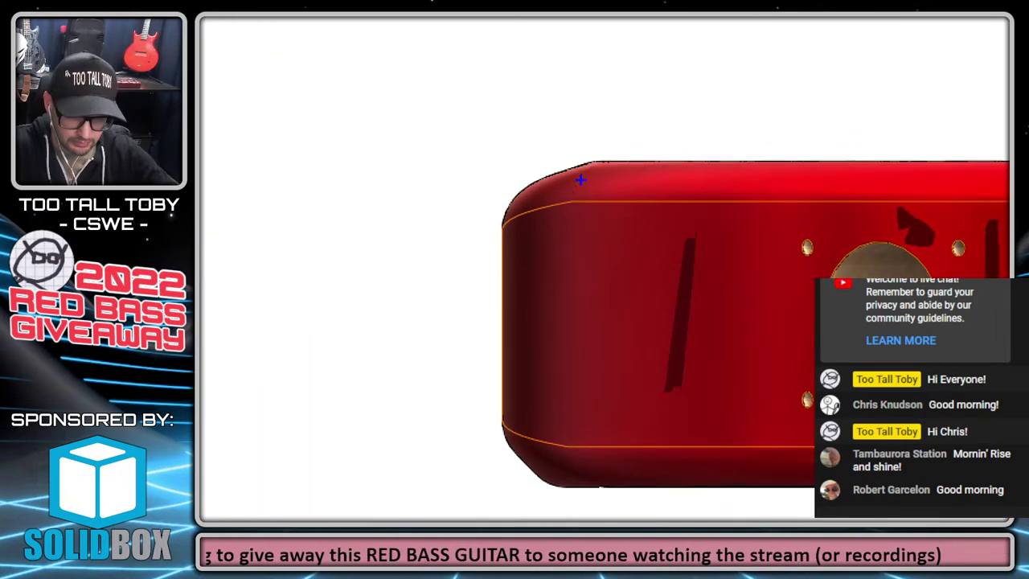
# - Annotate the side view with blue body thickness lines and green sketches above the body, and clear the markup
pyautogui.keyDown('shift'); pyautogui.moveTo(618, 166); pyautogui.dragTo(452, 166); pyautogui.keyUp('shift')
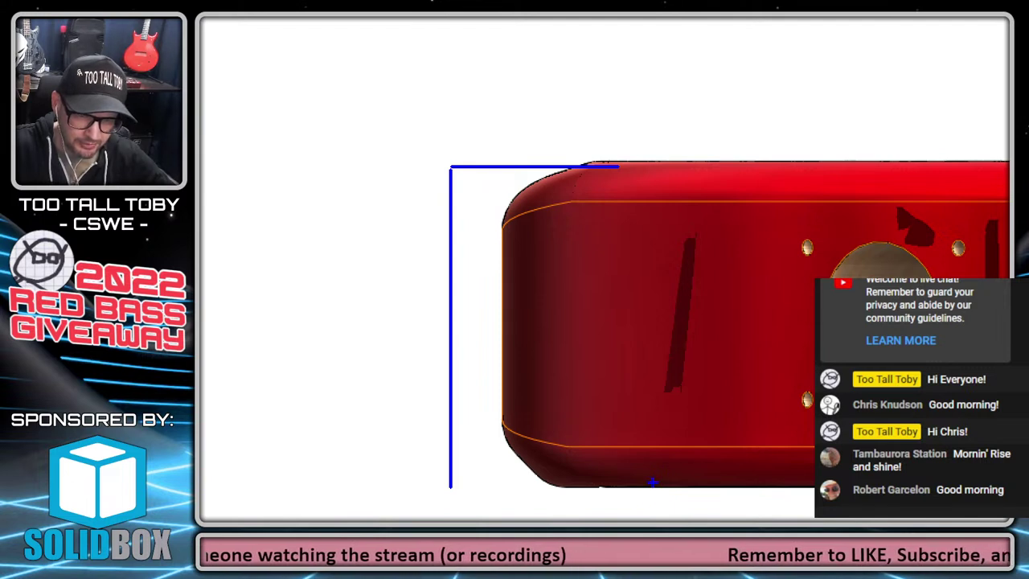
pyautogui.click(450, 485)
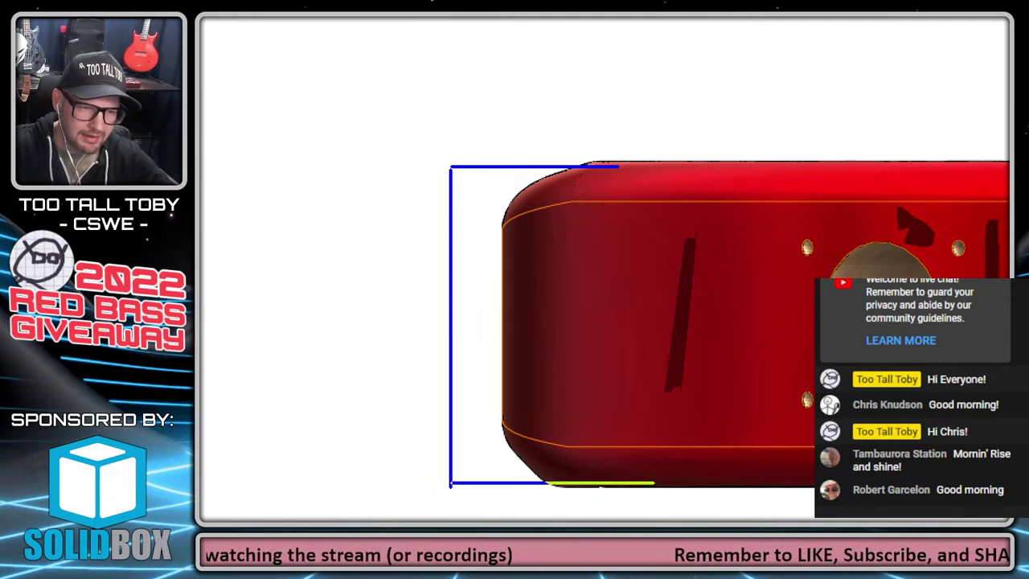
pyautogui.click(655, 483)
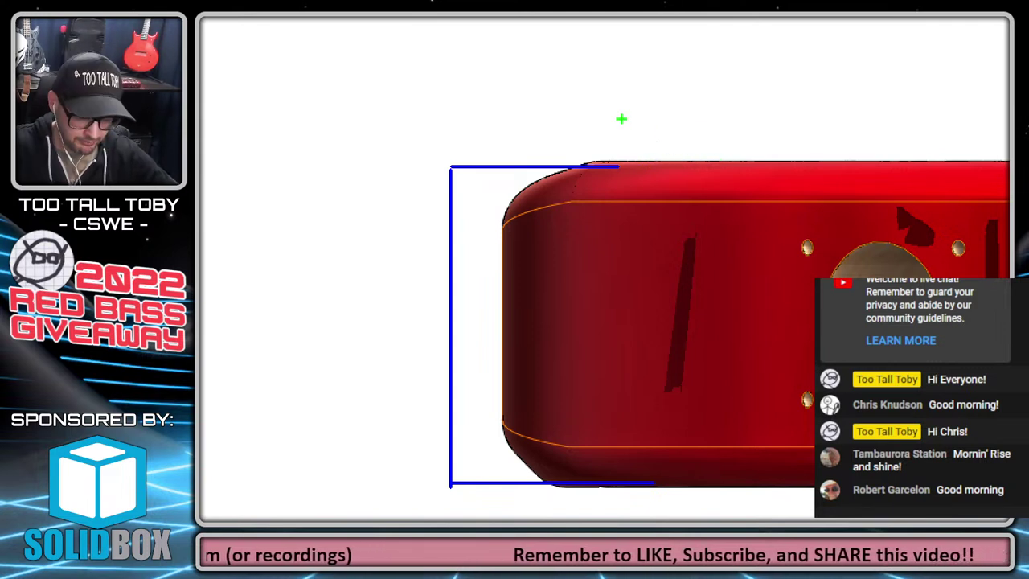
pyautogui.moveTo(639, 99)
pyautogui.mouseDown()
pyautogui.moveTo(726, 161)
pyautogui.moveTo(731, 64)
pyautogui.moveTo(599, 35)
pyautogui.mouseUp()
pyautogui.moveTo(679, 61); pyautogui.dragTo(738, 70)
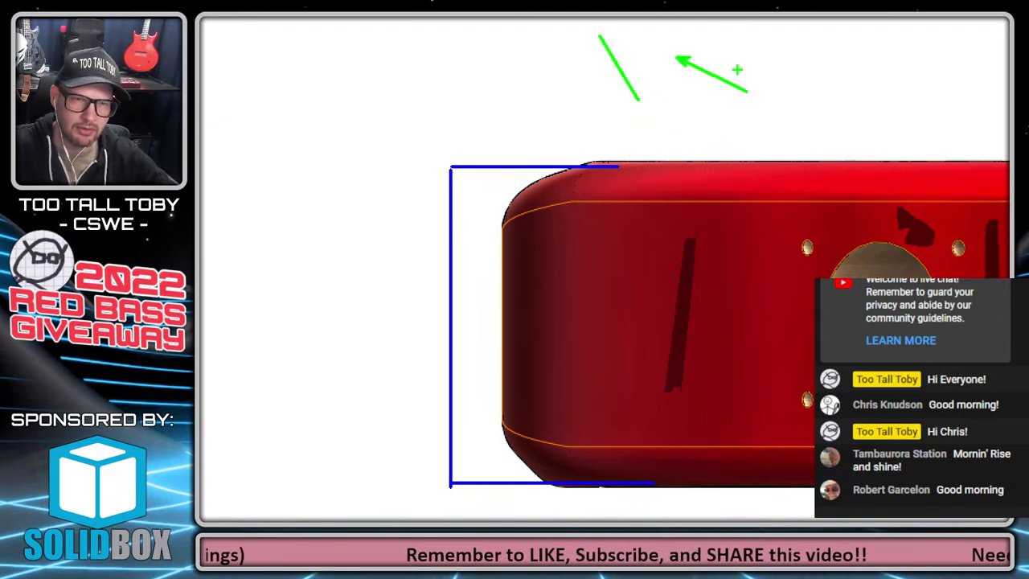
pyautogui.moveTo(665, 37); pyautogui.dragTo(716, 68)
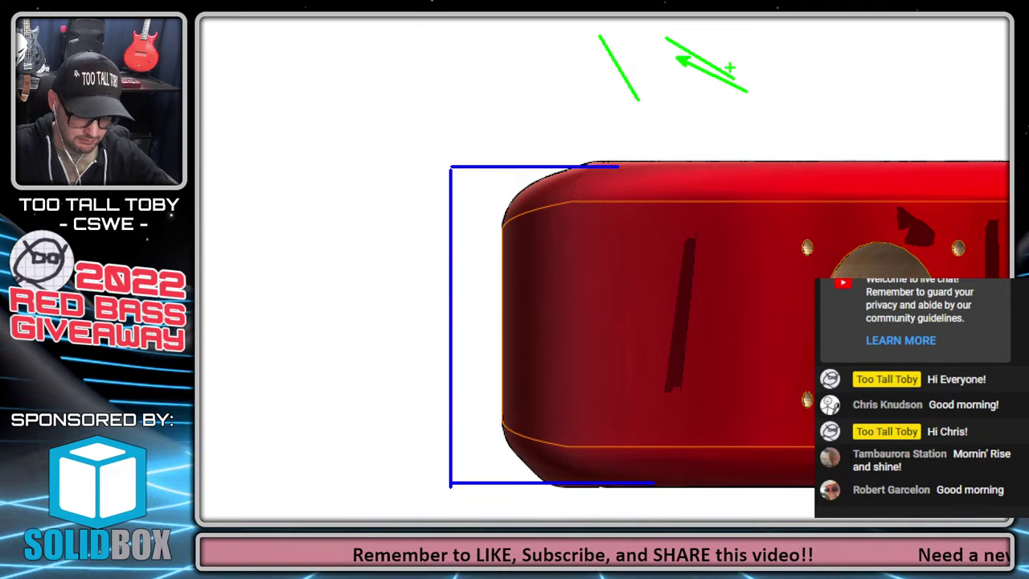
pyautogui.moveTo(613, 61); pyautogui.dragTo(717, 102)
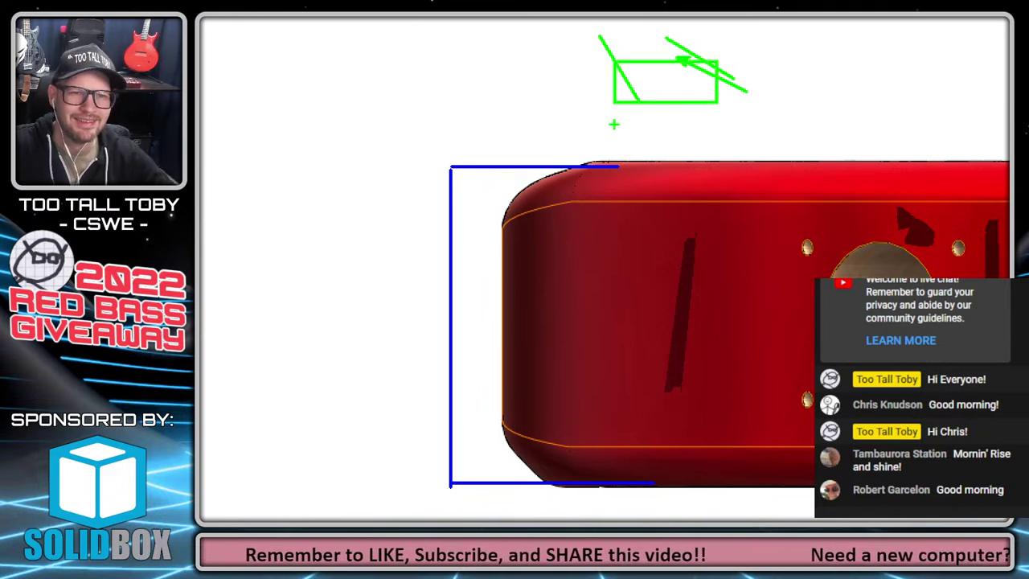
pyautogui.moveTo(604, 123); pyautogui.dragTo(705, 159)
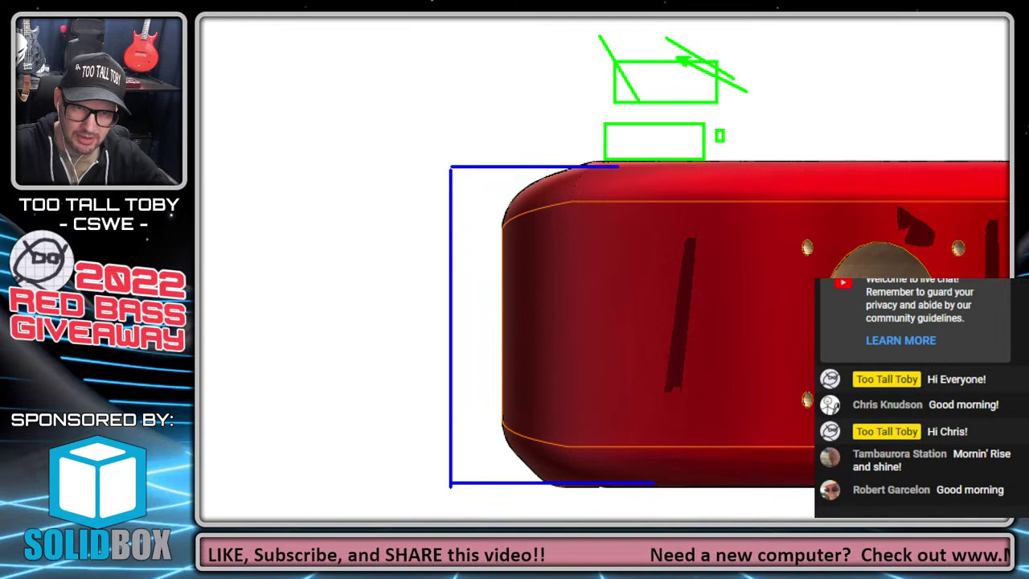
pyautogui.moveTo(723, 141)
pyautogui.mouseDown()
pyautogui.moveTo(823, 177)
pyautogui.moveTo(829, 166)
pyautogui.mouseUp()
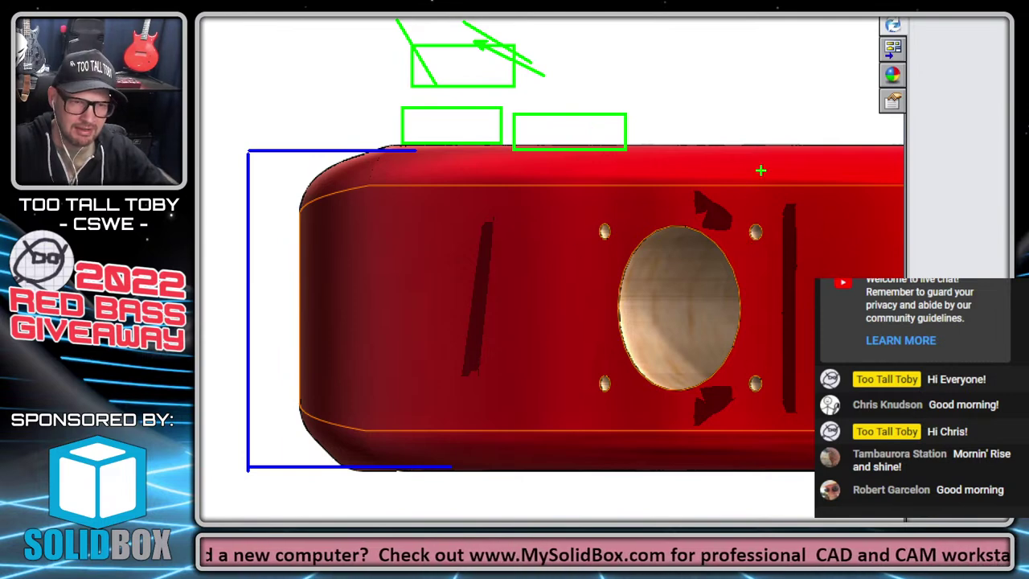
pyautogui.press('Escape')
# - Open the recently used 23-01-05-EGG COVER CAP part
pyautogui.scroll(7, 455, 279)
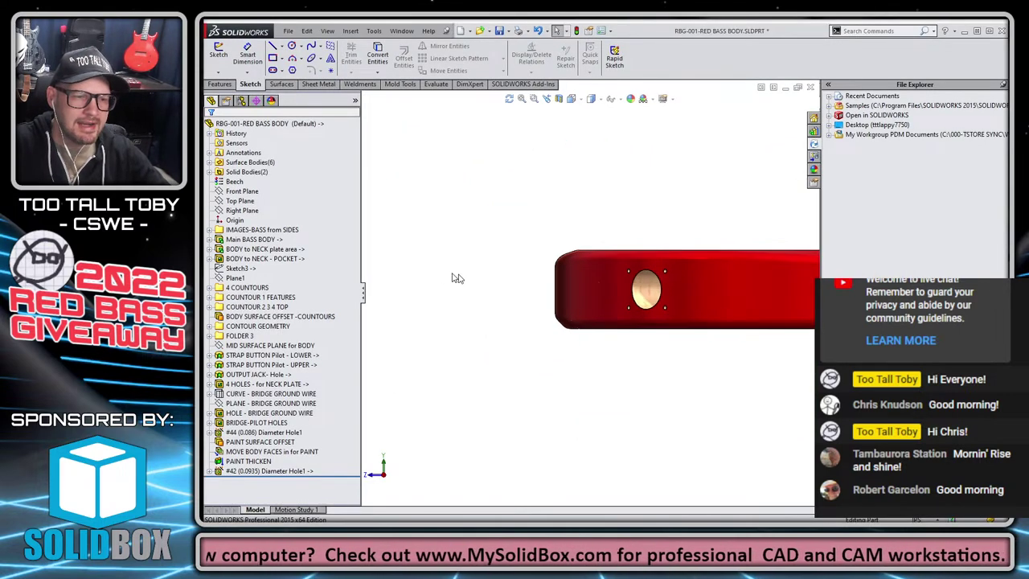
pyautogui.scroll(4, 648, 293)
pyautogui.scroll(-4, 723, 298)
pyautogui.moveTo(604, 297); pyautogui.dragTo(616, 354, button='middle')
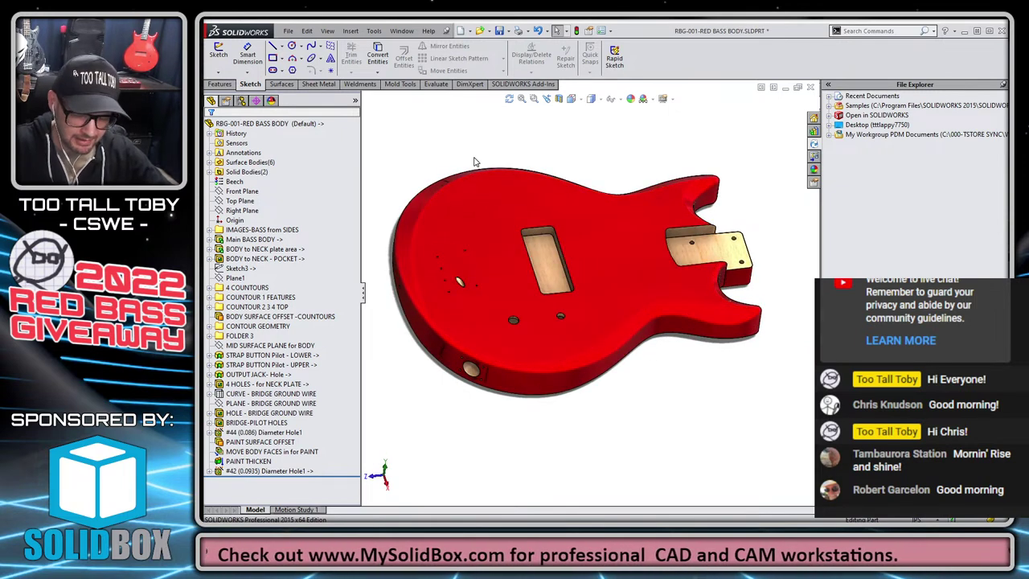
pyautogui.press('r')
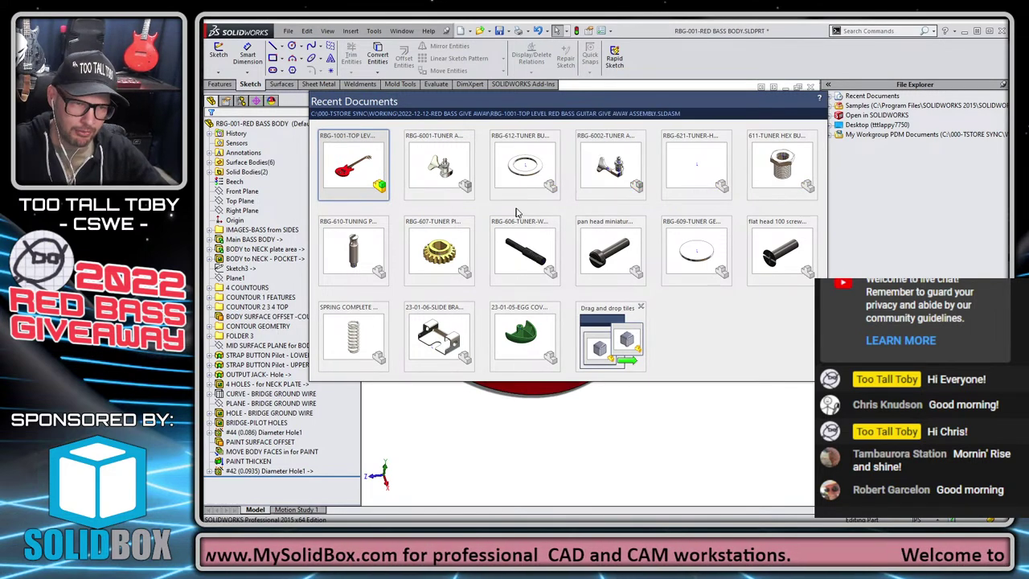
pyautogui.click(517, 356)
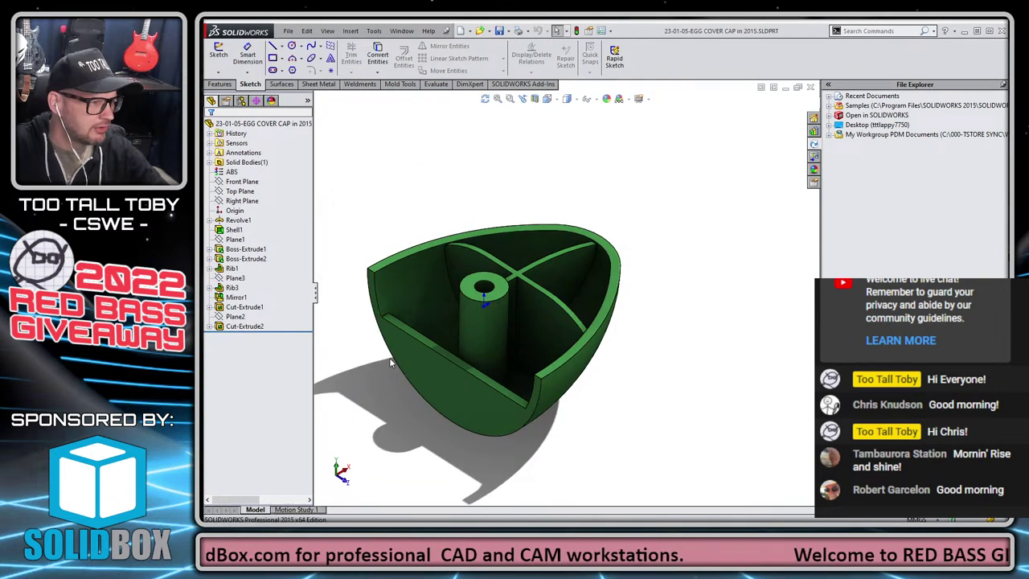
# - Examine the egg cover cap's shelled interior, crossing ribs and cylindrical boss, and select the hole in the boss
pyautogui.scroll(-1, 390, 358)
pyautogui.scroll(1, 390, 359)
pyautogui.scroll(-2, 390, 359)
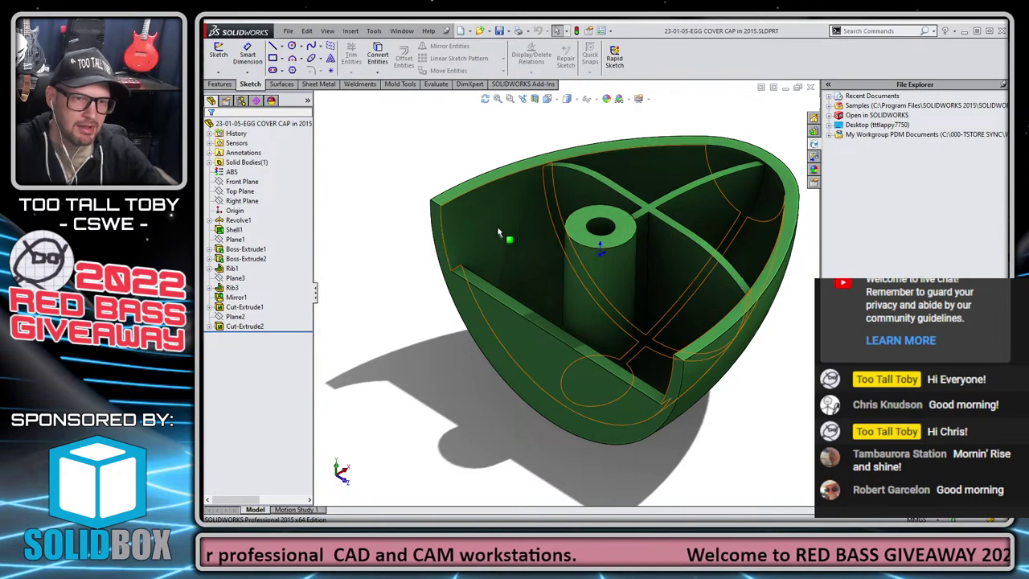
pyautogui.moveTo(546, 274)
pyautogui.mouseDown(button='middle')
pyautogui.moveTo(525, 308)
pyautogui.moveTo(549, 287)
pyautogui.mouseUp(button='middle')
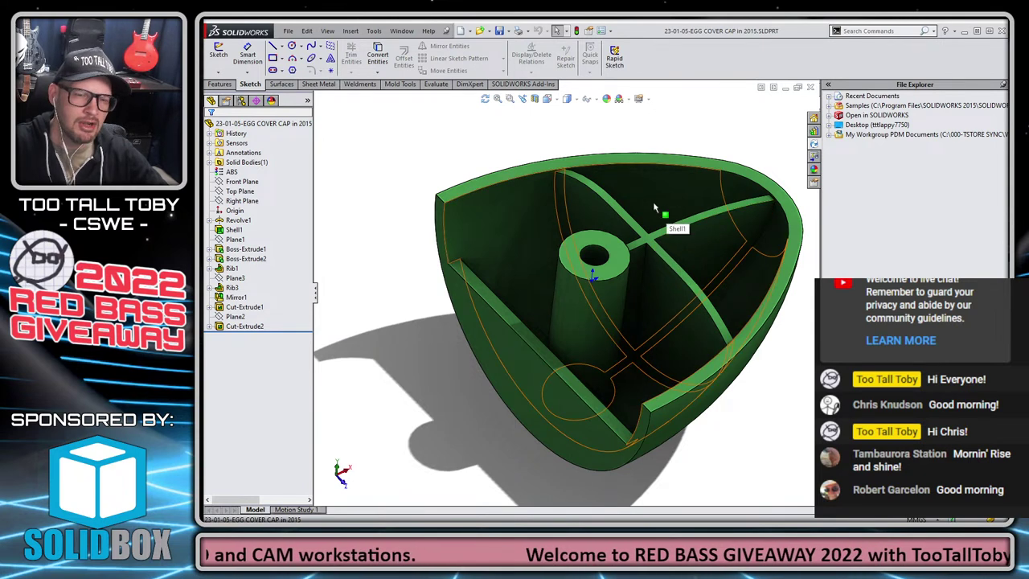
pyautogui.scroll(-5, 585, 272)
pyautogui.click(584, 272)
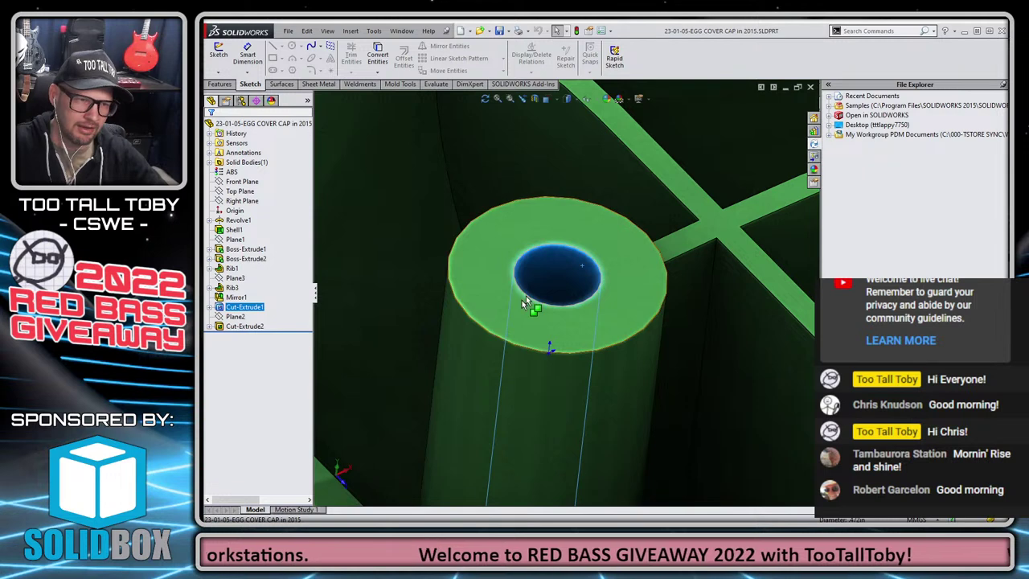
pyautogui.press('f')
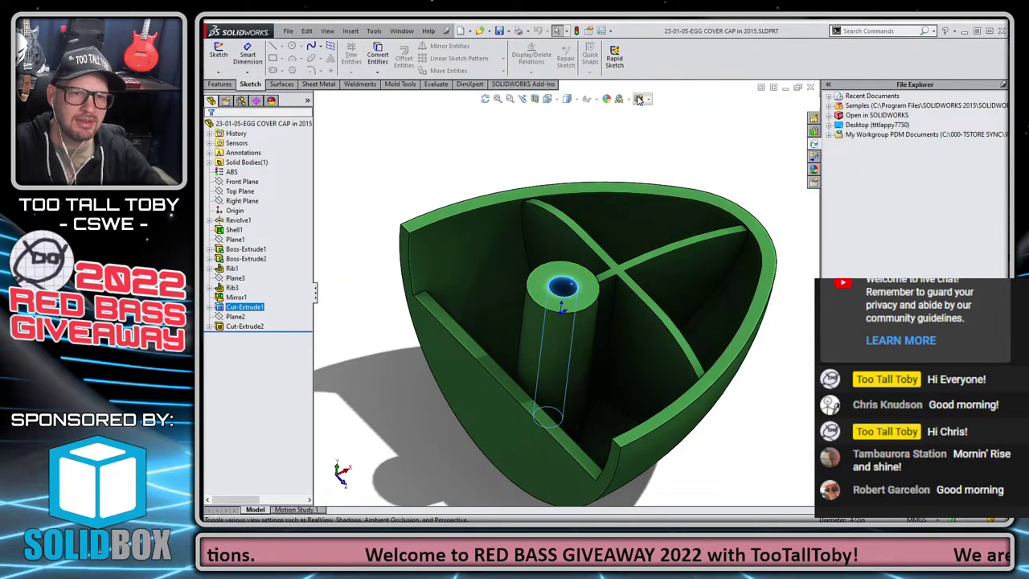
# - Turn off ambient occlusion shading and check the hole in the boss
pyautogui.click(649, 100)
pyautogui.click(658, 135)
pyautogui.click(508, 160)
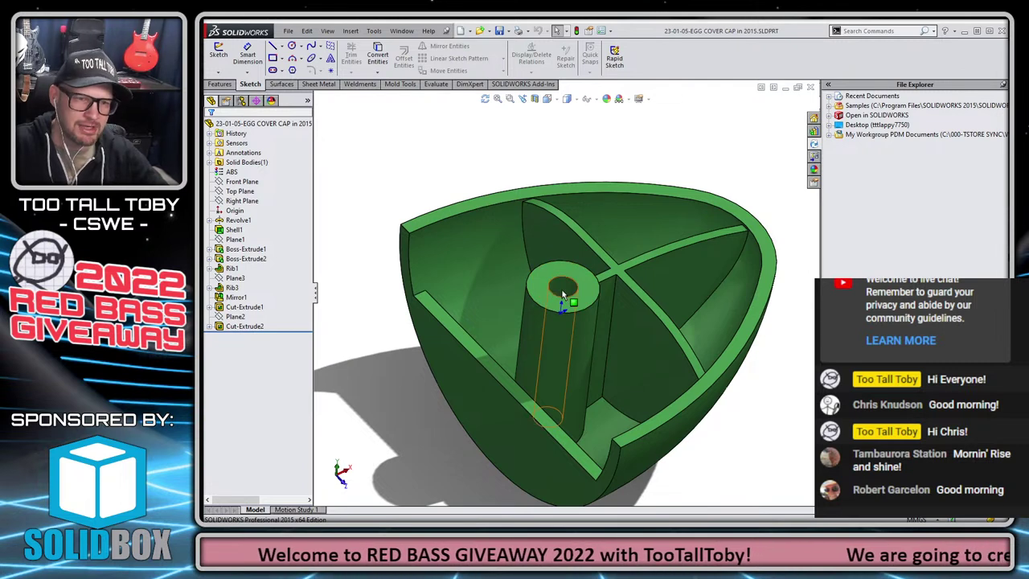
pyautogui.click(563, 288)
pyautogui.click(479, 138)
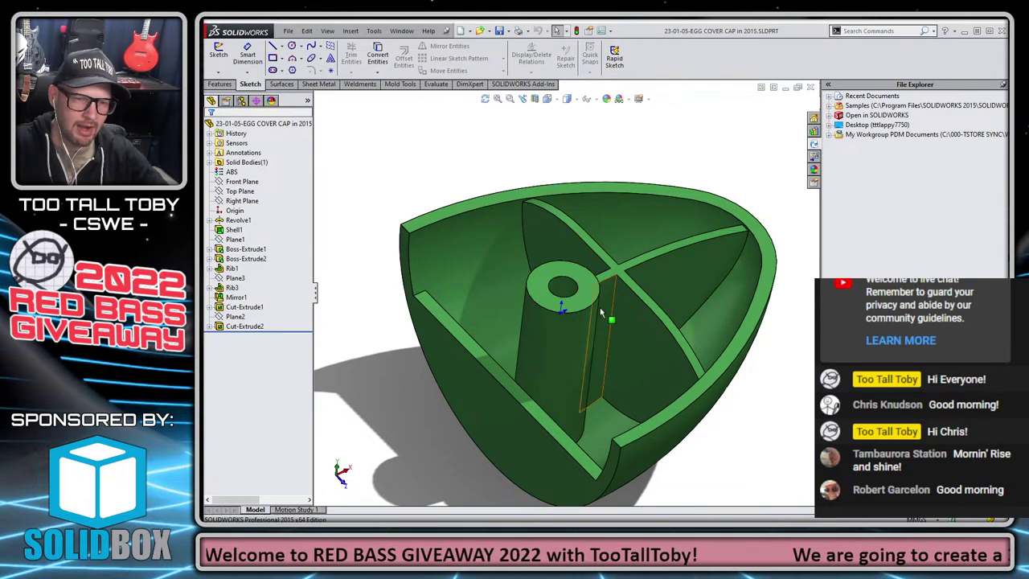
# - Offset the boss hole's cylindrical face by 2 mm with Move Face, flipping the direction so the hole gets larger
pyautogui.scroll(-3, 563, 274)
pyautogui.click(351, 30)
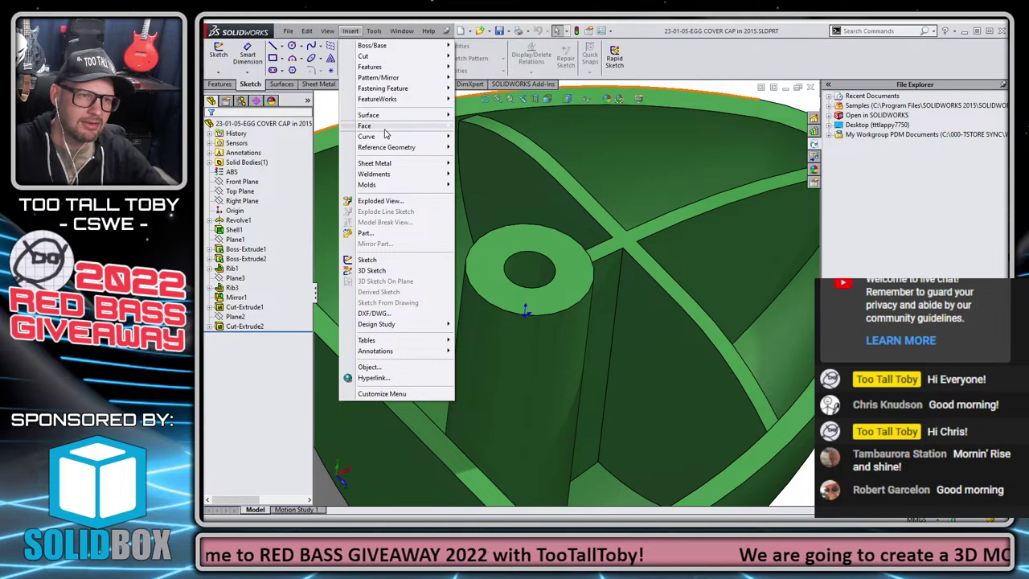
pyautogui.moveTo(378, 125)
pyautogui.click(487, 150)
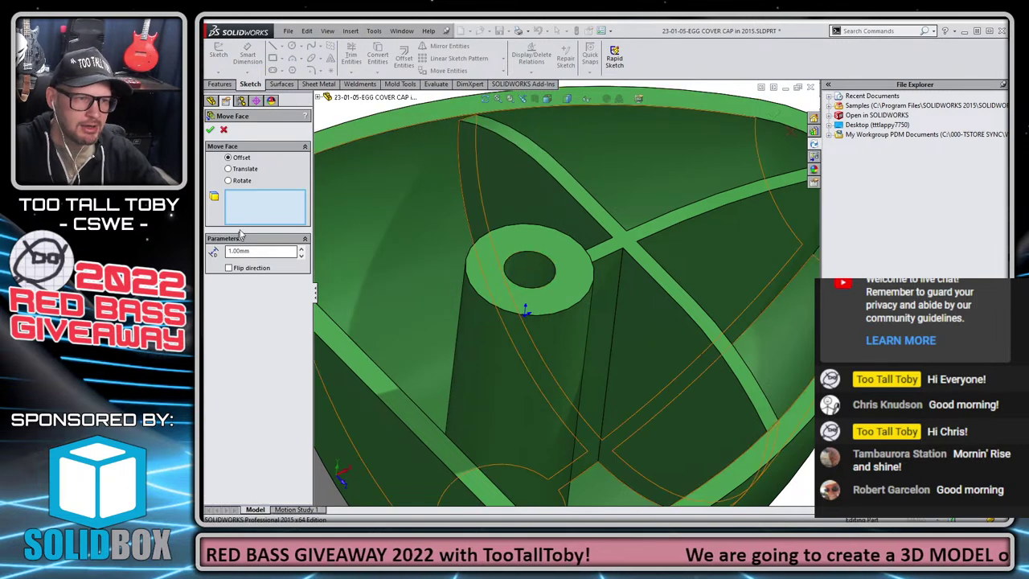
pyautogui.click(528, 267)
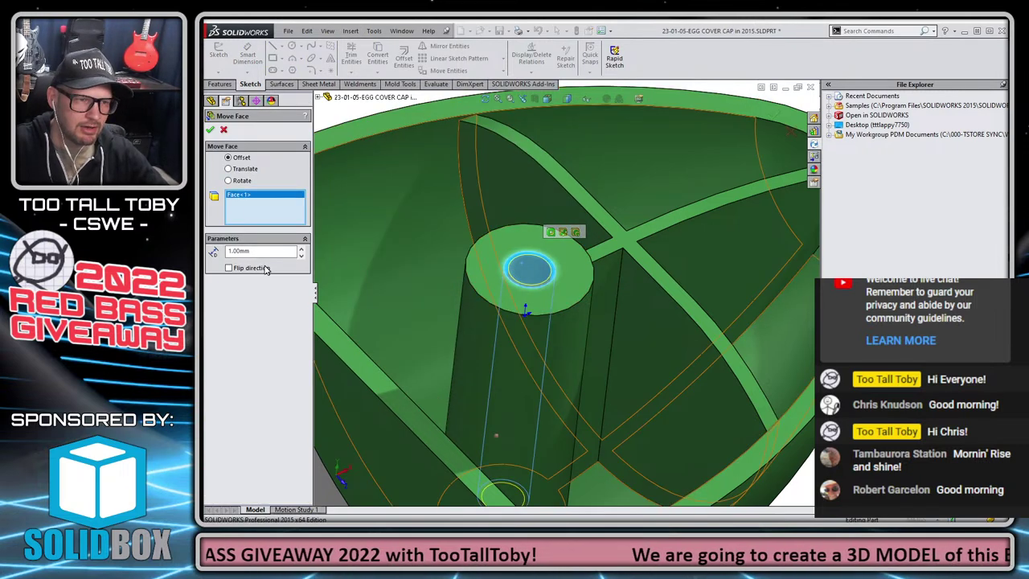
pyautogui.click(230, 268)
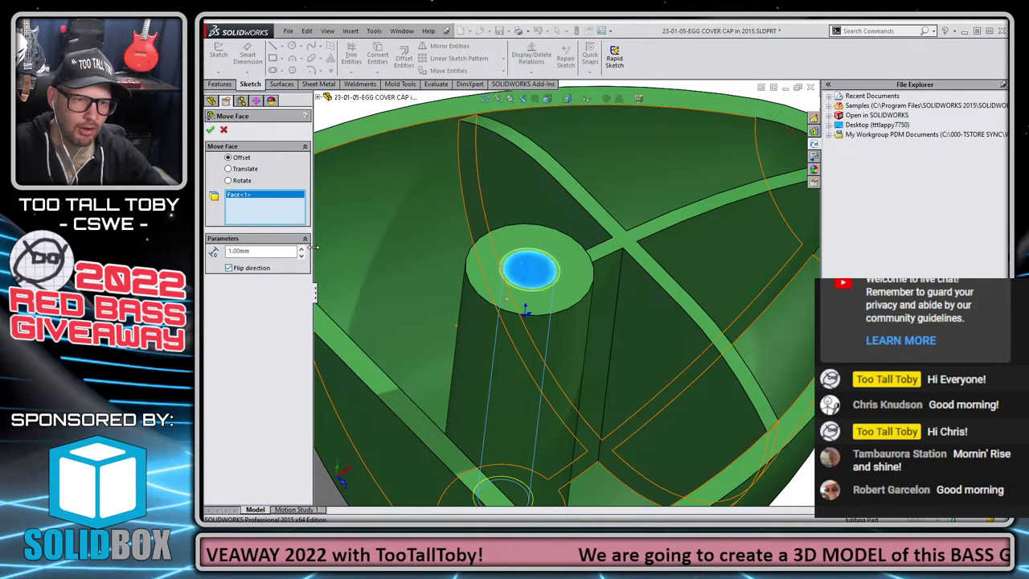
pyautogui.click(301, 250)
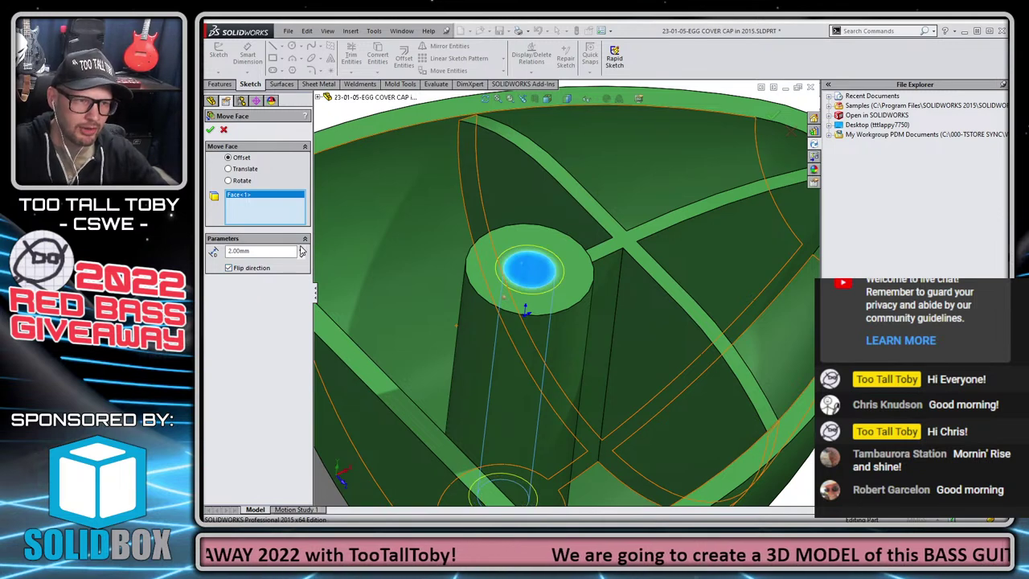
pyautogui.click(210, 129)
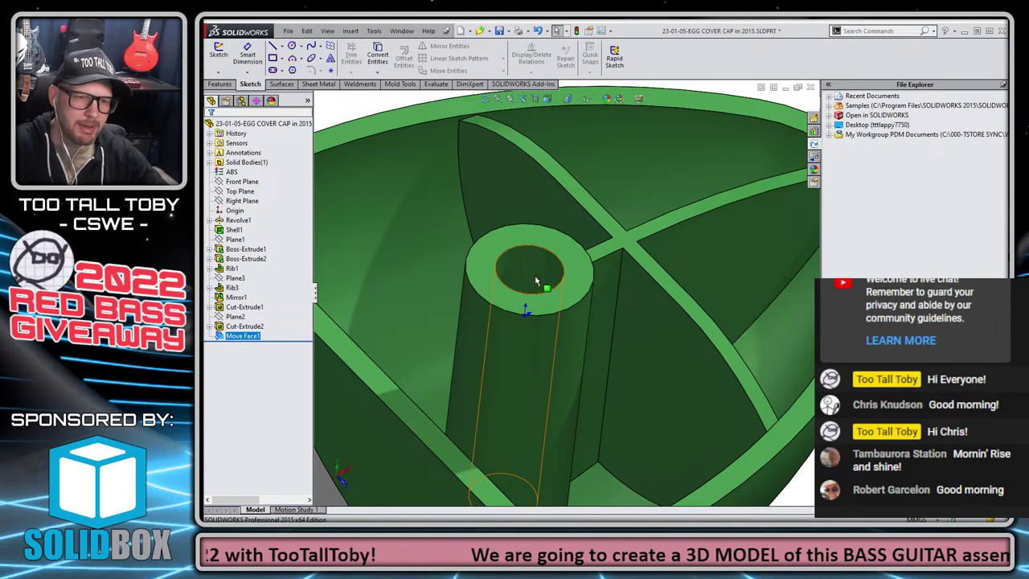
pyautogui.moveTo(296, 339)
pyautogui.mouseDown()
pyautogui.moveTo(291, 333)
pyautogui.moveTo(291, 342)
pyautogui.mouseUp()
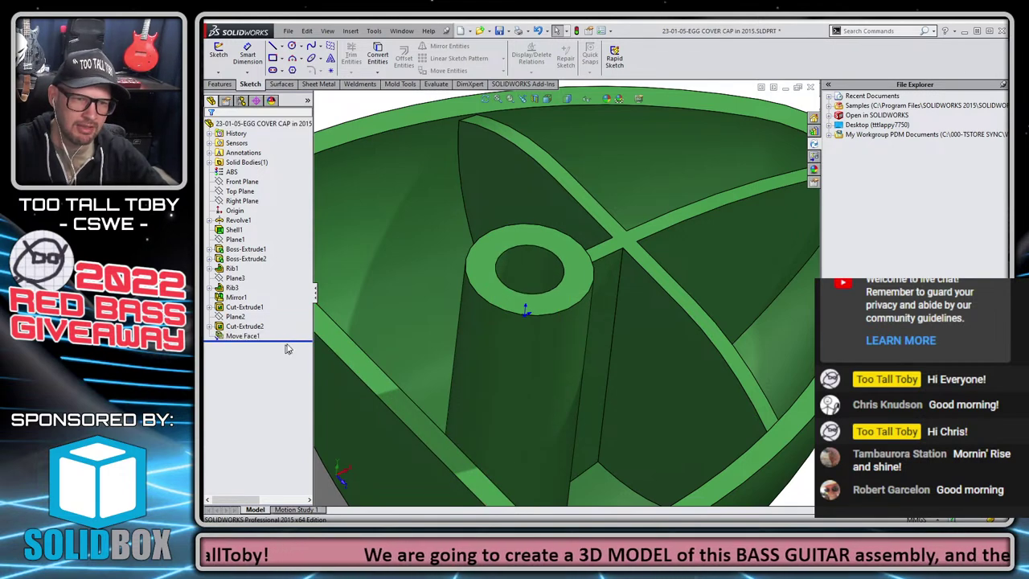
# - Lower the boss's annular top face with Move Face, using a 3 mm offset and flipped direction
pyautogui.scroll(3, 590, 289)
pyautogui.scroll(-3, 588, 285)
pyautogui.moveTo(587, 285); pyautogui.dragTo(515, 259, button='middle')
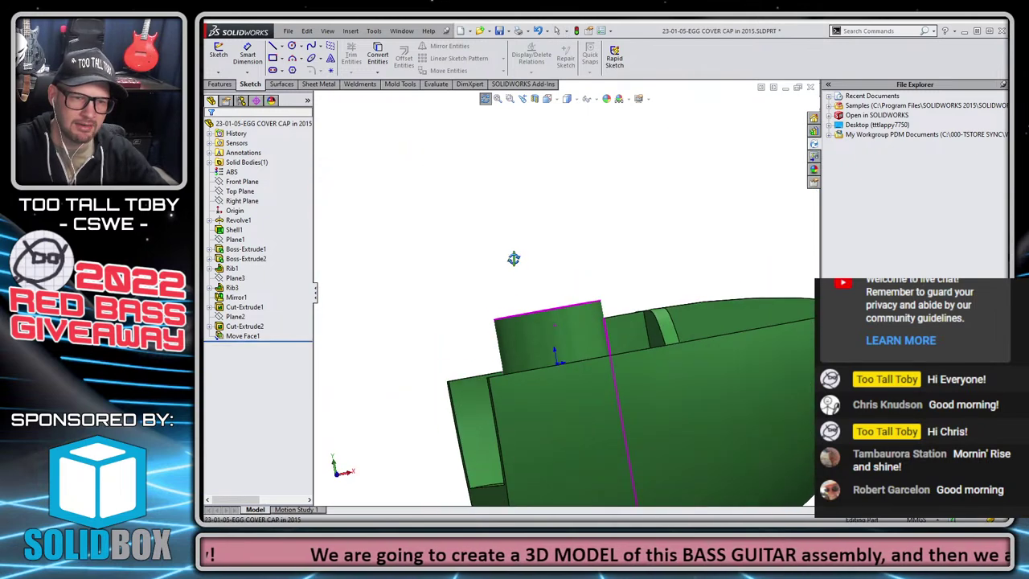
pyautogui.scroll(-4, 627, 325)
pyautogui.moveTo(622, 319); pyautogui.dragTo(577, 325, button='middle')
pyautogui.click(539, 285)
pyautogui.scroll(3, 567, 294)
pyautogui.scroll(2, 523, 296)
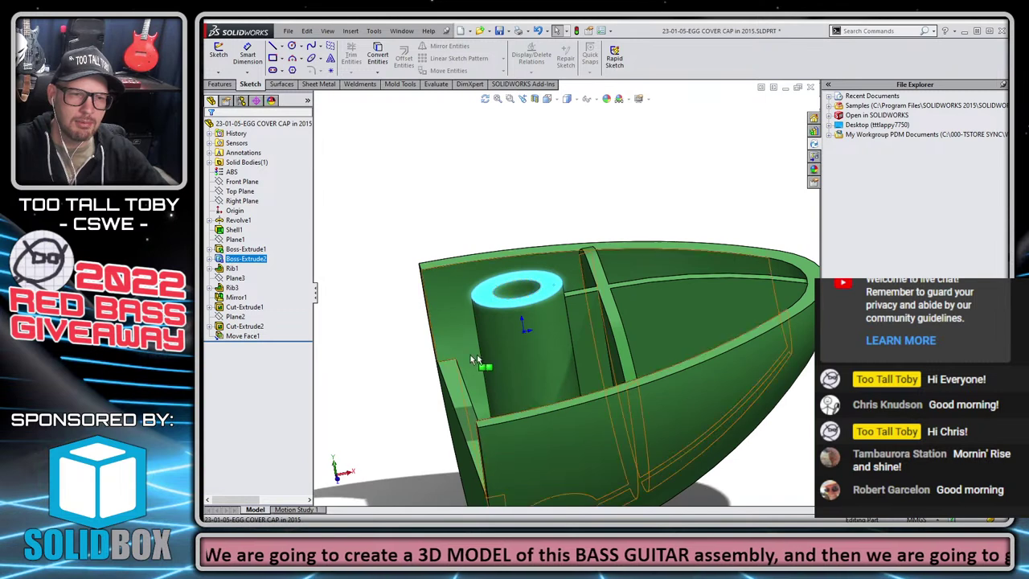
pyautogui.scroll(-2, 527, 305)
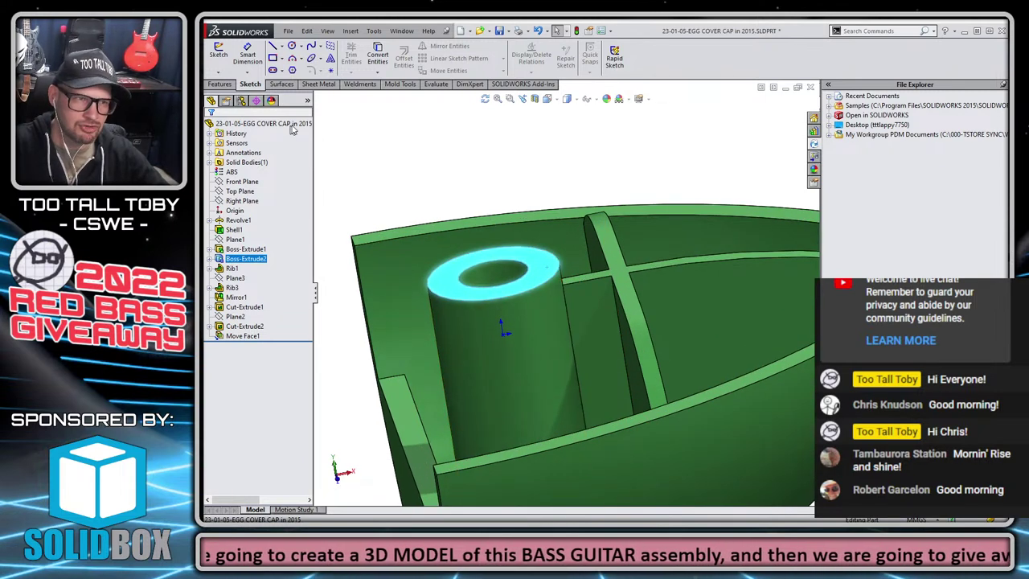
pyautogui.click(351, 30)
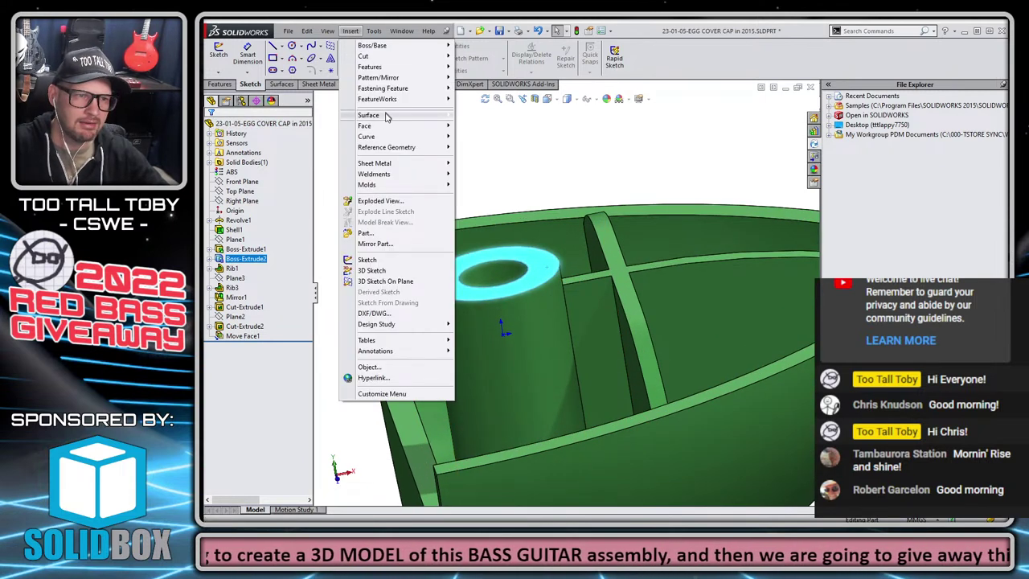
pyautogui.moveTo(386, 126)
pyautogui.click(481, 148)
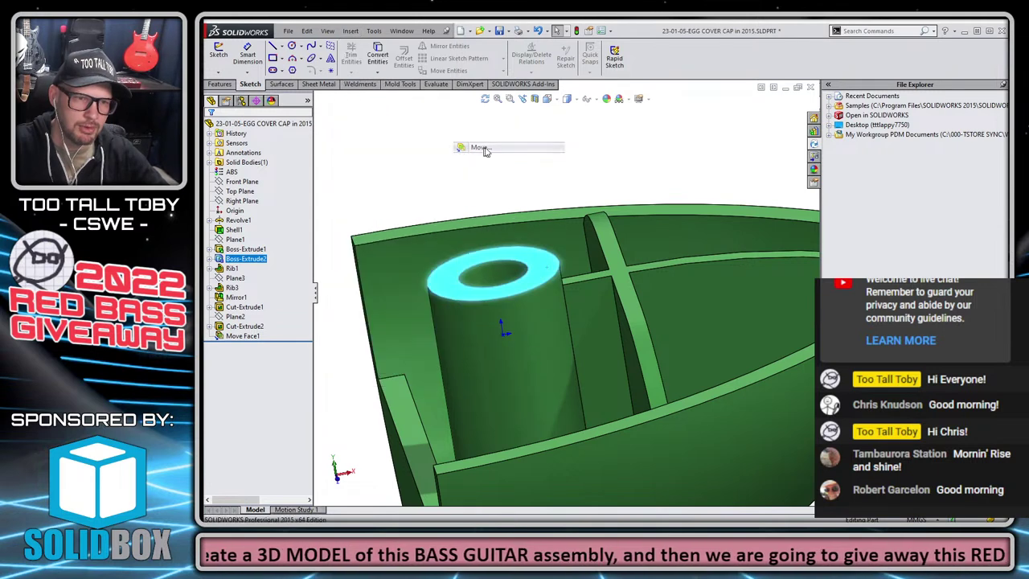
pyautogui.click(248, 272)
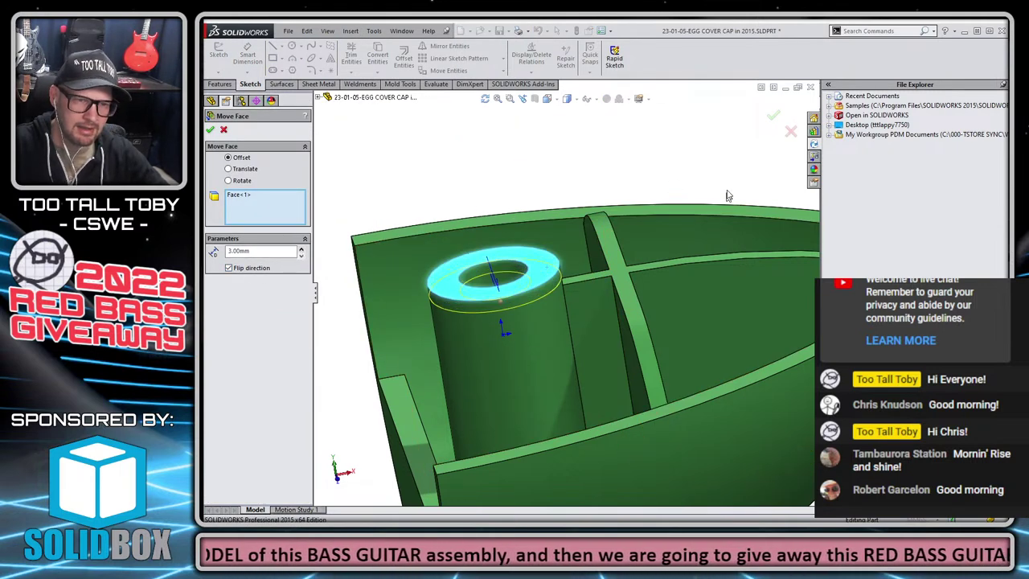
pyautogui.click(773, 116)
# - Roll the feature history back to just before the second face move on the boss's top
pyautogui.moveTo(447, 162); pyautogui.dragTo(493, 275, button='middle')
pyautogui.scroll(-5, 493, 281)
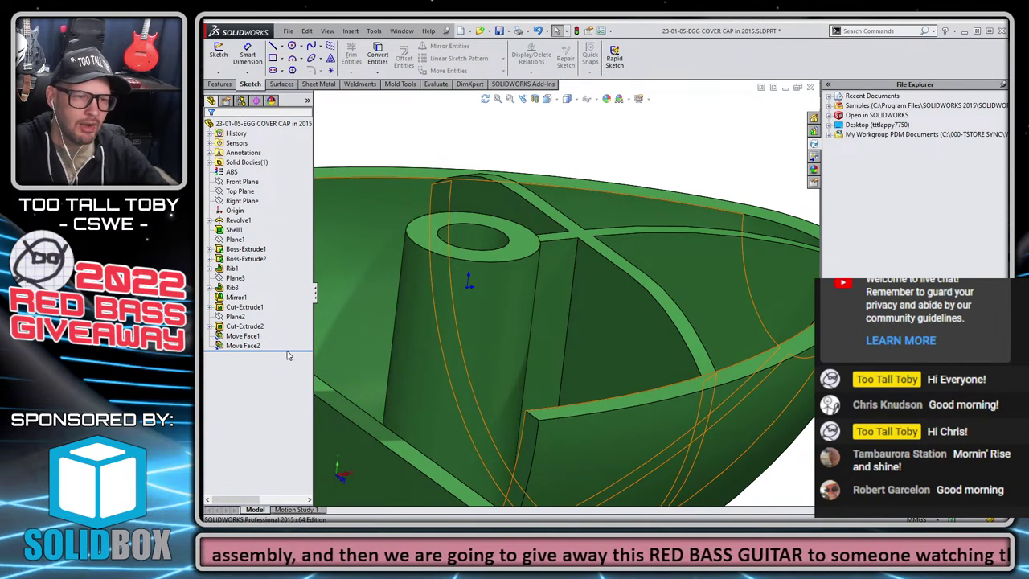
pyautogui.moveTo(290, 352); pyautogui.dragTo(291, 341)
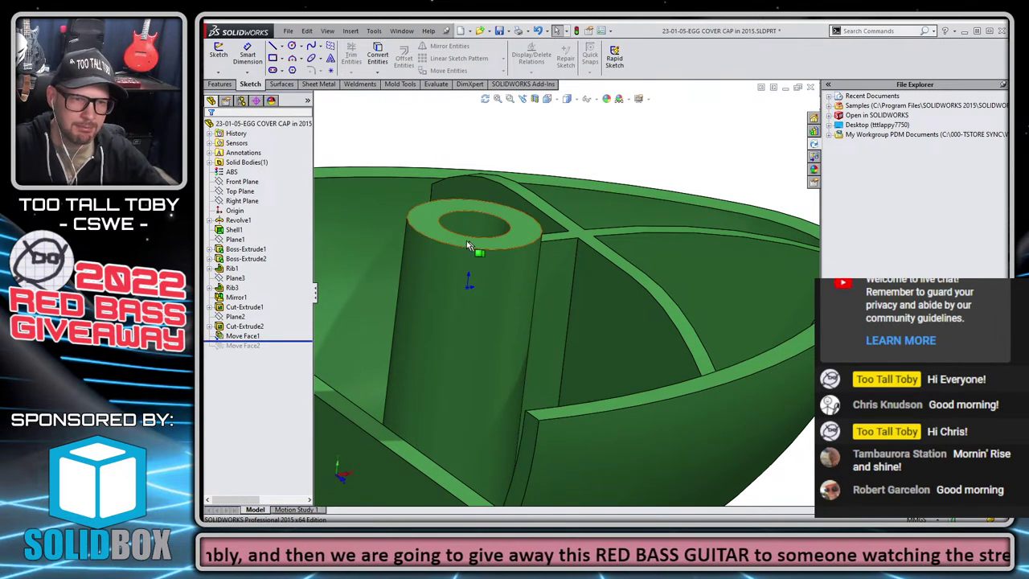
# - Draft the boss's outer cylindrical face with an increased draft angle, using its top face as the neutral plane
pyautogui.click(440, 208)
pyautogui.click(220, 83)
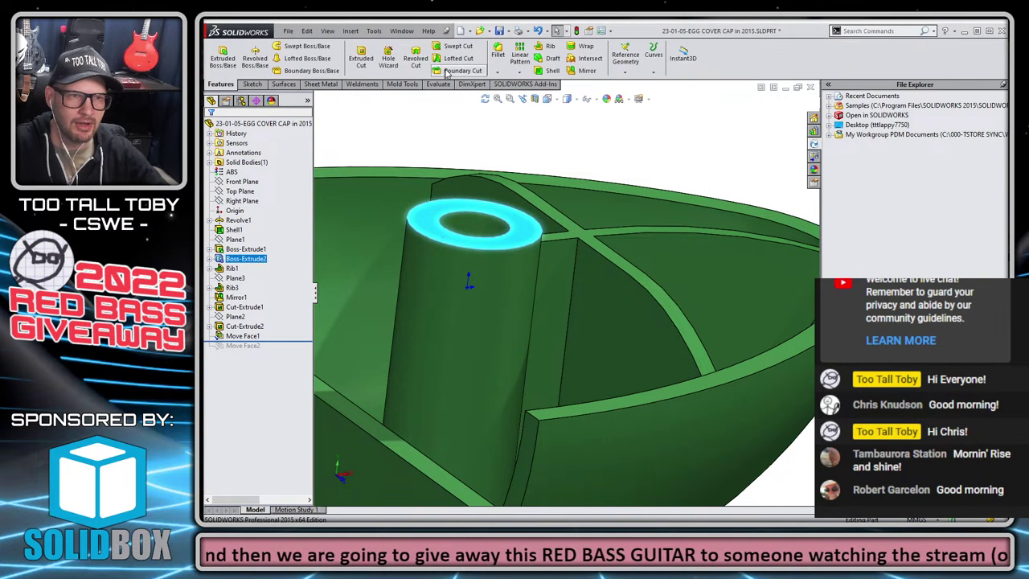
pyautogui.click(562, 60)
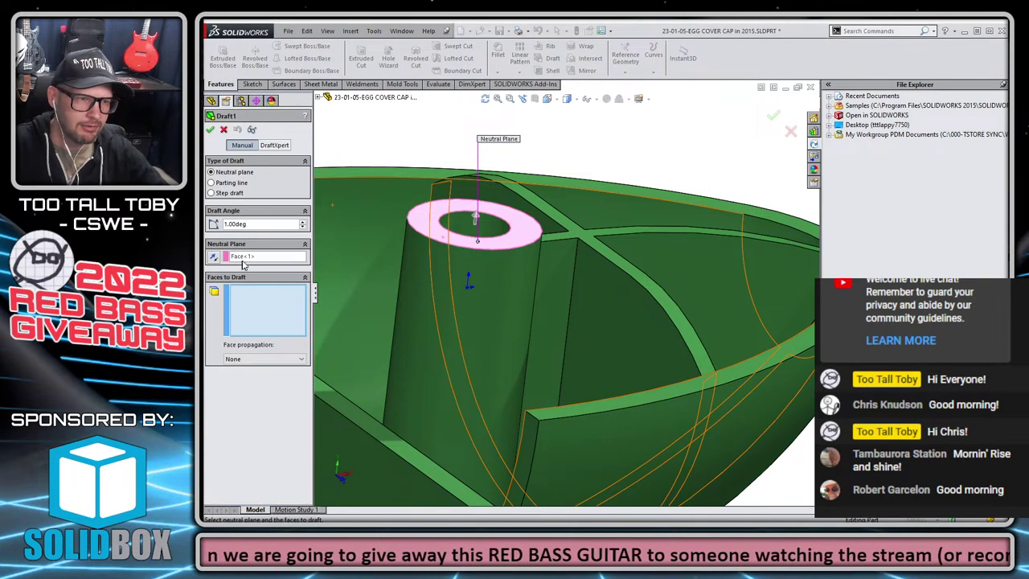
pyautogui.click(408, 293)
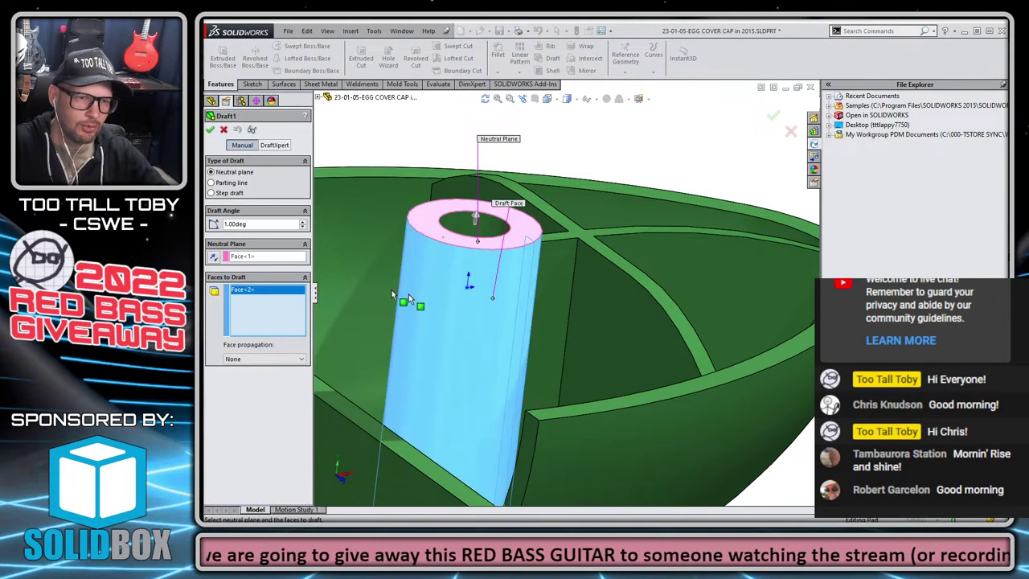
pyautogui.doubleClick(304, 222)
pyautogui.click(211, 131)
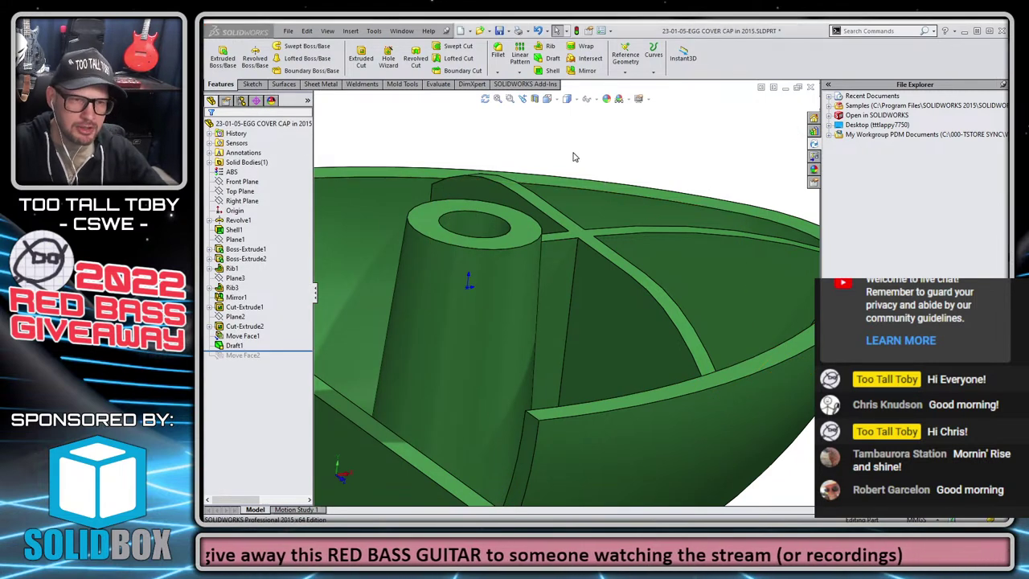
pyautogui.click(504, 146)
# - View the cap from the front, mark a straight line beside the boss's tapered side for comparison, and clear the markup
pyautogui.hotkey('ctrl', '1')
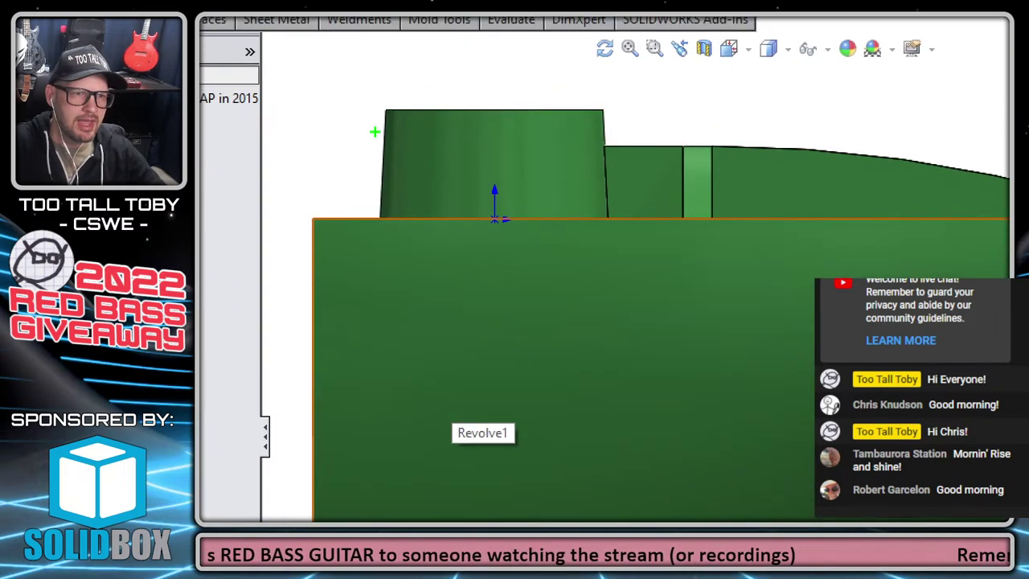
pyautogui.click(383, 109)
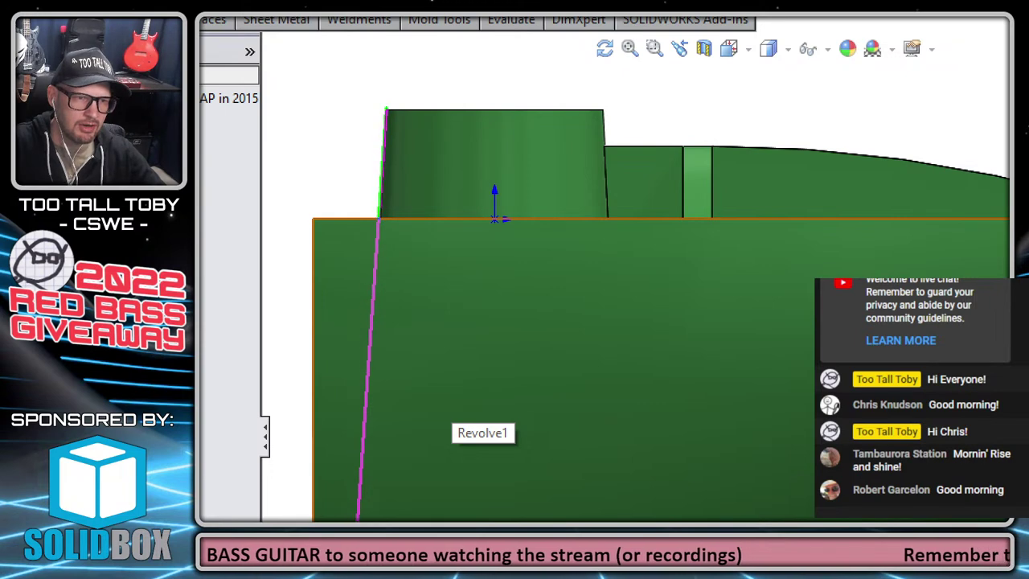
pyautogui.keyDown('shift'); pyautogui.moveTo(359, 521); pyautogui.dragTo(386, 521); pyautogui.keyUp('shift')
pyautogui.press('Escape')
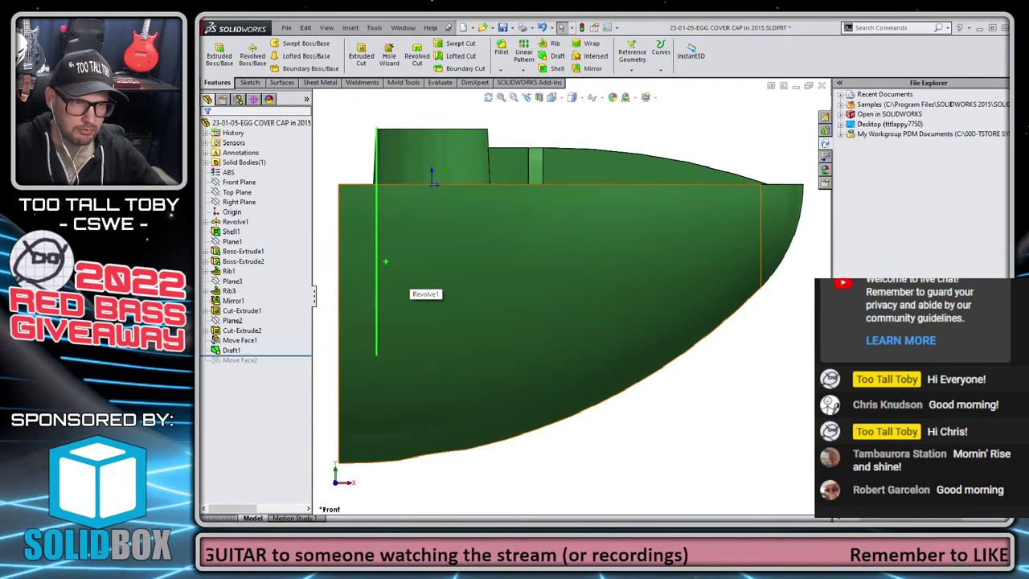
# - Sketch on the Front Plane and convert both tapered side edges of the boss into sketch lines
pyautogui.click(239, 183)
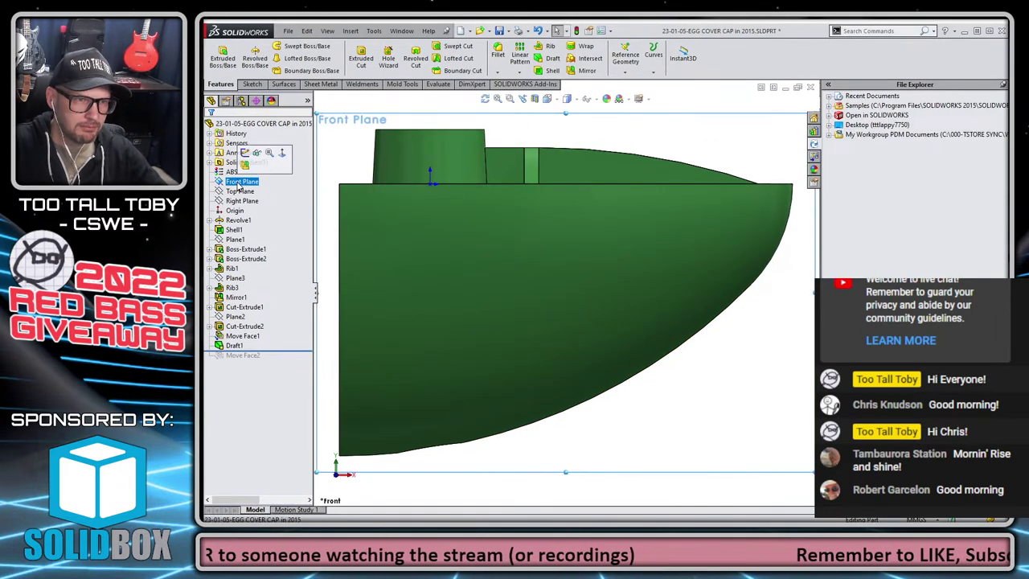
pyautogui.click(252, 153)
pyautogui.press('s')
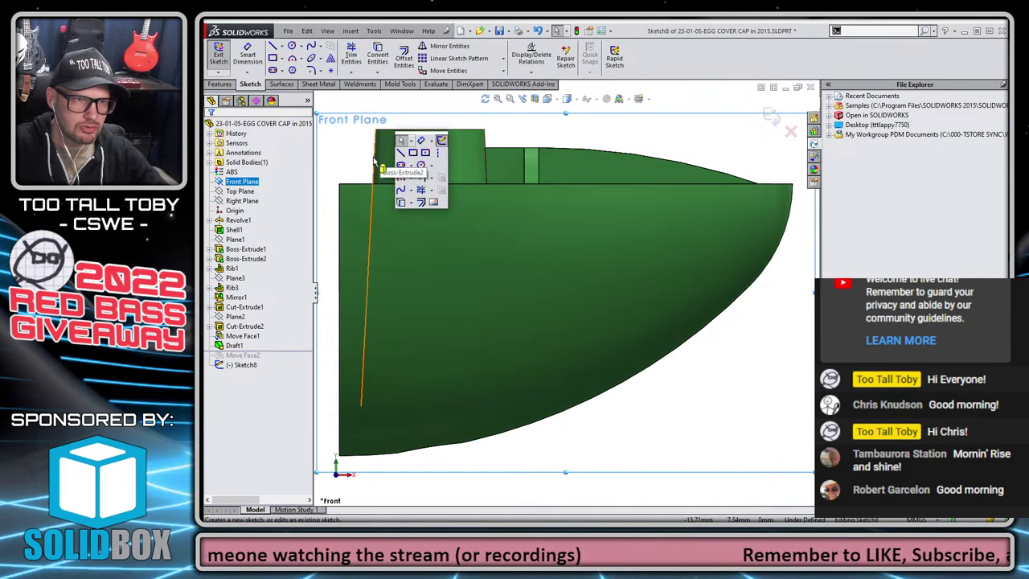
pyautogui.click(401, 153)
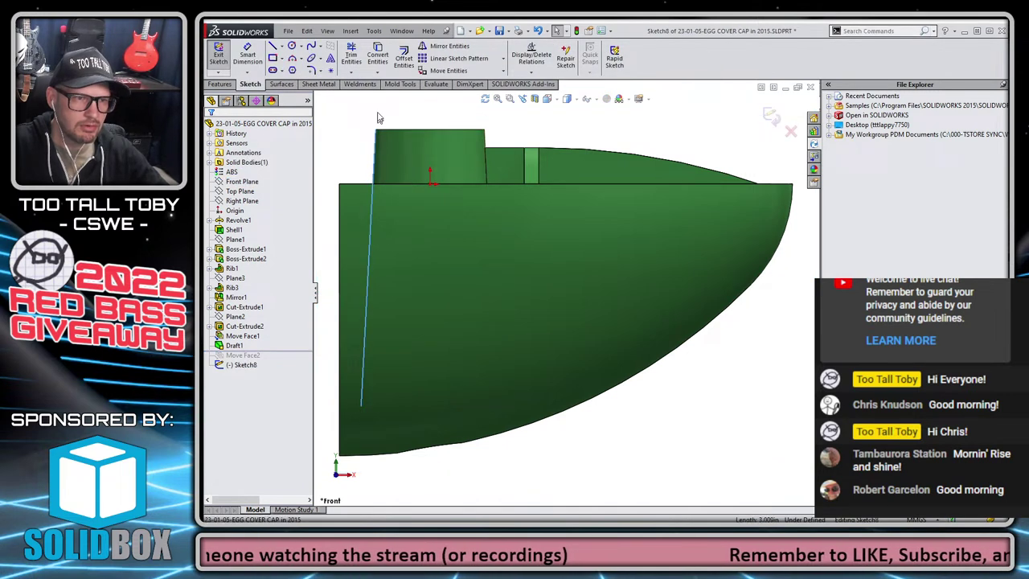
pyautogui.keyDown('ctrl'); pyautogui.click(488, 171); pyautogui.keyUp('ctrl')
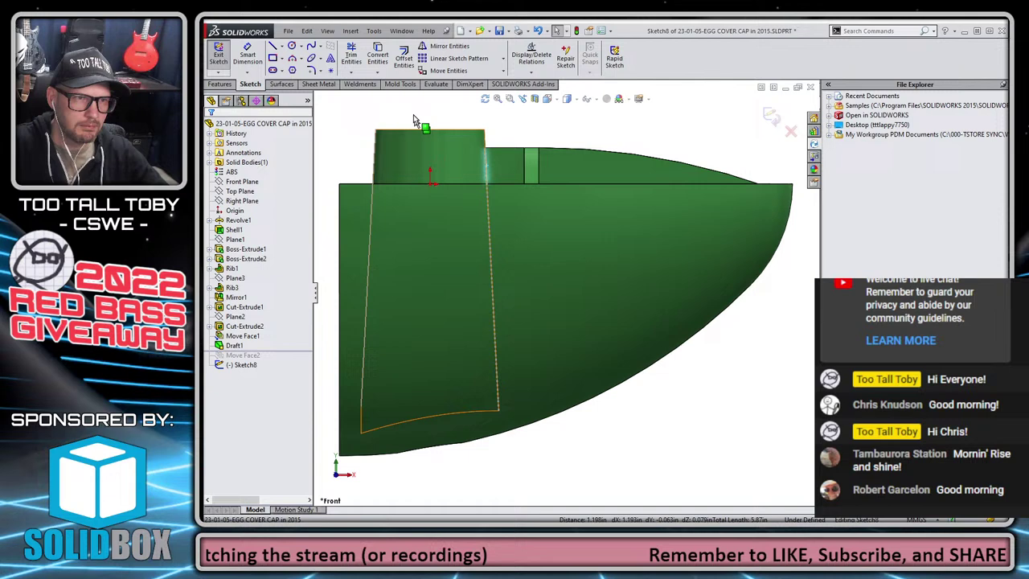
pyautogui.click(378, 56)
pyautogui.click(770, 115)
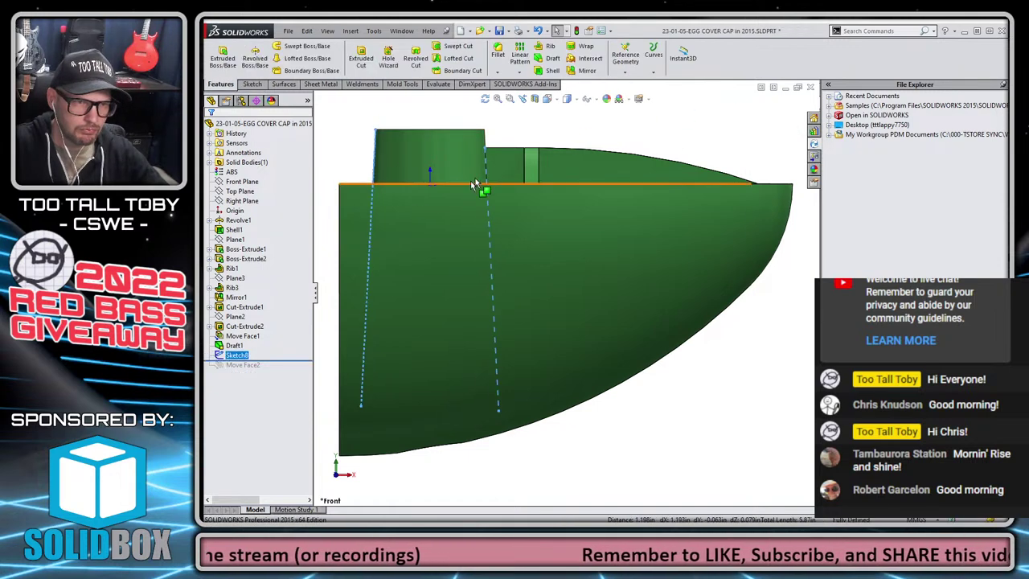
# - Set the color of the new boss edge sketch to red (255, 0, 0)
pyautogui.rightClick(236, 355)
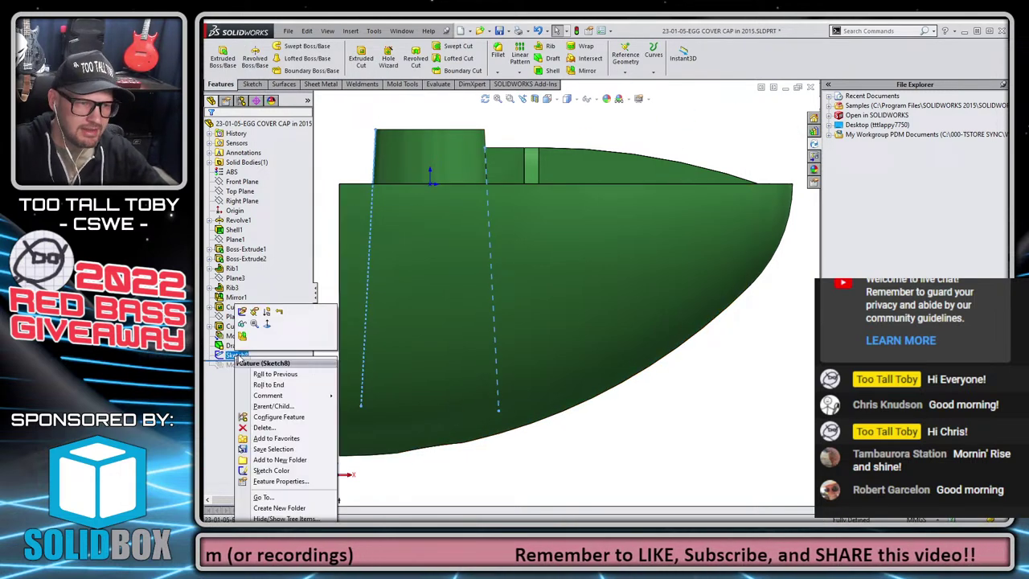
pyautogui.click(271, 470)
pyautogui.click(234, 294)
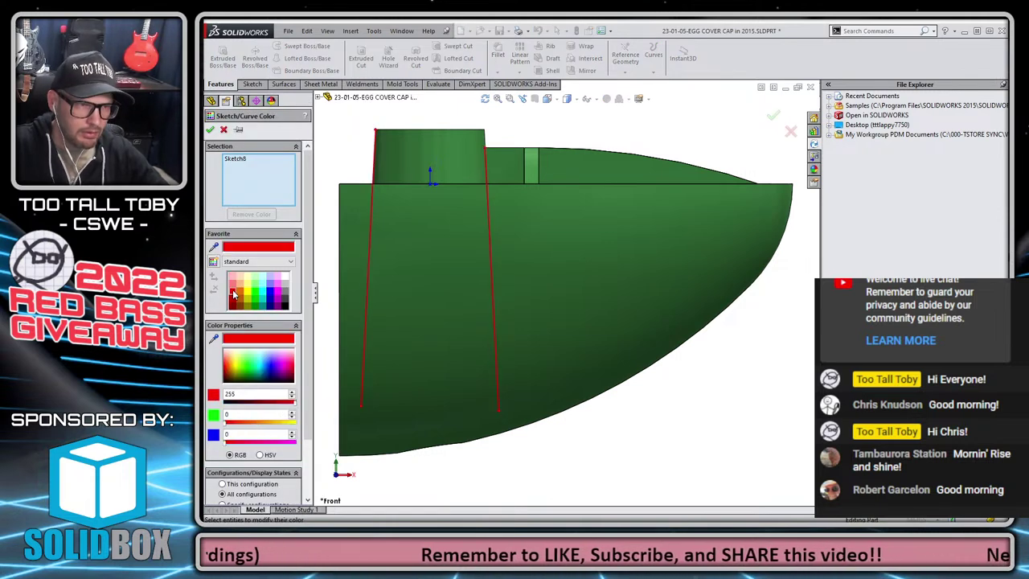
pyautogui.click(213, 131)
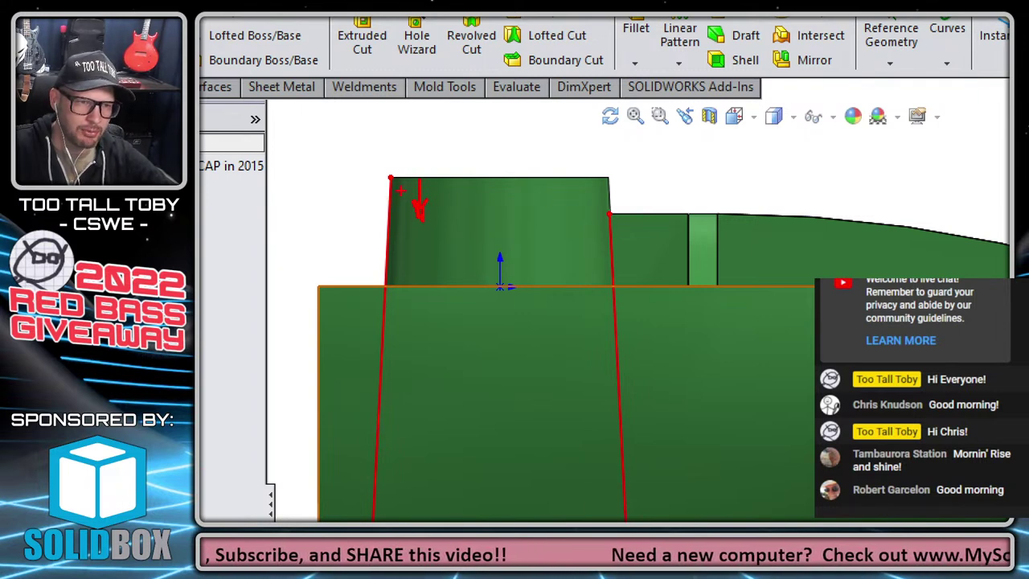
# - Mark the boss's tapered side with a red freehand line and an arrow pointing at it, and clear the markup
pyautogui.moveTo(404, 288); pyautogui.dragTo(389, 395)
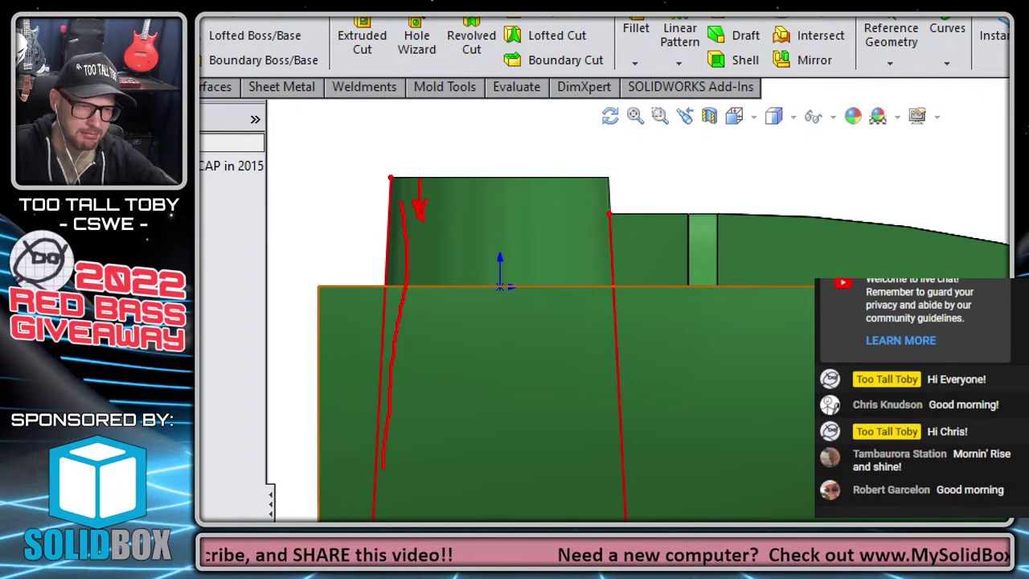
pyautogui.moveTo(324, 239); pyautogui.dragTo(392, 264)
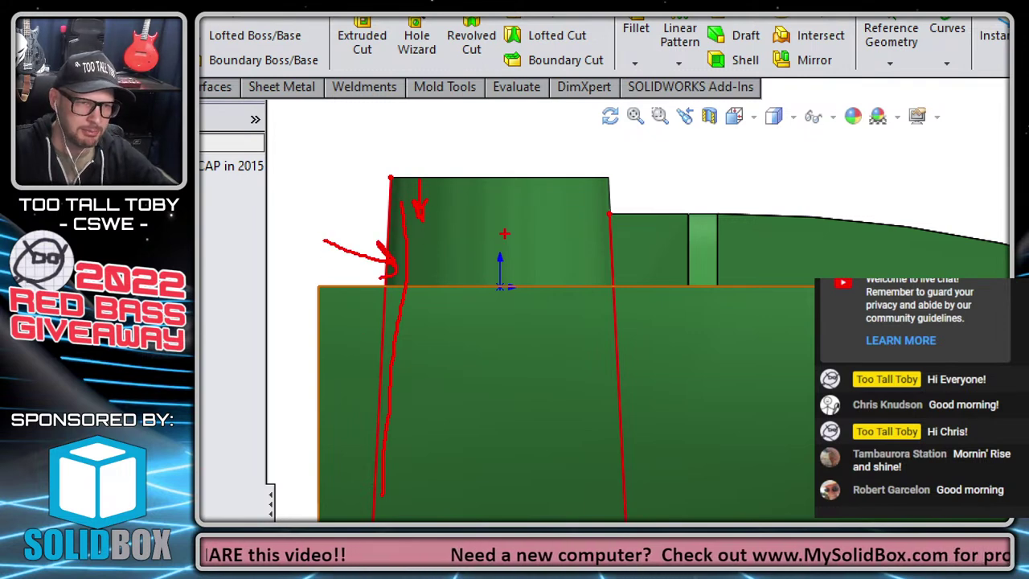
pyautogui.press('Escape')
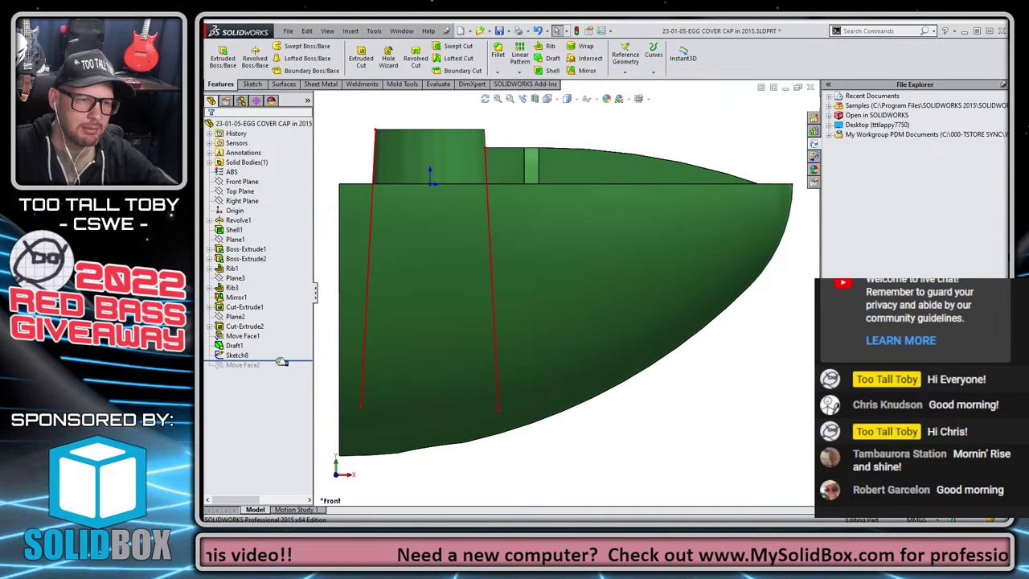
# - Roll the cap forward past the second Move Face and hide the red boss edge sketch
pyautogui.moveTo(282, 362); pyautogui.dragTo(278, 368)
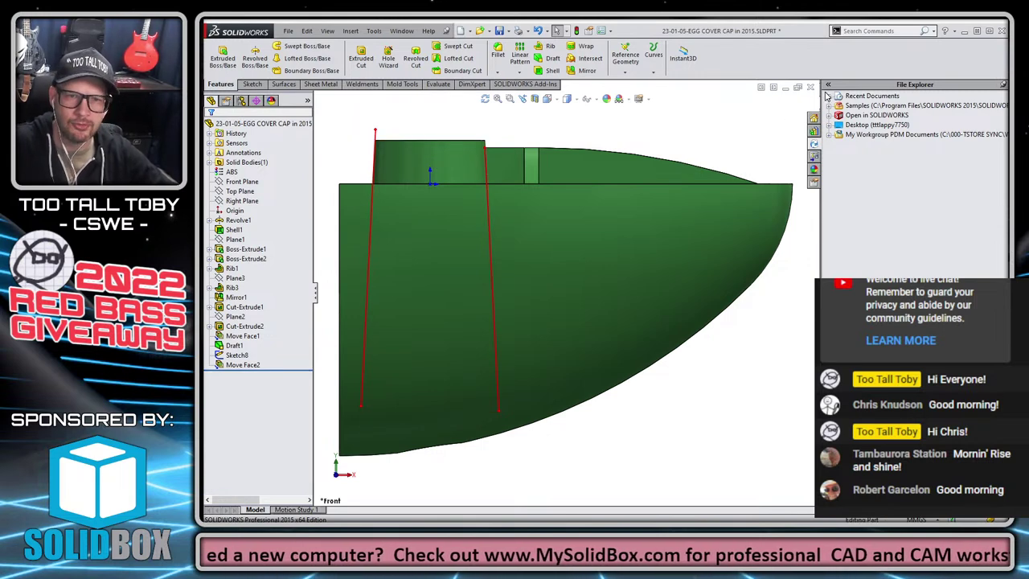
pyautogui.moveTo(777, 338); pyautogui.dragTo(579, 392, button='middle')
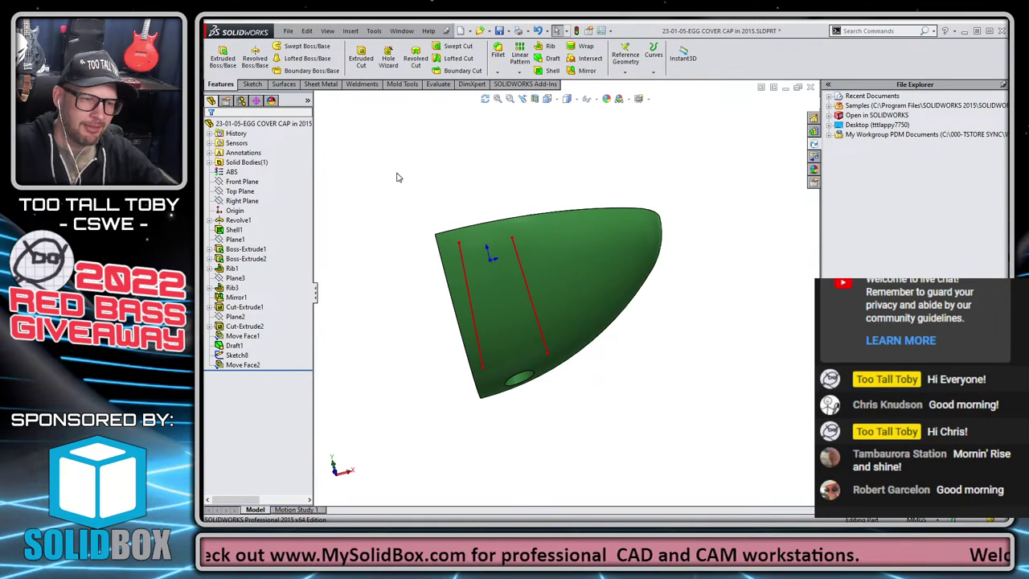
pyautogui.moveTo(641, 235); pyautogui.dragTo(527, 298, button='middle')
pyautogui.click(468, 253)
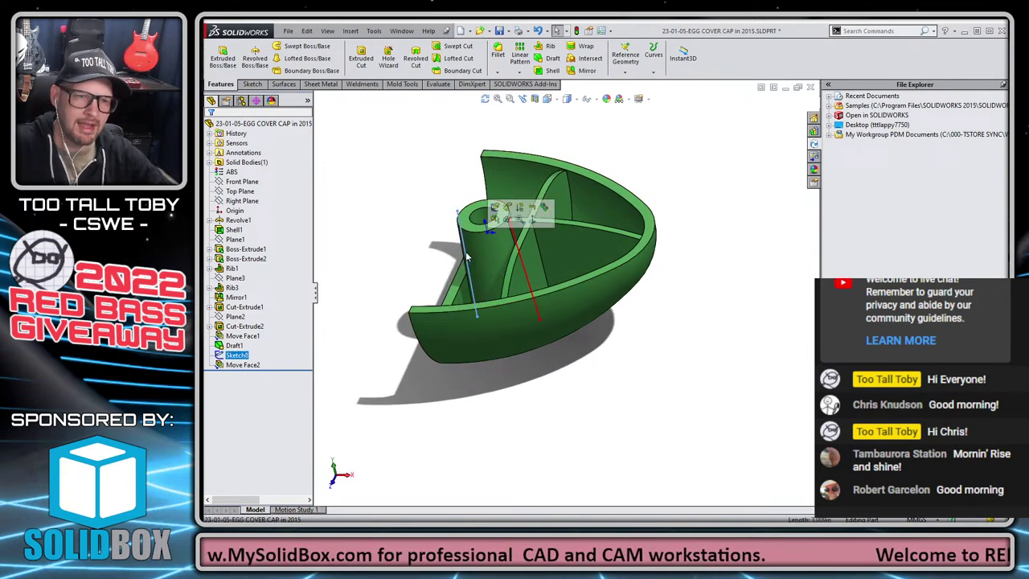
pyautogui.click(508, 220)
# - Add a Move Face that offsets all faces of the cap by 0.20 mm
pyautogui.moveTo(567, 354); pyautogui.dragTo(409, 210, button='middle')
pyautogui.scroll(-3, 398, 176)
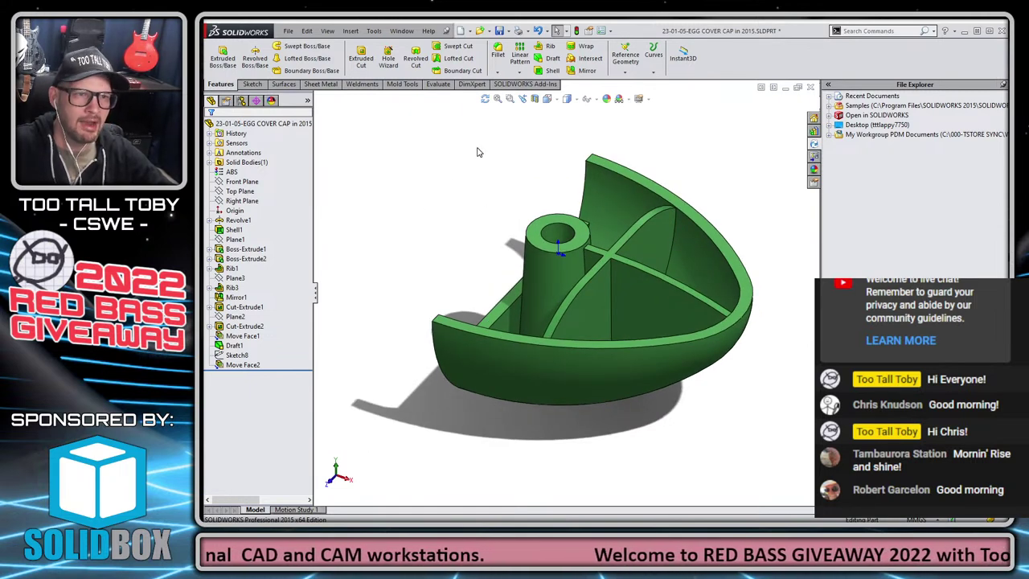
pyautogui.click(350, 32)
pyautogui.moveTo(378, 126)
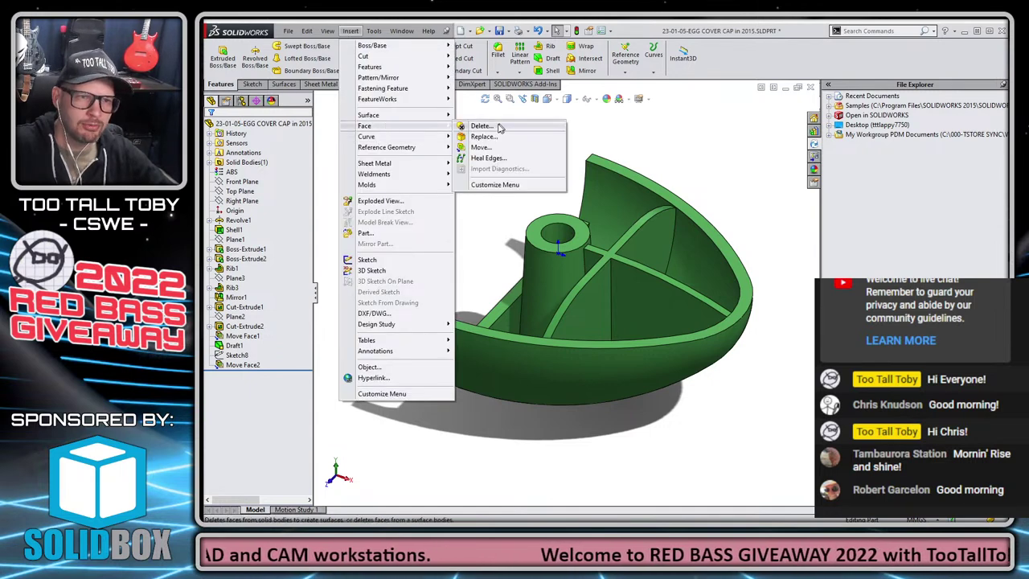
pyautogui.click(480, 147)
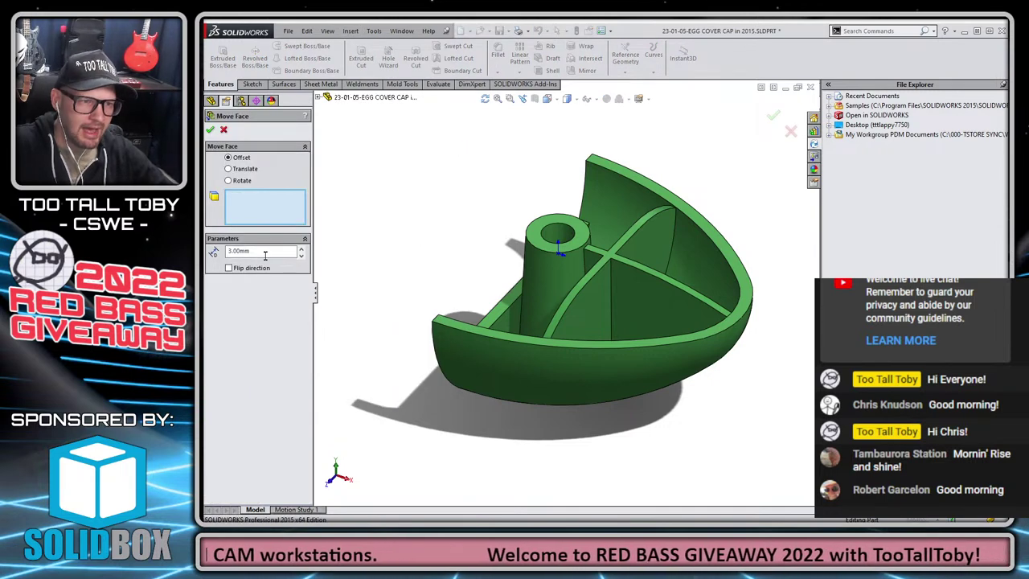
pyautogui.hotkey('ctrl', 'a')
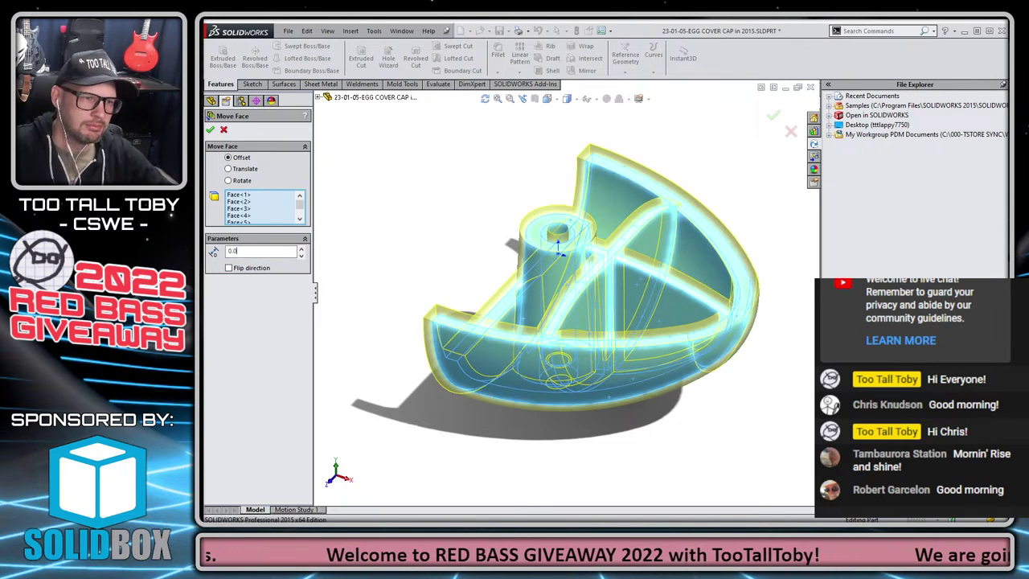
pyautogui.press('Return')
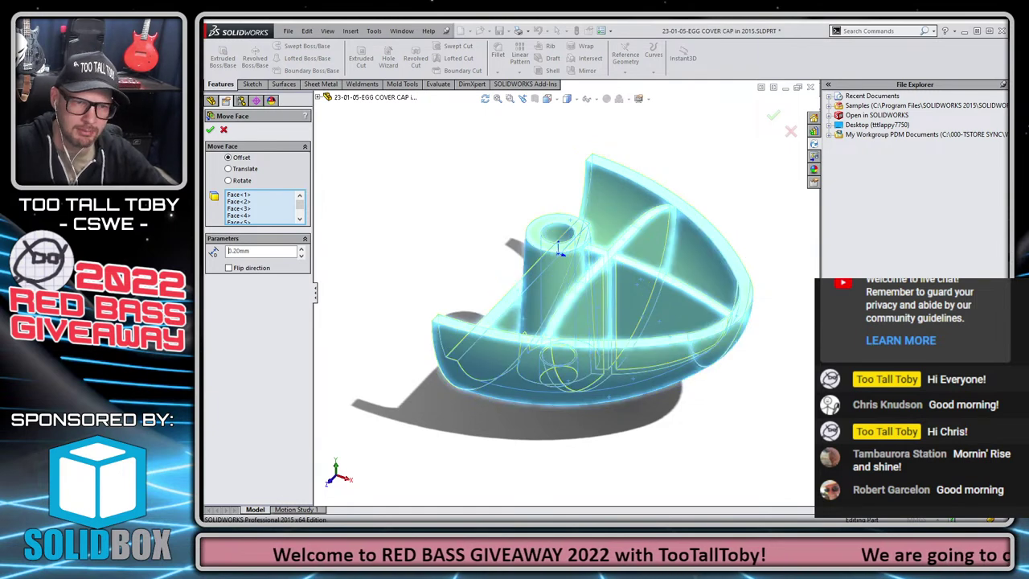
pyautogui.press('Return')
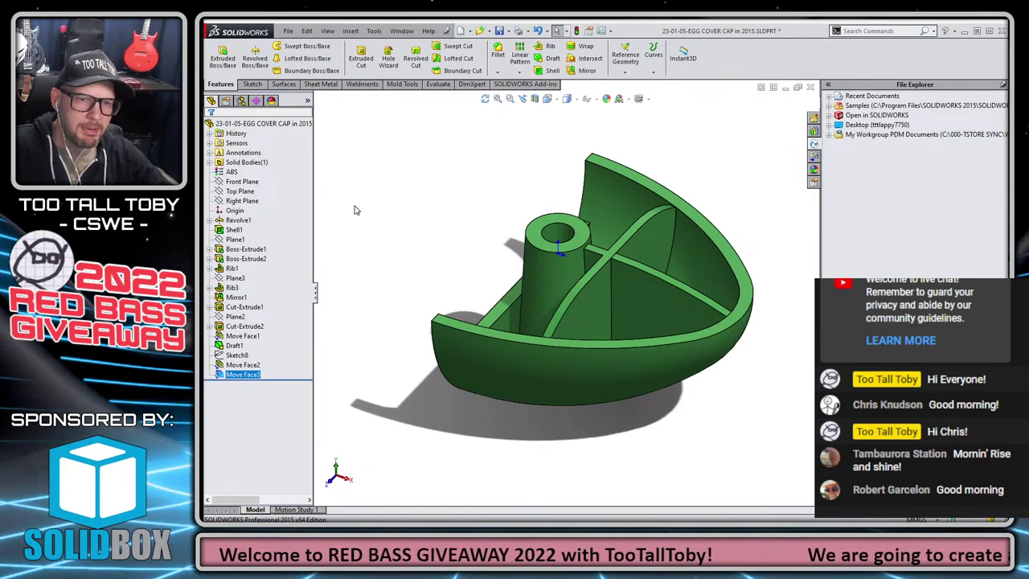
# - Compare the boss from the front with the third Move Face rolled back and forward, and examine the whole cap in 3D
pyautogui.hotkey('ctrl', '1')
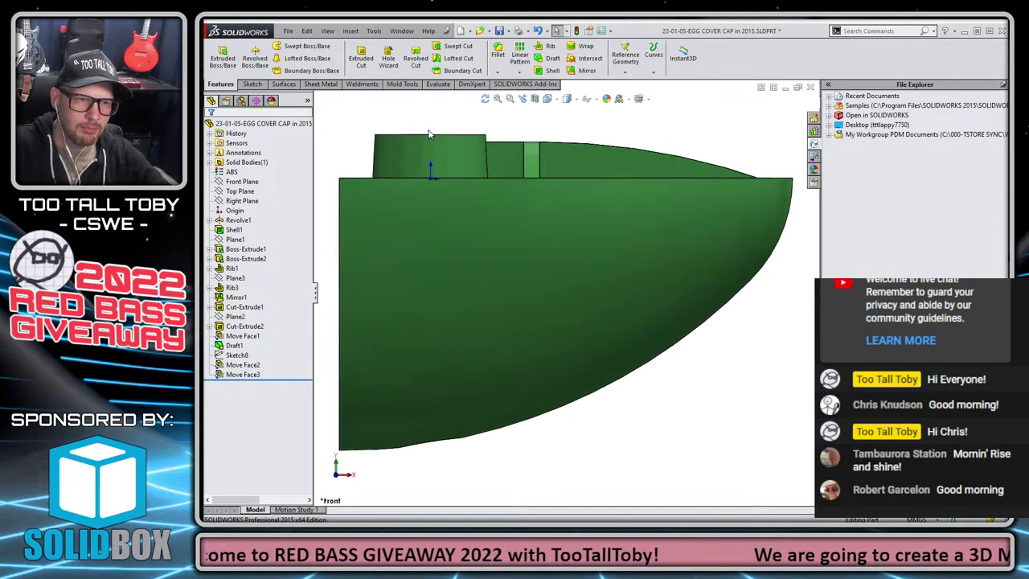
pyautogui.scroll(-4, 353, 98)
pyautogui.scroll(-1, 375, 188)
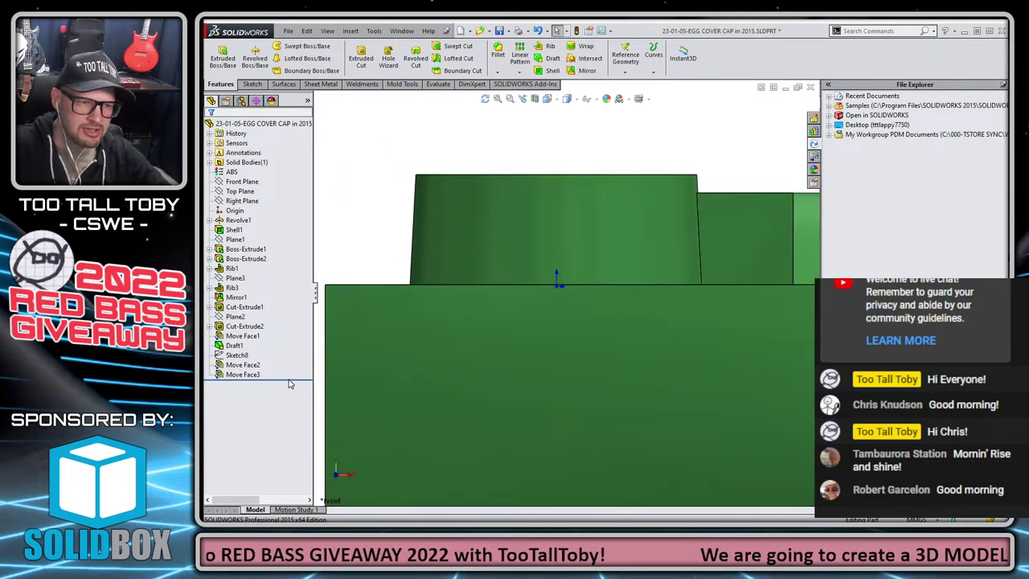
pyautogui.moveTo(294, 377); pyautogui.dragTo(290, 379)
pyautogui.scroll(-4, 408, 190)
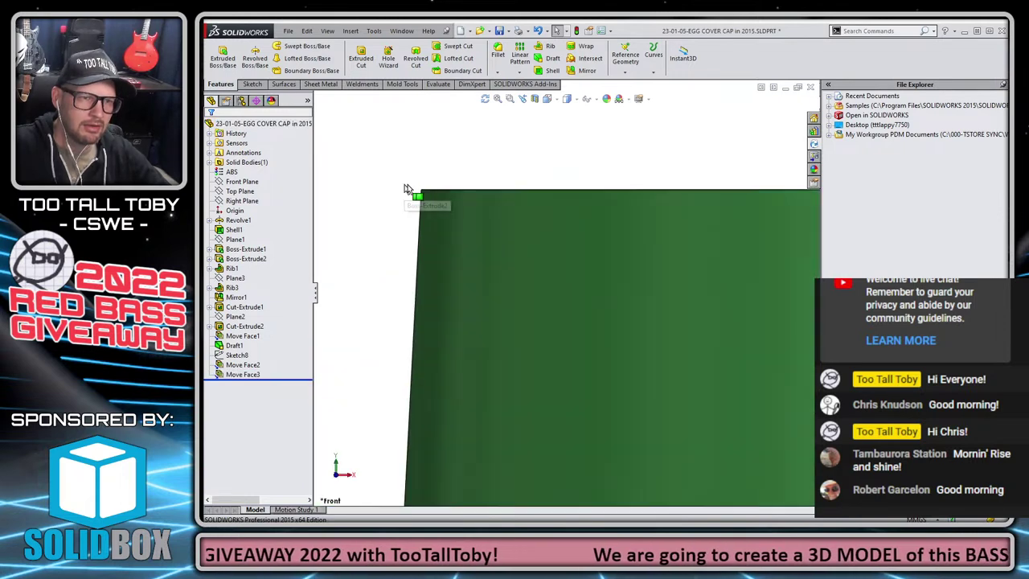
pyautogui.scroll(-3, 405, 185)
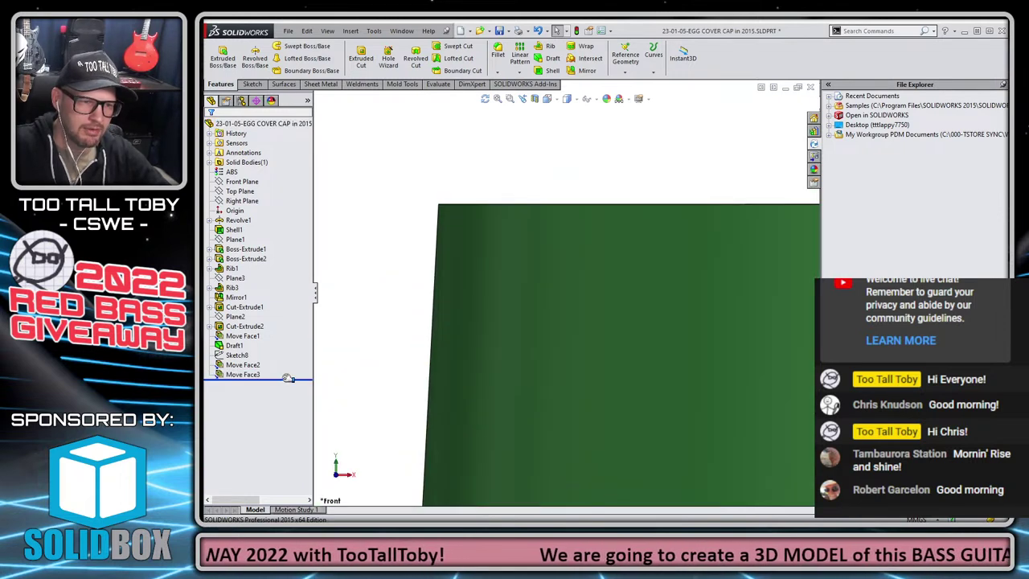
pyautogui.moveTo(288, 378); pyautogui.dragTo(288, 380)
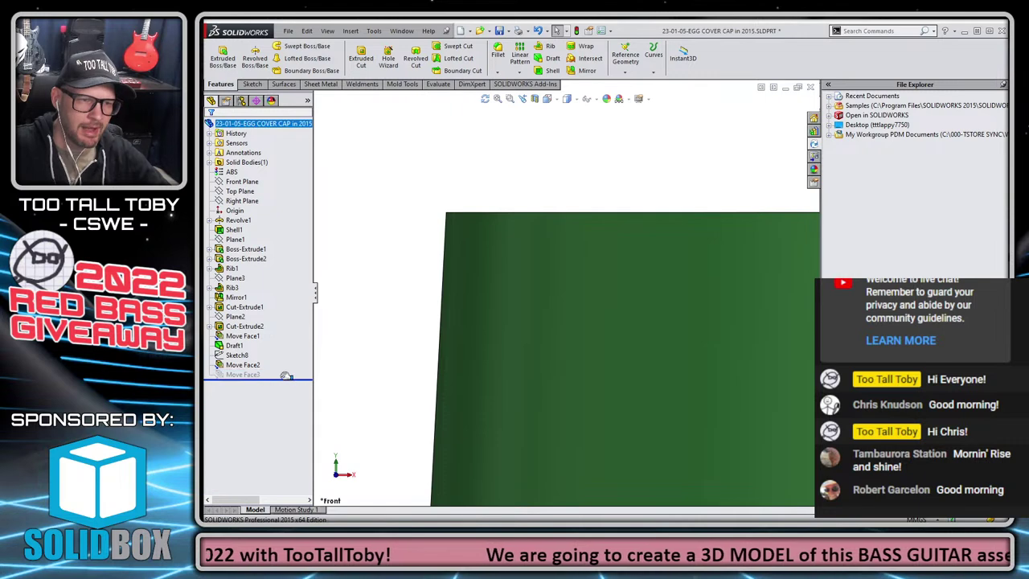
pyautogui.scroll(3, 542, 259)
pyautogui.scroll(2, 675, 343)
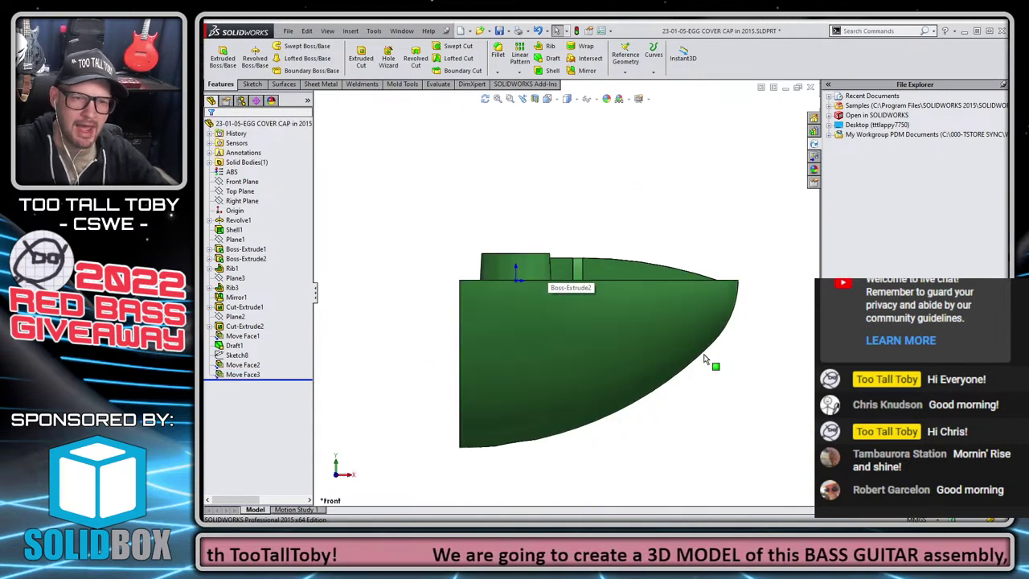
pyautogui.moveTo(563, 337); pyautogui.dragTo(620, 404, button='middle')
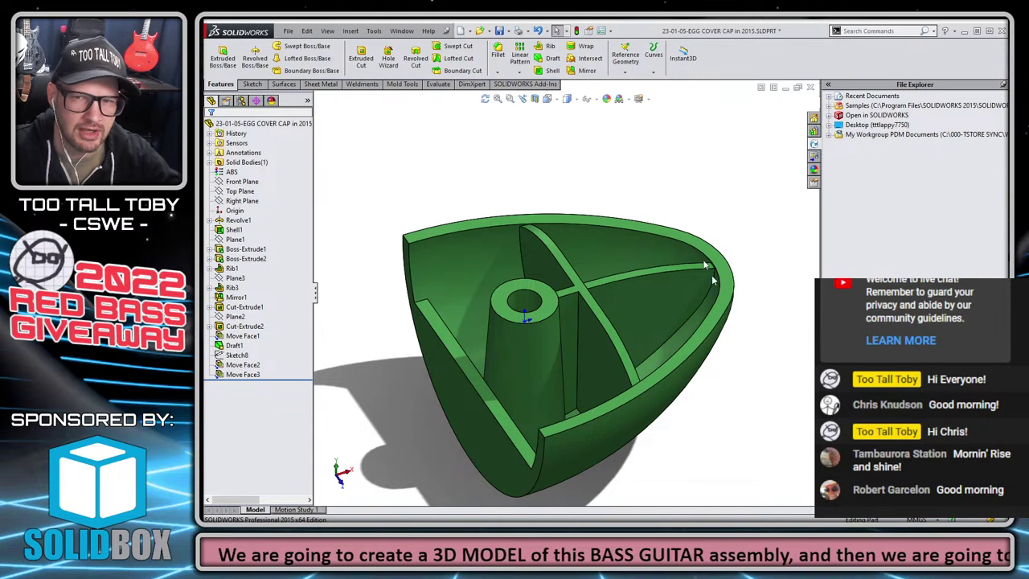
pyautogui.moveTo(705, 265); pyautogui.dragTo(563, 402, button='middle')
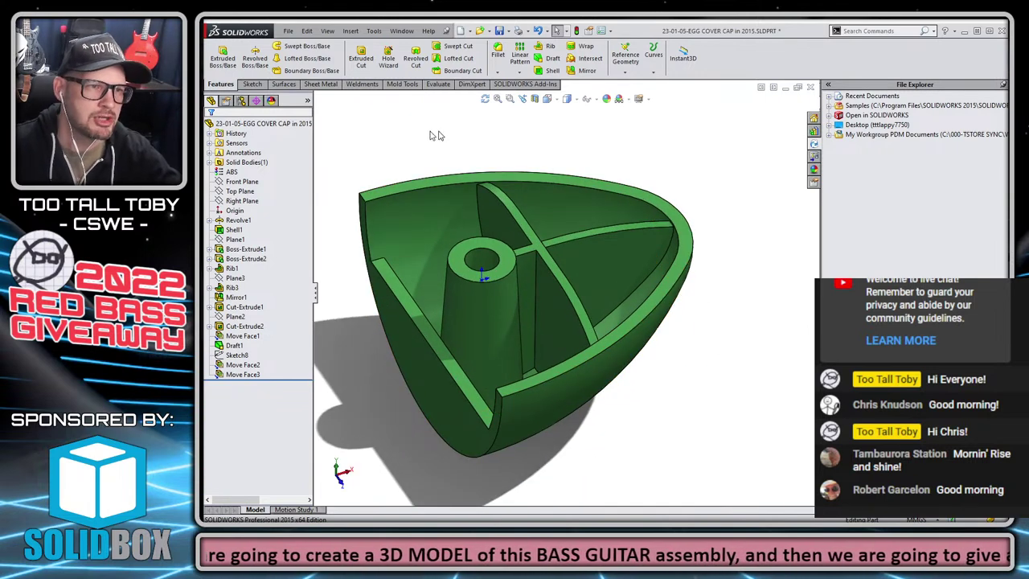
pyautogui.click(357, 37)
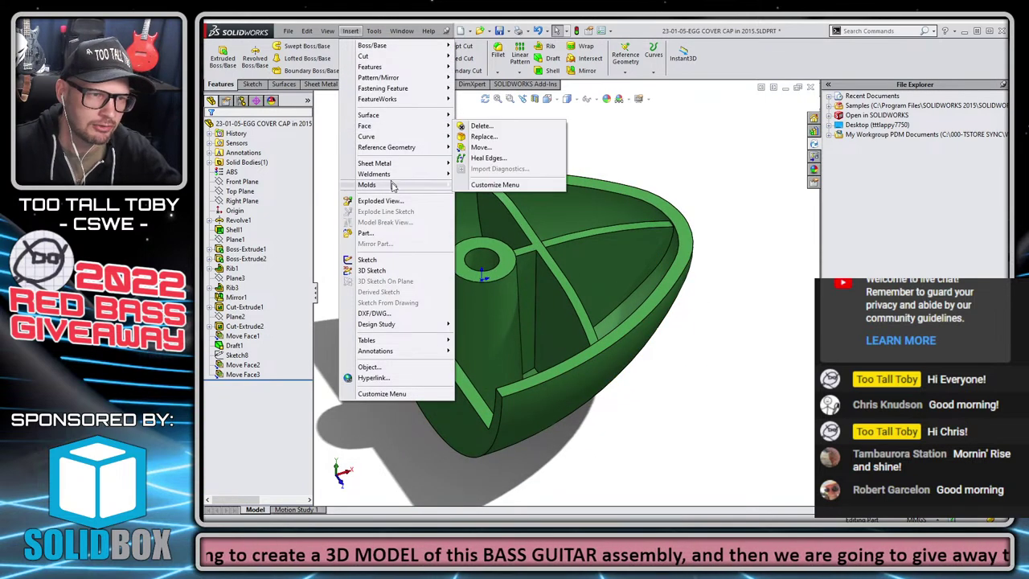
pyautogui.moveTo(402, 68)
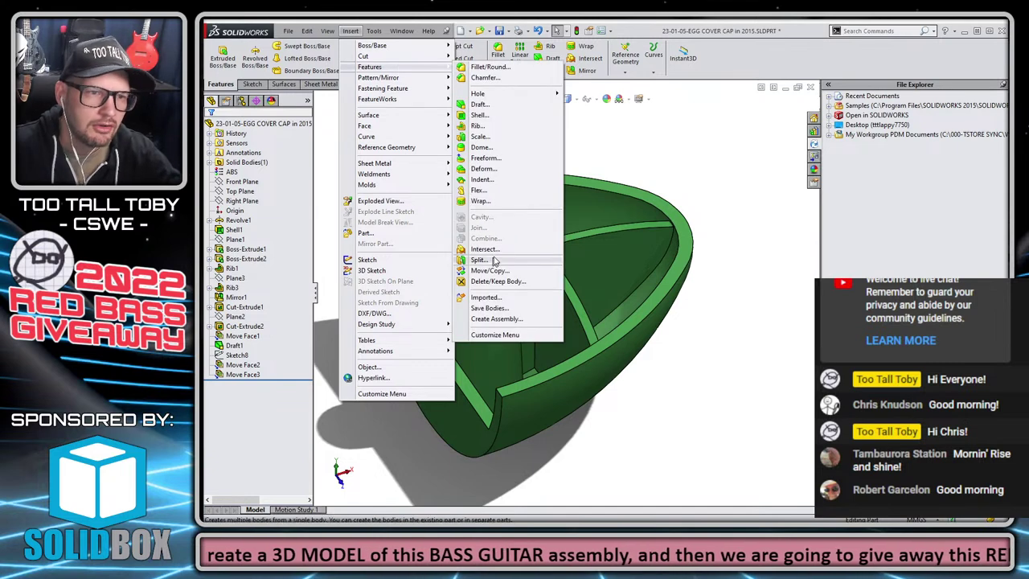
pyautogui.click(487, 137)
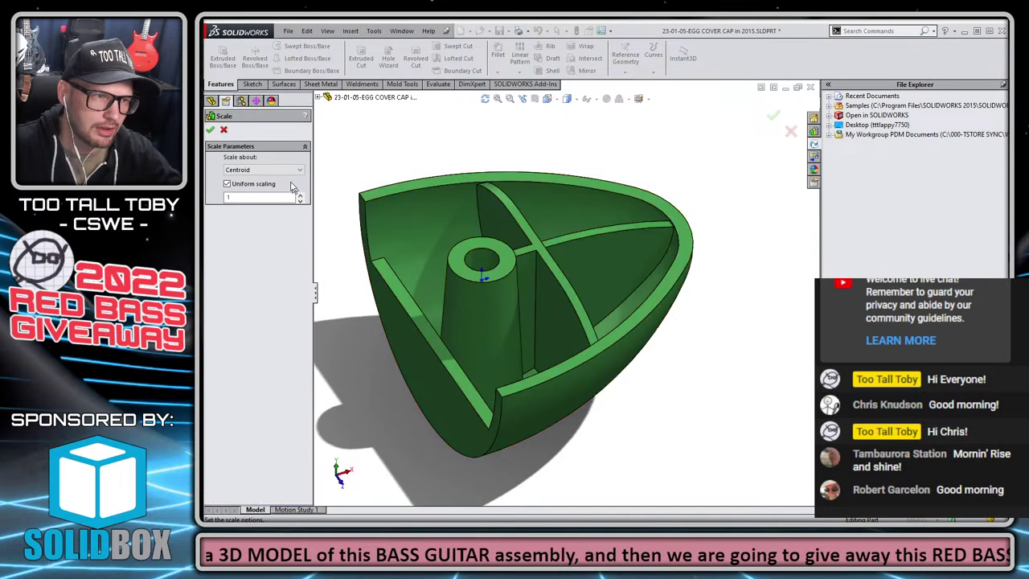
pyautogui.click(224, 130)
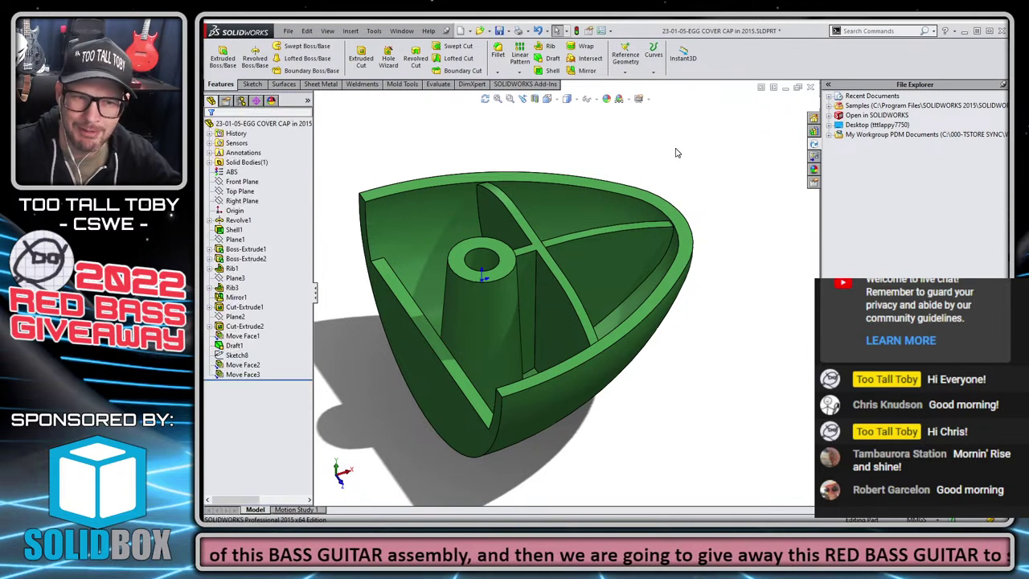
# - Close the egg cover cap part without saving its changes
pyautogui.click(811, 88)
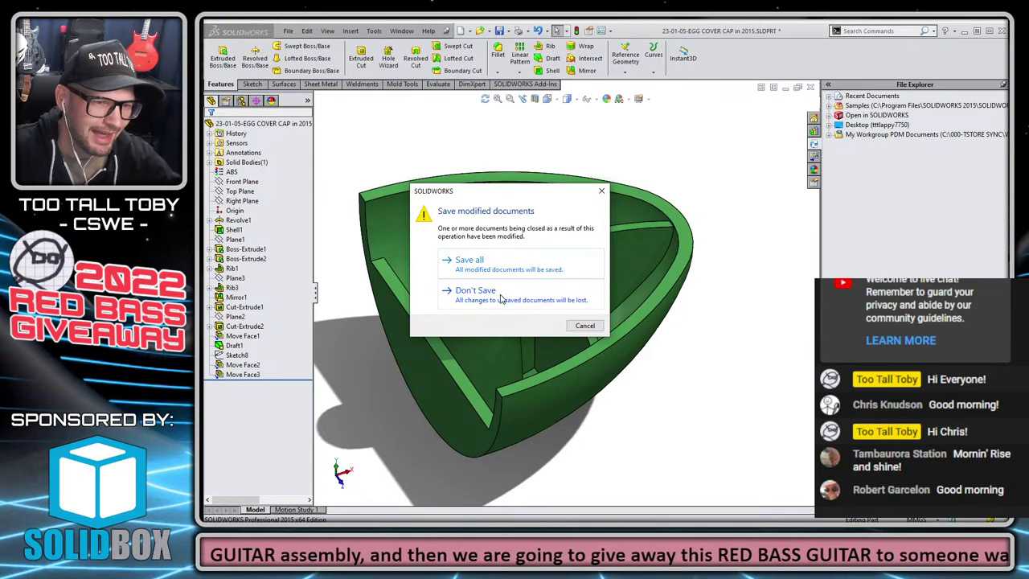
pyautogui.click(475, 291)
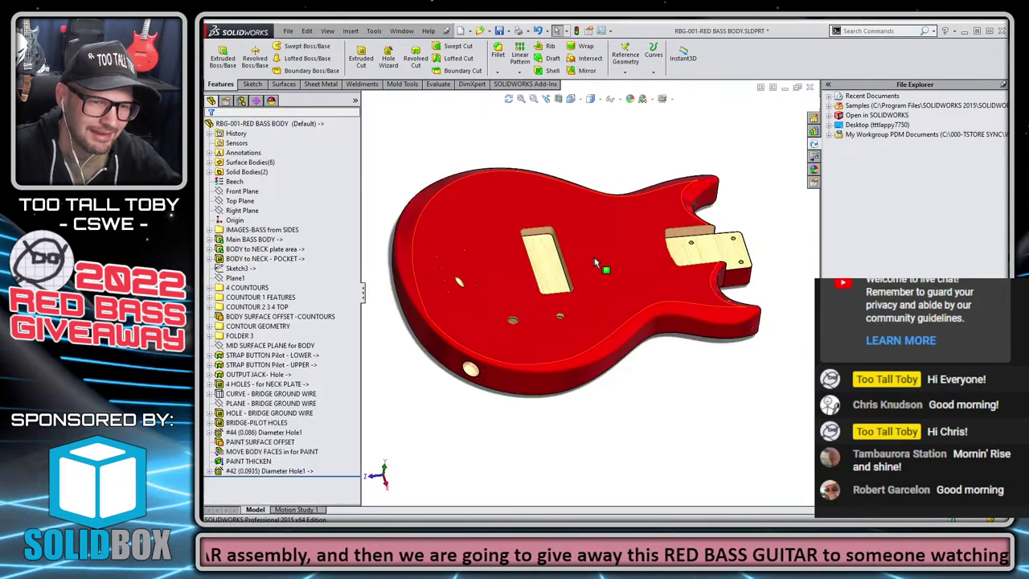
# - Examine the thickened paint layer at the edge of the bass body's neck pocket, highlight it, and clear the selection
pyautogui.scroll(-10, 709, 241)
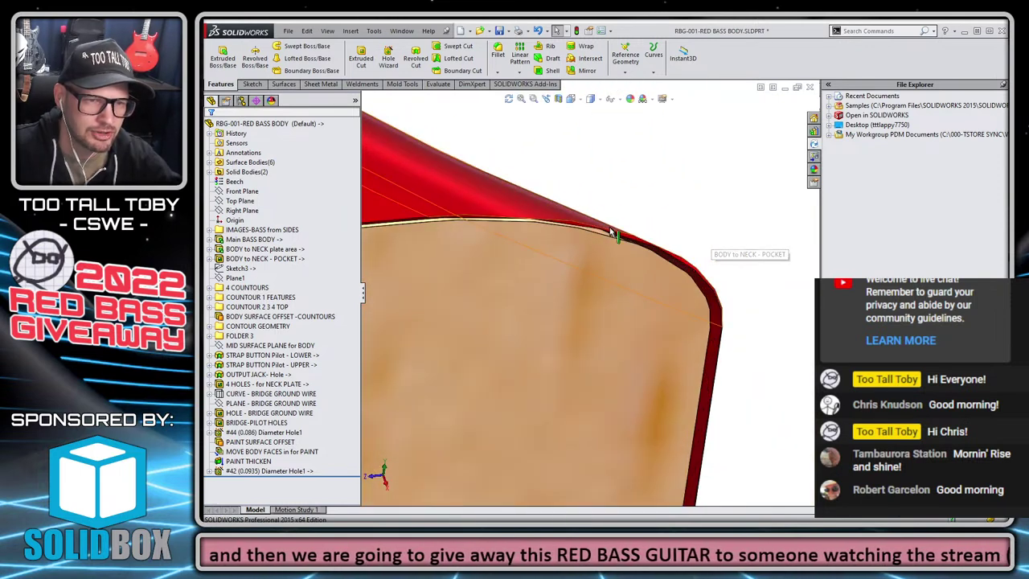
pyautogui.click(443, 195)
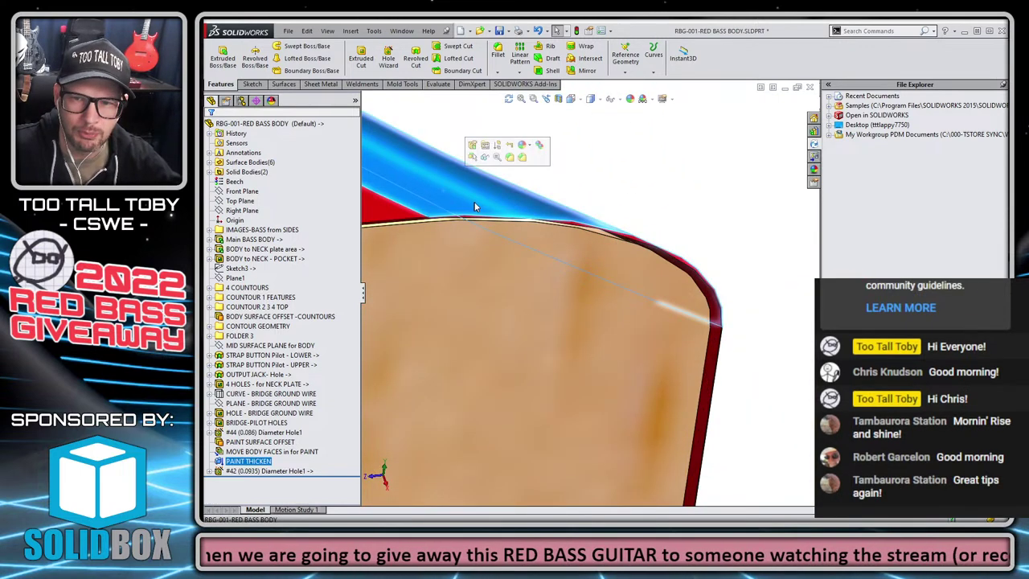
pyautogui.scroll(2, 467, 210)
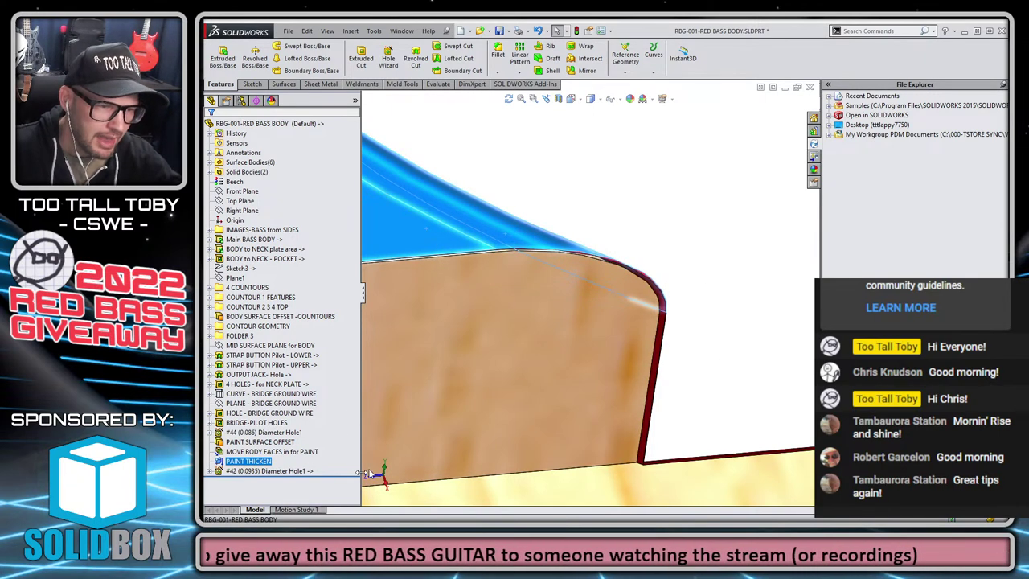
pyautogui.click(588, 188)
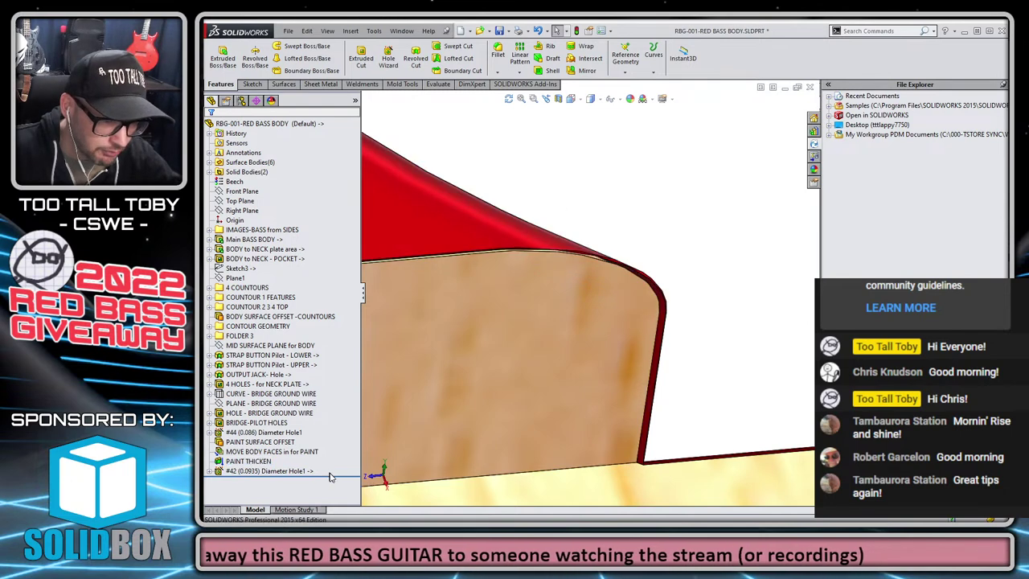
# - Roll the bass body back to before MOVE BODY FACES in for PAINT, and forward again past that feature
pyautogui.moveTo(335, 475)
pyautogui.mouseDown()
pyautogui.moveTo(337, 448)
pyautogui.moveTo(328, 449)
pyautogui.mouseUp()
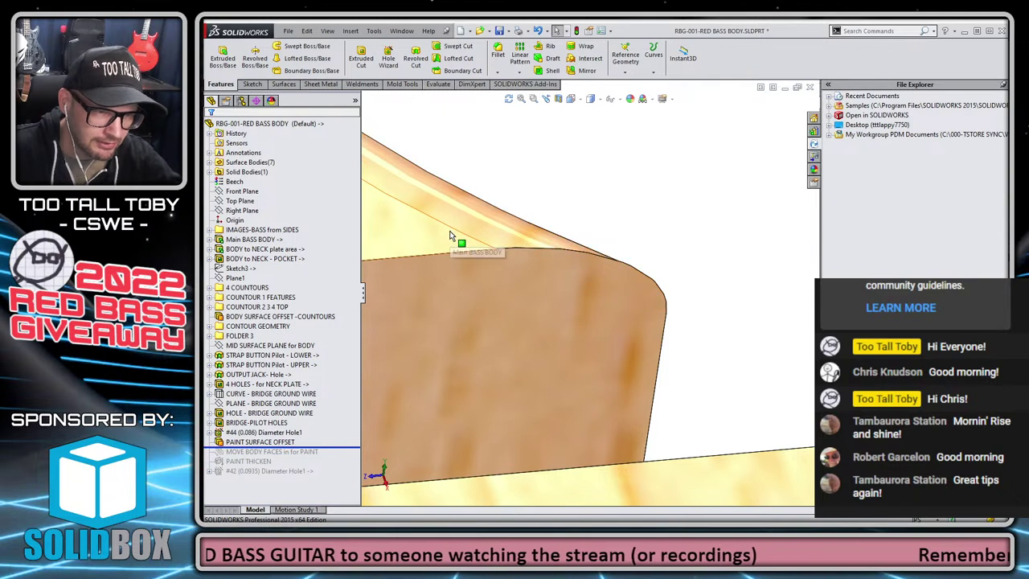
pyautogui.click(314, 455)
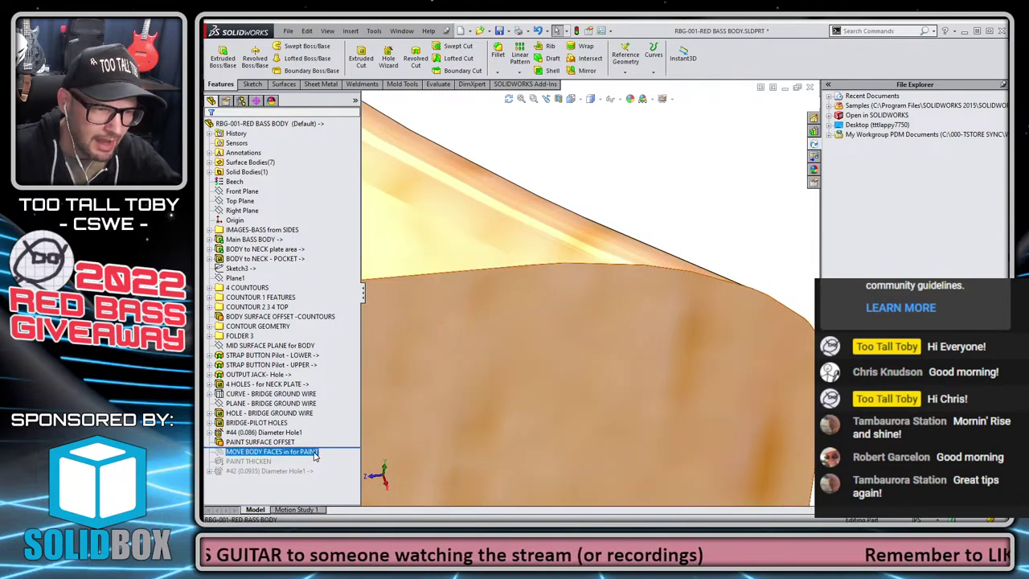
pyautogui.moveTo(333, 449); pyautogui.dragTo(330, 457)
pyautogui.scroll(12, 659, 381)
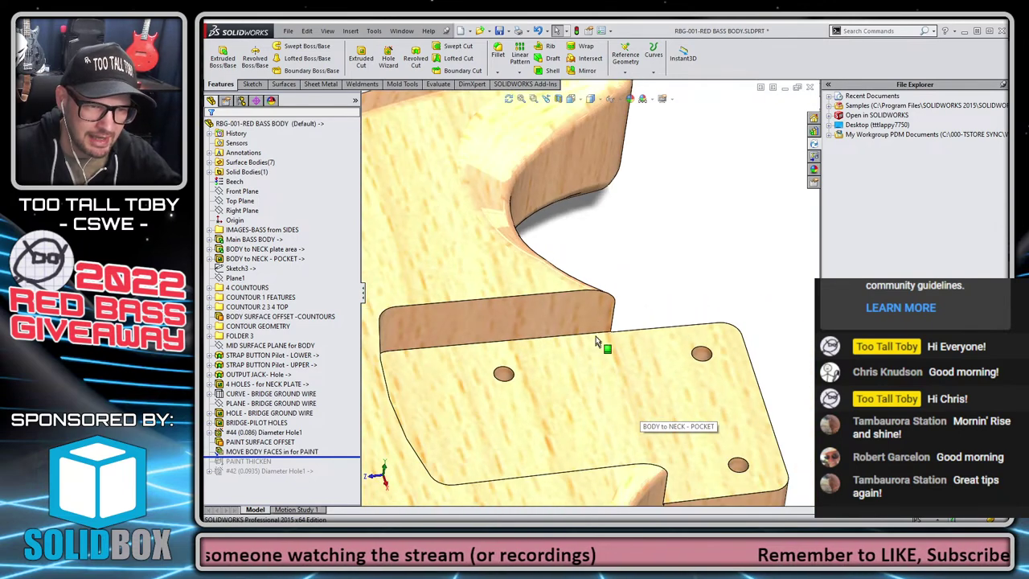
pyautogui.scroll(5, 474, 354)
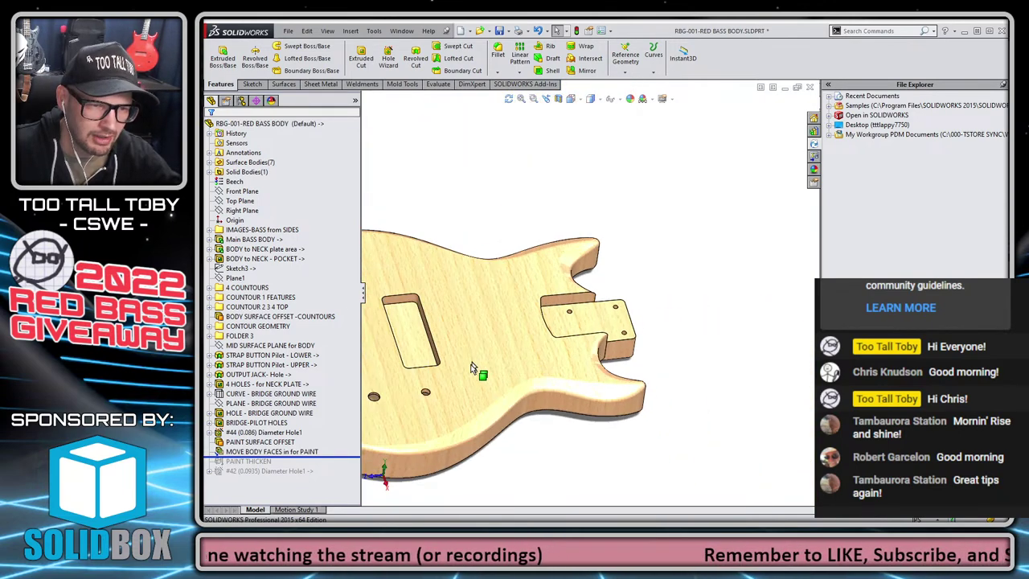
# - Highlight the faces affected by MOVE BODY FACES in for PAINT, clear the selection, and view the whole unpainted body
pyautogui.click(283, 454)
pyautogui.rightClick(283, 455)
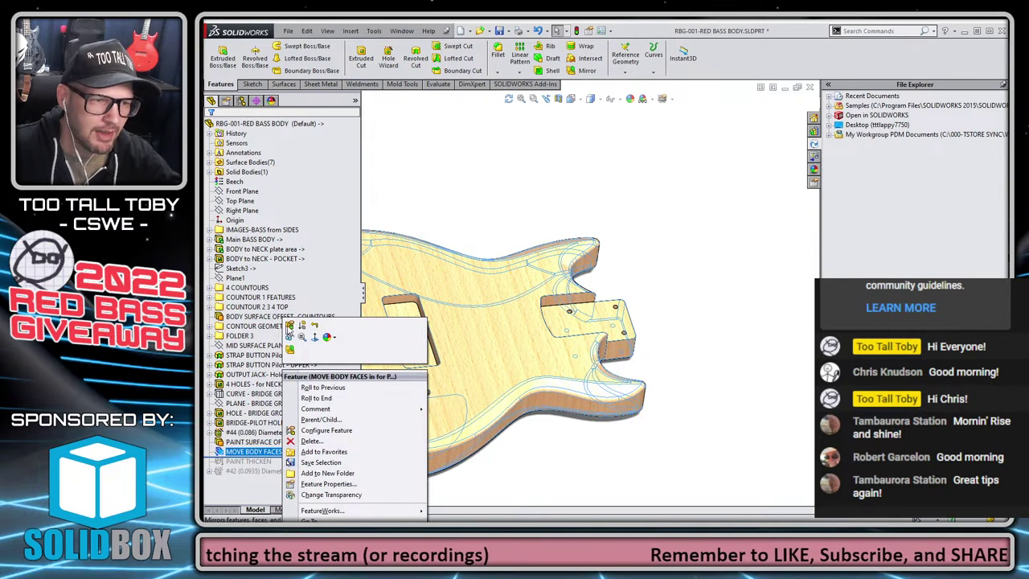
pyautogui.click(642, 223)
pyautogui.scroll(3, 575, 284)
pyautogui.scroll(-2, 424, 358)
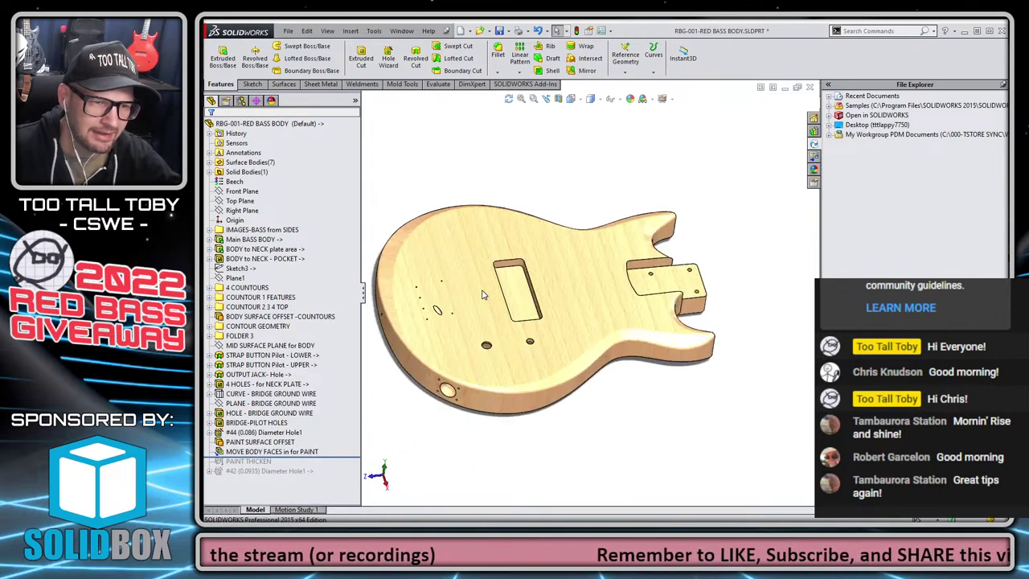
# - Roll the bass body back to before MOVE BODY FACES in for PAINT and highlight PAINT SURFACE OFFSET at the neck pocket edge
pyautogui.click(298, 454)
pyautogui.click(334, 457)
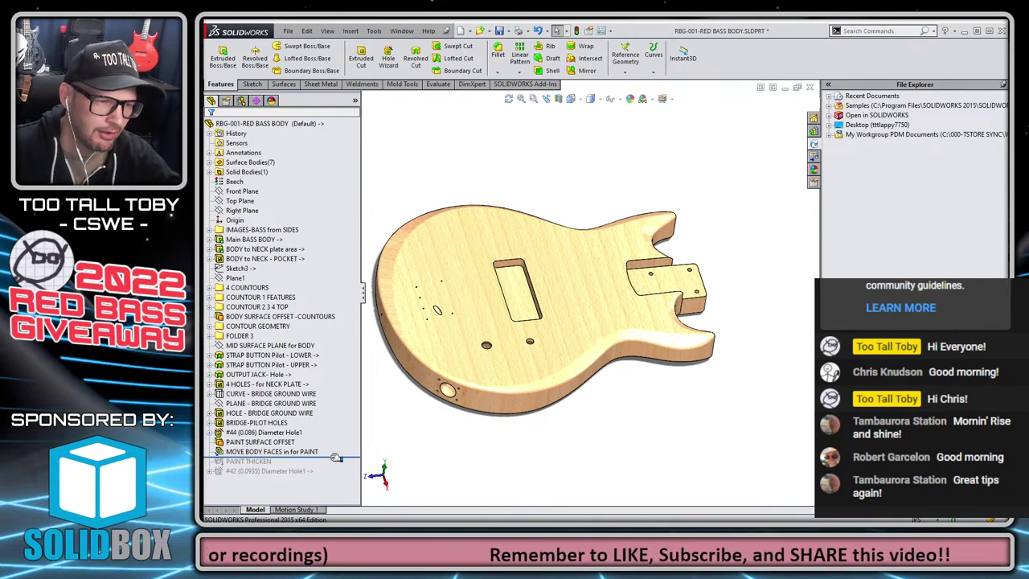
pyautogui.moveTo(336, 456); pyautogui.dragTo(332, 466)
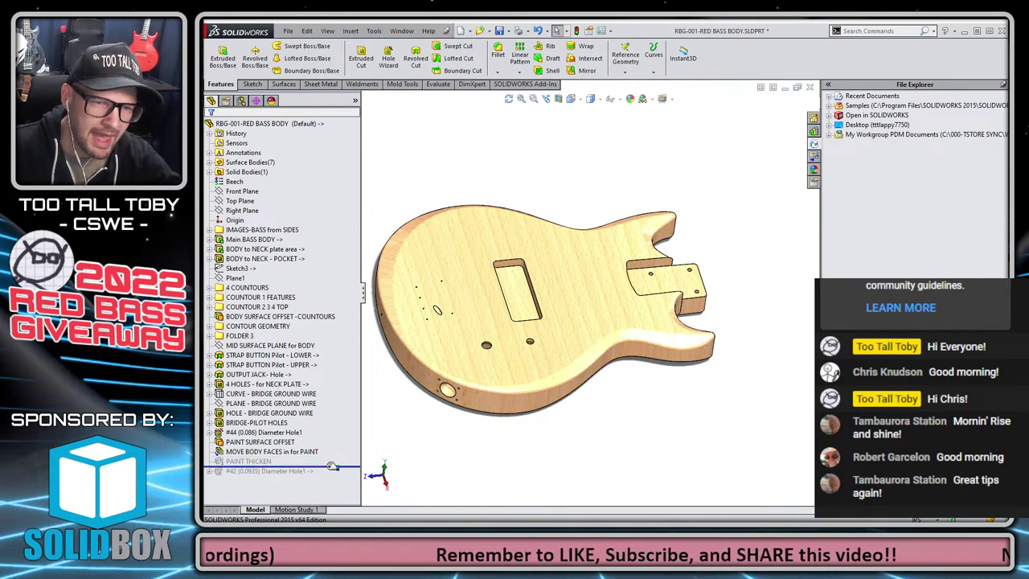
pyautogui.moveTo(332, 466)
pyautogui.mouseDown()
pyautogui.moveTo(336, 441)
pyautogui.moveTo(339, 449)
pyautogui.mouseUp()
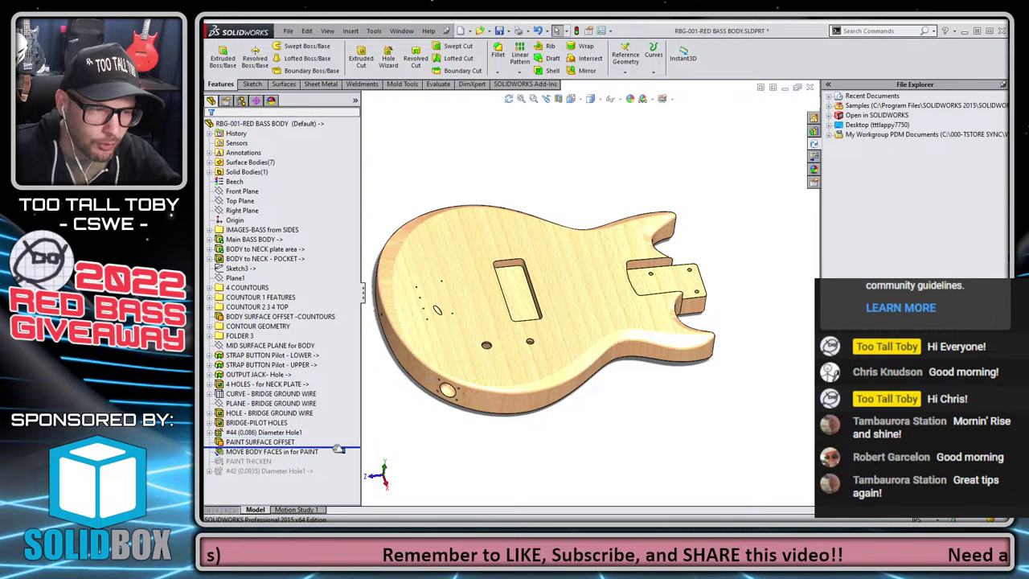
pyautogui.click(269, 443)
pyautogui.moveTo(554, 445); pyautogui.dragTo(556, 352, button='middle')
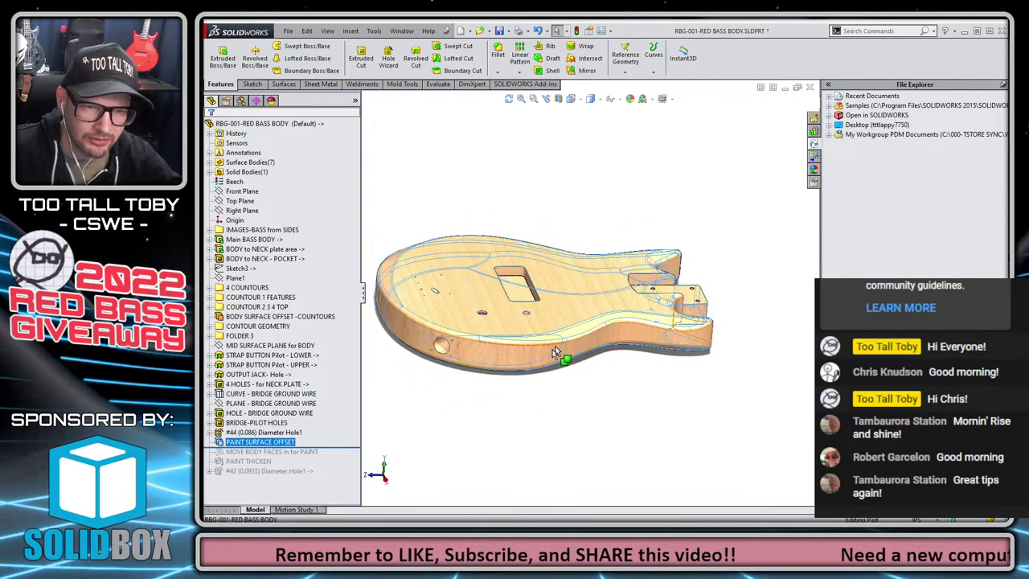
pyautogui.scroll(-3, 657, 280)
pyautogui.scroll(-6, 659, 283)
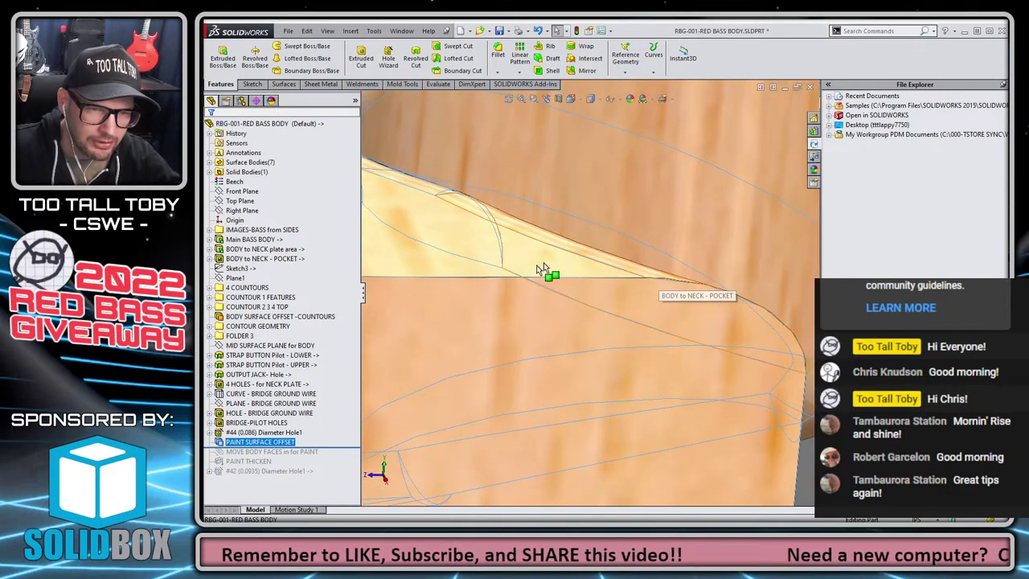
# - Roll forward past MOVE BODY FACES in for PAINT, show the PAINT SURFACE OFFSET surface, and examine its gap to the wood
pyautogui.moveTo(344, 447); pyautogui.dragTo(341, 458)
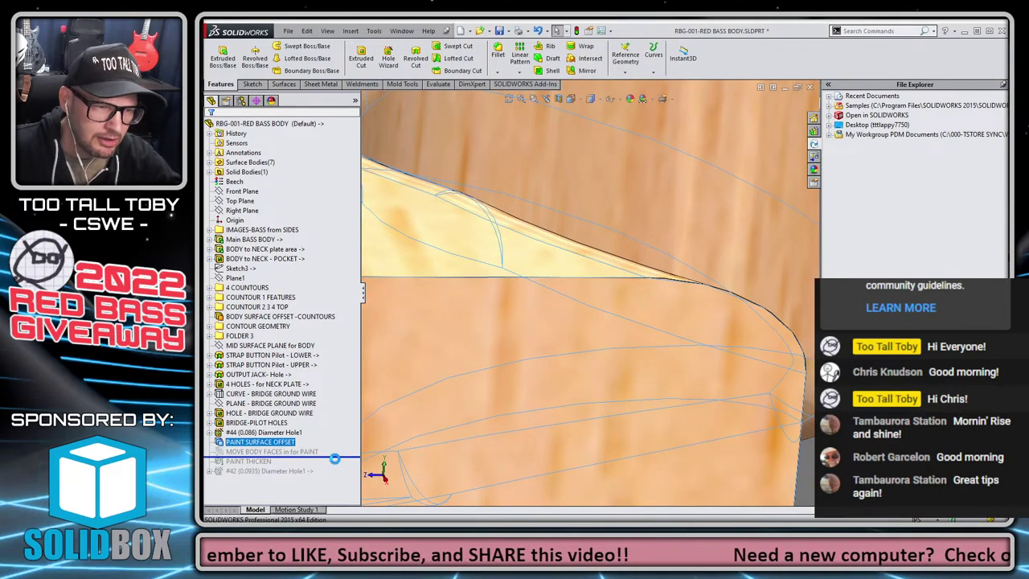
pyautogui.click(259, 443)
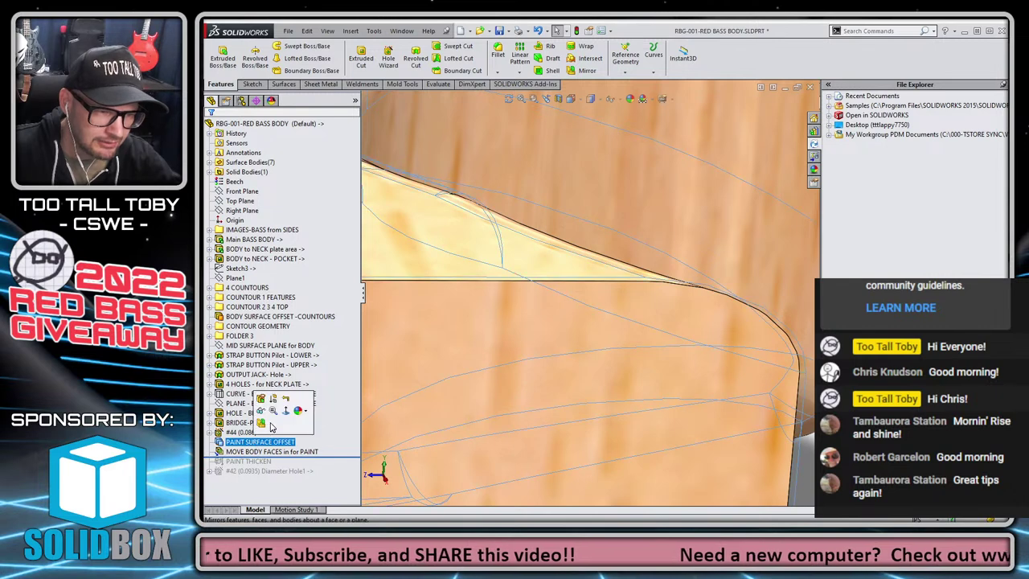
pyautogui.click(262, 412)
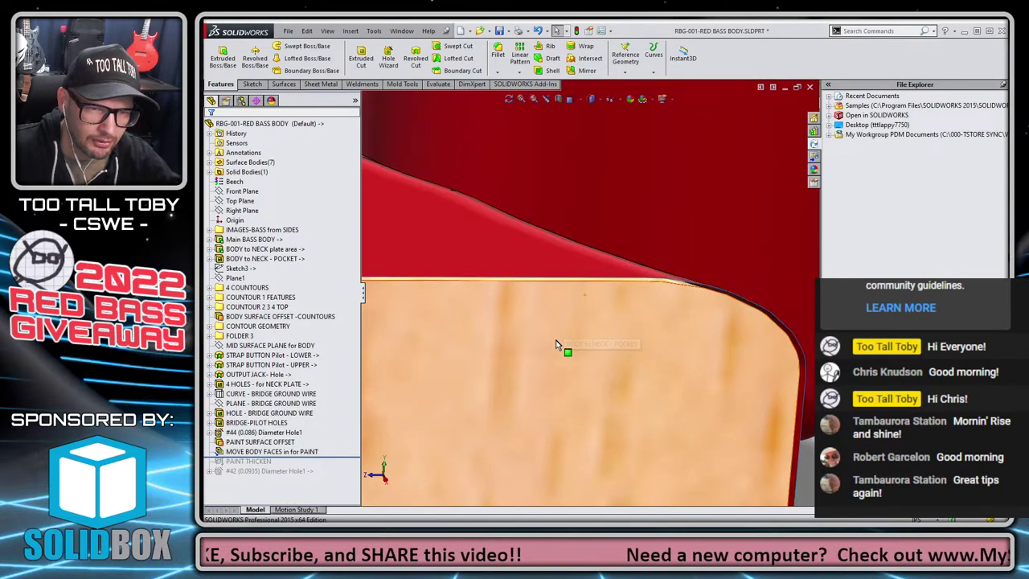
pyautogui.scroll(-5, 659, 275)
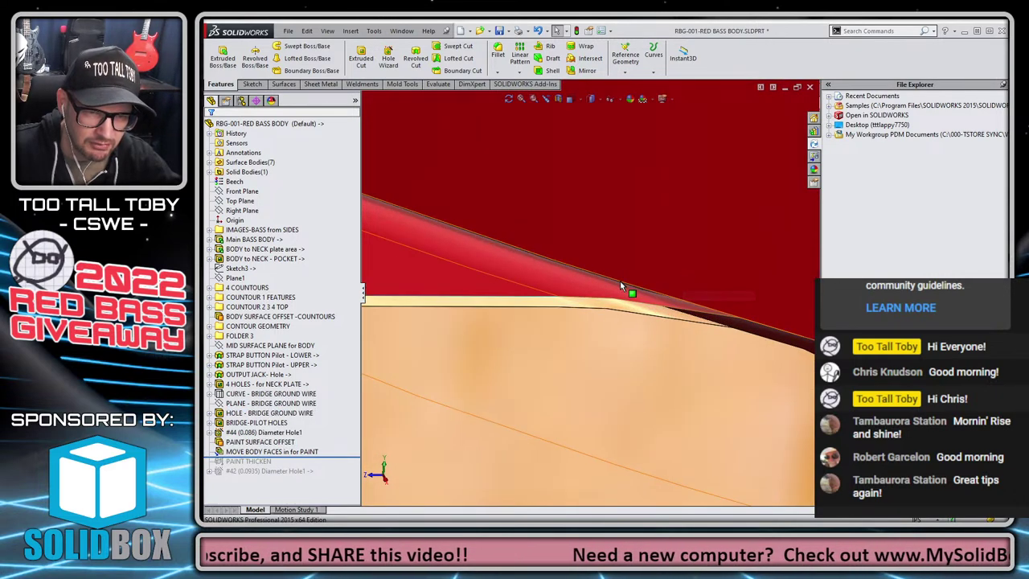
# - Roll the bass body forward past PAINT THICKEN and the #42 (0.0935) Diameter Hole1 to the end of its history
pyautogui.moveTo(342, 455); pyautogui.dragTo(339, 467)
pyautogui.moveTo(537, 379); pyautogui.dragTo(644, 349, button='middle')
pyautogui.scroll(12, 643, 348)
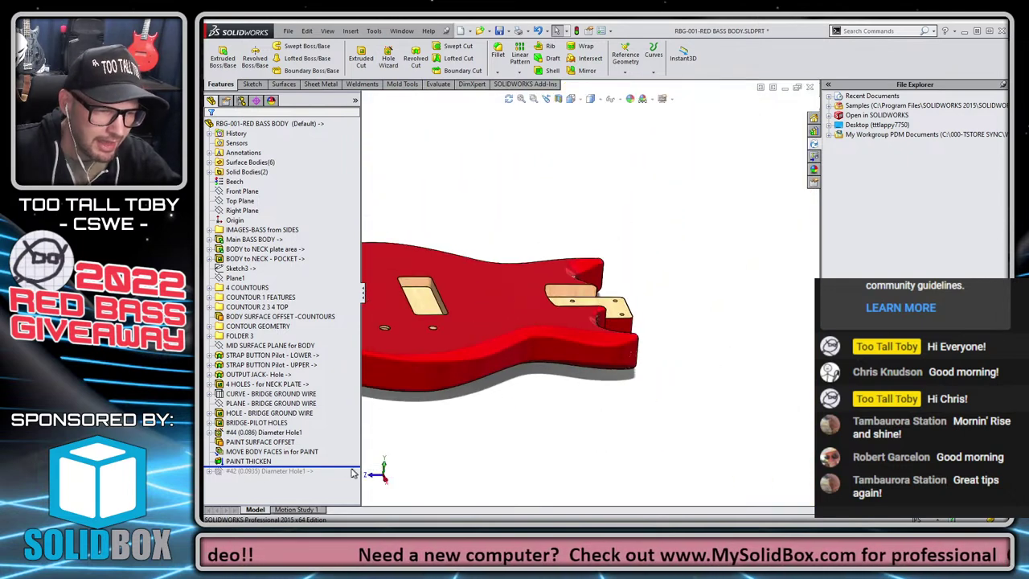
pyautogui.moveTo(343, 467); pyautogui.dragTo(344, 475)
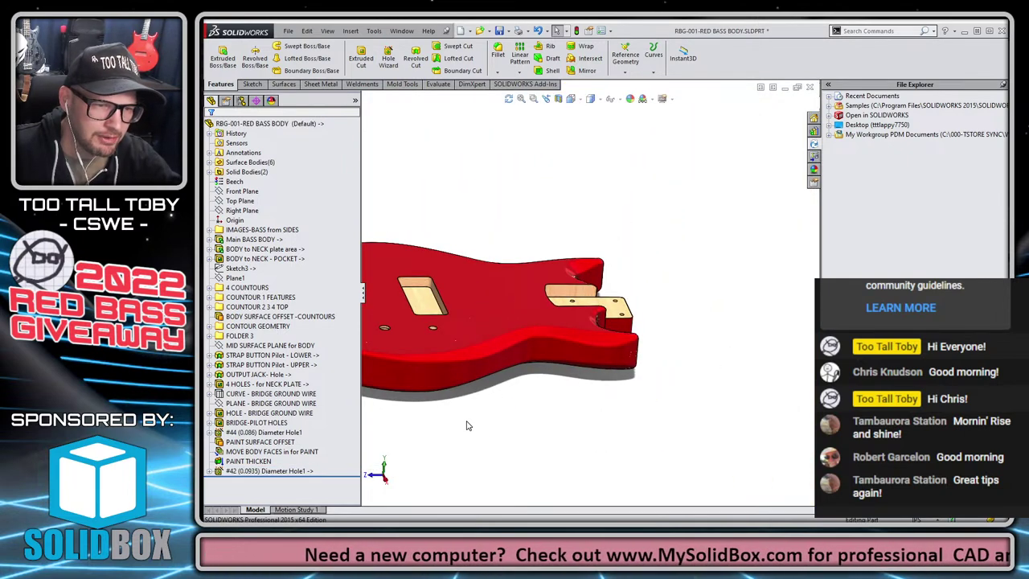
# - Switch to the RBG-4001-BODY Sub Assembly and examine from the side how the bridge plate sits on the painted body
pyautogui.hotkey('ctrl', 'Tab')
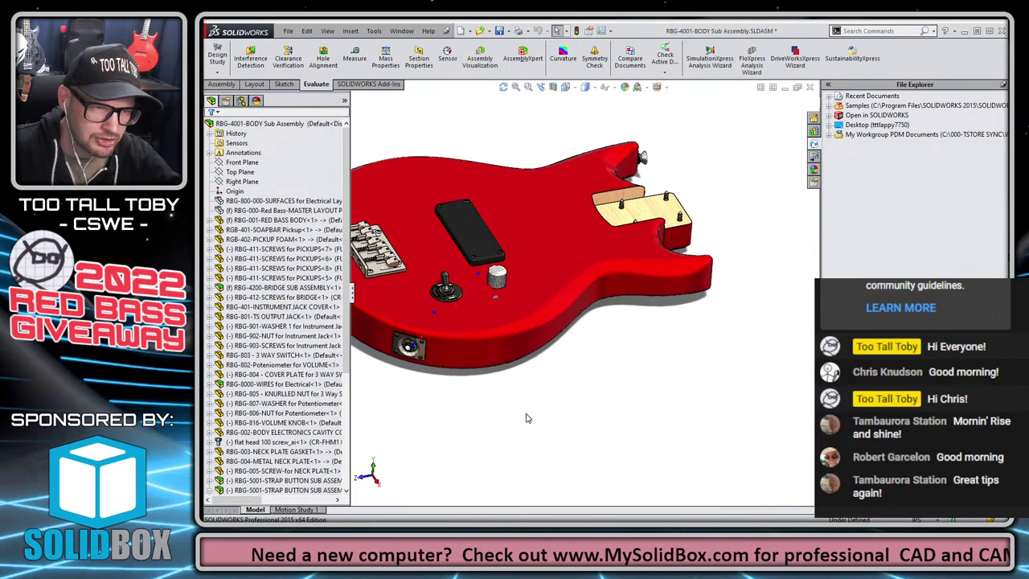
pyautogui.hotkey('ctrl', '1')
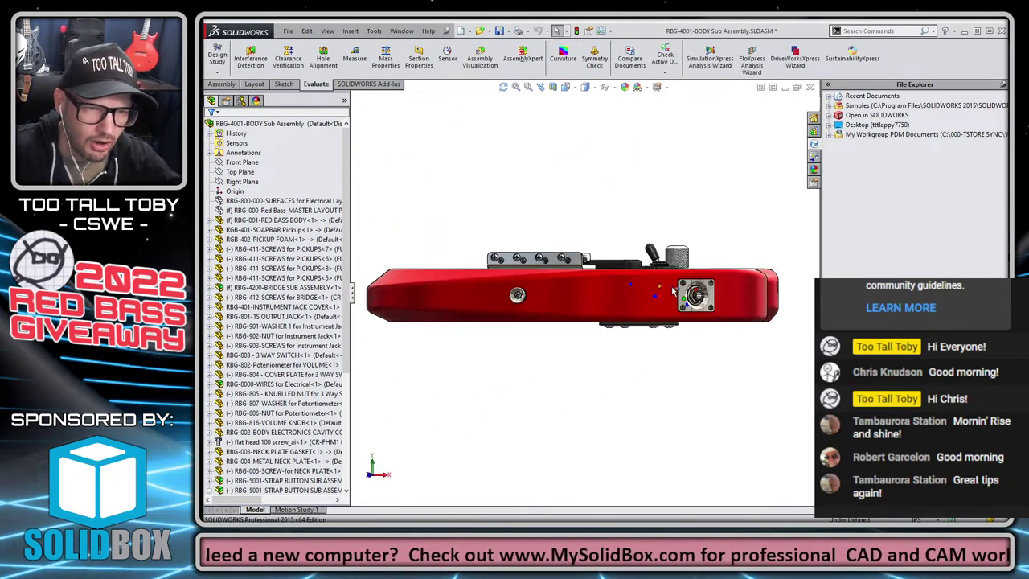
pyautogui.hotkey('ctrl', '2')
pyautogui.scroll(-10, 690, 292)
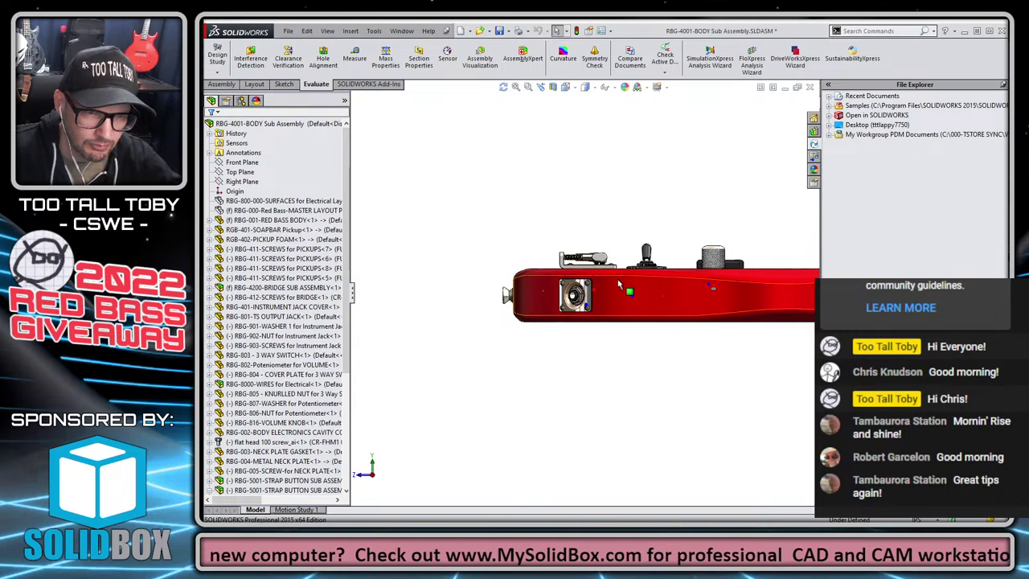
pyautogui.scroll(-3, 434, 260)
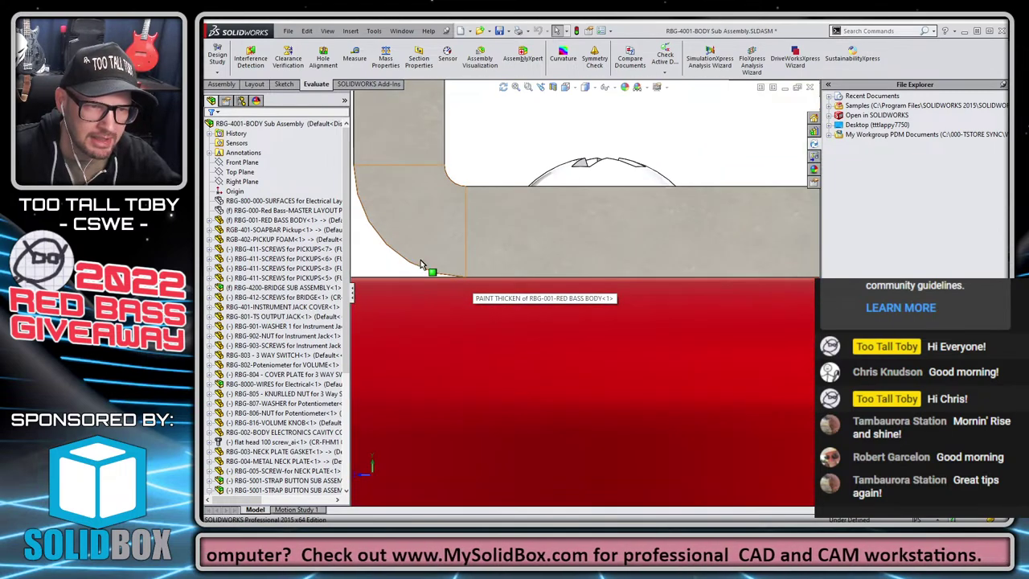
# - Highlight the bridge plate's tangent outer edges and examine its fit on the painted body from the side
pyautogui.rightClick(418, 269)
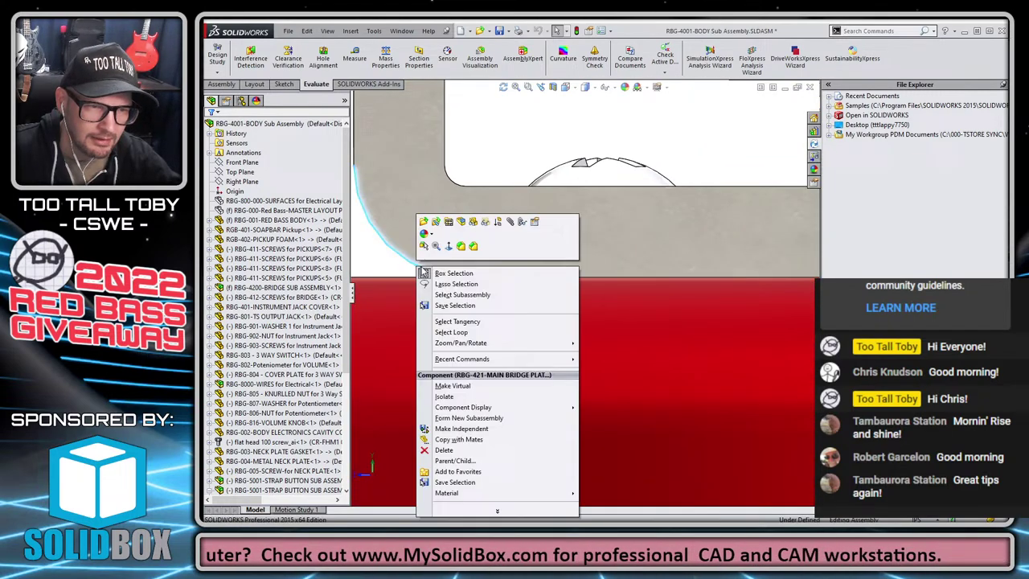
pyautogui.click(458, 319)
pyautogui.scroll(8, 667, 324)
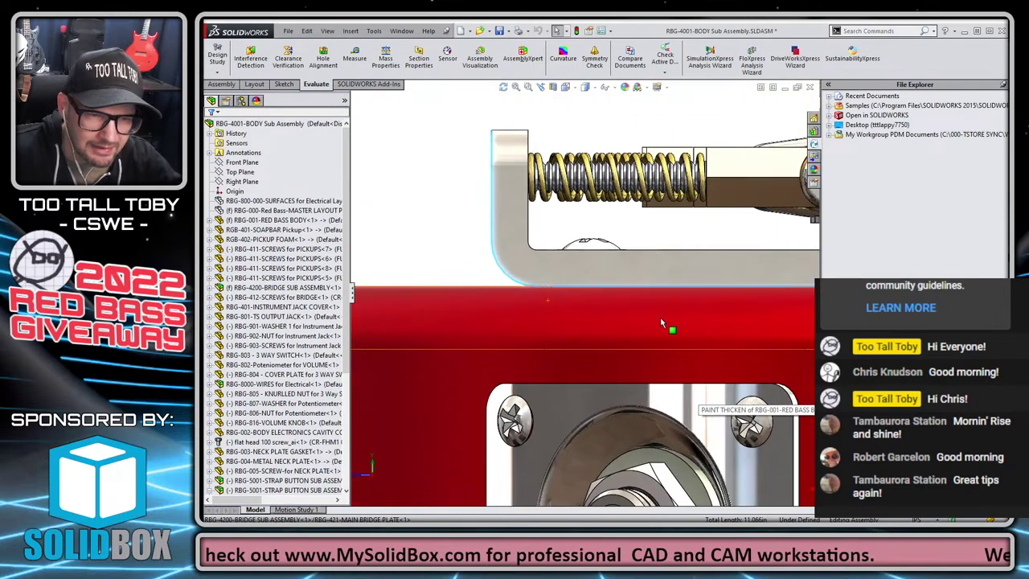
pyautogui.keyDown('ctrl'); pyautogui.moveTo(712, 313); pyautogui.dragTo(636, 311, button='middle'); pyautogui.keyUp('ctrl')
pyautogui.scroll(-1, 636, 313)
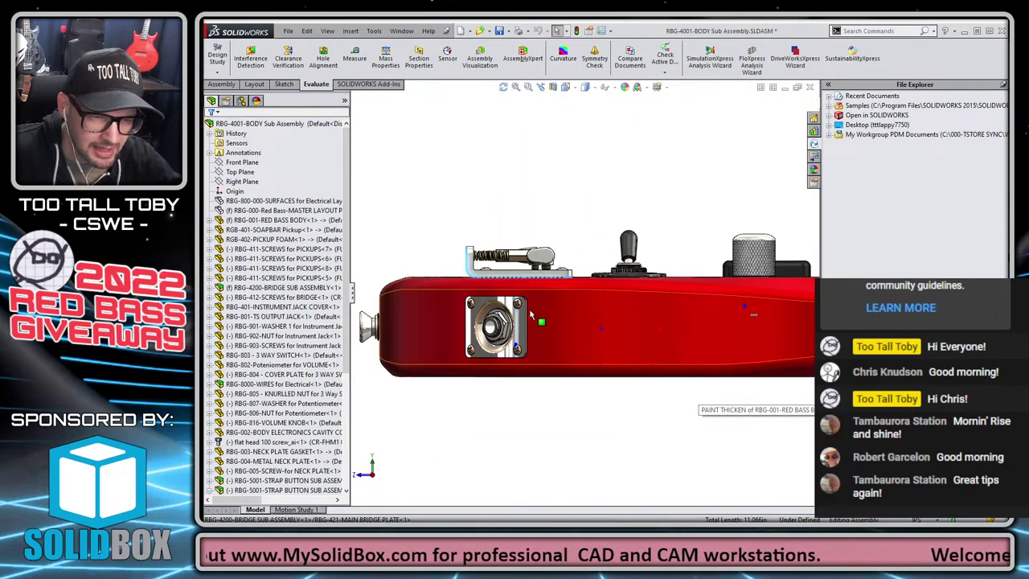
pyautogui.scroll(3, 606, 317)
pyautogui.scroll(-3, 596, 308)
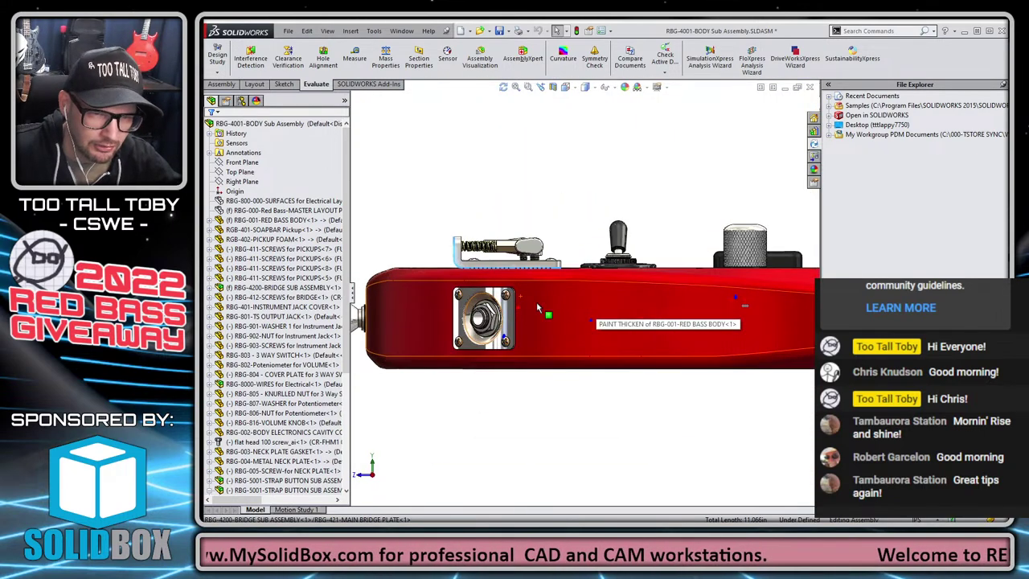
# - Open the RBG-803 - 3 WAY SWITCH part from the body assembly
pyautogui.moveTo(569, 234); pyautogui.dragTo(612, 239, button='middle')
pyautogui.scroll(-6, 676, 276)
pyautogui.scroll(5, 567, 363)
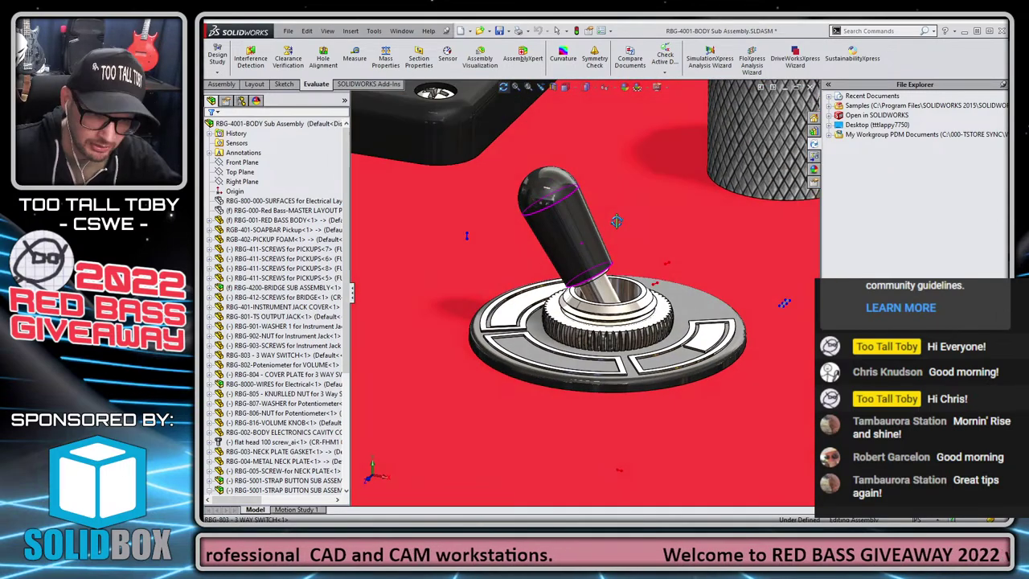
pyautogui.scroll(-1, 595, 293)
pyautogui.click(595, 294)
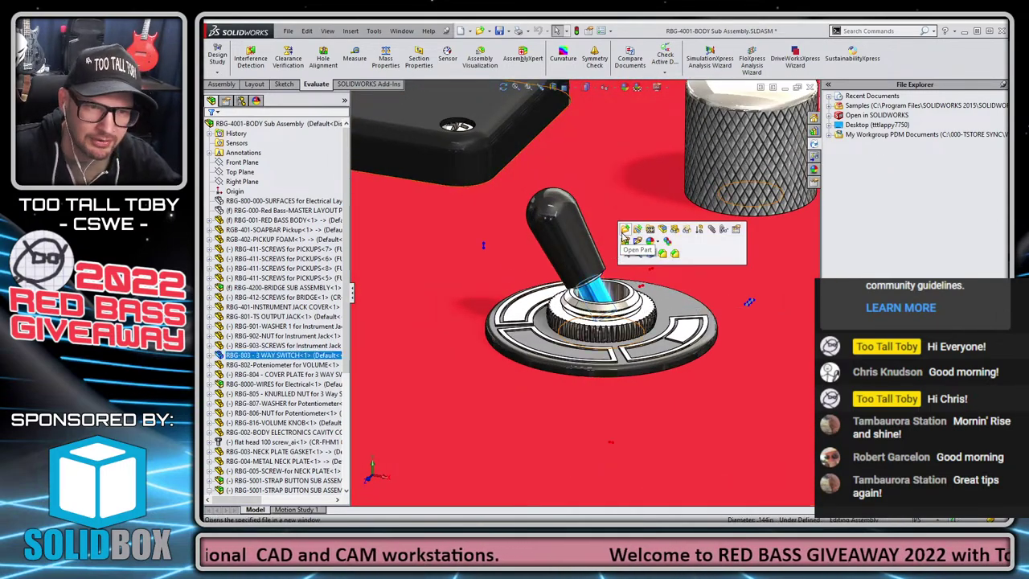
pyautogui.click(625, 233)
# - Roll the 3-way switch back to before Move Face1 and examine the lever inside the threaded collar
pyautogui.scroll(-3, 292, 448)
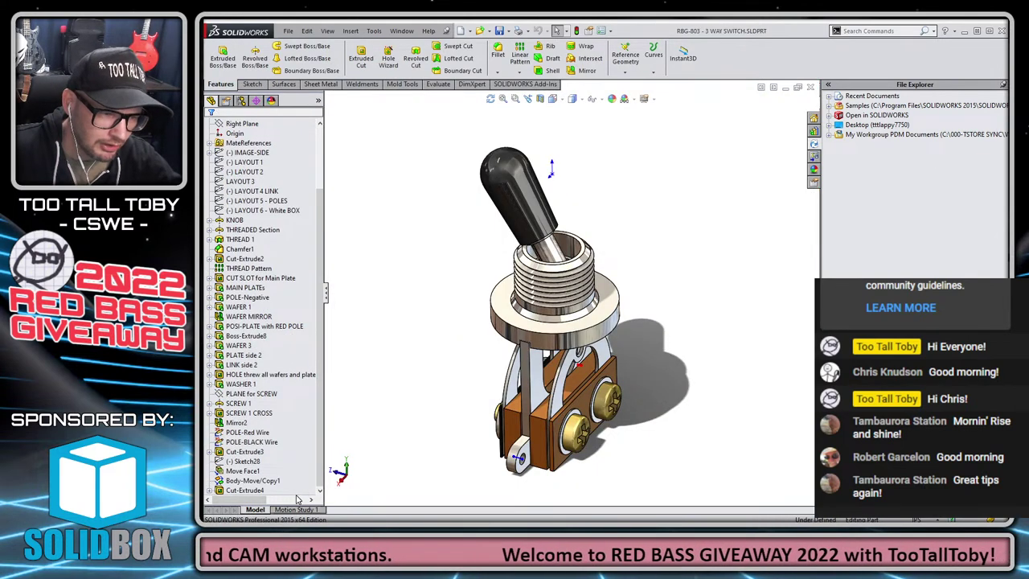
pyautogui.moveTo(302, 493); pyautogui.dragTo(302, 465)
pyautogui.scroll(-5, 546, 267)
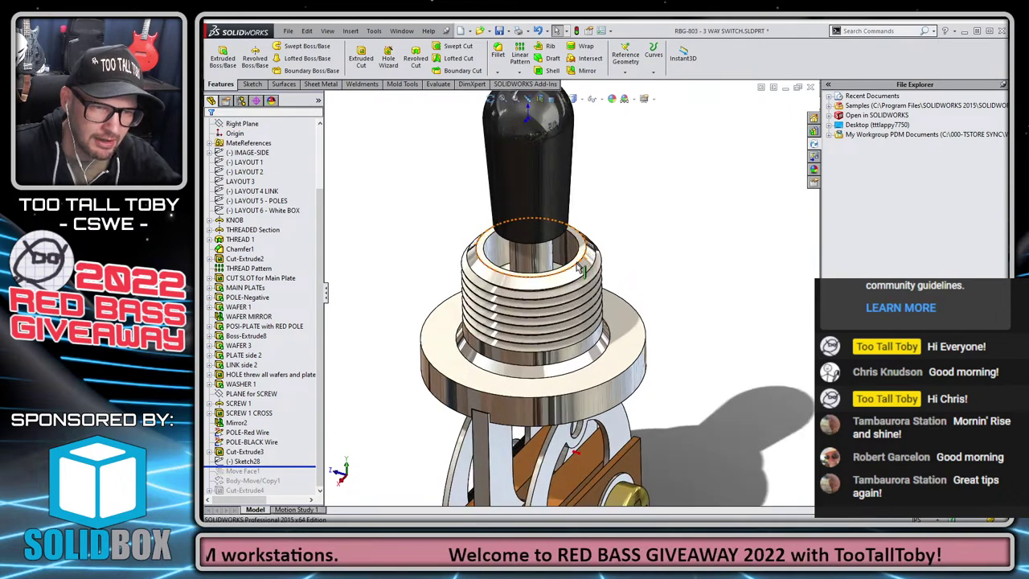
pyautogui.scroll(4, 546, 267)
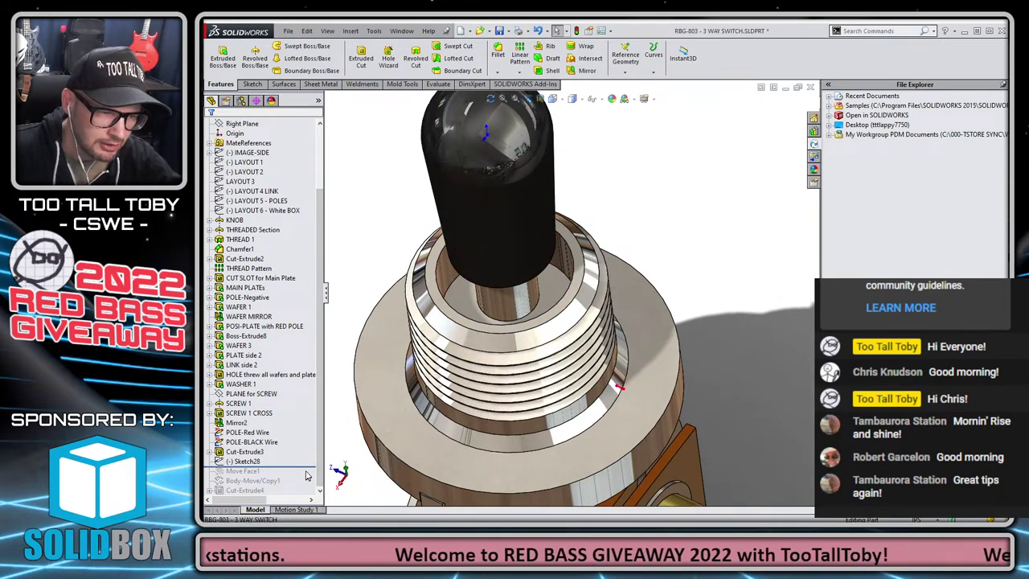
# - Roll the switch forward past Move Face1, Body-Move/Copy1 and Cut-Extrude4, examining the lever's position along the way
pyautogui.moveTo(308, 467)
pyautogui.mouseDown()
pyautogui.moveTo(308, 447)
pyautogui.moveTo(287, 476)
pyautogui.mouseUp()
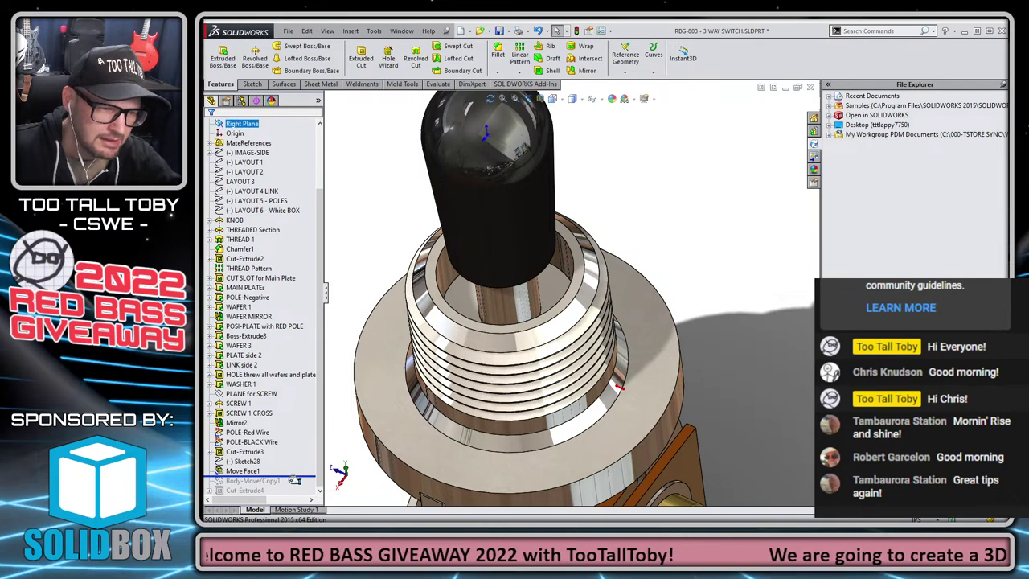
pyautogui.moveTo(287, 483); pyautogui.dragTo(287, 485)
pyautogui.press('f')
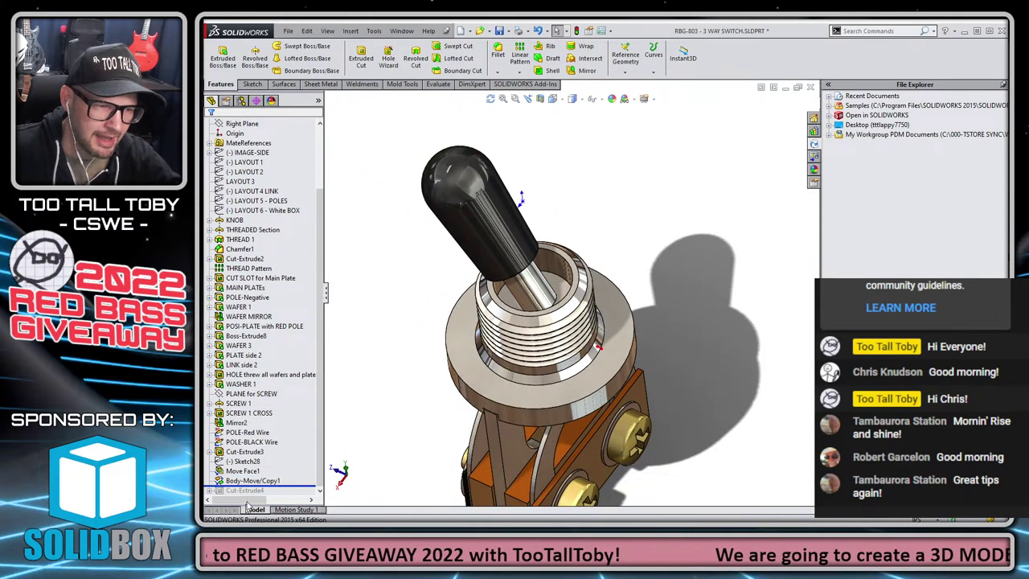
pyautogui.scroll(-4, 503, 308)
pyautogui.moveTo(519, 306); pyautogui.dragTo(552, 255, button='middle')
pyautogui.scroll(2, 552, 255)
pyautogui.scroll(4, 552, 255)
pyautogui.scroll(3, 524, 365)
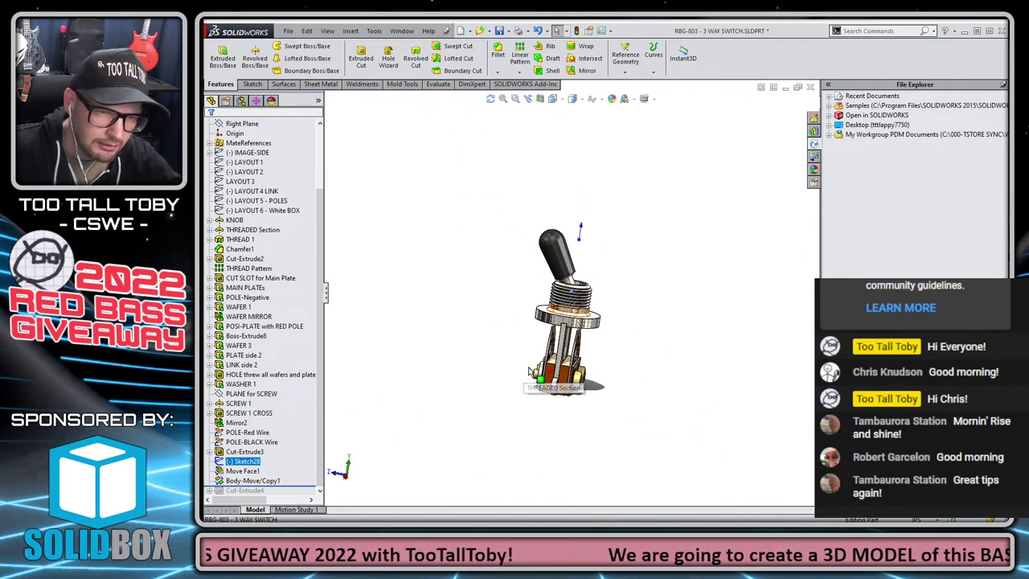
pyautogui.scroll(-1, 531, 369)
pyautogui.scroll(-1, 635, 321)
pyautogui.moveTo(635, 322); pyautogui.dragTo(607, 353, button='middle')
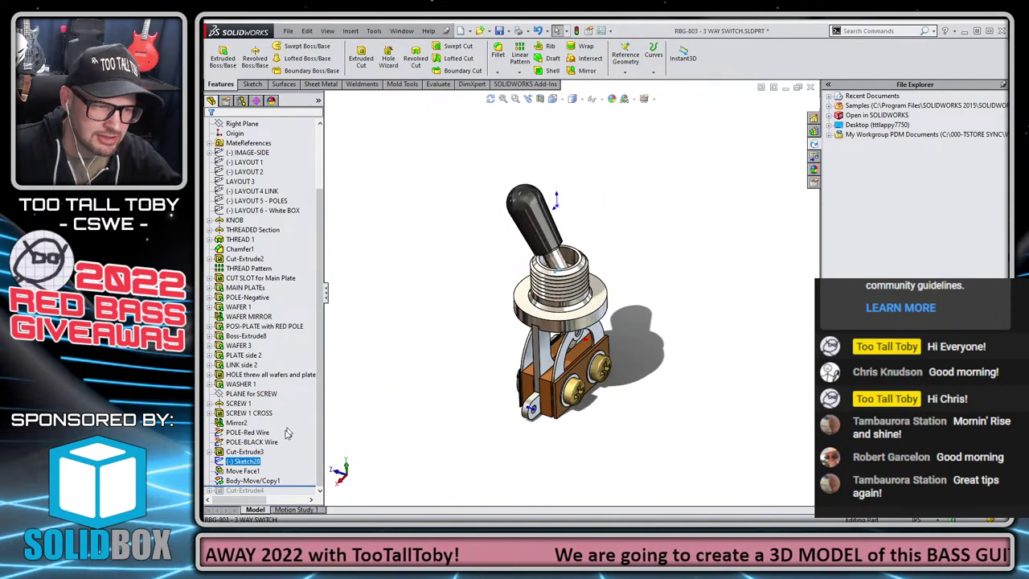
pyautogui.moveTo(299, 486); pyautogui.dragTo(297, 493)
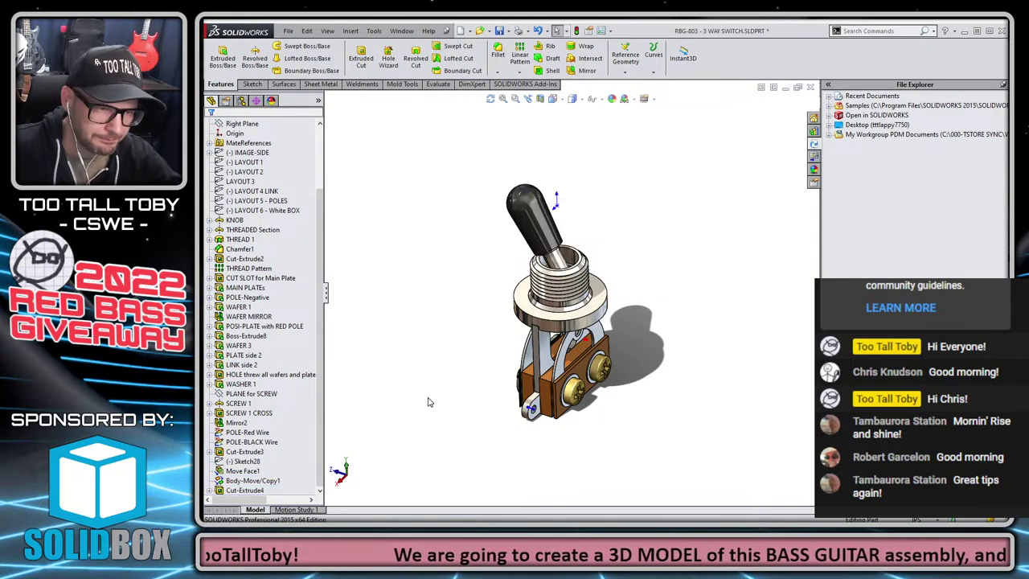
# - Reorder the switch's features so that Cut-Extrude4 comes before Body-Move/Copy1
pyautogui.click(248, 490)
pyautogui.scroll(3, 528, 338)
pyautogui.moveTo(528, 338); pyautogui.dragTo(490, 395, button='middle')
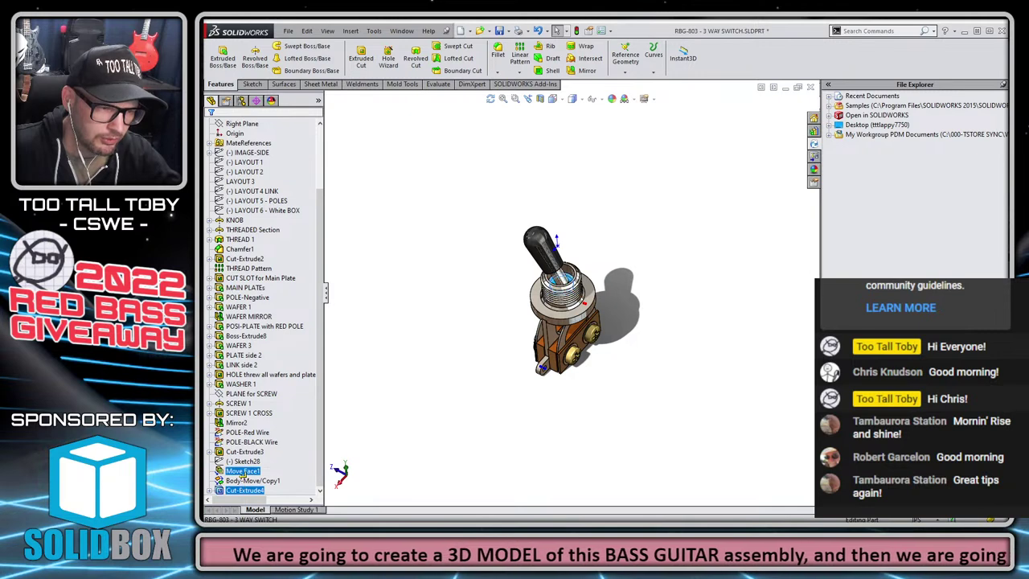
pyautogui.moveTo(242, 475); pyautogui.dragTo(243, 472)
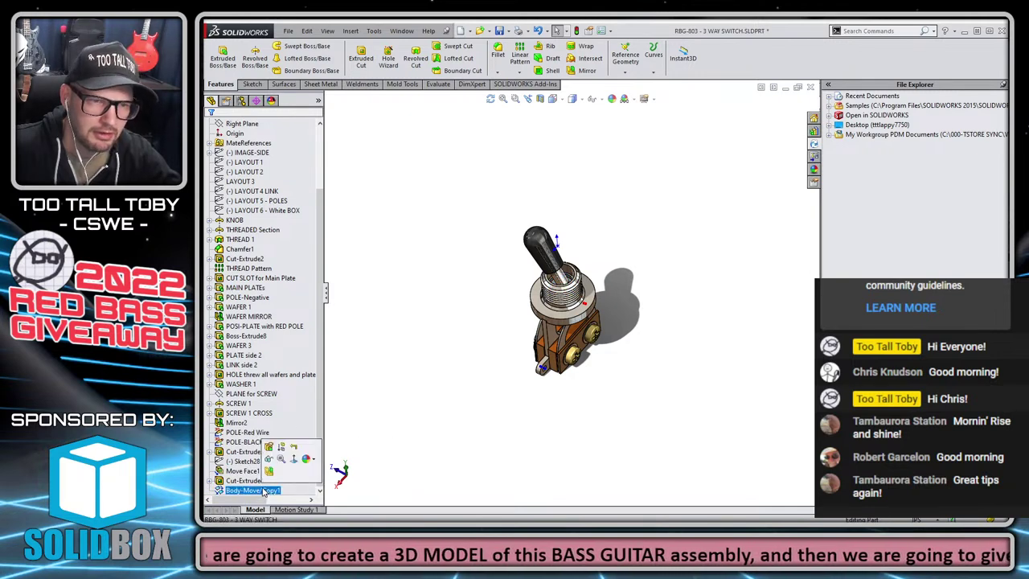
# - Rename the Body-Move/Copy1 feature as POSITION 2
pyautogui.click(245, 462)
pyautogui.click(245, 490)
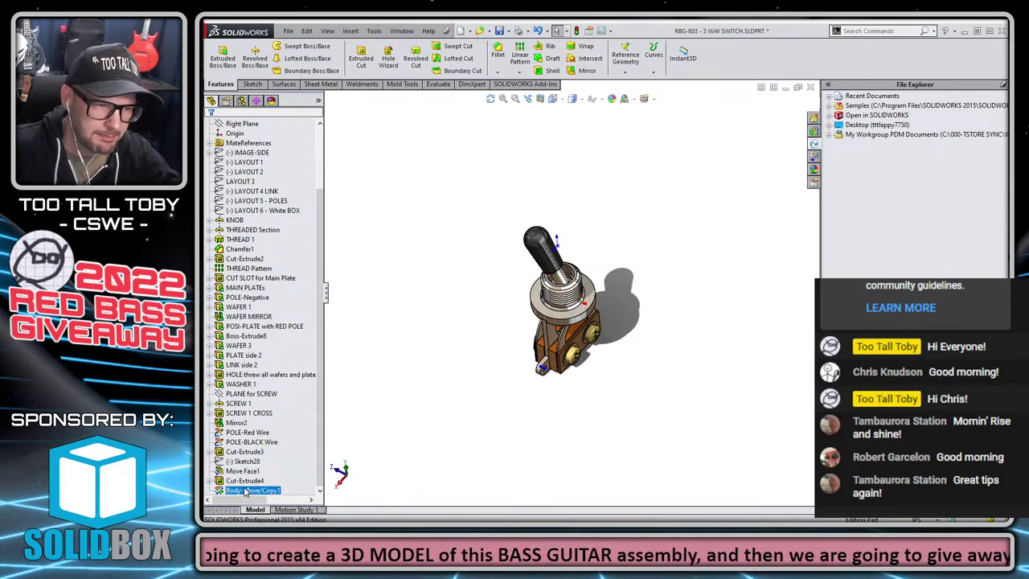
pyautogui.click(244, 490)
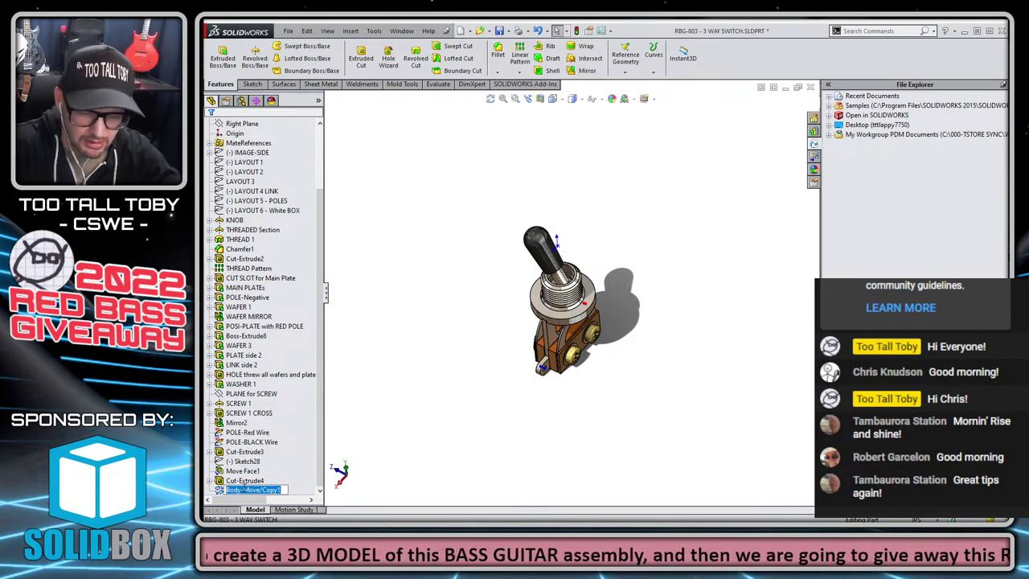
pyautogui.write('POSITION 2')
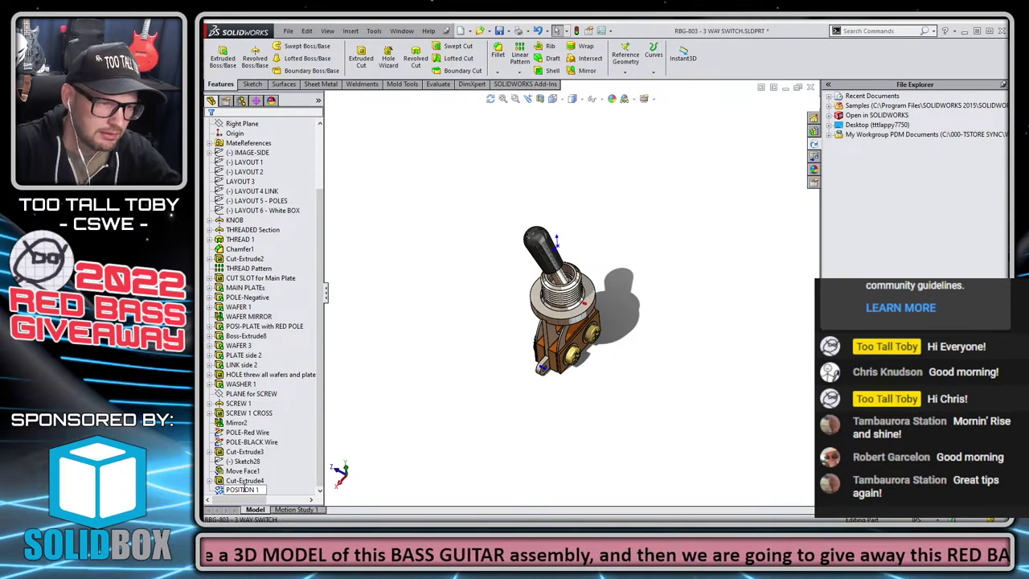
pyautogui.press('Return')
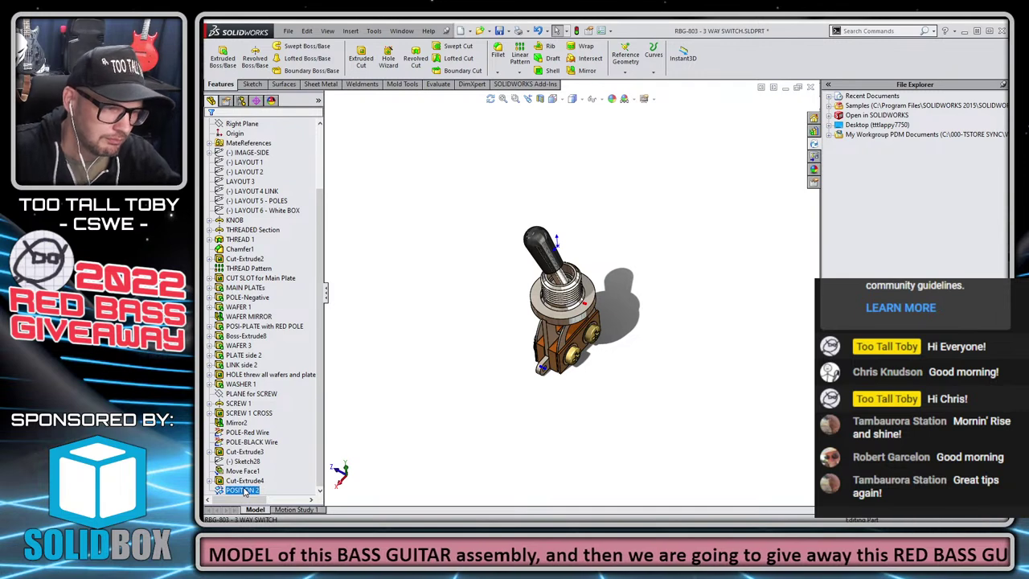
# - Suppress the POSITION 2 feature so the switch lever stands upright
pyautogui.click(271, 375)
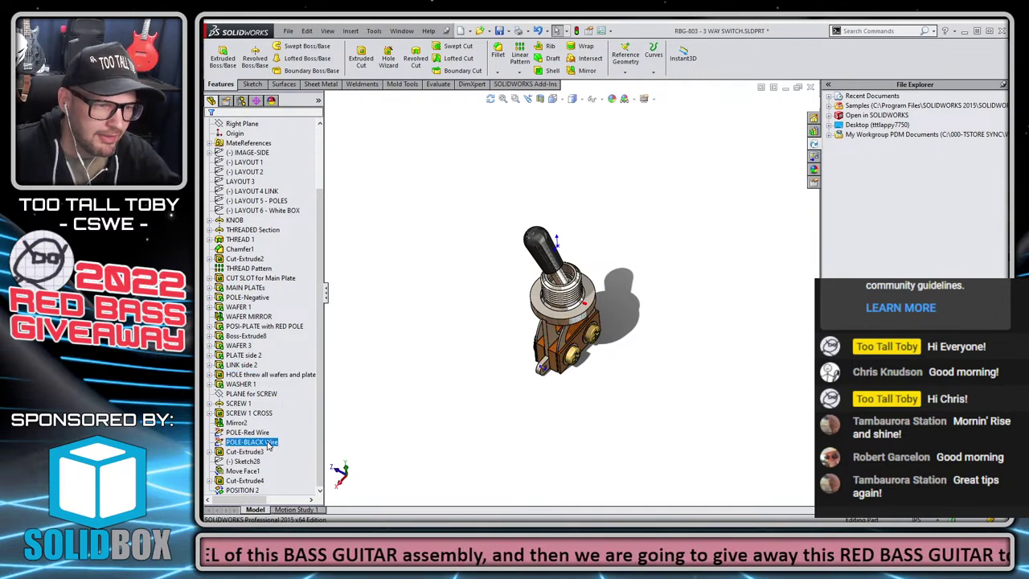
pyautogui.click(241, 490)
pyautogui.click(255, 449)
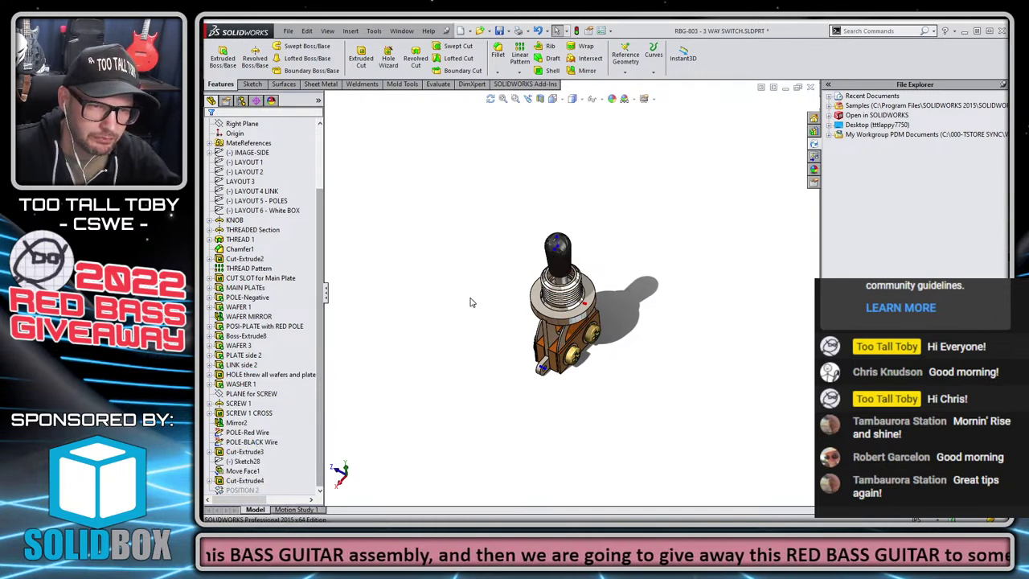
pyautogui.click(352, 33)
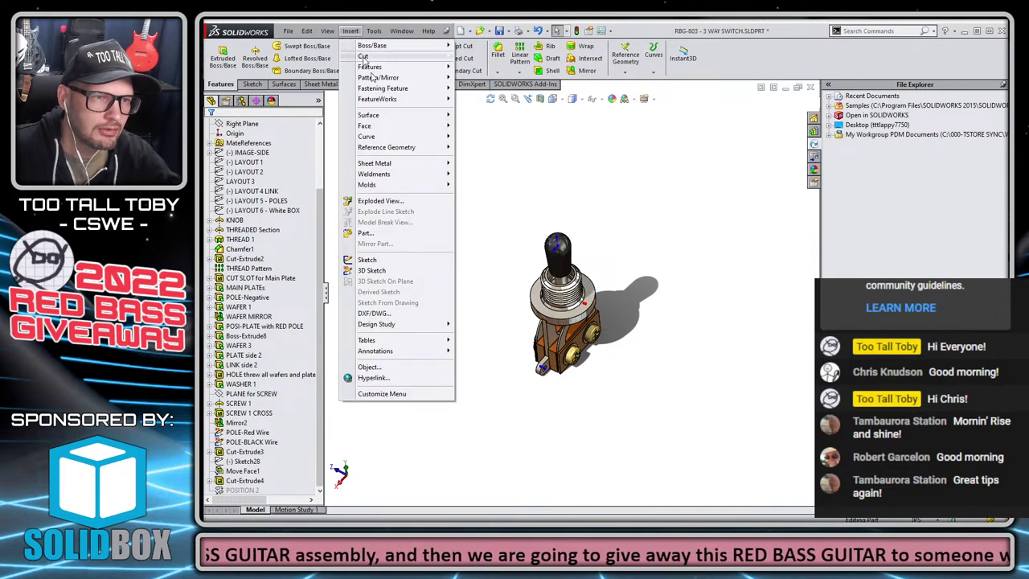
pyautogui.click(350, 32)
pyautogui.rightClick(242, 490)
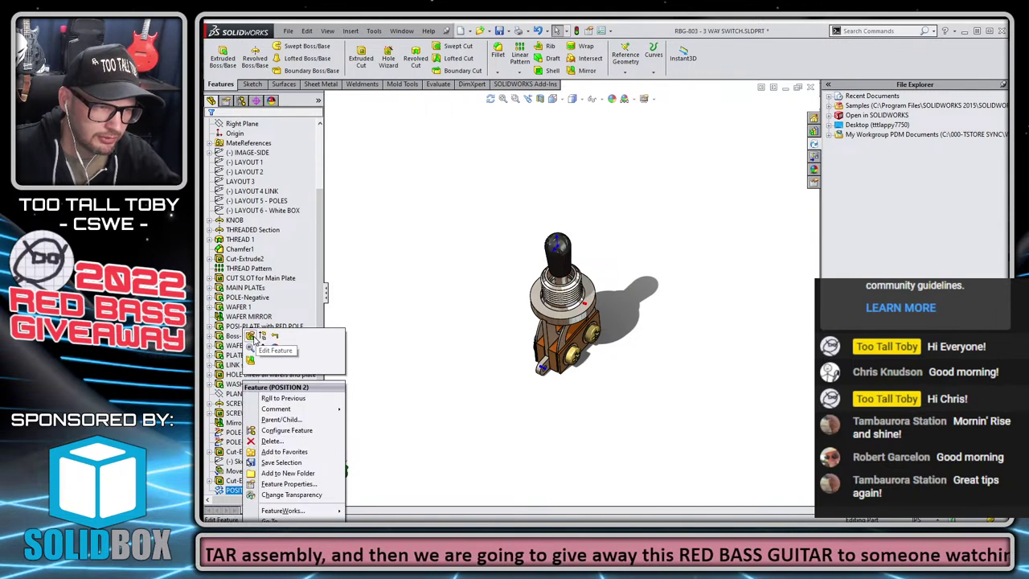
pyautogui.click(255, 341)
pyautogui.press('Escape')
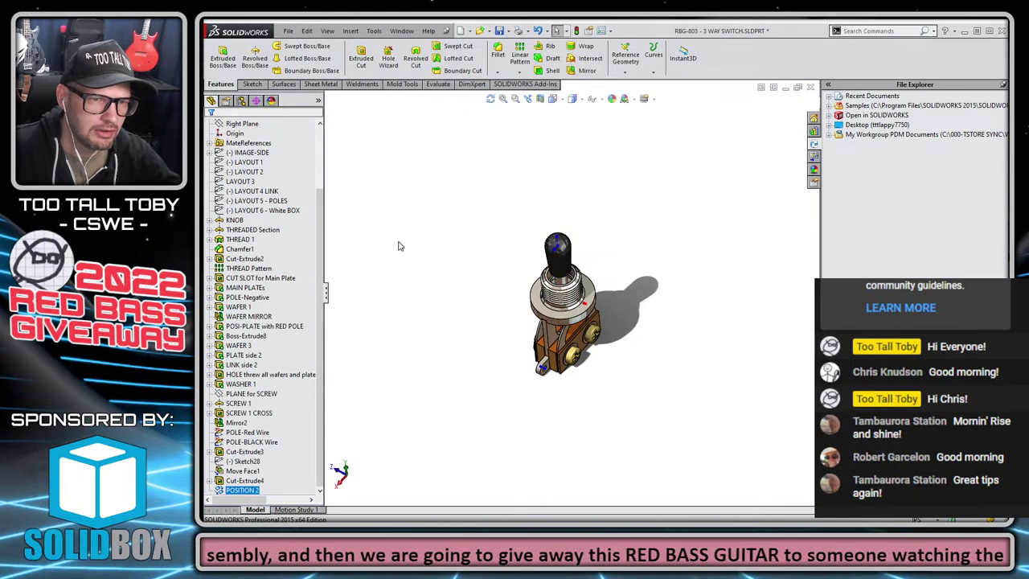
# - Start a Move/Copy Body feature and select the KNOB and Move Face1 bodies of the lever
pyautogui.click(348, 30)
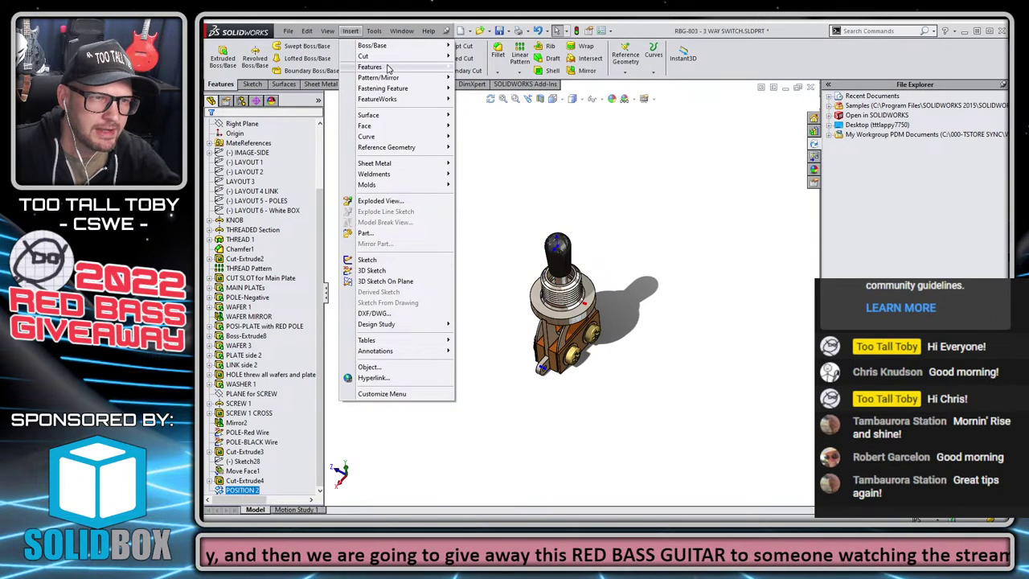
pyautogui.moveTo(378, 67)
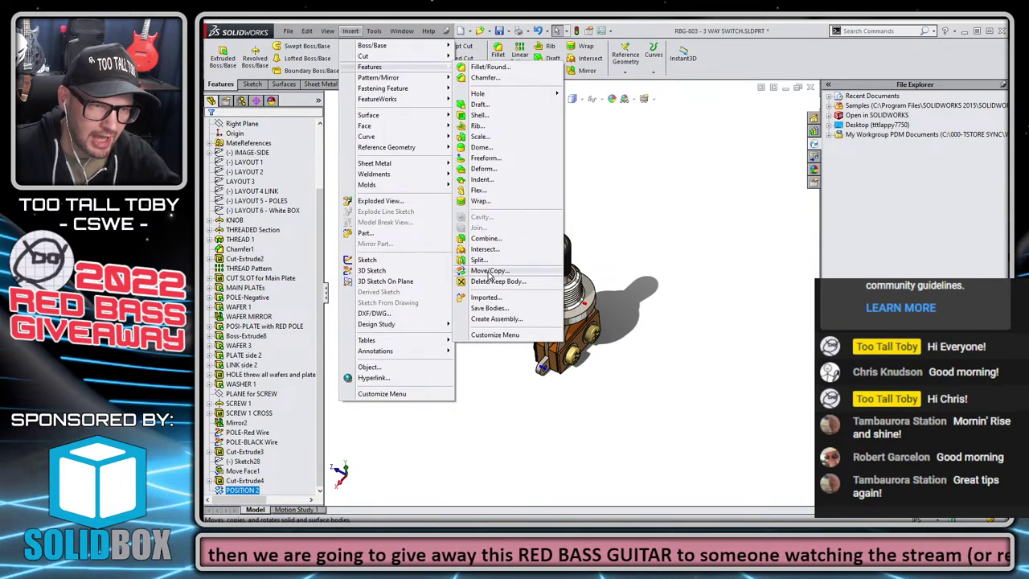
pyautogui.click(489, 272)
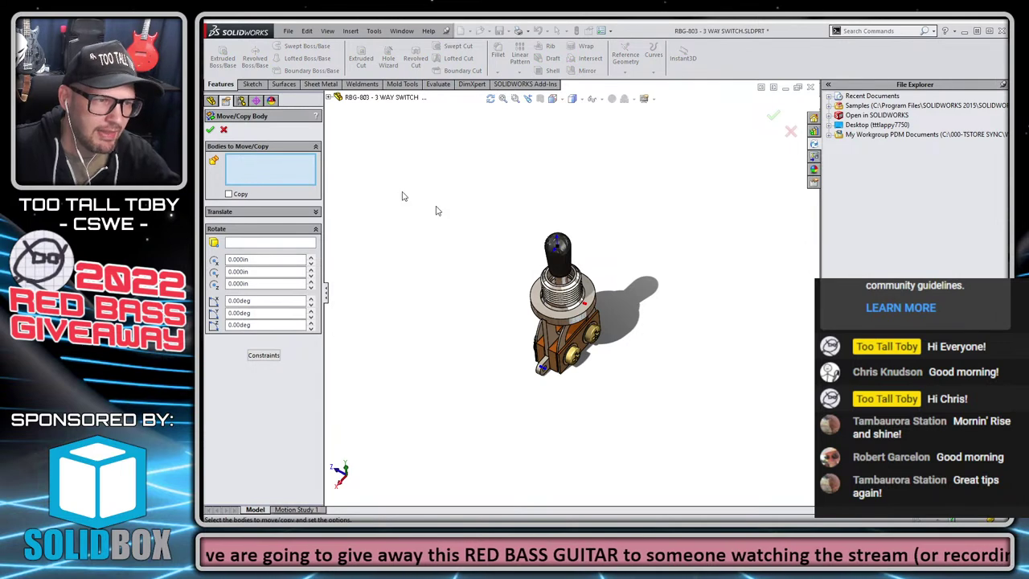
pyautogui.click(558, 249)
pyautogui.scroll(-5, 563, 290)
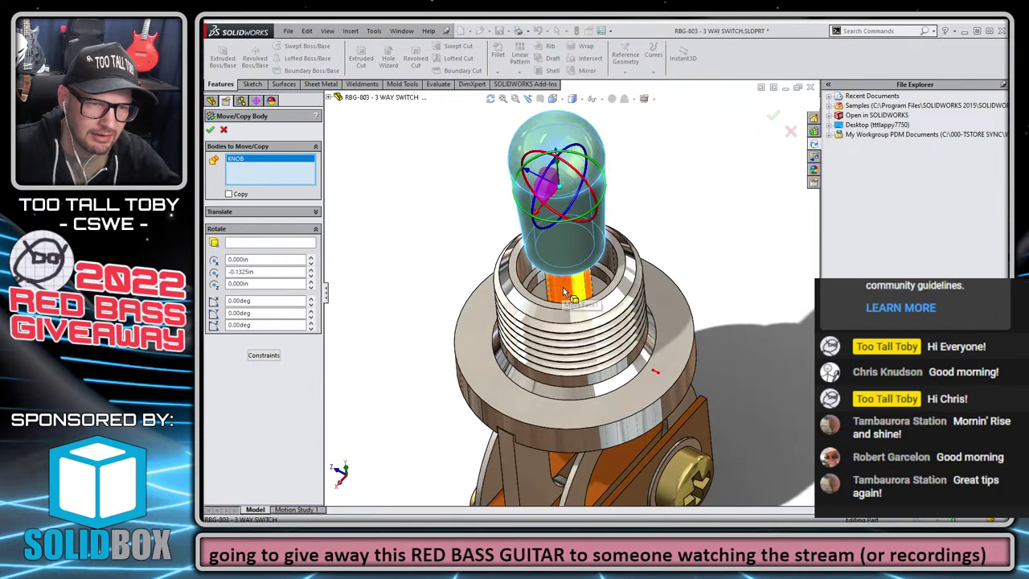
pyautogui.click(565, 294)
# - Show Sketch28, use its line as the rotation axis and rotate the two lever bodies by -30 degrees
pyautogui.click(251, 243)
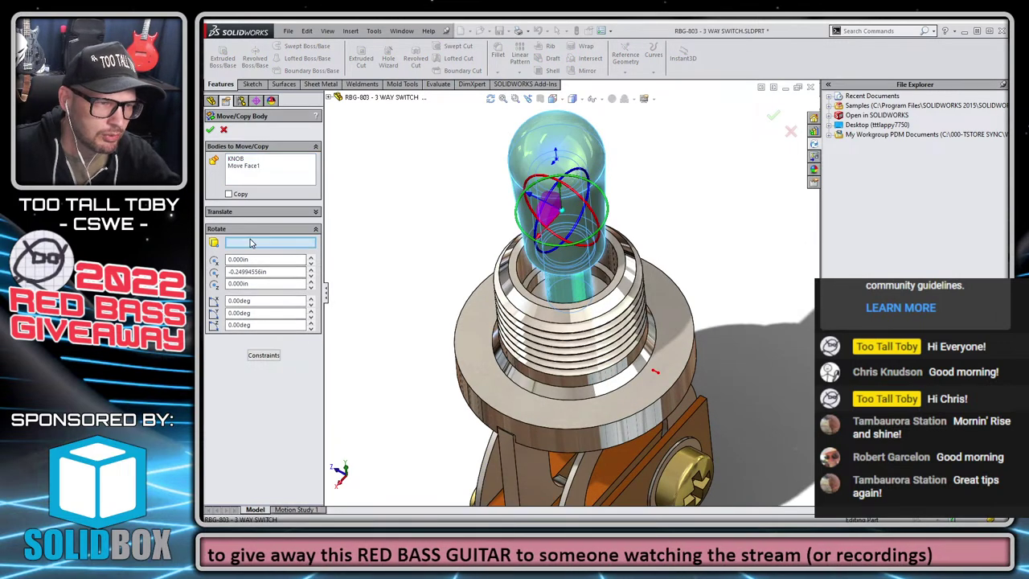
pyautogui.click(337, 100)
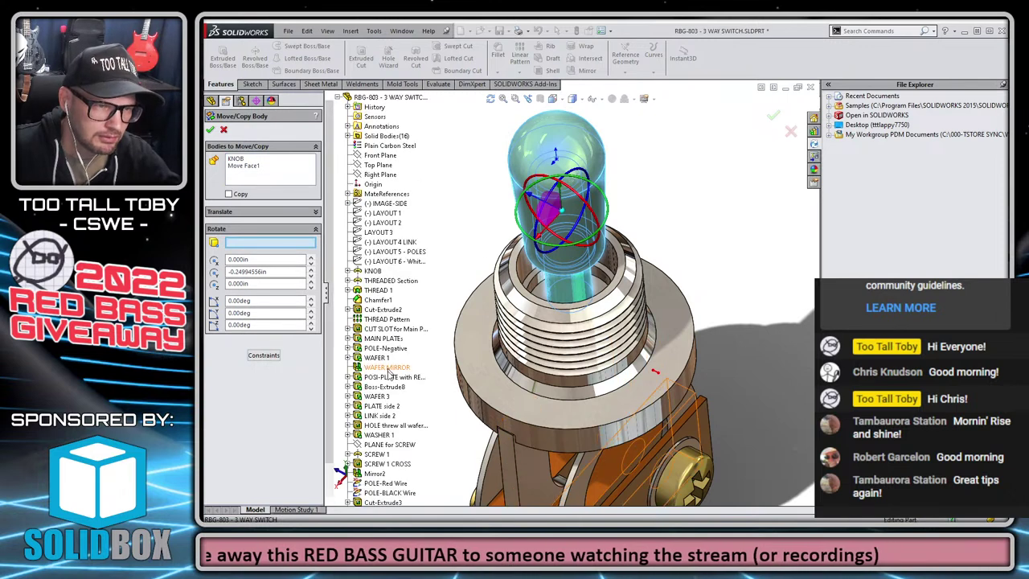
pyautogui.rightClick(372, 476)
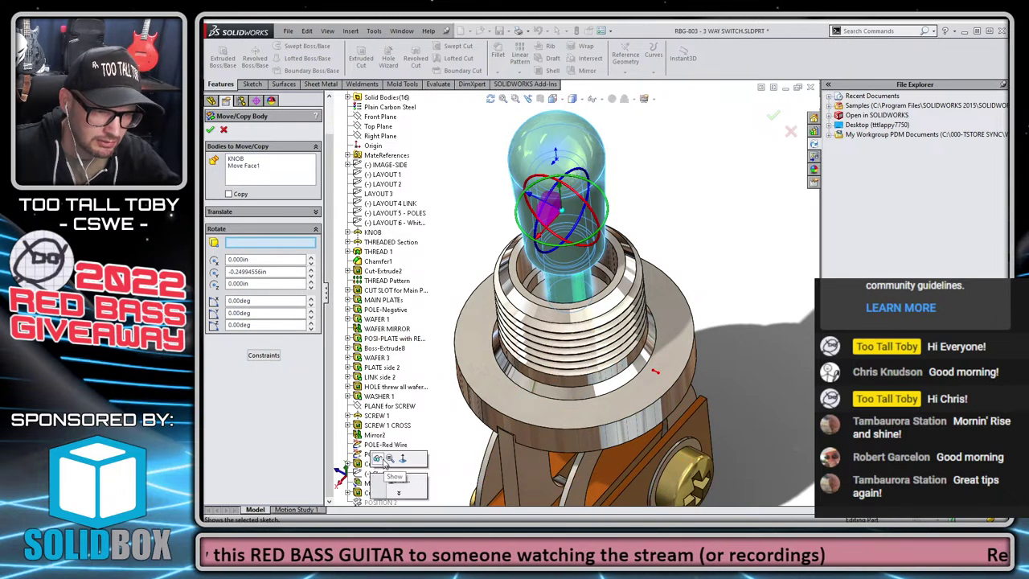
pyautogui.click(378, 459)
pyautogui.click(563, 296)
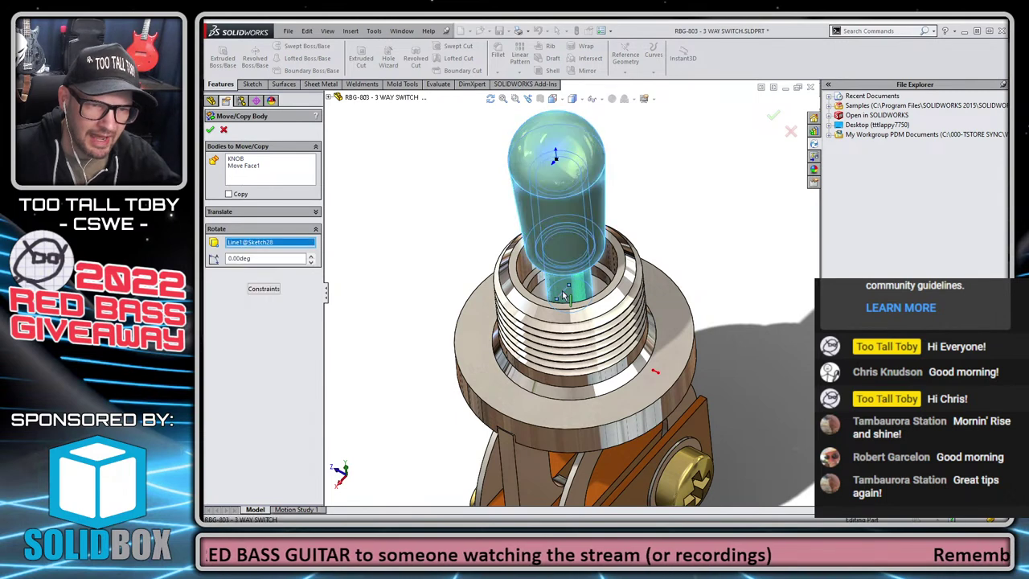
pyautogui.click(276, 259)
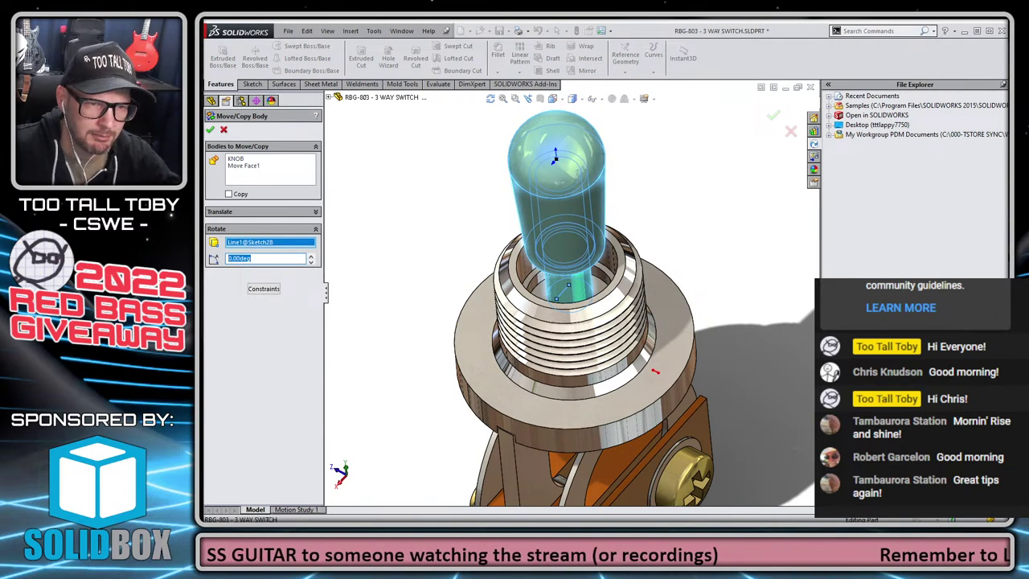
pyautogui.press('Return')
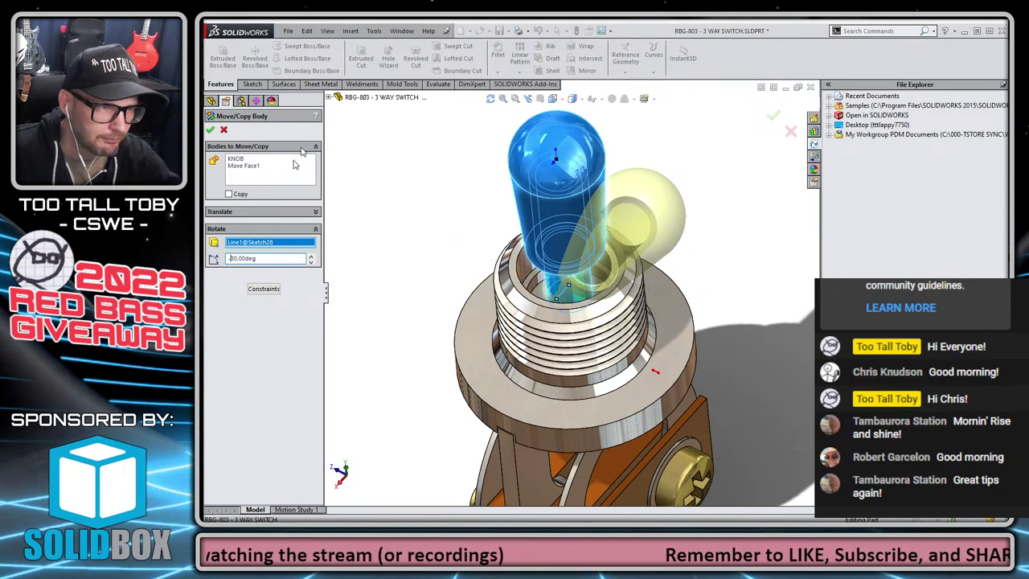
pyautogui.click(212, 129)
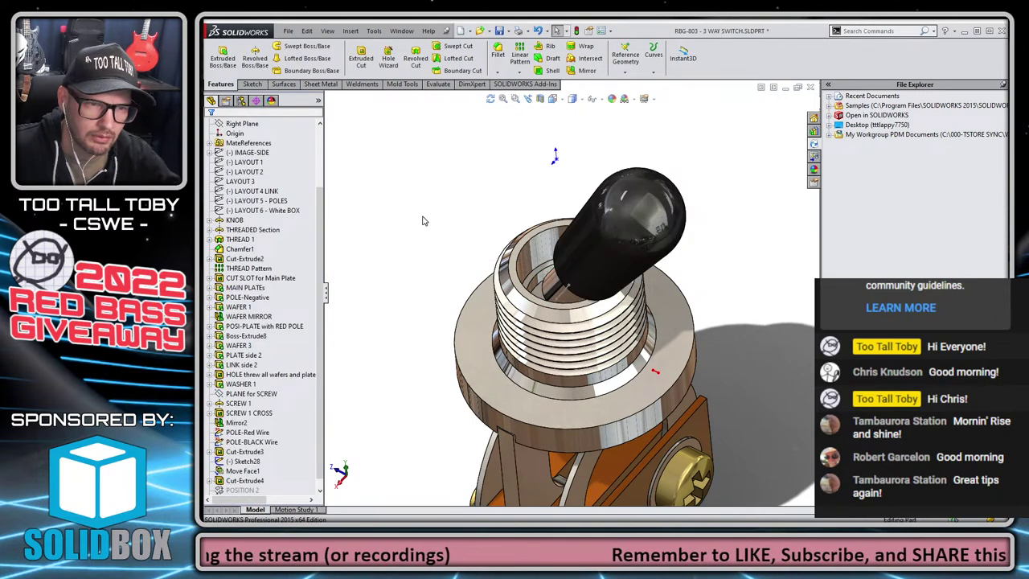
# - Hide Sketch28 at the base of the lever
pyautogui.scroll(2, 567, 302)
pyautogui.click(567, 300)
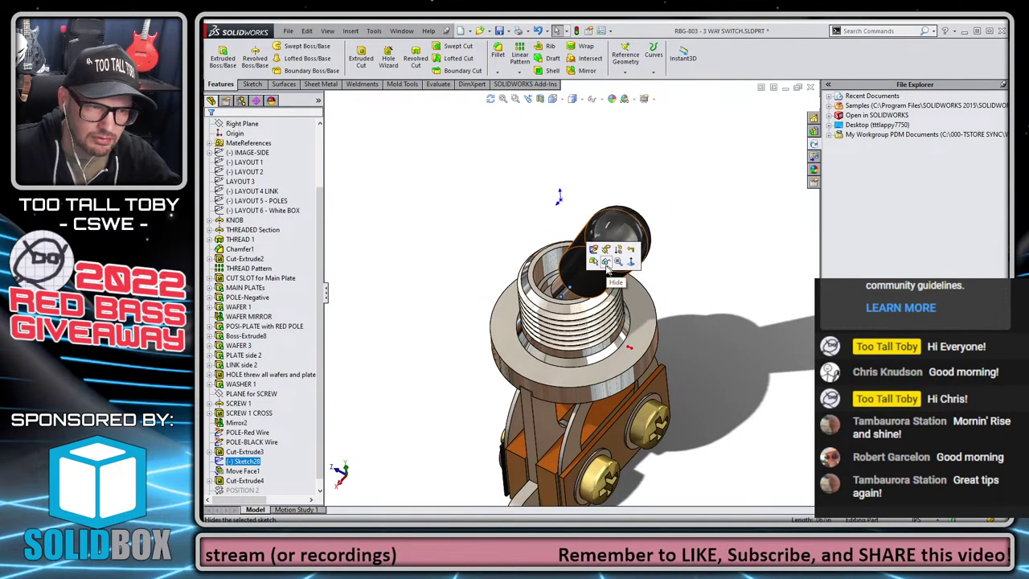
pyautogui.click(604, 266)
pyautogui.scroll(-1, 282, 423)
# - Rename the new Body-Move/Copy1 feature as POSITION 3
pyautogui.doubleClick(241, 490)
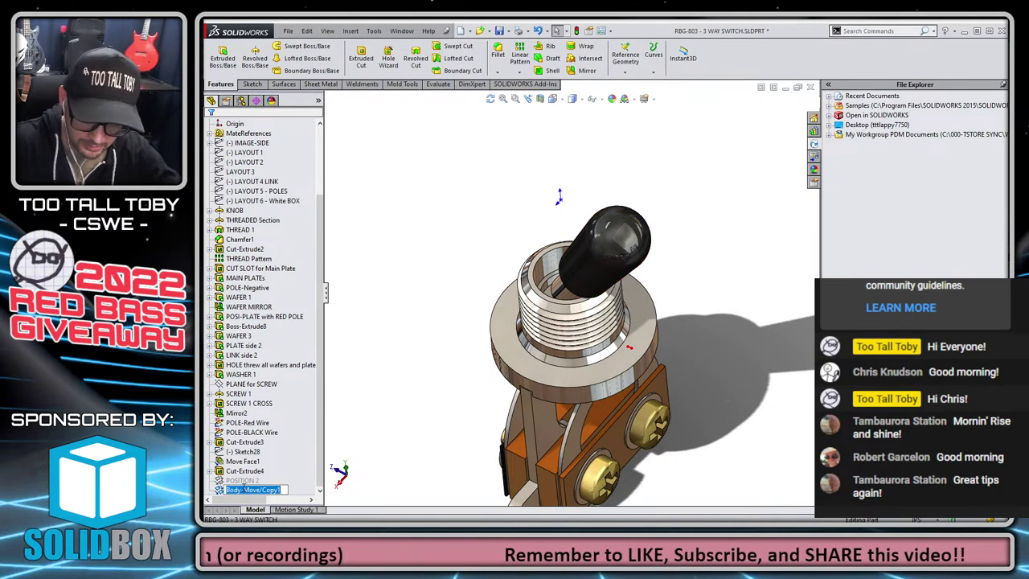
pyautogui.write('POSITION 3')
pyautogui.press('Return')
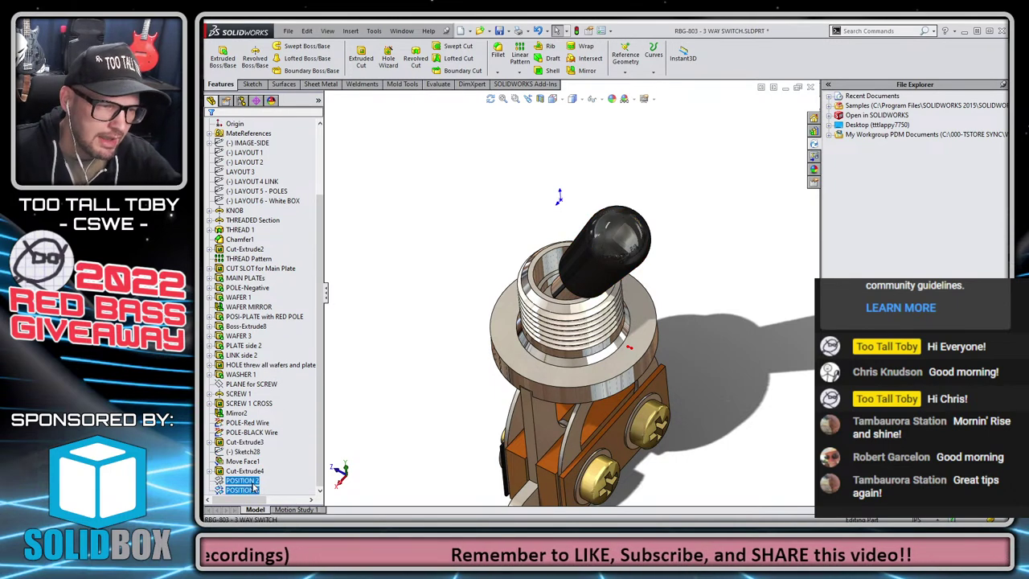
pyautogui.click(412, 312)
# - Hide the POLE-Red Wire sketch and the blue line through the hole in the switch's lower solder lug
pyautogui.scroll(3, 651, 433)
pyautogui.scroll(-2, 643, 426)
pyautogui.scroll(-4, 602, 263)
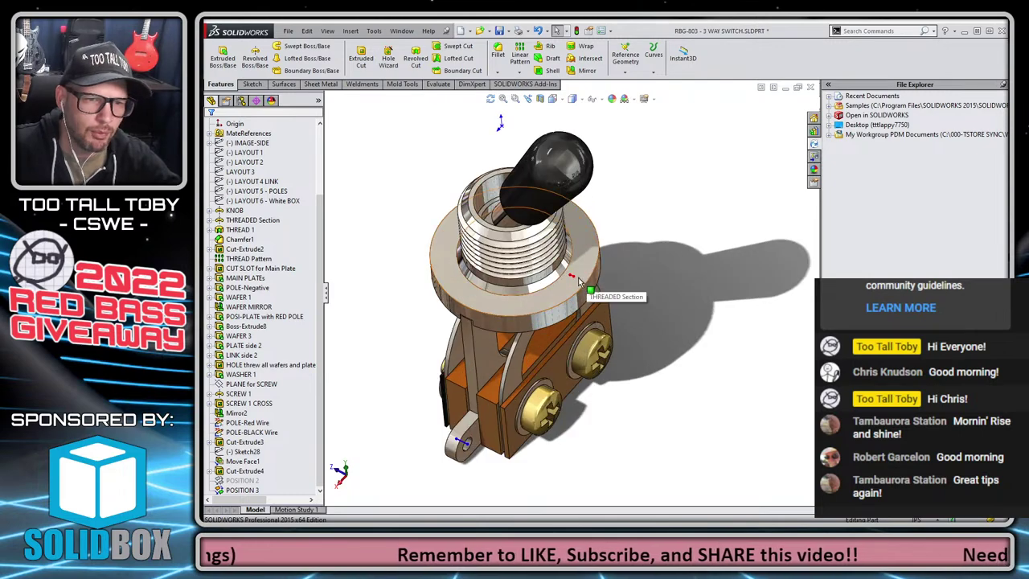
pyautogui.click(597, 270)
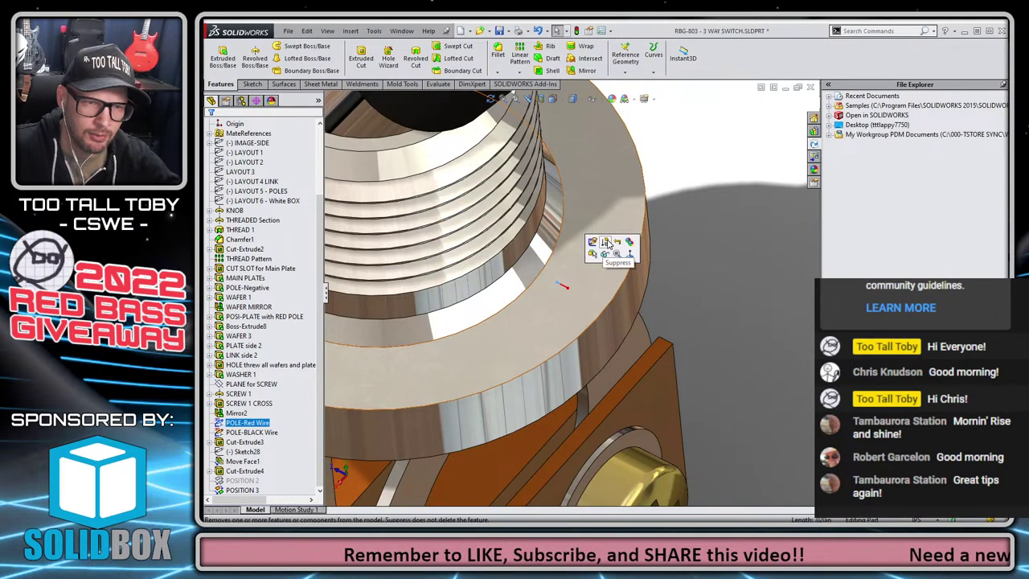
pyautogui.click(604, 254)
pyautogui.scroll(6, 570, 299)
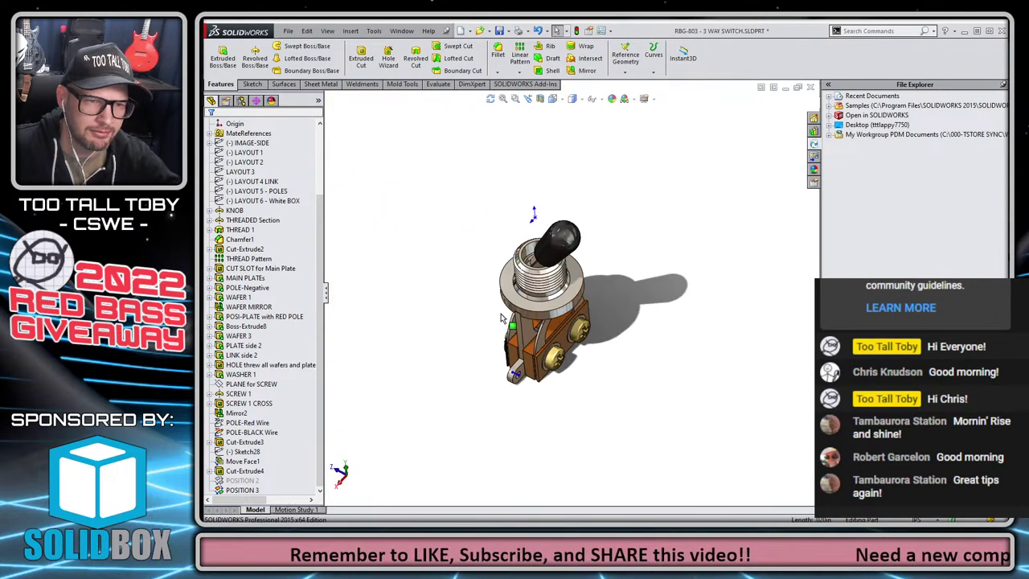
pyautogui.scroll(-5, 531, 370)
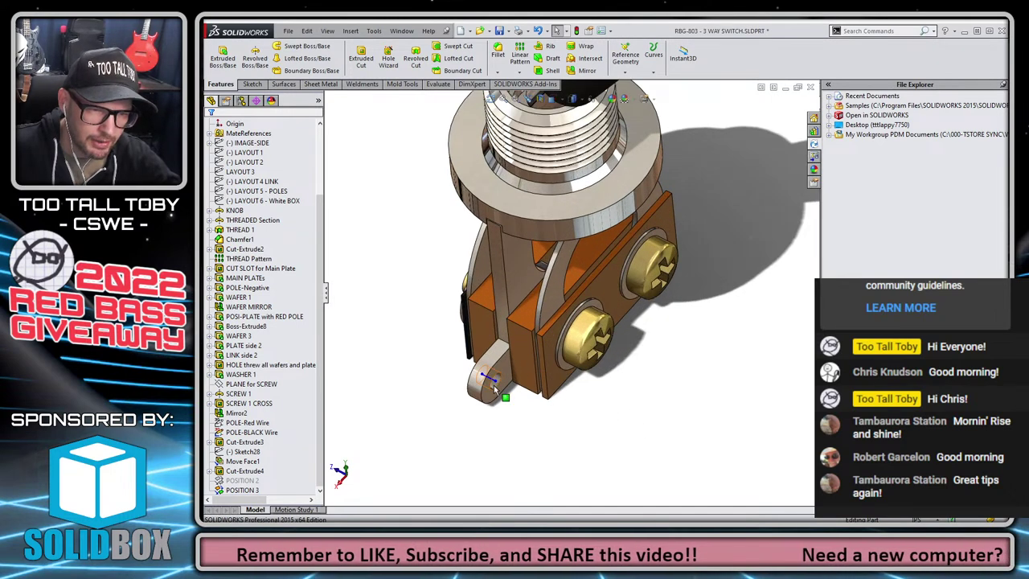
pyautogui.click(531, 347)
pyautogui.click(530, 346)
pyautogui.scroll(5, 591, 270)
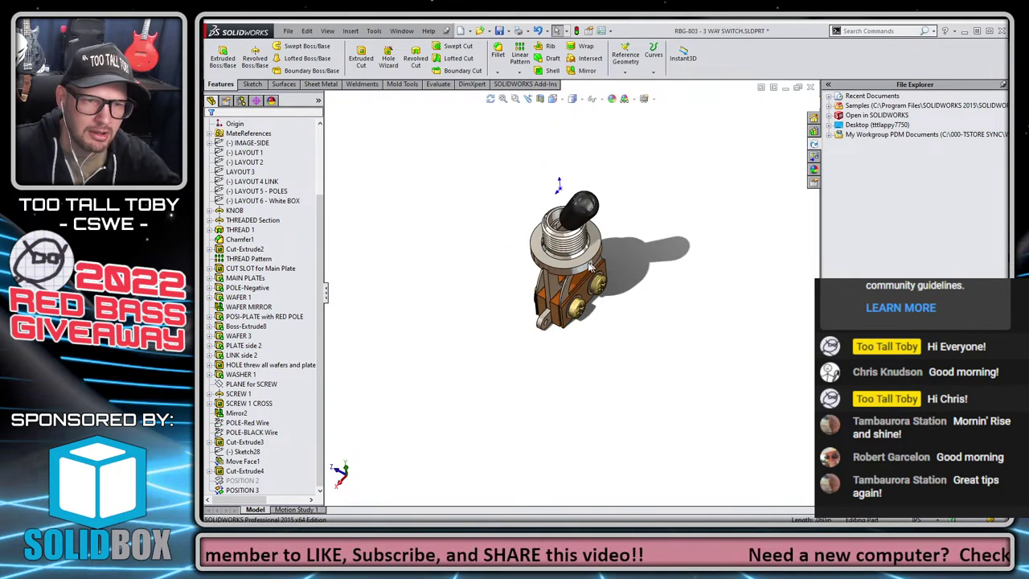
pyautogui.scroll(-2, 568, 185)
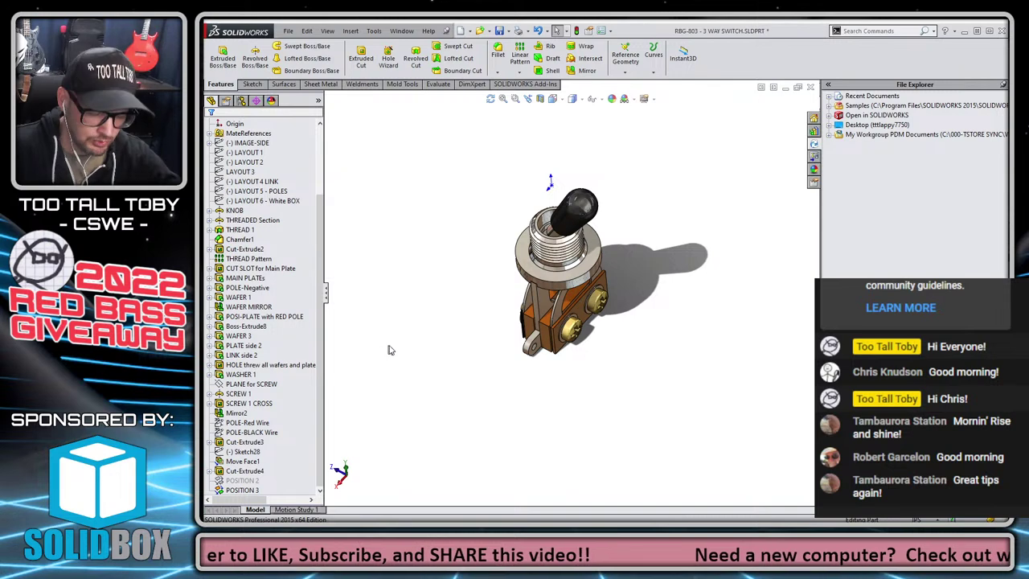
# - Open the configuration table for the POSITION 3 feature and add the POSITION 2 feature to it
pyautogui.click(245, 491)
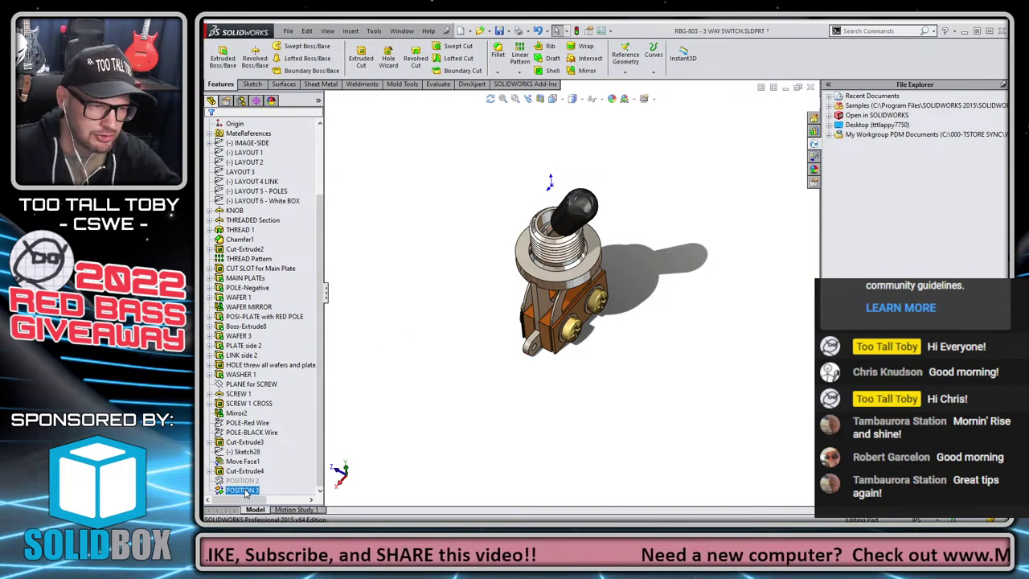
pyautogui.rightClick(246, 493)
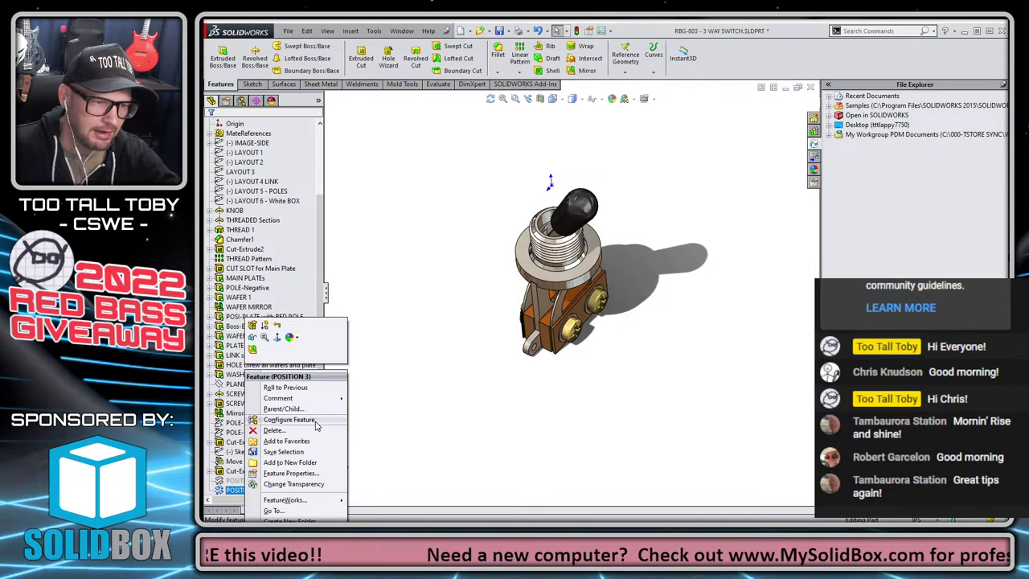
pyautogui.click(290, 419)
pyautogui.click(241, 480)
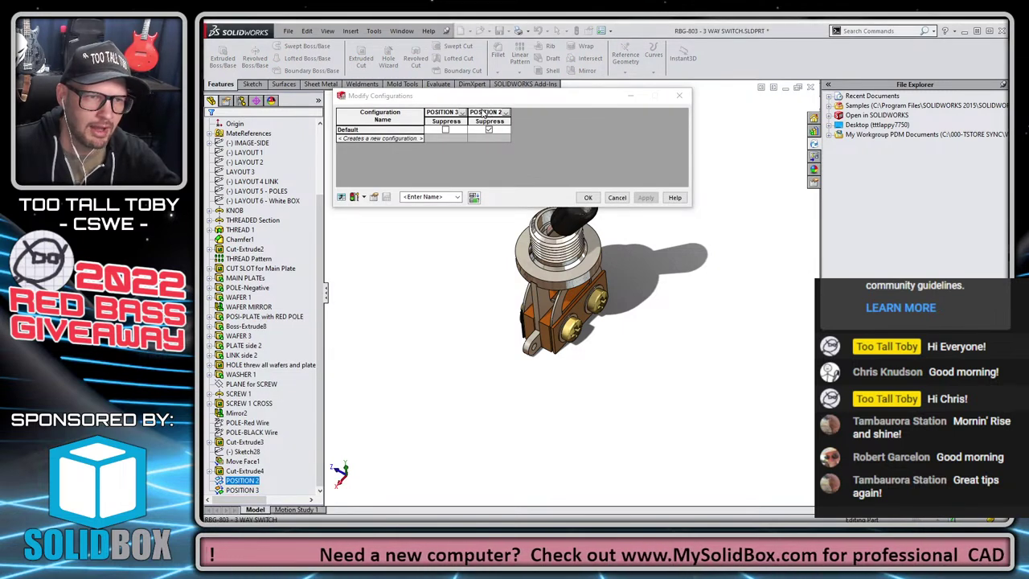
# - Create three new configurations named POSITION 1, POSITION 2 and POSITION 3 in the configuration table
pyautogui.click(375, 138)
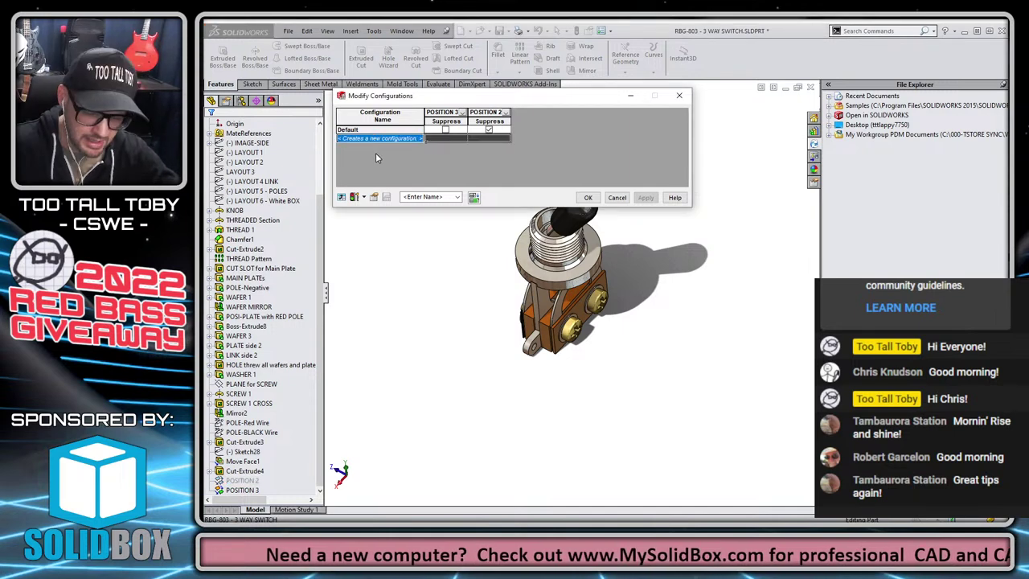
pyautogui.write('POSITION ')
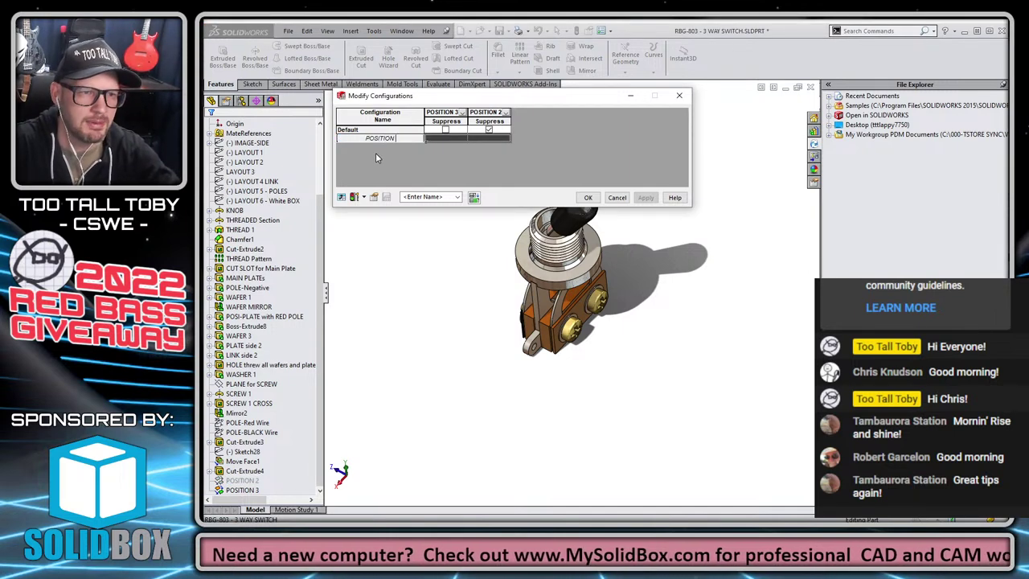
pyautogui.write('1')
pyautogui.press('Return')
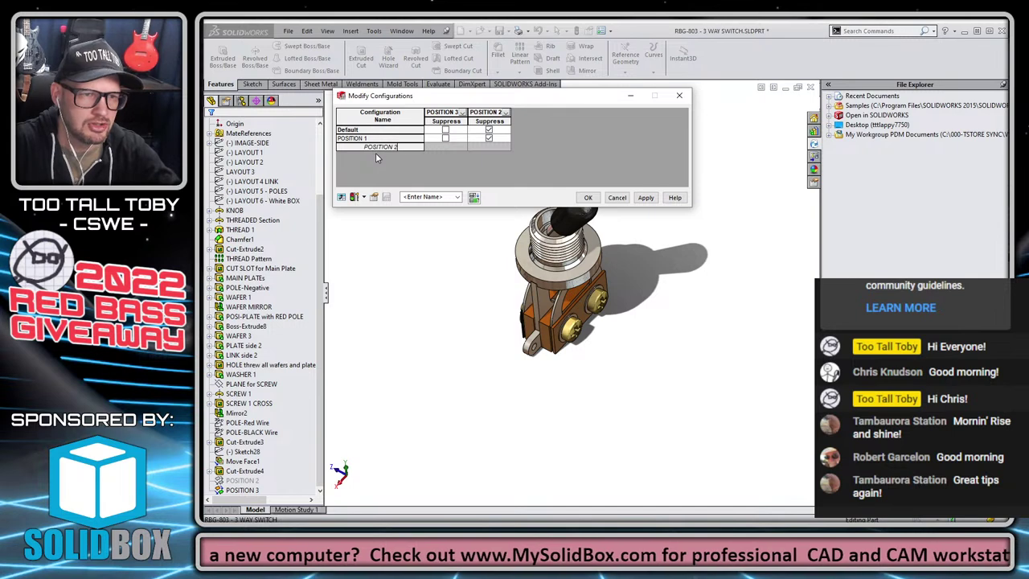
pyautogui.press('Return')
pyautogui.write('POSITION 3')
pyautogui.press('Return')
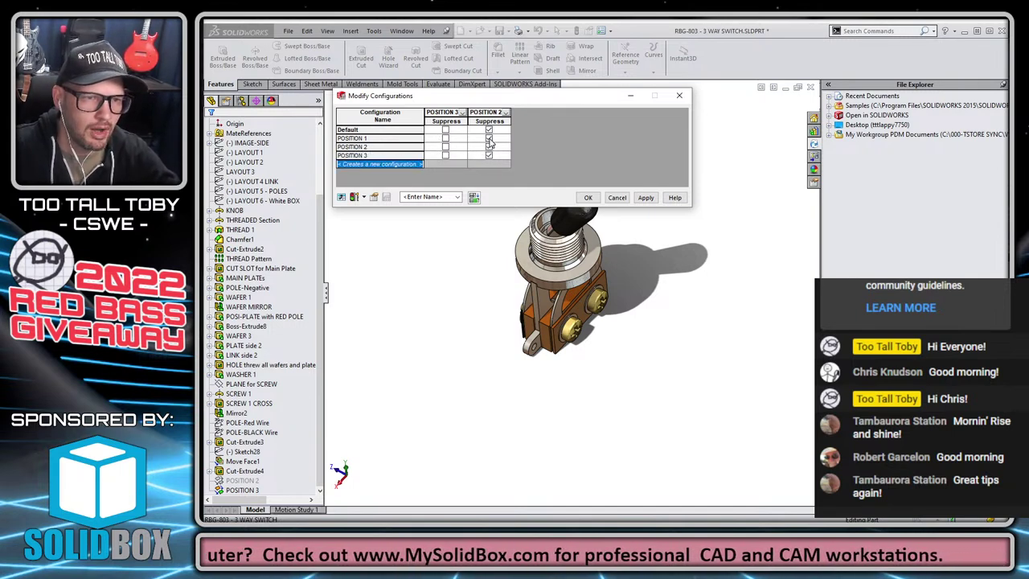
# - Set the POSITION 3 feature to suppressed in the Default, POSITION 1 and POSITION 2 configurations
pyautogui.click(448, 139)
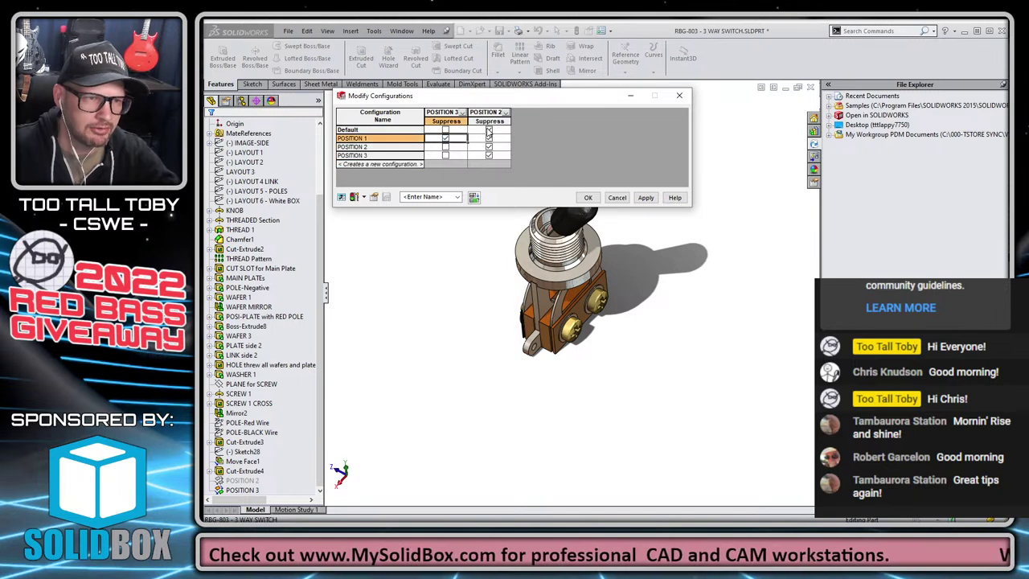
pyautogui.click(447, 130)
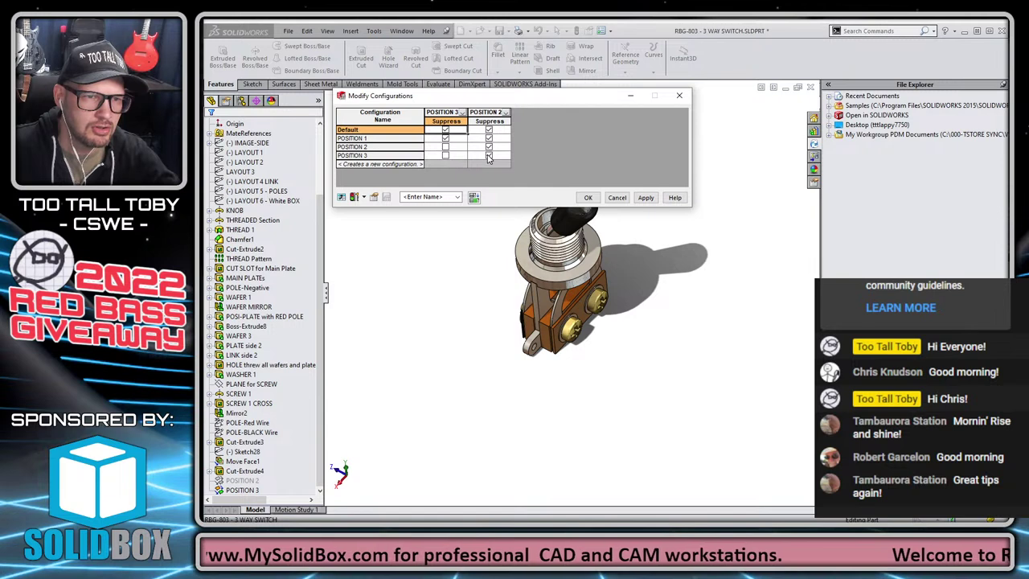
pyautogui.click(445, 147)
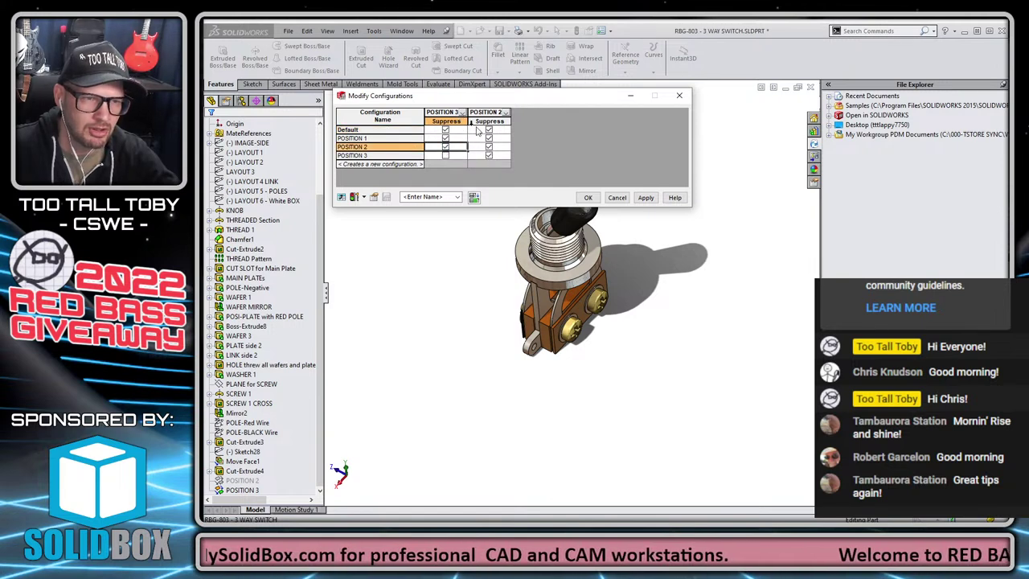
# - Unsuppress the POSITION 2 feature in the POSITION 2 configuration and accept the configuration table
pyautogui.click(489, 148)
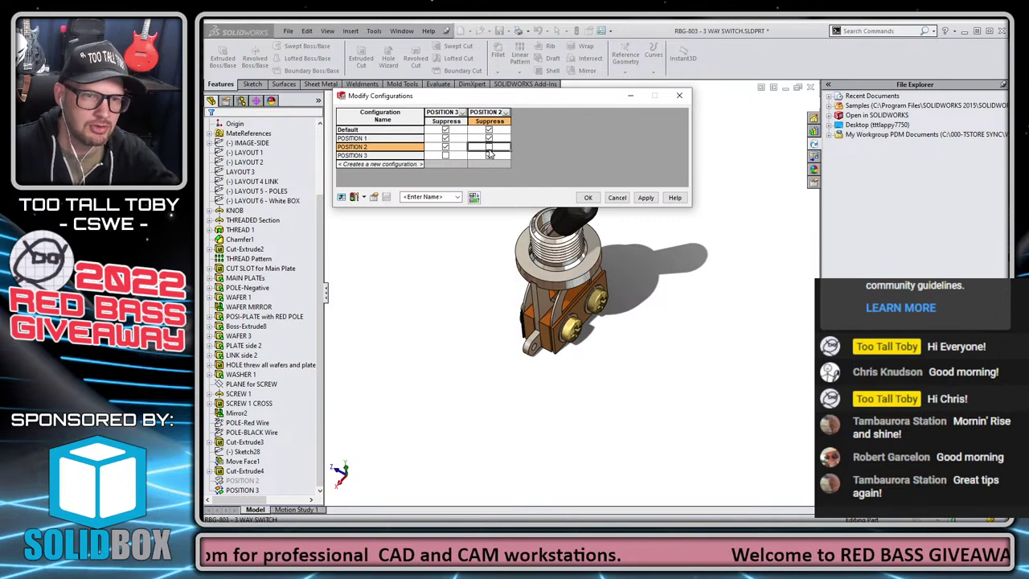
pyautogui.click(588, 197)
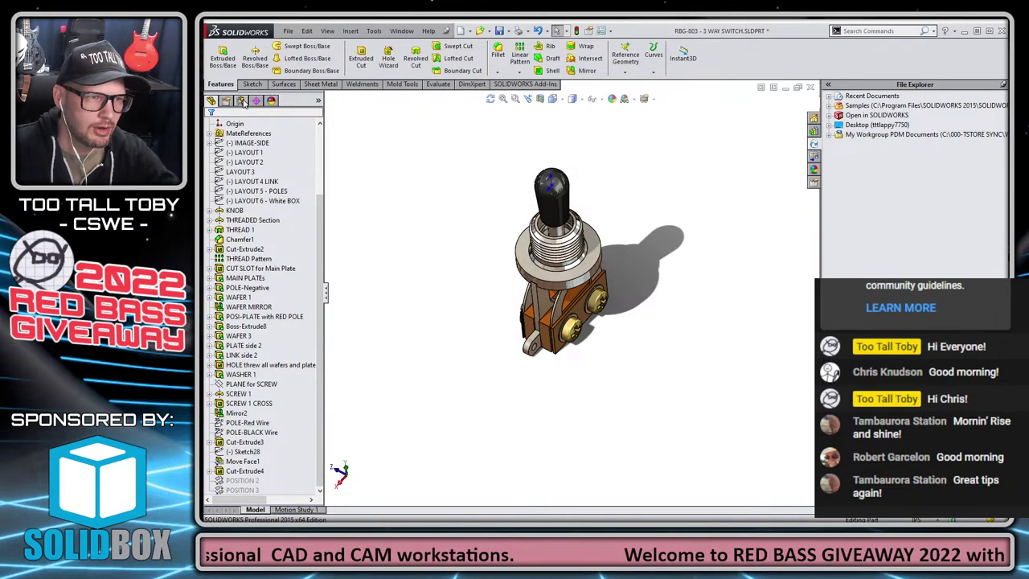
# - Activate the POSITION 1, POSITION 2 and POSITION 3 configurations in turn to check the lever, and return to POSITION 1
pyautogui.click(241, 100)
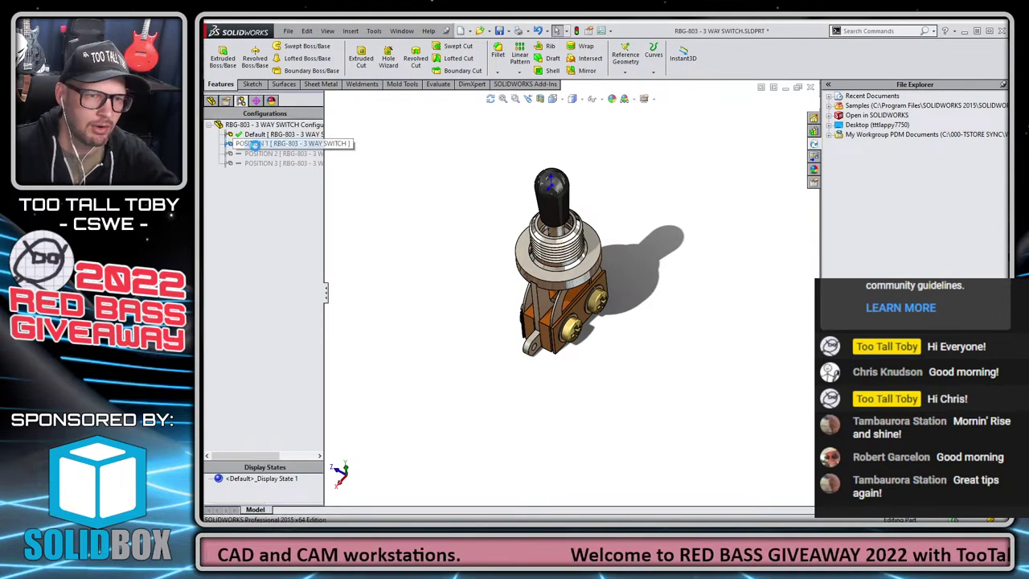
pyautogui.doubleClick(259, 144)
pyautogui.doubleClick(262, 153)
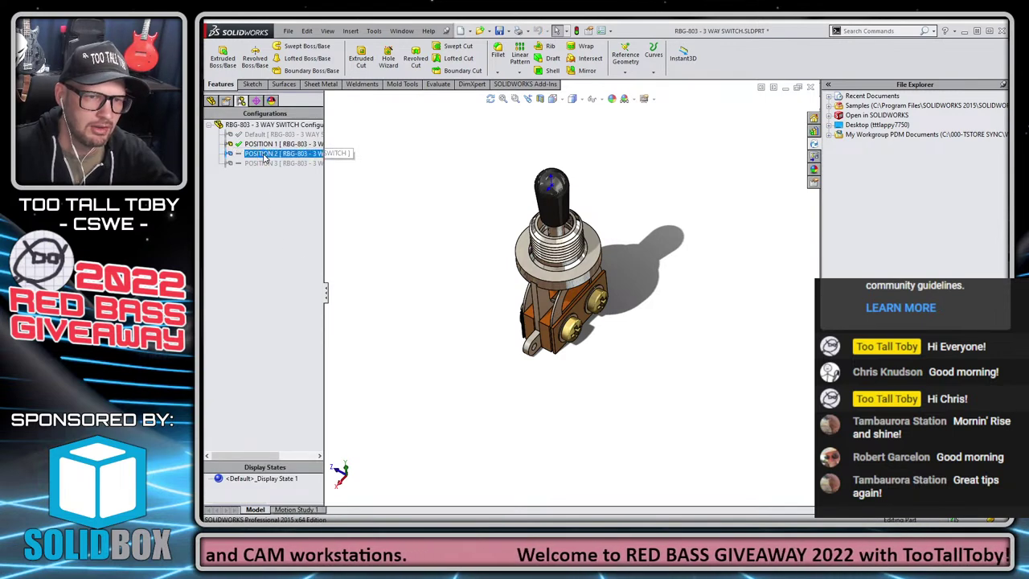
pyautogui.doubleClick(259, 163)
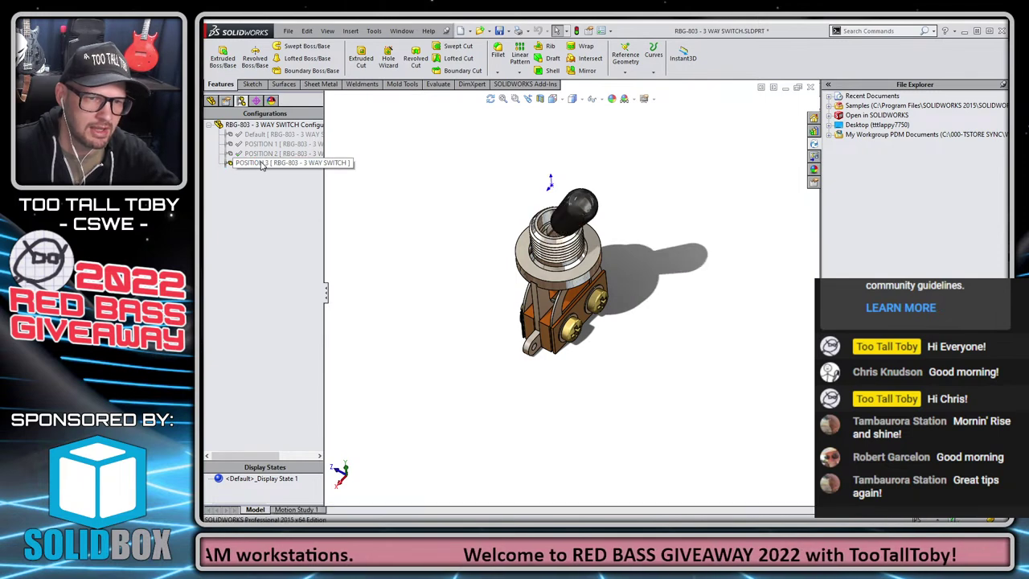
pyautogui.doubleClick(256, 143)
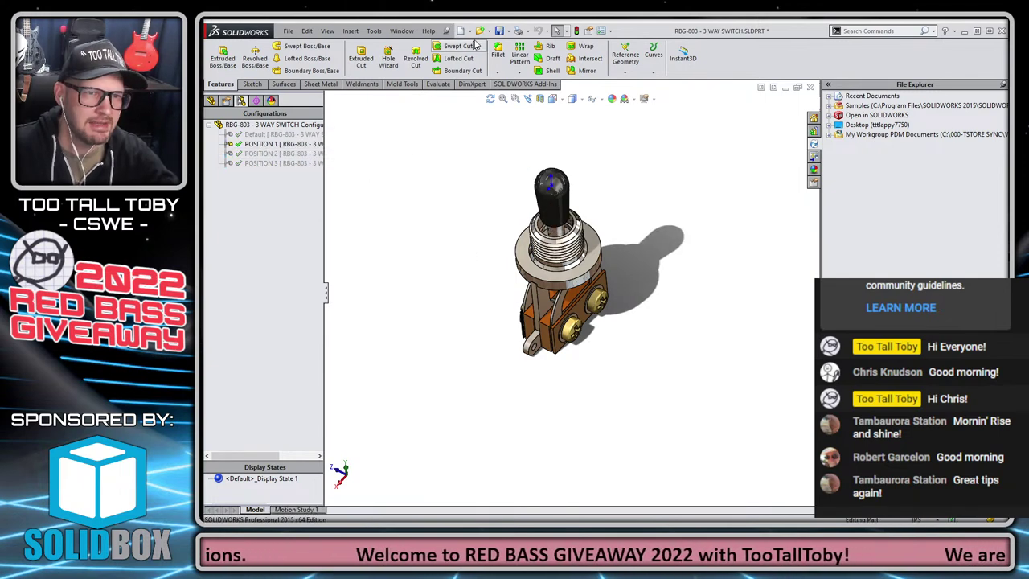
# - Return to the body sub-assembly and set the 3-way switch component to its POSITION 2 configuration
pyautogui.click(804, 86)
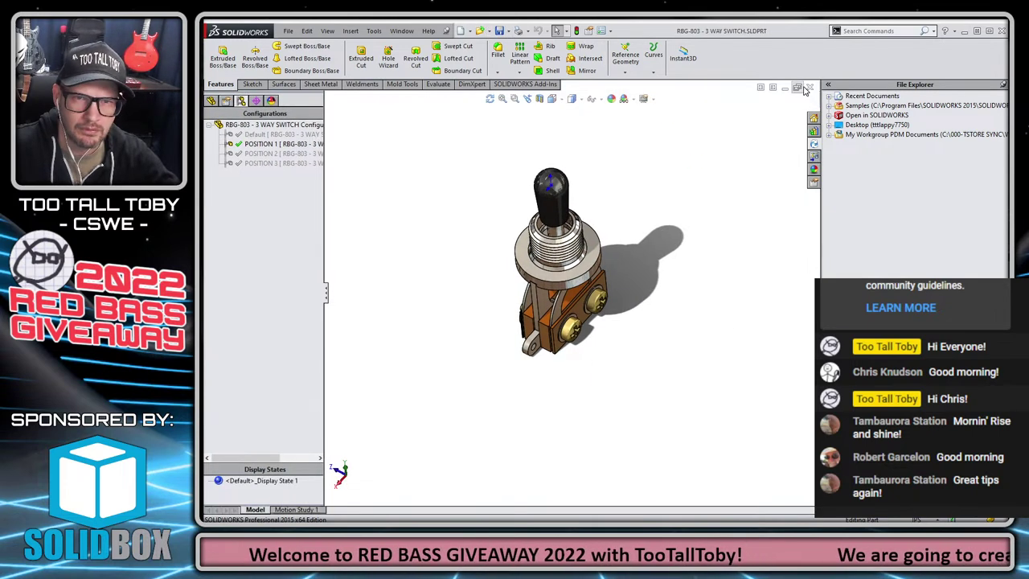
pyautogui.doubleClick(756, 105)
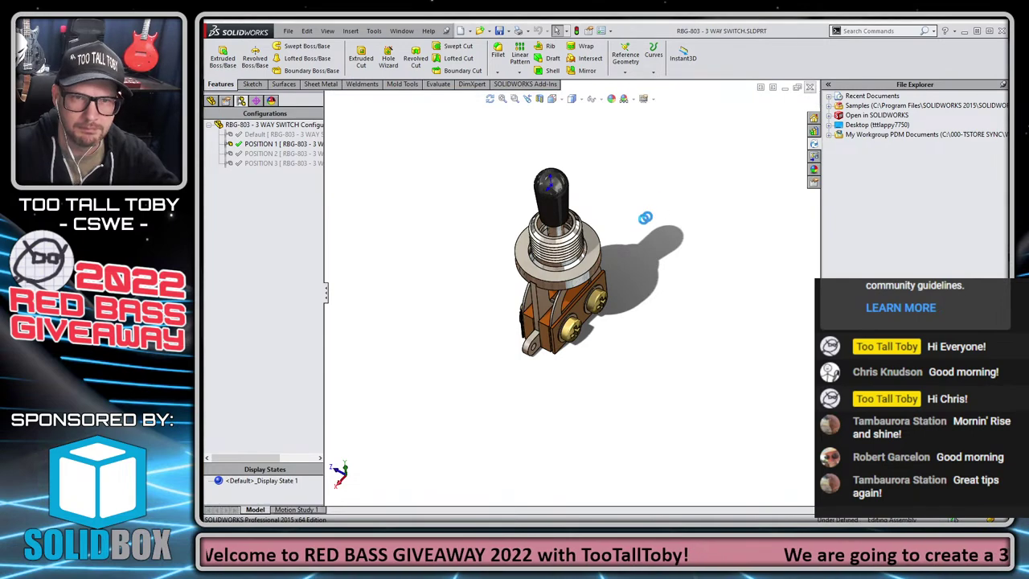
pyautogui.hotkey('ctrl', 'Tab')
pyautogui.scroll(4, 602, 288)
pyautogui.scroll(-2, 619, 286)
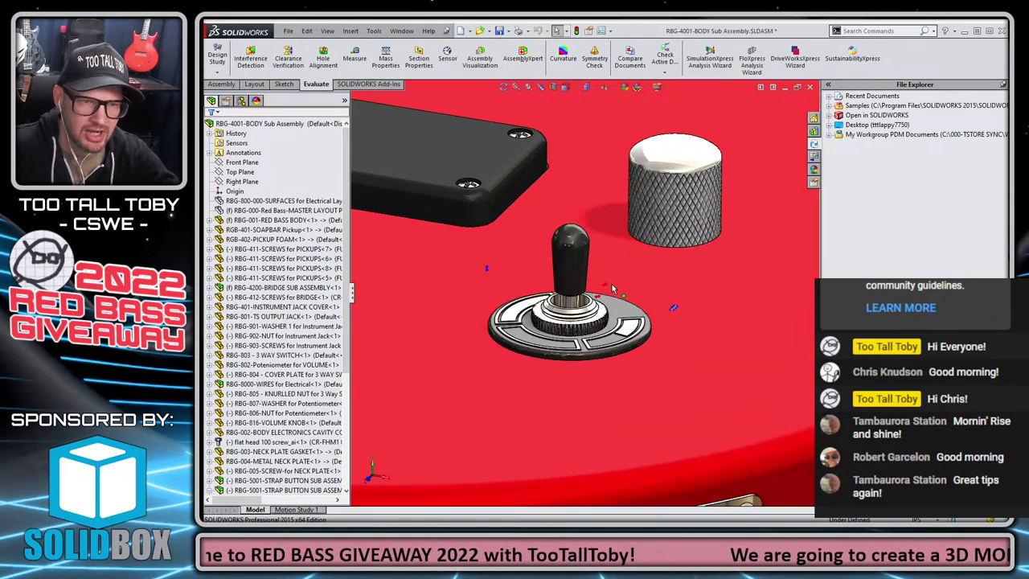
pyautogui.scroll(-1, 613, 288)
pyautogui.click(563, 249)
pyautogui.click(643, 189)
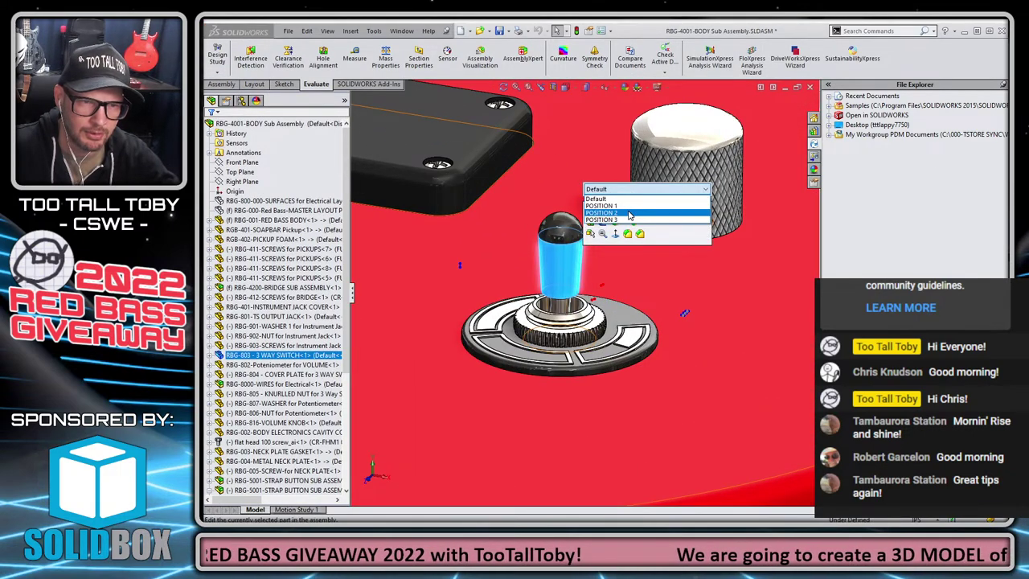
pyautogui.click(630, 213)
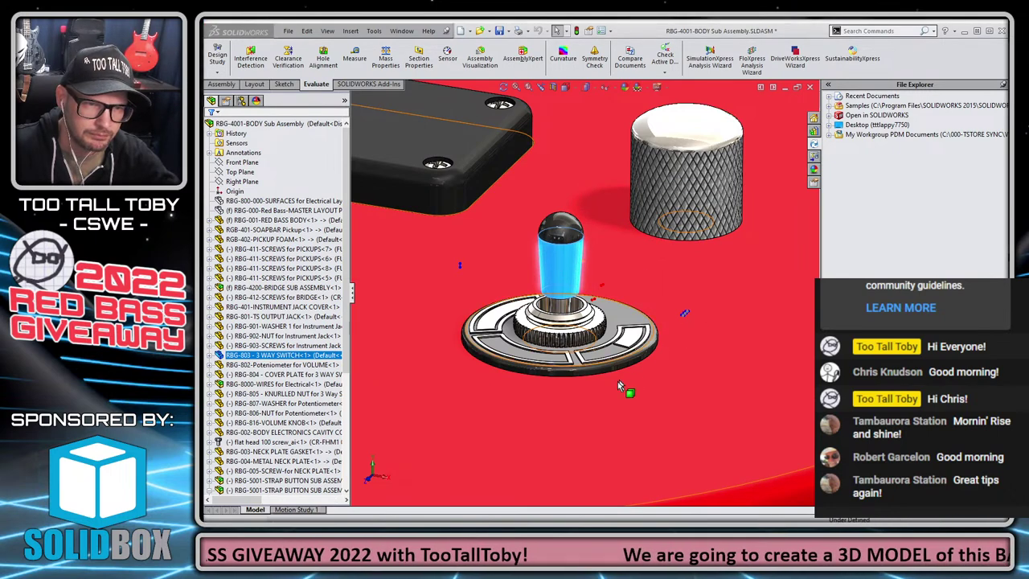
# - Hide the red bass body in the sub-assembly to expose the pickup, switch and wiring
pyautogui.scroll(8, 563, 369)
pyautogui.moveTo(701, 253); pyautogui.dragTo(680, 360, button='middle')
pyautogui.scroll(2, 586, 291)
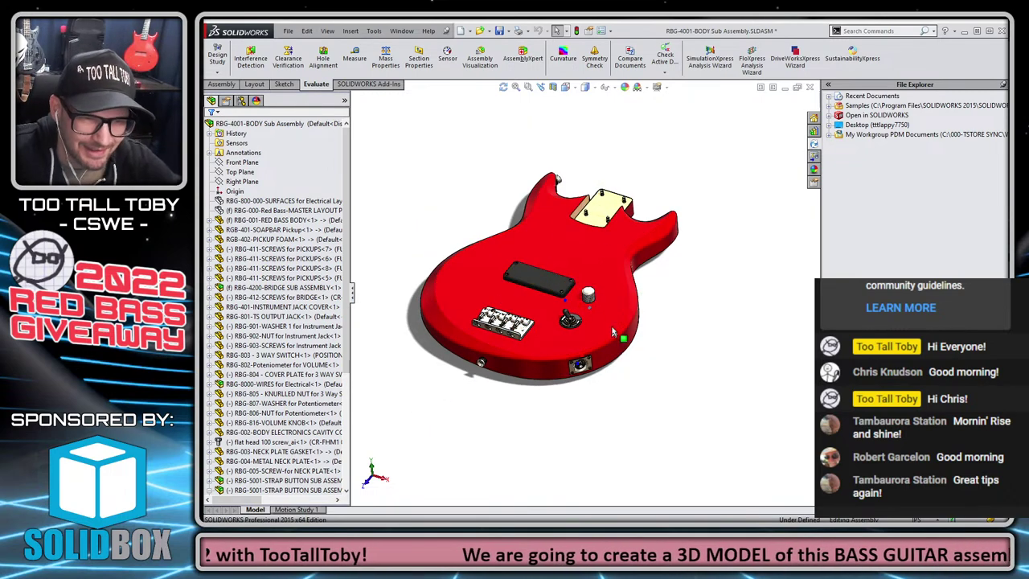
pyautogui.scroll(-5, 613, 331)
pyautogui.press('Tab')
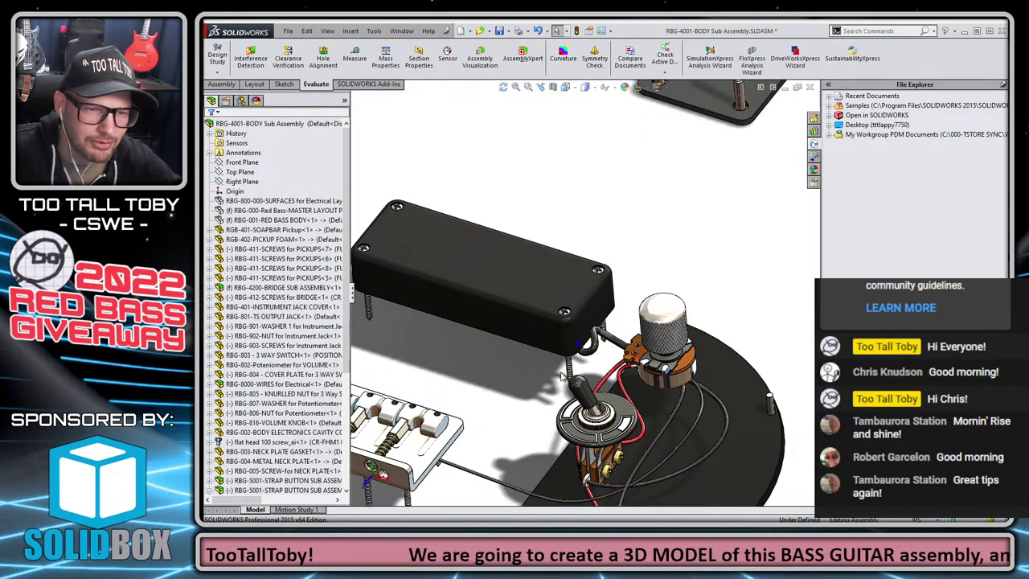
# - Open the part file of the pickup screw beside the 3-way switch
pyautogui.moveTo(563, 376); pyautogui.dragTo(599, 322, button='middle')
pyautogui.scroll(-6, 612, 299)
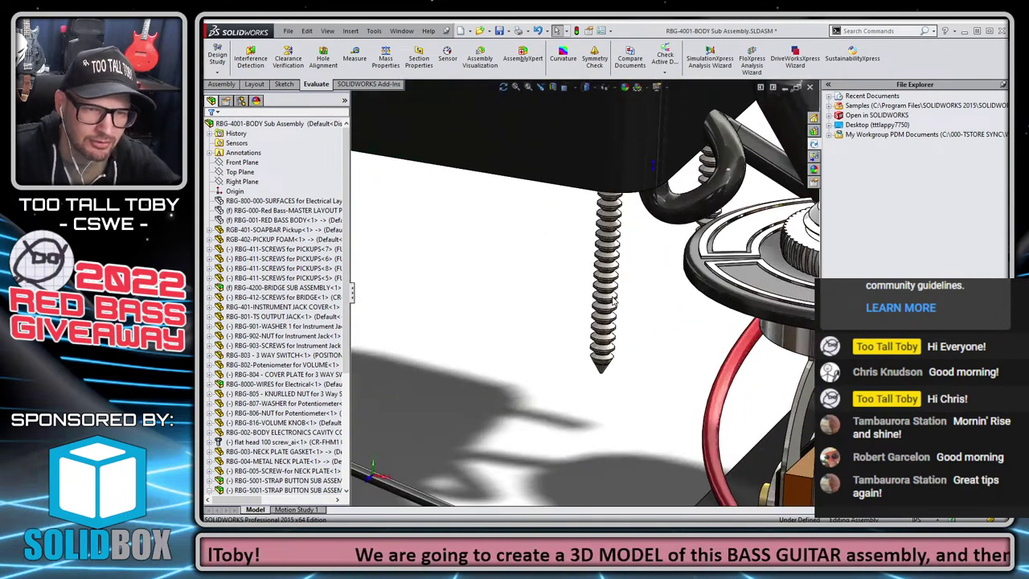
pyautogui.scroll(-3, 613, 300)
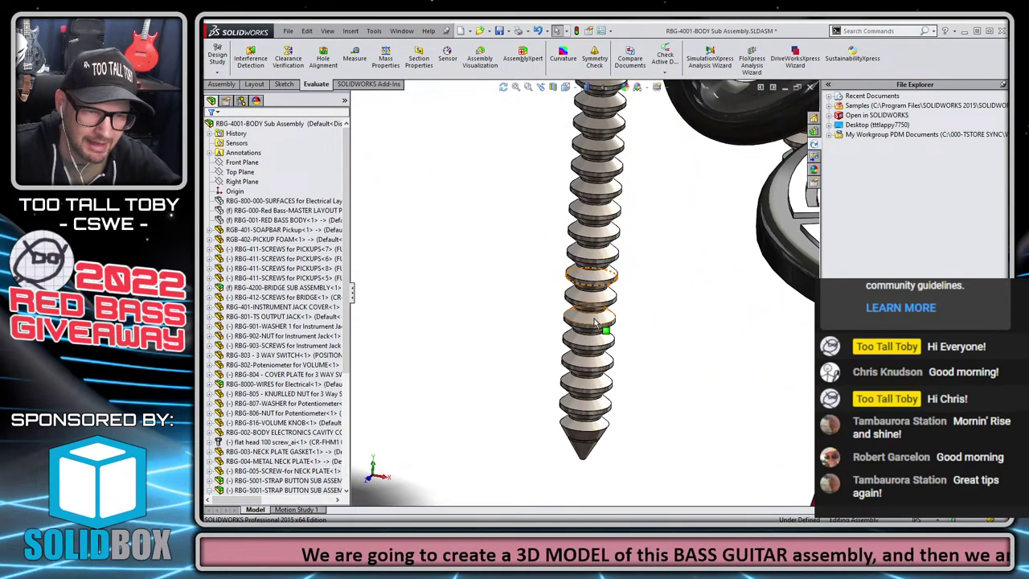
pyautogui.click(595, 322)
pyautogui.click(609, 247)
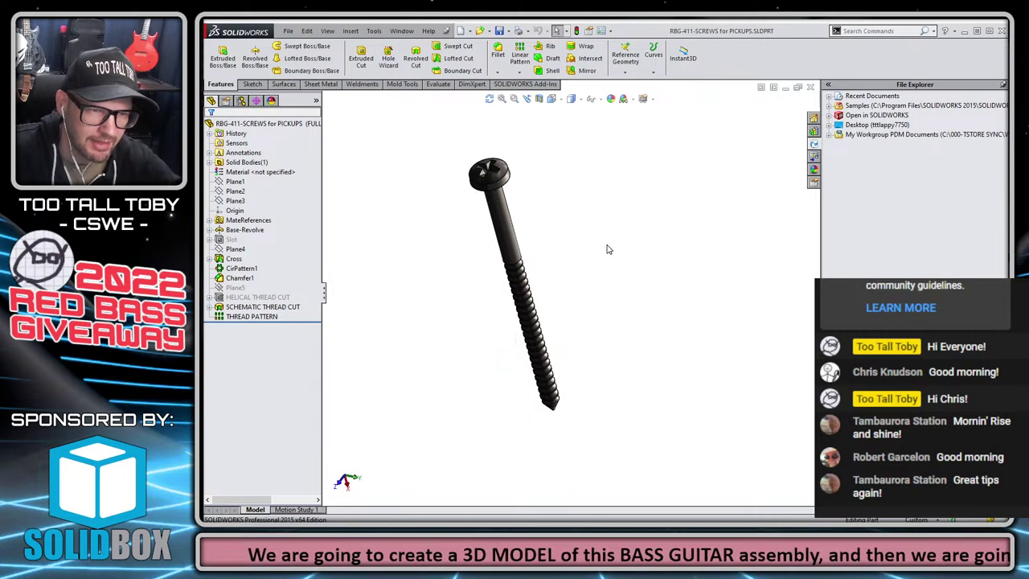
# - View the screw side-on and open the sketch of its SCHEMATIC THREAD CUT feature for editing
pyautogui.hotkey('ctrl', '1')
pyautogui.scroll(3, 616, 298)
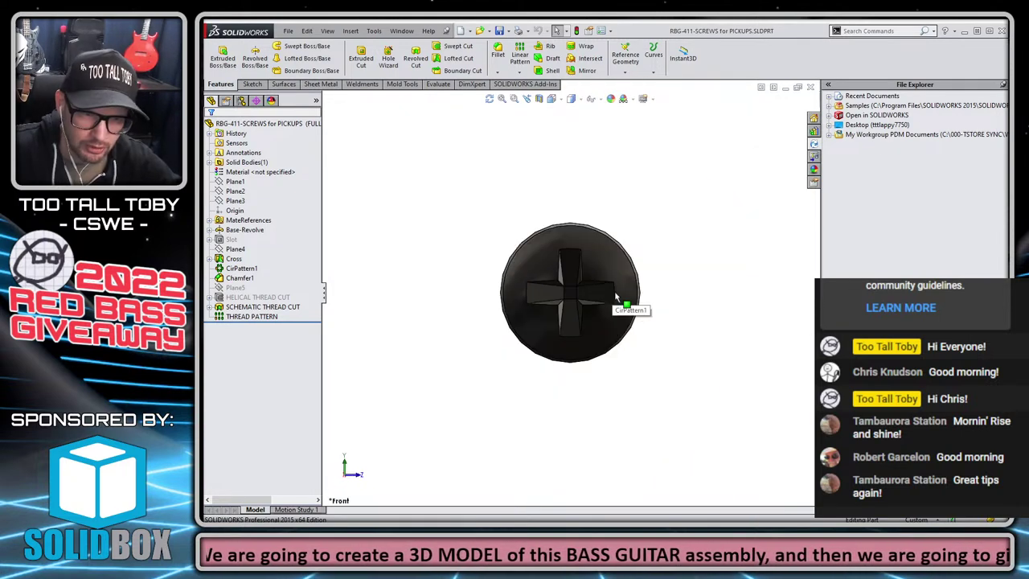
pyautogui.press('Left')
pyautogui.press('Left')
pyautogui.press('Left')
pyautogui.press('Left')
pyautogui.press('Left')
pyautogui.press('Left')
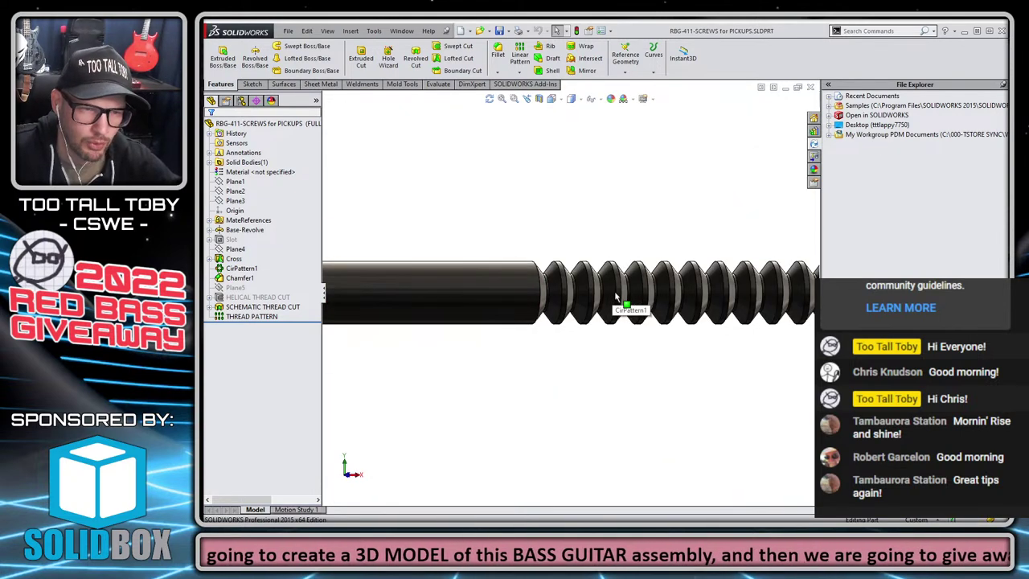
pyautogui.scroll(-4, 587, 265)
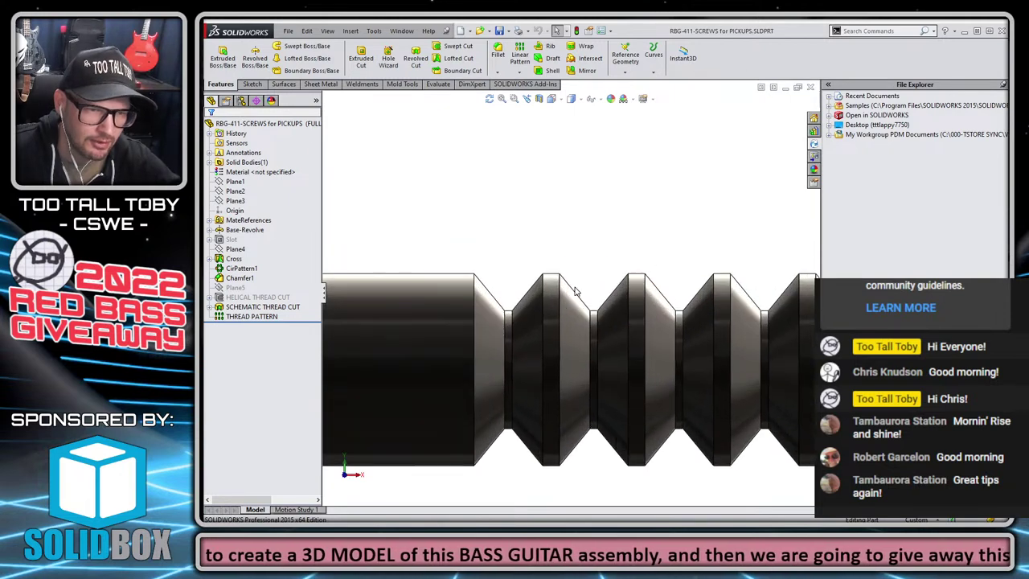
pyautogui.click(209, 307)
pyautogui.click(256, 316)
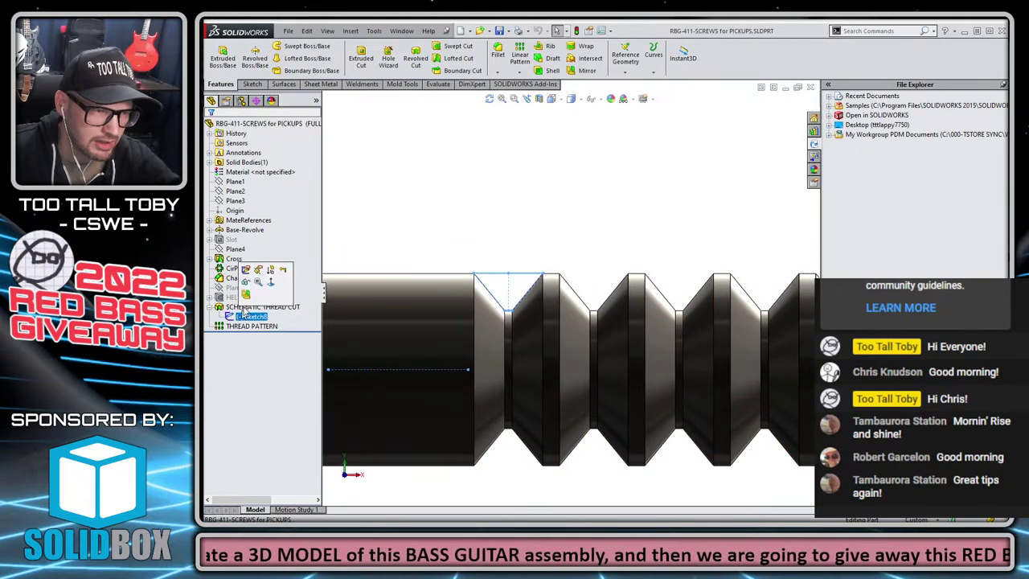
pyautogui.click(249, 275)
# - Dimension the top width of the thread-cut profile at 0.032 in and exit the sketch
pyautogui.scroll(5, 608, 204)
pyautogui.press('s')
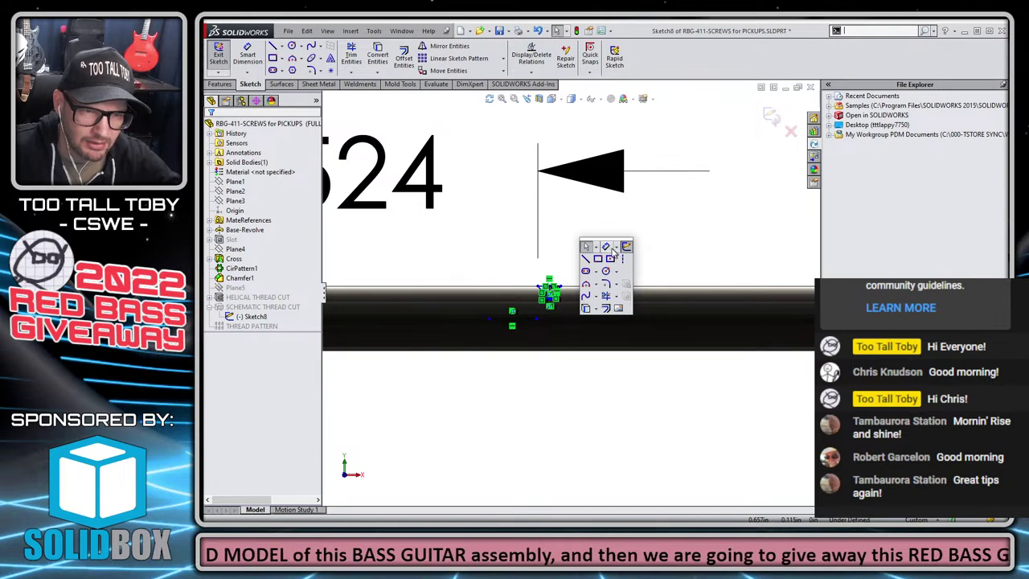
pyautogui.click(608, 248)
pyautogui.scroll(-3, 563, 276)
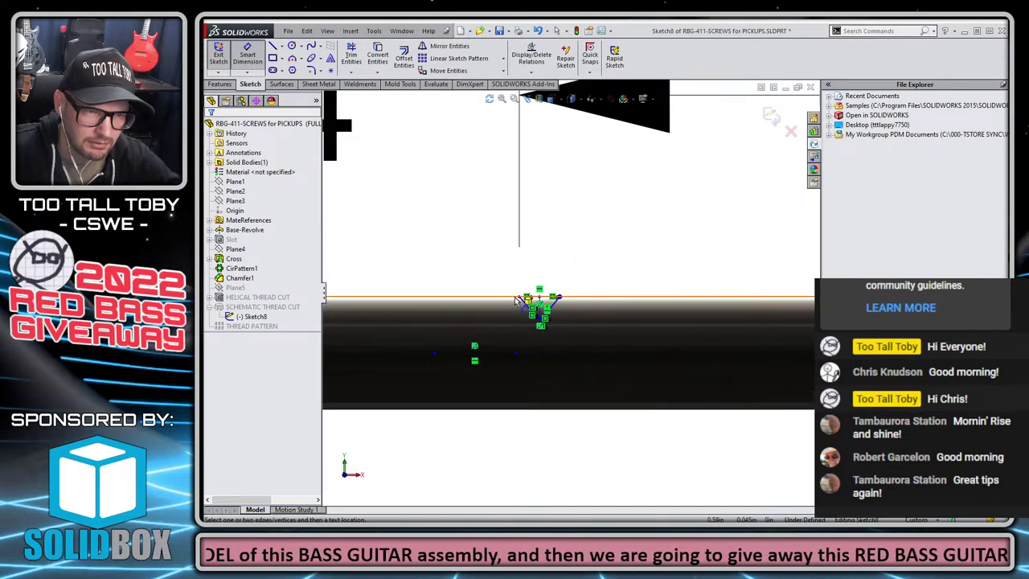
pyautogui.click(521, 298)
pyautogui.click(561, 299)
pyautogui.scroll(2, 648, 232)
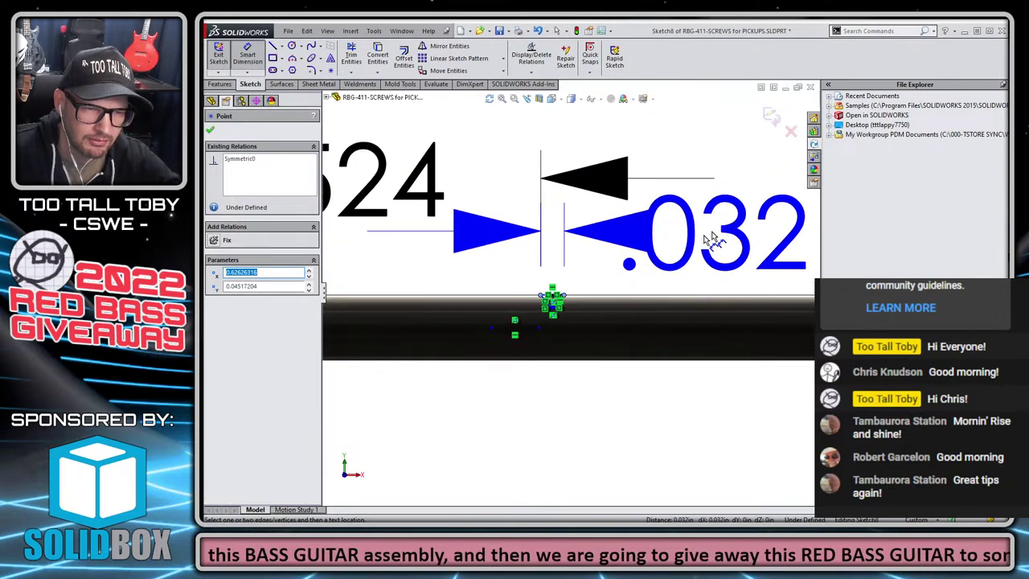
pyautogui.click(658, 251)
pyautogui.write('0.0')
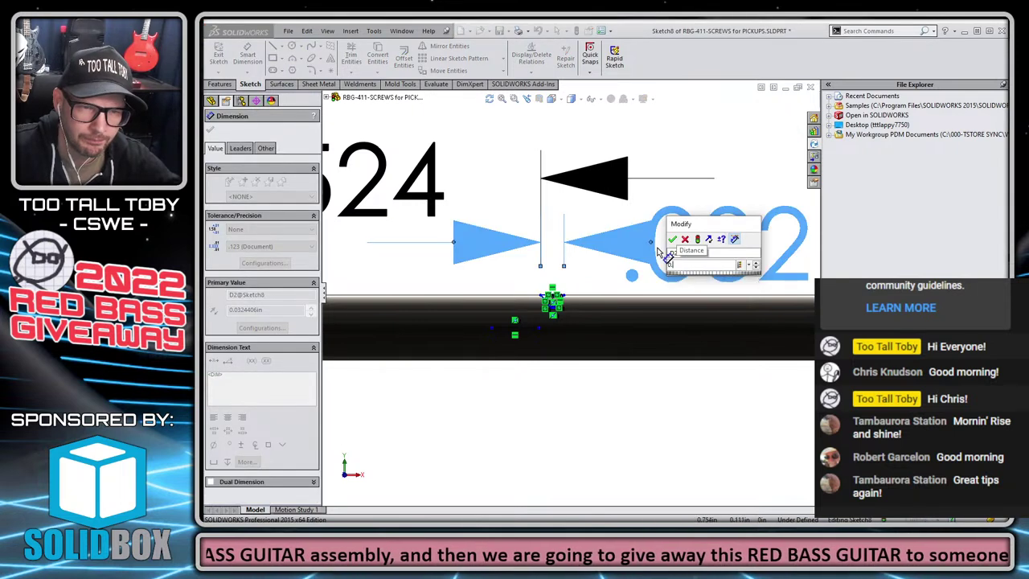
pyautogui.write('32')
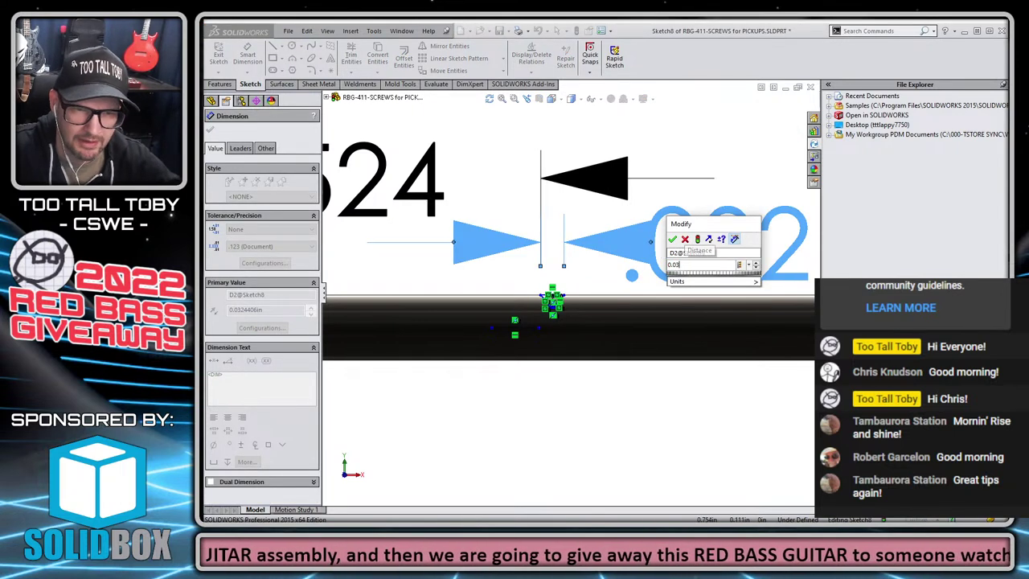
pyautogui.press('Return')
pyautogui.click(769, 120)
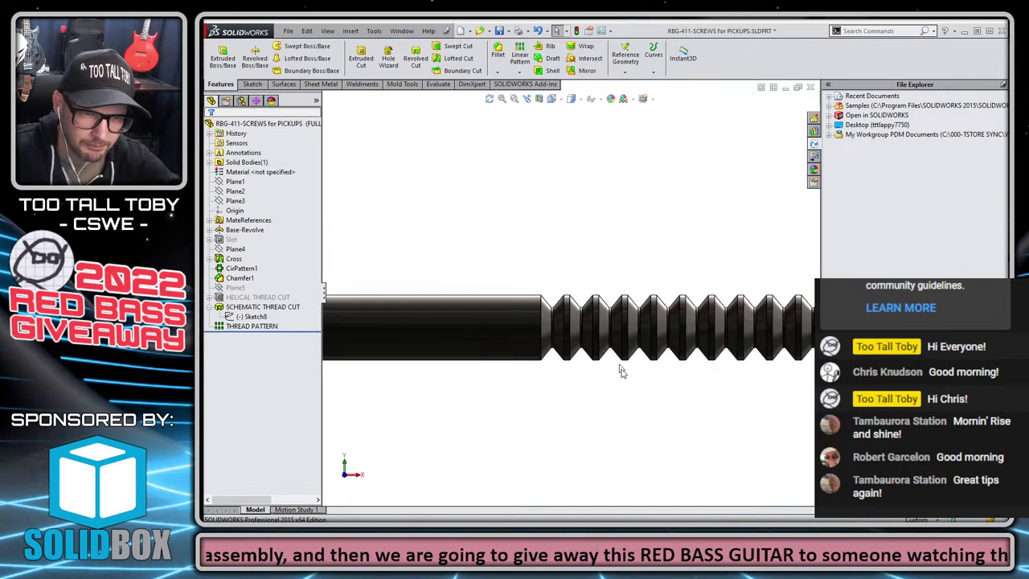
# - Edit the THREAD PATTERN feature to a spacing of 0.036 in with 27 instances
pyautogui.click(251, 326)
pyautogui.click(259, 281)
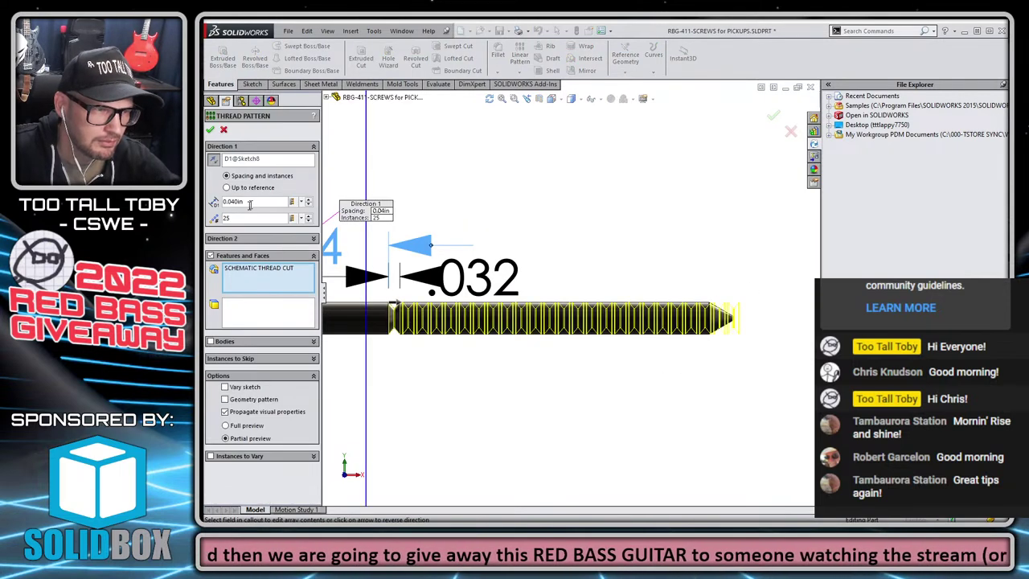
pyautogui.write('0.036')
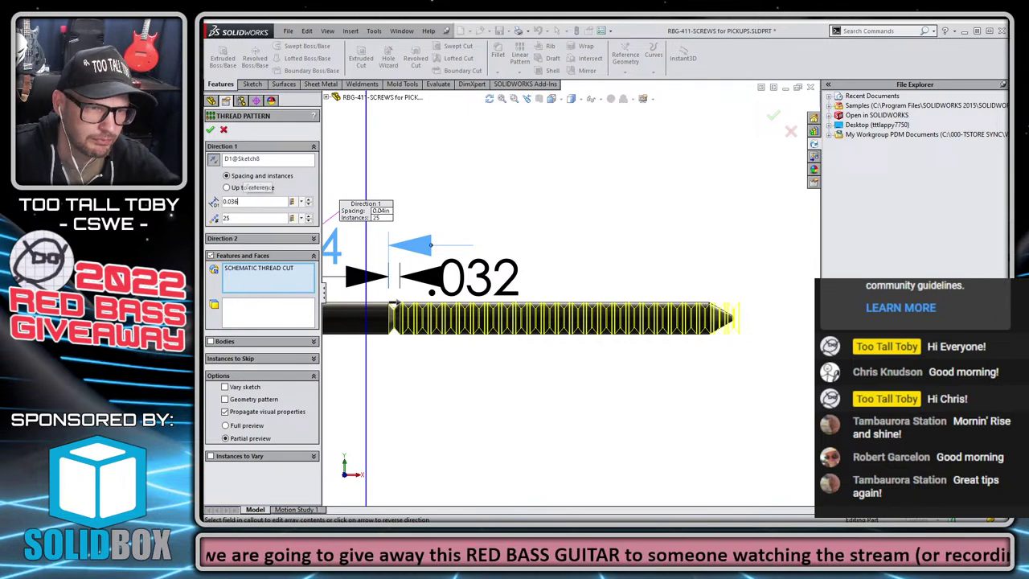
pyautogui.press('Return')
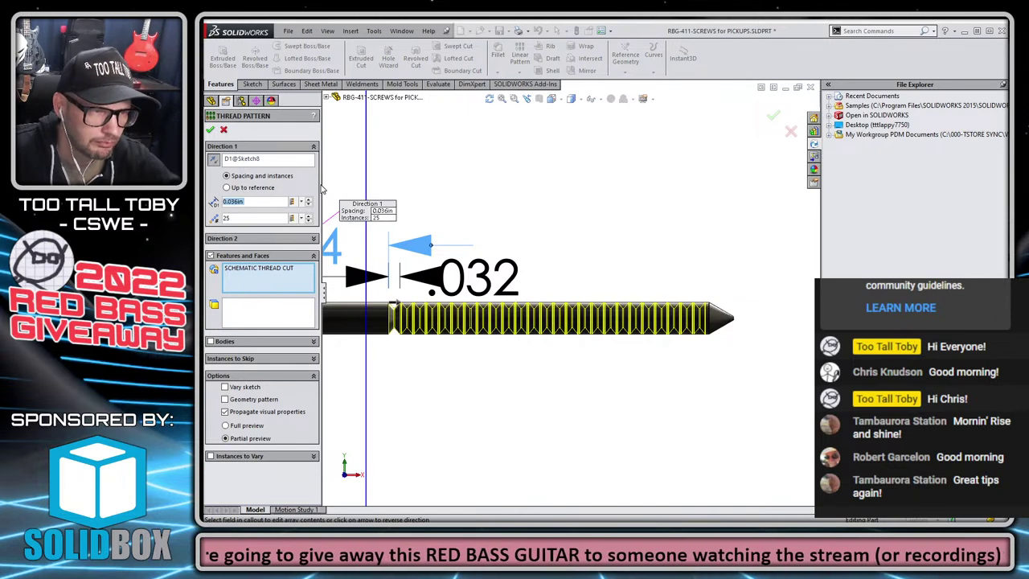
pyautogui.click(308, 215)
pyautogui.click(308, 216)
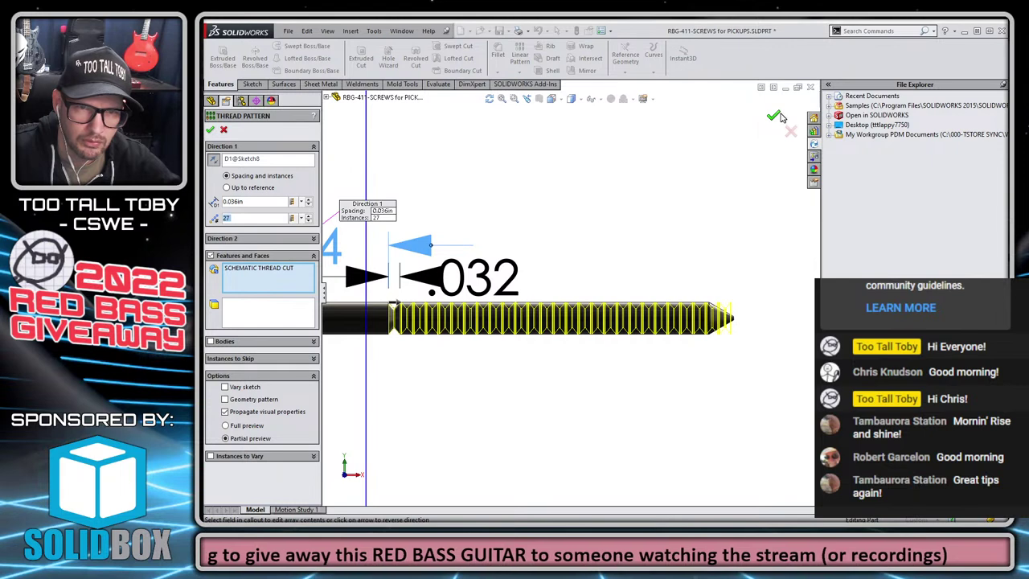
pyautogui.click(775, 116)
# - Save the pickup screw part and switch back to the body sub-assembly
pyautogui.scroll(3, 572, 201)
pyautogui.scroll(-2, 386, 354)
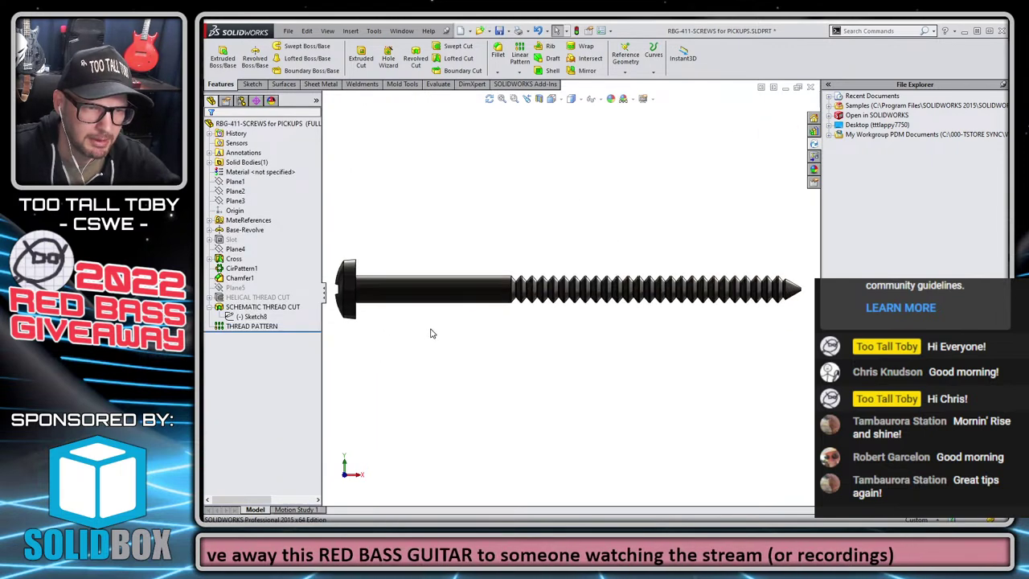
pyautogui.scroll(2, 636, 269)
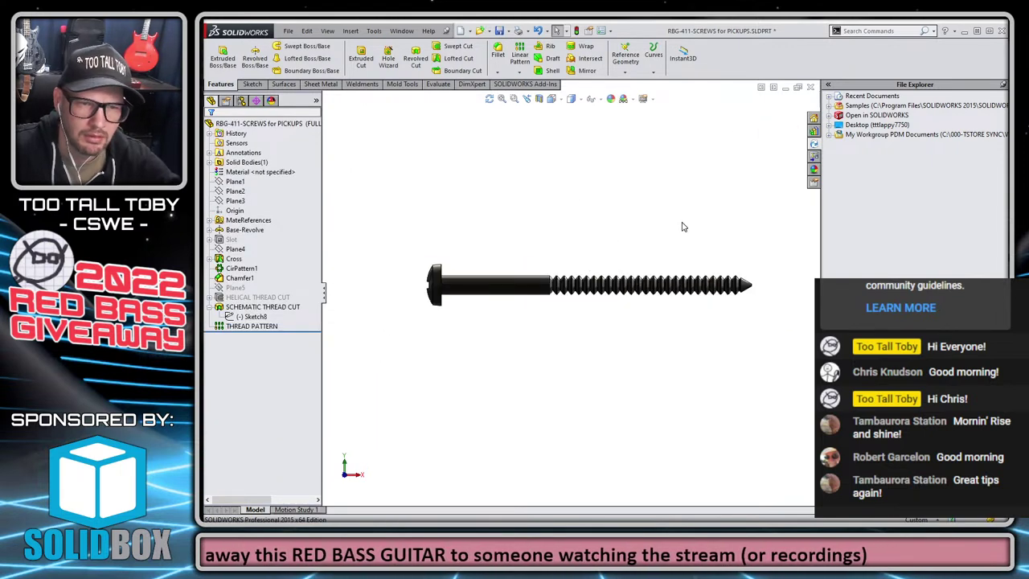
pyautogui.click(499, 31)
pyautogui.hotkey('ctrl', 'Tab')
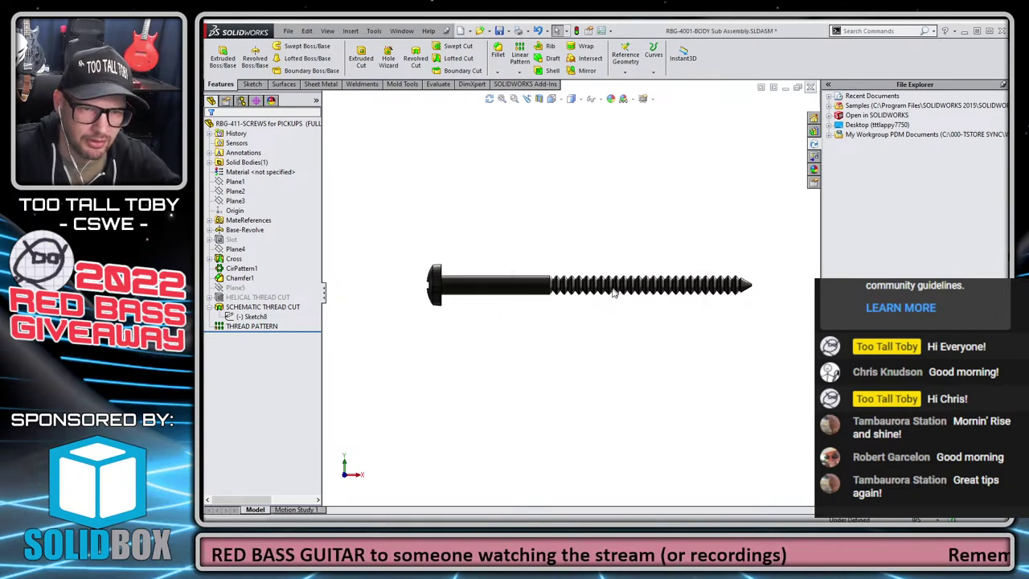
# - Rotate the body sub-assembly to an angled view and change its display style to Hidden Lines Removed
pyautogui.scroll(6, 604, 363)
pyautogui.scroll(4, 573, 369)
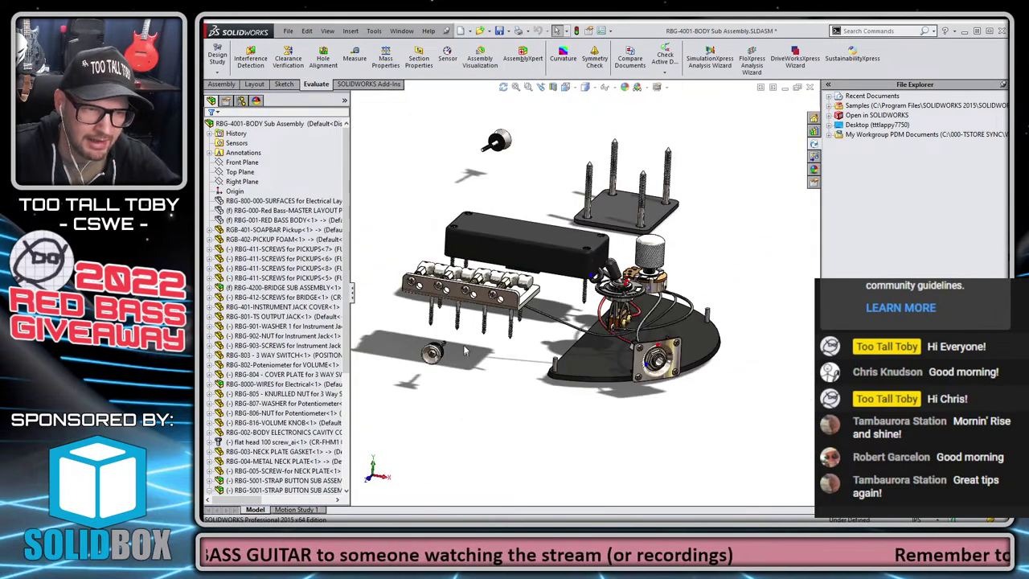
pyautogui.moveTo(731, 271); pyautogui.dragTo(575, 239, button='middle')
pyautogui.click(588, 87)
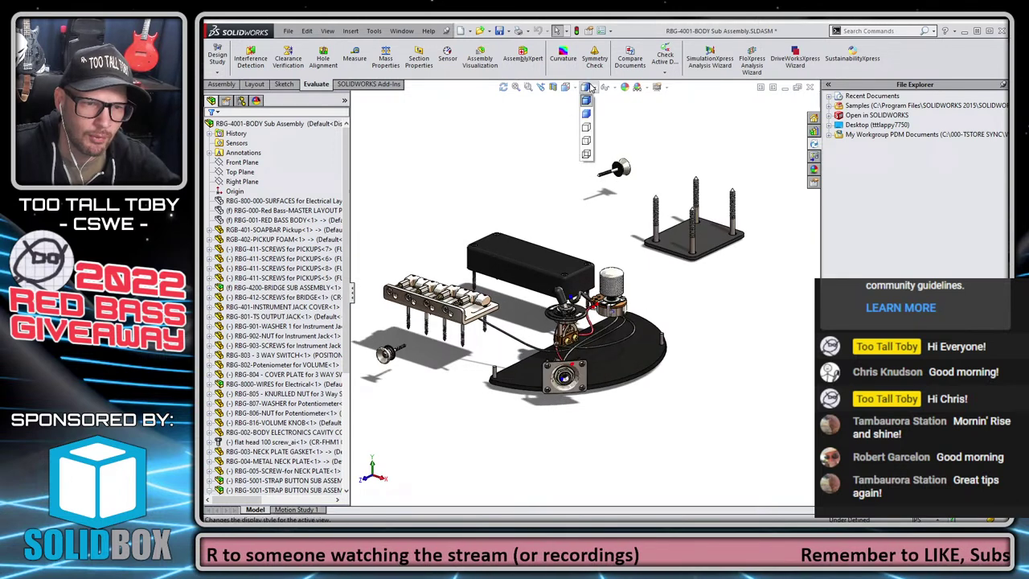
pyautogui.click(587, 128)
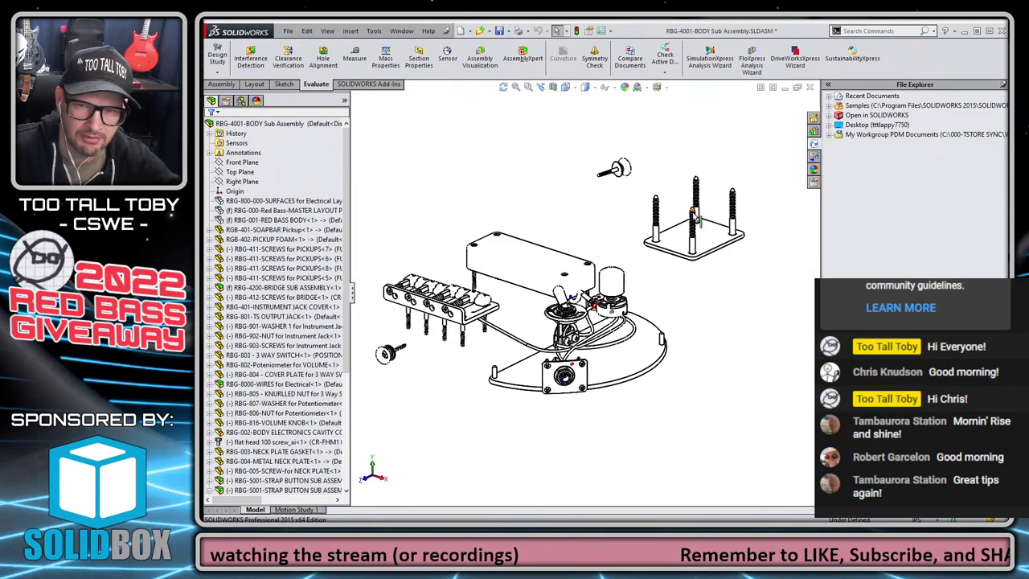
pyautogui.click(400, 265)
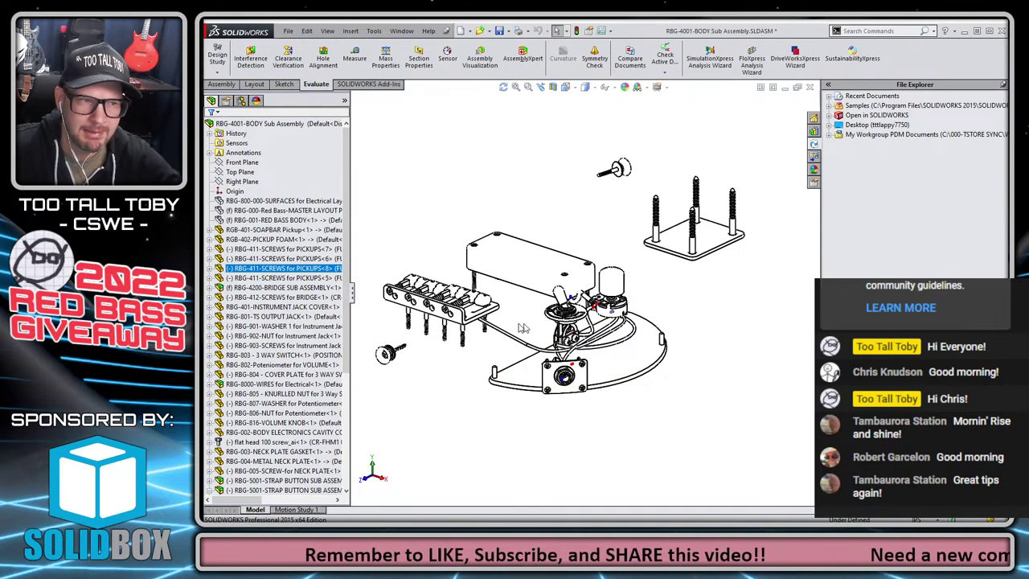
# - Open the Red Bass master layout part from the assembly for a look and return to the body sub-assembly
pyautogui.rightClick(283, 214)
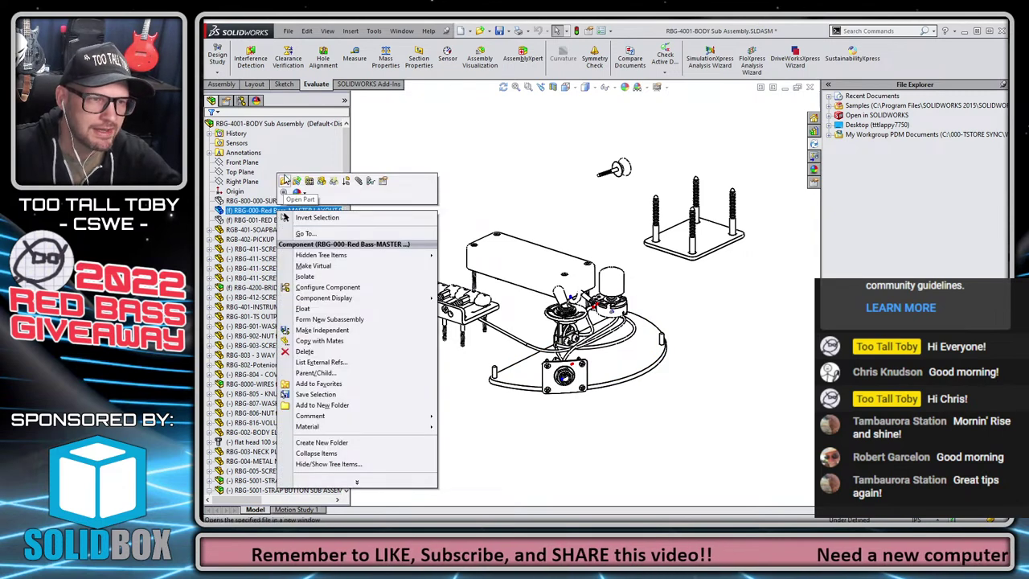
pyautogui.click(284, 182)
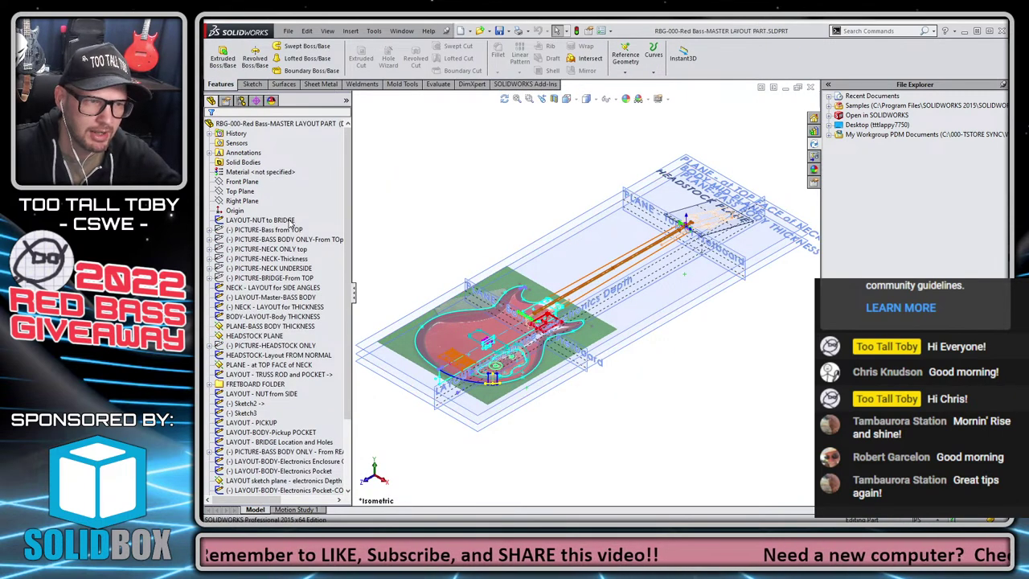
pyautogui.hotkey('ctrl', 'Tab')
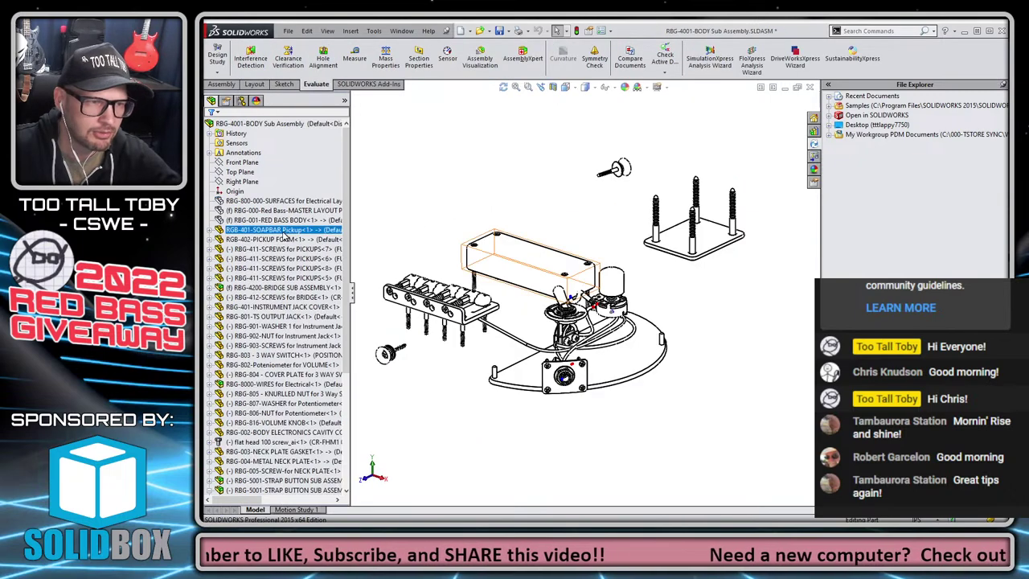
# - Open the RGB-401-SOAPBAR Pickup part from the assembly and locate its POLE for WIRE sketch on the model
pyautogui.rightClick(250, 219)
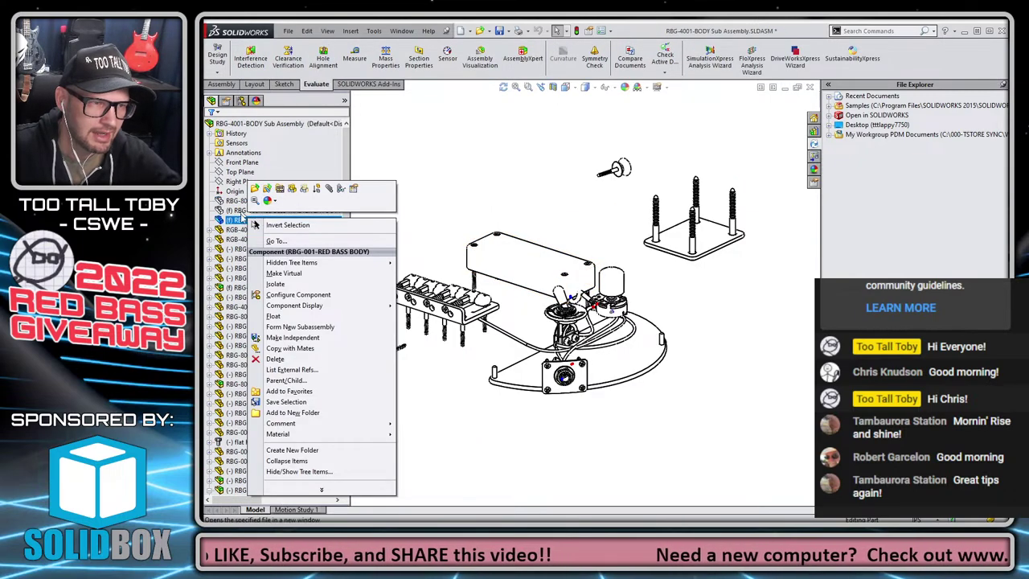
pyautogui.rightClick(241, 229)
pyautogui.click(250, 197)
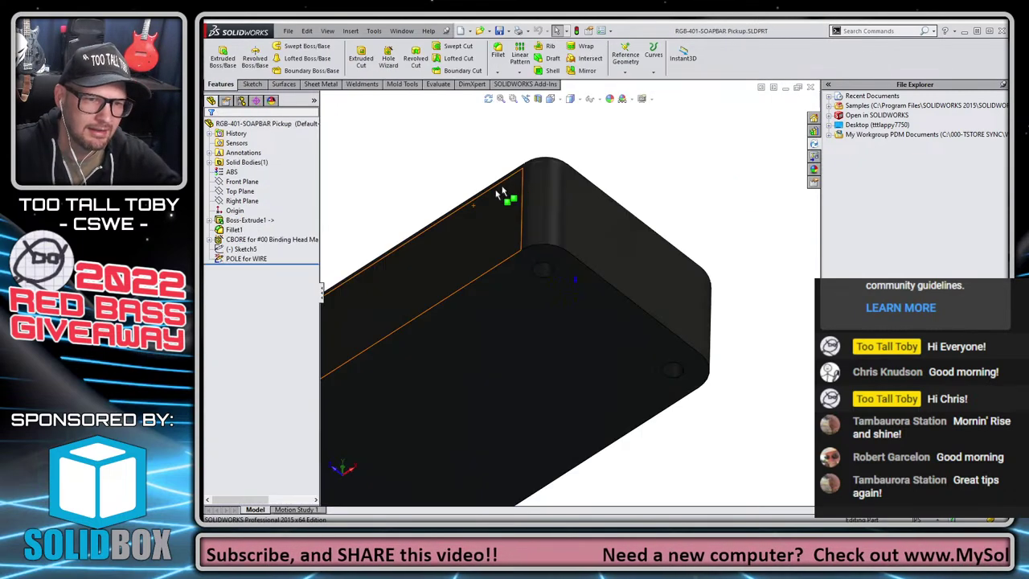
pyautogui.scroll(7, 487, 234)
pyautogui.moveTo(500, 298); pyautogui.dragTo(515, 439, button='middle')
pyautogui.scroll(1, 579, 312)
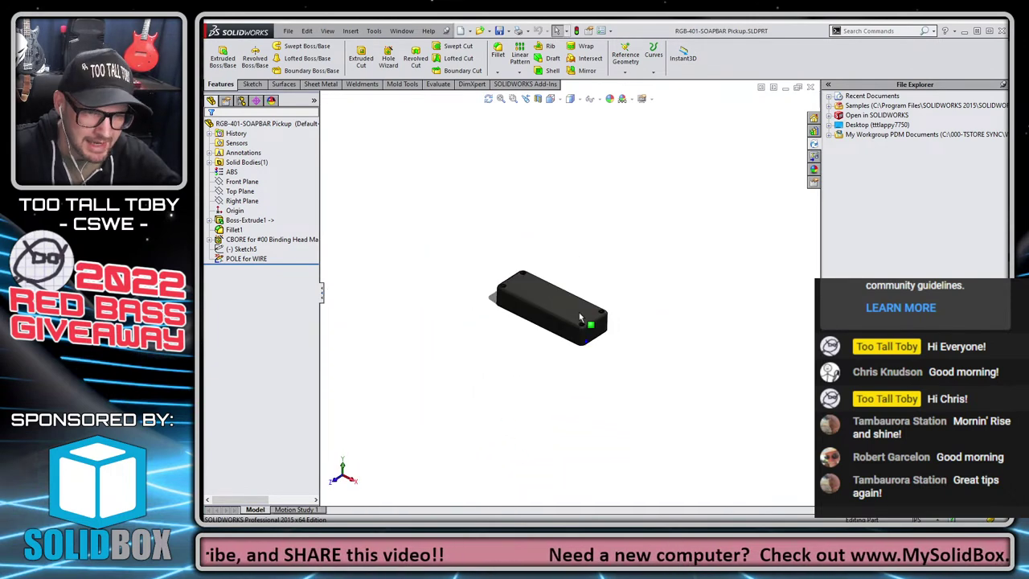
pyautogui.scroll(-8, 579, 314)
pyautogui.click(248, 259)
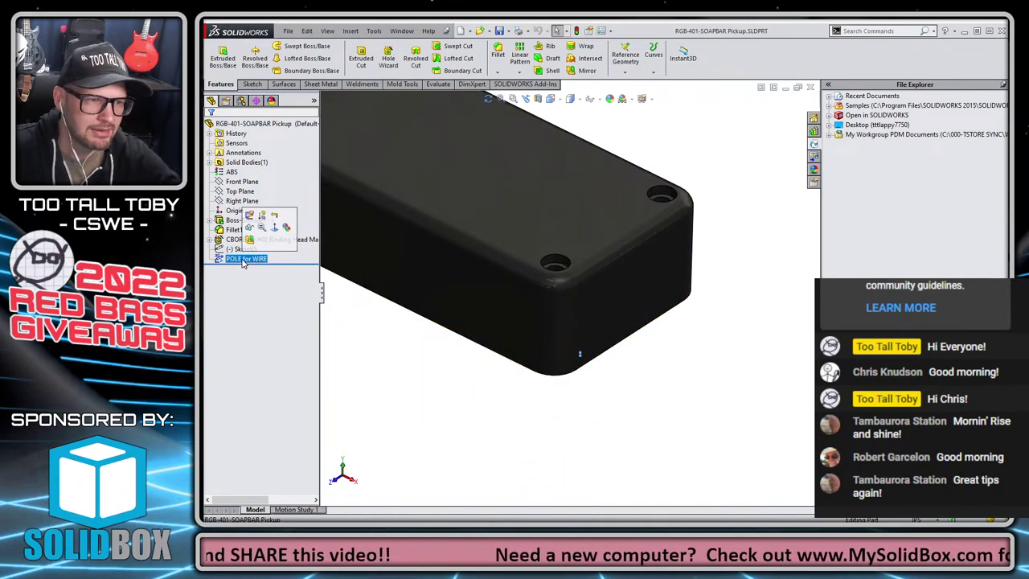
# - Rename the pickup's Boss-Extrude1 feature as MAIN SOAPBAR SHAPE
pyautogui.click(259, 223)
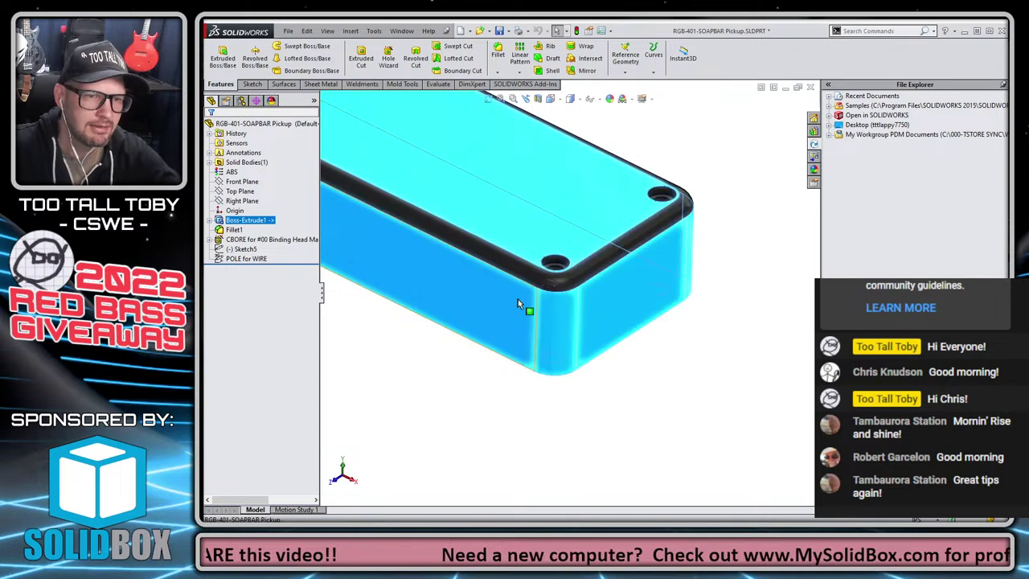
pyautogui.scroll(3, 567, 293)
pyautogui.press('F2')
pyautogui.write('MAIN SO')
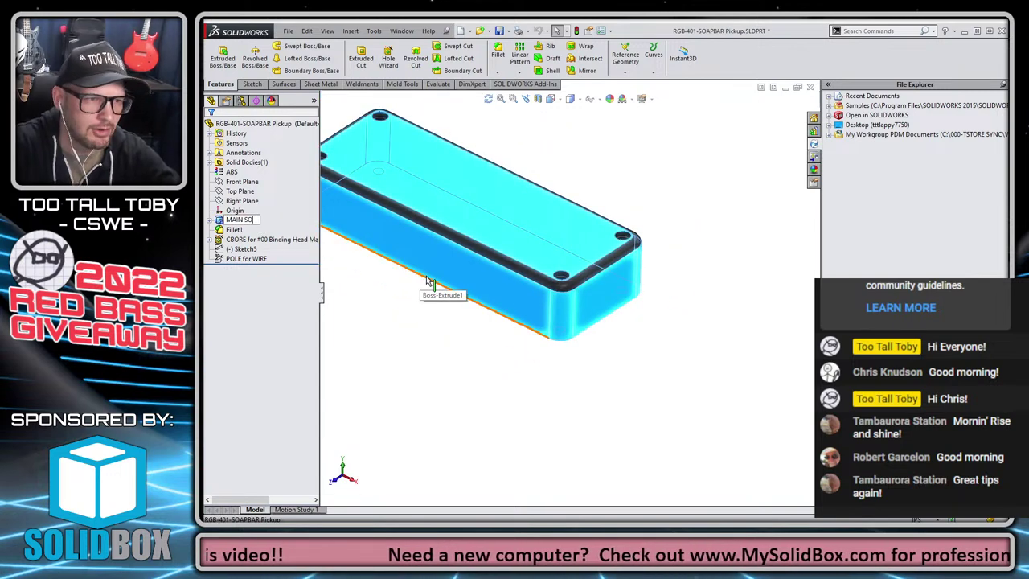
pyautogui.write('APBAR SHAPE ->')
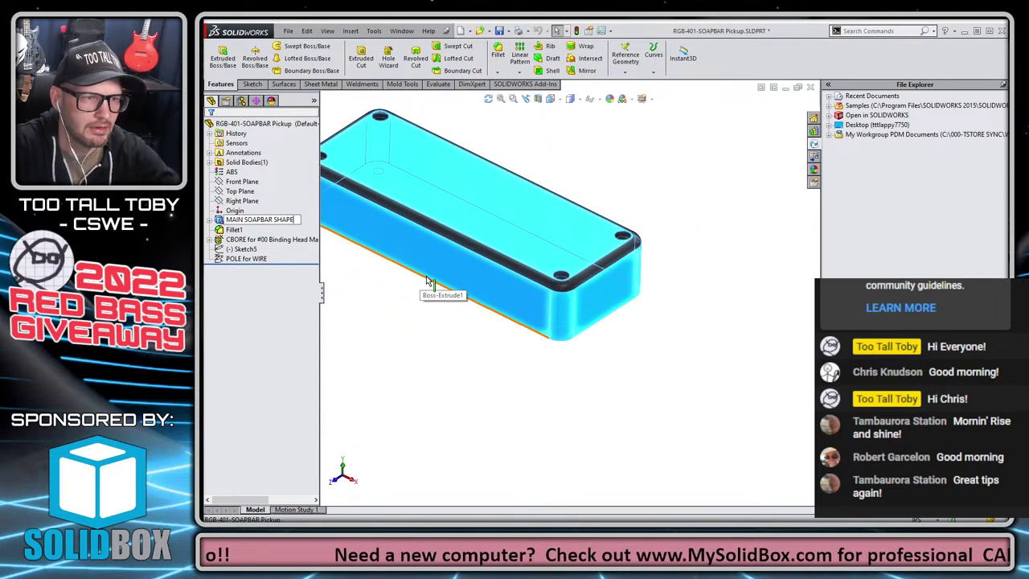
pyautogui.press('Return')
# - Rename the pickup's Fillet1 feature as TOP CORNER fillets
pyautogui.click(233, 230)
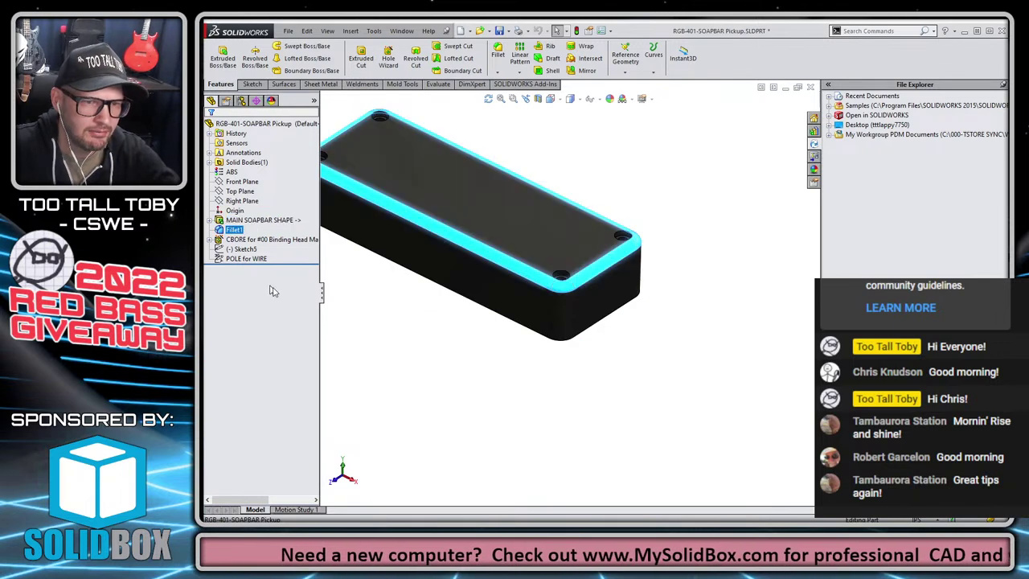
pyautogui.press('F2')
pyautogui.write('TROP C')
pyautogui.press('BackSpace')
pyautogui.press('BackSpace')
pyautogui.press('BackSpace')
pyautogui.press('BackSpace')
pyautogui.press('BackSpace')
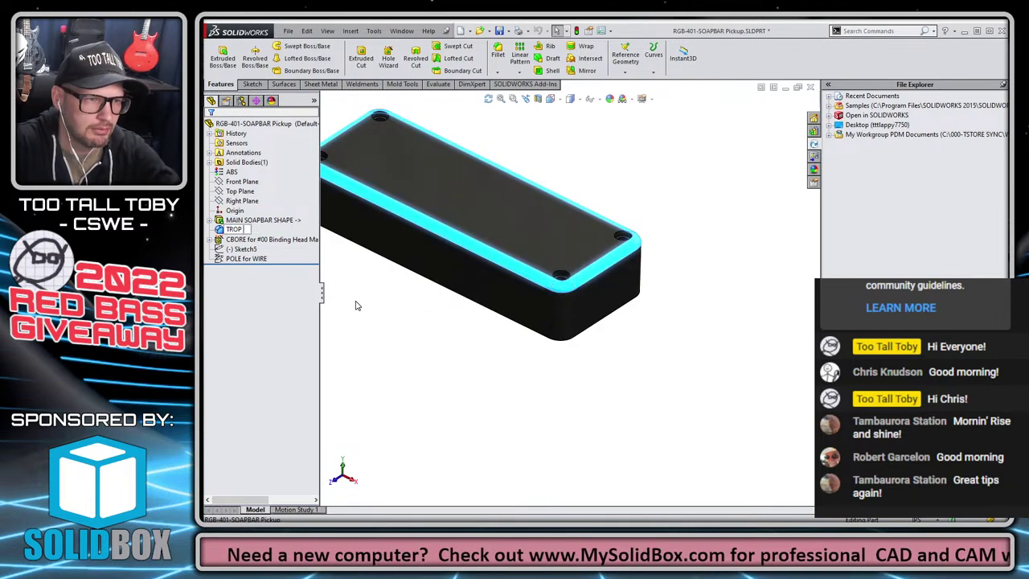
pyautogui.write('OP CORNER fillets')
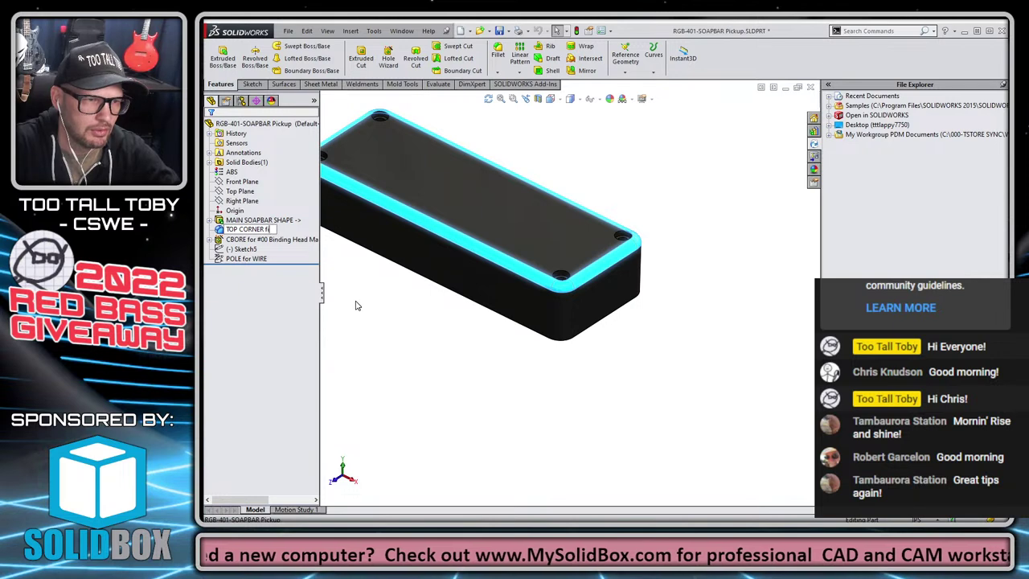
pyautogui.press('Return')
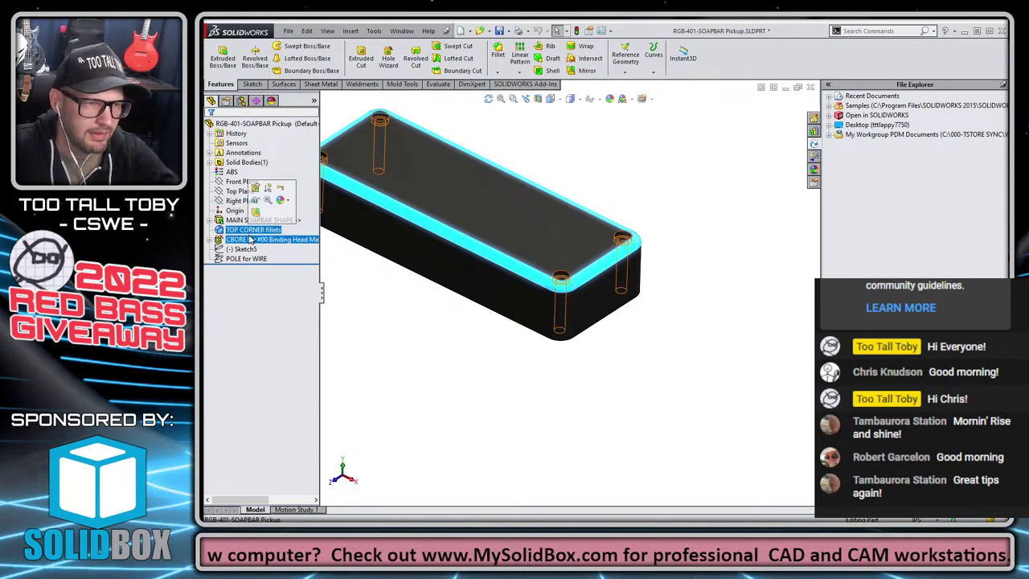
# - Highlight the counterbore holes on the pickup and rename Sketch5 as Location sketch for POLE
pyautogui.click(249, 240)
pyautogui.scroll(2, 519, 296)
pyautogui.scroll(-2, 358, 259)
pyautogui.click(242, 249)
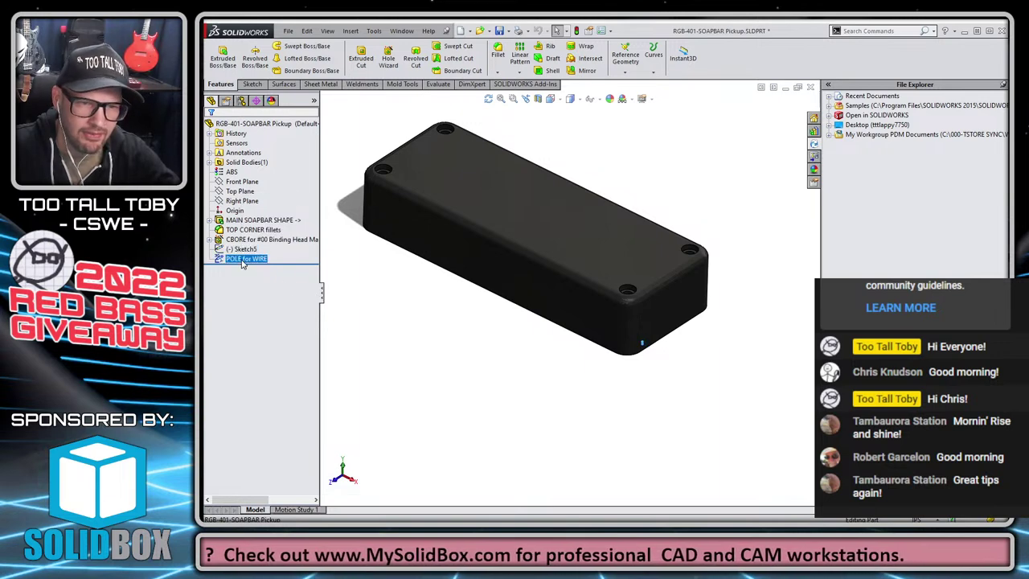
pyautogui.click(241, 249)
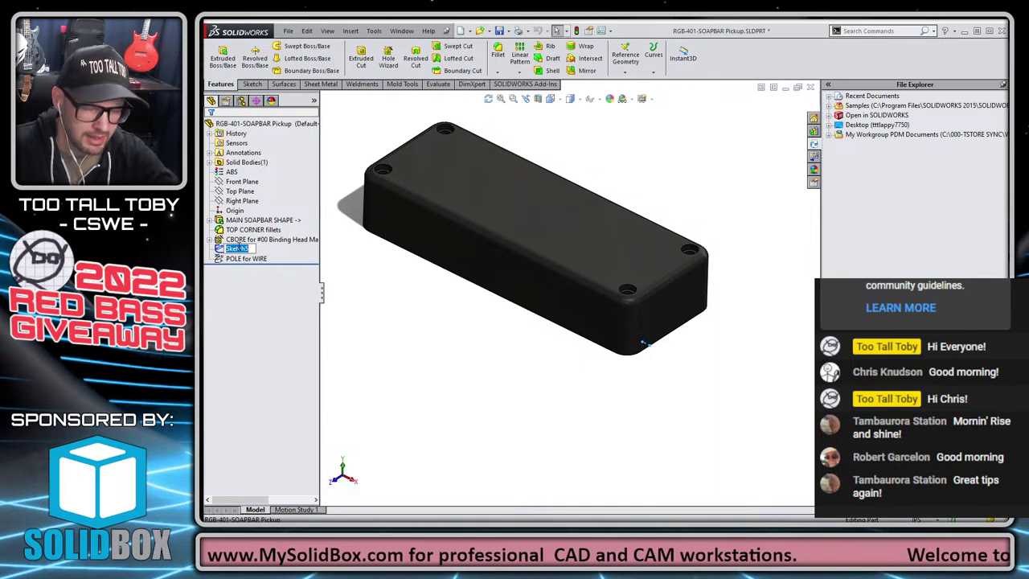
pyautogui.write('Location sket')
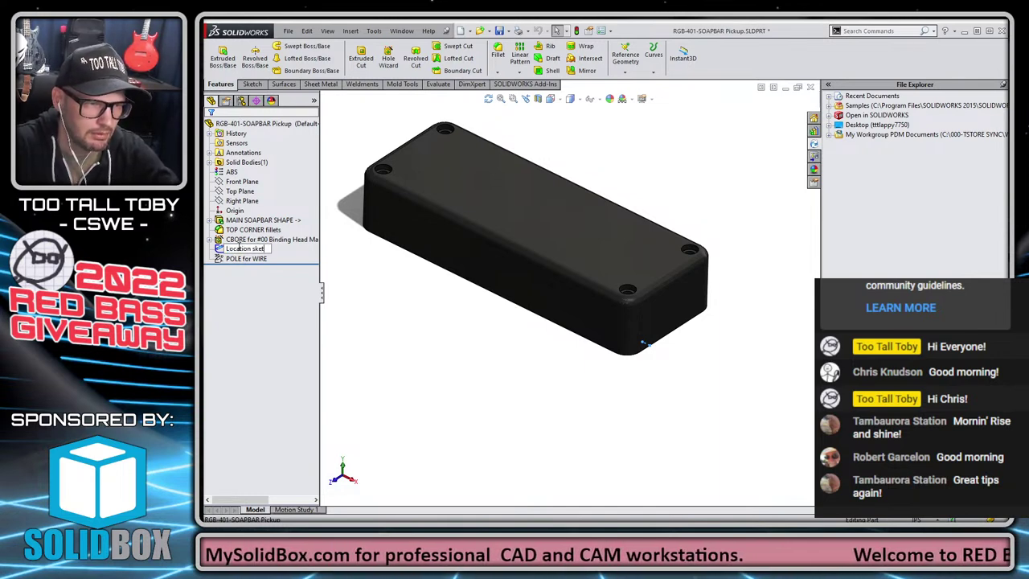
pyautogui.write('ch for POLE')
pyautogui.press('Return')
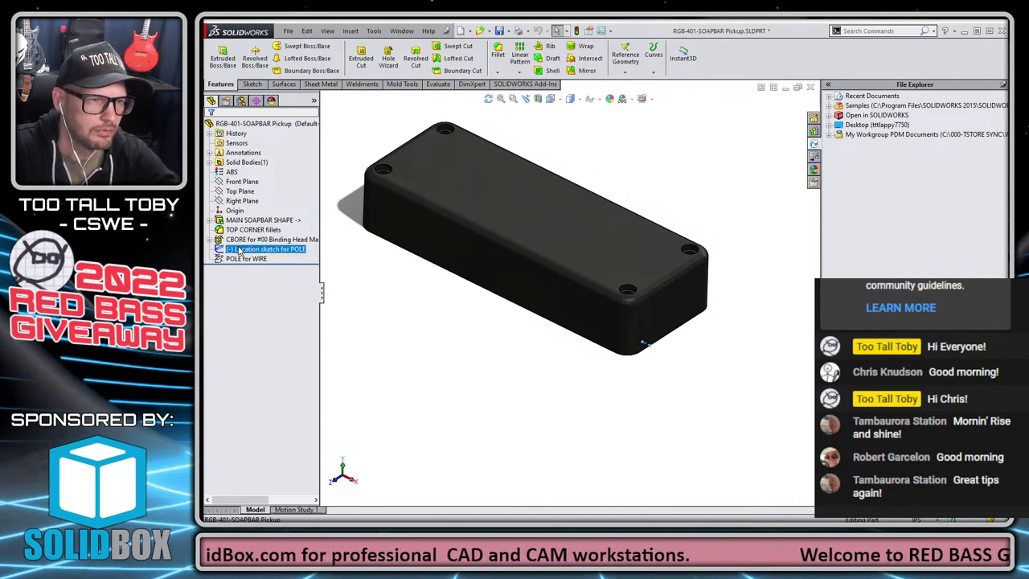
# - Save the soapbar pickup part and close the check-in window
pyautogui.click(282, 312)
pyautogui.hotkey('ctrl', 's')
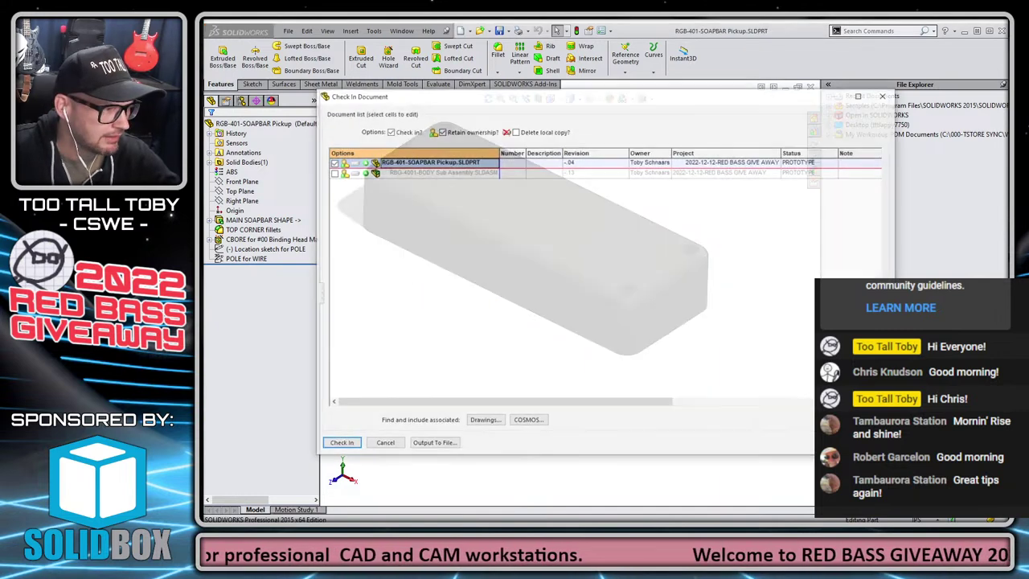
pyautogui.click(885, 95)
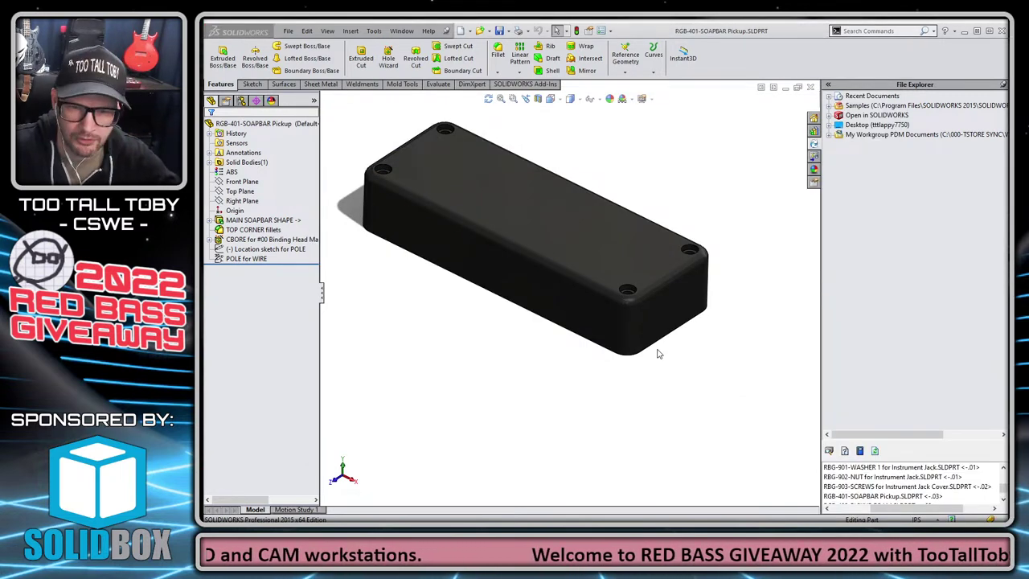
# - Enlarge the PDM document list and examine the check-out markers and revision numbers of the bass guitar files
pyautogui.moveTo(976, 440); pyautogui.dragTo(971, 409)
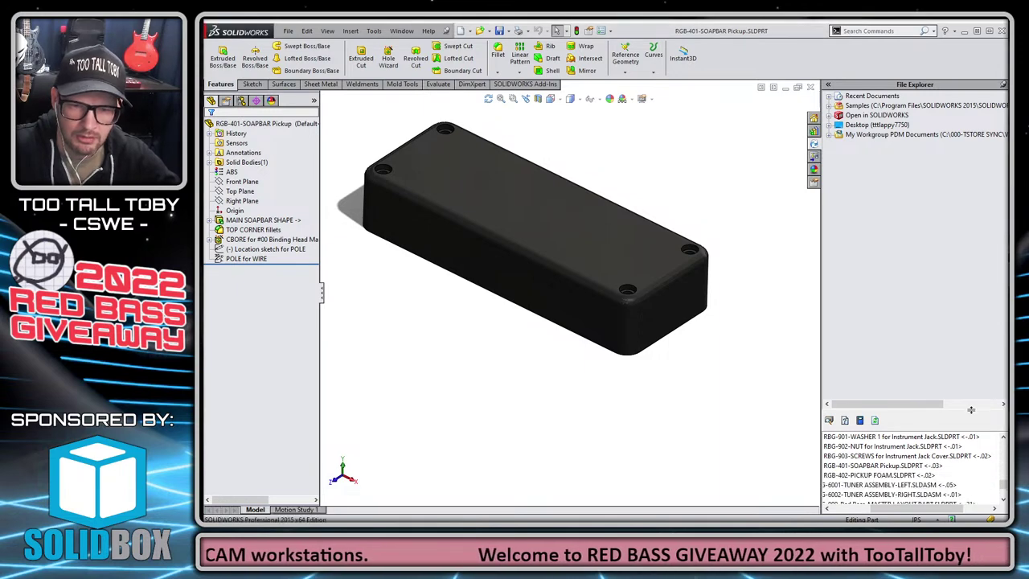
pyautogui.moveTo(957, 508); pyautogui.dragTo(938, 445)
pyautogui.scroll(2, 1003, 482)
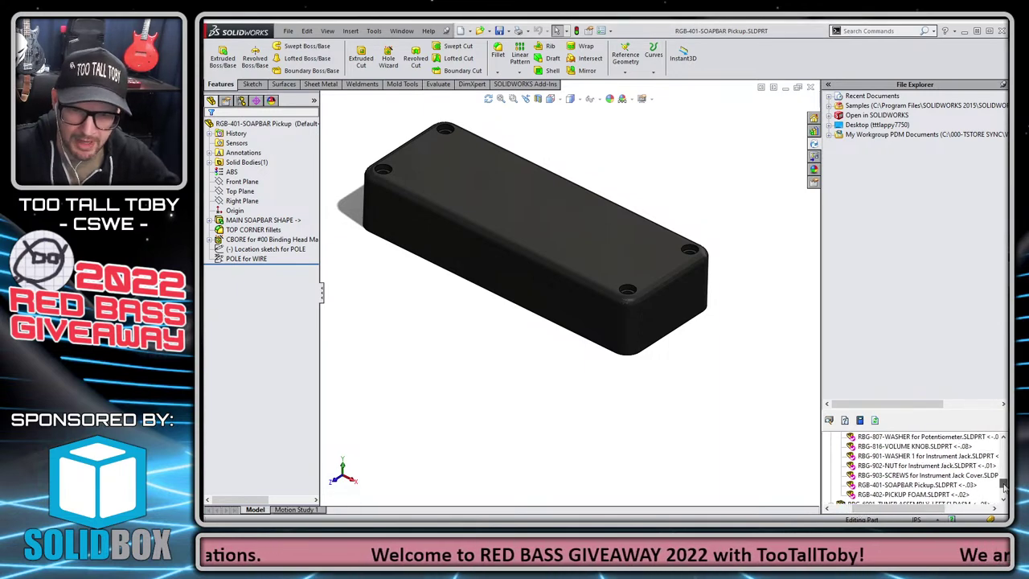
pyautogui.scroll(3, 1004, 482)
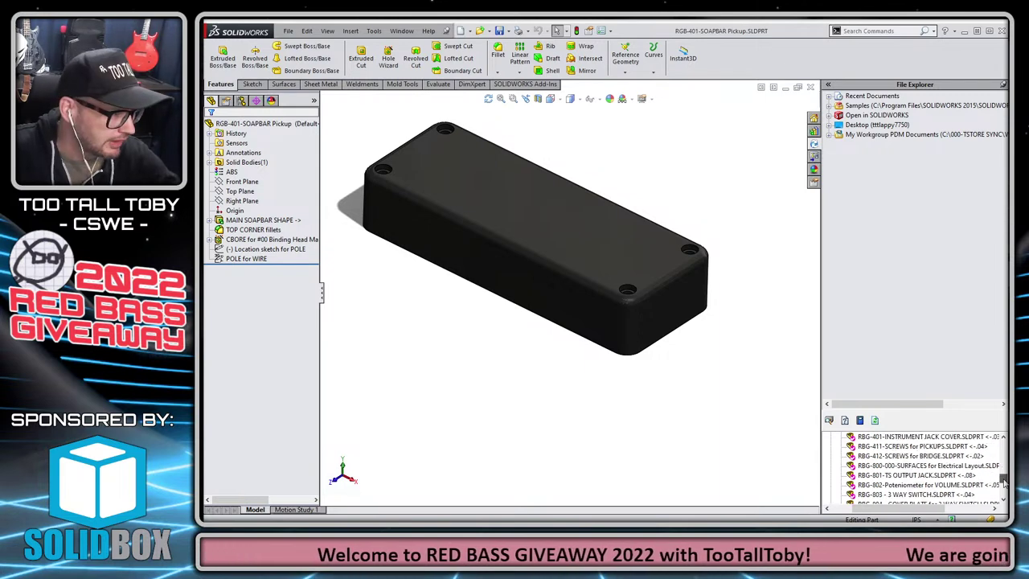
pyautogui.scroll(3, 1004, 481)
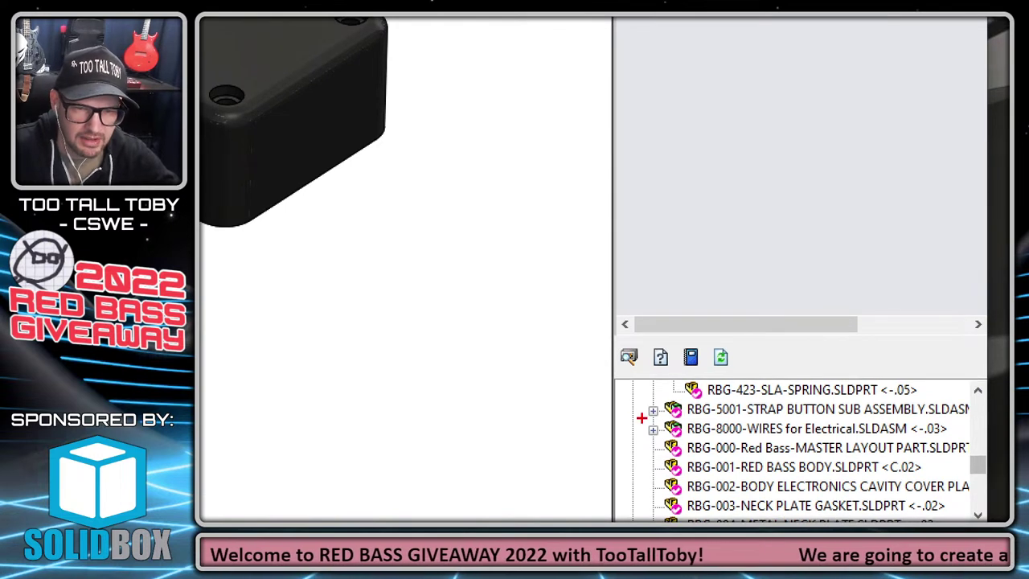
pyautogui.moveTo(680, 406)
pyautogui.mouseDown()
pyautogui.moveTo(708, 406)
pyautogui.moveTo(709, 382)
pyautogui.moveTo(680, 402)
pyautogui.moveTo(822, 399)
pyautogui.mouseUp()
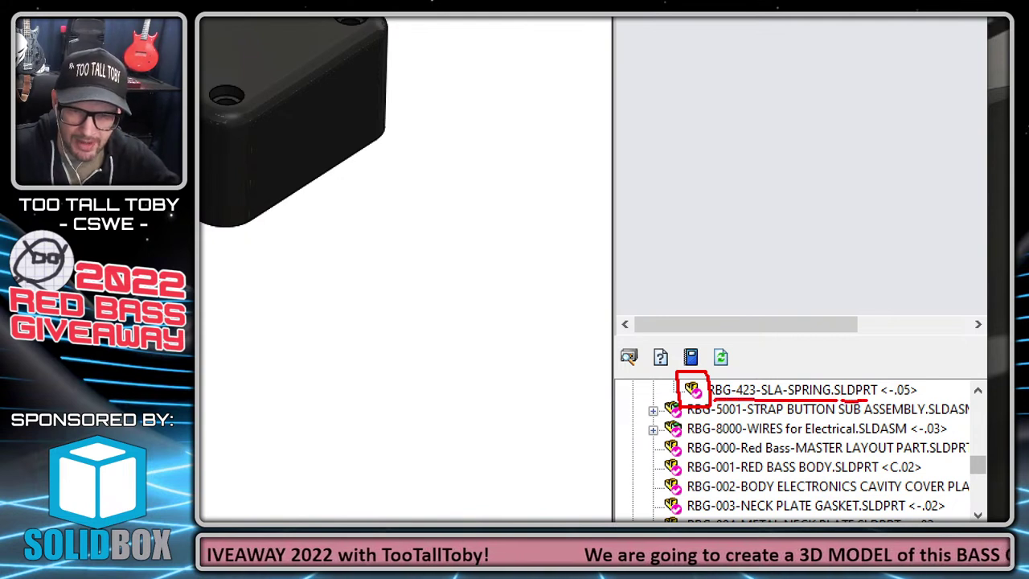
pyautogui.moveTo(874, 400); pyautogui.dragTo(917, 399)
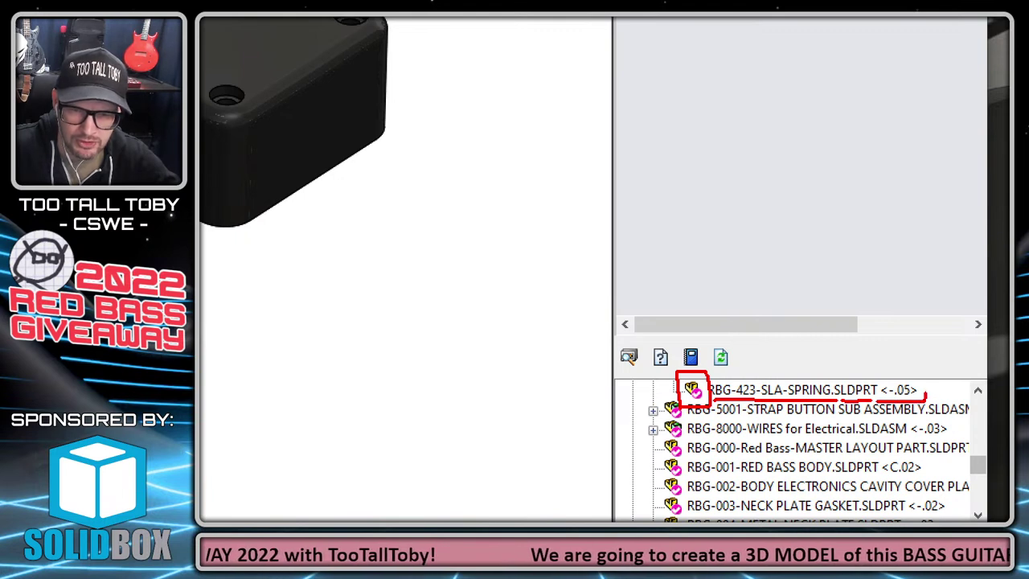
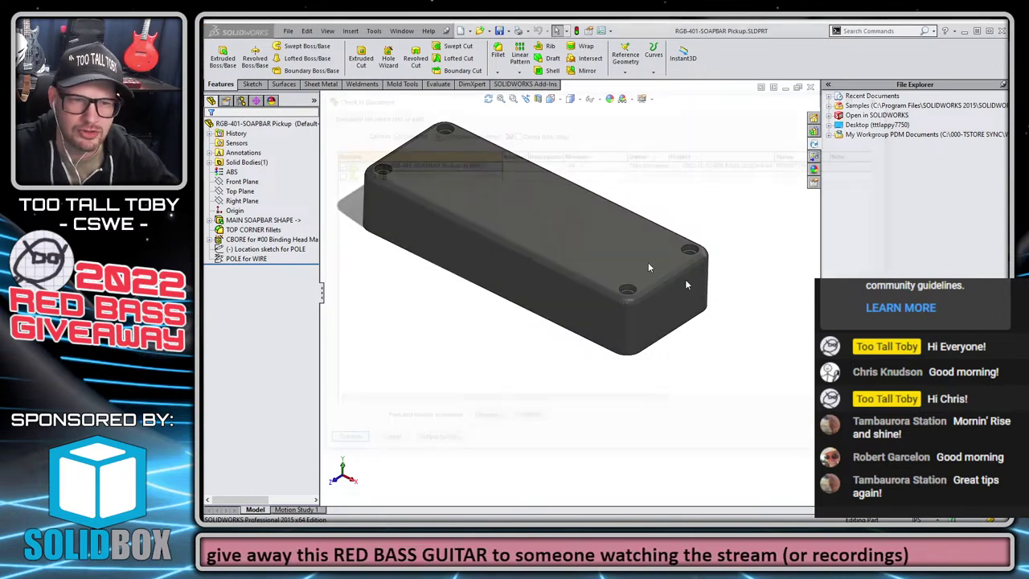
# - Check in the soapbar pickup part and switch back to the body sub-assembly
pyautogui.click(341, 444)
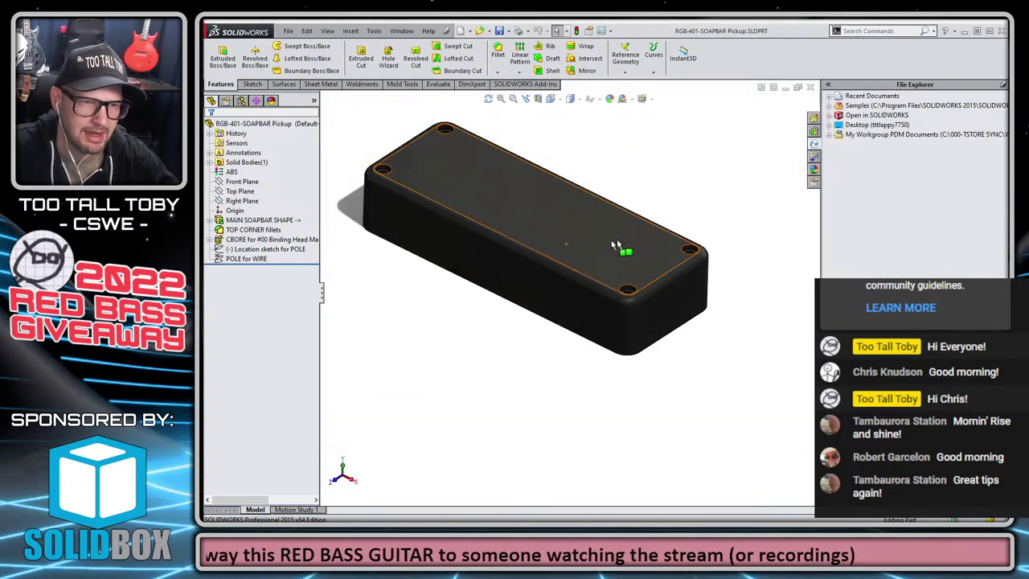
pyautogui.hotkey('ctrl', 'Tab')
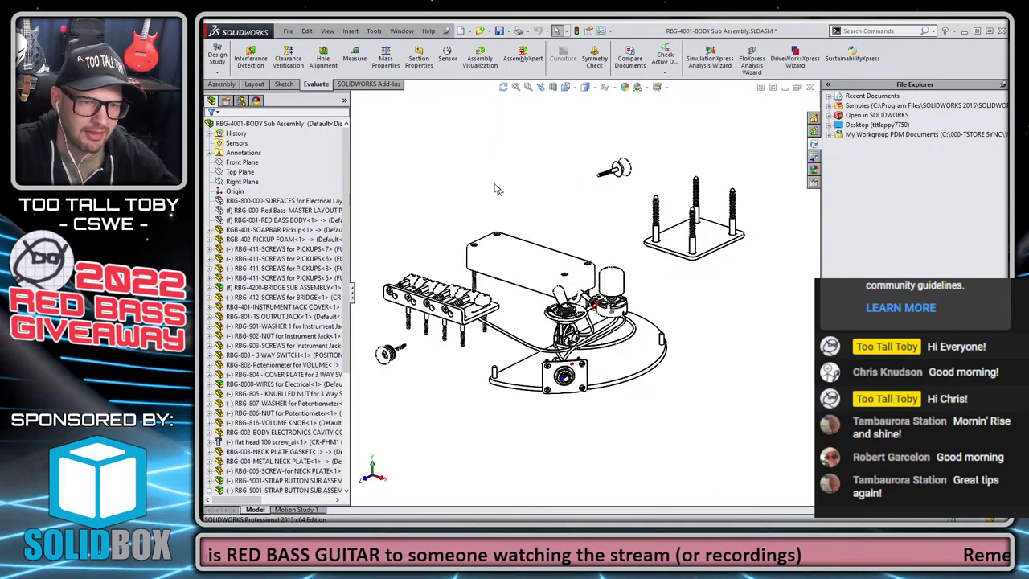
# - Open the RGB-402-PICKUP FOAM component from the body sub-assembly in its own window
pyautogui.click(277, 250)
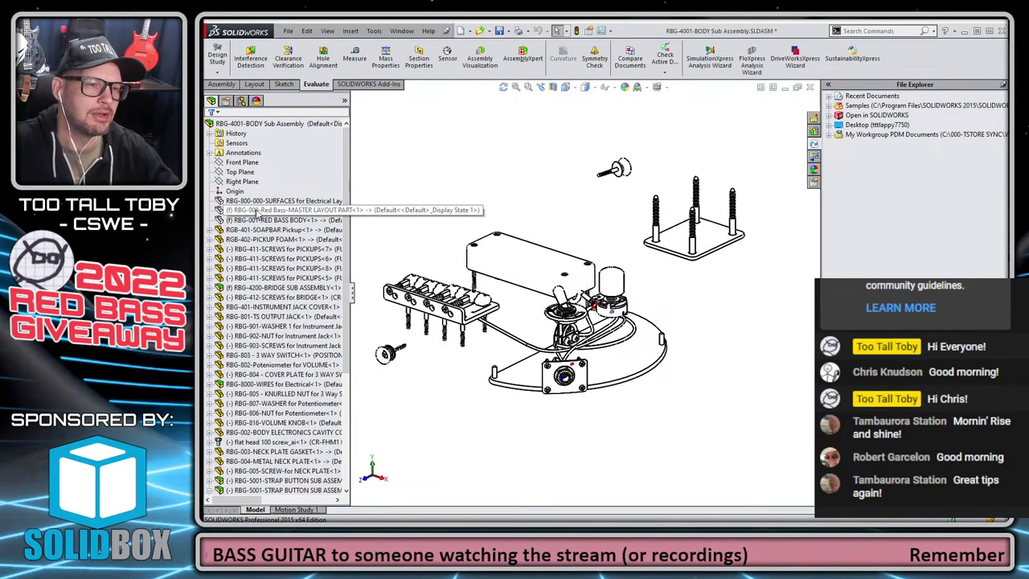
pyautogui.rightClick(279, 239)
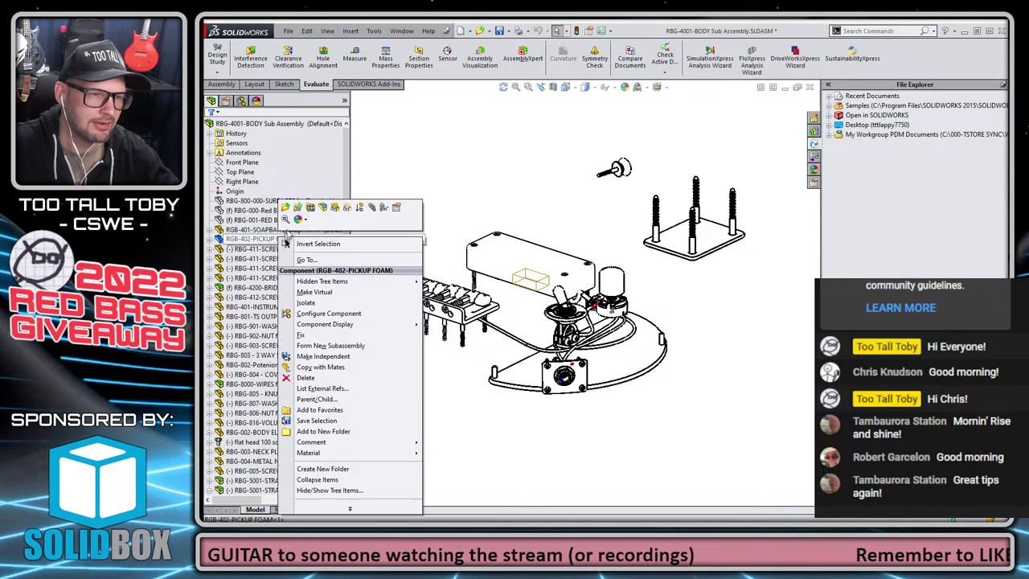
pyautogui.click(288, 207)
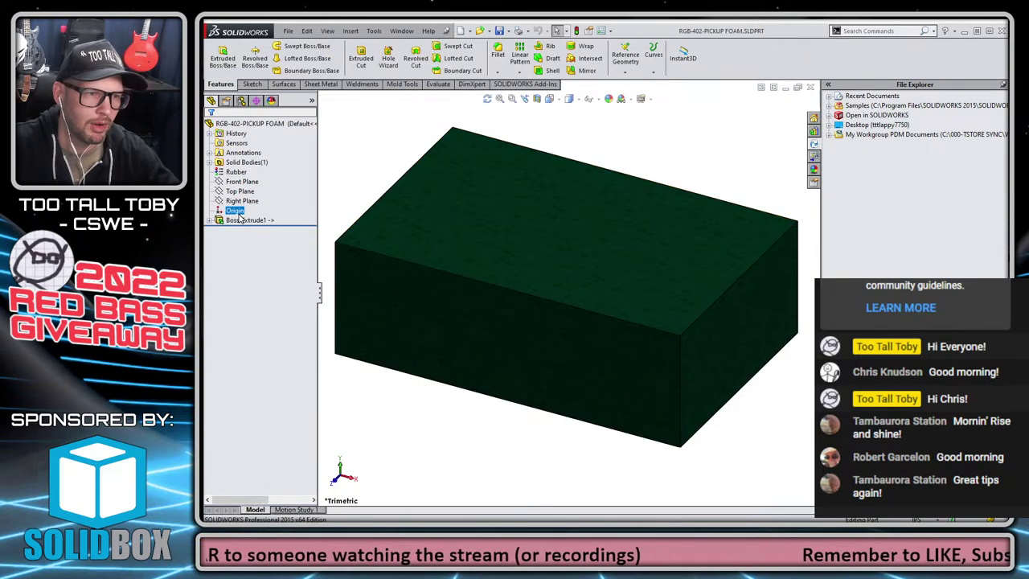
# - Rename the pickup foam's Boss-Extrude1 feature as MAIN FOAM SHAPE
pyautogui.click(245, 220)
pyautogui.press('F2')
pyautogui.write('MAIIN F')
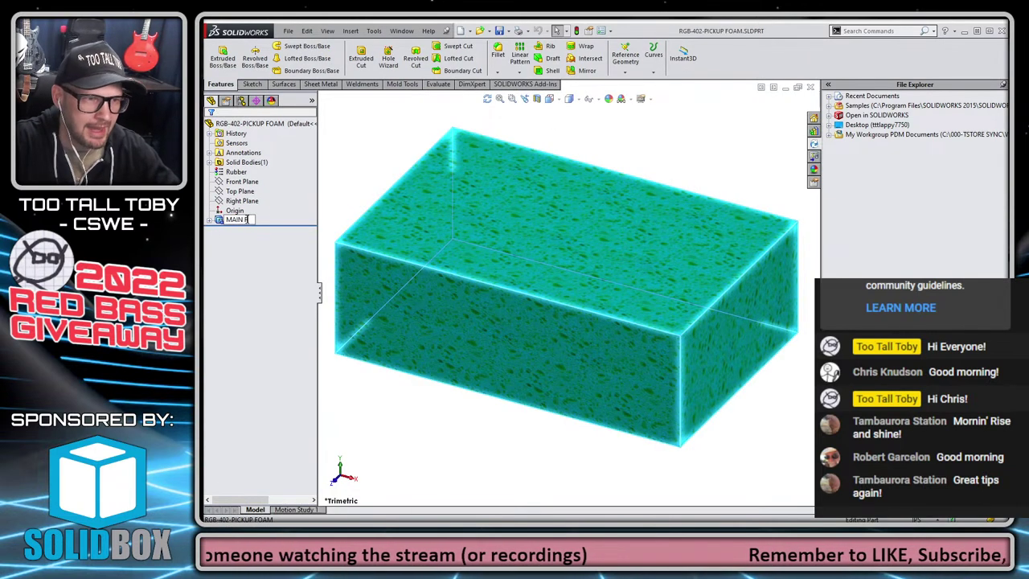
pyautogui.write('OAM SHAPE')
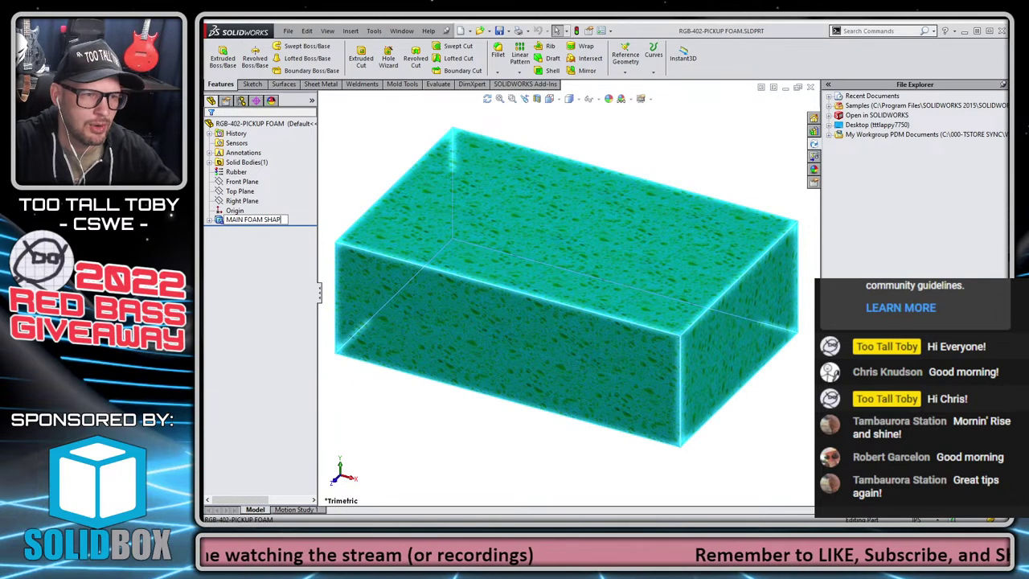
pyautogui.press('Return')
pyautogui.click(407, 155)
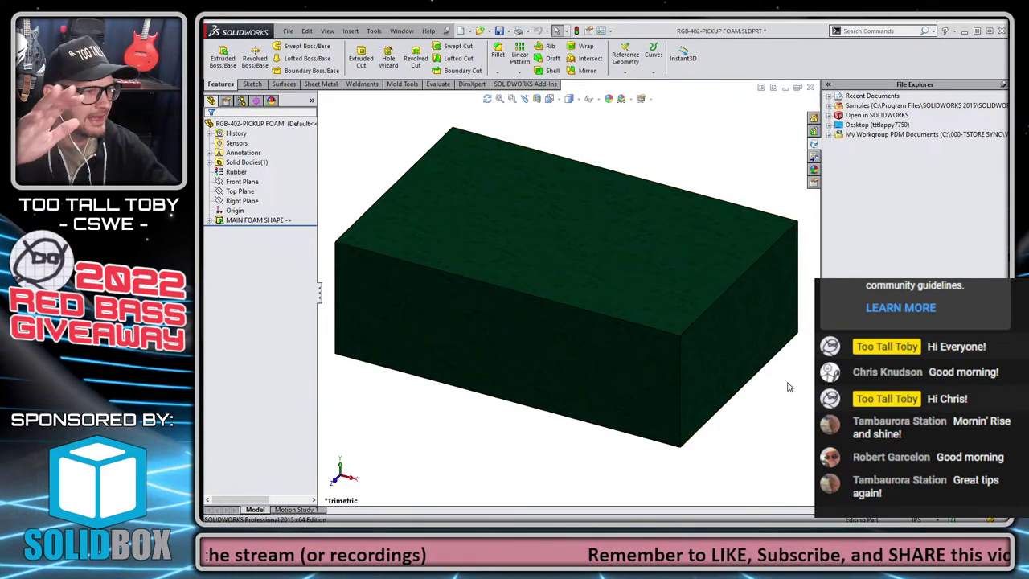
# - Add two custom text properties named Vendor and ORDER NO to the pickup foam's file properties
pyautogui.click(589, 30)
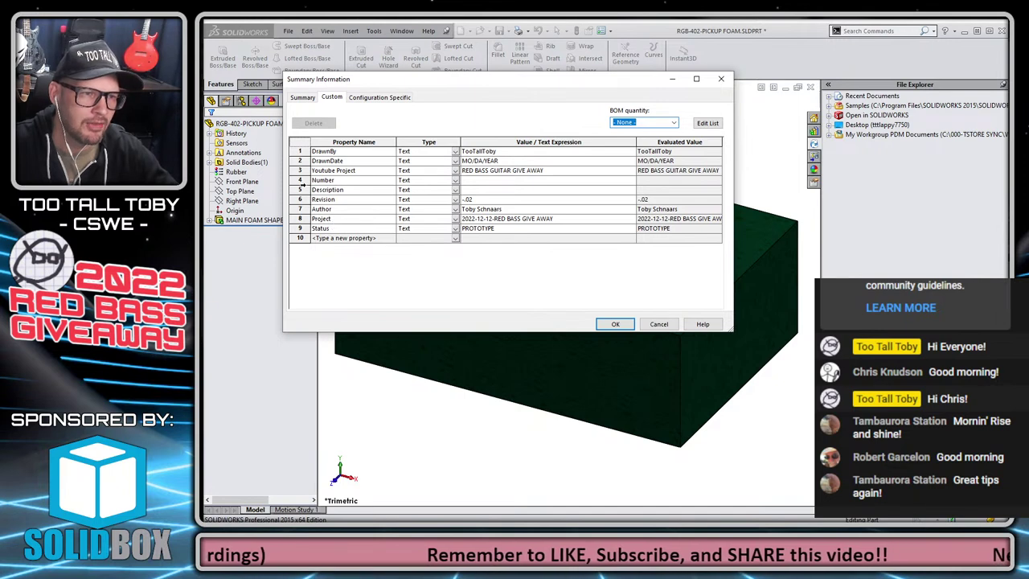
pyautogui.click(355, 238)
pyautogui.click(391, 239)
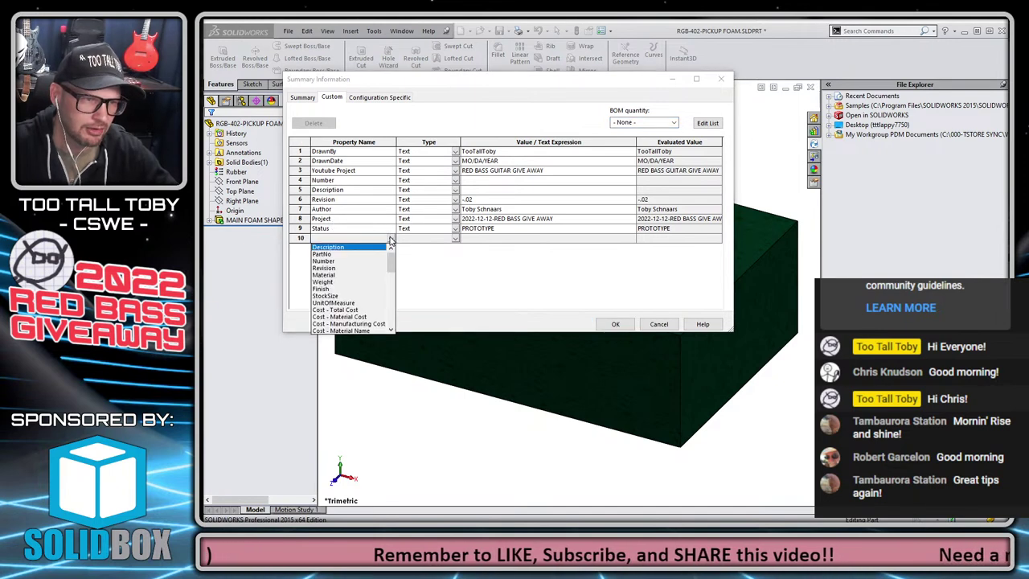
pyautogui.click(346, 239)
pyautogui.write('Vendor')
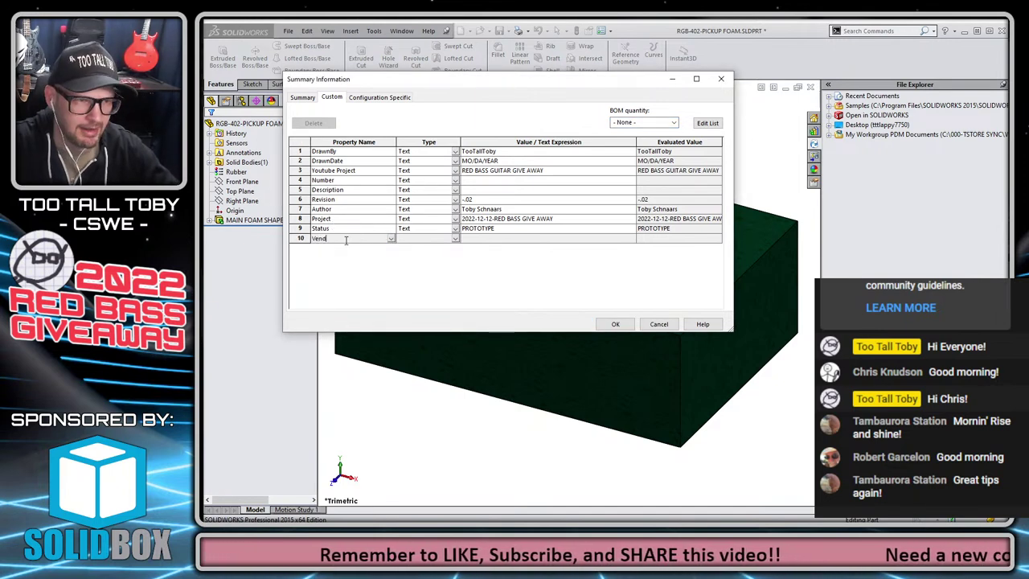
pyautogui.press('Tab')
pyautogui.click(366, 248)
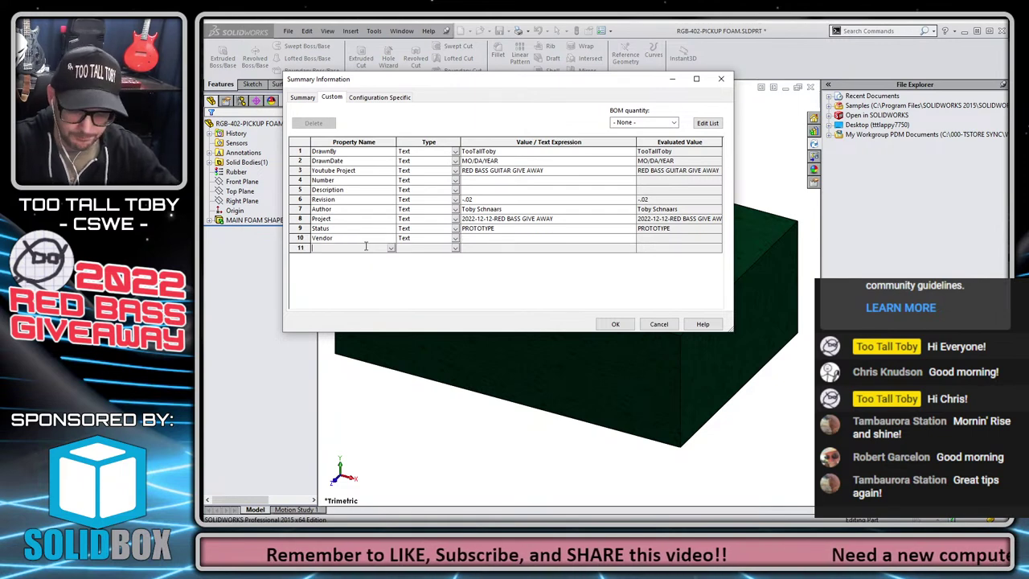
pyautogui.press('Tab')
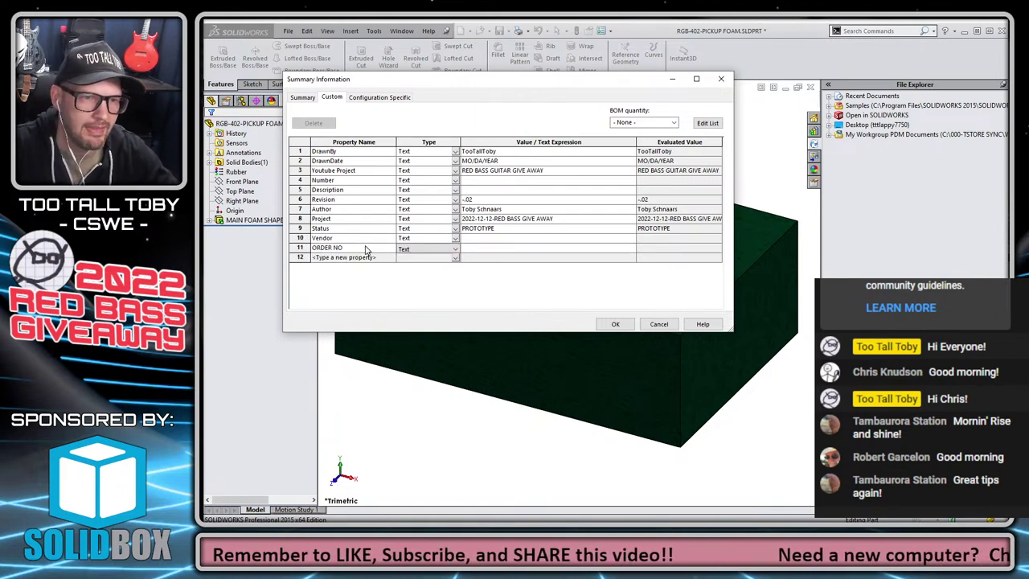
# - Set Vendor to Foam Unlimited, fill in ORDER NO with the 36-inch strips and their vendor part number, and accept the file properties
pyautogui.click(496, 239)
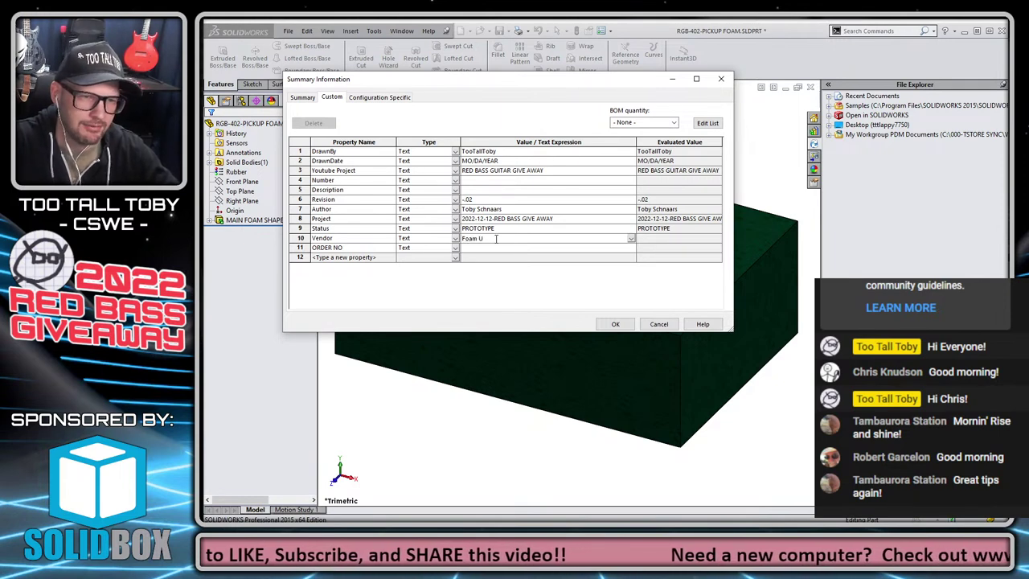
pyautogui.write('Foam Unlimited')
pyautogui.click(487, 248)
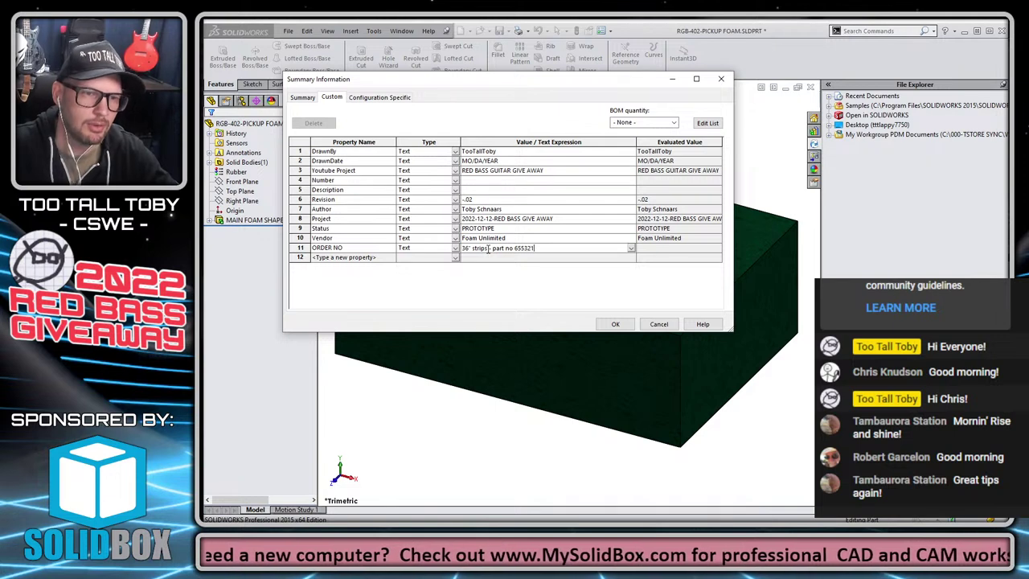
pyautogui.press('Return')
pyautogui.click(497, 258)
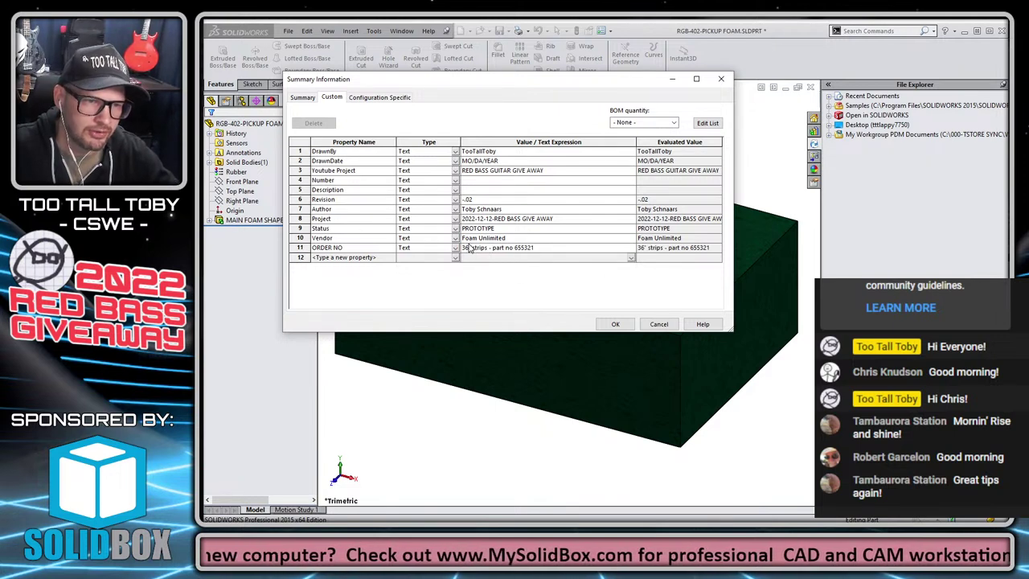
pyautogui.click(534, 248)
pyautogui.doubleClick(523, 247)
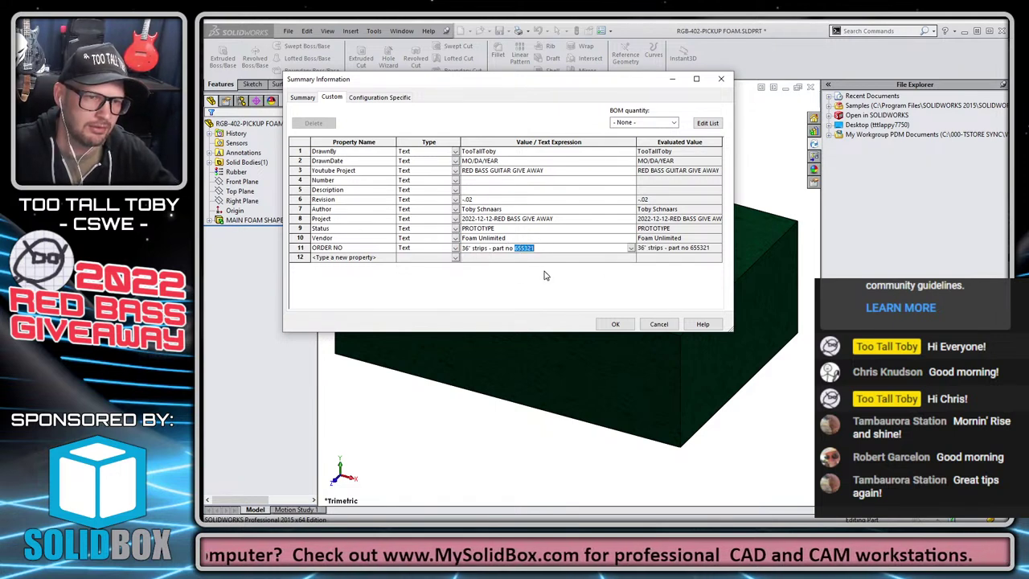
pyautogui.click(614, 324)
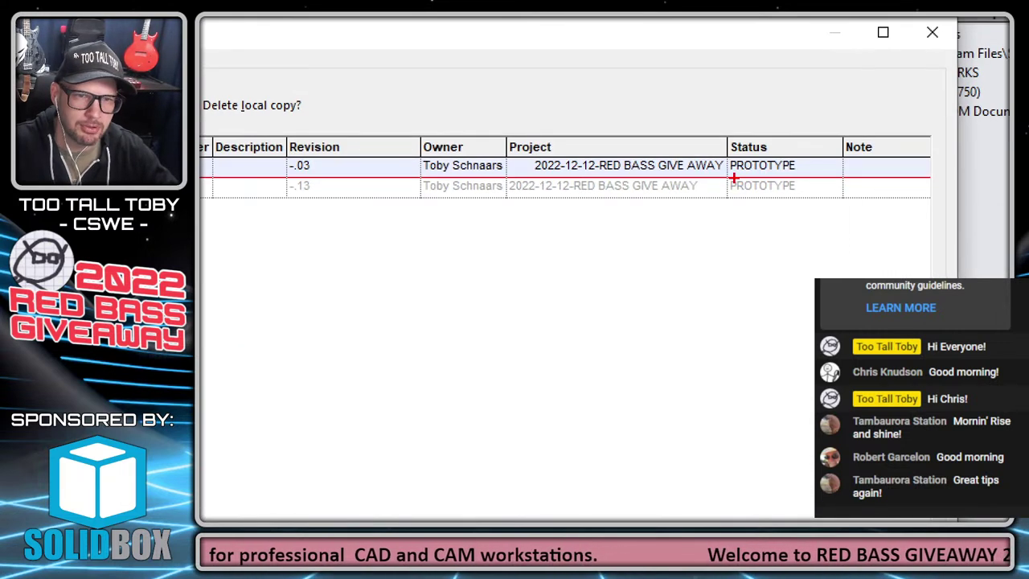
# - Underline the pickup foam's revision and status in the check-in list, set its status to RELEASED and check it in
pyautogui.moveTo(732, 177); pyautogui.dragTo(796, 176)
pyautogui.moveTo(285, 175); pyautogui.dragTo(325, 174)
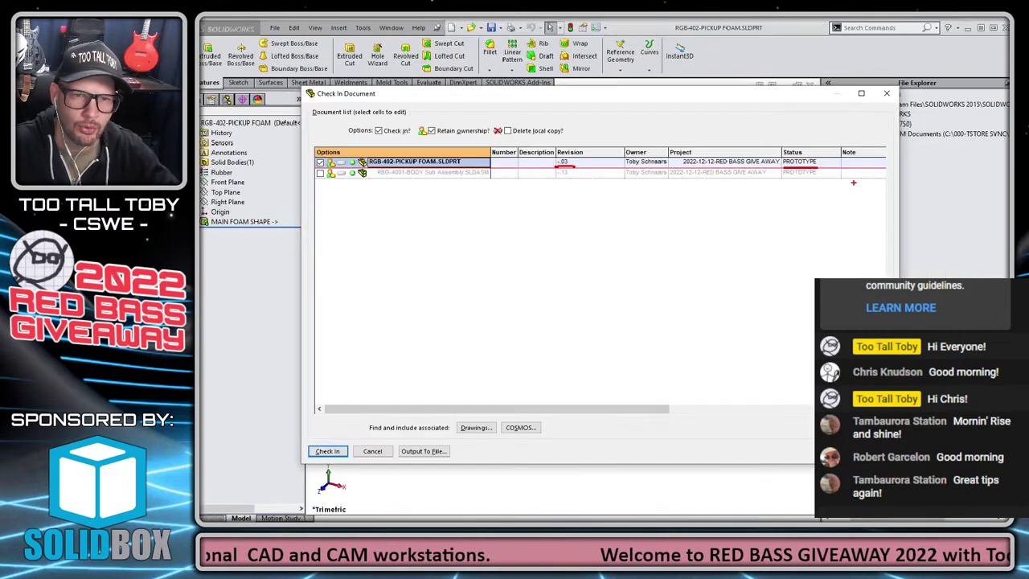
pyautogui.click(804, 162)
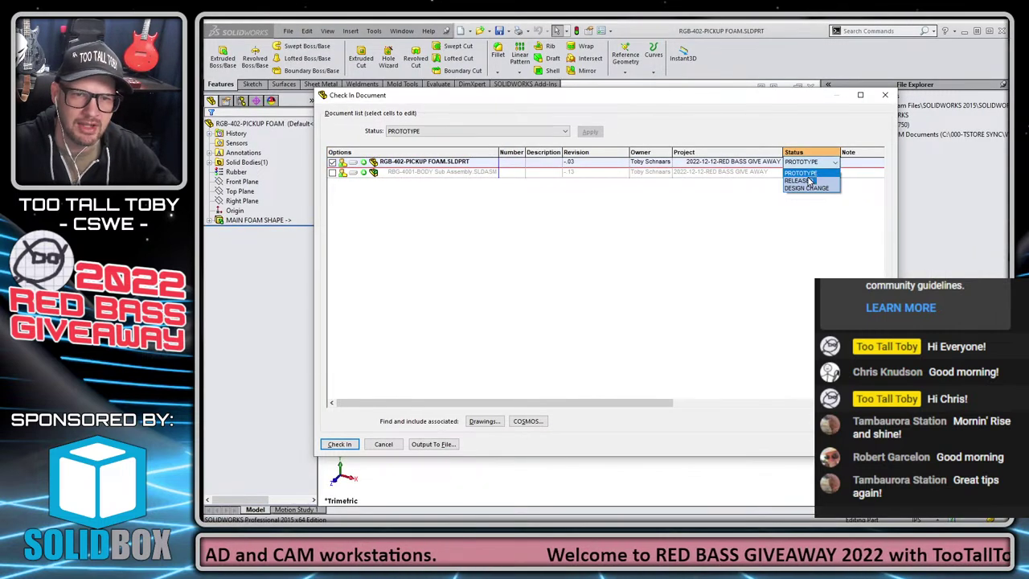
pyautogui.click(810, 180)
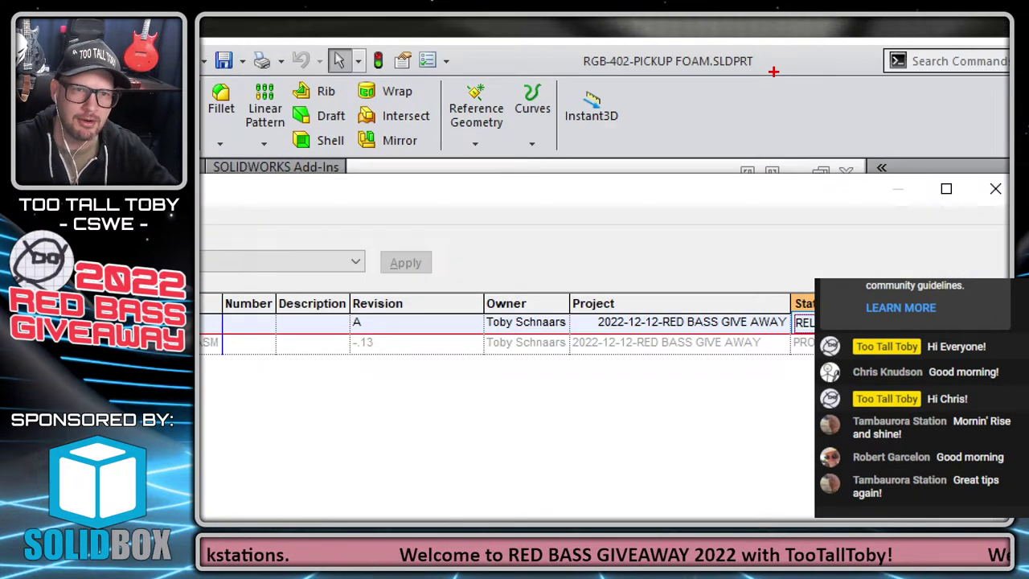
pyautogui.moveTo(759, 41); pyautogui.dragTo(837, 39)
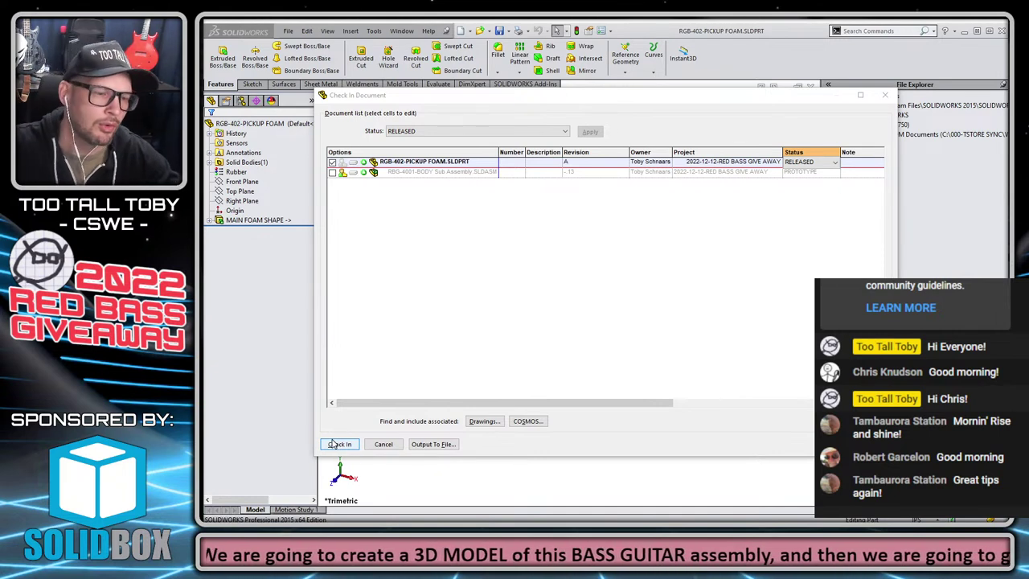
pyautogui.click(341, 445)
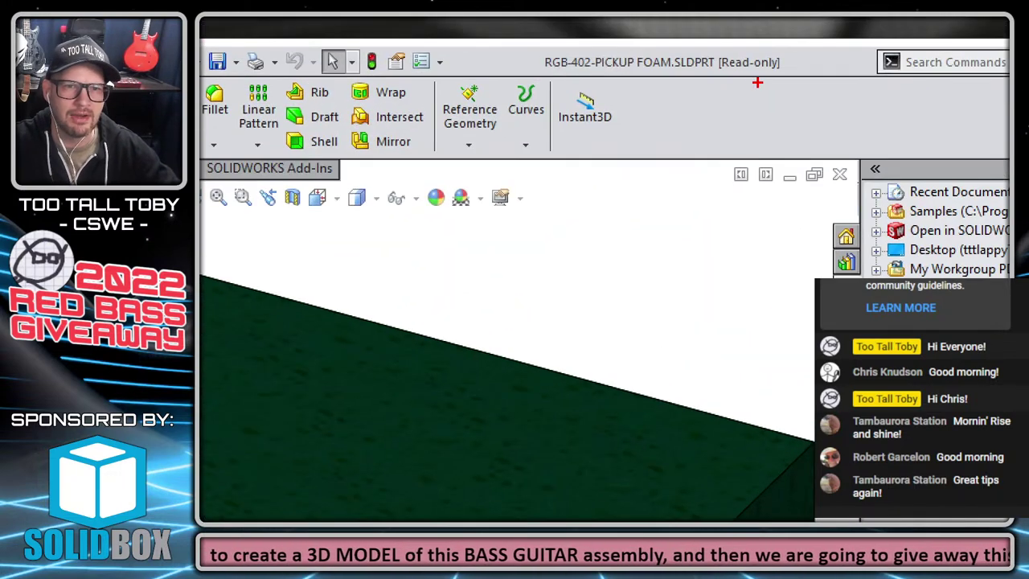
# - Examine the read-only marker in the part's title and the pickup foam's icon and revision in the PDM document list
pyautogui.moveTo(748, 73); pyautogui.dragTo(734, 202)
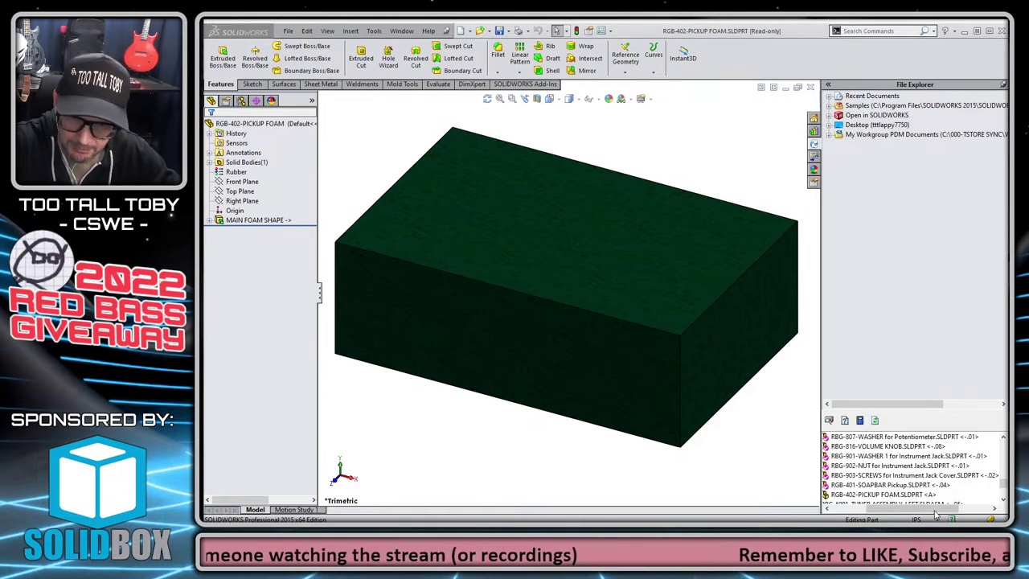
pyautogui.moveTo(934, 509); pyautogui.dragTo(926, 509)
pyautogui.scroll(-1, 879, 478)
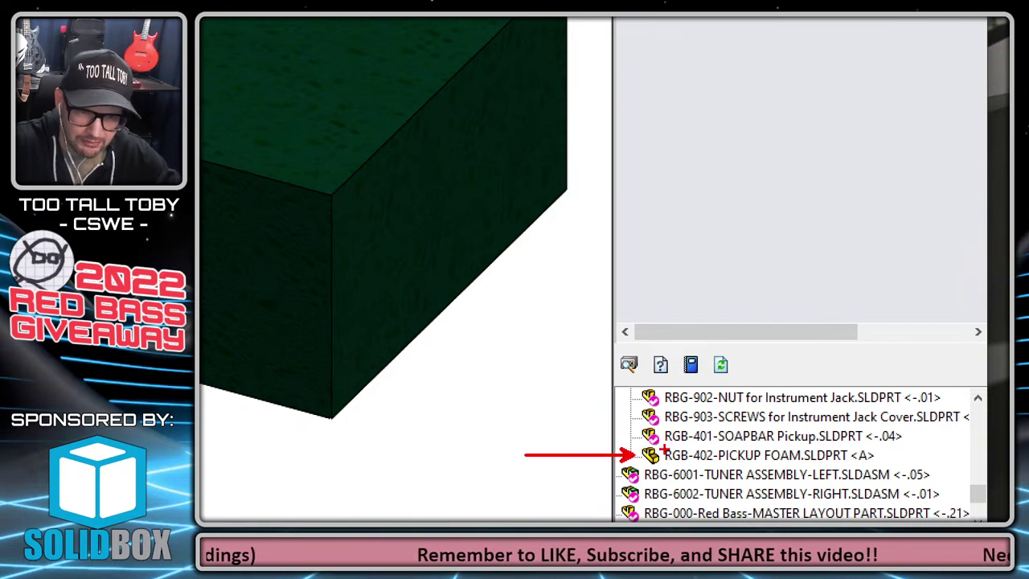
pyautogui.moveTo(883, 455); pyautogui.dragTo(946, 455)
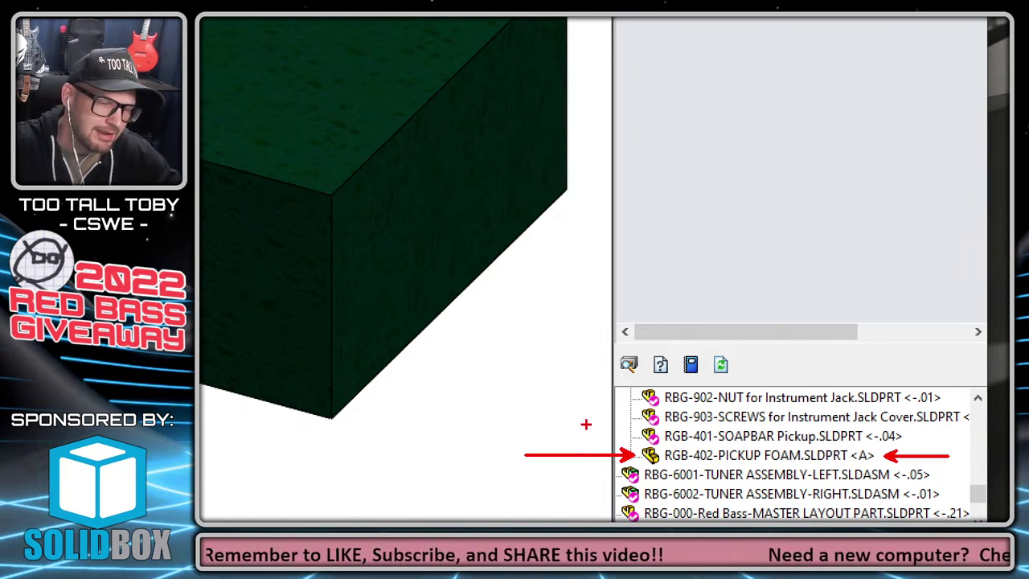
pyautogui.moveTo(578, 419)
pyautogui.mouseDown()
pyautogui.moveTo(586, 428)
pyautogui.moveTo(576, 412)
pyautogui.moveTo(596, 406)
pyautogui.moveTo(624, 349)
pyautogui.mouseUp()
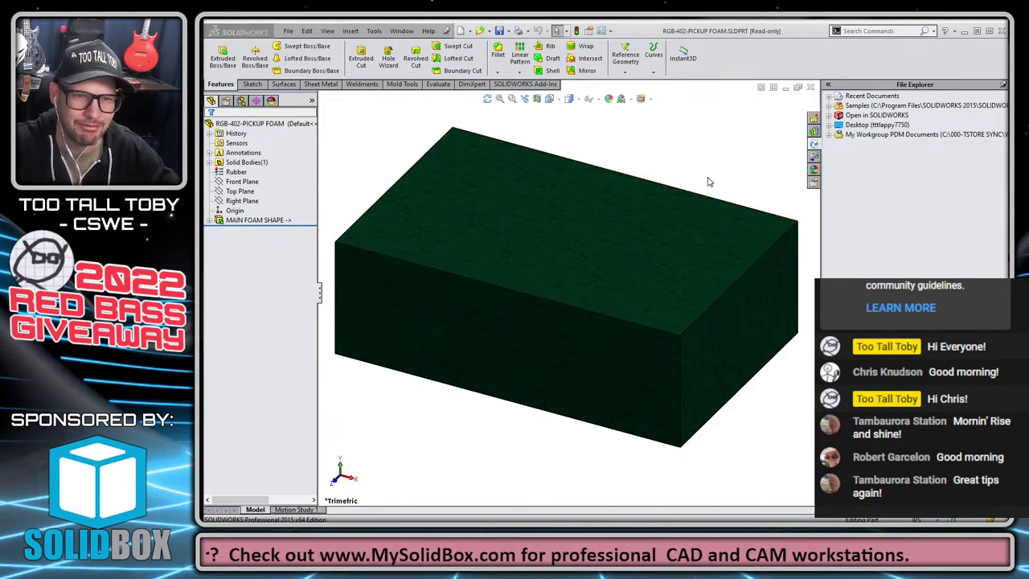
# - Try to save the released pickup foam part, underline the read-only wording and cancel the save
pyautogui.click(499, 31)
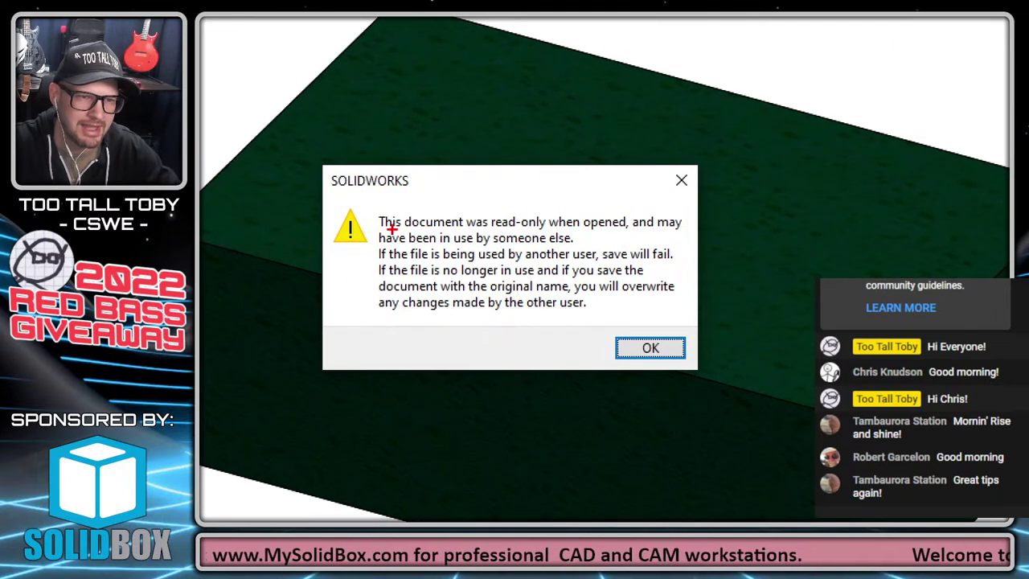
pyautogui.moveTo(487, 230); pyautogui.dragTo(596, 226)
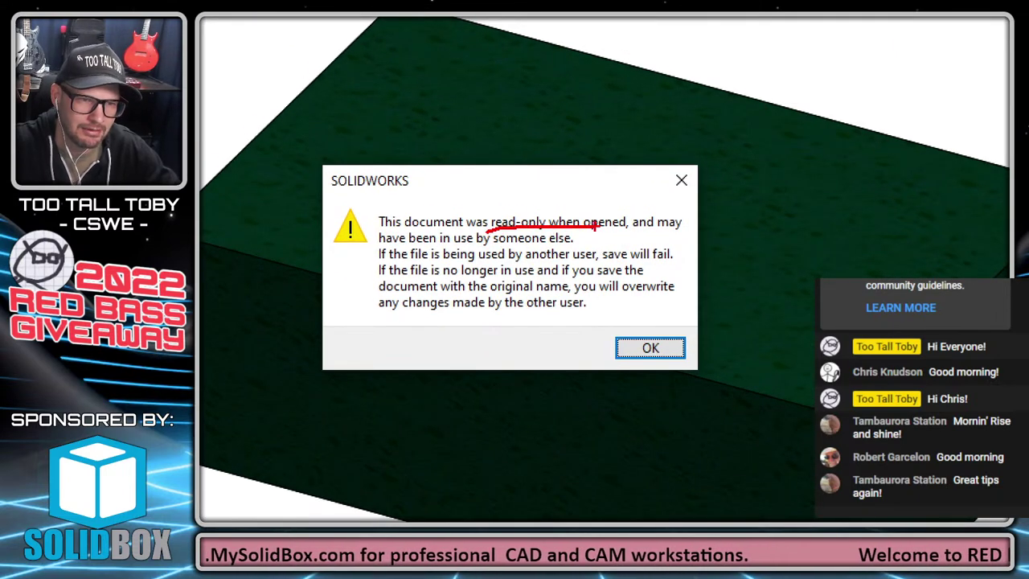
pyautogui.press('Escape')
pyautogui.click(681, 180)
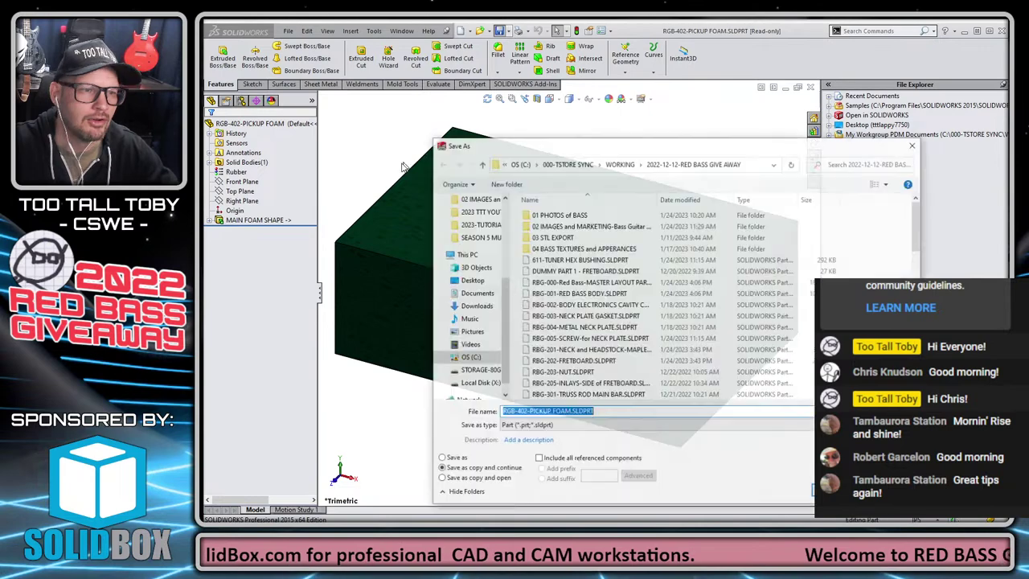
pyautogui.press('Escape')
# - Expand MAIN FOAM SHAPE and fillet the foam block's front-left vertical edge with a 0.100 in radius
pyautogui.click(248, 221)
pyautogui.click(209, 220)
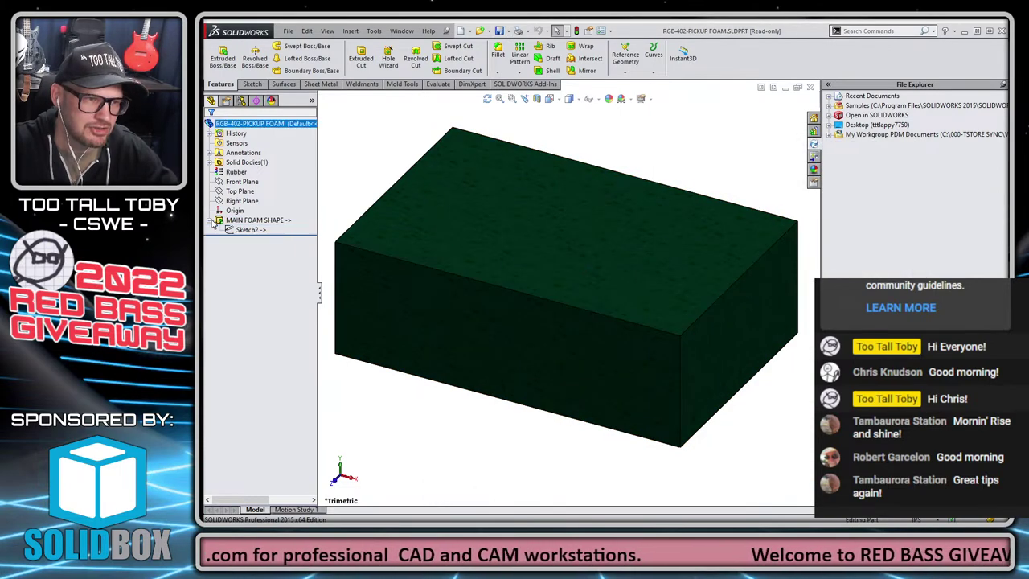
pyautogui.click(339, 193)
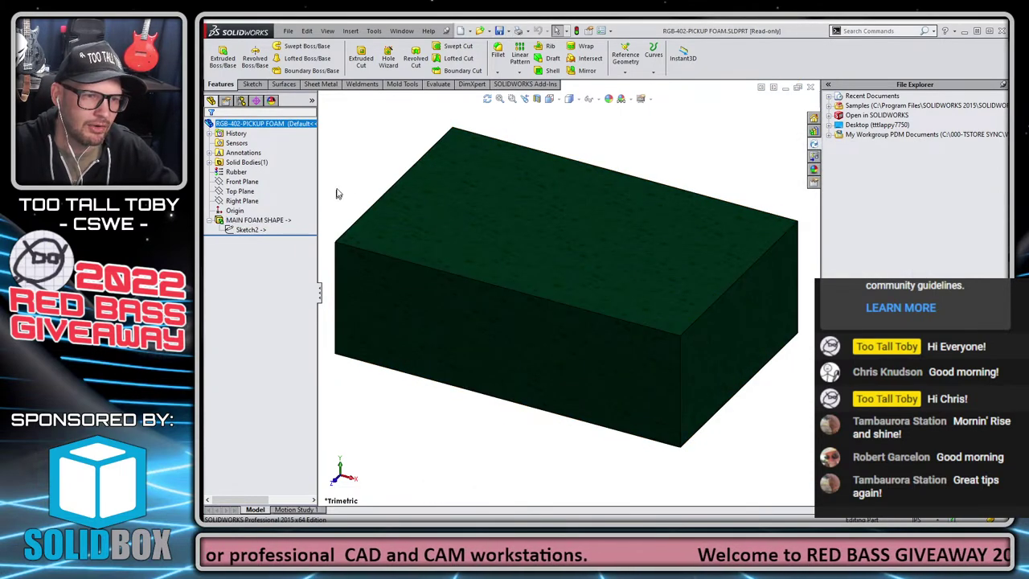
pyautogui.click(498, 50)
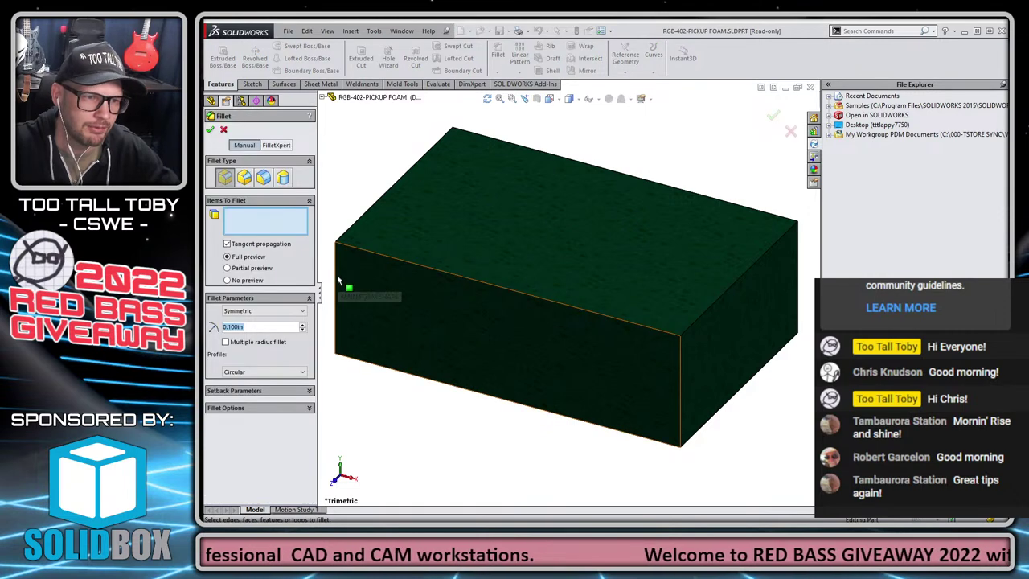
pyautogui.click(337, 281)
pyautogui.click(211, 129)
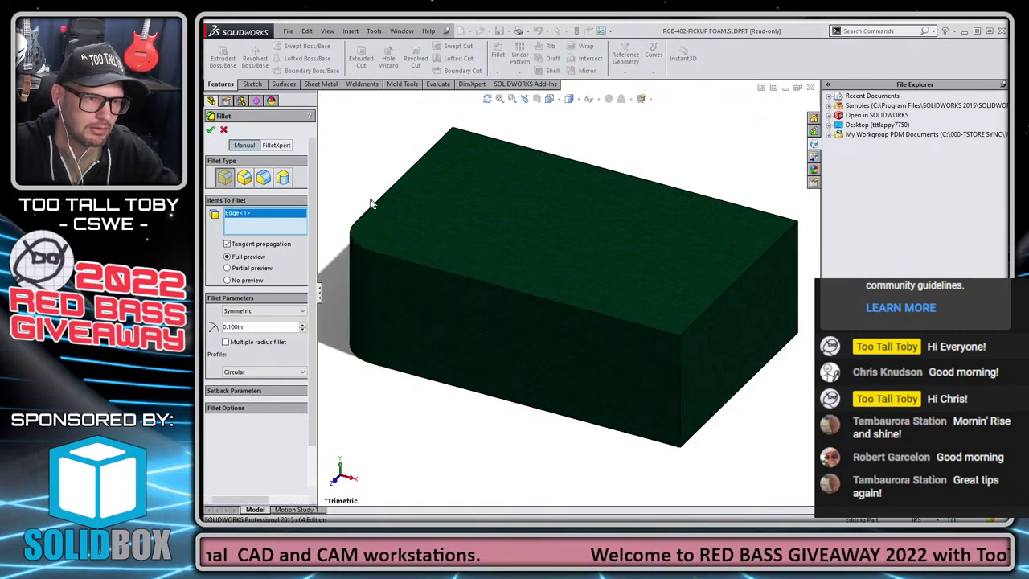
# - Open the corner fillet's radius dimension for editing, underline the read-only document warning and cancel the edit
pyautogui.doubleClick(350, 274)
pyautogui.doubleClick(410, 354)
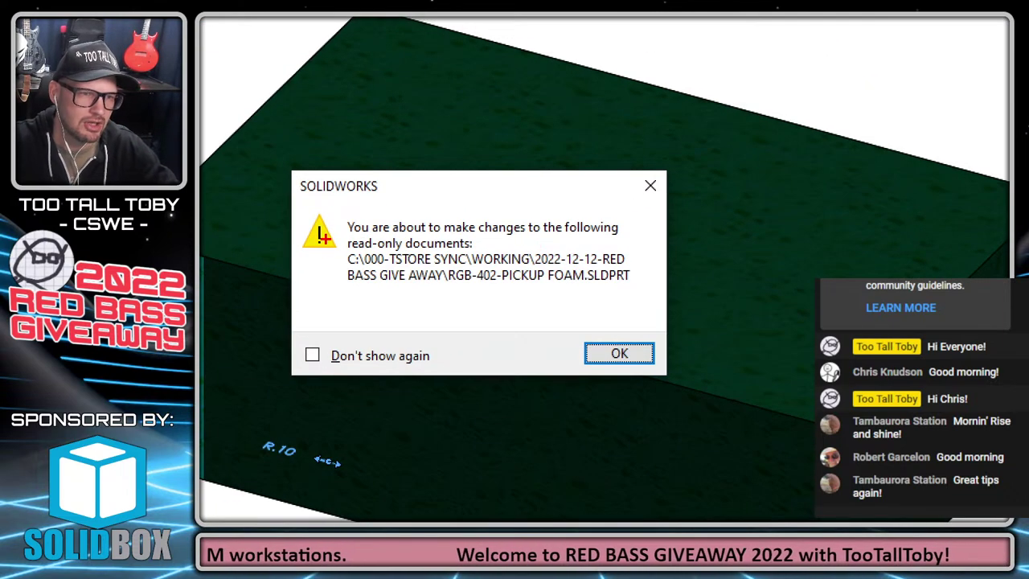
pyautogui.moveTo(333, 250); pyautogui.dragTo(544, 277)
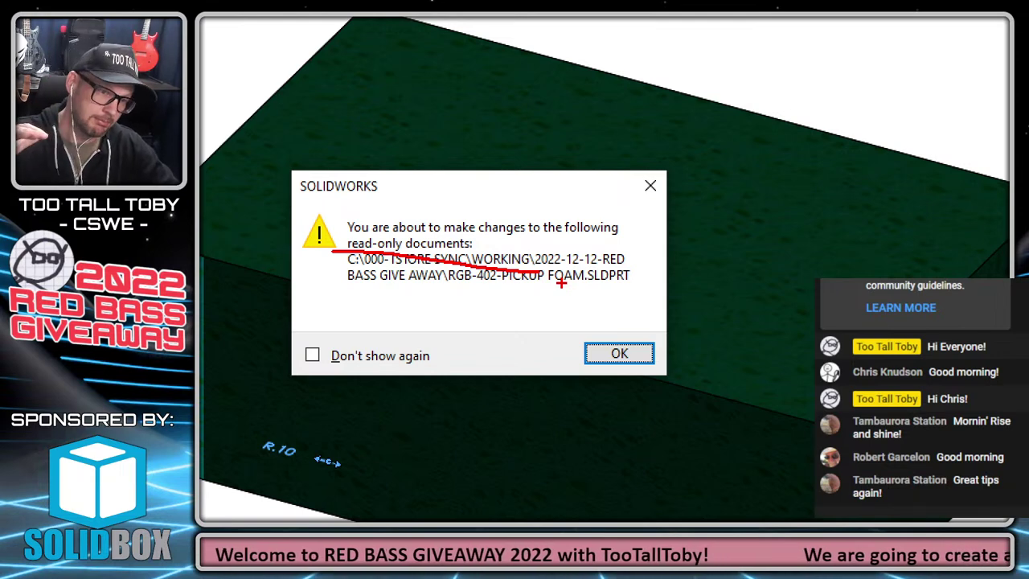
pyautogui.press('Escape')
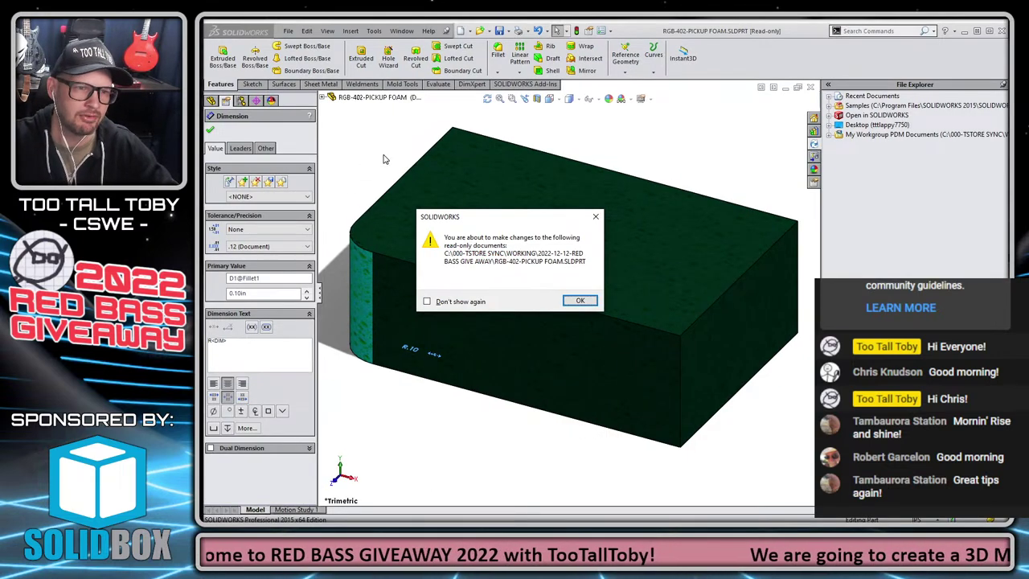
pyautogui.click(595, 217)
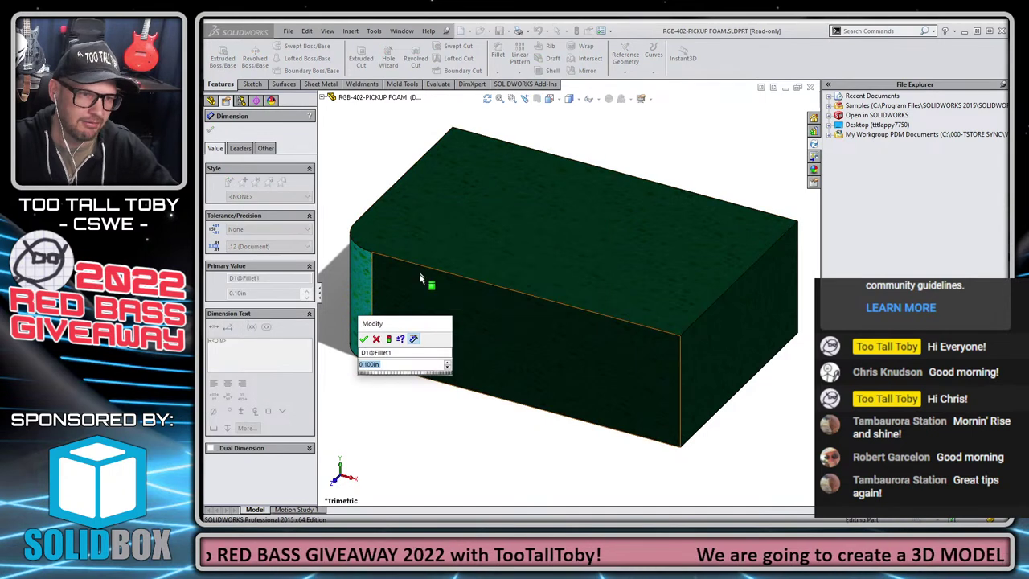
pyautogui.press('Escape')
pyautogui.press('Escape')
# - Delete the corner fillet from the pickup foam block and close the part
pyautogui.click(241, 239)
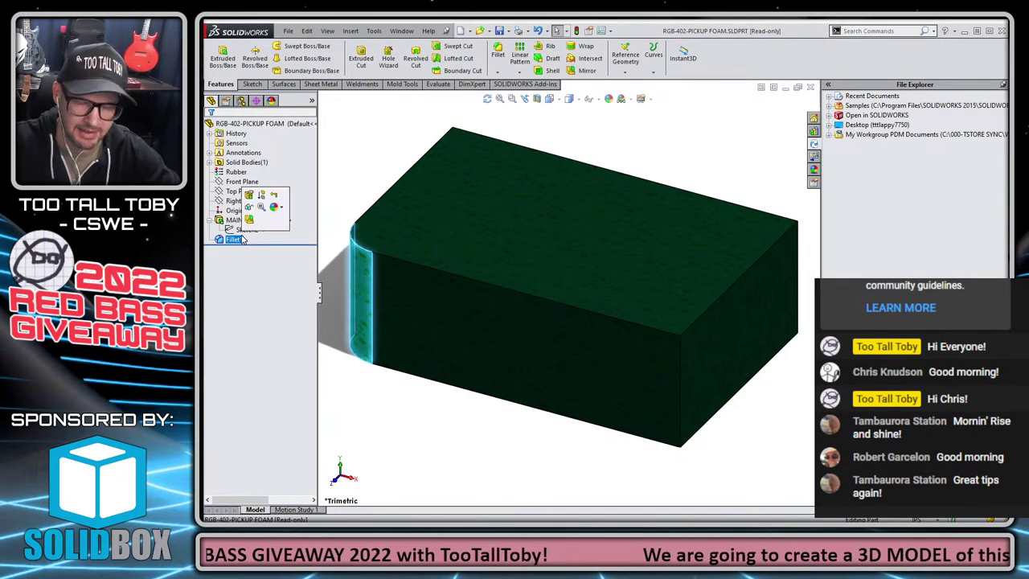
pyautogui.press('Delete')
pyautogui.press('Return')
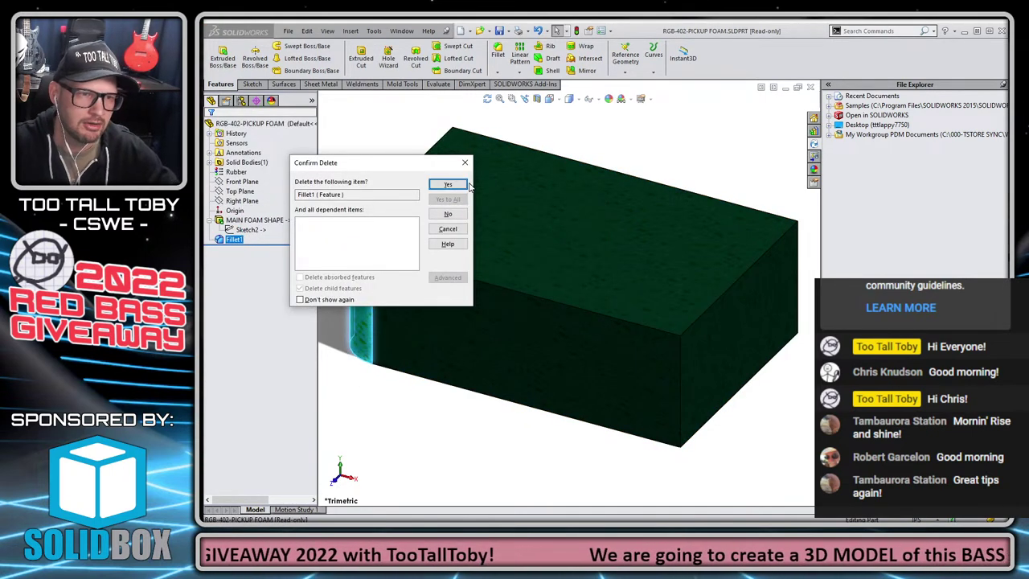
pyautogui.click(448, 184)
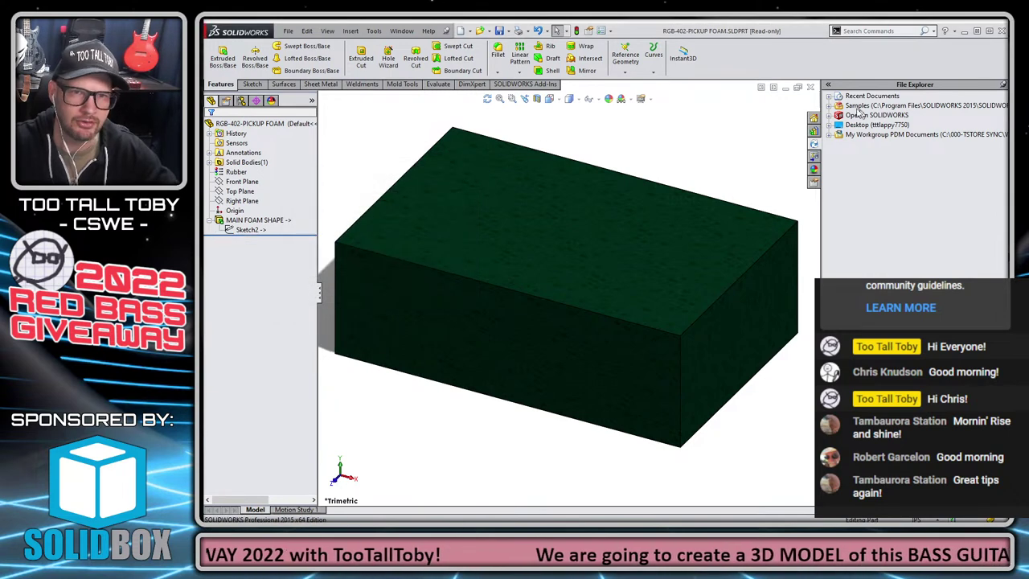
pyautogui.click(810, 87)
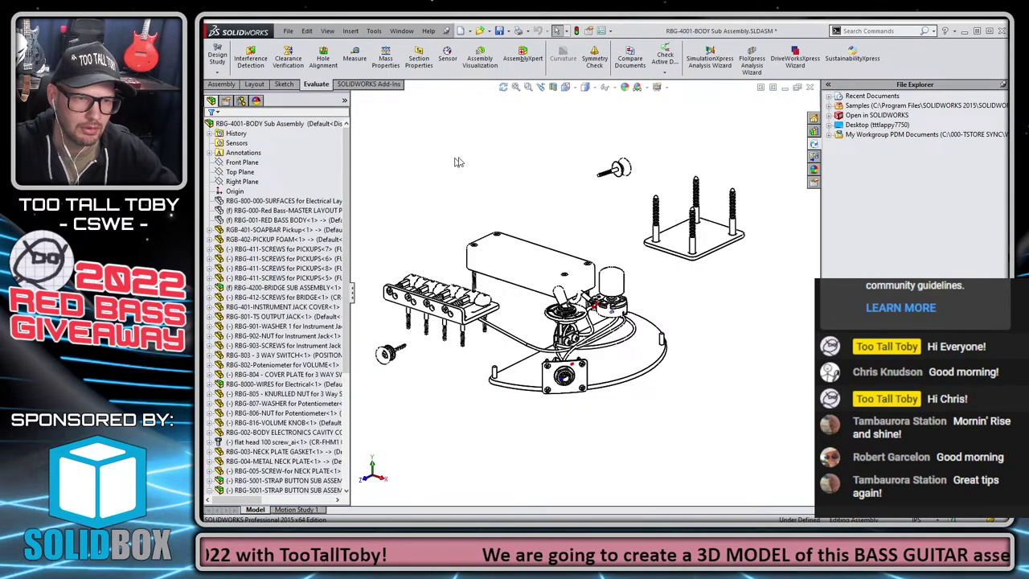
# - Switch the body sub-assembly to a shaded display and show the hidden RBG-001-RED BASS BODY component
pyautogui.click(585, 87)
pyautogui.click(587, 103)
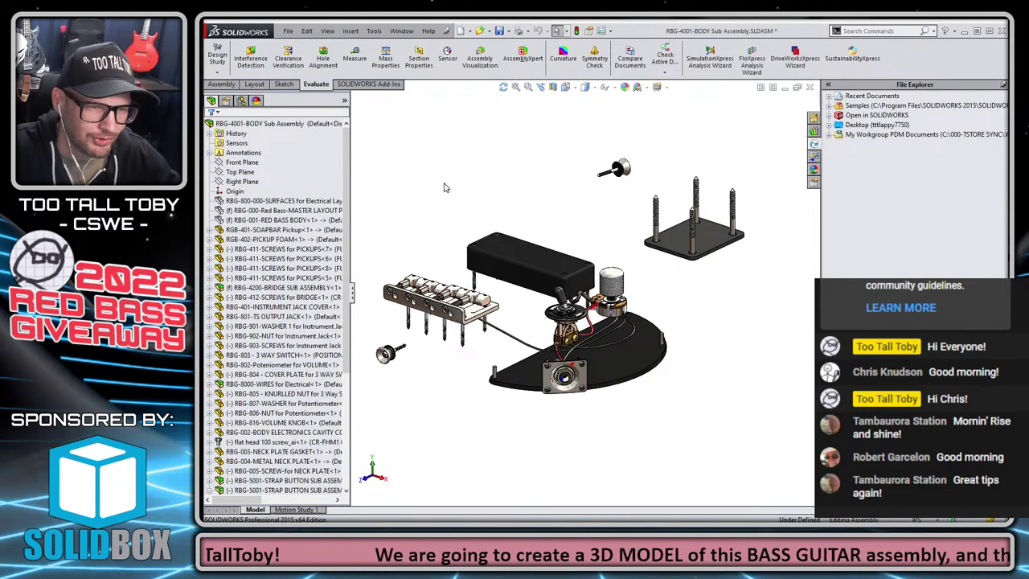
pyautogui.click(286, 240)
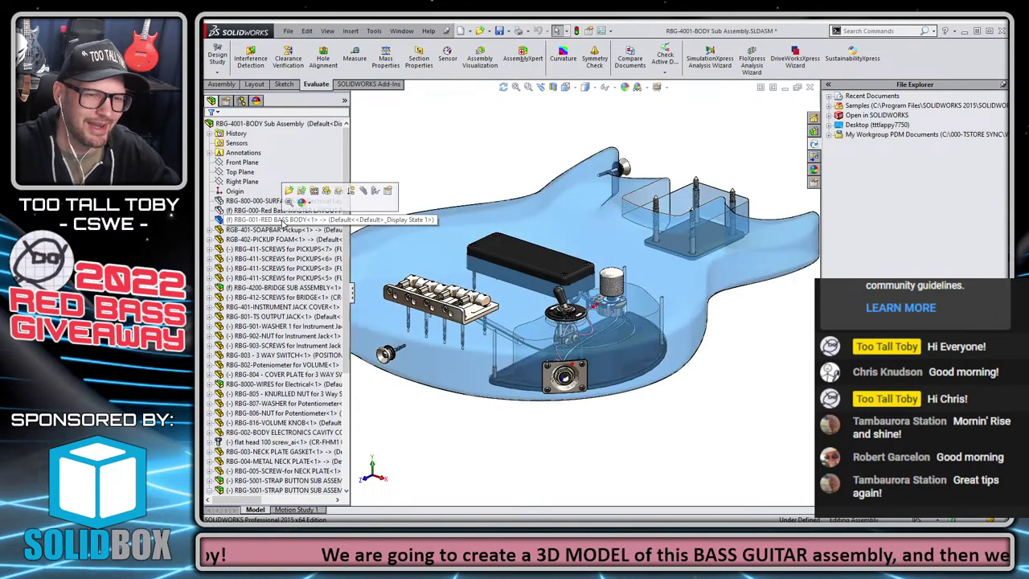
pyautogui.click(413, 189)
pyautogui.rightClick(277, 219)
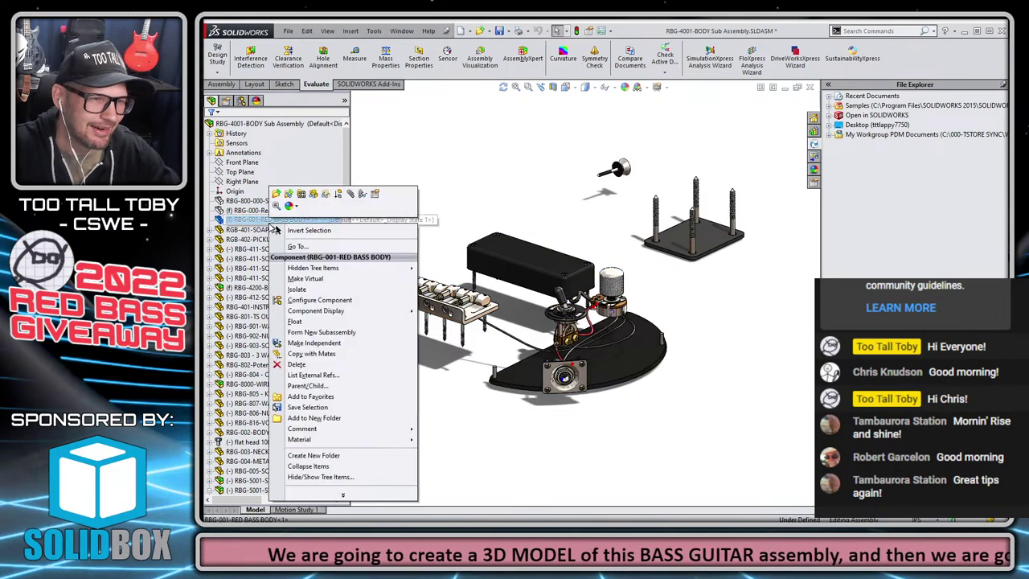
pyautogui.click(316, 197)
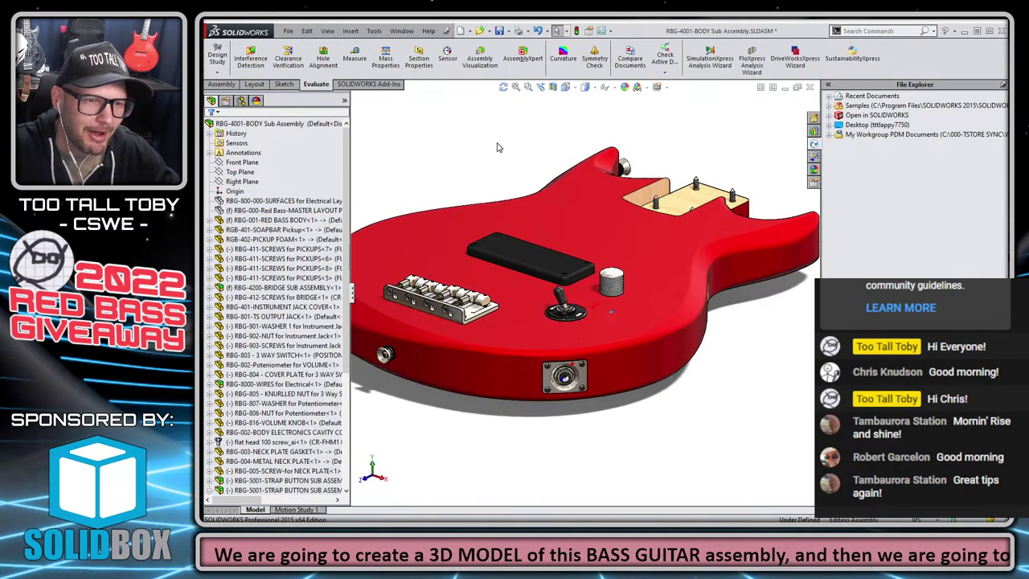
pyautogui.moveTo(711, 290); pyautogui.dragTo(488, 310, button='middle')
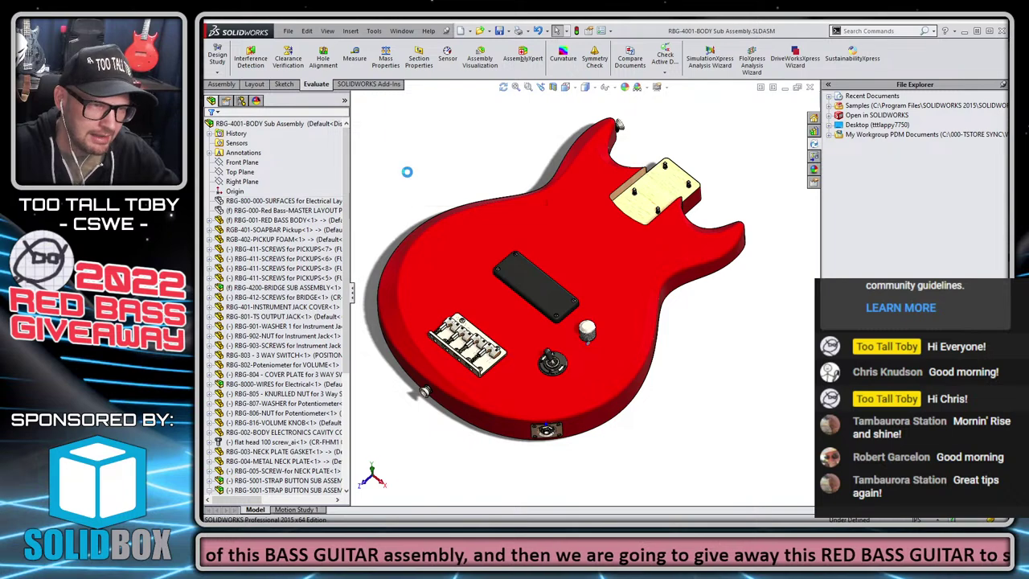
# - Switch to the open RBG-1001 top-level red bass guitar assembly and bring the whole guitar into view
pyautogui.hotkey('ctrl', 'Tab')
pyautogui.hotkey('ctrl', 'Tab')
pyautogui.hotkey('ctrl', 'Tab')
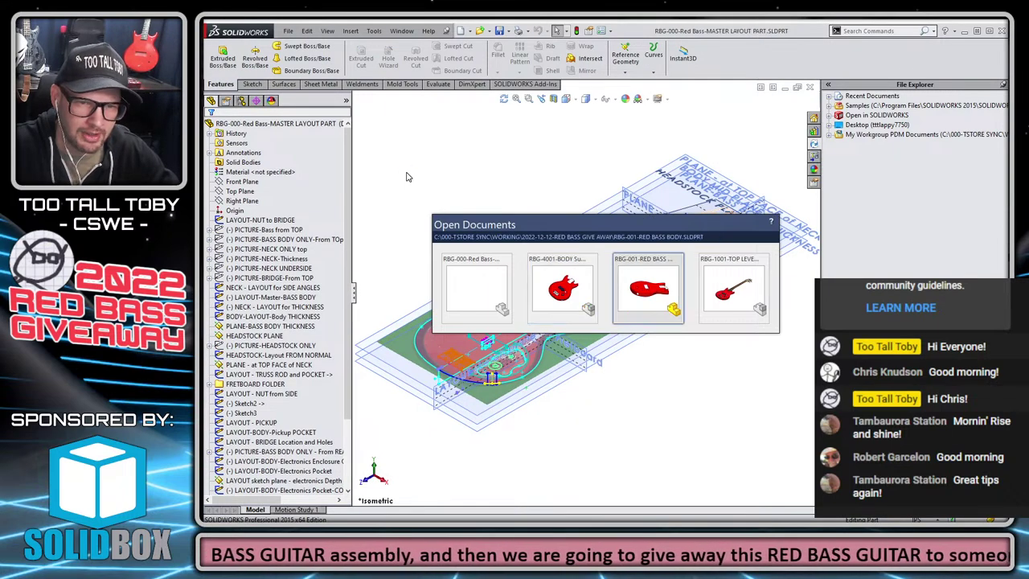
pyautogui.hotkey('ctrl', 'Tab')
pyautogui.scroll(6, 569, 266)
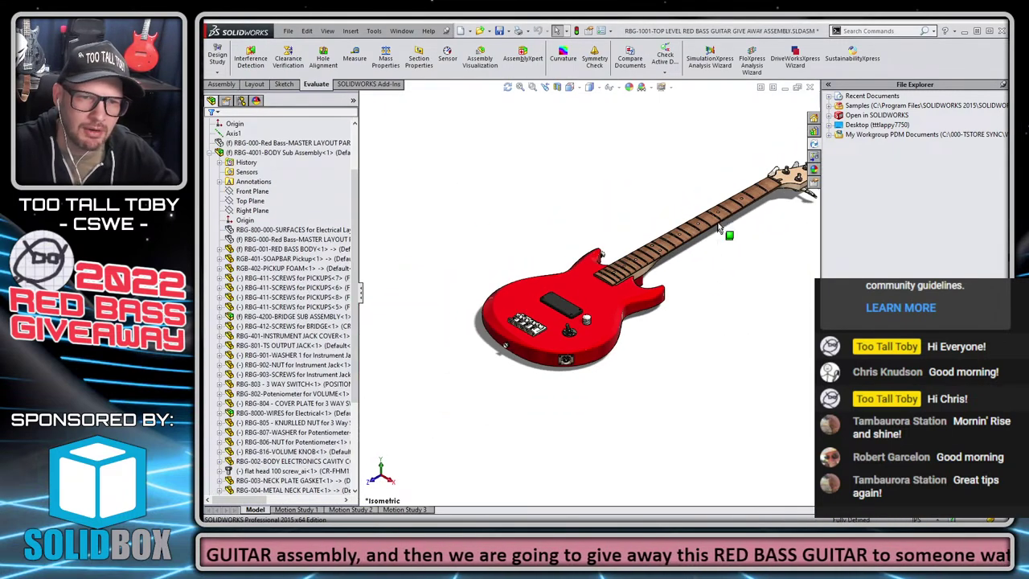
pyautogui.scroll(-2, 725, 201)
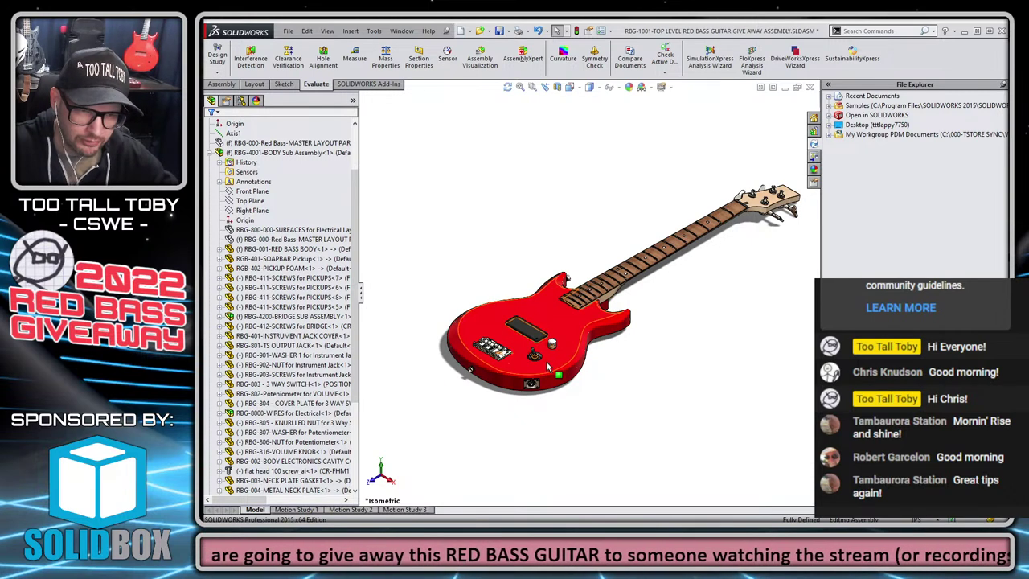
# - Temporarily hide the red bass body, examine the wiring, 3-way switch and output jack underneath, and show the body again
pyautogui.press('Tab')
pyautogui.scroll(-10, 557, 368)
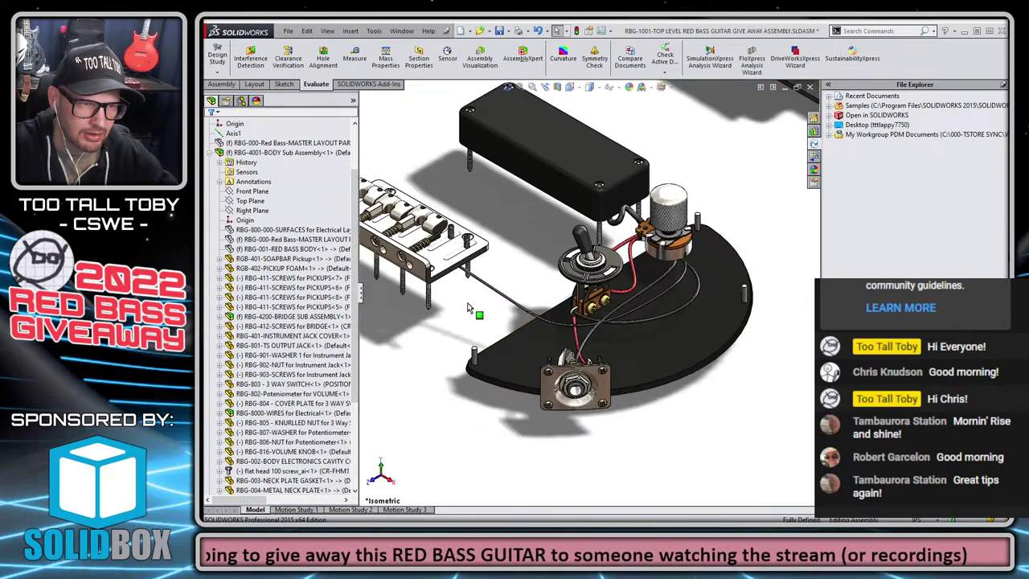
pyautogui.hotkey('shift', 'Tab')
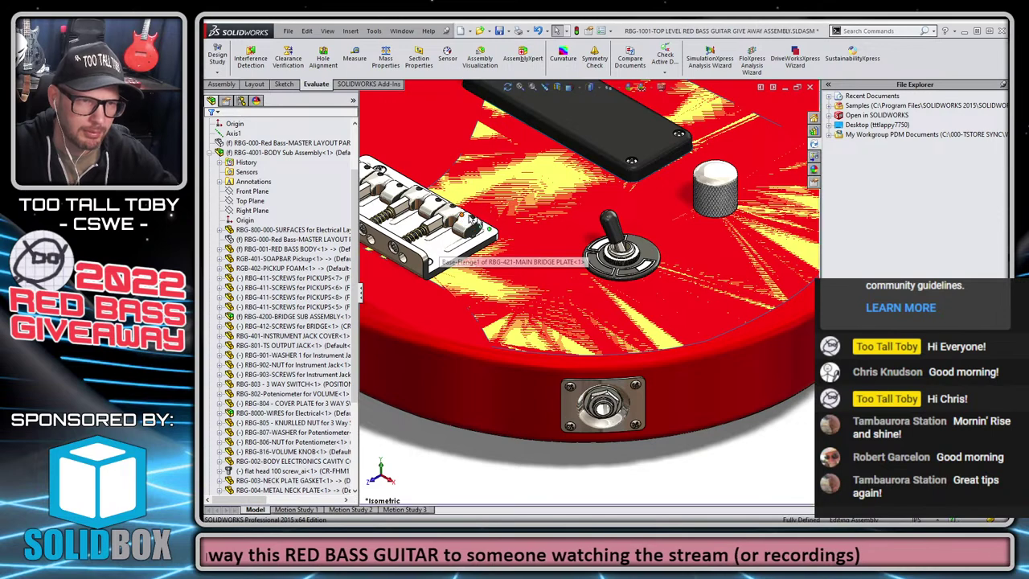
pyautogui.press('Tab')
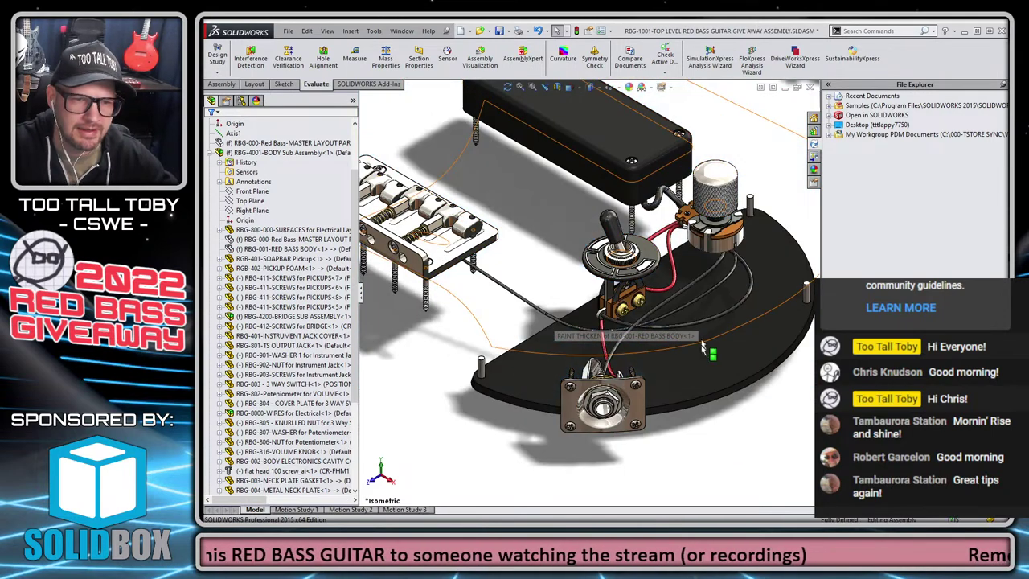
pyautogui.scroll(-4, 574, 244)
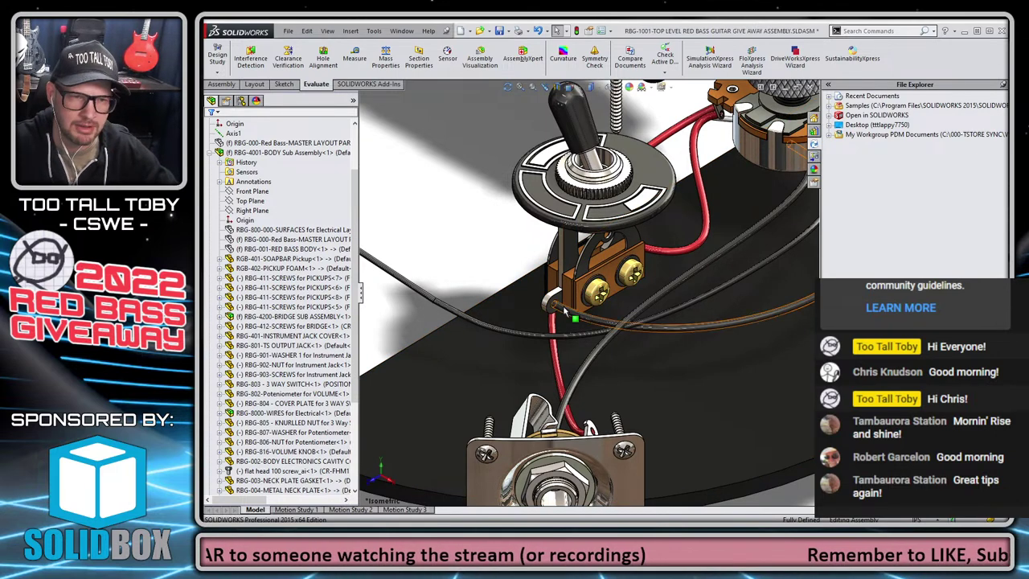
pyautogui.scroll(3, 584, 312)
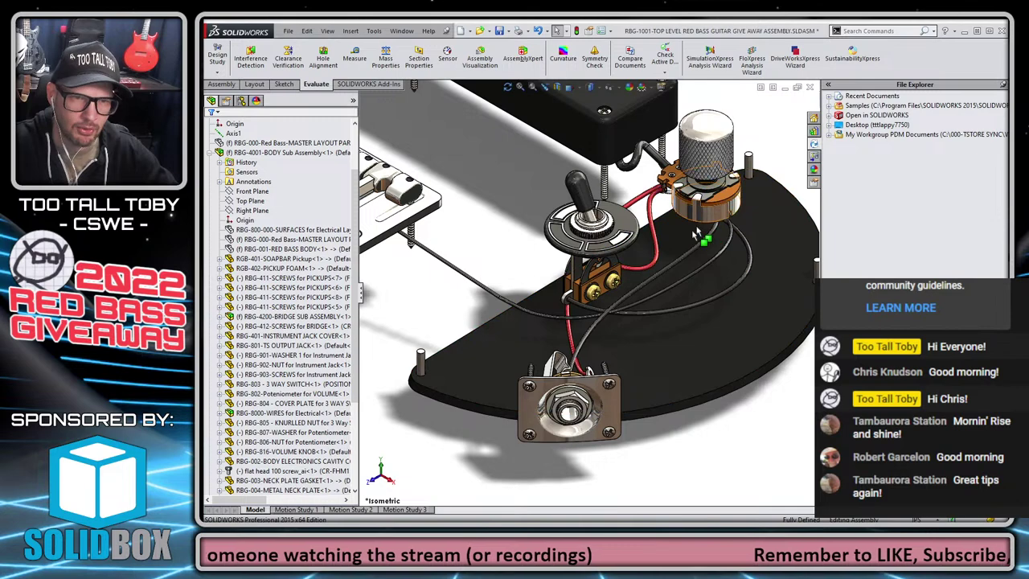
pyautogui.scroll(3, 589, 288)
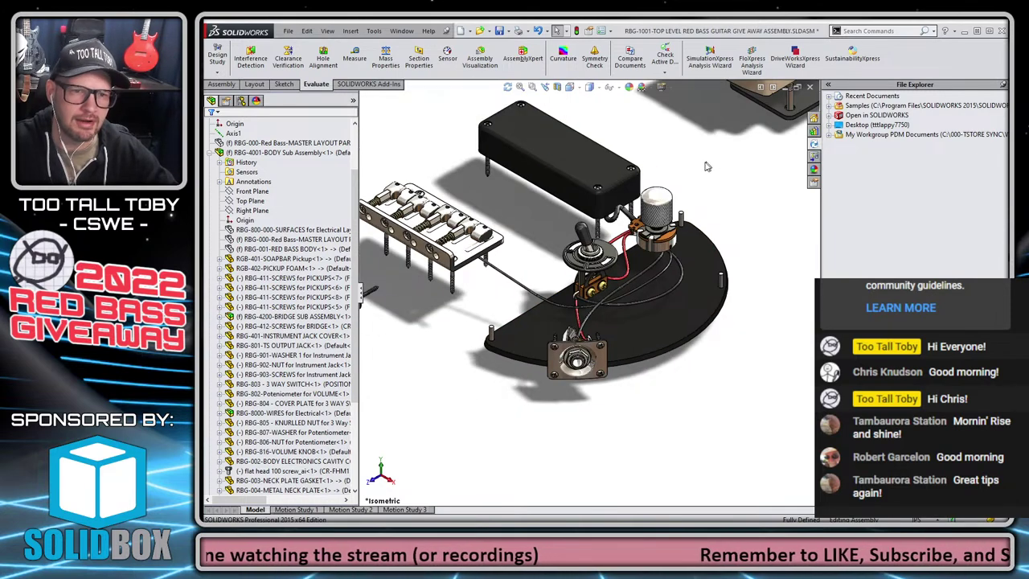
pyautogui.hotkey('shift', 'Tab')
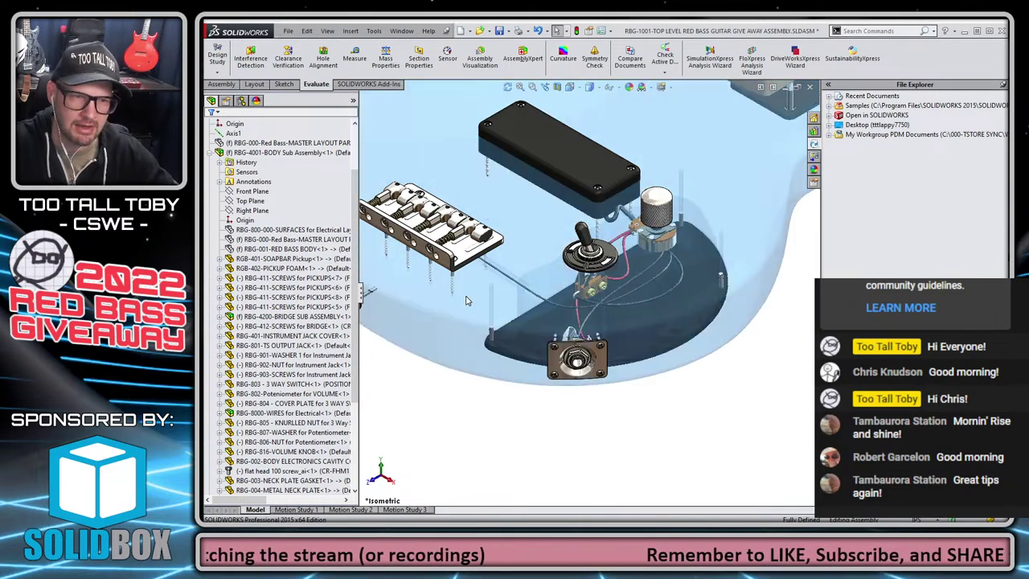
pyautogui.press('f')
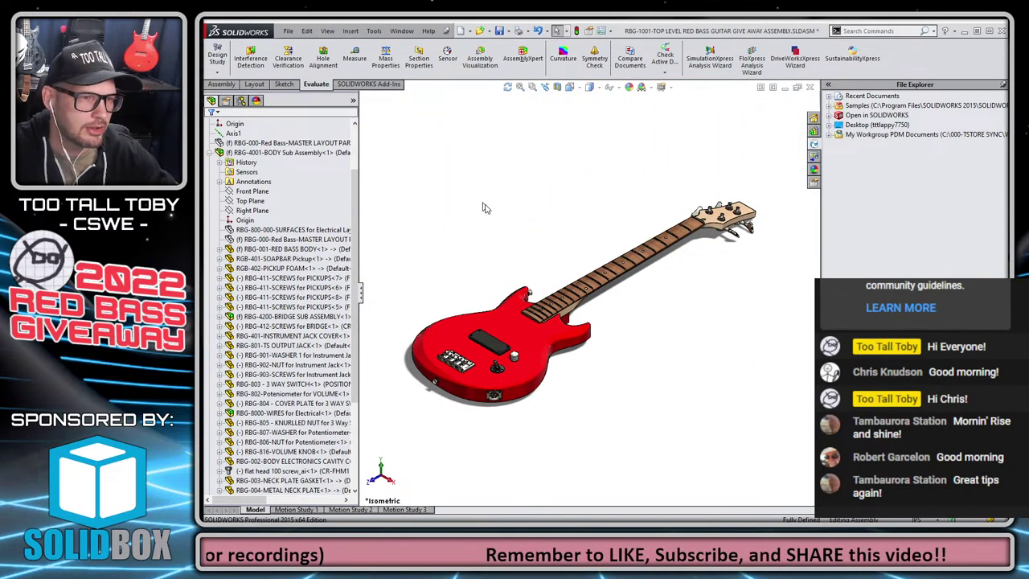
# - Collapse the component tree, locate the bridge on the guitar body and open the RBG-4200 bridge sub-assembly in its own window
pyautogui.click(212, 153)
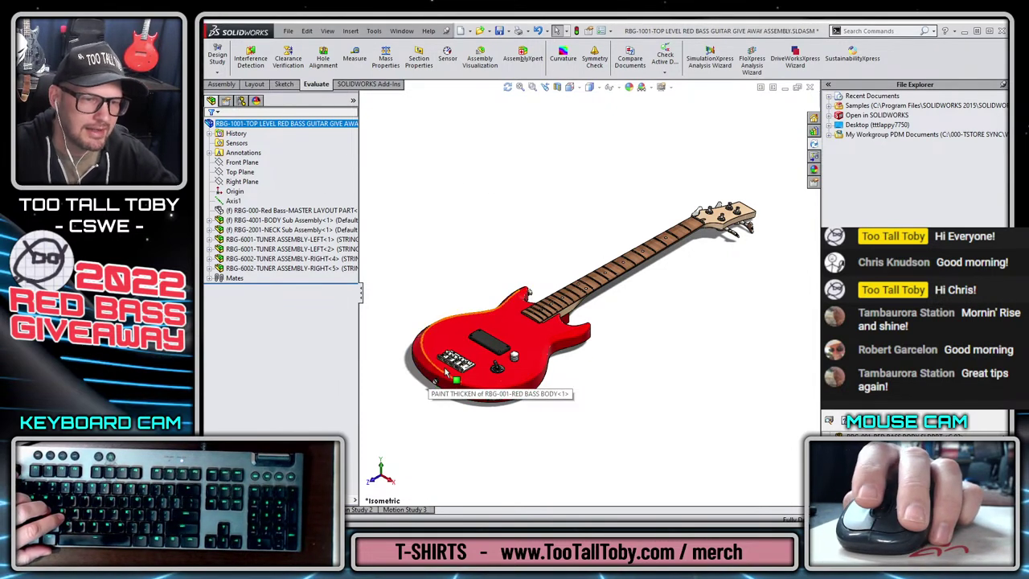
pyautogui.scroll(-8, 446, 371)
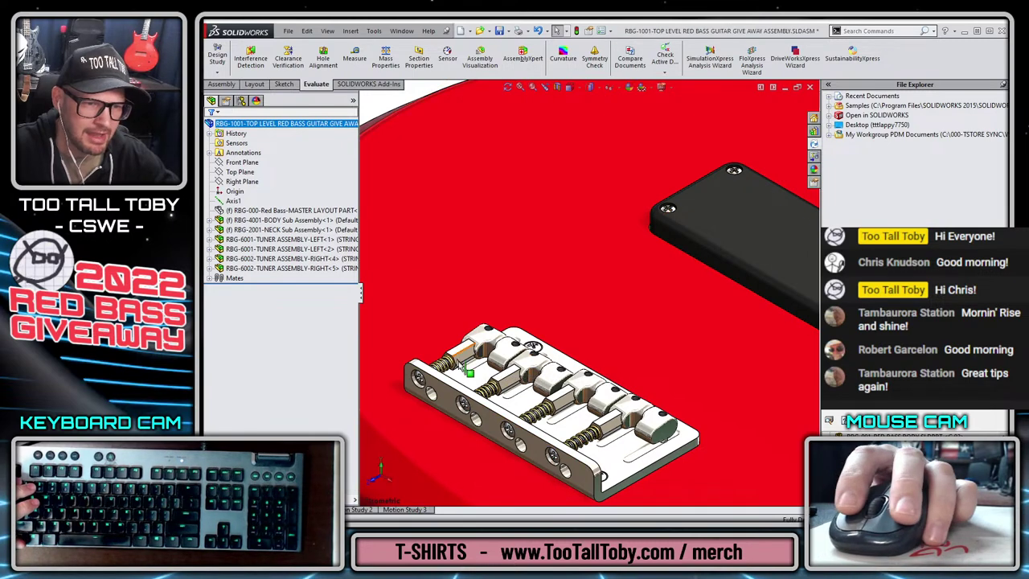
pyautogui.click(466, 369)
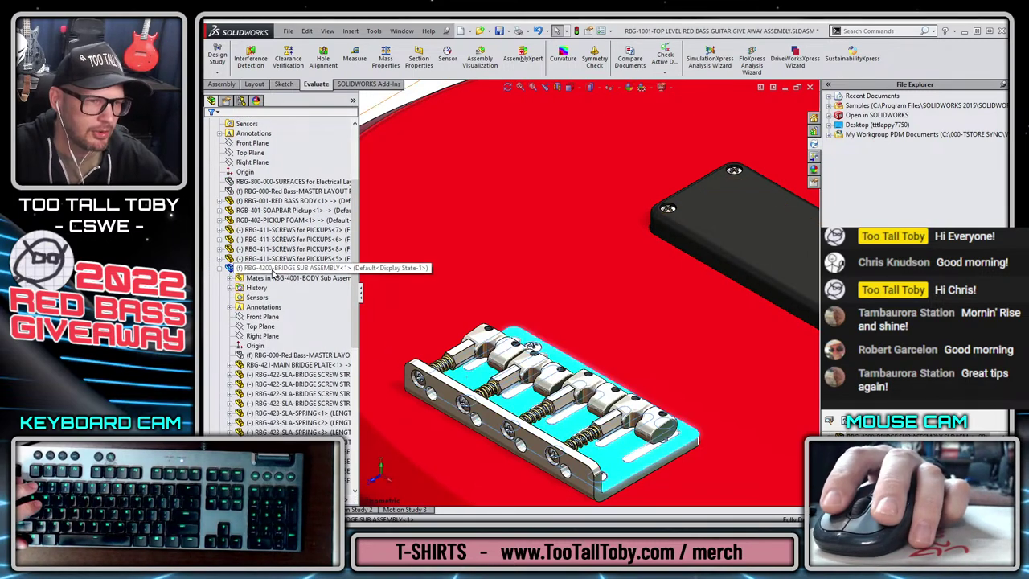
pyautogui.click(273, 270)
pyautogui.click(279, 242)
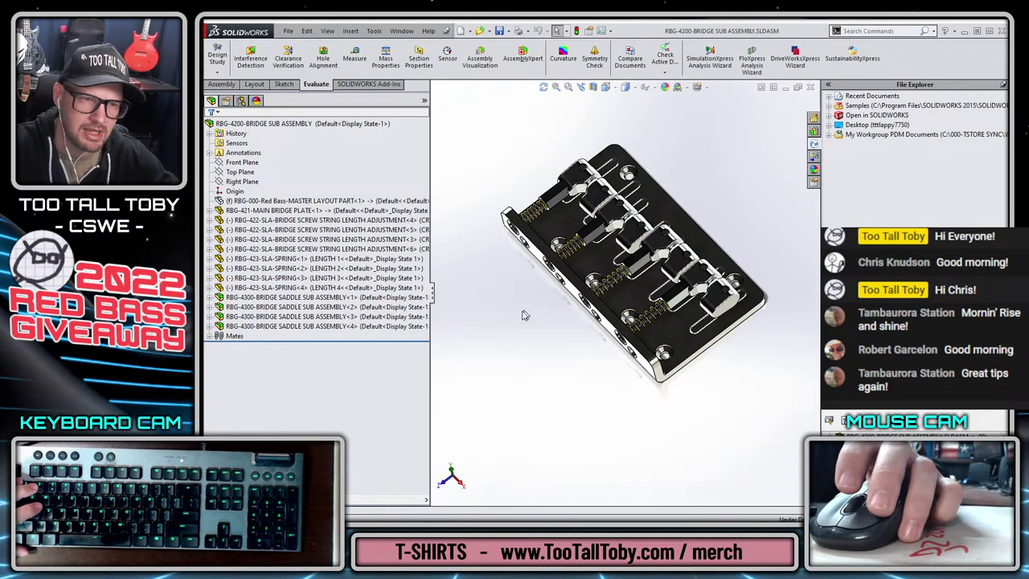
# - Start a 3D sketch in the bridge sub-assembly and sketch a line about 0.07 in long in front of the first string hole
pyautogui.moveTo(524, 244); pyautogui.dragTo(533, 422, button='middle')
pyautogui.moveTo(598, 316); pyautogui.dragTo(624, 270, button='middle')
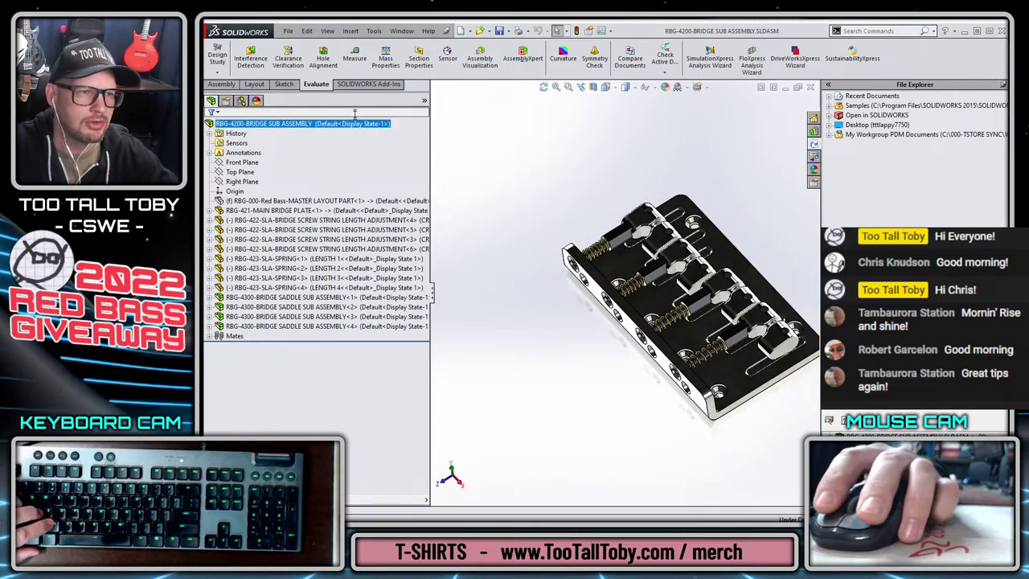
pyautogui.click(276, 85)
pyautogui.click(217, 72)
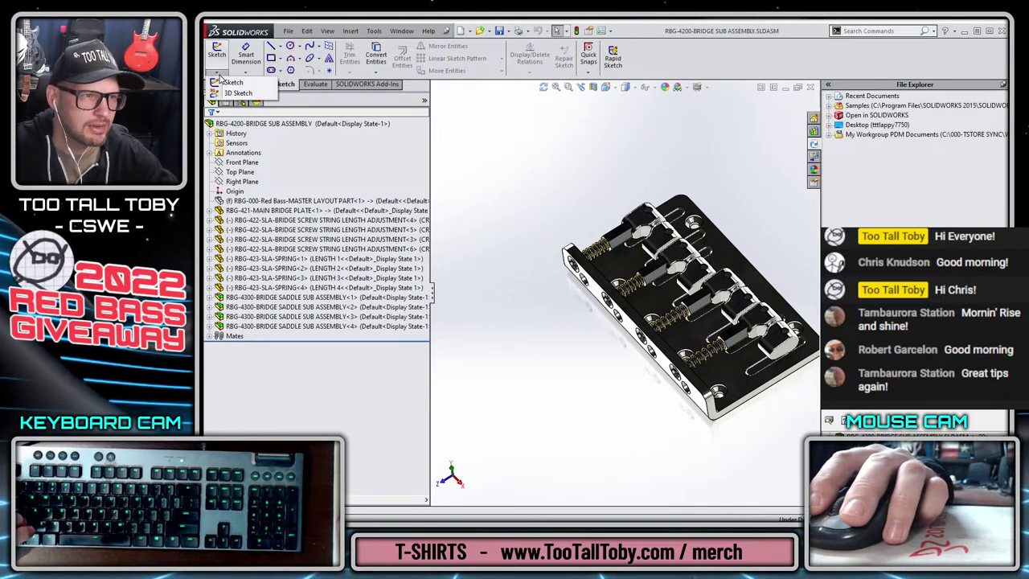
pyautogui.click(239, 94)
pyautogui.click(272, 46)
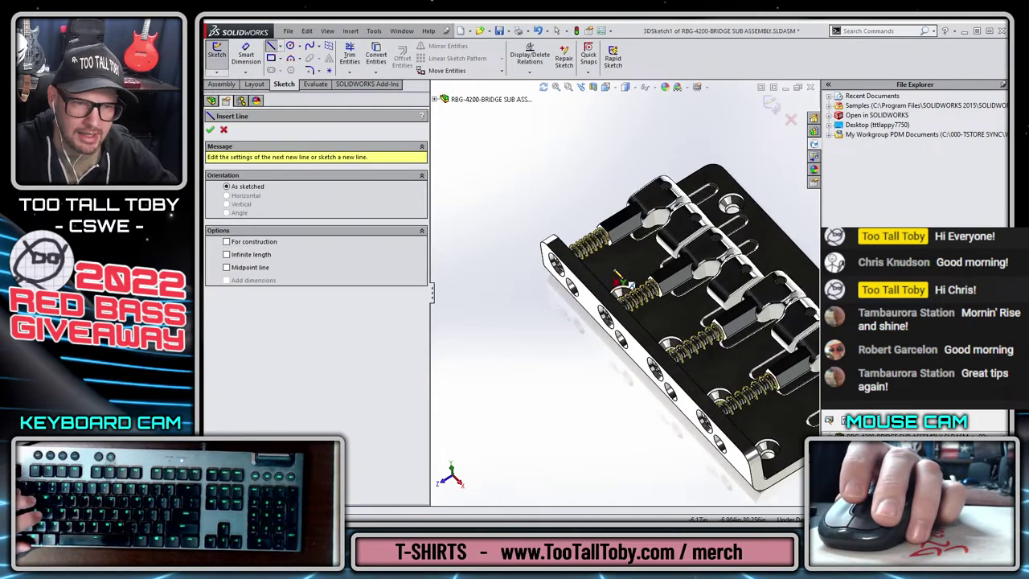
pyautogui.scroll(-5, 585, 286)
pyautogui.click(493, 351)
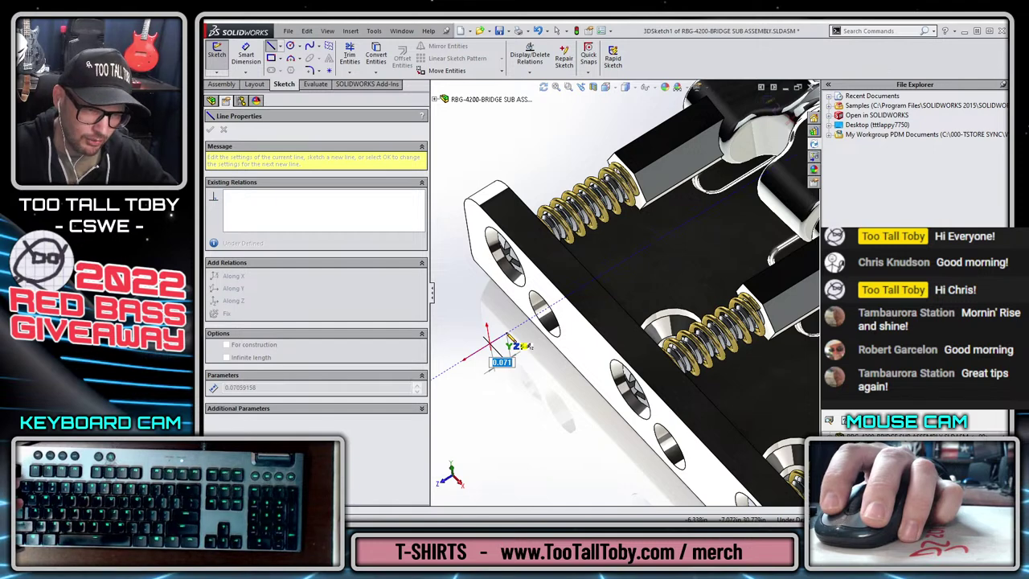
pyautogui.click(507, 334)
pyautogui.doubleClick(510, 354)
pyautogui.scroll(3, 613, 426)
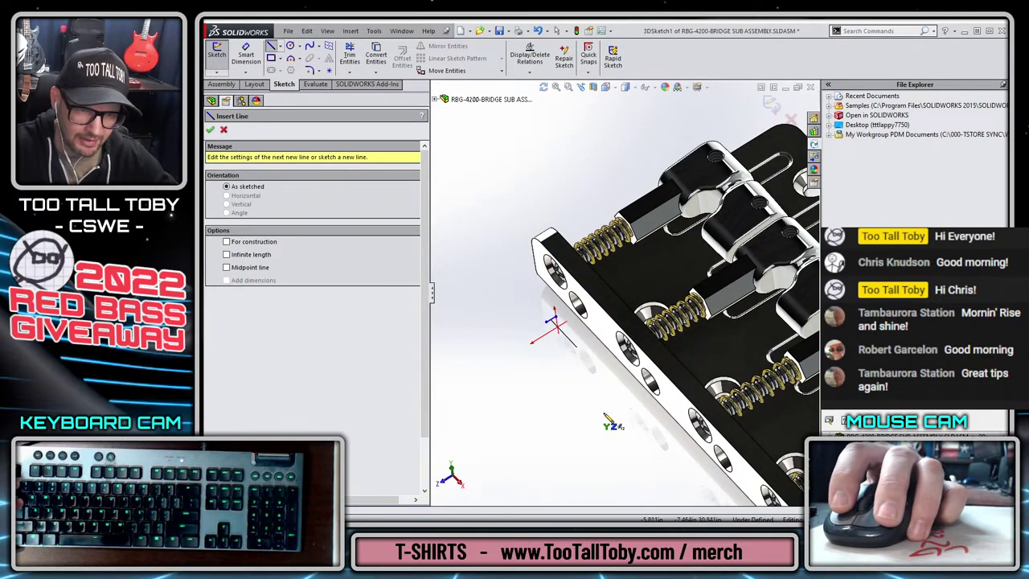
# - Sketch three more short parallel lines, one in front of each remaining string hole, the last about 0.15 in long
pyautogui.click(604, 413)
pyautogui.click(622, 402)
pyautogui.doubleClick(624, 422)
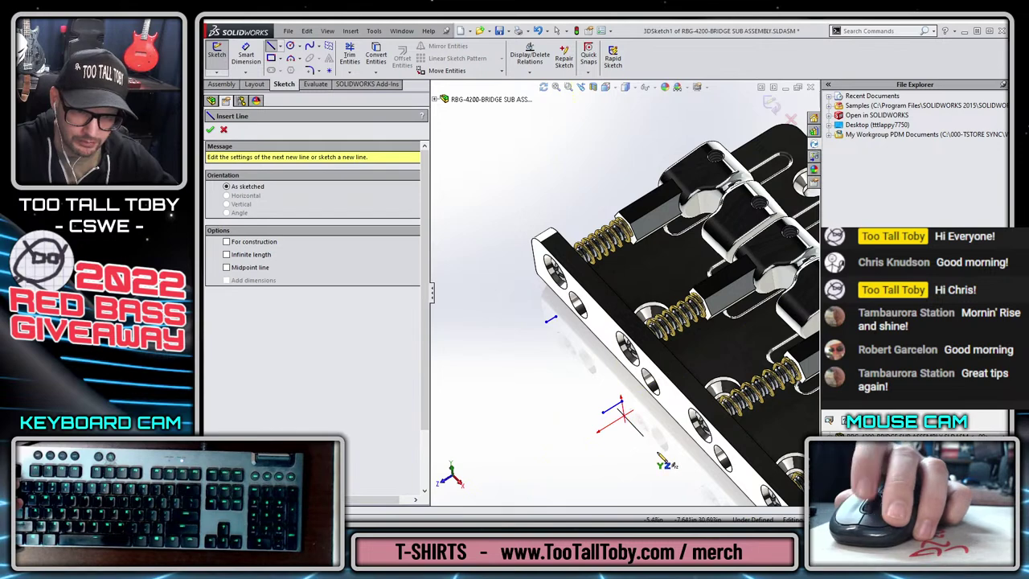
pyautogui.scroll(1, 658, 452)
pyautogui.click(662, 455)
pyautogui.click(679, 445)
pyautogui.doubleClick(688, 459)
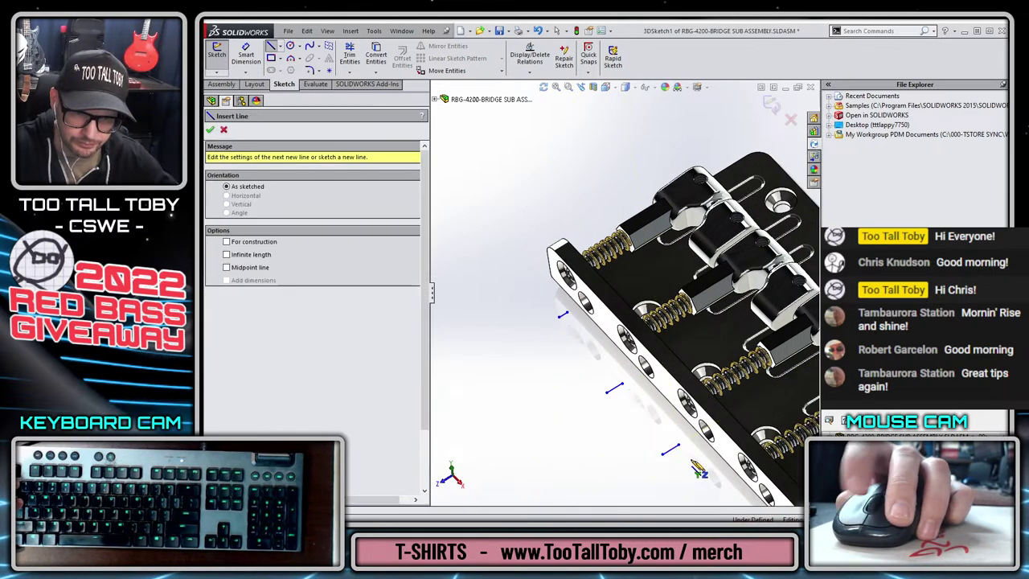
pyautogui.scroll(2, 693, 460)
pyautogui.click(696, 447)
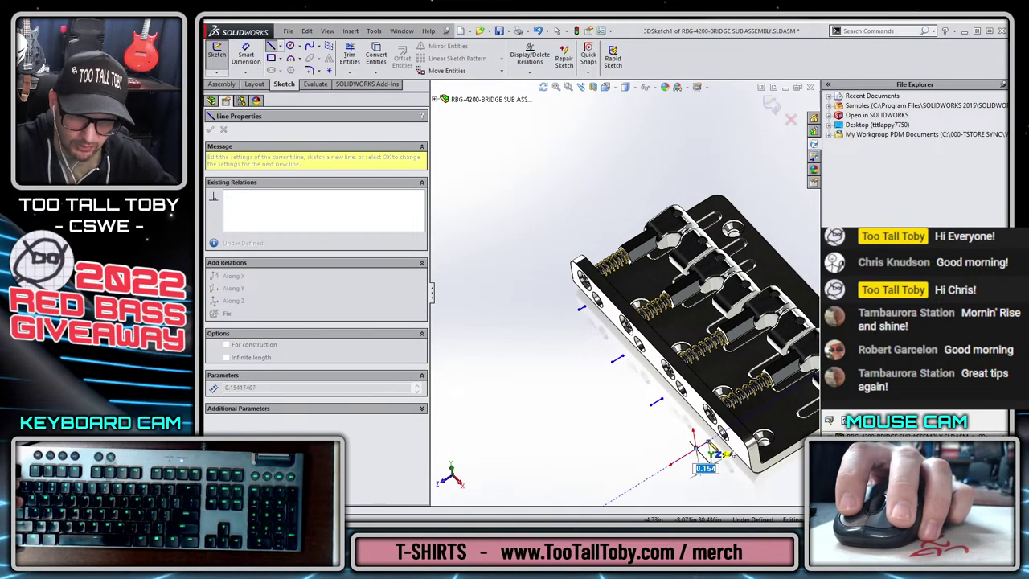
pyautogui.click(706, 443)
pyautogui.press('Escape')
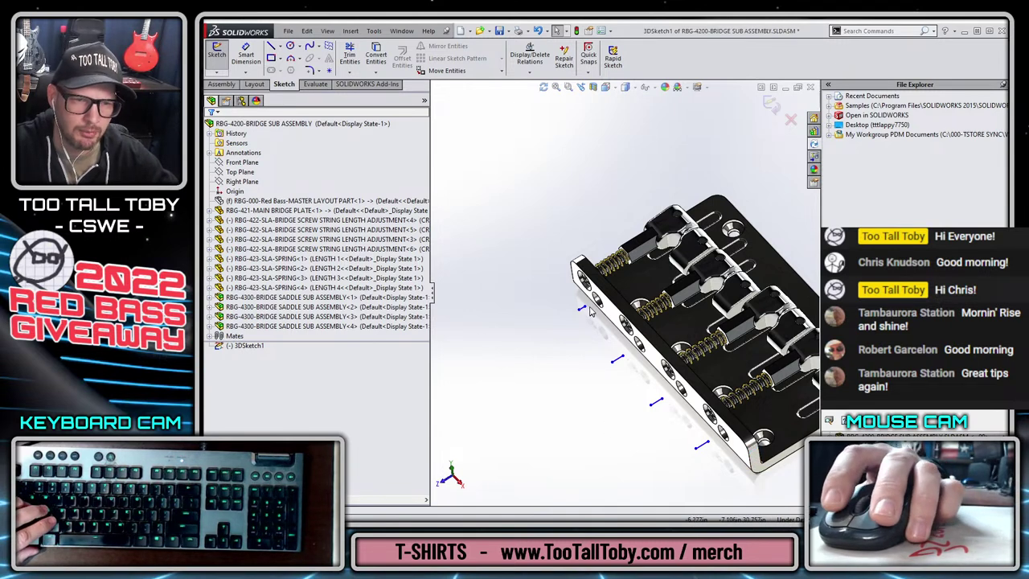
# - Dimension the first sketched line between its two endpoints and set its length to 0.130 in
pyautogui.press('s')
pyautogui.click(617, 315)
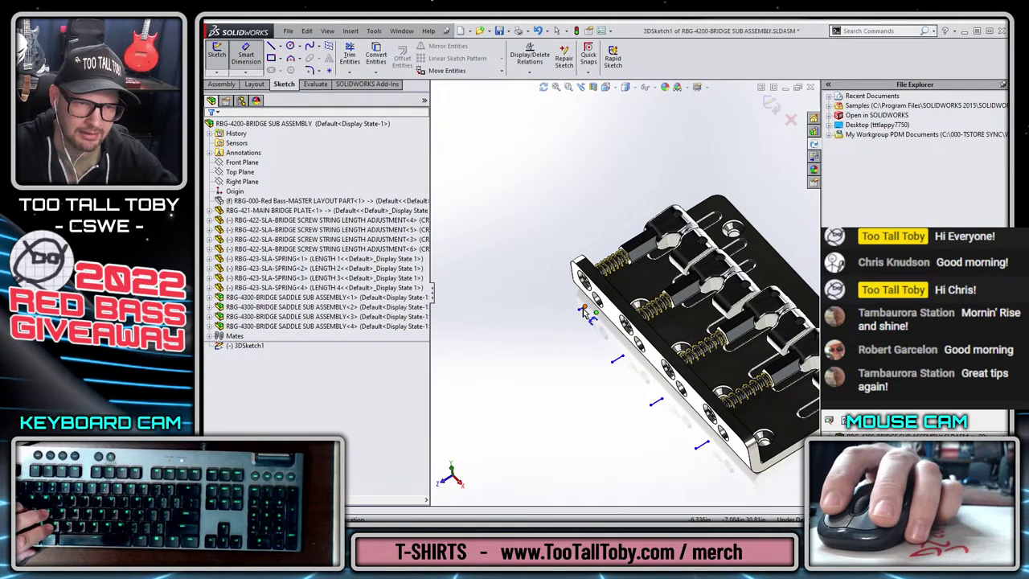
pyautogui.click(583, 310)
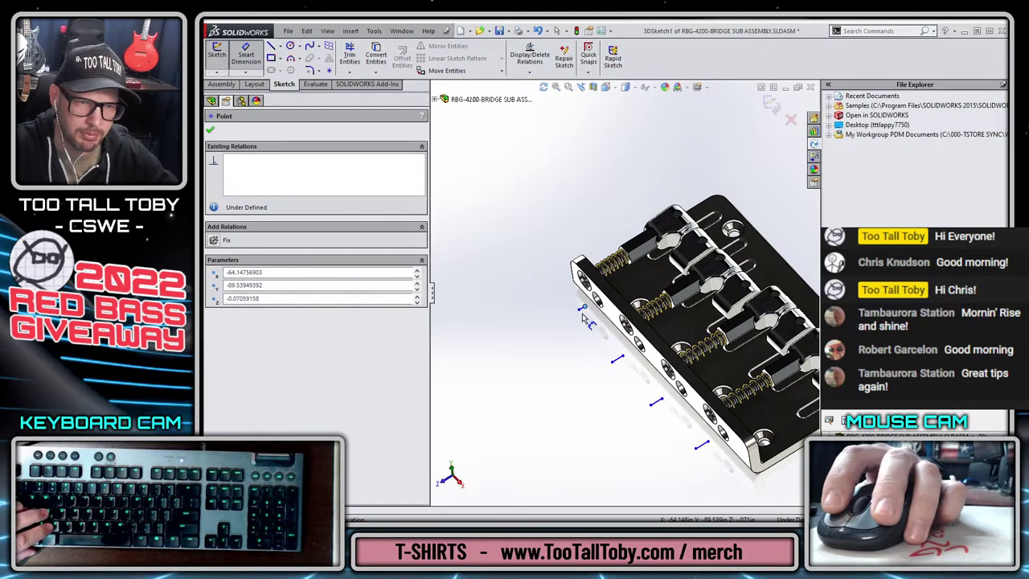
pyautogui.moveTo(583, 317); pyautogui.dragTo(562, 284)
pyautogui.click(511, 253)
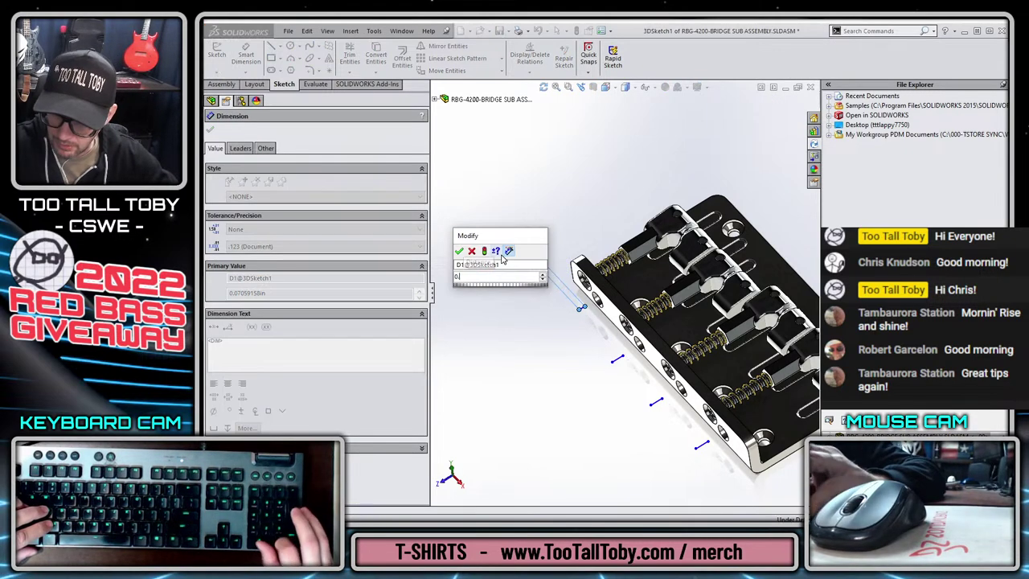
pyautogui.write('0.130')
pyautogui.press('Return')
pyautogui.press('Escape')
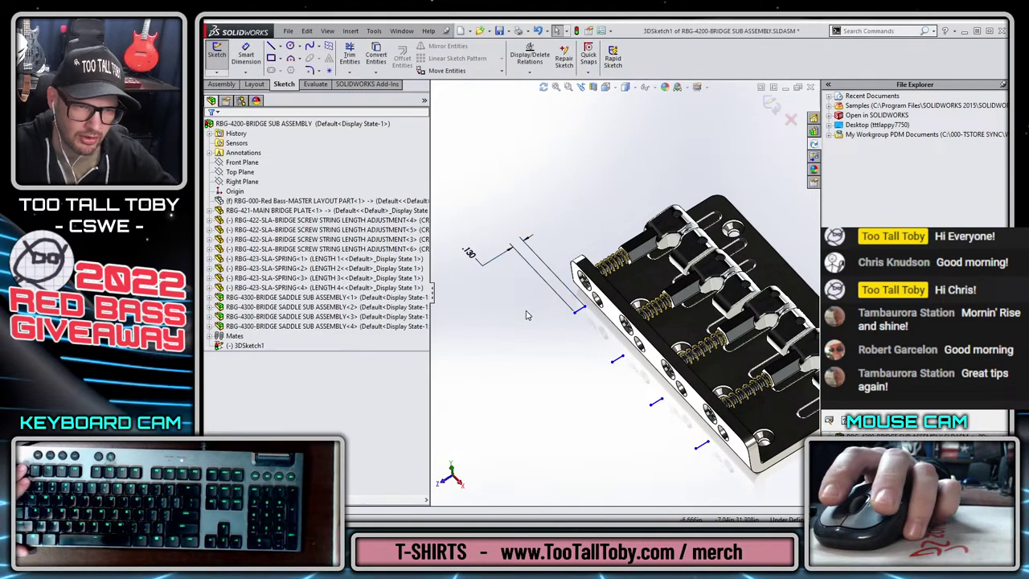
# - Make the four short 3D sketch lines equal in length and constrain the first line's front endpoint to the bridge plate's front face
pyautogui.moveTo(470, 176)
pyautogui.mouseDown()
pyautogui.moveTo(573, 408)
pyautogui.moveTo(728, 481)
pyautogui.mouseUp()
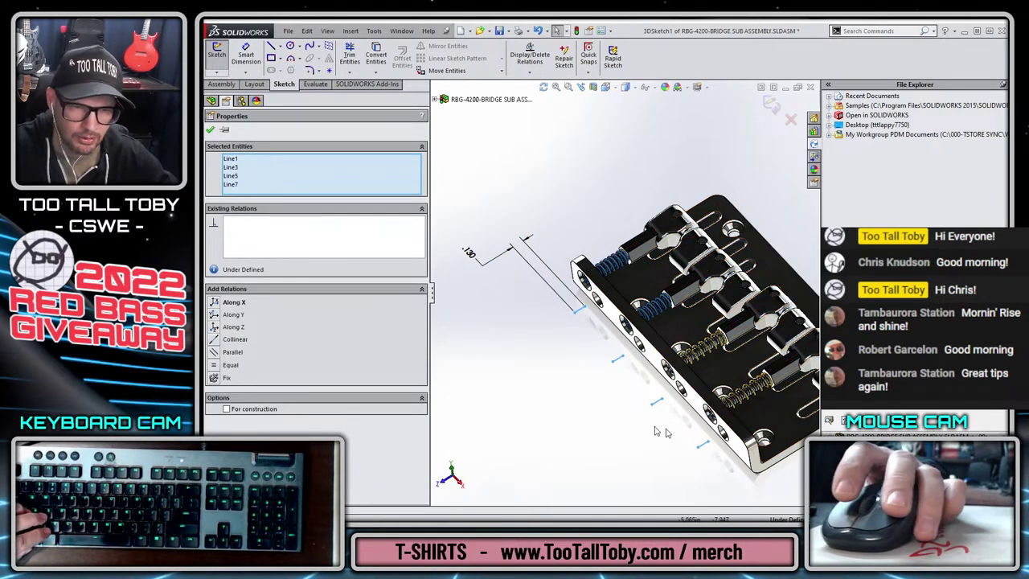
pyautogui.press('Escape')
pyautogui.click(575, 313)
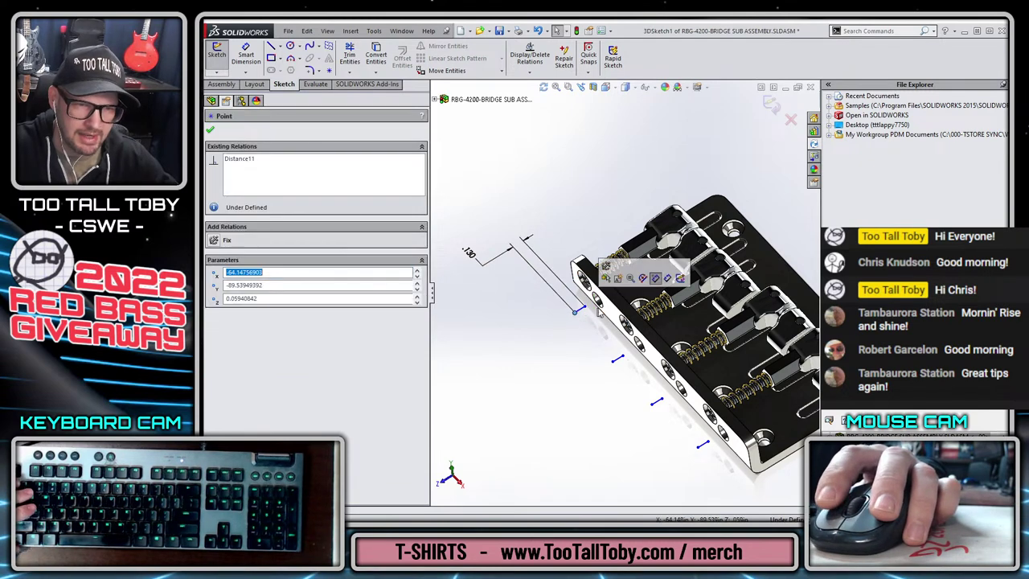
pyautogui.keyDown('ctrl'); pyautogui.click(616, 315); pyautogui.keyUp('ctrl')
pyautogui.click(656, 273)
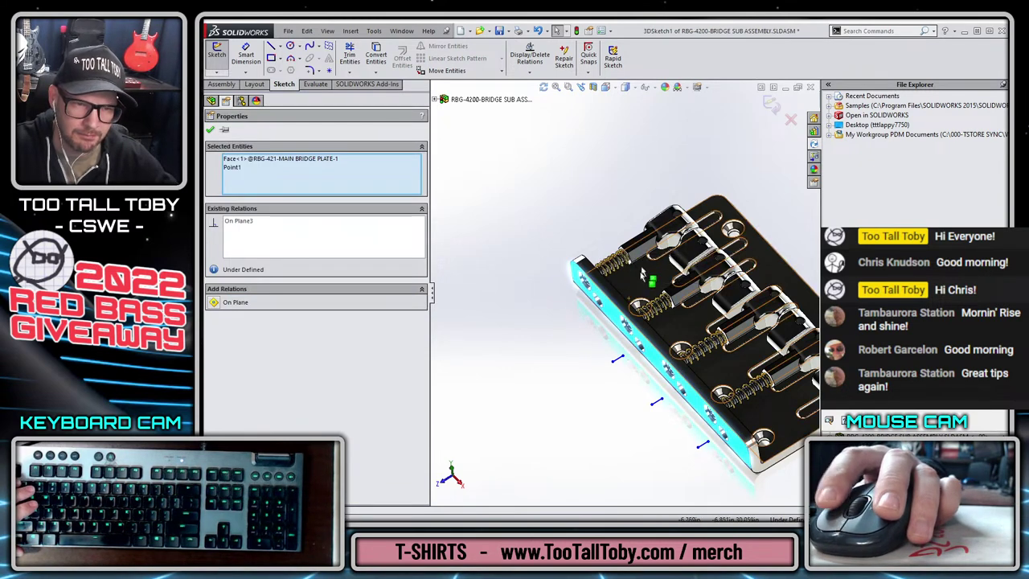
pyautogui.press('Escape')
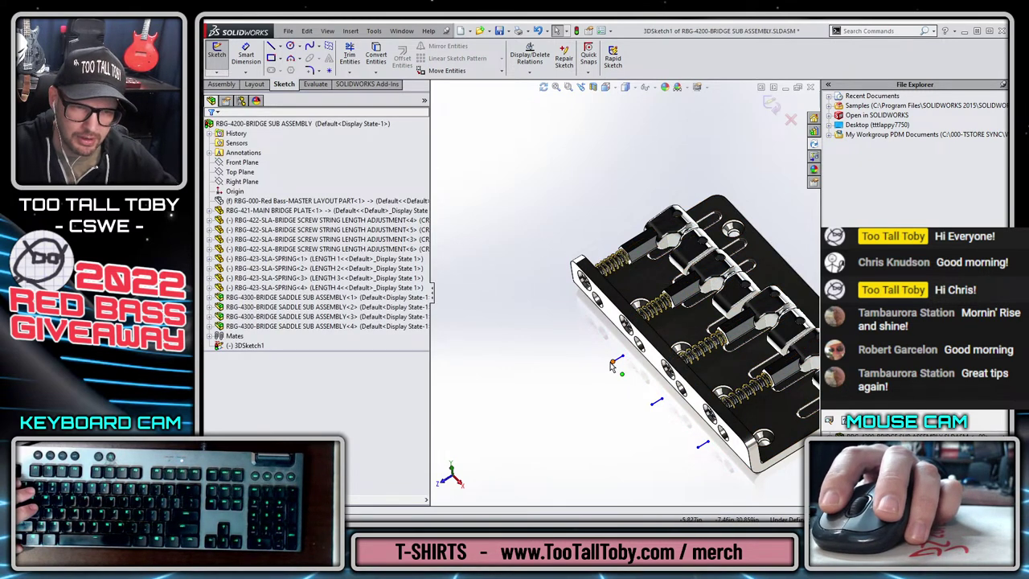
# - Constrain the front endpoints of the other three sketch lines to the bridge plate's front face with On Plane relations
pyautogui.click(682, 326)
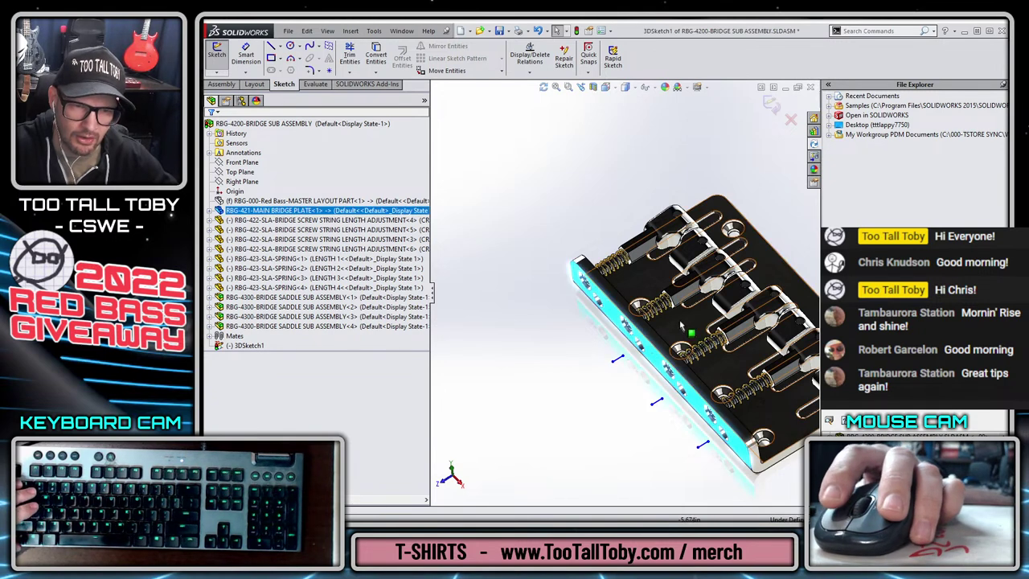
pyautogui.keyDown('ctrl'); pyautogui.click(614, 363); pyautogui.keyUp('ctrl')
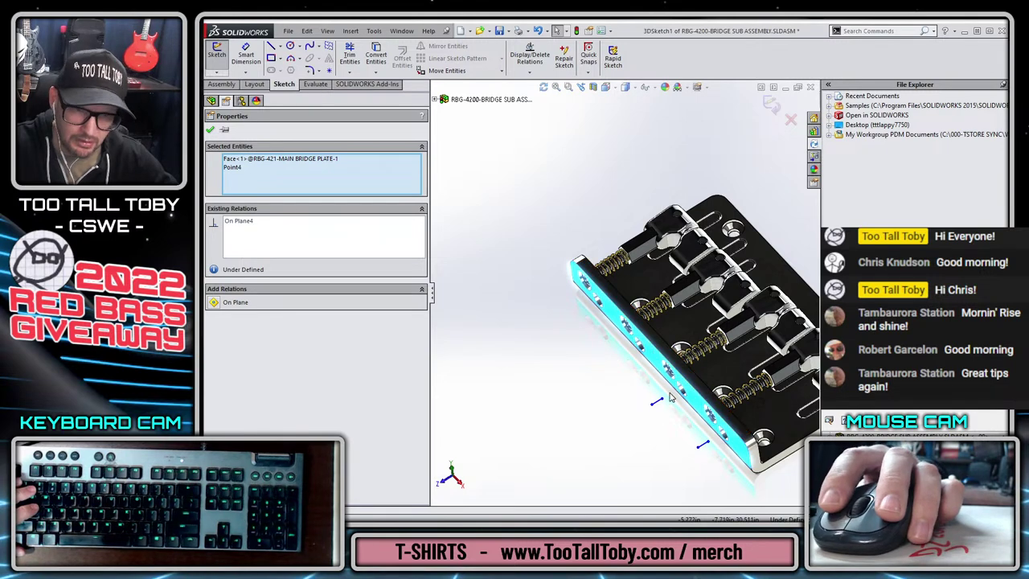
pyautogui.press('Escape')
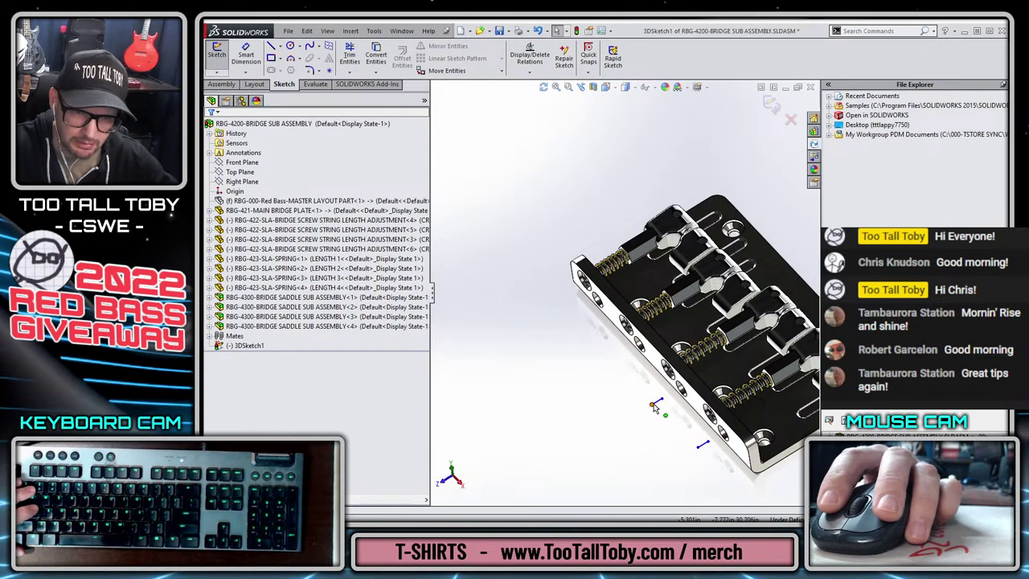
pyautogui.click(653, 405)
pyautogui.keyDown('ctrl'); pyautogui.click(698, 406); pyautogui.keyUp('ctrl')
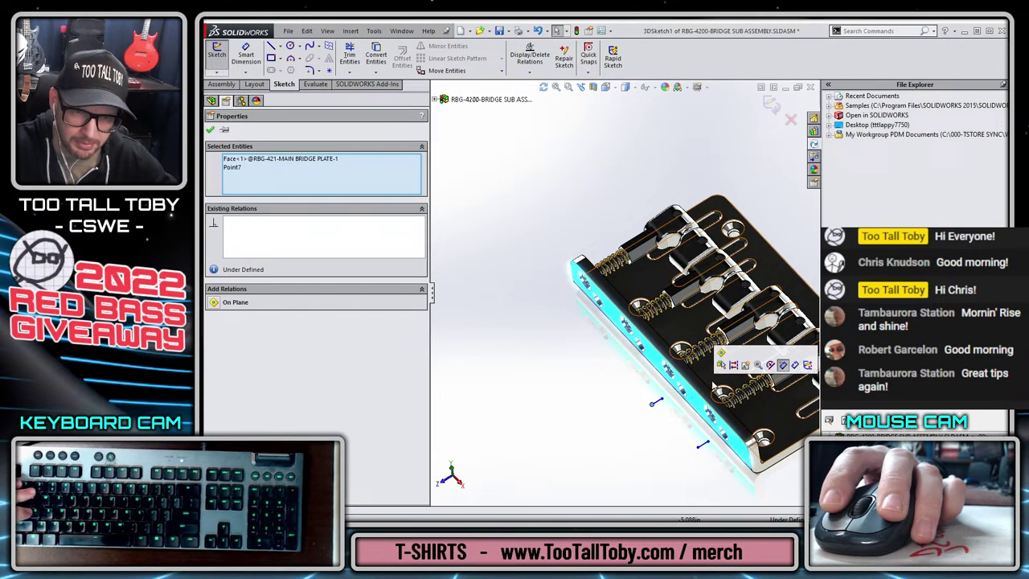
pyautogui.click(721, 355)
pyautogui.click(733, 452)
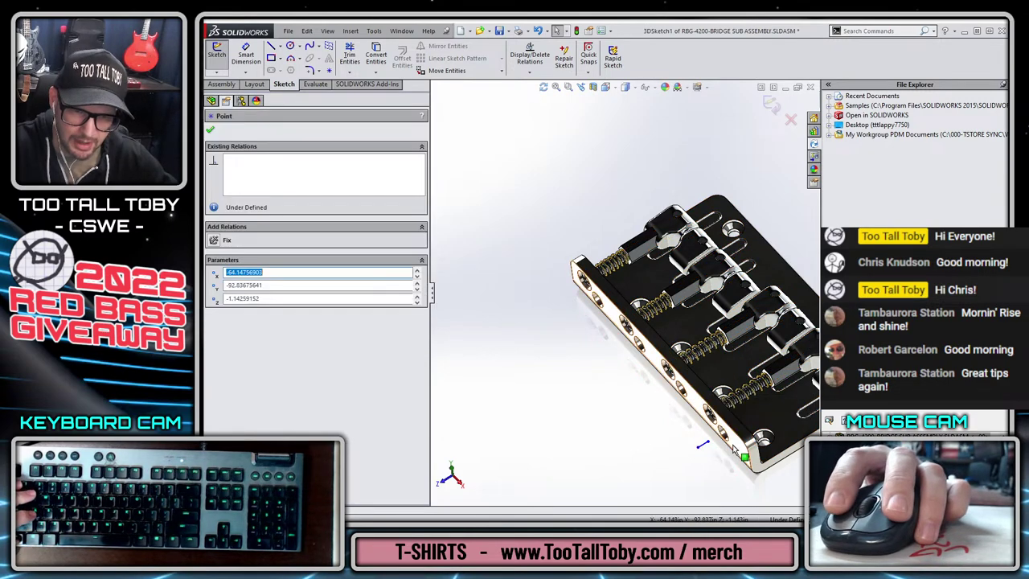
pyautogui.keyDown('ctrl'); pyautogui.click(757, 419); pyautogui.keyUp('ctrl')
pyautogui.click(763, 405)
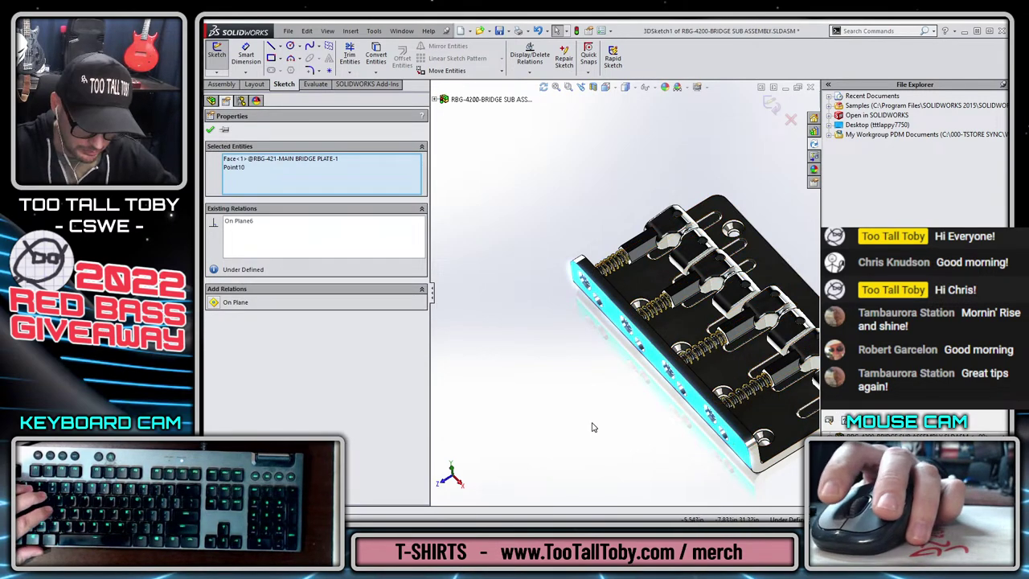
# - Make the fourth sketch line concentric with the empty hole beside the fourth adjustment screw in the bridge plate
pyautogui.press('f')
pyautogui.moveTo(609, 294); pyautogui.dragTo(620, 319, button='middle')
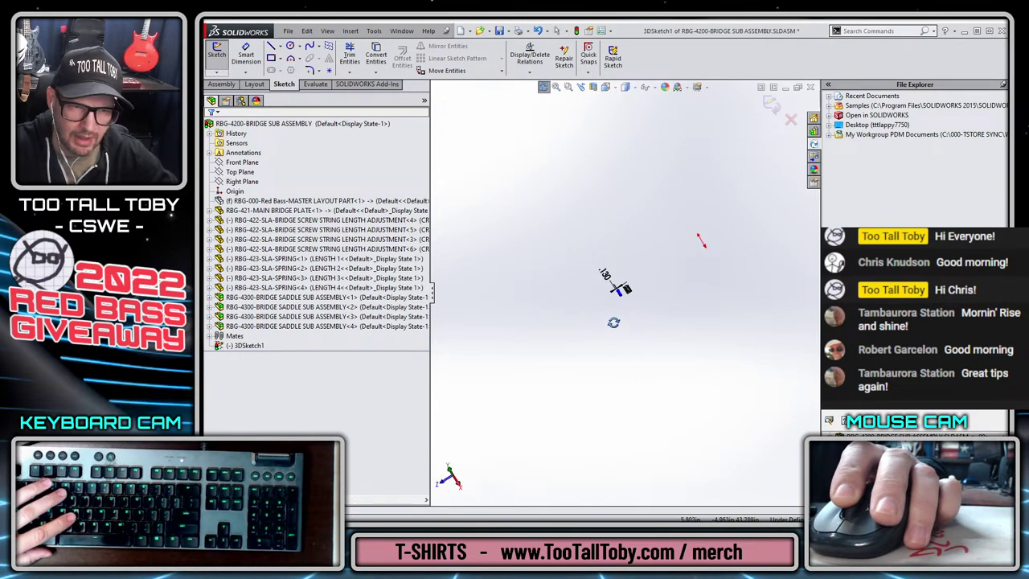
pyautogui.moveTo(619, 317); pyautogui.dragTo(635, 315, button='middle')
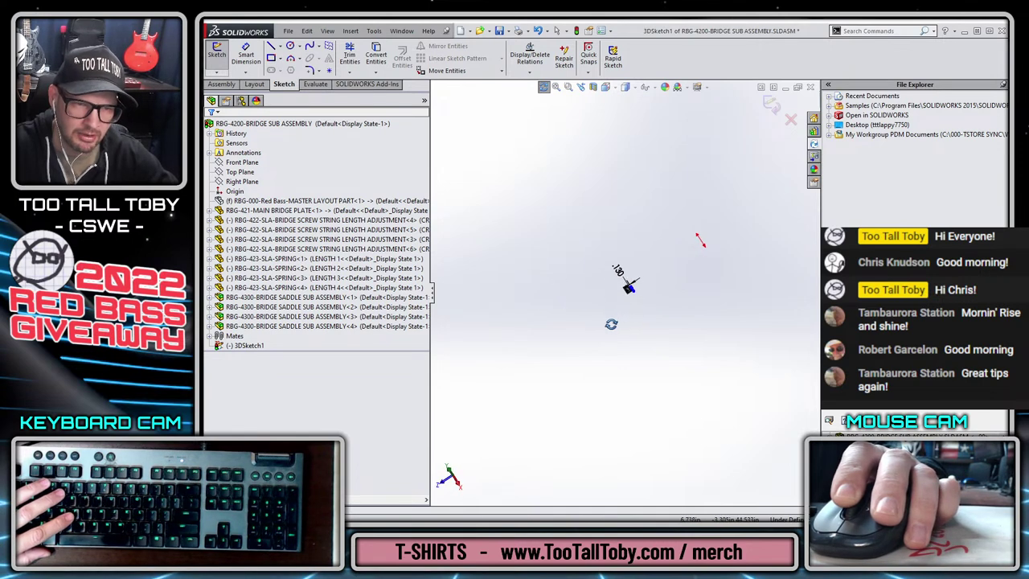
pyautogui.scroll(-10, 667, 266)
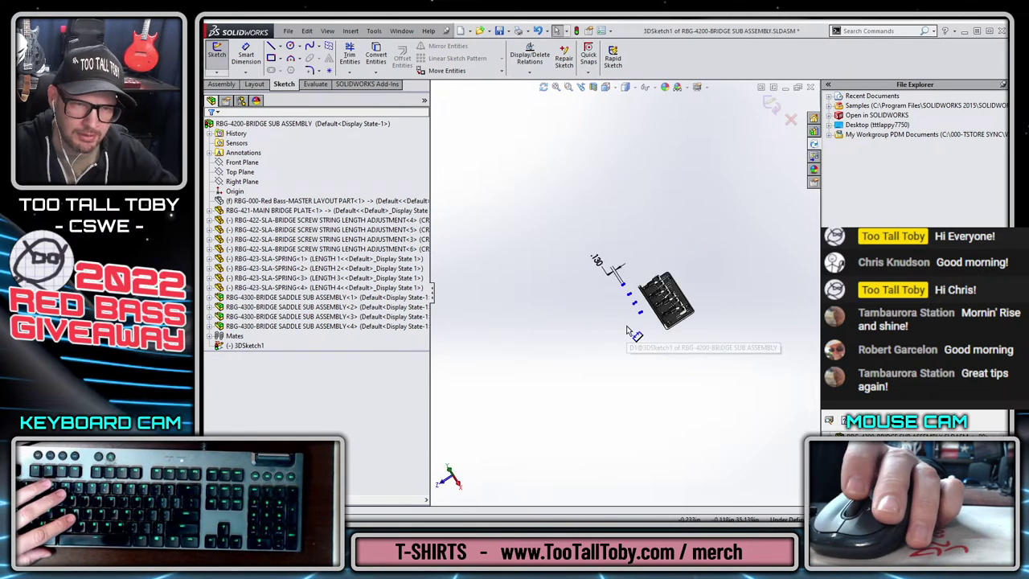
pyautogui.scroll(4, 668, 266)
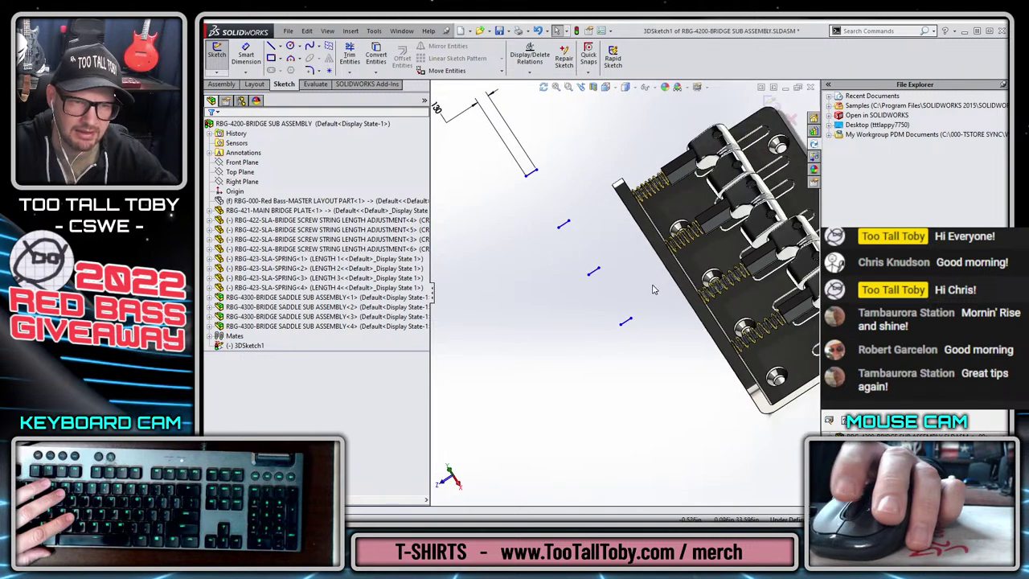
pyautogui.moveTo(637, 303); pyautogui.dragTo(598, 322, button='middle')
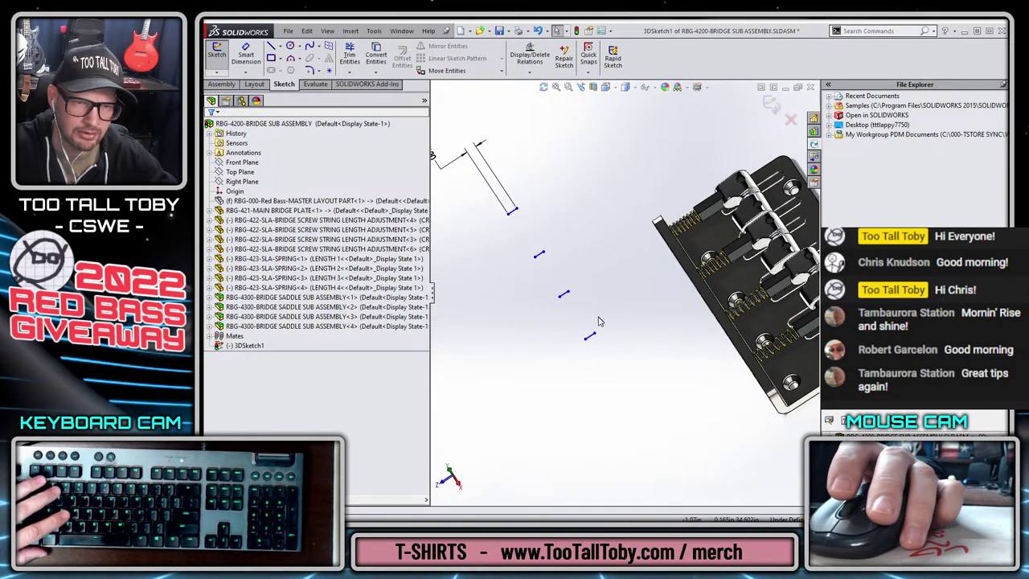
pyautogui.click(593, 342)
pyautogui.press('f')
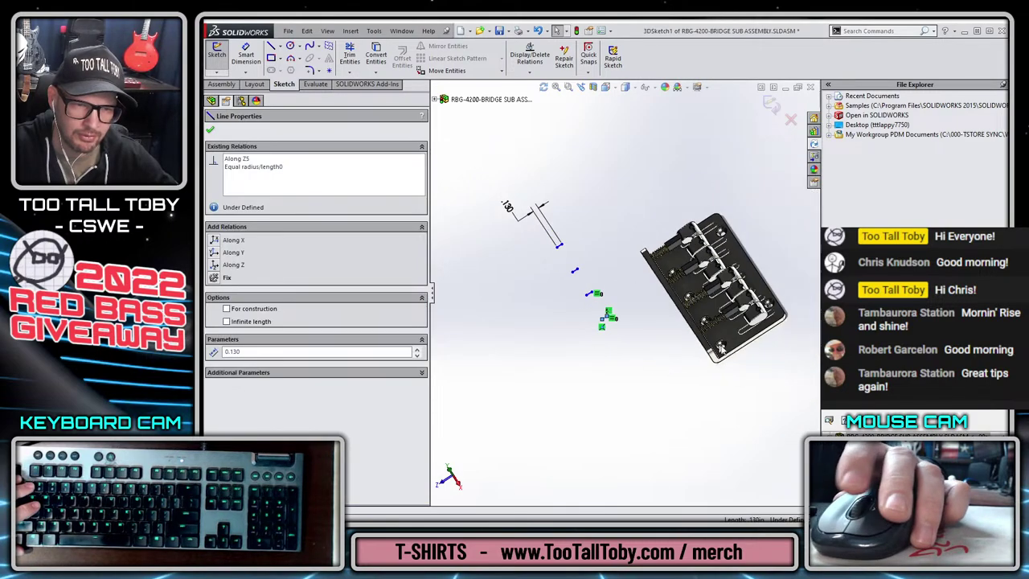
pyautogui.scroll(-10, 728, 360)
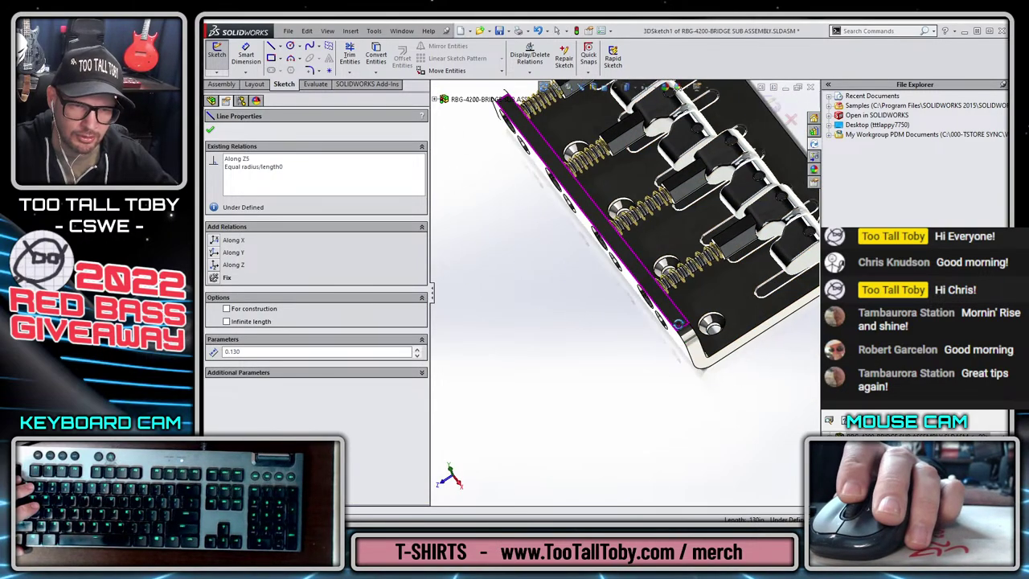
pyautogui.moveTo(692, 304); pyautogui.dragTo(644, 335, button='middle')
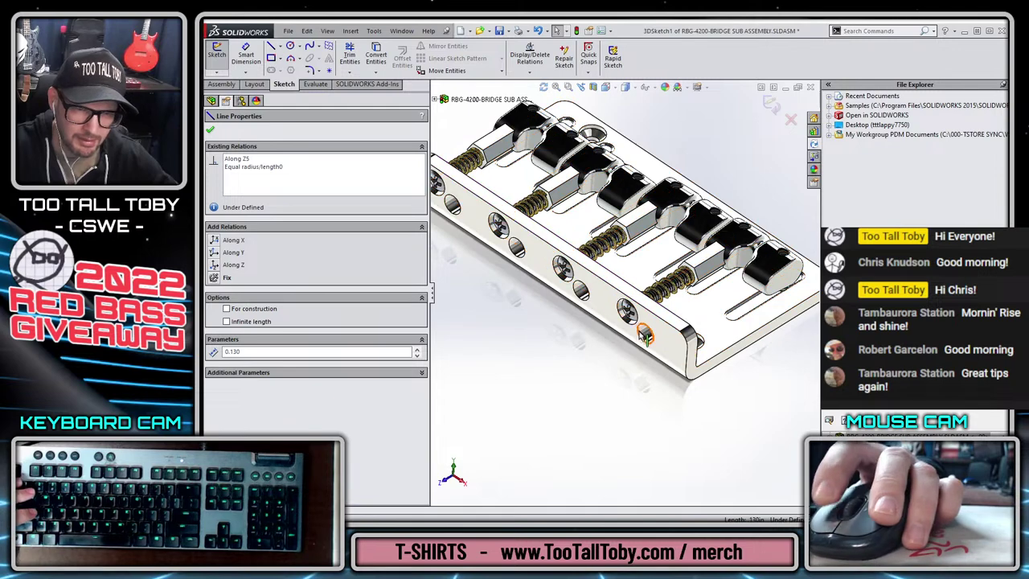
pyautogui.keyDown('ctrl'); pyautogui.click(647, 337); pyautogui.keyUp('ctrl')
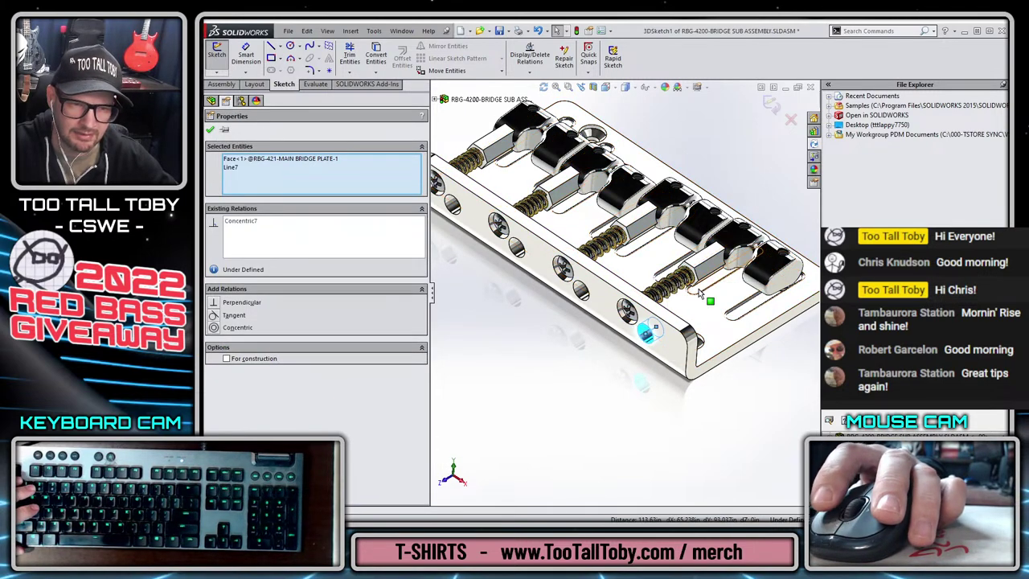
pyautogui.scroll(5, 614, 338)
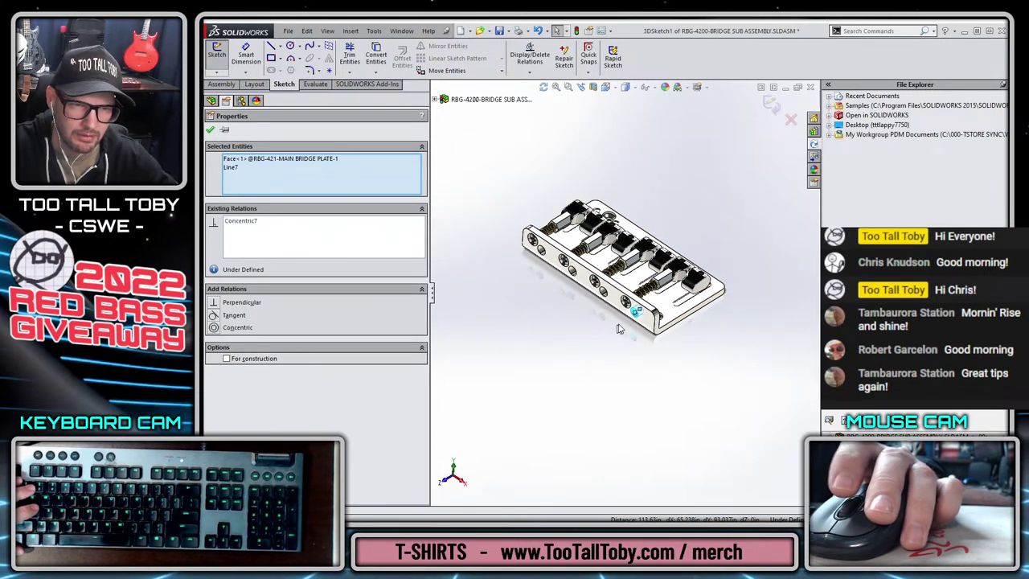
# - Make the third sketch line concentric with the empty hole beside the third adjustment screw
pyautogui.click(579, 89)
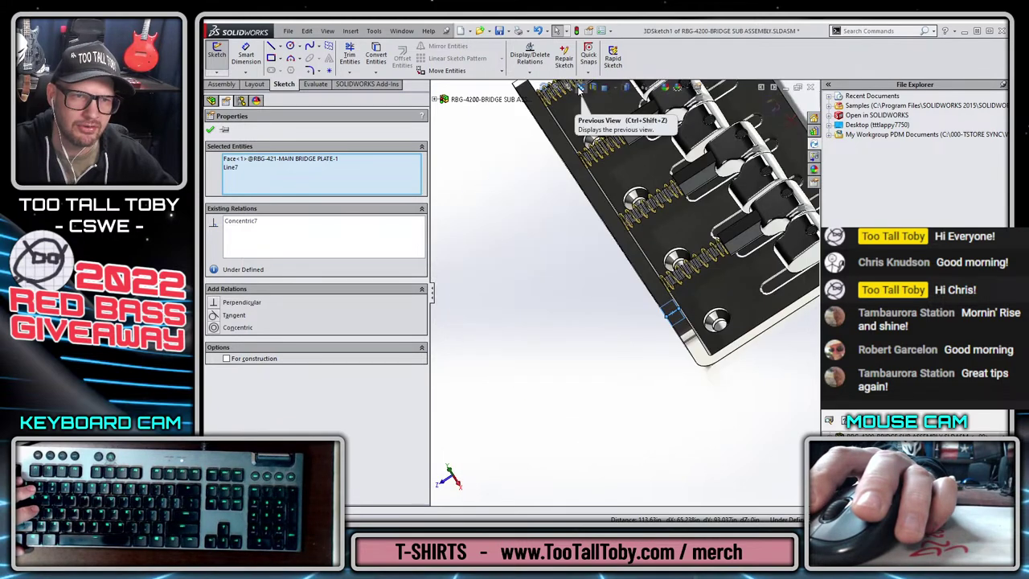
pyautogui.click(577, 86)
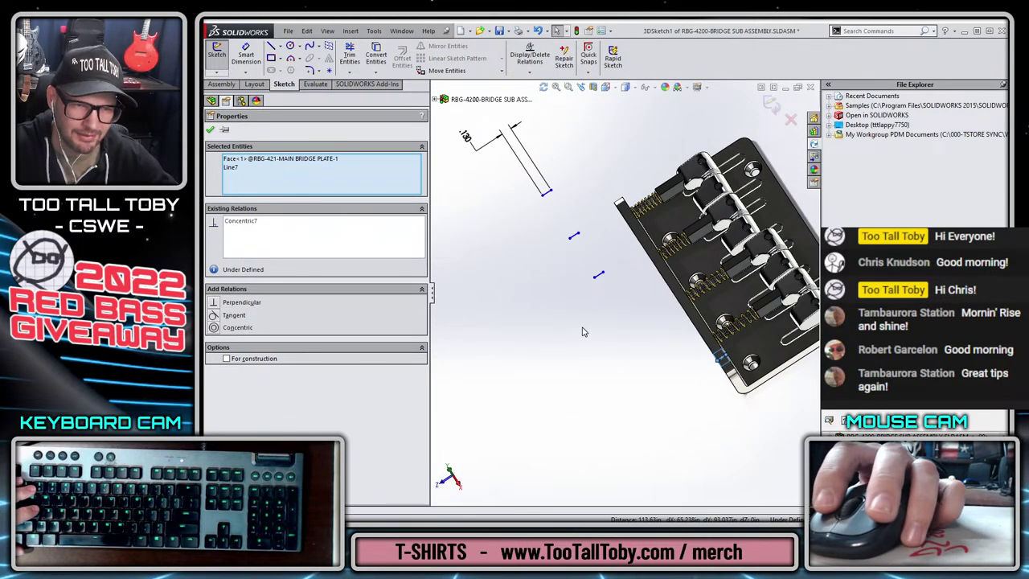
pyautogui.moveTo(435, 301); pyautogui.dragTo(338, 287)
pyautogui.click(626, 287)
pyautogui.click(600, 280)
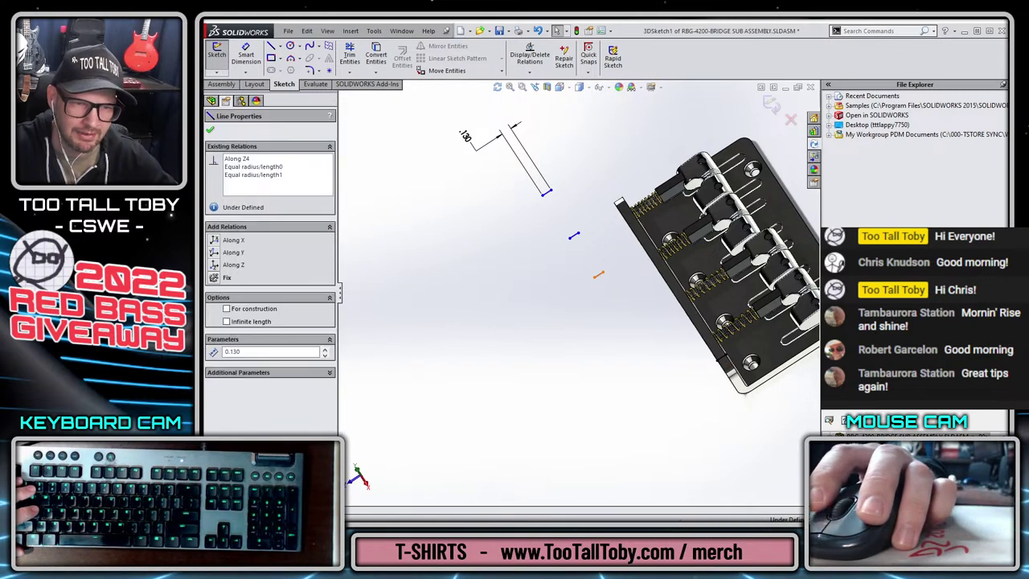
pyautogui.moveTo(644, 338); pyautogui.dragTo(674, 304, button='middle')
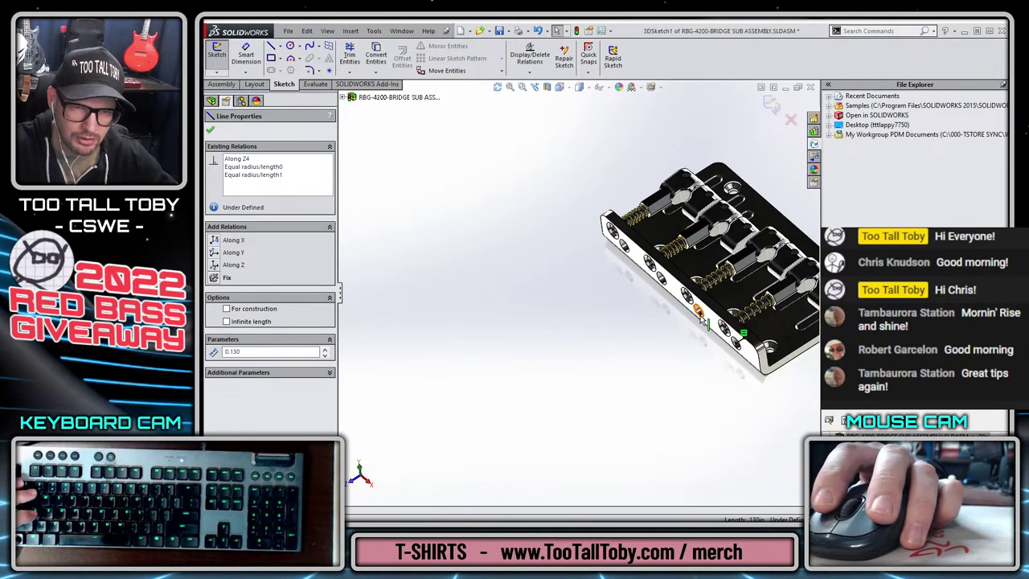
pyautogui.keyDown('ctrl'); pyautogui.click(698, 316); pyautogui.keyUp('ctrl')
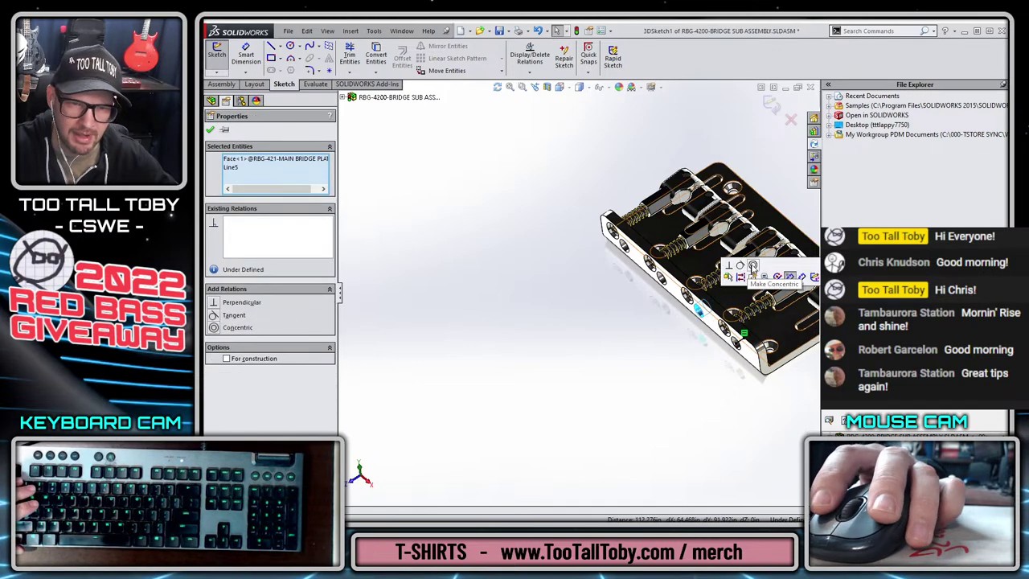
# - Make the second sketch line concentric with the empty hole beside the second adjustment screw
pyautogui.click(533, 89)
pyautogui.click(549, 235)
pyautogui.click(574, 240)
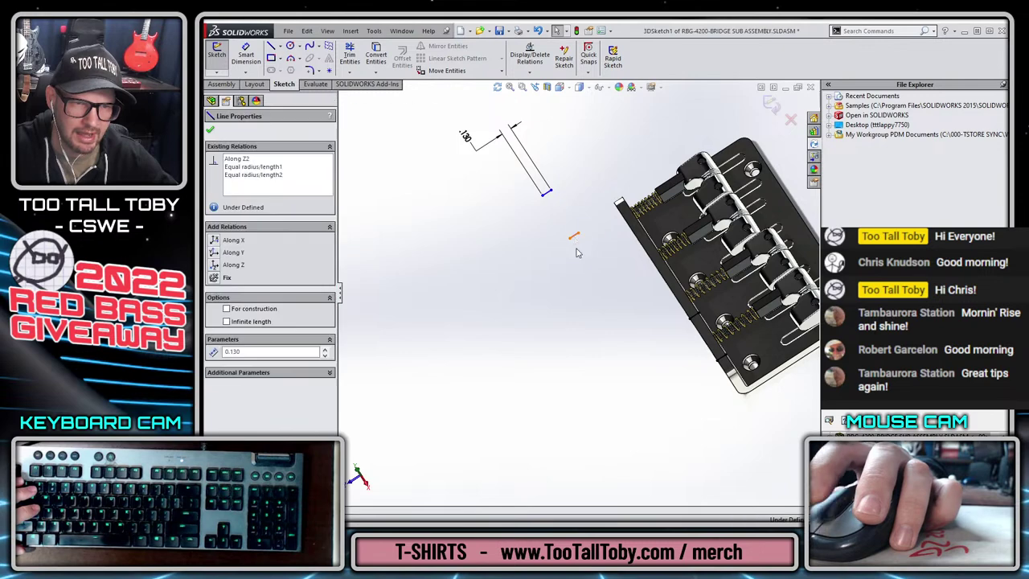
pyautogui.hotkey('ctrl', '7')
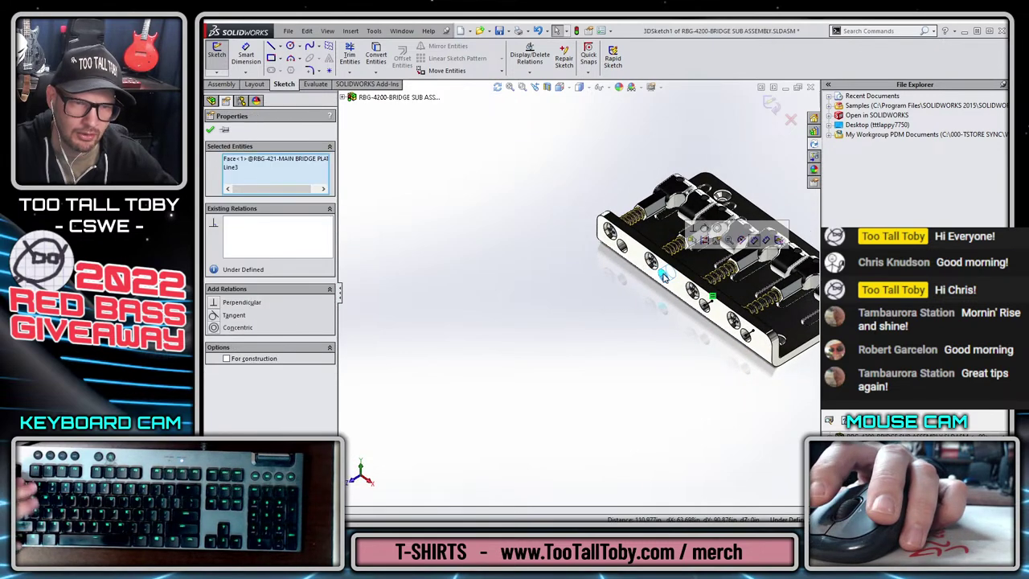
pyautogui.keyDown('ctrl'); pyautogui.click(665, 275); pyautogui.keyUp('ctrl')
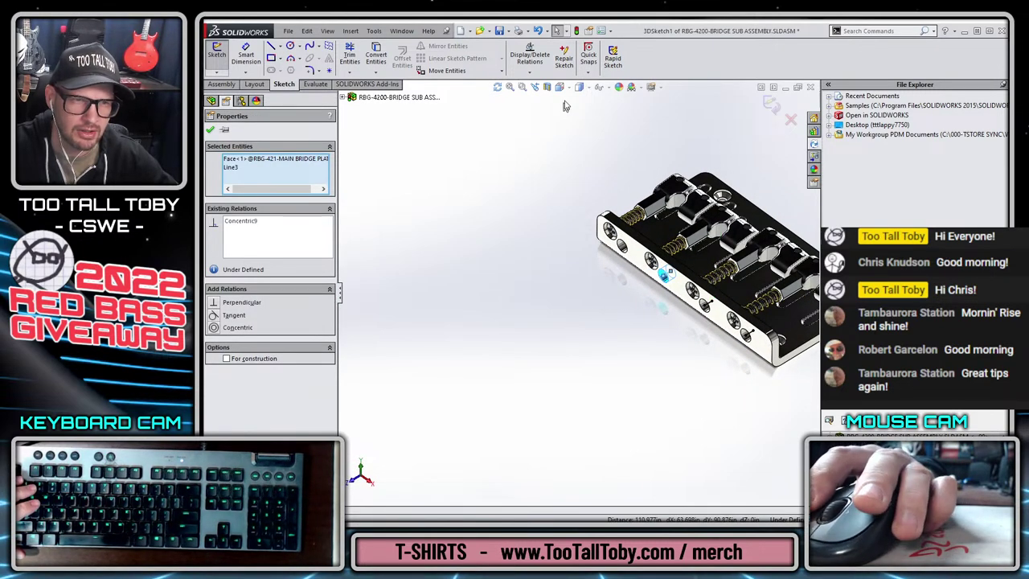
# - Make the first, dimensioned sketch line concentric with the empty hole beside the first adjustment screw
pyautogui.click(536, 88)
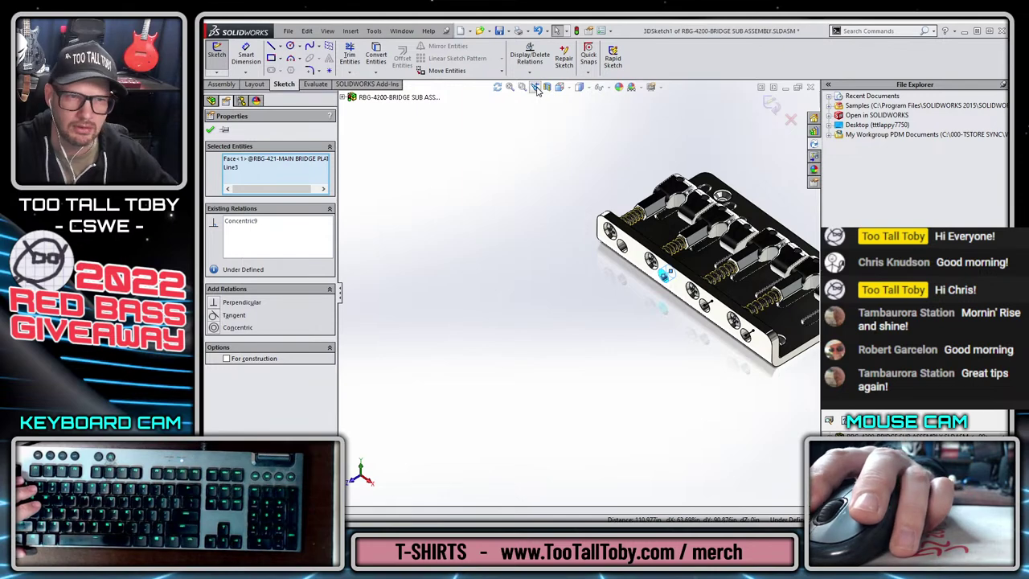
pyautogui.click(544, 208)
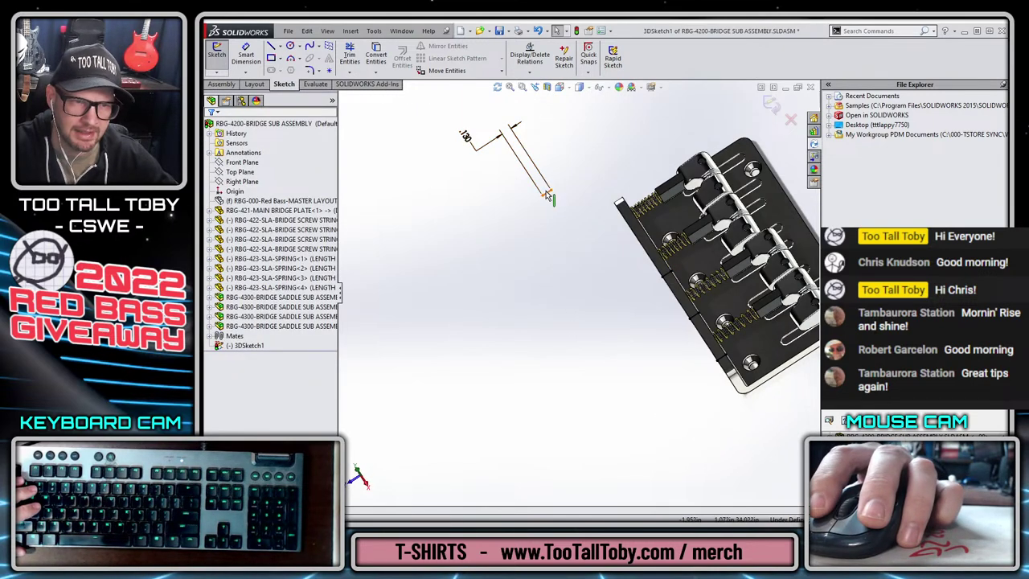
pyautogui.click(546, 196)
pyautogui.moveTo(606, 239)
pyautogui.mouseDown(button='middle')
pyautogui.moveTo(616, 230)
pyautogui.moveTo(624, 241)
pyautogui.mouseUp(button='middle')
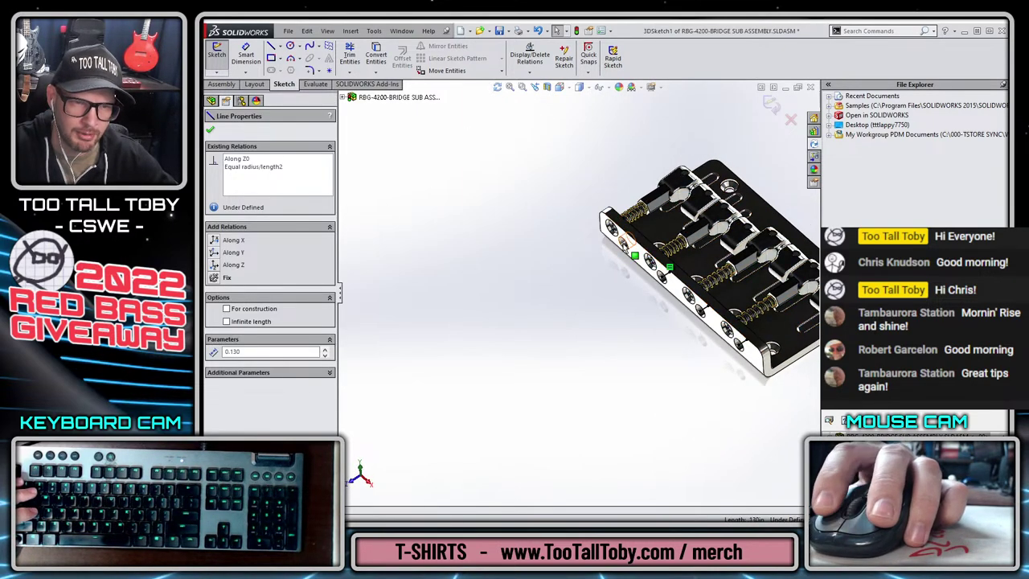
pyautogui.keyDown('ctrl'); pyautogui.click(626, 241); pyautogui.keyUp('ctrl')
pyautogui.click(677, 198)
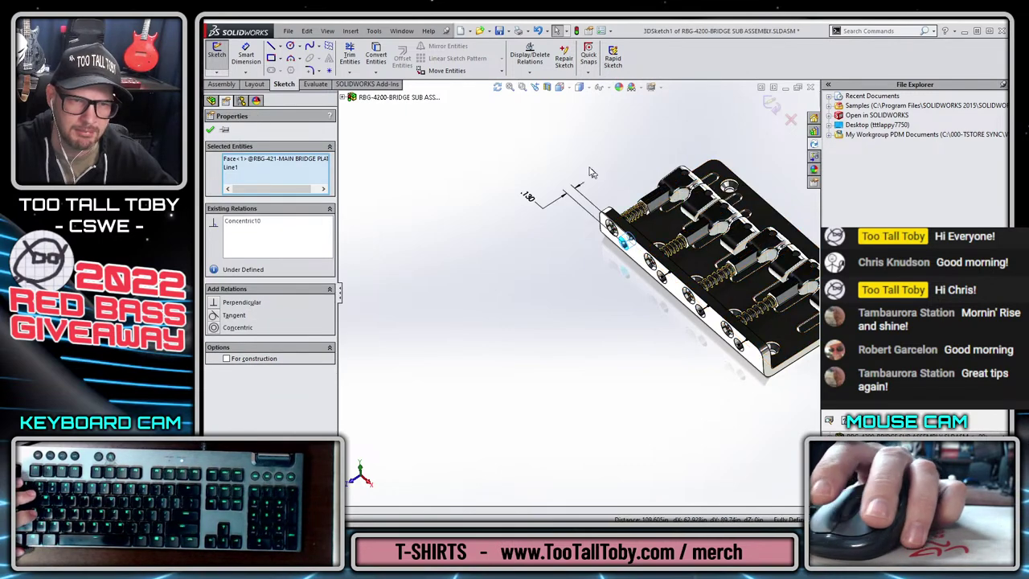
pyautogui.click(566, 160)
pyautogui.scroll(-2, 655, 234)
pyautogui.scroll(2, 700, 322)
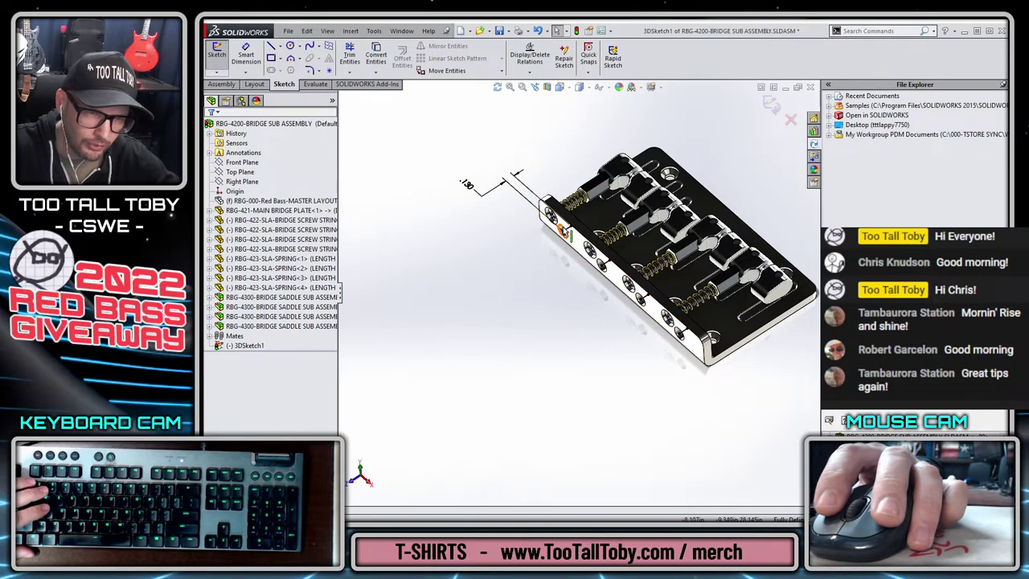
pyautogui.scroll(-10, 678, 185)
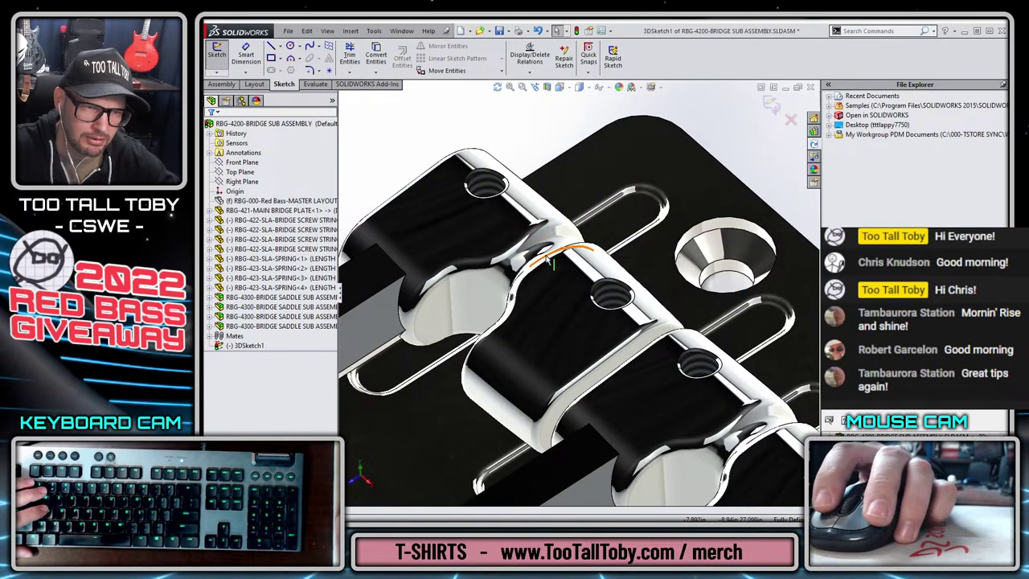
pyautogui.scroll(5, 552, 256)
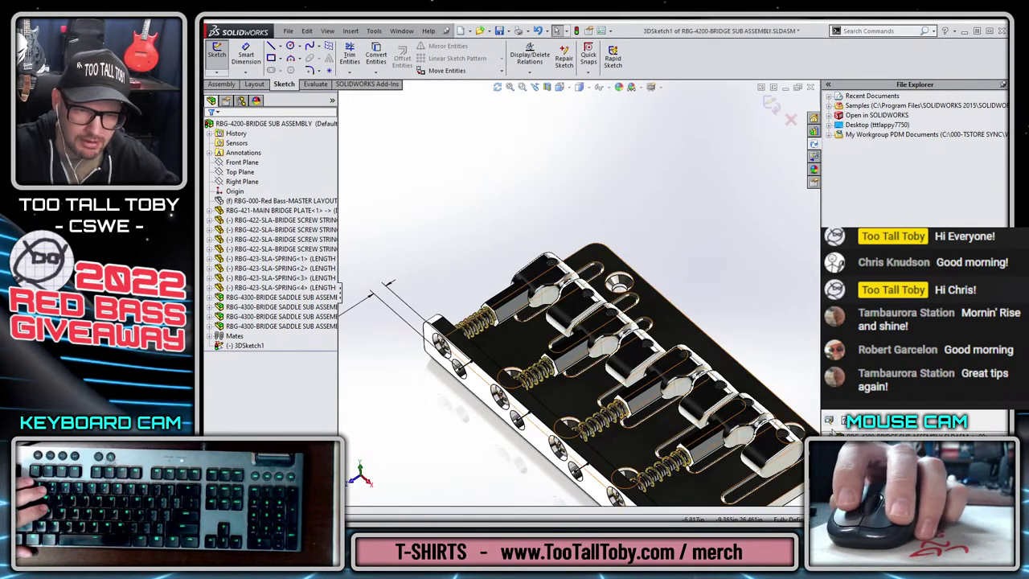
# - Finish the 3D sketch of the bridge plate lines and rename it "STUBS in BRIDGE PLATE - start of string"
pyautogui.scroll(2, 680, 353)
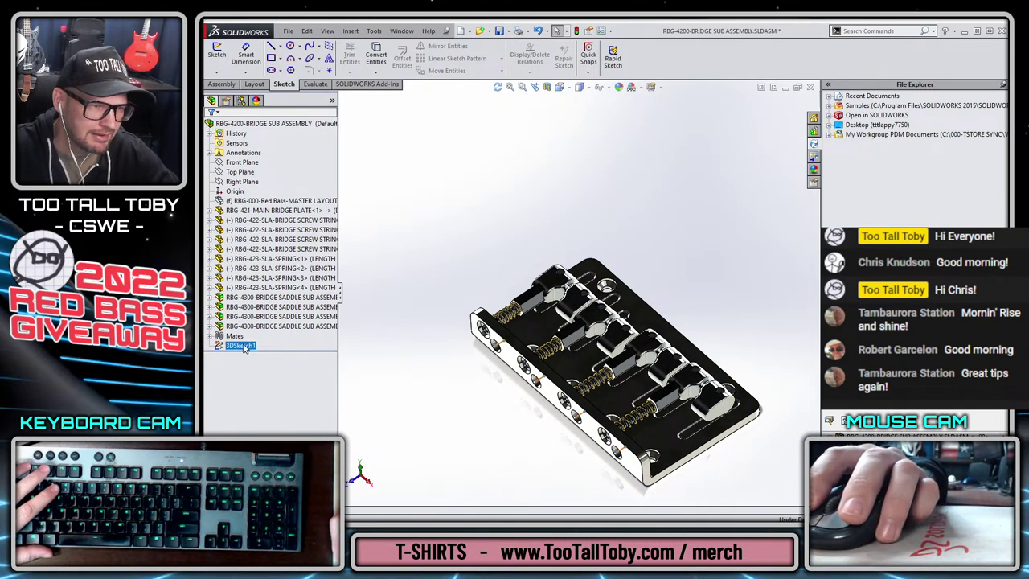
pyautogui.write('STUBS')
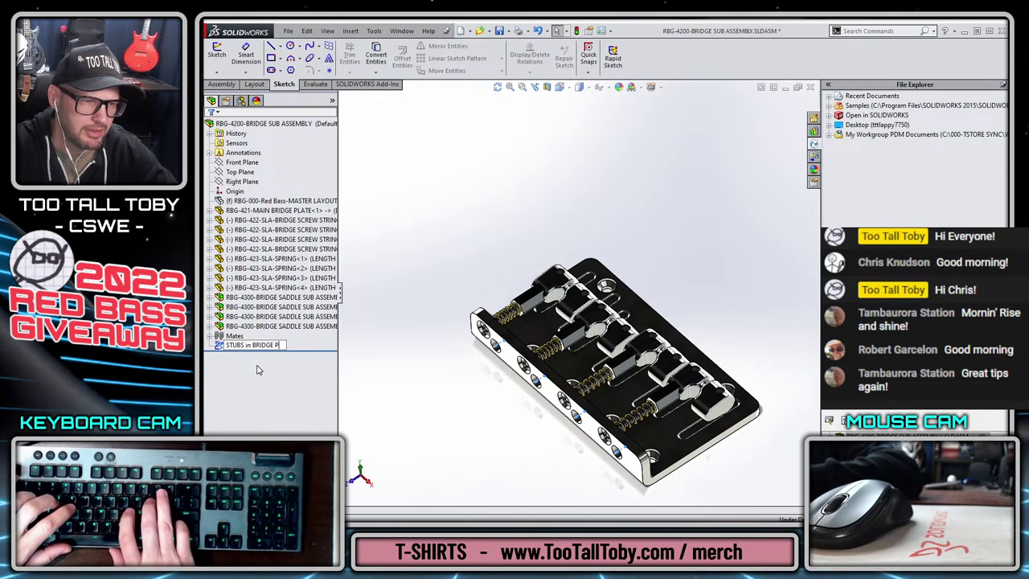
pyautogui.write('in BRIDGE PLATE - start of string')
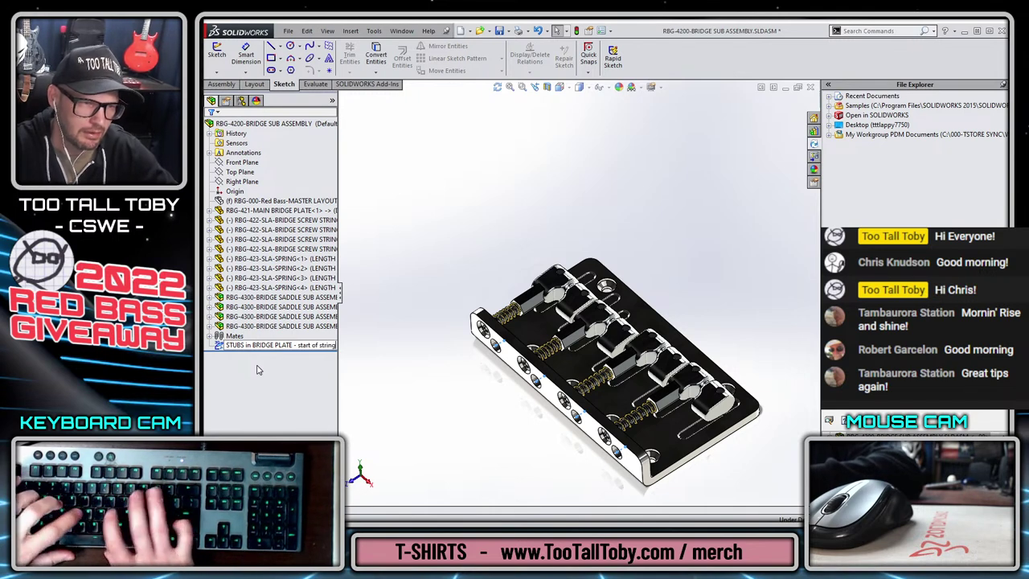
pyautogui.press('Return')
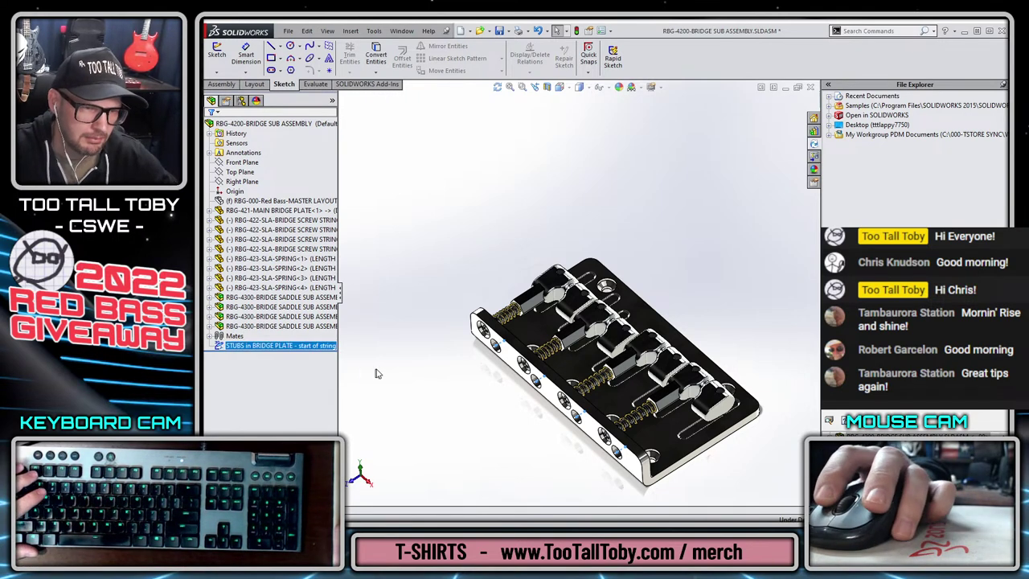
pyautogui.click(375, 370)
pyautogui.click(279, 348)
pyautogui.rightClick(280, 351)
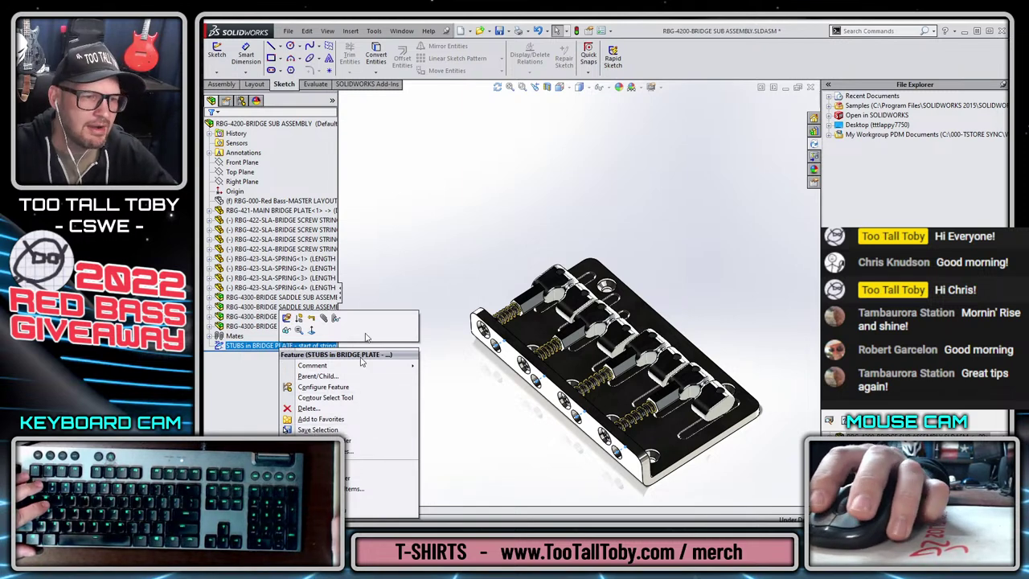
pyautogui.click(441, 274)
pyautogui.press('f')
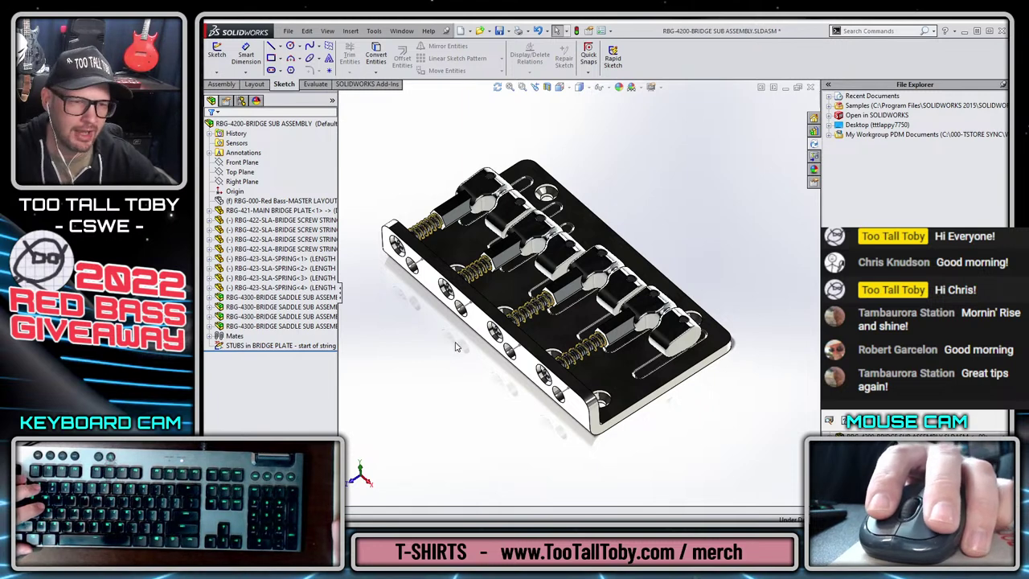
pyautogui.rightClick(252, 346)
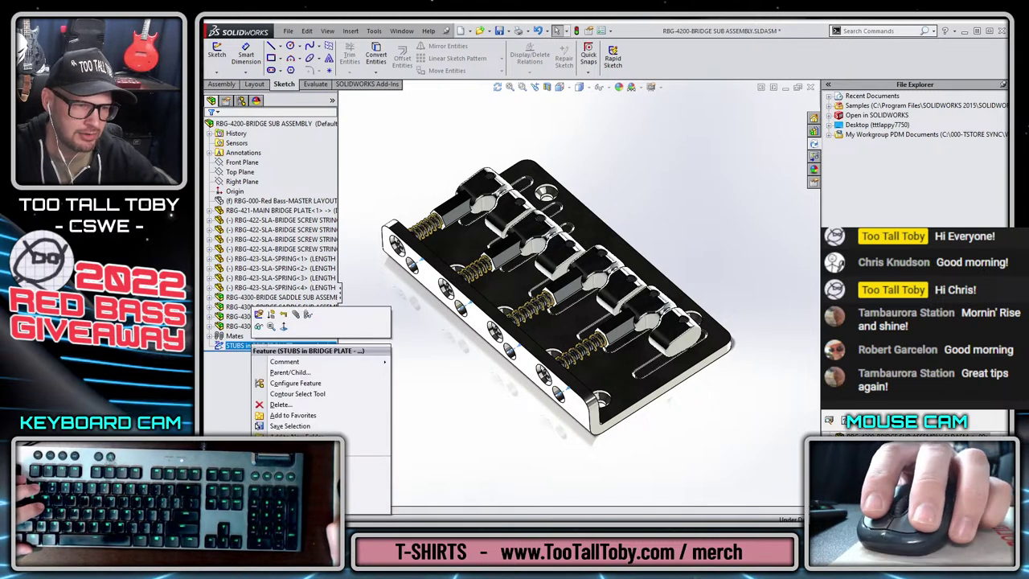
pyautogui.click(452, 412)
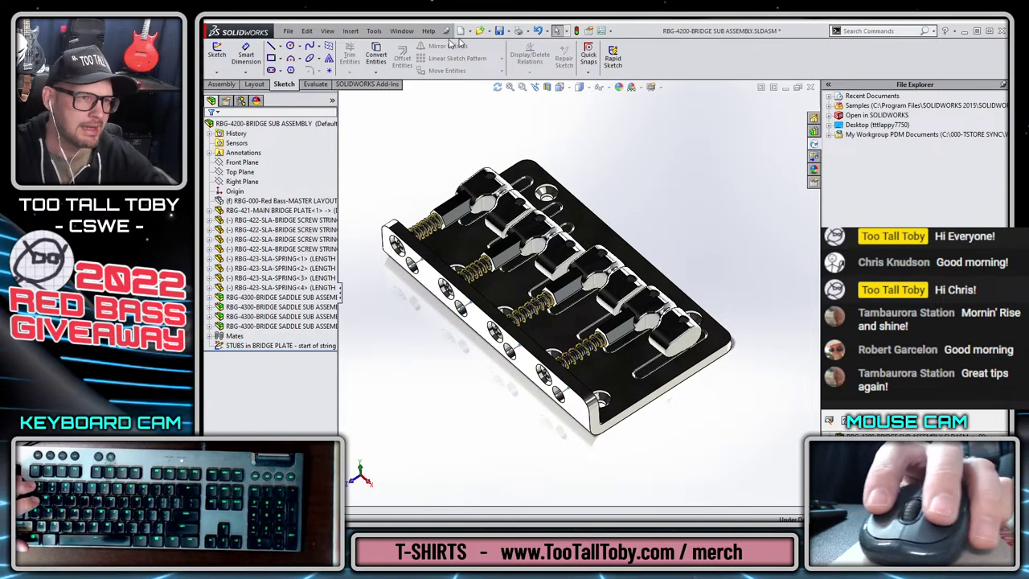
# - Display the Line Format tools and reposition them so that all of them are visible
pyautogui.rightClick(644, 48)
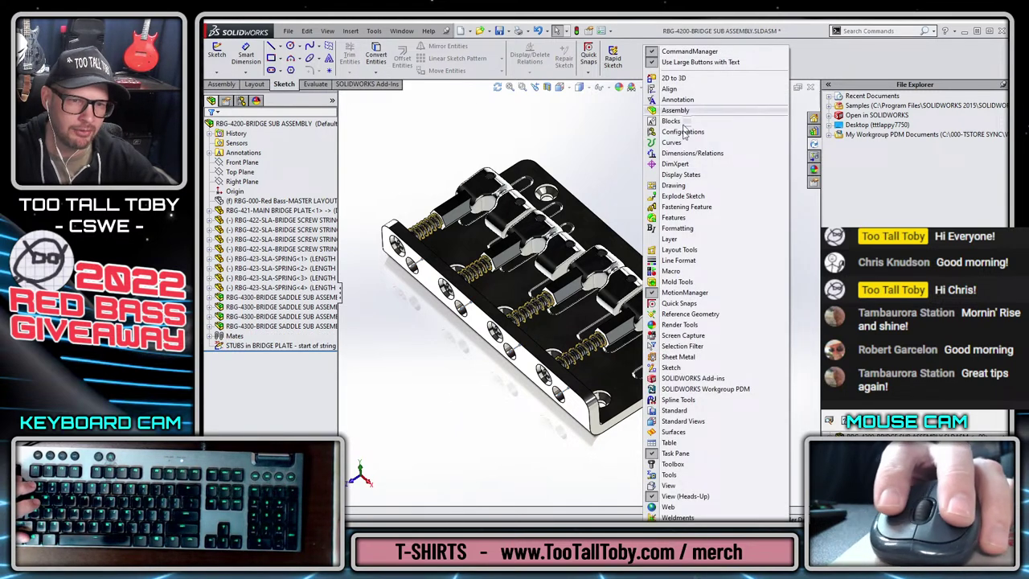
pyautogui.click(697, 266)
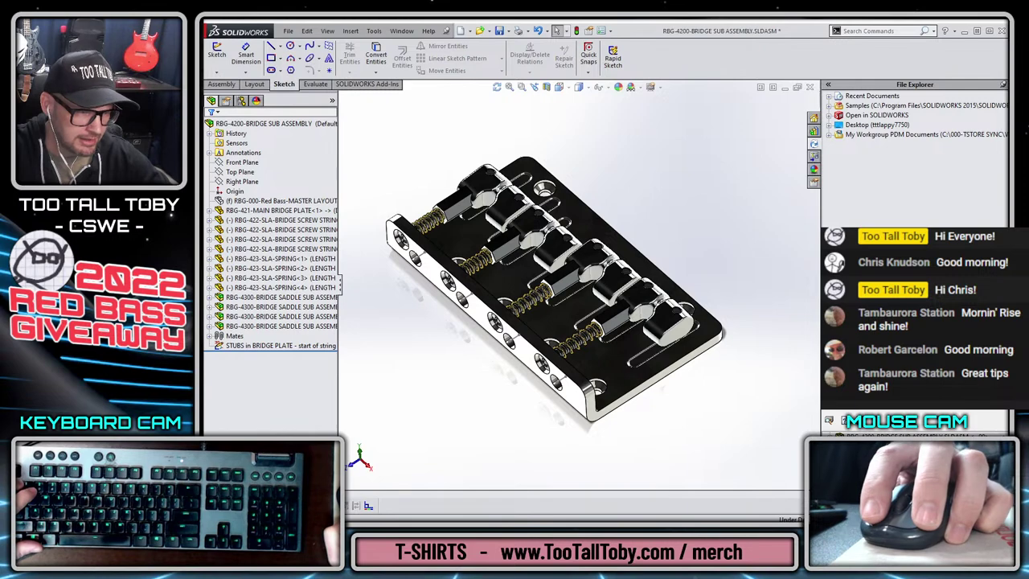
pyautogui.moveTo(286, 506); pyautogui.dragTo(386, 508)
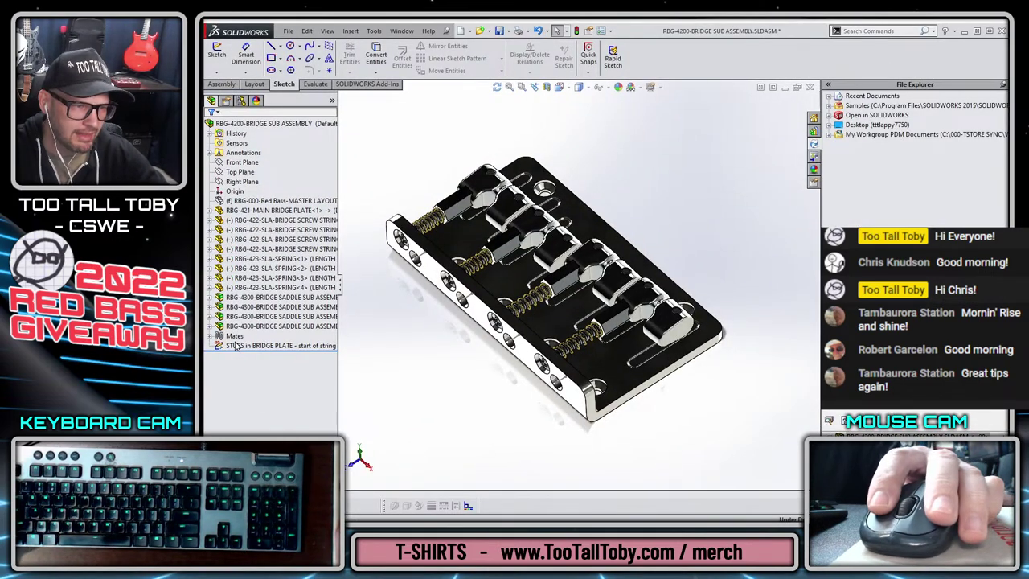
# - Set the line color of the stubs sketch in the bridge plate to magenta
pyautogui.click(235, 345)
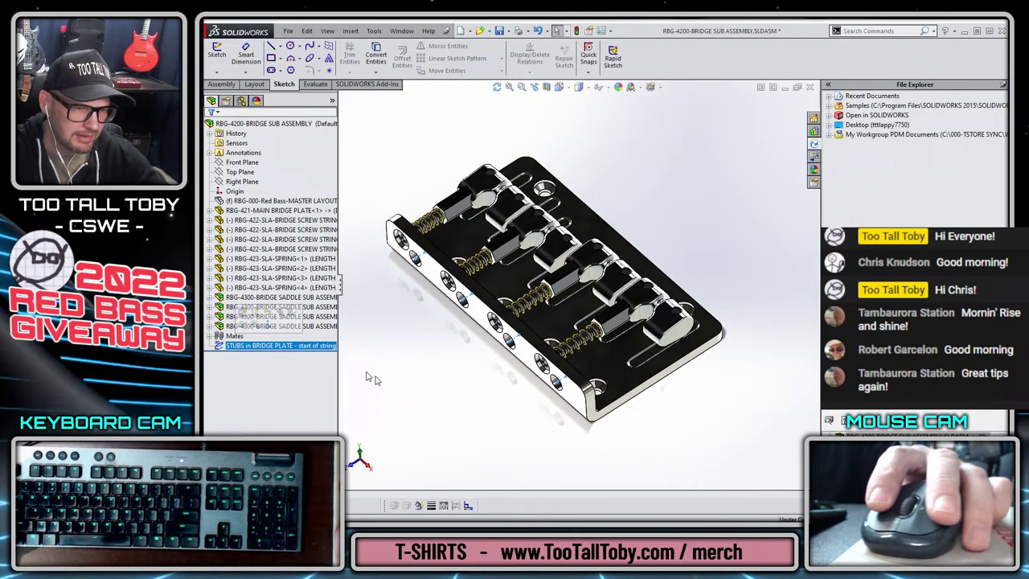
pyautogui.click(420, 506)
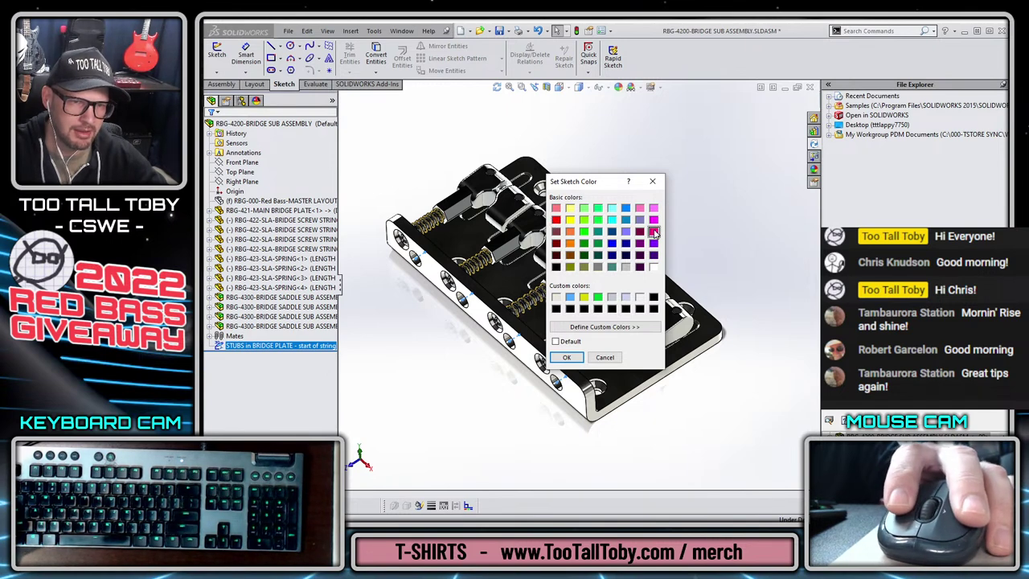
pyautogui.click(564, 359)
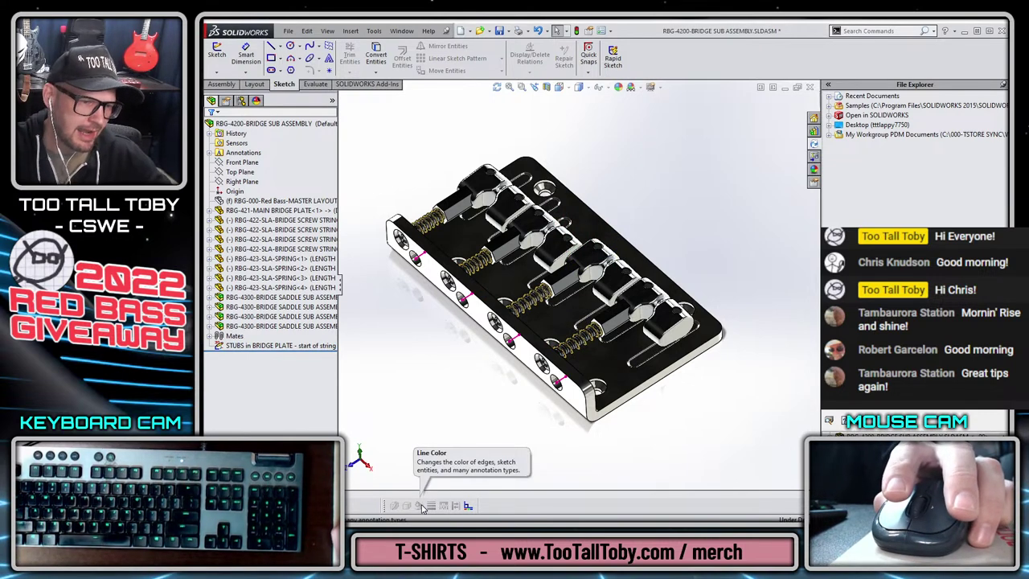
pyautogui.click(286, 346)
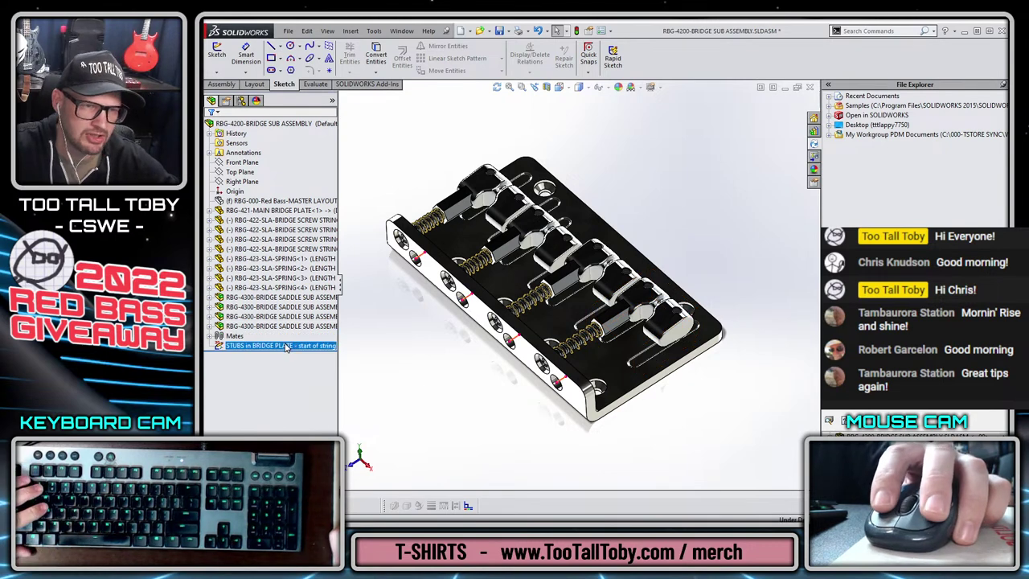
pyautogui.press('Escape')
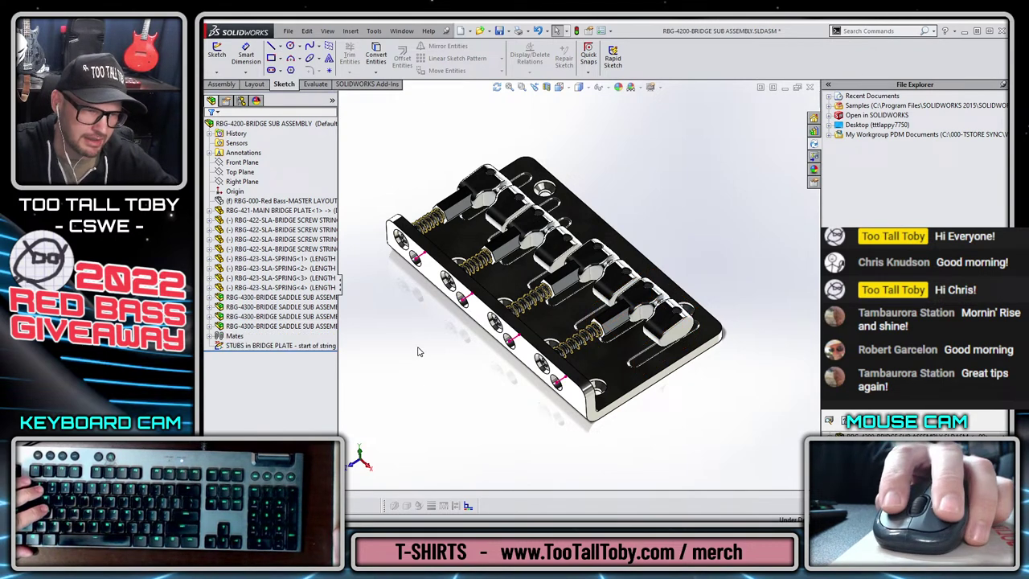
# - Review the feature properties of the stubs sketch and close them without making changes
pyautogui.rightClick(255, 345)
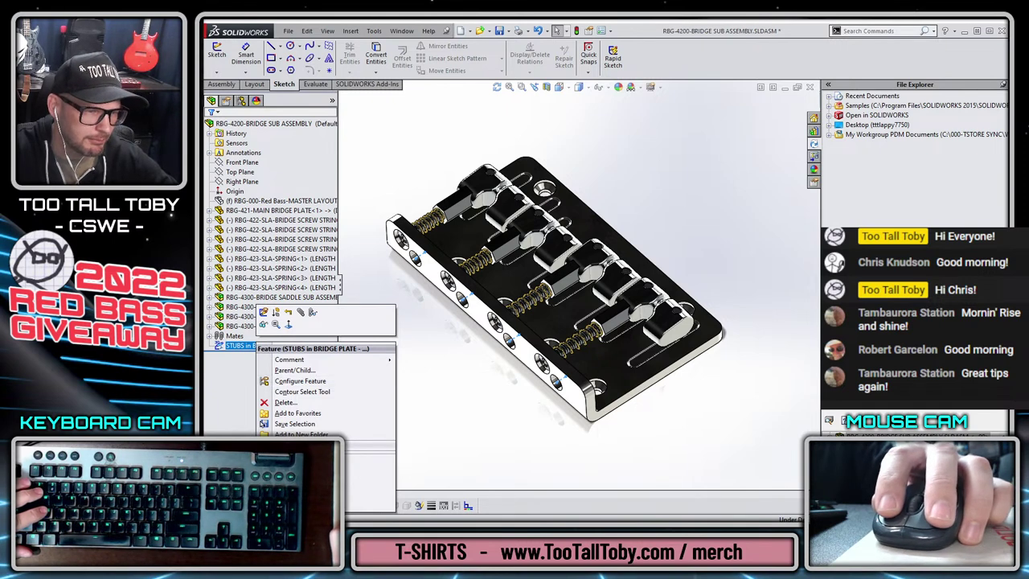
pyautogui.click(302, 446)
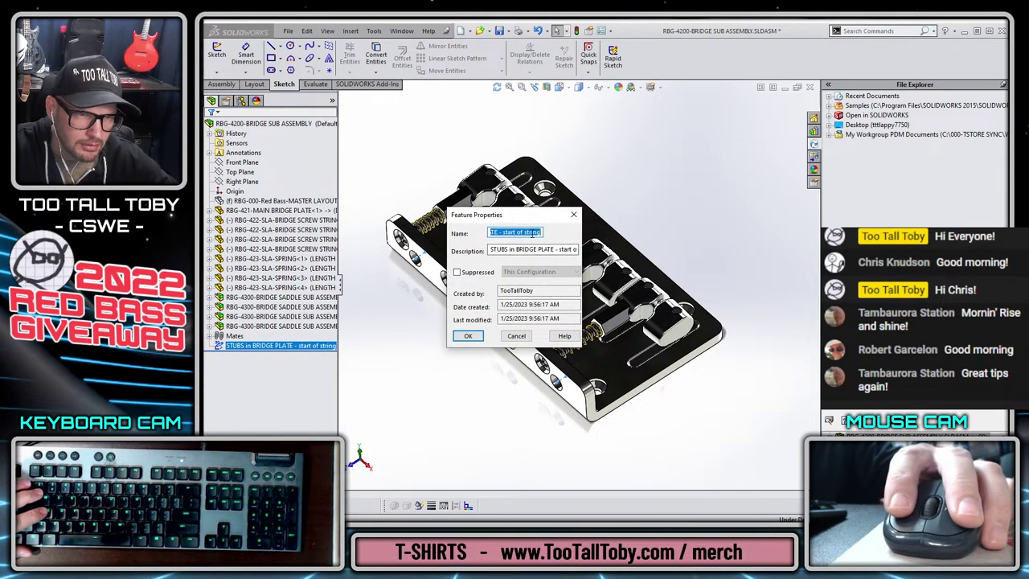
pyautogui.click(513, 337)
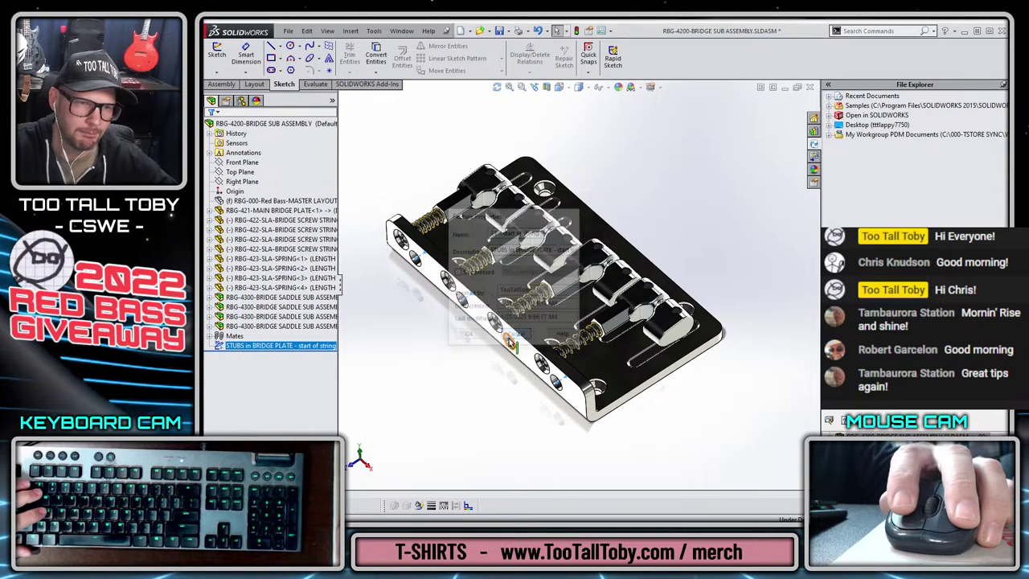
pyautogui.click(365, 333)
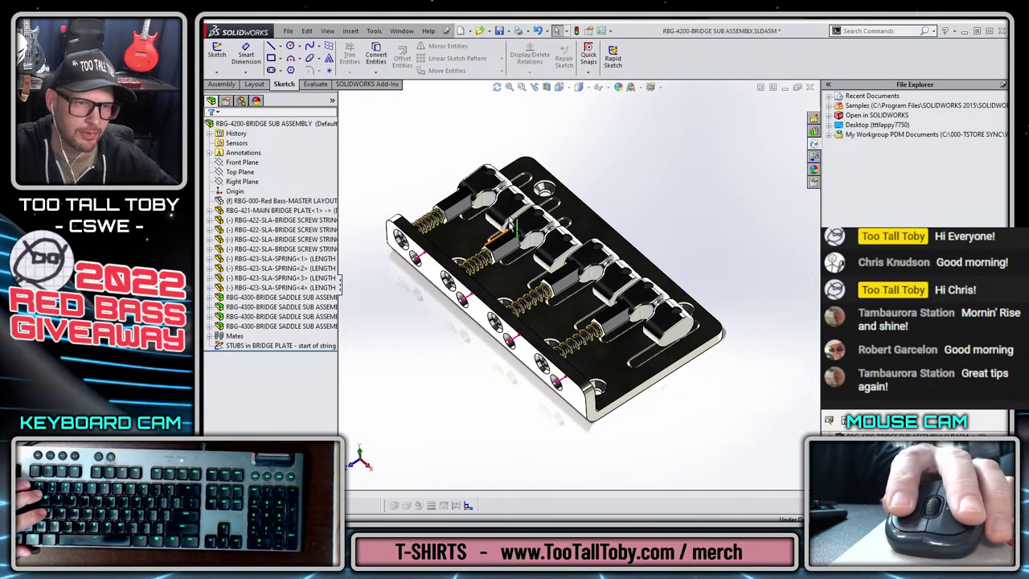
# - Open the bridge saddle part RBG-424 from the first saddle sub-assembly in its own window
pyautogui.click(479, 217)
pyautogui.click(489, 150)
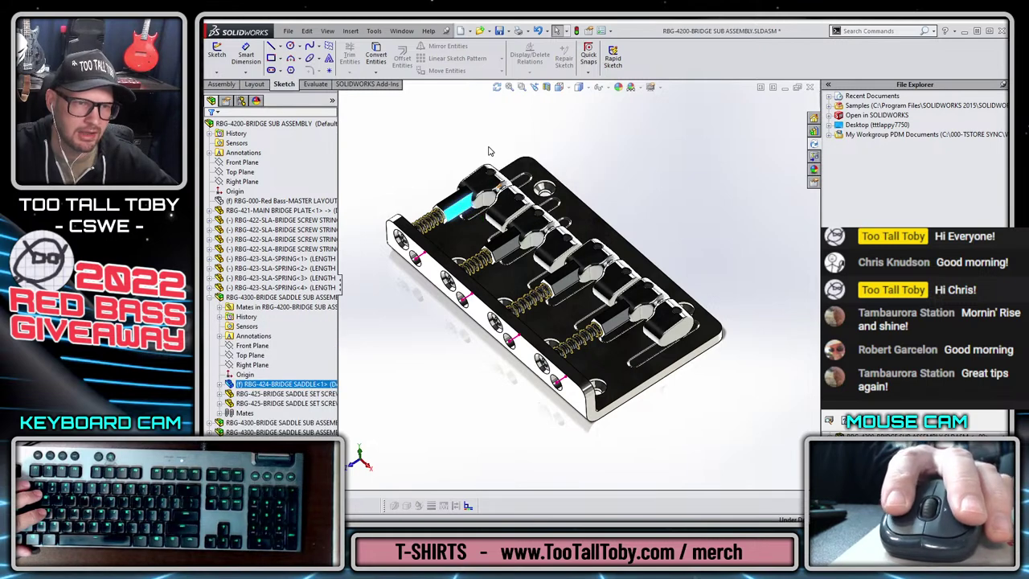
pyautogui.moveTo(593, 379); pyautogui.dragTo(604, 381, button='middle')
pyautogui.scroll(-5, 603, 283)
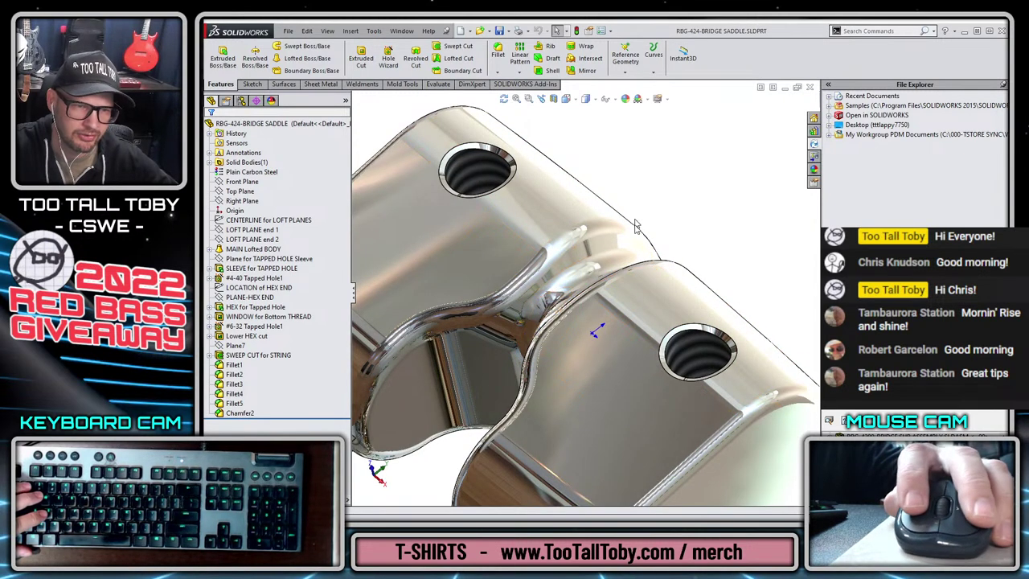
# - Examine the saddle's string sweep cut, its reference plane, profile and path sketches, and the plane the path sketch lies on
pyautogui.click(572, 255)
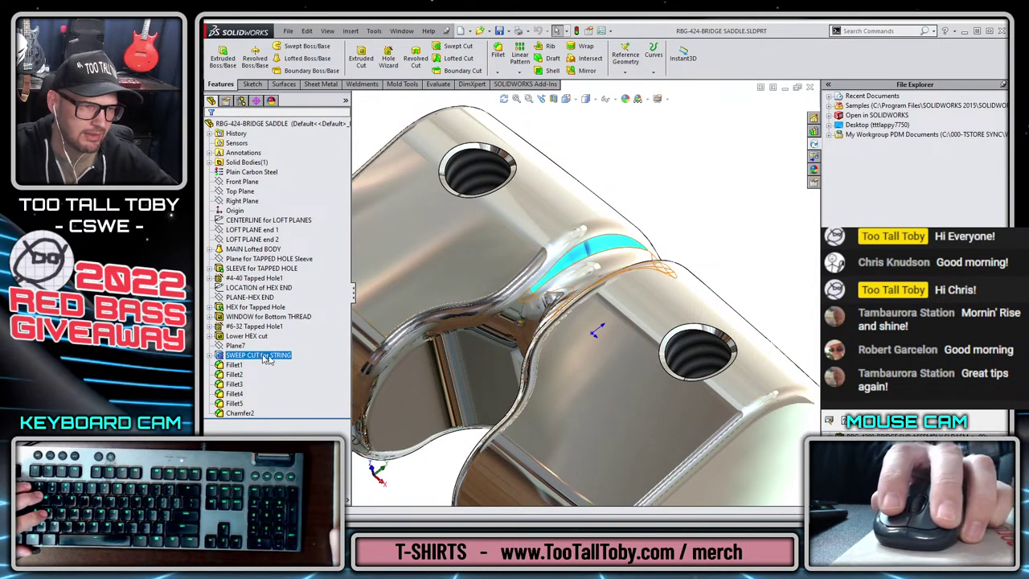
pyautogui.click(231, 346)
pyautogui.press('f')
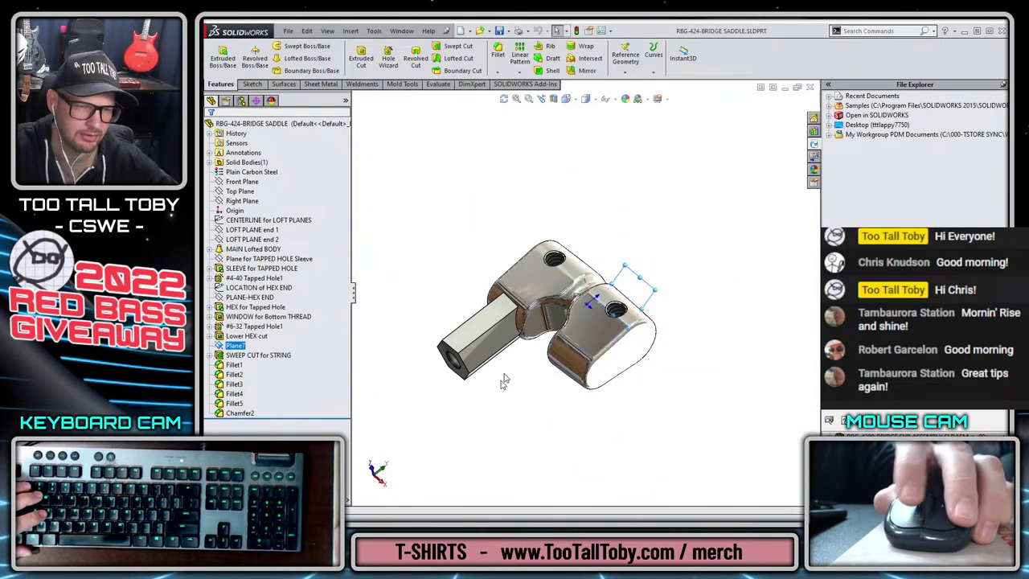
pyautogui.click(212, 355)
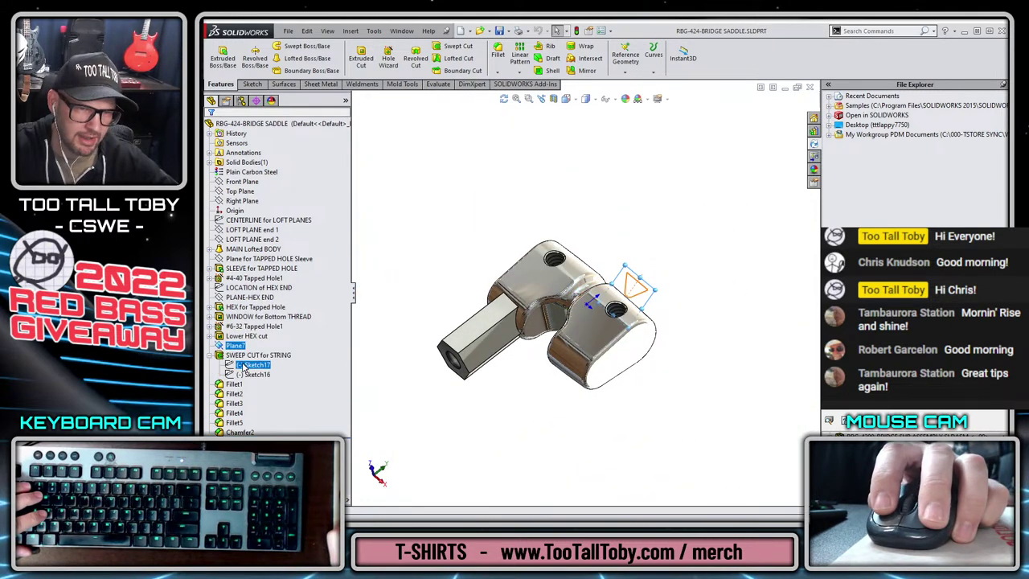
pyautogui.click(249, 376)
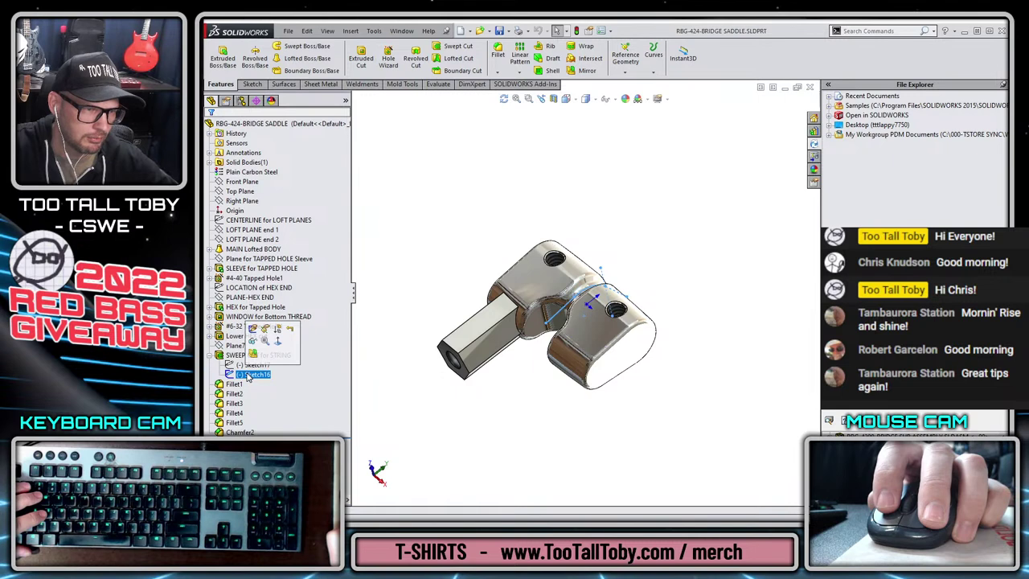
pyautogui.click(266, 329)
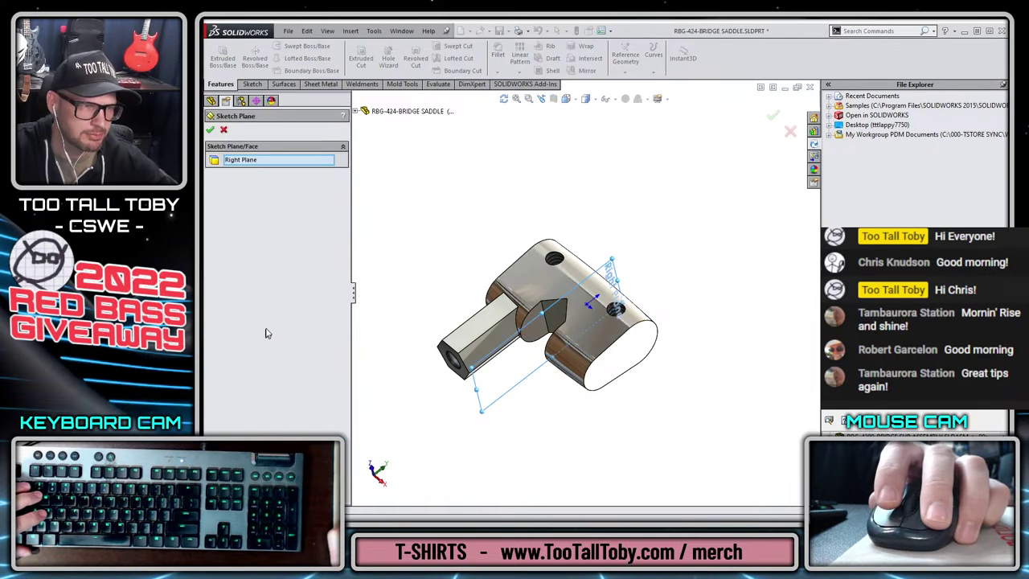
# - Start a new sketch on the Right Plane of the bridge saddle
pyautogui.click(241, 201)
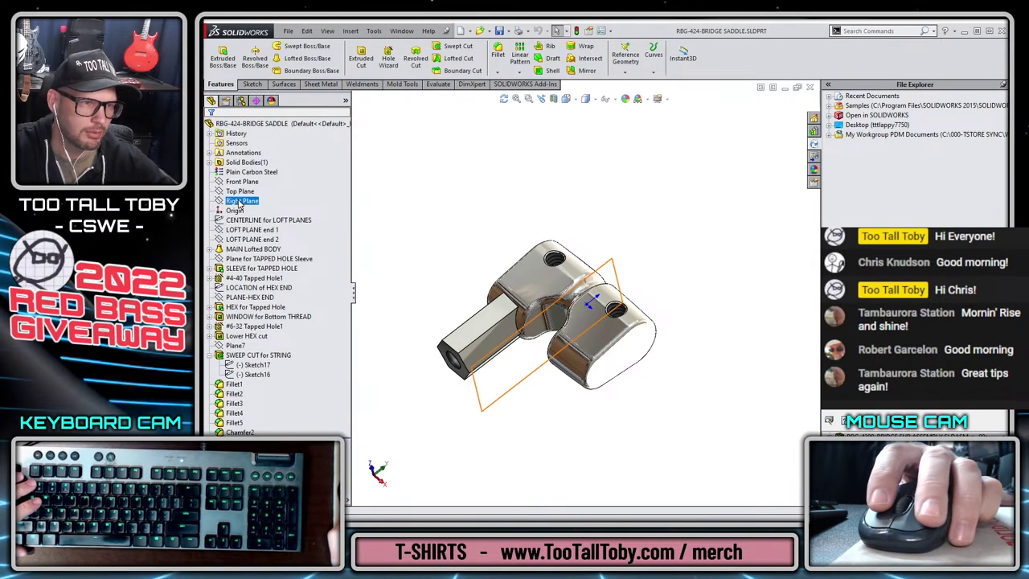
pyautogui.click(247, 171)
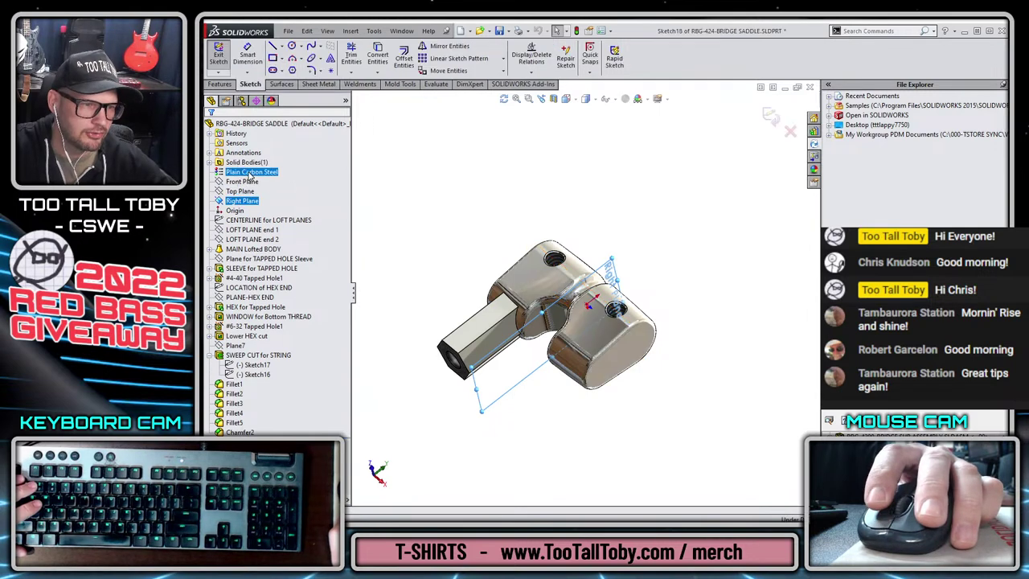
# - Try to offset the string cut's whole path sketch, Sketch16, by 0.06 in into the new sketch
pyautogui.click(250, 381)
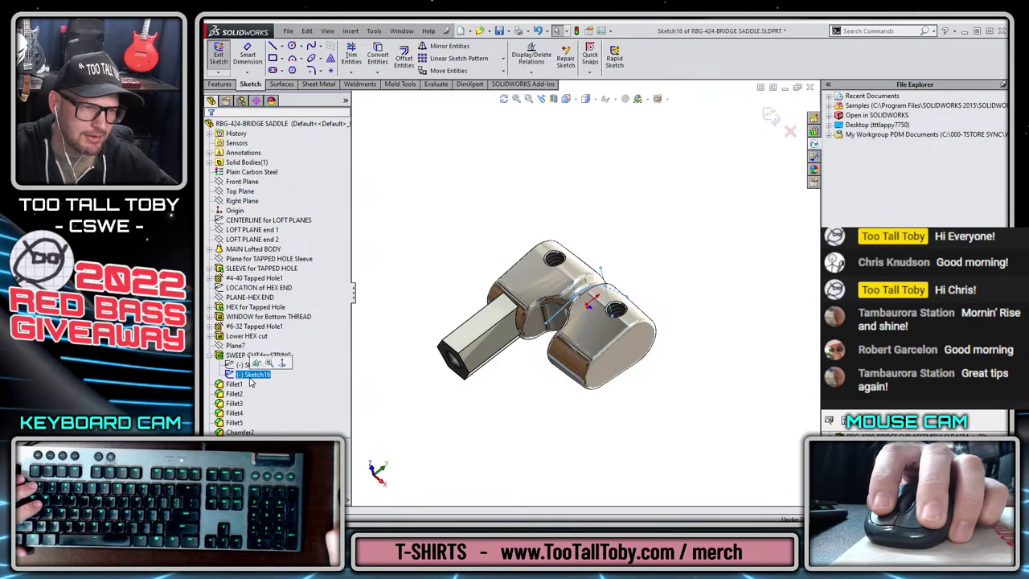
pyautogui.click(404, 56)
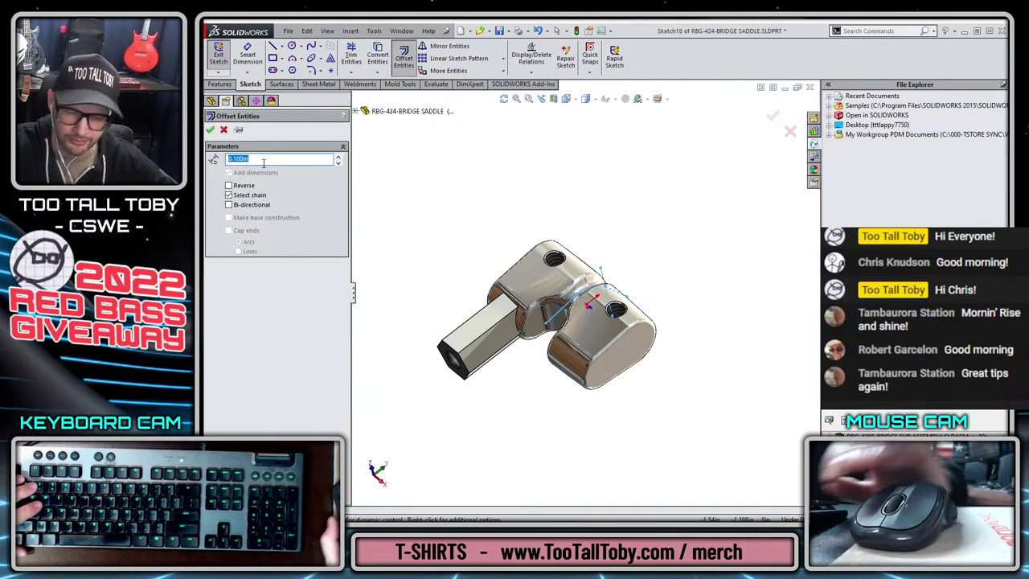
pyautogui.write('.06')
pyautogui.press('Return')
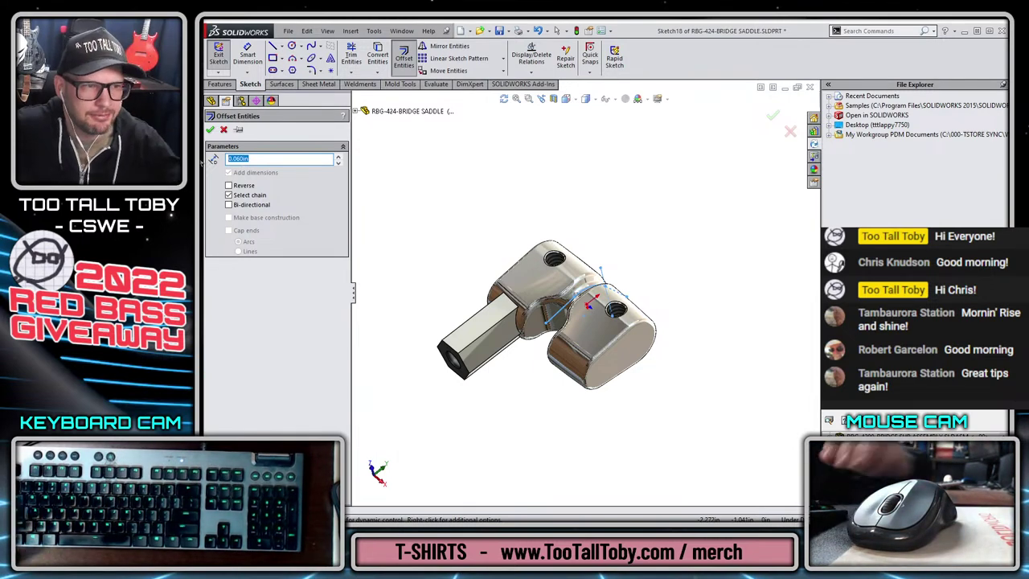
pyautogui.click(223, 130)
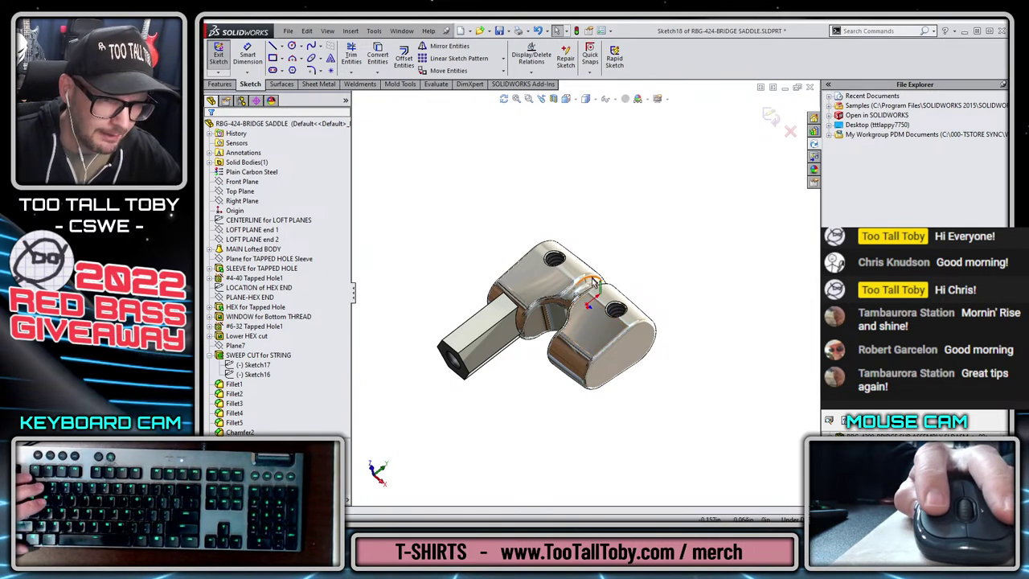
# - Offset only the arc of the string path Sketch16 by 0.0225 in into the new sketch, without chain selection
pyautogui.click(256, 375)
pyautogui.click(367, 398)
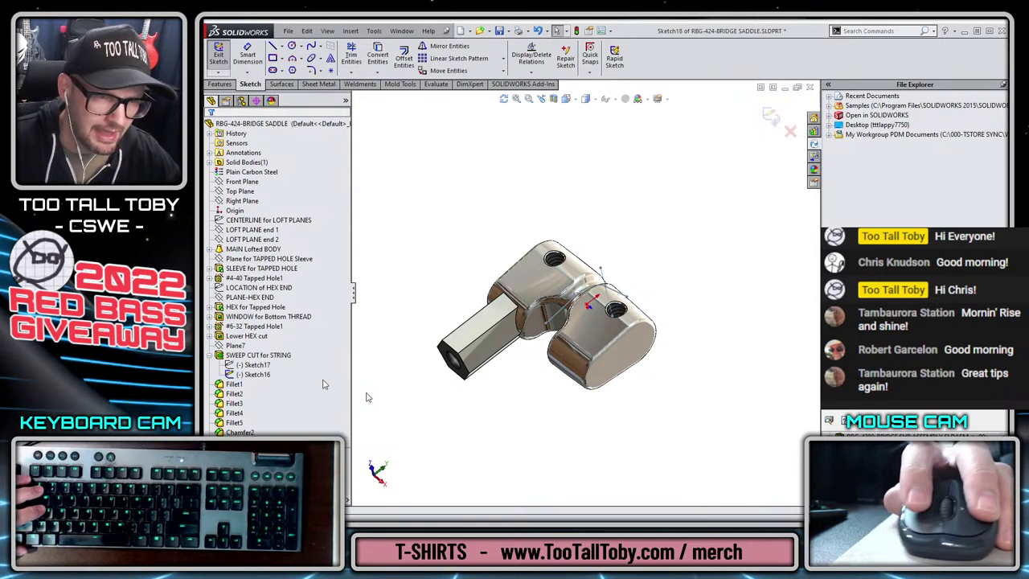
pyautogui.click(404, 56)
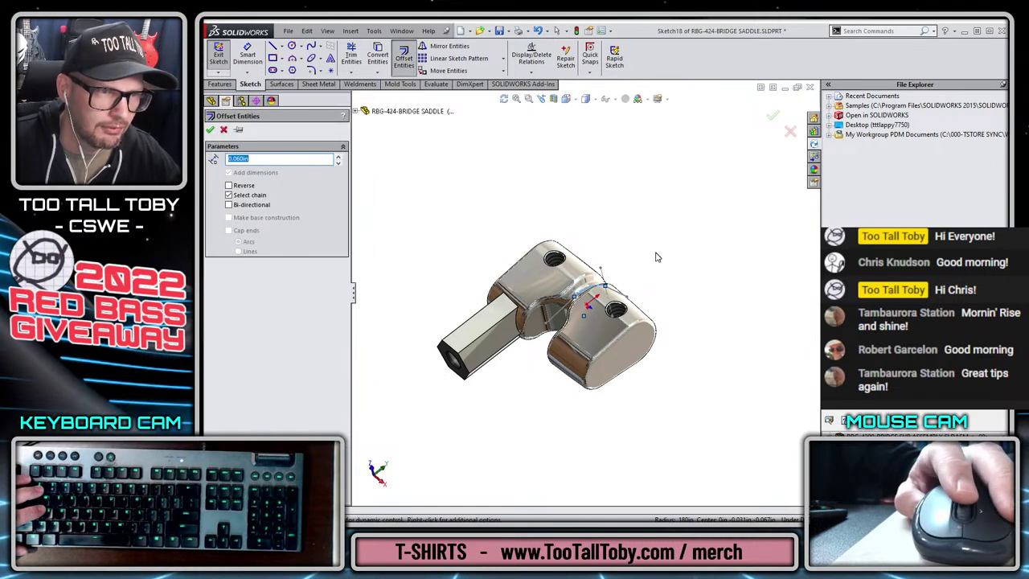
pyautogui.scroll(-5, 503, 270)
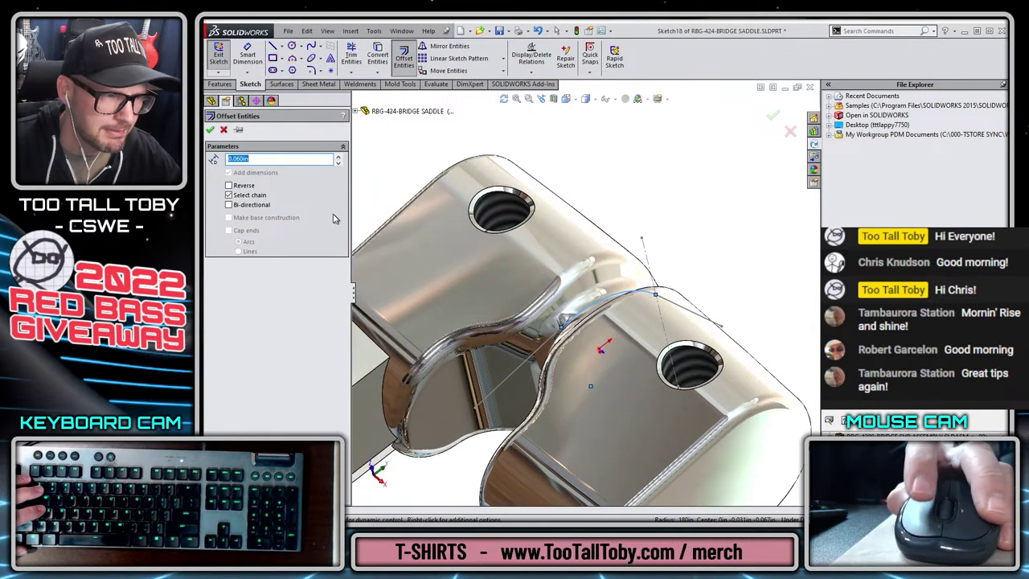
pyautogui.click(249, 195)
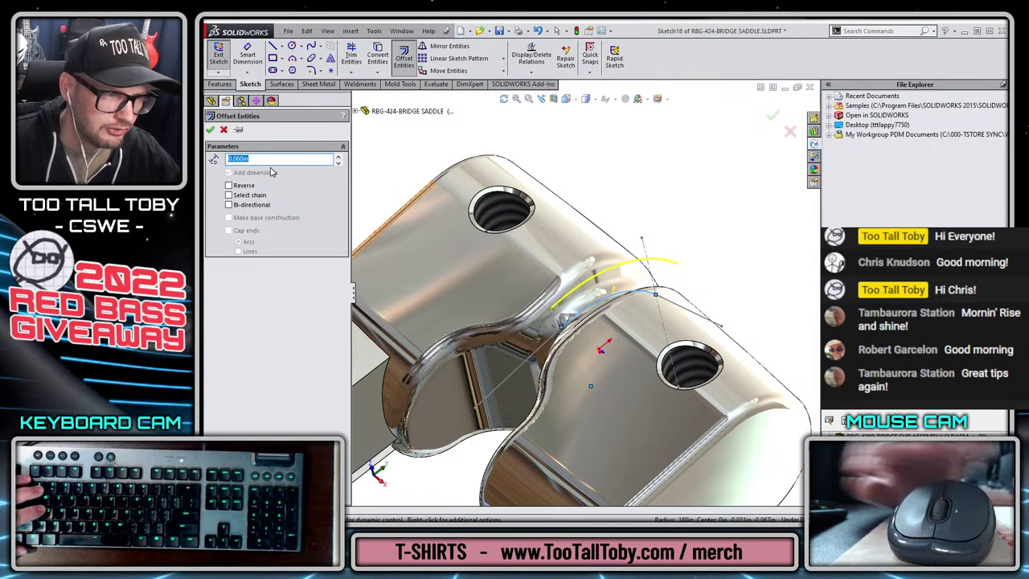
pyautogui.write('0.0')
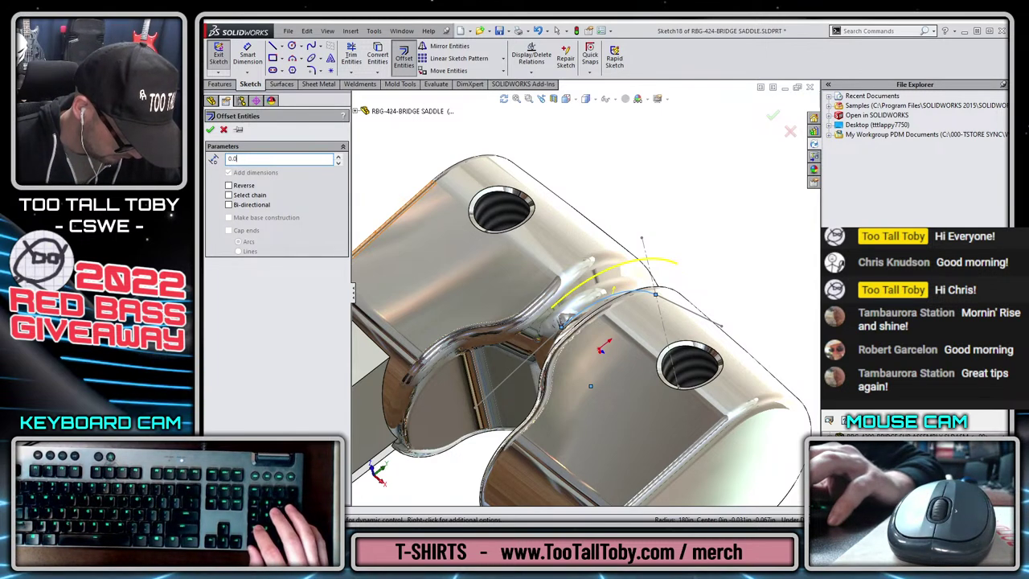
pyautogui.write('225')
pyautogui.press('Return')
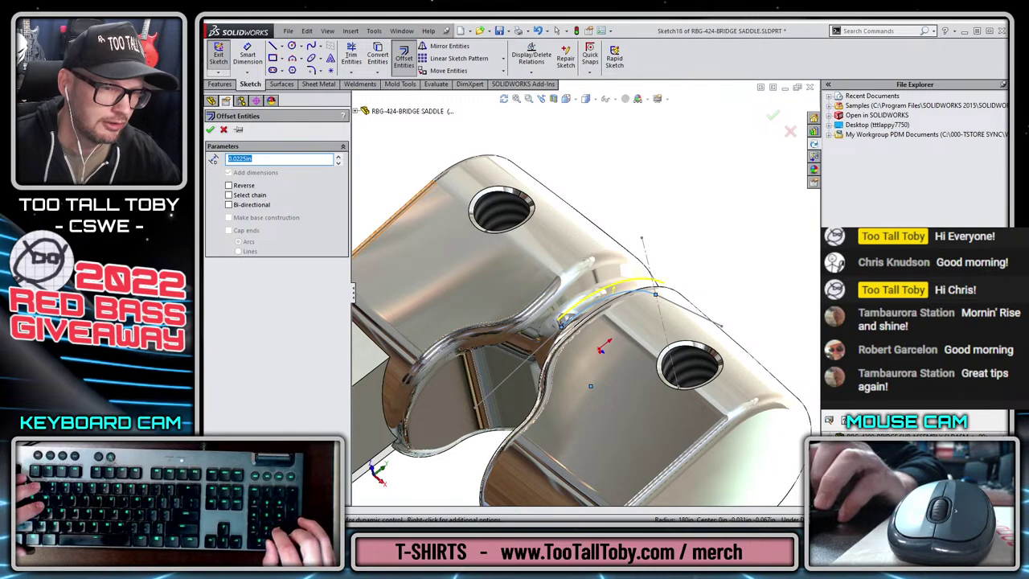
pyautogui.press('Return')
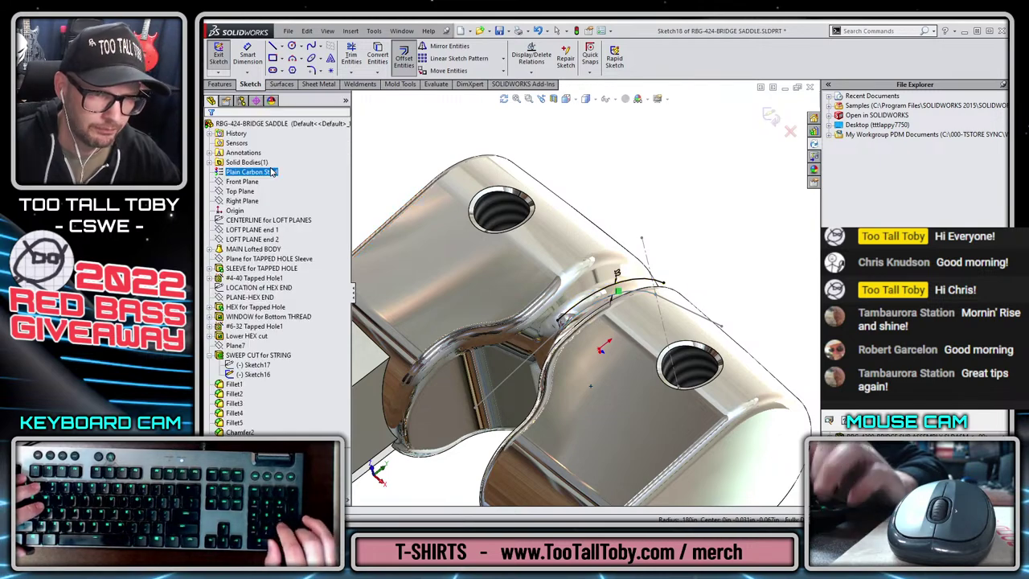
# - Shorten the offset arc by moving its free end back along the string groove
pyautogui.scroll(-3, 693, 299)
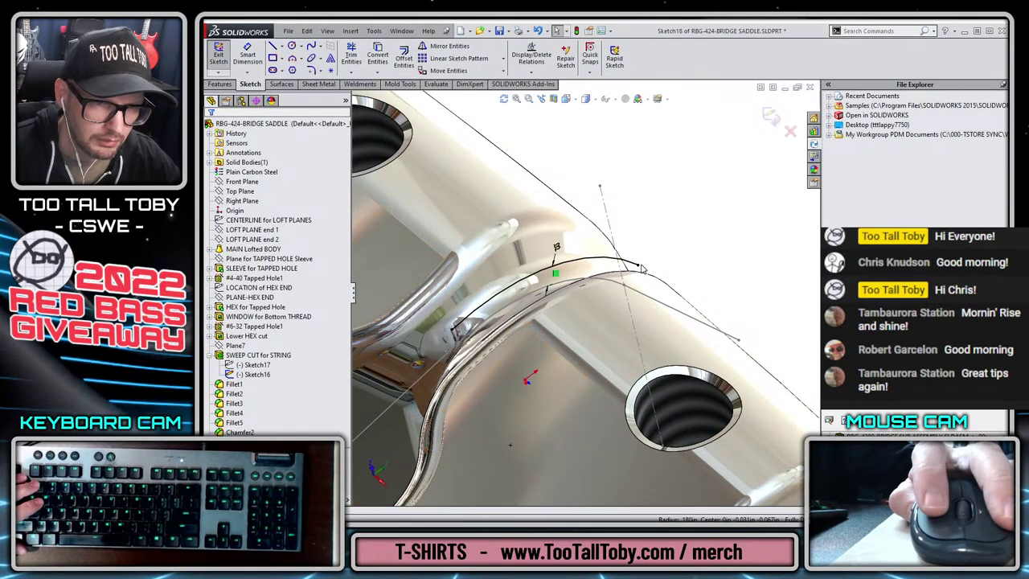
pyautogui.moveTo(639, 268)
pyautogui.mouseDown()
pyautogui.moveTo(611, 259)
pyautogui.moveTo(545, 273)
pyautogui.mouseUp()
pyautogui.scroll(4, 583, 292)
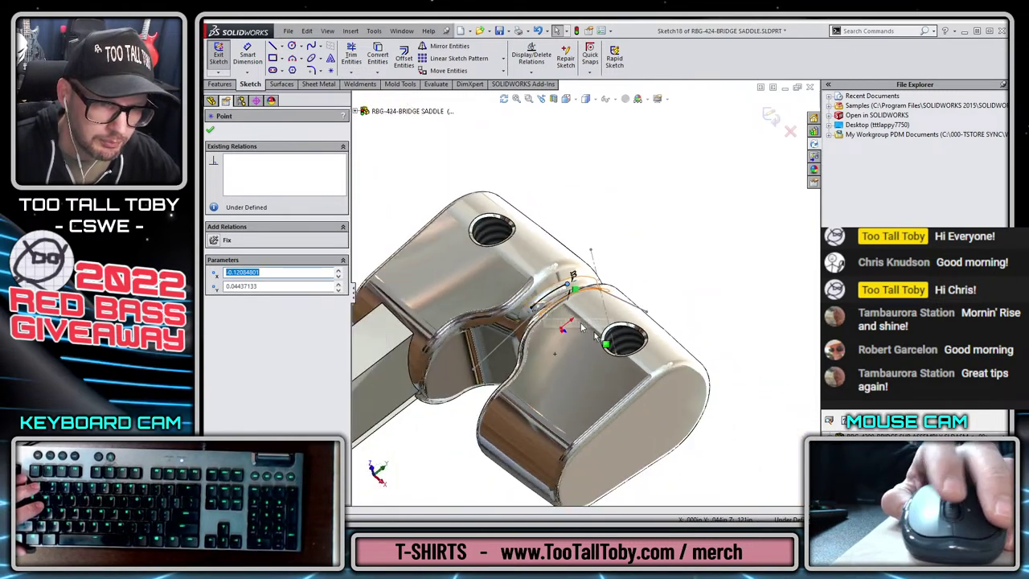
pyautogui.scroll(-3, 563, 313)
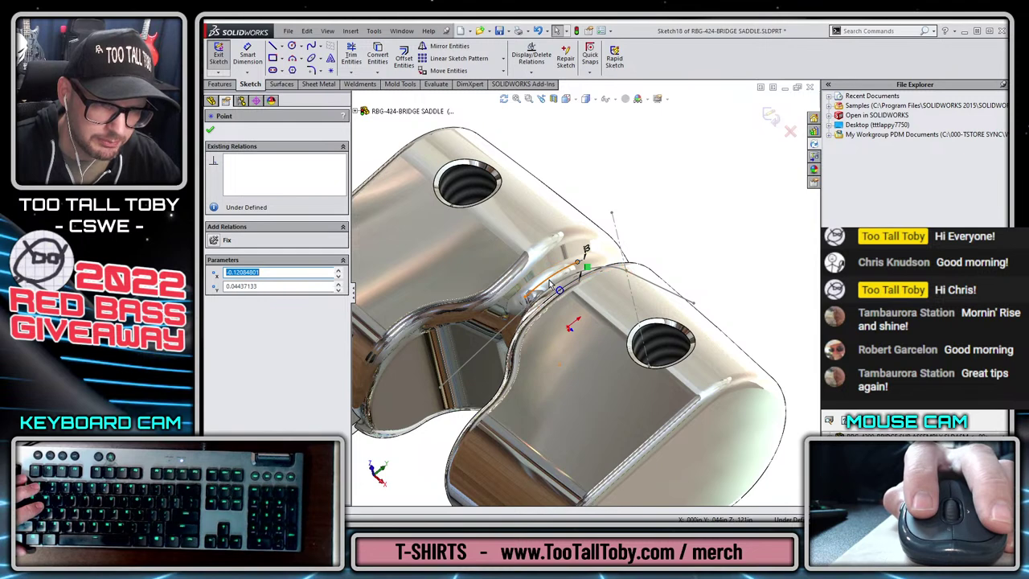
pyautogui.click(551, 284)
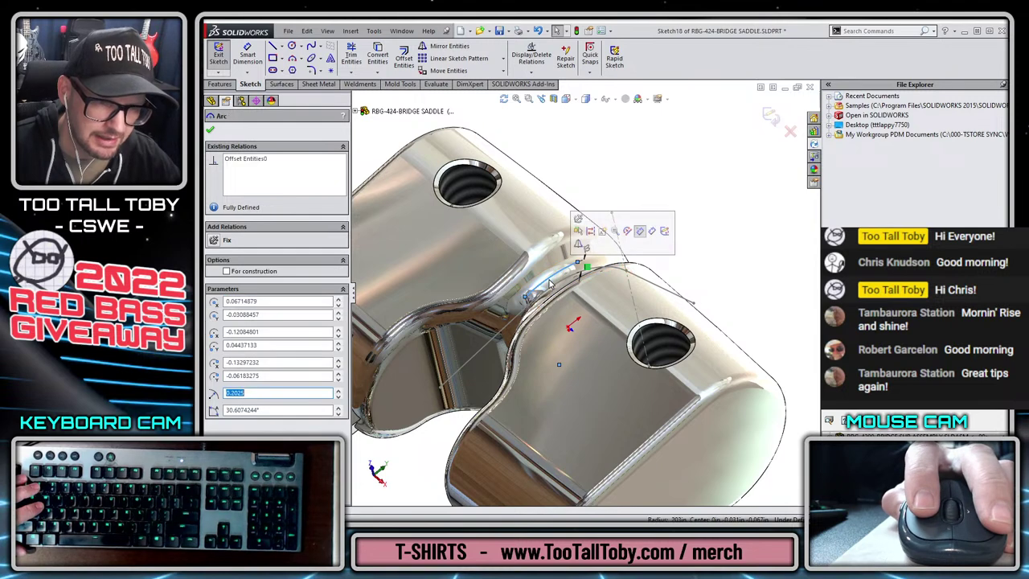
pyautogui.click(560, 369)
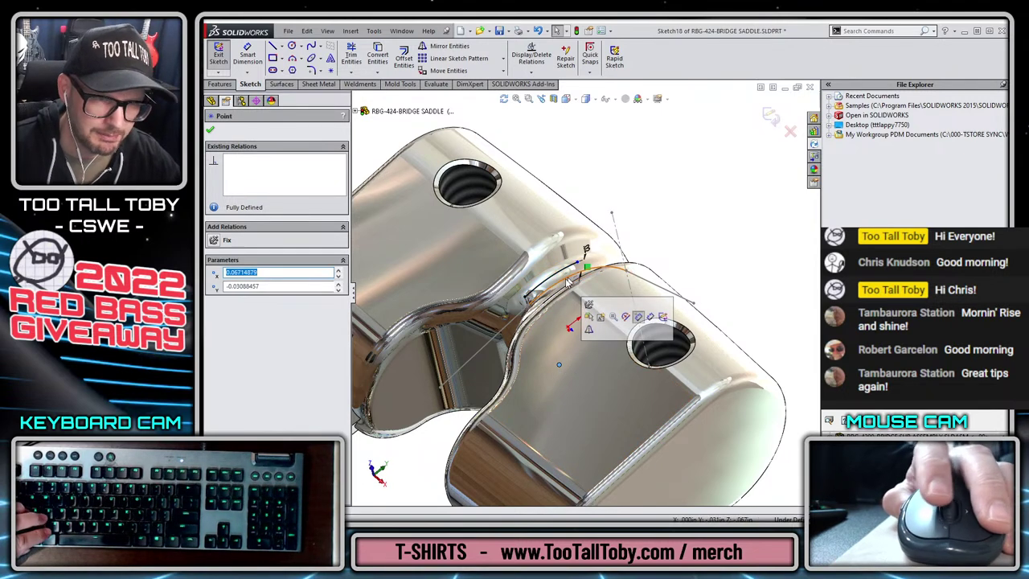
pyautogui.press('s')
pyautogui.click(610, 322)
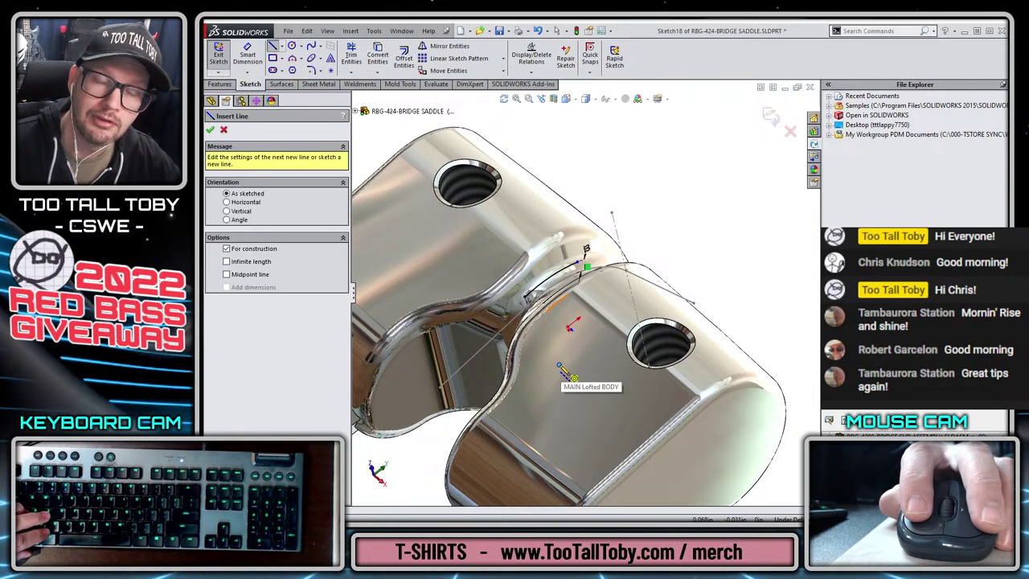
pyautogui.press('Escape')
pyautogui.scroll(5, 661, 243)
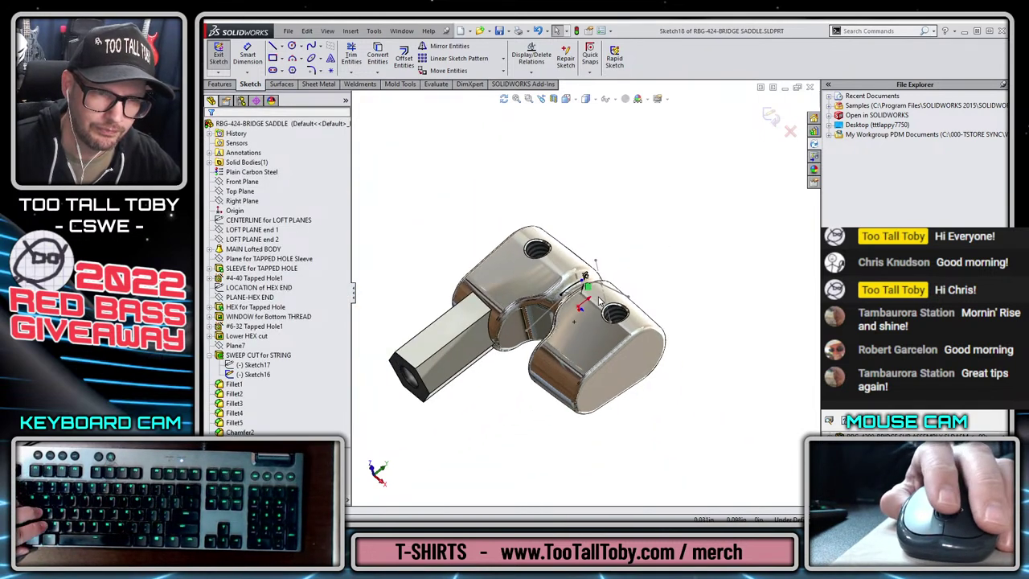
# - Shorten the offset arc further and try a vertical relation between its free end and its centre point
pyautogui.scroll(-3, 598, 301)
pyautogui.moveTo(598, 302); pyautogui.dragTo(575, 304, button='middle')
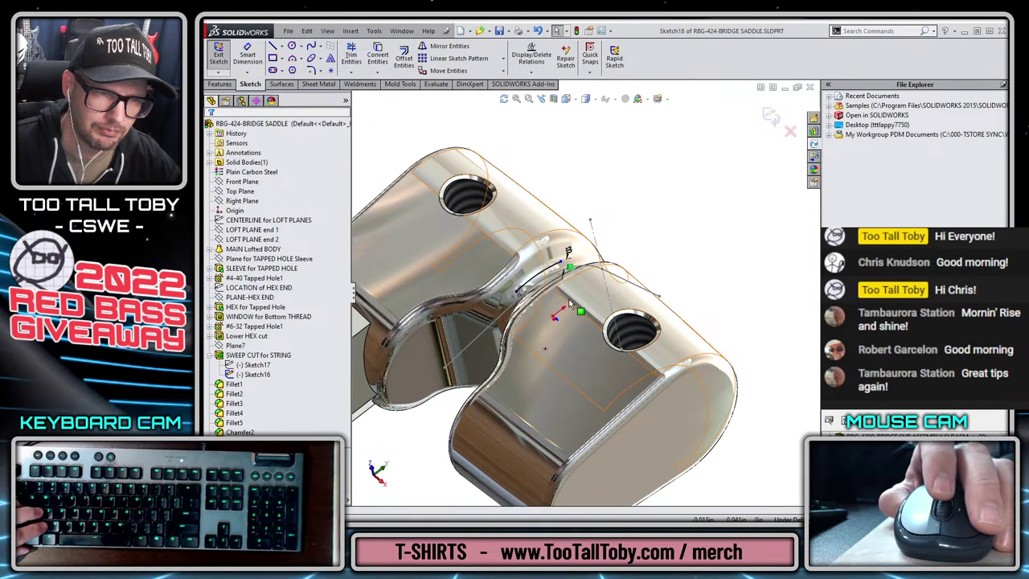
pyautogui.scroll(-4, 569, 299)
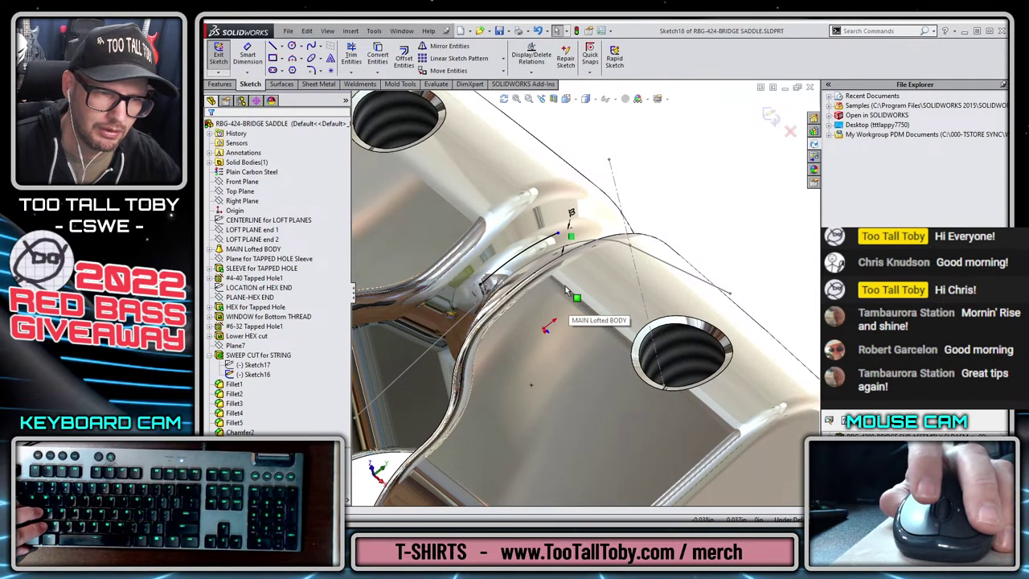
pyautogui.click(544, 239)
pyautogui.moveTo(543, 242); pyautogui.dragTo(526, 252)
pyautogui.keyDown('ctrl'); pyautogui.click(532, 386); pyautogui.keyUp('ctrl')
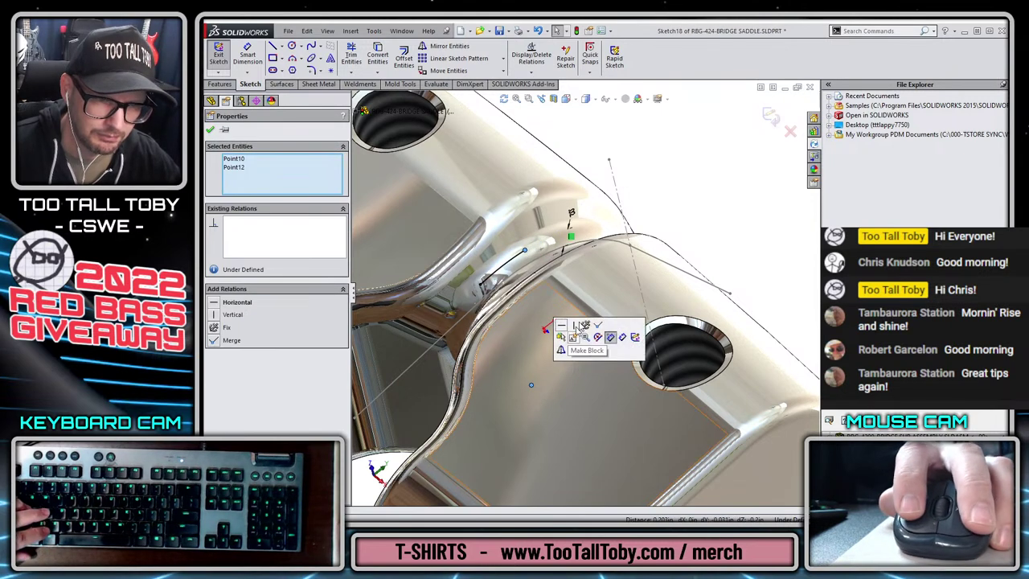
pyautogui.click(574, 327)
pyautogui.hotkey('ctrl', 'z')
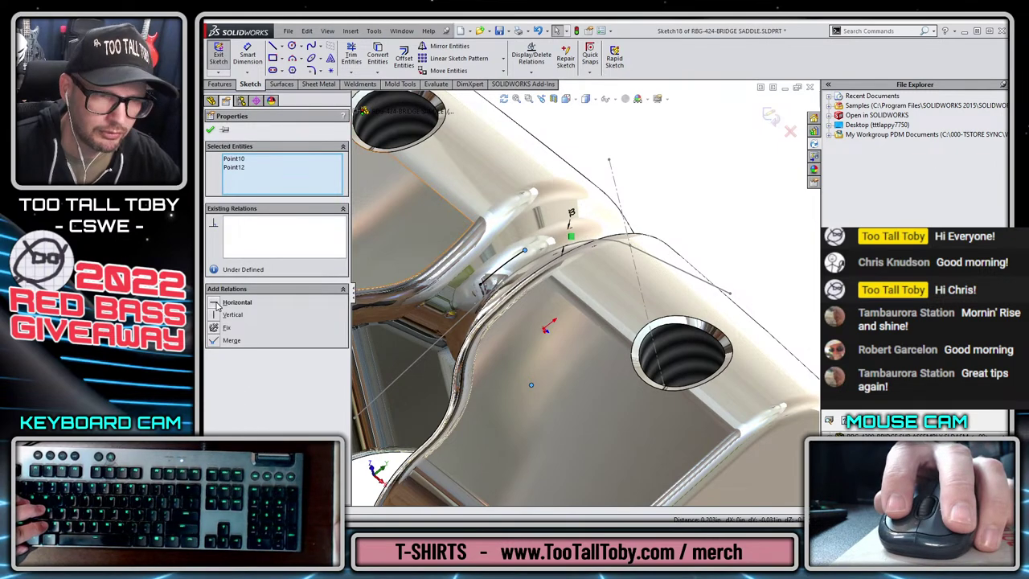
pyautogui.press('Escape')
# - Retry the vertical relation between the offset arc's free end and its centre point, and undo it
pyautogui.scroll(5, 597, 341)
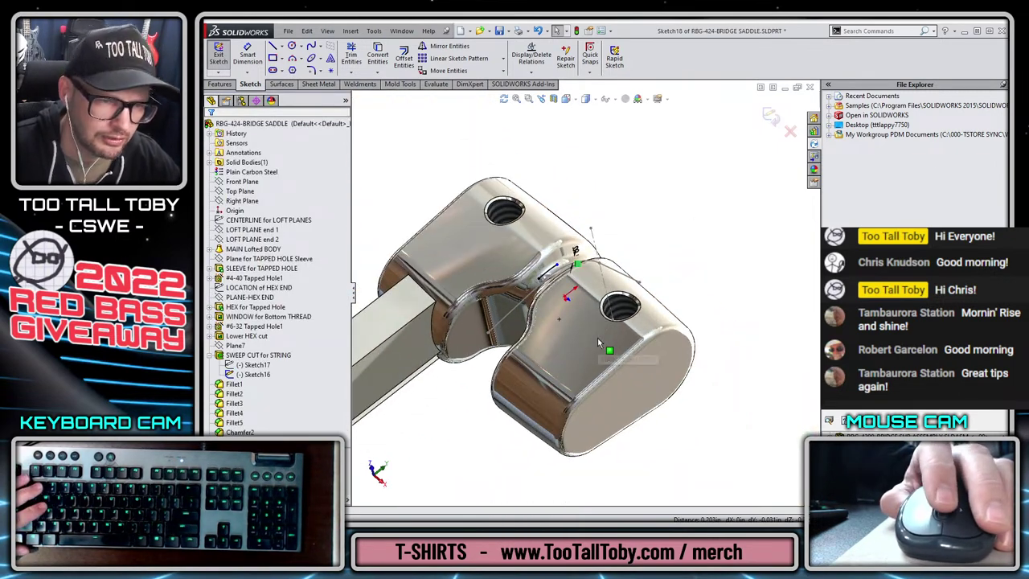
pyautogui.scroll(1, 597, 338)
pyautogui.scroll(-1, 597, 339)
pyautogui.scroll(-5, 569, 301)
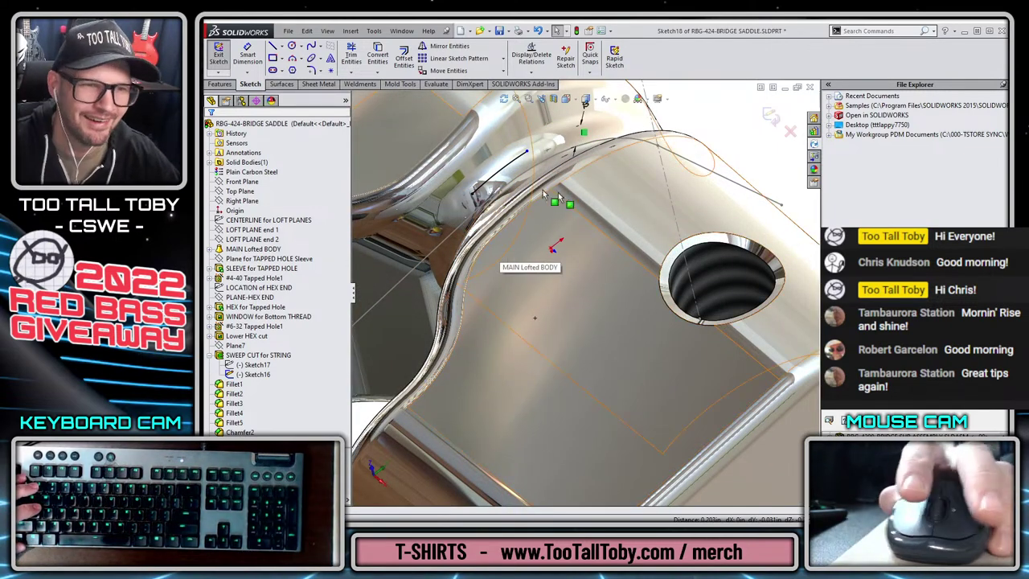
pyautogui.click(527, 150)
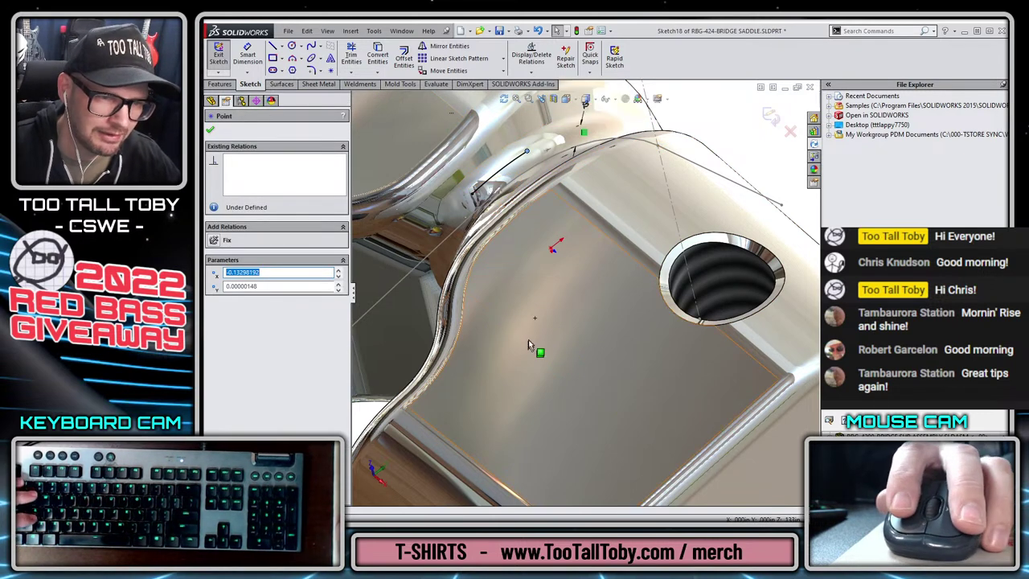
pyautogui.keyDown('ctrl'); pyautogui.click(536, 319); pyautogui.keyUp('ctrl')
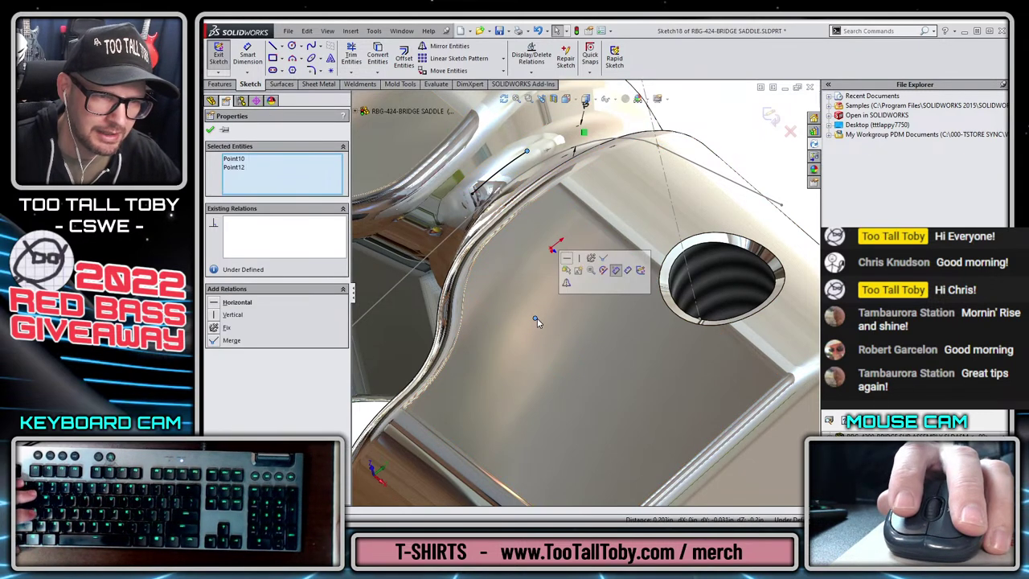
pyautogui.click(581, 263)
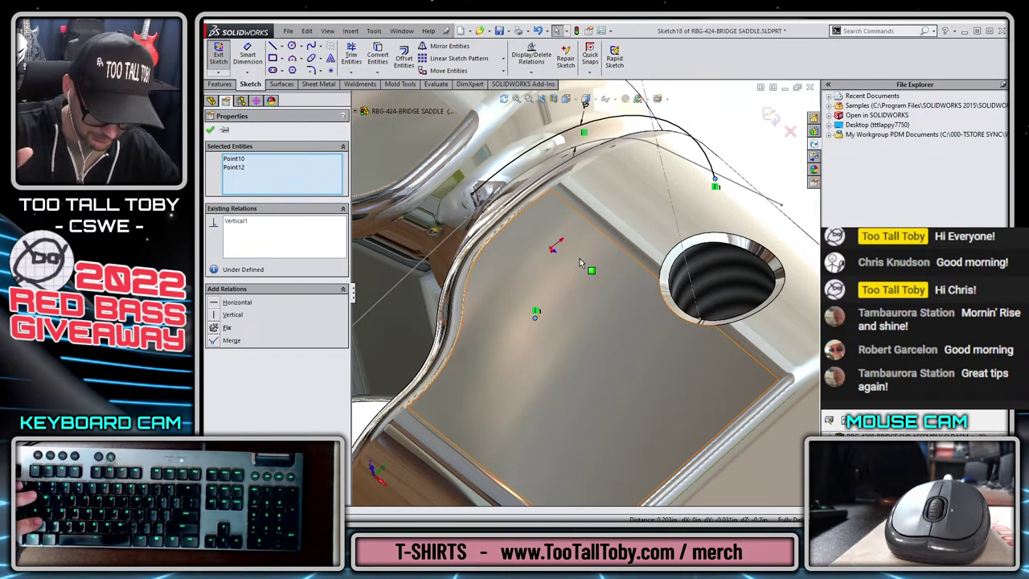
pyautogui.hotkey('ctrl', 'z')
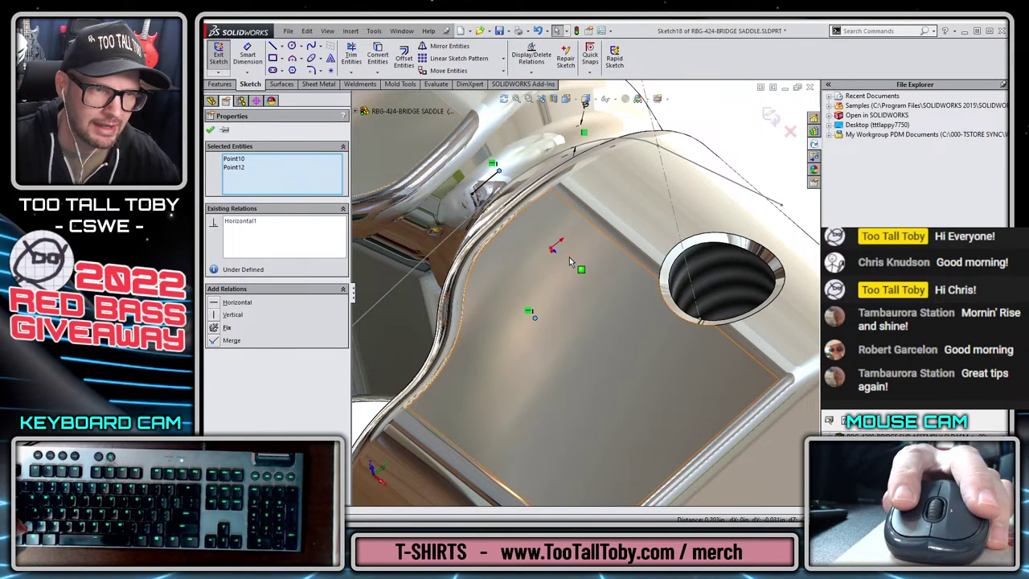
# - Add a horizontal relation between the offset arc's free end and its centre point
pyautogui.click(567, 259)
pyautogui.moveTo(489, 224); pyautogui.dragTo(671, 177, button='middle')
pyautogui.scroll(3, 683, 201)
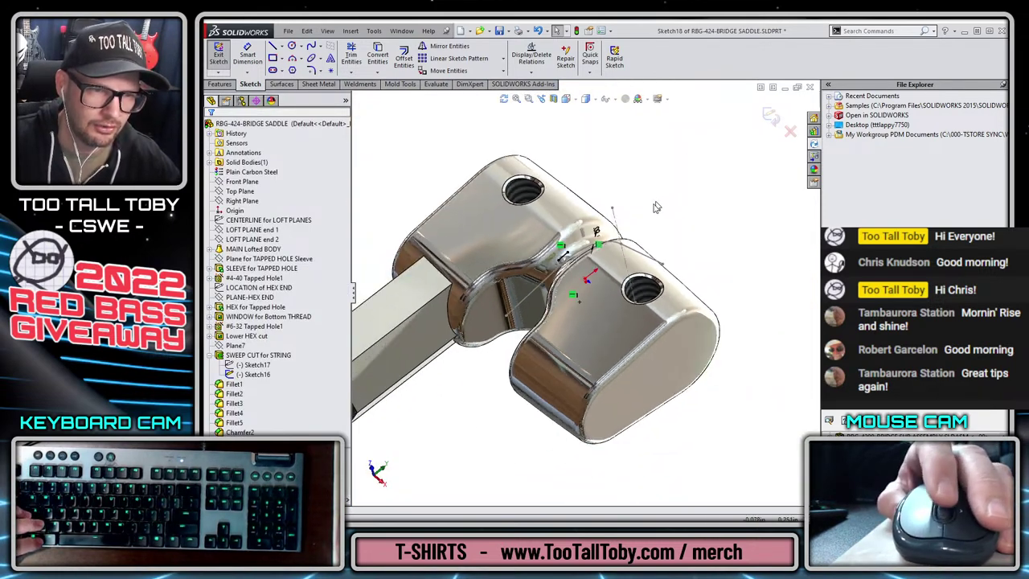
# - Offset the shortened arc outward by 0.010 in with a dimension, without chain selection
pyautogui.scroll(-3, 514, 321)
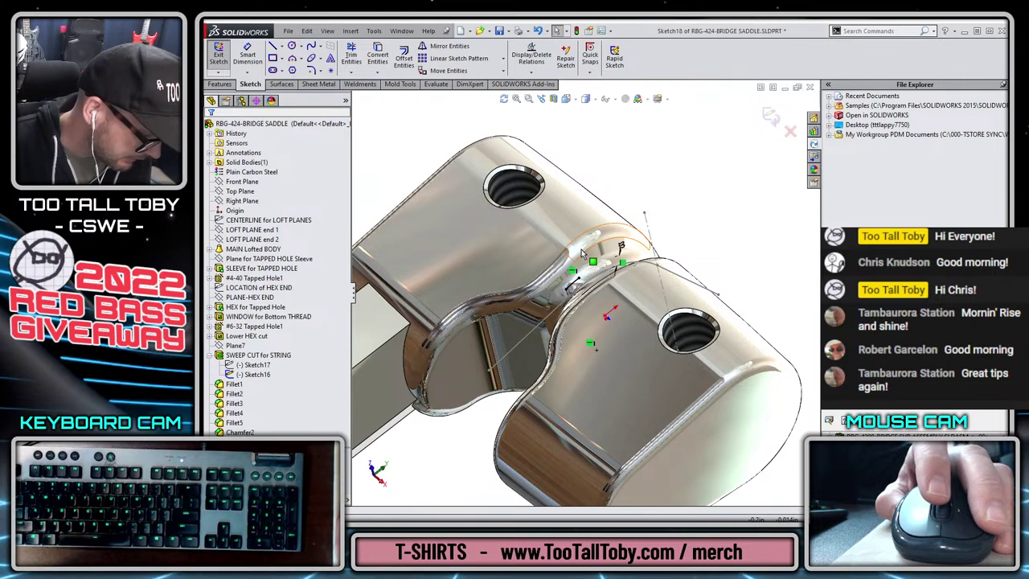
pyautogui.scroll(-2, 582, 250)
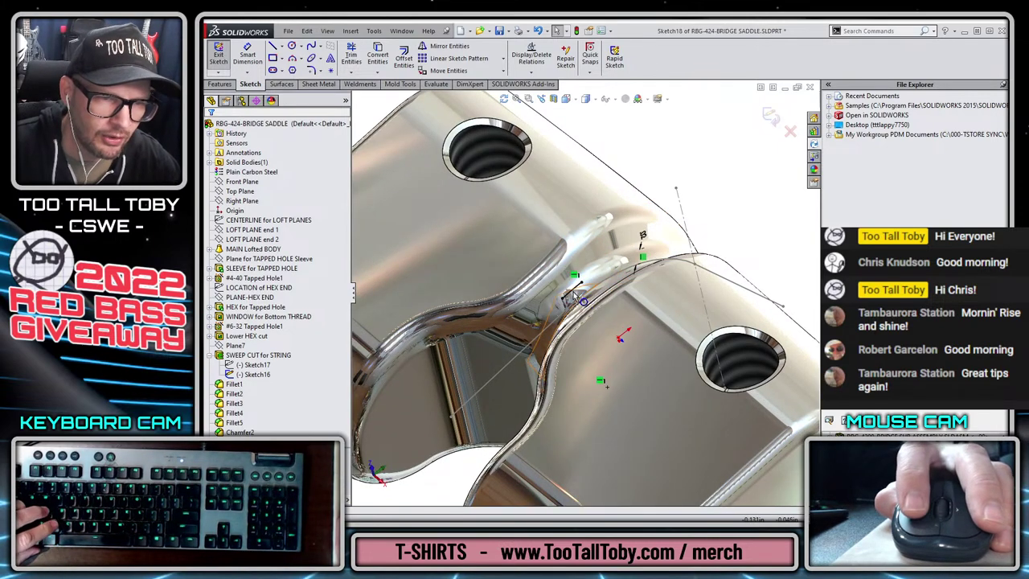
pyautogui.click(577, 299)
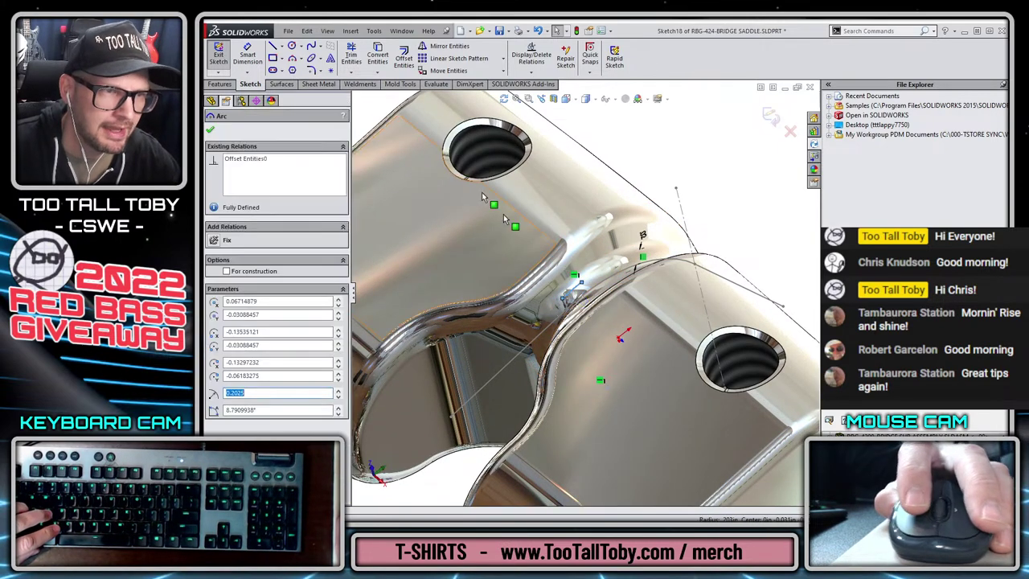
pyautogui.click(404, 59)
pyautogui.write('0.010in')
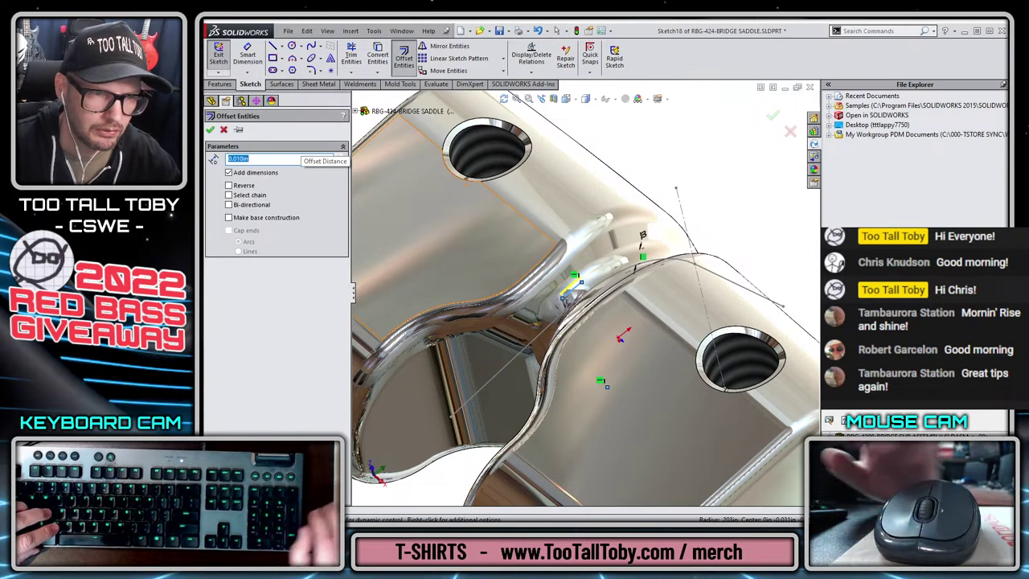
pyautogui.press('Return')
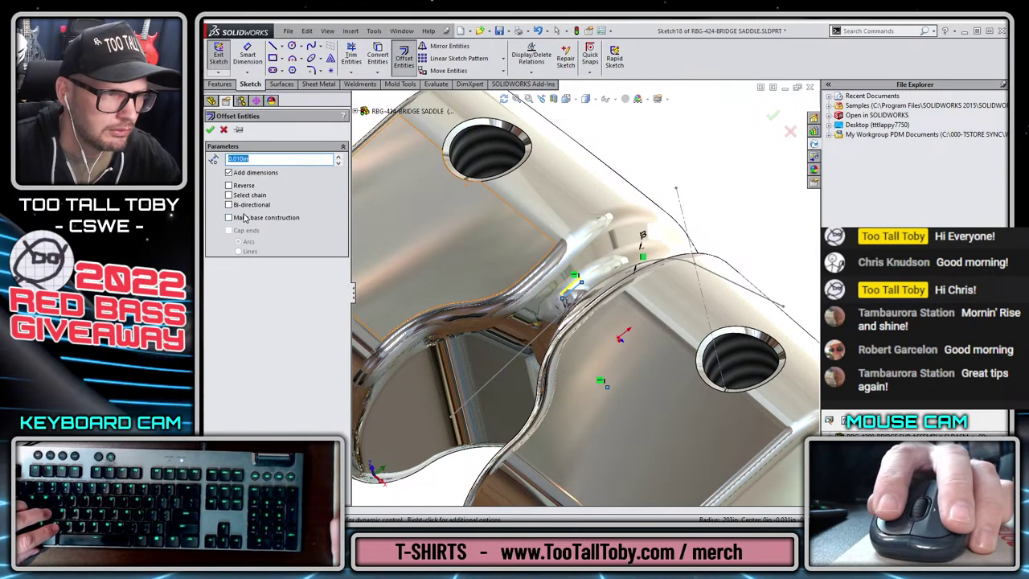
pyautogui.click(211, 131)
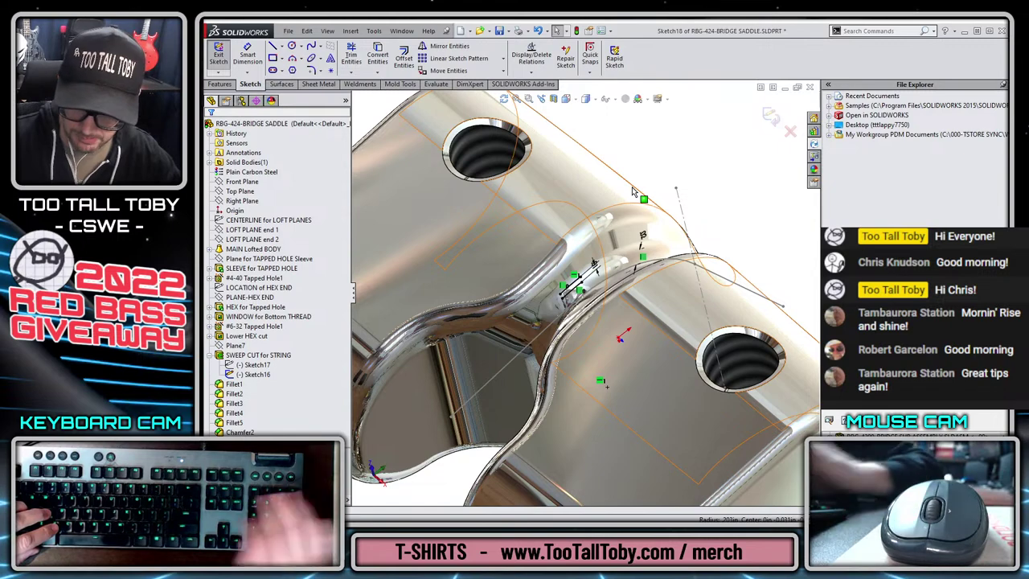
# - Offset the outermost arc outward by 0.010 in twice, adding two further arcs to the stack
pyautogui.press('Return')
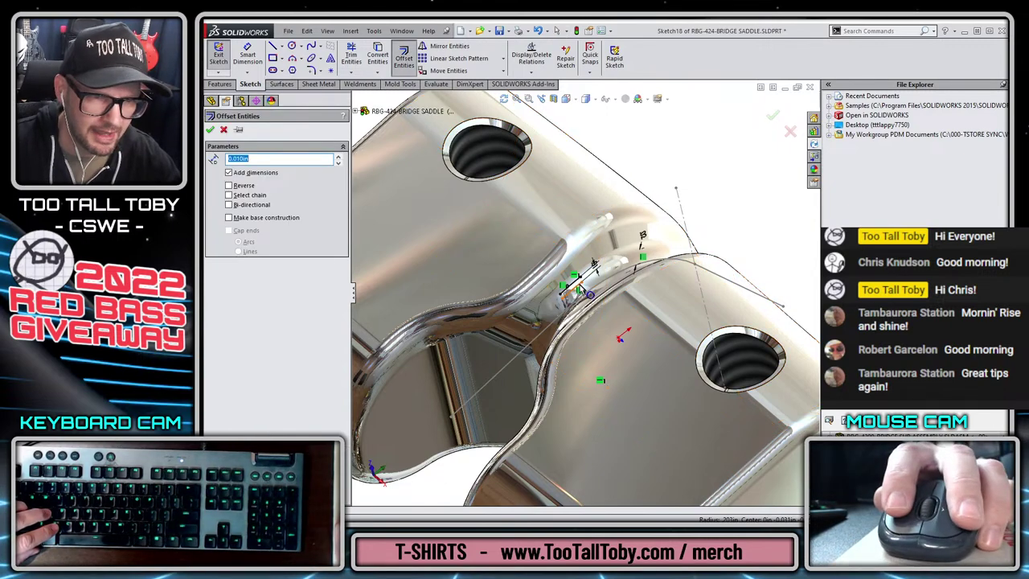
pyautogui.press('Return')
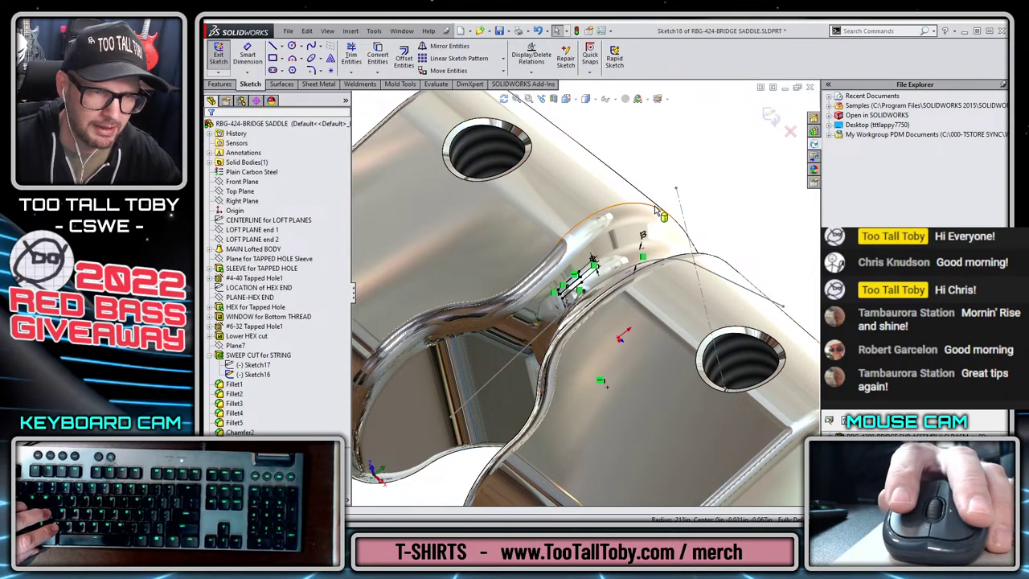
pyautogui.press('Return')
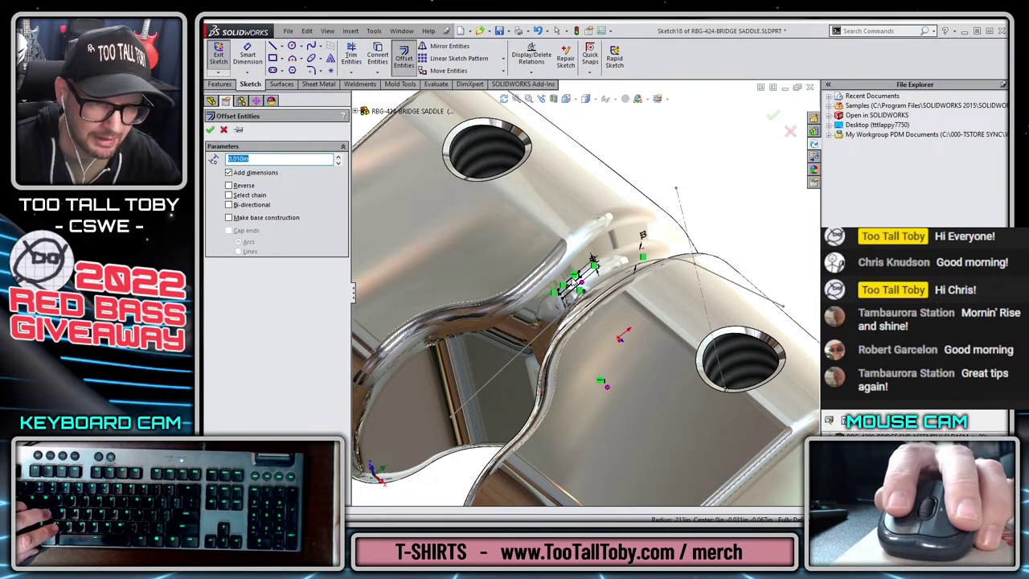
pyautogui.press('Return')
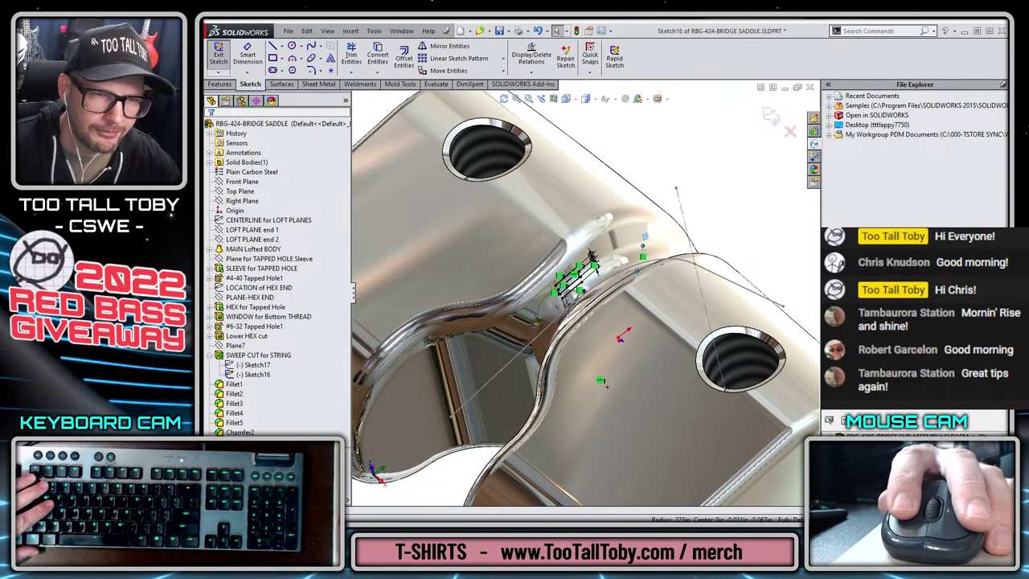
# - Set the offset dimension at the saddle's arc stack to 0.035 in and exit the sketch
pyautogui.doubleClick(592, 256)
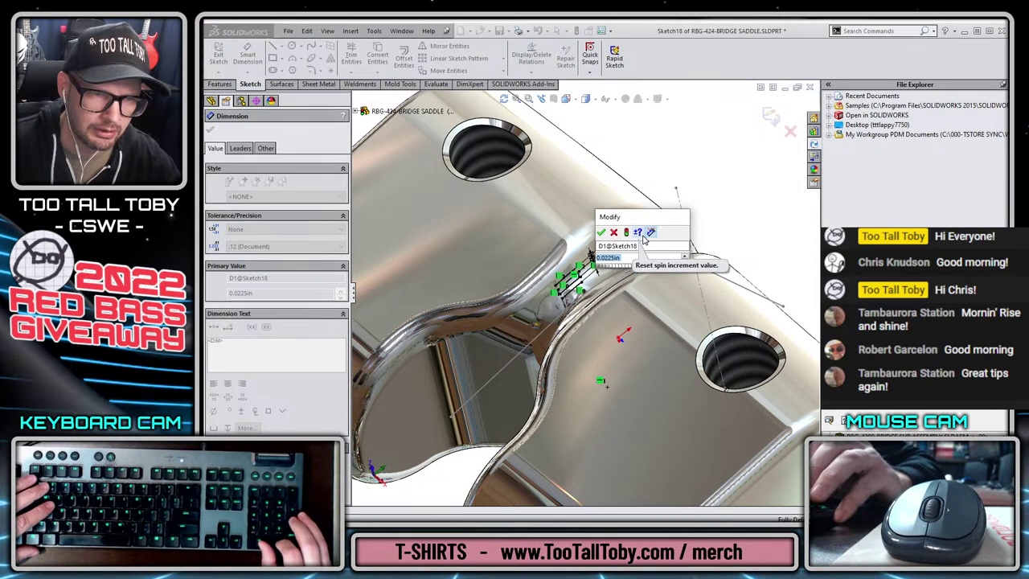
pyautogui.write('0.035')
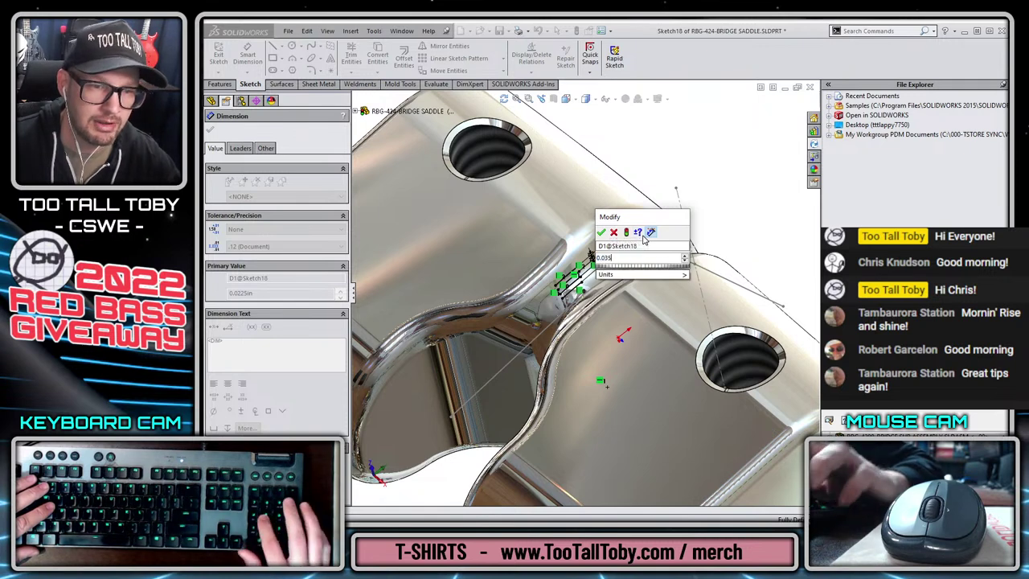
pyautogui.press('Return')
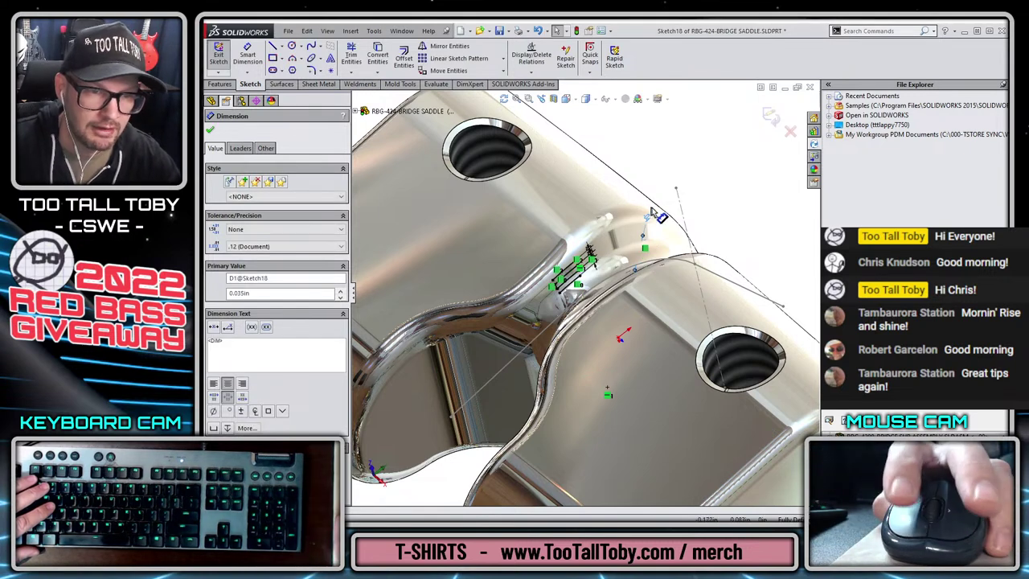
pyautogui.press('Escape')
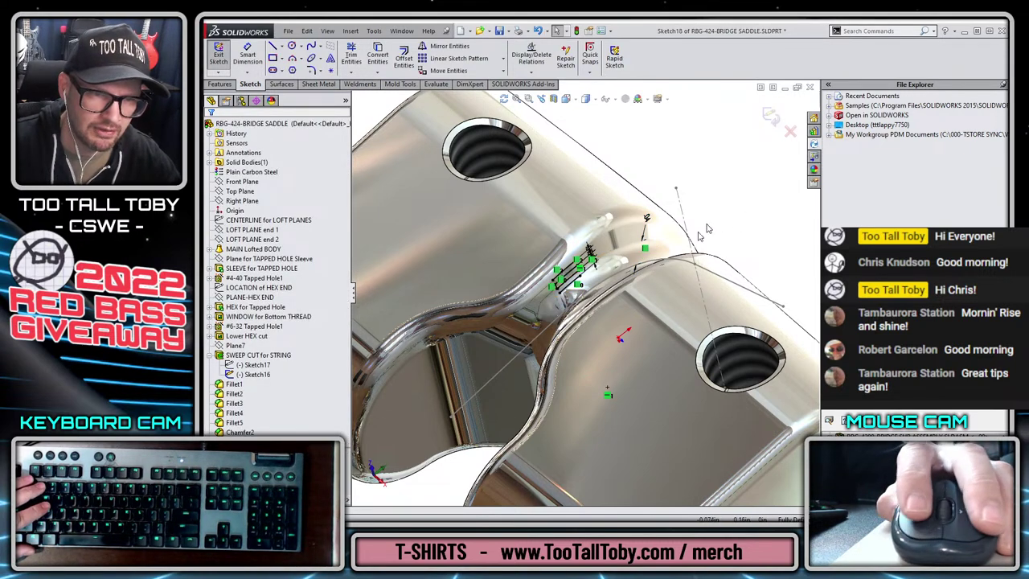
pyautogui.moveTo(558, 293); pyautogui.dragTo(605, 294, button='middle')
pyautogui.scroll(3, 590, 285)
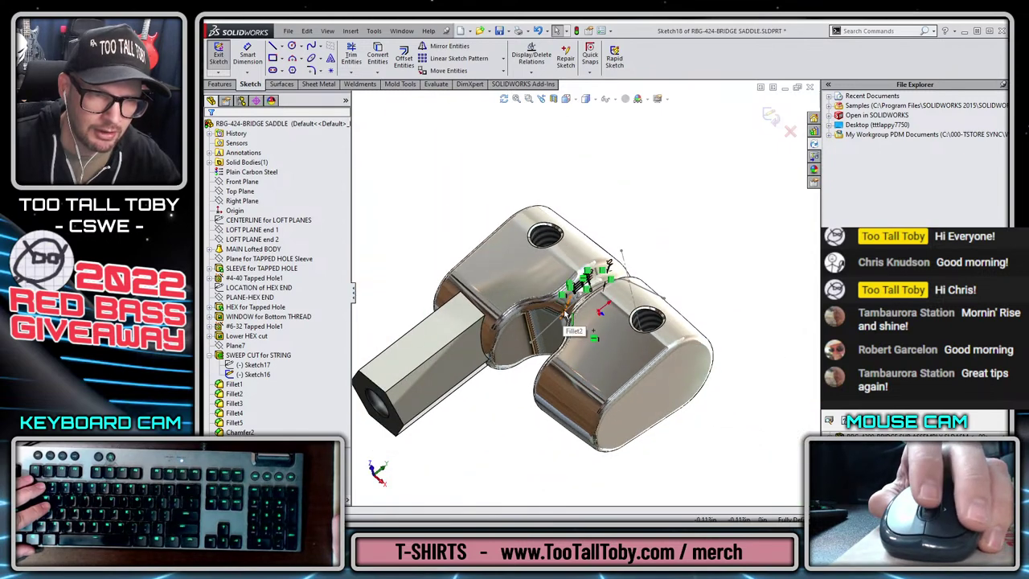
pyautogui.scroll(-2, 561, 309)
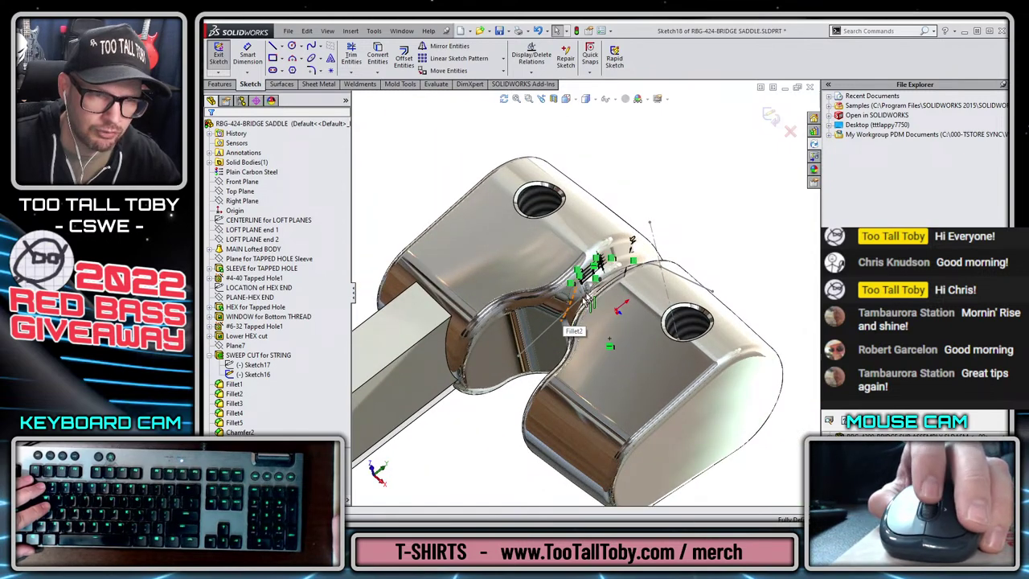
pyautogui.click(767, 118)
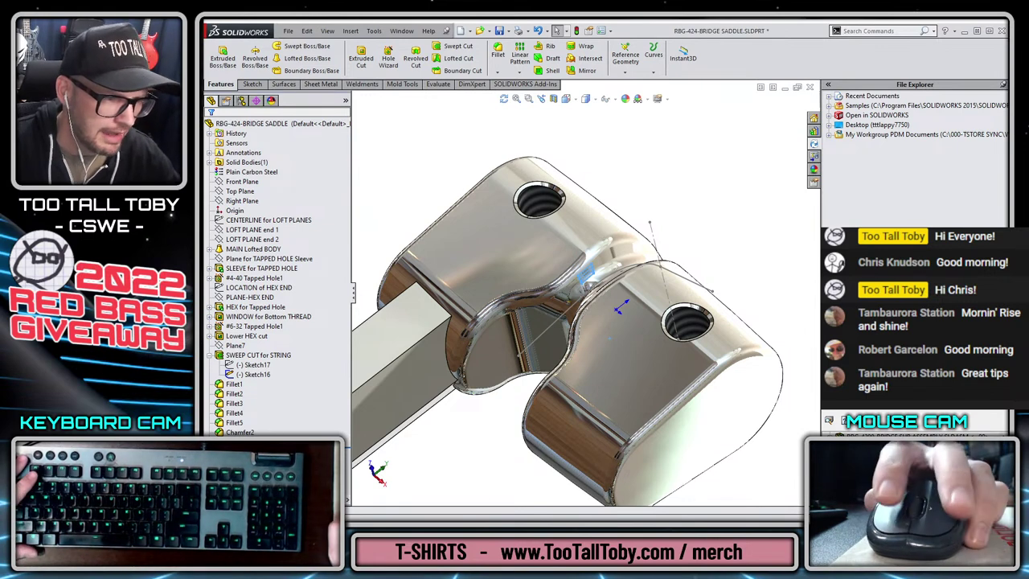
# - Hide Sketch16 of the string sweep cut and color the STRING SUBS on SADDLE sketch green
pyautogui.rightClick(256, 374)
pyautogui.click(268, 346)
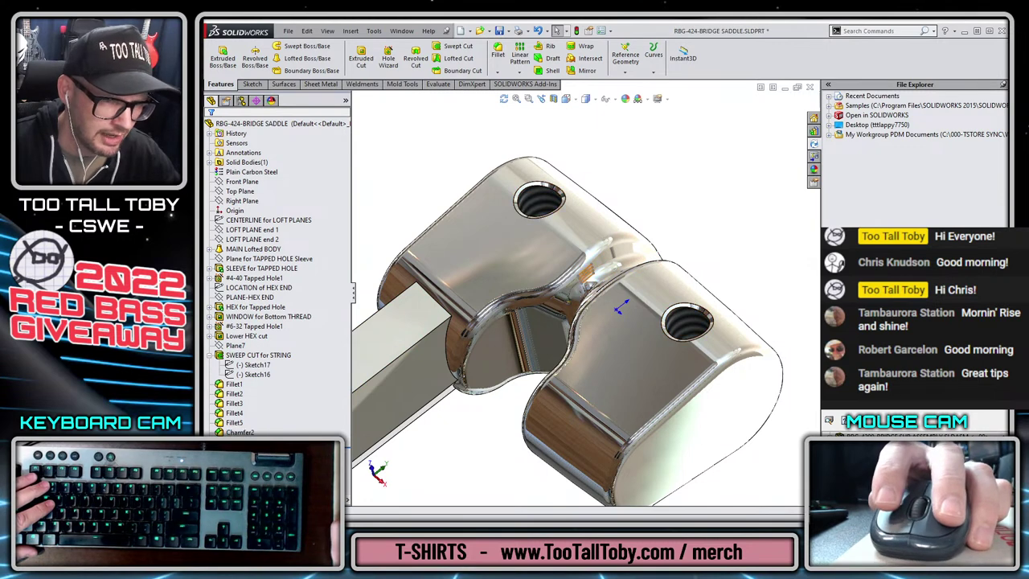
pyautogui.rightClick(245, 355)
pyautogui.click(306, 494)
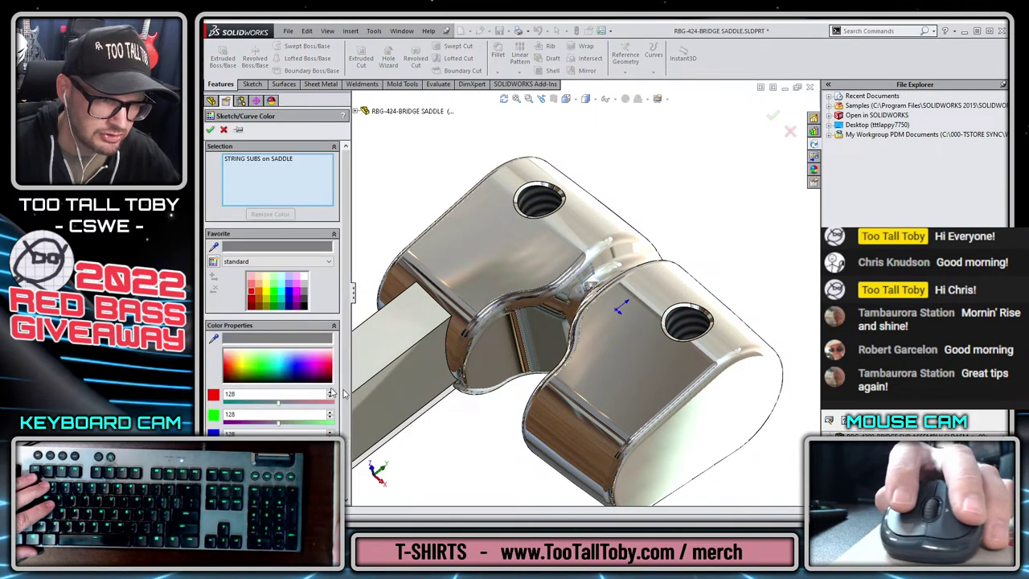
pyautogui.click(279, 296)
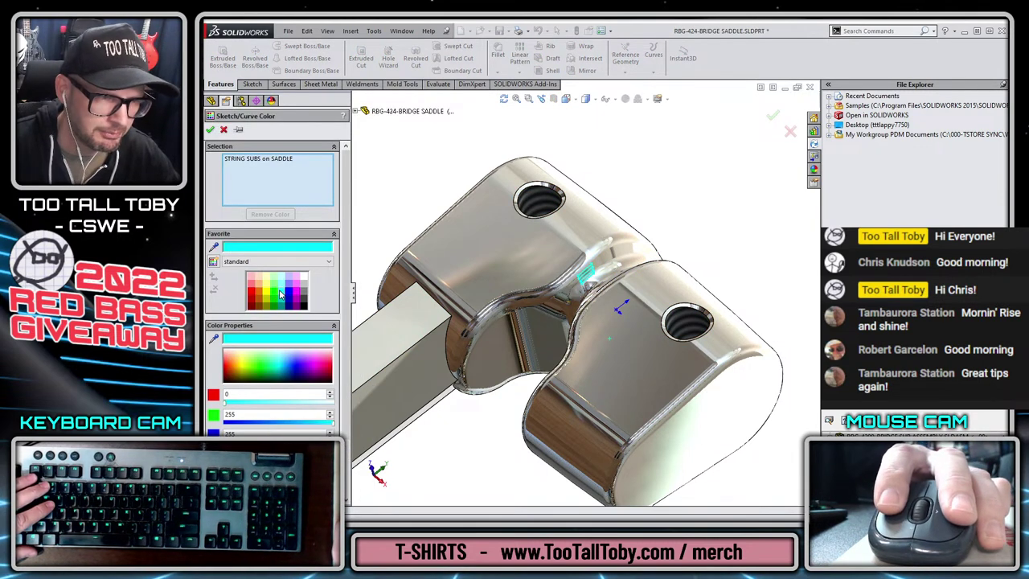
pyautogui.click(275, 295)
pyautogui.click(210, 130)
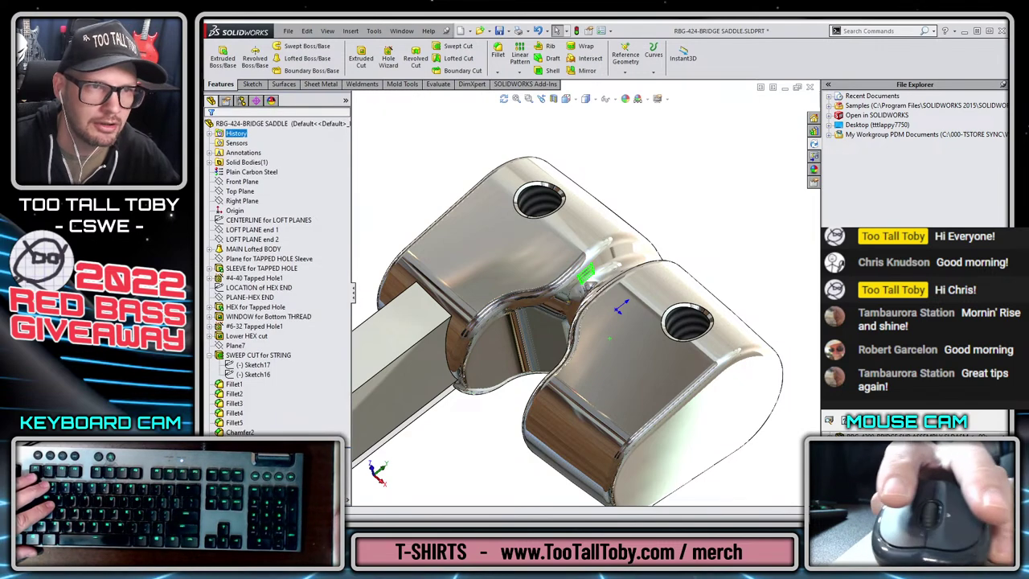
# - Close the saddle part to return to the bridge sub assembly and examine the colored string stubs on the saddles and plate
pyautogui.click(809, 87)
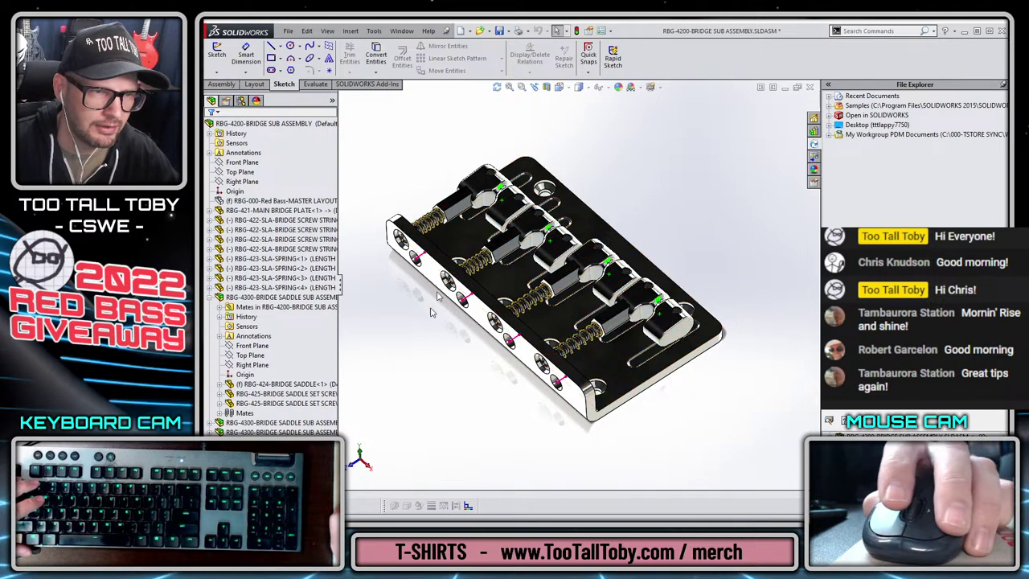
pyautogui.scroll(-10, 567, 220)
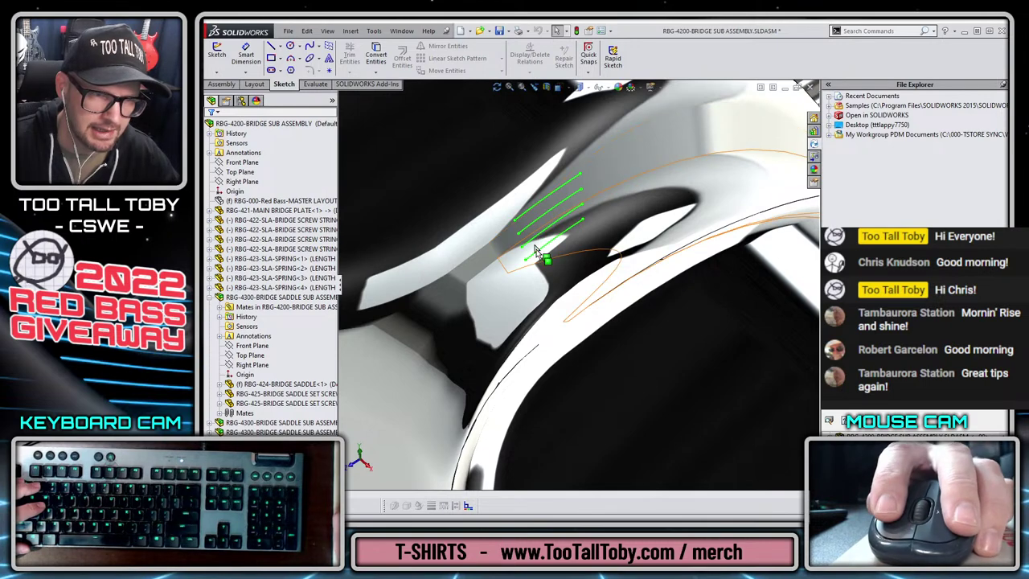
pyautogui.scroll(10, 533, 232)
pyautogui.scroll(3, 685, 419)
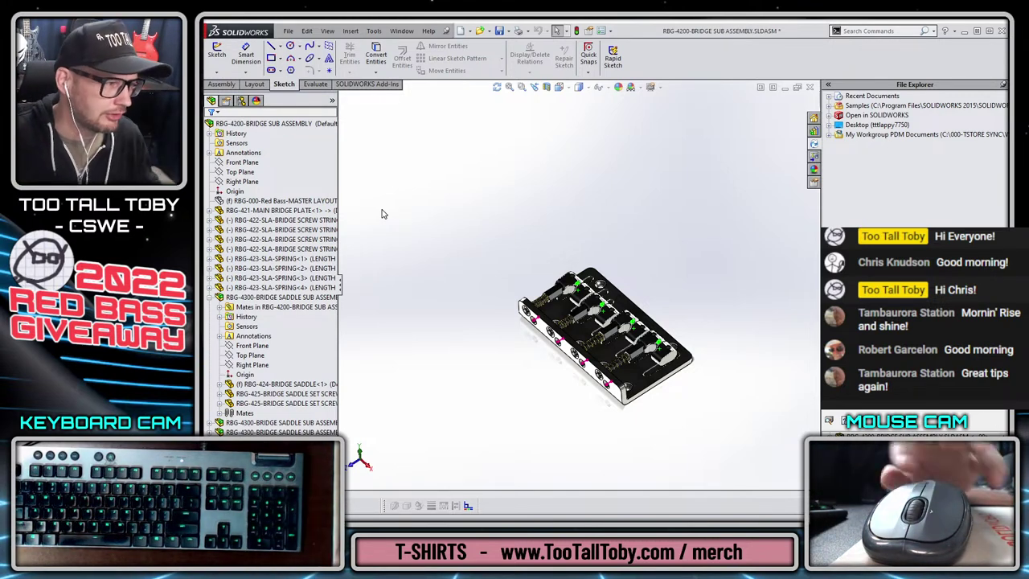
pyautogui.scroll(-5, 573, 334)
pyautogui.scroll(-5, 572, 333)
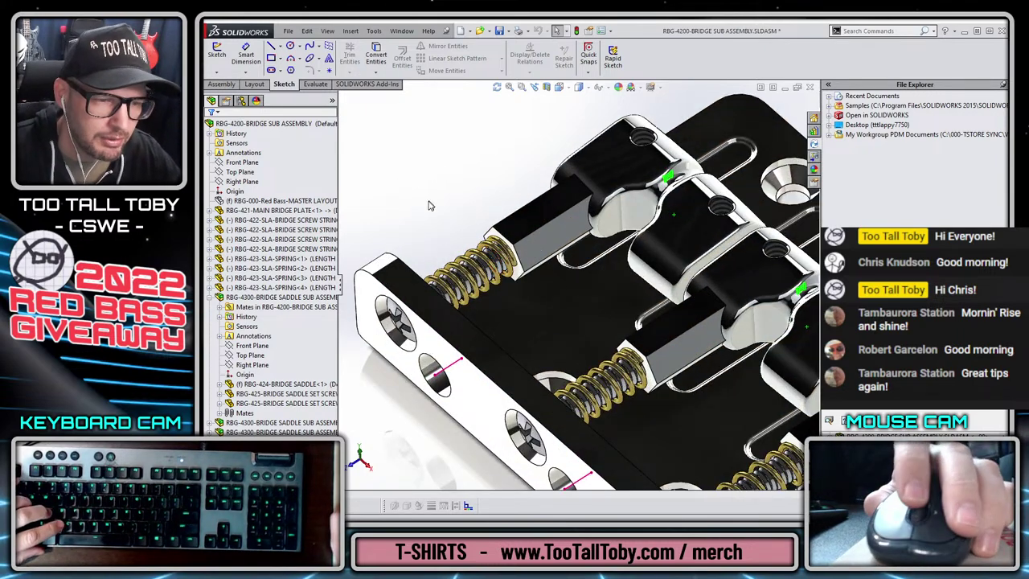
# - Start a 3D sketch in the assembly and convert the first bridge-plate string stub and a matching saddle stub arc into it
pyautogui.click(215, 73)
pyautogui.click(256, 94)
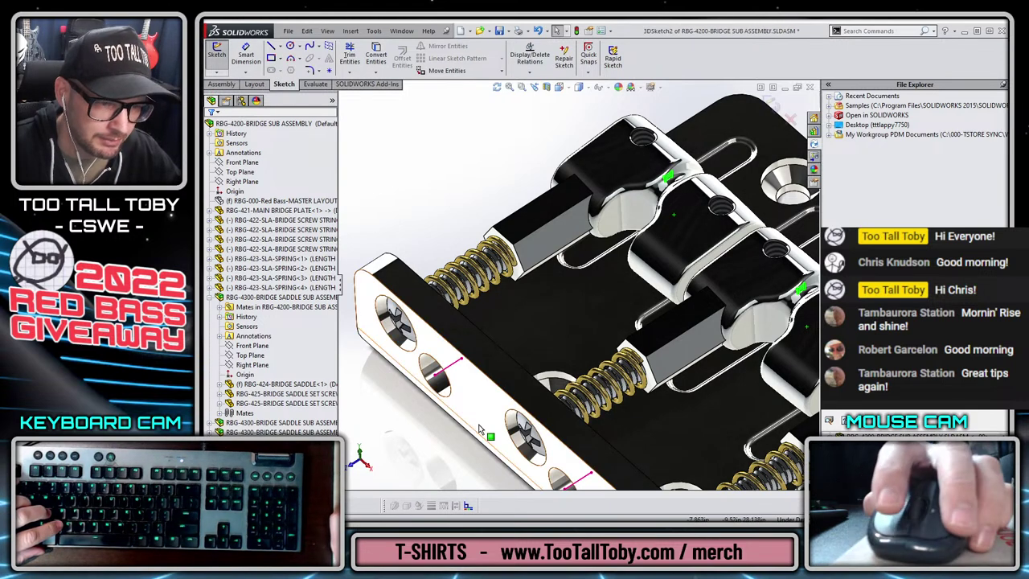
pyautogui.click(451, 365)
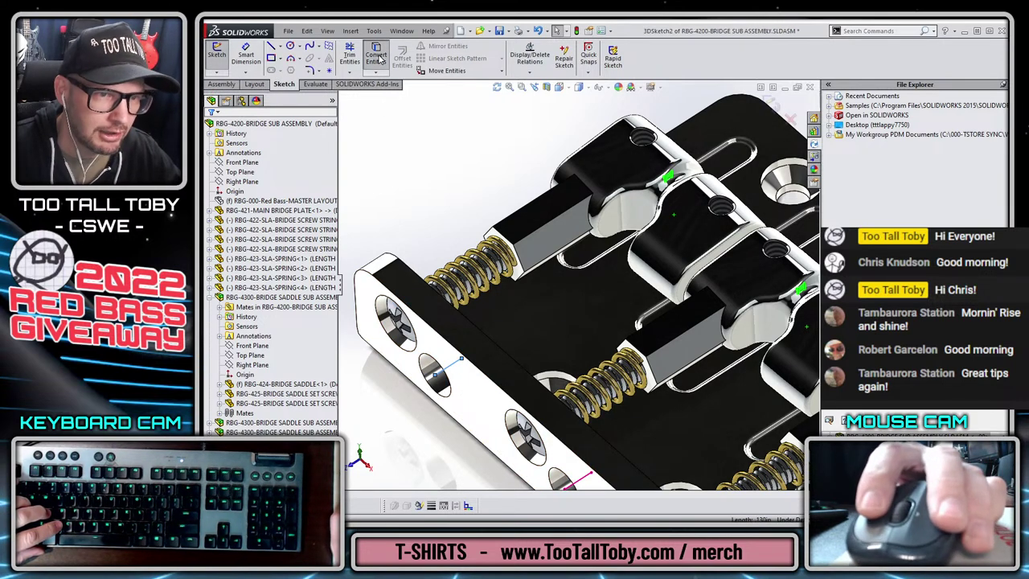
pyautogui.scroll(-6, 623, 209)
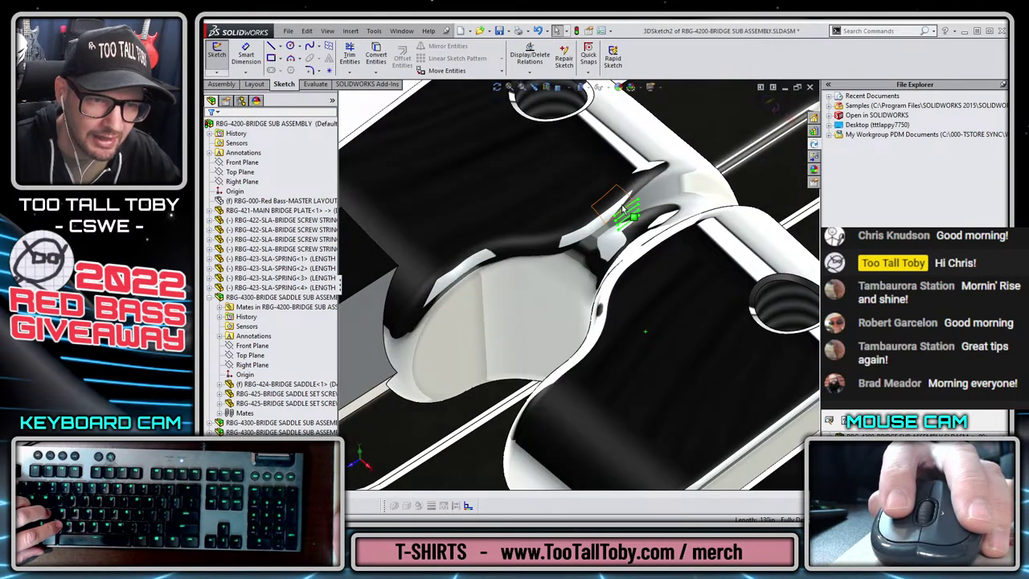
pyautogui.scroll(6, 626, 207)
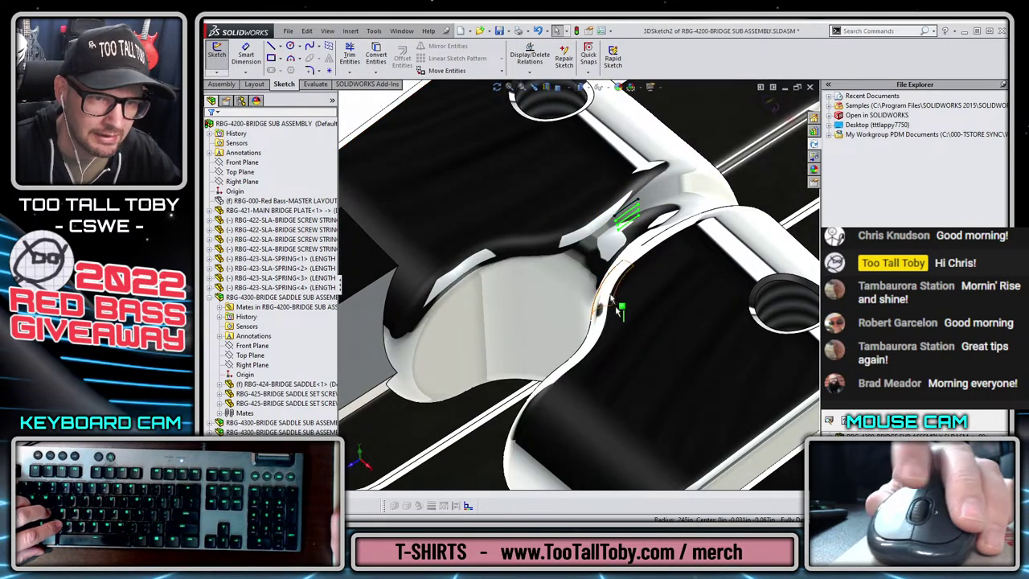
pyautogui.scroll(-2, 585, 356)
# - Draw a two-point spline from the end of the bridge-plate stub to the near end of the saddle stub arc
pyautogui.press('s')
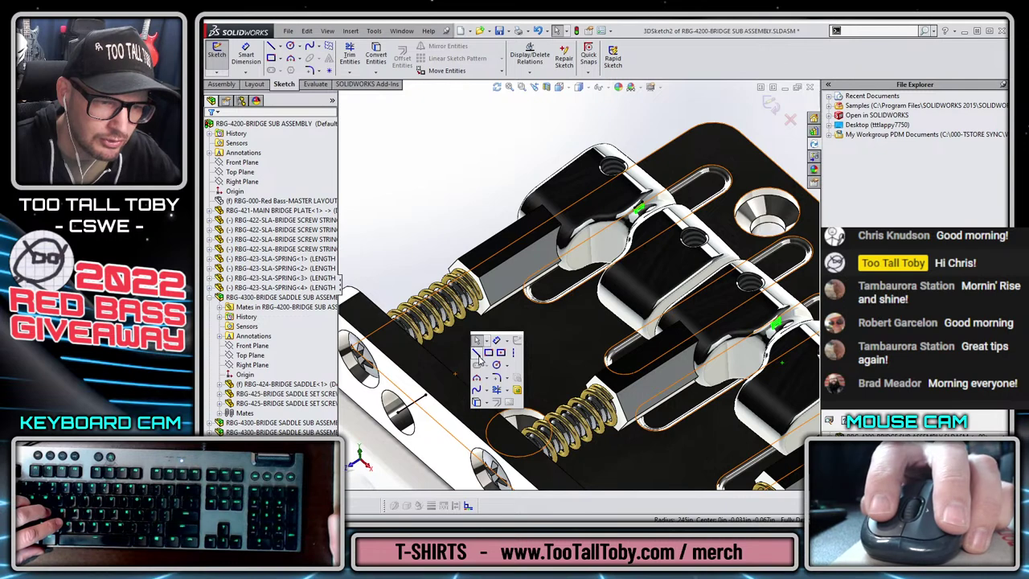
pyautogui.click(477, 353)
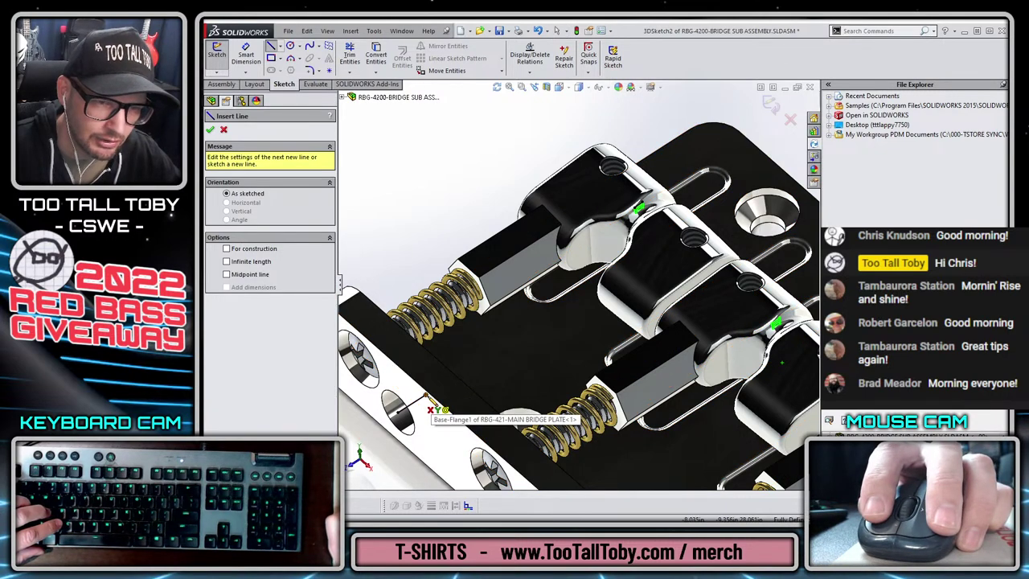
pyautogui.press('s')
pyautogui.click(457, 434)
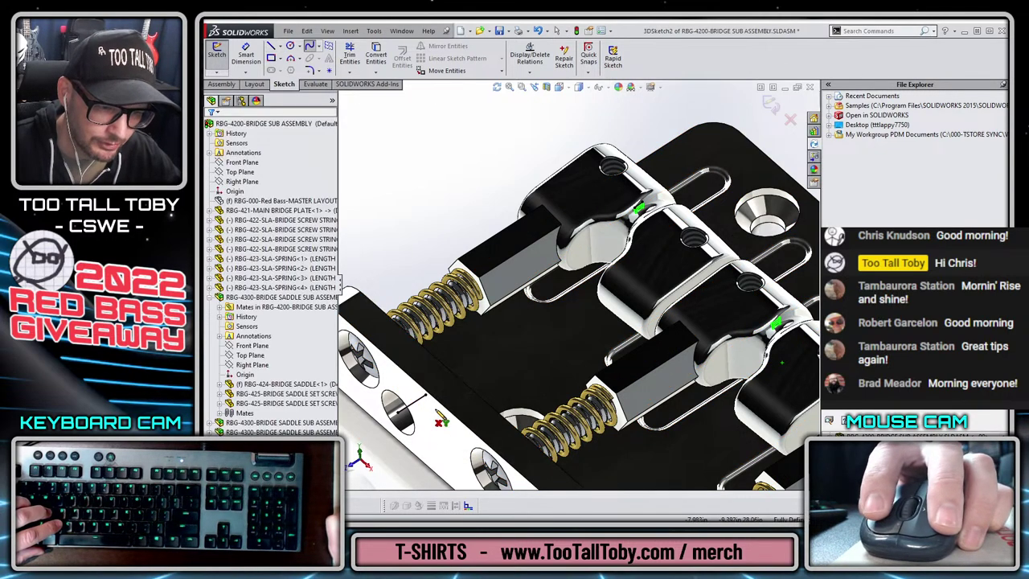
pyautogui.click(422, 382)
pyautogui.scroll(-4, 643, 214)
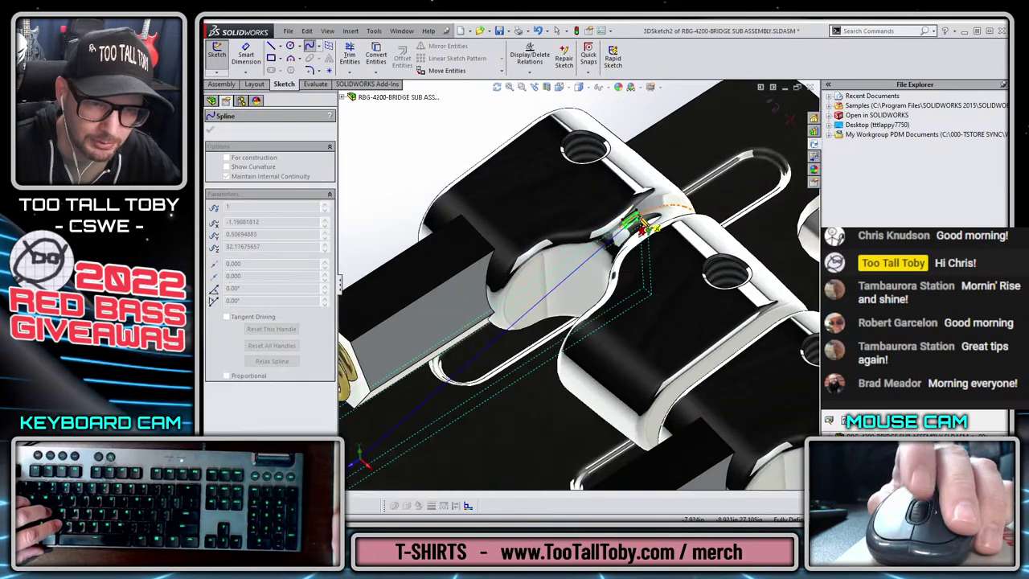
pyautogui.click(618, 234)
pyautogui.press('Escape')
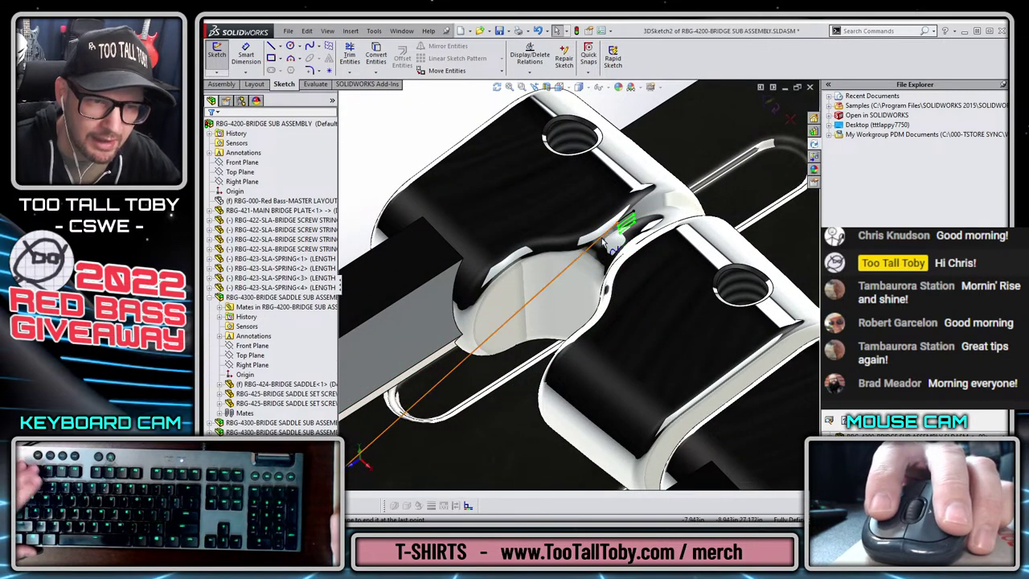
# - Make the spline tangent to the saddle stub arc and to the bridge-plate stub line
pyautogui.keyDown('ctrl'); pyautogui.click(621, 228); pyautogui.keyUp('ctrl')
pyautogui.click(655, 170)
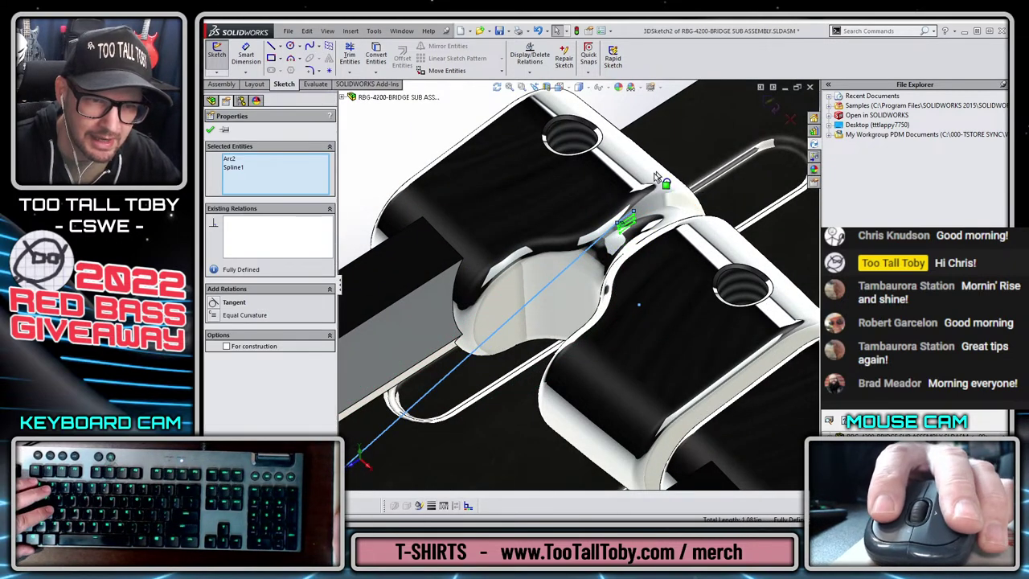
pyautogui.scroll(4, 478, 442)
pyautogui.scroll(-5, 478, 442)
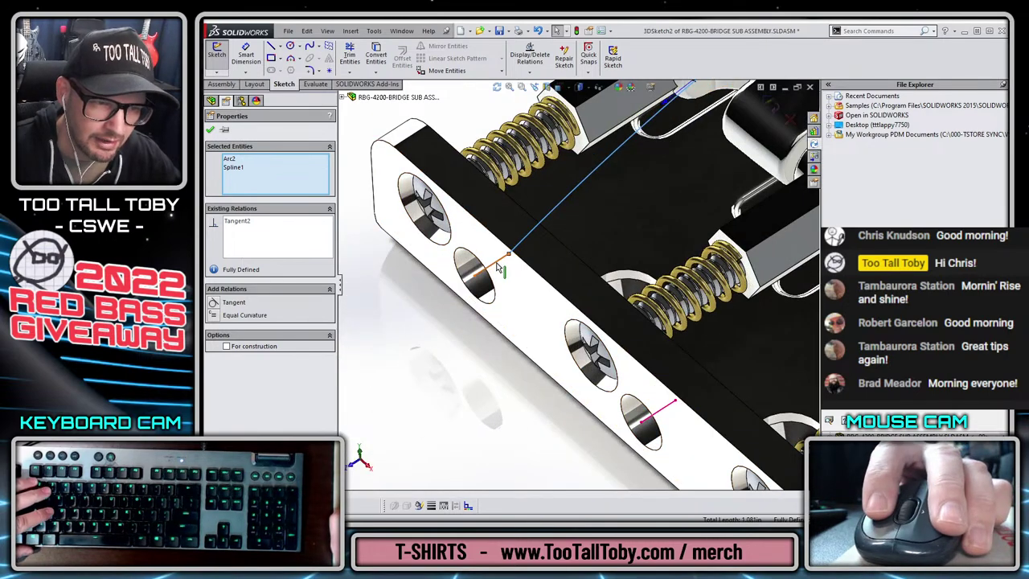
pyautogui.click(516, 256)
pyautogui.keyDown('ctrl'); pyautogui.click(517, 250); pyautogui.keyUp('ctrl')
pyautogui.click(548, 211)
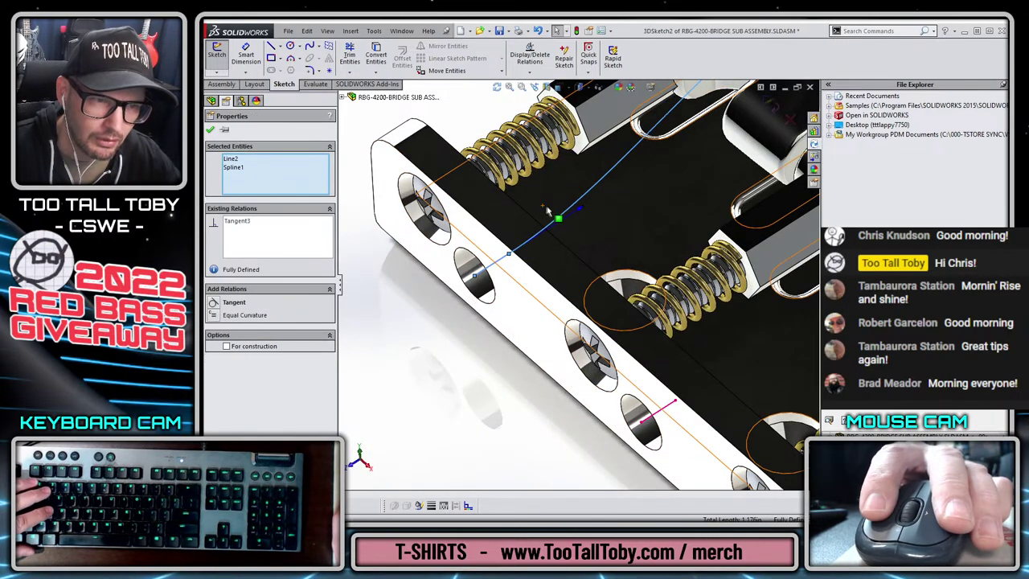
pyautogui.press('Escape')
pyautogui.scroll(6, 638, 269)
pyautogui.scroll(-2, 670, 198)
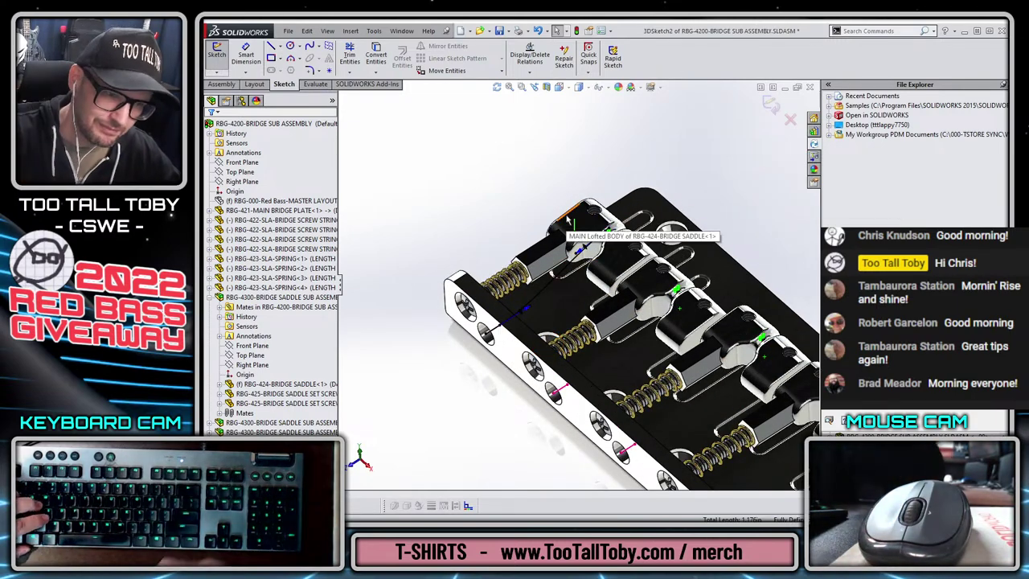
# - Undo both tangent relations on the spline
pyautogui.hotkey('ctrl', 'z')
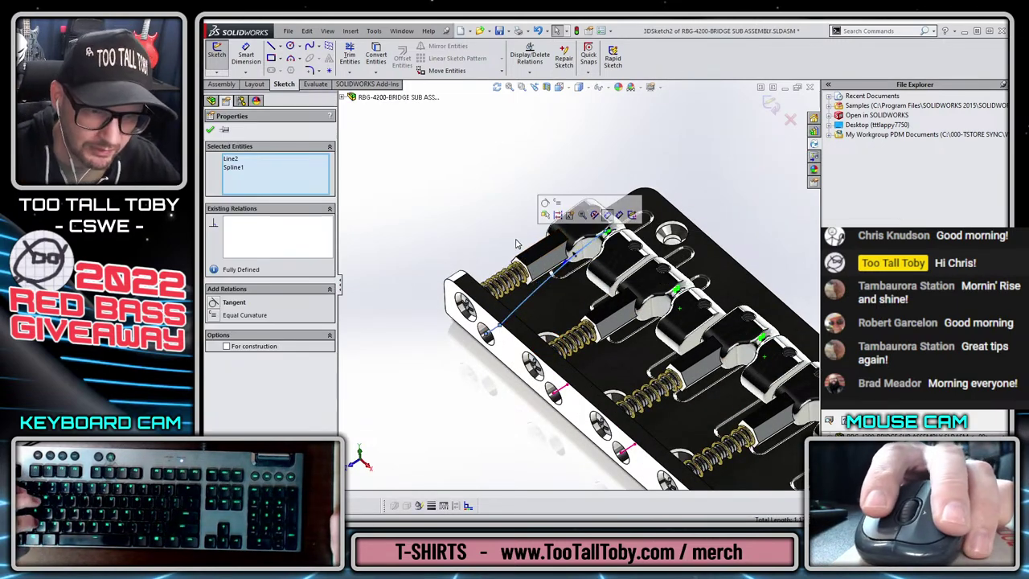
pyautogui.press('Escape')
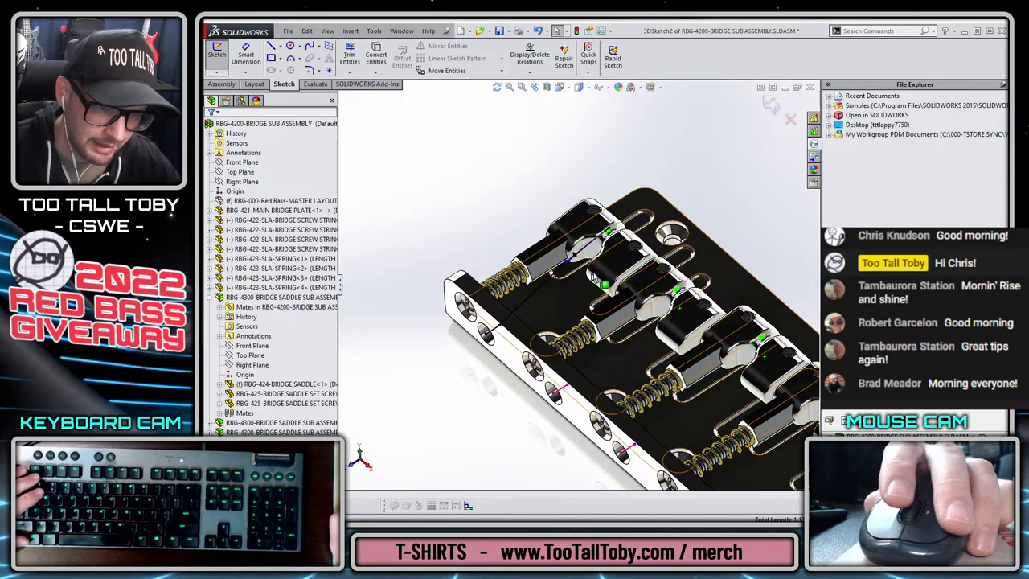
pyautogui.hotkey('ctrl', 'z')
pyautogui.press('Escape')
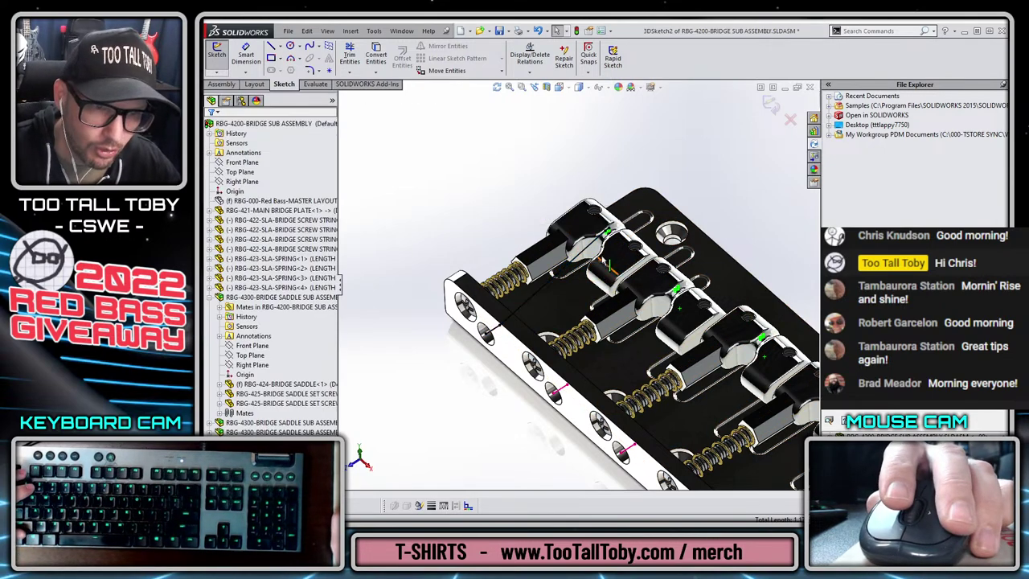
pyautogui.scroll(-3, 567, 301)
pyautogui.scroll(3, 563, 303)
pyautogui.moveTo(563, 303); pyautogui.dragTo(413, 376, button='middle')
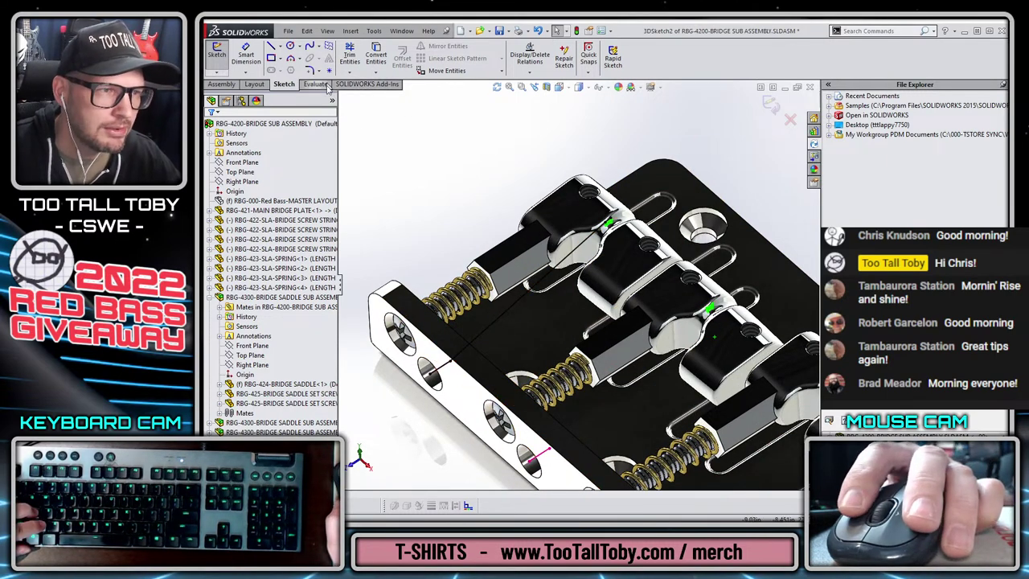
# - Create a new part from the 2015 PART mm template
pyautogui.press('z')
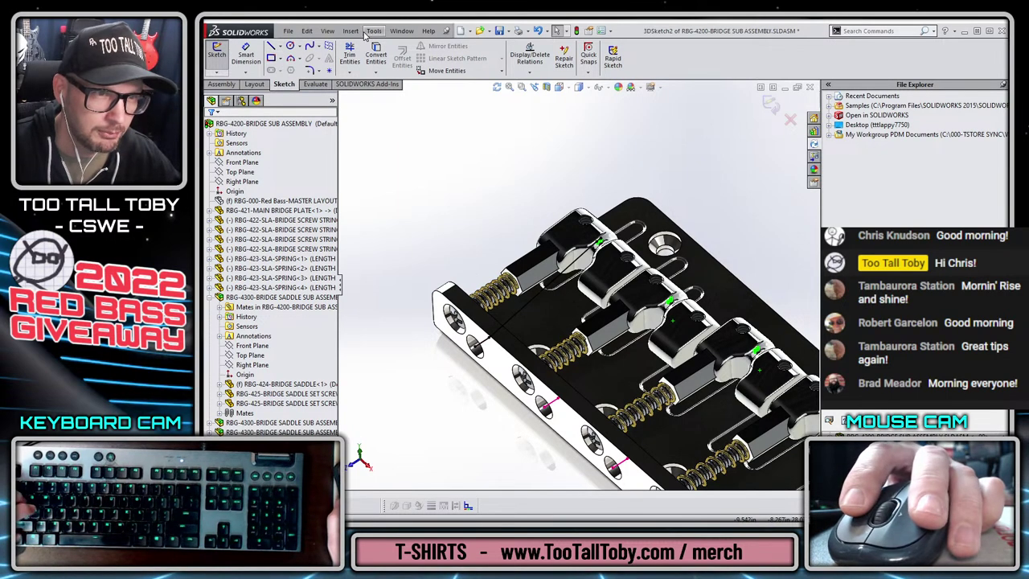
pyautogui.click(461, 32)
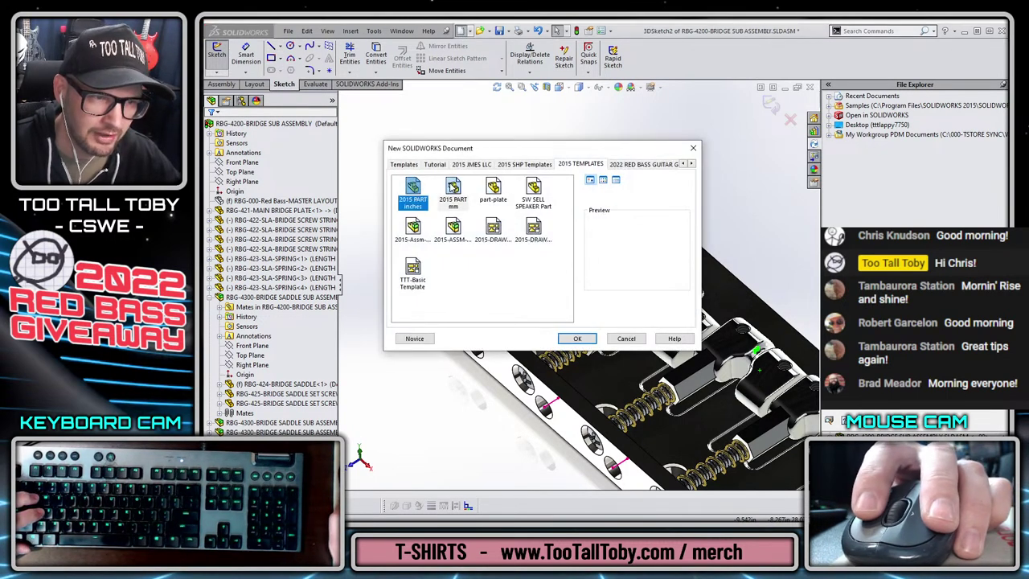
pyautogui.doubleClick(452, 189)
# - Sketch three connected lines on the Front Plane: a horizontal, a rising slanted line and an upper horizontal about 46 mm long, and close the sketch
pyautogui.click(242, 181)
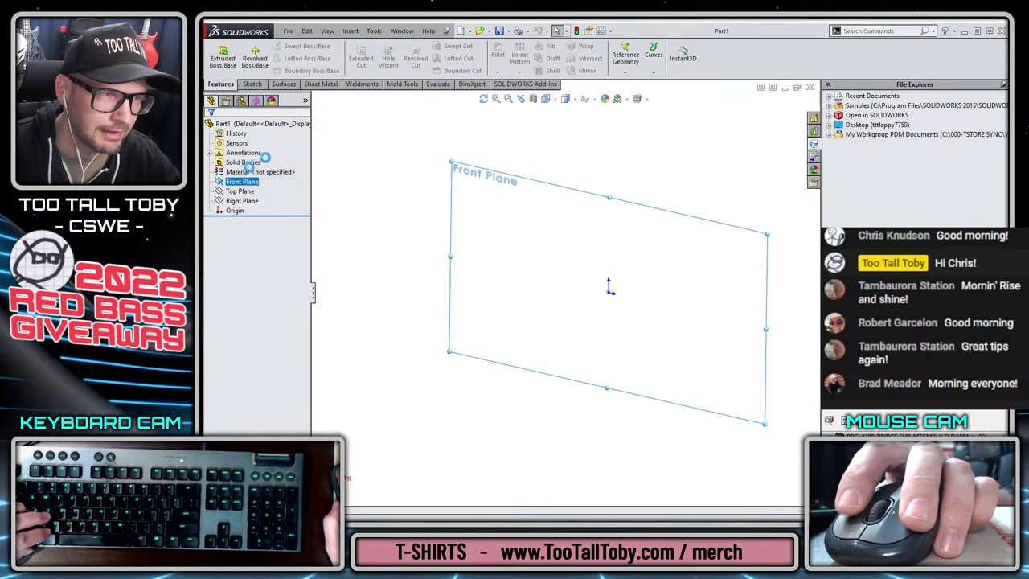
pyautogui.click(265, 157)
pyautogui.click(272, 48)
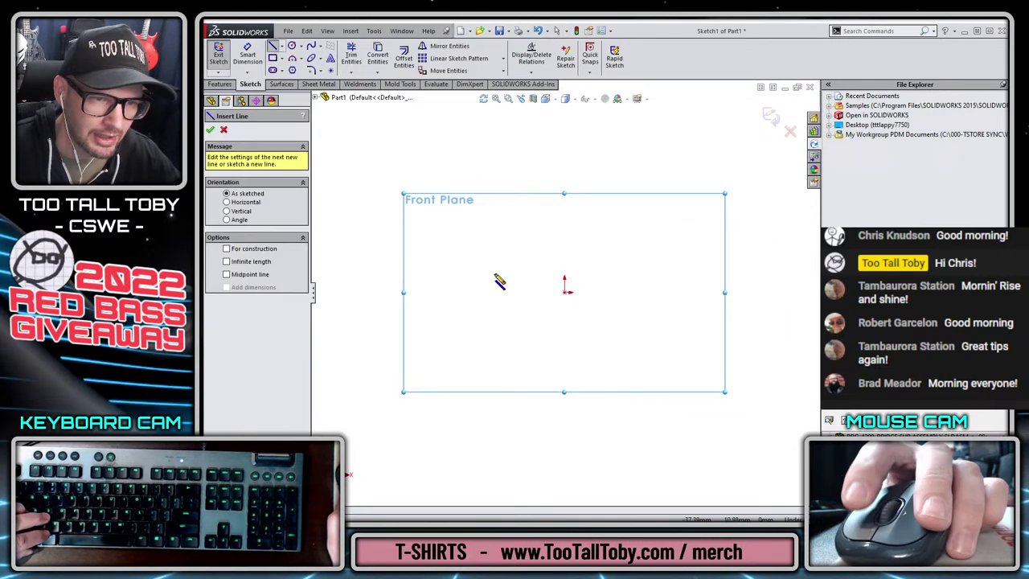
pyautogui.click(459, 292)
pyautogui.click(525, 292)
pyautogui.click(568, 217)
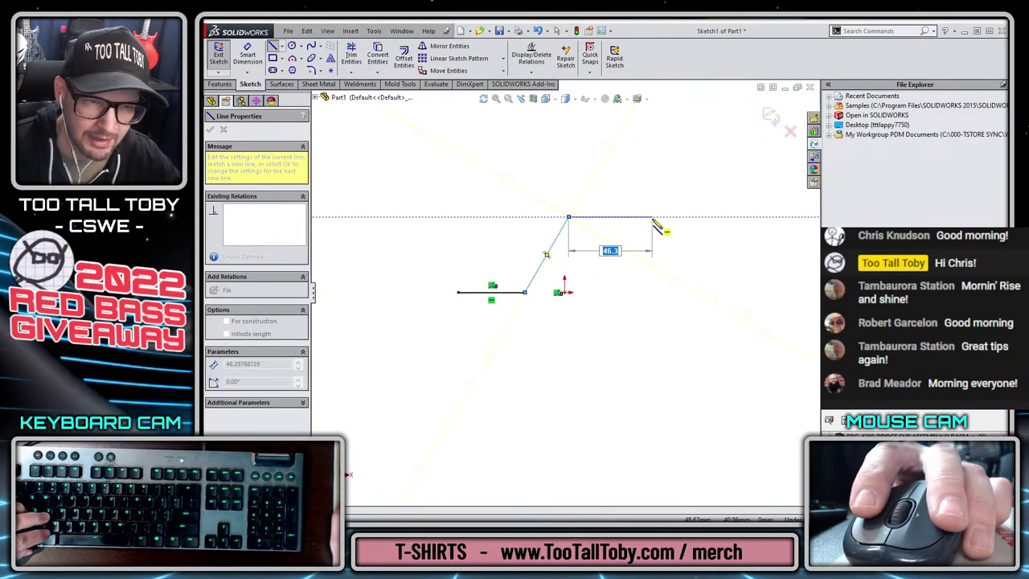
pyautogui.click(652, 217)
pyautogui.press('Escape')
pyautogui.click(769, 116)
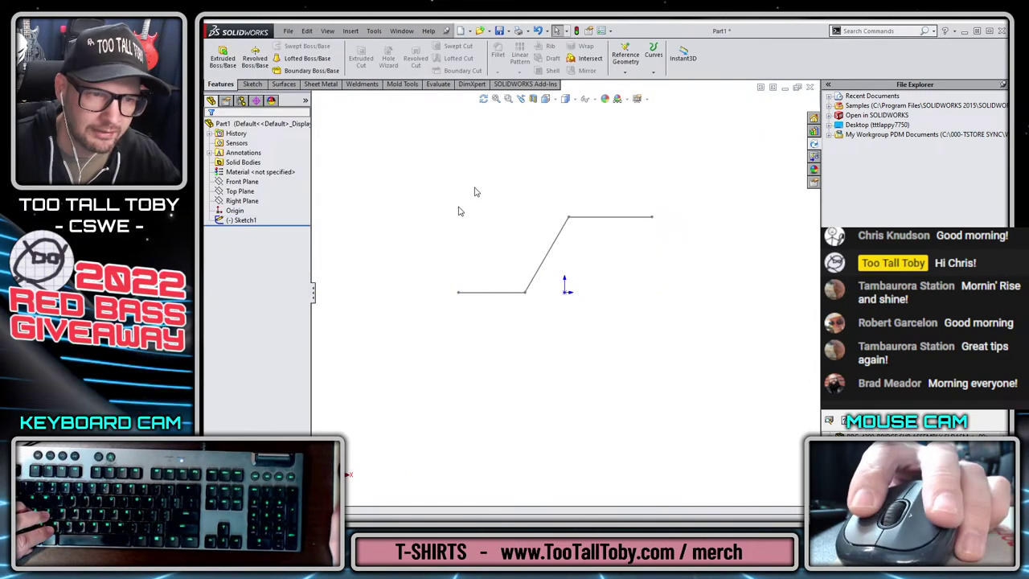
# - In a second Front Plane sketch, use Fit Spline on the three connected lines with an increased tolerance to round the corners
pyautogui.click(241, 182)
pyautogui.click(243, 173)
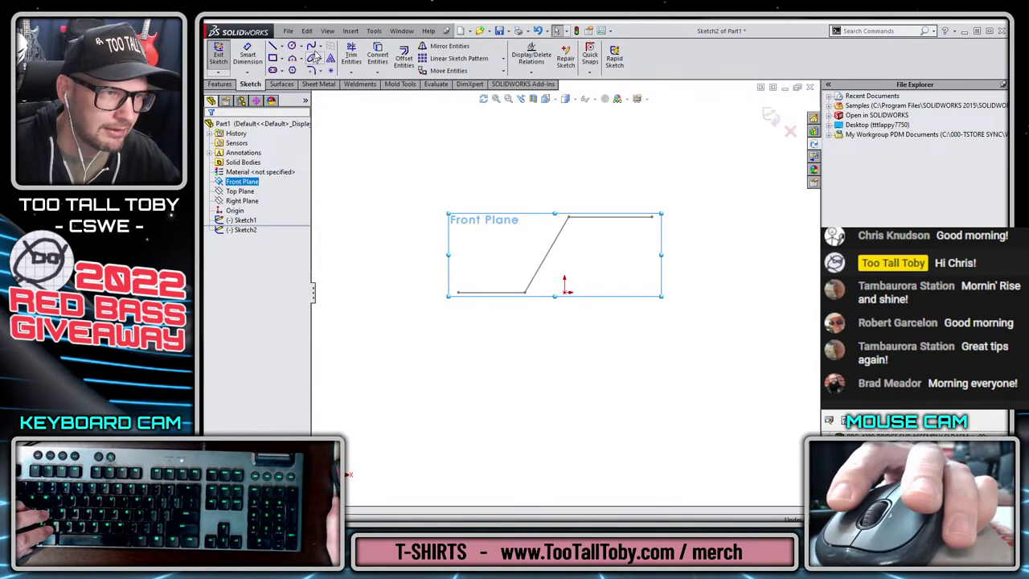
pyautogui.click(373, 30)
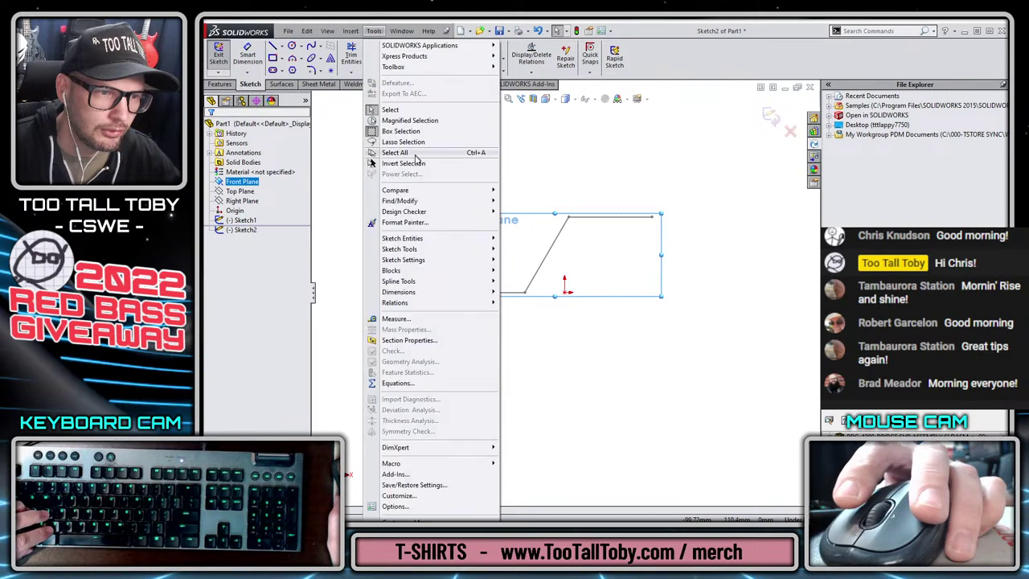
pyautogui.moveTo(431, 281)
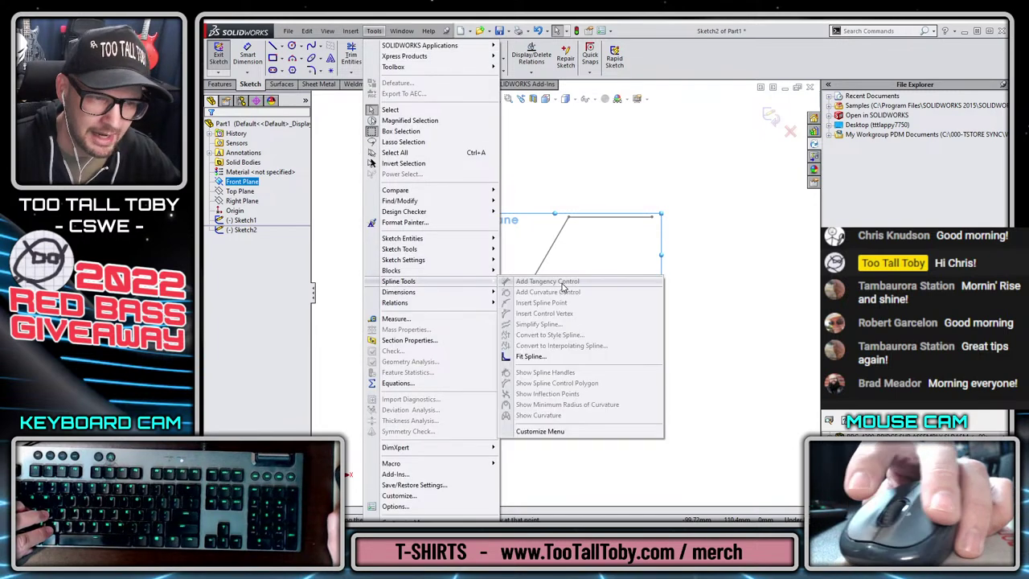
pyautogui.click(531, 357)
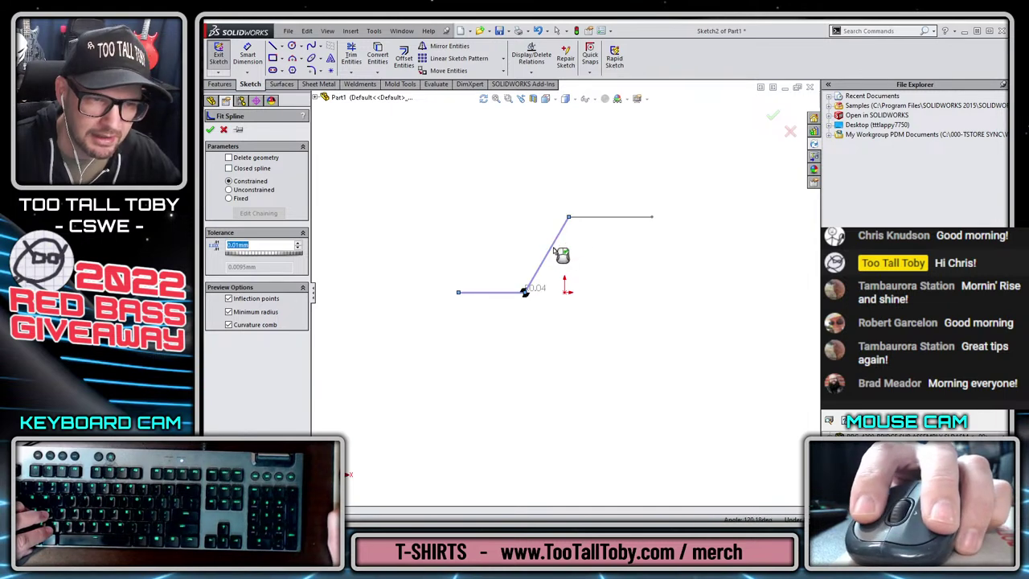
pyautogui.scroll(-8, 582, 269)
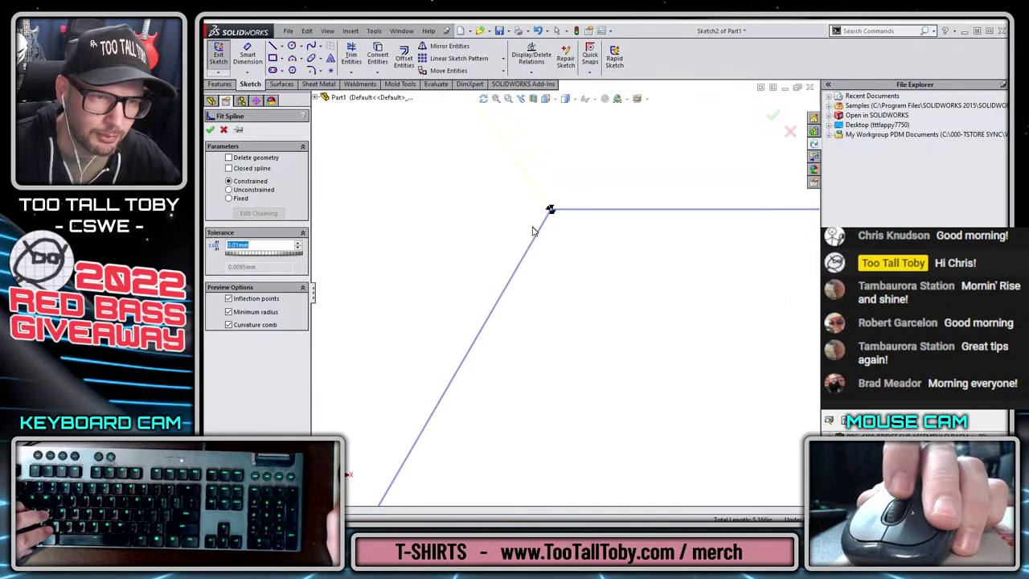
pyautogui.scroll(-2, 589, 225)
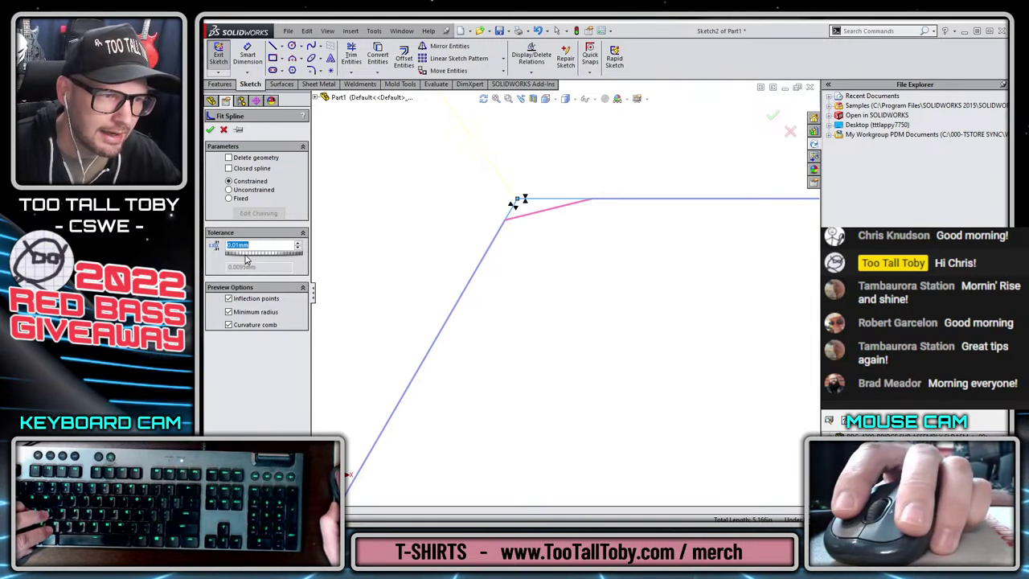
pyautogui.moveTo(246, 258); pyautogui.dragTo(249, 257)
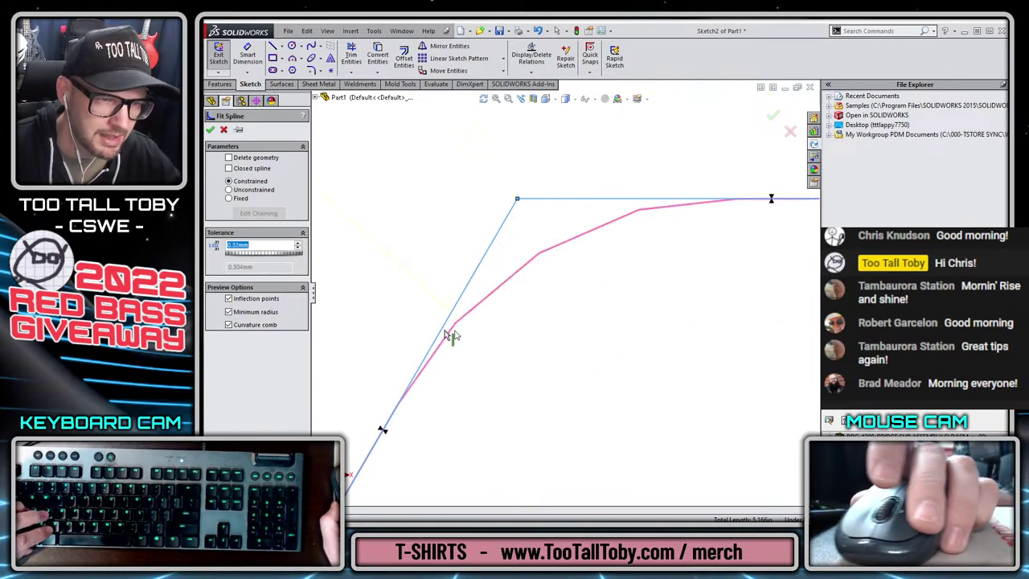
pyautogui.scroll(6, 597, 349)
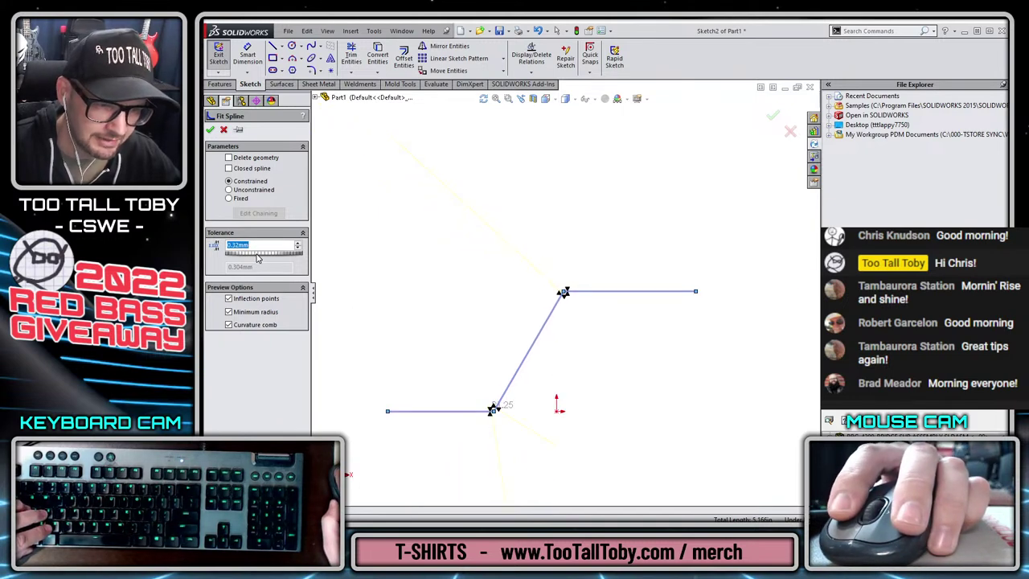
pyautogui.click(774, 118)
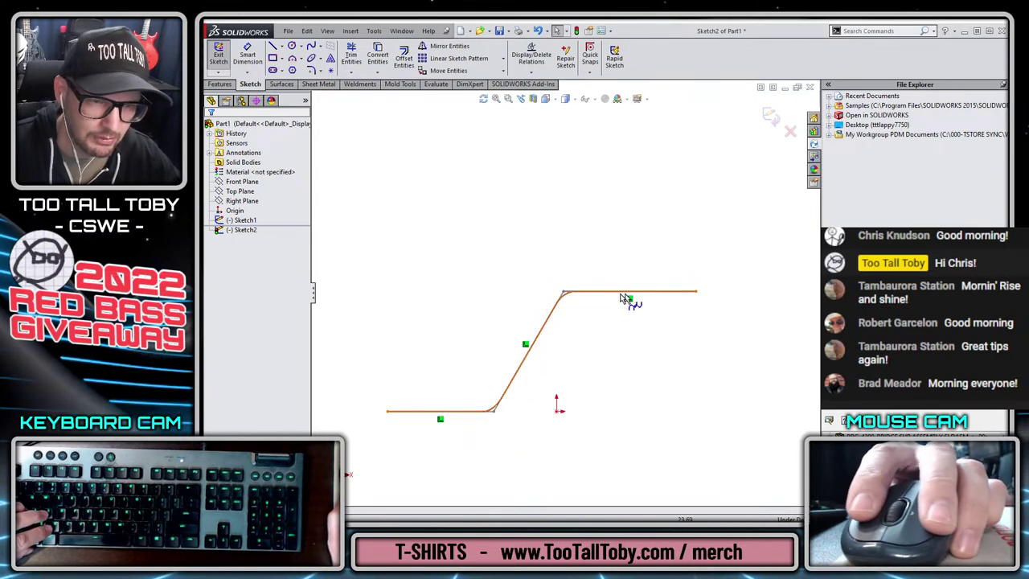
# - Look over the rounded corners of the fitted spline and close the part without saving it, going back to the bridge sub assembly
pyautogui.scroll(-2, 451, 421)
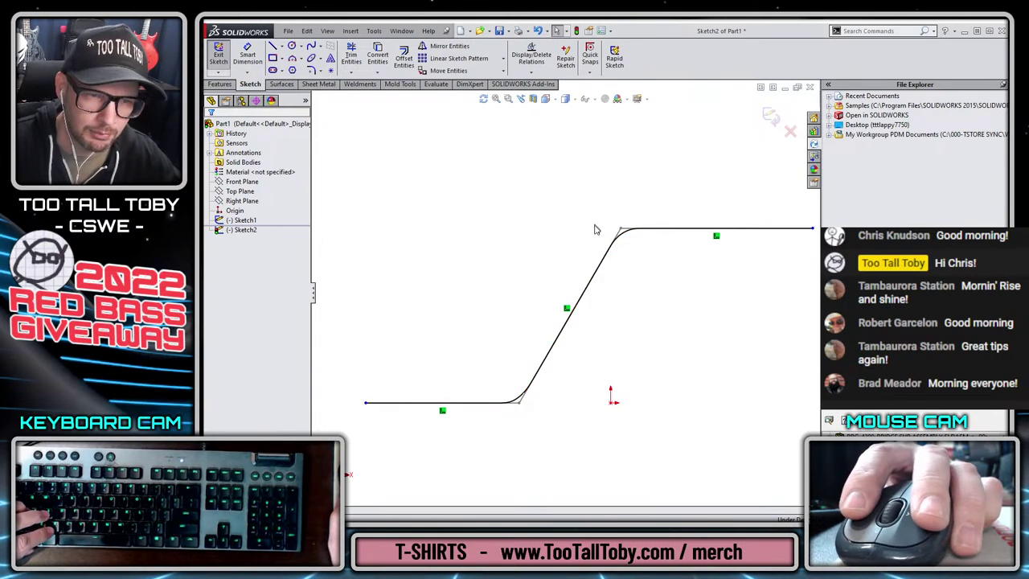
pyautogui.scroll(2, 664, 212)
pyautogui.click(810, 87)
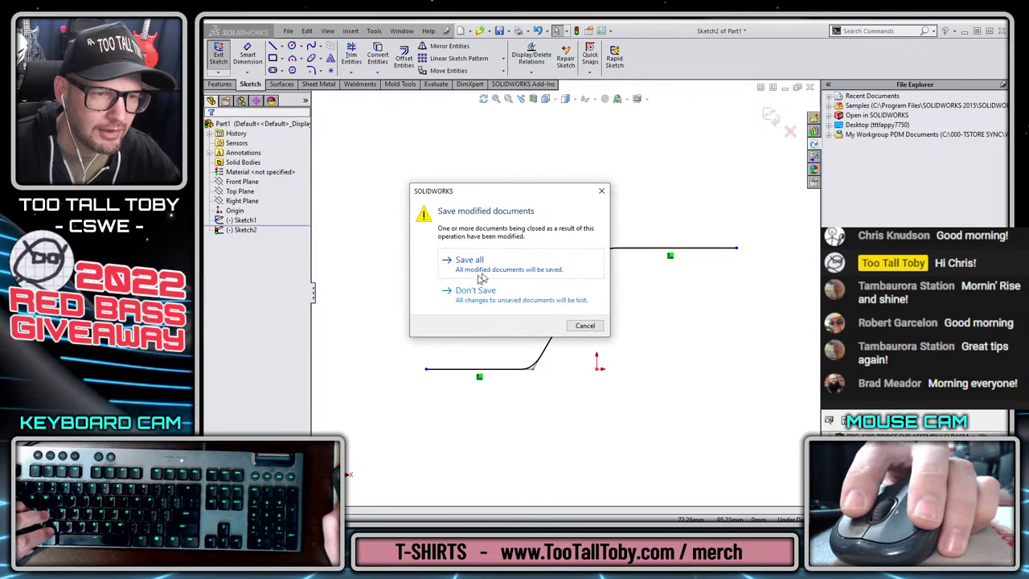
pyautogui.click(480, 288)
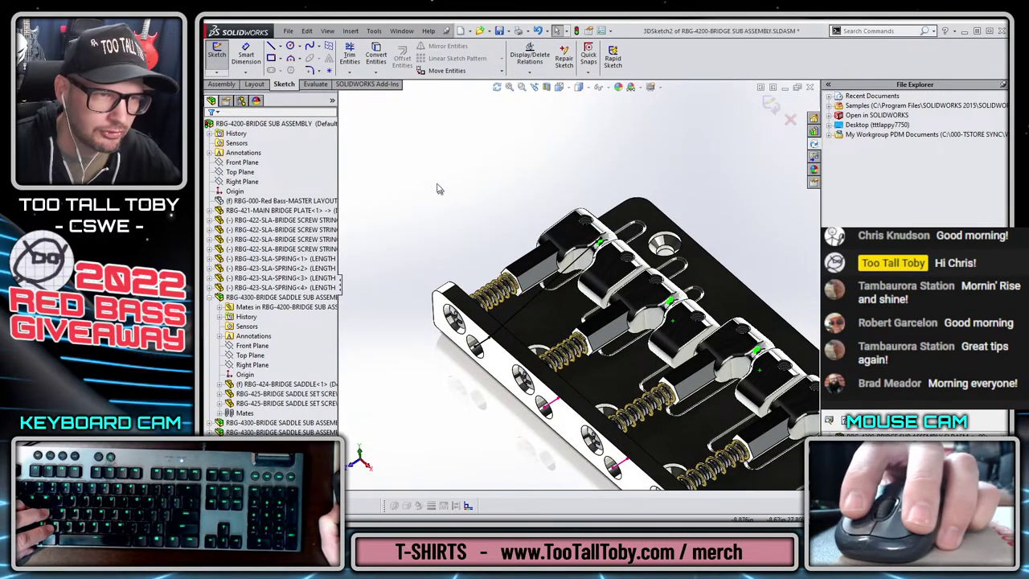
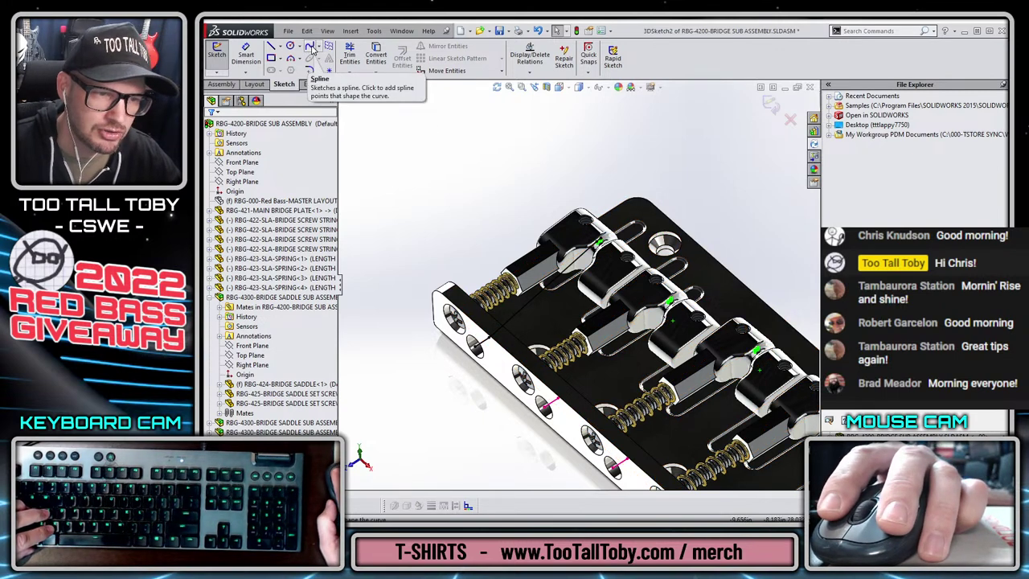
# - Use Fit Spline with the closed spline option off to combine the bridge-plate stub, connecting spline and saddle arc into one curve
pyautogui.click(318, 48)
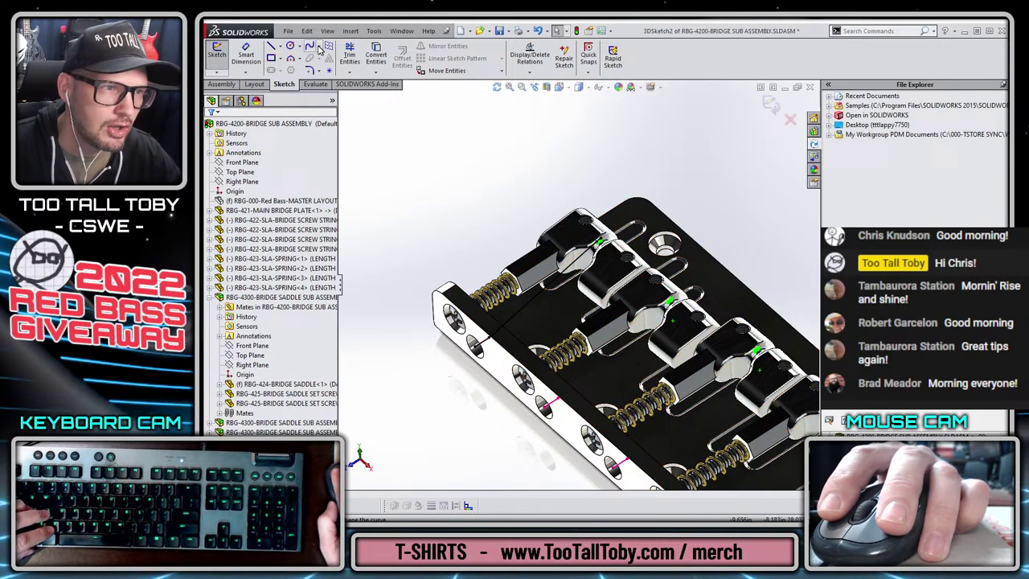
pyautogui.click(374, 31)
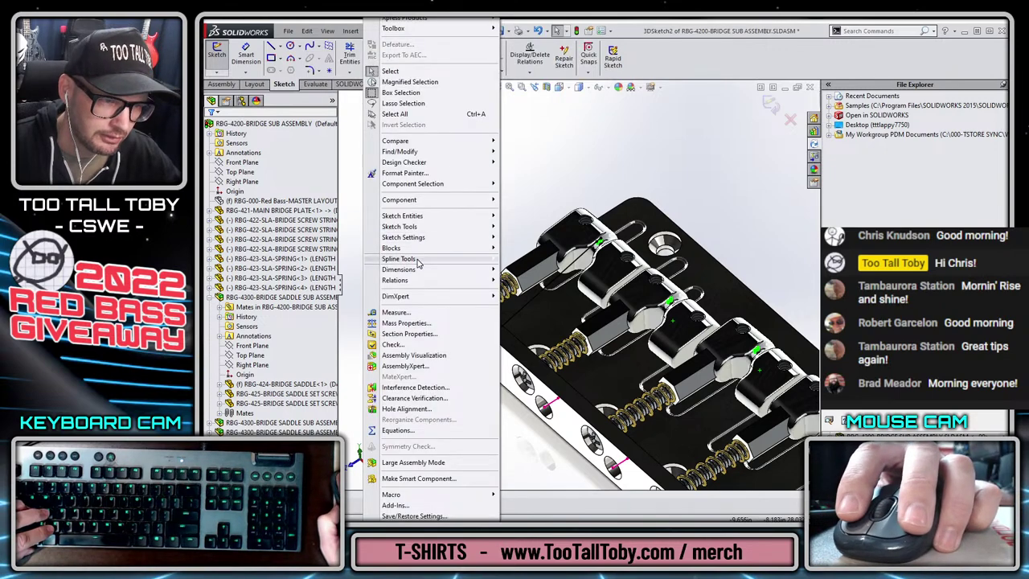
pyautogui.moveTo(418, 261)
pyautogui.click(522, 333)
pyautogui.scroll(-5, 507, 336)
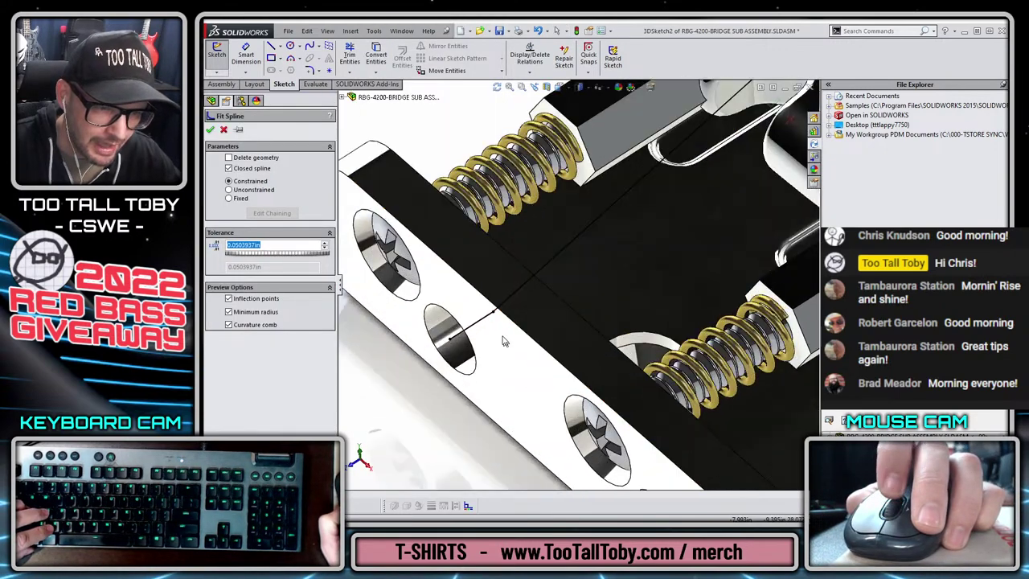
pyautogui.scroll(-3, 503, 342)
pyautogui.click(528, 279)
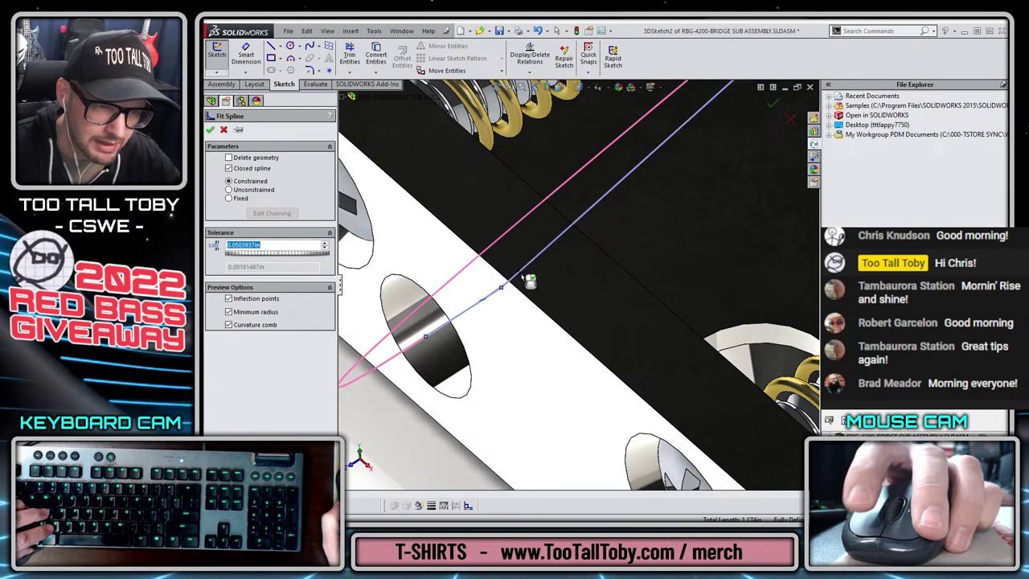
pyautogui.scroll(5, 601, 231)
pyautogui.scroll(-9, 747, 115)
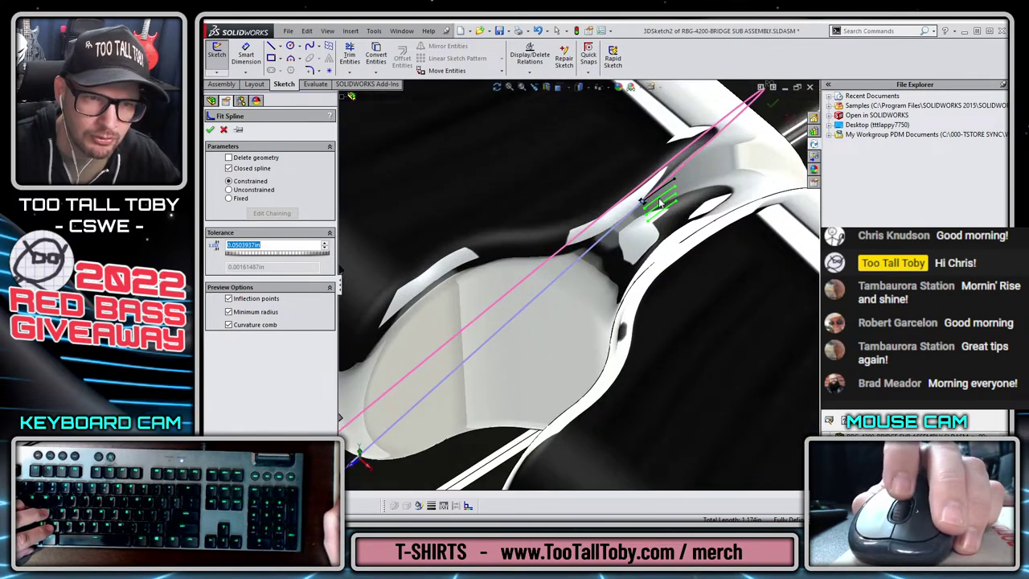
pyautogui.scroll(-2, 644, 201)
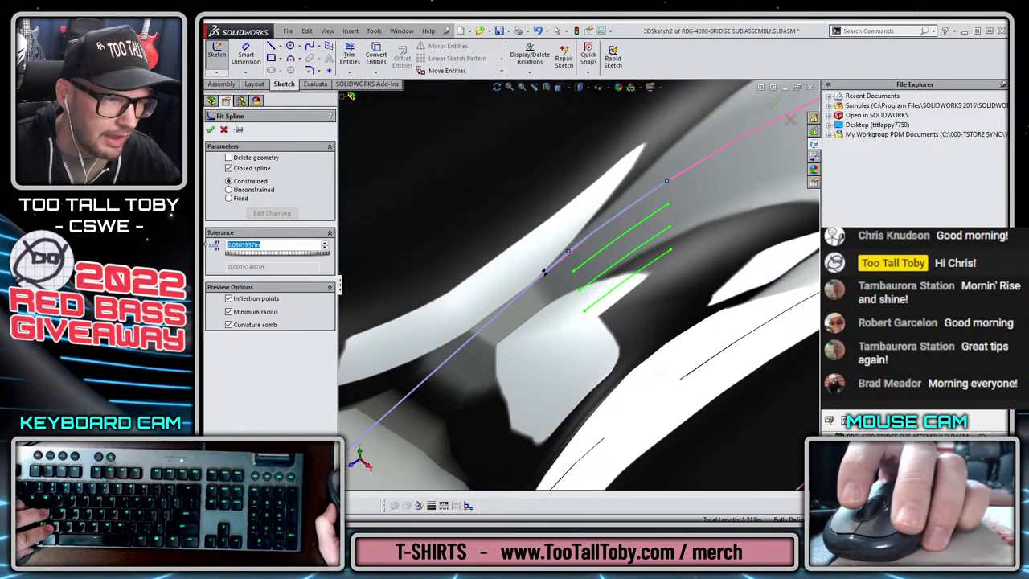
pyautogui.click(250, 168)
pyautogui.scroll(6, 490, 386)
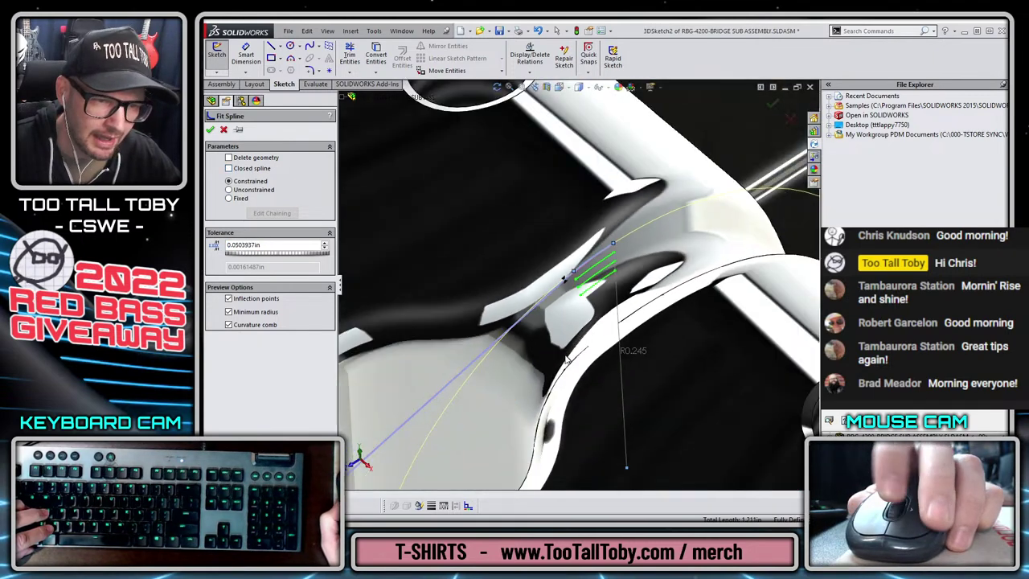
pyautogui.scroll(-5, 498, 377)
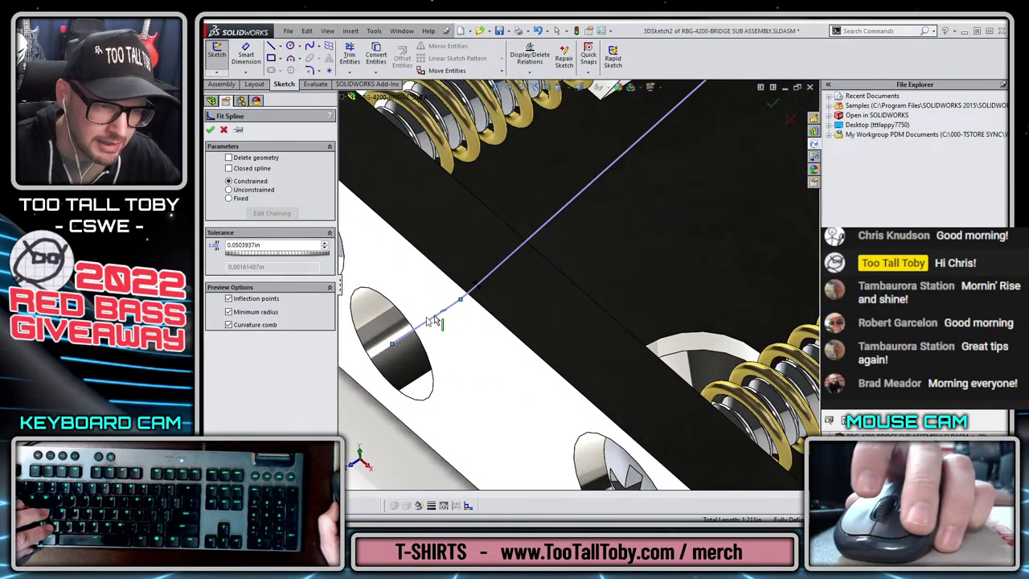
pyautogui.click(773, 105)
# - Select the fitted spline and check that it runs as one curve from the bridge plate to the saddle
pyautogui.scroll(3, 483, 333)
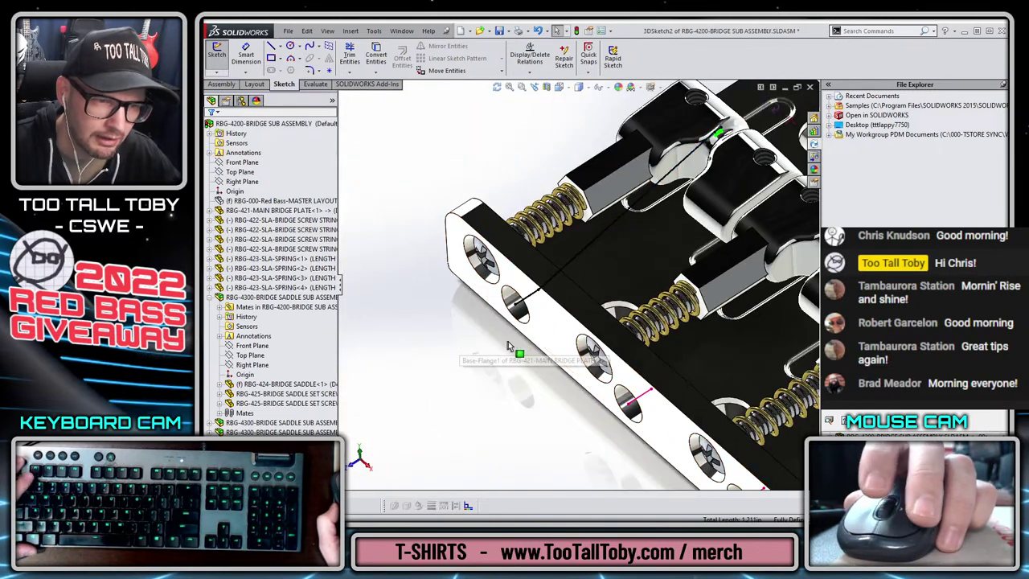
pyautogui.scroll(-4, 523, 305)
pyautogui.click(536, 263)
pyautogui.scroll(5, 507, 281)
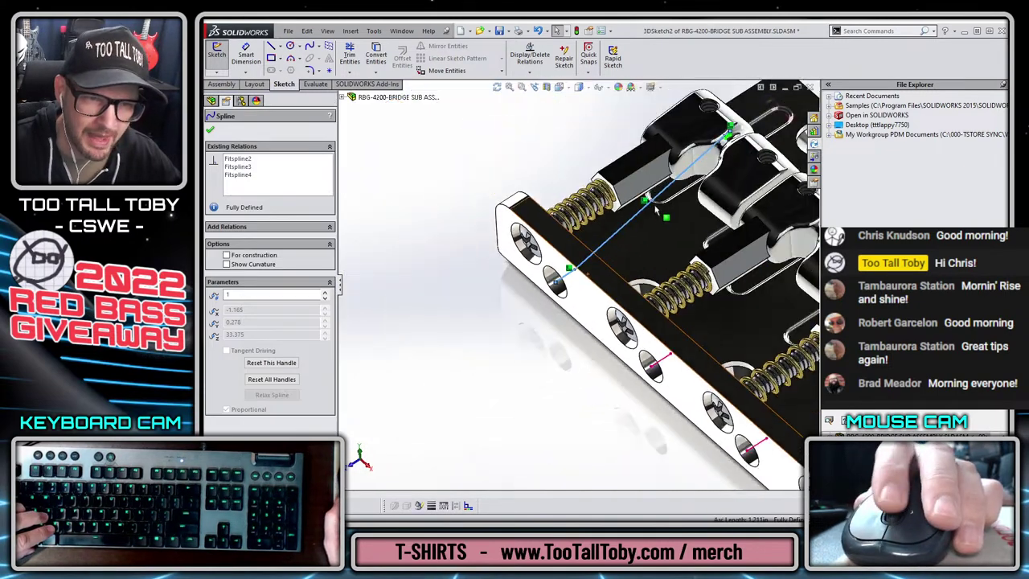
pyautogui.scroll(2, 687, 193)
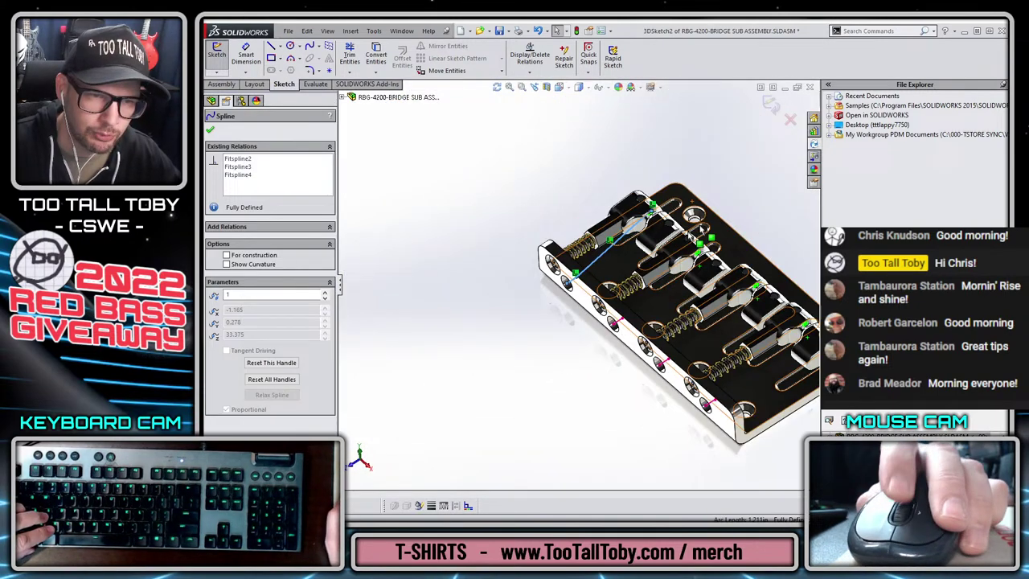
pyautogui.click(536, 201)
# - Delete the first string's stub line, saddle arc and both splines from the 3D sketch, and leave the sketch
pyautogui.scroll(2, 696, 205)
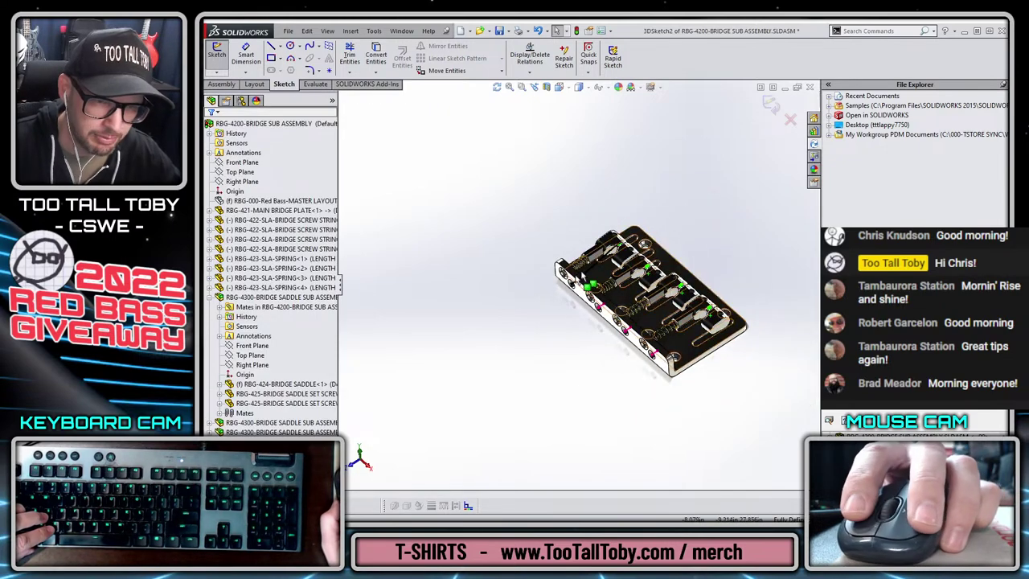
pyautogui.scroll(-1, 643, 298)
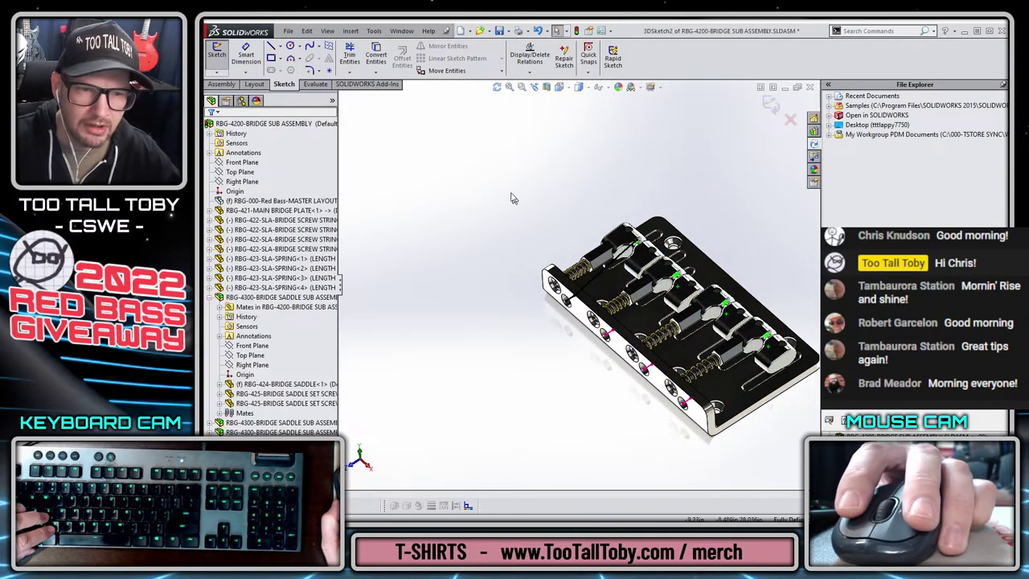
pyautogui.moveTo(511, 198)
pyautogui.mouseDown()
pyautogui.moveTo(667, 310)
pyautogui.moveTo(674, 347)
pyautogui.mouseUp()
pyautogui.press('Delete')
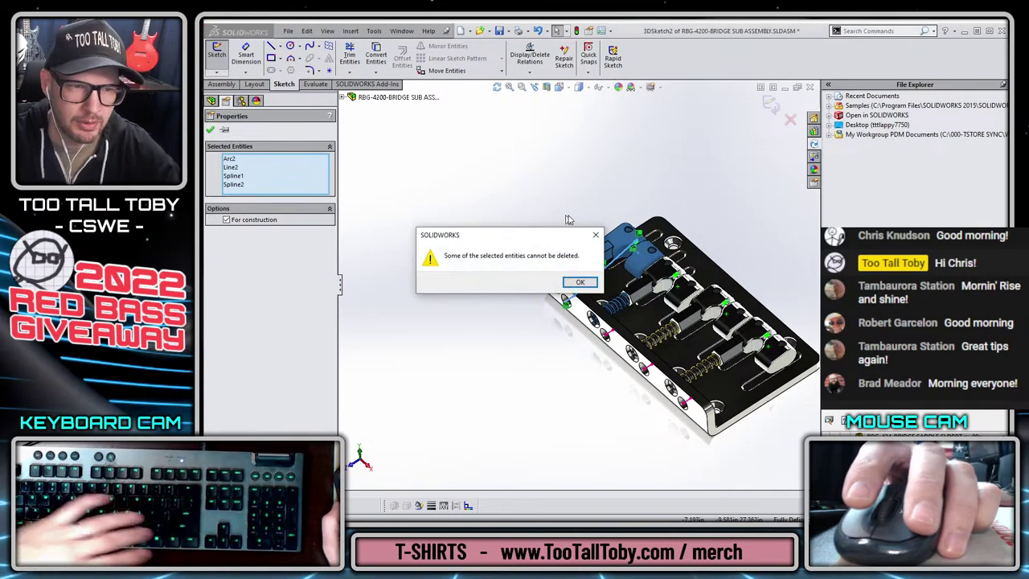
pyautogui.click(579, 282)
pyautogui.press('Escape')
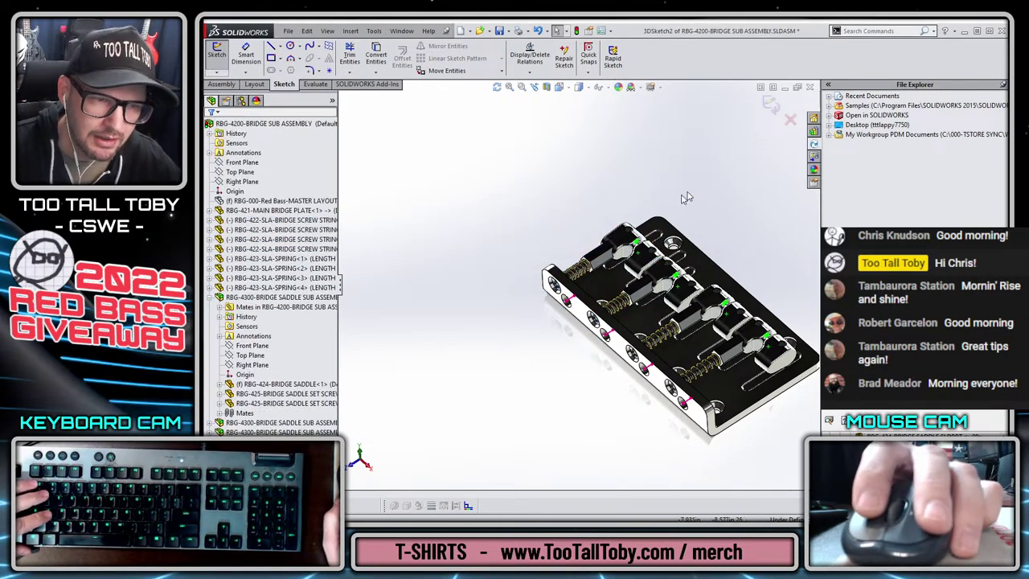
pyautogui.scroll(2, 743, 381)
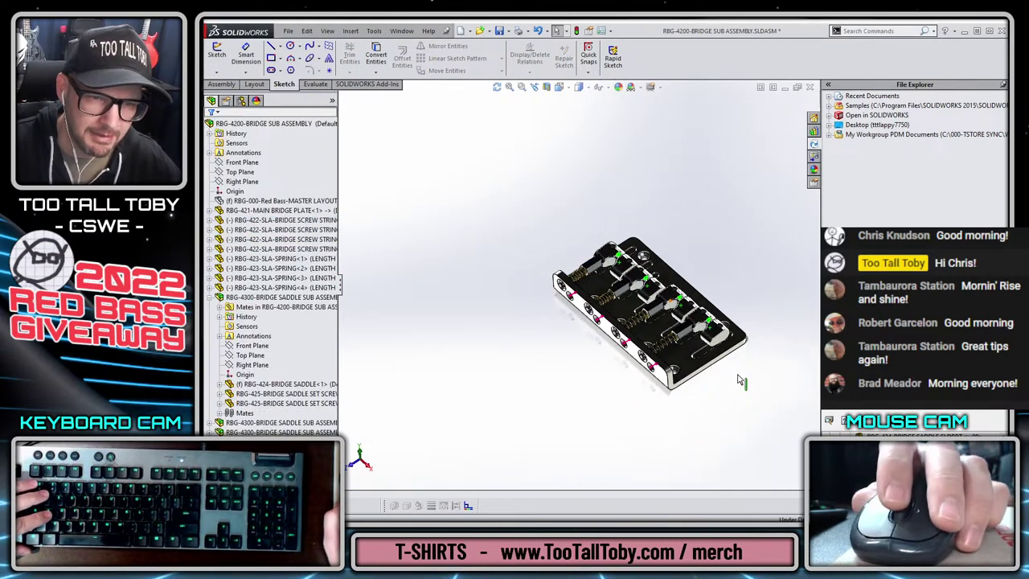
# - Close the bridge sub assembly and open the nut part from the top-level guitar assembly
pyautogui.scroll(-2, 755, 388)
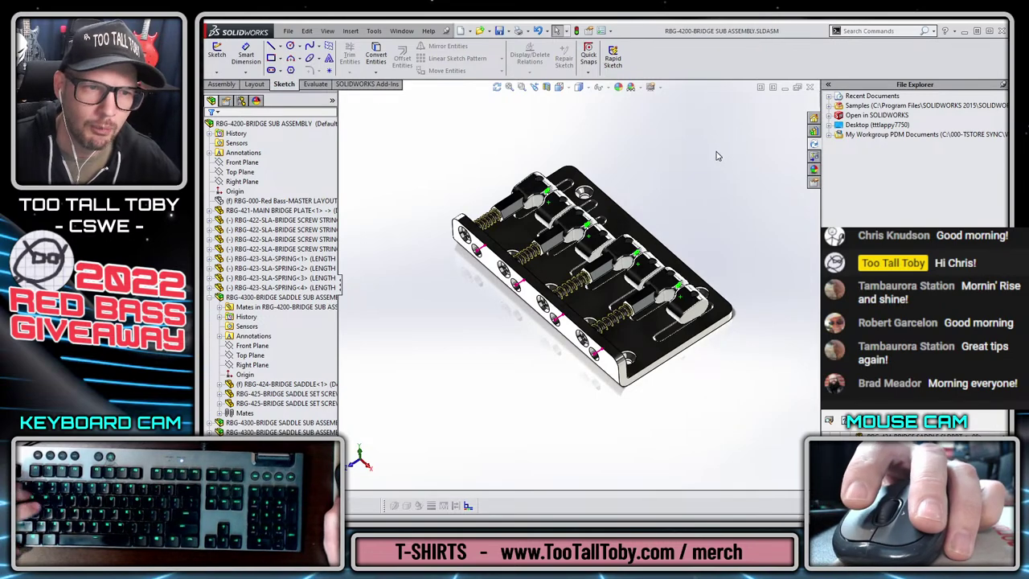
pyautogui.click(809, 88)
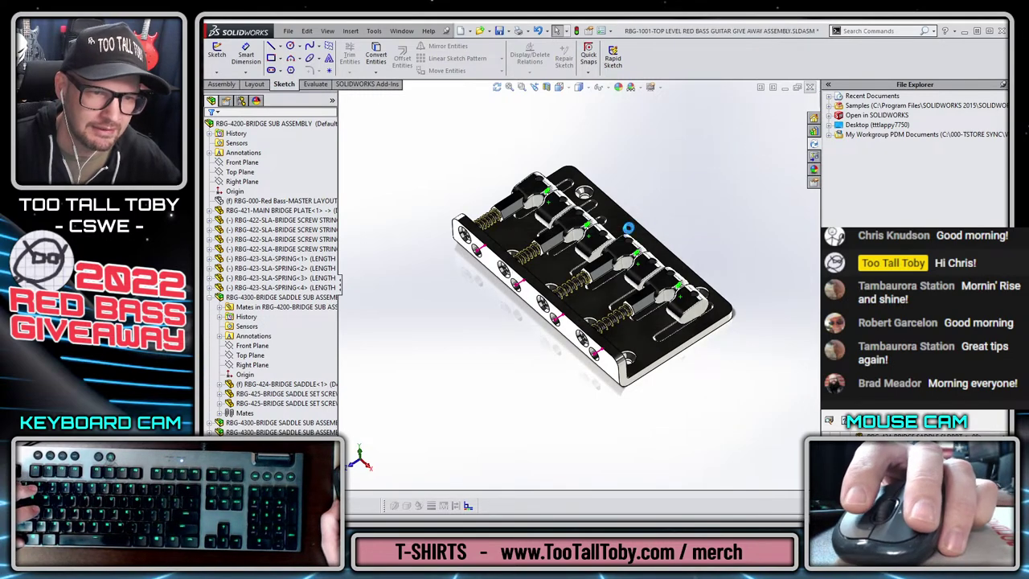
pyautogui.scroll(6, 668, 346)
pyautogui.scroll(-9, 724, 217)
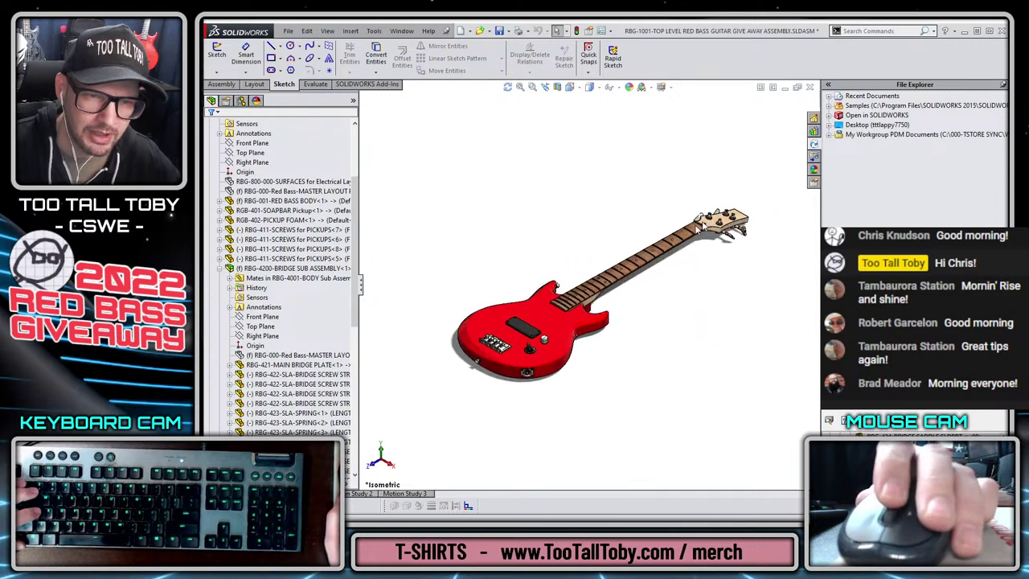
pyautogui.scroll(-3, 604, 241)
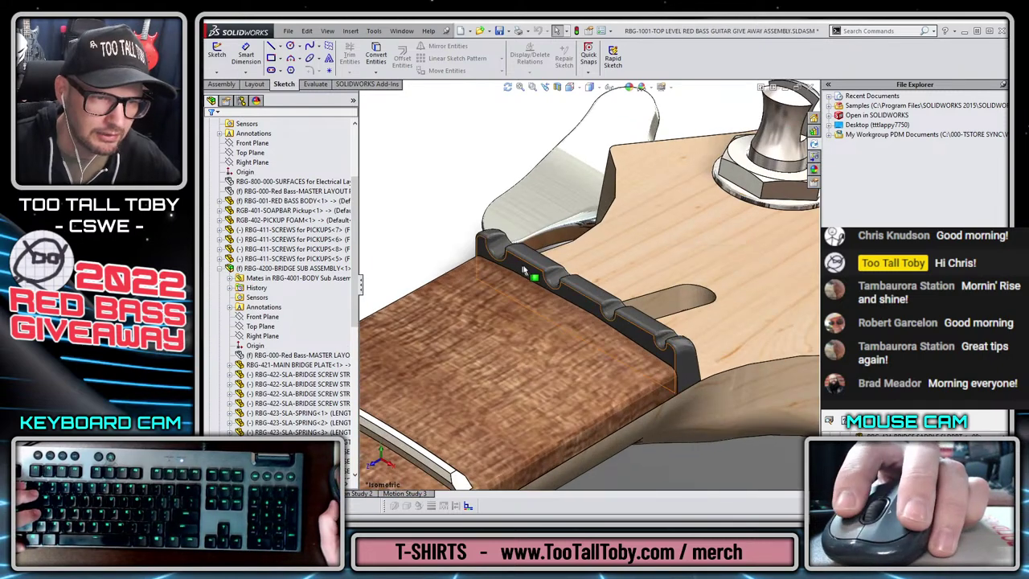
pyautogui.click(535, 254)
pyautogui.click(555, 207)
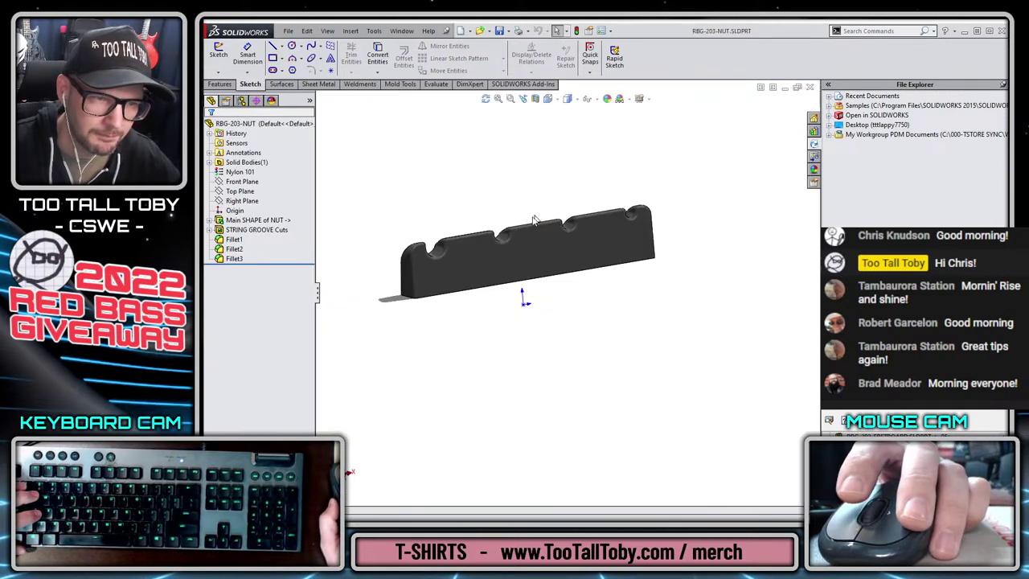
# - Start a 3D sketch in the nut part and sketch a line about 0.27 in long beside the nut
pyautogui.moveTo(658, 328); pyautogui.dragTo(328, 198, button='middle')
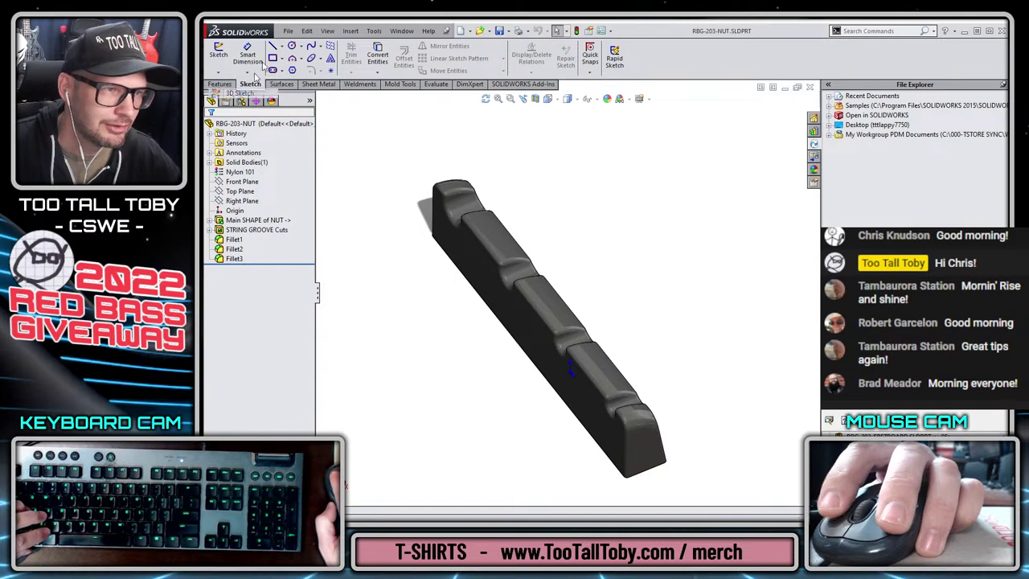
pyautogui.click(241, 93)
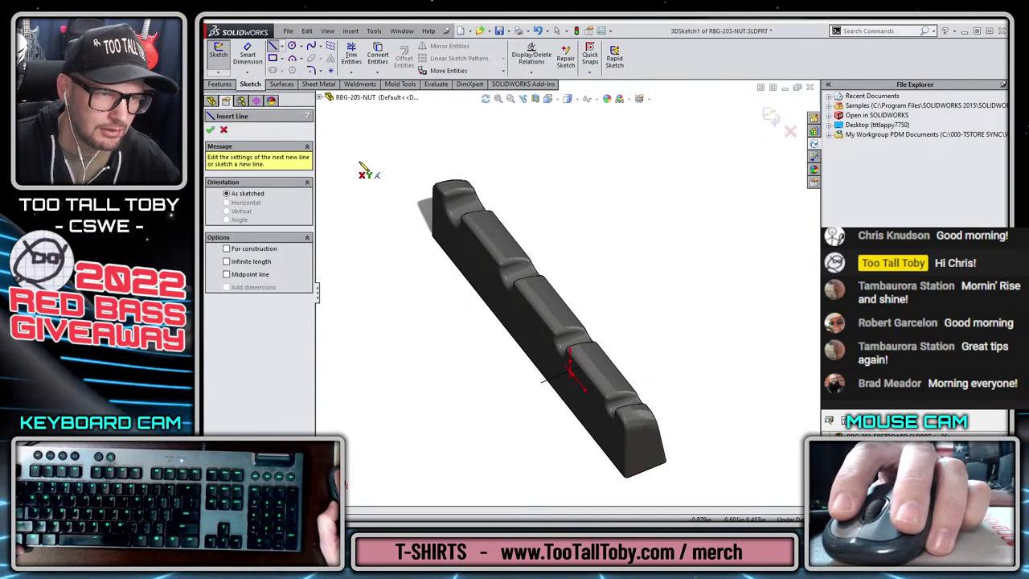
pyautogui.click(360, 161)
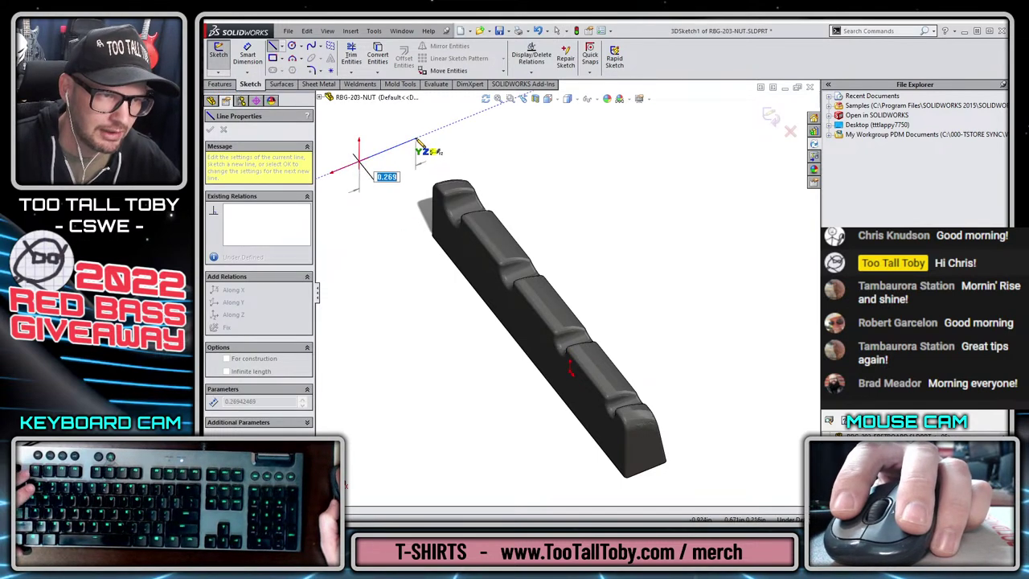
pyautogui.click(415, 140)
pyautogui.press('Escape')
# - Constrain the line's two endpoints On Plane to the nut's opposite long side faces, one endpoint per face
pyautogui.click(359, 161)
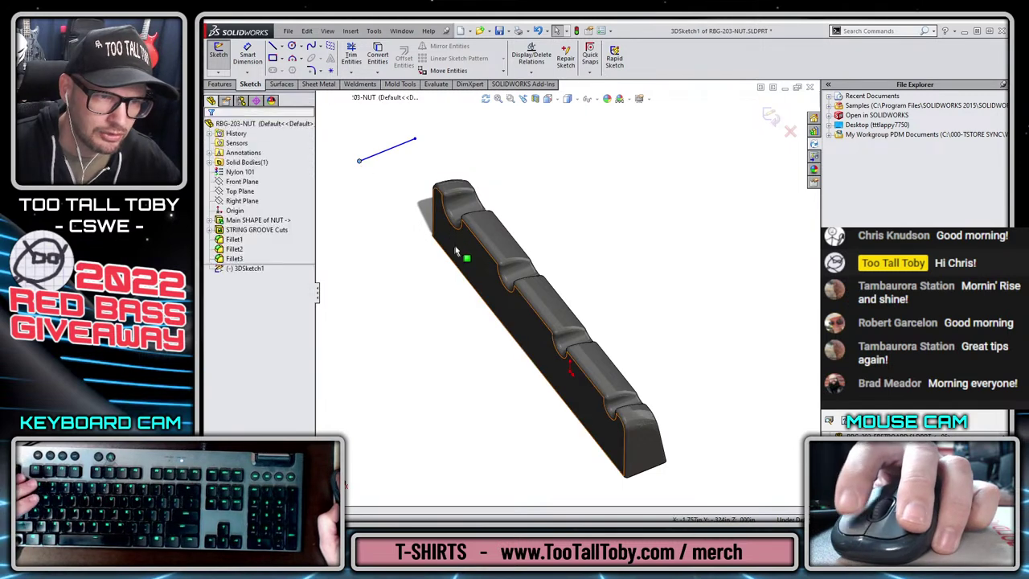
pyautogui.keyDown('ctrl'); pyautogui.click(455, 246); pyautogui.keyUp('ctrl')
pyautogui.click(480, 201)
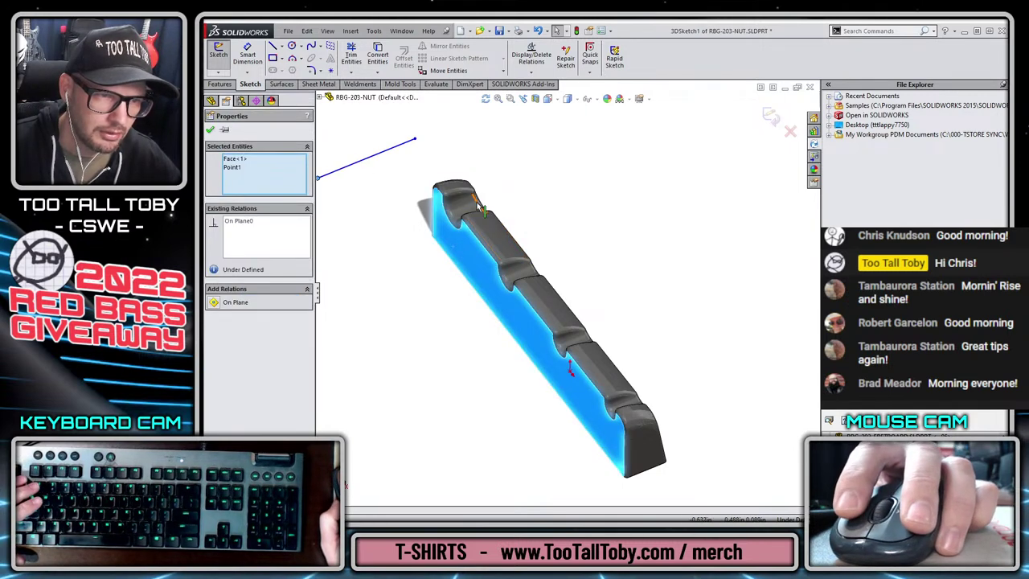
pyautogui.click(416, 140)
pyautogui.moveTo(549, 200); pyautogui.dragTo(521, 231, button='middle')
pyautogui.keyDown('ctrl'); pyautogui.click(554, 218); pyautogui.keyUp('ctrl')
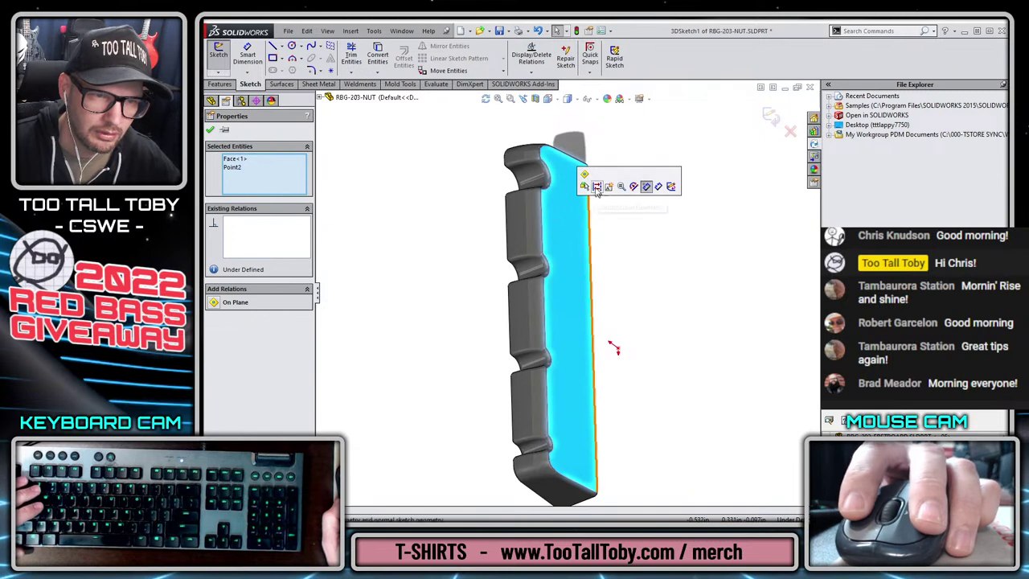
pyautogui.click(585, 174)
pyautogui.scroll(4, 522, 221)
pyautogui.scroll(-1, 505, 217)
pyautogui.press('Escape')
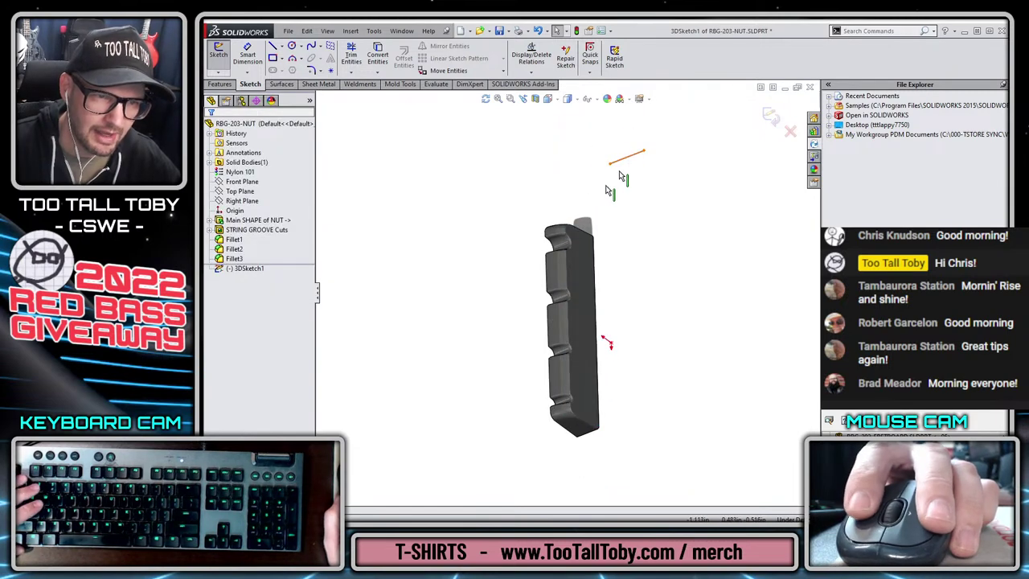
# - Make the line concentric with the rounded face of the string groove at the far end of the nut
pyautogui.click(627, 158)
pyautogui.keyDown('ctrl'); pyautogui.click(564, 243); pyautogui.keyUp('ctrl')
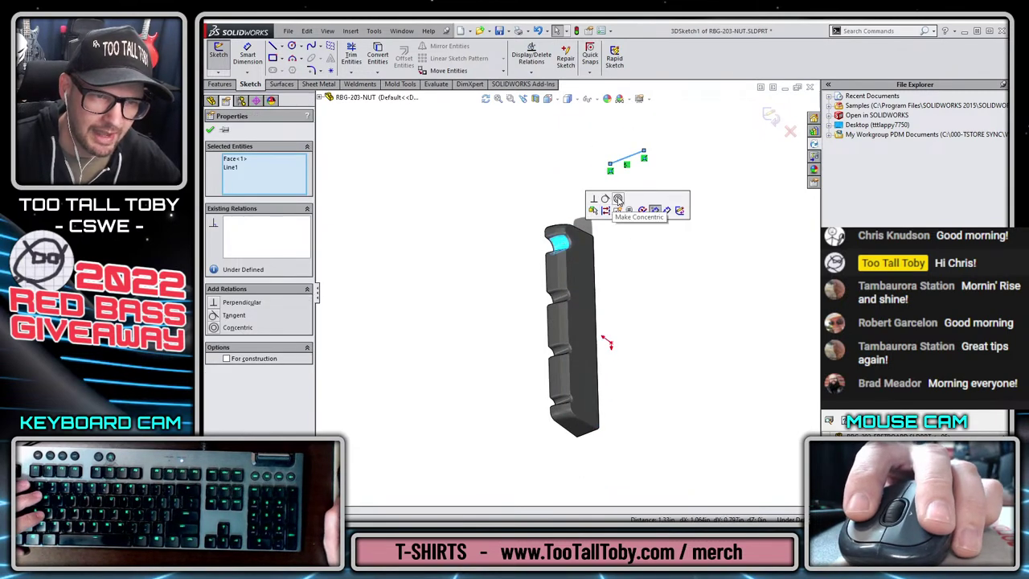
pyautogui.click(618, 199)
pyautogui.moveTo(659, 285)
pyautogui.mouseDown(button='middle')
pyautogui.moveTo(665, 306)
pyautogui.moveTo(653, 279)
pyautogui.mouseUp(button='middle')
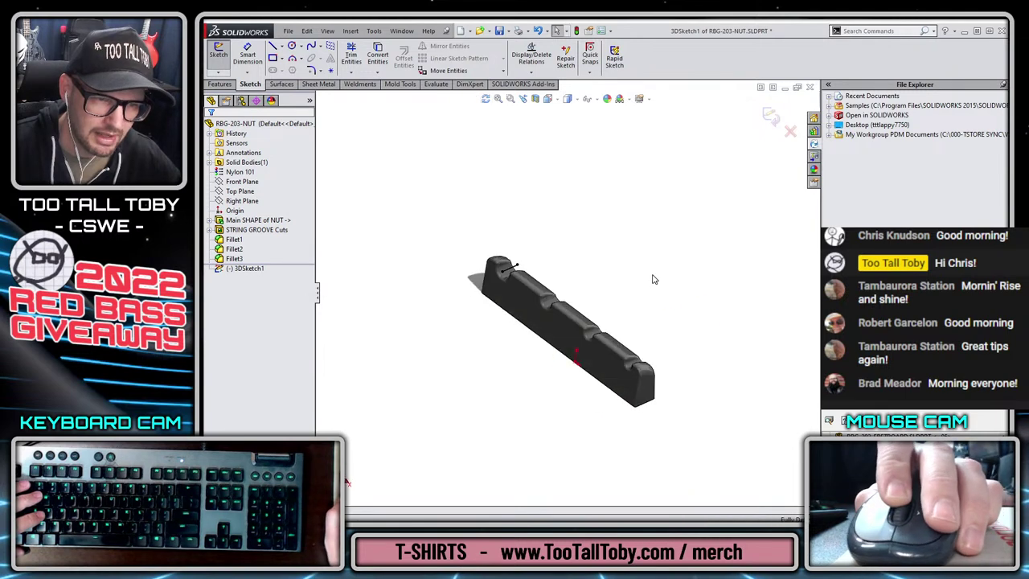
pyautogui.press('f')
pyautogui.scroll(3, 560, 264)
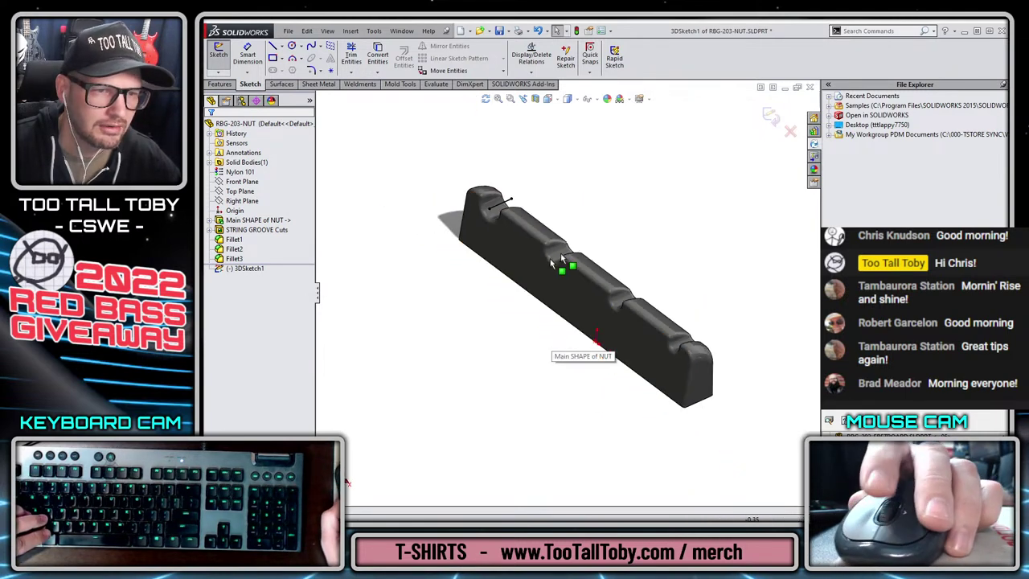
pyautogui.scroll(-2, 580, 250)
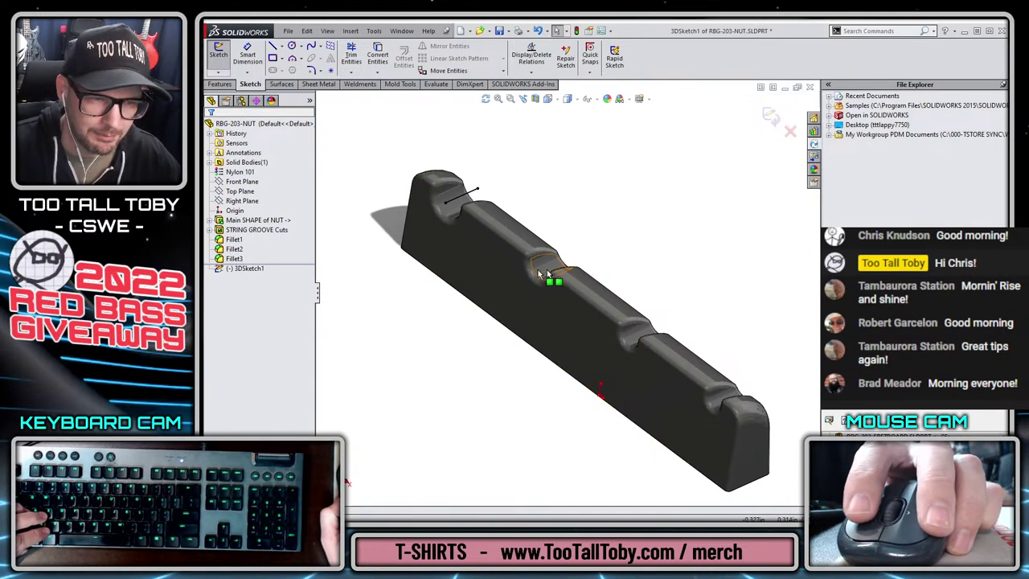
# - Sketch three more separate short lines beside the nut for the remaining grooves, the first about 0.20 in and the second about 0.29 in long
pyautogui.click(273, 46)
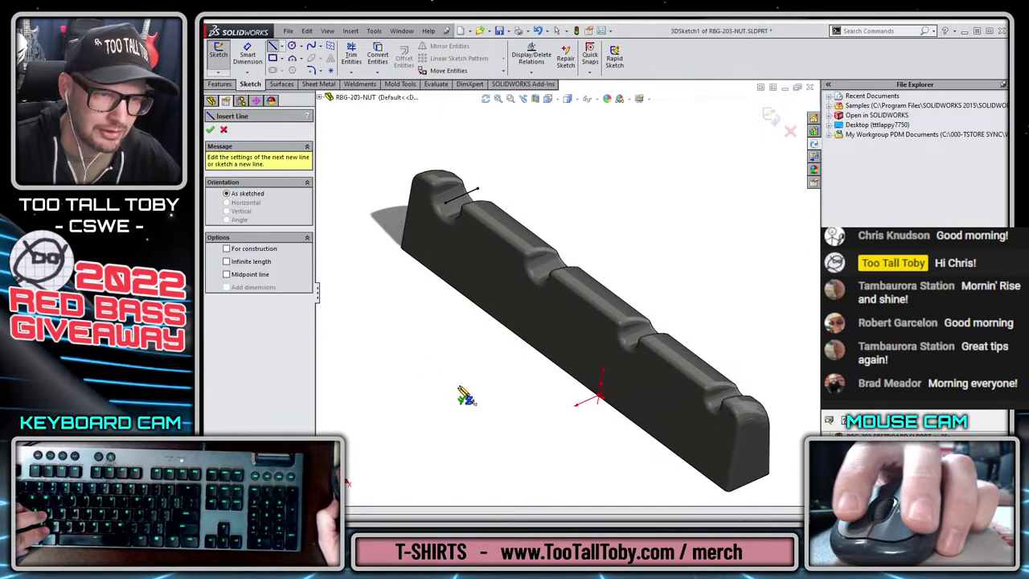
pyautogui.click(417, 365)
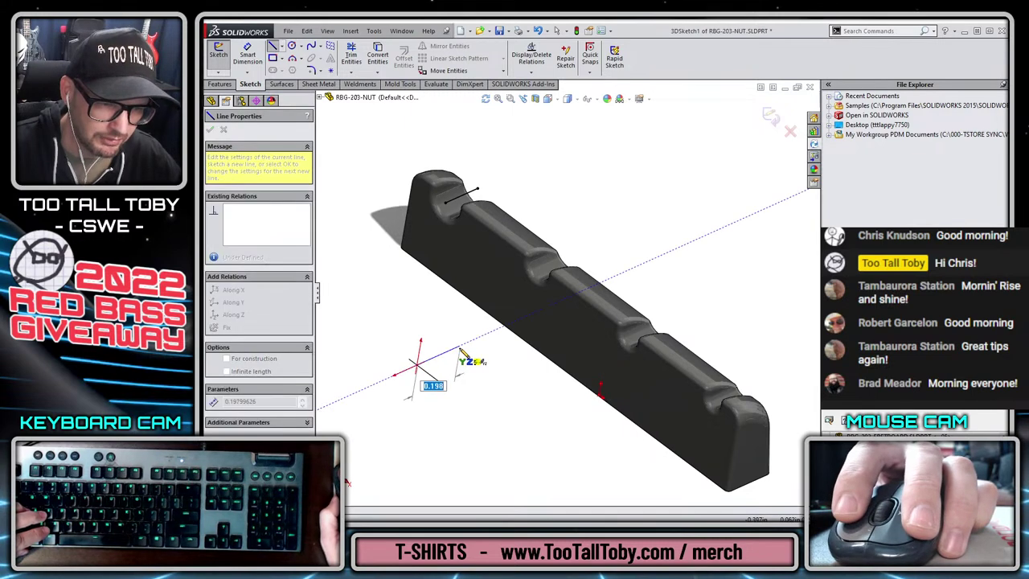
pyautogui.click(459, 346)
pyautogui.doubleClick(474, 388)
pyautogui.click(461, 432)
pyautogui.click(525, 399)
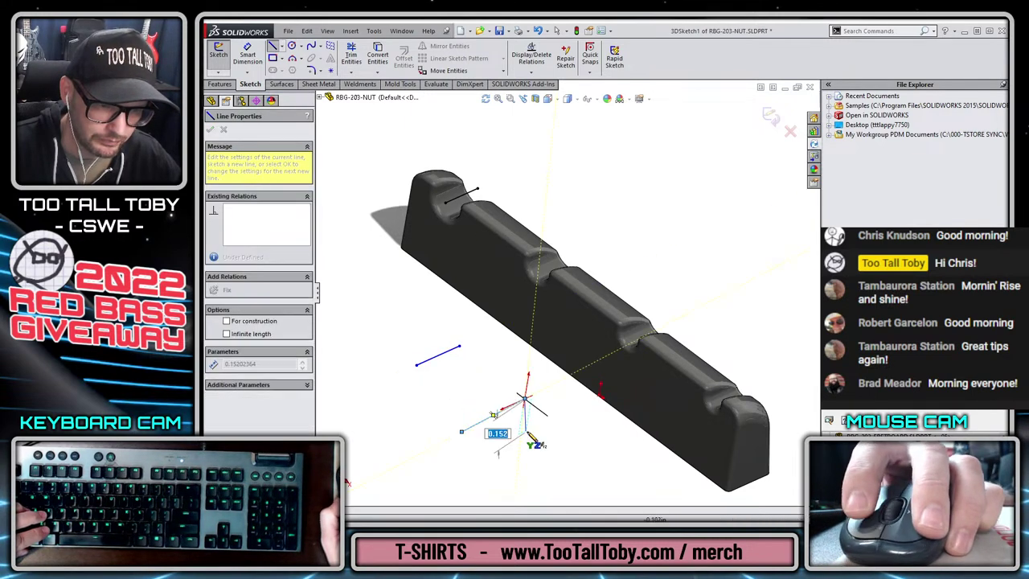
pyautogui.doubleClick(526, 439)
pyautogui.press('Escape')
pyautogui.moveTo(510, 461); pyautogui.dragTo(569, 440)
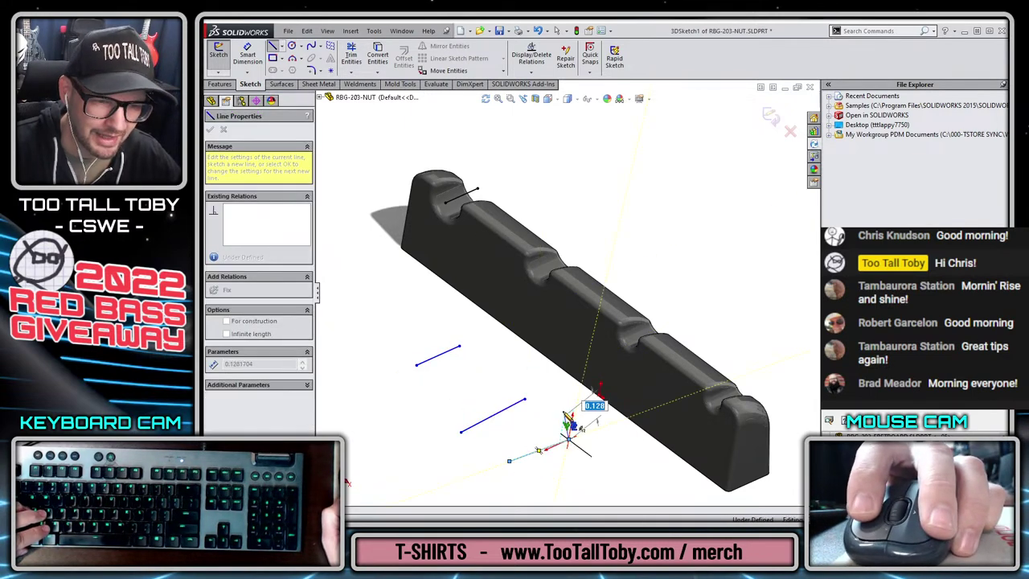
pyautogui.press('Escape')
pyautogui.scroll(3, 417, 374)
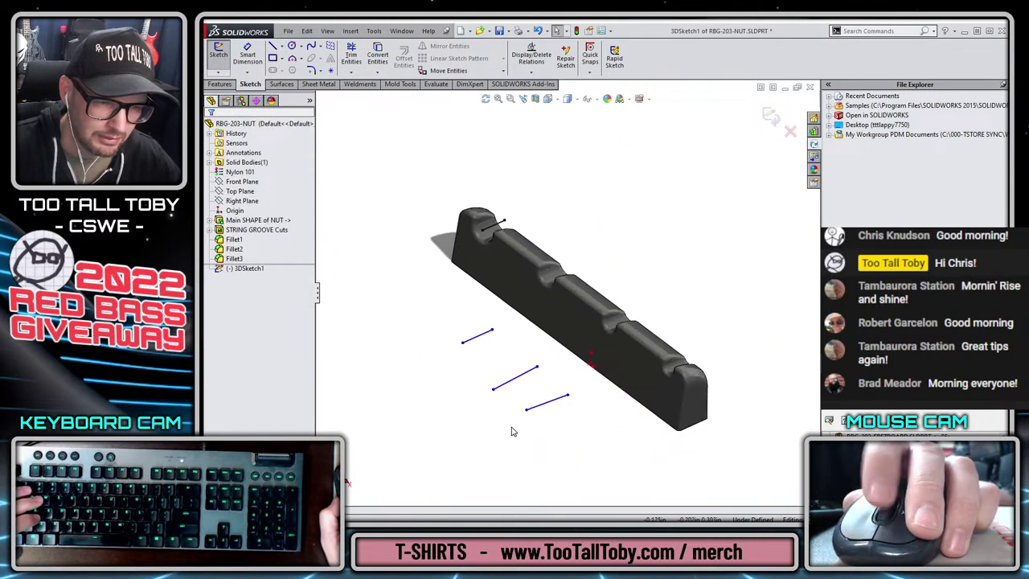
# - Make each of the three new lines concentric with its own remaining string groove
pyautogui.keyDown('ctrl'); pyautogui.click(553, 281); pyautogui.keyUp('ctrl')
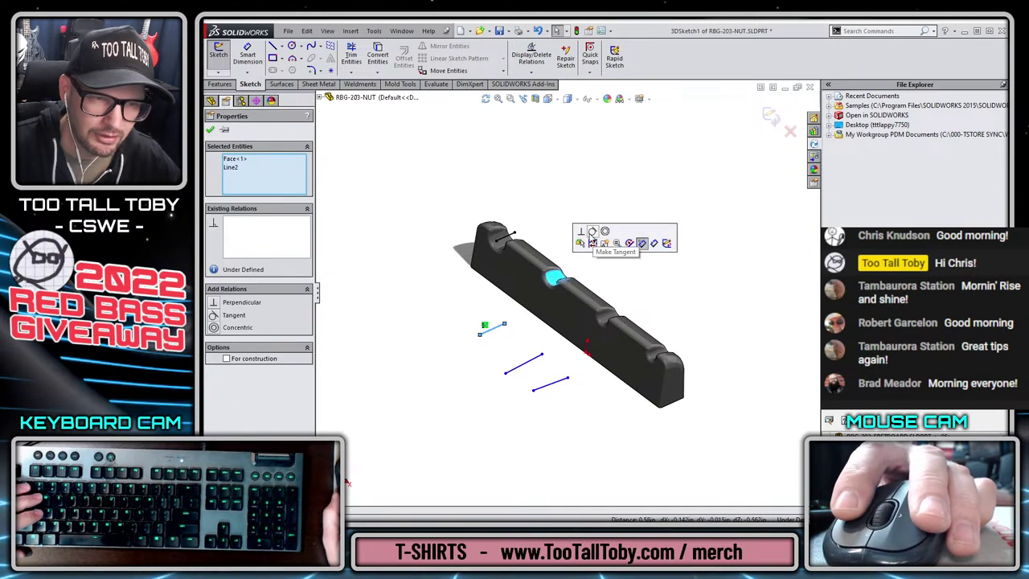
pyautogui.click(605, 232)
pyautogui.click(531, 363)
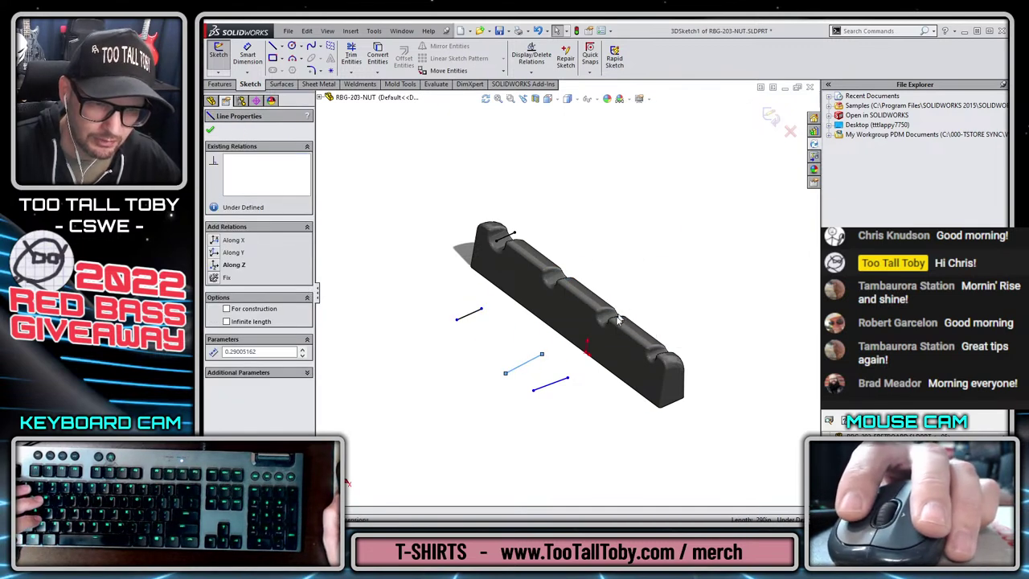
pyautogui.keyDown('ctrl'); pyautogui.click(608, 321); pyautogui.keyUp('ctrl')
pyautogui.click(660, 273)
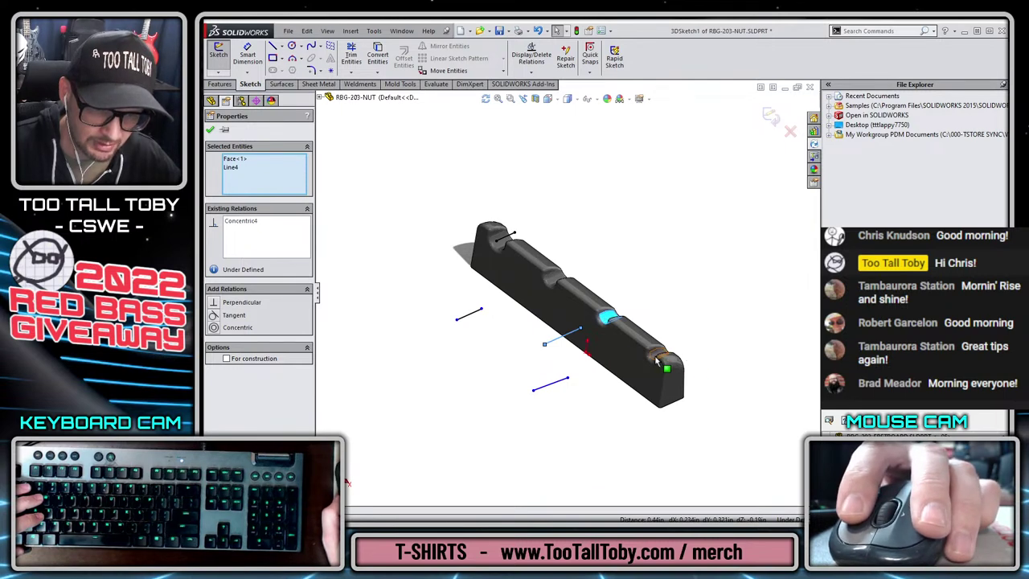
pyautogui.press('Escape')
pyautogui.keyDown('ctrl'); pyautogui.click(557, 386); pyautogui.keyUp('ctrl')
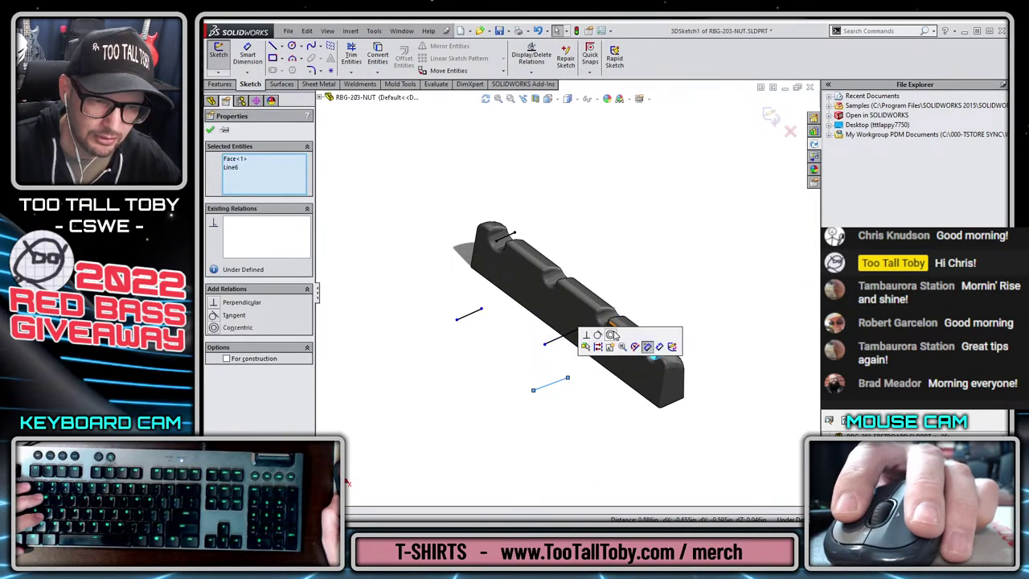
pyautogui.click(616, 340)
pyautogui.press('Escape')
# - Constrain one endpoint of each of the three new lines On Plane to the nut's headstock-side long face
pyautogui.moveTo(690, 344); pyautogui.dragTo(595, 377, button='middle')
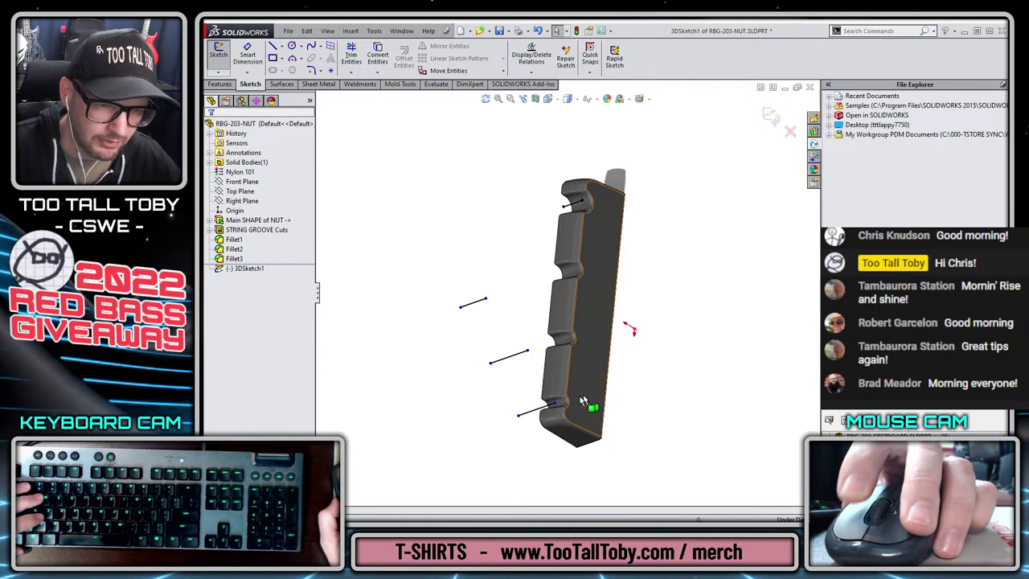
pyautogui.click(557, 402)
pyautogui.keyDown('ctrl'); pyautogui.click(577, 399); pyautogui.keyUp('ctrl')
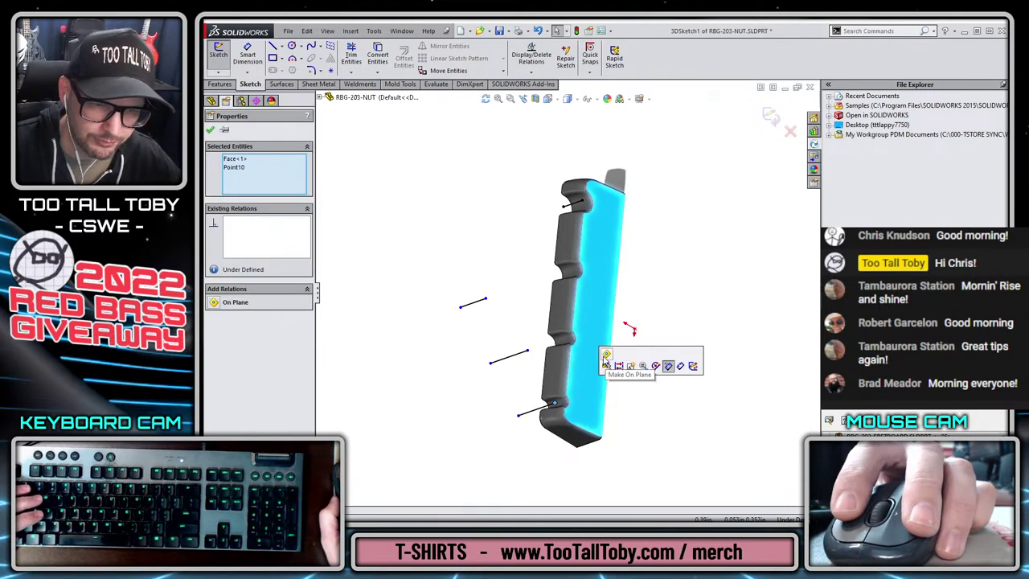
pyautogui.click(607, 360)
pyautogui.click(530, 355)
pyautogui.keyDown('ctrl'); pyautogui.click(602, 339); pyautogui.keyUp('ctrl')
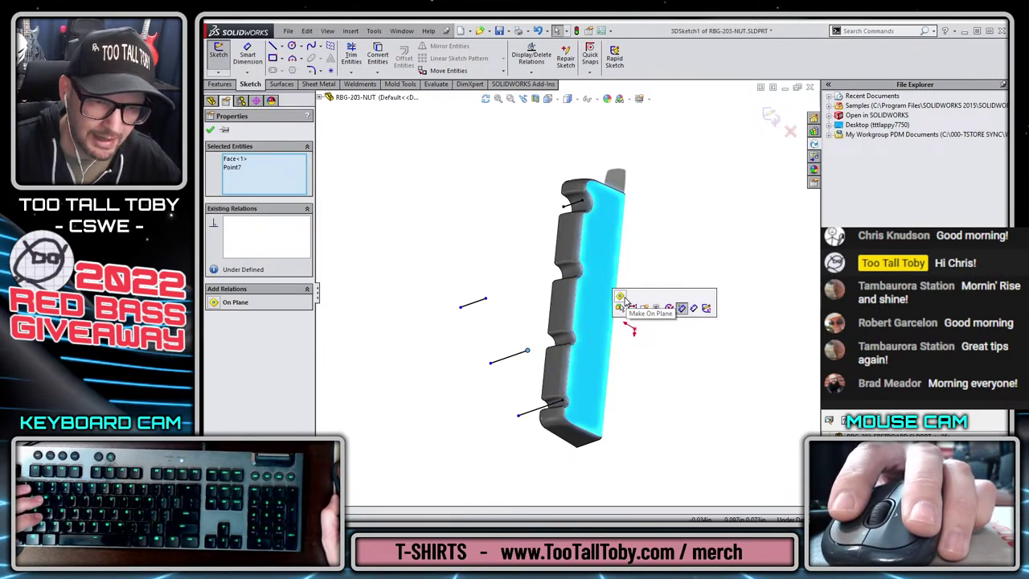
pyautogui.click(624, 307)
pyautogui.click(485, 301)
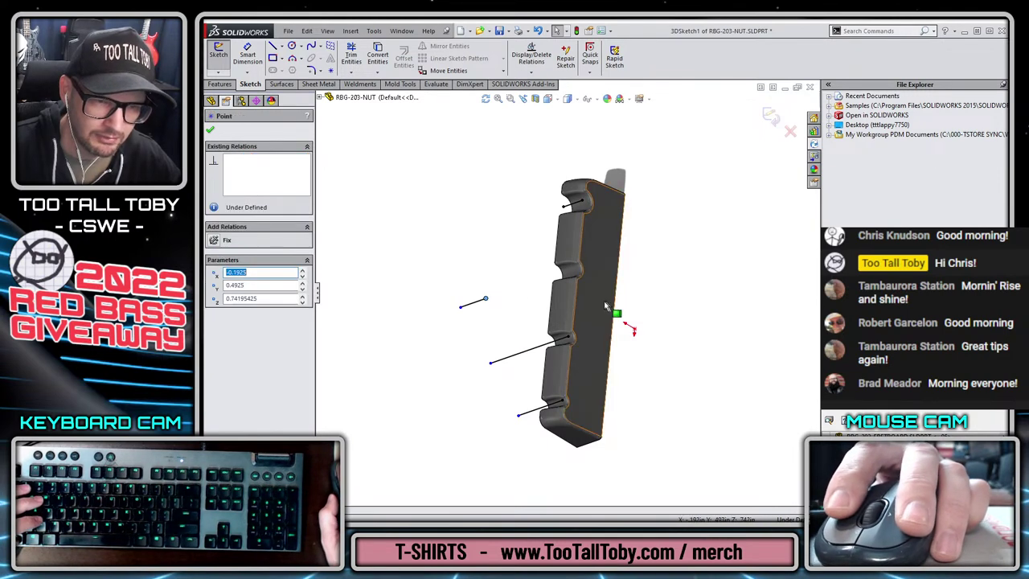
pyautogui.keyDown('ctrl'); pyautogui.click(609, 310); pyautogui.keyUp('ctrl')
pyautogui.click(637, 265)
# - Constrain the free endpoints of the three new lines On Plane to the nut's opposite long face
pyautogui.click(477, 302)
pyautogui.moveTo(490, 394); pyautogui.dragTo(560, 345, button='middle')
pyautogui.click(465, 345)
pyautogui.click(448, 317)
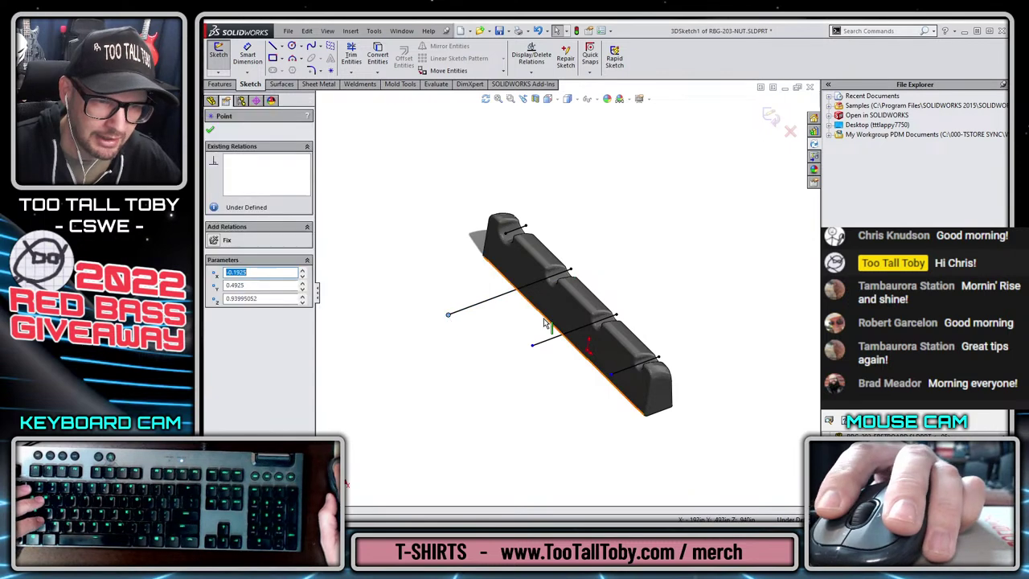
pyautogui.keyDown('ctrl'); pyautogui.click(575, 302); pyautogui.keyUp('ctrl')
pyautogui.click(595, 273)
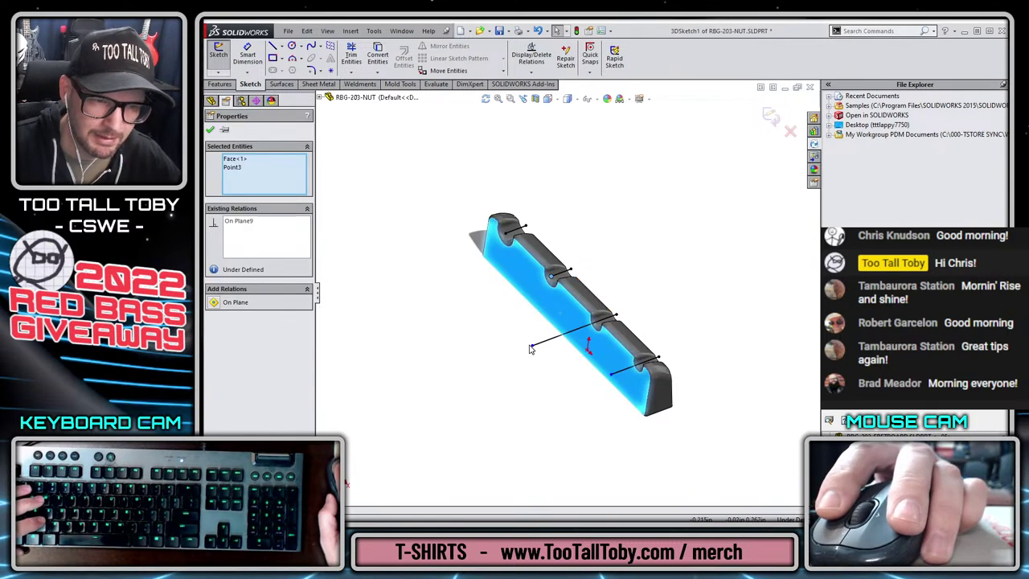
pyautogui.click(531, 350)
pyautogui.click(532, 345)
pyautogui.keyDown('ctrl'); pyautogui.click(605, 309); pyautogui.keyUp('ctrl')
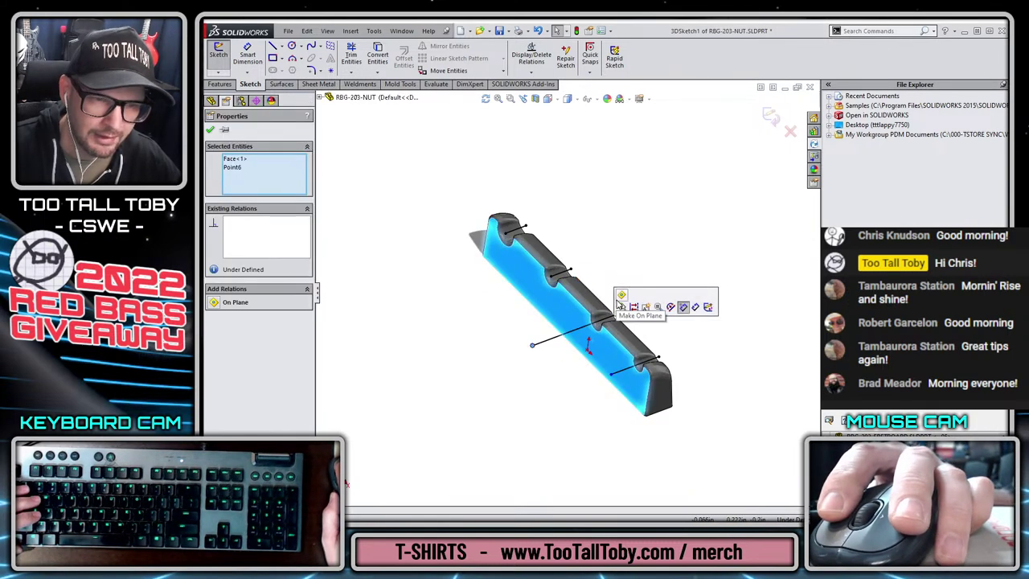
pyautogui.click(620, 300)
pyautogui.click(611, 374)
pyautogui.keyDown('ctrl'); pyautogui.click(644, 393); pyautogui.keyUp('ctrl')
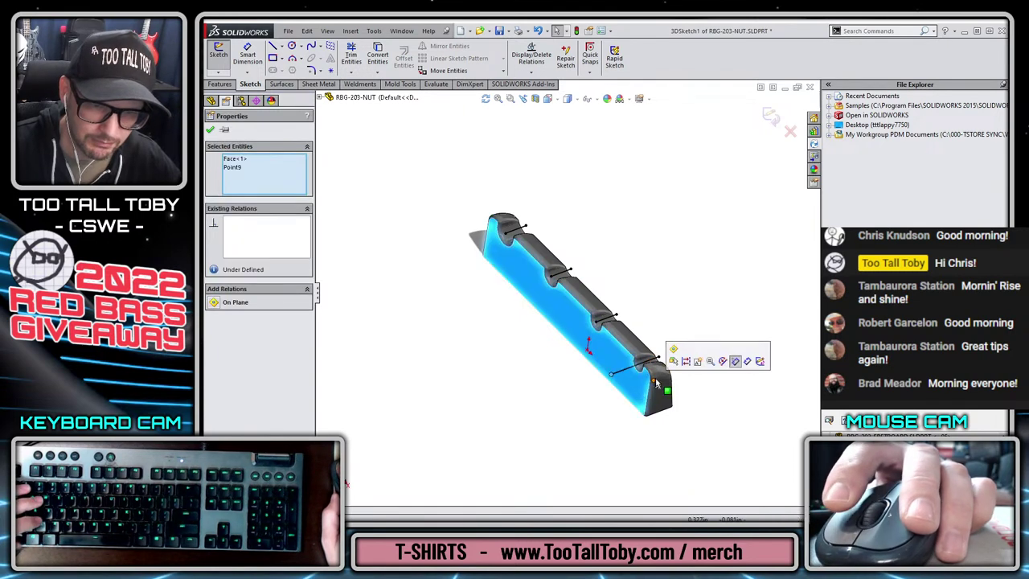
pyautogui.click(674, 352)
pyautogui.click(715, 175)
# - Finish the 3D sketch of groove lines and rename it STRING STUBS on NUT
pyautogui.click(771, 117)
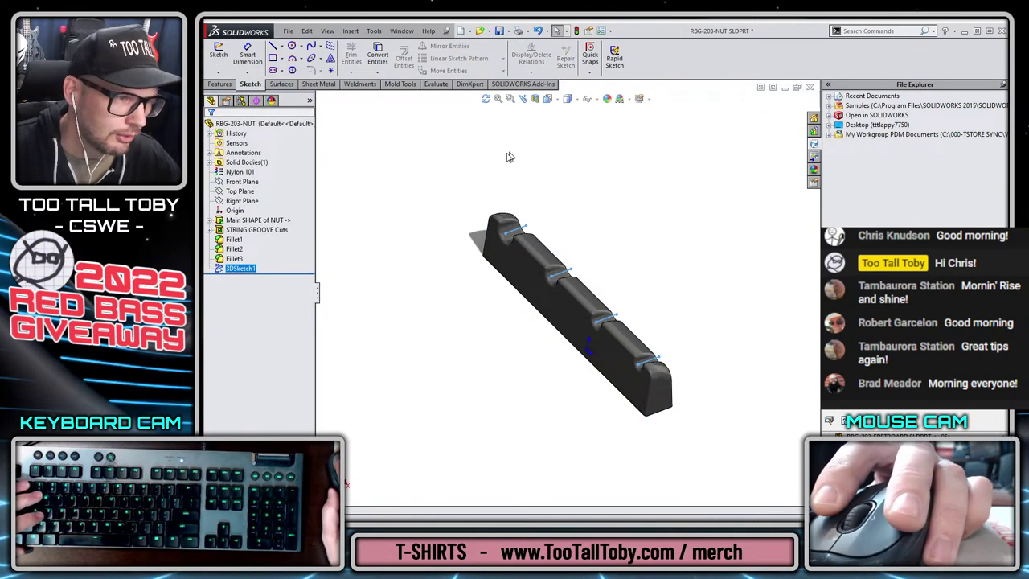
pyautogui.press('F2')
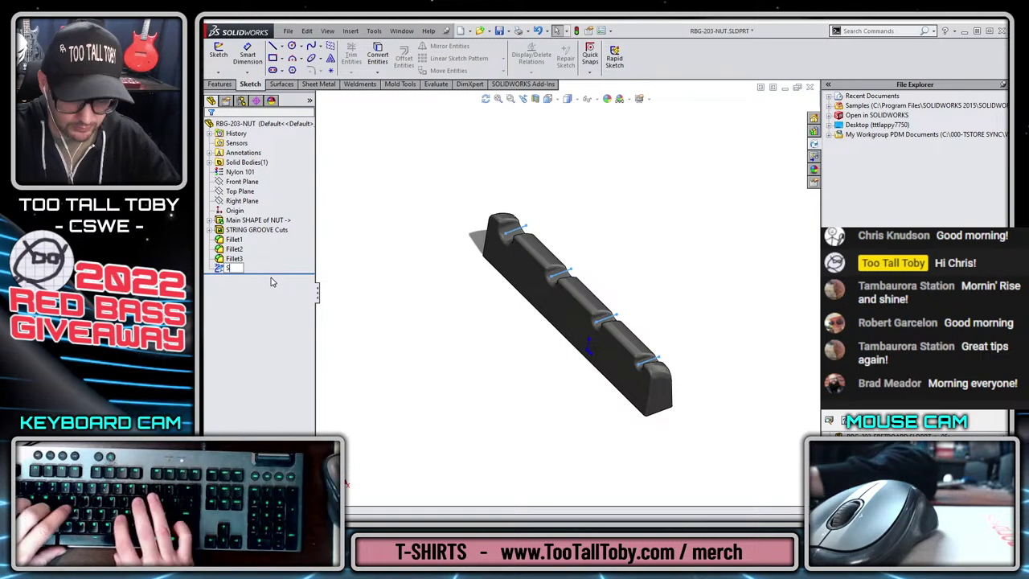
pyautogui.write('STRING')
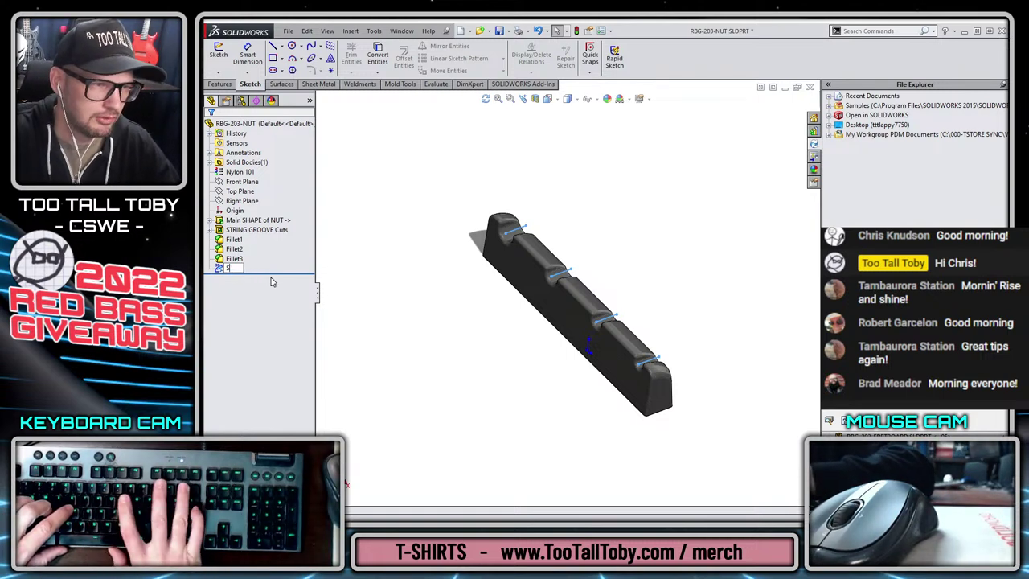
pyautogui.write(' STUBS on')
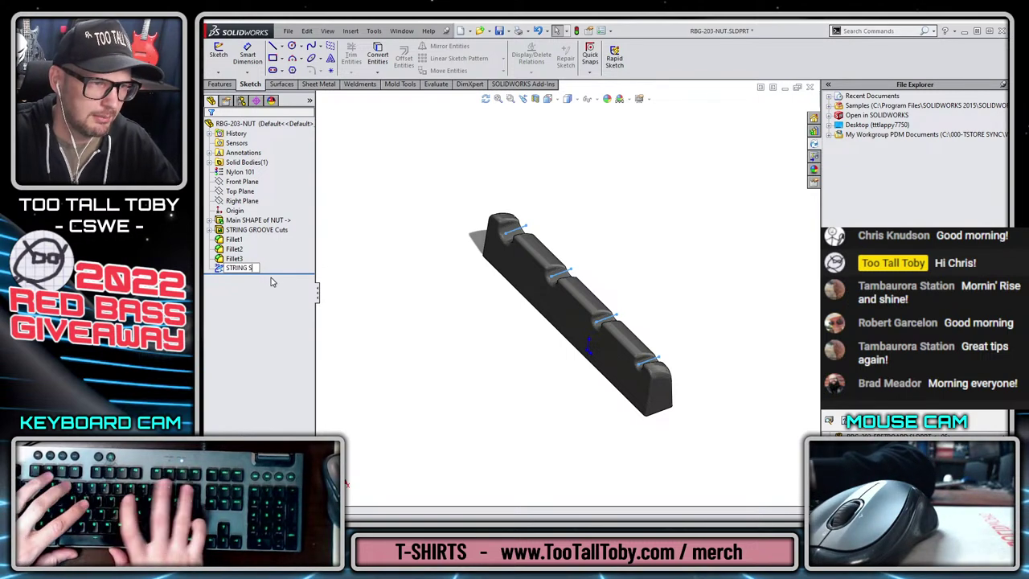
pyautogui.write(' NUT')
pyautogui.press('Return')
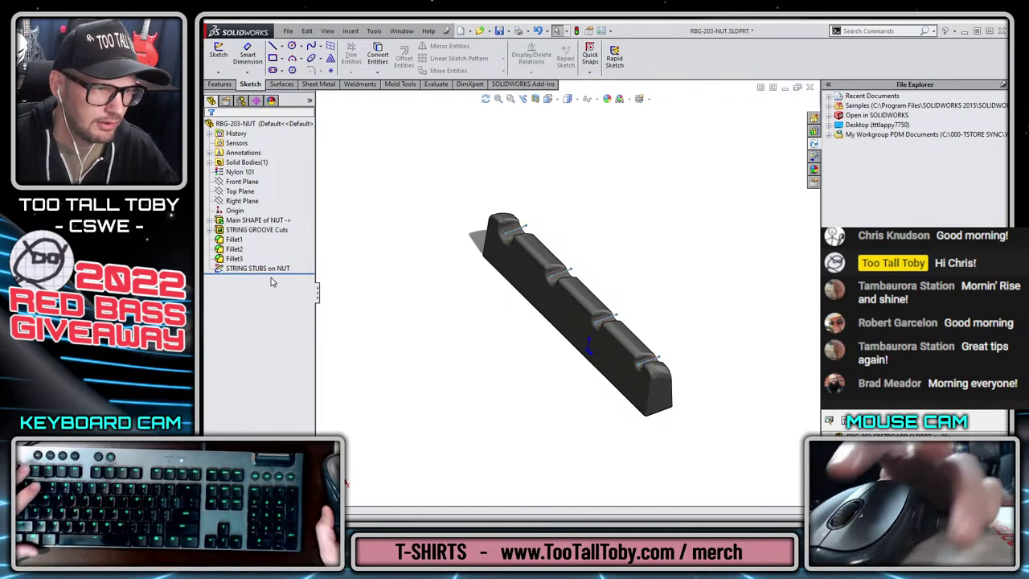
# - Set the STRING STUBS on NUT sketch's colour to magenta and close the saved nut part
pyautogui.rightClick(264, 270)
pyautogui.click(304, 362)
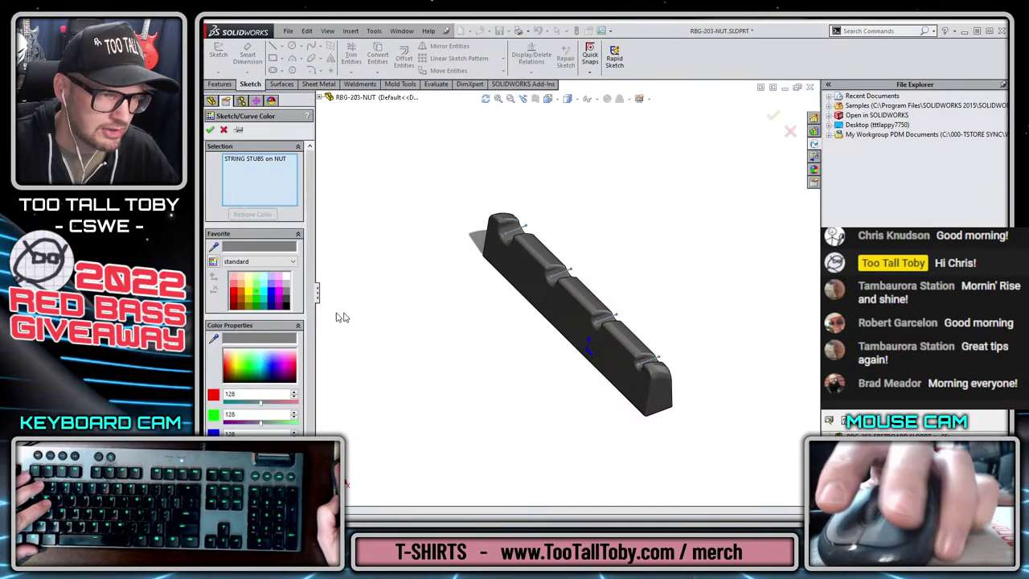
pyautogui.click(279, 294)
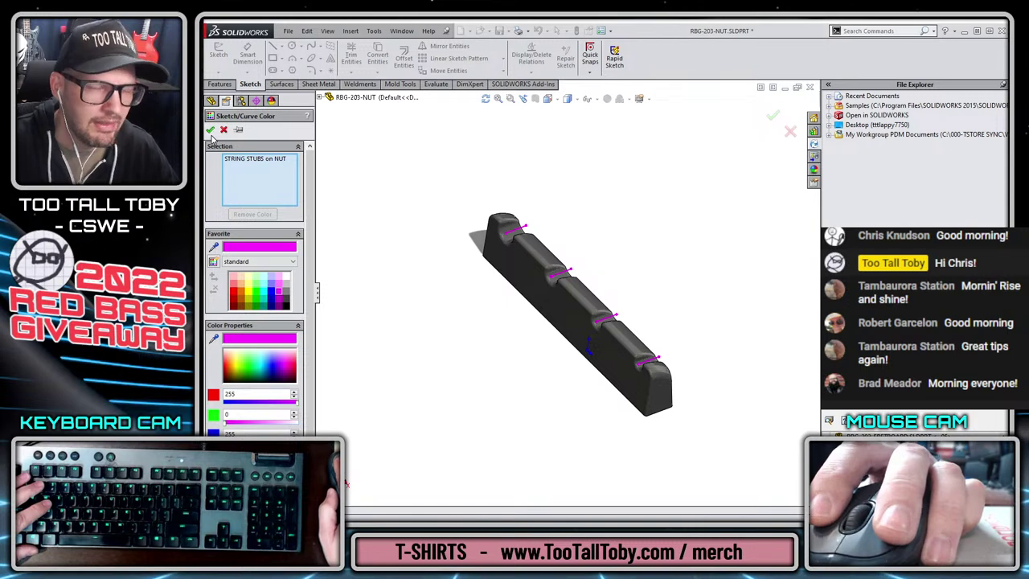
pyautogui.click(210, 130)
pyautogui.click(244, 231)
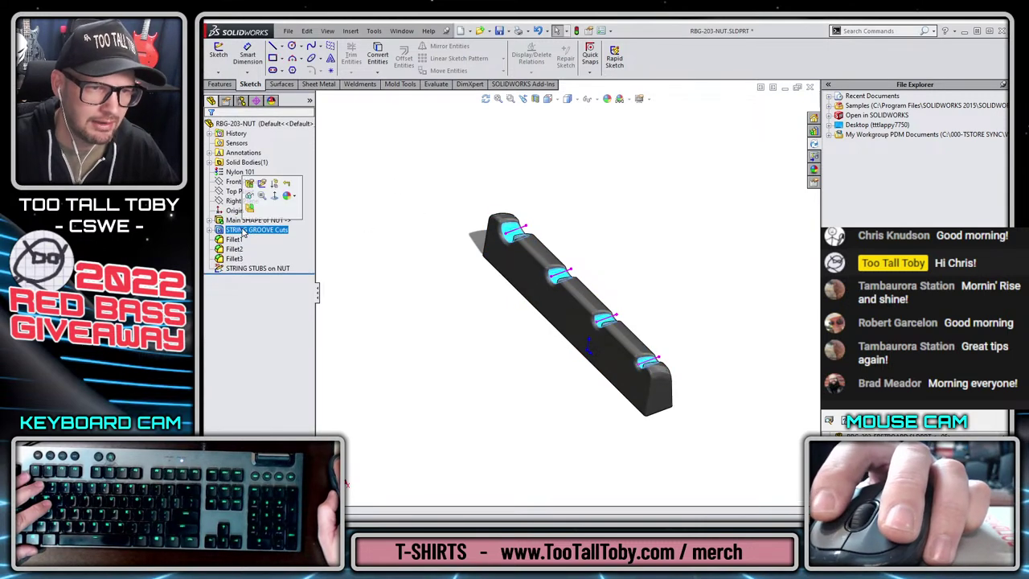
pyautogui.click(372, 230)
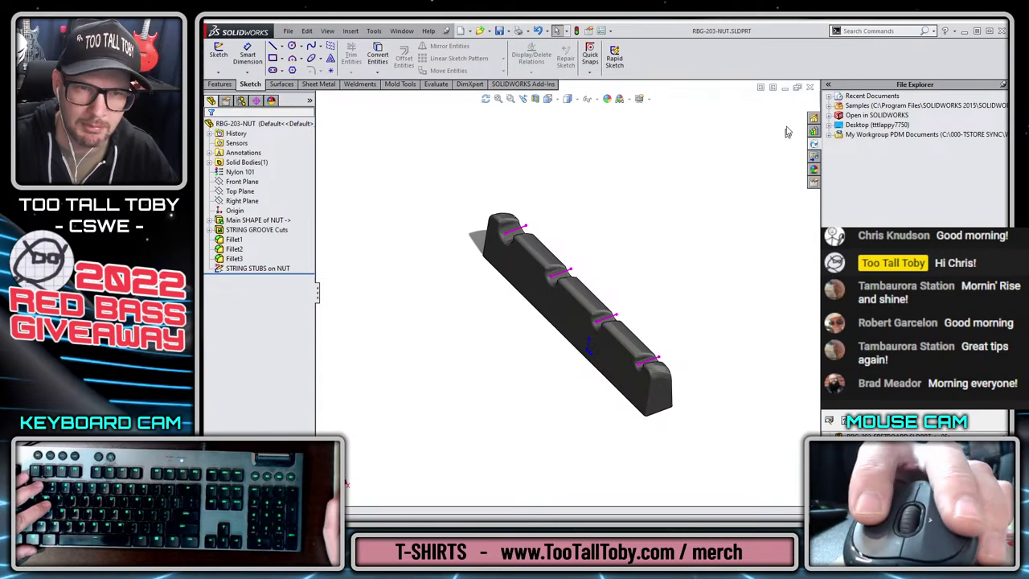
pyautogui.click(810, 87)
# - Examine the slotted tuning posts on the headstock and how their string slots face the nut
pyautogui.scroll(5, 602, 317)
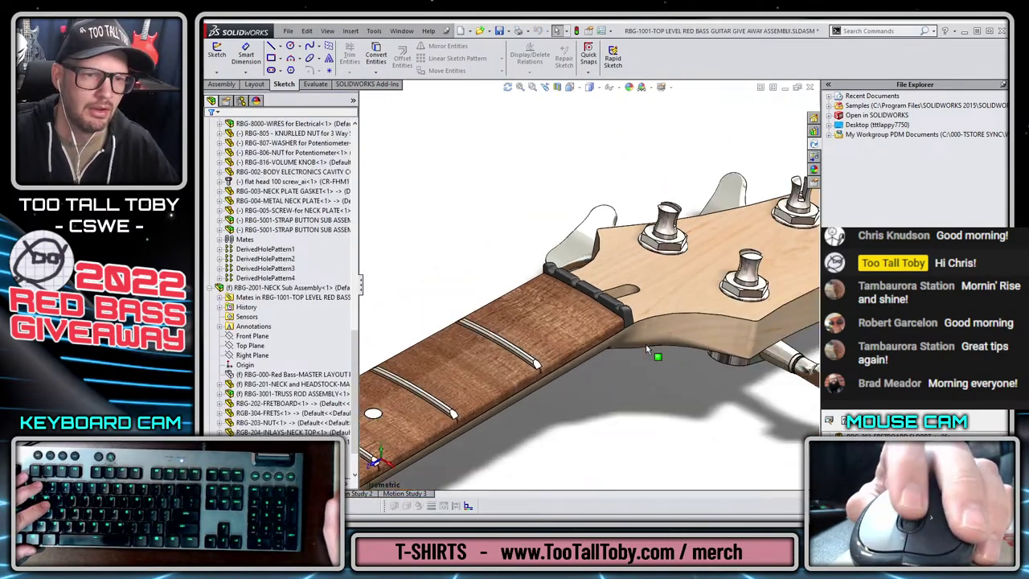
pyautogui.scroll(-6, 611, 265)
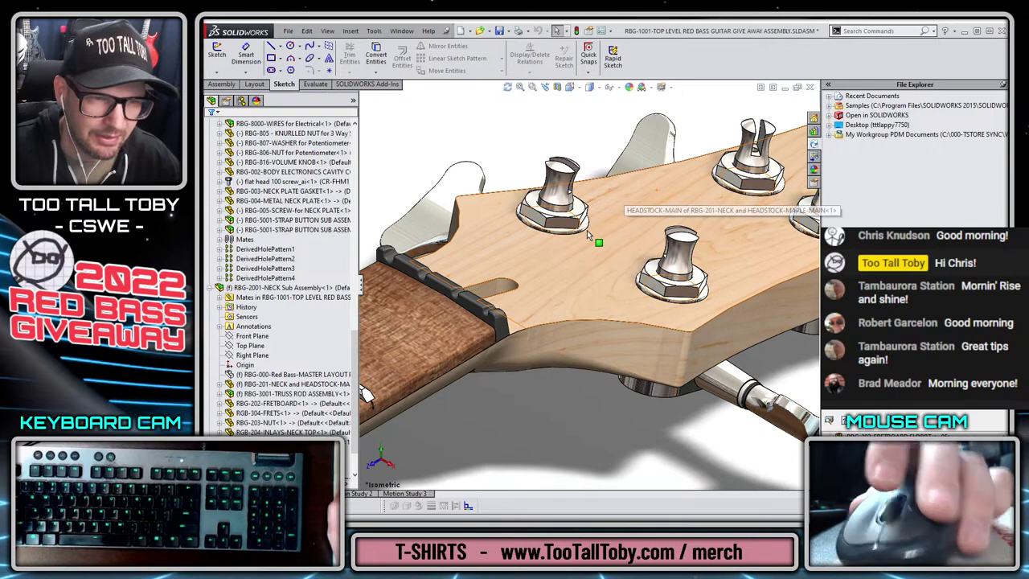
pyautogui.scroll(2, 614, 227)
pyautogui.scroll(-1, 613, 230)
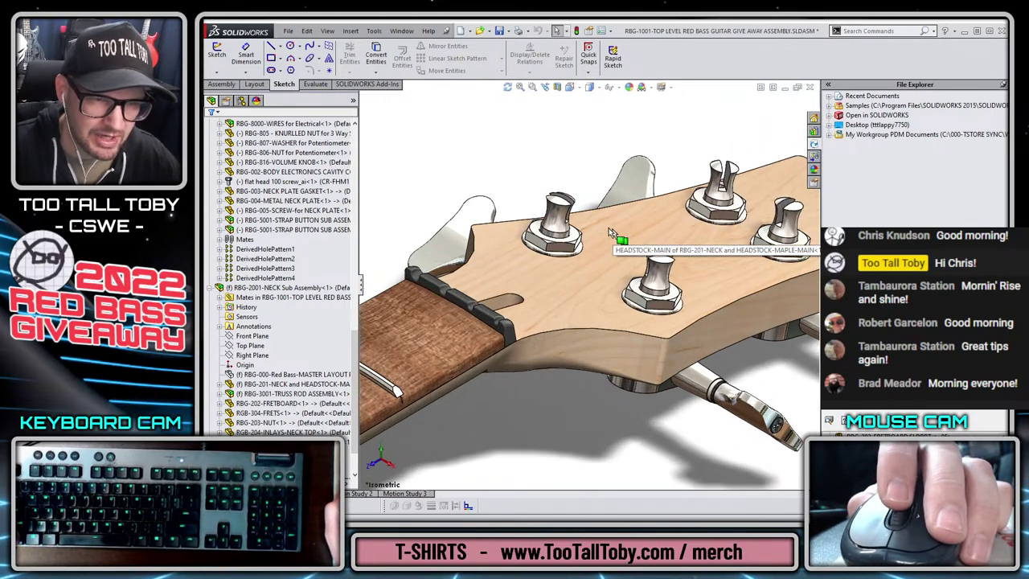
pyautogui.moveTo(575, 211); pyautogui.dragTo(556, 275, button='middle')
pyautogui.scroll(-3, 558, 228)
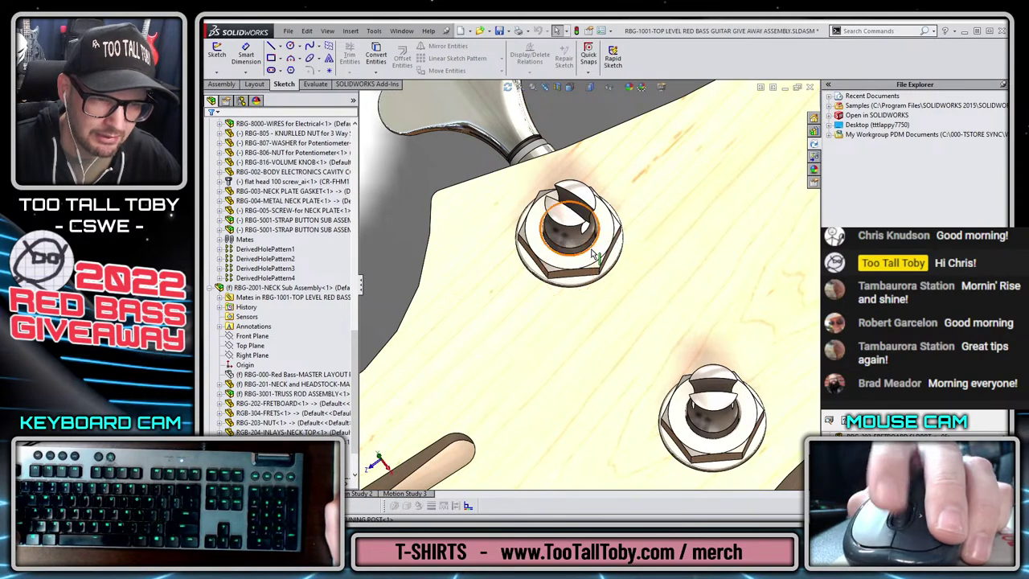
pyautogui.hotkey('ctrl', '7')
pyautogui.scroll(-3, 576, 251)
pyautogui.middleClick(576, 282)
pyautogui.moveTo(575, 281); pyautogui.dragTo(602, 208, button='middle')
pyautogui.hotkey('ctrl', '5')
pyautogui.scroll(-3, 582, 254)
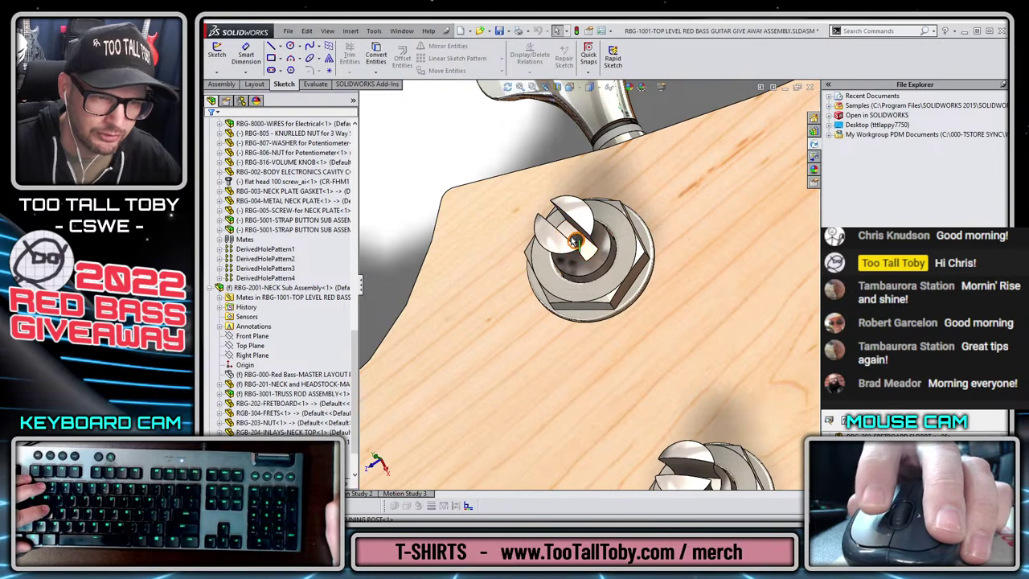
pyautogui.scroll(5, 582, 255)
pyautogui.middleClick(625, 264)
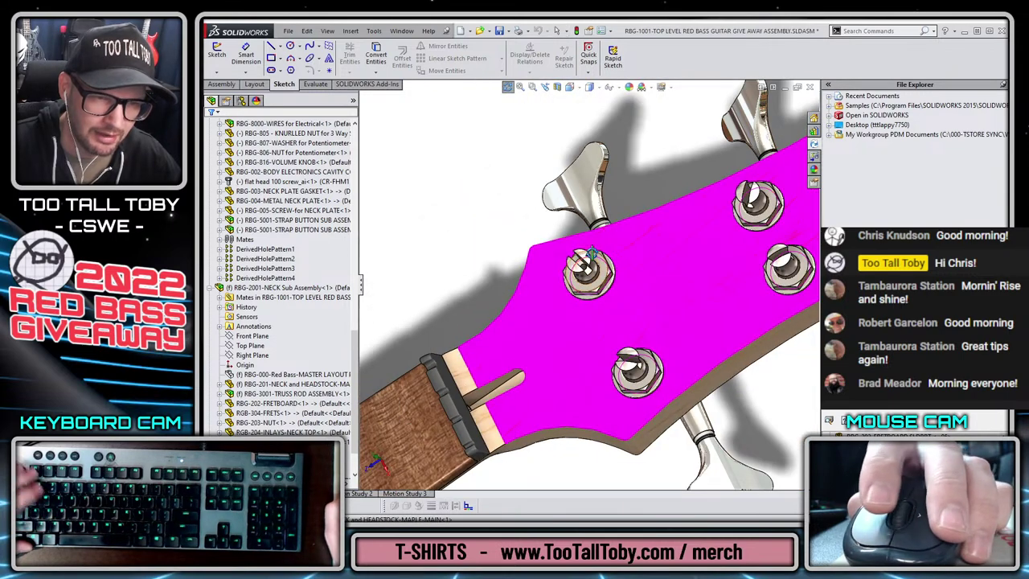
pyautogui.press('Escape')
pyautogui.moveTo(609, 272); pyautogui.dragTo(609, 294, button='middle')
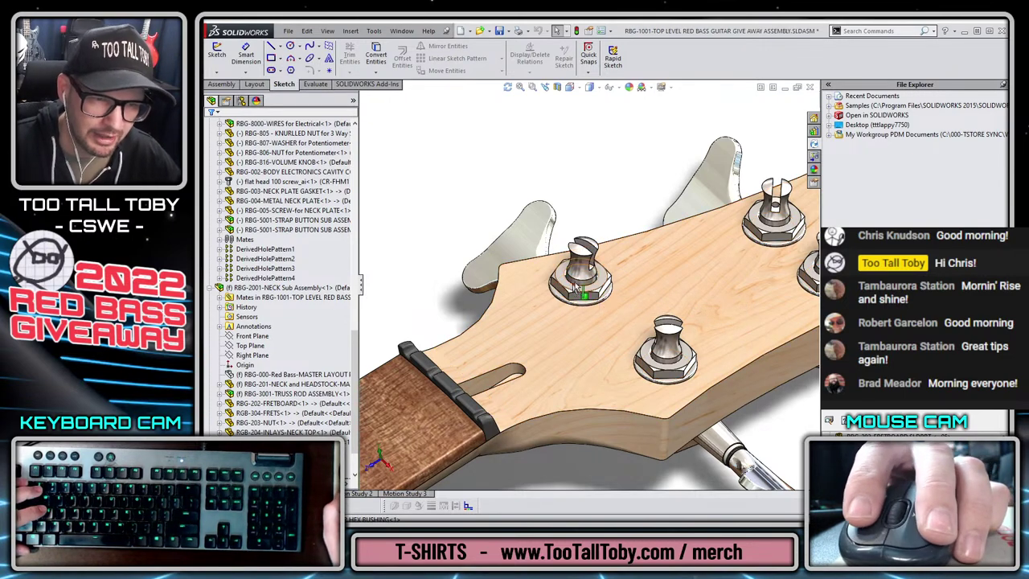
# - Open the part of the headstock tuning post nearest the nut and show its whole shape in front view
pyautogui.click(575, 288)
pyautogui.click(613, 220)
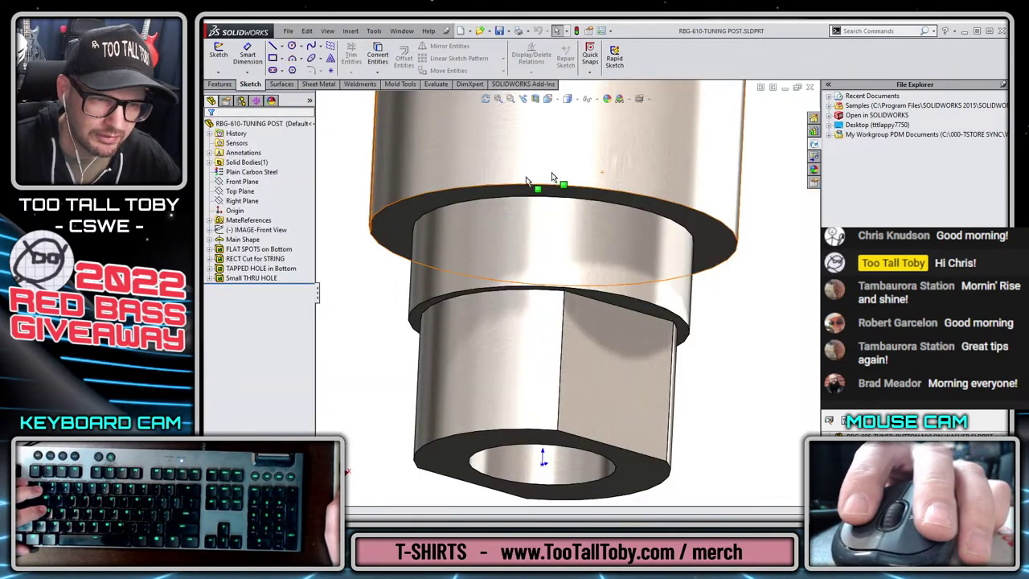
pyautogui.scroll(6, 545, 294)
pyautogui.hotkey('ctrl', '1')
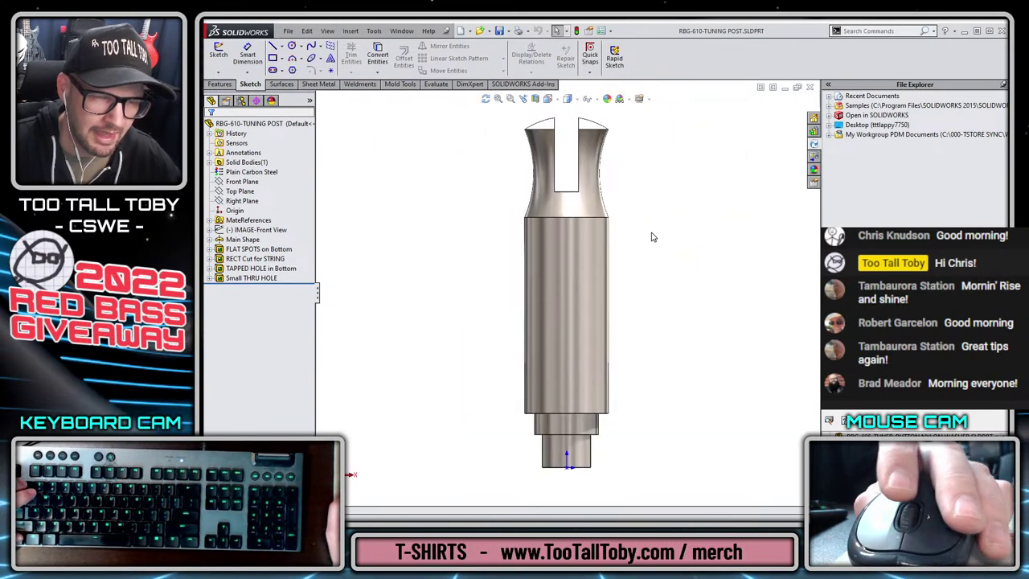
# - Examine the tuning post around its axis, ending on a side view square to the string slot
pyautogui.press('Left')
pyautogui.press('Left')
pyautogui.press('Left')
pyautogui.press('Left')
pyautogui.press('Left')
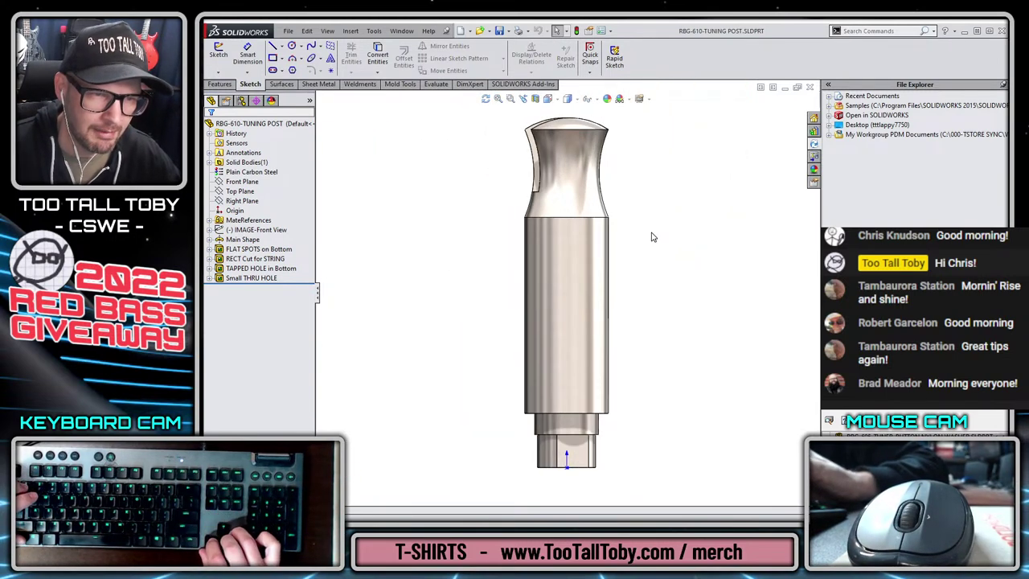
pyautogui.press('Down')
pyautogui.press('Right')
pyautogui.press('Up')
pyautogui.press('Left')
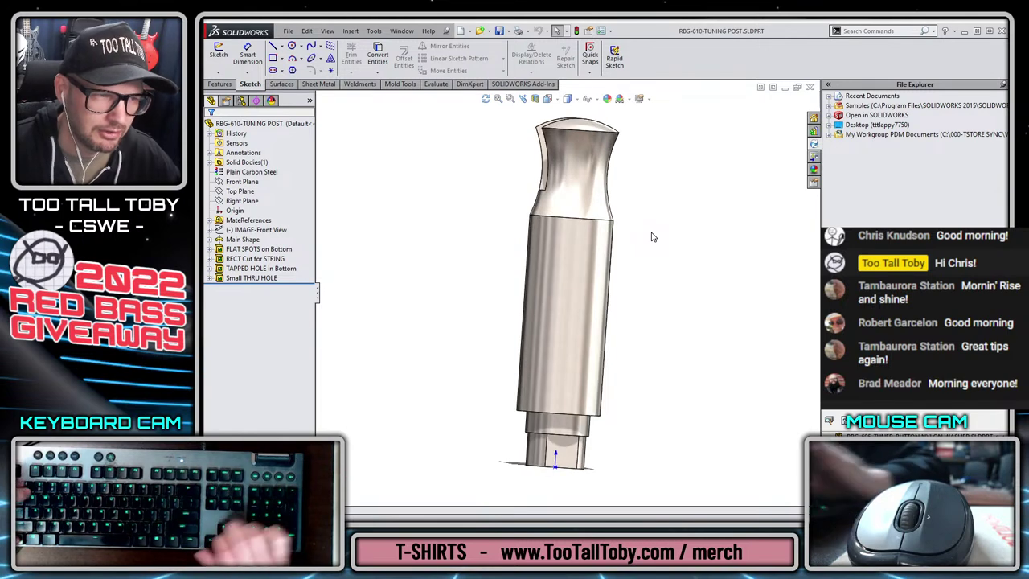
pyautogui.hotkey('ctrl', '1')
pyautogui.press('Left')
pyautogui.press('Left')
pyautogui.press('Left')
pyautogui.press('Left')
pyautogui.press('Left')
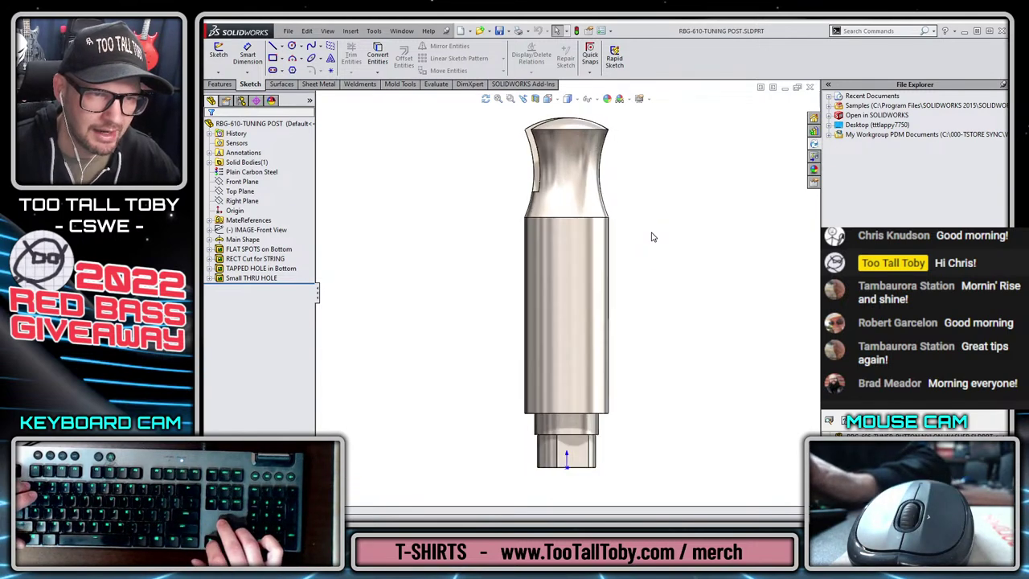
pyautogui.hotkey('shift', 'Left')
# - On the Right Plane, sketch a vertical line up the post's axis from mid-shaft and a horizontal line about 0.15 in long from its upper end
pyautogui.click(228, 202)
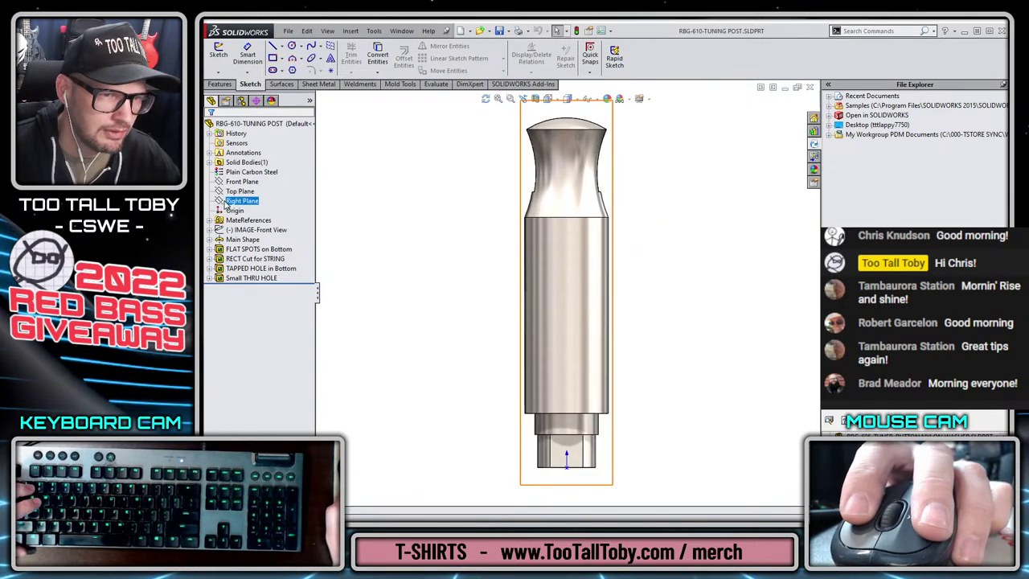
pyautogui.click(232, 192)
pyautogui.click(234, 201)
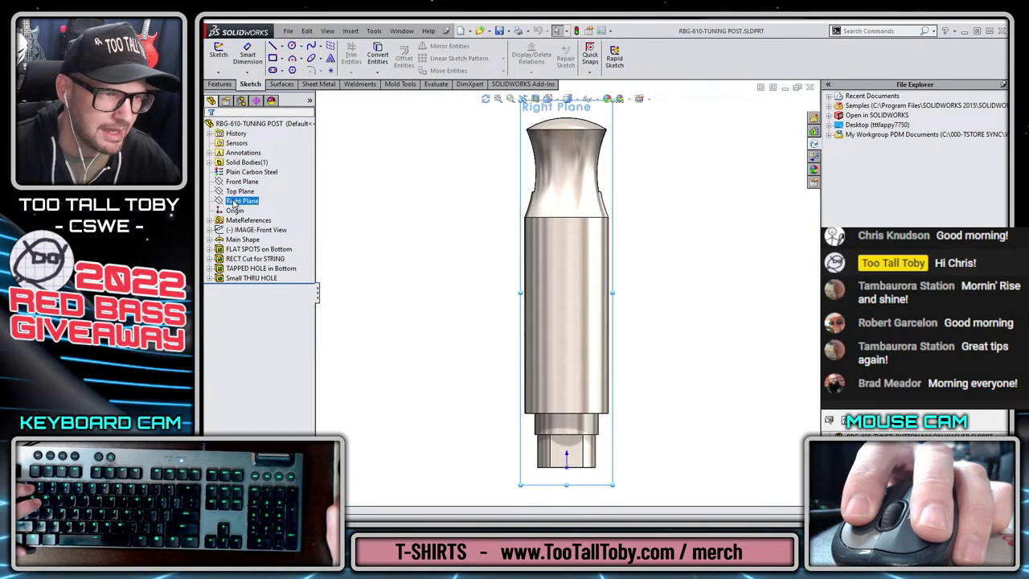
pyautogui.click(246, 175)
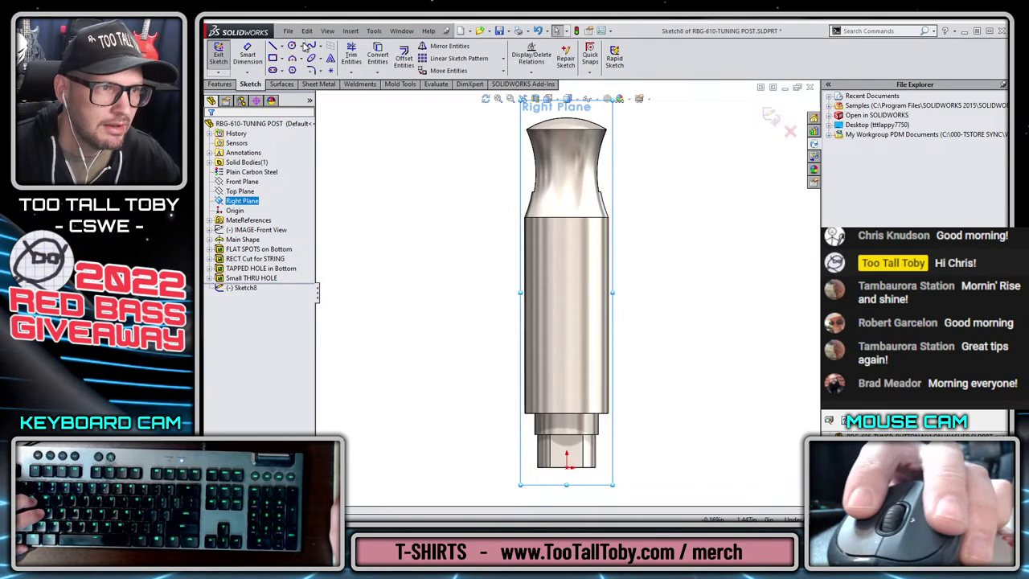
pyautogui.click(273, 47)
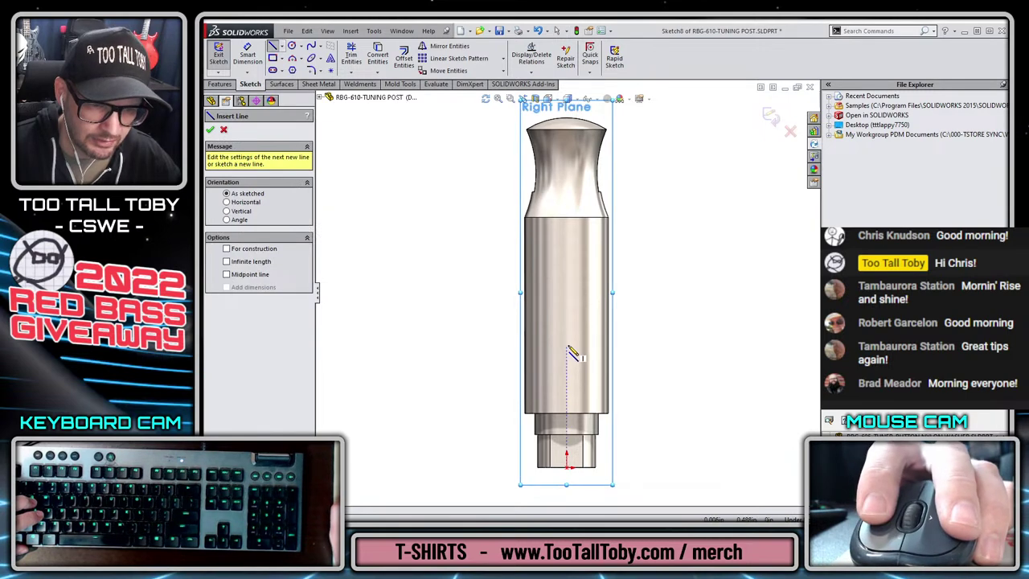
pyautogui.click(567, 304)
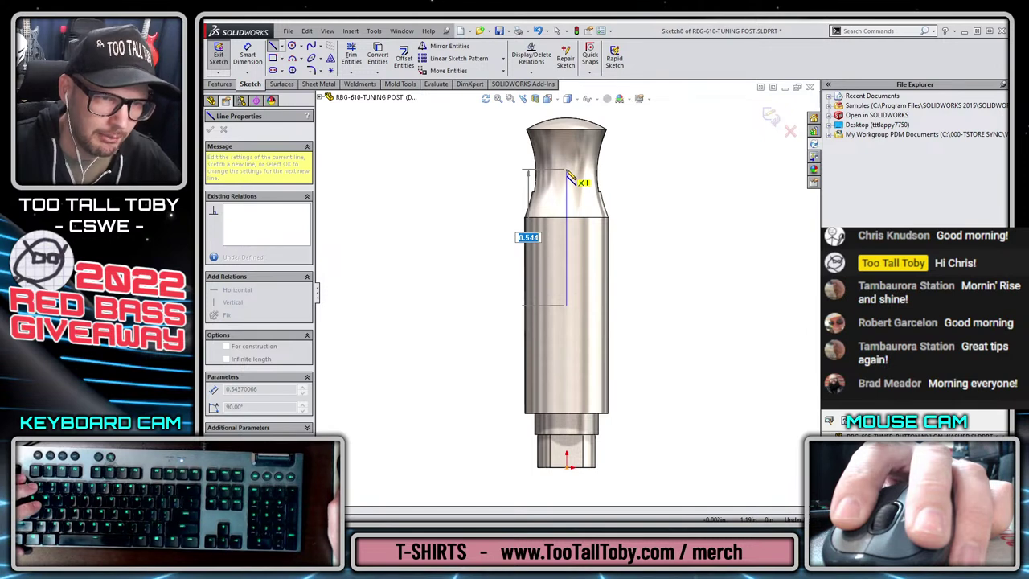
pyautogui.click(567, 158)
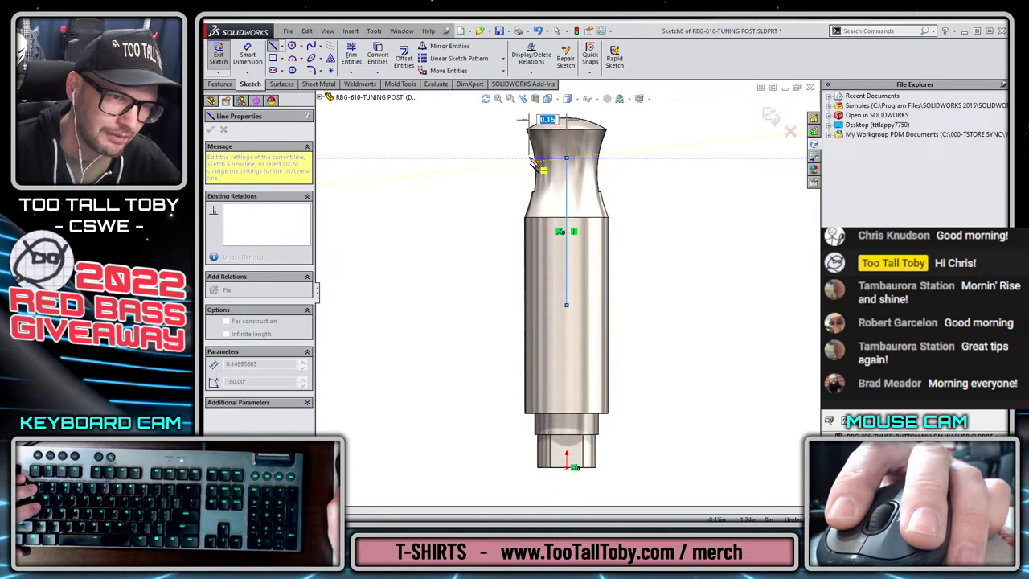
pyautogui.click(533, 165)
pyautogui.press('Escape')
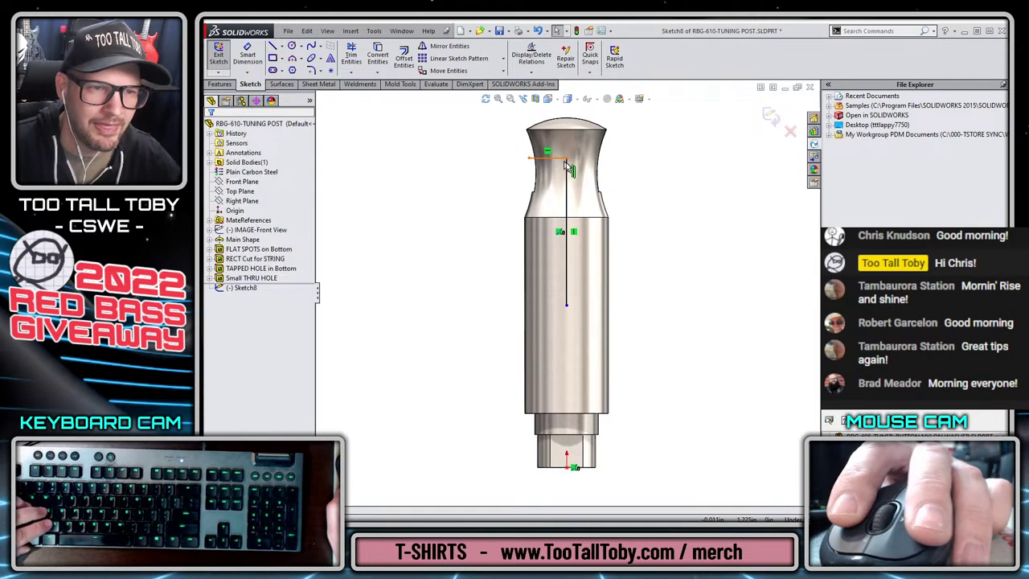
# - Dimension the horizontal line's height above the origin at 1.25 in
pyautogui.click(554, 158)
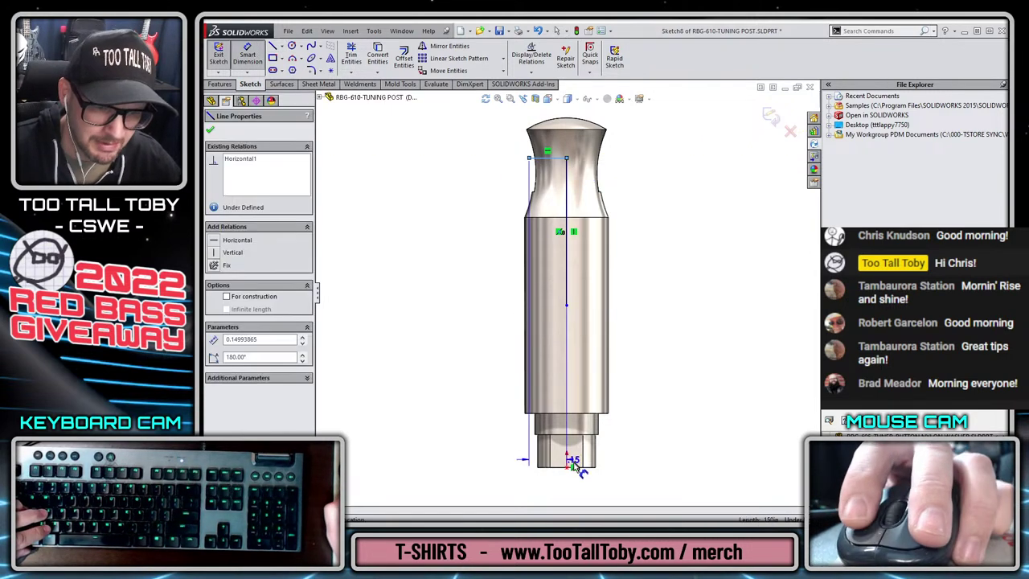
pyautogui.click(567, 468)
pyautogui.click(678, 267)
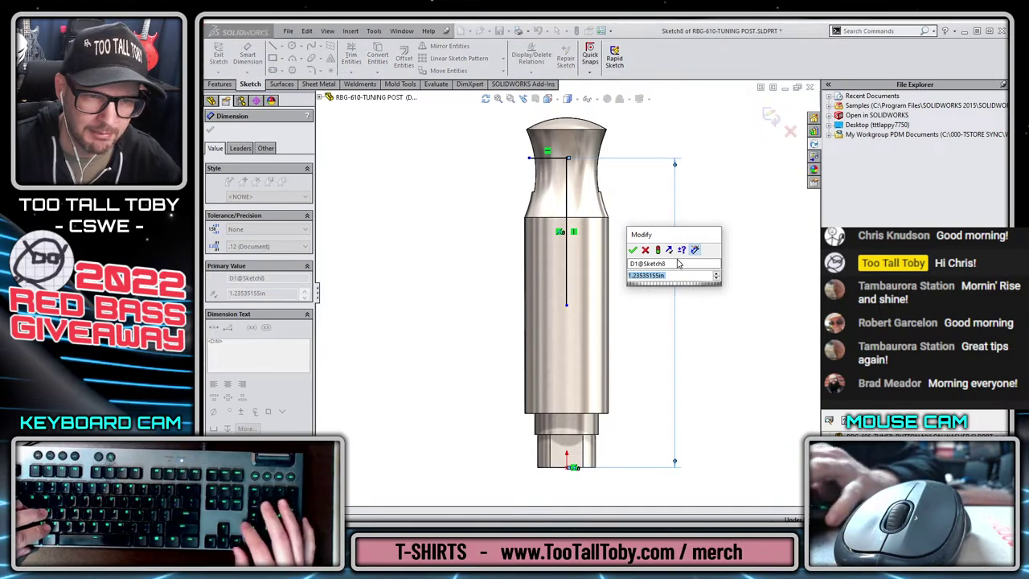
pyautogui.write('1.25')
pyautogui.press('Return')
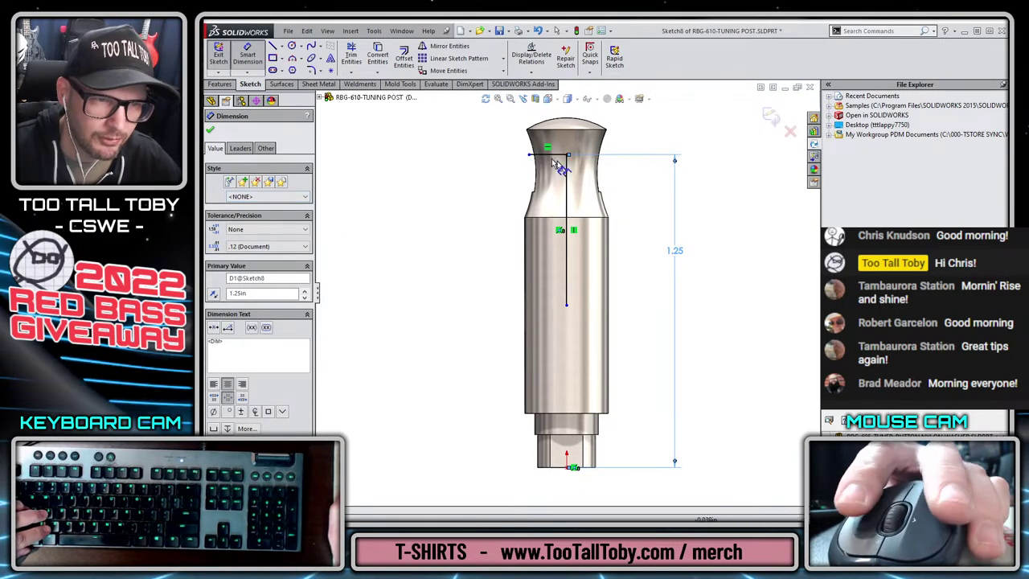
# - Dimension the horizontal line's length at 0.16 in
pyautogui.click(540, 156)
pyautogui.click(455, 169)
pyautogui.write('0.16')
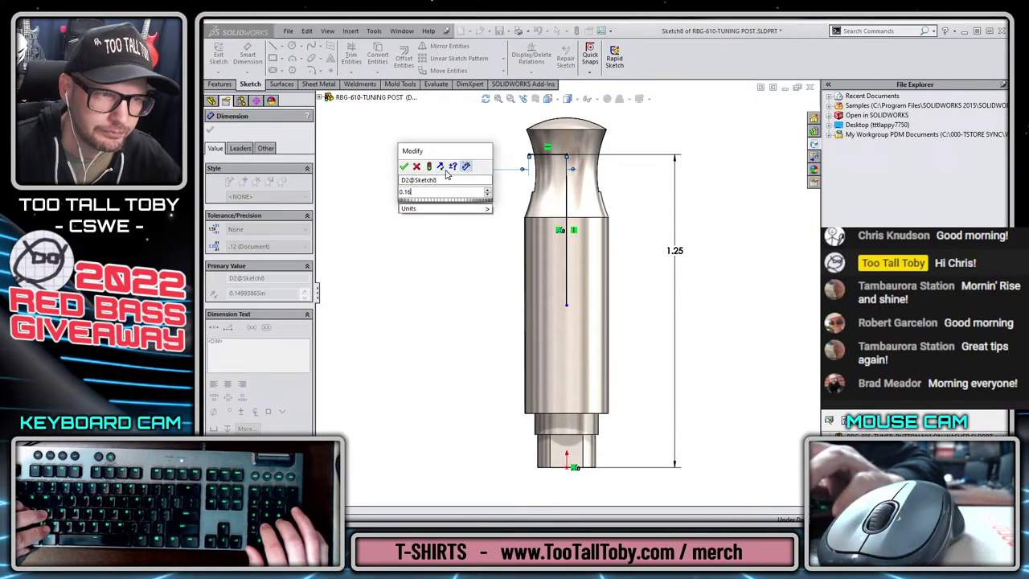
pyautogui.press('Return')
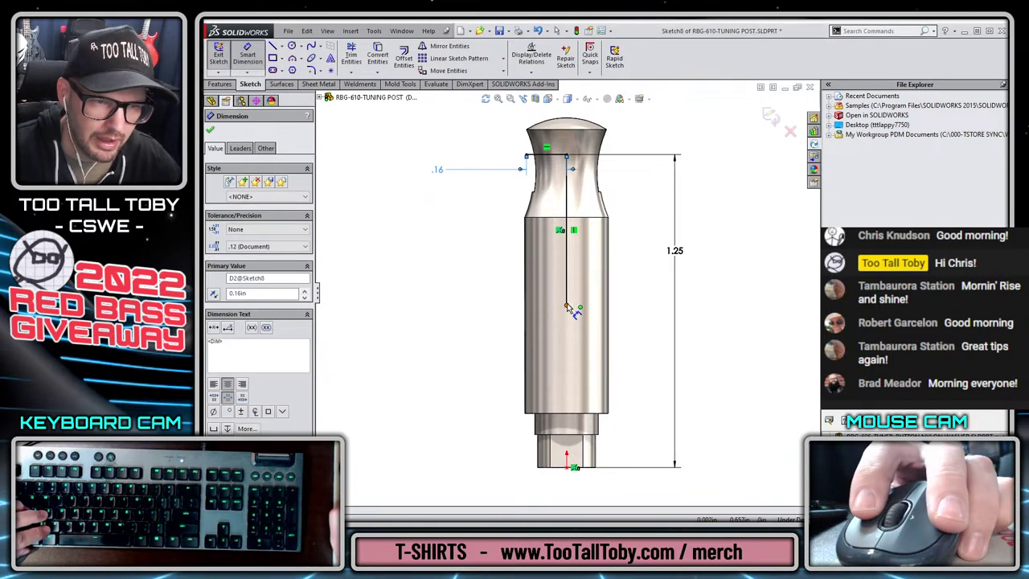
# - Leave the dimension command and display the tuning post as a wireframe with its hidden lines visible
pyautogui.click(567, 307)
pyautogui.press('Escape')
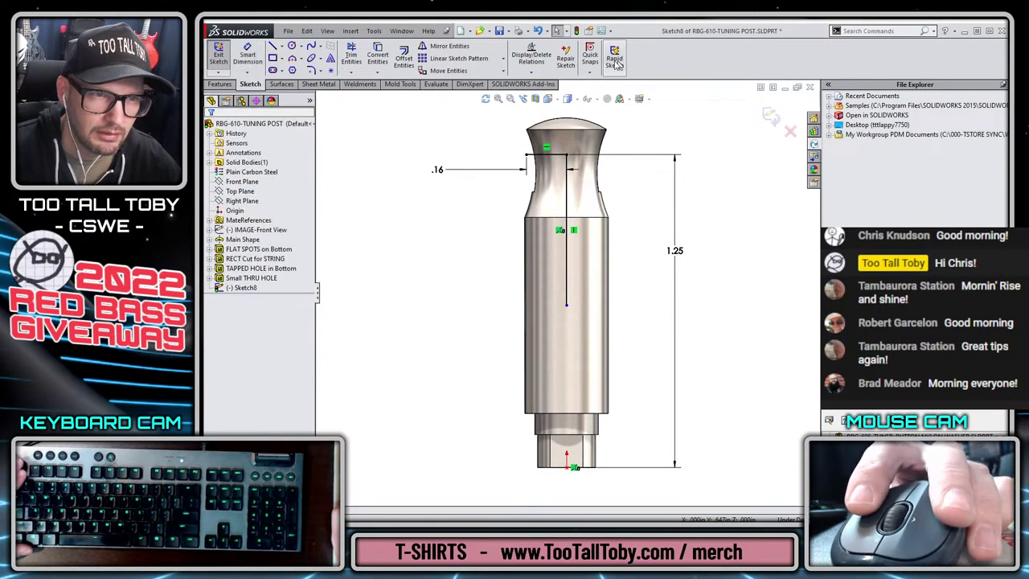
pyautogui.click(569, 153)
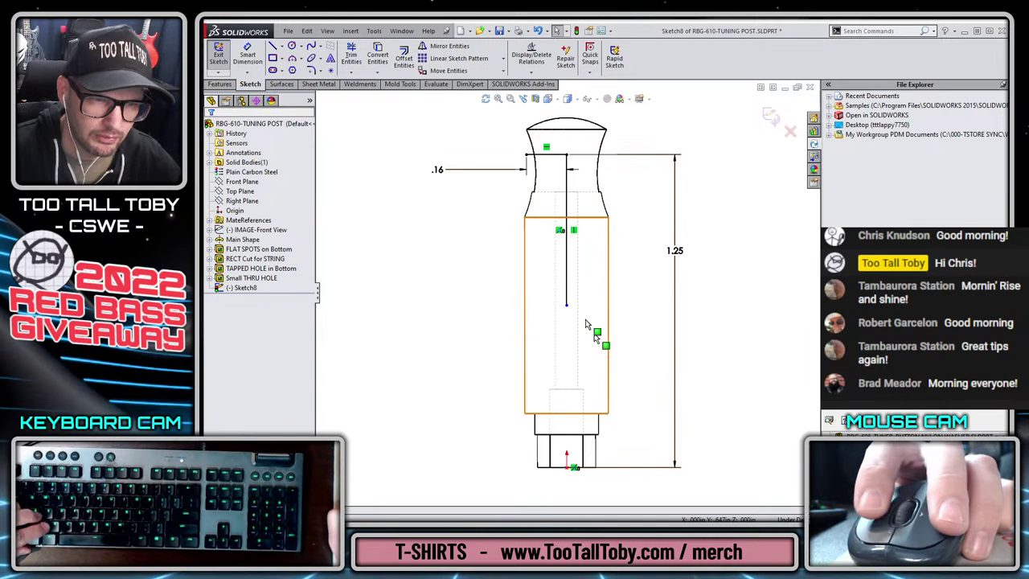
# - Dimension the height of the vertical line's lower endpoint above the origin at 0.75 in
pyautogui.press('s')
pyautogui.click(641, 311)
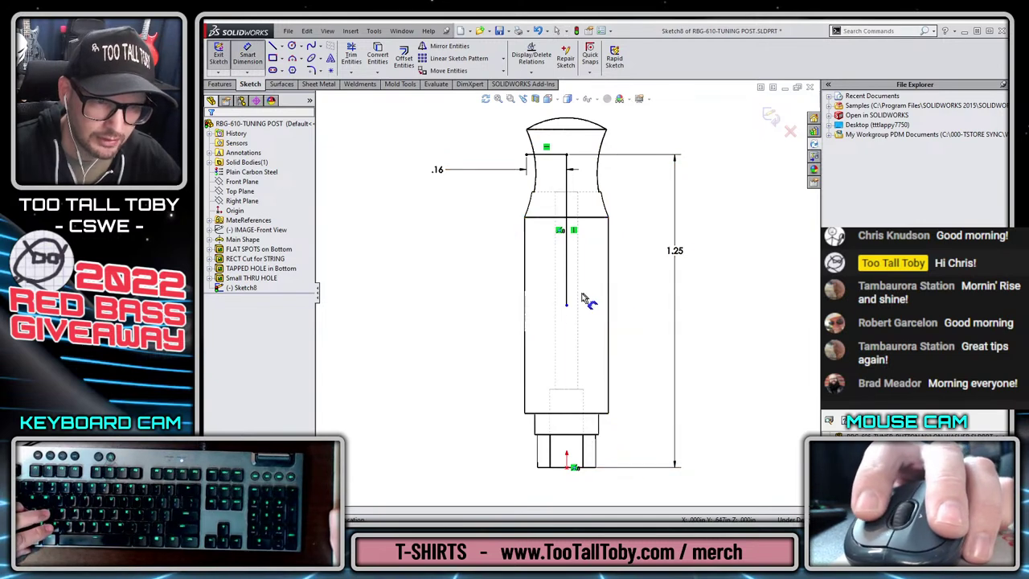
pyautogui.click(567, 307)
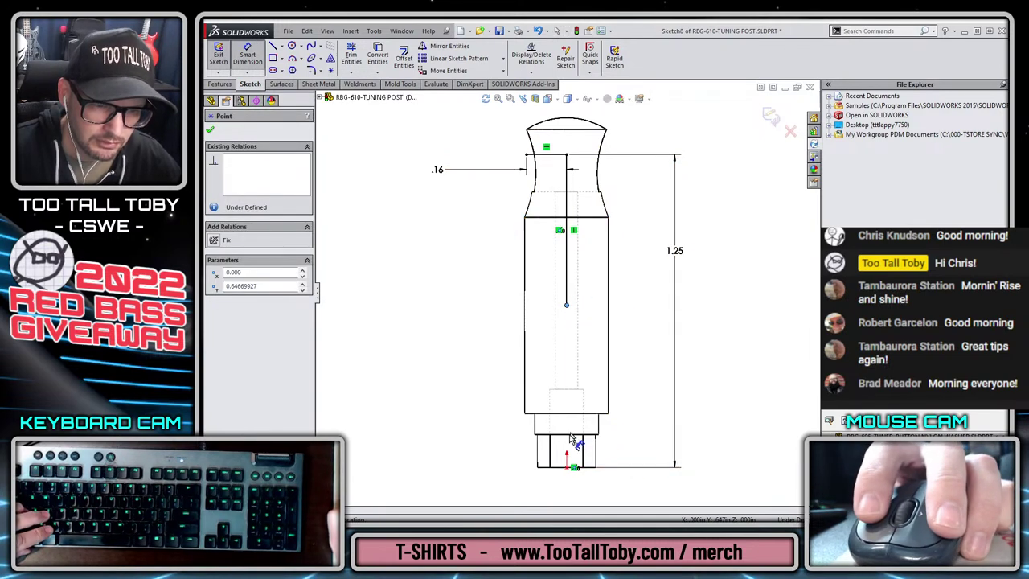
pyautogui.click(569, 468)
pyautogui.click(636, 342)
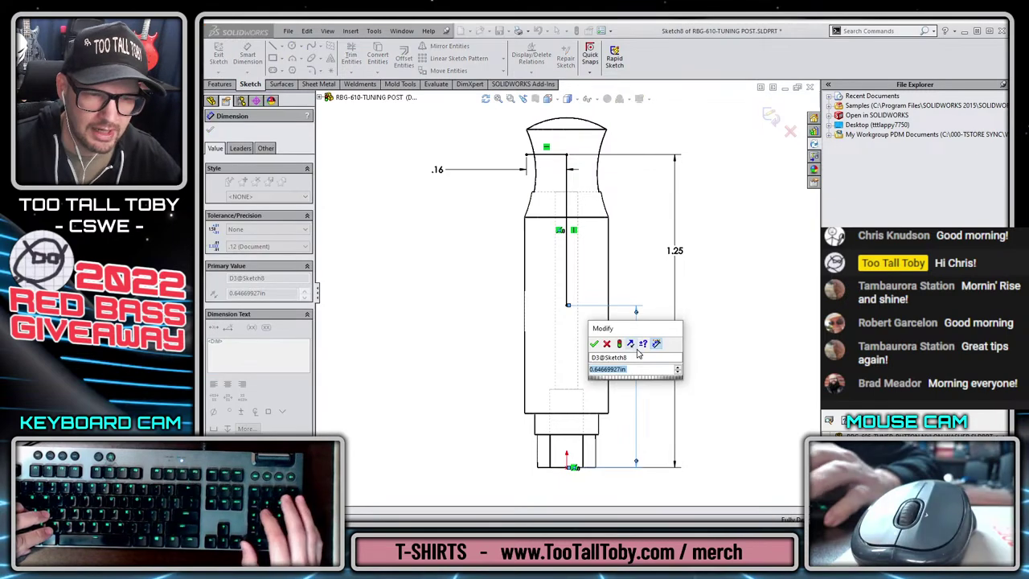
pyautogui.write('0.75')
pyautogui.press('Return')
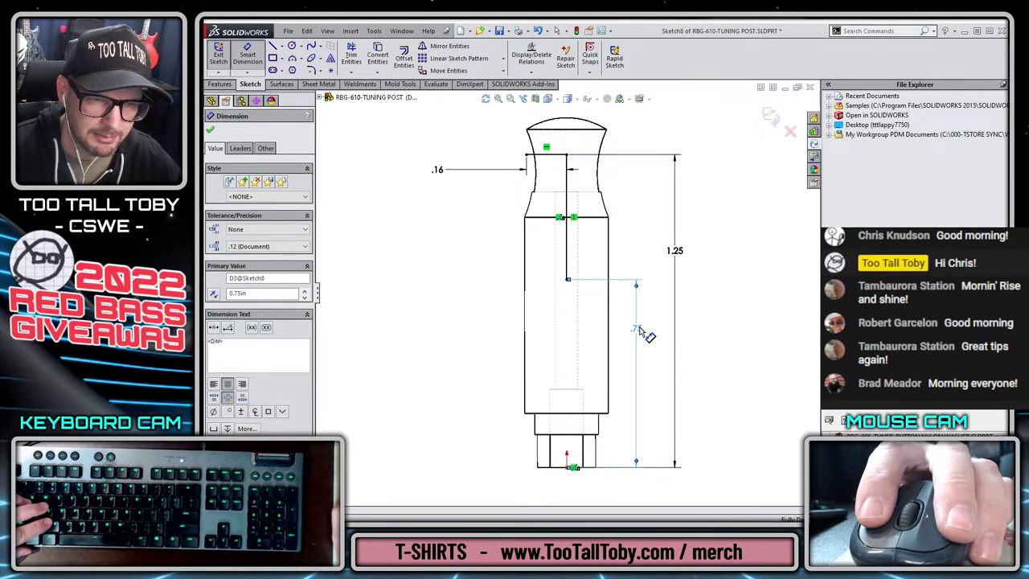
# - Set the lower endpoint's height above the origin to 0.85 in and leave the dimension command
pyautogui.doubleClick(640, 328)
pyautogui.write('.85')
pyautogui.press('Return')
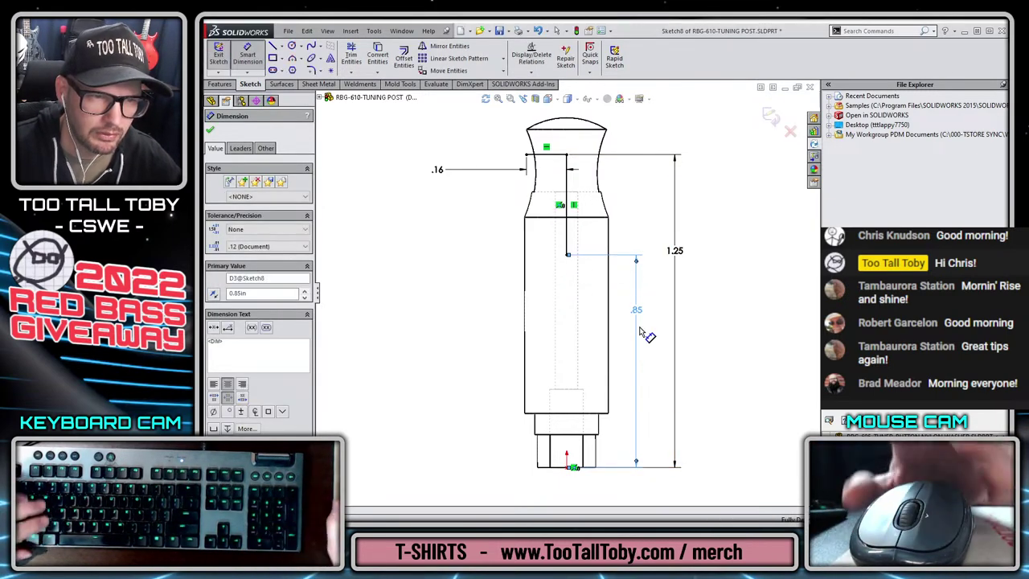
pyautogui.press('Escape')
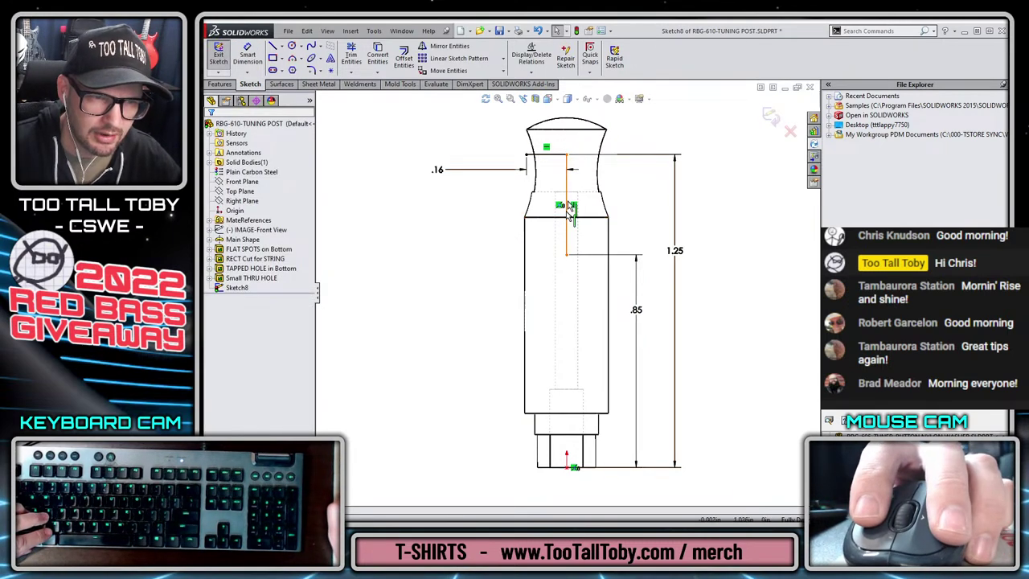
# - Round the corner between the horizontal and vertical lines with a 0.07 in sketch fillet and exit the sketch
pyautogui.click(312, 70)
pyautogui.click(568, 157)
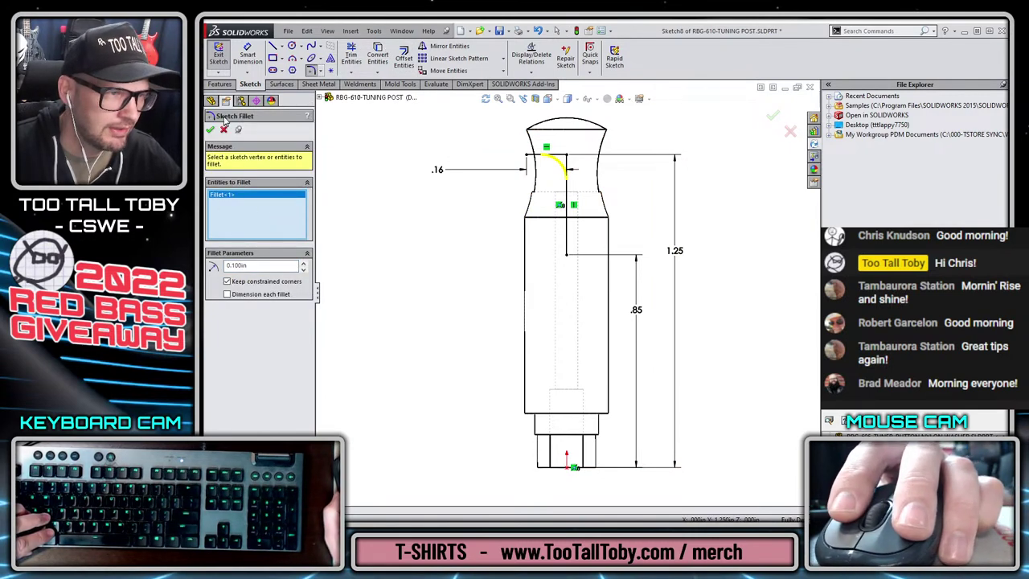
pyautogui.doubleClick(254, 264)
pyautogui.write('.06')
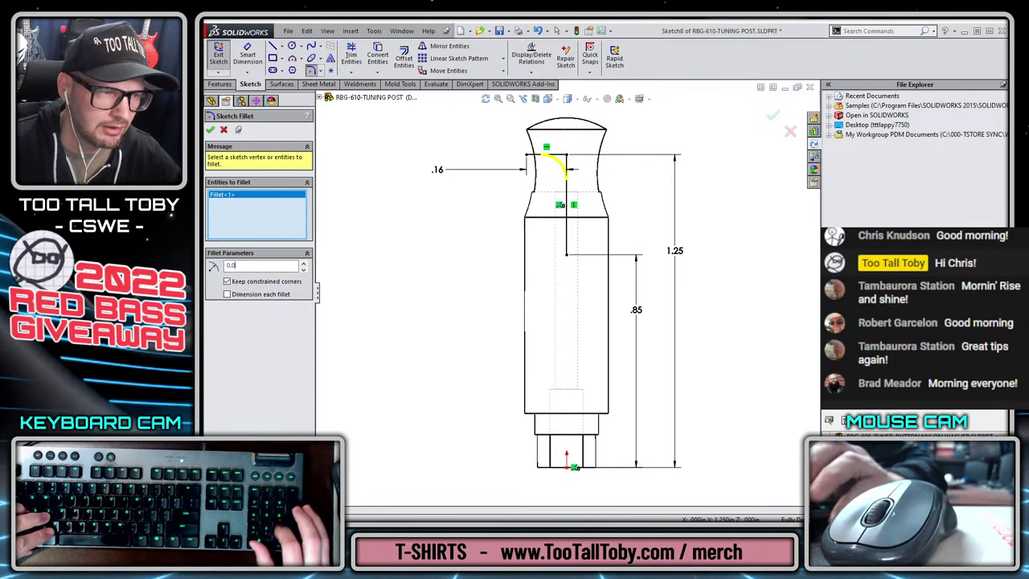
pyautogui.press('Return')
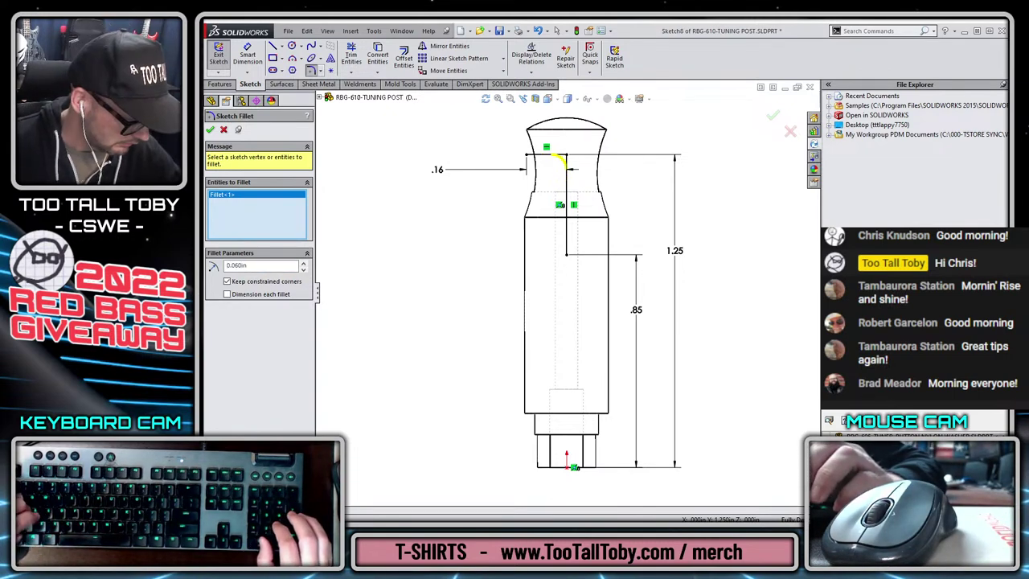
pyautogui.hotkey('ctrl', 'a')
pyautogui.write('.07')
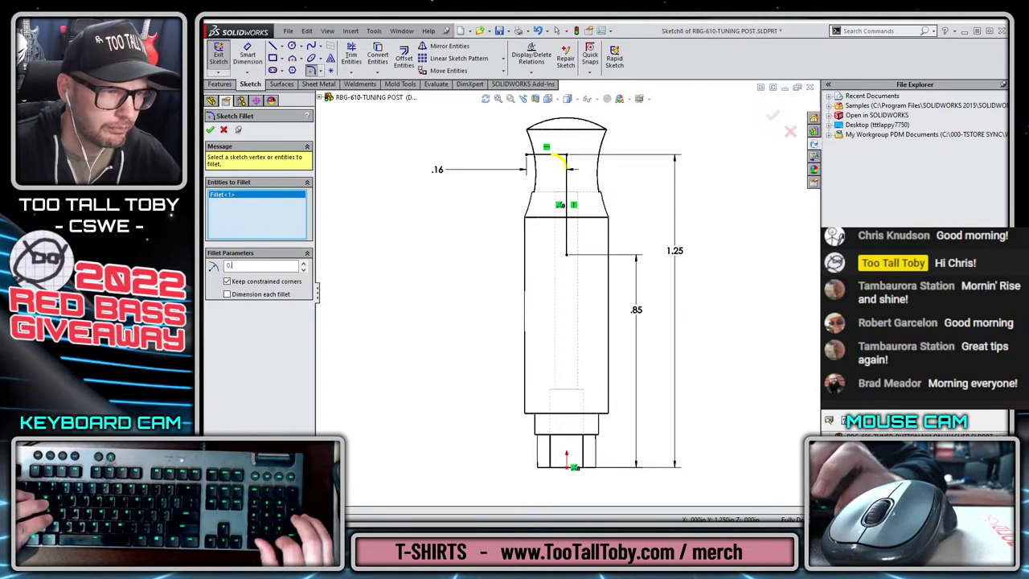
pyautogui.press('Return')
pyautogui.press('Return')
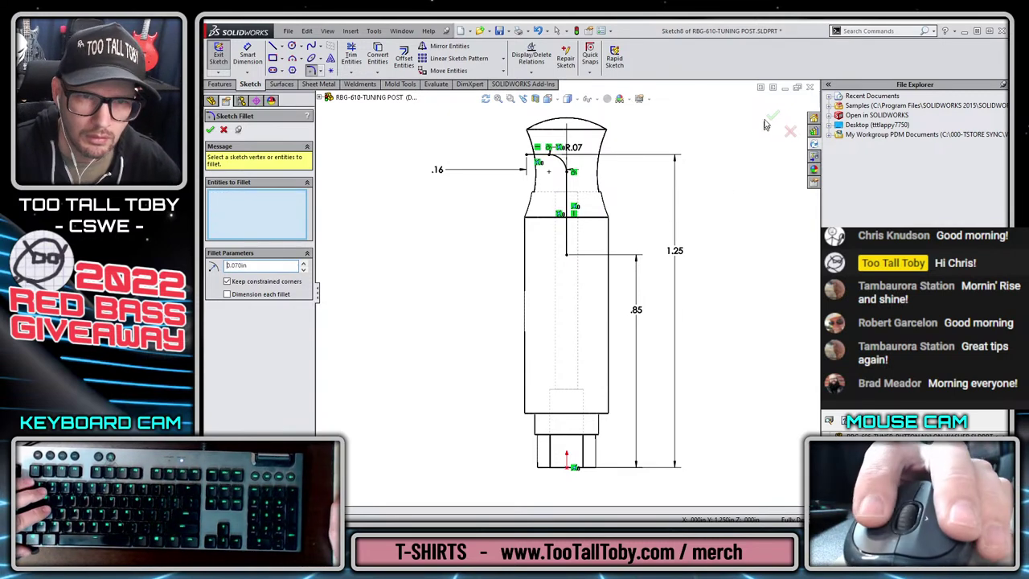
pyautogui.click(771, 117)
pyautogui.click(771, 117)
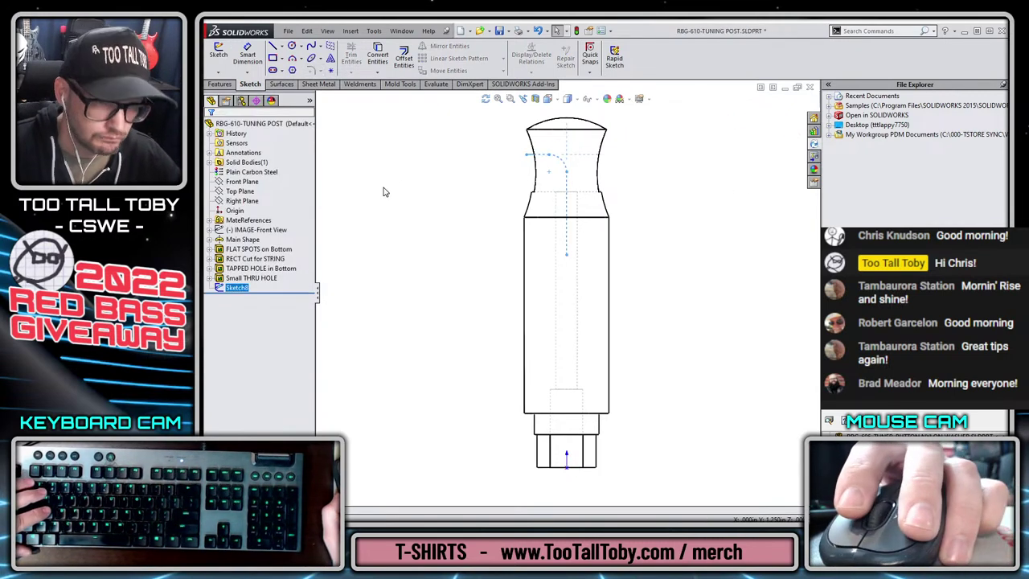
# - Rename the tuning post's new sketch as STRING STUB
pyautogui.click(229, 288)
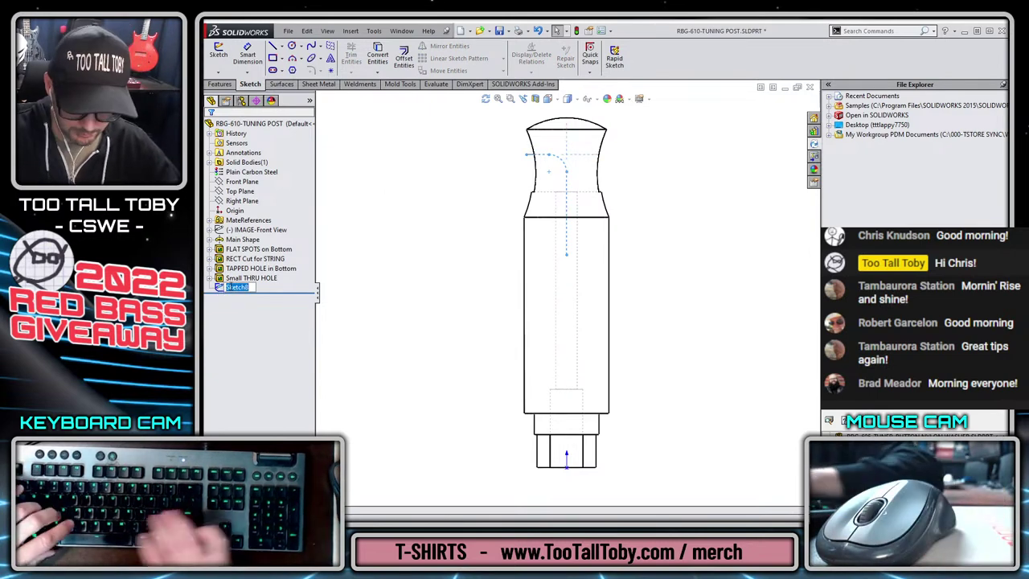
pyautogui.write('STRING STUB')
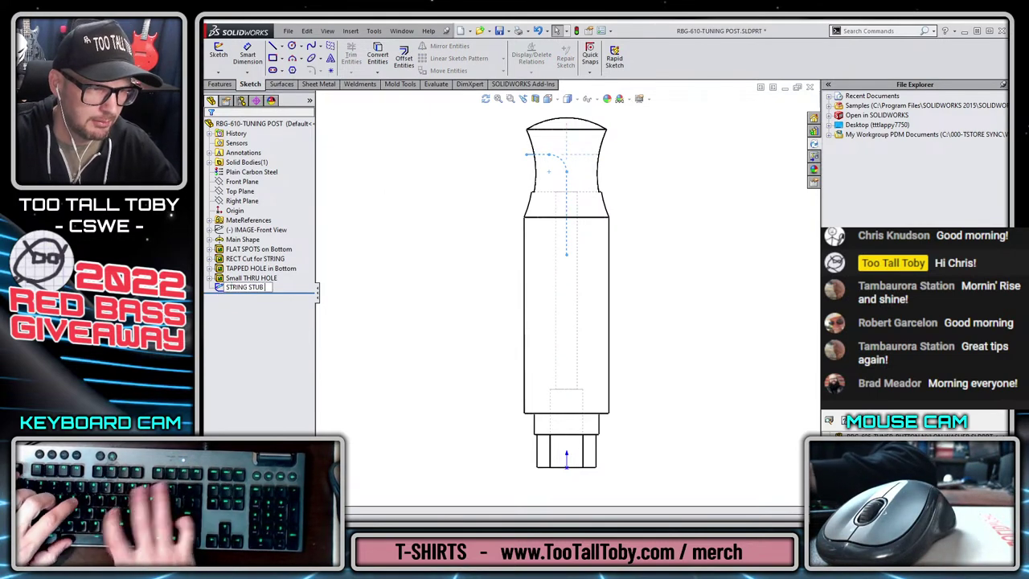
pyautogui.write(' - in tuning p')
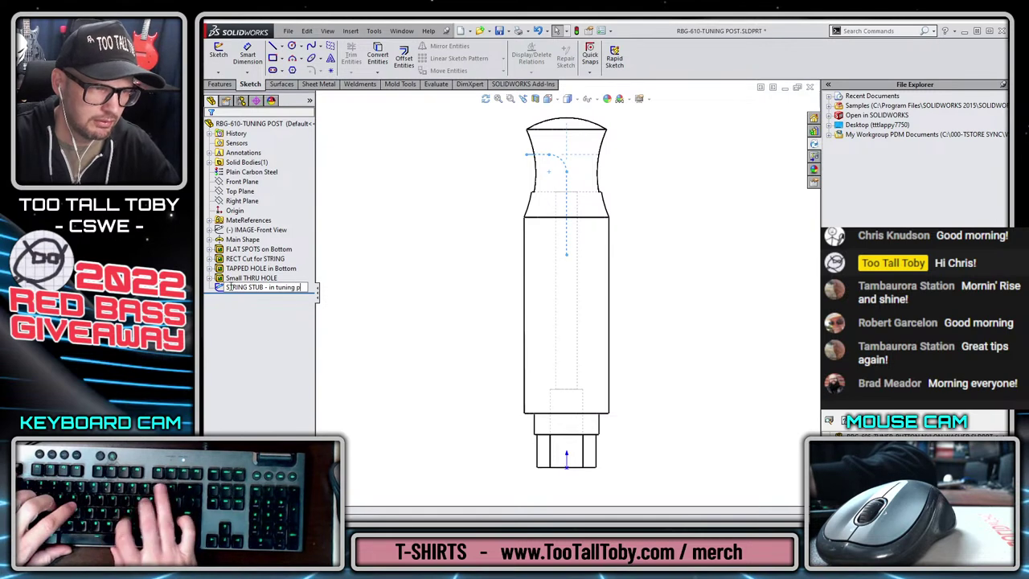
pyautogui.press('BackSpace')
pyautogui.press('BackSpace')
pyautogui.press('BackSpace')
pyautogui.press('BackSpace')
pyautogui.press('BackSpace')
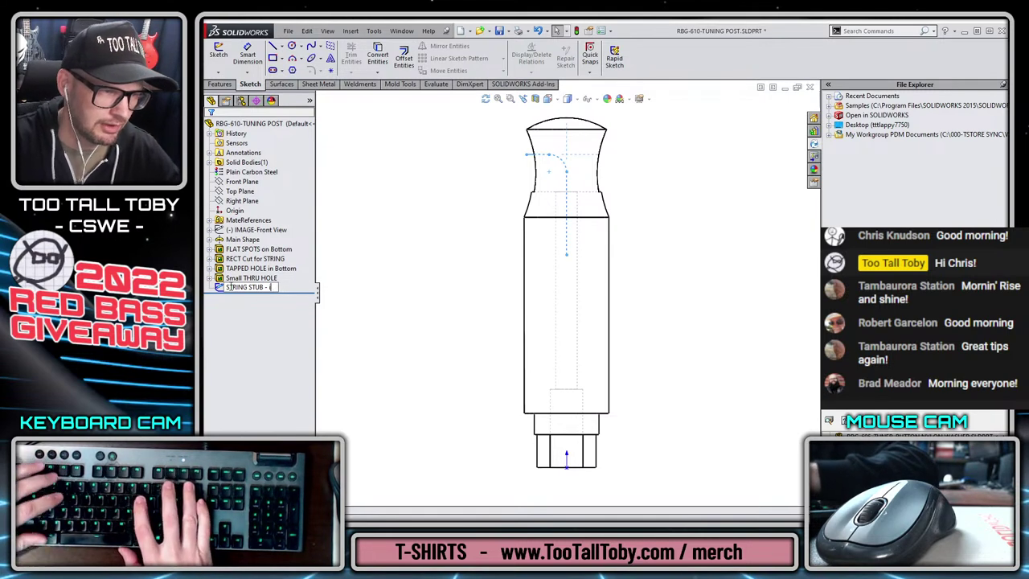
pyautogui.press('Return')
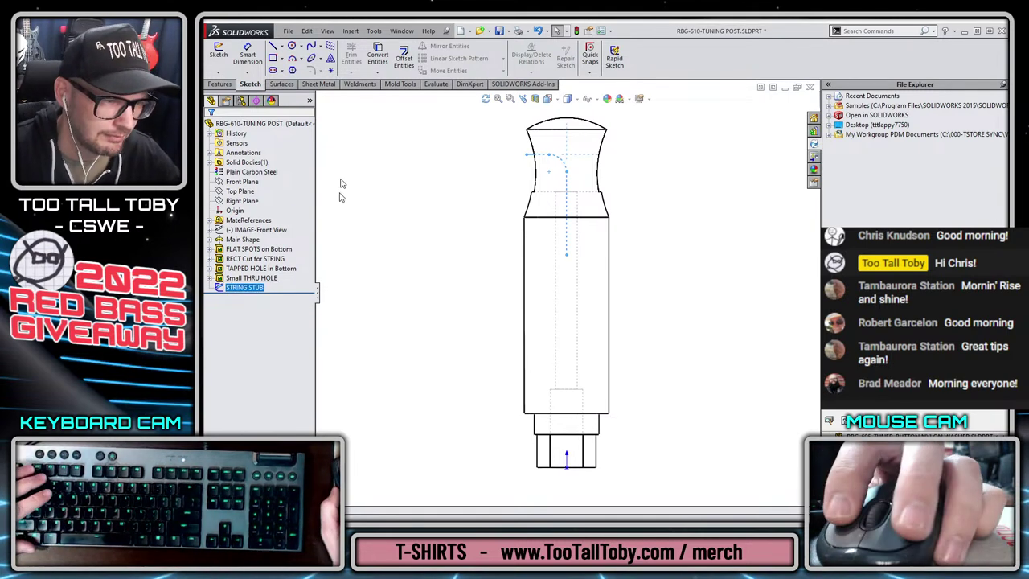
pyautogui.click(356, 244)
# - Set the sketch color of STRING STUB to orange
pyautogui.rightClick(238, 292)
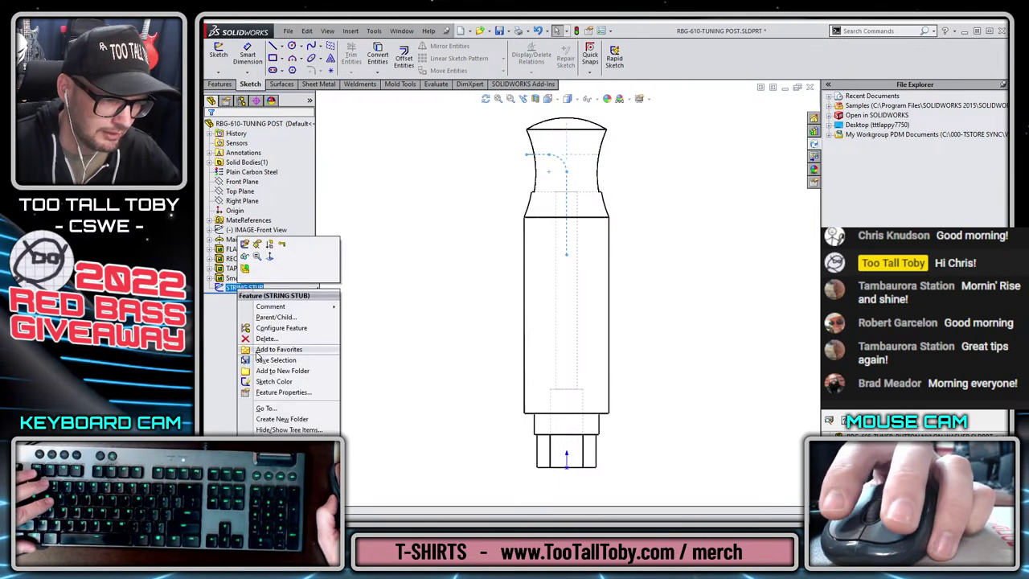
pyautogui.click(265, 382)
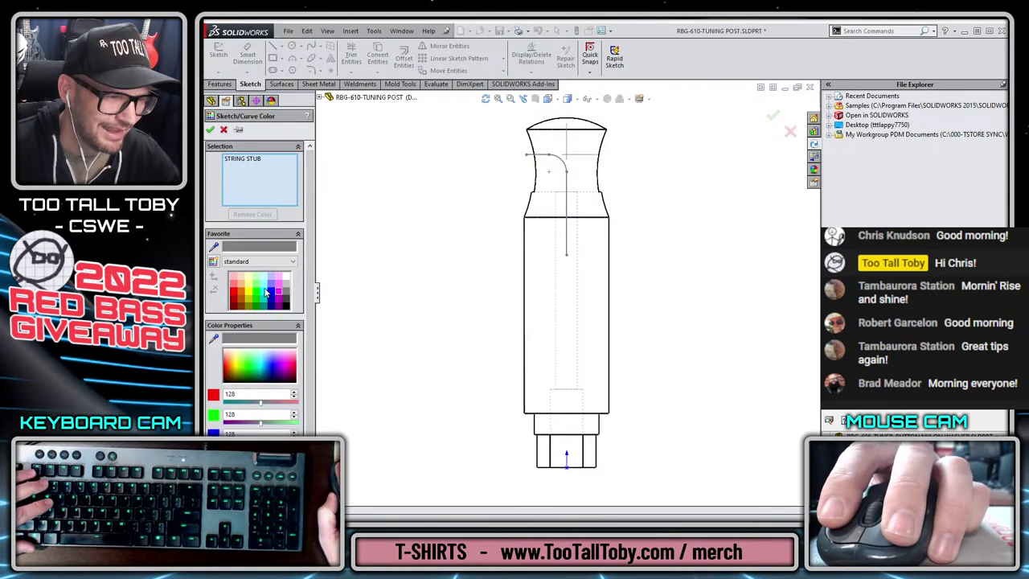
pyautogui.click(269, 295)
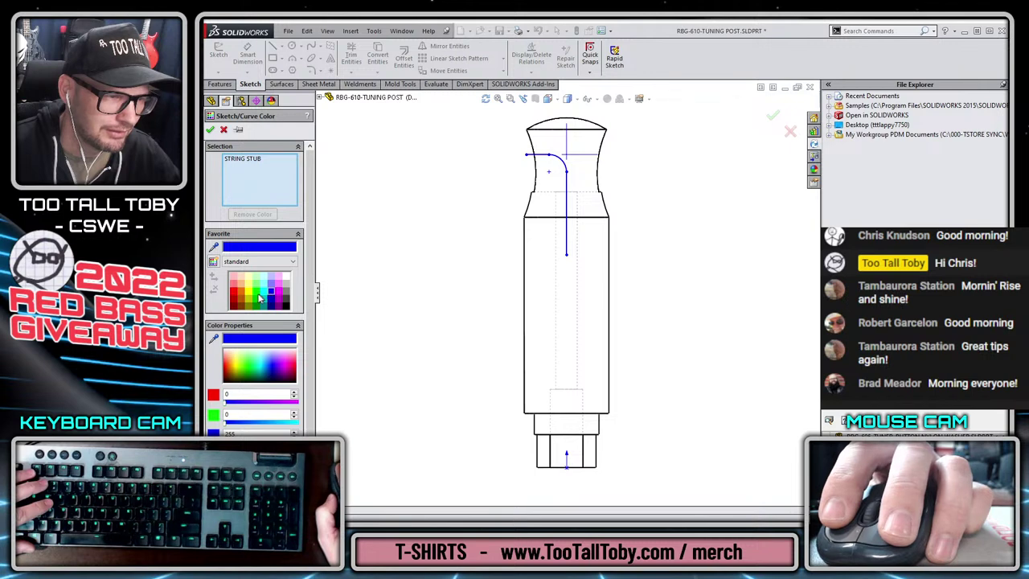
pyautogui.click(242, 298)
pyautogui.click(211, 131)
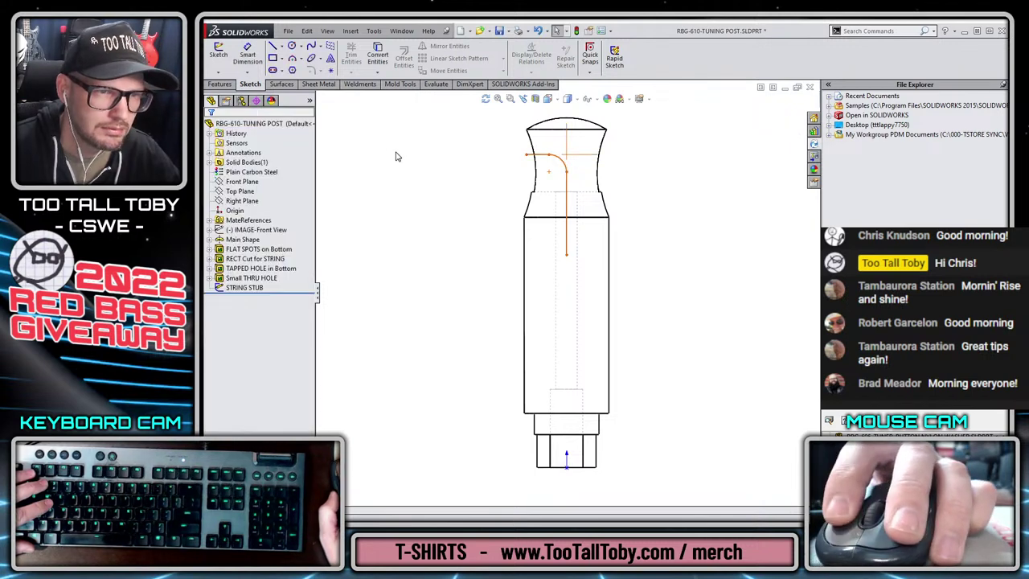
# - Save and close the tuning post part, and display sketches in the top-level guitar assembly
pyautogui.click(498, 30)
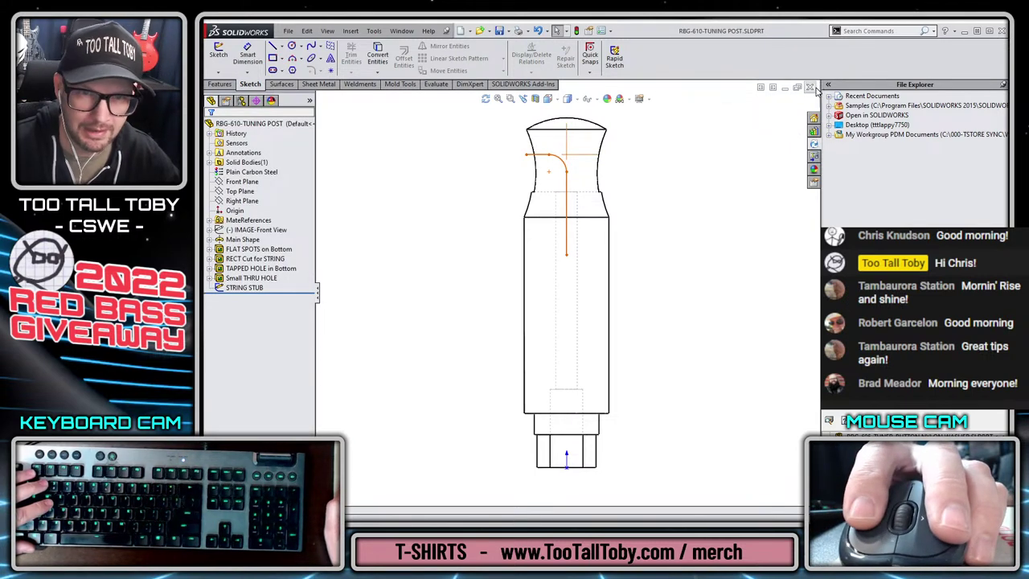
pyautogui.click(811, 87)
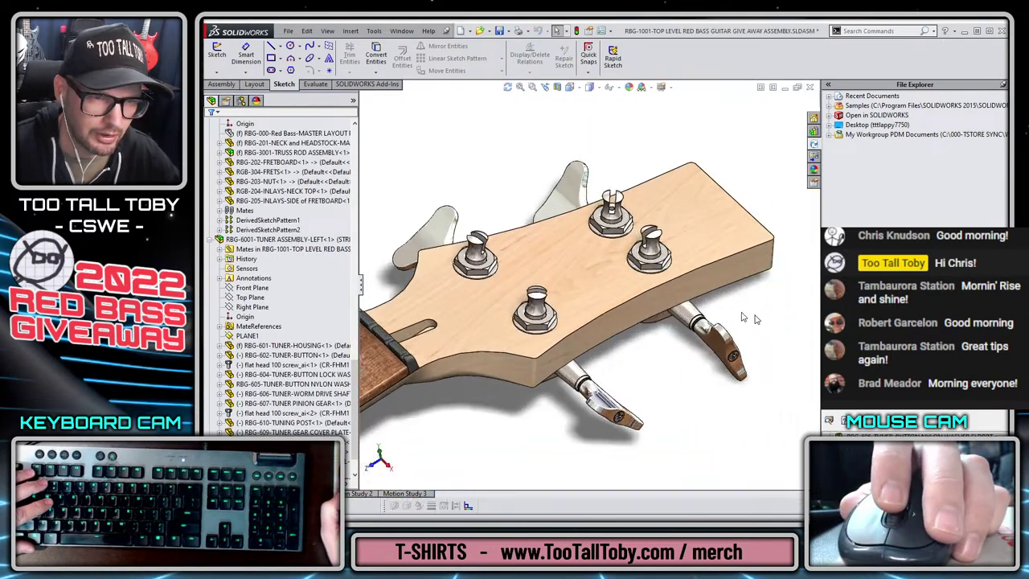
pyautogui.click(616, 87)
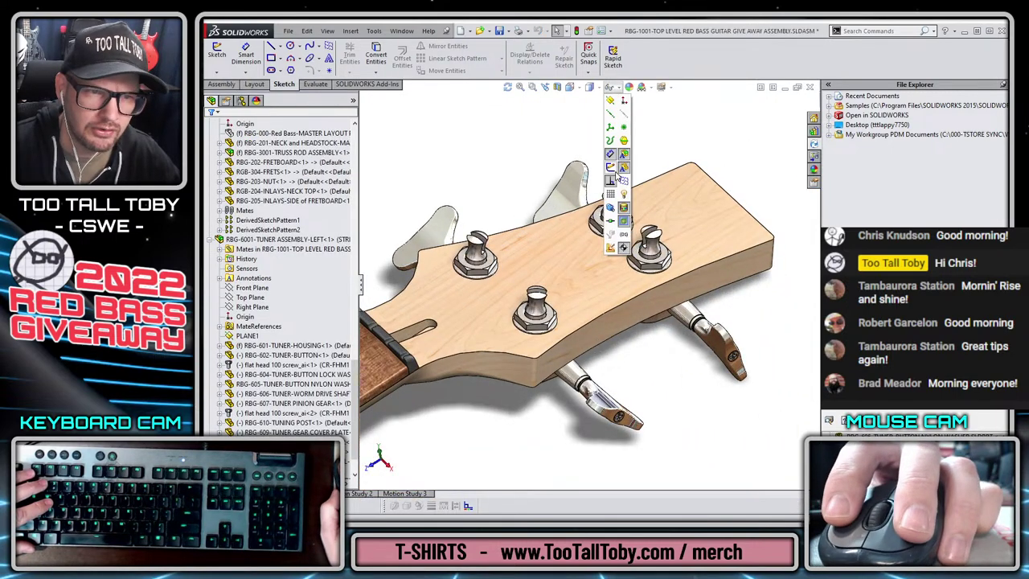
# - Examine the string sketches at the tuning posts and nut grooves, and how they line up with the bridge across the whole bass
pyautogui.scroll(-5, 536, 269)
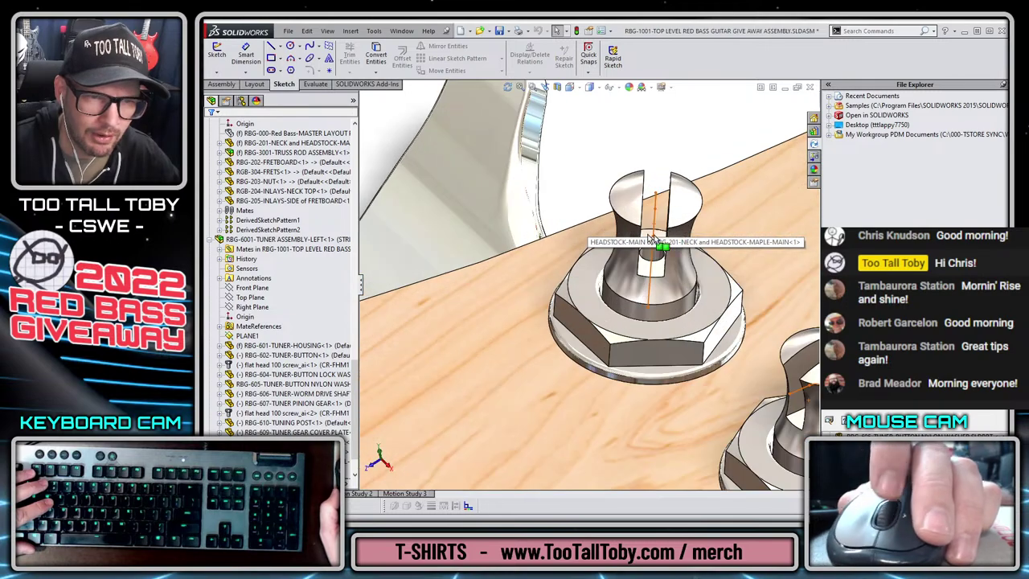
pyautogui.moveTo(630, 255); pyautogui.dragTo(671, 268, button='middle')
pyautogui.scroll(6, 625, 374)
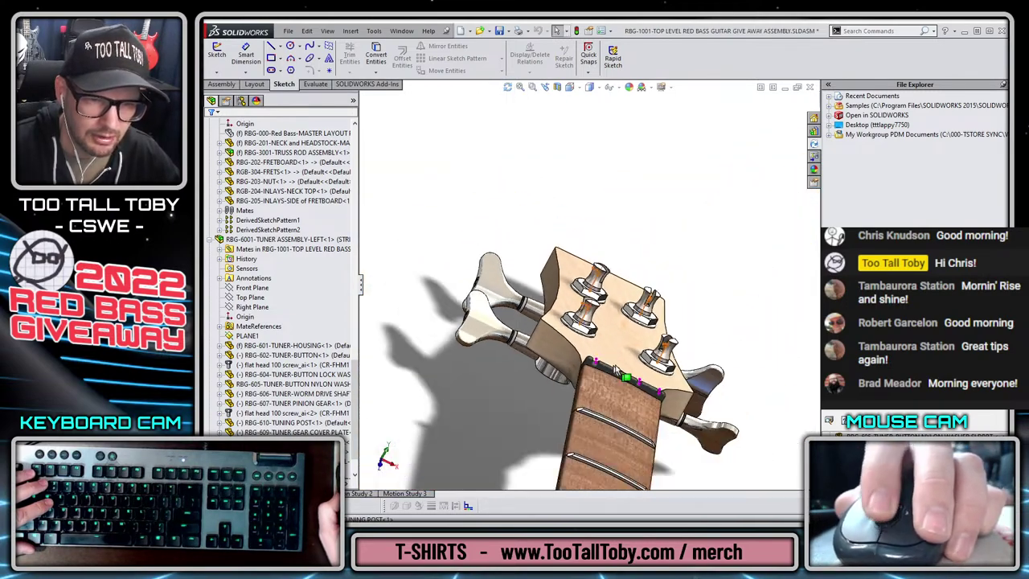
pyautogui.moveTo(647, 367); pyautogui.dragTo(579, 288, button='middle')
pyautogui.scroll(-7, 579, 286)
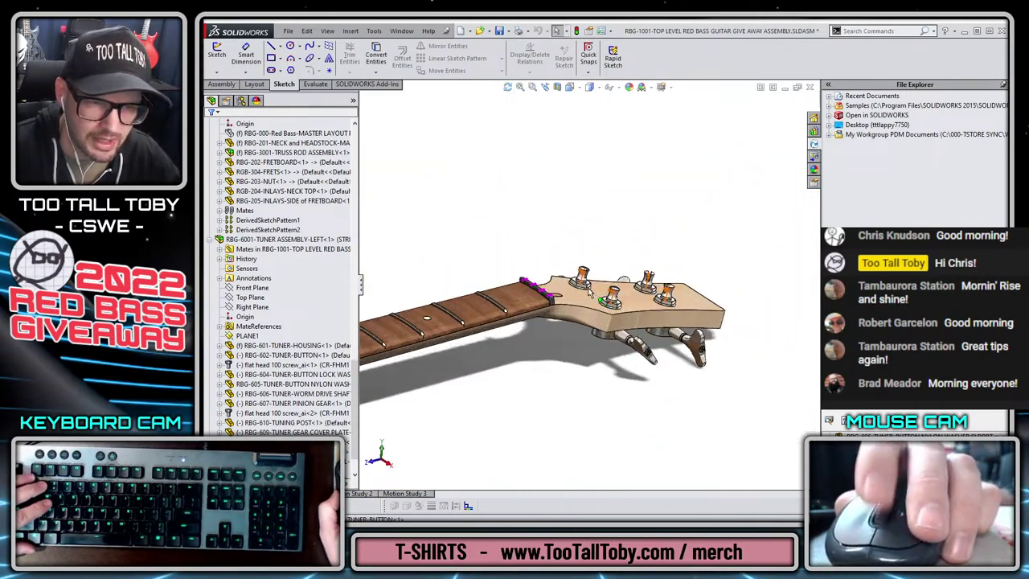
pyautogui.scroll(-3, 579, 285)
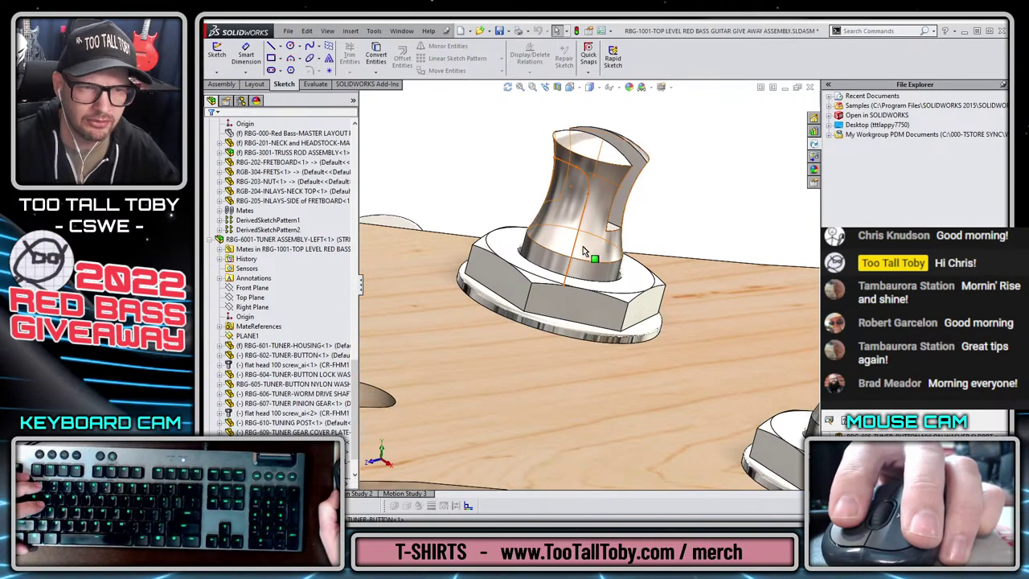
pyautogui.scroll(3, 581, 202)
pyautogui.moveTo(581, 194); pyautogui.dragTo(585, 256, button='middle')
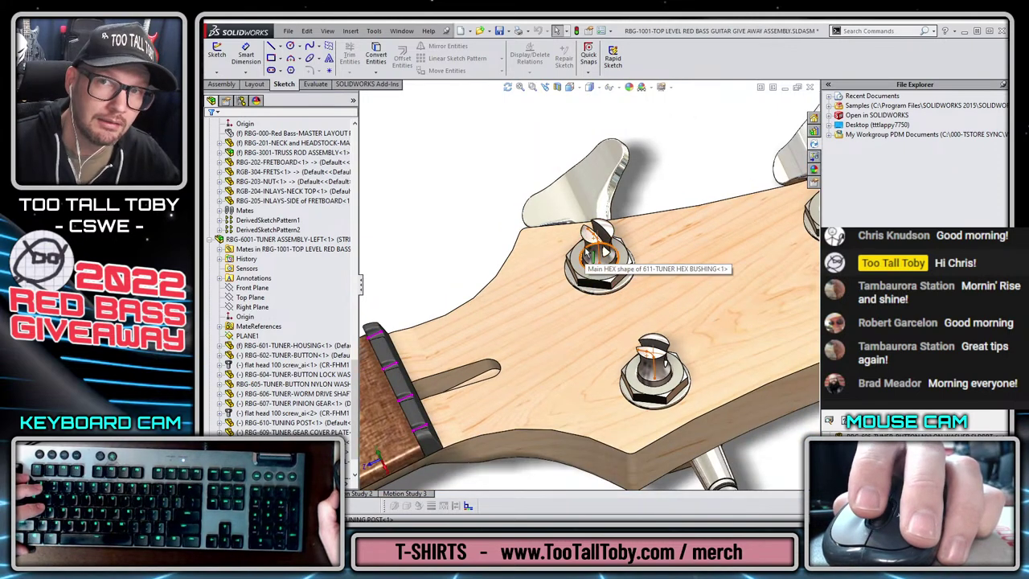
pyautogui.scroll(-3, 606, 274)
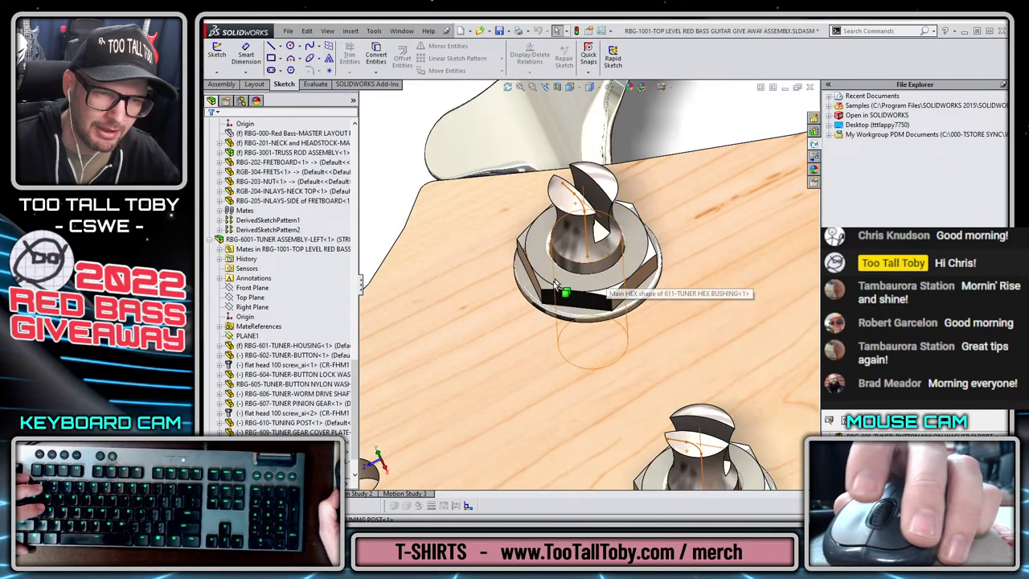
pyautogui.scroll(10, 574, 280)
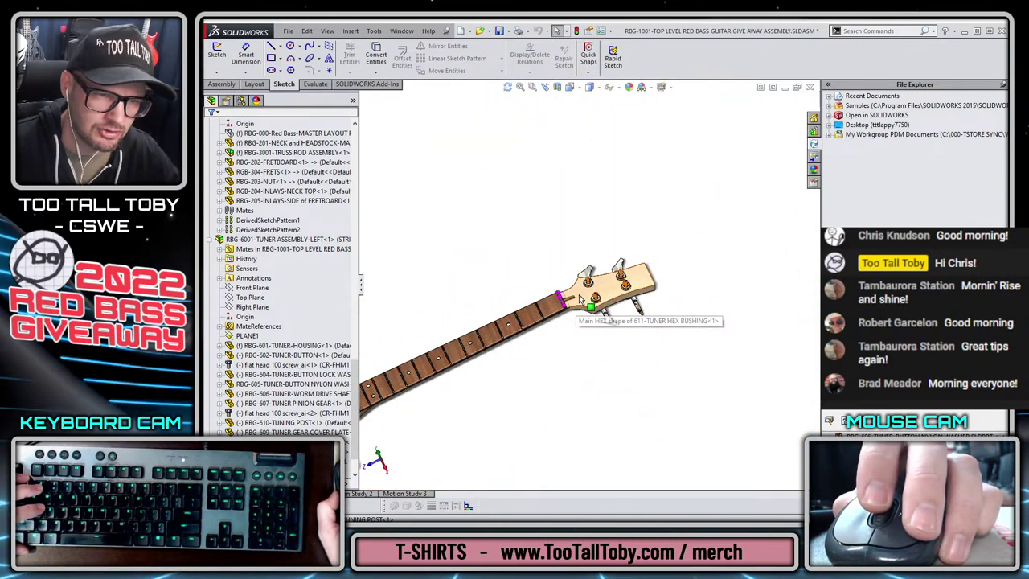
pyautogui.scroll(2, 561, 334)
pyautogui.scroll(-3, 546, 340)
pyautogui.scroll(4, 459, 384)
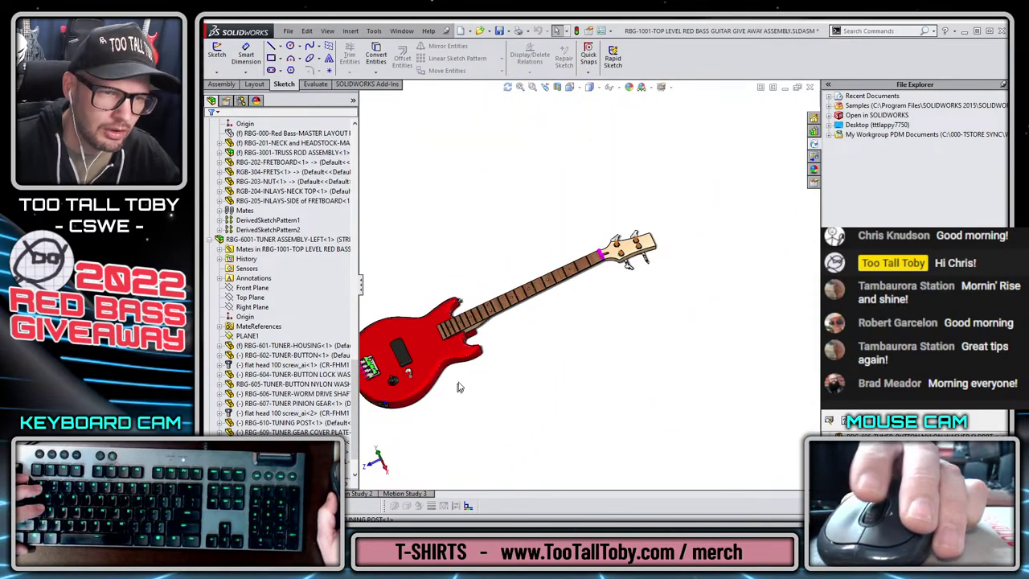
pyautogui.scroll(-4, 455, 373)
pyautogui.scroll(-2, 474, 304)
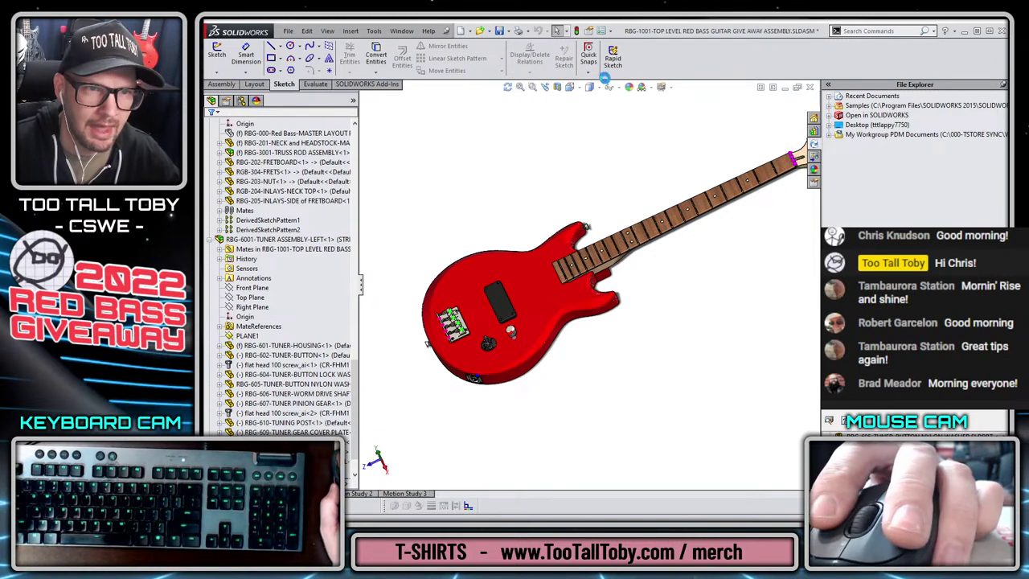
# - Turn off RealView graphics in the guitar assembly and bring the body, neck and headstock into view
pyautogui.click(668, 87)
pyautogui.click(669, 101)
pyautogui.moveTo(666, 186); pyautogui.dragTo(618, 156, button='middle')
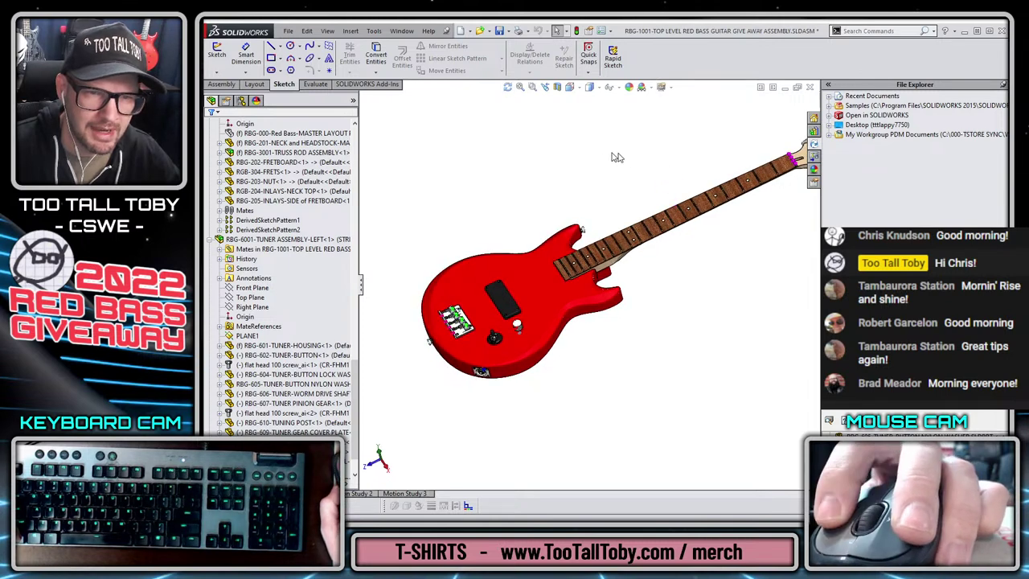
pyautogui.scroll(2, 678, 168)
pyautogui.scroll(-2, 702, 200)
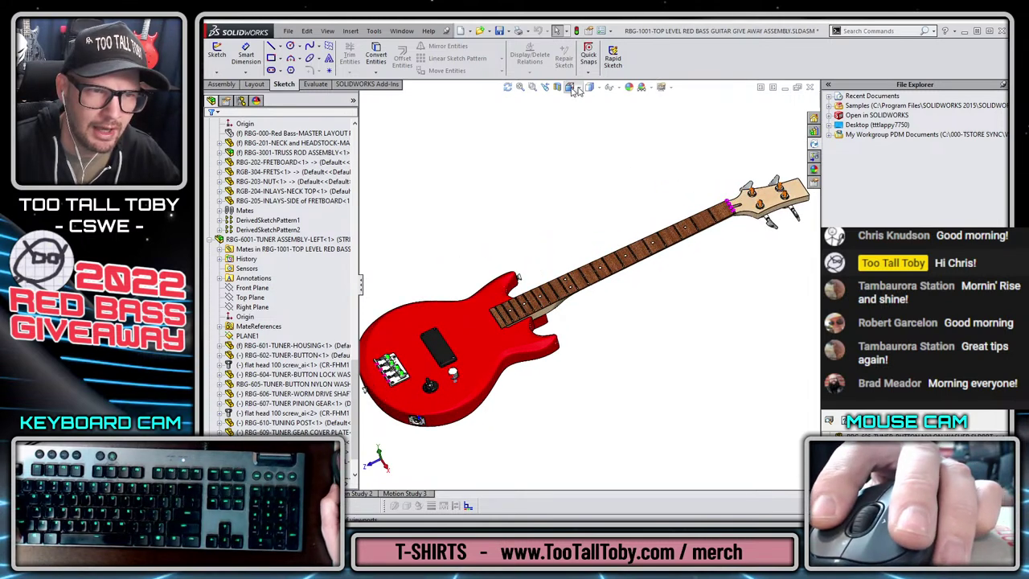
# - Insert a new part into the guitar assembly and save it as RBG-701-E STRING
pyautogui.moveTo(535, 217); pyautogui.dragTo(543, 225, button='middle')
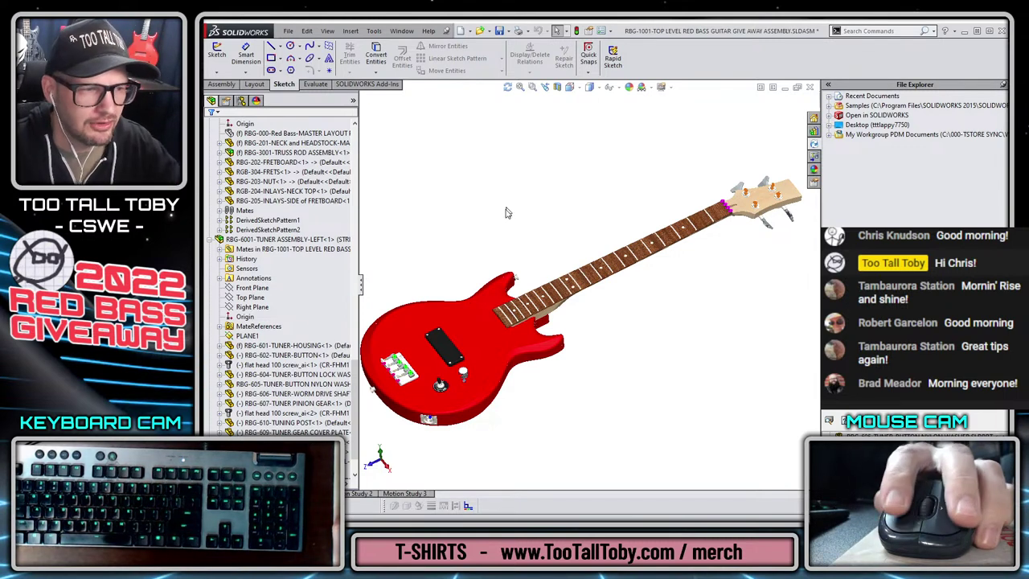
pyautogui.click(351, 31)
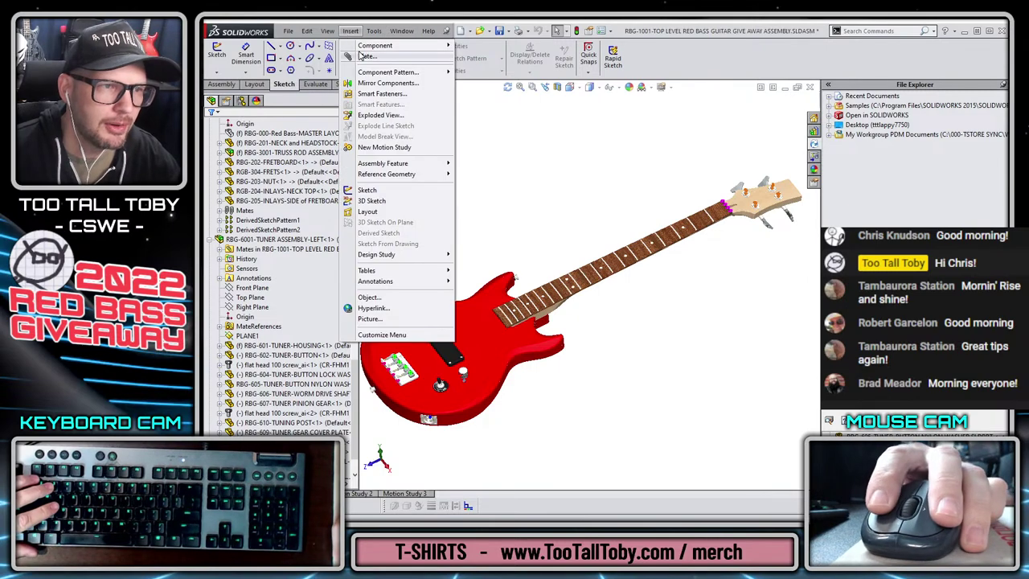
pyautogui.moveTo(377, 45)
pyautogui.click(507, 57)
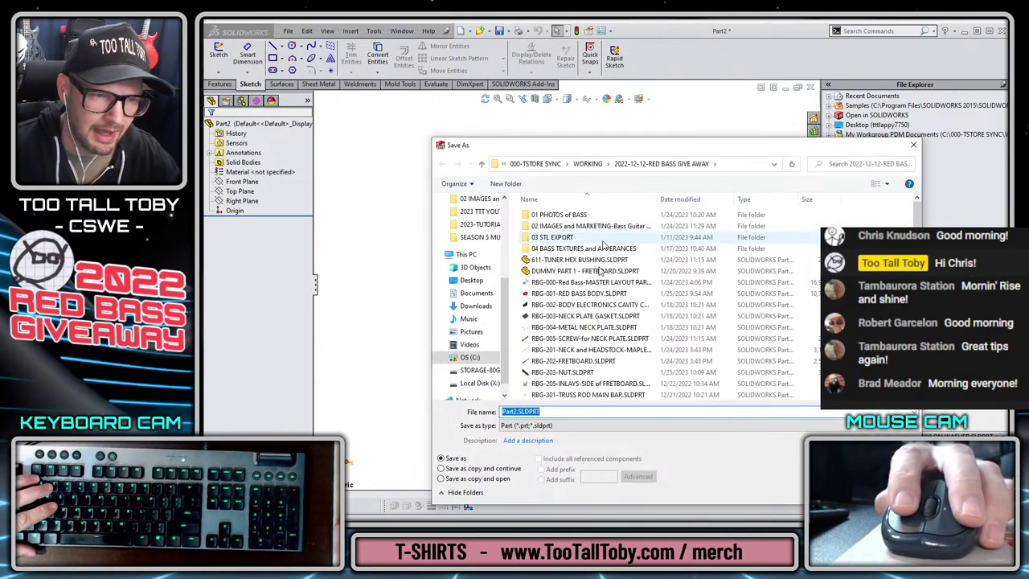
pyautogui.scroll(-5, 620, 257)
pyautogui.scroll(-4, 631, 285)
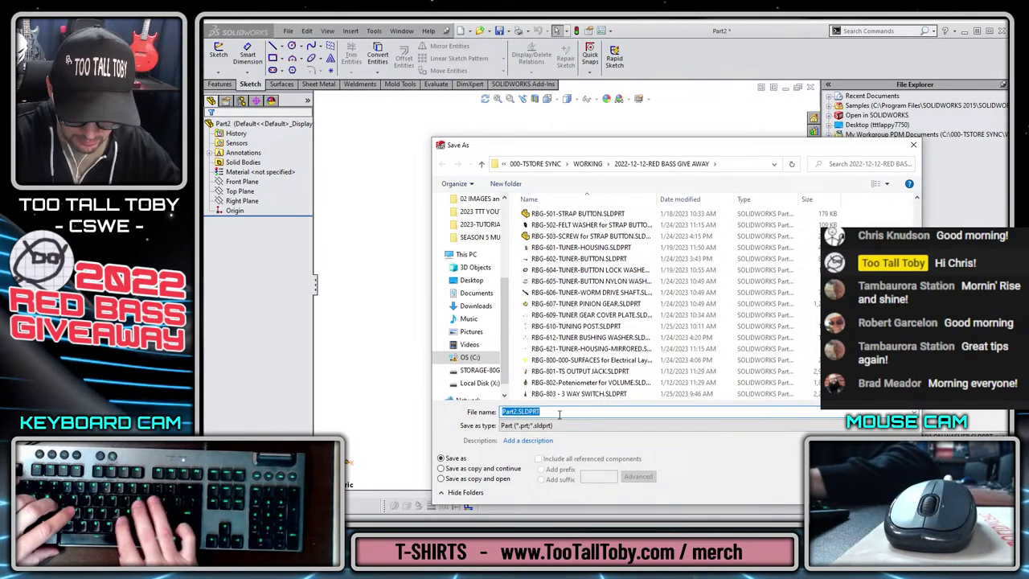
pyautogui.write('RBG-')
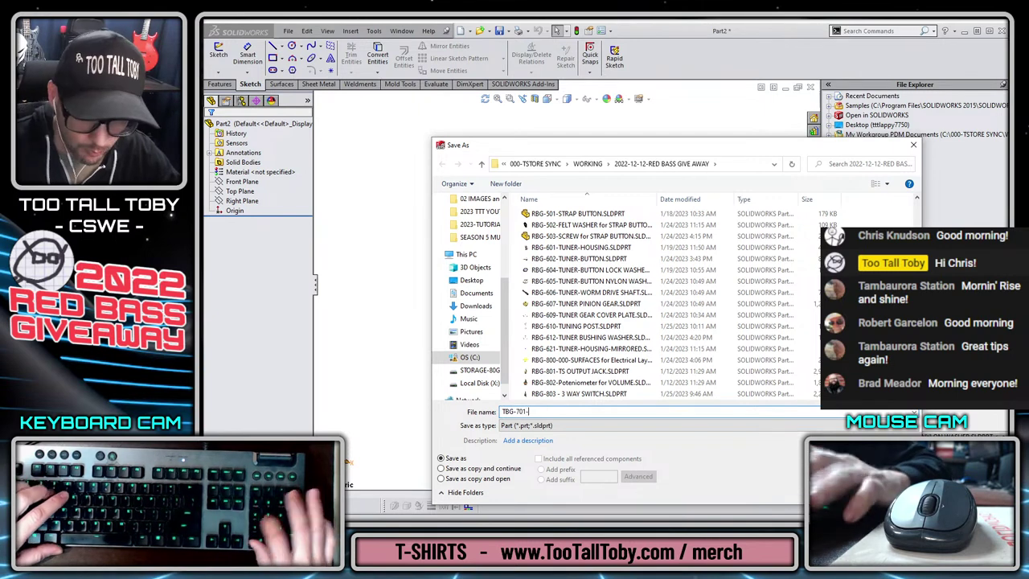
pyautogui.write('701-E STRIN')
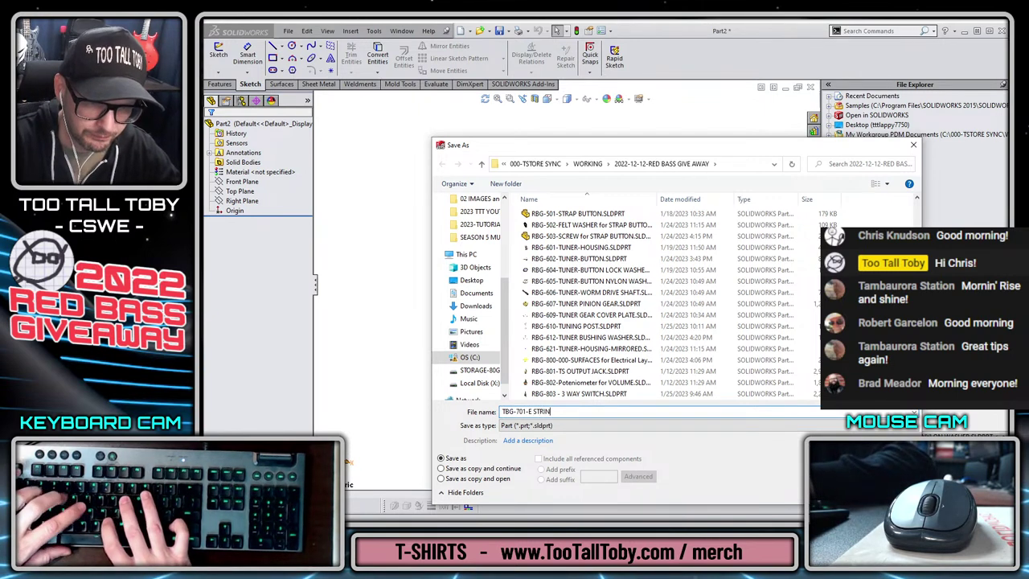
pyautogui.write('G')
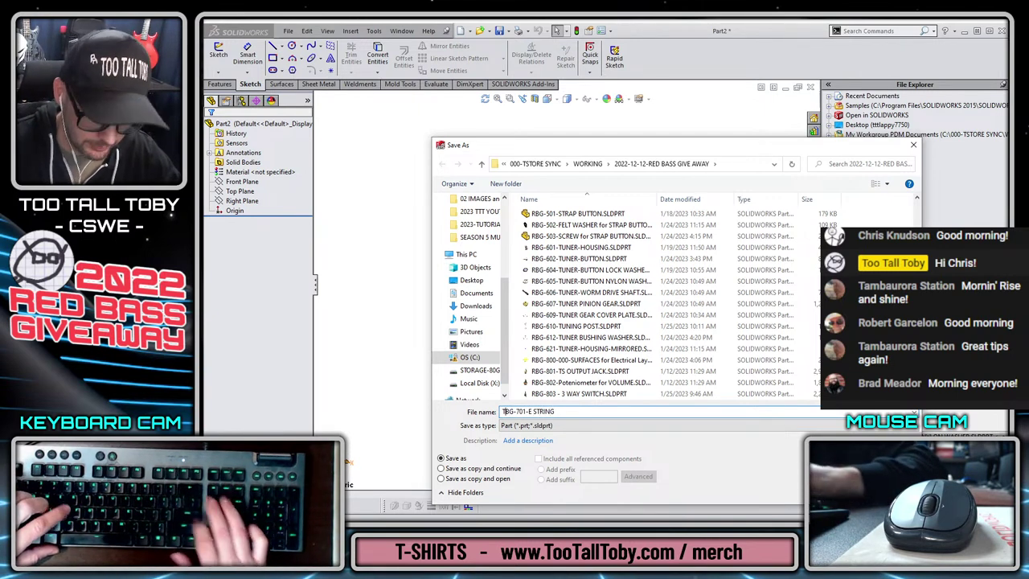
pyautogui.press('BackSpace')
pyautogui.write('R')
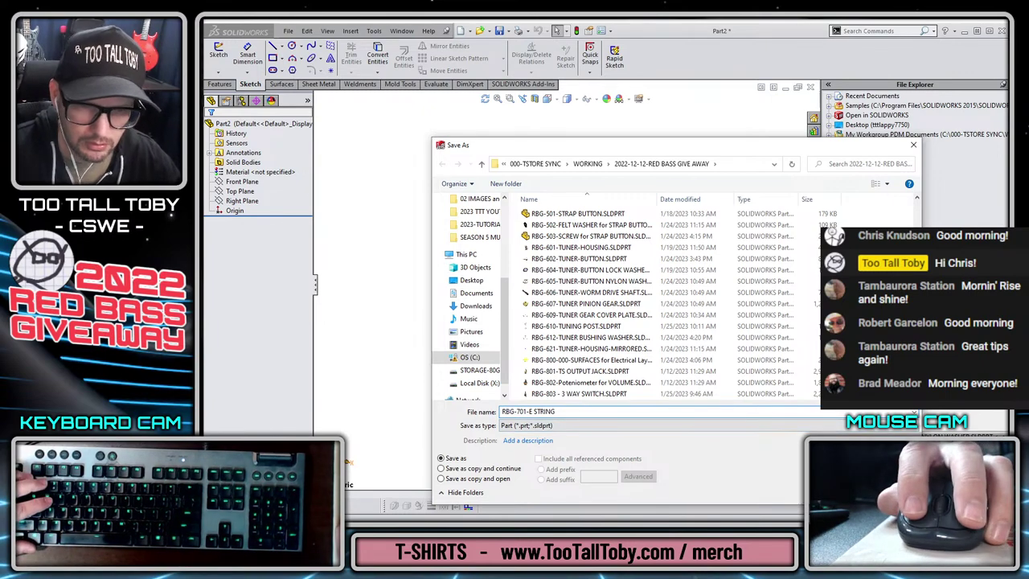
pyautogui.press('Return')
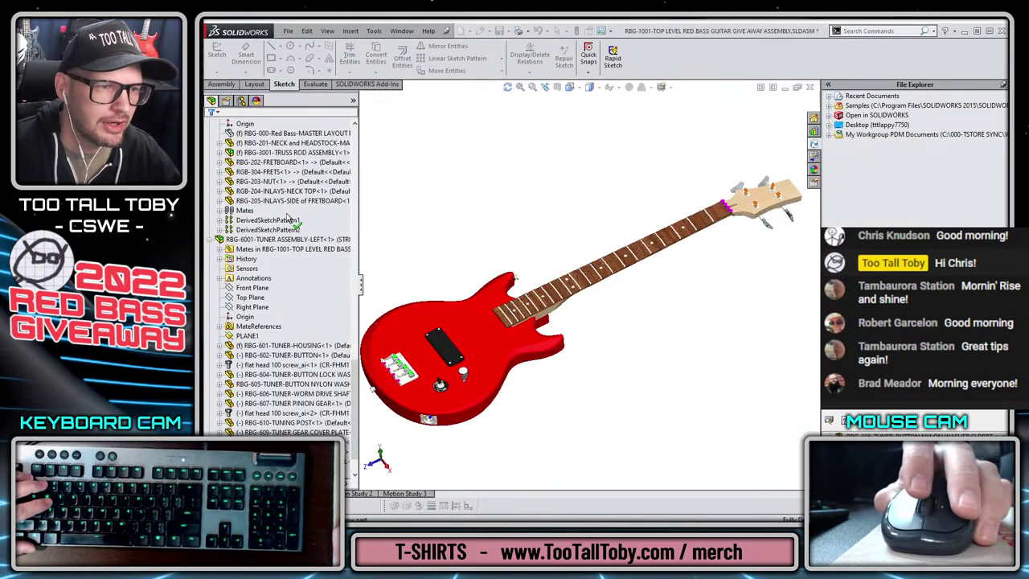
# - Place the new E string part on the top-level assembly's Front Plane and exit the sketch that opens in it
pyautogui.scroll(10, 289, 221)
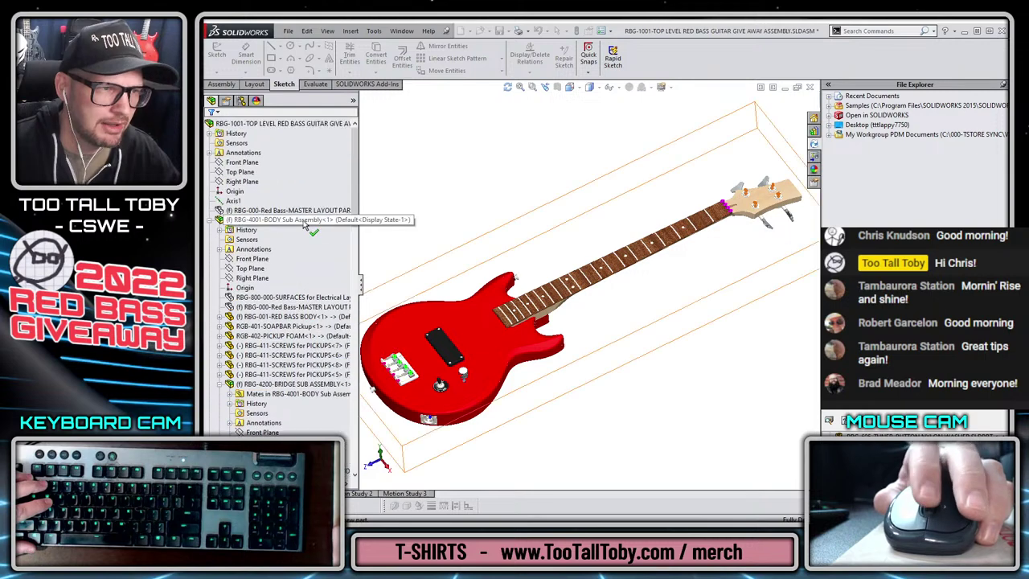
pyautogui.click(242, 163)
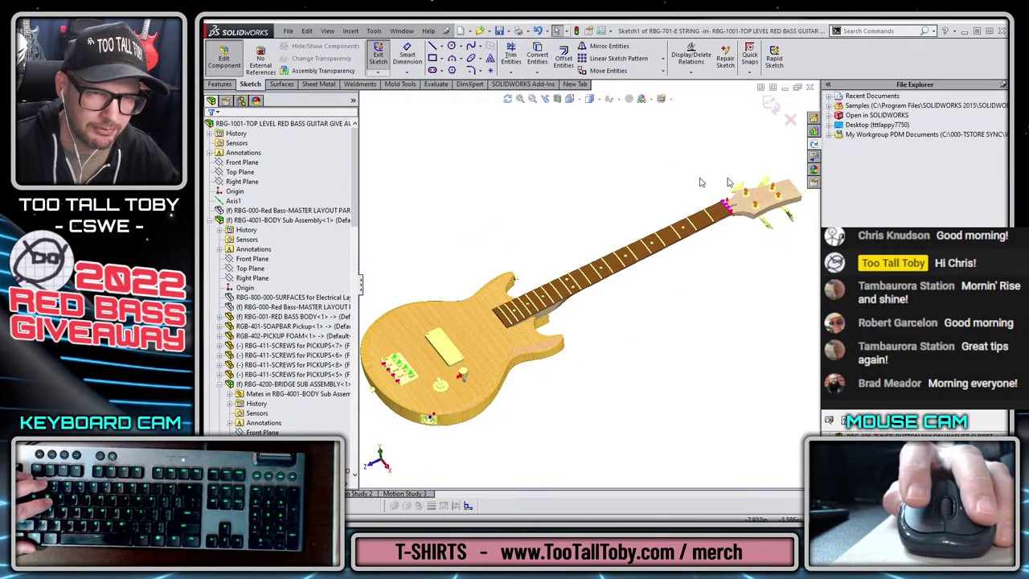
pyautogui.scroll(-2, 511, 317)
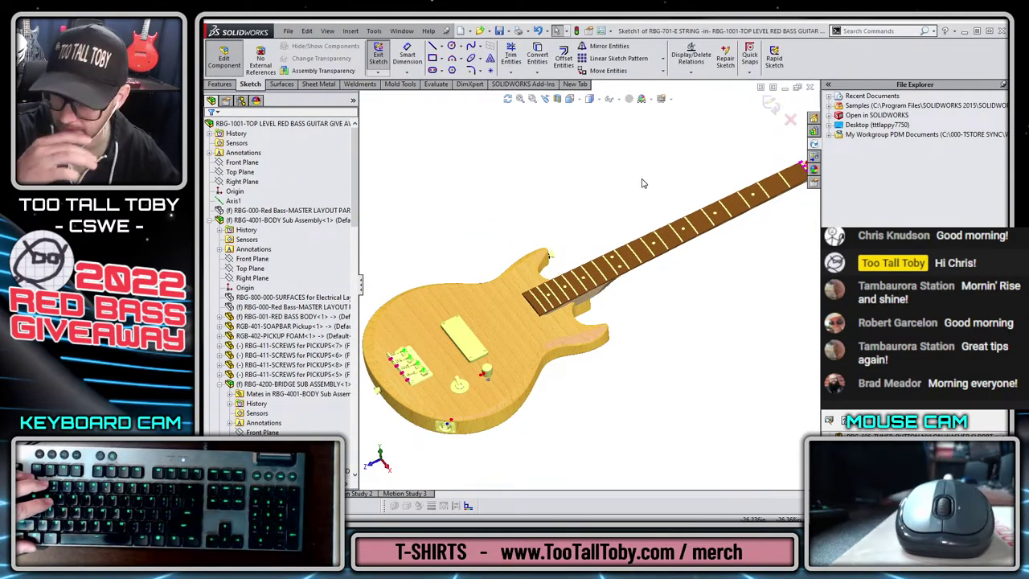
pyautogui.scroll(1, 764, 147)
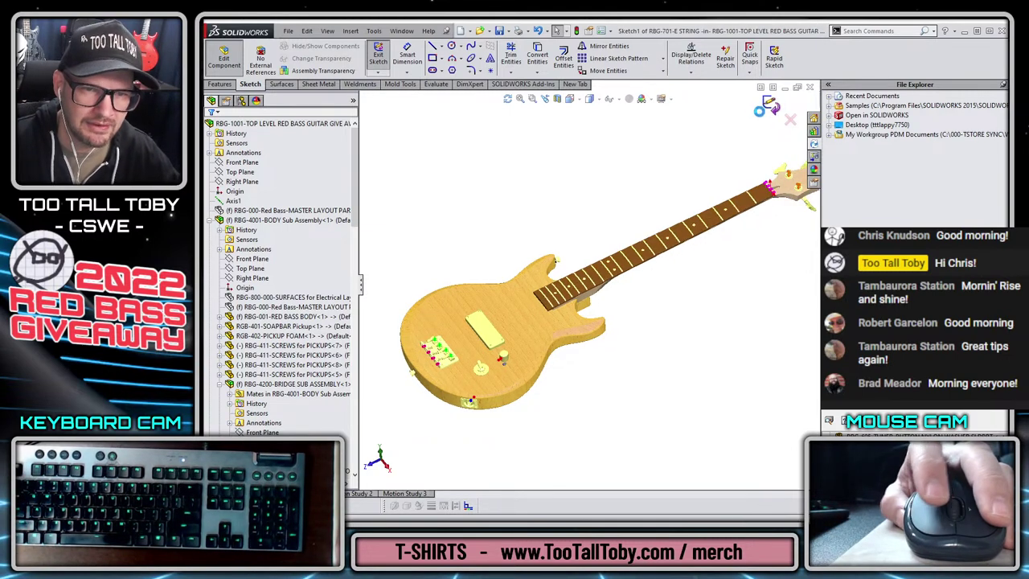
pyautogui.click(766, 108)
# - Sketch on the top face of a tuner's hex bushing and convert the tuning post's lower circular edge into it
pyautogui.scroll(-4, 631, 314)
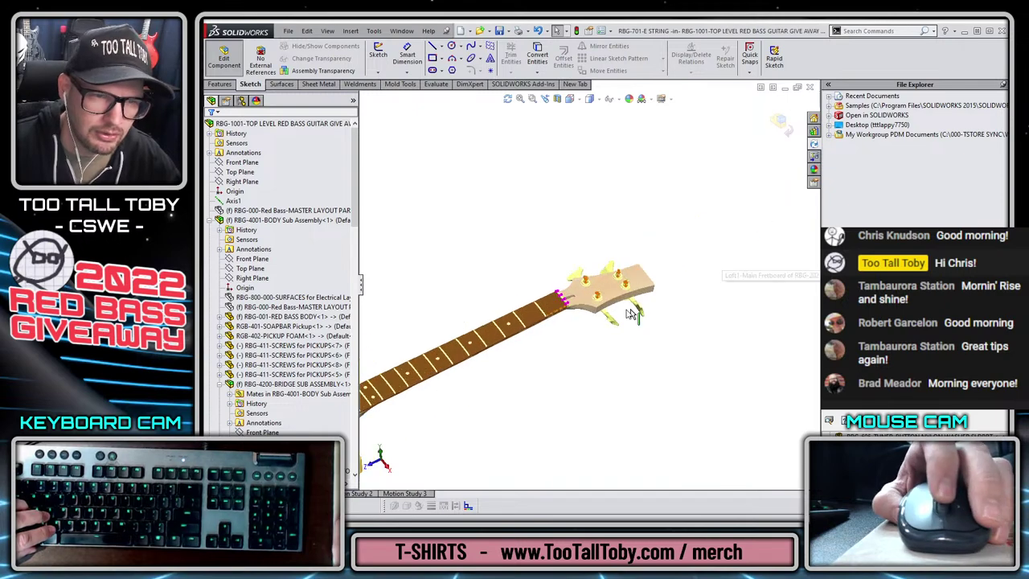
pyautogui.scroll(-10, 555, 272)
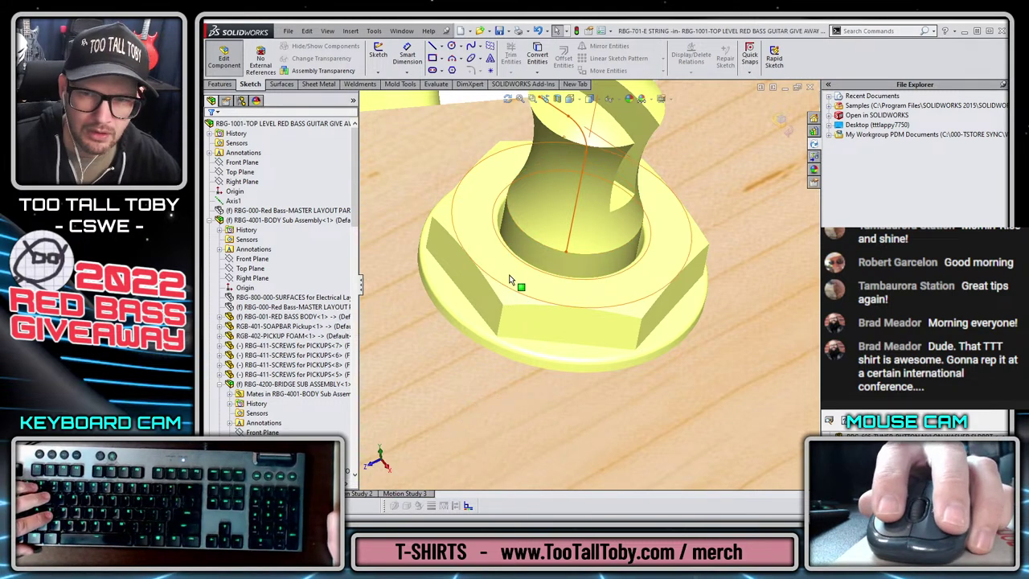
pyautogui.click(490, 251)
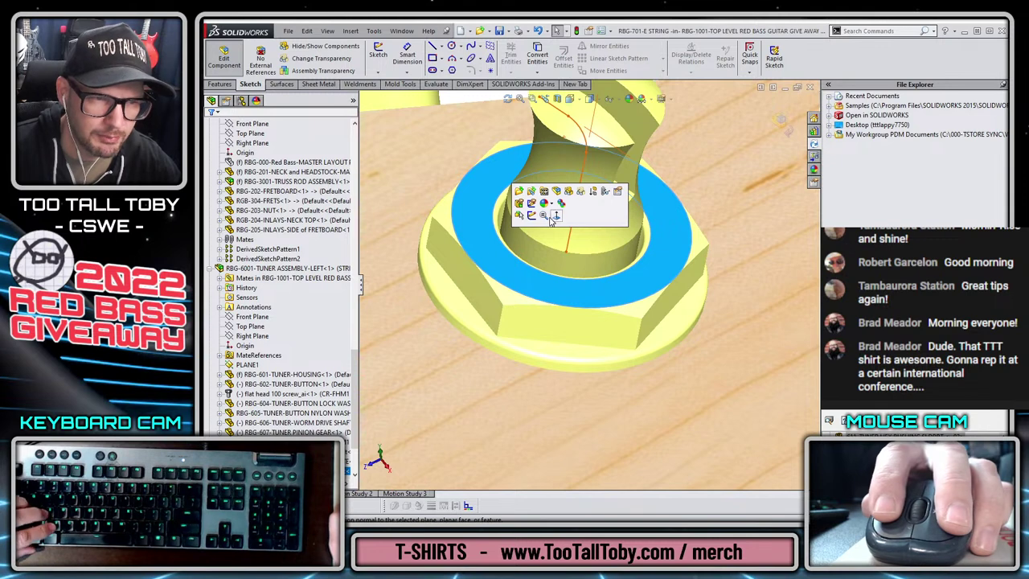
pyautogui.click(531, 216)
pyautogui.press('s')
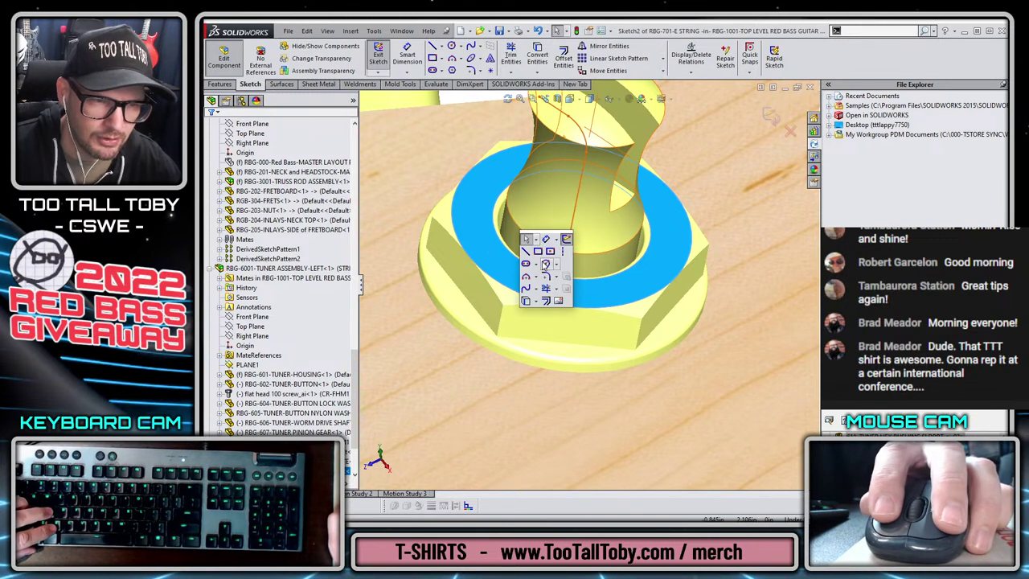
pyautogui.click(546, 264)
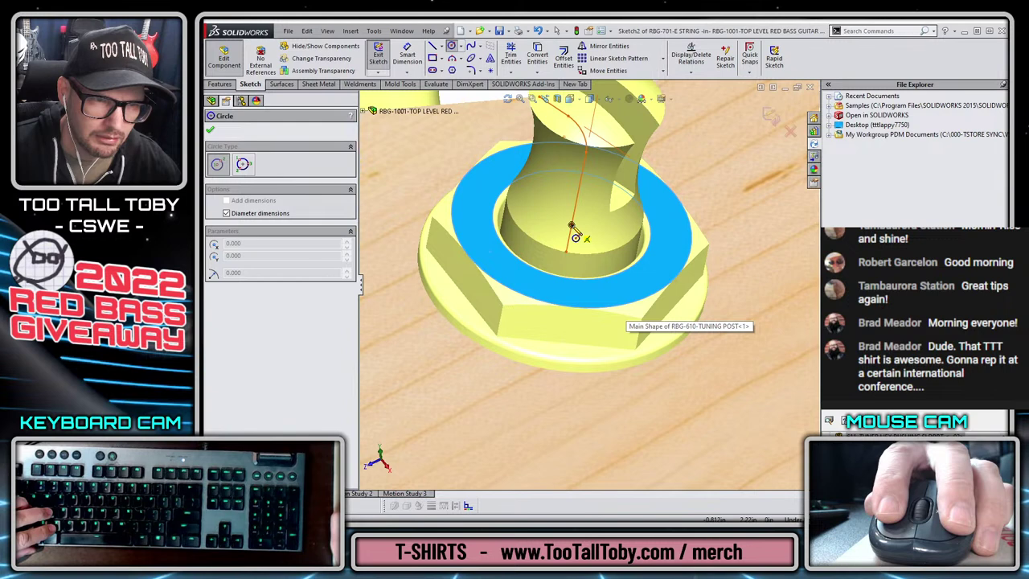
pyautogui.press('Escape')
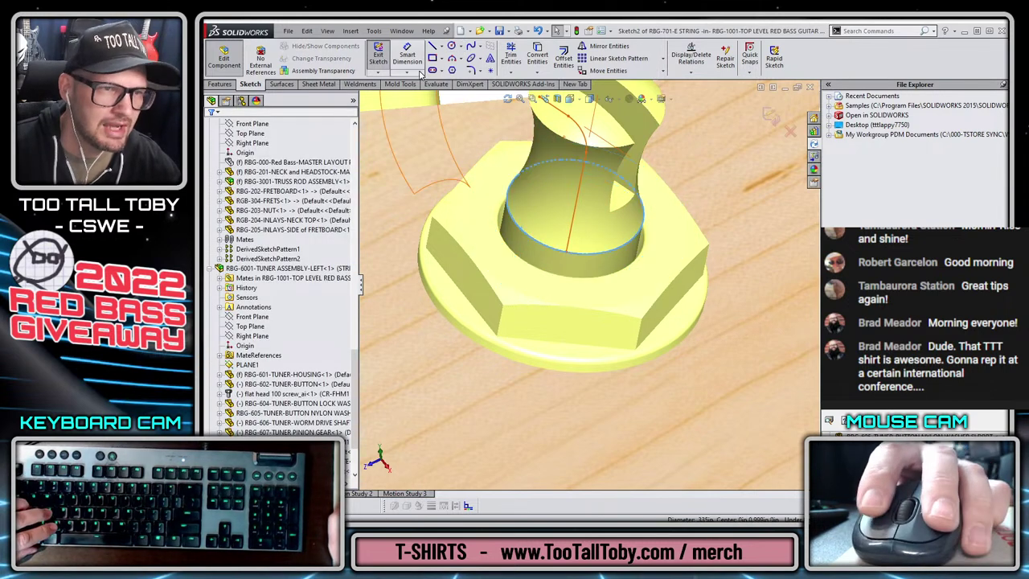
pyautogui.click(537, 55)
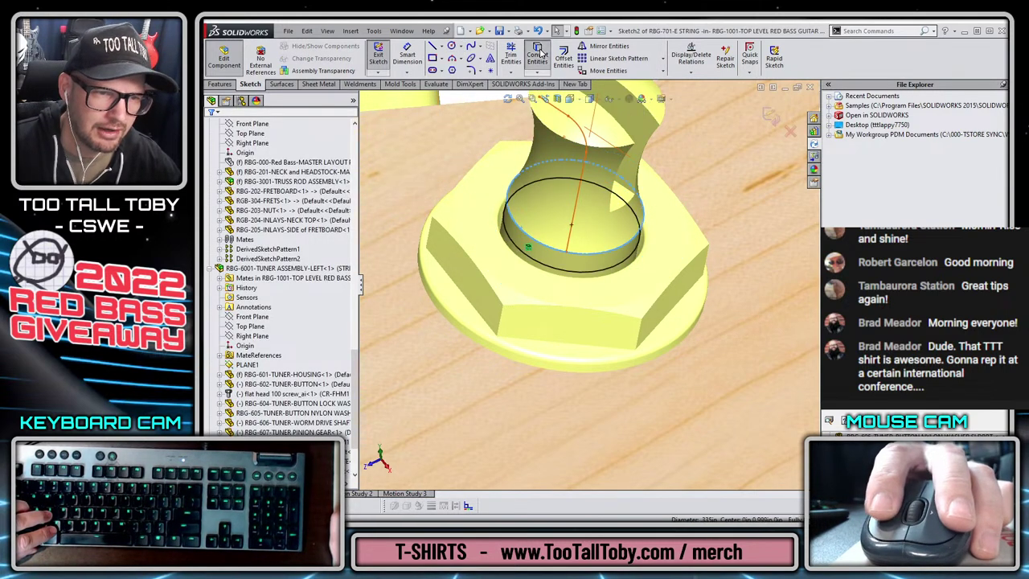
# - Offset the converted post circle outward by 0.105/2 in
pyautogui.click(537, 264)
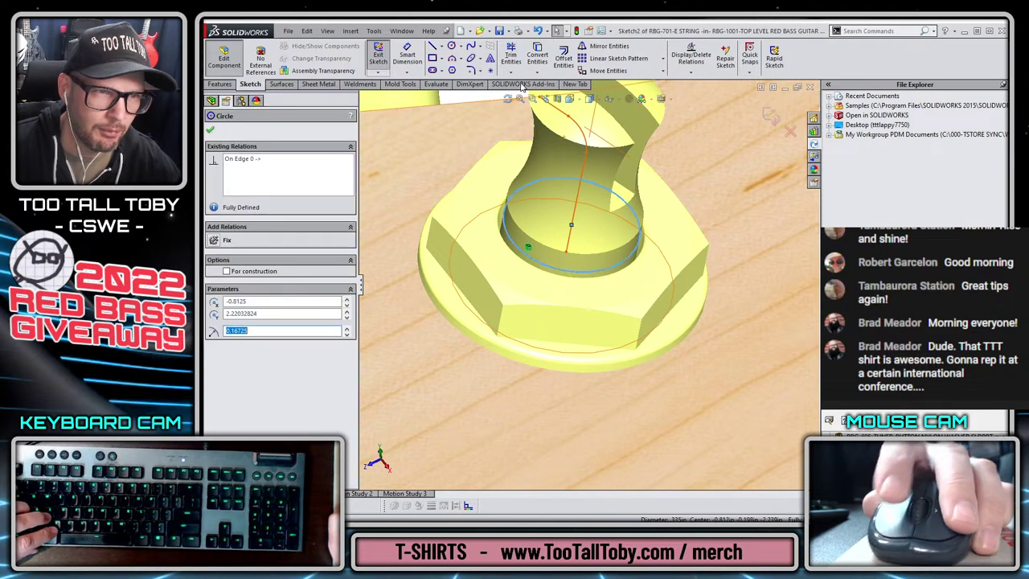
pyautogui.click(563, 56)
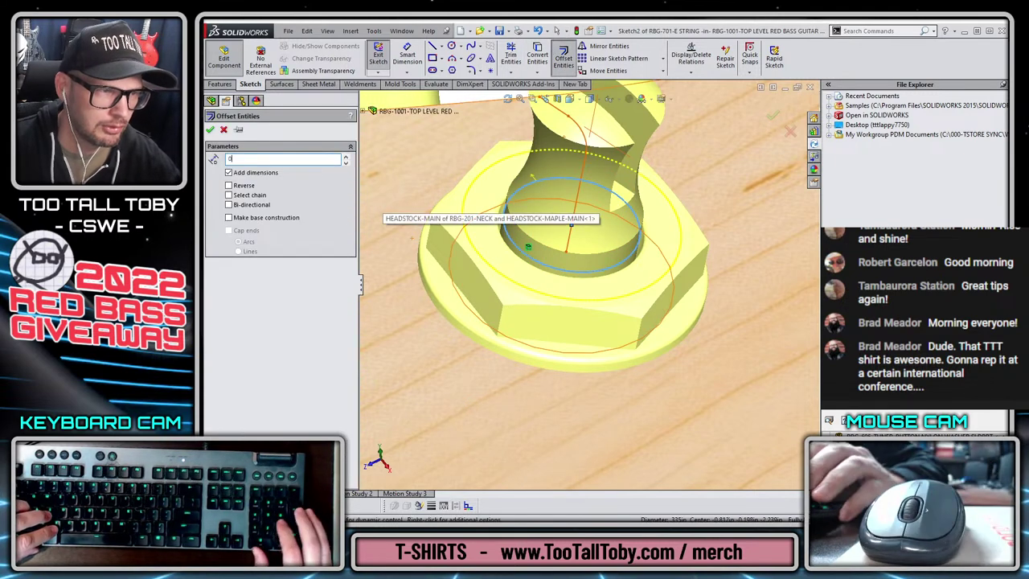
pyautogui.write('0.105/2')
pyautogui.press('Return')
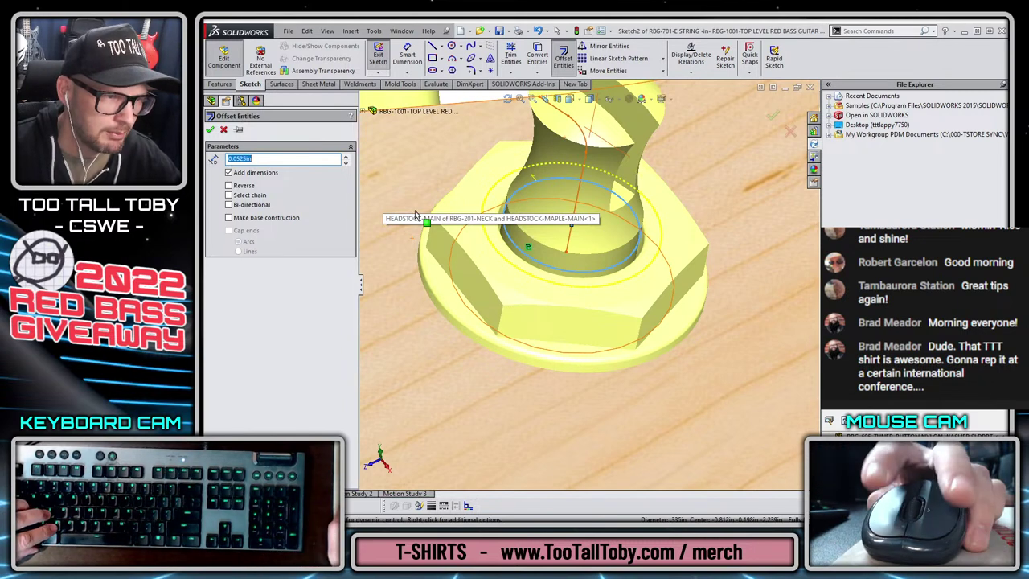
pyautogui.click(209, 131)
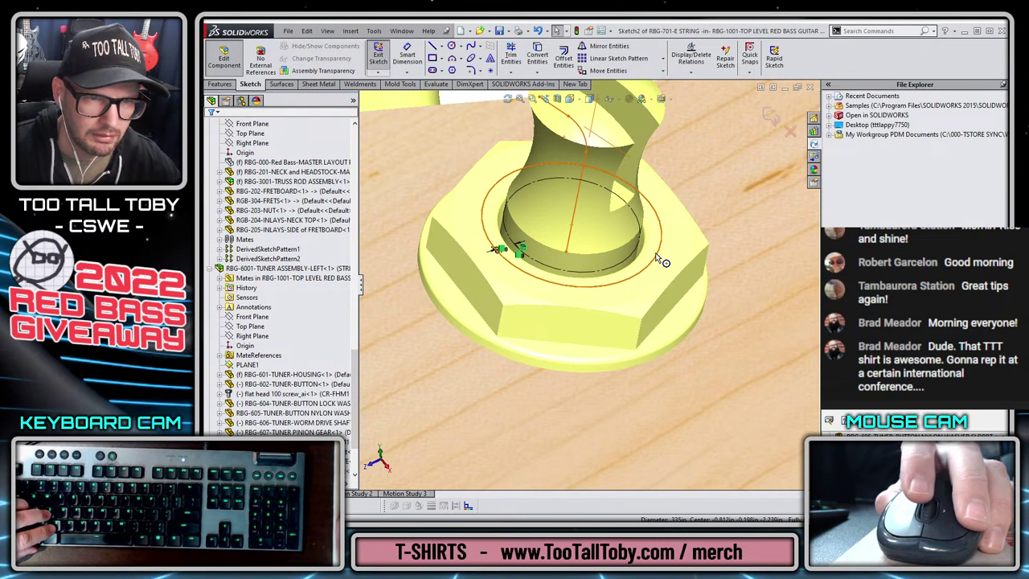
# - Check the offset circle around the tuning post, exit its sketch and remove it from the E string part
pyautogui.moveTo(657, 260); pyautogui.dragTo(641, 285, button='middle')
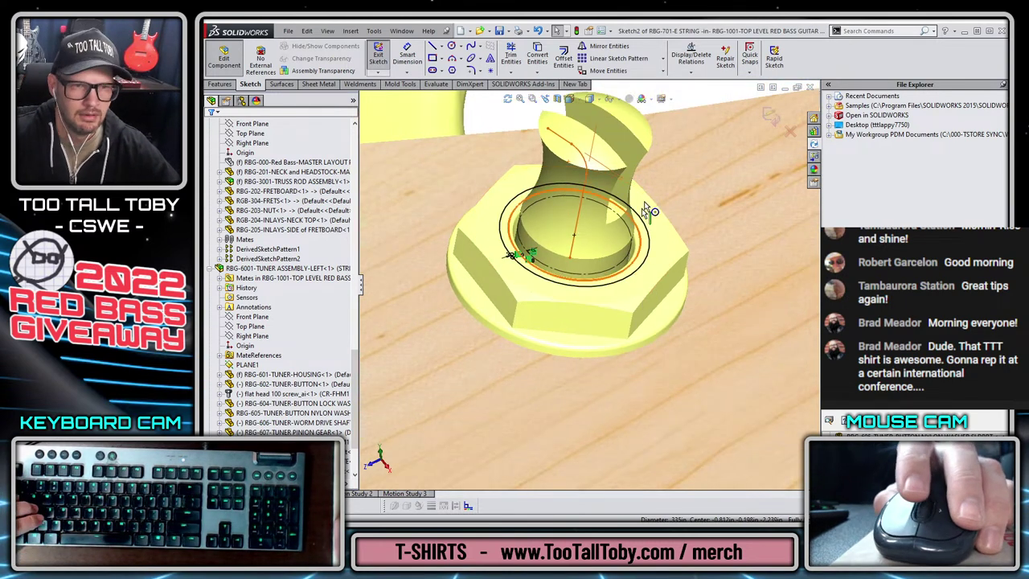
pyautogui.moveTo(648, 211)
pyautogui.mouseDown(button='middle')
pyautogui.moveTo(676, 192)
pyautogui.moveTo(628, 217)
pyautogui.moveTo(644, 193)
pyautogui.mouseUp(button='middle')
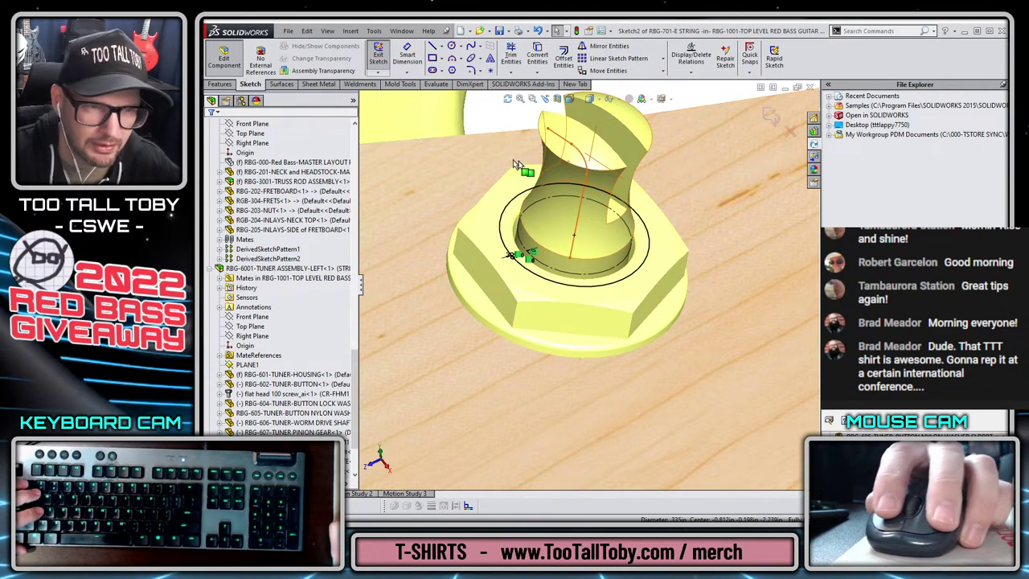
pyautogui.scroll(-2, 605, 203)
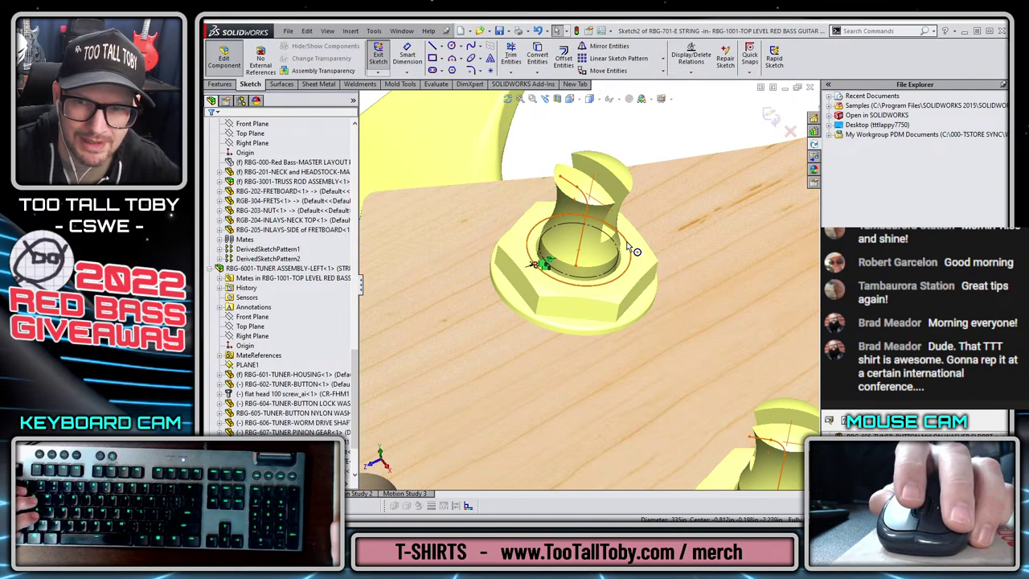
pyautogui.moveTo(622, 216); pyautogui.dragTo(611, 233, button='middle')
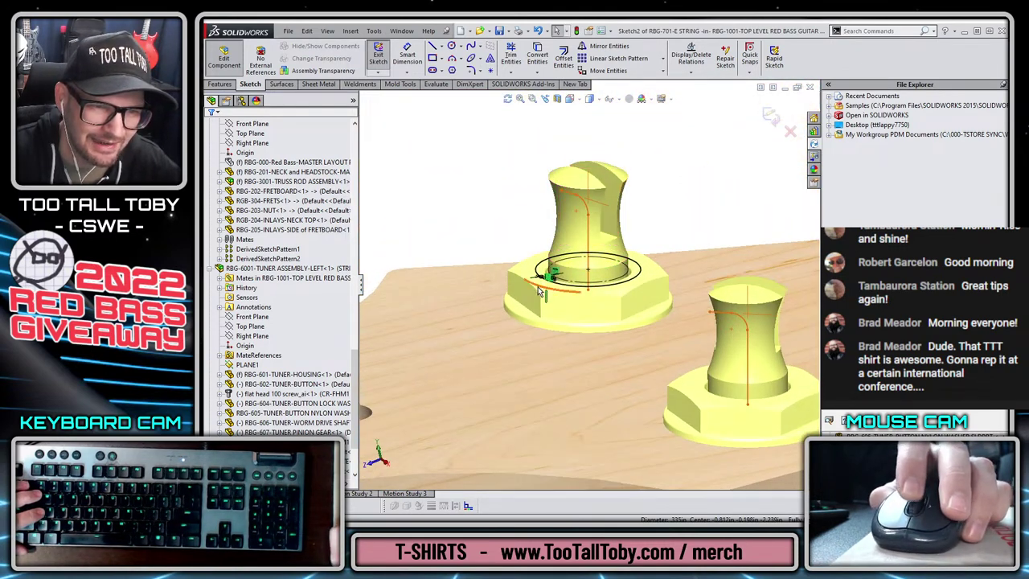
pyautogui.scroll(3, 530, 221)
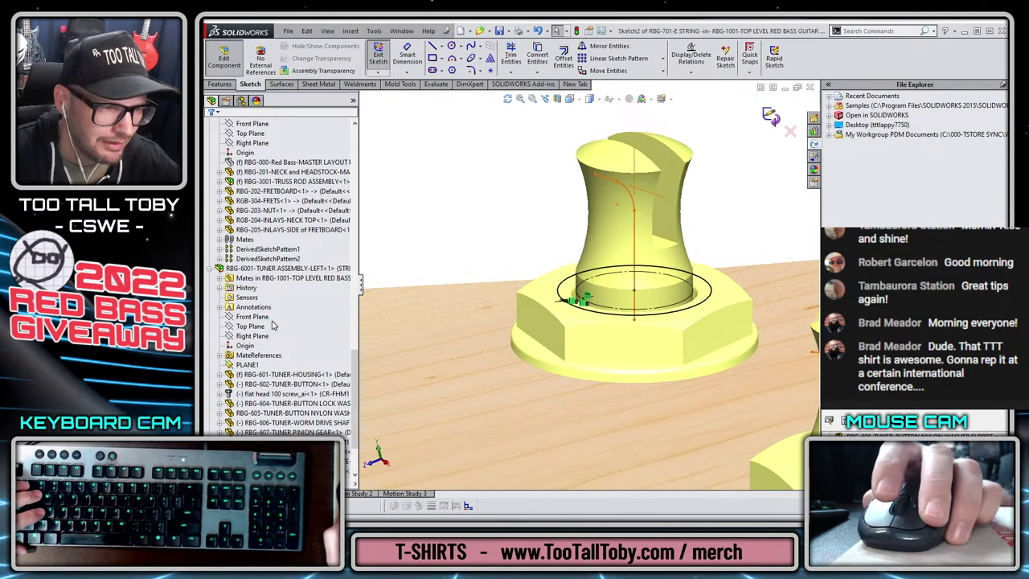
pyautogui.hotkey('ctrl', 'q')
pyautogui.scroll(-3, 306, 278)
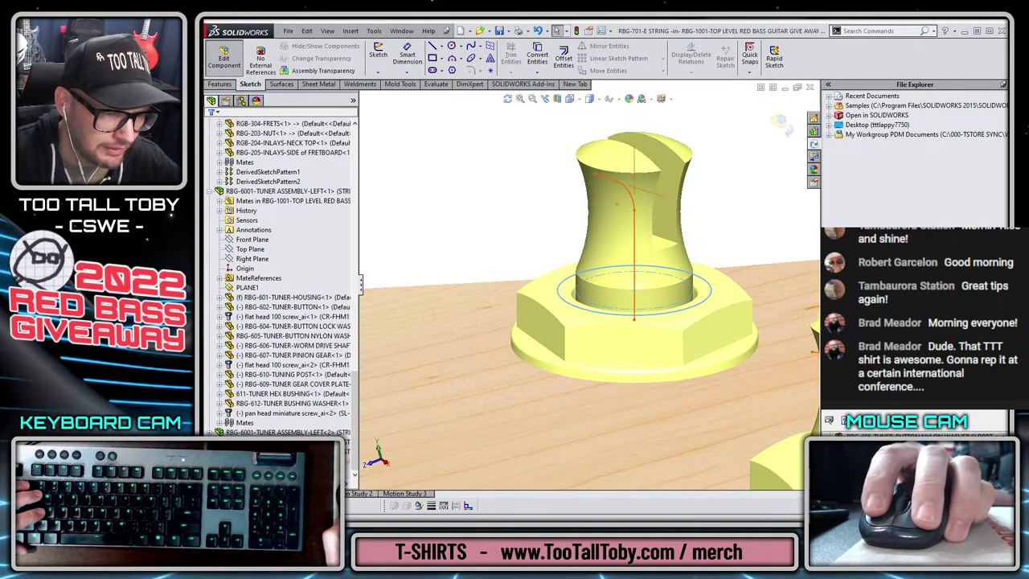
pyautogui.scroll(-3, 282, 274)
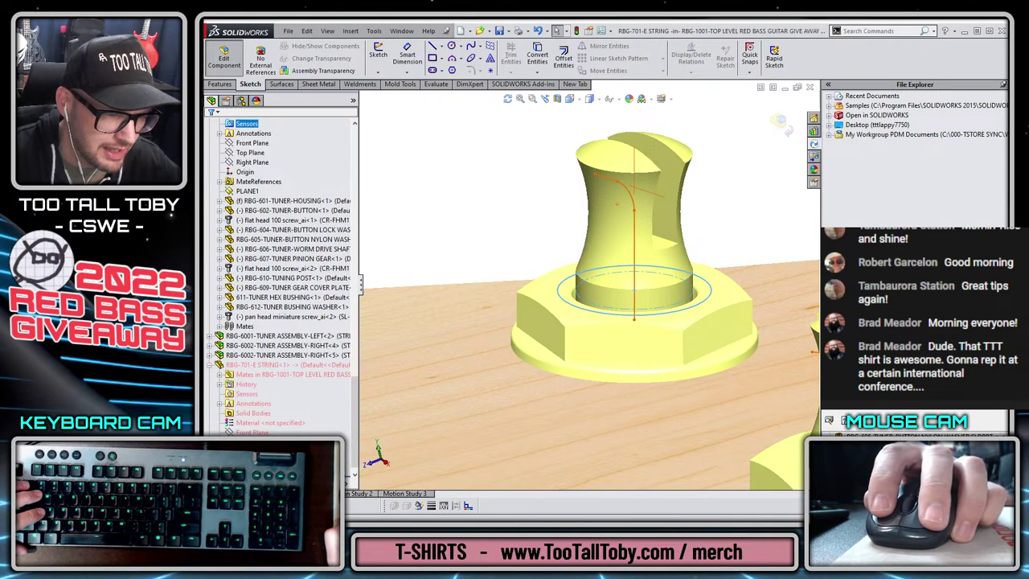
pyautogui.scroll(-1, 282, 297)
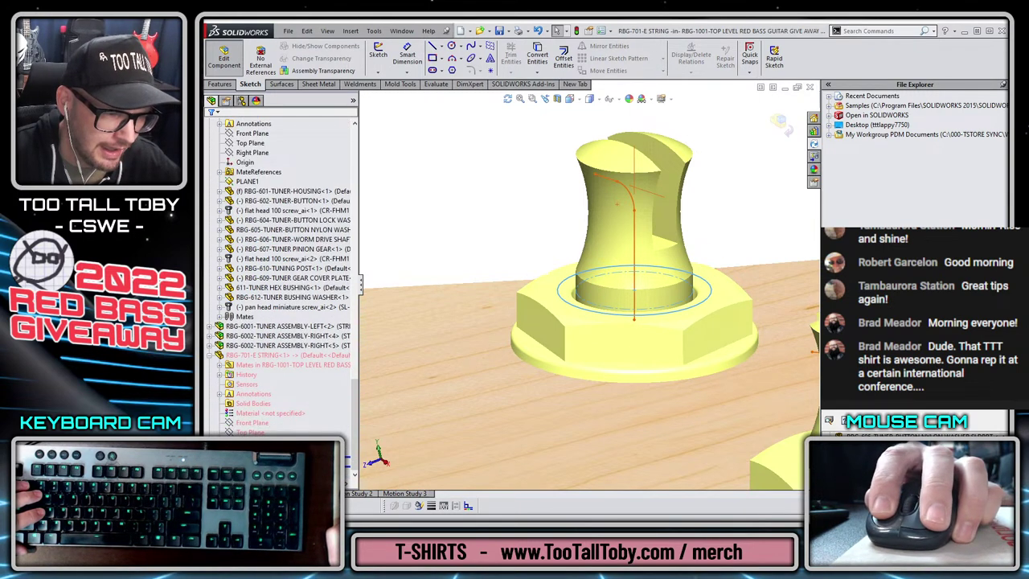
pyautogui.scroll(1, 282, 298)
# - Create a reference plane parallel to the hex bushing's top face and coincident with the outer endpoint of the string stub sketch
pyautogui.press('s')
pyautogui.click(497, 166)
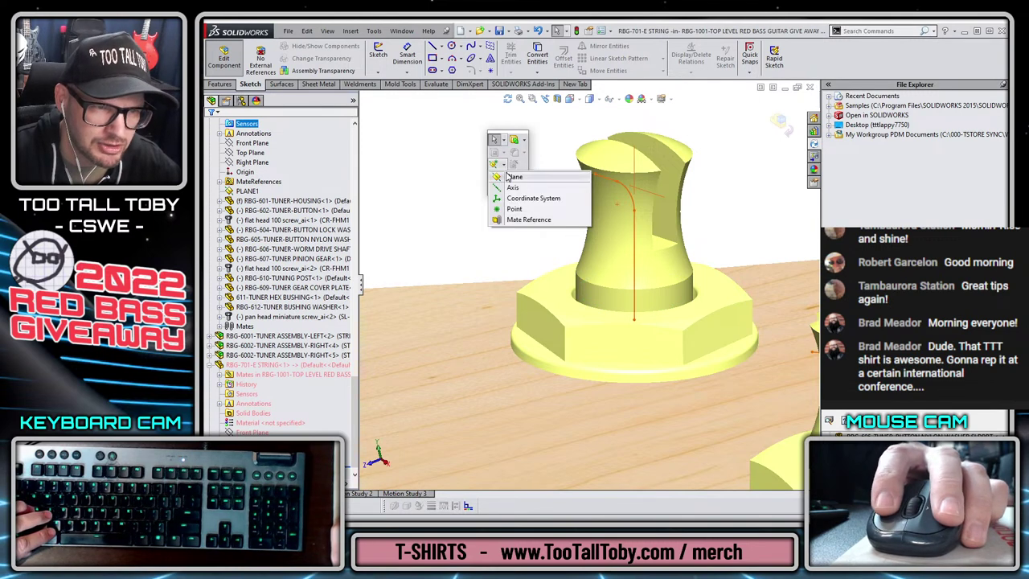
pyautogui.click(513, 176)
pyautogui.click(567, 309)
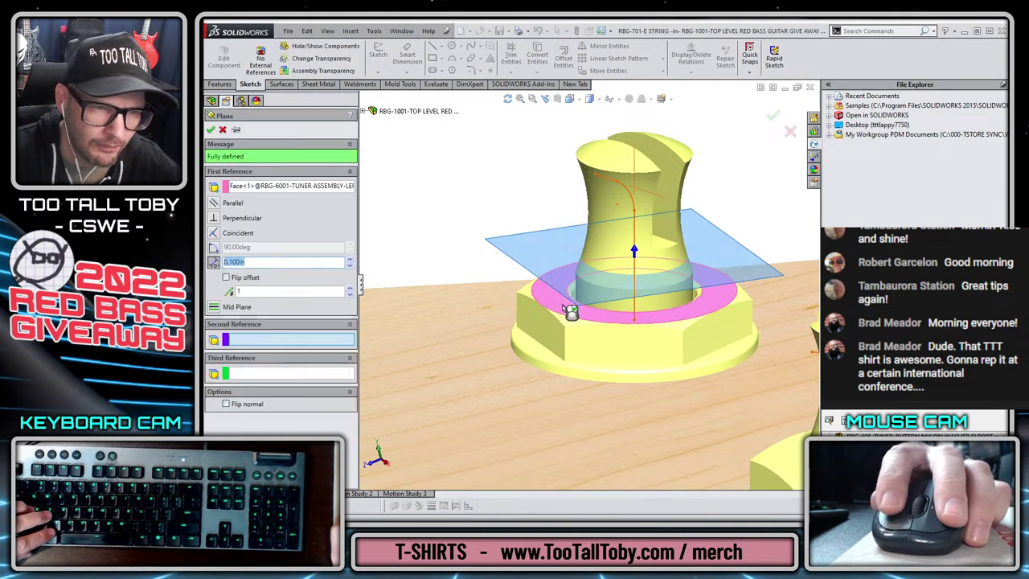
pyautogui.click(596, 176)
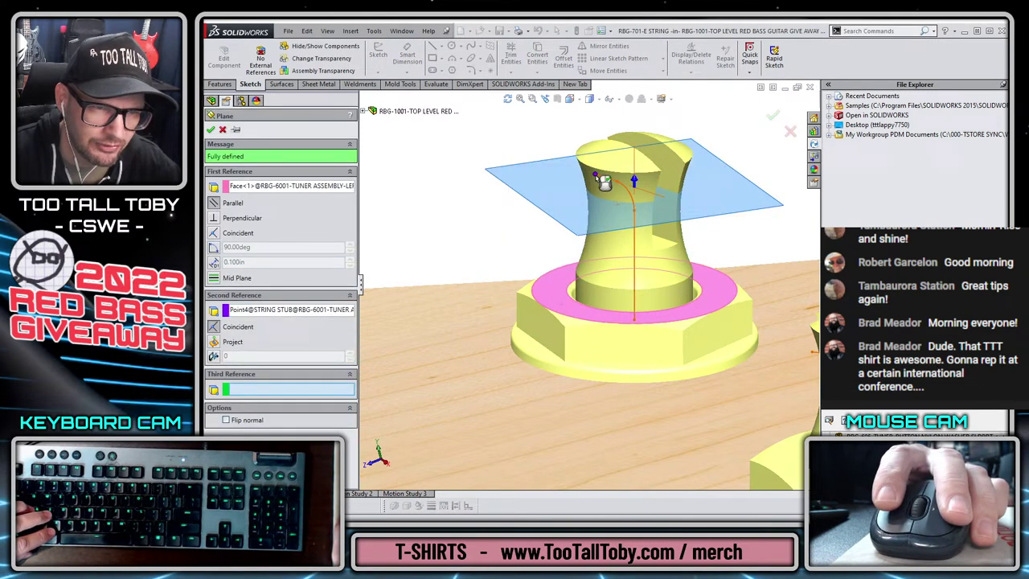
pyautogui.click(772, 118)
pyautogui.scroll(-1, 306, 424)
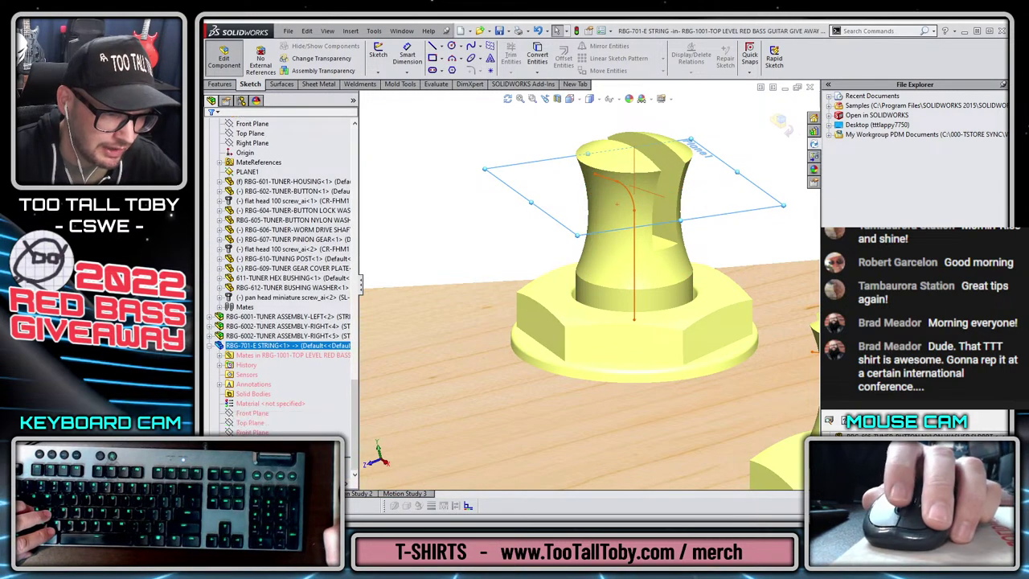
# - Change the sketch plane of the E string part's offset circle from the hex bushing face to the new reference plane
pyautogui.click(248, 446)
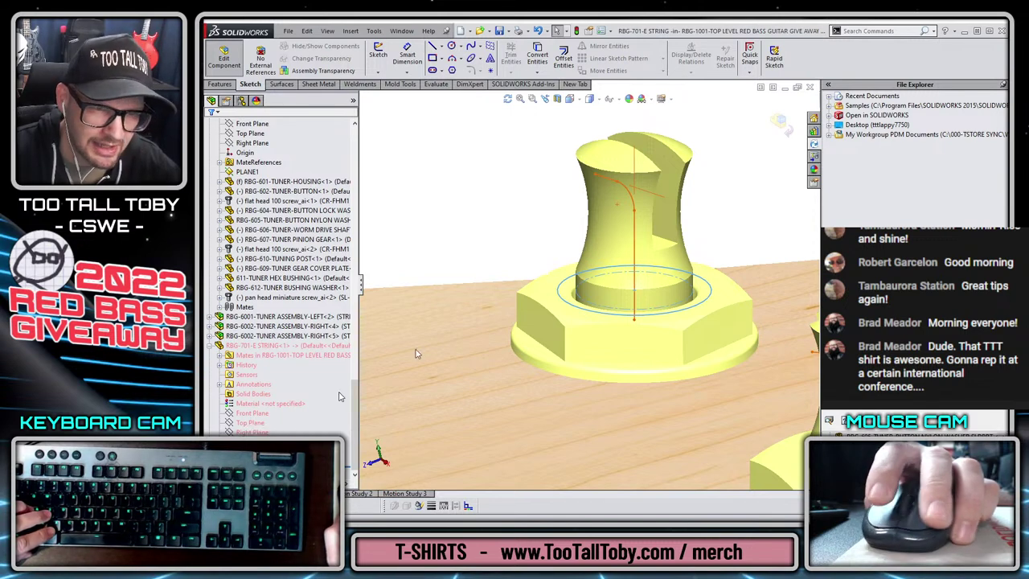
pyautogui.click(364, 110)
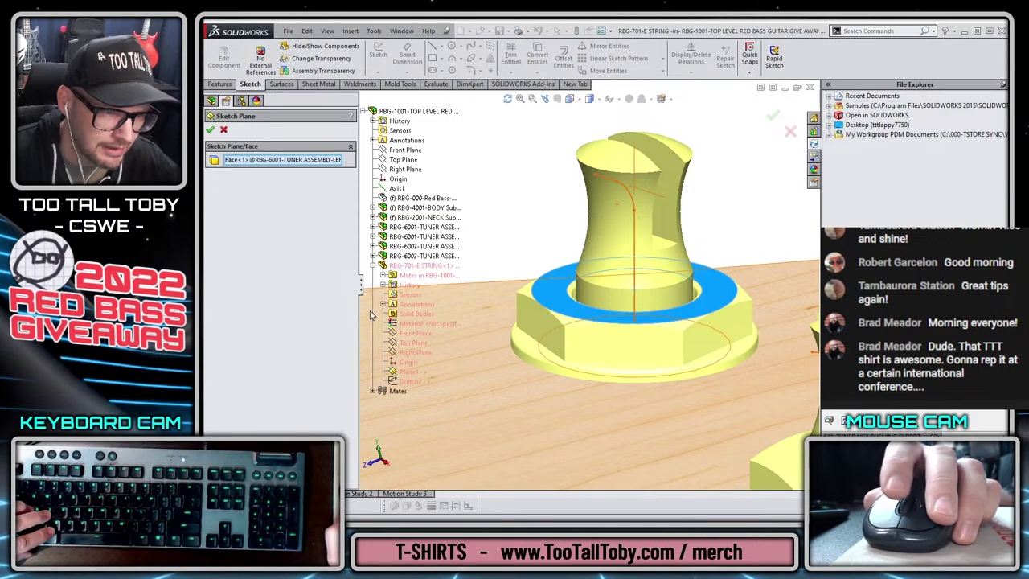
pyautogui.click(408, 371)
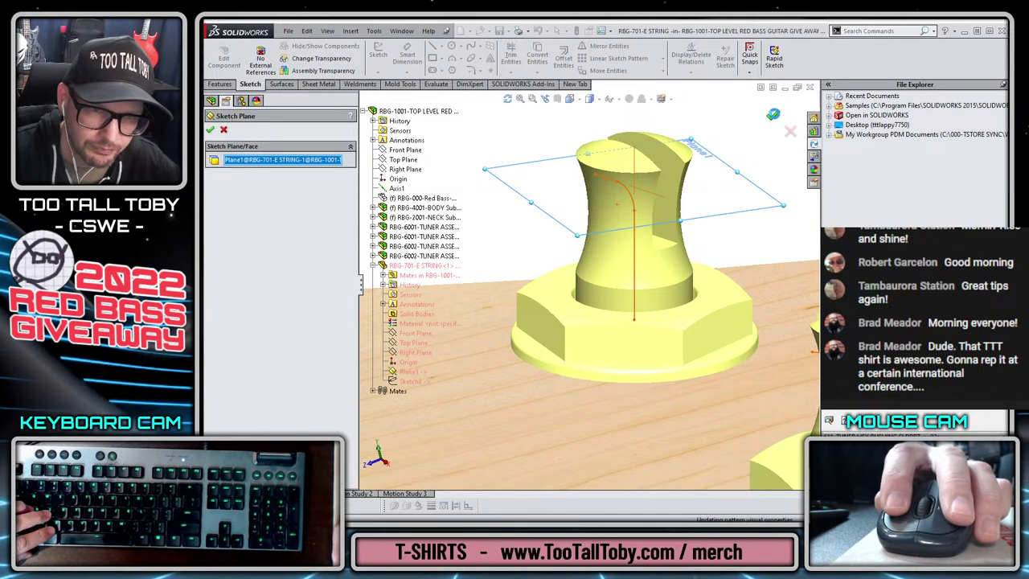
pyautogui.click(496, 140)
pyautogui.moveTo(496, 140); pyautogui.dragTo(489, 260, button='middle')
pyautogui.scroll(1, 604, 184)
pyautogui.scroll(-2, 611, 193)
pyautogui.moveTo(625, 230); pyautogui.dragTo(657, 161, button='middle')
pyautogui.scroll(4, 657, 294)
pyautogui.scroll(-1, 648, 299)
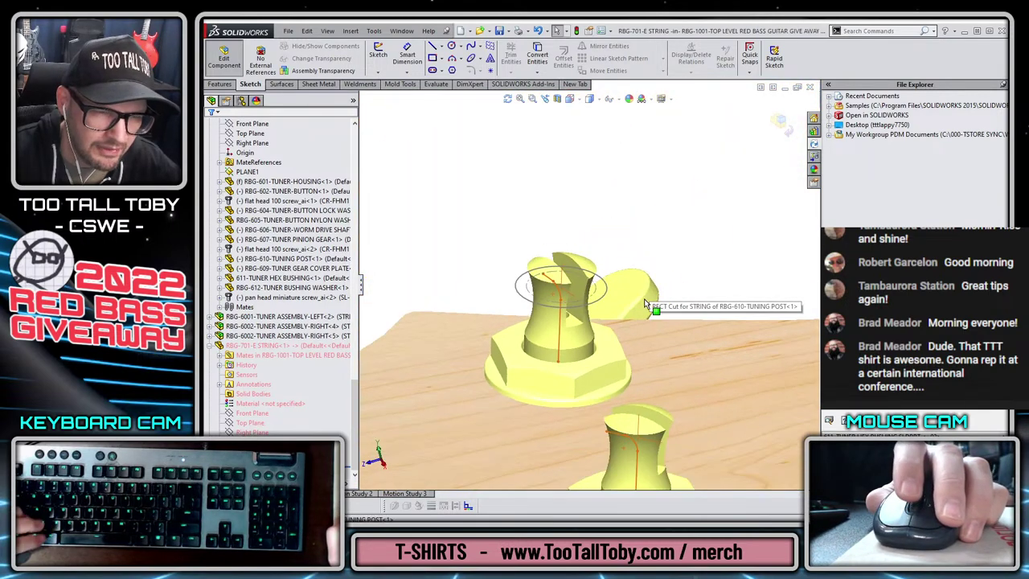
pyautogui.scroll(1, 615, 285)
pyautogui.scroll(-5, 603, 299)
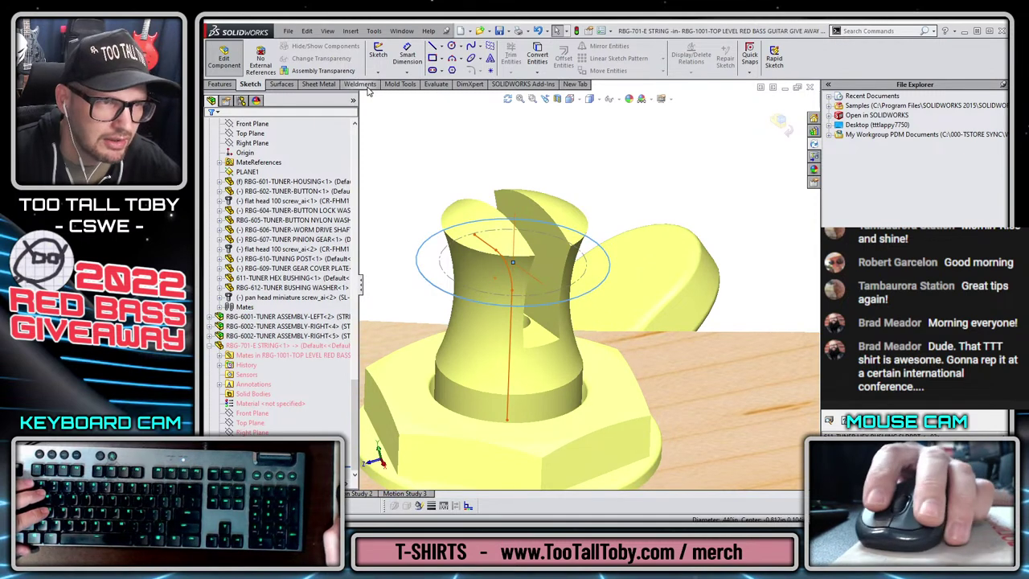
# - Start a helix from the offset circle around the tuning post with a constant pitch of 0.060 in and reversed direction
pyautogui.click(221, 86)
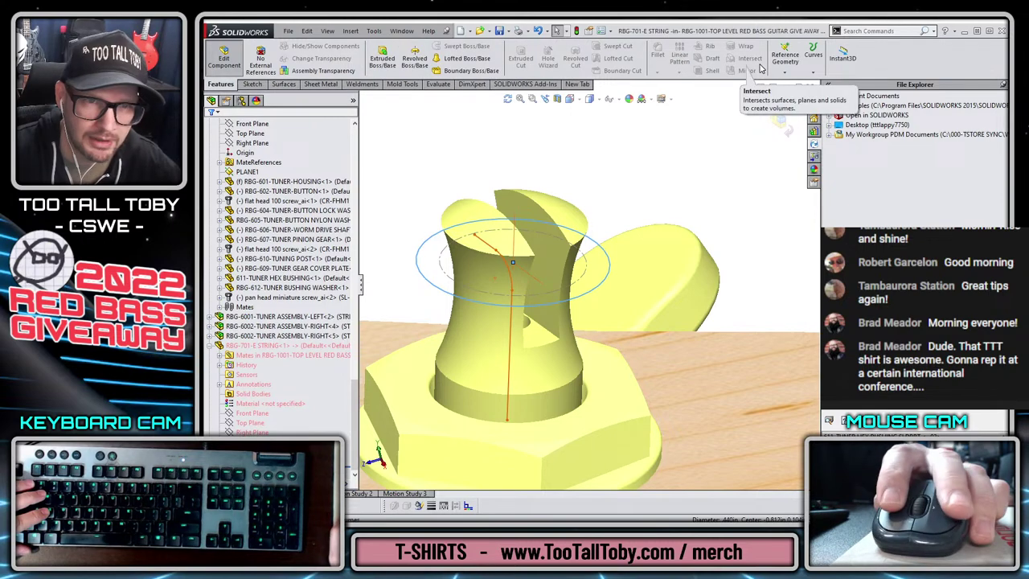
pyautogui.click(813, 71)
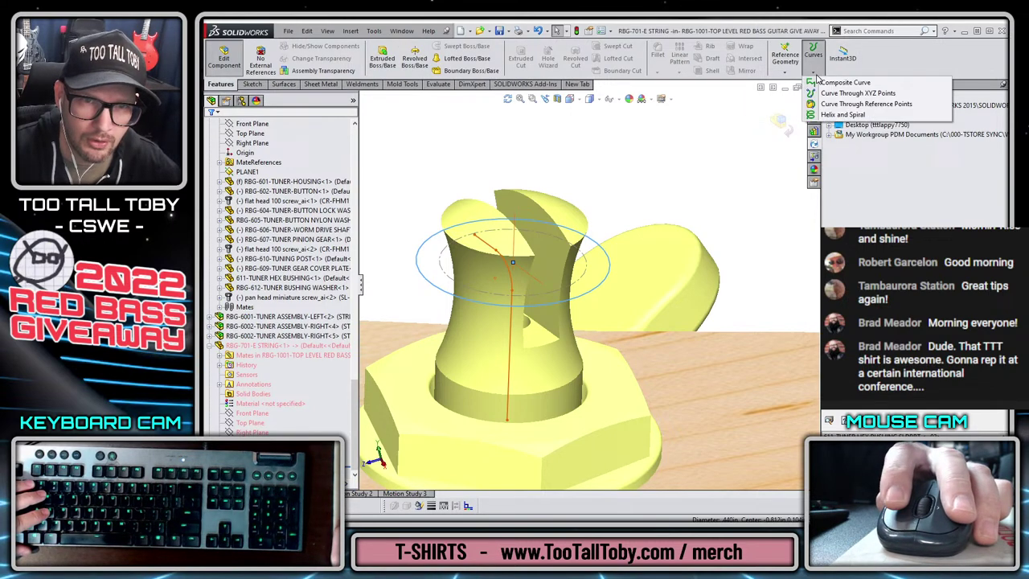
pyautogui.click(830, 116)
pyautogui.scroll(4, 509, 311)
pyautogui.scroll(-3, 510, 281)
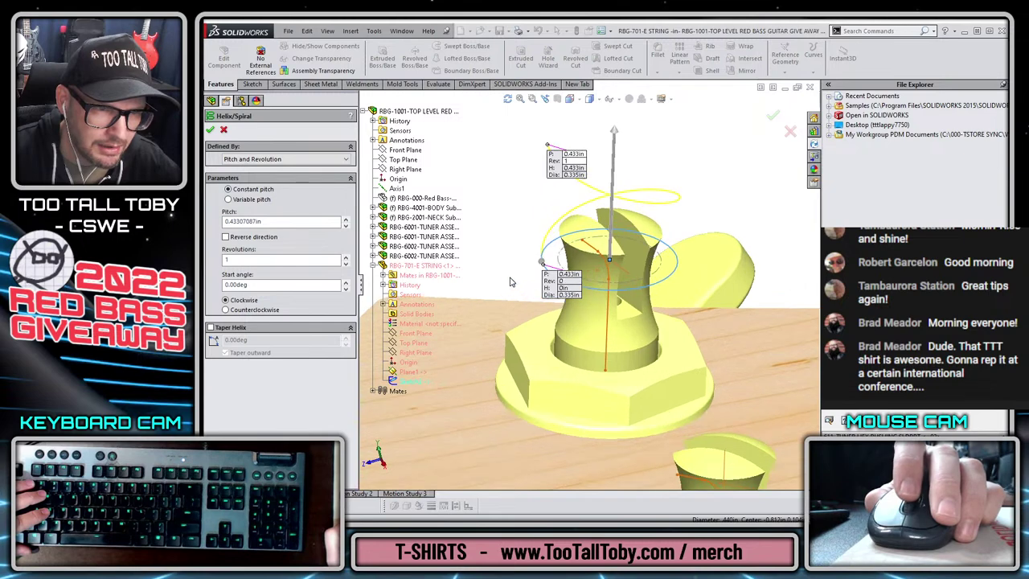
pyautogui.write('0.105/2')
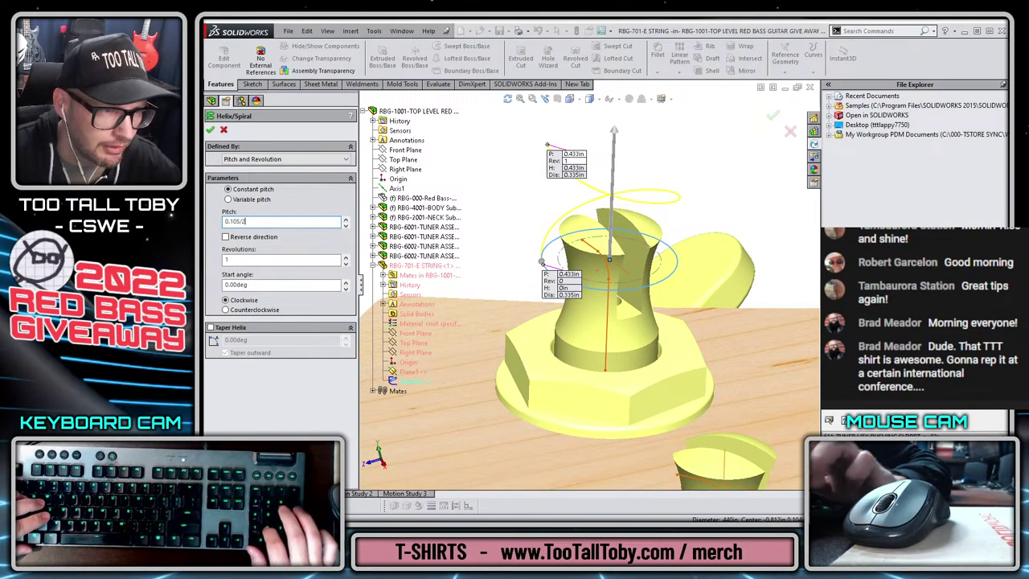
pyautogui.press('Return')
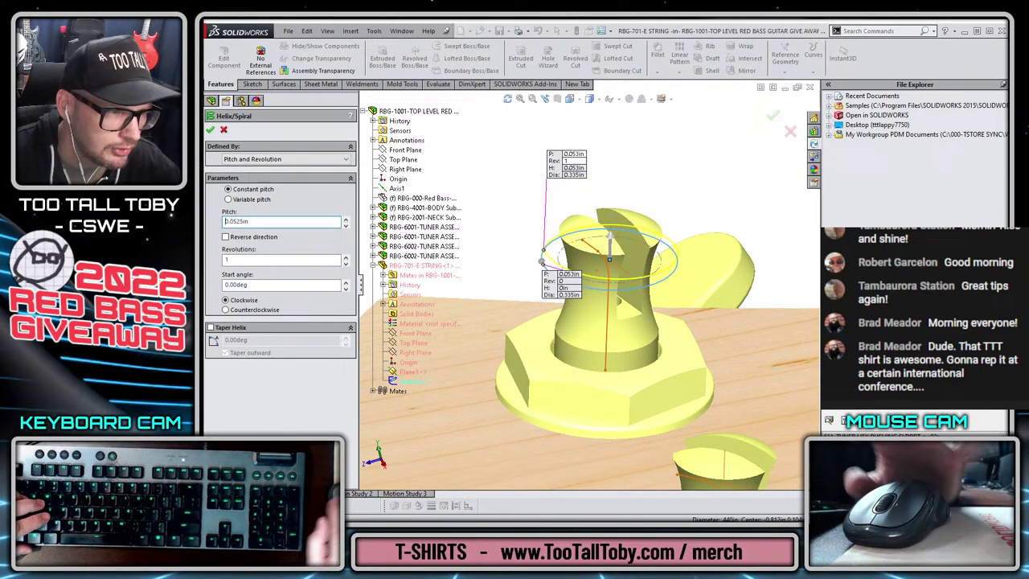
pyautogui.doubleClick(269, 222)
pyautogui.write('0.06')
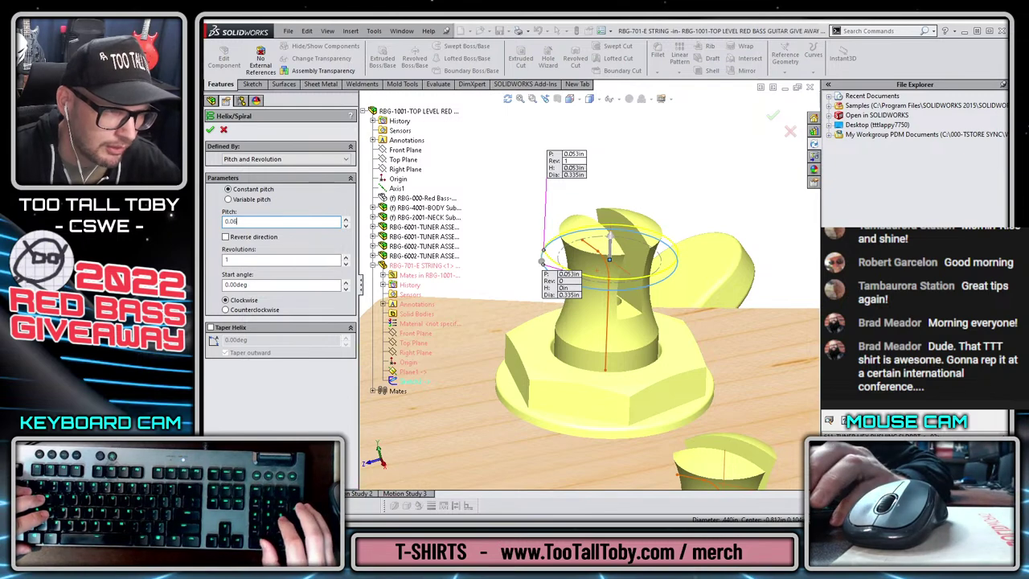
pyautogui.press('Return')
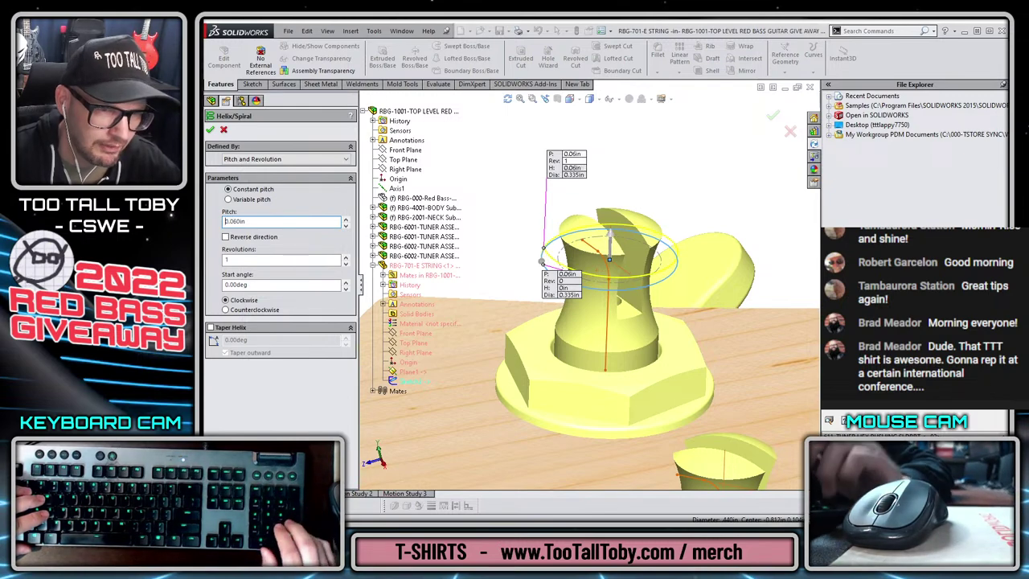
pyautogui.click(250, 239)
# - Set the helix's start angle to 262 degrees so it begins near the string stub's end at the post slot
pyautogui.moveTo(576, 272); pyautogui.dragTo(667, 351, button='middle')
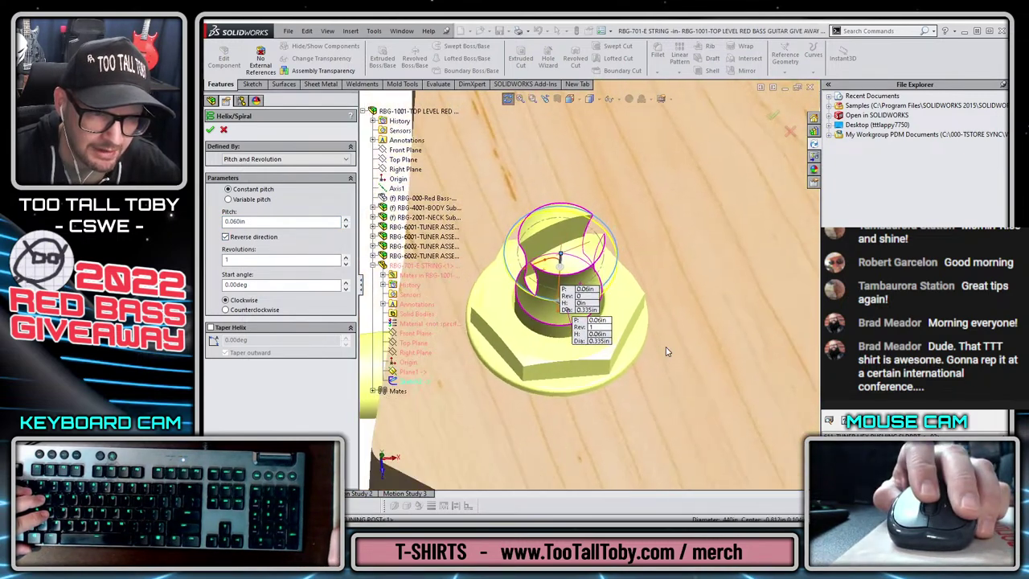
pyautogui.scroll(5, 666, 352)
pyautogui.scroll(-6, 564, 329)
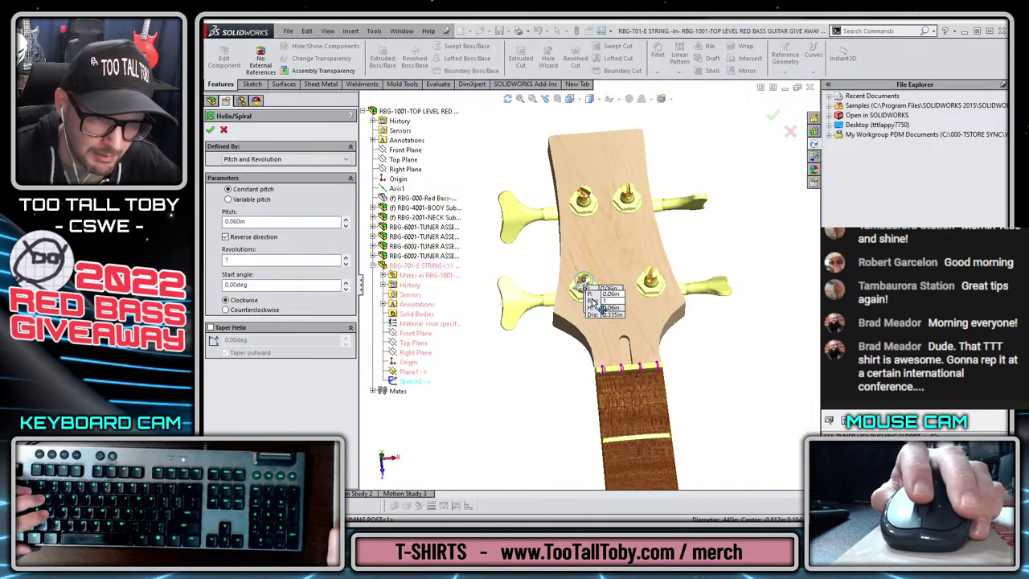
pyautogui.scroll(-5, 546, 322)
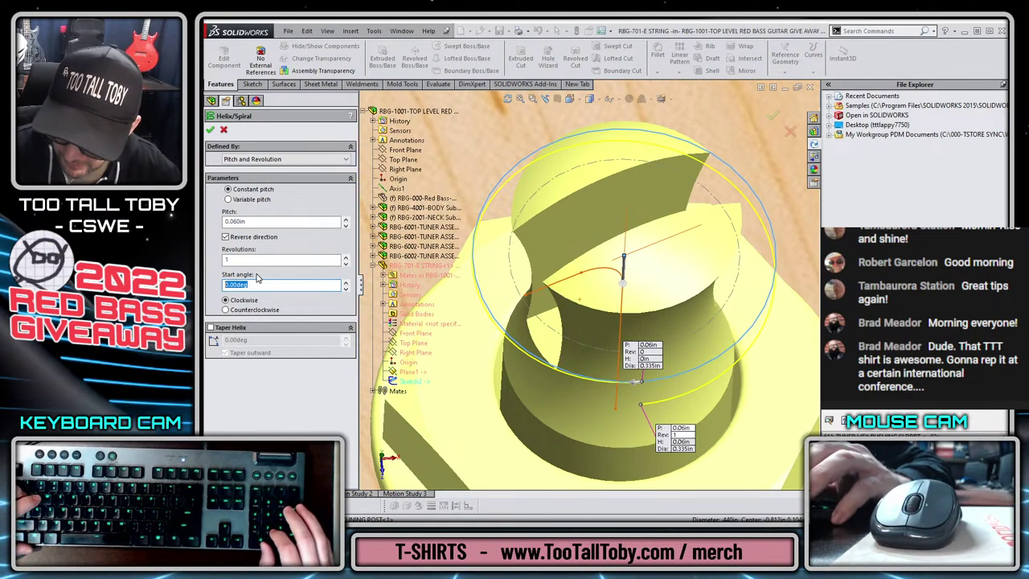
pyautogui.write('330')
pyautogui.press('Return')
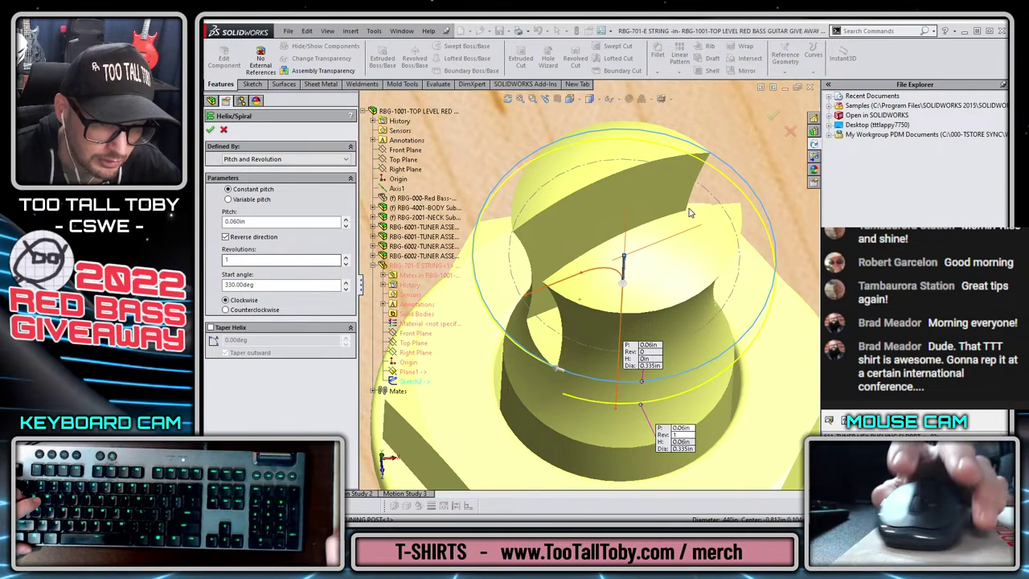
pyautogui.scroll(-3, 563, 276)
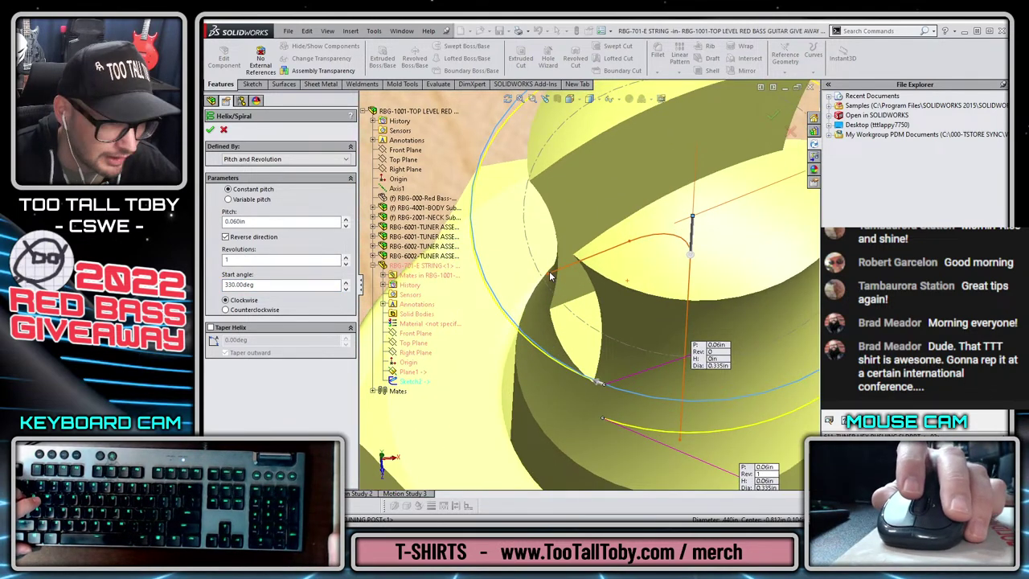
pyautogui.click(346, 289)
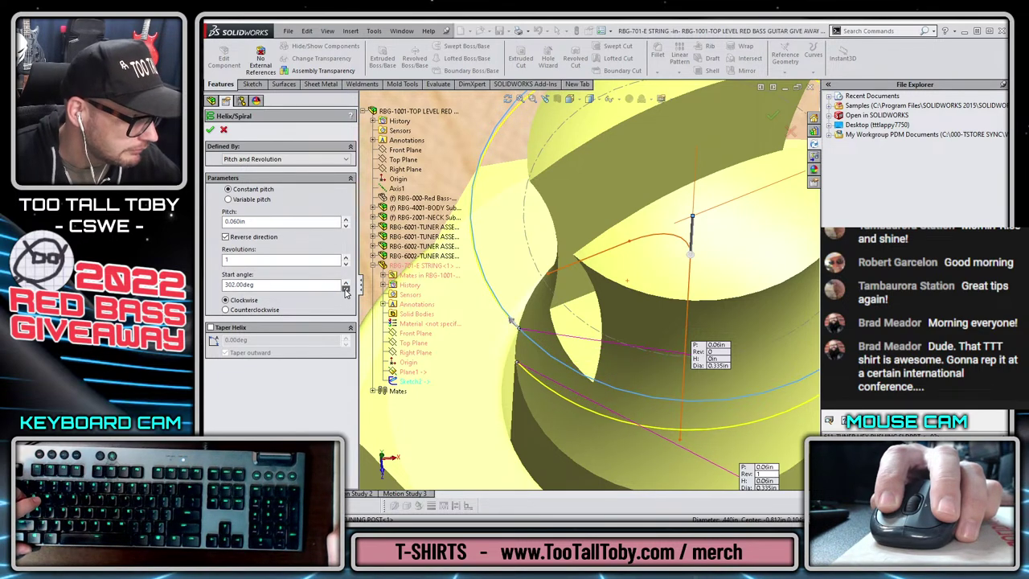
pyautogui.moveTo(346, 291); pyautogui.dragTo(346, 291)
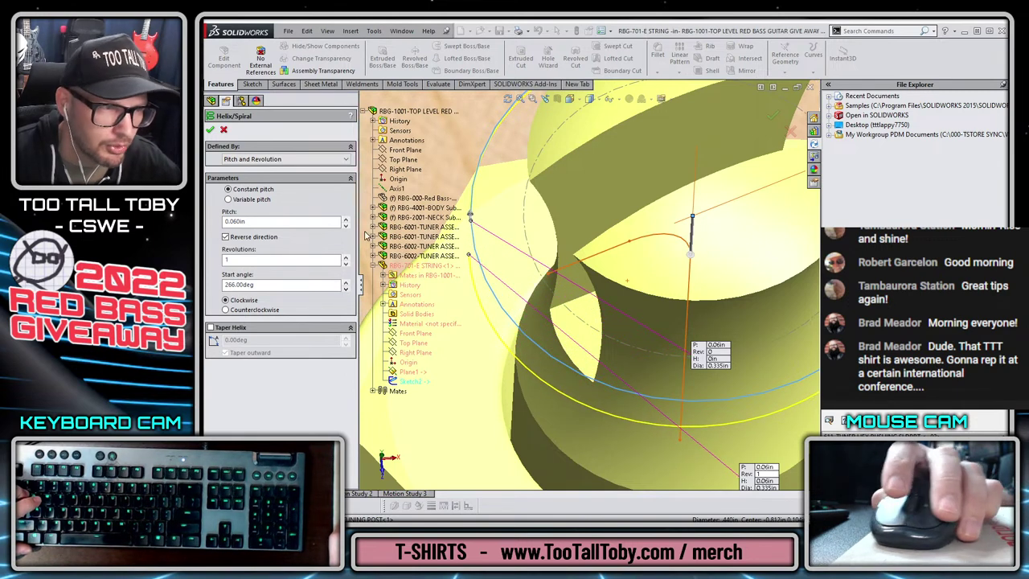
pyautogui.scroll(2, 493, 356)
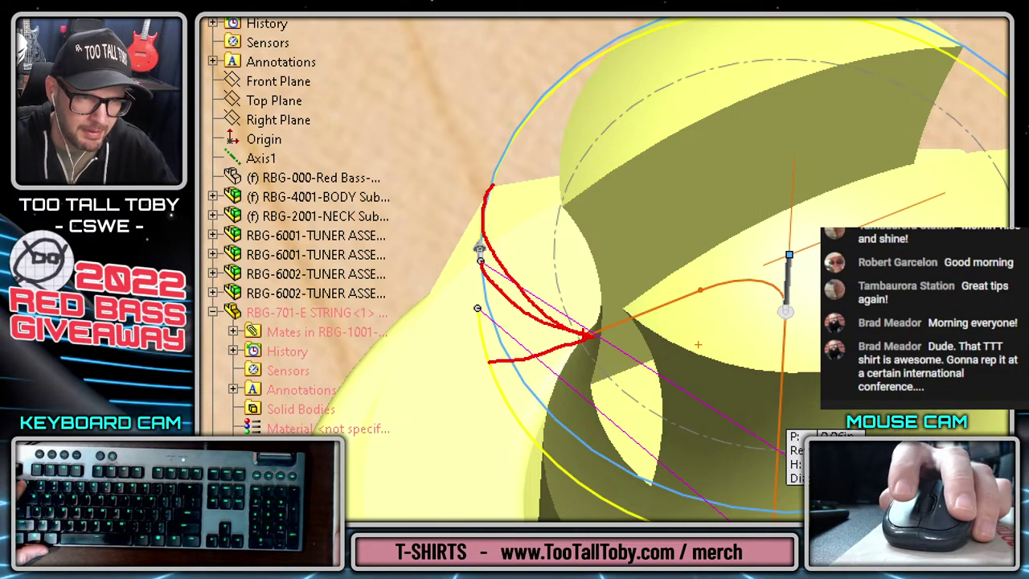
pyautogui.press('Escape')
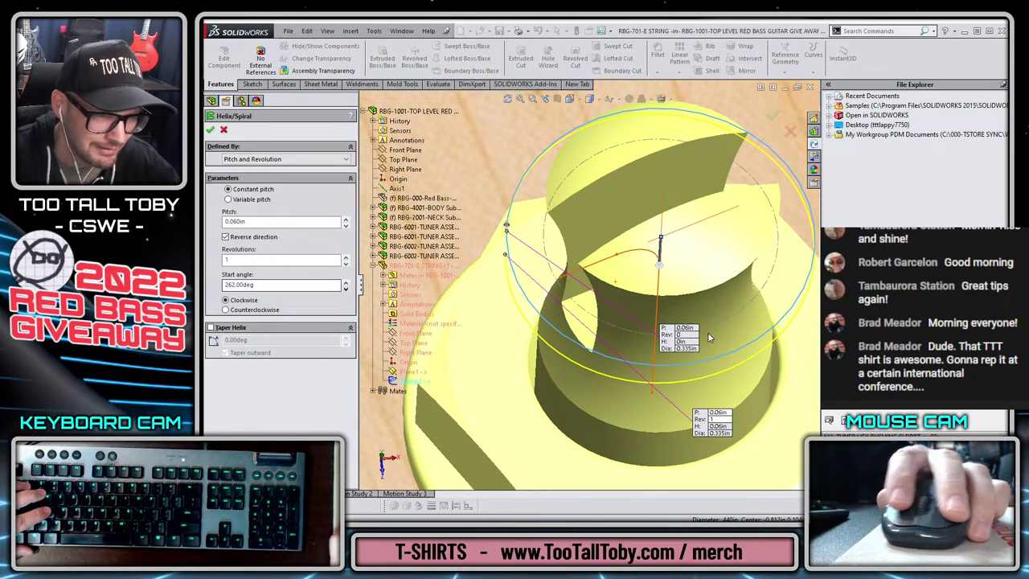
# - Set the helix around the tuning post to 2.5 revolutions
pyautogui.scroll(3, 708, 332)
pyautogui.moveTo(698, 363); pyautogui.dragTo(699, 313, button='middle')
pyautogui.scroll(1, 699, 313)
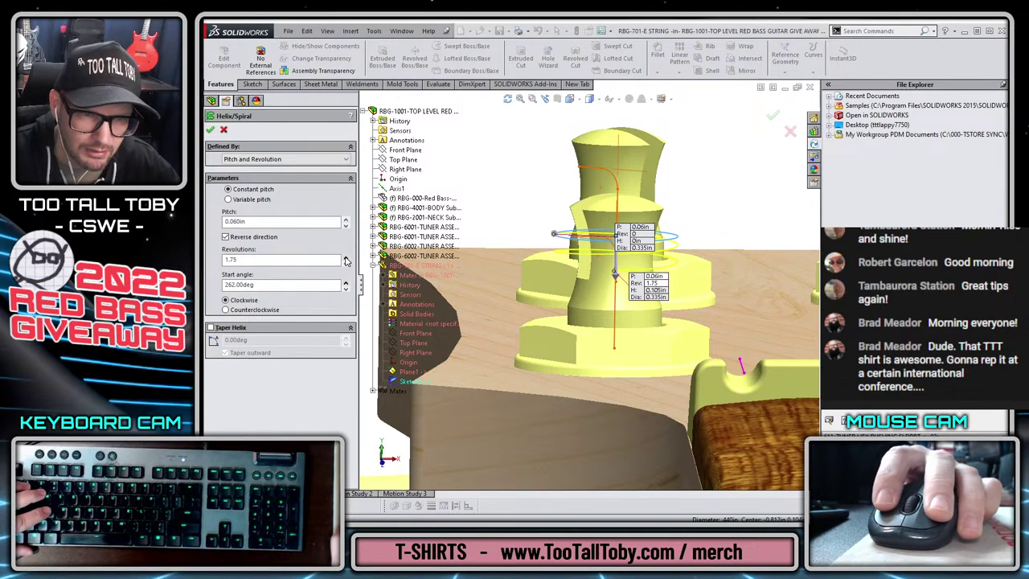
pyautogui.scroll(2, 732, 298)
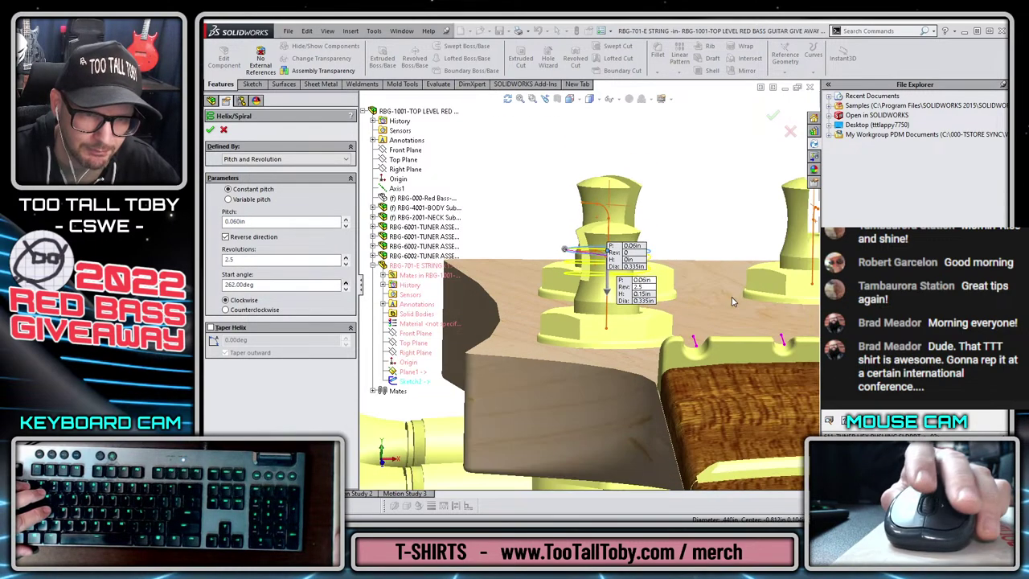
# - Check where the helix ends around the tuning post relative to the nut slots, and accept the helix
pyautogui.moveTo(732, 298); pyautogui.dragTo(662, 331, button='middle')
pyautogui.scroll(5, 662, 331)
pyautogui.moveTo(513, 384); pyautogui.dragTo(563, 278, button='middle')
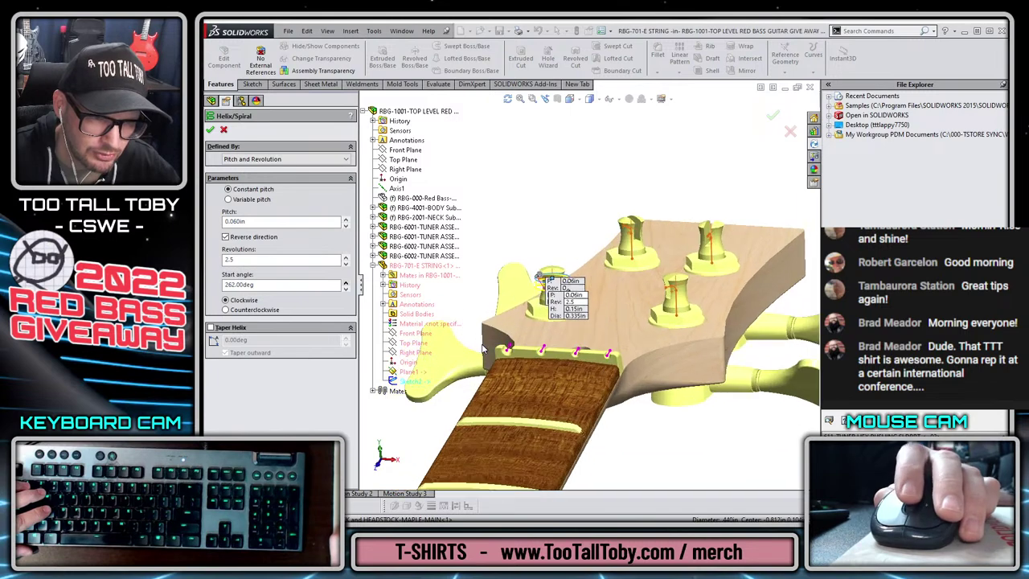
pyautogui.scroll(-4, 563, 277)
pyautogui.scroll(-2, 638, 243)
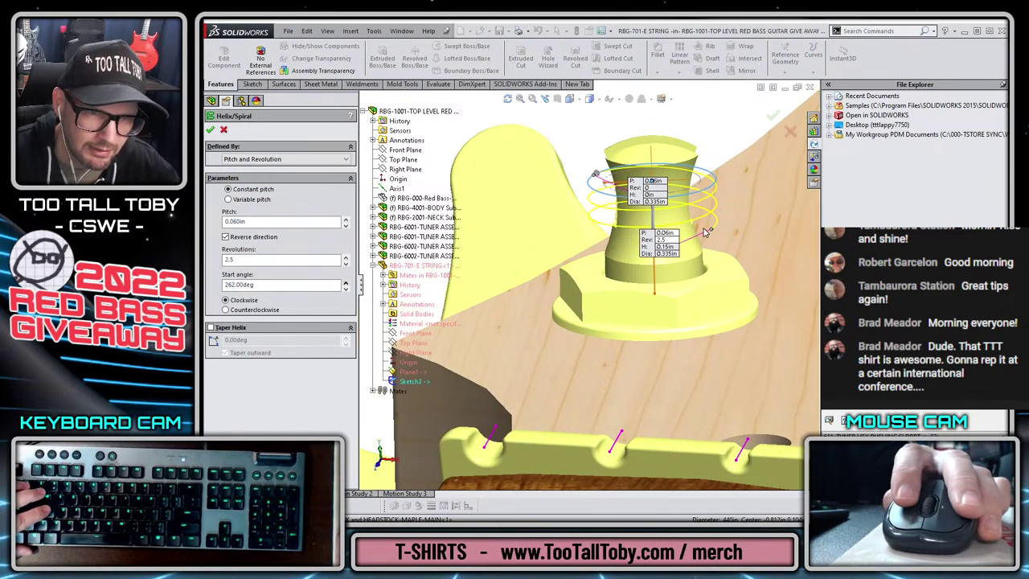
pyautogui.moveTo(705, 233); pyautogui.dragTo(612, 356, button='middle')
pyautogui.scroll(-2, 657, 361)
pyautogui.scroll(-2, 639, 335)
pyautogui.scroll(2, 613, 356)
pyautogui.scroll(6, 613, 362)
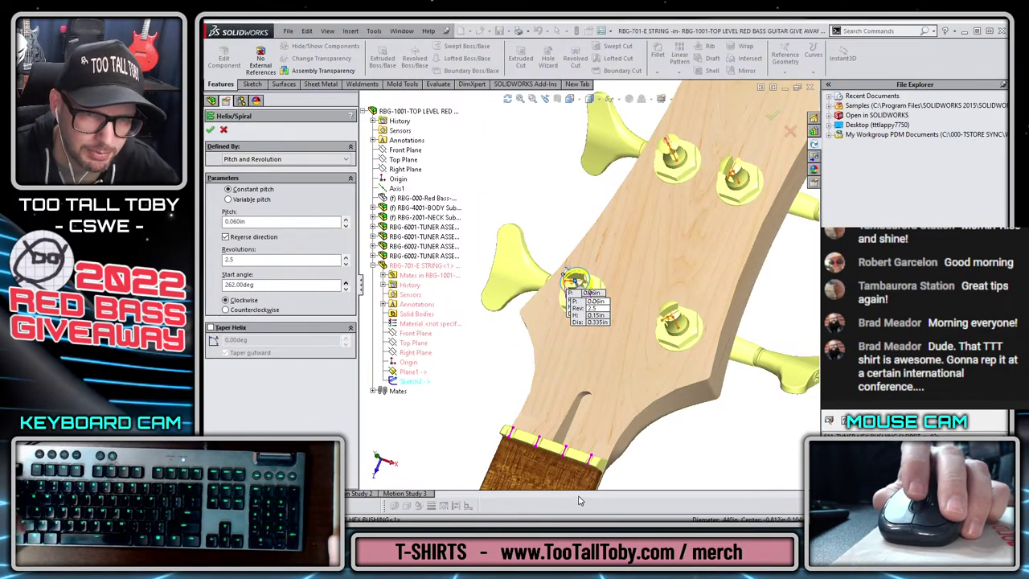
pyautogui.scroll(5, 637, 385)
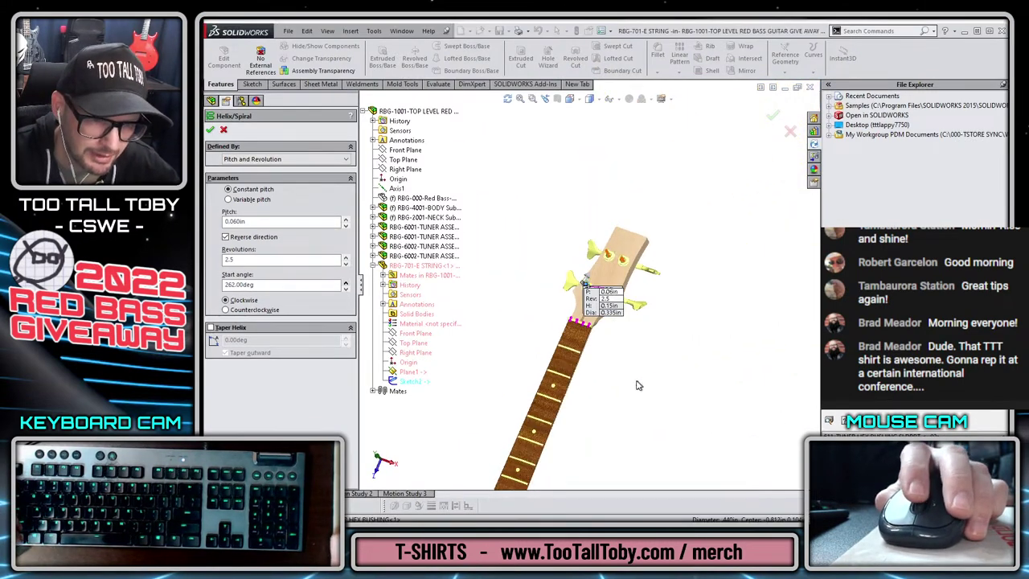
pyautogui.scroll(-2, 637, 385)
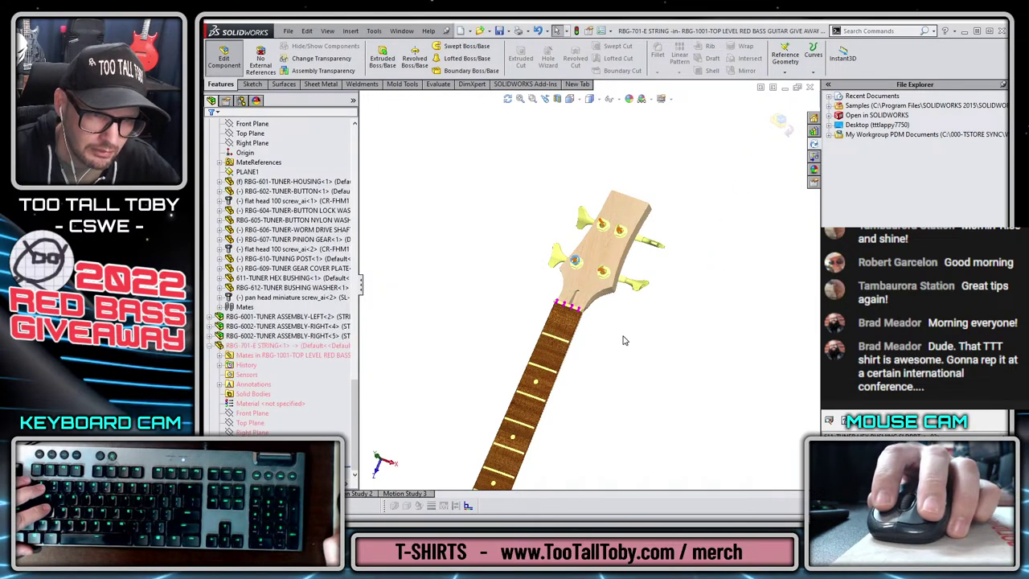
# - Turn on the display of curves to show the helix around the tuning post
pyautogui.moveTo(620, 340); pyautogui.dragTo(597, 299, button='middle')
pyautogui.scroll(-6, 596, 299)
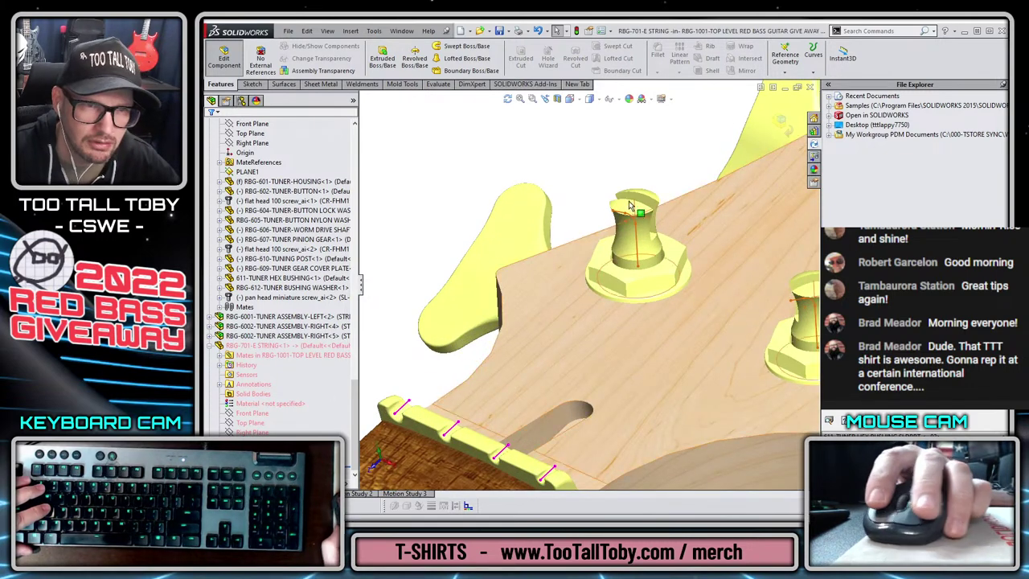
pyautogui.click(616, 99)
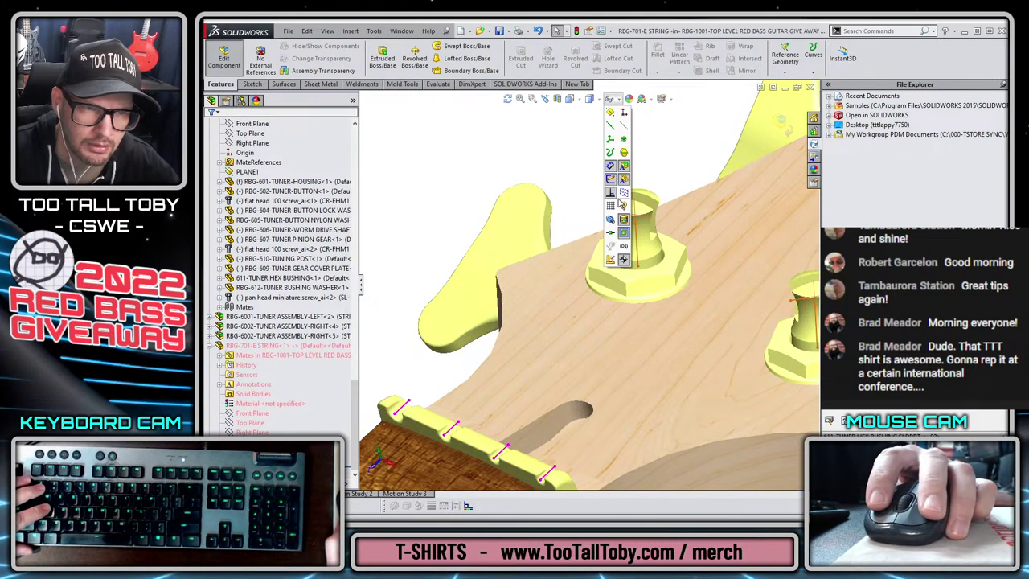
pyautogui.click(443, 154)
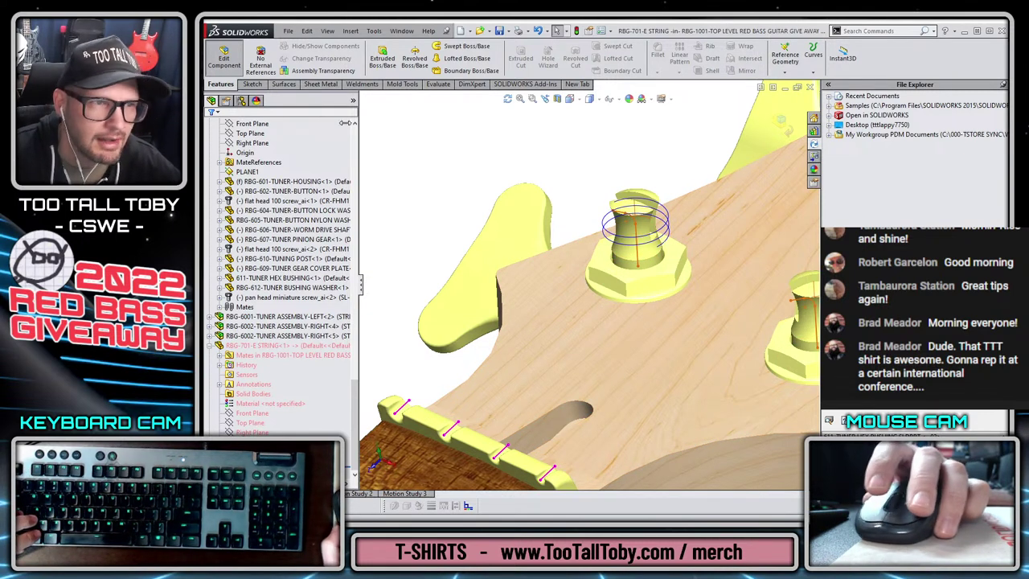
# - Start a 3D sketch in the string part and convert the tuning post's stub path and the helix into it
pyautogui.click(252, 84)
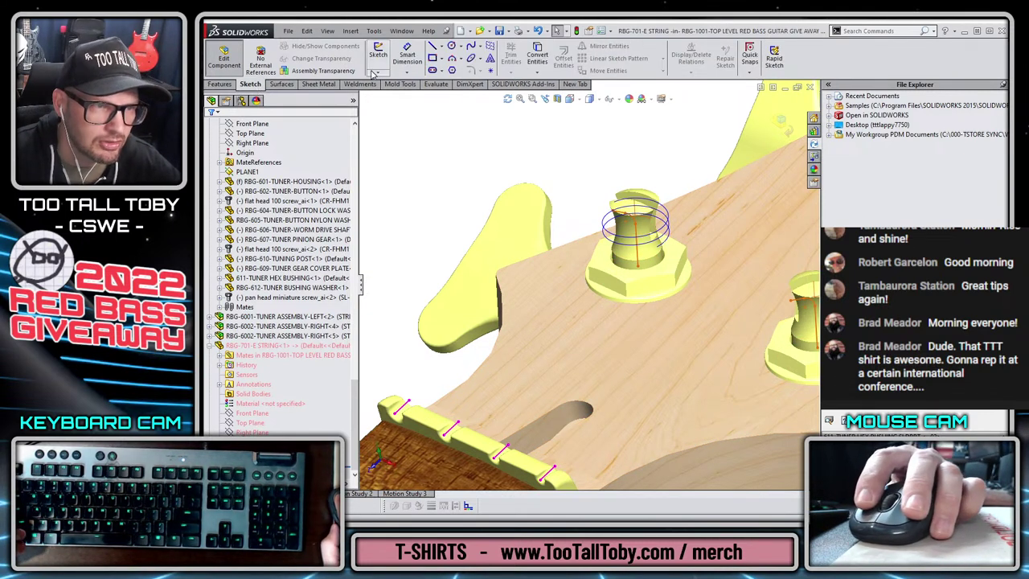
pyautogui.click(376, 72)
pyautogui.click(399, 93)
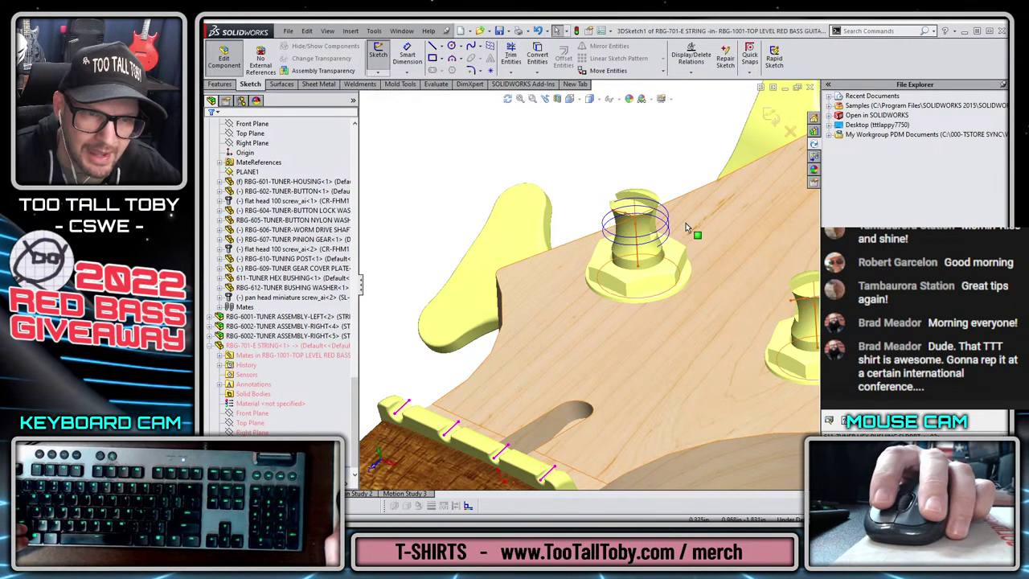
pyautogui.scroll(-3, 619, 246)
pyautogui.click(612, 229)
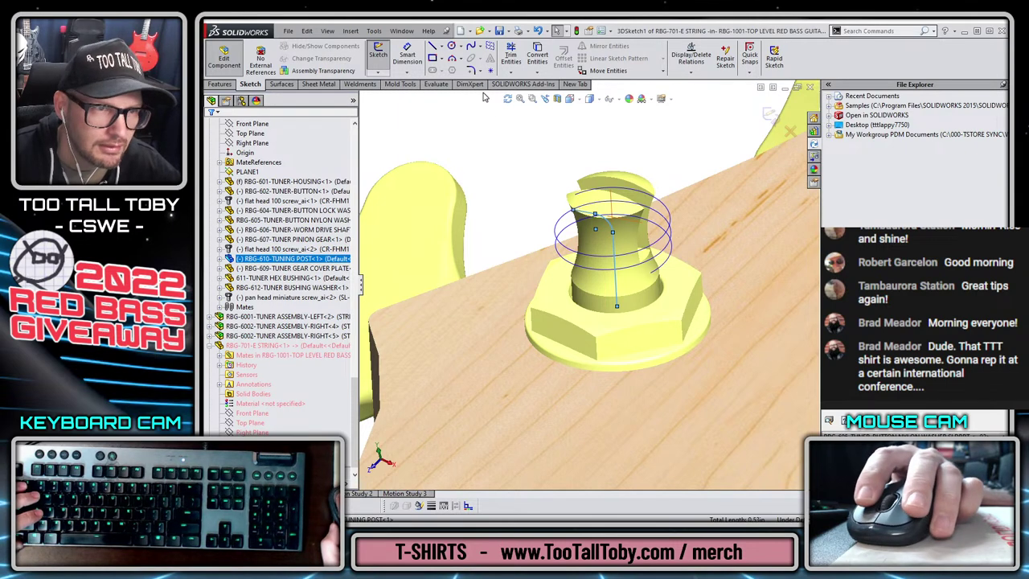
pyautogui.click(538, 53)
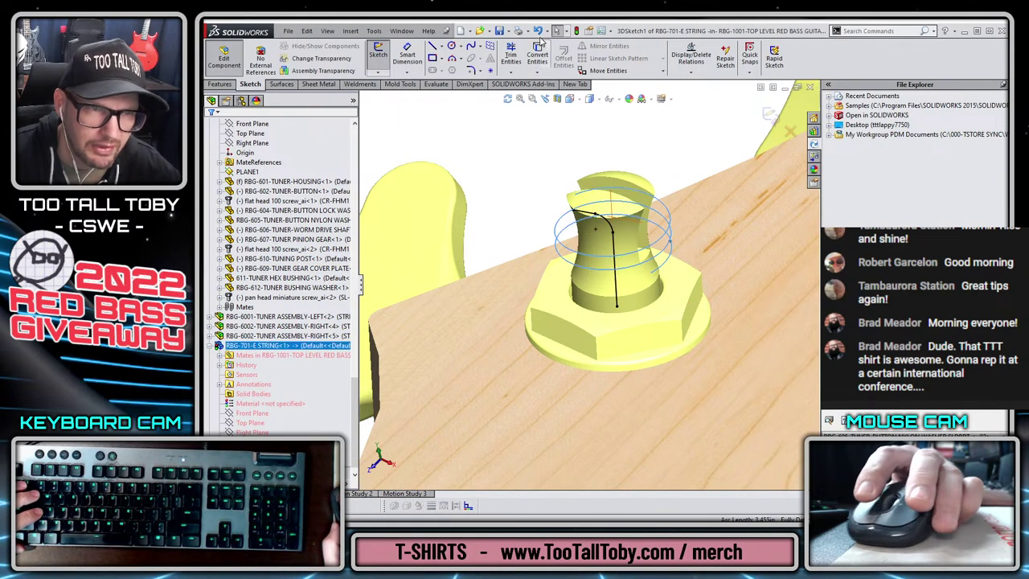
# - Convert the line in the outermost nut slot nearest the wrapped tuning post into the 3D sketch
pyautogui.scroll(5, 682, 368)
pyautogui.scroll(-3, 542, 371)
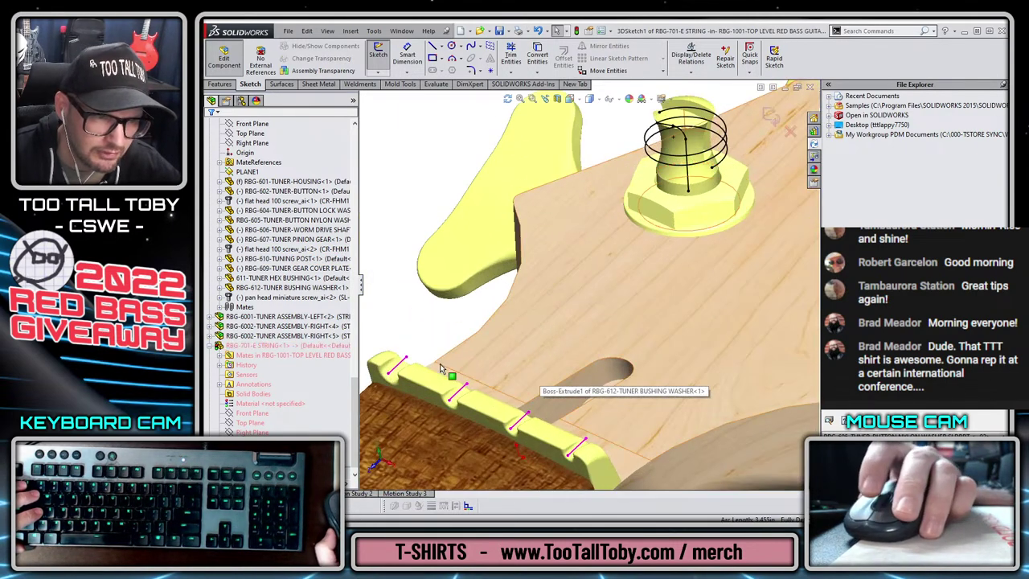
pyautogui.click(404, 368)
pyautogui.click(537, 53)
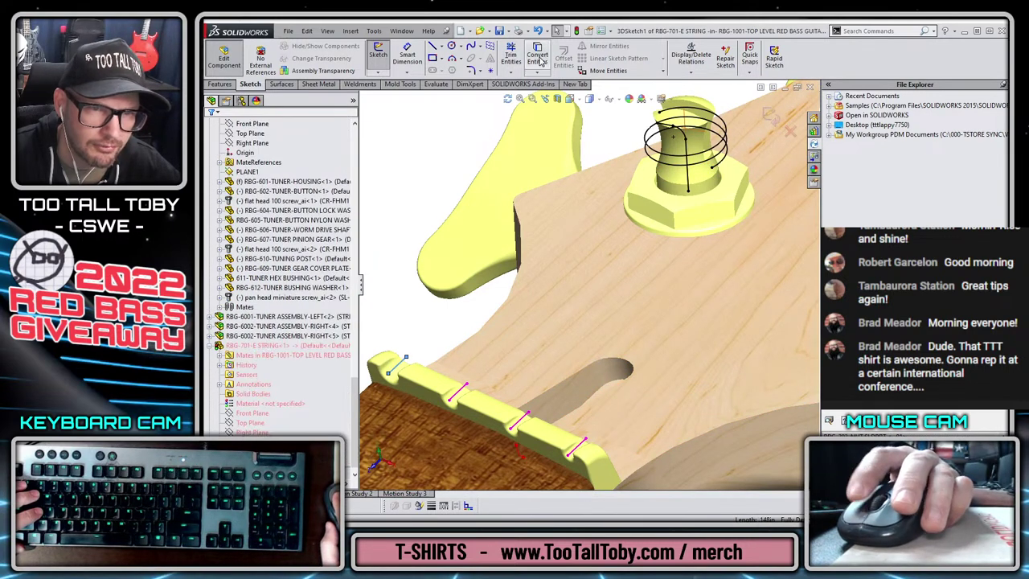
pyautogui.scroll(4, 546, 375)
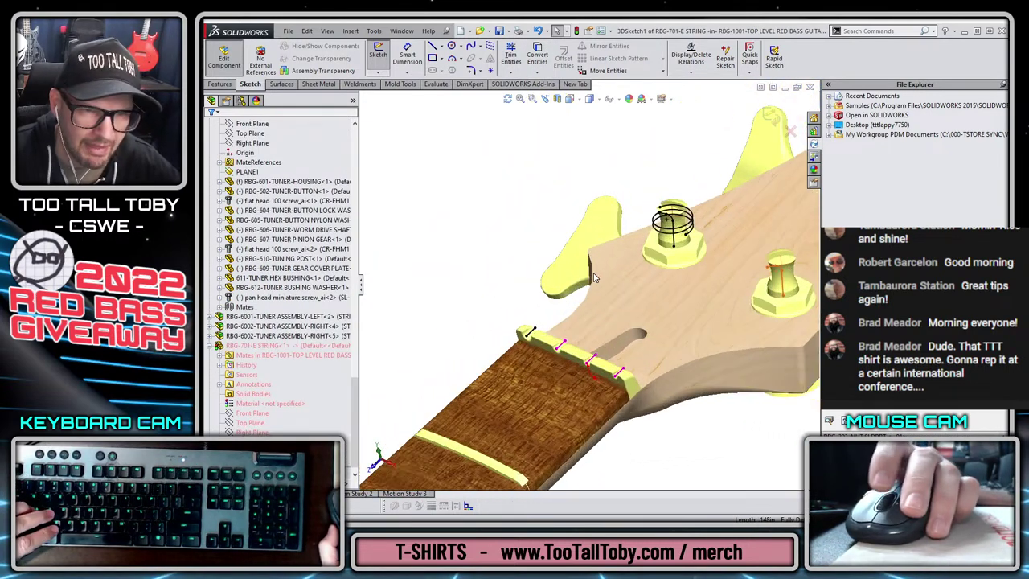
# - Draw a 3D sketch line from the first nut stub's end to the lower end of the tuning post helix
pyautogui.scroll(-2, 551, 258)
pyautogui.press('s')
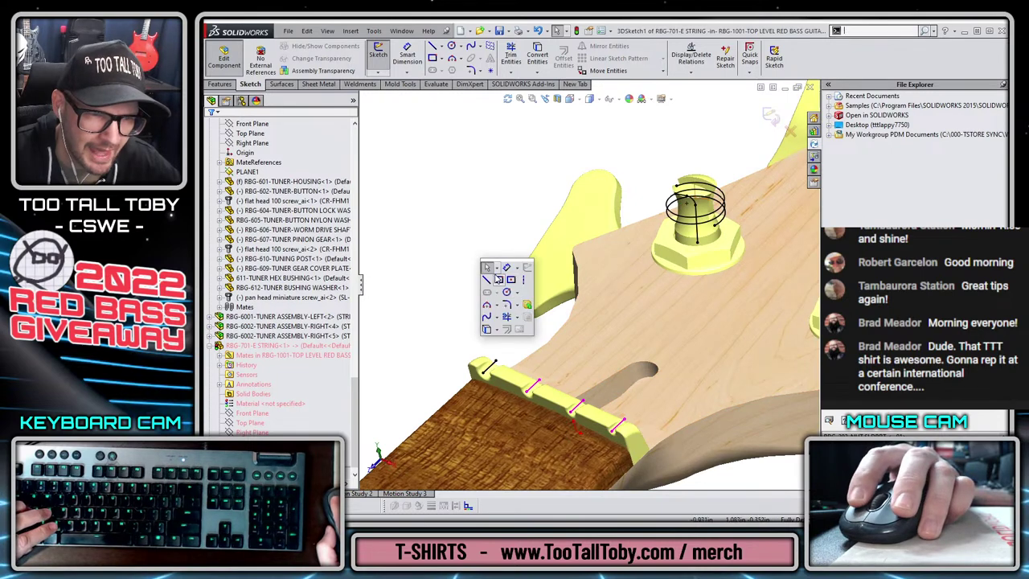
pyautogui.click(488, 279)
pyautogui.click(495, 363)
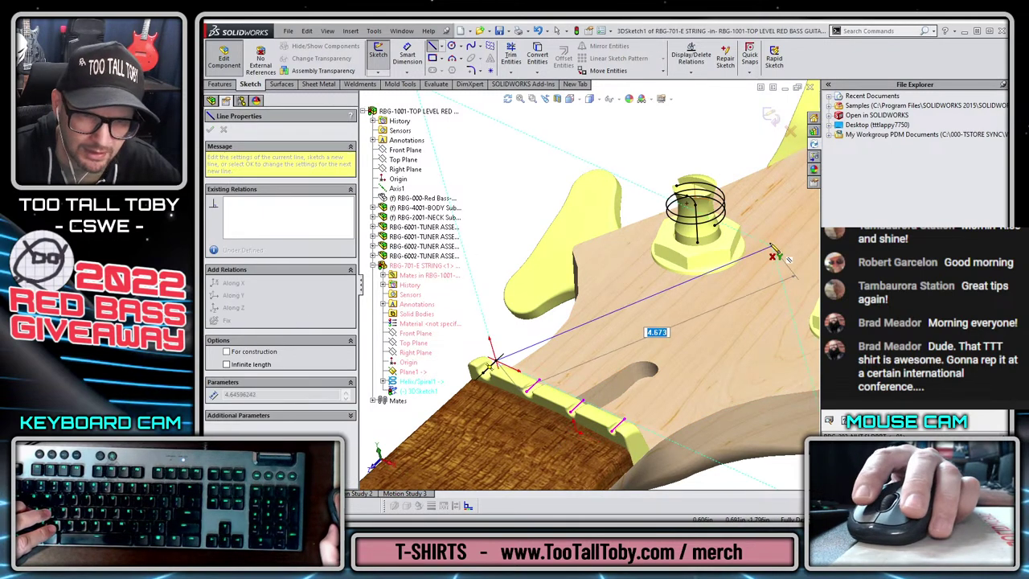
pyautogui.press('Escape')
pyautogui.scroll(8, 626, 334)
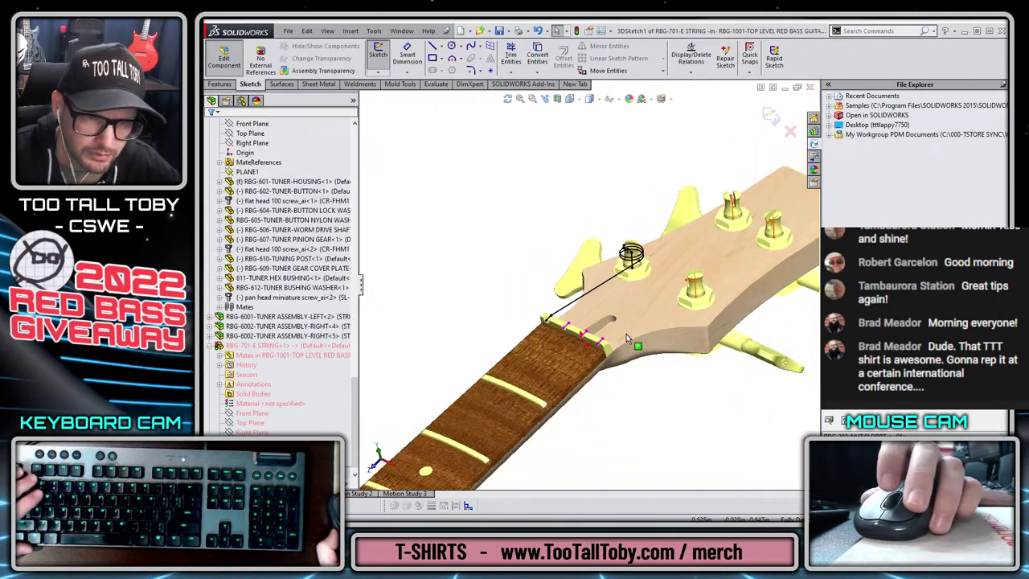
# - Convert the first string's stub lines on the bridge saddle and in the bridge plate hole into the 3D sketch
pyautogui.scroll(-1, 563, 281)
pyautogui.scroll(4, 528, 360)
pyautogui.scroll(-1, 499, 404)
pyautogui.scroll(-8, 500, 404)
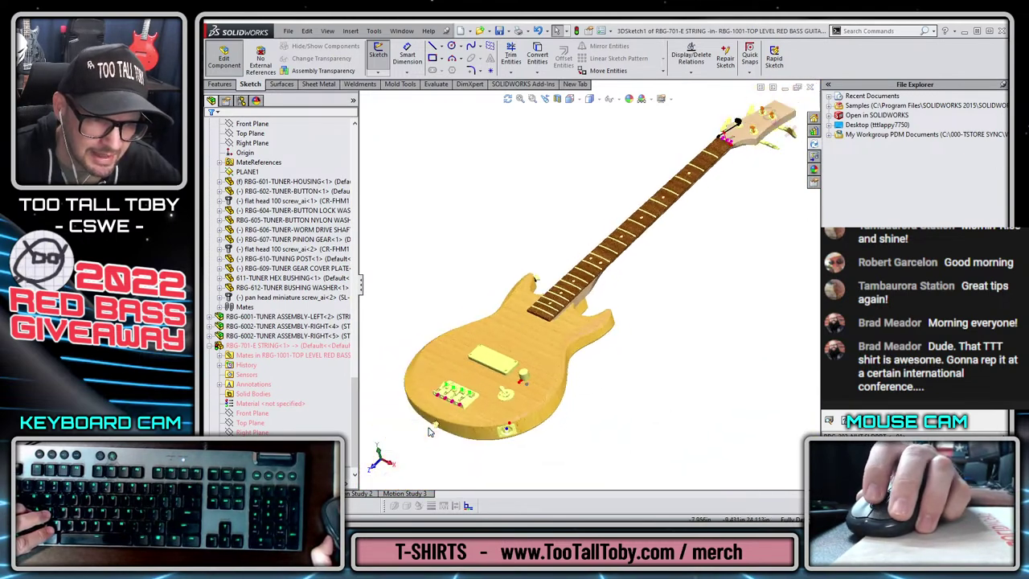
pyautogui.scroll(-8, 565, 285)
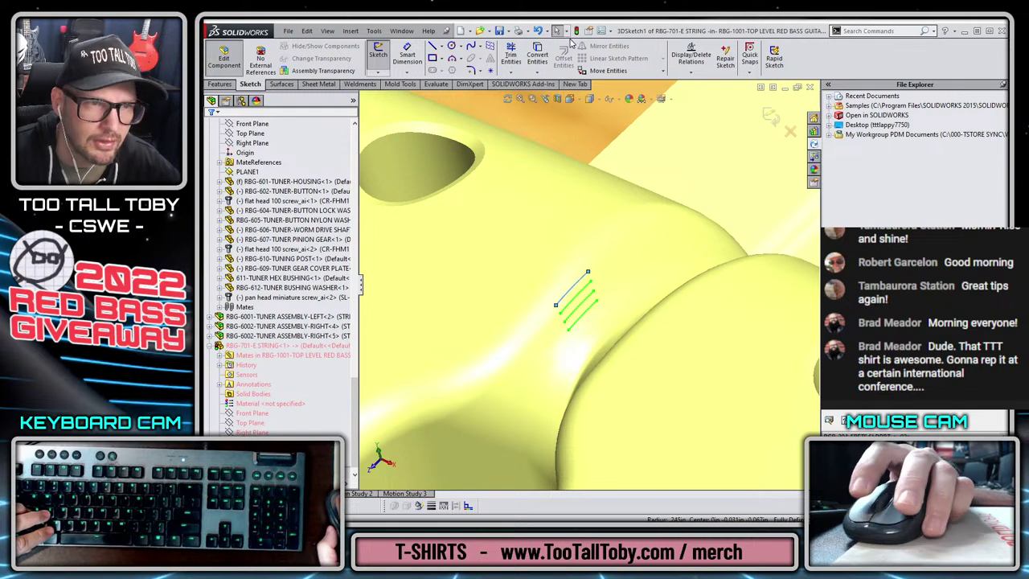
pyautogui.scroll(8, 587, 323)
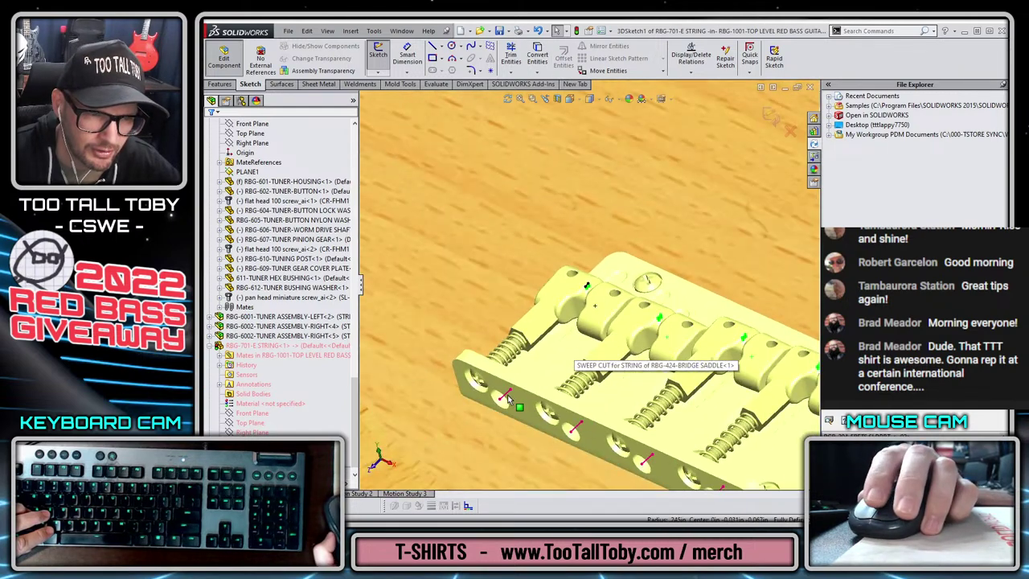
pyautogui.scroll(-3, 532, 341)
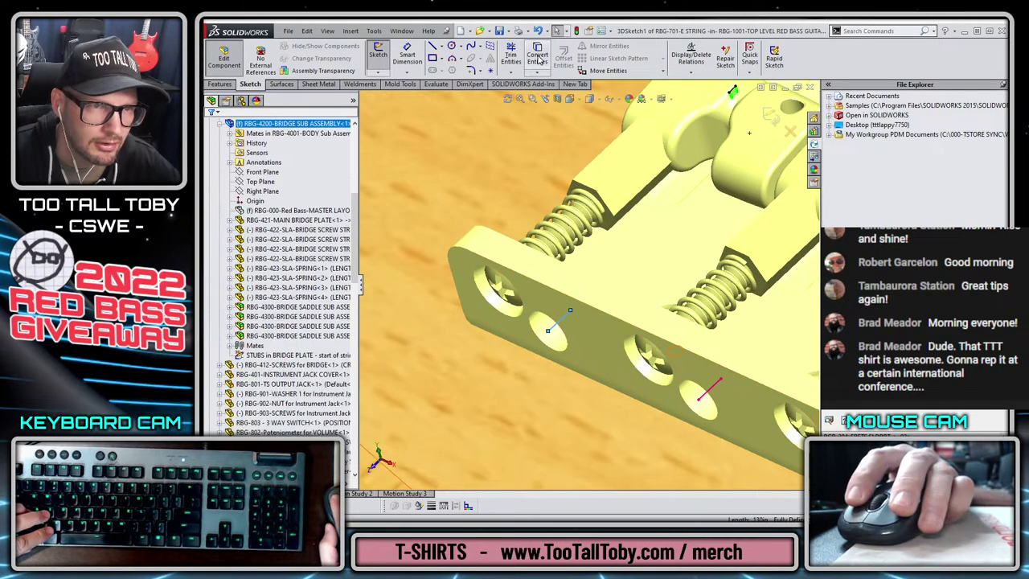
pyautogui.click(573, 330)
# - Draw a line from the inner end of the bridge plate stub to the near end of the first saddle's stub
pyautogui.click(648, 260)
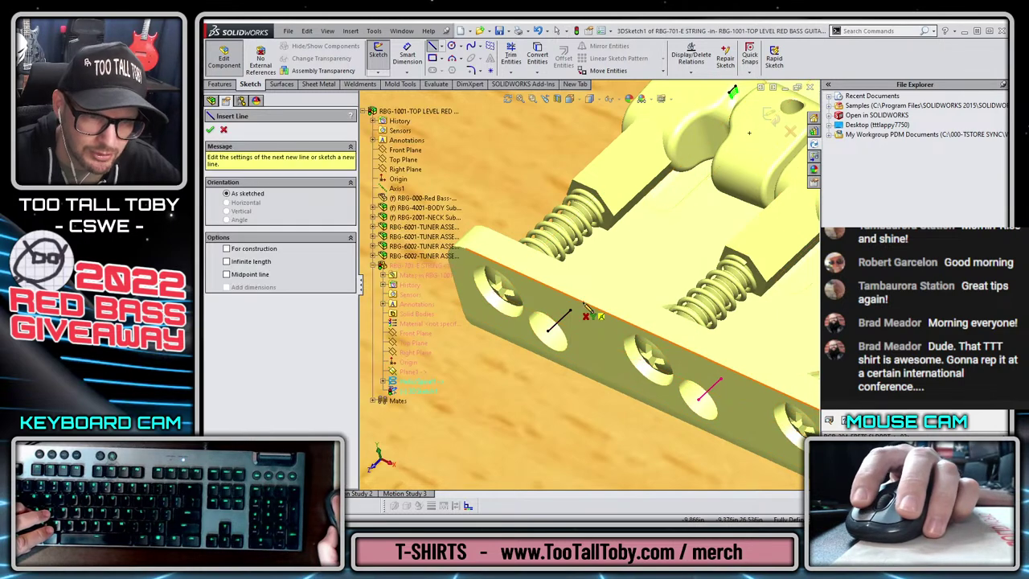
pyautogui.click(568, 313)
pyautogui.scroll(-4, 748, 85)
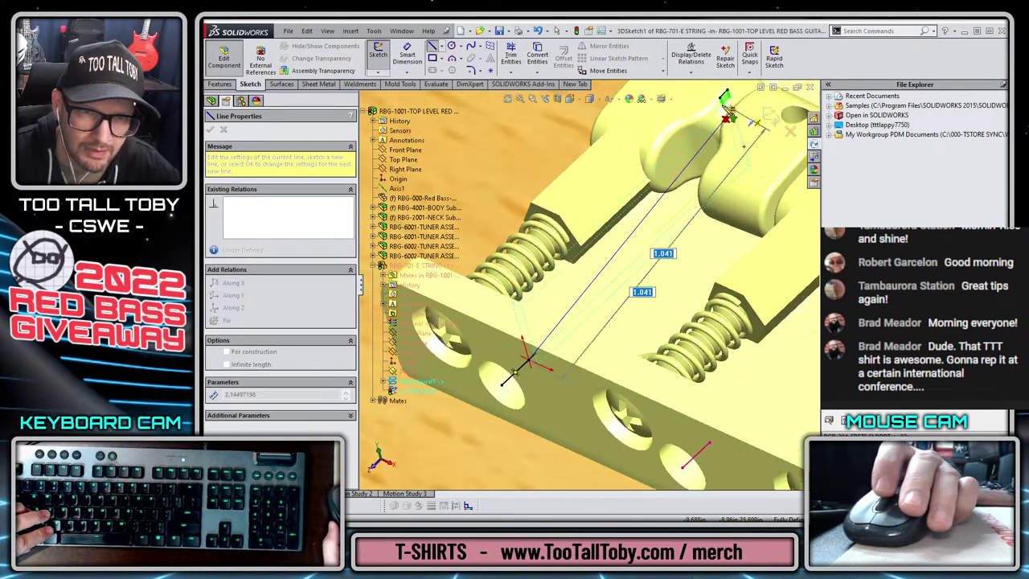
pyautogui.click(693, 125)
pyautogui.press('Escape')
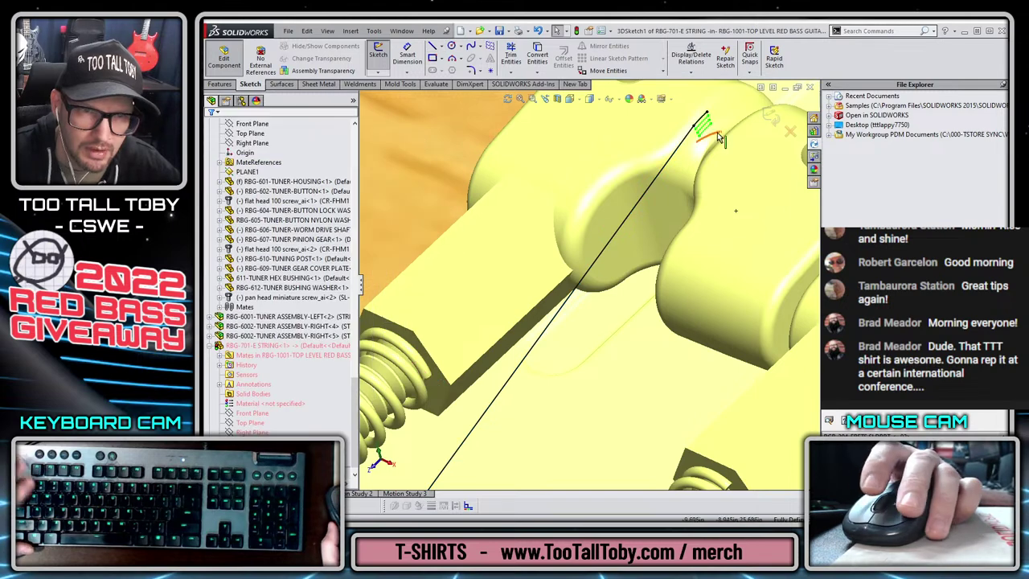
# - Draw a line along the neck from the far end of the saddle stub to the fretboard-side end of the first nut stub
pyautogui.press('s')
pyautogui.click(734, 142)
pyautogui.click(707, 114)
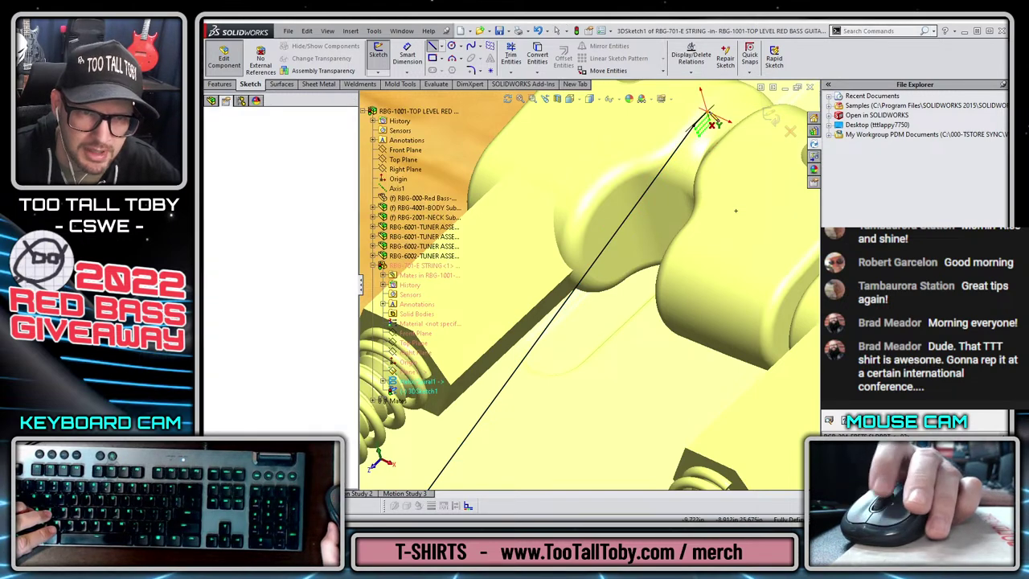
pyautogui.scroll(8, 731, 161)
pyautogui.scroll(2, 707, 208)
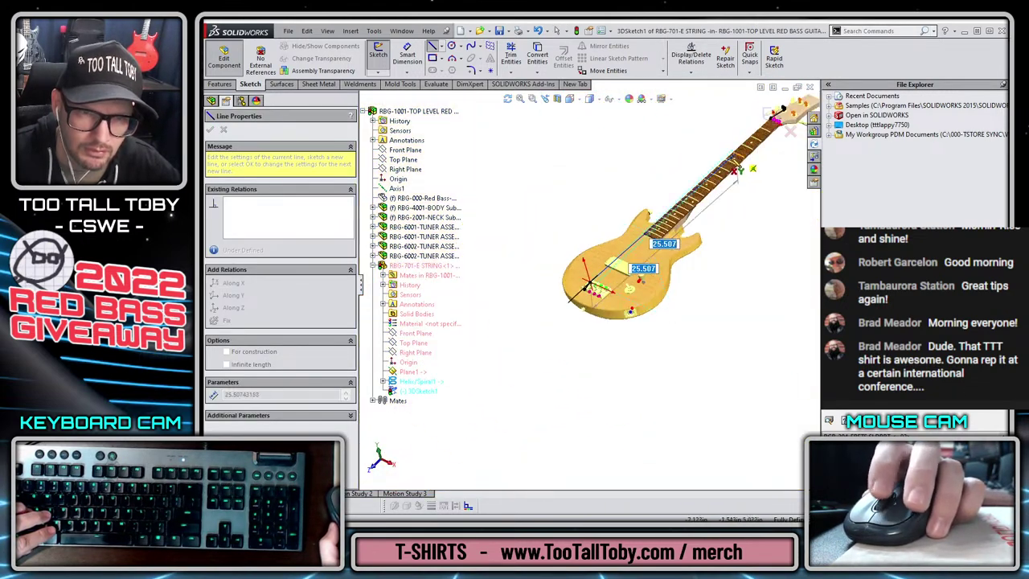
pyautogui.scroll(-9, 705, 206)
pyautogui.scroll(-4, 704, 204)
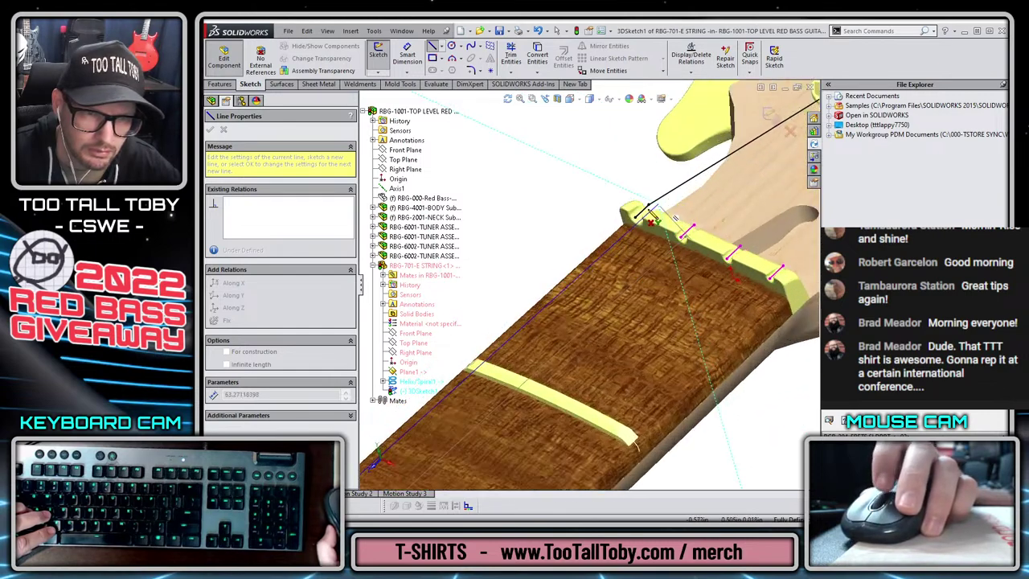
pyautogui.click(621, 232)
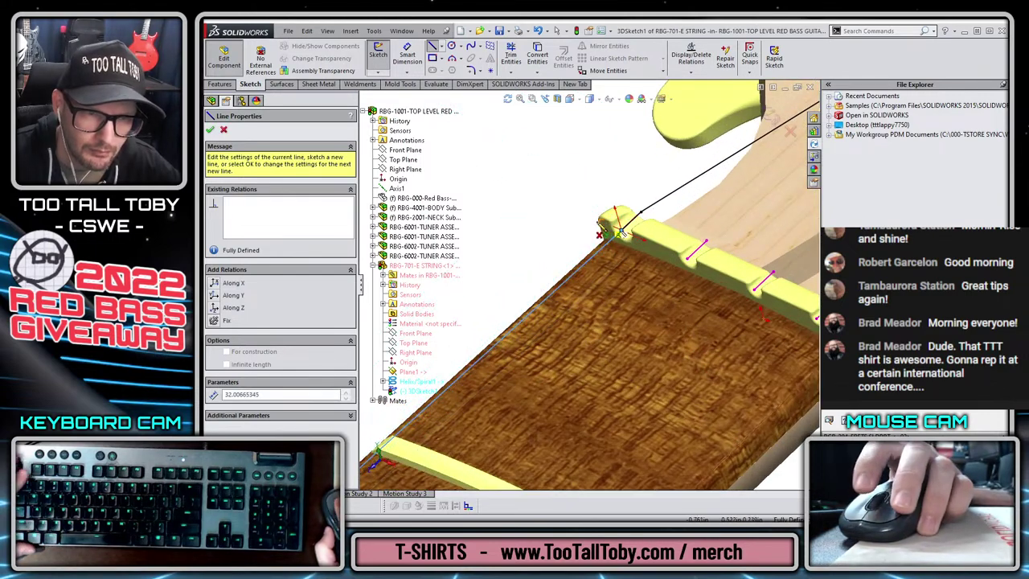
pyautogui.press('Escape')
# - Draw a two-point spline from the upper end of the helix to the end of the line in the tuning post slot
pyautogui.scroll(7, 687, 211)
pyautogui.scroll(-2, 704, 218)
pyautogui.scroll(-8, 641, 236)
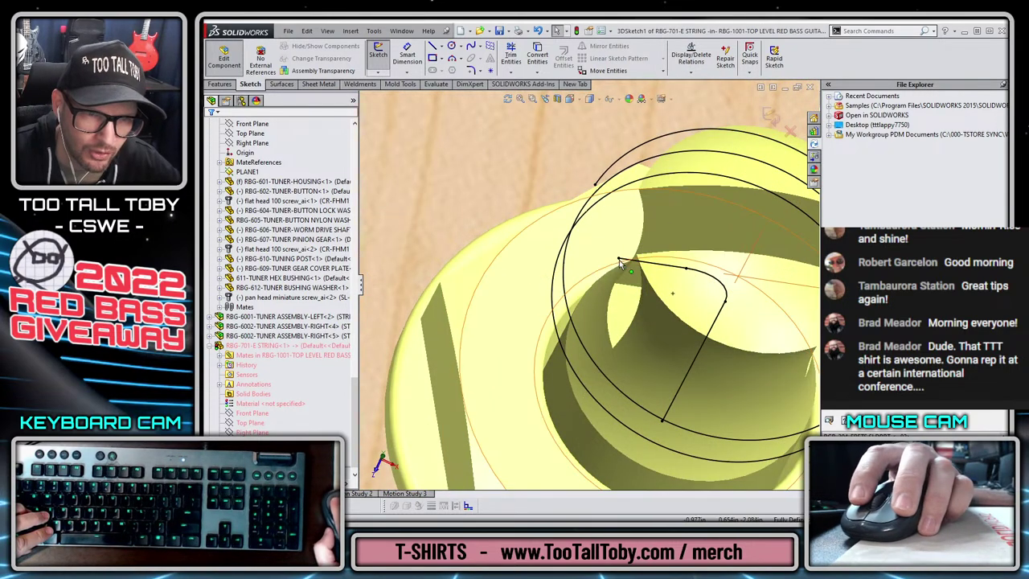
pyautogui.click(596, 184)
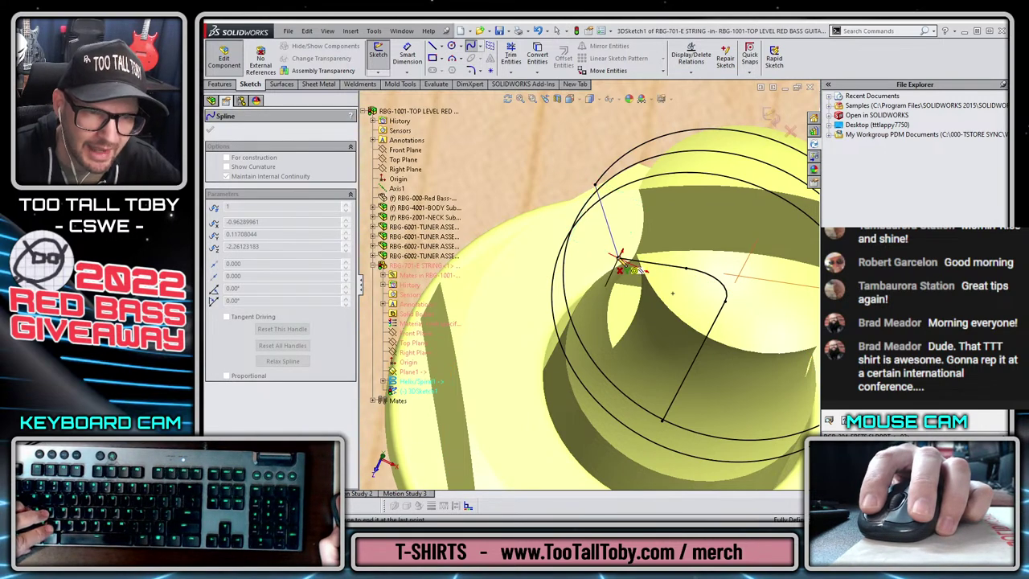
pyautogui.click(620, 258)
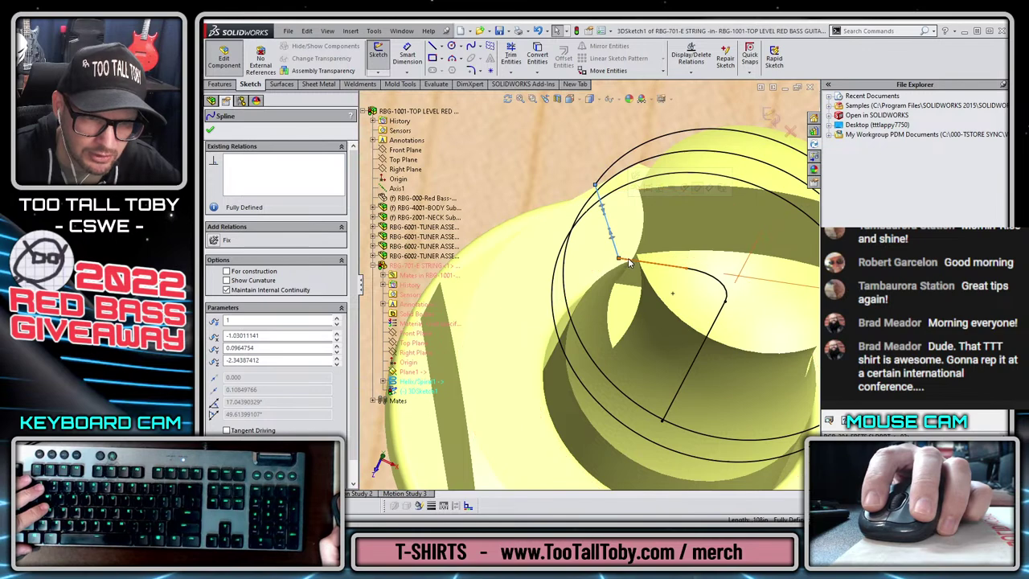
# - Make the spline tangent to the line in the tuning post slot
pyautogui.keyDown('ctrl'); pyautogui.click(632, 262); pyautogui.keyUp('ctrl')
pyautogui.click(659, 214)
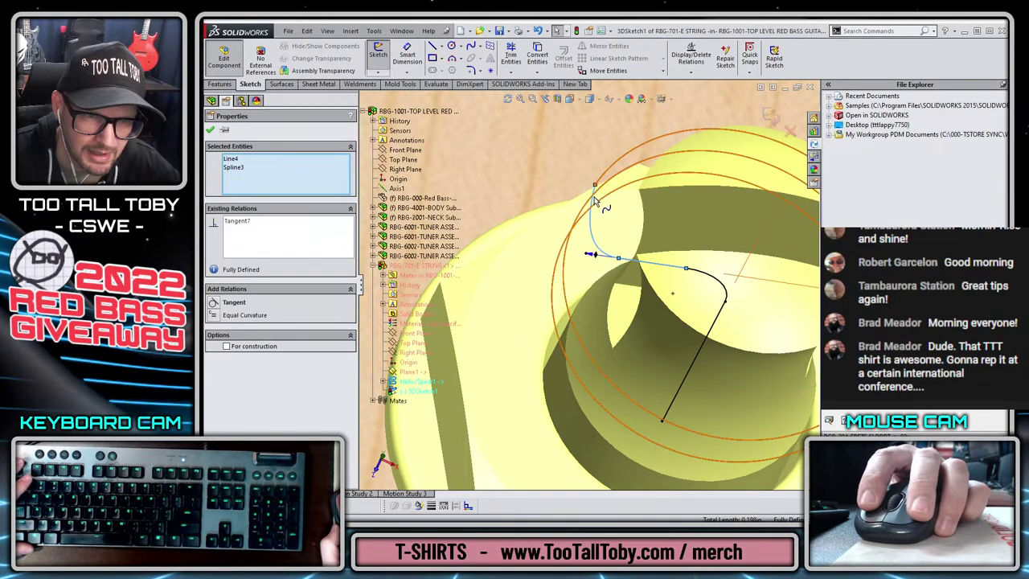
pyautogui.press('Escape')
# - Add a tangent relation between the spline and the tuning post helix where they meet
pyautogui.click(592, 227)
pyautogui.keyDown('ctrl'); pyautogui.click(580, 221); pyautogui.keyUp('ctrl')
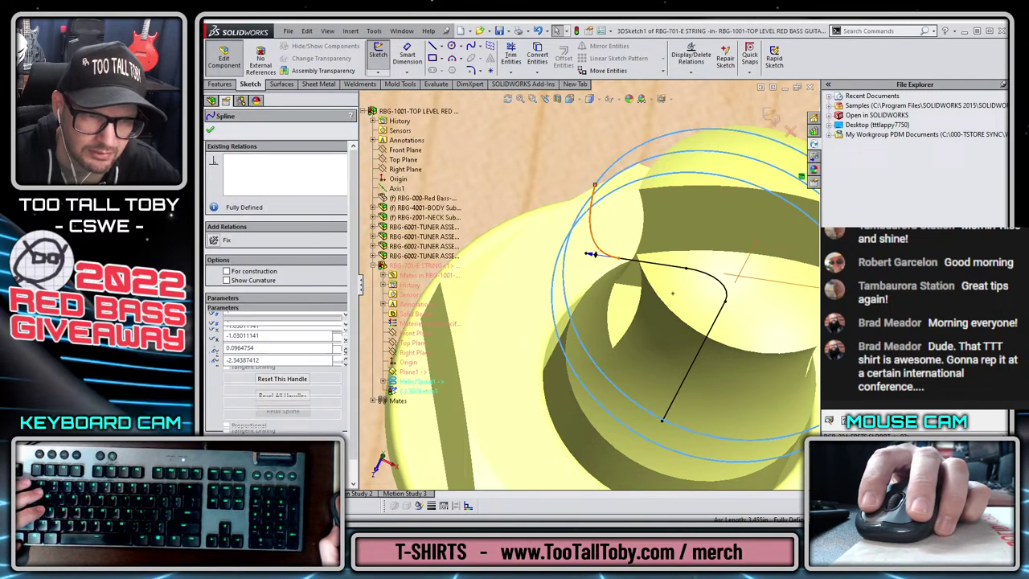
pyautogui.keyDown('ctrl'); pyautogui.click(605, 173); pyautogui.keyUp('ctrl')
pyautogui.click(633, 141)
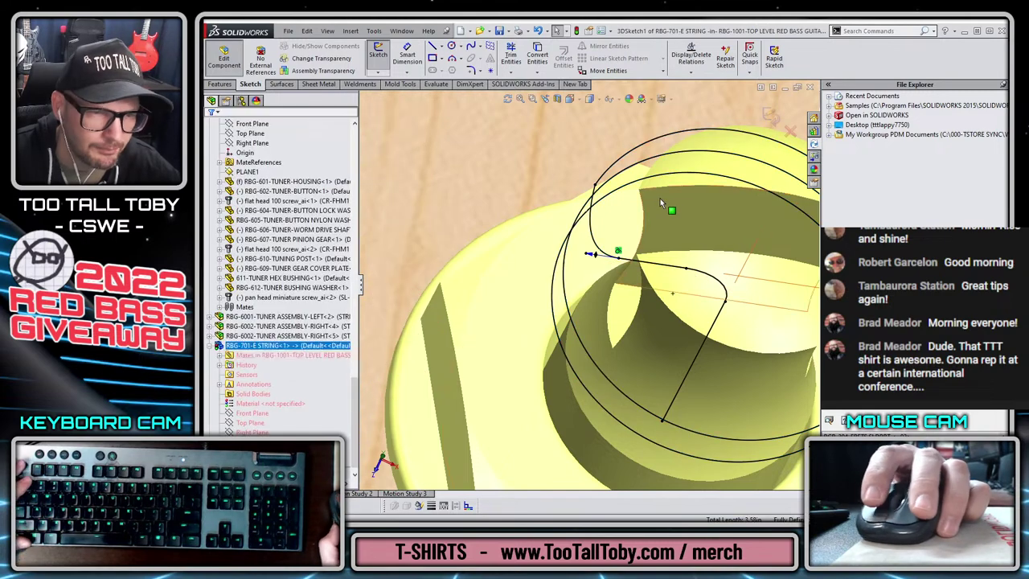
pyautogui.click(617, 162)
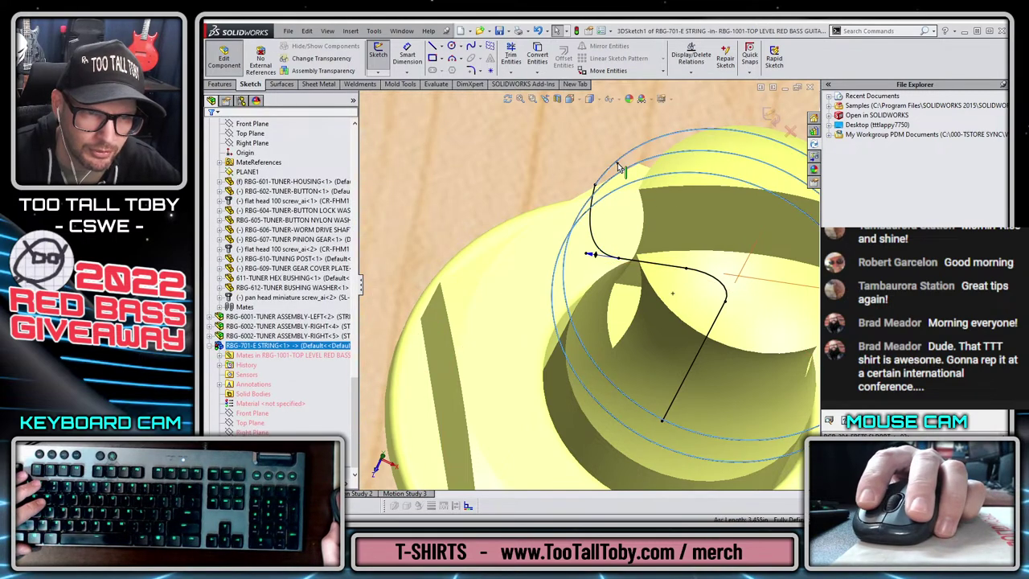
pyautogui.moveTo(611, 165); pyautogui.dragTo(458, 241, button='middle')
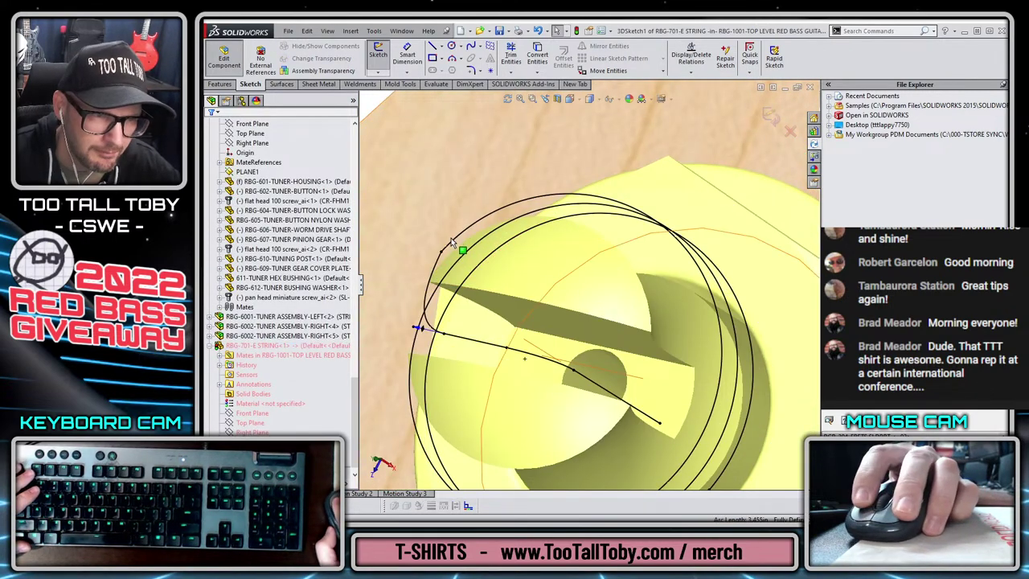
pyautogui.keyDown('ctrl'); pyautogui.click(436, 262); pyautogui.keyUp('ctrl')
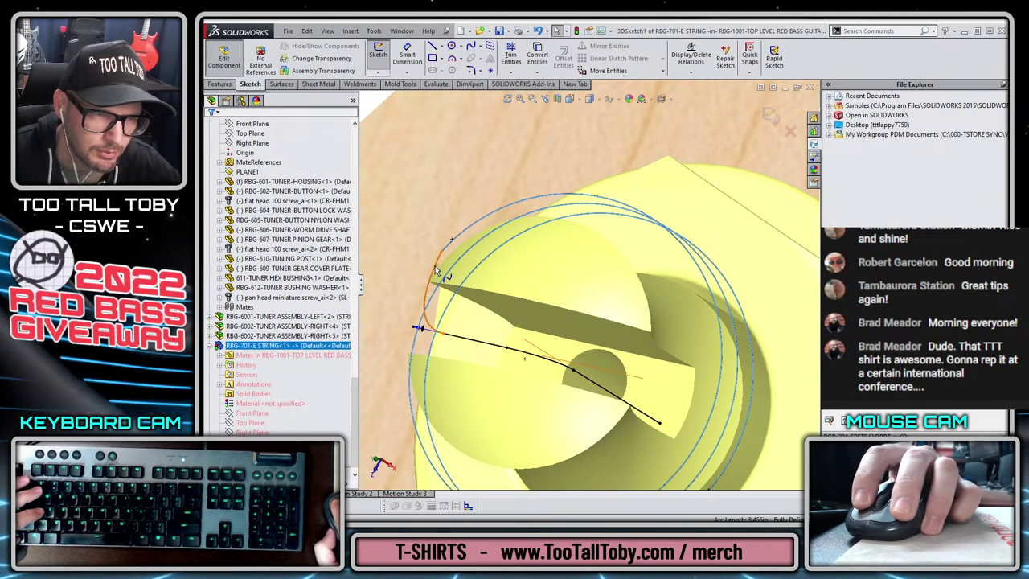
pyautogui.click(526, 235)
# - Check the spline's junction with the helix and finish the 3D sketch of the string path
pyautogui.press('z')
pyautogui.press('z')
pyautogui.press('z')
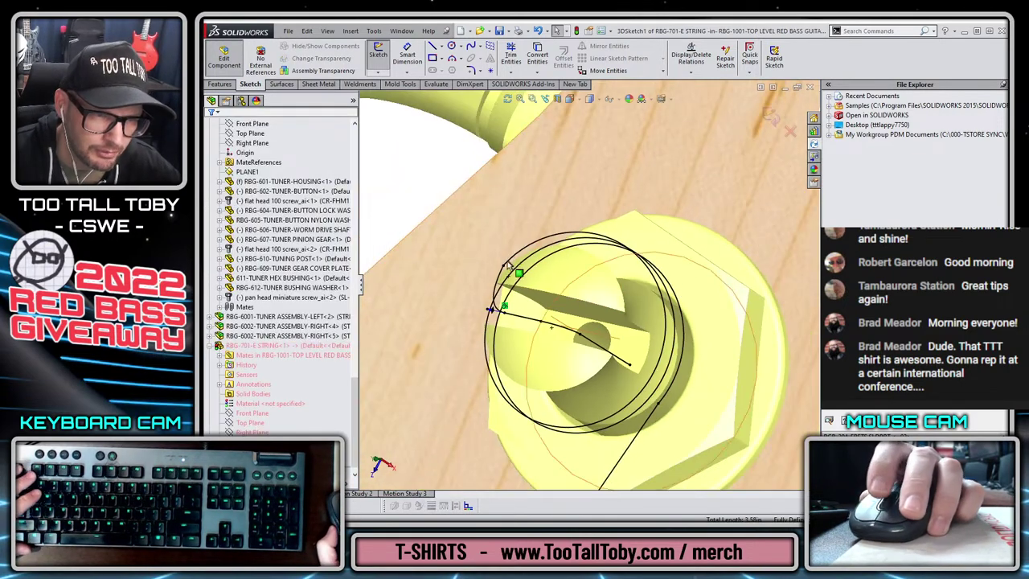
pyautogui.click(502, 264)
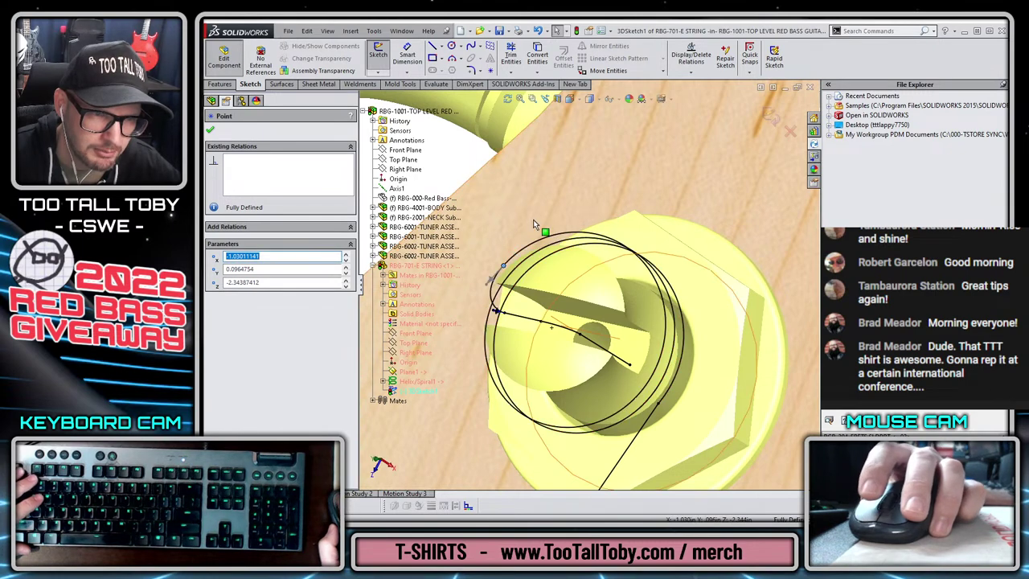
pyautogui.press('Escape')
pyautogui.press('z')
pyautogui.press('z')
pyautogui.scroll(6, 528, 324)
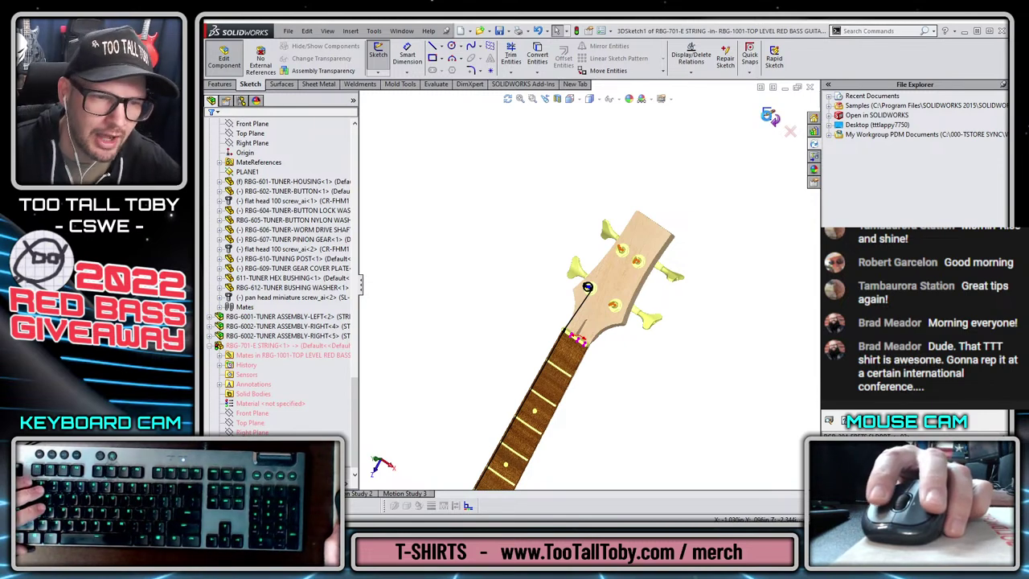
pyautogui.doubleClick(589, 371)
# - Create a reference plane perpendicular to the first bridge plate stub line and coincident with the stub's outer end point
pyautogui.scroll(7, 593, 368)
pyautogui.moveTo(541, 395); pyautogui.dragTo(555, 292, button='middle')
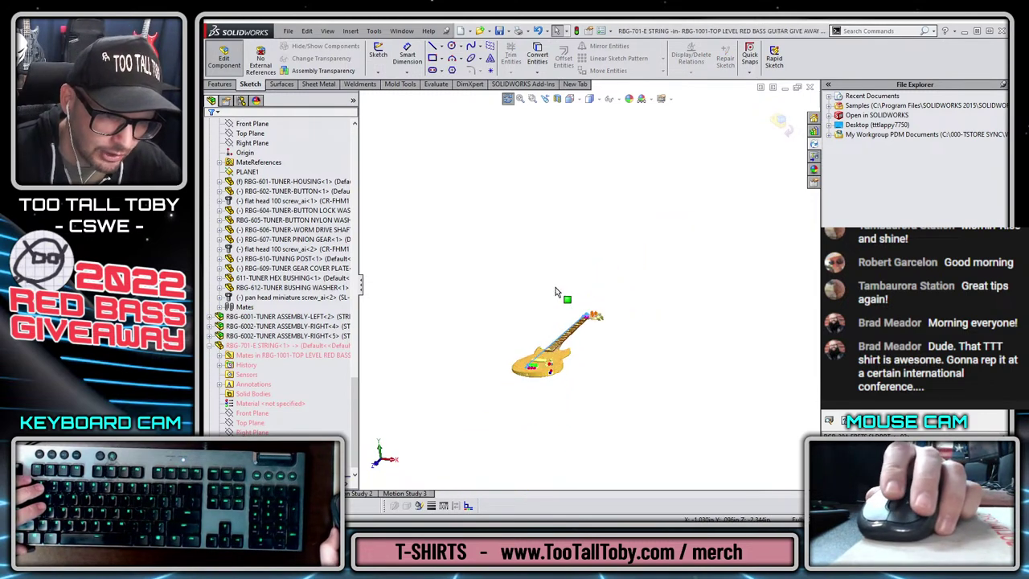
pyautogui.scroll(-3, 541, 358)
pyautogui.scroll(-12, 543, 350)
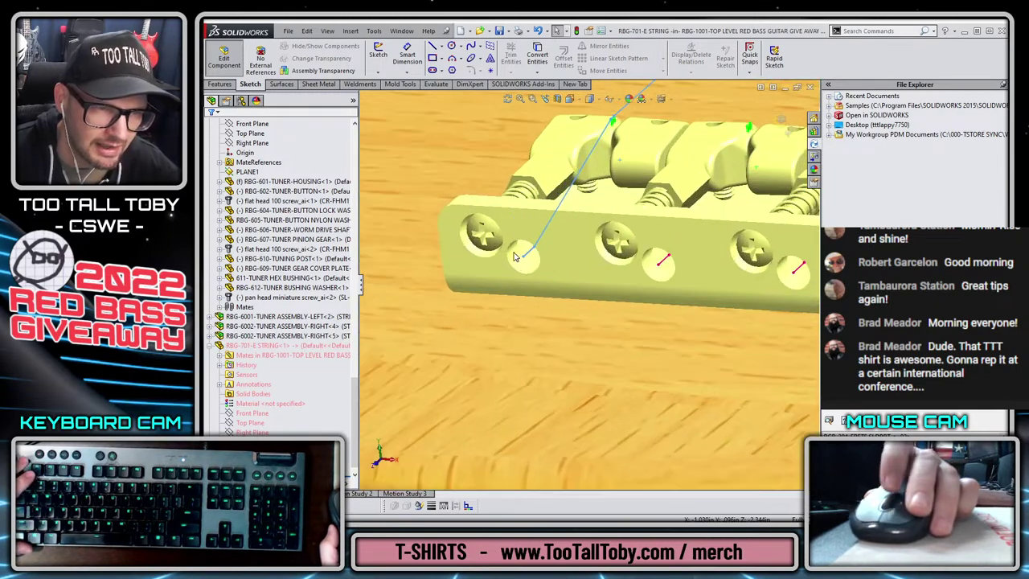
pyautogui.click(521, 232)
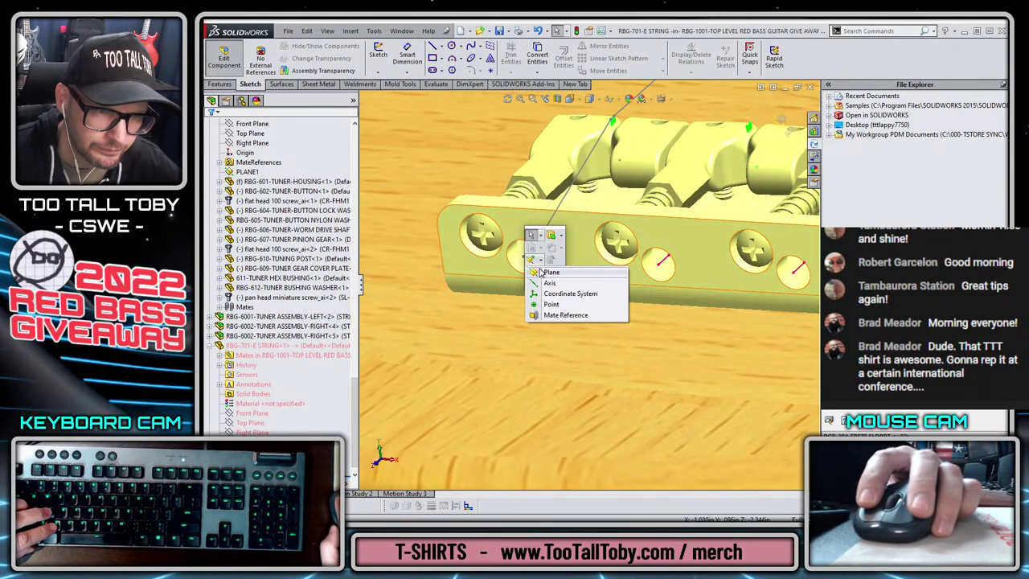
pyautogui.click(545, 269)
pyautogui.click(524, 259)
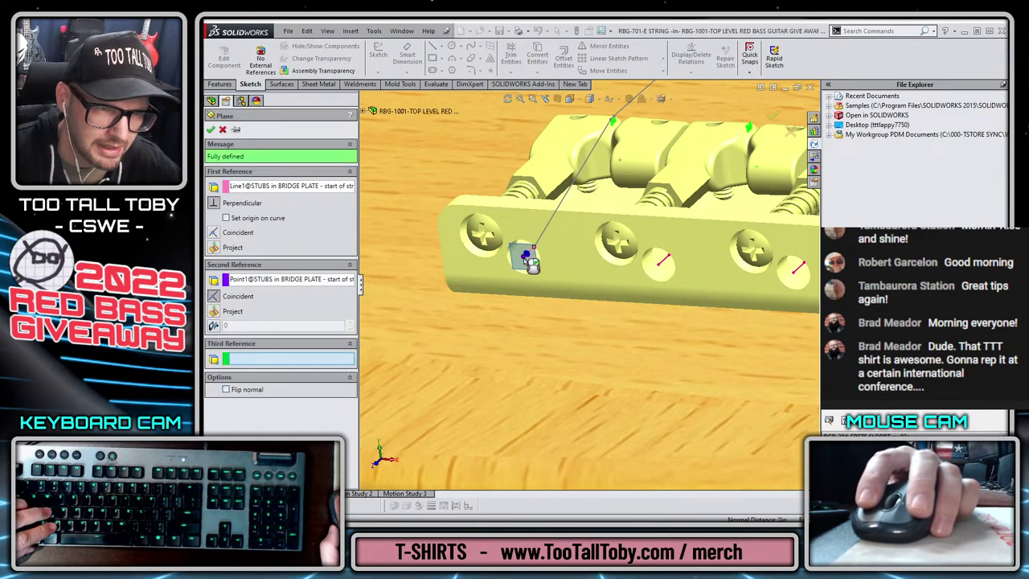
pyautogui.press('Return')
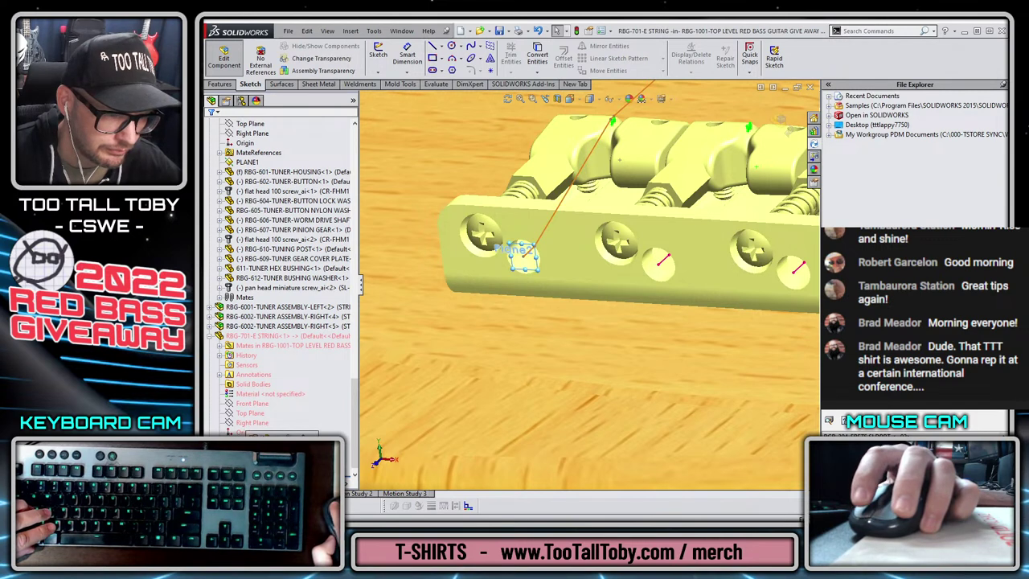
pyautogui.press('k')
pyautogui.press('s')
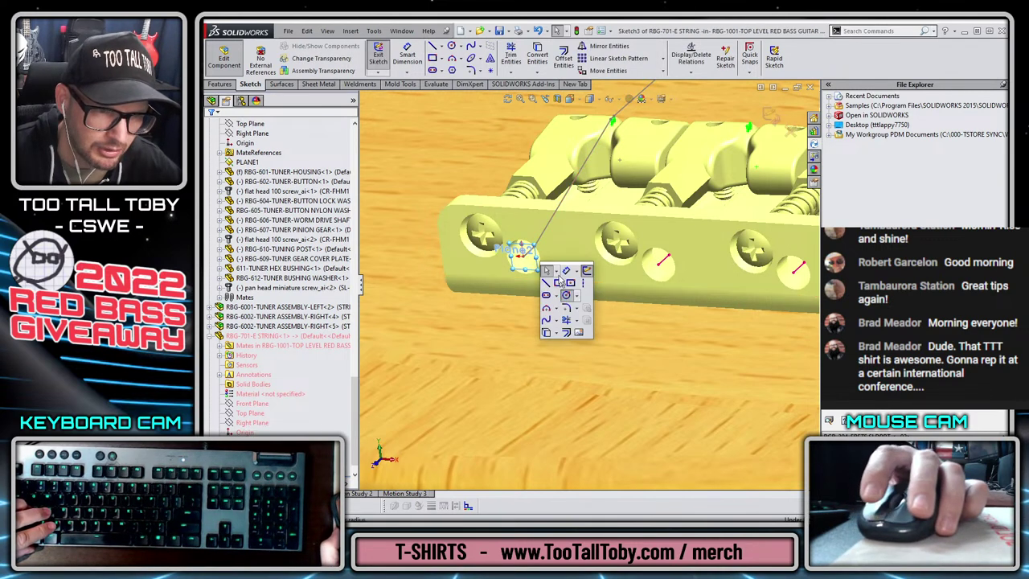
pyautogui.click(563, 297)
pyautogui.press('Escape')
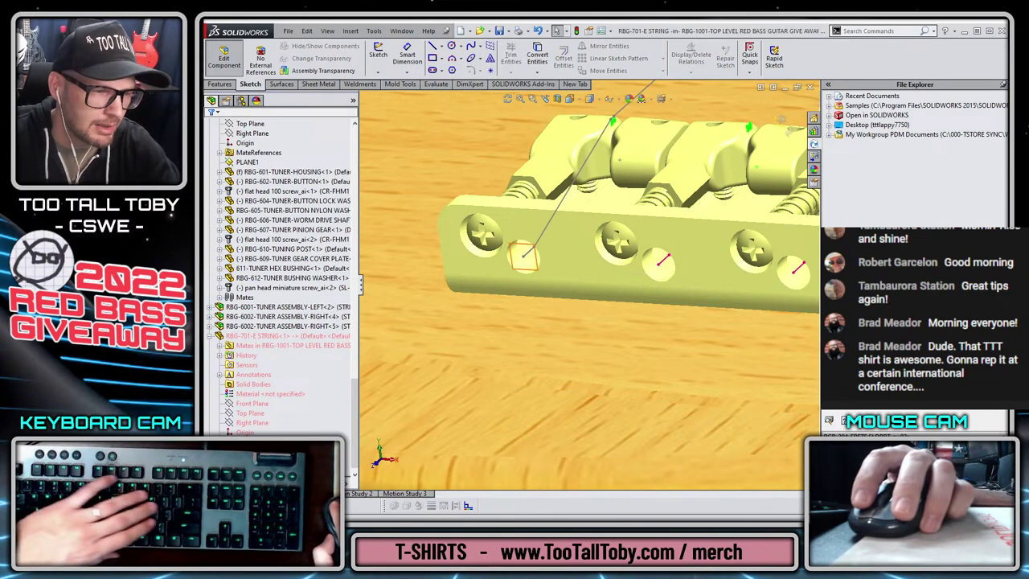
# - Delete the new reference plane at the first string hole of the bridge plate
pyautogui.click(524, 255)
pyautogui.press('Delete')
pyautogui.click(451, 185)
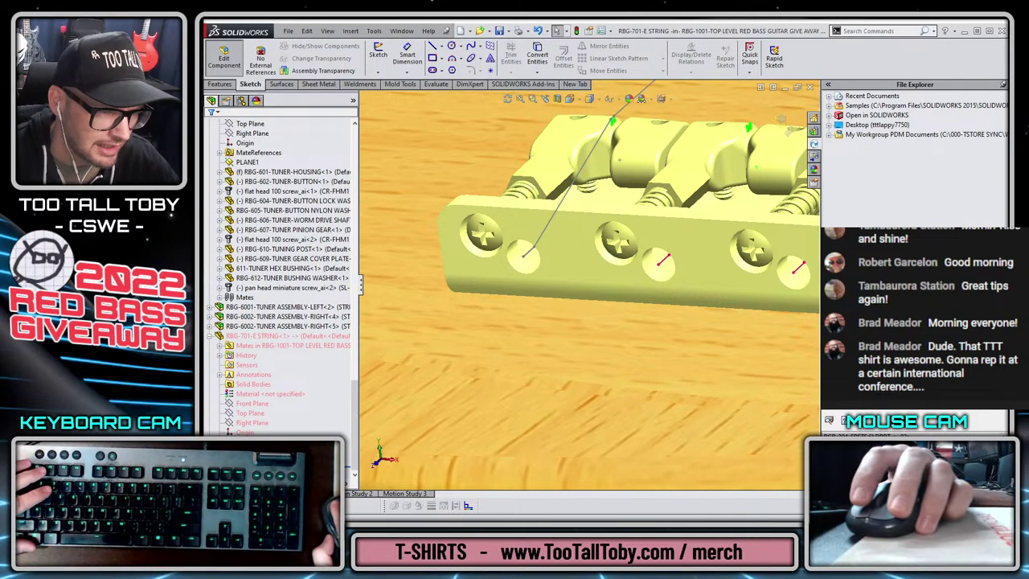
pyautogui.scroll(3, 574, 304)
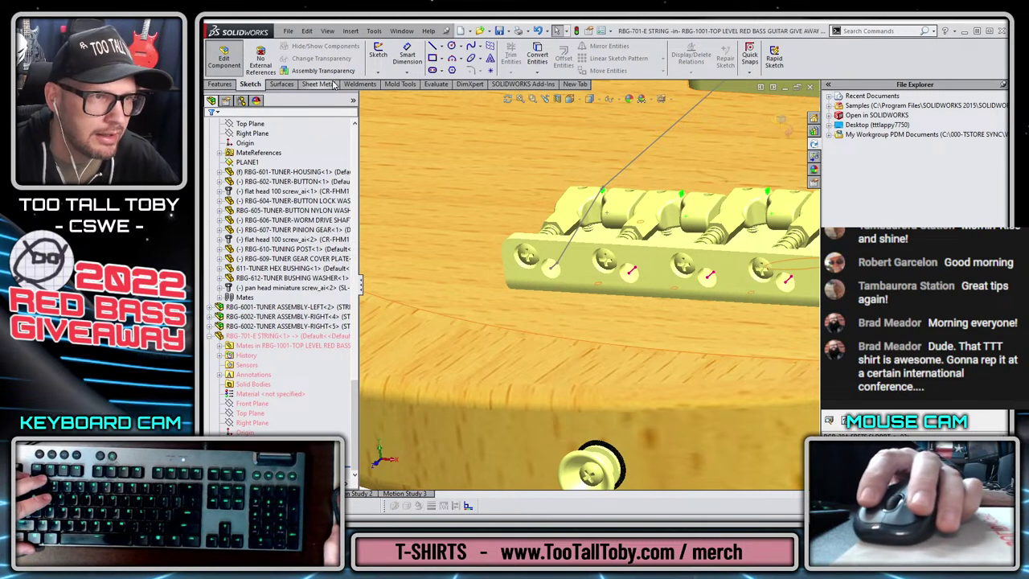
# - Start a new 3D sketch in the string part and select the whole connected string path from the first bridge plate stub
pyautogui.click(379, 72)
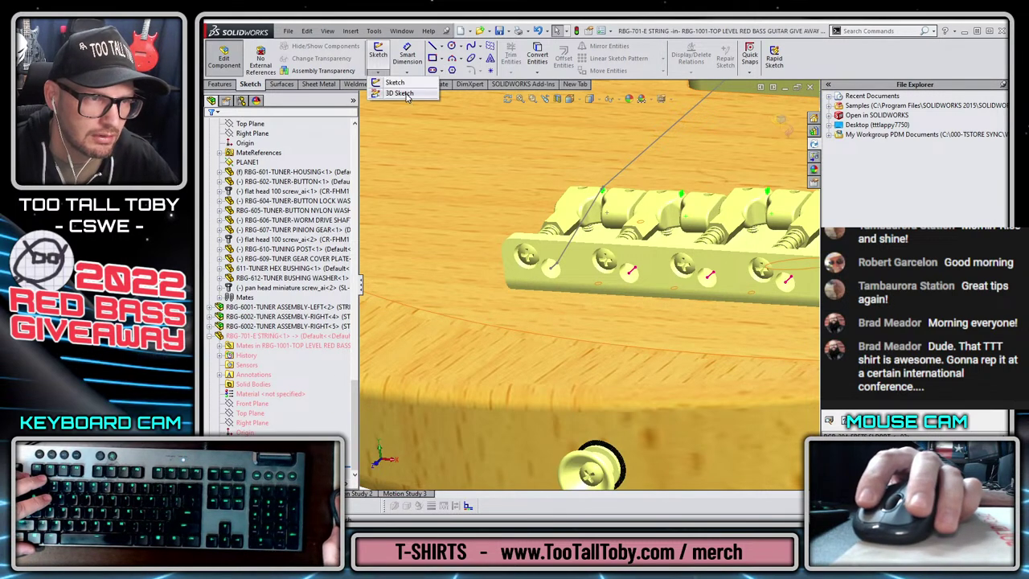
pyautogui.click(402, 93)
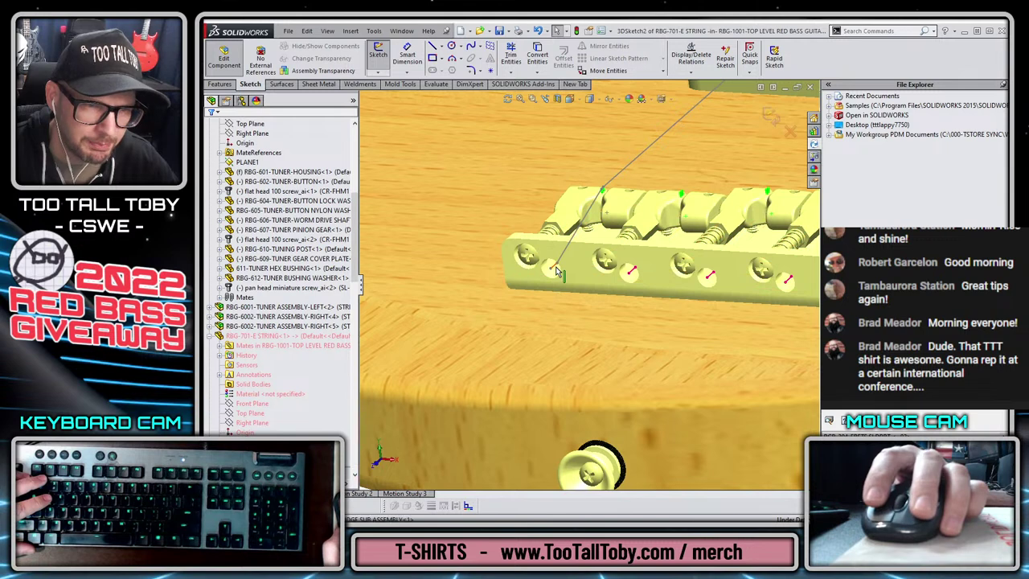
pyautogui.rightClick(556, 269)
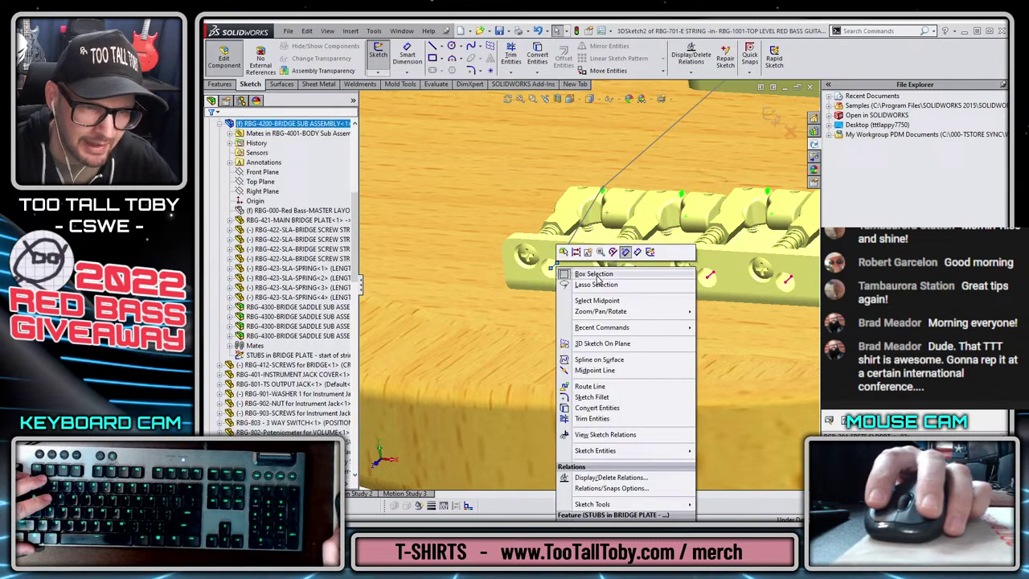
pyautogui.rightClick(625, 167)
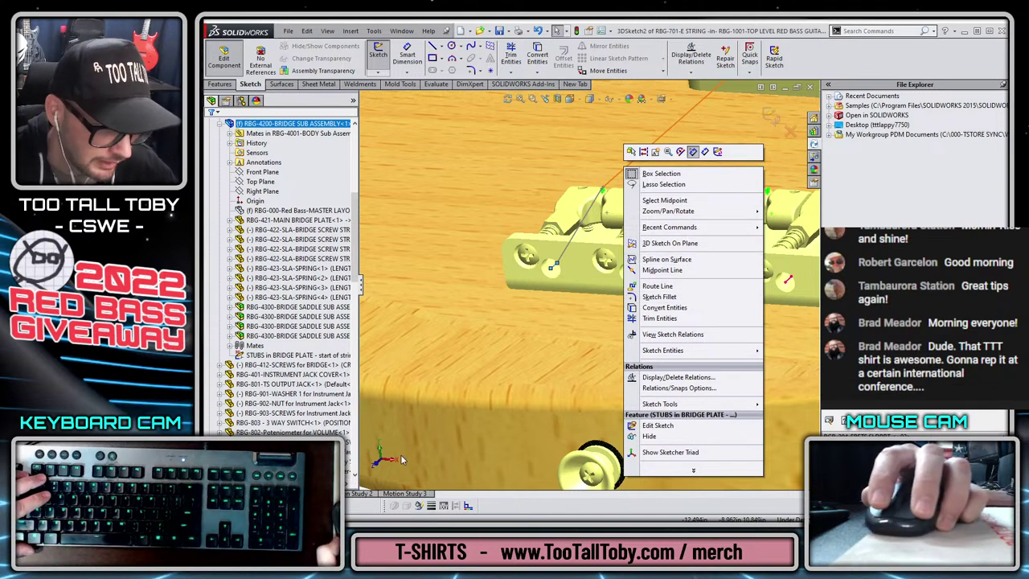
pyautogui.press('Escape')
pyautogui.scroll(1, 593, 179)
pyautogui.press('Escape')
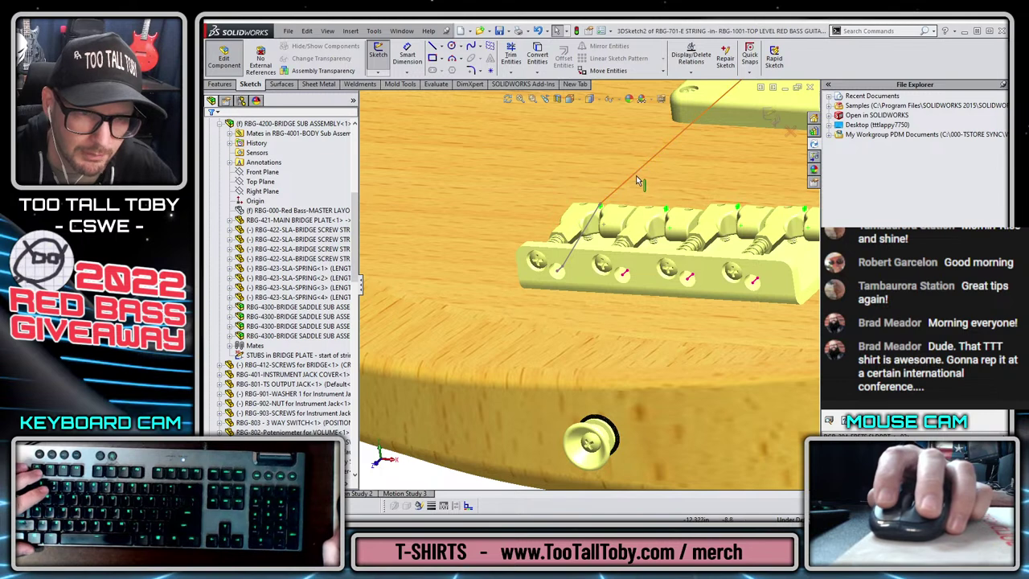
pyautogui.rightClick(639, 172)
pyautogui.click(677, 206)
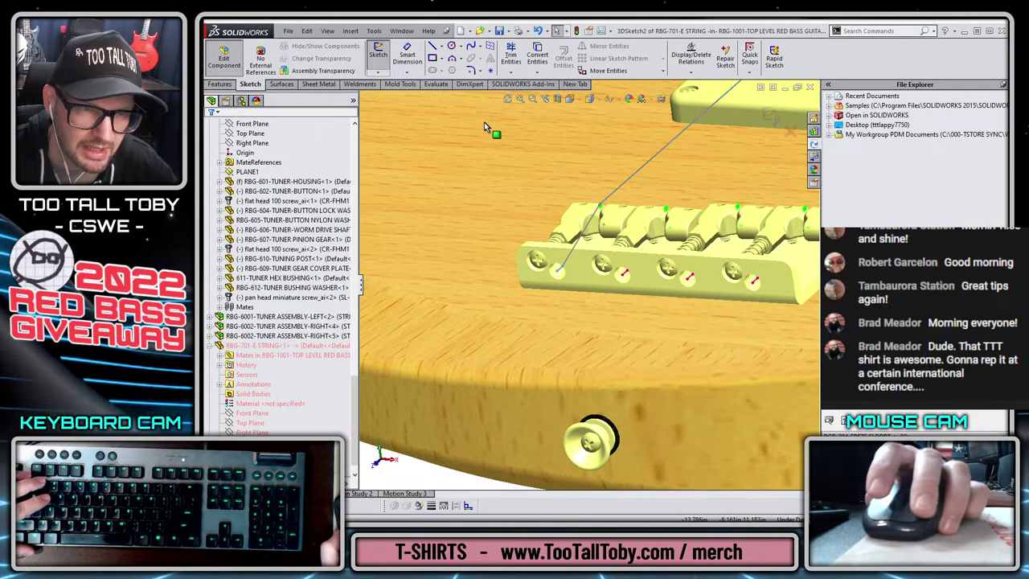
# - Start a constrained Fit Spline on the selected string path chain
pyautogui.click(374, 31)
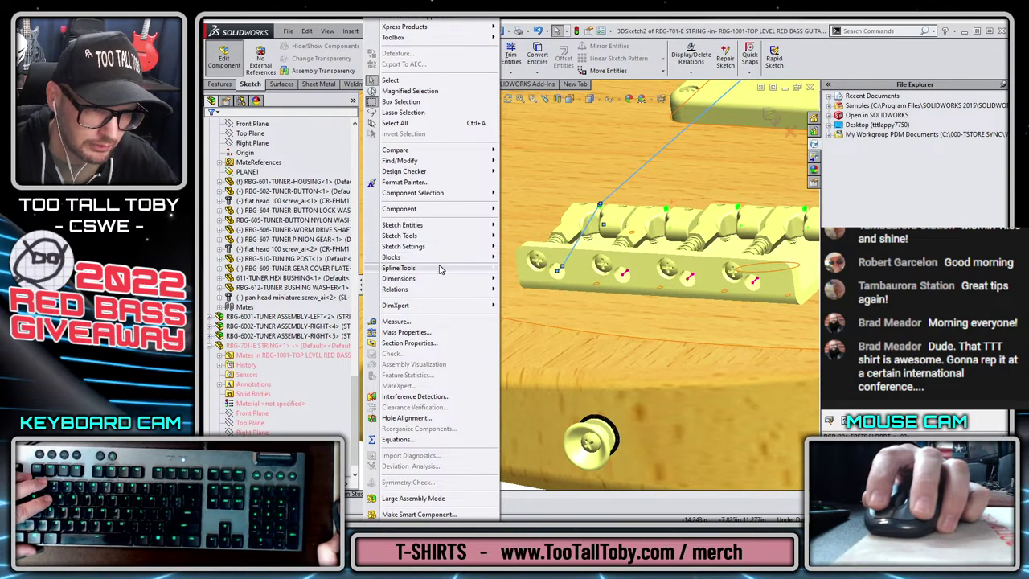
pyautogui.moveTo(442, 268)
pyautogui.click(528, 344)
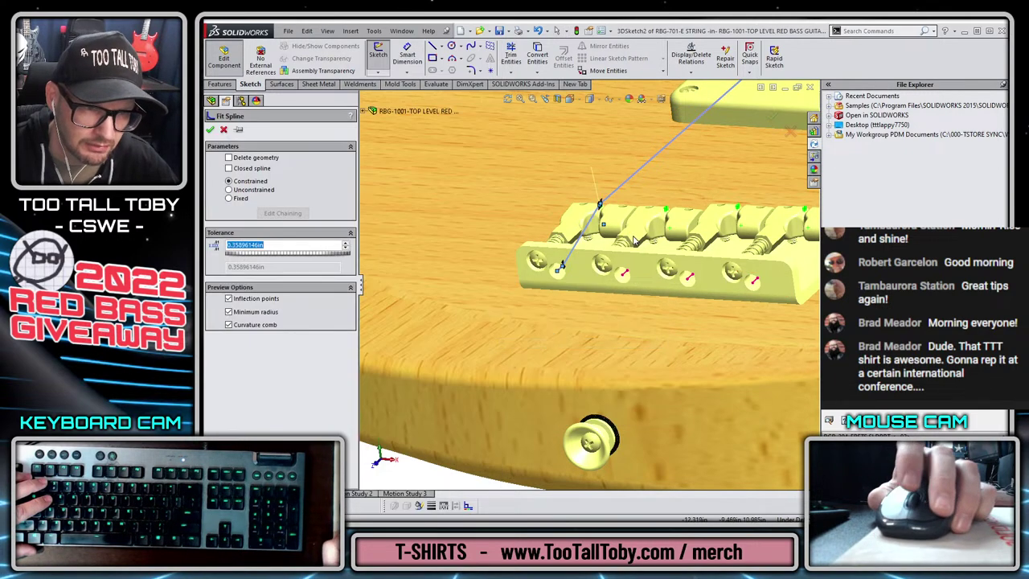
# - Inspect how closely the fit spline preview follows the string path at the bridge hole, saddle, nut and tuning post
pyautogui.scroll(-6, 578, 274)
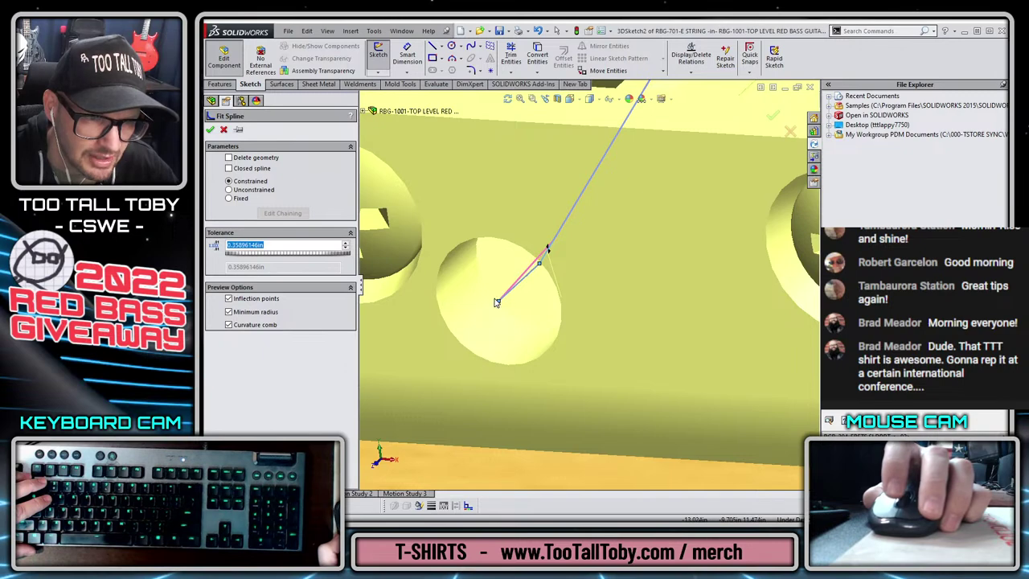
pyautogui.scroll(5, 603, 159)
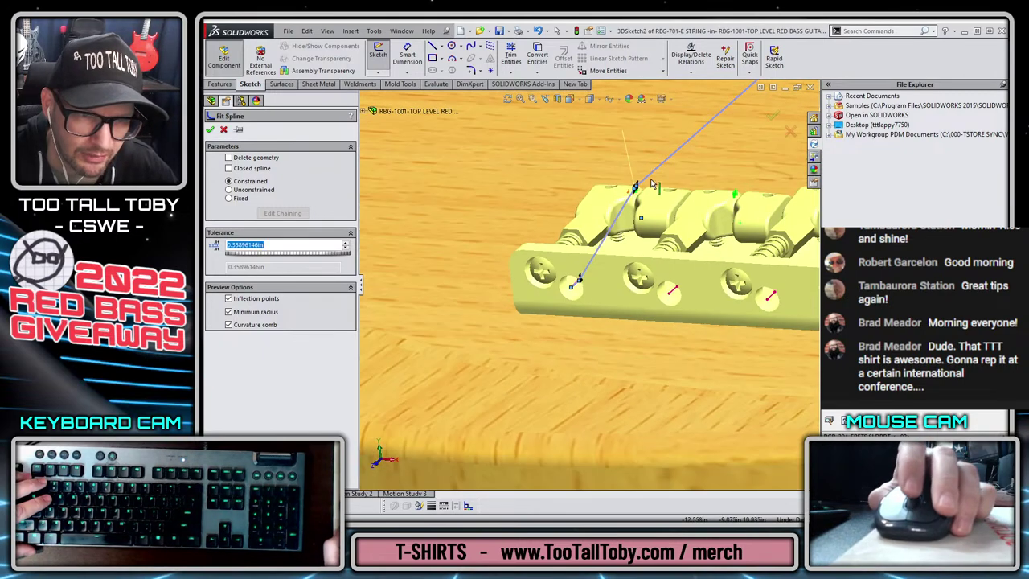
pyautogui.scroll(-6, 596, 229)
pyautogui.scroll(10, 647, 195)
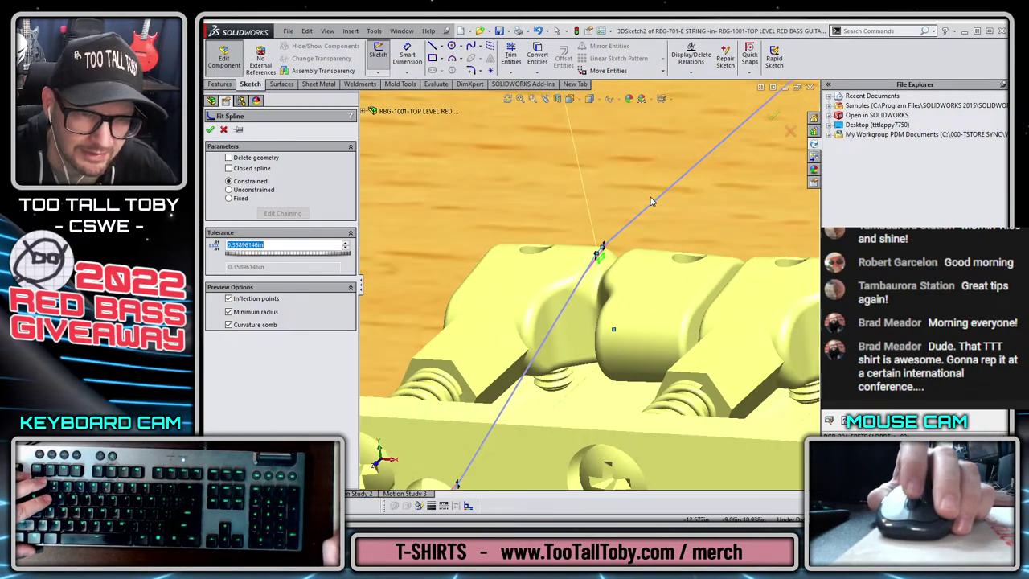
pyautogui.scroll(2, 772, 136)
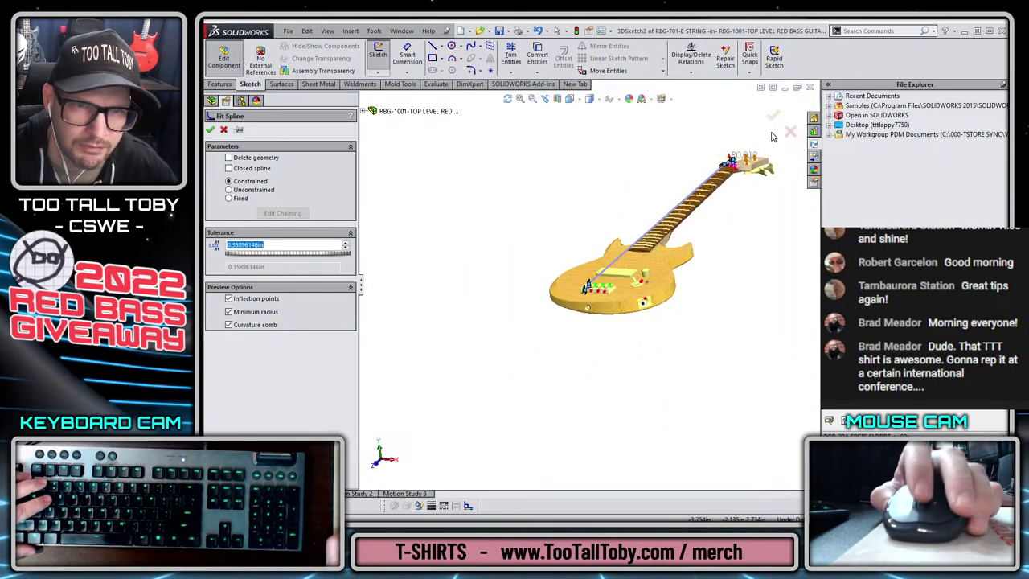
pyautogui.scroll(-8, 587, 259)
pyautogui.scroll(-8, 587, 259)
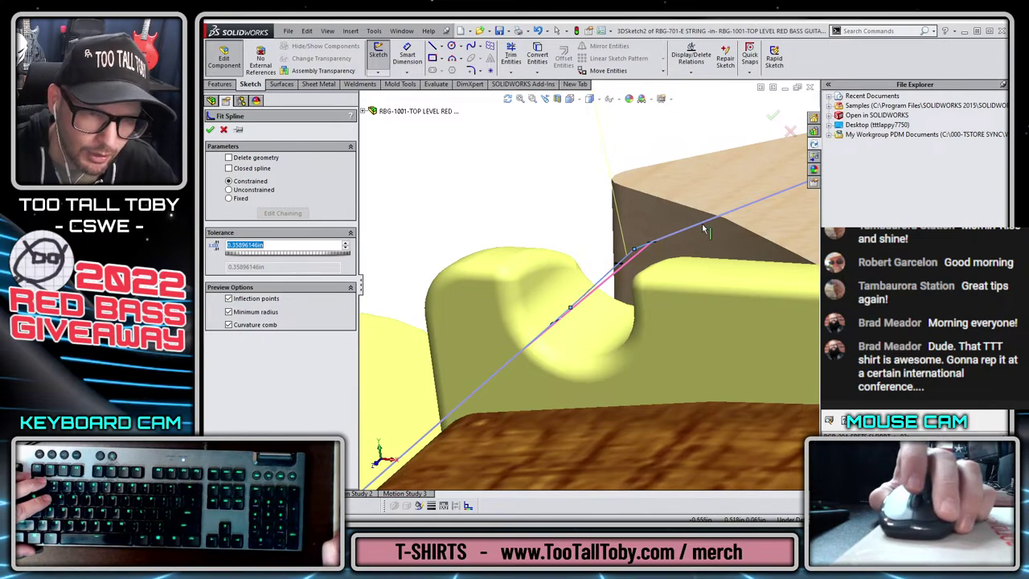
pyautogui.scroll(10, 704, 229)
pyautogui.scroll(-4, 721, 229)
pyautogui.scroll(3, 756, 229)
pyautogui.scroll(-1, 756, 229)
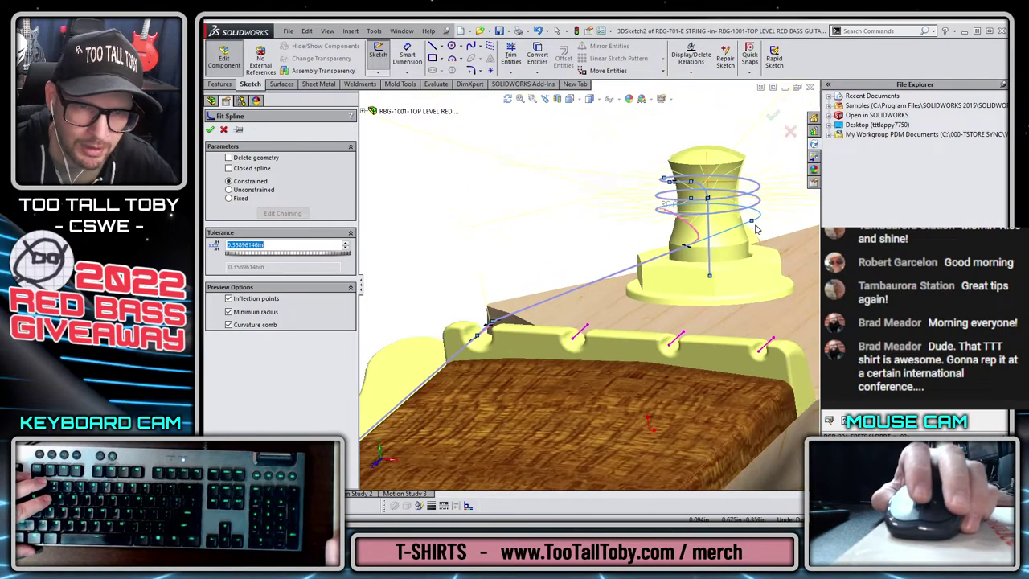
pyautogui.scroll(-6, 756, 230)
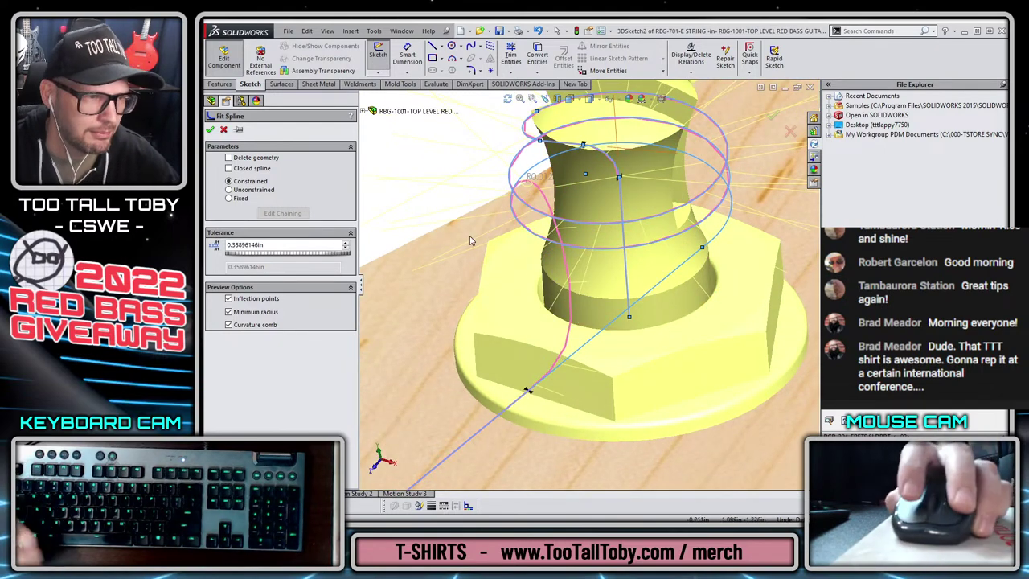
# - Tighten the fit spline tolerance to about 0.0112 in, check the preview around the tuning post and accept the spline
pyautogui.click(322, 258)
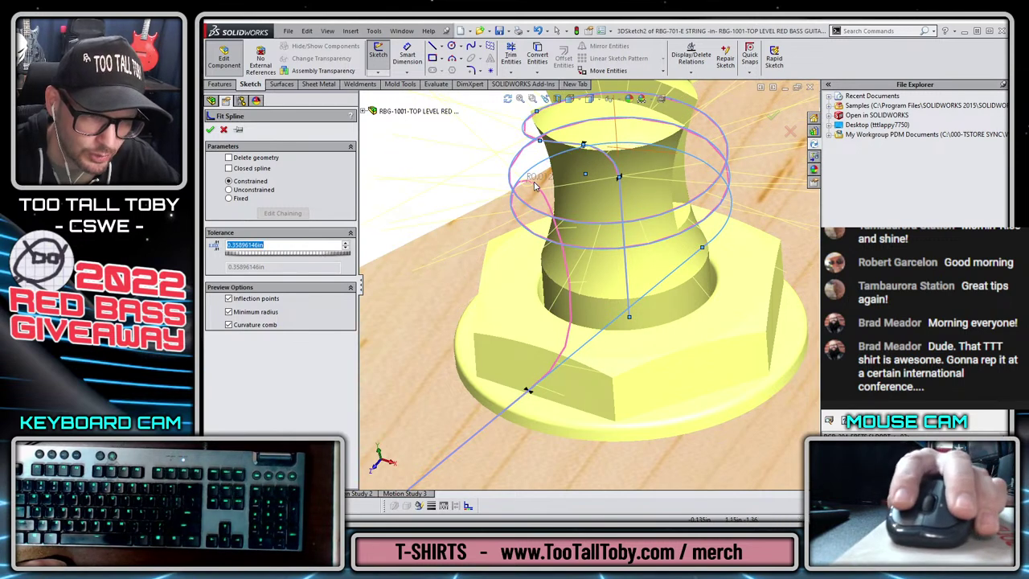
pyautogui.moveTo(298, 256); pyautogui.dragTo(297, 256)
pyautogui.click(296, 258)
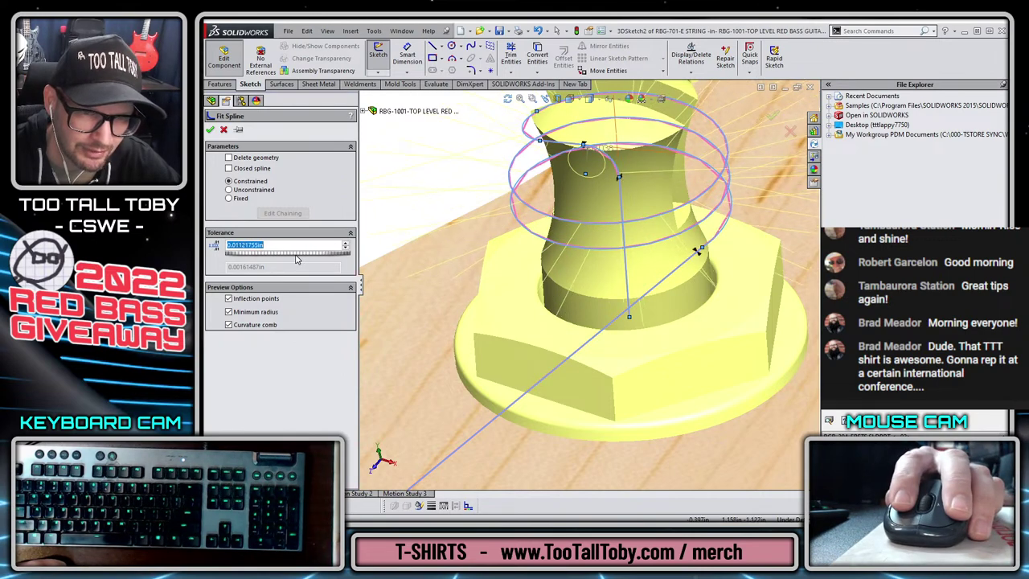
pyautogui.scroll(4, 638, 251)
pyautogui.scroll(-7, 588, 223)
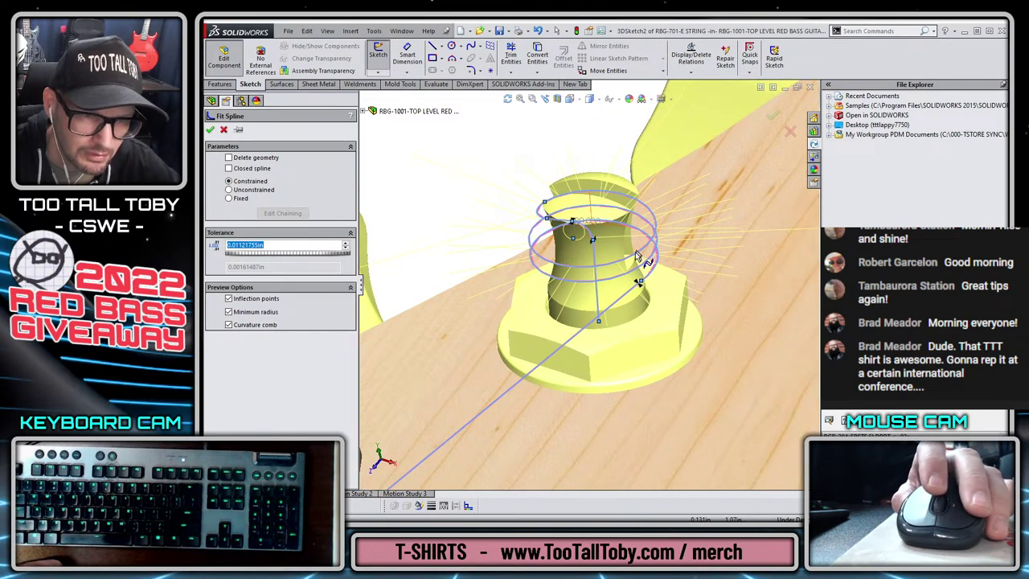
pyautogui.scroll(5, 584, 251)
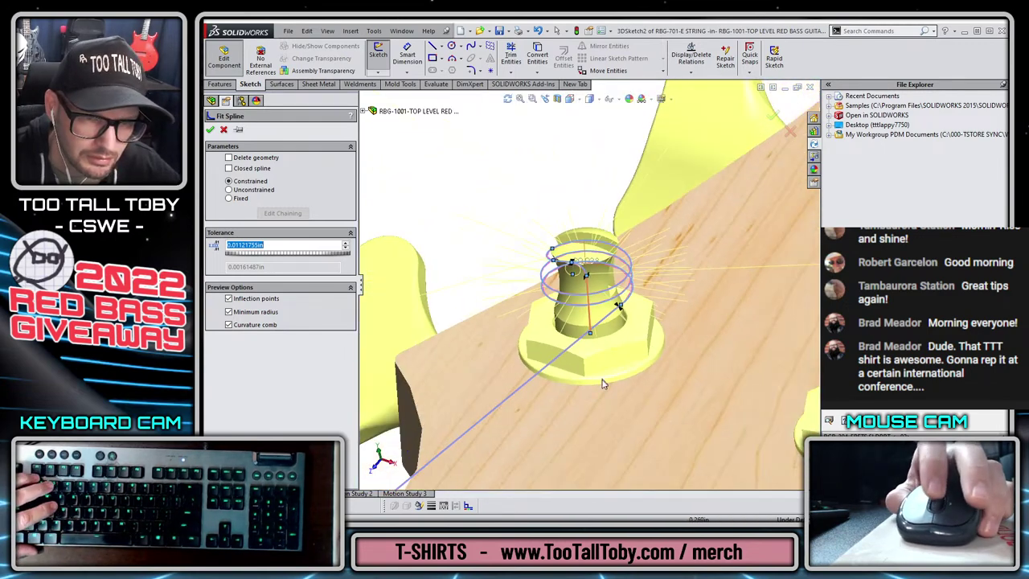
pyautogui.scroll(-3, 604, 381)
pyautogui.click(777, 113)
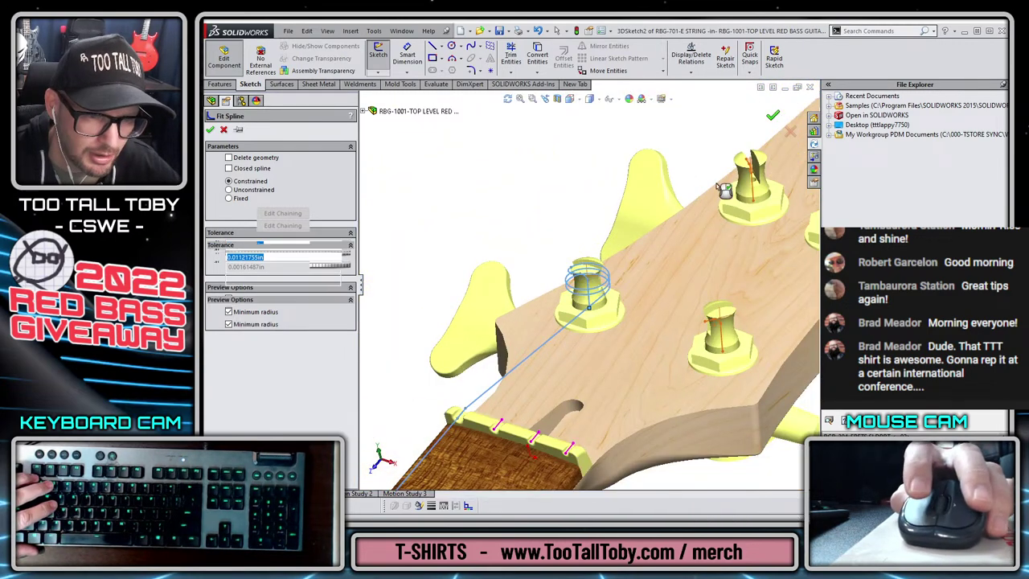
# - Finish the 3D sketch of the fitted string path and return to its bridge end
pyautogui.click(515, 211)
pyautogui.scroll(2, 589, 269)
pyautogui.scroll(6, 567, 380)
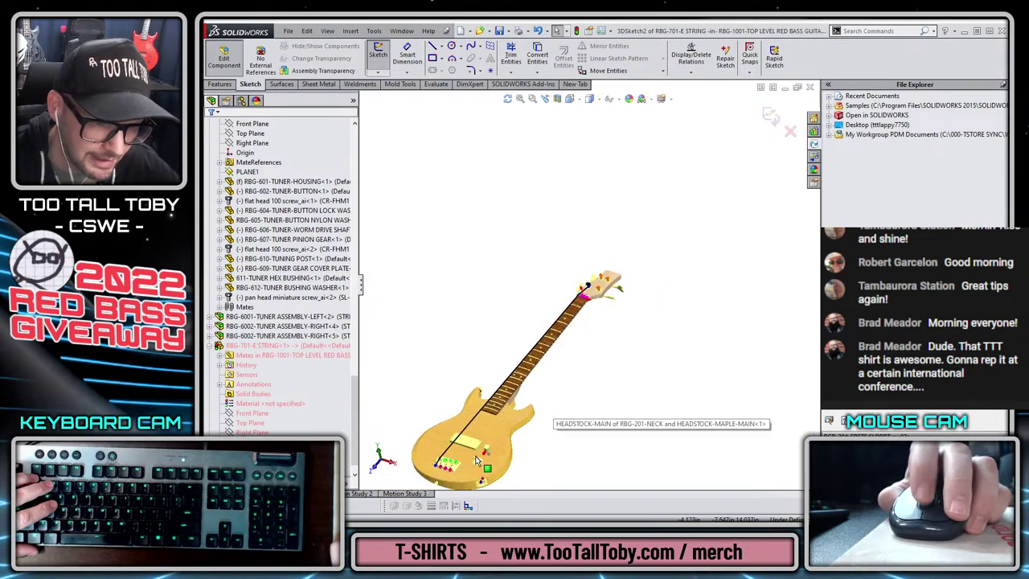
pyautogui.scroll(-3, 471, 373)
pyautogui.scroll(-10, 471, 372)
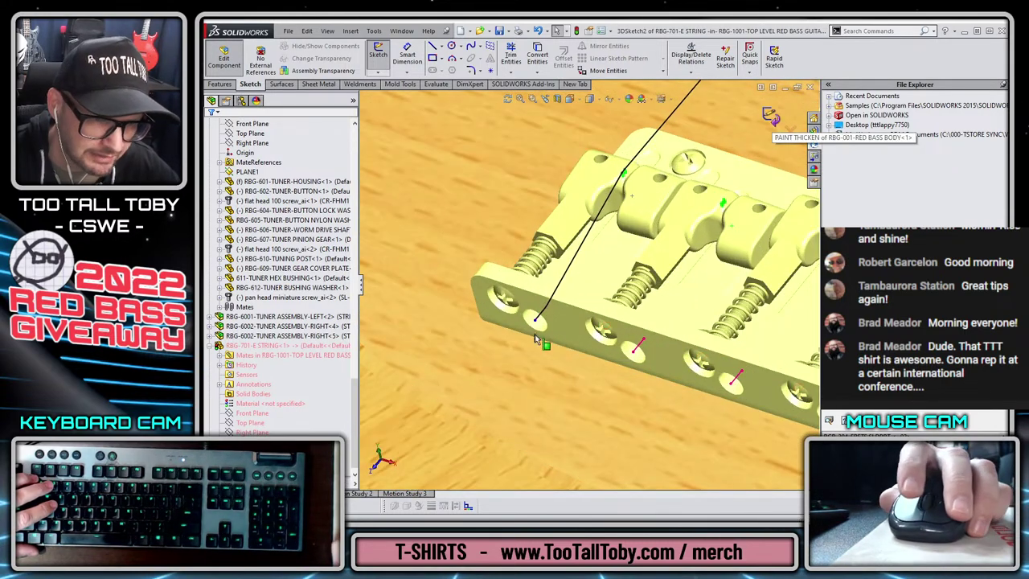
pyautogui.hotkey('ctrl', 'q')
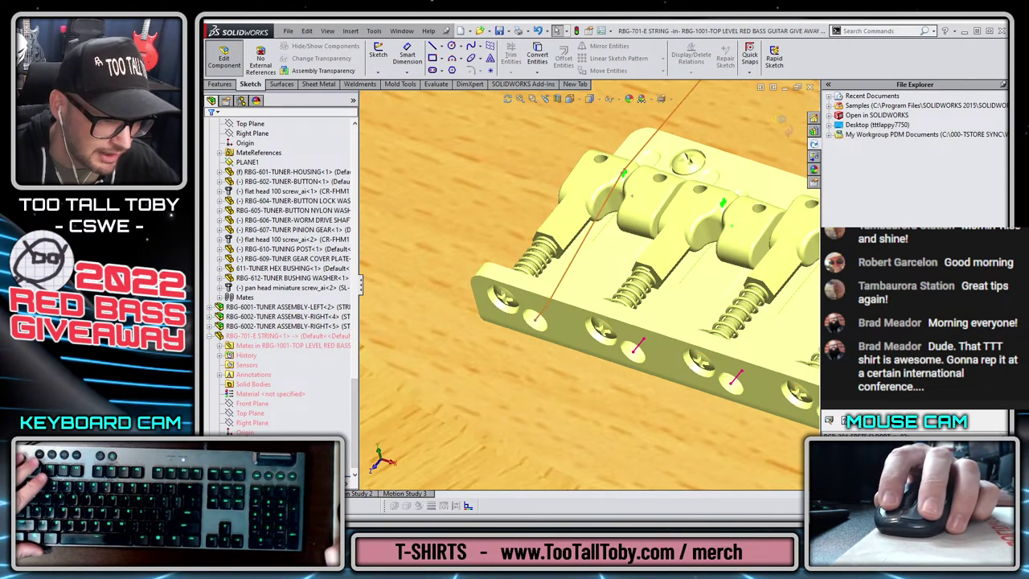
# - Create a reference plane perpendicular to the fitted spline and coincident with its end point at the first bridge plate hole
pyautogui.press('s')
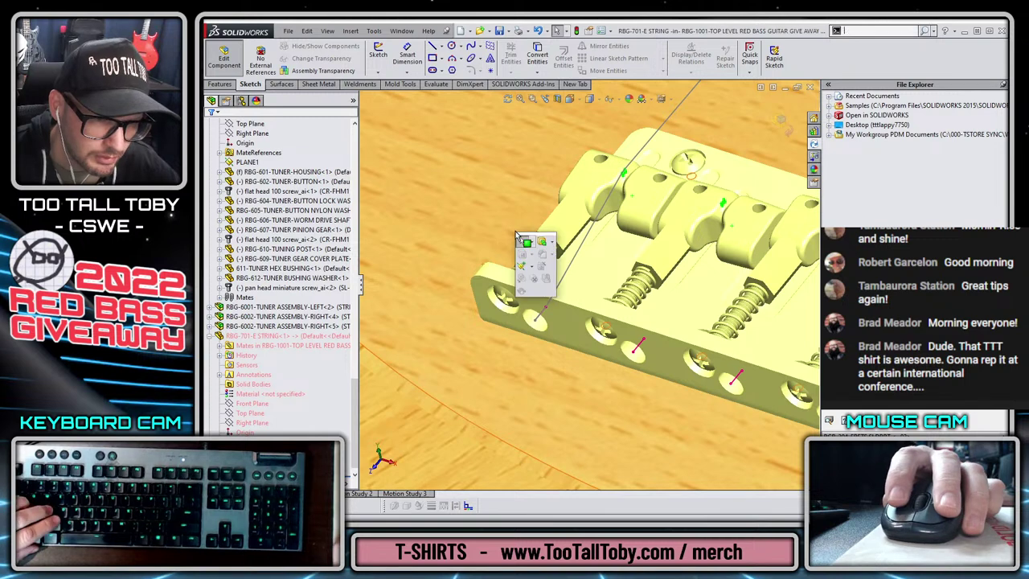
pyautogui.click(531, 268)
pyautogui.click(541, 279)
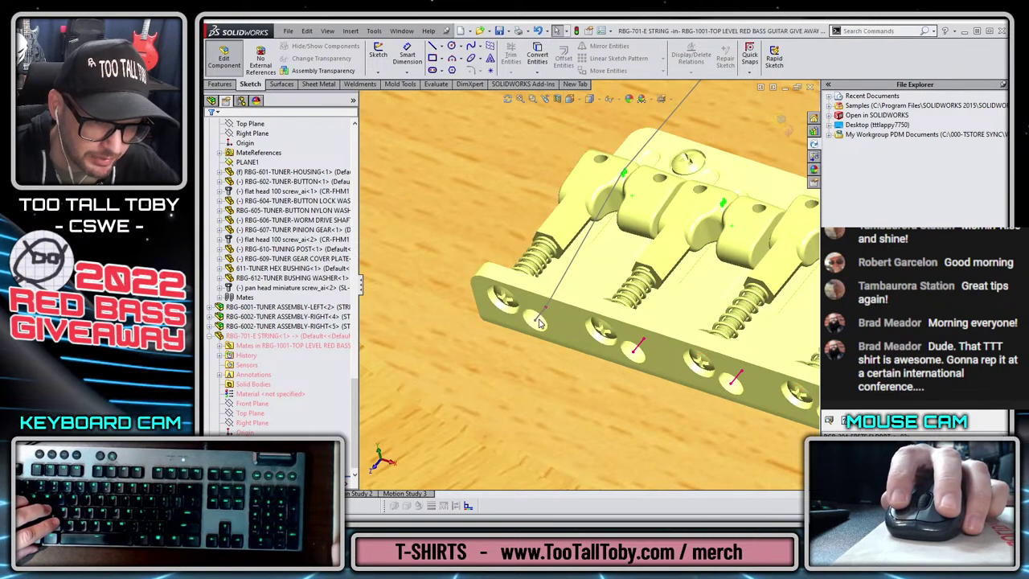
pyautogui.click(538, 316)
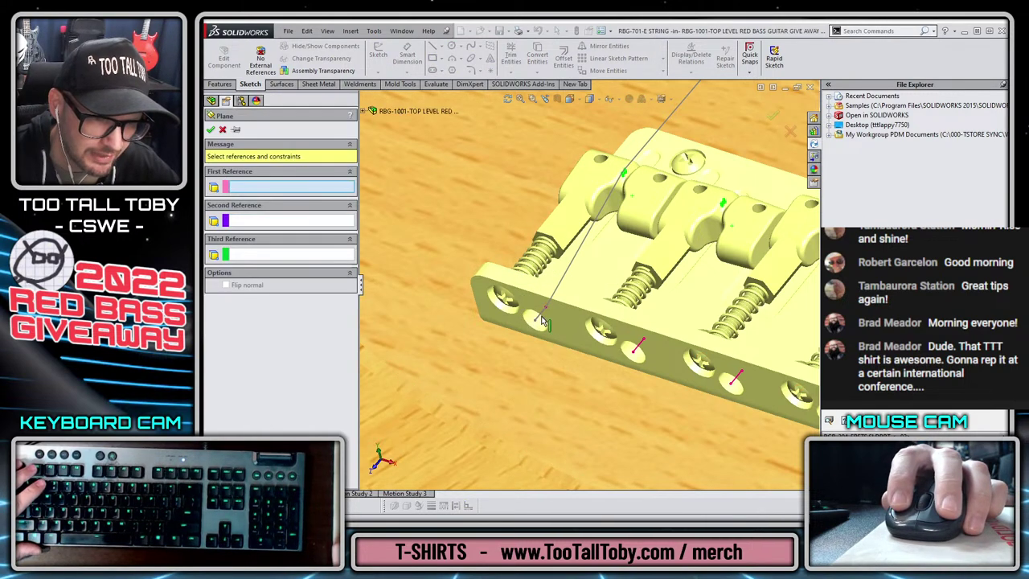
pyautogui.click(534, 323)
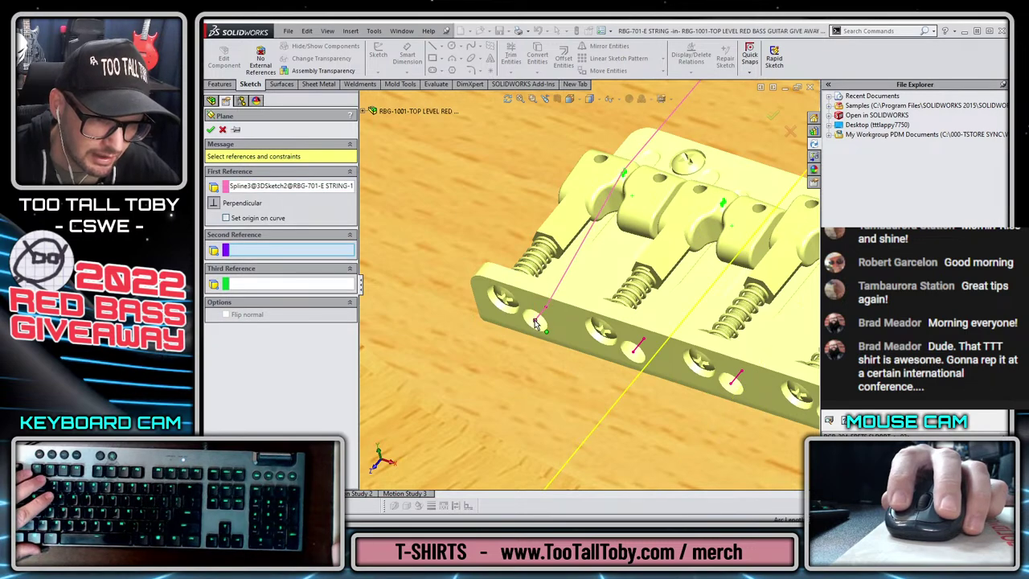
pyautogui.click(535, 321)
pyautogui.rightClick(536, 321)
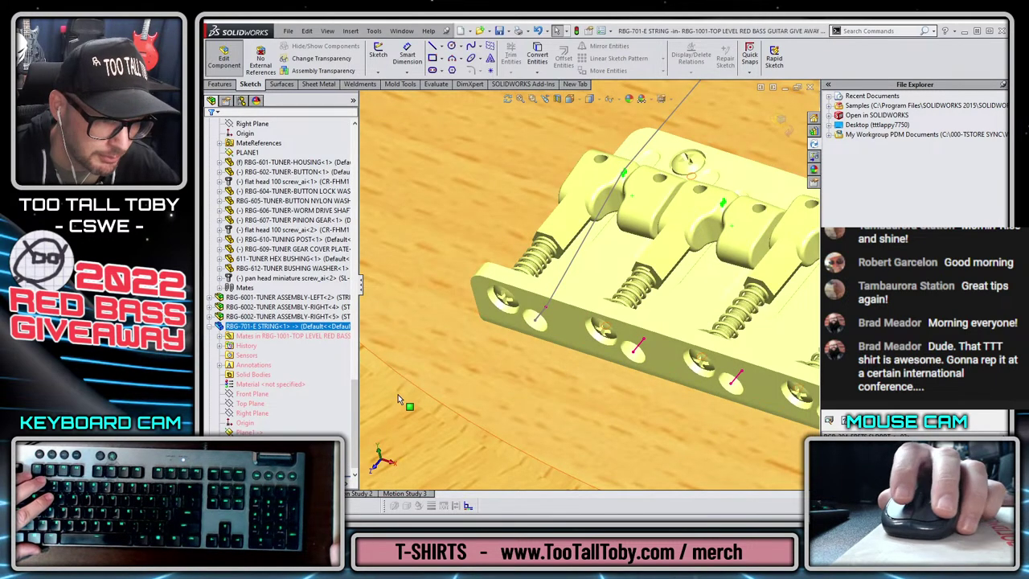
# - Sketch a 0.105 in diameter circle on the new plane, centred on the spline's end point, and close the sketch
pyautogui.click(256, 440)
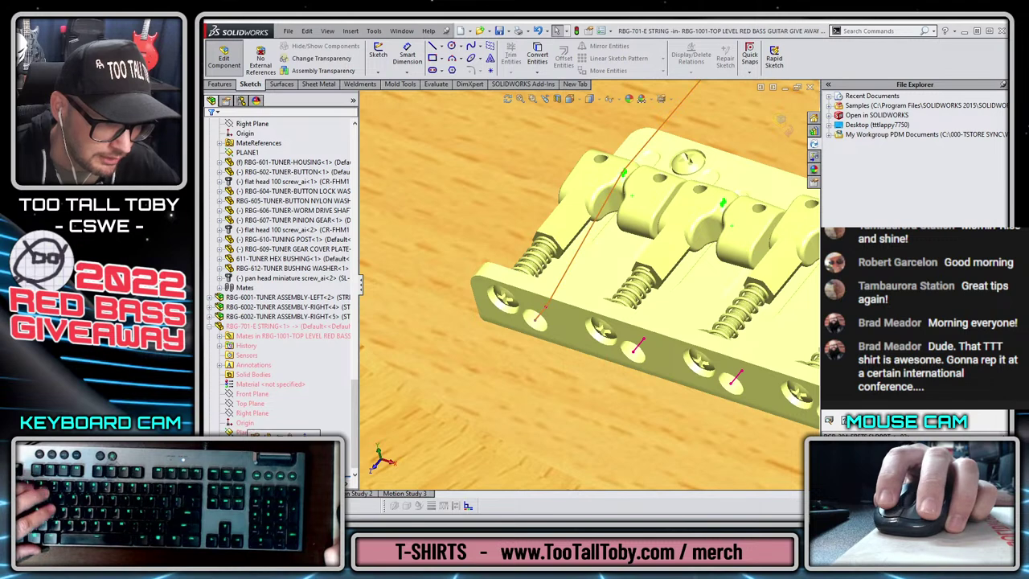
pyautogui.press('s')
pyautogui.click(529, 336)
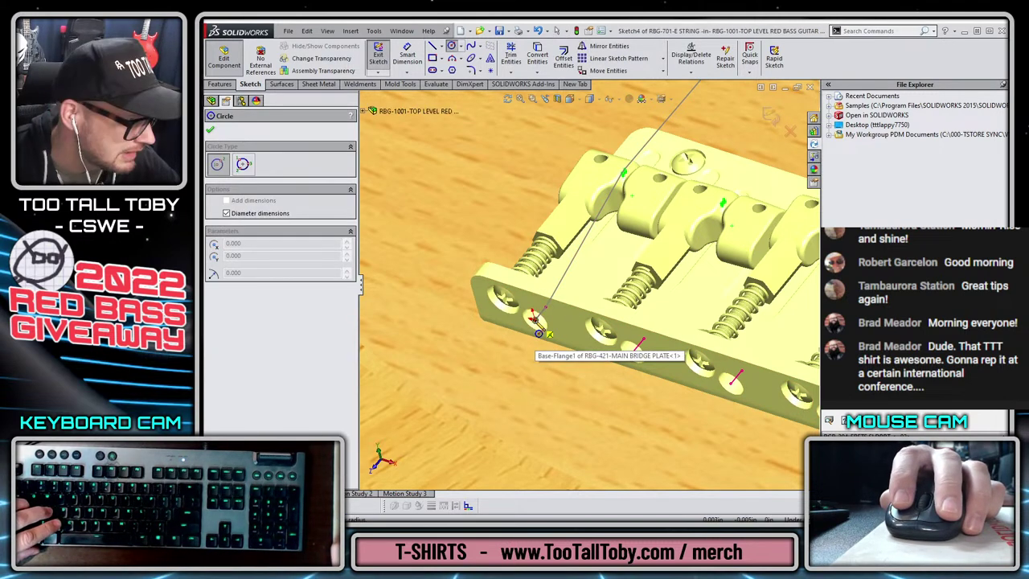
pyautogui.click(534, 319)
pyautogui.write('0.105')
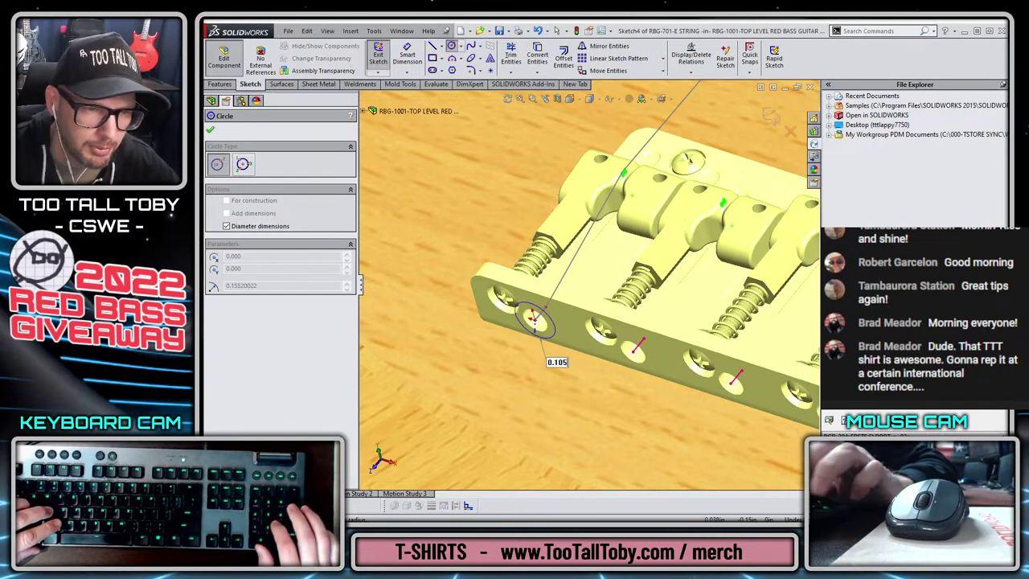
pyautogui.press('Return')
pyautogui.press('Escape')
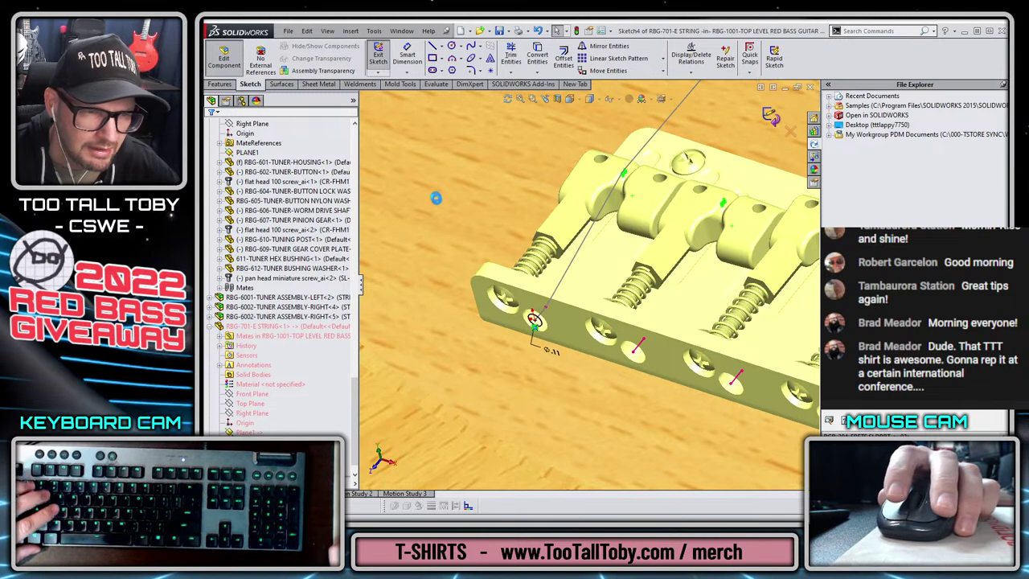
pyautogui.hotkey('ctrl', 'b')
# - Start a sweep with the 0.105 in circle as the profile and the fitted 3D spline as the path
pyautogui.click(220, 85)
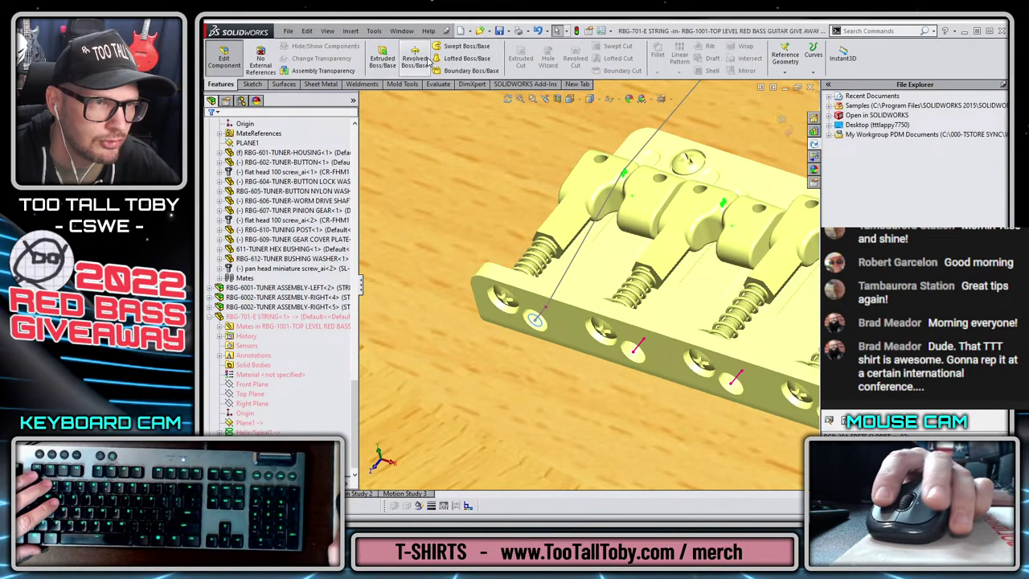
pyautogui.click(458, 46)
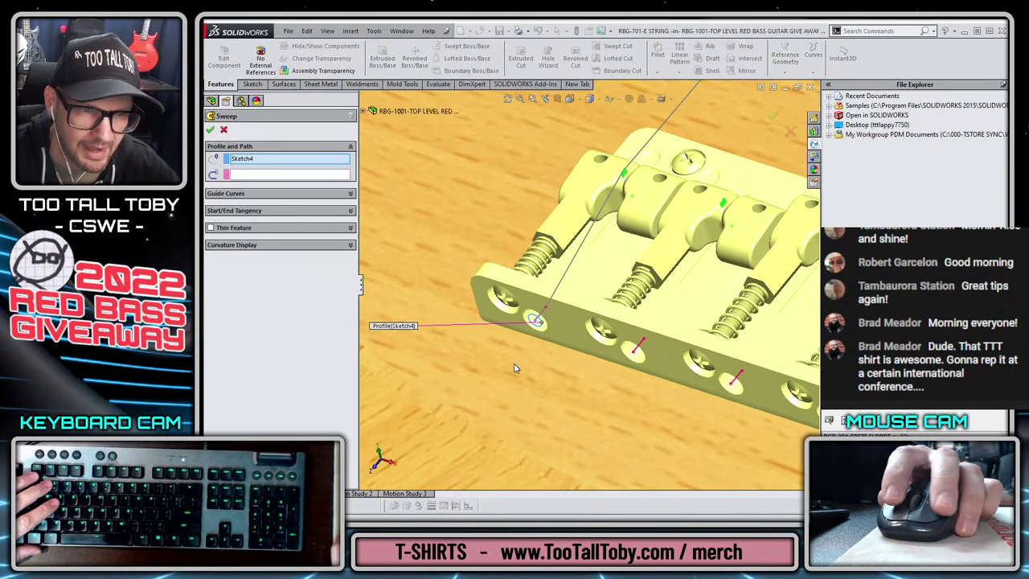
pyautogui.click(636, 157)
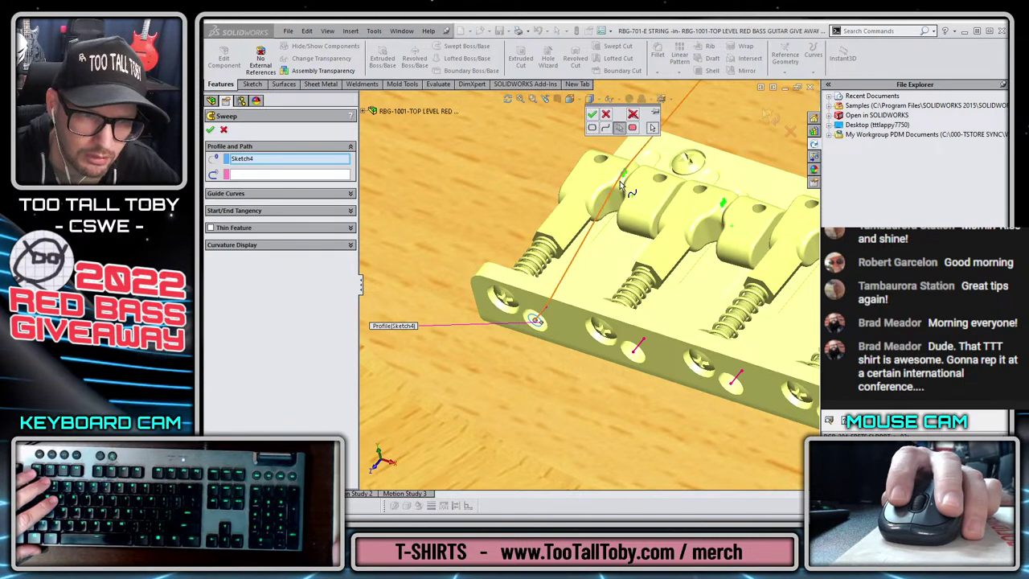
pyautogui.scroll(2, 633, 180)
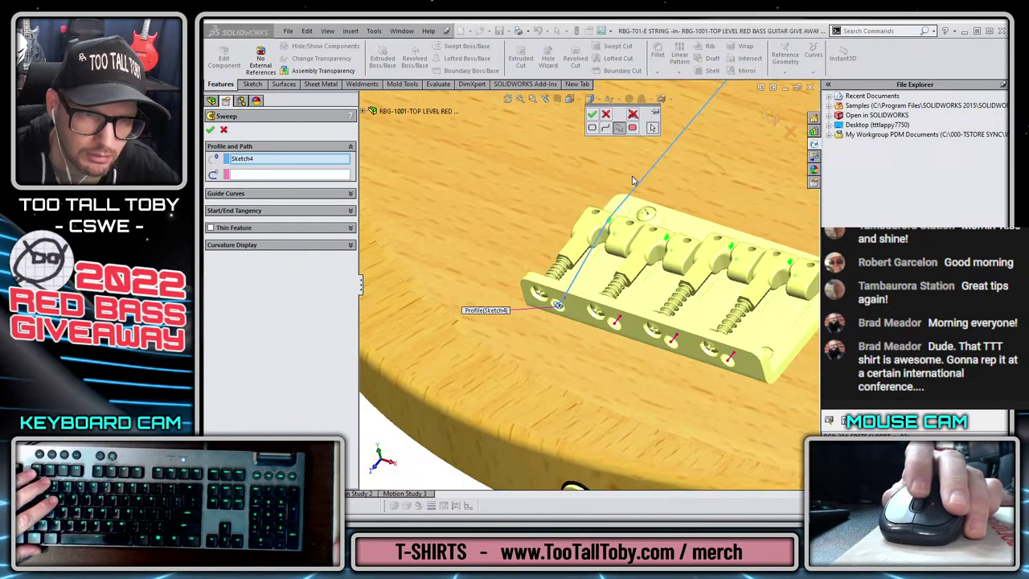
pyautogui.click(606, 115)
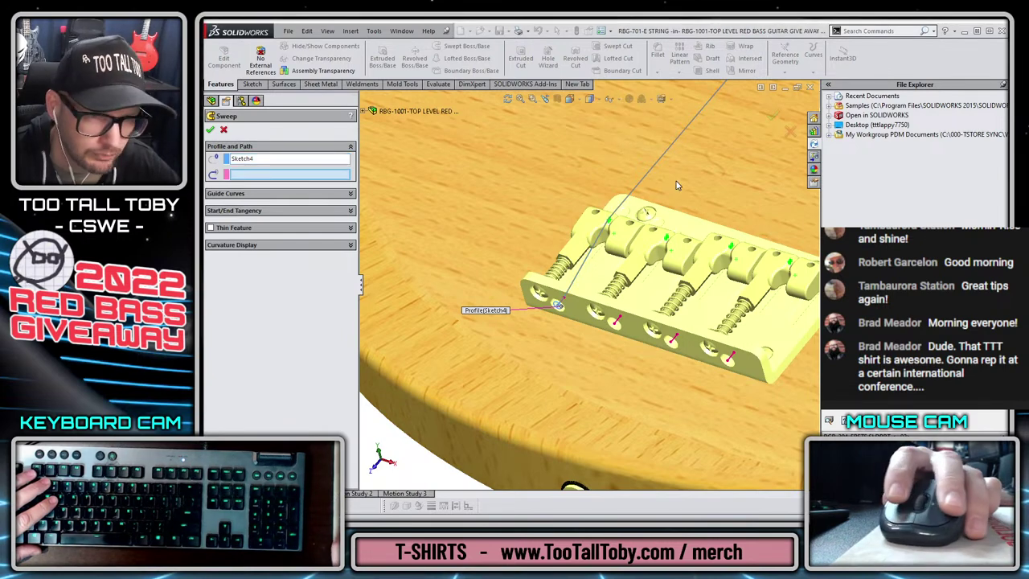
pyautogui.click(652, 169)
# - Check the sweep preview where it wraps around the tuning post and try to accept the sweep
pyautogui.scroll(5, 661, 189)
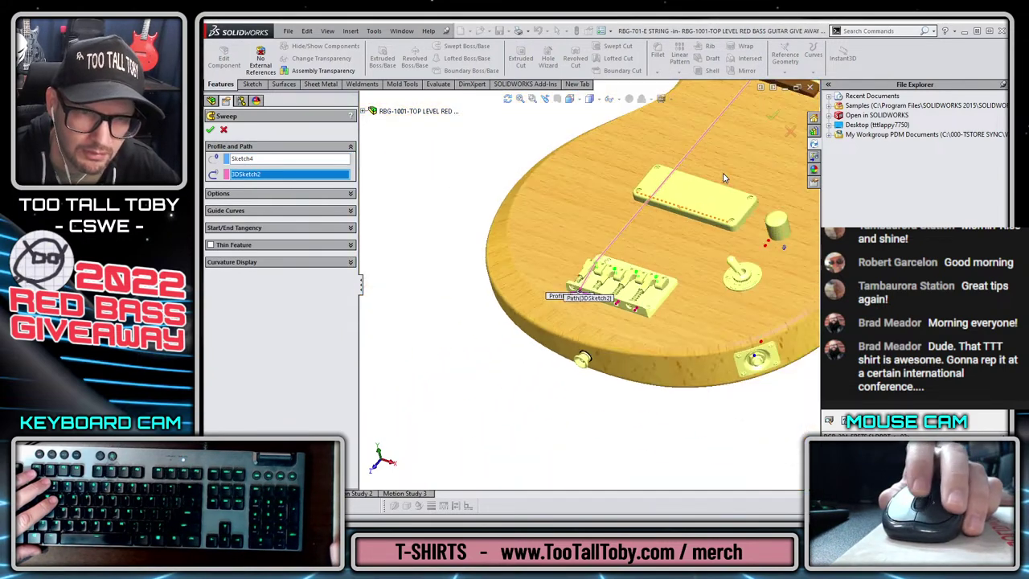
pyautogui.scroll(-10, 730, 145)
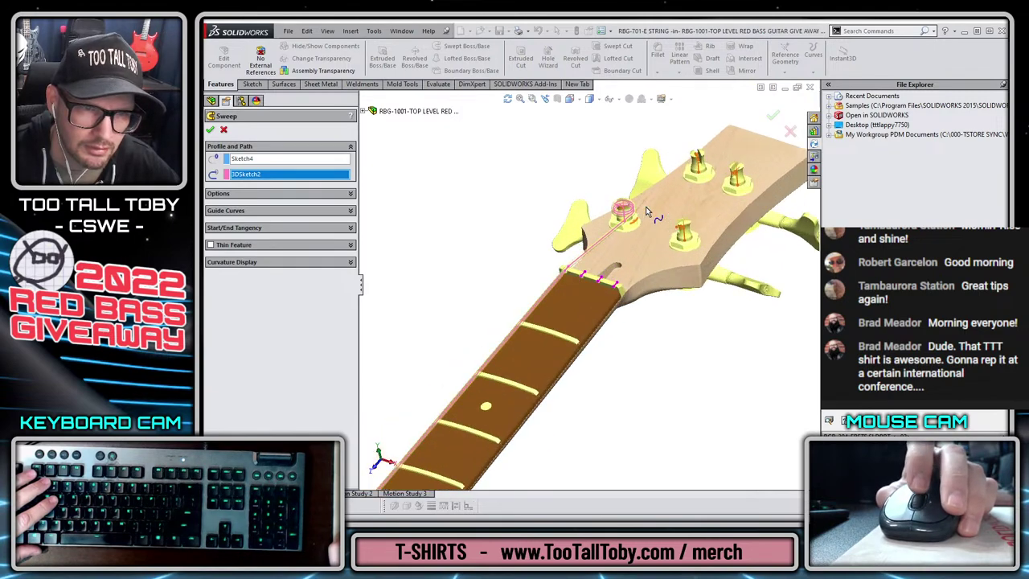
pyautogui.scroll(-4, 621, 233)
pyautogui.moveTo(599, 260); pyautogui.dragTo(502, 291, button='middle')
pyautogui.moveTo(575, 254)
pyautogui.mouseDown(button='middle')
pyautogui.moveTo(623, 225)
pyautogui.moveTo(622, 241)
pyautogui.moveTo(547, 254)
pyautogui.moveTo(559, 265)
pyautogui.mouseUp(button='middle')
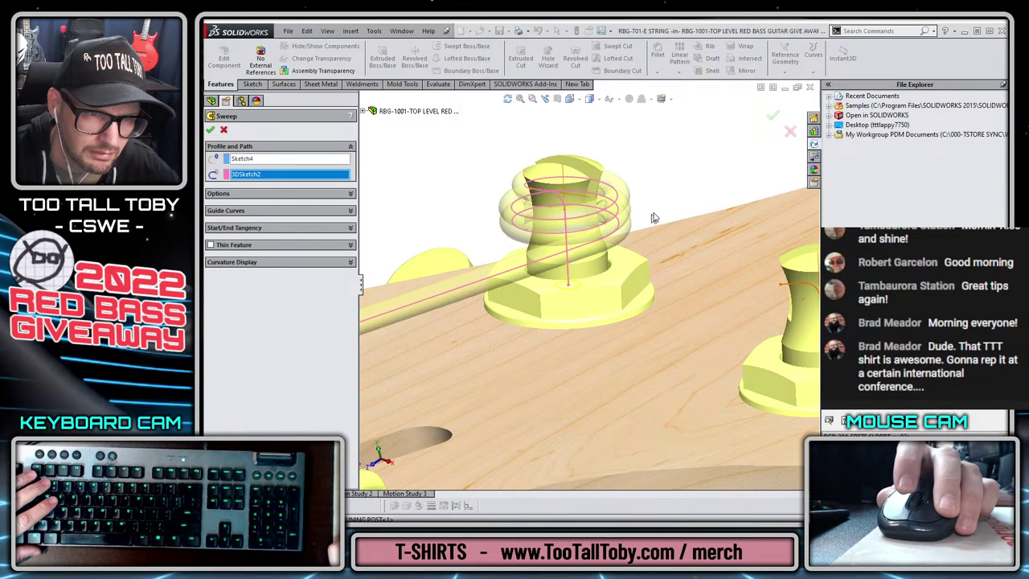
pyautogui.click(770, 117)
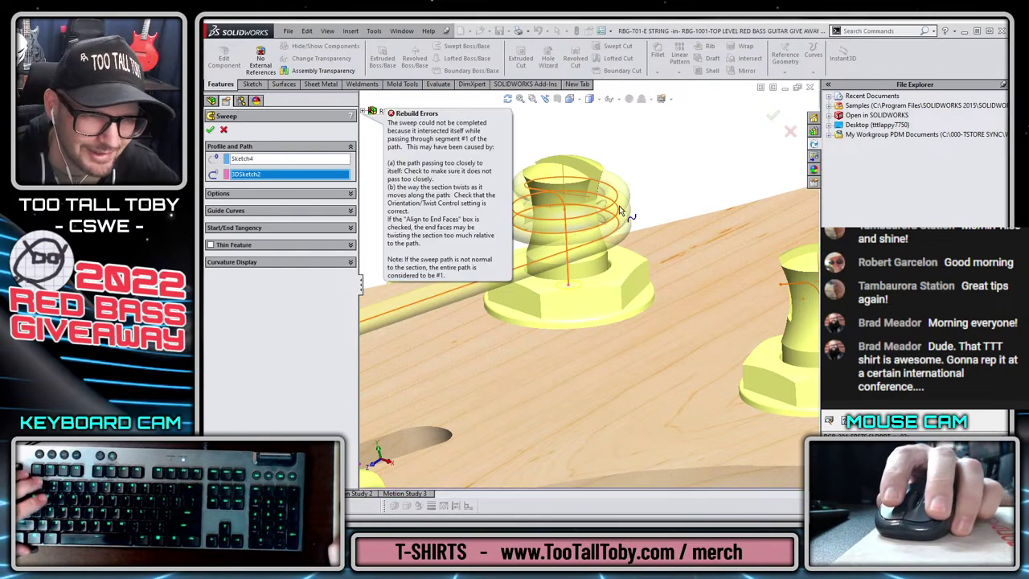
# - Leave the sweep, reopen the tuning post helix for editing and set its pitch to 0.12 in
pyautogui.rightClick(532, 235)
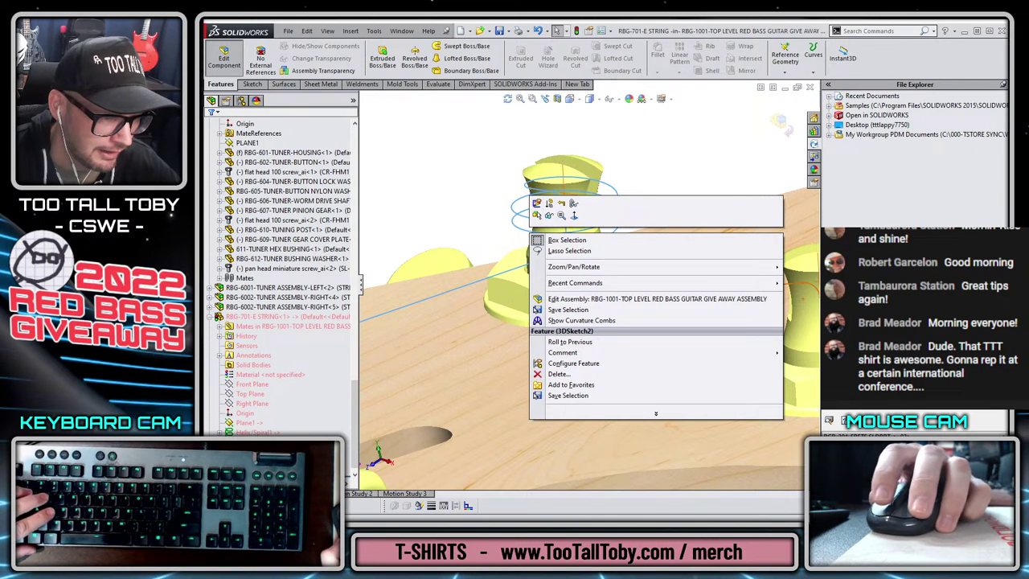
pyautogui.rightClick(248, 432)
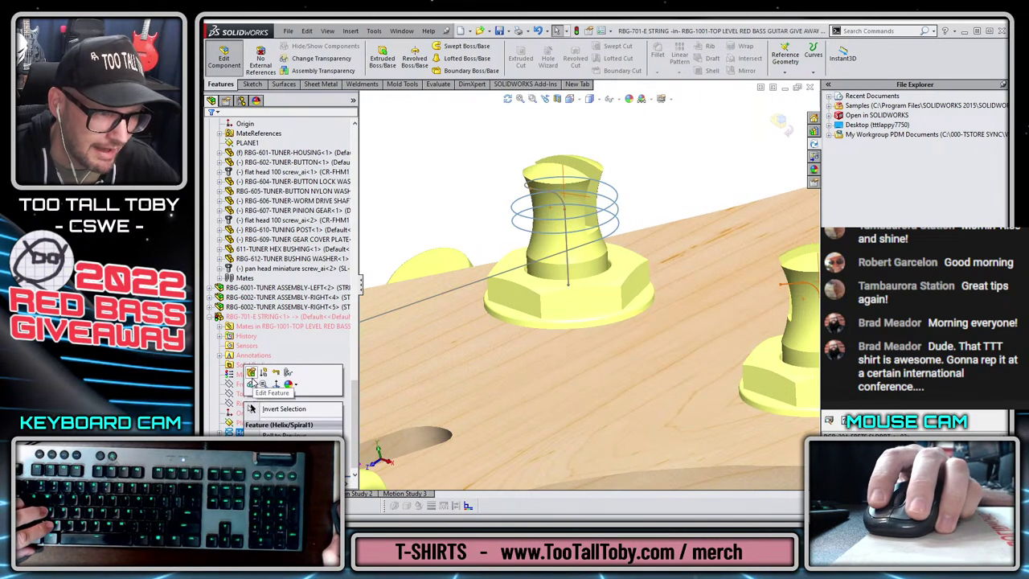
pyautogui.click(252, 384)
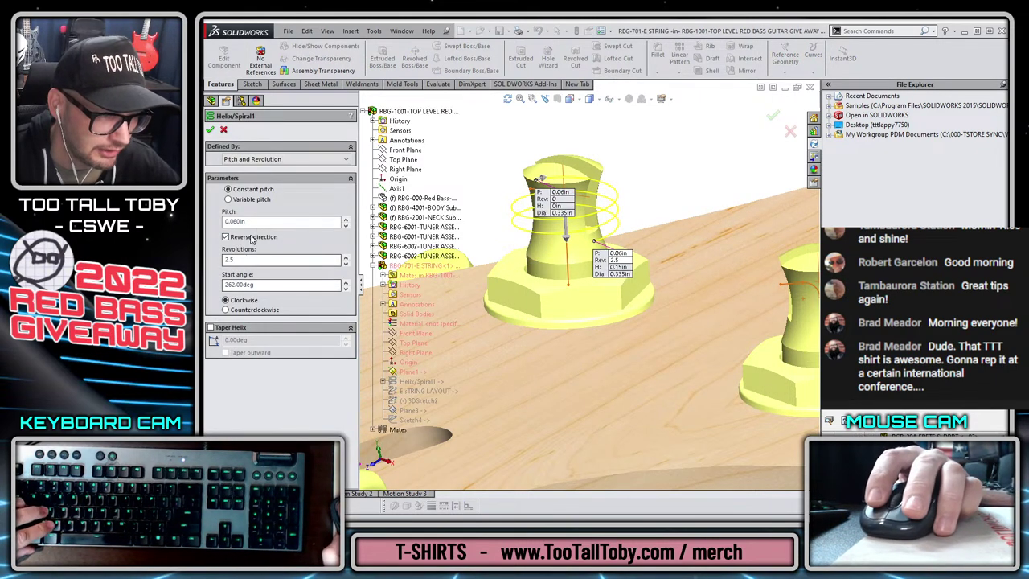
pyautogui.doubleClick(252, 222)
pyautogui.write('0')
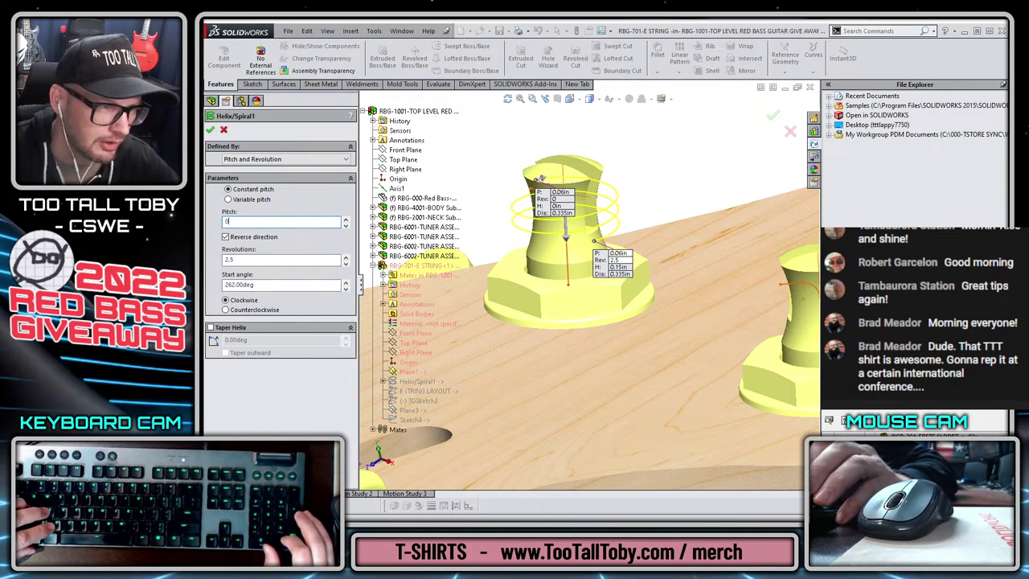
pyautogui.write('.12')
pyautogui.press('Return')
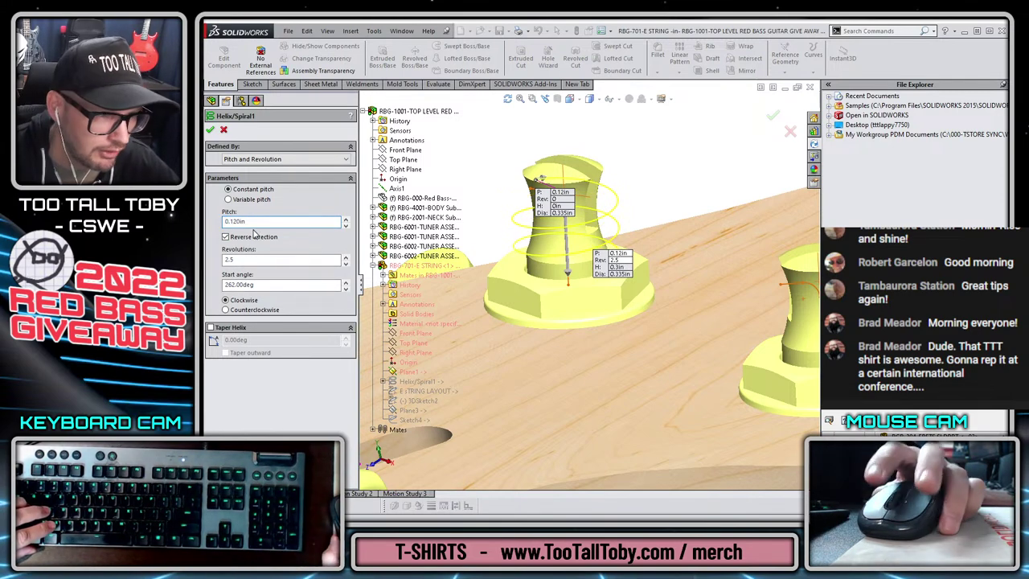
# - Set the helix to 2.25 revolutions, try a 0.105 in pitch and settle on a pitch of 0.11 in
pyautogui.write('1.25')
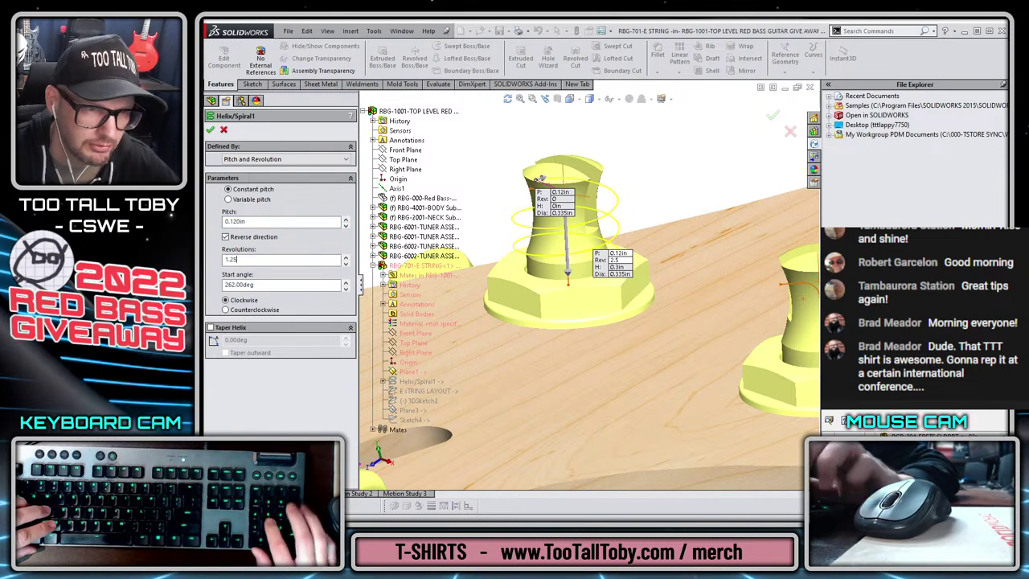
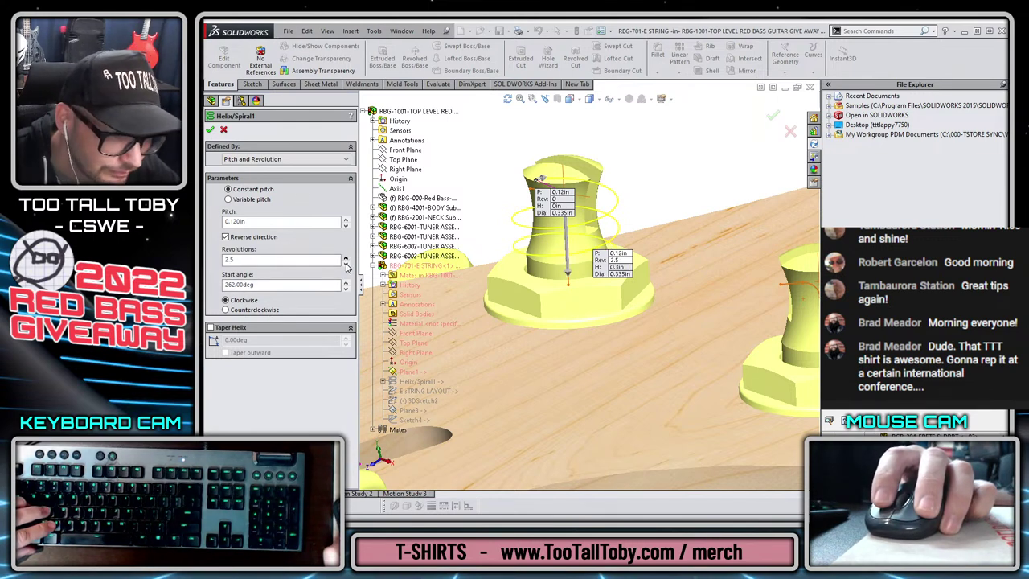
pyautogui.moveTo(609, 283); pyautogui.dragTo(496, 271, button='middle')
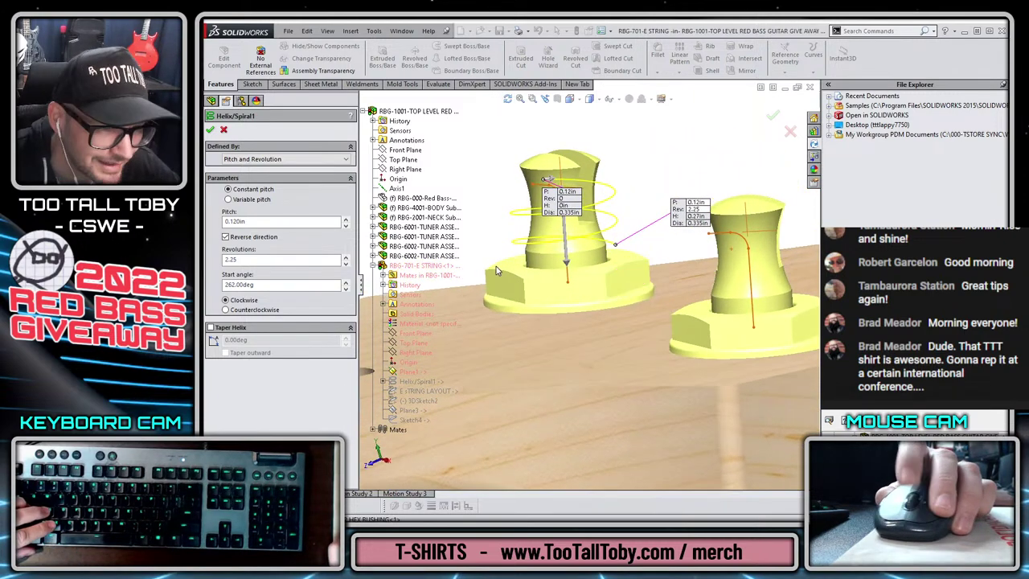
pyautogui.write('0.105')
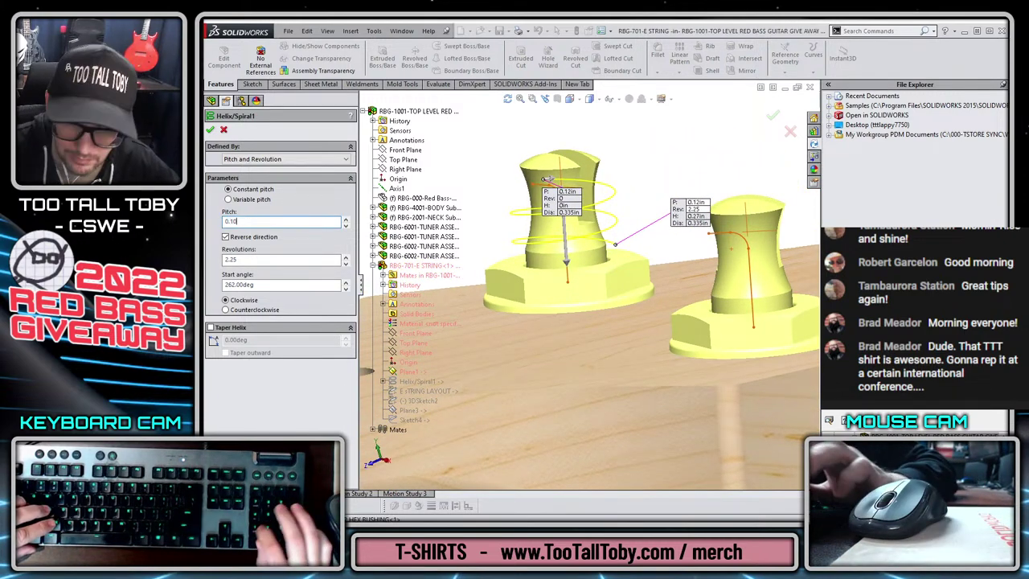
pyautogui.press('Return')
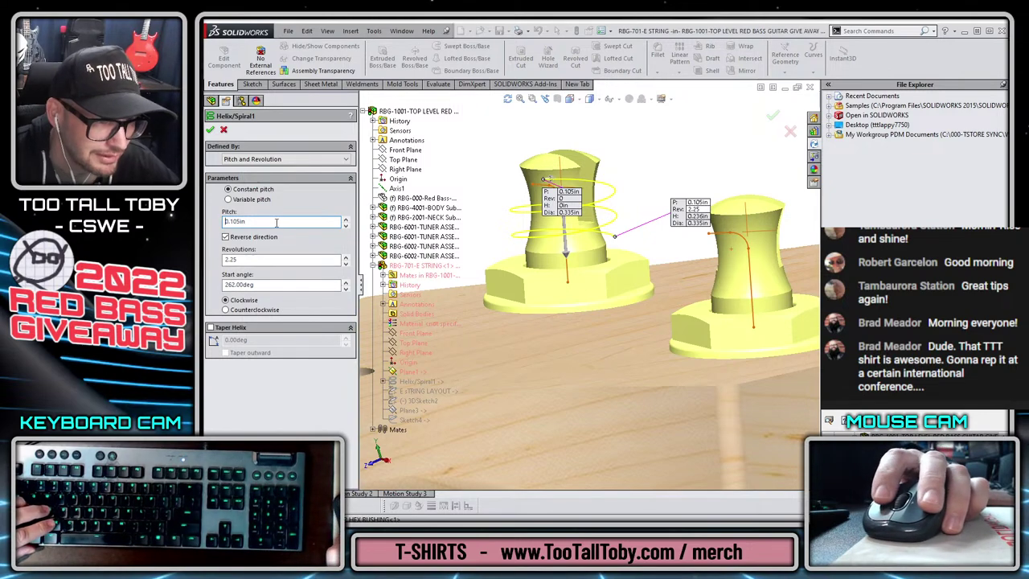
pyautogui.doubleClick(241, 221)
pyautogui.write('0.11')
pyautogui.press('Return')
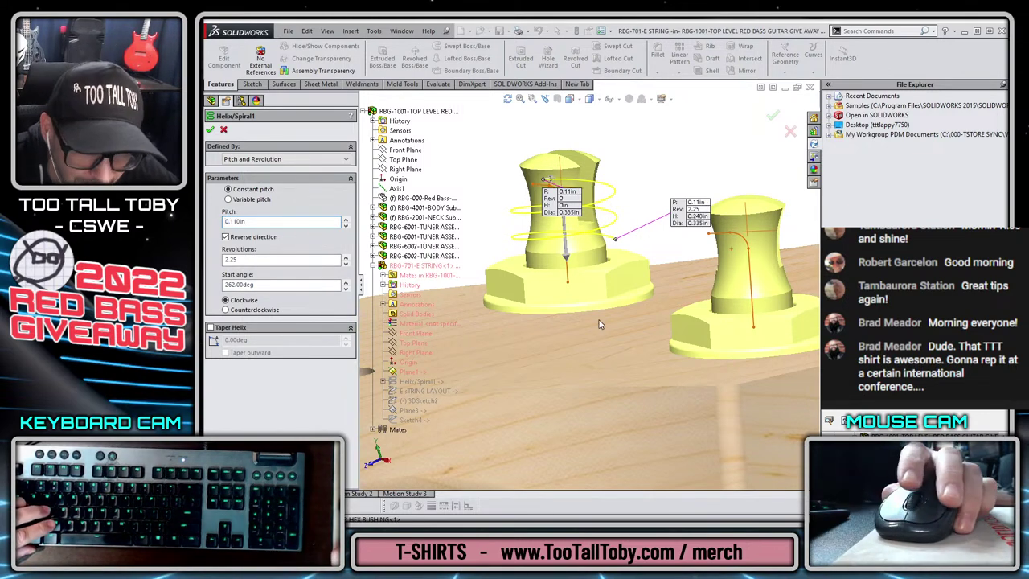
# - Try 2.5 revolutions for the helix around the tuning post, then reduce it to 1.5
pyautogui.scroll(-3, 595, 290)
pyautogui.moveTo(581, 287); pyautogui.dragTo(553, 310, button='middle')
pyautogui.click(345, 256)
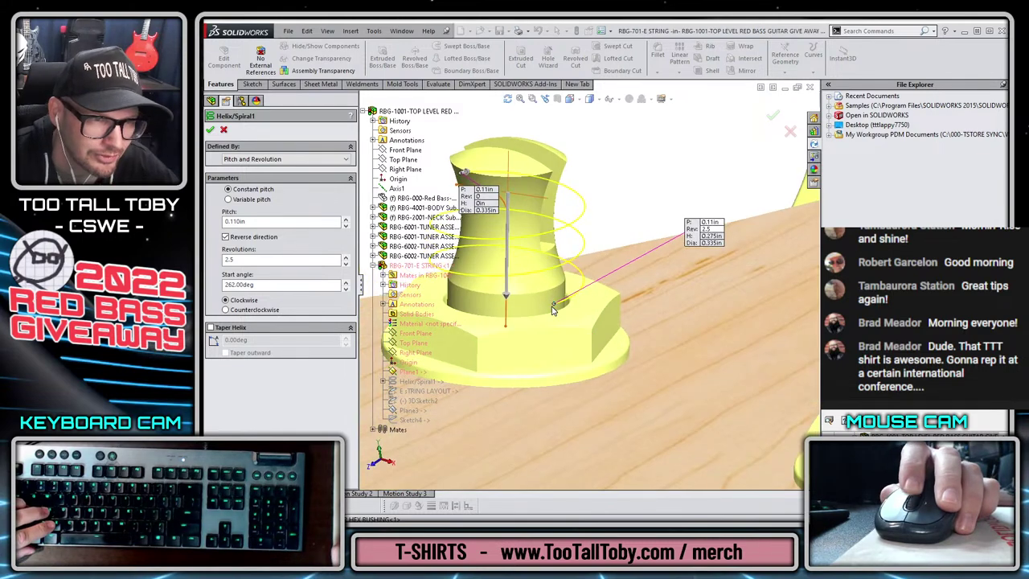
pyautogui.scroll(3, 551, 300)
pyautogui.scroll(-2, 550, 241)
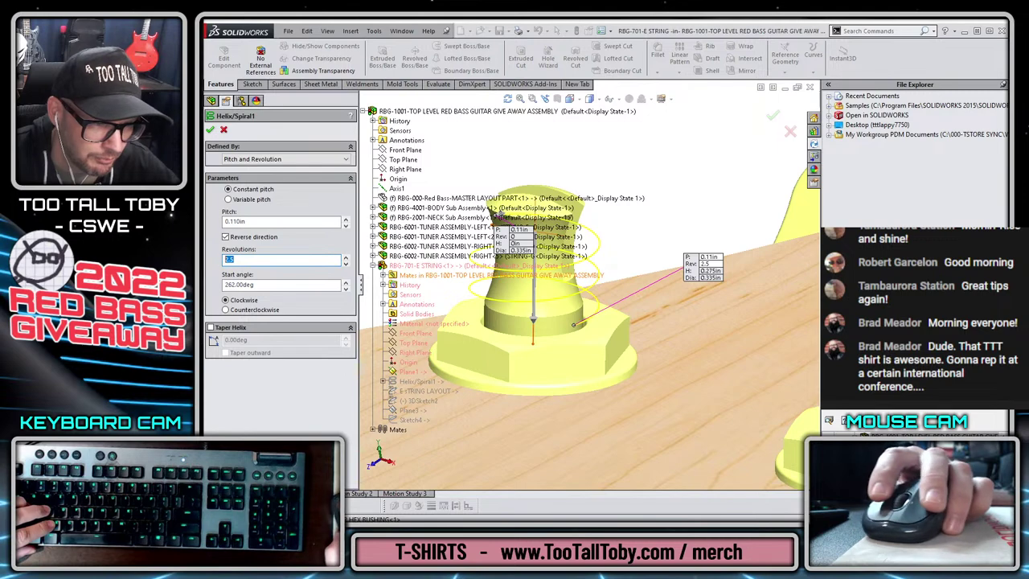
pyautogui.write('1.5')
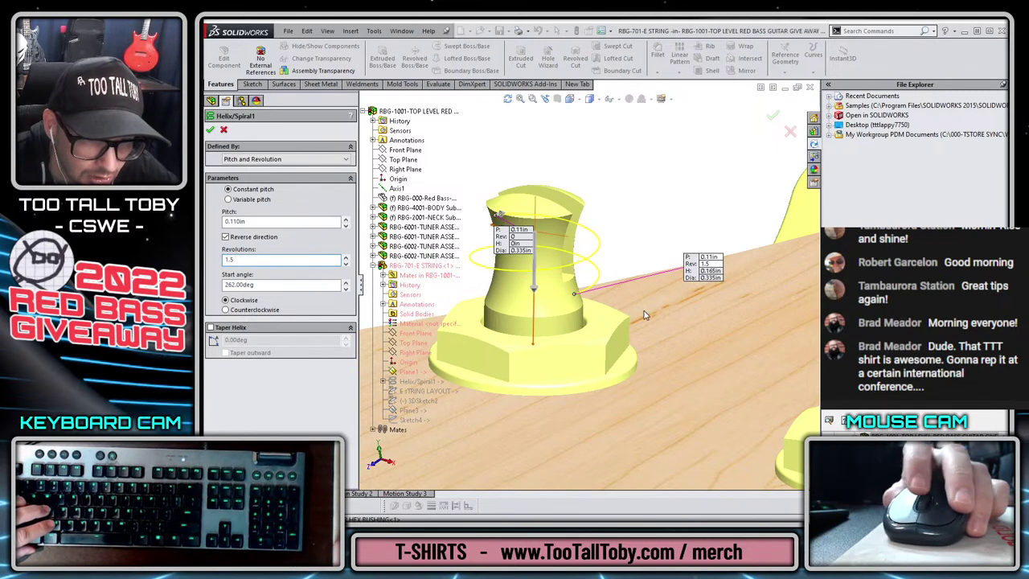
# - Set the helix to 1.45 revolutions, judging its end point from above the tuning post, and accept the edit
pyautogui.moveTo(644, 314); pyautogui.dragTo(628, 411, button='middle')
pyautogui.scroll(1, 584, 369)
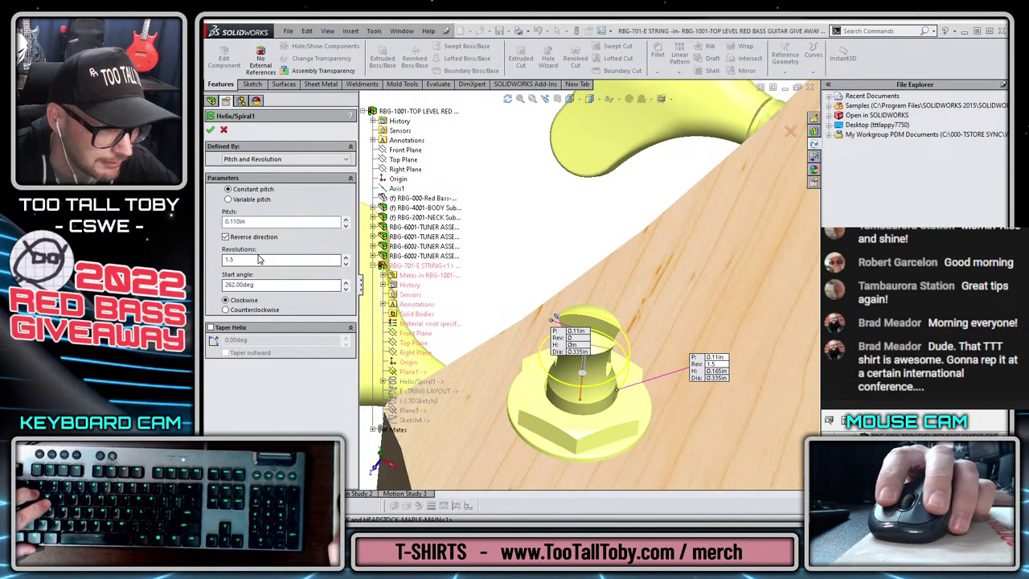
pyautogui.write('1')
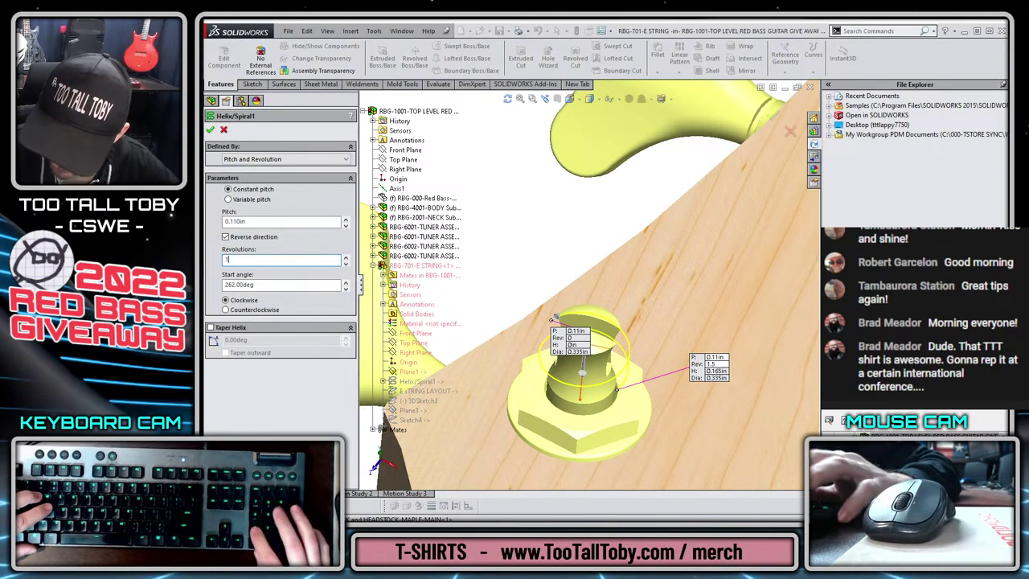
pyautogui.write('.45')
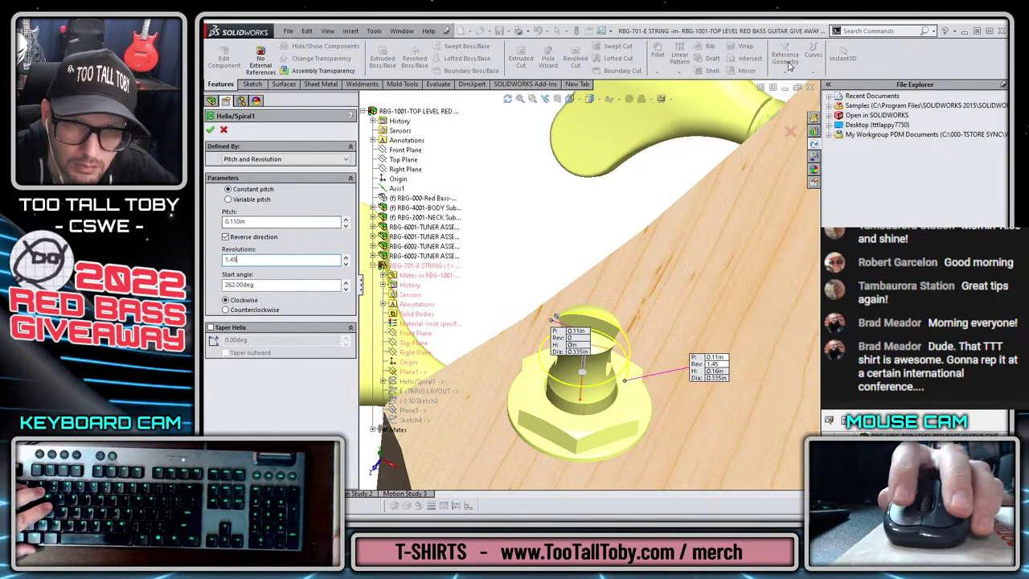
pyautogui.press('Return')
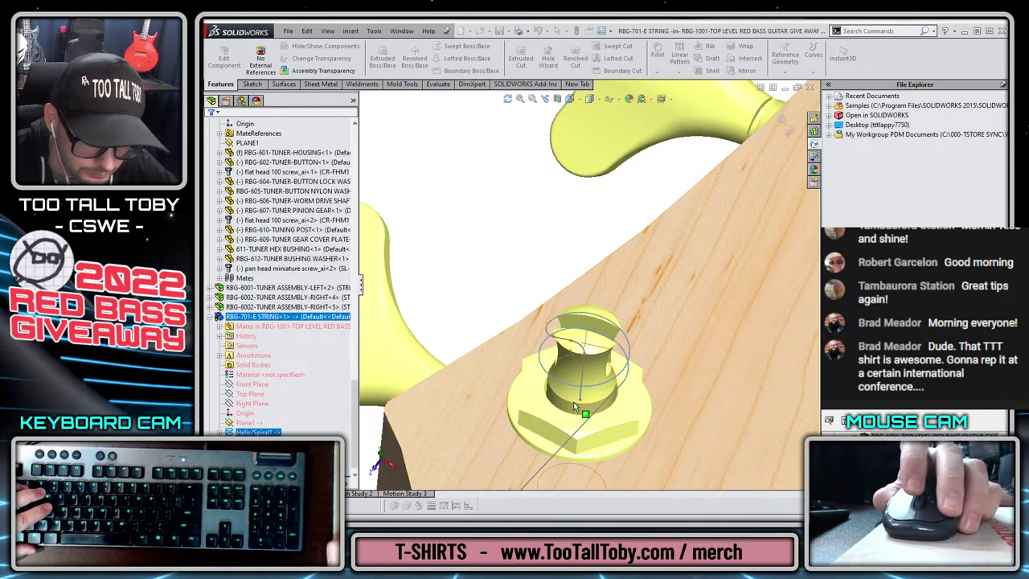
# - Examine the rebuilt string path around the tuning post, especially where the helix meets the run coming from the nut
pyautogui.scroll(3, 610, 430)
pyautogui.moveTo(610, 430); pyautogui.dragTo(639, 346, button='middle')
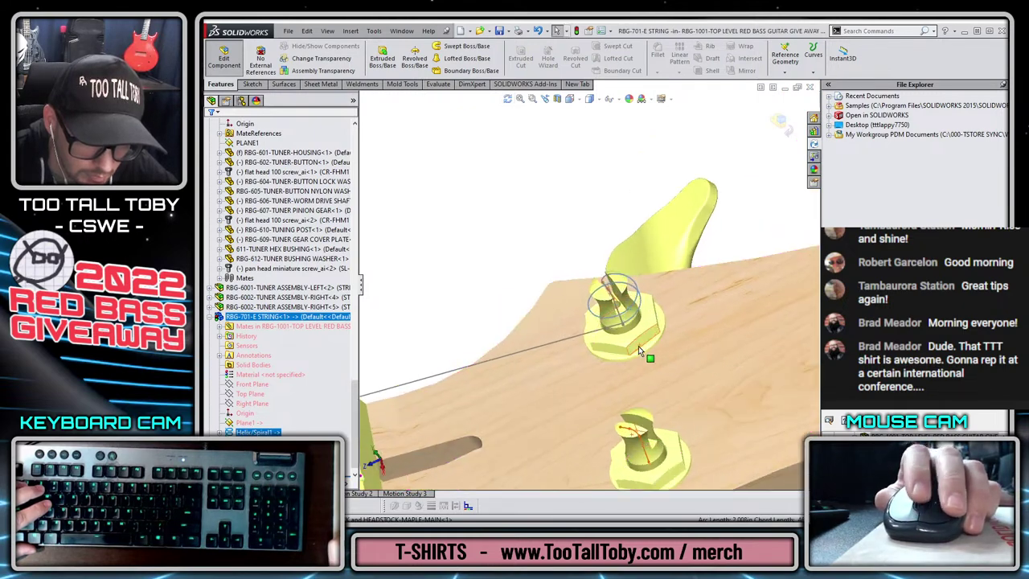
pyautogui.scroll(-5, 639, 345)
pyautogui.moveTo(609, 314); pyautogui.dragTo(626, 340, button='middle')
pyautogui.scroll(-4, 631, 344)
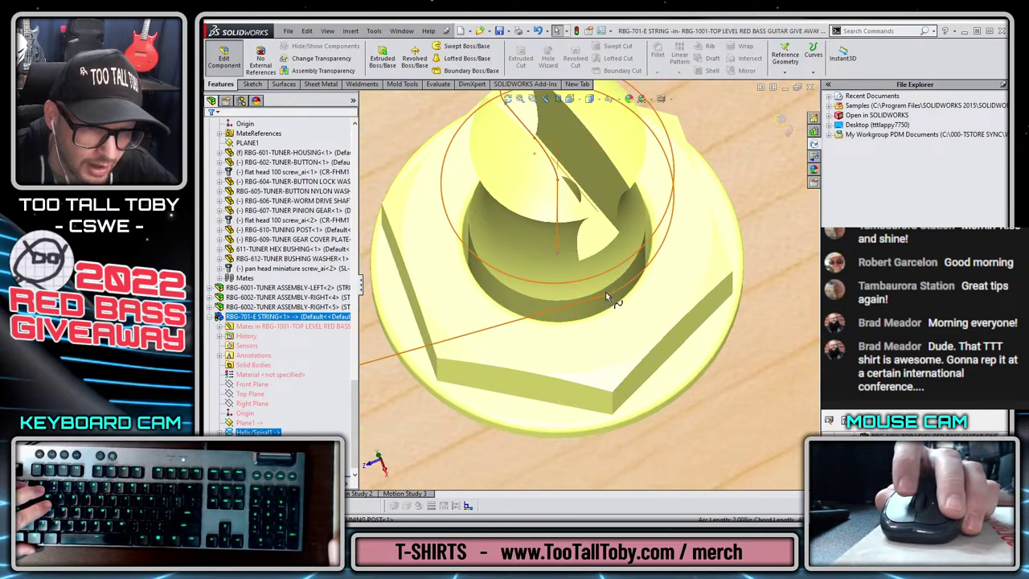
pyautogui.click(251, 431)
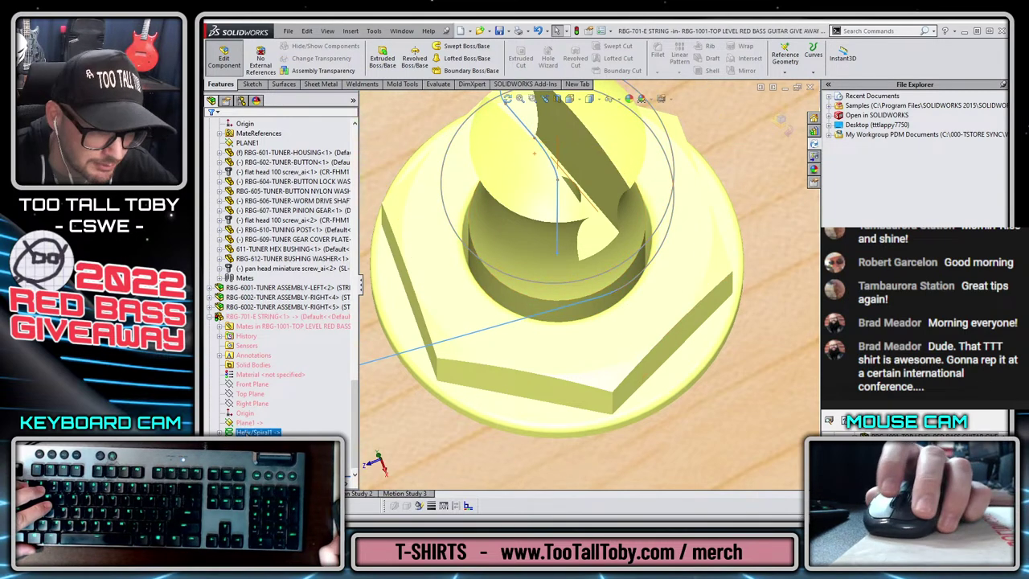
pyautogui.scroll(6, 532, 344)
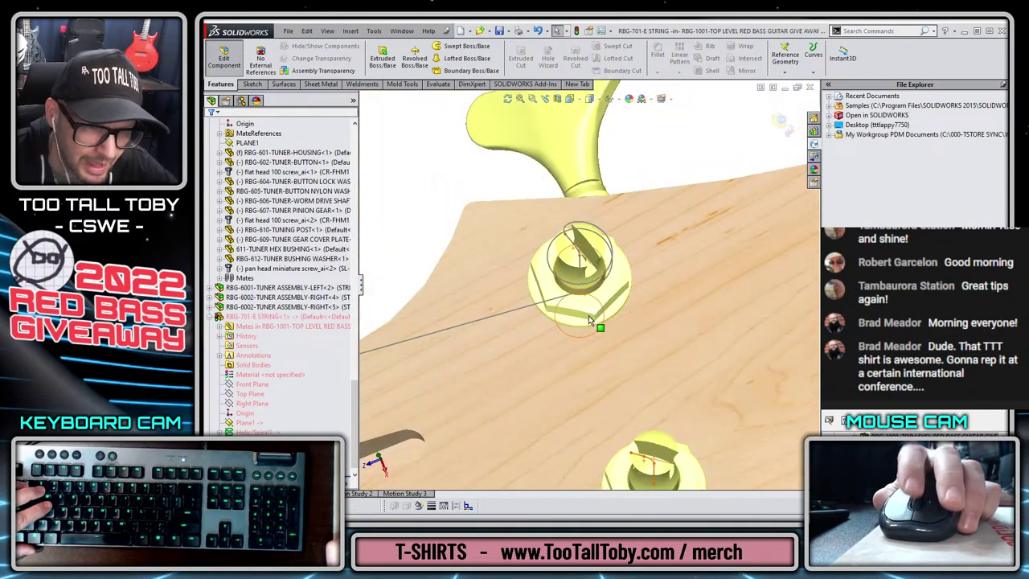
pyautogui.scroll(3, 532, 344)
pyautogui.scroll(2, 684, 281)
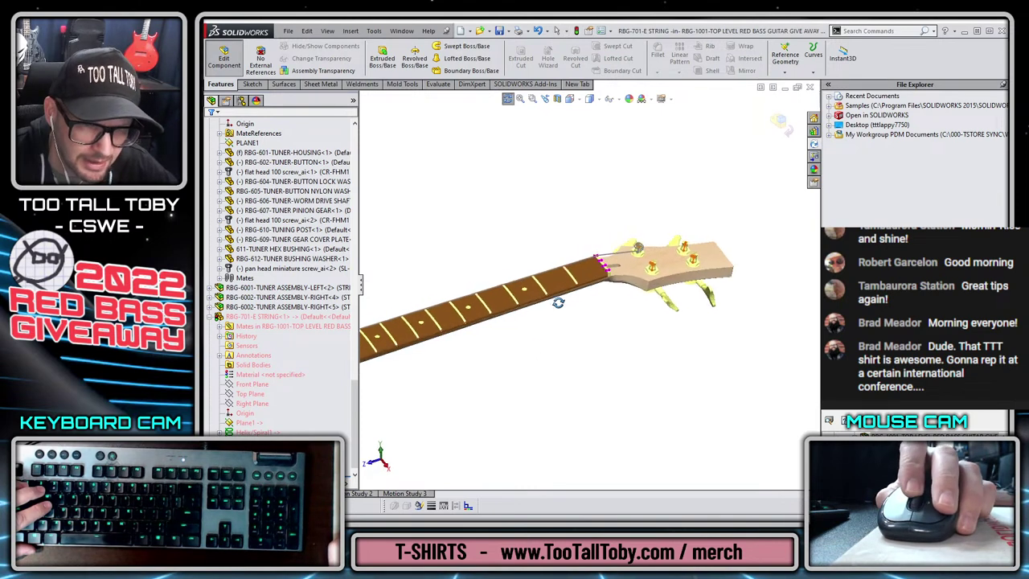
pyautogui.scroll(-4, 687, 276)
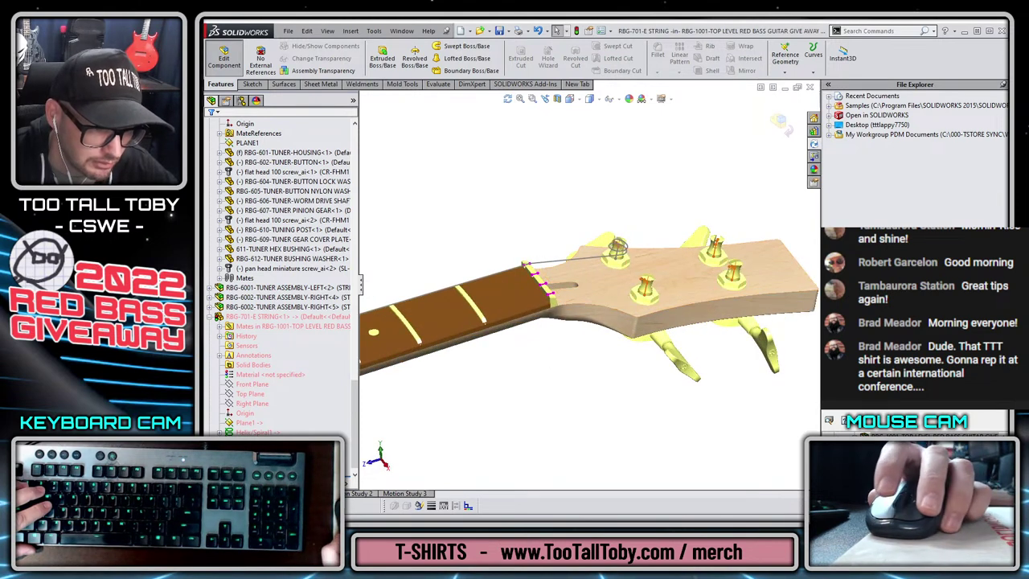
pyautogui.scroll(-10, 646, 248)
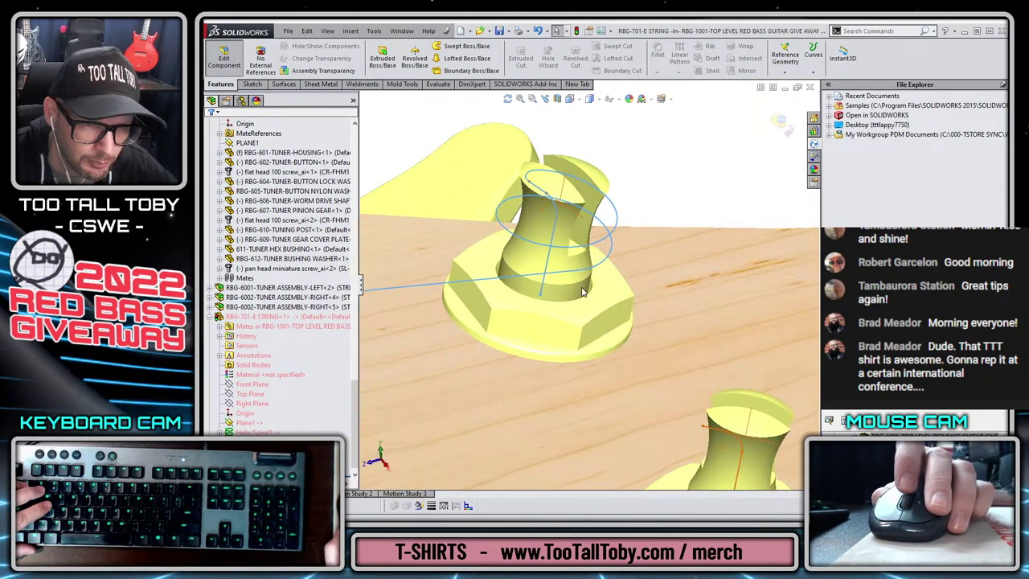
pyautogui.moveTo(588, 281); pyautogui.dragTo(590, 329, button='middle')
pyautogui.scroll(-5, 585, 305)
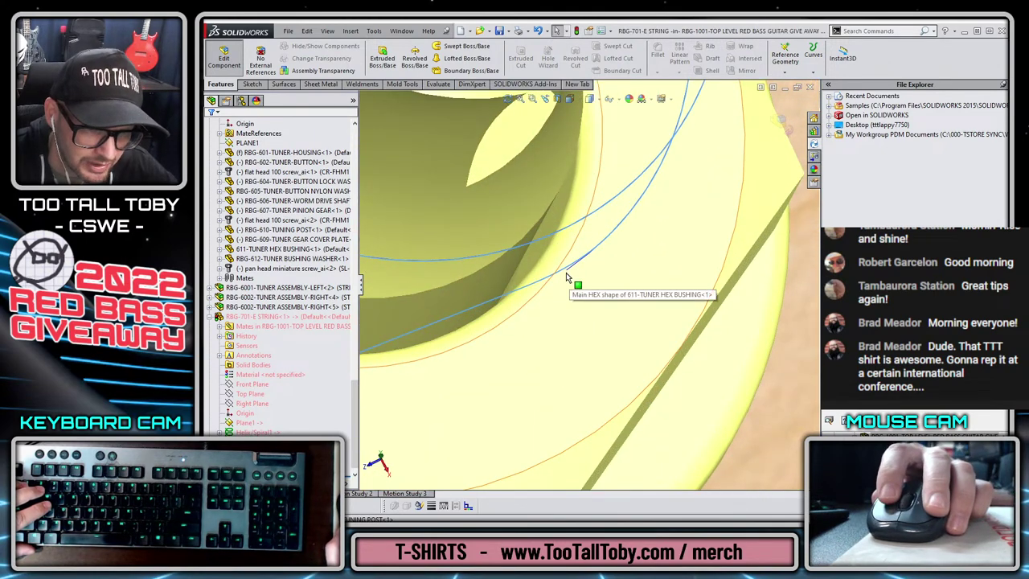
# - Examine the string path across the headstock, from the tuning post to the nut and along the neck
pyautogui.scroll(10, 651, 232)
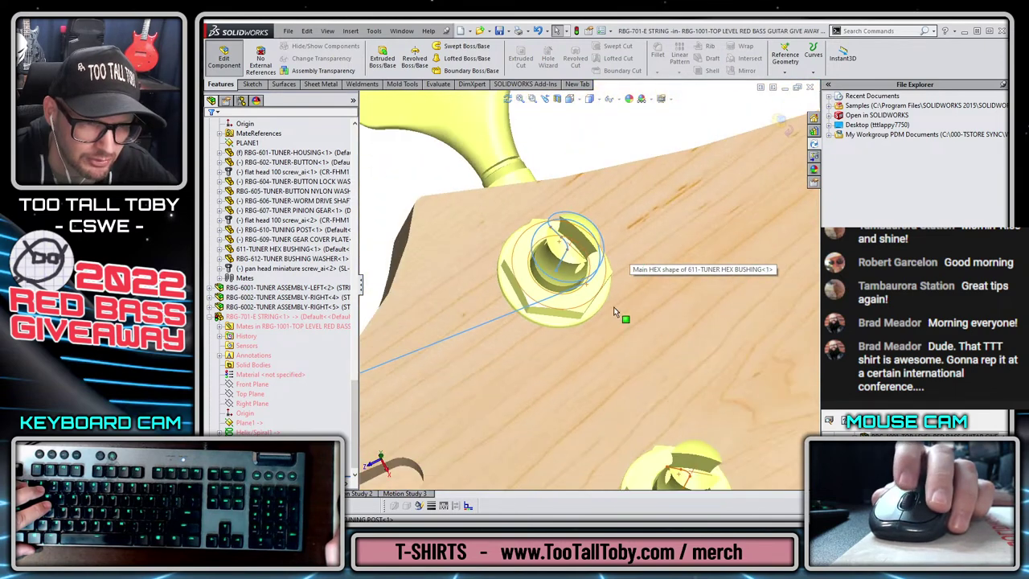
pyautogui.moveTo(541, 354); pyautogui.dragTo(474, 233, button='middle')
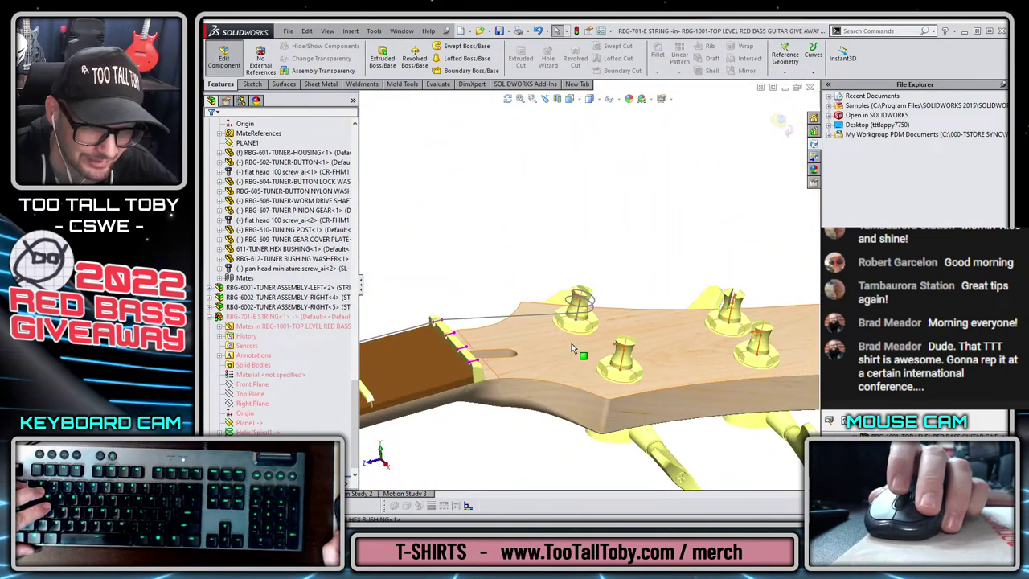
pyautogui.scroll(-4, 587, 329)
pyautogui.scroll(3, 591, 318)
pyautogui.scroll(-2, 593, 303)
pyautogui.moveTo(593, 303); pyautogui.dragTo(595, 326, button='middle')
pyautogui.scroll(5, 587, 330)
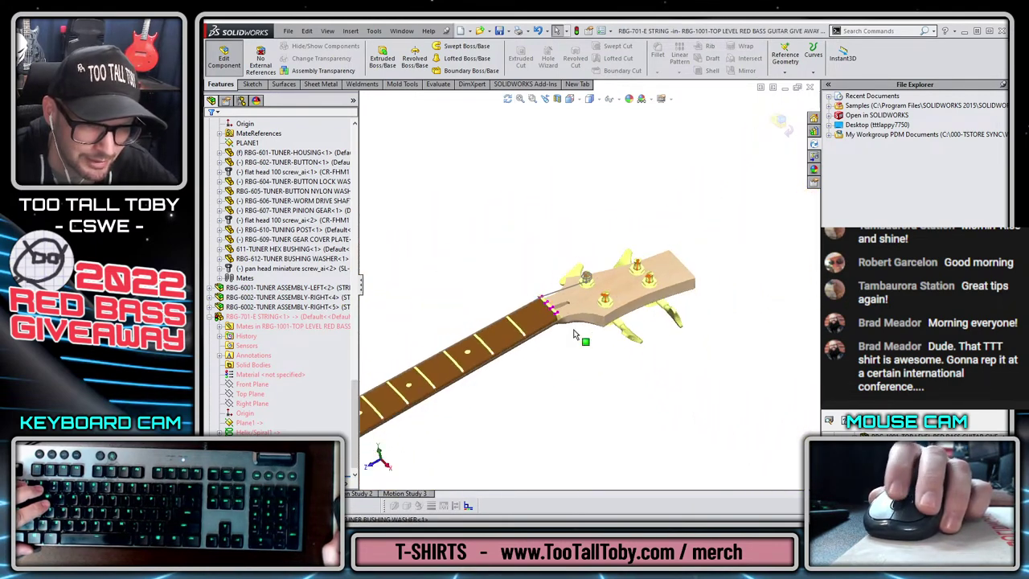
pyautogui.scroll(-1, 303, 410)
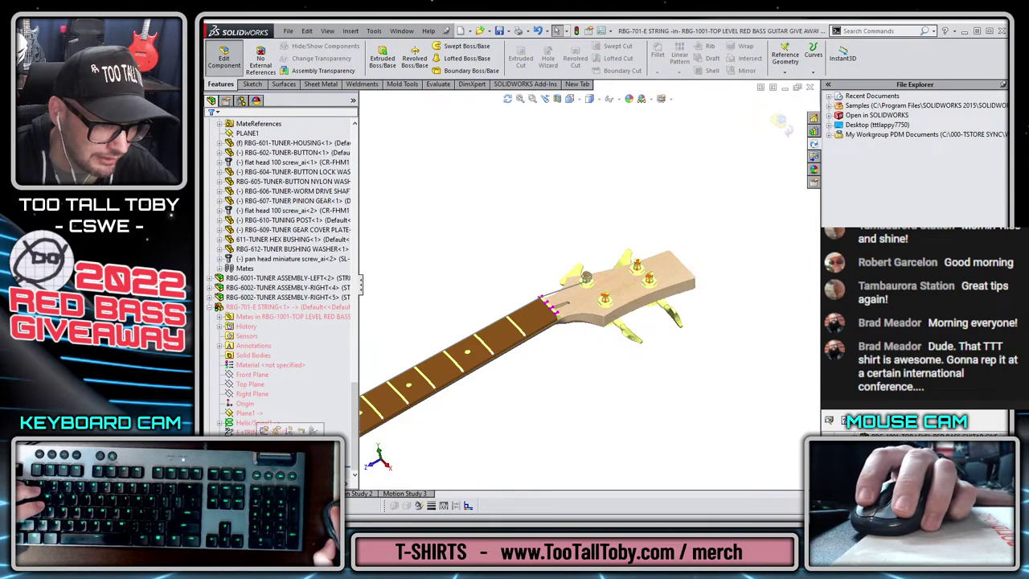
# - Preview a sweep of the circular string profile along the 3D sketch path and inspect its coils around the tuning post
pyautogui.click(462, 47)
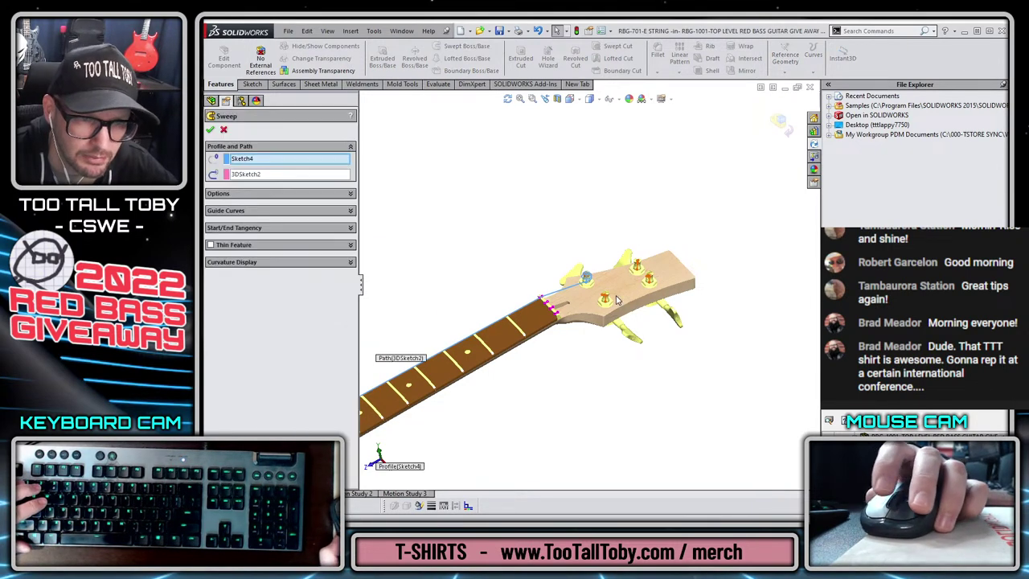
pyautogui.scroll(-6, 589, 303)
pyautogui.moveTo(589, 302); pyautogui.dragTo(534, 292, button='middle')
pyautogui.moveTo(544, 220); pyautogui.dragTo(549, 190, button='middle')
pyautogui.scroll(4, 510, 272)
pyautogui.scroll(-5, 509, 272)
pyautogui.scroll(1, 510, 273)
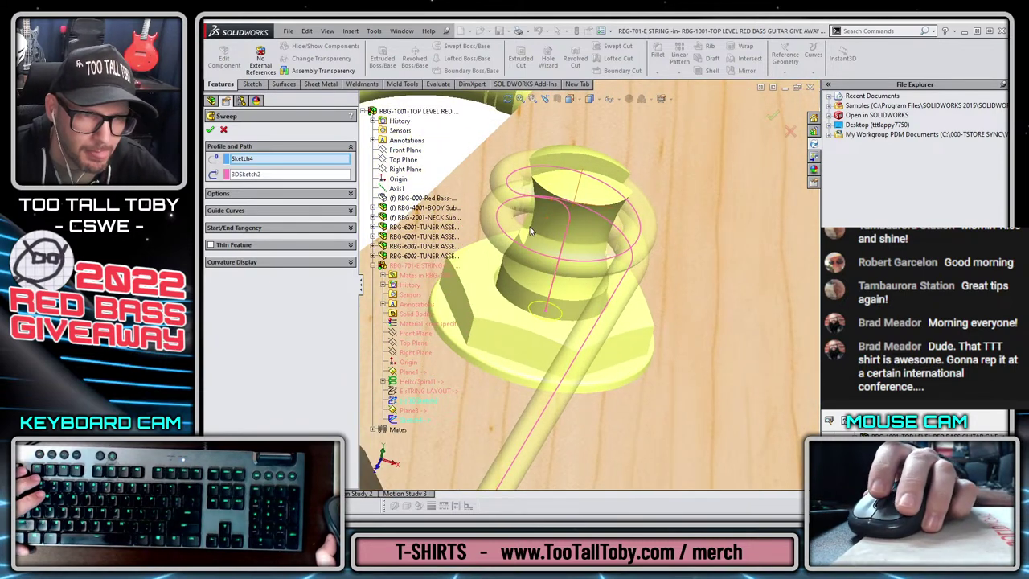
pyautogui.moveTo(531, 231); pyautogui.dragTo(592, 234, button='middle')
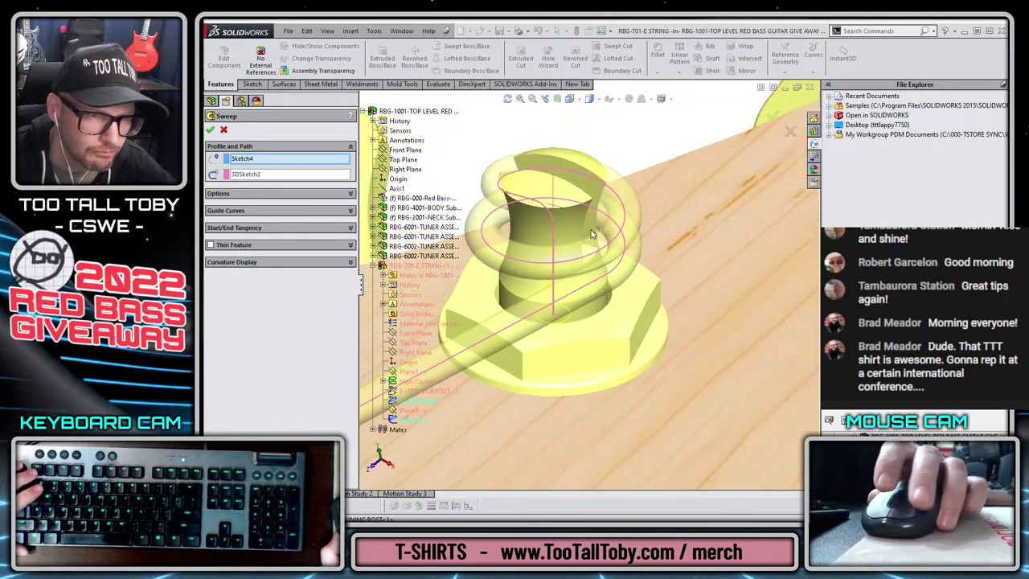
pyautogui.press('Escape')
# - Edit the helix's base sketch and set the circle's offset from the tuning post to 0.030 in
pyautogui.click(257, 423)
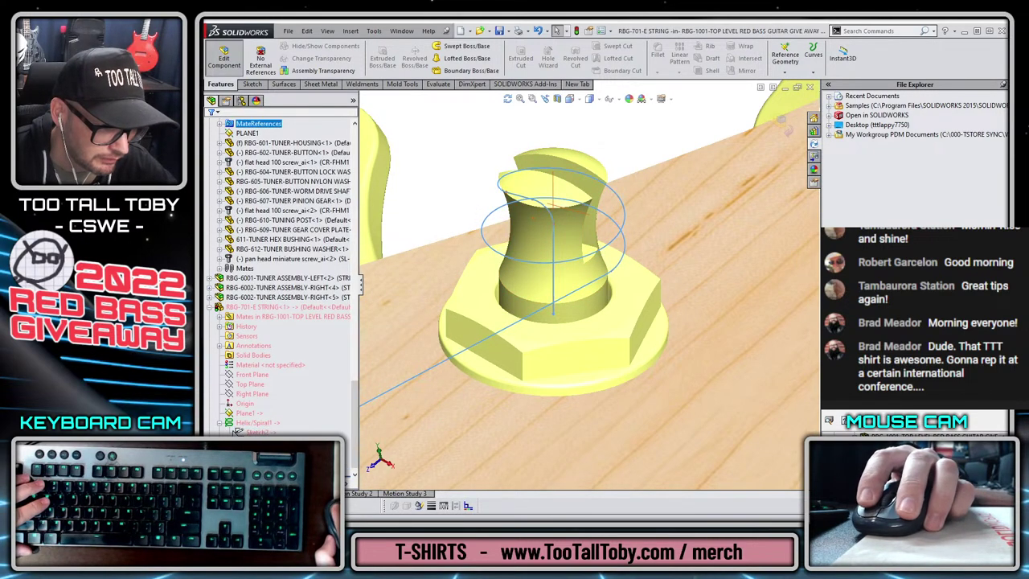
pyautogui.click(258, 432)
pyautogui.press('e')
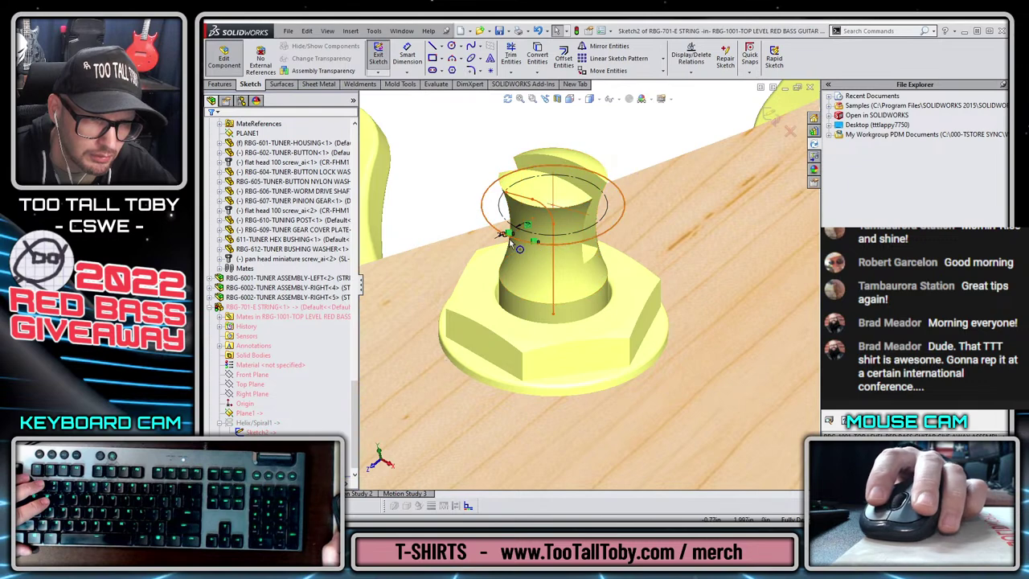
pyautogui.doubleClick(505, 237)
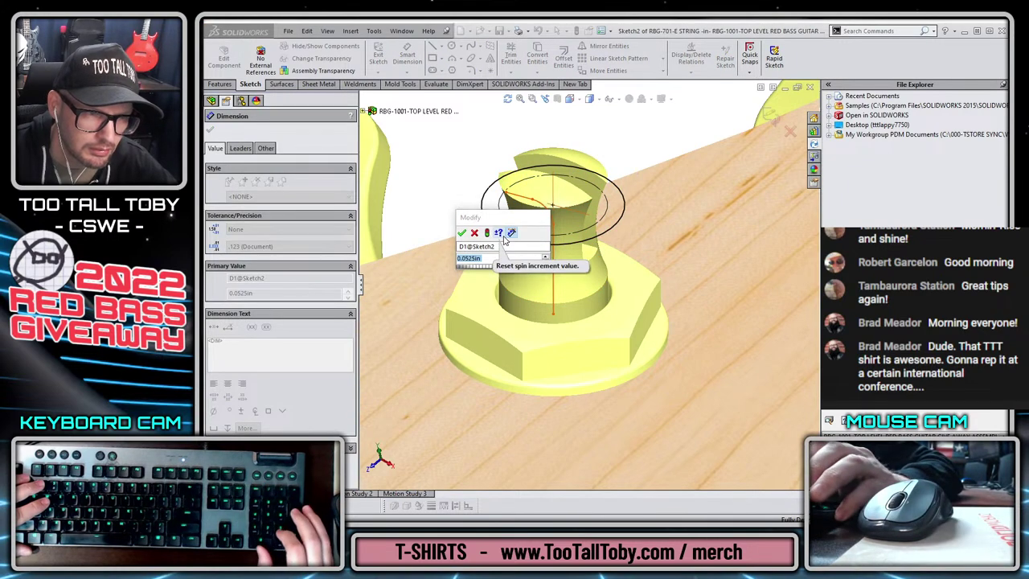
pyautogui.write('0.030')
pyautogui.press('Return')
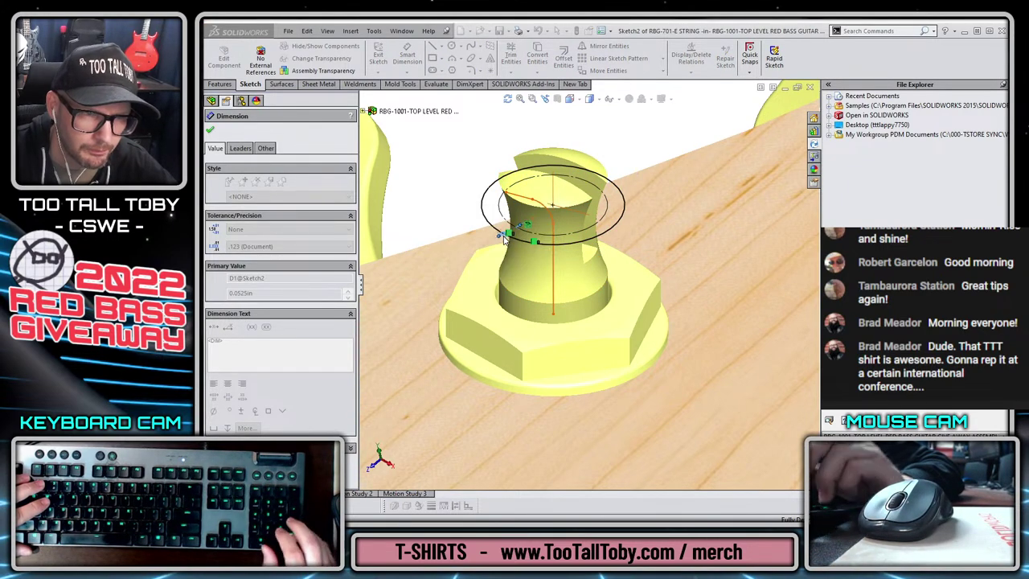
pyautogui.click(768, 114)
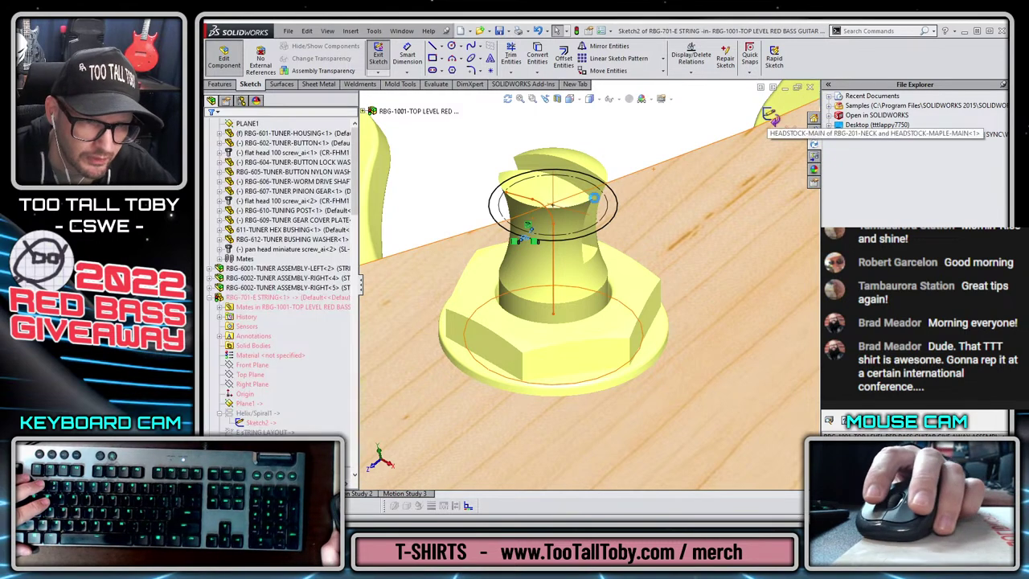
pyautogui.click(770, 117)
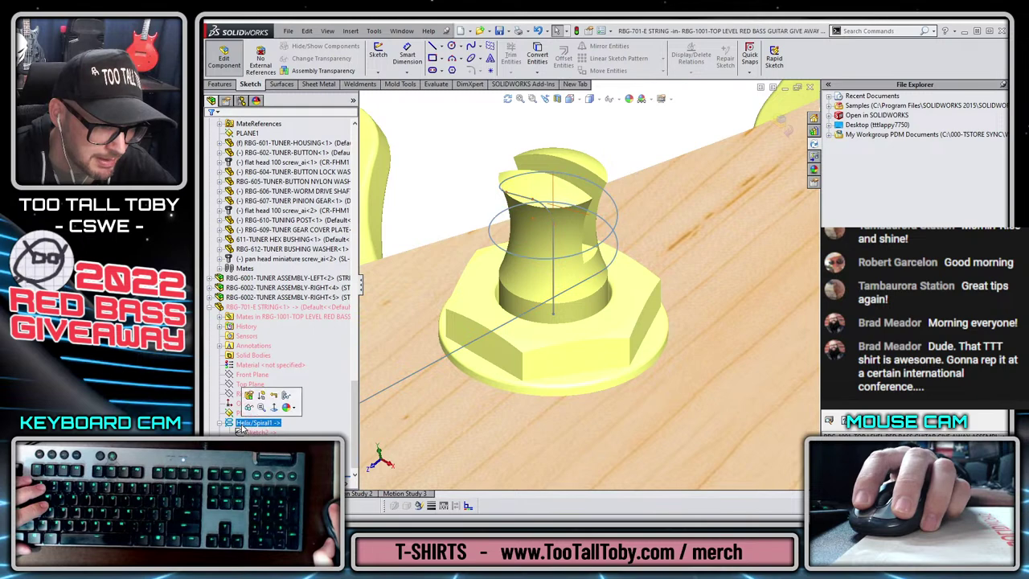
# - Set the helix pitch to 0.12 in and accept the edit
pyautogui.click(249, 397)
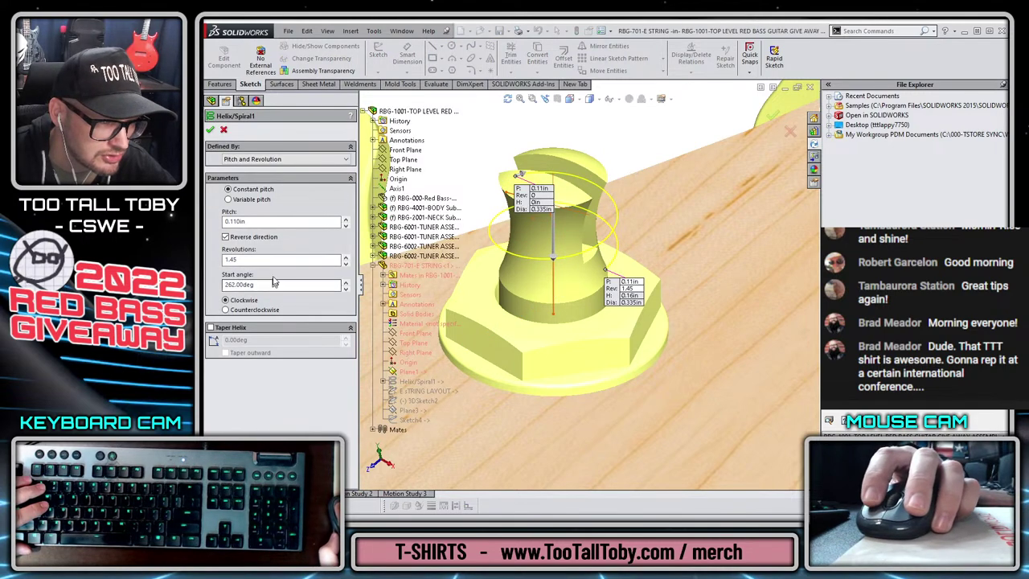
pyautogui.write('0.1')
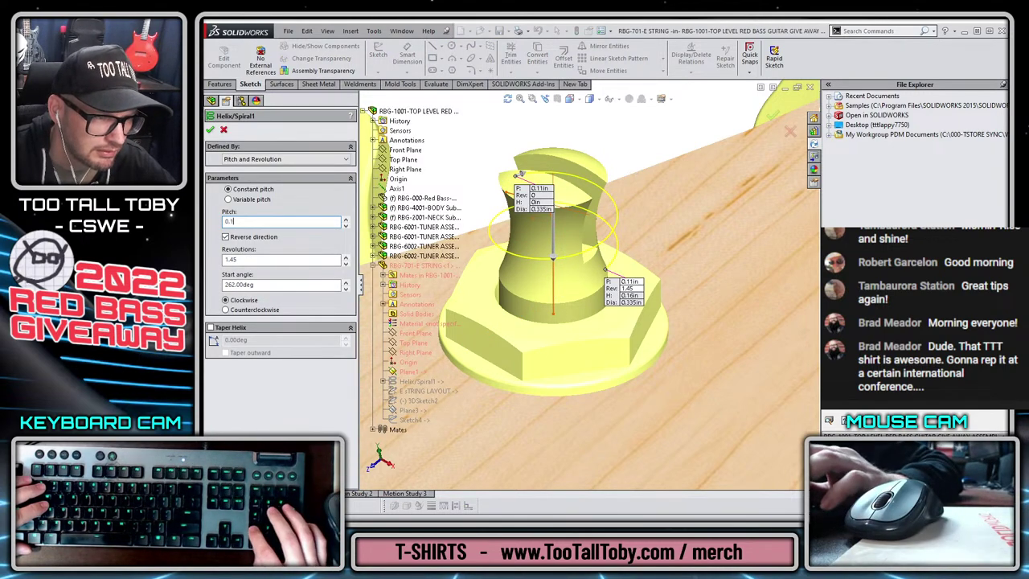
pyautogui.write('2')
pyautogui.press('Return')
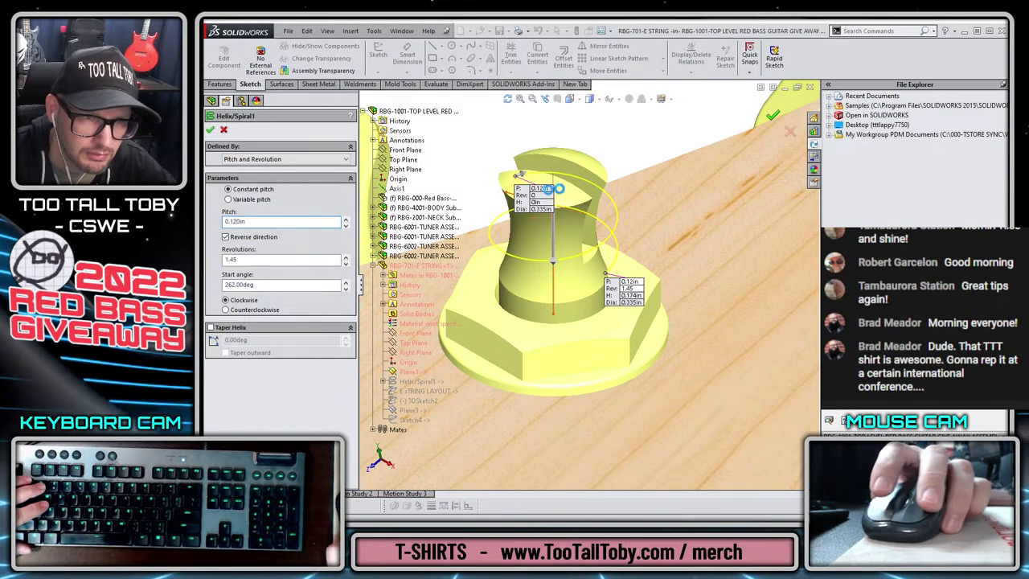
pyautogui.press('Return')
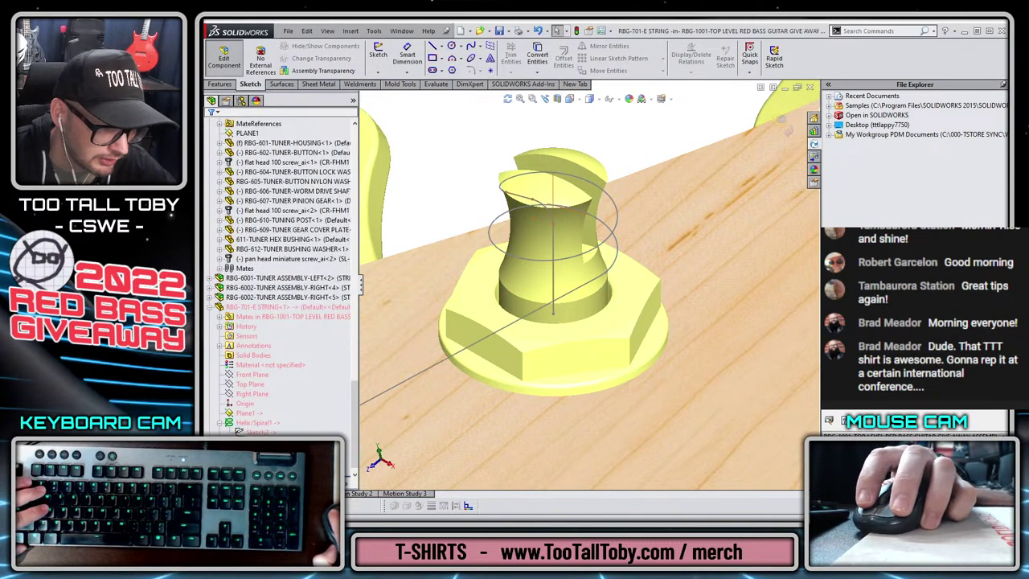
# - Preview the string sweep with the tighter helix and check where it enters the tuning post's slot and hole
pyautogui.click(230, 85)
pyautogui.click(441, 48)
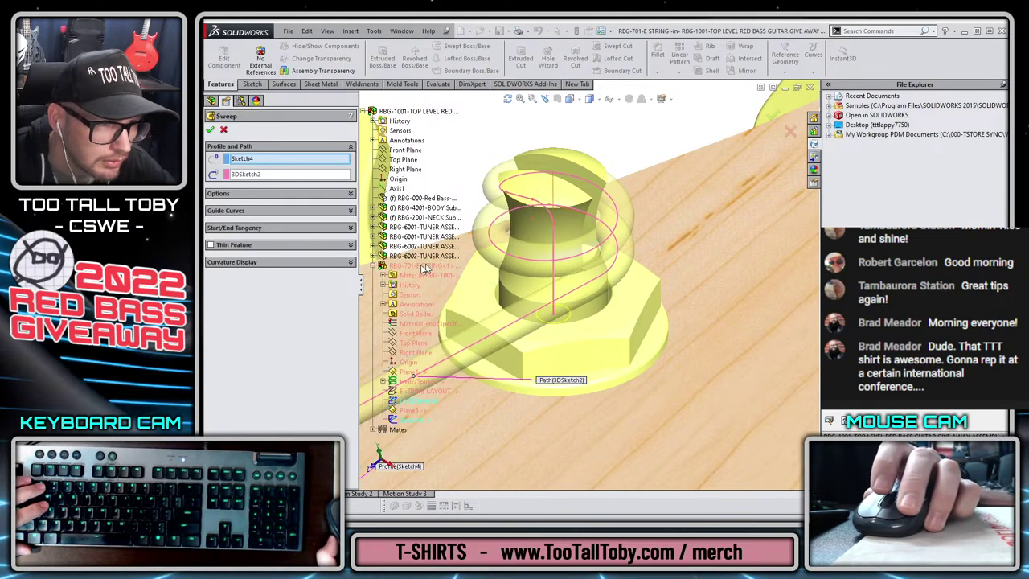
pyautogui.scroll(2, 537, 259)
pyautogui.moveTo(541, 260)
pyautogui.mouseDown(button='middle')
pyautogui.moveTo(632, 218)
pyautogui.moveTo(651, 325)
pyautogui.moveTo(555, 287)
pyautogui.moveTo(574, 258)
pyautogui.moveTo(571, 221)
pyautogui.moveTo(577, 284)
pyautogui.mouseUp(button='middle')
pyautogui.scroll(-7, 488, 259)
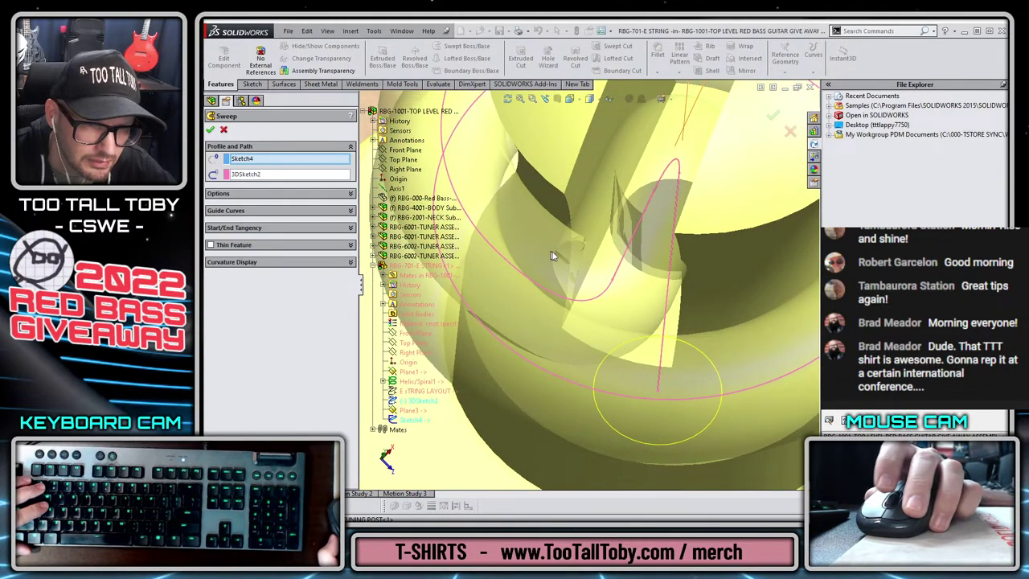
pyautogui.scroll(5, 553, 255)
pyautogui.scroll(-6, 563, 273)
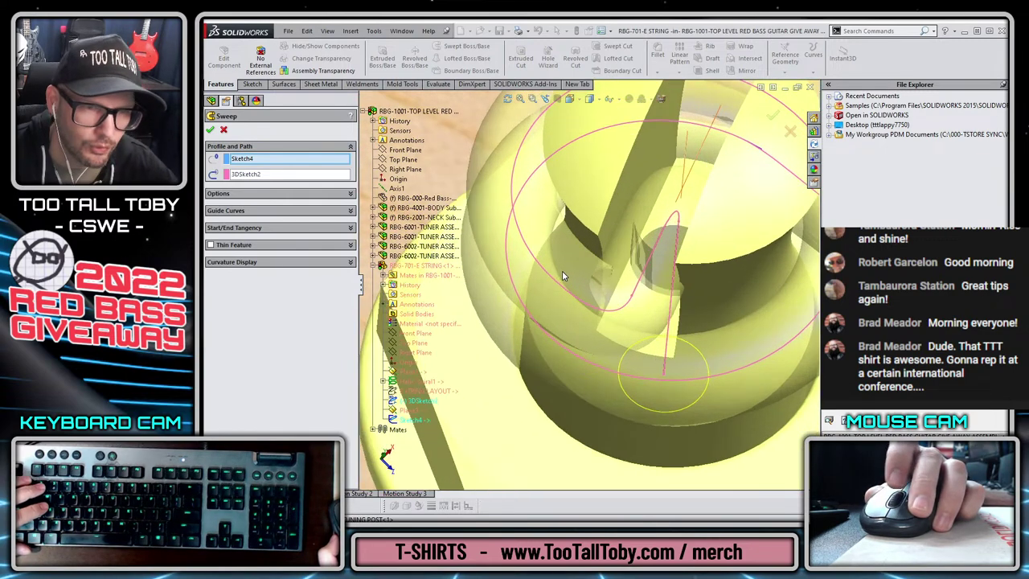
pyautogui.scroll(4, 582, 297)
pyautogui.scroll(-4, 587, 297)
pyautogui.scroll(3, 587, 298)
pyautogui.press('Escape')
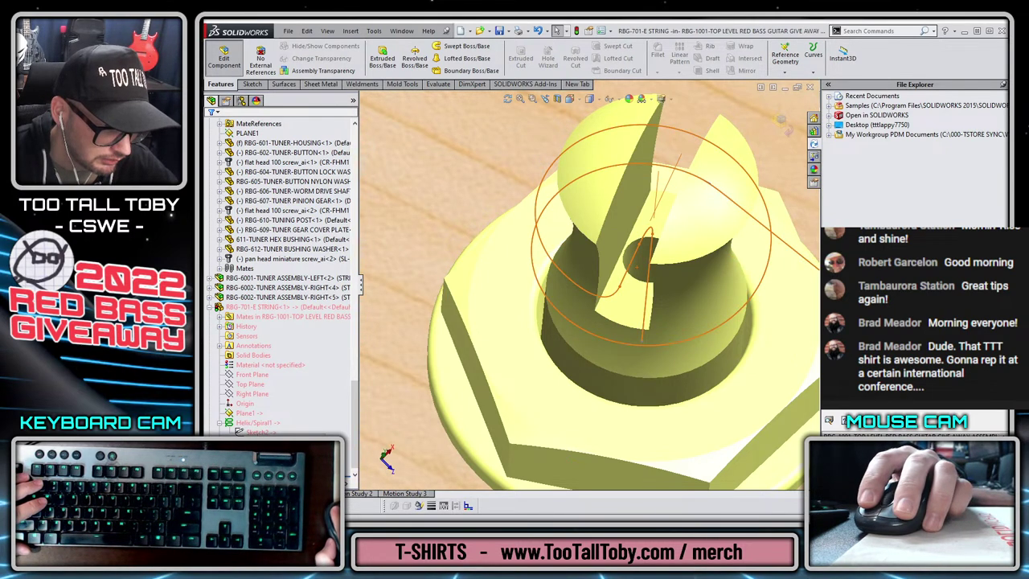
# - In the E string layout sketch, move the spline point beside the tuning post's hole slightly to smooth the entry bend
pyautogui.click(255, 423)
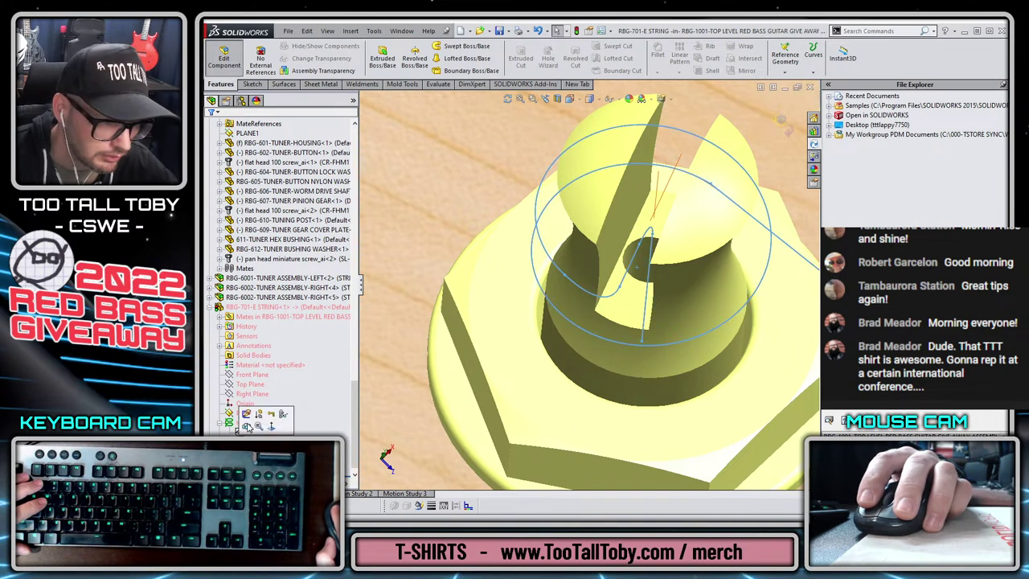
pyautogui.click(249, 414)
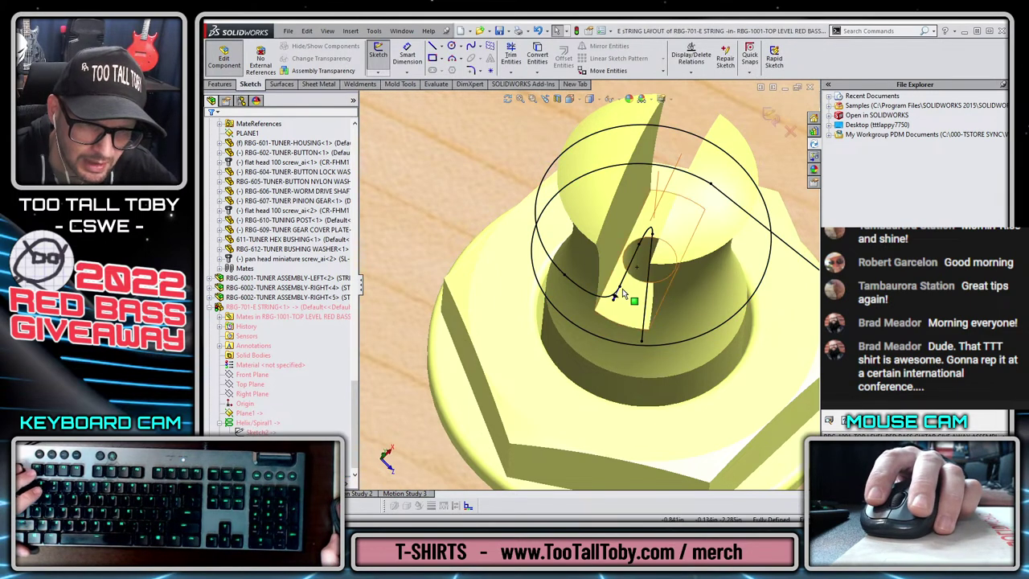
pyautogui.click(631, 279)
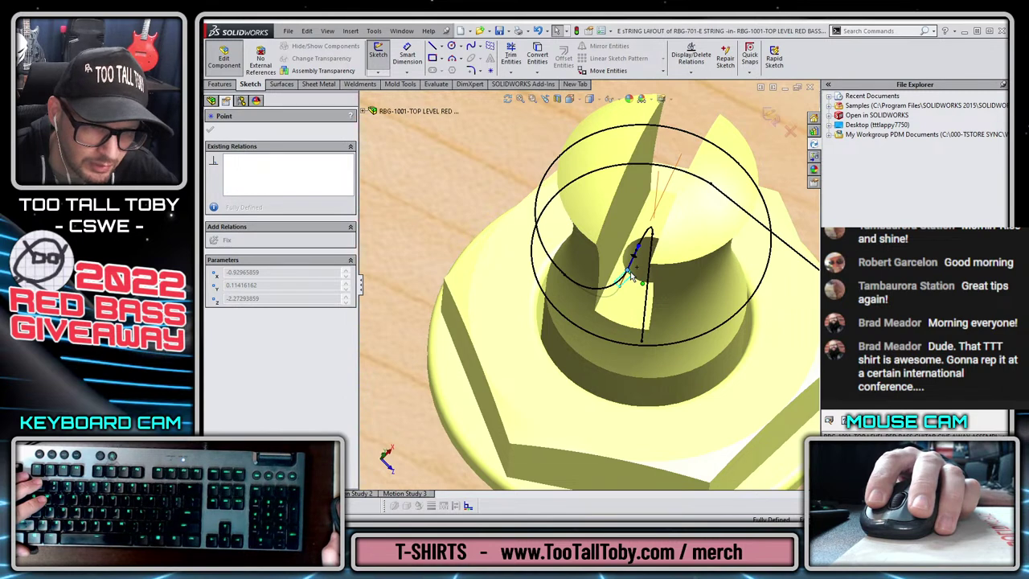
pyautogui.moveTo(630, 270); pyautogui.dragTo(628, 268)
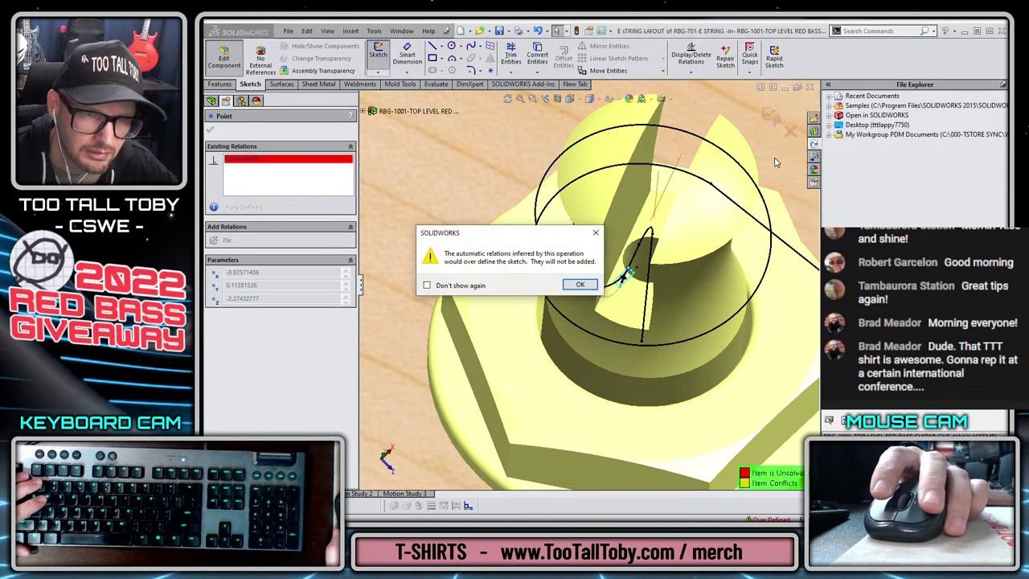
pyautogui.click(579, 285)
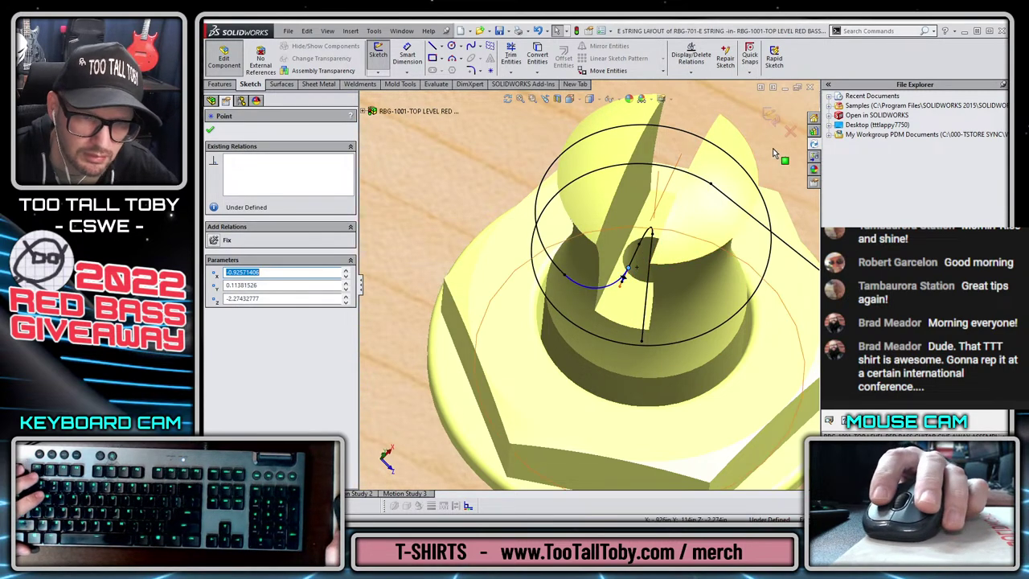
pyautogui.click(770, 116)
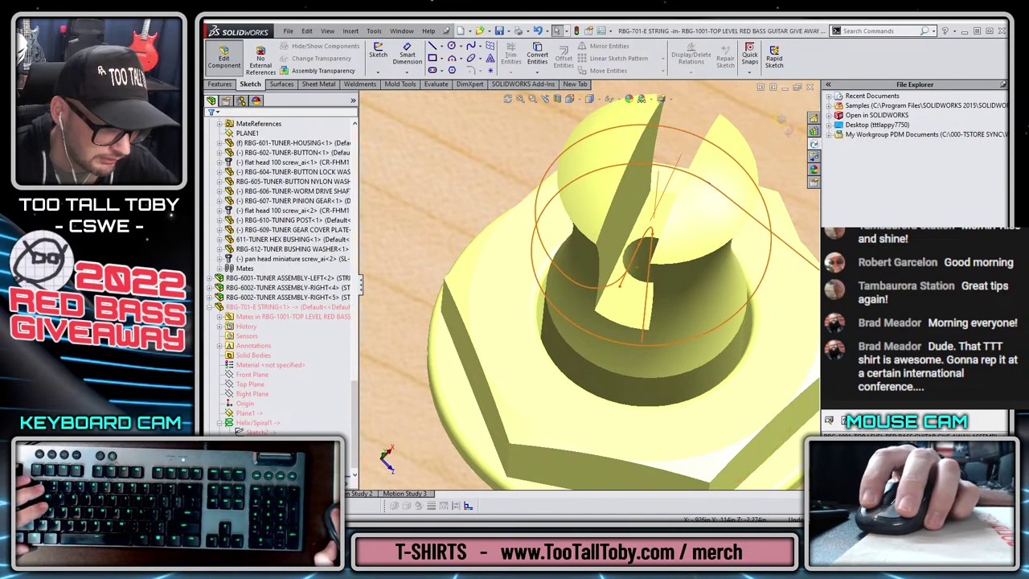
# - Start a sweep of the circular profile along the fitted spline and inspect the previewed coils from above and beside the tuning post
pyautogui.click(225, 84)
pyautogui.click(465, 46)
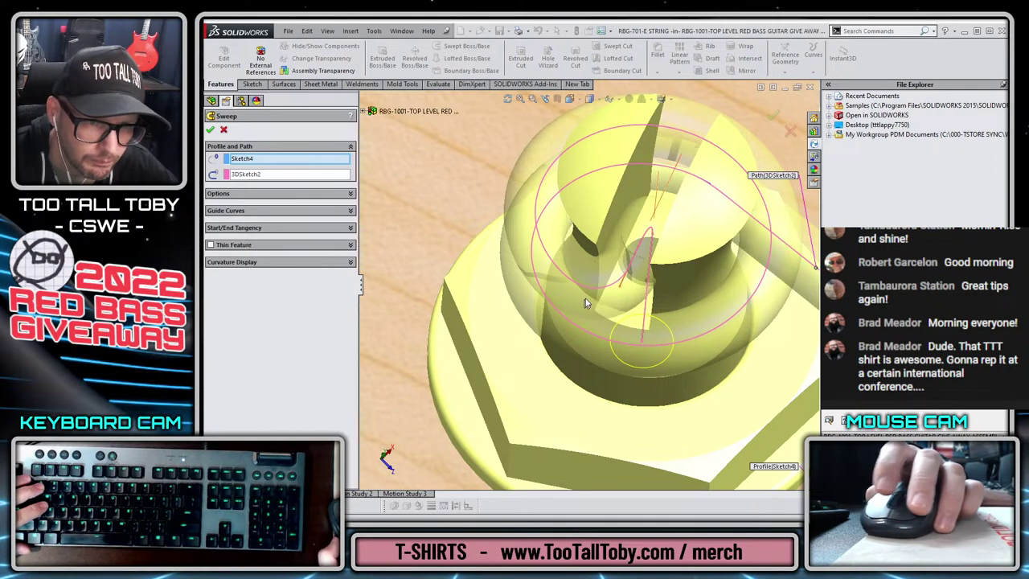
pyautogui.moveTo(586, 304); pyautogui.dragTo(595, 243, button='middle')
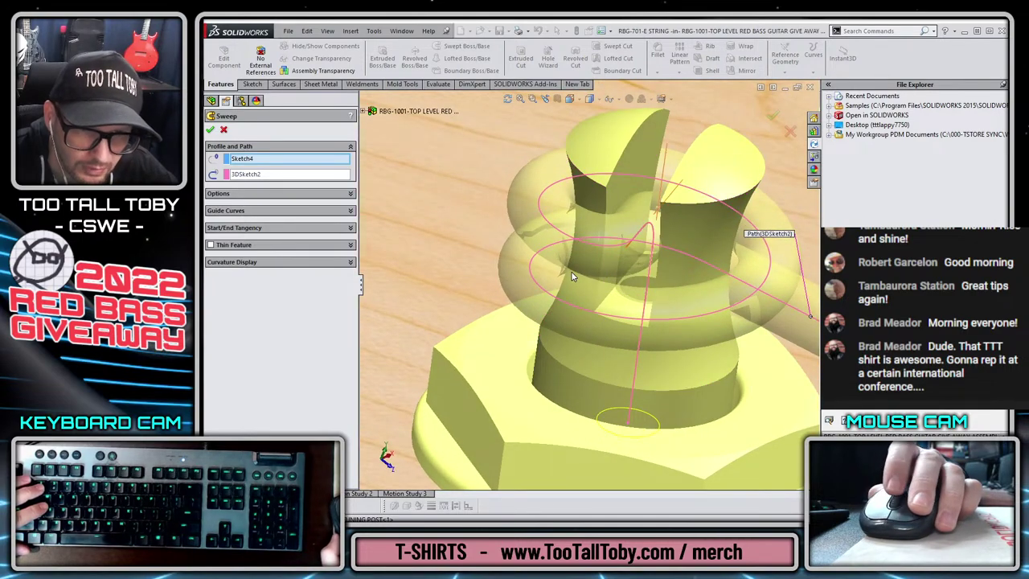
pyautogui.moveTo(573, 277); pyautogui.dragTo(537, 403, button='middle')
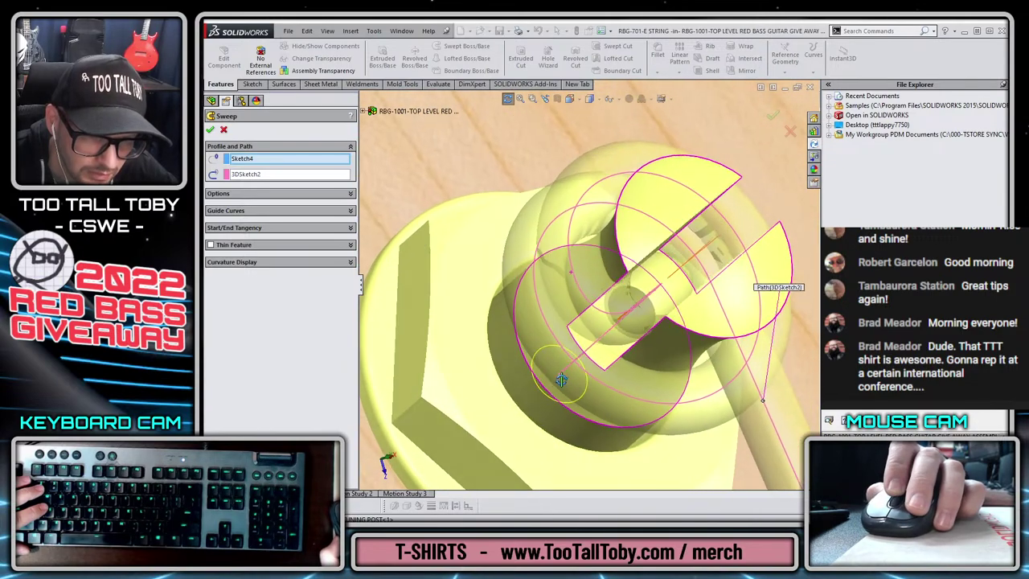
pyautogui.moveTo(539, 347); pyautogui.dragTo(669, 295, button='middle')
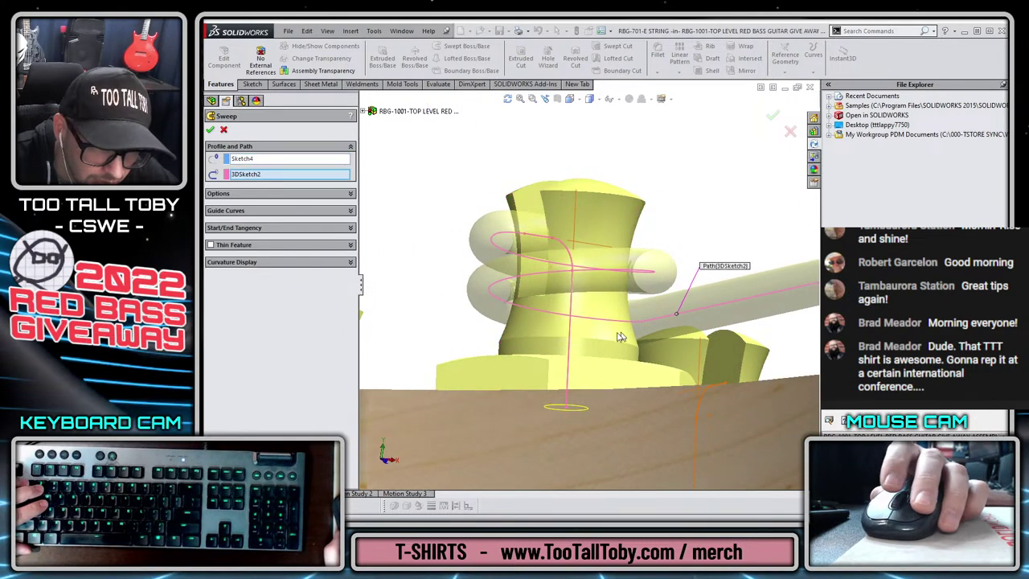
pyautogui.moveTo(620, 338); pyautogui.dragTo(514, 369, button='middle')
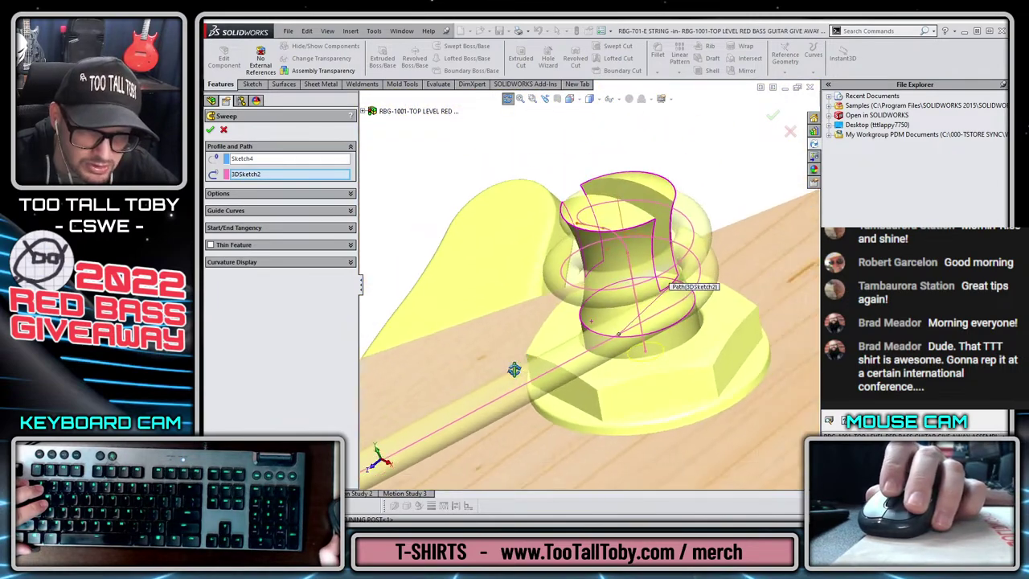
# - Examine the previewed string sweep from the tuning post to the bridge saddle and plate hole, and back at the headstock
pyautogui.scroll(10, 513, 369)
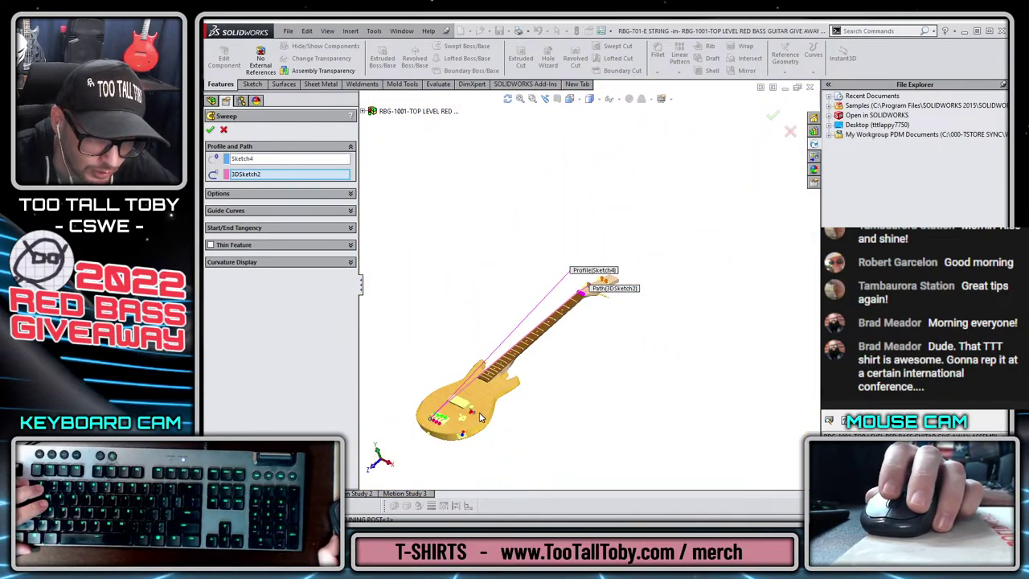
pyautogui.scroll(-15, 480, 416)
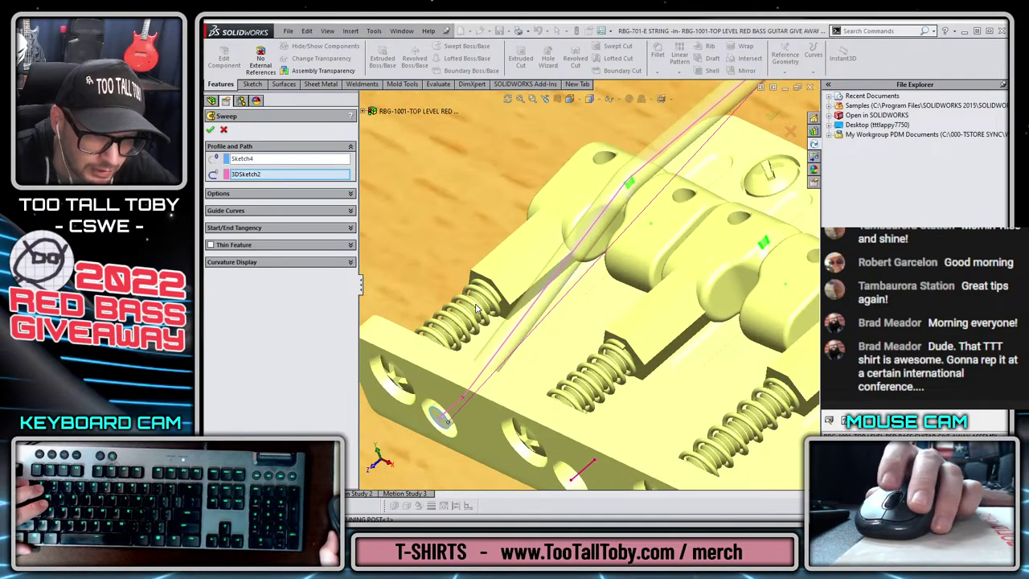
pyautogui.scroll(-10, 472, 394)
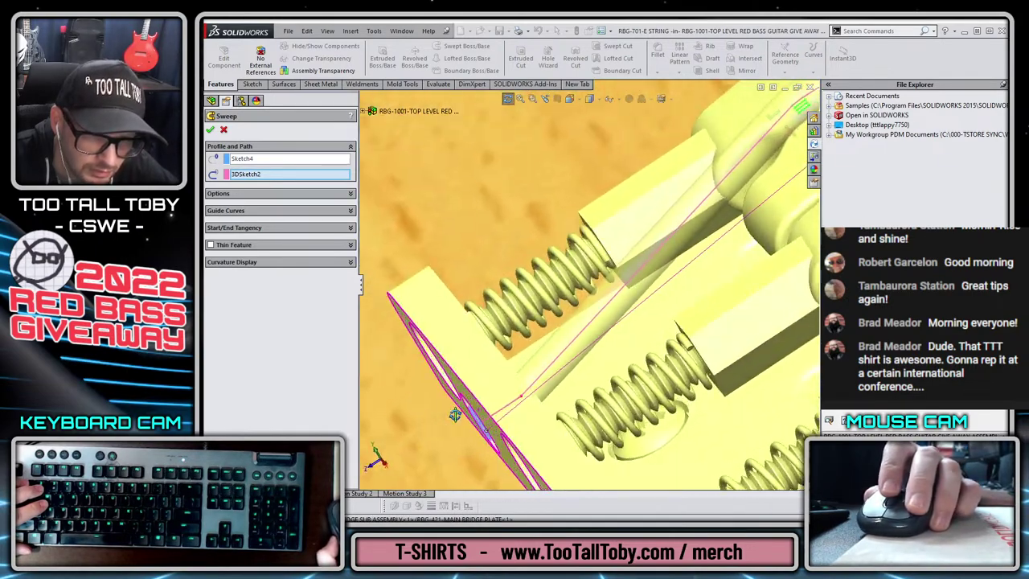
pyautogui.scroll(15, 455, 414)
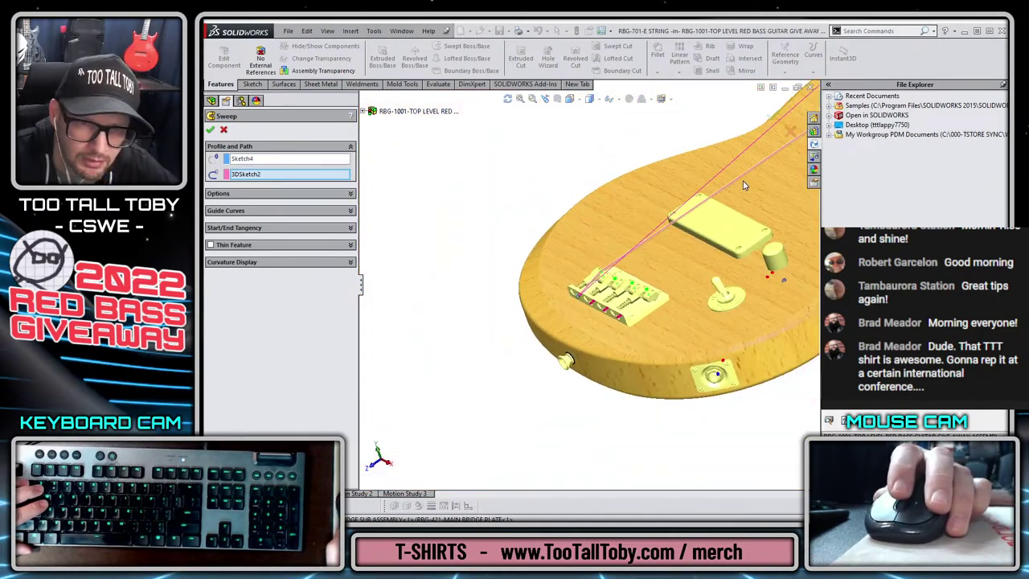
pyautogui.scroll(8, 744, 186)
pyautogui.scroll(-12, 702, 233)
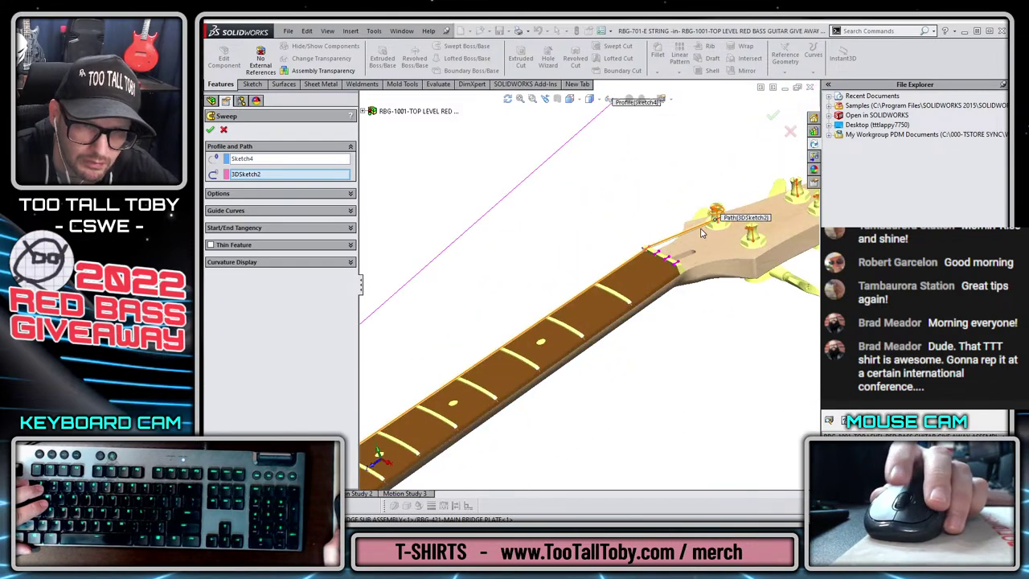
pyautogui.scroll(-10, 701, 234)
pyautogui.moveTo(631, 250); pyautogui.dragTo(529, 307, button='middle')
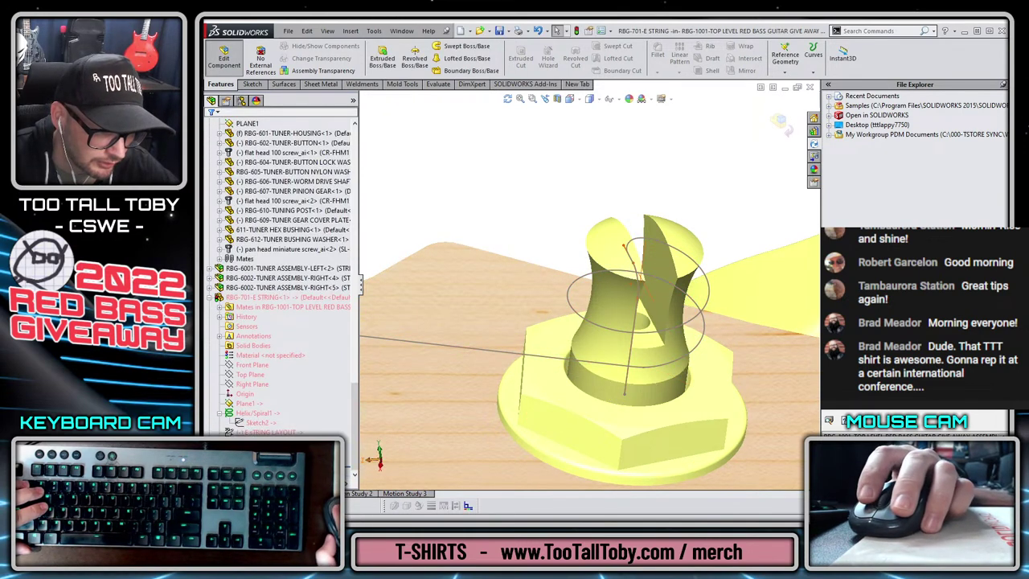
# - Rename the 3D sketch holding the fitted spline as PATH-Fit Spline
pyautogui.rightClick(257, 422)
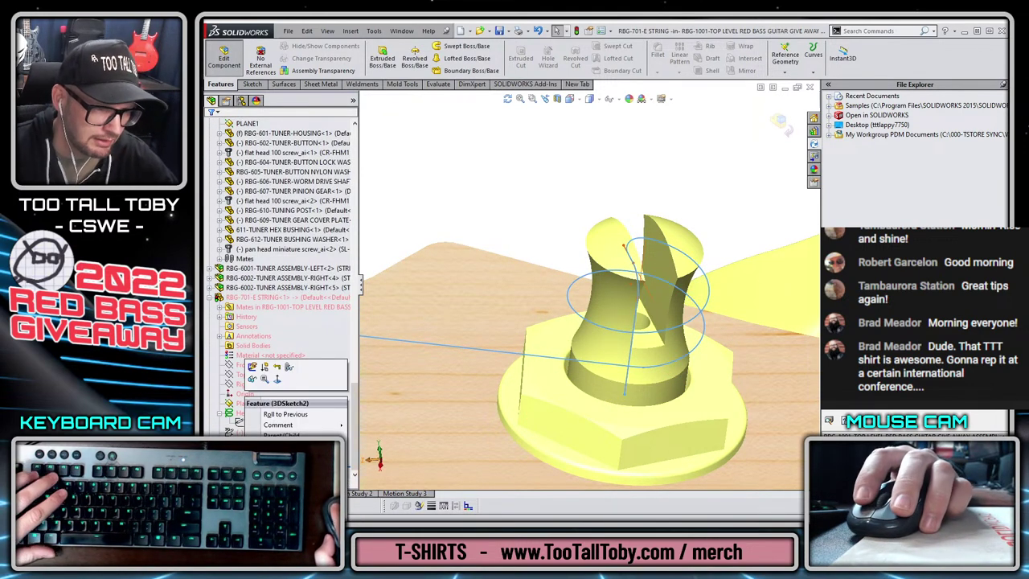
pyautogui.click(234, 432)
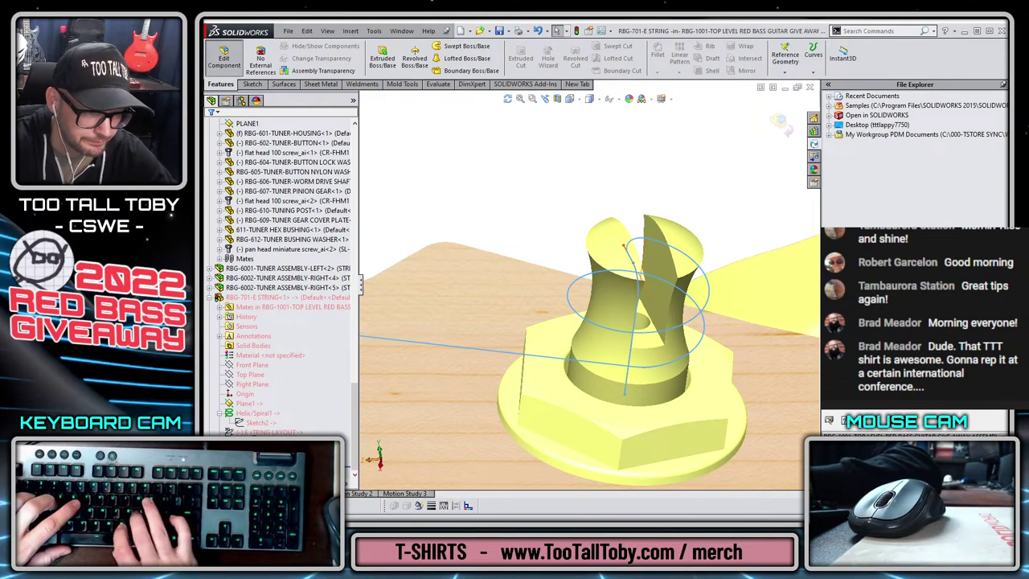
# - Edit the PATH-Fit Spline sketch and delete its existing fitted spline
pyautogui.rightClick(257, 432)
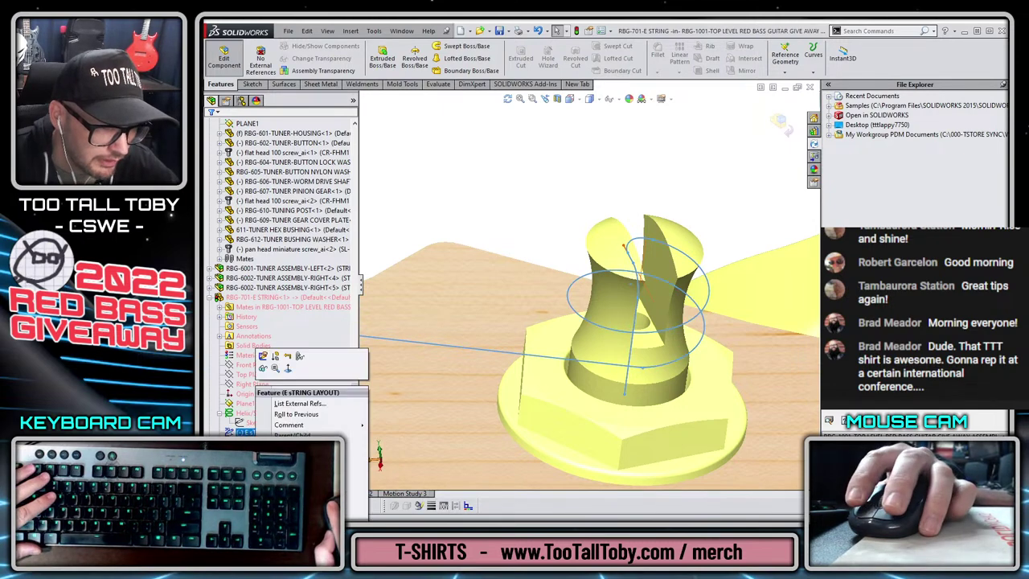
pyautogui.click(258, 368)
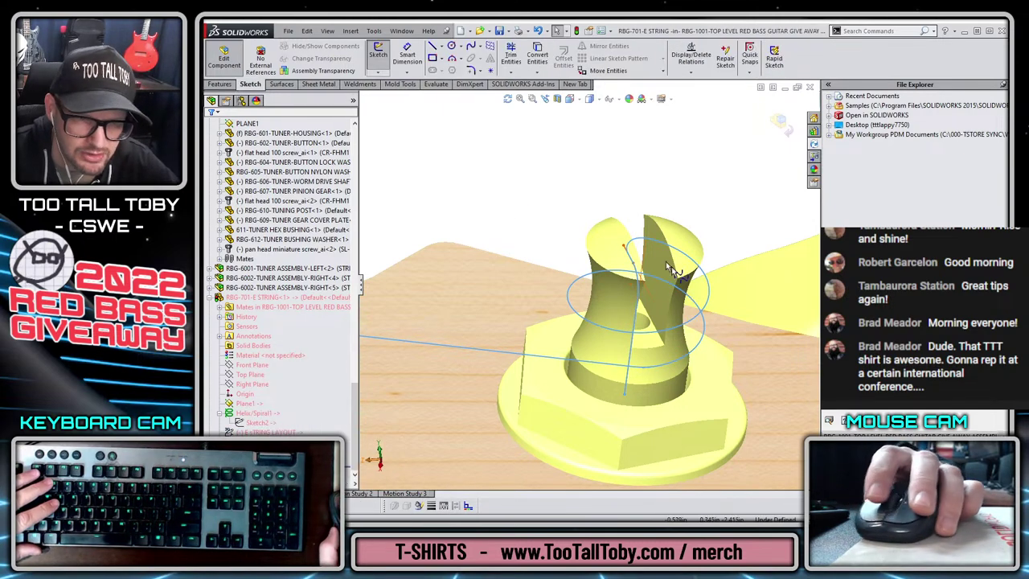
pyautogui.click(635, 243)
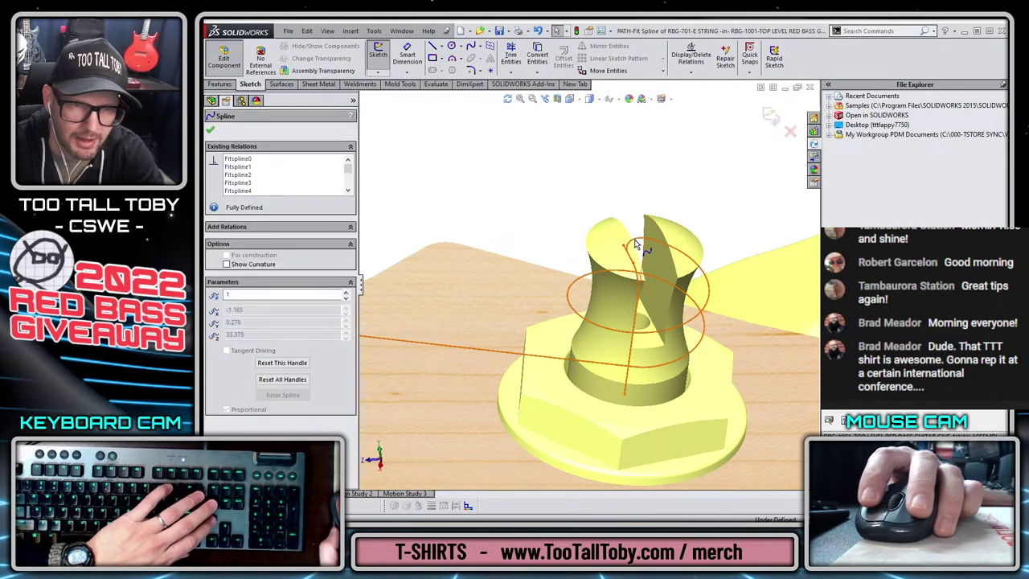
pyautogui.press('Delete')
# - Select the helix and the E string layout segments over the headstock, nut, neck, bridge saddle and down to the bridge plate hole
pyautogui.click(374, 260)
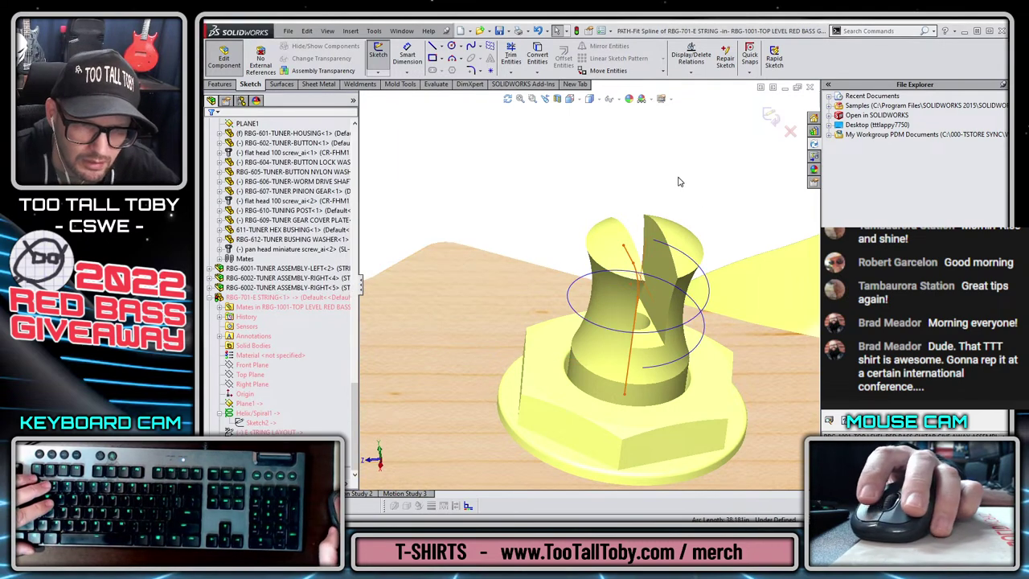
pyautogui.scroll(5, 587, 285)
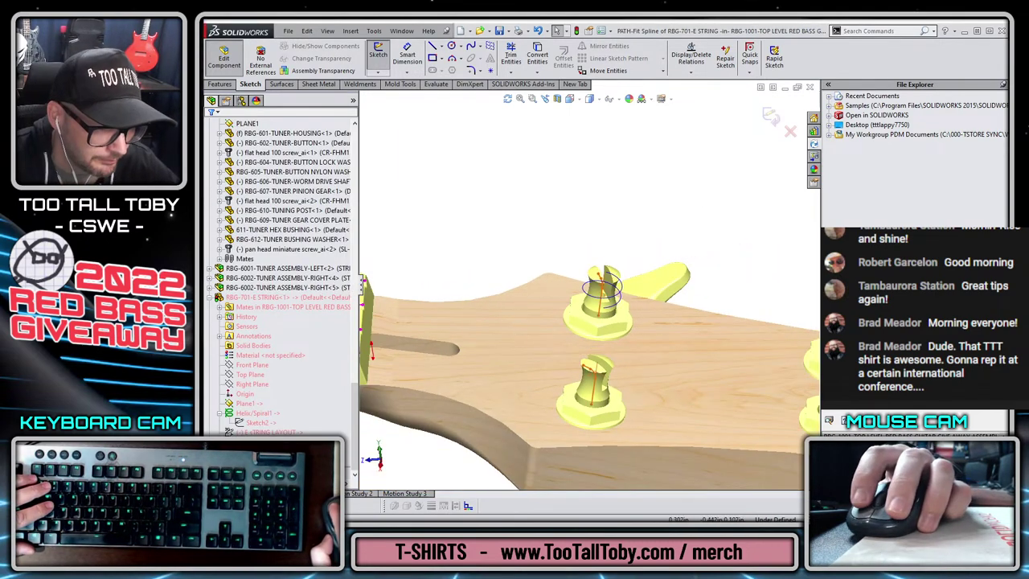
pyautogui.scroll(-4, 573, 299)
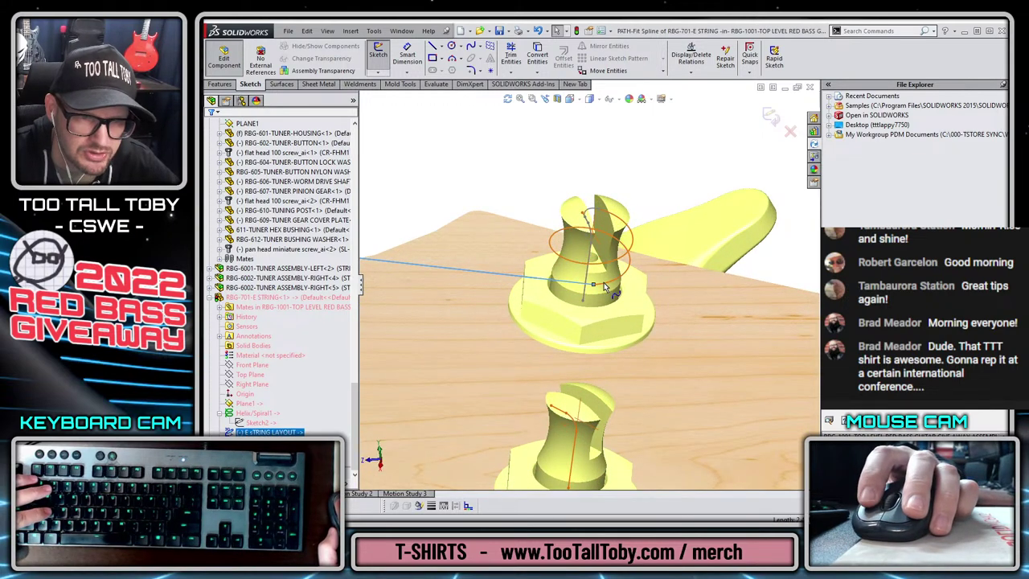
pyautogui.scroll(8, 499, 301)
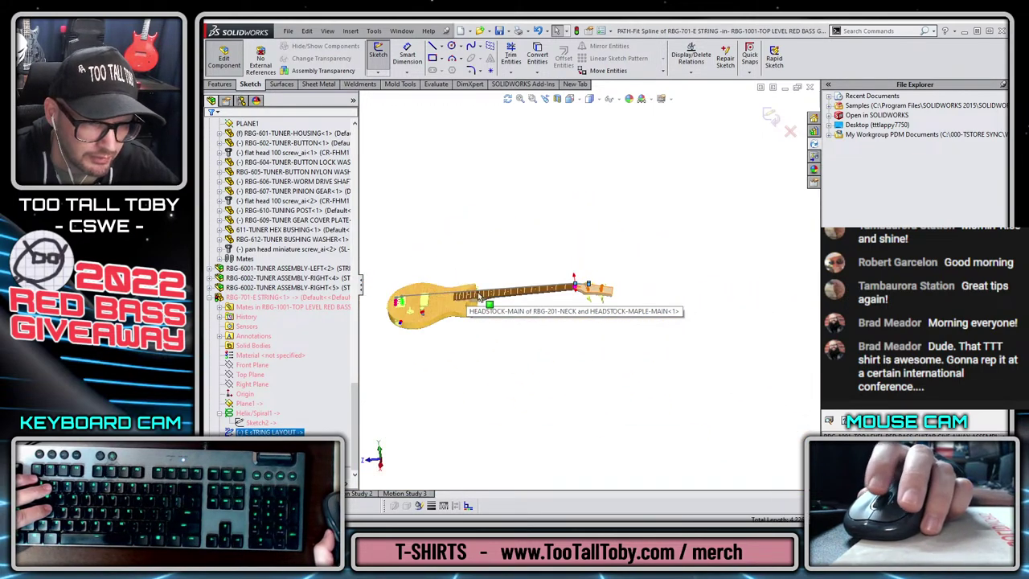
pyautogui.scroll(-10, 547, 297)
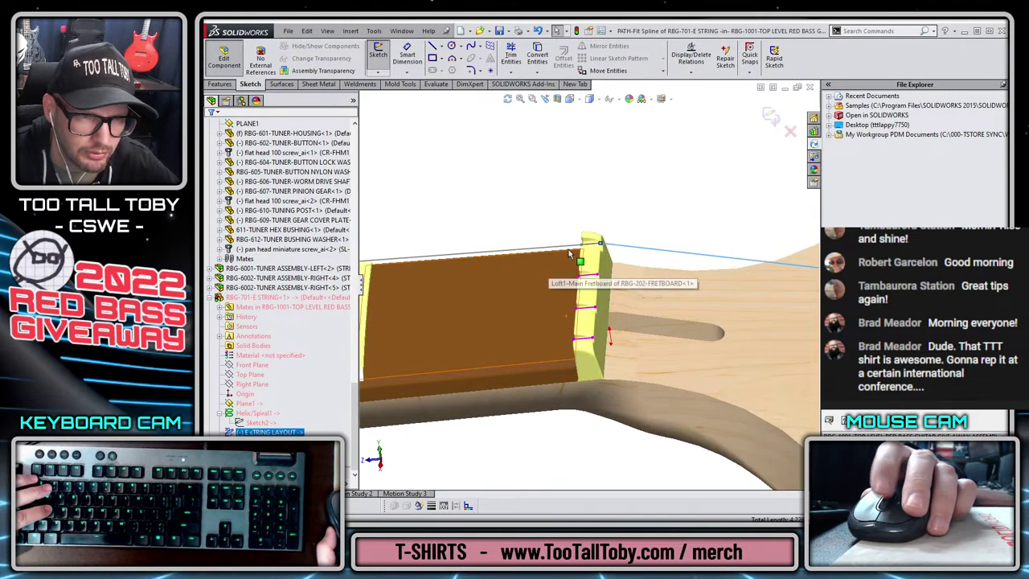
pyautogui.moveTo(602, 251); pyautogui.dragTo(570, 257, button='middle')
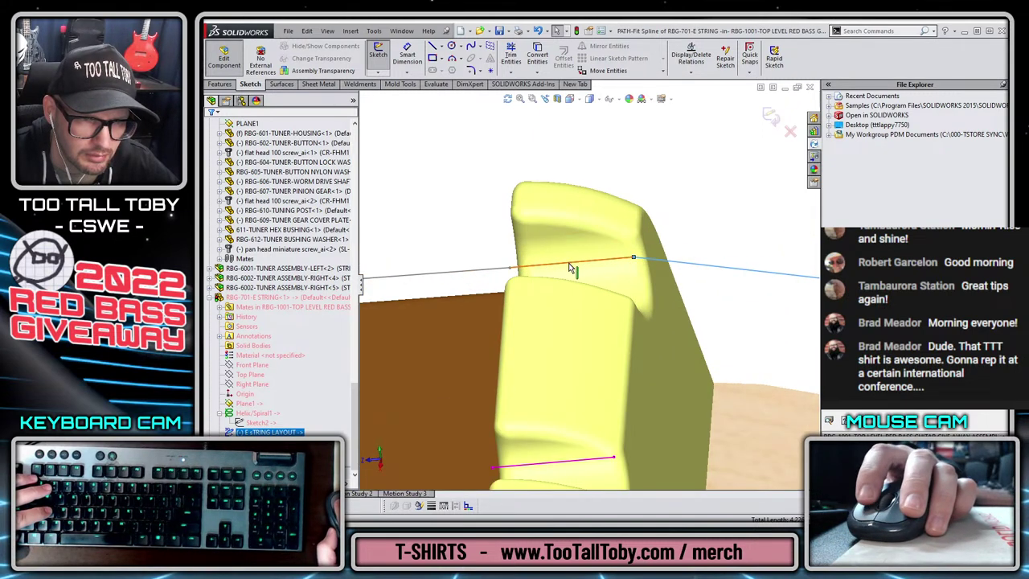
pyautogui.click(570, 268)
pyautogui.scroll(12, 434, 304)
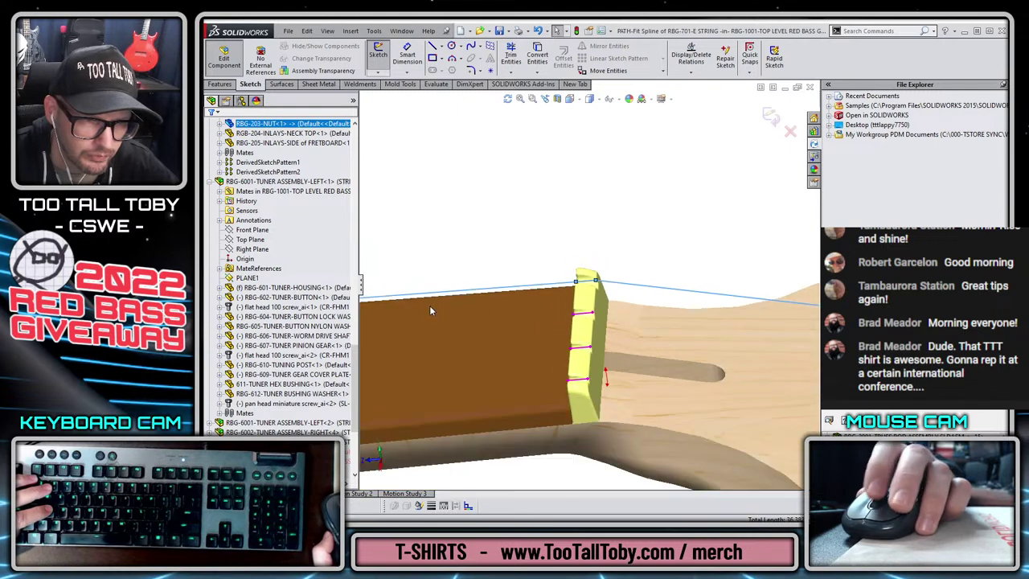
pyautogui.scroll(-12, 448, 306)
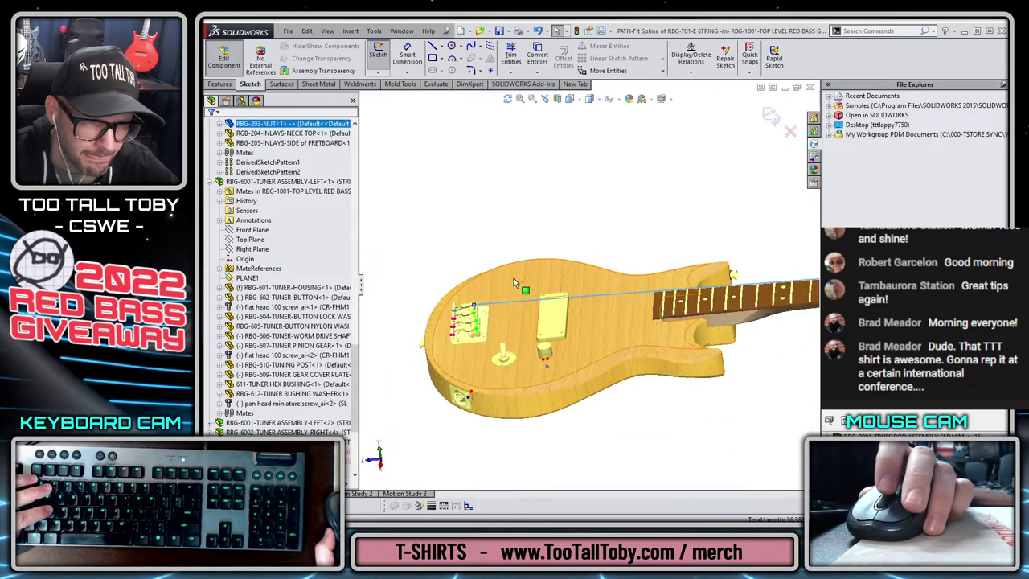
pyautogui.scroll(-3, 578, 327)
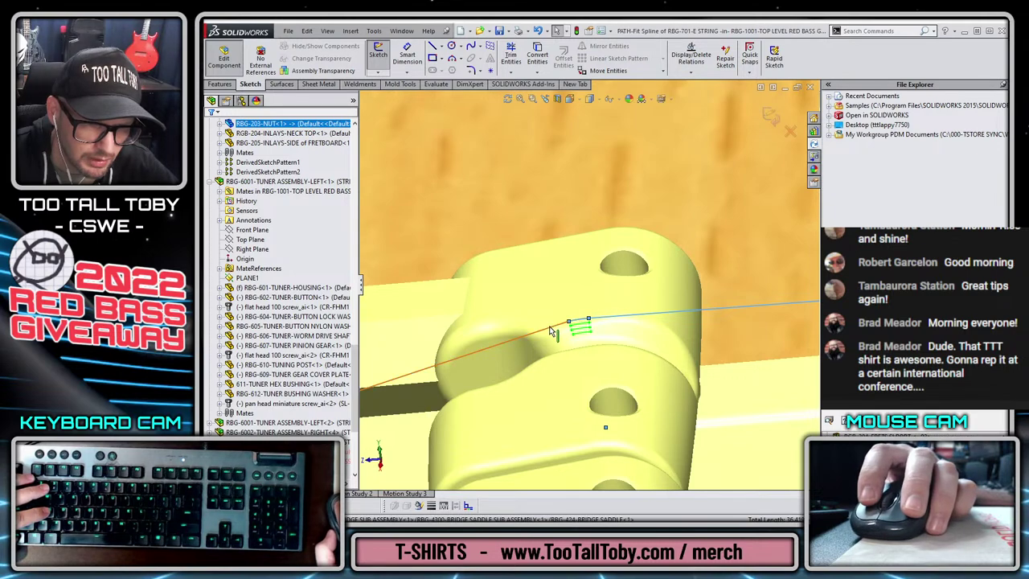
pyautogui.scroll(5, 484, 352)
pyautogui.scroll(-5, 528, 298)
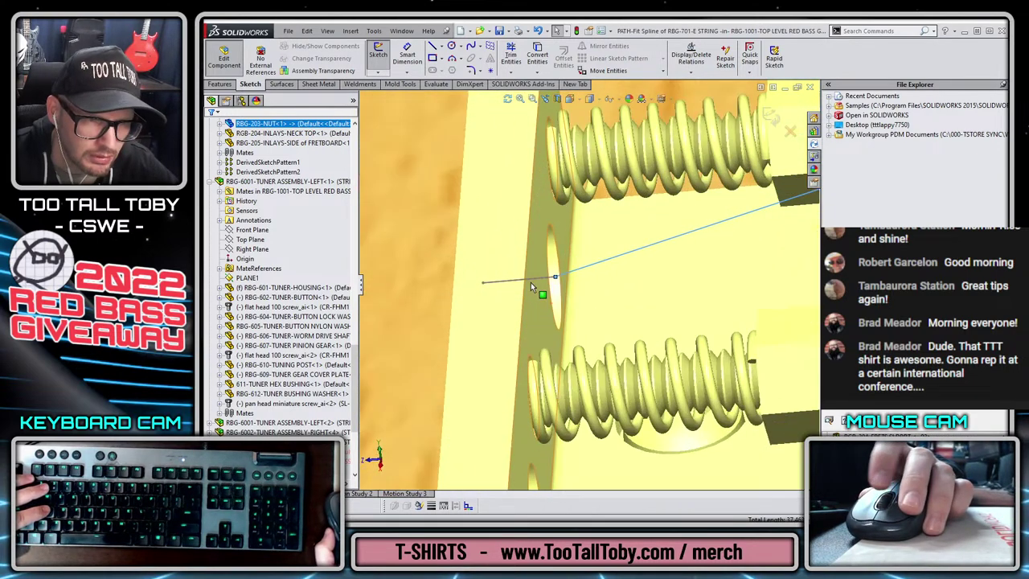
# - Fit a constrained spline through the selected helix and string segments, keeping the source geometry, and finish the sketch
pyautogui.click(448, 177)
pyautogui.click(374, 30)
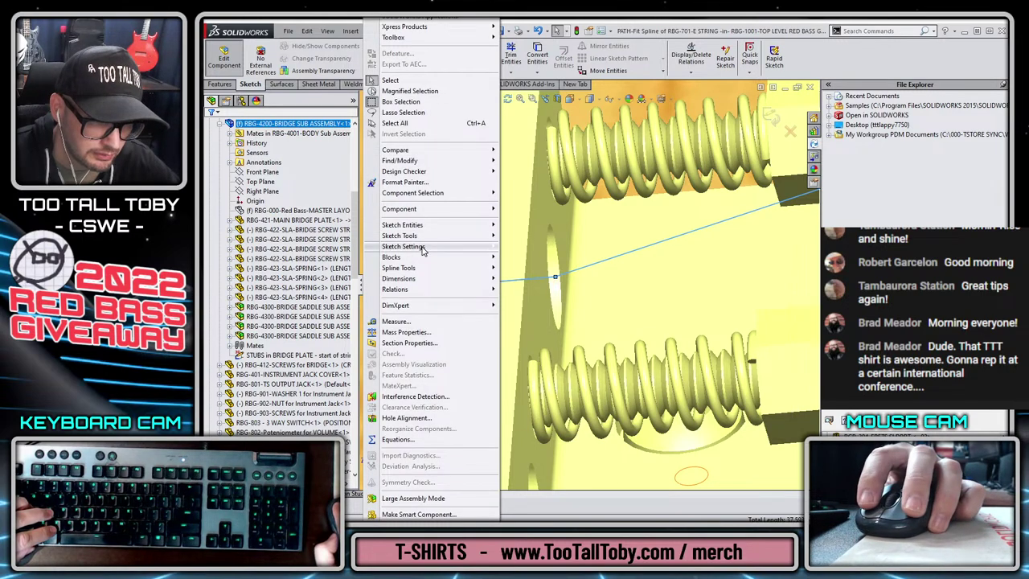
pyautogui.moveTo(424, 270)
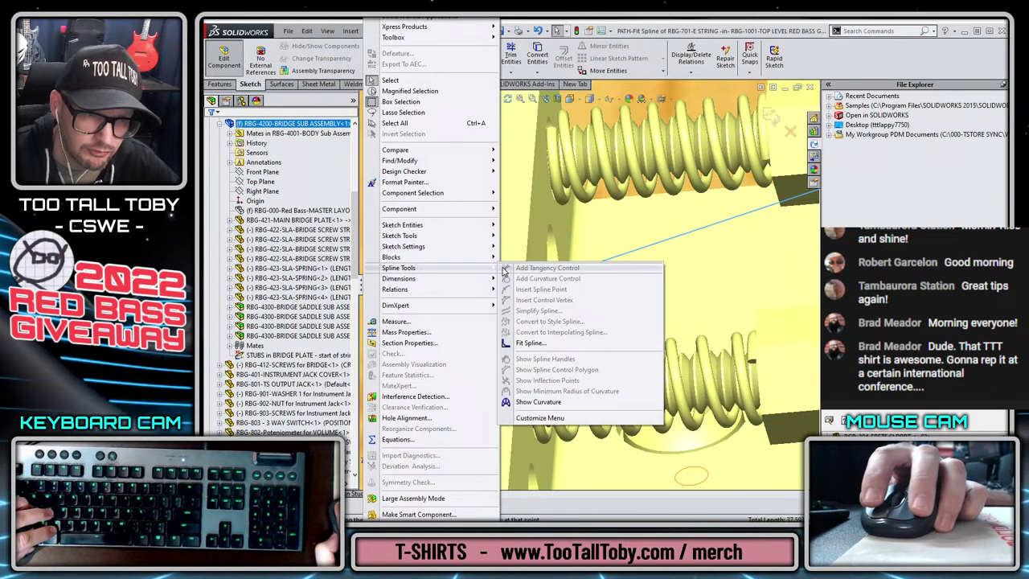
pyautogui.click(547, 339)
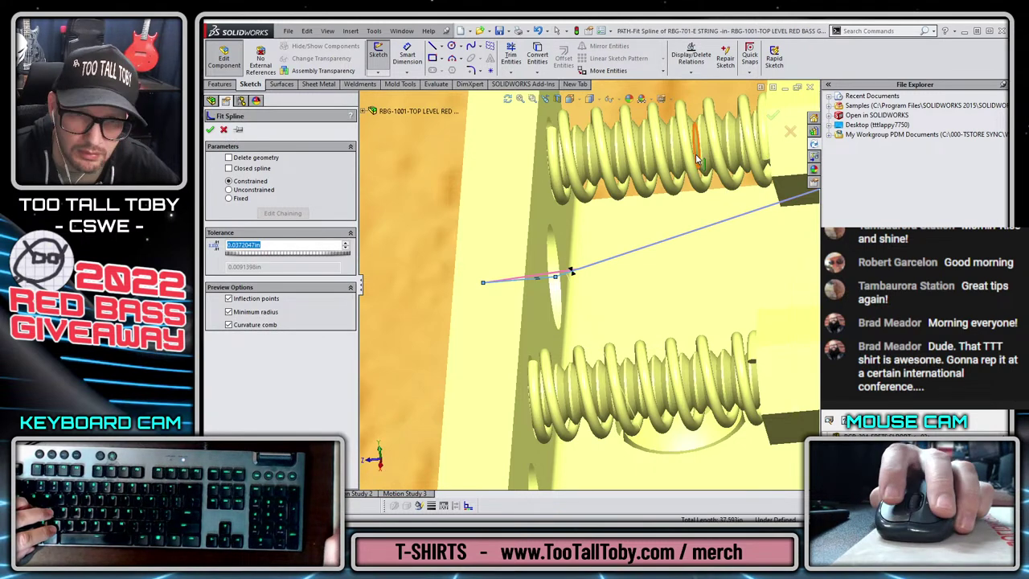
pyautogui.click(774, 116)
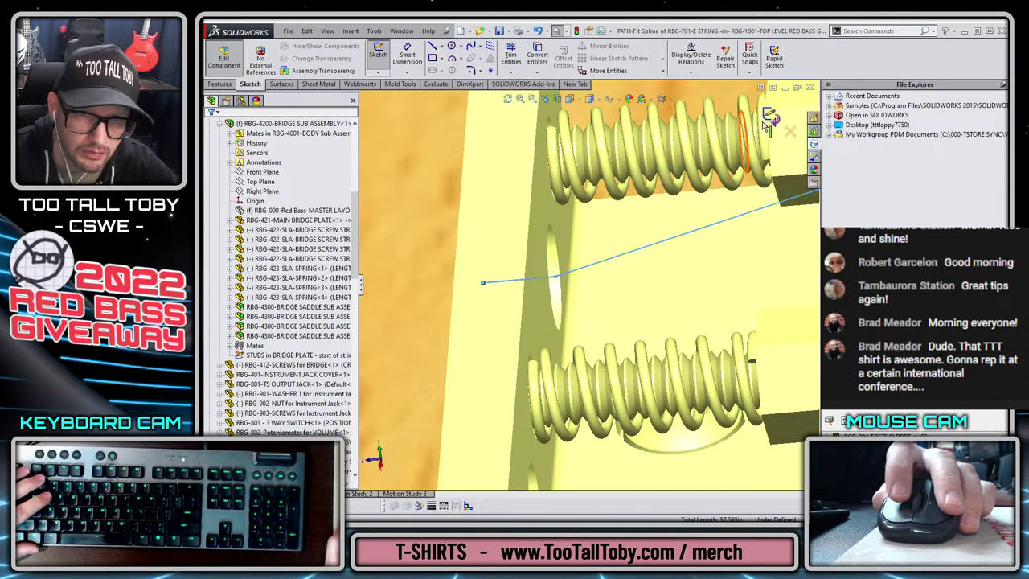
pyautogui.click(770, 118)
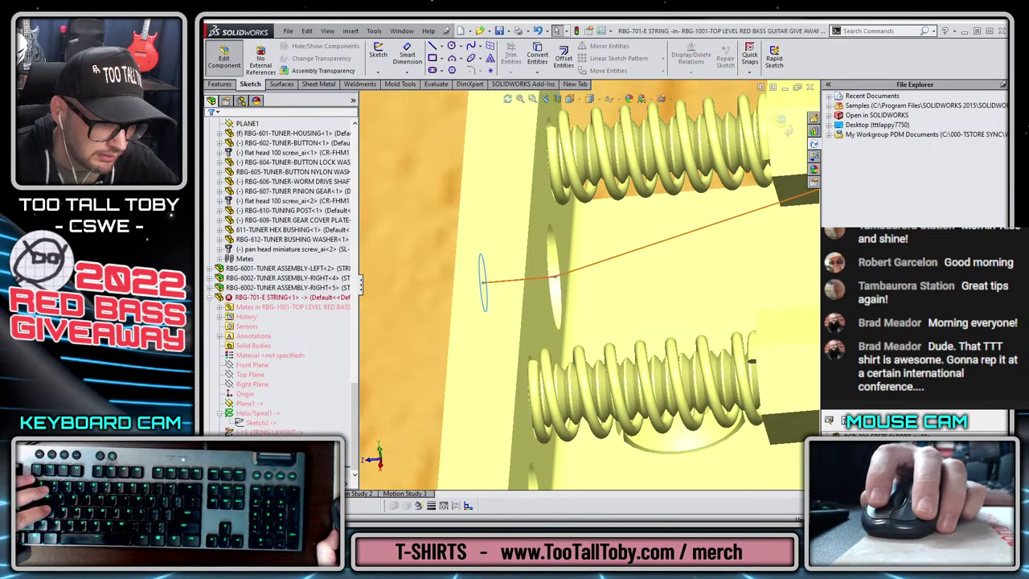
# - Sweep the circular profile Sketch4 along PATH-Fit Spline and inspect where the string ends beside the tuning post's slot
pyautogui.click(247, 423)
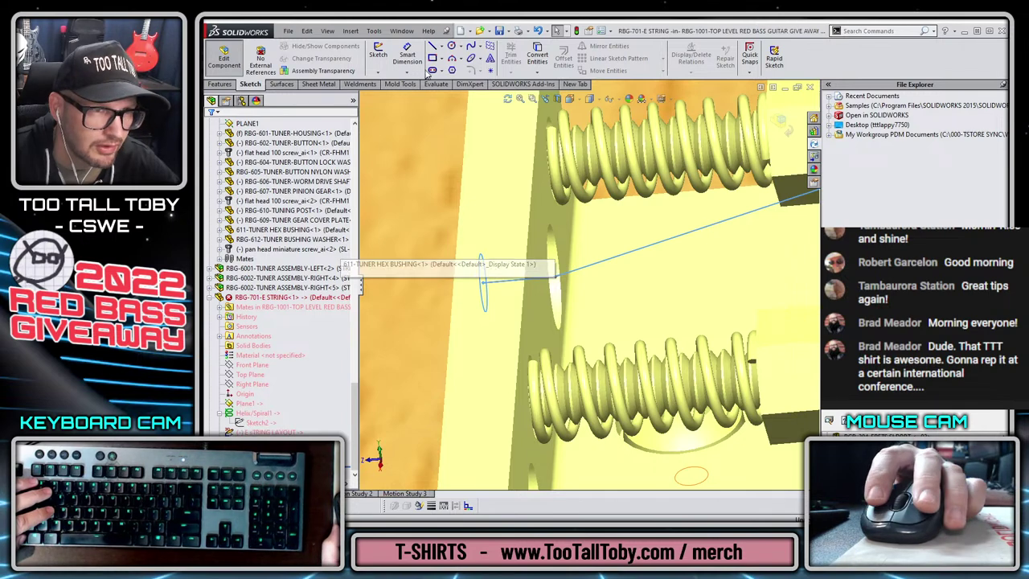
pyautogui.click(219, 84)
pyautogui.click(454, 47)
pyautogui.scroll(10, 793, 283)
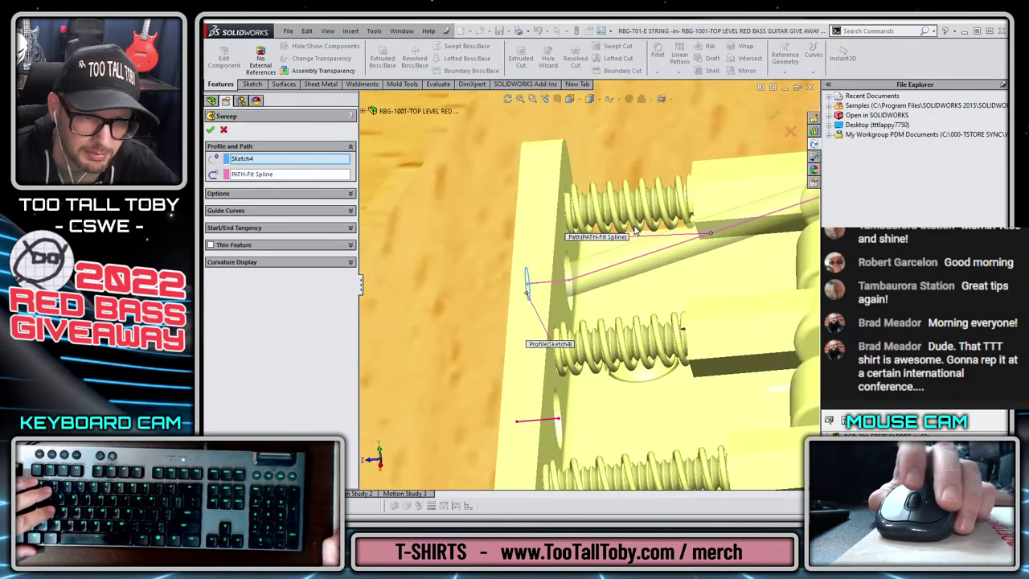
pyautogui.scroll(-15, 620, 269)
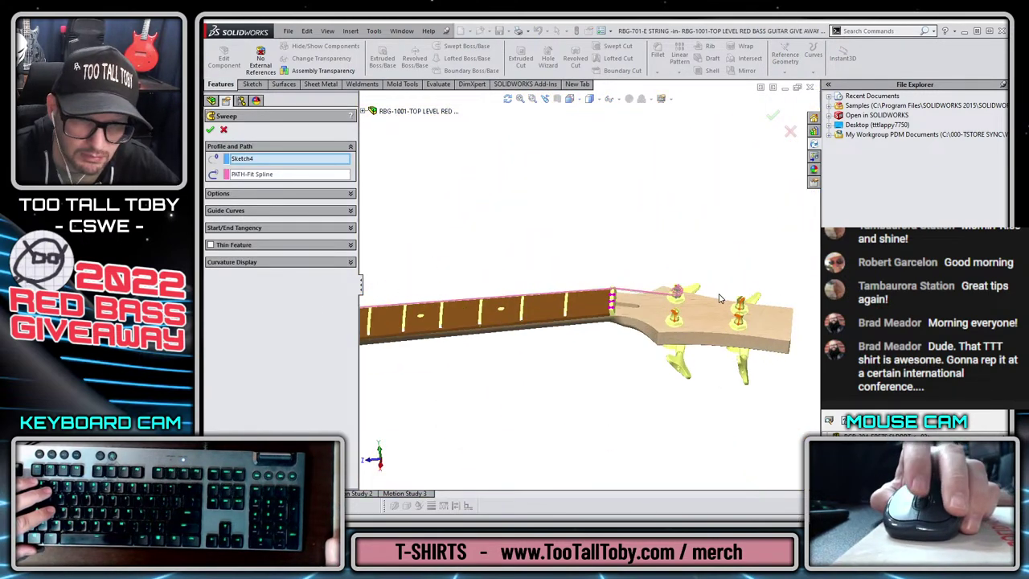
pyautogui.scroll(-2, 620, 269)
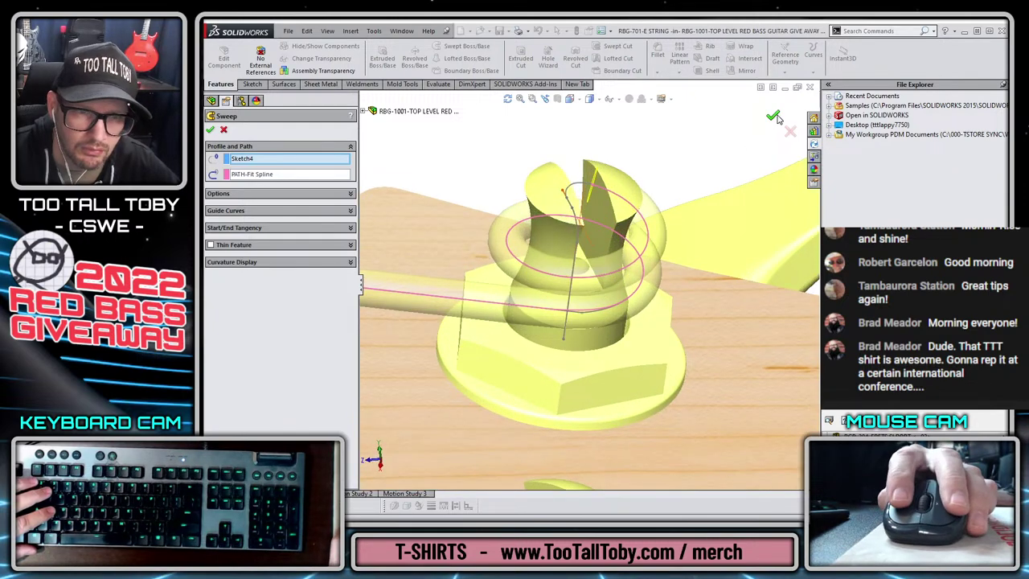
pyautogui.click(773, 117)
pyautogui.moveTo(659, 145); pyautogui.dragTo(565, 246, button='middle')
pyautogui.scroll(-6, 527, 333)
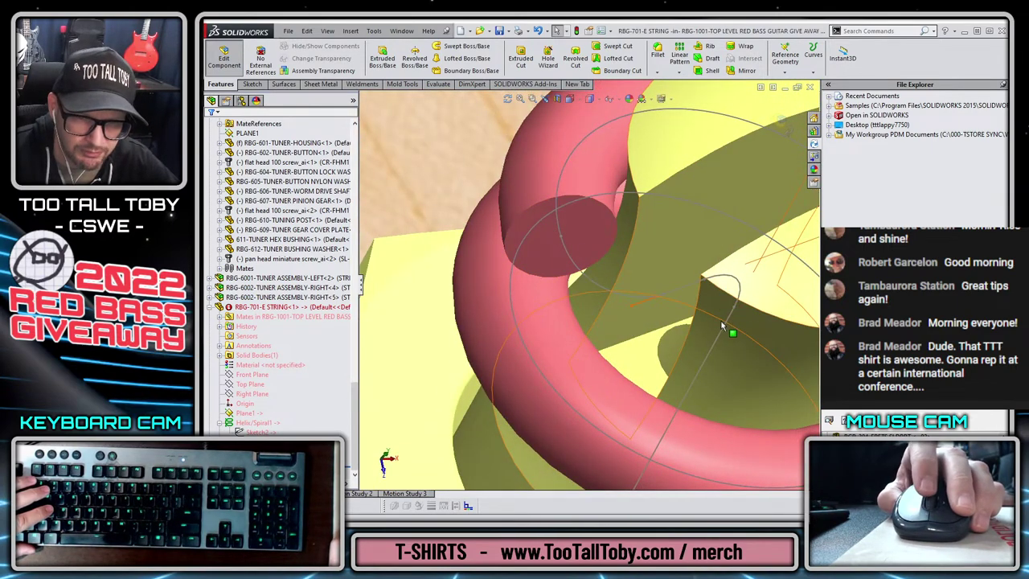
pyautogui.moveTo(722, 321); pyautogui.dragTo(715, 257, button='middle')
pyautogui.scroll(3, 723, 337)
pyautogui.scroll(-2, 684, 350)
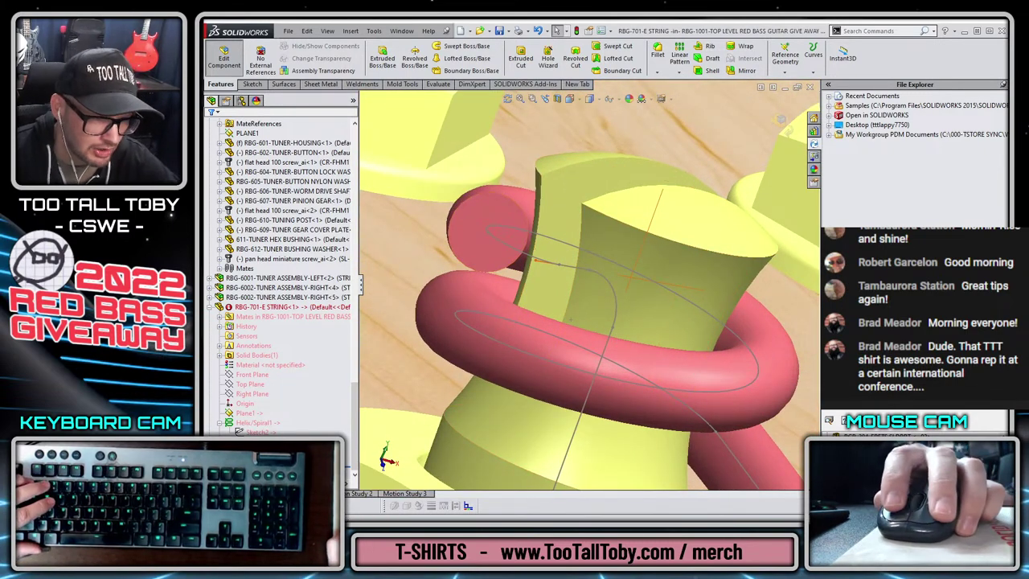
# - Undo the string sweep and the latest fitted-spline changes in the PATH-Fit Spline sketch
pyautogui.hotkey('ctrl', 'z')
pyautogui.scroll(3, 475, 319)
pyautogui.moveTo(476, 320); pyautogui.dragTo(415, 360, button='middle')
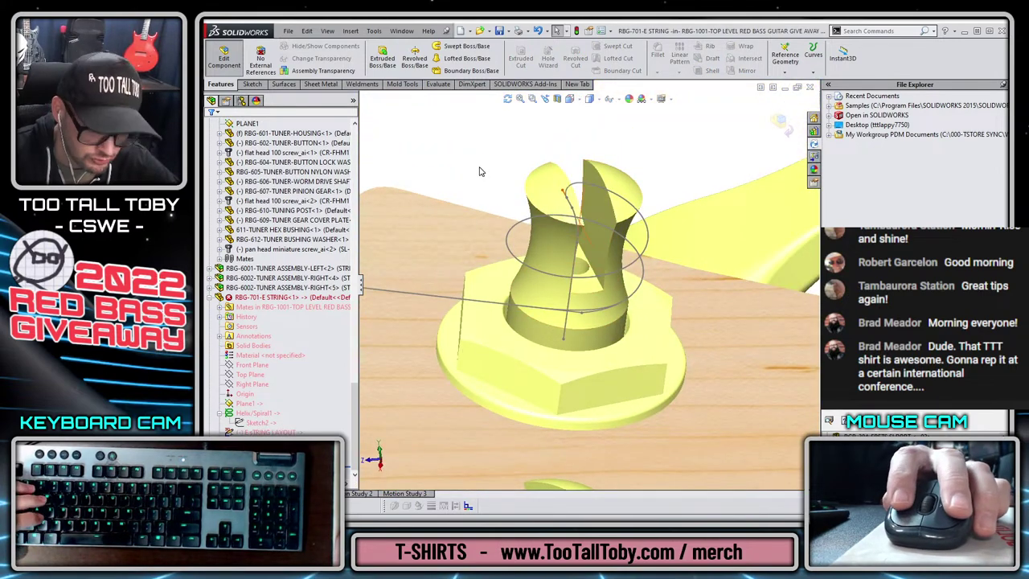
pyautogui.hotkey('ctrl', 'z')
pyautogui.hotkey('ctrl', 'a')
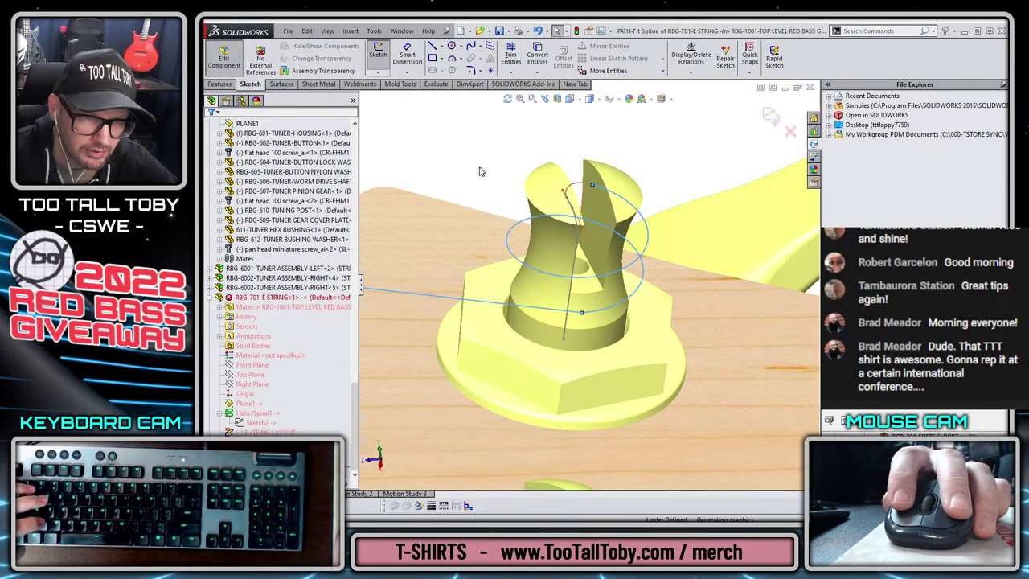
pyautogui.click(483, 174)
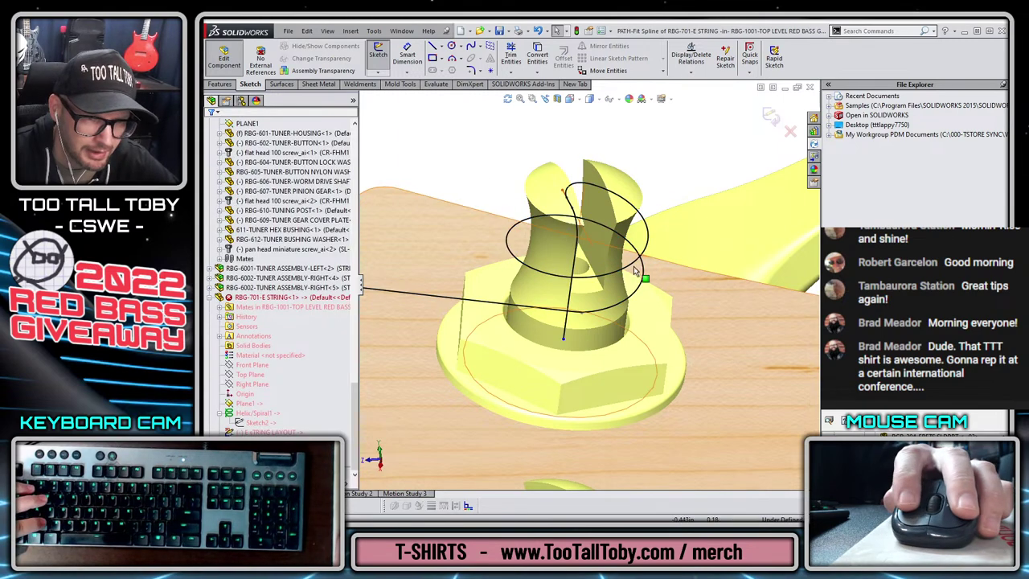
# - Exit the PATH-Fit Spline sketch and open the tuning post's STRING STUB sketch for editing
pyautogui.click(770, 116)
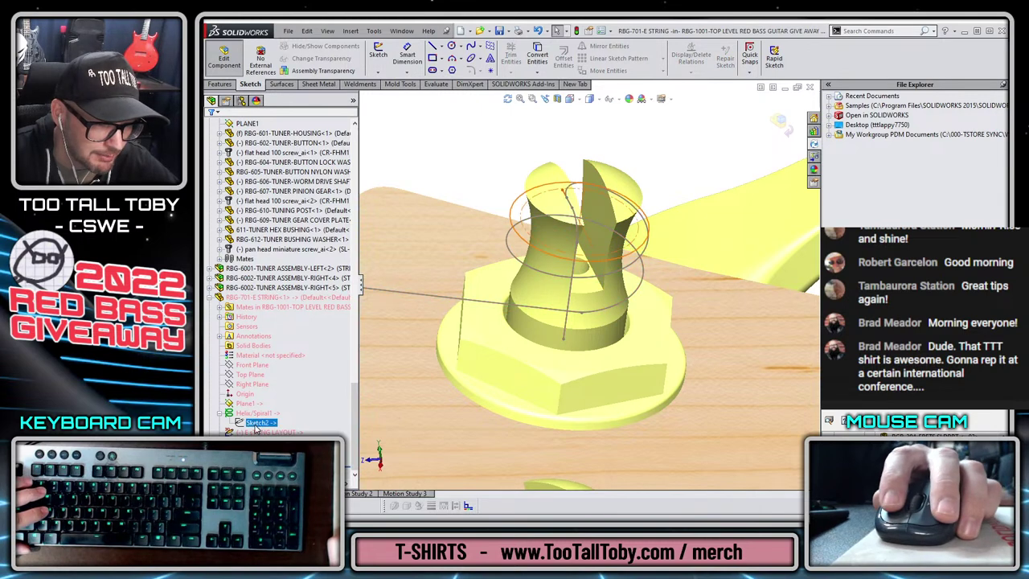
pyautogui.scroll(-3, 585, 215)
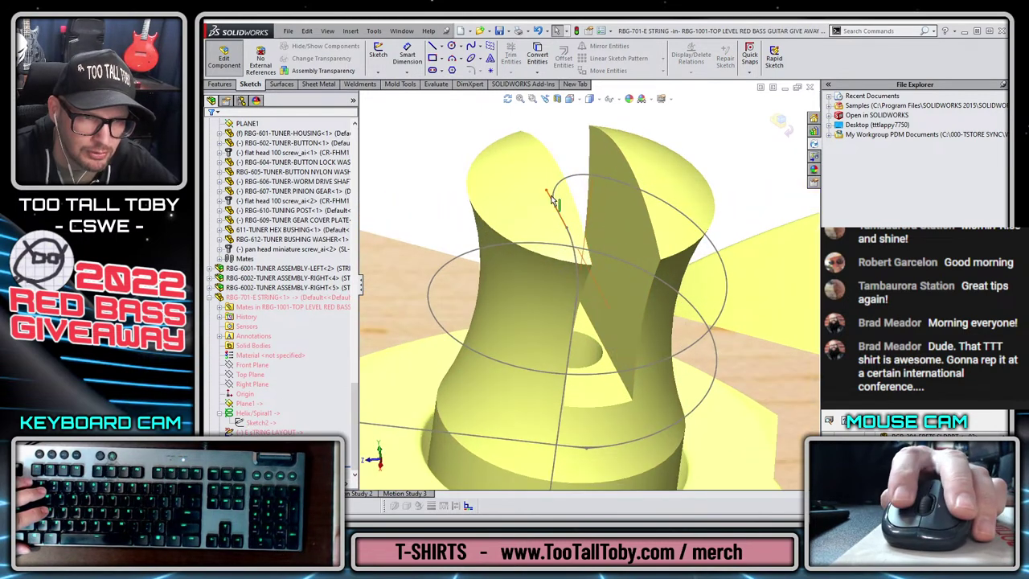
pyautogui.scroll(-3, 549, 199)
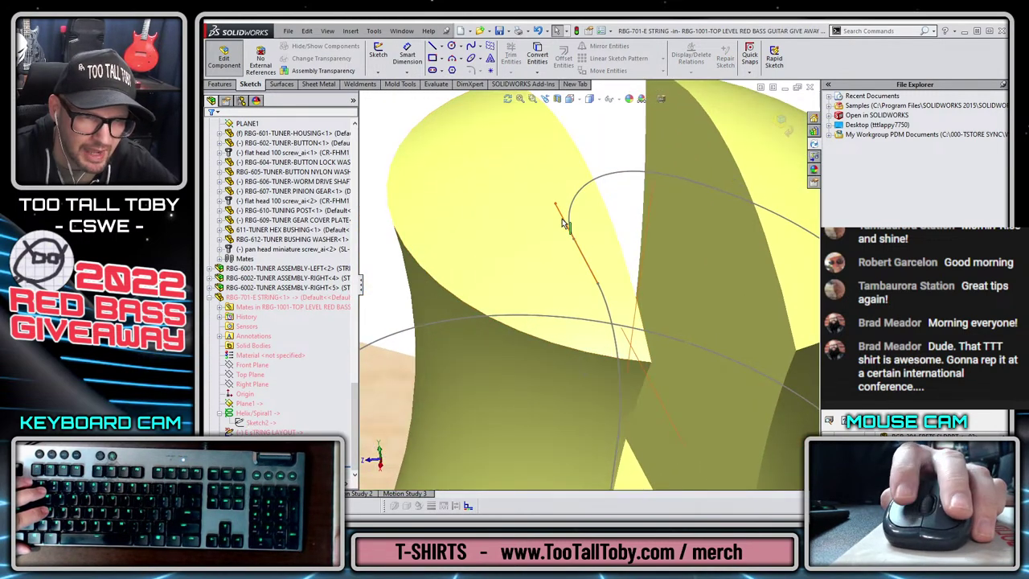
pyautogui.rightClick(564, 217)
pyautogui.click(570, 198)
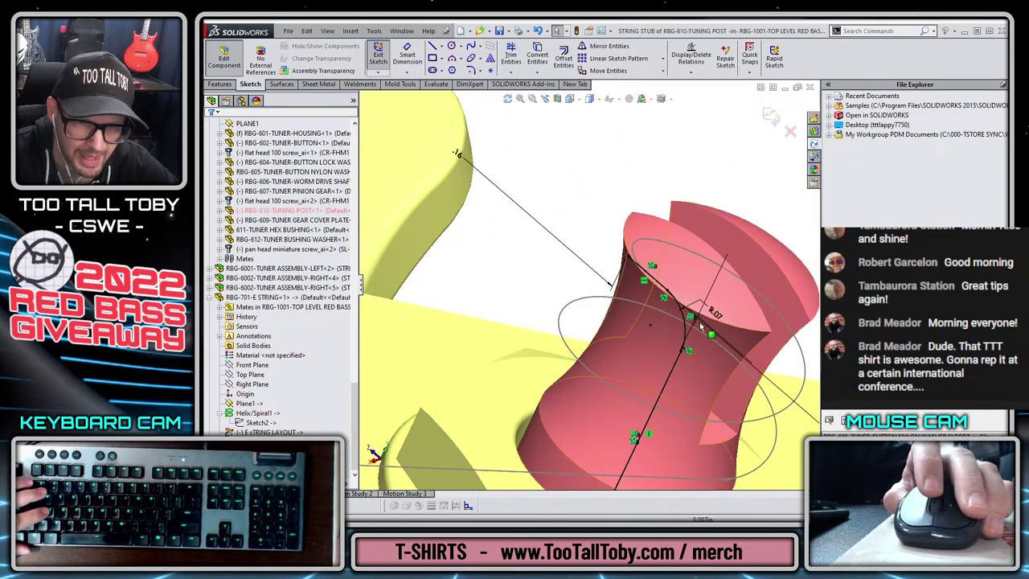
# - Set the bend radius in the tuning post's STRING STUB sketch to 0.1 in and finish the sketch
pyautogui.scroll(-2, 713, 304)
pyautogui.doubleClick(711, 309)
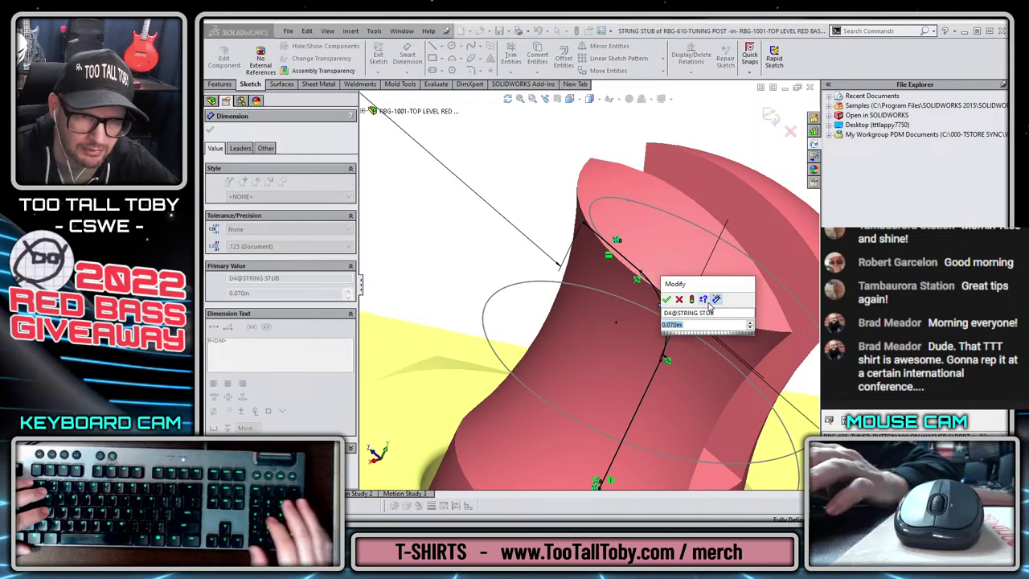
pyautogui.write('0.085')
pyautogui.press('Return')
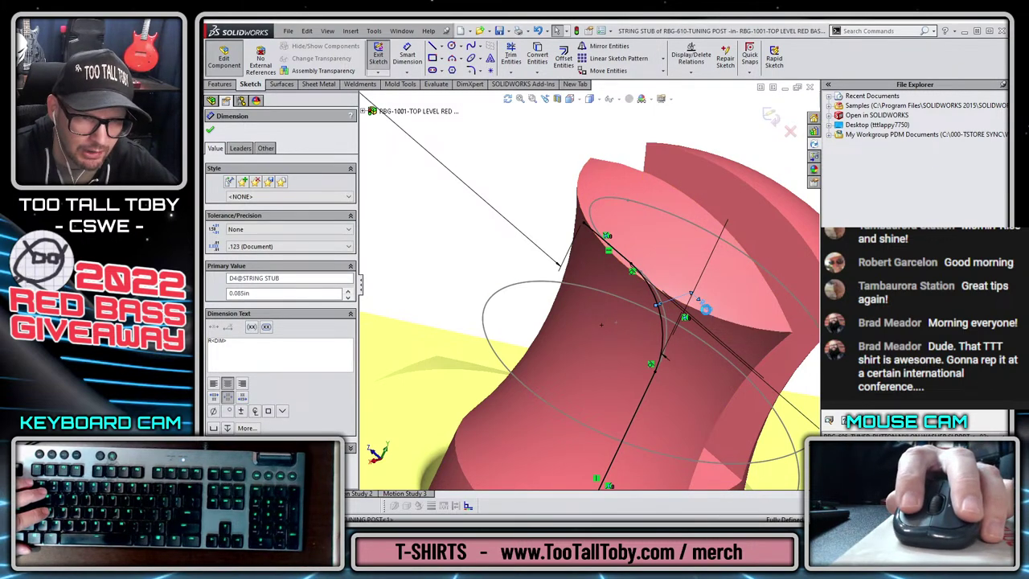
pyautogui.doubleClick(706, 309)
pyautogui.write('.08')
pyautogui.press('Return')
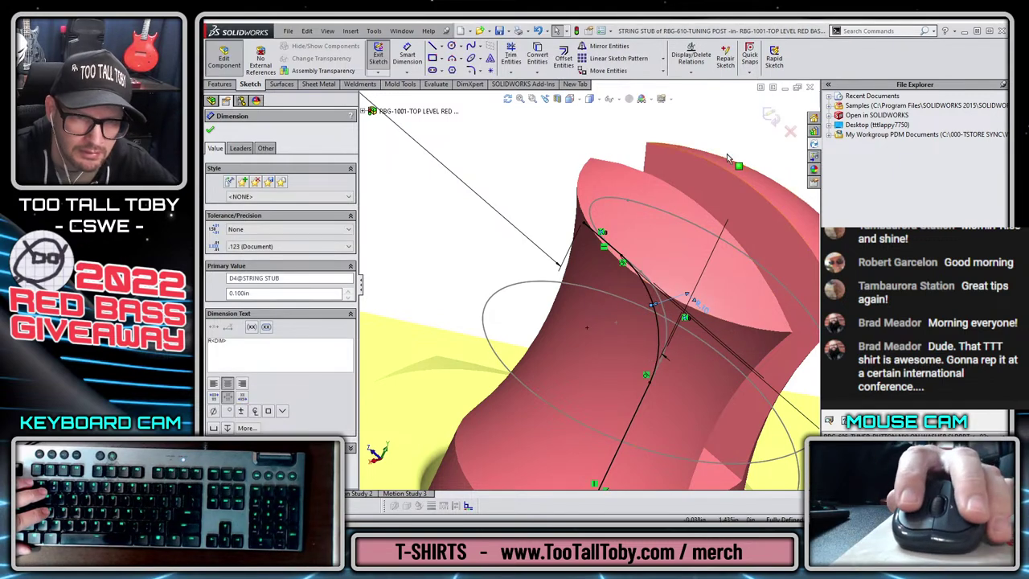
pyautogui.click(770, 118)
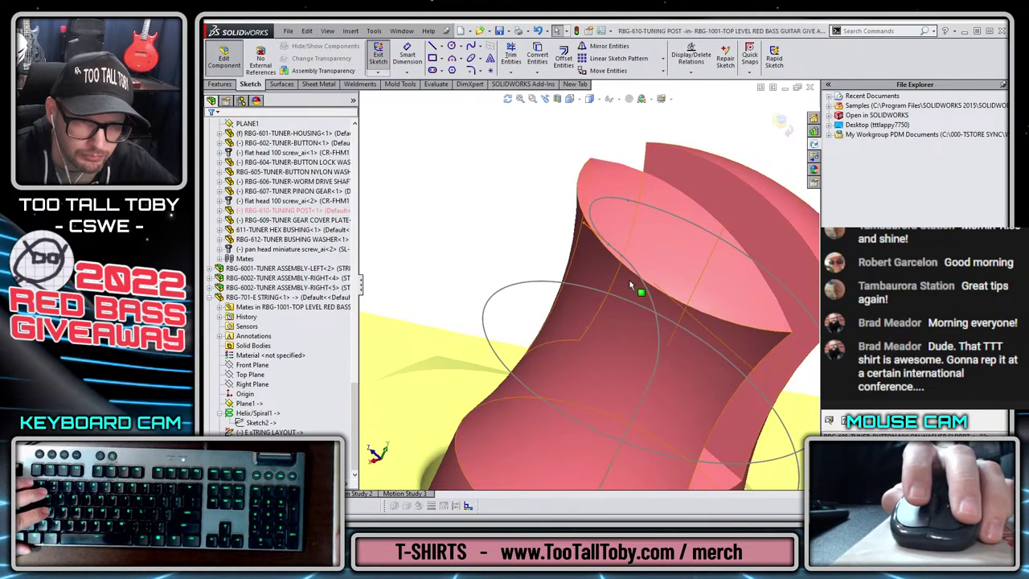
# - In the E STRING LAYOUT sketch, move the connecting spline's endpoints along the string stub and the helix, and finish the sketch
pyautogui.moveTo(496, 364); pyautogui.dragTo(563, 217, button='middle')
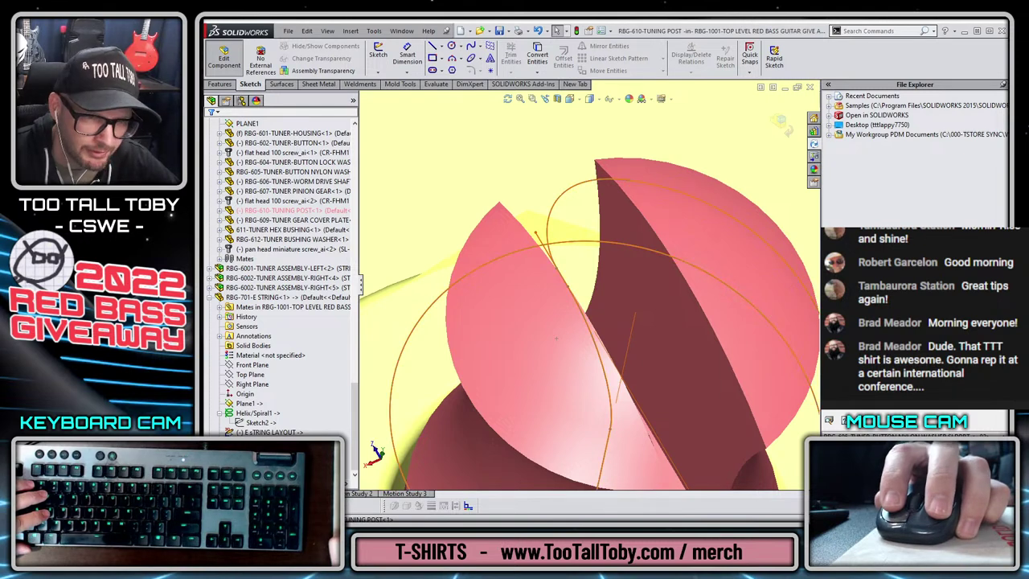
pyautogui.click(254, 413)
pyautogui.click(254, 432)
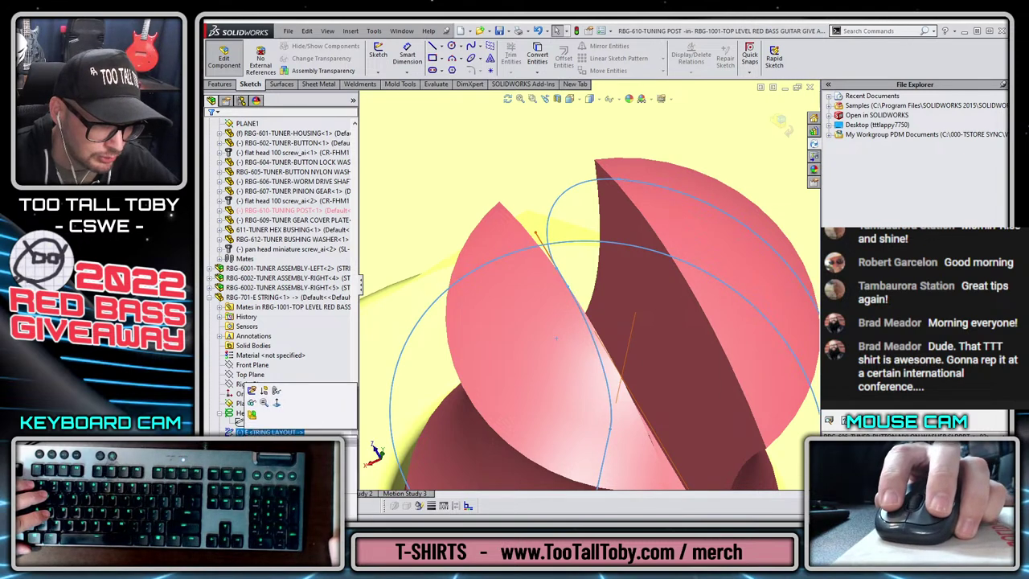
pyautogui.click(252, 392)
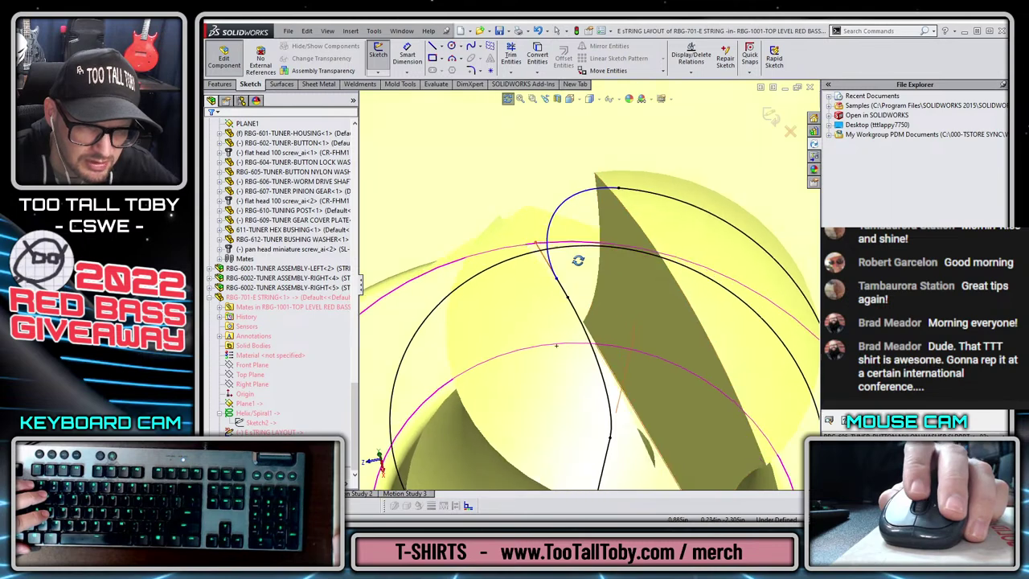
pyautogui.moveTo(509, 402); pyautogui.dragTo(510, 413)
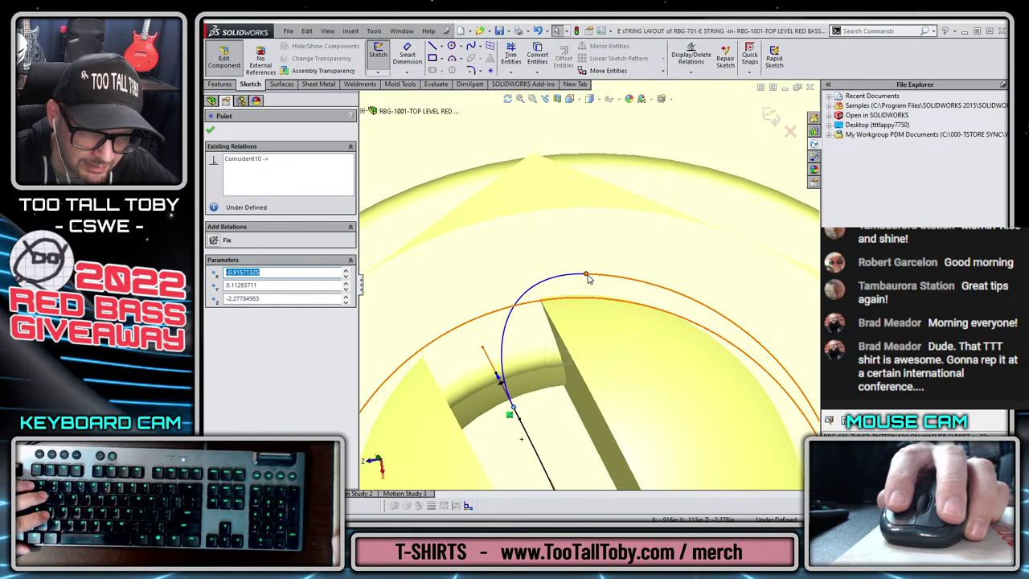
pyautogui.moveTo(588, 278); pyautogui.dragTo(617, 276)
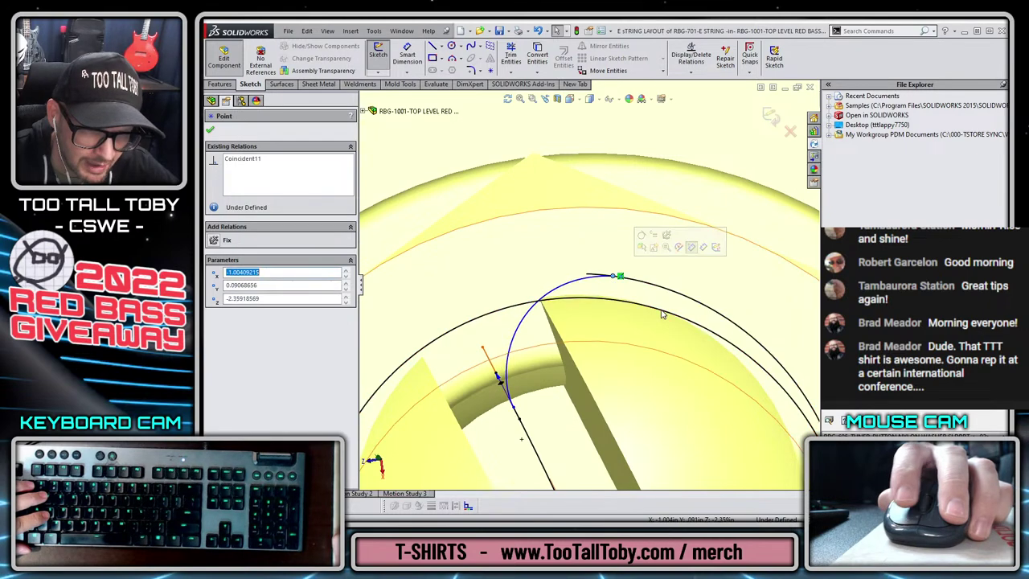
pyautogui.click(768, 114)
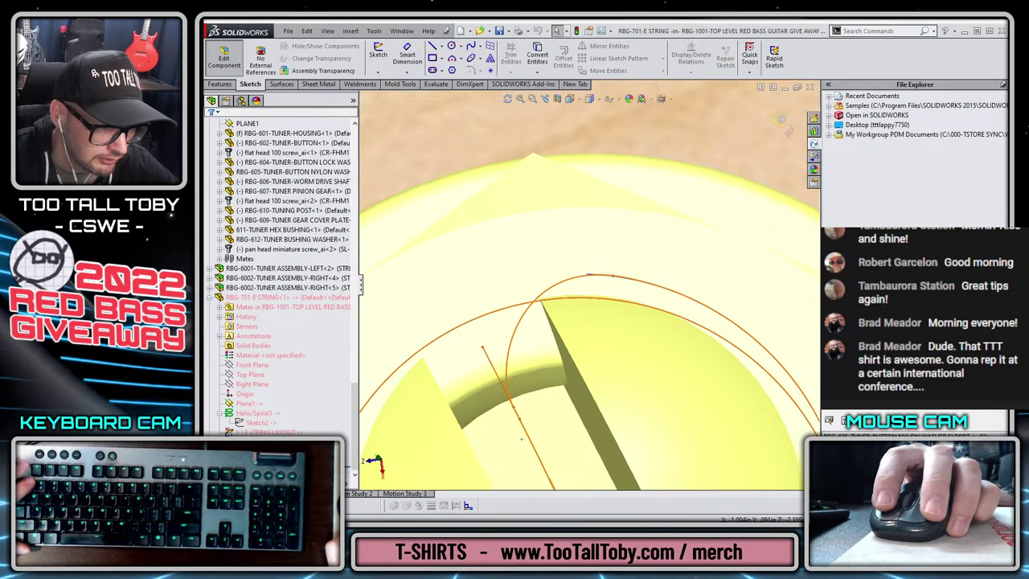
# - Preview a sweep of Sketch4 along PATH-Fit Spline and examine how the string coils into the tuning post's slot
pyautogui.click(220, 85)
pyautogui.click(458, 46)
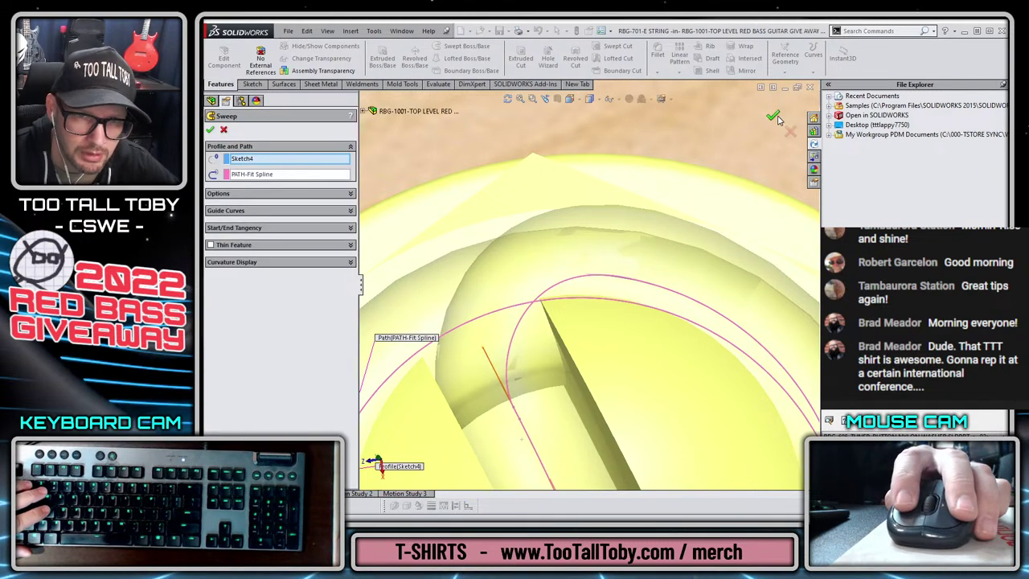
pyautogui.scroll(3, 542, 326)
pyautogui.moveTo(542, 327); pyautogui.dragTo(707, 320, button='middle')
pyautogui.scroll(-5, 585, 350)
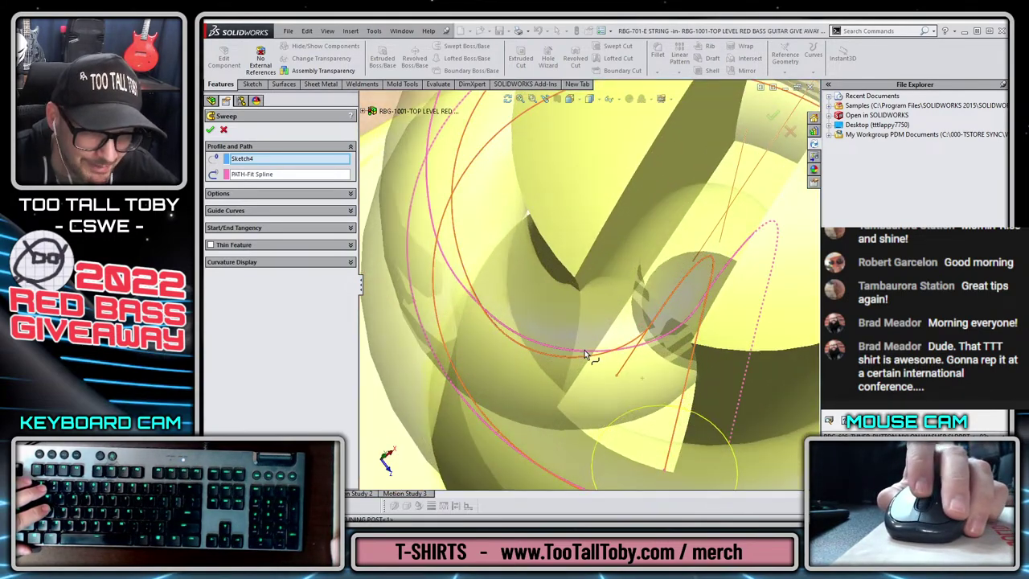
pyautogui.scroll(2, 585, 352)
pyautogui.moveTo(583, 356)
pyautogui.mouseDown(button='middle')
pyautogui.moveTo(582, 287)
pyautogui.moveTo(565, 289)
pyautogui.moveTo(588, 386)
pyautogui.moveTo(647, 324)
pyautogui.moveTo(678, 327)
pyautogui.moveTo(666, 349)
pyautogui.moveTo(616, 338)
pyautogui.moveTo(588, 352)
pyautogui.mouseUp(button='middle')
pyautogui.scroll(5, 635, 344)
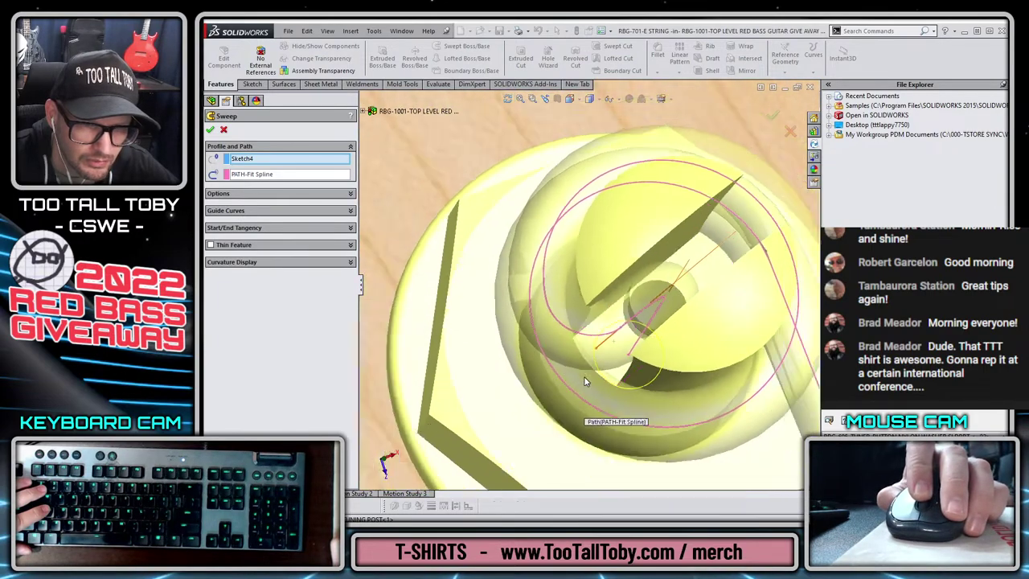
pyautogui.scroll(-5, 635, 344)
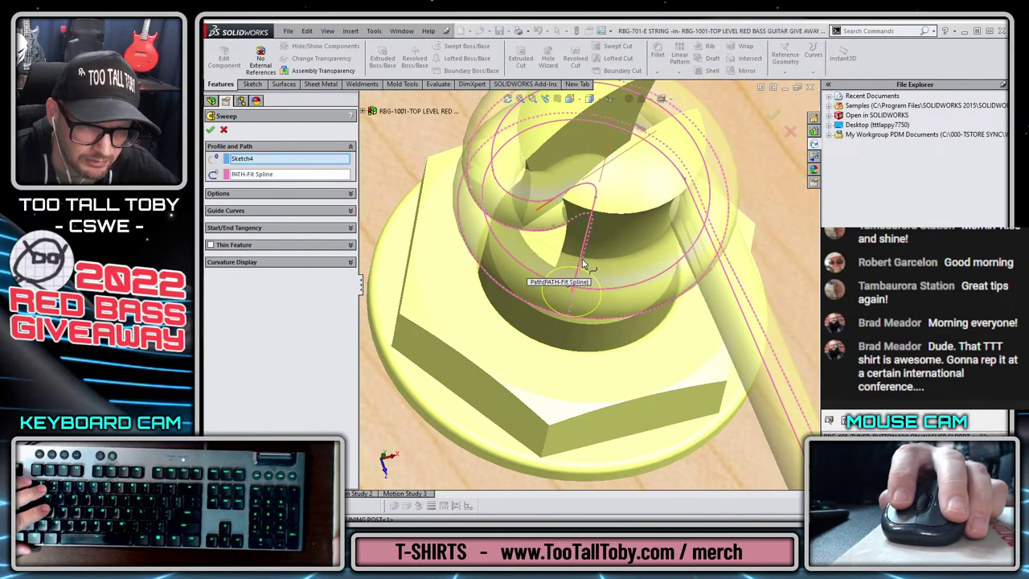
pyautogui.moveTo(582, 295); pyautogui.dragTo(575, 285, button='middle')
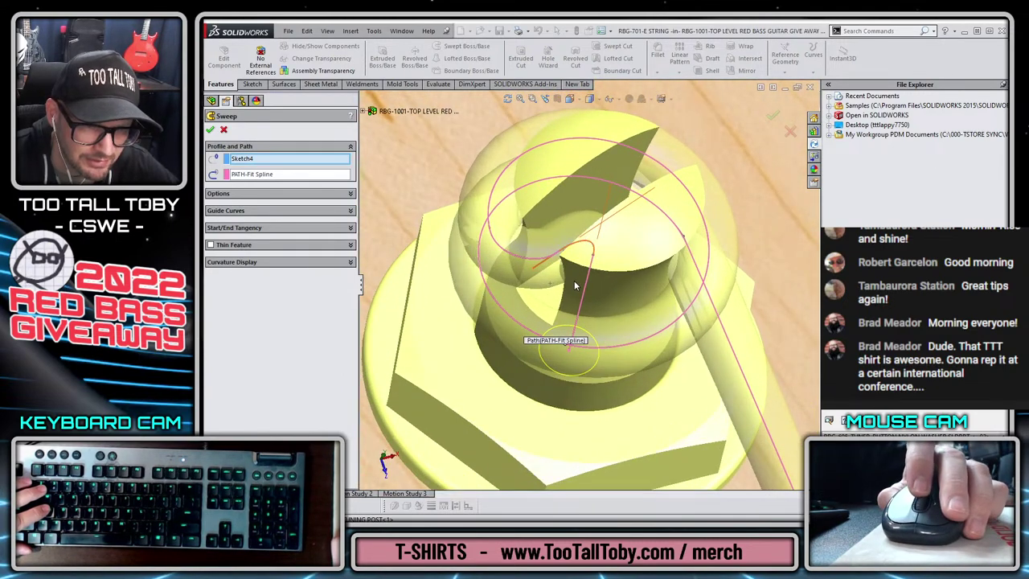
pyautogui.press('Escape')
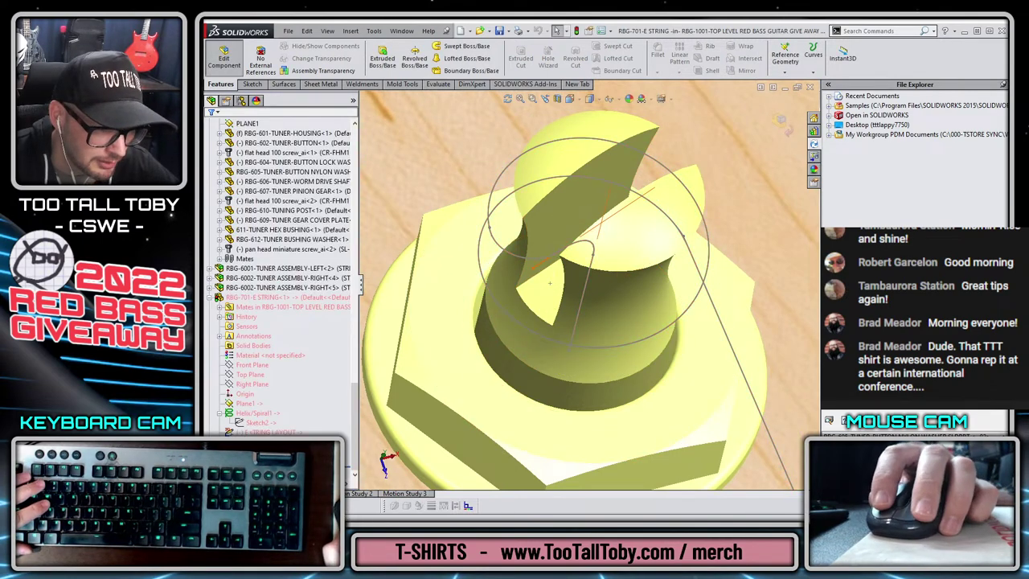
# - Reopen the E STRING LAYOUT sketch and try to move the connecting spline's endpoint further along the helix
pyautogui.click(256, 432)
pyautogui.click(256, 406)
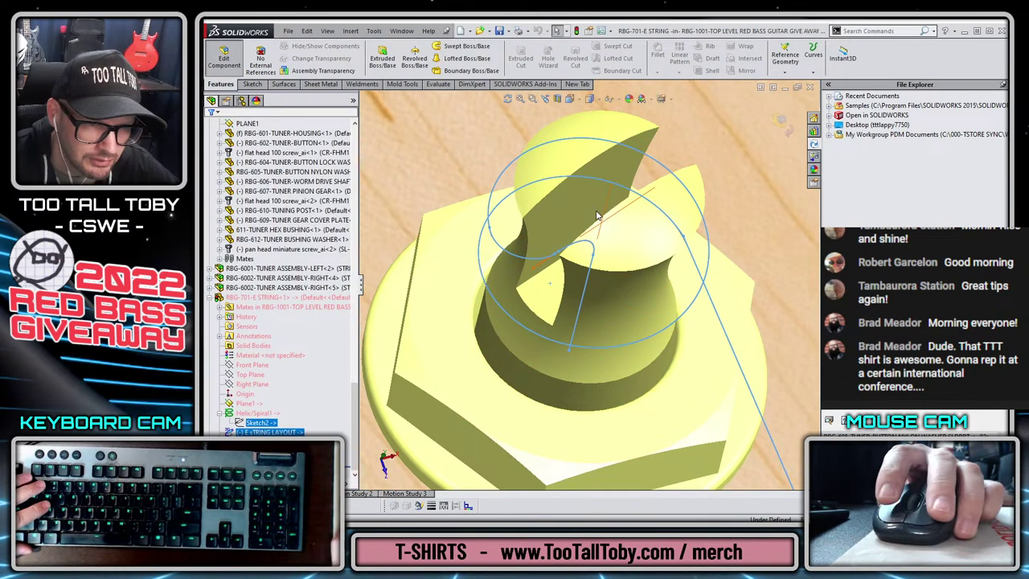
pyautogui.click(490, 229)
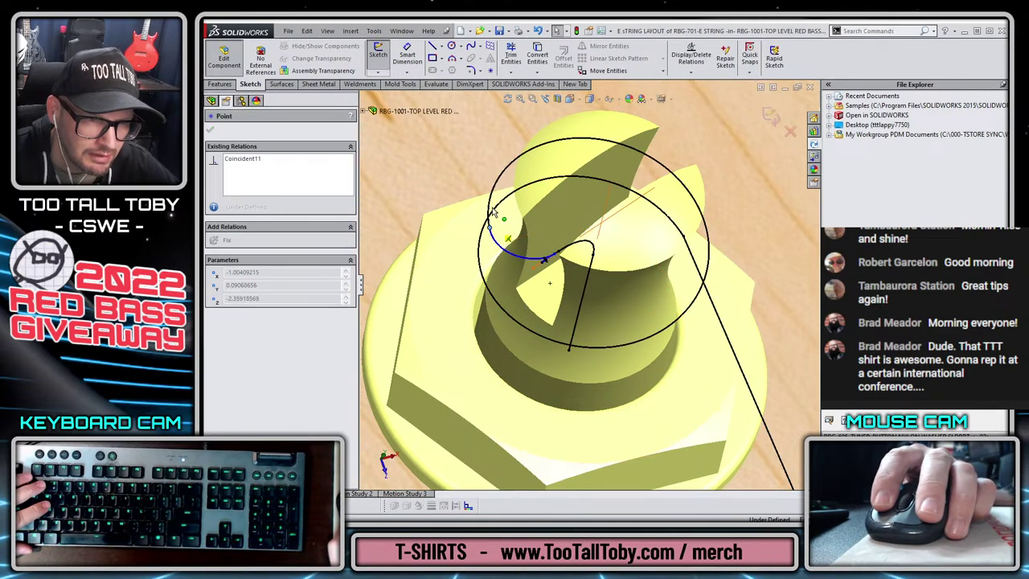
pyautogui.press('Escape')
pyautogui.moveTo(493, 207); pyautogui.dragTo(501, 241, button='middle')
pyautogui.moveTo(498, 214); pyautogui.dragTo(512, 198)
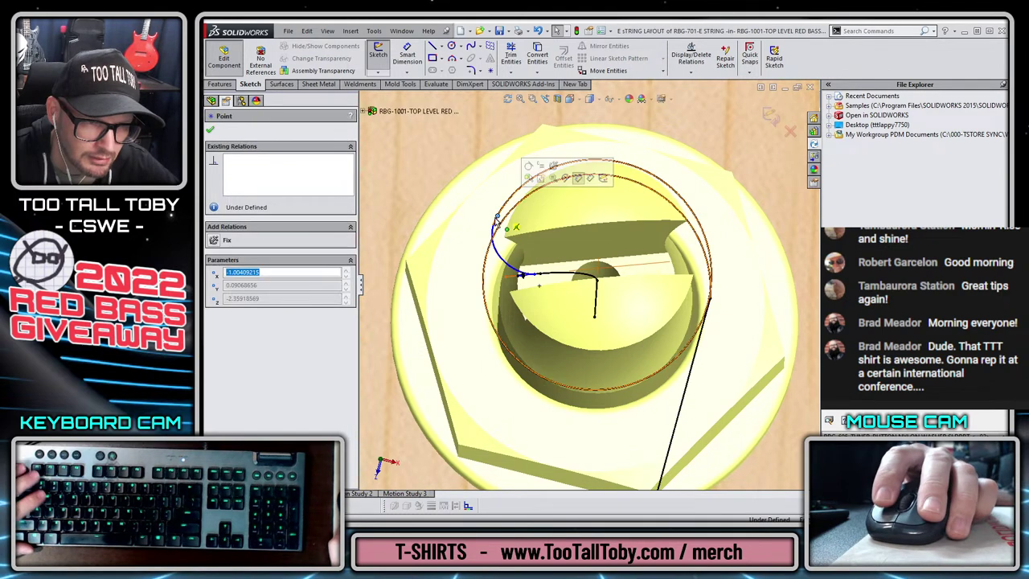
pyautogui.hotkey('ctrl', 'z')
pyautogui.click(492, 248)
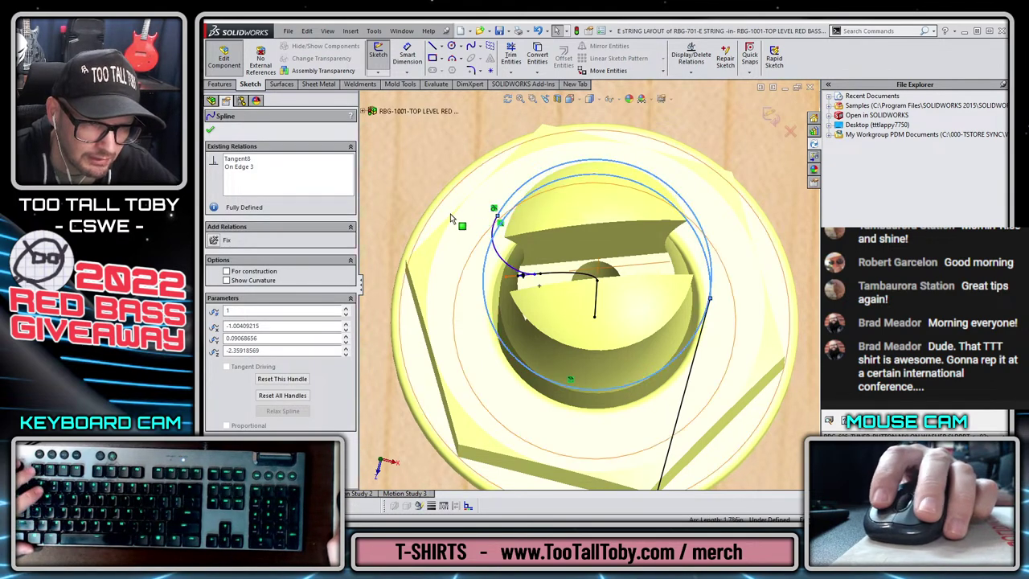
pyautogui.press('Escape')
pyautogui.moveTo(498, 216); pyautogui.dragTo(505, 241)
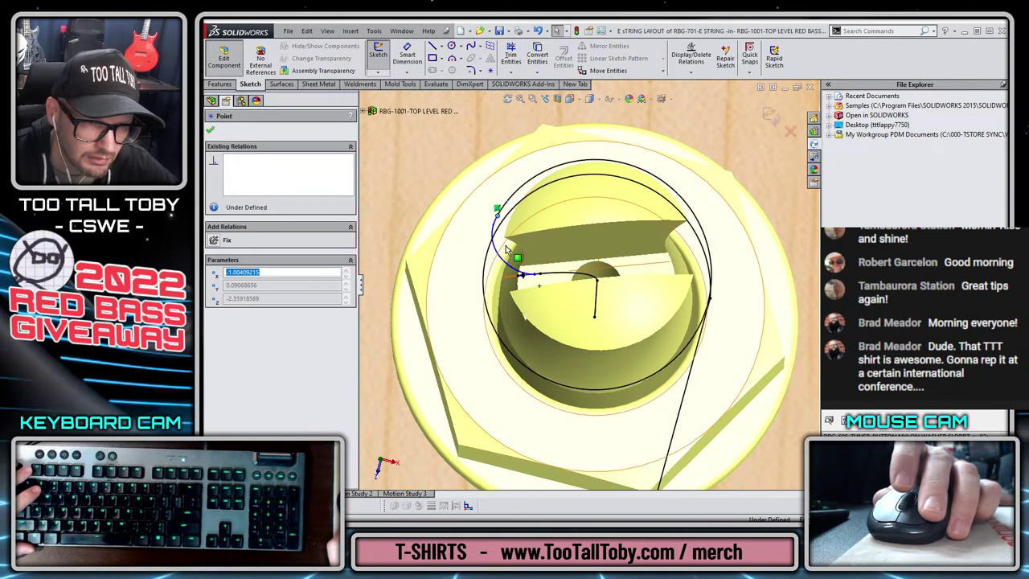
pyautogui.press('Escape')
# - Move the connecting spline's slot-side endpoint outward along the string stub line and finish the E STRING LAYOUT sketch
pyautogui.moveTo(505, 241)
pyautogui.mouseDown(button='middle')
pyautogui.moveTo(493, 215)
pyautogui.moveTo(499, 234)
pyautogui.mouseUp(button='middle')
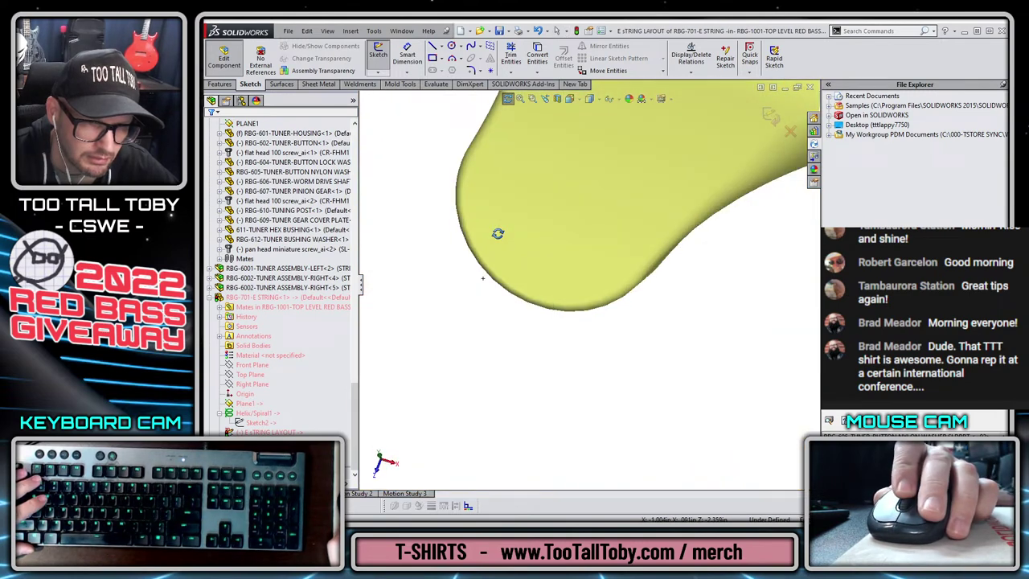
pyautogui.click(546, 99)
pyautogui.scroll(-1, 559, 157)
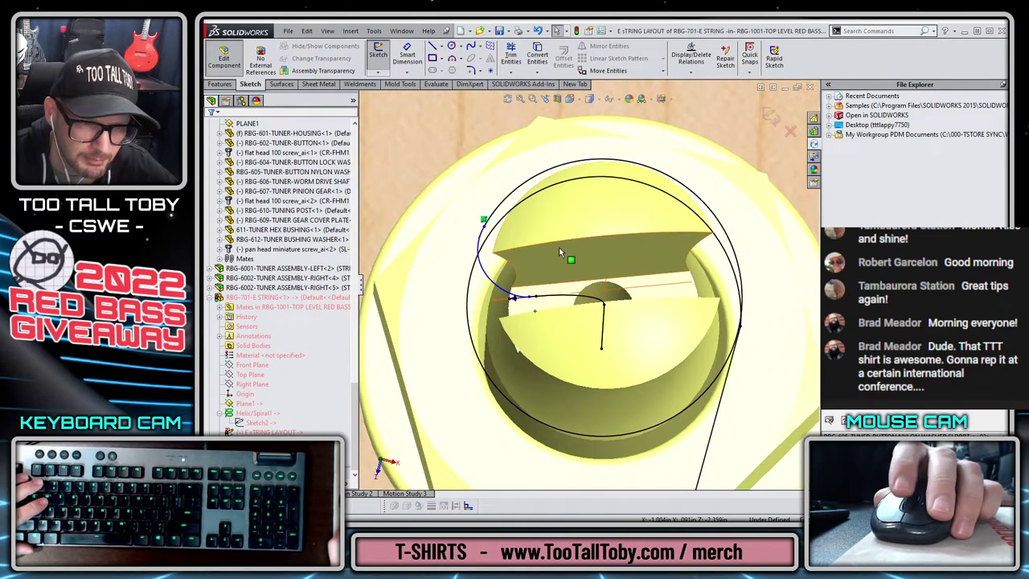
pyautogui.scroll(-3, 539, 317)
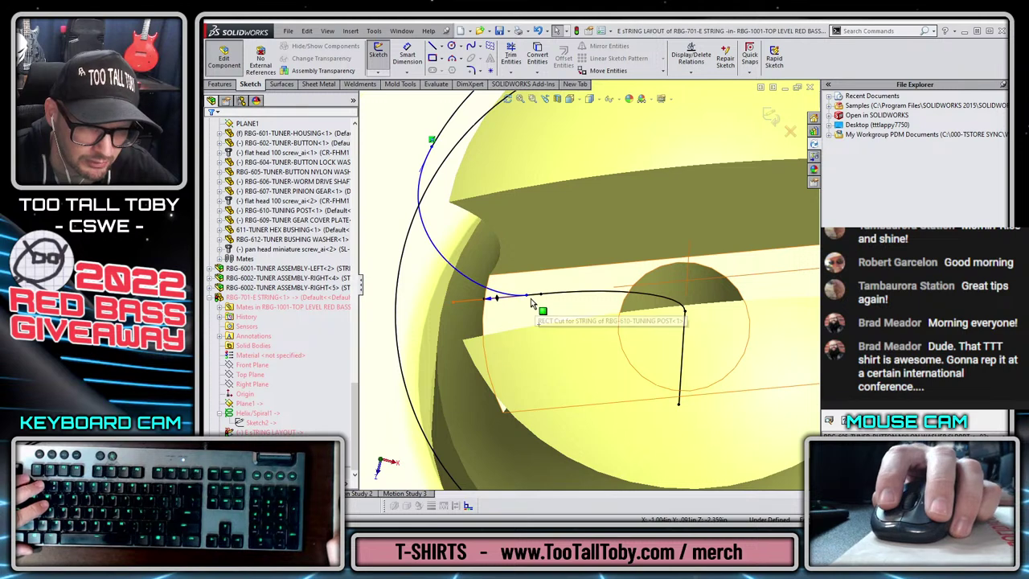
pyautogui.click(539, 297)
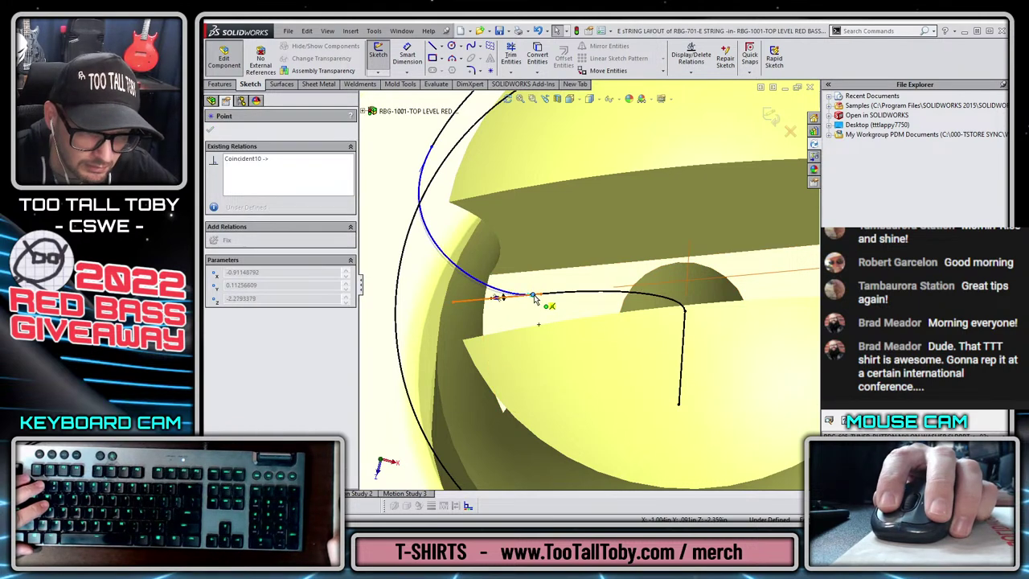
pyautogui.moveTo(536, 298); pyautogui.dragTo(506, 299)
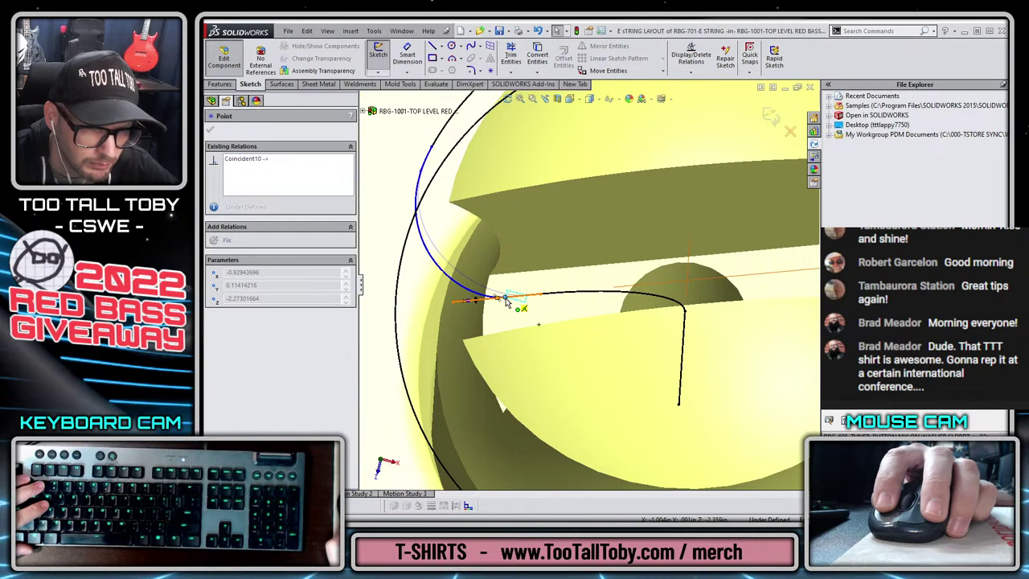
pyautogui.moveTo(506, 299); pyautogui.dragTo(505, 298)
pyautogui.press('Escape')
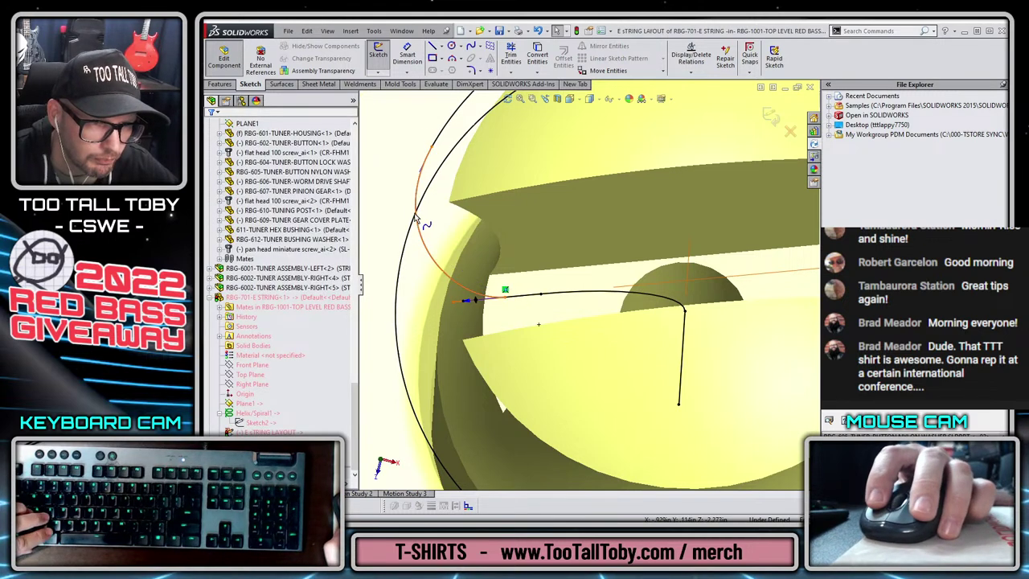
pyautogui.moveTo(416, 218); pyautogui.dragTo(494, 217, button='middle')
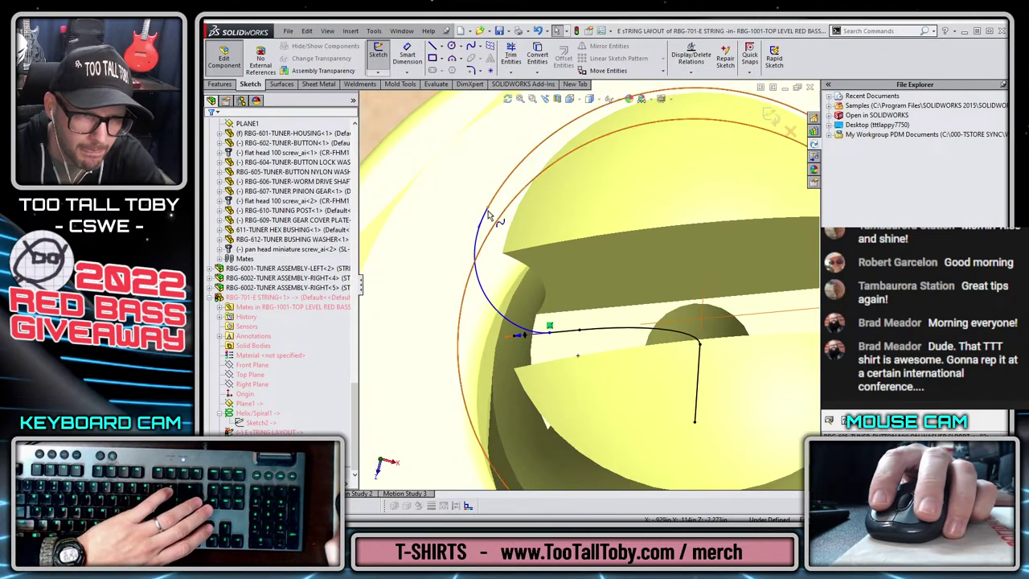
pyautogui.click(487, 210)
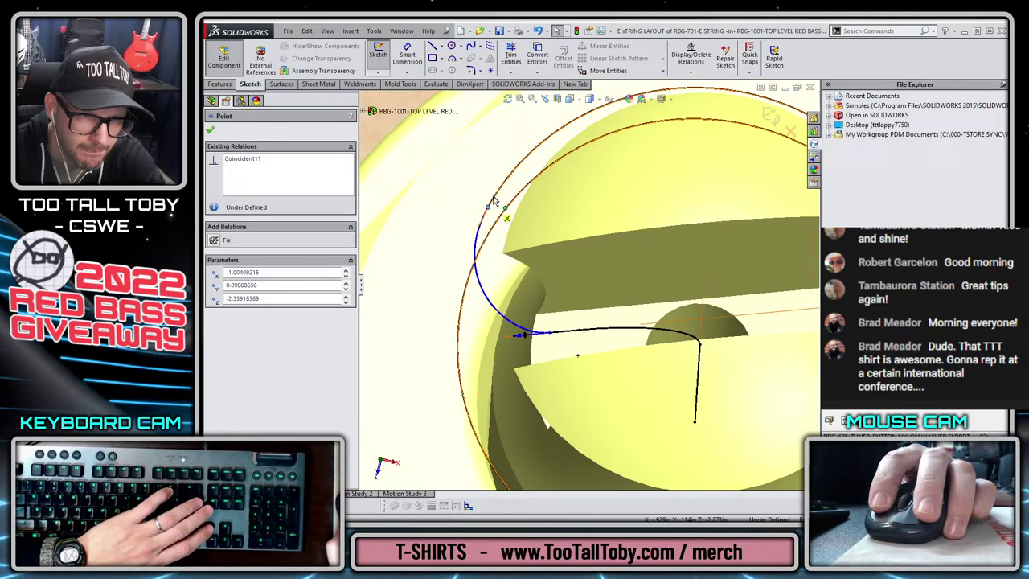
pyautogui.click(772, 117)
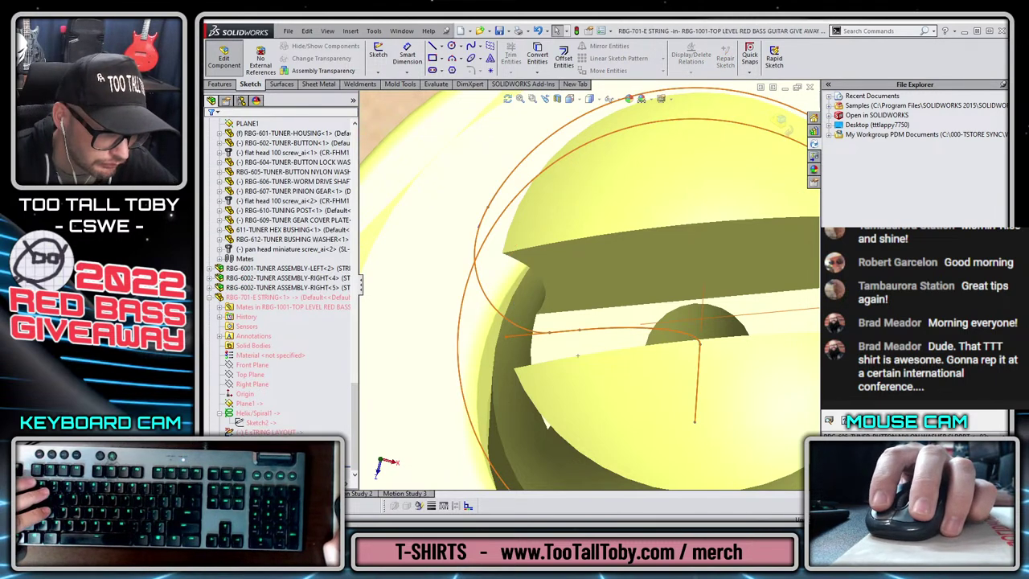
# - Preview a sweep of Sketch4 along PATH-Fit Spline and inspect the string's coils around the tuning post
pyautogui.click(277, 424)
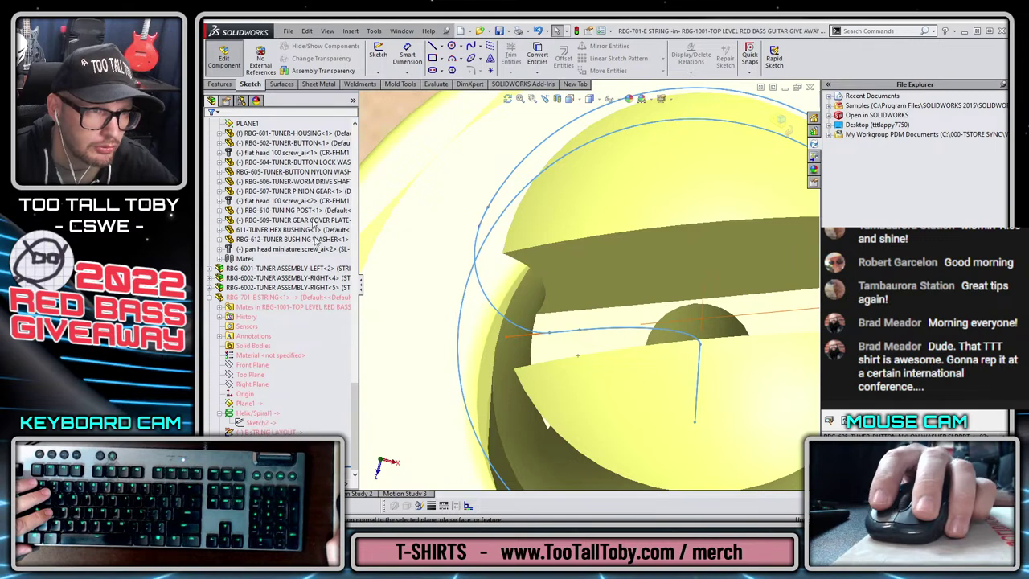
pyautogui.click(220, 84)
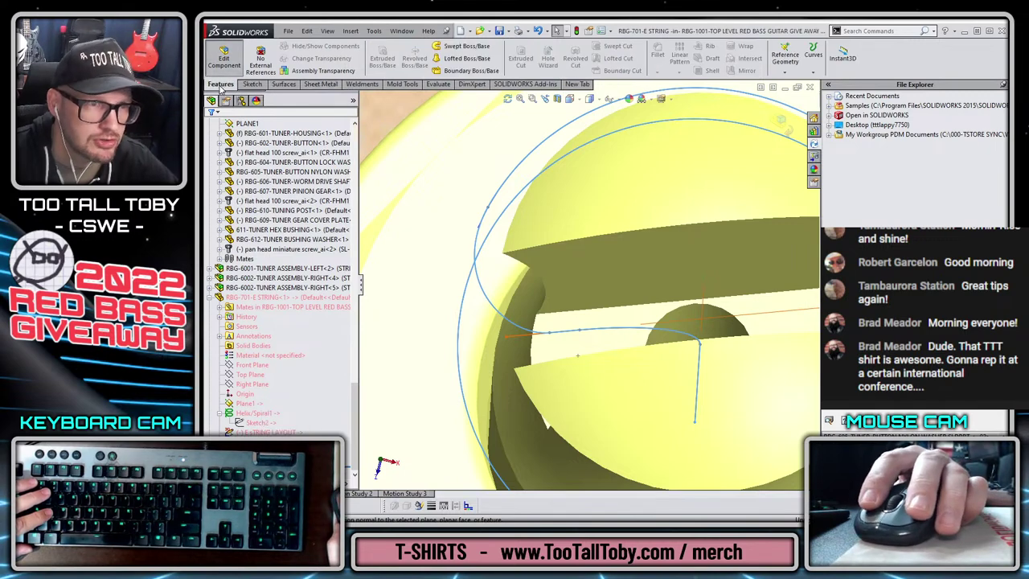
pyautogui.click(456, 47)
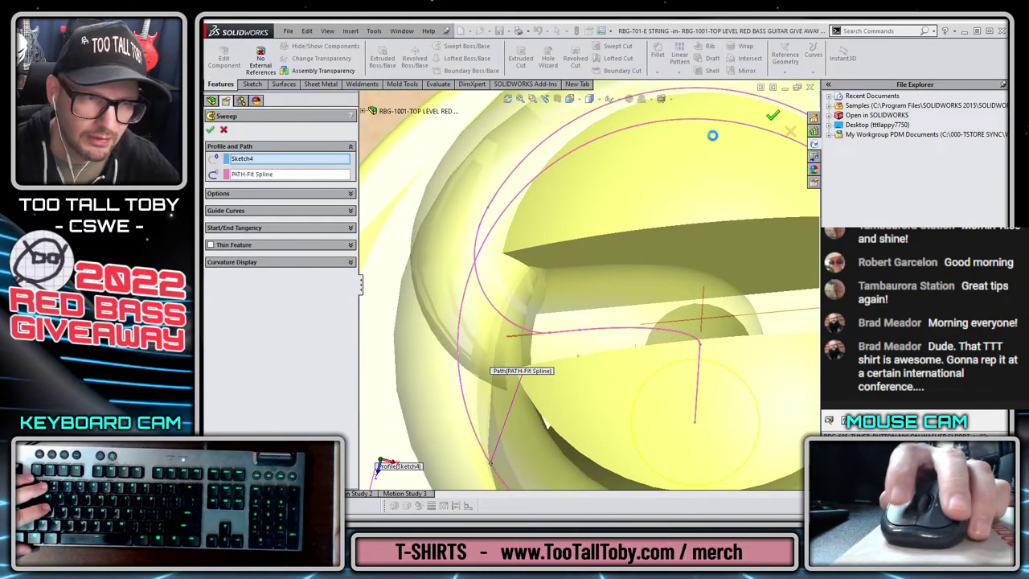
pyautogui.scroll(6, 481, 291)
pyautogui.moveTo(533, 316); pyautogui.dragTo(523, 229, button='middle')
# - Try Minimum Twist path alignment with Follow Path orientation for the string sweep, inspect the slot area, and cancel the sweep
pyautogui.click(258, 194)
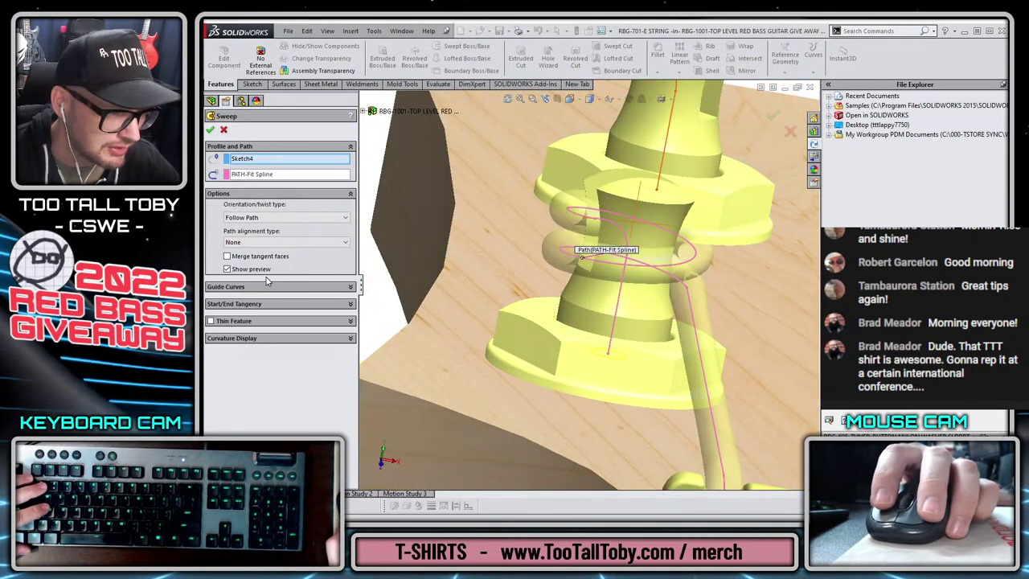
pyautogui.click(272, 219)
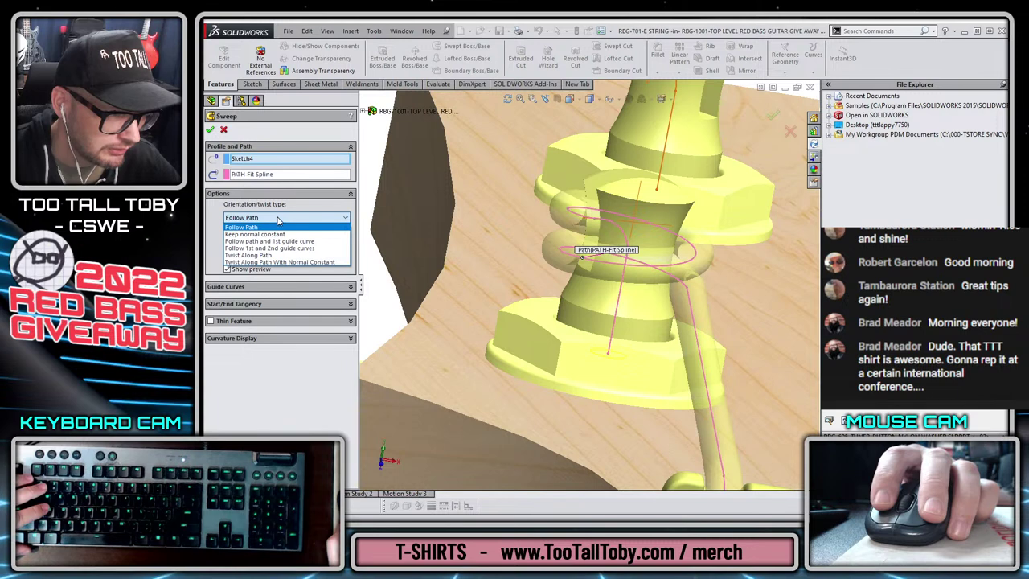
pyautogui.click(300, 224)
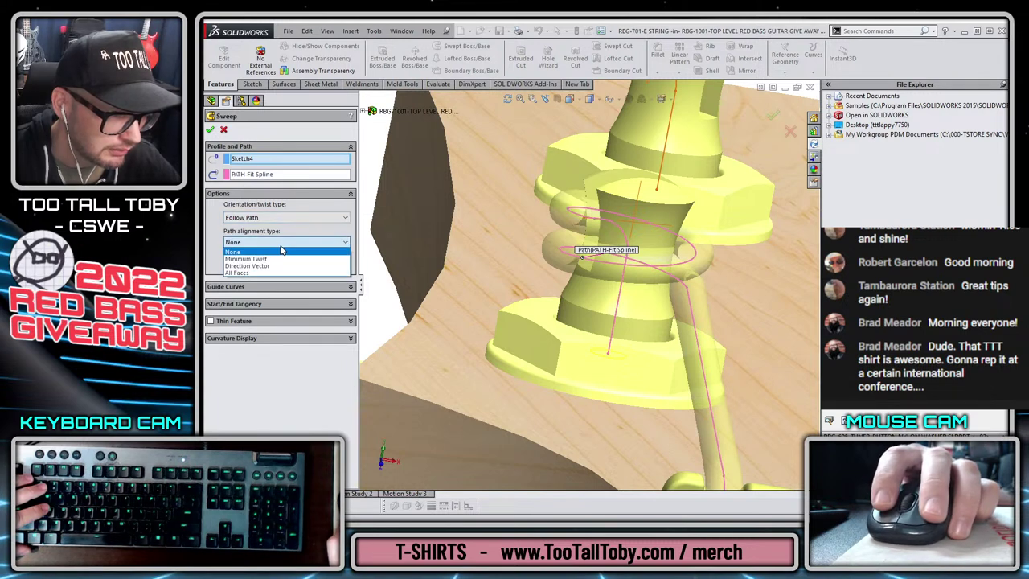
pyautogui.click(274, 258)
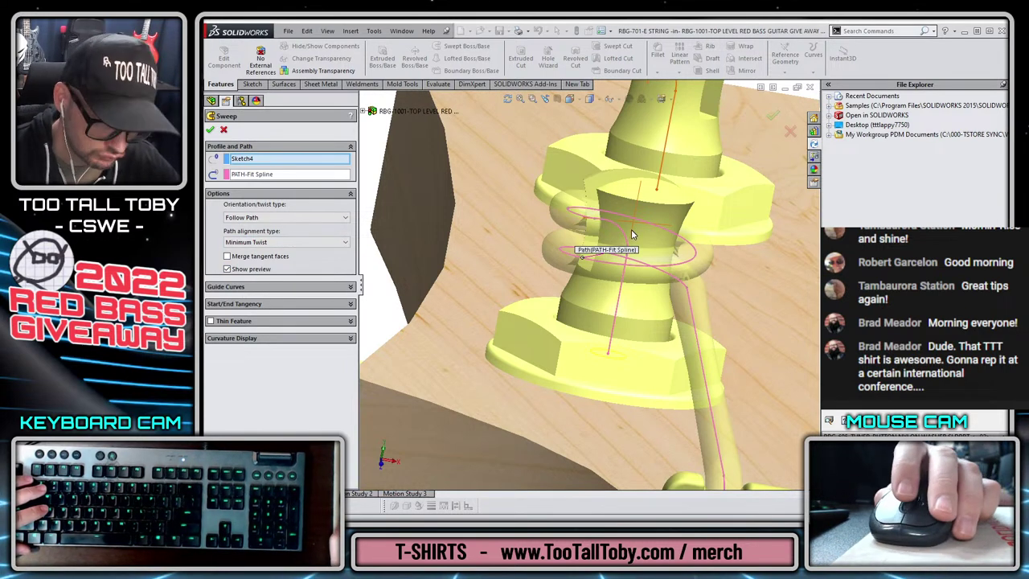
pyautogui.moveTo(632, 230); pyautogui.dragTo(659, 342, button='middle')
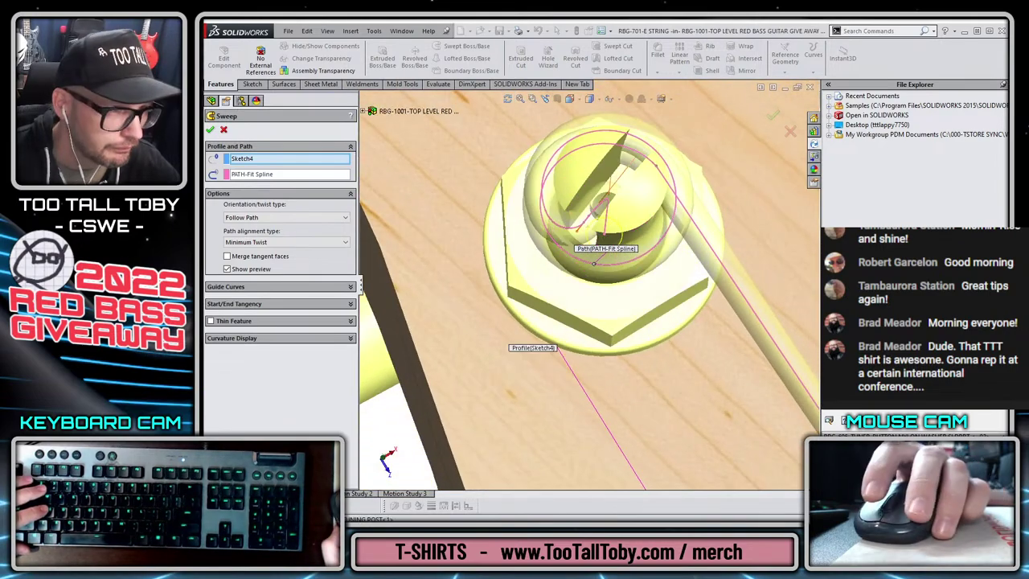
pyautogui.click(221, 132)
# - Open the RBG-610 tuning post part from the assembly in its own window
pyautogui.scroll(-2, 641, 232)
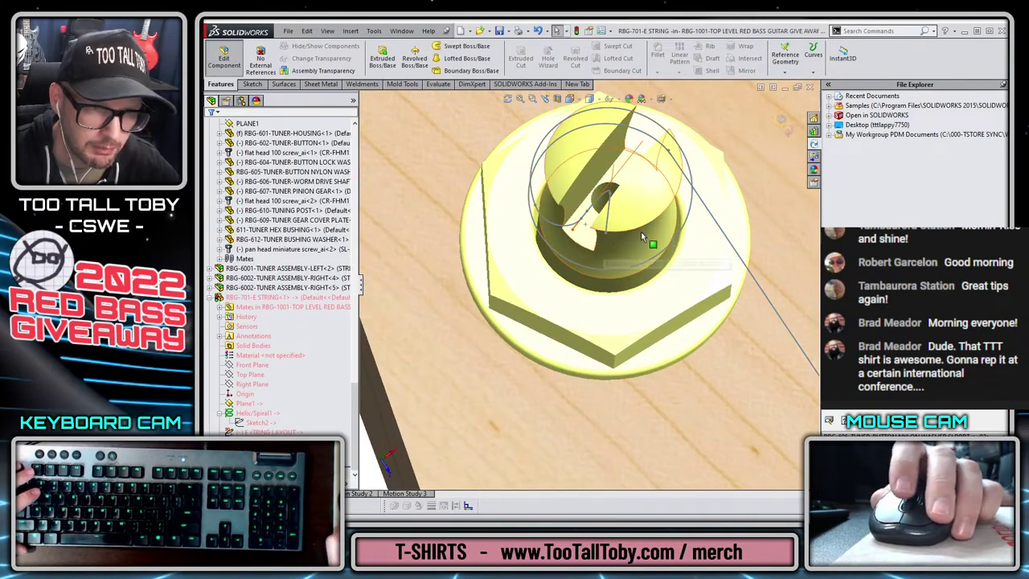
pyautogui.moveTo(641, 232); pyautogui.dragTo(572, 259, button='middle')
pyautogui.click(555, 246)
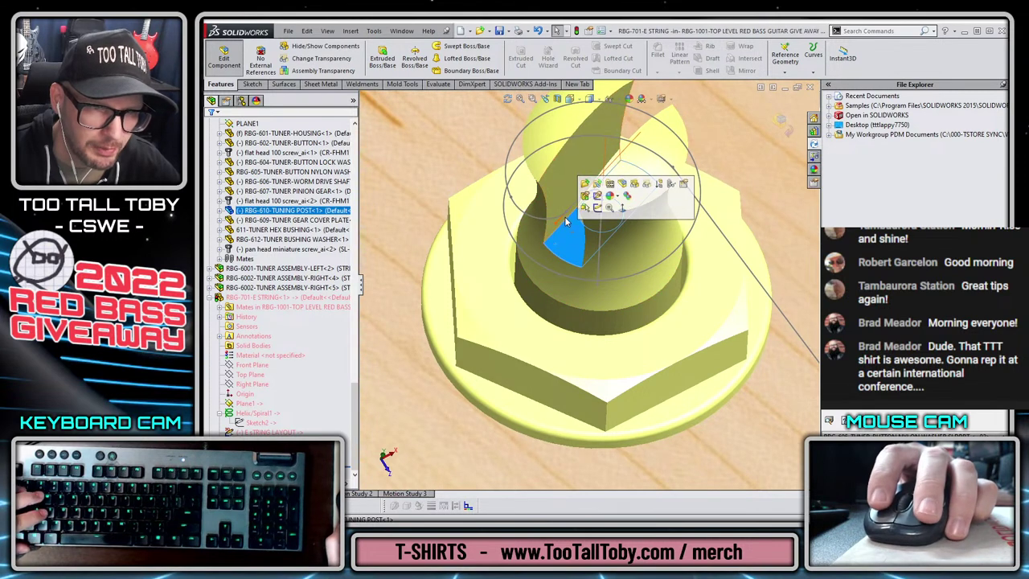
pyautogui.click(587, 184)
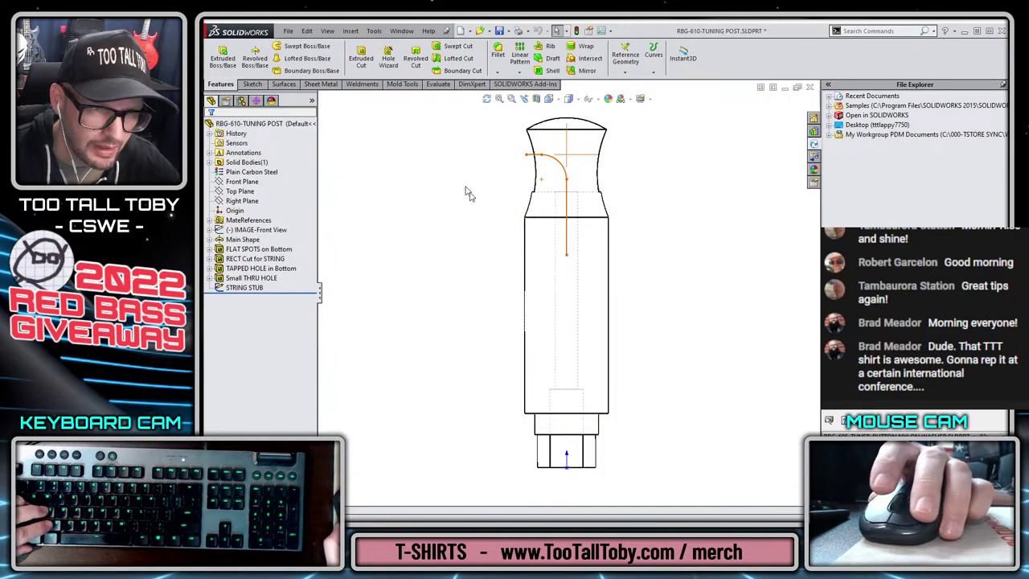
# - Create a reference plane parallel to the Top Plane through the lower endpoint of the STRING STUB sketch
pyautogui.click(238, 193)
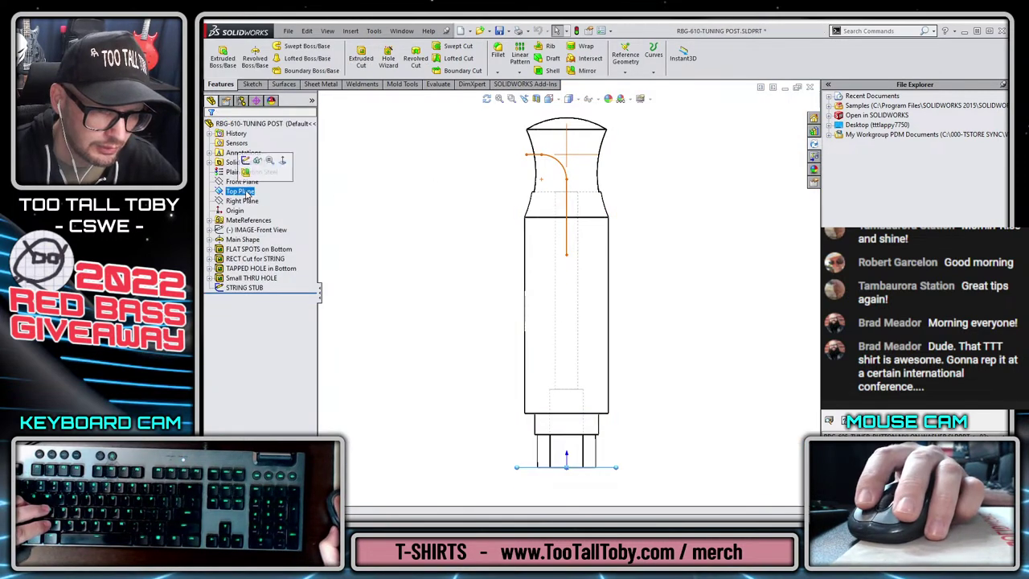
pyautogui.moveTo(531, 475)
pyautogui.keyDown('ctrl'); pyautogui.mouseDown()
pyautogui.moveTo(552, 326)
pyautogui.moveTo(576, 288)
pyautogui.moveTo(572, 259)
pyautogui.mouseUp(); pyautogui.keyUp('ctrl')
pyautogui.press('Return')
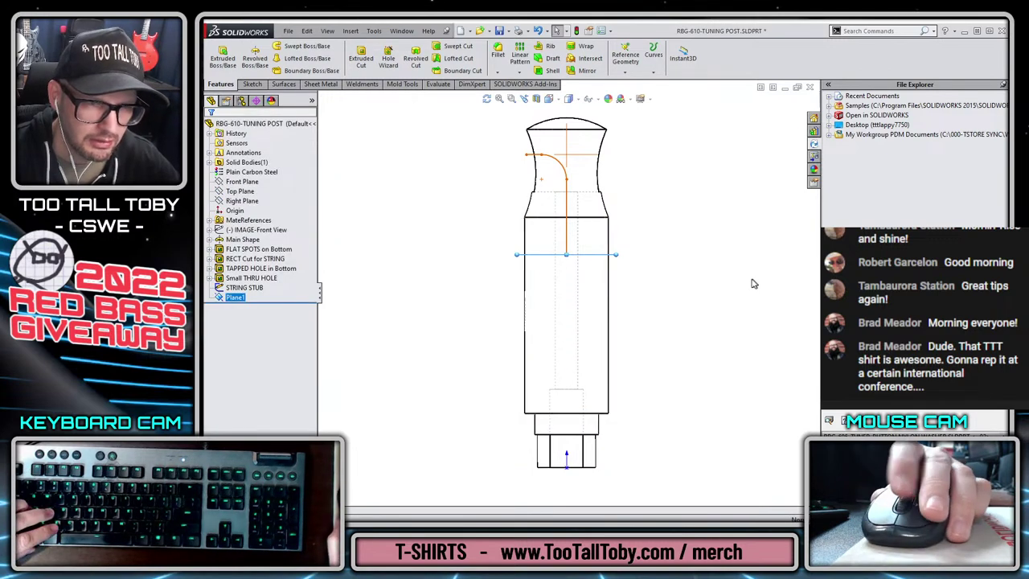
# - Sketch a 0.11 in diameter circle on the new plane, centred on the string stub's lower endpoint, and finish the sketch
pyautogui.moveTo(754, 283); pyautogui.dragTo(725, 354, button='middle')
pyautogui.click(632, 262)
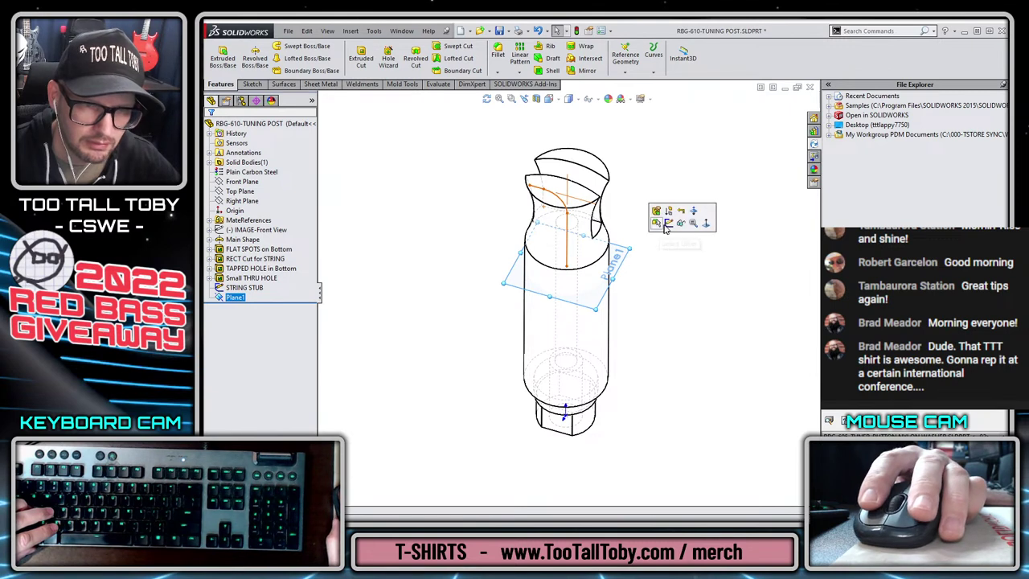
pyautogui.click(672, 220)
pyautogui.press('s')
pyautogui.click(576, 281)
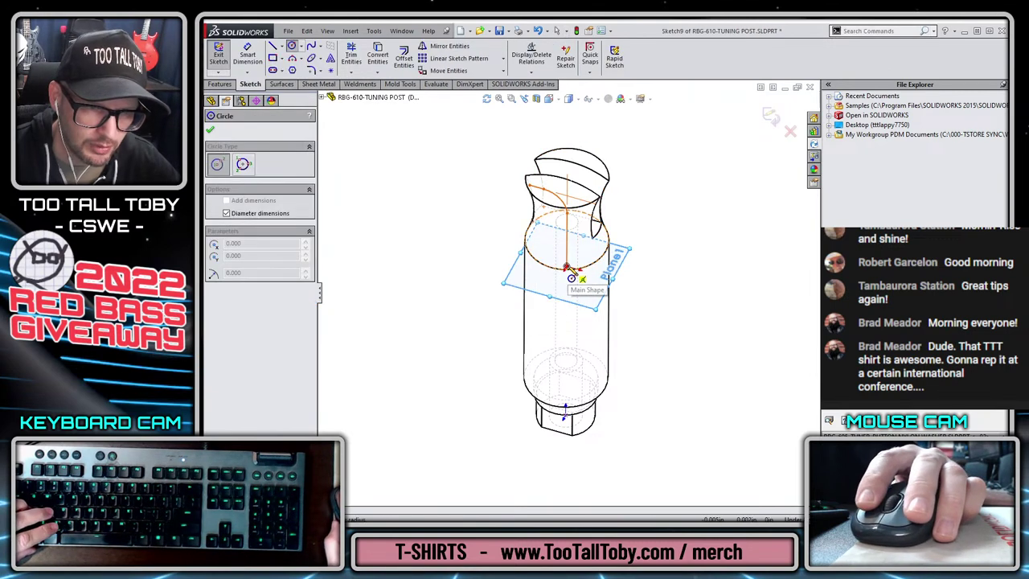
pyautogui.click(567, 267)
pyautogui.write('.11')
pyautogui.press('Return')
pyautogui.press('Return')
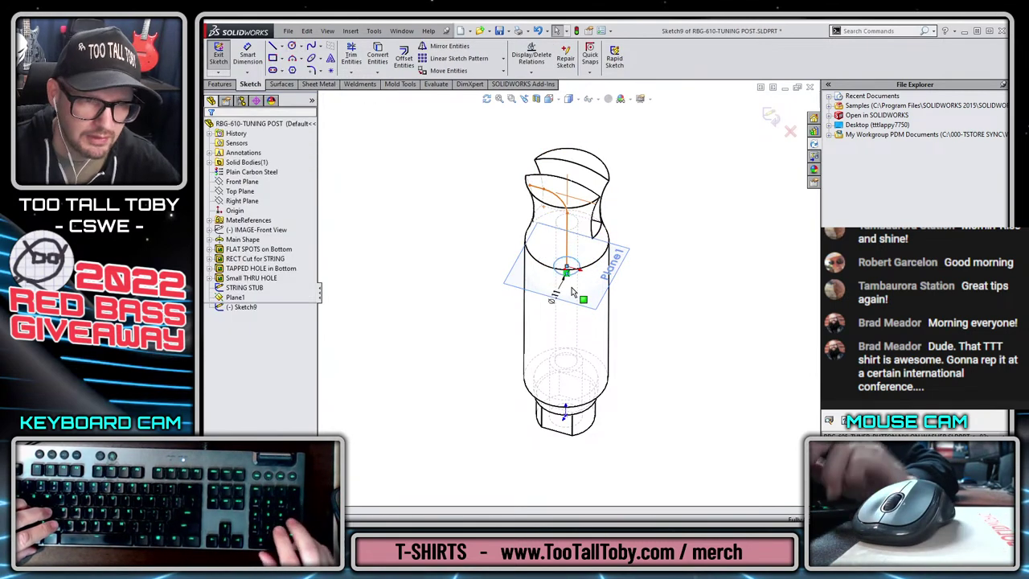
pyautogui.hotkey('ctrl', 'q')
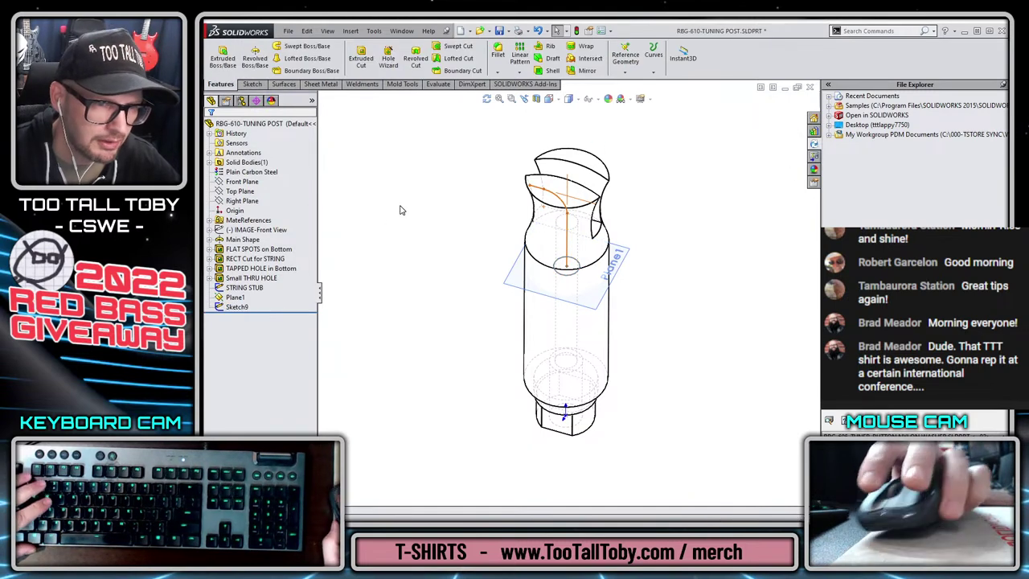
# - Sweep the 0.11 in circle along the STRING STUB sketch as a boss
pyautogui.click(236, 306)
pyautogui.keyDown('ctrl'); pyautogui.click(244, 287); pyautogui.keyUp('ctrl')
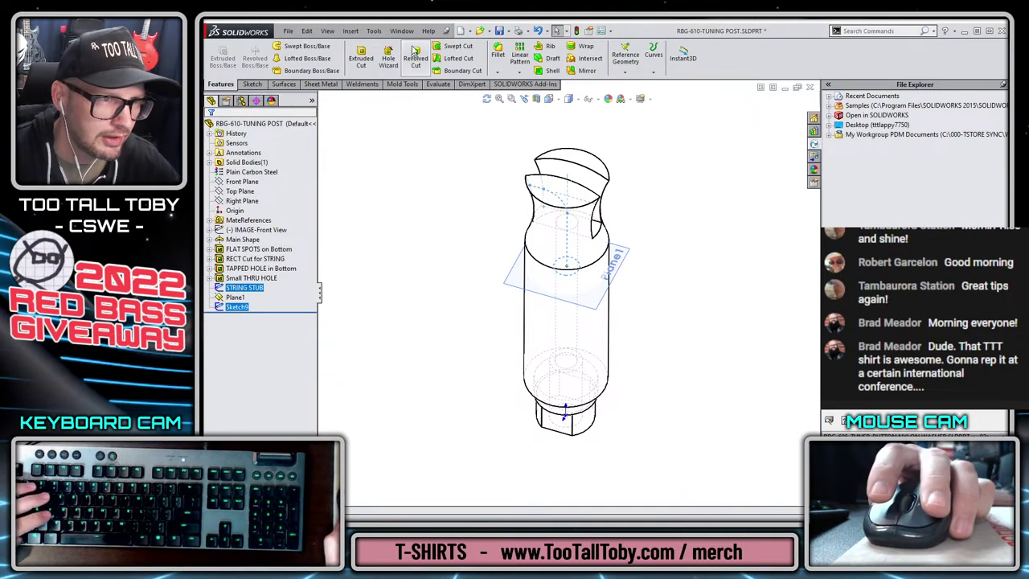
pyautogui.click(287, 48)
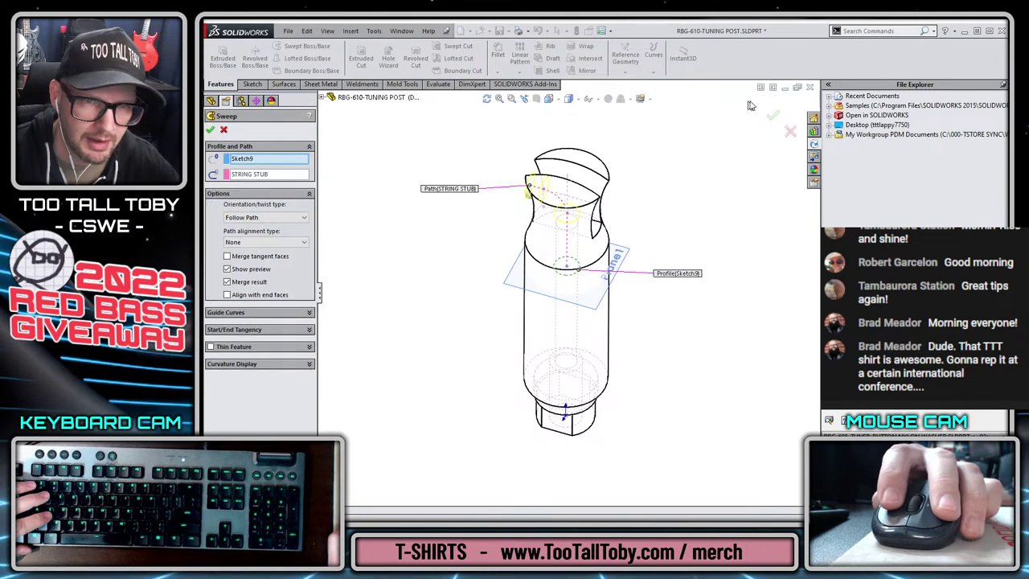
pyautogui.click(772, 115)
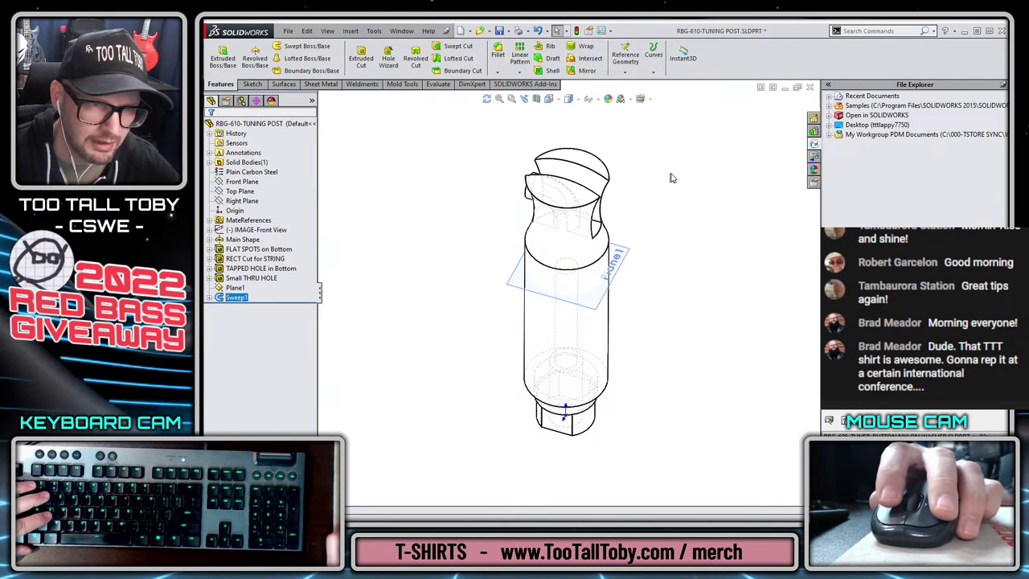
# - Edit the string stub sweep to turn off Merge result so it forms a separate body
pyautogui.rightClick(237, 298)
pyautogui.click(240, 254)
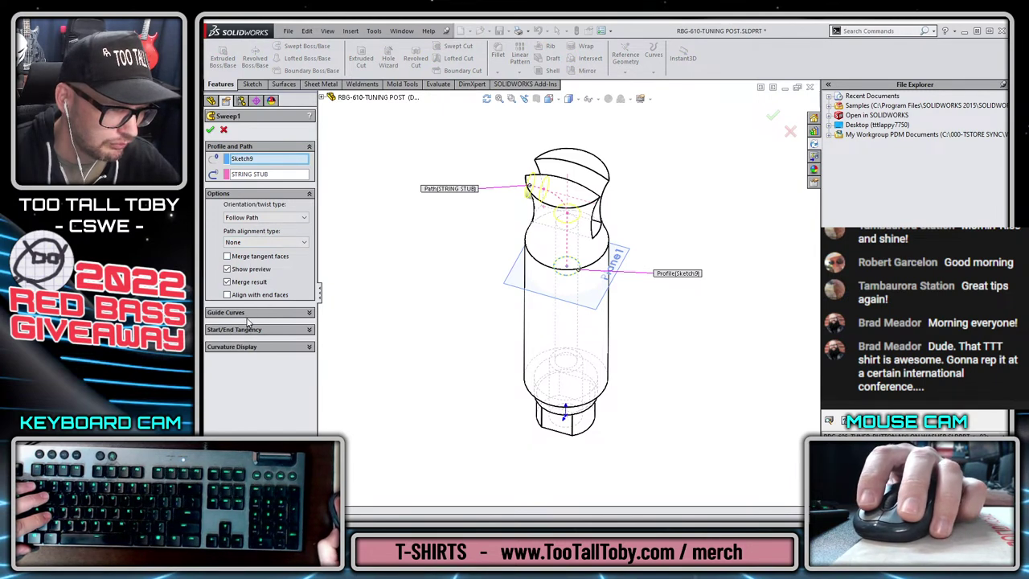
pyautogui.click(210, 129)
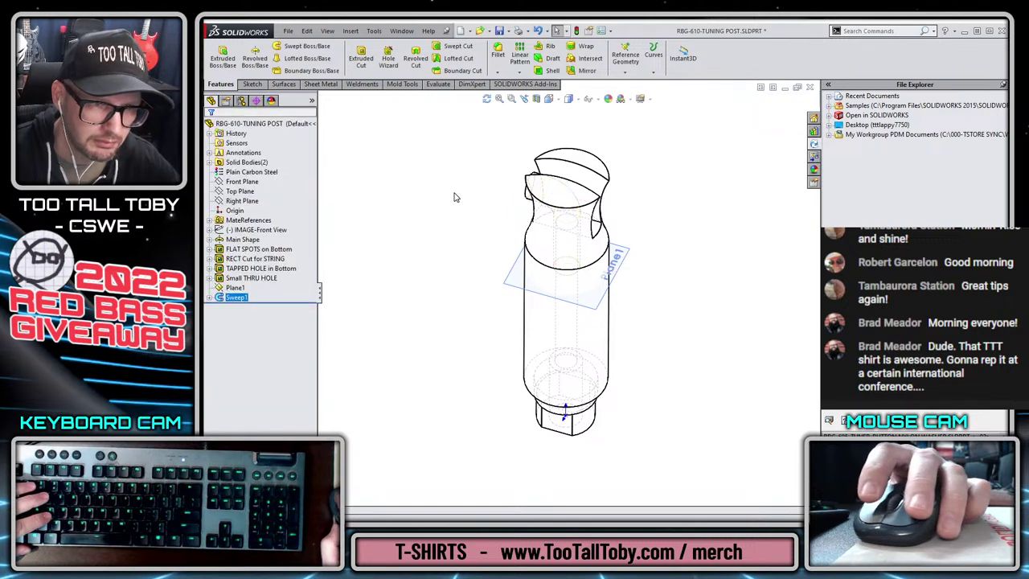
# - Set the STRING STUB sketch's bend radius to 0.09 in and rebuild the part
pyautogui.moveTo(469, 234)
pyautogui.mouseDown(button='middle')
pyautogui.moveTo(522, 154)
pyautogui.moveTo(482, 220)
pyautogui.mouseUp(button='middle')
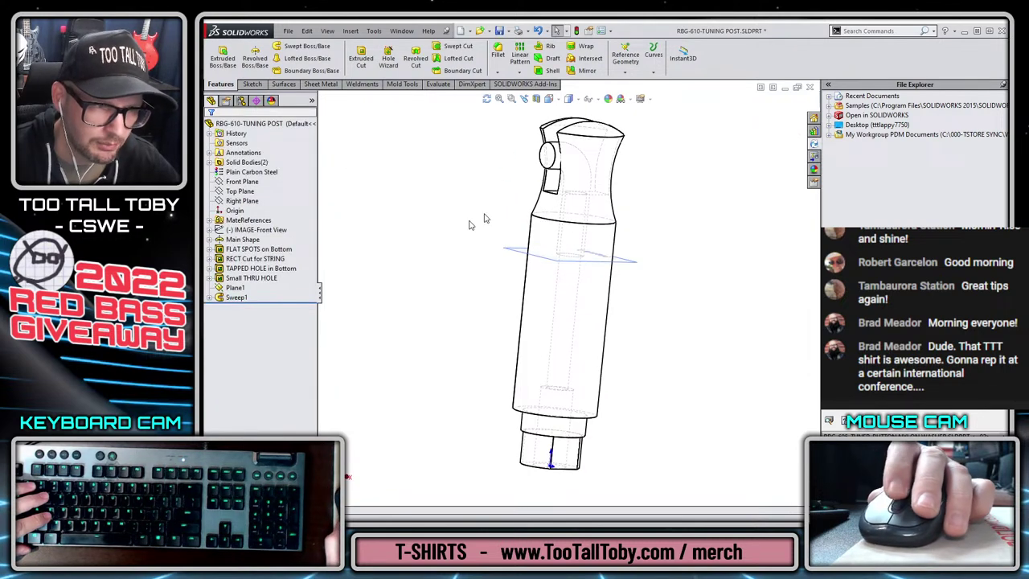
pyautogui.click(211, 297)
pyautogui.click(246, 317)
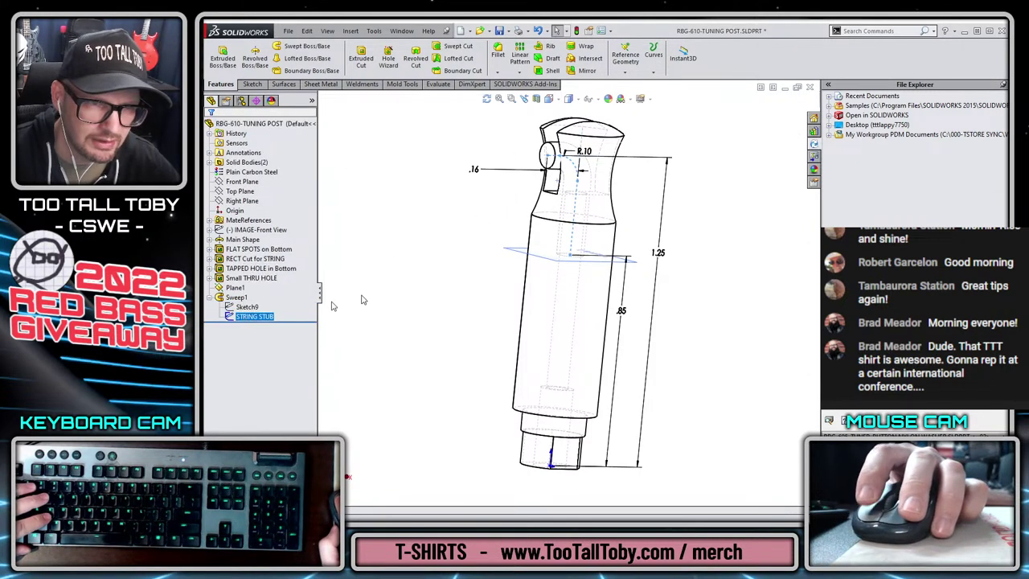
pyautogui.doubleClick(585, 152)
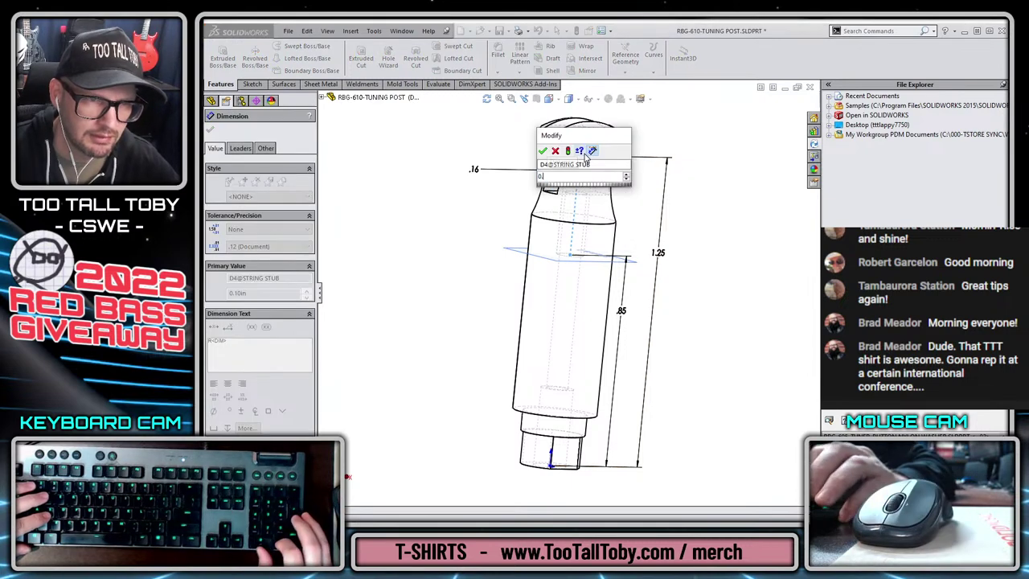
pyautogui.write('0.09')
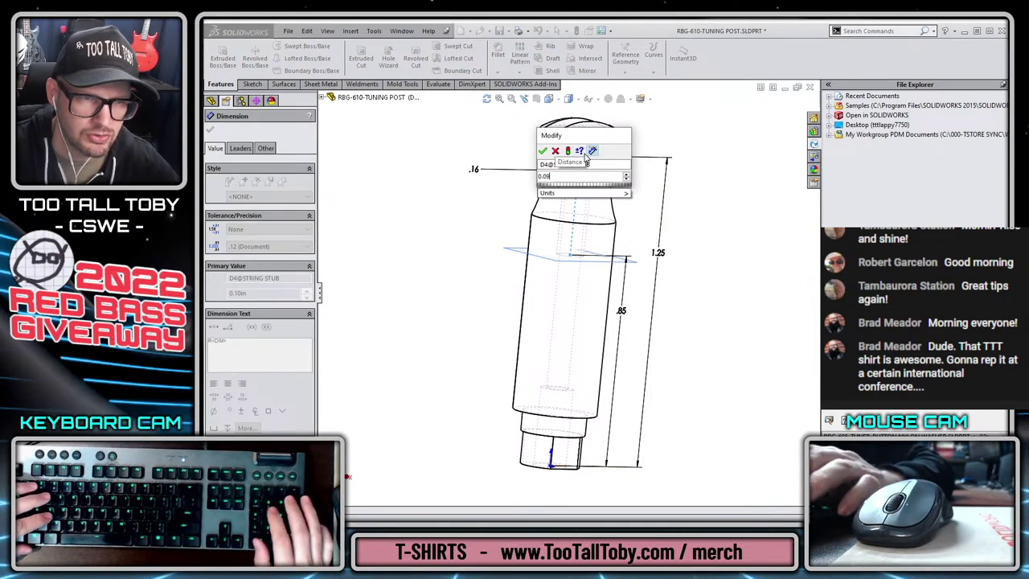
pyautogui.click(569, 151)
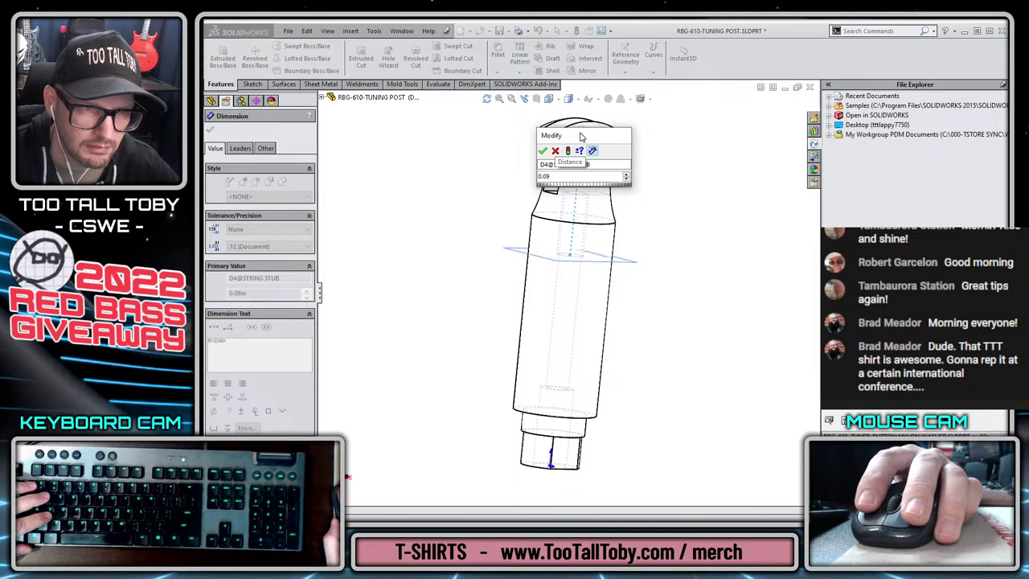
# - Reduce the STRING STUB sketch's bend radius to 0.085 in and rebuild the part
pyautogui.moveTo(582, 136); pyautogui.dragTo(702, 132)
pyautogui.click(688, 172)
pyautogui.press('BackSpace')
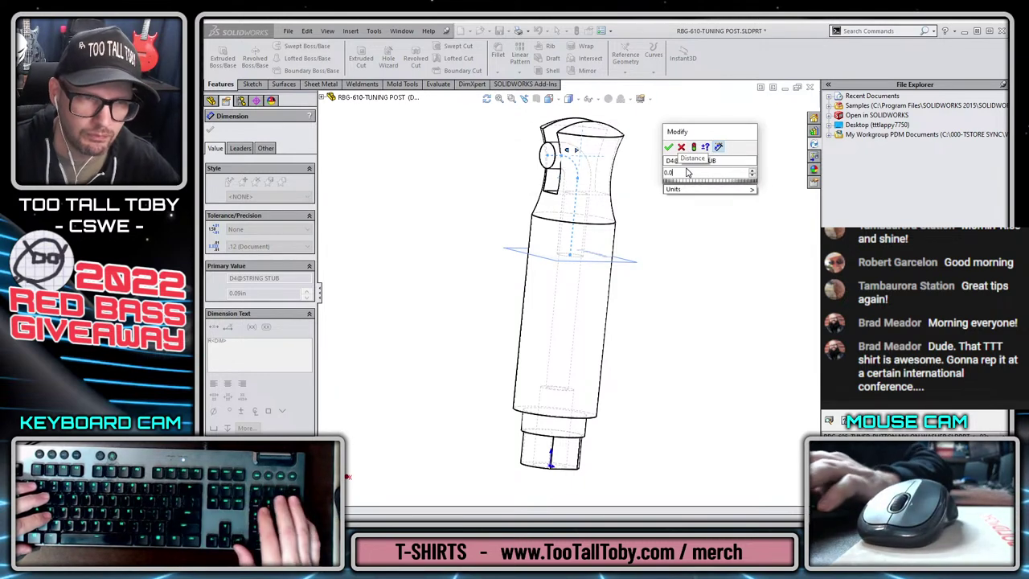
pyautogui.write('85')
pyautogui.click(693, 151)
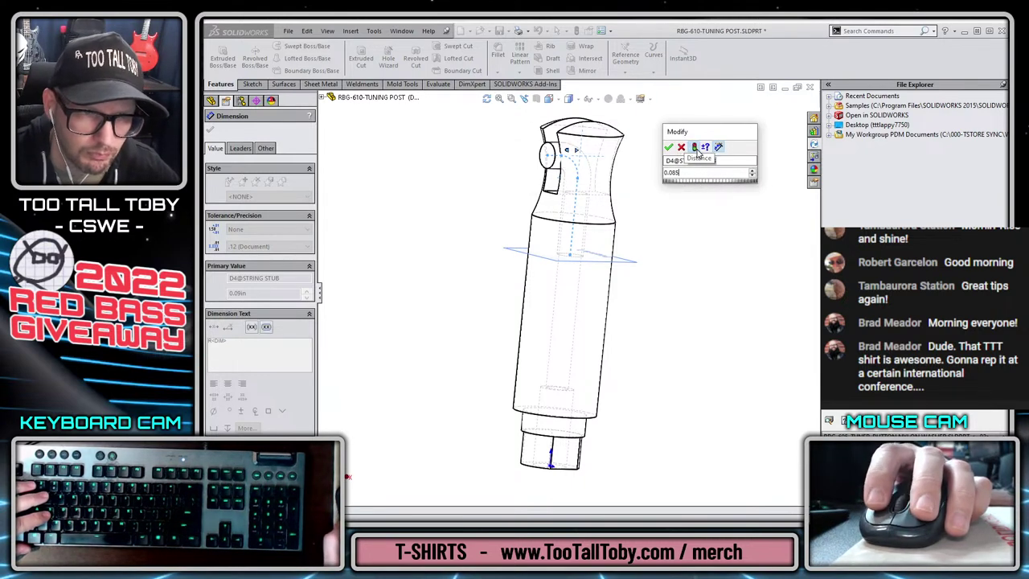
# - Set the STRING STUB sketch's bend radius to 0.080 in and accept the dimension
pyautogui.click(684, 173)
pyautogui.press('BackSpace')
pyautogui.write('0')
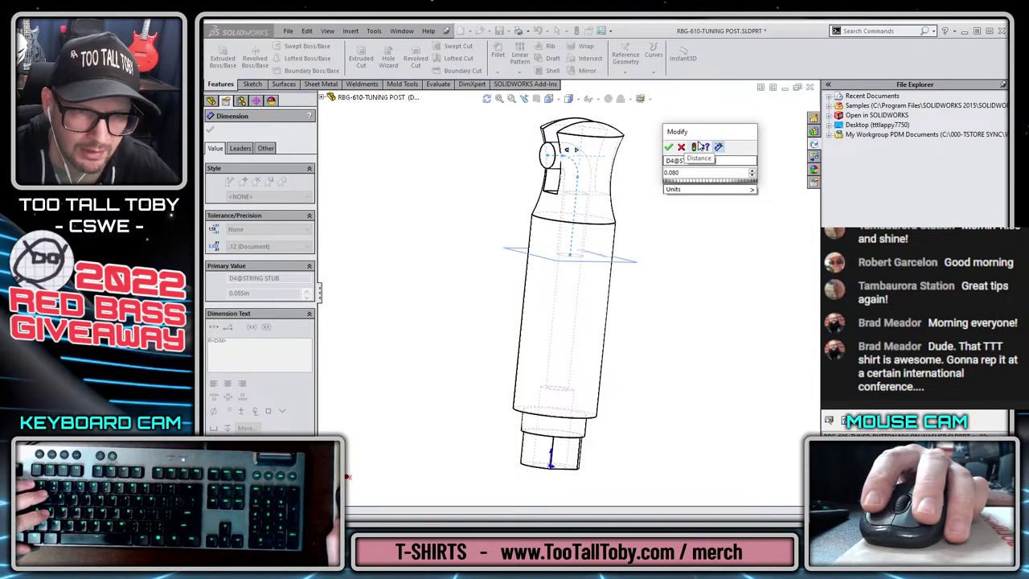
pyautogui.click(706, 147)
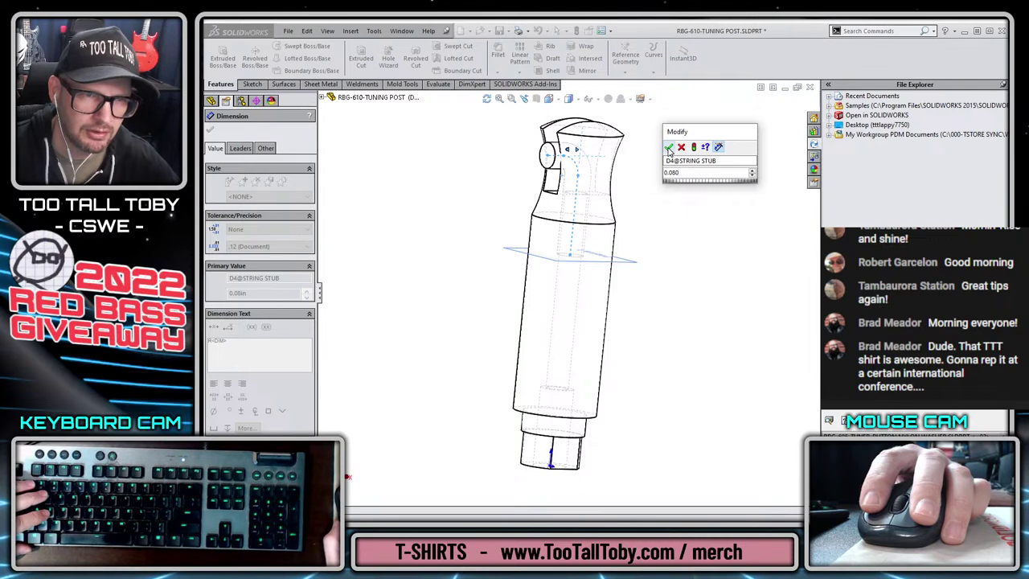
pyautogui.click(669, 148)
pyautogui.click(725, 230)
# - Delete the trial sweep, its circle sketch and the reference plane, keeping the STRING STUB sketch
pyautogui.click(237, 297)
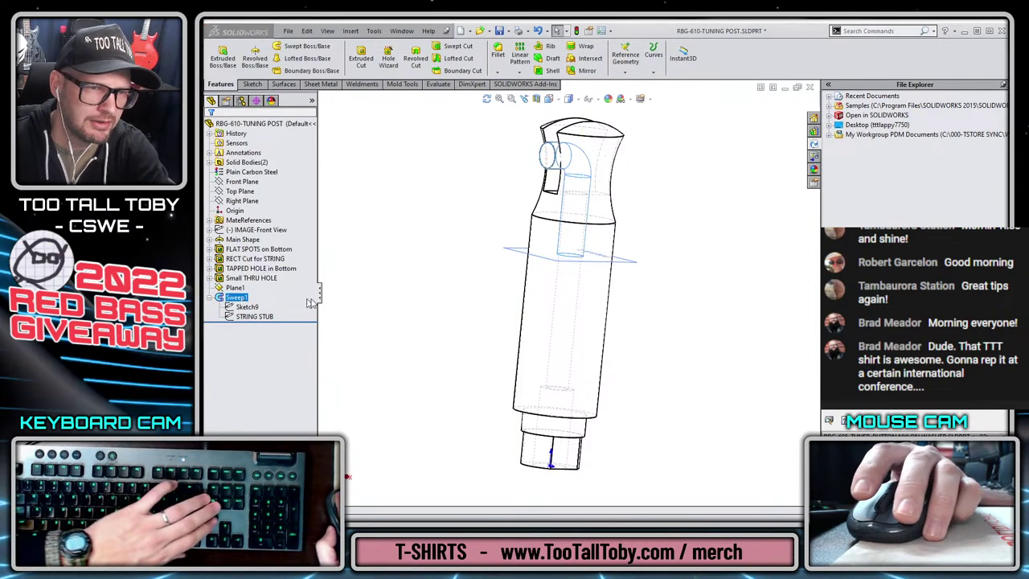
pyautogui.press('Delete')
pyautogui.press('Return')
pyautogui.click(246, 308)
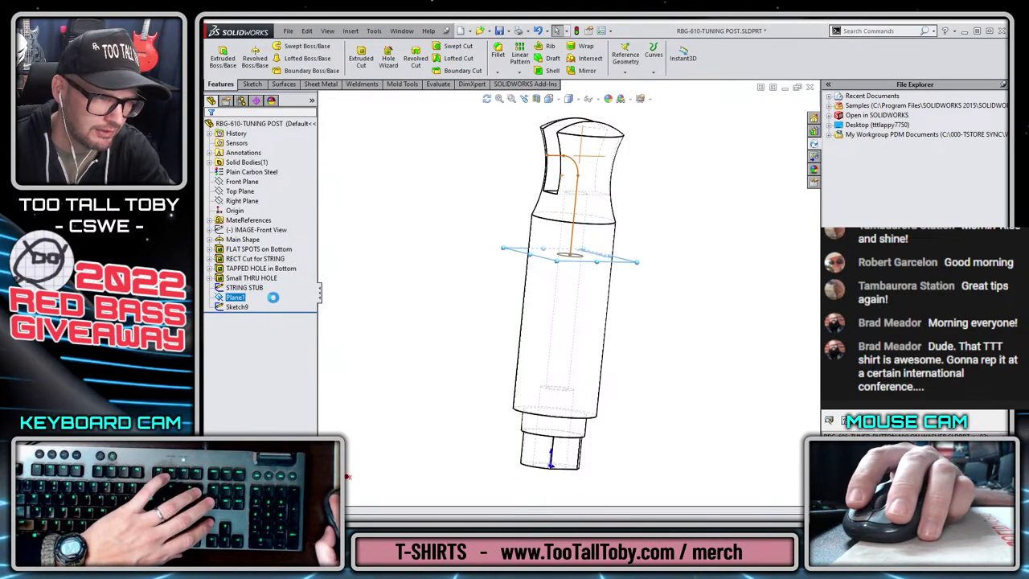
pyautogui.press('Delete')
pyautogui.press('Return')
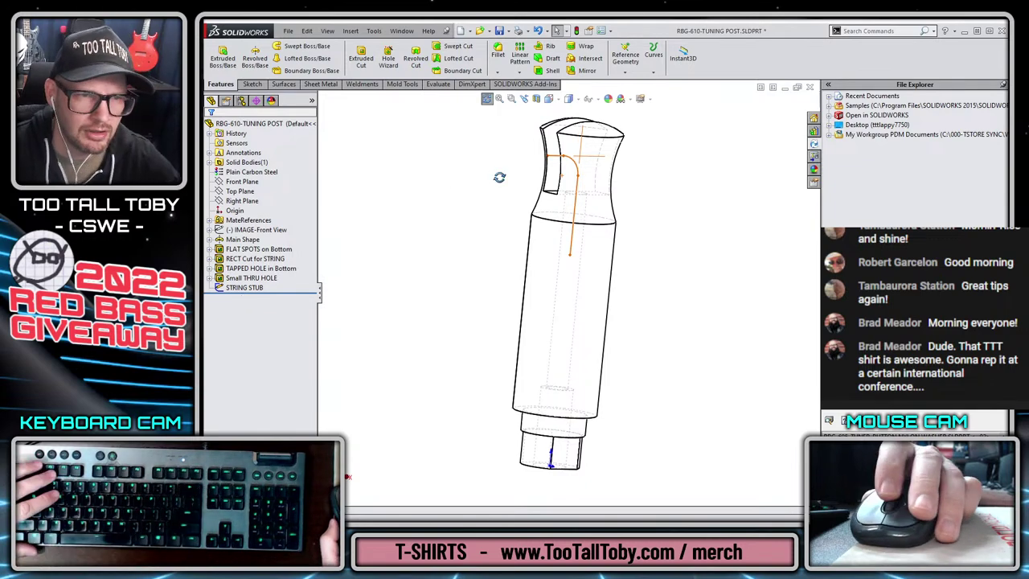
pyautogui.moveTo(499, 177); pyautogui.dragTo(659, 186, button='middle')
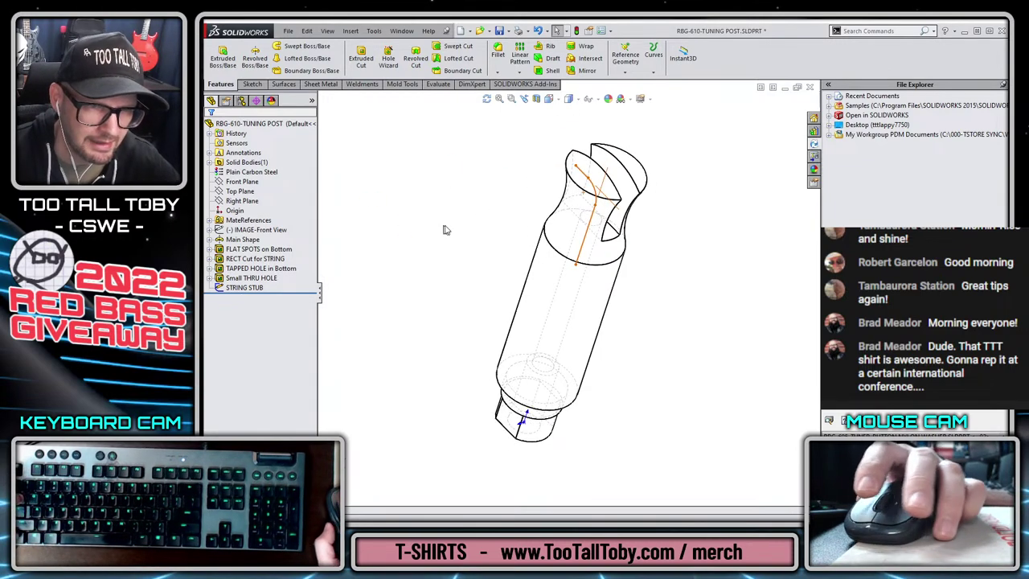
# - Switch back to the top-level guitar assembly, where the E string part is open for in-context editing
pyautogui.hotkey('ctrl', 'Tab')
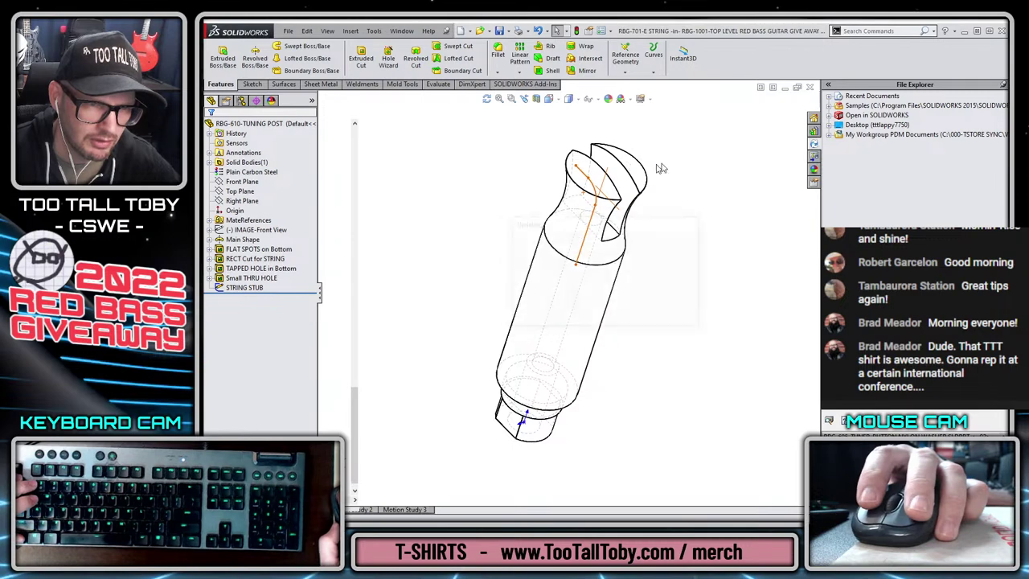
pyautogui.scroll(-3, 563, 241)
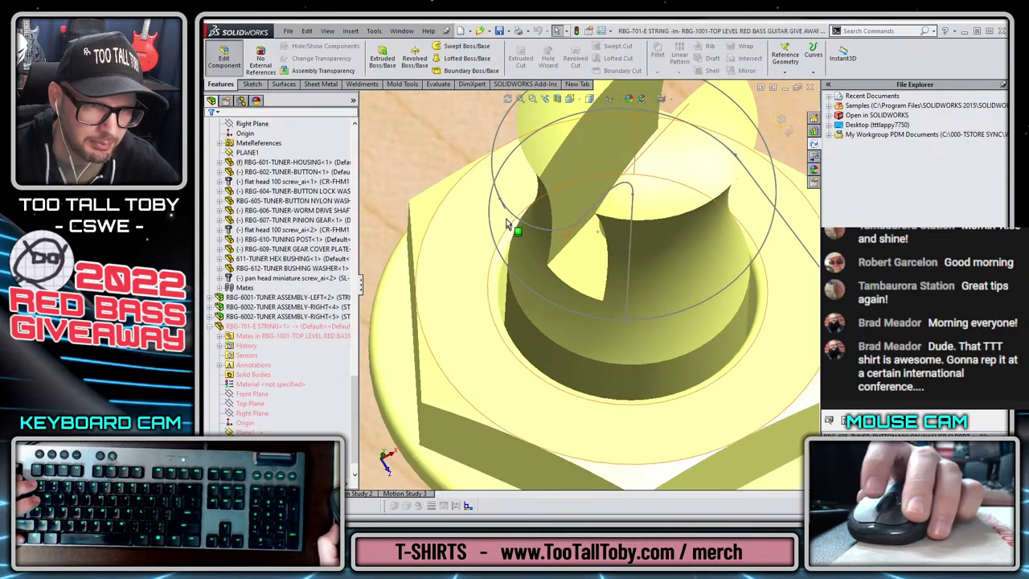
pyautogui.scroll(3, 533, 222)
pyautogui.scroll(-2, 540, 229)
pyautogui.scroll(2, 595, 293)
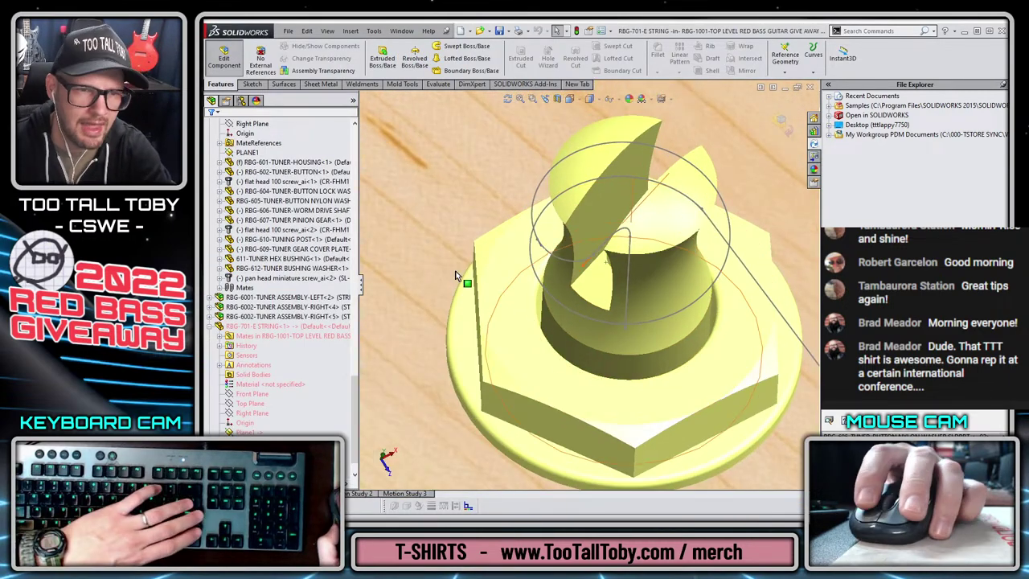
pyautogui.scroll(-1, 252, 415)
pyautogui.press('Escape')
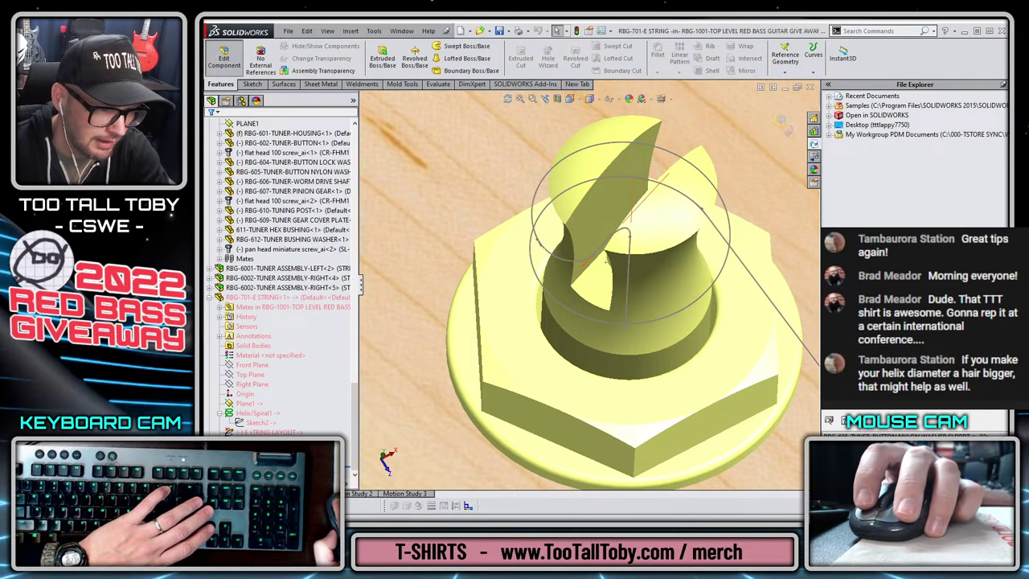
# - Increase the offset dimension of the helix's base circle in Sketch2 and rebuild the E string part
pyautogui.click(255, 432)
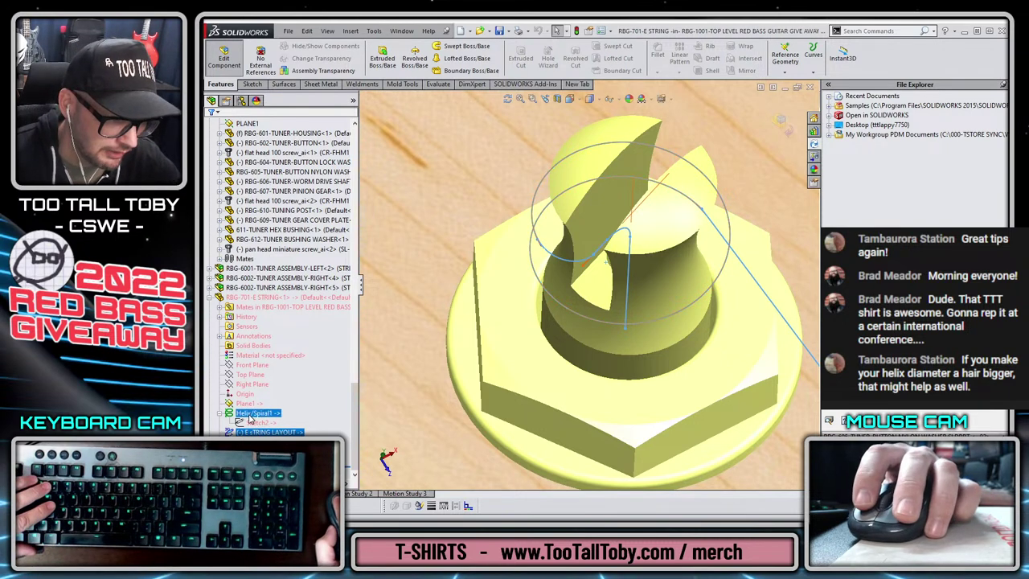
pyautogui.click(251, 415)
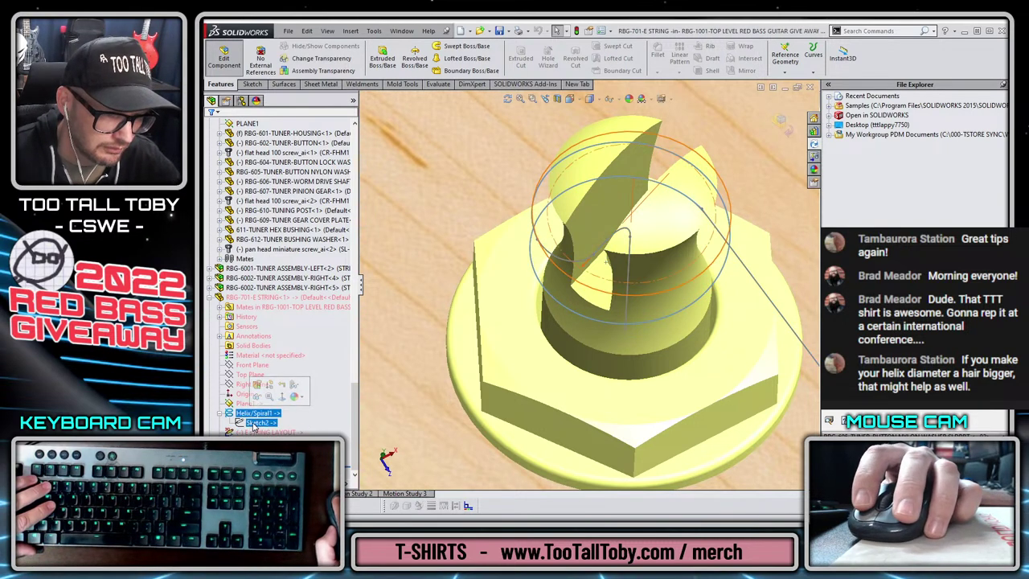
pyautogui.click(270, 384)
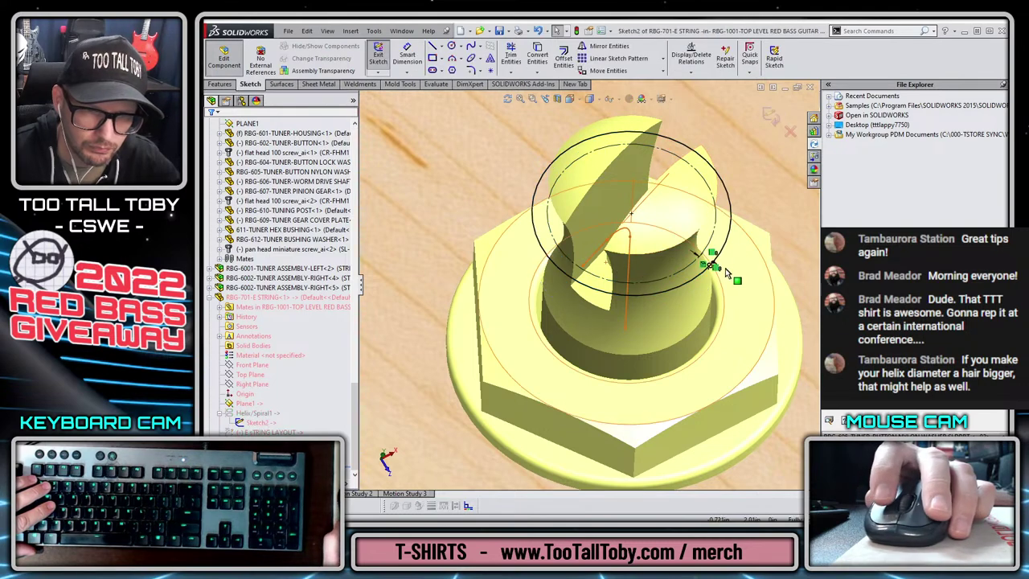
pyautogui.scroll(-2, 692, 274)
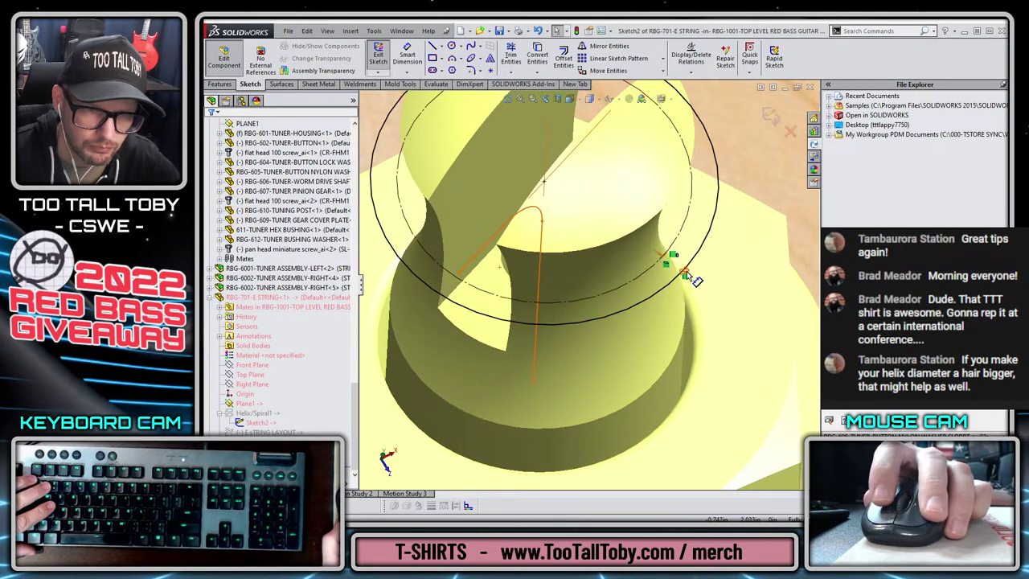
pyautogui.doubleClick(690, 276)
pyautogui.press('Return')
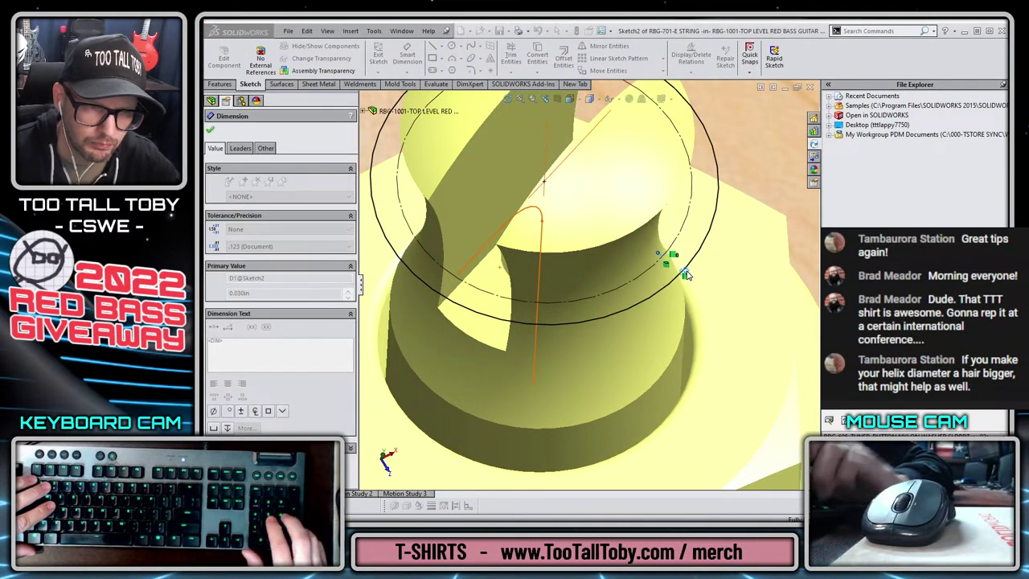
pyautogui.click(774, 117)
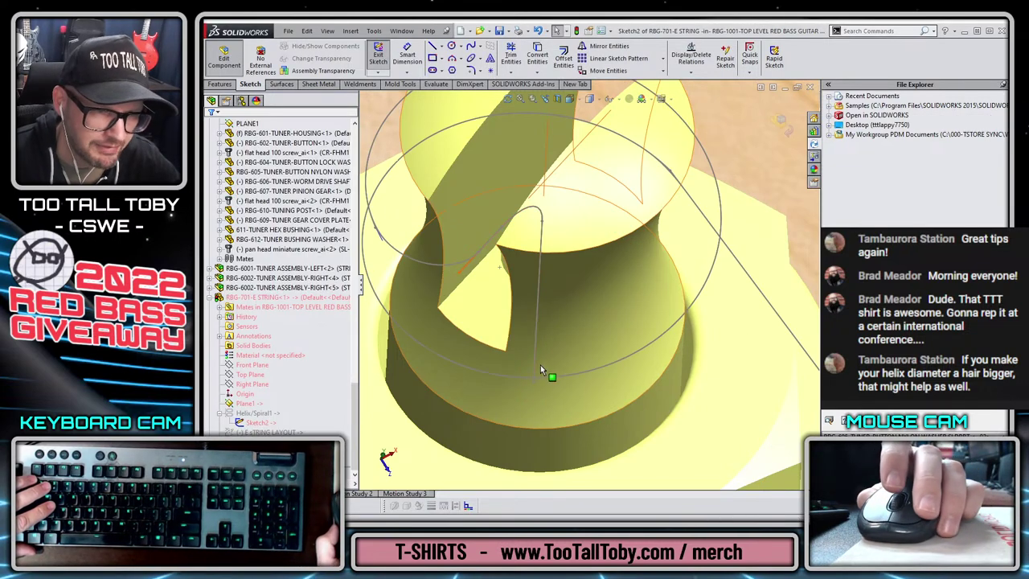
# - Open the E string layout sketch for editing and delete the spline joining the helix end to the string stub
pyautogui.scroll(4, 528, 329)
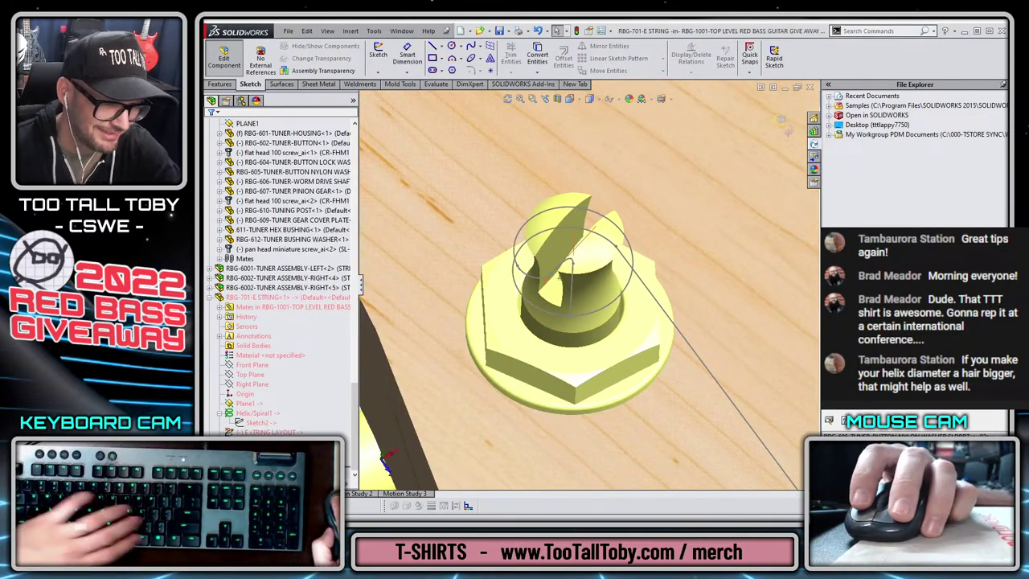
pyautogui.click(230, 431)
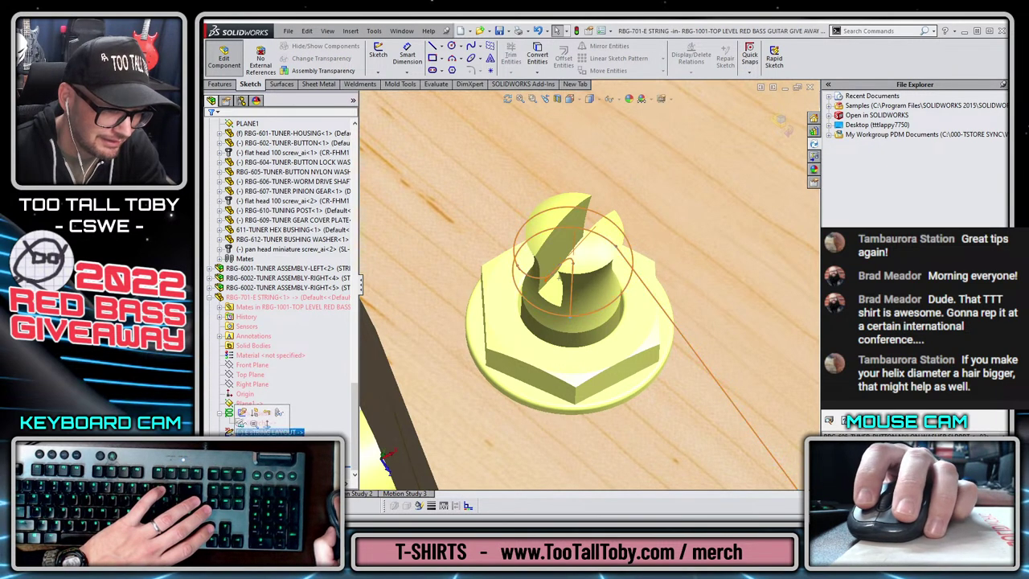
pyautogui.click(306, 404)
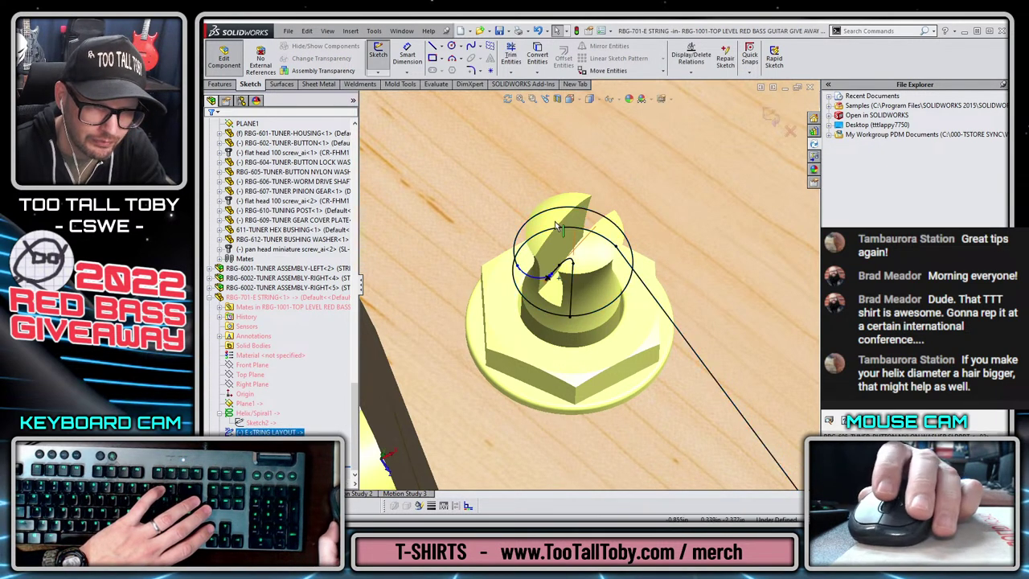
pyautogui.scroll(-4, 534, 236)
pyautogui.scroll(2, 541, 295)
pyautogui.click(513, 325)
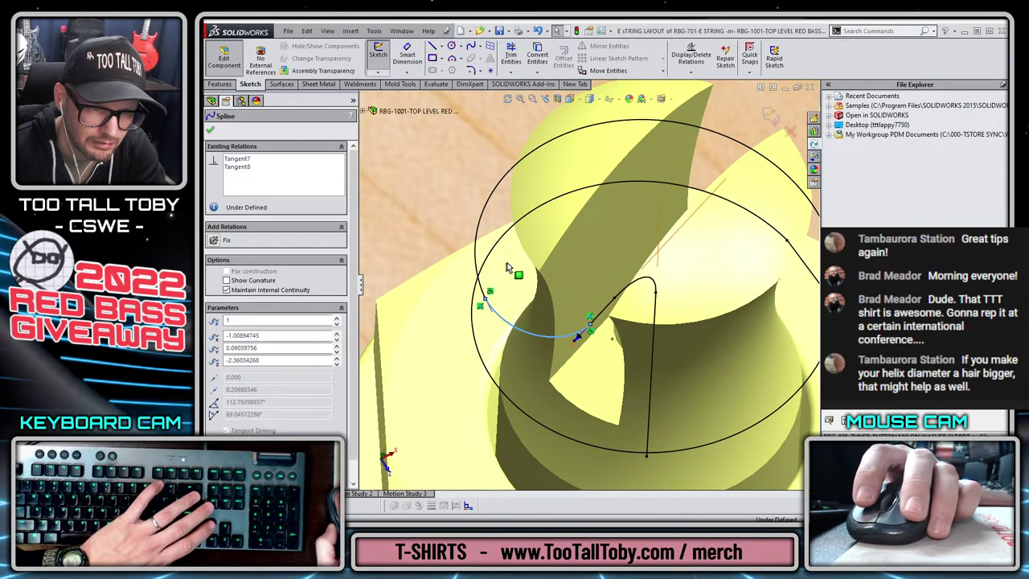
pyautogui.press('Delete')
pyautogui.click(374, 260)
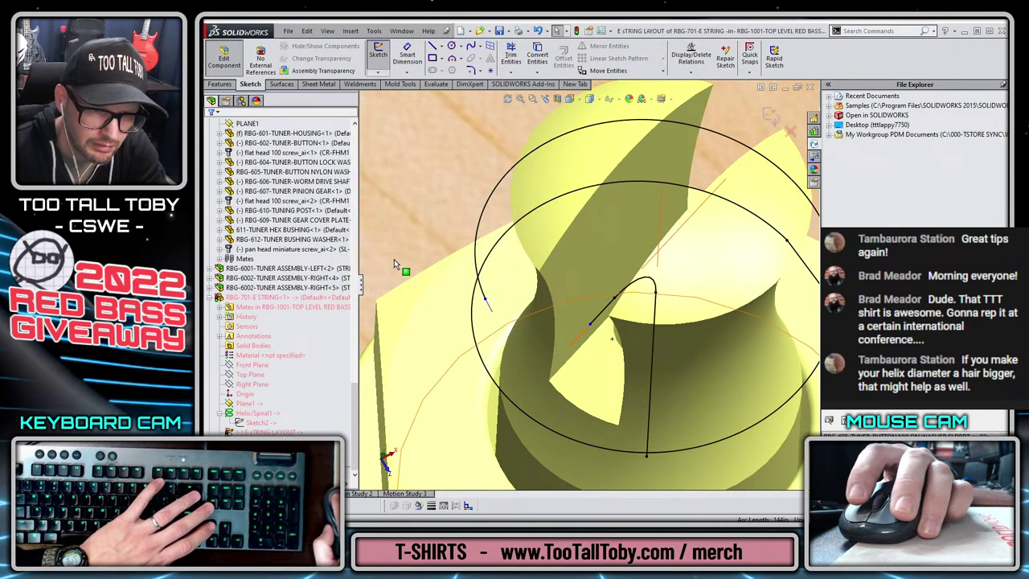
# - Shorten the converted helix curve by pulling its free end back along the helix
pyautogui.click(486, 297)
pyautogui.moveTo(486, 297); pyautogui.dragTo(474, 270)
pyautogui.press('Escape')
pyautogui.moveTo(487, 320); pyautogui.dragTo(429, 313, button='middle')
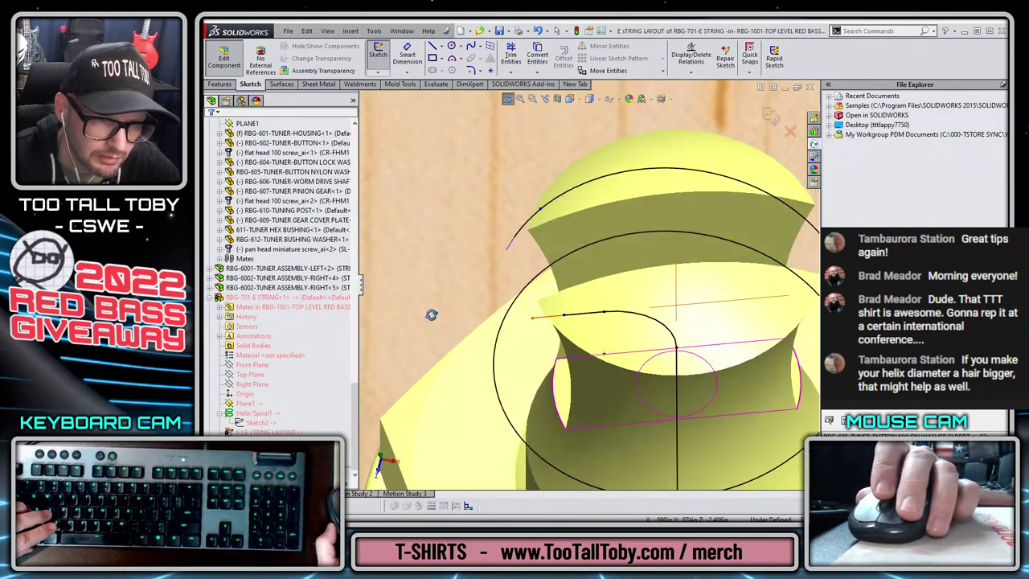
pyautogui.click(541, 213)
pyautogui.scroll(-3, 527, 239)
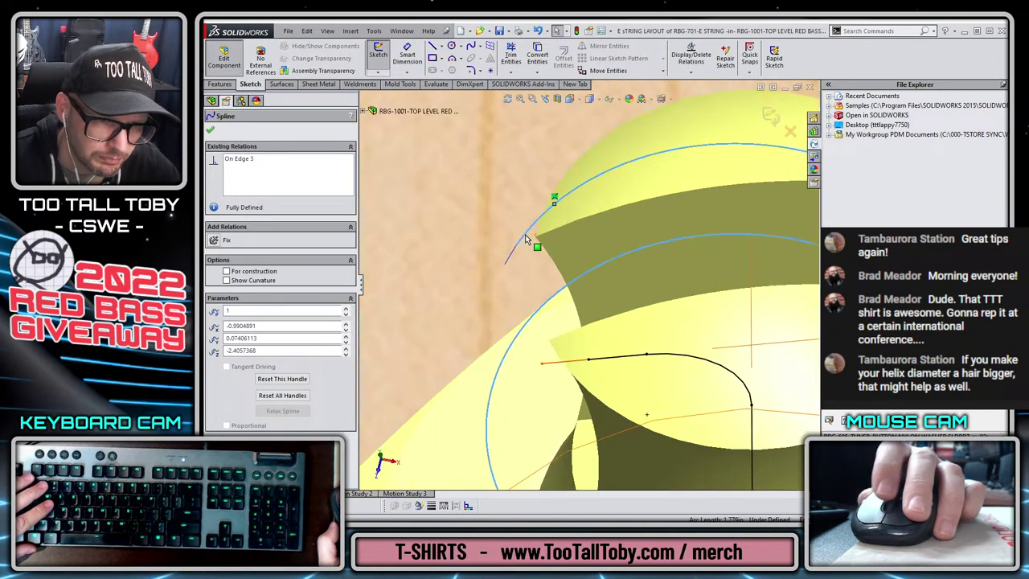
pyautogui.scroll(-3, 526, 240)
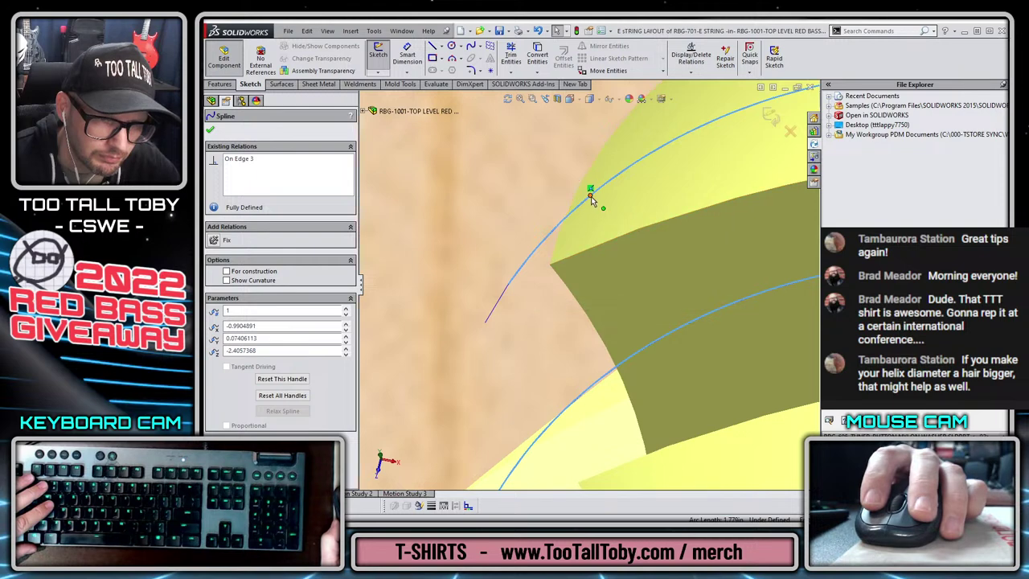
pyautogui.scroll(5, 588, 225)
pyautogui.press('Escape')
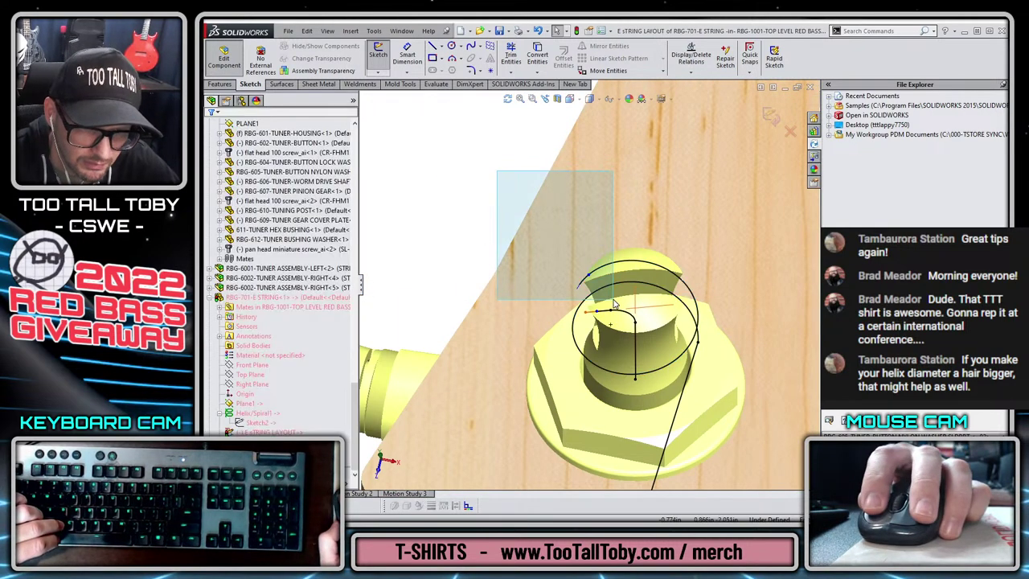
pyautogui.scroll(-4, 591, 274)
pyautogui.click(588, 277)
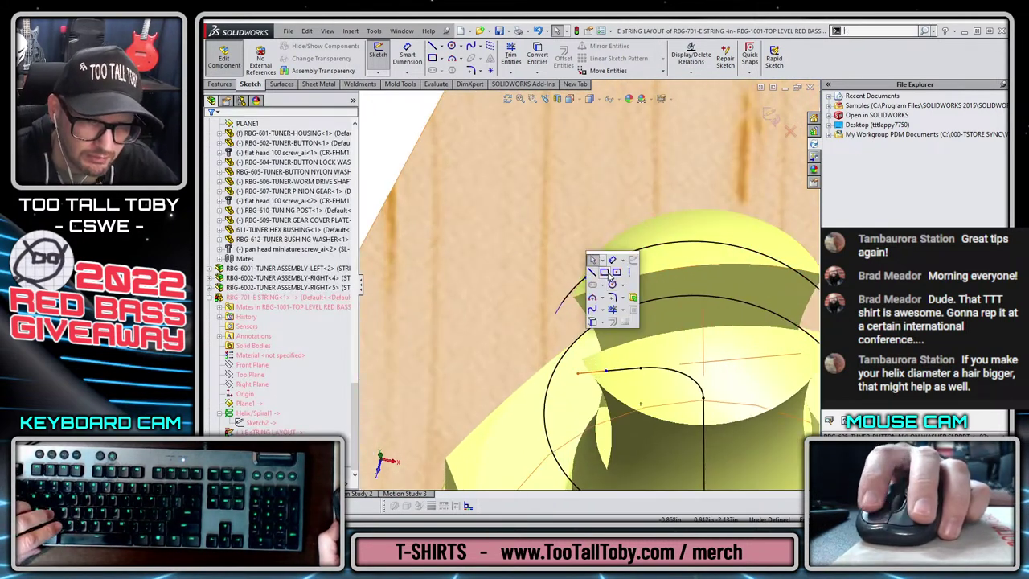
pyautogui.press('l')
pyautogui.click(586, 277)
pyautogui.press('Escape')
pyautogui.press('s')
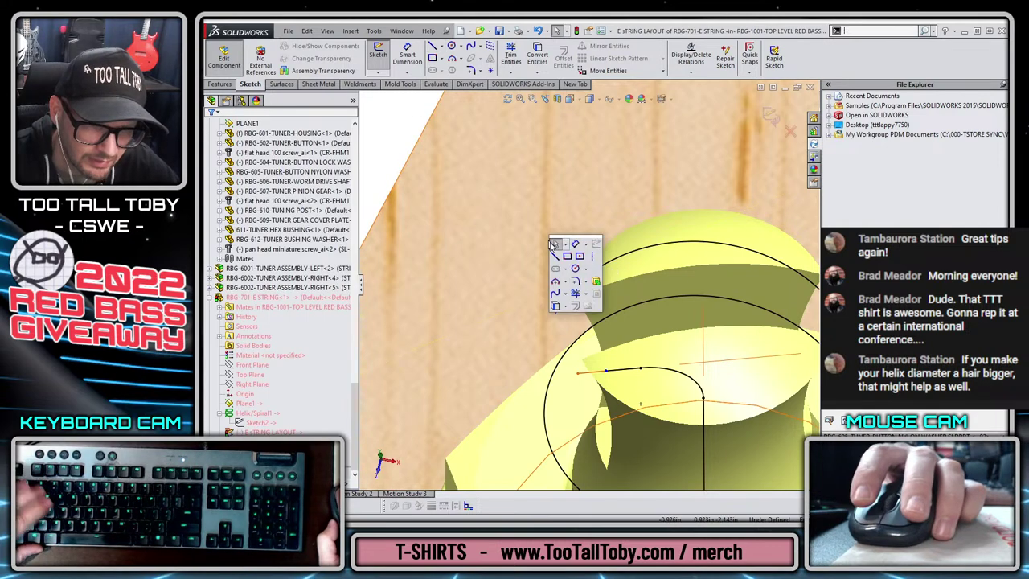
pyautogui.click(556, 293)
pyautogui.click(585, 278)
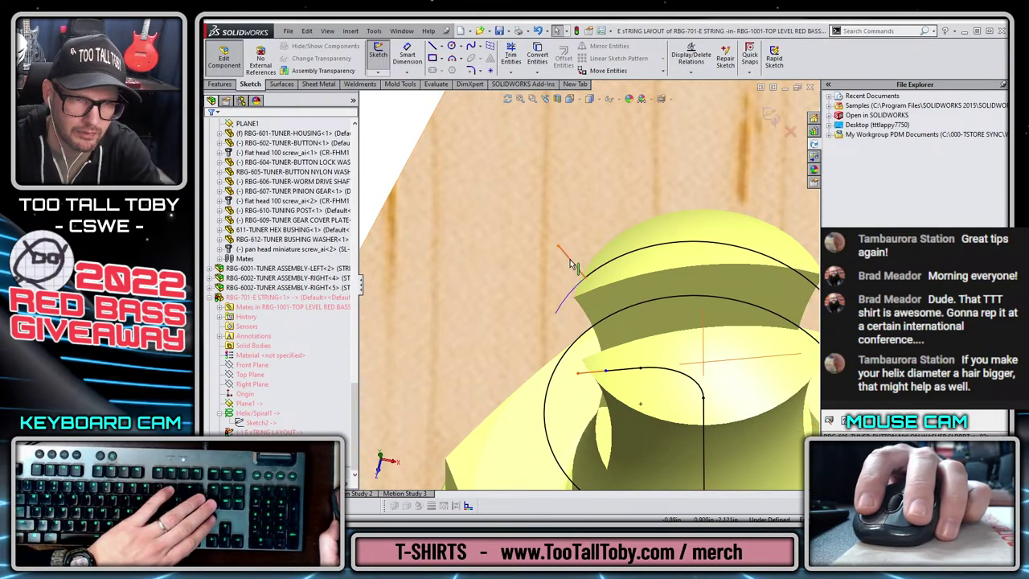
# - Draw a two-point spline from the shortened helix end to the free end of the string stub line
pyautogui.press('s')
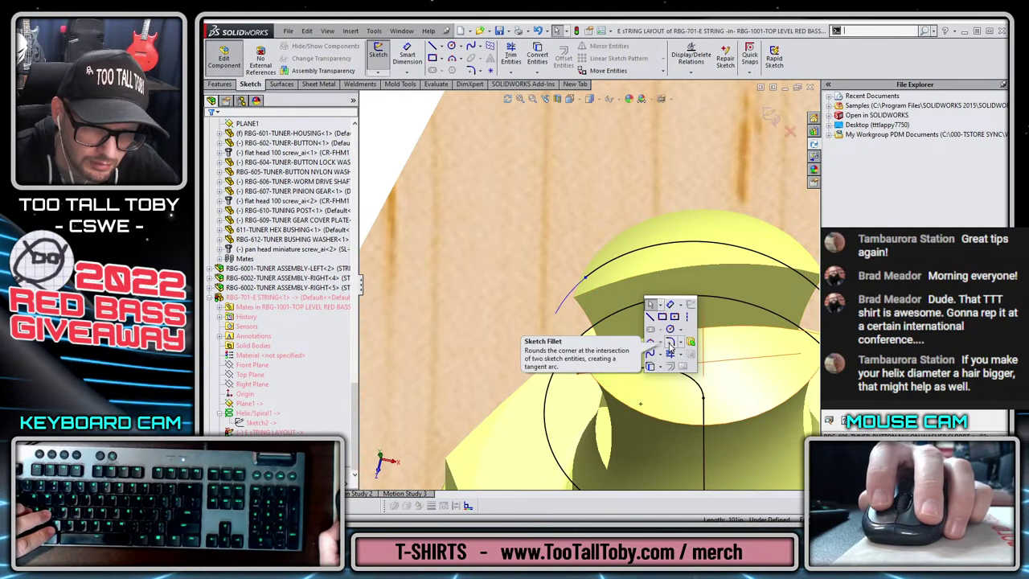
pyautogui.click(650, 354)
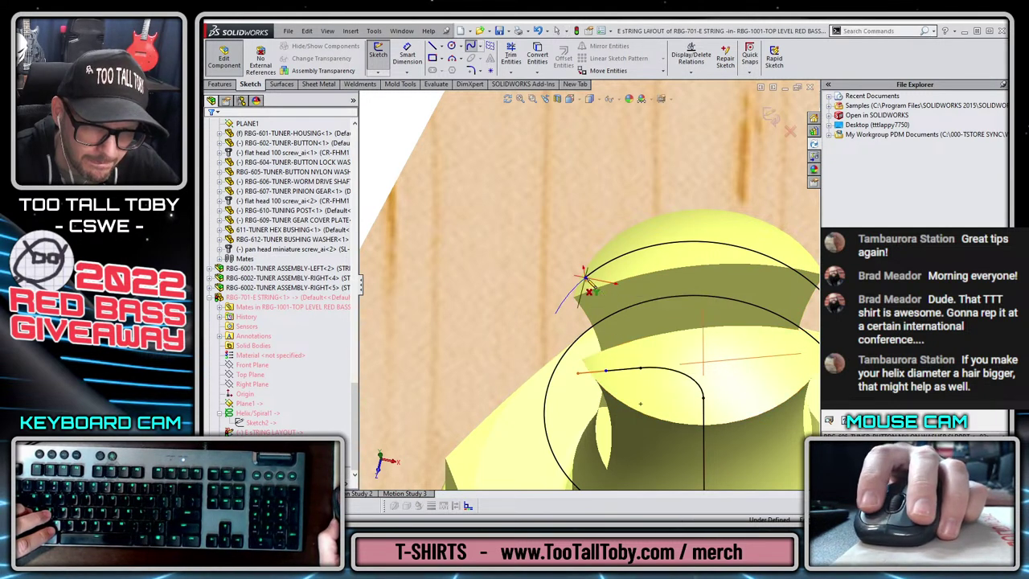
pyautogui.click(585, 278)
pyautogui.press('Escape')
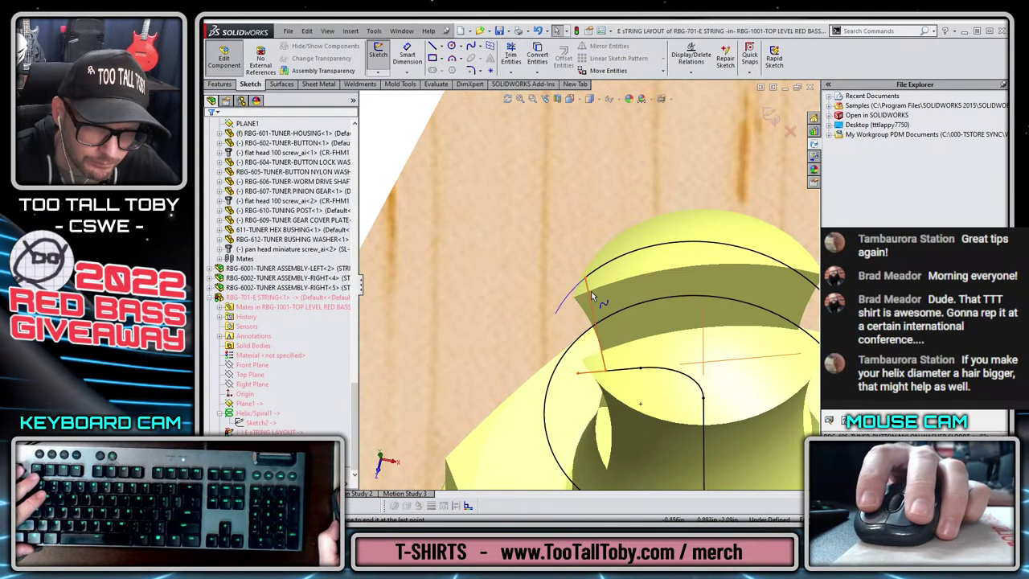
# - Make the new spline tangent to the helix curve at one end and to the string stub line at the other
pyautogui.click(586, 278)
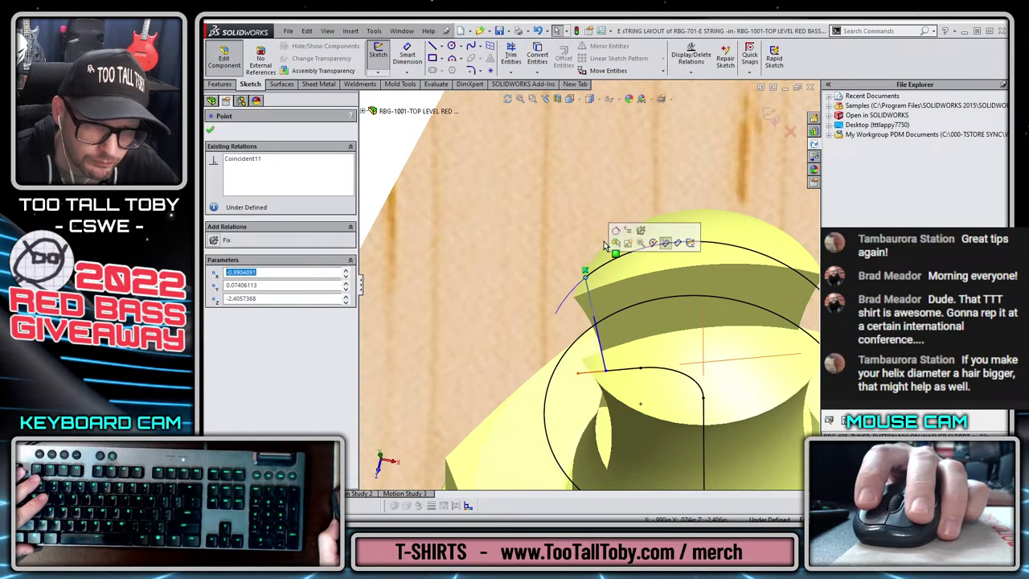
pyautogui.click(607, 373)
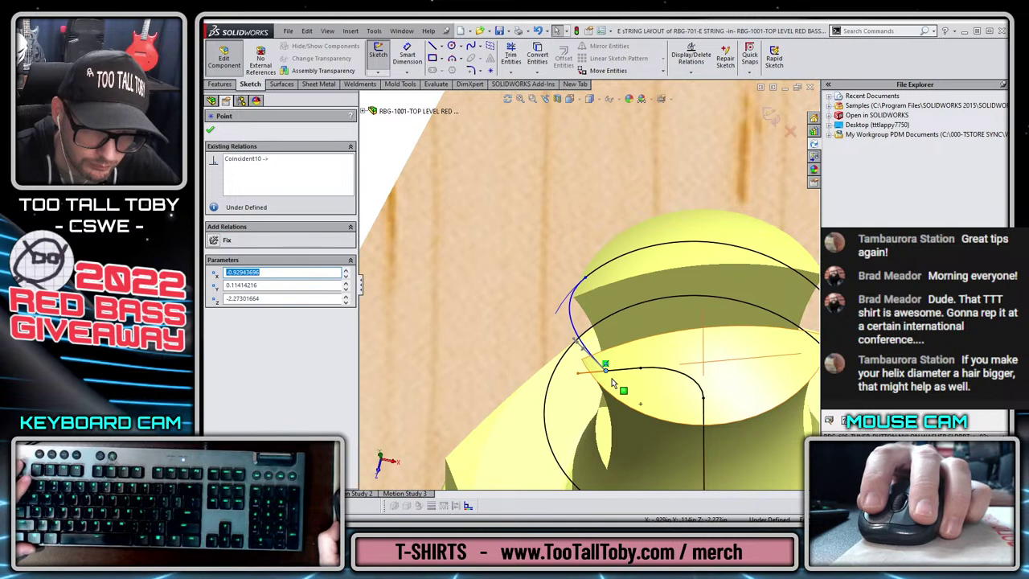
pyautogui.press('Escape')
pyautogui.click(607, 369)
pyautogui.click(624, 370)
pyautogui.keyDown('ctrl'); pyautogui.click(591, 342); pyautogui.keyUp('ctrl')
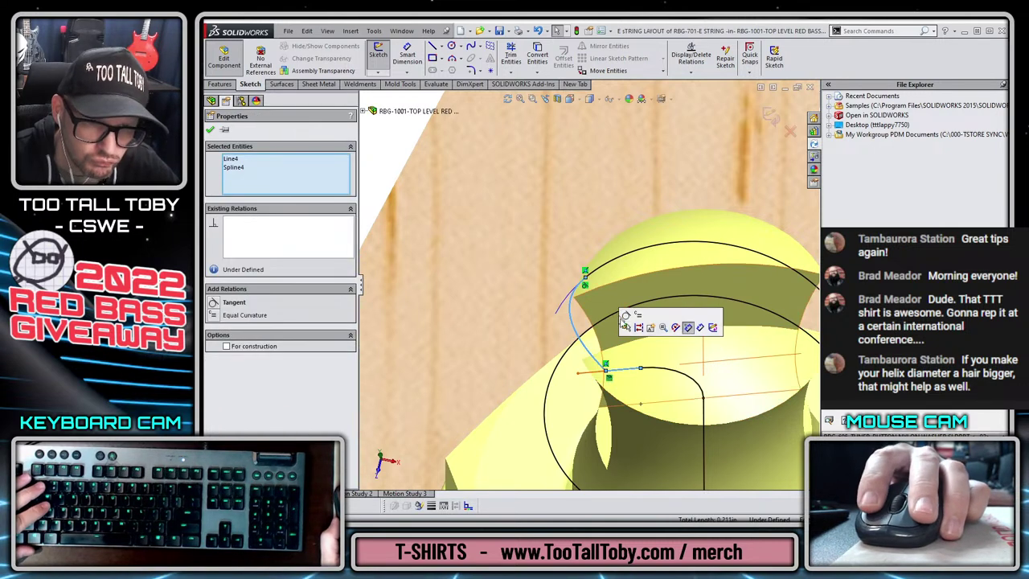
pyautogui.click(626, 316)
pyautogui.press('Escape')
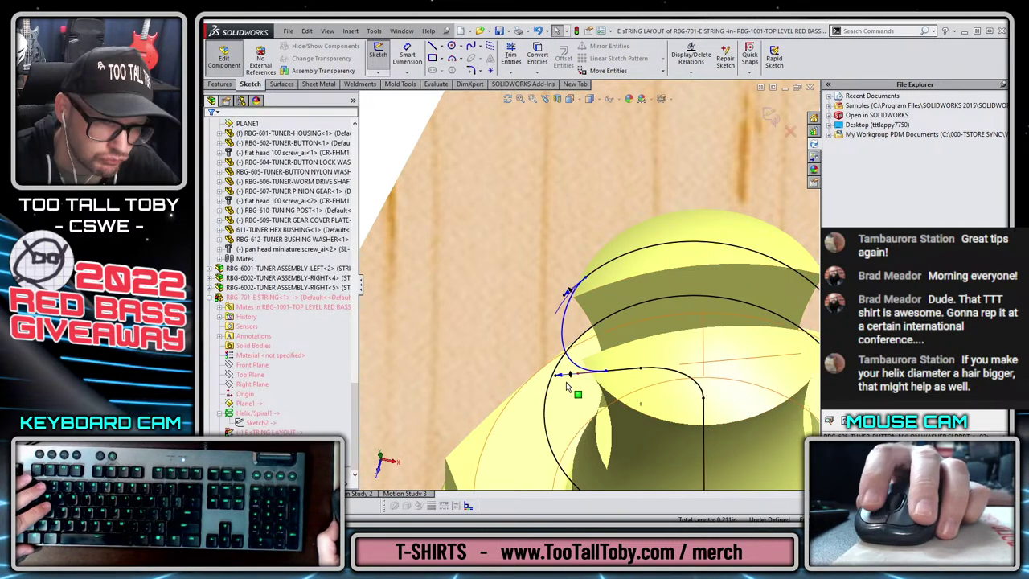
# - Pull the stub line's free end toward the bend, lengthen the spline's tangency handle there, and exit the layout sketch
pyautogui.click(610, 372)
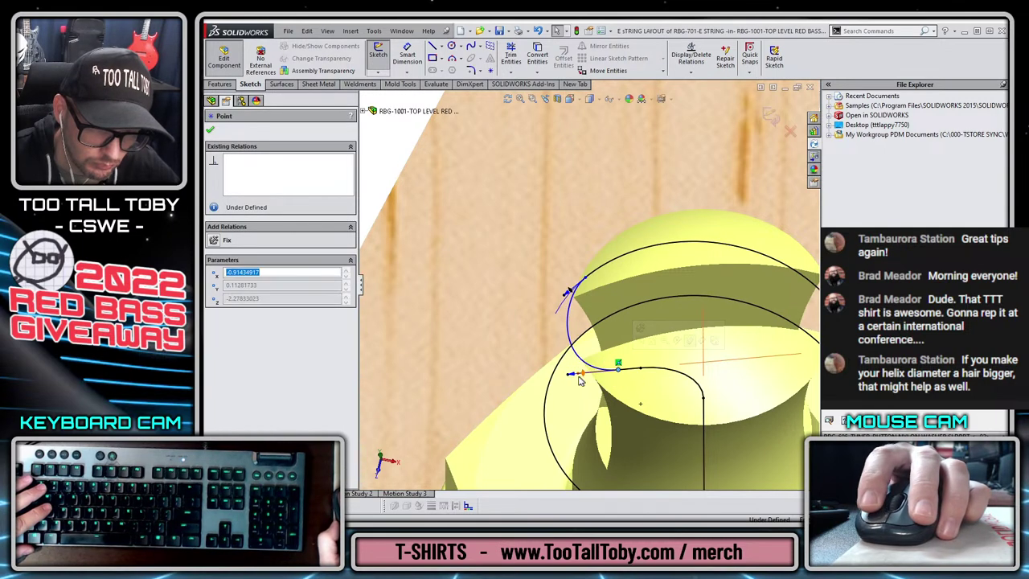
pyautogui.moveTo(570, 377); pyautogui.dragTo(560, 376)
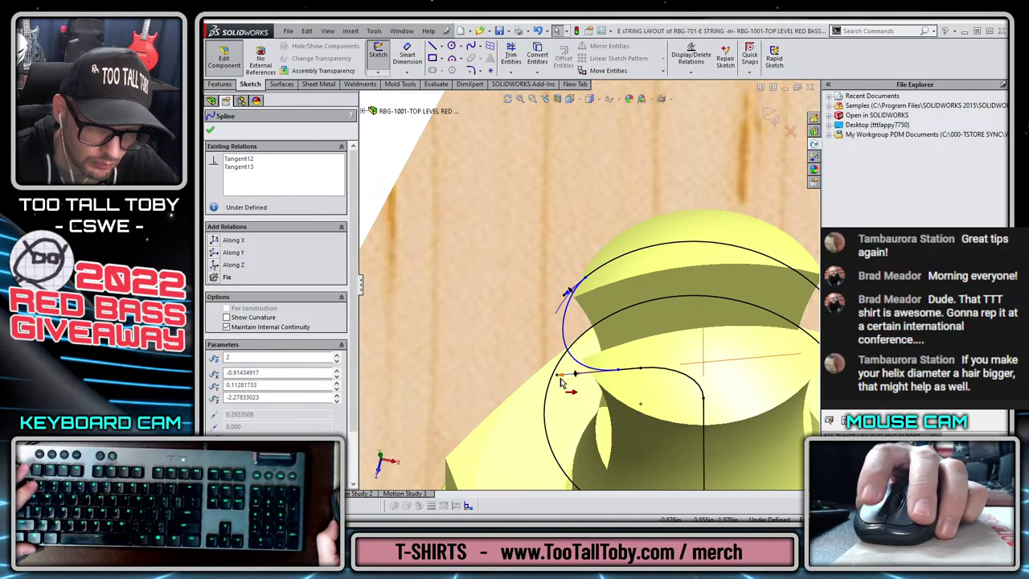
pyautogui.press('Escape')
pyautogui.scroll(3, 642, 395)
pyautogui.scroll(3, 642, 397)
pyautogui.click(770, 116)
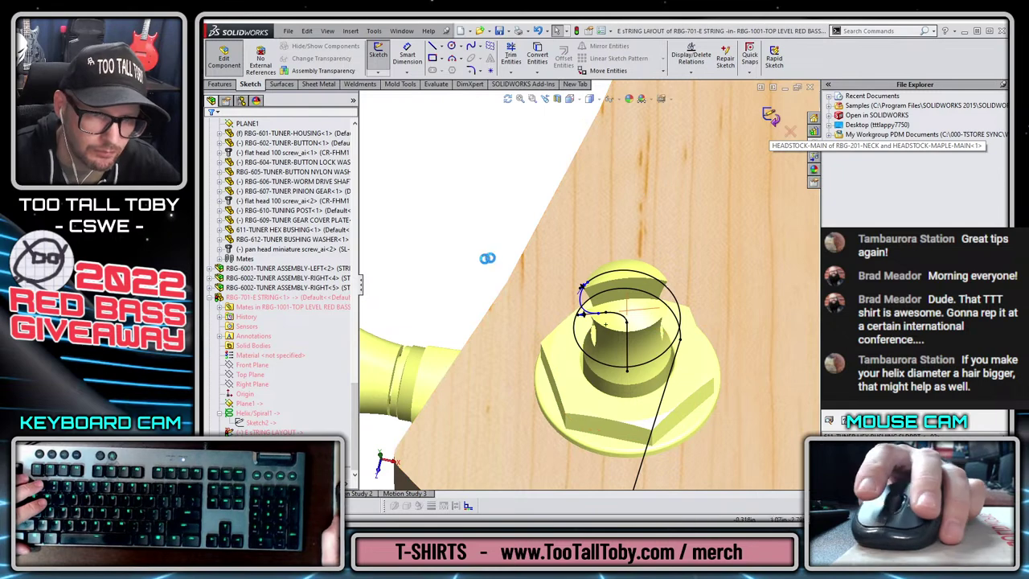
# - Edit the PATH-Fit Spline sketch and delete its dangling fit spline
pyautogui.rightClick(276, 432)
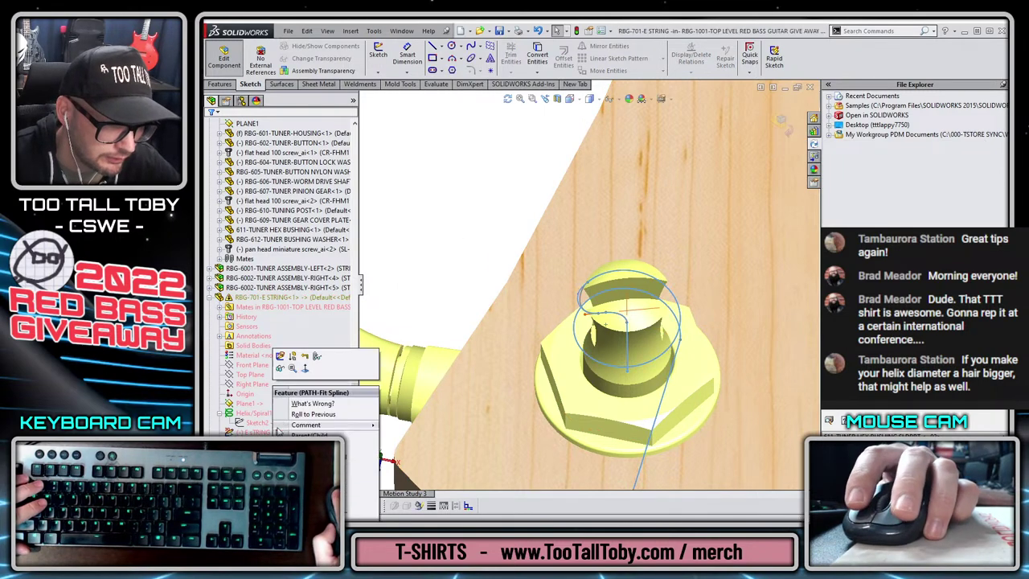
pyautogui.click(291, 357)
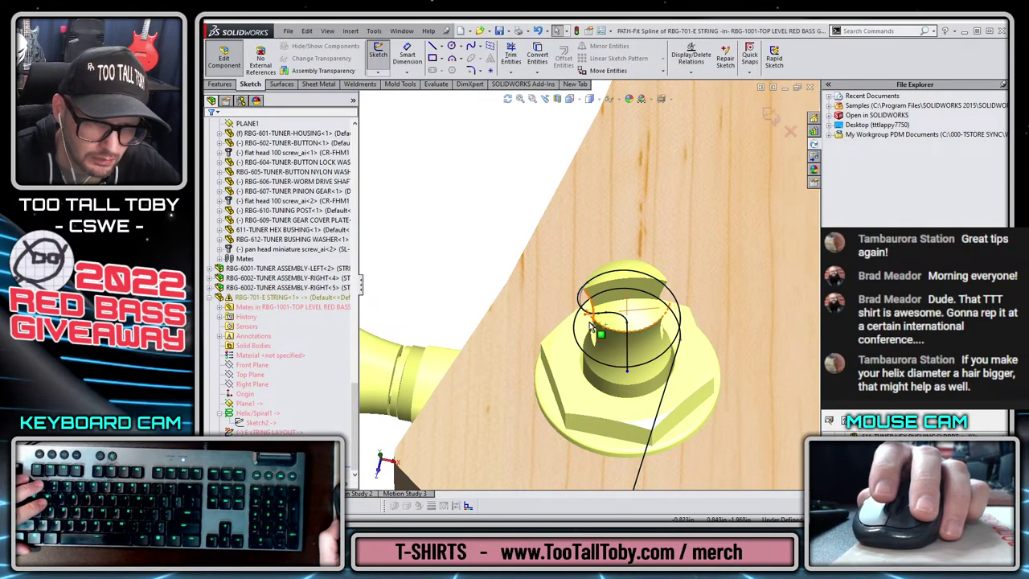
pyautogui.scroll(-5, 589, 321)
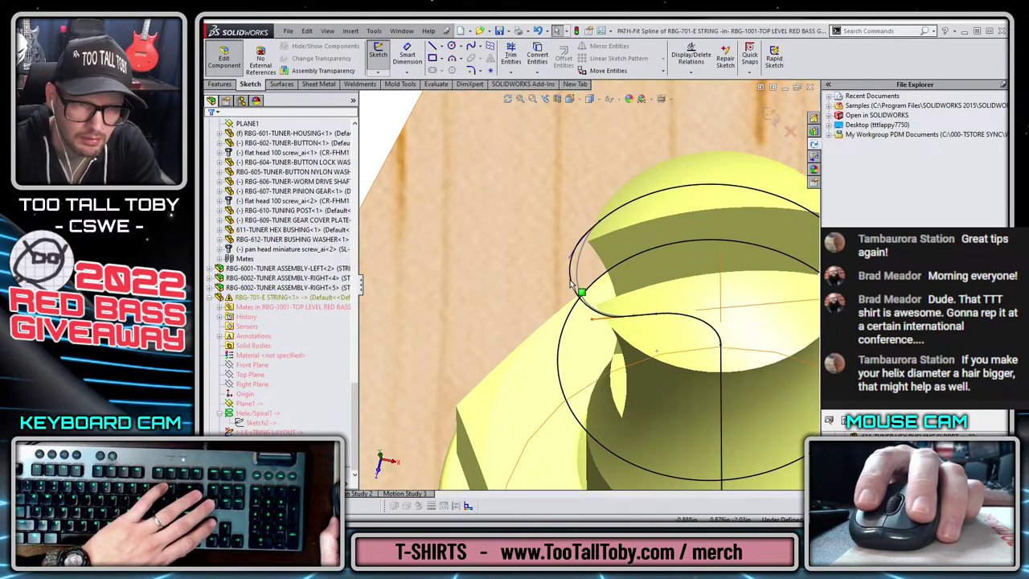
pyautogui.click(571, 278)
pyautogui.press('Delete')
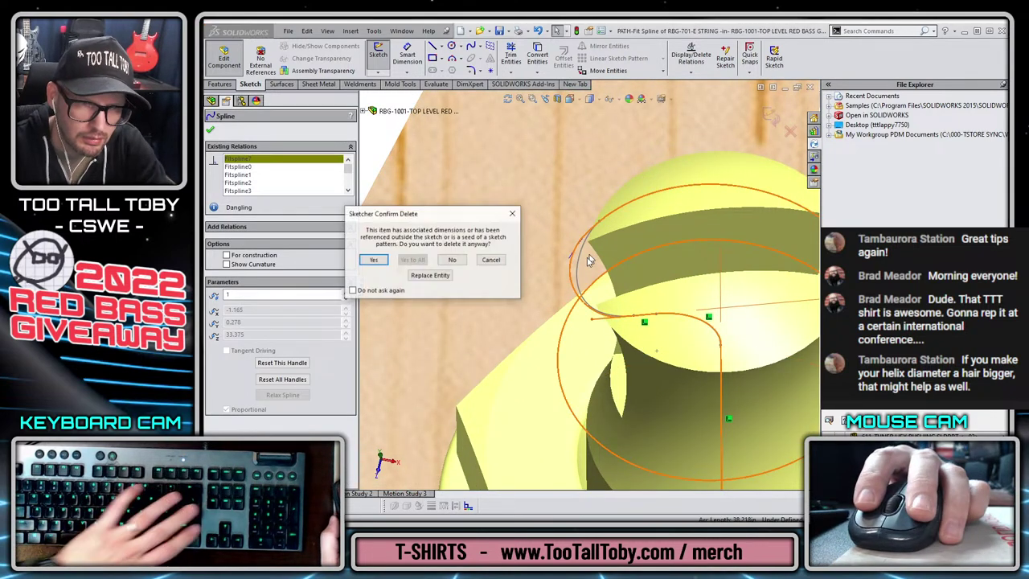
pyautogui.click(378, 261)
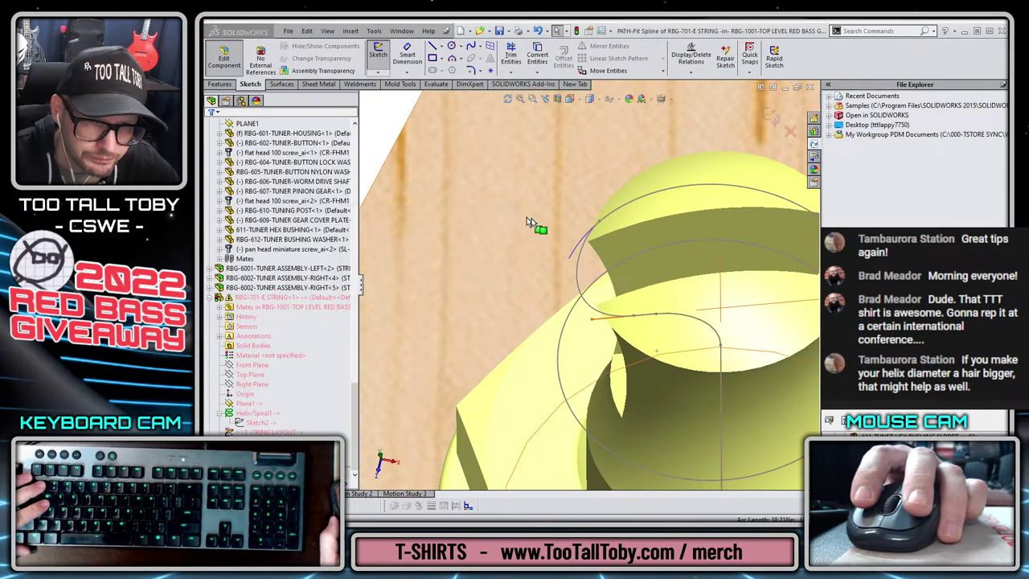
# - Fit a new spline to the E string layout geometry from tuner to bridge and exit the path sketch
pyautogui.rightClick(579, 276)
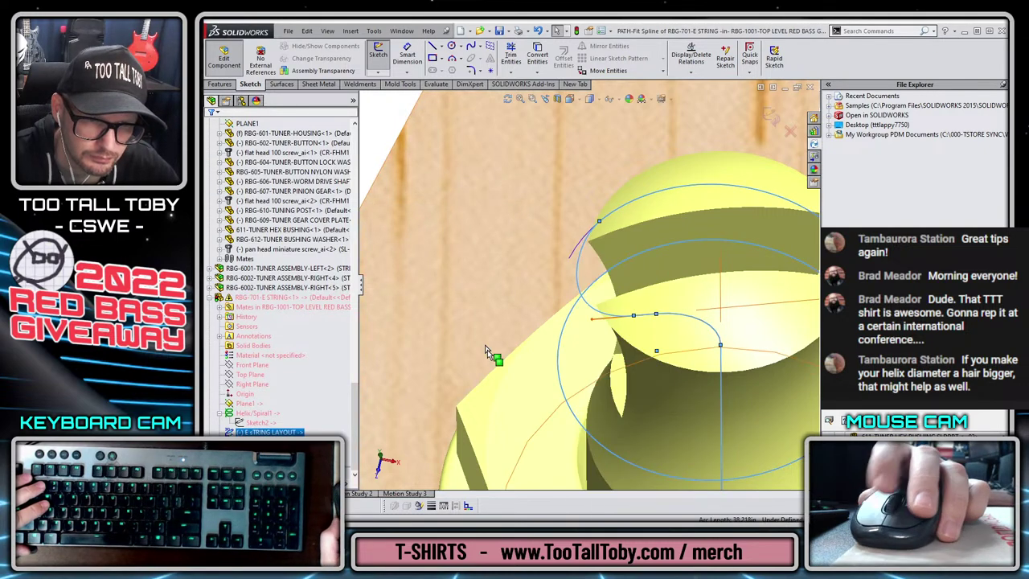
pyautogui.scroll(-10, 487, 350)
pyautogui.scroll(4, 540, 457)
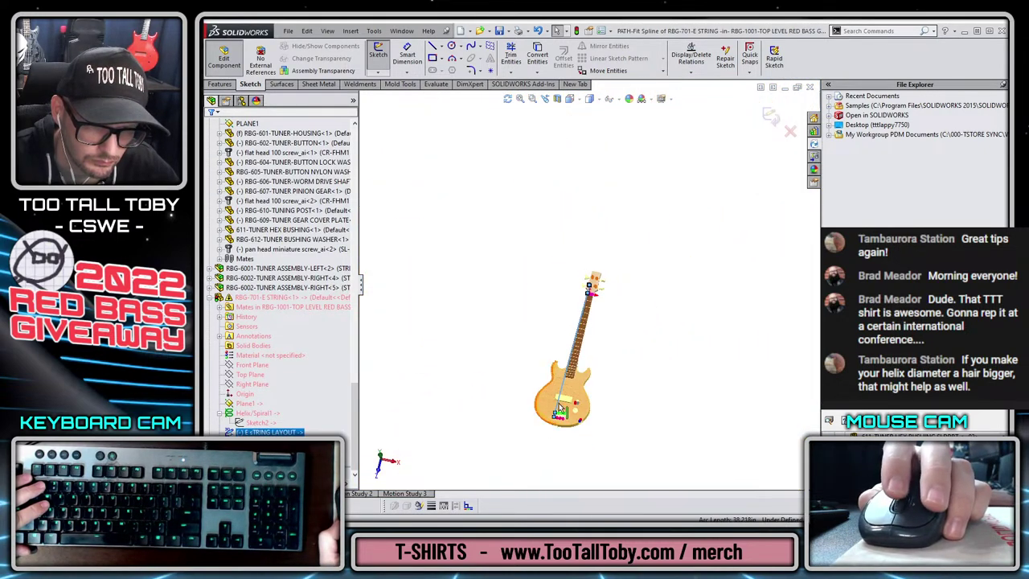
pyautogui.scroll(-5, 557, 418)
pyautogui.click(374, 31)
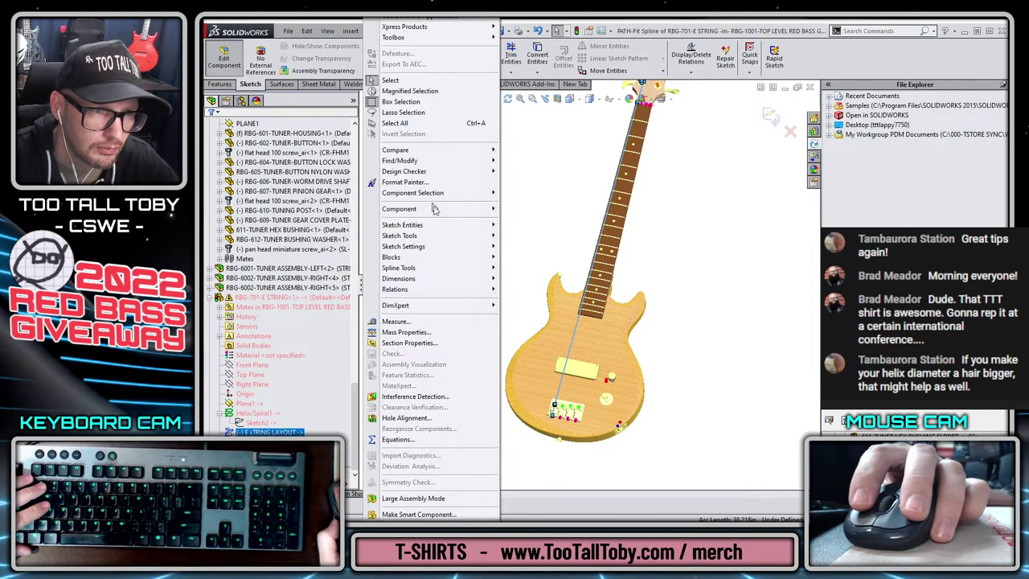
pyautogui.moveTo(430, 268)
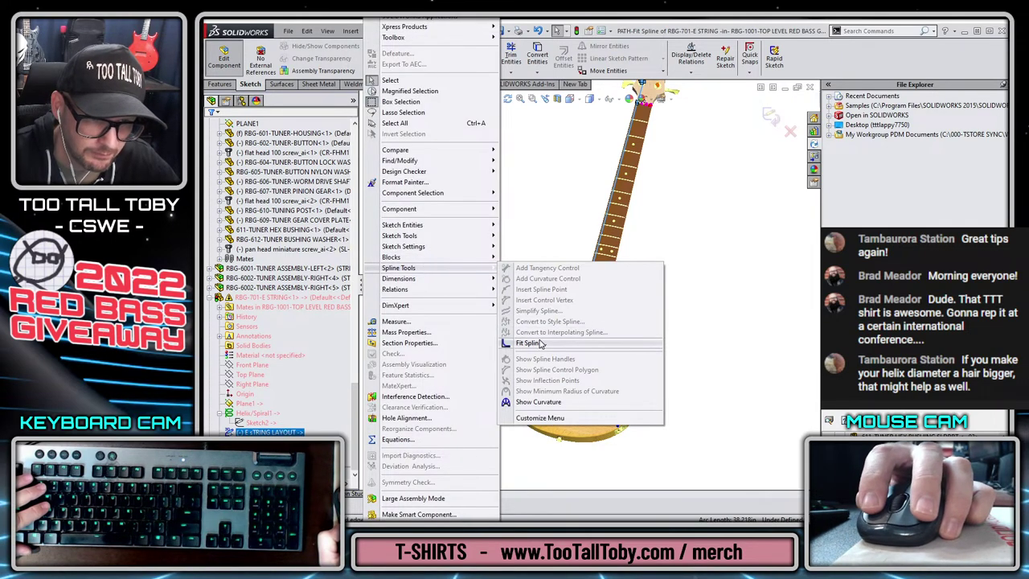
pyautogui.click(531, 343)
pyautogui.click(774, 118)
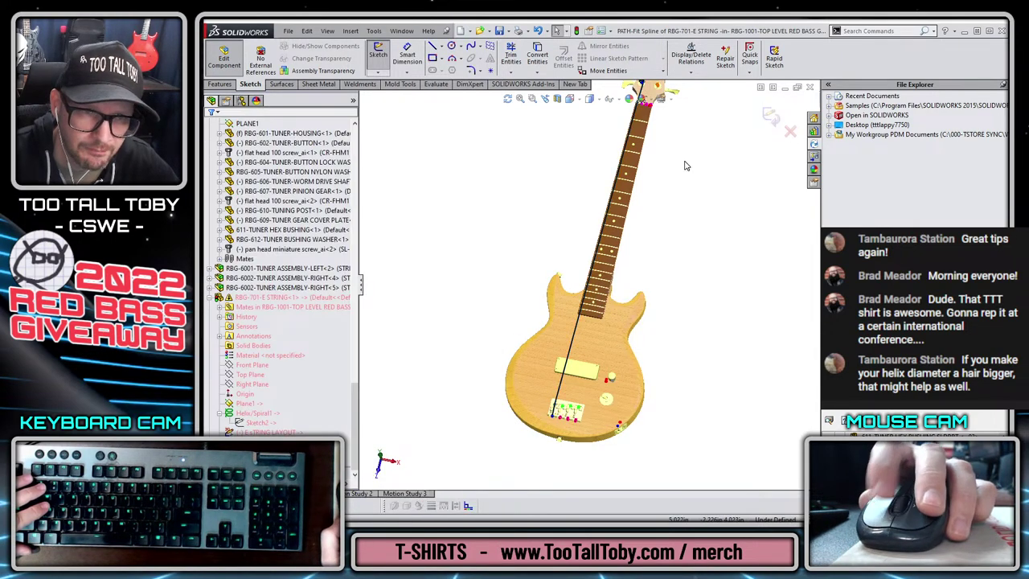
pyautogui.scroll(-10, 685, 166)
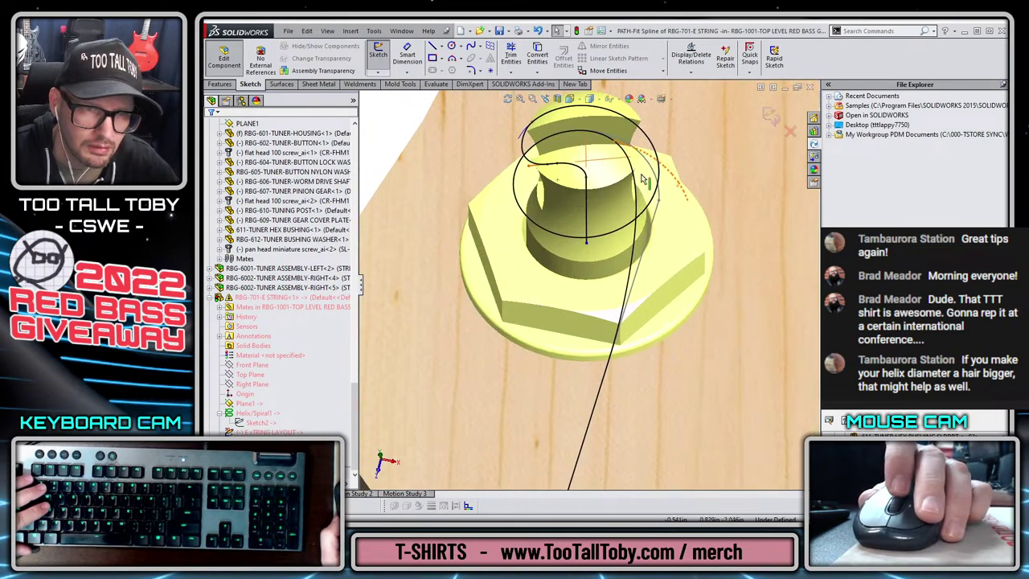
pyautogui.moveTo(644, 181); pyautogui.dragTo(609, 245, button='middle')
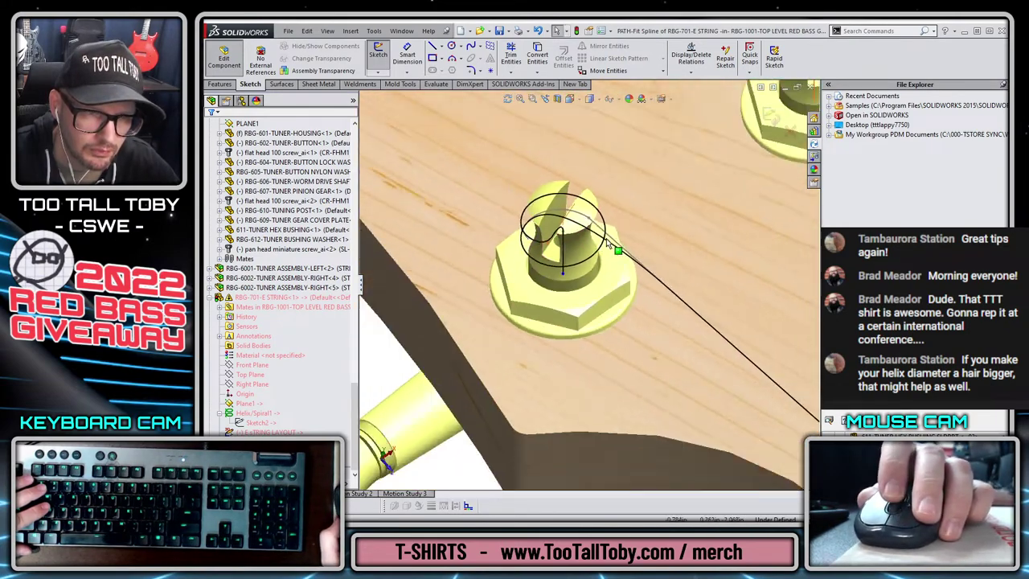
pyautogui.scroll(-2, 609, 244)
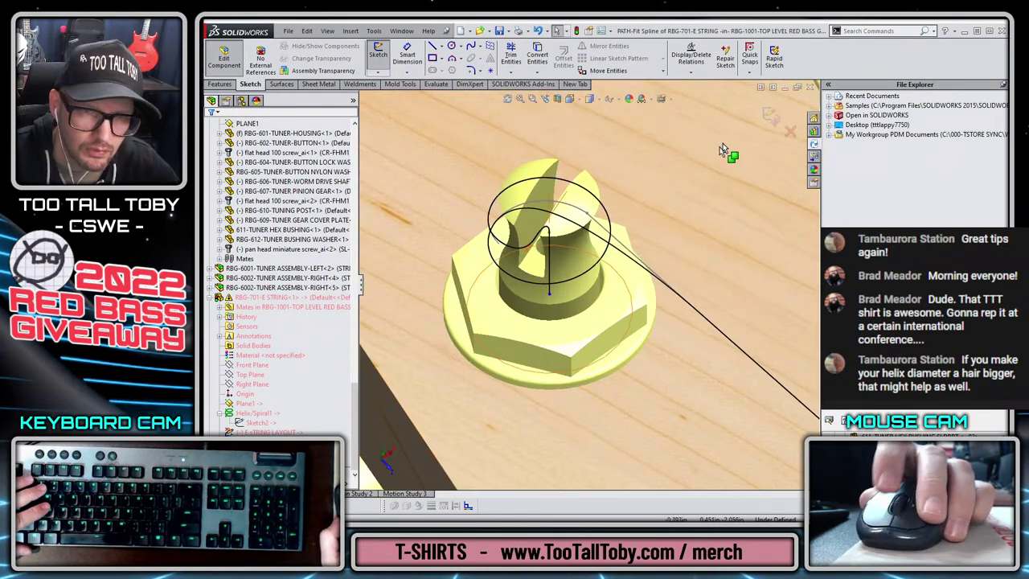
pyautogui.click(770, 116)
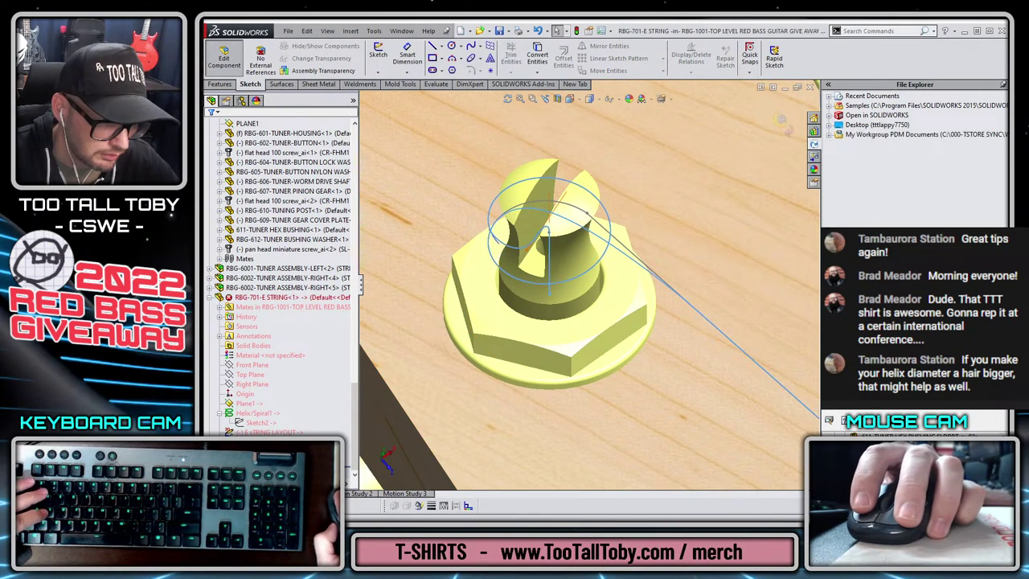
pyautogui.click(289, 239)
pyautogui.click(219, 84)
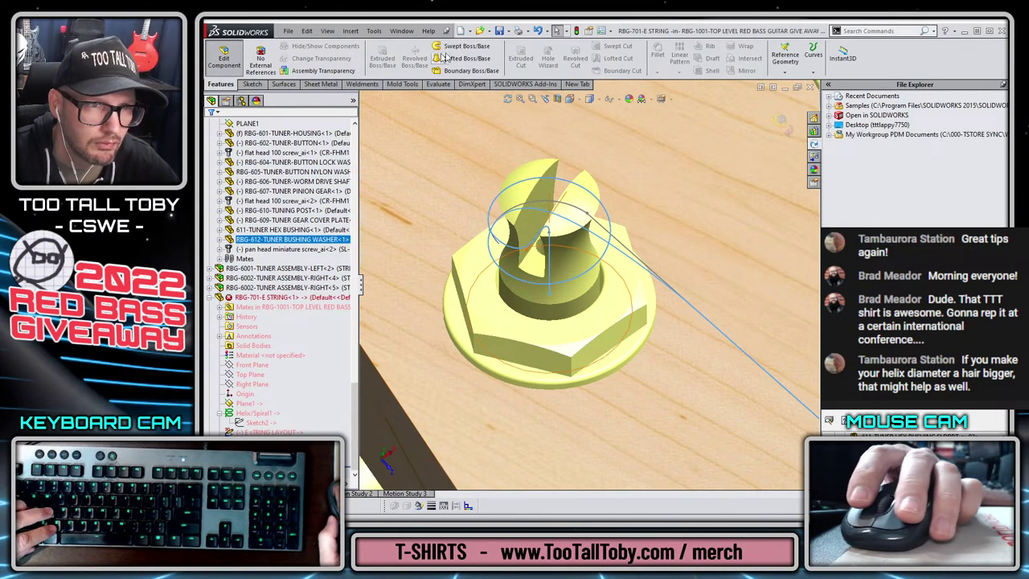
pyautogui.click(465, 47)
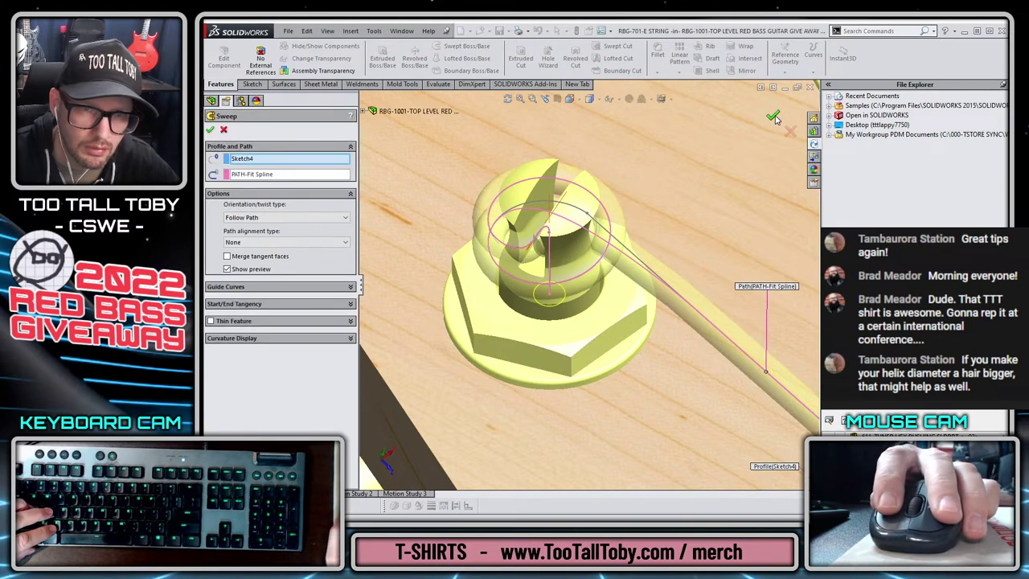
pyautogui.moveTo(643, 305); pyautogui.dragTo(574, 324, button='middle')
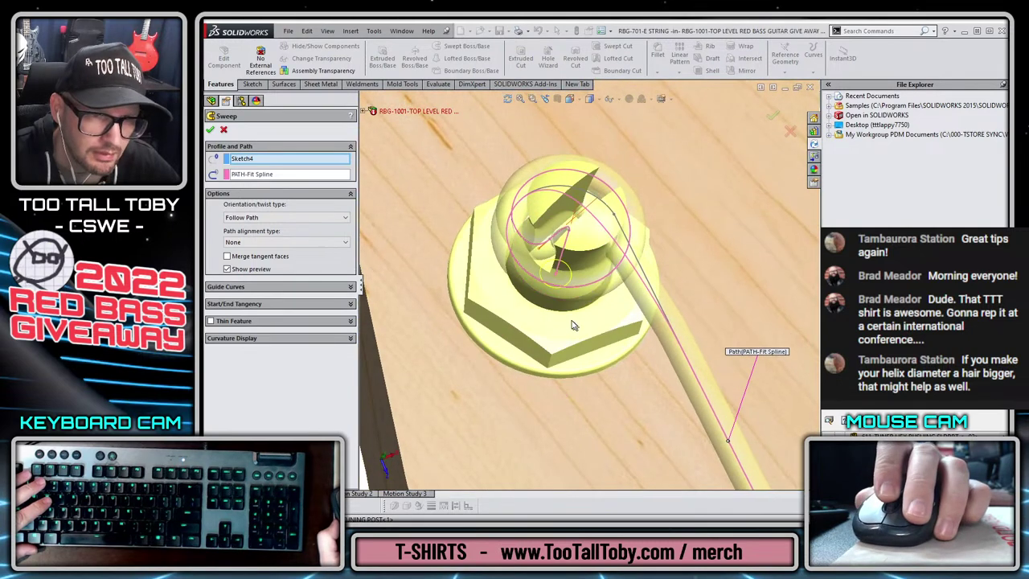
pyautogui.click(223, 129)
# - Set the diameter of the string's profile circle at the bridge to 0.06 in
pyautogui.press('z')
pyautogui.press('z')
pyautogui.press('z')
pyautogui.press('z')
pyautogui.press('z')
pyautogui.press('z')
pyautogui.press('z')
pyautogui.press('z')
pyautogui.press('z')
pyautogui.press('z')
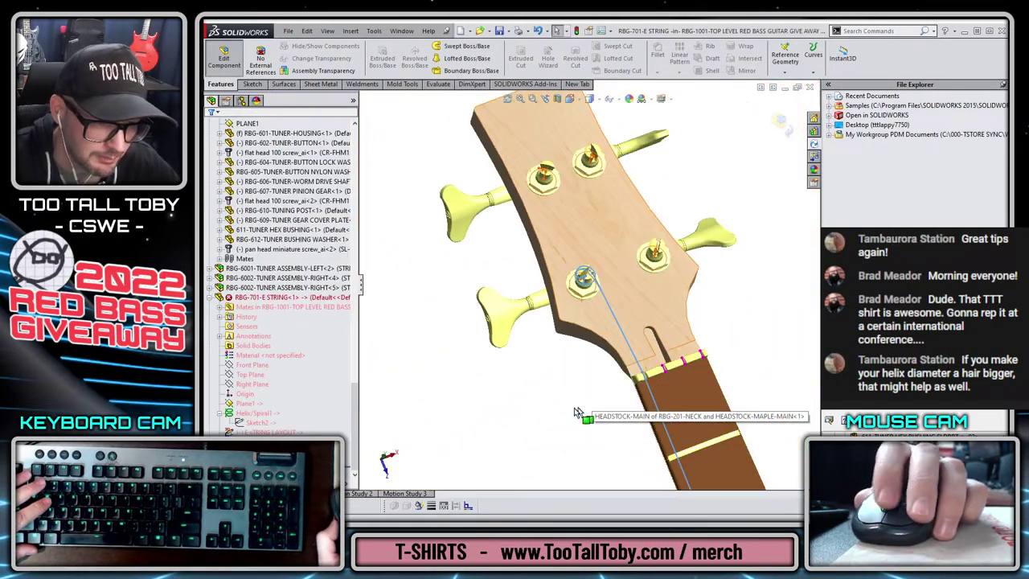
pyautogui.scroll(5, 579, 434)
pyautogui.scroll(-4, 627, 418)
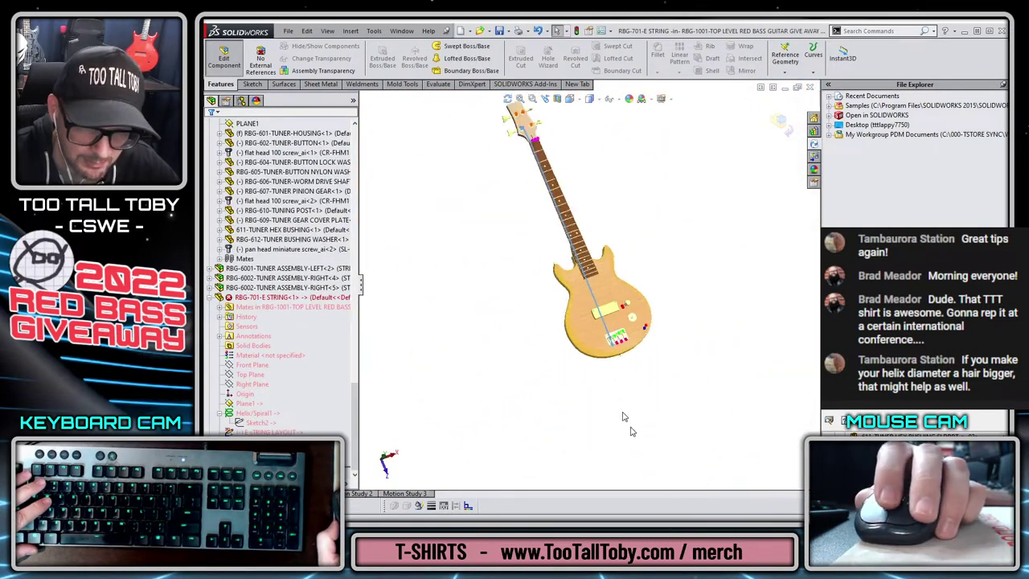
pyautogui.scroll(-5, 650, 336)
pyautogui.moveTo(606, 402); pyautogui.dragTo(396, 448, button='middle')
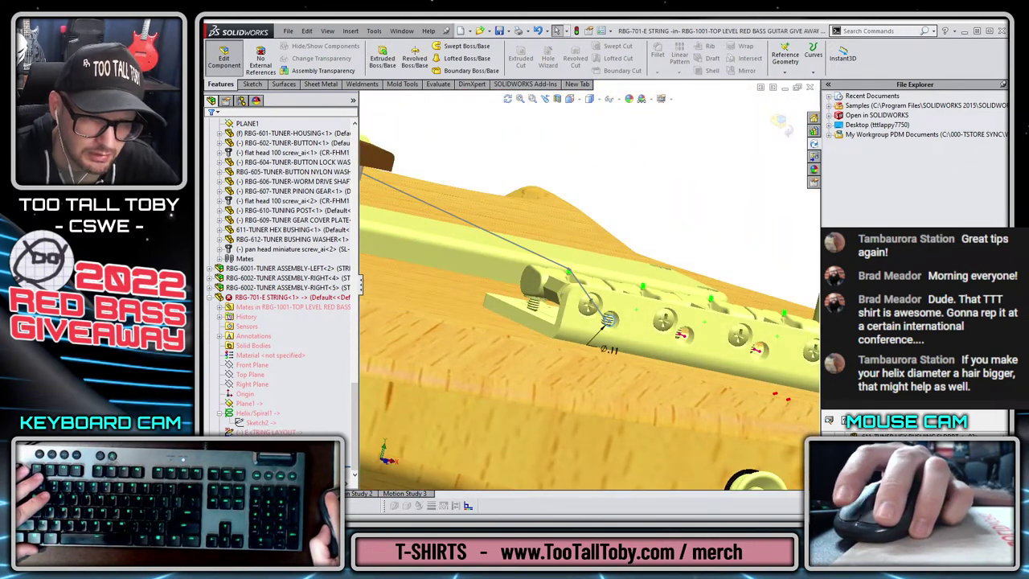
pyautogui.doubleClick(609, 349)
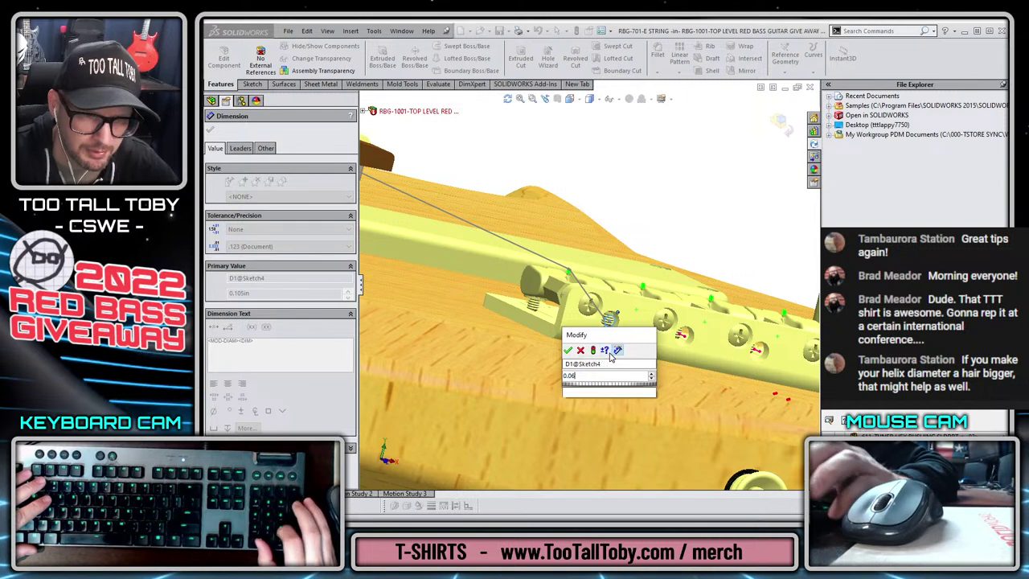
pyautogui.press('Return')
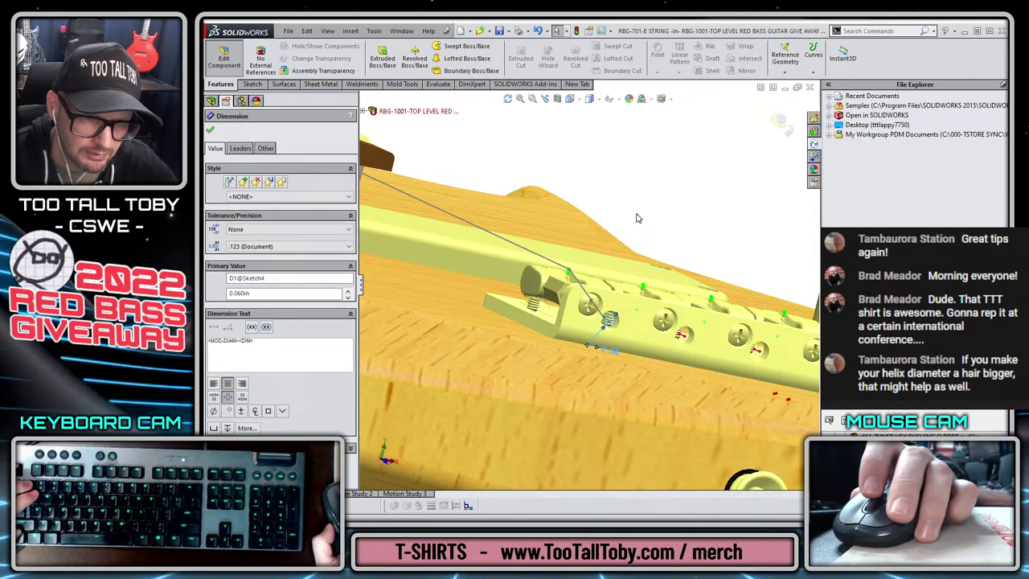
pyautogui.press('Escape')
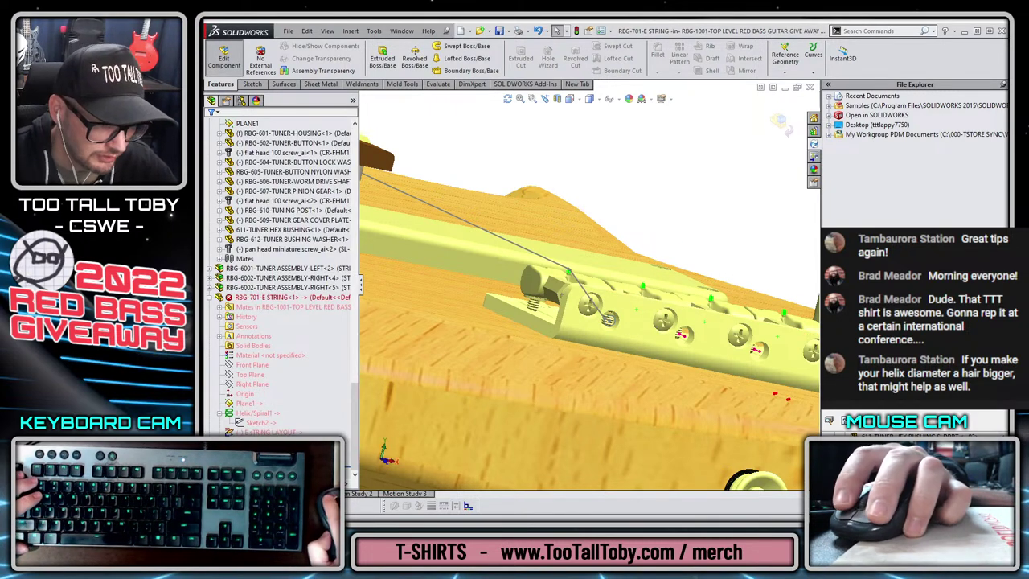
# - Edit Plane3 and try defining it perpendicular to the layout's string line at the bridge, through the E string stub's endpoint
pyautogui.rightClick(260, 345)
pyautogui.click(259, 310)
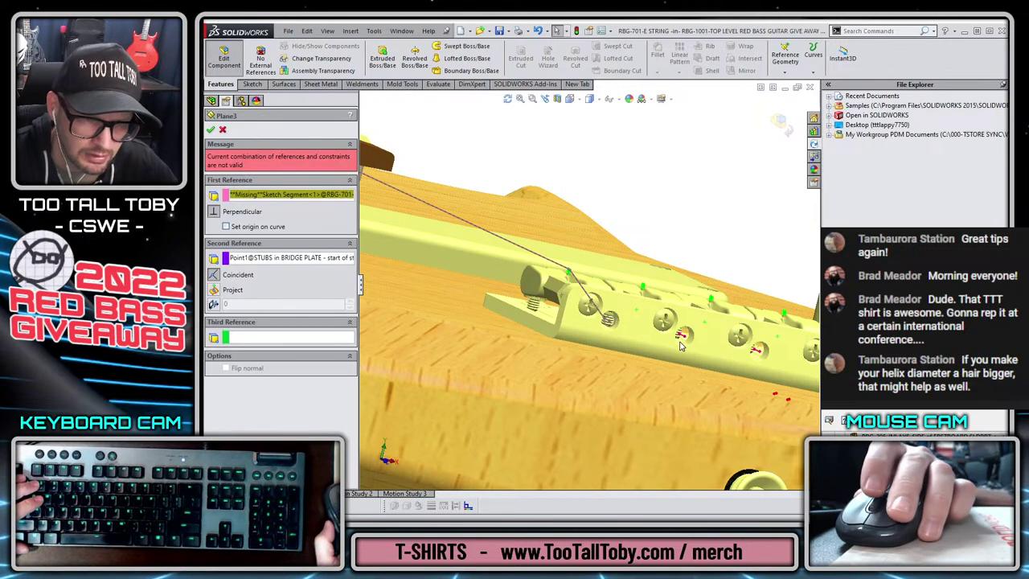
pyautogui.moveTo(659, 283); pyautogui.dragTo(567, 309, button='middle')
pyautogui.scroll(5, 565, 305)
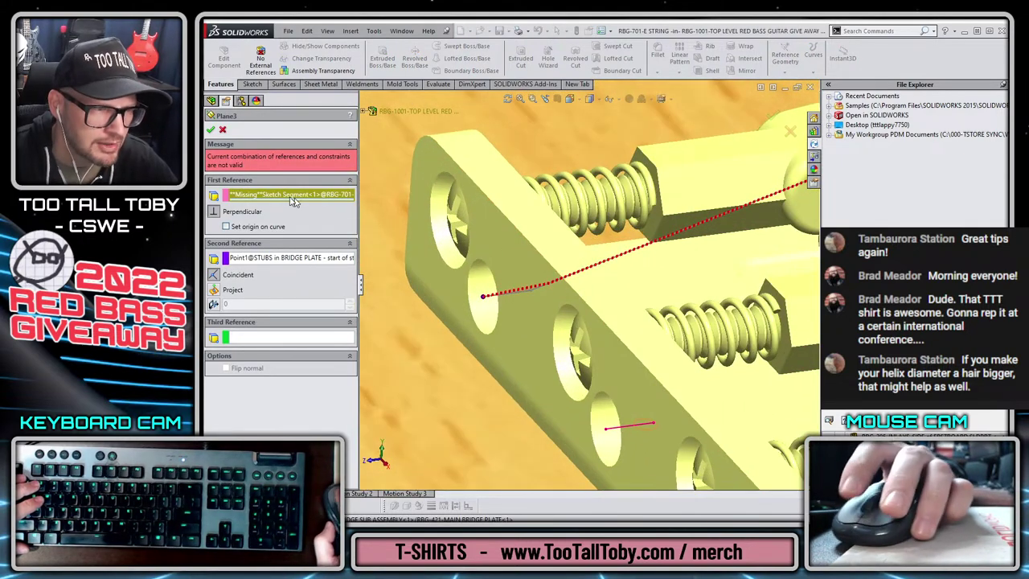
pyautogui.click(632, 257)
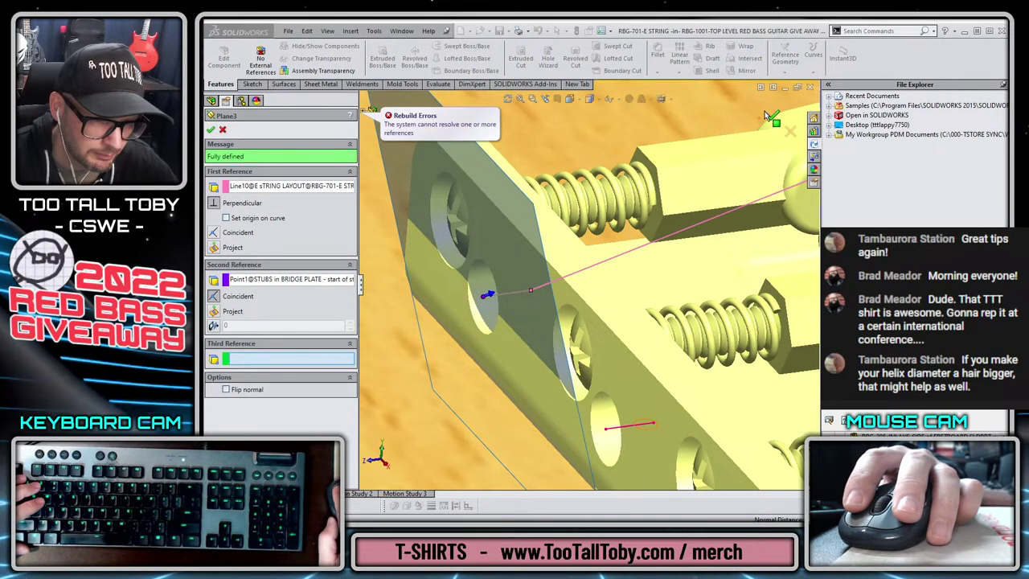
pyautogui.click(295, 280)
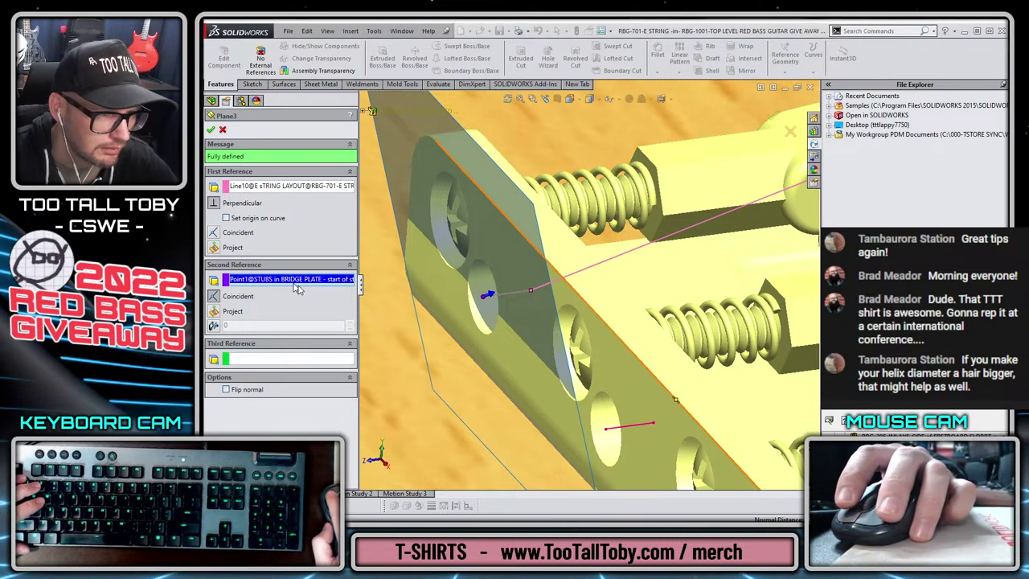
pyautogui.press('Delete')
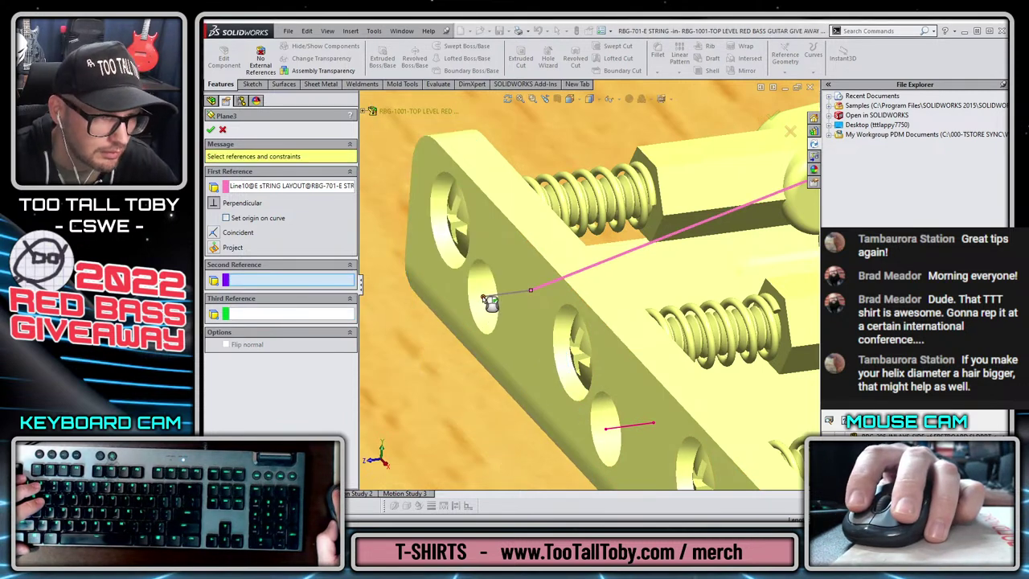
pyautogui.click(485, 298)
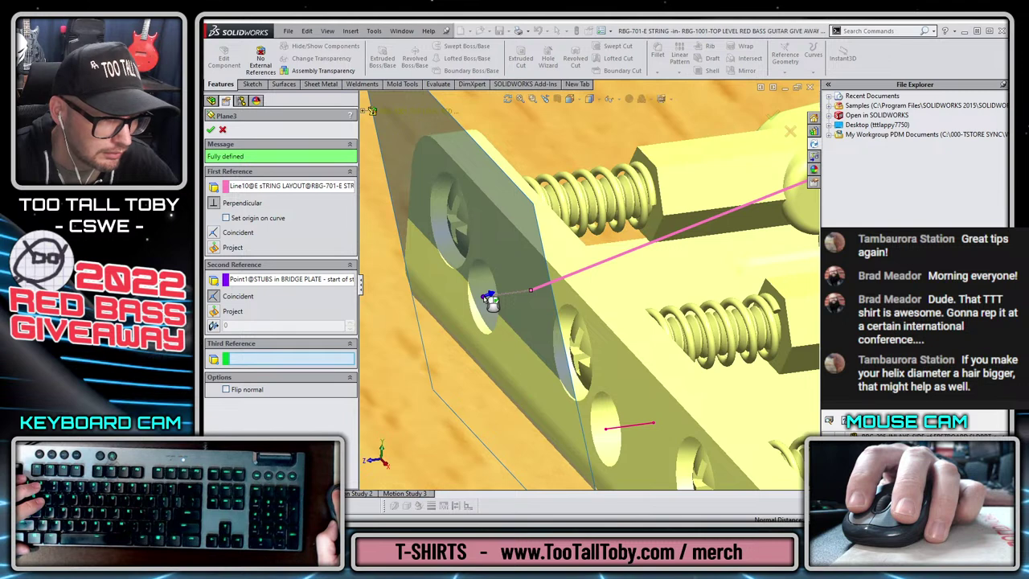
pyautogui.click(484, 296)
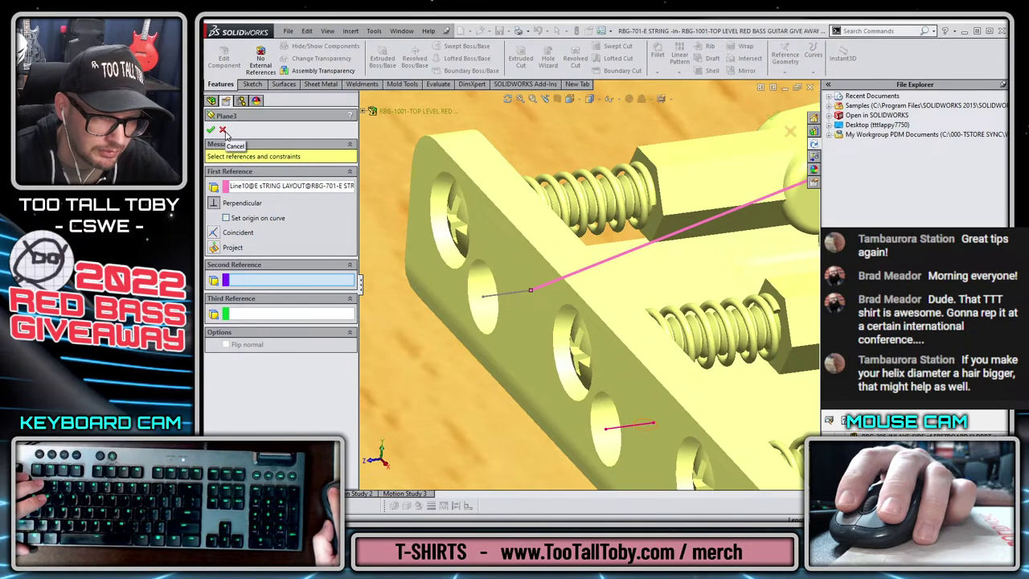
# - Redefine Plane3 perpendicular to the PATH-Fit Spline curve and coincident with the E string stub's endpoint at the bridge plate
pyautogui.click(628, 253)
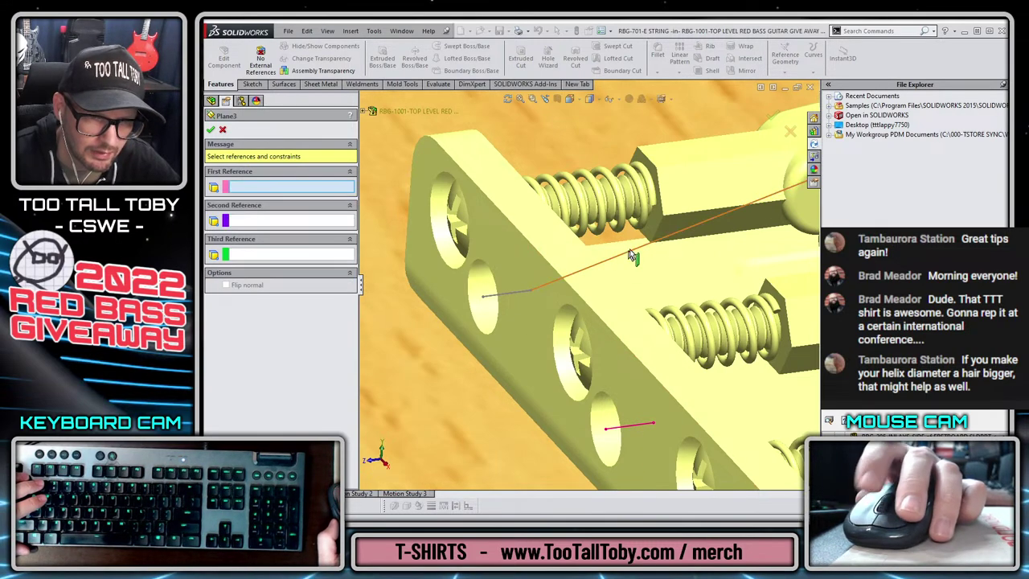
pyautogui.scroll(5, 634, 256)
pyautogui.click(775, 226)
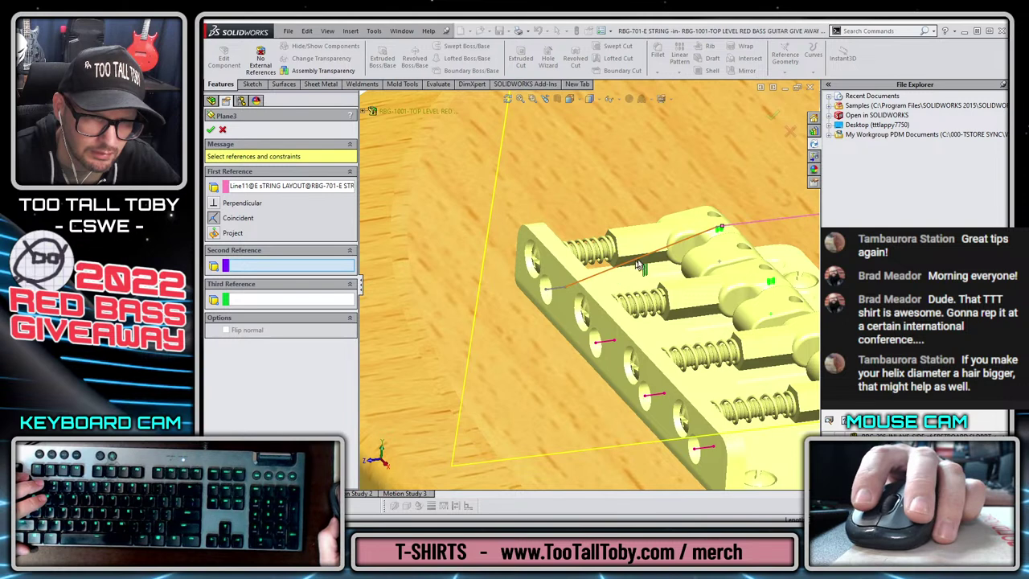
pyautogui.click(757, 226)
pyautogui.rightClick(766, 225)
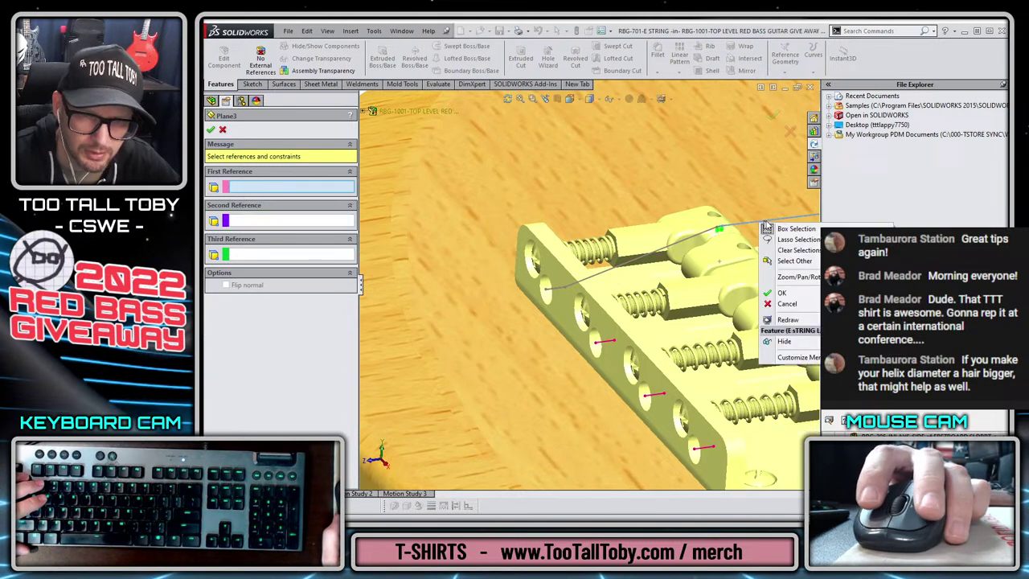
pyautogui.click(794, 262)
pyautogui.click(814, 278)
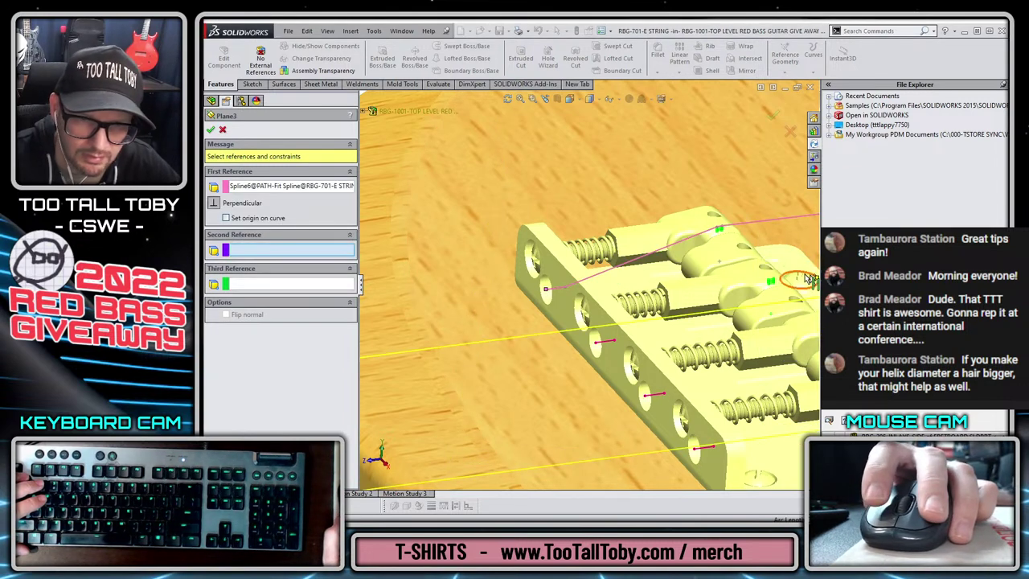
pyautogui.click(546, 293)
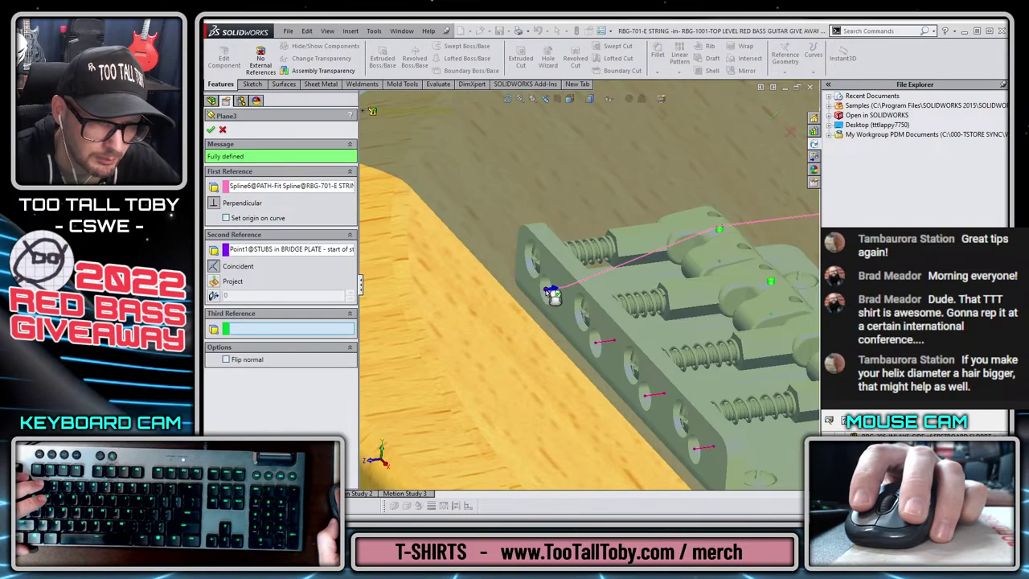
pyautogui.press('Return')
# - Sweep the Sketch4 circle along the PATH-Fit Spline sketch as a solid boss and inspect the string around the tuning post
pyautogui.scroll(5, 530, 340)
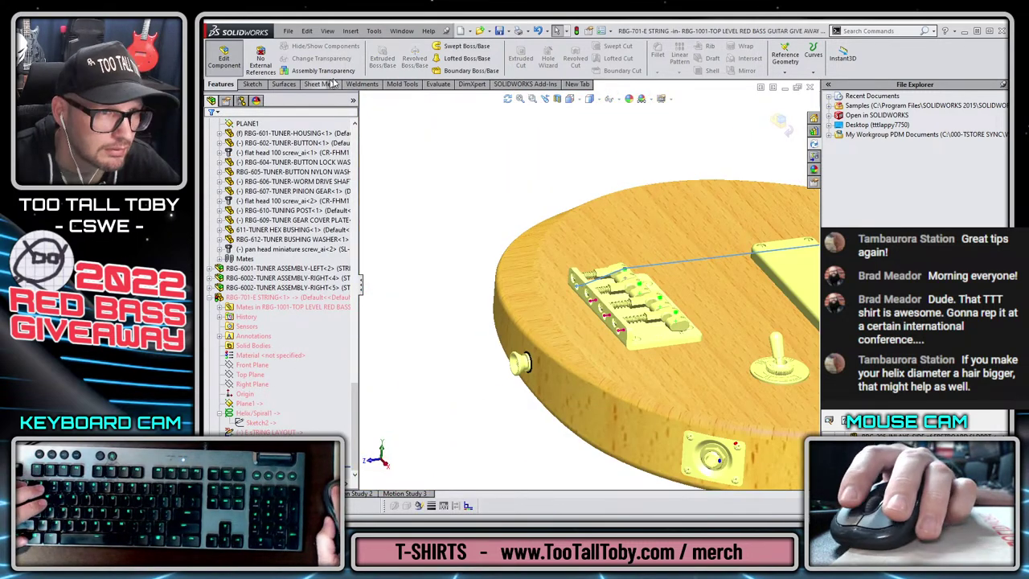
pyautogui.click(467, 46)
pyautogui.scroll(5, 740, 230)
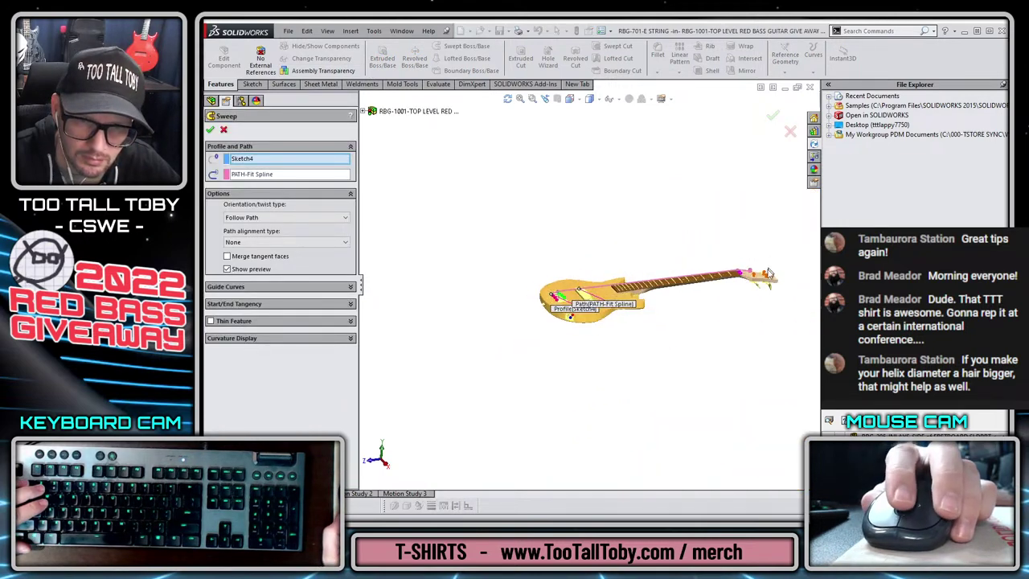
pyautogui.scroll(-6, 654, 259)
pyautogui.scroll(-6, 654, 259)
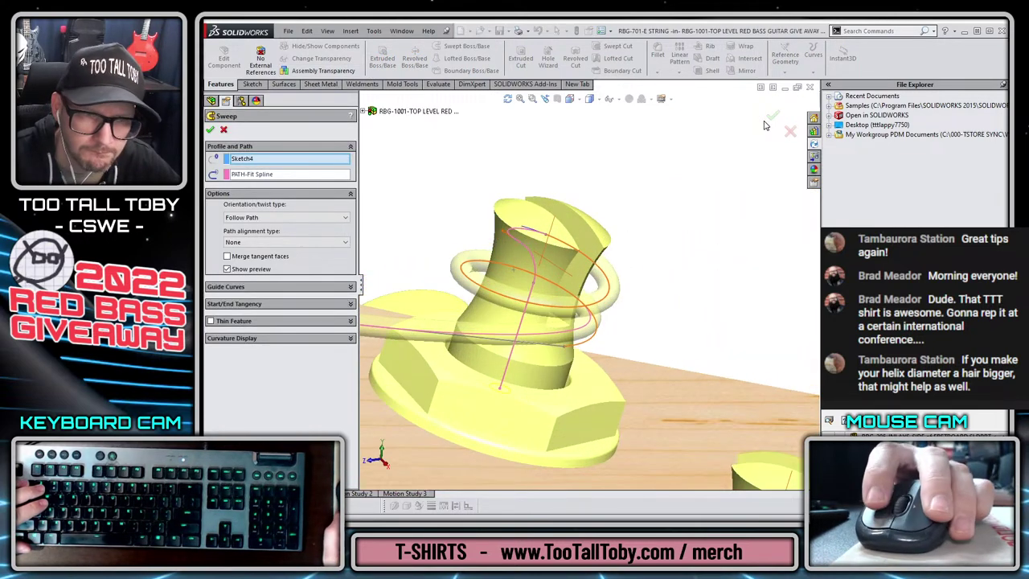
pyautogui.scroll(3, 533, 177)
pyautogui.moveTo(534, 177); pyautogui.dragTo(588, 331, button='middle')
pyautogui.scroll(-2, 491, 279)
pyautogui.moveTo(493, 279); pyautogui.dragTo(566, 206, button='middle')
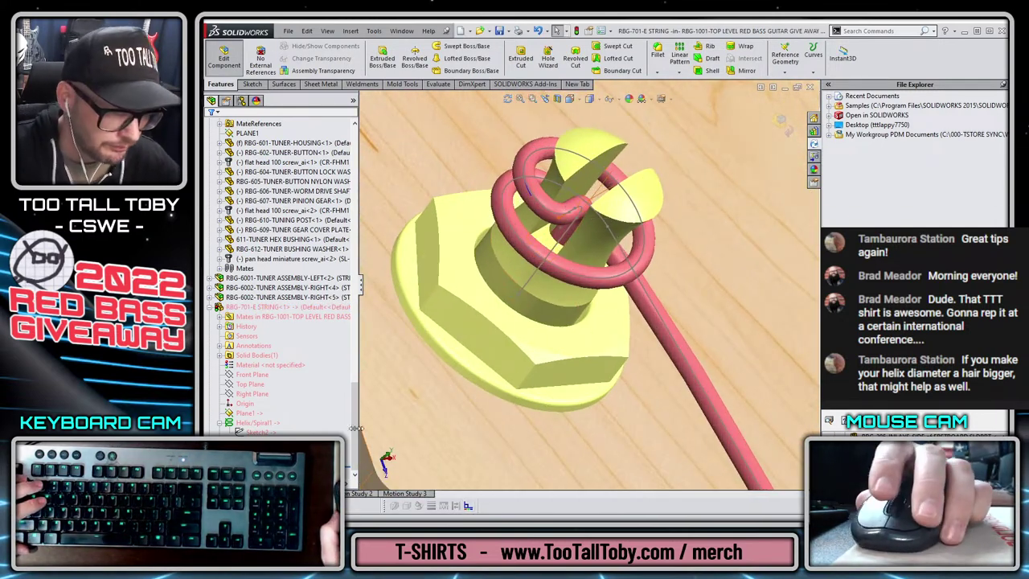
# - Edit the string's Sketch4 profile at the bridge, set its circle diameter to 0.090 in, and rebuild the sweep
pyautogui.click(354, 474)
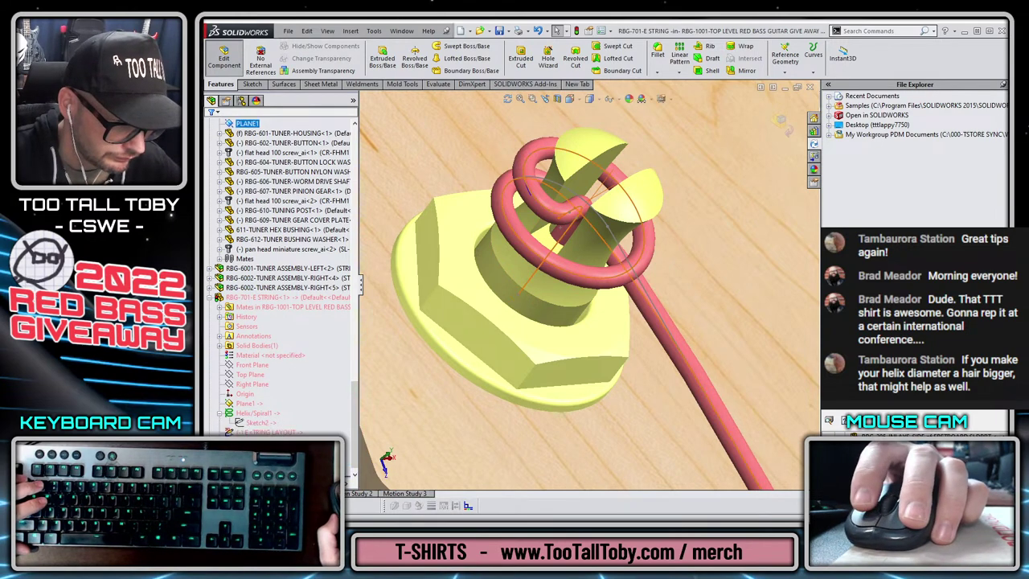
pyautogui.click(249, 412)
pyautogui.click(263, 415)
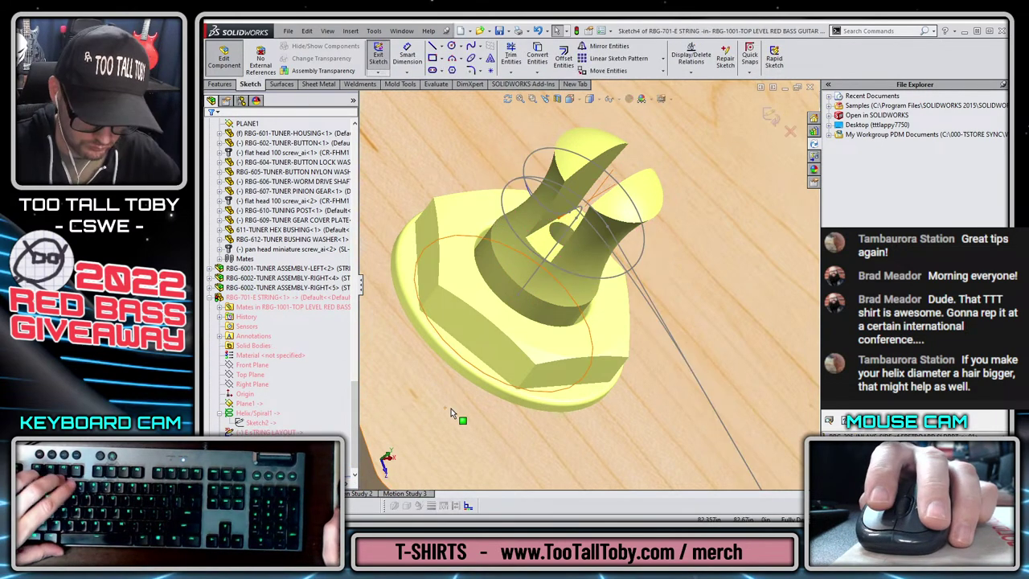
pyautogui.scroll(-10, 643, 424)
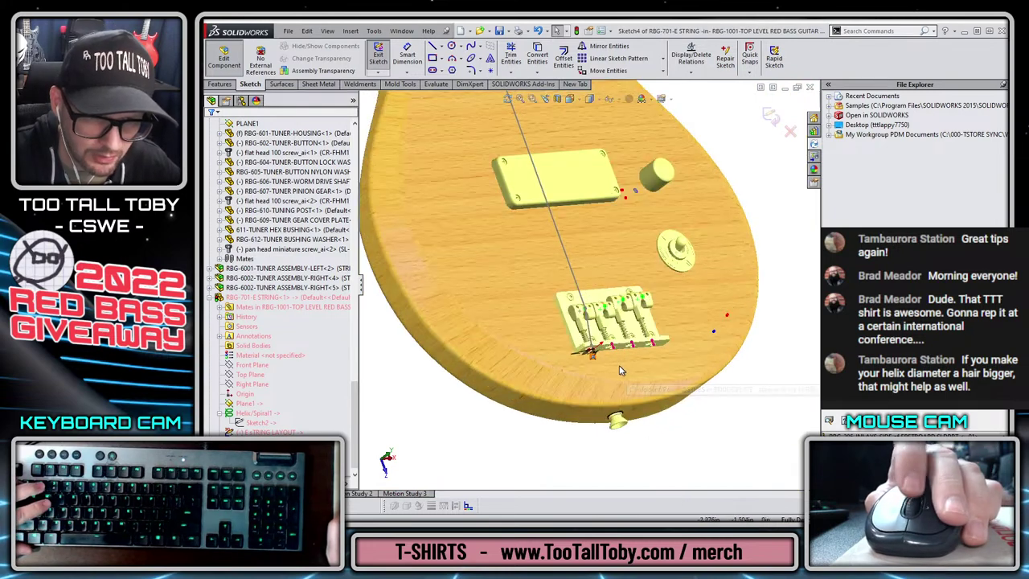
pyautogui.doubleClick(599, 354)
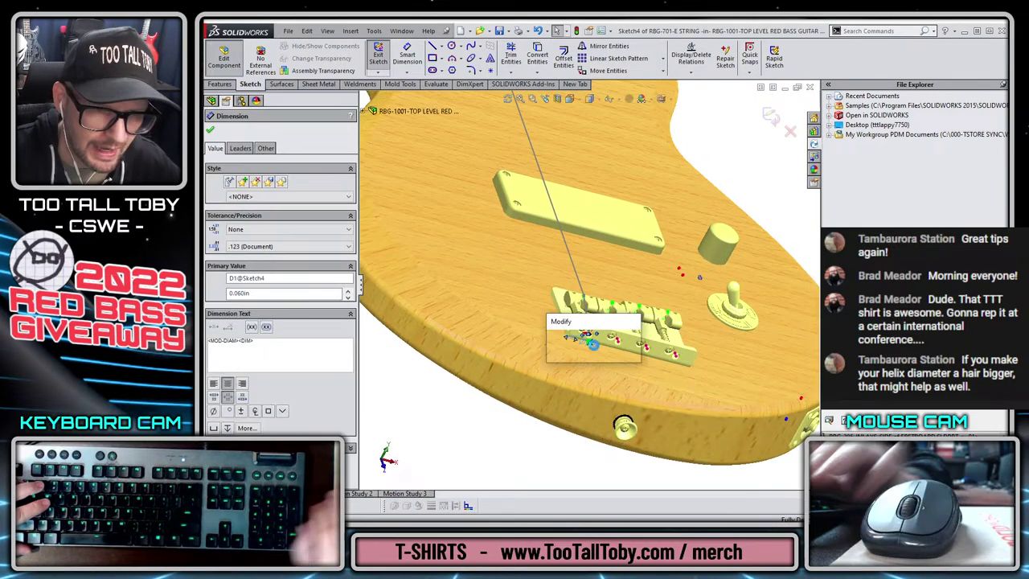
pyautogui.write('.090')
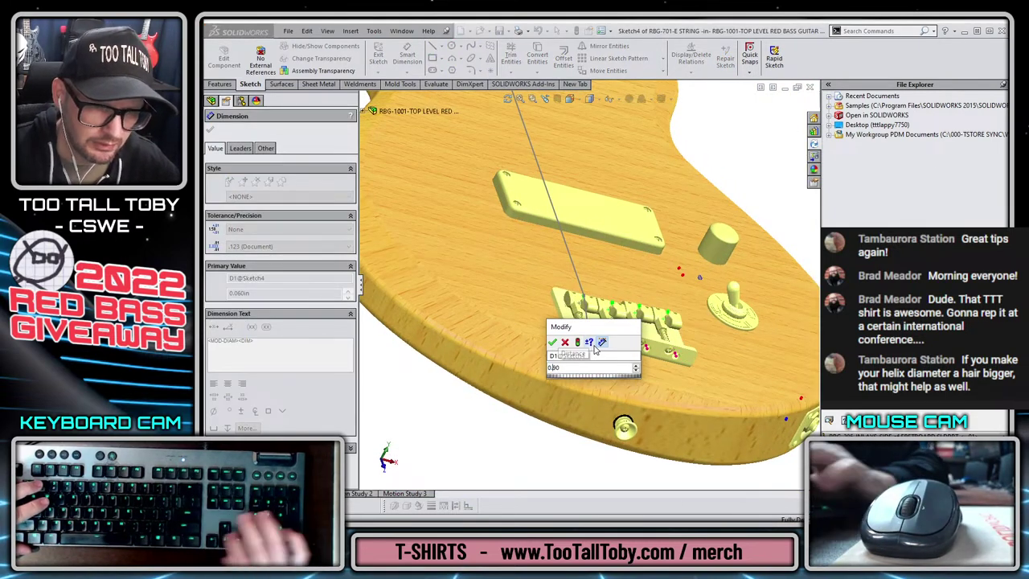
pyautogui.press('Return')
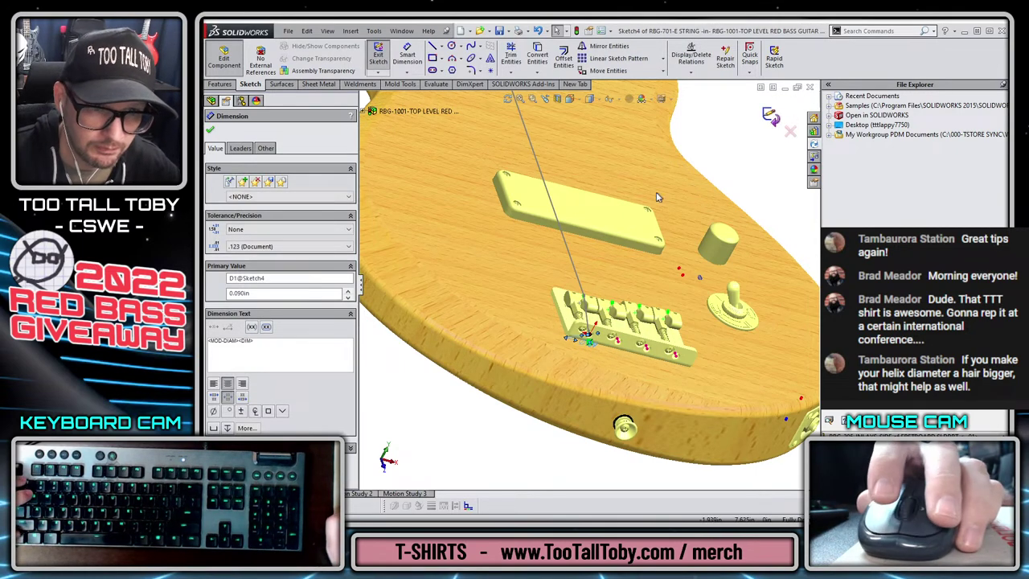
pyautogui.press('Escape')
pyautogui.hotkey('ctrl', 'b')
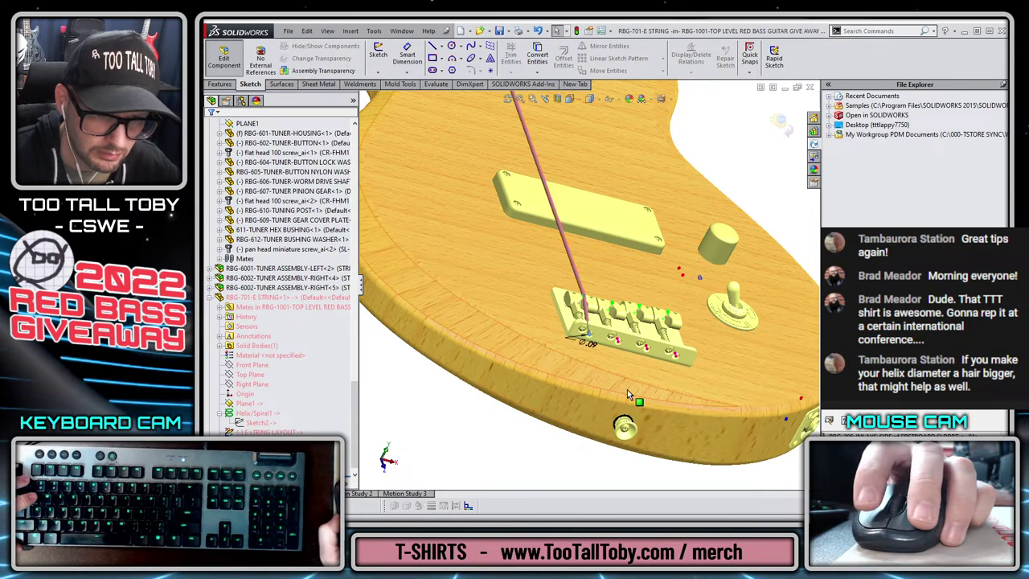
# - Set the diameter of the swept string's profile circle to 0.095 in and rebuild the part
pyautogui.doubleClick(593, 346)
pyautogui.write('0.095')
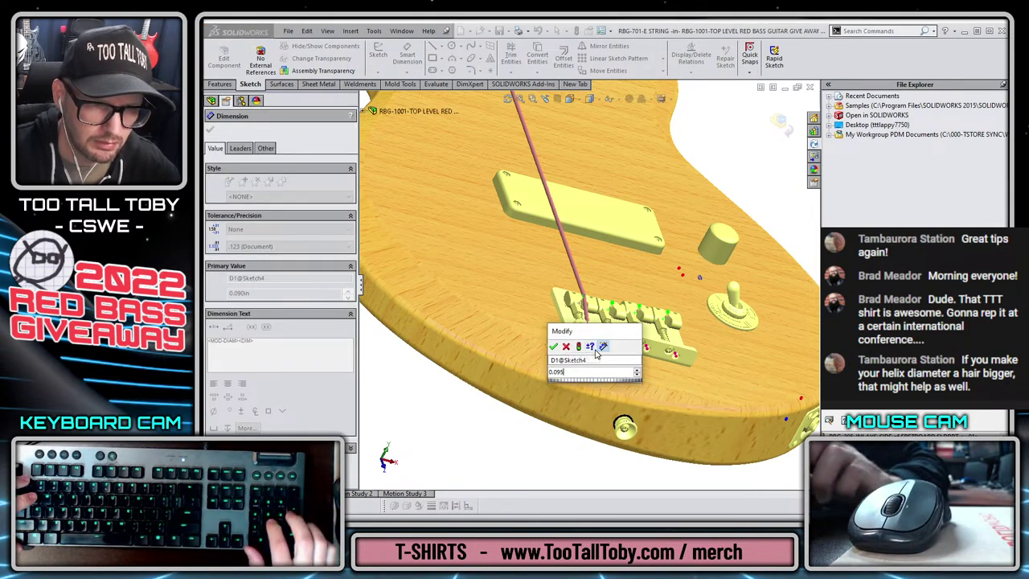
pyautogui.press('Return')
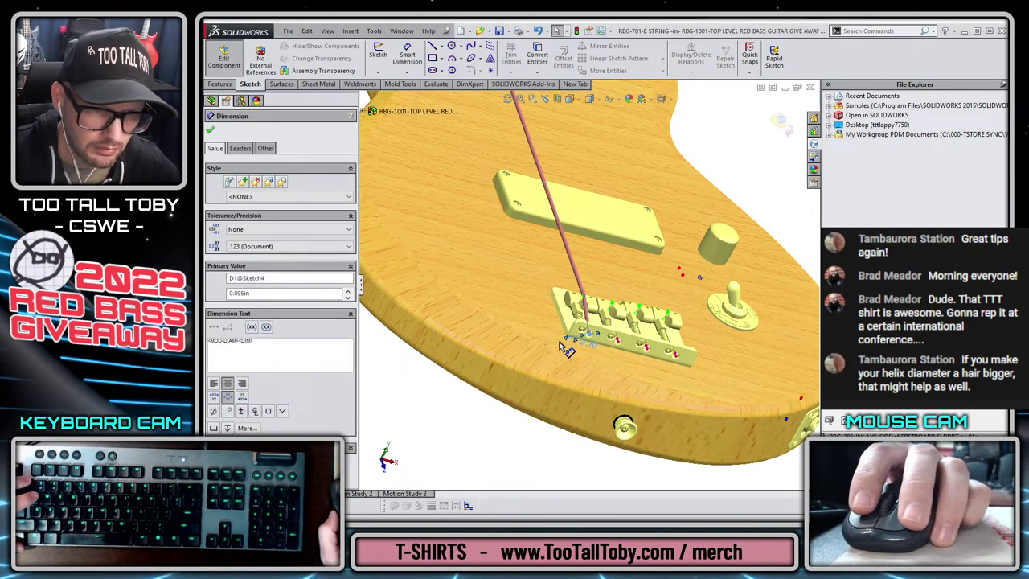
pyautogui.click(490, 432)
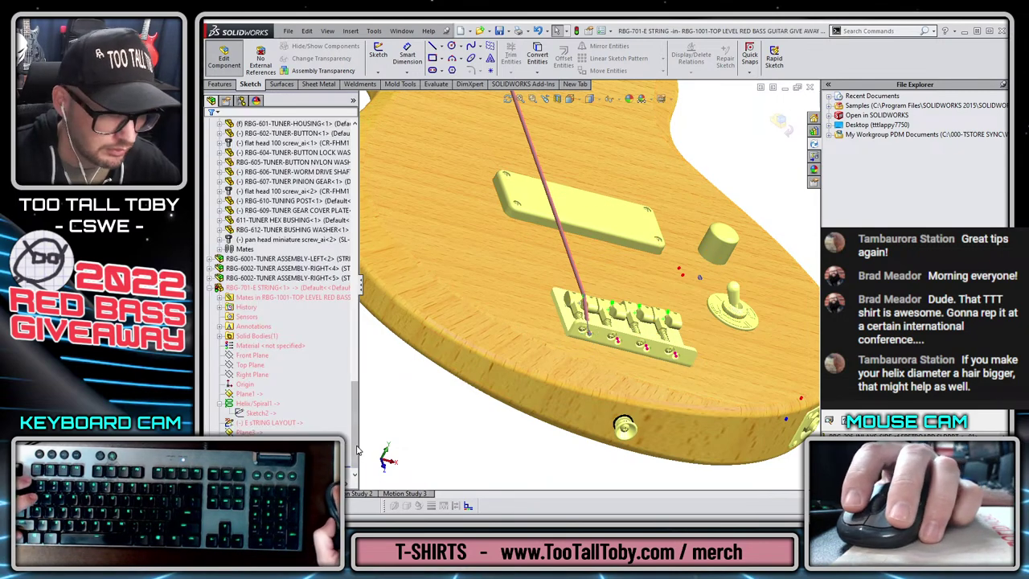
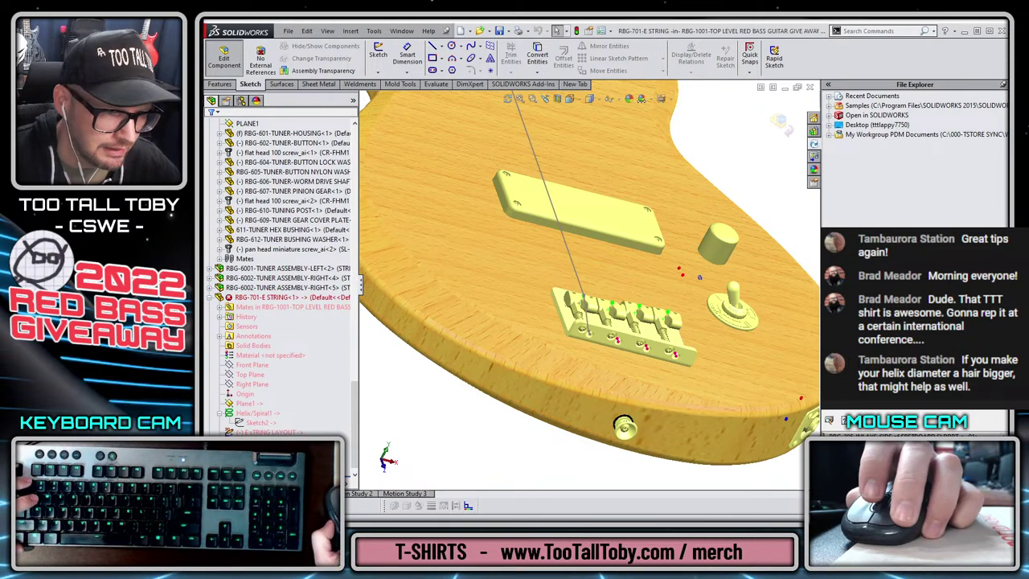
# - Edit the E string layout sketch, shorten the spline's tangent handle at the tuning post slot to about 0.20, and exit the sketch
pyautogui.scroll(7, 562, 223)
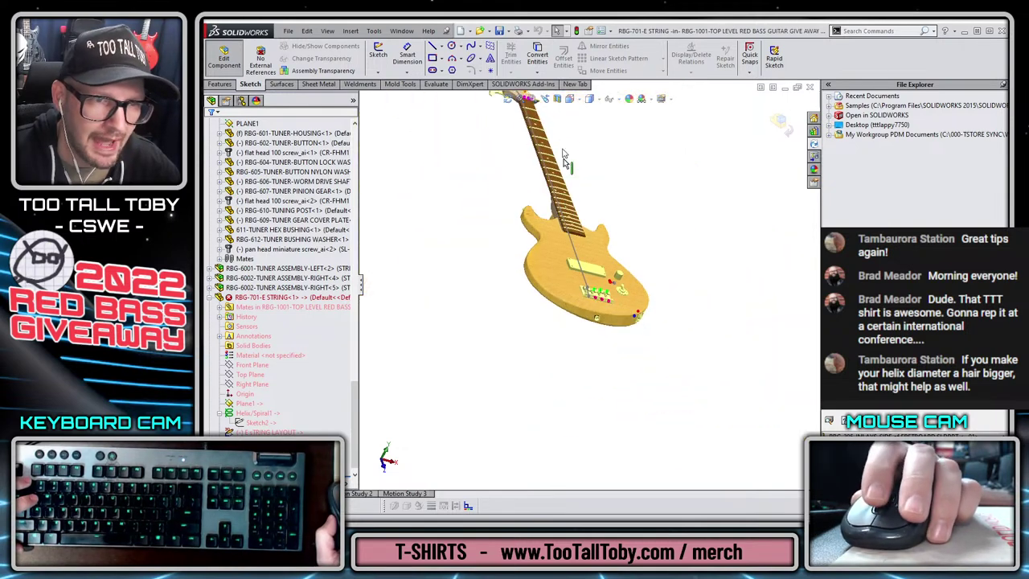
pyautogui.scroll(-9, 529, 205)
pyautogui.scroll(-7, 540, 265)
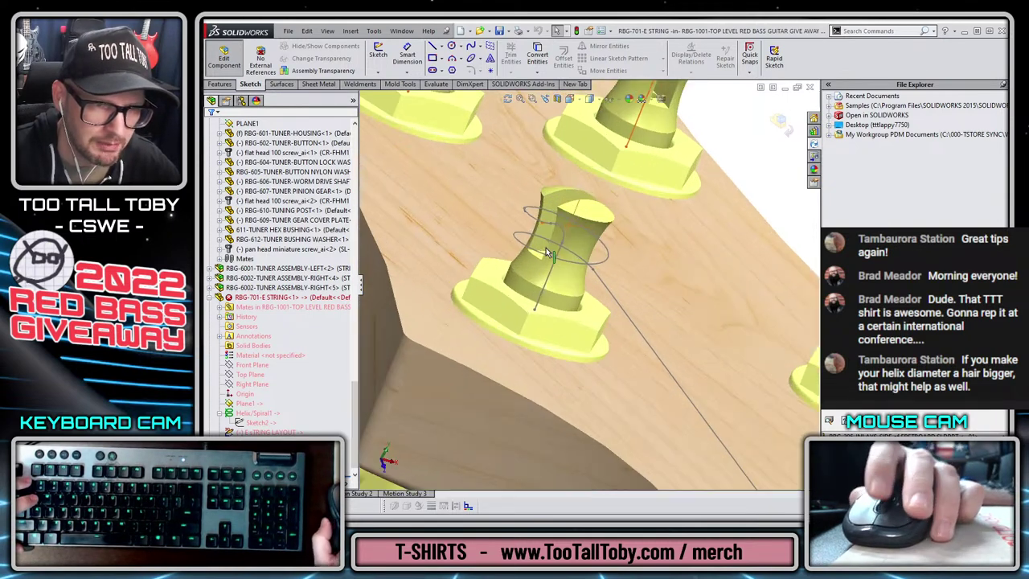
pyautogui.moveTo(539, 251); pyautogui.dragTo(533, 315, button='middle')
pyautogui.scroll(-3, 533, 313)
pyautogui.scroll(5, 550, 211)
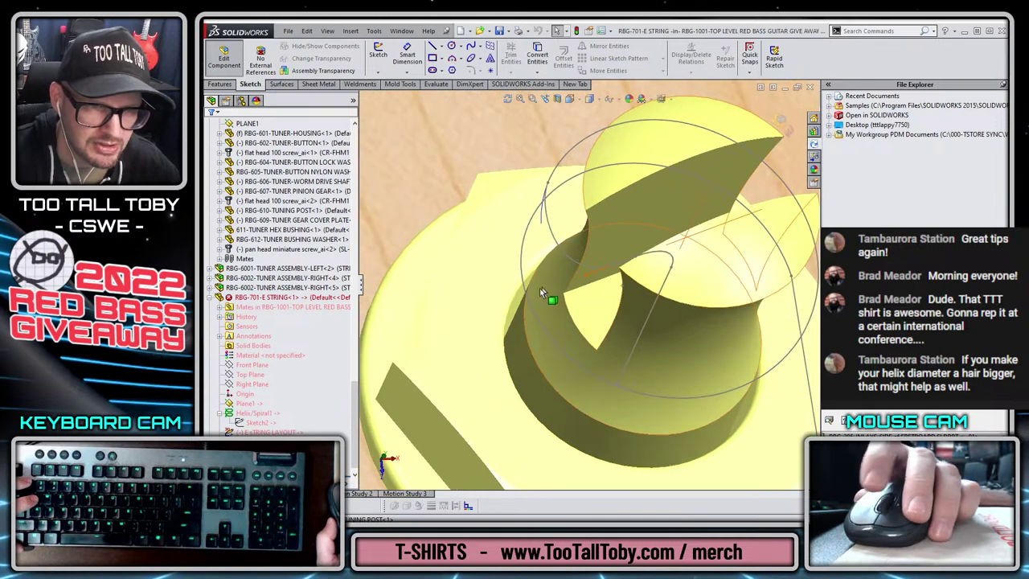
pyautogui.rightClick(559, 245)
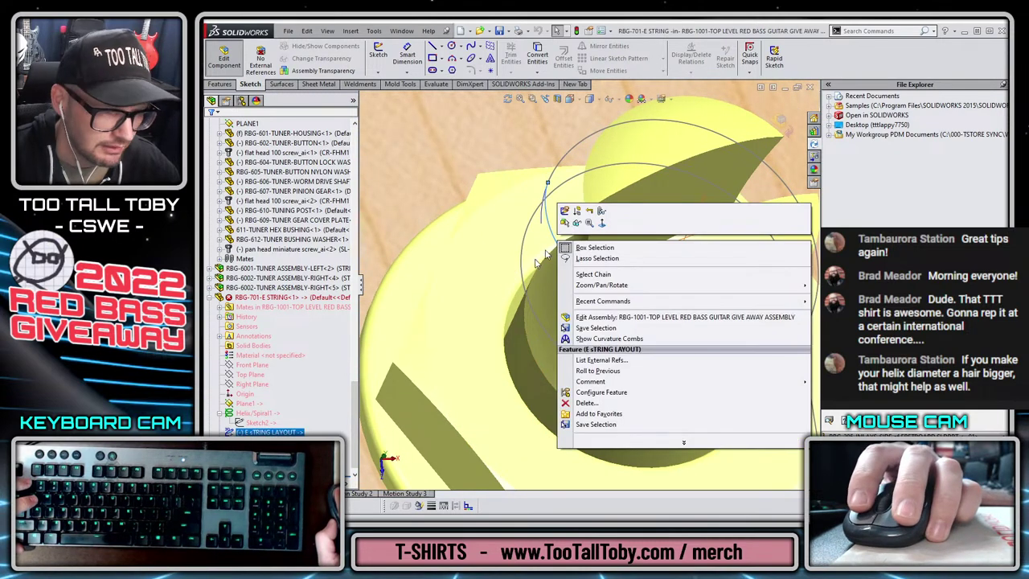
pyautogui.rightClick(262, 432)
pyautogui.click(264, 383)
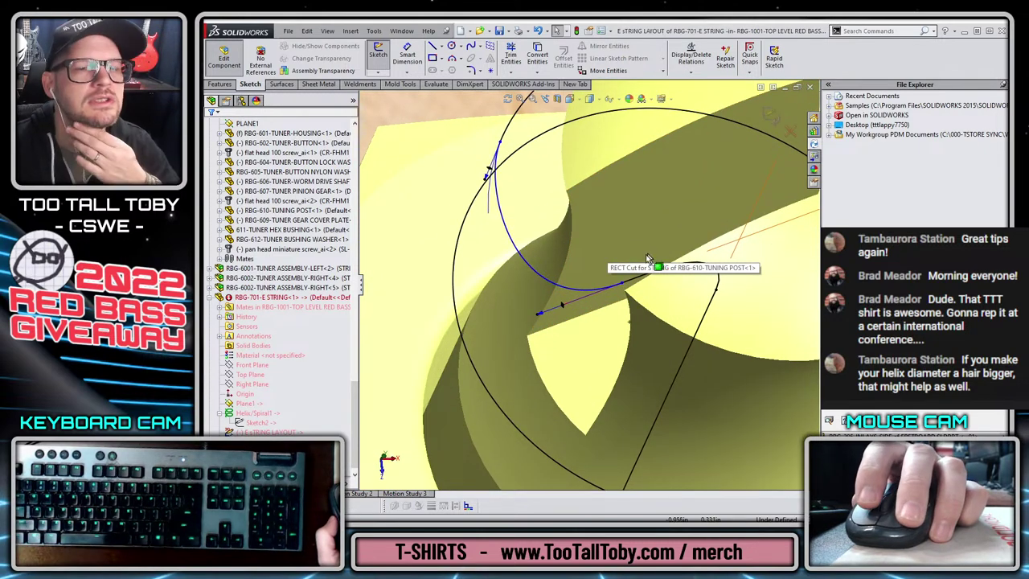
pyautogui.click(550, 317)
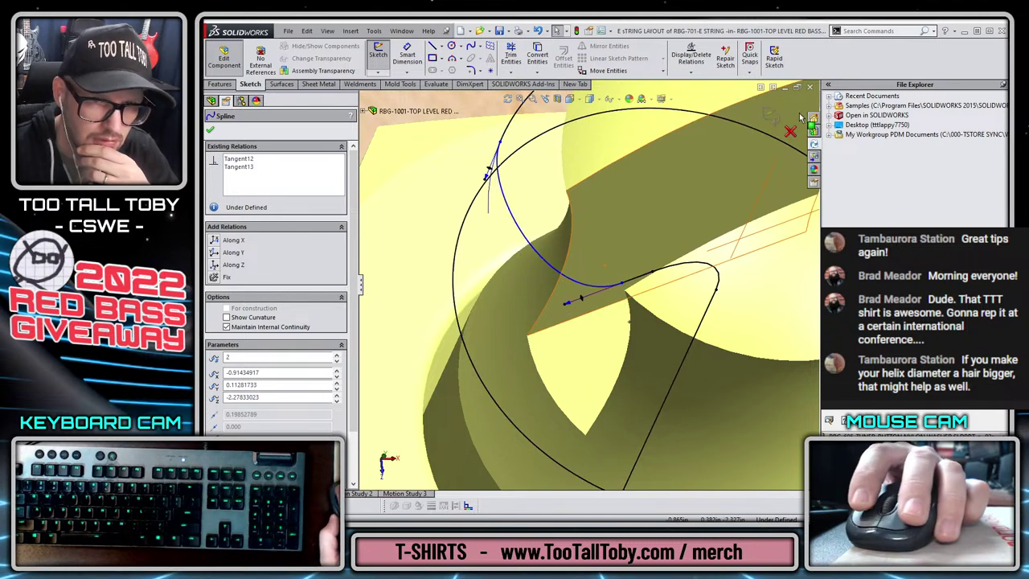
pyautogui.click(769, 111)
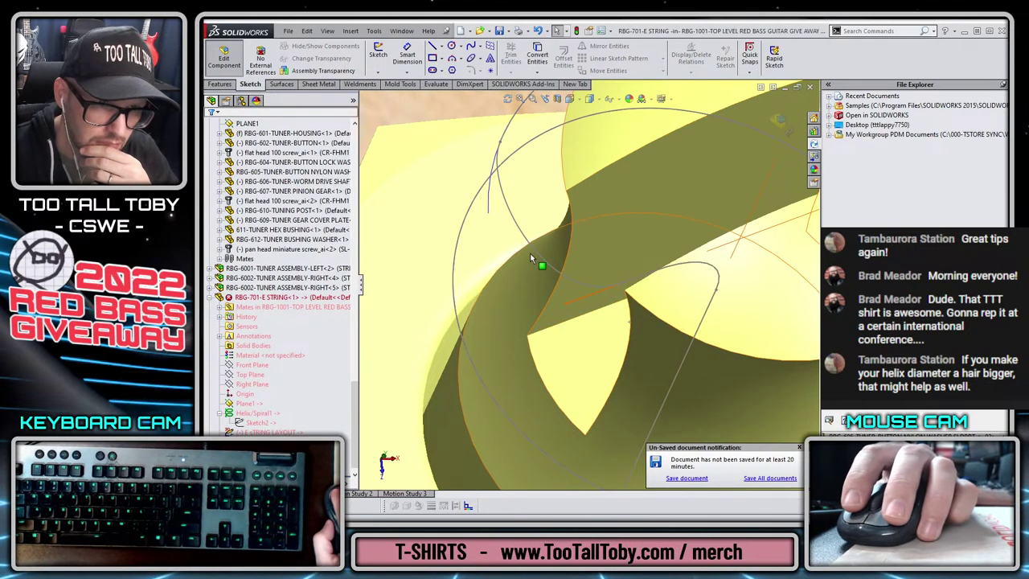
# - Open Sweep10 for editing, examine its preview where the string wraps around the tuning post, and cancel the edit
pyautogui.rightClick(256, 375)
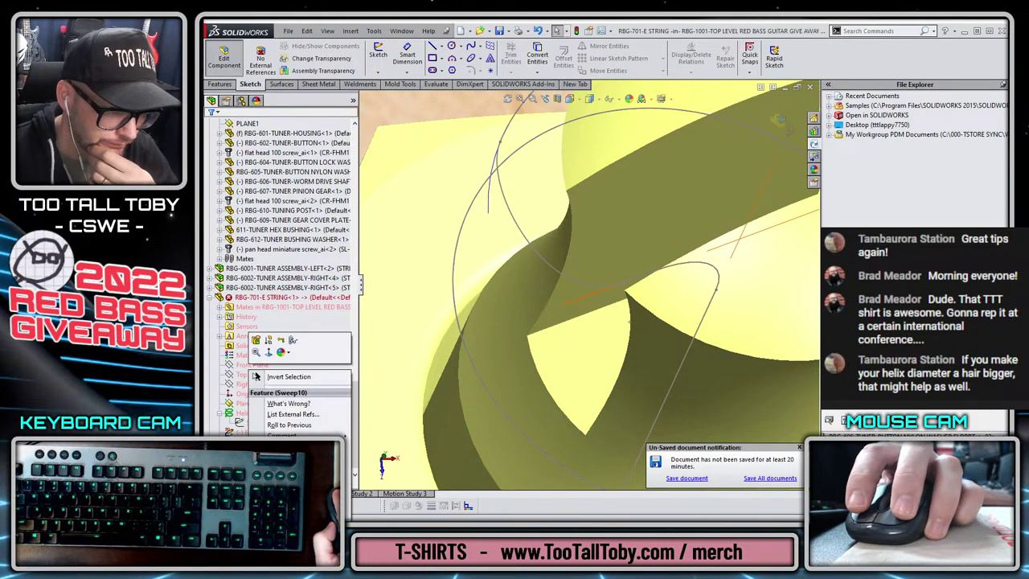
pyautogui.click(256, 341)
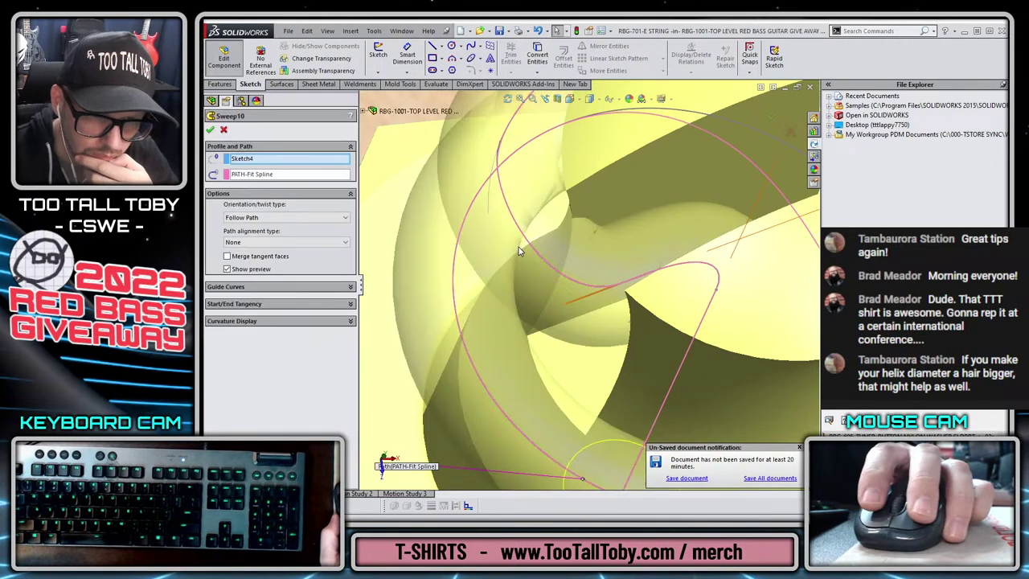
pyautogui.moveTo(611, 273)
pyautogui.mouseDown(button='middle')
pyautogui.moveTo(606, 285)
pyautogui.moveTo(616, 263)
pyautogui.mouseUp(button='middle')
pyautogui.click(224, 130)
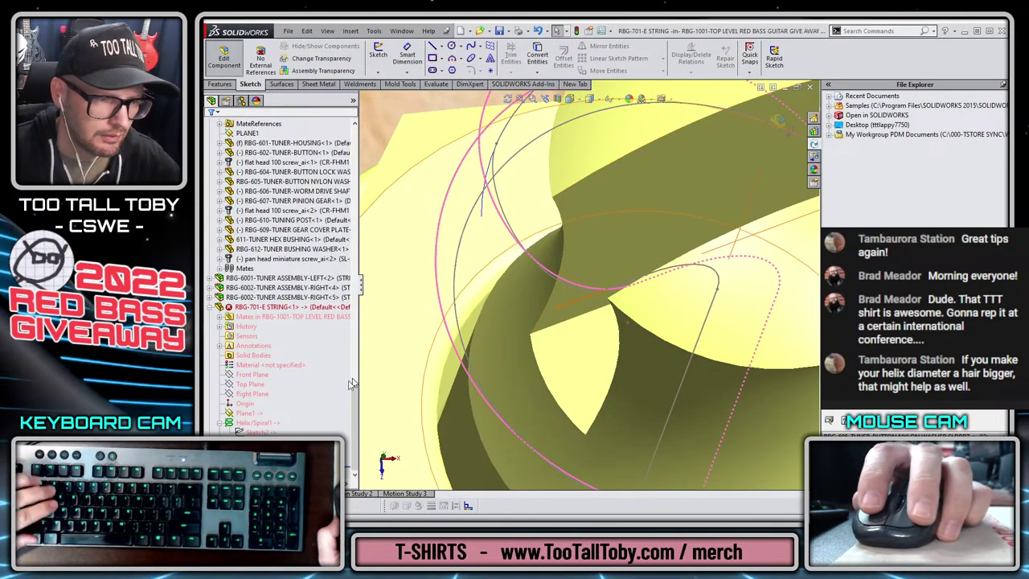
# - Reopen the E string layout sketch and lengthen the spline's tangent handle at the tuning post slot to about 0.34
pyautogui.rightClick(252, 424)
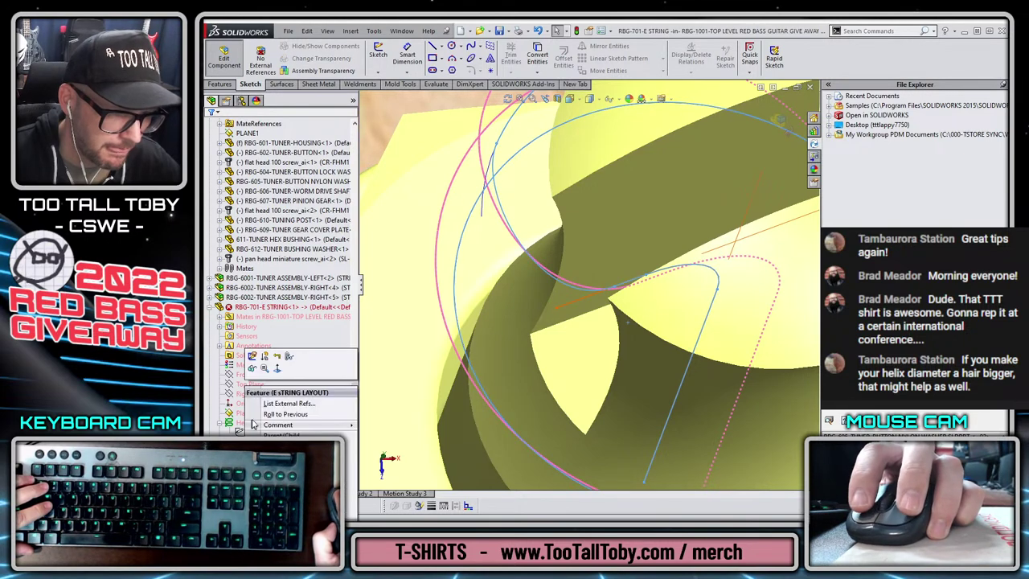
pyautogui.click(259, 356)
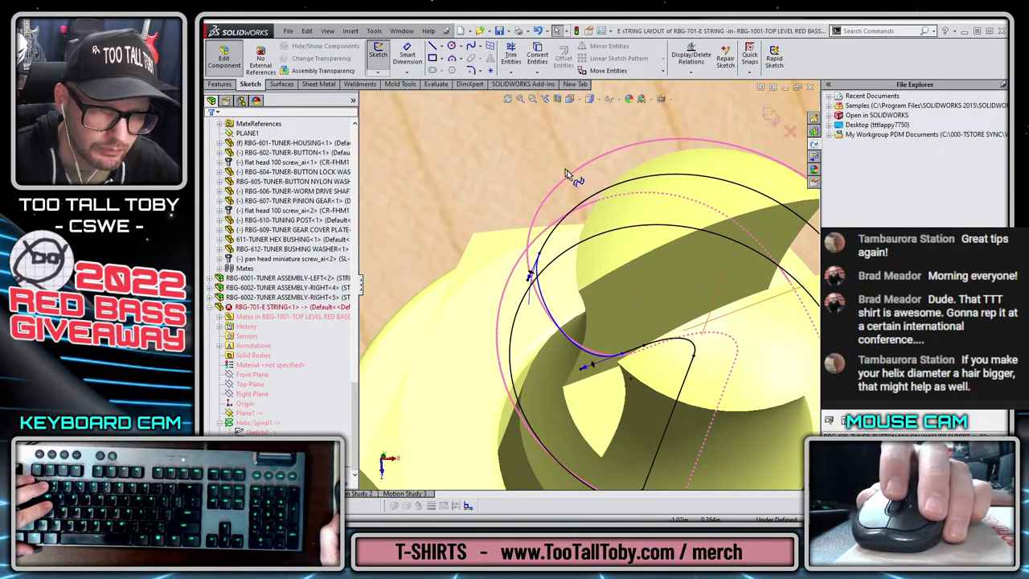
pyautogui.click(586, 369)
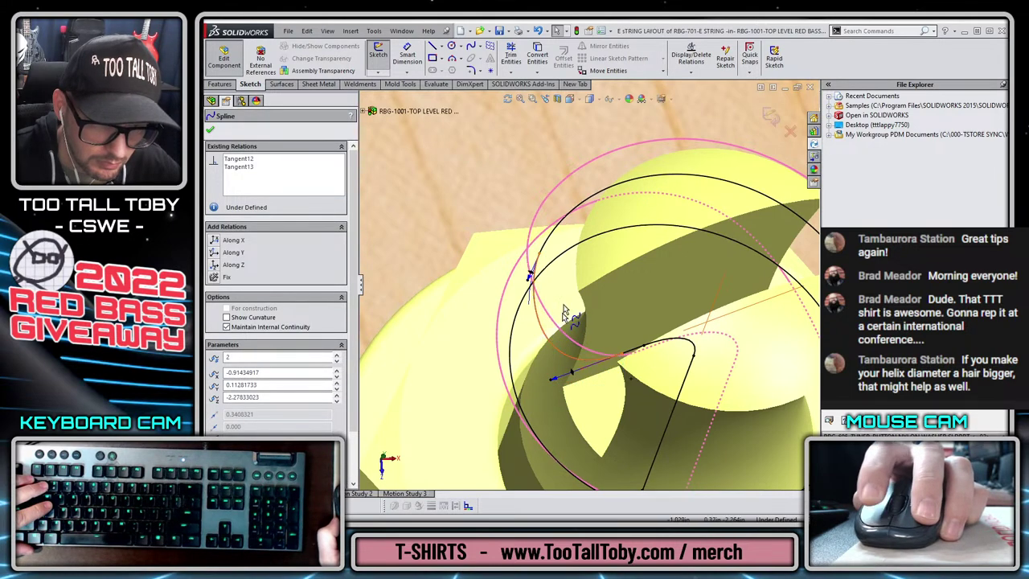
# - Adjust the layout spline's end on the helix, setting its tangent handle there to about 0.21, and exit the sketch
pyautogui.click(545, 251)
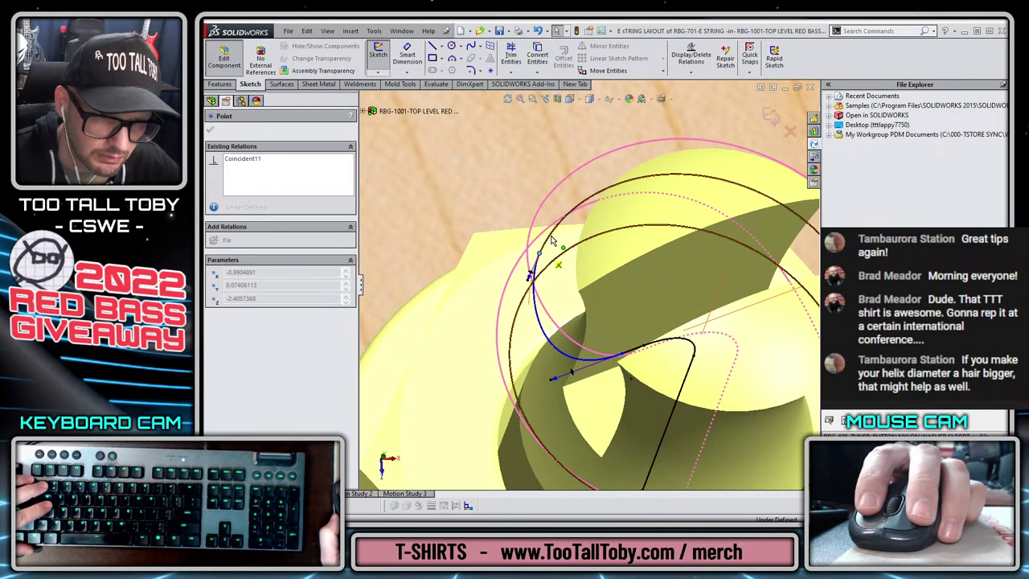
pyautogui.press('Escape')
pyautogui.moveTo(560, 235); pyautogui.dragTo(584, 251, button='middle')
pyautogui.moveTo(638, 208); pyautogui.dragTo(624, 360, button='middle')
pyautogui.click(562, 229)
pyautogui.press('Escape')
pyautogui.scroll(-2, 625, 360)
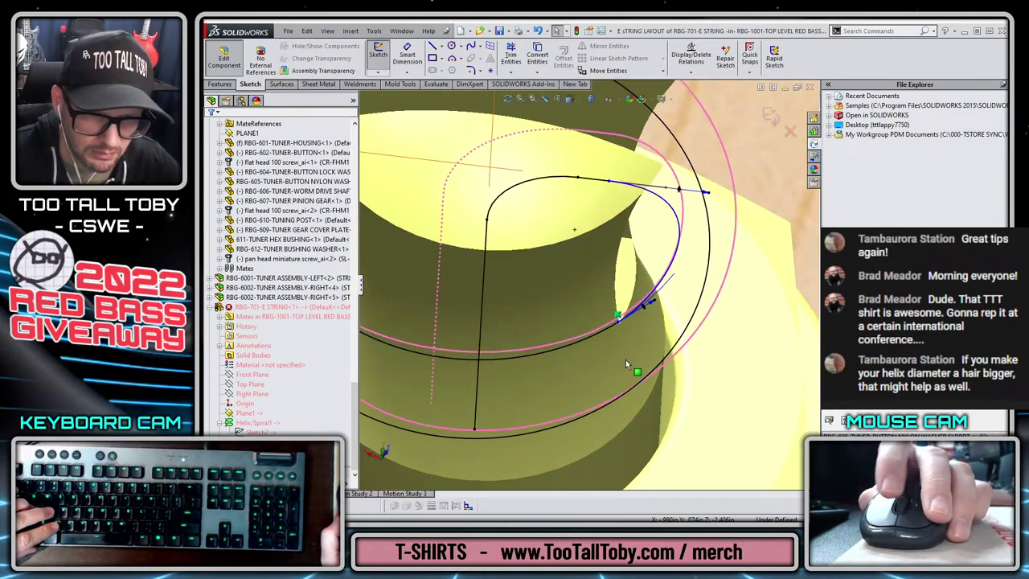
pyautogui.click(652, 306)
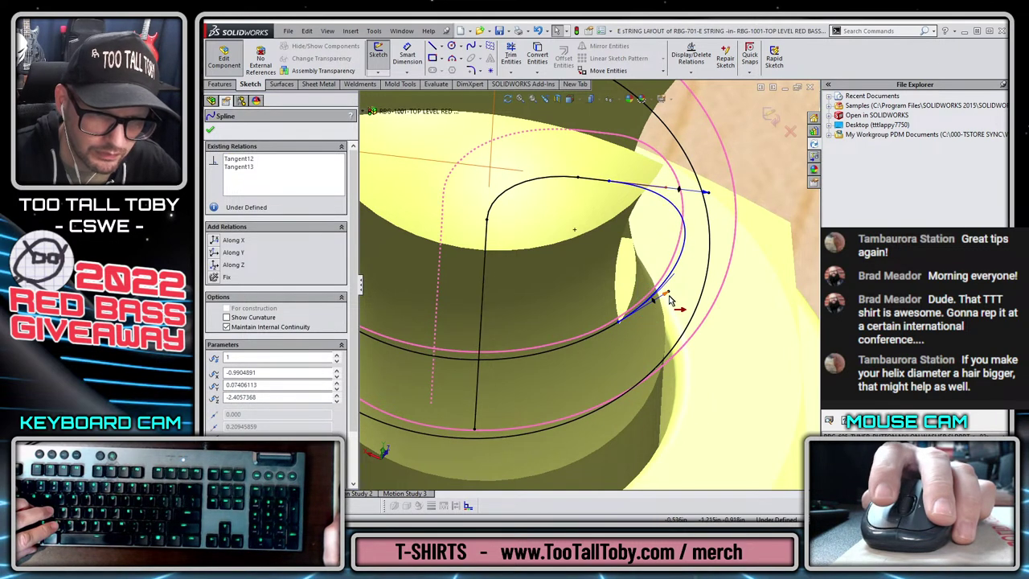
pyautogui.press('Escape')
pyautogui.click(770, 115)
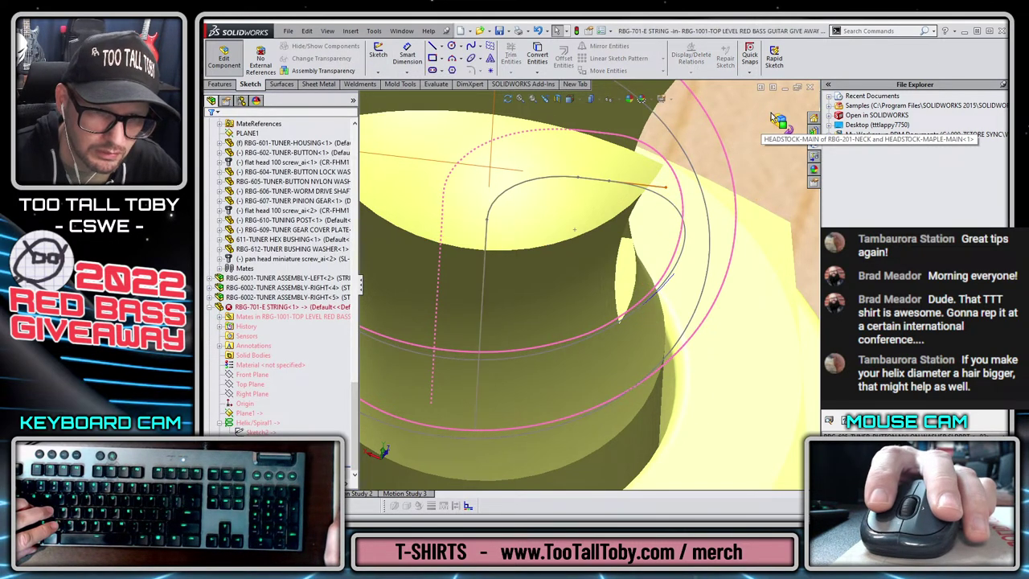
pyautogui.rightClick(681, 260)
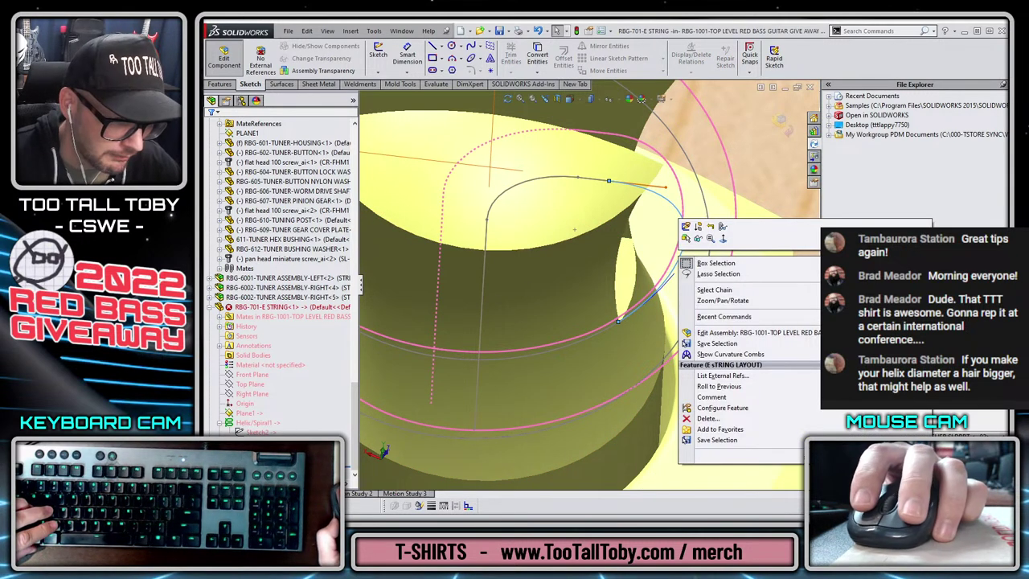
pyautogui.rightClick(270, 403)
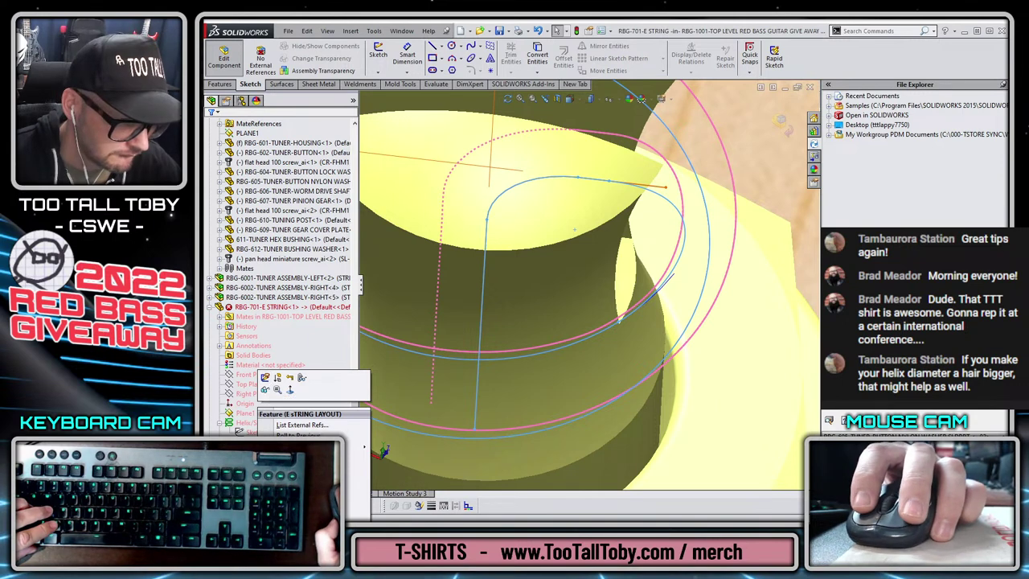
pyautogui.press('Escape')
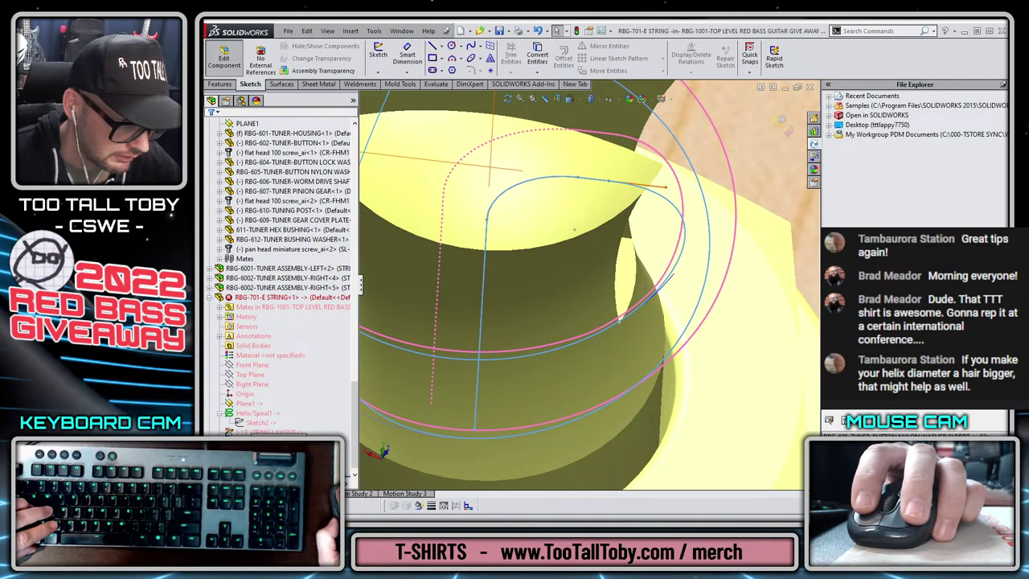
pyautogui.rightClick(258, 422)
pyautogui.click(256, 390)
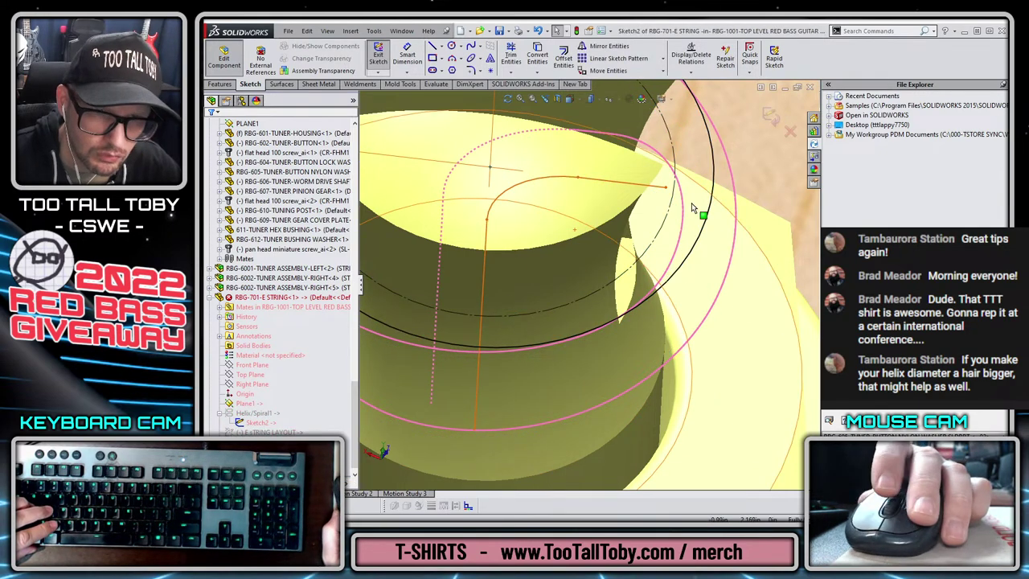
pyautogui.click(772, 117)
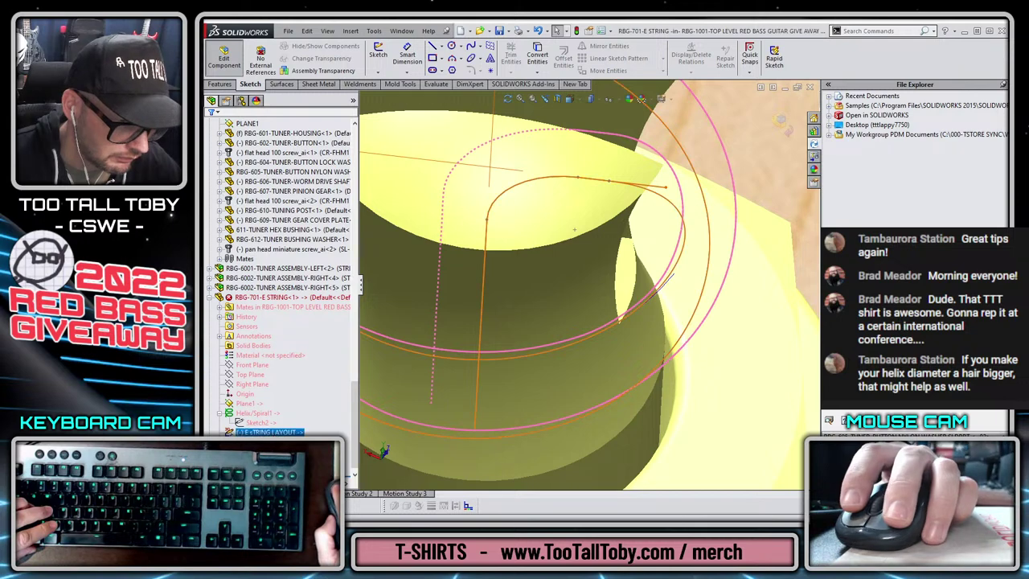
# - Reopen the E string layout sketch and move the spline's endpoint along the helix to about X -0.960, Y 0.059, Z -2.445 in
pyautogui.rightClick(274, 433)
pyautogui.click(283, 358)
pyautogui.scroll(2, 671, 277)
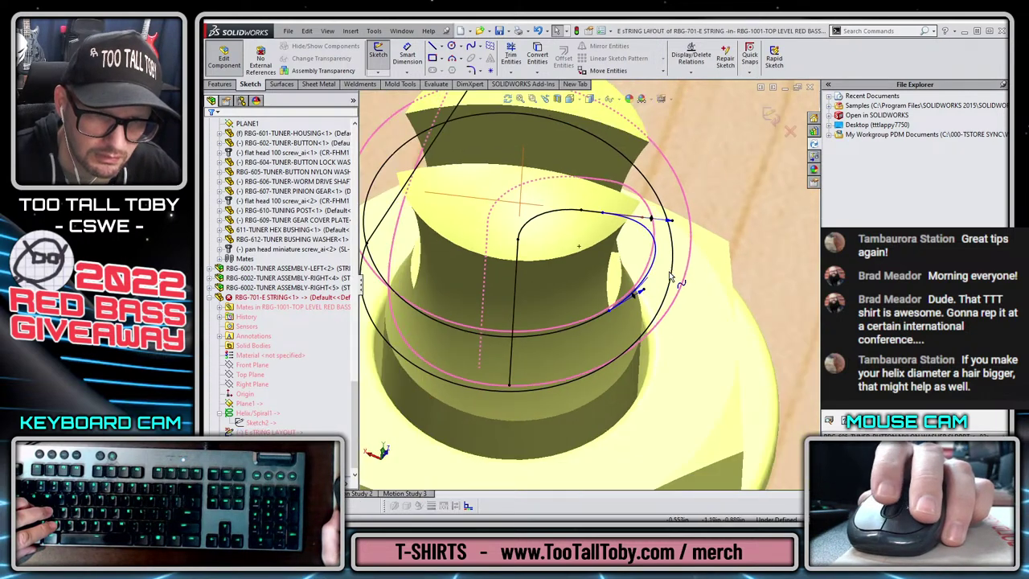
pyautogui.moveTo(671, 277)
pyautogui.mouseDown(button='middle')
pyautogui.moveTo(616, 298)
pyautogui.moveTo(596, 329)
pyautogui.mouseUp(button='middle')
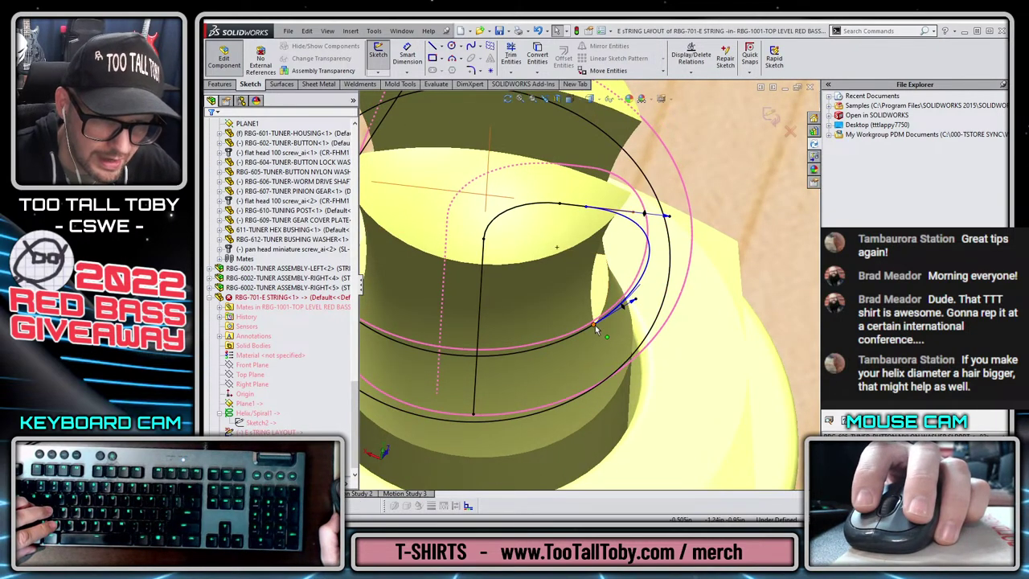
pyautogui.click(595, 326)
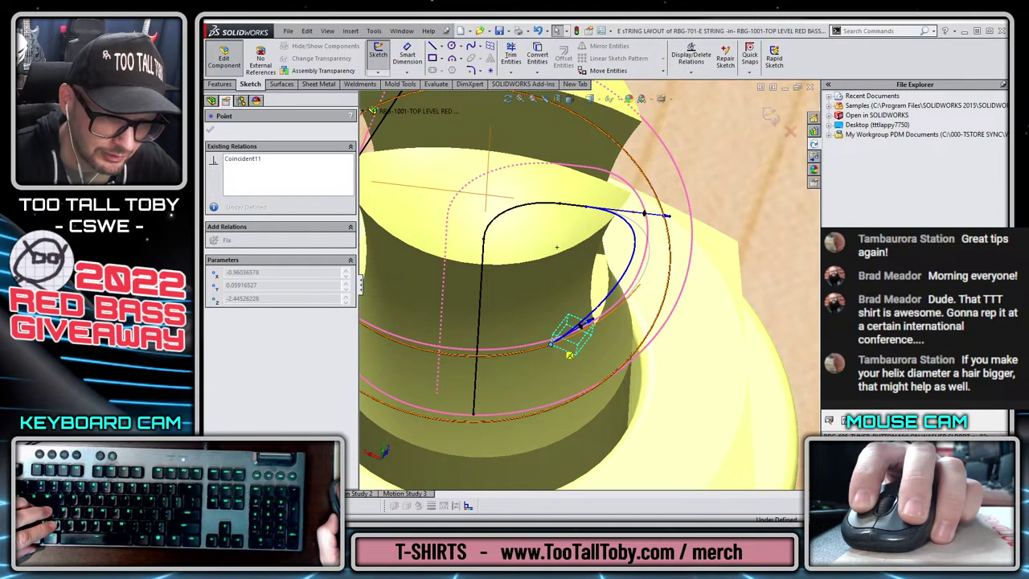
pyautogui.press('Escape')
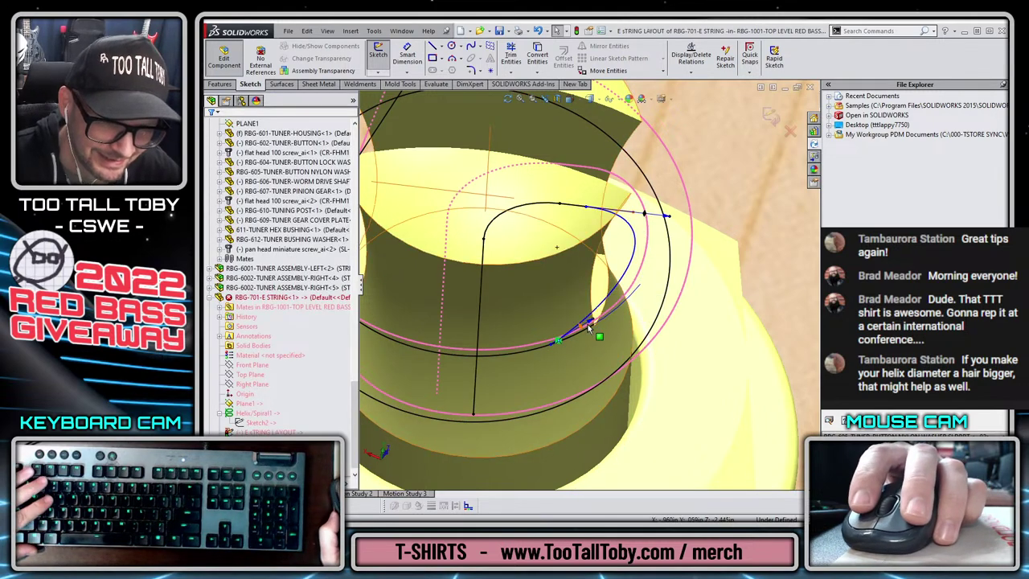
# - Lengthen the spline's tangent handle at its helix endpoint and exit the sketch to rebuild the string sweep
pyautogui.scroll(-2, 590, 326)
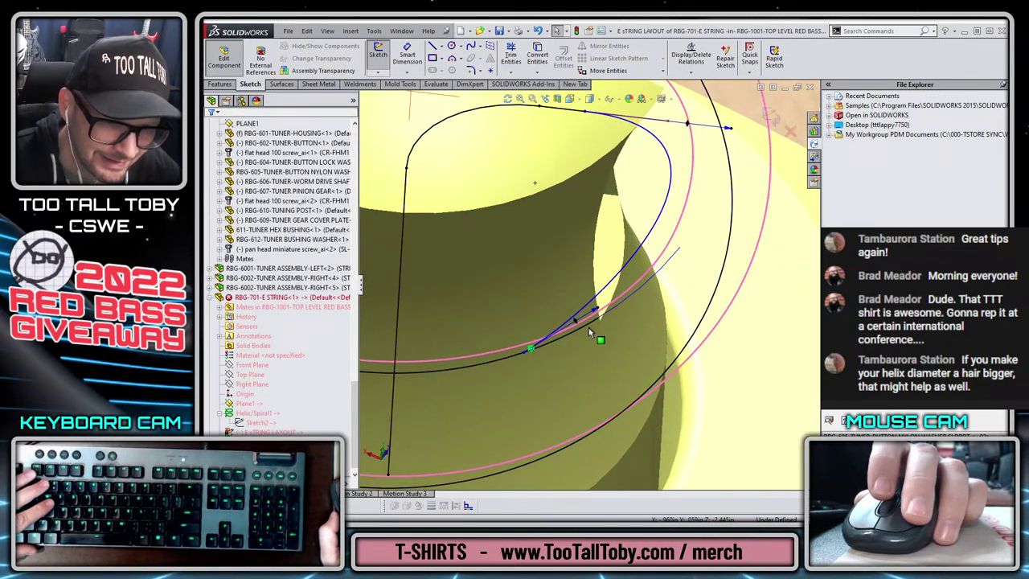
pyautogui.moveTo(603, 314); pyautogui.dragTo(687, 334)
pyautogui.click(770, 116)
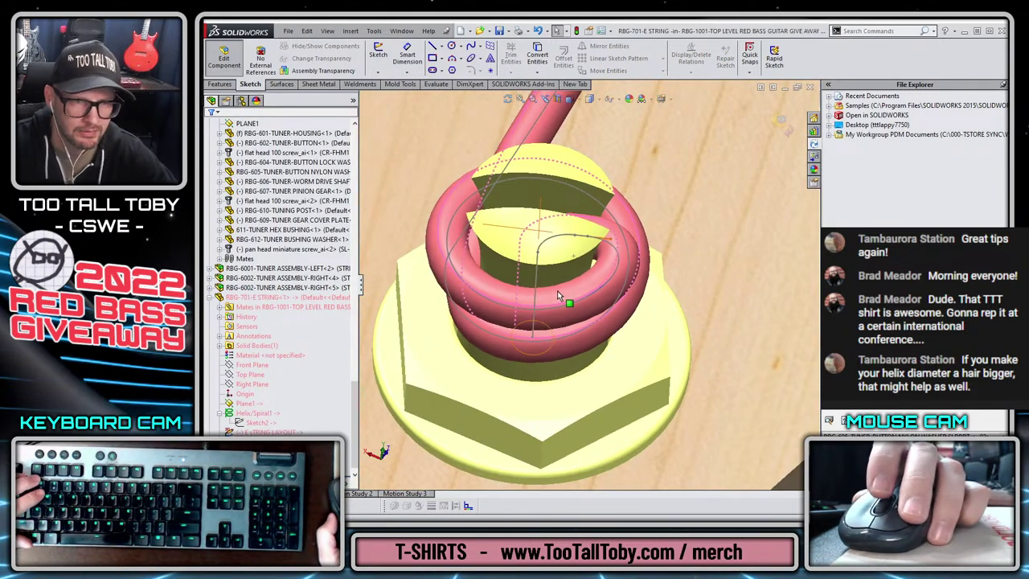
# - Set the diameter of the E string's sweep profile circle at the bridge to 0.1 in and rebuild
pyautogui.scroll(-1, 624, 248)
pyautogui.scroll(4, 605, 275)
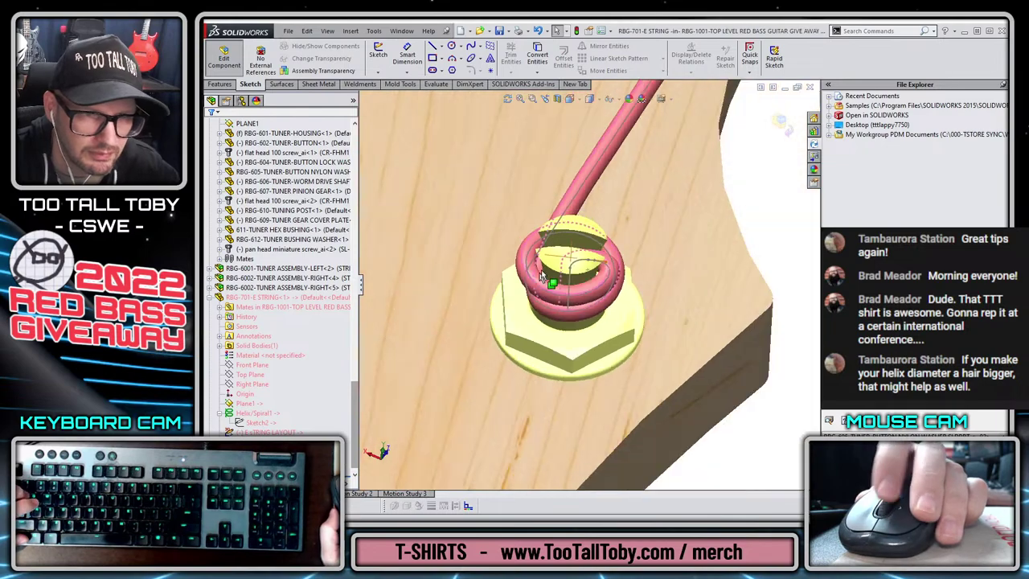
pyautogui.scroll(8, 541, 276)
pyautogui.scroll(-4, 707, 164)
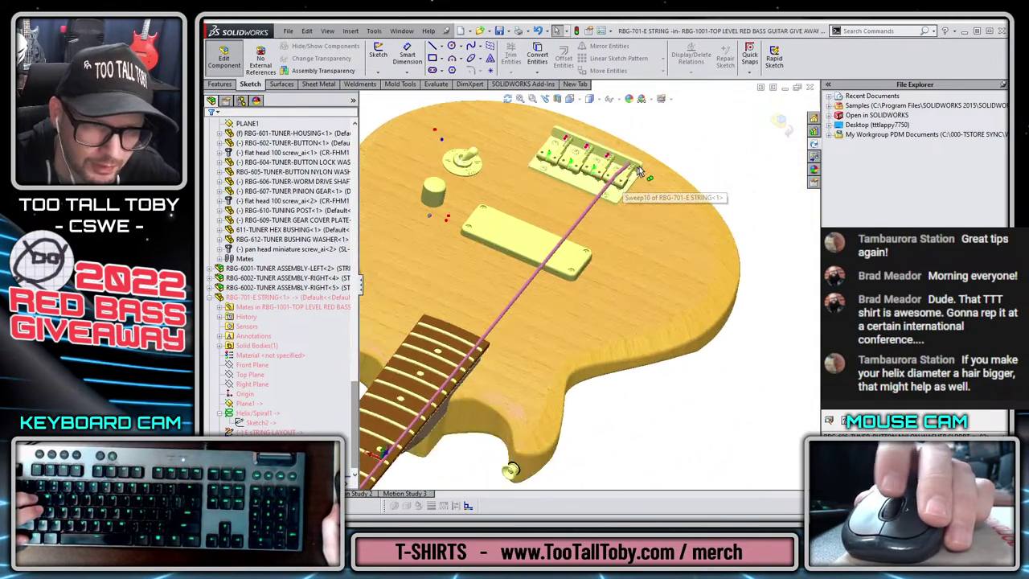
pyautogui.scroll(-8, 637, 172)
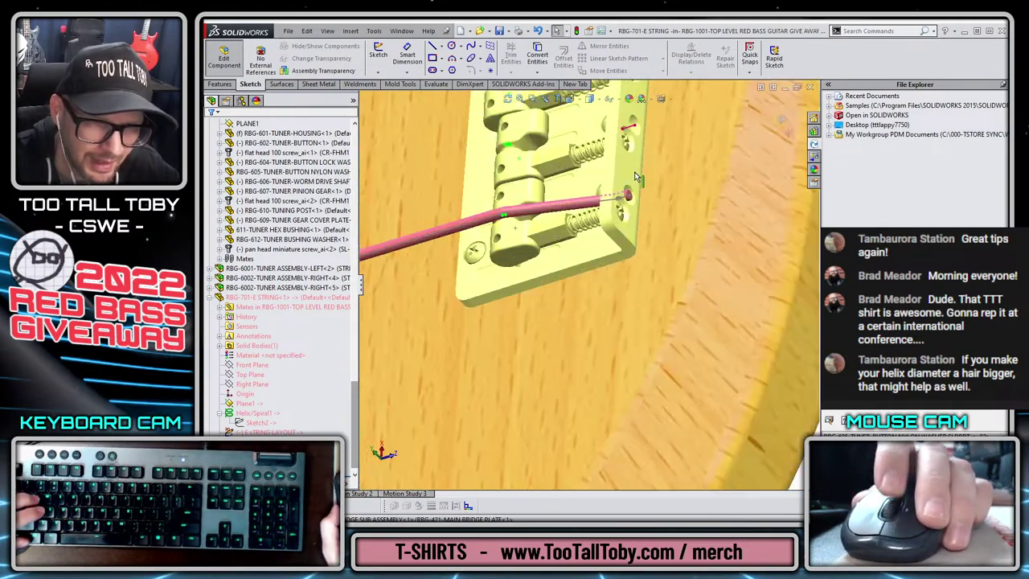
pyautogui.scroll(-3, 635, 175)
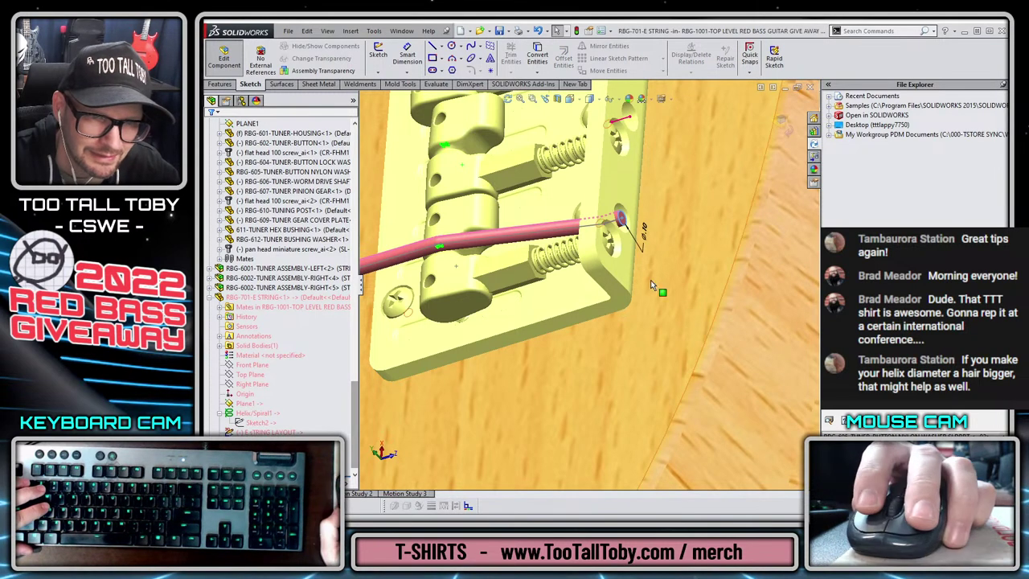
pyautogui.doubleClick(648, 237)
pyautogui.write('0.1')
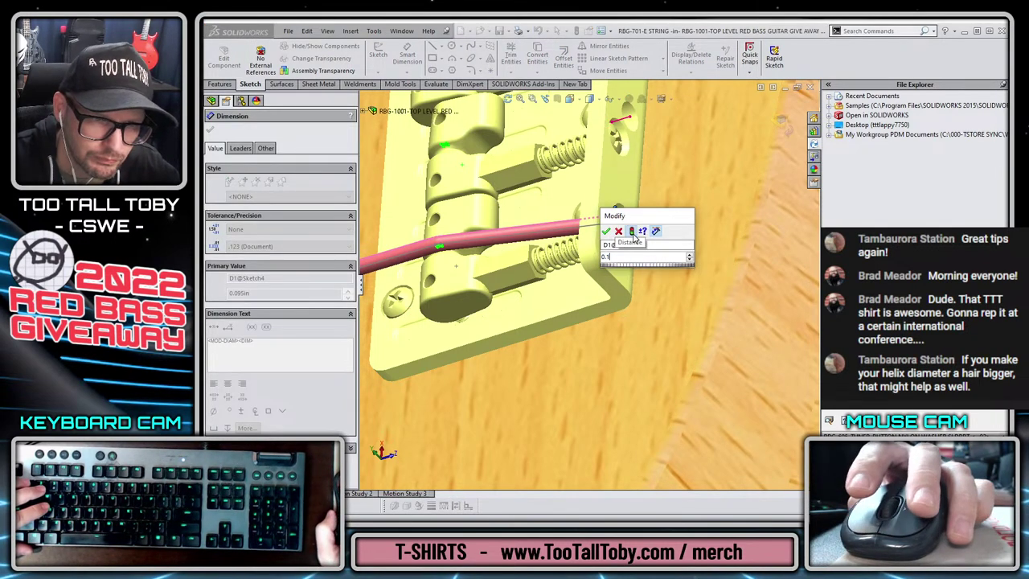
pyautogui.click(633, 234)
# - Try profile diameters of 0.105, 0.104, 0.103 and 0.102 in for the E string, rebuilding after each
pyautogui.write('05')
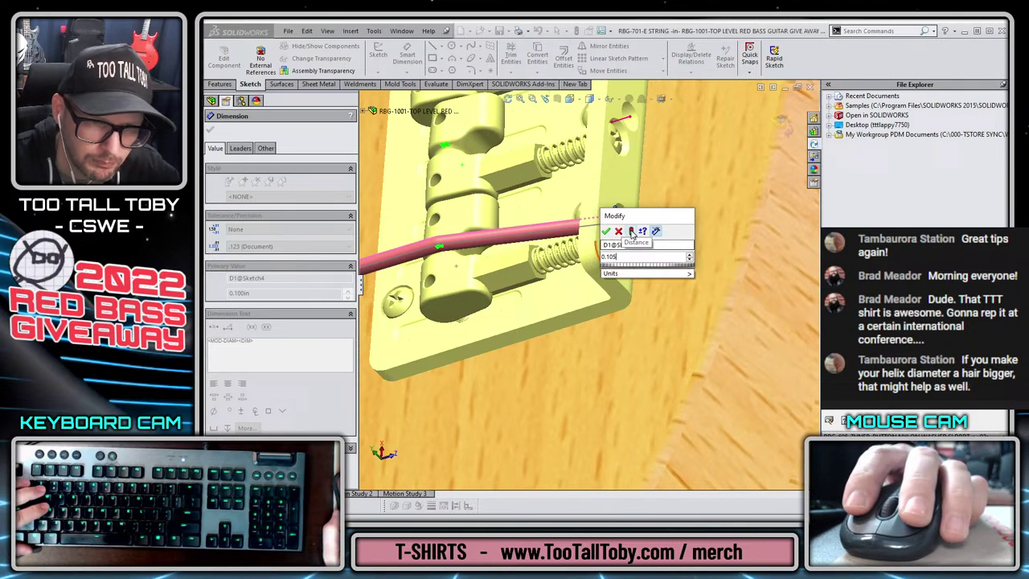
pyautogui.click(633, 234)
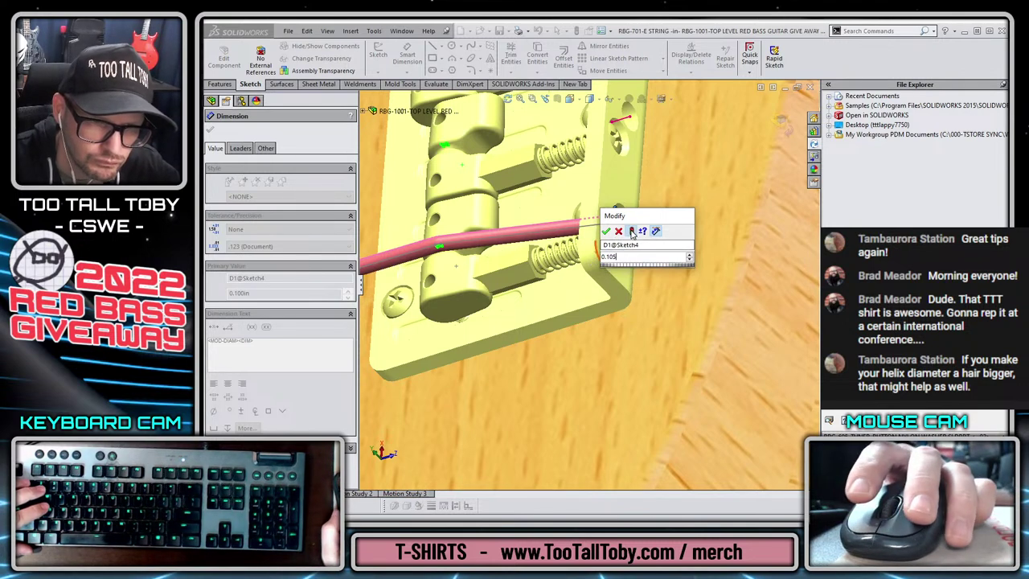
pyautogui.press('BackSpace')
pyautogui.write('4')
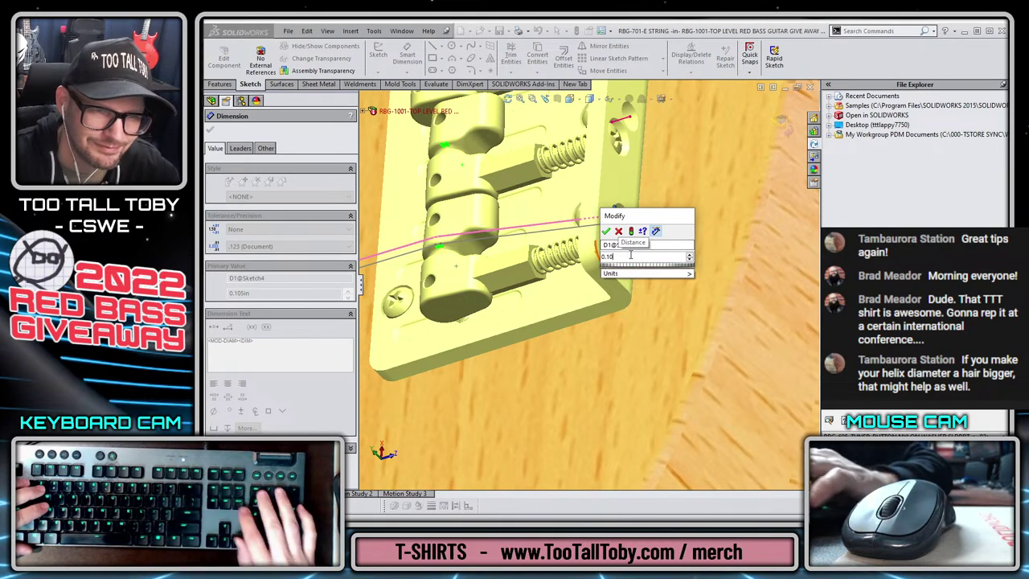
pyautogui.click(632, 232)
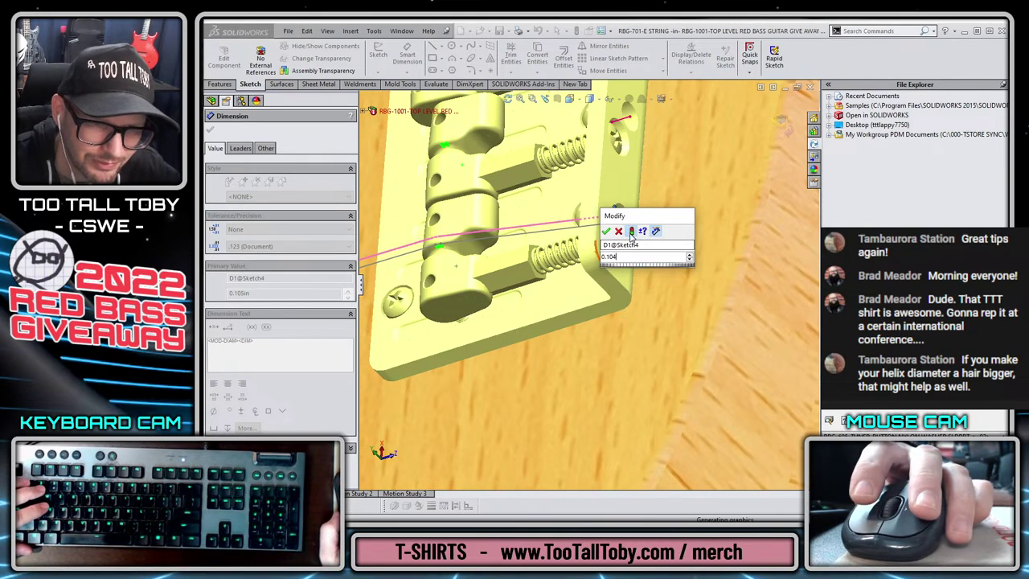
pyautogui.press('BackSpace')
pyautogui.write('3')
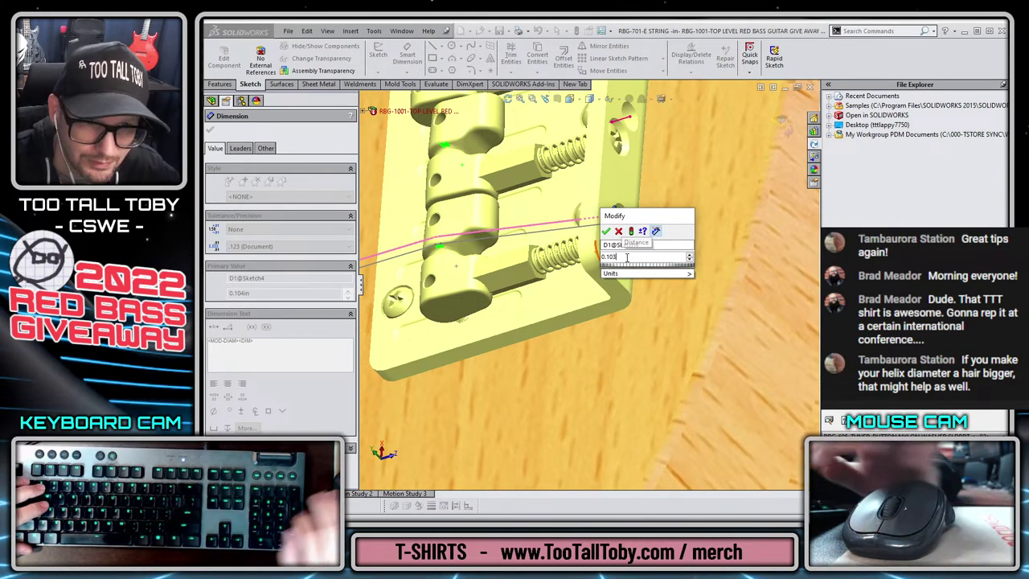
pyautogui.click(632, 233)
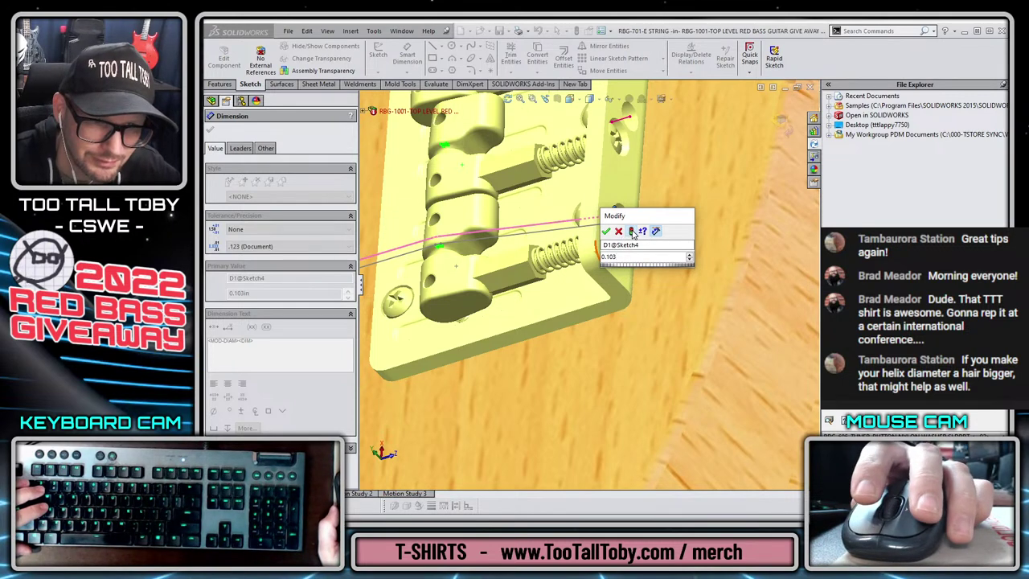
pyautogui.press('BackSpace')
pyautogui.write('2')
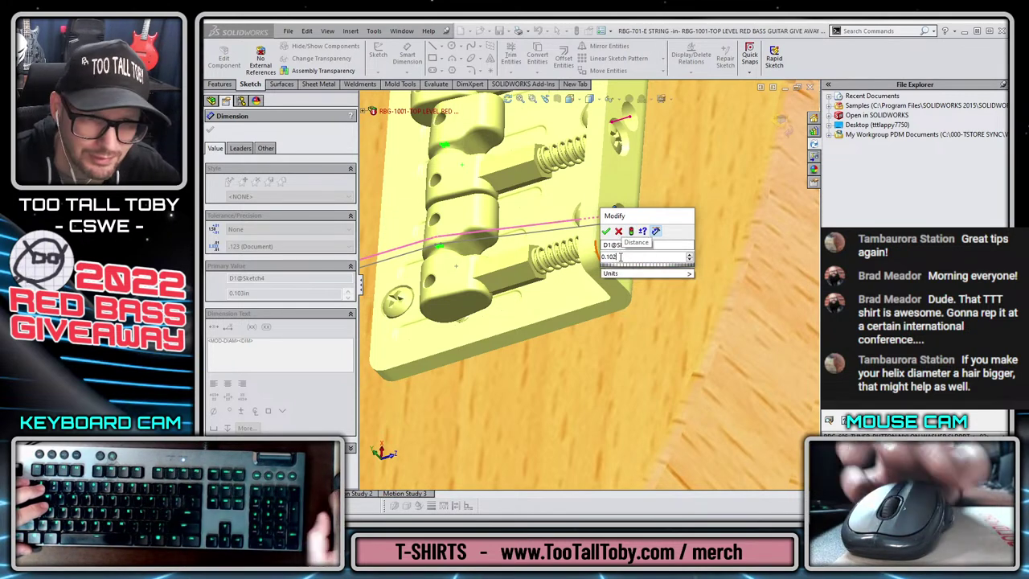
pyautogui.click(632, 233)
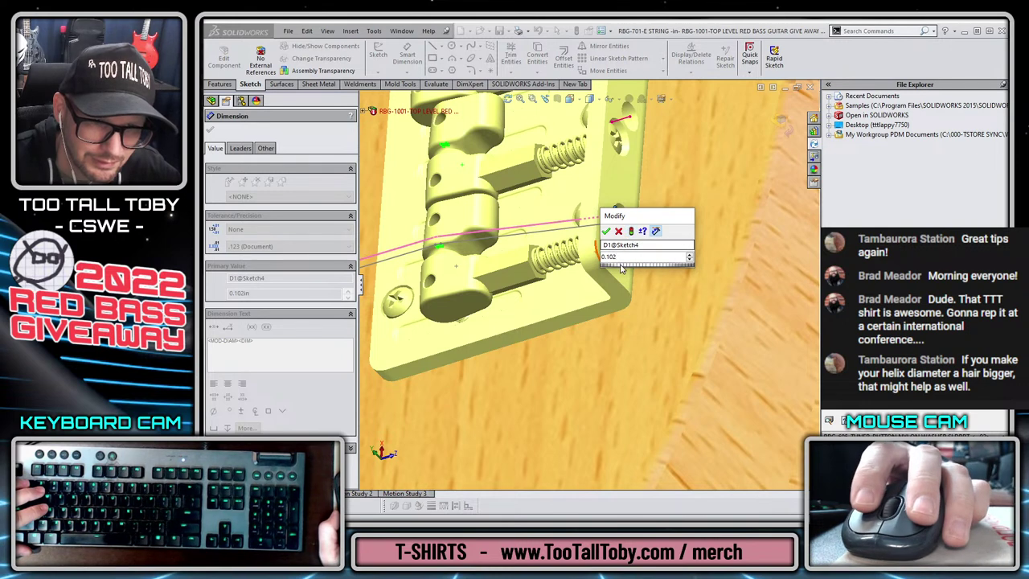
# - Set the E string's profile diameter to 0.101 in, rebuild and accept the dimension
pyautogui.press('BackSpace')
pyautogui.write('1')
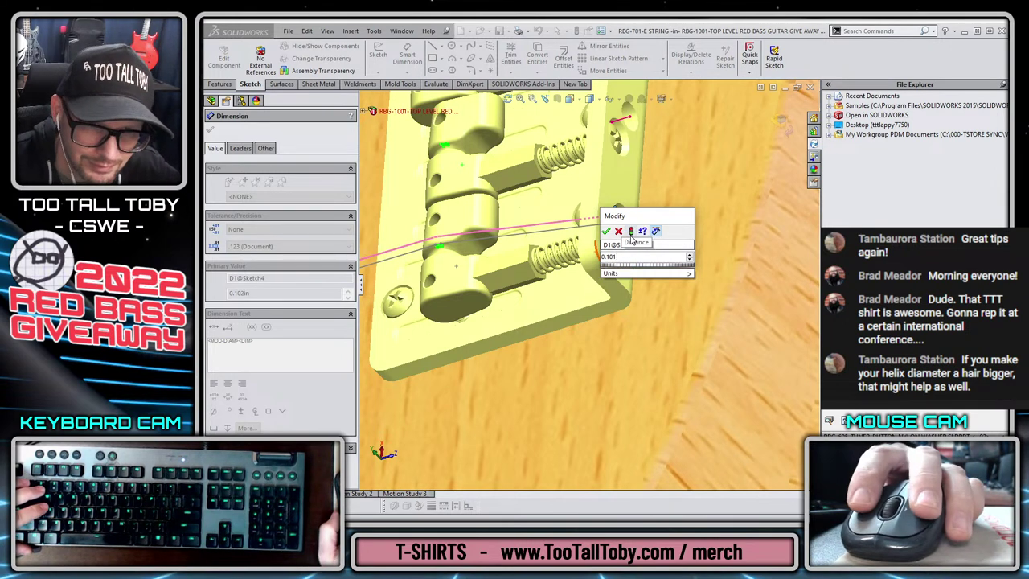
pyautogui.click(631, 232)
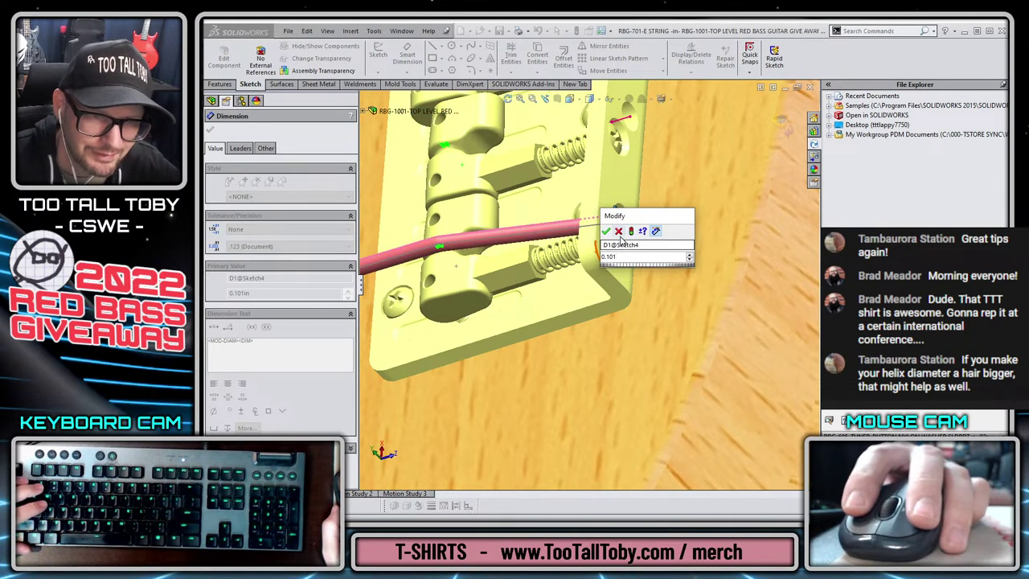
pyautogui.click(608, 232)
# - Examine how the E string winds around the tuning post and passes over the nut
pyautogui.scroll(10, 626, 294)
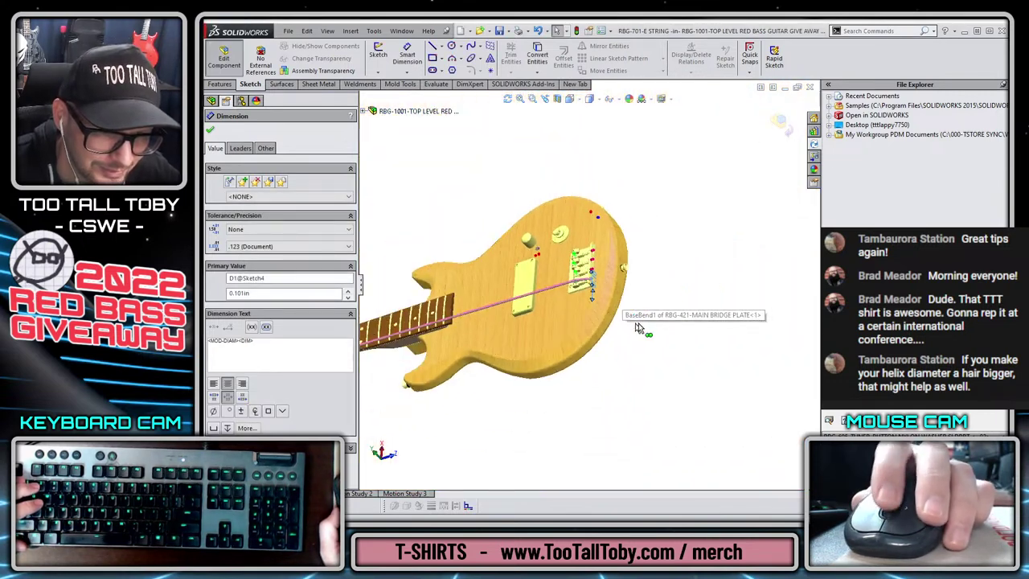
pyautogui.scroll(2, 496, 378)
pyautogui.scroll(-10, 459, 275)
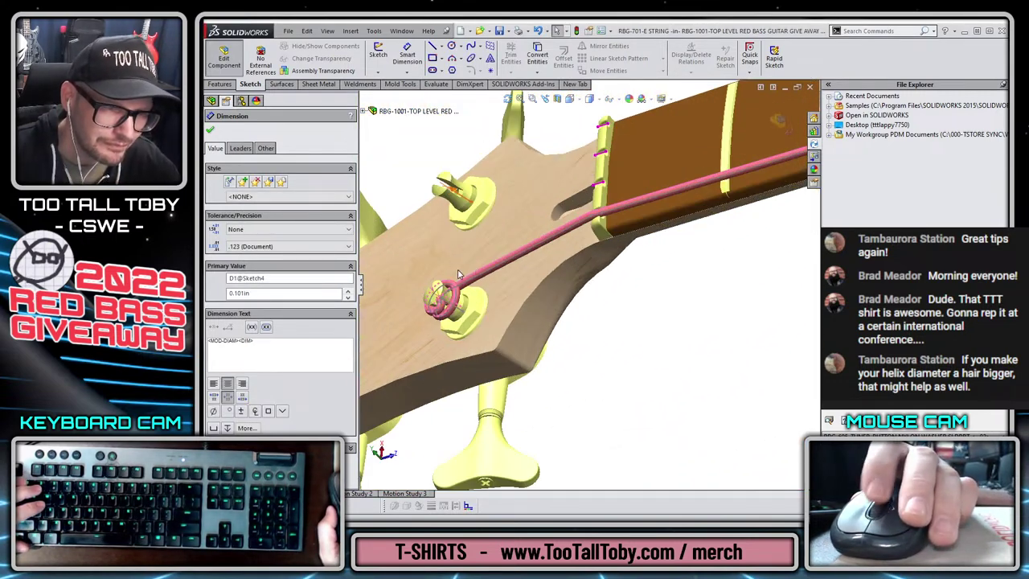
pyautogui.click(598, 383)
pyautogui.scroll(-8, 444, 320)
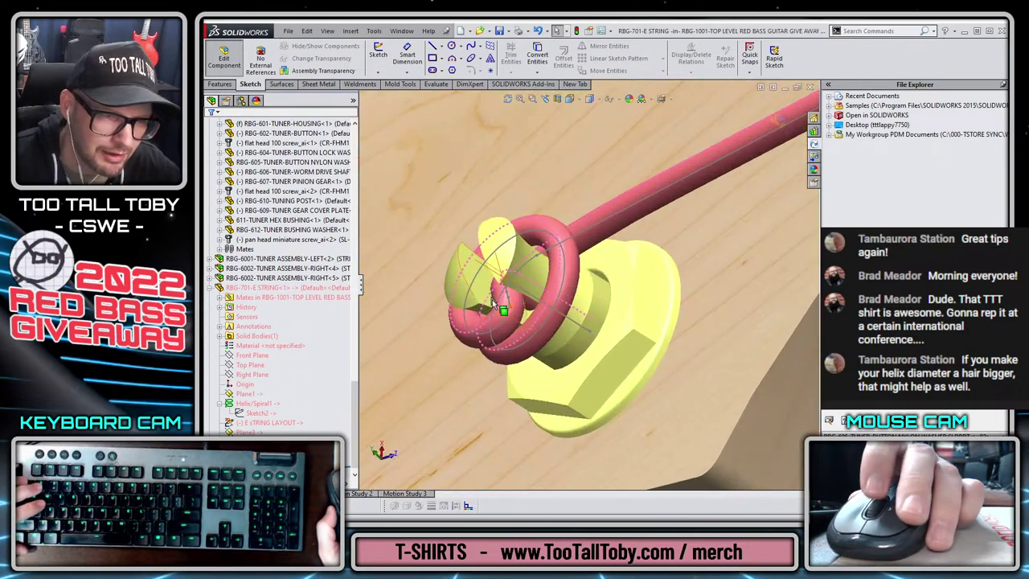
pyautogui.scroll(3, 540, 313)
pyautogui.scroll(-5, 475, 288)
pyautogui.moveTo(555, 330); pyautogui.dragTo(554, 359, button='middle')
pyautogui.scroll(-6, 554, 358)
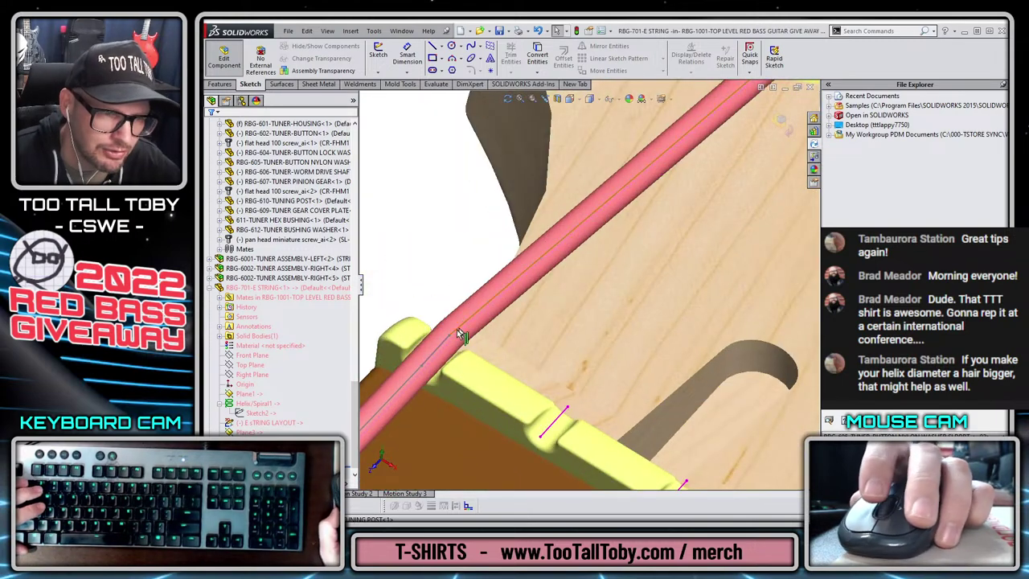
pyautogui.scroll(6, 483, 322)
pyautogui.moveTo(553, 332); pyautogui.dragTo(530, 312, button='middle')
pyautogui.scroll(-6, 531, 315)
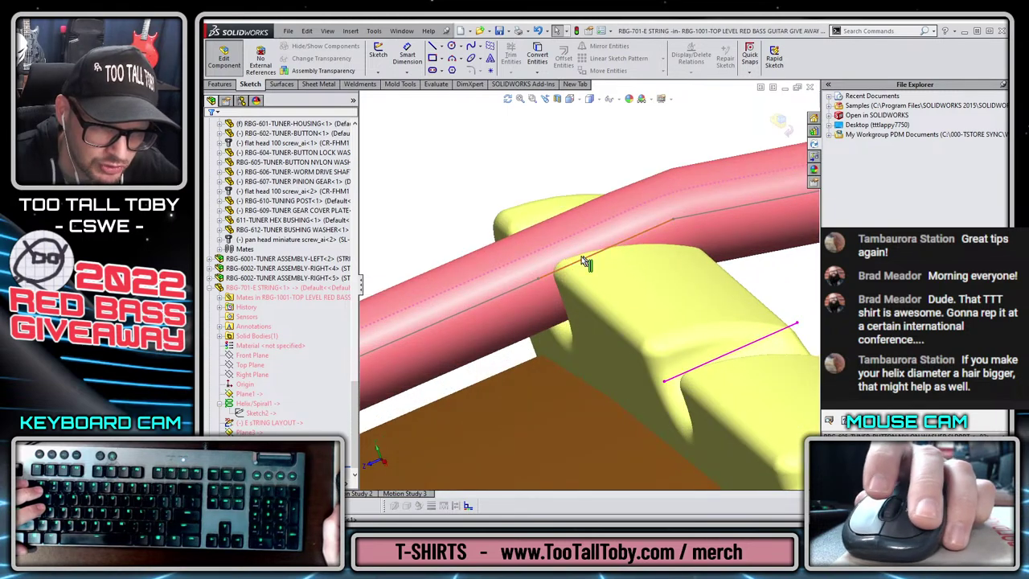
pyautogui.scroll(10, 714, 232)
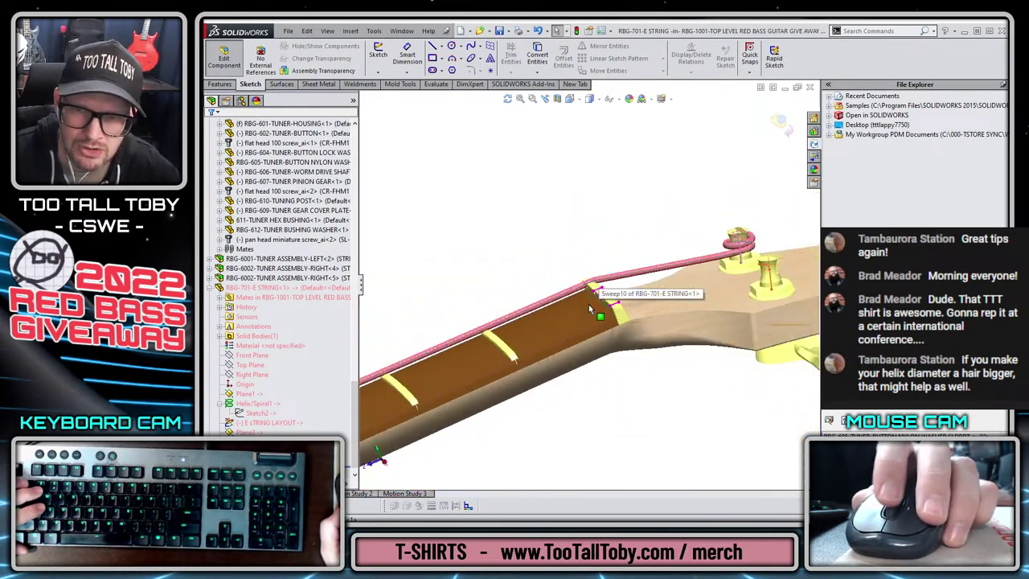
# - Finish editing the E string in context and return to the top-level guitar assembly
pyautogui.scroll(8, 551, 311)
pyautogui.scroll(-5, 507, 313)
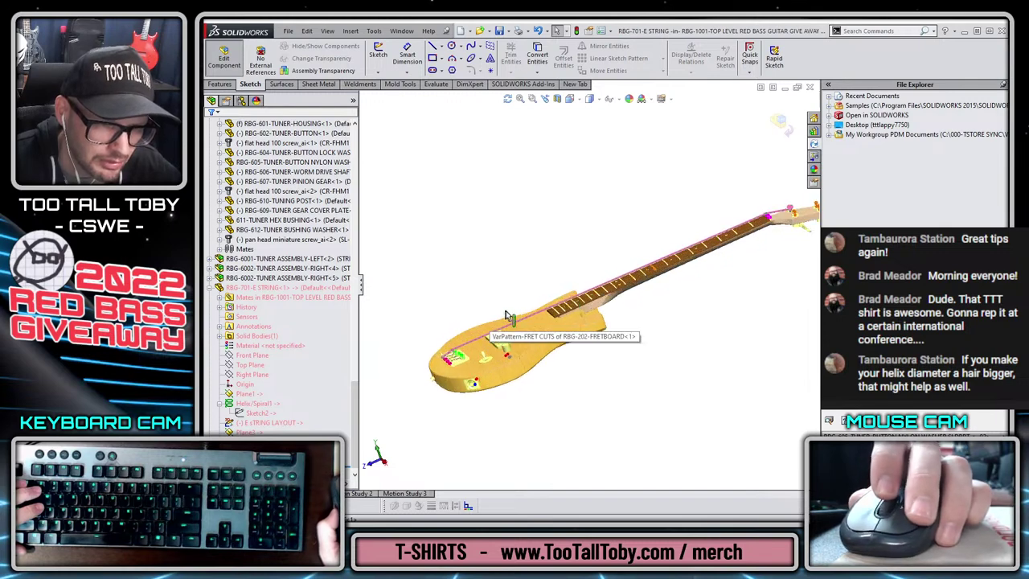
pyautogui.moveTo(581, 298); pyautogui.dragTo(616, 326, button='middle')
pyautogui.click(780, 129)
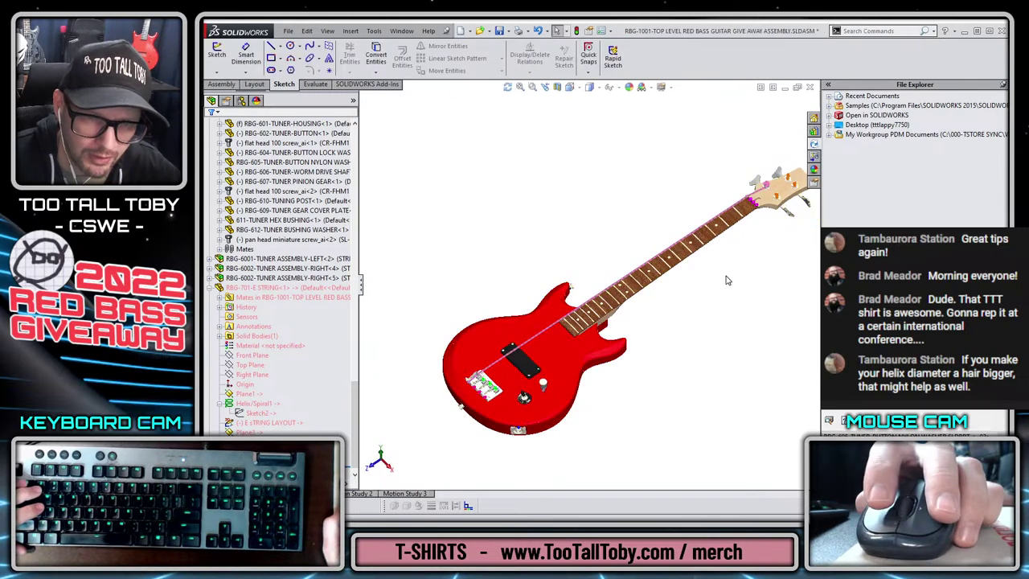
# - Check the string on the guitar body and bridge, and open the RBG-701-E STRING part in its own window
pyautogui.scroll(-6, 482, 346)
pyautogui.scroll(6, 437, 338)
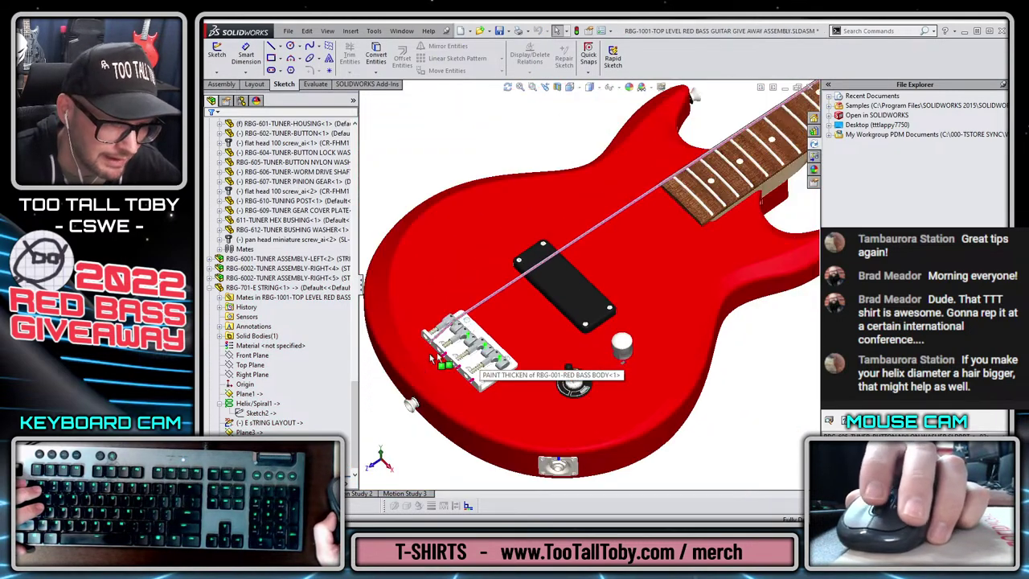
pyautogui.scroll(-10, 523, 309)
pyautogui.scroll(8, 528, 306)
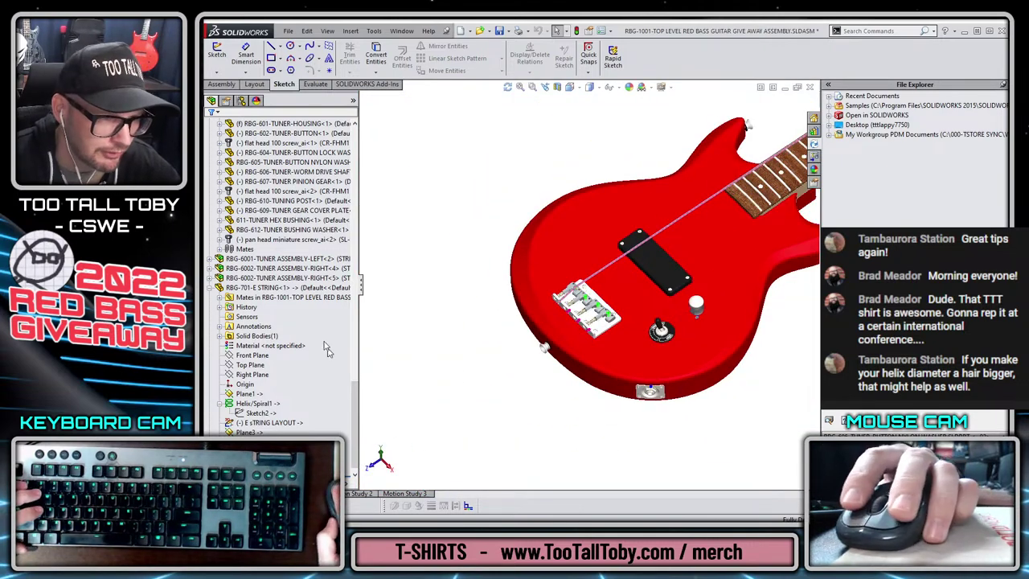
pyautogui.rightClick(286, 299)
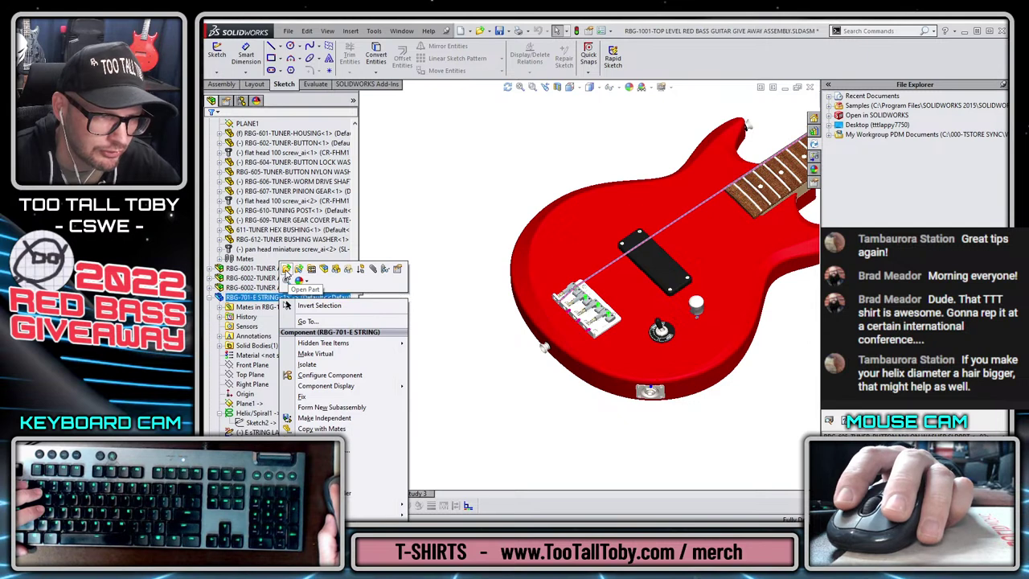
pyautogui.click(286, 270)
# - Hide Plane3, the E string layout sketch, the helix and Plane1 in the string part
pyautogui.scroll(8, 483, 230)
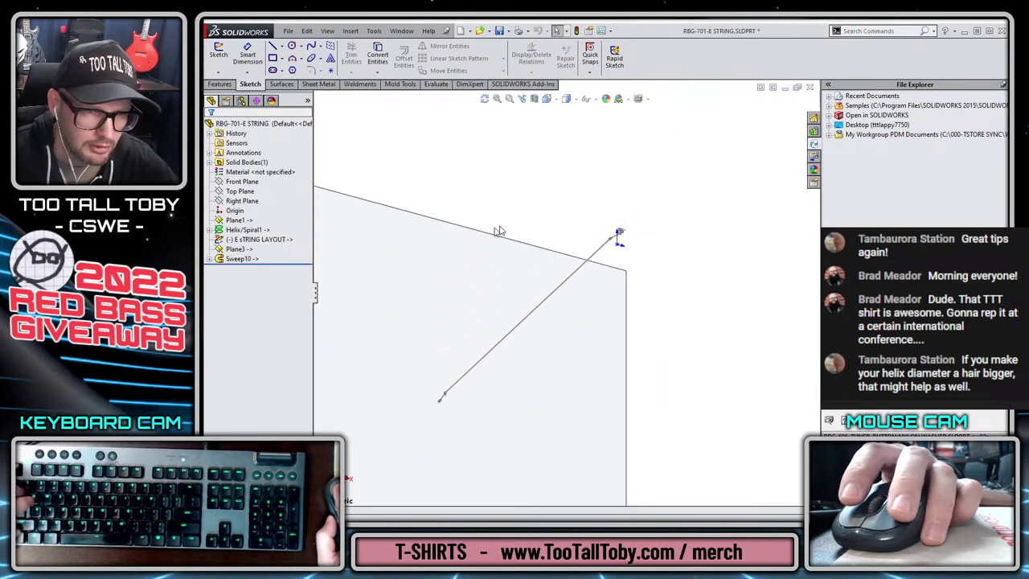
pyautogui.click(519, 234)
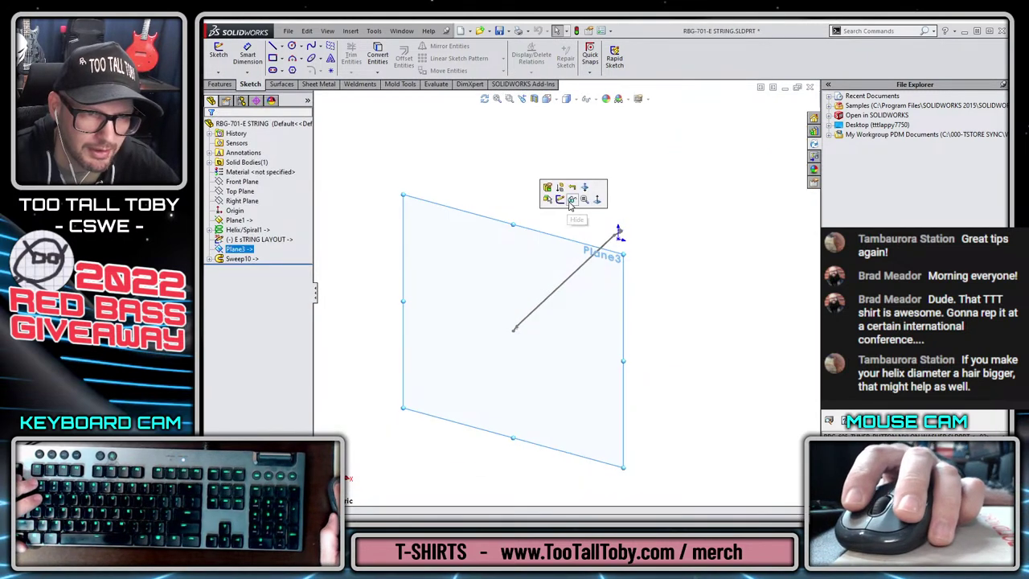
pyautogui.click(570, 202)
pyautogui.click(263, 240)
pyautogui.keyDown('ctrl'); pyautogui.click(268, 230); pyautogui.keyUp('ctrl')
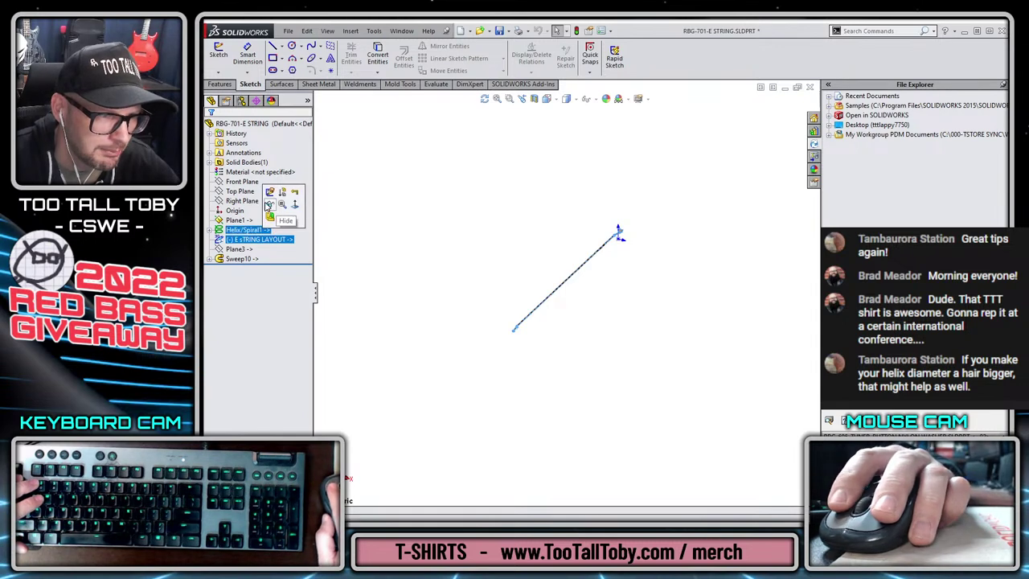
pyautogui.click(241, 230)
pyautogui.click(244, 200)
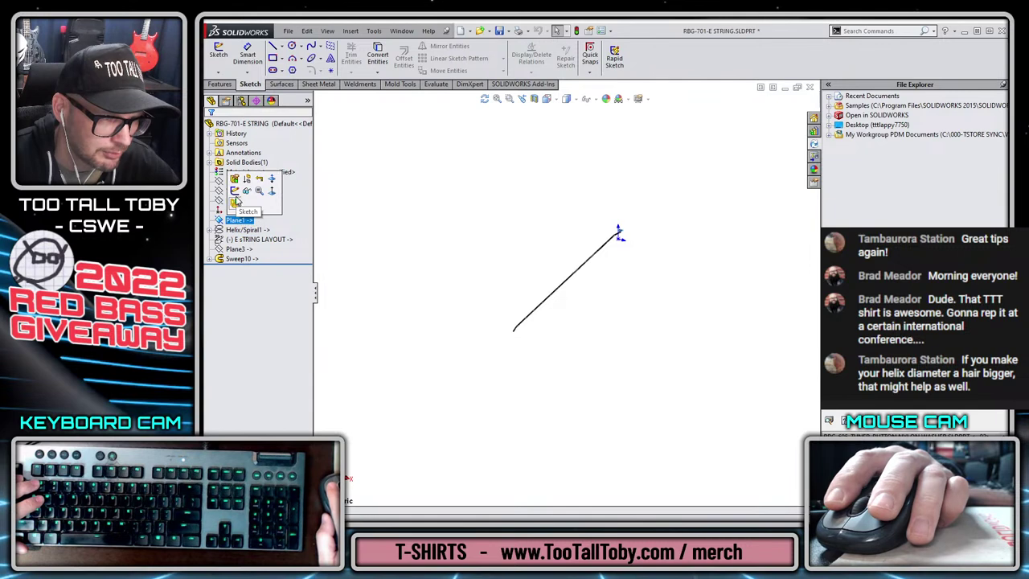
# - Rename the sweep feature to E STRING SWEEP
pyautogui.click(240, 259)
pyautogui.click(245, 259)
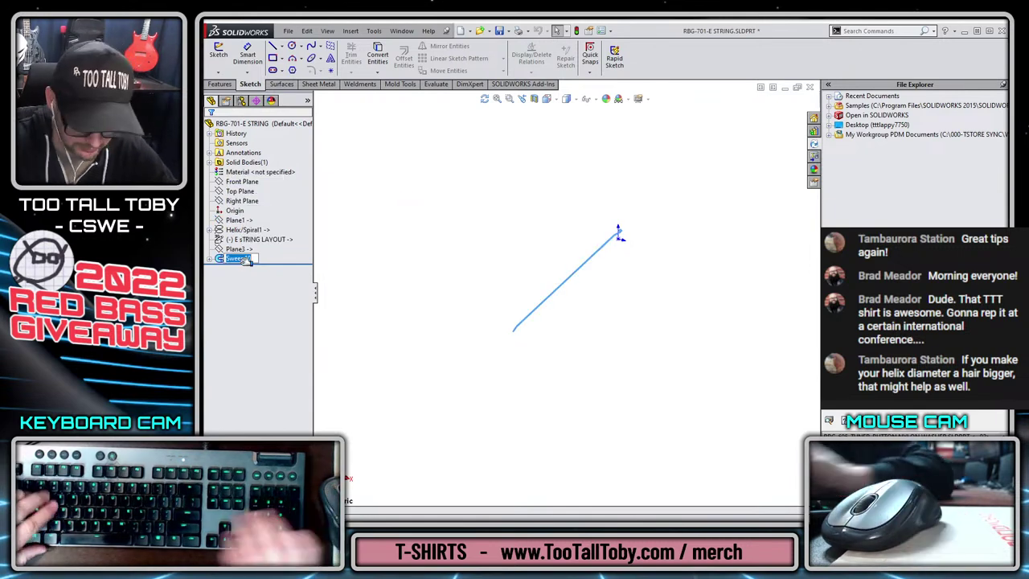
pyautogui.write('E STRING SWEEP')
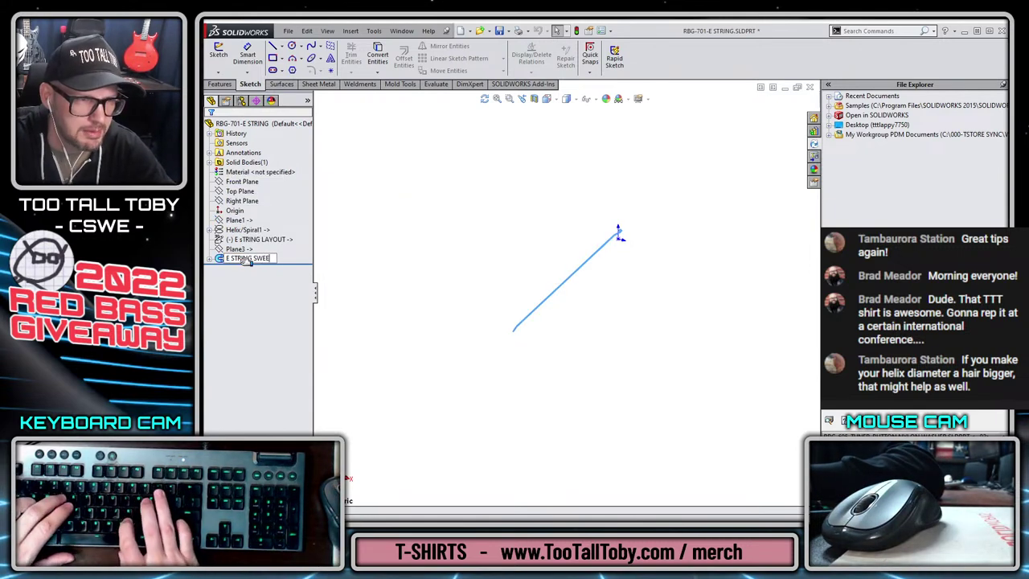
pyautogui.press('Return')
# - Check in RBG-701-E STRING.SLDPRT with ownership retained to the 2022-12-12-RED BASS GIVE AWAY project, confirming the project for the new document
pyautogui.click(692, 295)
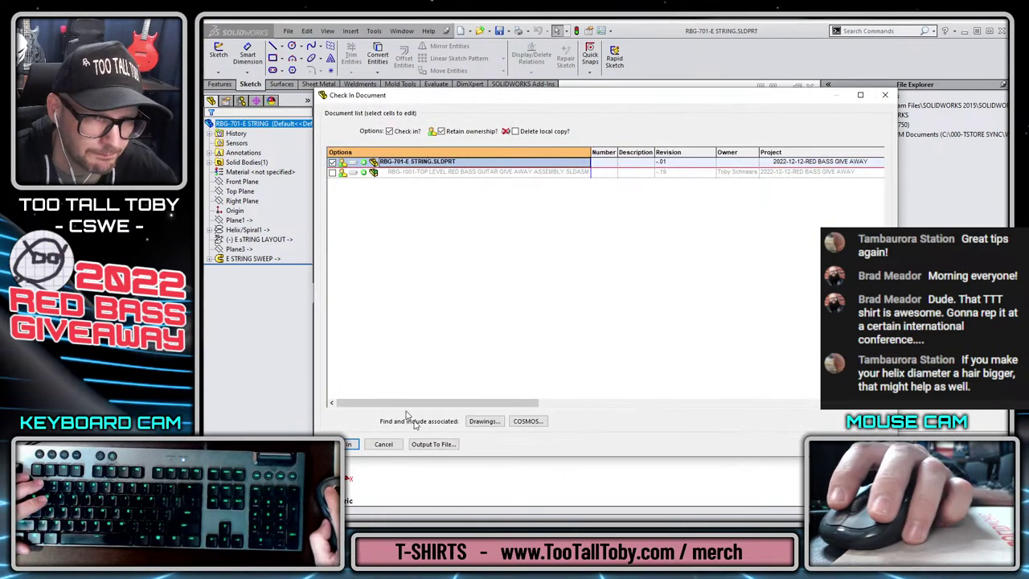
pyautogui.click(350, 444)
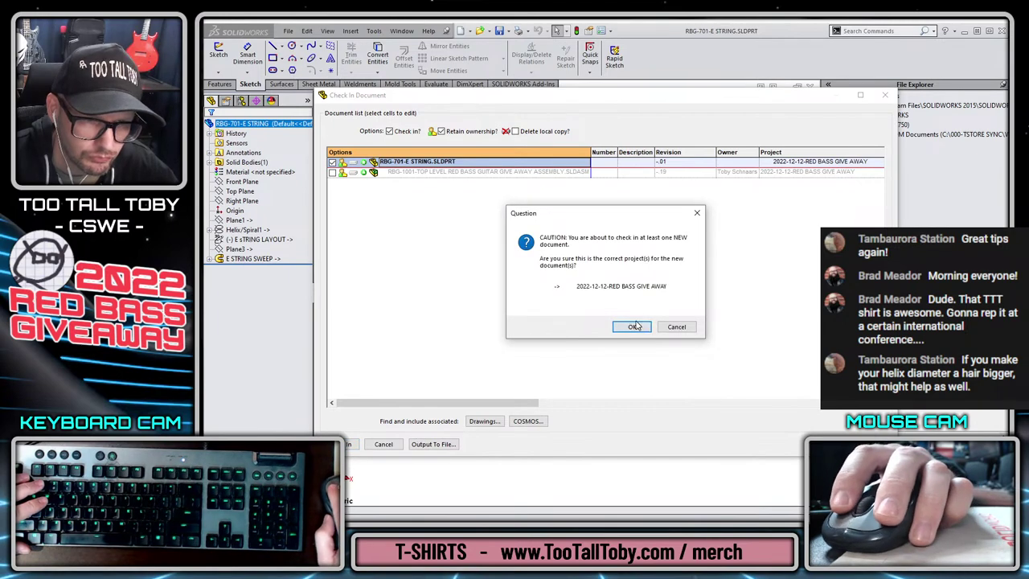
pyautogui.click(632, 327)
pyautogui.scroll(-10, 613, 257)
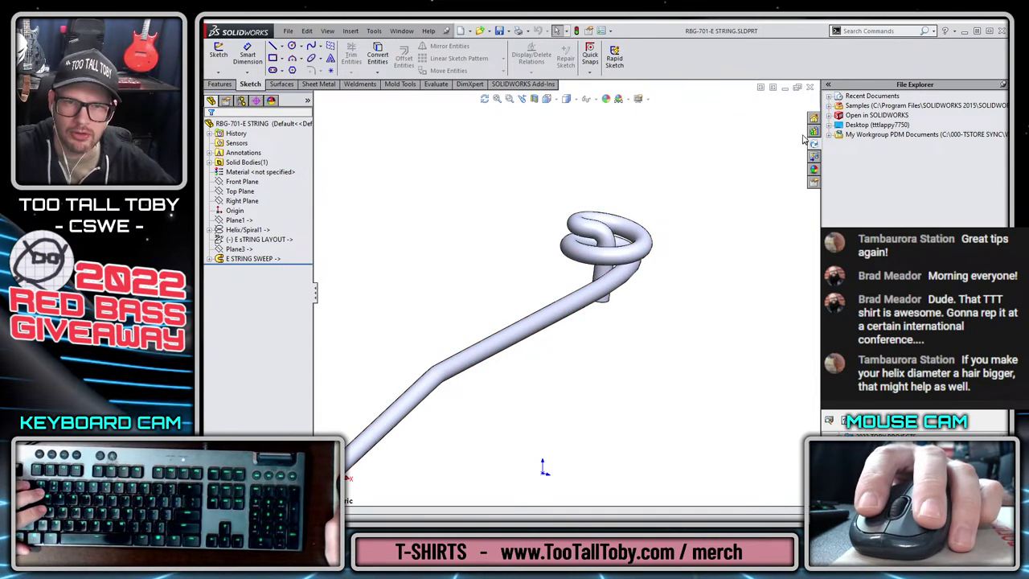
# - Apply the wood floor appearance from the Miscellaneous Studio Materials to the E string part
pyautogui.click(813, 167)
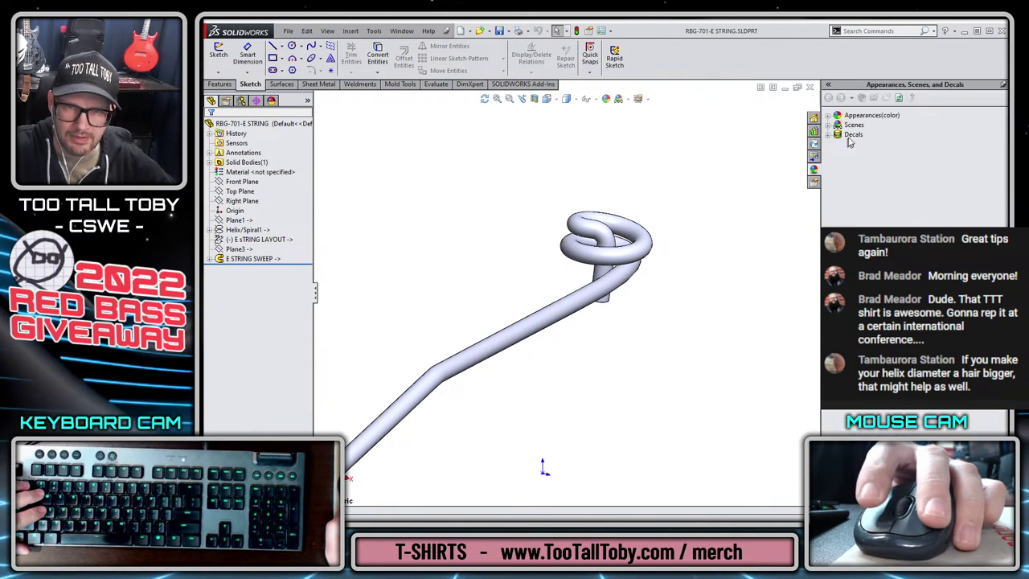
pyautogui.click(833, 116)
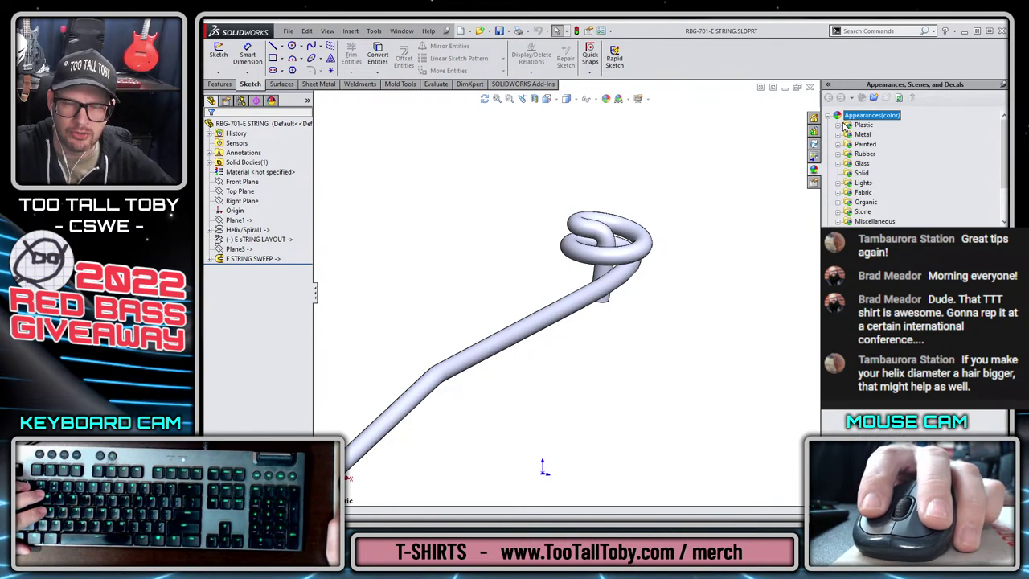
pyautogui.scroll(-1, 845, 195)
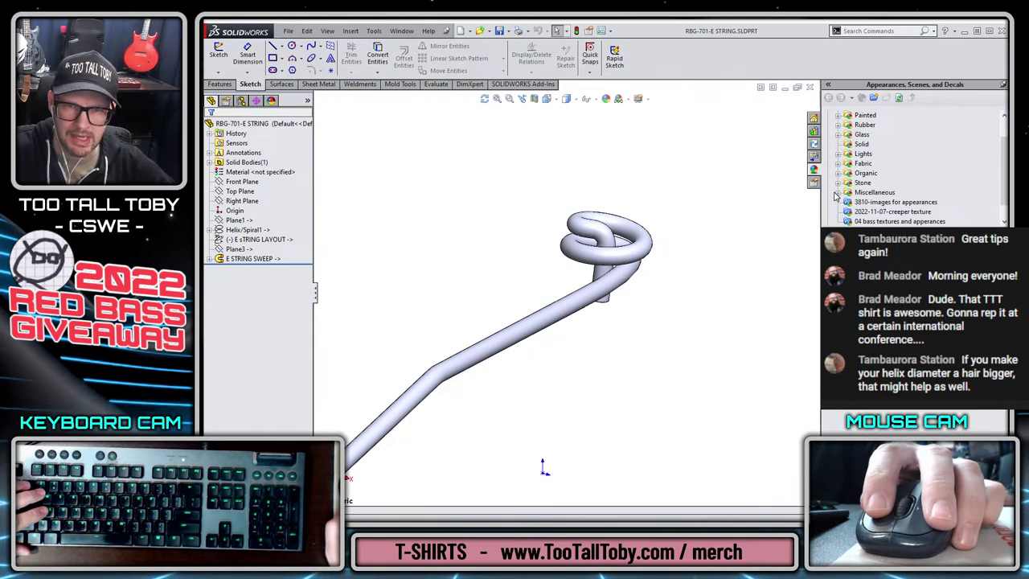
pyautogui.click(837, 193)
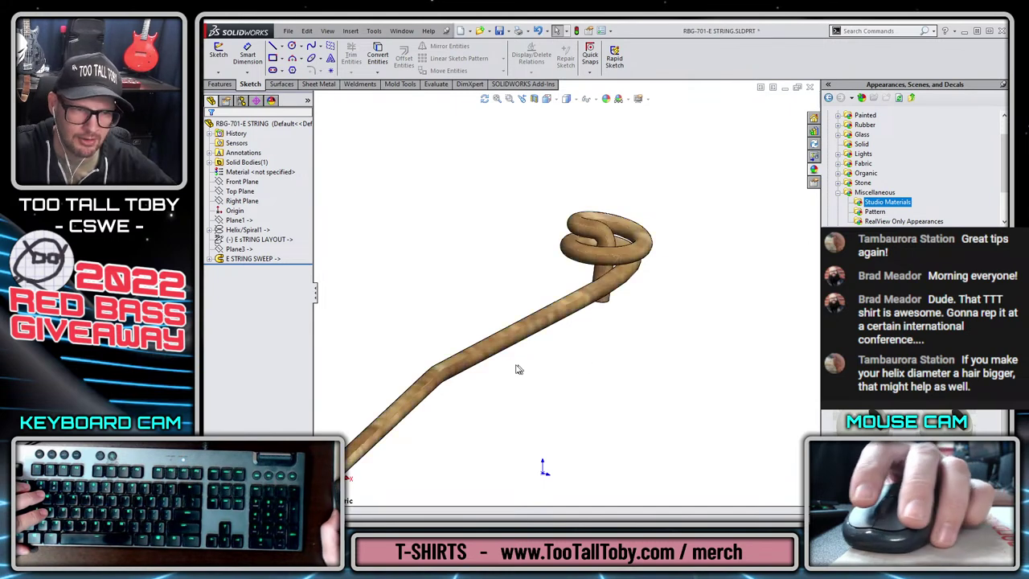
# - Edit the part's wood floor appearance with the advanced options and set its mapping to Surface
pyautogui.click(606, 98)
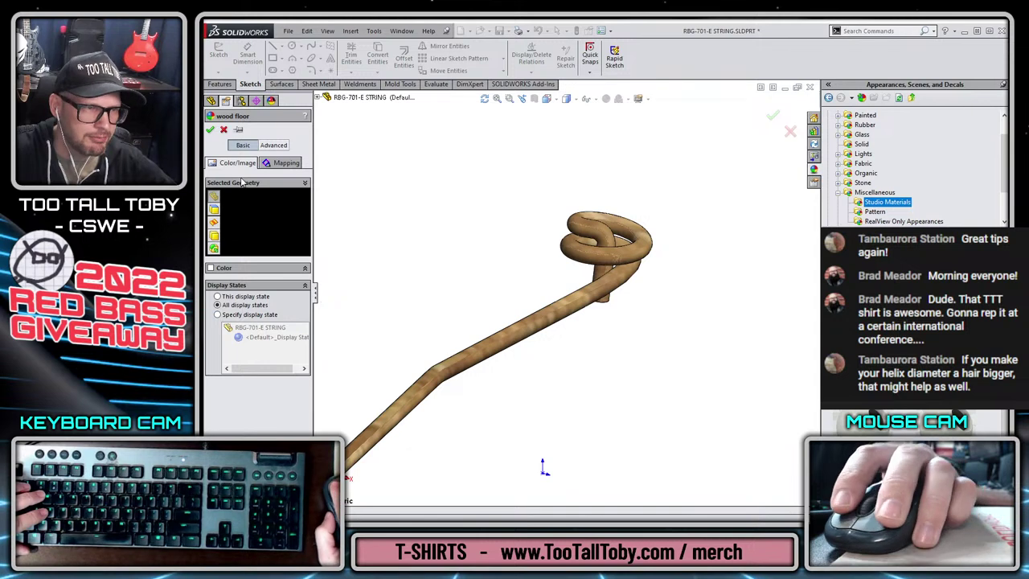
pyautogui.click(297, 164)
pyautogui.click(288, 163)
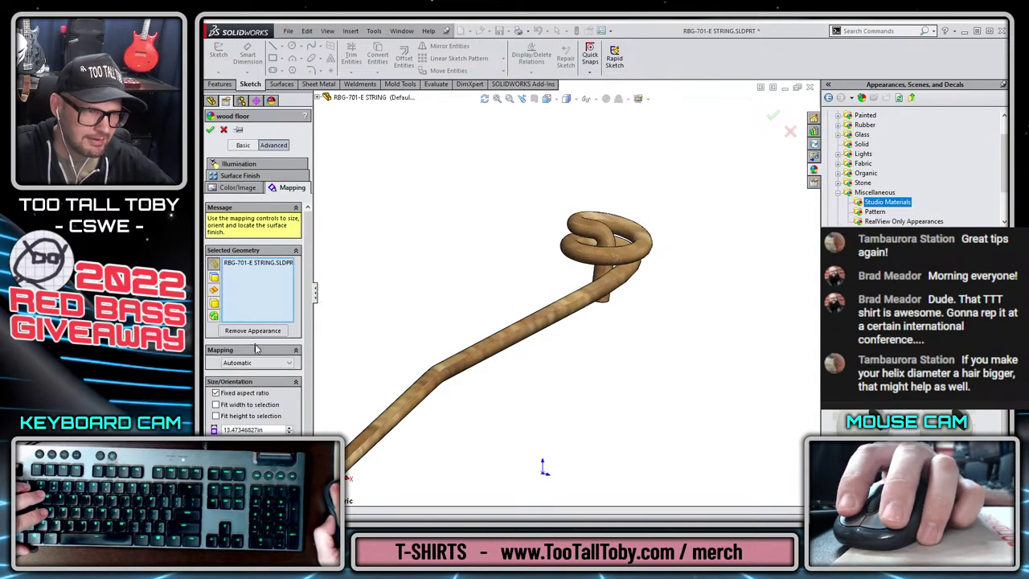
pyautogui.click(256, 362)
pyautogui.click(241, 375)
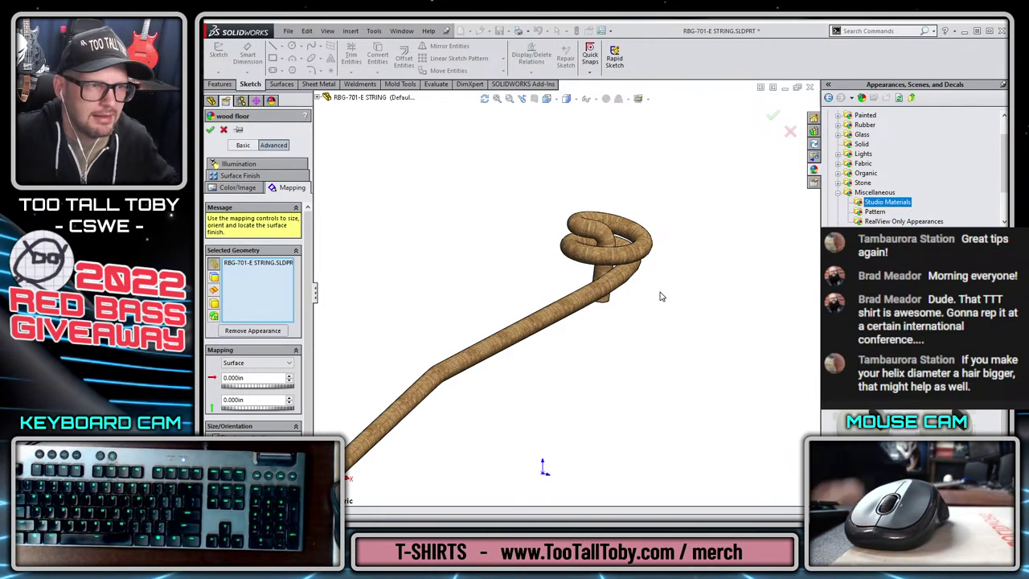
# - Try dark and light grey standard colors on the wood floor appearance, including RGB 64 and 192, and disable the color override
pyautogui.click(242, 187)
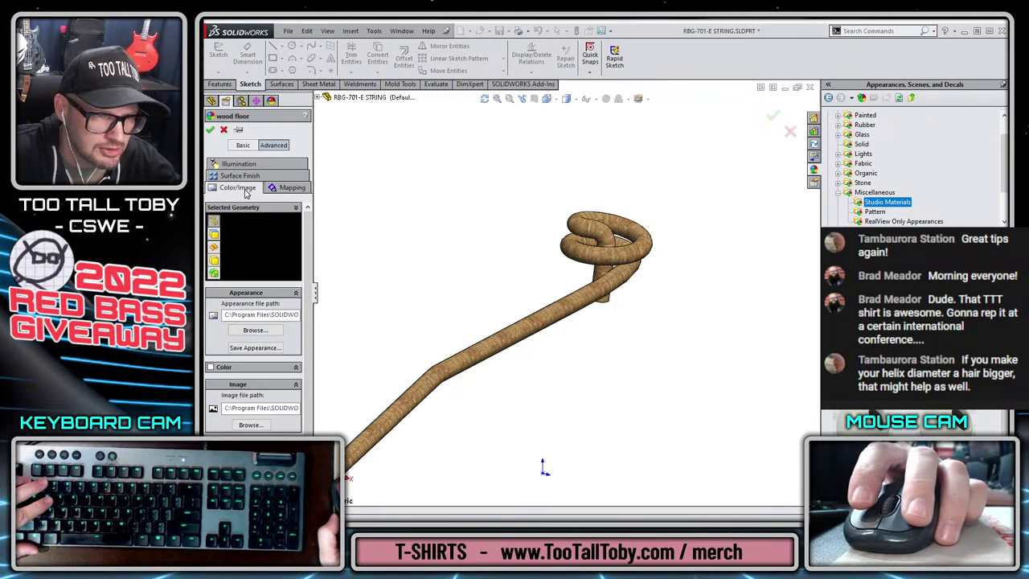
pyautogui.click(211, 368)
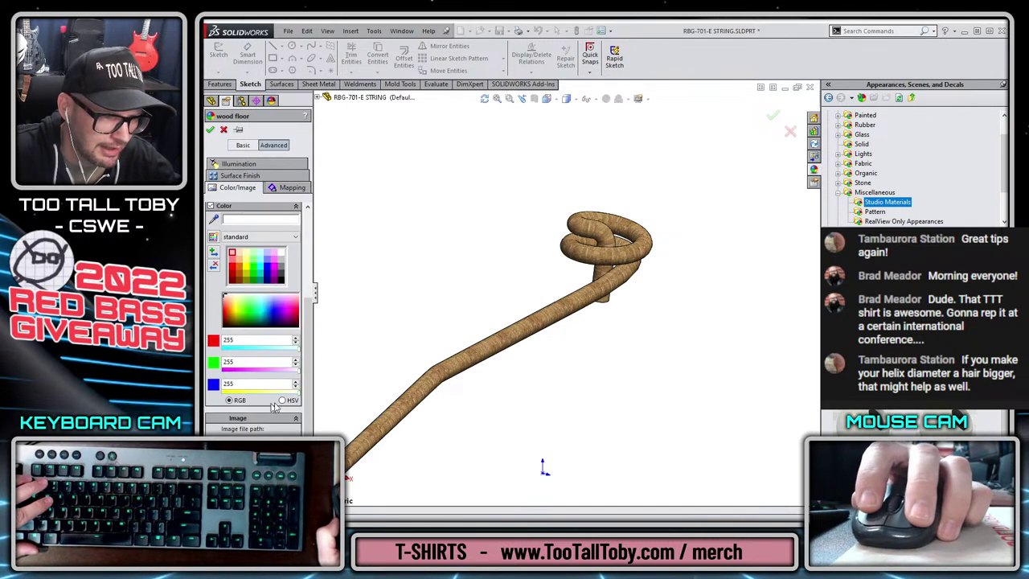
pyautogui.click(280, 277)
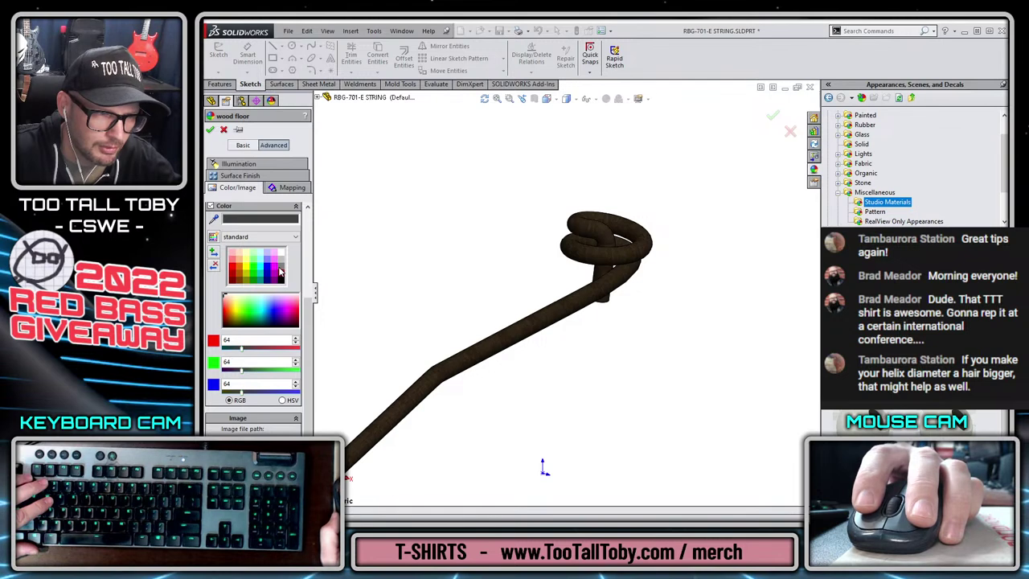
pyautogui.click(280, 268)
pyautogui.click(280, 259)
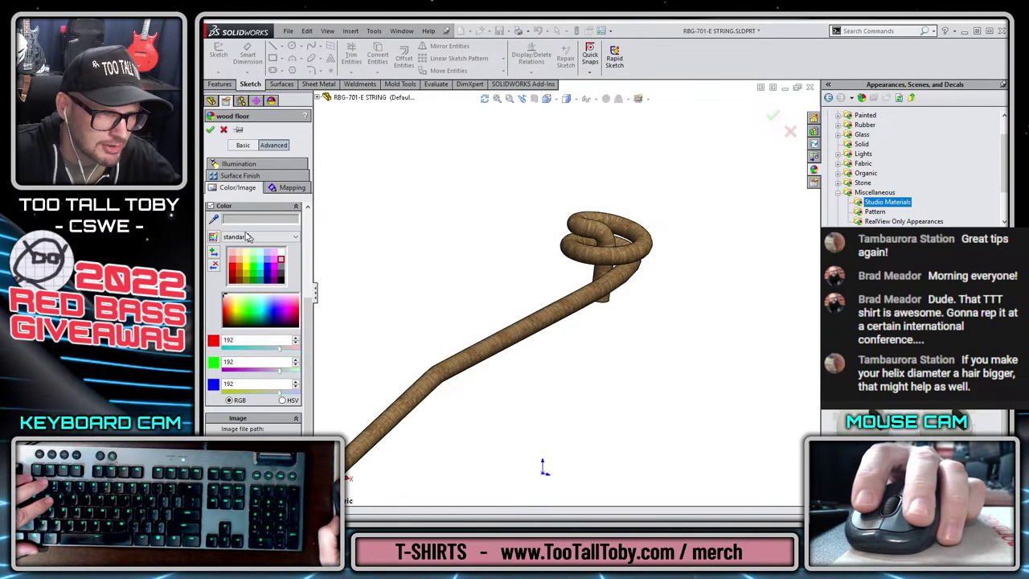
pyautogui.click(212, 207)
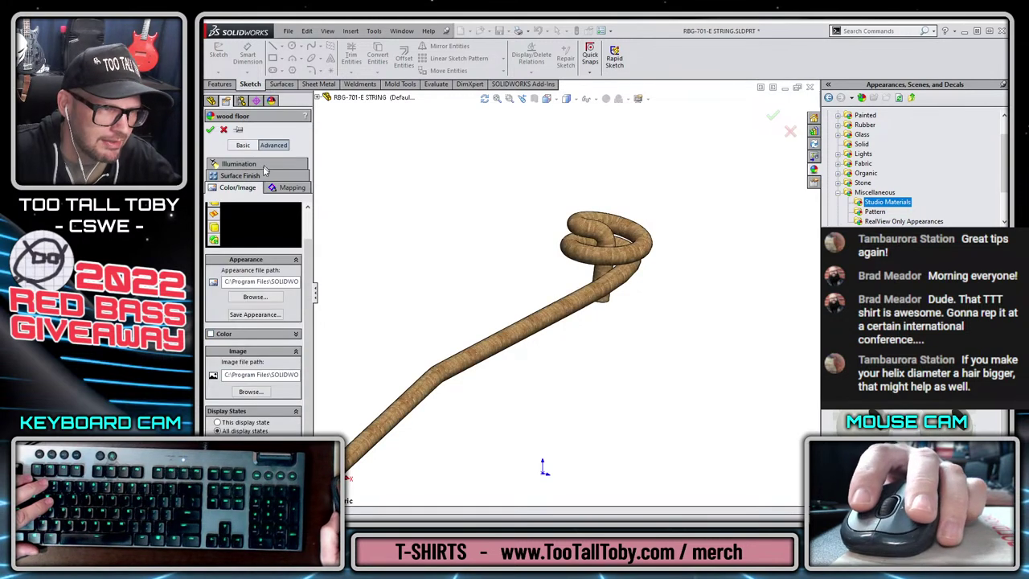
# - Try the Stone Paving appearances on the string, including asphalt 2d and dark concrete 2d, and apply paving stone 2d
pyautogui.click(862, 183)
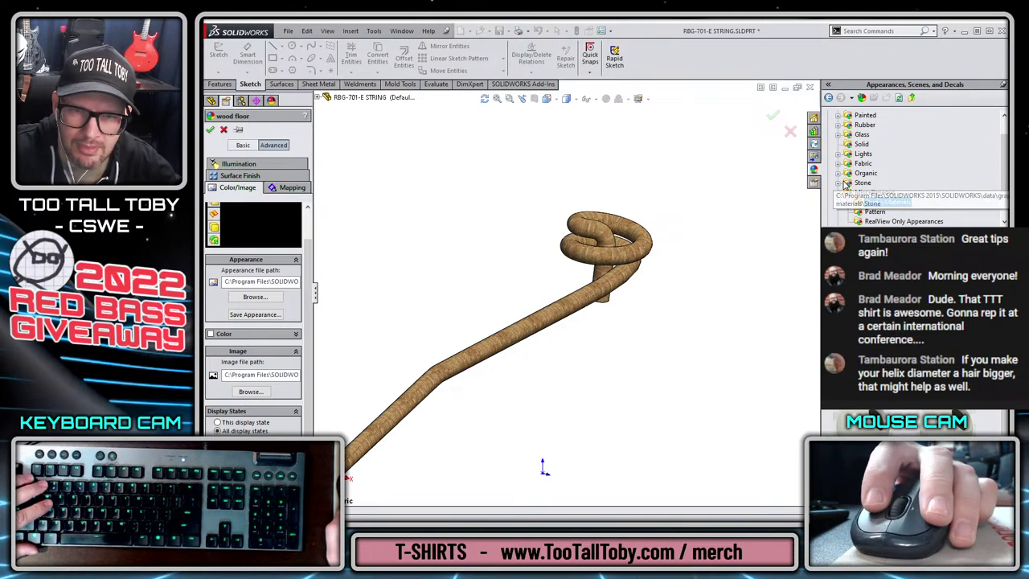
pyautogui.click(869, 193)
pyautogui.click(852, 378)
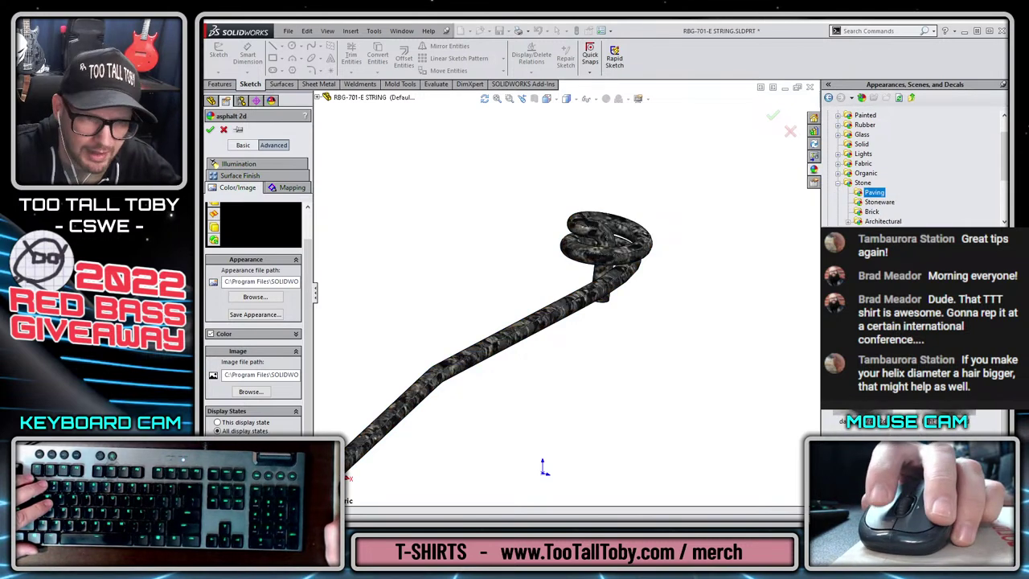
pyautogui.click(901, 378)
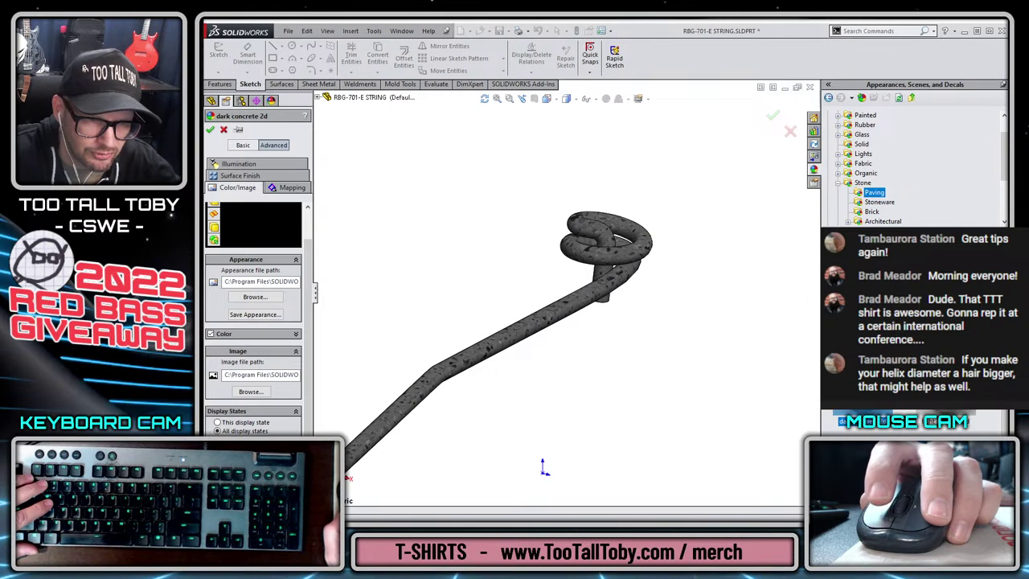
pyautogui.click(949, 378)
pyautogui.click(856, 406)
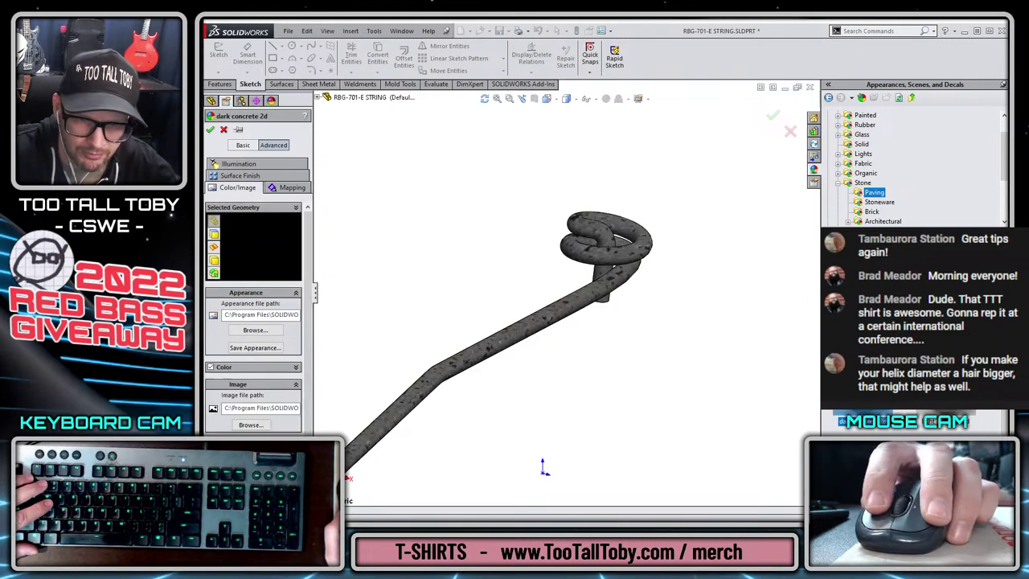
pyautogui.click(888, 411)
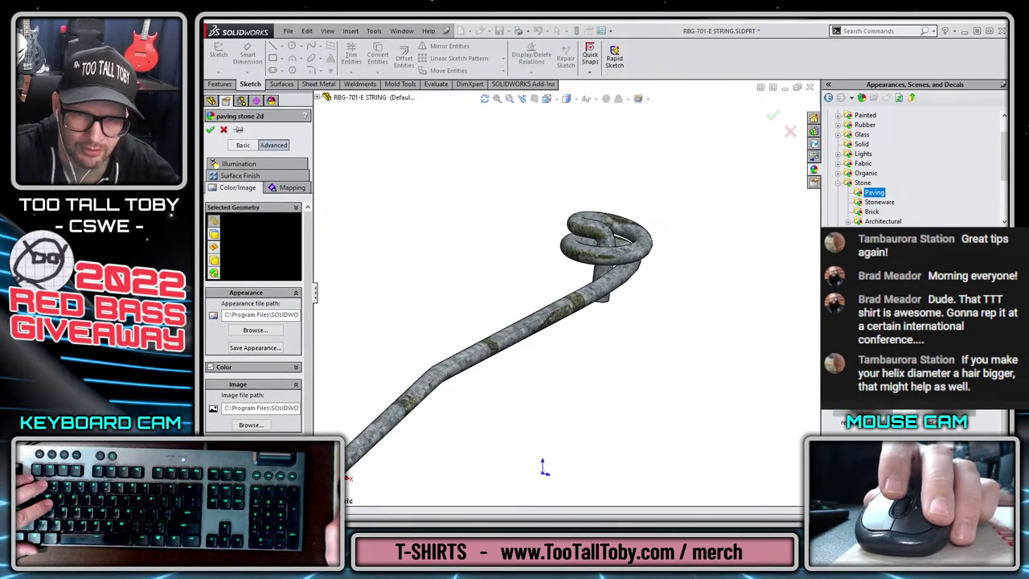
# - Browse the Stoneware and Architectural stone appearances, such as marble, cobblestone, floor tile and ceramic tile, for a string-like texture
pyautogui.click(873, 202)
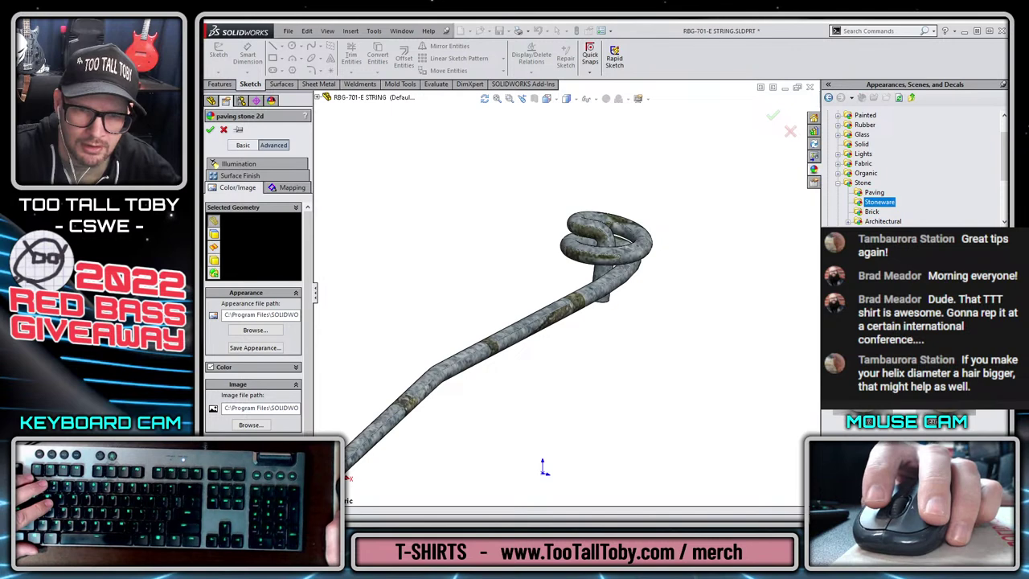
pyautogui.click(866, 223)
pyautogui.click(850, 223)
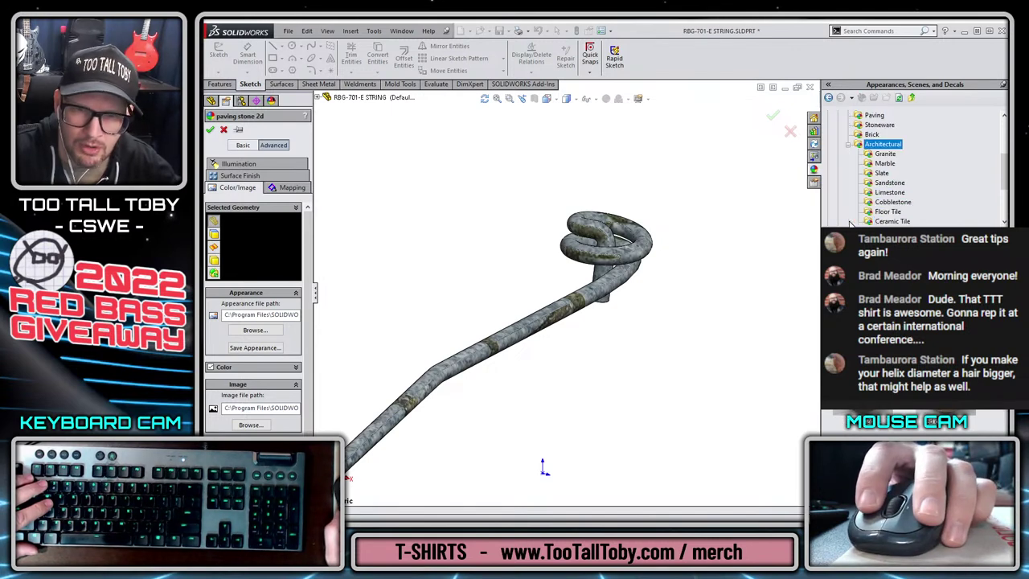
pyautogui.click(884, 155)
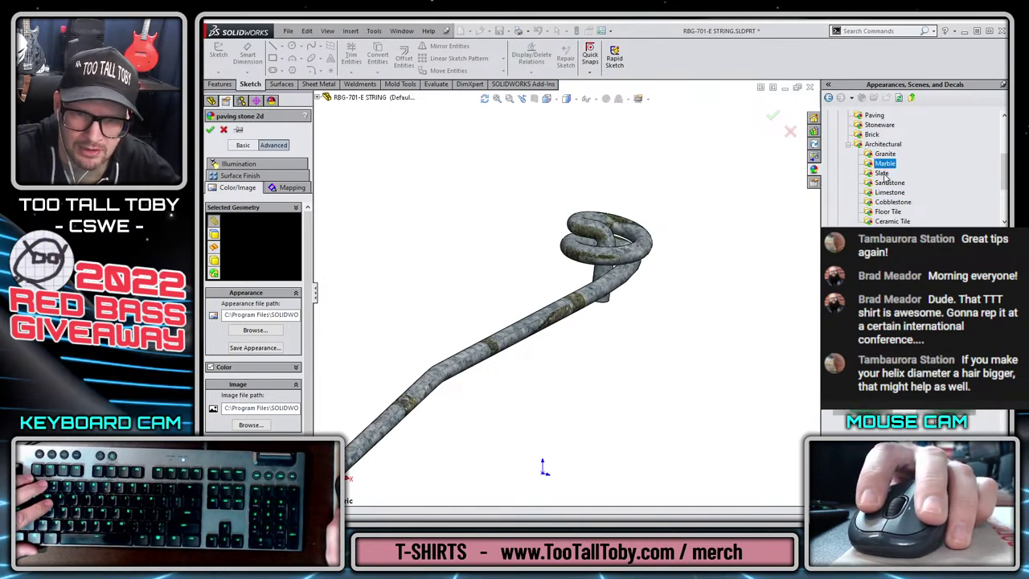
pyautogui.click(892, 203)
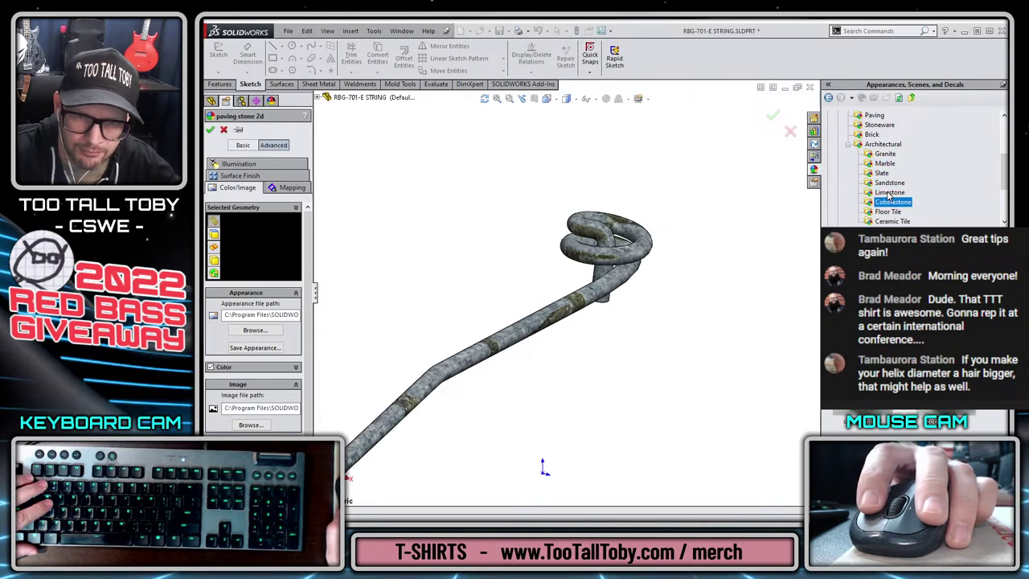
pyautogui.click(888, 211)
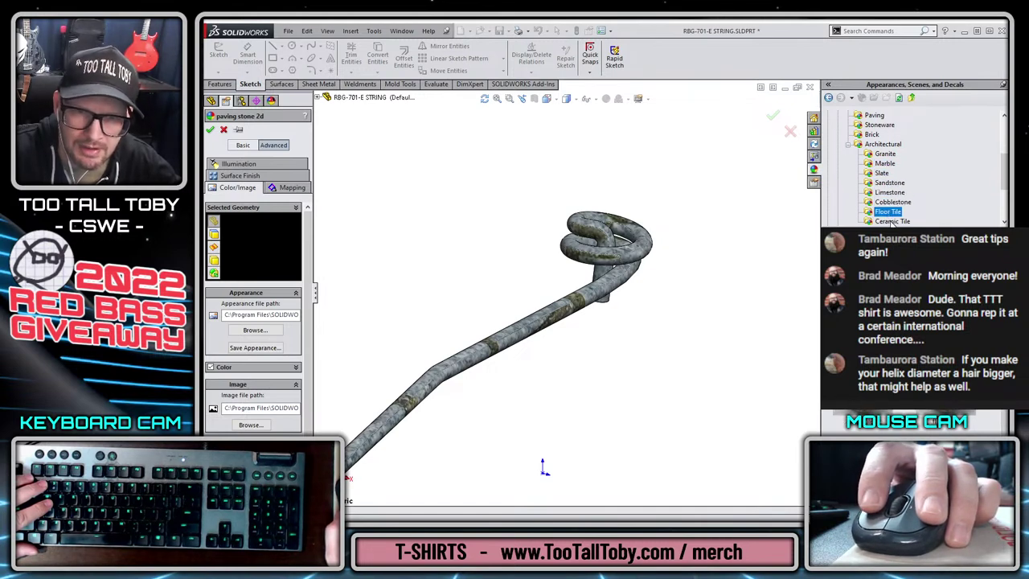
pyautogui.click(891, 221)
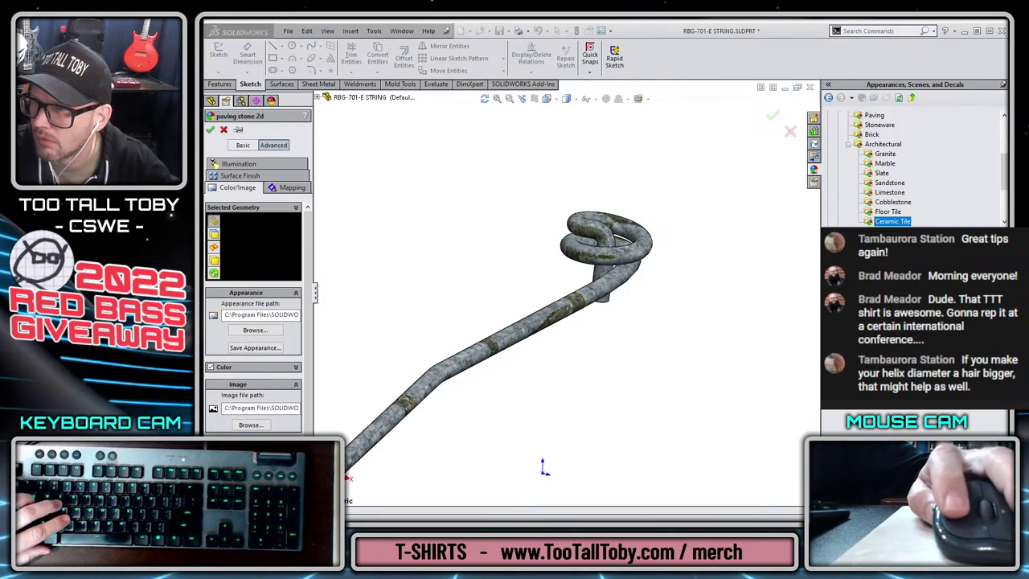
# - Switch to the Chrome browser window and look through the image results for "bass string texture"
pyautogui.moveTo(1005, 29); pyautogui.dragTo(545, 65)
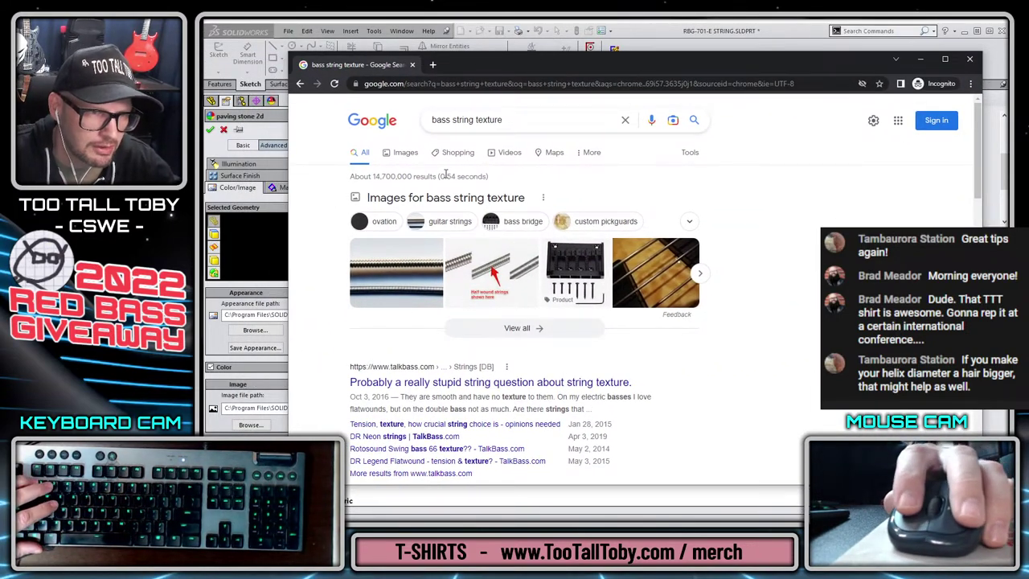
pyautogui.click(406, 153)
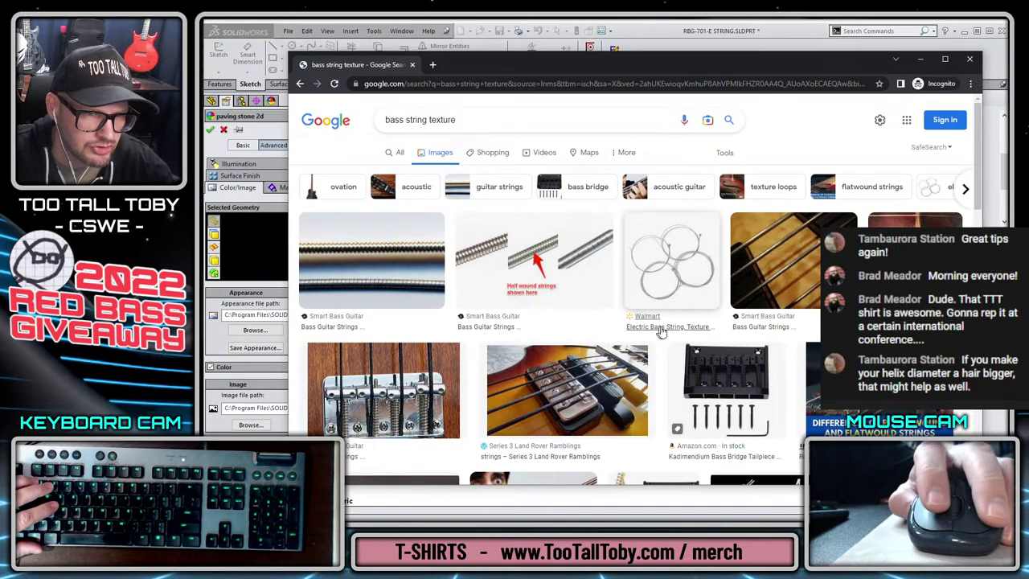
pyautogui.scroll(-3, 635, 321)
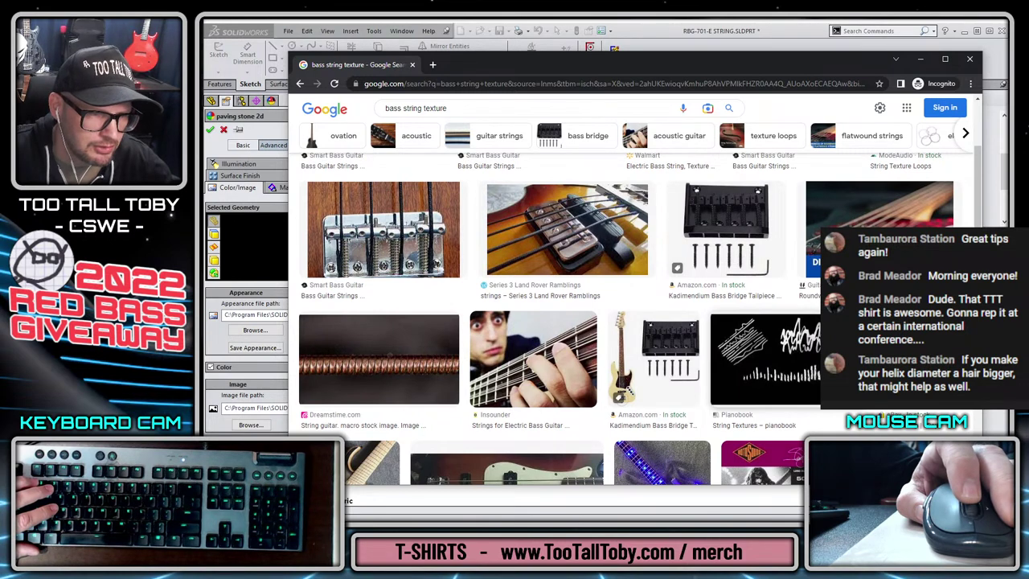
pyautogui.scroll(3, 635, 321)
# - Refine the image search to "bass string texture tileable"
pyautogui.click(476, 117)
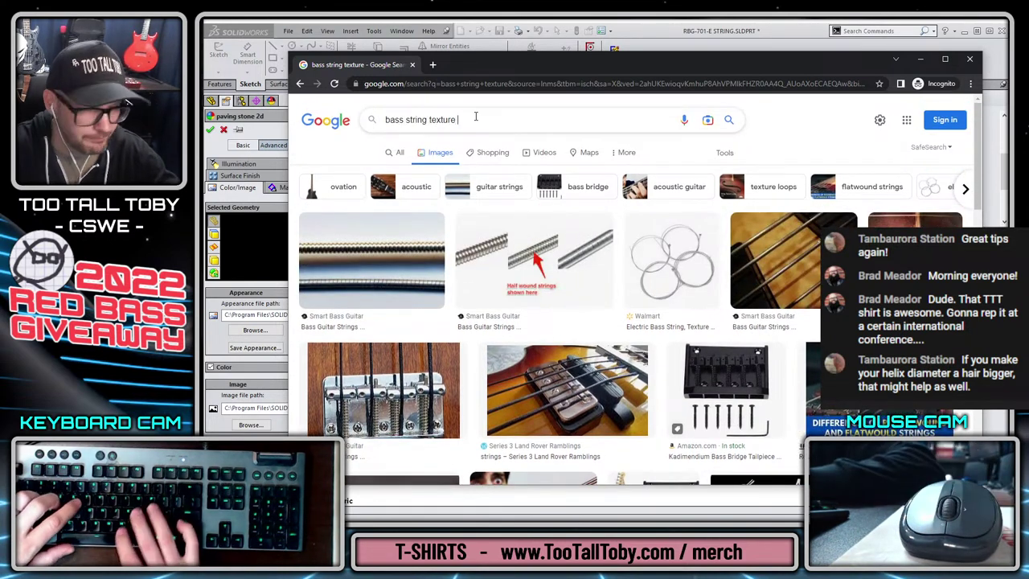
pyautogui.write('to')
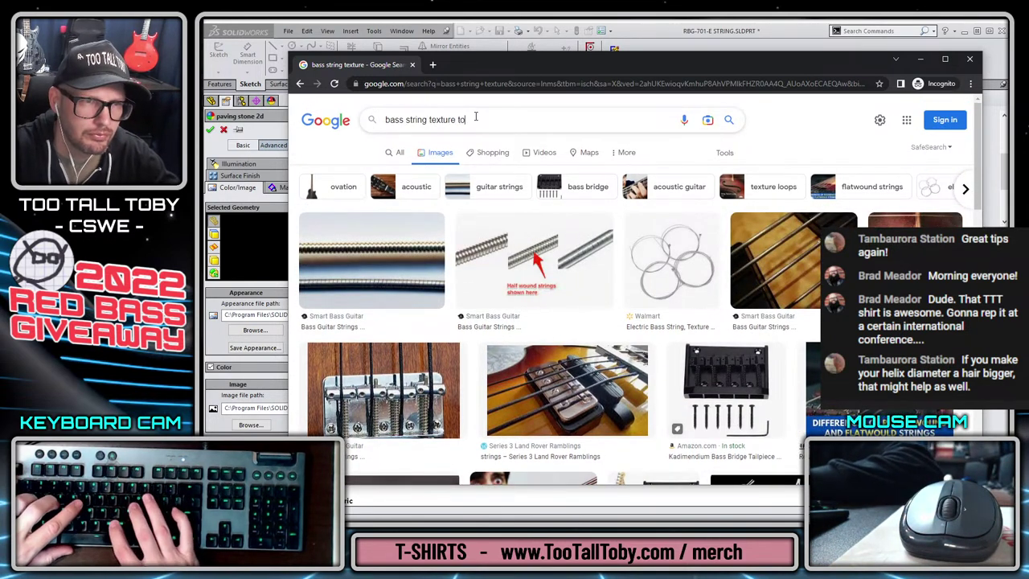
pyautogui.press('BackSpace')
pyautogui.write('i')
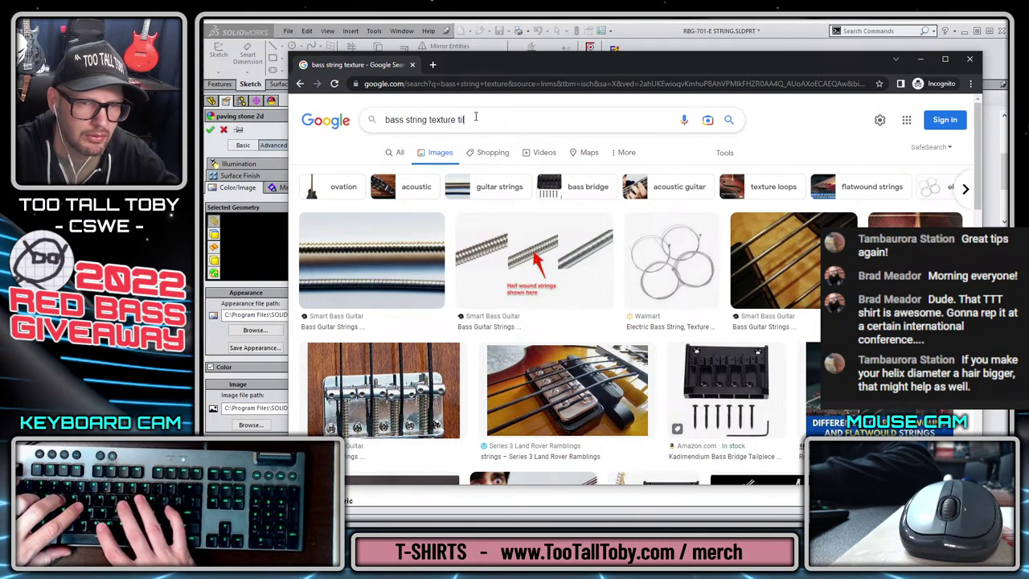
pyautogui.write('lable')
pyautogui.press('Return')
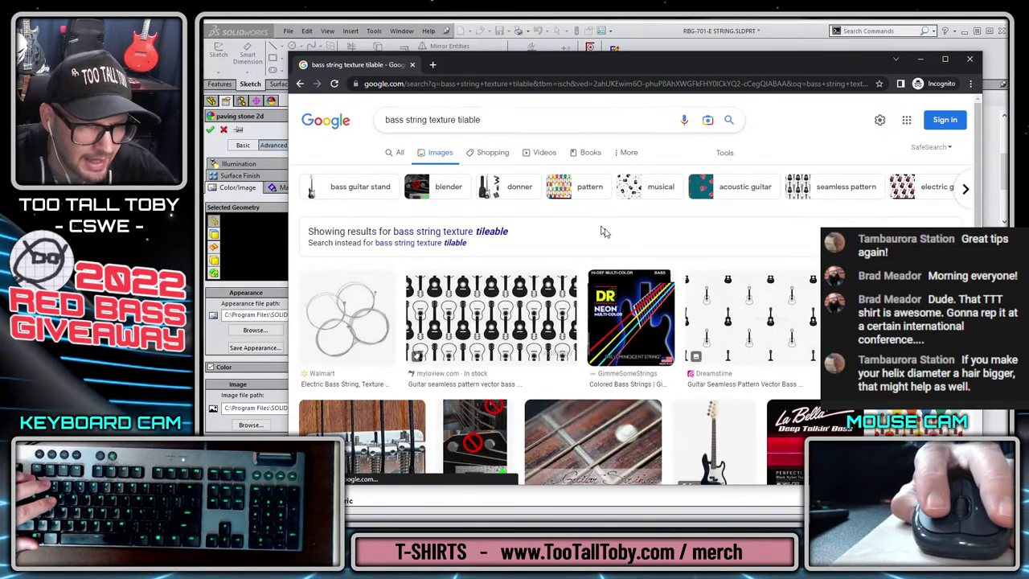
pyautogui.click(465, 119)
pyautogui.write('e')
pyautogui.press('Return')
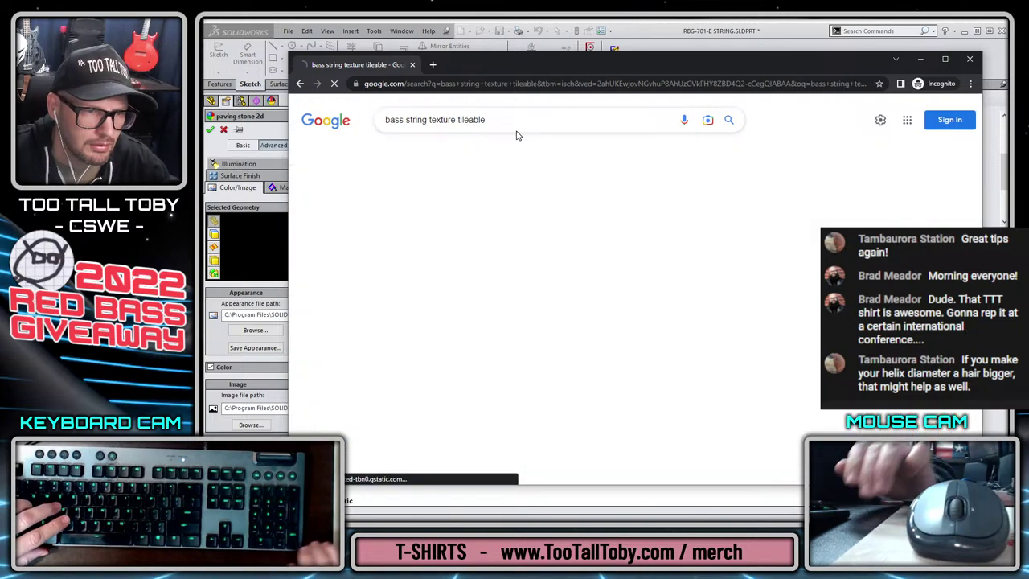
# - Look through the tileable texture image results for a usable string pattern and return to the previous results page
pyautogui.scroll(-5, 647, 228)
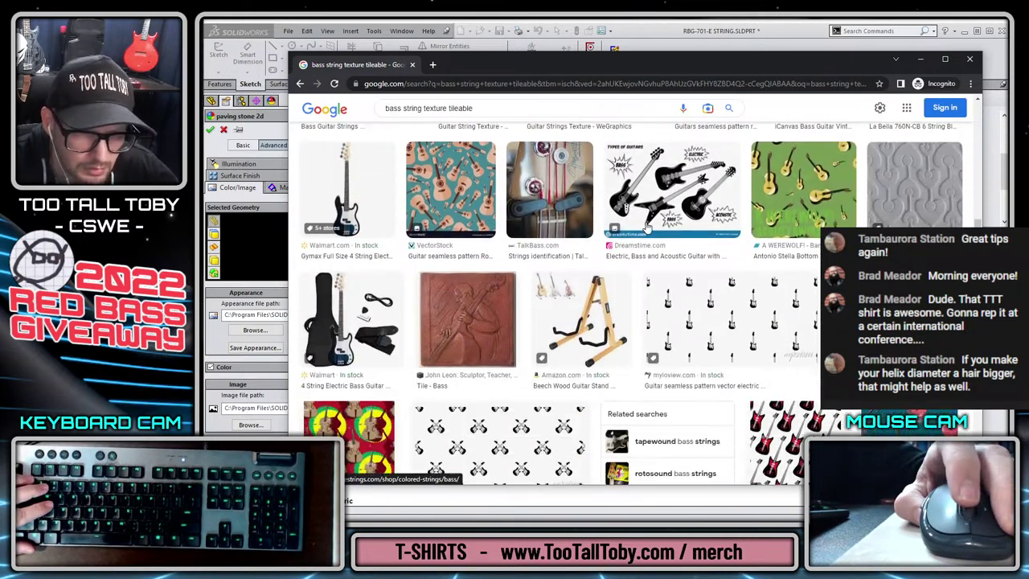
pyautogui.scroll(-4, 647, 228)
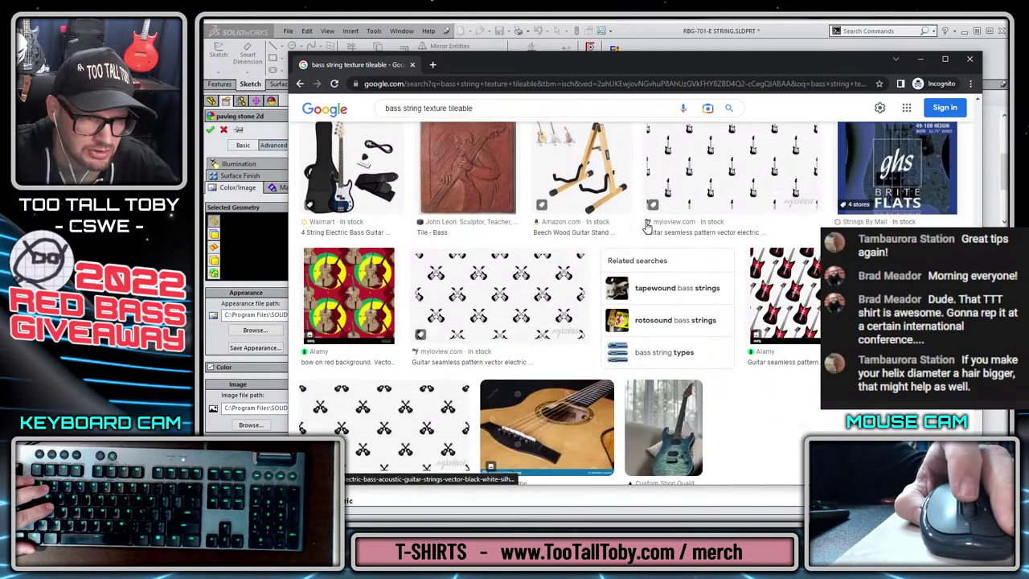
pyautogui.scroll(10, 648, 227)
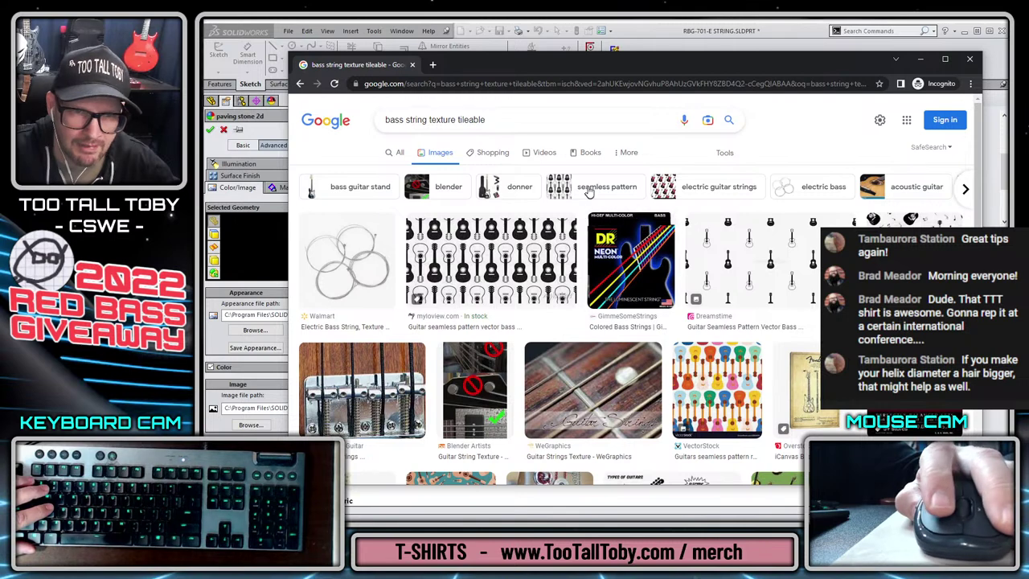
pyautogui.click(300, 84)
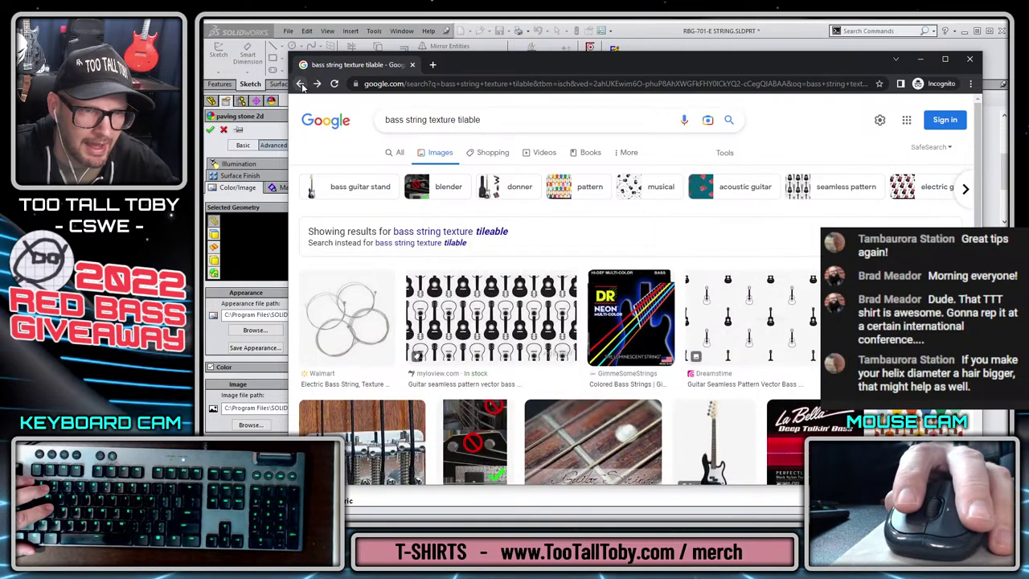
# - Return to the "bass string texture" image results, look through them, and open the Smart Bass Guitar close-up of two strings
pyautogui.click(301, 84)
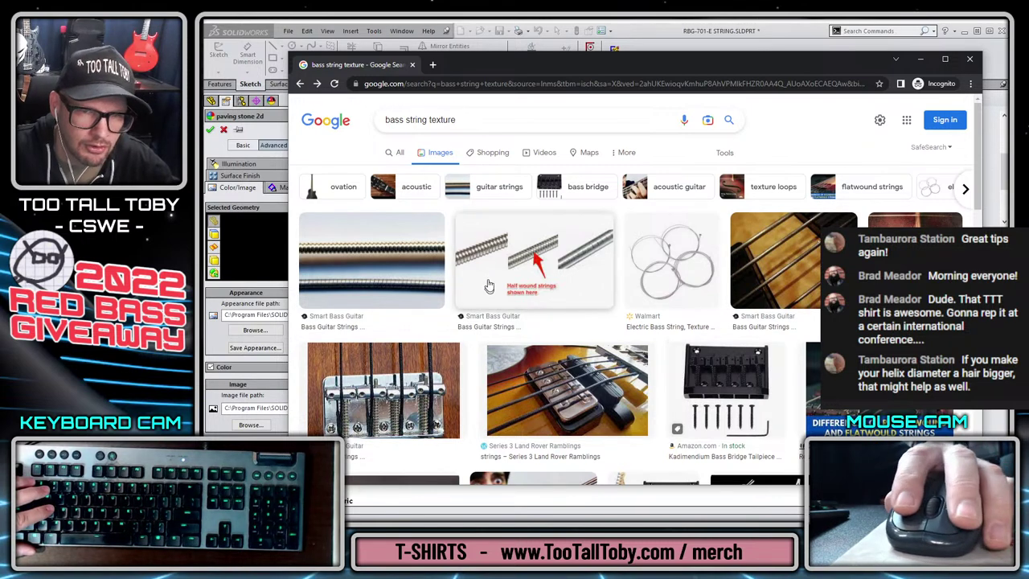
pyautogui.scroll(-3, 483, 283)
pyautogui.scroll(-5, 482, 283)
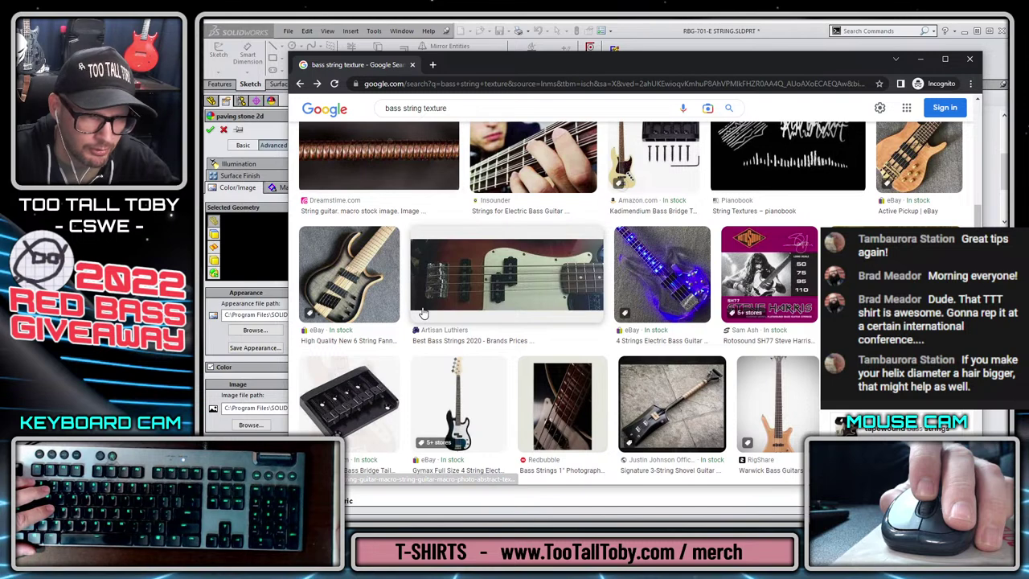
pyautogui.scroll(8, 450, 309)
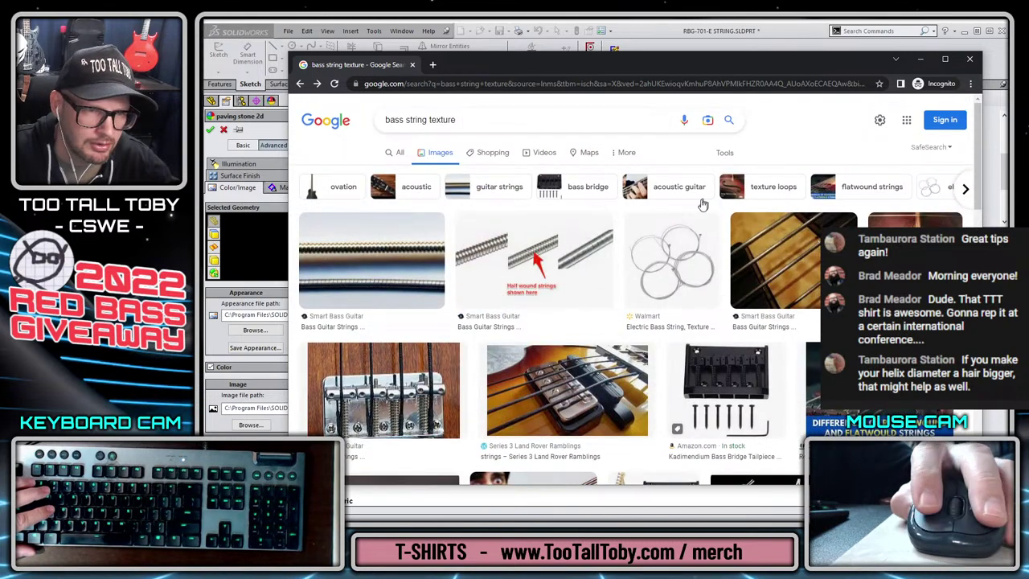
pyautogui.click(374, 258)
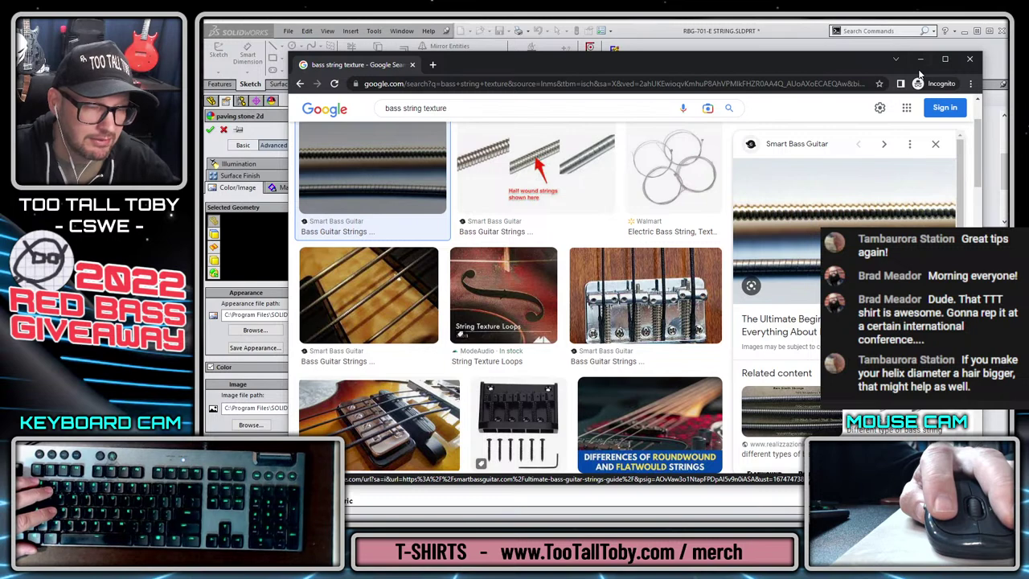
# - Leave the browser, switch to Paint.NET, paste the copied string photo onto the blank canvas and deselect it
pyautogui.click(920, 58)
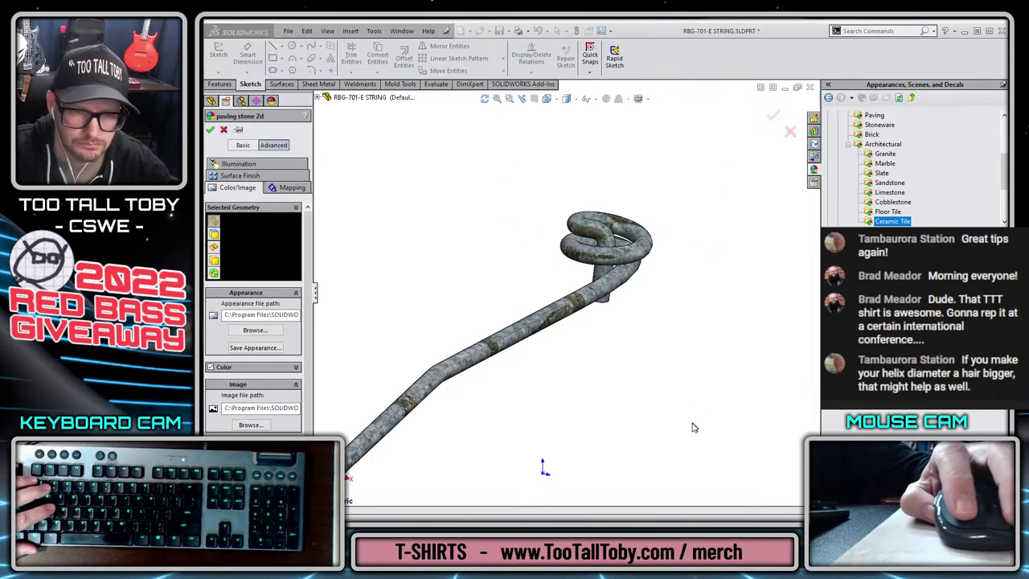
pyautogui.hotkey('alt', 'Tab')
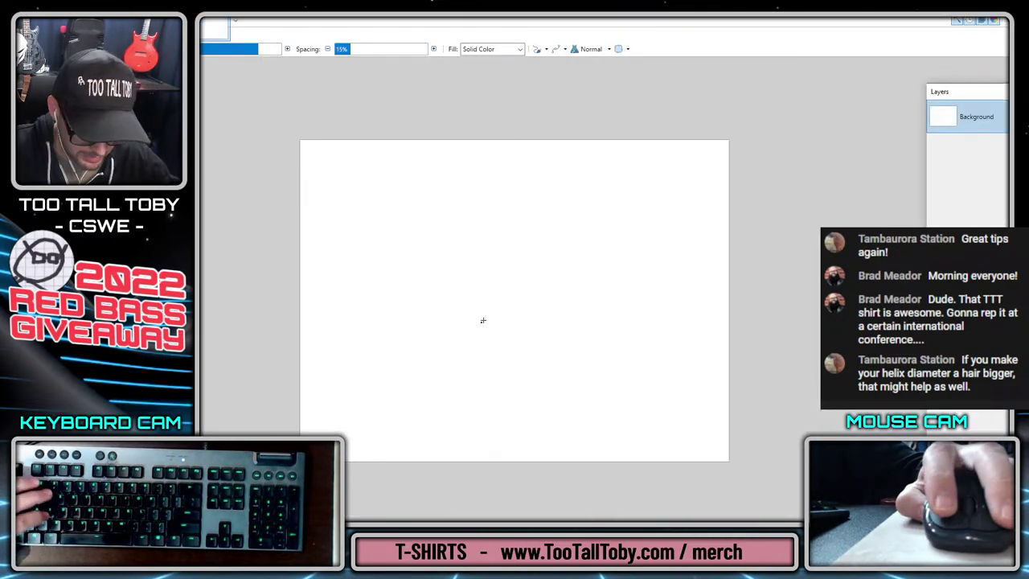
pyautogui.hotkey('ctrl', 'v')
pyautogui.hotkey('ctrl', 'd')
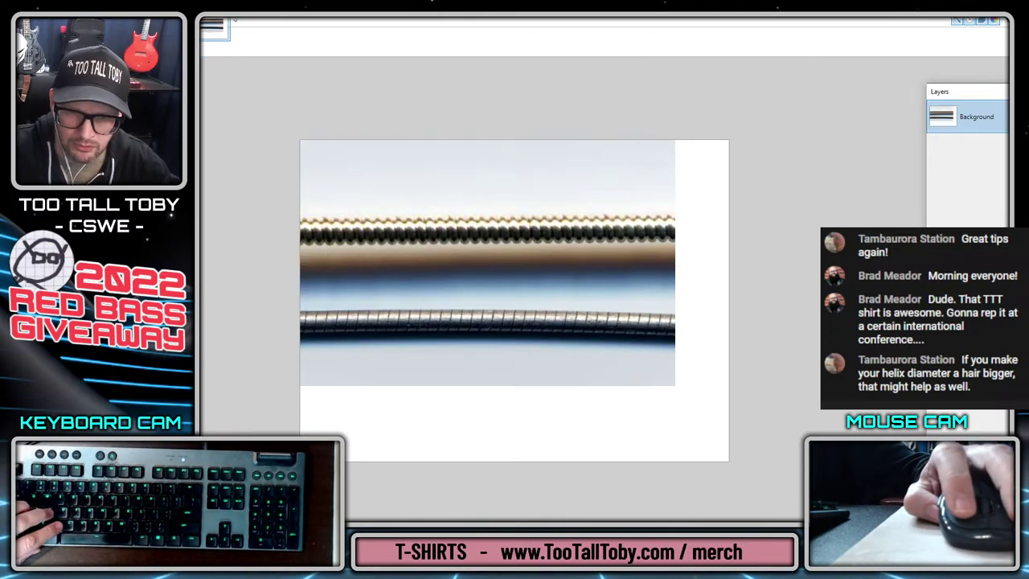
# - Add a new layer and draw a straight horizontal guide line along the lower edge of the upper wound string
pyautogui.hotkey('ctrl', 'shift', 'n')
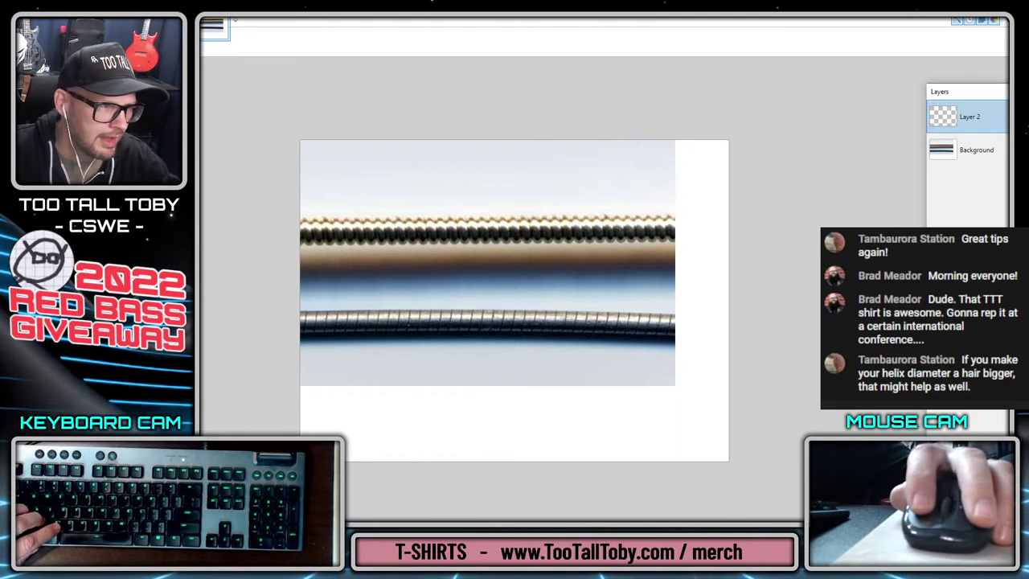
pyautogui.press('o')
pyautogui.moveTo(292, 248); pyautogui.dragTo(636, 247)
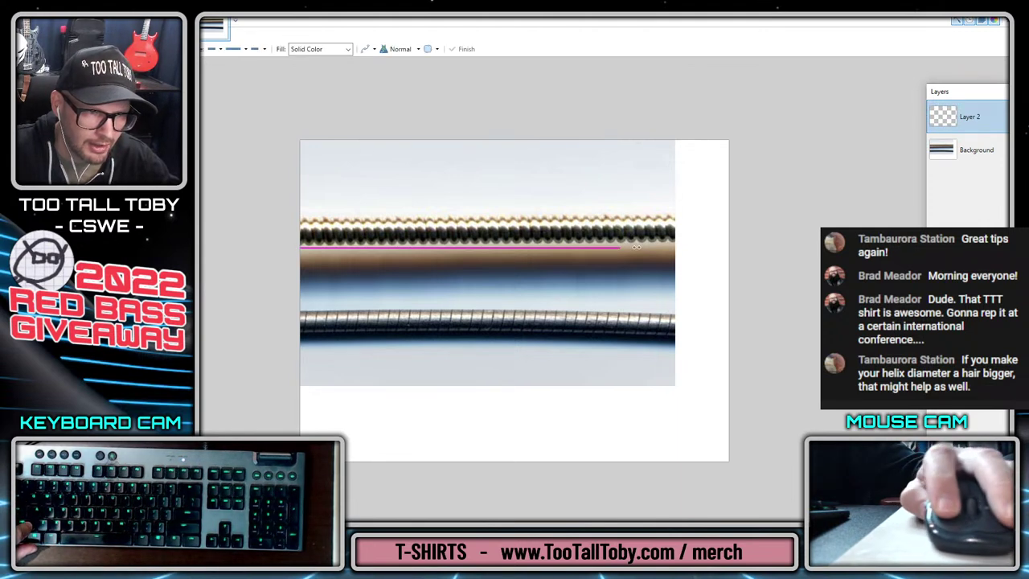
# - On the Background layer, rotate the photo slightly and nudge it so the upper wound string lines up with the guide line
pyautogui.click(976, 149)
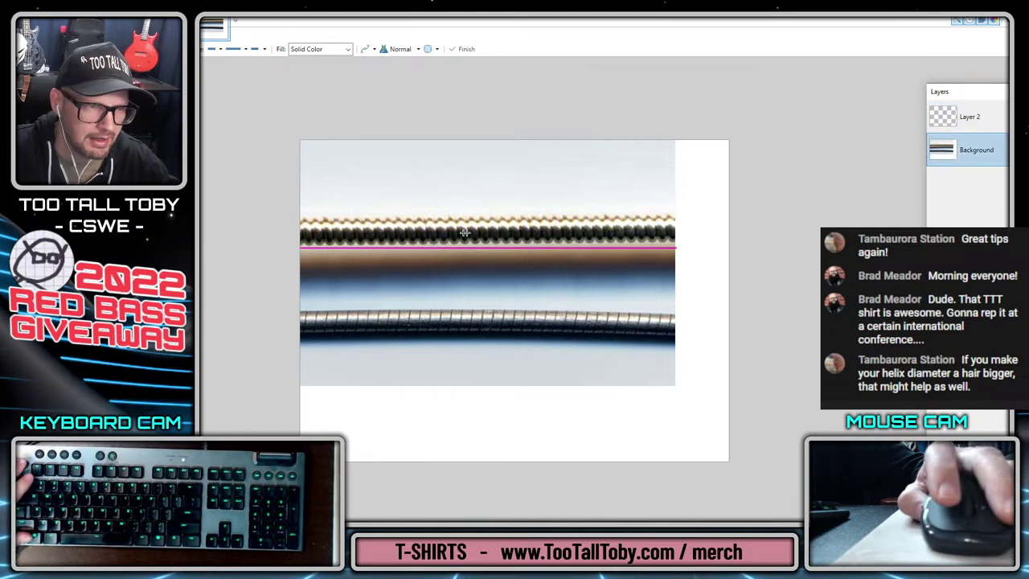
pyautogui.press('m')
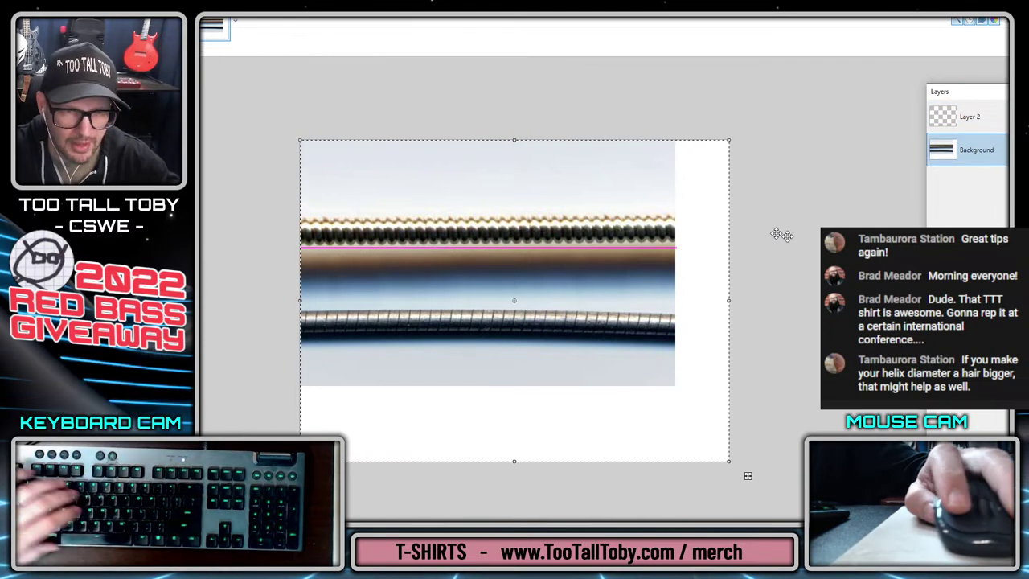
pyautogui.moveTo(739, 301); pyautogui.dragTo(740, 303)
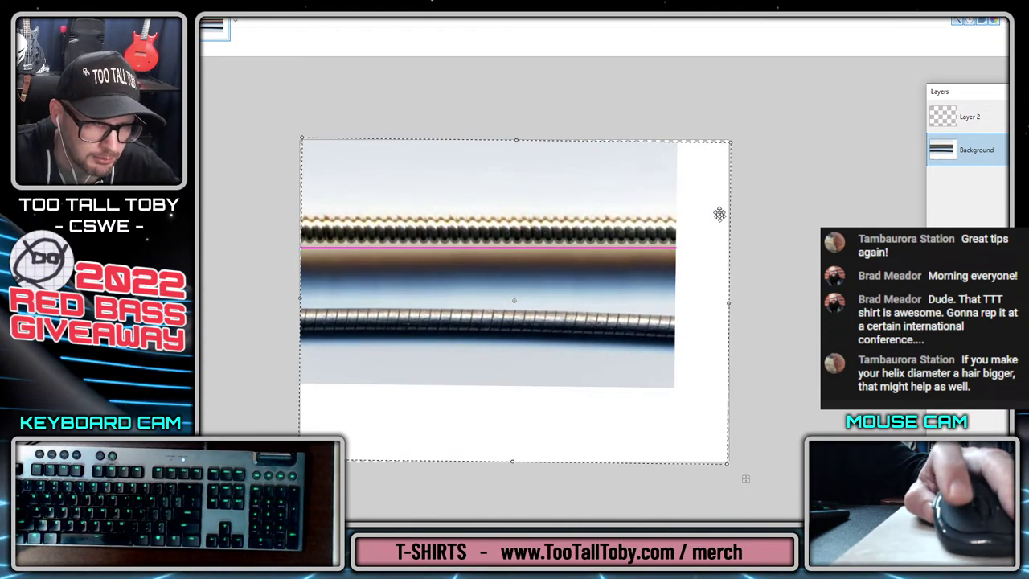
pyautogui.moveTo(719, 214); pyautogui.dragTo(719, 216)
pyautogui.moveTo(747, 279); pyautogui.dragTo(750, 279)
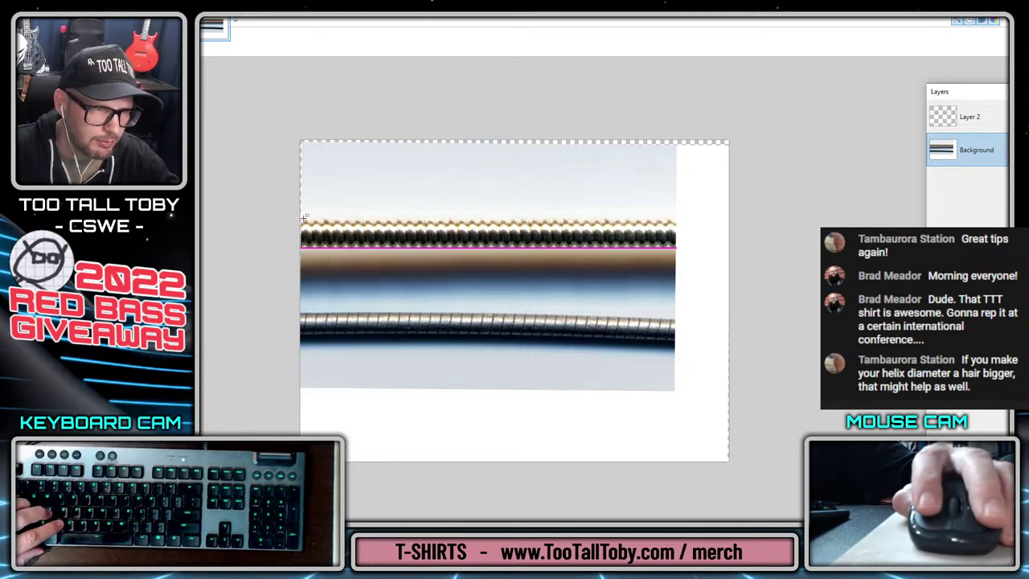
pyautogui.moveTo(309, 218); pyautogui.dragTo(677, 248)
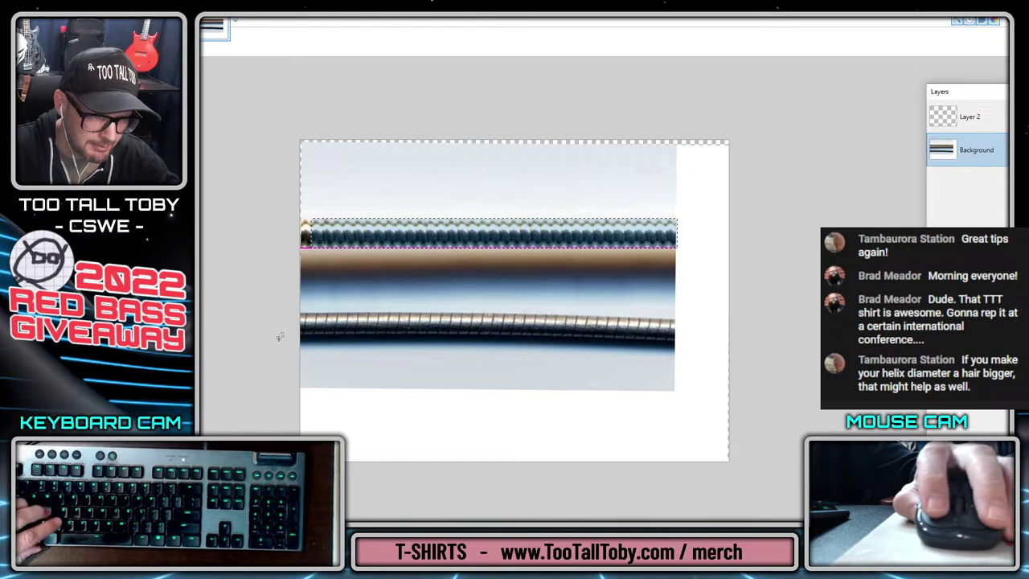
pyautogui.moveTo(301, 297); pyautogui.dragTo(706, 362)
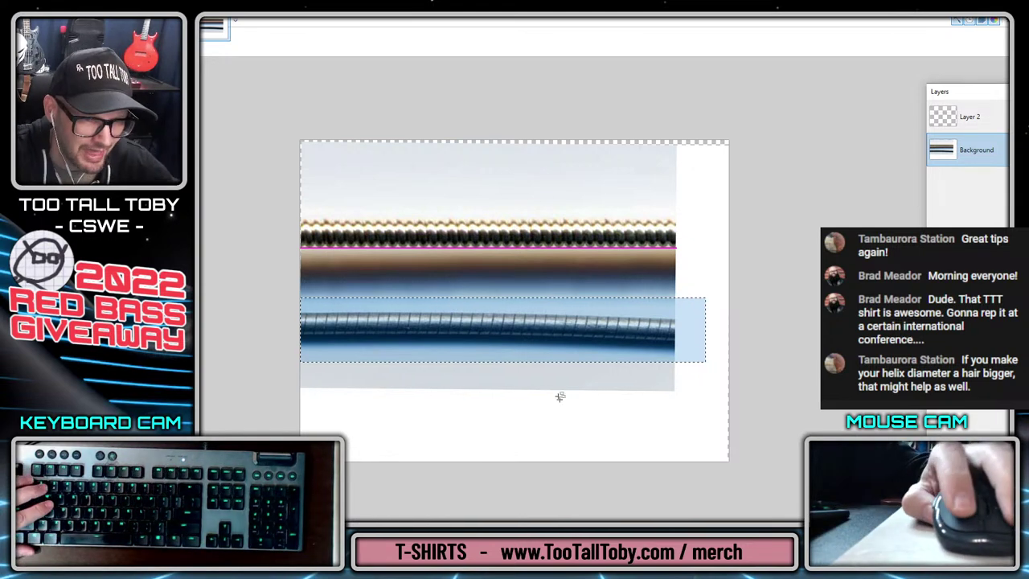
pyautogui.press('Escape')
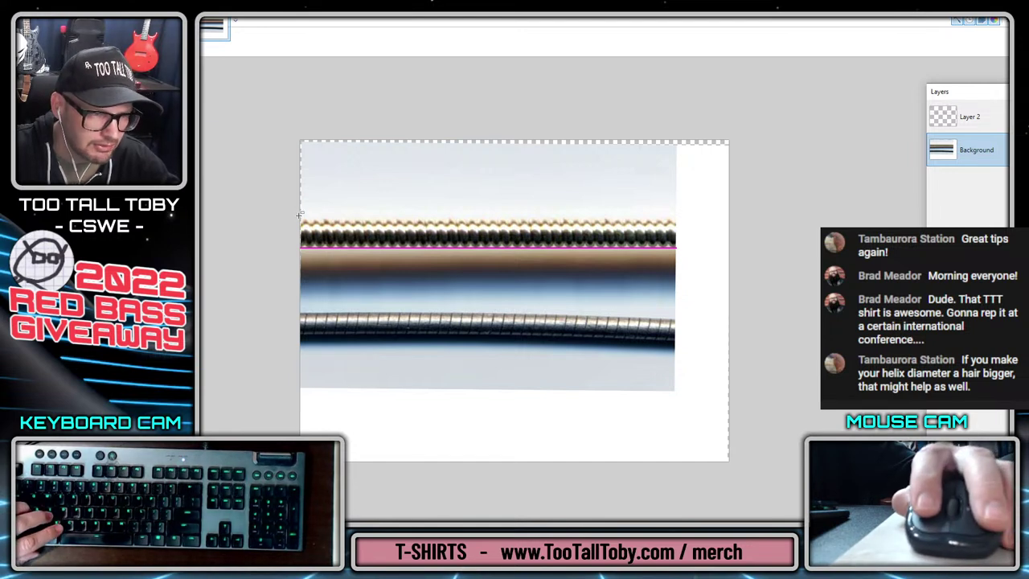
# - Crop the photo to a rectangle around the upper wound string, and trim the strip a little tighter along its edge
pyautogui.moveTo(299, 214); pyautogui.dragTo(676, 249)
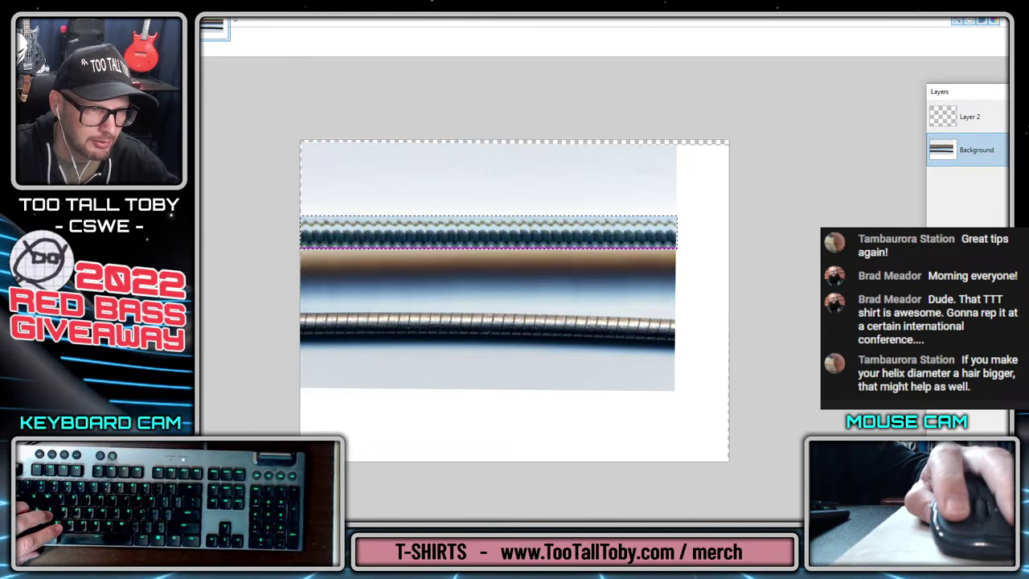
pyautogui.hotkey('ctrl', 'shift', 'x')
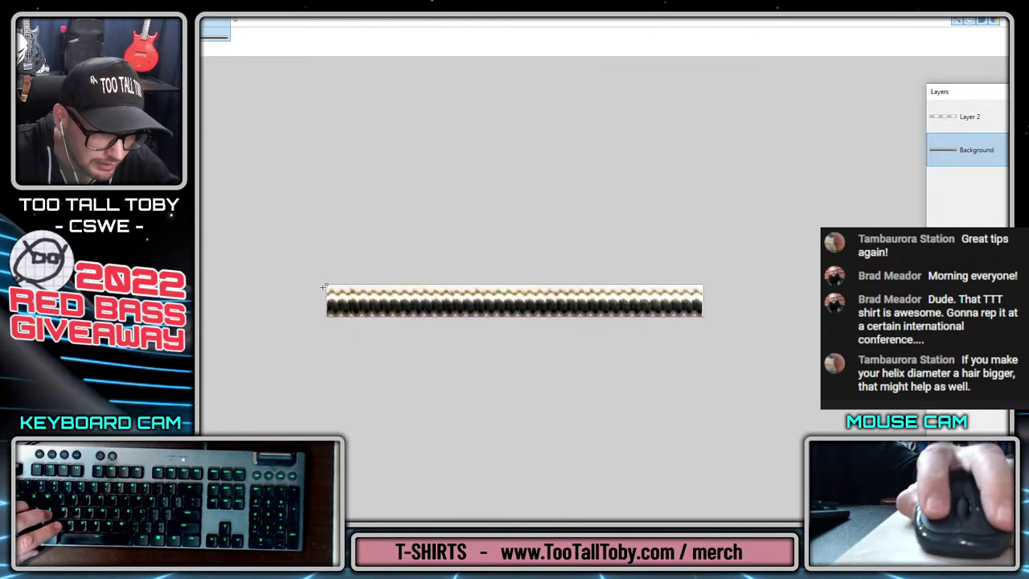
pyautogui.moveTo(323, 286); pyautogui.dragTo(724, 333)
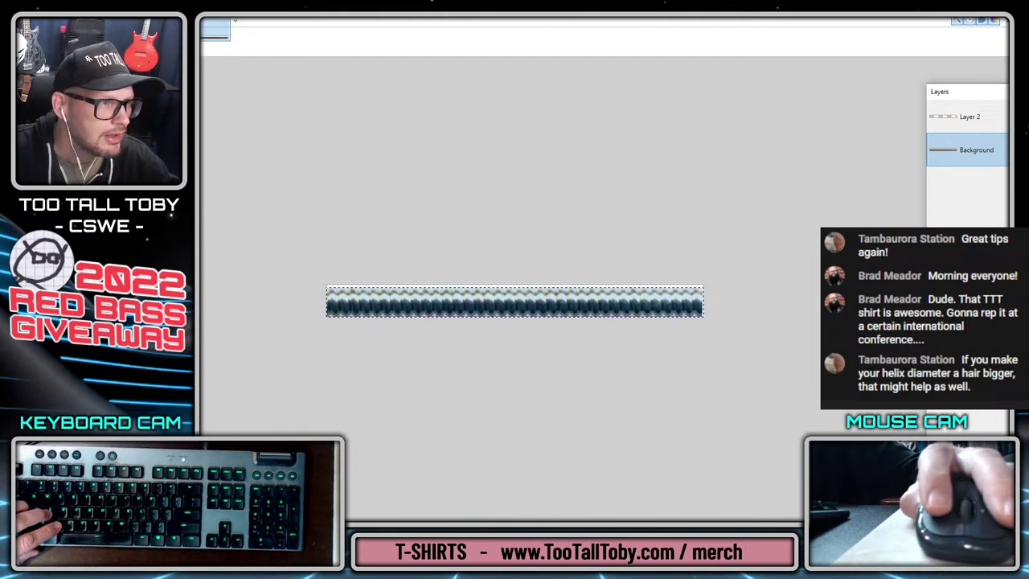
pyautogui.hotkey('ctrl', 'shift', 'x')
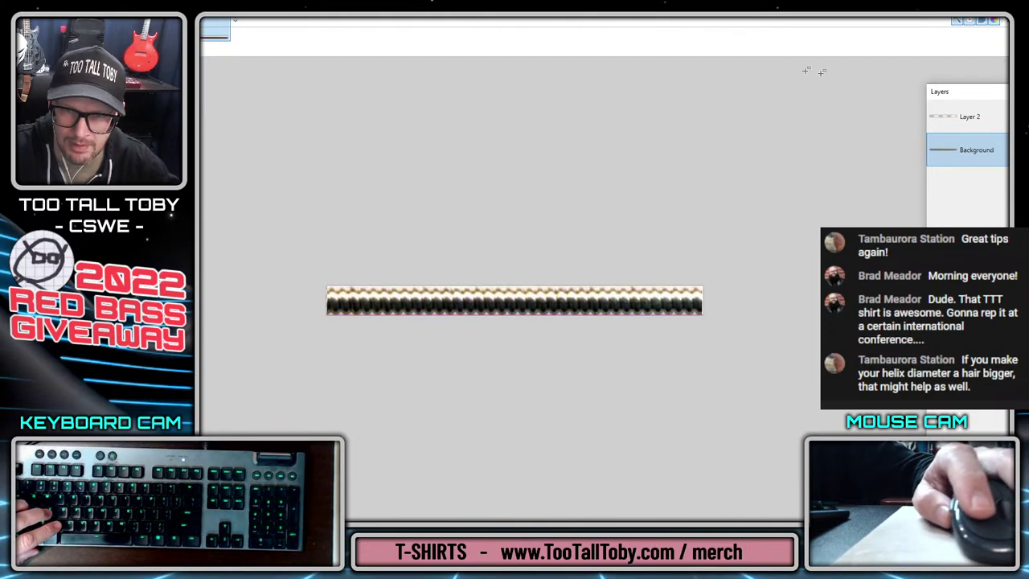
# - Delete the guide line layer and crop a narrow sliver off both ends of the string strip
pyautogui.click(970, 116)
pyautogui.hotkey('ctrl', 'shift', 'Delete')
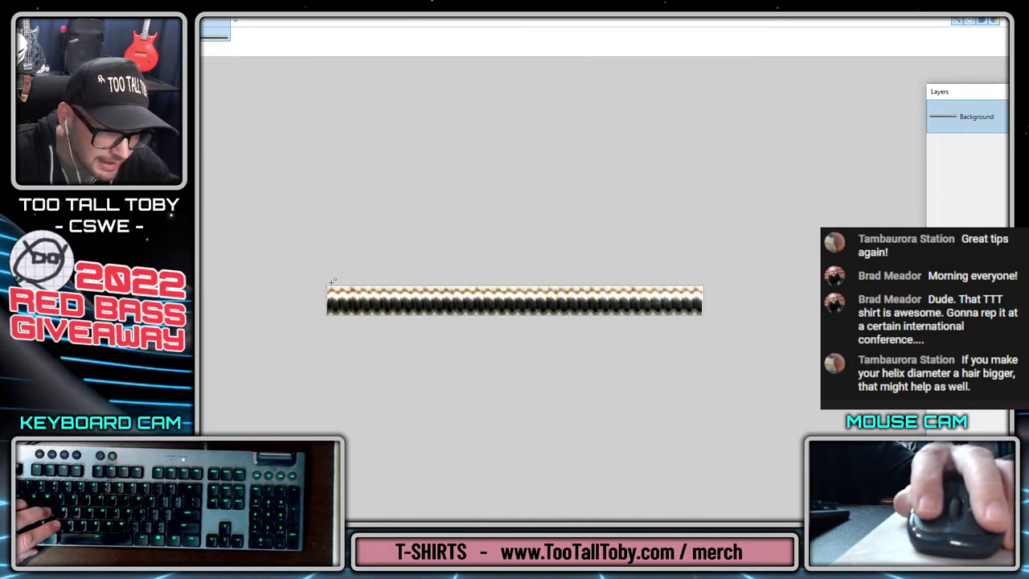
pyautogui.moveTo(331, 290); pyautogui.dragTo(695, 395)
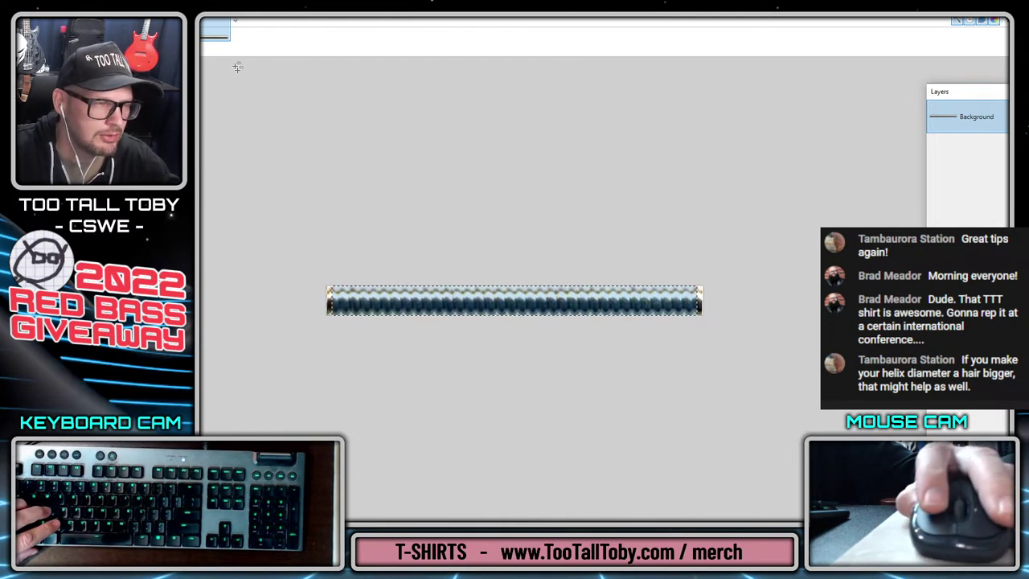
pyautogui.click(216, 29)
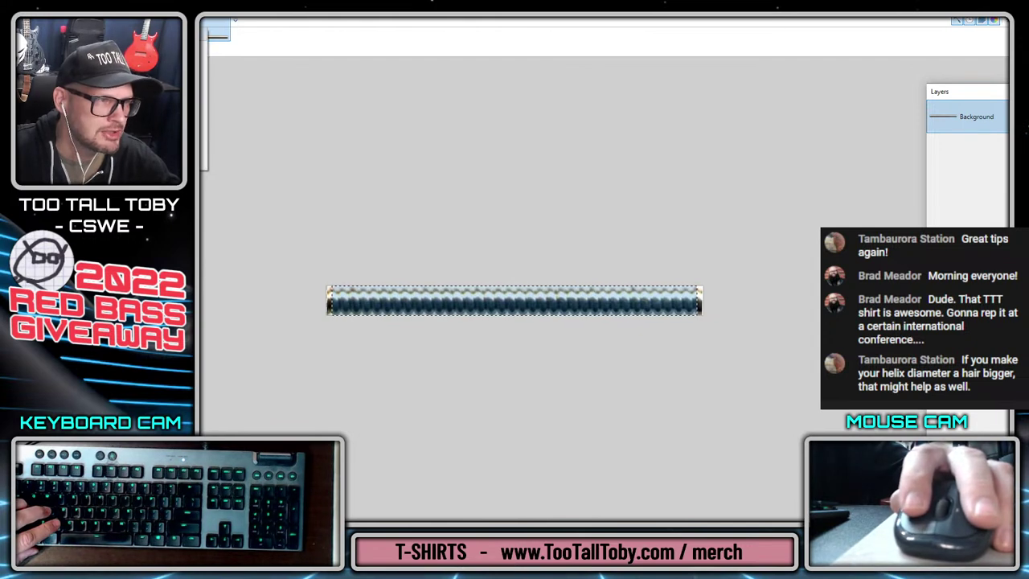
pyautogui.click(204, 39)
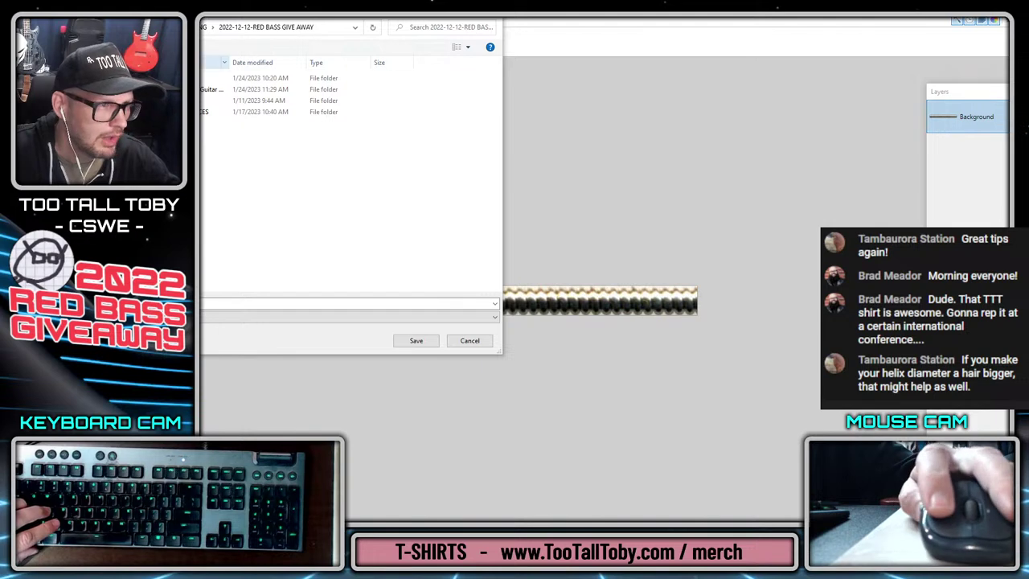
# - Save the cropped string texture in the 04 BASS TEXTURES and APPERANCES folder with bit depth left on Auto-detect
pyautogui.doubleClick(258, 111)
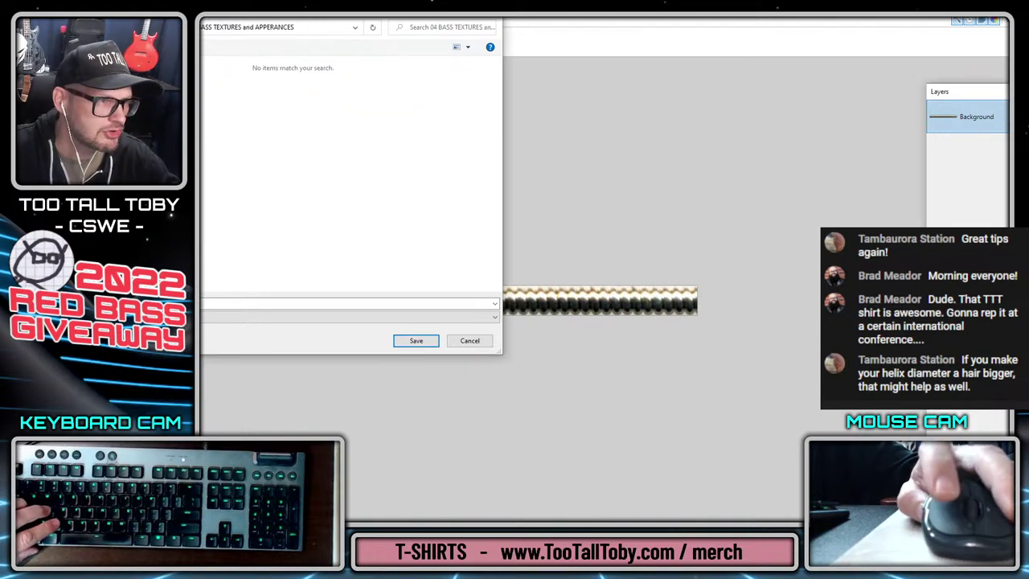
pyautogui.click(348, 303)
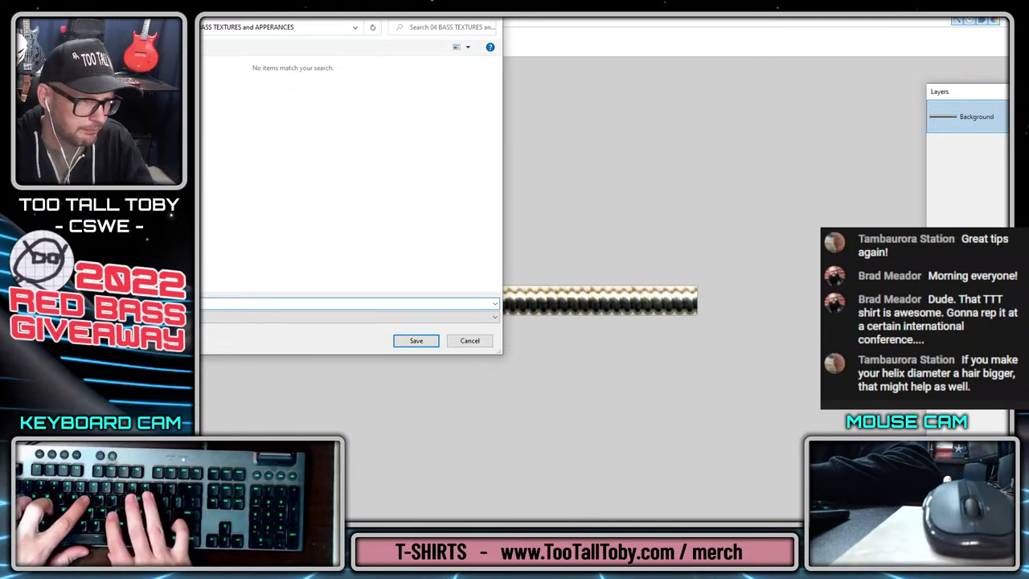
pyautogui.press('Return')
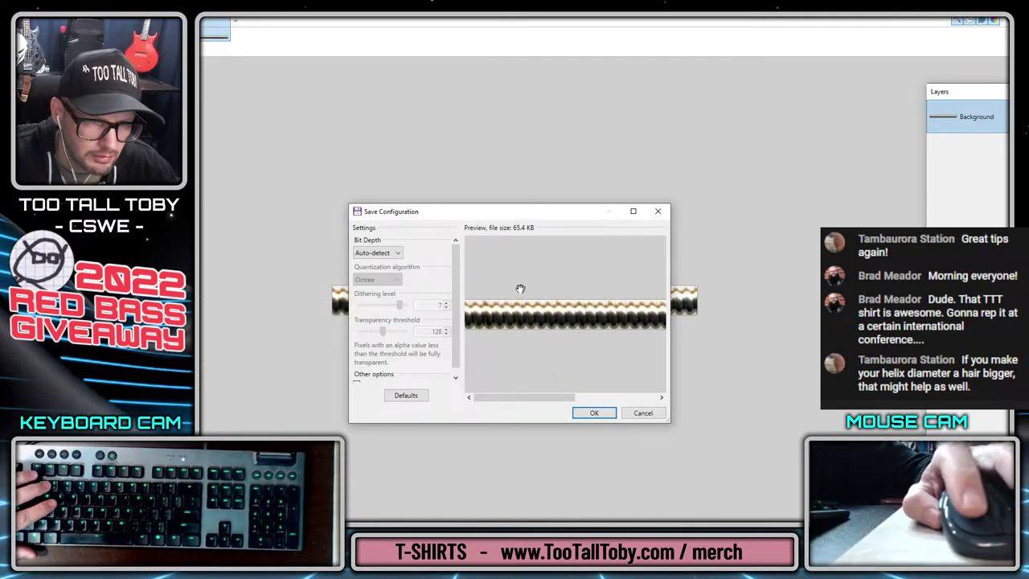
pyautogui.click(595, 413)
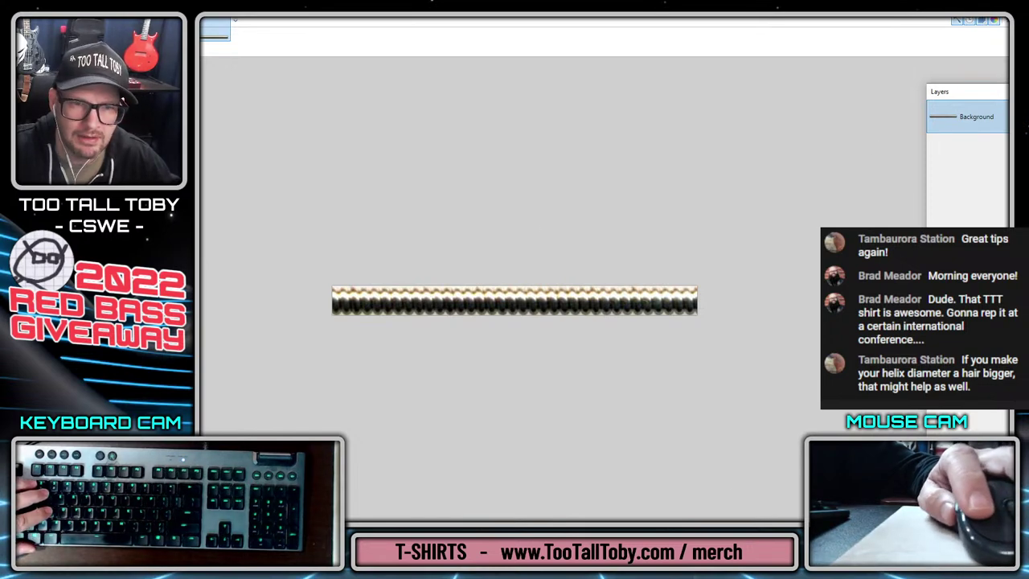
# - Switch back to SOLIDWORKS and cancel the paving stone 2d appearance edit on the E string
pyautogui.click(964, 18)
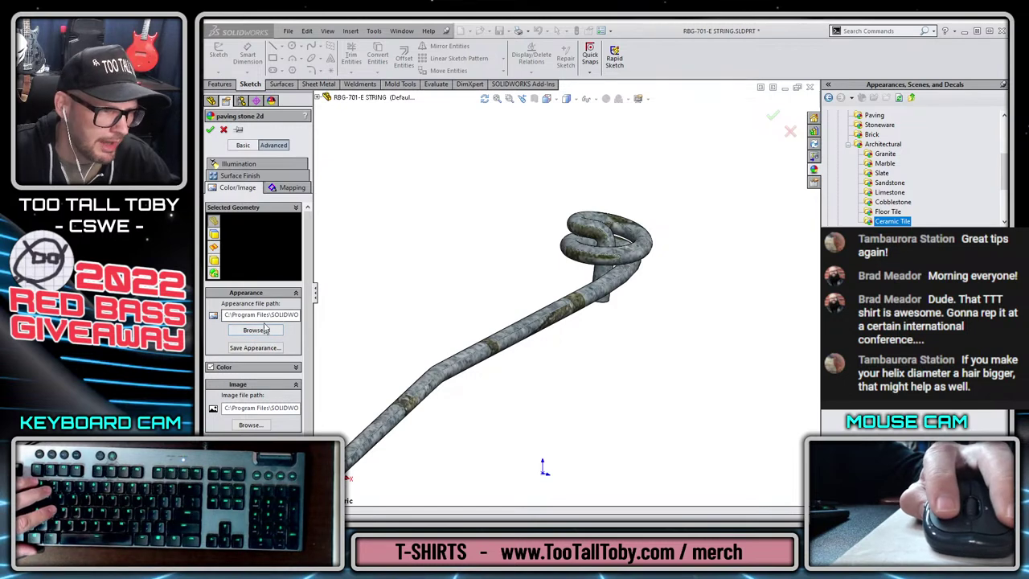
pyautogui.click(223, 129)
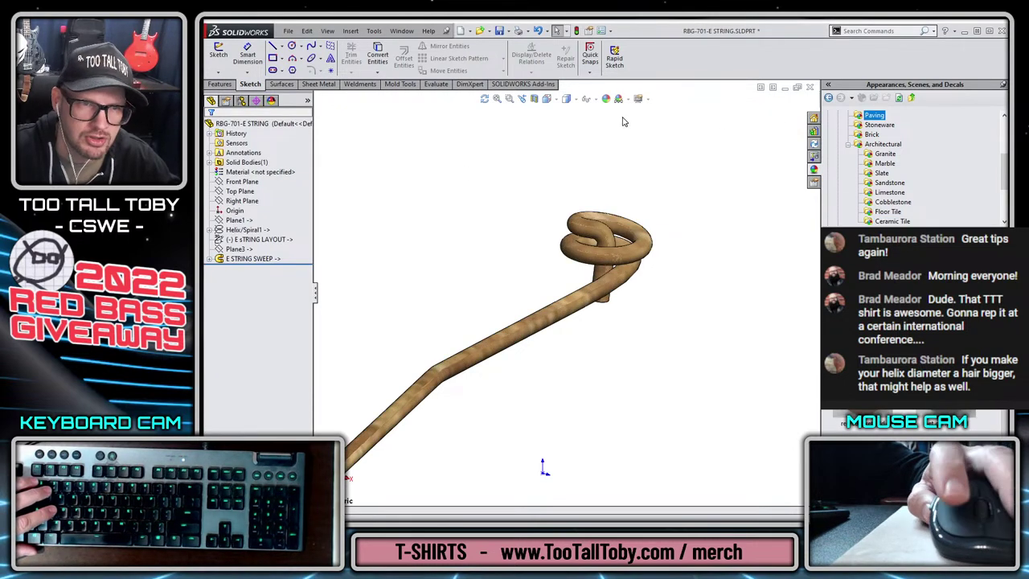
pyautogui.click(607, 100)
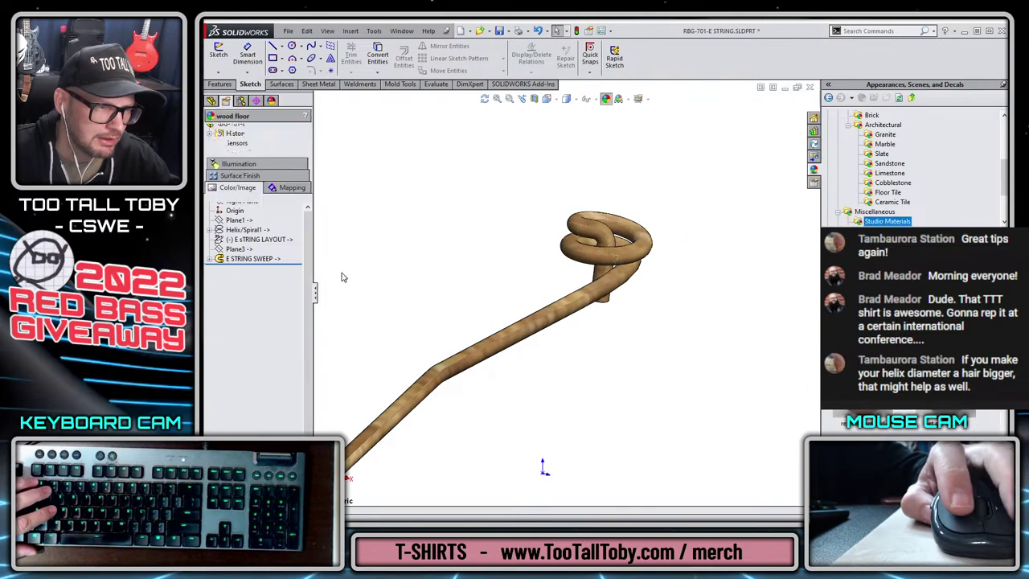
pyautogui.click(252, 332)
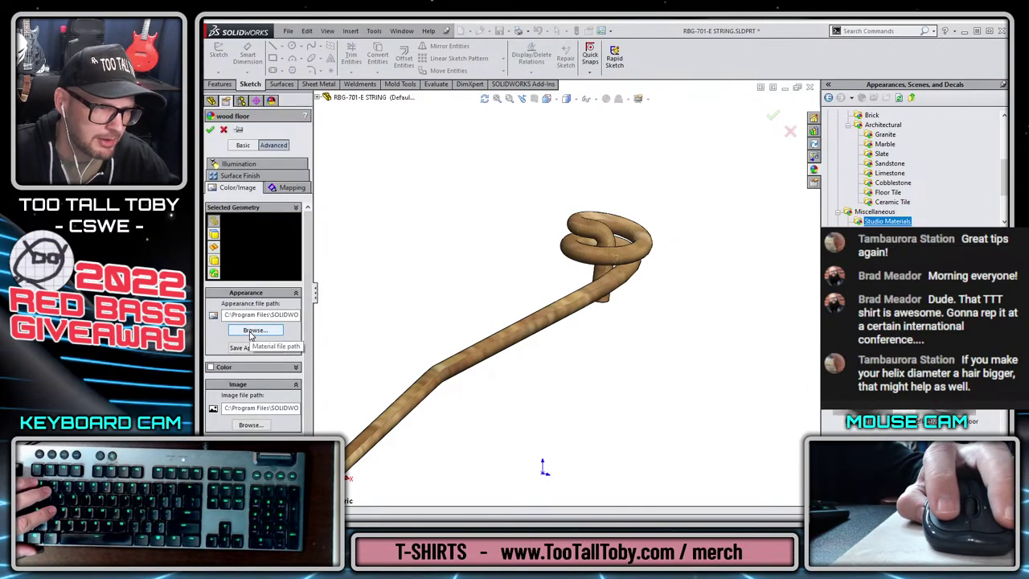
pyautogui.click(250, 332)
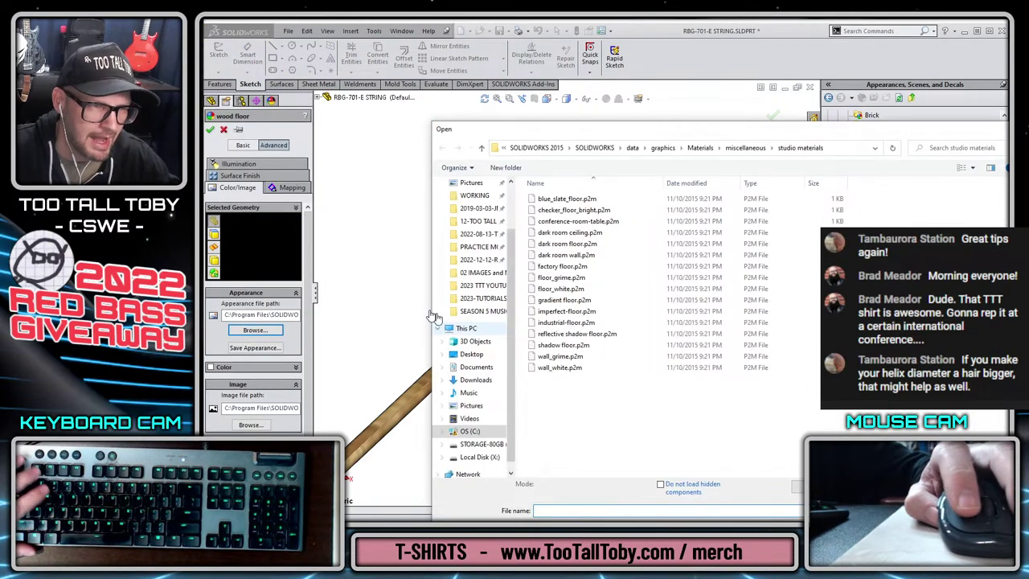
pyautogui.press('Escape')
pyautogui.click(212, 129)
# - Set the E string part's material to Plain Carbon Steel
pyautogui.scroll(2, 868, 189)
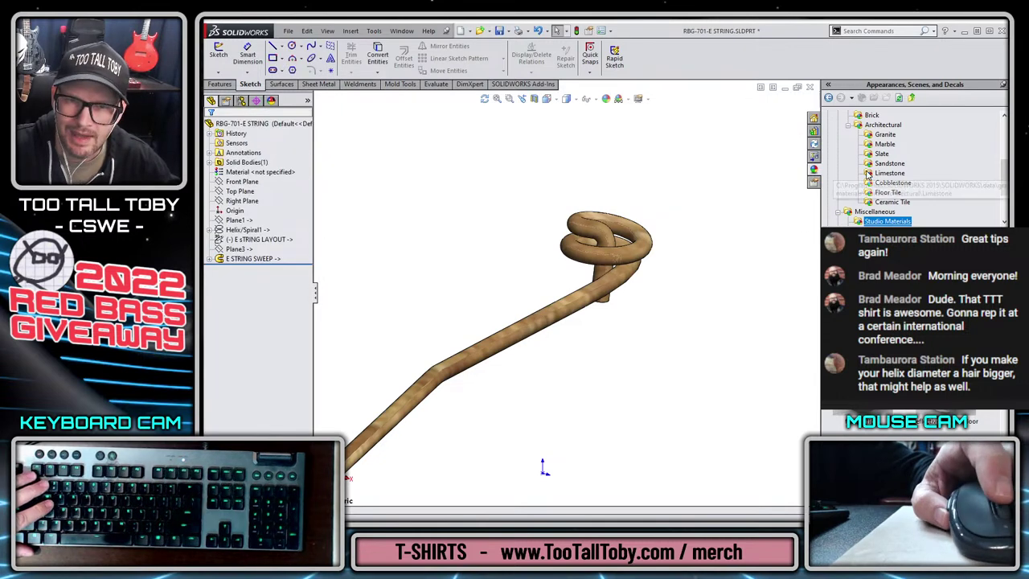
pyautogui.scroll(2, 850, 146)
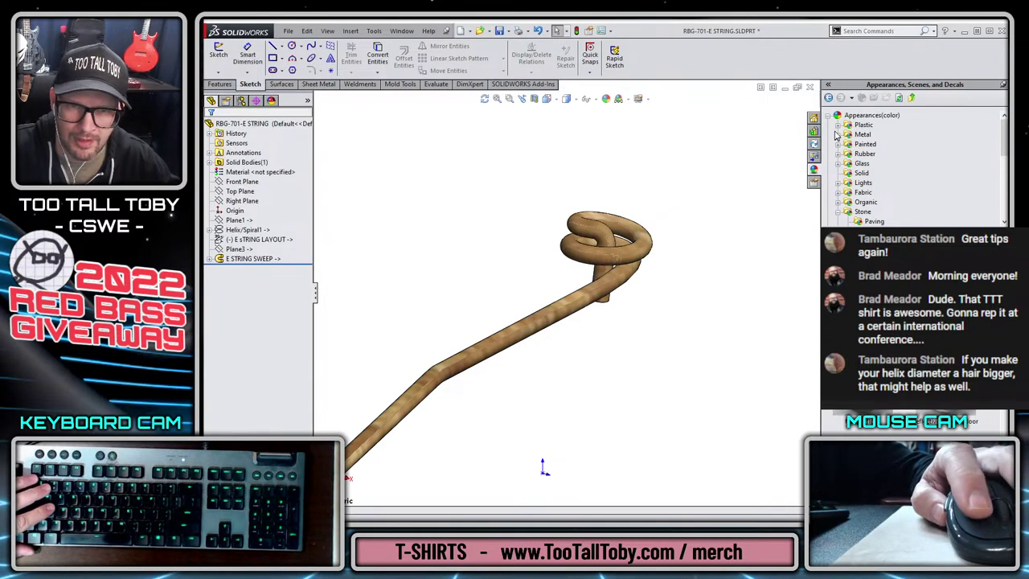
pyautogui.click(838, 126)
pyautogui.click(858, 125)
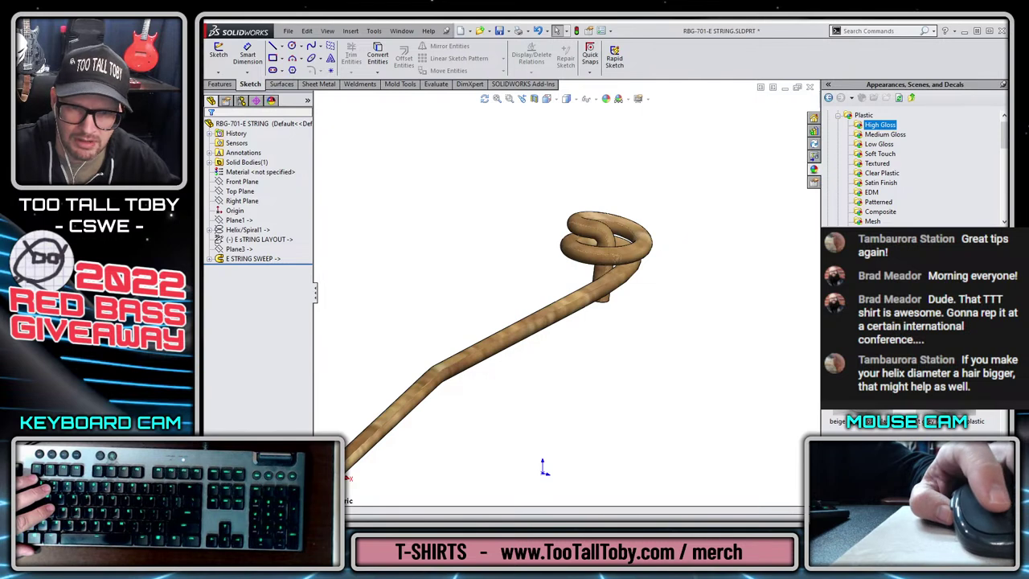
pyautogui.rightClick(273, 172)
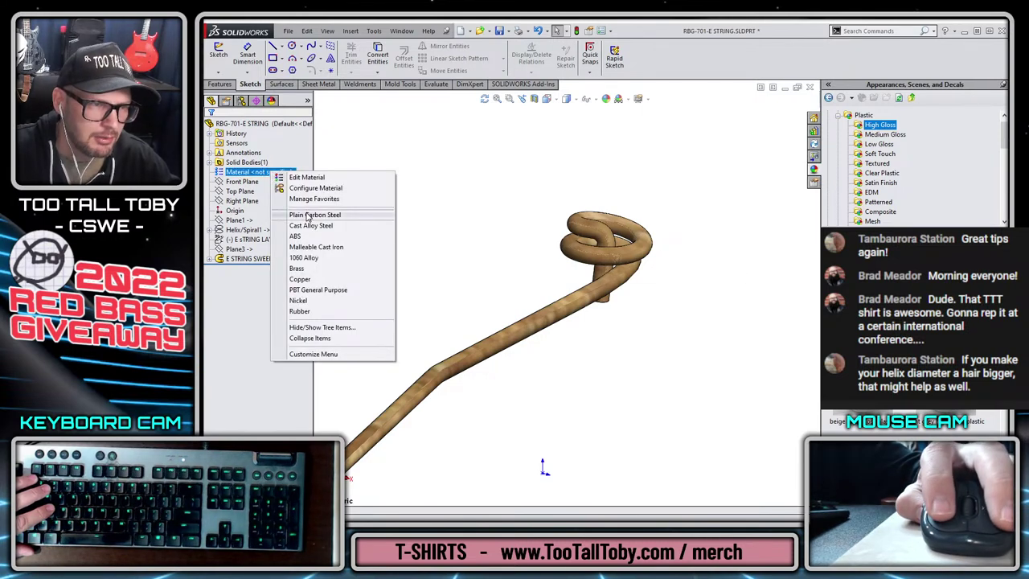
pyautogui.click(307, 216)
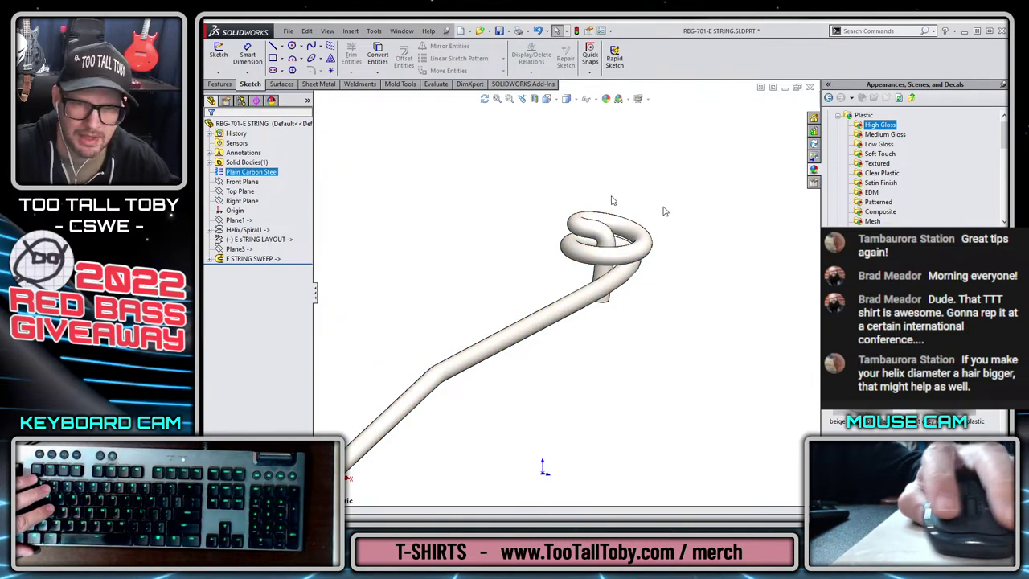
# - Apply the polished steel appearance from the Metal library's Steel category to the E string part and start editing it
pyautogui.scroll(-1, 881, 176)
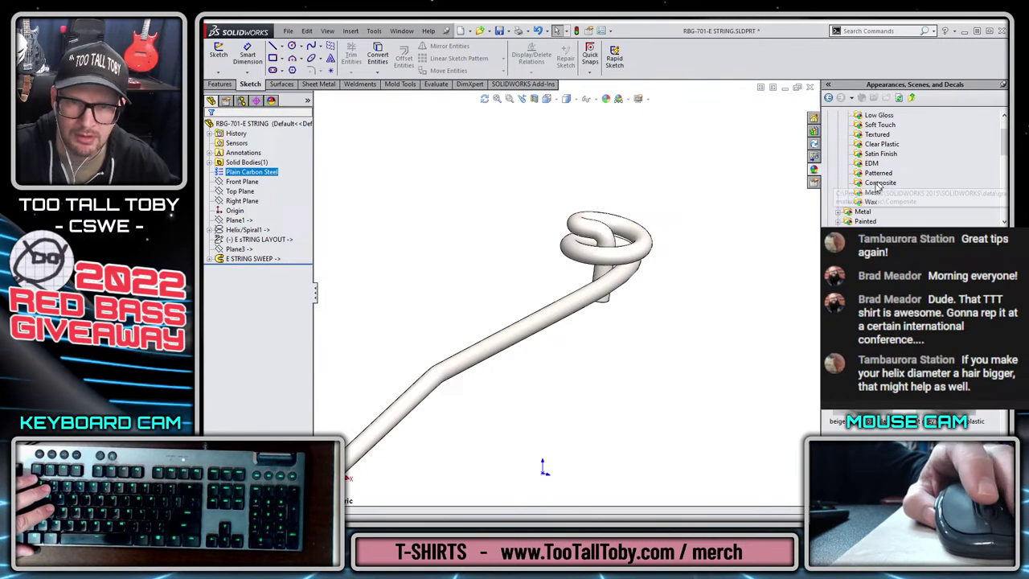
pyautogui.click(839, 212)
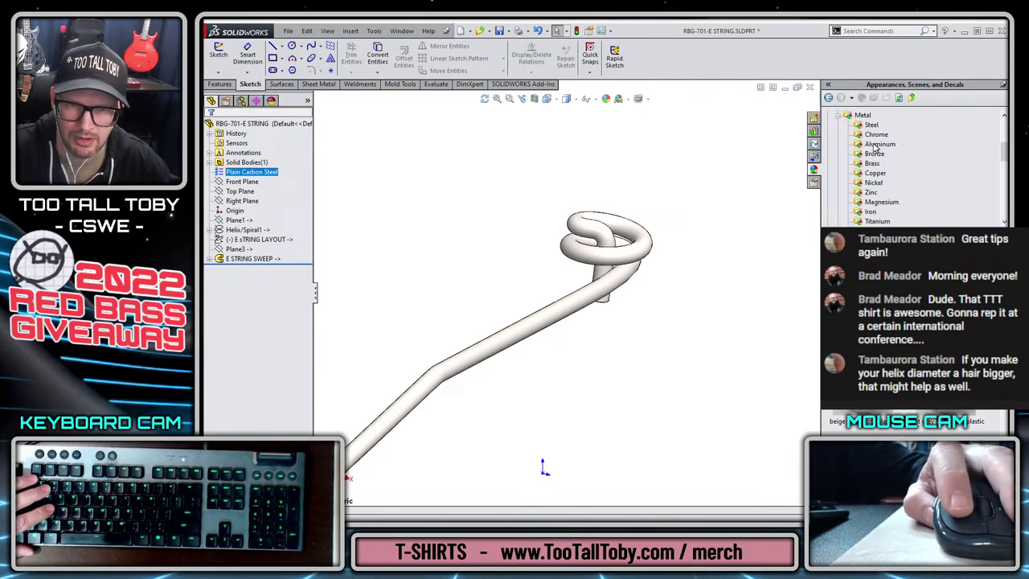
pyautogui.doubleClick(945, 412)
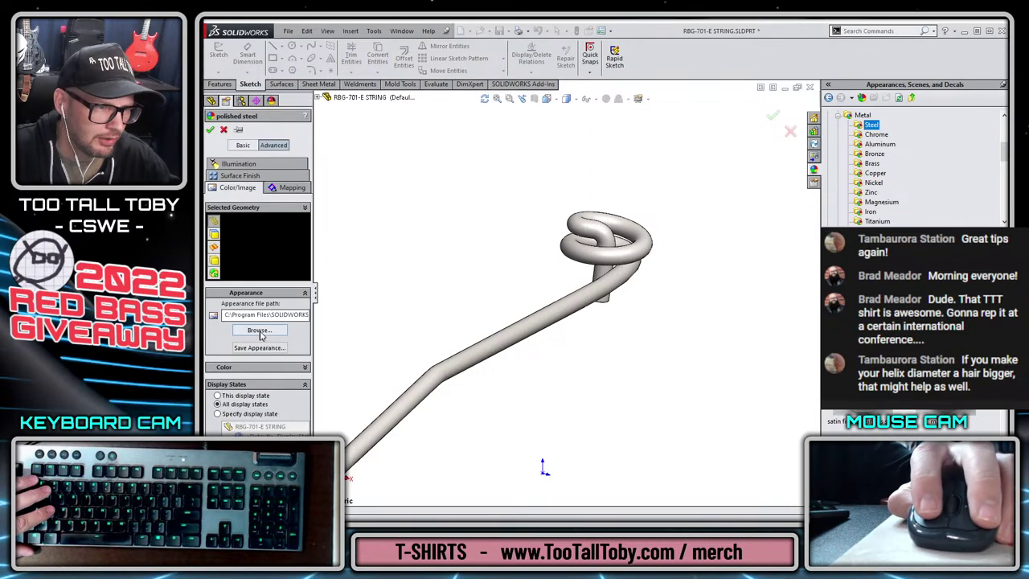
# - Load the cropped string image from 04 BASS TEXTURES and APPERANCES into the appearance, and save it there as bass string 1.p2m
pyautogui.click(259, 331)
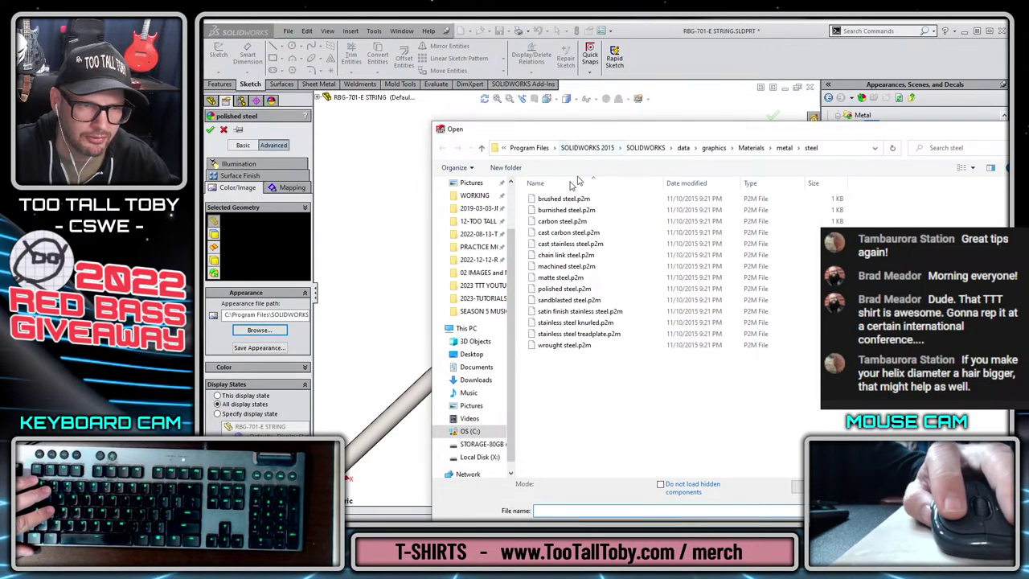
pyautogui.click(480, 235)
pyautogui.click(478, 221)
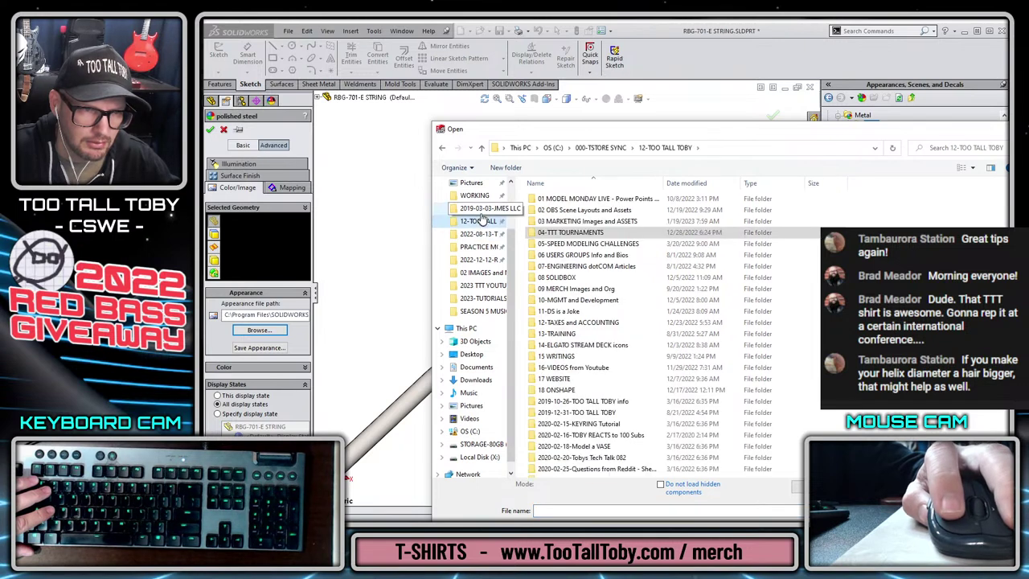
pyautogui.click(505, 260)
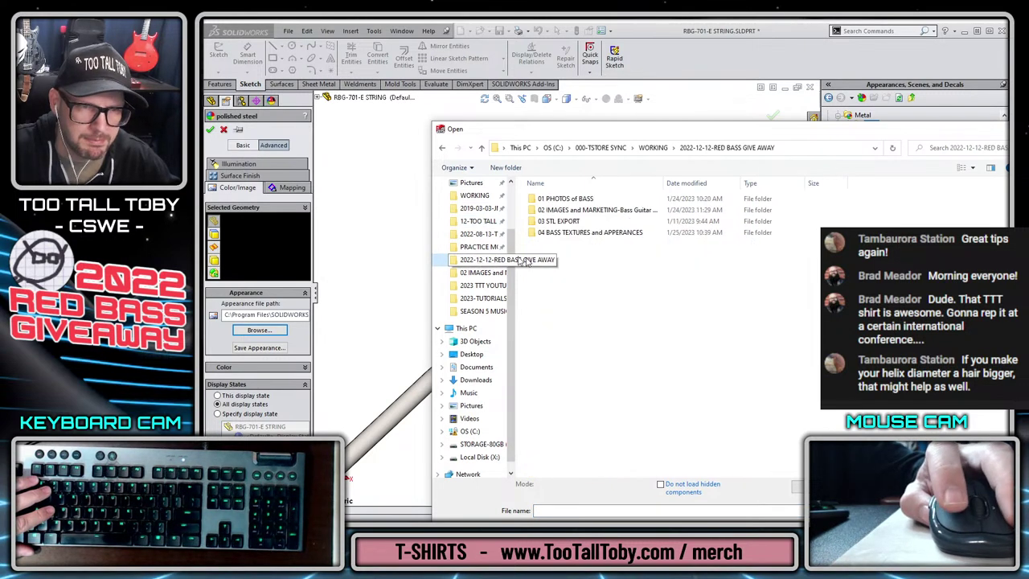
pyautogui.doubleClick(565, 232)
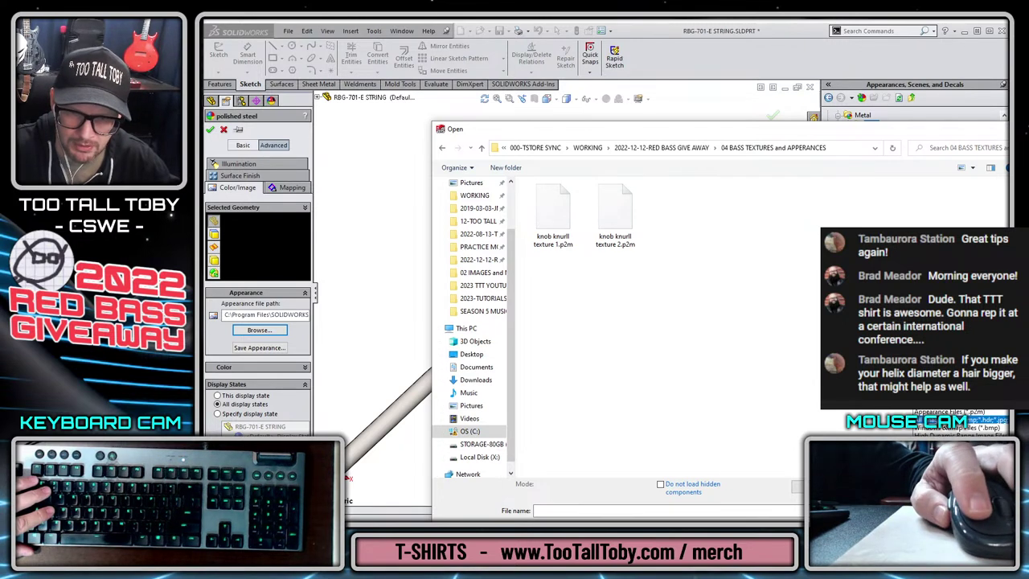
pyautogui.click(957, 419)
pyautogui.doubleClick(608, 231)
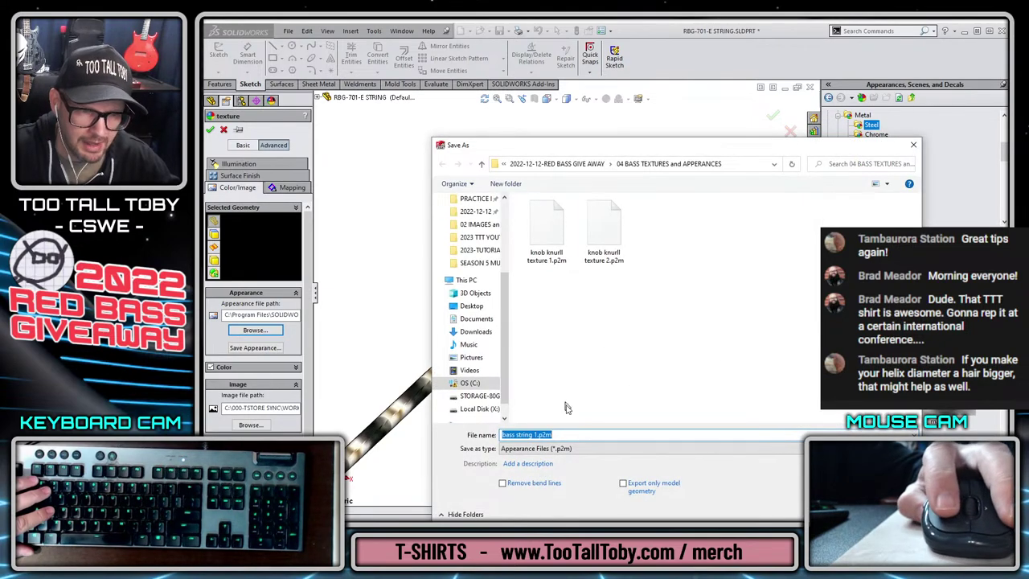
pyautogui.press('Return')
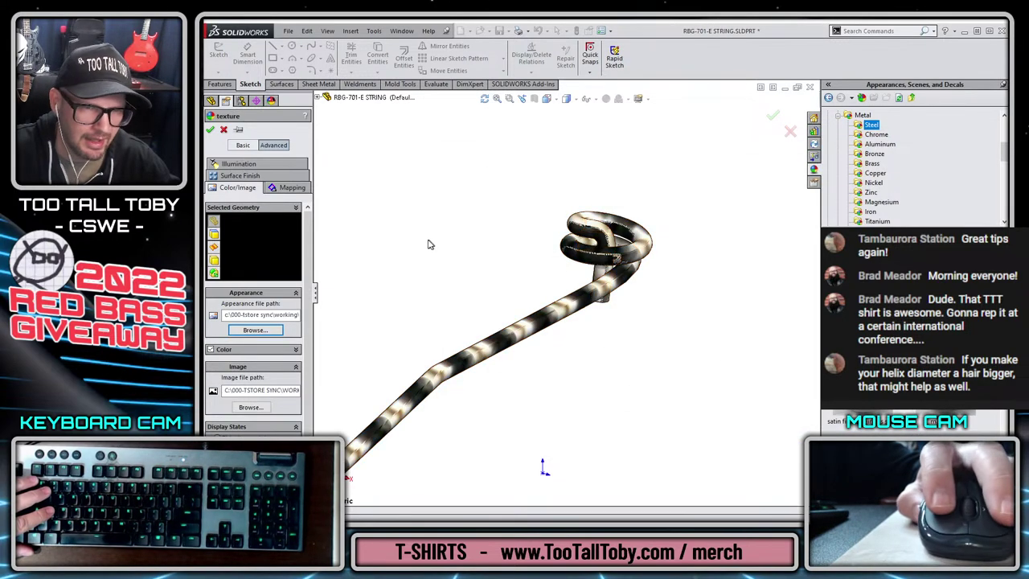
# - Set the bass string 1 texture's mapping style to Surface
pyautogui.click(291, 187)
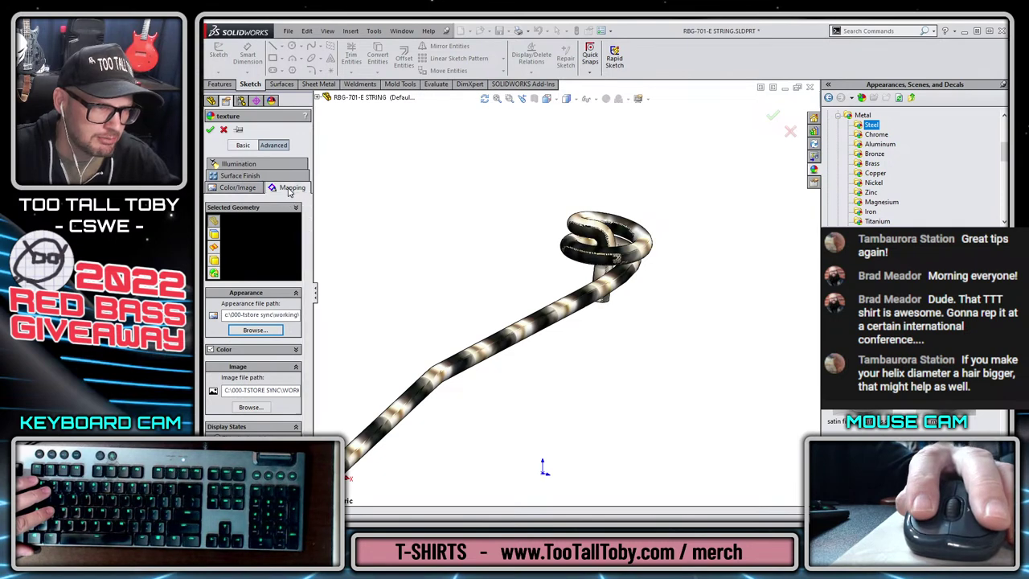
pyautogui.click(269, 320)
pyautogui.click(255, 336)
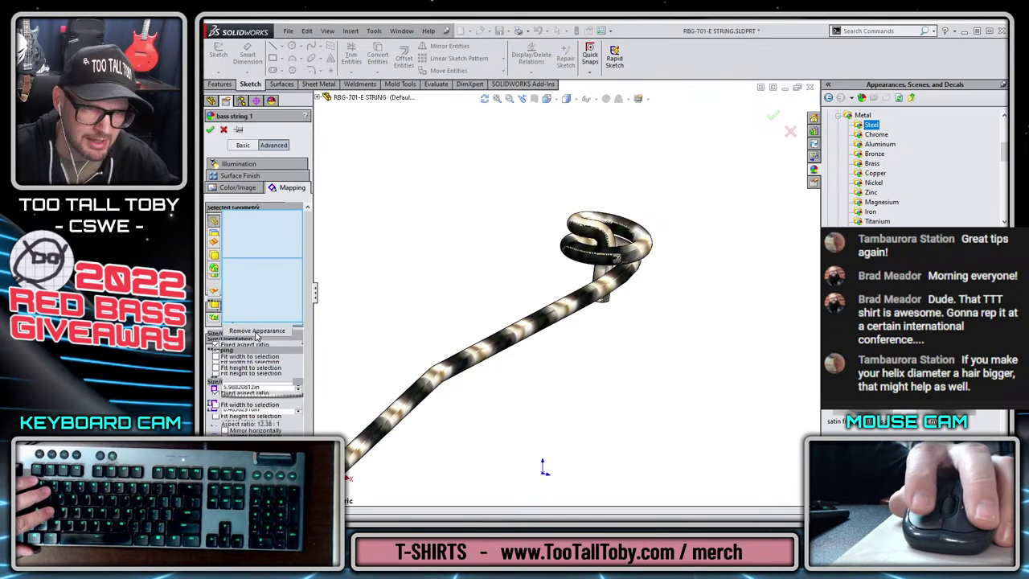
pyautogui.click(254, 362)
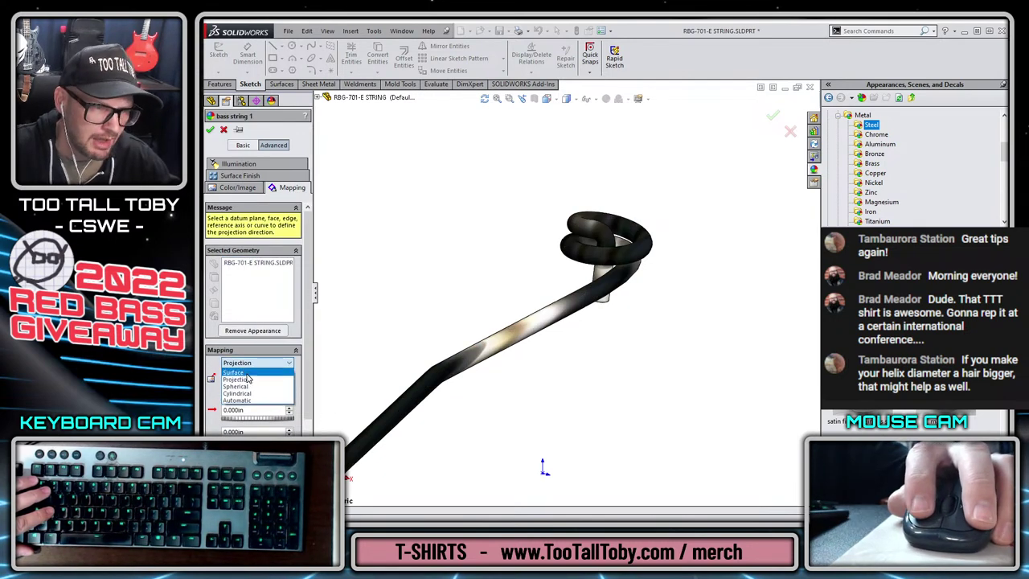
pyautogui.click(251, 380)
# - Try different texture widths with fixed aspect ratio, settle on about 5.788 in, and accept the bass string 1 appearance
pyautogui.scroll(5, 563, 410)
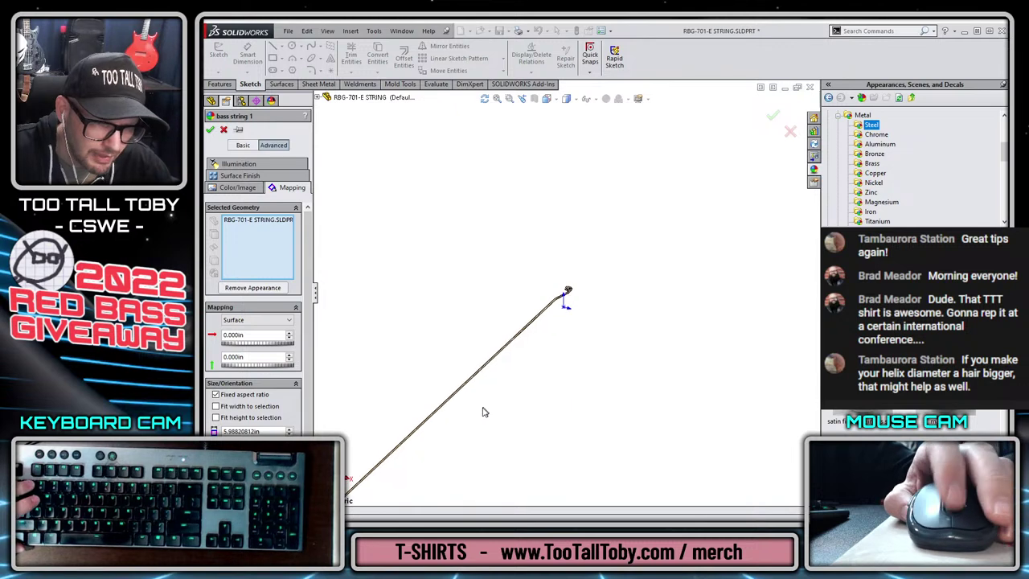
pyautogui.scroll(-6, 482, 409)
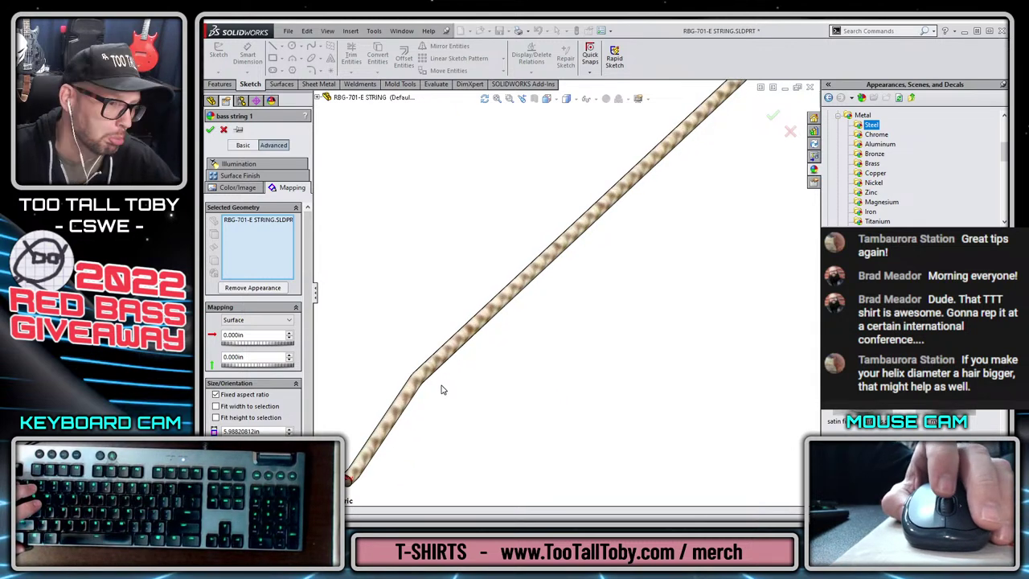
pyautogui.scroll(-2, 534, 302)
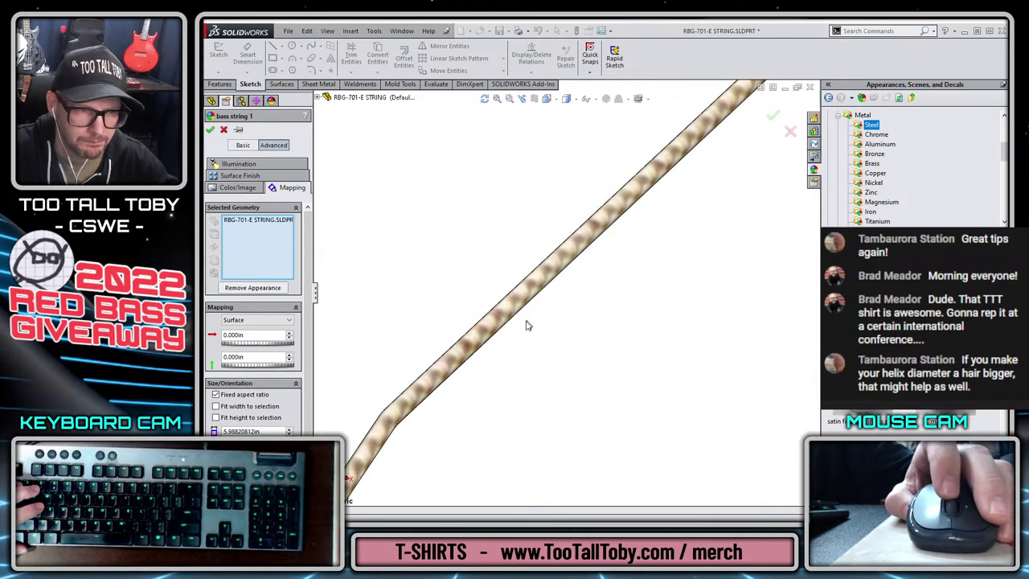
pyautogui.scroll(3, 539, 314)
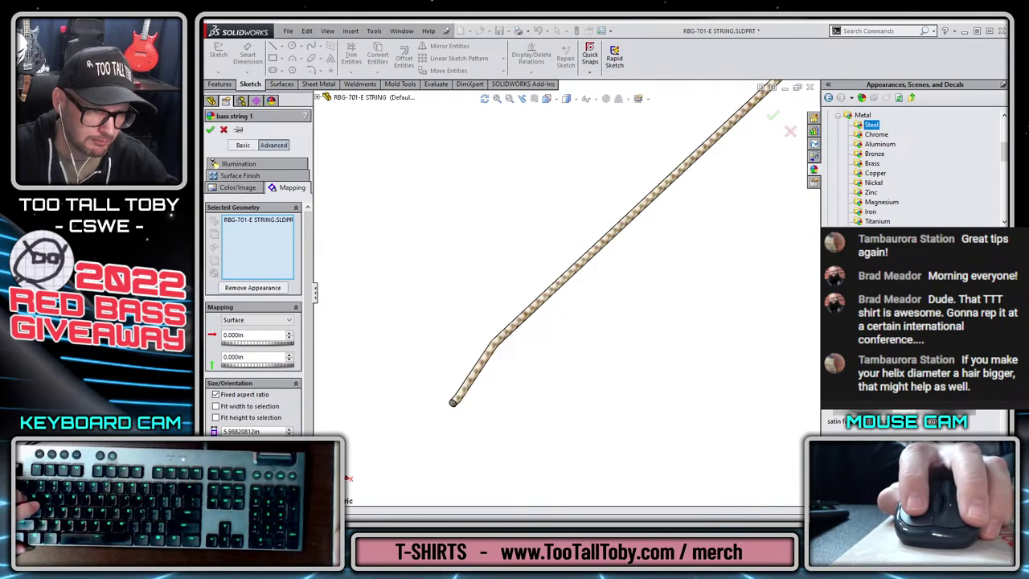
pyautogui.moveTo(273, 440); pyautogui.dragTo(242, 440)
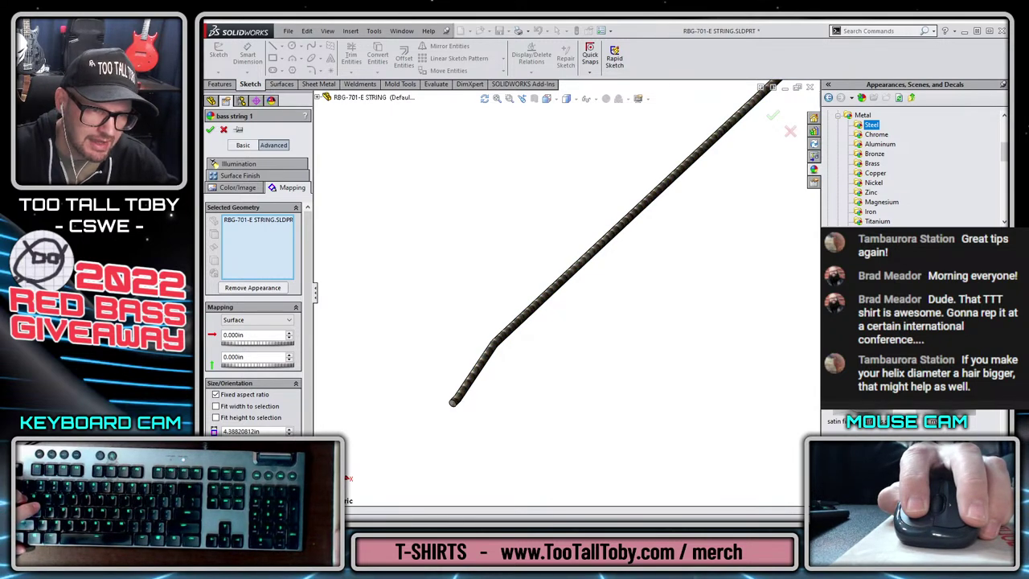
pyautogui.scroll(-10, 254, 431)
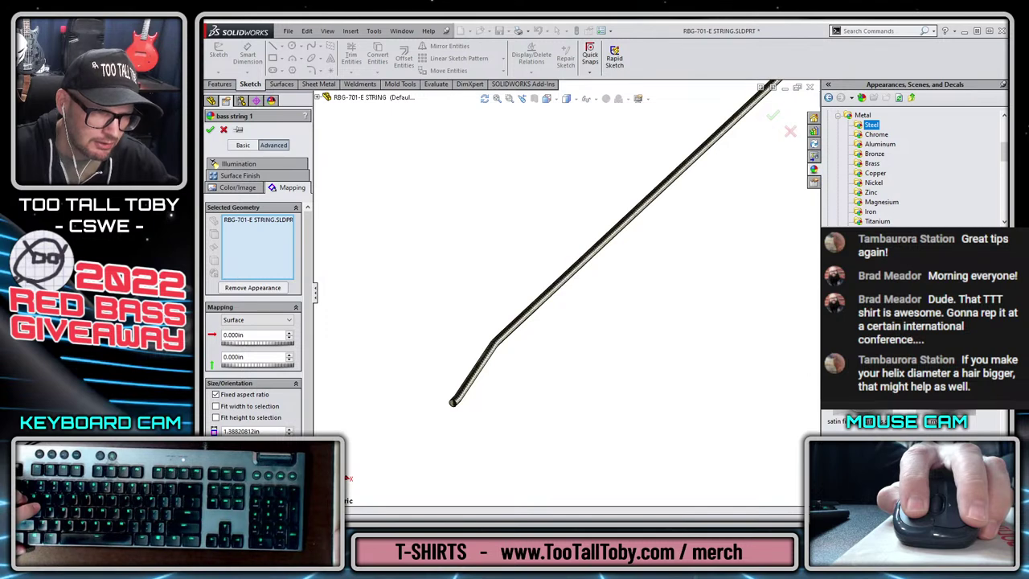
pyautogui.scroll(15, 254, 431)
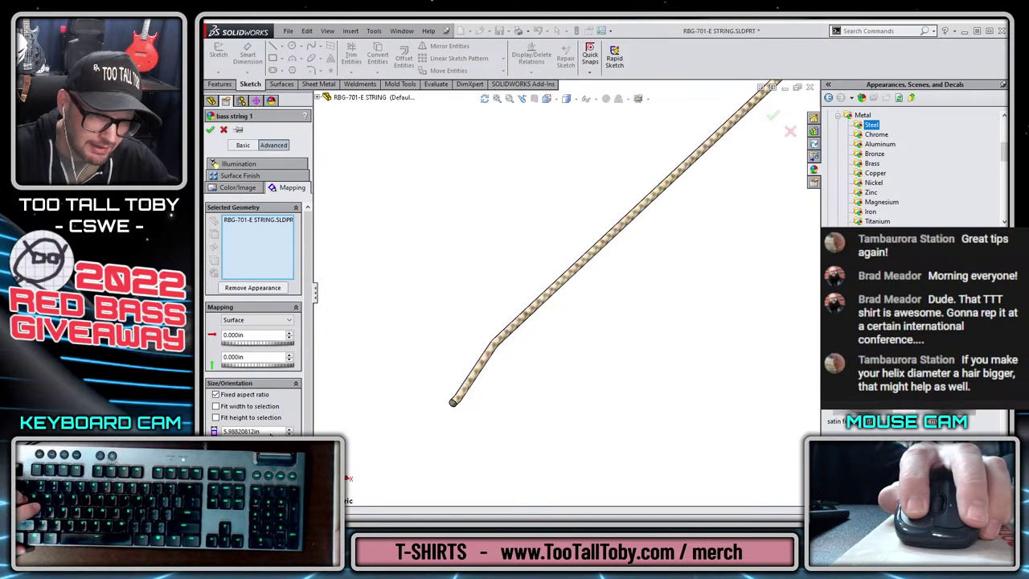
pyautogui.scroll(1, 253, 431)
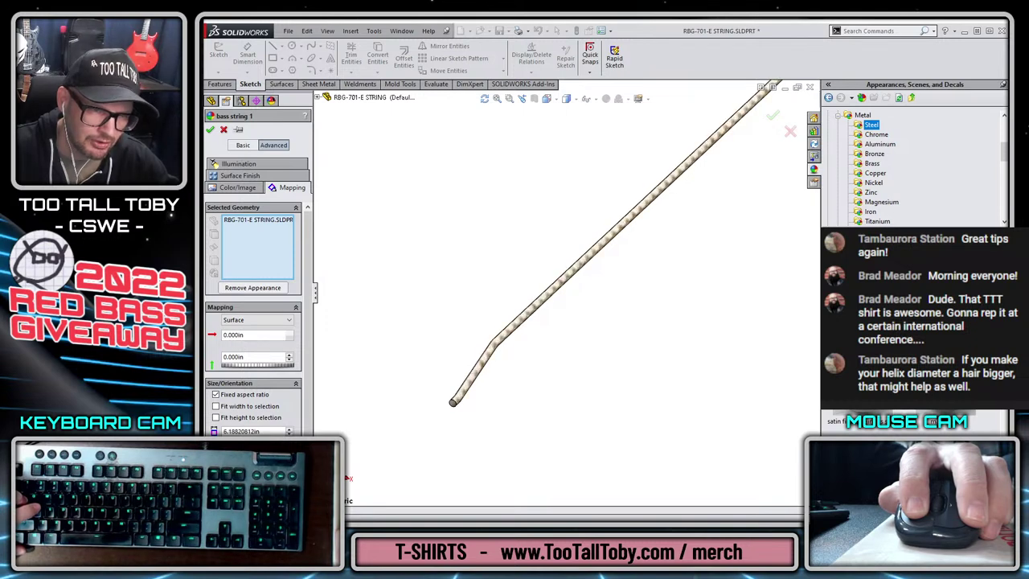
pyautogui.scroll(-2, 253, 431)
pyautogui.scroll(8, 729, 160)
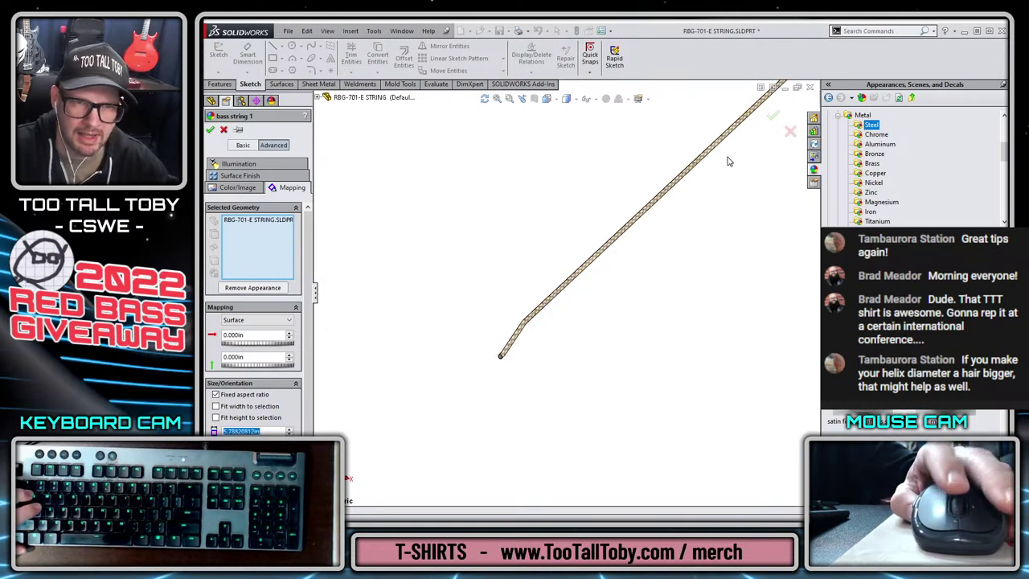
pyautogui.scroll(-4, 735, 161)
pyautogui.scroll(2, 599, 278)
pyautogui.scroll(-1, 558, 341)
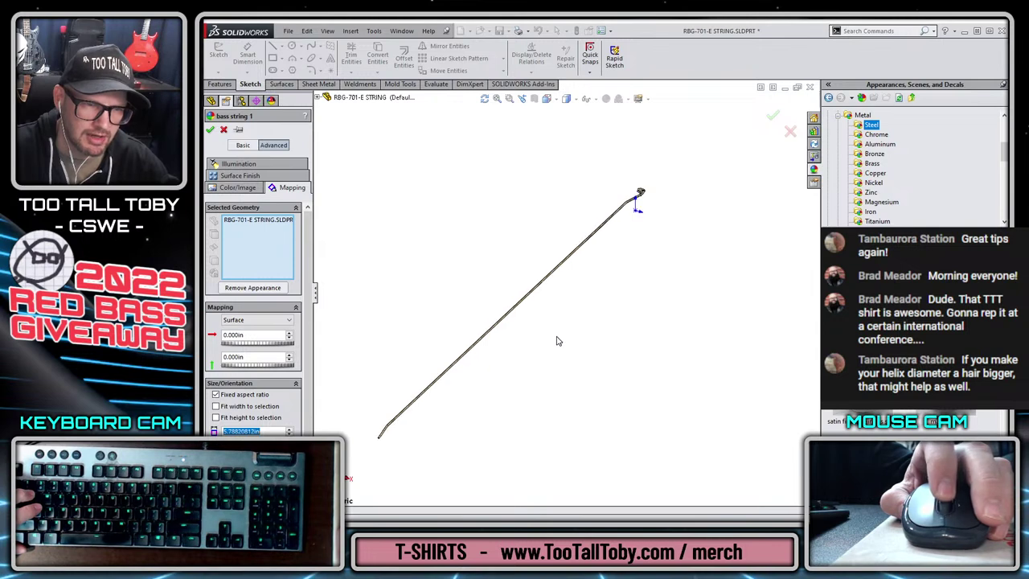
pyautogui.click(210, 129)
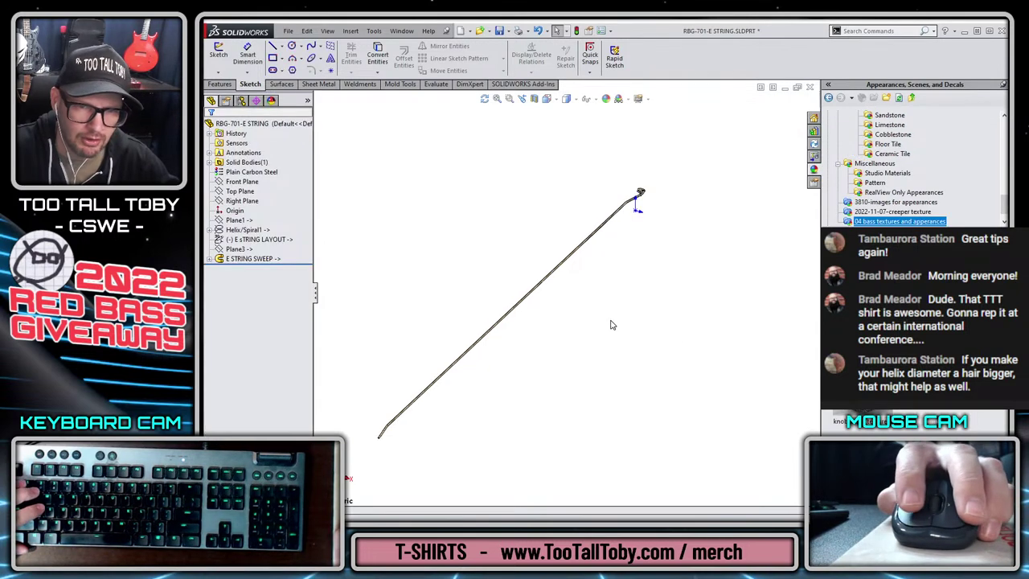
# - Switch to paint.net and undo the crops and the guide line layer deletion back to the full string photo
pyautogui.hotkey('alt', 'Tab')
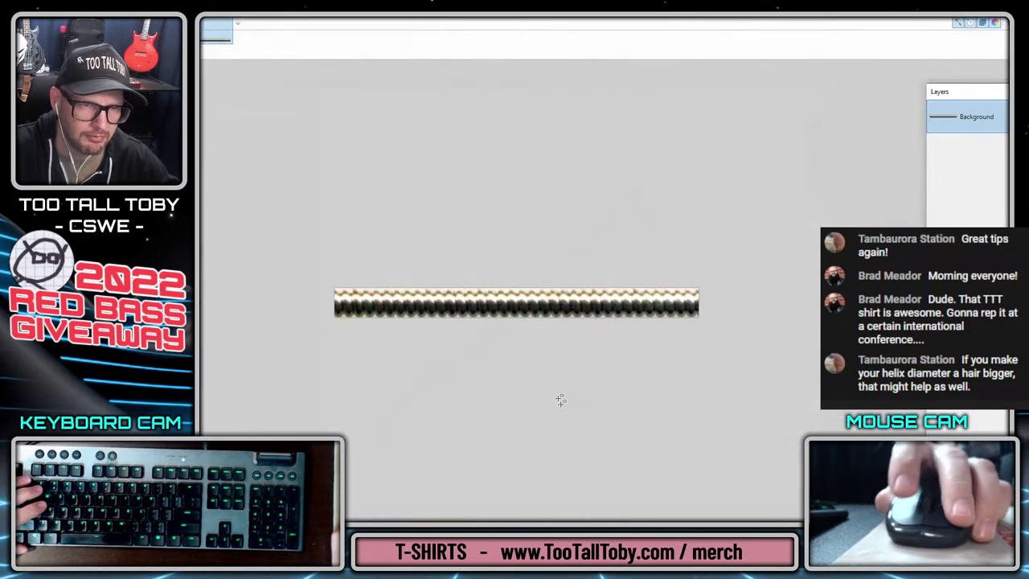
pyautogui.hotkey('ctrl', 'z')
pyautogui.hotkey('ctrl', 'z')
pyautogui.hotkey('ctrl', 'z')
pyautogui.hotkey('ctrl', 'z')
pyautogui.hotkey('ctrl', 'z')
pyautogui.hotkey('ctrl', 'z')
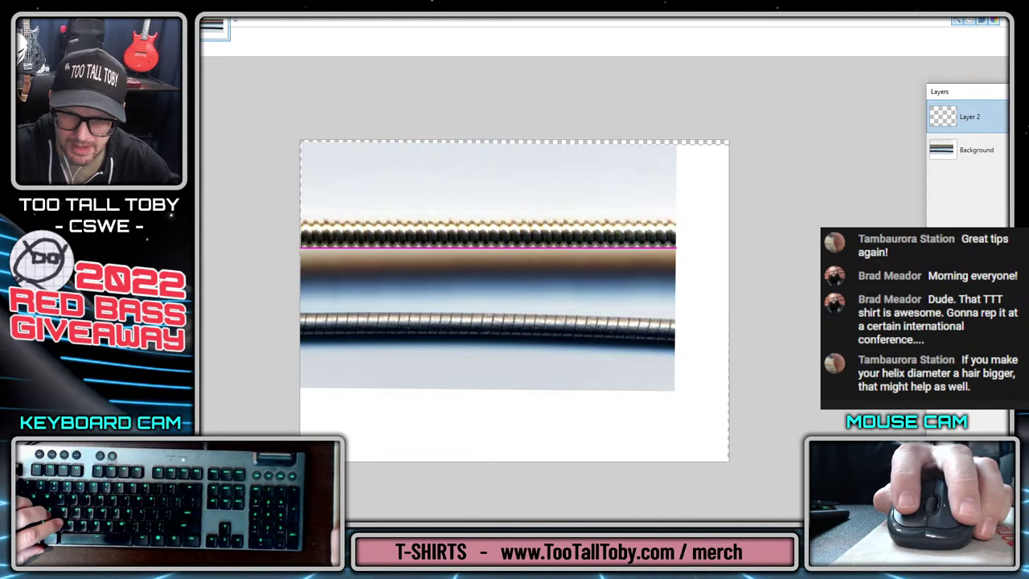
# - Add a layer filled with a grey-brown colour sampled from the lower string, and move it below the Background layer
pyautogui.hotkey('ctrl', 'z')
pyautogui.click(993, 175)
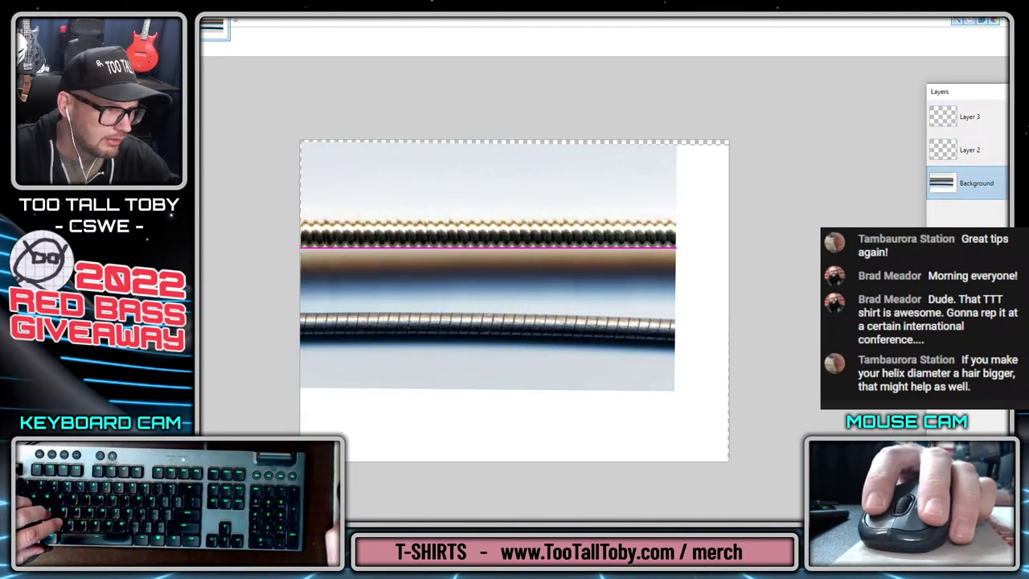
pyautogui.press('m')
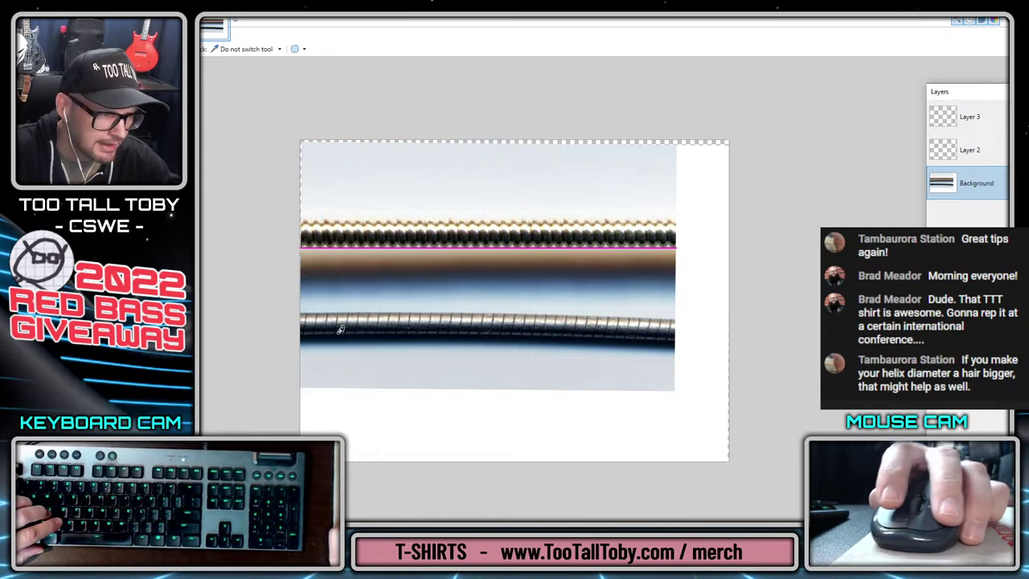
pyautogui.hotkey('alt', 'pageup')
pyautogui.hotkey('alt', 'pageup')
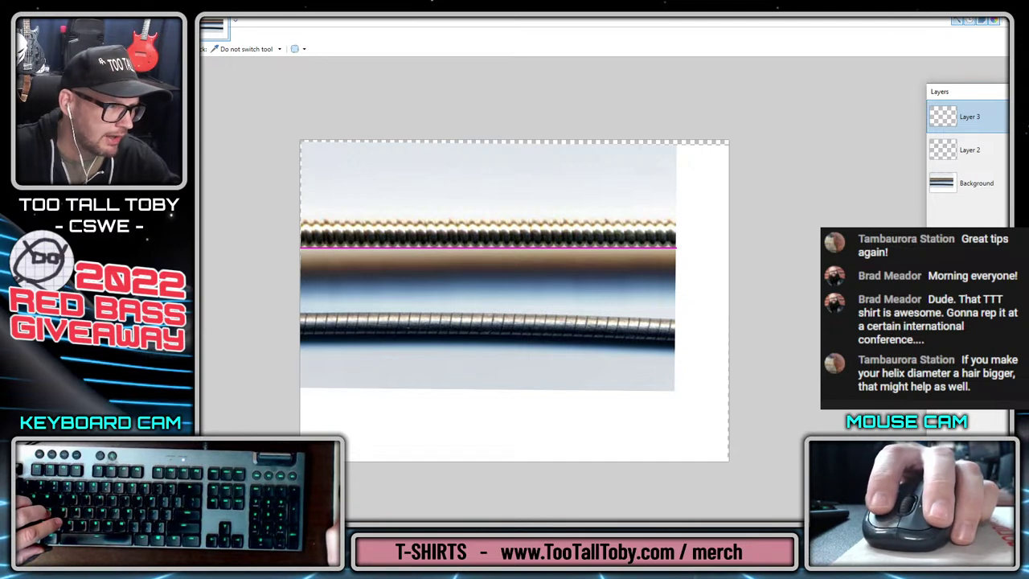
pyautogui.press('f')
pyautogui.click(366, 414)
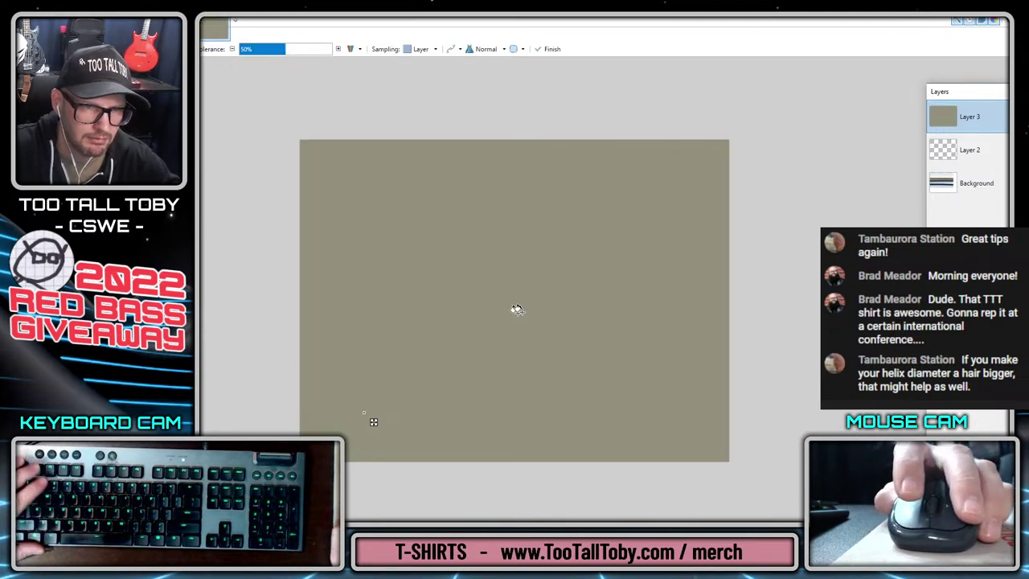
pyautogui.moveTo(985, 117); pyautogui.dragTo(985, 181)
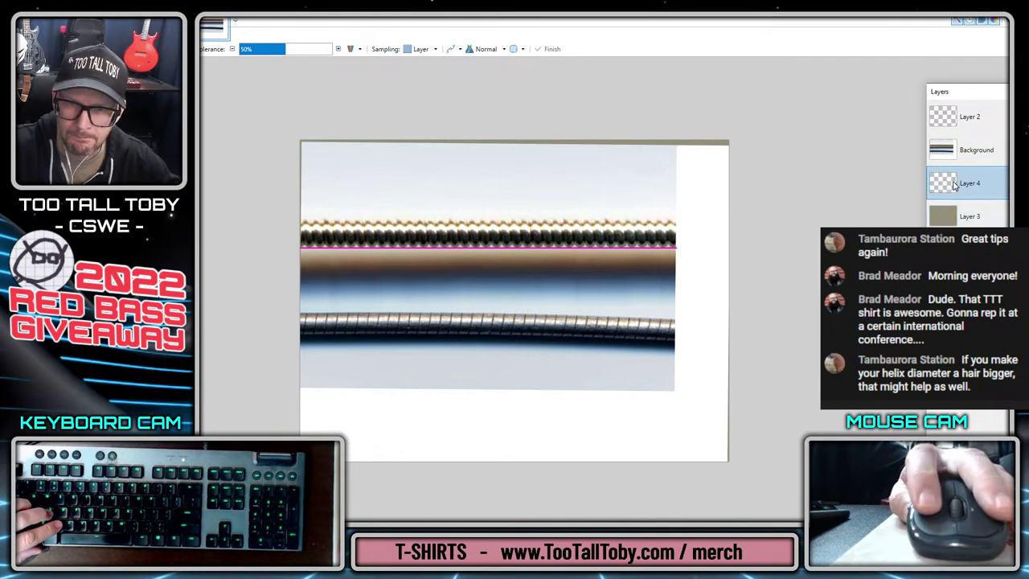
# - Add a new layer above all others and render gridlines on it with horizontal spacing 15 and vertical spacing 100
pyautogui.hotkey('ctrl', 'shift', 'n')
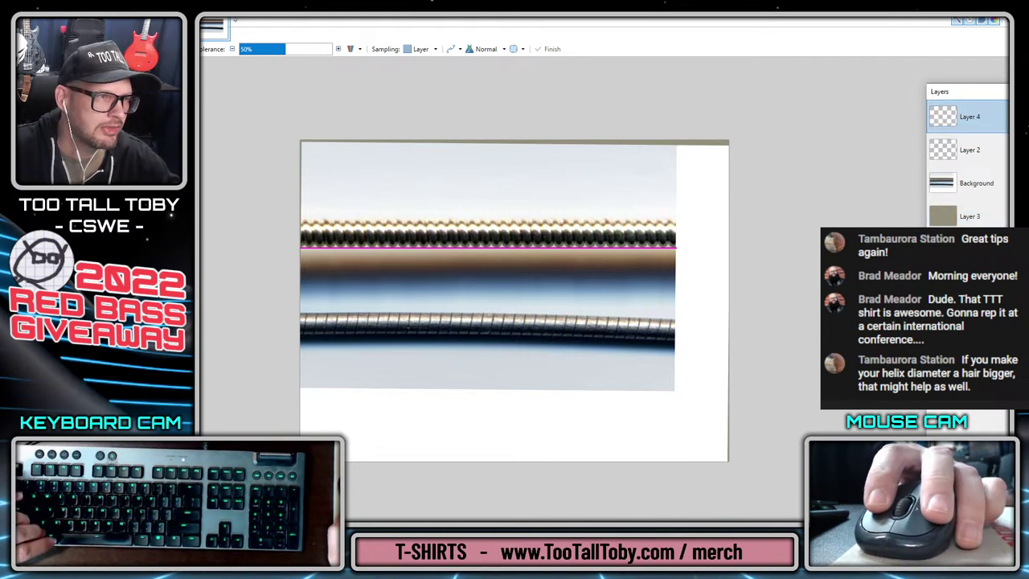
pyautogui.click(161, 22)
pyautogui.moveTo(214, 137)
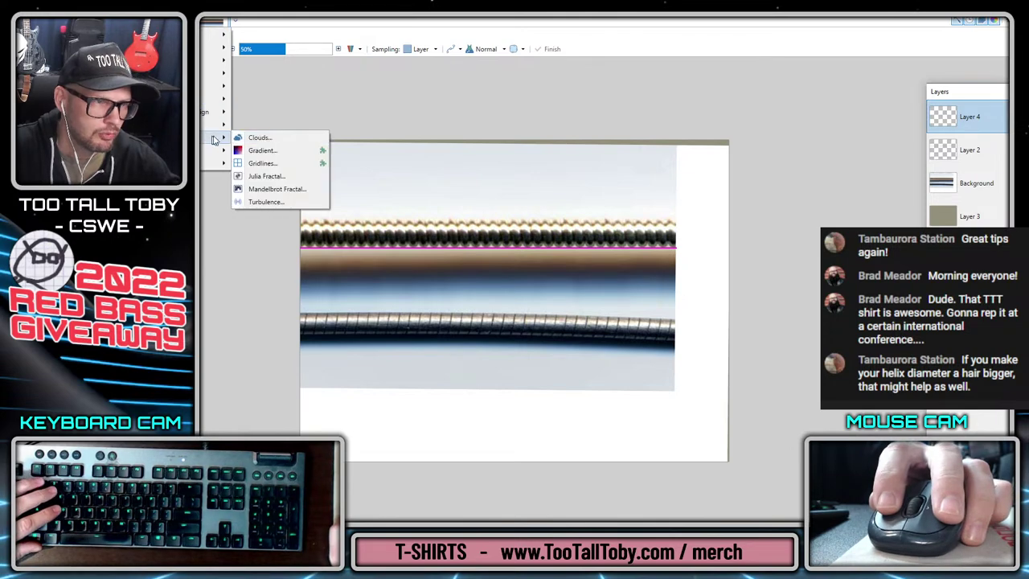
pyautogui.click(263, 163)
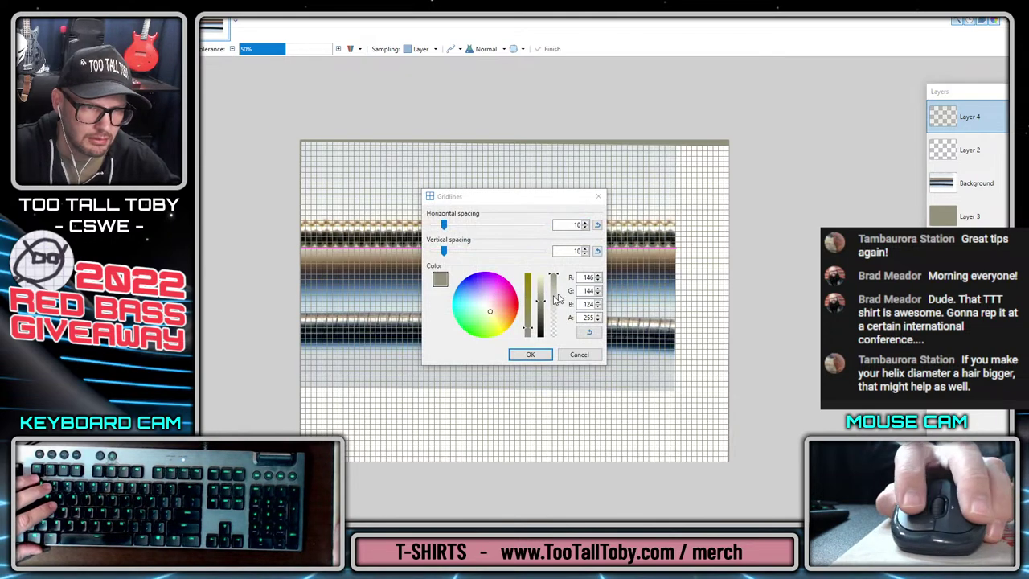
pyautogui.click(600, 352)
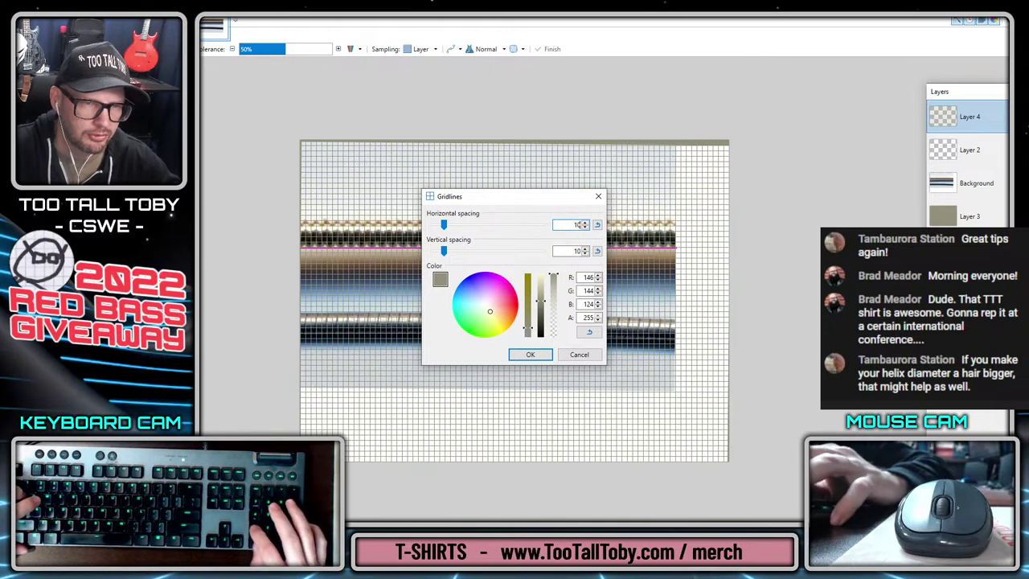
pyautogui.write('100')
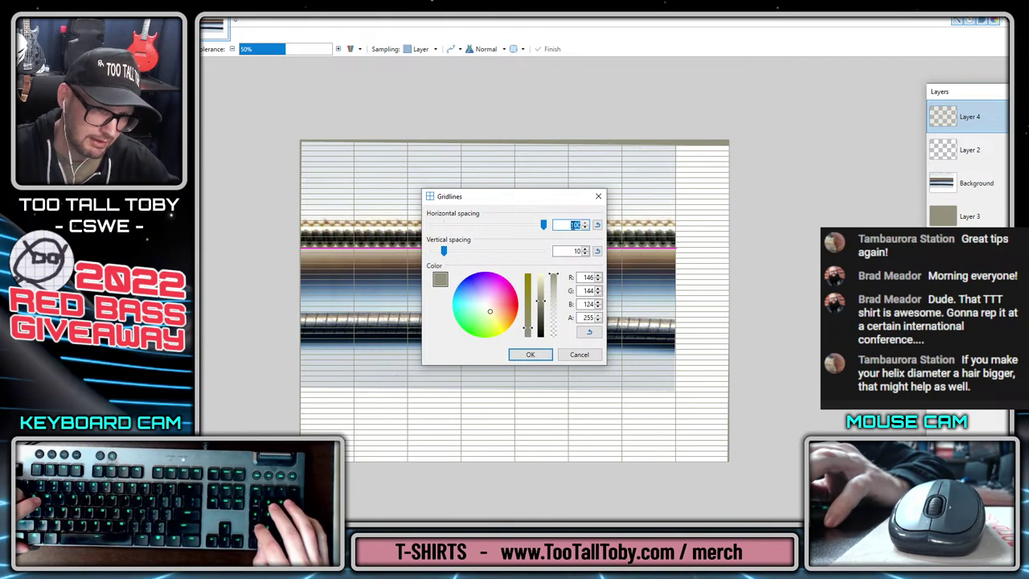
pyautogui.write('15')
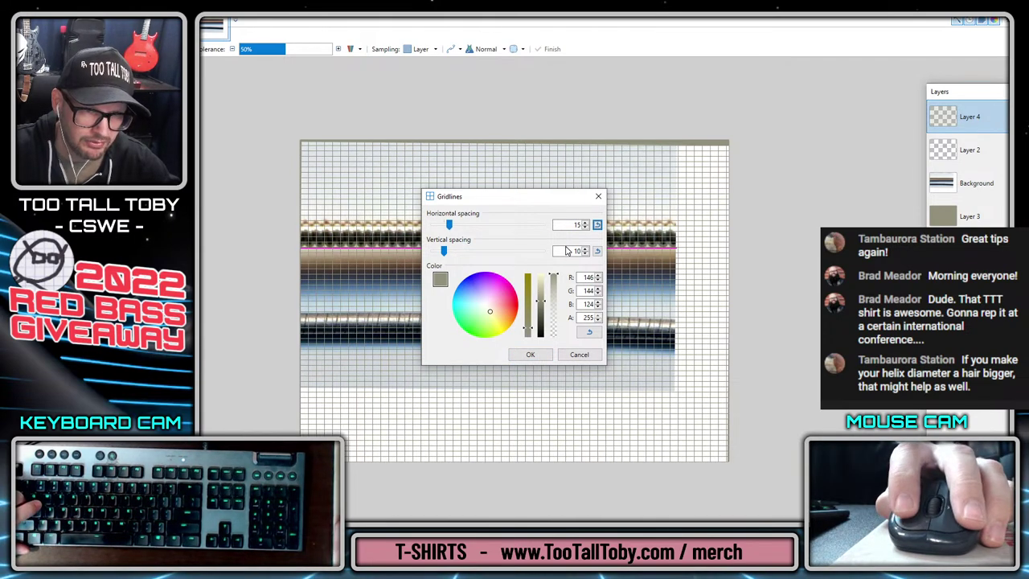
pyautogui.write('100')
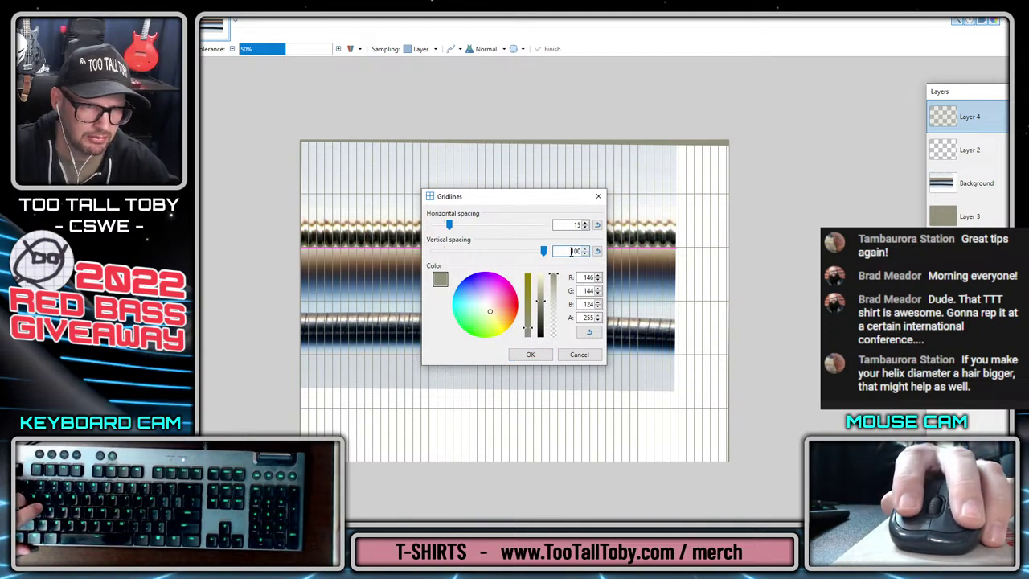
pyautogui.click(530, 356)
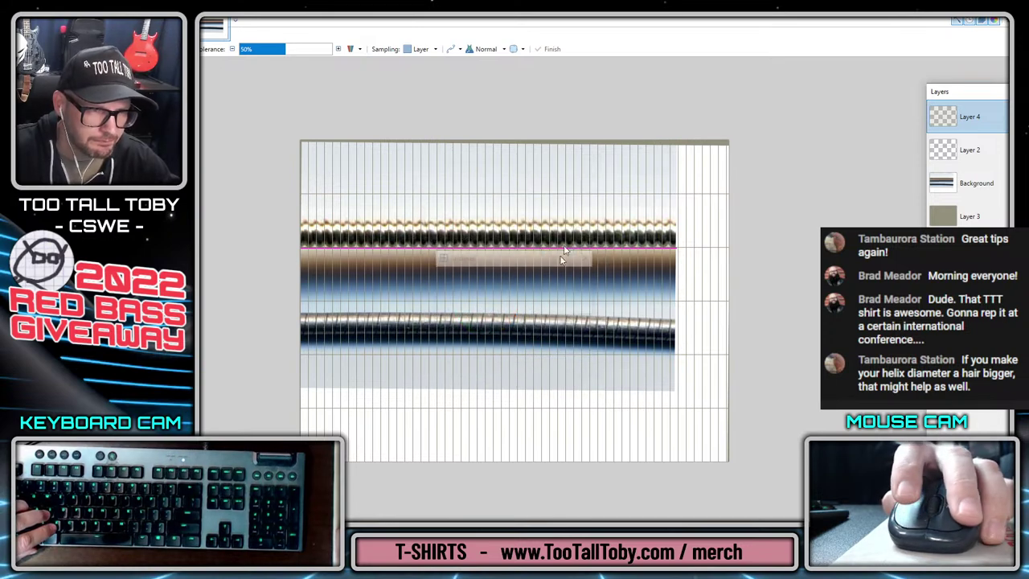
# - Try to enlarge the gridlines proportionally beyond the canvas, and undo both the enlargements and the gridlines
pyautogui.press('m')
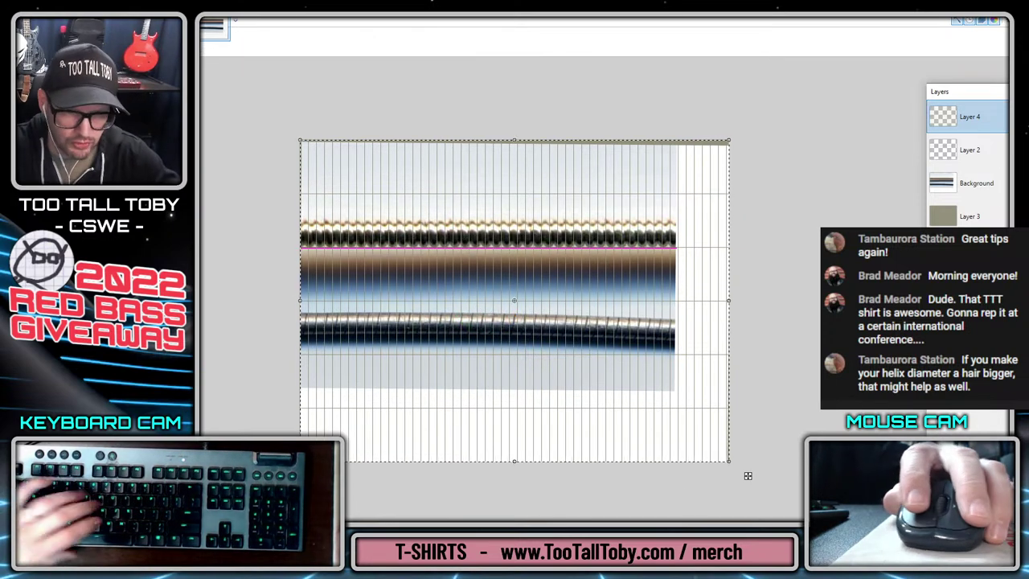
pyautogui.keyDown('shift'); pyautogui.moveTo(732, 463); pyautogui.dragTo(883, 577); pyautogui.keyUp('shift')
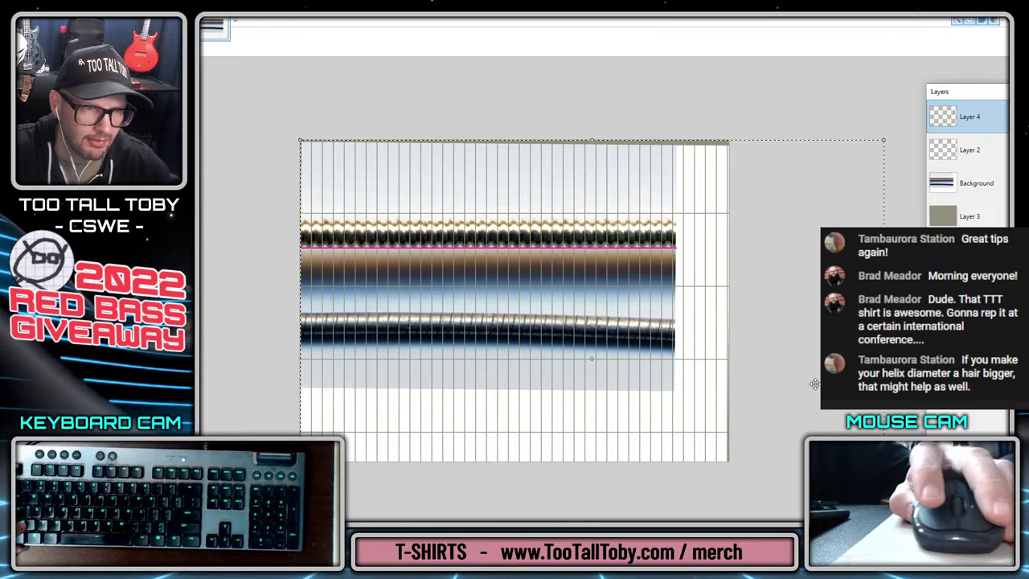
pyautogui.keyDown('shift'); pyautogui.moveTo(297, 138); pyautogui.dragTo(113, 2); pyautogui.keyUp('shift')
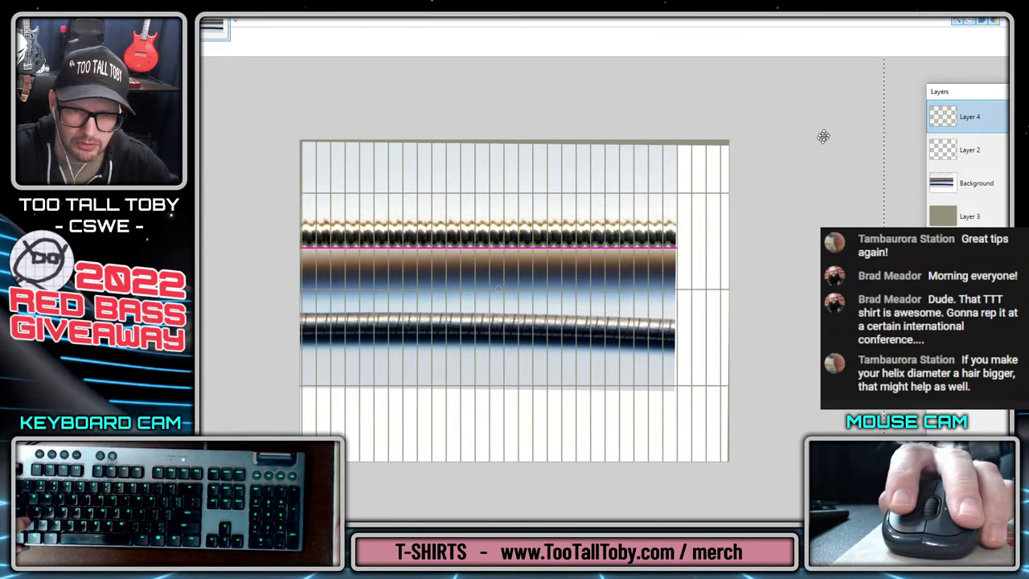
pyautogui.hotkey('ctrl', 'z')
pyautogui.hotkey('ctrl', 'z')
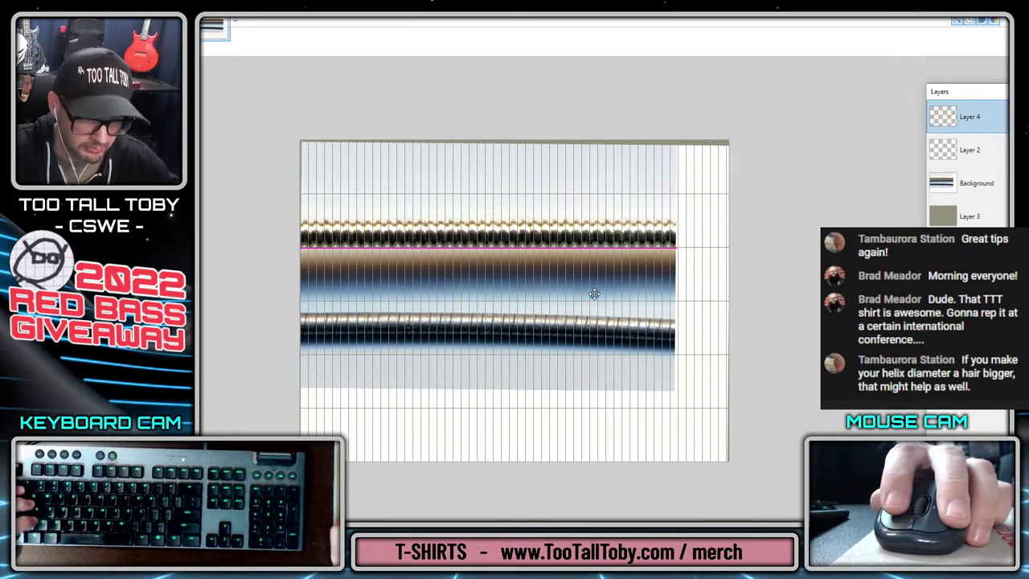
pyautogui.hotkey('ctrl', 'z')
# - Render gridlines on the empty top layer again with the same spacing, setting the line color to black
pyautogui.click(211, 30)
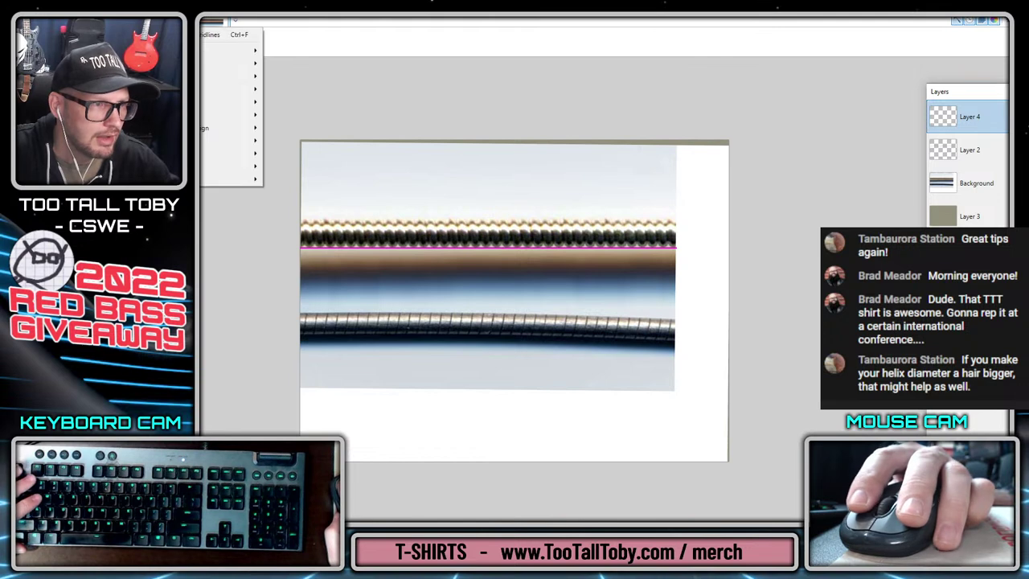
pyautogui.moveTo(241, 152)
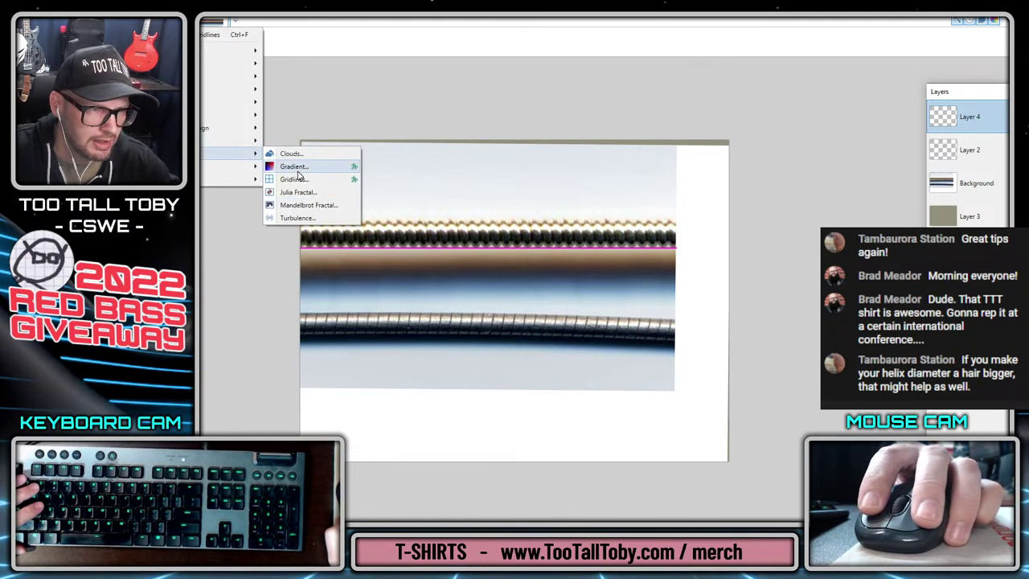
pyautogui.click(291, 180)
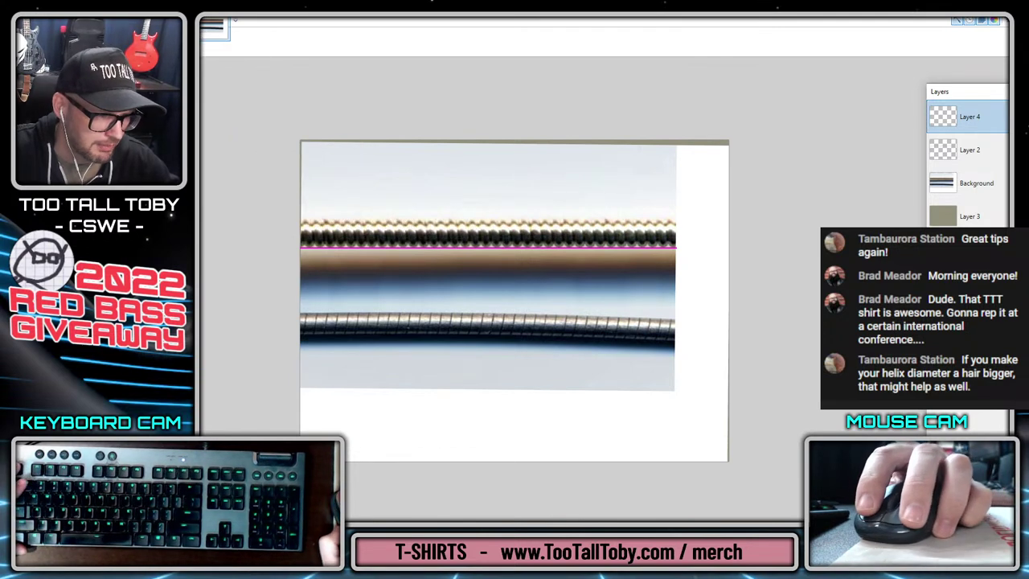
pyautogui.click(211, 31)
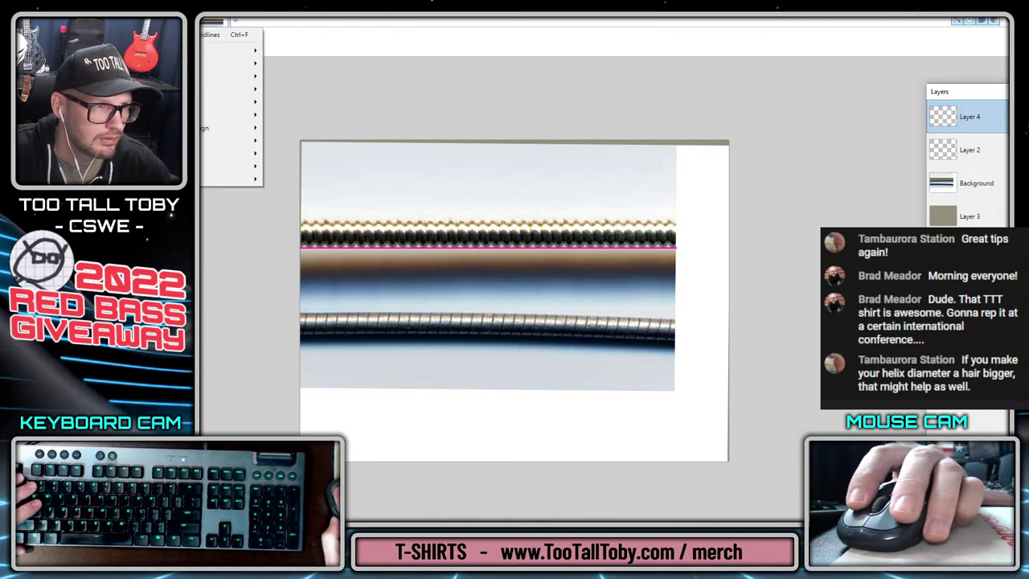
pyautogui.moveTo(241, 153)
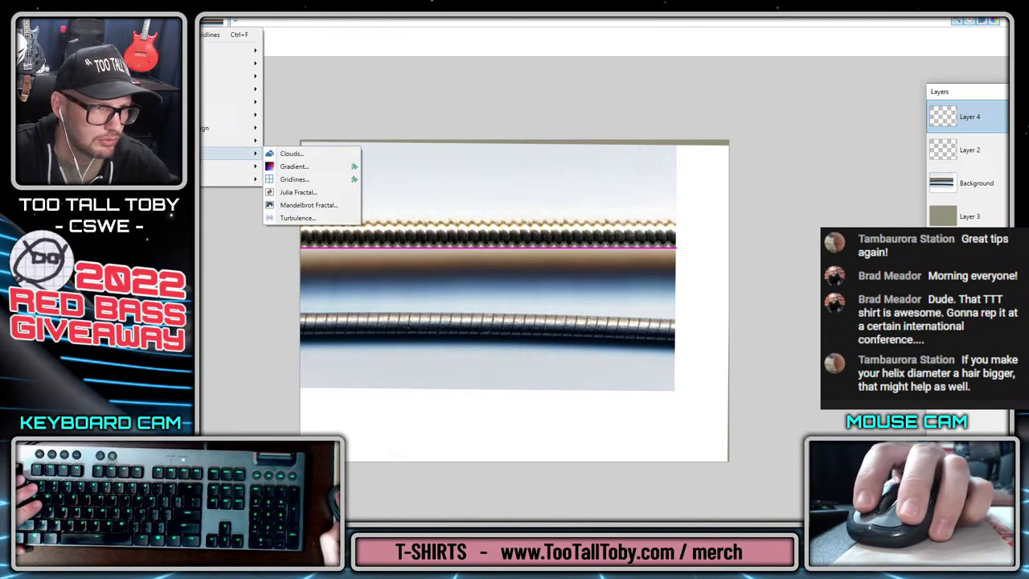
pyautogui.click(294, 179)
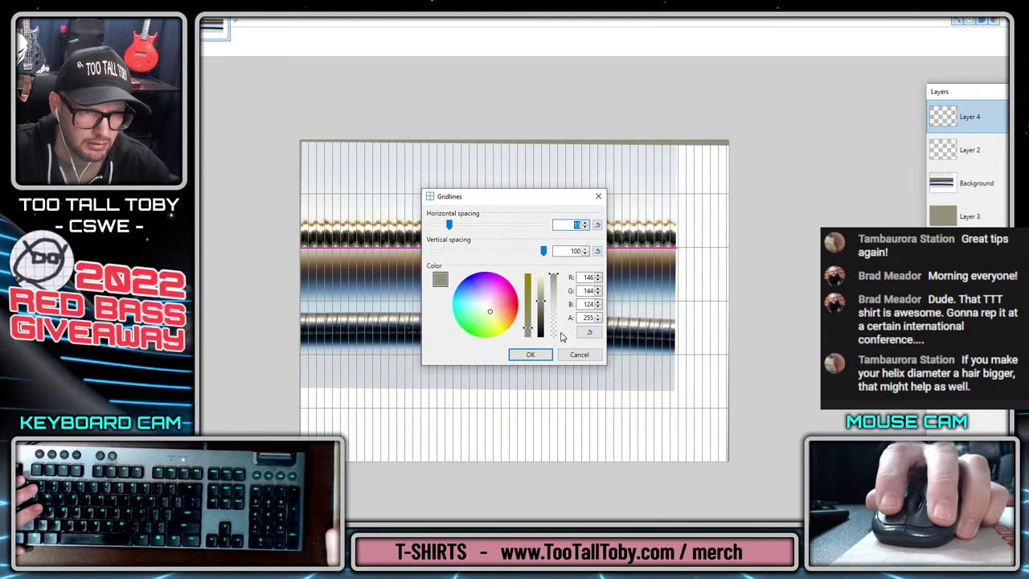
pyautogui.moveTo(542, 304); pyautogui.dragTo(541, 336)
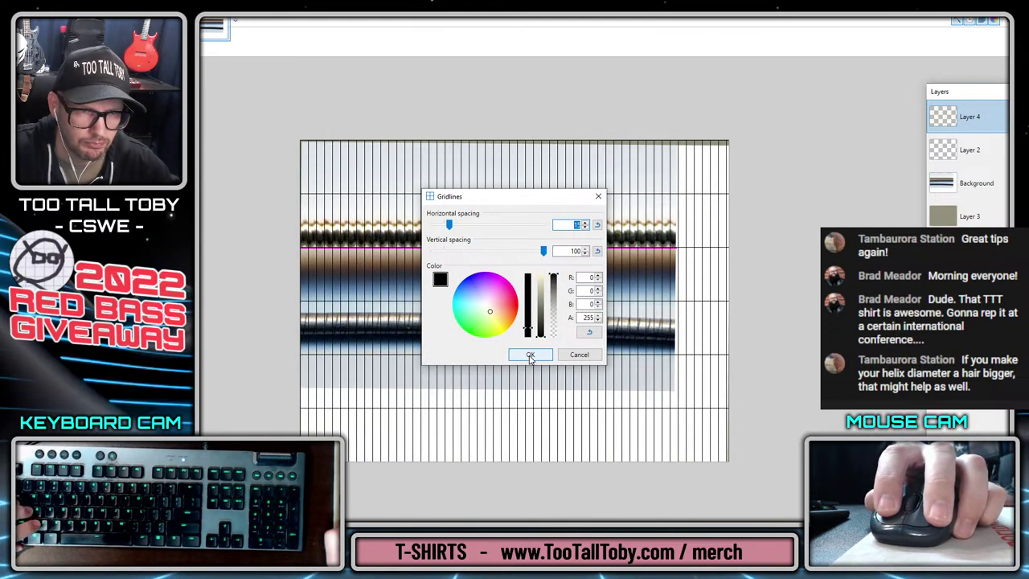
pyautogui.click(530, 355)
# - Enlarge, slightly rotate clockwise and reposition the black gridlines to match the slant and spacing of the lower string's windings
pyautogui.hotkey('ctrl', 'a')
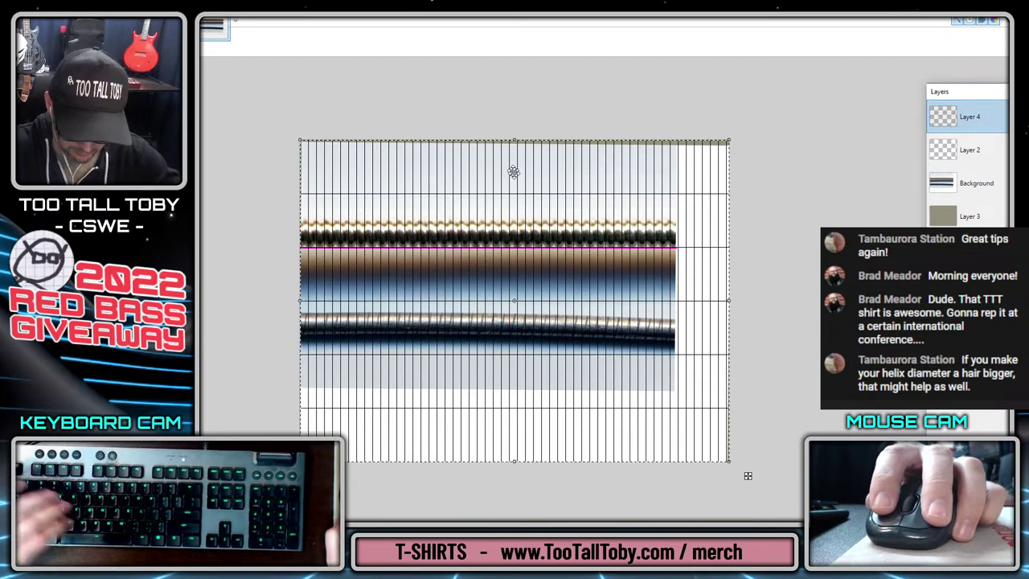
pyautogui.keyDown('shift'); pyautogui.moveTo(730, 461); pyautogui.dragTo(887, 578); pyautogui.keyUp('shift')
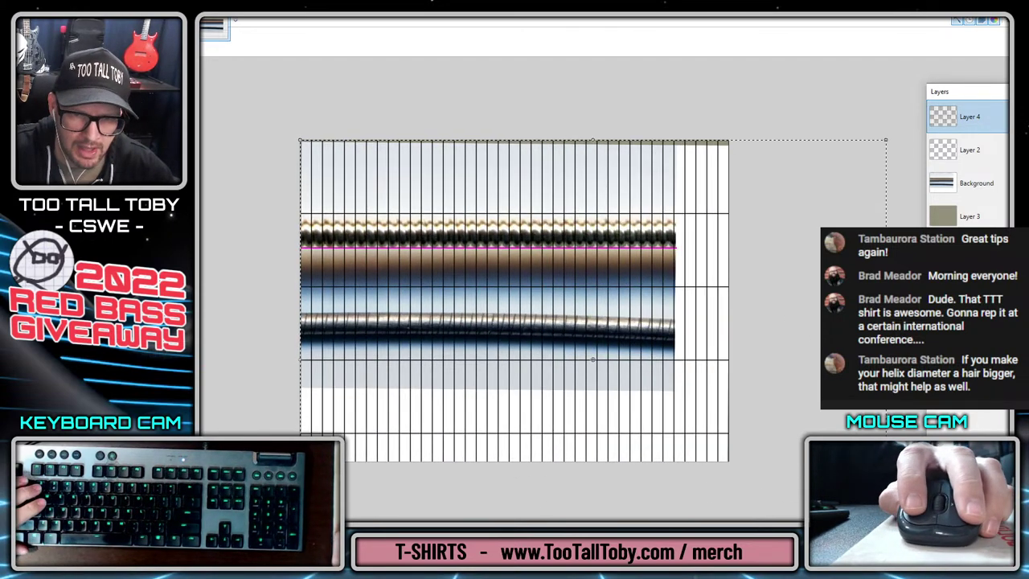
pyautogui.moveTo(899, 359); pyautogui.dragTo(895, 410)
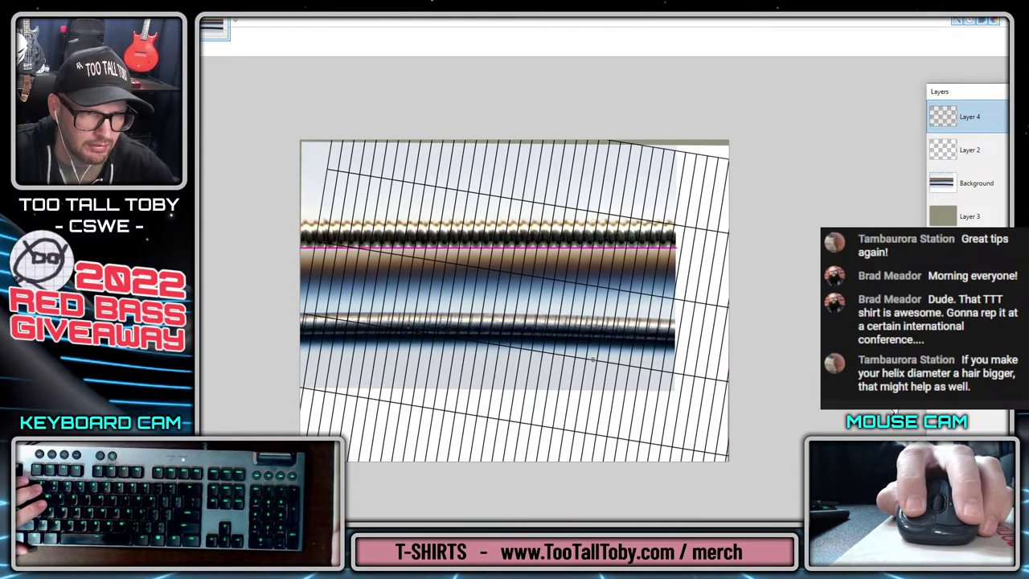
pyautogui.moveTo(804, 310); pyautogui.dragTo(743, 357)
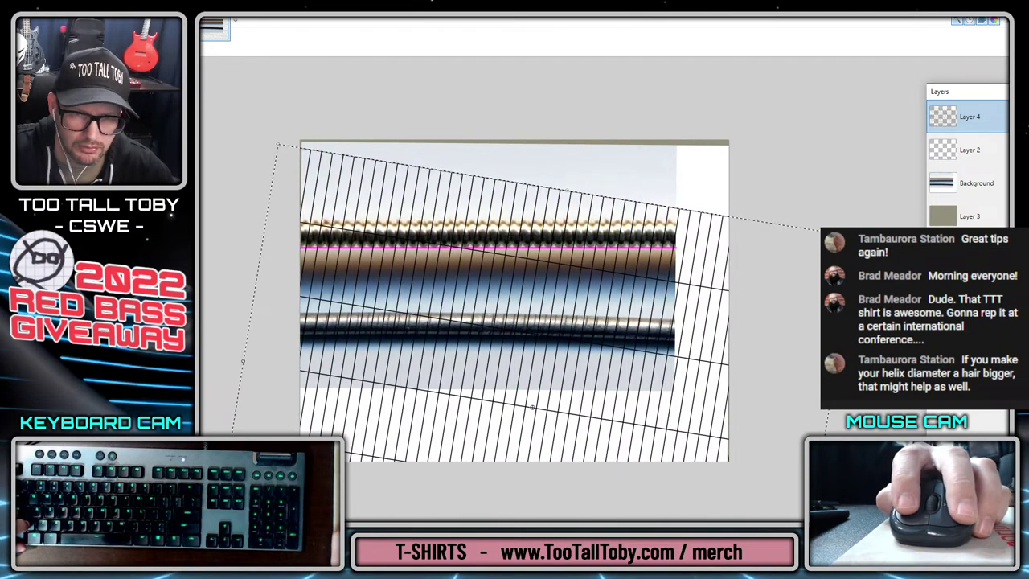
pyautogui.moveTo(858, 235); pyautogui.dragTo(901, 4)
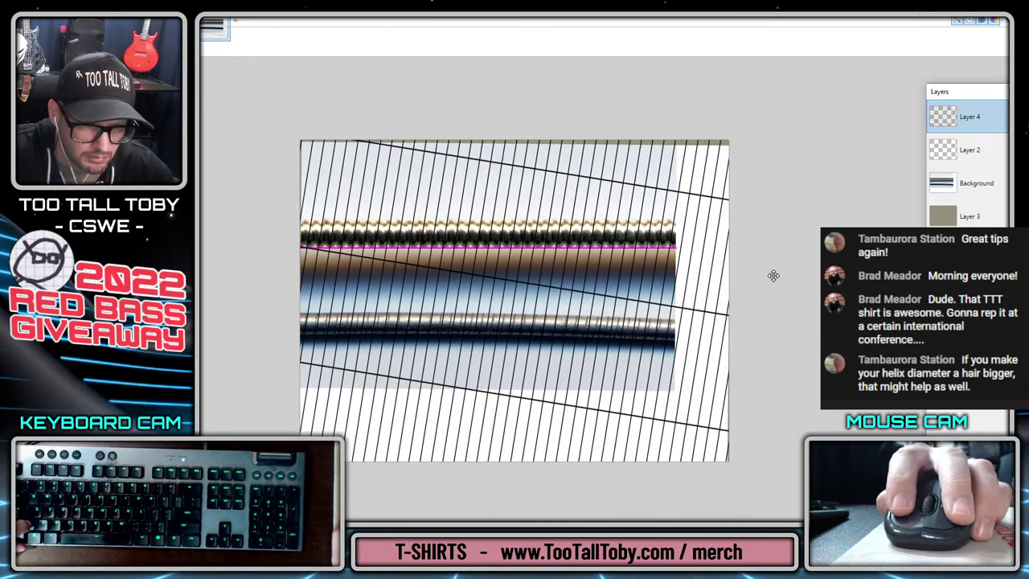
pyautogui.moveTo(774, 276); pyautogui.dragTo(769, 266)
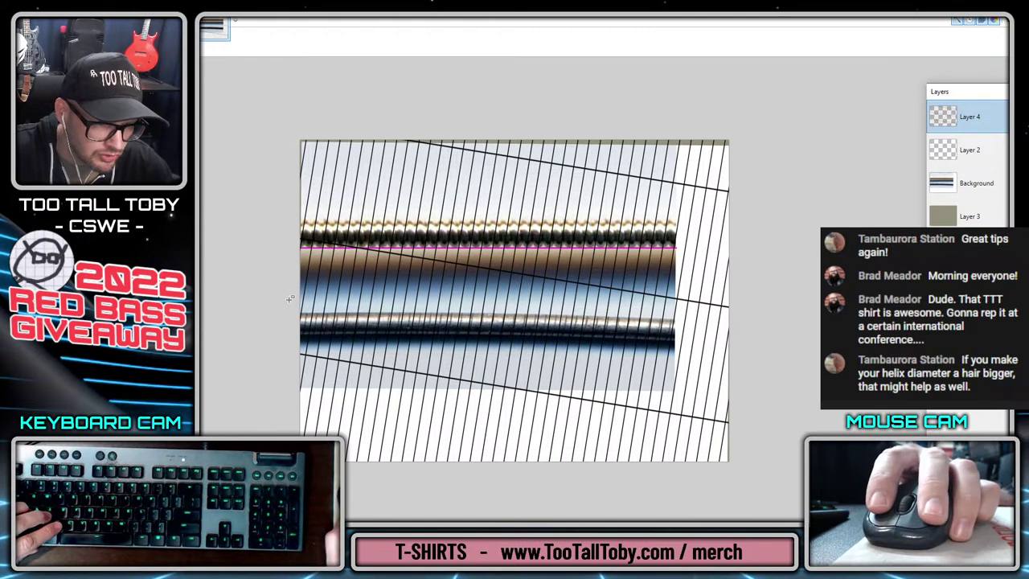
# - Crop the image to the lower string and delete Layer 2 and Background, keeping the black lines over the grey-brown fill
pyautogui.moveTo(300, 304); pyautogui.dragTo(679, 354)
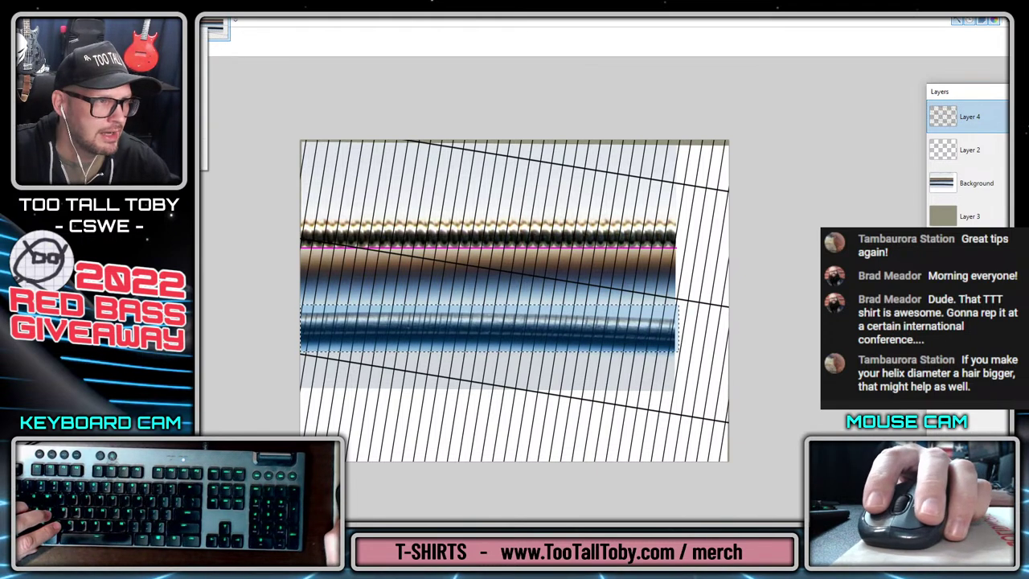
pyautogui.hotkey('ctrl', 'shift', 'x')
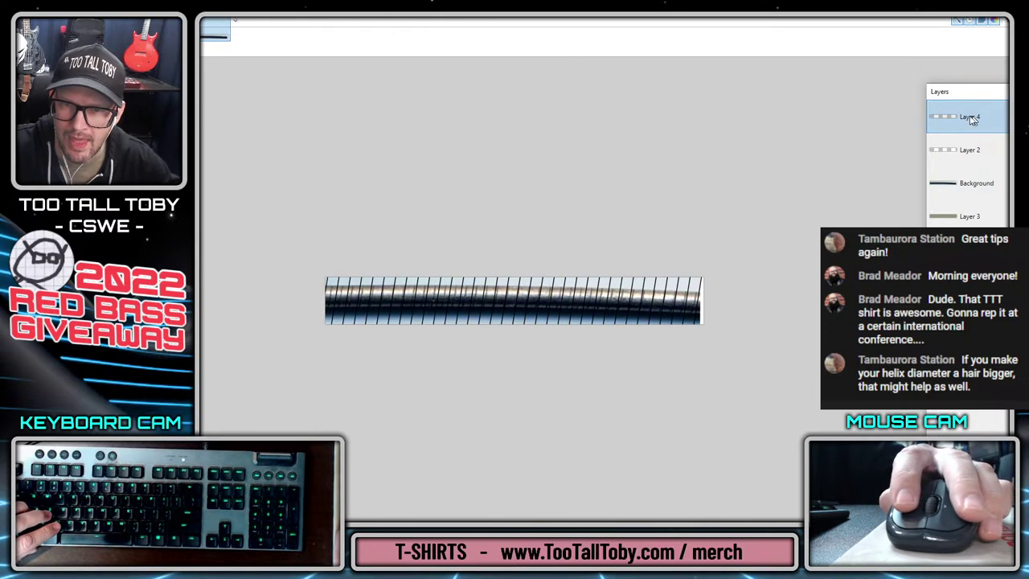
pyautogui.hotkey('ctrl', 'shift', 'Delete')
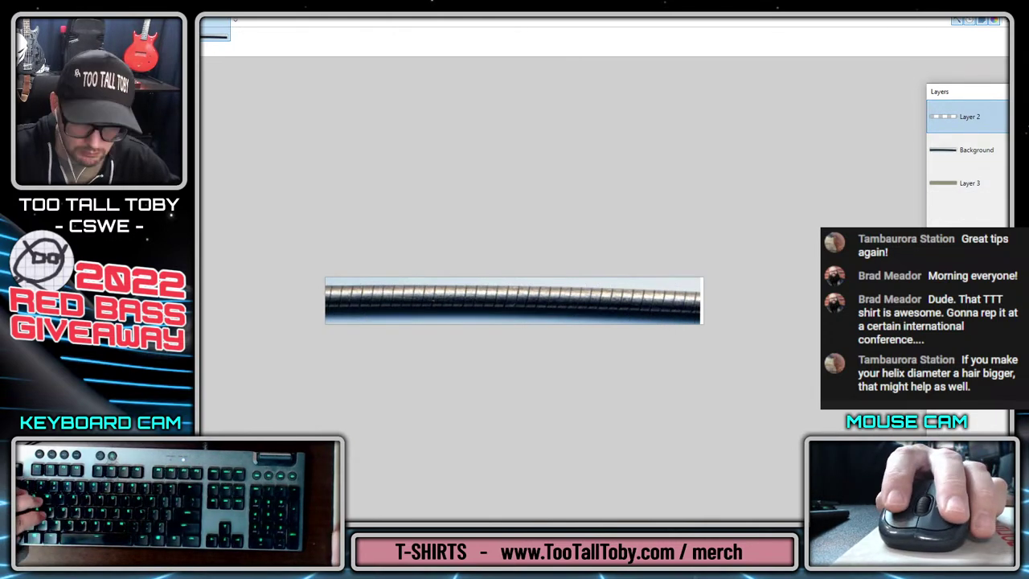
pyautogui.hotkey('ctrl', 'z')
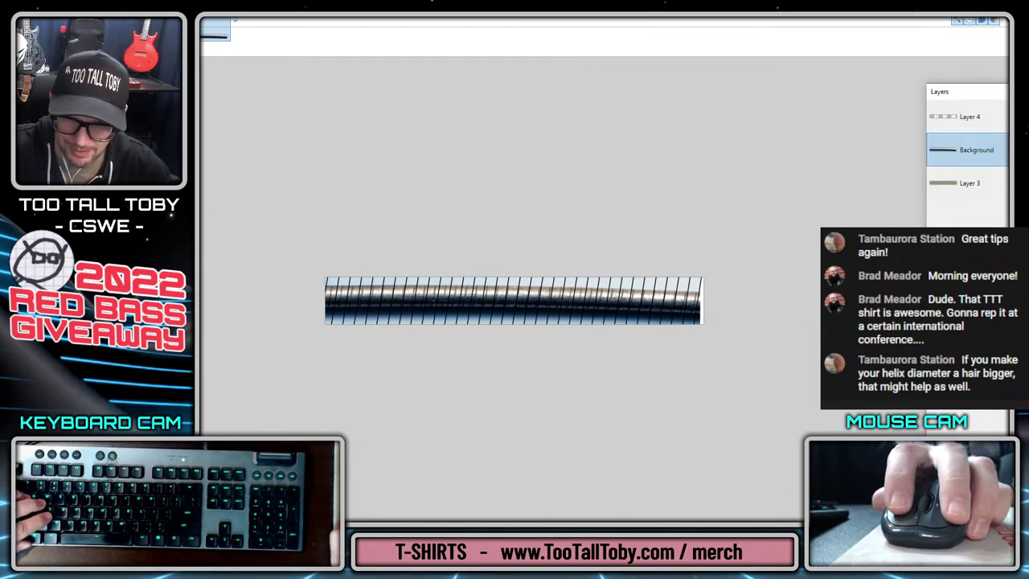
pyautogui.hotkey('ctrl', 'shift', 'Delete')
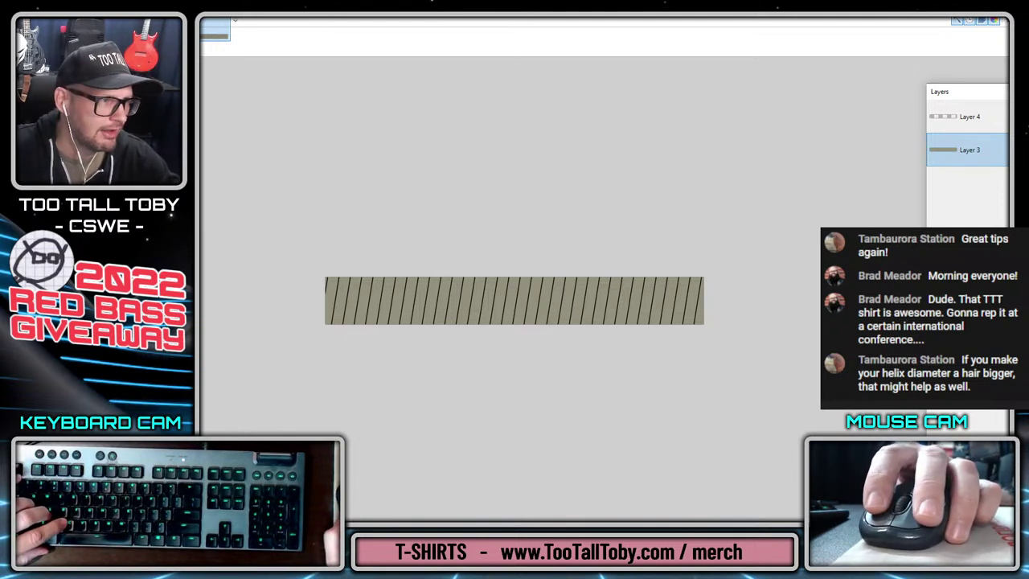
# - Save the striped strip as a new image in the 04 BASS TEXTURES and APPERANCES folder with auto-detected bit depth, flattening its layers
pyautogui.hotkey('ctrl', 'shift', 's')
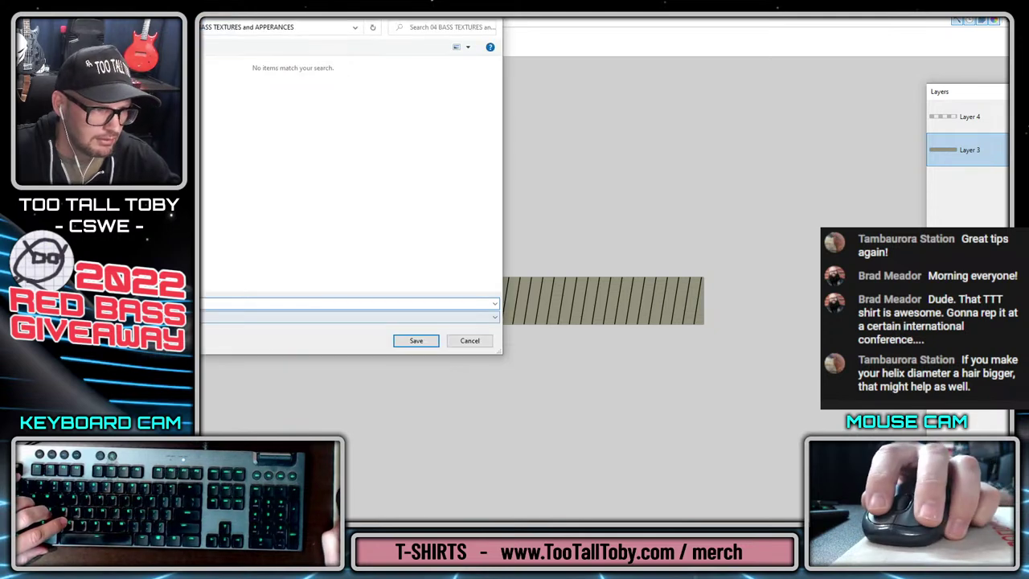
pyautogui.click(349, 316)
pyautogui.click(349, 335)
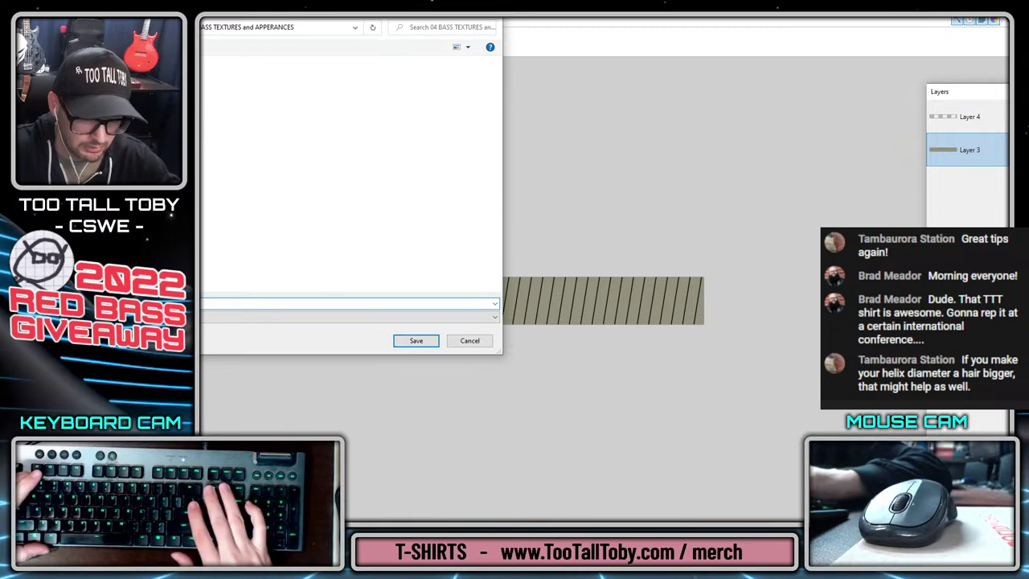
pyautogui.click(417, 341)
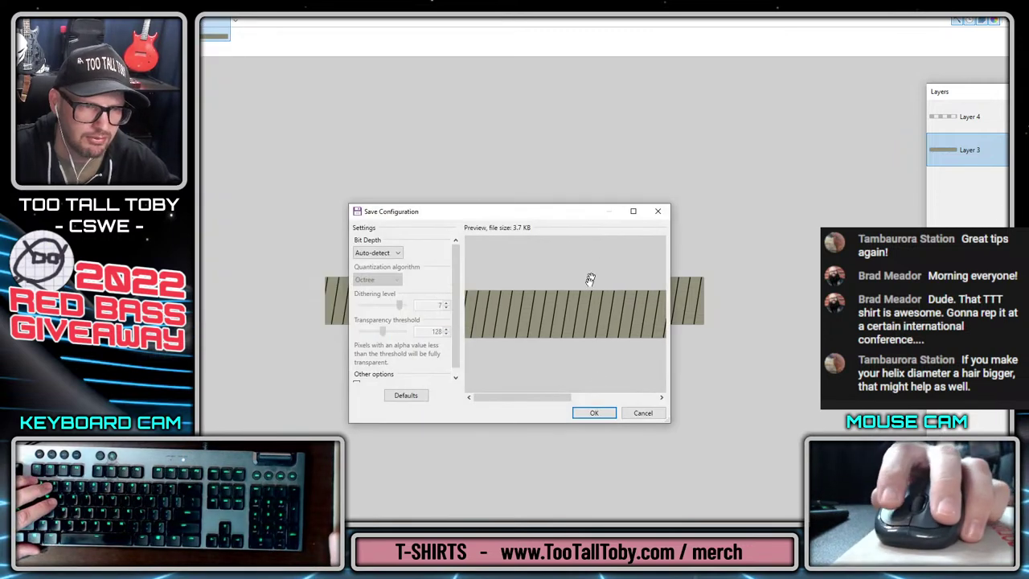
pyautogui.click(593, 414)
pyautogui.click(512, 305)
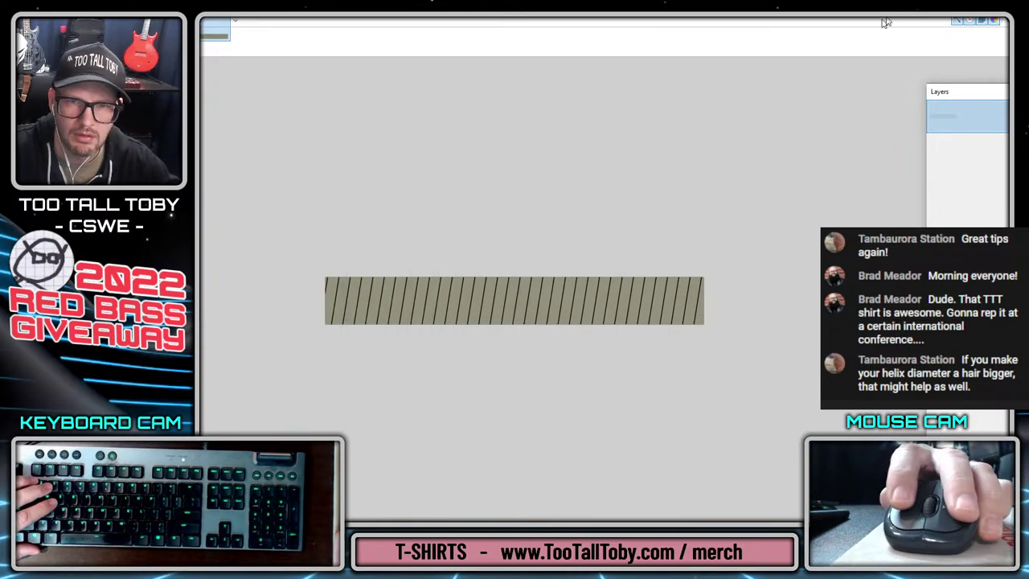
# - Switch to SOLIDWORKS and create an appearance from BASS STRING 2.png, saving it as bass string 2.p2m in the 04 BASS TEXTURES and APPERANCES folder
pyautogui.hotkey('alt', 'Tab')
pyautogui.scroll(-10, 386, 438)
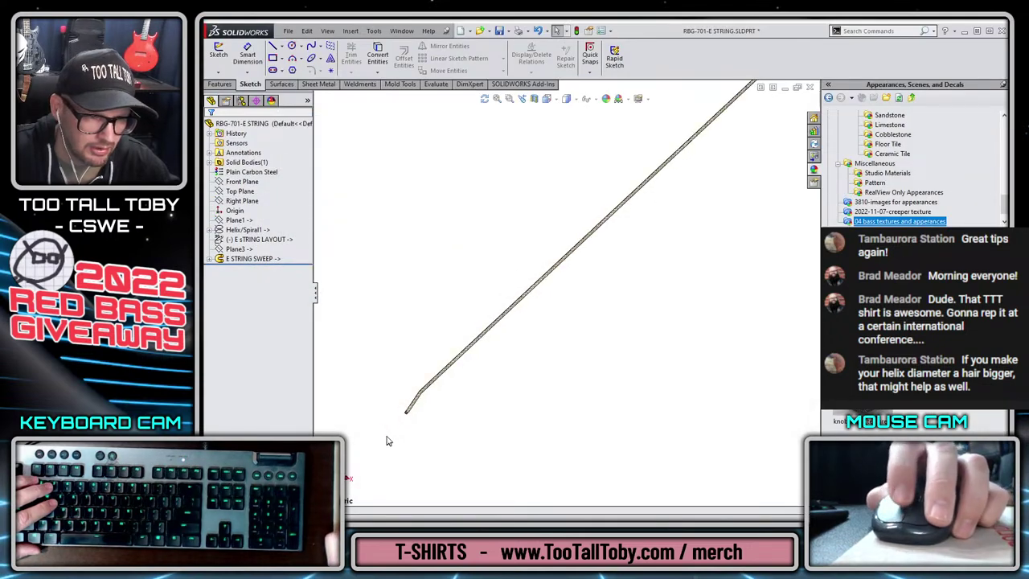
pyautogui.scroll(2, 504, 367)
pyautogui.scroll(-2, 391, 367)
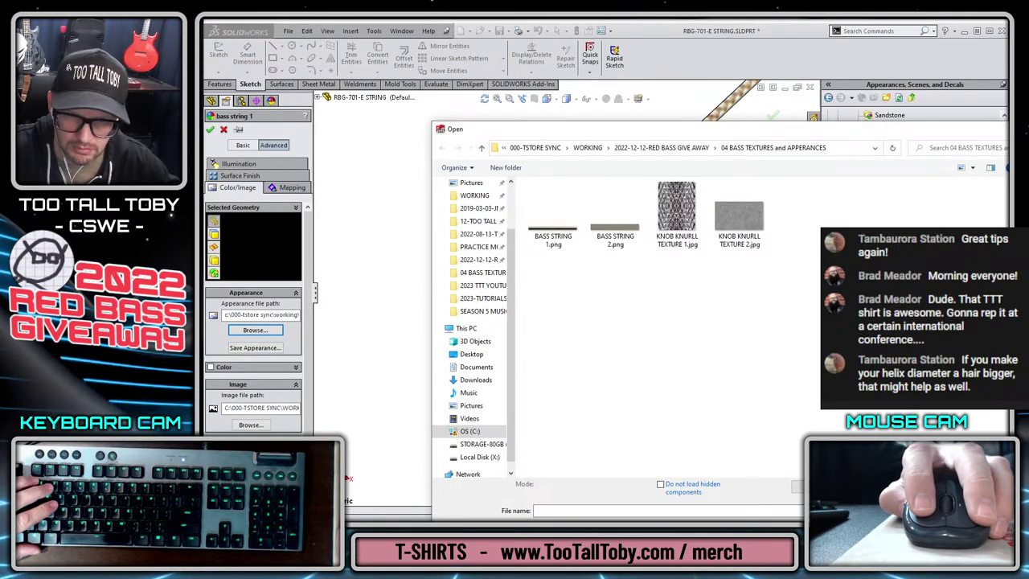
pyautogui.doubleClick(616, 211)
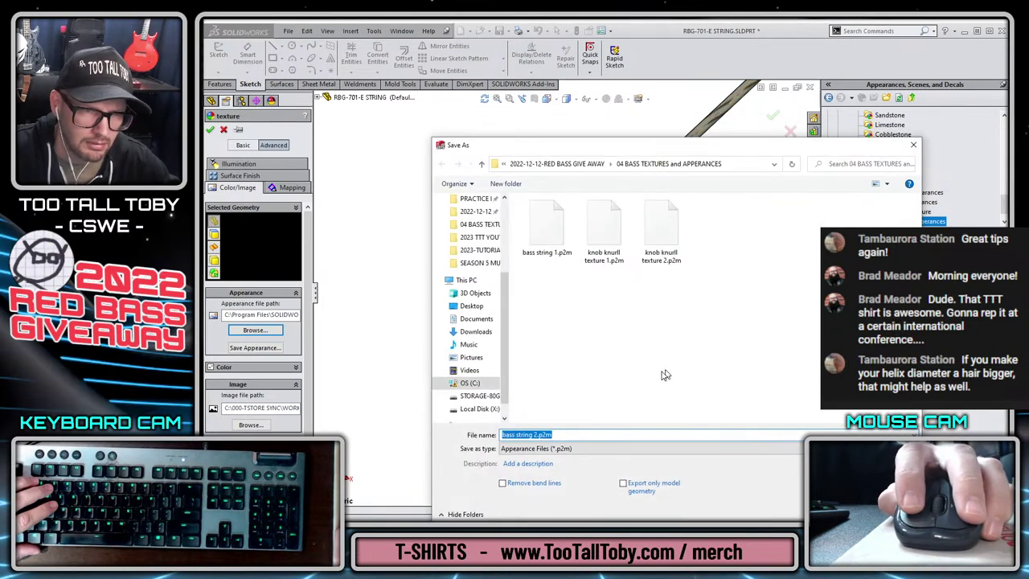
pyautogui.press('Return')
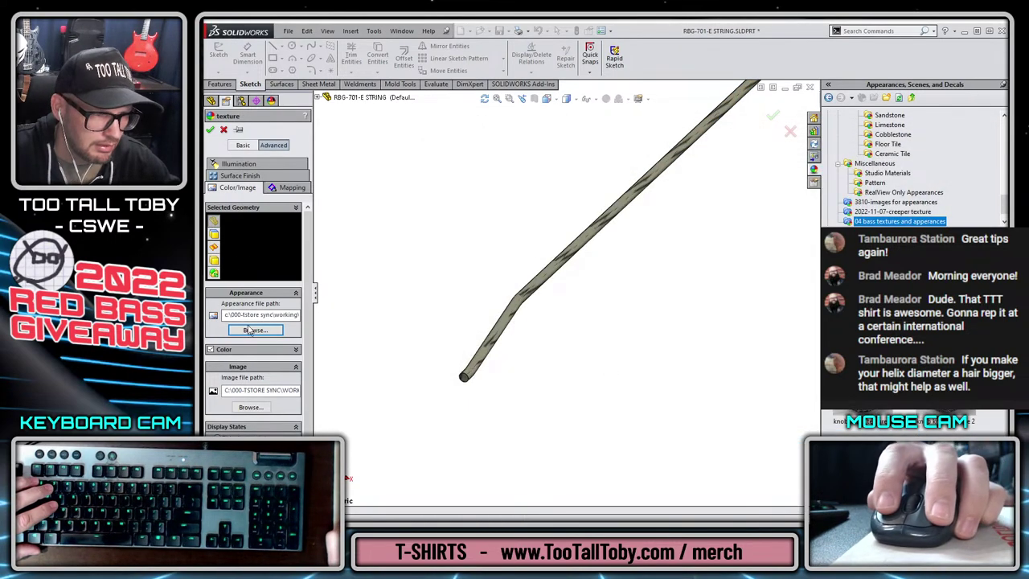
# - Set the bass string 2 appearance to Surface mapping with a texture width of 2.88820812 in, and accept it
pyautogui.click(274, 185)
pyautogui.click(259, 320)
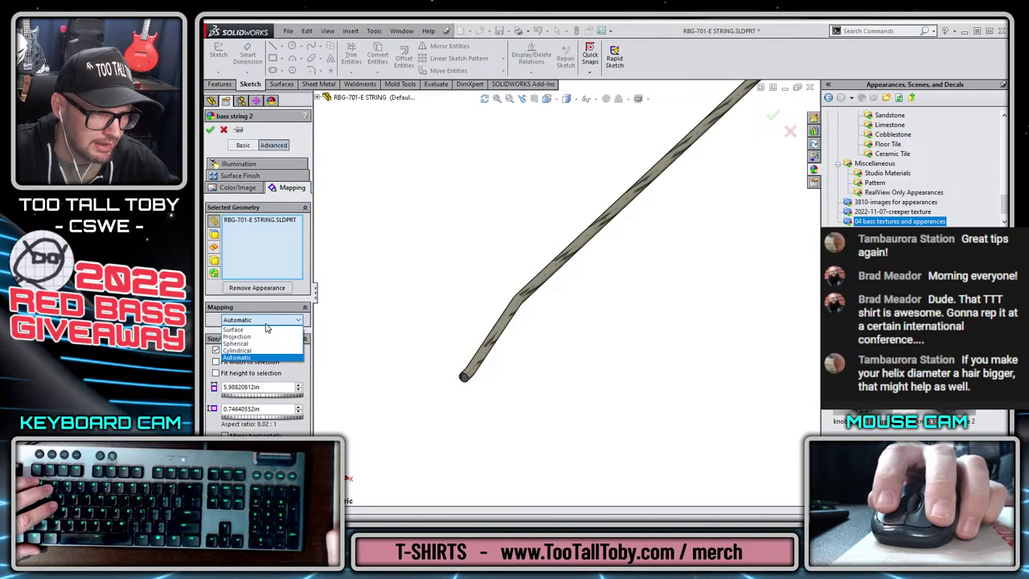
pyautogui.click(234, 329)
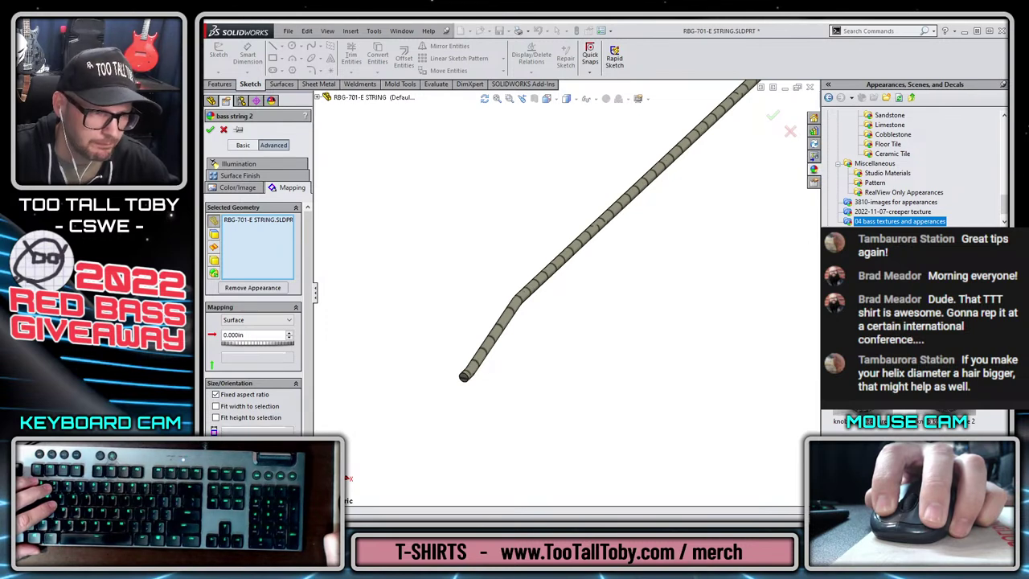
pyautogui.click(289, 434)
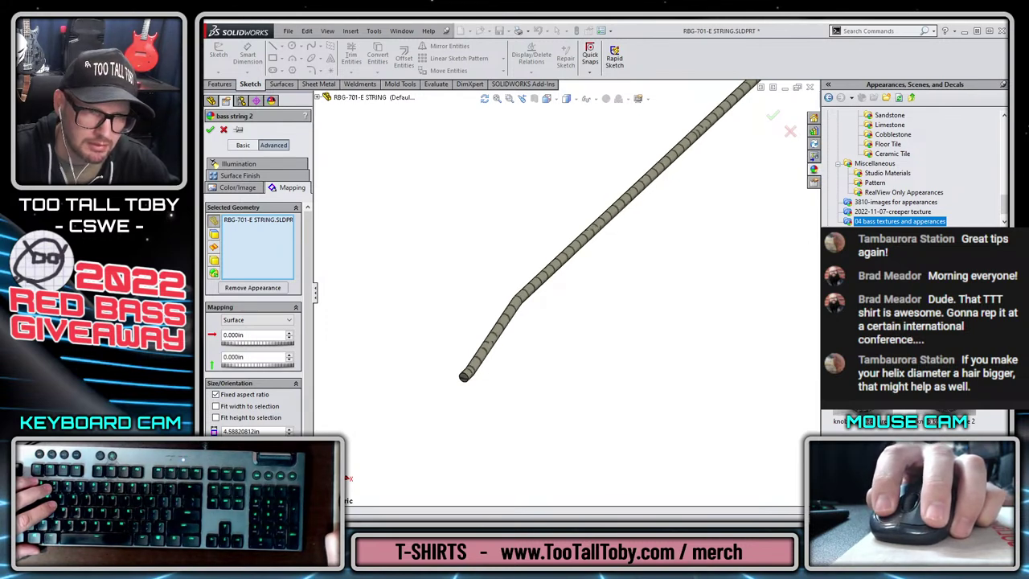
pyautogui.click(289, 434)
pyautogui.click(288, 434)
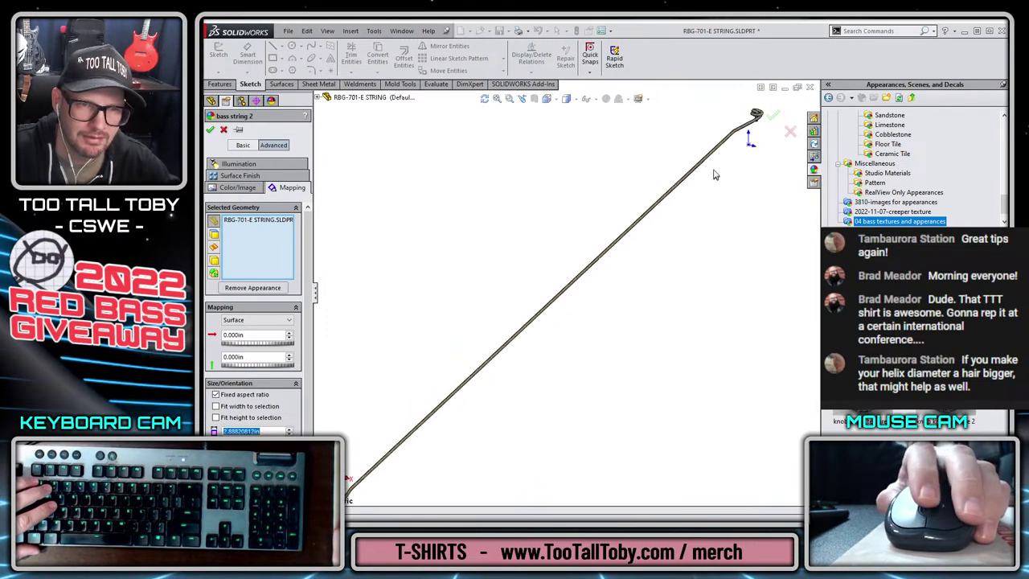
pyautogui.scroll(-3, 683, 176)
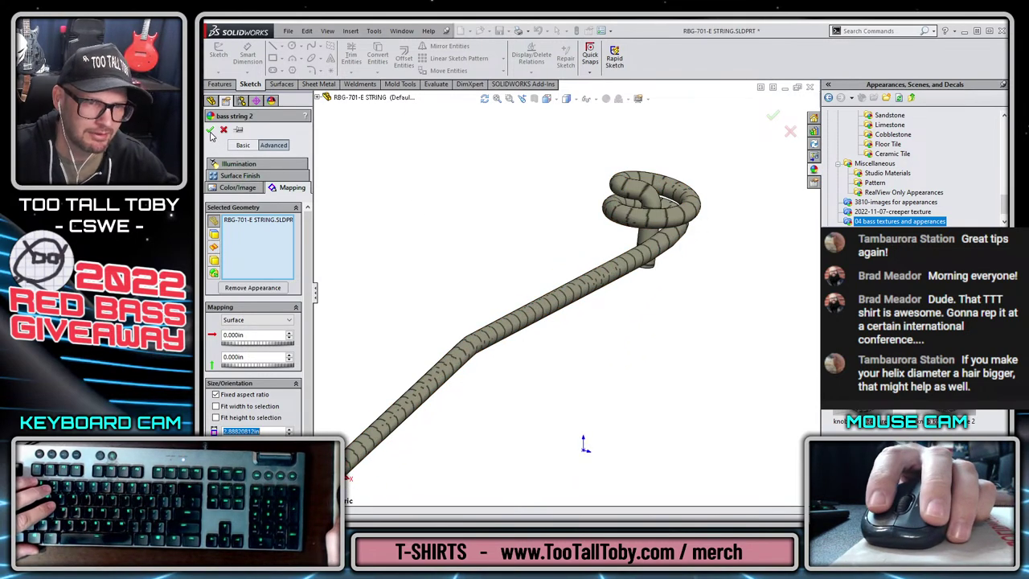
pyautogui.click(211, 132)
# - Check the winding texture at both ends of the E string, save the part and return to the top-level guitar assembly
pyautogui.scroll(-5, 451, 346)
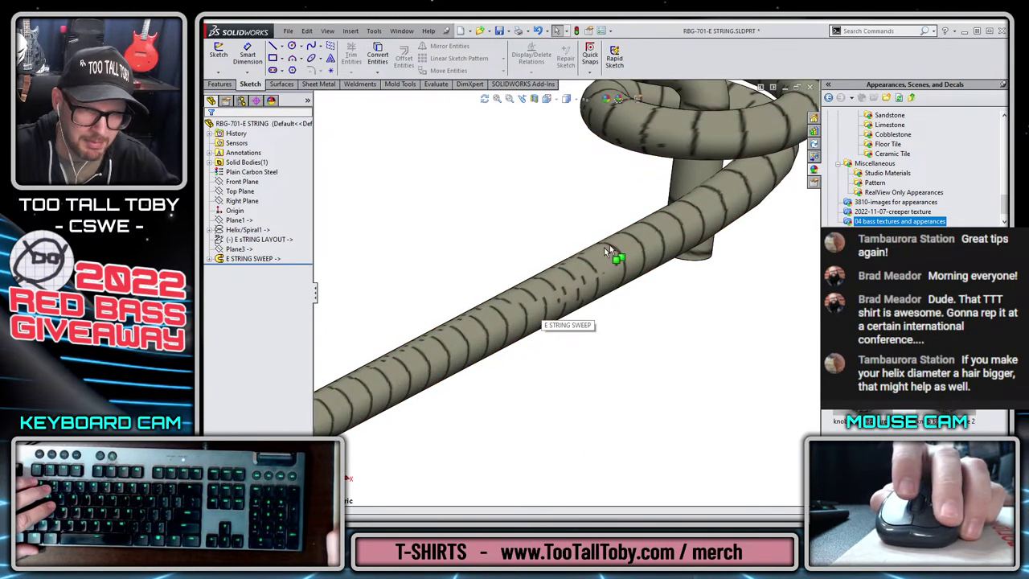
pyautogui.scroll(10, 585, 300)
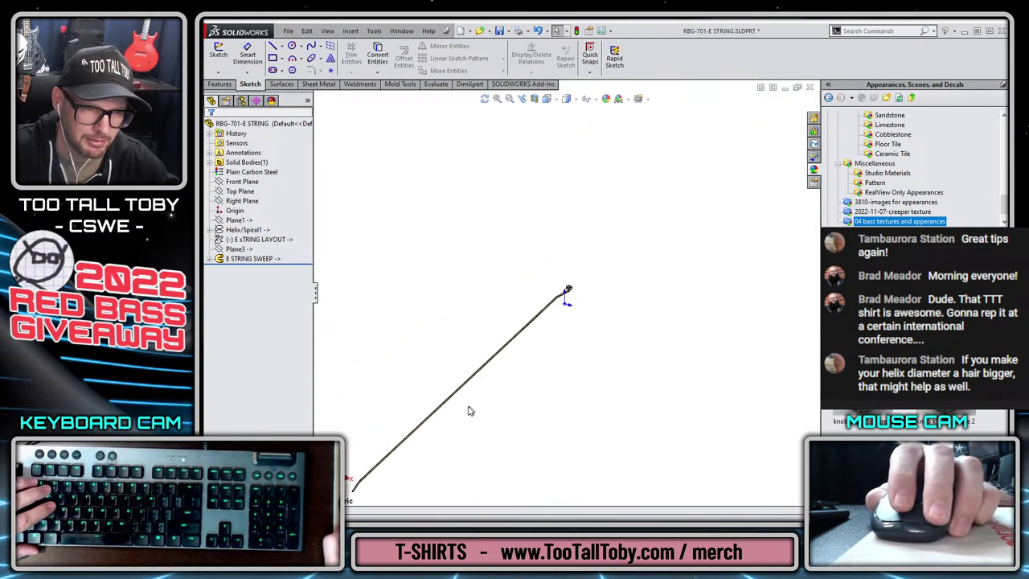
pyautogui.scroll(-7, 406, 458)
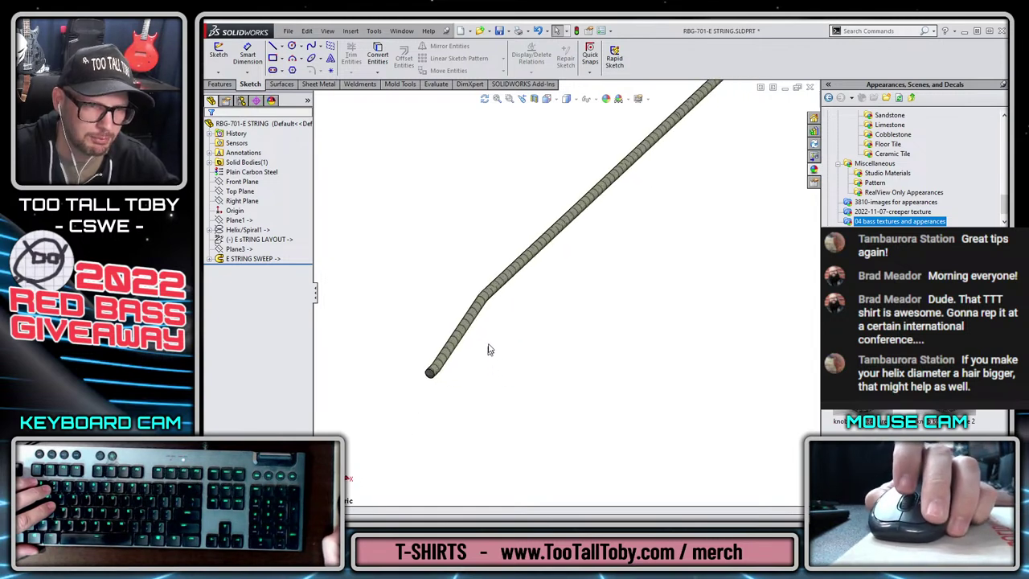
pyautogui.scroll(6, 490, 349)
pyautogui.scroll(3, 726, 134)
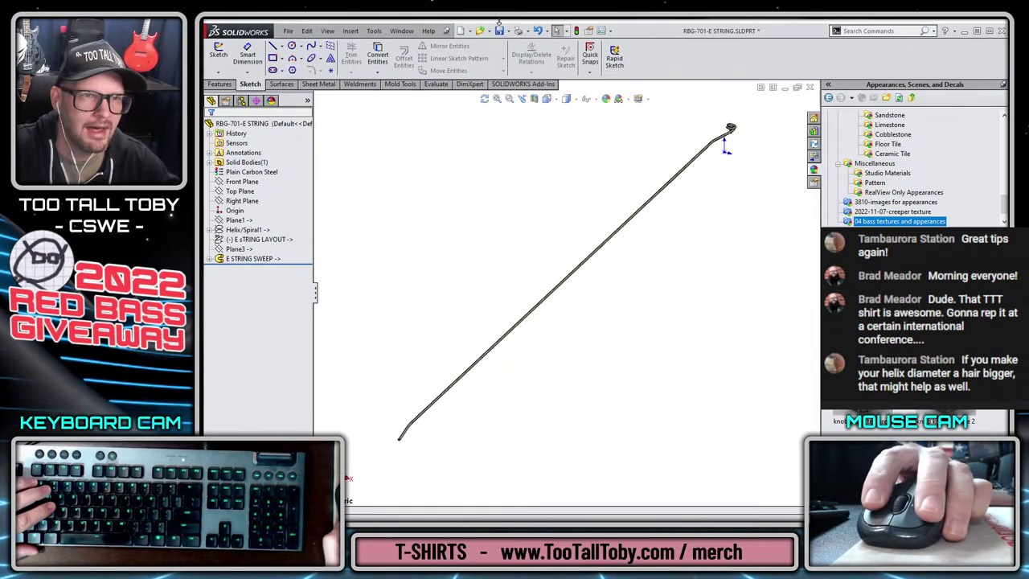
pyautogui.hotkey('ctrl', 'Tab')
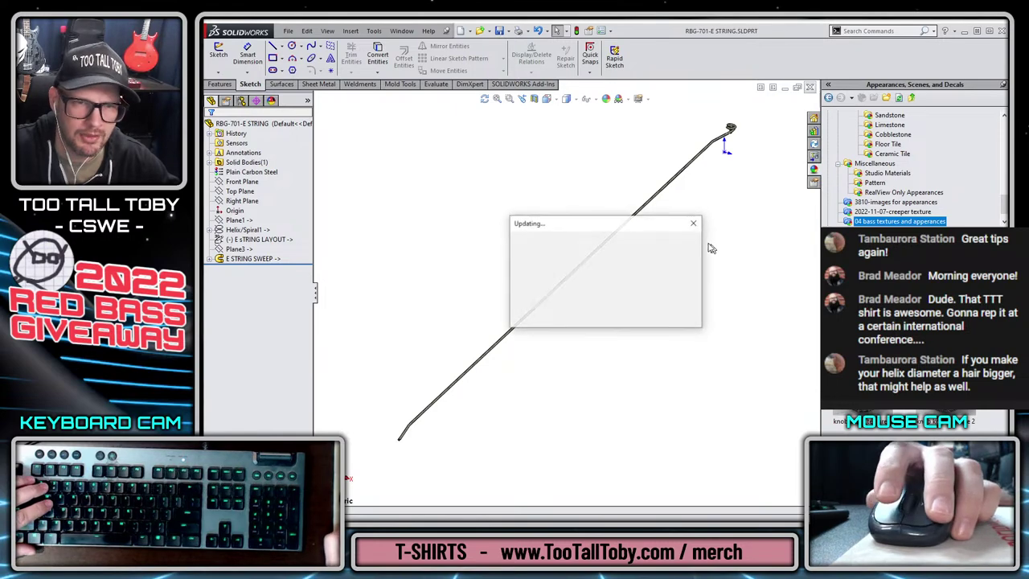
# - Examine the textured E string where it crosses the bridge saddle and enters the bridge plate hole
pyautogui.scroll(-5, 607, 299)
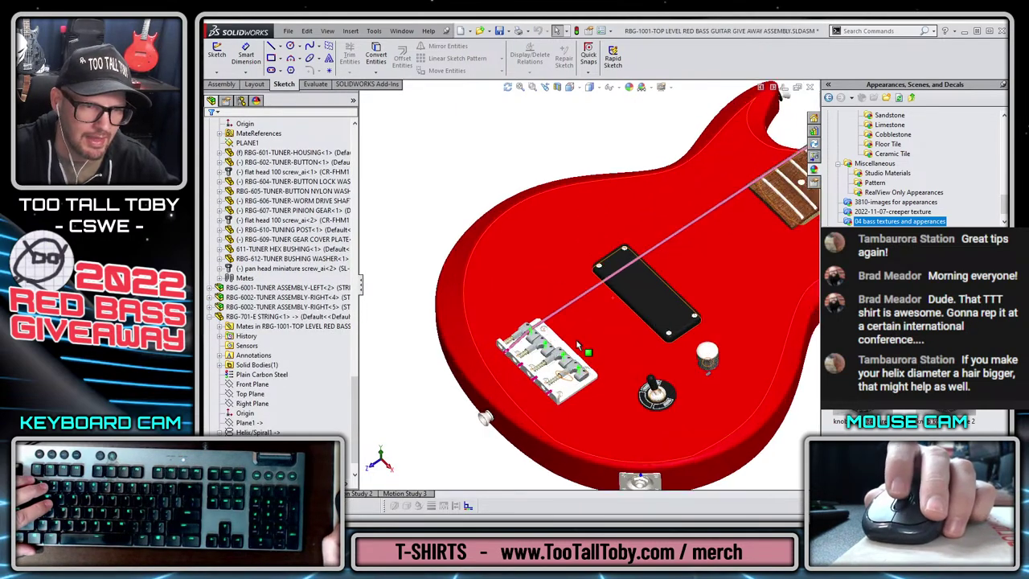
pyautogui.scroll(-1, 241, 306)
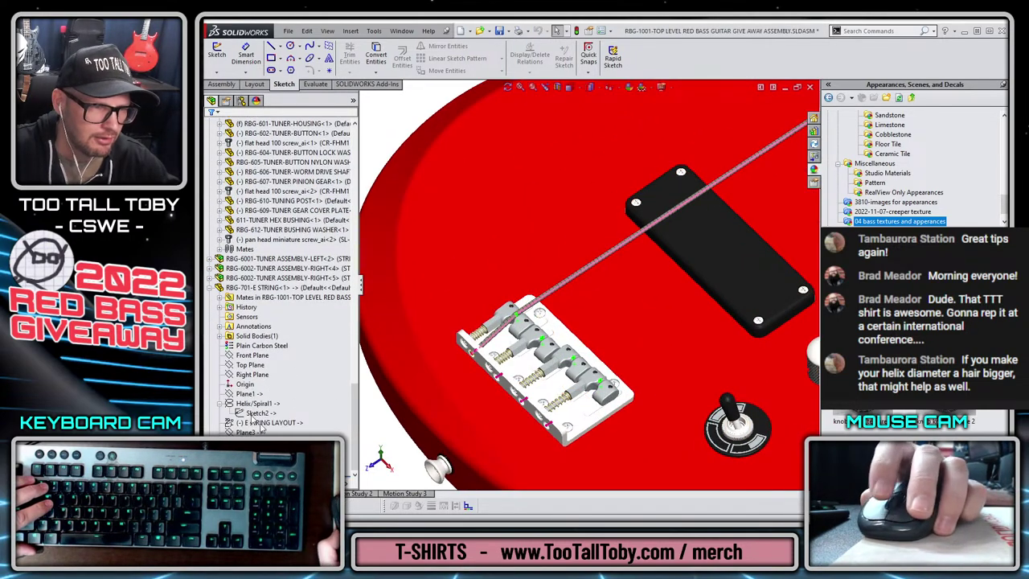
pyautogui.scroll(6, 217, 288)
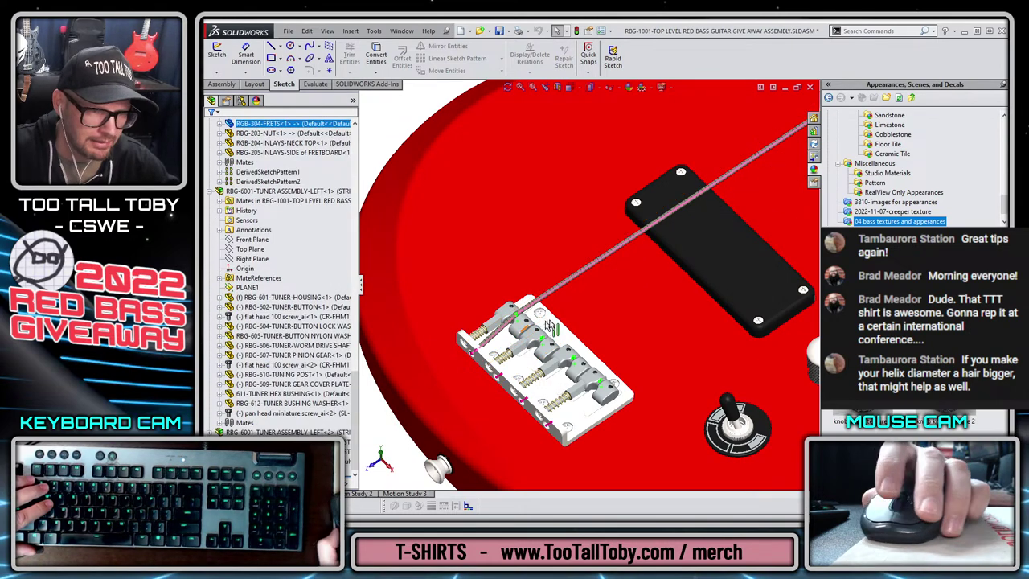
pyautogui.scroll(-3, 524, 322)
pyautogui.scroll(-4, 524, 322)
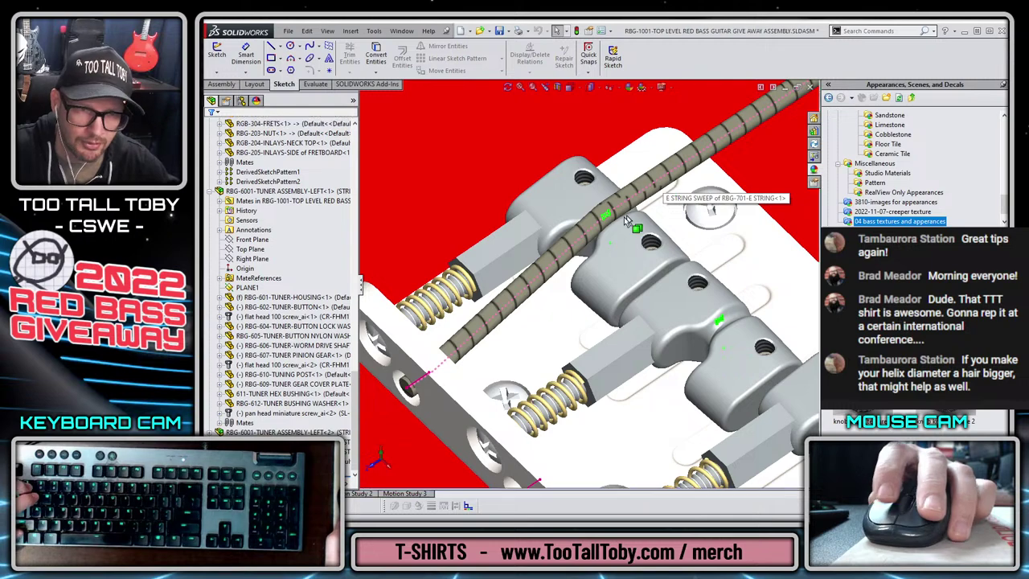
pyautogui.moveTo(624, 217); pyautogui.dragTo(532, 270, button='middle')
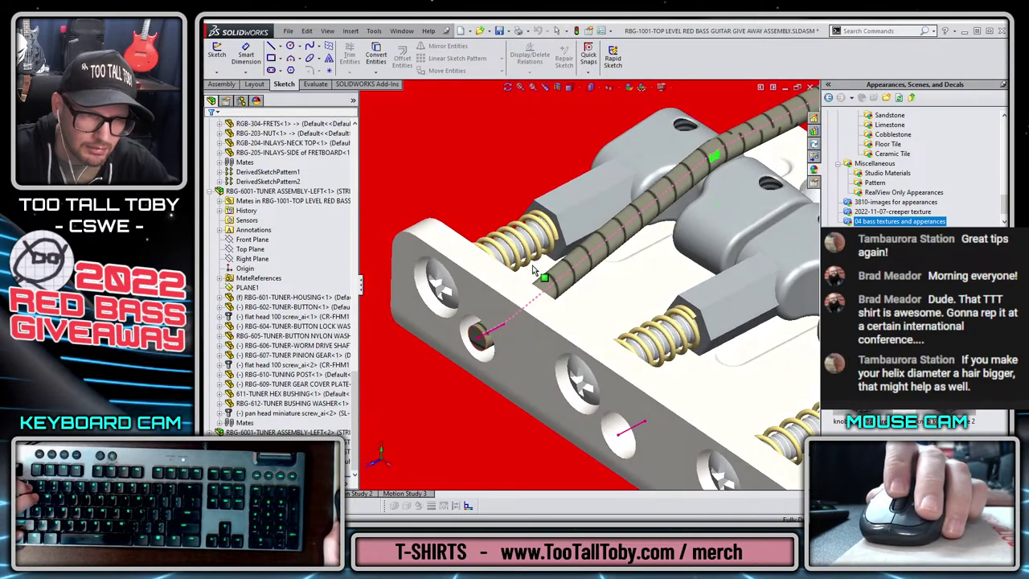
pyautogui.scroll(-8, 531, 274)
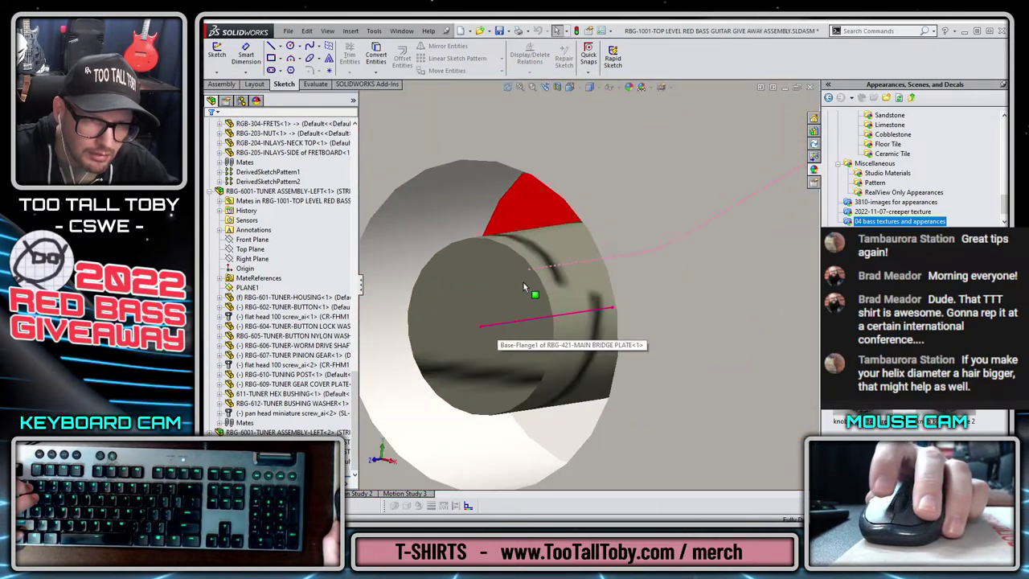
# - Turn on RealView Graphics for the guitar assembly
pyautogui.click(524, 286)
pyautogui.click(661, 87)
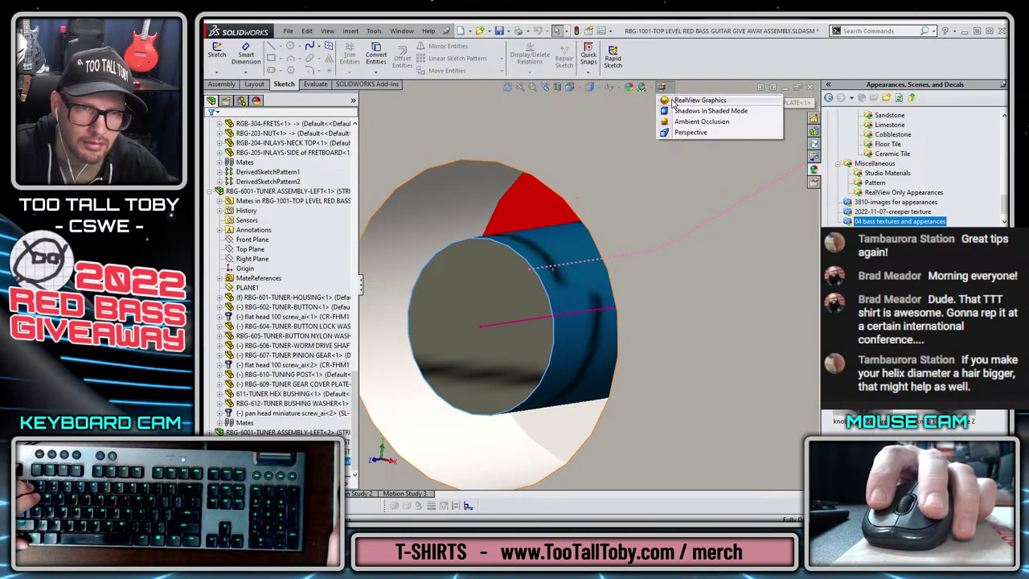
pyautogui.click(674, 100)
# - Open the E string for editing in the context of the assembly and exit back to the assembly
pyautogui.scroll(5, 699, 267)
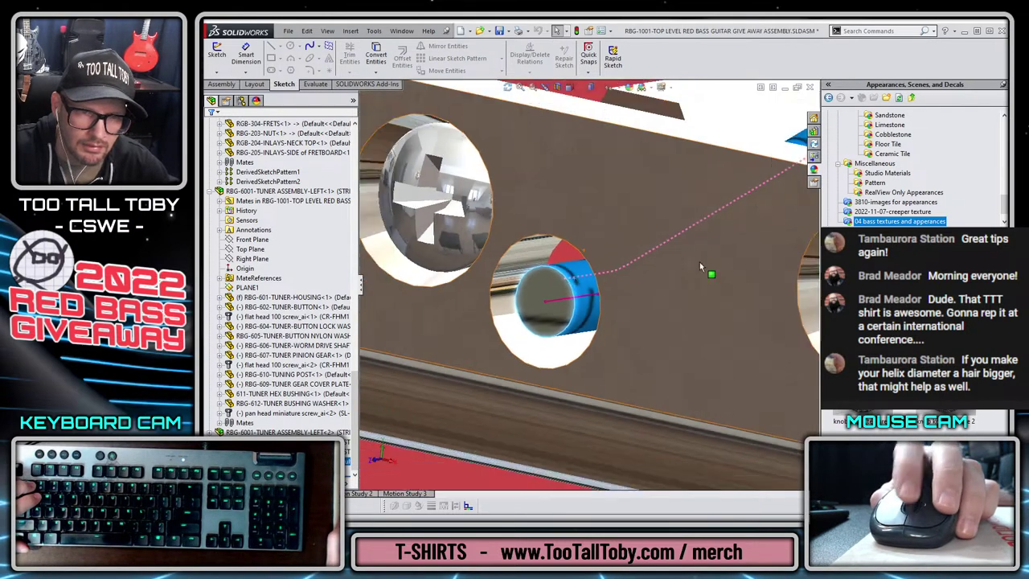
pyautogui.scroll(10, 700, 267)
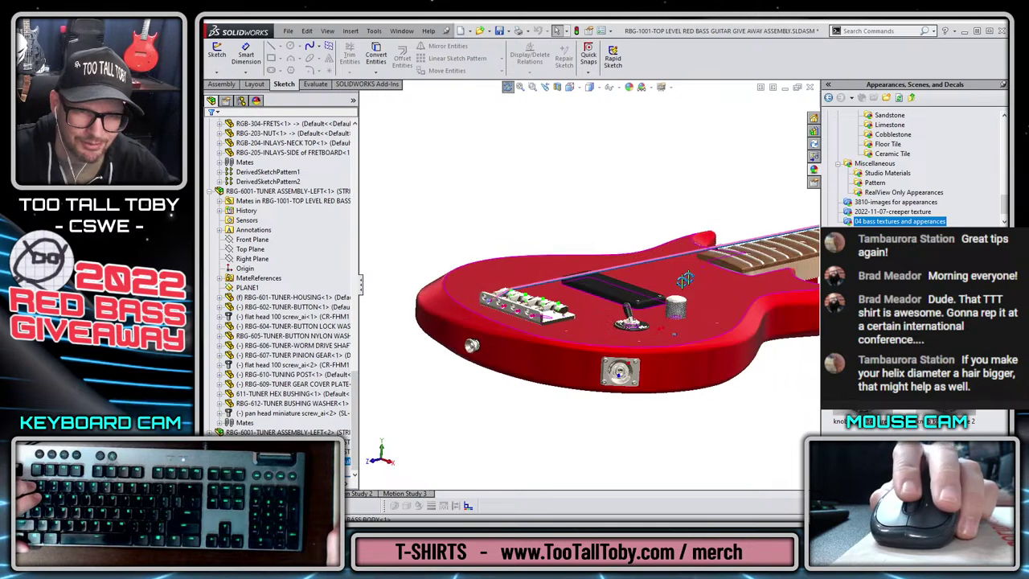
pyautogui.moveTo(684, 279); pyautogui.dragTo(547, 328, button='middle')
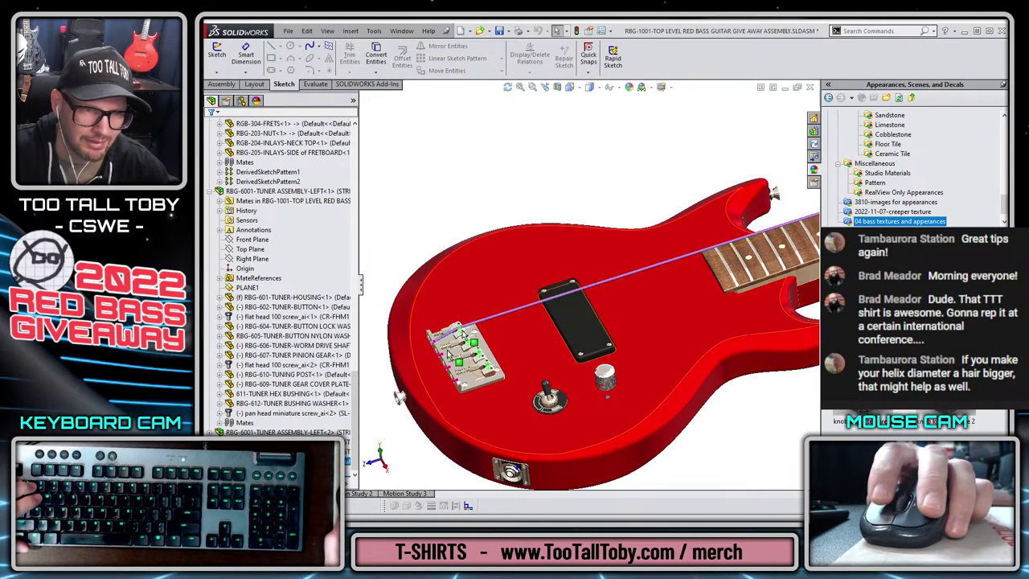
pyautogui.scroll(-5, 415, 383)
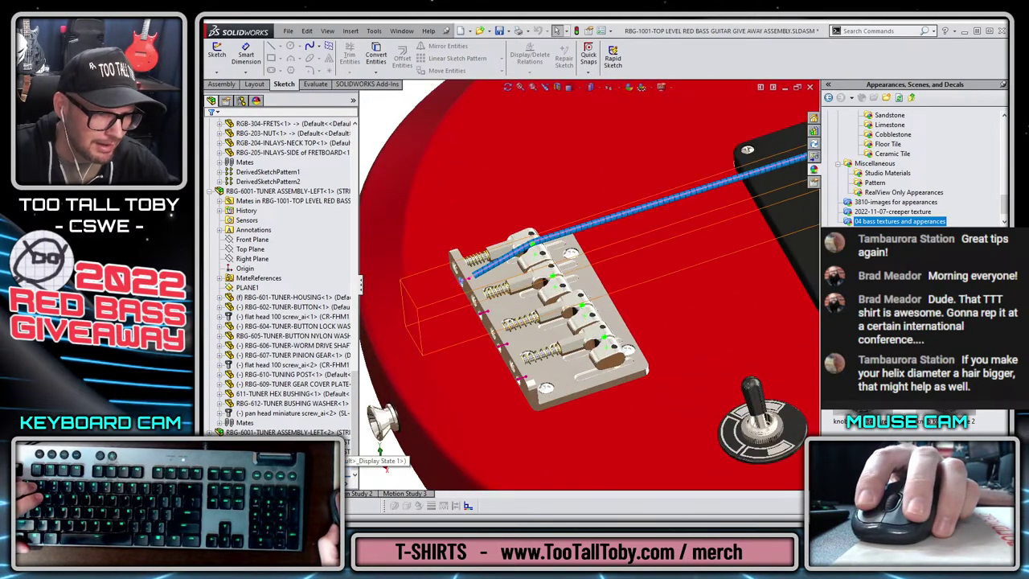
pyautogui.click(209, 460)
pyautogui.rightClick(273, 419)
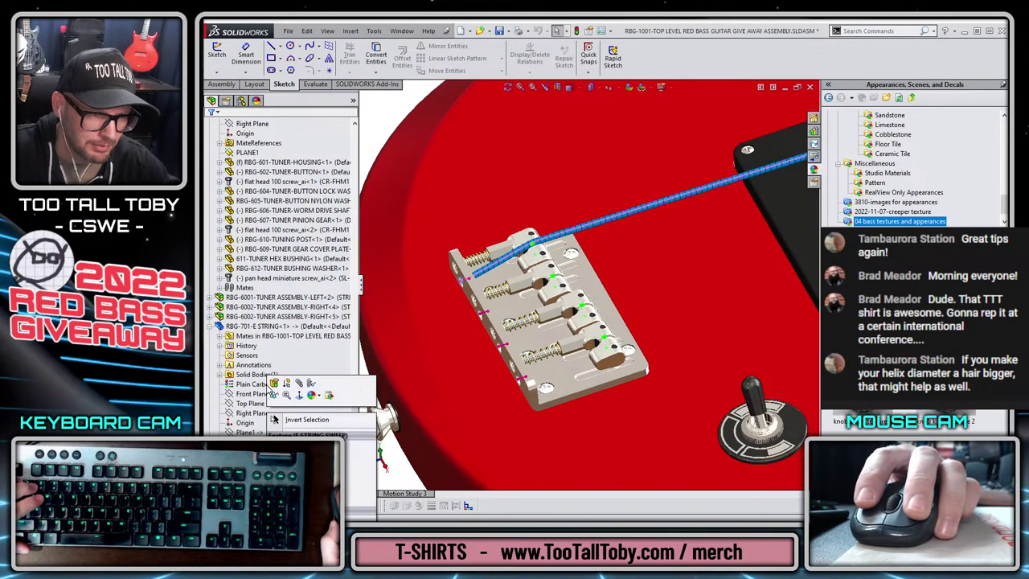
pyautogui.click(275, 384)
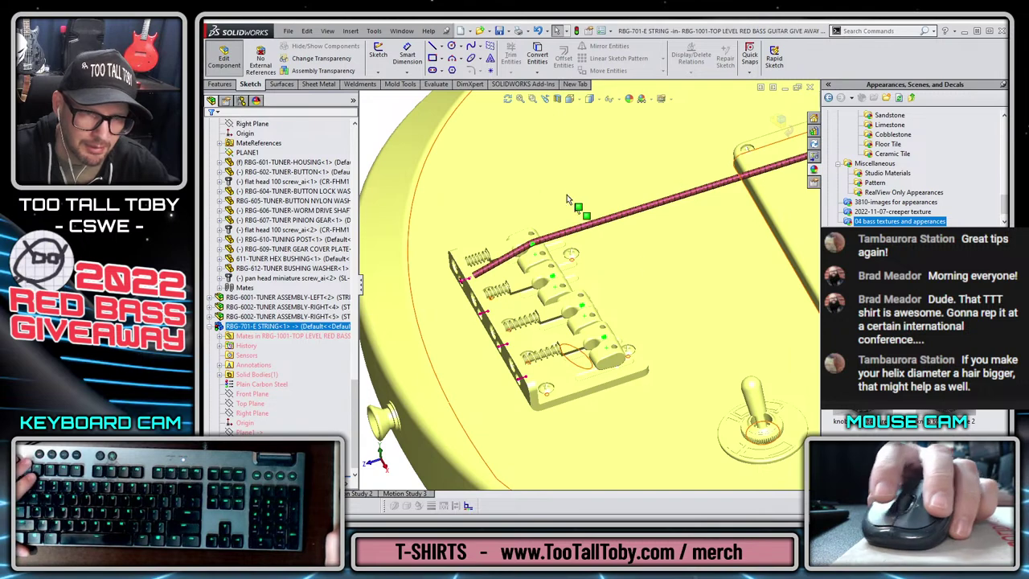
pyautogui.scroll(2, 603, 201)
pyautogui.click(781, 120)
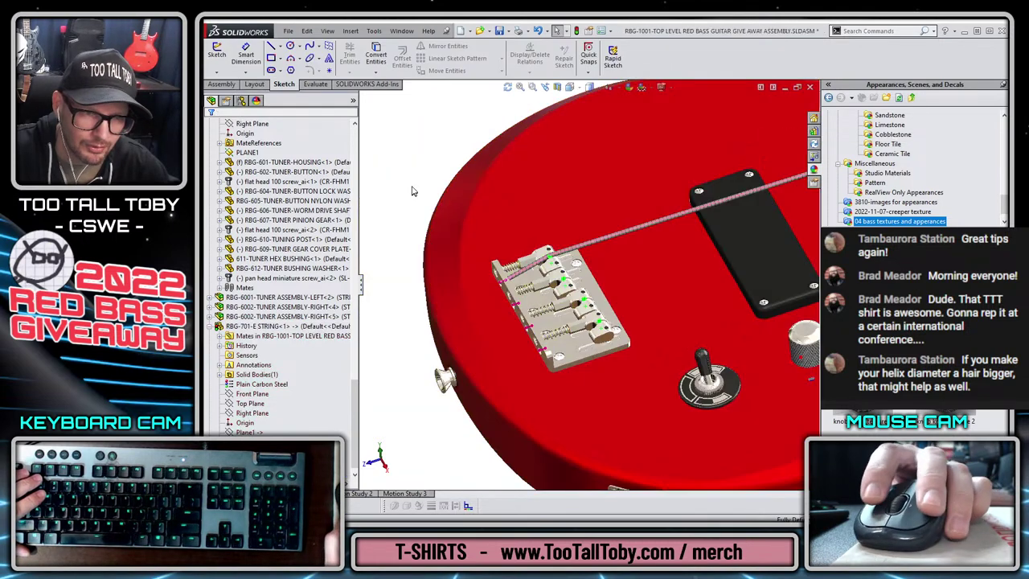
# - Hide the sketch lines displayed at the nut and tuning posts, and inspect the E string's winding around its tuning post
pyautogui.scroll(-8, 456, 353)
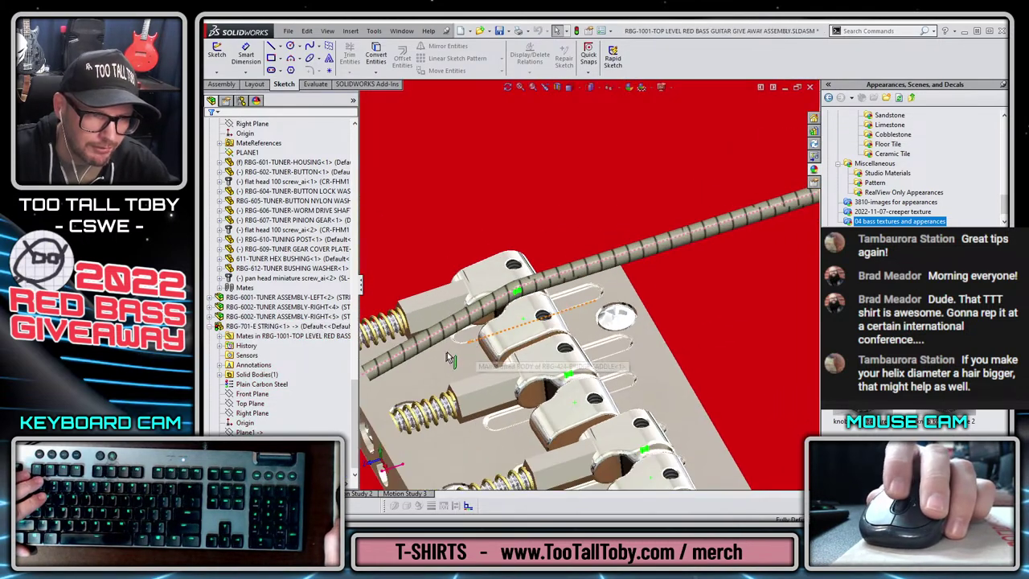
pyautogui.scroll(10, 456, 353)
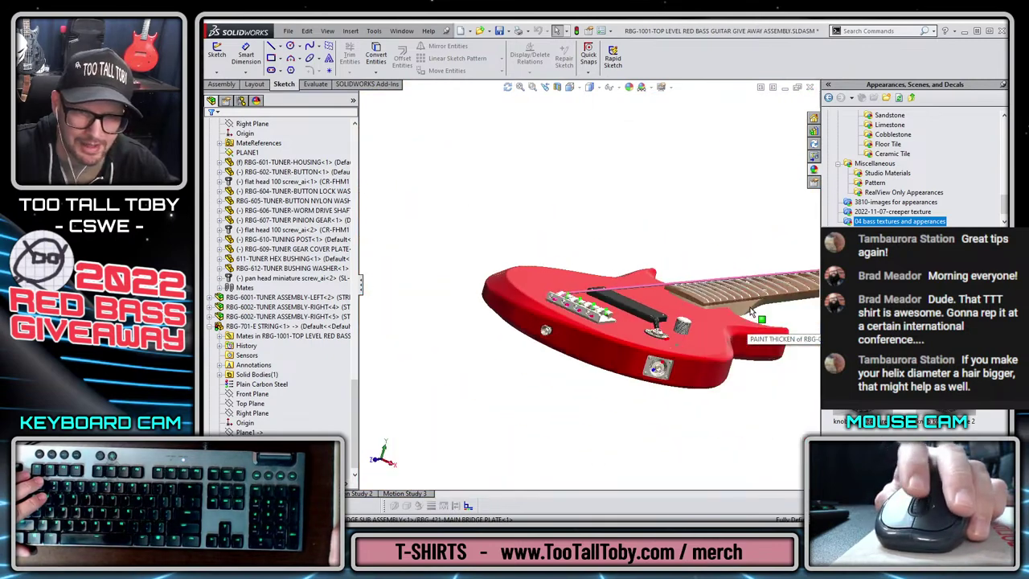
pyautogui.scroll(-10, 756, 297)
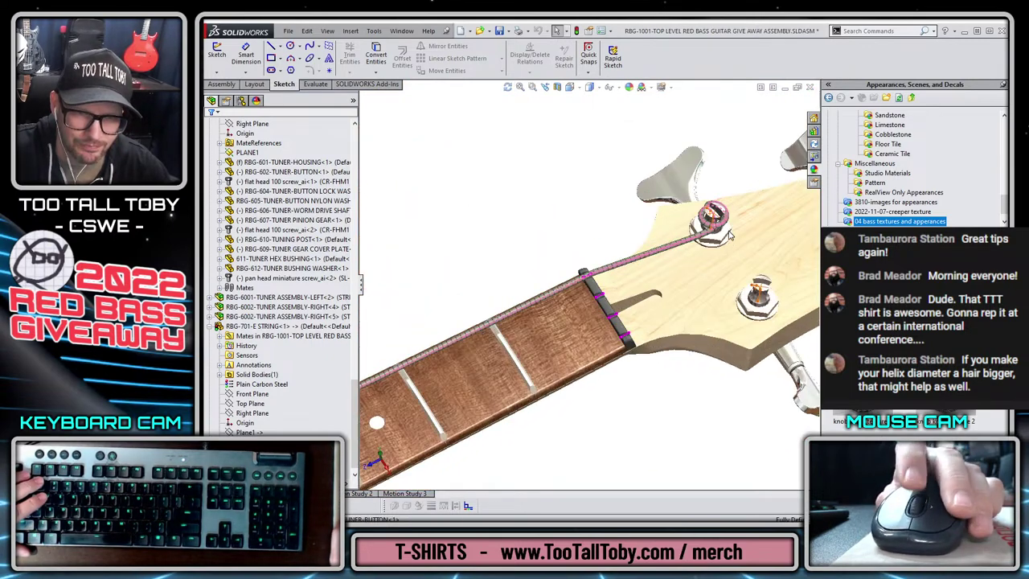
pyautogui.click(673, 88)
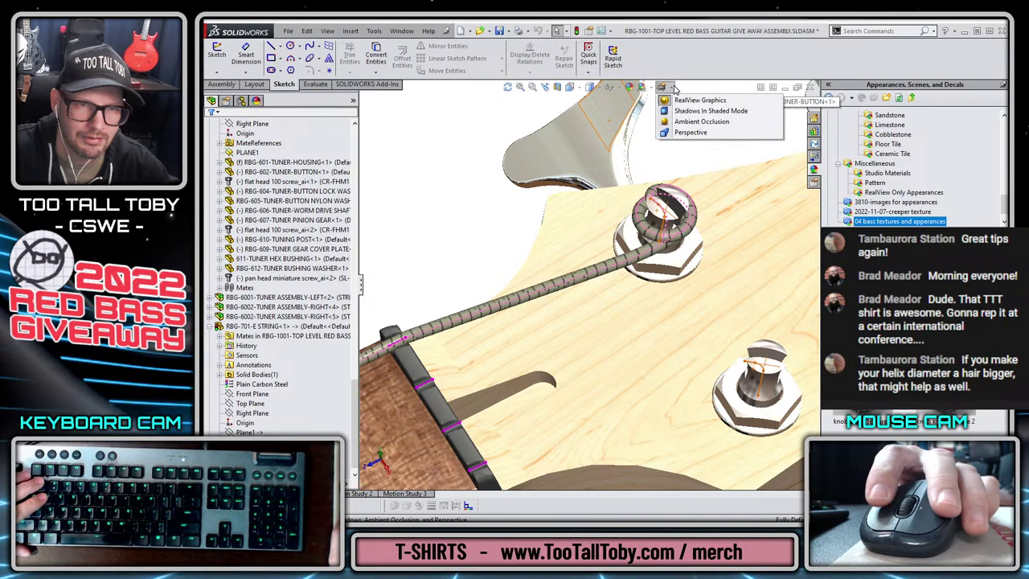
pyautogui.moveTo(616, 89)
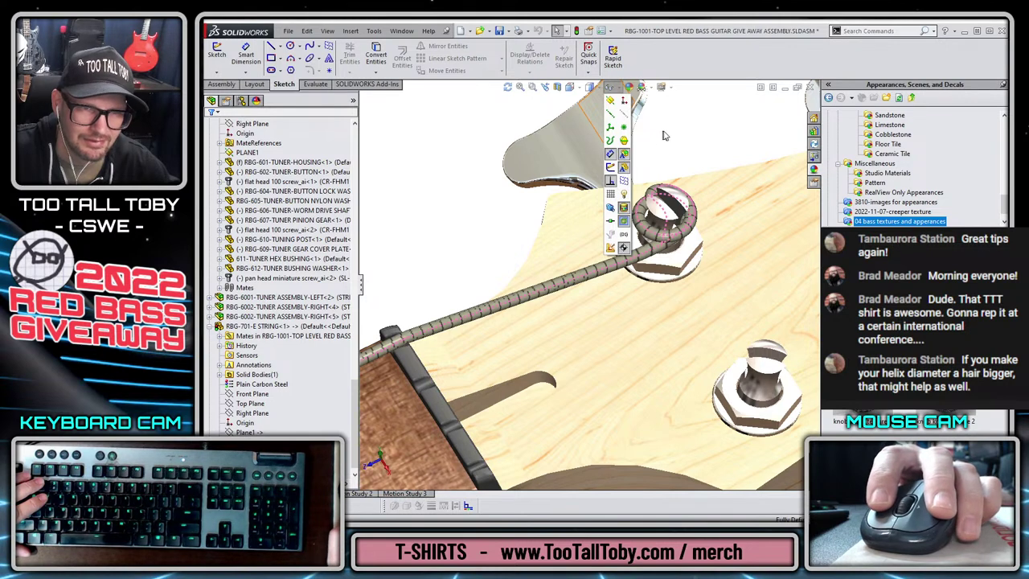
pyautogui.moveTo(652, 87)
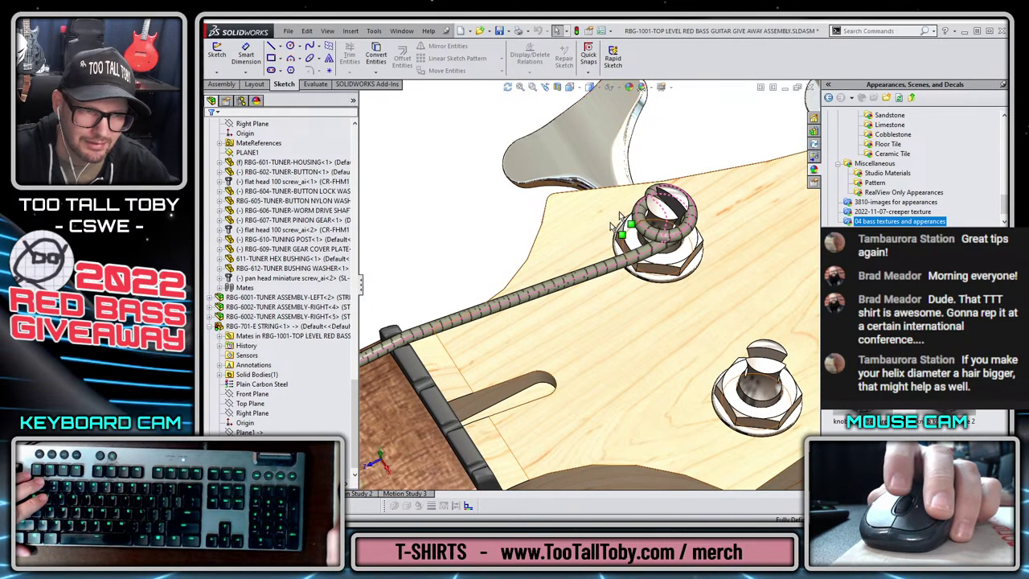
pyautogui.moveTo(612, 222); pyautogui.dragTo(623, 251, button='middle')
pyautogui.scroll(2, 623, 251)
pyautogui.scroll(-6, 657, 251)
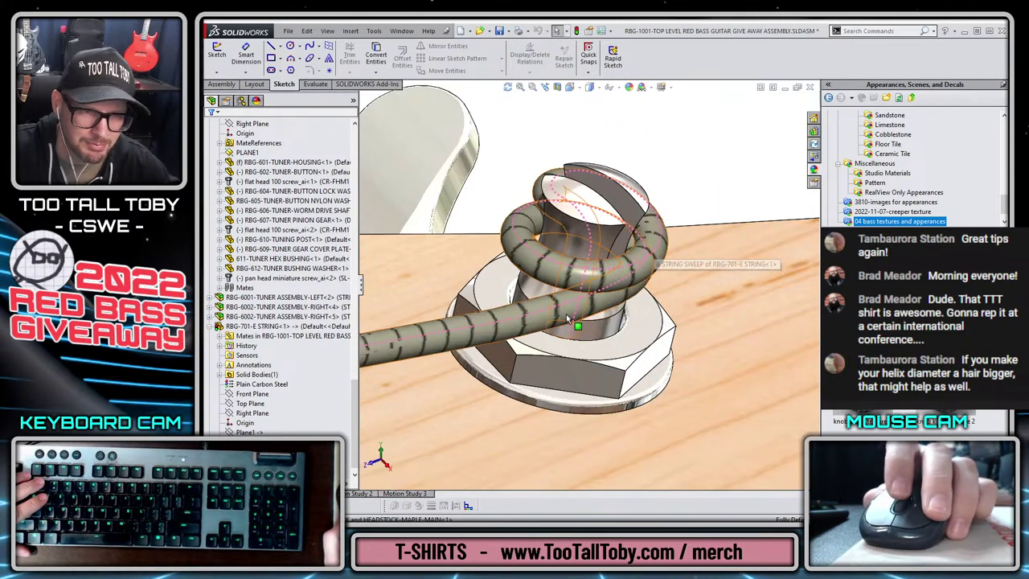
# - Save the guitar assembly and return to it from the tuning post part
pyautogui.scroll(8, 568, 320)
pyautogui.scroll(-2, 494, 250)
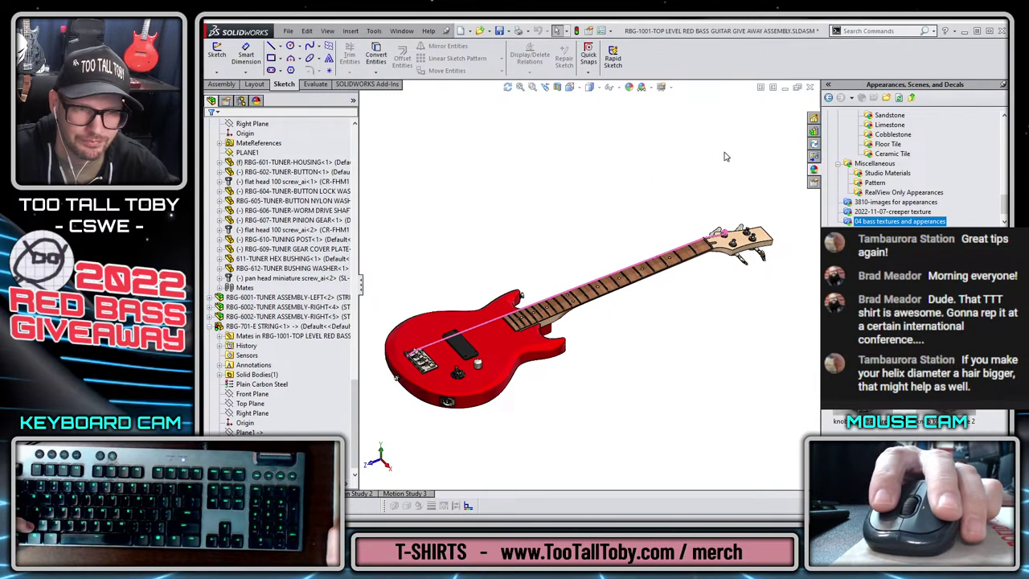
pyautogui.hotkey('ctrl', 's')
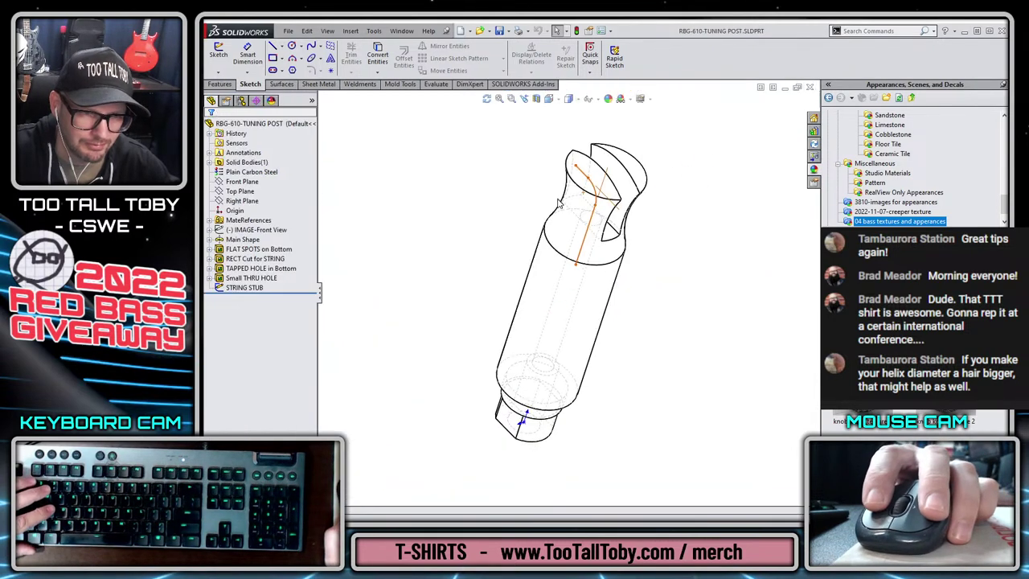
pyautogui.press('r')
pyautogui.press('Escape')
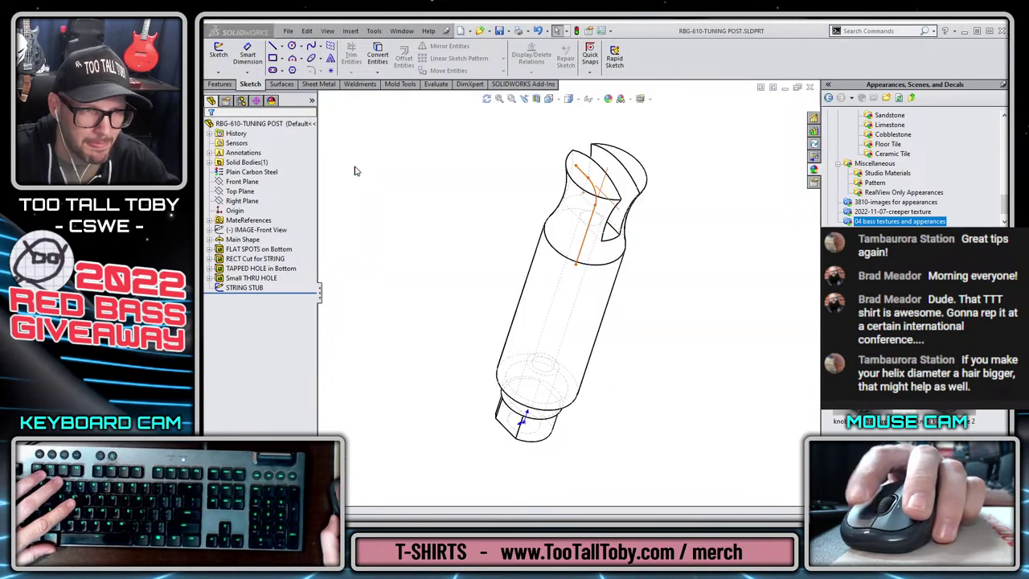
pyautogui.hotkey('ctrl', 'Tab')
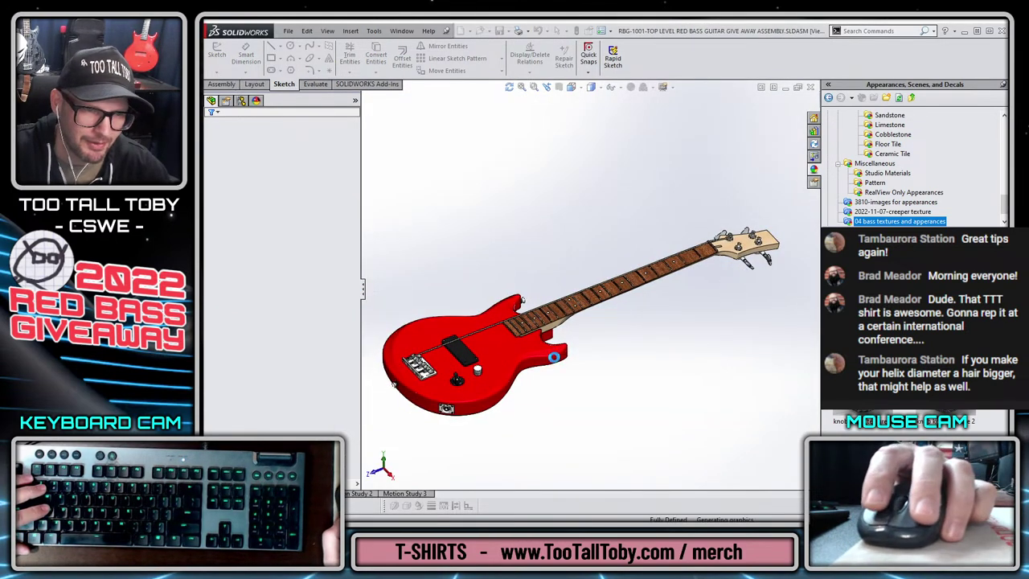
# - Examine the textured E string at the bridge saddle and its winding around the tuning post
pyautogui.scroll(-10, 407, 362)
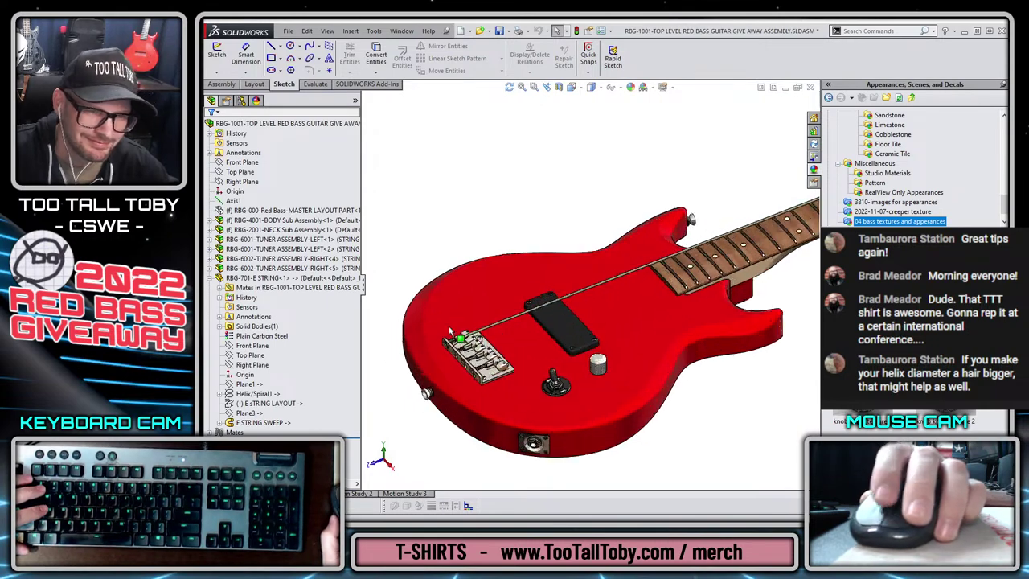
pyautogui.scroll(-3, 498, 322)
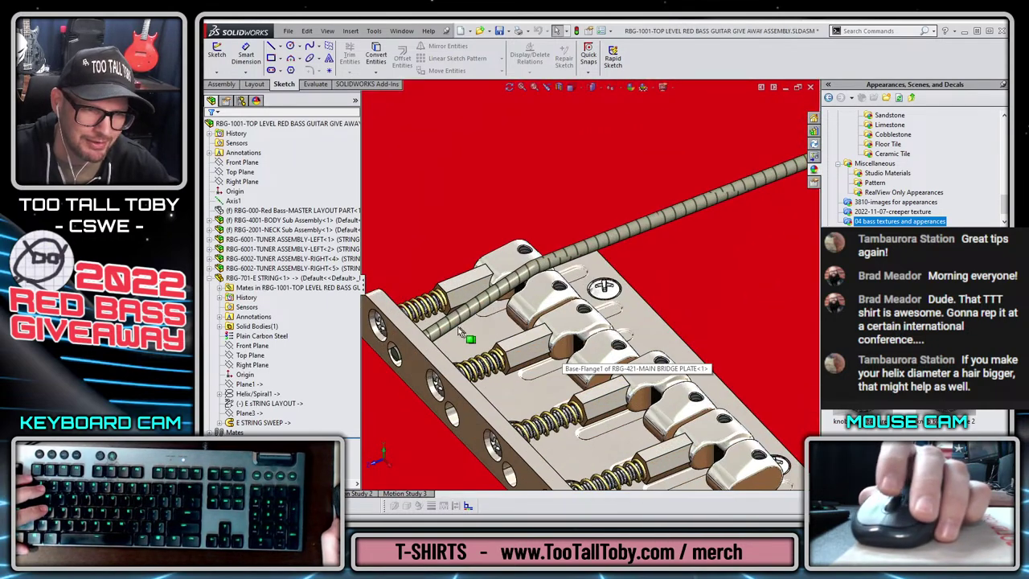
pyautogui.scroll(10, 720, 211)
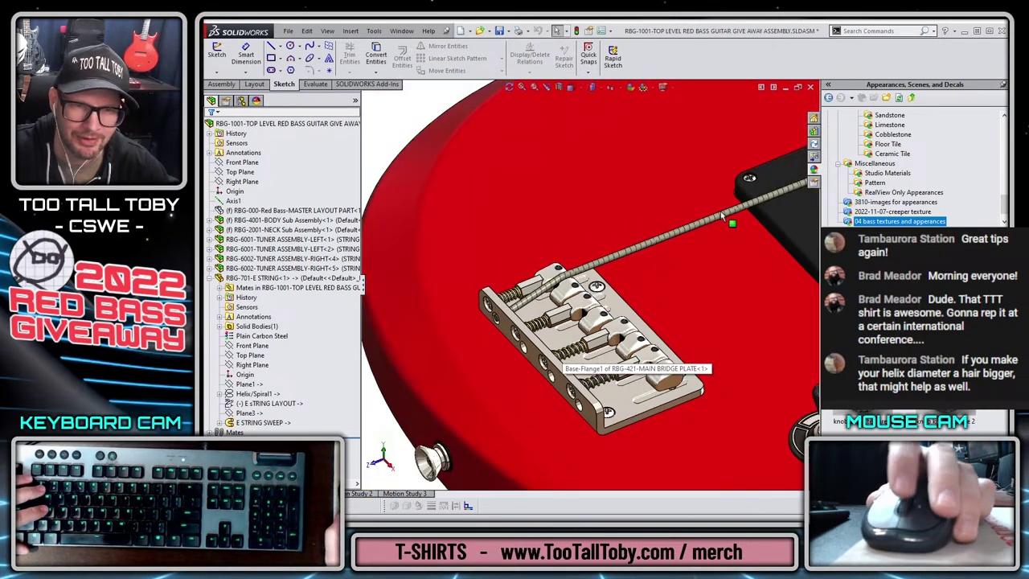
pyautogui.scroll(-10, 762, 209)
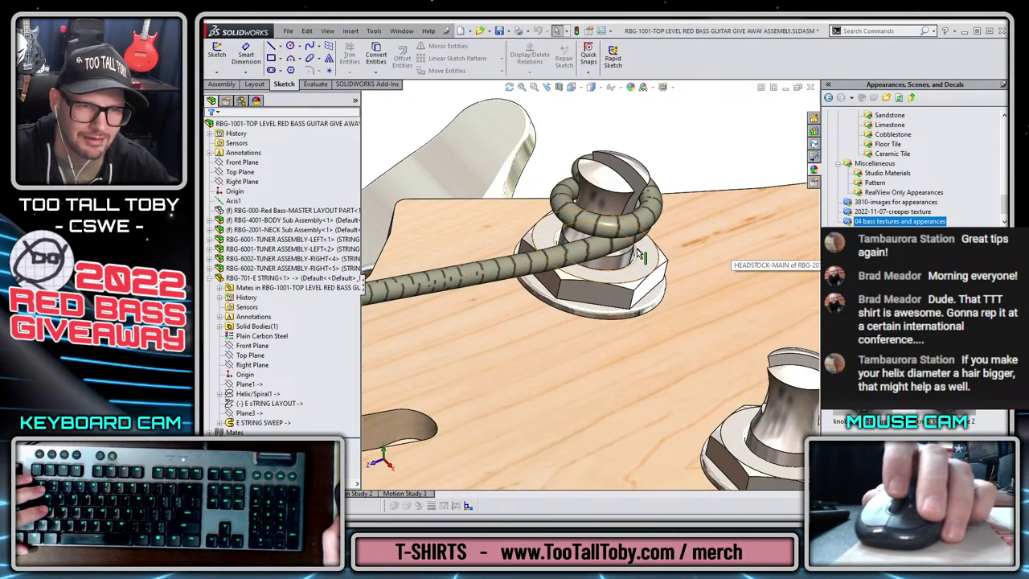
pyautogui.scroll(10, 611, 289)
pyautogui.scroll(-3, 579, 310)
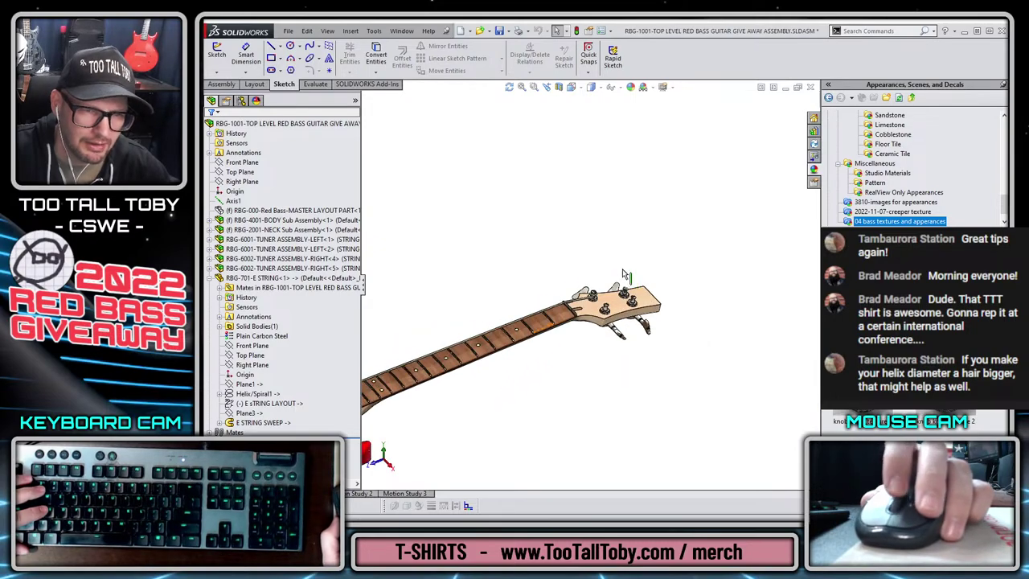
pyautogui.scroll(-10, 626, 275)
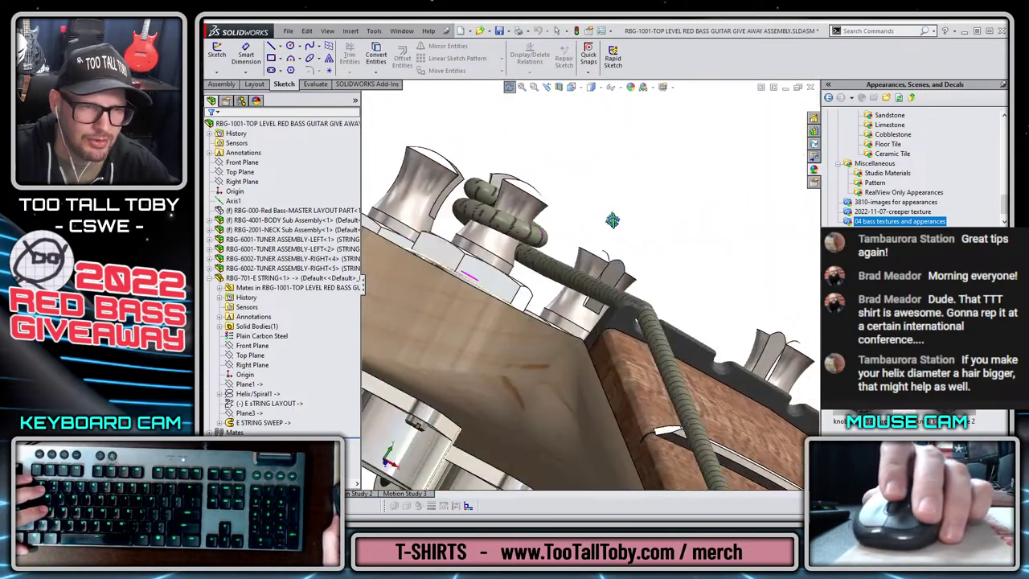
pyautogui.moveTo(613, 219); pyautogui.dragTo(593, 415, button='middle')
pyautogui.scroll(-6, 547, 202)
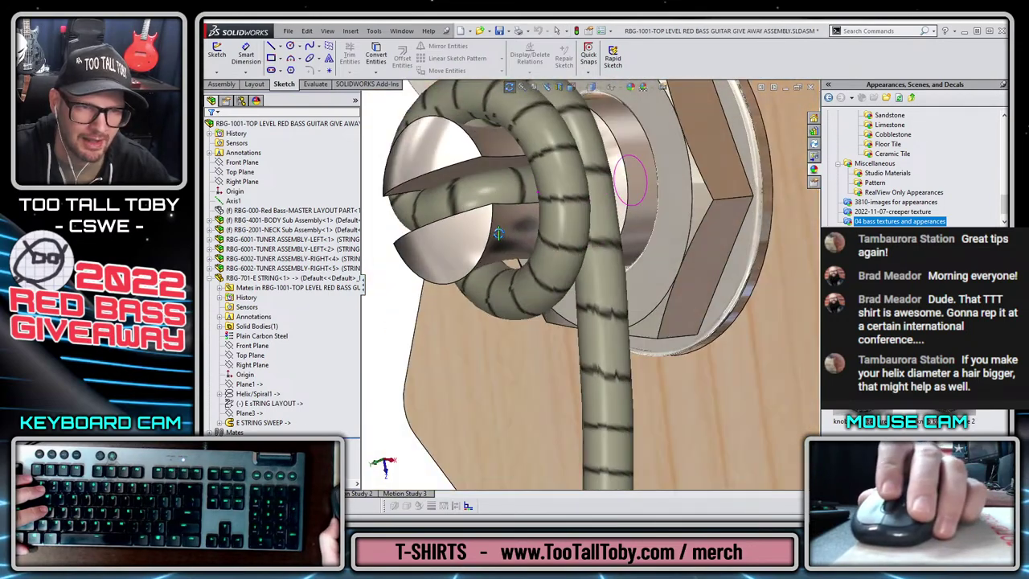
pyautogui.moveTo(498, 234); pyautogui.dragTo(544, 273, button='middle')
pyautogui.scroll(4, 545, 273)
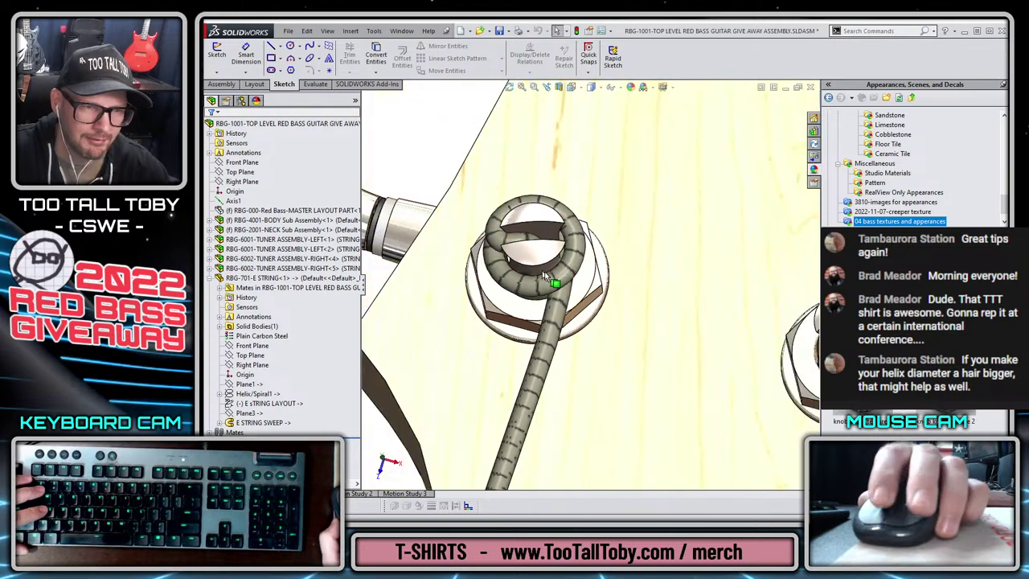
# - Examine the E string's run from the nut to its tuning post and its wraps from several other angles
pyautogui.scroll(15, 574, 366)
pyautogui.moveTo(578, 365); pyautogui.dragTo(502, 311, button='middle')
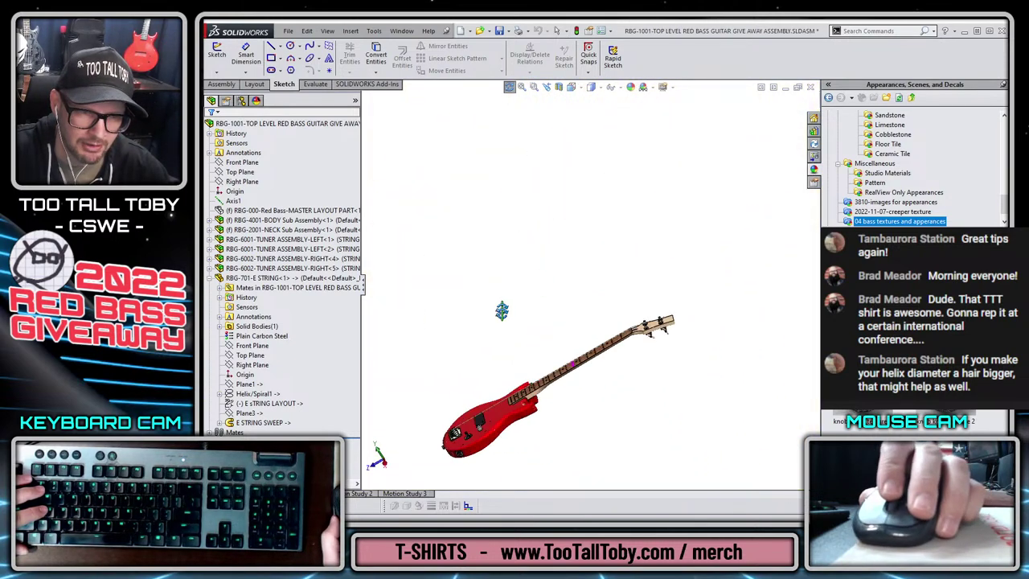
pyautogui.scroll(-4, 728, 344)
pyautogui.moveTo(611, 308); pyautogui.dragTo(536, 390, button='middle')
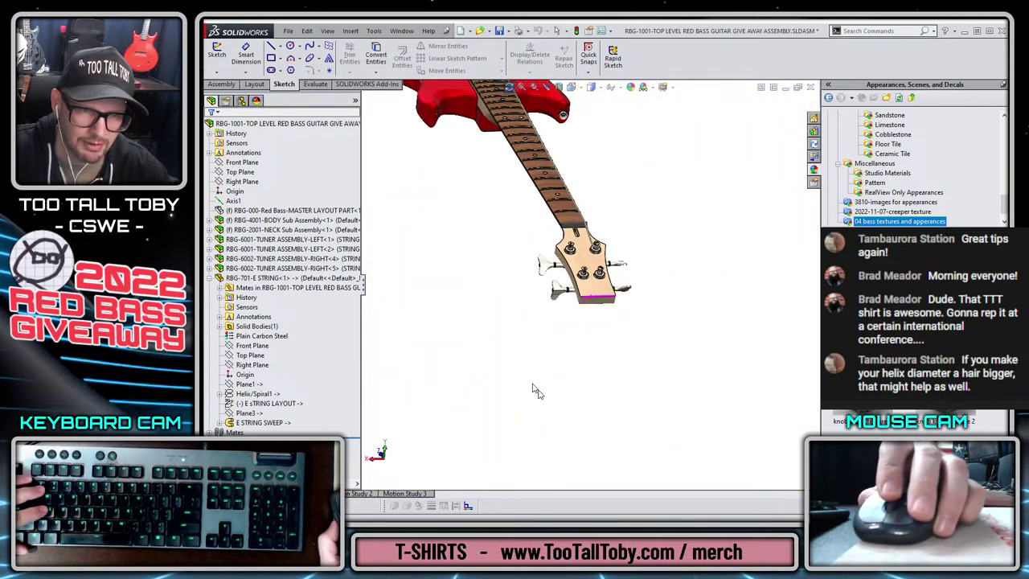
pyautogui.scroll(-4, 604, 253)
pyautogui.scroll(-7, 589, 232)
pyautogui.middleClick(553, 298)
pyautogui.moveTo(553, 298); pyautogui.dragTo(535, 253, button='middle')
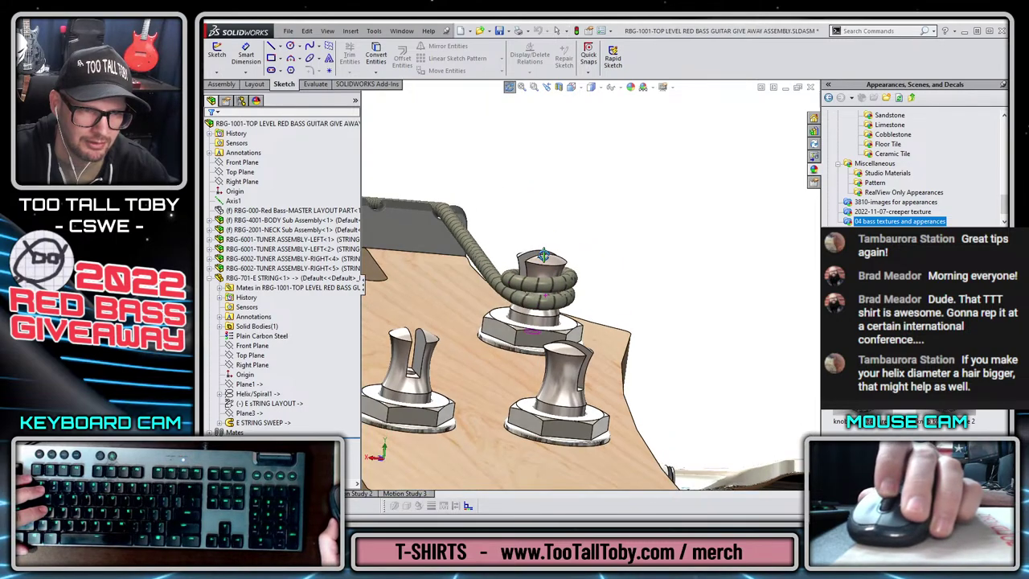
pyautogui.scroll(3, 531, 273)
pyautogui.moveTo(502, 297); pyautogui.dragTo(603, 277, button='middle')
pyautogui.scroll(-3, 613, 280)
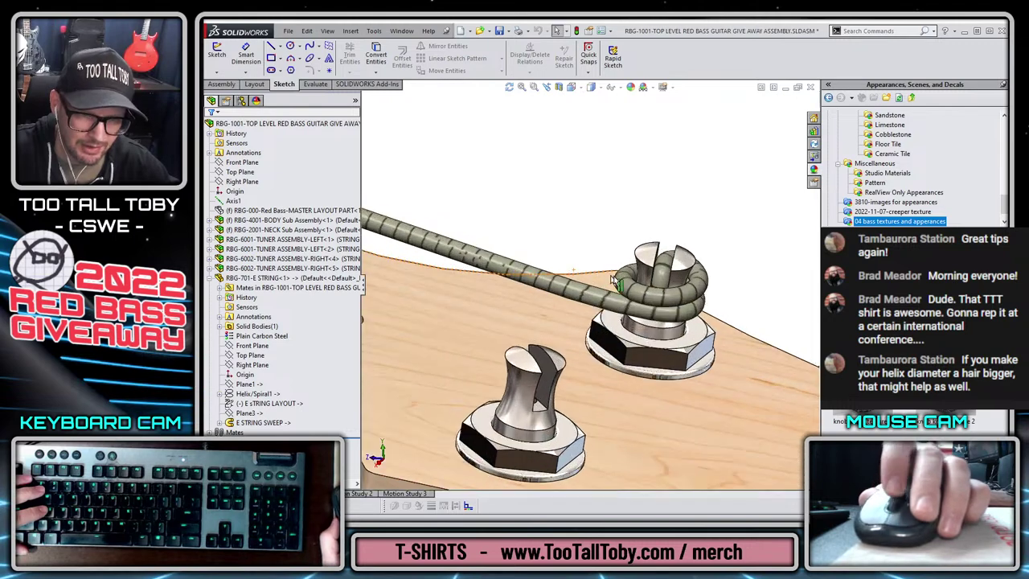
pyautogui.scroll(-2, 613, 280)
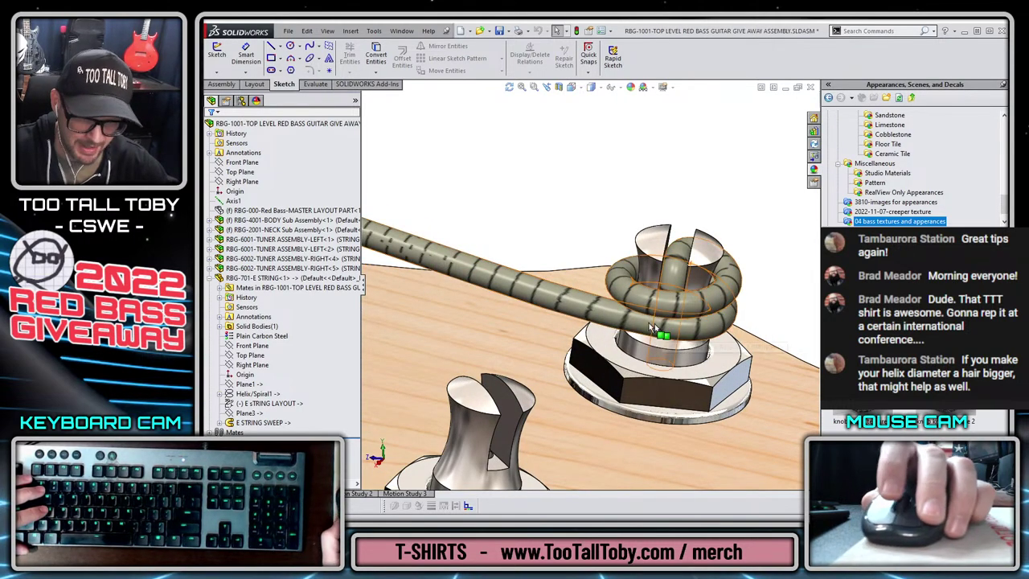
pyautogui.scroll(6, 653, 330)
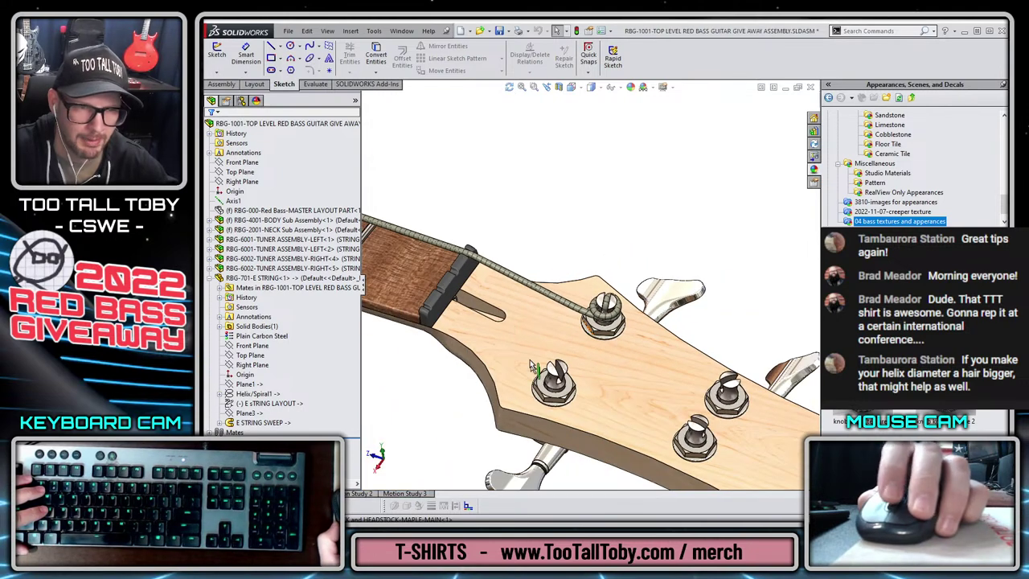
# - Examine the E string on the full guitar, from the bridge saddle across the pickup to the neck
pyautogui.scroll(9, 485, 317)
pyautogui.scroll(-4, 474, 242)
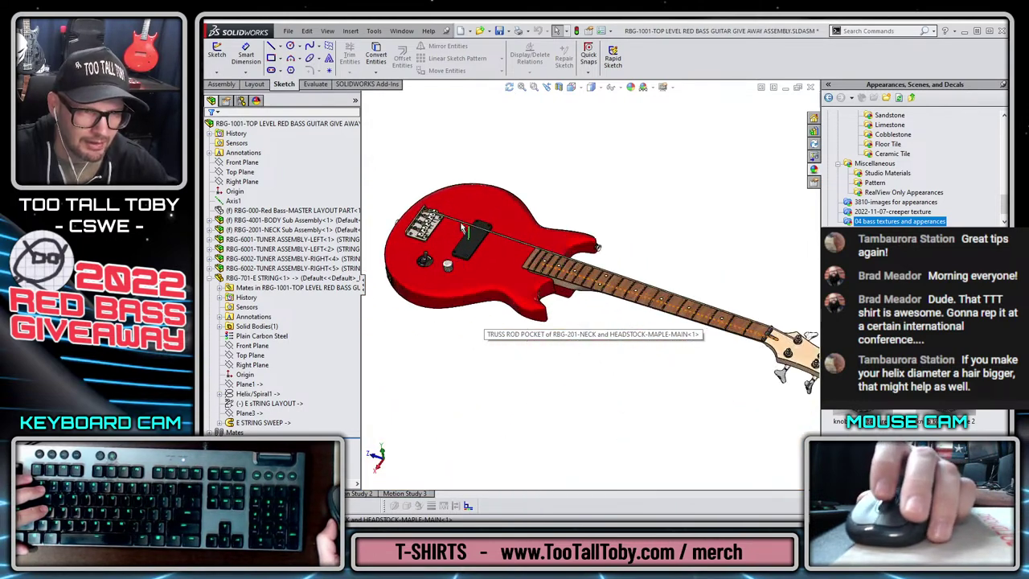
pyautogui.middleClick(488, 236)
pyautogui.moveTo(488, 236); pyautogui.dragTo(503, 314, button='middle')
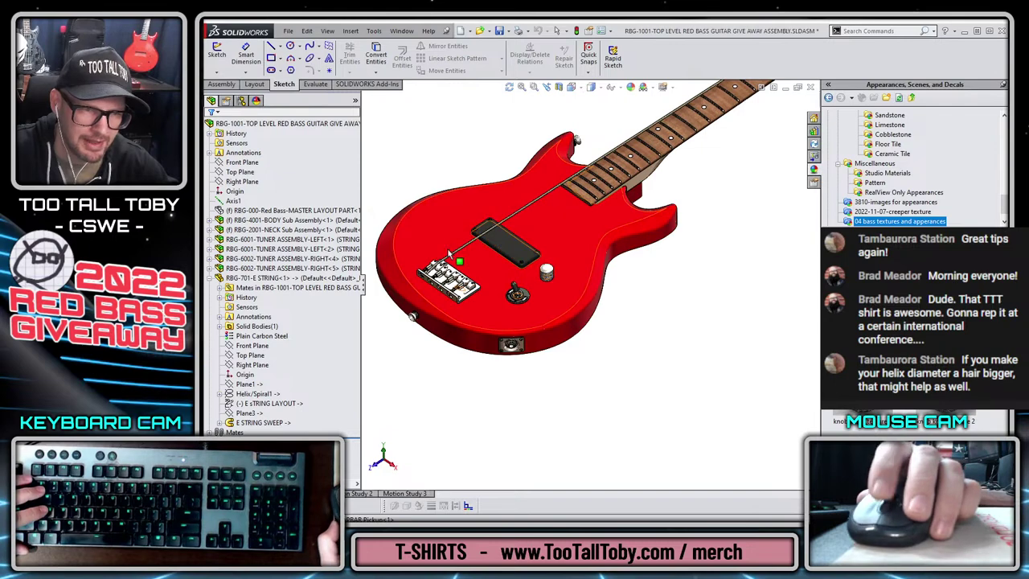
pyautogui.scroll(-4, 505, 315)
pyautogui.scroll(-4, 498, 310)
pyautogui.scroll(5, 476, 278)
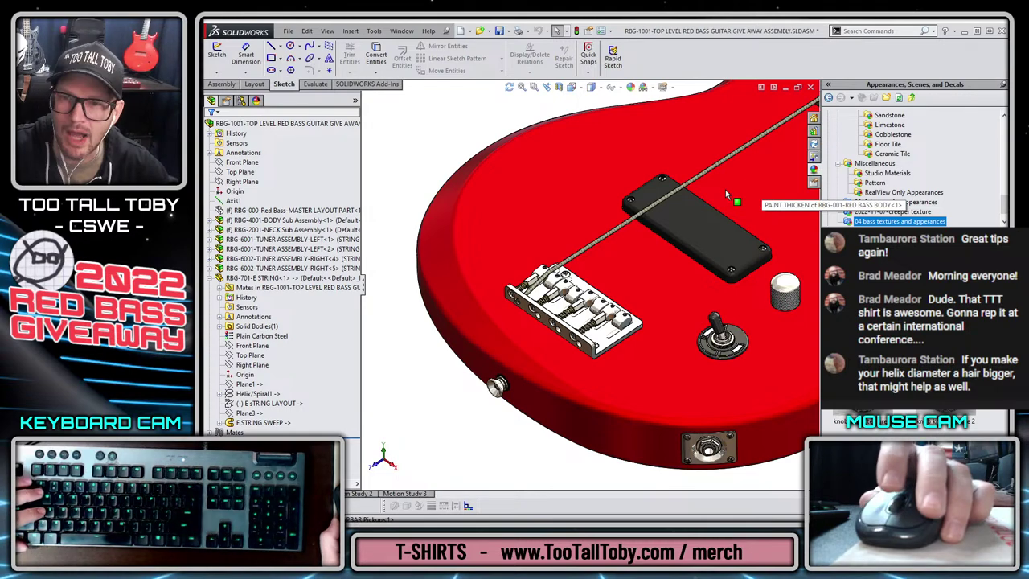
pyautogui.scroll(-5, 555, 344)
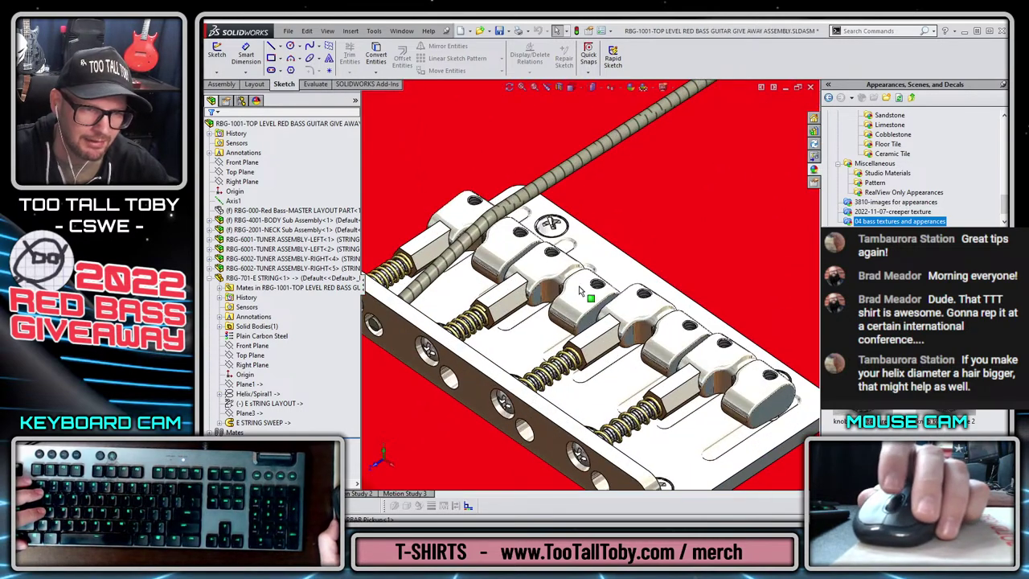
pyautogui.press('f')
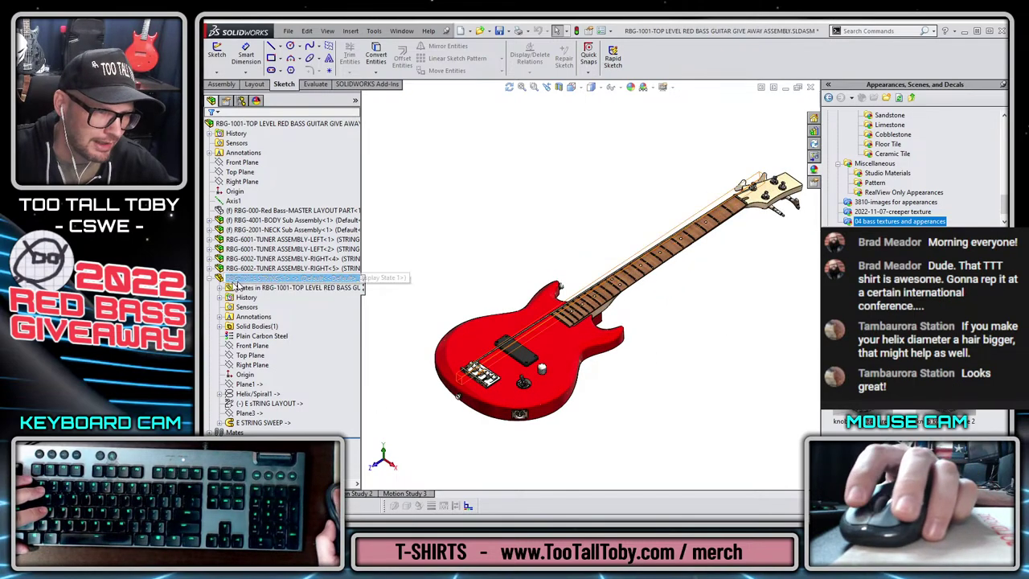
pyautogui.scroll(-4, 581, 320)
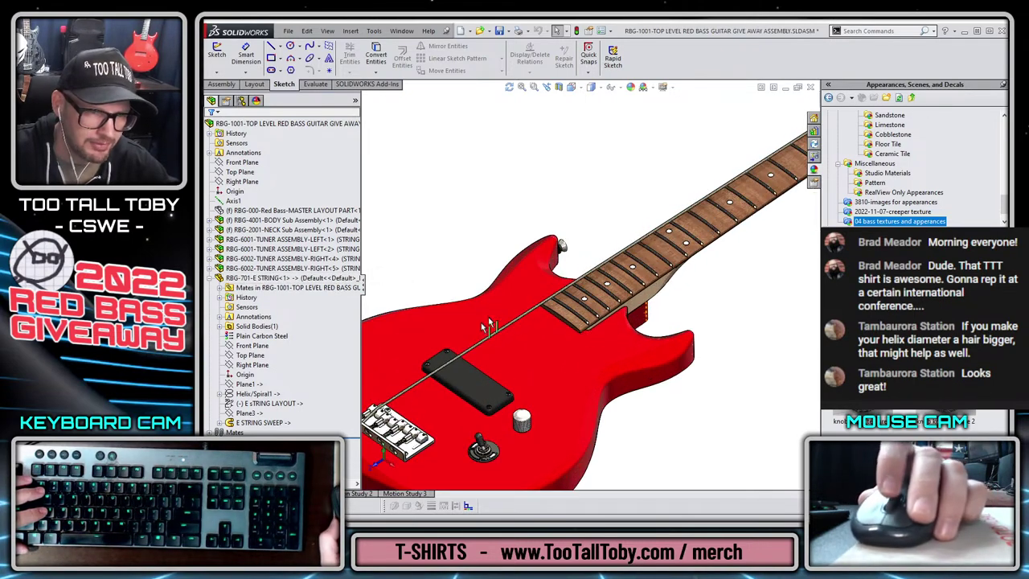
pyautogui.scroll(2, 401, 428)
pyautogui.scroll(-4, 405, 423)
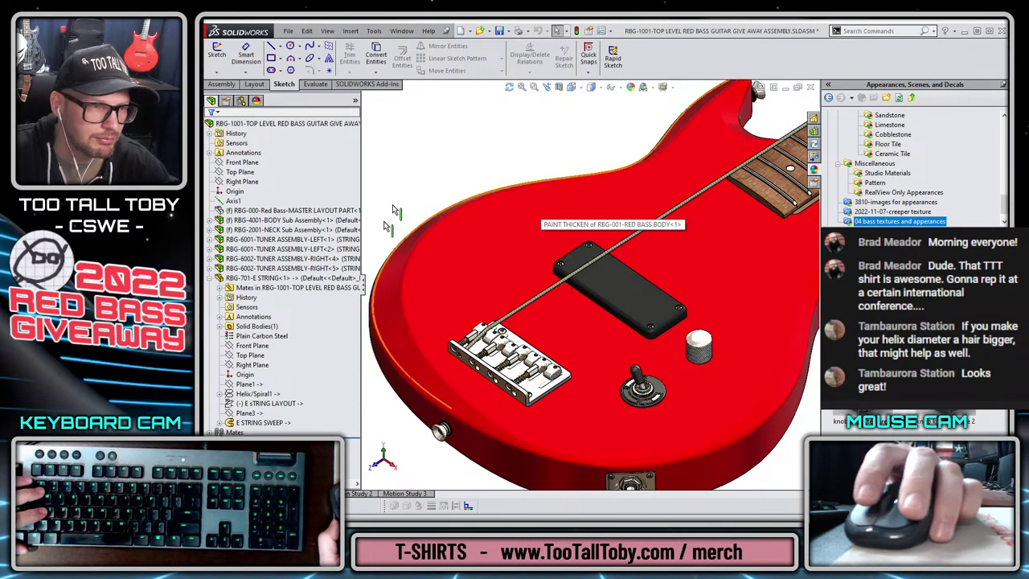
# - Turn on the display of curves and sketches in the guitar assembly
pyautogui.click(617, 87)
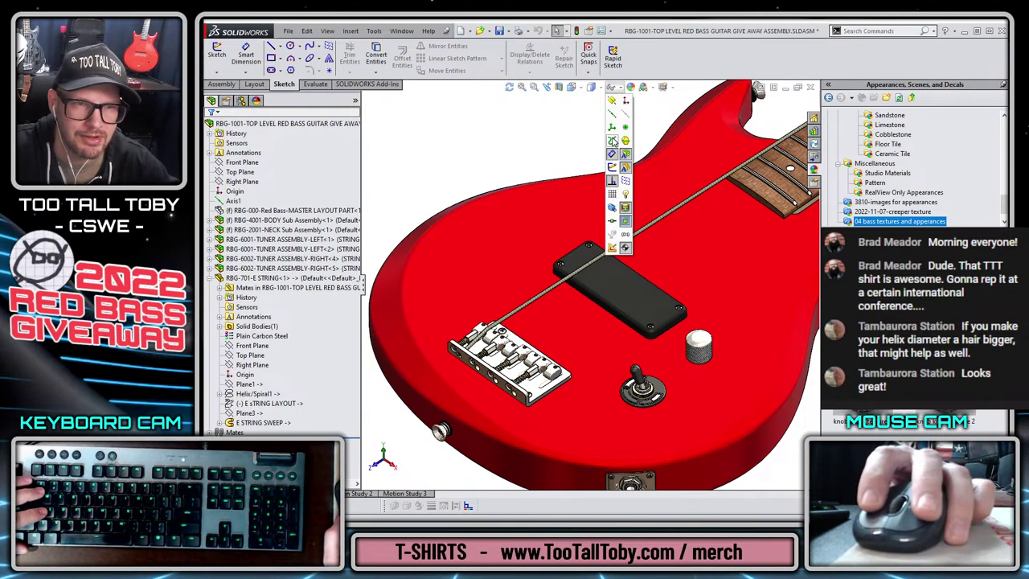
pyautogui.click(616, 91)
pyautogui.click(617, 91)
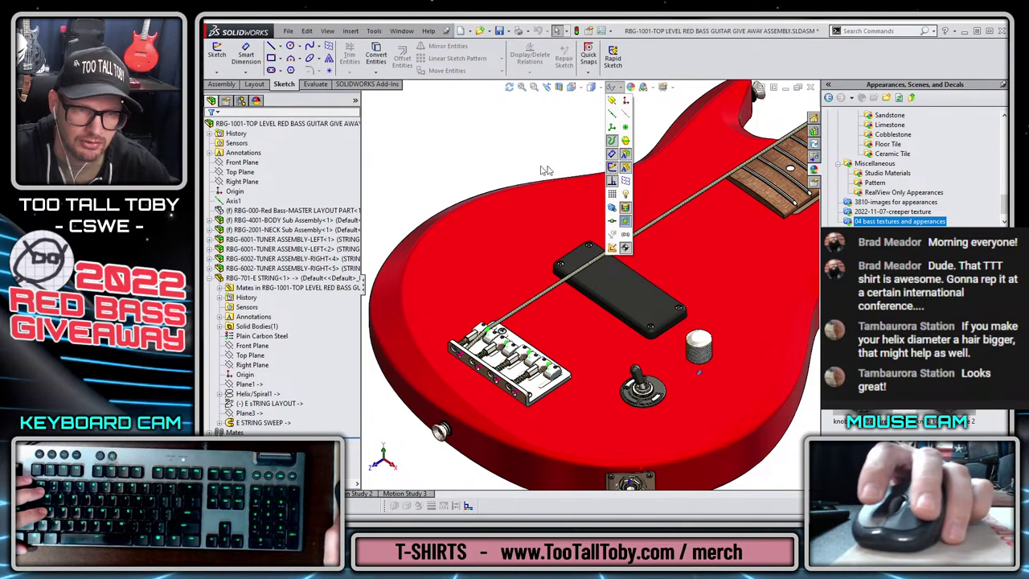
# - Insert a new part into the assembly, save it as RBG-702-A STRING.SLDPRT, and place it on the assembly's Top Plane
pyautogui.click(351, 30)
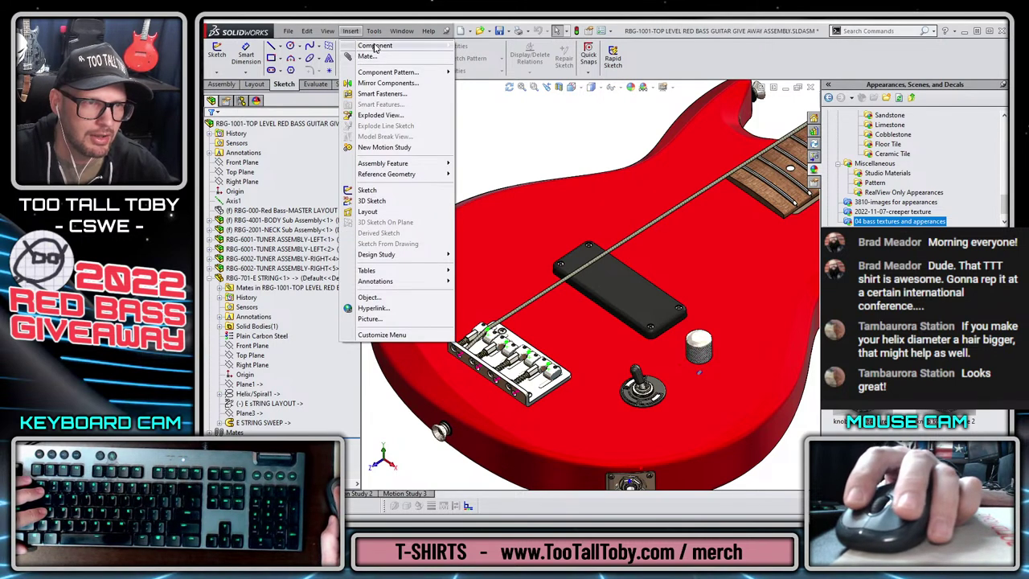
pyautogui.moveTo(374, 47)
pyautogui.click(483, 56)
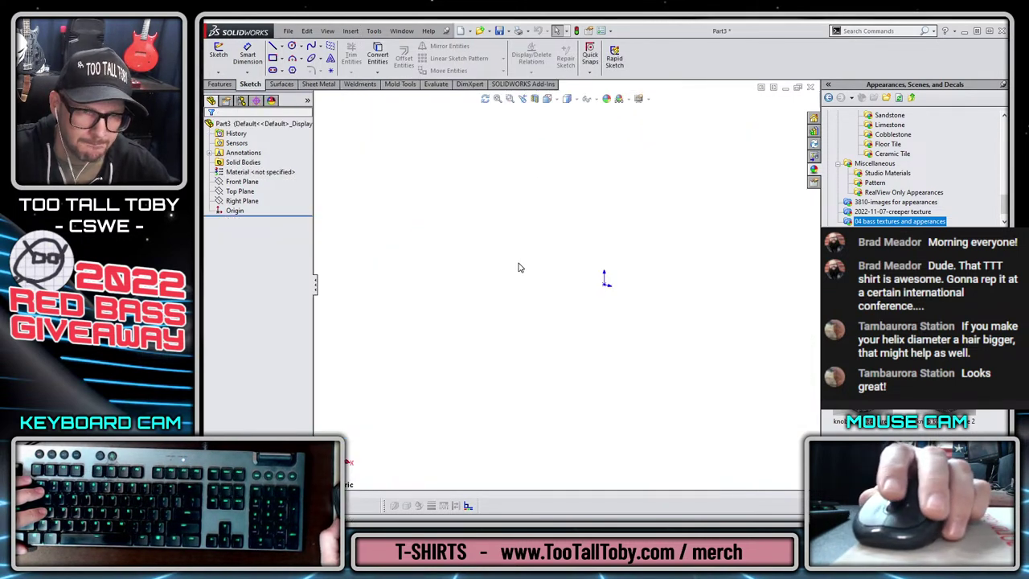
pyautogui.scroll(-4, 565, 306)
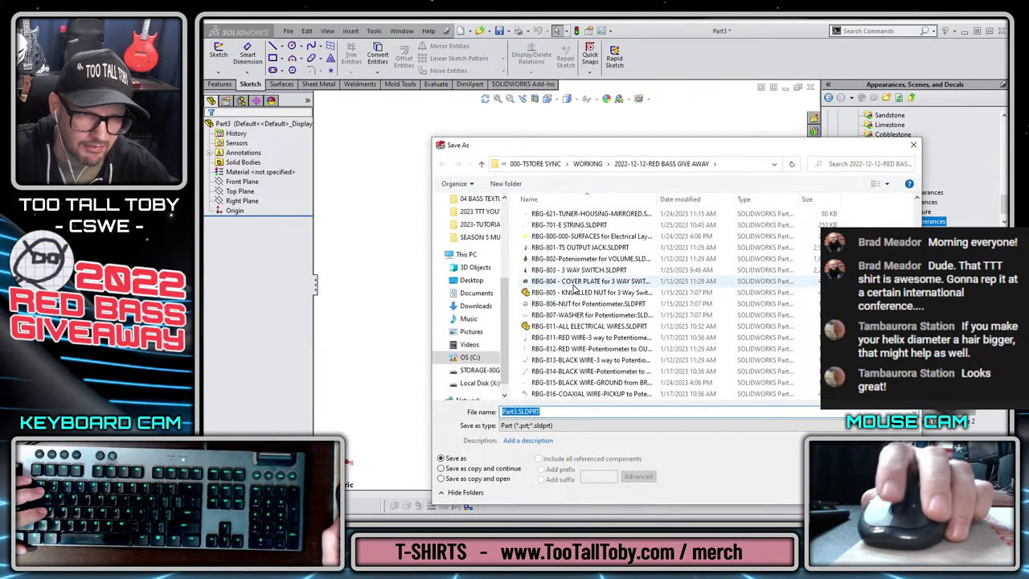
pyautogui.click(567, 225)
pyautogui.click(543, 411)
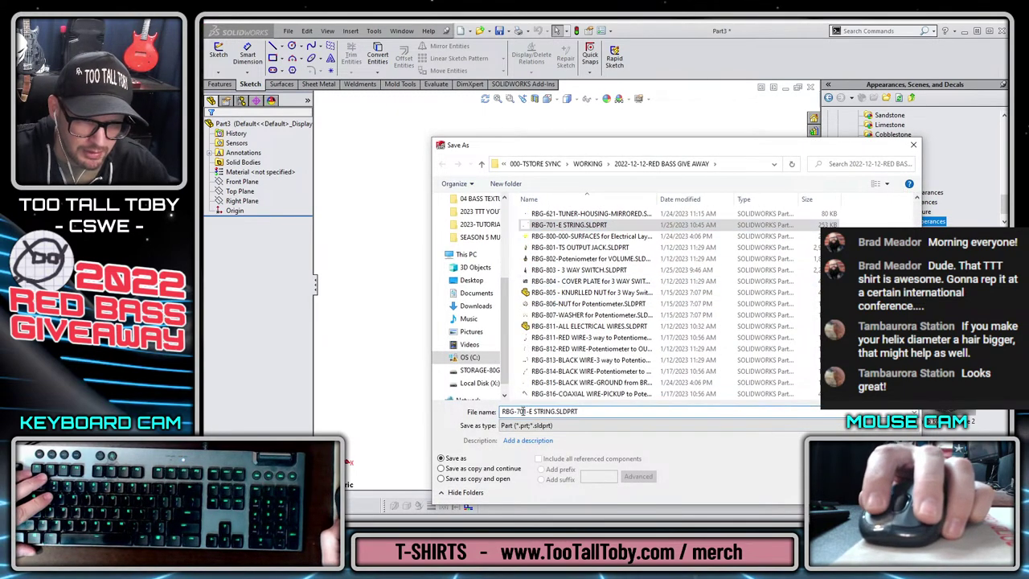
pyautogui.press('BackSpace')
pyautogui.write('2')
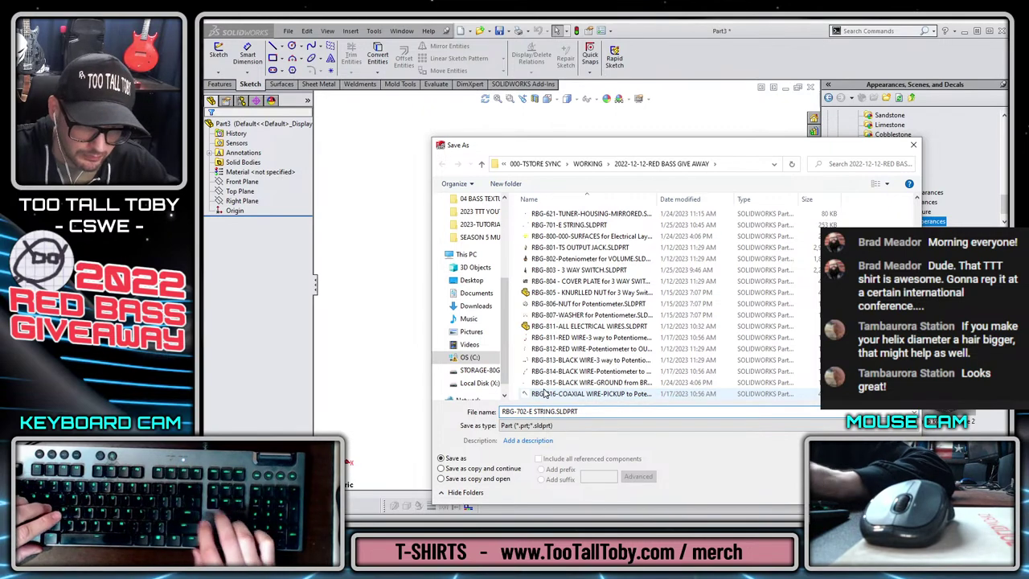
pyautogui.press('Right')
pyautogui.press('Right')
pyautogui.press('BackSpace')
pyautogui.write('A')
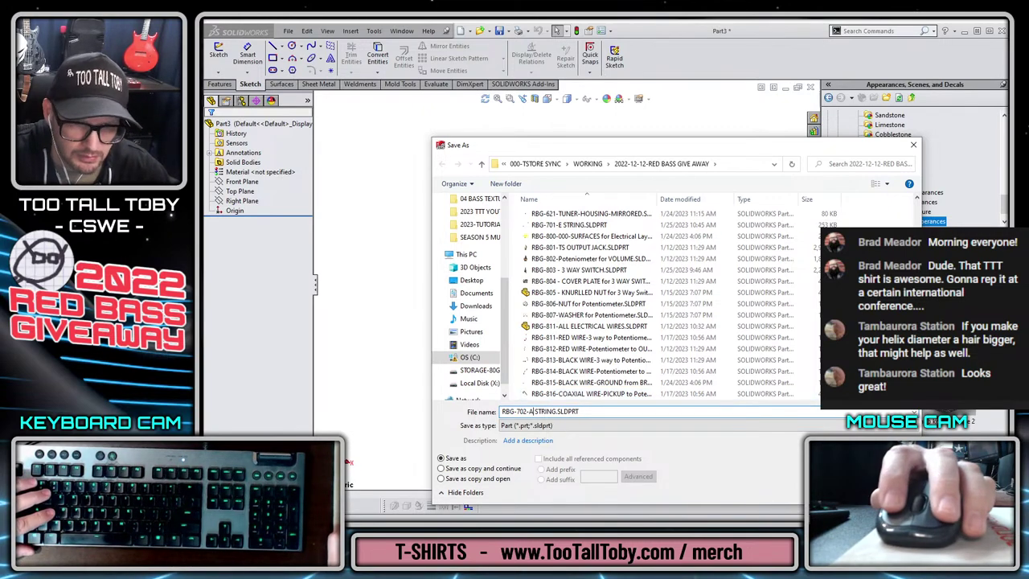
pyautogui.press('Return')
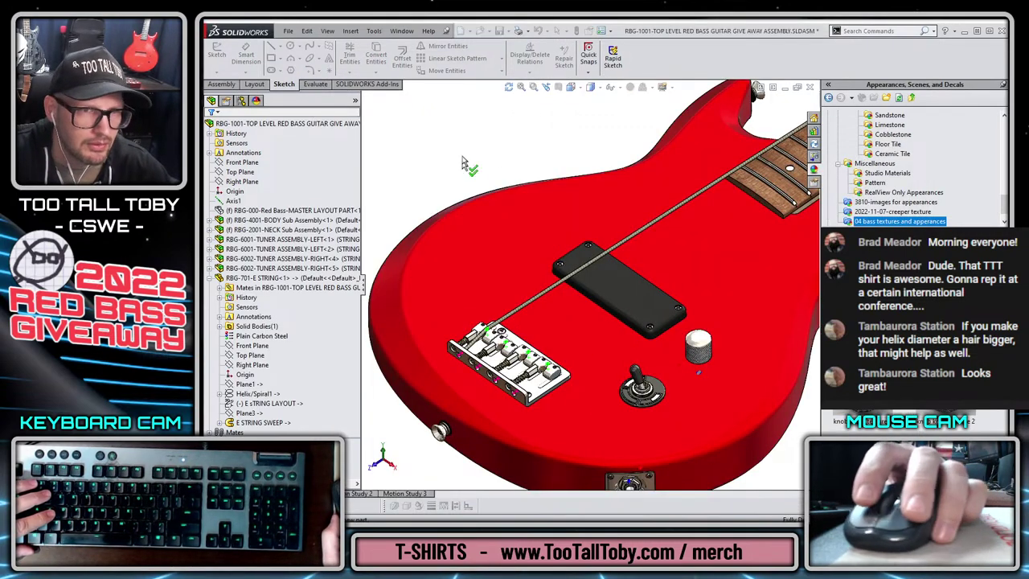
pyautogui.click(286, 170)
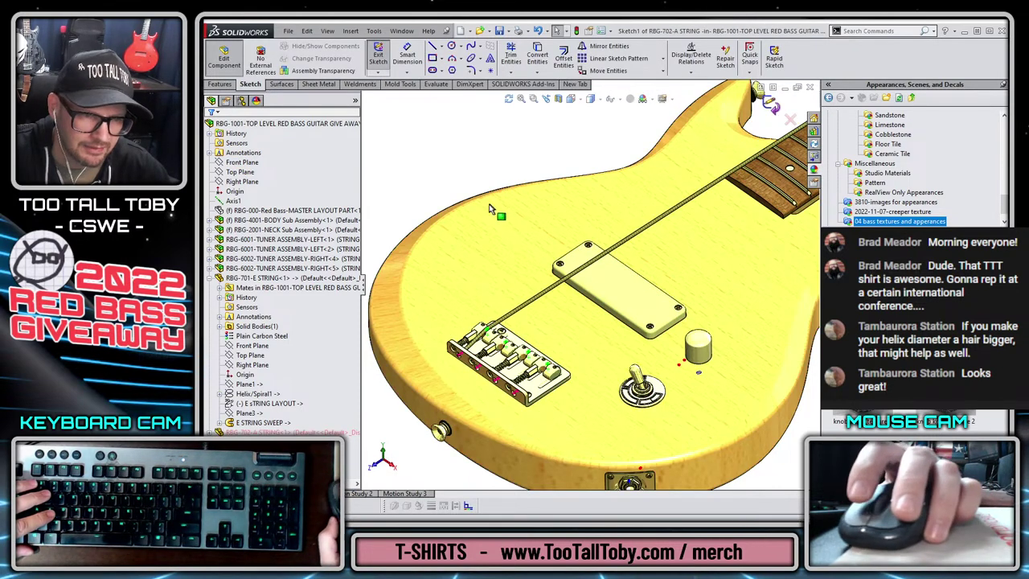
# - Exit the empty sketch, start a 3D sketch, and convert the A string's reference lines at the bridge plate hole and the saddle
pyautogui.hotkey('ctrl', 'b')
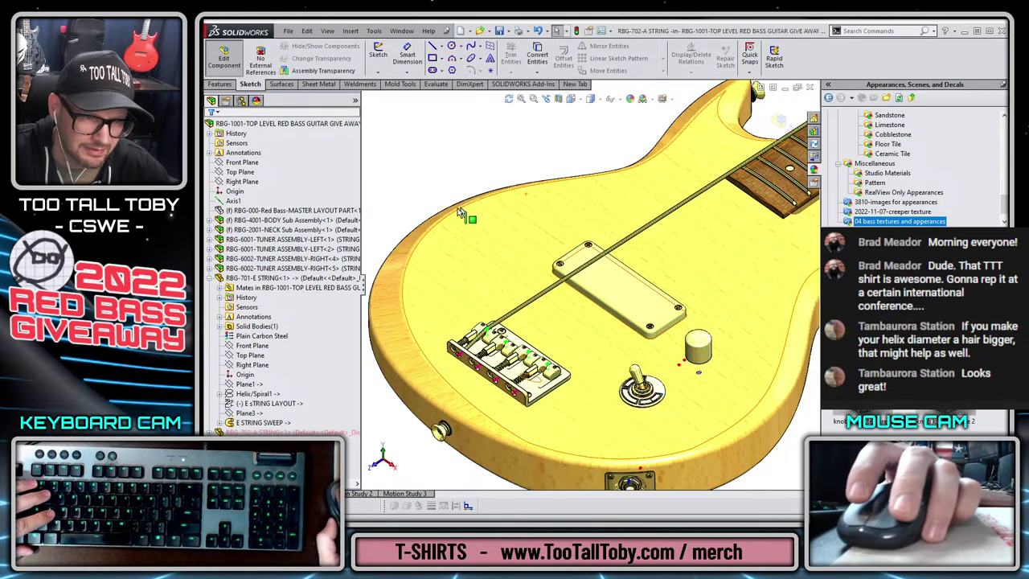
pyautogui.click(386, 92)
pyautogui.scroll(-8, 495, 383)
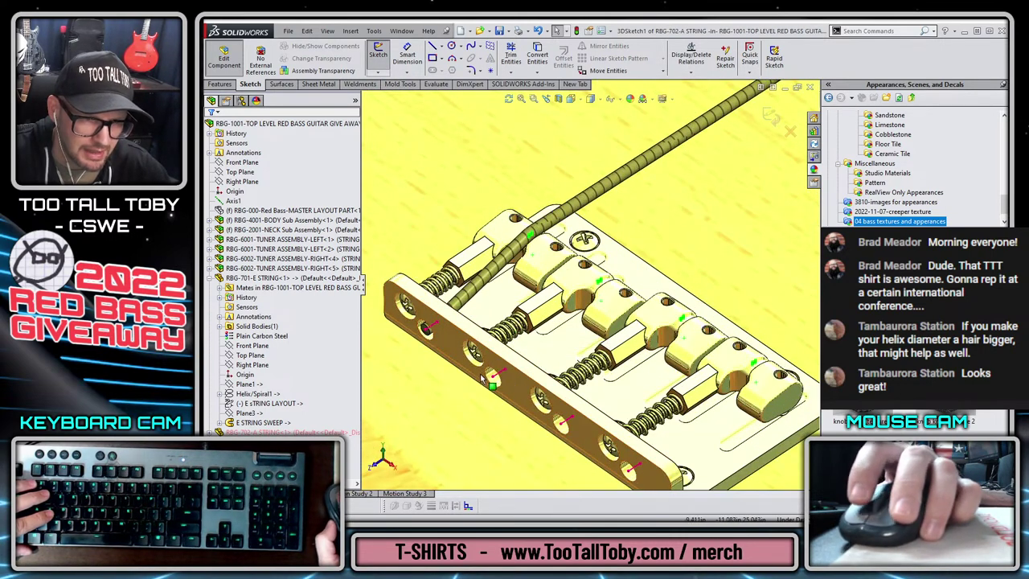
pyautogui.scroll(-5, 485, 378)
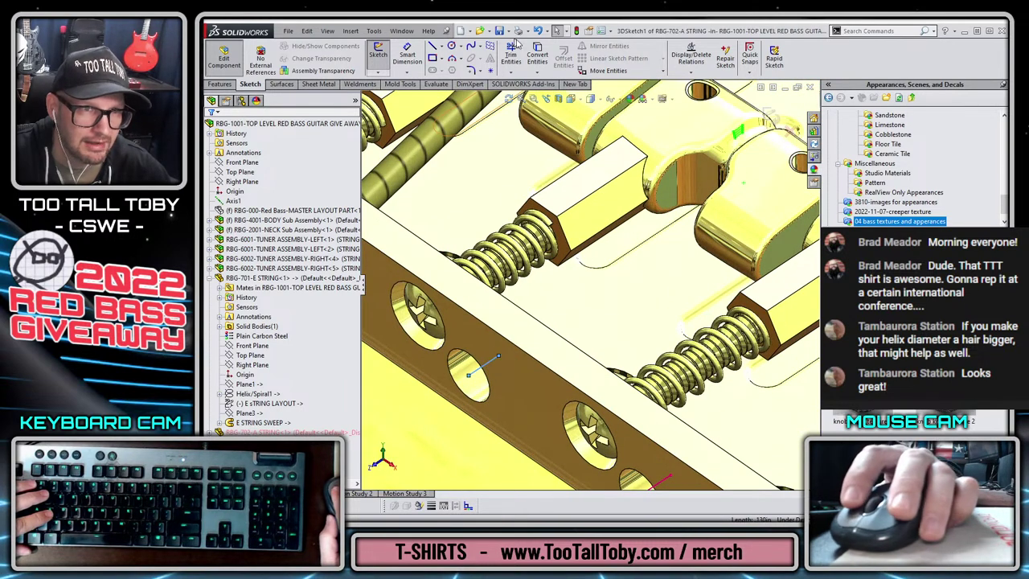
pyautogui.scroll(-8, 690, 157)
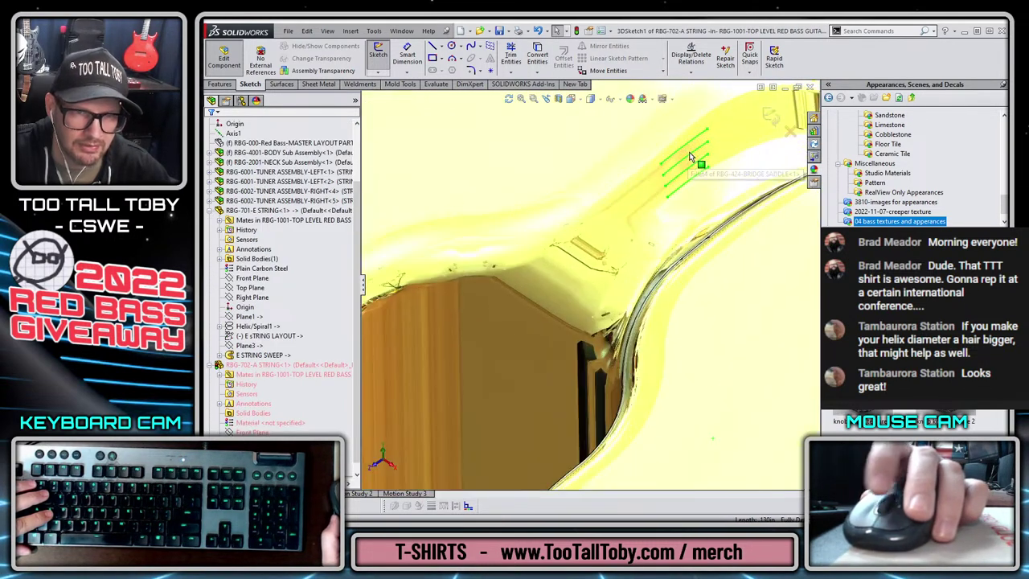
pyautogui.click(690, 155)
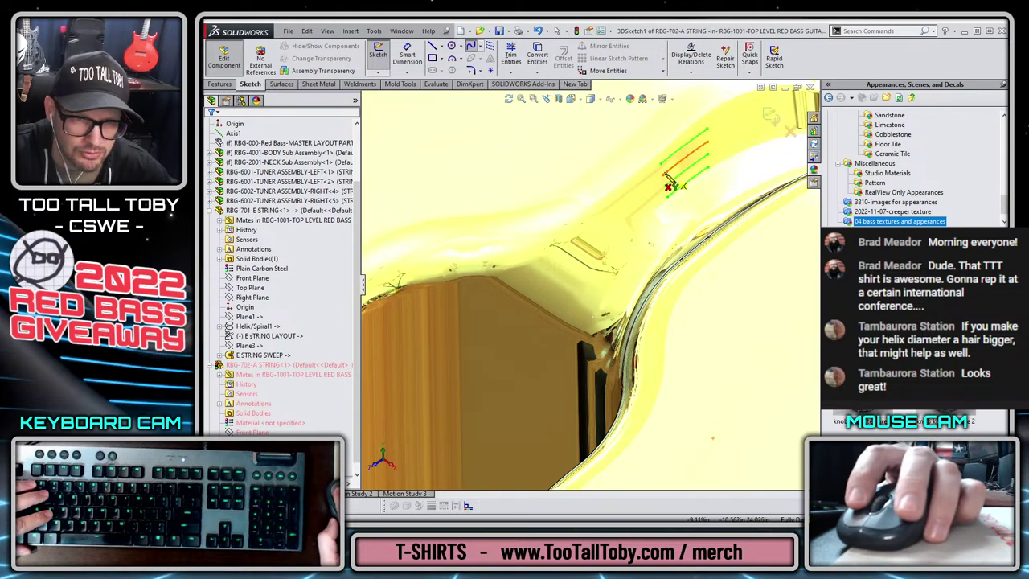
pyautogui.click(665, 177)
pyautogui.scroll(7, 587, 281)
pyautogui.press('Escape')
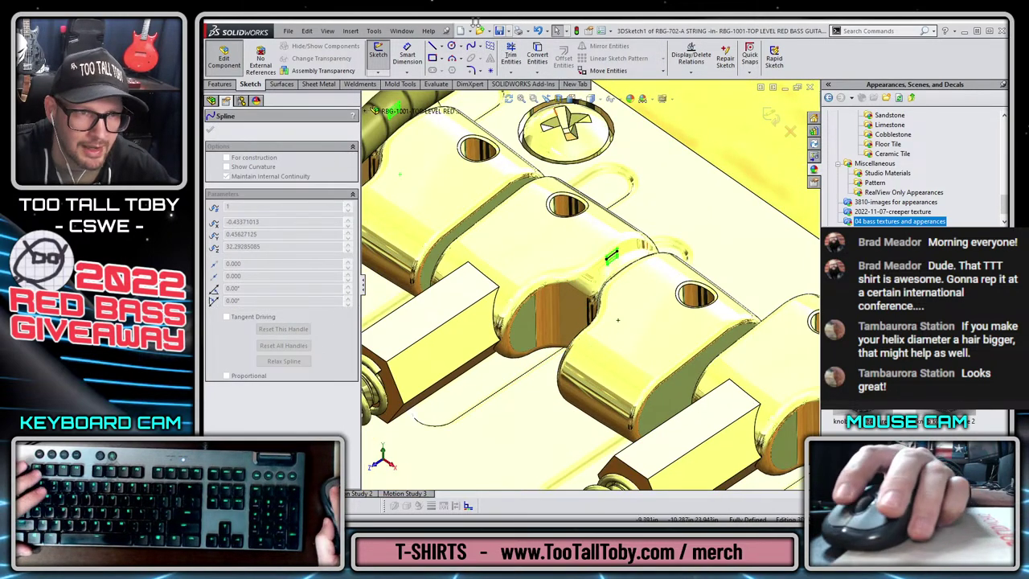
# - Draw a line from the bridge-side end of the converted saddle line to the inner end of the bridge plate hole line
pyautogui.press('l')
pyautogui.scroll(-5, 631, 293)
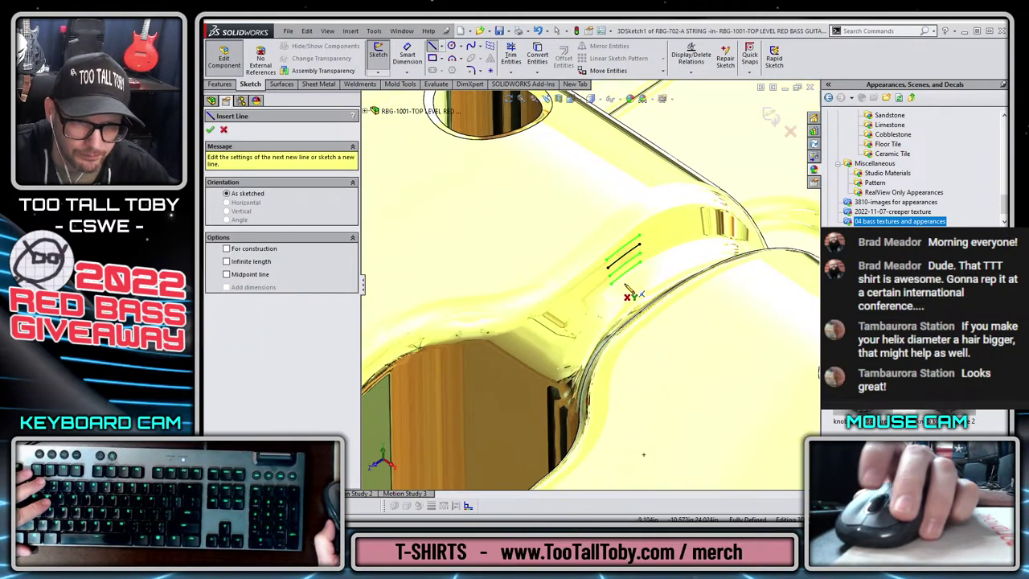
pyautogui.click(608, 269)
pyautogui.scroll(4, 595, 289)
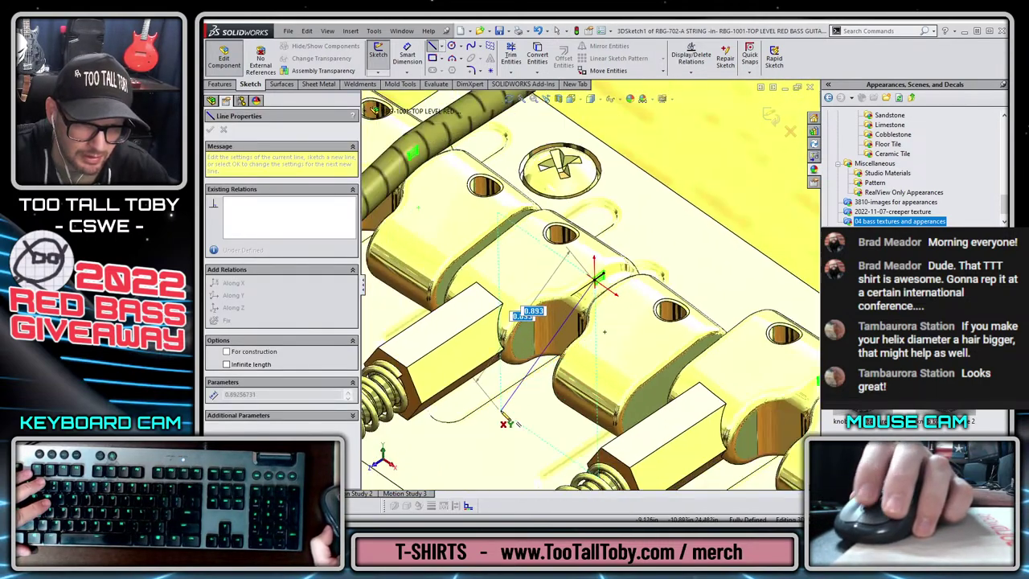
pyautogui.scroll(-5, 563, 329)
pyautogui.scroll(-2, 556, 333)
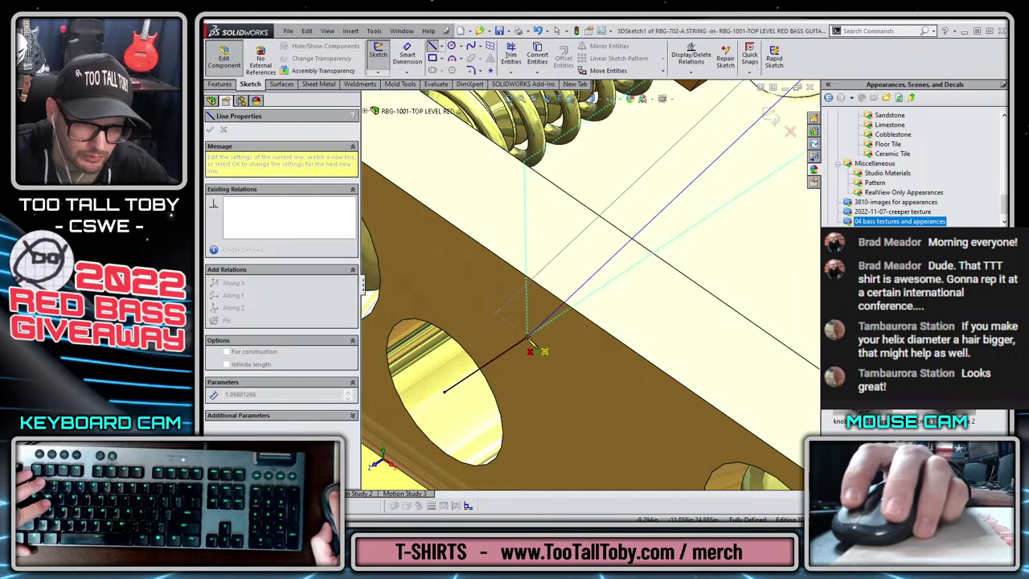
pyautogui.click(540, 347)
pyautogui.press('Escape')
pyautogui.scroll(4, 523, 249)
pyautogui.scroll(-3, 533, 282)
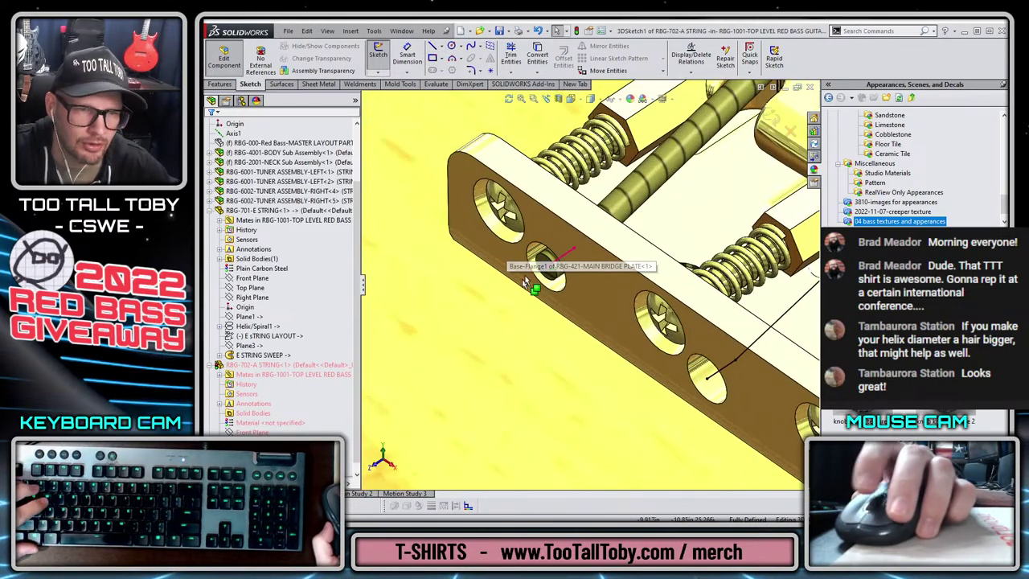
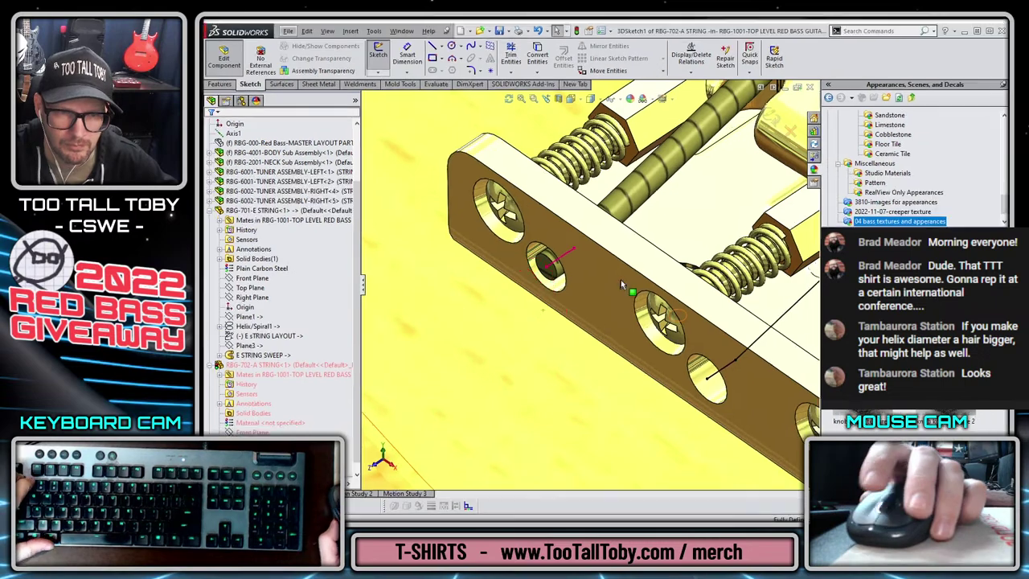
# - Convert the A string's reference line at the nut slot into the 3D sketch
pyautogui.scroll(6, 682, 262)
pyautogui.scroll(3, 682, 261)
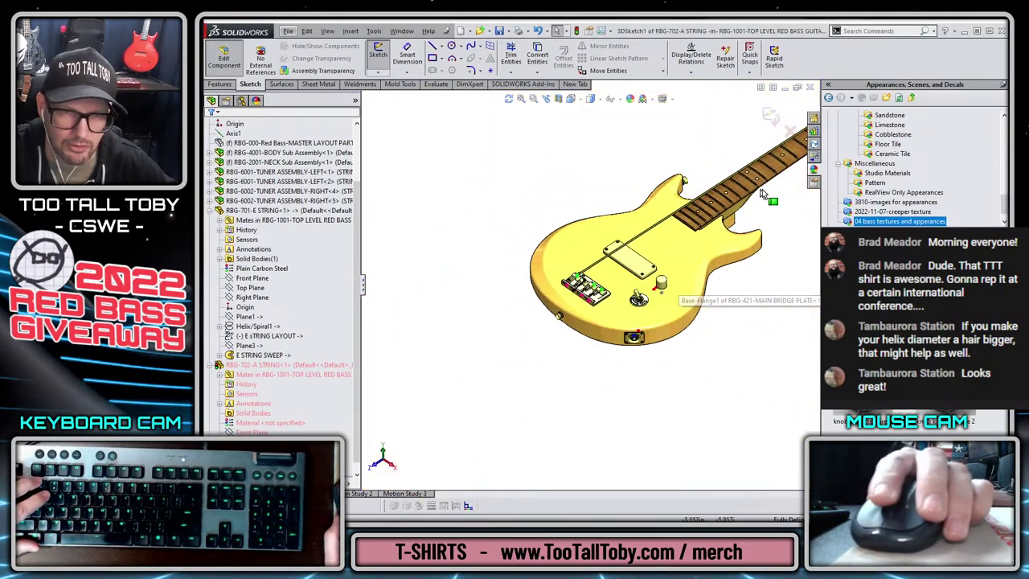
pyautogui.scroll(-6, 754, 198)
pyautogui.scroll(-3, 691, 160)
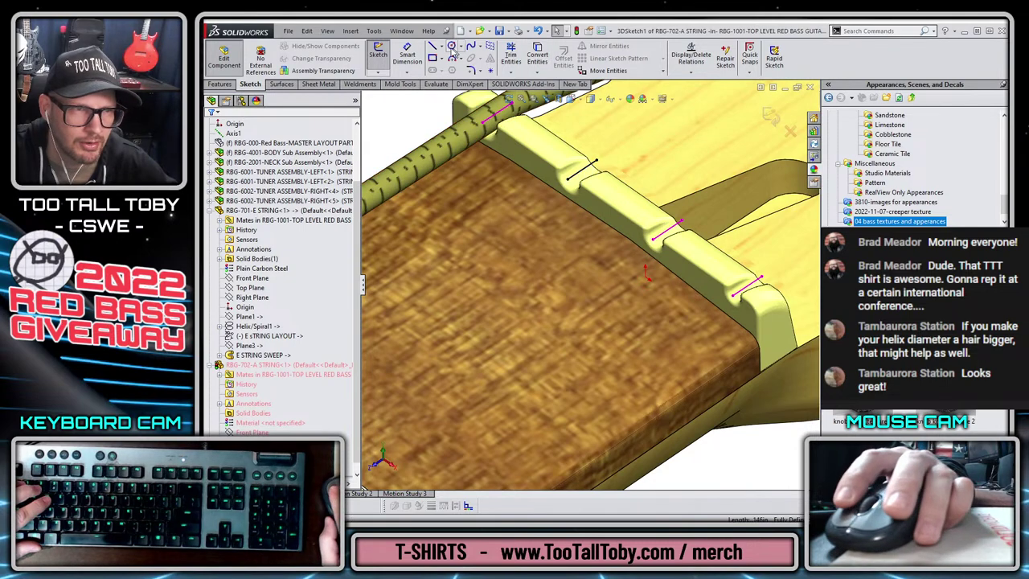
# - Draw a line from the fretboard-side end of the nut slot line to the neck-side end of the saddle line
pyautogui.press('l')
pyautogui.click(568, 179)
pyautogui.scroll(5, 568, 178)
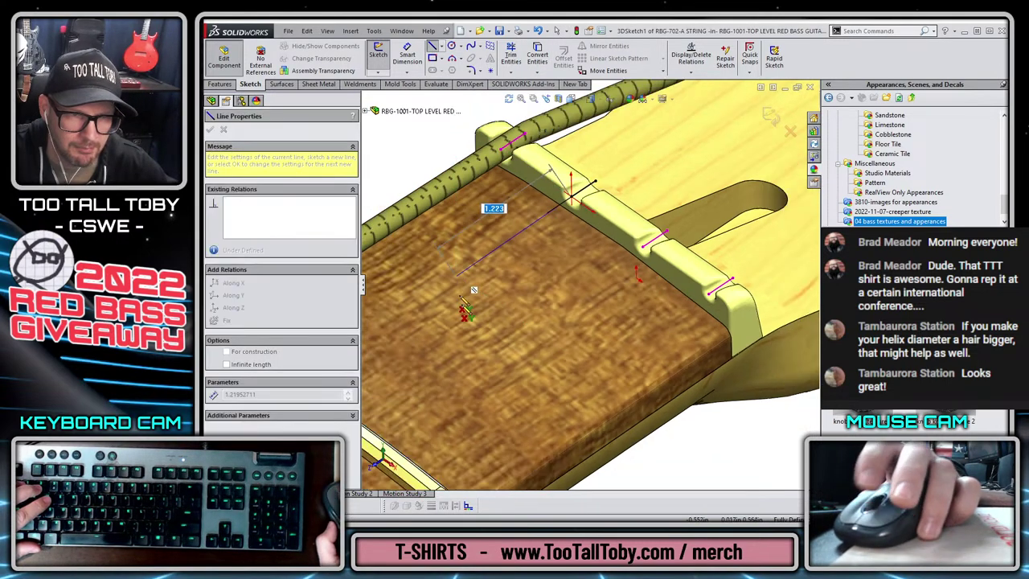
pyautogui.scroll(3, 439, 411)
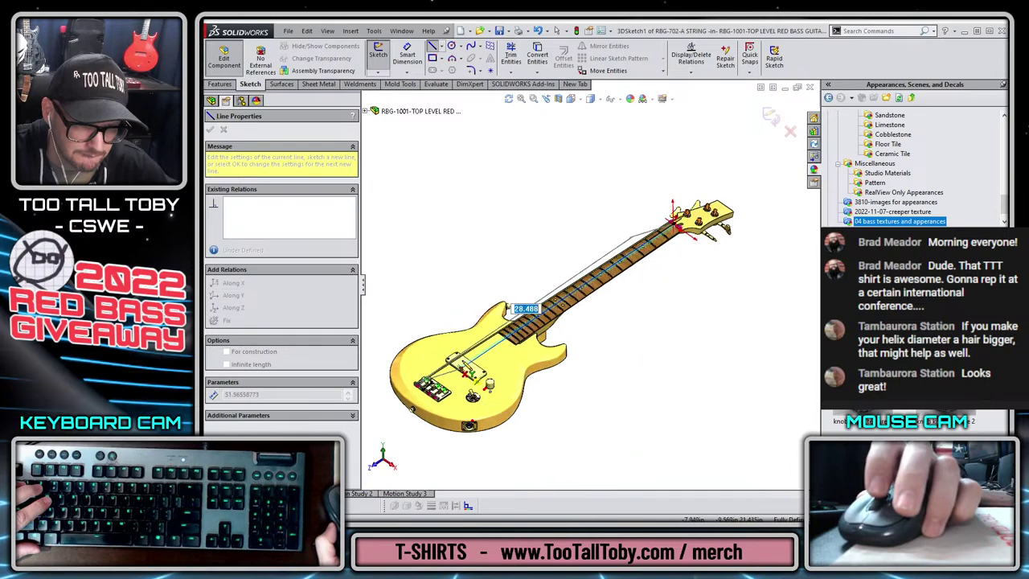
pyautogui.scroll(-10, 499, 361)
pyautogui.scroll(-2, 498, 367)
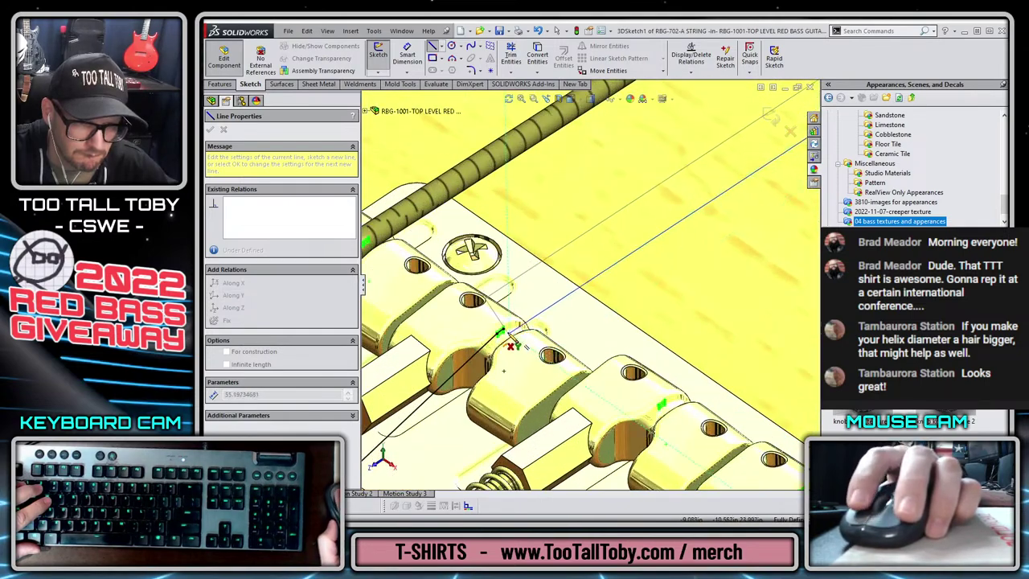
pyautogui.scroll(-5, 505, 338)
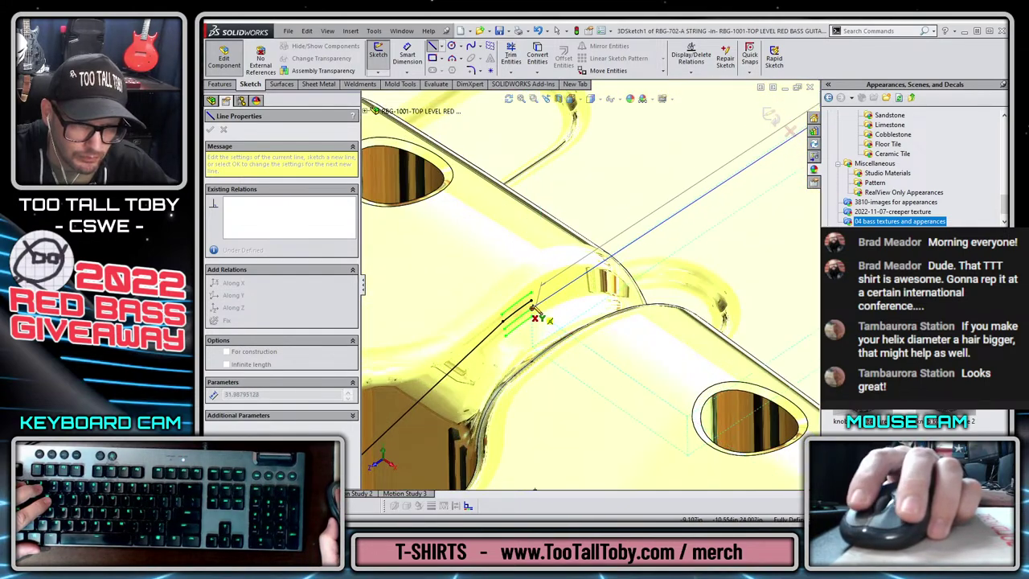
pyautogui.press('Escape')
# - Convert the string stub curve in the A string's tuning post into the 3D sketch and exit the sketch
pyautogui.scroll(10, 531, 304)
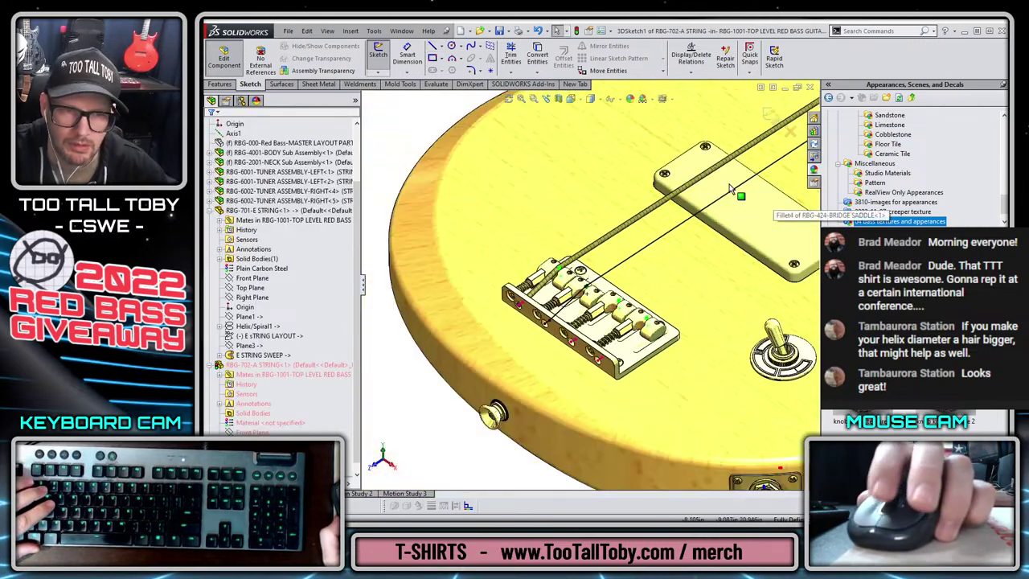
pyautogui.scroll(-8, 708, 258)
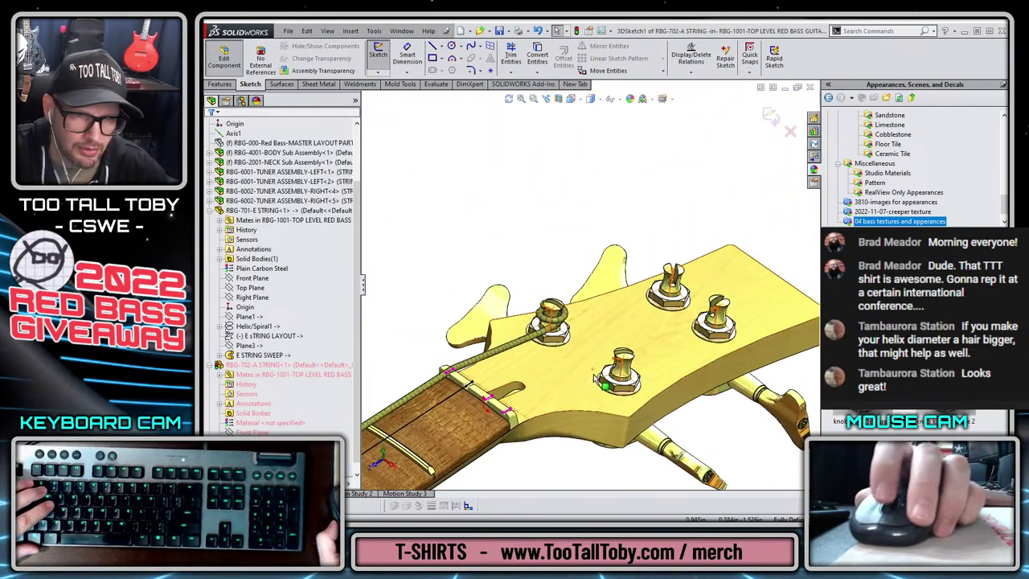
pyautogui.scroll(-6, 603, 252)
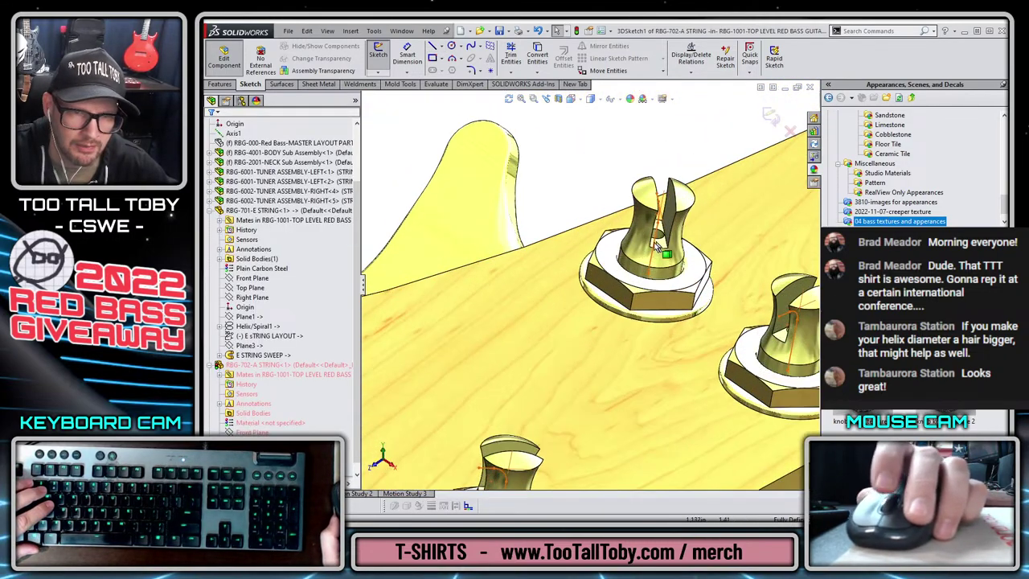
pyautogui.moveTo(605, 252); pyautogui.dragTo(661, 256, button='middle')
pyautogui.scroll(-3, 661, 257)
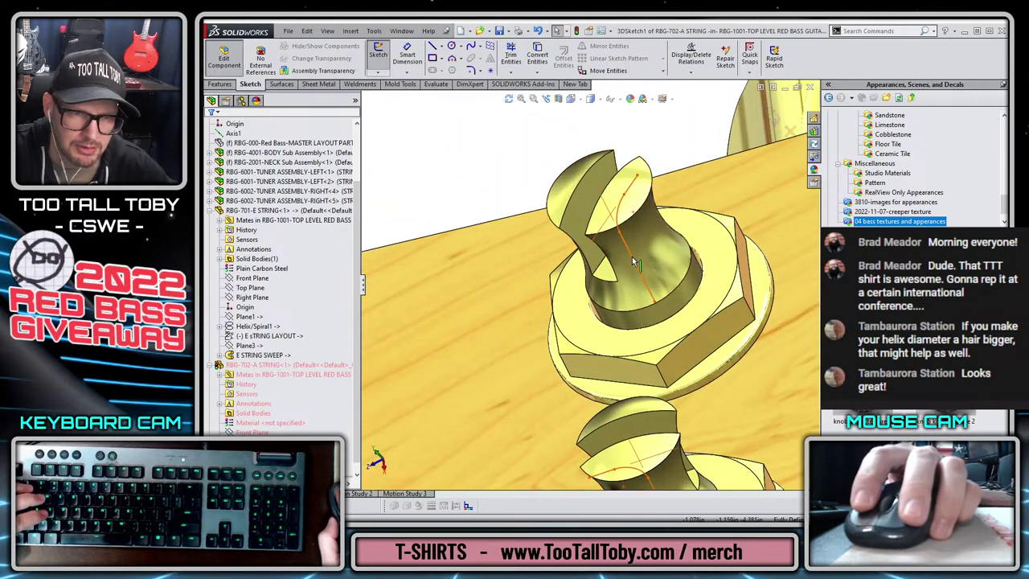
pyautogui.click(630, 188)
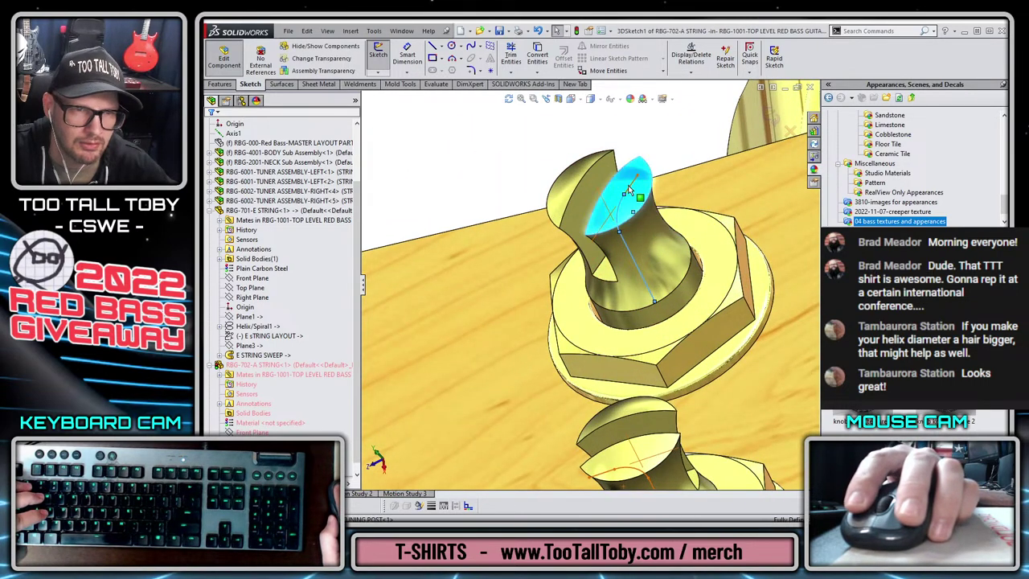
pyautogui.click(626, 194)
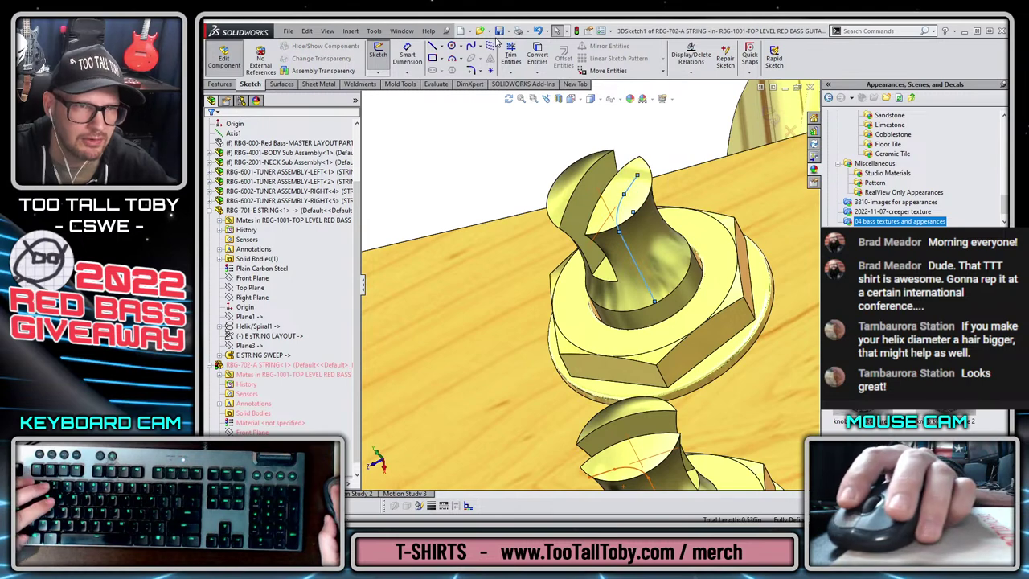
pyautogui.click(535, 51)
pyautogui.scroll(6, 749, 132)
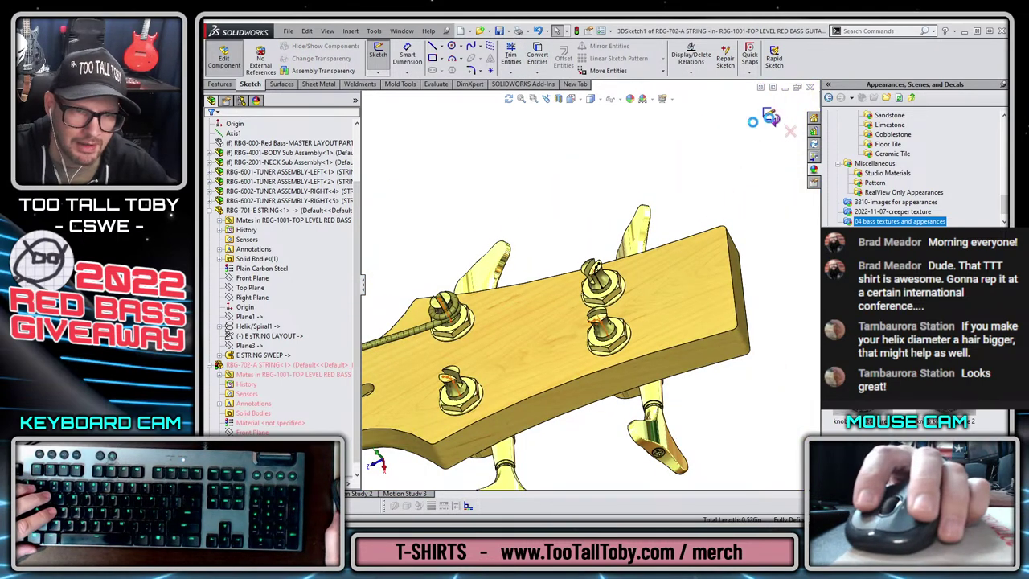
pyautogui.hotkey('ctrl', 'q')
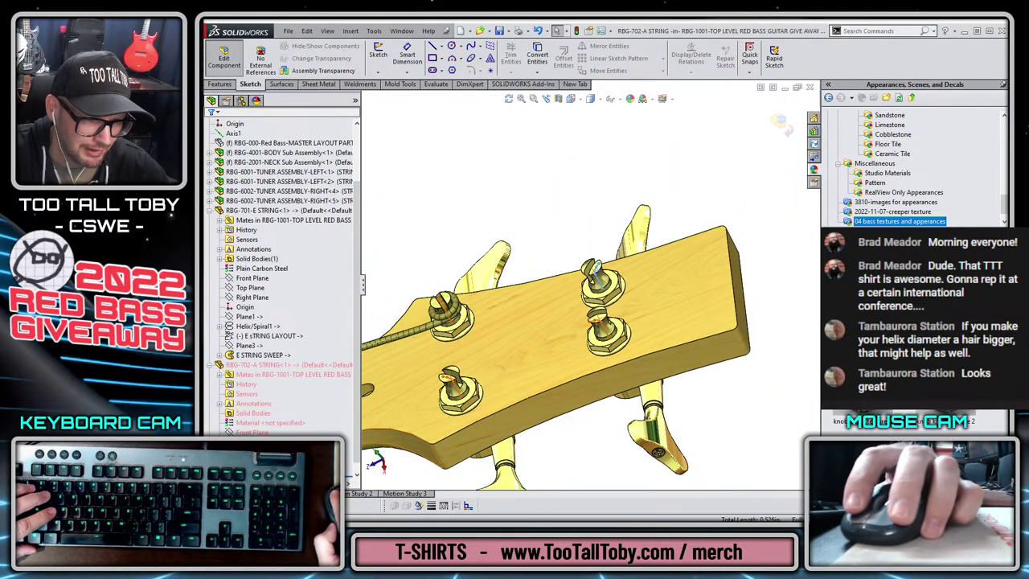
# - Create a reference plane parallel to the top face of the A tuner's hex nut and coincident with the string stub's upper endpoint
pyautogui.scroll(-1, 281, 277)
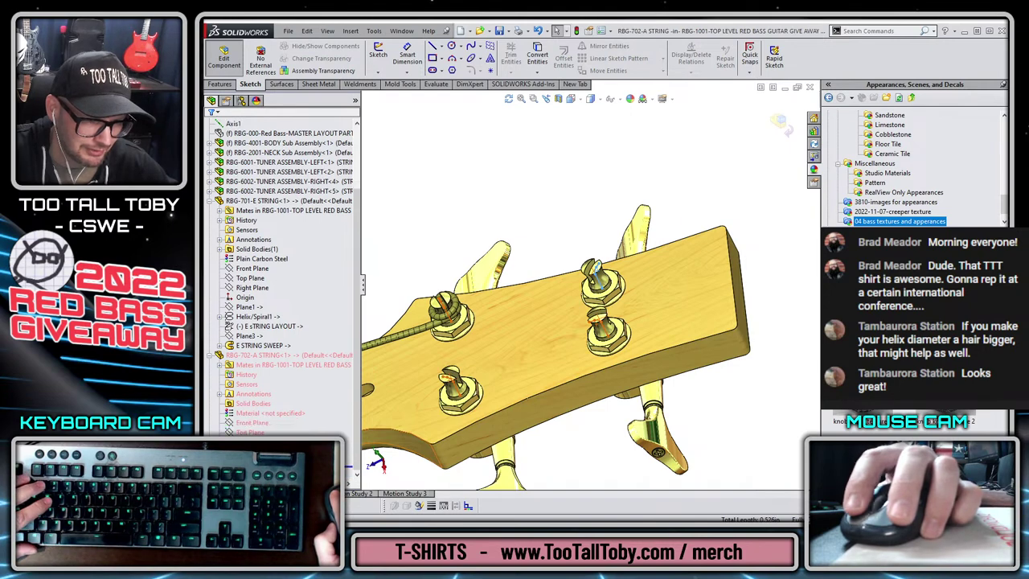
pyautogui.click(394, 408)
pyautogui.scroll(-6, 563, 276)
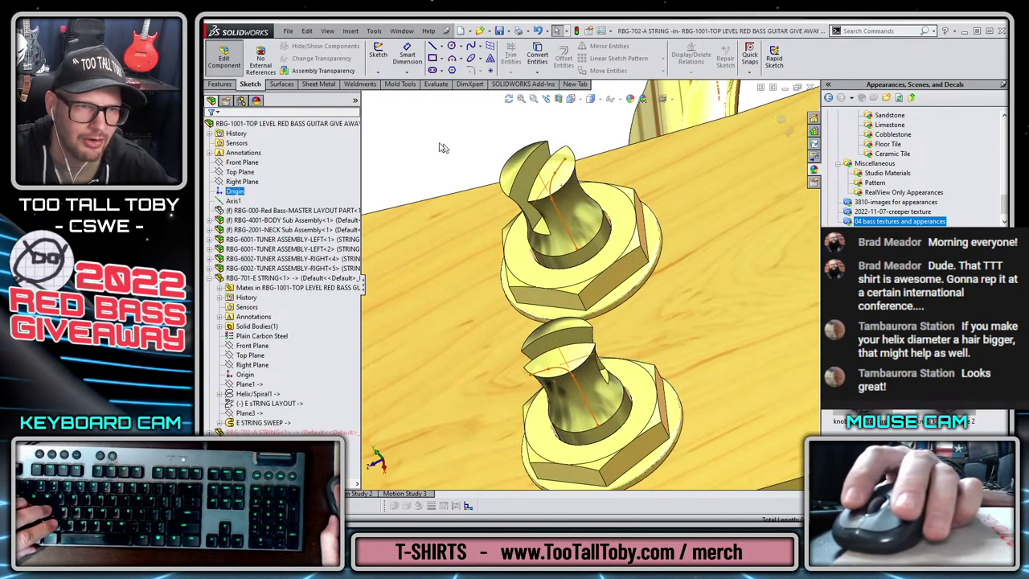
pyautogui.rightClick(434, 161)
pyautogui.click(462, 180)
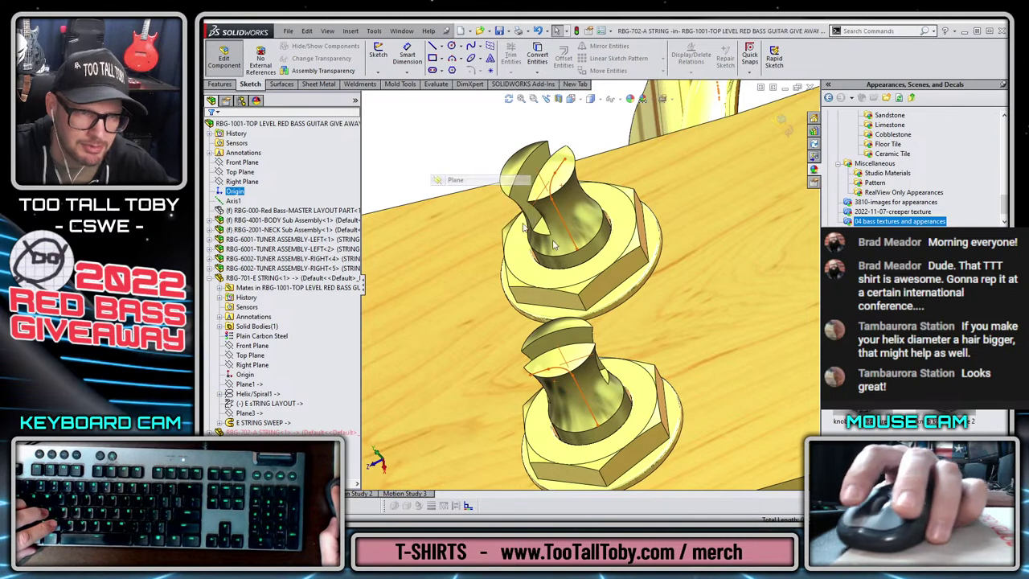
pyautogui.click(591, 270)
pyautogui.click(566, 162)
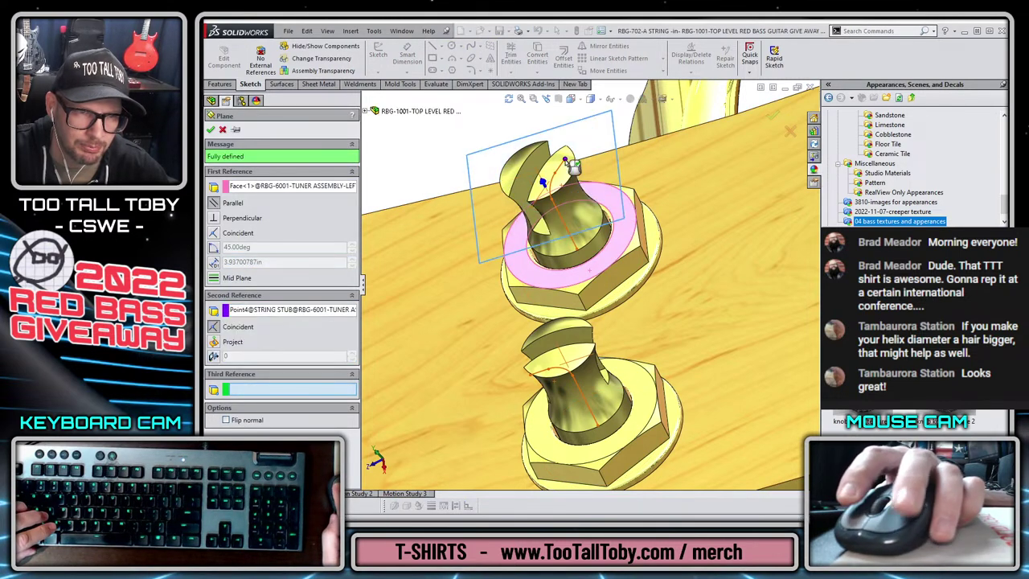
pyautogui.rightClick(566, 168)
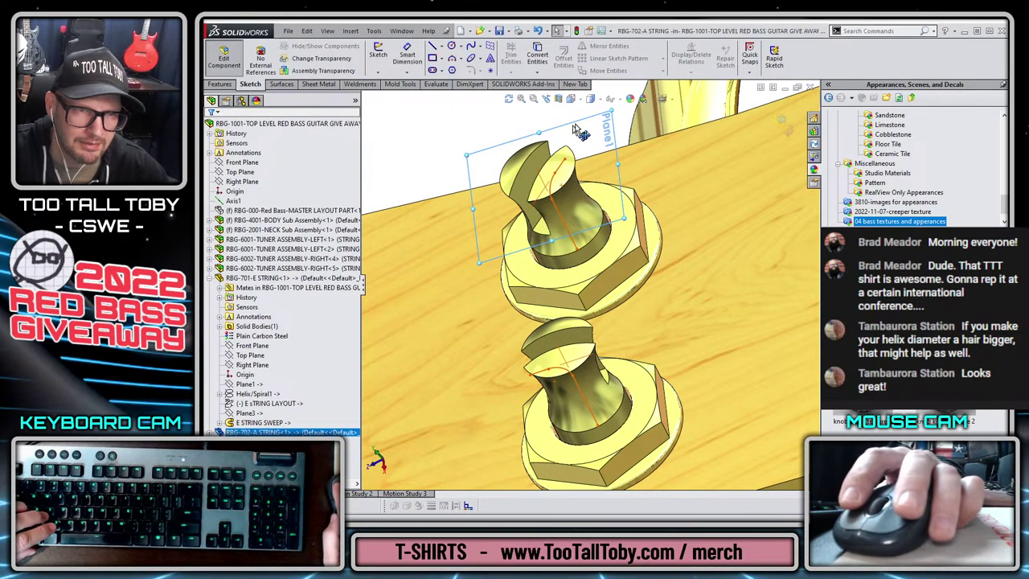
# - Start a sketch on the new plane and convert the circular edge at the base of the A tuning post
pyautogui.rightClick(568, 133)
pyautogui.click(581, 113)
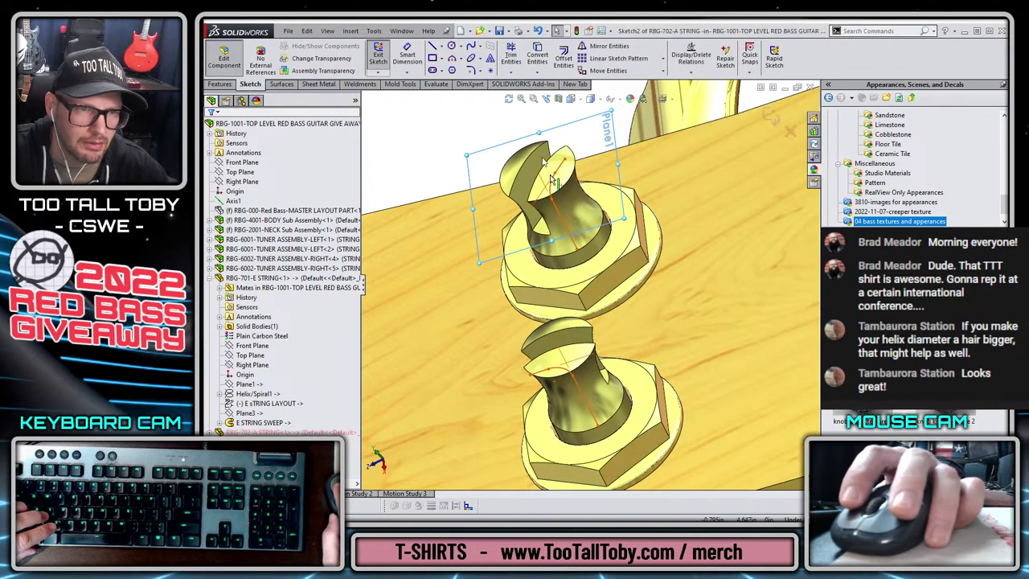
pyautogui.click(593, 251)
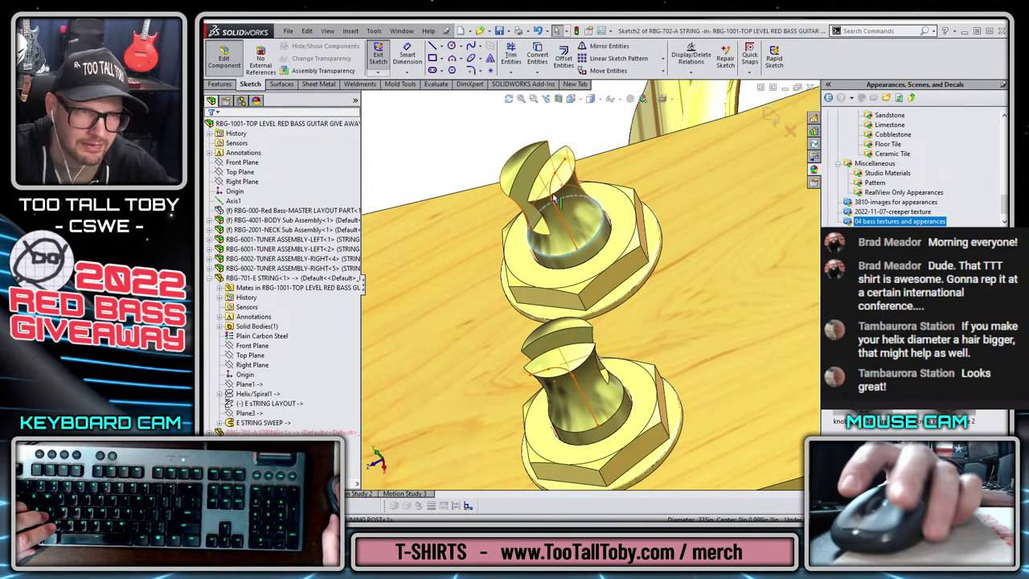
pyautogui.click(538, 54)
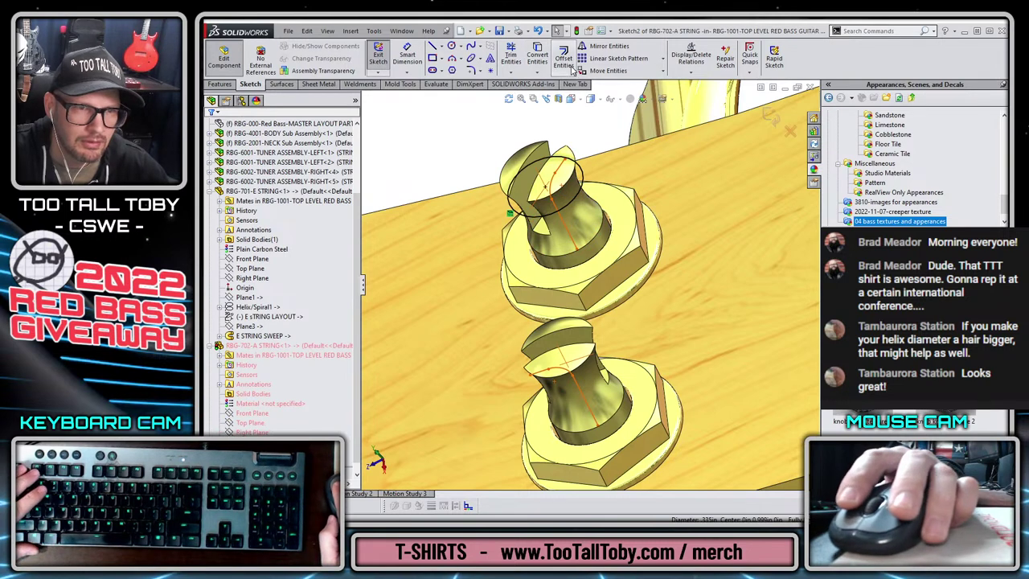
# - Offset the converted circle outward by 0.040 in with a dimension, making the base circle construction geometry
pyautogui.click(578, 196)
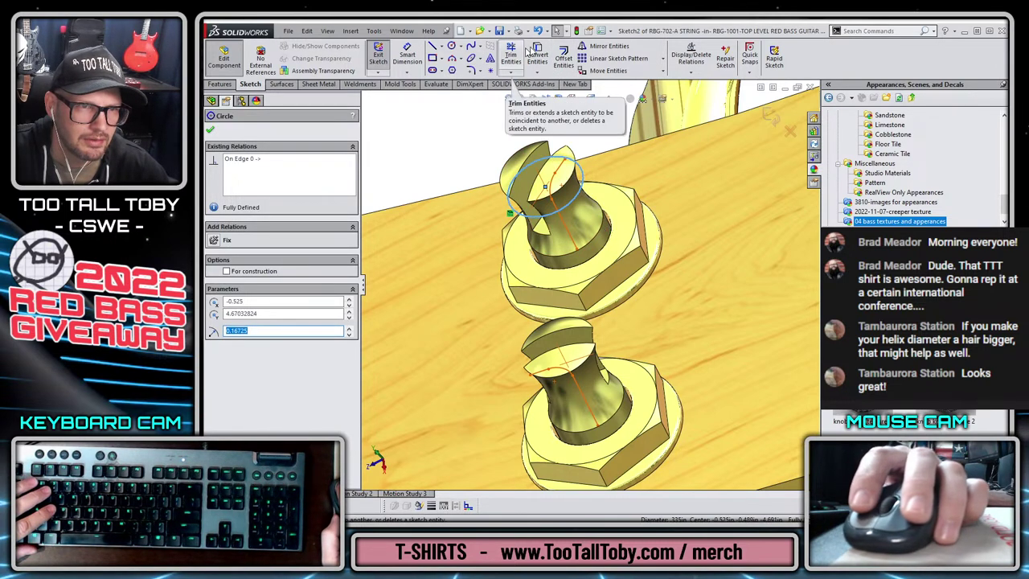
pyautogui.click(562, 58)
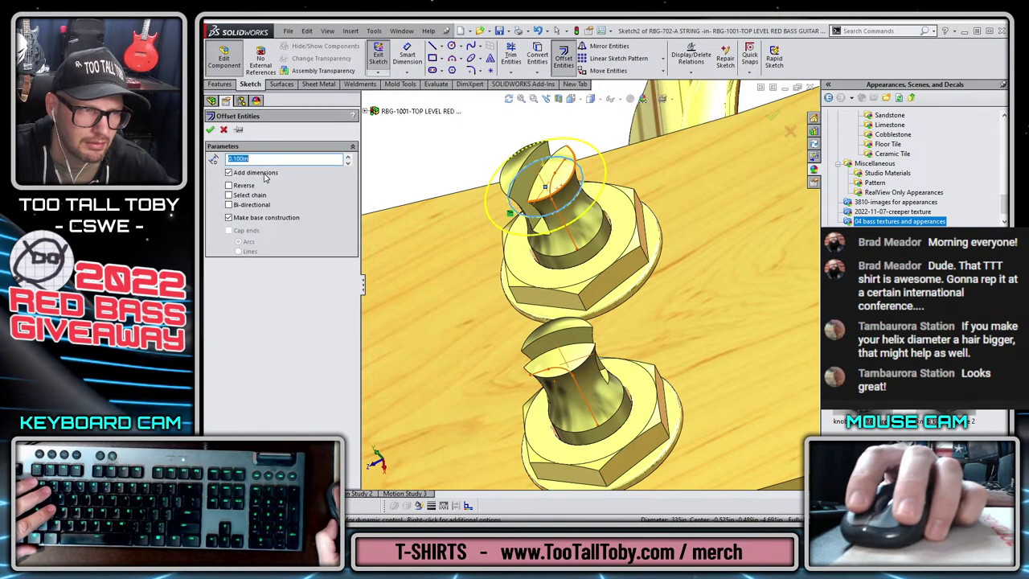
pyautogui.write('0.040')
pyautogui.press('Return')
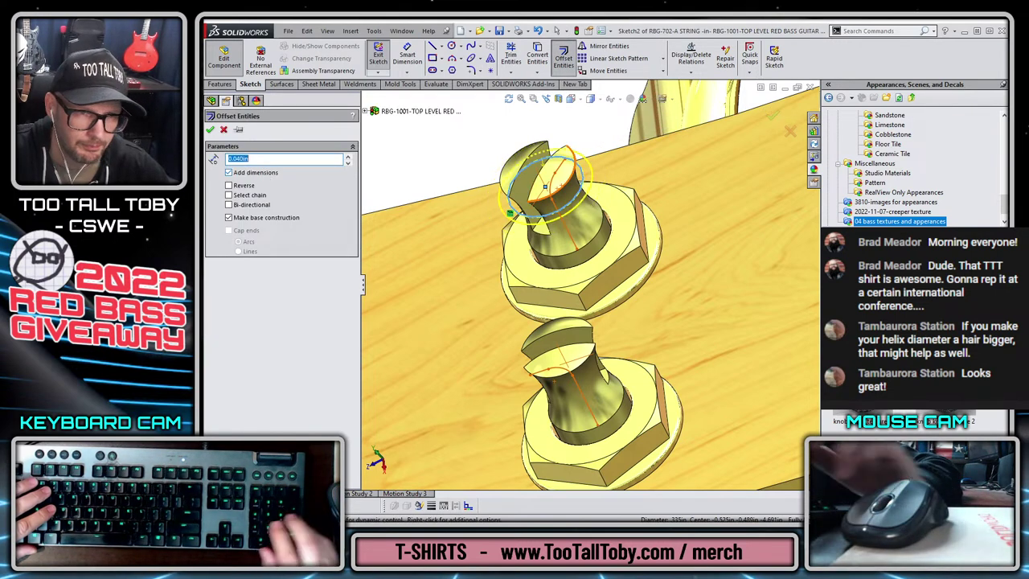
pyautogui.click(210, 132)
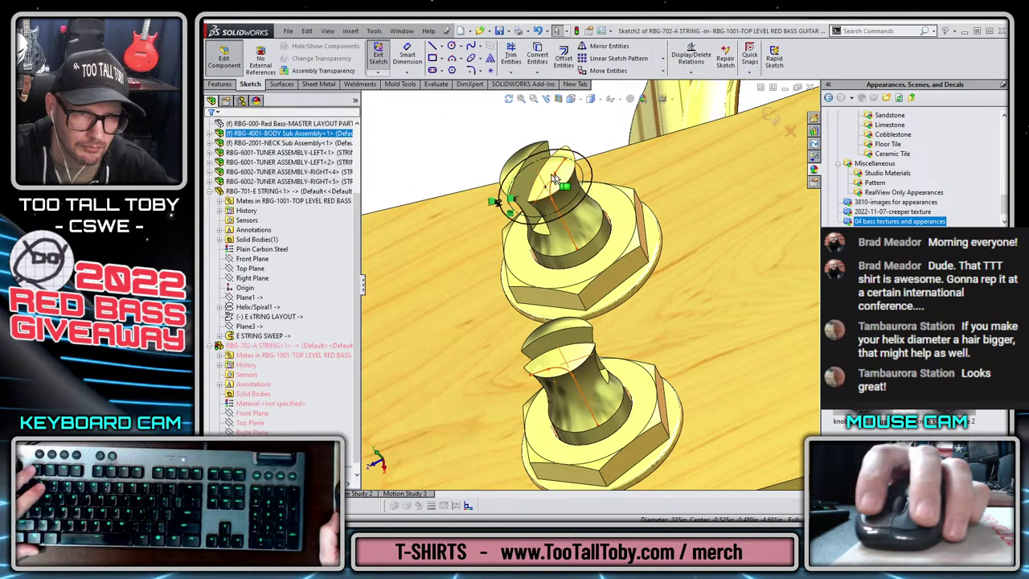
# - Start a clockwise helix from the offset circle, with a 0.120 in pitch and reversed direction, and set its start angle to 194 degrees
pyautogui.click(596, 193)
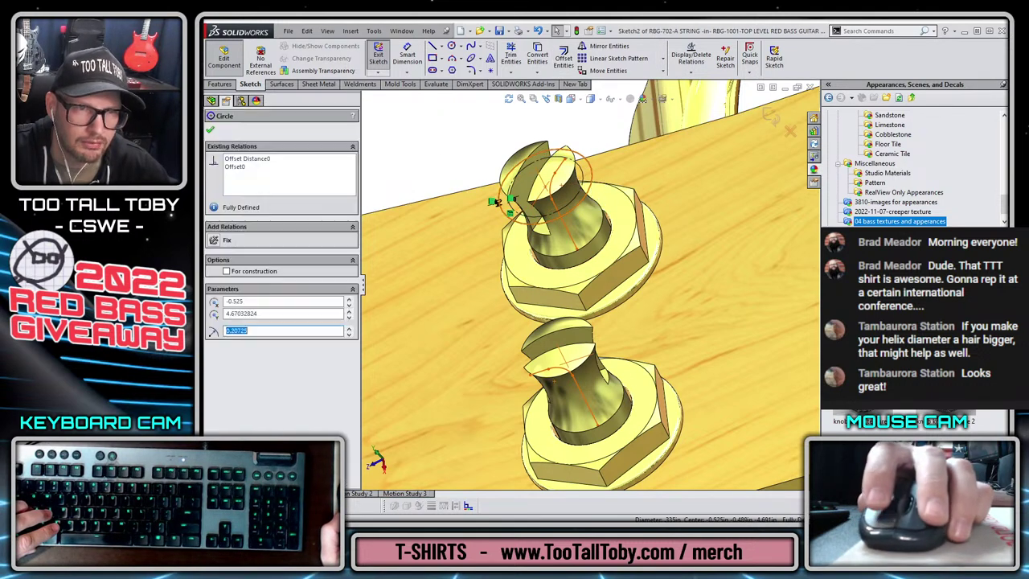
pyautogui.click(220, 84)
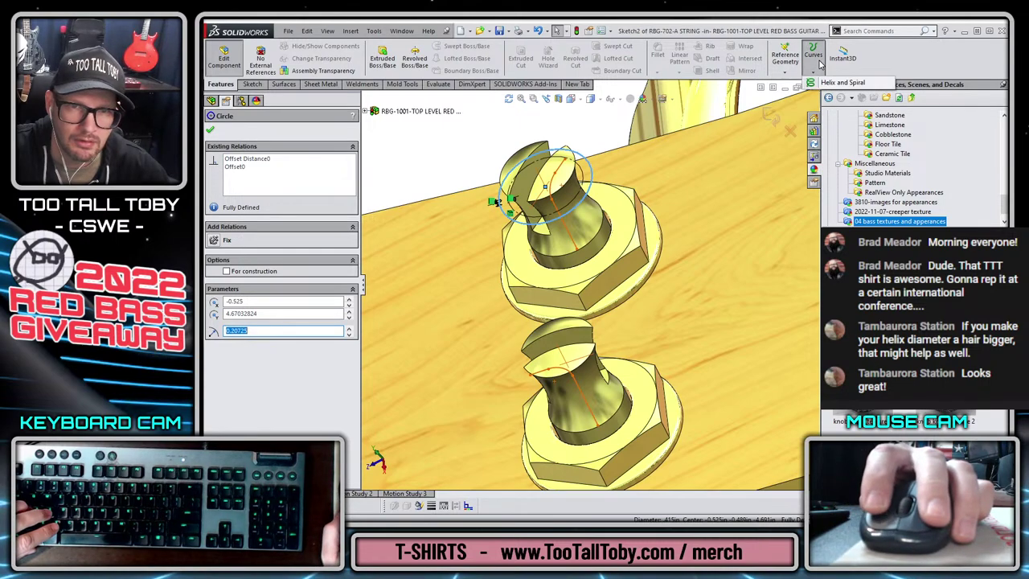
pyautogui.click(822, 82)
pyautogui.scroll(-3, 574, 203)
pyautogui.moveTo(573, 203); pyautogui.dragTo(593, 215, button='middle')
pyautogui.scroll(-4, 589, 229)
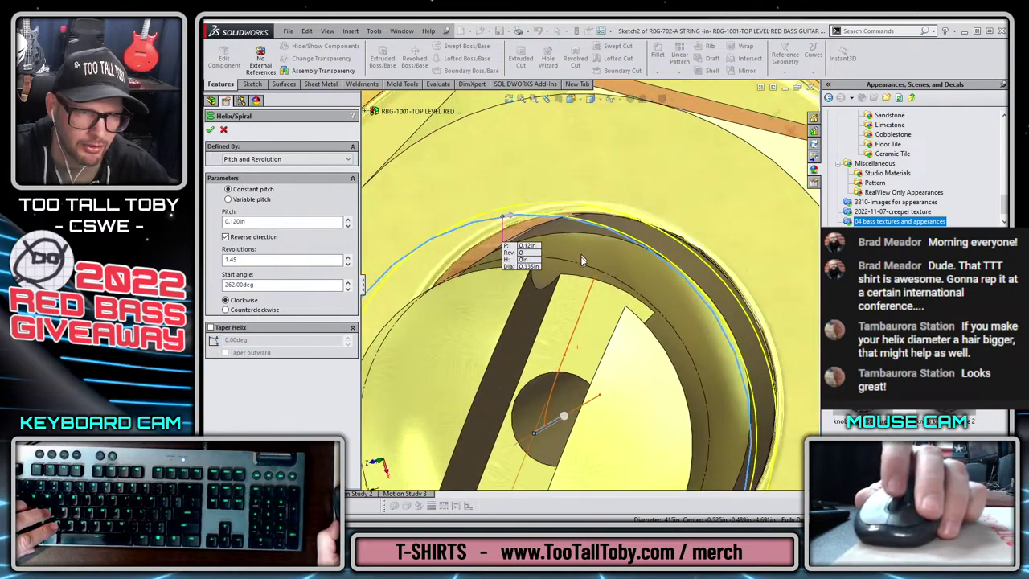
pyautogui.click(348, 283)
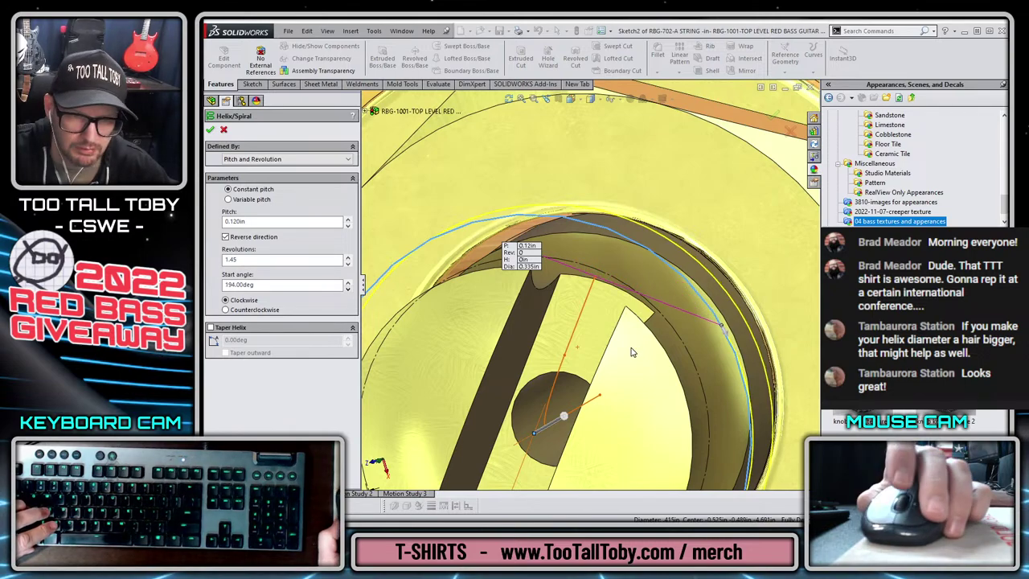
# - Set the helix's revolutions to 1.35
pyautogui.scroll(4, 631, 352)
pyautogui.moveTo(688, 374); pyautogui.dragTo(630, 231, button='middle')
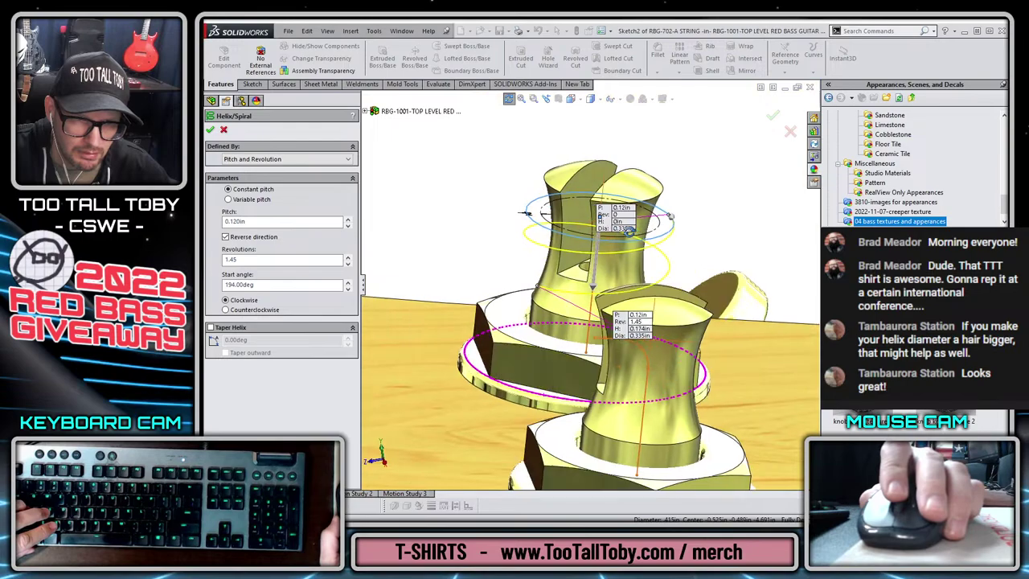
pyautogui.moveTo(527, 213); pyautogui.dragTo(672, 251, button='middle')
pyautogui.scroll(-2, 515, 296)
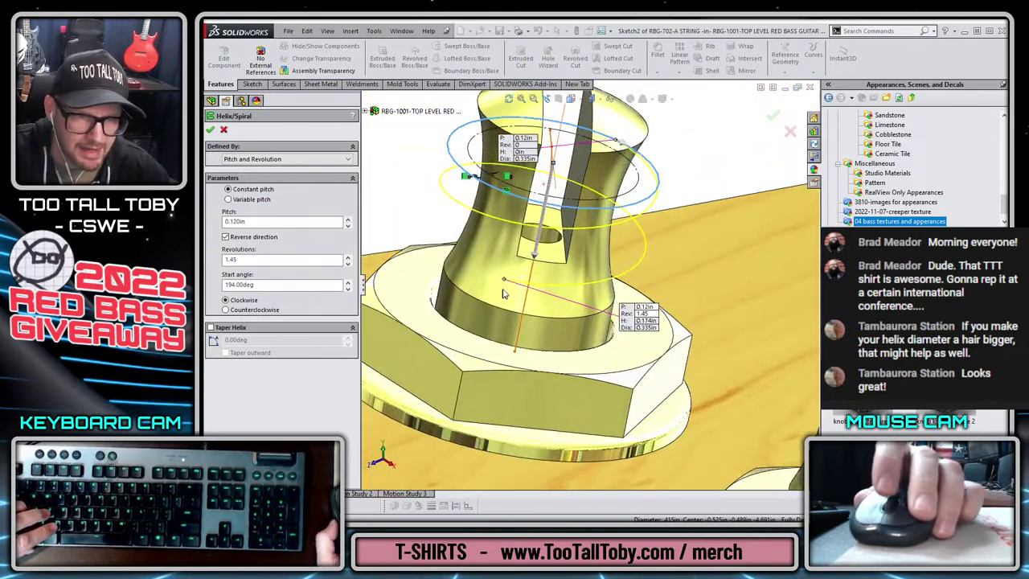
pyautogui.moveTo(504, 294); pyautogui.dragTo(389, 308, button='middle')
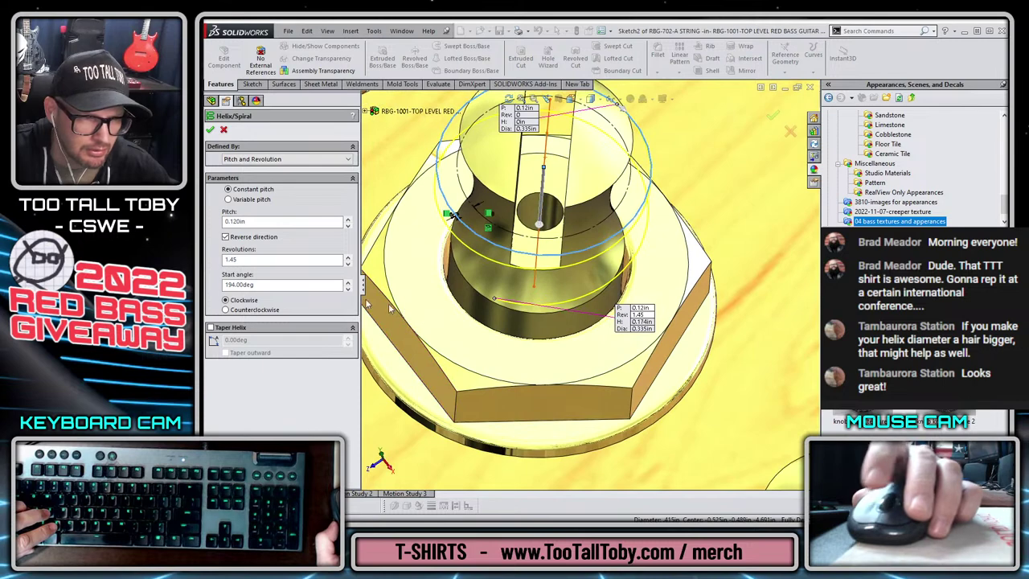
pyautogui.doubleClick(304, 259)
pyautogui.write('1.35')
pyautogui.press('Tab')
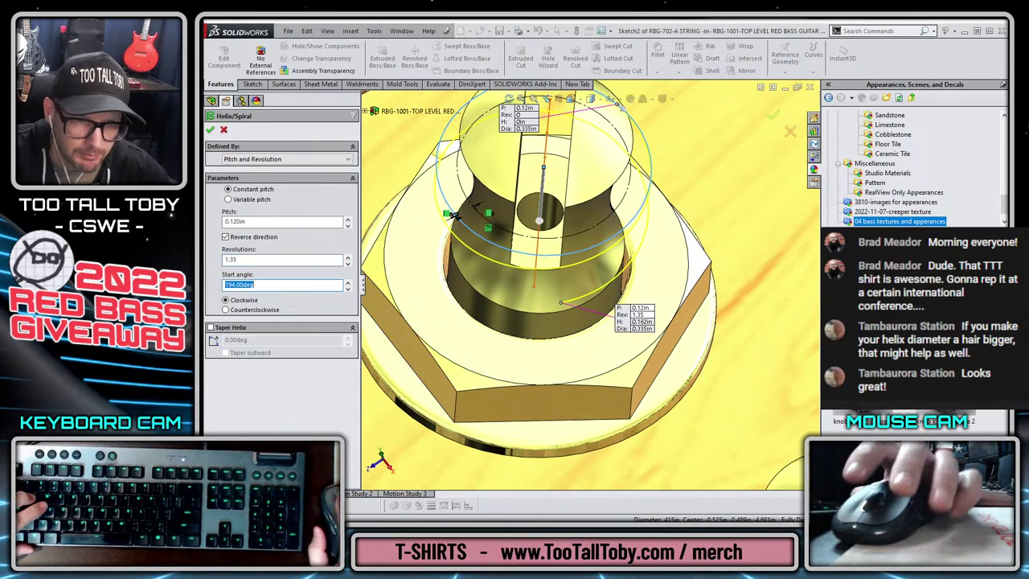
# - Check the helix's end point from the top view and set its revolutions to 1.3
pyautogui.scroll(8, 574, 316)
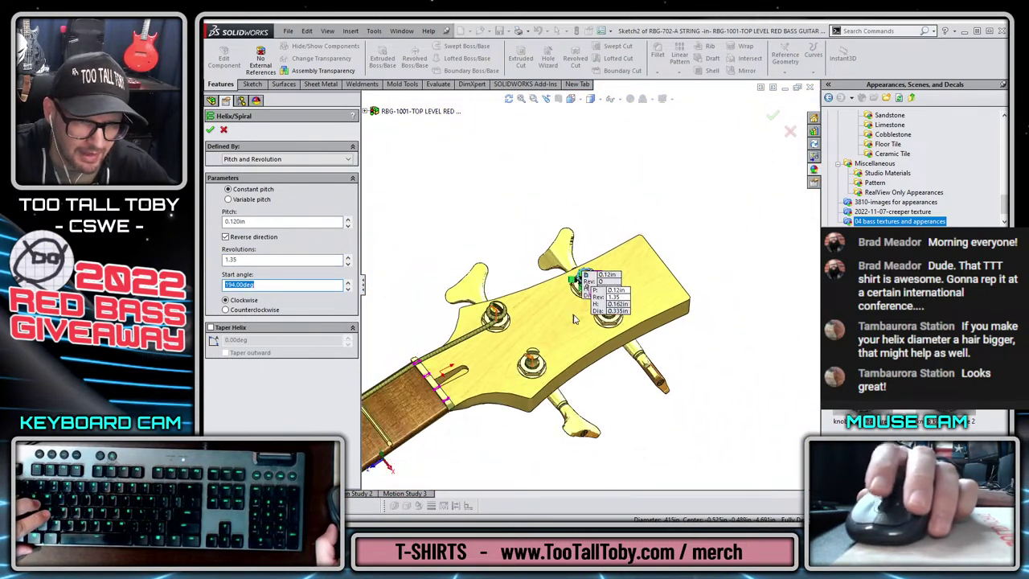
pyautogui.scroll(-3, 435, 378)
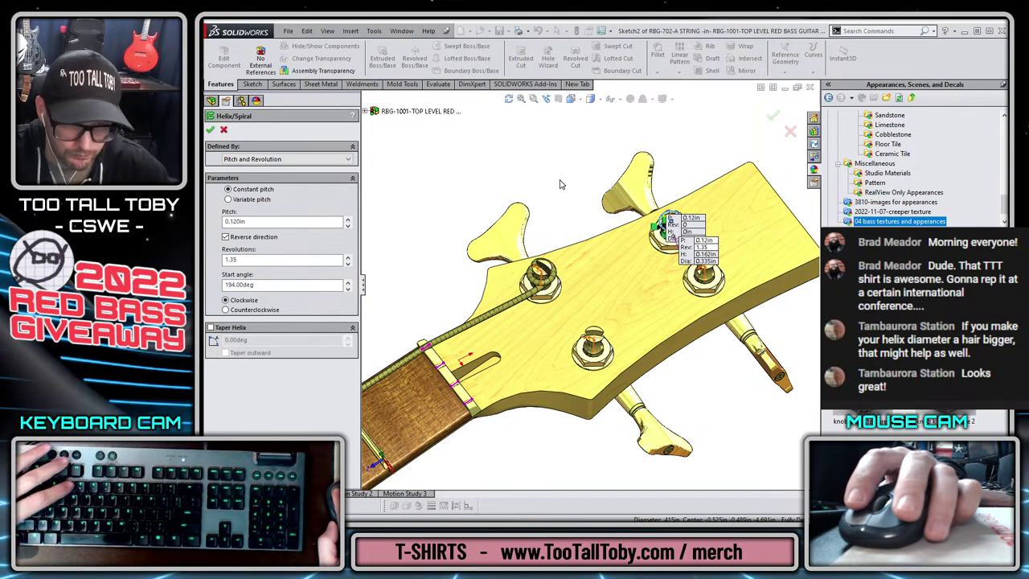
pyautogui.hotkey('ctrl', '5')
pyautogui.scroll(-6, 585, 181)
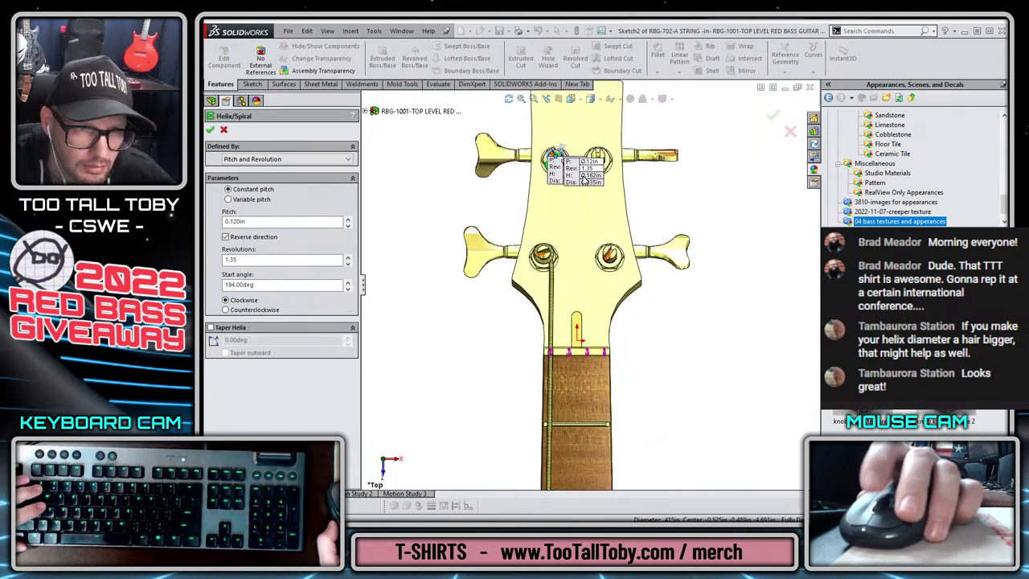
pyautogui.scroll(-10, 585, 180)
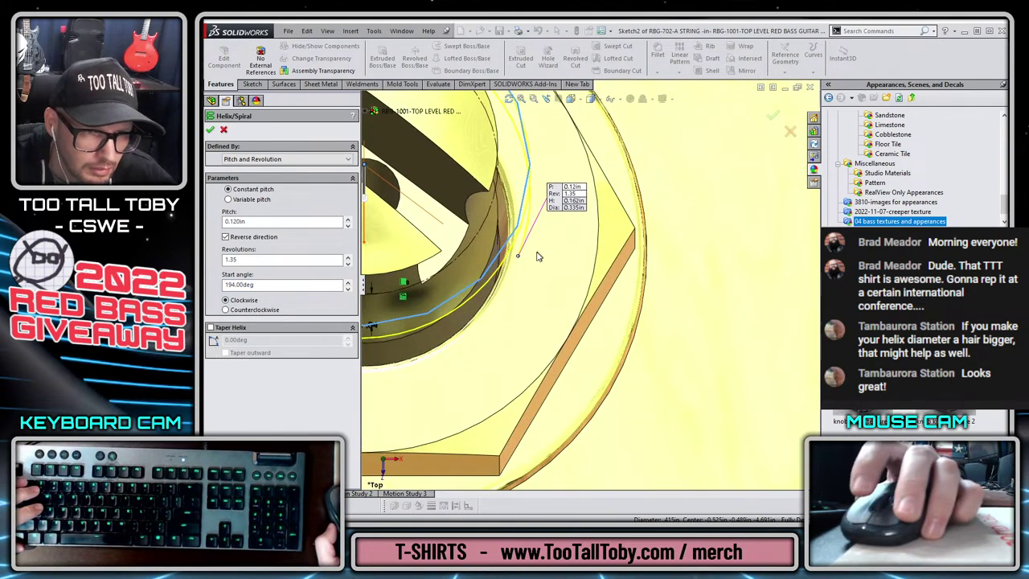
pyautogui.press('BackSpace')
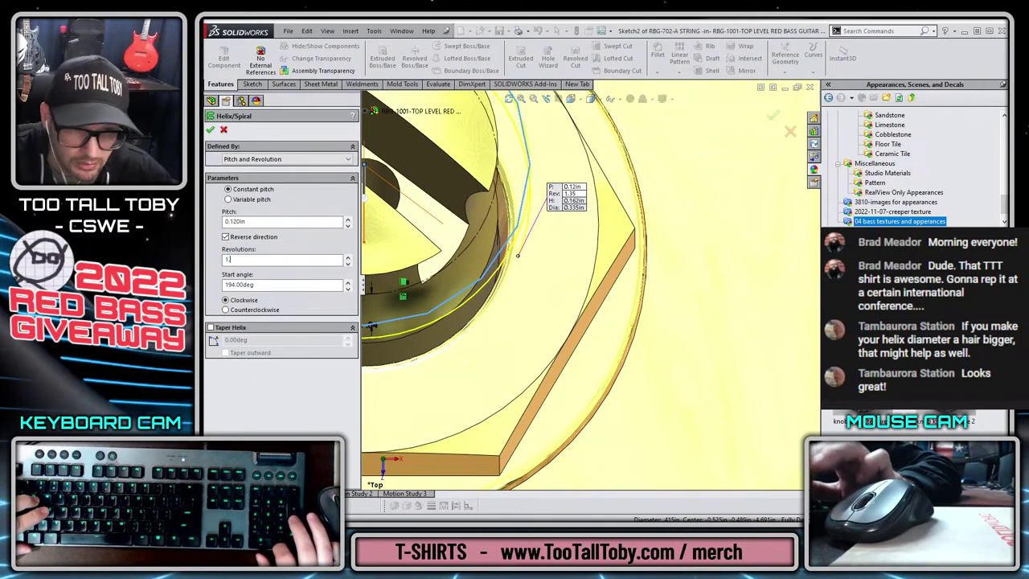
pyautogui.press('Tab')
# - Check the helix's end point against the nut slots and the neighbouring tuning posts, and accept the helix
pyautogui.scroll(15, 555, 290)
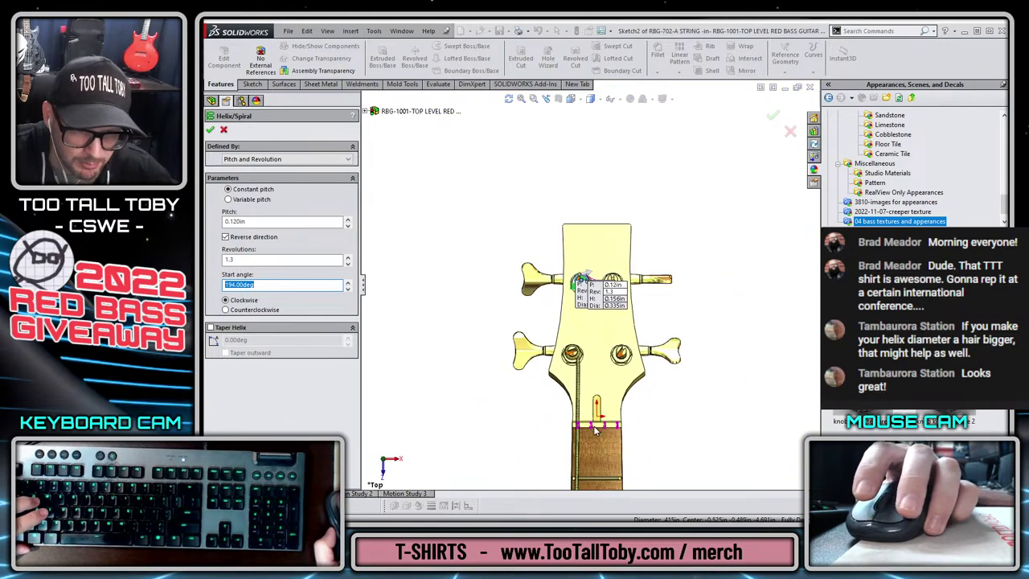
pyautogui.scroll(-10, 582, 279)
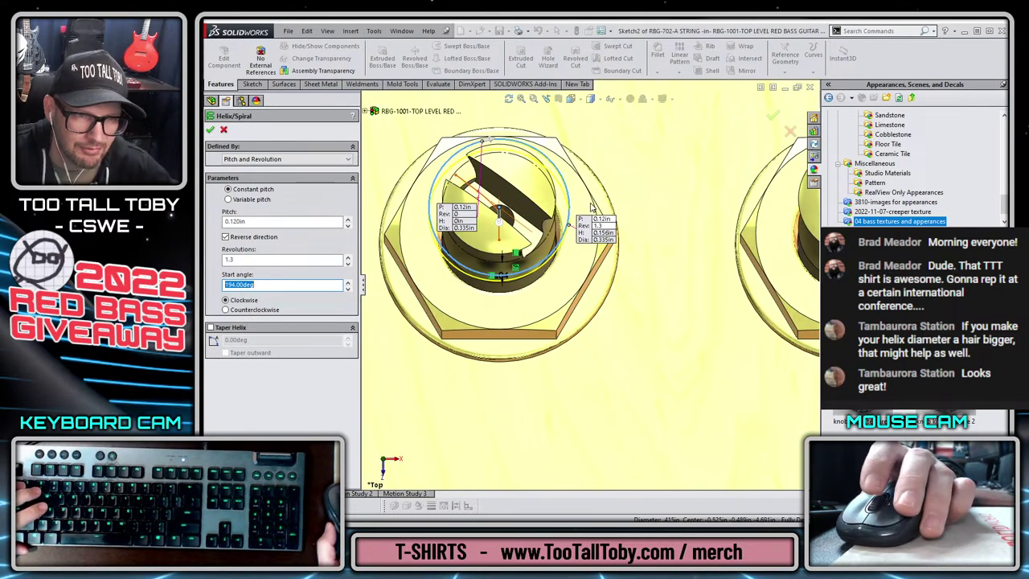
pyautogui.scroll(-2, 591, 205)
pyautogui.scroll(3, 566, 261)
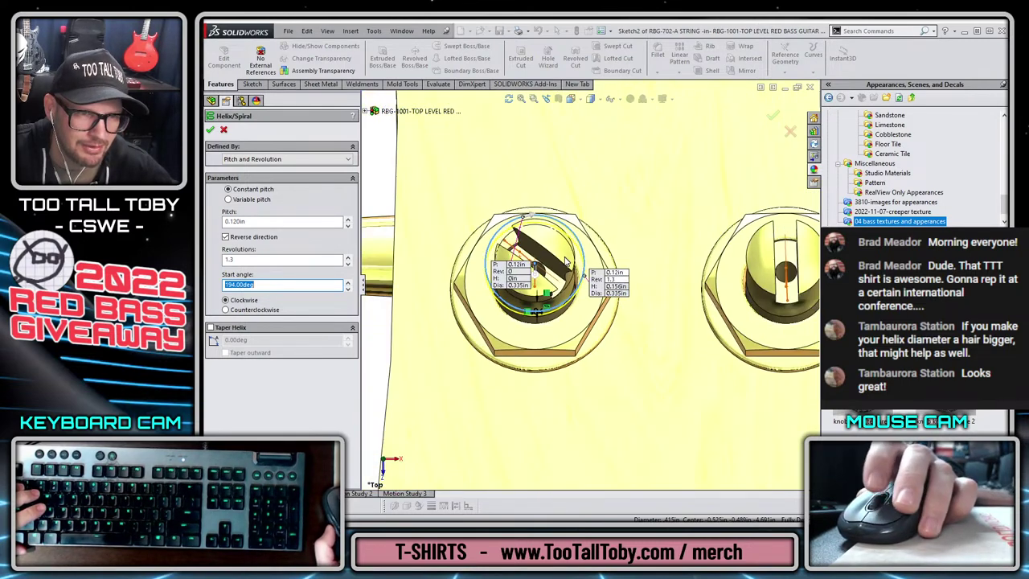
pyautogui.scroll(4, 566, 262)
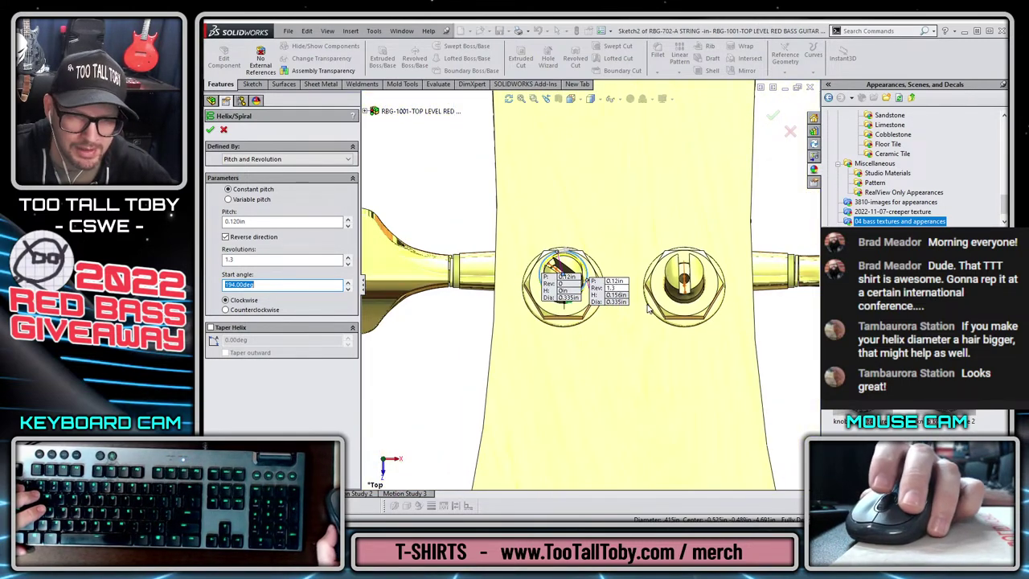
pyautogui.scroll(5, 627, 275)
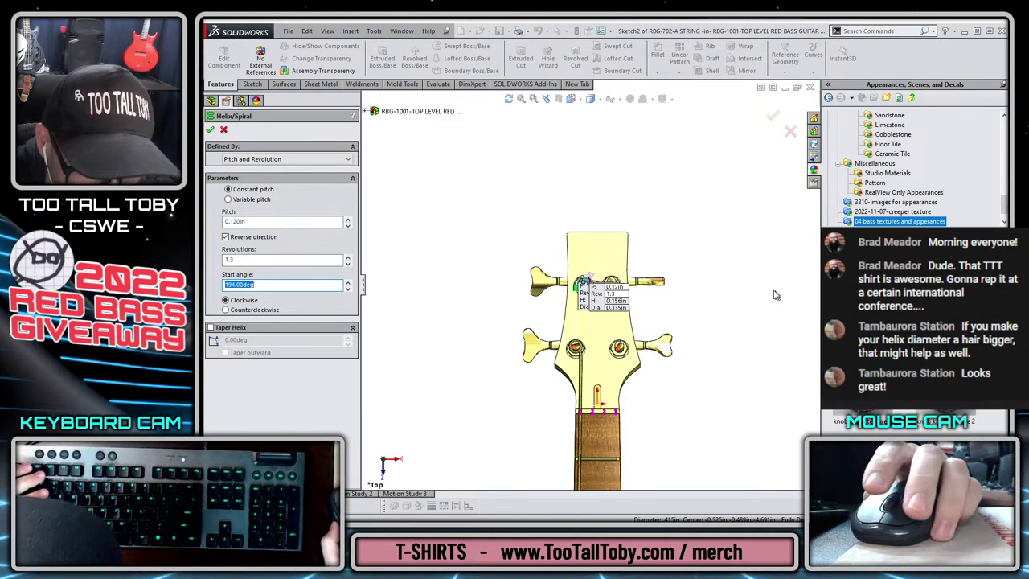
pyautogui.scroll(-5, 605, 269)
pyautogui.scroll(-6, 605, 269)
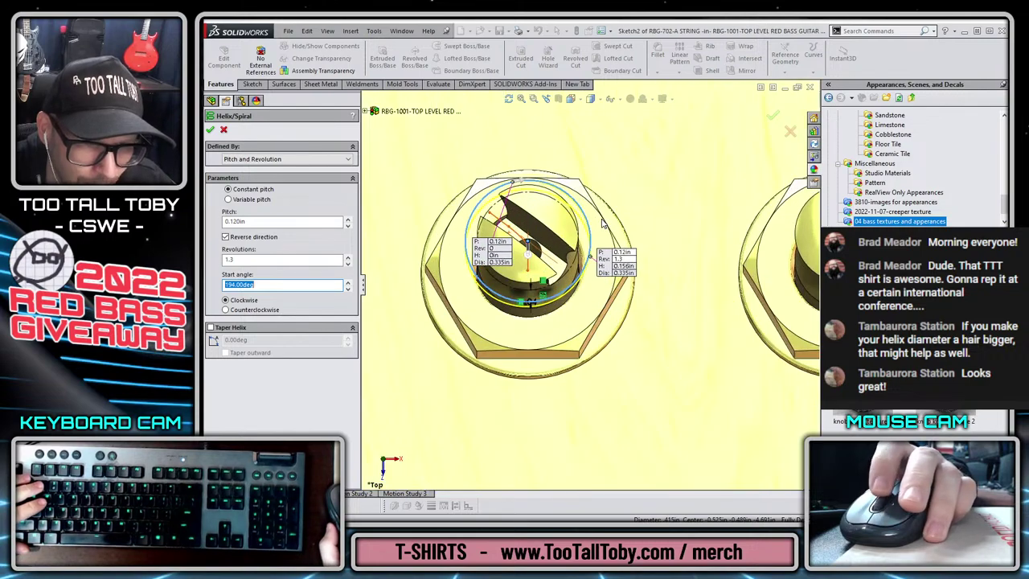
pyautogui.scroll(-3, 611, 262)
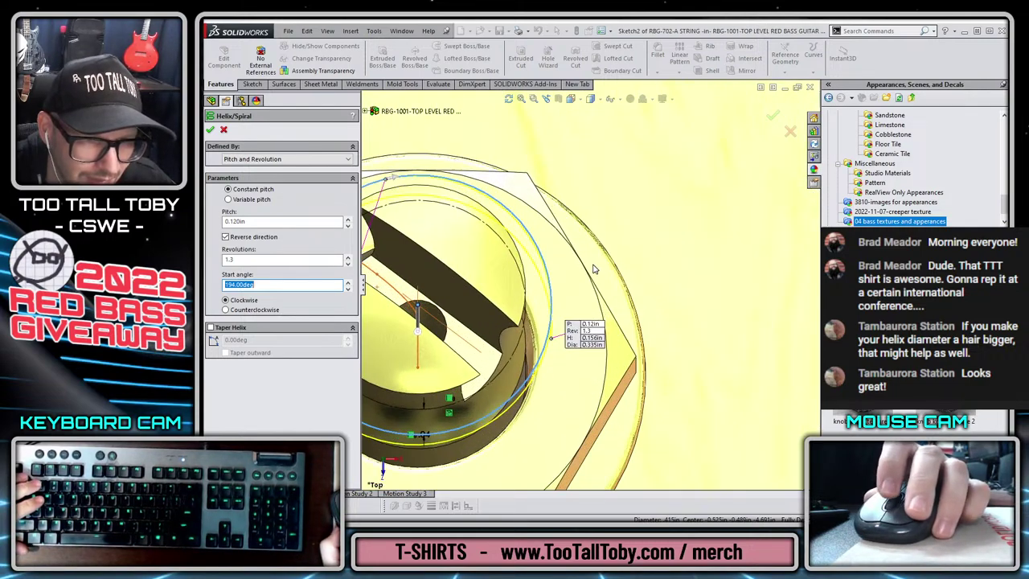
pyautogui.scroll(8, 599, 318)
pyautogui.moveTo(588, 291); pyautogui.dragTo(533, 293, button='middle')
pyautogui.scroll(-5, 532, 293)
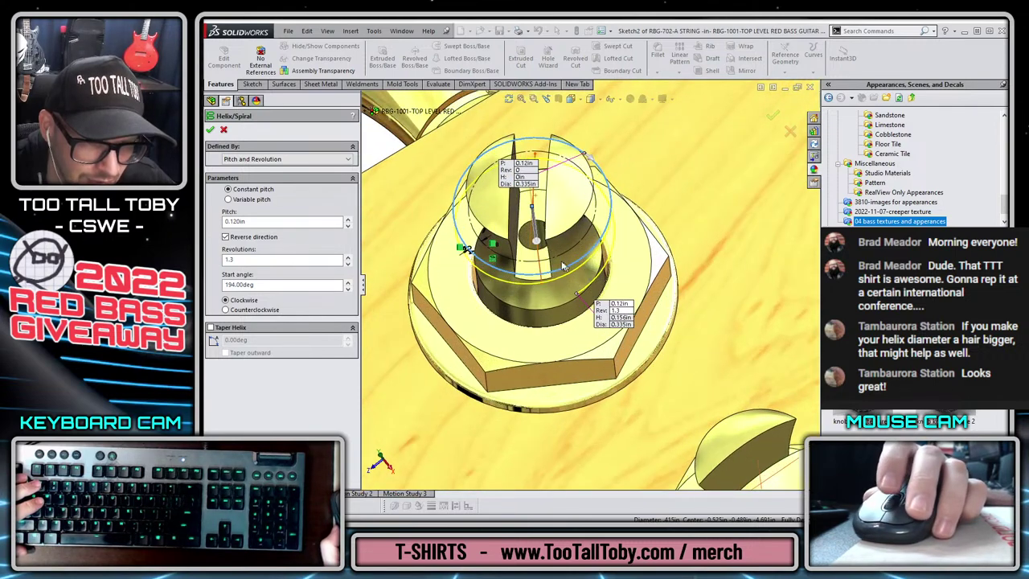
pyautogui.click(772, 117)
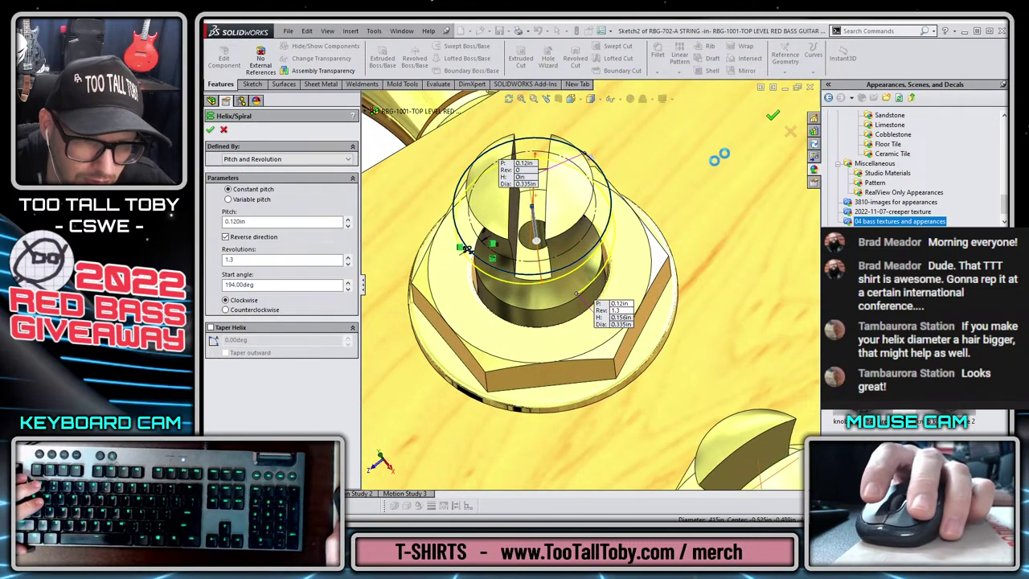
pyautogui.scroll(3, 575, 227)
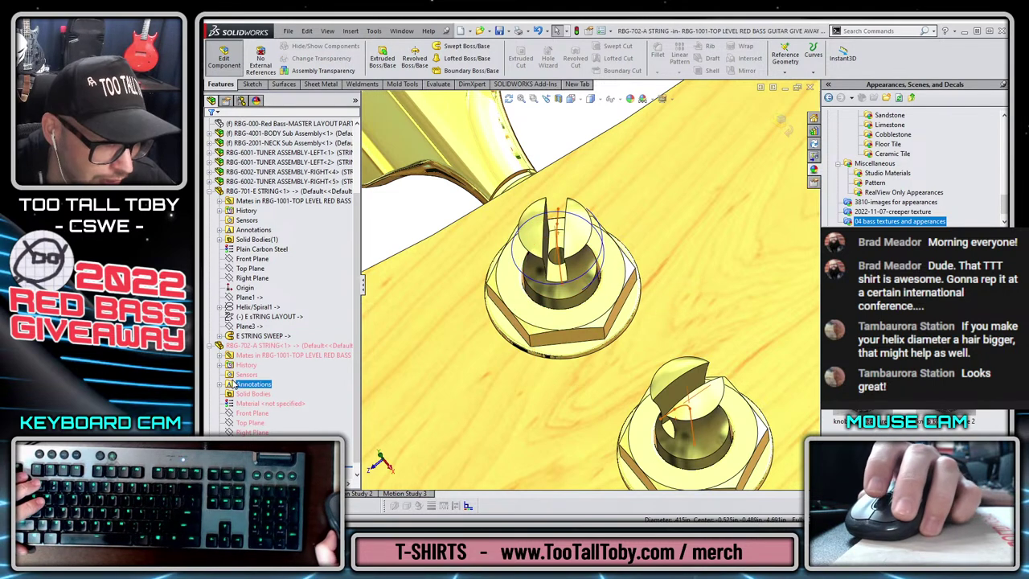
pyautogui.scroll(-1, 290, 420)
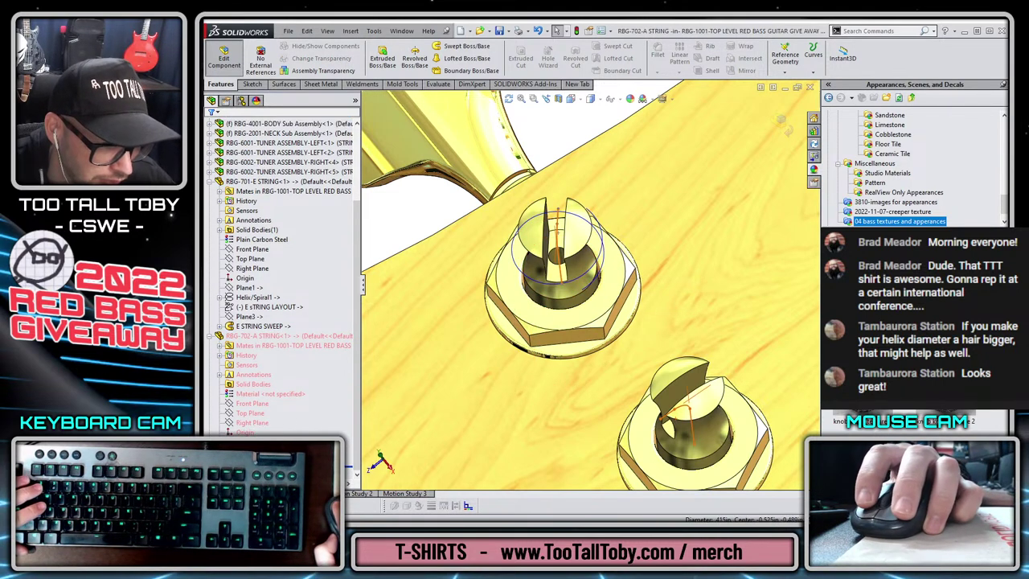
pyautogui.rightClick(265, 441)
pyautogui.click(273, 368)
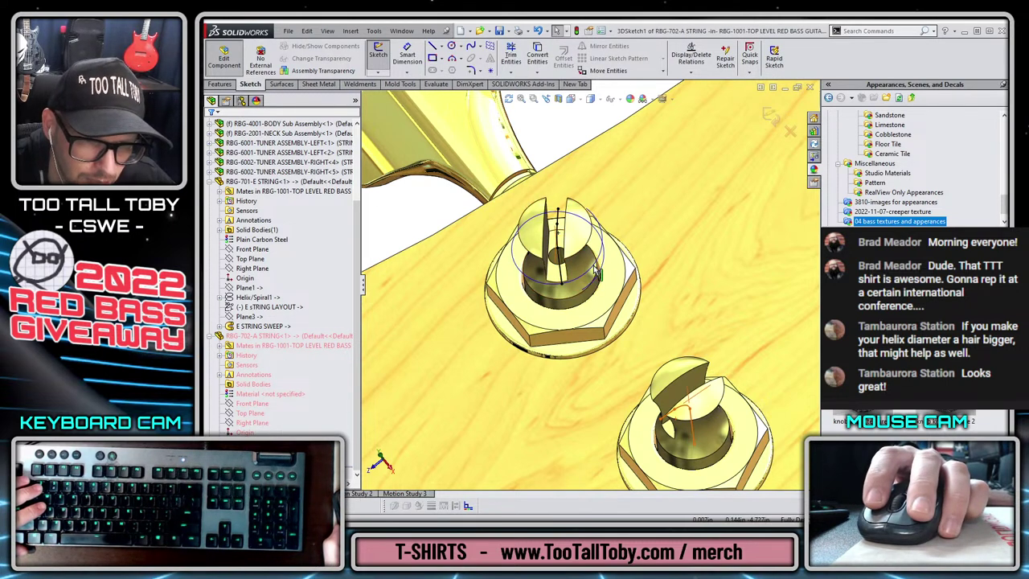
pyautogui.moveTo(604, 270); pyautogui.dragTo(614, 329, button='middle')
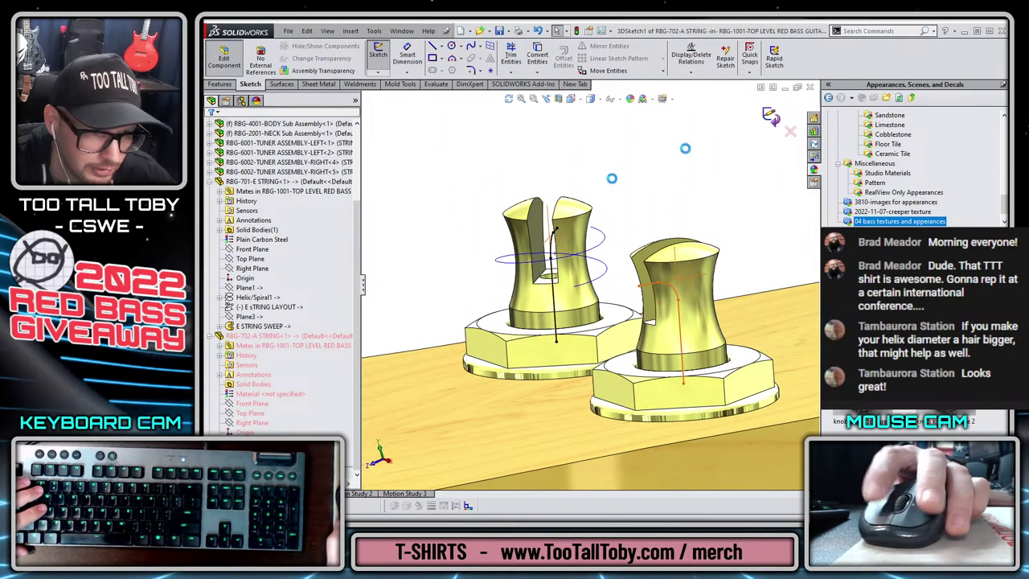
# - Edit the A string's helix to a 0.095 in pitch and 2.3 revolutions
pyautogui.rightClick(271, 420)
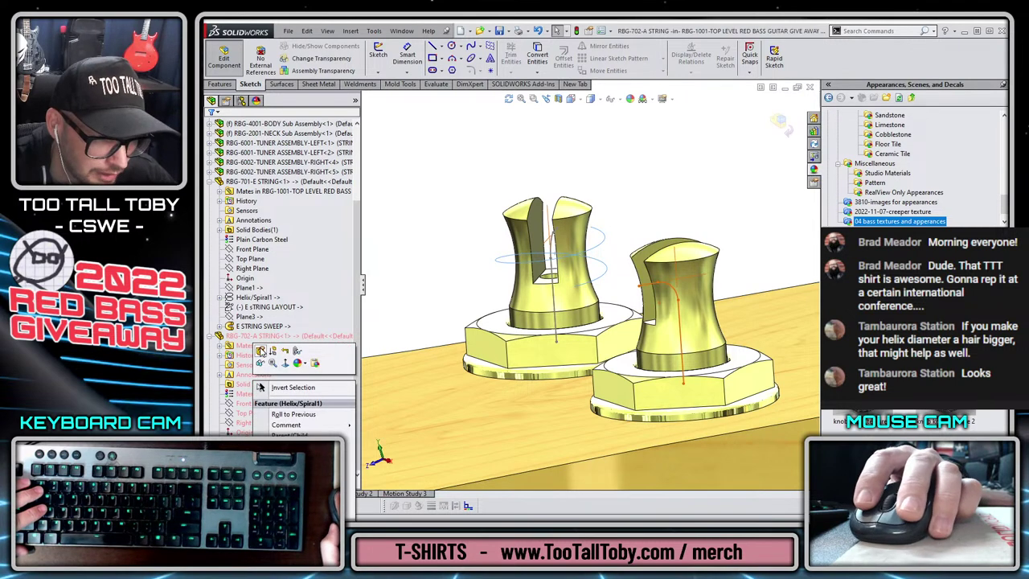
pyautogui.click(260, 352)
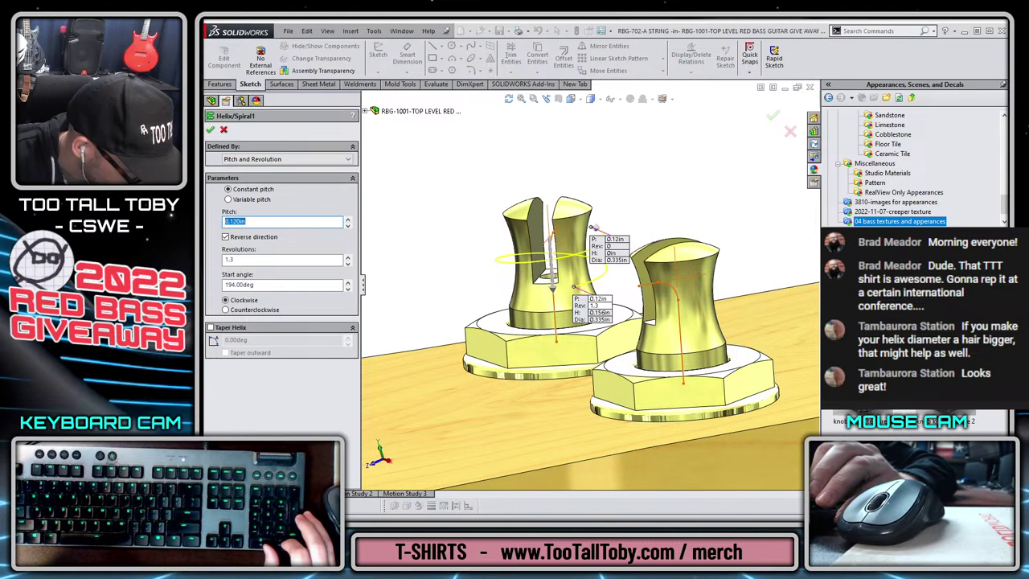
pyautogui.write('.0')
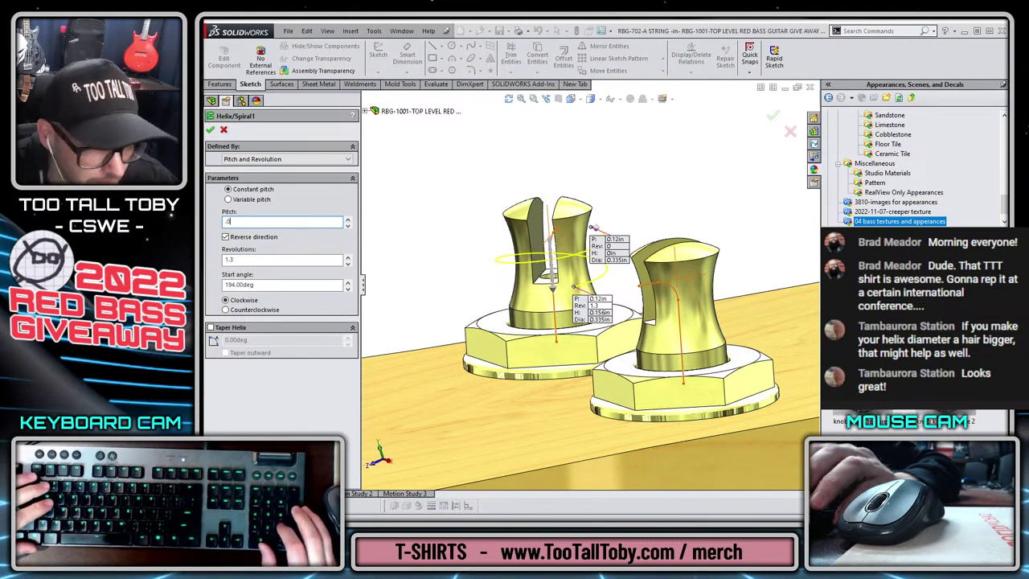
pyautogui.write('8')
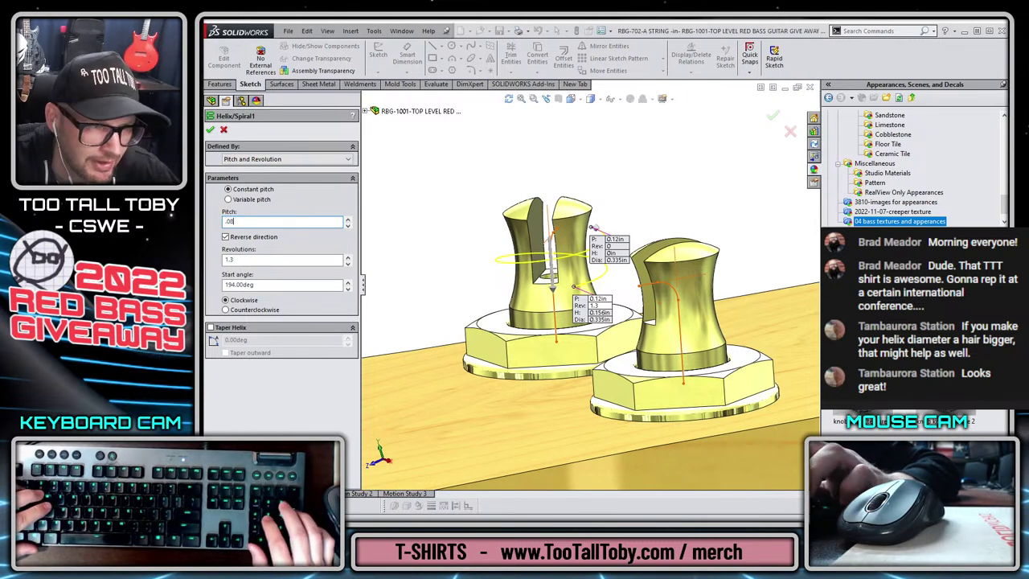
pyautogui.press('BackSpace')
pyautogui.write('95')
pyautogui.press('Return')
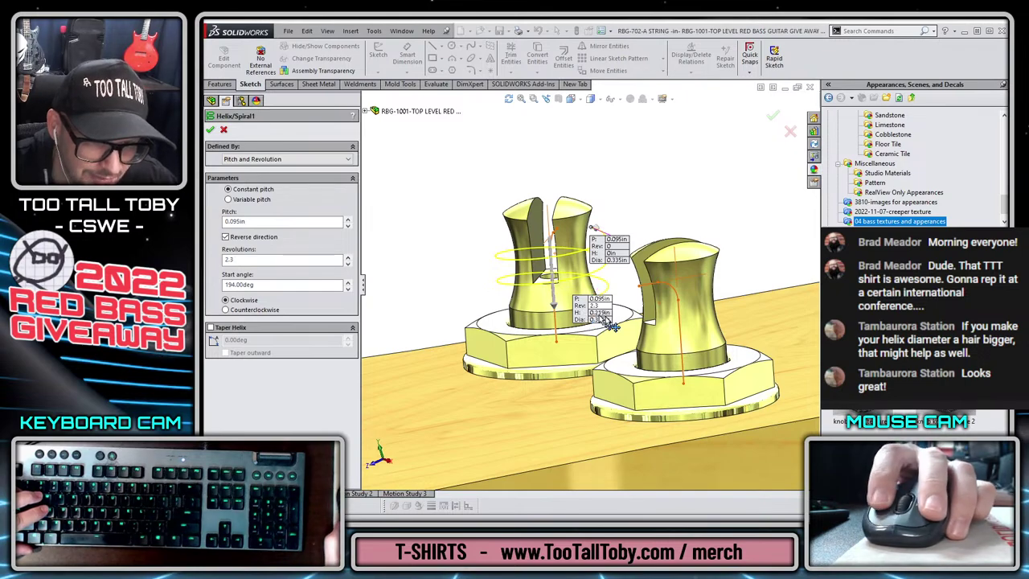
pyautogui.scroll(-5, 619, 301)
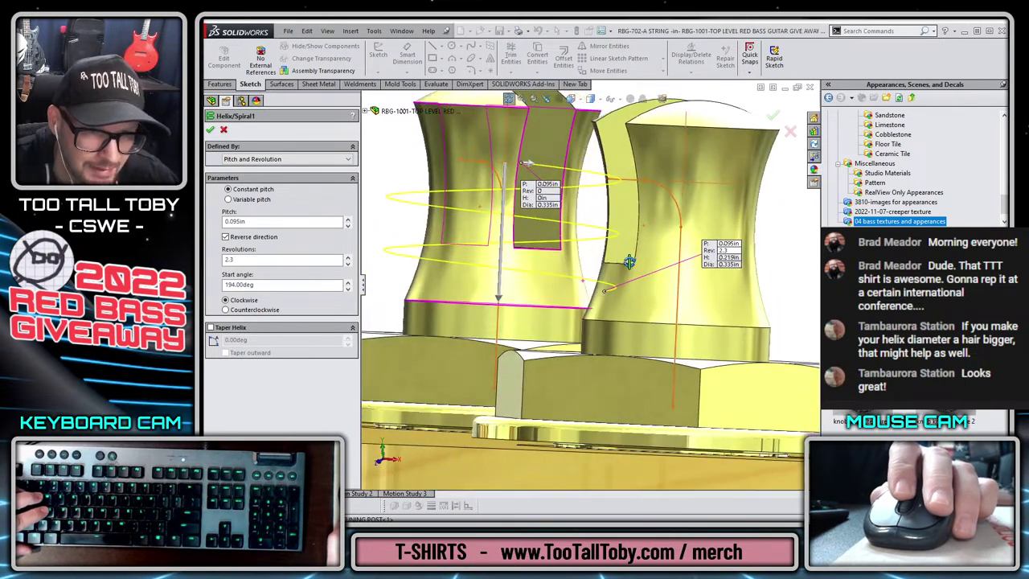
pyautogui.moveTo(629, 262); pyautogui.dragTo(615, 279, button='middle')
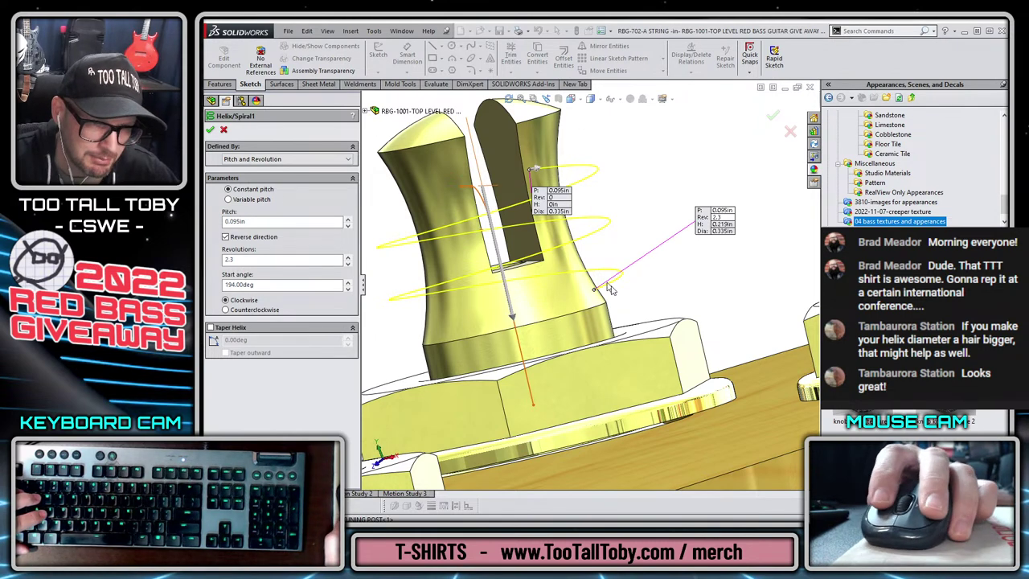
pyautogui.scroll(2, 552, 279)
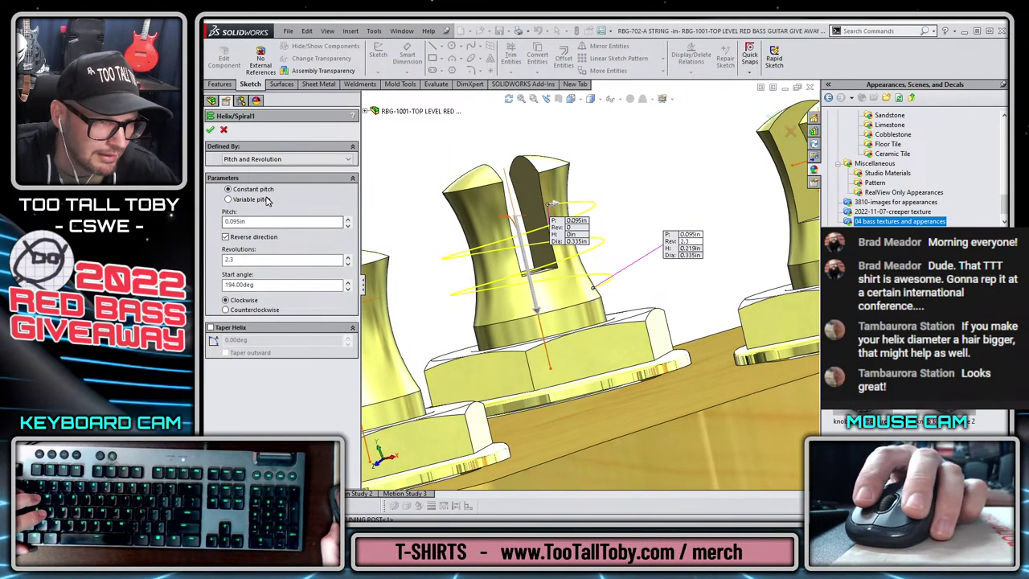
pyautogui.click(229, 199)
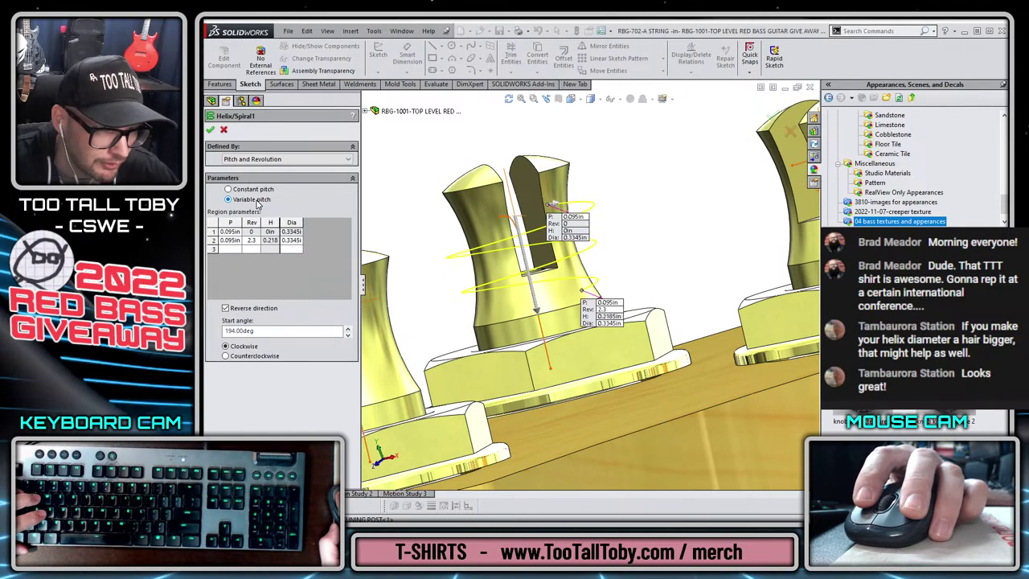
pyautogui.moveTo(594, 283)
pyautogui.mouseDown(button='middle')
pyautogui.moveTo(648, 287)
pyautogui.moveTo(641, 264)
pyautogui.moveTo(595, 274)
pyautogui.mouseUp(button='middle')
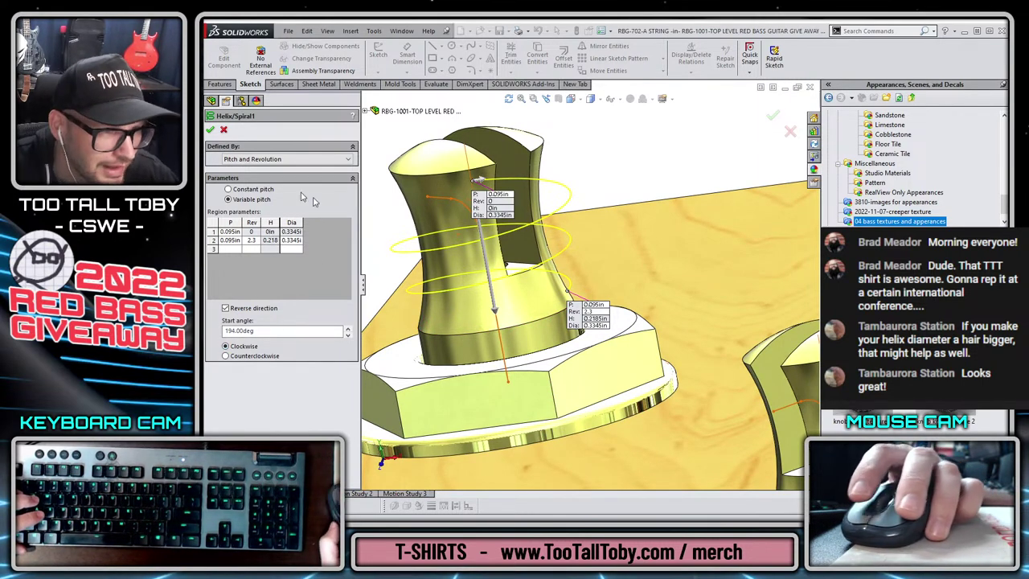
pyautogui.click(250, 190)
# - Move the helix callouts clear of the tuning post, check its end point from above and set the revolutions to 2.25
pyautogui.scroll(3, 684, 285)
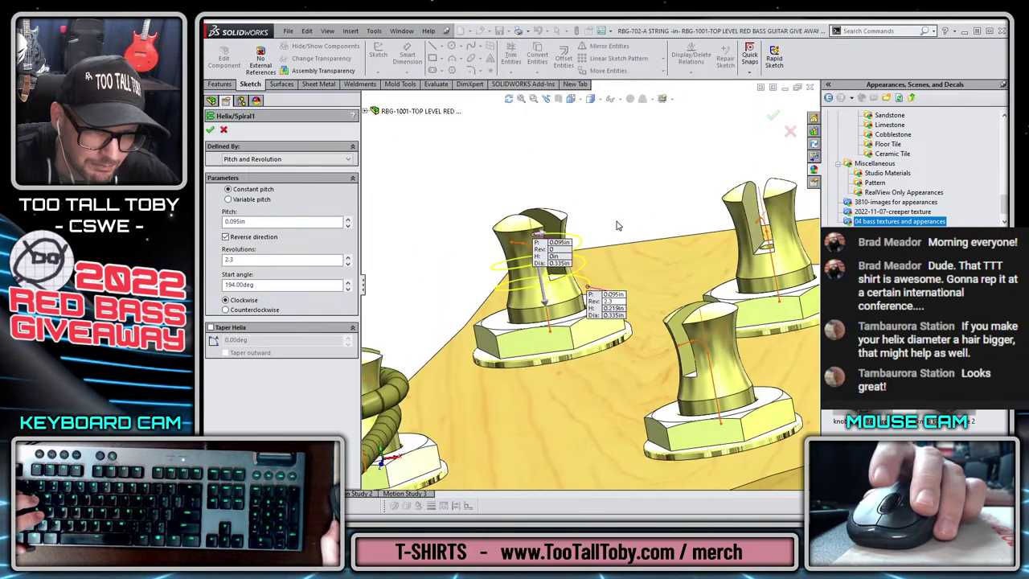
pyautogui.moveTo(617, 225); pyautogui.dragTo(595, 246, button='middle')
pyautogui.scroll(5, 596, 245)
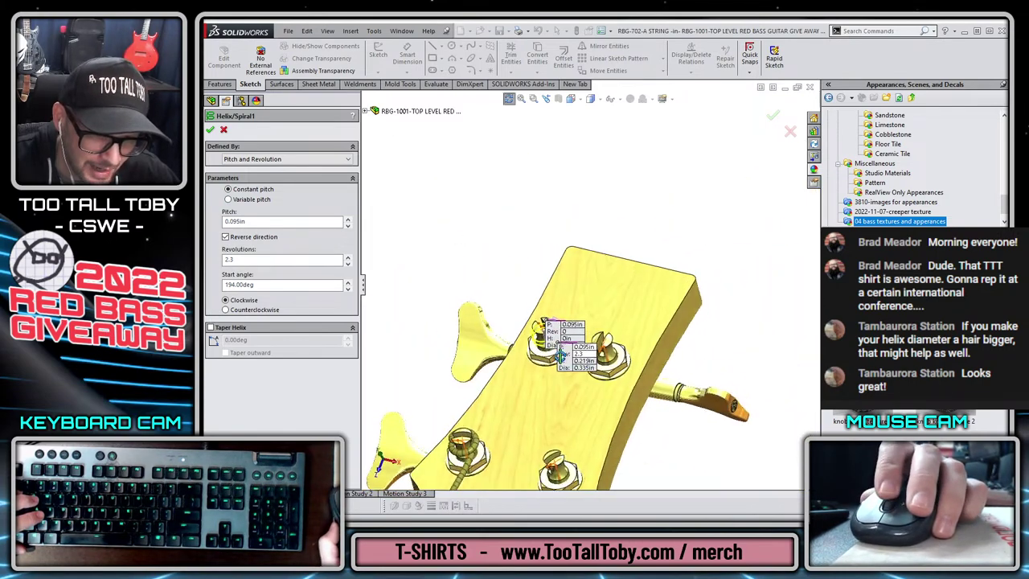
pyautogui.scroll(-5, 570, 348)
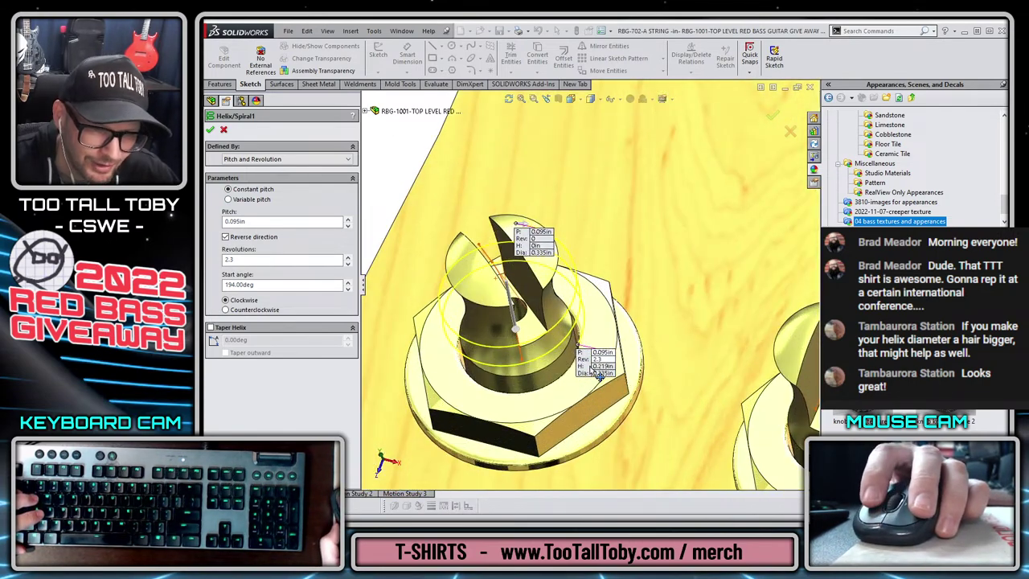
pyautogui.moveTo(599, 375); pyautogui.dragTo(658, 303)
pyautogui.moveTo(527, 242); pyautogui.dragTo(464, 162)
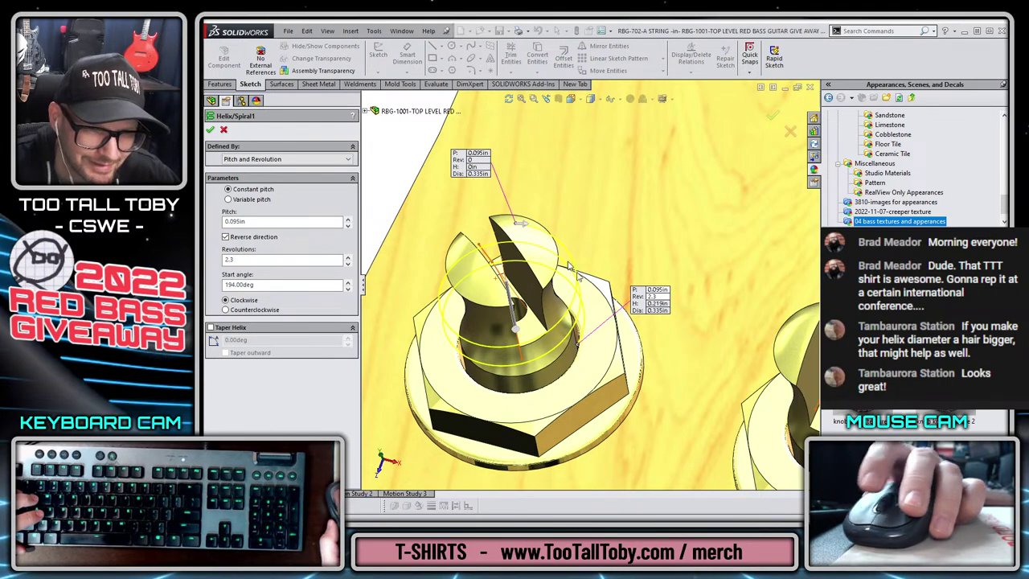
pyautogui.moveTo(589, 356); pyautogui.dragTo(600, 395, button='middle')
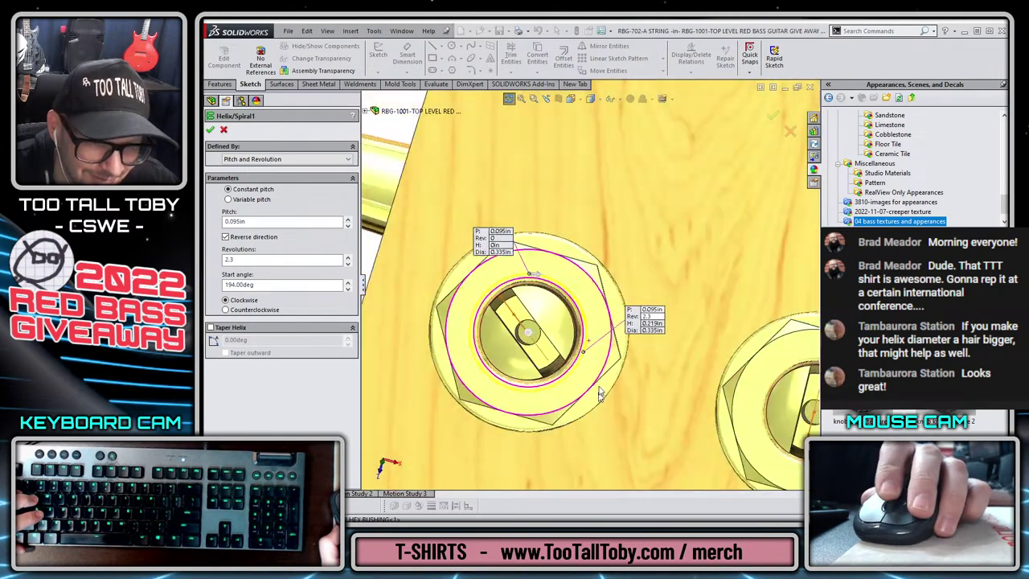
pyautogui.scroll(6, 601, 390)
pyautogui.scroll(3, 603, 386)
pyautogui.scroll(-3, 604, 310)
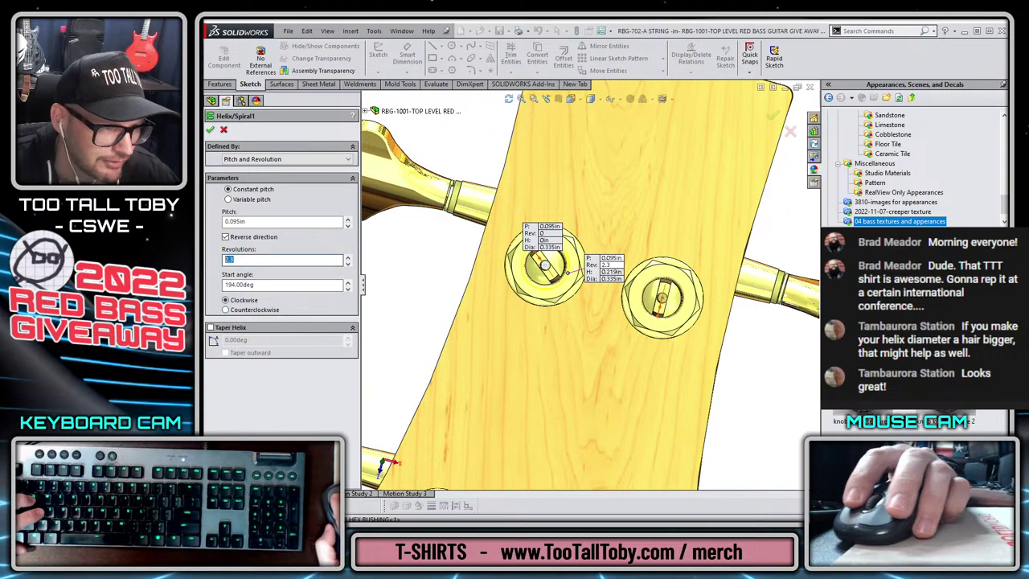
pyautogui.write('2.25')
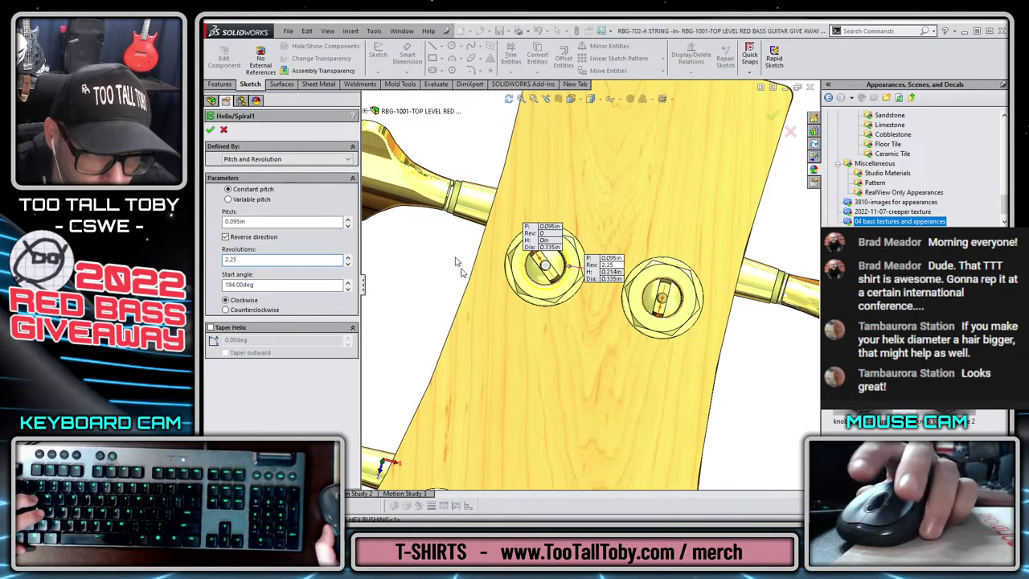
# - Check the helix around the tuning post from an angled view and accept it
pyautogui.scroll(-4, 667, 265)
pyautogui.moveTo(487, 264); pyautogui.dragTo(478, 203, button='middle')
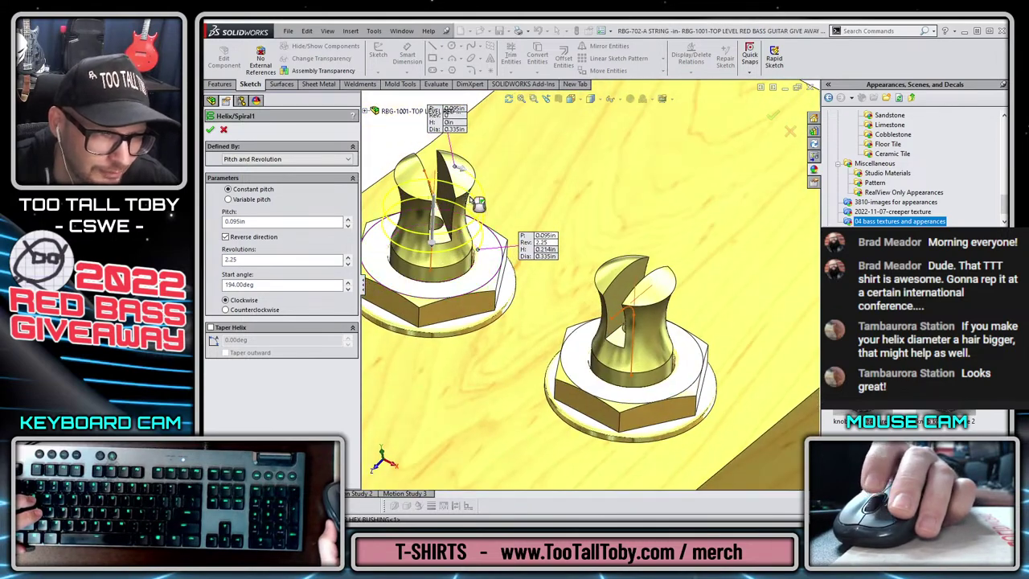
pyautogui.scroll(6, 544, 326)
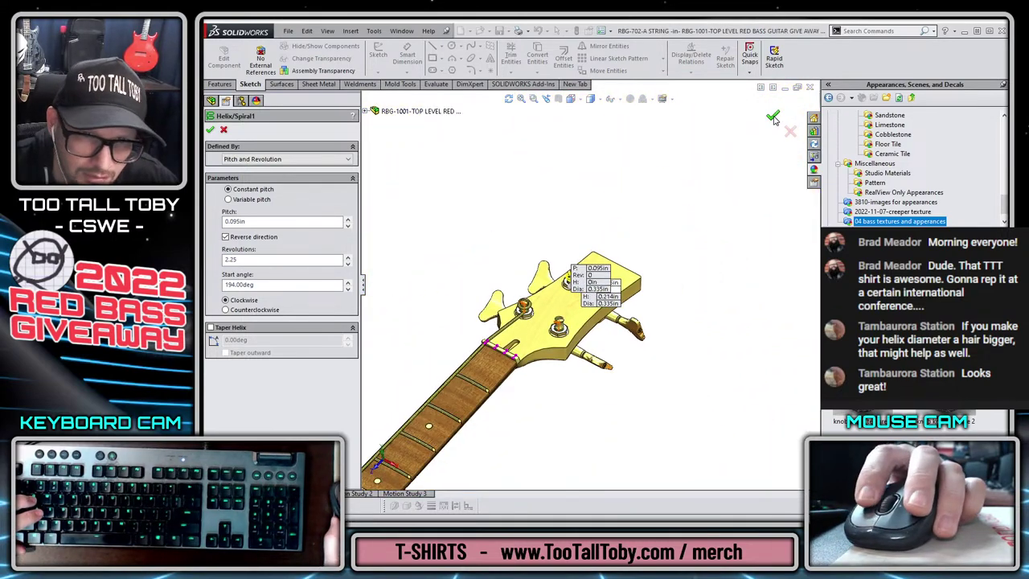
pyautogui.click(772, 117)
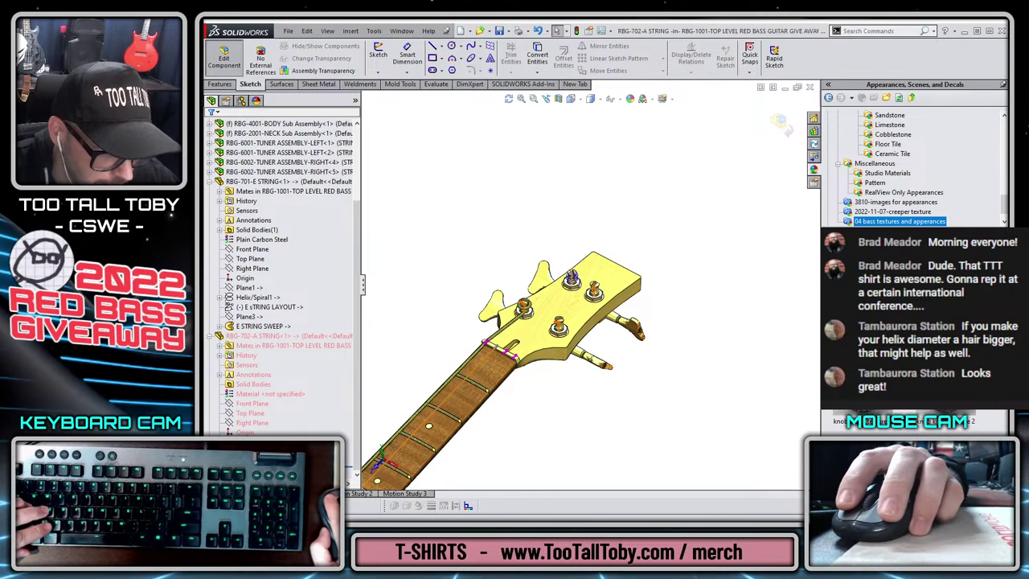
# - Reopen the A string's 3D path sketch and shorten the free end of the line in the tuning post's slot
pyautogui.scroll(-8, 526, 322)
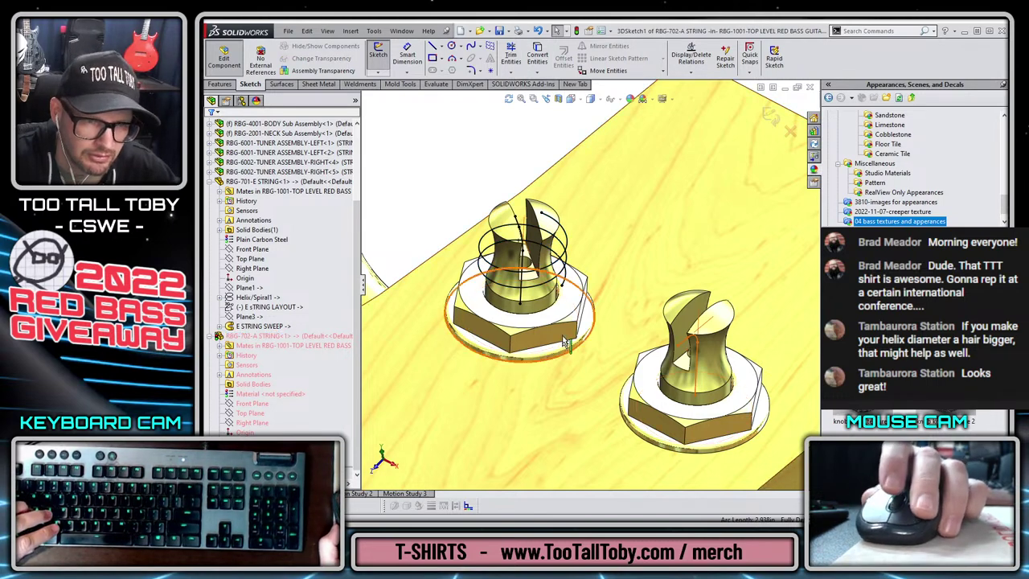
pyautogui.scroll(2, 568, 342)
pyautogui.scroll(-4, 532, 246)
pyautogui.moveTo(542, 244); pyautogui.dragTo(560, 328, button='middle')
pyautogui.scroll(-4, 562, 331)
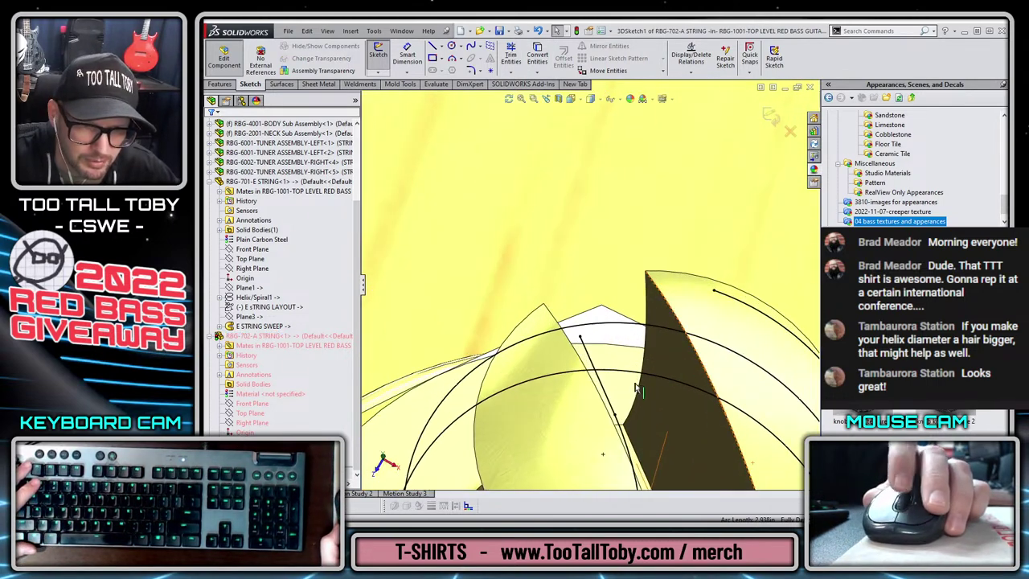
pyautogui.click(591, 356)
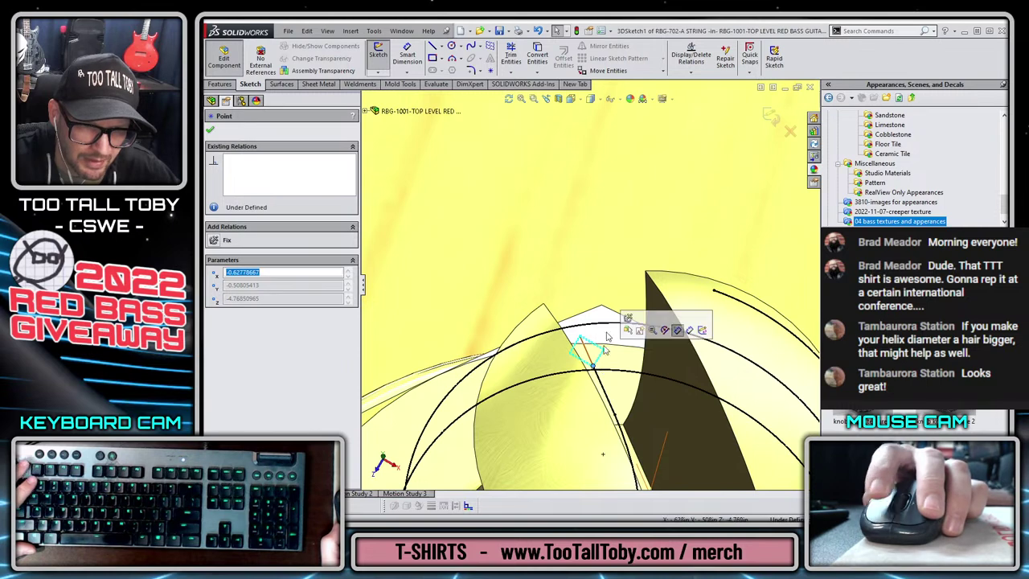
pyautogui.scroll(10, 625, 306)
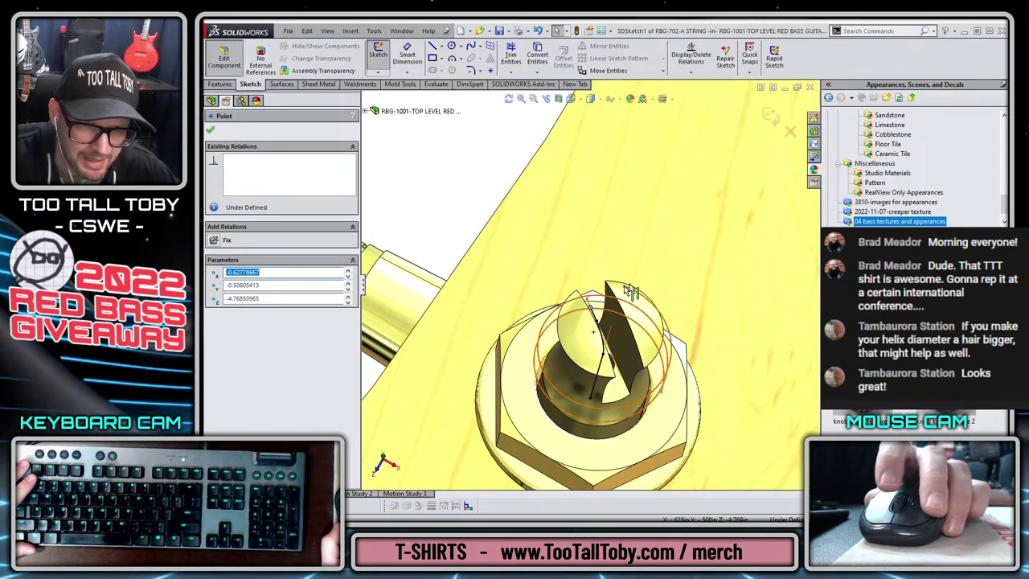
pyautogui.moveTo(613, 426); pyautogui.dragTo(541, 342, button='middle')
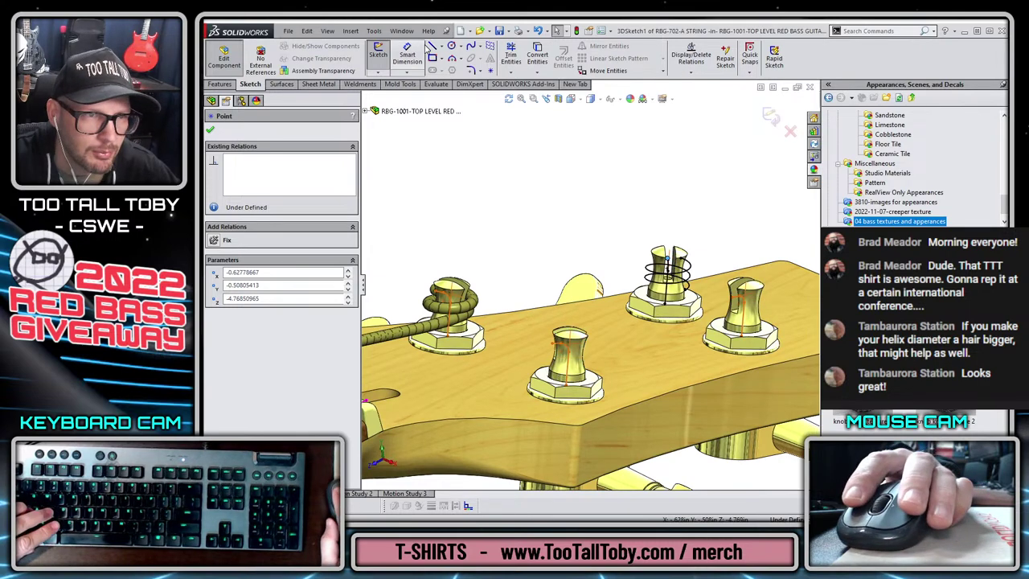
# - Sketch a line about 4.89 in long from the helix's lower end to the A string's path at the nut, and exit the sketch
pyautogui.press('l')
pyautogui.scroll(-5, 668, 302)
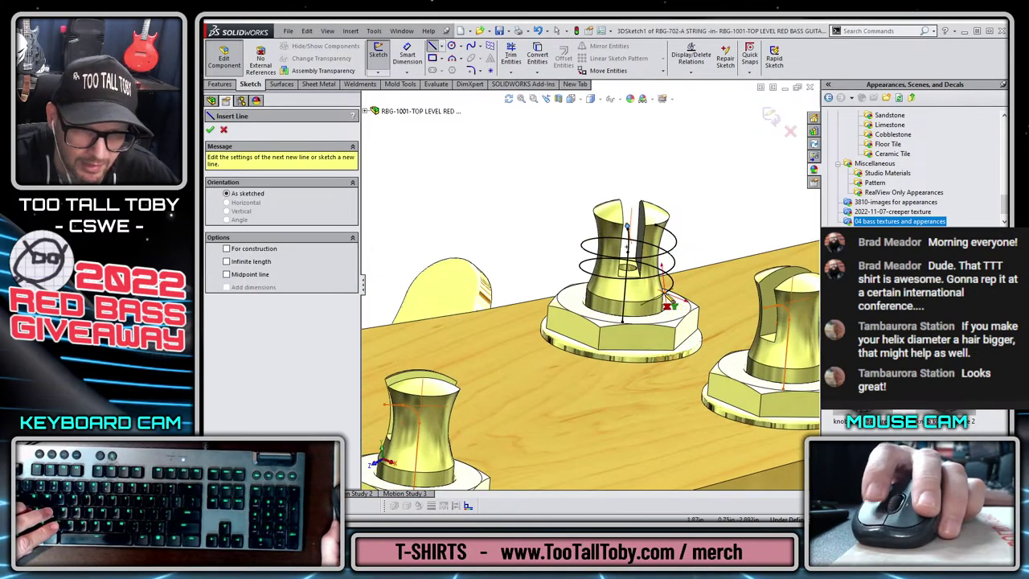
pyautogui.click(664, 294)
pyautogui.scroll(6, 579, 314)
pyautogui.scroll(-2, 440, 330)
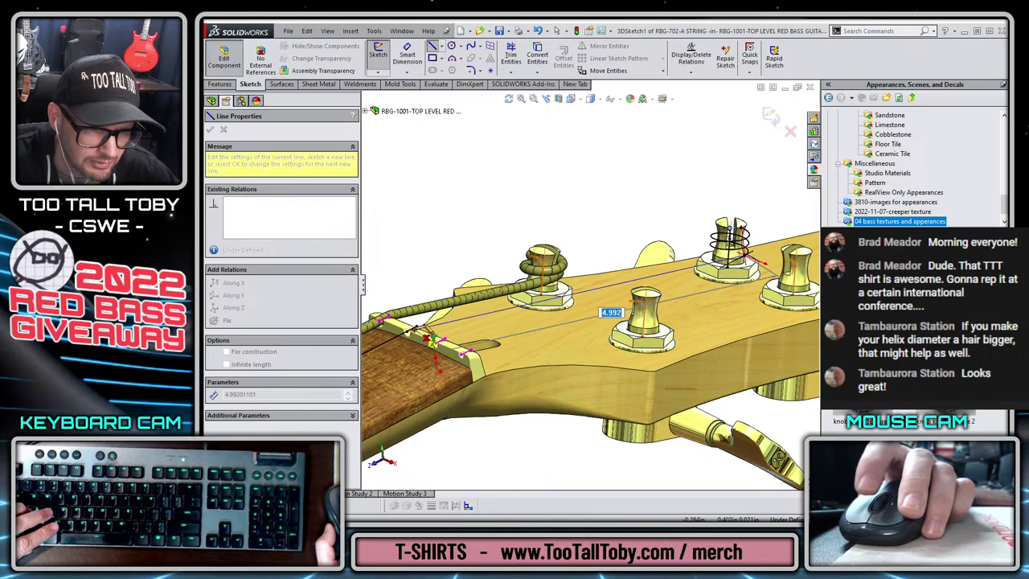
pyautogui.doubleClick(416, 327)
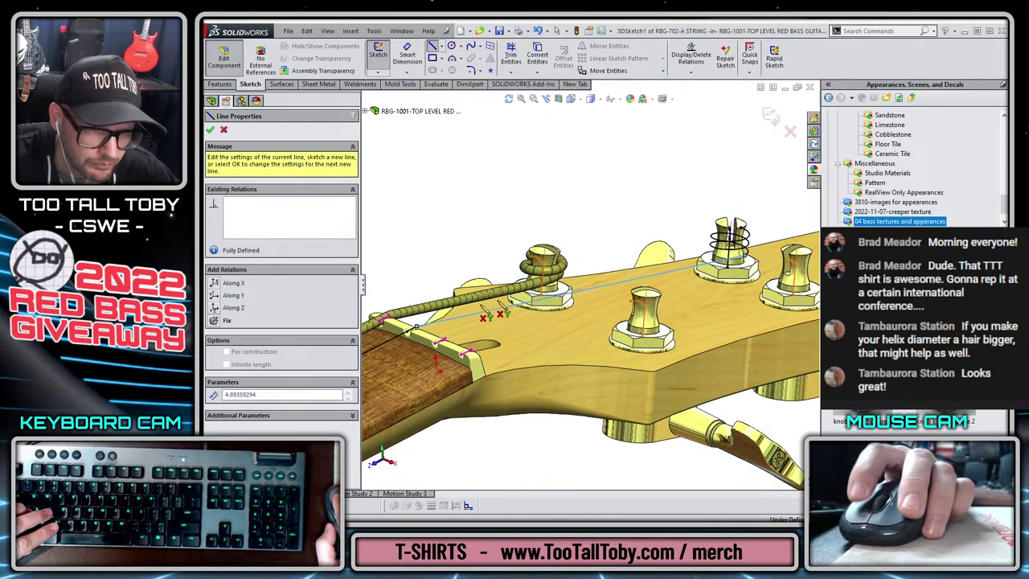
pyautogui.press('Escape')
pyautogui.click(770, 118)
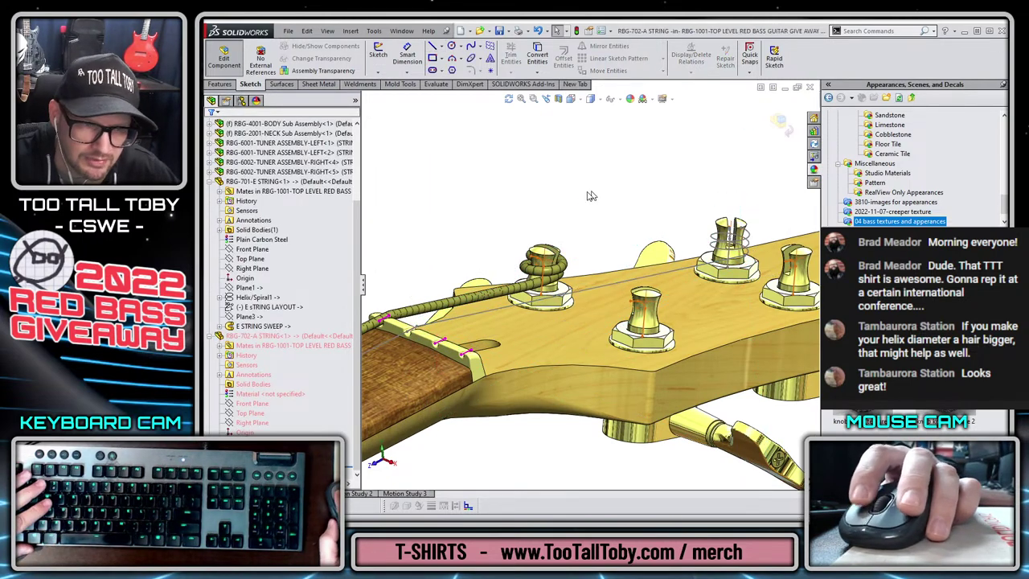
# - Start a new 3D sketch in the A string part
pyautogui.click(378, 33)
pyautogui.press('Escape')
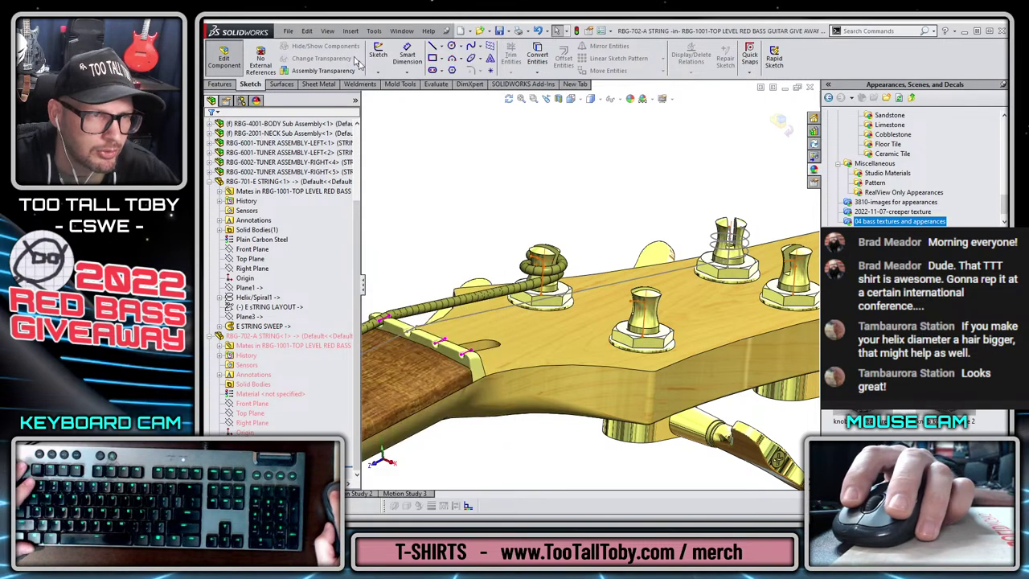
pyautogui.click(381, 72)
pyautogui.click(399, 95)
pyautogui.click(375, 30)
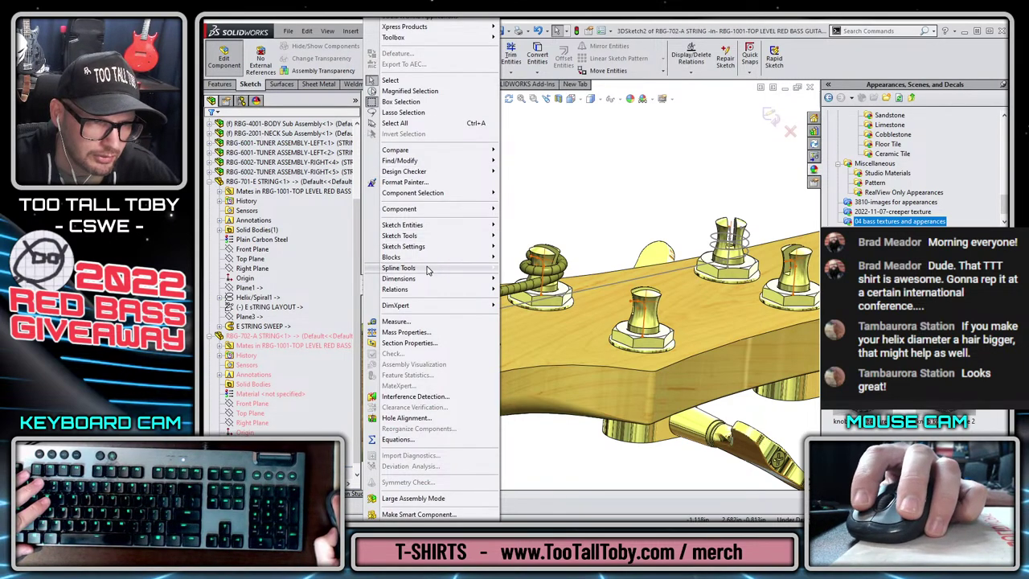
pyautogui.moveTo(430, 270)
pyautogui.click(530, 343)
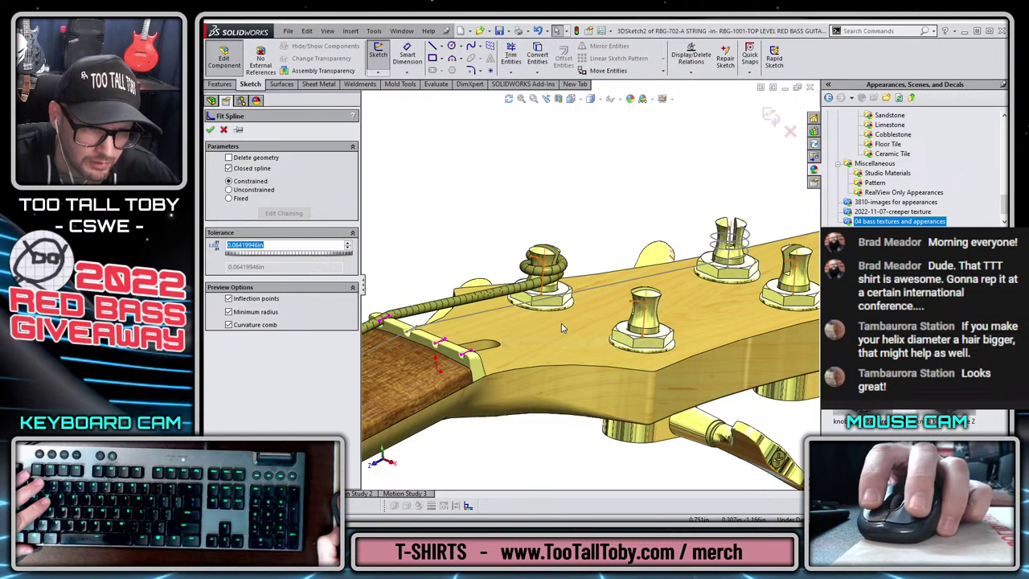
pyautogui.rightClick(607, 291)
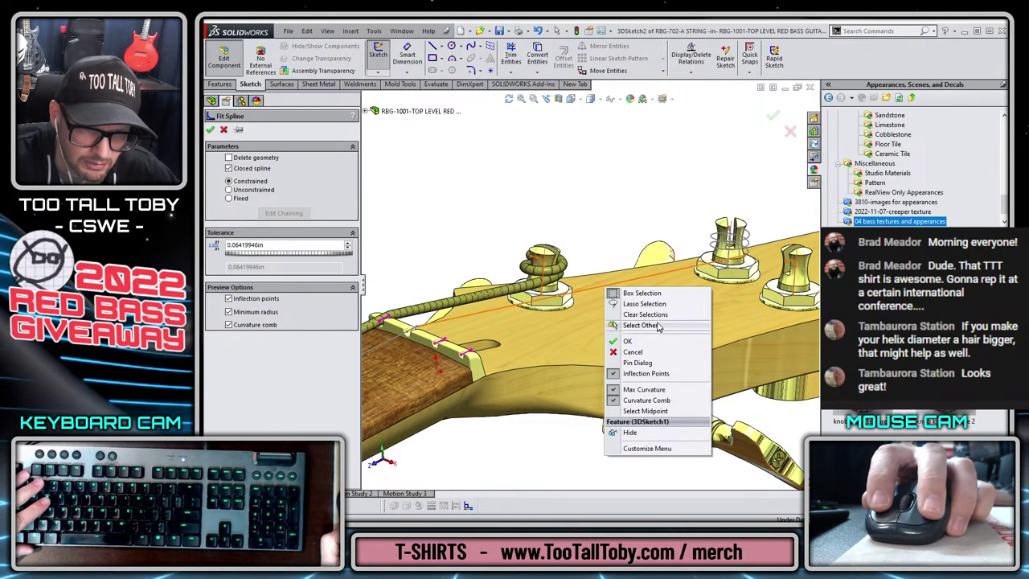
pyautogui.click(605, 178)
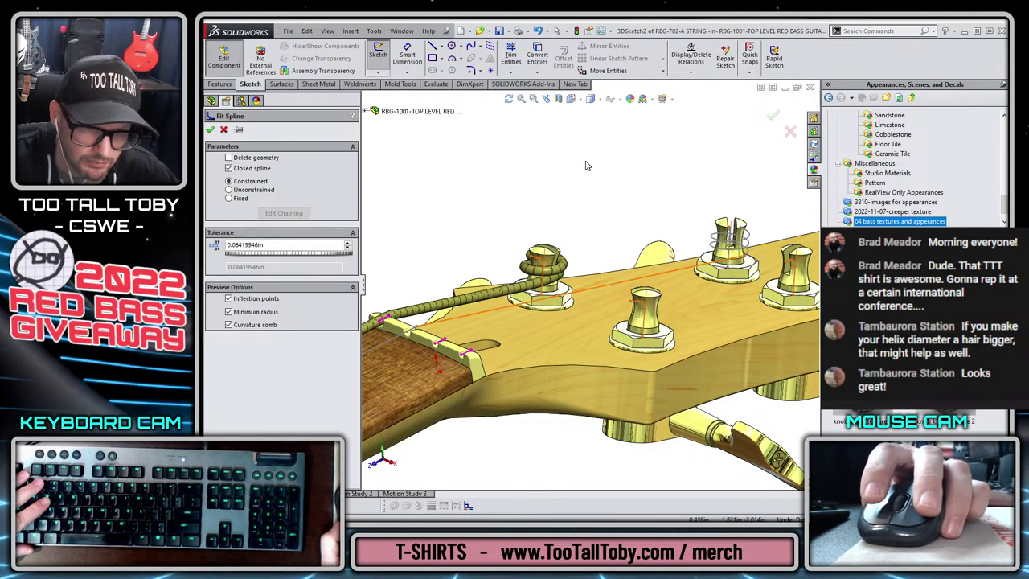
pyautogui.rightClick(600, 291)
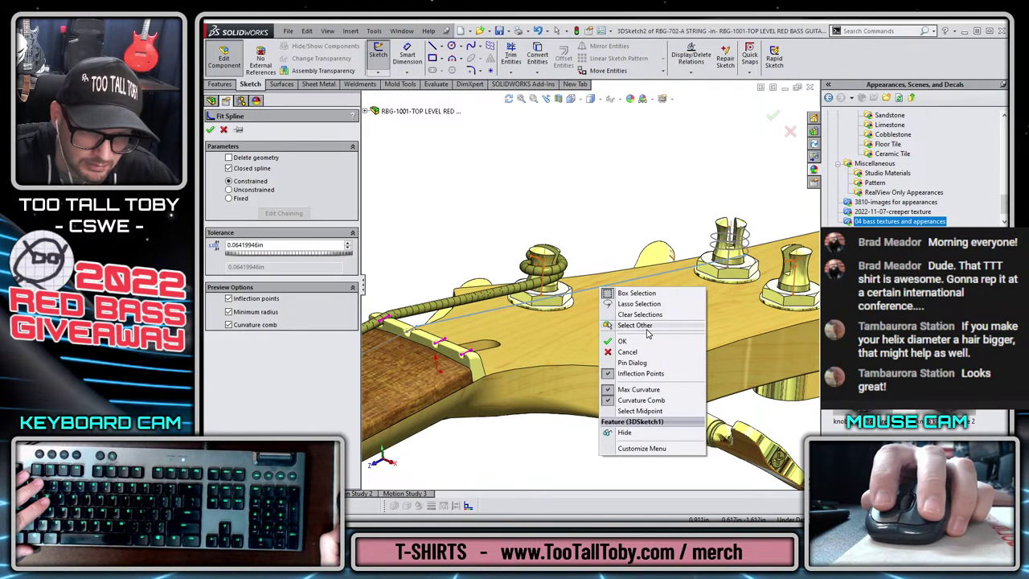
pyautogui.click(622, 341)
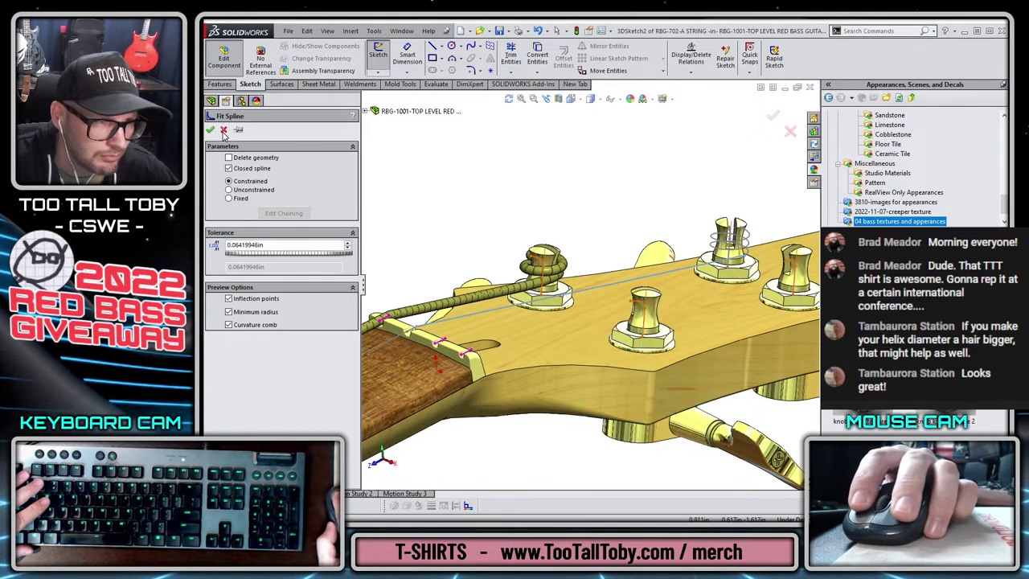
# - Select the whole chain of the A string's path and apply Fit Spline with the closed option off, checking the preview to the bridge
pyautogui.rightClick(608, 291)
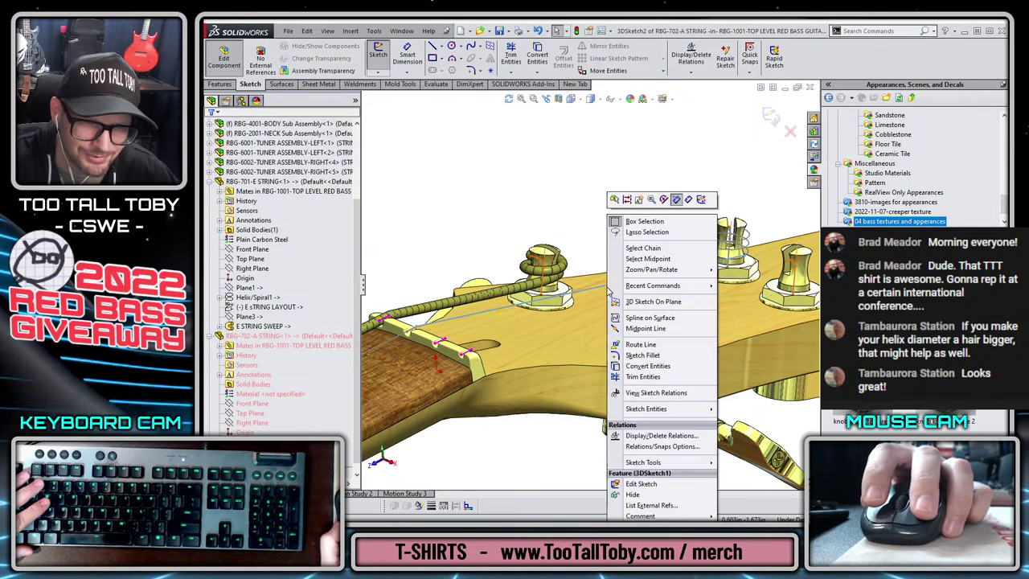
pyautogui.click(646, 249)
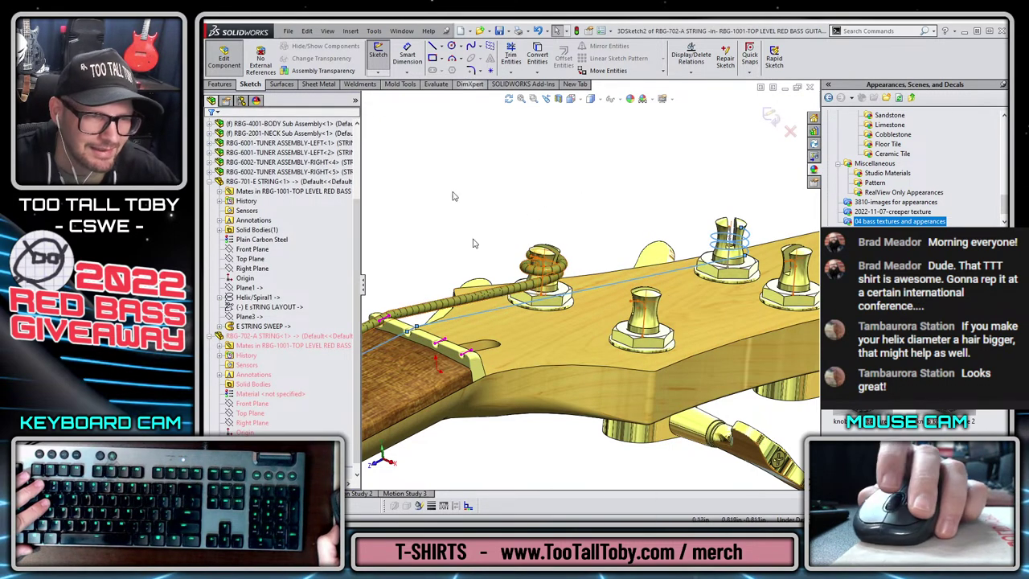
pyautogui.click(375, 31)
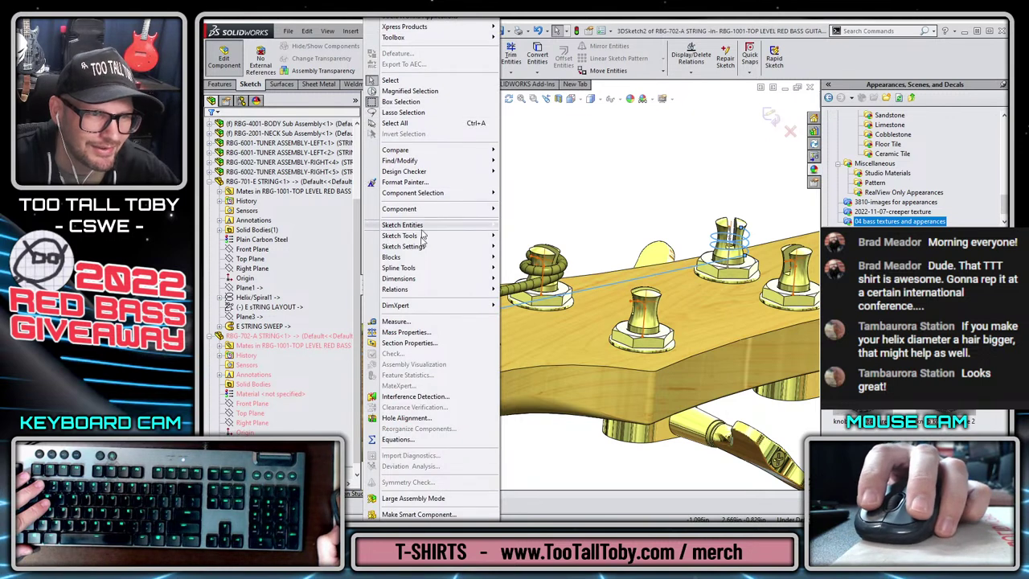
pyautogui.moveTo(421, 249)
pyautogui.moveTo(402, 268)
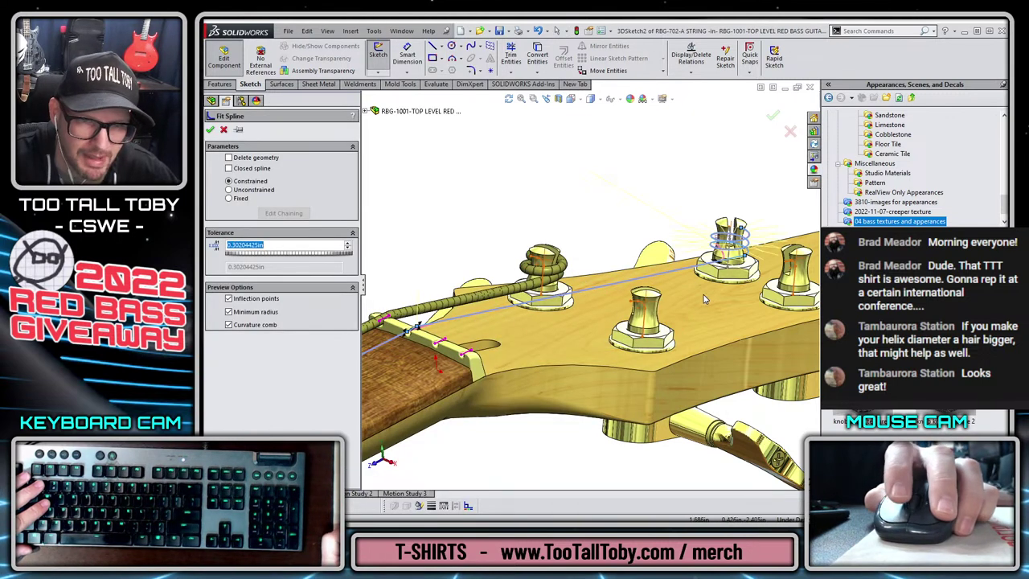
pyautogui.scroll(4, 663, 298)
pyautogui.scroll(3, 480, 360)
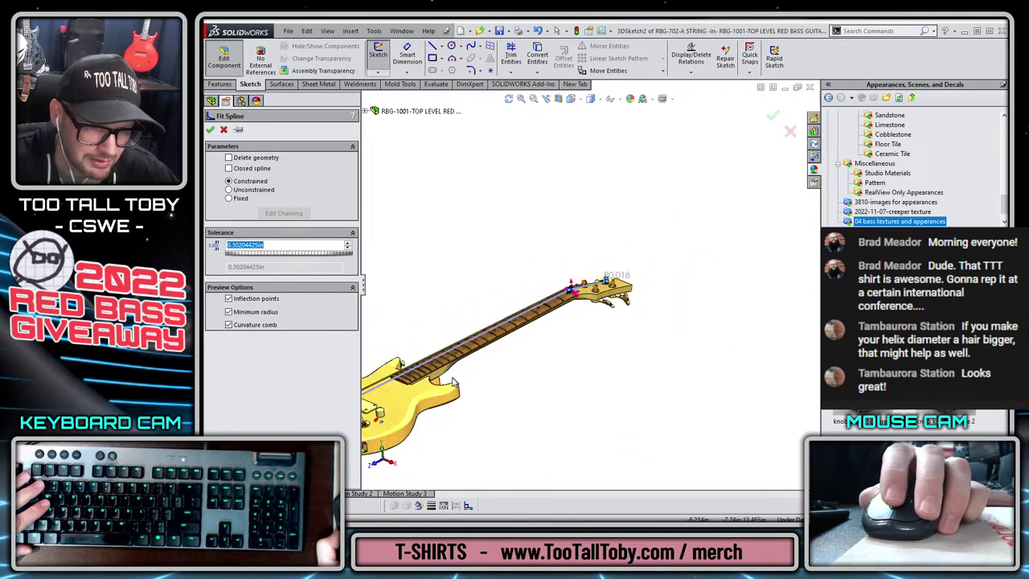
pyautogui.scroll(-6, 523, 321)
pyautogui.scroll(-5, 595, 277)
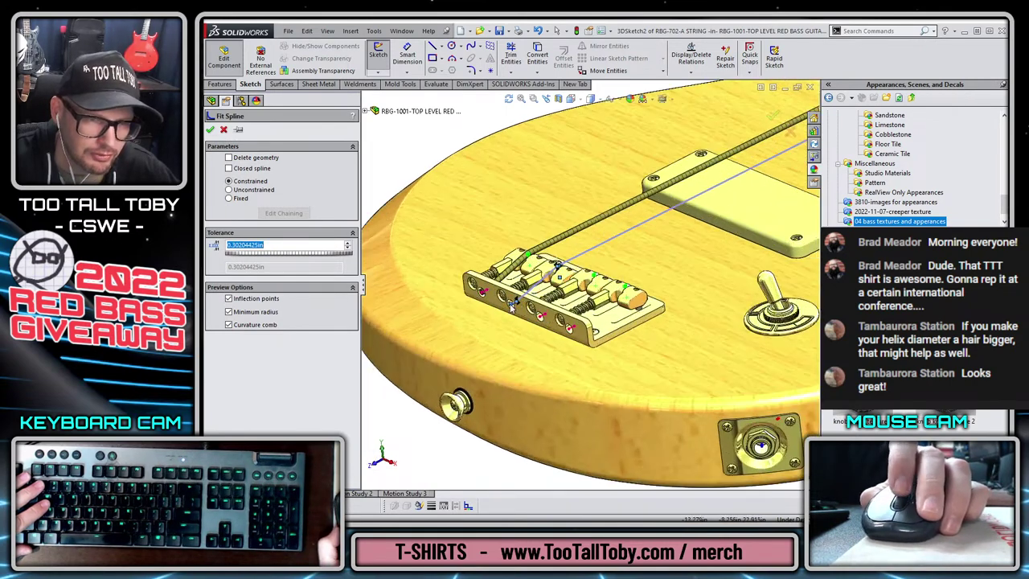
# - Examine the Fit Spline preview along the A string path from the bridge to its wrap around the tuning post
pyautogui.scroll(3, 661, 250)
pyautogui.scroll(5, 661, 250)
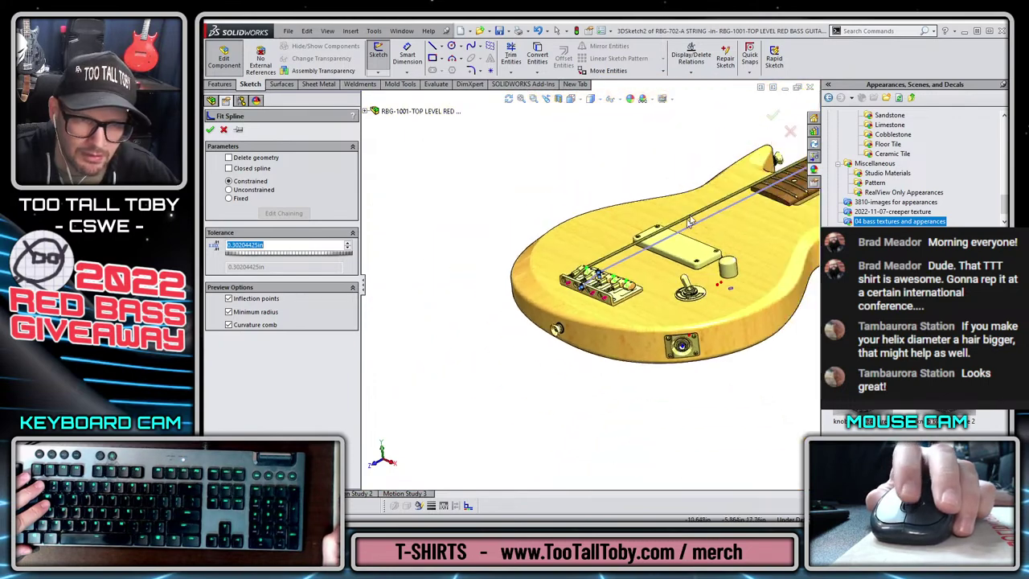
pyautogui.scroll(-6, 697, 230)
pyautogui.scroll(-6, 697, 230)
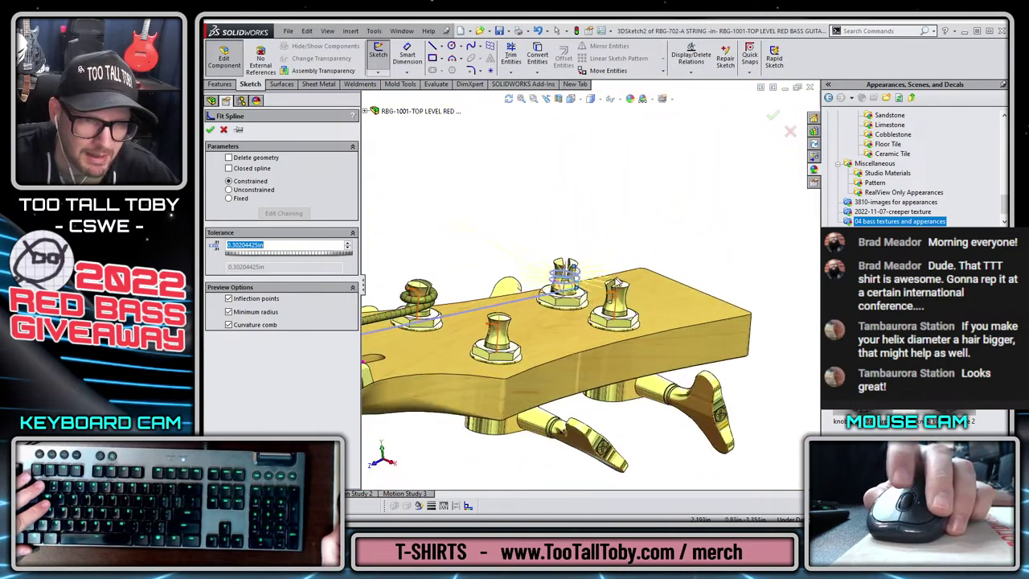
pyautogui.moveTo(566, 256); pyautogui.dragTo(577, 254, button='middle')
pyautogui.scroll(3, 577, 254)
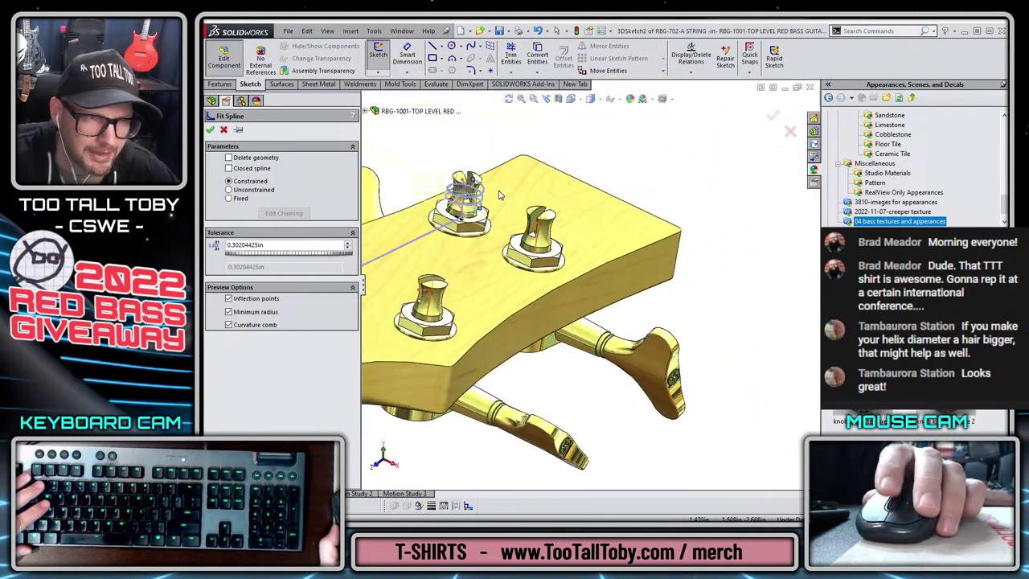
pyautogui.scroll(-8, 499, 198)
pyautogui.moveTo(397, 218); pyautogui.dragTo(445, 282, button='middle')
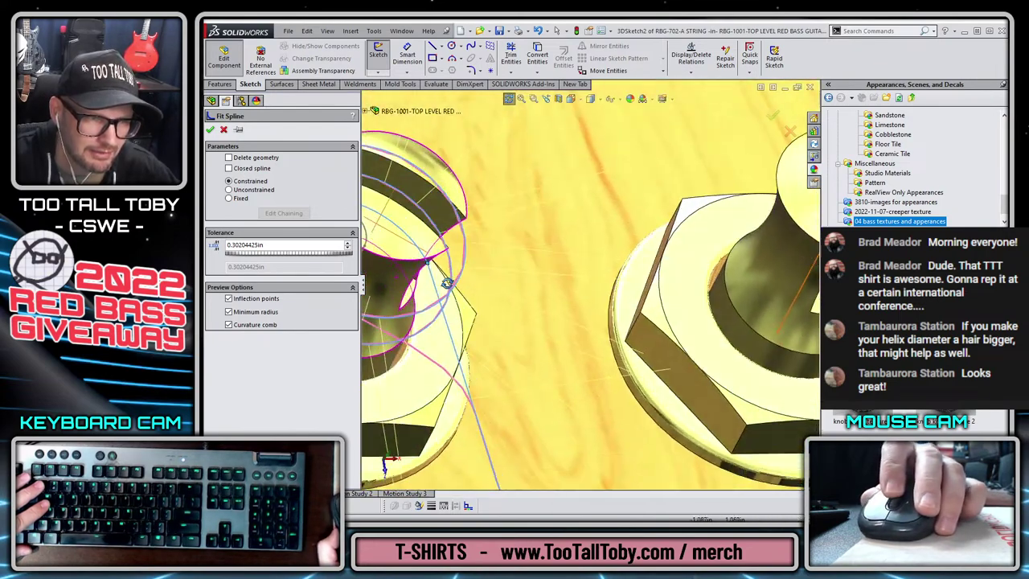
pyautogui.scroll(3, 445, 283)
pyautogui.scroll(-6, 368, 218)
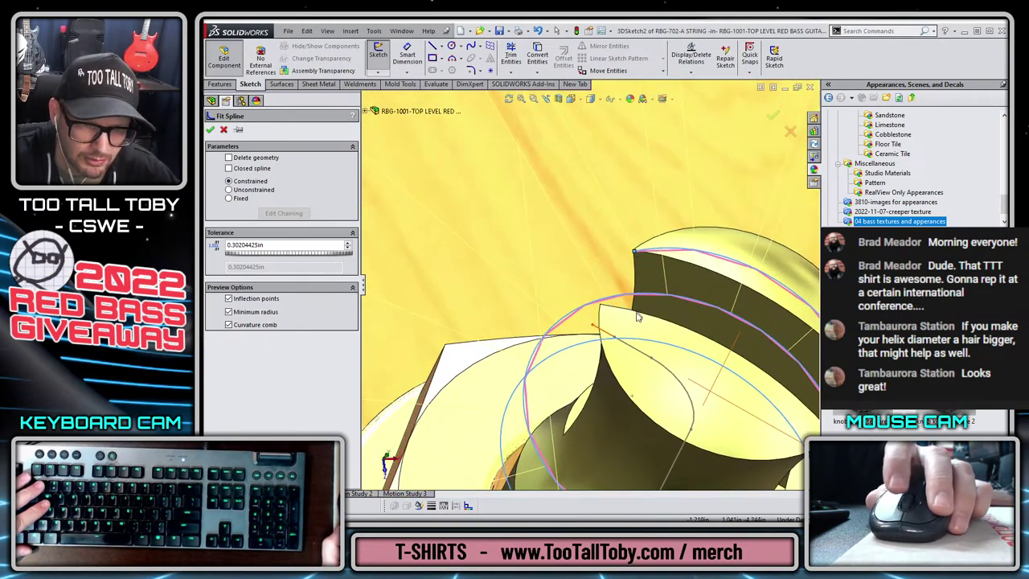
# - Add the two remaining line segments inside the tuning post to the Fit Spline selection and apply the fit
pyautogui.rightClick(640, 355)
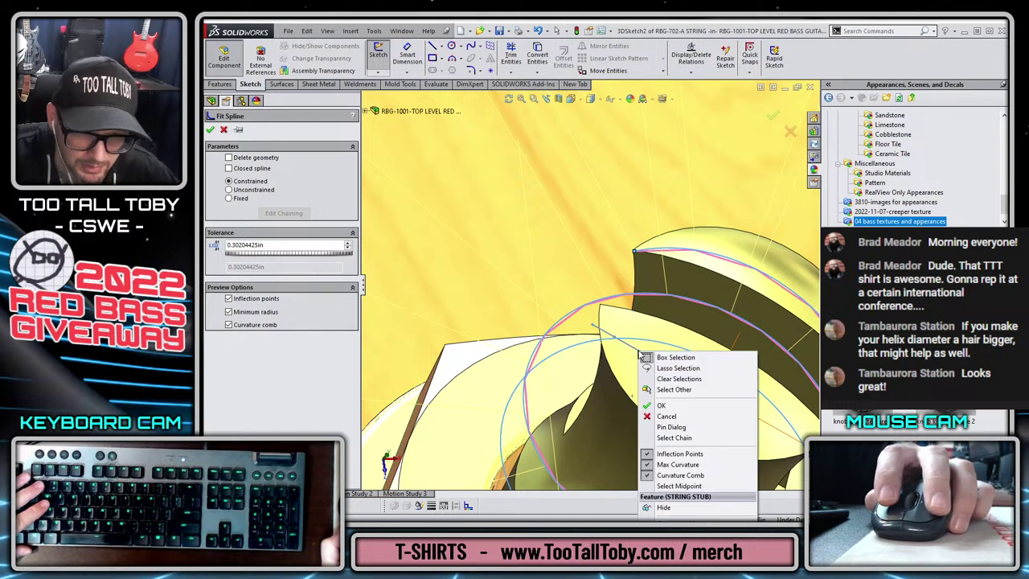
pyautogui.click(674, 390)
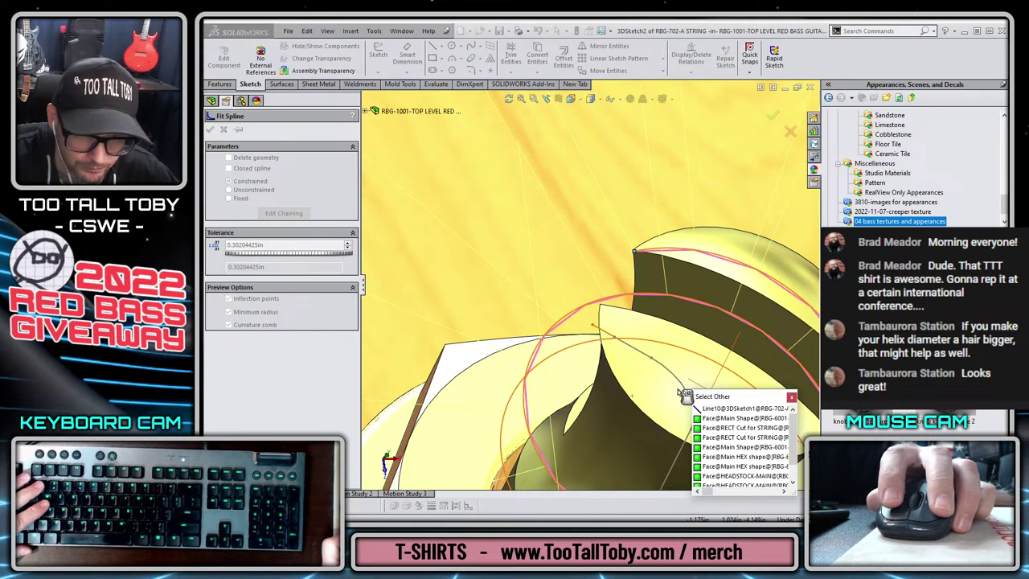
pyautogui.click(726, 410)
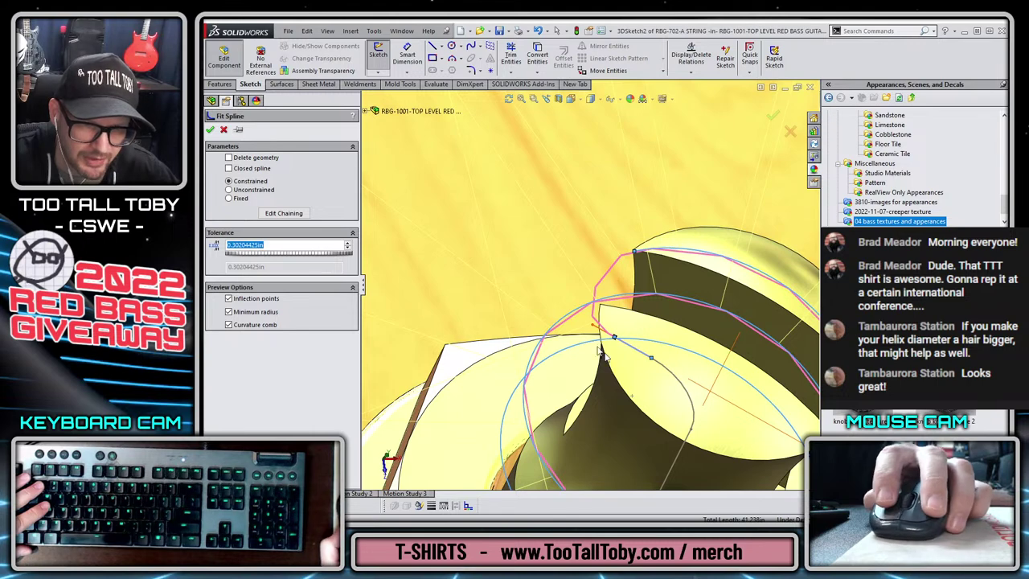
pyautogui.moveTo(698, 407); pyautogui.dragTo(651, 334, button='middle')
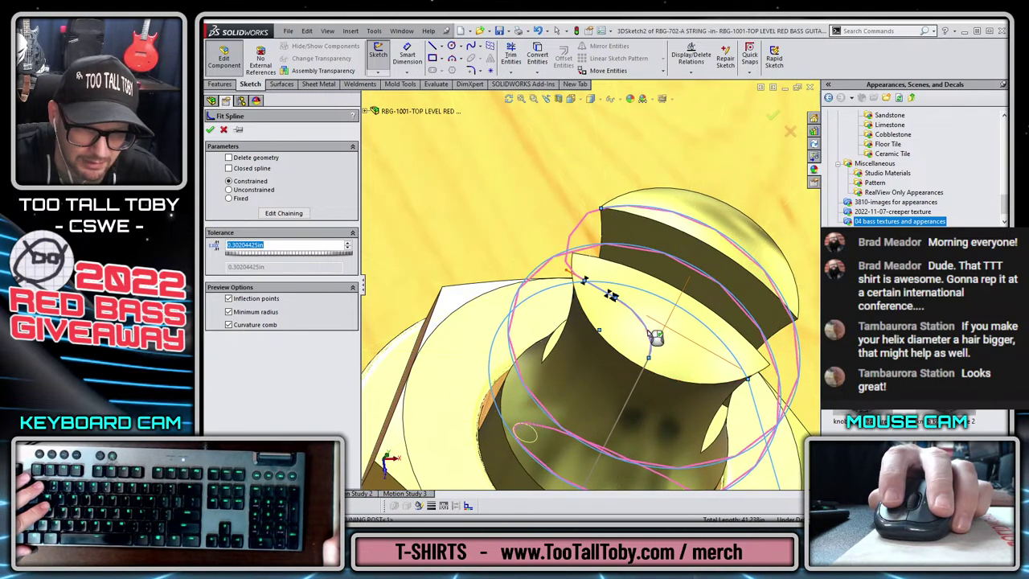
pyautogui.click(641, 389)
pyautogui.scroll(3, 657, 276)
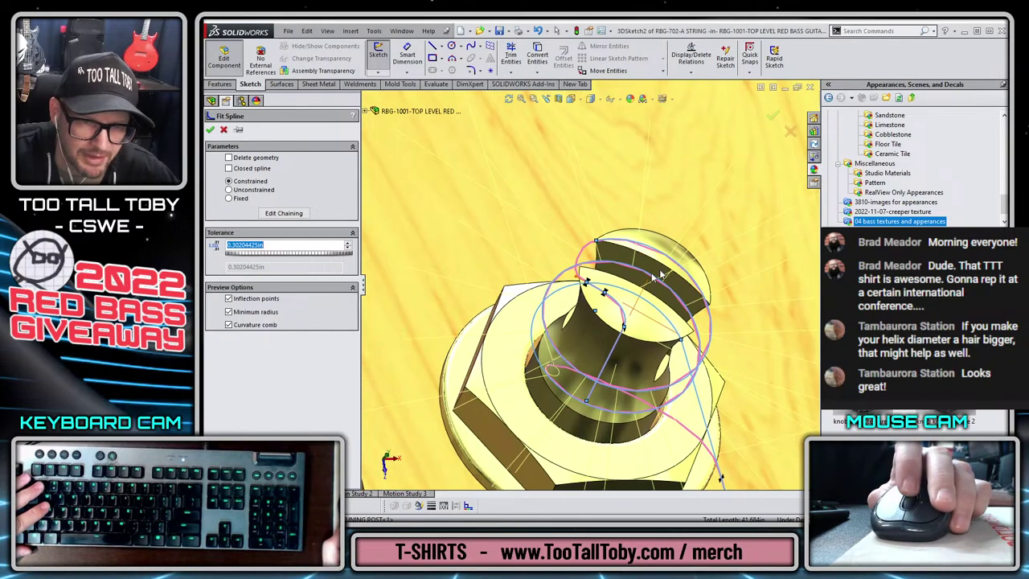
pyautogui.click(773, 117)
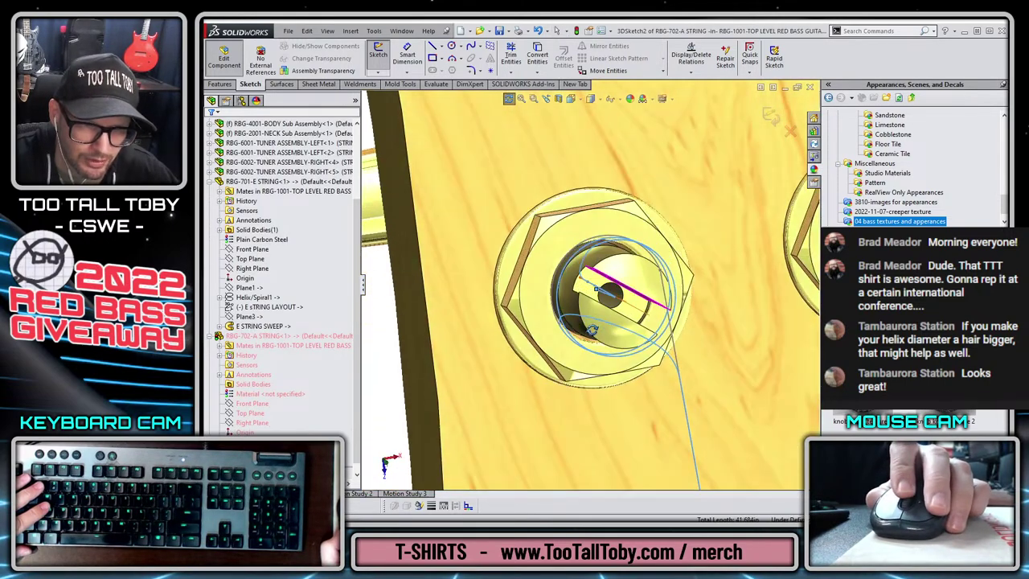
# - Inspect the A string path around the slotted tuning post from above and from the side
pyautogui.scroll(-5, 592, 330)
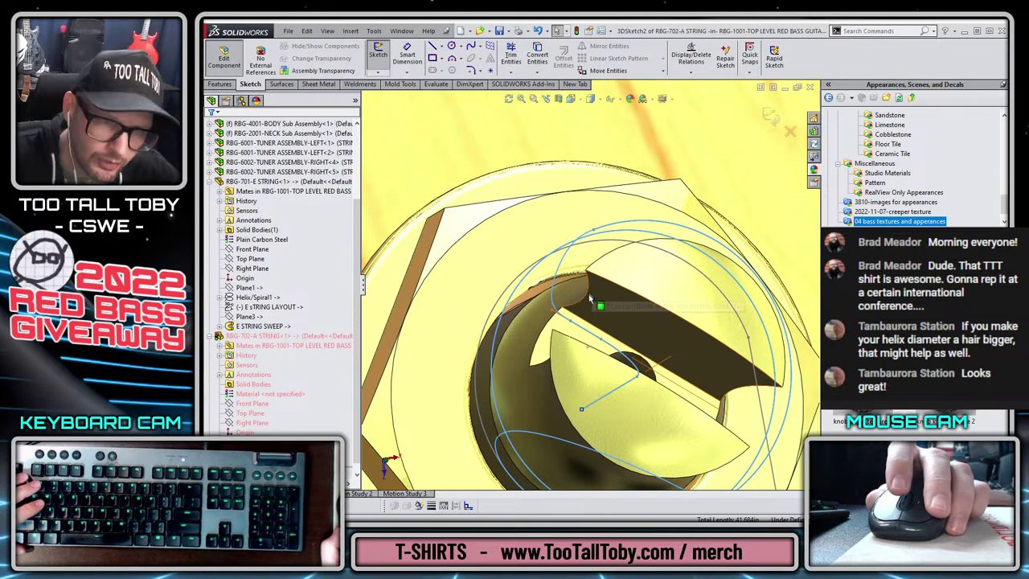
pyautogui.scroll(5, 592, 299)
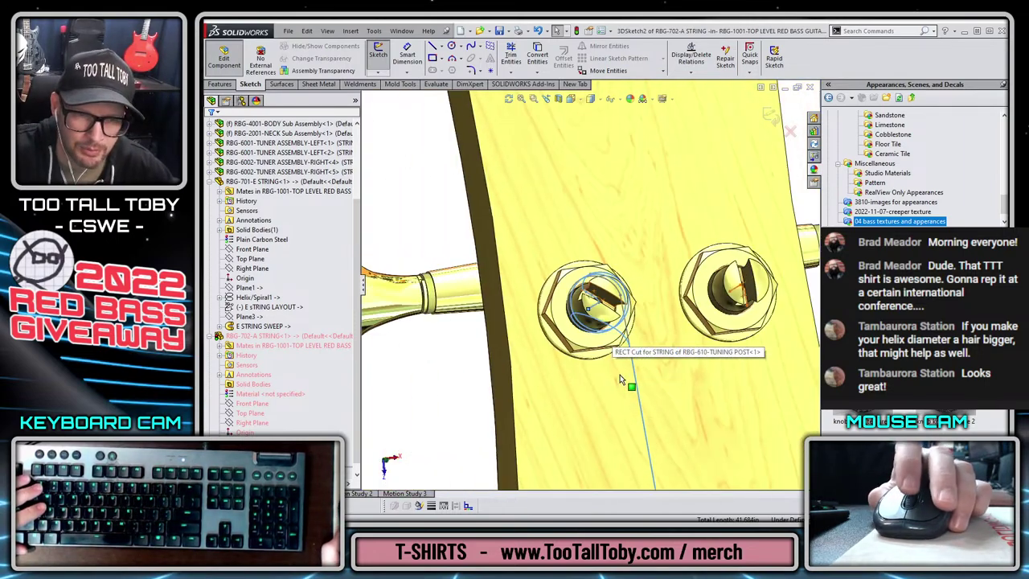
pyautogui.moveTo(620, 379); pyautogui.dragTo(690, 292, button='middle')
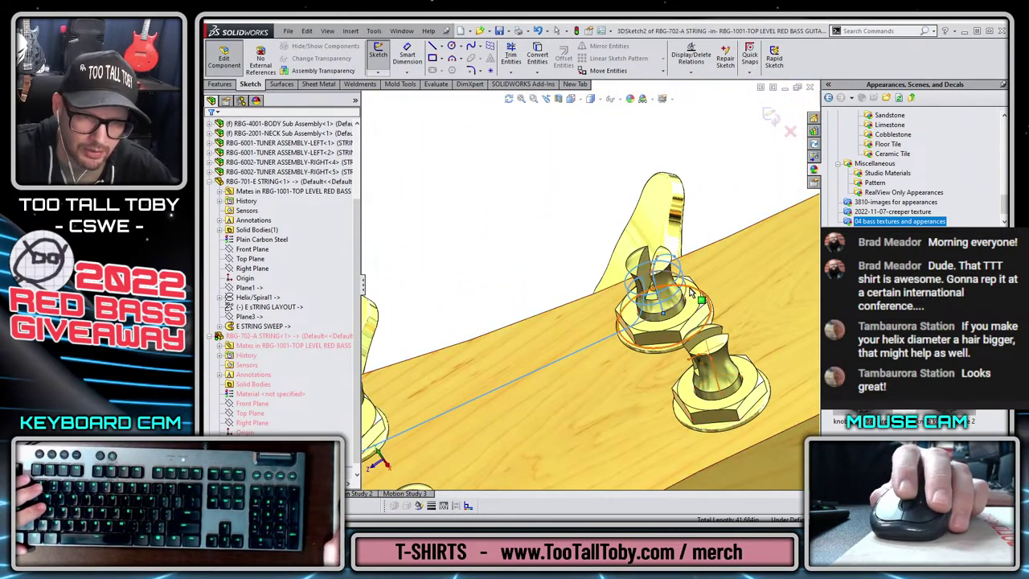
pyautogui.scroll(-7, 659, 300)
pyautogui.scroll(3, 605, 326)
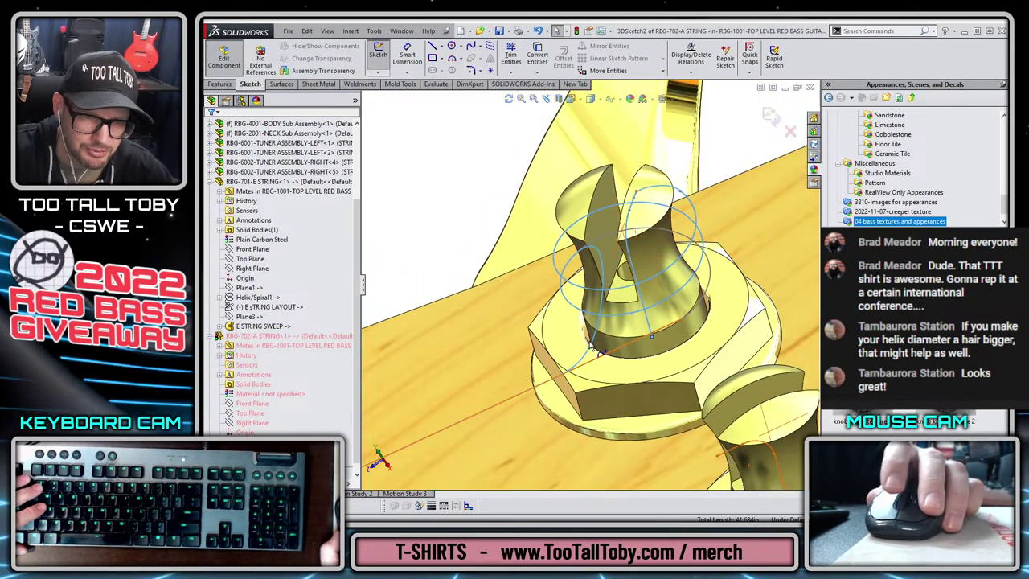
pyautogui.scroll(2, 607, 309)
pyautogui.moveTo(597, 204); pyautogui.dragTo(618, 245, button='middle')
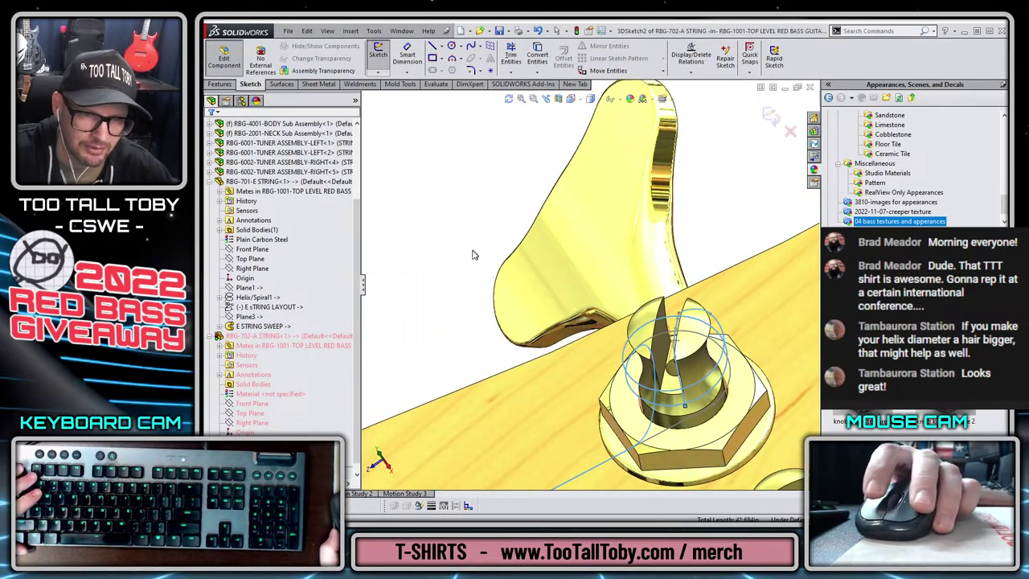
# - Fit a constrained spline through all entities of the A string's 3D sketch with a tolerance of 0.03775553 in
pyautogui.click(468, 202)
pyautogui.hotkey('ctrl', 'a')
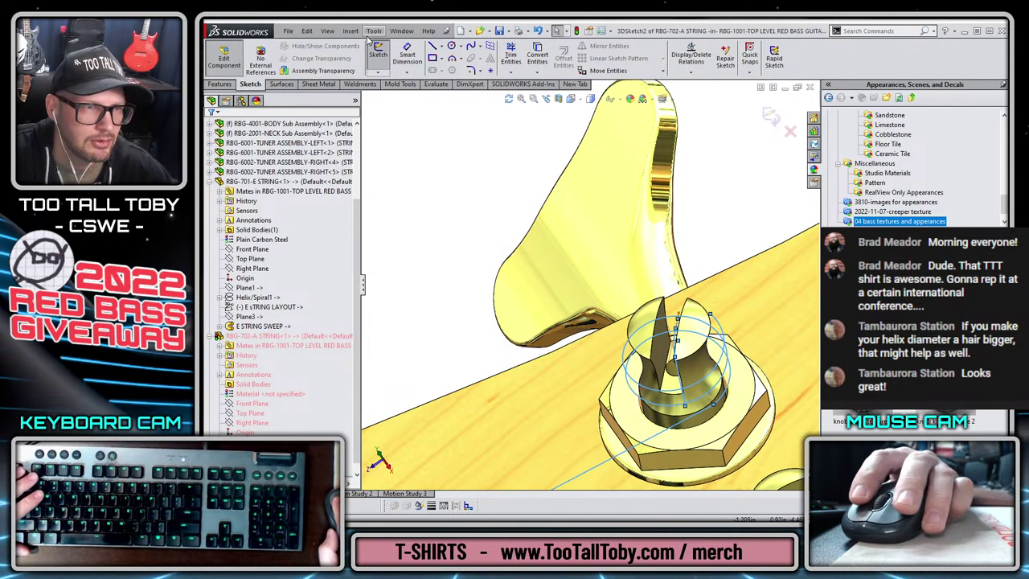
pyautogui.click(372, 30)
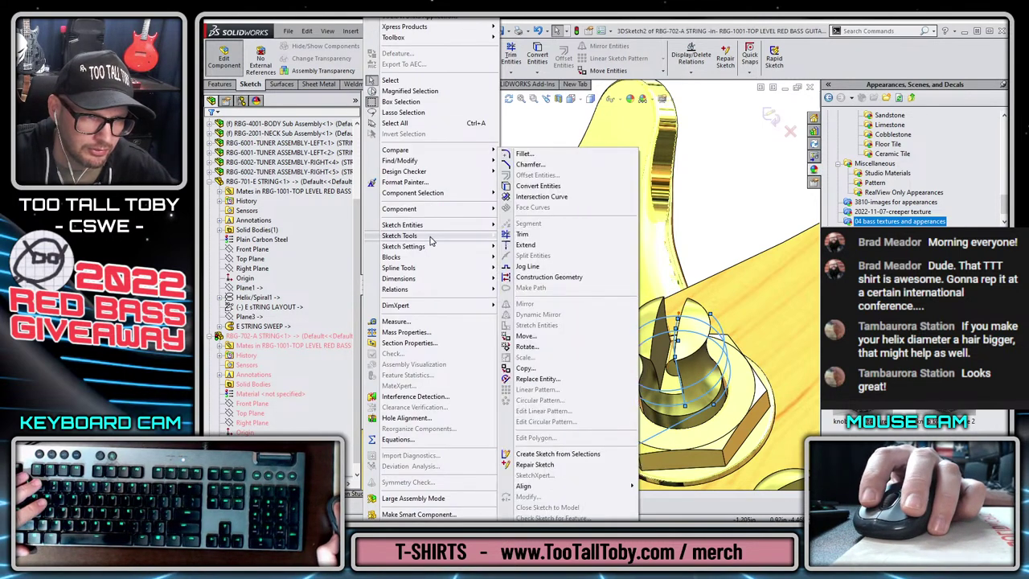
pyautogui.moveTo(406, 268)
pyautogui.click(538, 347)
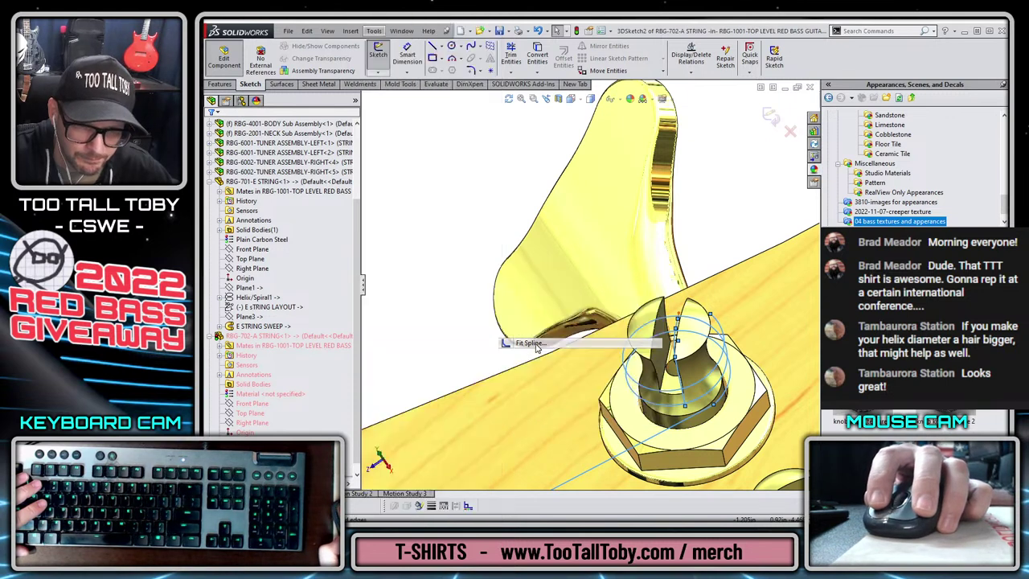
pyautogui.moveTo(295, 259); pyautogui.dragTo(295, 256)
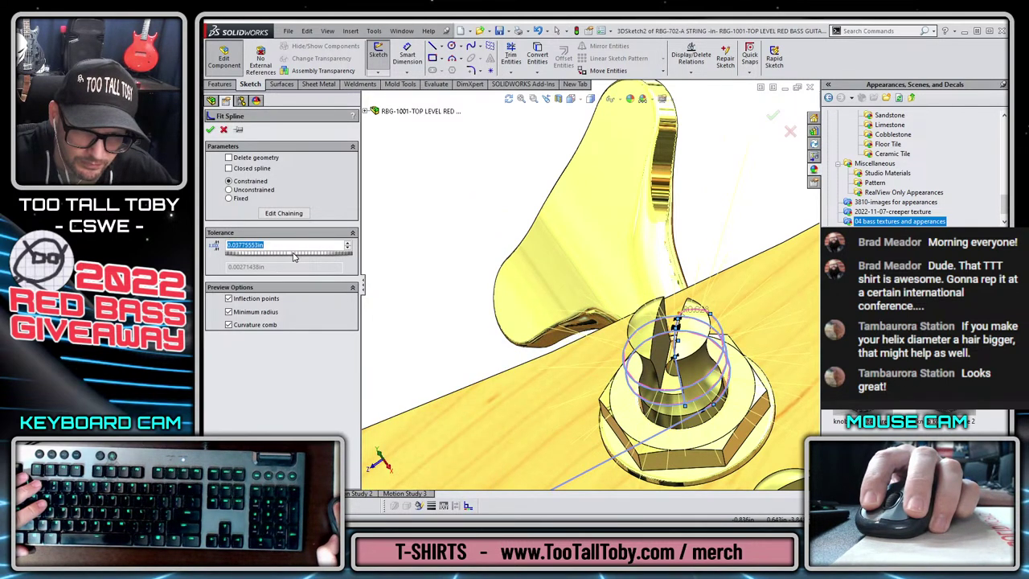
pyautogui.moveTo(294, 257); pyautogui.dragTo(298, 256)
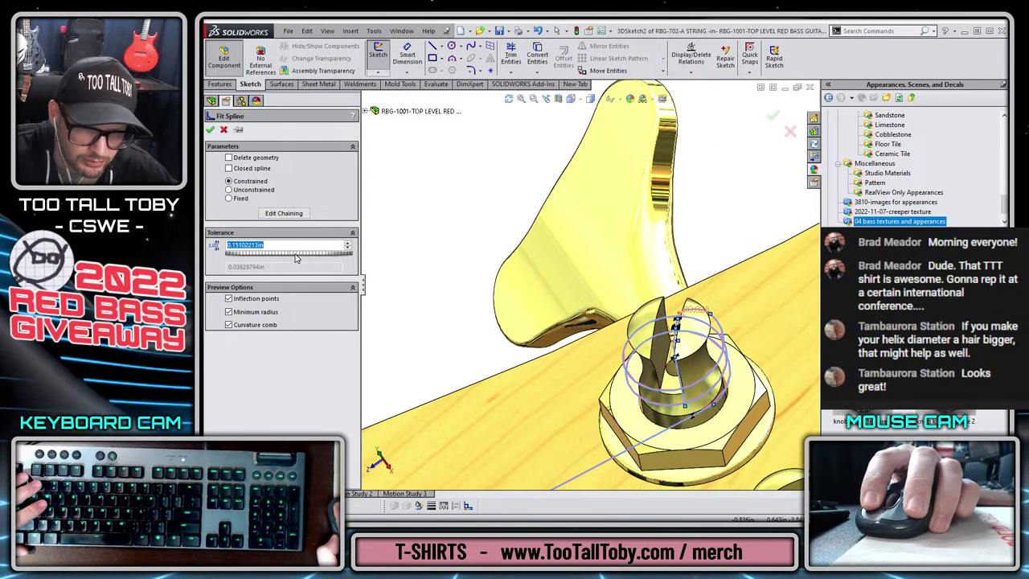
pyautogui.scroll(-10, 756, 402)
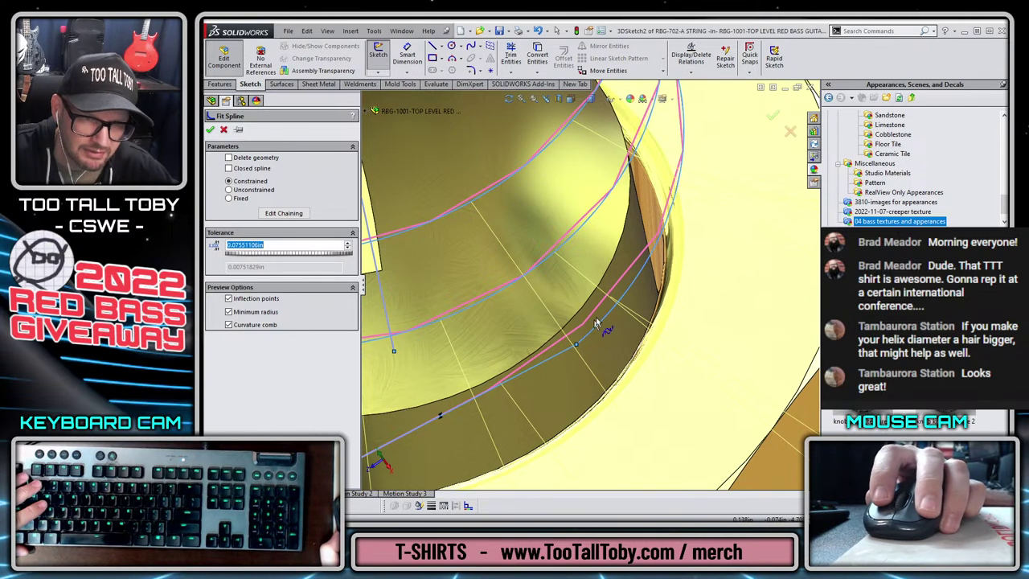
pyautogui.moveTo(274, 256); pyautogui.dragTo(272, 257)
pyautogui.scroll(10, 573, 313)
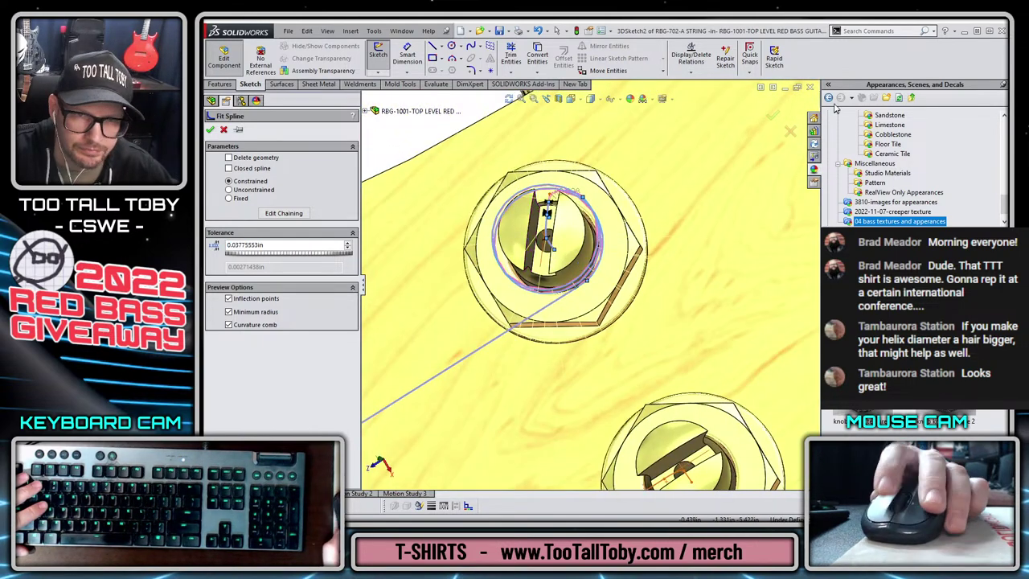
pyautogui.click(772, 118)
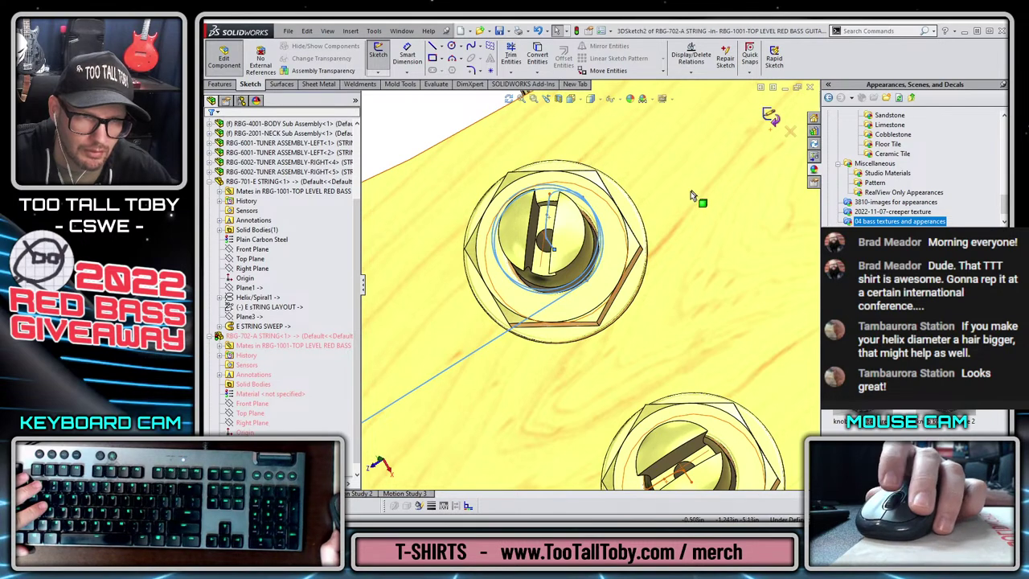
# - Check the fitted spline at the tuning post and the bridge hole, and exit the 3D sketch
pyautogui.scroll(-8, 555, 229)
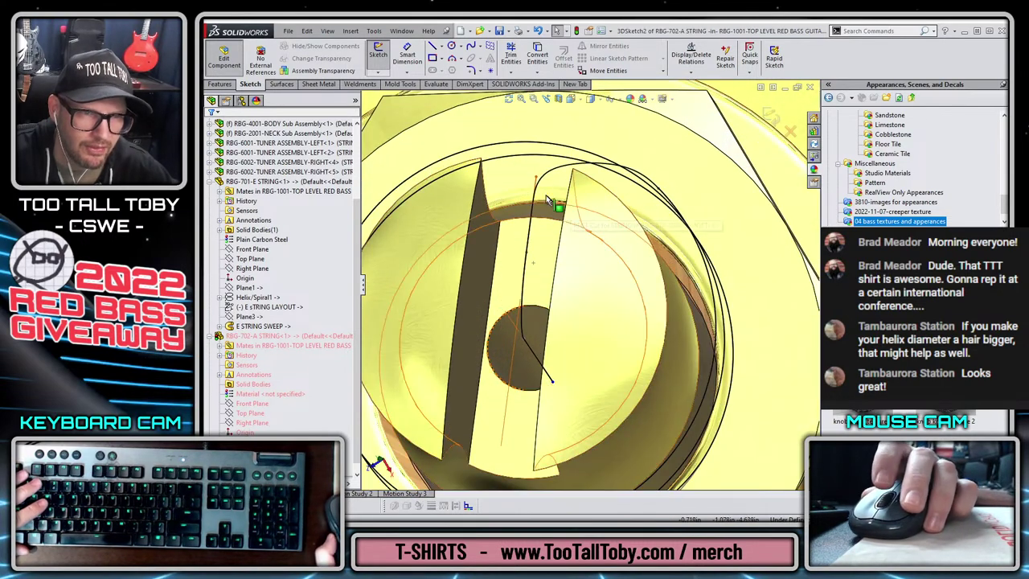
pyautogui.scroll(15, 544, 226)
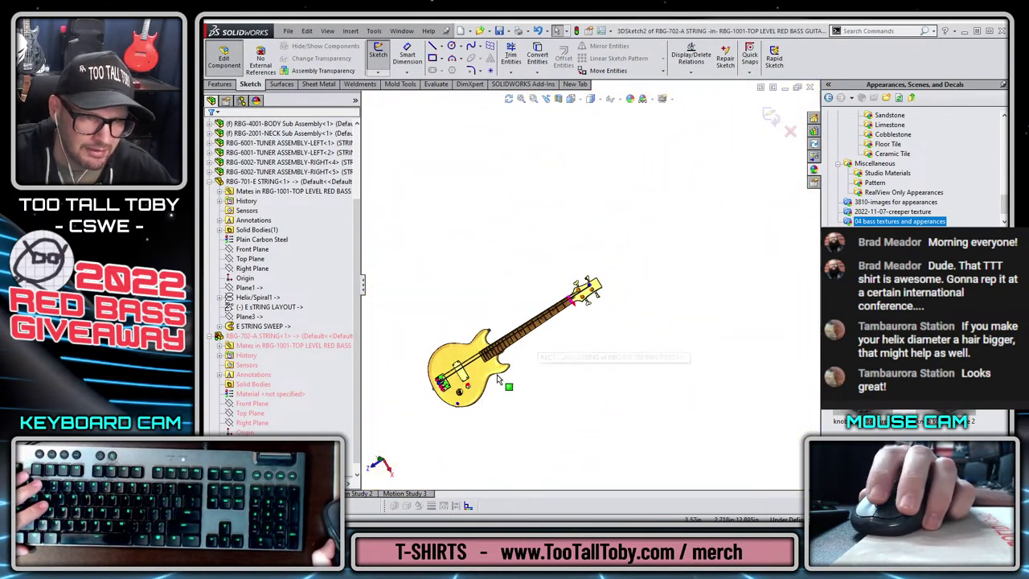
pyautogui.scroll(-3, 479, 357)
pyautogui.scroll(-3, 470, 357)
pyautogui.moveTo(470, 361); pyautogui.dragTo(483, 338, button='middle')
pyautogui.scroll(-10, 482, 347)
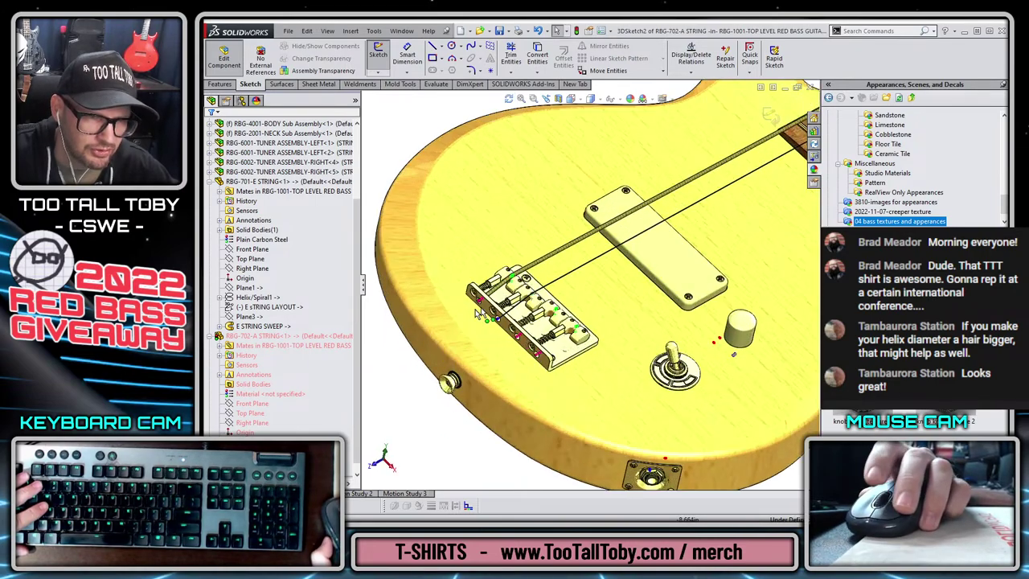
pyautogui.scroll(-8, 509, 341)
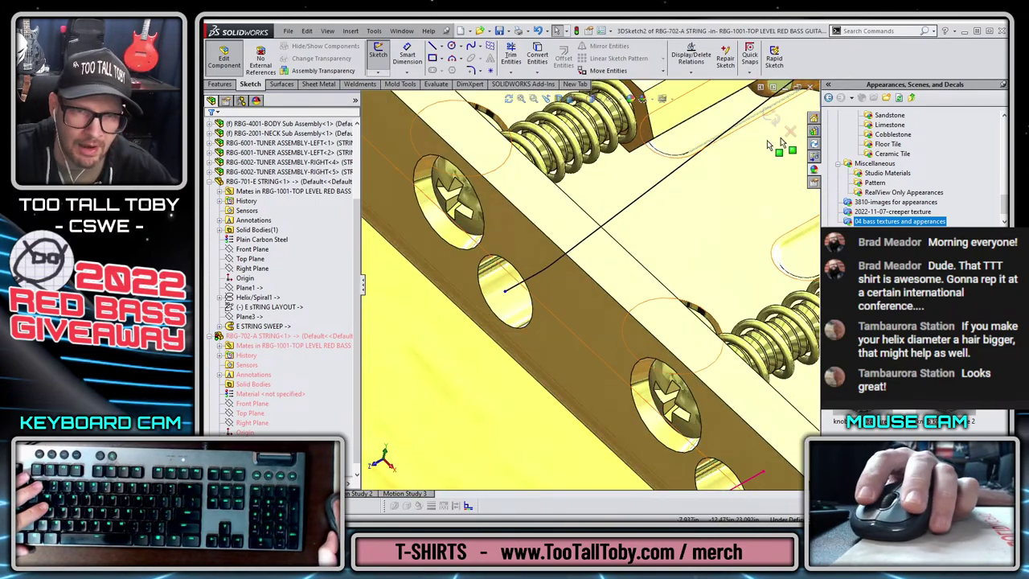
pyautogui.click(770, 119)
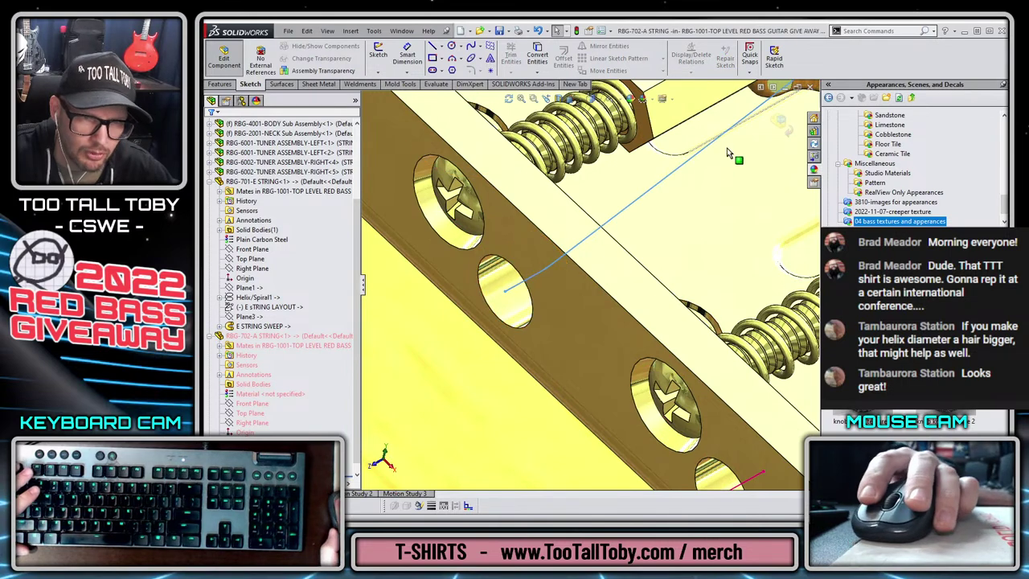
pyautogui.press('Escape')
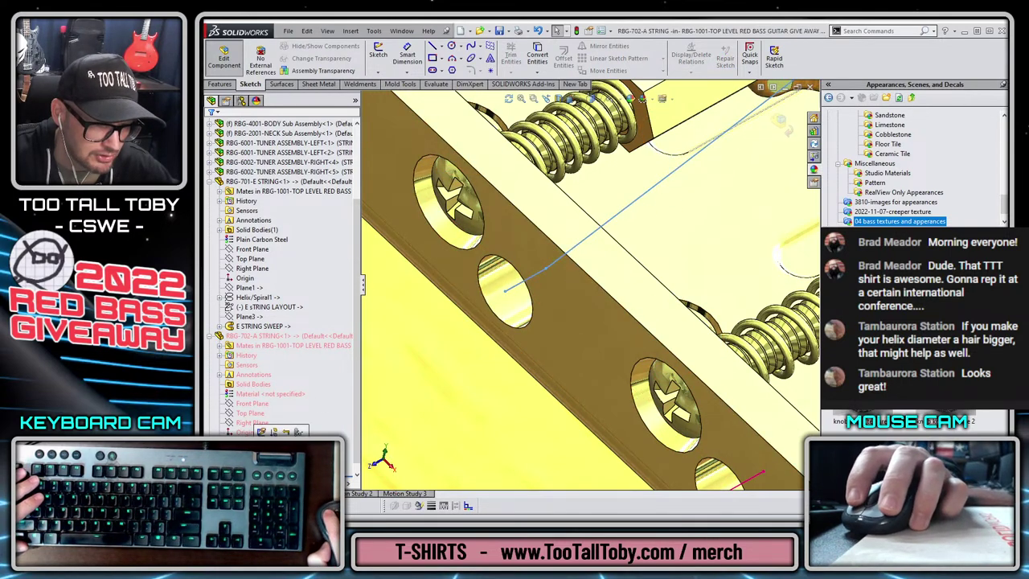
pyautogui.press('Escape')
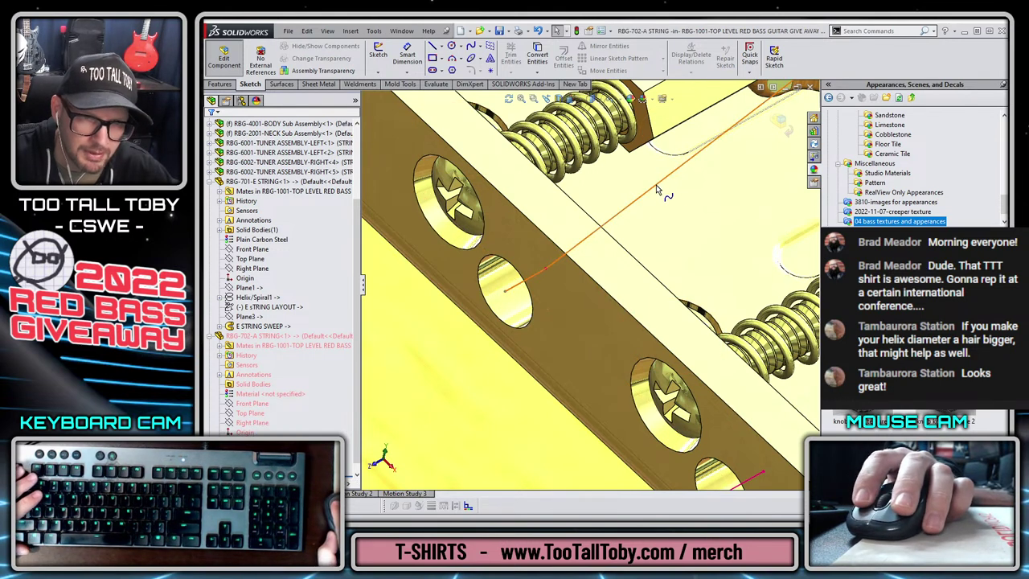
# - Create a reference plane perpendicular to the fitted spline and coincident with its end point in the bridge plate hole
pyautogui.click(657, 191)
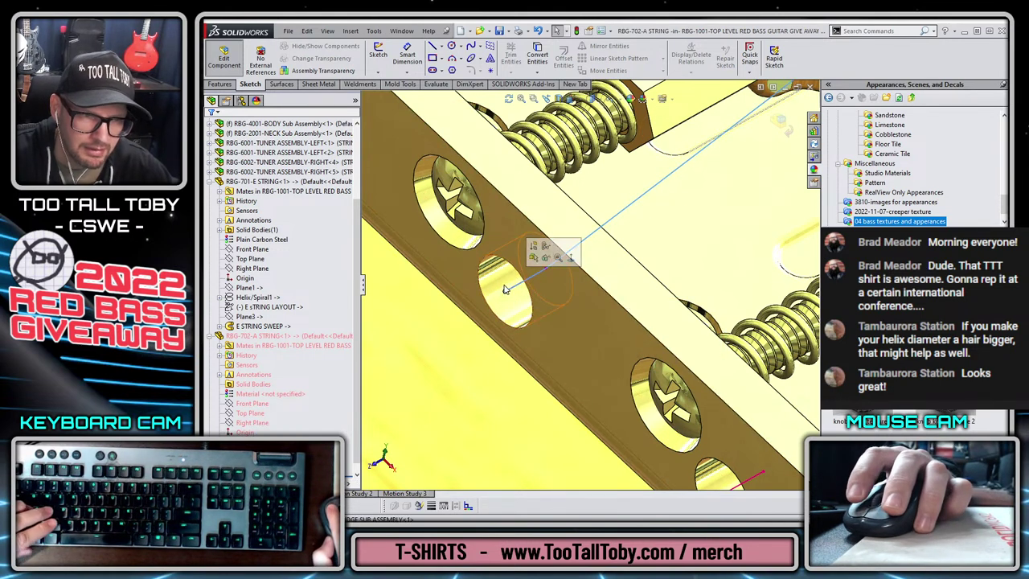
pyautogui.rightClick(506, 291)
pyautogui.click(517, 320)
pyautogui.click(532, 332)
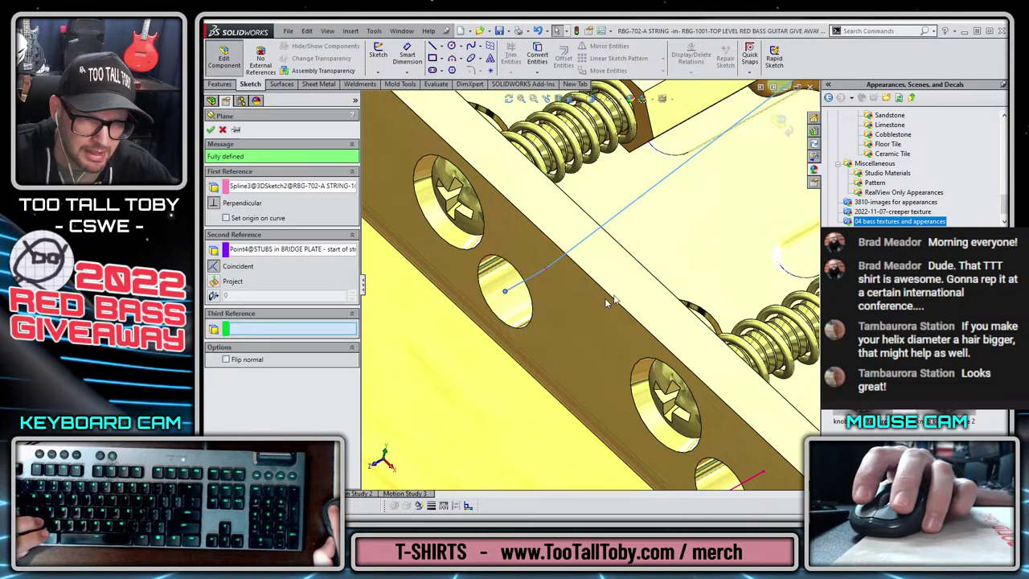
pyautogui.press('Return')
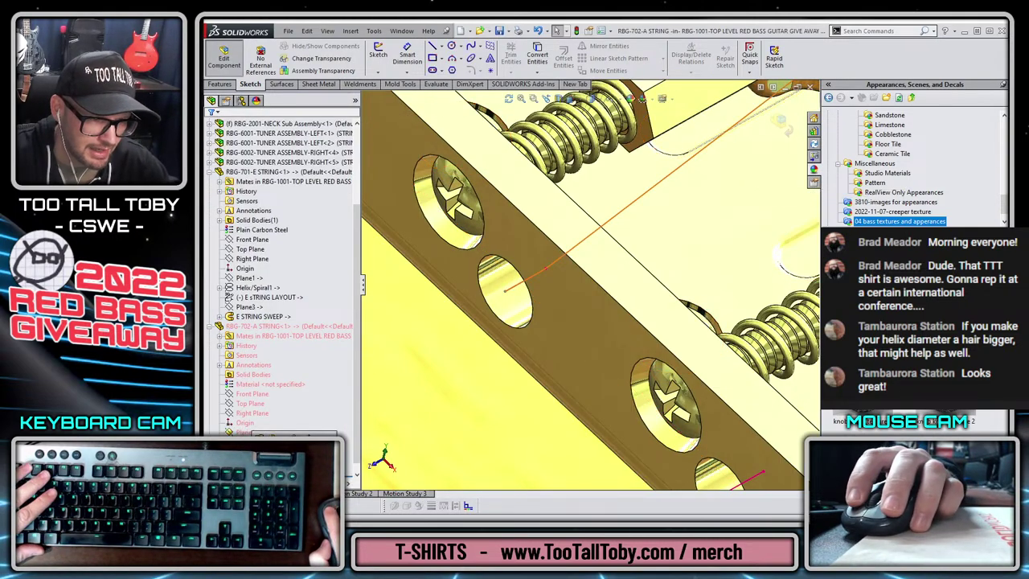
# - Sketch a 0.0425 in diameter circle on the new plane, centred on the fitted spline's end point, and exit the sketch
pyautogui.click(262, 439)
pyautogui.press('s')
pyautogui.click(524, 315)
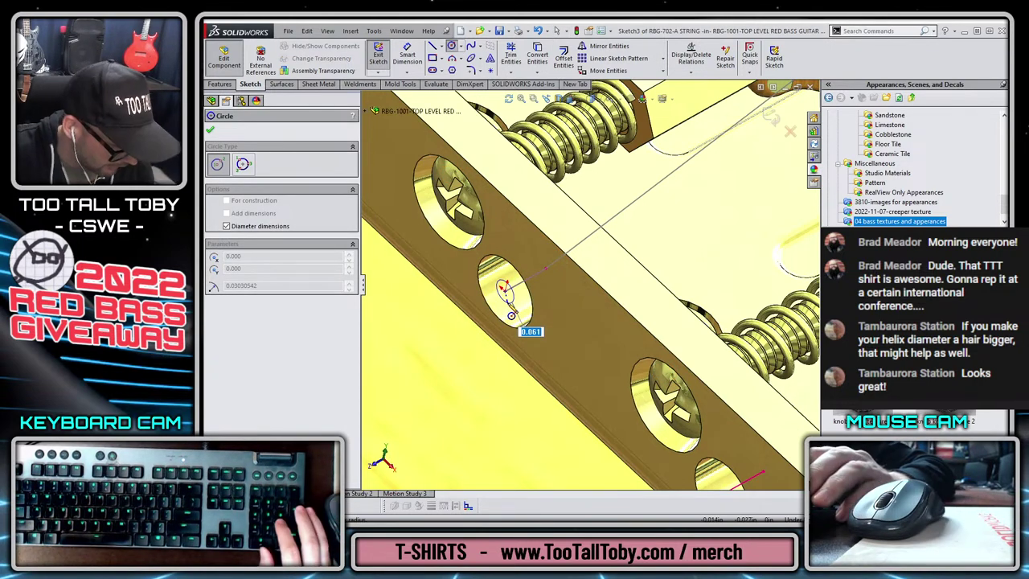
pyautogui.write('.0425')
pyautogui.press('Return')
pyautogui.press('Escape')
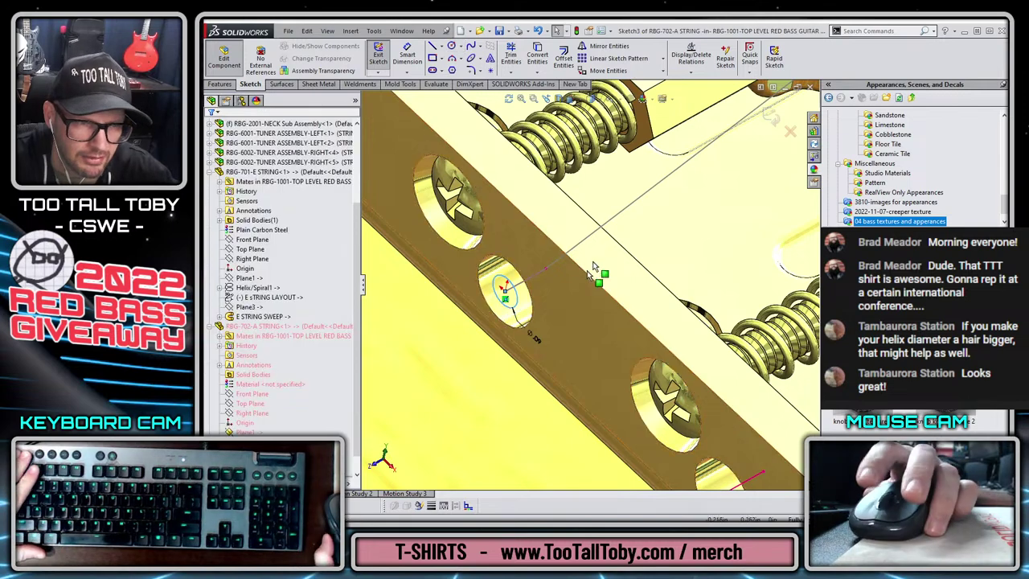
pyautogui.click(771, 116)
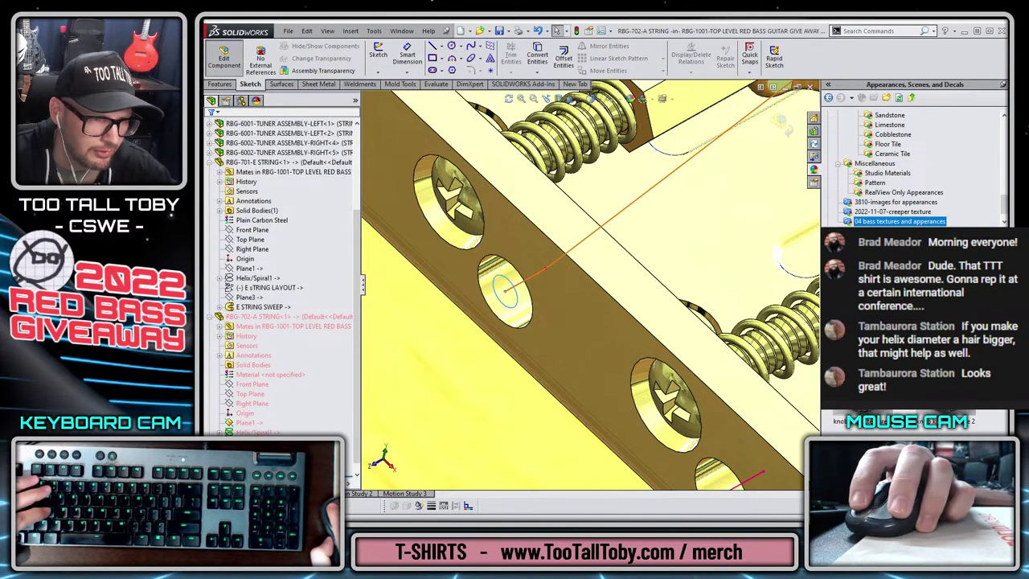
# - Try to sweep the circle along the fitted spline, checking the path from the bridge over the neck to the headstock
pyautogui.keyDown('ctrl'); pyautogui.click(546, 269); pyautogui.keyUp('ctrl')
pyautogui.click(220, 84)
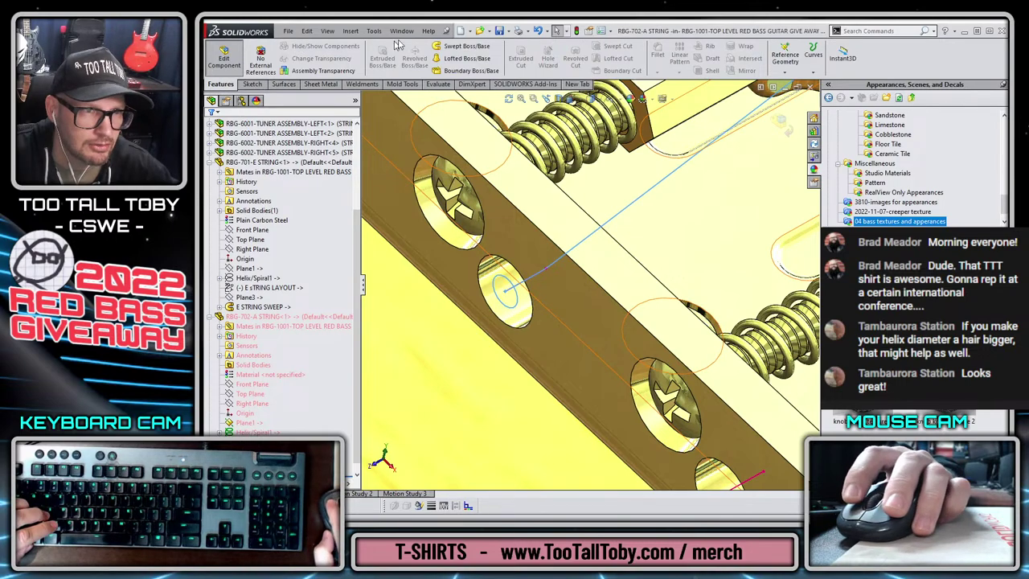
pyautogui.click(466, 46)
pyautogui.moveTo(523, 265); pyautogui.dragTo(551, 297, button='middle')
pyautogui.scroll(10, 551, 297)
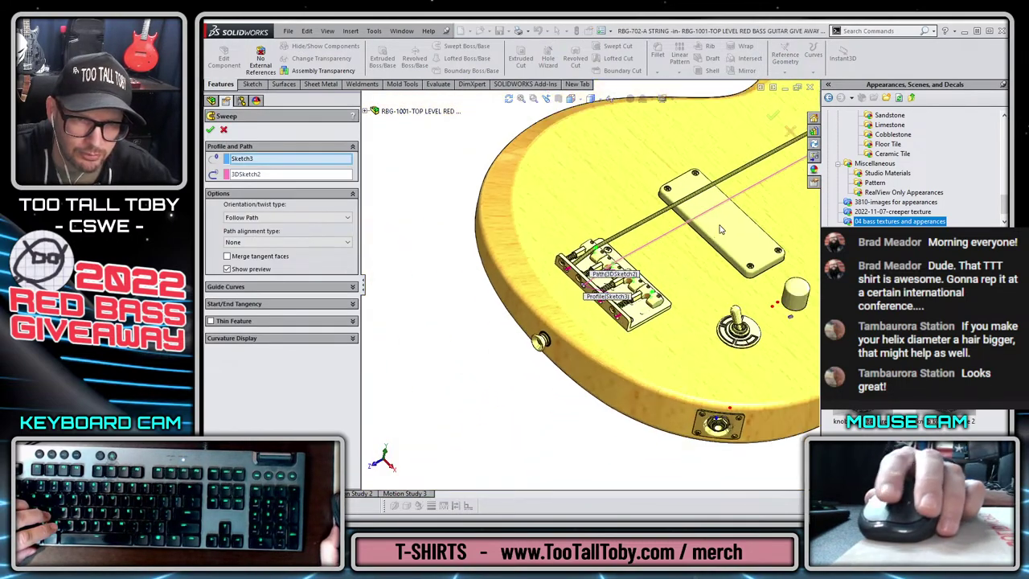
pyautogui.scroll(-8, 718, 185)
pyautogui.scroll(8, 719, 185)
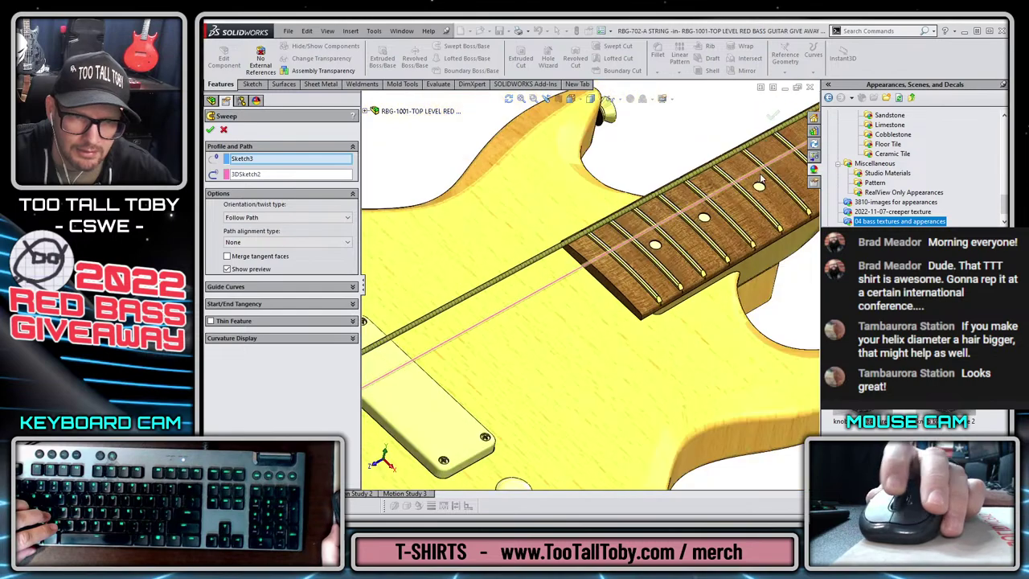
pyautogui.scroll(-6, 763, 184)
pyautogui.scroll(-8, 762, 184)
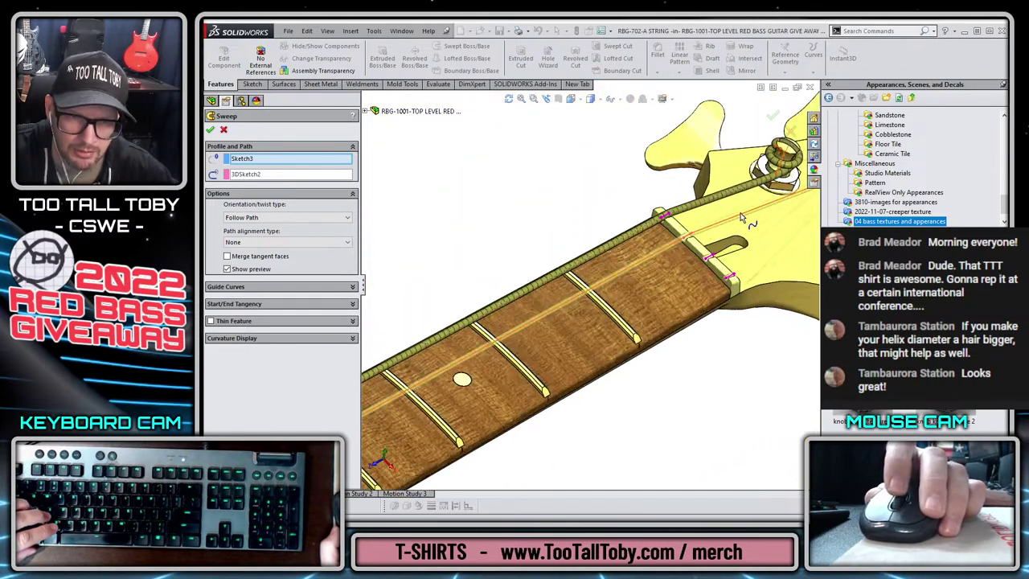
pyautogui.scroll(-10, 701, 240)
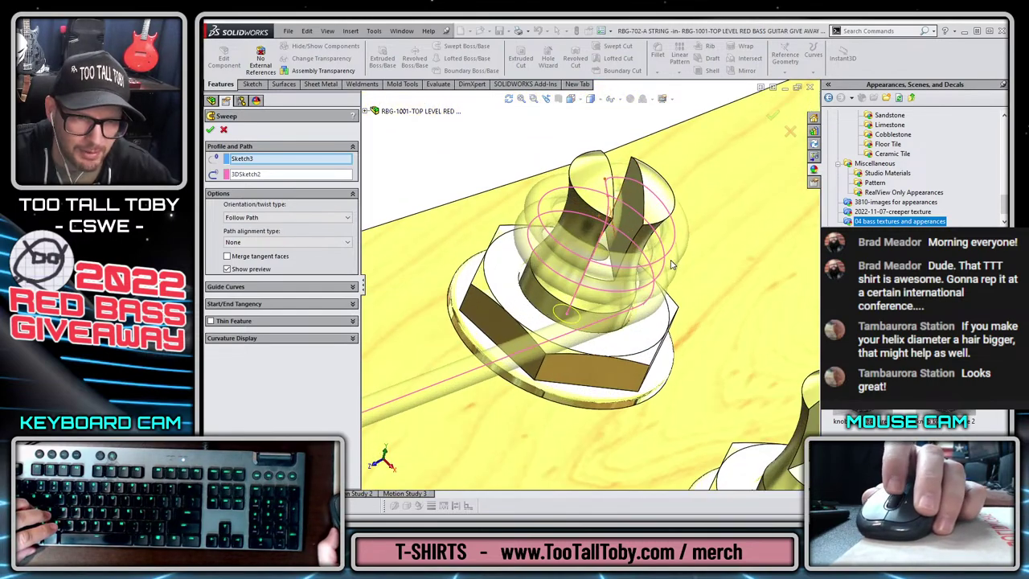
# - Examine the sweep preview around the slotted tuning post from above and from the side, and leave the Sweep command
pyautogui.moveTo(644, 227); pyautogui.dragTo(691, 217, button='middle')
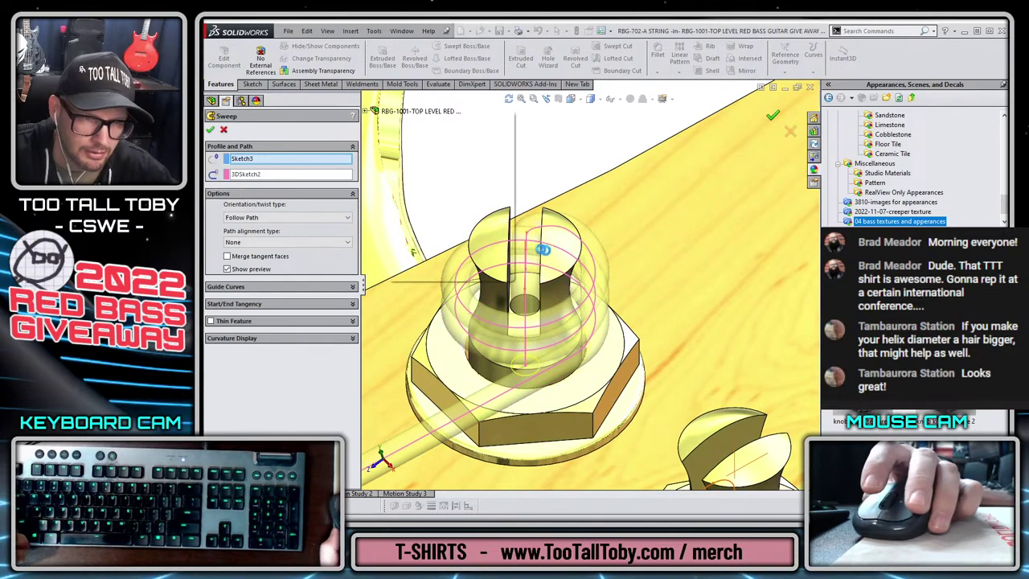
pyautogui.scroll(-6, 563, 230)
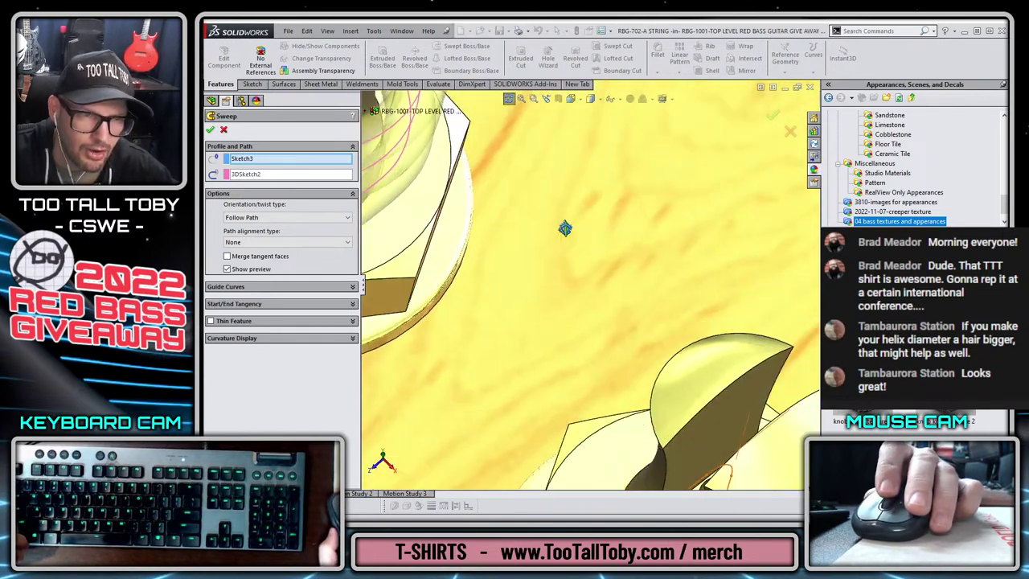
pyautogui.scroll(5, 555, 222)
pyautogui.scroll(-5, 499, 180)
pyautogui.moveTo(495, 172); pyautogui.dragTo(514, 304, button='middle')
pyautogui.scroll(2, 551, 312)
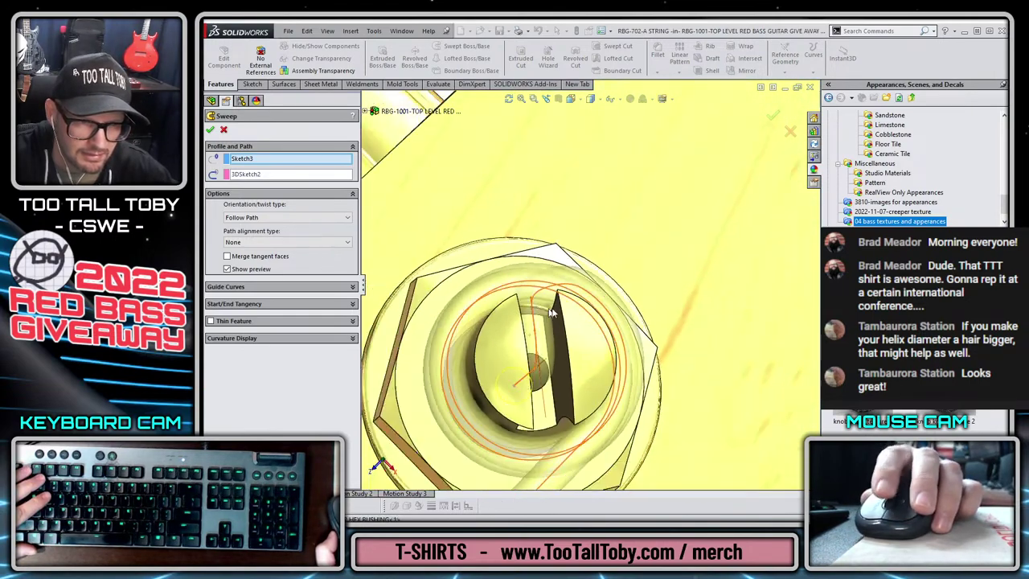
pyautogui.scroll(-5, 563, 307)
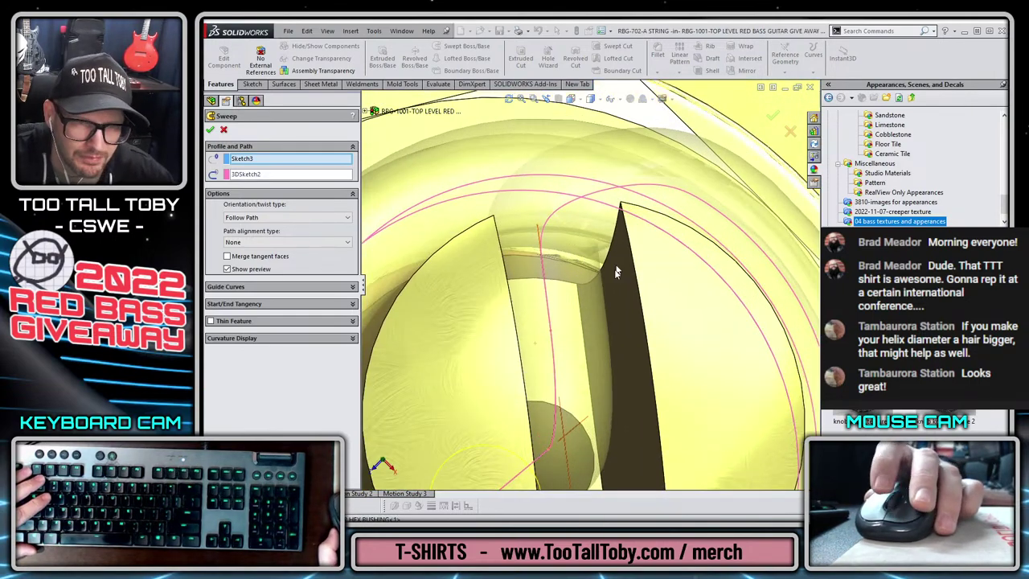
pyautogui.scroll(1, 624, 257)
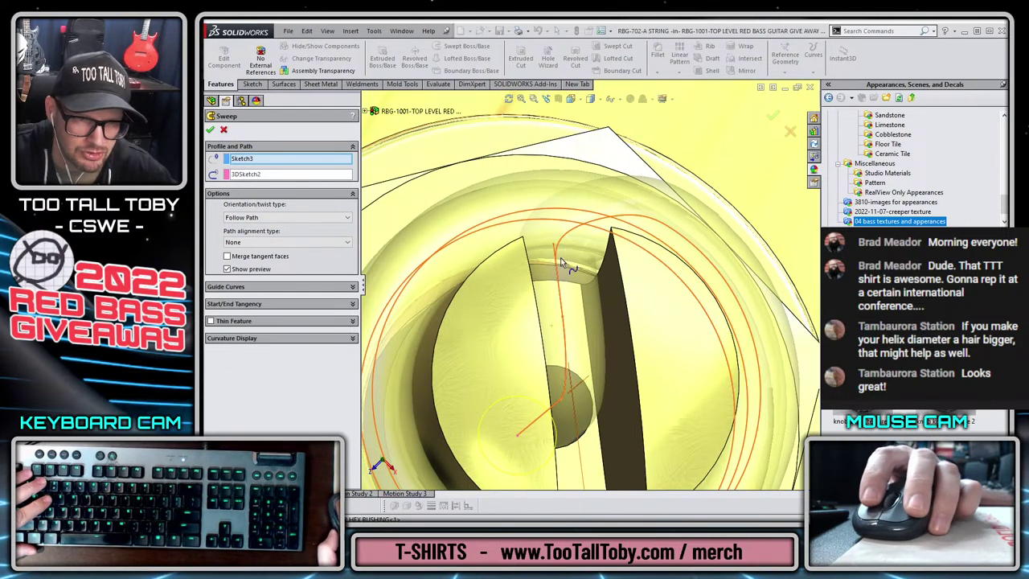
pyautogui.moveTo(563, 264); pyautogui.dragTo(576, 315, button='middle')
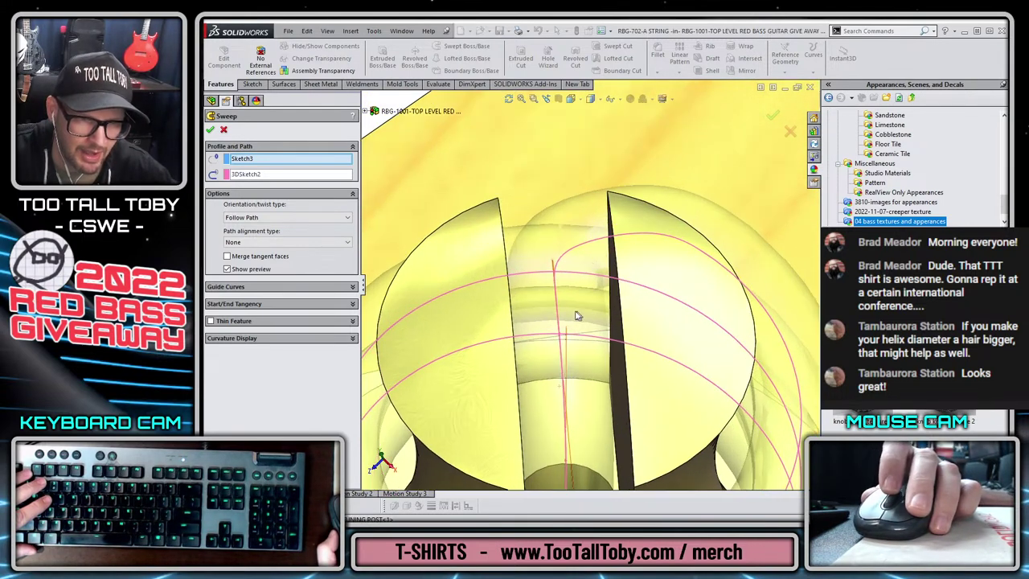
pyautogui.scroll(3, 619, 291)
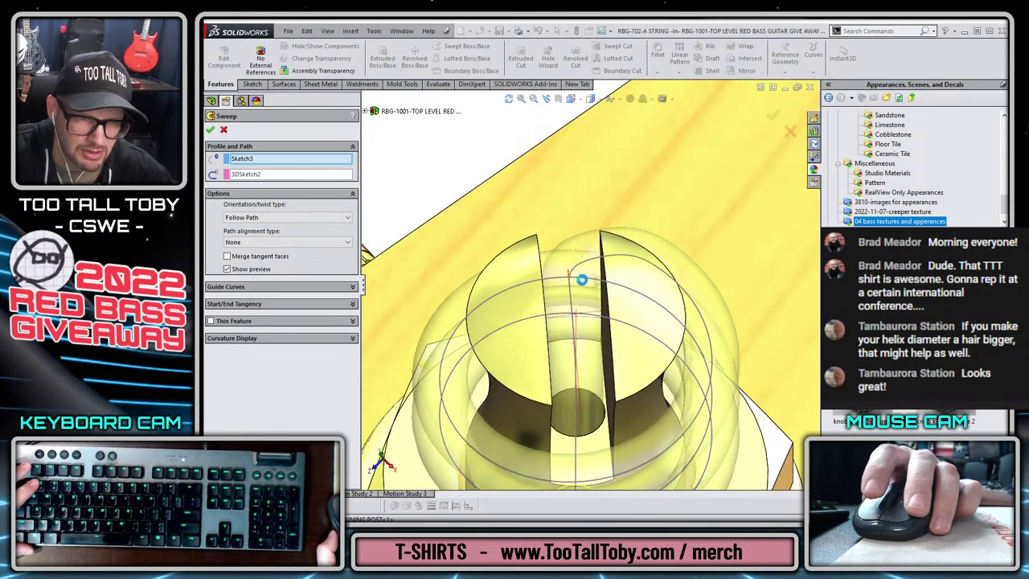
pyautogui.press('Return')
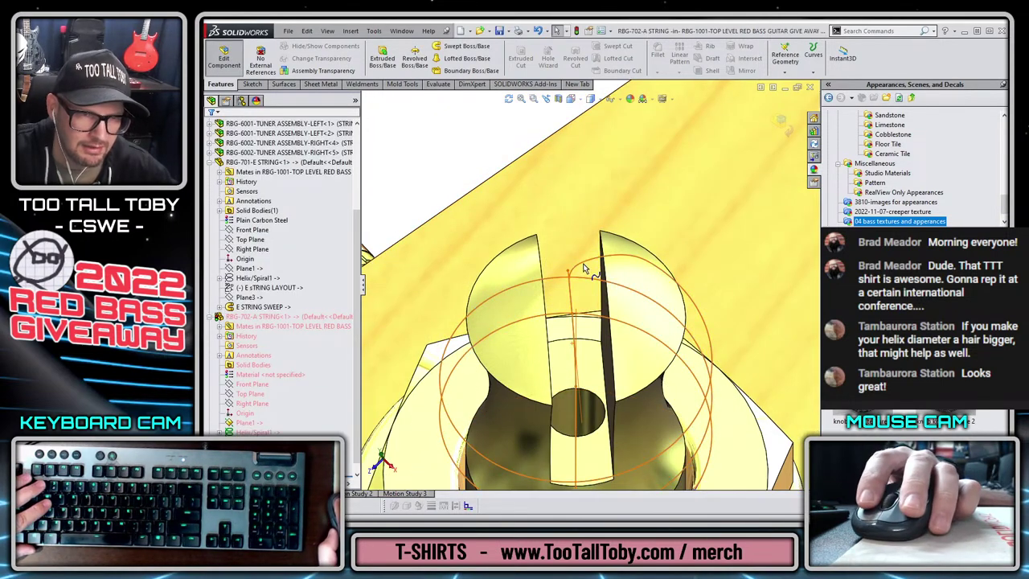
# - Examine the fitted spline where it passes from the tuning post's slot into the coils
pyautogui.click(584, 268)
pyautogui.moveTo(558, 287); pyautogui.dragTo(551, 386, button='middle')
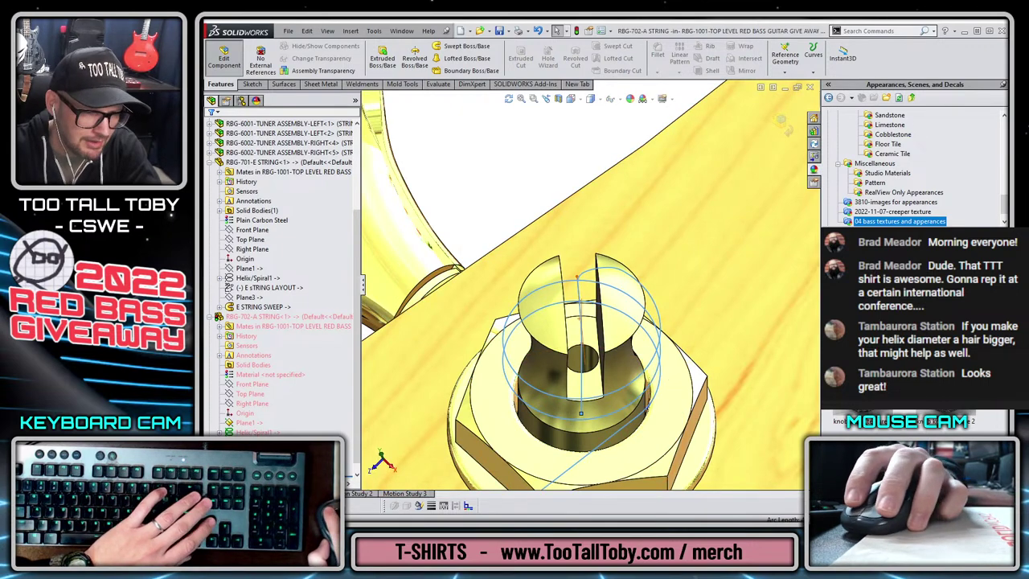
pyautogui.scroll(2, 632, 326)
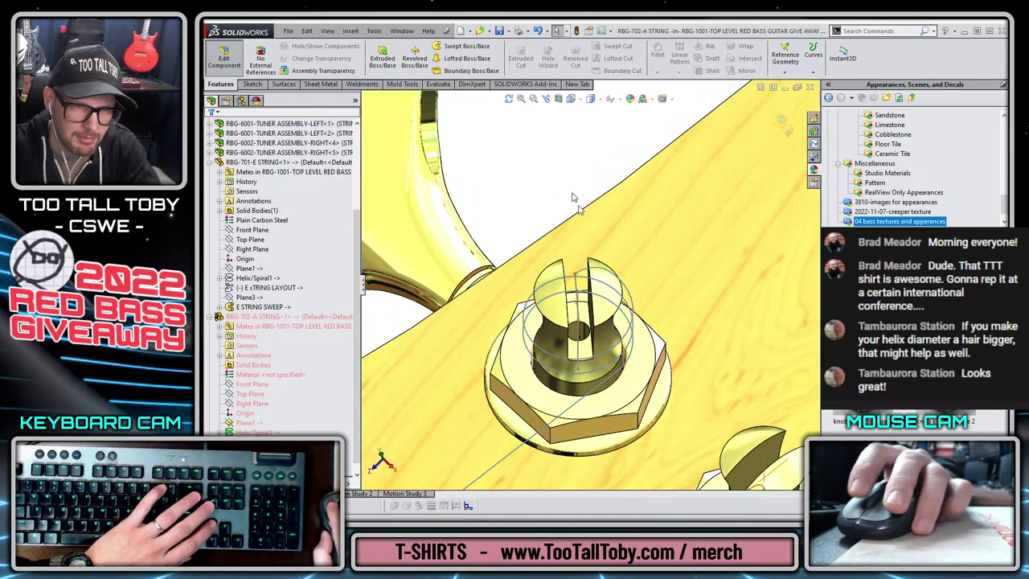
pyautogui.scroll(-3, 568, 290)
pyautogui.moveTo(571, 288); pyautogui.dragTo(645, 266, button='middle')
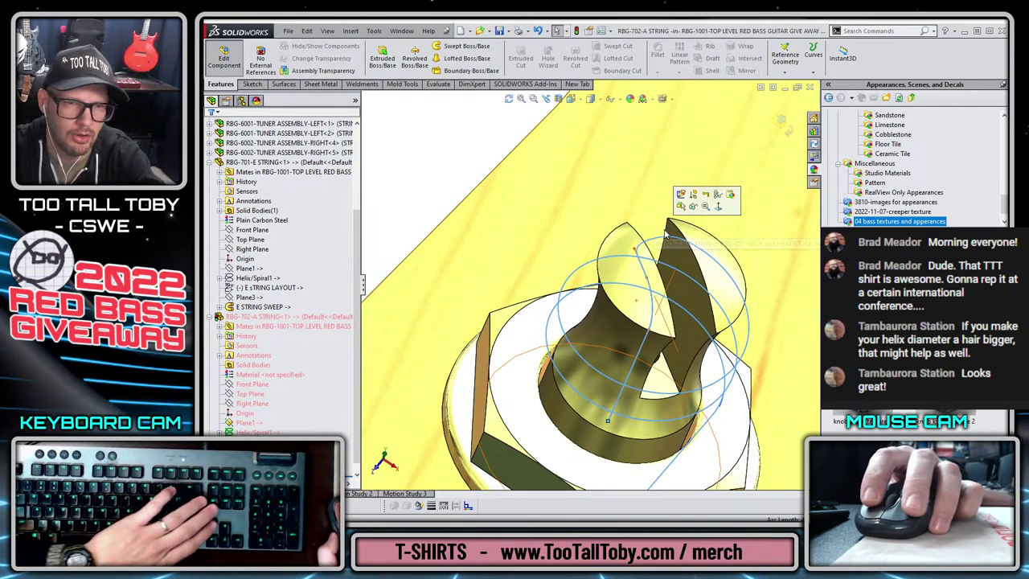
pyautogui.scroll(5, 555, 289)
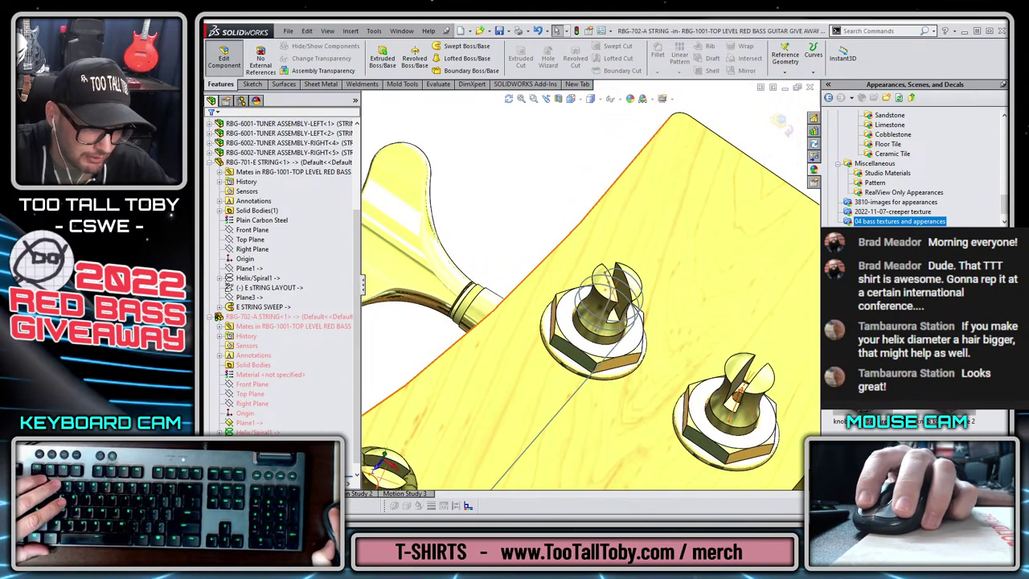
# - Reopen the A string's fitted-spline 3D sketch, inspect the spline at the tuning post, and exit the sketch
pyautogui.scroll(-1, 281, 298)
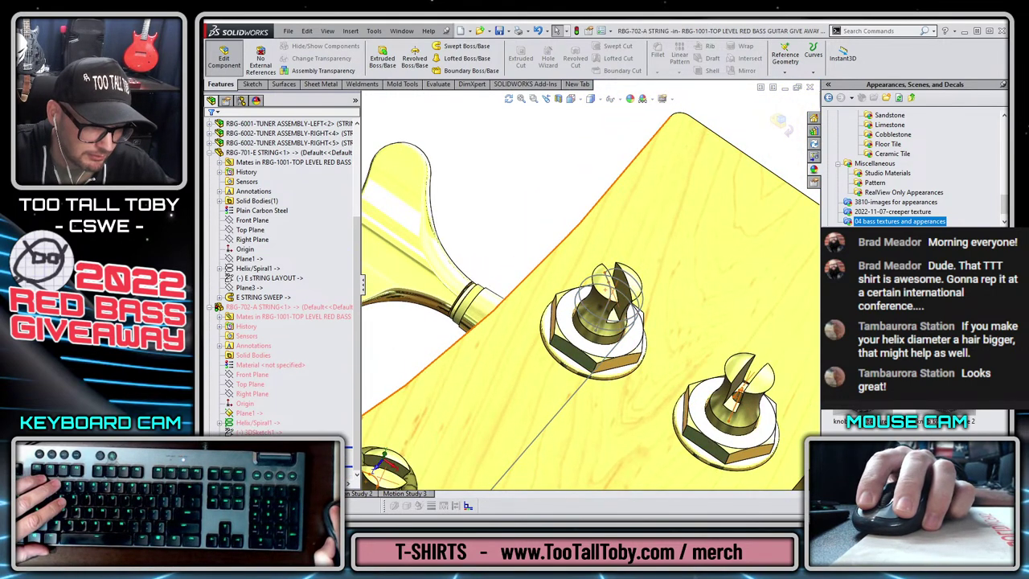
pyautogui.rightClick(256, 431)
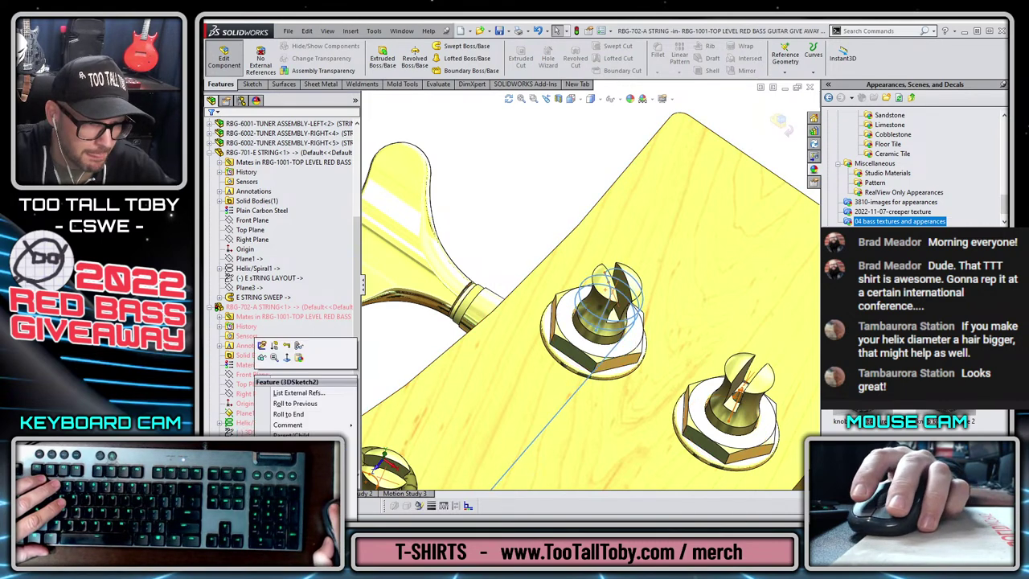
pyautogui.click(248, 351)
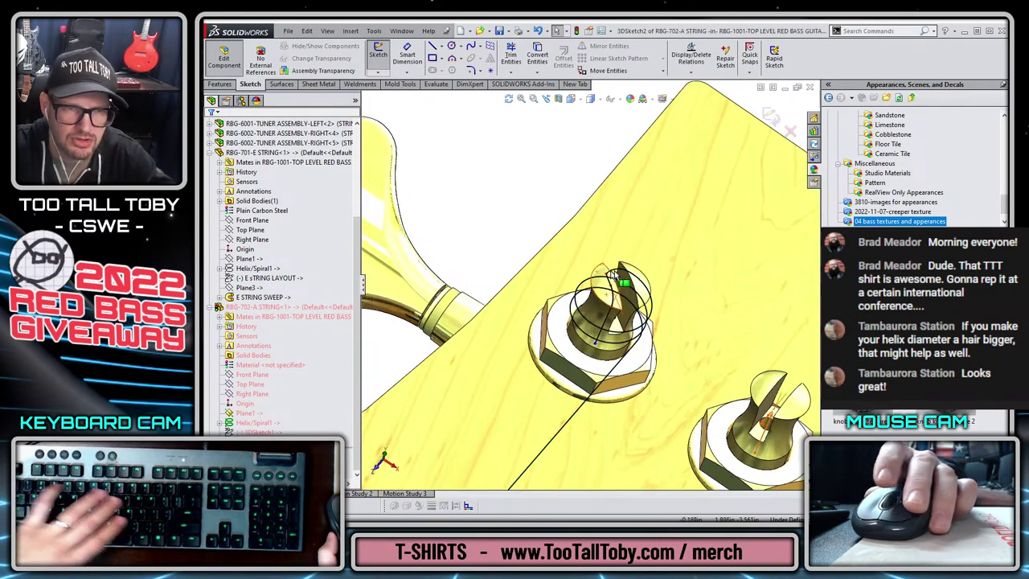
pyautogui.click(586, 291)
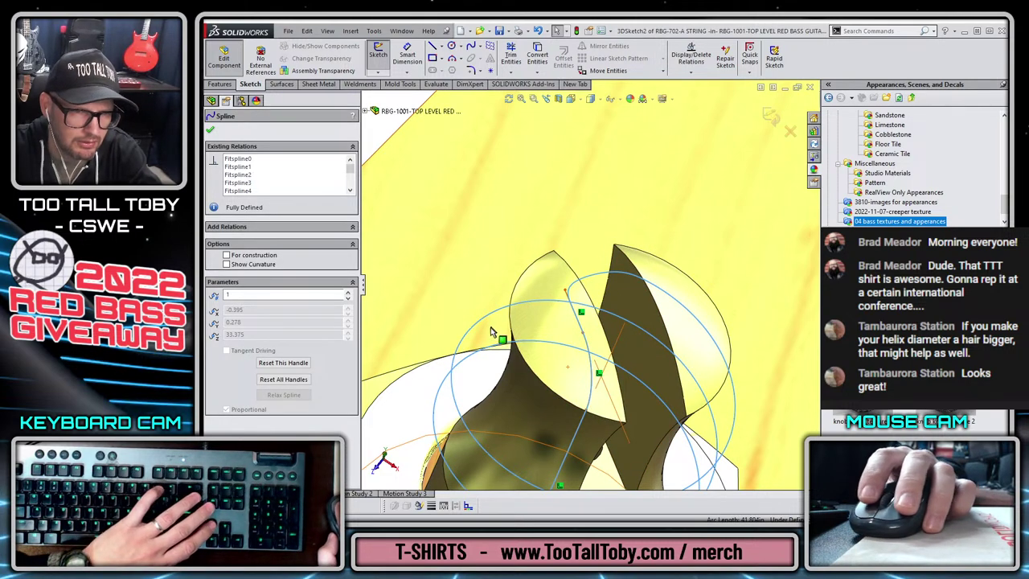
pyautogui.press('Escape')
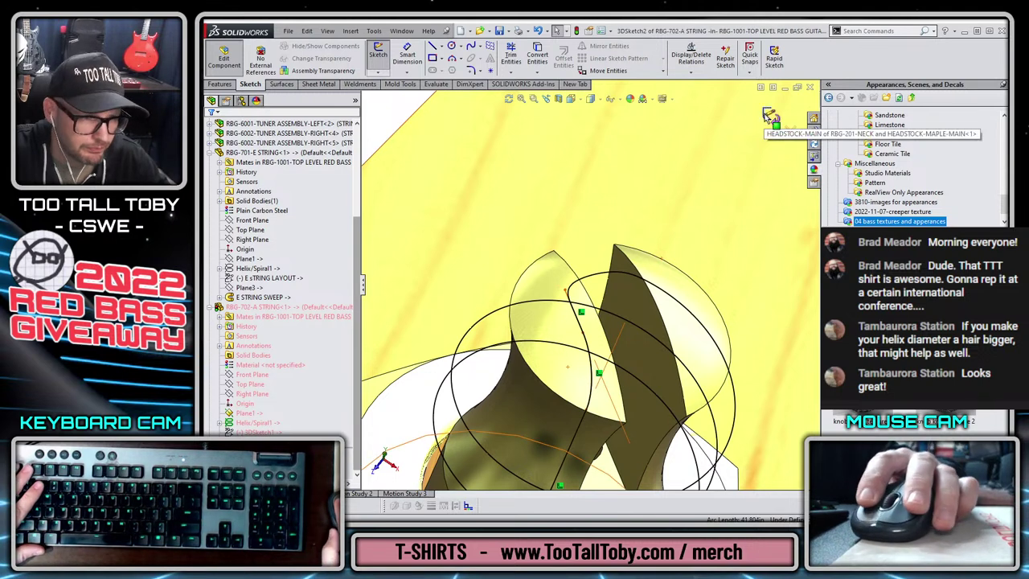
pyautogui.click(771, 116)
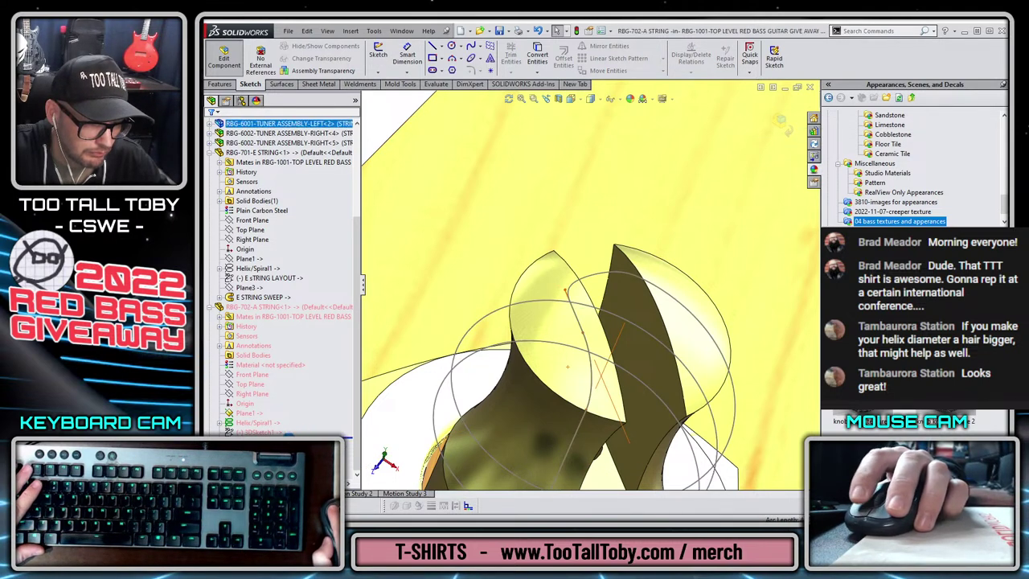
# - Edit the A string's original 3D sketch and move the path's end point in the tuning post slot closer to the post's centre
pyautogui.click(283, 434)
pyautogui.click(268, 408)
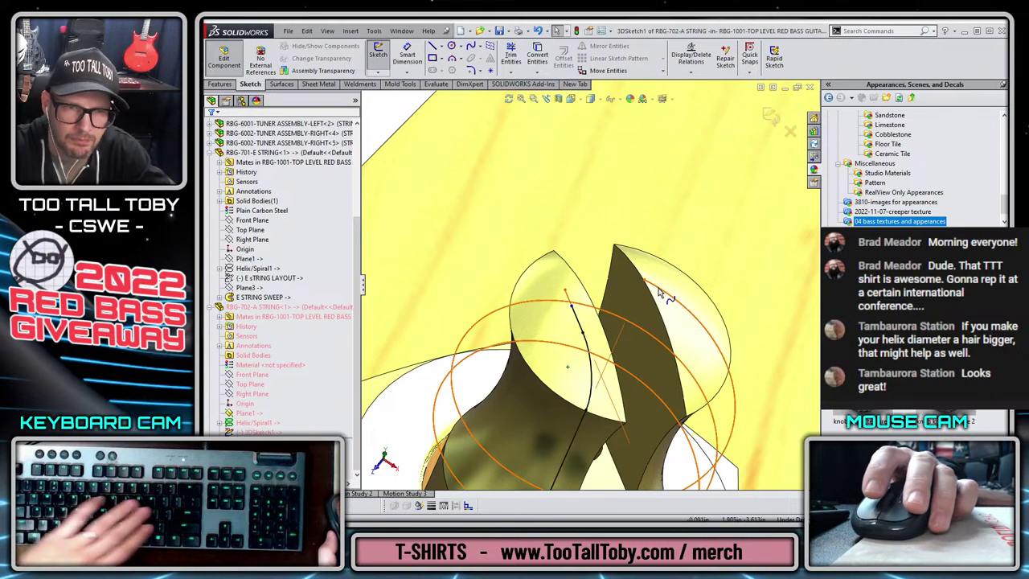
pyautogui.moveTo(660, 294)
pyautogui.mouseDown(button='middle')
pyautogui.moveTo(592, 310)
pyautogui.moveTo(590, 354)
pyautogui.moveTo(562, 365)
pyautogui.moveTo(559, 306)
pyautogui.moveTo(476, 326)
pyautogui.moveTo(475, 316)
pyautogui.moveTo(506, 304)
pyautogui.mouseUp(button='middle')
pyautogui.moveTo(526, 298); pyautogui.dragTo(533, 324)
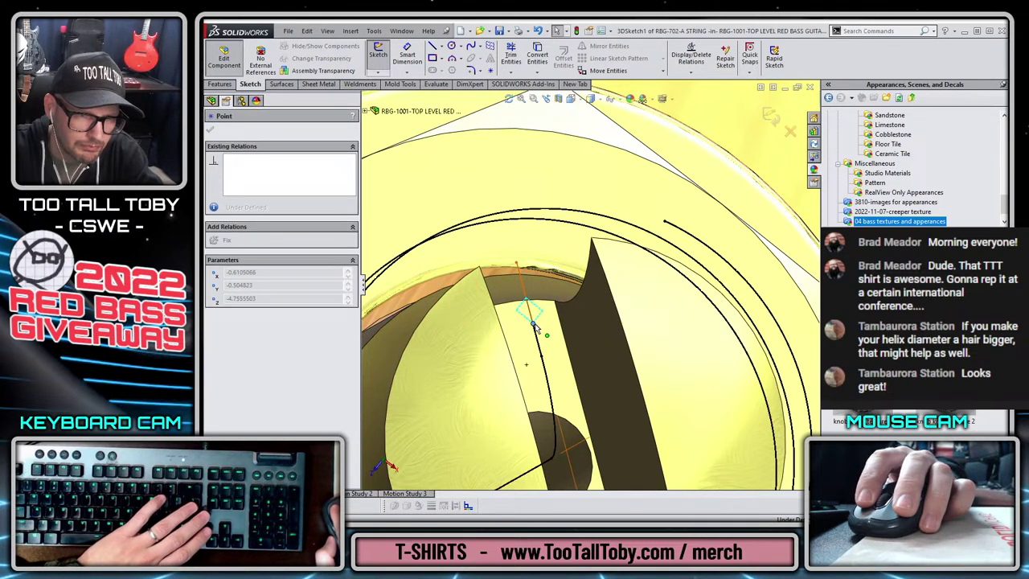
pyautogui.press('Escape')
# - Try to pull back the end point of the helix curve beside the tuning post's slot
pyautogui.moveTo(666, 223)
pyautogui.mouseDown()
pyautogui.moveTo(709, 240)
pyautogui.moveTo(712, 260)
pyautogui.mouseUp()
pyautogui.press('s')
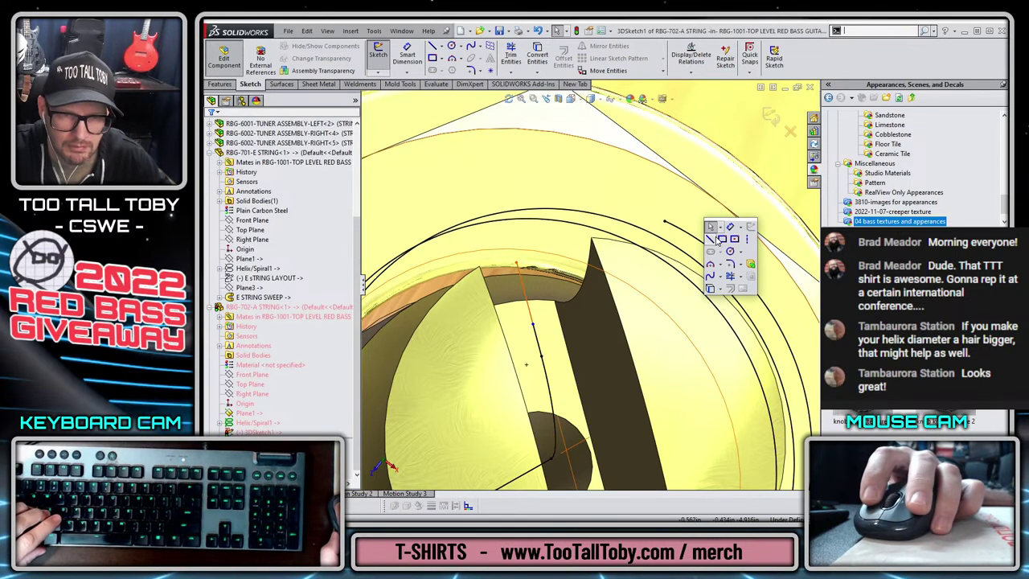
pyautogui.click(713, 241)
pyautogui.click(716, 251)
pyautogui.press('Escape')
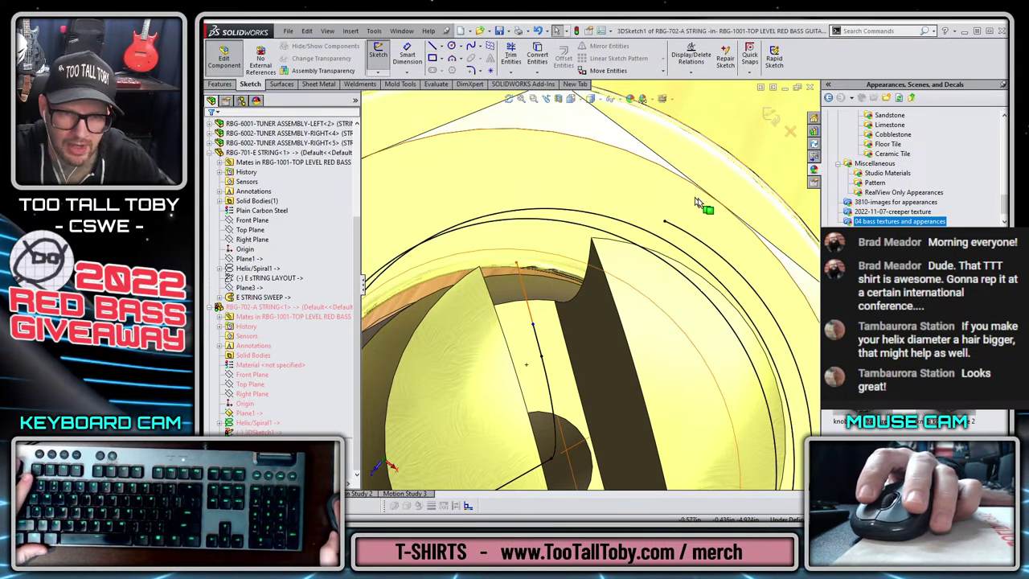
pyautogui.write('sw')
pyautogui.press('Escape')
pyautogui.press('s')
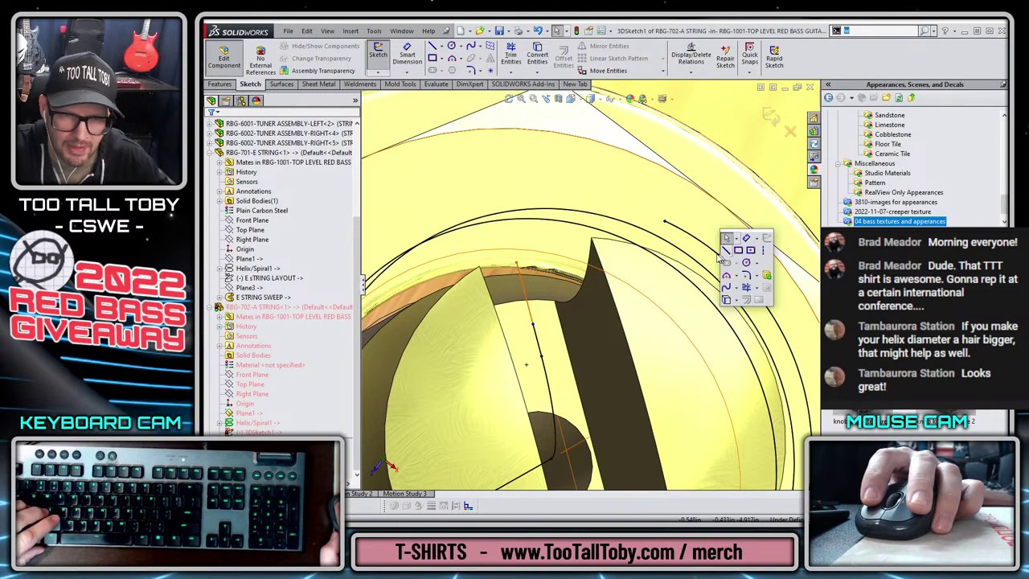
pyautogui.press('Escape')
# - Split the helix curve of the A string's path a short way back from its end beside the tuning post's slot
pyautogui.rightClick(708, 252)
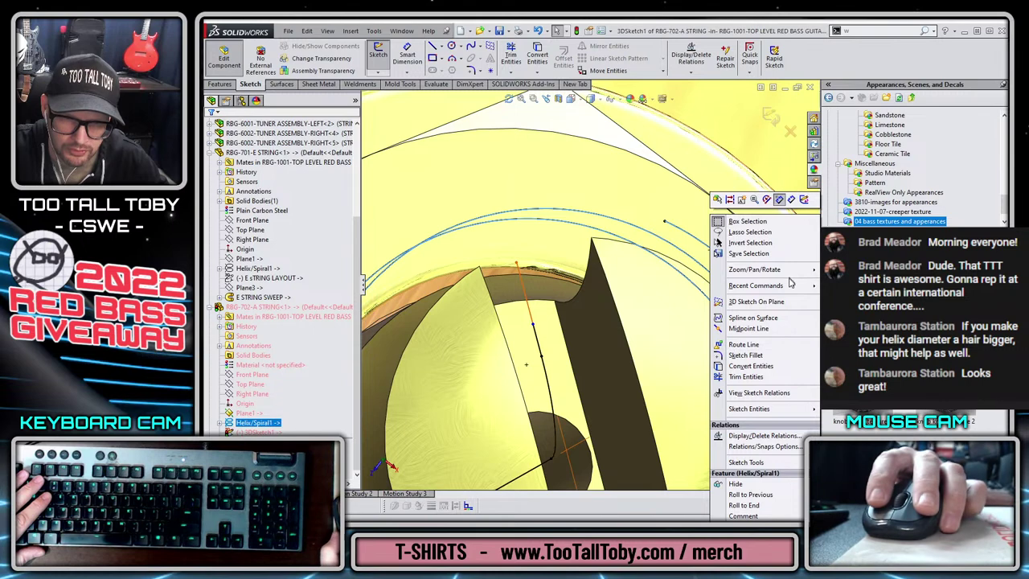
pyautogui.press('Escape')
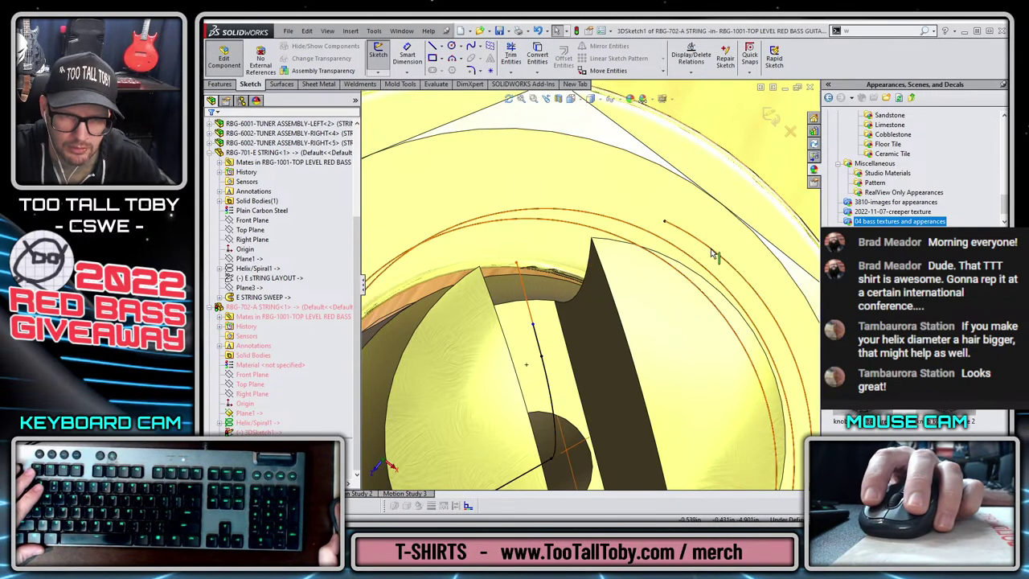
pyautogui.rightClick(711, 254)
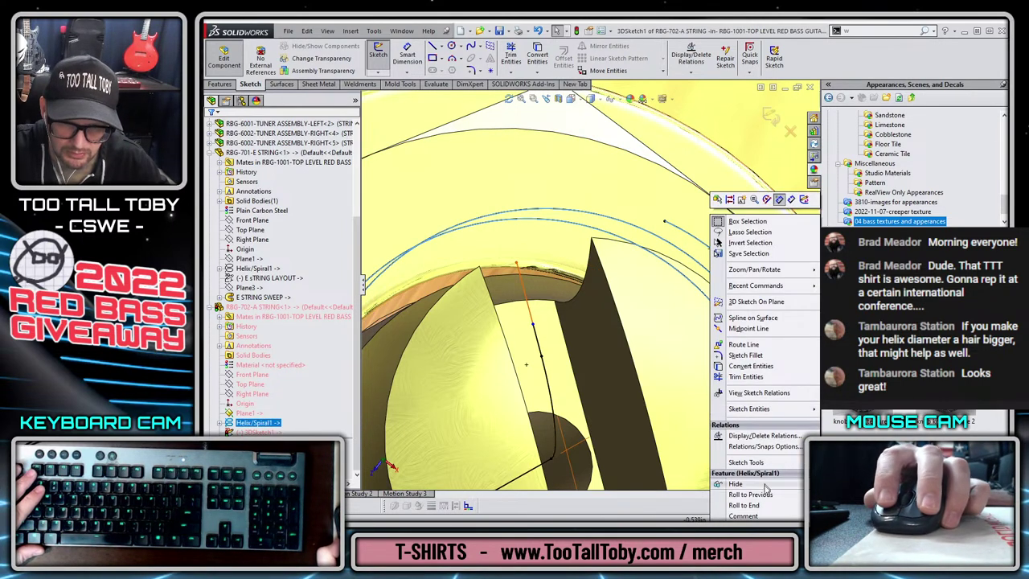
pyautogui.click(764, 560)
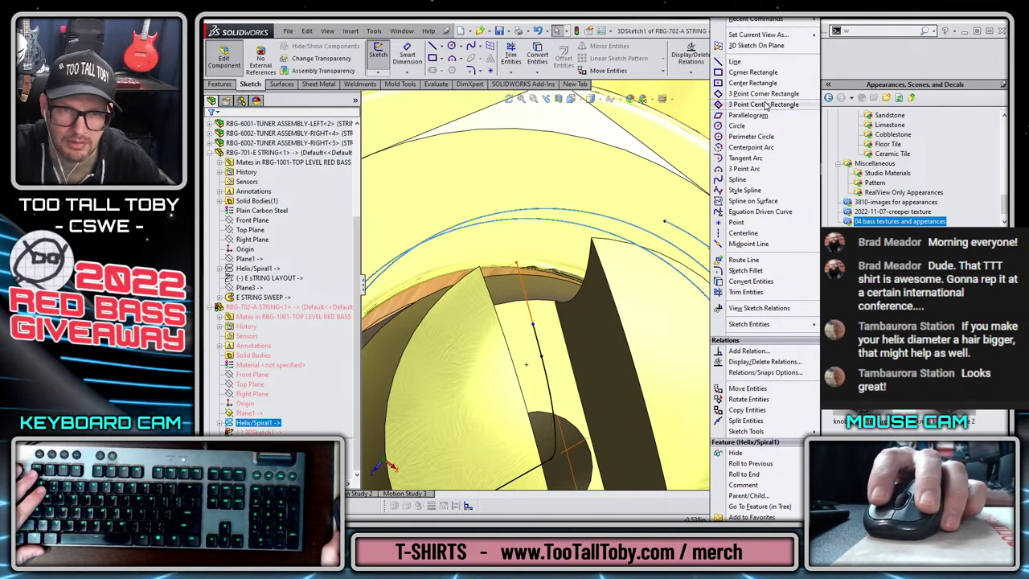
pyautogui.click(747, 421)
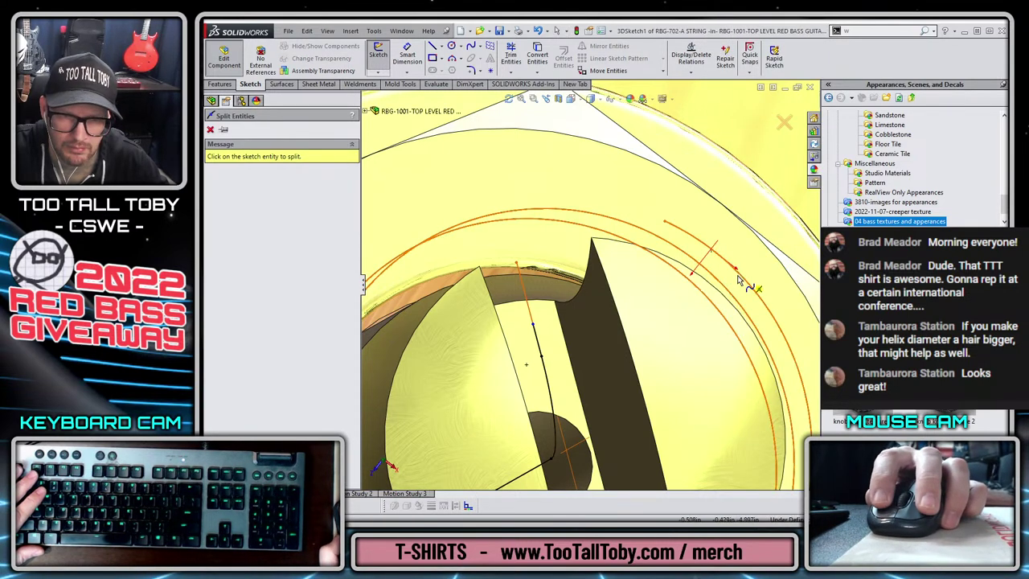
pyautogui.click(742, 276)
pyautogui.press('Escape')
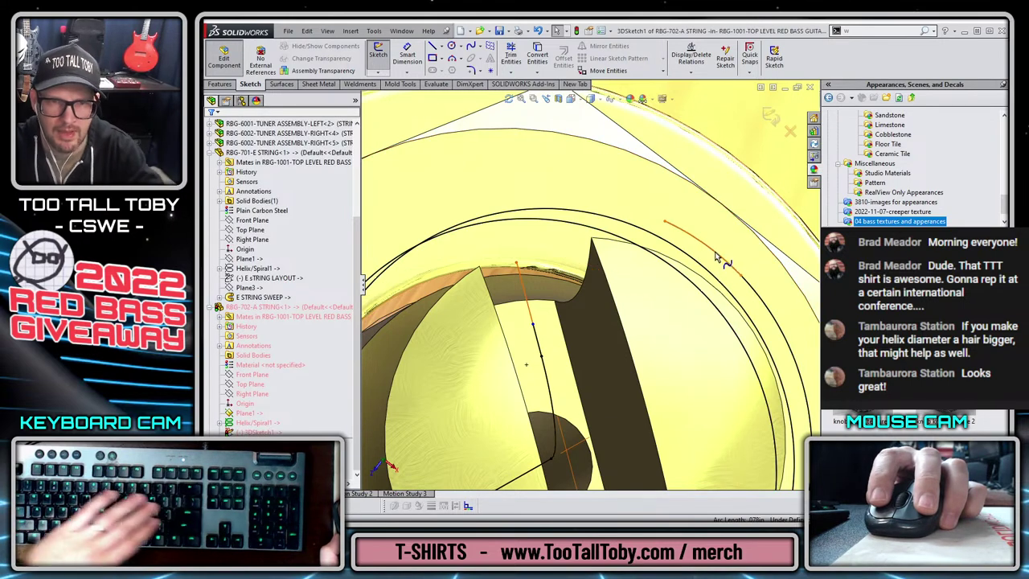
# - Delete the short split-off end segment of the helix curve
pyautogui.click(717, 255)
pyautogui.press('Delete')
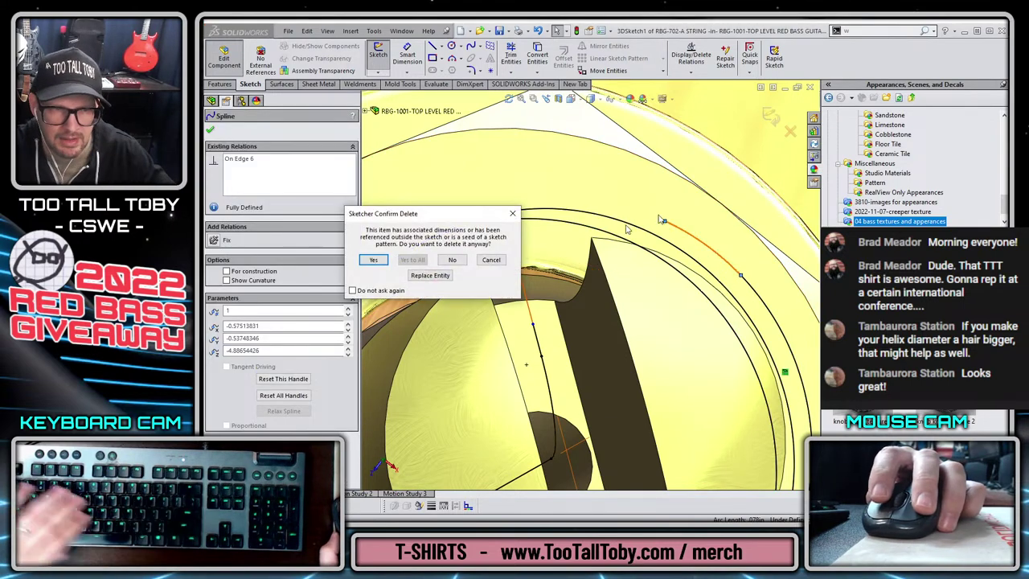
pyautogui.click(374, 263)
# - Sketch a two-point spline from the shortened helix's end to the path's end point in the post slot, undoing any accidental bend
pyautogui.press('s')
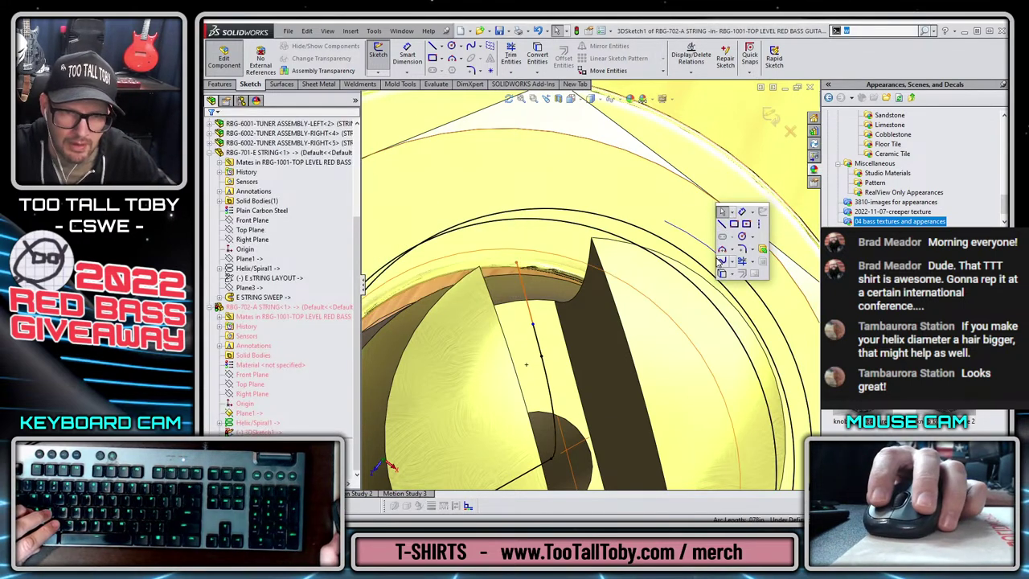
pyautogui.click(722, 261)
pyautogui.click(740, 276)
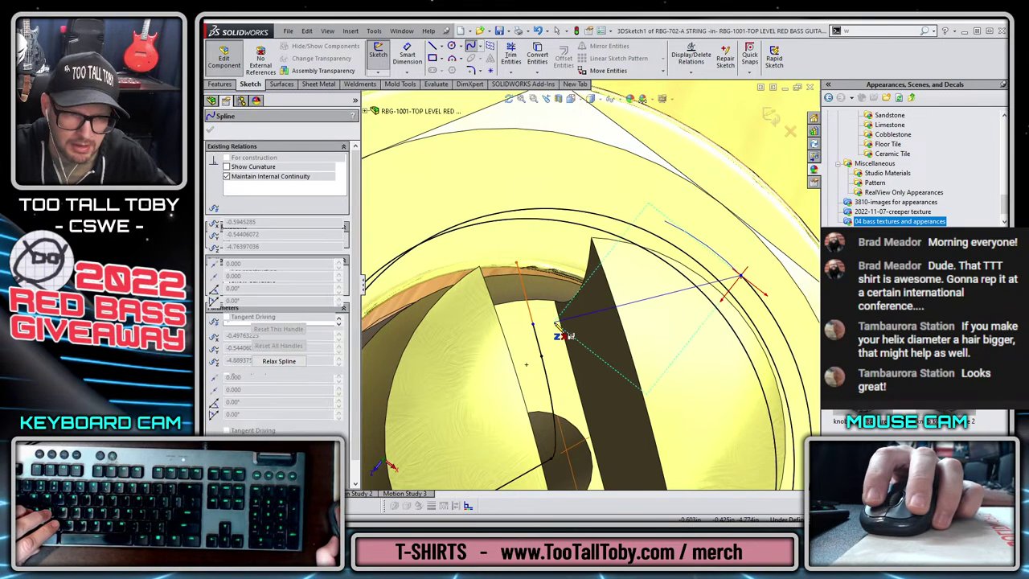
pyautogui.doubleClick(534, 325)
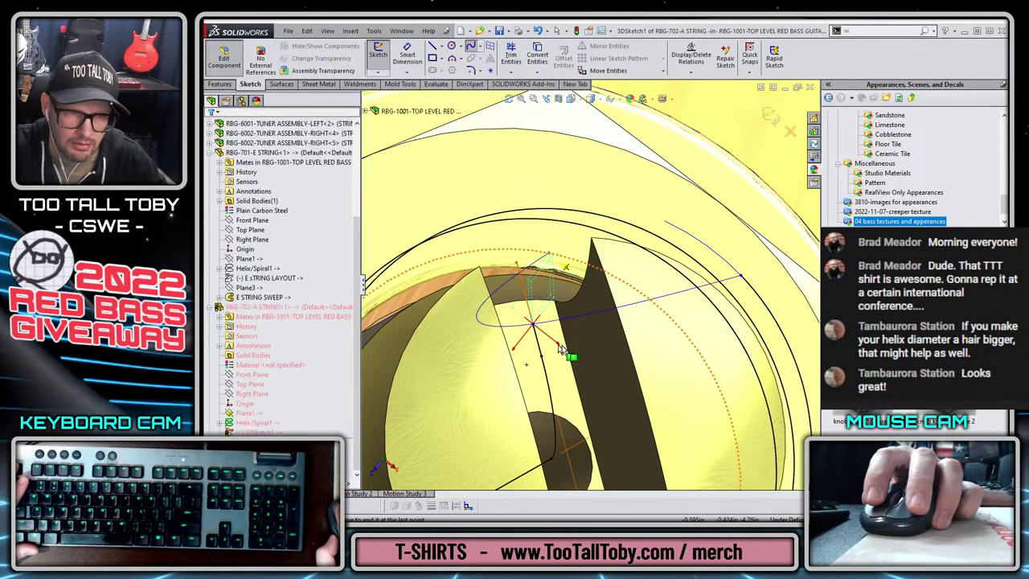
pyautogui.click(533, 324)
pyautogui.click(609, 291)
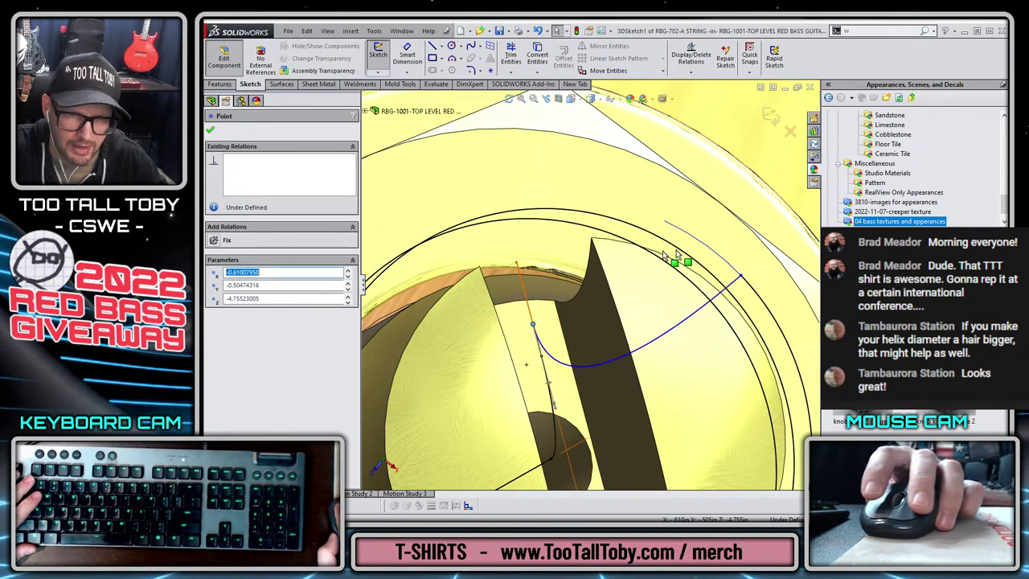
pyautogui.hotkey('ctrl', 'z')
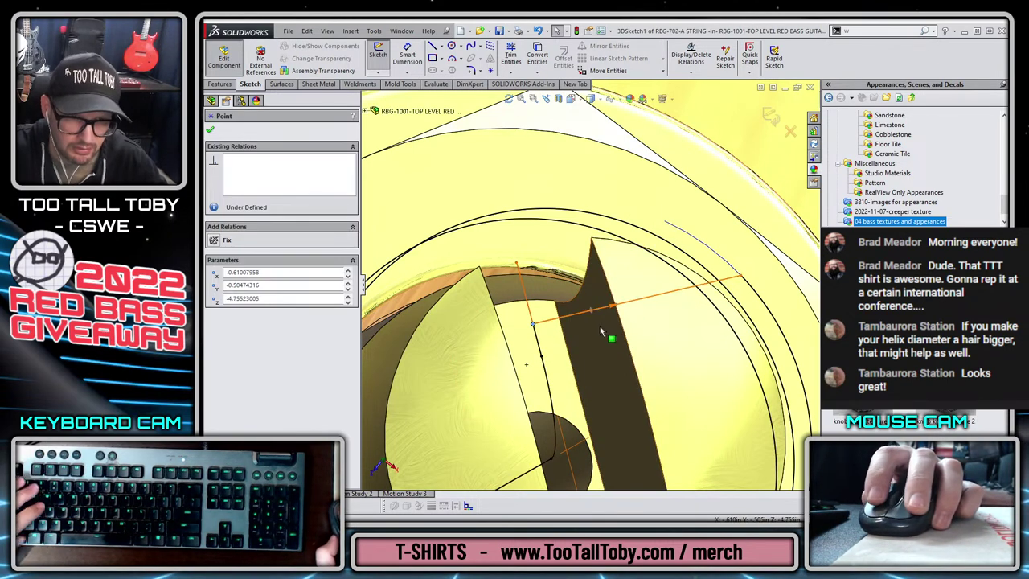
# - Shape the new spline with its tangent handles so it bows outward between the slot and the helix
pyautogui.click(607, 308)
pyautogui.click(617, 311)
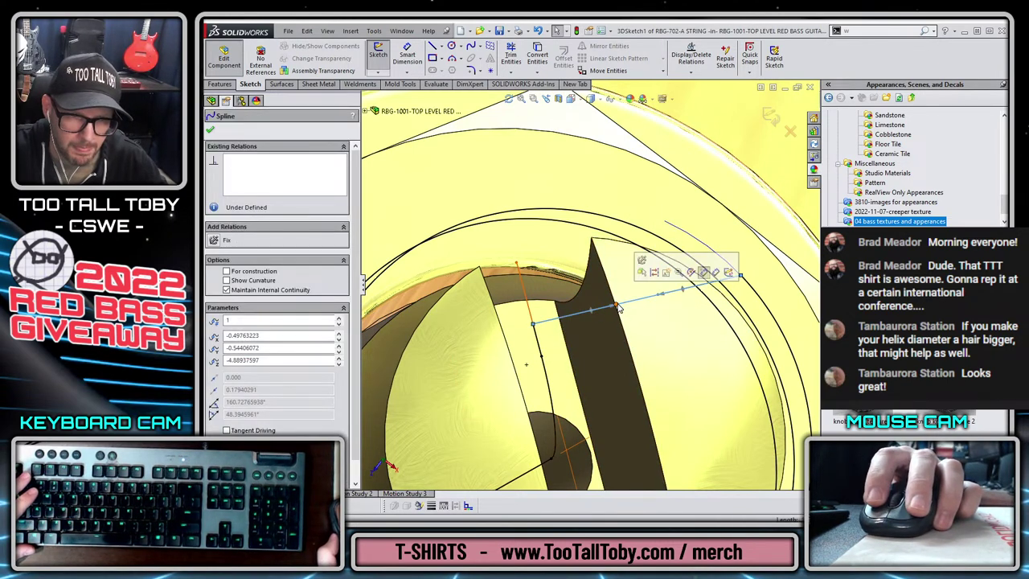
pyautogui.moveTo(617, 305); pyautogui.dragTo(519, 165)
pyautogui.moveTo(624, 198); pyautogui.dragTo(610, 160)
pyautogui.press('Escape')
# - Make the new spline tangent to the shortened helix curve, keeping only the two sketch splines in the selection
pyautogui.click(741, 275)
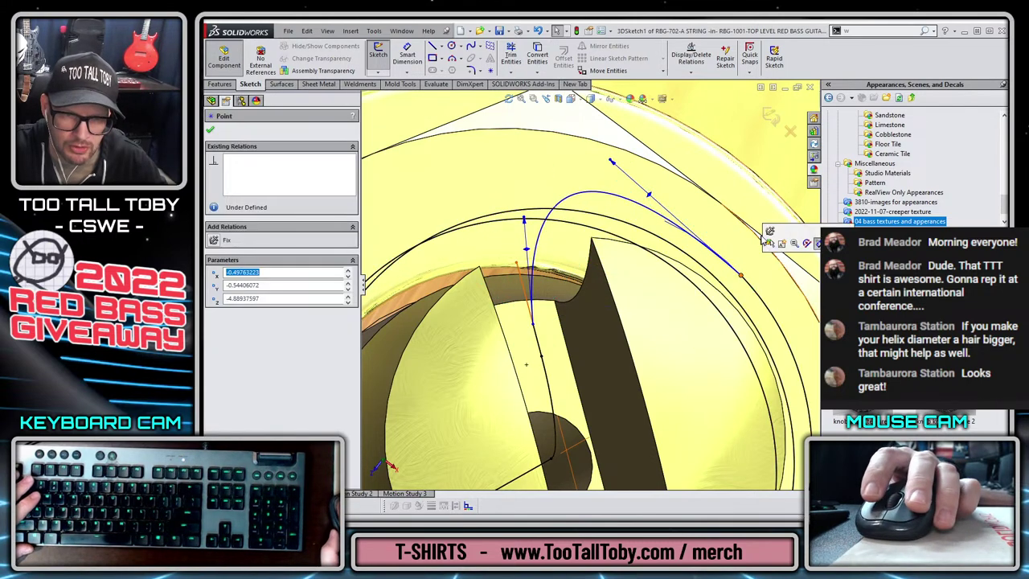
pyautogui.click(732, 268)
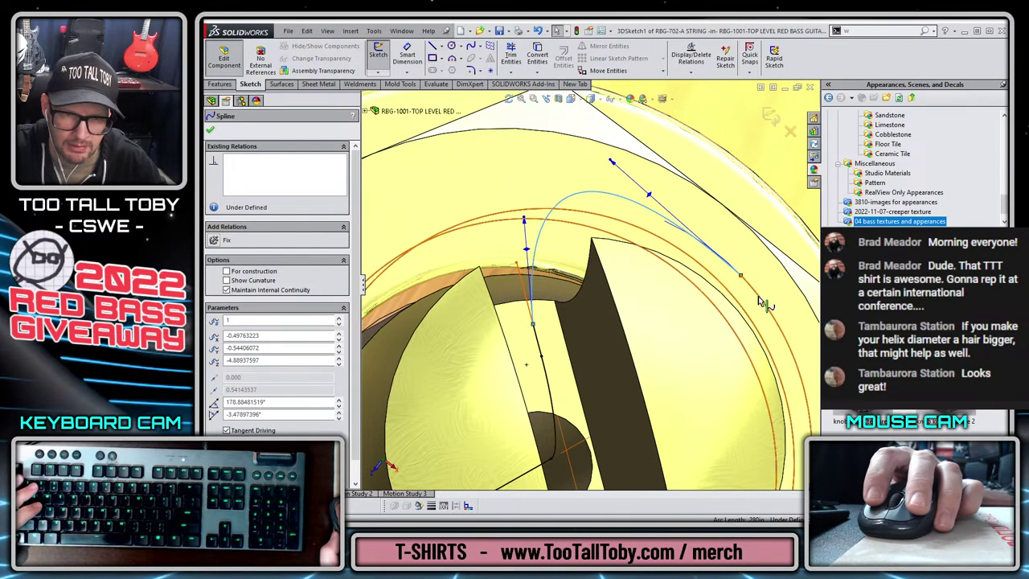
pyautogui.keyDown('ctrl'); pyautogui.click(761, 303); pyautogui.keyUp('ctrl')
pyautogui.keyDown('ctrl'); pyautogui.click(763, 297); pyautogui.keyUp('ctrl')
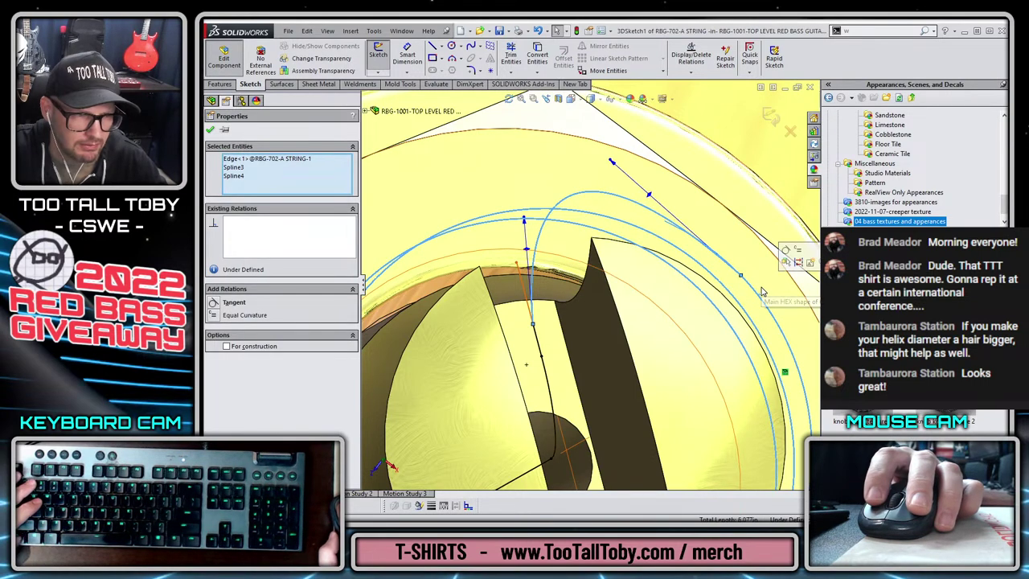
pyautogui.click(285, 159)
pyautogui.press('Delete')
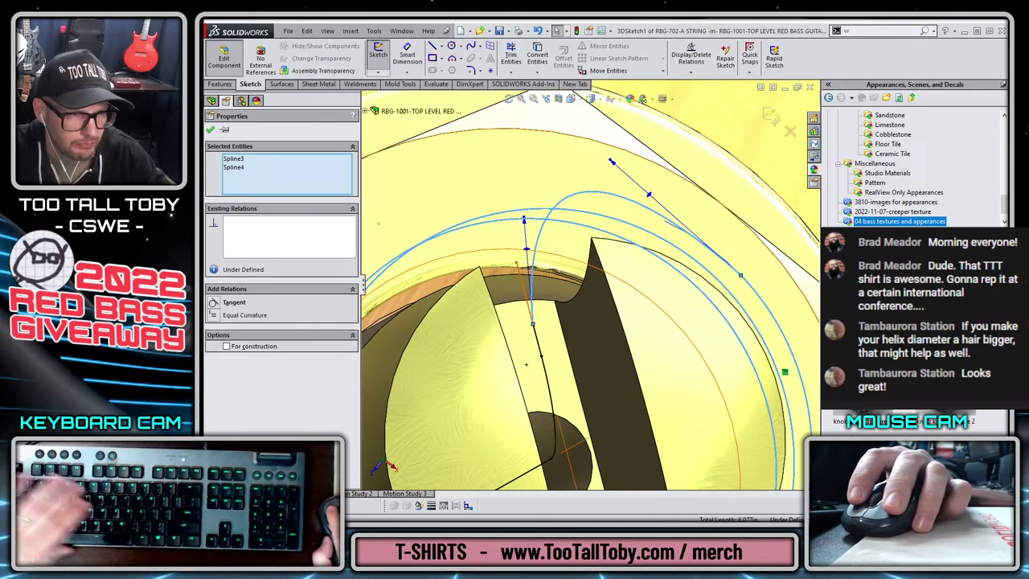
pyautogui.click(221, 304)
pyautogui.press('Escape')
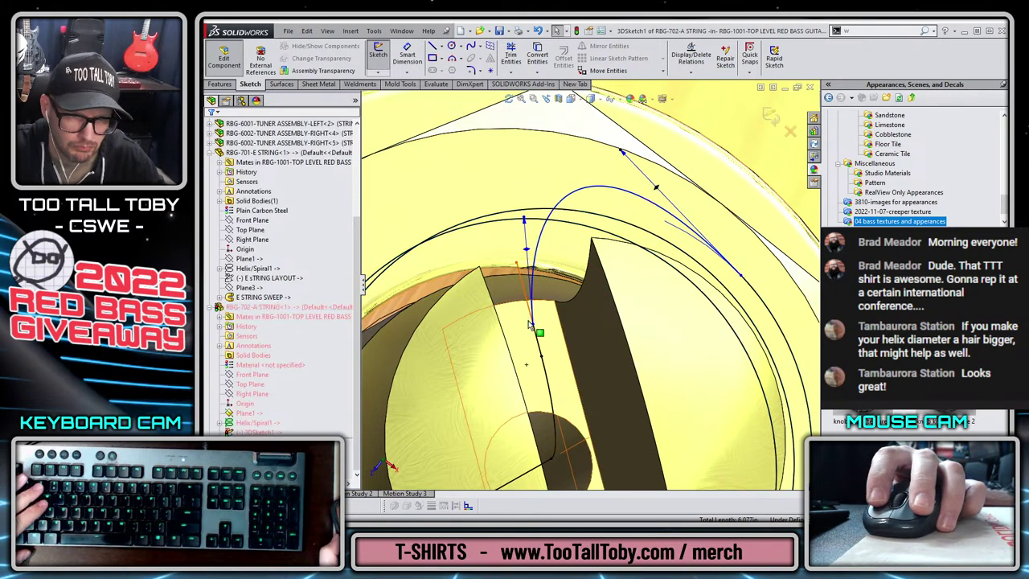
# - Make the new spline tangent to the path segment it meets at the end point in the post slot
pyautogui.click(533, 325)
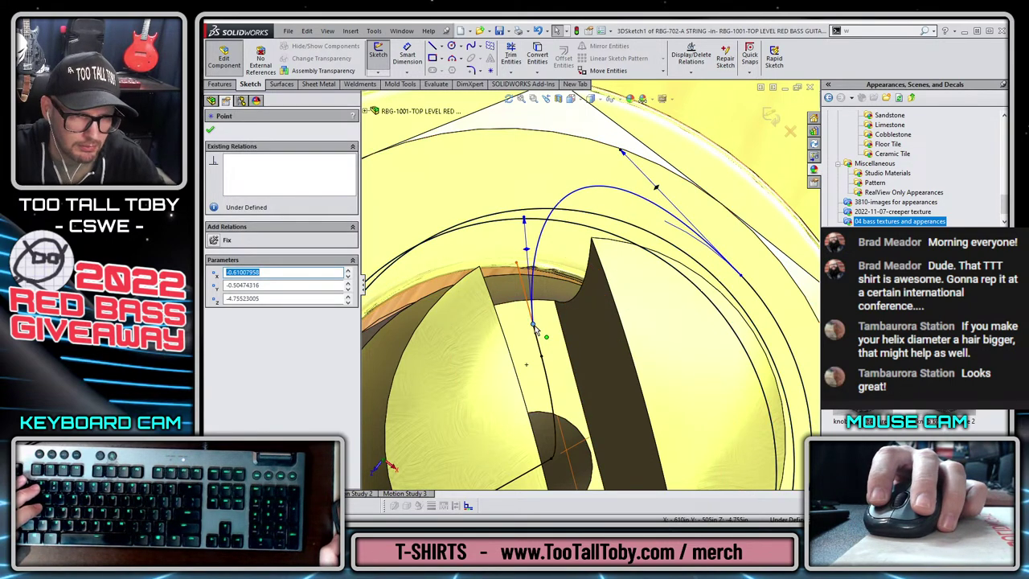
pyautogui.press('Escape')
pyautogui.click(533, 325)
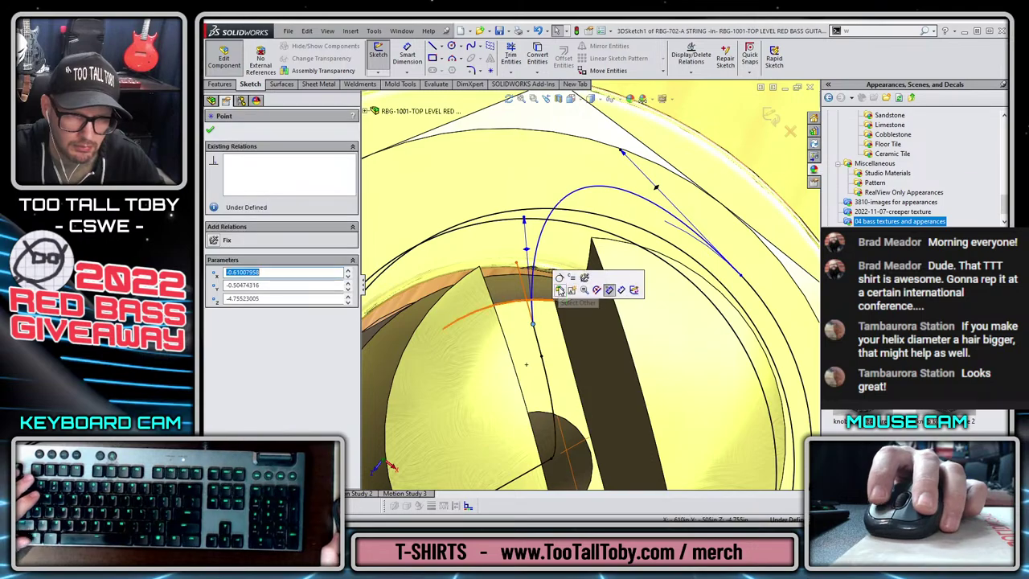
pyautogui.click(560, 278)
pyautogui.press('Escape')
# - Shorten the new spline's tangent handle at the helix end and exit the 3D sketch
pyautogui.scroll(4, 593, 291)
pyautogui.moveTo(593, 290); pyautogui.dragTo(637, 308, button='middle')
pyautogui.scroll(10, 563, 177)
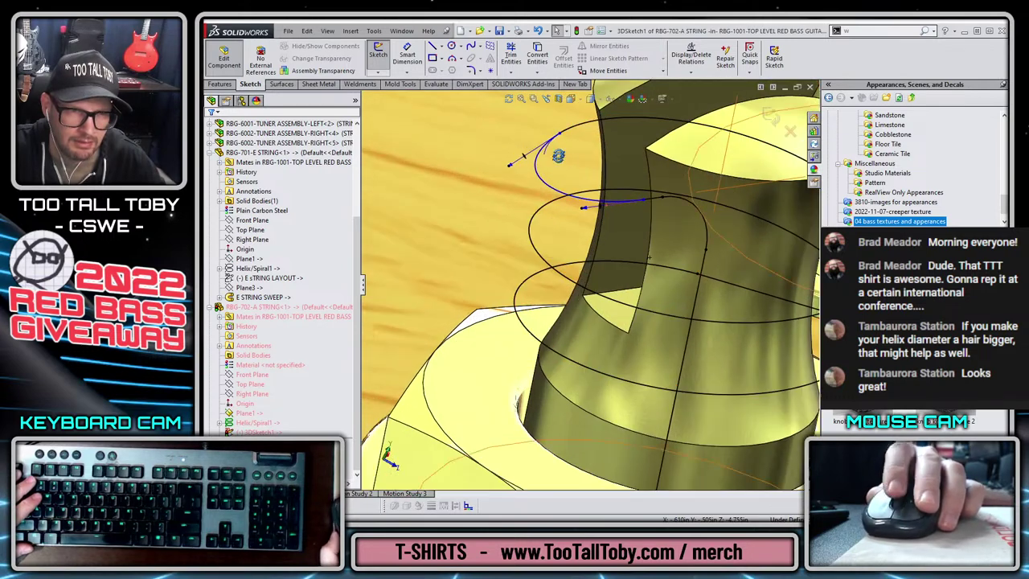
pyautogui.moveTo(555, 166); pyautogui.dragTo(524, 241, button='middle')
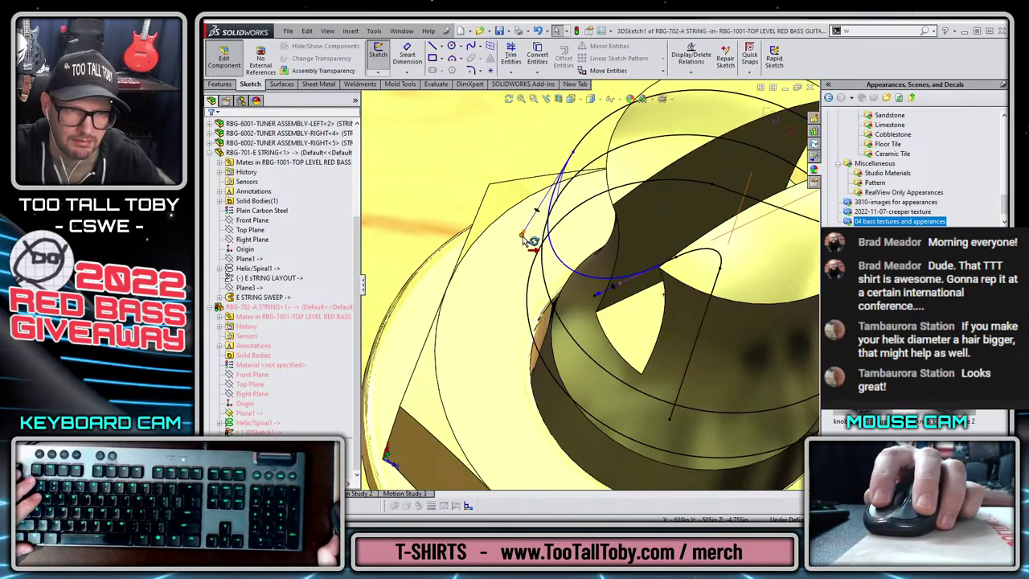
pyautogui.click(522, 238)
pyautogui.moveTo(542, 206); pyautogui.dragTo(641, 266, button='middle')
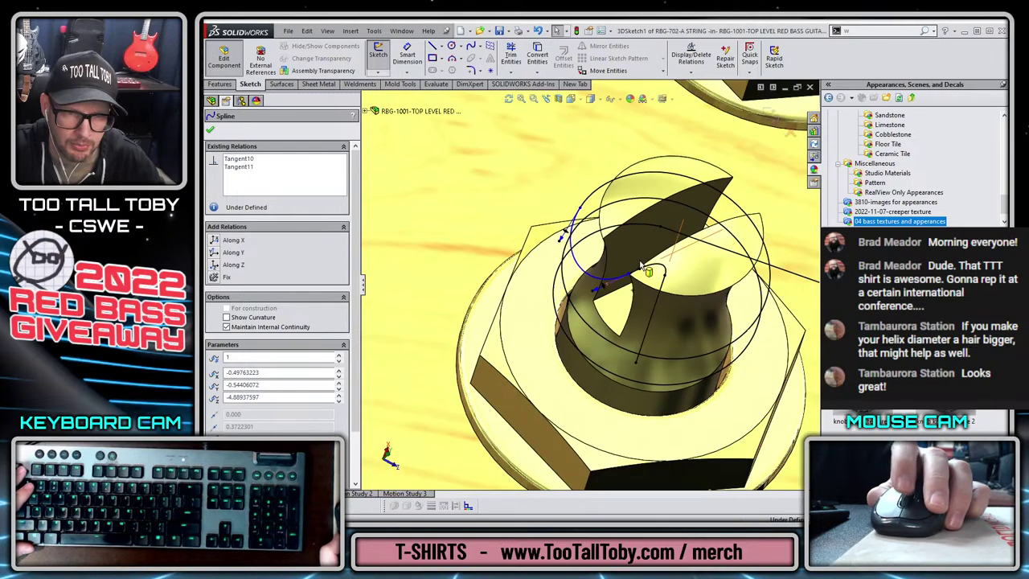
pyautogui.scroll(3, 643, 280)
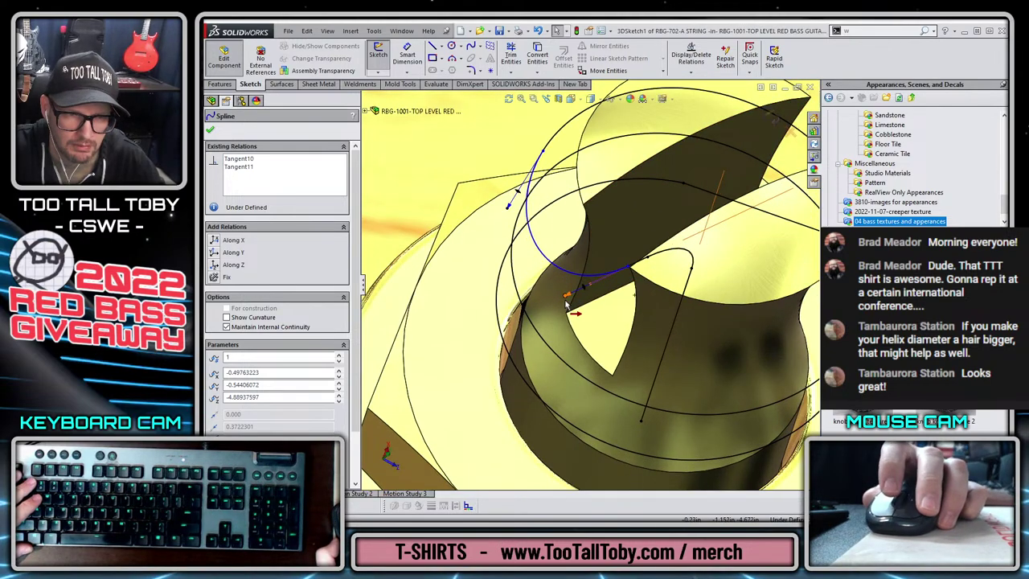
pyautogui.moveTo(567, 304); pyautogui.dragTo(616, 212, button='middle')
pyautogui.scroll(-5, 592, 286)
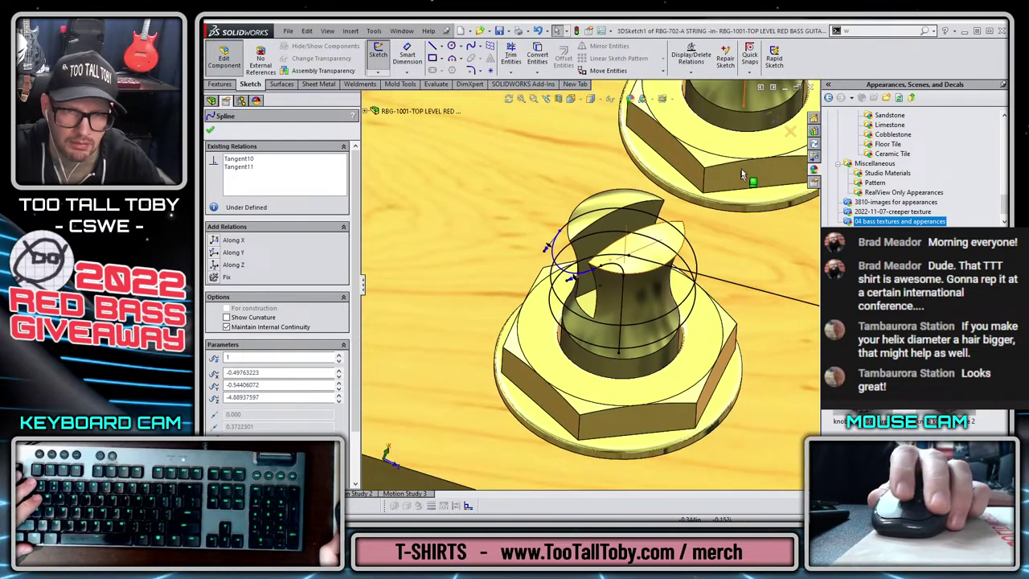
pyautogui.click(764, 122)
pyautogui.click(771, 118)
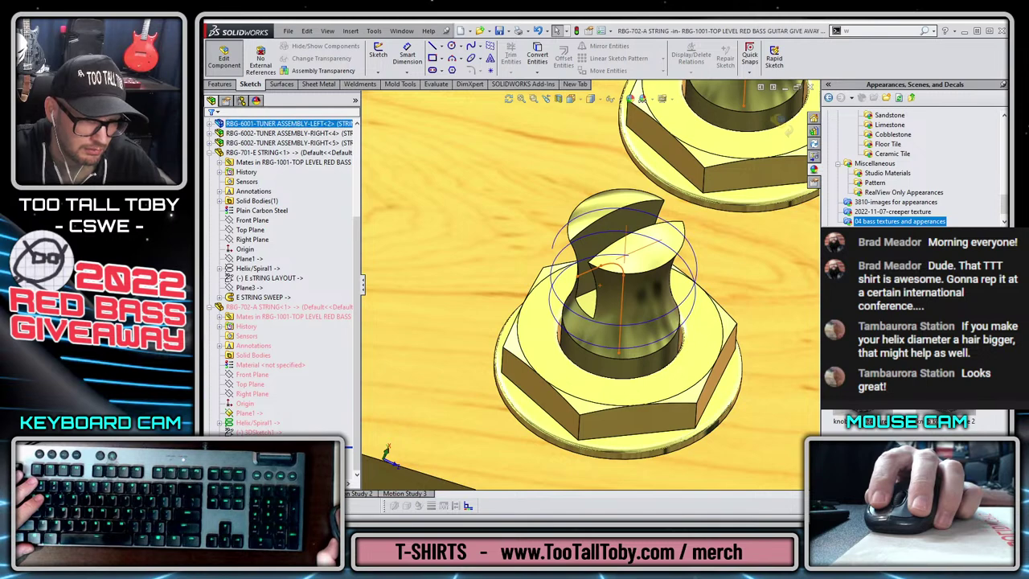
# - Edit the A string's fitted-spline 3D sketch and delete the old fitted spline
pyautogui.rightClick(259, 441)
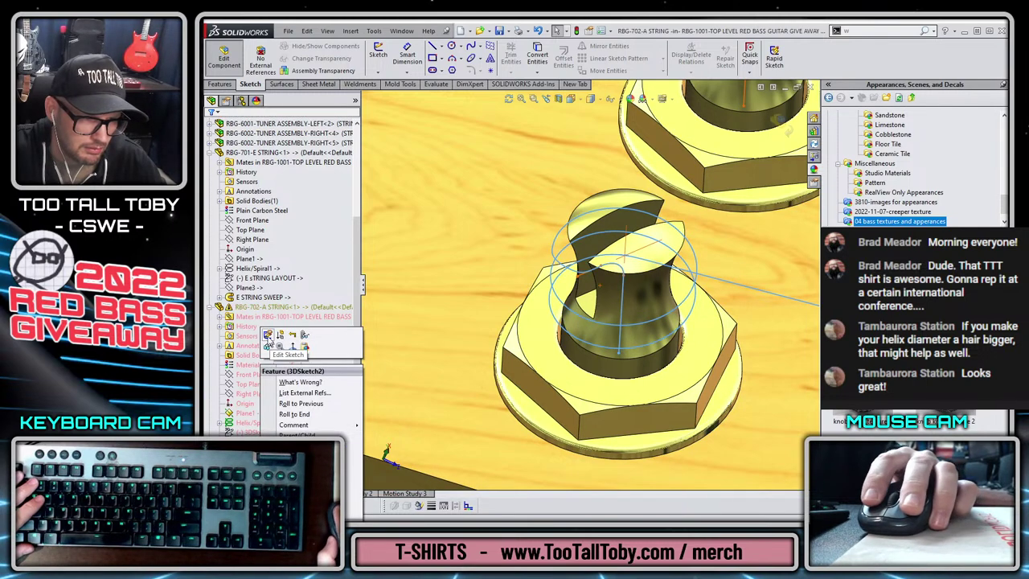
pyautogui.click(269, 336)
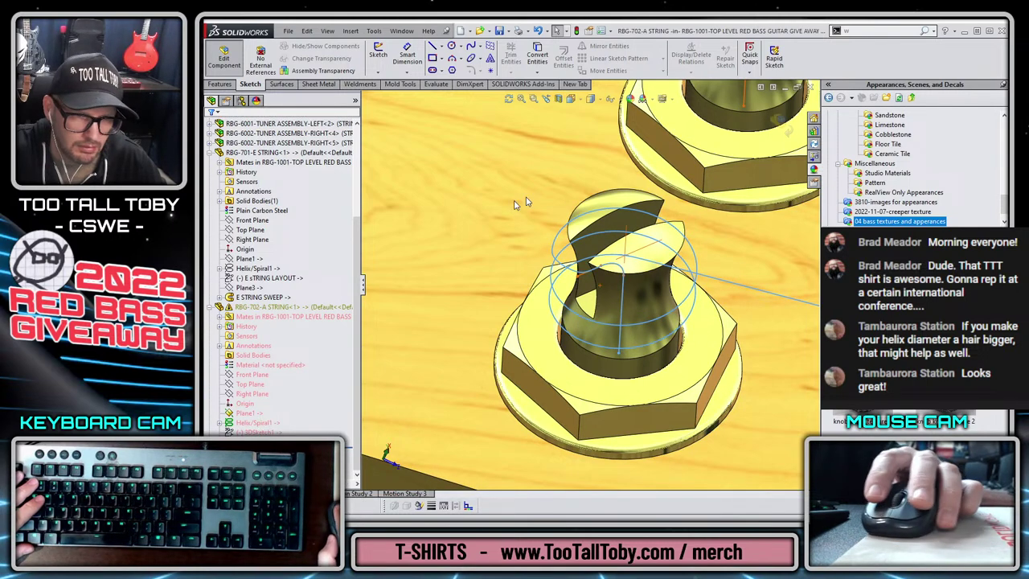
pyautogui.click(747, 284)
pyautogui.press('Delete')
pyautogui.click(372, 261)
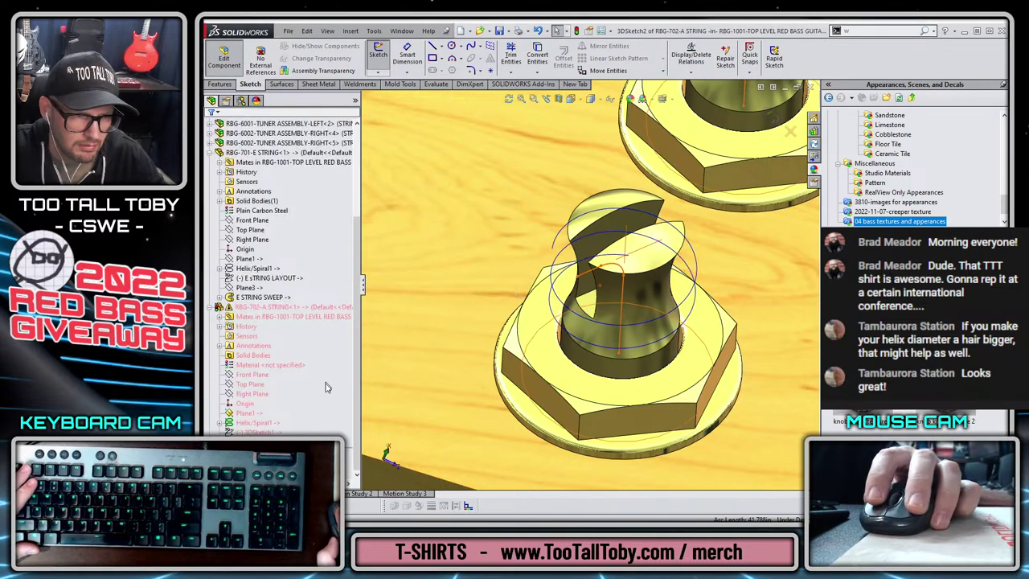
pyautogui.rightClick(253, 420)
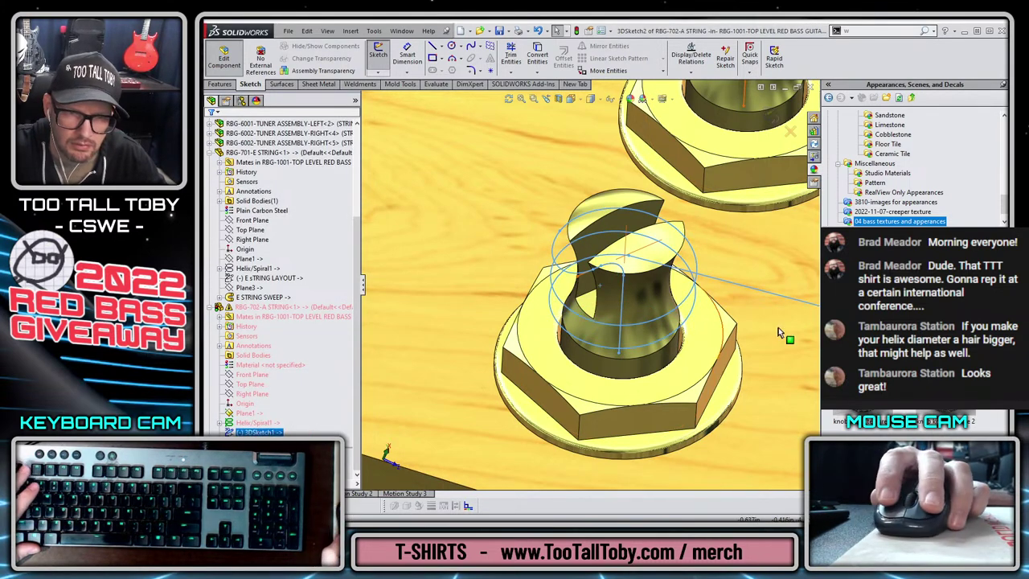
pyautogui.rightClick(737, 291)
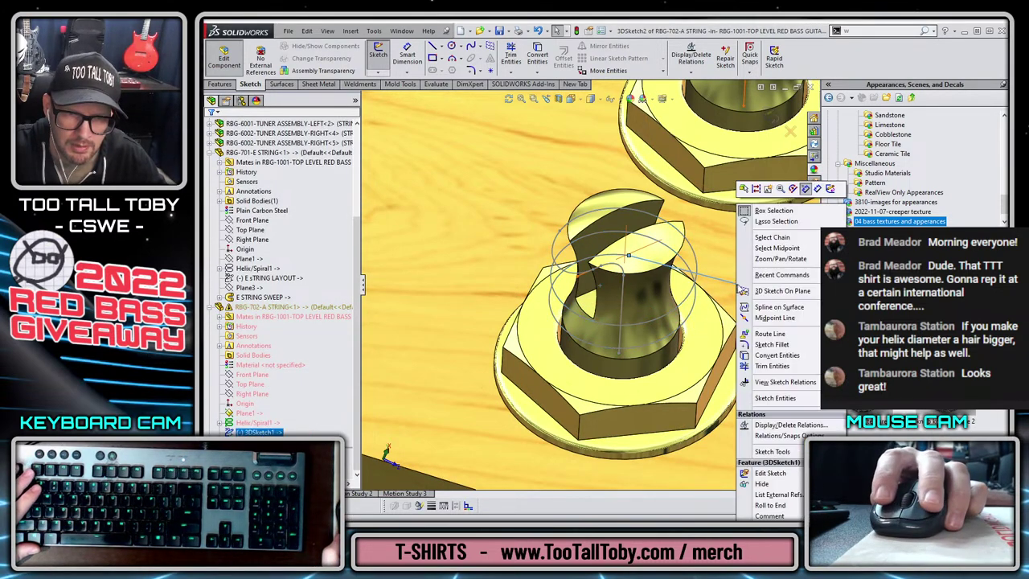
pyautogui.click(777, 238)
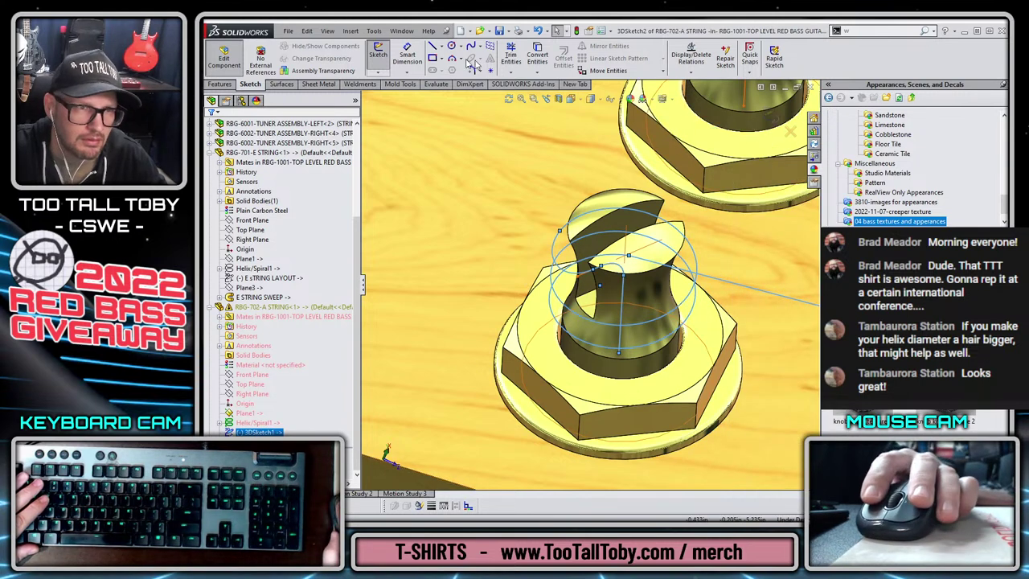
pyautogui.press('s')
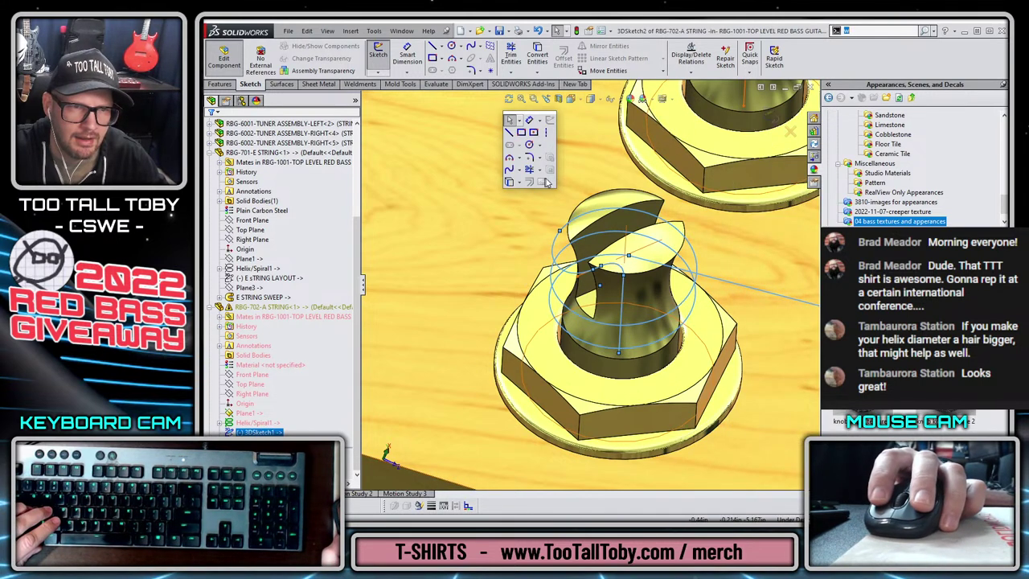
pyautogui.rightClick(583, 155)
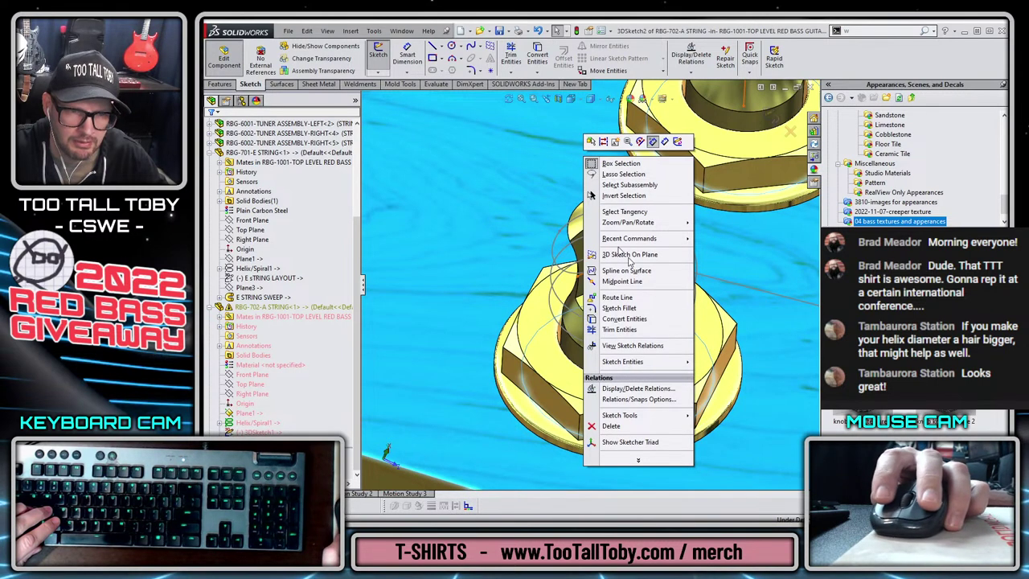
pyautogui.click(619, 345)
# - Fit a constrained spline to the connected chain of path segments with a tolerance of about 0.0179 in, keeping the original geometry, and exit the 3D sketch
pyautogui.rightClick(753, 293)
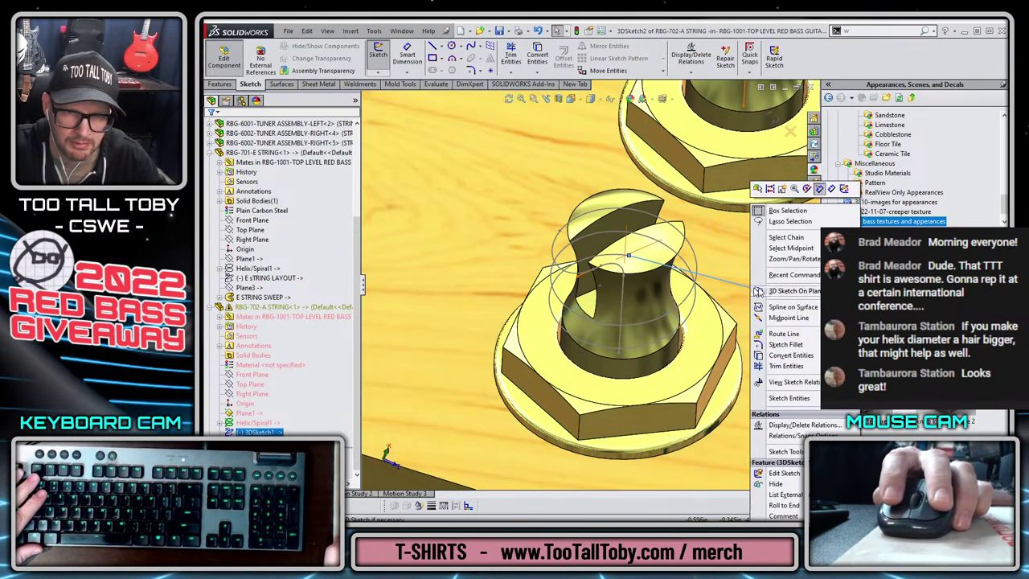
pyautogui.click(809, 241)
pyautogui.press('z')
pyautogui.press('z')
pyautogui.press('z')
pyautogui.press('z')
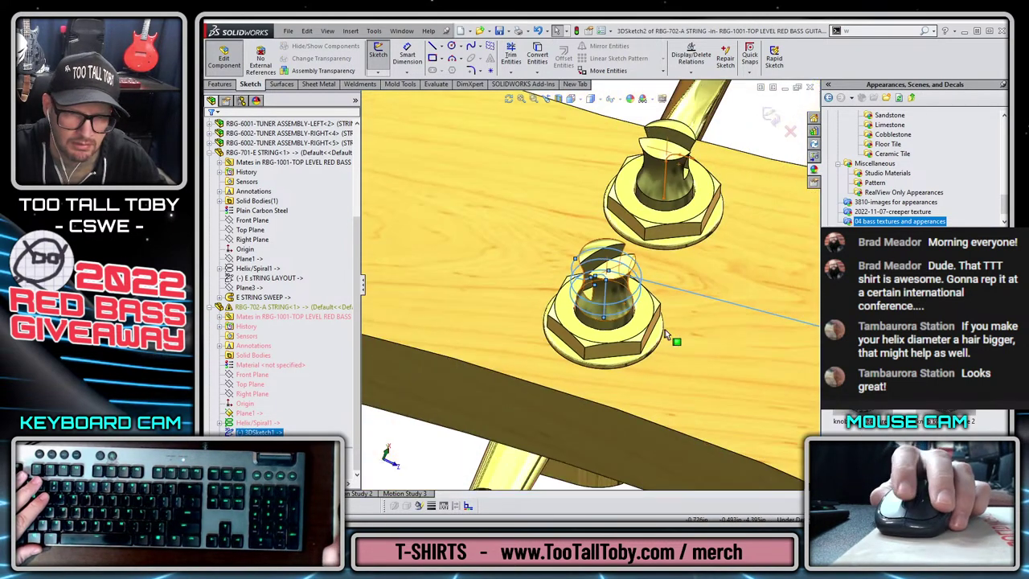
pyautogui.rightClick(471, 393)
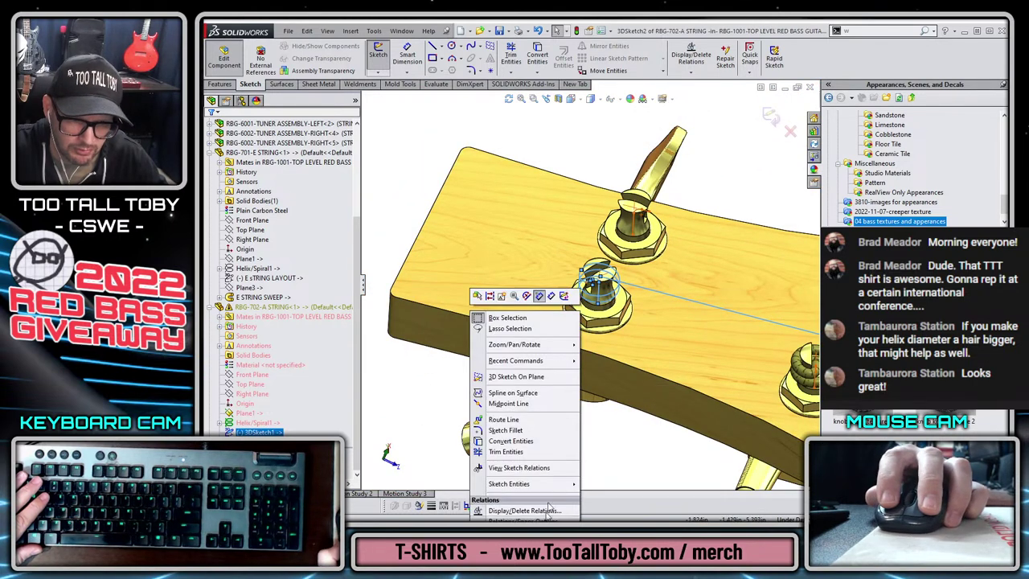
pyautogui.moveTo(561, 366)
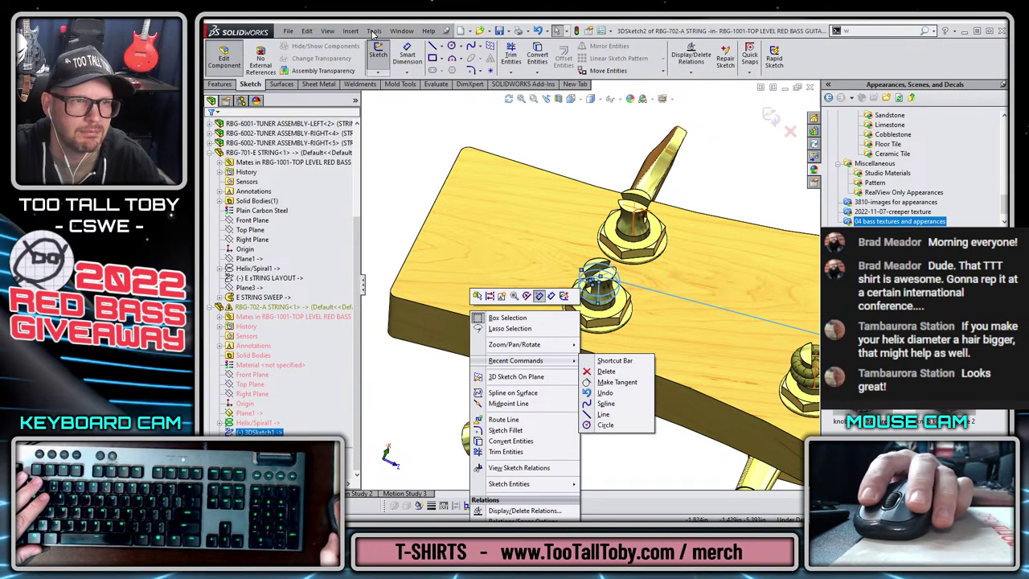
pyautogui.click(374, 33)
pyautogui.click(374, 32)
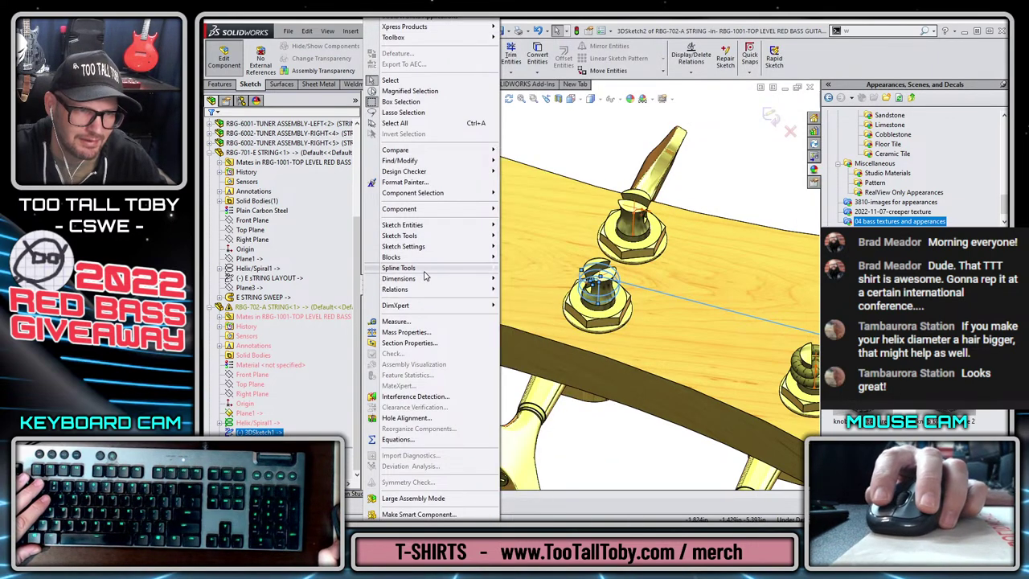
pyautogui.moveTo(424, 269)
pyautogui.click(547, 344)
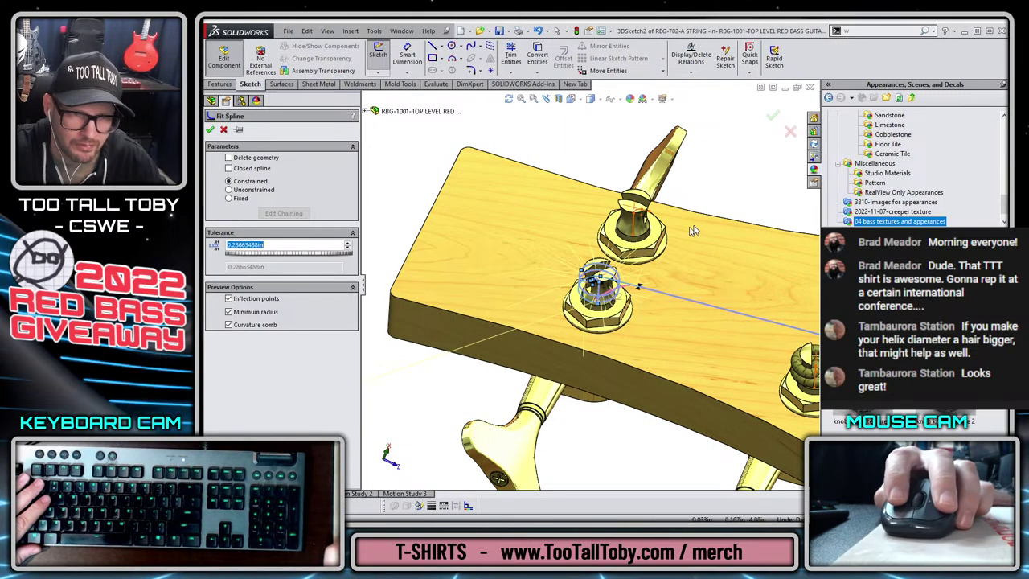
pyautogui.scroll(-5, 632, 289)
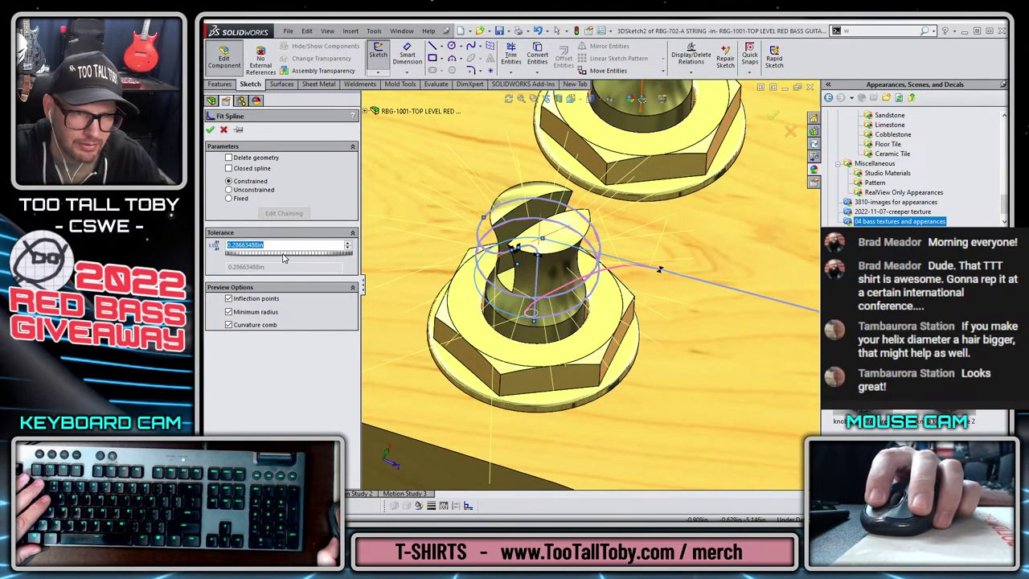
pyautogui.moveTo(283, 255); pyautogui.dragTo(281, 255)
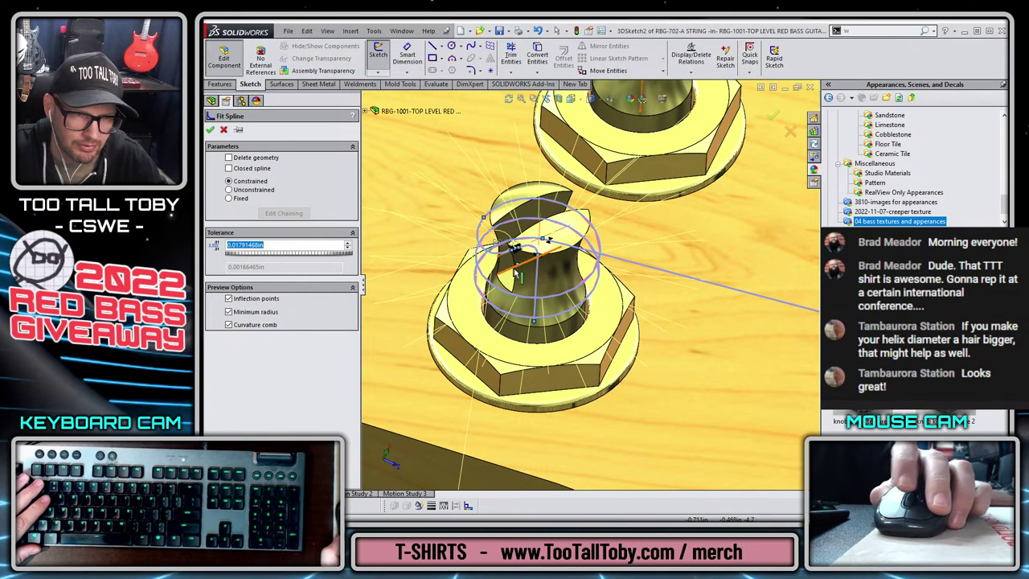
pyautogui.click(776, 118)
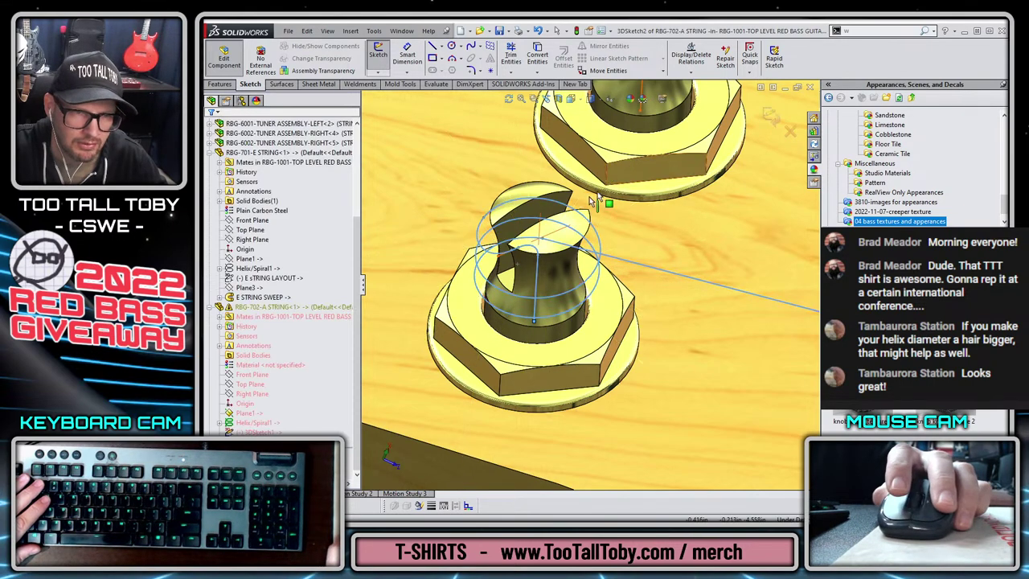
pyautogui.click(770, 119)
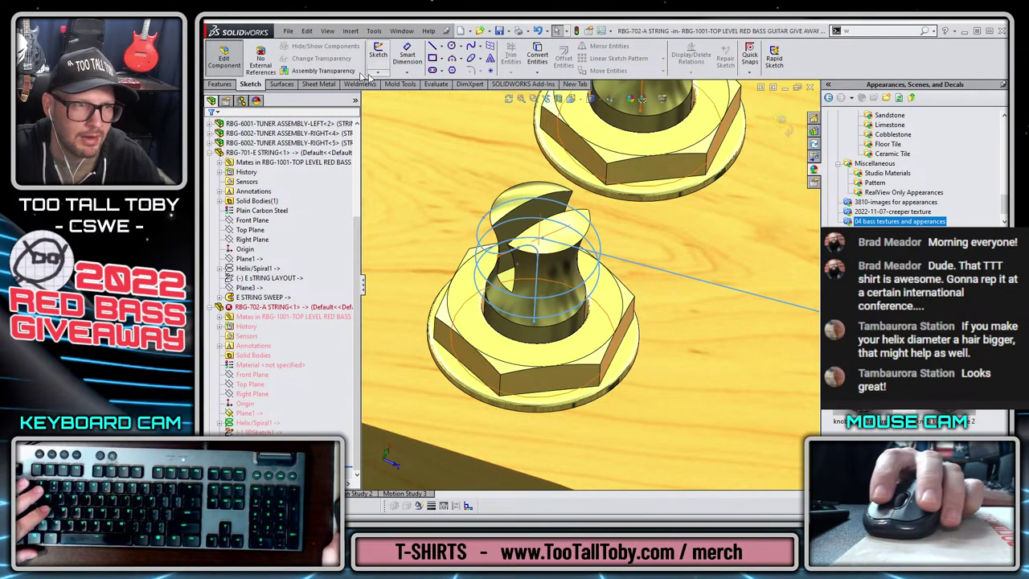
# - Try to sweep the circular profile Sketch3 along the fitted-spline path 3DSketch2
pyautogui.click(226, 86)
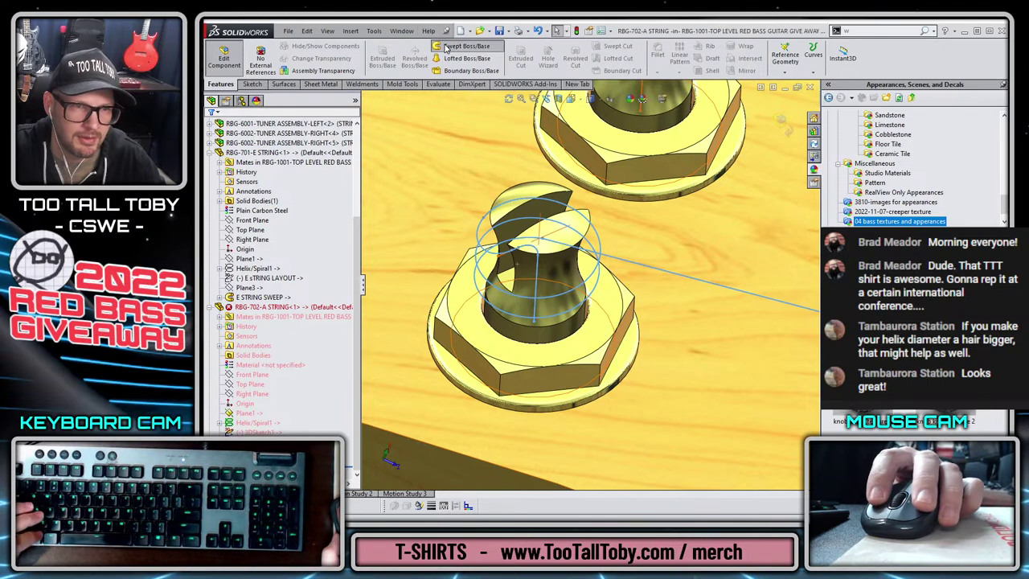
pyautogui.click(448, 46)
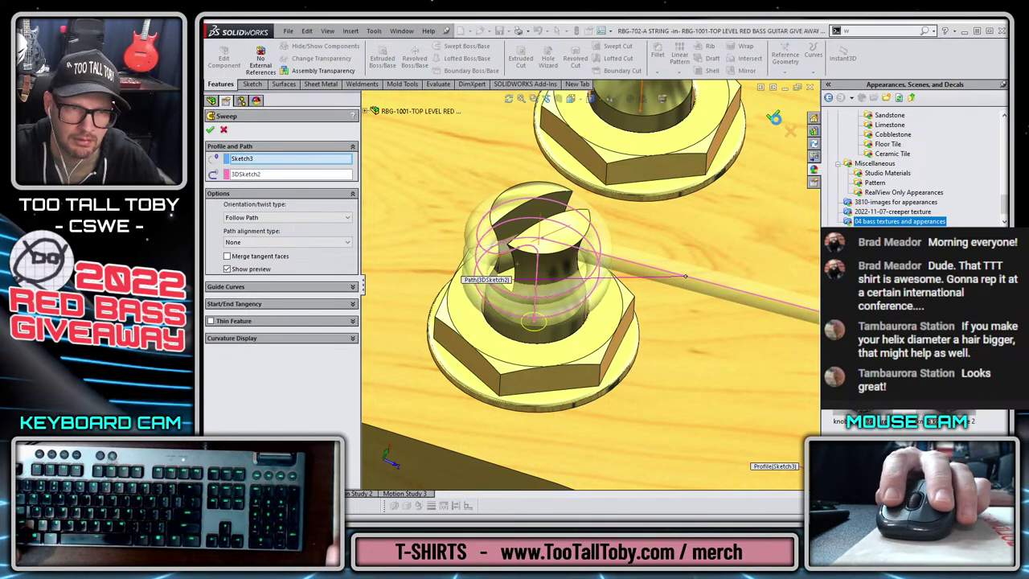
pyautogui.click(774, 118)
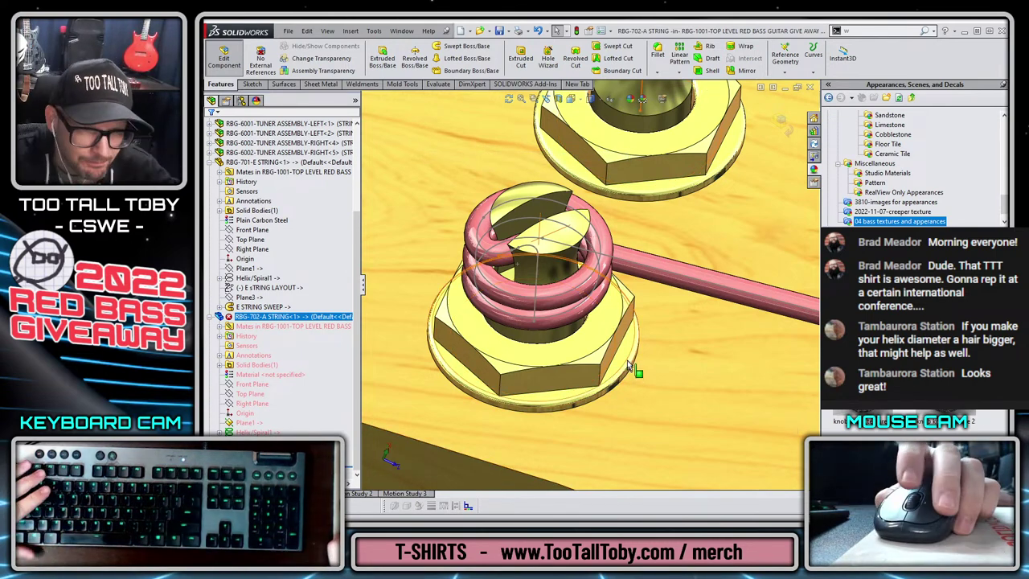
pyautogui.scroll(8, 632, 365)
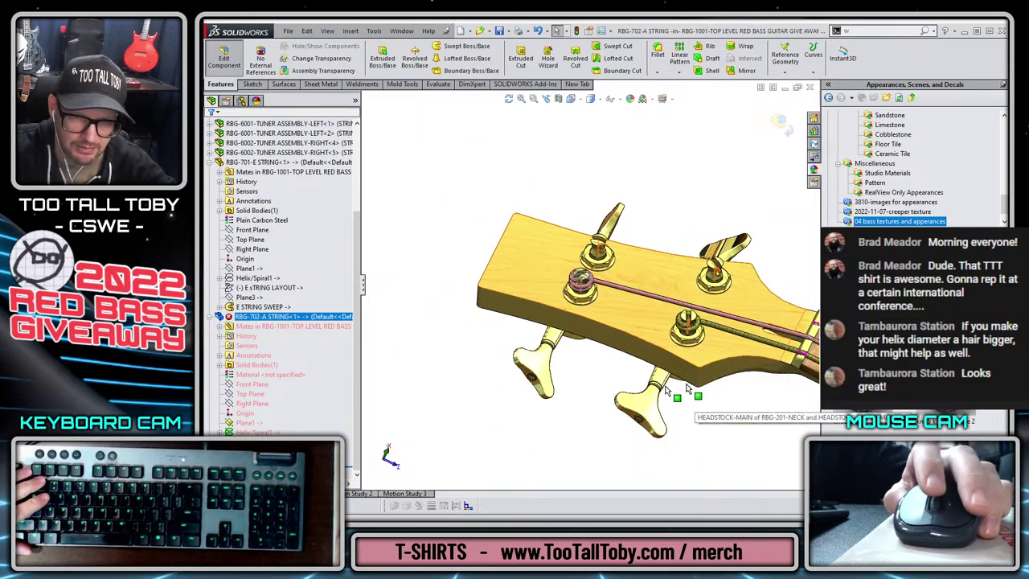
pyautogui.scroll(-8, 647, 226)
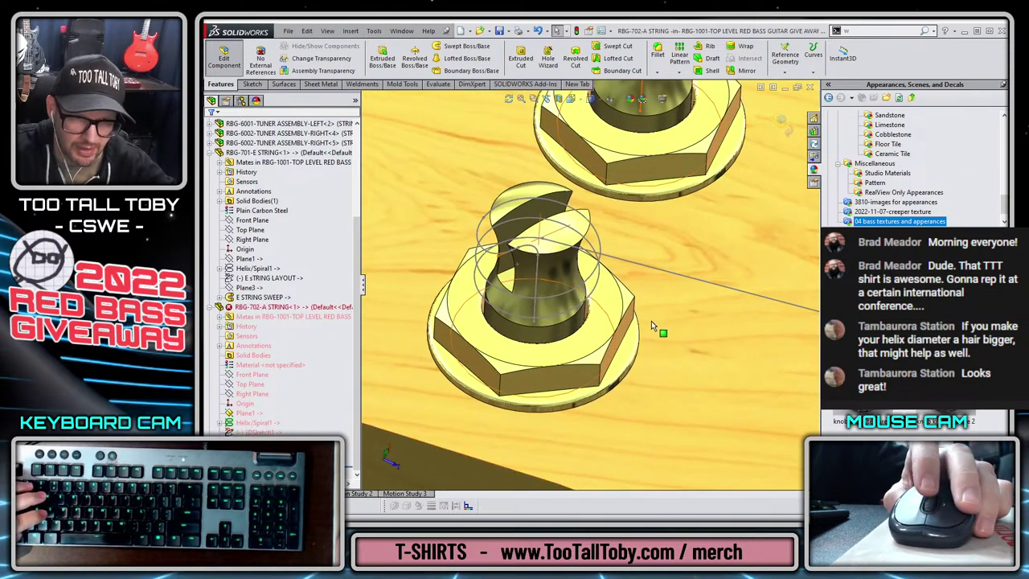
# - Redefine Plane2 at the bridge, replacing its missing first reference with the new fitted spline so the plane is perpendicular to it
pyautogui.scroll(15, 652, 324)
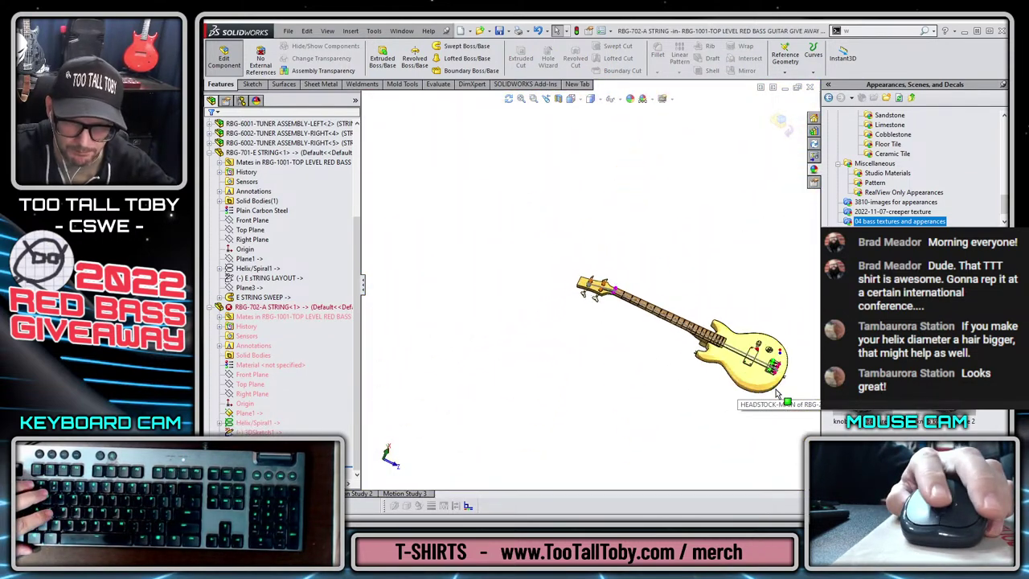
pyautogui.scroll(-12, 613, 276)
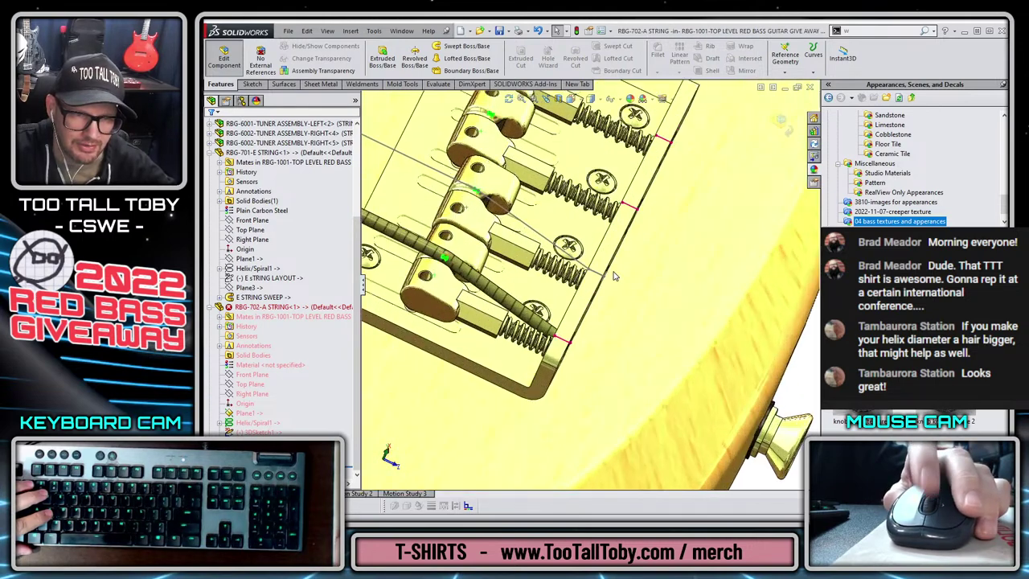
pyautogui.scroll(-1, 613, 276)
pyautogui.scroll(2, 563, 274)
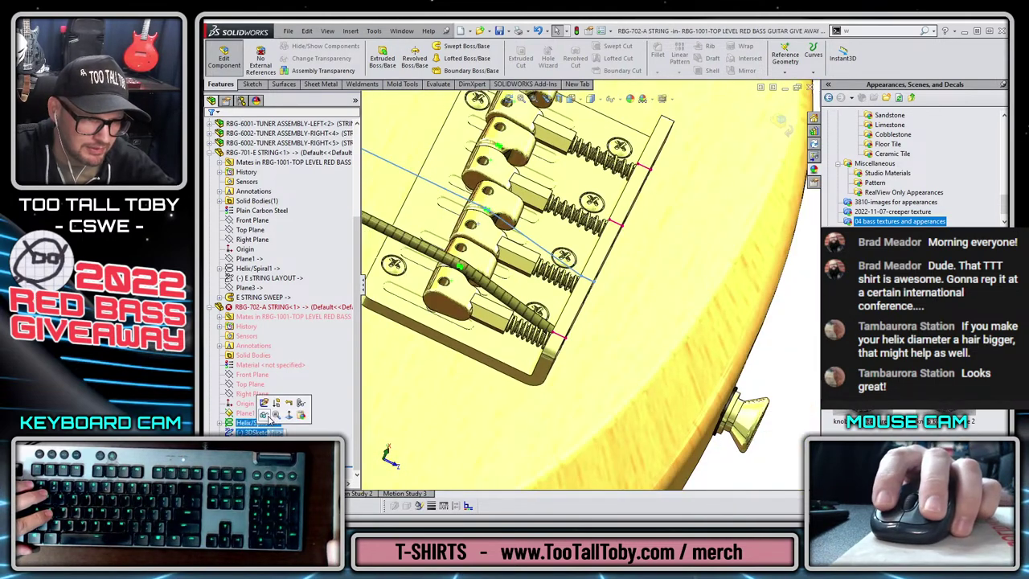
pyautogui.rightClick(260, 344)
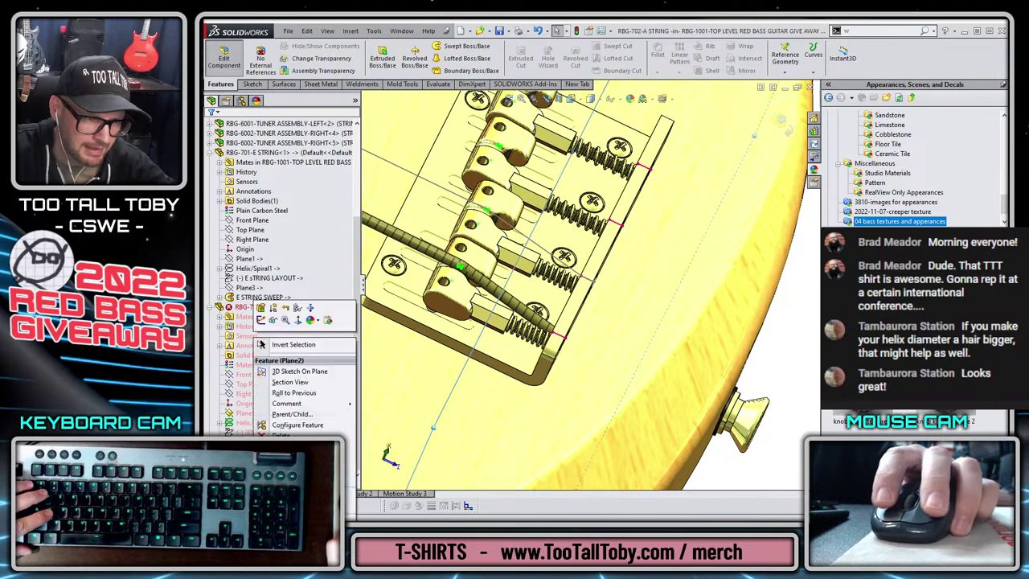
pyautogui.click(261, 309)
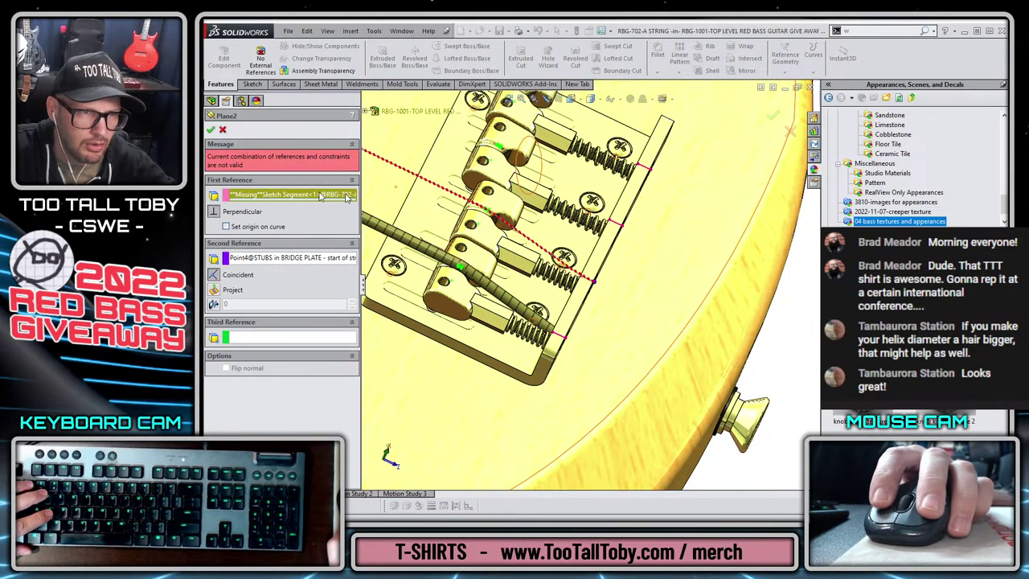
pyautogui.click(442, 188)
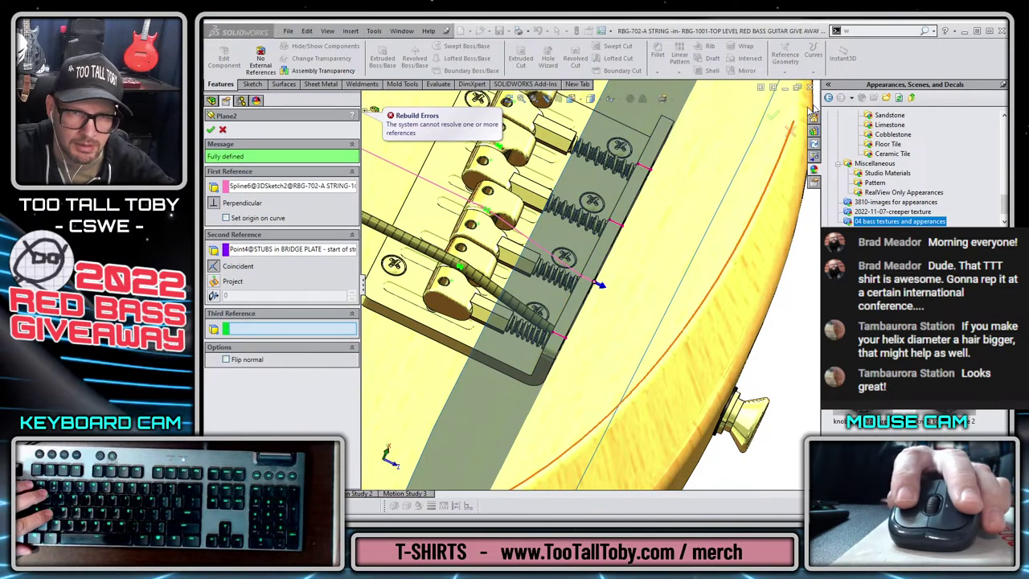
pyautogui.click(774, 116)
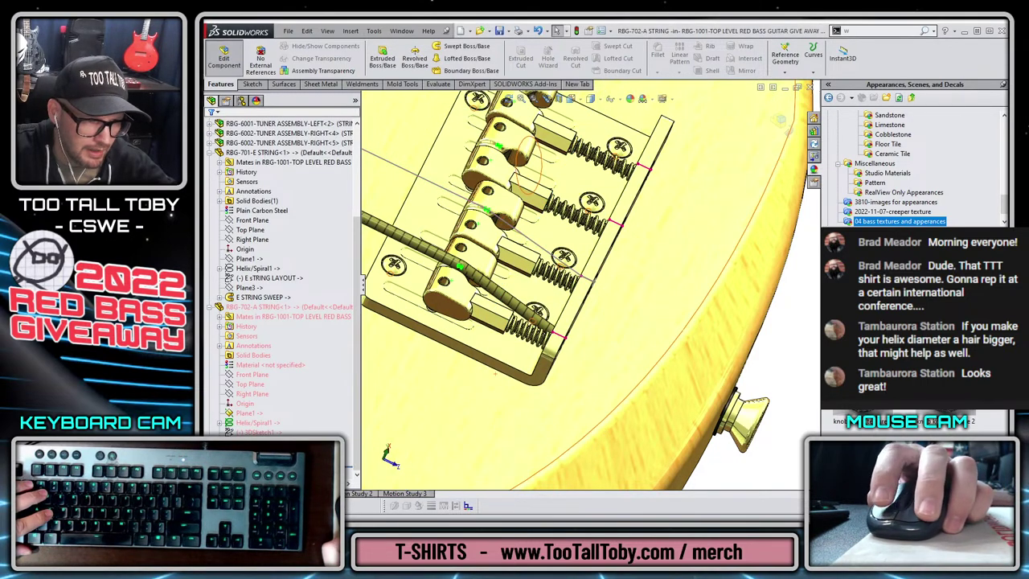
# - Sweep the circular profile Sketch3 along 3DSketch2 to create the solid A string, following the path
pyautogui.click(251, 432)
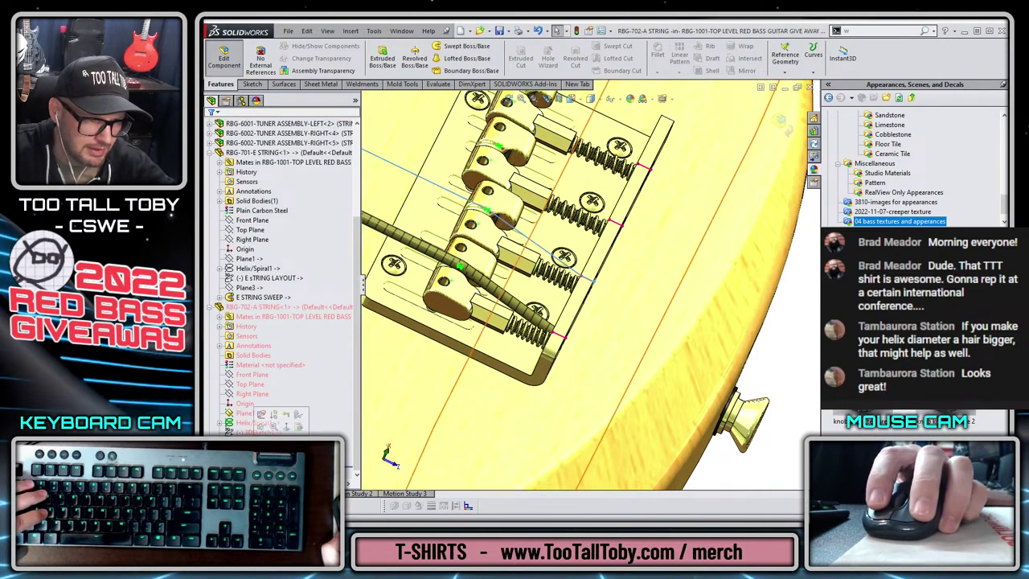
pyautogui.click(466, 46)
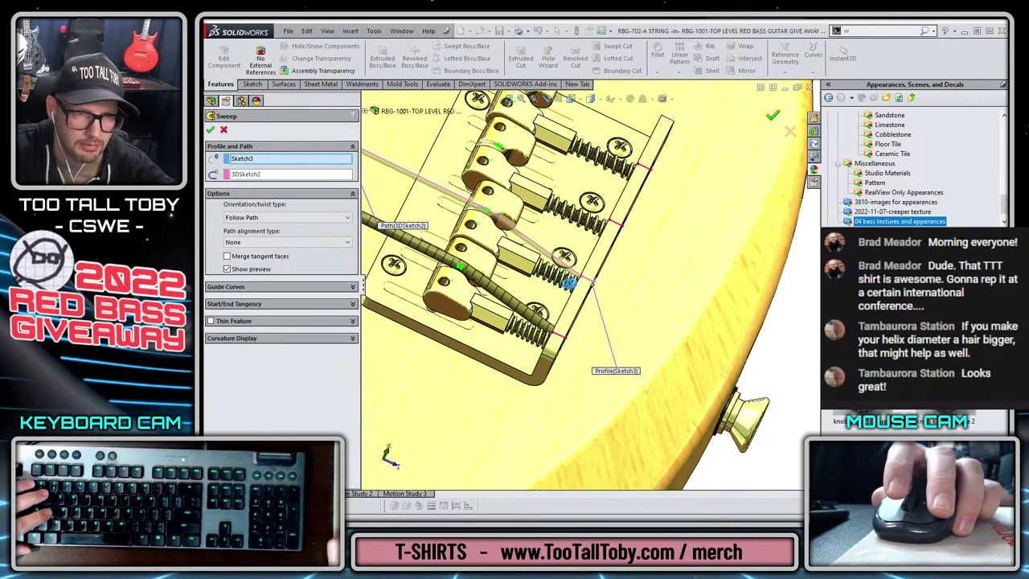
pyautogui.press('Return')
pyautogui.scroll(5, 428, 225)
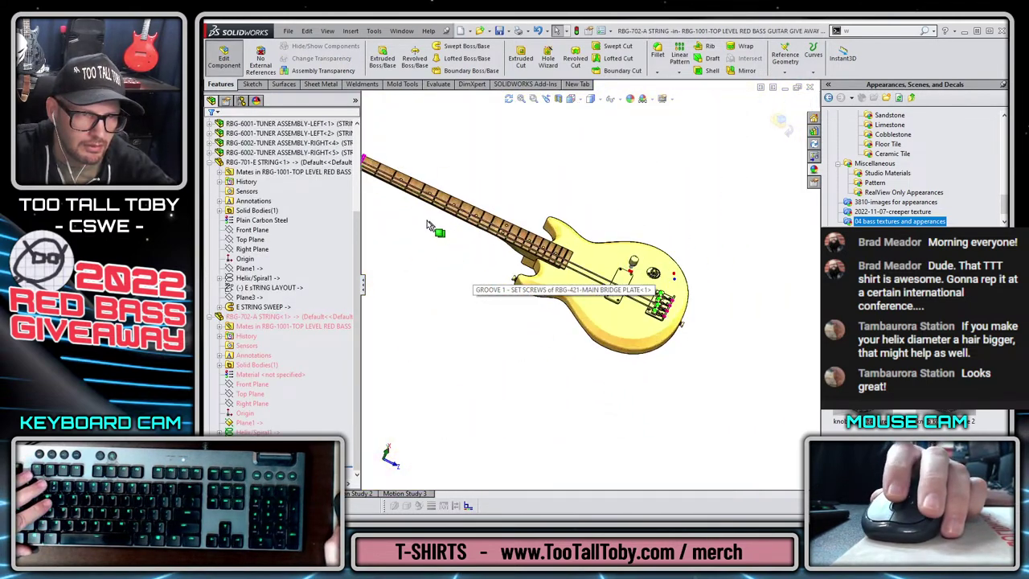
pyautogui.scroll(-10, 428, 226)
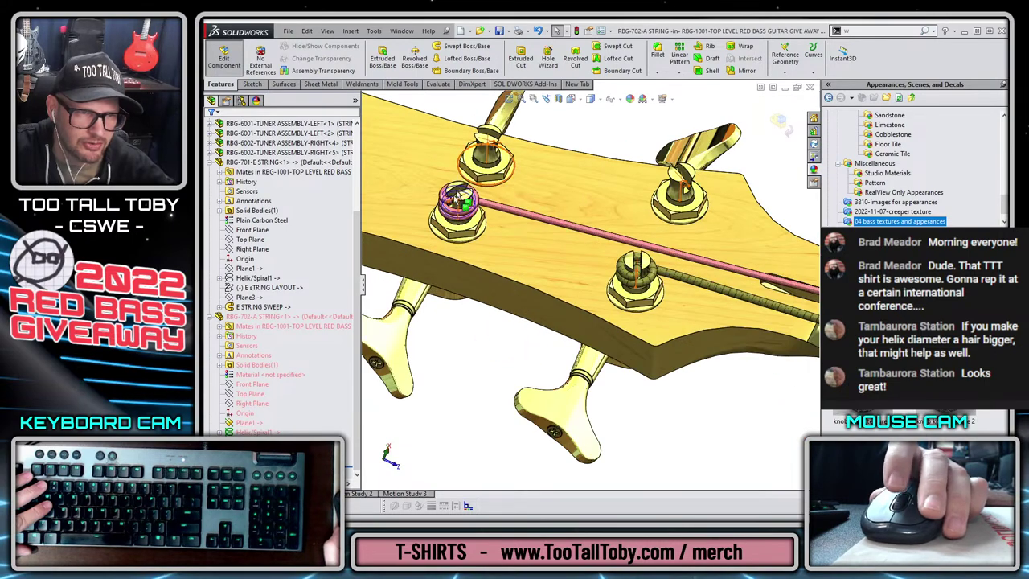
# - Finish editing the A string within the assembly and open the part in its own window
pyautogui.moveTo(485, 263); pyautogui.dragTo(583, 205, button='middle')
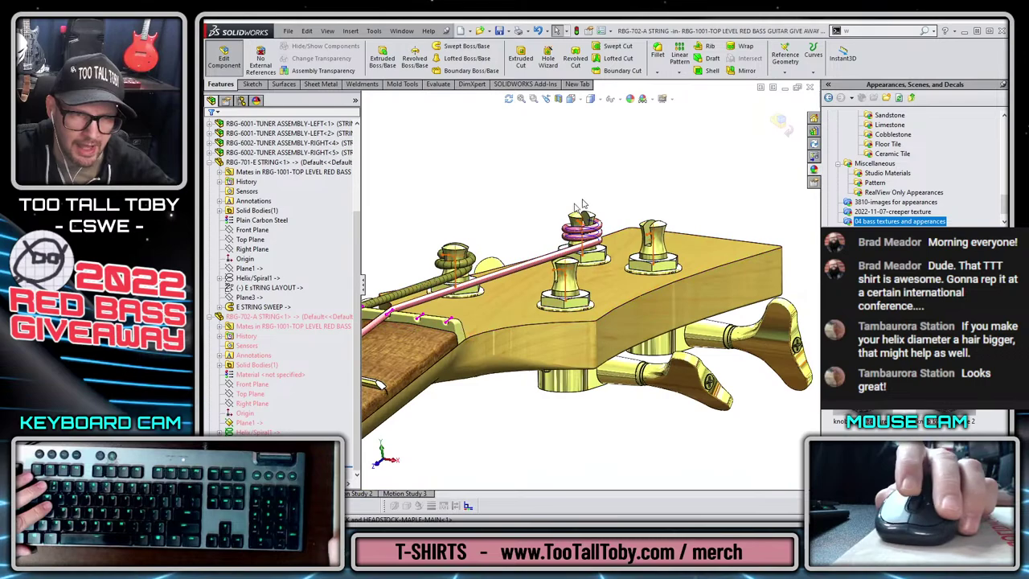
pyautogui.click(782, 120)
pyautogui.middleClick(603, 290)
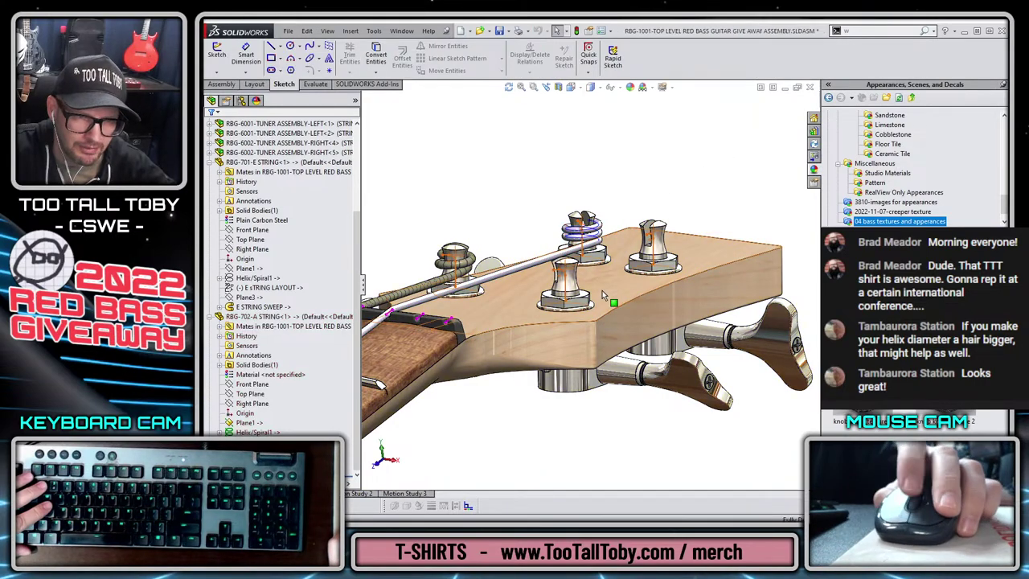
pyautogui.moveTo(602, 290); pyautogui.dragTo(608, 312, button='middle')
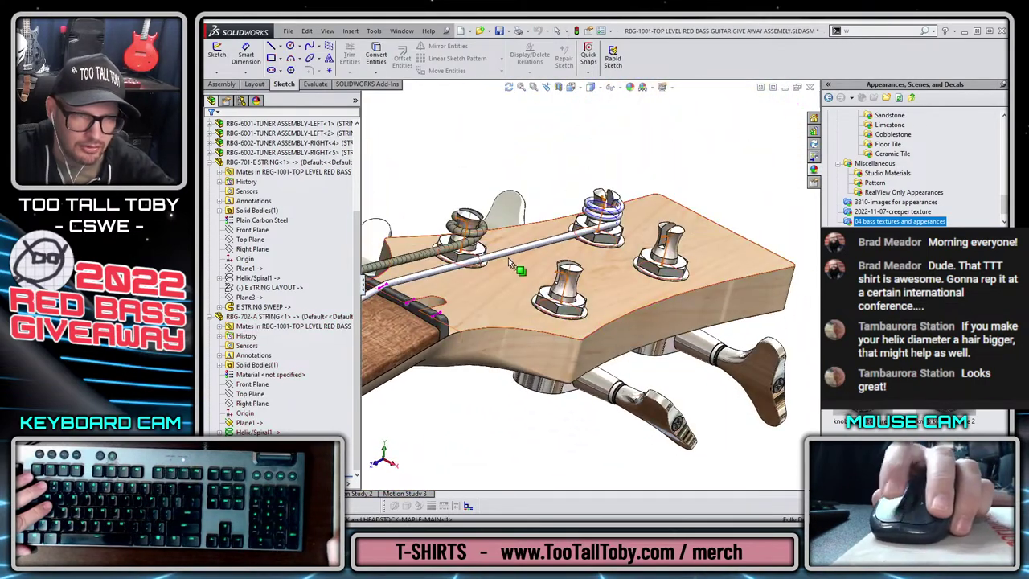
pyautogui.click(510, 252)
pyautogui.click(509, 255)
pyautogui.click(533, 190)
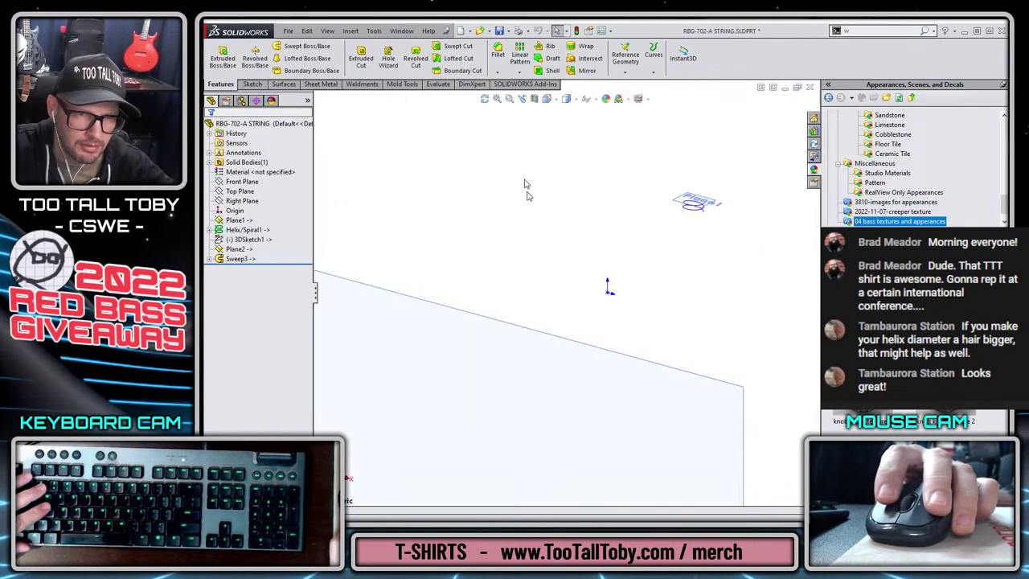
# - Hide the helix, Plane1 and Plane2 in the A string part
pyautogui.scroll(5, 568, 214)
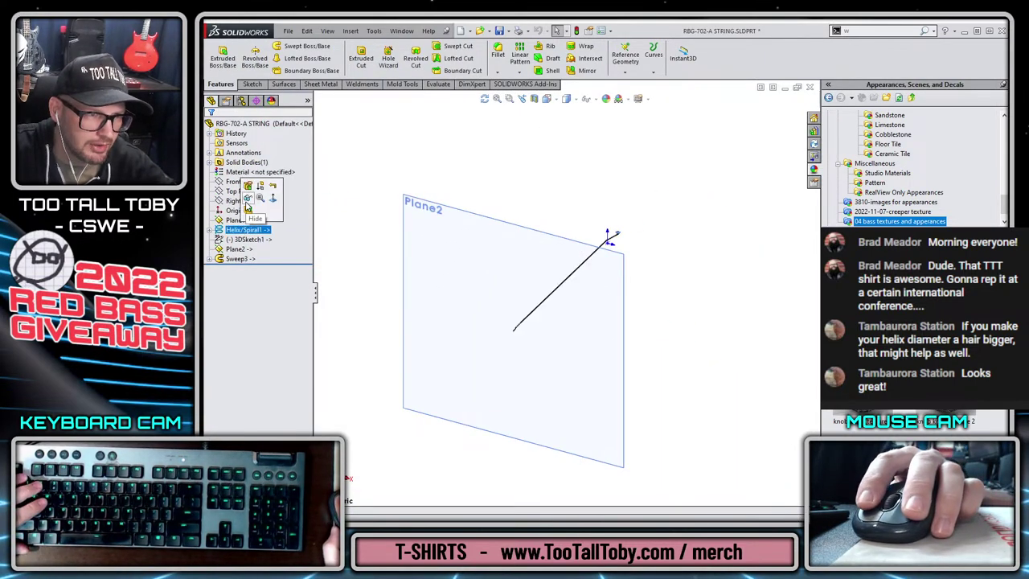
pyautogui.click(242, 201)
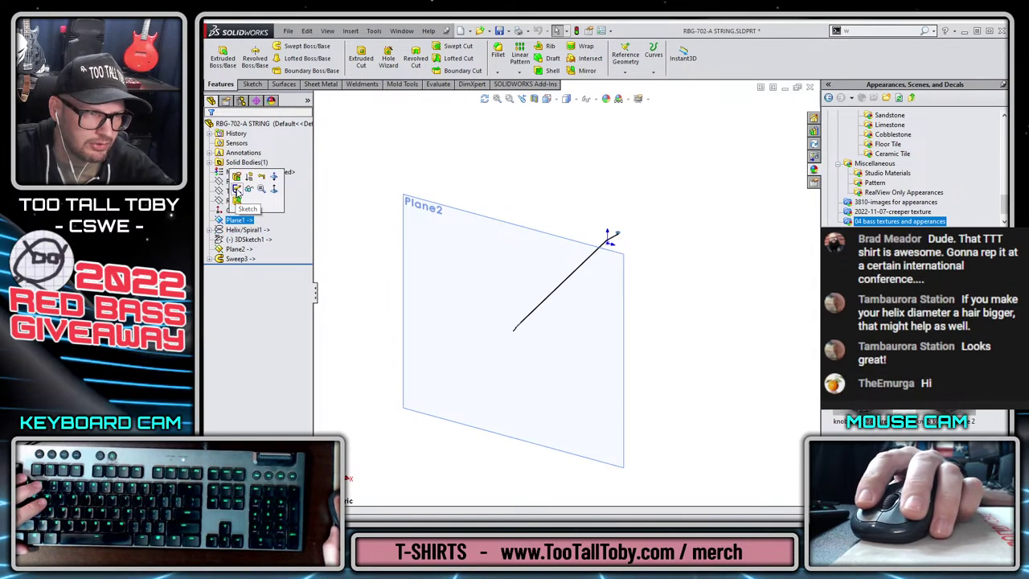
pyautogui.click(239, 249)
pyautogui.click(265, 220)
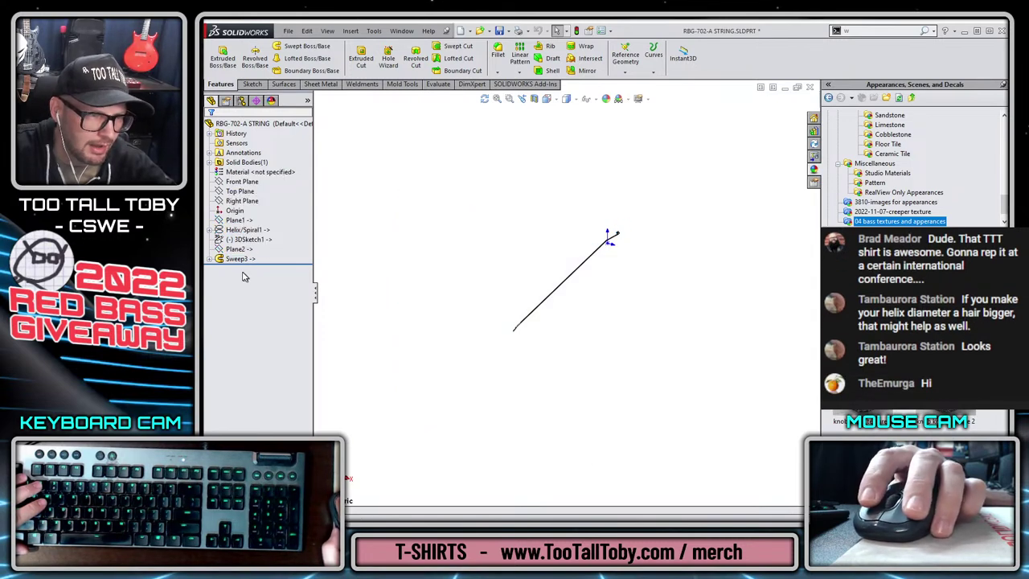
# - Rename the sweep feature as "STRING SWEEP - A String"
pyautogui.click(237, 261)
pyautogui.write('S')
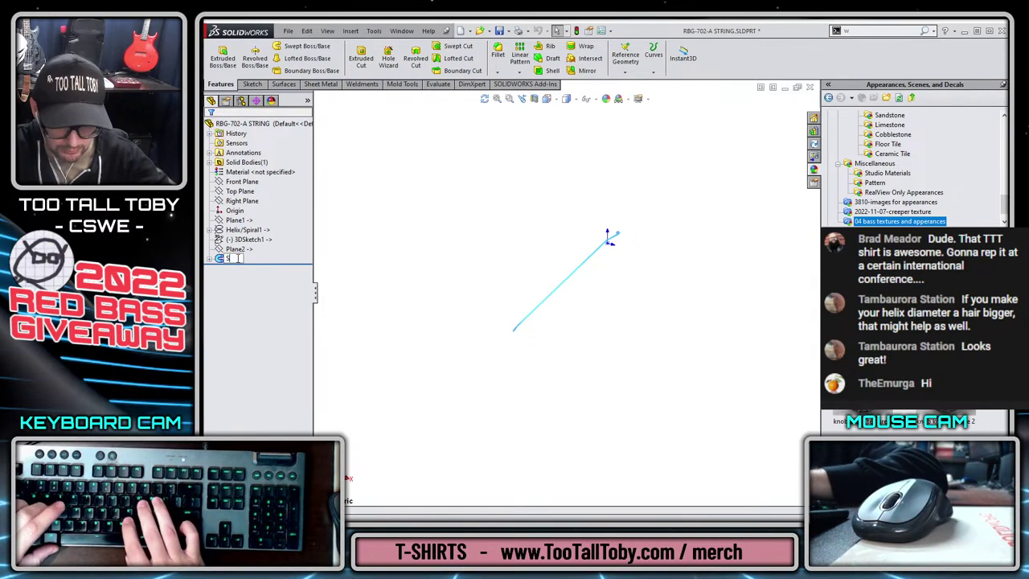
pyautogui.write('TRING SWEEP - ')
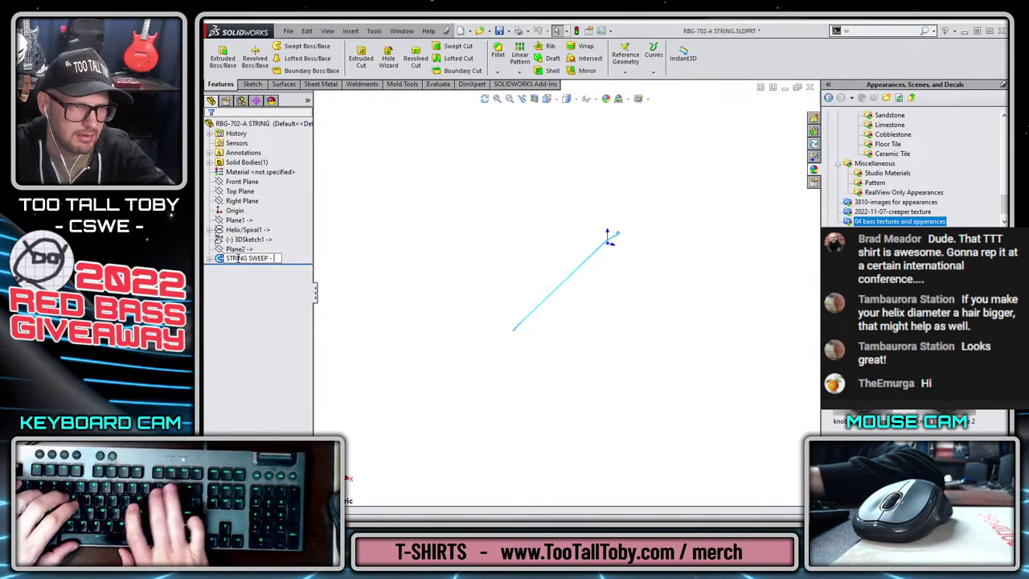
pyautogui.write('A String')
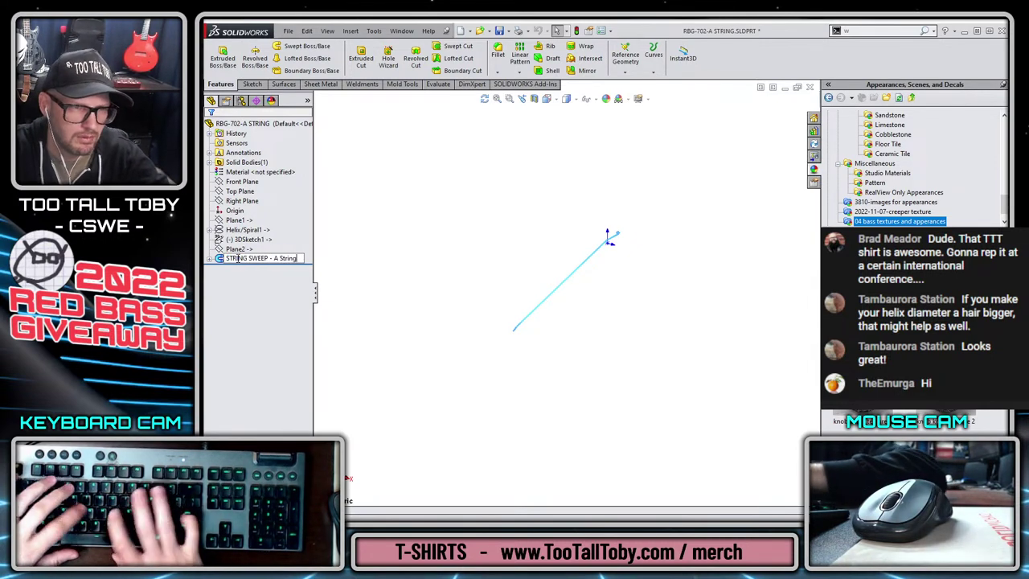
pyautogui.press('Return')
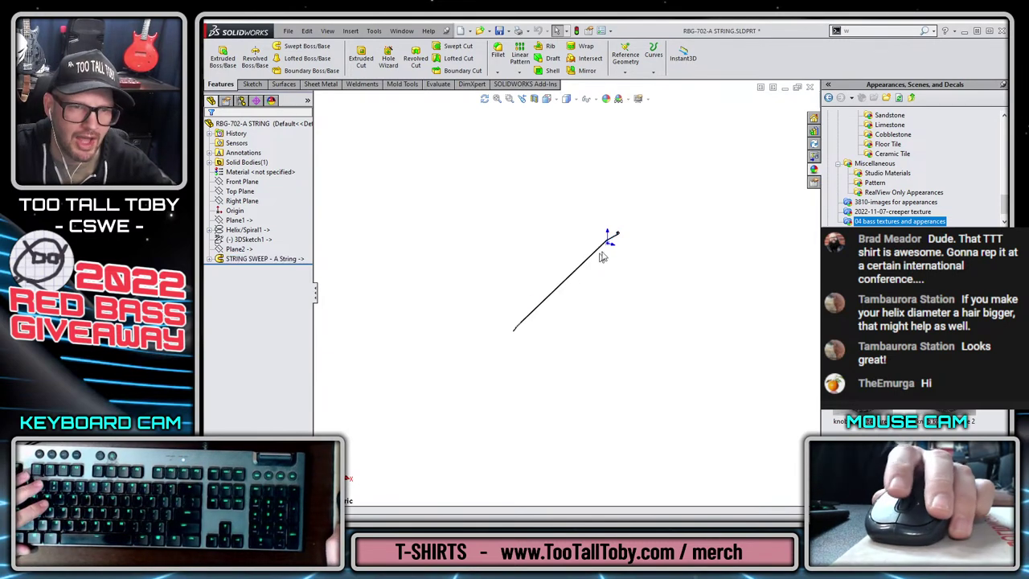
# - Apply the bass string 2 appearance to the A string part and set its material to Plain Carbon Steel
pyautogui.scroll(-8, 603, 255)
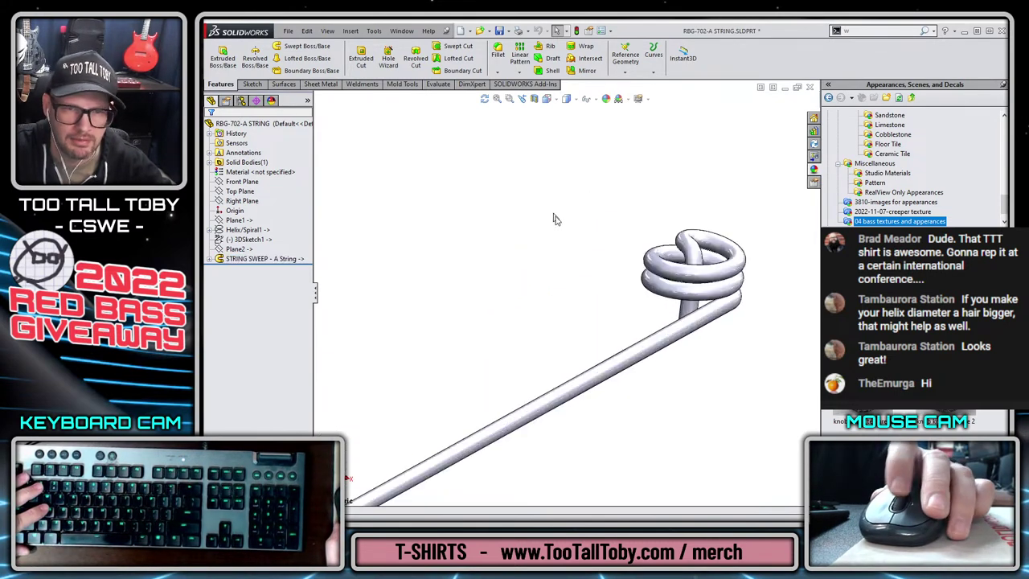
pyautogui.scroll(-3, 679, 313)
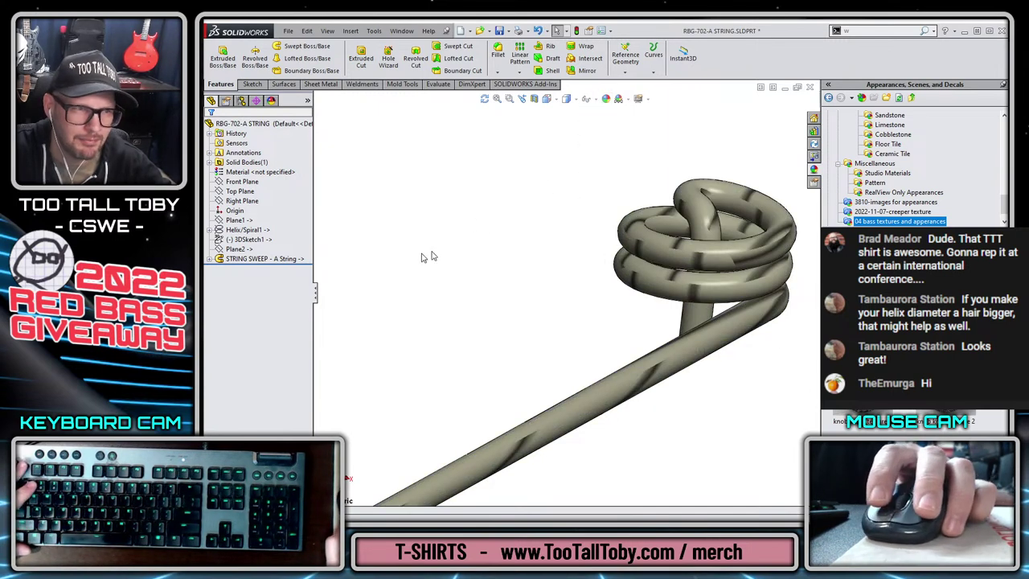
pyautogui.rightClick(257, 172)
pyautogui.click(305, 215)
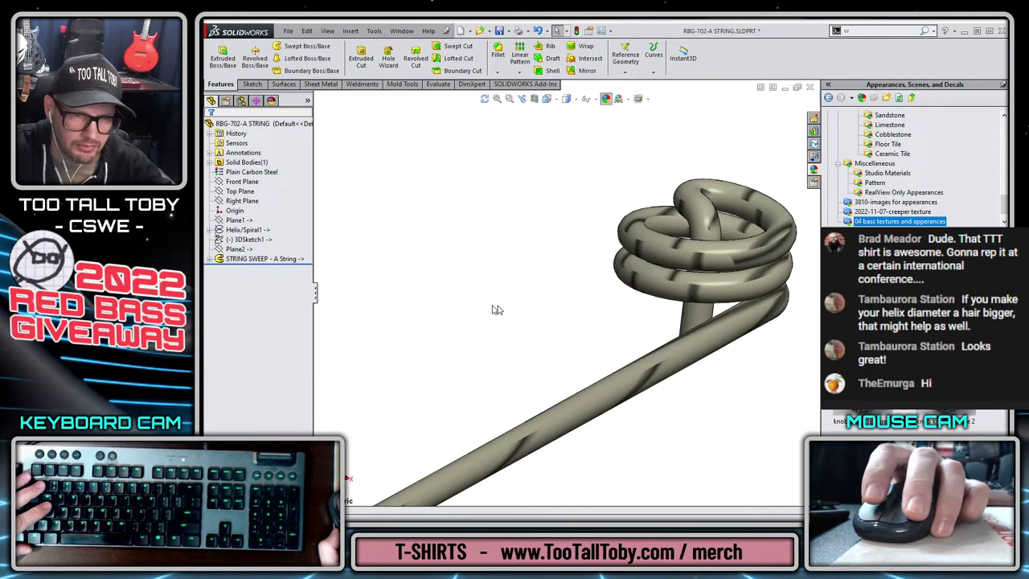
# - Set the bass string 2 appearance to Surface mapping and reduce its texture size to about 2.985 in
pyautogui.click(283, 190)
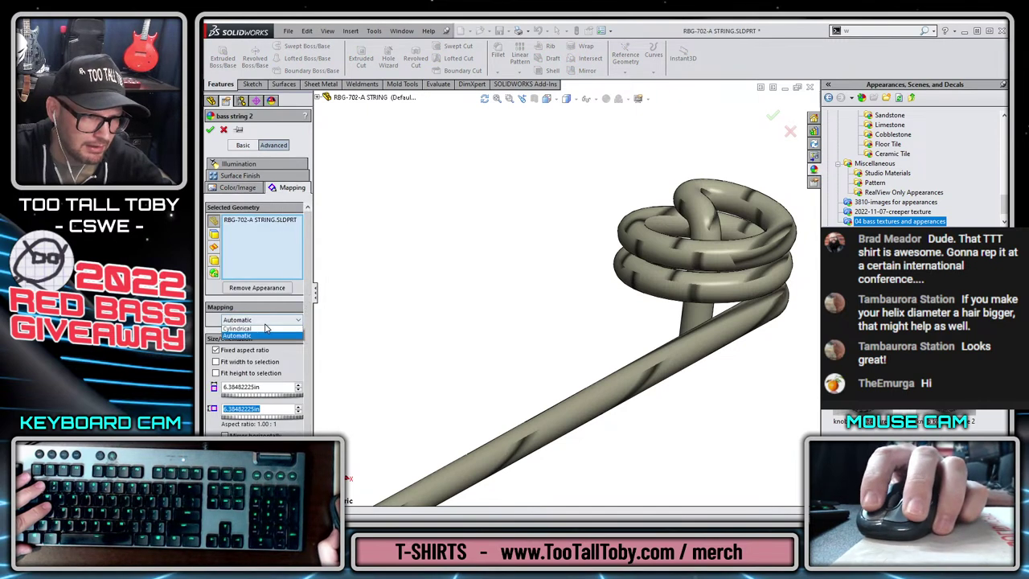
pyautogui.click(247, 330)
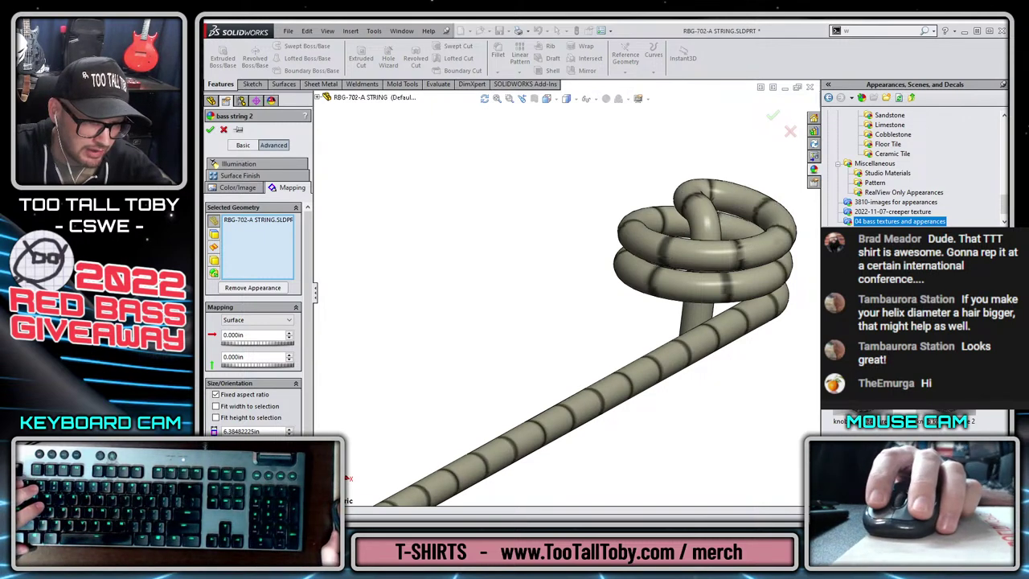
pyautogui.click(288, 435)
pyautogui.scroll(-14, 240, 431)
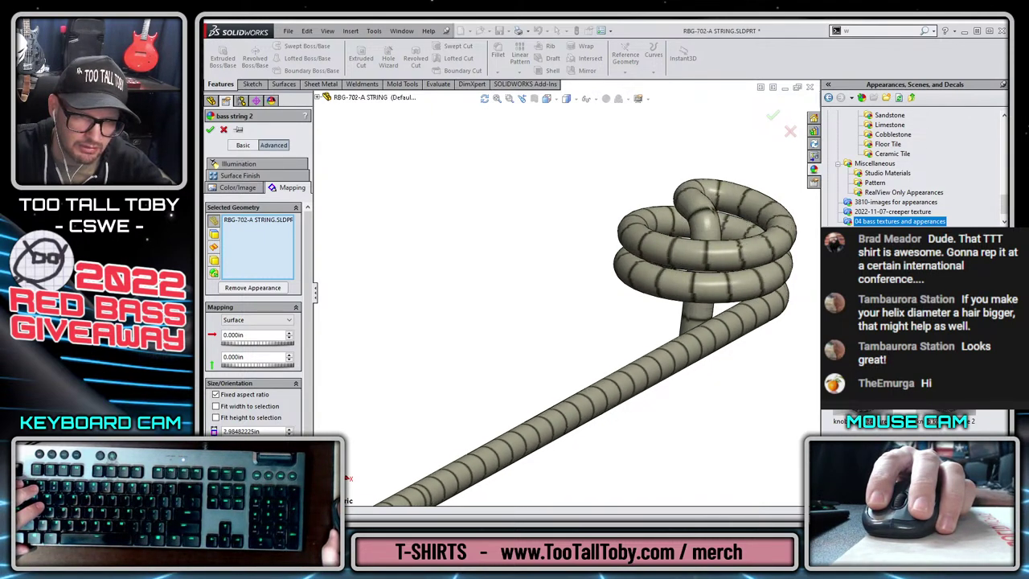
pyautogui.click(210, 131)
# - Check the texture along the coil and string, save the A string part and close it to return to the assembly
pyautogui.scroll(2, 543, 325)
pyautogui.scroll(-4, 730, 311)
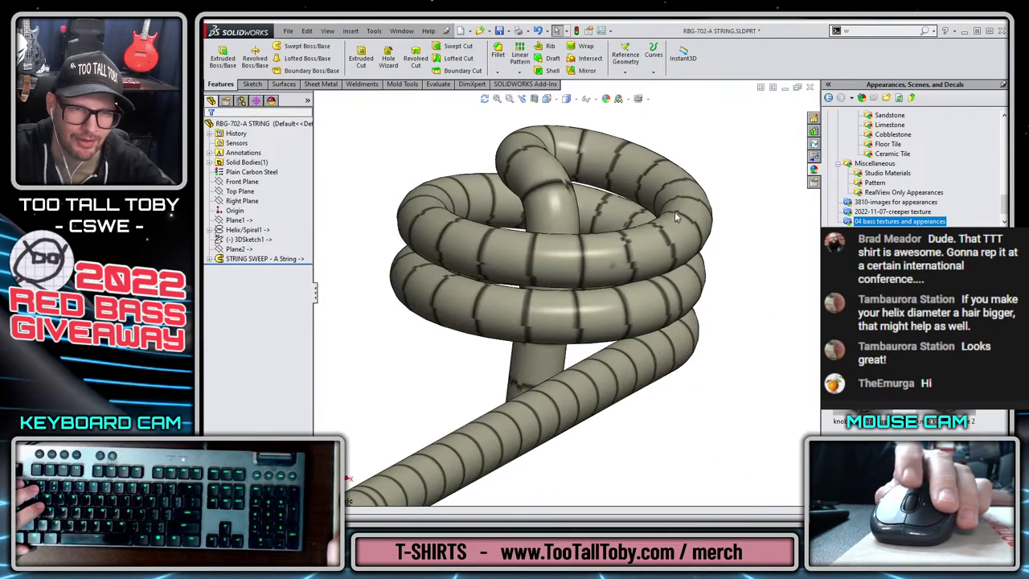
pyautogui.scroll(3, 574, 309)
pyautogui.scroll(8, 415, 426)
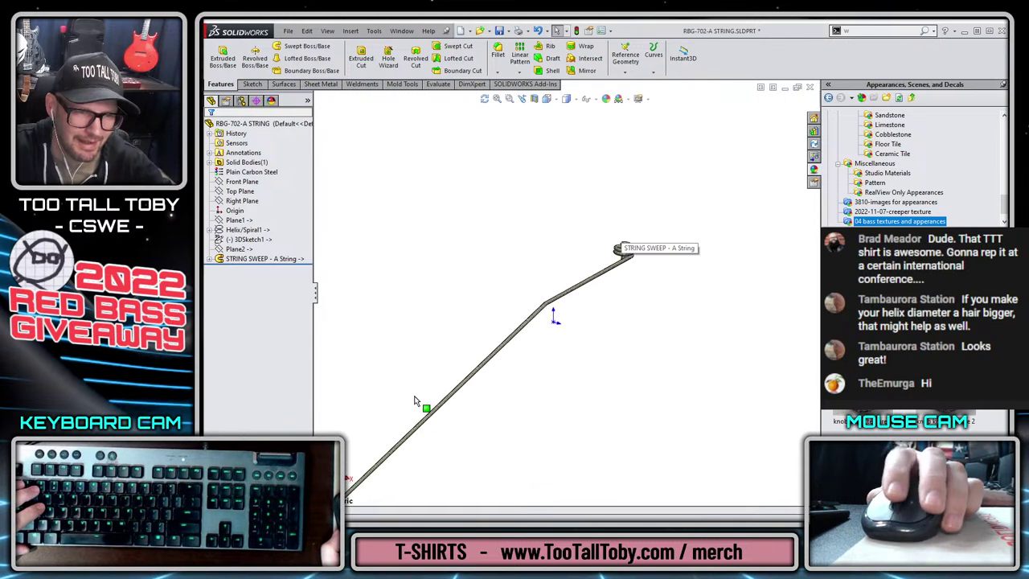
pyautogui.scroll(-2, 464, 363)
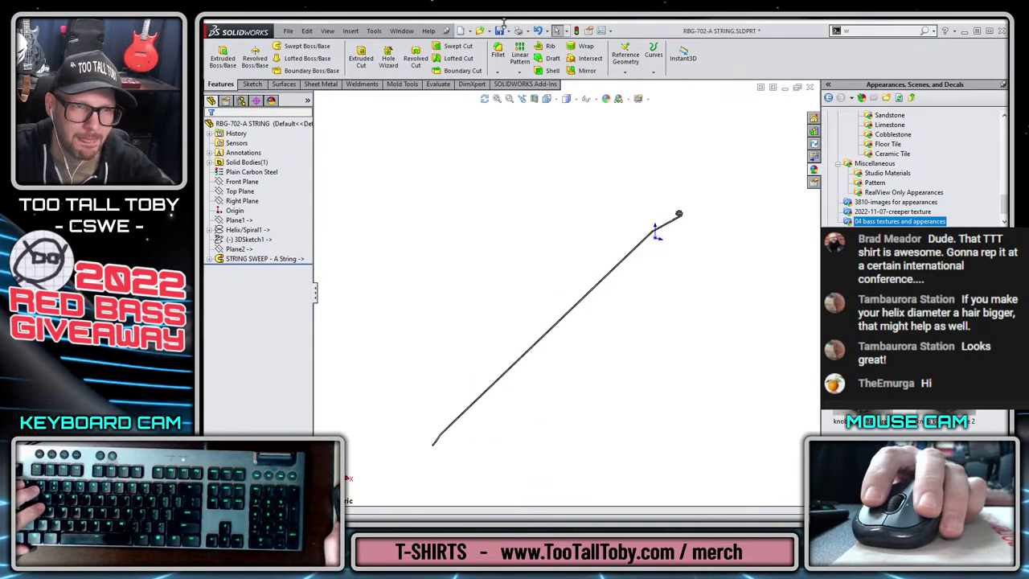
pyautogui.click(810, 87)
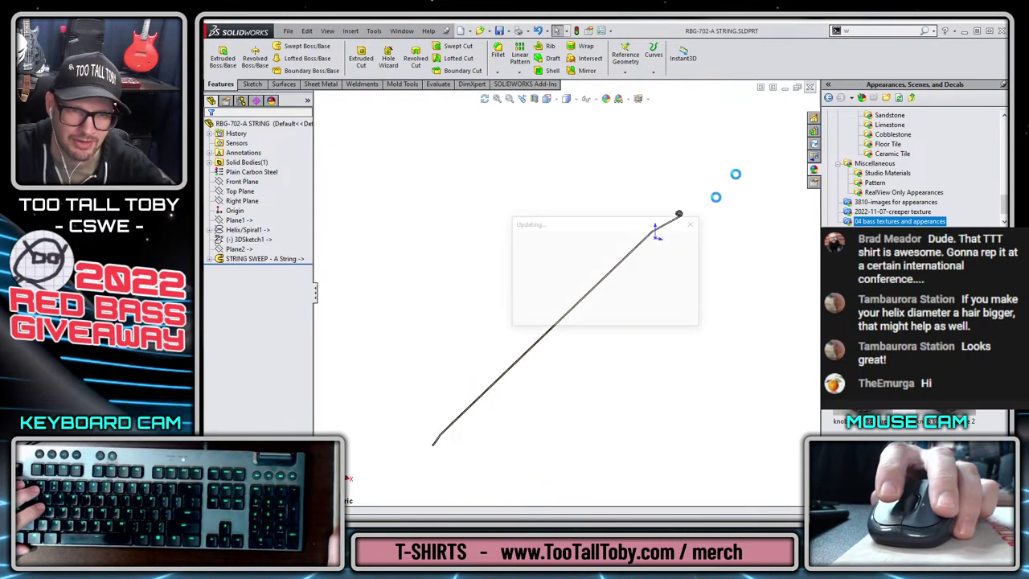
# - Examine how the A string sits on the headstock, tuning post, neck and body of the assembled bass
pyautogui.scroll(6, 595, 382)
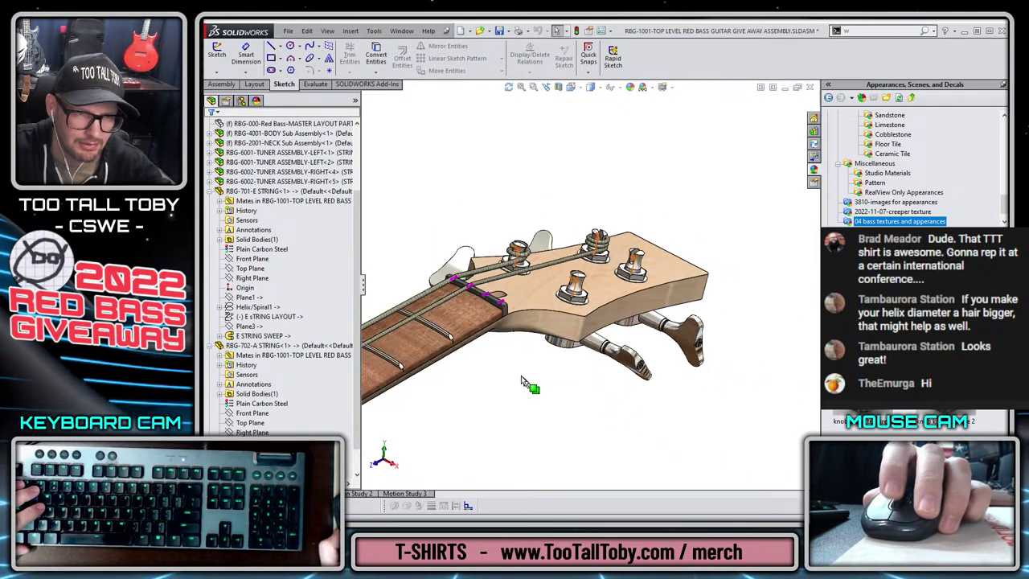
pyautogui.scroll(2, 552, 374)
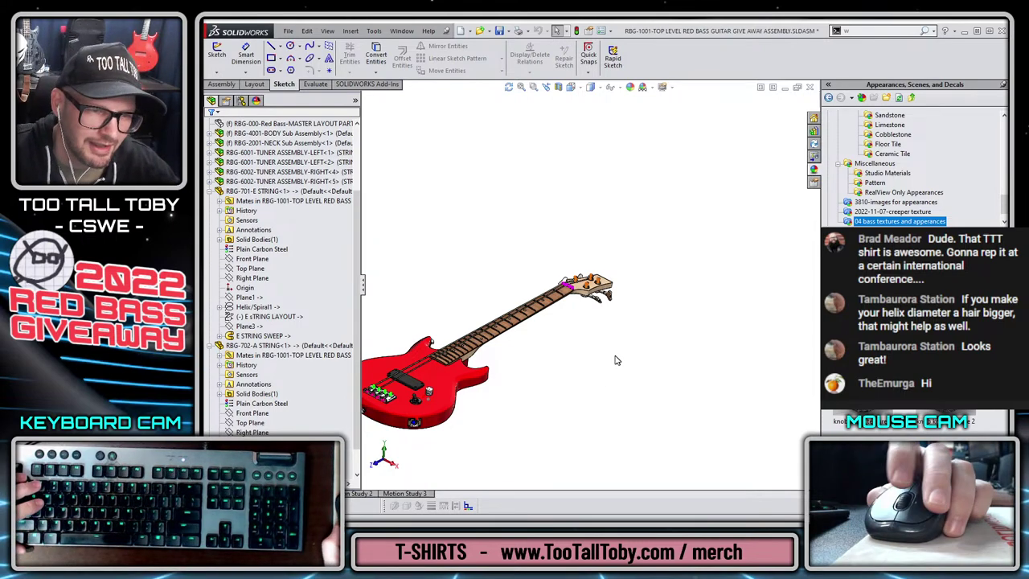
pyautogui.moveTo(615, 360); pyautogui.dragTo(599, 332, button='middle')
pyautogui.moveTo(538, 399); pyautogui.dragTo(523, 391, button='middle')
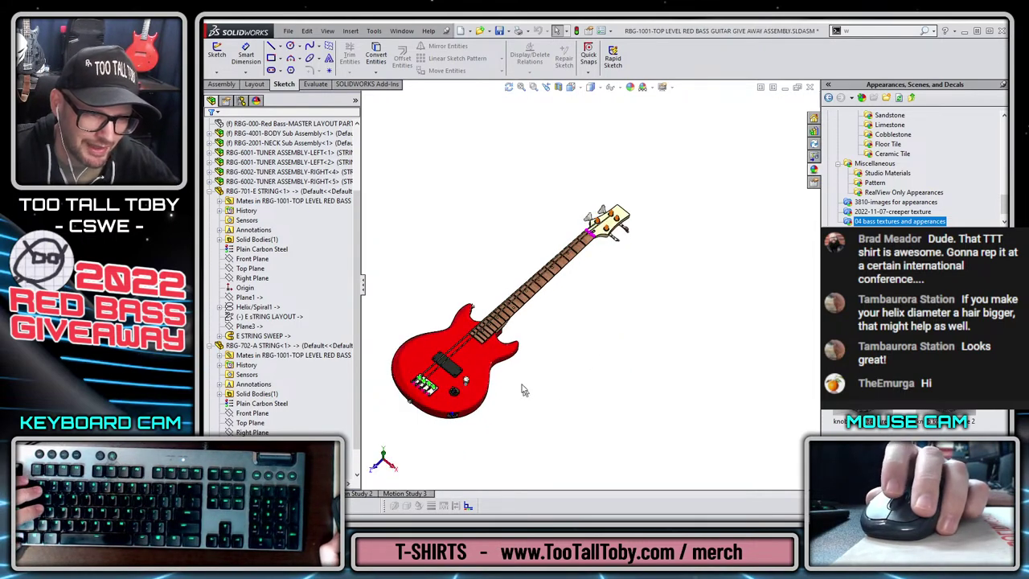
pyautogui.scroll(-5, 595, 230)
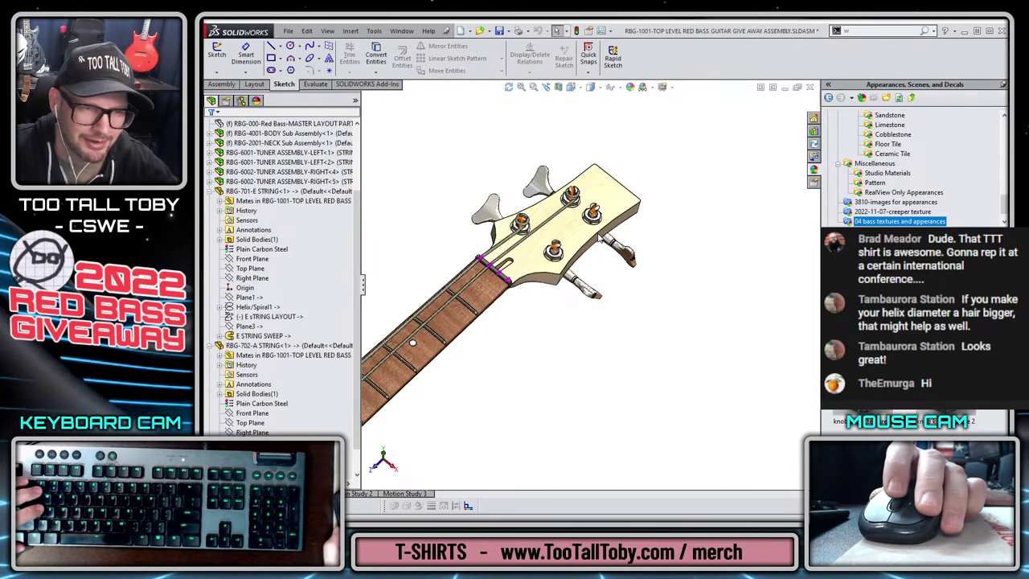
pyautogui.scroll(-6, 587, 253)
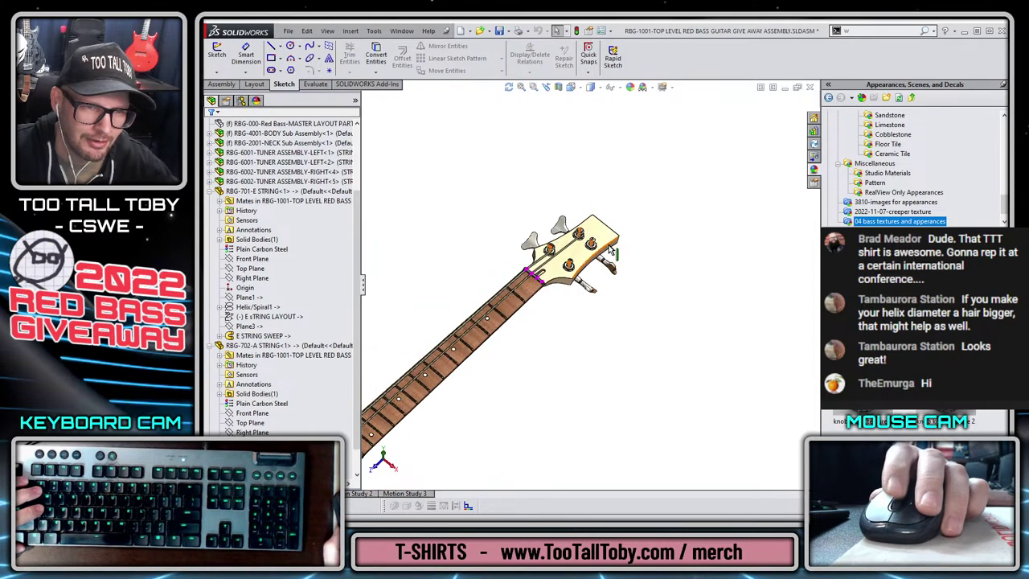
pyautogui.scroll(8, 589, 263)
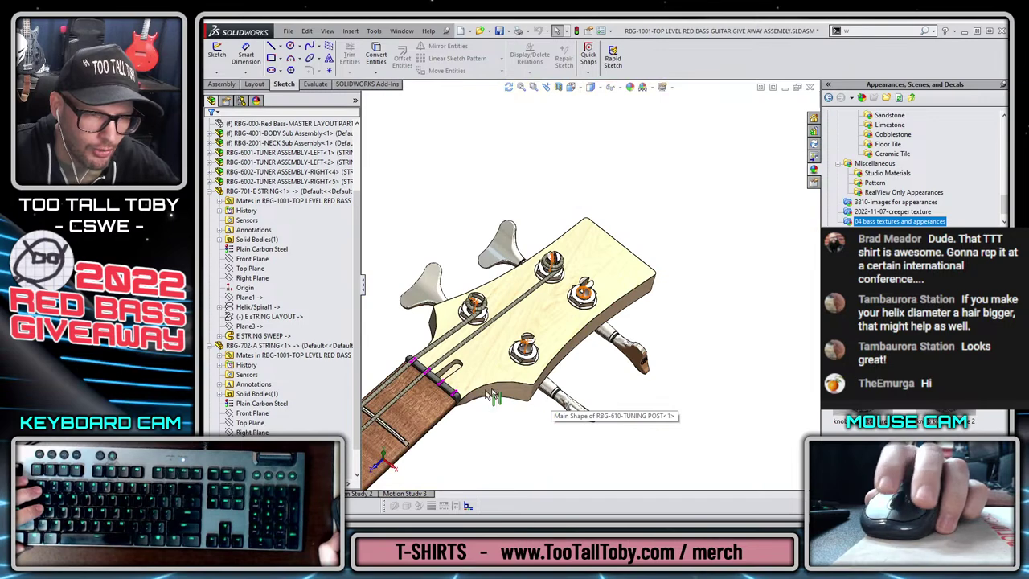
pyautogui.scroll(-3, 499, 394)
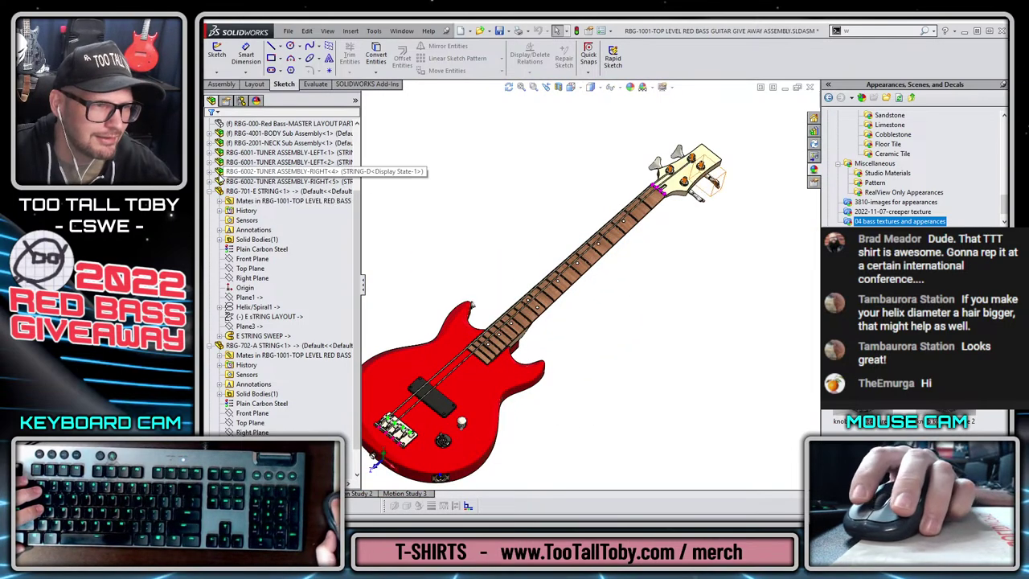
# - Collapse the expanded E string and A string components in the assembly's feature tree
pyautogui.click(210, 191)
pyautogui.click(213, 287)
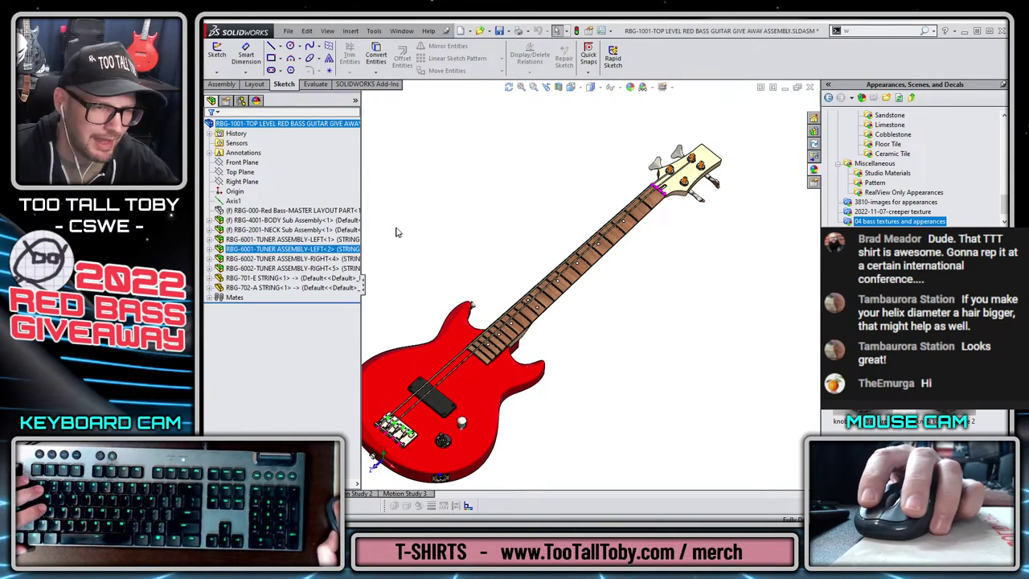
pyautogui.scroll(2, 477, 285)
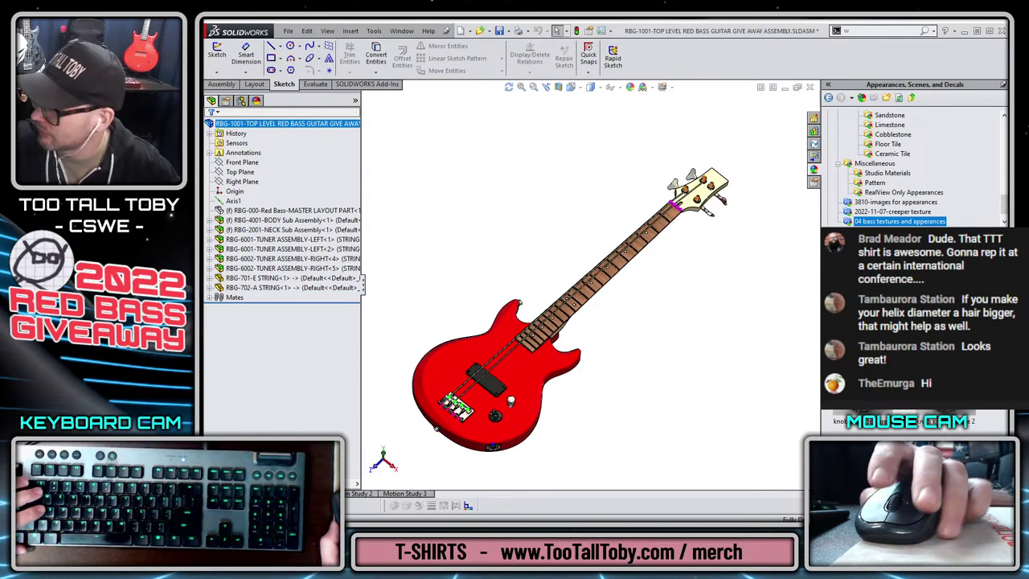
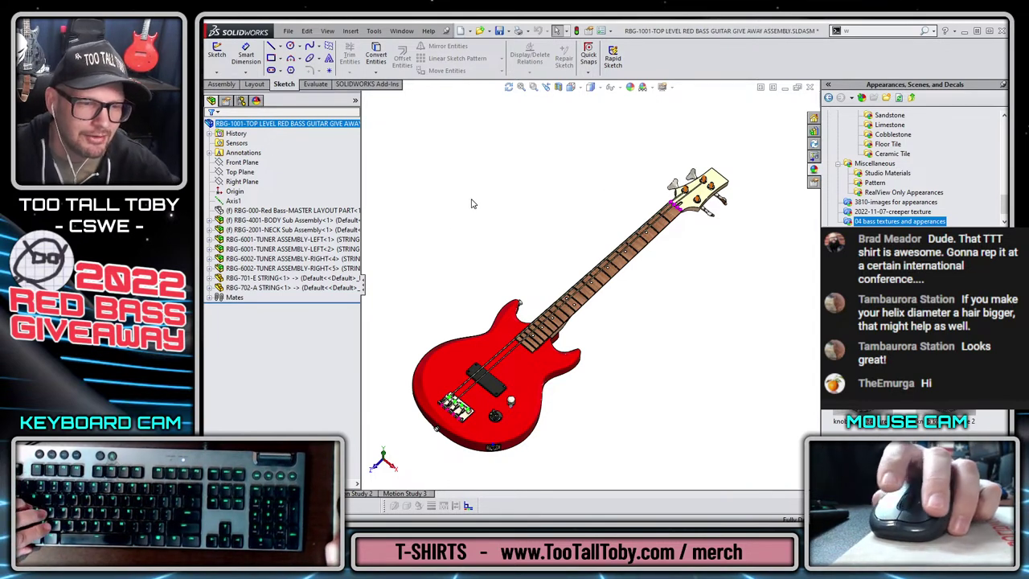
# - Examine the wound texture of the E and A strings at the bridge, the nut and the tuning posts
pyautogui.scroll(-10, 467, 407)
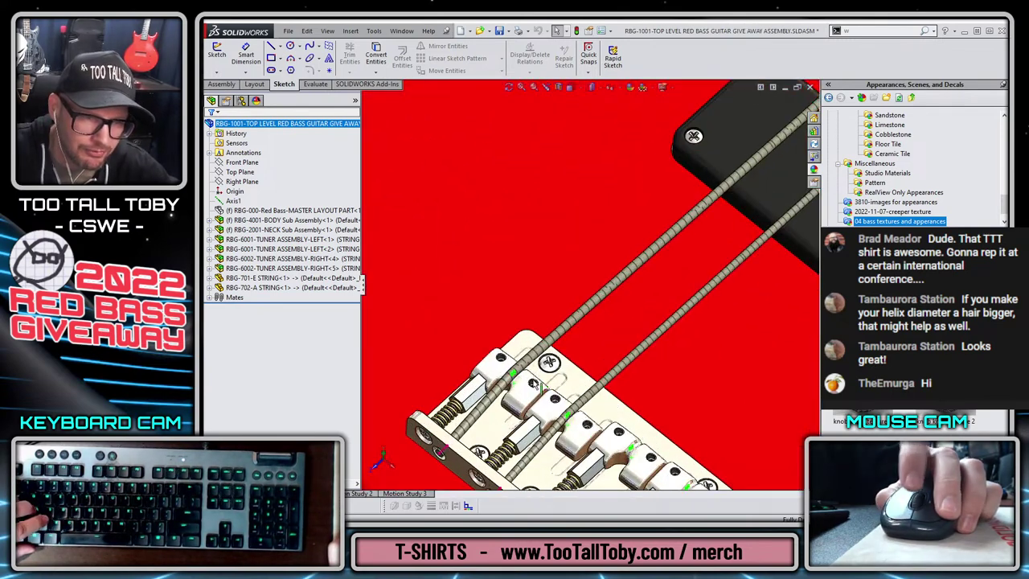
pyautogui.scroll(10, 636, 302)
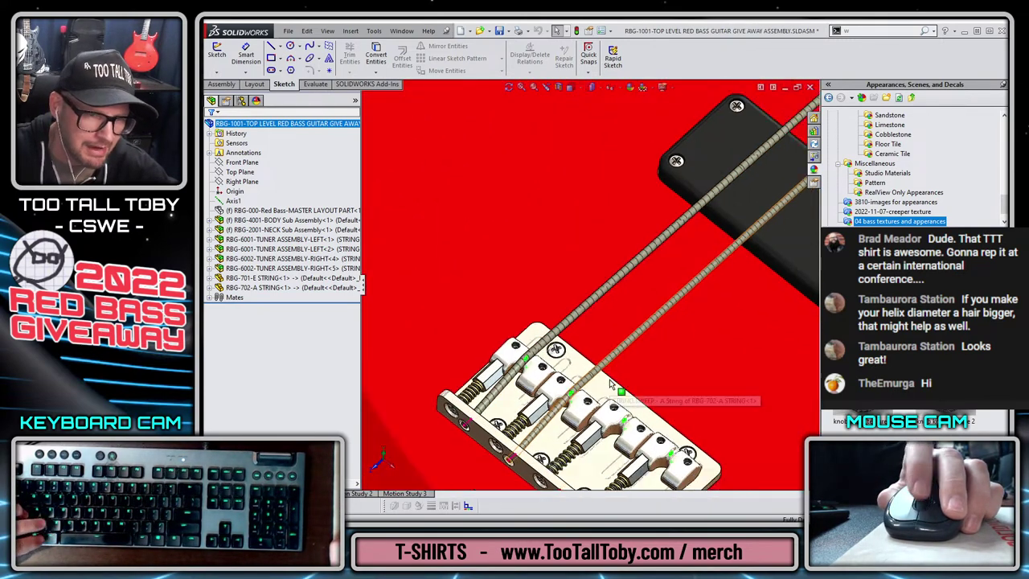
pyautogui.scroll(3, 708, 285)
pyautogui.scroll(-8, 744, 187)
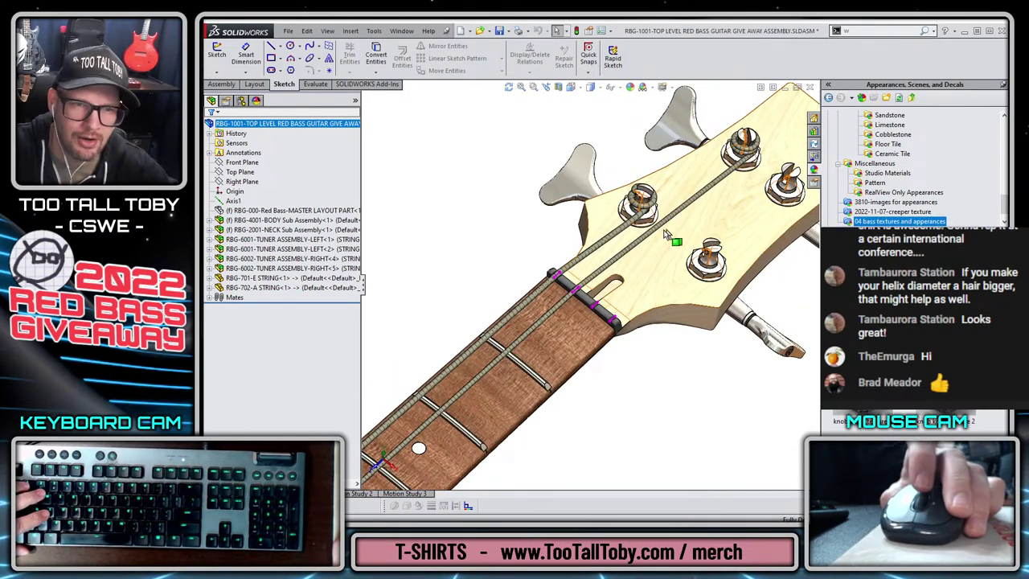
pyautogui.moveTo(656, 233); pyautogui.dragTo(633, 193, button='middle')
pyautogui.scroll(-6, 635, 197)
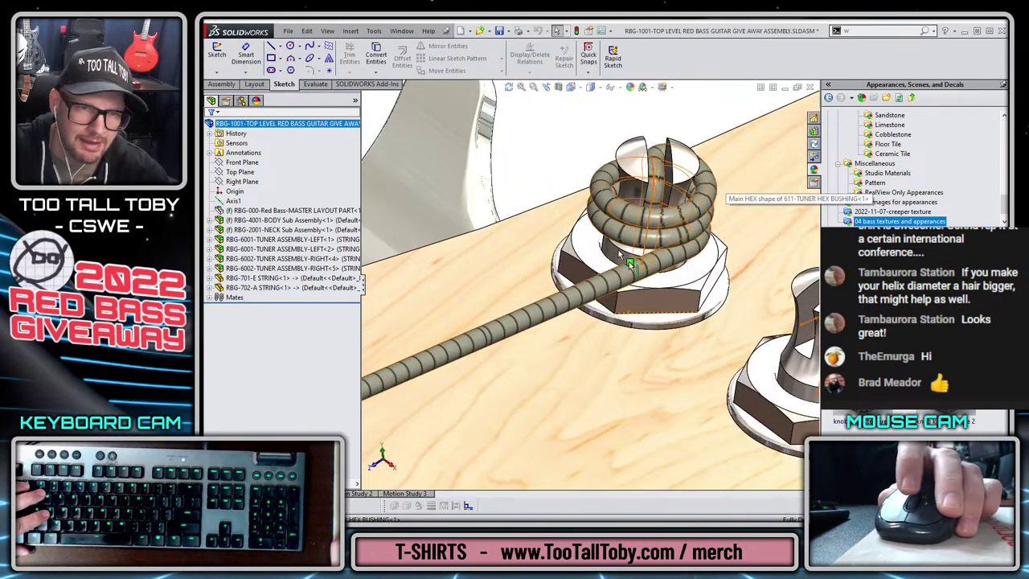
pyautogui.scroll(2, 643, 279)
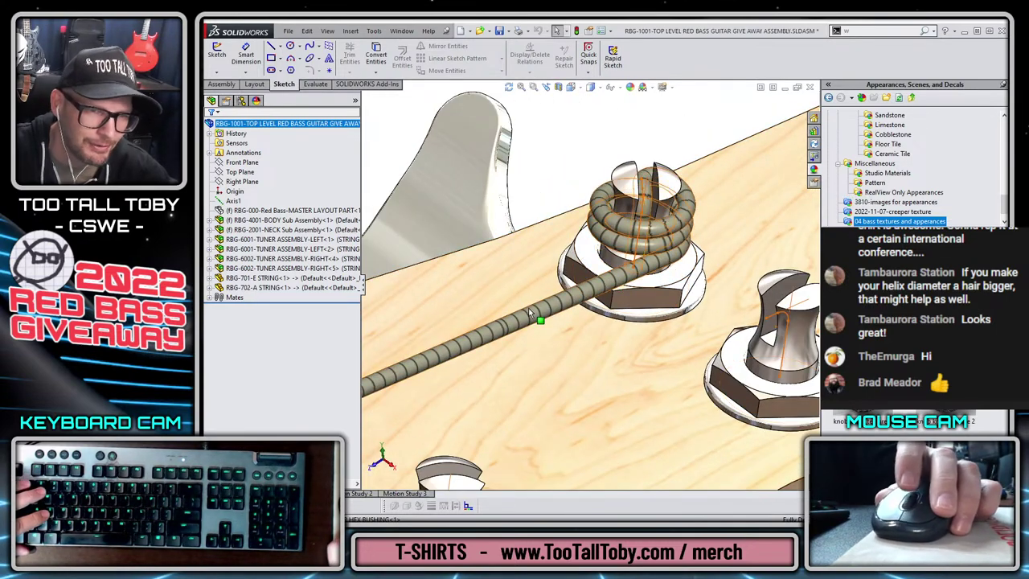
# - Review both strings across the bass body and bridge, and switch to the image editor holding the string texture
pyautogui.scroll(5, 529, 308)
pyautogui.scroll(6, 508, 348)
pyautogui.scroll(-5, 476, 366)
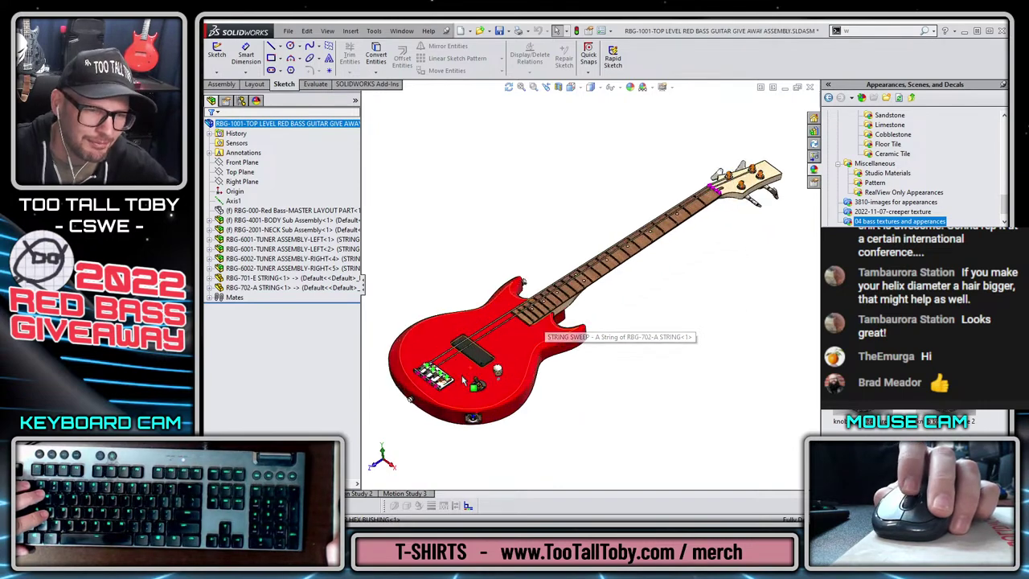
pyautogui.scroll(1, 611, 253)
pyautogui.scroll(-2, 418, 370)
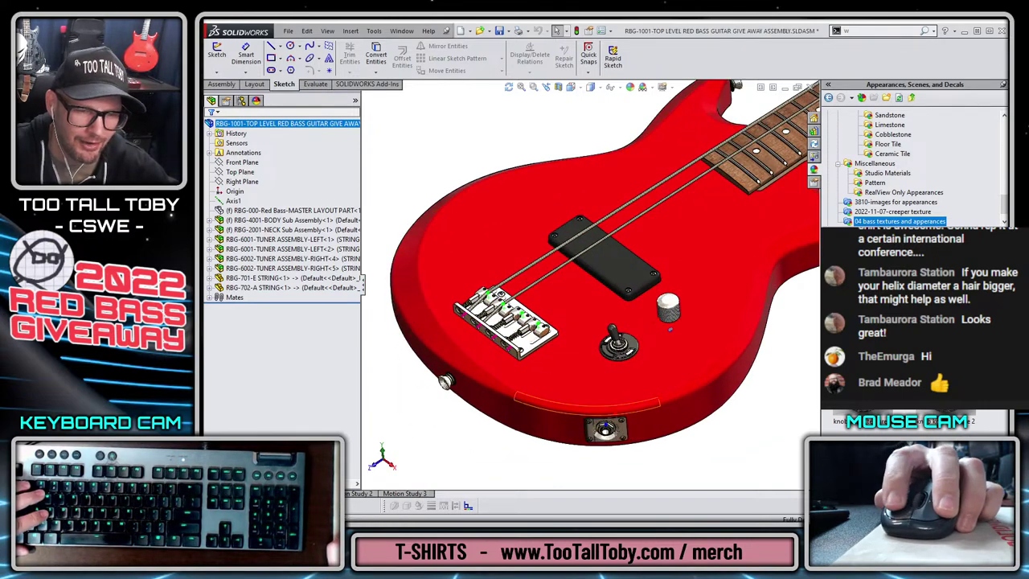
pyautogui.hotkey('alt', 'Tab')
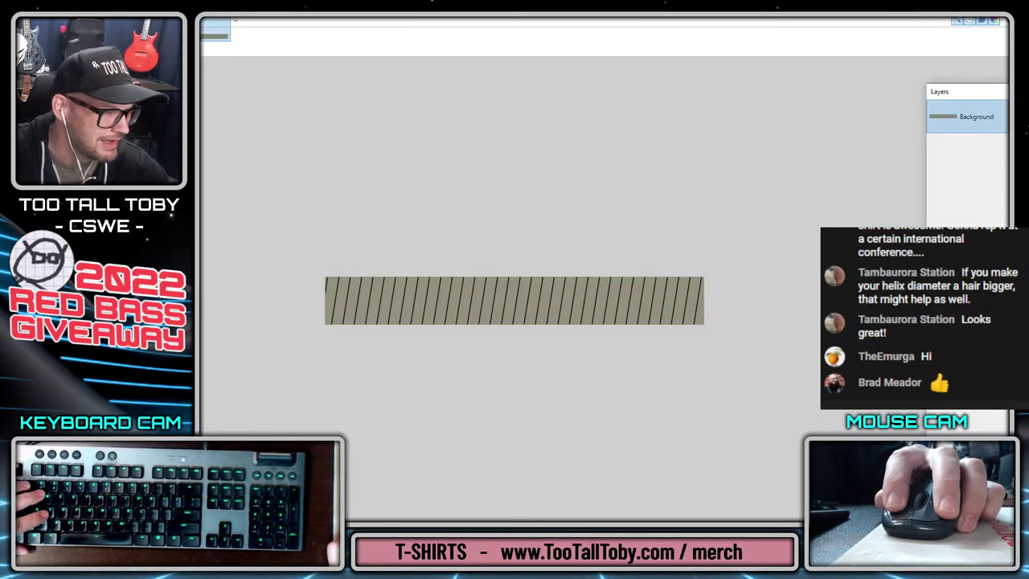
# - Switch from the image editor back to SOLIDWORKS and insert a new part into the top-level bass assembly
pyautogui.hotkey('alt', 'Tab')
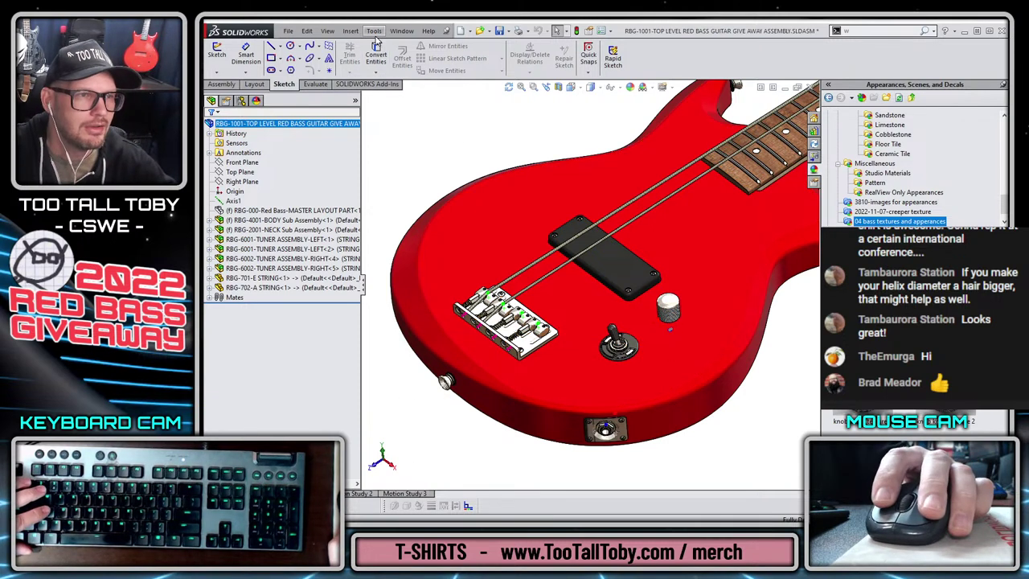
pyautogui.click(350, 31)
pyautogui.moveTo(378, 43)
pyautogui.click(485, 57)
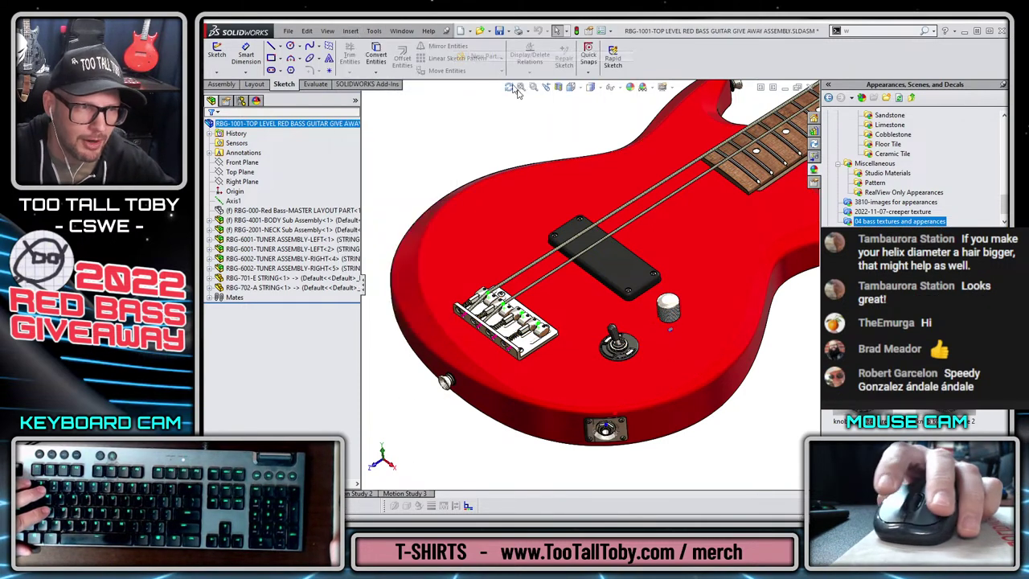
# - Save the new part as RBG-703-D STRING.SLDPRT in the project folder and place it on the assembly's Front Plane
pyautogui.hotkey('ctrl', 's')
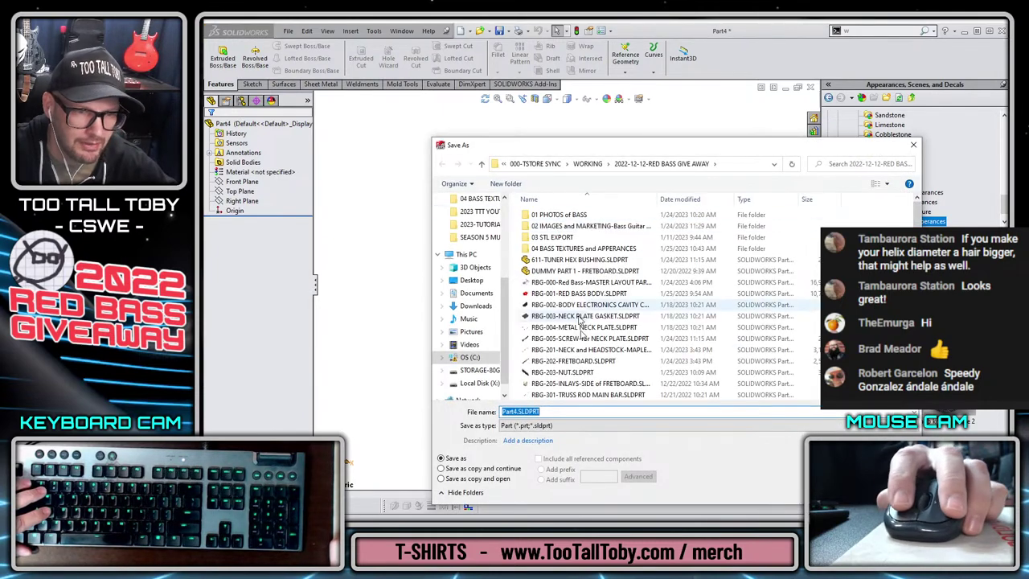
pyautogui.scroll(-10, 580, 322)
pyautogui.click(567, 339)
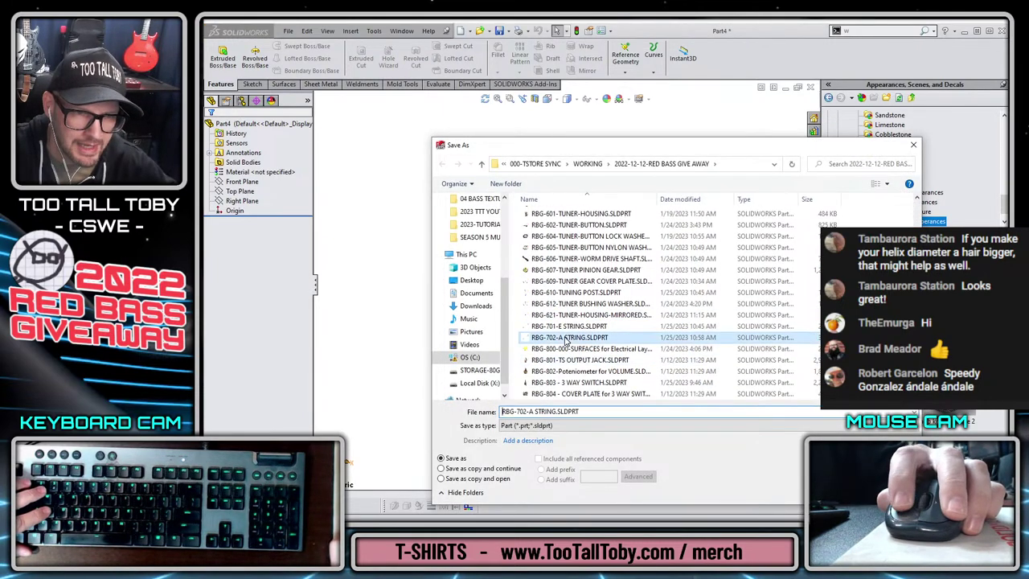
pyautogui.click(531, 411)
pyautogui.click(527, 413)
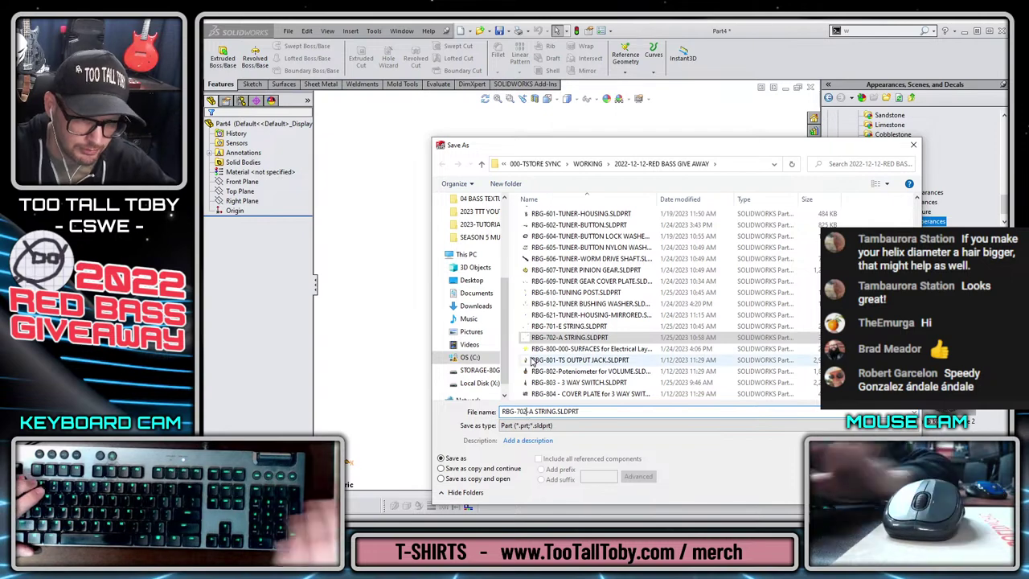
pyautogui.press('BackSpace')
pyautogui.write('3')
pyautogui.press('Right')
pyautogui.press('Delete')
pyautogui.write('D')
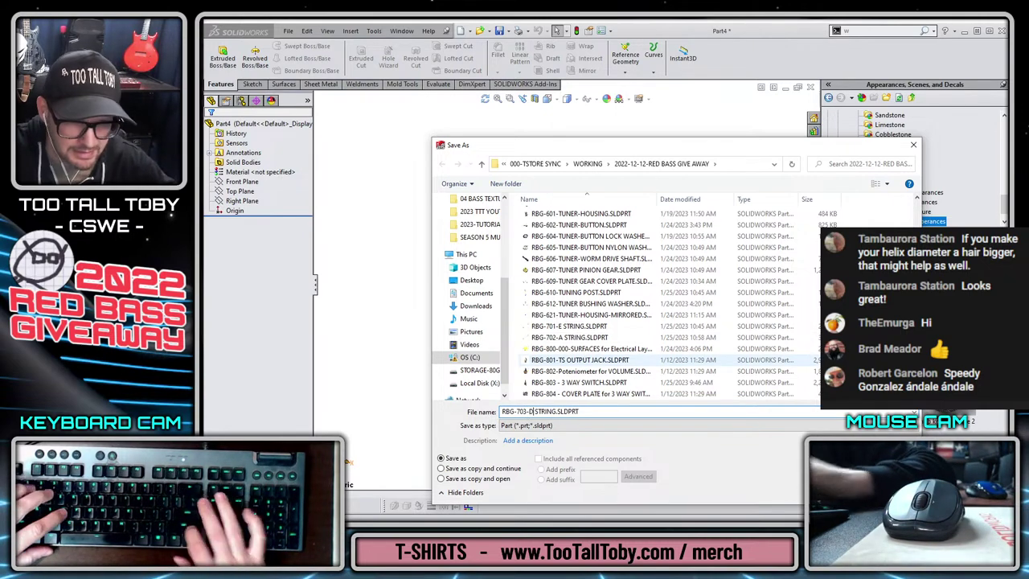
pyautogui.press('Return')
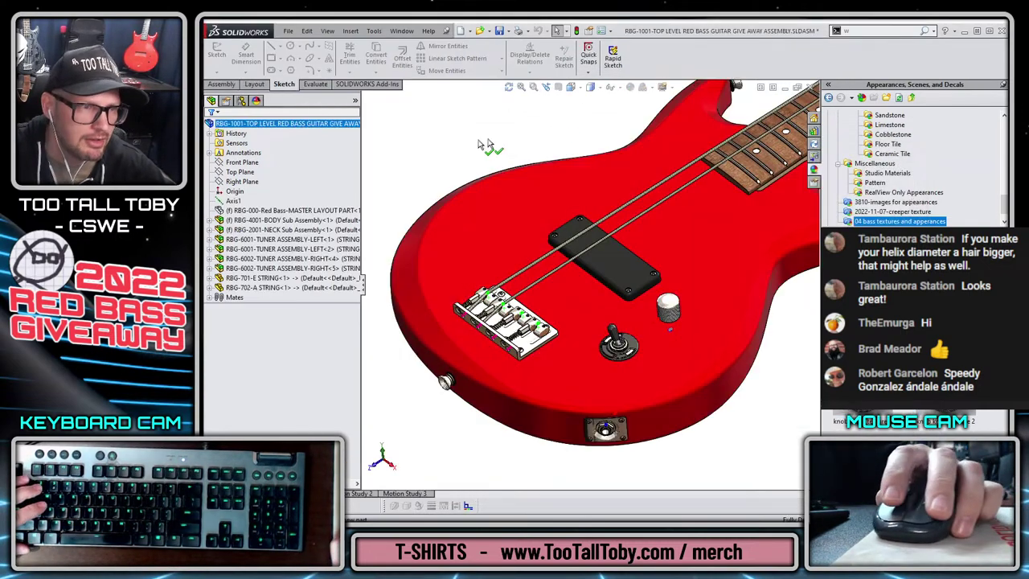
pyautogui.click(238, 163)
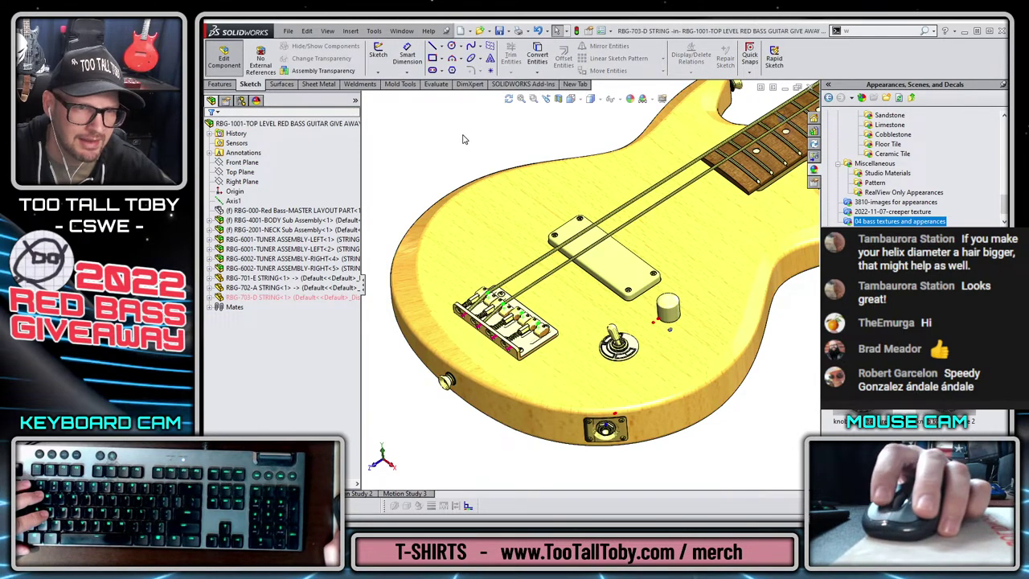
# - Create a reference plane for the D string parallel to the tuner bushing's upper face, through the sketch geometry inside the empty tuning post
pyautogui.press('f')
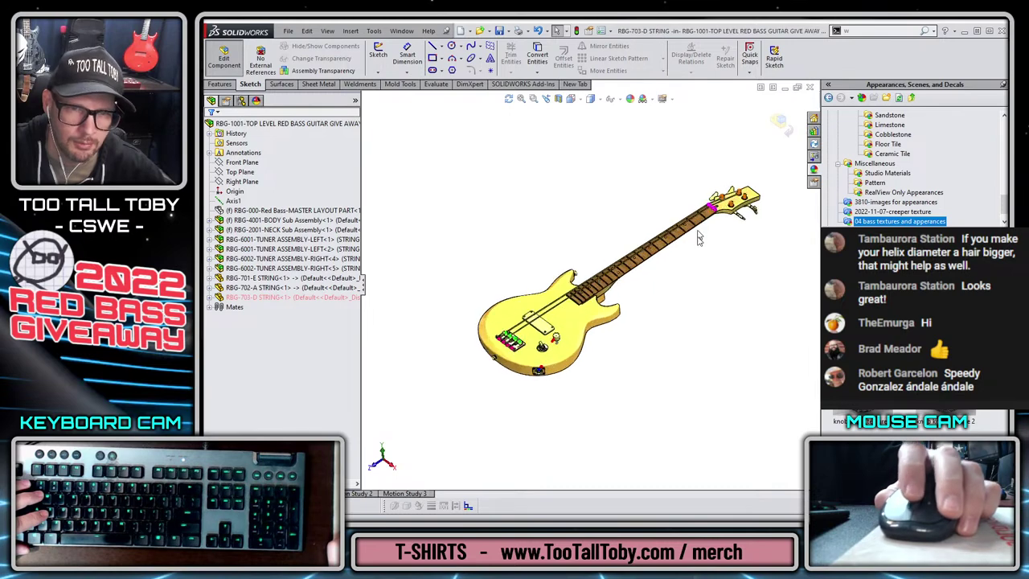
pyautogui.scroll(-6, 704, 183)
pyautogui.scroll(-5, 705, 183)
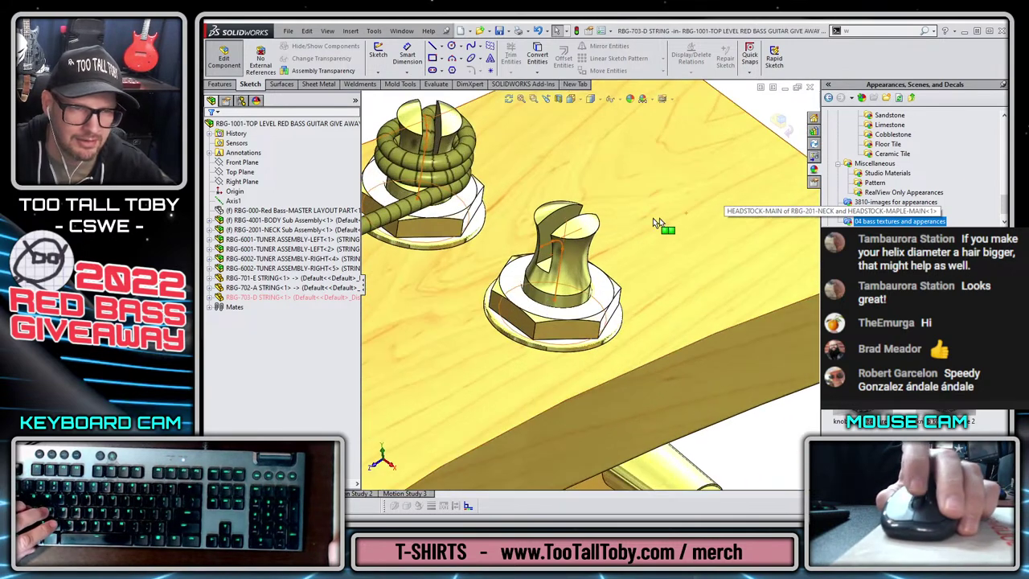
pyautogui.press('s')
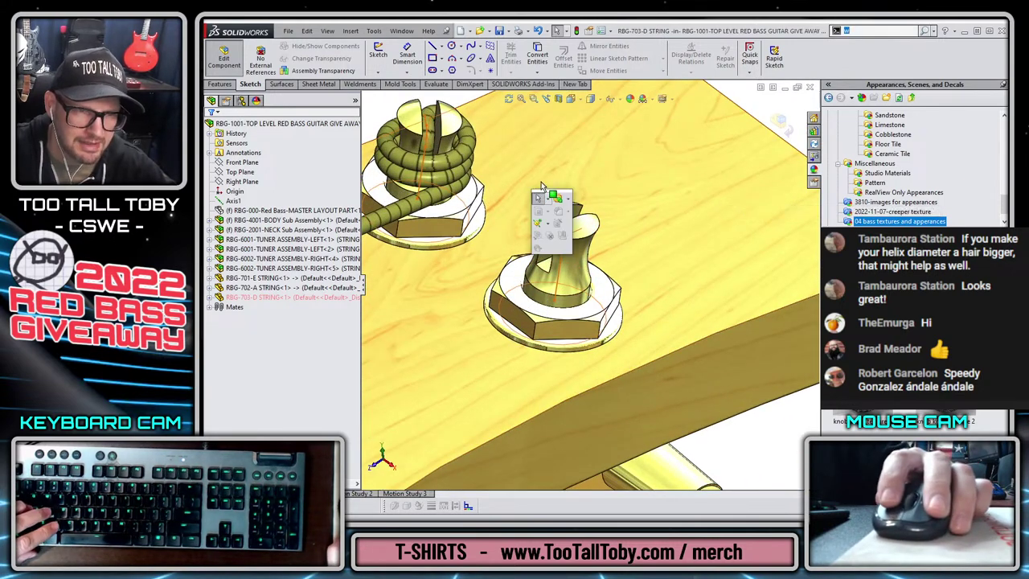
pyautogui.click(544, 230)
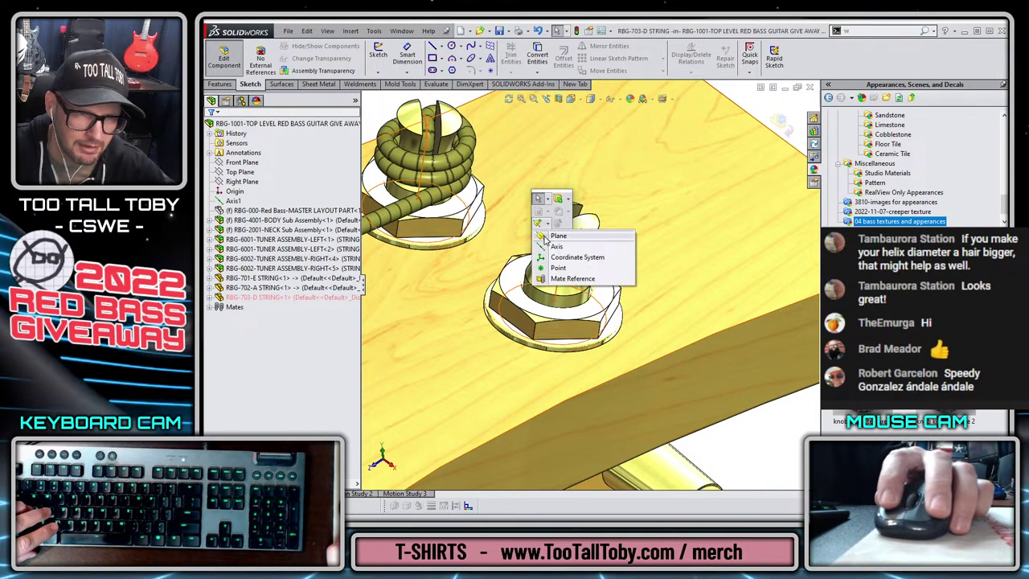
pyautogui.click(547, 236)
pyautogui.click(533, 309)
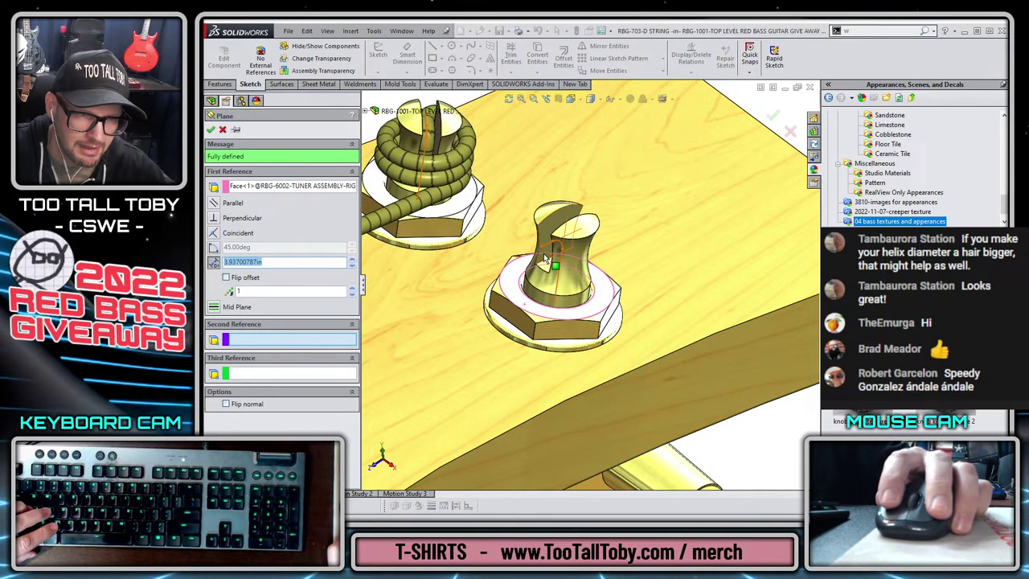
pyautogui.click(549, 251)
pyautogui.rightClick(543, 248)
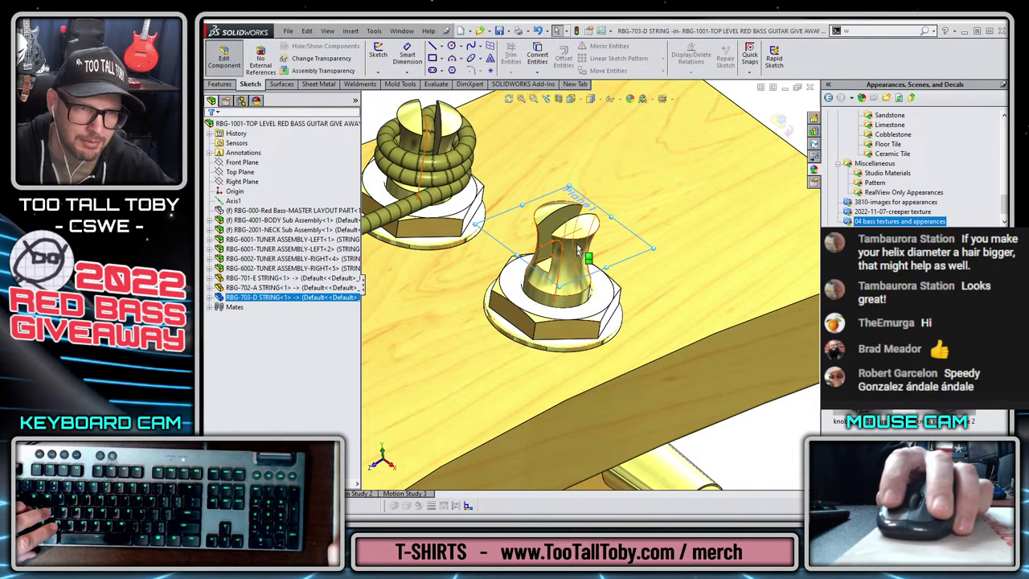
pyautogui.click(573, 259)
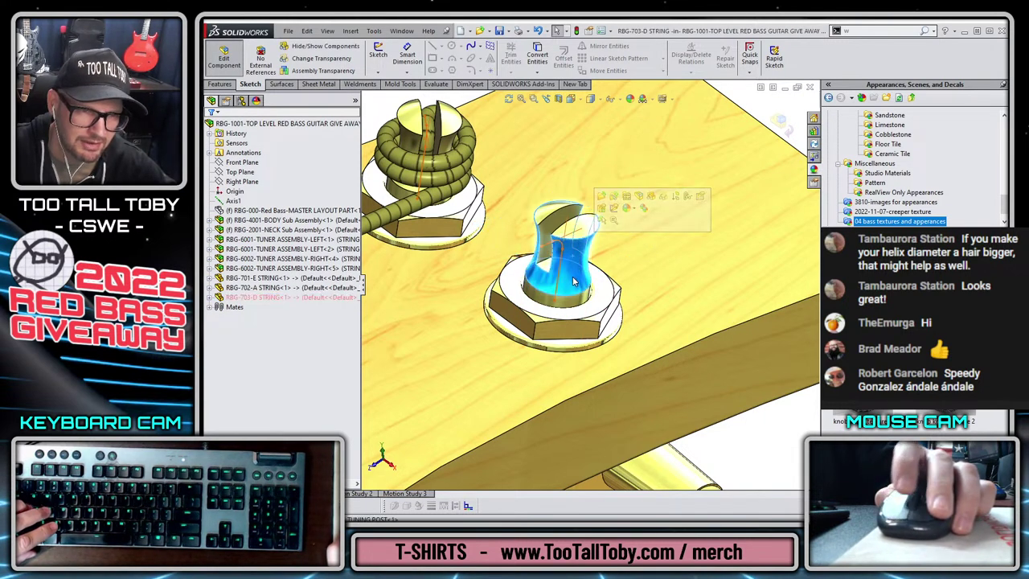
pyautogui.scroll(2, 573, 282)
pyautogui.press('Escape')
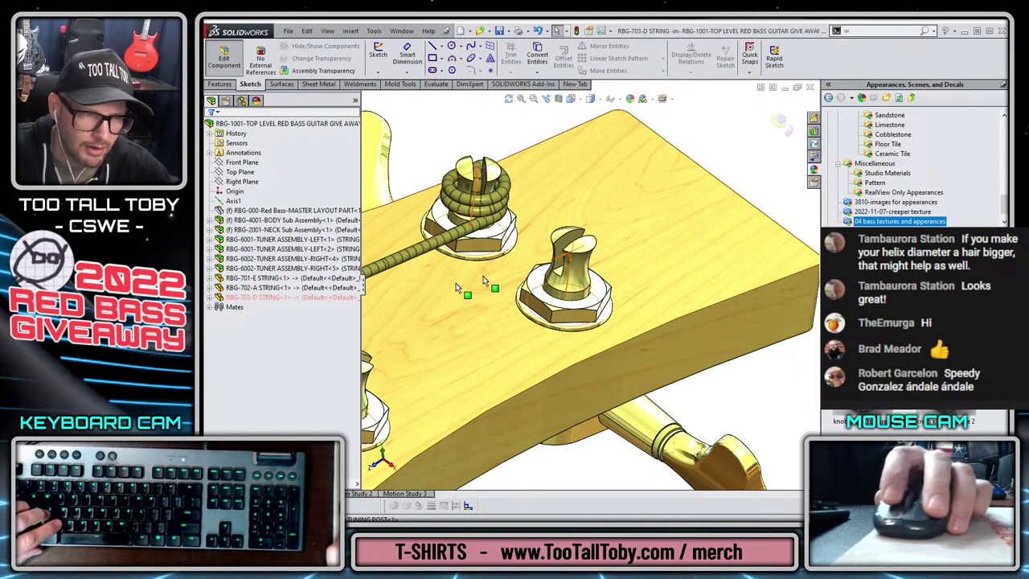
# - Start a sketch on the D string's new plane and convert the tuning post's lower circular edge into it
pyautogui.click(211, 297)
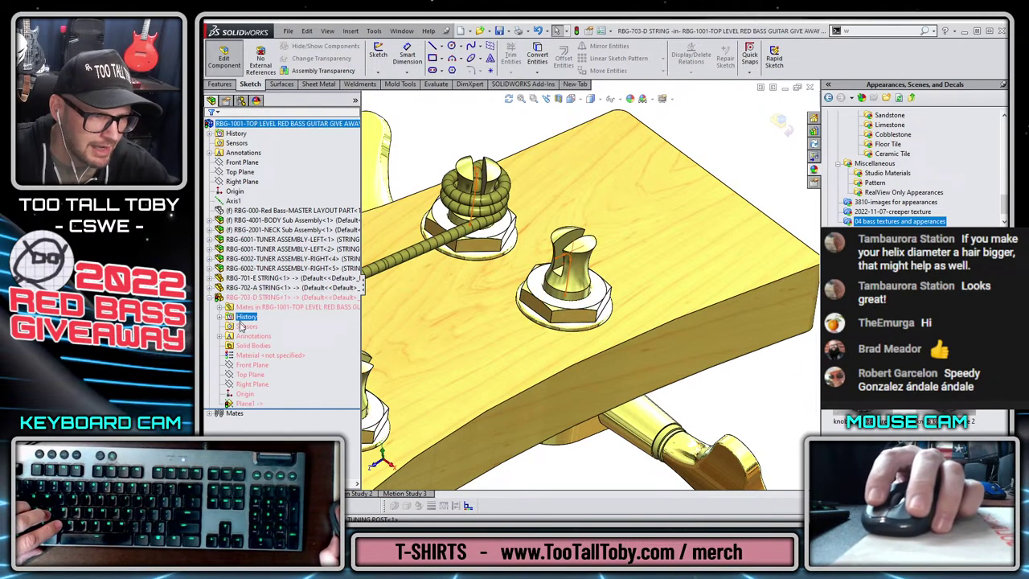
pyautogui.click(236, 403)
pyautogui.click(241, 386)
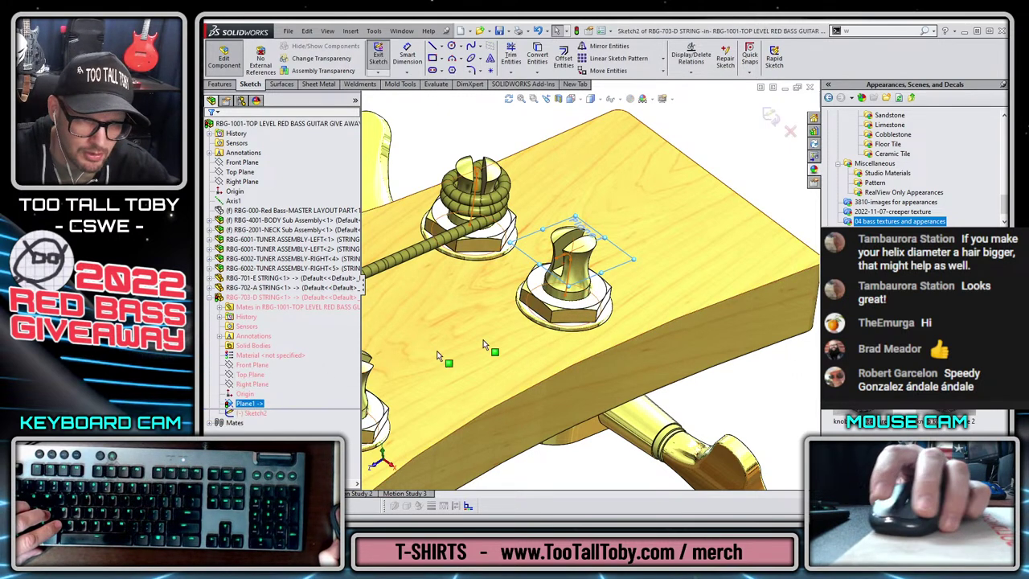
pyautogui.scroll(-5, 583, 338)
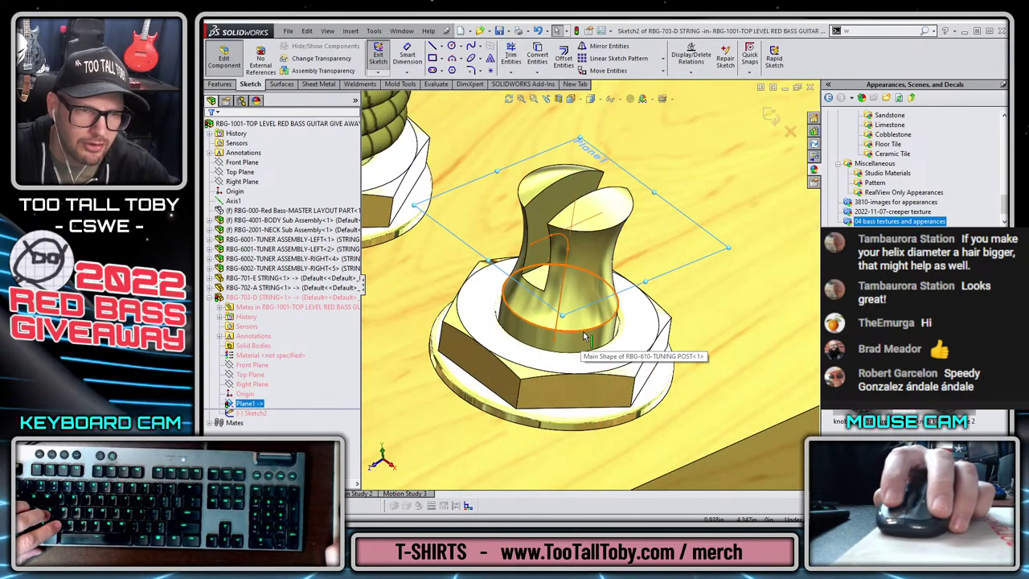
pyautogui.click(584, 336)
pyautogui.click(550, 64)
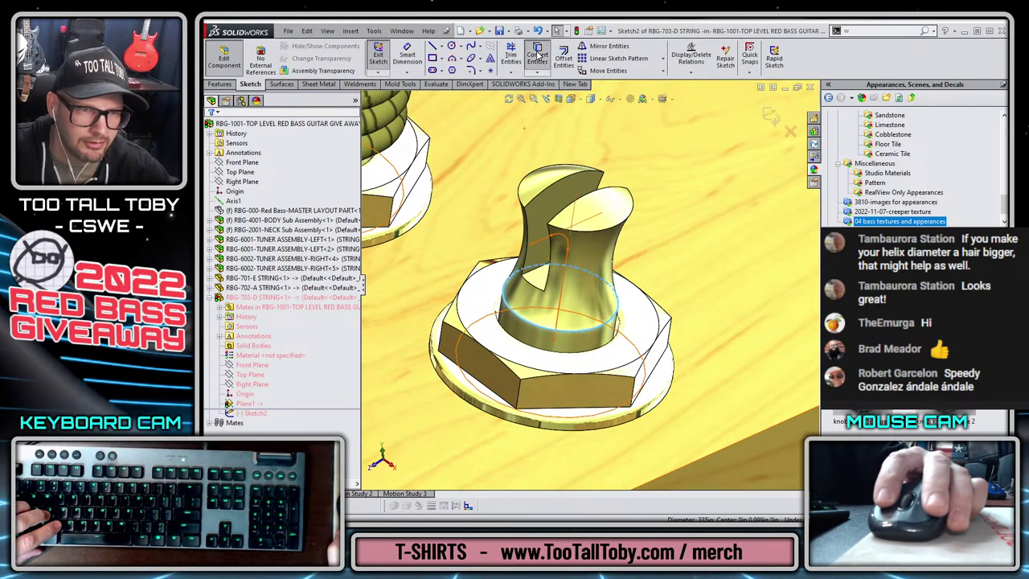
# - Offset the converted circle outward by 0.02 in, with the base circle as construction geometry, and finish the sketch
pyautogui.click(588, 259)
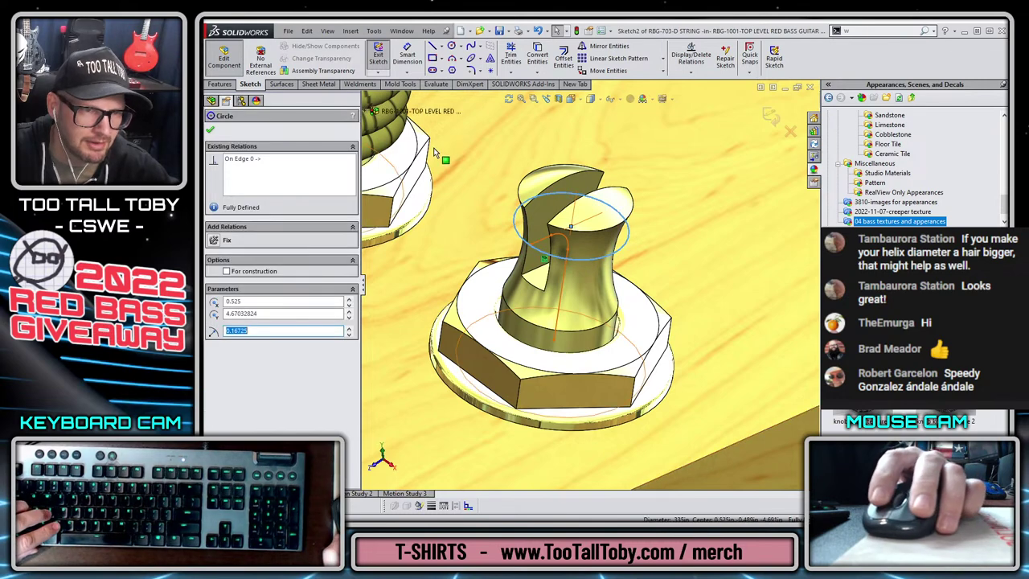
pyautogui.click(564, 58)
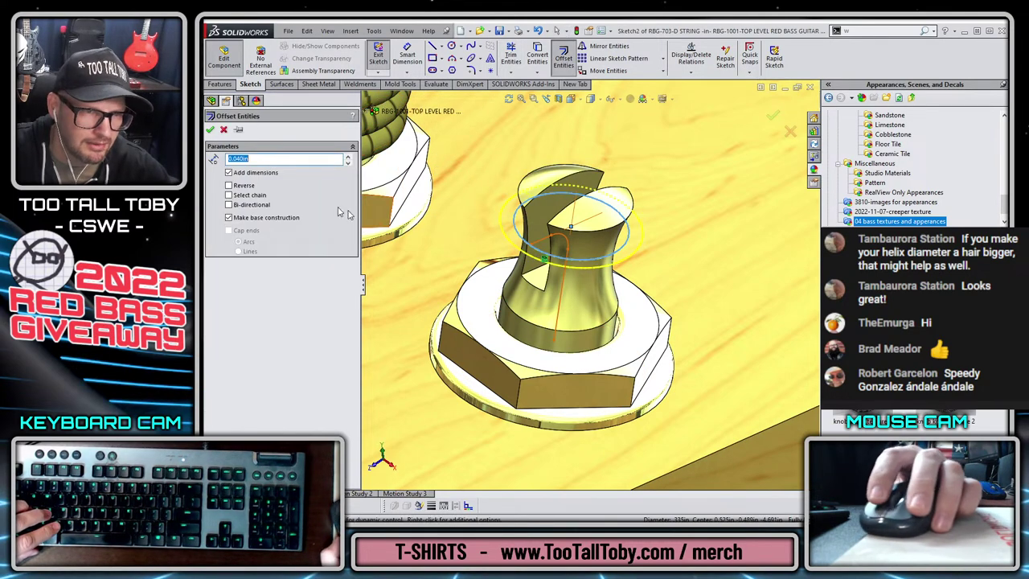
pyautogui.write('.02')
pyautogui.press('Return')
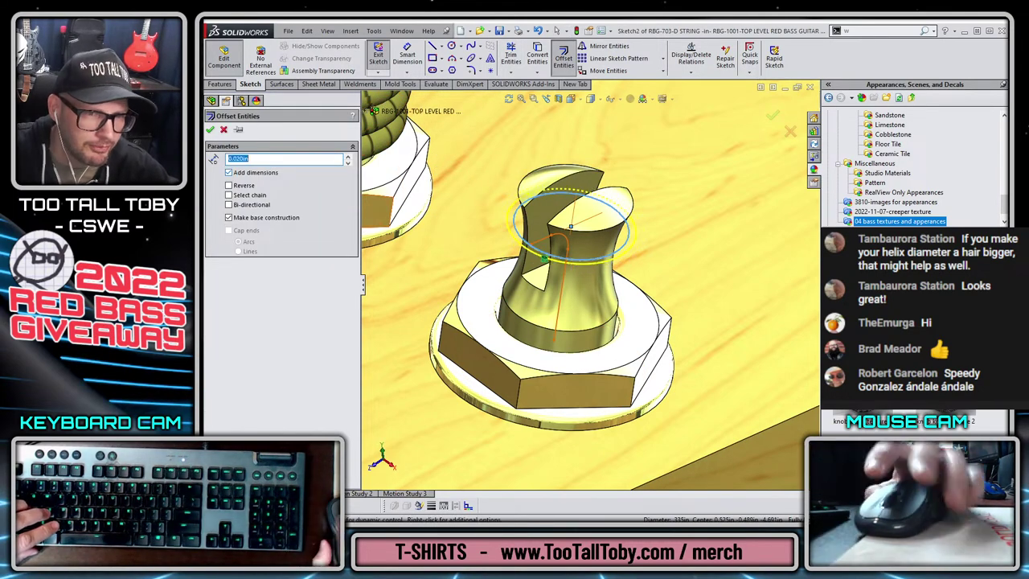
pyautogui.click(211, 128)
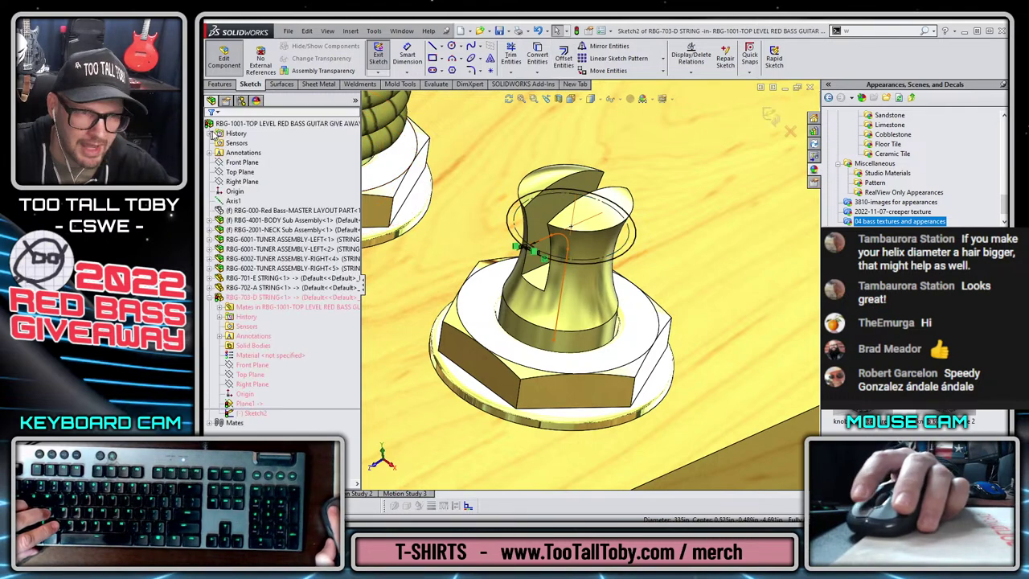
pyautogui.scroll(3, 619, 265)
pyautogui.scroll(-2, 618, 252)
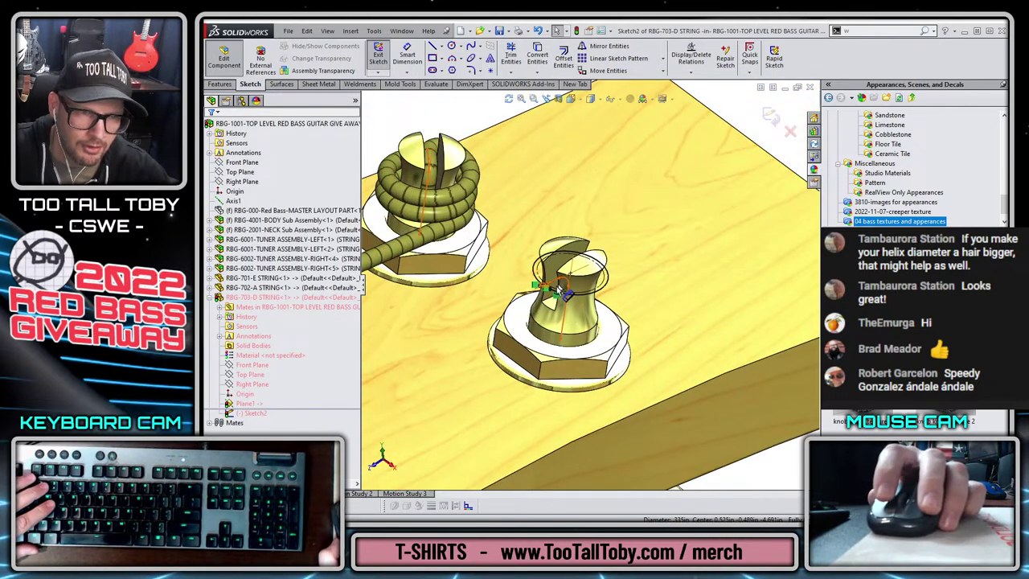
pyautogui.click(772, 118)
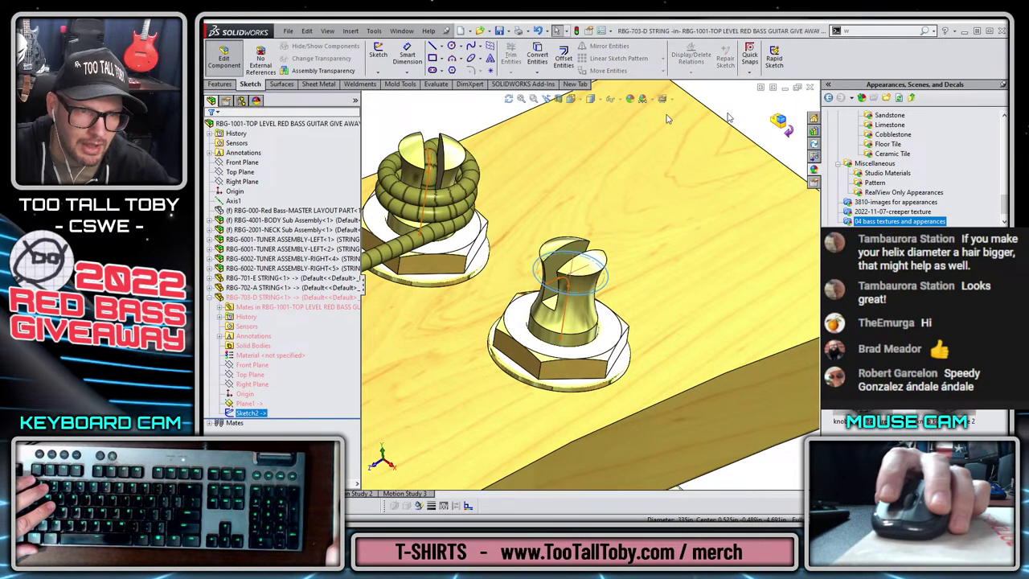
# - Start a Helix/Spiral from the circle sketch around the tuning post and set its constant pitch to 0.072 in
pyautogui.click(219, 84)
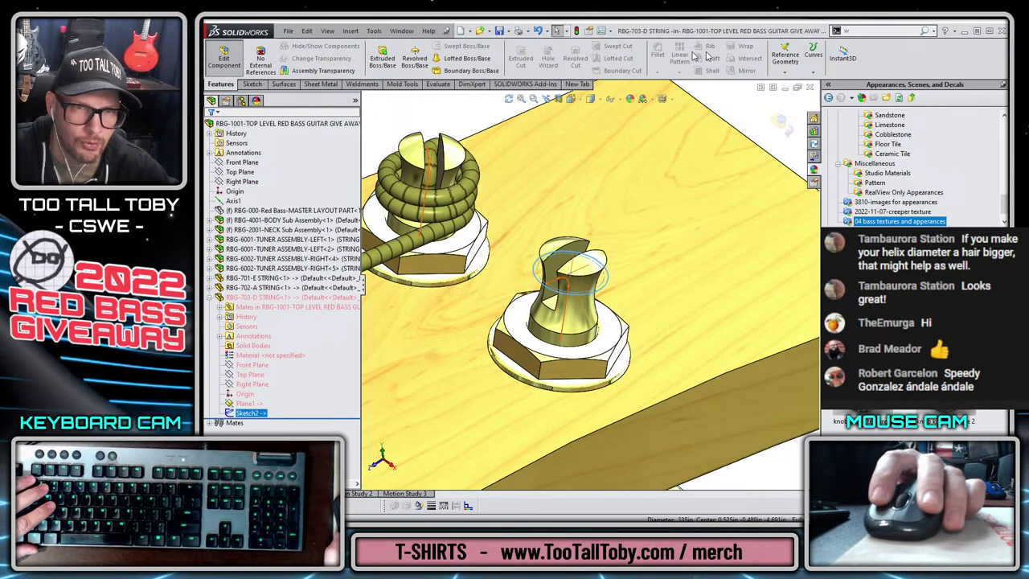
pyautogui.click(817, 59)
pyautogui.click(841, 114)
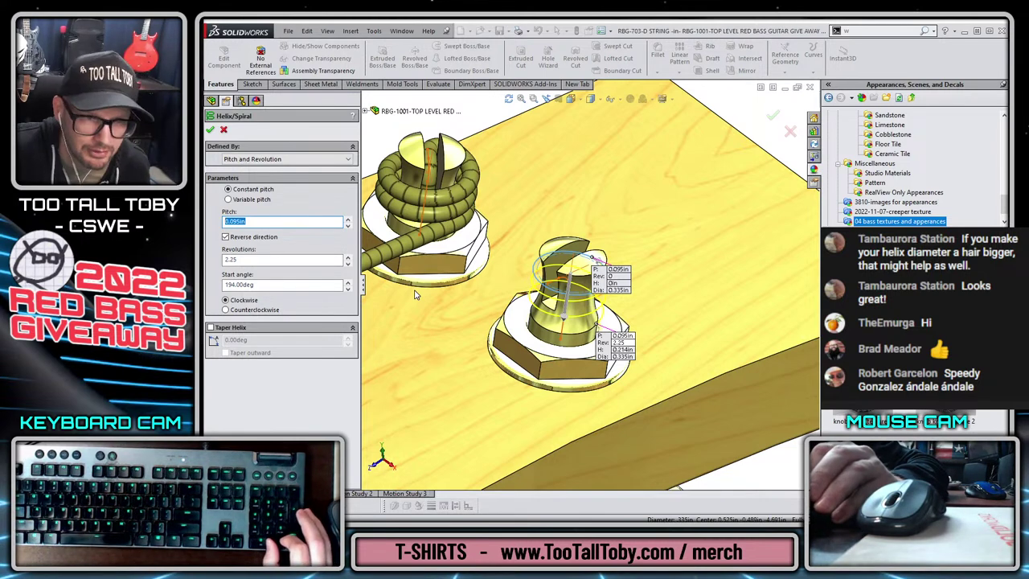
pyautogui.write('.070')
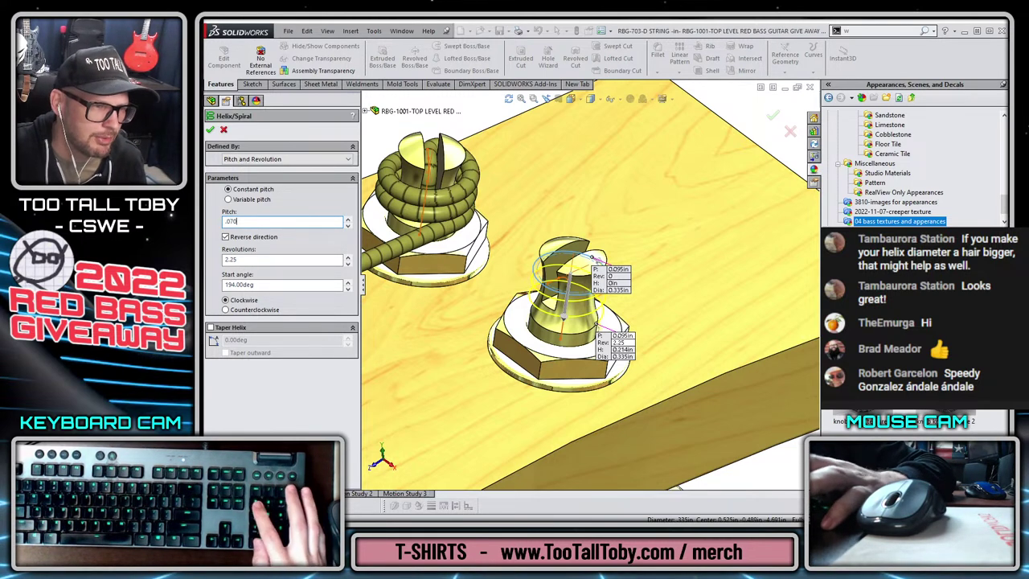
pyautogui.press('BackSpace')
pyautogui.write('2')
pyautogui.press('Return')
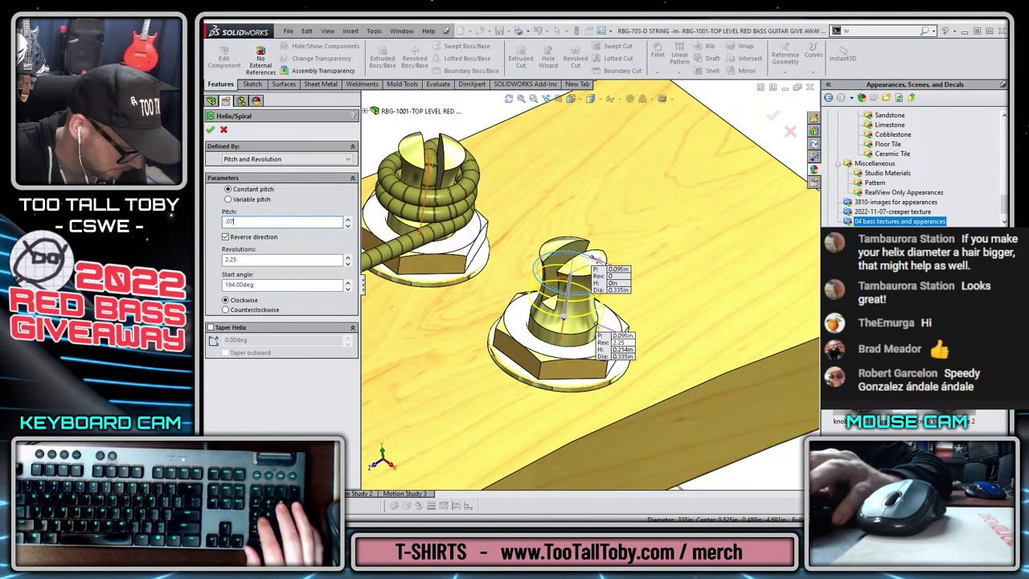
# - Lower the start angle of the helix around the tuning post to 55 degrees
pyautogui.scroll(-3, 576, 328)
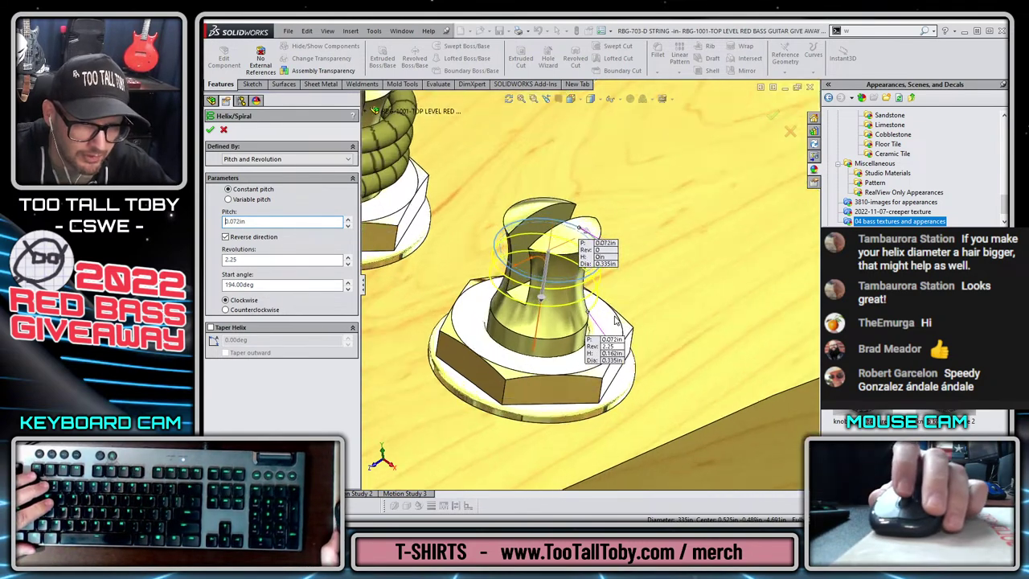
pyautogui.scroll(3, 558, 314)
pyautogui.moveTo(467, 357); pyautogui.dragTo(552, 356, button='middle')
pyautogui.scroll(5, 551, 356)
pyautogui.scroll(3, 562, 472)
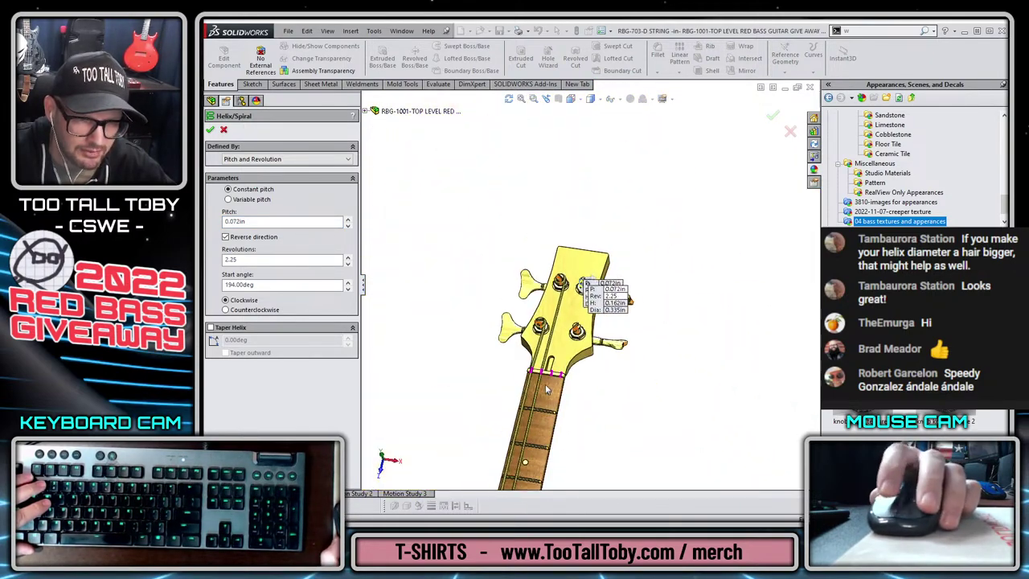
pyautogui.scroll(-10, 568, 285)
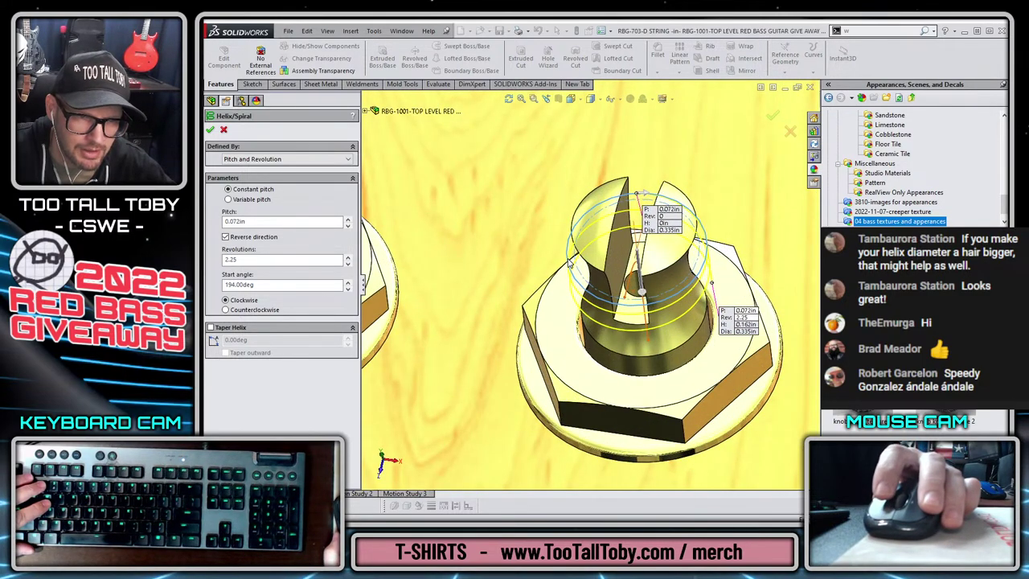
pyautogui.moveTo(572, 257); pyautogui.dragTo(635, 169, button='middle')
pyautogui.scroll(-3, 601, 283)
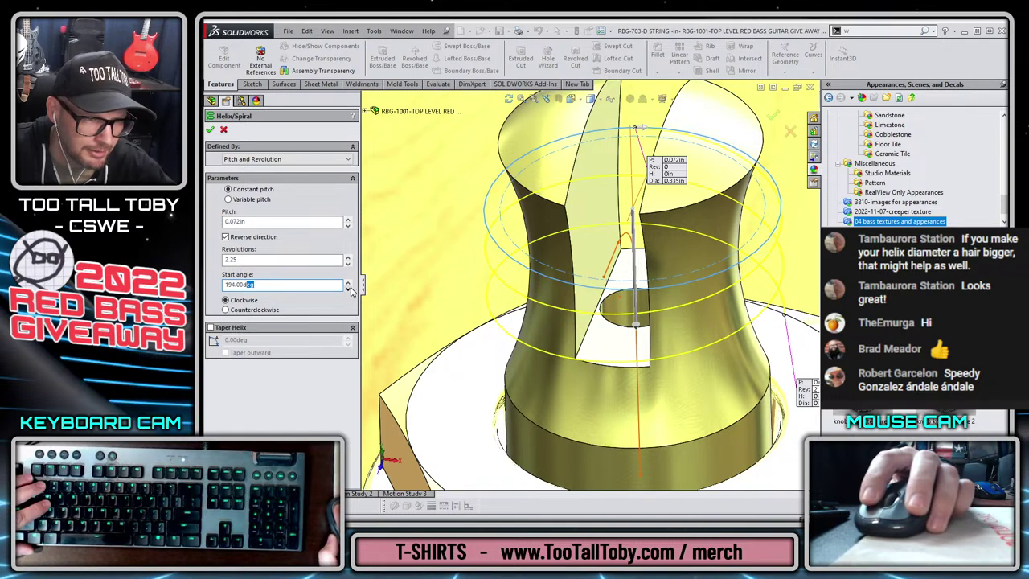
pyautogui.click(348, 289)
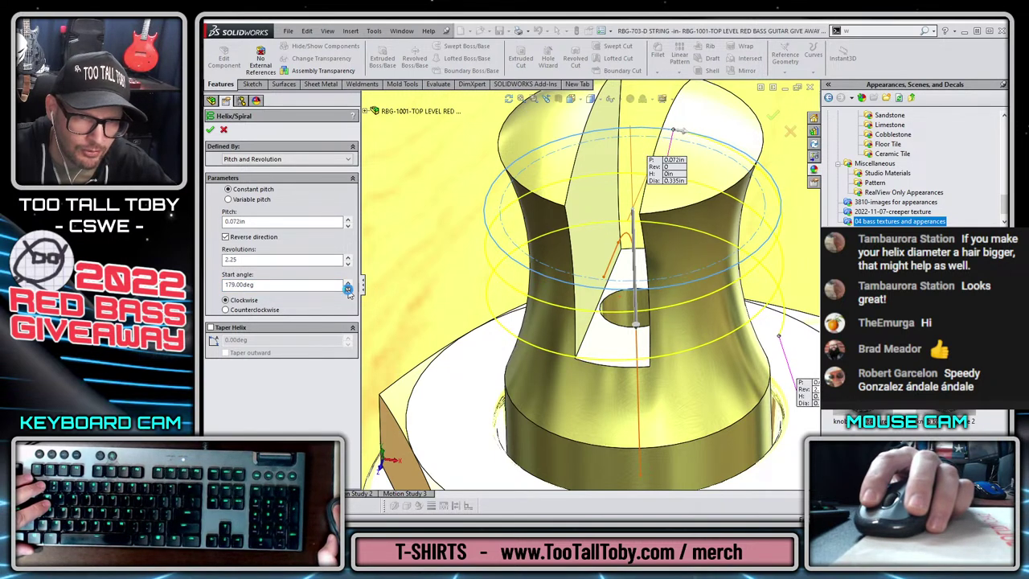
pyautogui.click(349, 289)
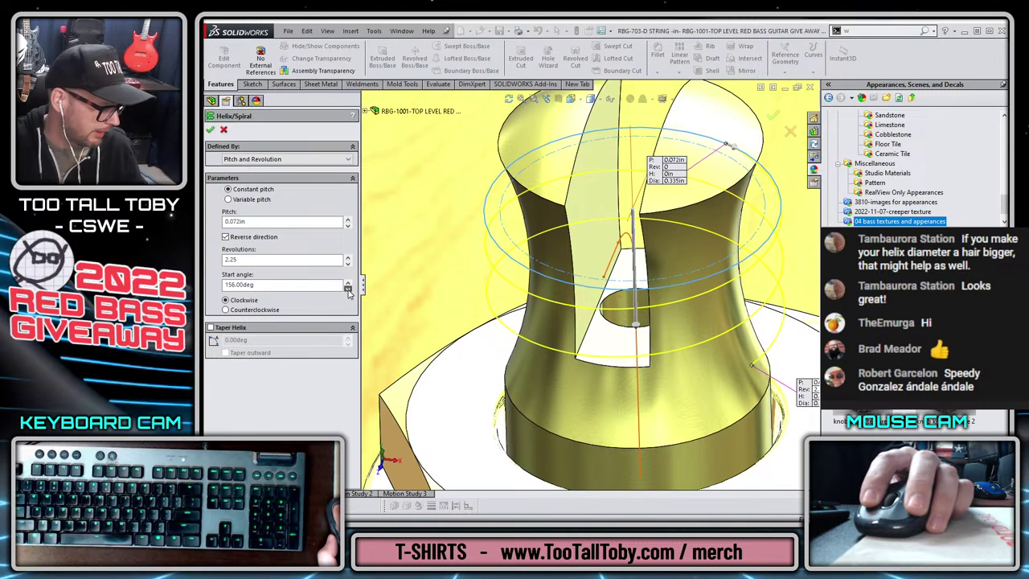
pyautogui.click(348, 289)
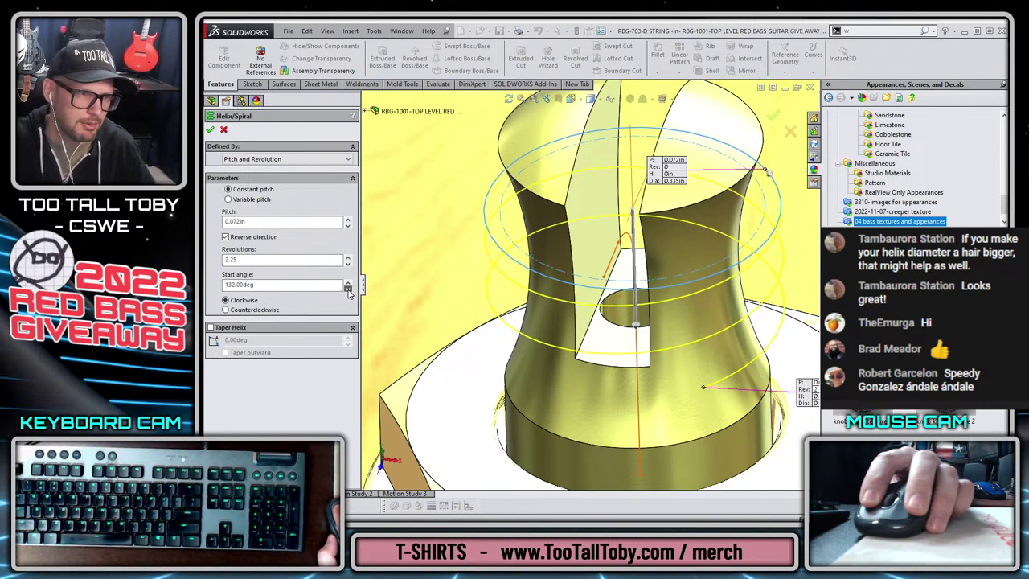
pyautogui.click(348, 289)
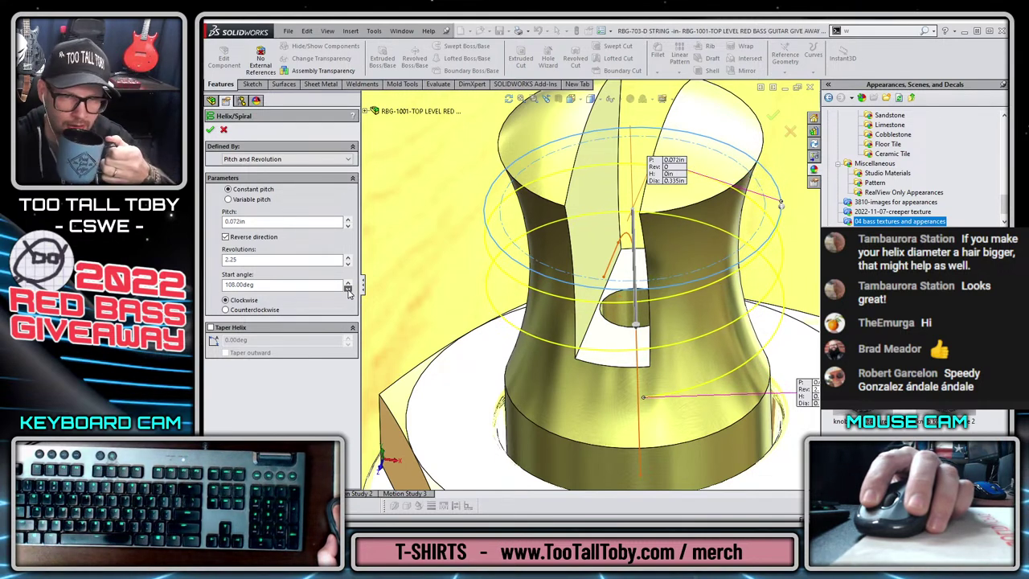
pyautogui.click(349, 288)
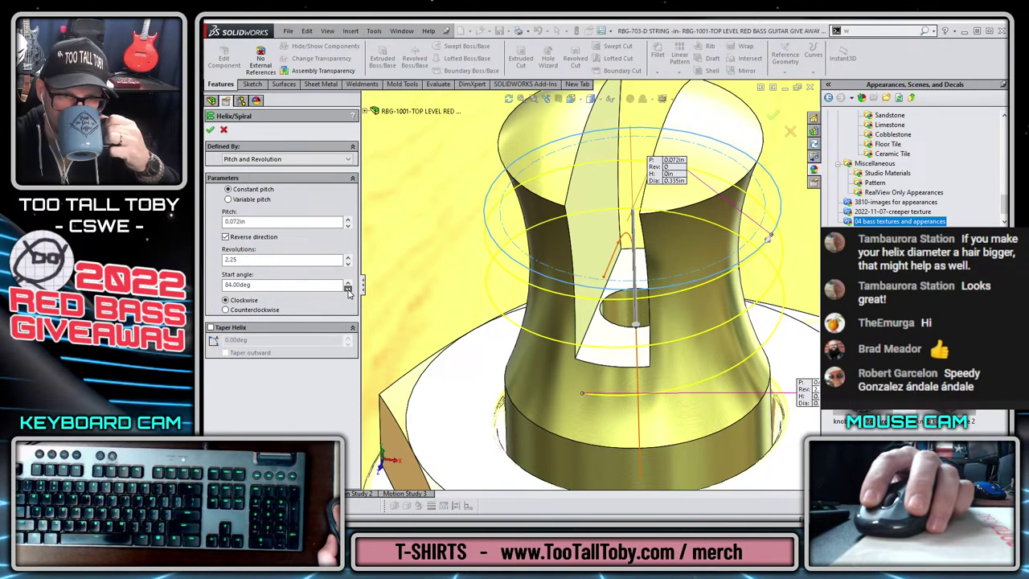
pyautogui.click(348, 288)
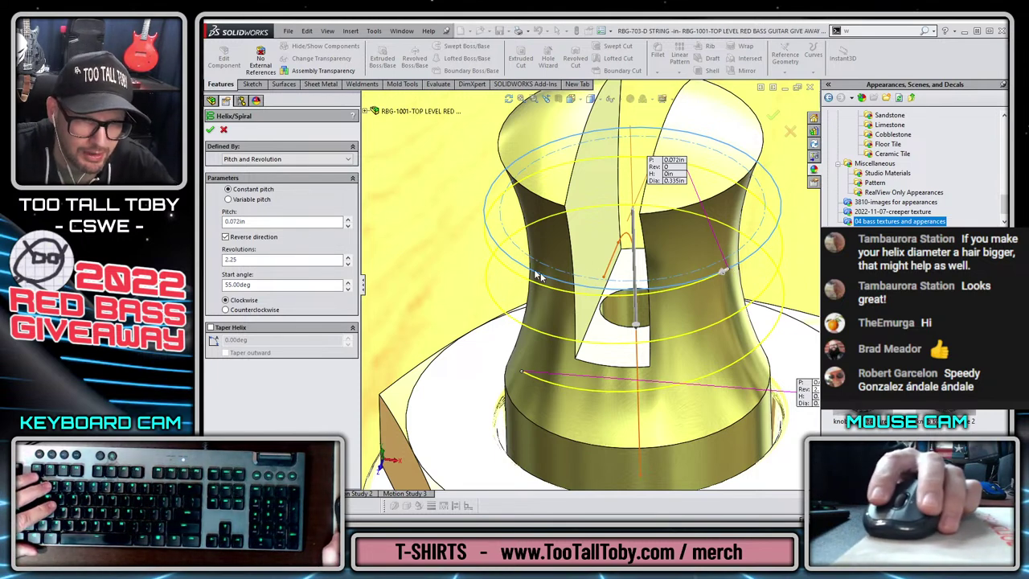
# - Make the helix wind counterclockwise and set its start angle to 50 degrees
pyautogui.click(250, 311)
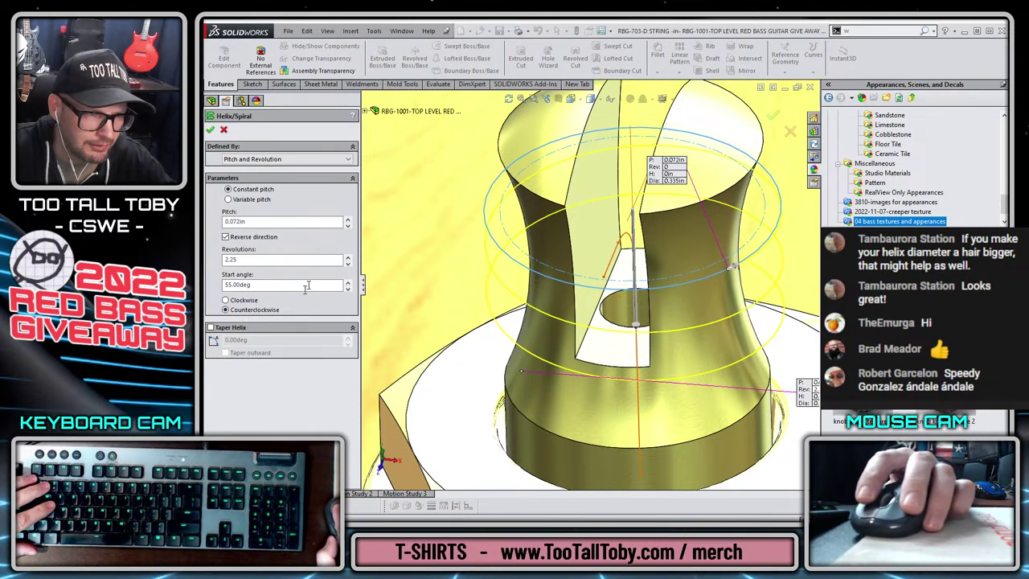
pyautogui.click(347, 290)
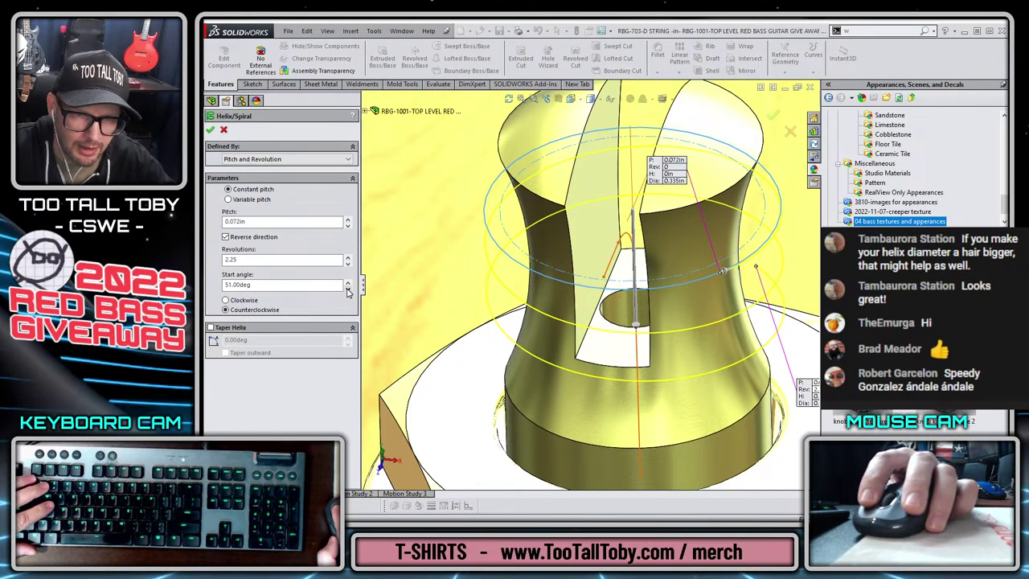
pyautogui.click(348, 291)
pyautogui.moveTo(680, 270); pyautogui.dragTo(691, 317, button='middle')
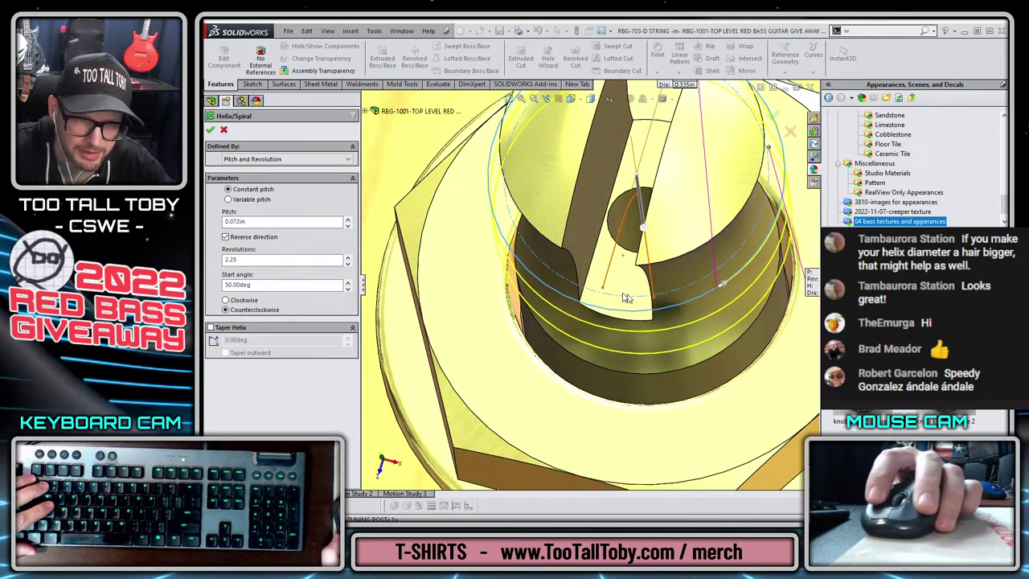
# - Try 2.5 revolutions for the helix around the tuning post
pyautogui.scroll(5, 603, 174)
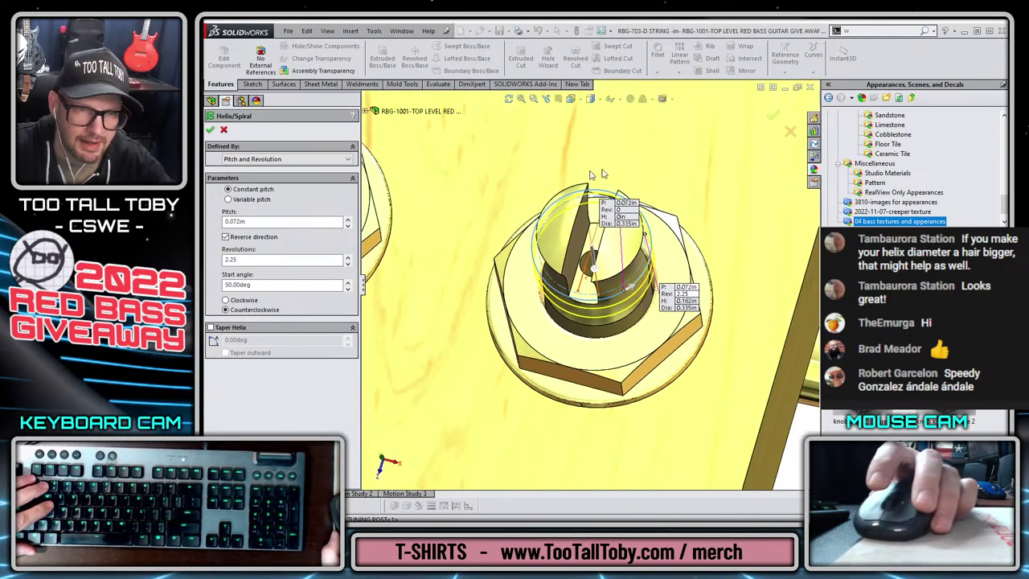
pyautogui.scroll(8, 534, 201)
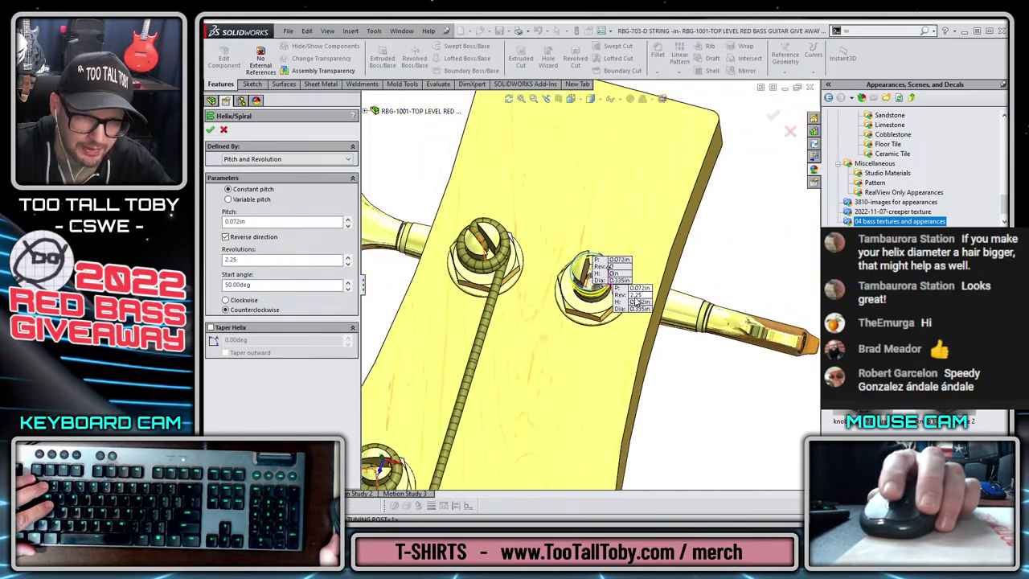
pyautogui.moveTo(570, 374); pyautogui.dragTo(573, 354, button='middle')
pyautogui.scroll(-7, 593, 314)
pyautogui.moveTo(599, 317); pyautogui.dragTo(500, 333, button='middle')
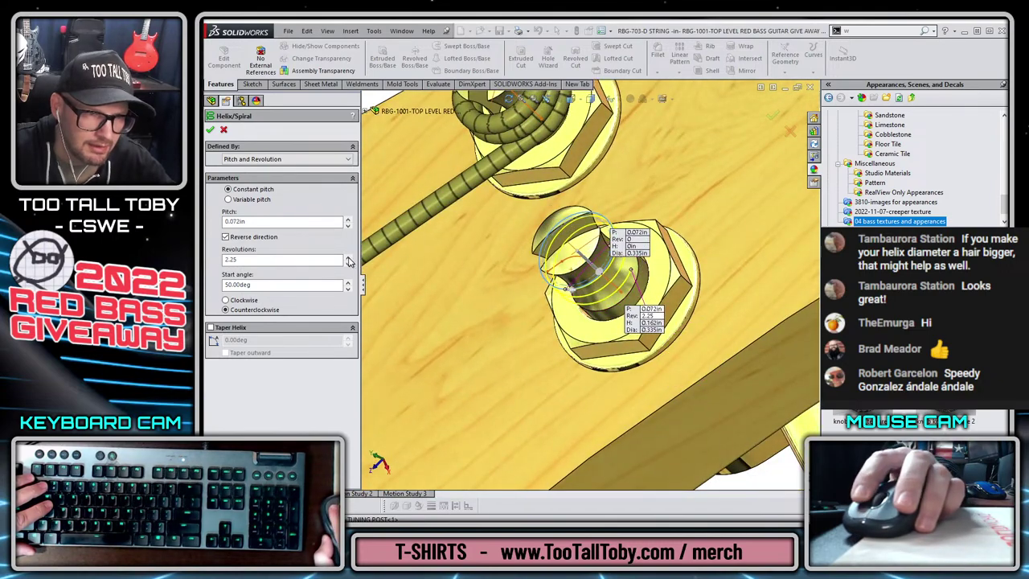
pyautogui.moveTo(501, 332); pyautogui.dragTo(558, 251, button='middle')
pyautogui.scroll(-3, 503, 235)
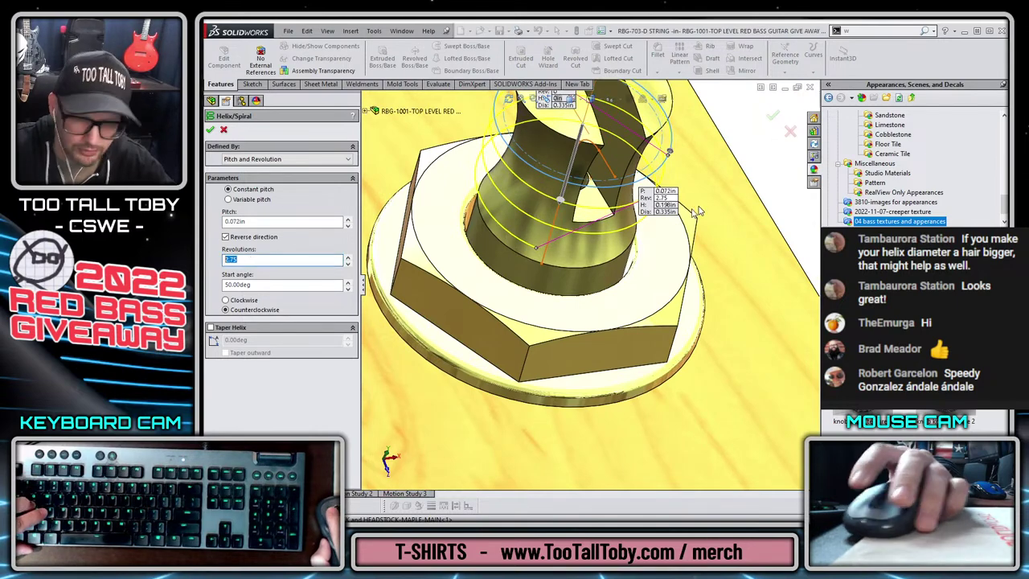
pyautogui.write('2.5')
pyautogui.press('Tab')
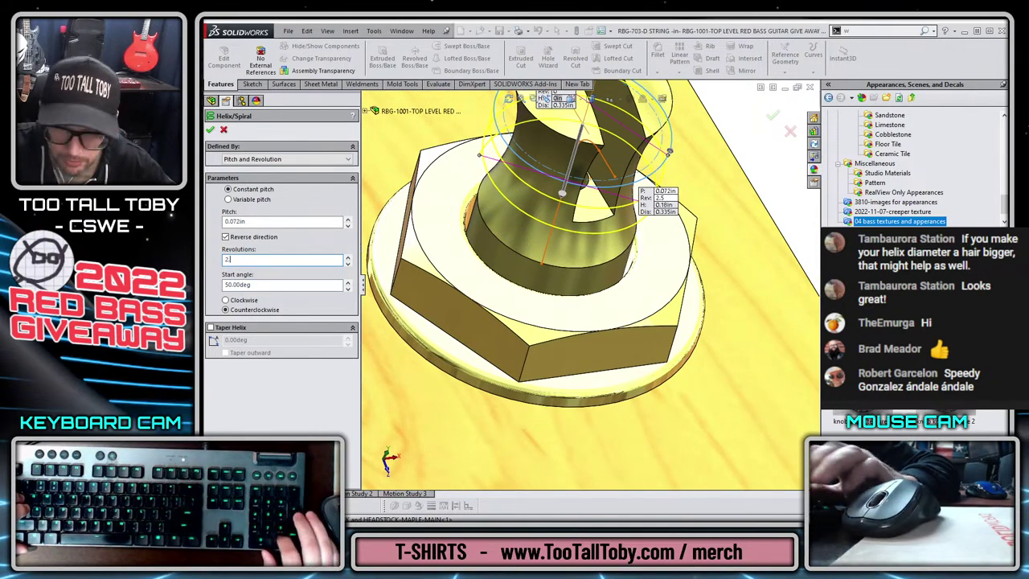
# - Set the helix to 2.63 revolutions, check its end point against the post and nut, and accept the helix
pyautogui.moveTo(677, 177); pyautogui.dragTo(517, 249, button='middle')
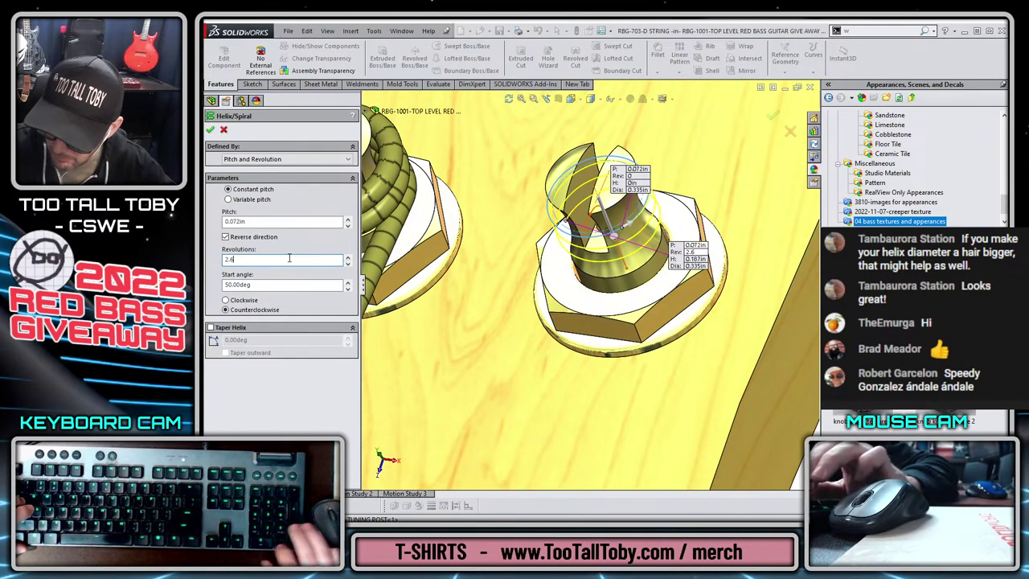
pyautogui.write('3')
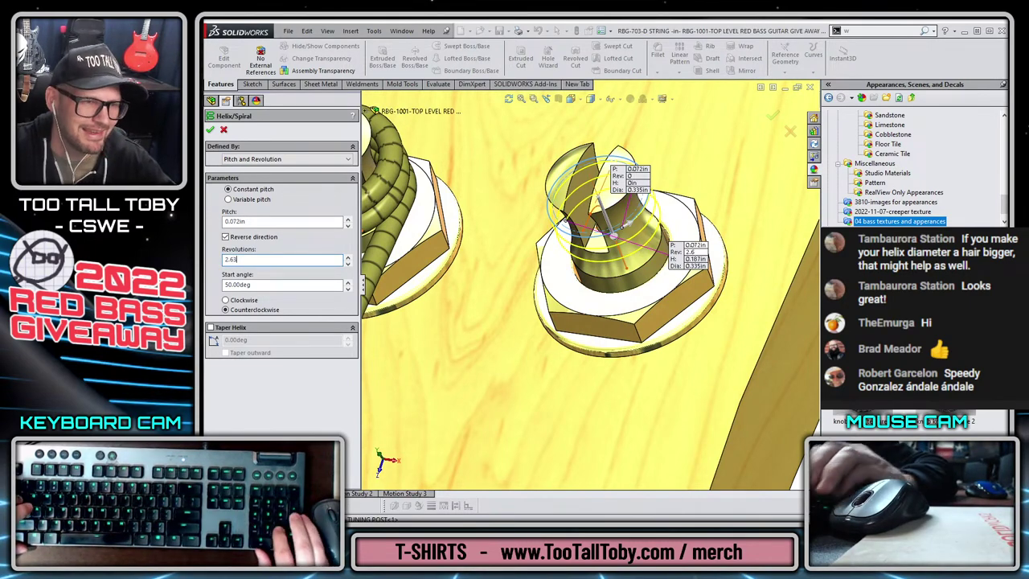
pyautogui.press('Tab')
pyautogui.scroll(-3, 599, 219)
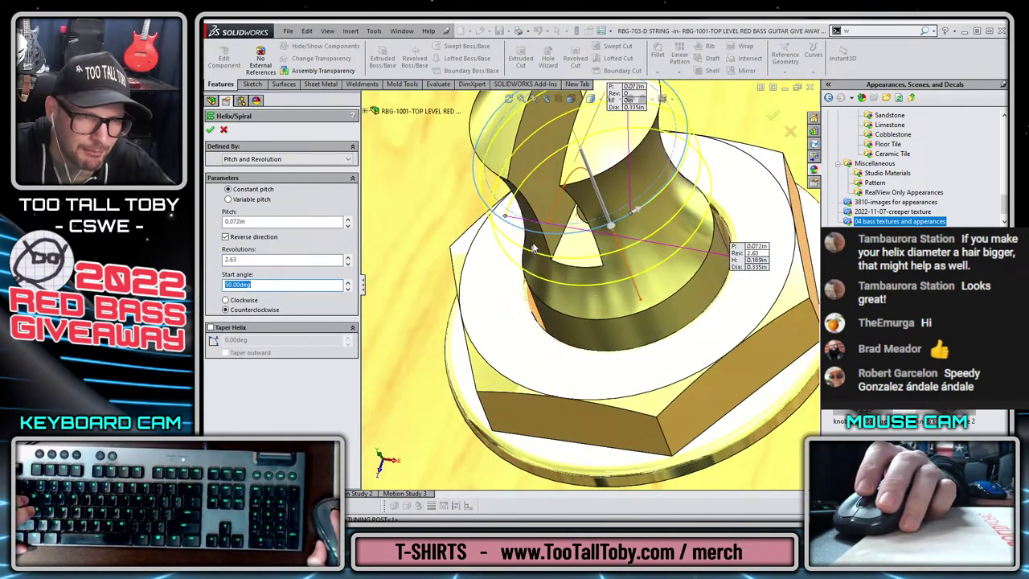
pyautogui.moveTo(533, 249); pyautogui.dragTo(566, 256, button='middle')
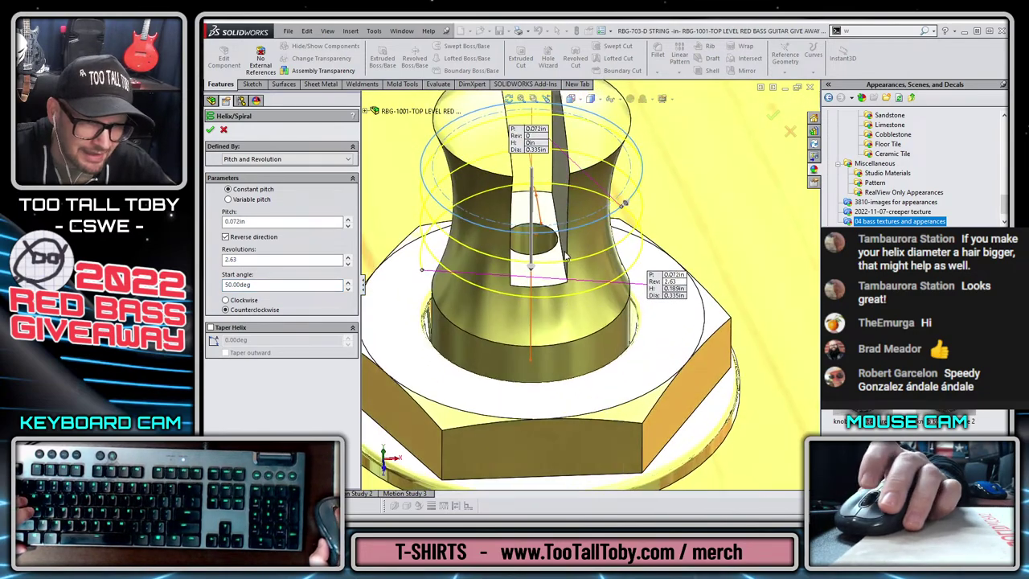
pyautogui.scroll(8, 565, 256)
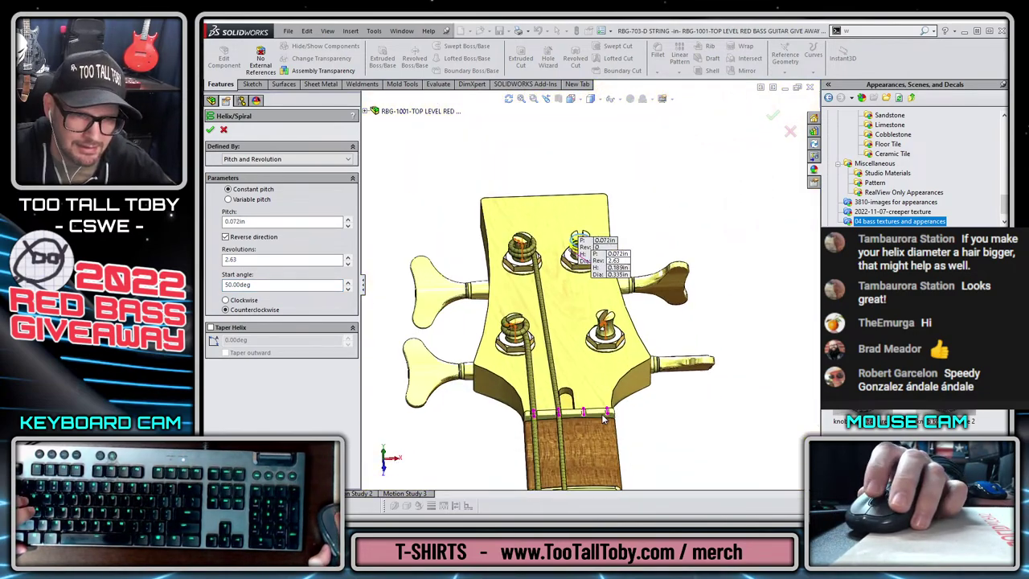
pyautogui.scroll(-6, 584, 270)
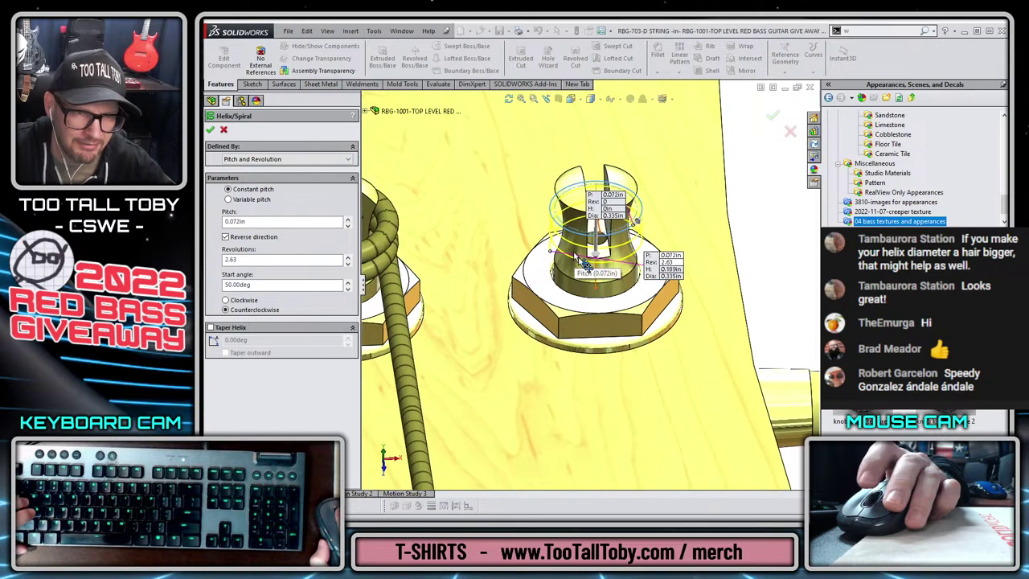
pyautogui.scroll(-2, 635, 215)
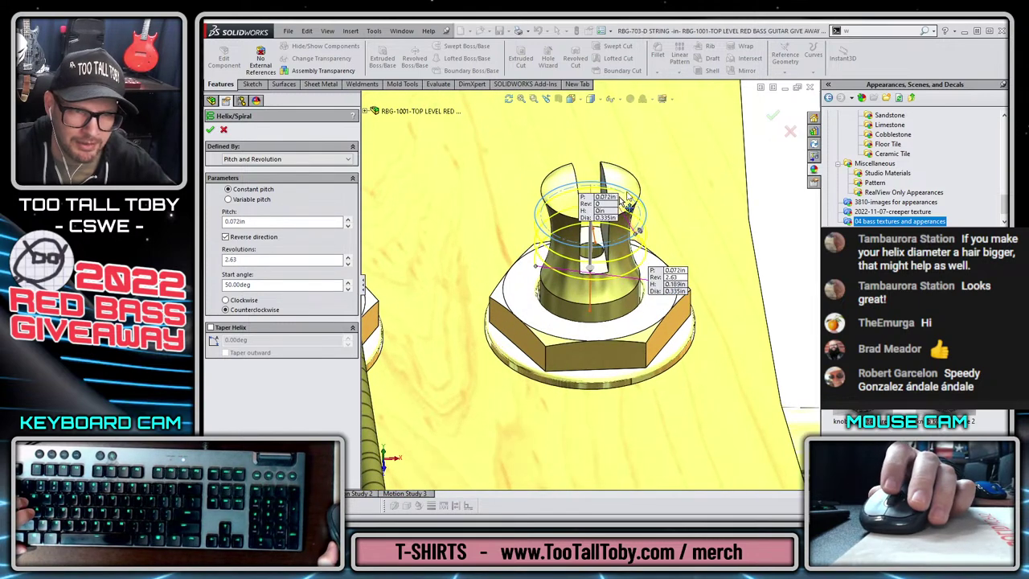
pyautogui.click(773, 118)
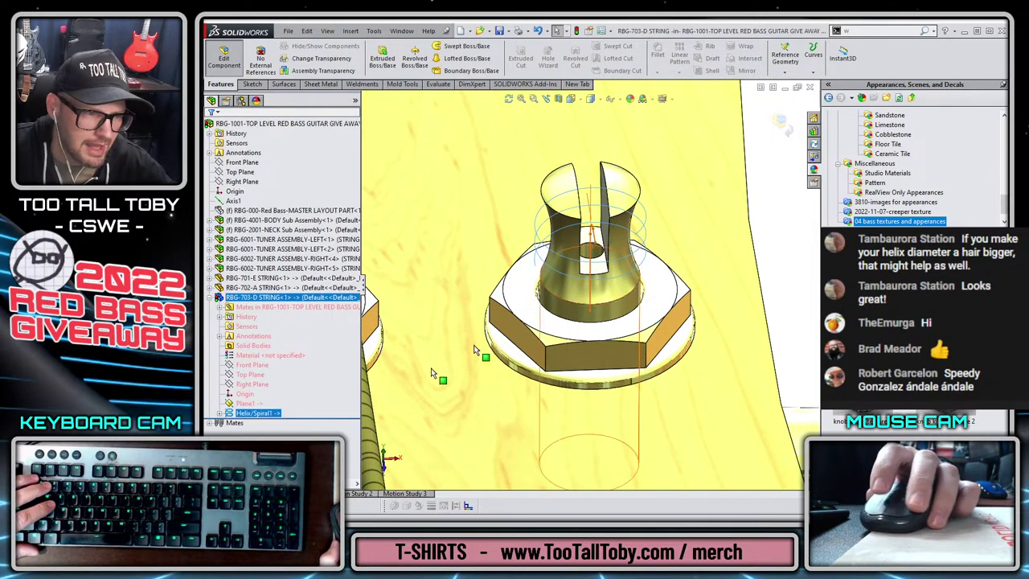
# - Clear the helix selection and start a 3D sketch in the D string part
pyautogui.scroll(8, 526, 377)
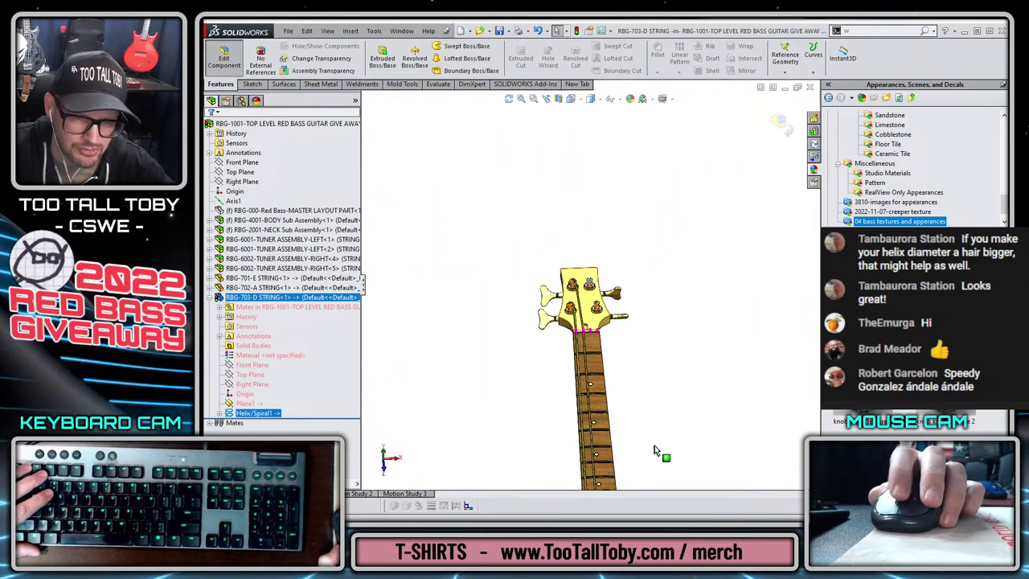
pyautogui.scroll(4, 658, 408)
pyautogui.moveTo(658, 428); pyautogui.dragTo(599, 437, button='middle')
pyautogui.scroll(-3, 558, 412)
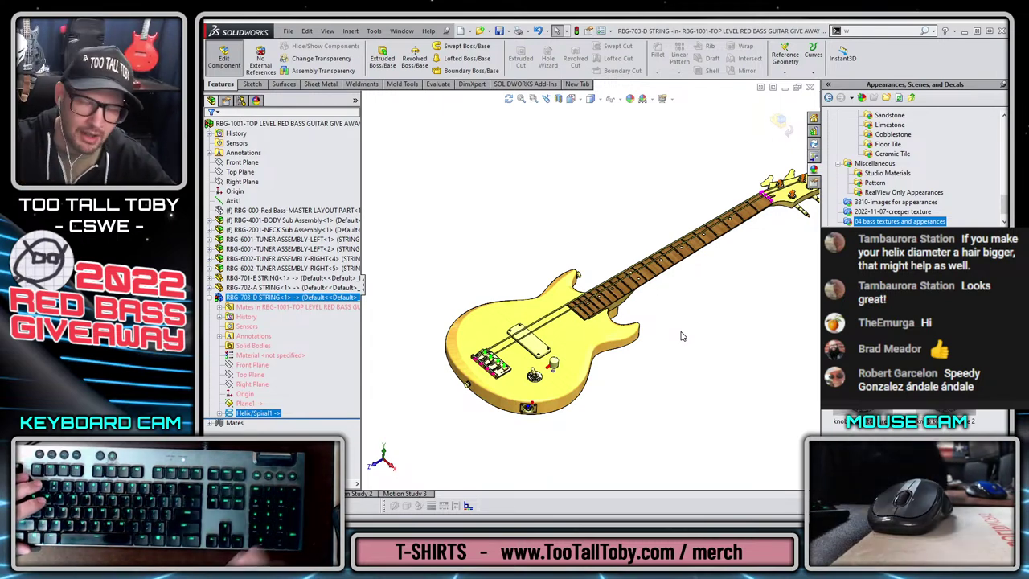
pyautogui.click(445, 406)
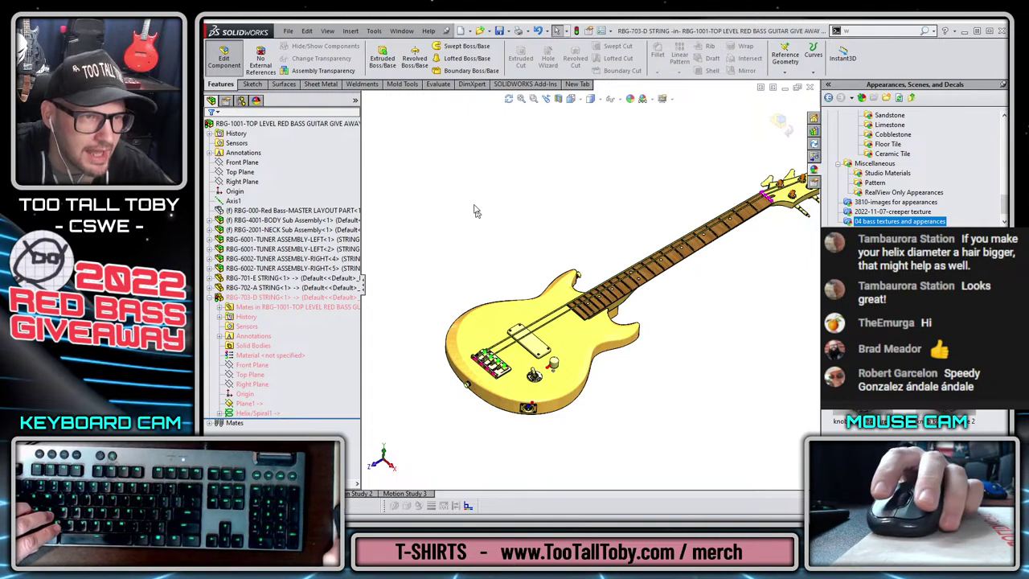
pyautogui.click(251, 85)
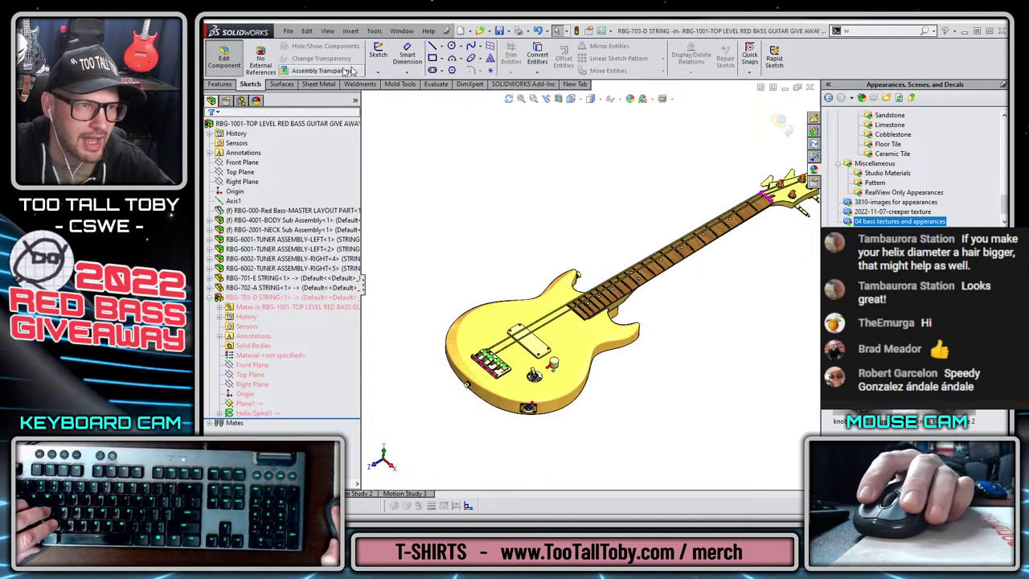
pyautogui.click(381, 74)
pyautogui.click(402, 93)
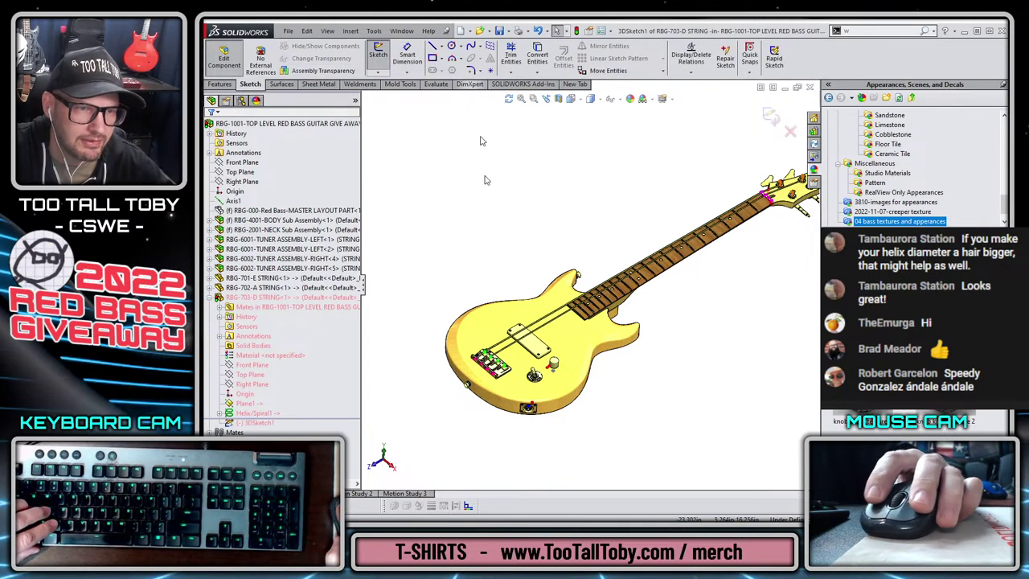
# - Convert the D string's layout lines at the bridge plate hole and the saddle groove into the 3D sketch
pyautogui.scroll(-10, 544, 313)
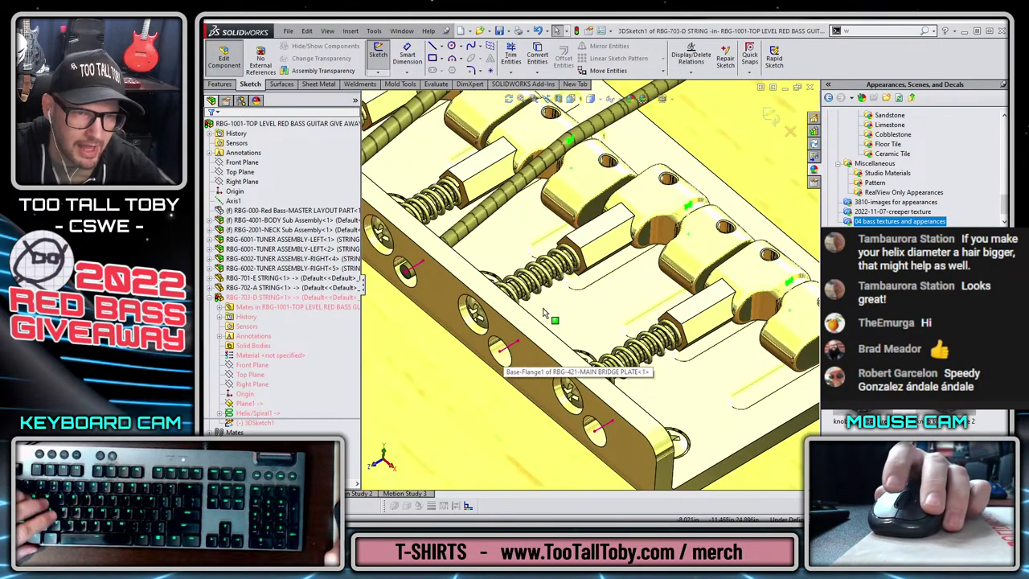
pyautogui.scroll(-3, 508, 351)
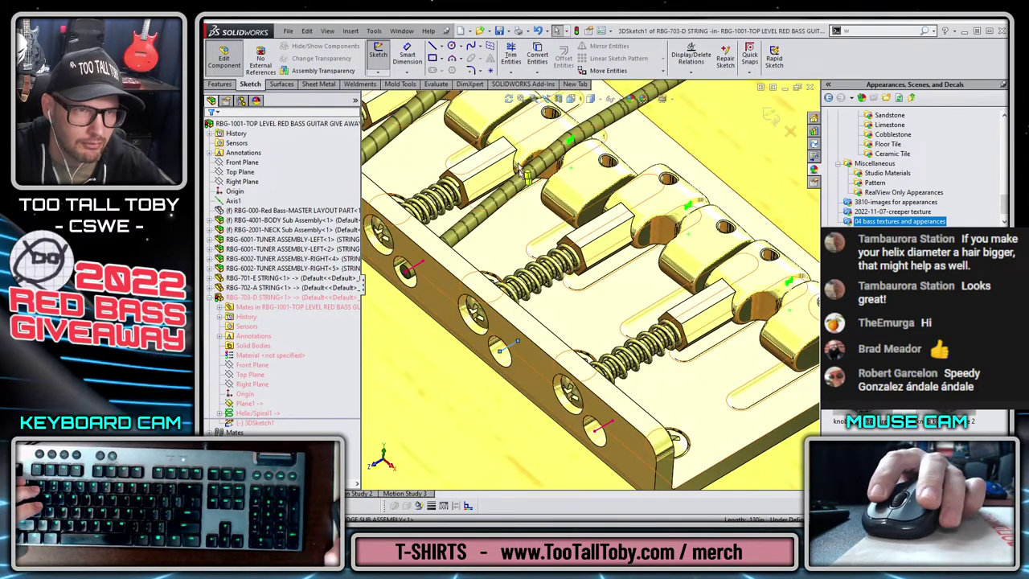
pyautogui.scroll(-3, 696, 215)
pyautogui.scroll(-5, 697, 216)
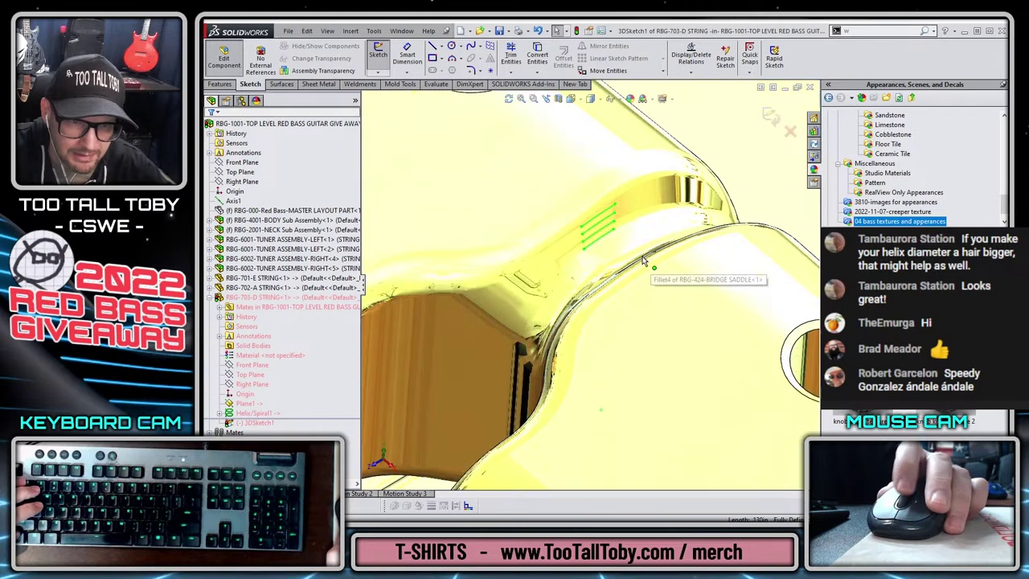
pyautogui.scroll(2, 592, 231)
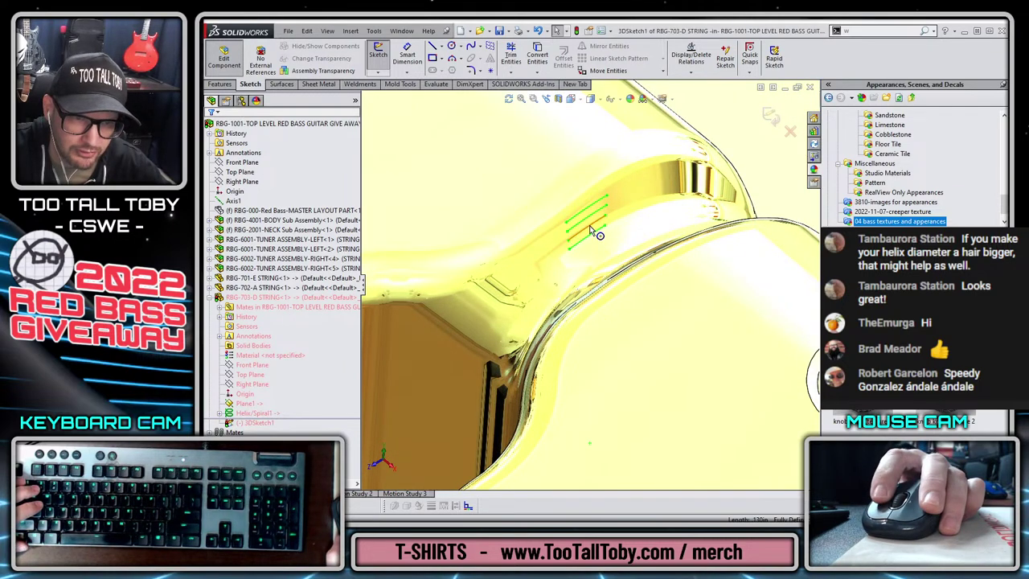
pyautogui.click(537, 53)
pyautogui.scroll(5, 588, 284)
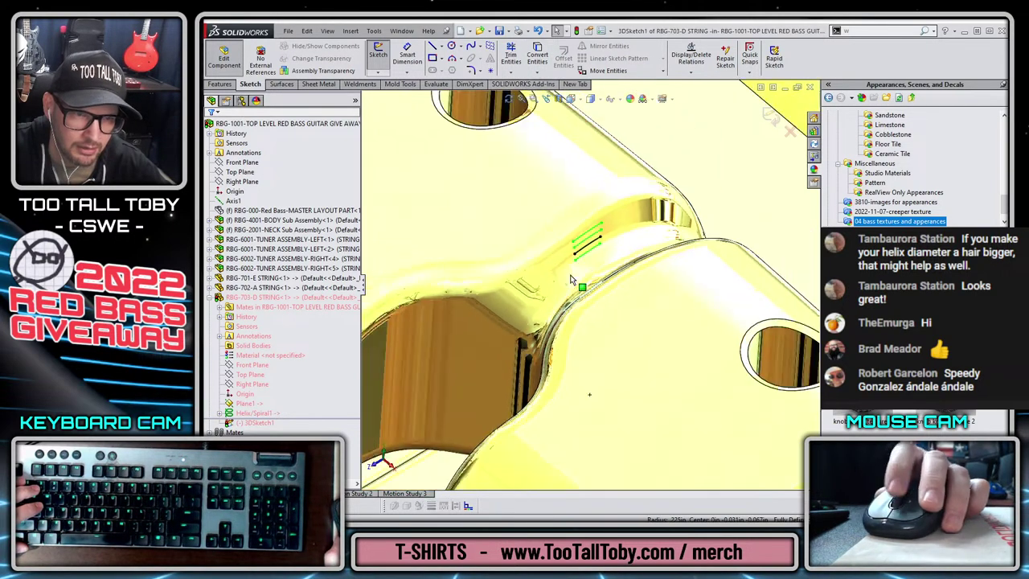
# - Sketch a line from the rear end of the converted saddle line to the front end of the bridge plate hole line
pyautogui.click(432, 46)
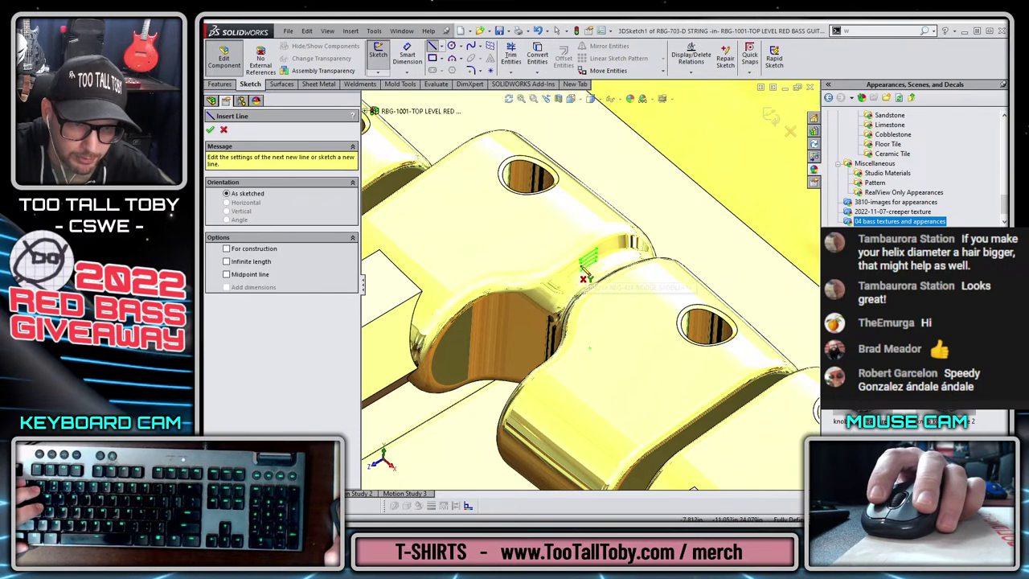
pyautogui.click(581, 267)
pyautogui.scroll(5, 494, 395)
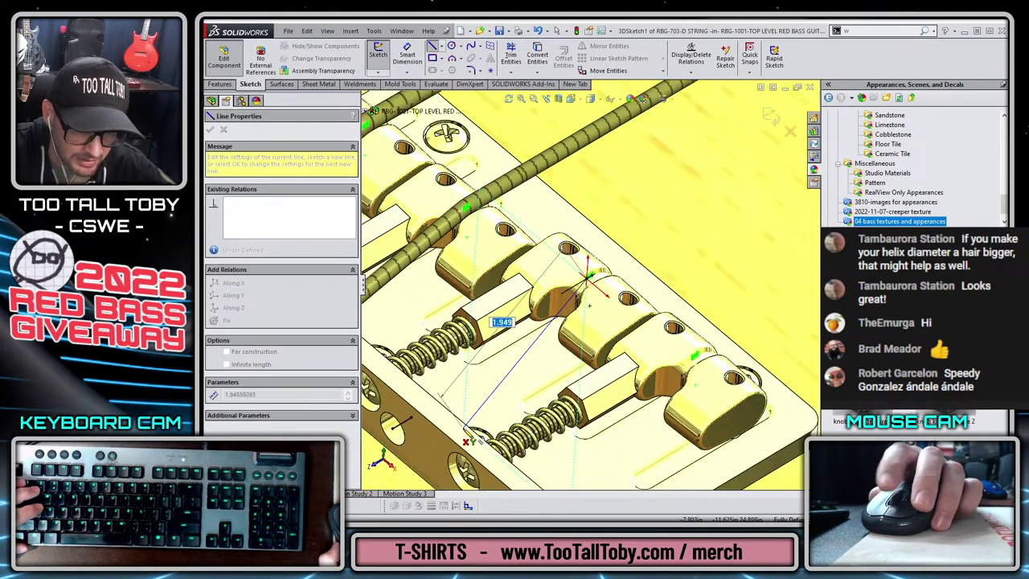
pyautogui.scroll(-2, 442, 446)
pyautogui.click(404, 397)
pyautogui.press('Escape')
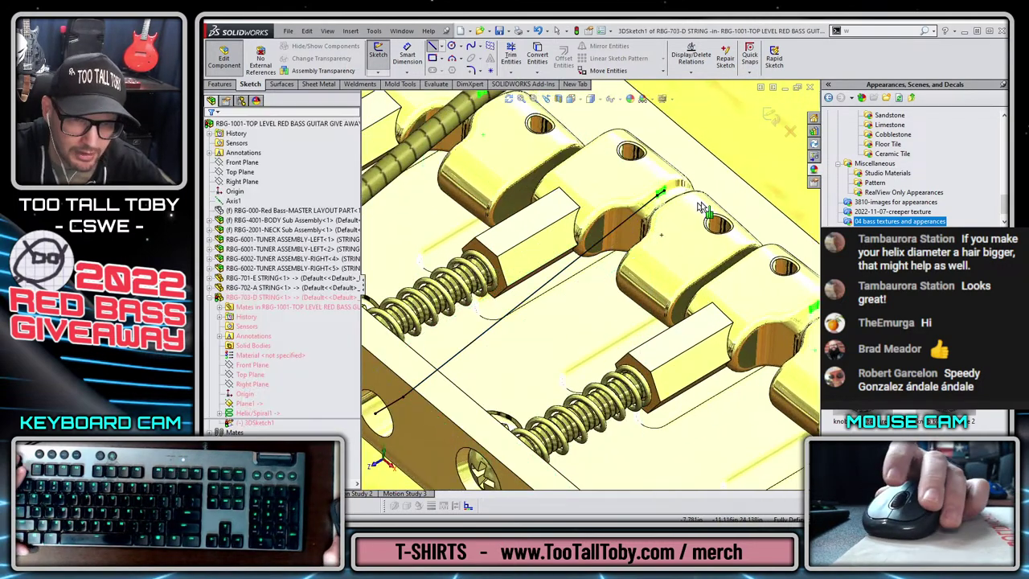
# - Try to fit a constrained spline across the connected line segments at the bridge plate hole
pyautogui.scroll(-8, 434, 368)
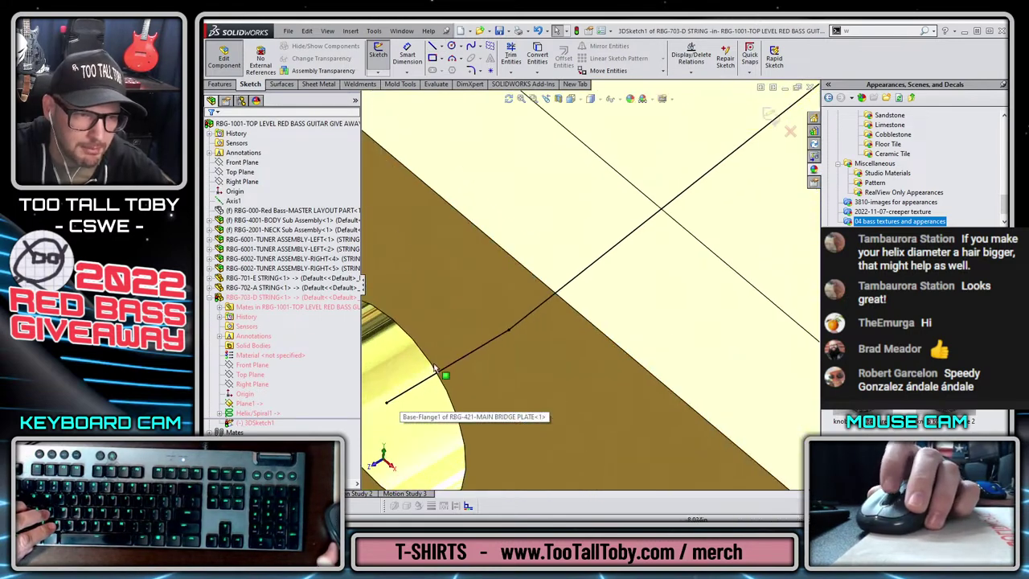
pyautogui.click(374, 32)
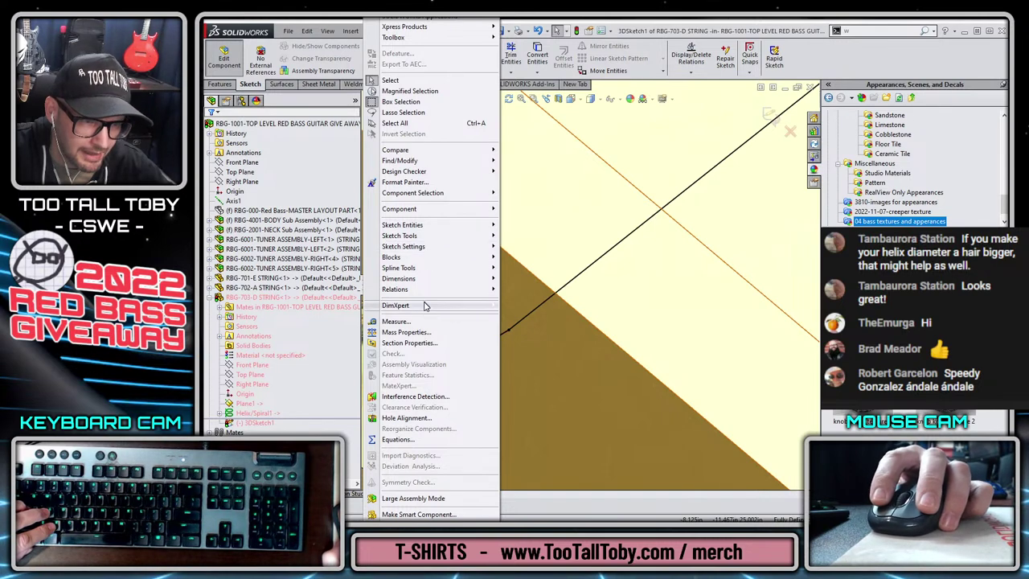
pyautogui.moveTo(450, 270)
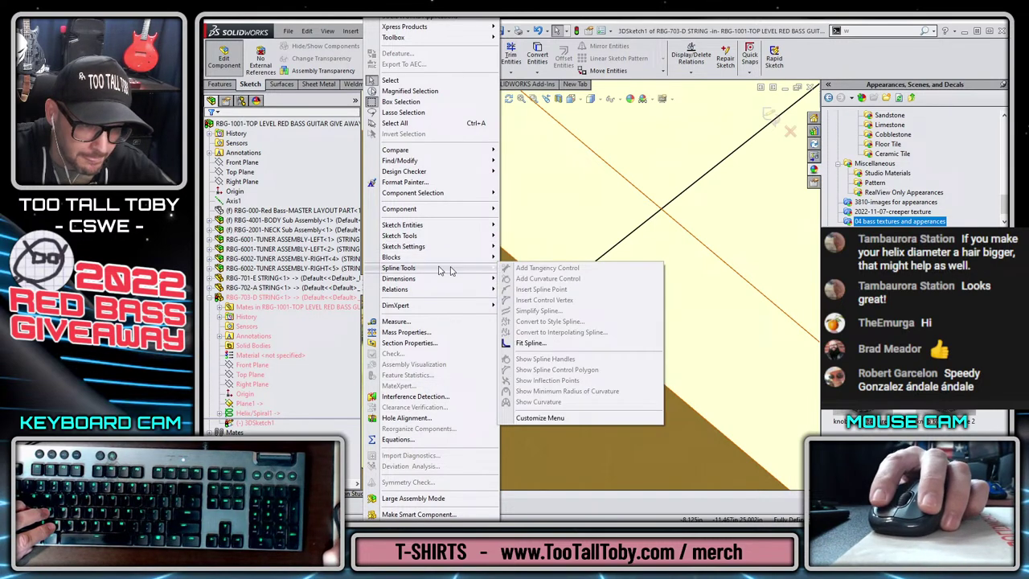
pyautogui.click(530, 343)
pyautogui.click(524, 321)
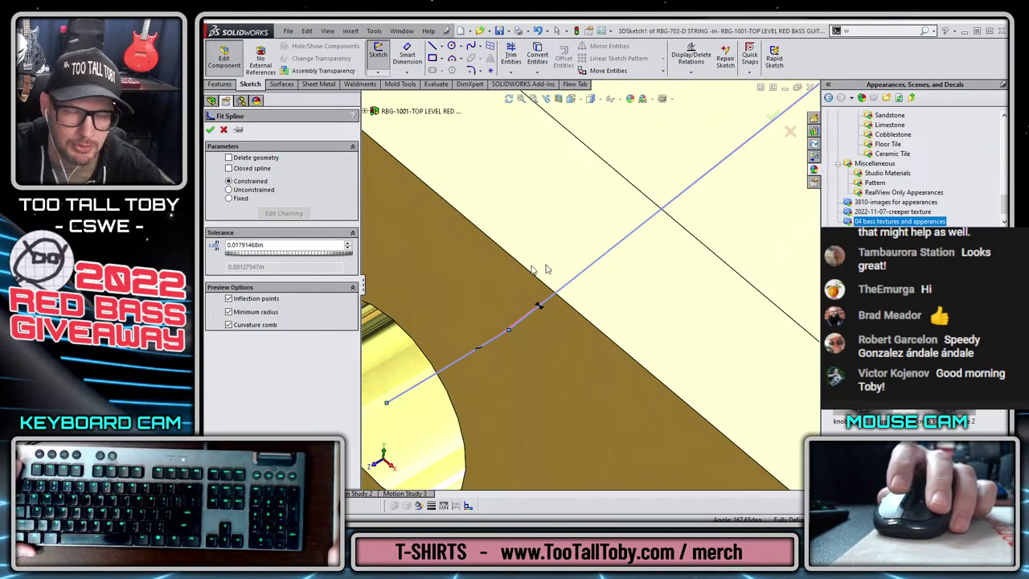
pyautogui.press('Escape')
# - Convert the D string's layout line in the nut slot into the 3D sketch
pyautogui.scroll(6, 570, 301)
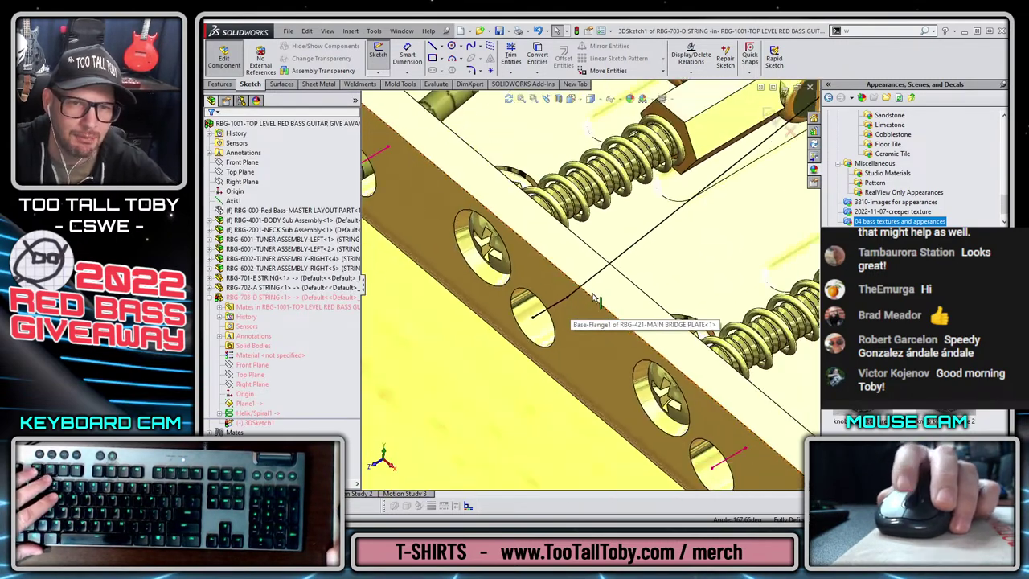
pyautogui.scroll(10, 595, 300)
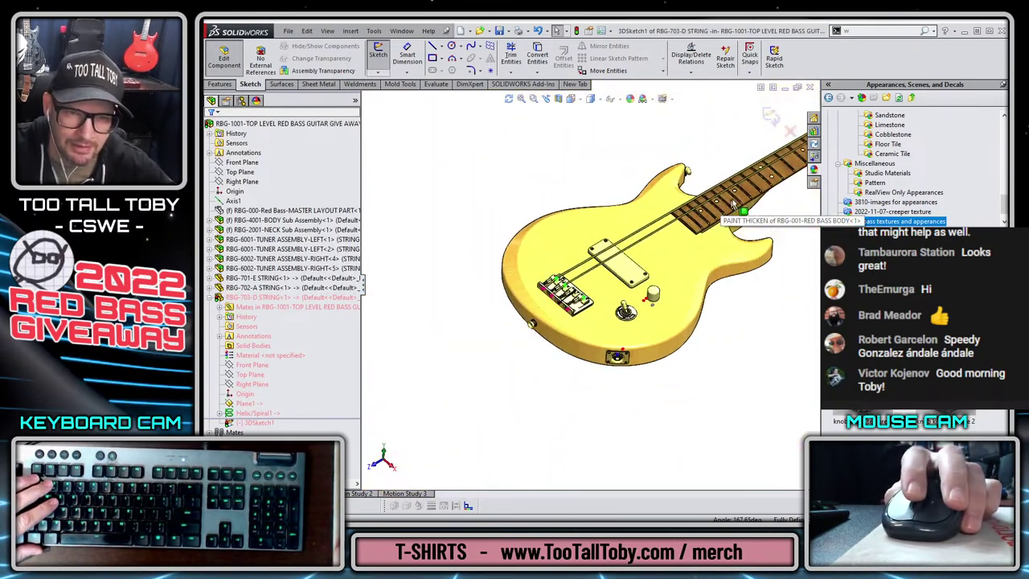
pyautogui.scroll(3, 734, 203)
pyautogui.scroll(-12, 707, 217)
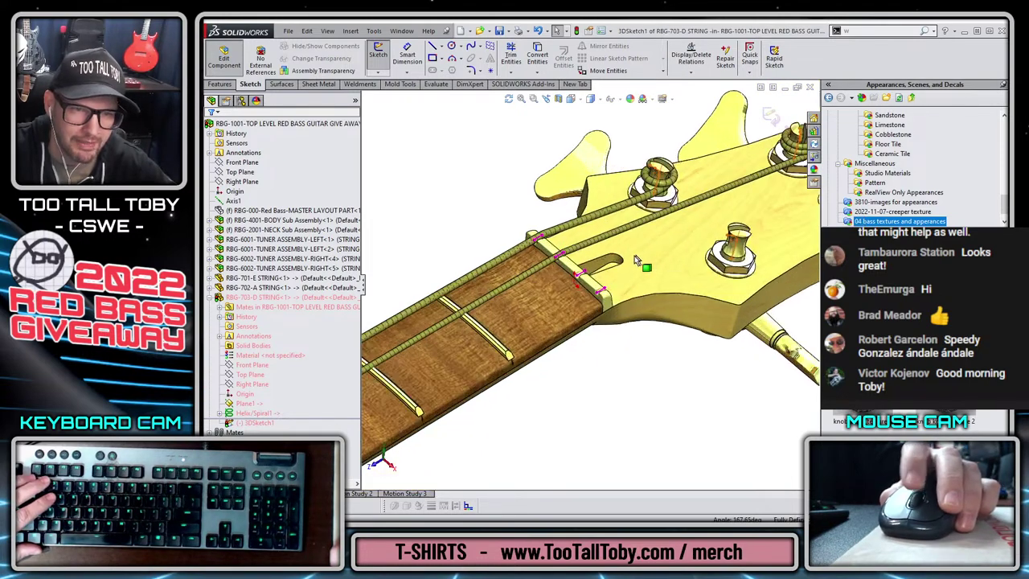
pyautogui.scroll(-5, 635, 261)
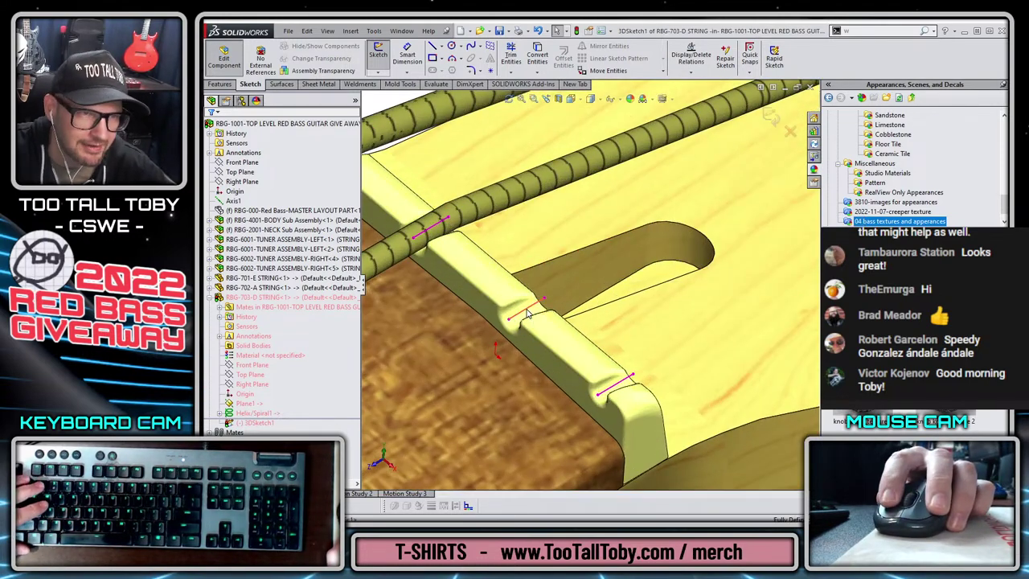
pyautogui.click(526, 312)
pyautogui.click(540, 56)
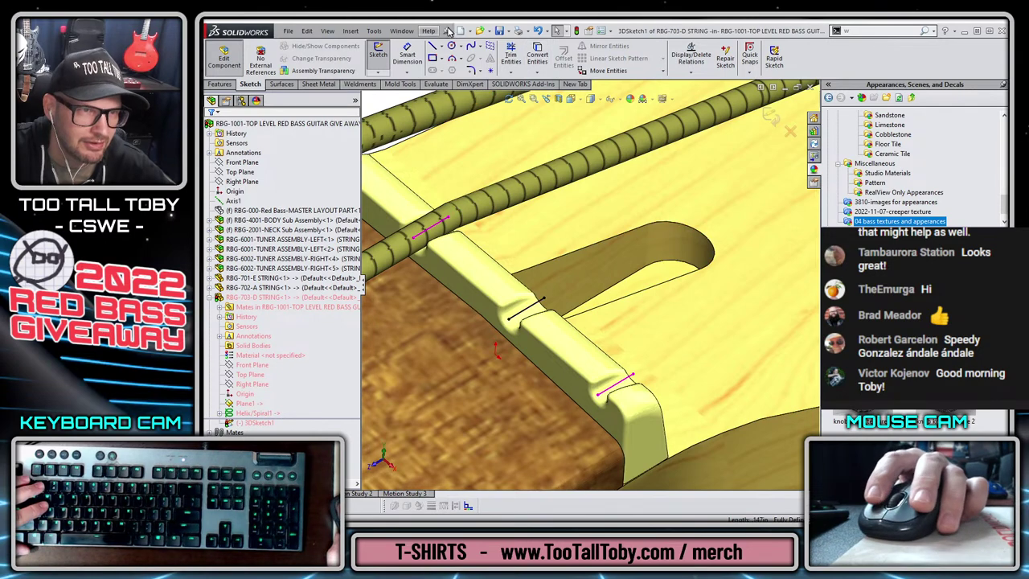
# - Sketch the long line along the neck from the body-side end of the nut line to the front end of the saddle line
pyautogui.click(432, 49)
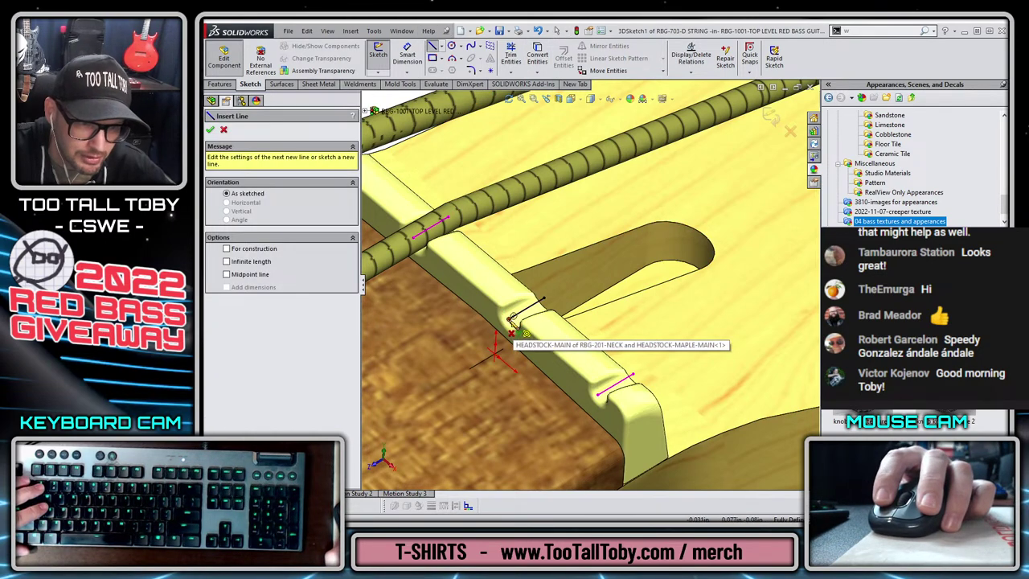
pyautogui.scroll(-3, 511, 317)
pyautogui.click(551, 302)
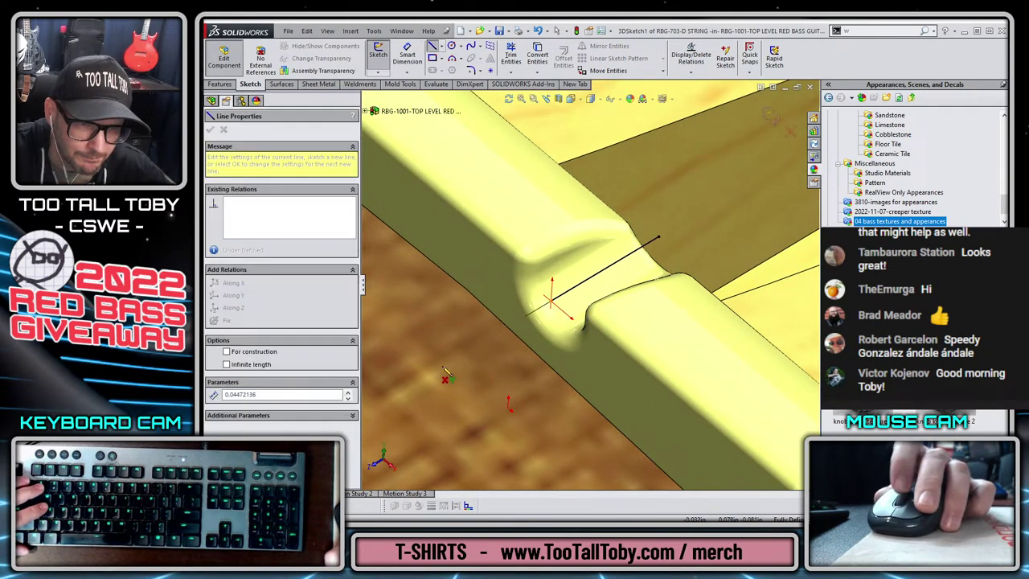
pyautogui.scroll(6, 551, 301)
pyautogui.scroll(5, 497, 308)
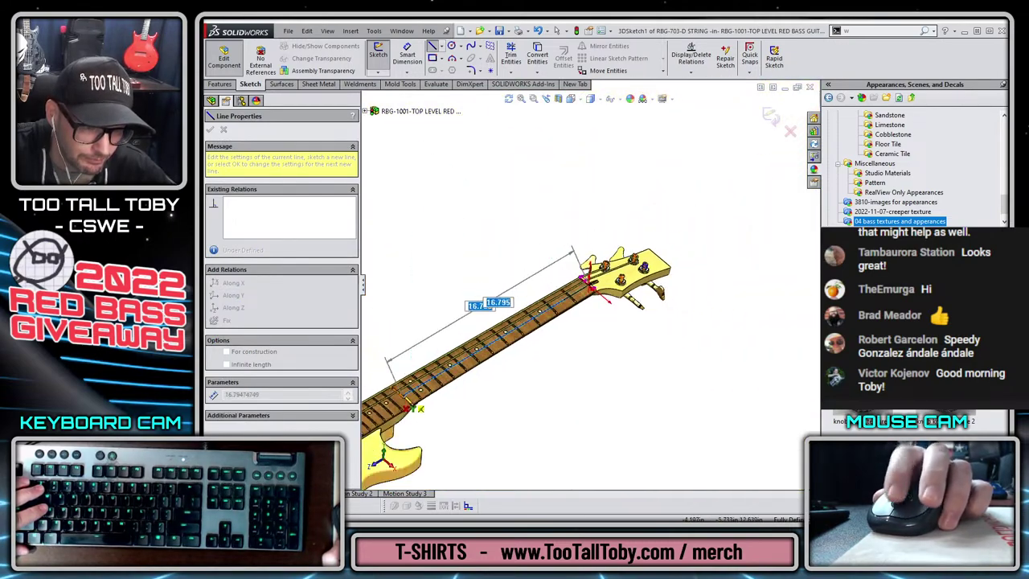
pyautogui.scroll(-8, 481, 304)
pyautogui.scroll(-8, 476, 301)
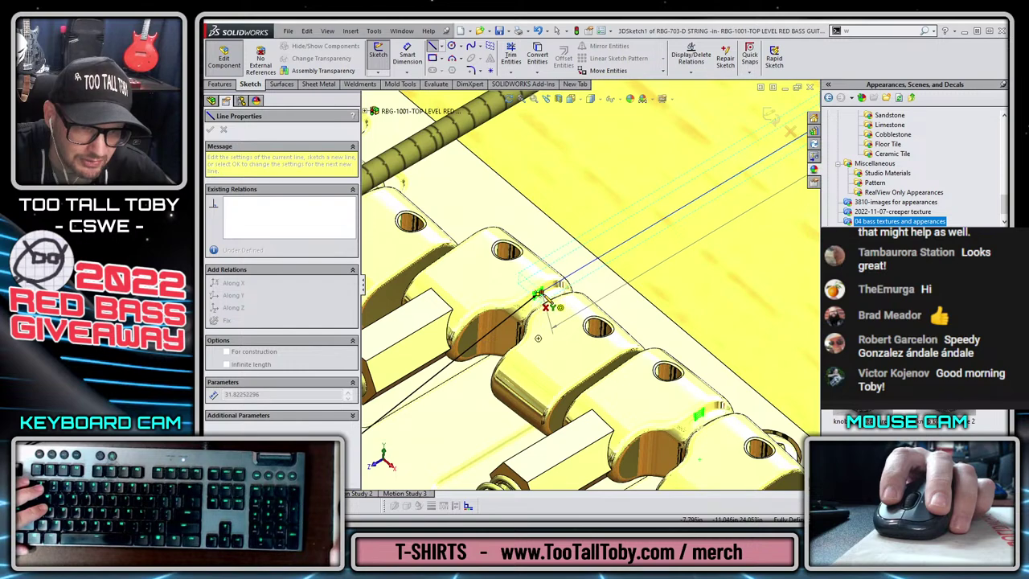
pyautogui.click(541, 295)
pyautogui.scroll(8, 660, 292)
pyautogui.press('Escape')
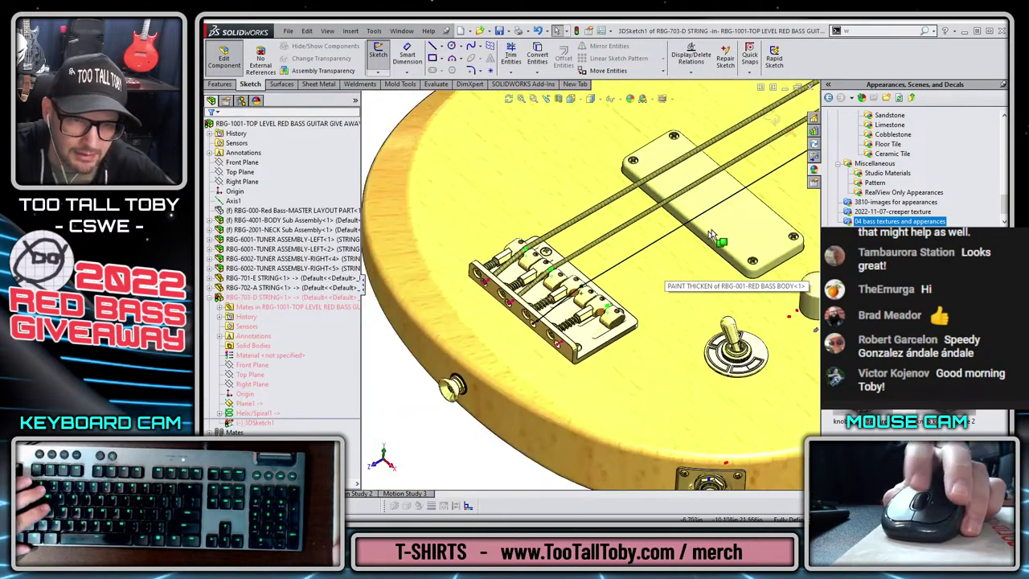
# - Sketch a line from the helix end at the D string's tuning post to the headstock-side end of the nut line
pyautogui.scroll(6, 712, 235)
pyautogui.scroll(-8, 735, 229)
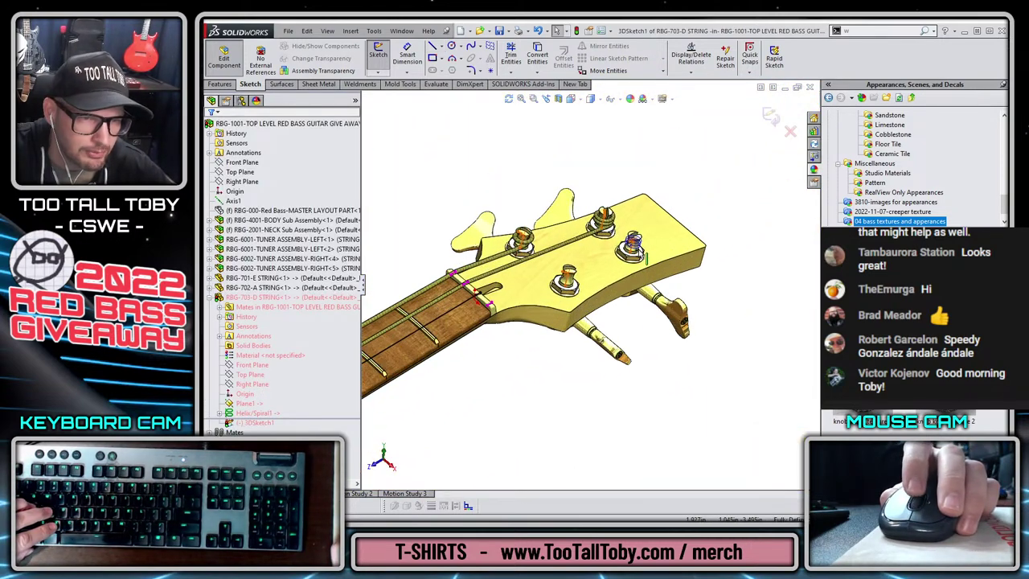
pyautogui.scroll(-10, 644, 255)
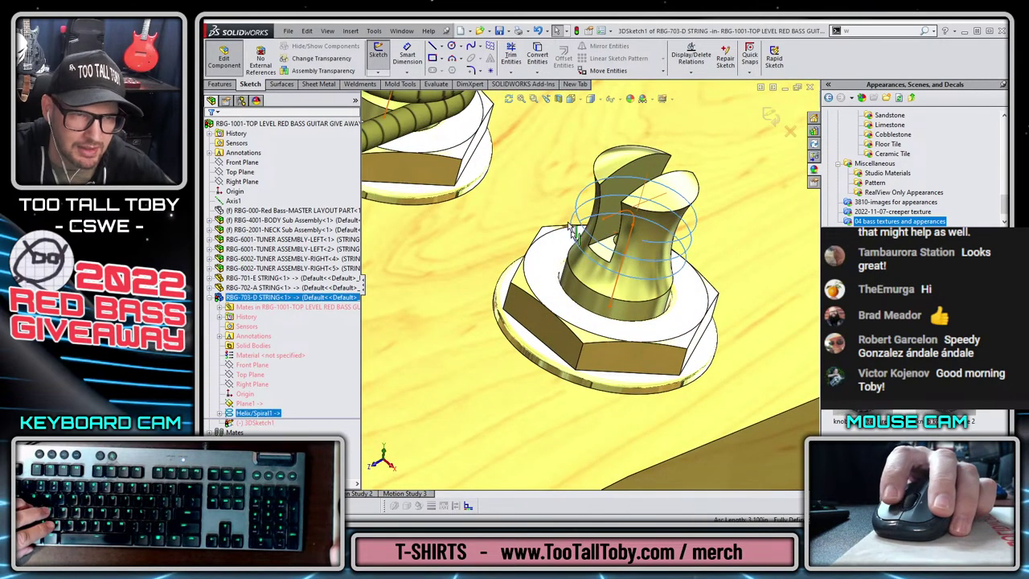
pyautogui.press('s')
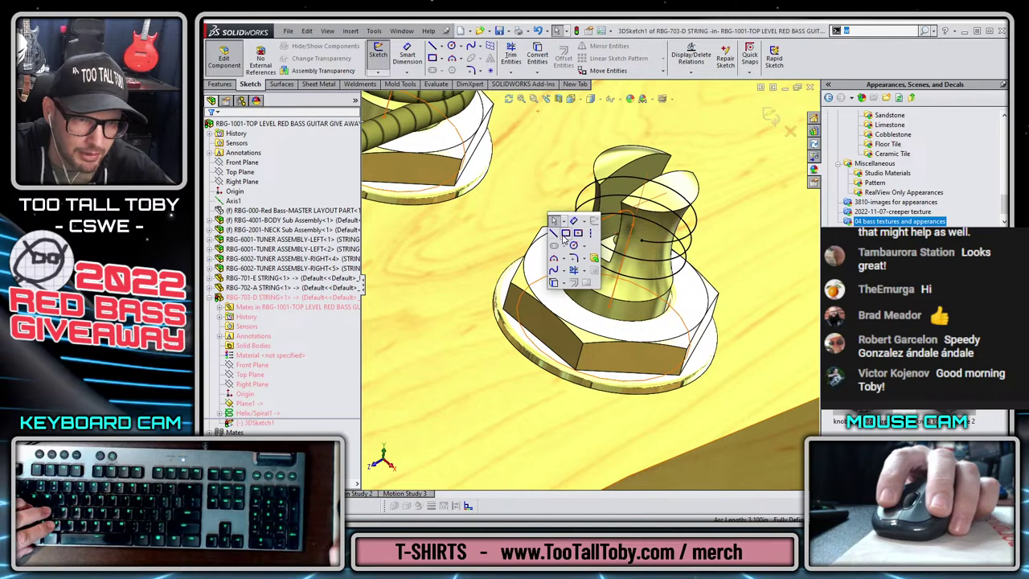
pyautogui.click(553, 233)
pyautogui.click(597, 231)
pyautogui.scroll(6, 555, 219)
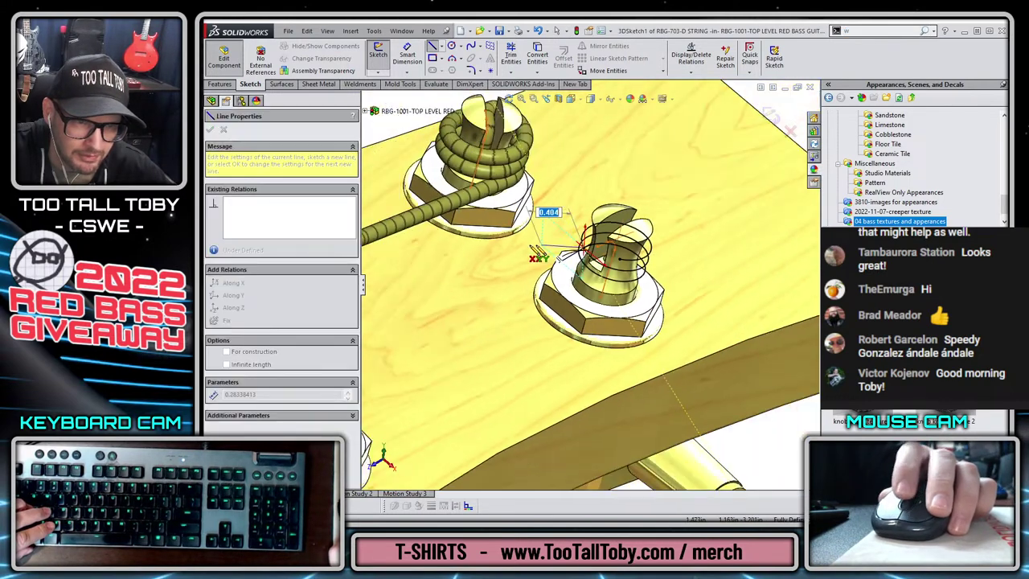
pyautogui.scroll(3, 579, 302)
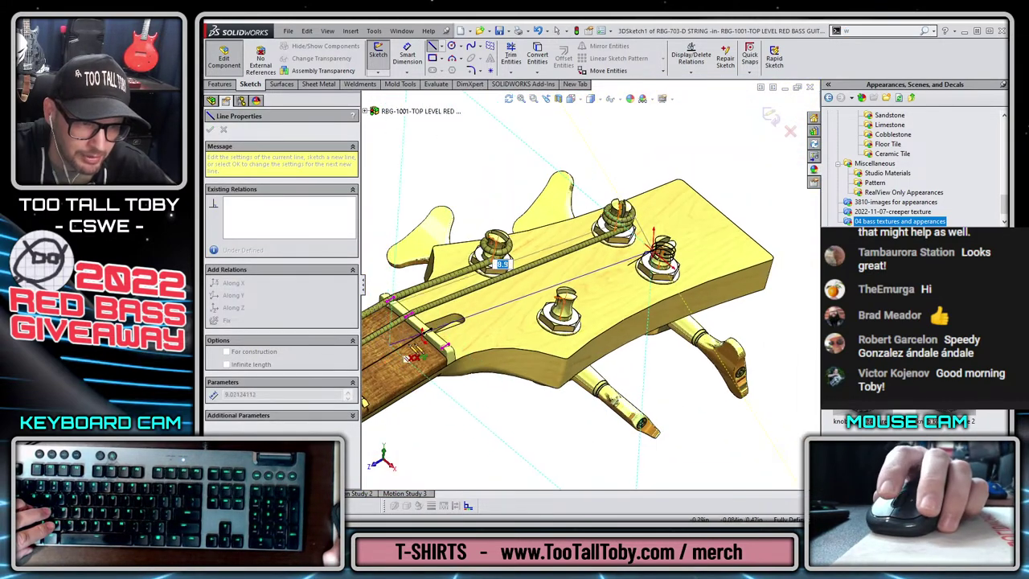
pyautogui.doubleClick(431, 336)
pyautogui.press('Escape')
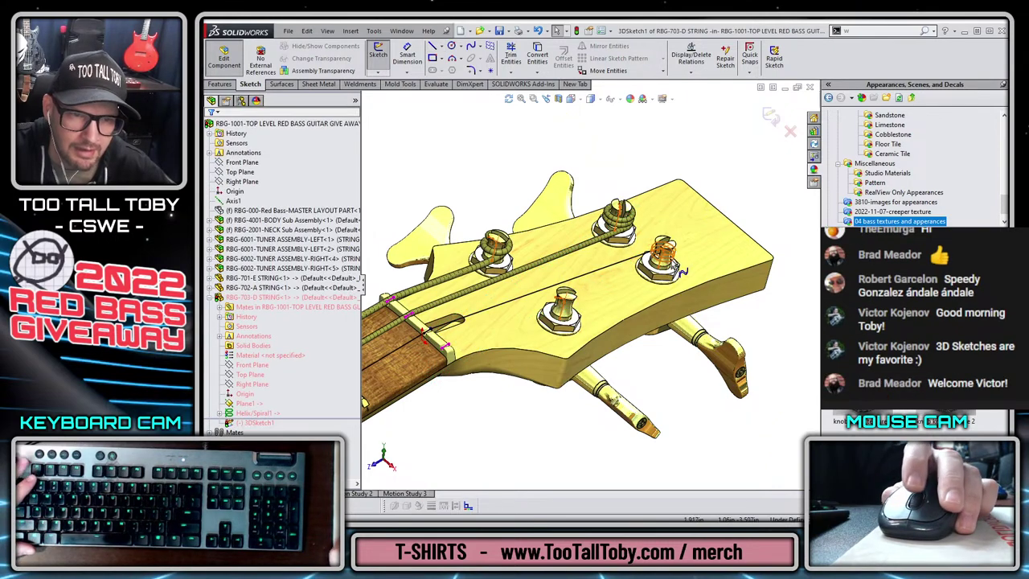
# - Convert the tuning post's layout path, from its vertical core line through the arc to the short horizontal line, into the 3D sketch
pyautogui.scroll(-6, 678, 249)
pyautogui.moveTo(639, 273); pyautogui.dragTo(588, 227, button='middle')
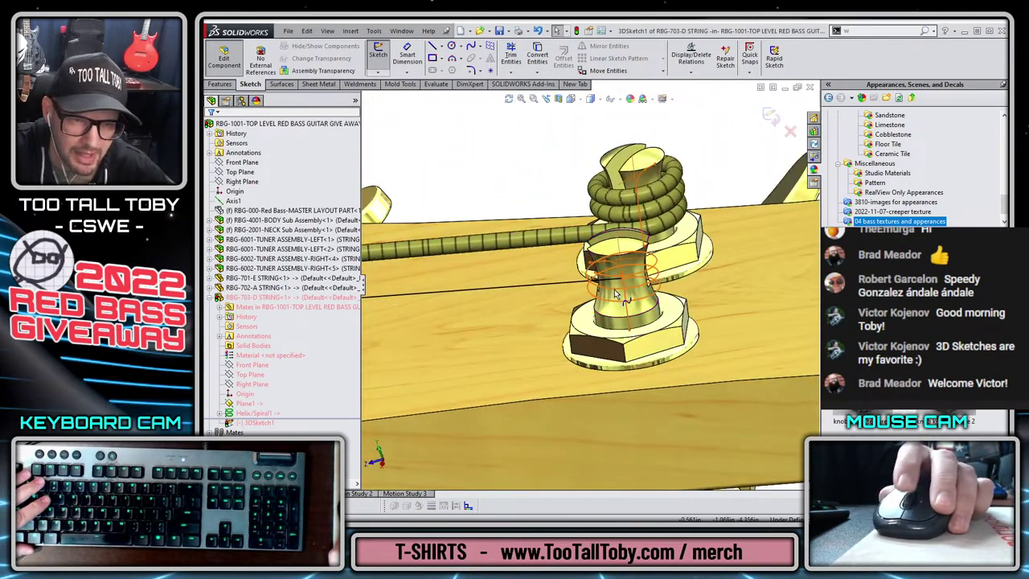
pyautogui.scroll(-2, 623, 275)
pyautogui.click(622, 270)
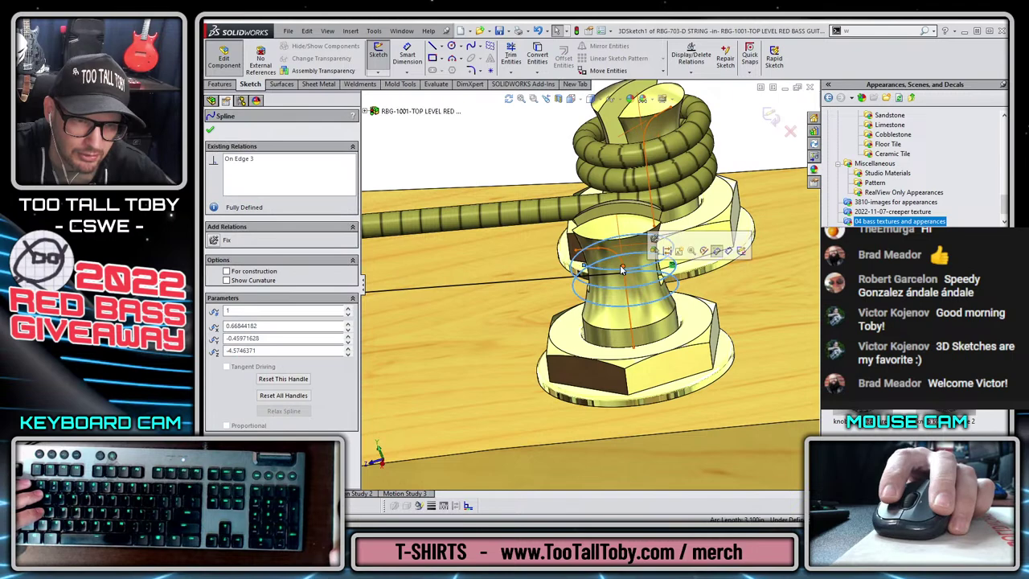
pyautogui.click(632, 319)
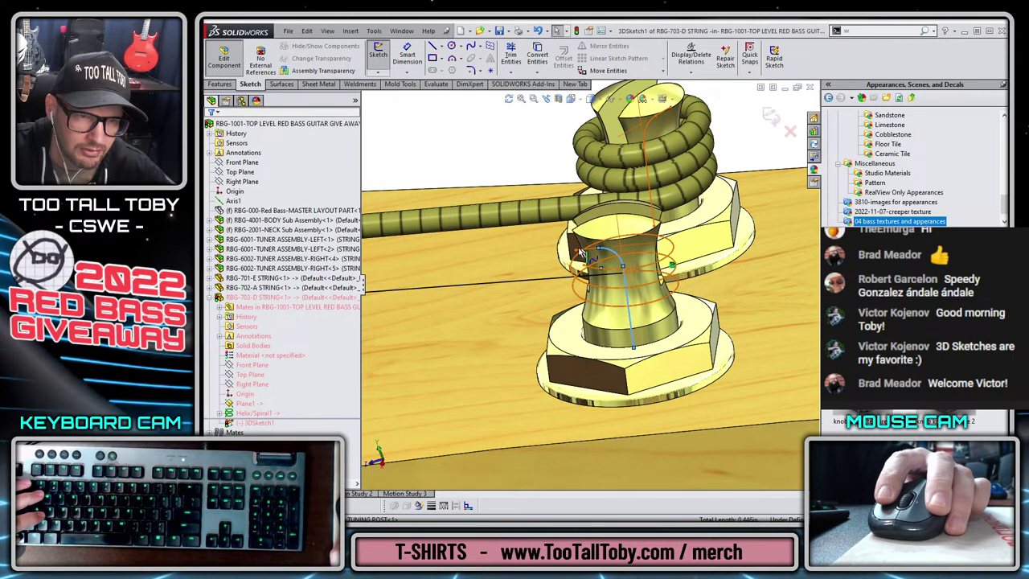
pyautogui.scroll(-5, 607, 256)
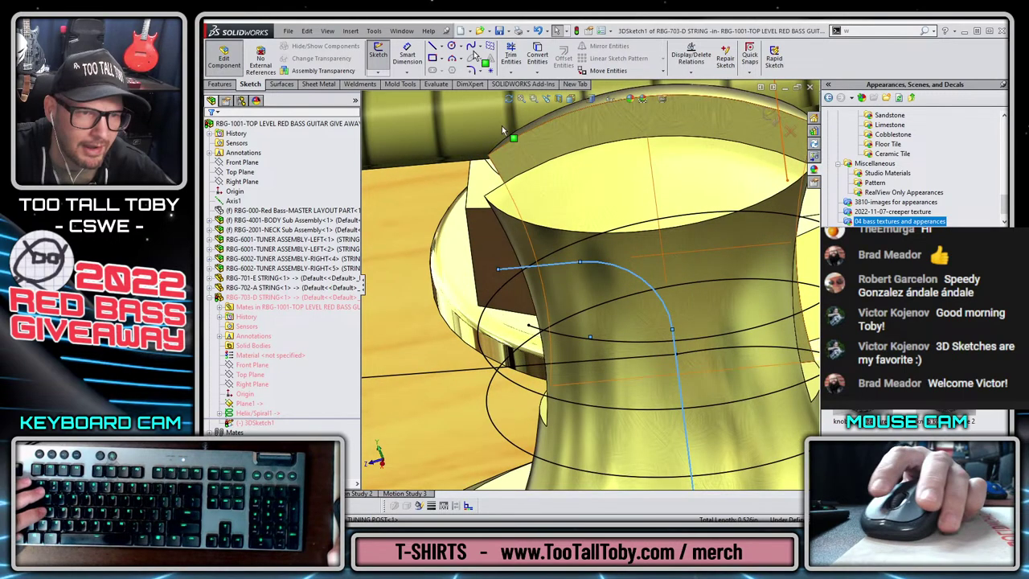
# - Shorten the converted horizontal line in the tuning post slot by pulling its free end back toward the arc
pyautogui.scroll(8, 609, 322)
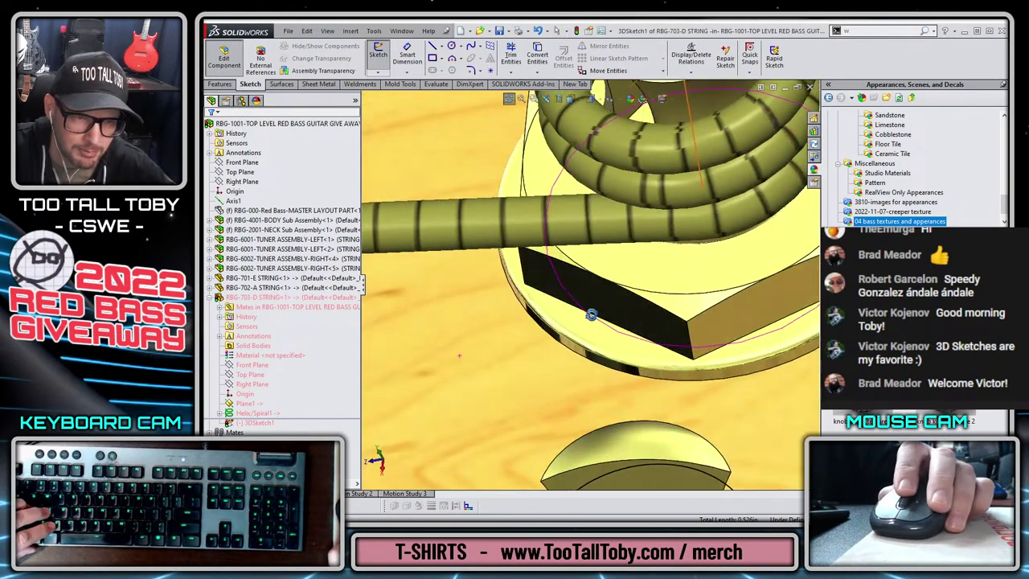
pyautogui.scroll(-6, 623, 390)
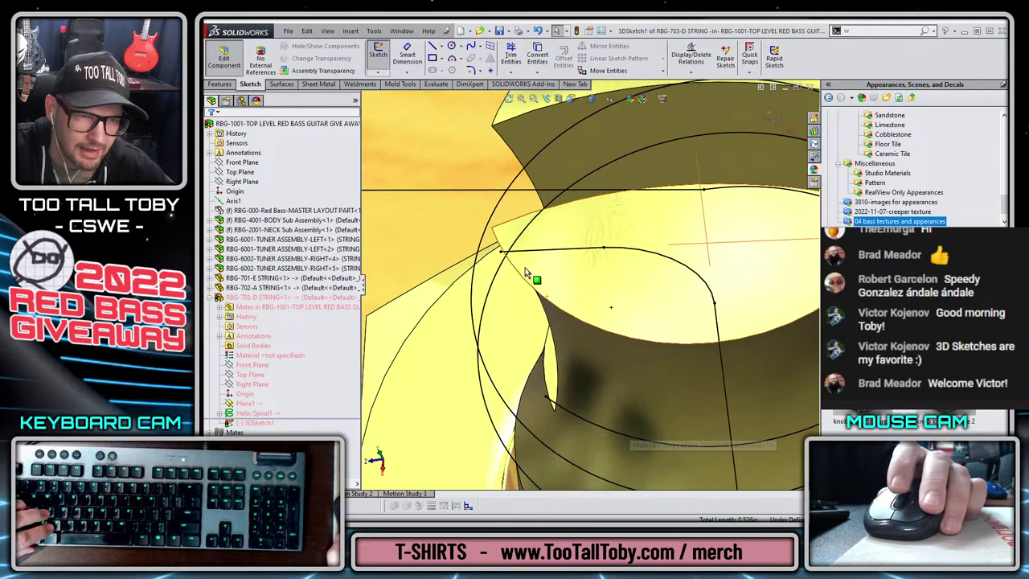
pyautogui.moveTo(505, 256); pyautogui.dragTo(560, 250)
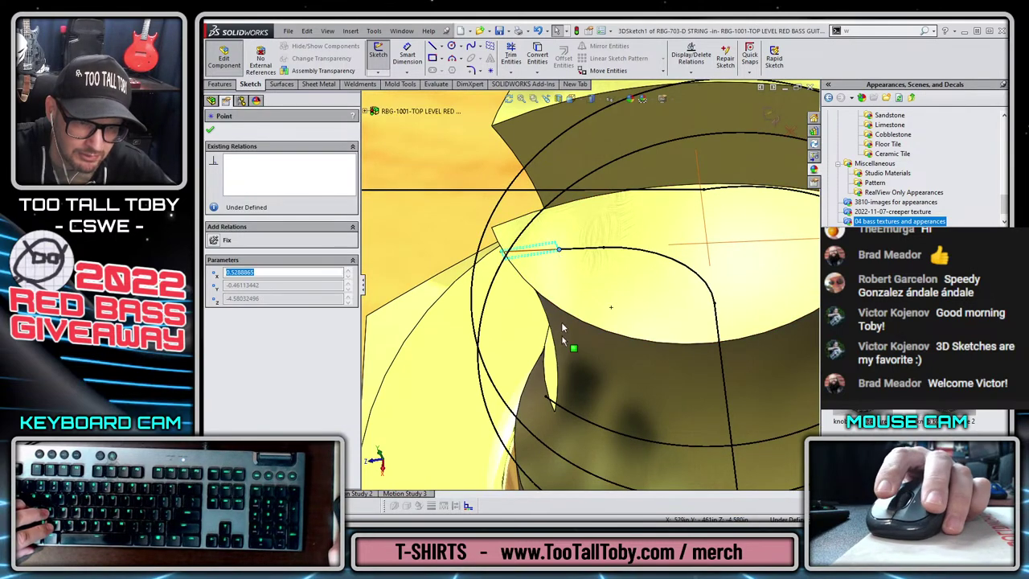
# - Try to pull the free lower end of the helix back around the D string's tuning post
pyautogui.moveTo(547, 400); pyautogui.dragTo(567, 410)
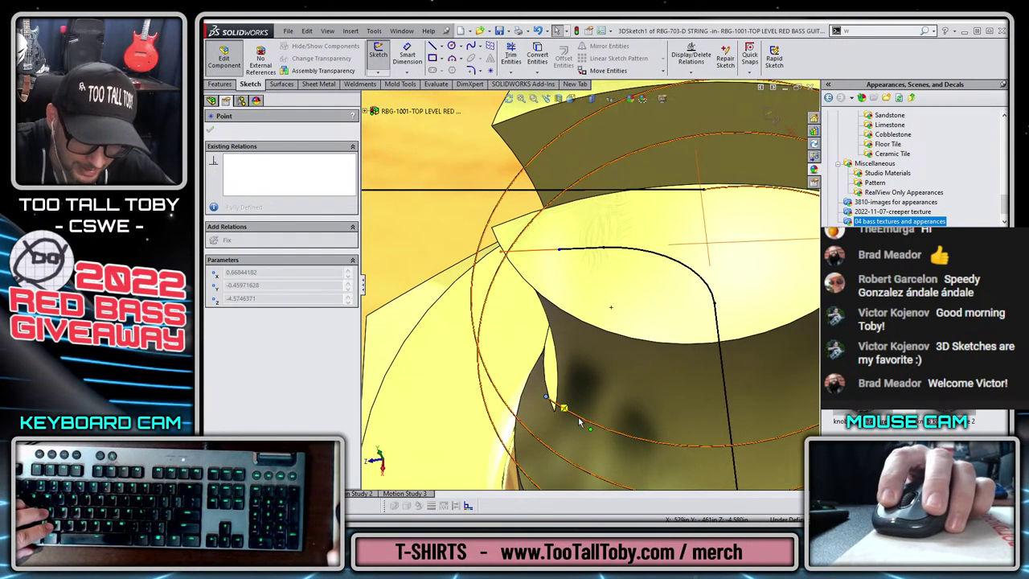
pyautogui.press('Escape')
pyautogui.scroll(5, 593, 426)
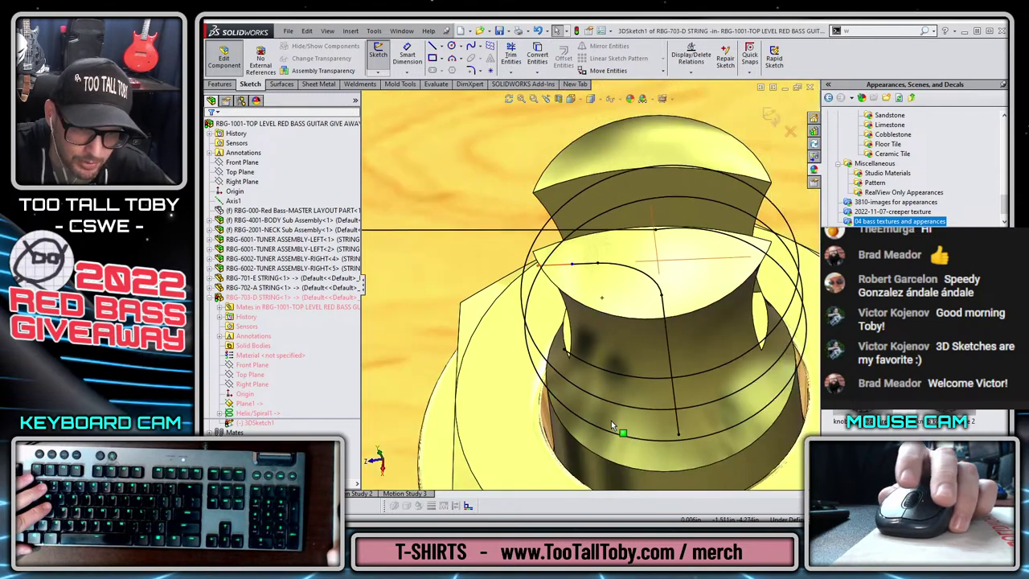
pyautogui.rightClick(604, 373)
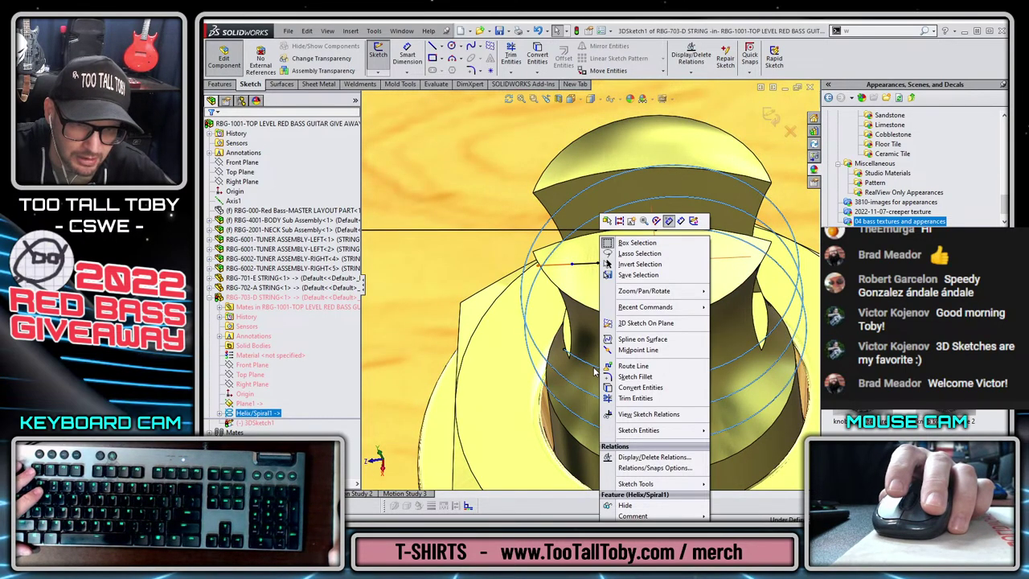
pyautogui.click(631, 388)
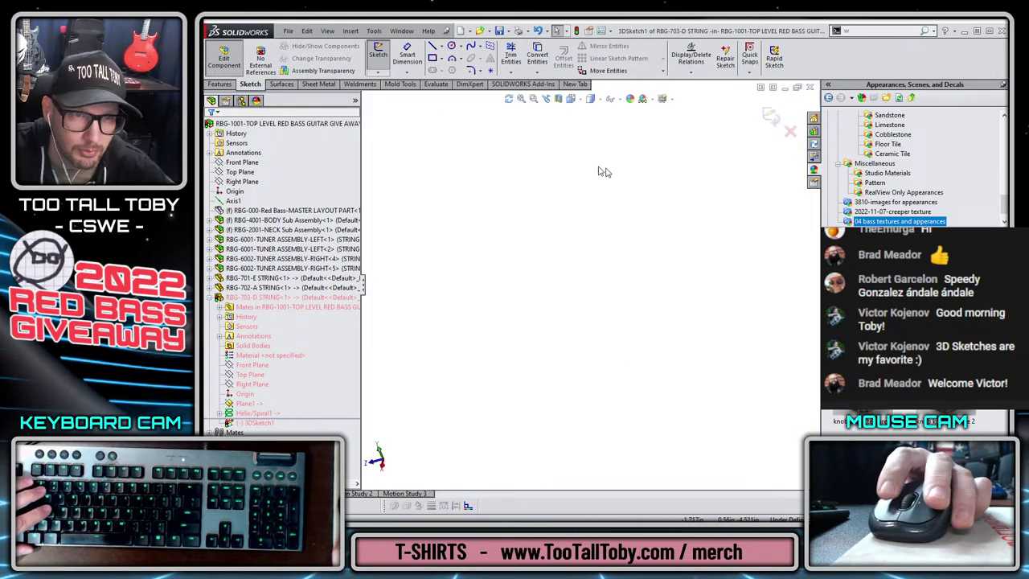
pyautogui.click(544, 99)
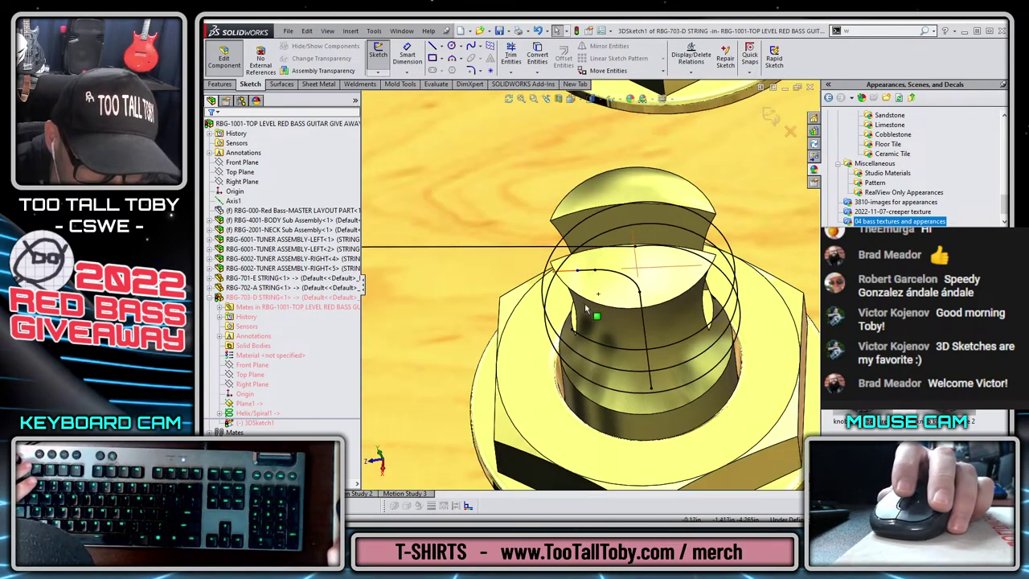
# - Split the helix a short way in from its free end near the tuning post slot and delete the short end piece
pyautogui.scroll(4, 592, 365)
pyautogui.moveTo(600, 325); pyautogui.dragTo(607, 298, button='middle')
pyautogui.rightClick(609, 300)
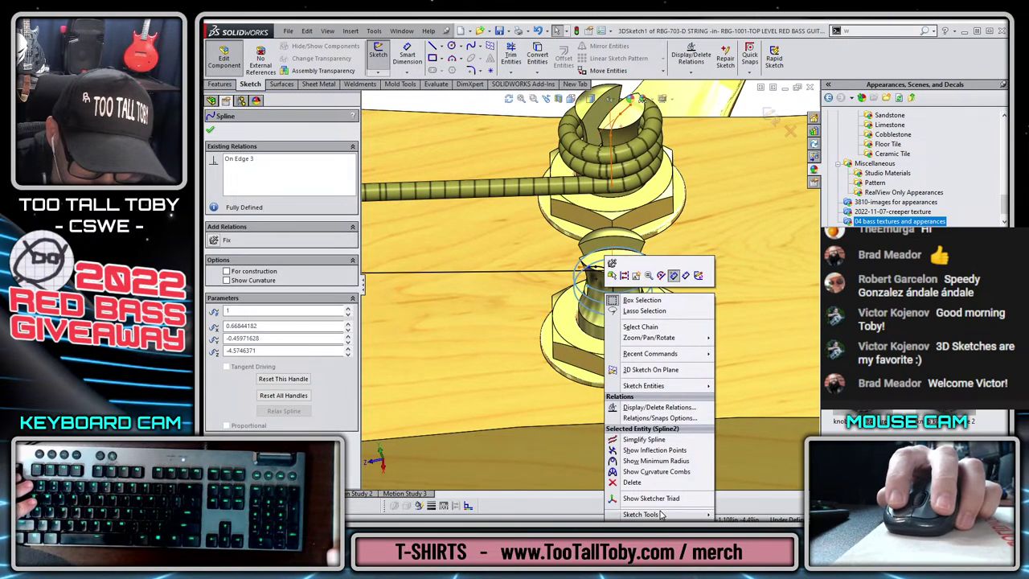
pyautogui.click(751, 555)
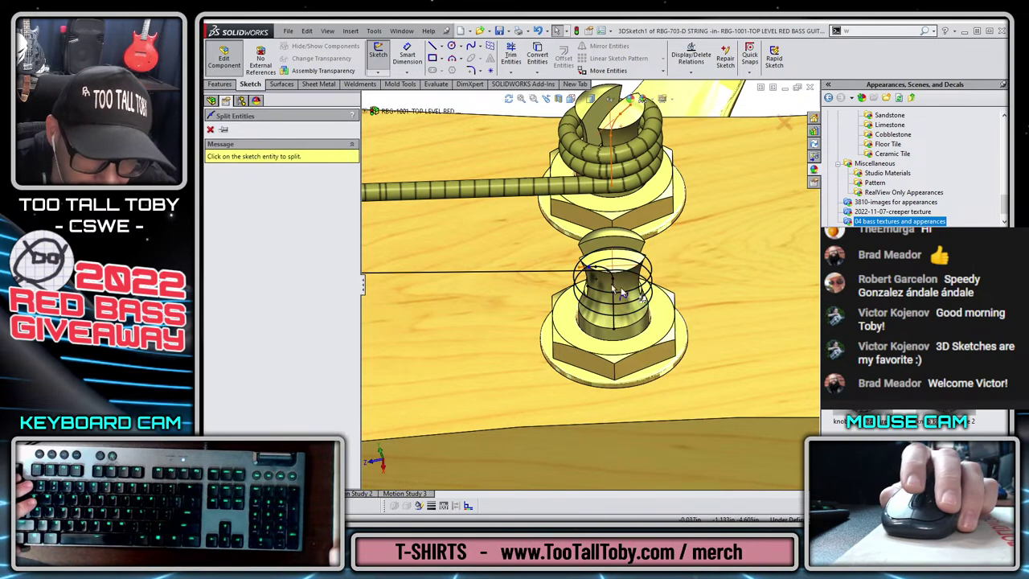
pyautogui.scroll(-6, 606, 308)
pyautogui.scroll(-2, 630, 271)
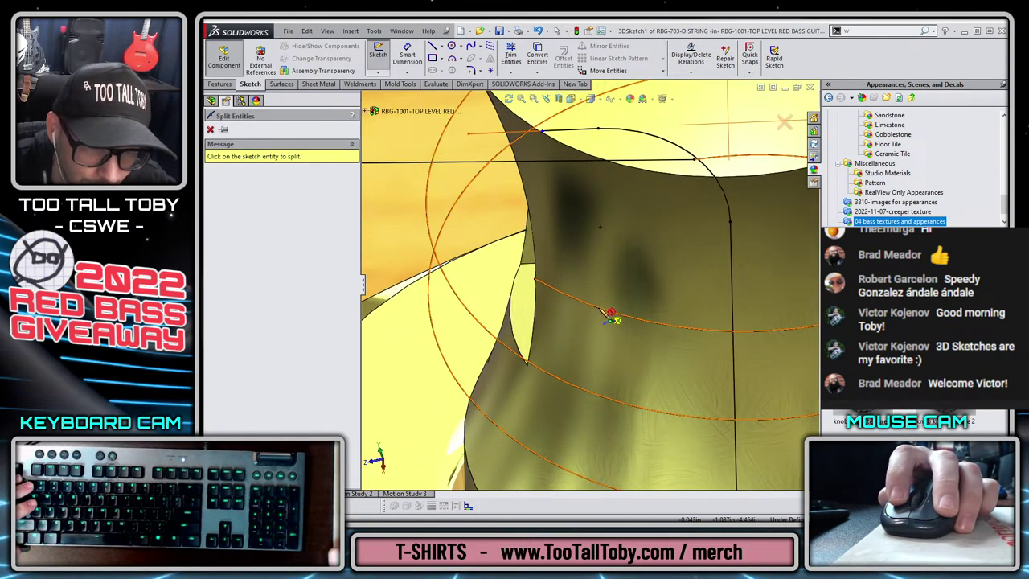
pyautogui.click(628, 317)
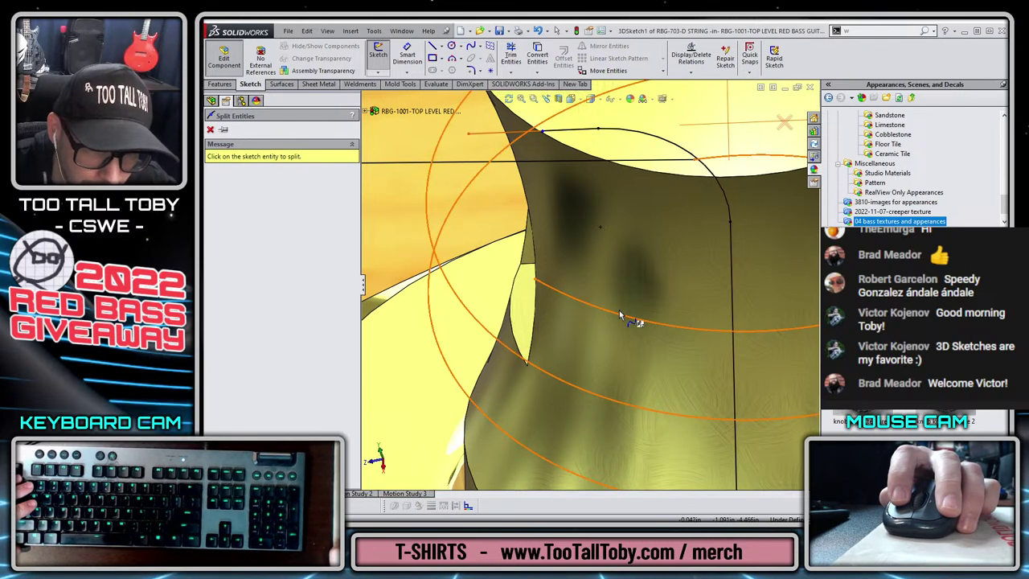
pyautogui.press('Escape')
pyautogui.click(583, 304)
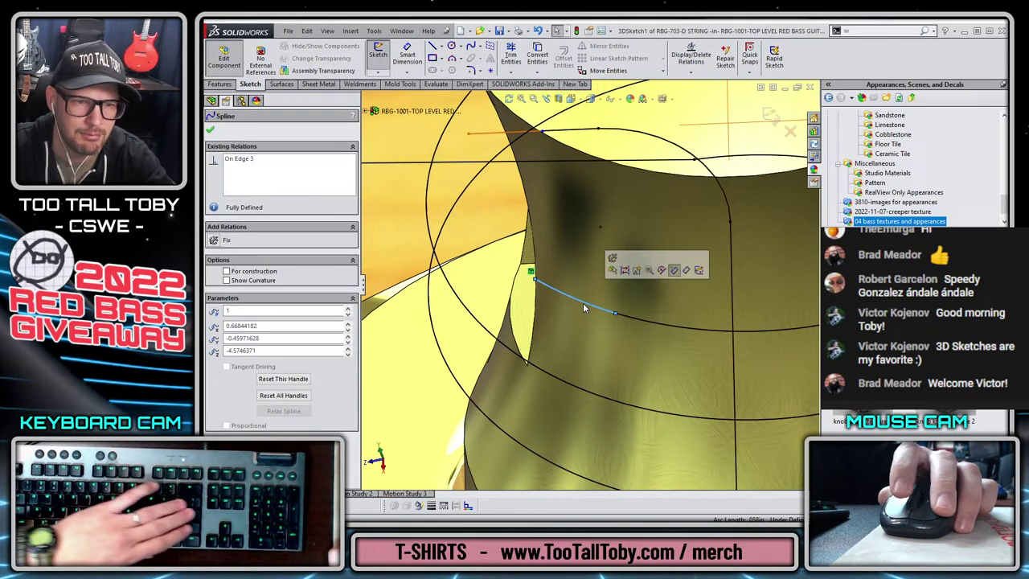
pyautogui.press('Escape')
# - Draw a two-point spline from the slot line's free end to the trimmed helix end and bow it outward with its handle
pyautogui.scroll(5, 548, 205)
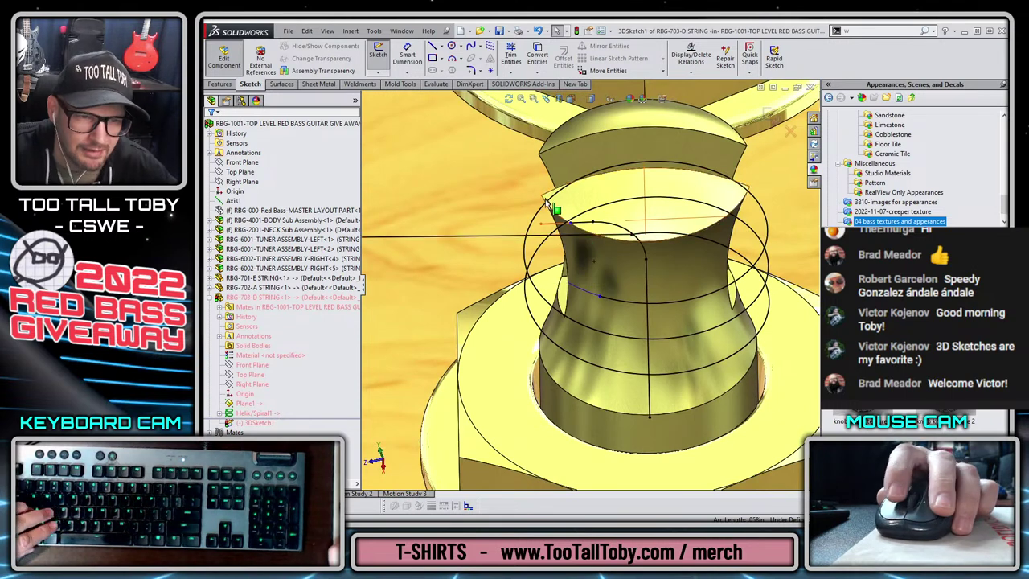
pyautogui.press('s')
pyautogui.click(555, 251)
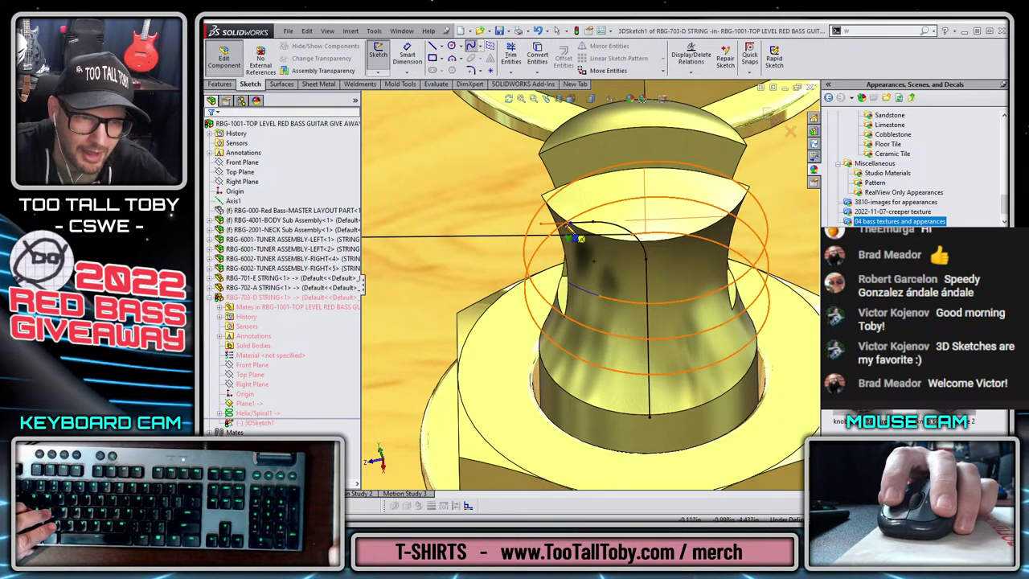
pyautogui.click(567, 225)
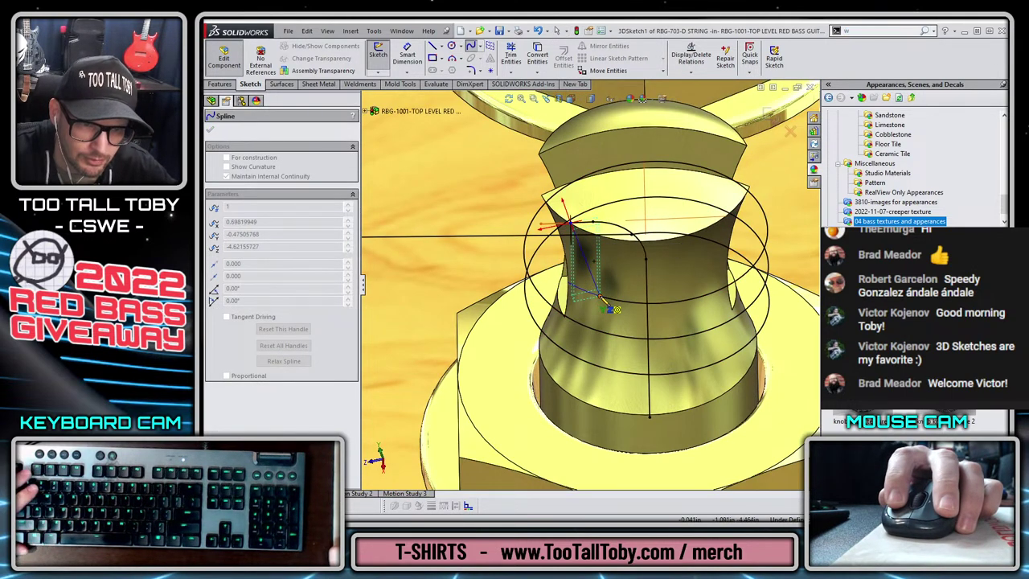
pyautogui.press('Escape')
pyautogui.click(589, 272)
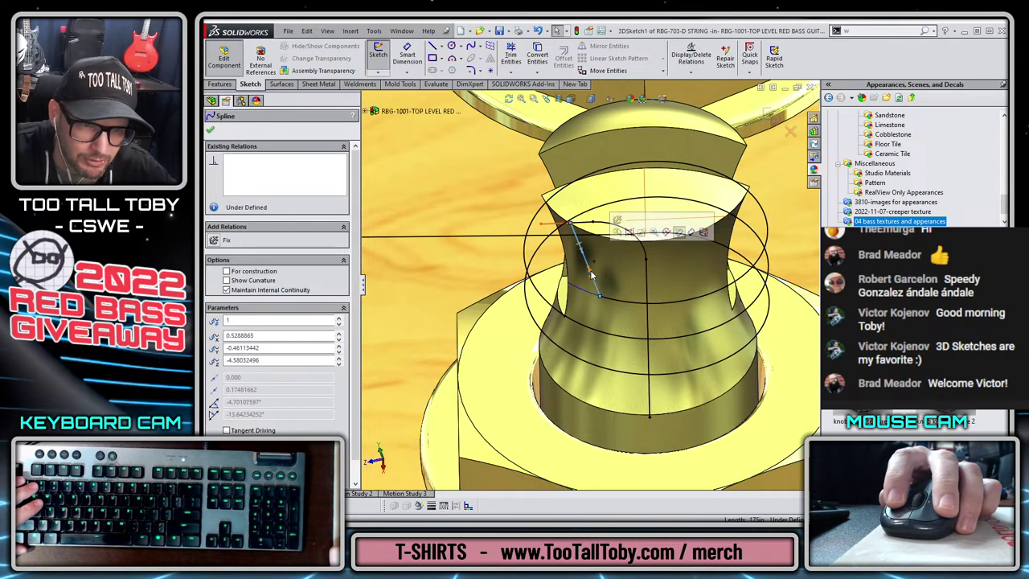
pyautogui.moveTo(581, 247); pyautogui.dragTo(542, 237)
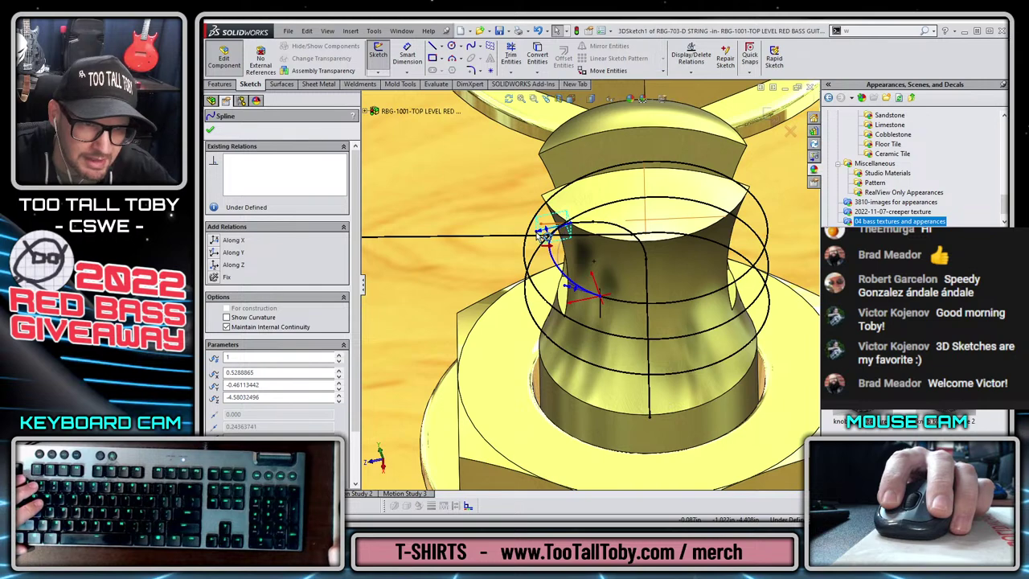
pyautogui.press('Escape')
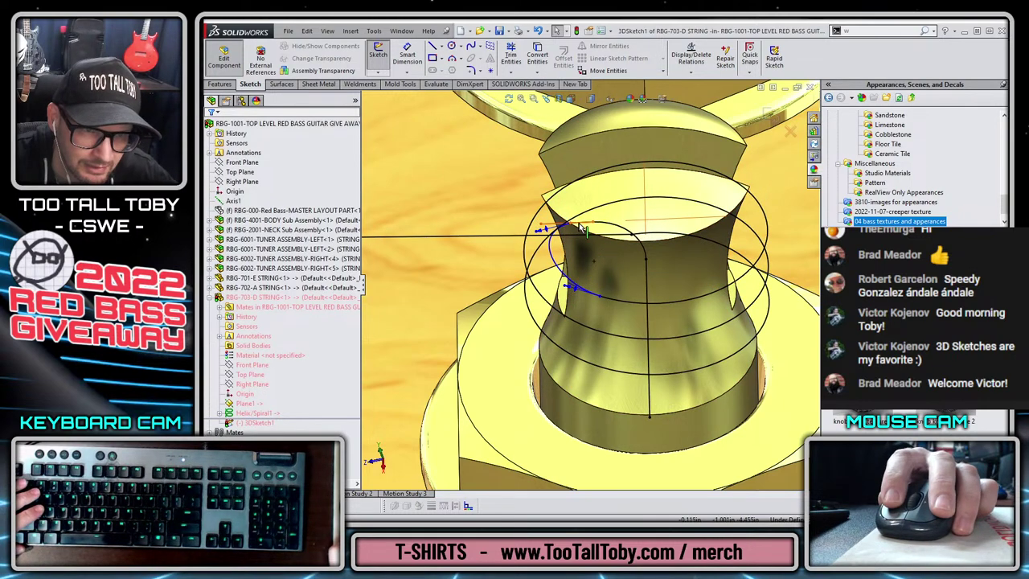
# - Make the connecting spline tangent to the slot line and to the helix, and exit the 3D sketch
pyautogui.click(571, 226)
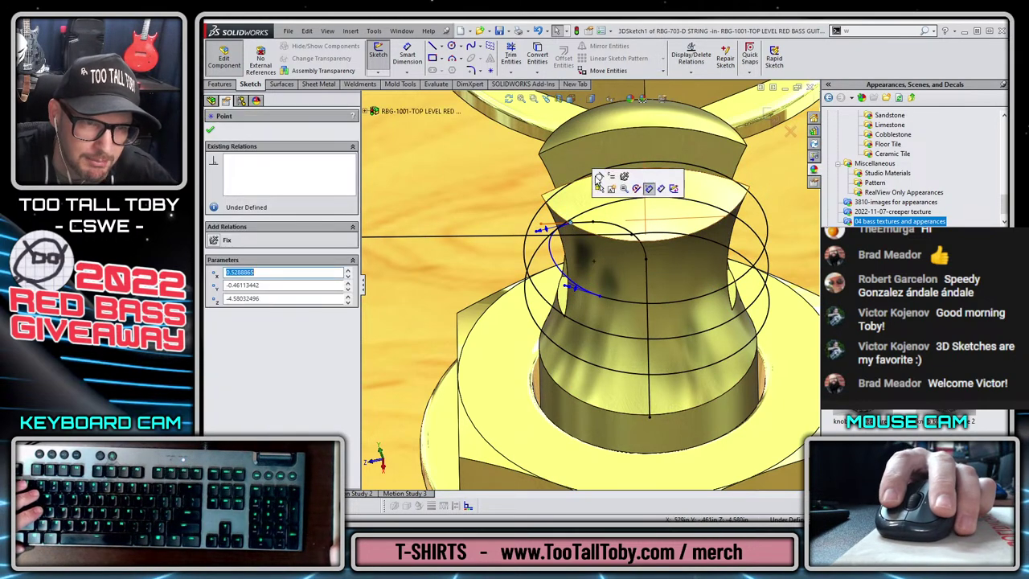
pyautogui.click(607, 297)
pyautogui.keyDown('ctrl'); pyautogui.click(590, 228); pyautogui.keyUp('ctrl')
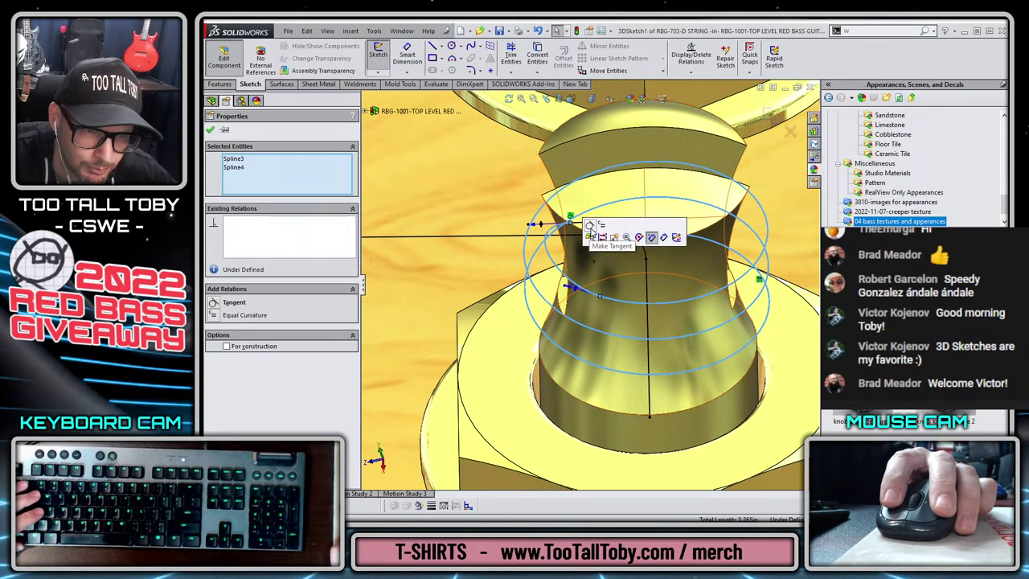
pyautogui.click(591, 226)
pyautogui.press('Escape')
pyautogui.scroll(5, 575, 274)
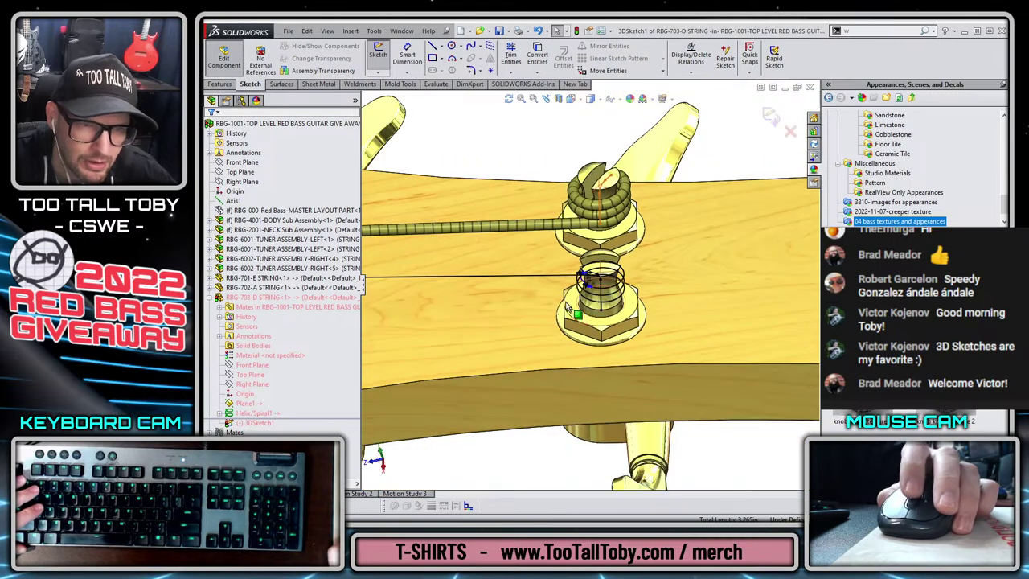
pyautogui.scroll(-2, 570, 308)
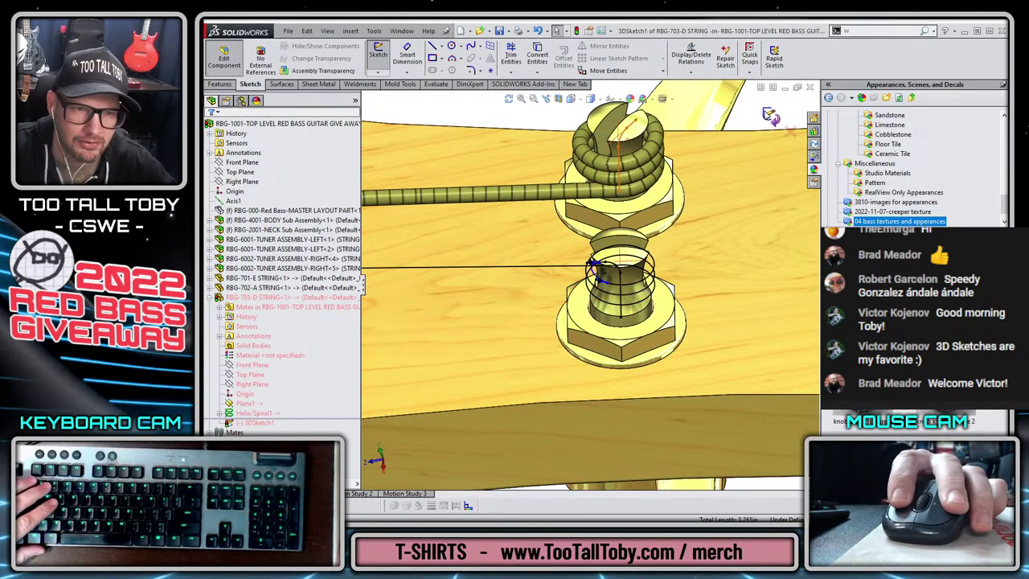
pyautogui.click(770, 117)
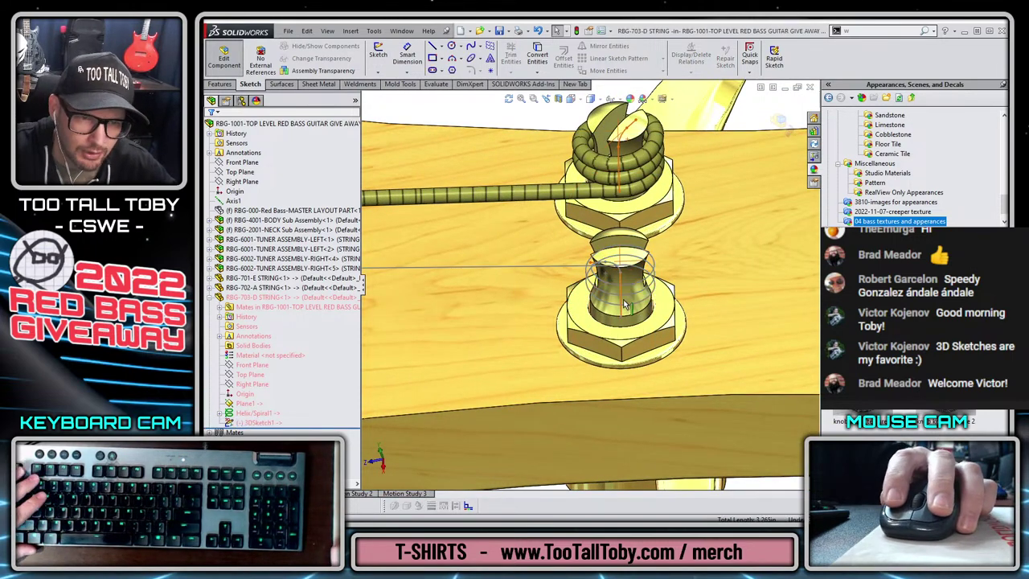
# - Chain-select the D string's 3D sketch path and check its continuity around the tuning post and toward the nut
pyautogui.rightClick(625, 307)
pyautogui.click(658, 333)
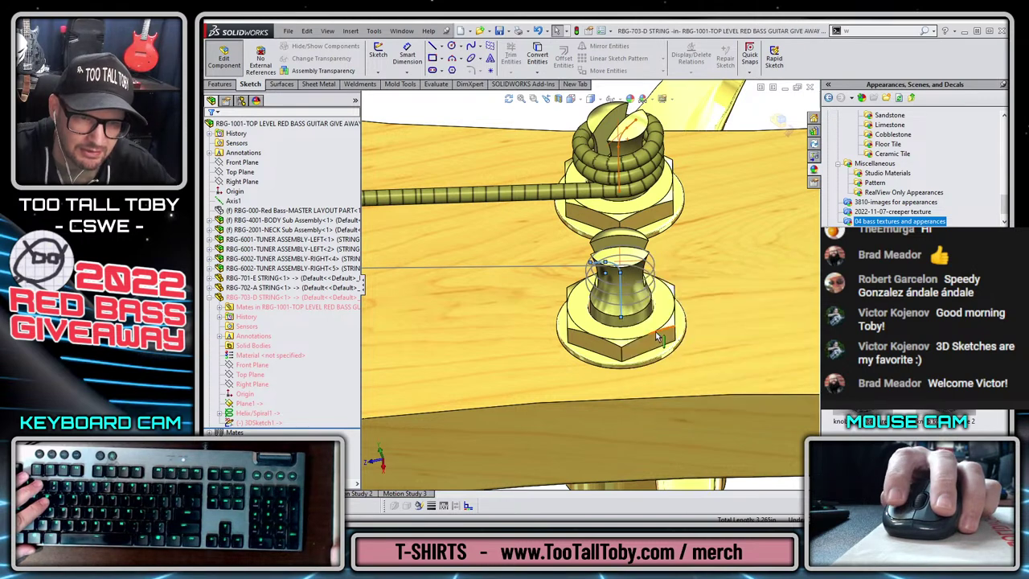
pyautogui.press('Escape')
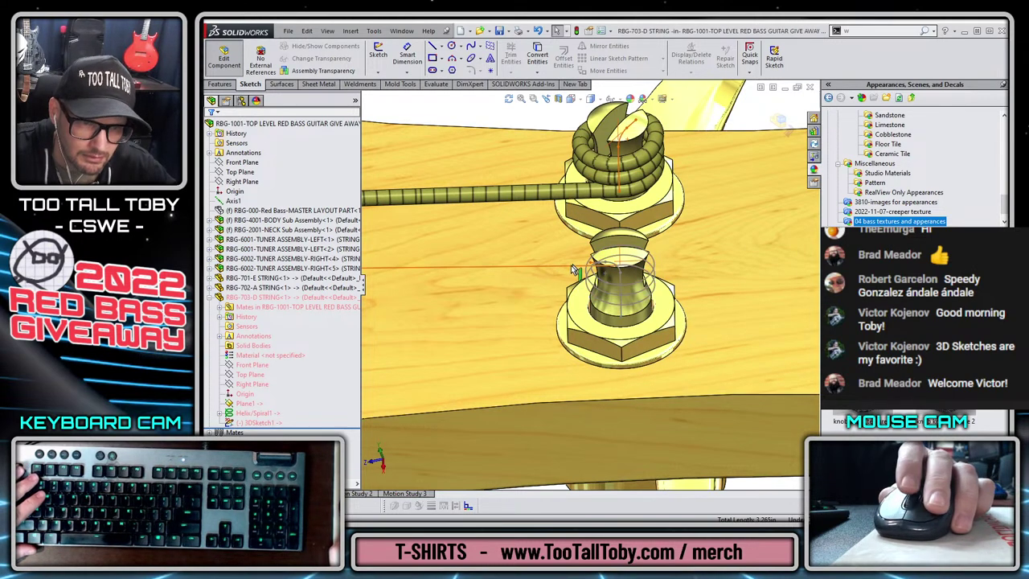
pyautogui.rightClick(550, 269)
pyautogui.click(611, 303)
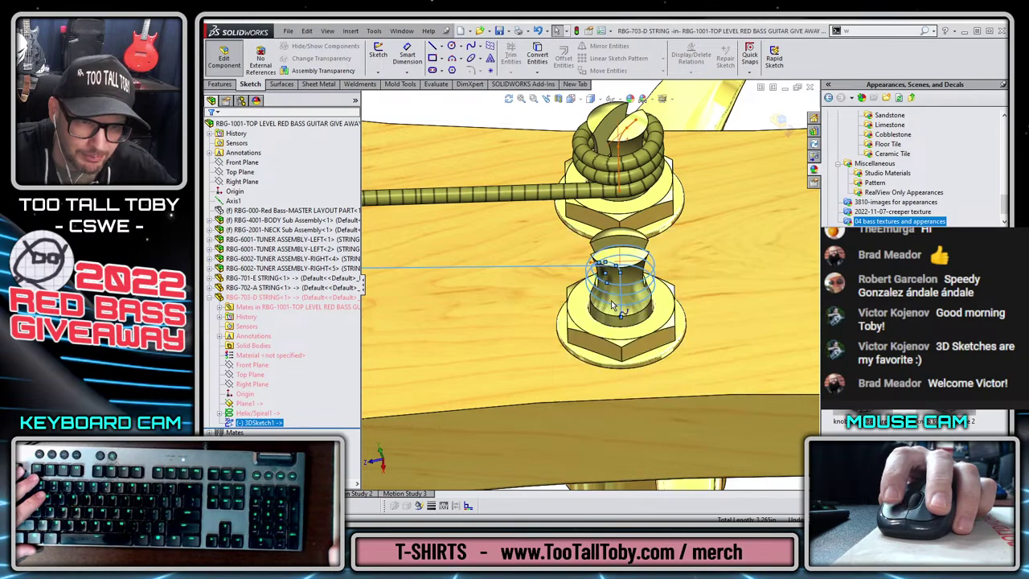
pyautogui.moveTo(583, 326); pyautogui.dragTo(636, 292, button='middle')
pyautogui.moveTo(661, 332); pyautogui.dragTo(635, 273, button='middle')
pyautogui.scroll(-6, 635, 273)
pyautogui.scroll(12, 594, 262)
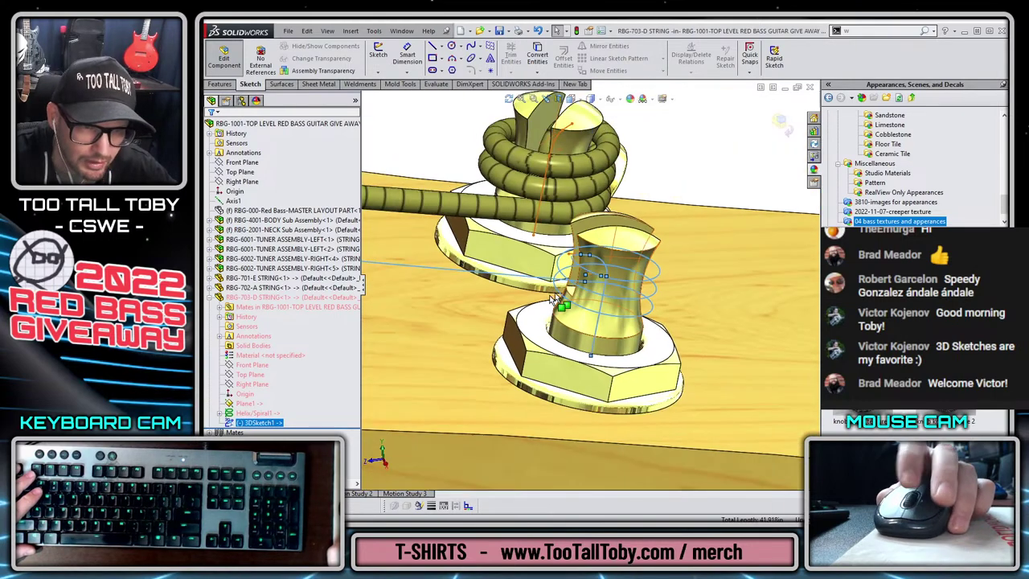
pyautogui.scroll(-2, 505, 301)
pyautogui.scroll(-1, 642, 283)
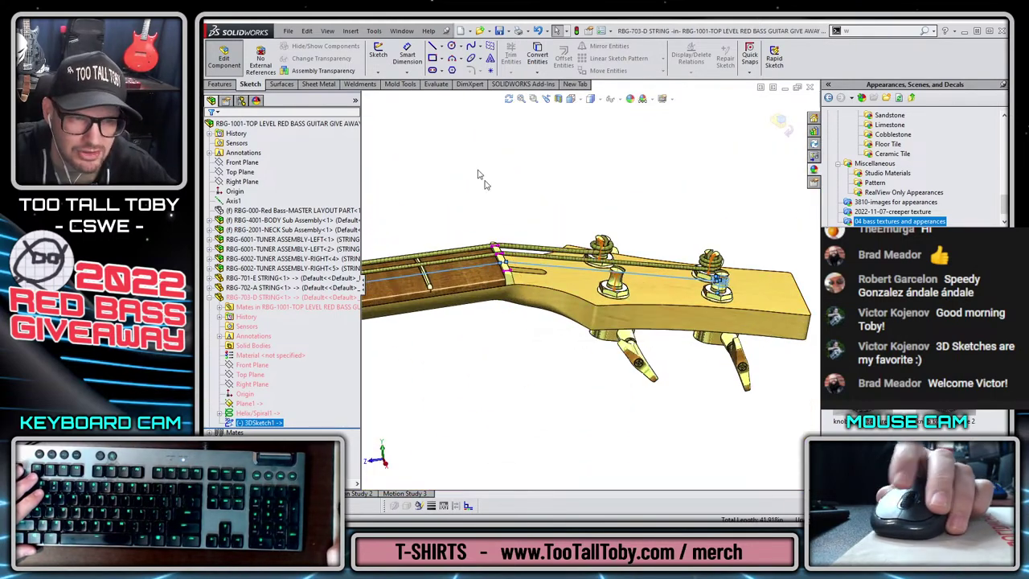
# - Try to use the spline tools on the selected path outside a sketch
pyautogui.click(372, 34)
pyautogui.click(326, 31)
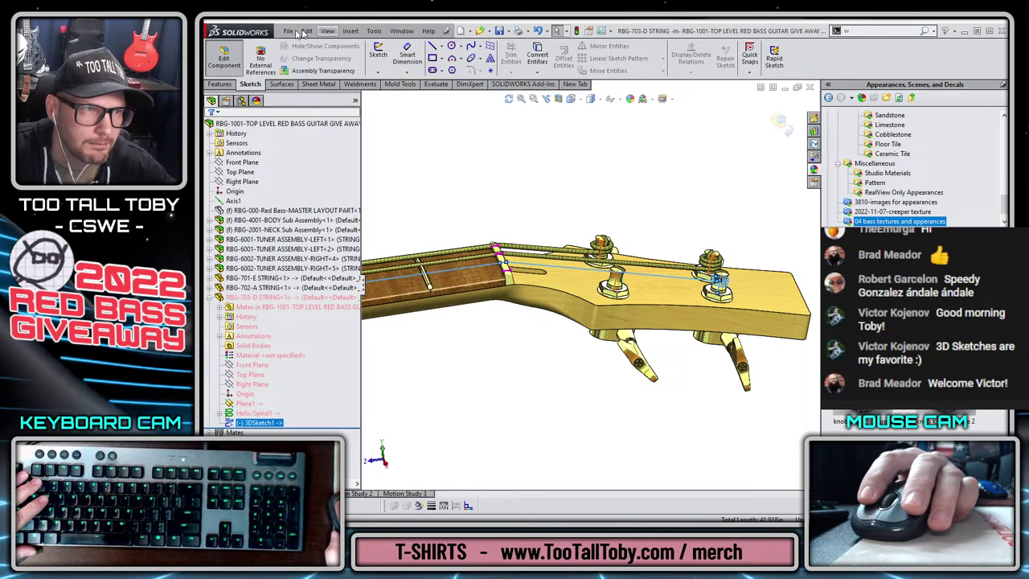
pyautogui.click(374, 31)
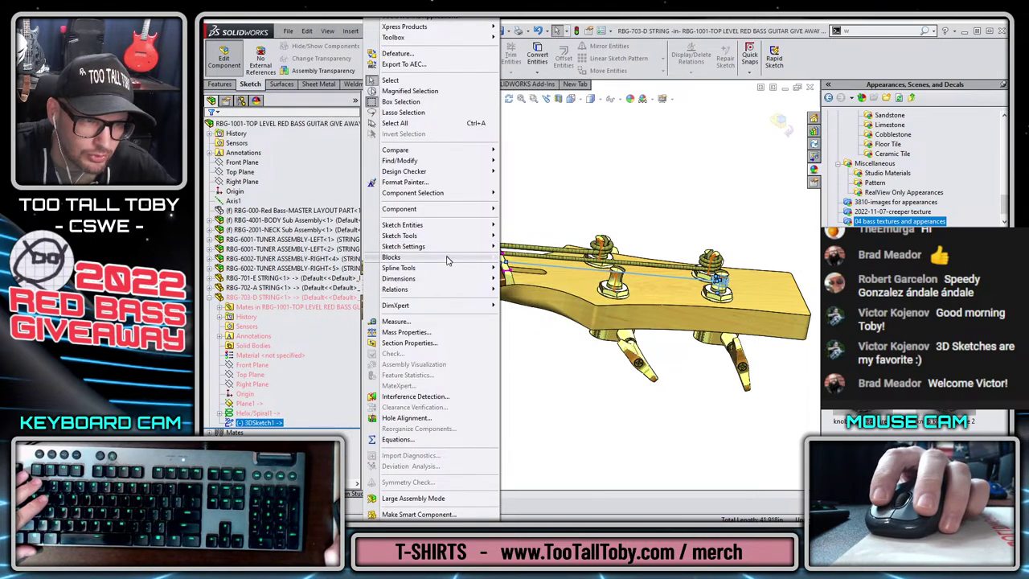
pyautogui.moveTo(445, 270)
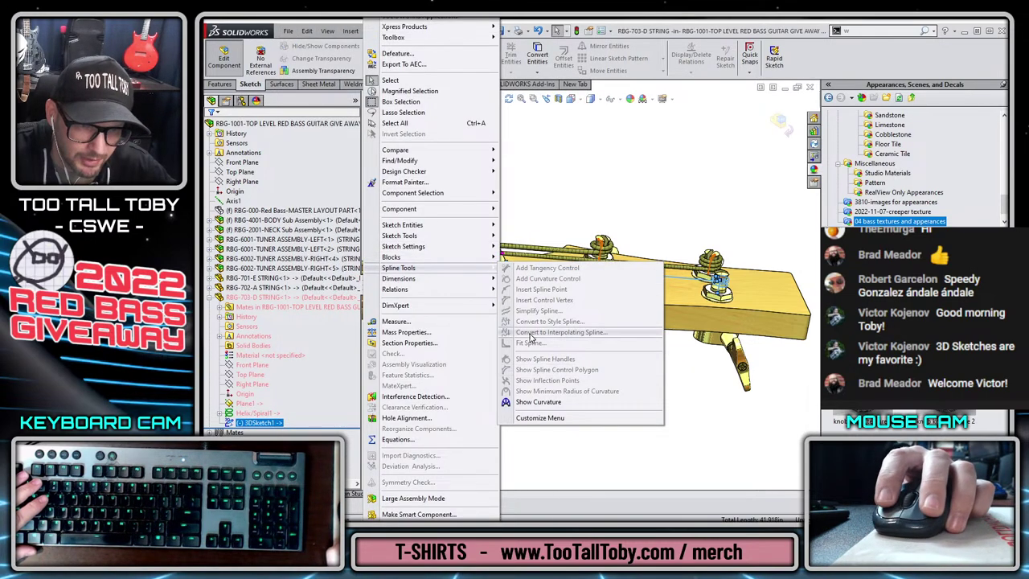
pyautogui.click(708, 179)
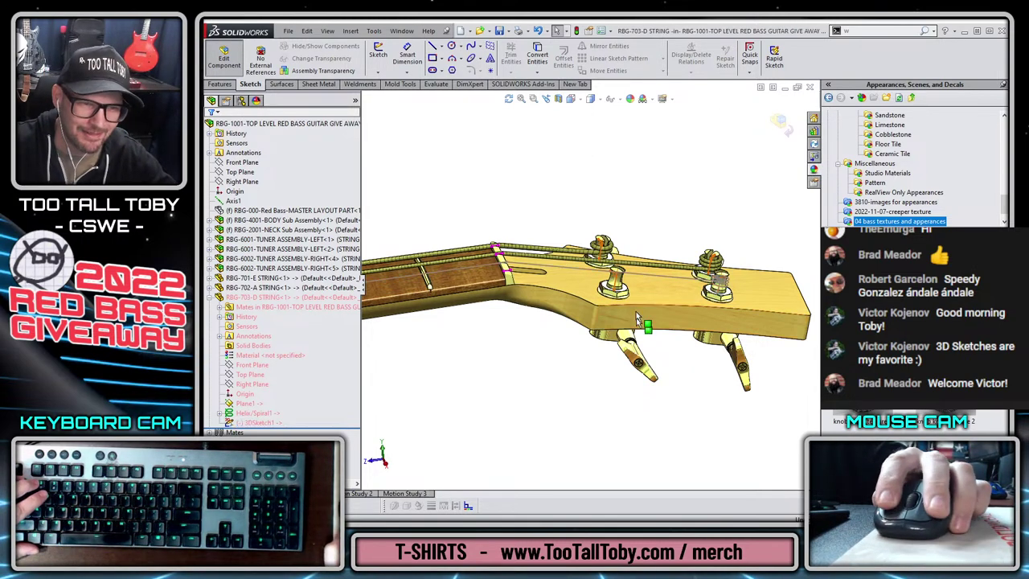
# - Start a new 3D sketch, chain-select the D string path from bridge to tuning post, and start Fit Spline on it
pyautogui.click(380, 73)
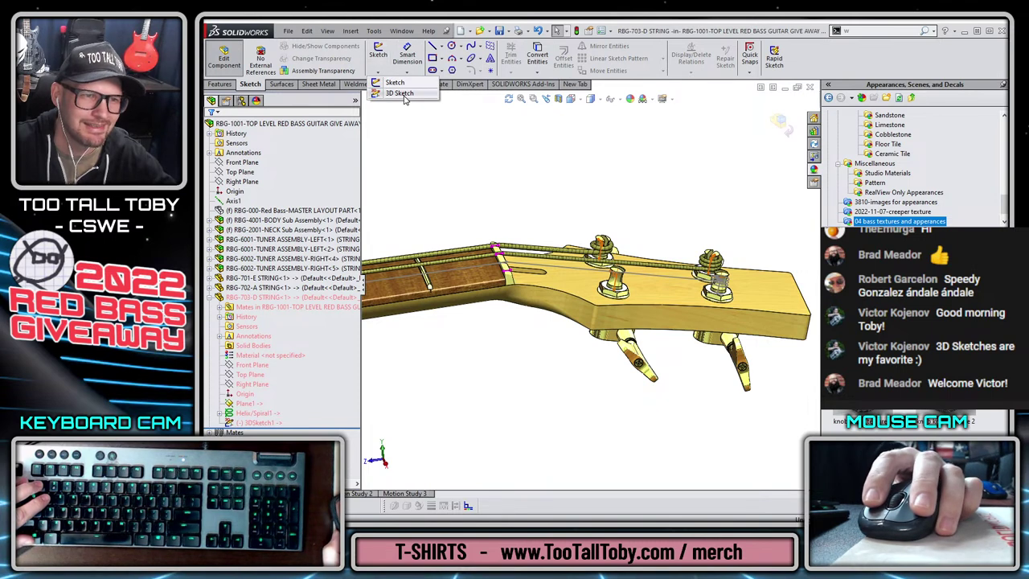
pyautogui.click(400, 94)
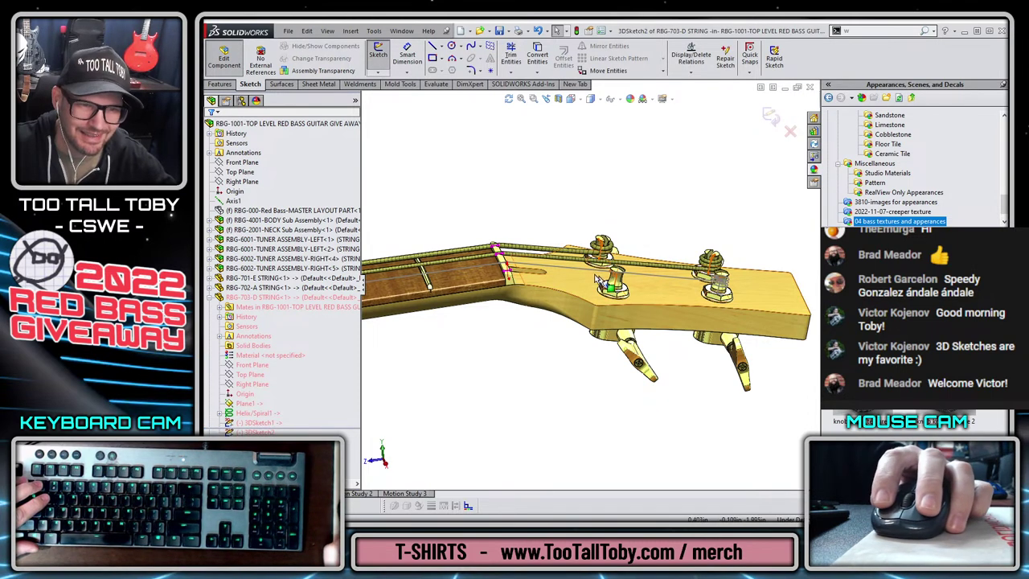
pyautogui.rightClick(569, 274)
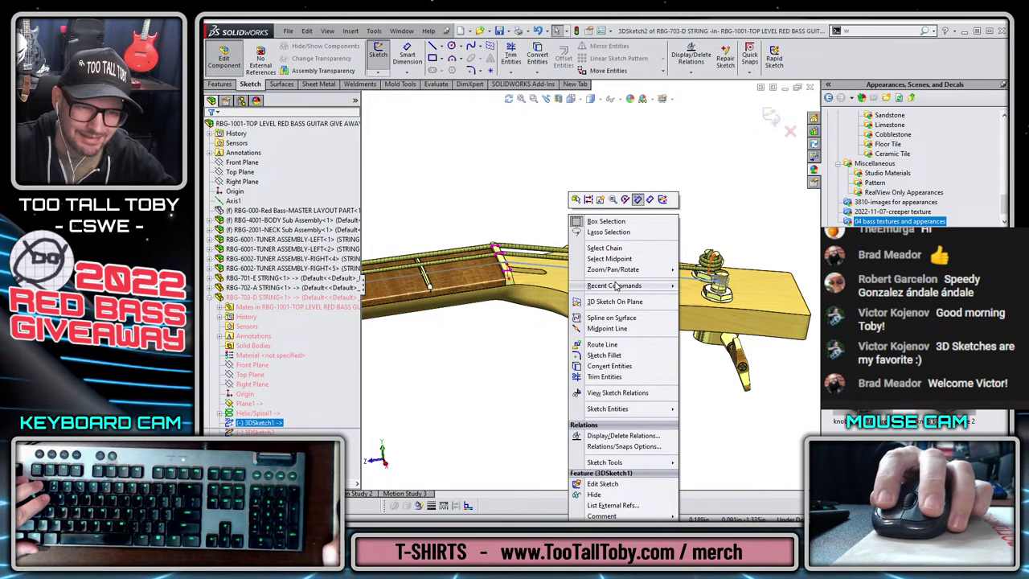
pyautogui.click(624, 249)
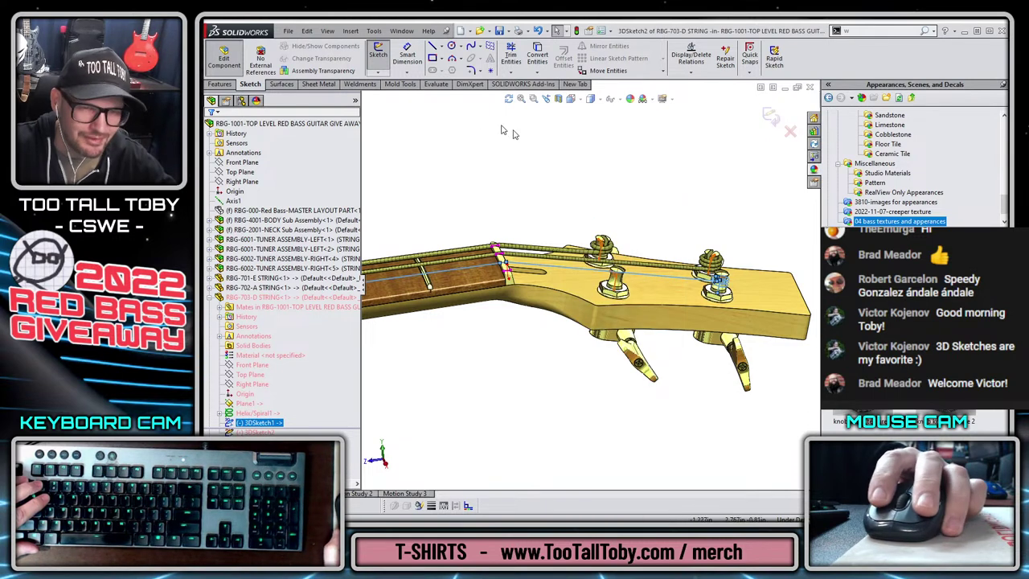
pyautogui.click(374, 30)
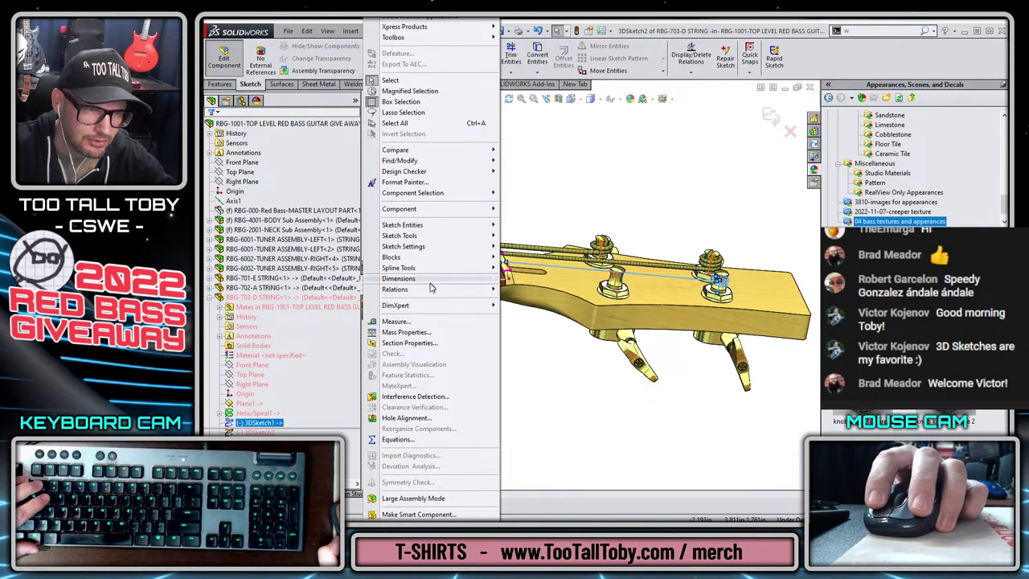
pyautogui.moveTo(439, 269)
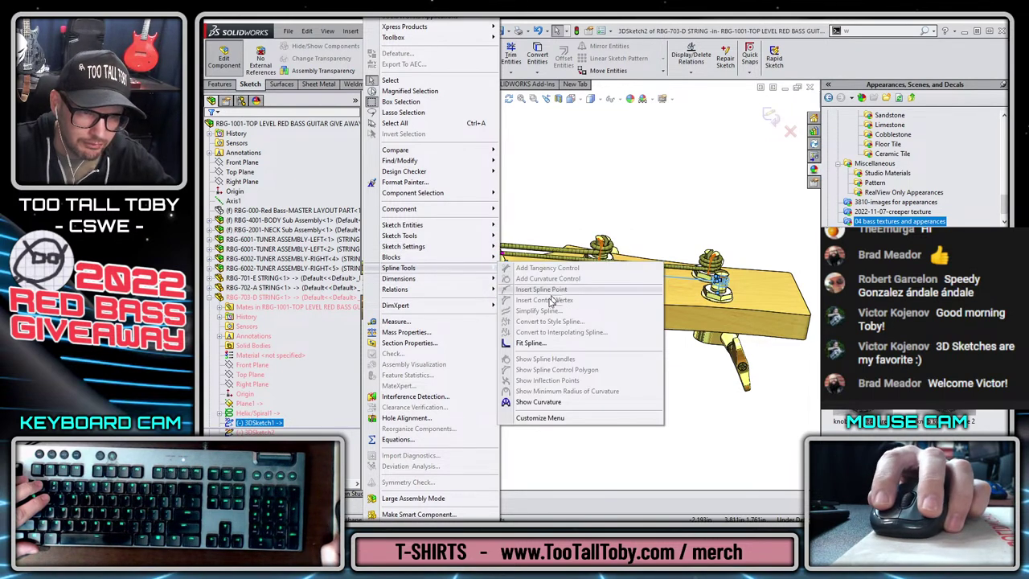
pyautogui.click(532, 342)
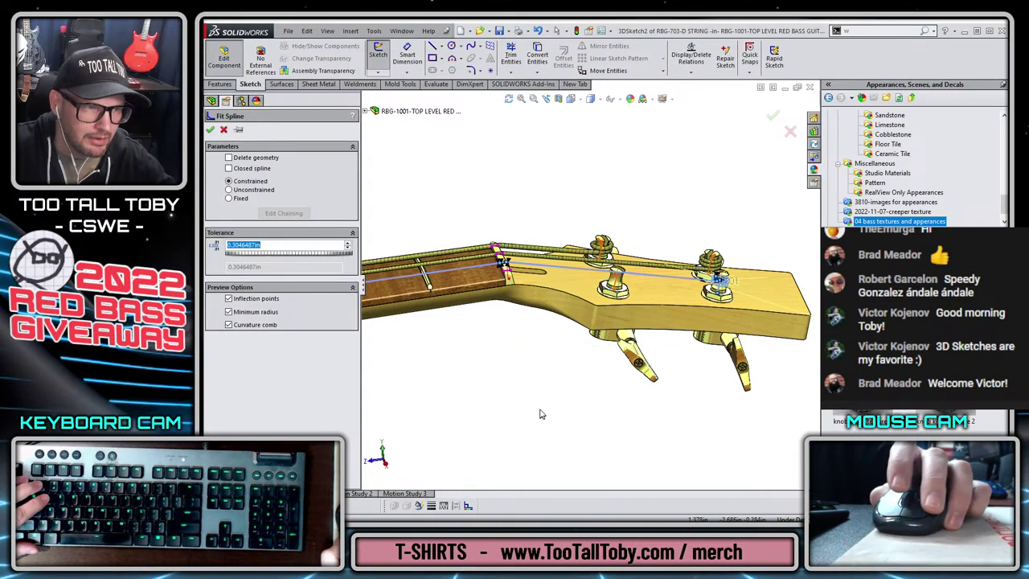
# - Tighten the Fit Spline tolerance to about 0.038 in so the curve follows the tuning-post coils, and accept the constrained spline
pyautogui.scroll(-10, 692, 278)
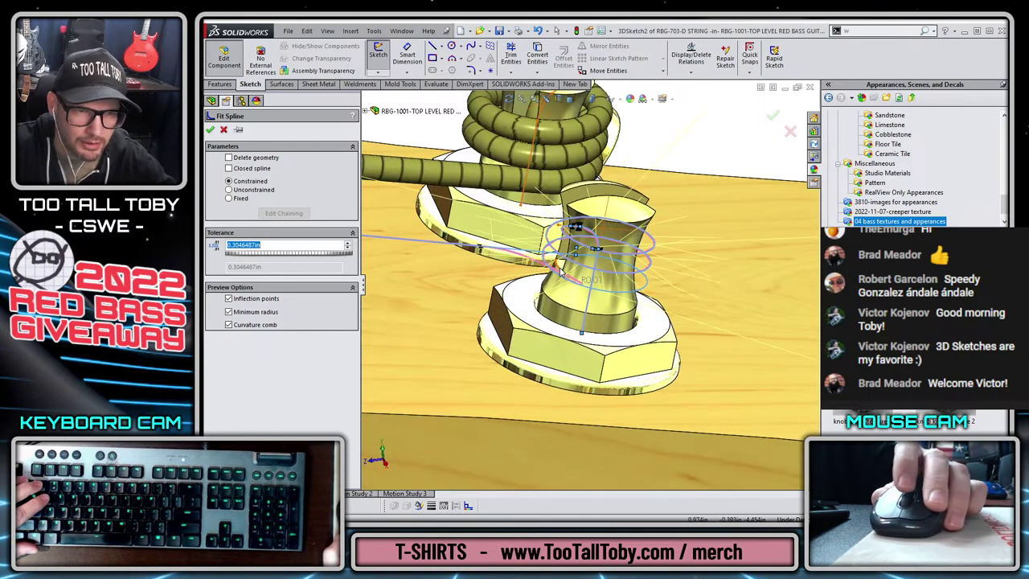
pyautogui.scroll(-8, 561, 274)
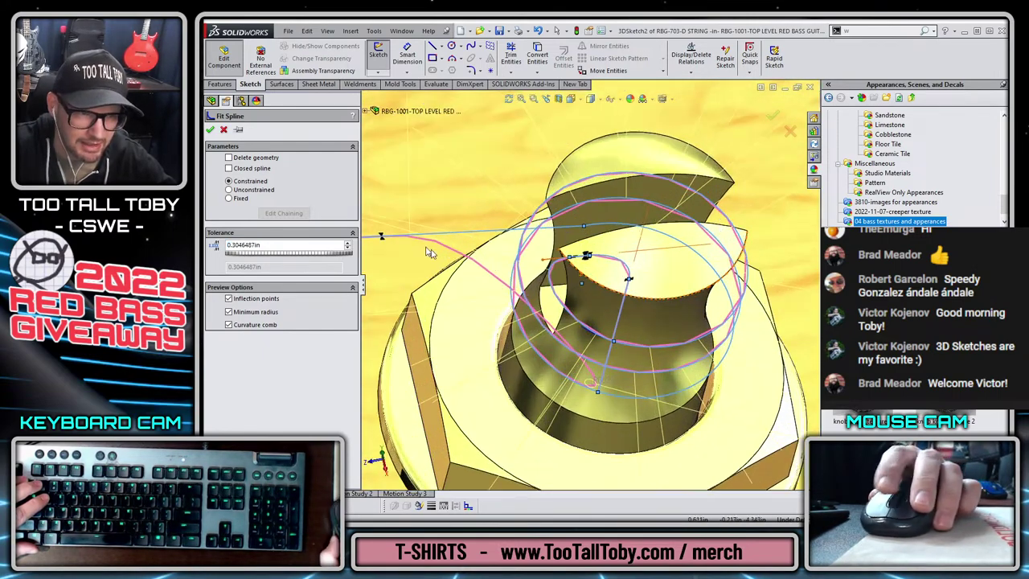
pyautogui.scroll(3, 474, 273)
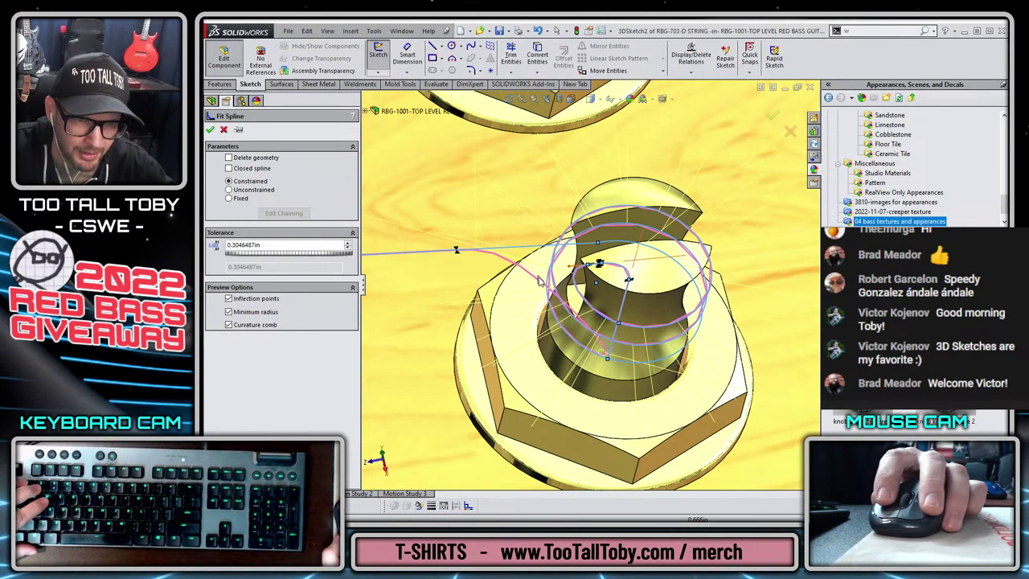
pyautogui.moveTo(540, 280); pyautogui.dragTo(494, 247, button='middle')
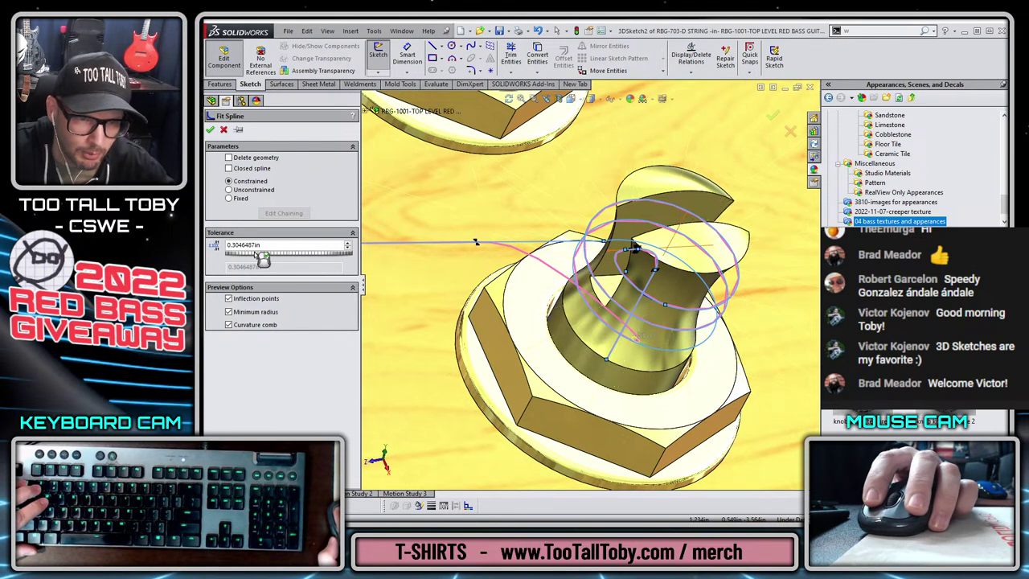
pyautogui.moveTo(263, 258); pyautogui.dragTo(258, 255)
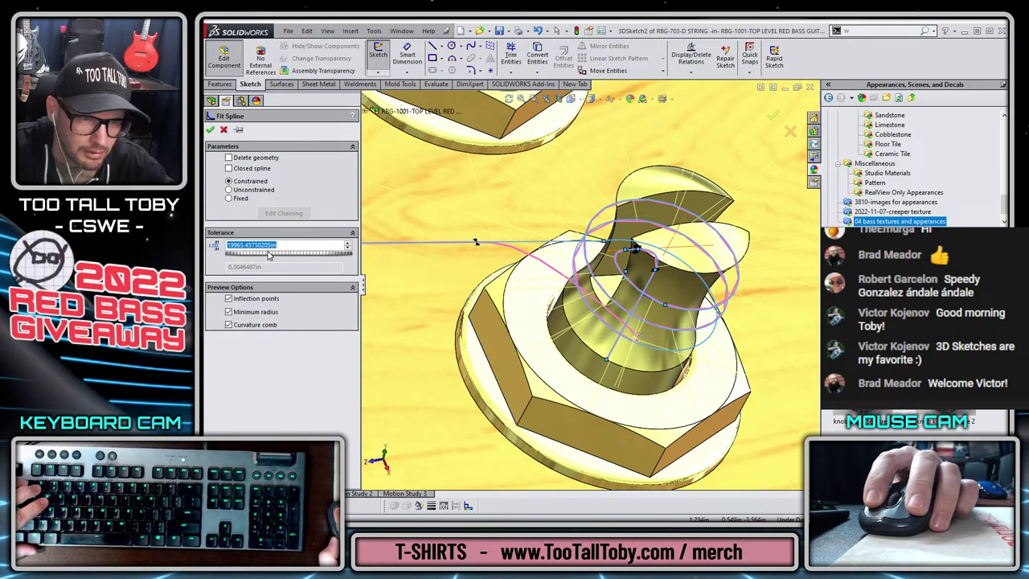
pyautogui.moveTo(254, 256); pyautogui.dragTo(245, 252)
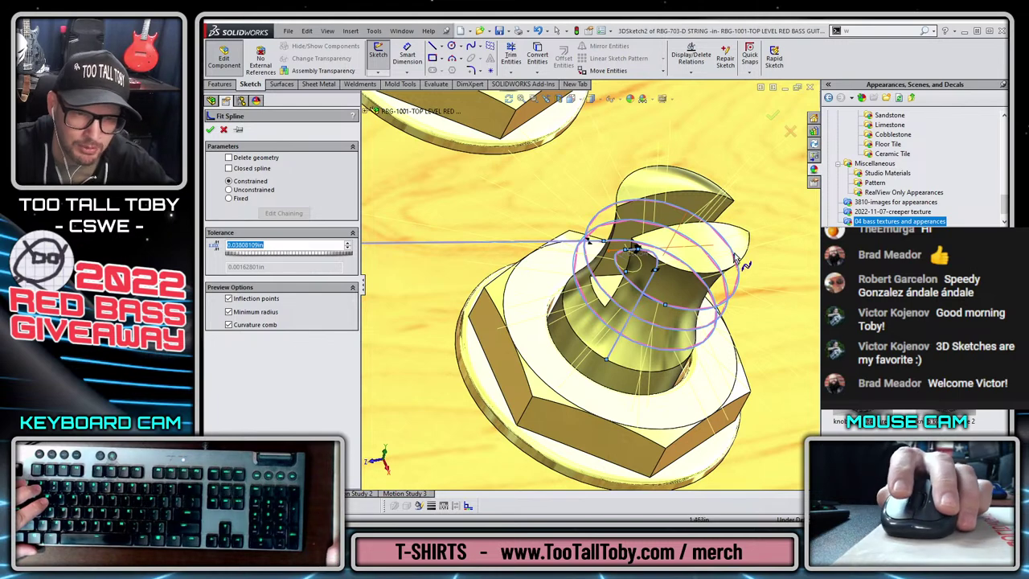
pyautogui.click(774, 118)
# - Examine the fitted spline along the D string from the tuning post to the bridge plate
pyautogui.keyDown('shift'); pyautogui.moveTo(545, 292); pyautogui.dragTo(552, 407, button='middle'); pyautogui.keyUp('shift')
pyautogui.scroll(5, 541, 421)
pyautogui.scroll(-11, 561, 331)
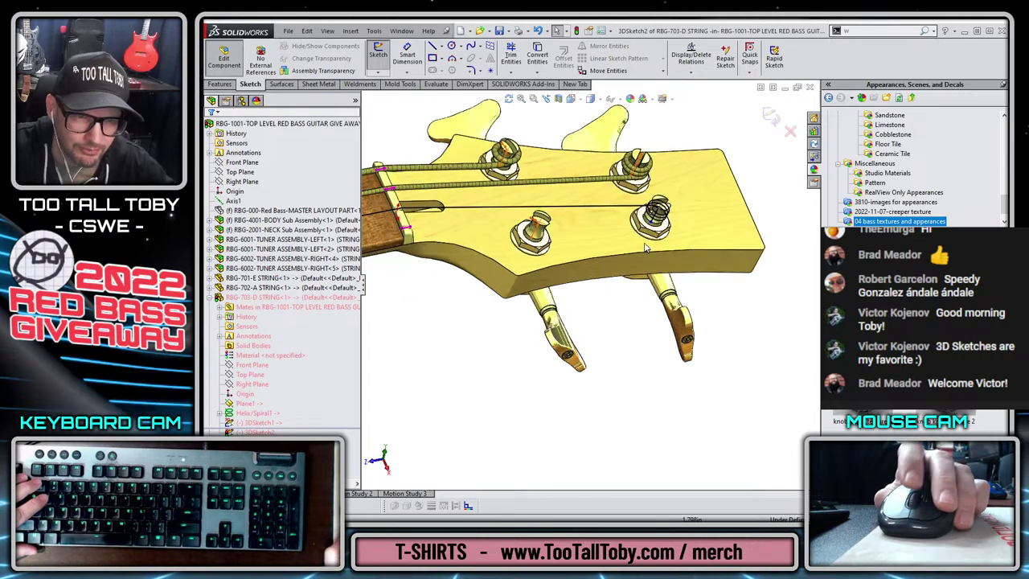
pyautogui.moveTo(676, 257); pyautogui.dragTo(660, 212, button='middle')
pyautogui.scroll(8, 660, 211)
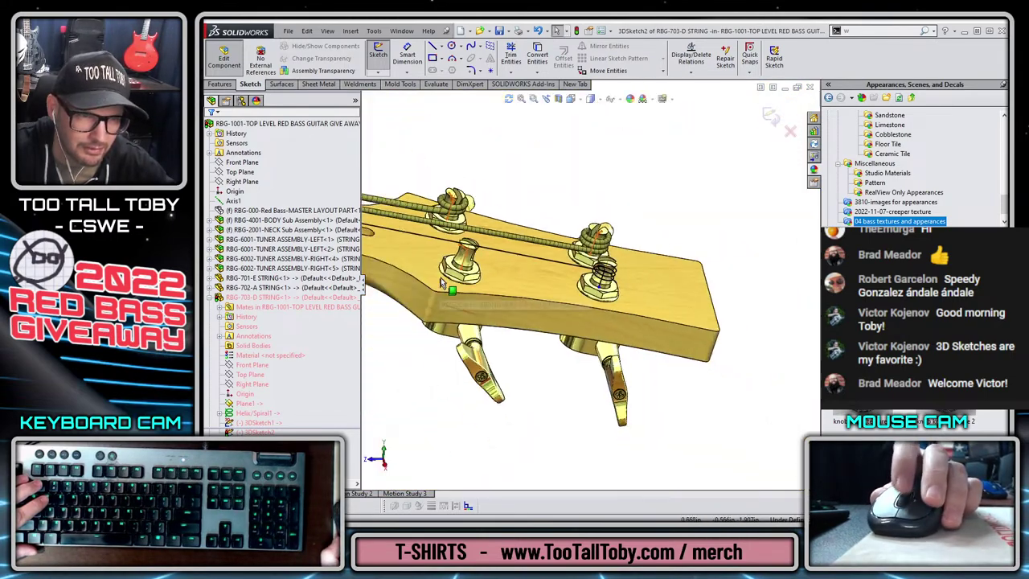
pyautogui.scroll(-3, 503, 296)
pyautogui.scroll(10, 505, 296)
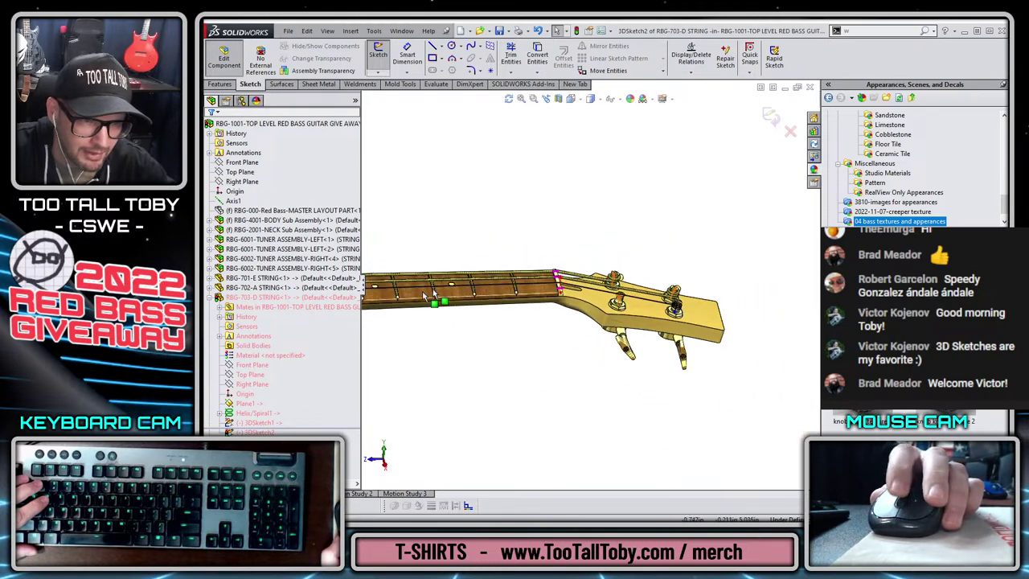
pyautogui.scroll(-10, 493, 293)
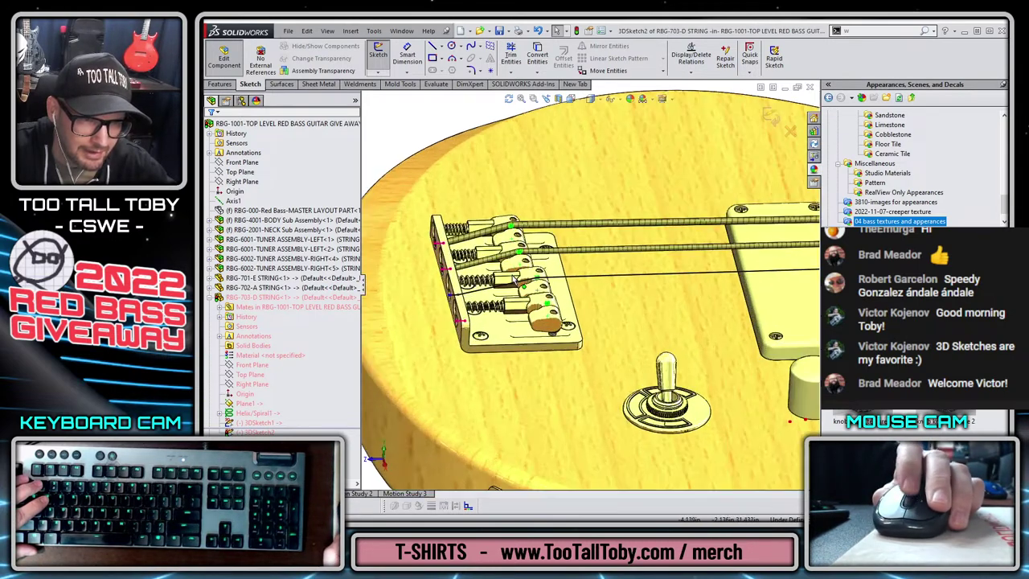
pyautogui.moveTo(448, 313); pyautogui.dragTo(469, 308, button='middle')
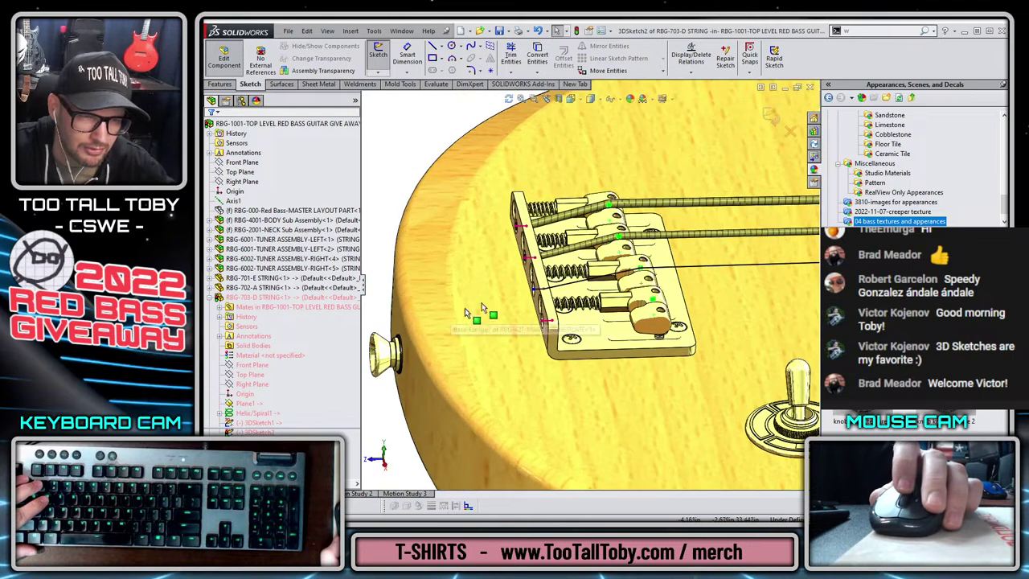
pyautogui.moveTo(549, 309)
pyautogui.mouseDown(button='middle')
pyautogui.moveTo(535, 306)
pyautogui.moveTo(542, 319)
pyautogui.mouseUp(button='middle')
pyautogui.scroll(-2, 541, 310)
# - Exit the 3D sketch and create a reference plane perpendicular to the fitted spline through its end point at the bridge plate
pyautogui.click(777, 126)
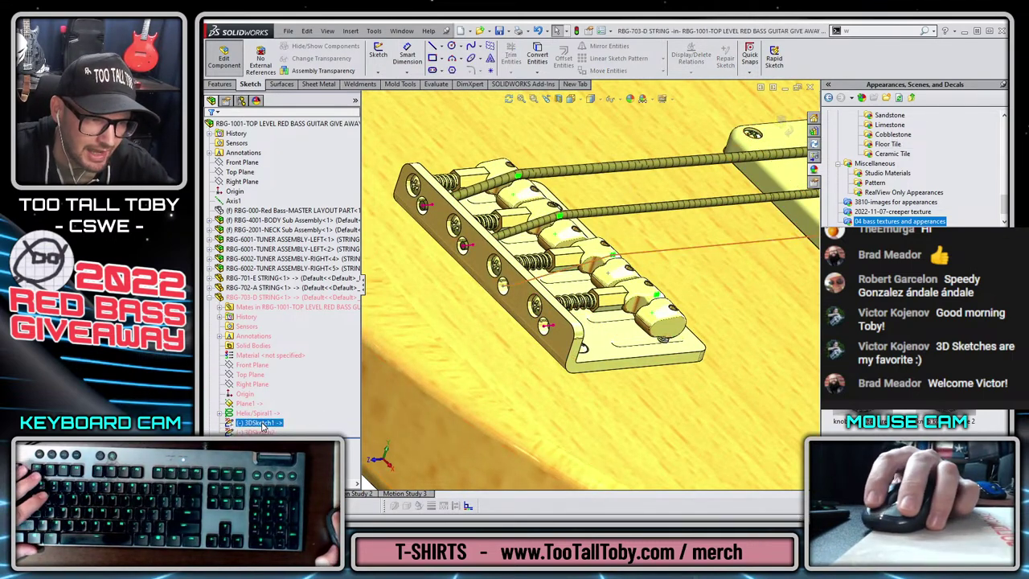
pyautogui.click(692, 254)
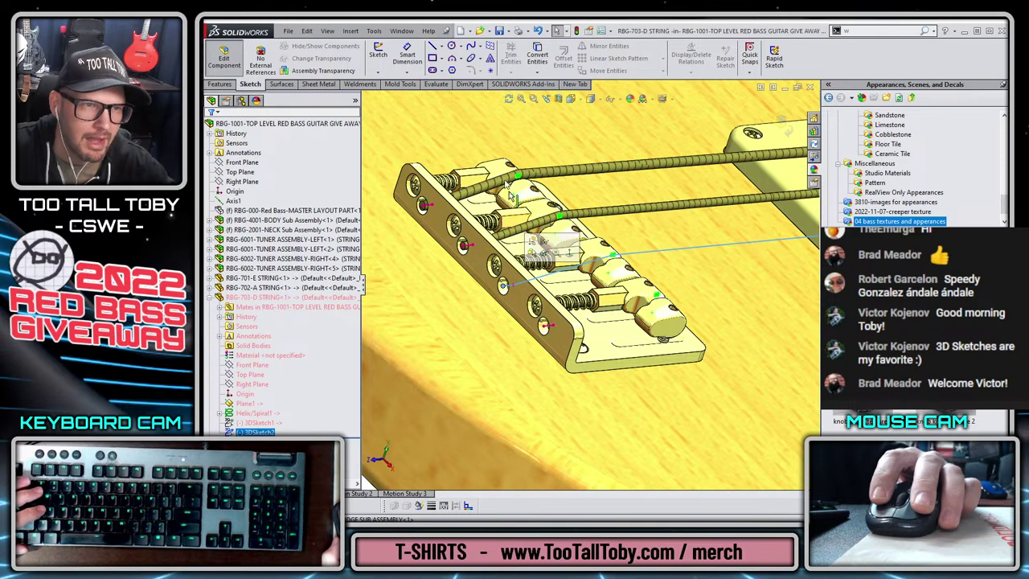
pyautogui.click(229, 85)
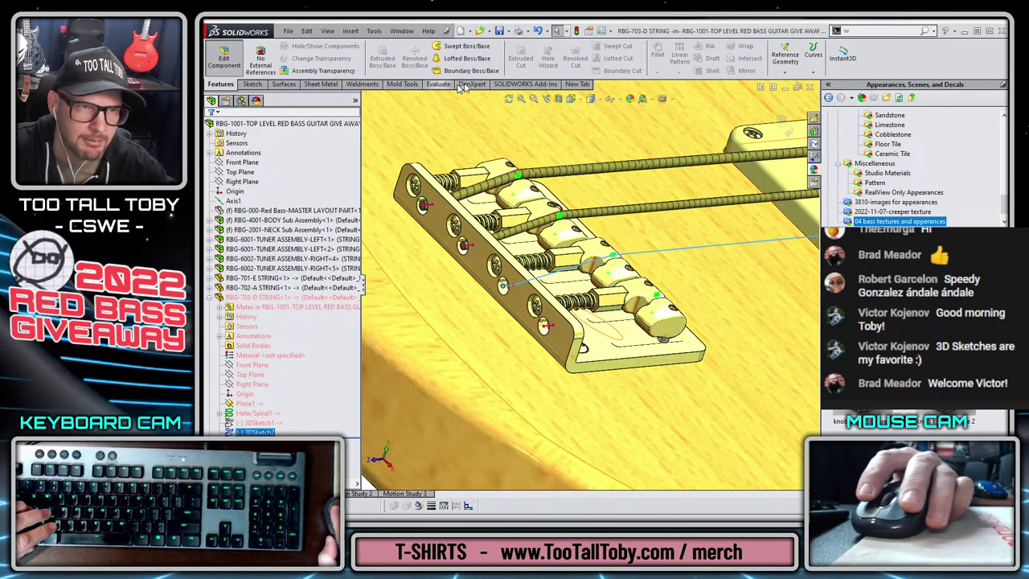
pyautogui.click(793, 72)
pyautogui.click(797, 86)
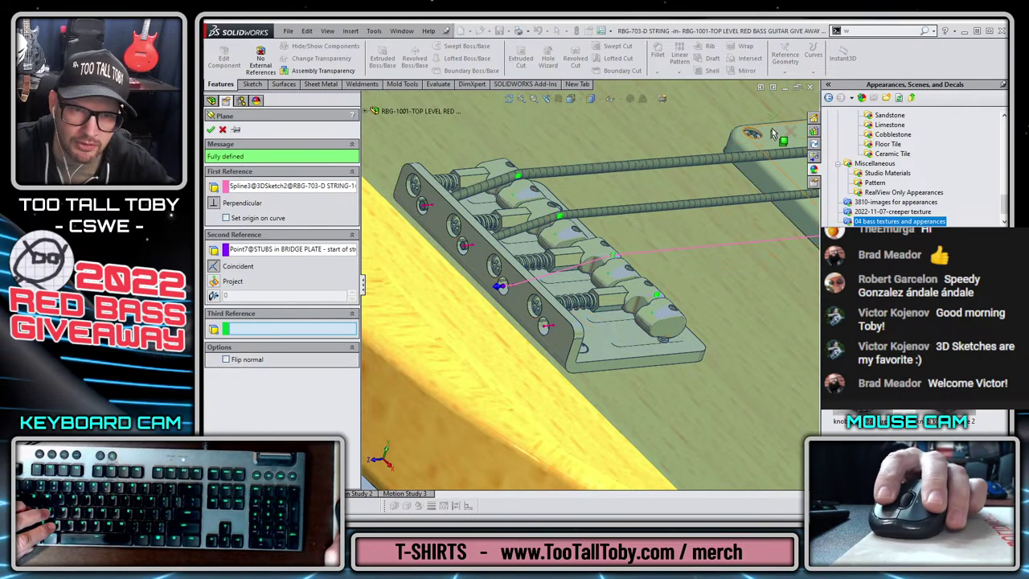
pyautogui.click(772, 128)
# - Sketch a 0.0625 in diameter circle on the new plane, centred on the spline's bridge end, and exit the sketch
pyautogui.rightClick(255, 364)
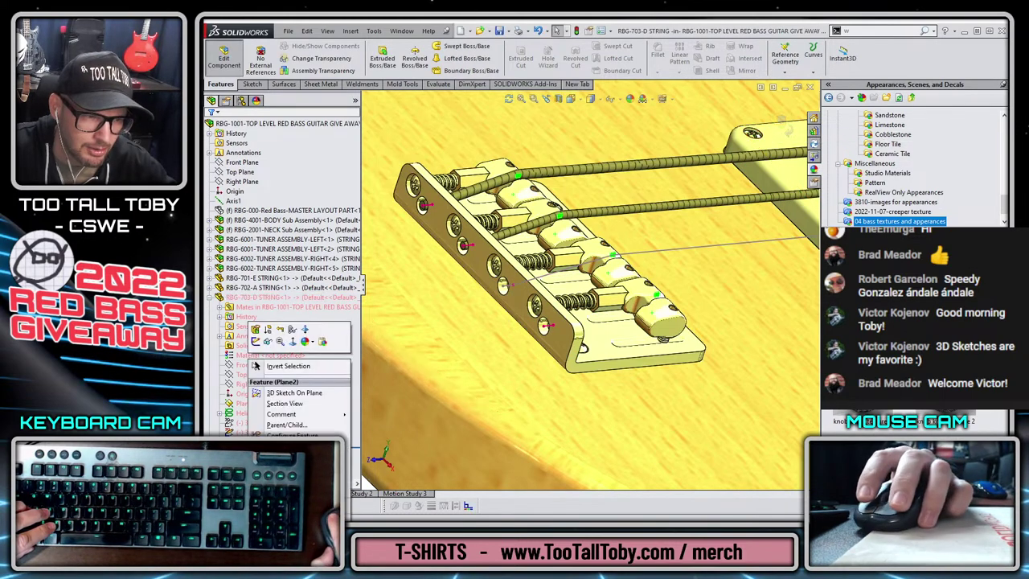
pyautogui.click(256, 342)
pyautogui.scroll(-4, 491, 298)
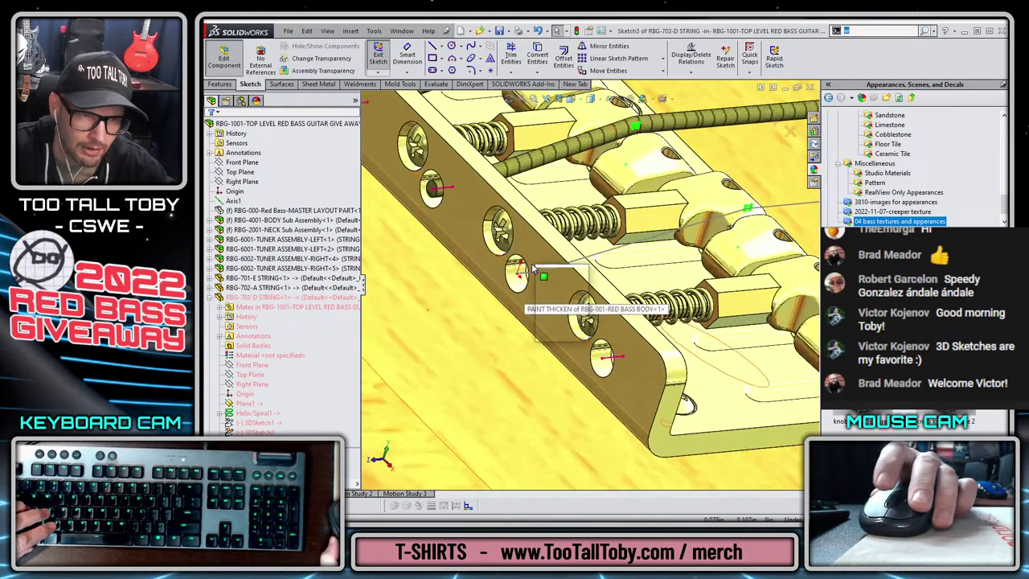
pyautogui.press('s')
pyautogui.click(542, 297)
pyautogui.click(518, 276)
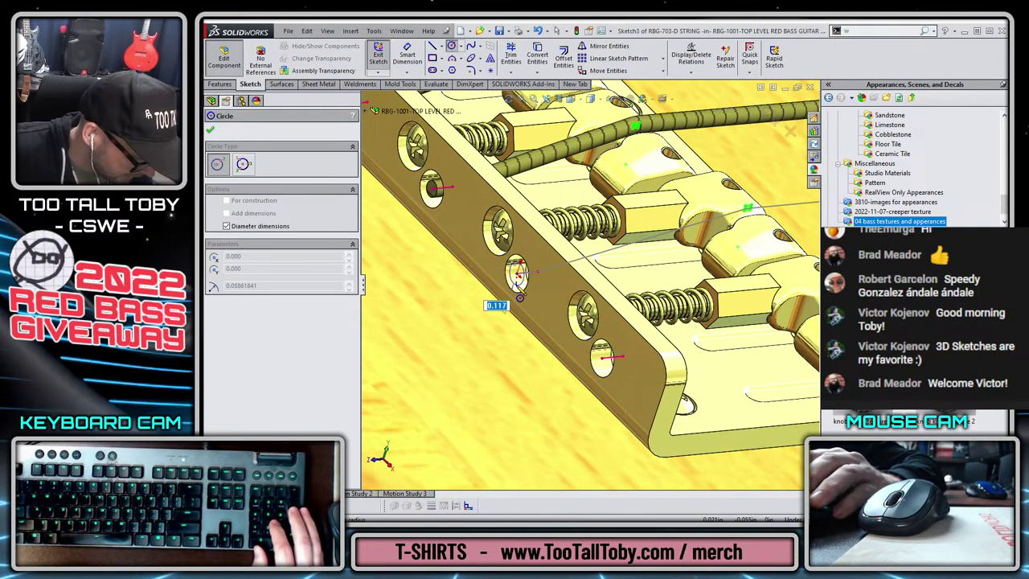
pyautogui.write('0.06')
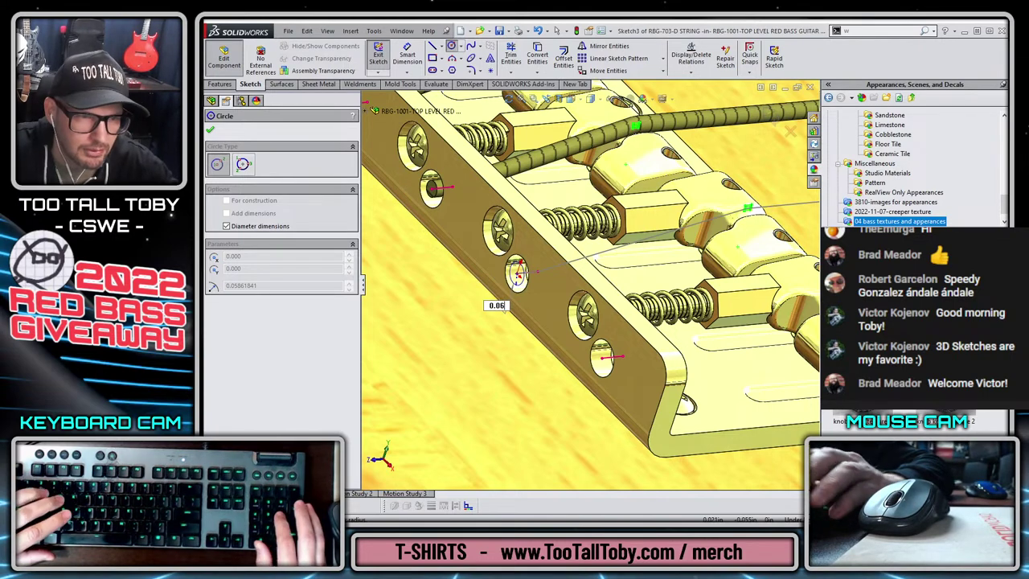
pyautogui.write('25')
pyautogui.press('Return')
pyautogui.press('Escape')
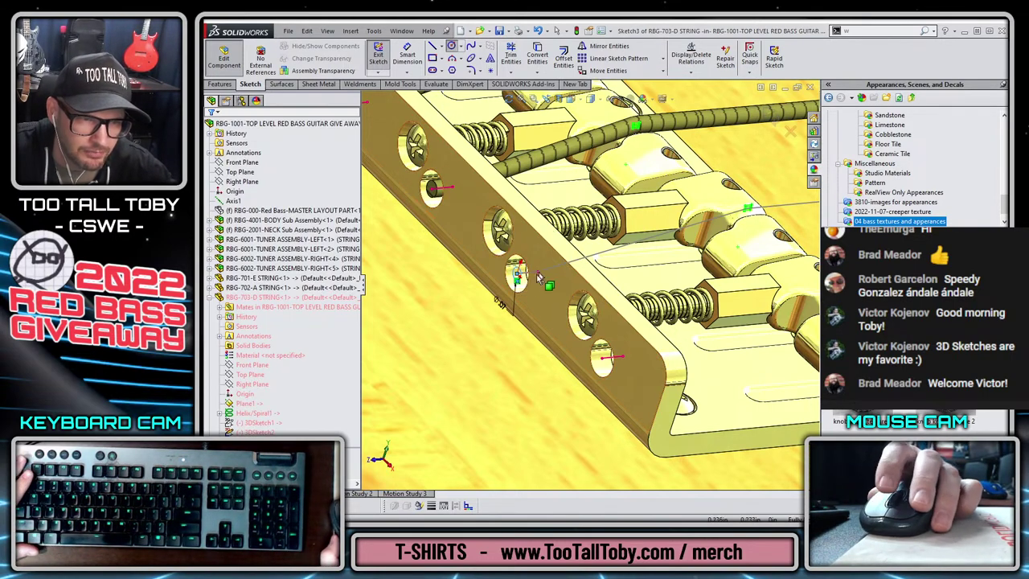
pyautogui.click(772, 119)
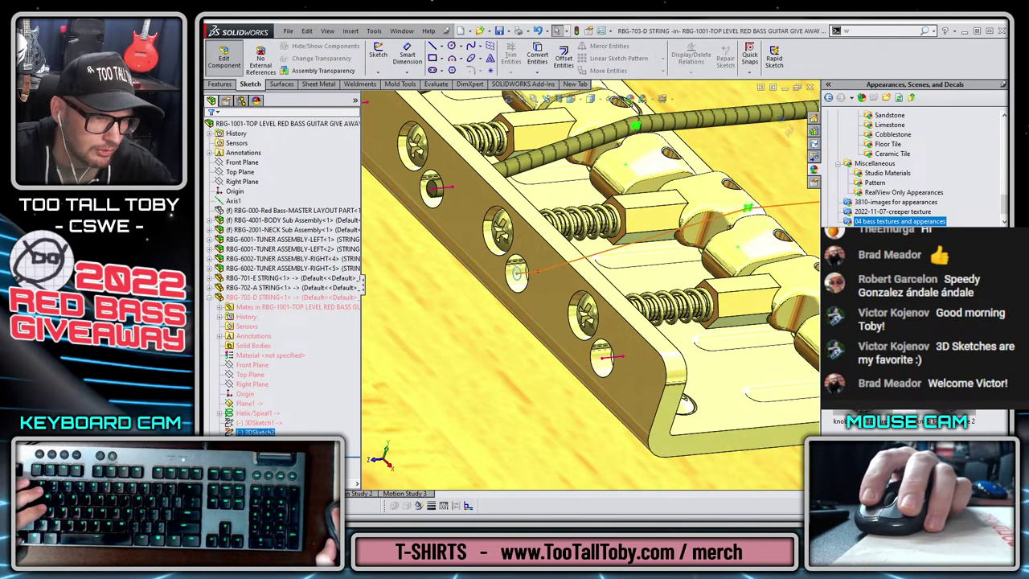
# - Sweep the circle along the fitted 3D spline with Follow Path orientation to make the solid D string
pyautogui.click(219, 84)
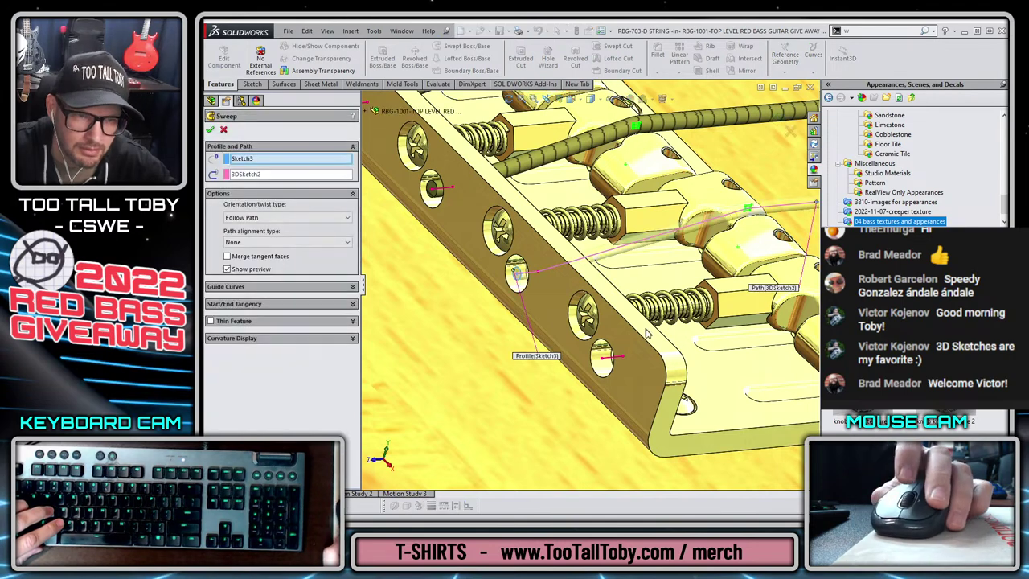
pyautogui.scroll(10, 647, 330)
pyautogui.scroll(-10, 743, 261)
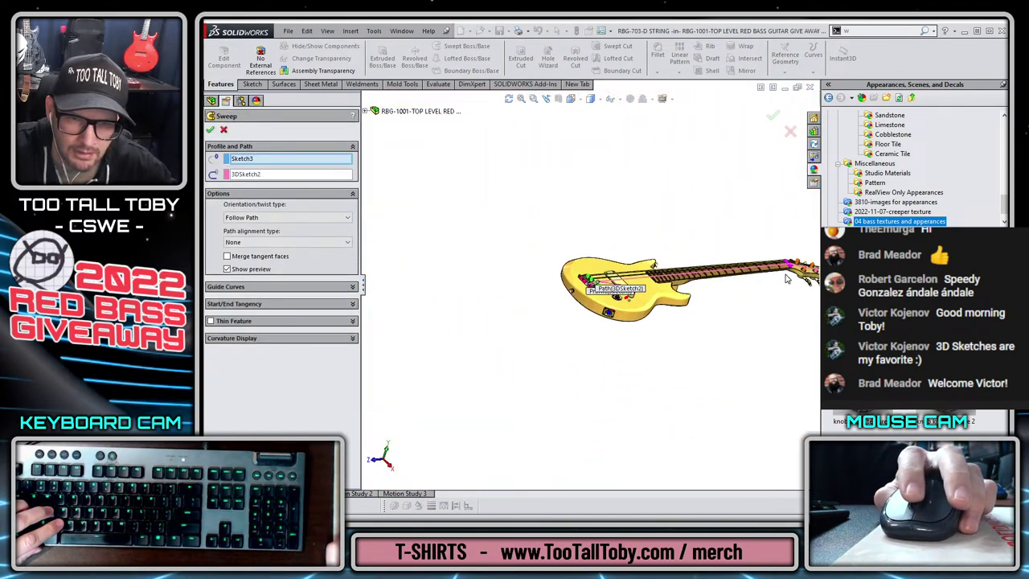
pyautogui.scroll(-2, 605, 273)
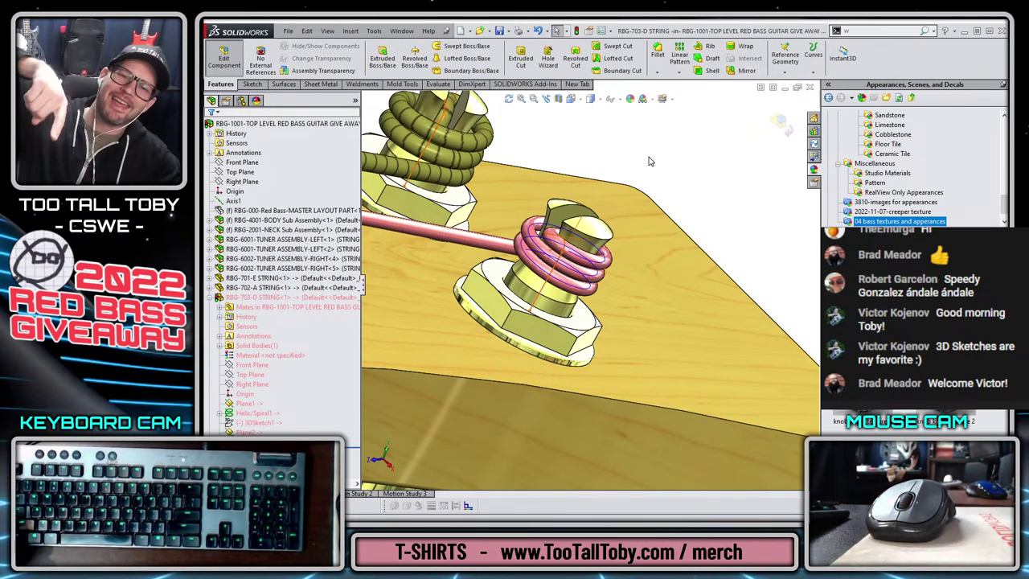
# - Inspect the swept D string's coils around the tuning post and its run across the headstock
pyautogui.scroll(3, 638, 278)
pyautogui.moveTo(638, 275); pyautogui.dragTo(607, 308, button='middle')
pyautogui.scroll(-3, 535, 276)
pyautogui.scroll(-2, 534, 275)
pyautogui.scroll(4, 587, 282)
pyautogui.scroll(-6, 586, 283)
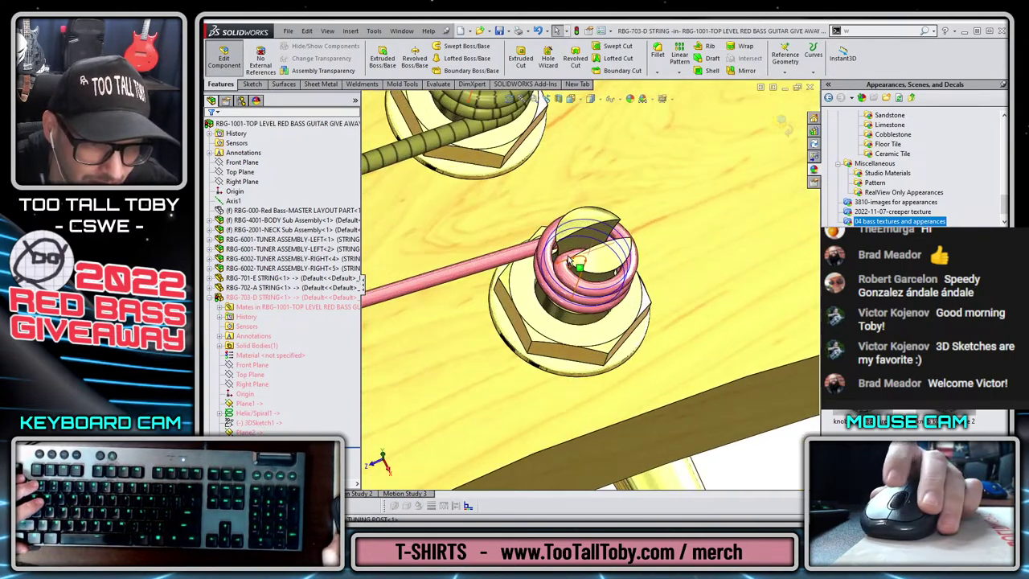
pyautogui.moveTo(587, 306); pyautogui.dragTo(563, 294, button='middle')
pyautogui.scroll(7, 587, 287)
pyautogui.scroll(2, 561, 310)
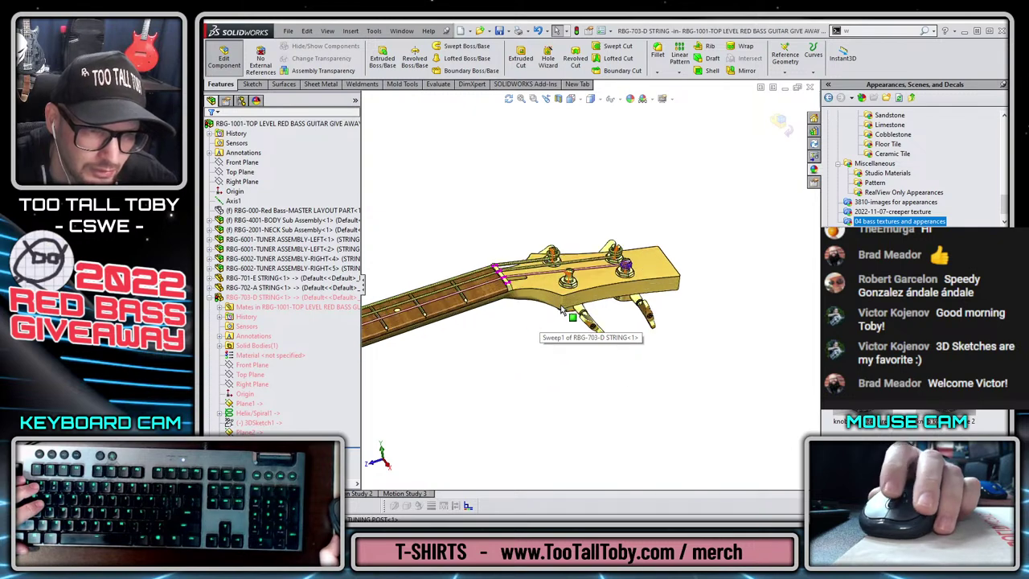
pyautogui.scroll(-10, 604, 282)
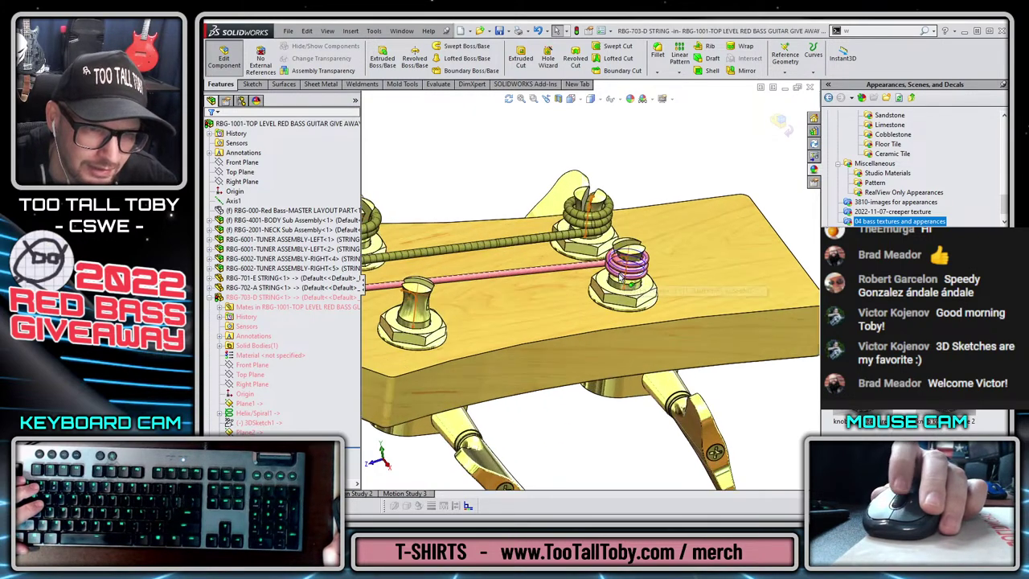
pyautogui.scroll(5, 595, 294)
pyautogui.scroll(-5, 582, 311)
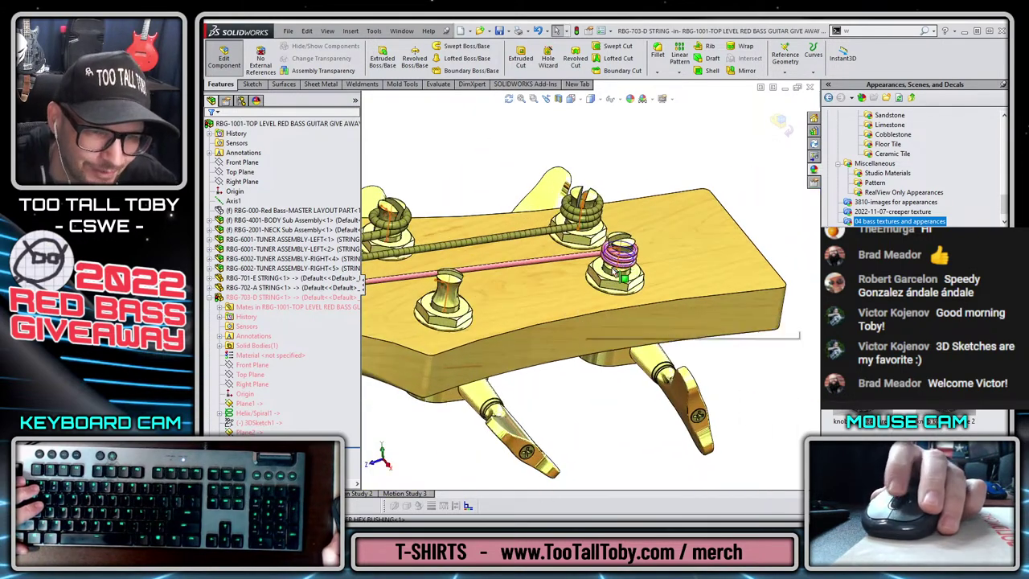
# - Finish editing the D string part in context, return to the top-level assembly, and collapse the D string's feature list
pyautogui.moveTo(586, 280); pyautogui.dragTo(583, 310, button='middle')
pyautogui.scroll(2, 582, 313)
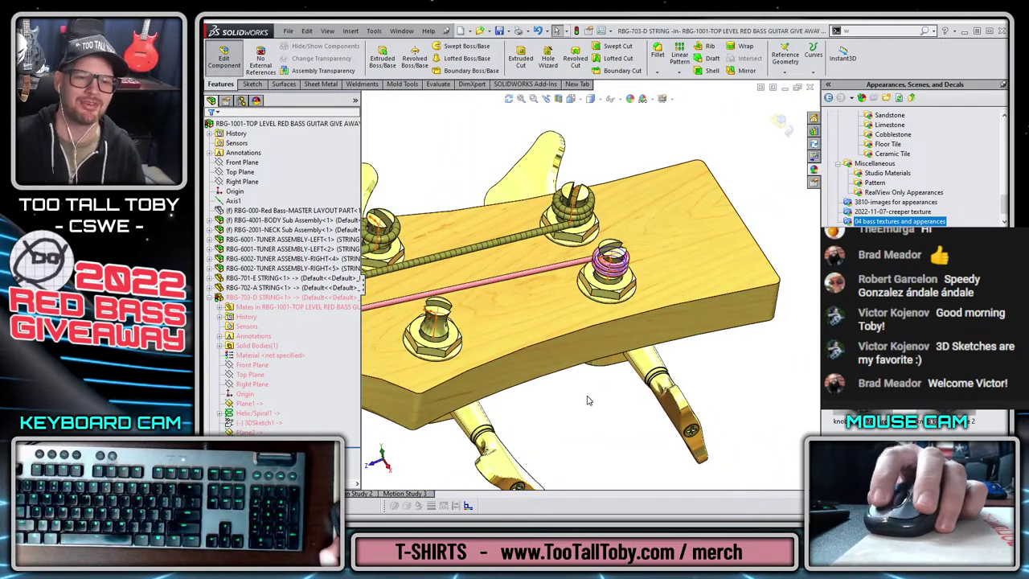
pyautogui.scroll(5, 563, 378)
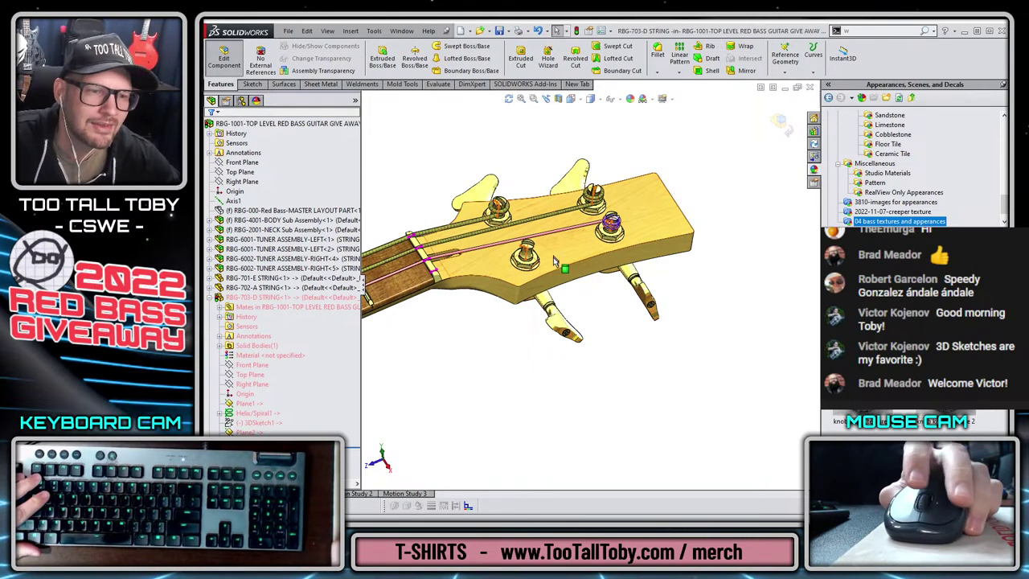
pyautogui.scroll(5, 554, 259)
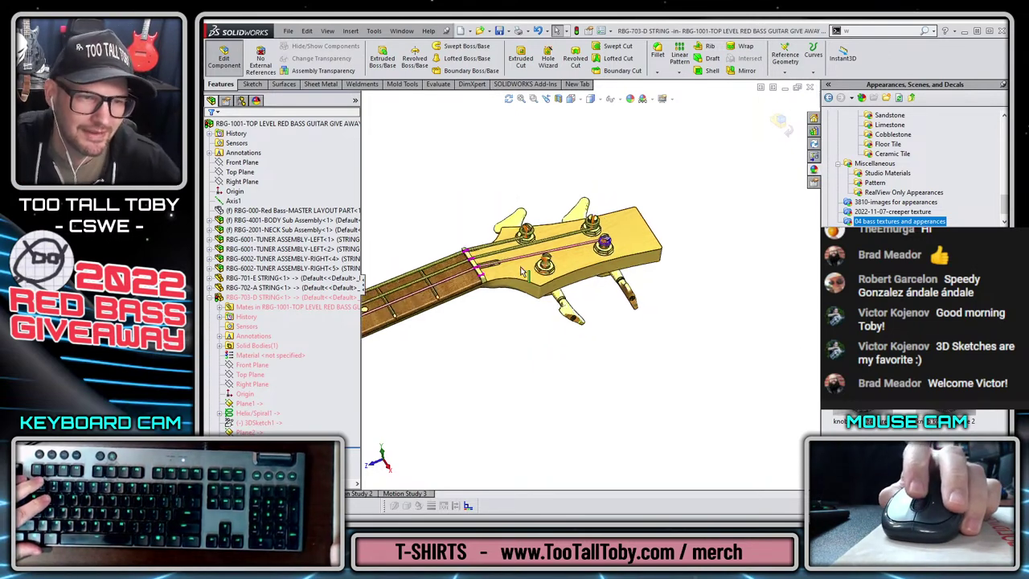
pyautogui.click(778, 123)
pyautogui.scroll(5, 487, 374)
pyautogui.scroll(-4, 478, 289)
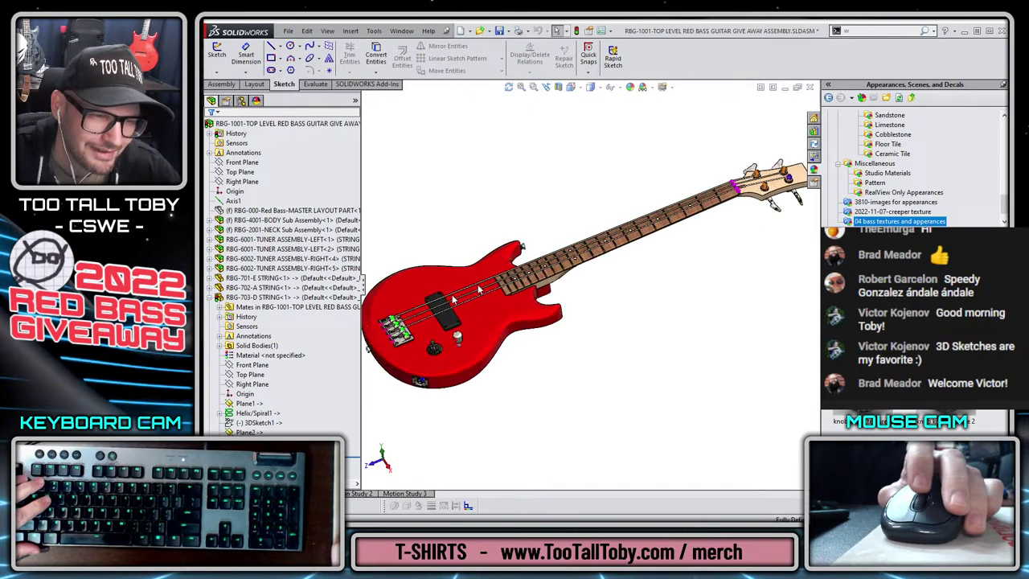
pyautogui.scroll(-6, 479, 290)
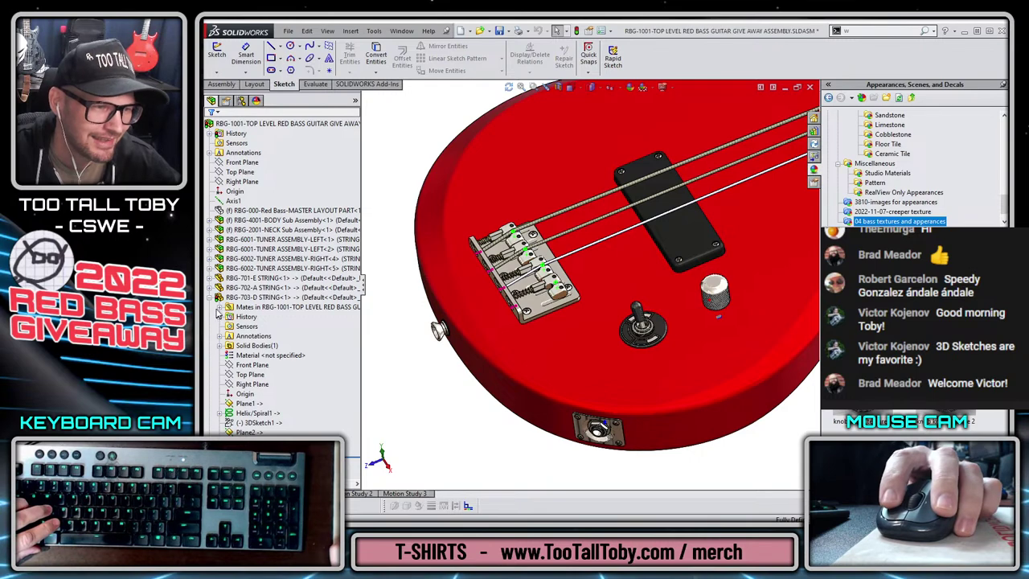
pyautogui.click(209, 298)
pyautogui.scroll(4, 499, 314)
pyautogui.scroll(-2, 585, 272)
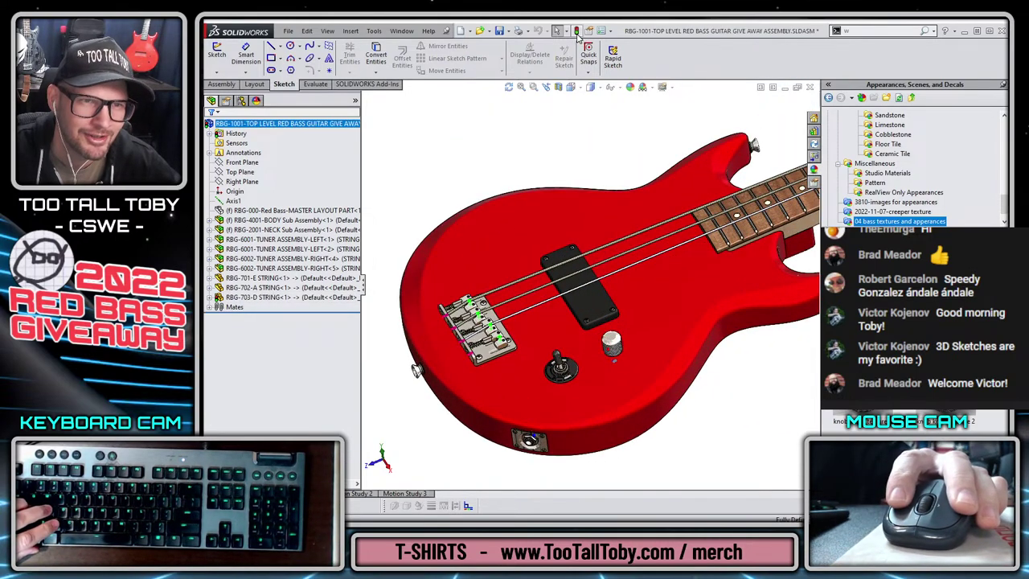
pyautogui.click(563, 119)
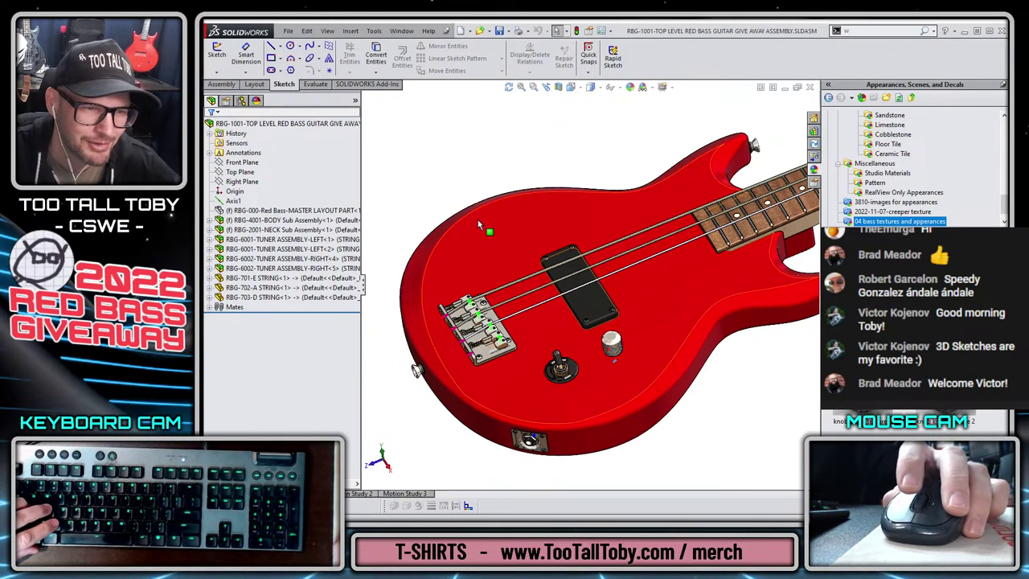
# - Insert a new part component into the top-level guitar assembly
pyautogui.click(352, 36)
pyautogui.moveTo(378, 44)
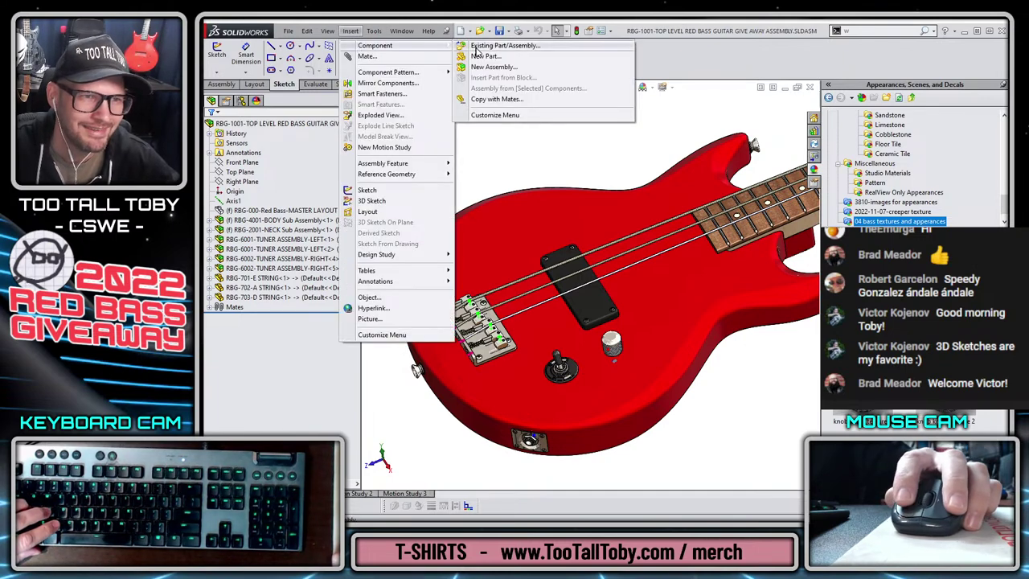
pyautogui.click(480, 58)
# - Save the new part as RBG-704-G STRING.SLDPRT in the 2022-12-12-RED BASS GIVE AWAY folder, basing the name on the D string file
pyautogui.hotkey('ctrl', 's')
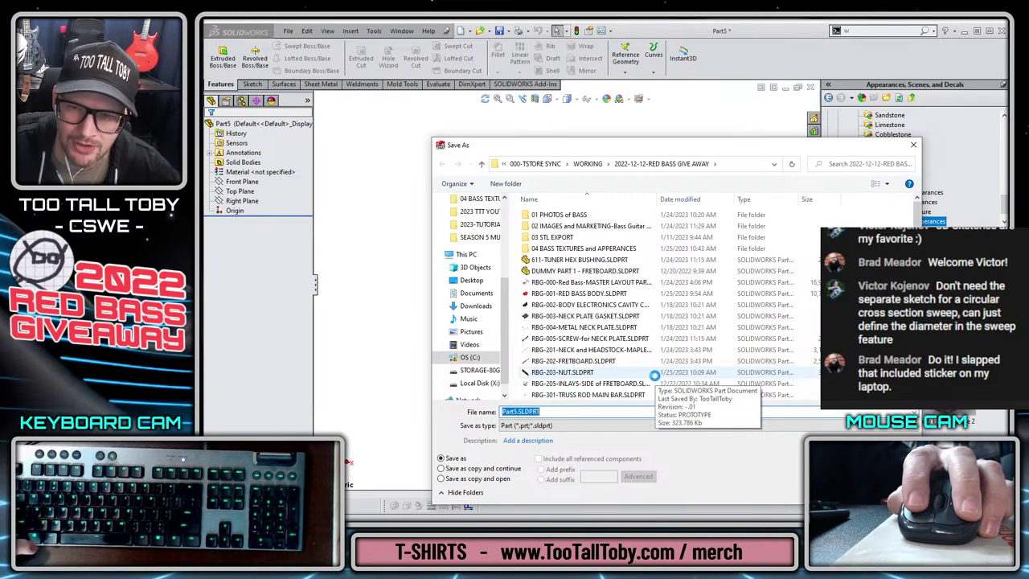
pyautogui.scroll(-8, 611, 366)
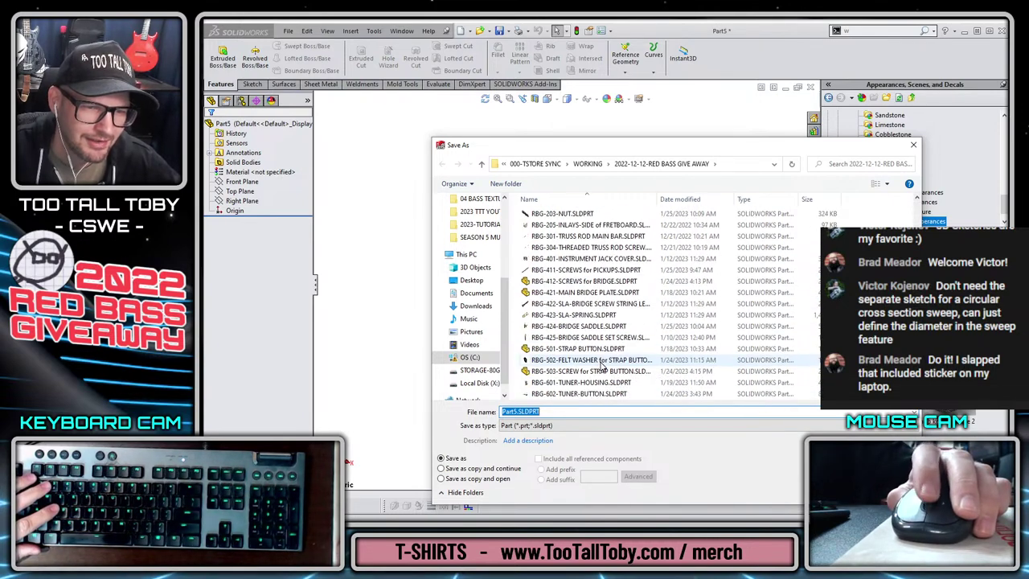
pyautogui.scroll(-5, 604, 364)
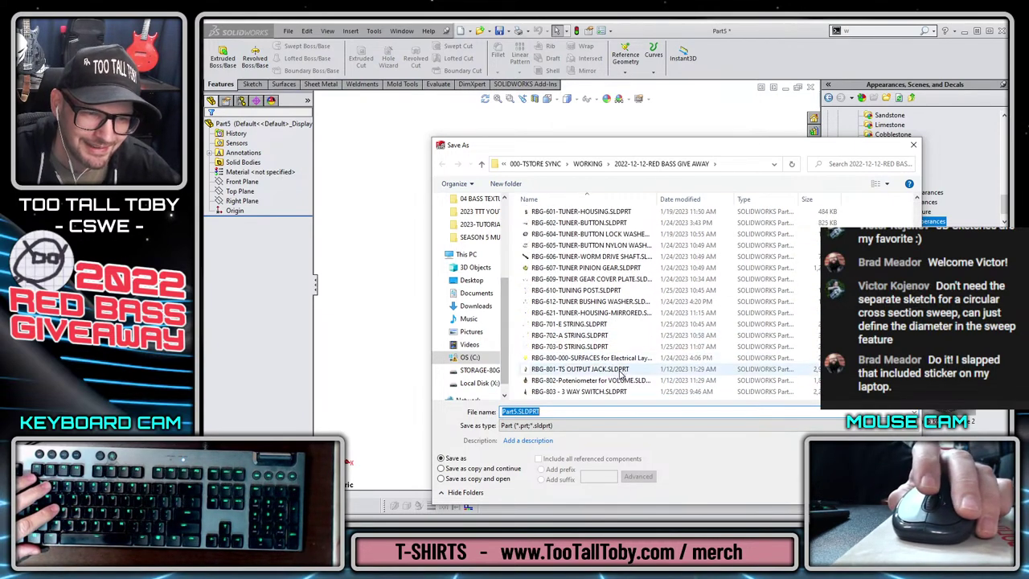
pyautogui.click(569, 346)
pyautogui.click(532, 411)
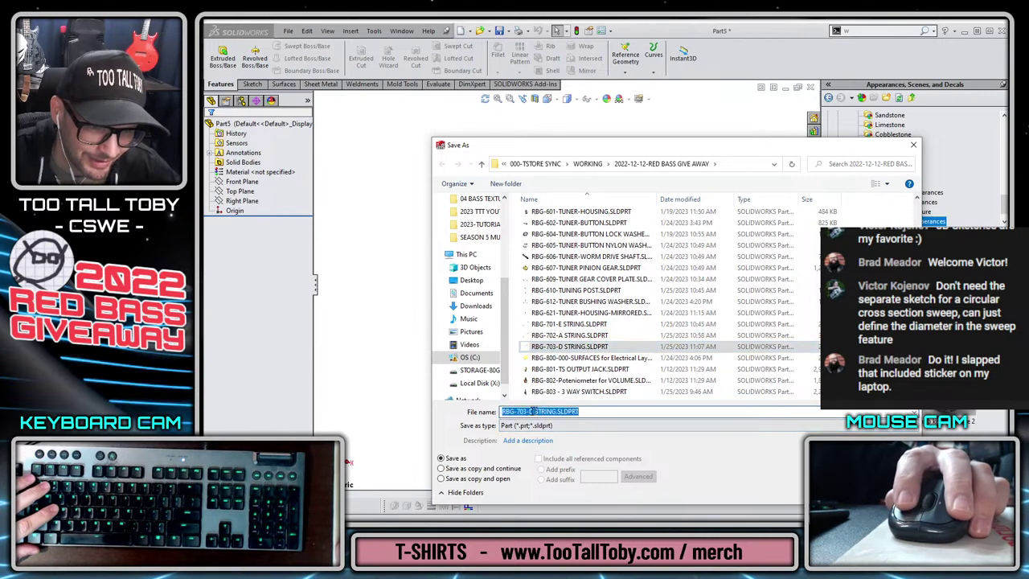
pyautogui.press('Delete')
pyautogui.write('E')
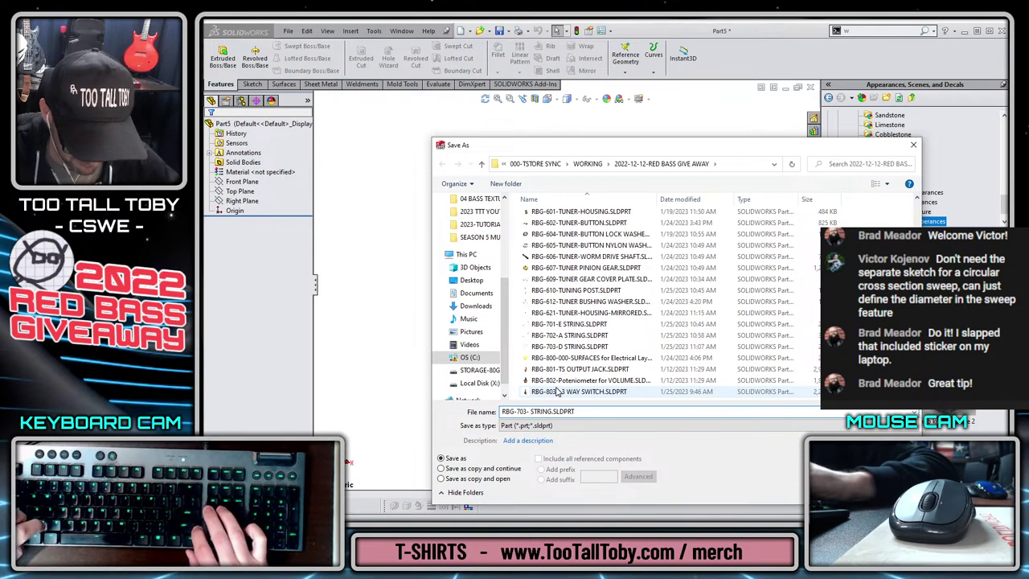
pyautogui.press('BackSpace')
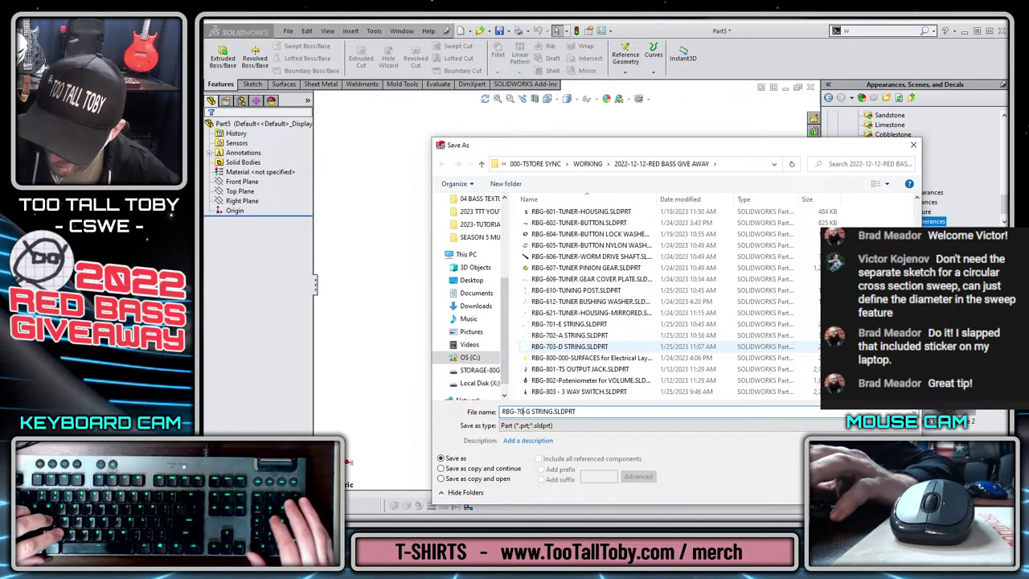
pyautogui.write('4-')
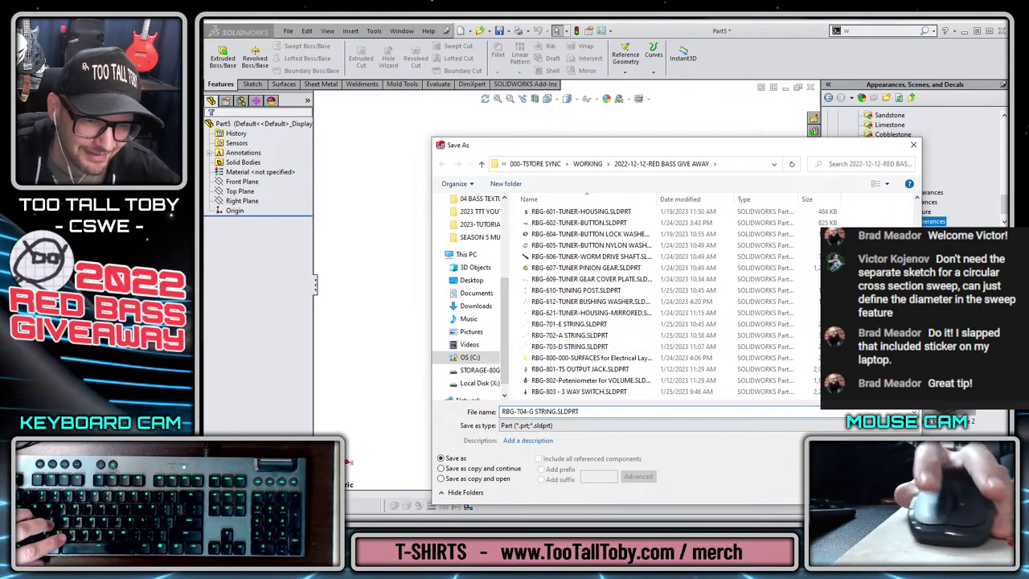
pyautogui.press('Return')
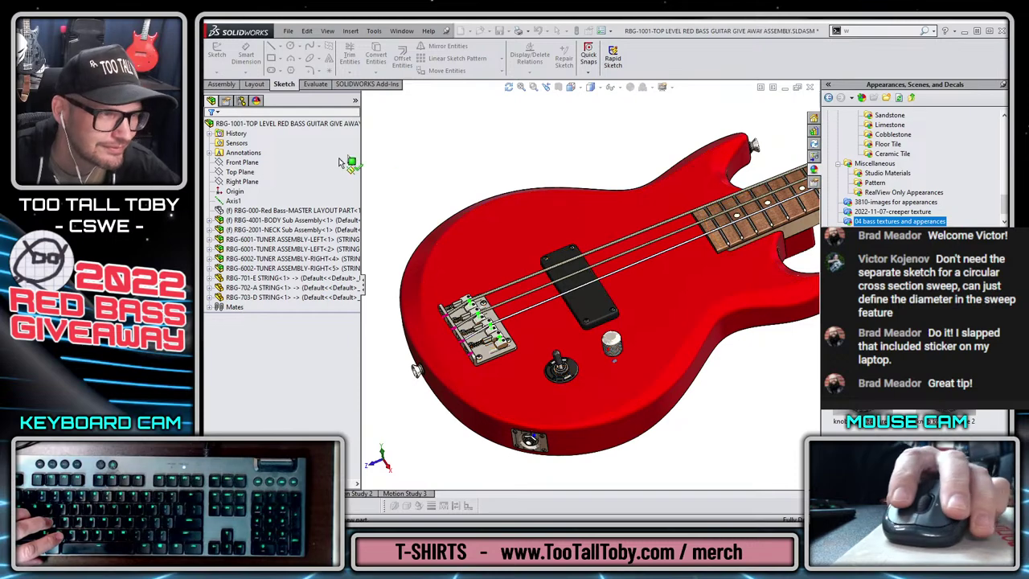
# - Place the G string part on the assembly's Front Plane, exit the automatically opened sketch, and expand the part's feature list
pyautogui.click(241, 163)
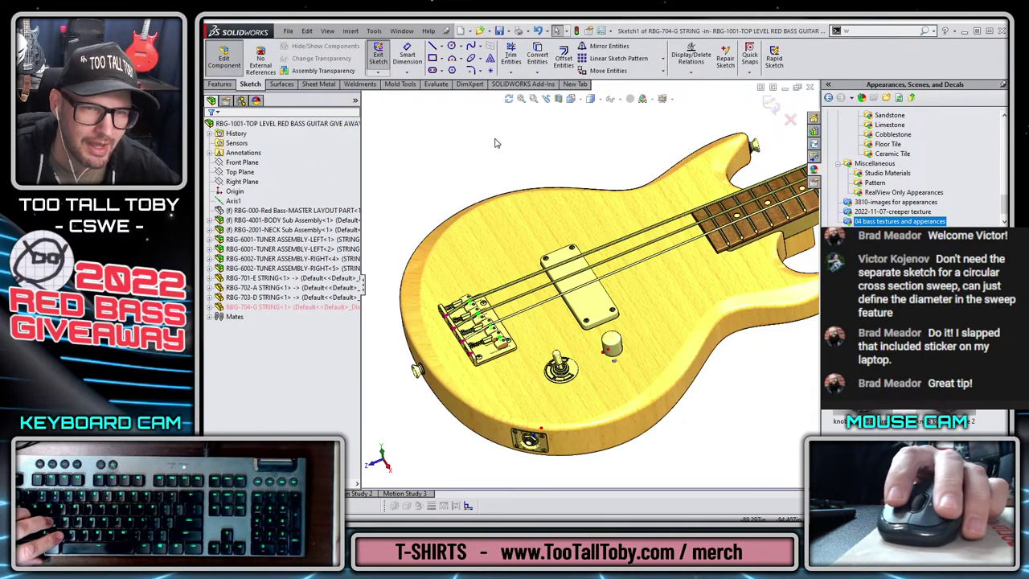
pyautogui.hotkey('ctrl', 'b')
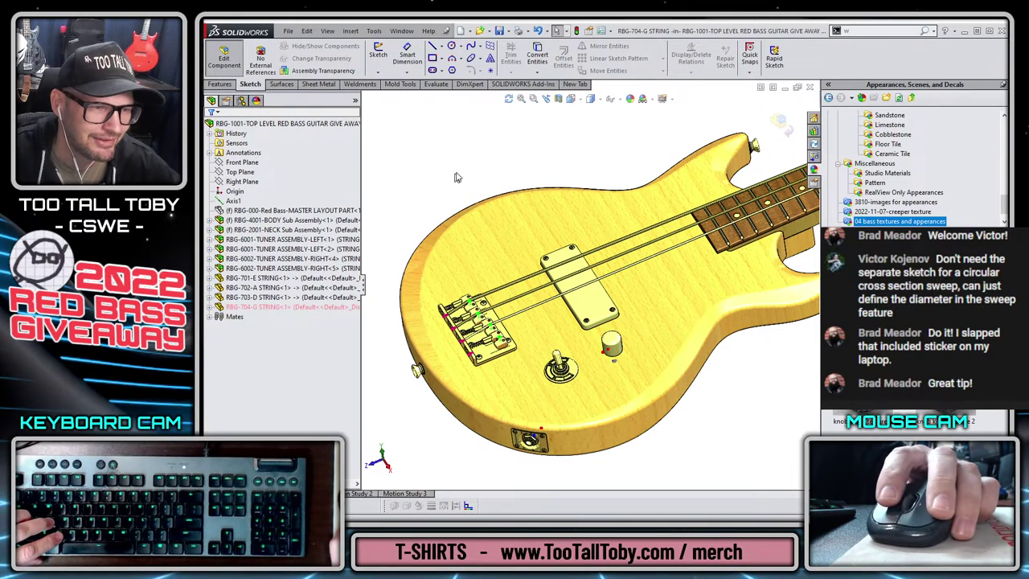
pyautogui.click(210, 307)
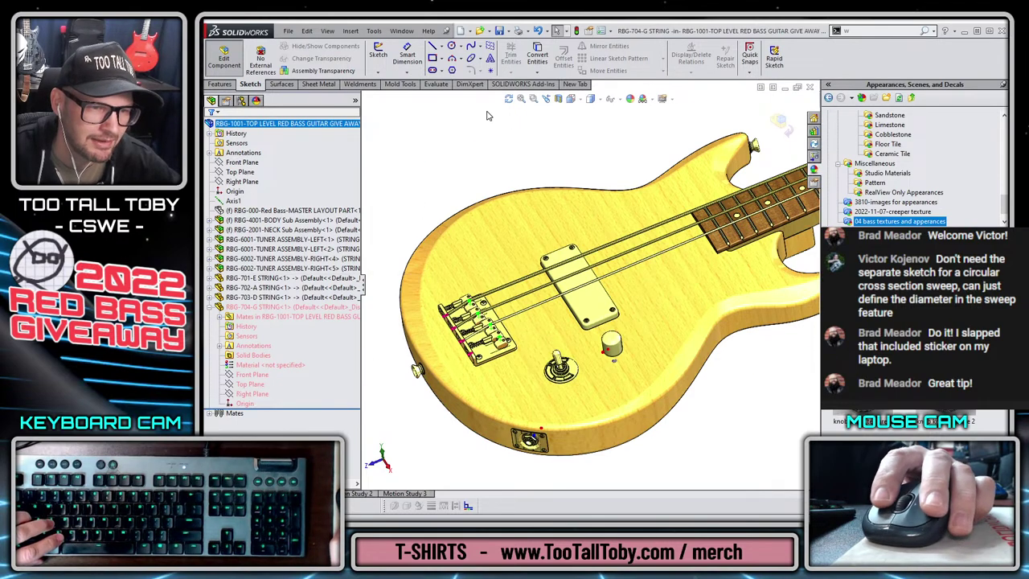
# - Start a reference plane offset from the top face of the hex bushing around the empty G string tuning post
pyautogui.scroll(5, 551, 201)
pyautogui.scroll(-10, 759, 245)
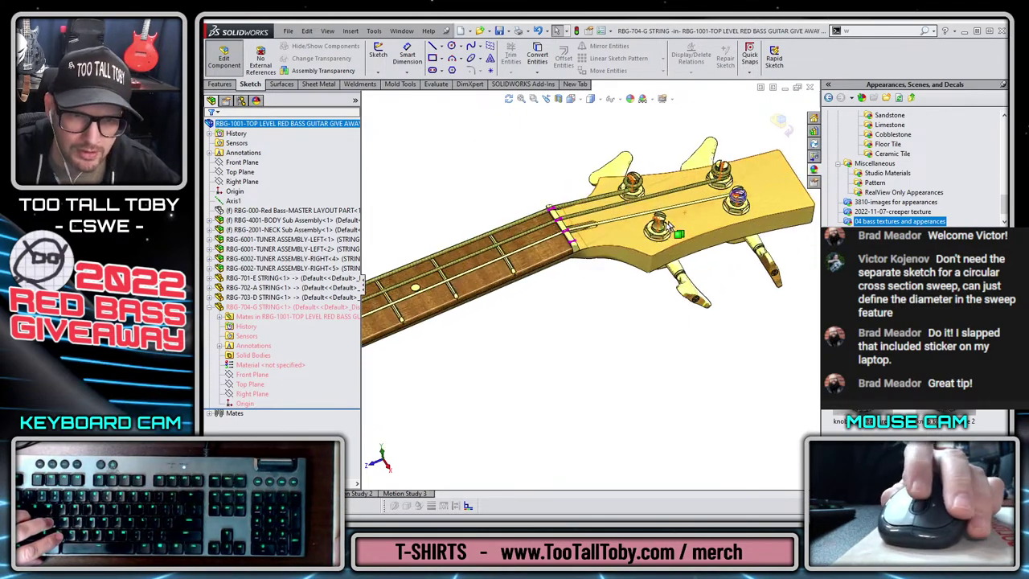
pyautogui.scroll(-3, 650, 234)
pyautogui.click(651, 240)
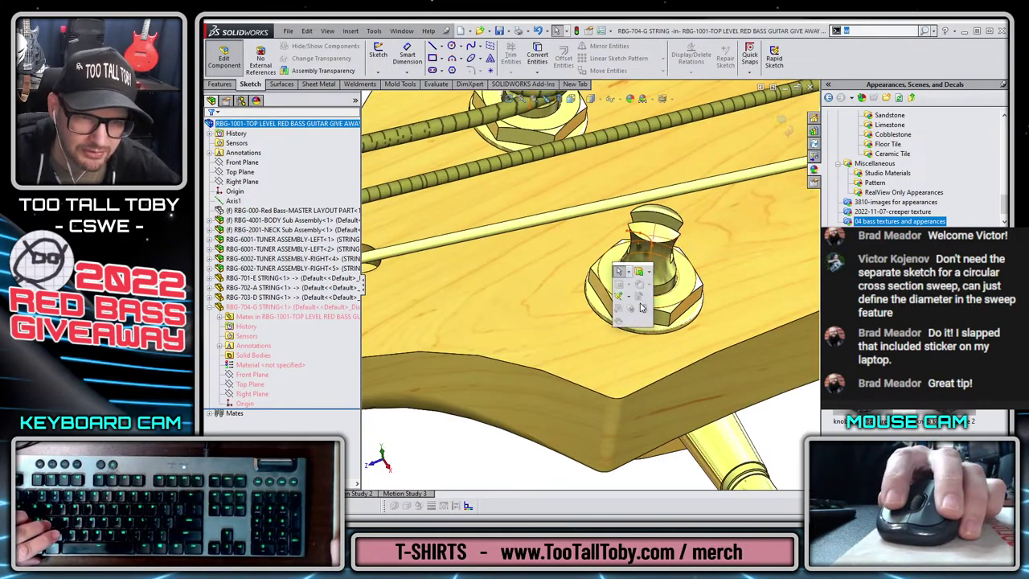
pyautogui.click(620, 298)
pyautogui.click(626, 301)
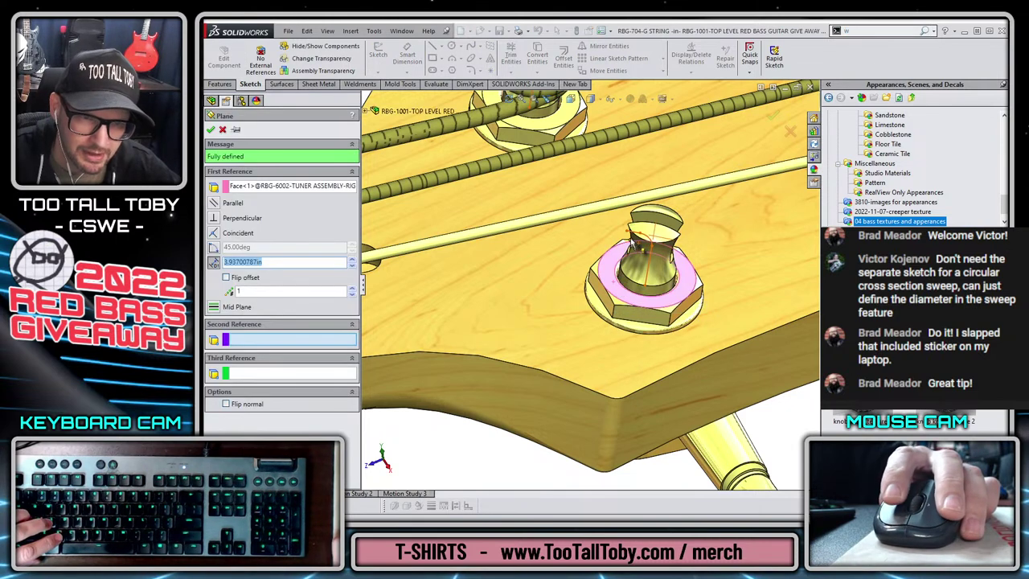
# - Create a reference plane parallel to the tuner nut's face through the string stub's point, and start a sketch on it
pyautogui.click(628, 234)
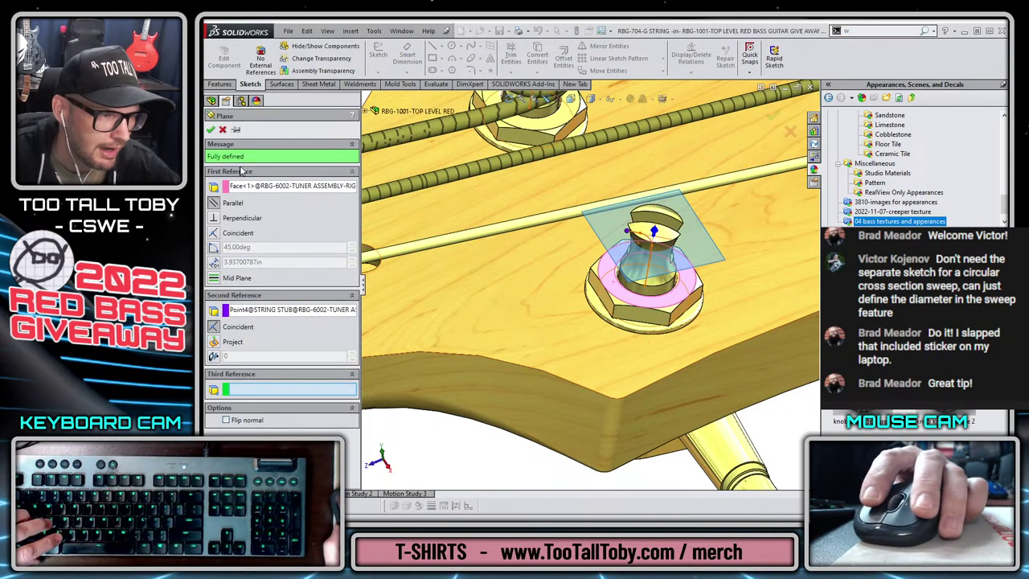
pyautogui.click(212, 130)
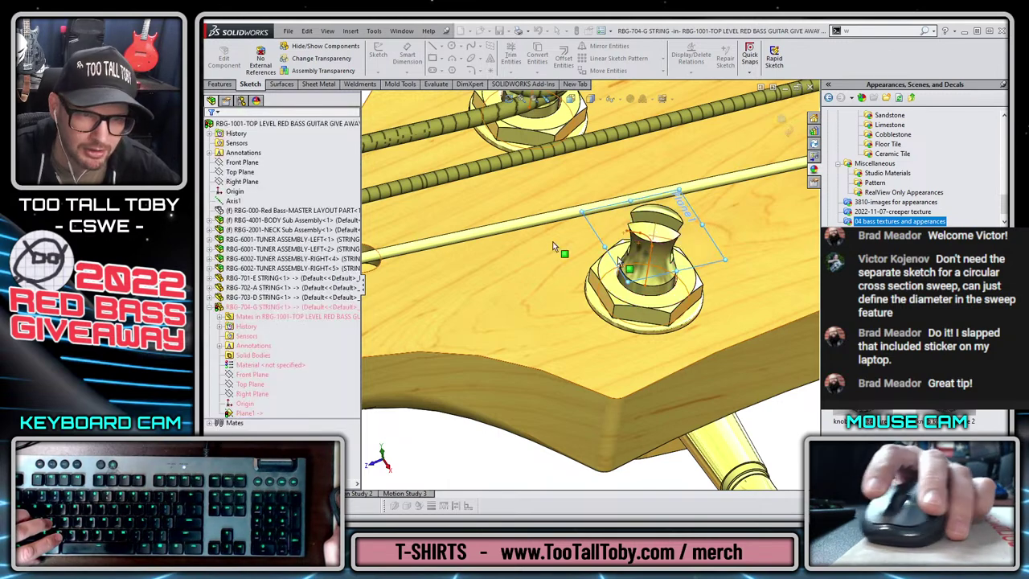
pyautogui.rightClick(601, 238)
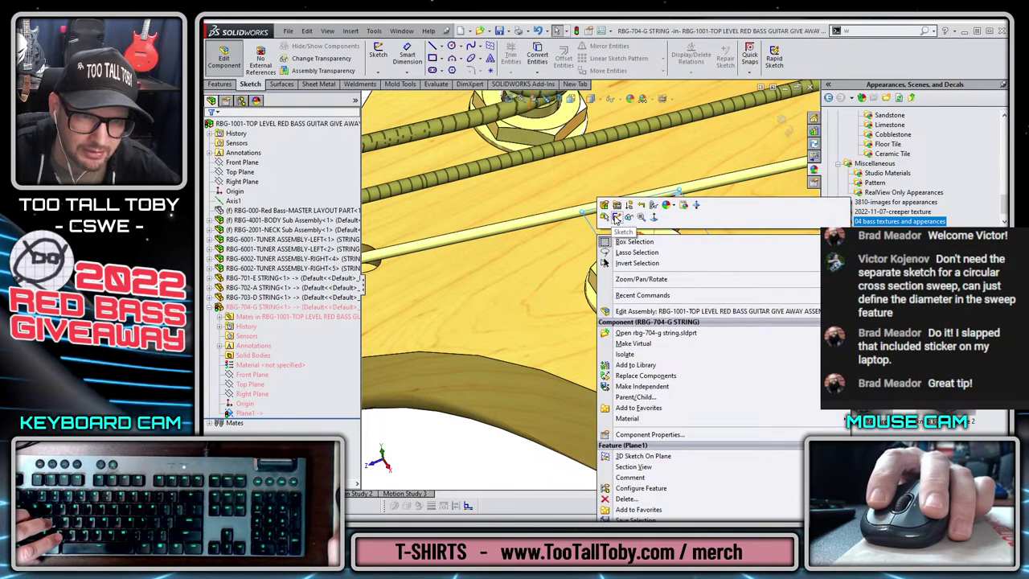
pyautogui.click(616, 218)
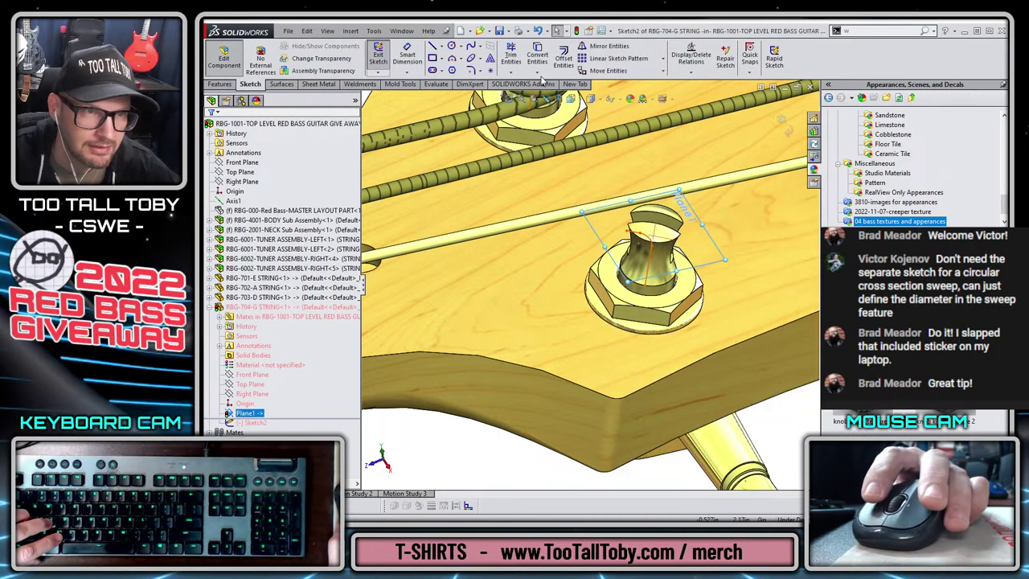
# - Convert the circular edge around the tuner post into the sketch and offset it by 0.02 in, making the base circle construction
pyautogui.click(669, 288)
pyautogui.click(538, 56)
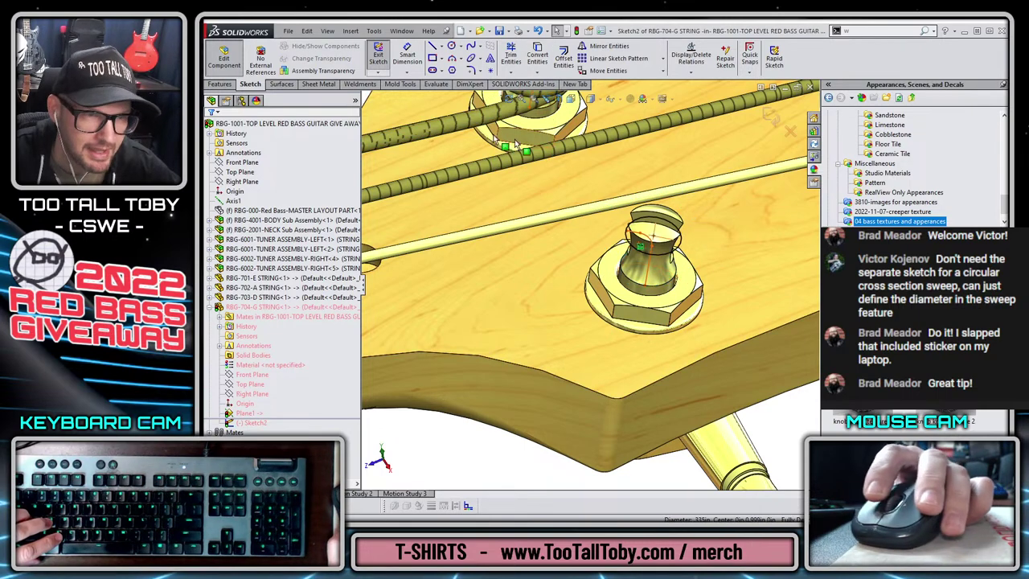
pyautogui.click(563, 56)
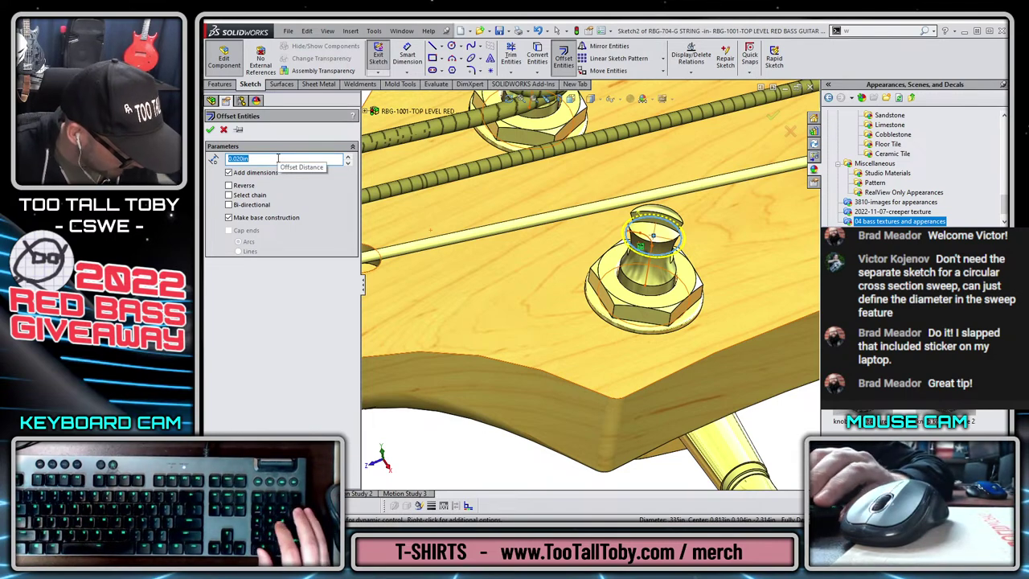
pyautogui.write('0.0')
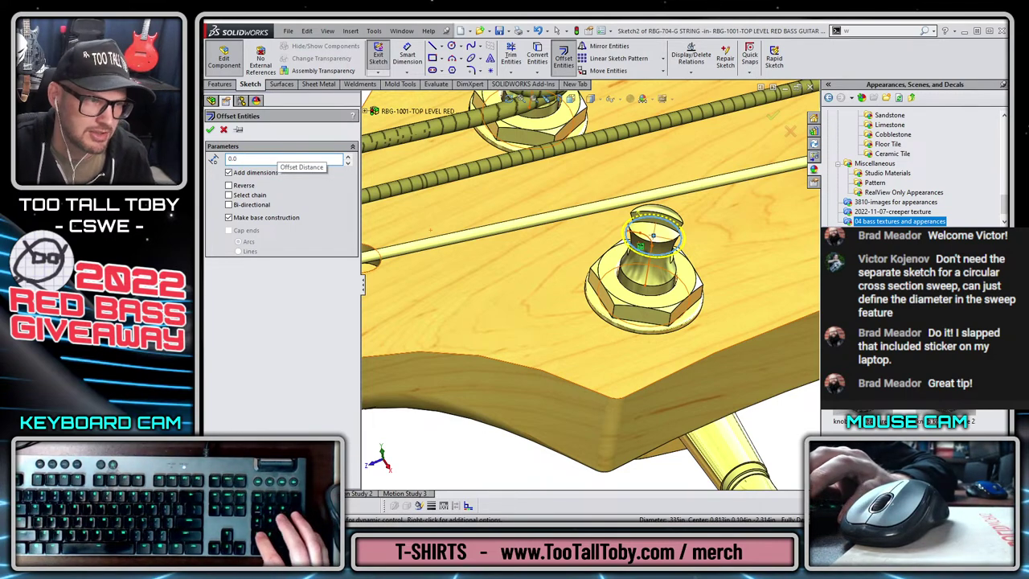
pyautogui.write('2')
pyautogui.press('Return')
pyautogui.press('Return')
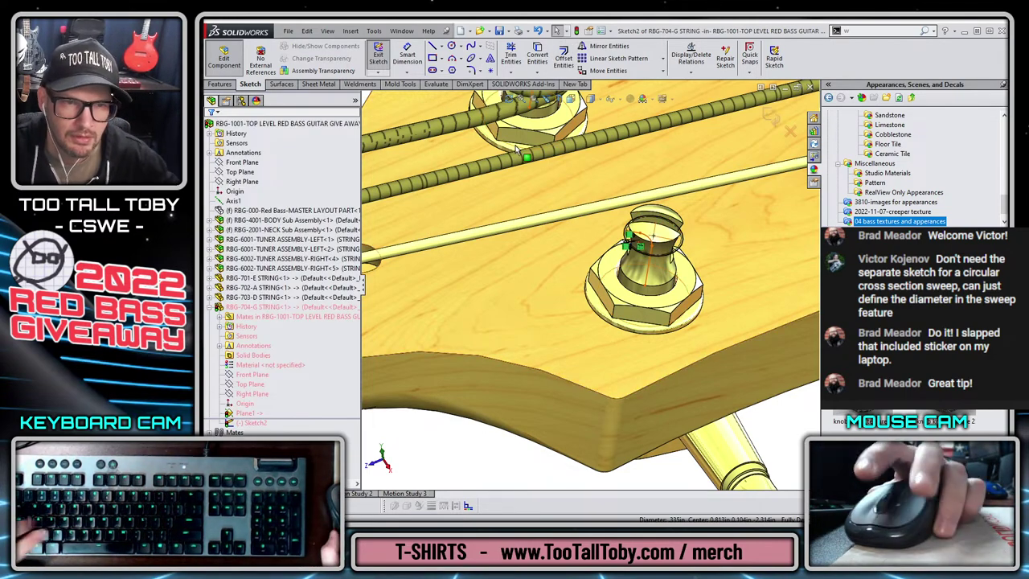
# - Start a helix from the circle sketch around the tuner post and set its start angle to 9 degrees
pyautogui.click(222, 84)
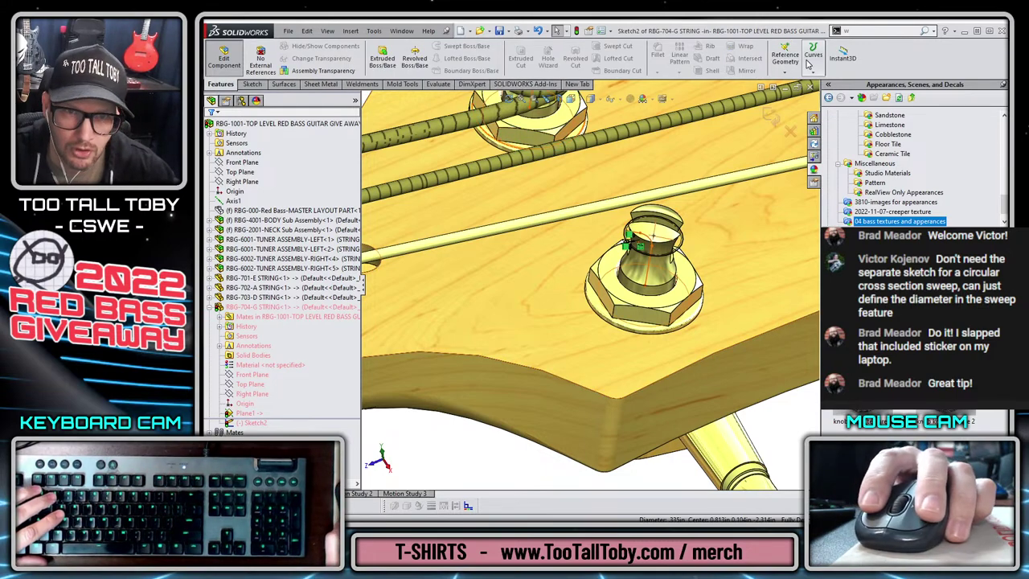
pyautogui.click(836, 82)
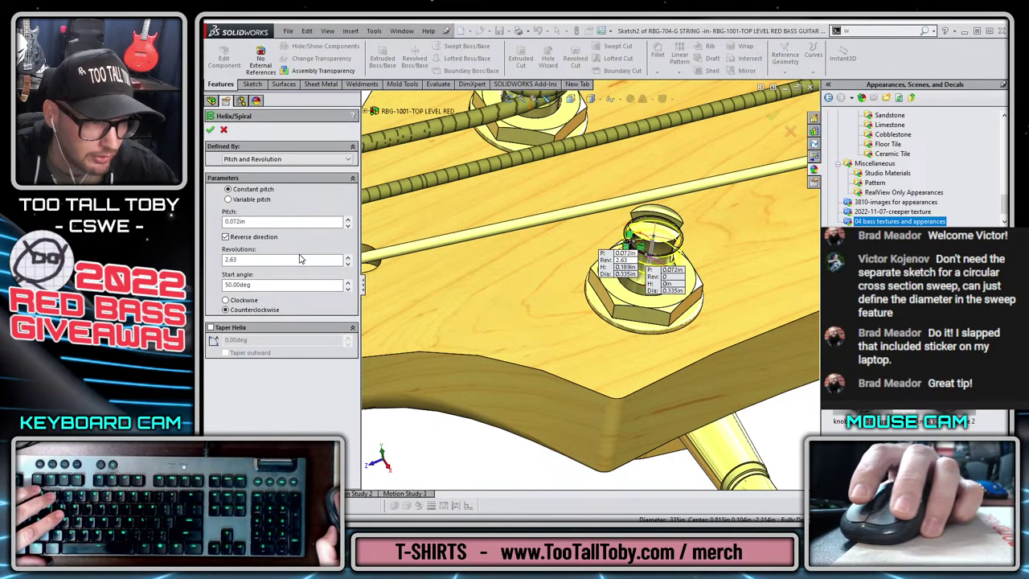
pyautogui.scroll(-2, 704, 302)
pyautogui.scroll(-3, 704, 301)
pyautogui.moveTo(704, 301); pyautogui.dragTo(552, 213, button='middle')
pyautogui.scroll(-2, 551, 213)
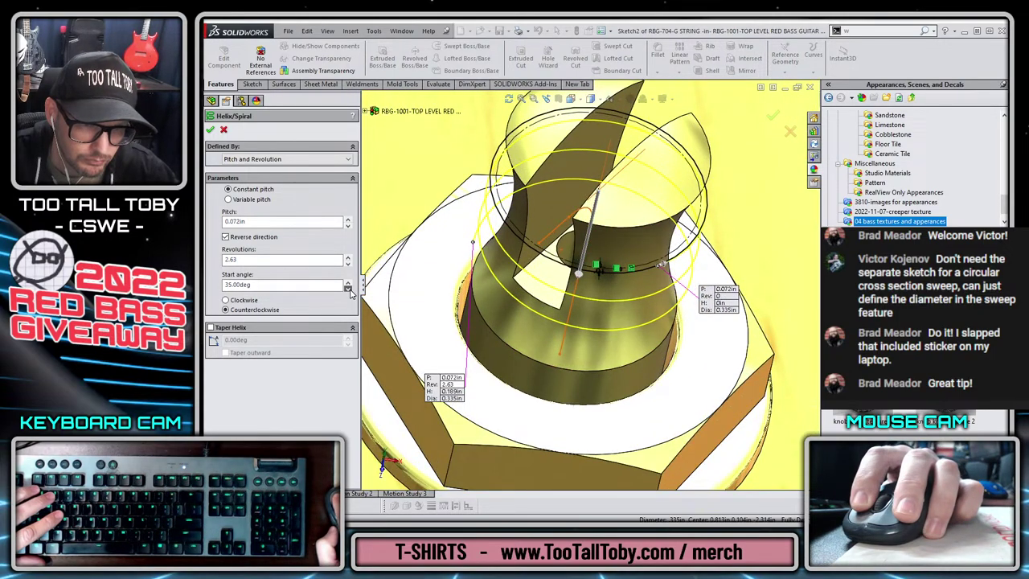
pyautogui.moveTo(350, 289); pyautogui.dragTo(349, 288)
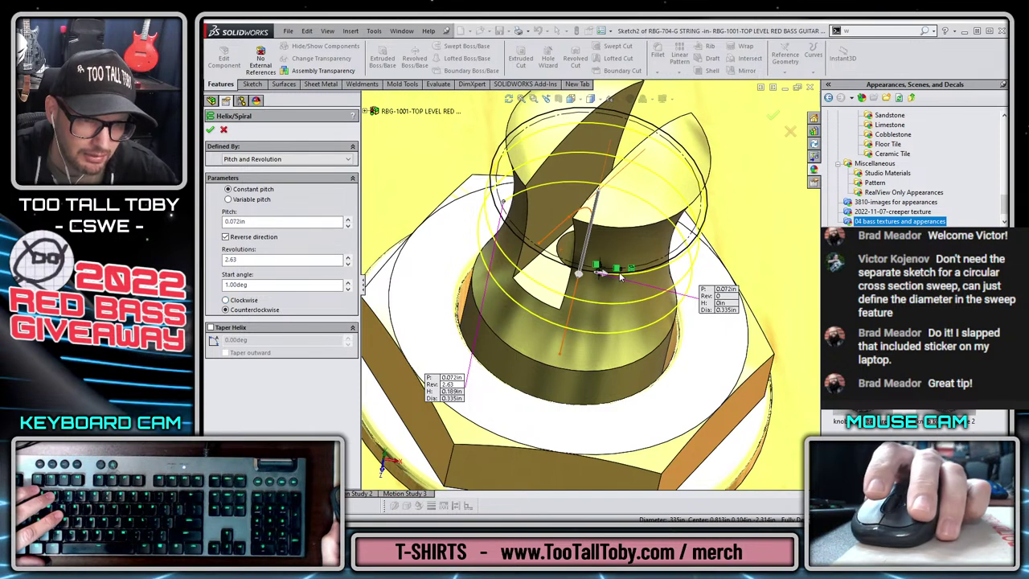
pyautogui.click(349, 284)
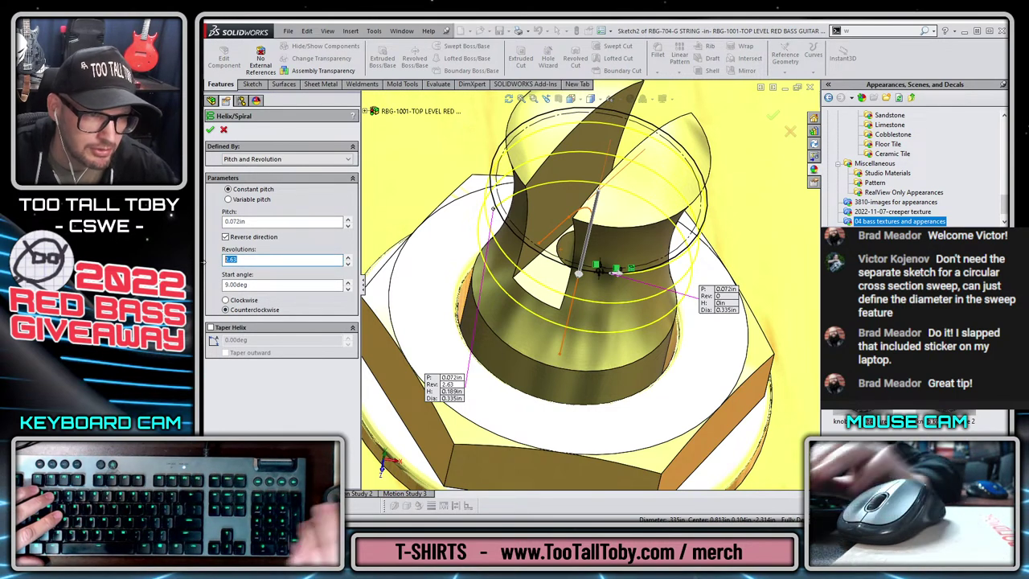
# - Set the helix's revolutions to 2.72
pyautogui.write('2.7')
pyautogui.press('Tab')
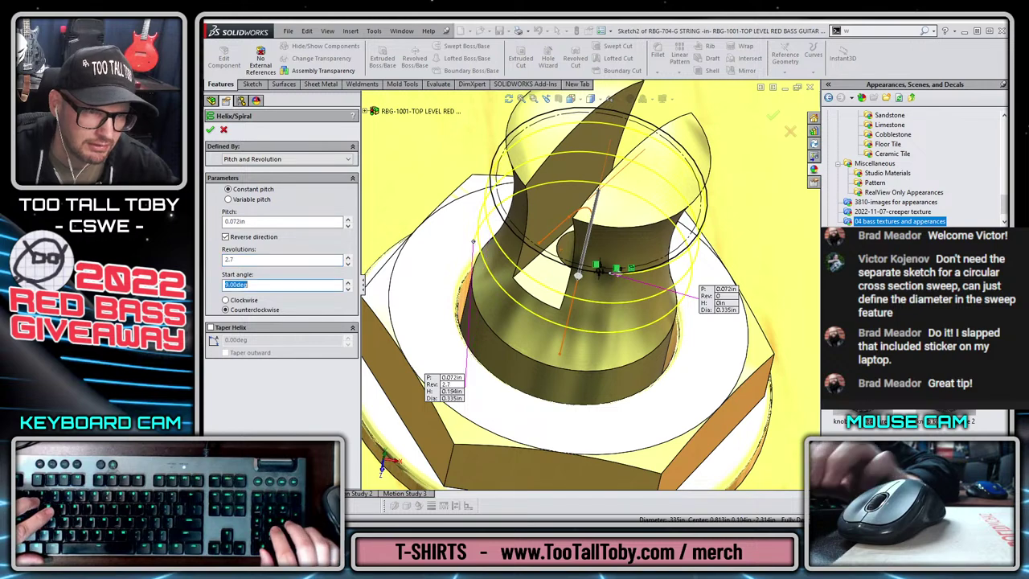
pyautogui.doubleClick(260, 262)
pyautogui.write('2.7')
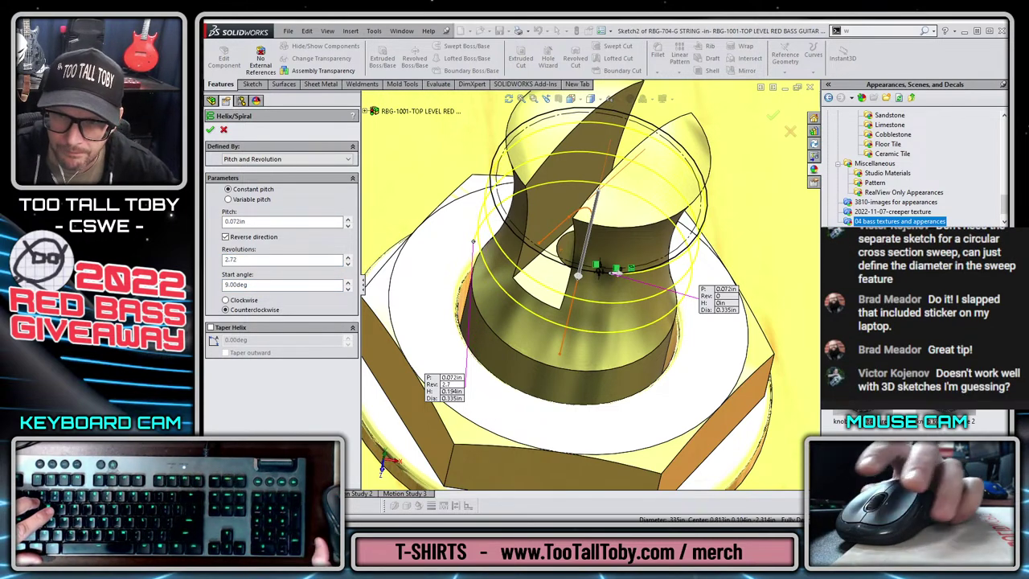
pyautogui.press('Tab')
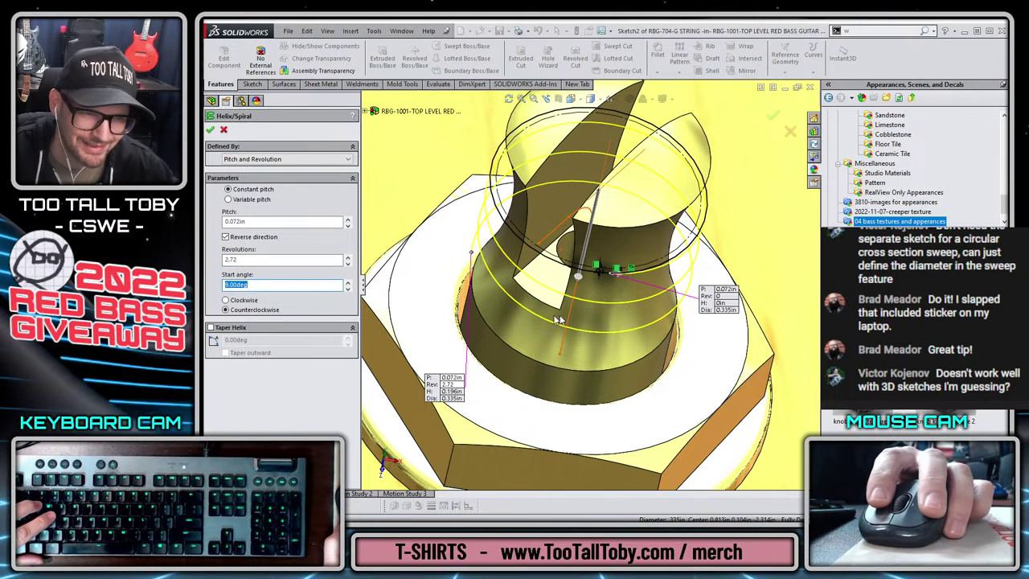
# - Set the number of revolutions of the helix to 2.73
pyautogui.scroll(1, 537, 312)
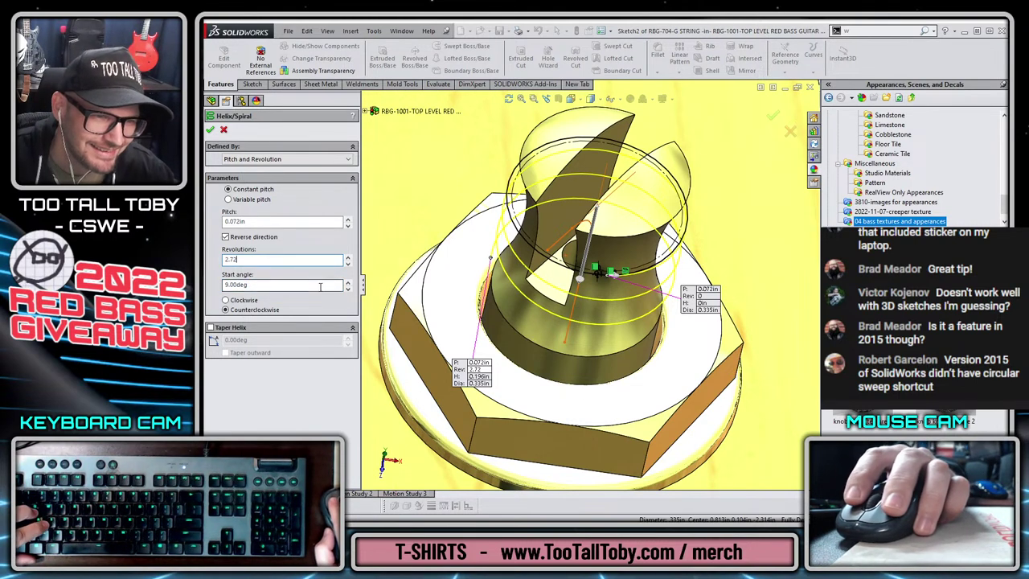
pyautogui.moveTo(784, 290); pyautogui.dragTo(496, 329, button='middle')
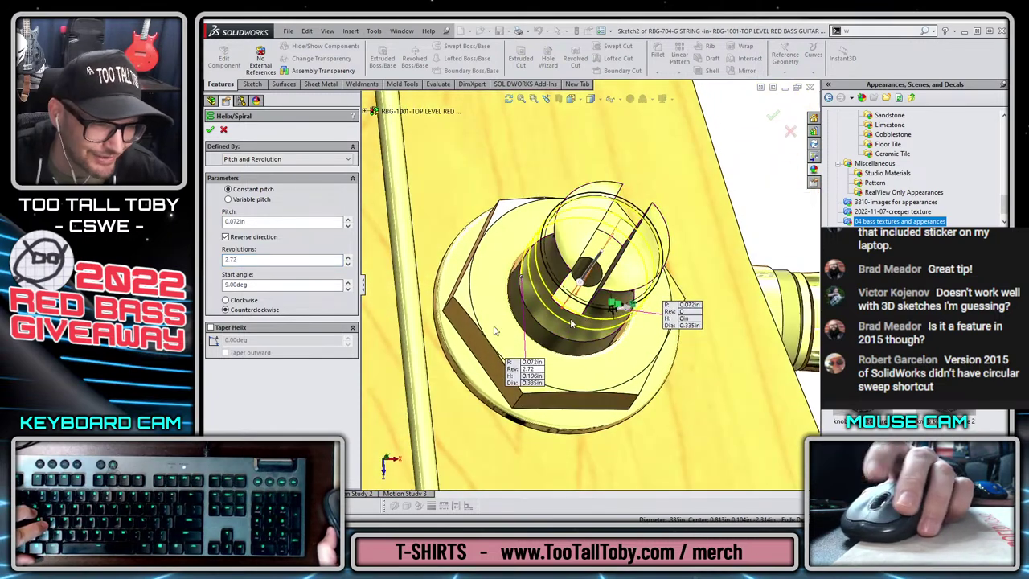
pyautogui.click(265, 259)
pyautogui.press('BackSpace')
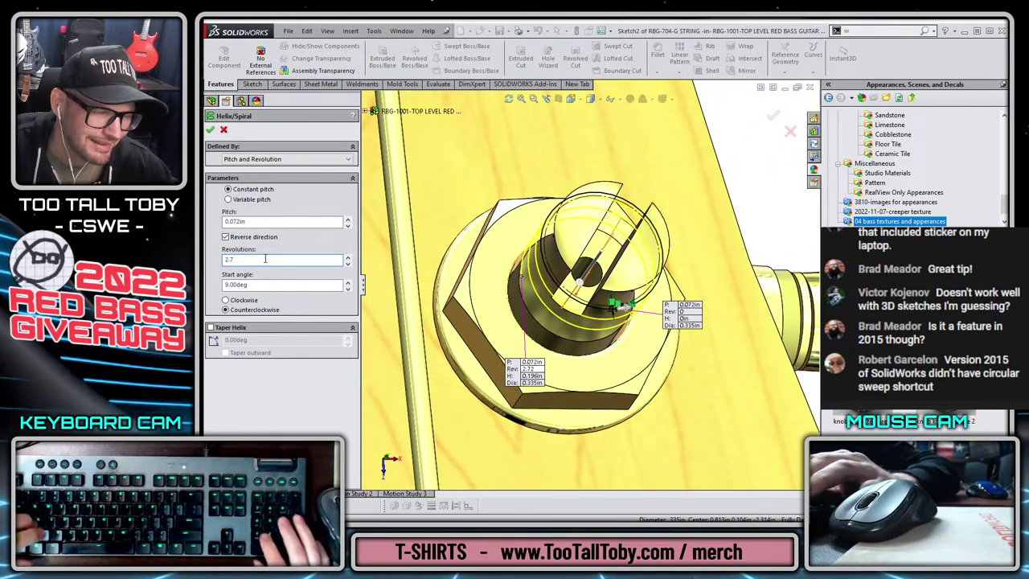
pyautogui.write('3')
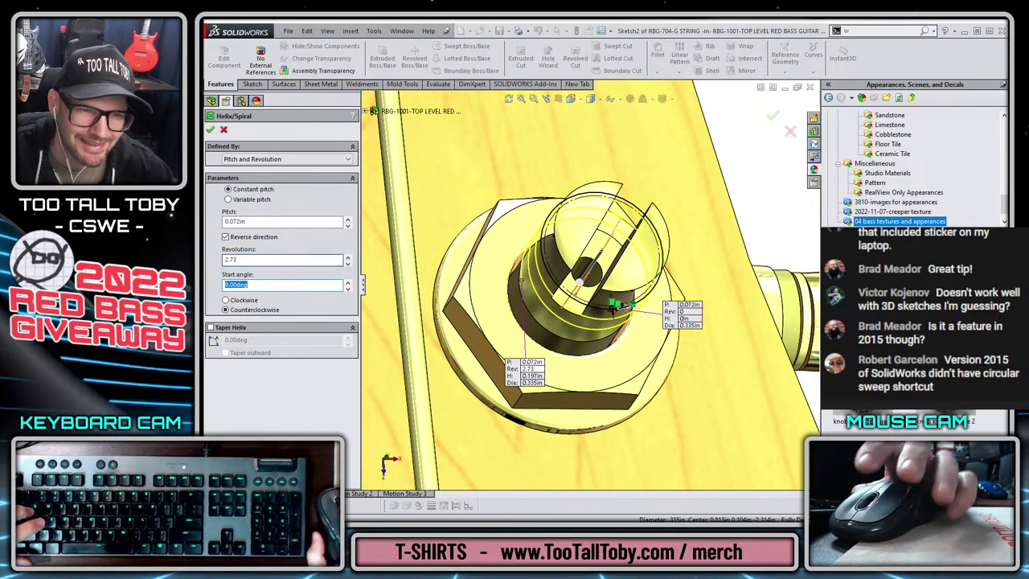
# - Examine the helix preview from several angles, checking its lower end against the tuner post, the neighbouring wound strings and the nut slot
pyautogui.moveTo(630, 408); pyautogui.dragTo(611, 327, button='middle')
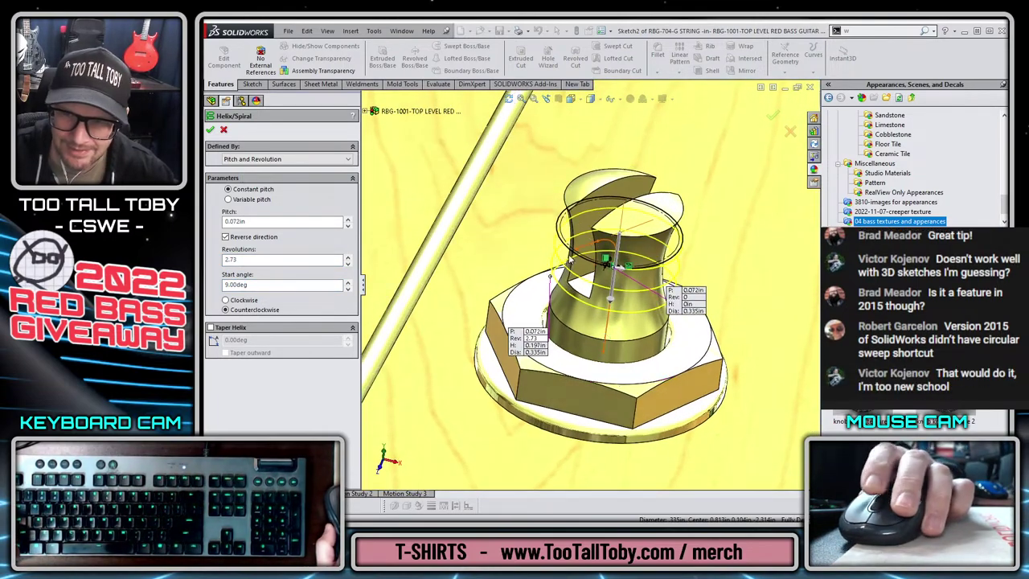
pyautogui.scroll(-1, 599, 344)
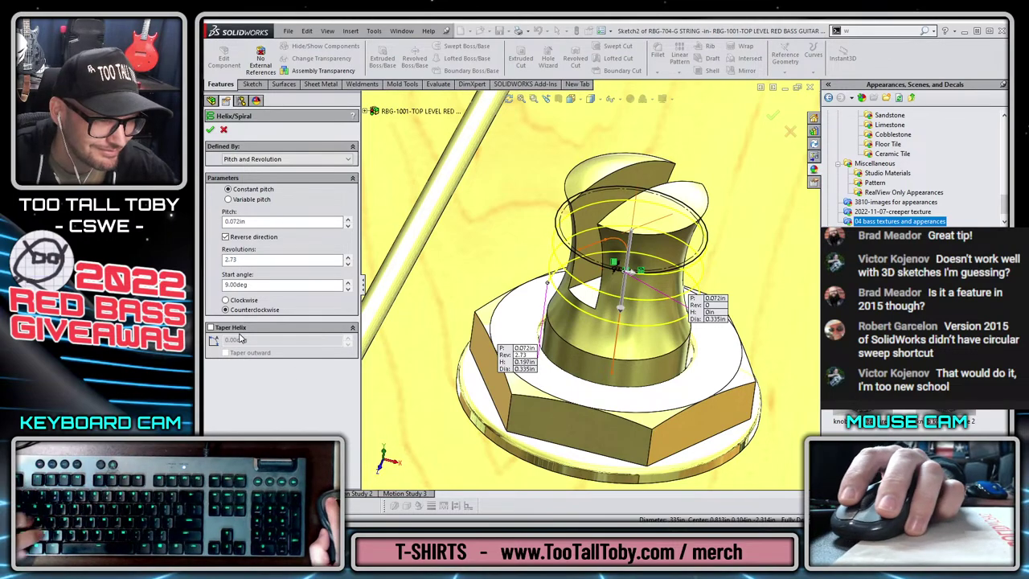
pyautogui.scroll(2, 574, 344)
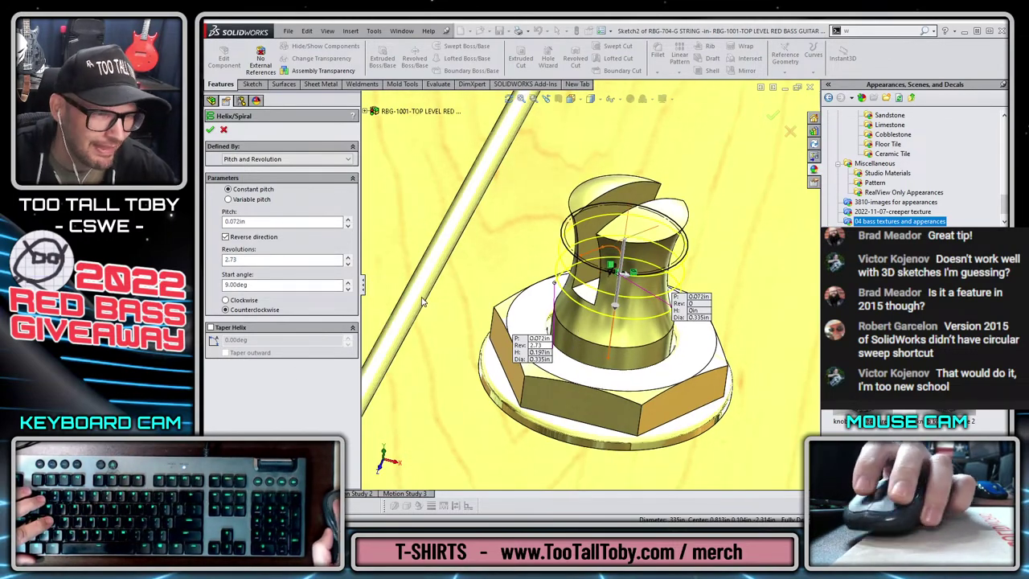
pyautogui.moveTo(616, 297)
pyautogui.mouseDown(button='middle')
pyautogui.moveTo(661, 381)
pyautogui.moveTo(627, 308)
pyautogui.mouseUp(button='middle')
pyautogui.scroll(8, 626, 308)
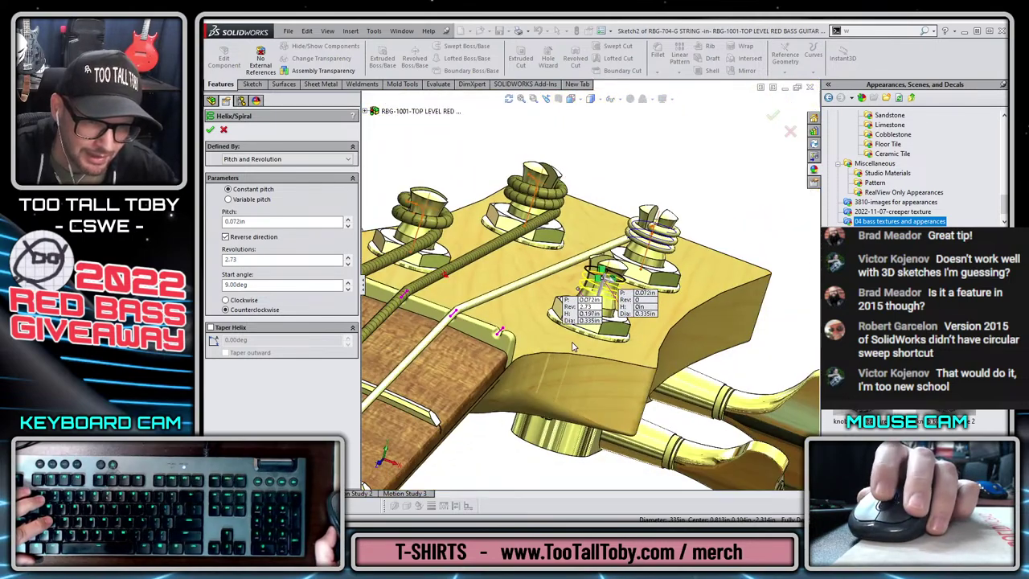
pyautogui.scroll(-5, 573, 281)
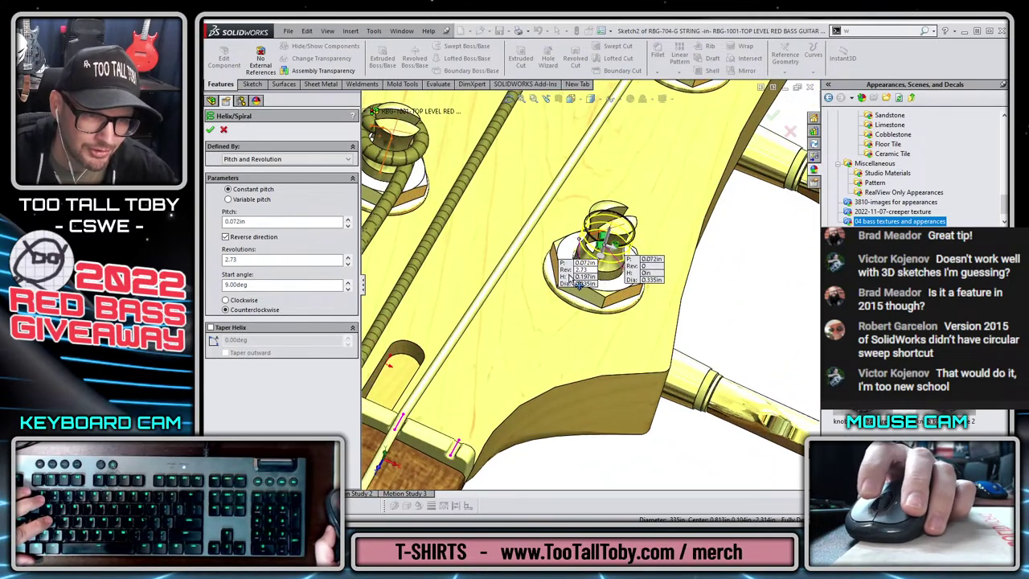
pyautogui.scroll(-3, 593, 266)
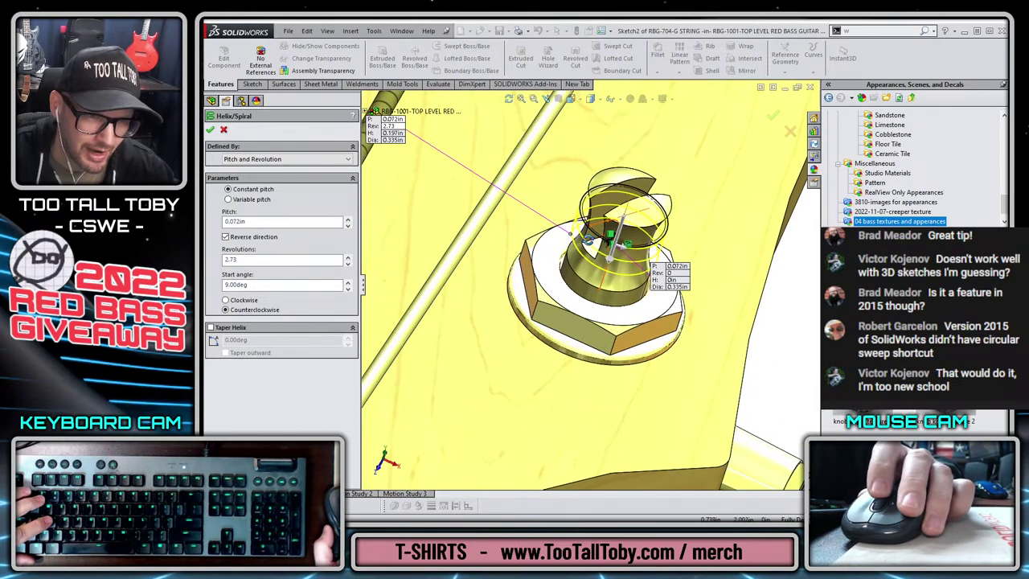
pyautogui.moveTo(593, 266); pyautogui.dragTo(570, 298, button='middle')
pyautogui.scroll(6, 598, 354)
pyautogui.scroll(-5, 619, 267)
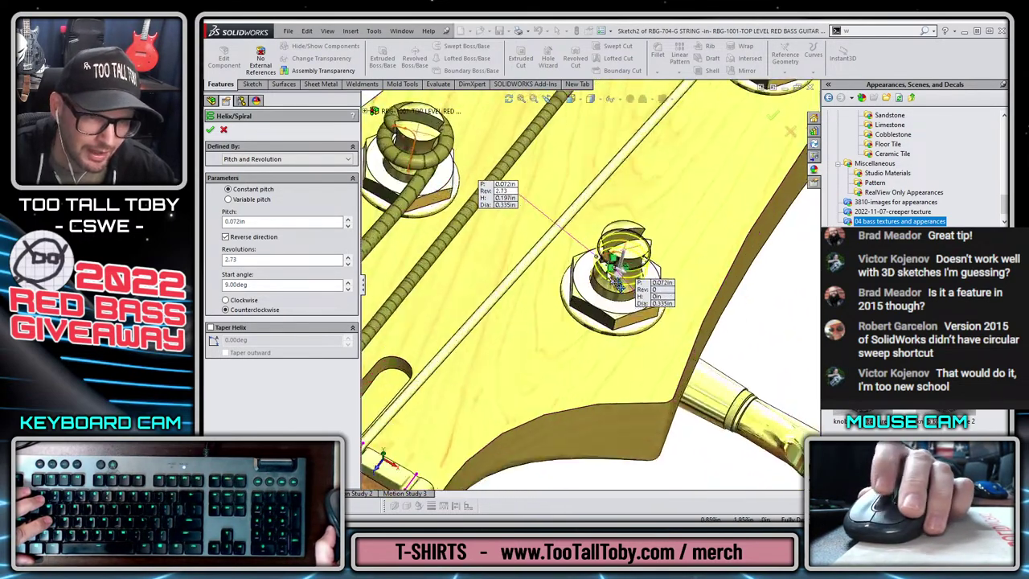
pyautogui.moveTo(605, 268); pyautogui.dragTo(622, 274, button='middle')
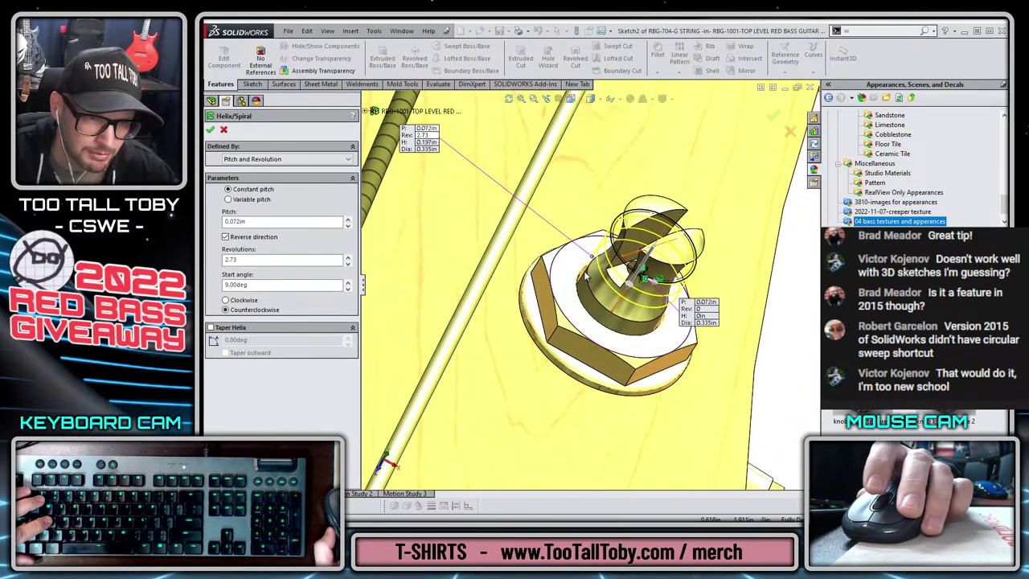
pyautogui.scroll(5, 591, 360)
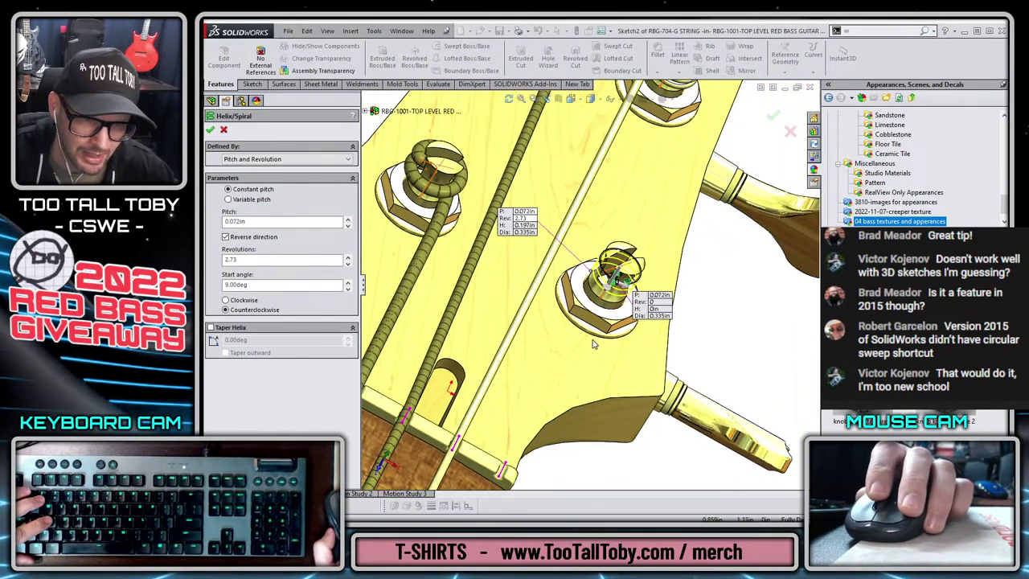
pyautogui.moveTo(593, 344)
pyautogui.mouseDown(button='middle')
pyautogui.moveTo(579, 287)
pyautogui.moveTo(575, 346)
pyautogui.mouseUp(button='middle')
pyautogui.scroll(-5, 579, 285)
pyautogui.scroll(5, 574, 349)
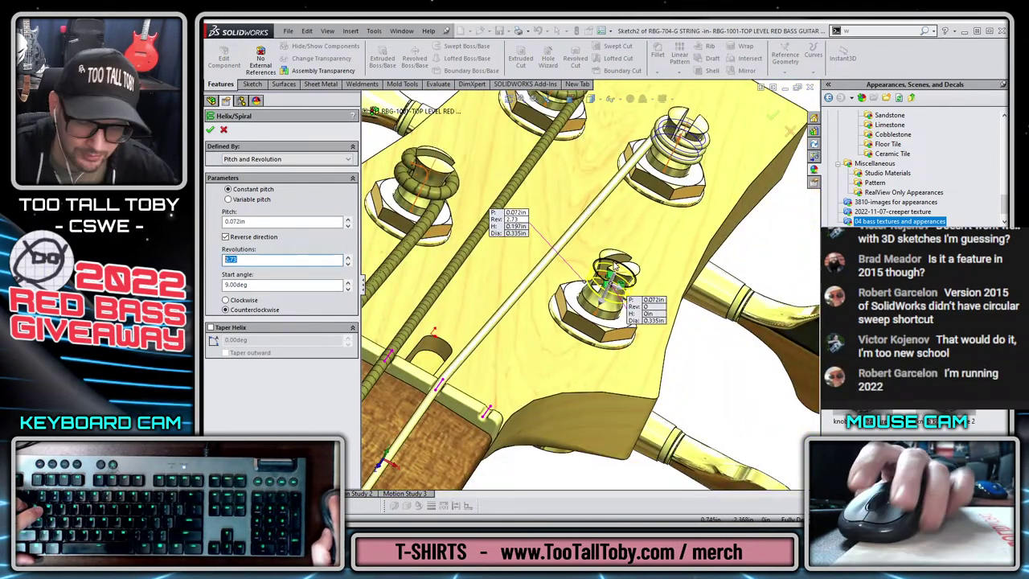
# - Change the helix to 2.72 revolutions
pyautogui.write('2.72')
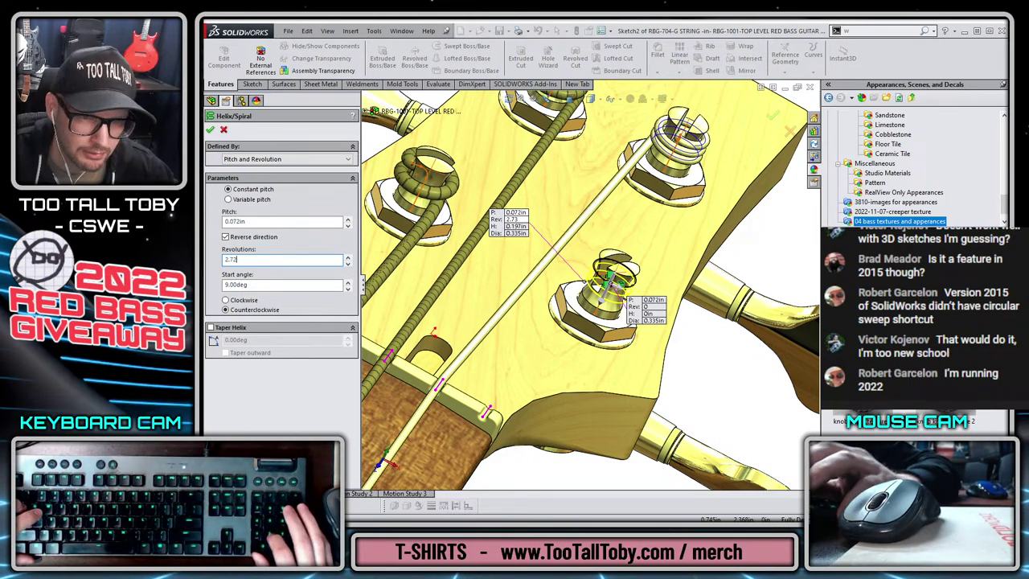
pyautogui.press('Tab')
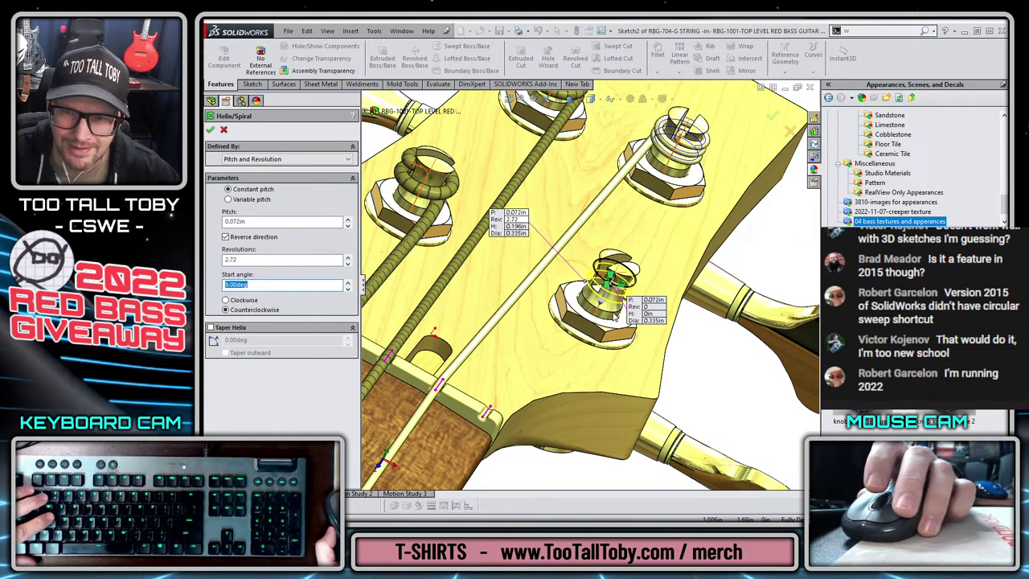
pyautogui.moveTo(615, 317); pyautogui.dragTo(543, 288, button='middle')
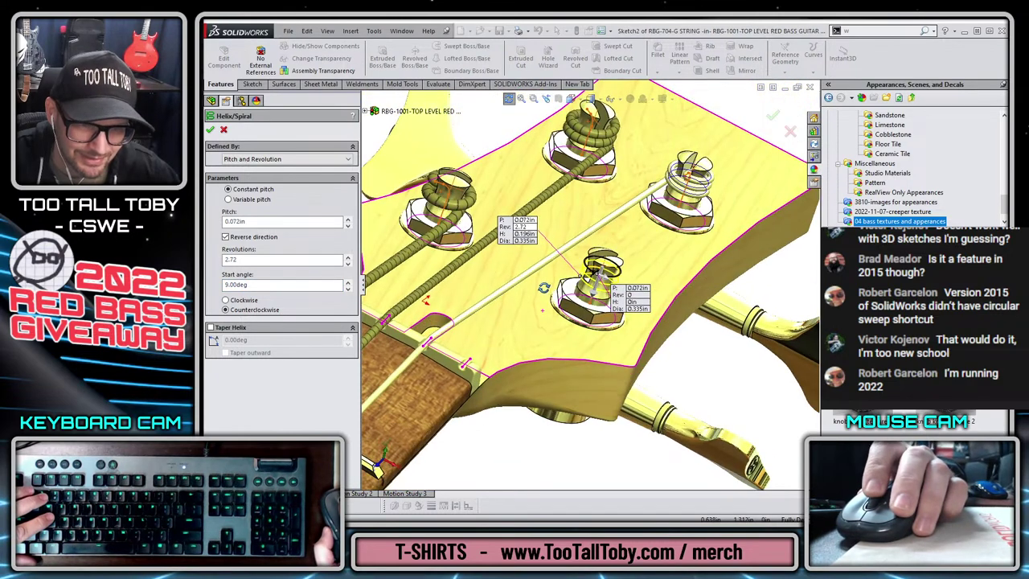
# - Set the pitch of the helix around the tuner post to 0.055 in
pyautogui.scroll(-2, 625, 275)
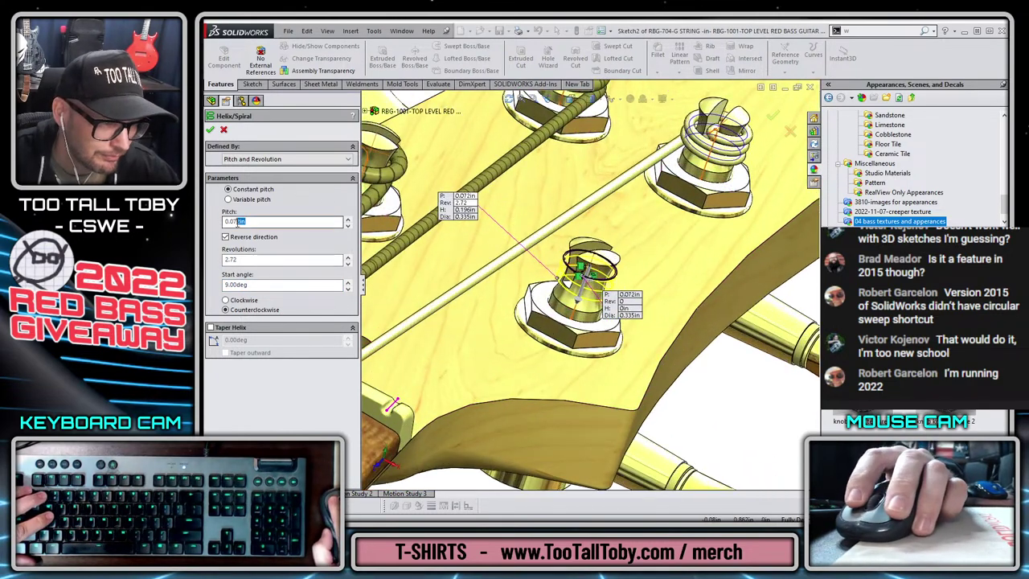
pyautogui.write('0.0')
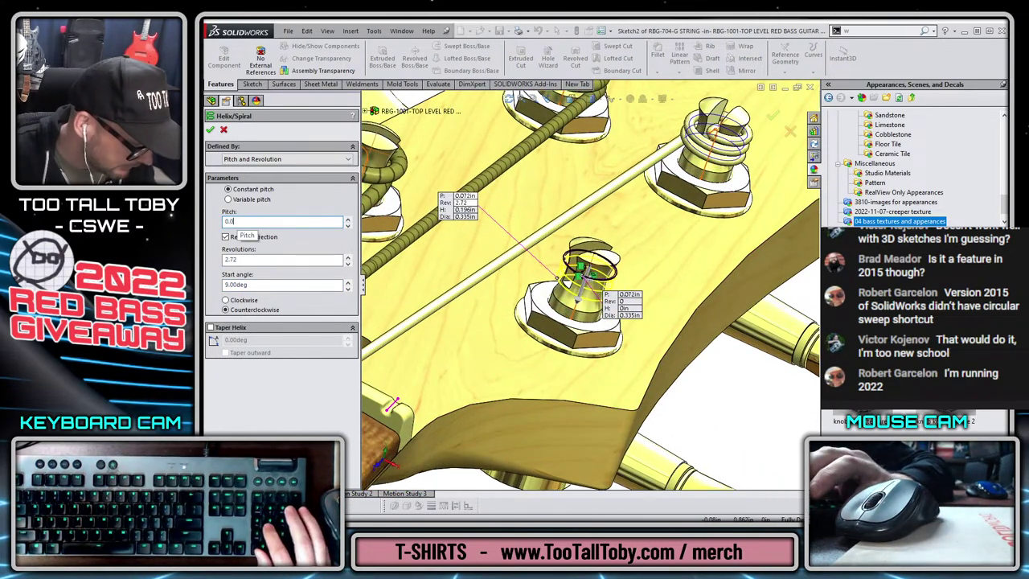
pyautogui.write('55')
pyautogui.press('Return')
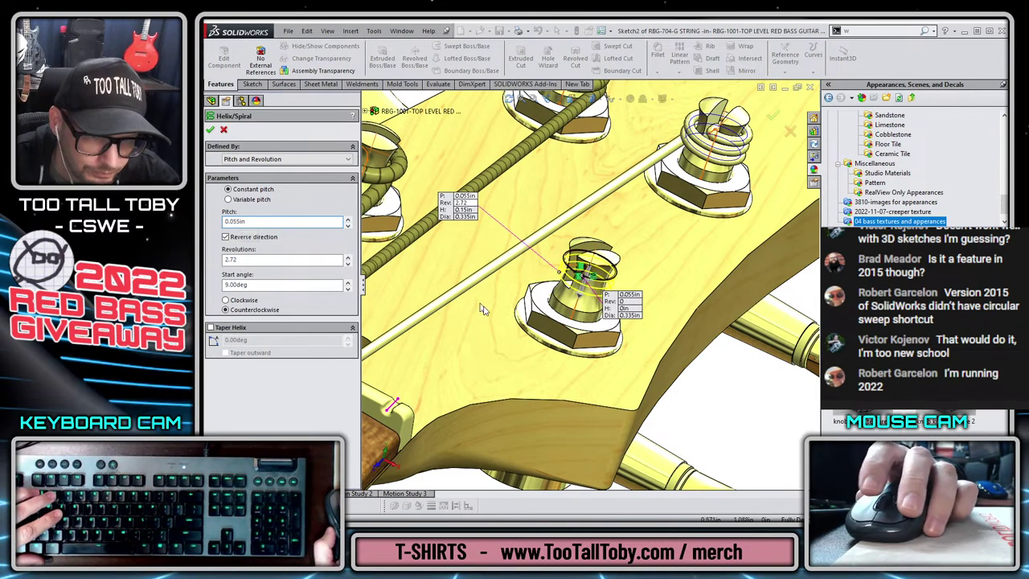
# - Raise the helix to 3.72 revolutions so its lower end reaches the string exit, and accept the feature
pyautogui.scroll(-3, 607, 282)
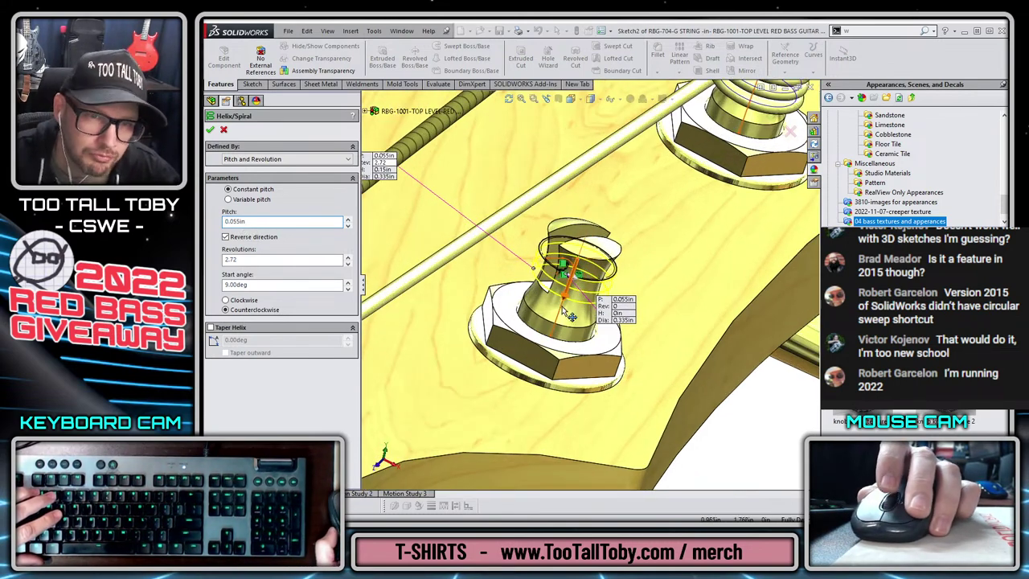
pyautogui.moveTo(570, 316); pyautogui.dragTo(390, 256, button='middle')
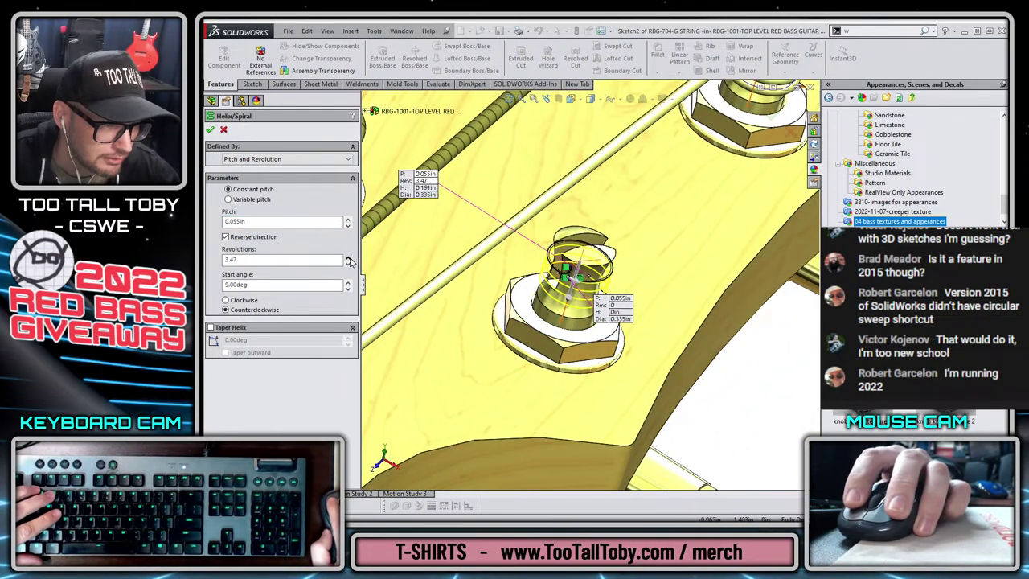
pyautogui.moveTo(520, 336); pyautogui.dragTo(376, 341, button='middle')
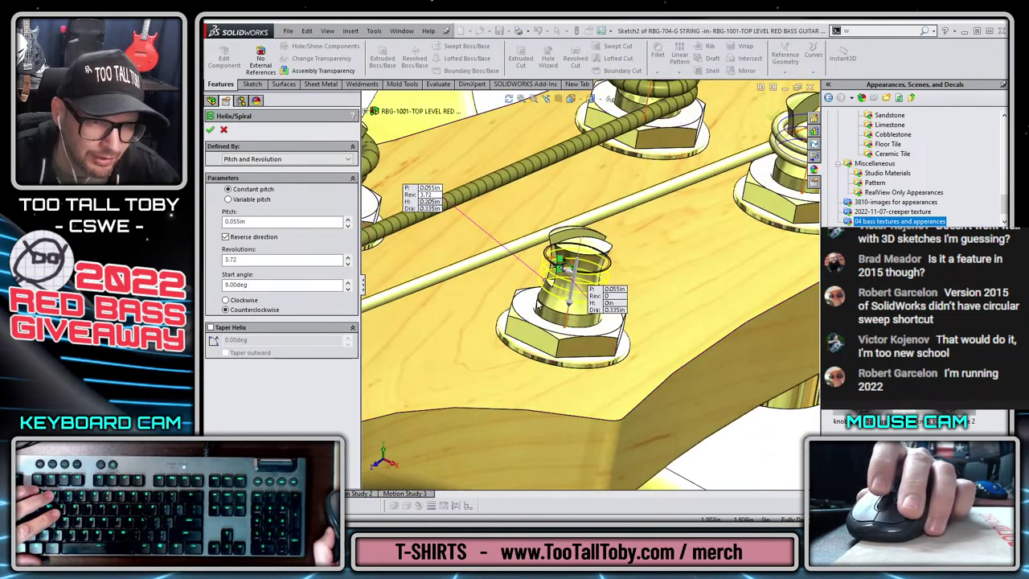
pyautogui.scroll(3, 552, 321)
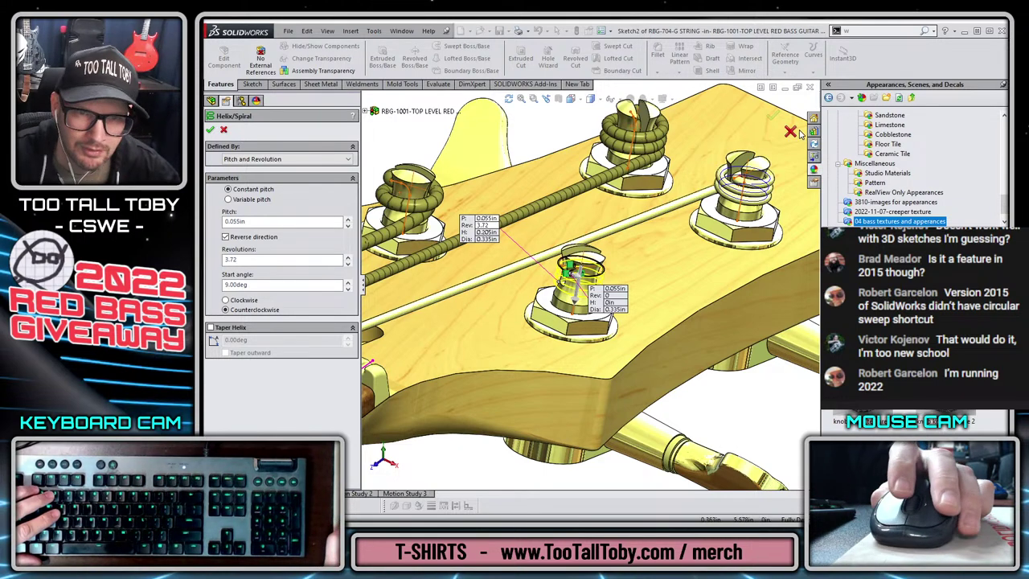
pyautogui.click(773, 118)
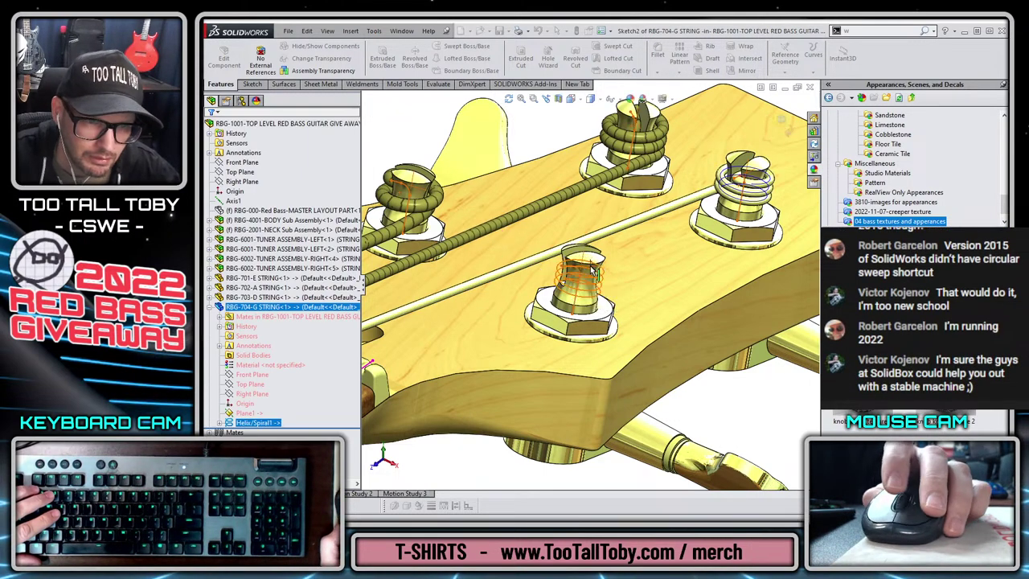
# - Start a 3D sketch in the G string part and convert the helix into it
pyautogui.scroll(2, 681, 400)
pyautogui.press('Escape')
pyautogui.scroll(3, 705, 399)
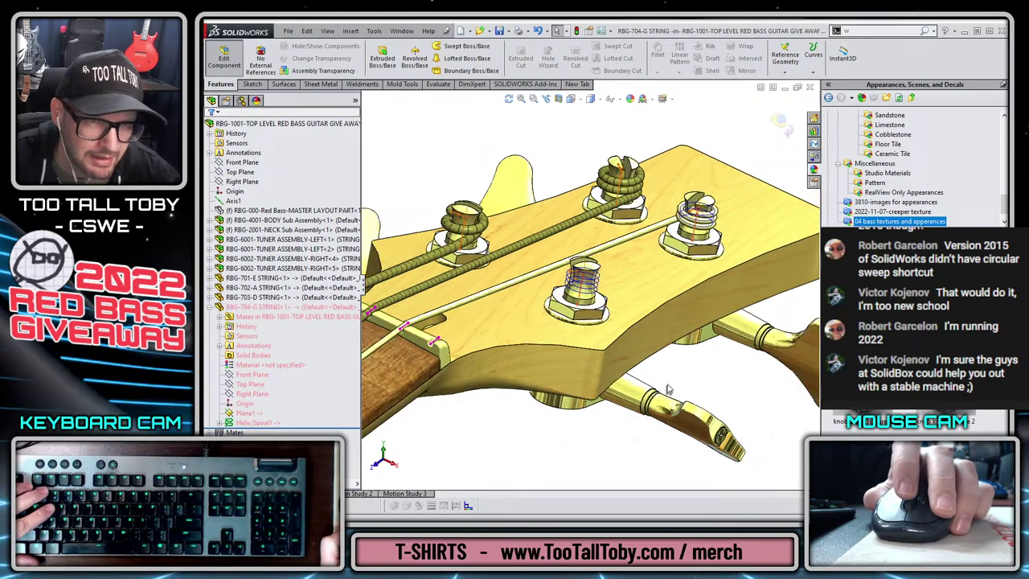
pyautogui.click(254, 84)
pyautogui.click(380, 73)
pyautogui.click(404, 93)
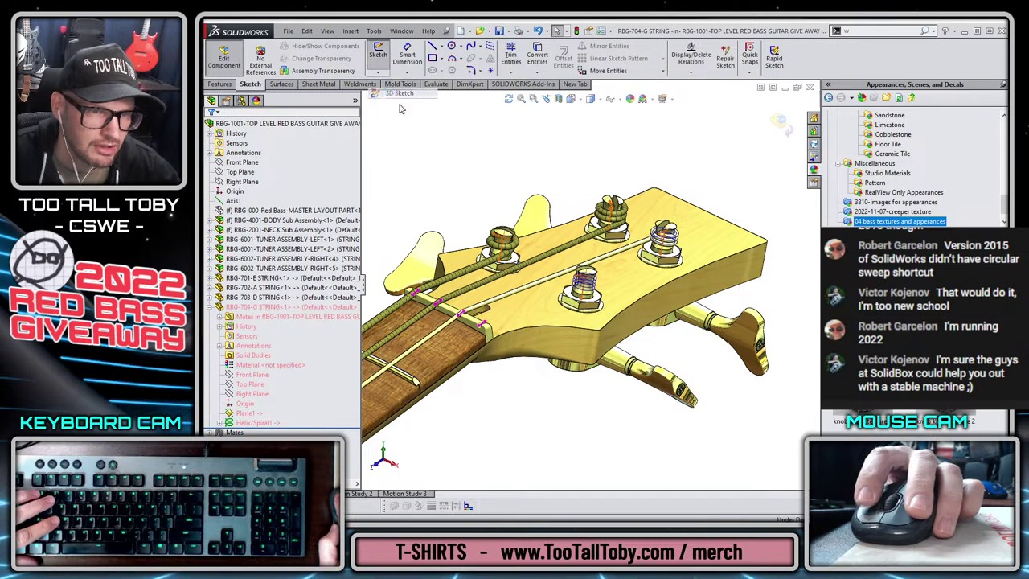
pyautogui.scroll(-5, 585, 285)
pyautogui.scroll(-2, 567, 286)
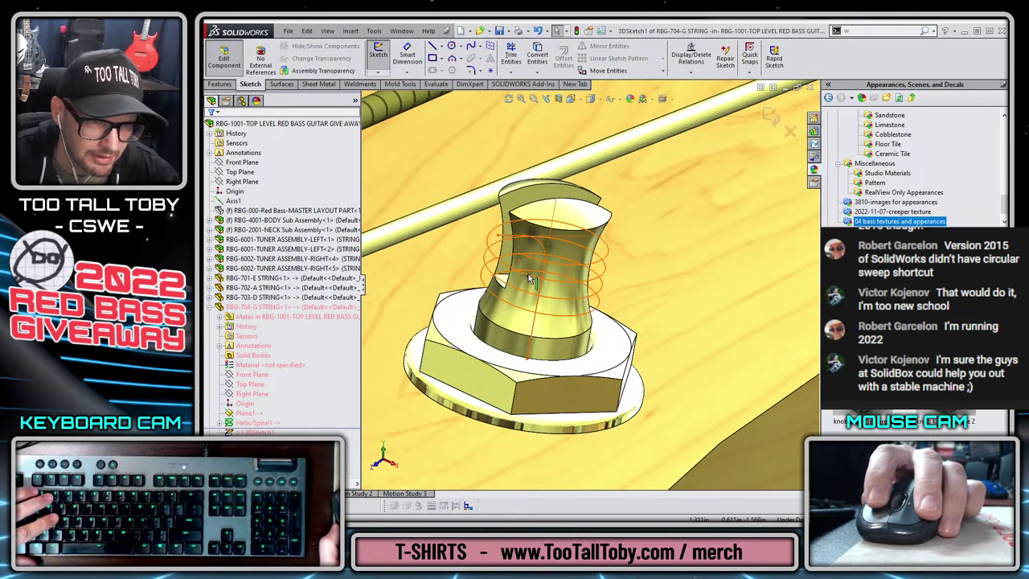
pyautogui.click(529, 279)
pyautogui.click(537, 57)
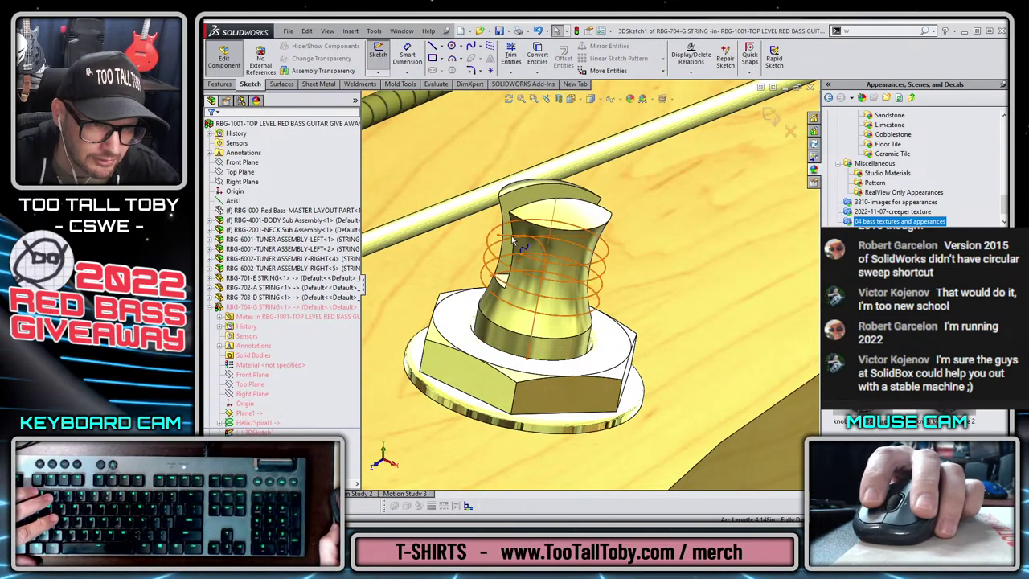
# - Convert the chain of the tuner post's layout sketch, the line and arc running down the post, into the 3D sketch
pyautogui.scroll(-2, 508, 244)
pyautogui.scroll(-2, 509, 244)
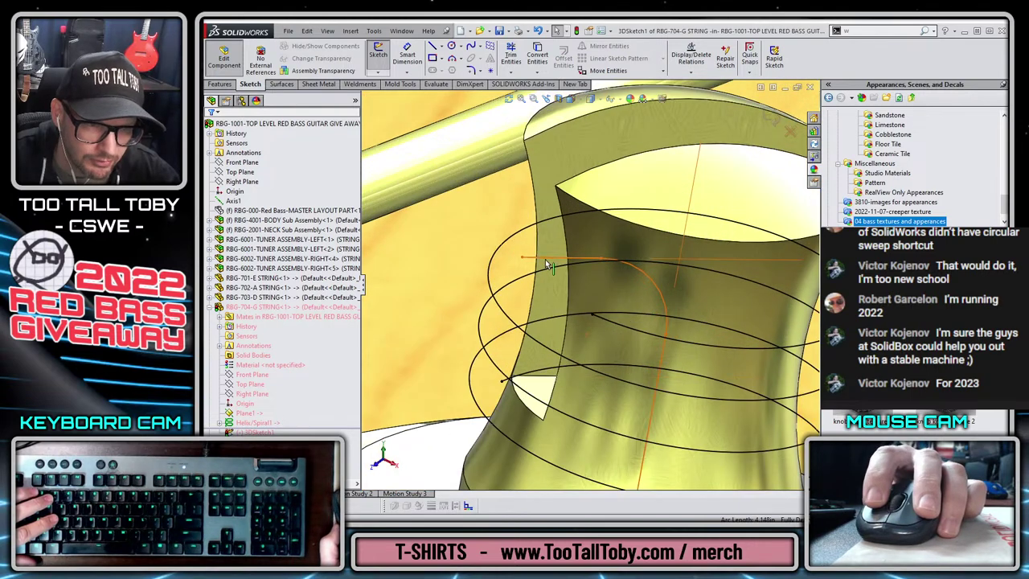
pyautogui.rightClick(547, 260)
pyautogui.click(591, 281)
pyautogui.click(538, 56)
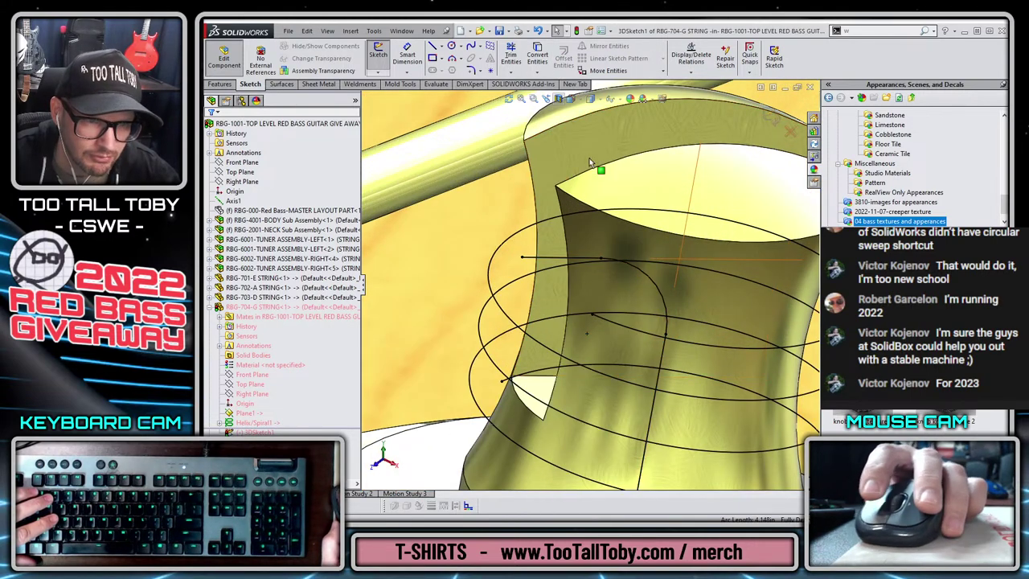
# - Shorten the converted line by moving its free end inward along the line toward the tuner post's center
pyautogui.moveTo(522, 258); pyautogui.dragTo(569, 259)
pyautogui.press('Escape')
pyautogui.scroll(2, 597, 318)
pyautogui.moveTo(609, 313); pyautogui.dragTo(539, 395, button='middle')
pyautogui.scroll(3, 540, 395)
pyautogui.scroll(-2, 527, 390)
pyautogui.scroll(-2, 522, 388)
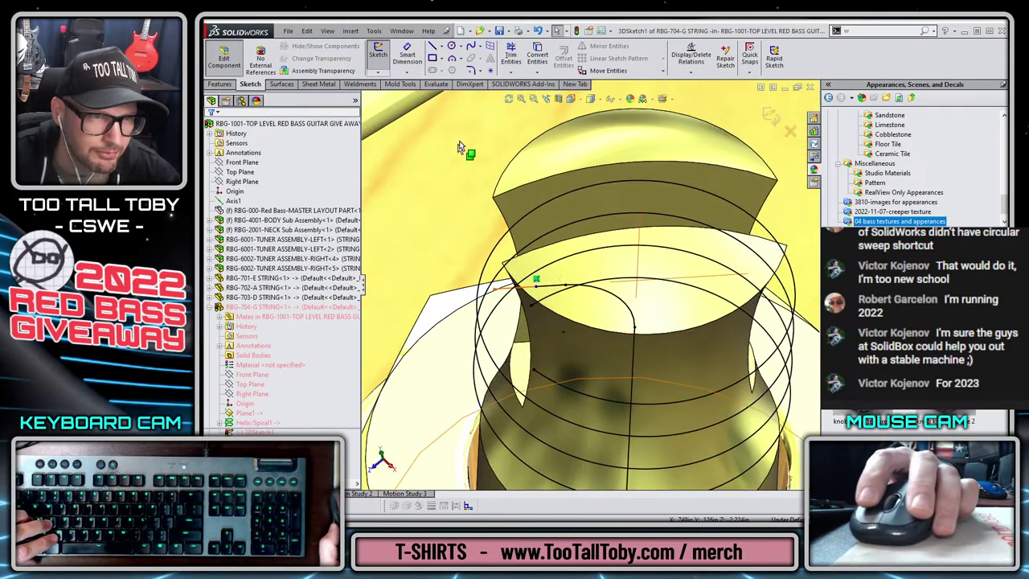
# - Sketch a two-point spline from the shortened line's free end to the upper end of the helix
pyautogui.click(470, 47)
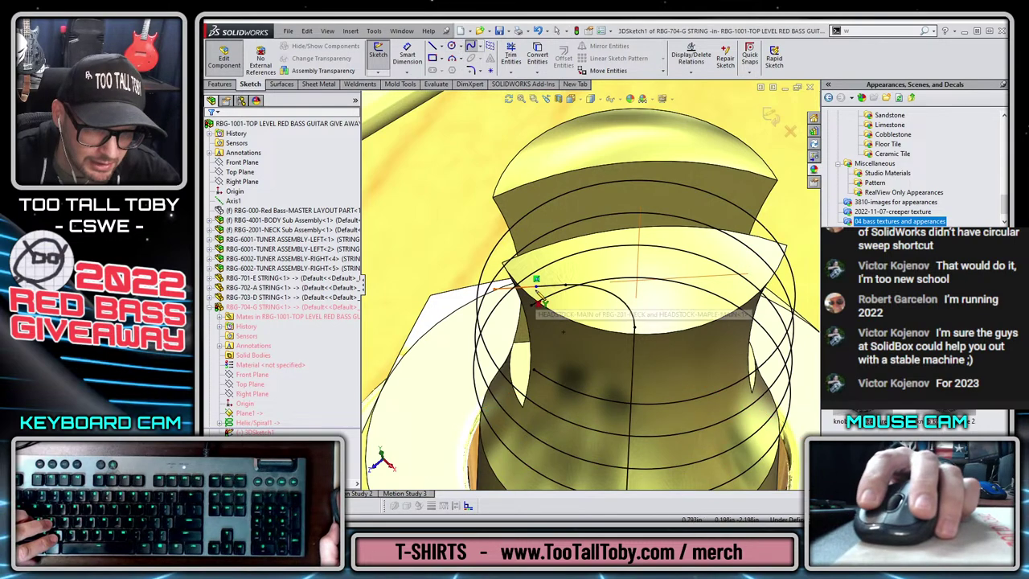
pyautogui.click(535, 279)
pyautogui.click(534, 370)
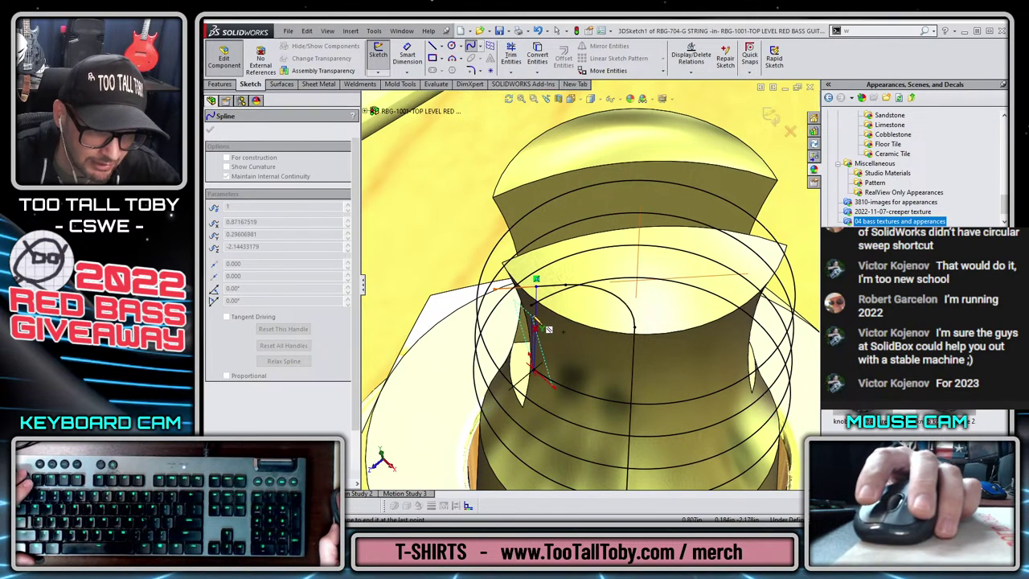
pyautogui.press('Escape')
# - Bend the spline outward from the tuner post so it loops smoothly from the line's end onto the helix
pyautogui.click(536, 322)
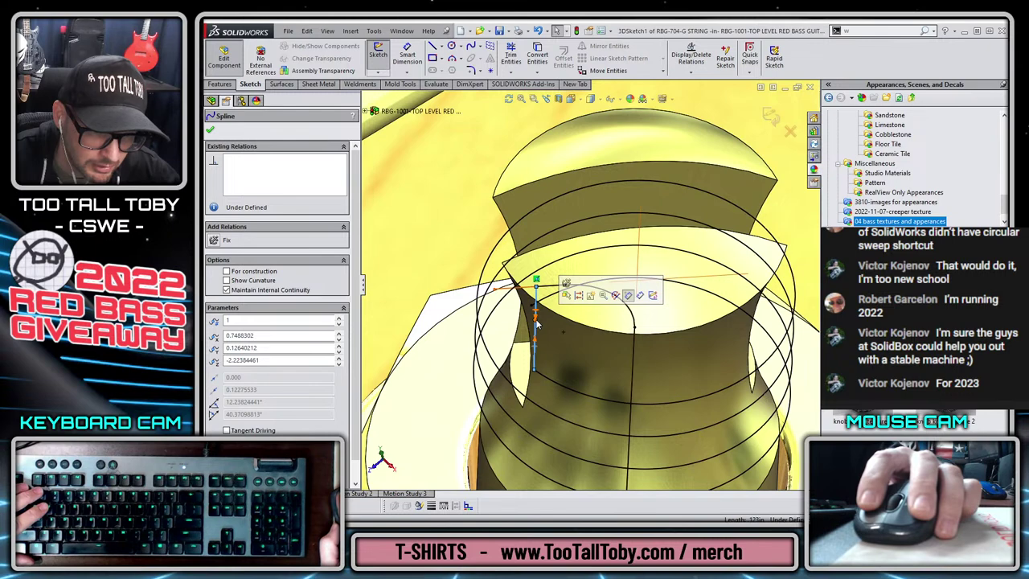
pyautogui.moveTo(536, 323); pyautogui.dragTo(492, 295)
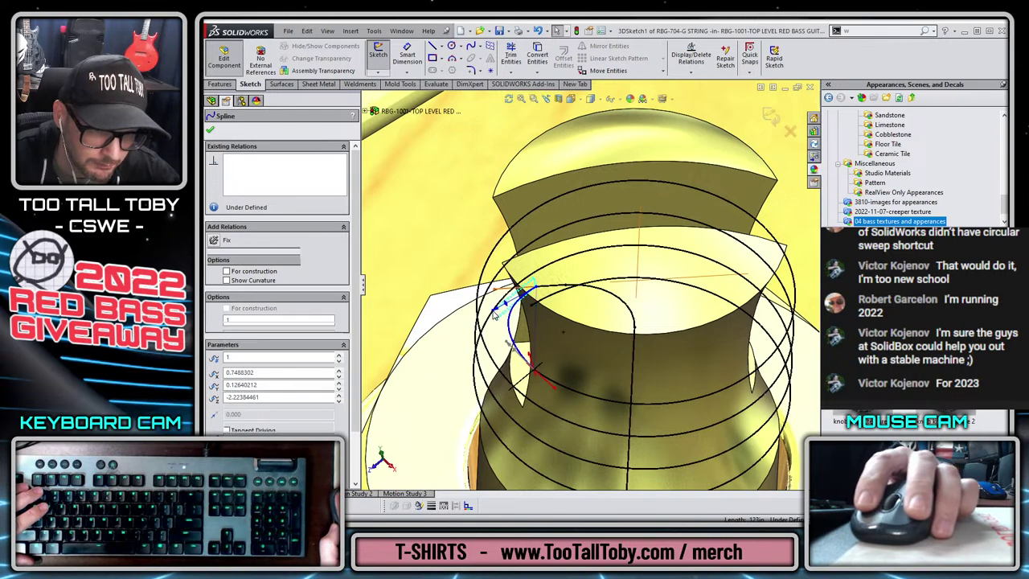
pyautogui.click(536, 288)
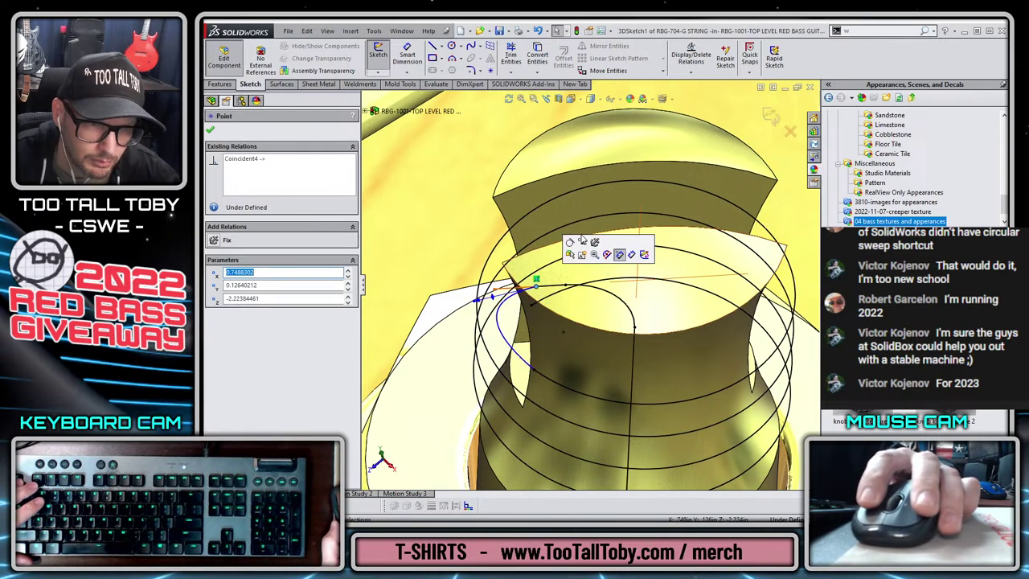
pyautogui.click(534, 372)
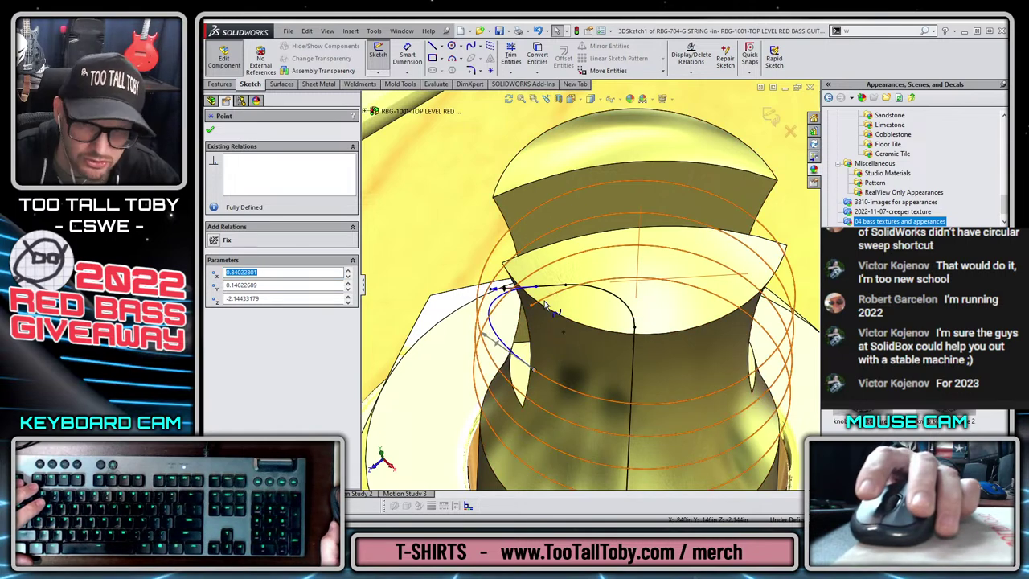
pyautogui.press('Escape')
pyautogui.moveTo(765, 193); pyautogui.dragTo(678, 285, button='middle')
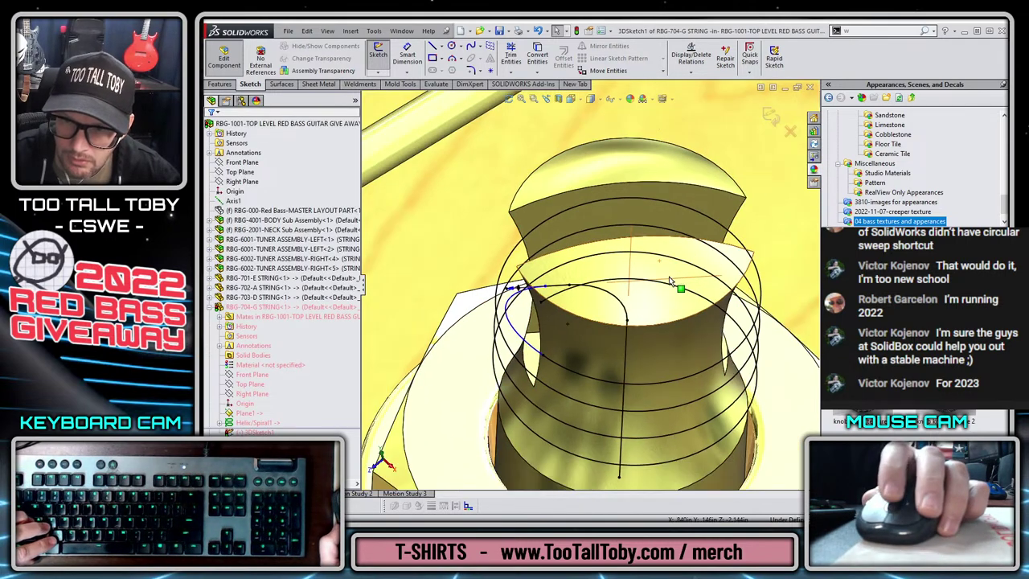
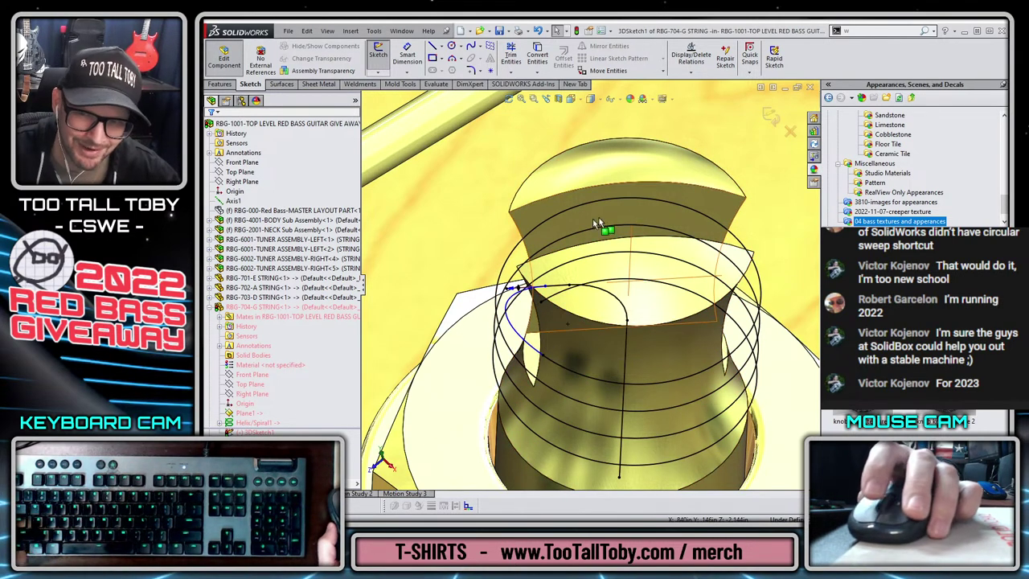
# - Examine the new spline and helix on the tuner post, comparing the path with the neighbouring strings and the nut
pyautogui.scroll(3, 573, 346)
pyautogui.scroll(-4, 573, 344)
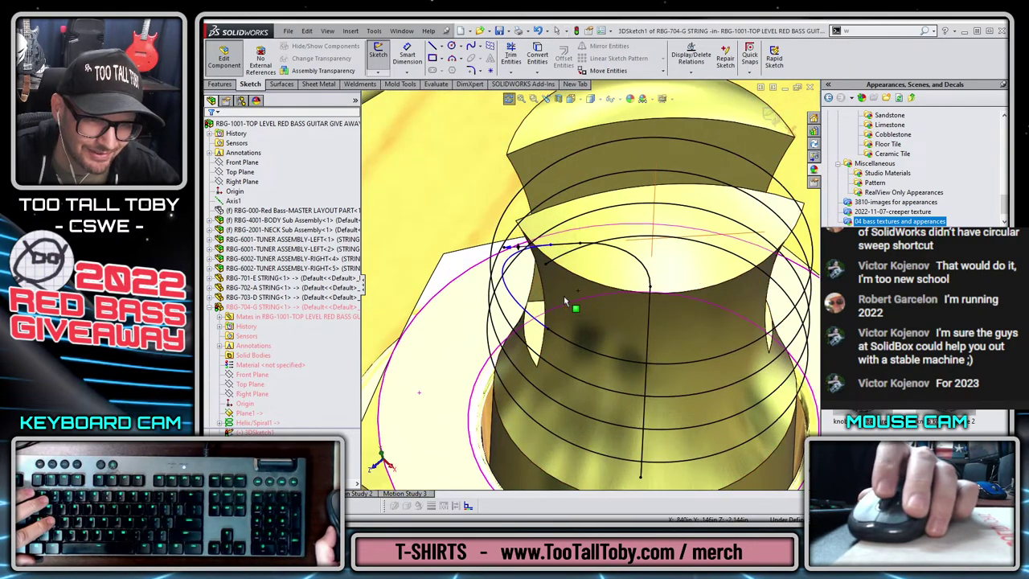
pyautogui.scroll(6, 565, 301)
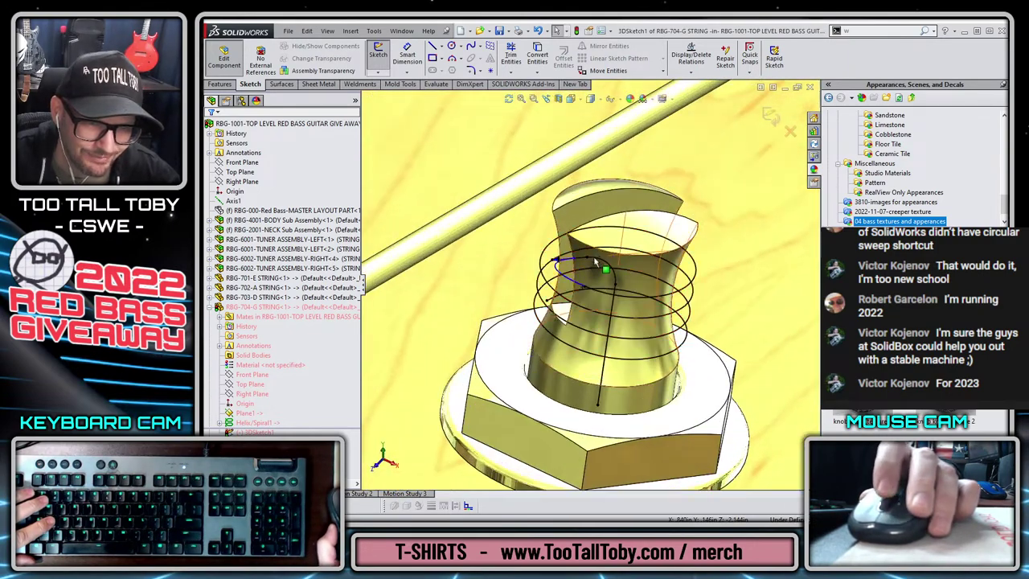
pyautogui.scroll(4, 595, 261)
pyautogui.scroll(-3, 614, 334)
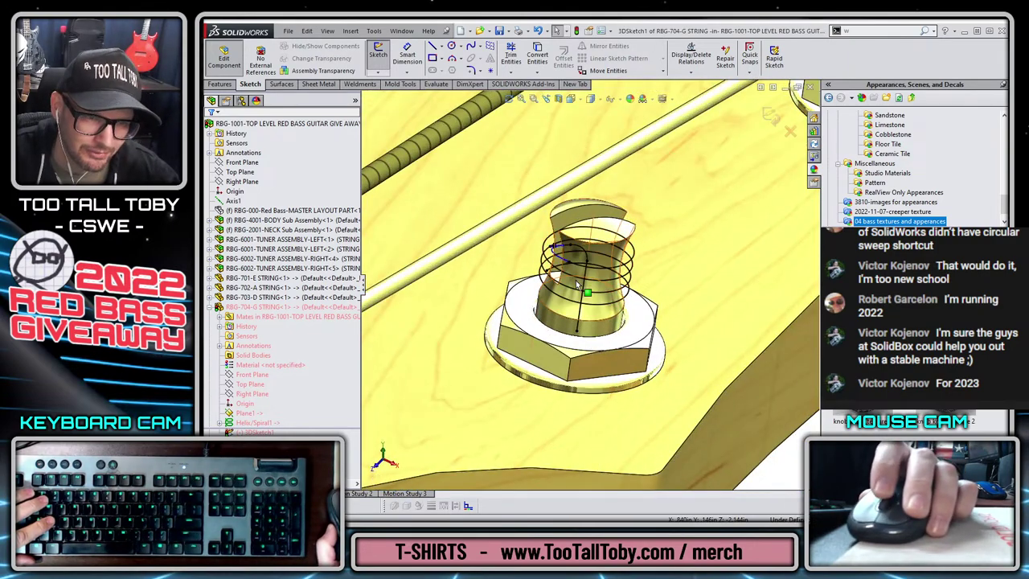
pyautogui.scroll(5, 577, 285)
pyautogui.scroll(-4, 624, 227)
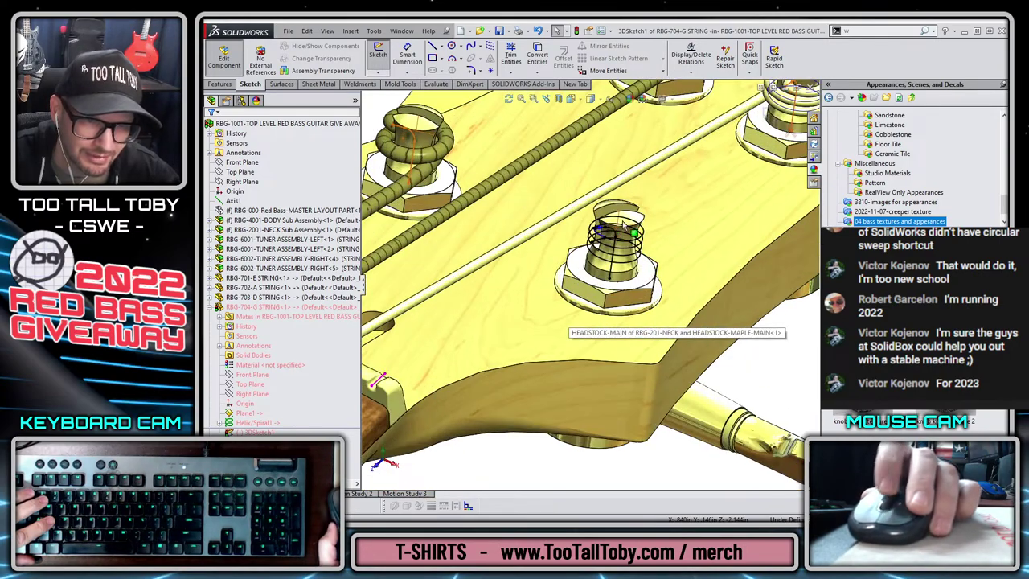
pyautogui.moveTo(624, 228); pyautogui.dragTo(453, 267, button='middle')
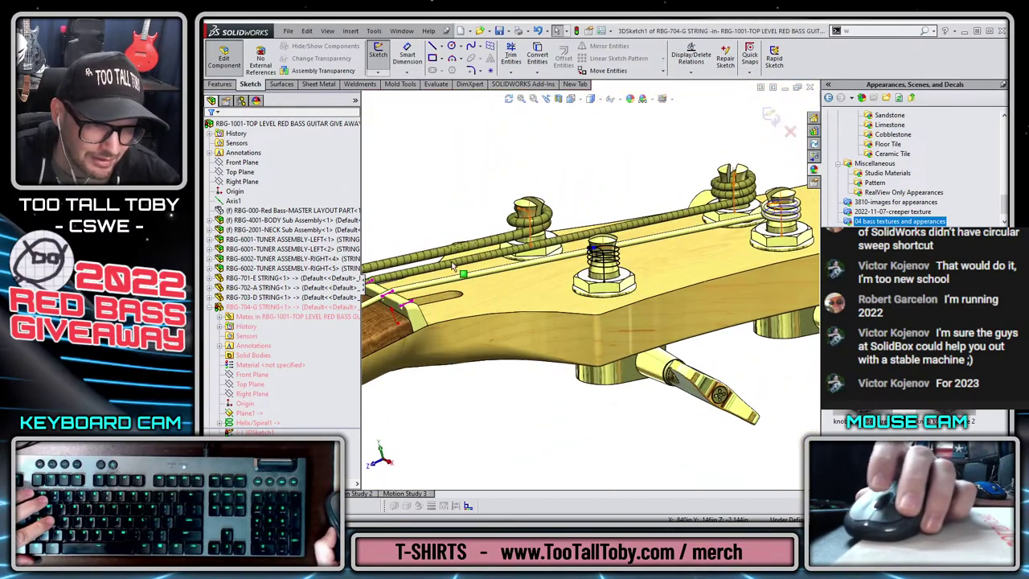
# - Sketch a straight line from the headstock-side end of the G string's nut slot line to the helix's lower end
pyautogui.moveTo(548, 320); pyautogui.dragTo(498, 247, button='middle')
pyautogui.click(486, 271)
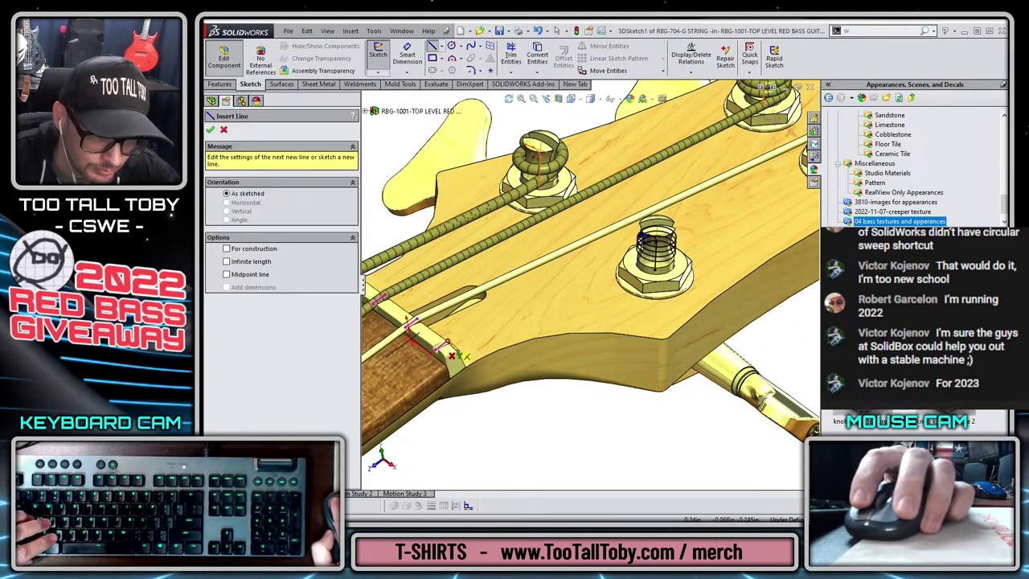
pyautogui.click(448, 343)
pyautogui.scroll(-5, 648, 253)
pyautogui.moveTo(599, 276); pyautogui.dragTo(607, 232, button='middle')
pyautogui.scroll(-5, 631, 239)
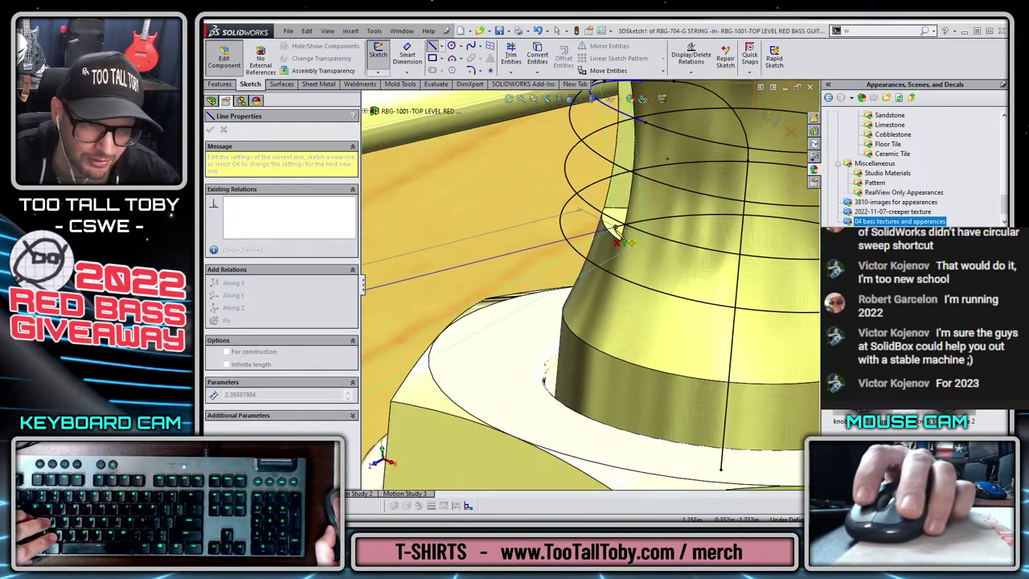
pyautogui.click(616, 228)
pyautogui.press('Escape')
pyautogui.scroll(8, 450, 348)
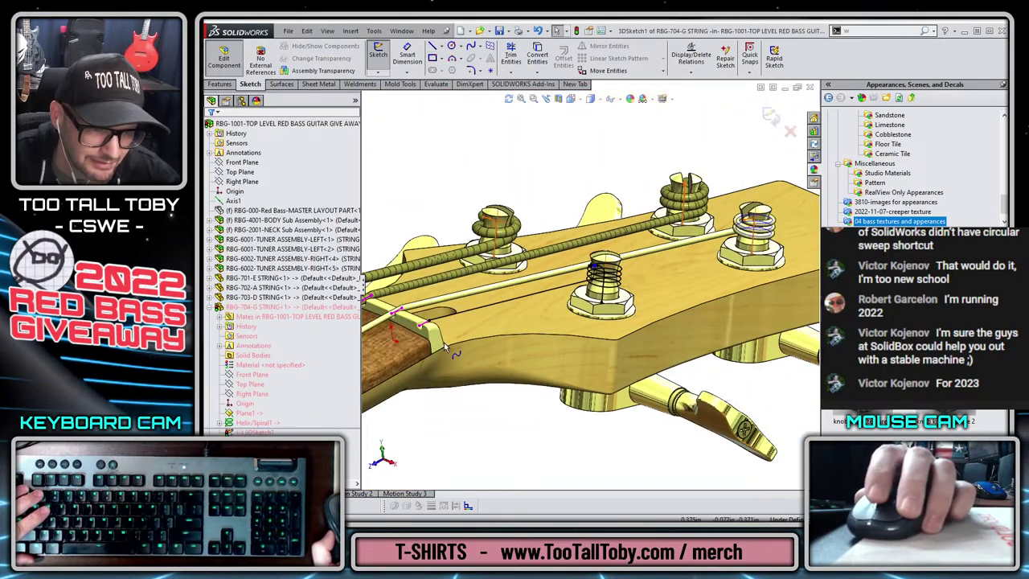
# - Convert the short layout line in the G string's nut slot into the 3D sketch
pyautogui.scroll(-3, 445, 347)
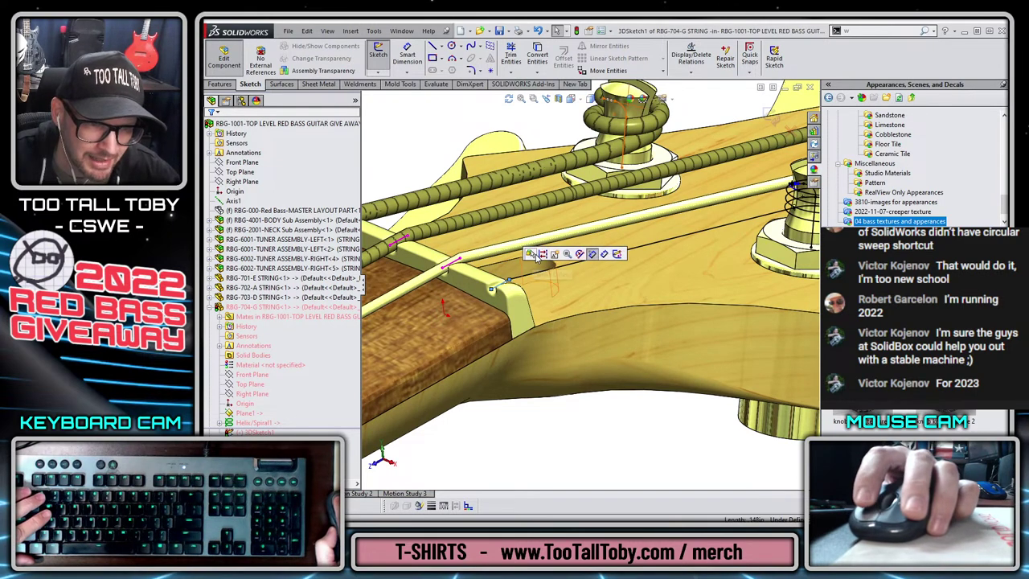
pyautogui.scroll(6, 542, 314)
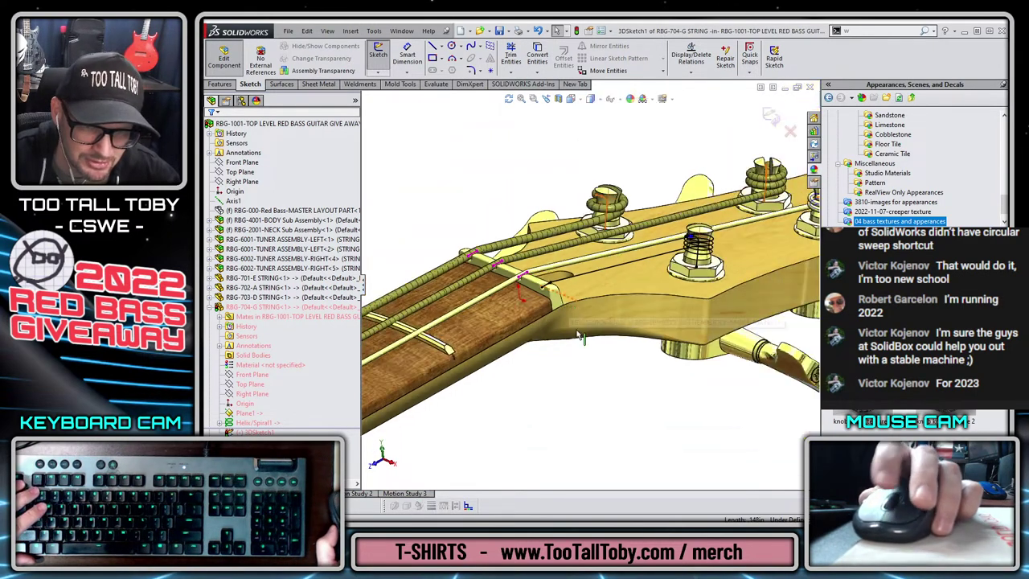
pyautogui.press('s')
pyautogui.click(591, 303)
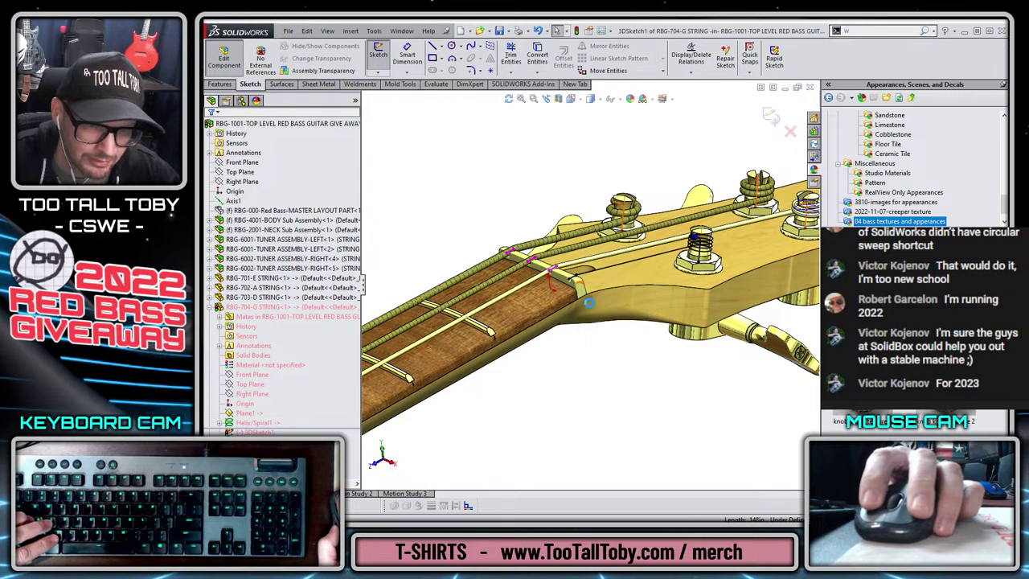
# - Sketch a straight line from the body-side end of the G string's nut slot line to the short layout line on its bridge saddle
pyautogui.click(574, 293)
pyautogui.scroll(8, 499, 289)
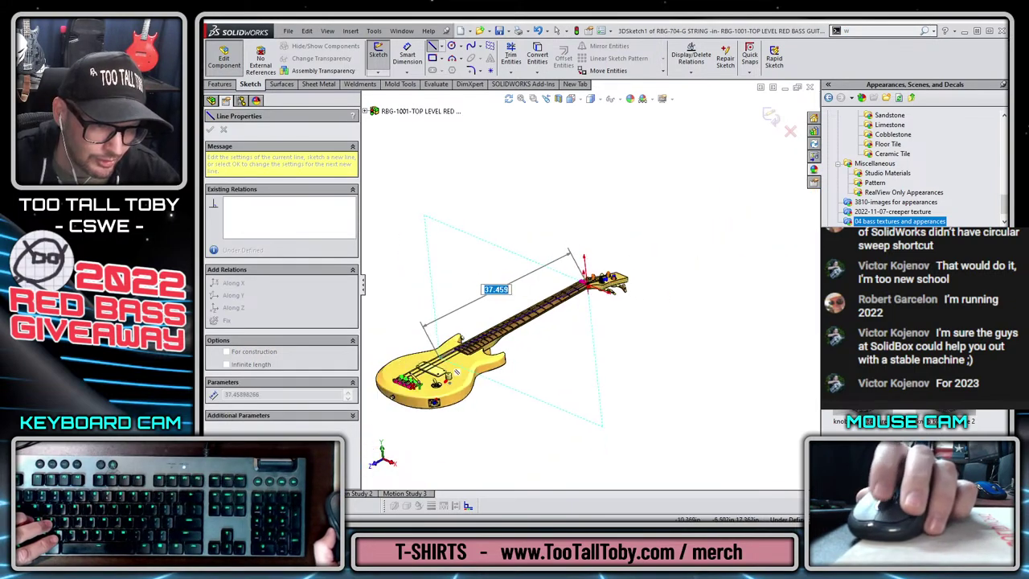
pyautogui.scroll(-3, 426, 300)
pyautogui.scroll(-10, 462, 354)
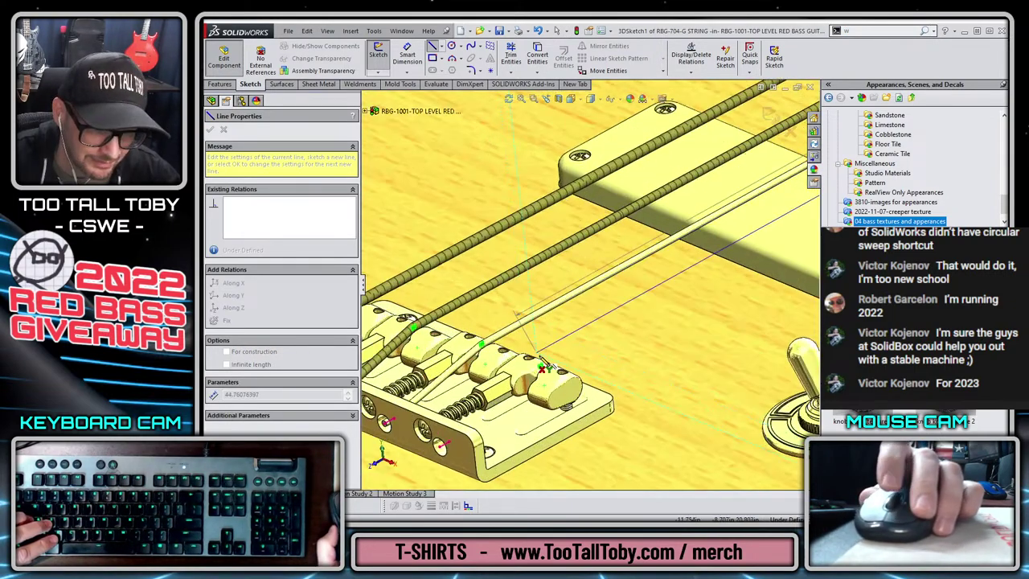
pyautogui.scroll(-5, 593, 372)
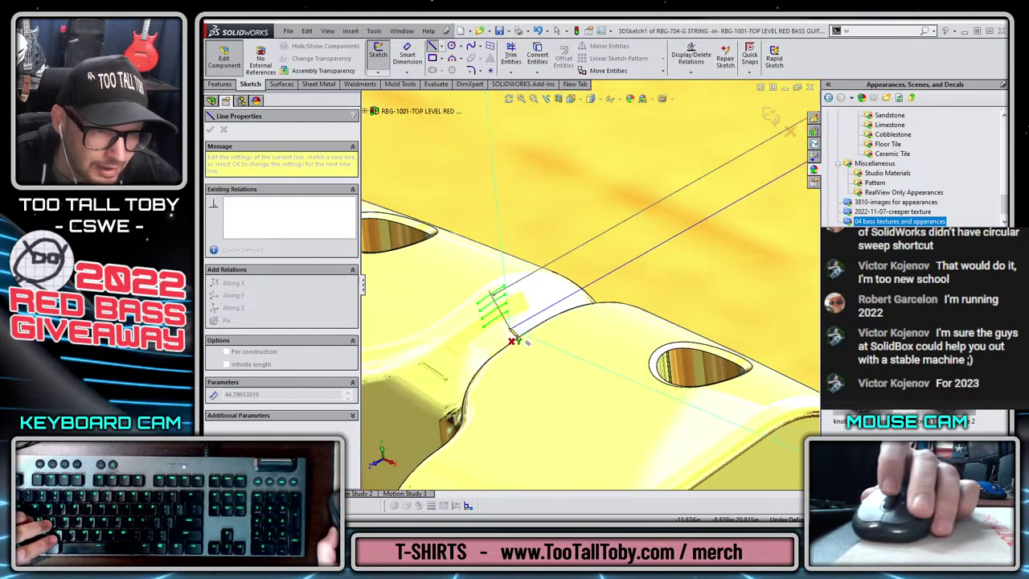
pyautogui.click(506, 314)
pyautogui.press('Escape')
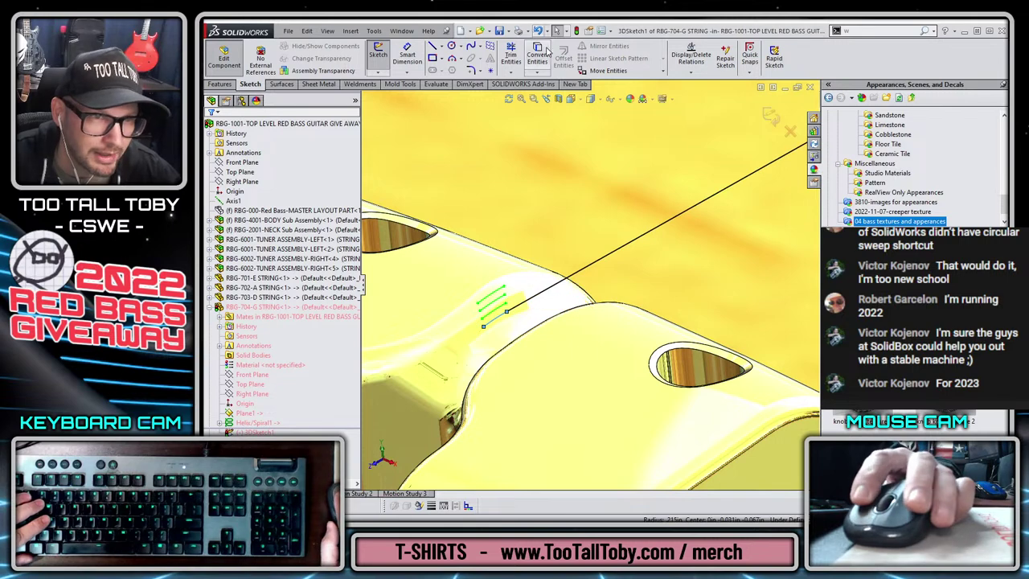
# - Convert the G string's layout lines at the saddle and bridge plate hole into the sketch, and join them with a straight line
pyautogui.scroll(8, 517, 377)
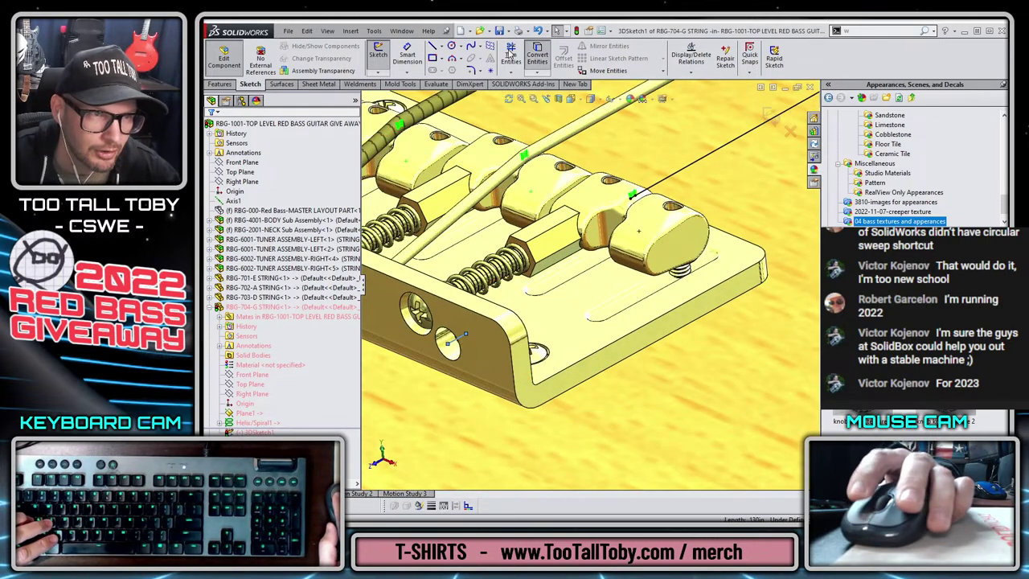
pyautogui.click(434, 46)
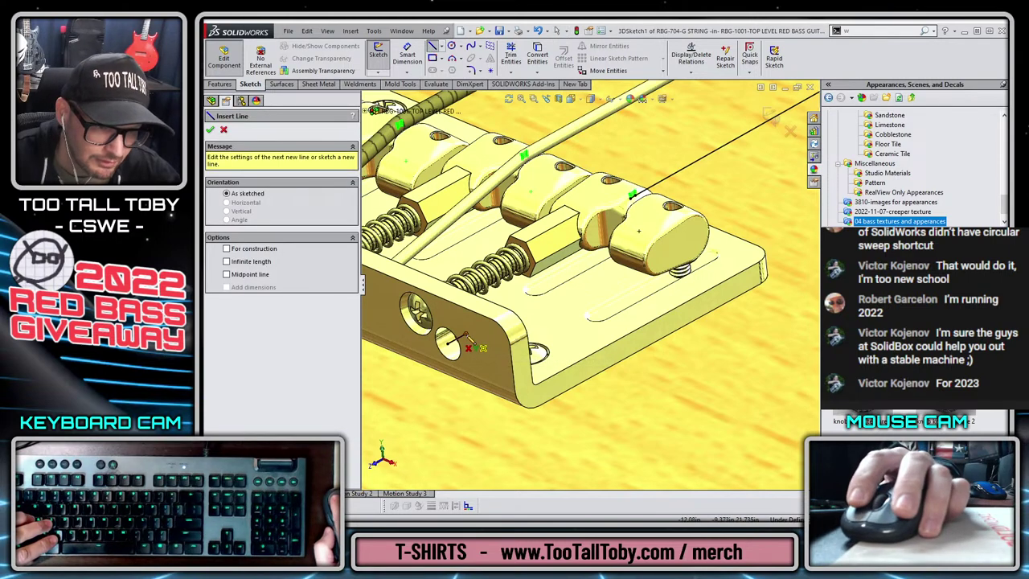
pyautogui.click(464, 343)
pyautogui.scroll(-5, 615, 213)
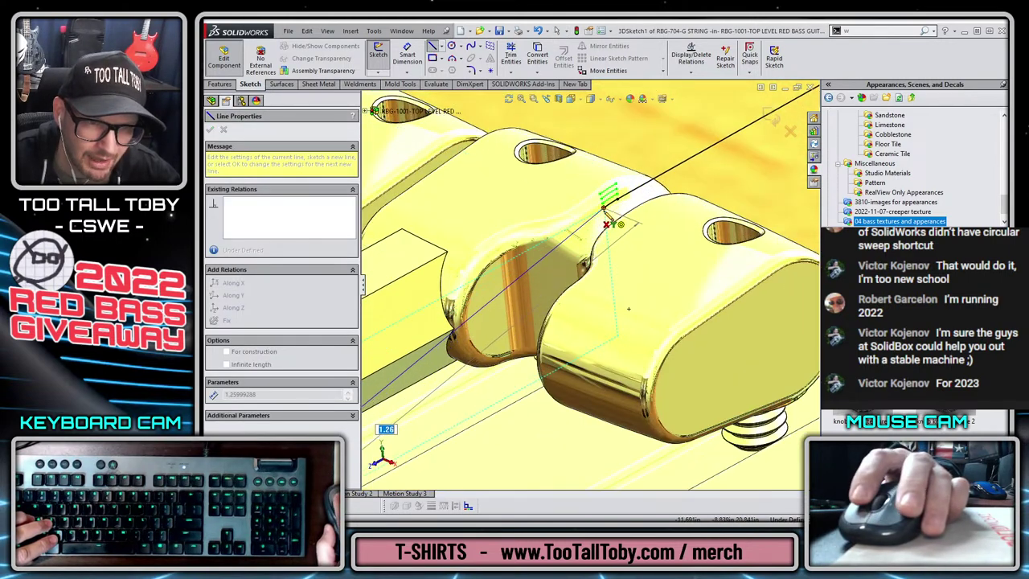
pyautogui.press('Escape')
pyautogui.press('Escape')
# - Examine the complete G string path from the bridge along the neck to the tuner post helix
pyautogui.scroll(8, 619, 273)
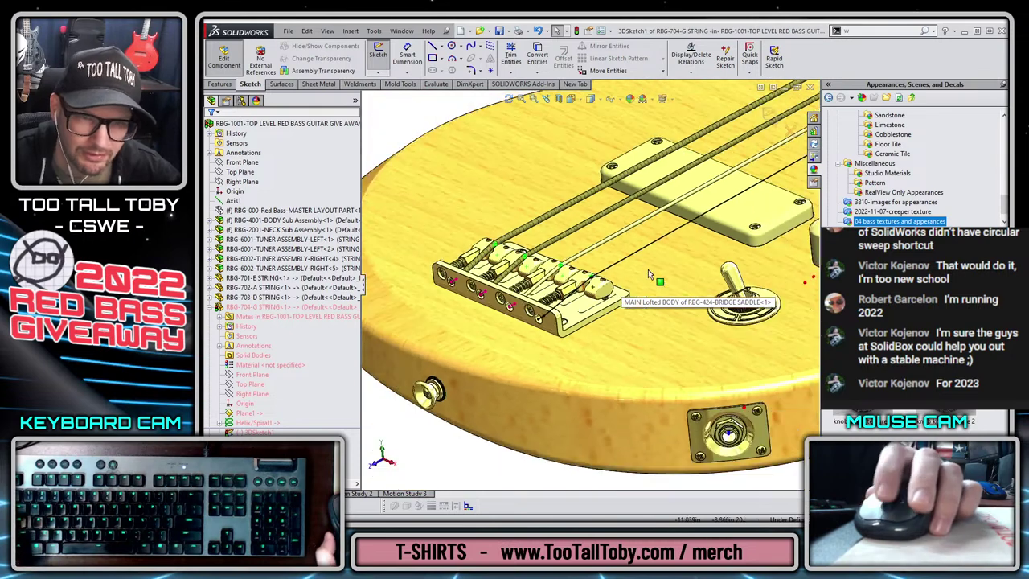
pyautogui.scroll(5, 649, 269)
pyautogui.scroll(-3, 508, 326)
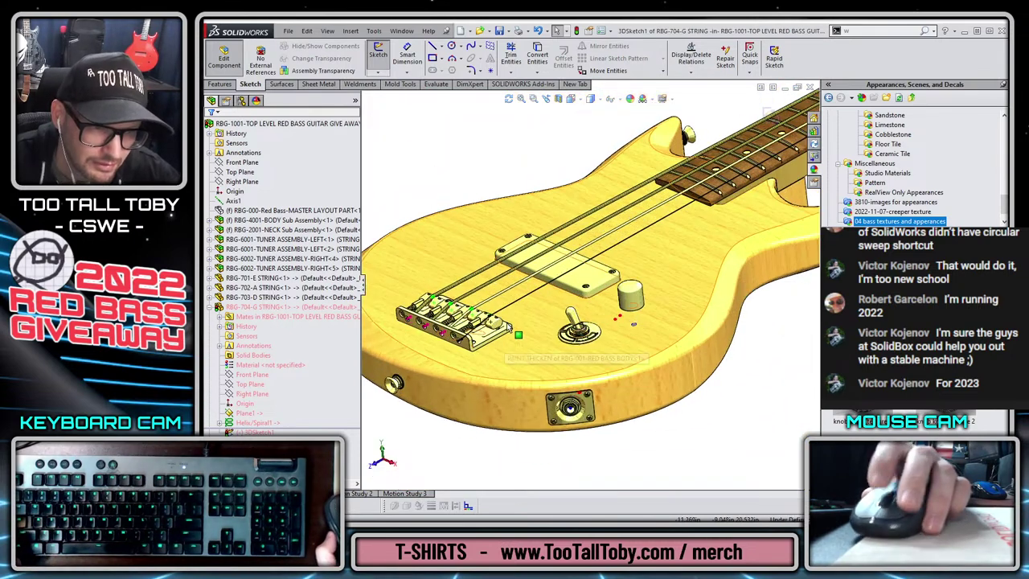
pyautogui.scroll(5, 574, 279)
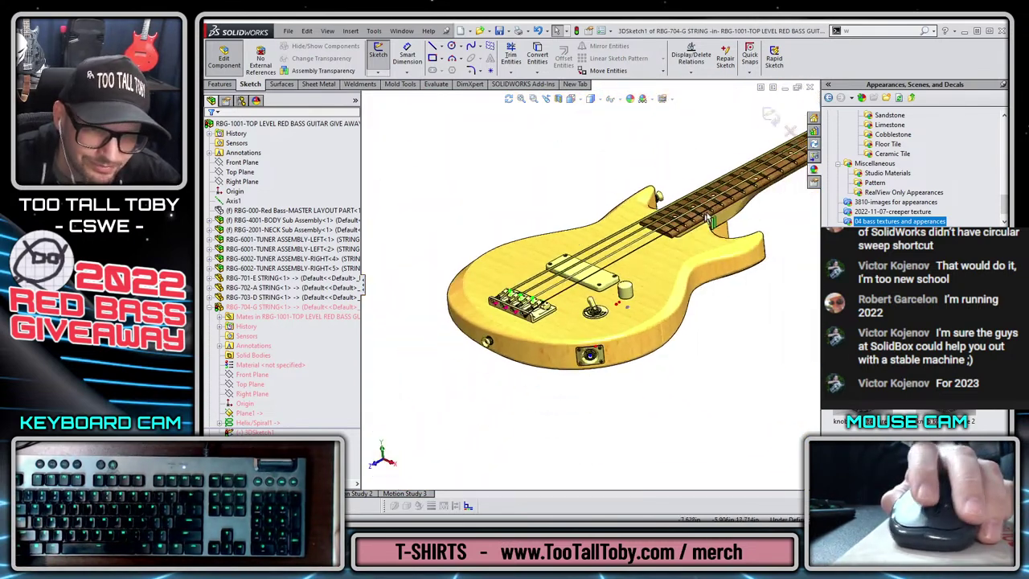
pyautogui.scroll(-6, 715, 205)
pyautogui.scroll(-4, 611, 241)
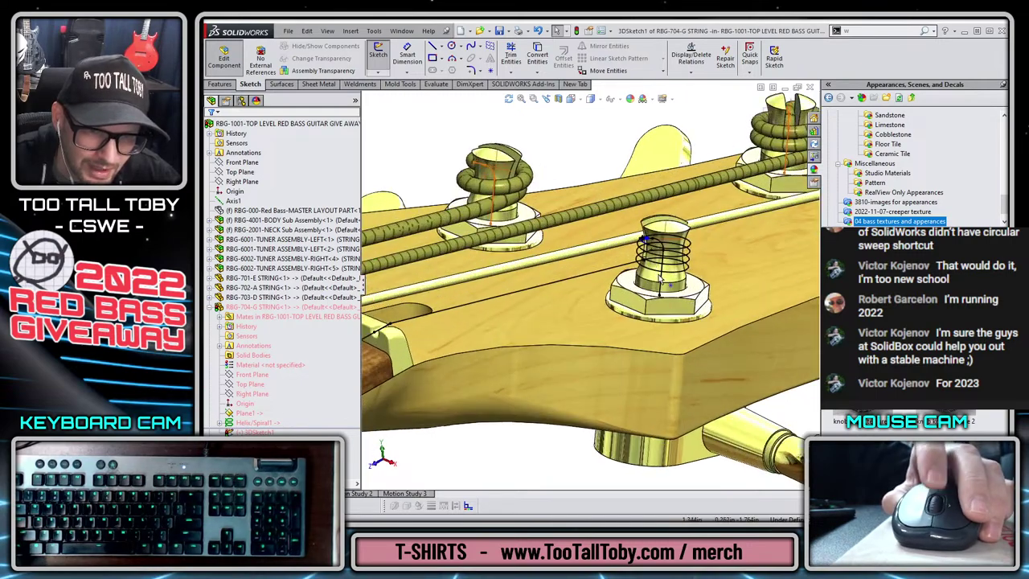
pyautogui.scroll(7, 562, 318)
pyautogui.scroll(3, 471, 386)
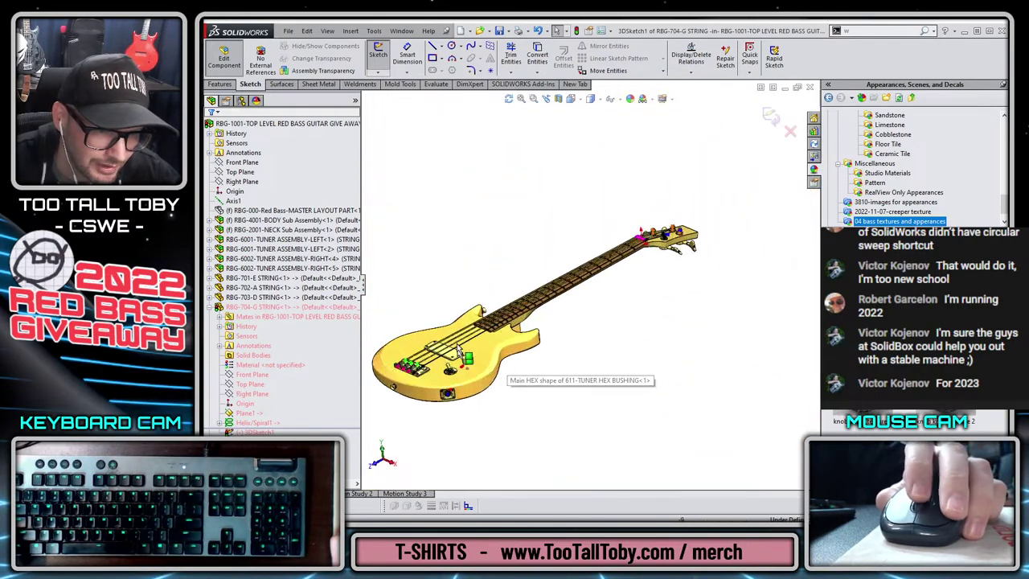
pyautogui.scroll(-7, 636, 300)
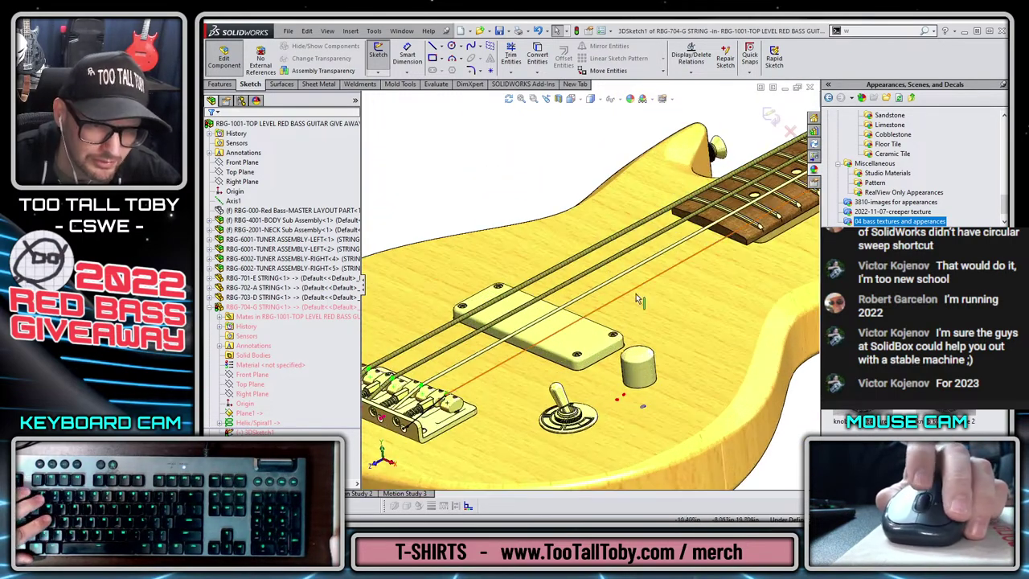
# - Close the path sketch, start a new 3D sketch, and run Fit Spline on the whole chain of the G string path
pyautogui.click(768, 118)
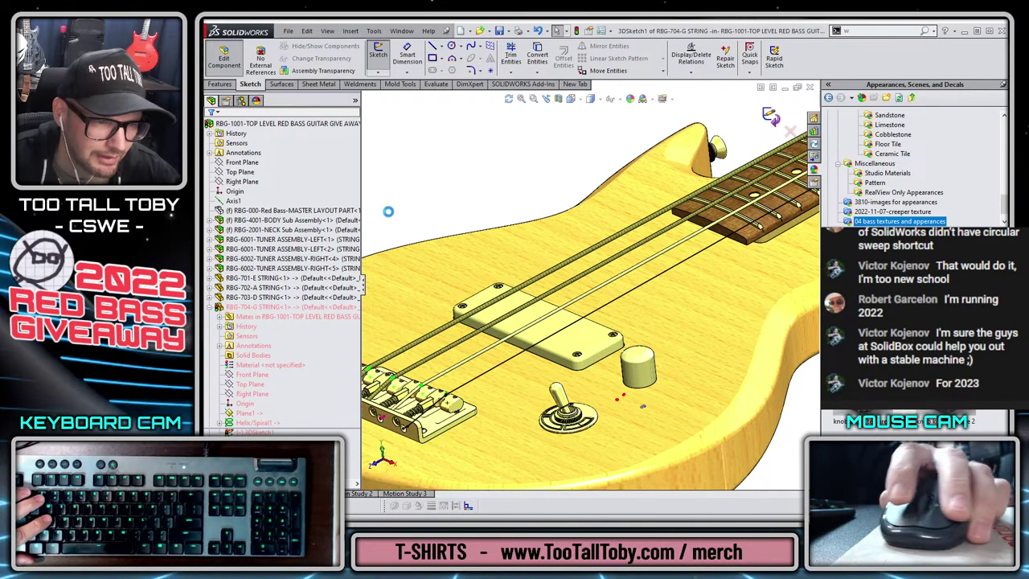
pyautogui.click(389, 93)
pyautogui.rightClick(483, 385)
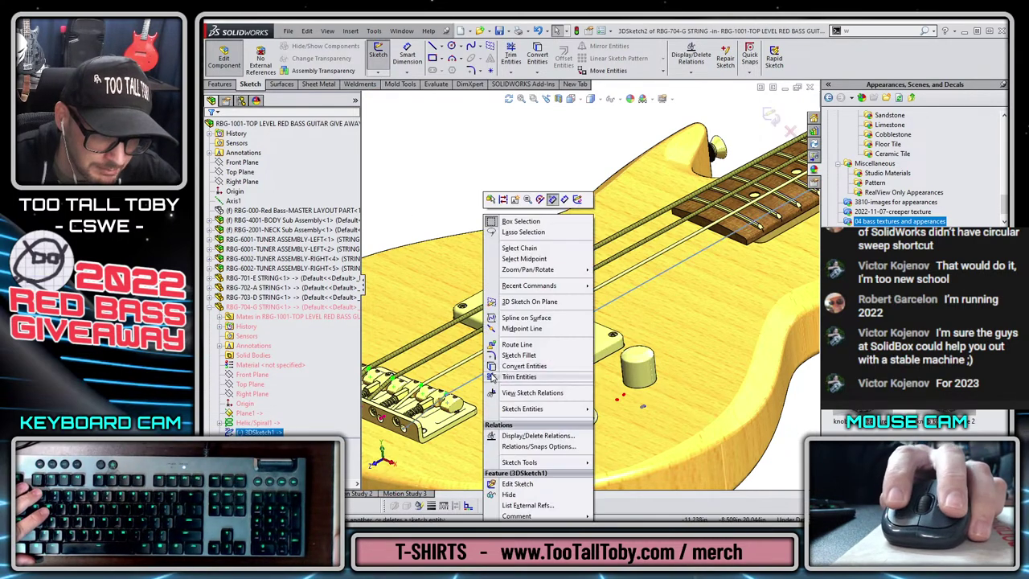
pyautogui.click(537, 251)
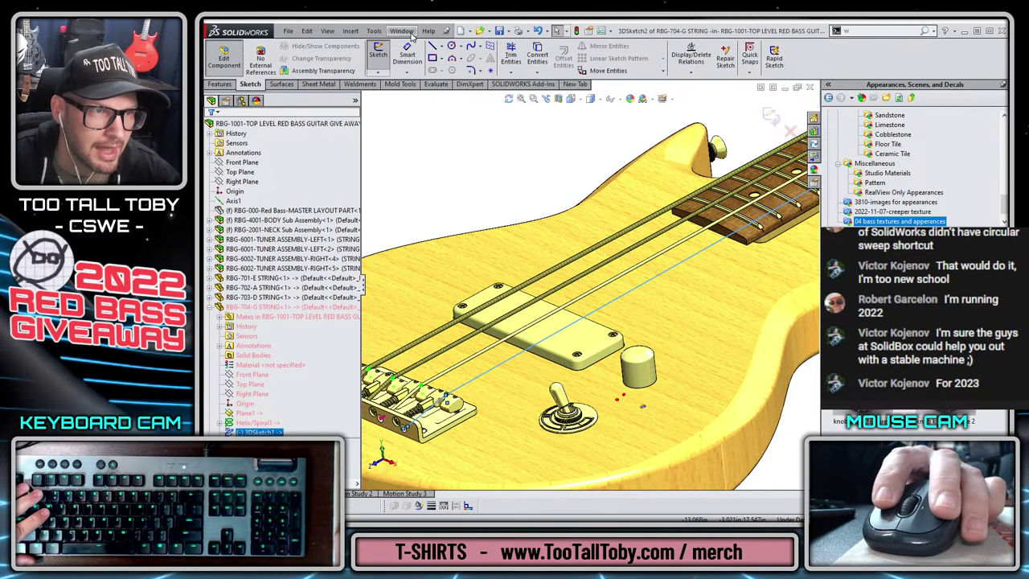
pyautogui.click(375, 32)
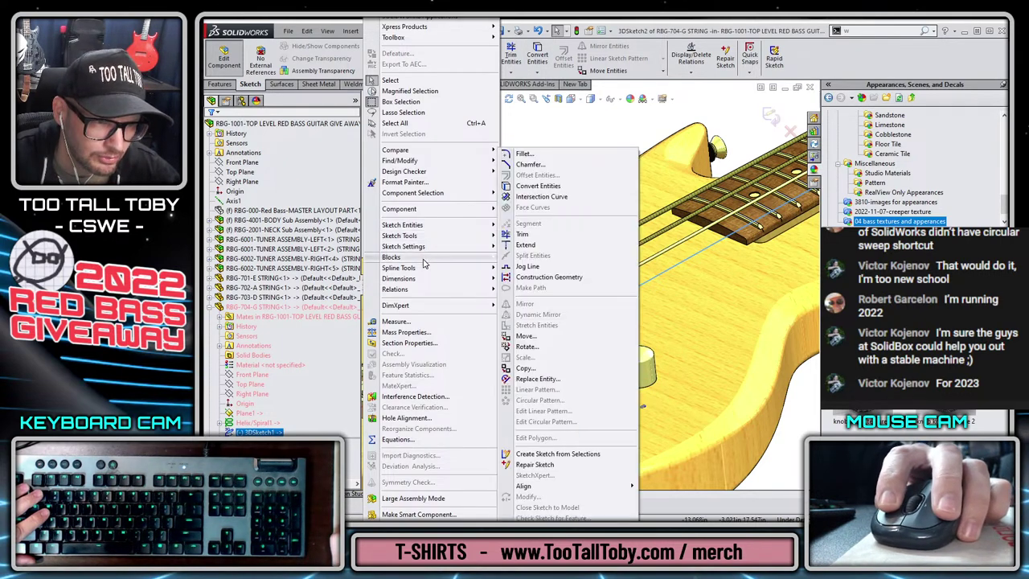
pyautogui.moveTo(424, 268)
pyautogui.click(531, 343)
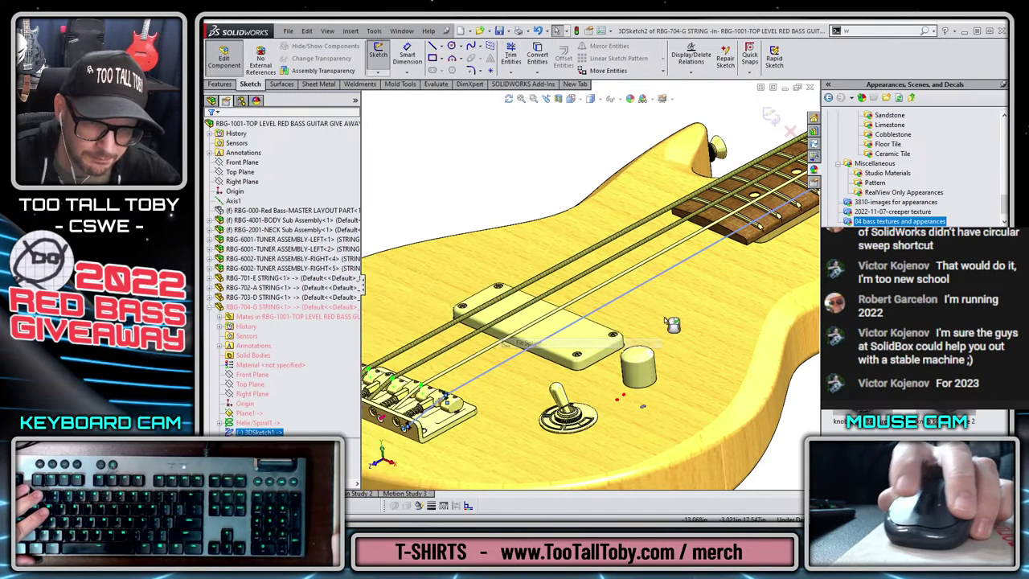
# - Reduce the Fit Spline tolerance to 0.02222226 in, checking how closely the preview follows the helix on the tuner post
pyautogui.press('f')
pyautogui.scroll(-10, 749, 233)
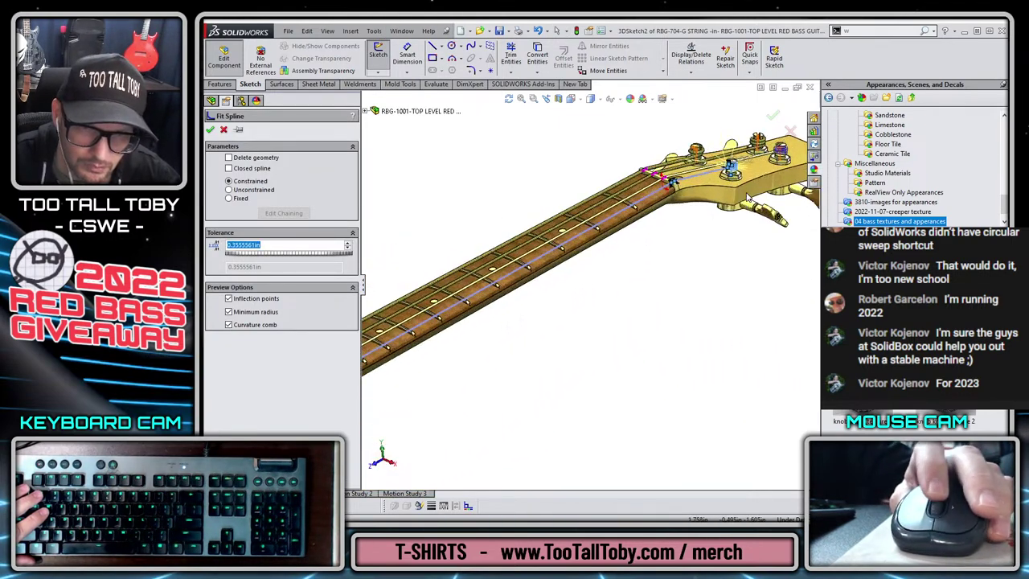
pyautogui.scroll(-3, 586, 215)
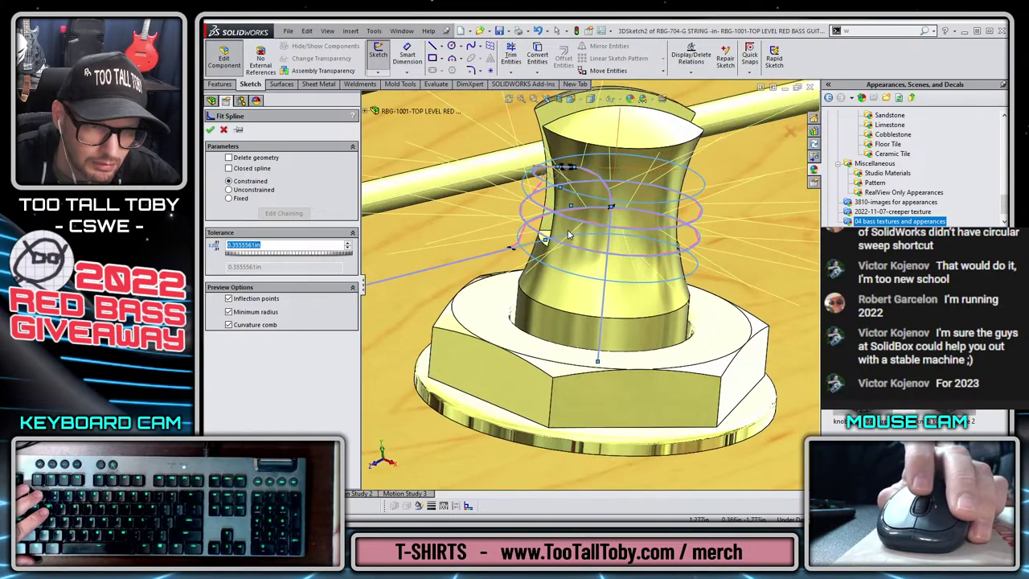
pyautogui.moveTo(567, 235); pyautogui.dragTo(593, 315, button='middle')
pyautogui.scroll(-2, 560, 271)
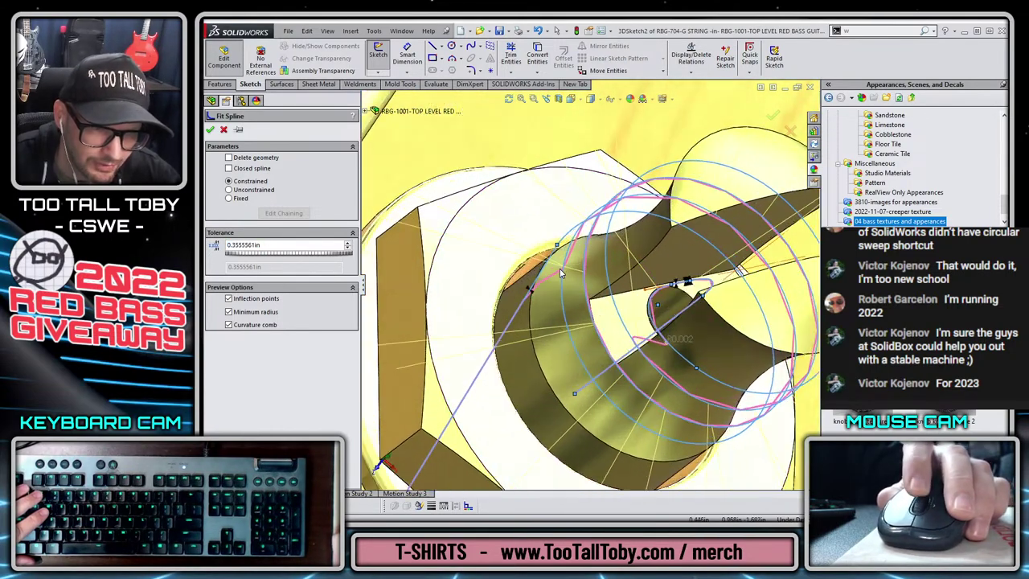
pyautogui.moveTo(561, 271)
pyautogui.mouseDown(button='middle')
pyautogui.moveTo(585, 288)
pyautogui.moveTo(552, 284)
pyautogui.mouseUp(button='middle')
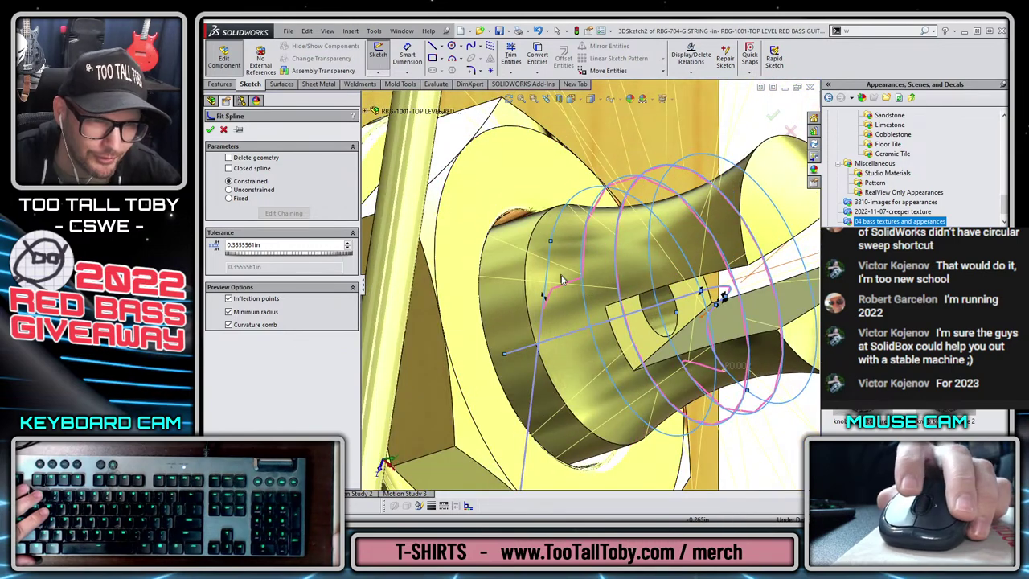
pyautogui.scroll(-5, 273, 259)
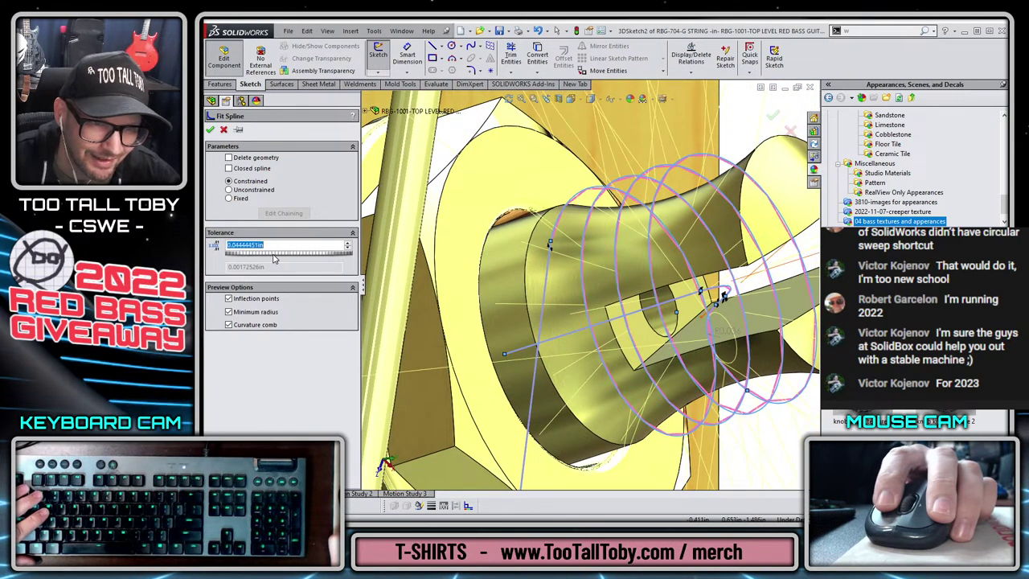
pyautogui.scroll(3, 563, 308)
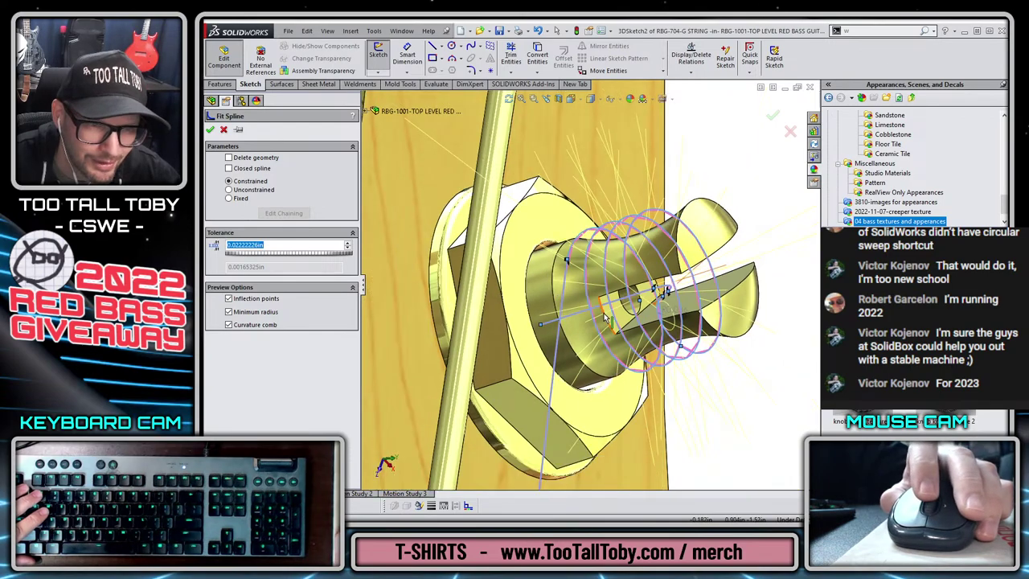
pyautogui.moveTo(605, 318); pyautogui.dragTo(544, 270, button='middle')
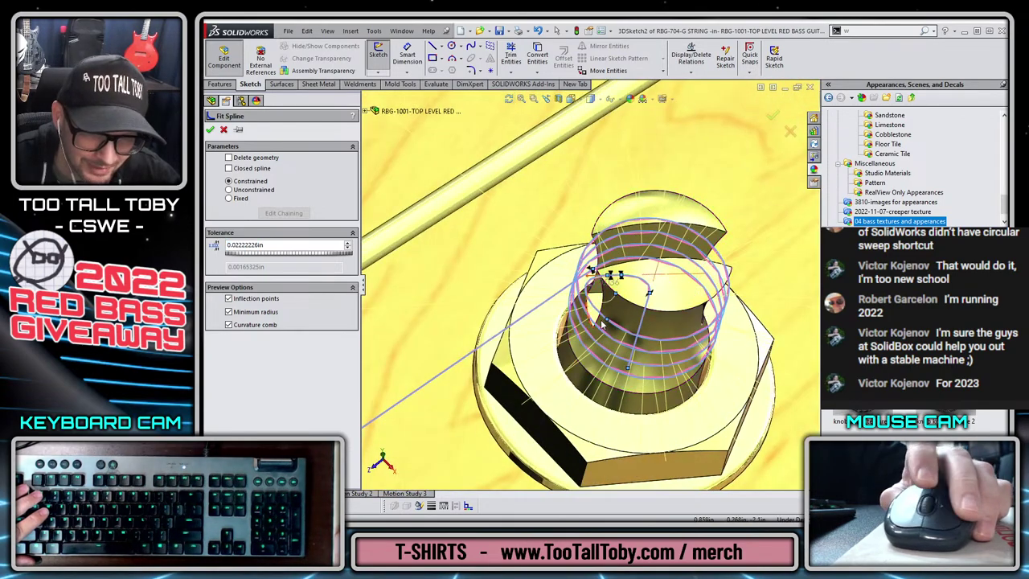
# - Check the constrained spline preview from headstock to bridge and accept the fitted spline
pyautogui.scroll(10, 602, 324)
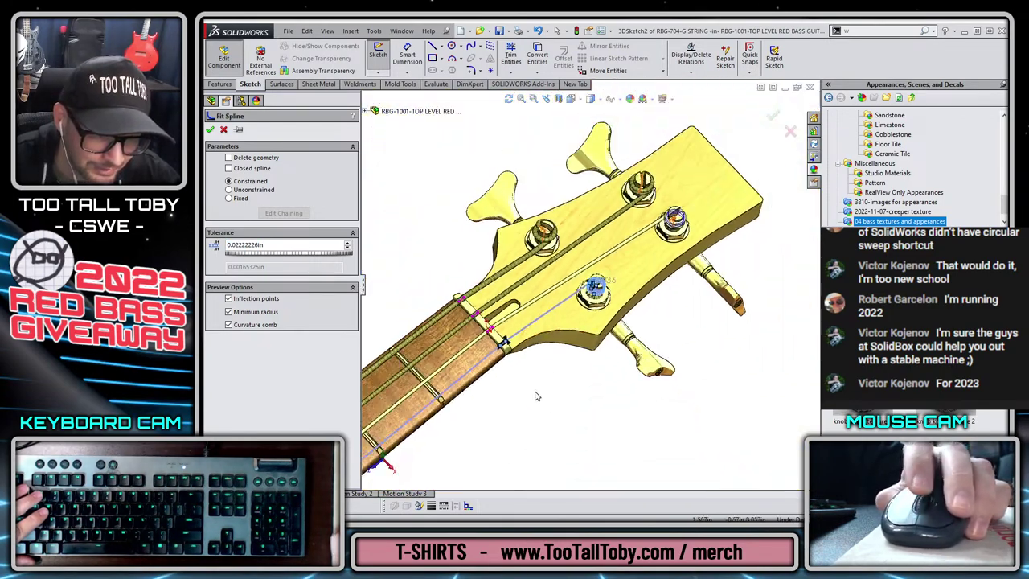
pyautogui.scroll(8, 493, 437)
pyautogui.scroll(-1, 480, 434)
pyautogui.scroll(3, 494, 410)
pyautogui.scroll(-4, 475, 402)
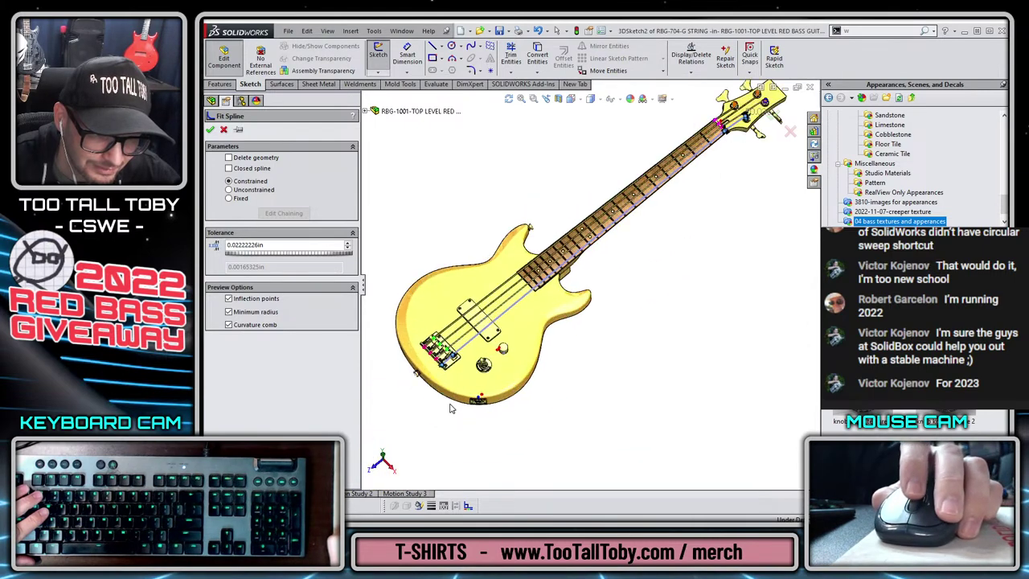
pyautogui.scroll(-8, 450, 409)
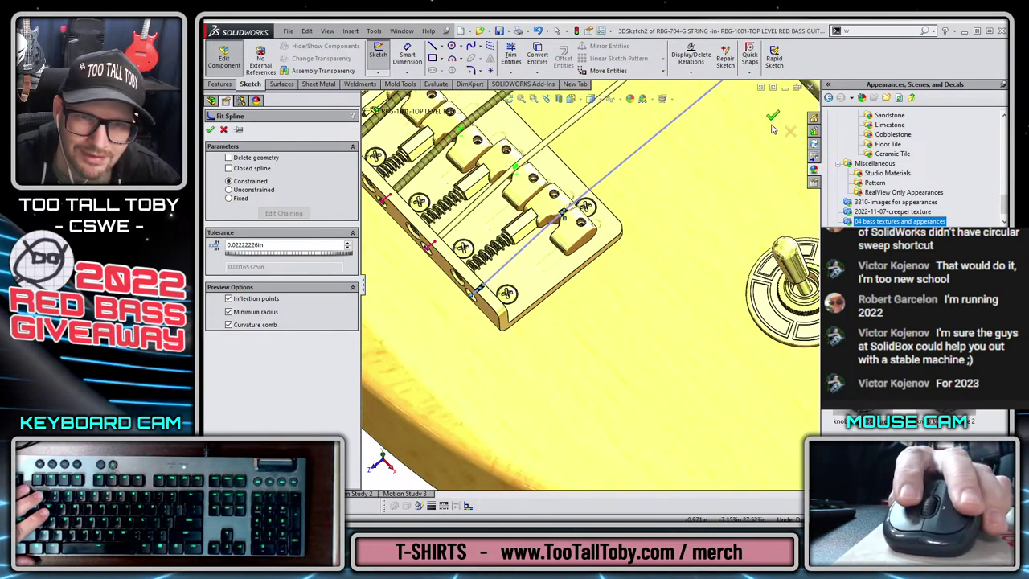
pyautogui.click(772, 120)
# - Exit the fitted spline's 3D sketch and hide the original path sketch, 3DSketch1
pyautogui.scroll(6, 600, 225)
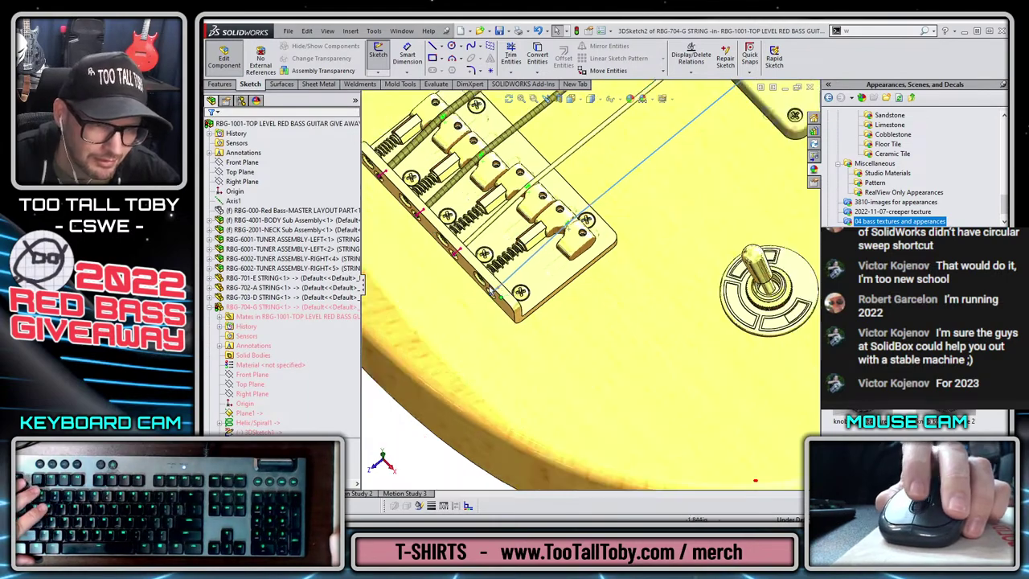
pyautogui.moveTo(470, 430); pyautogui.dragTo(475, 321, button='middle')
pyautogui.scroll(-8, 515, 269)
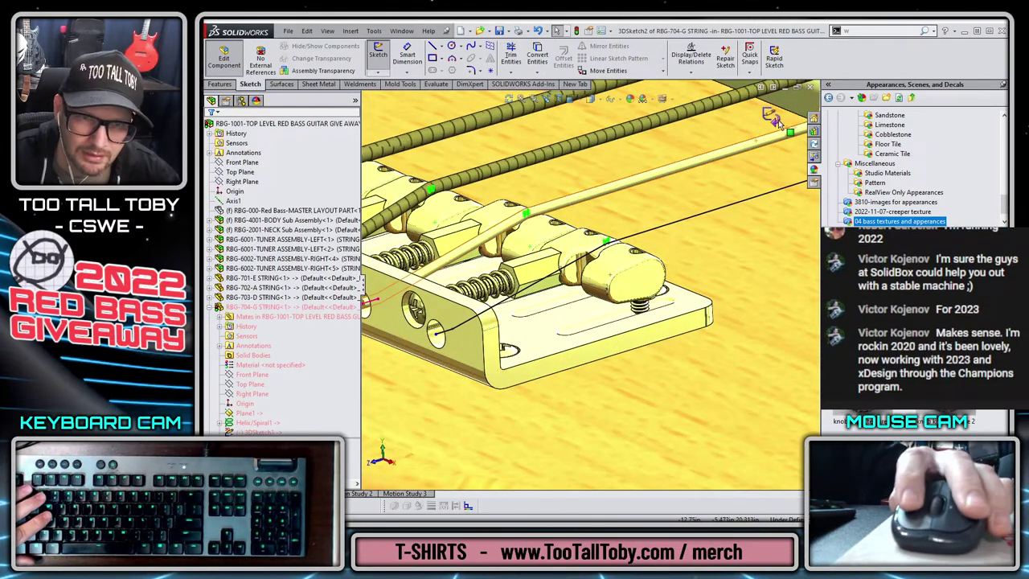
pyautogui.click(773, 117)
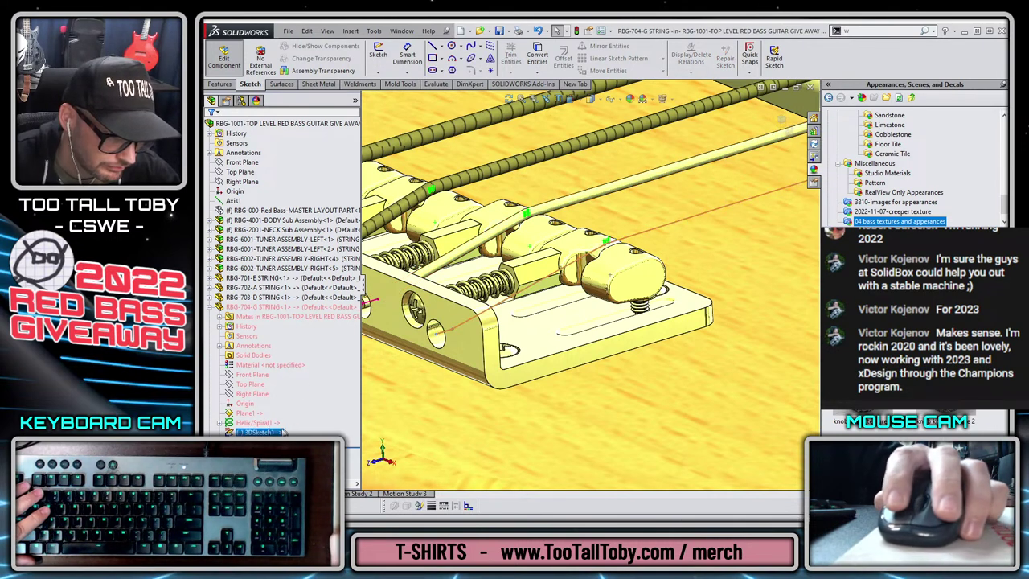
pyautogui.rightClick(258, 433)
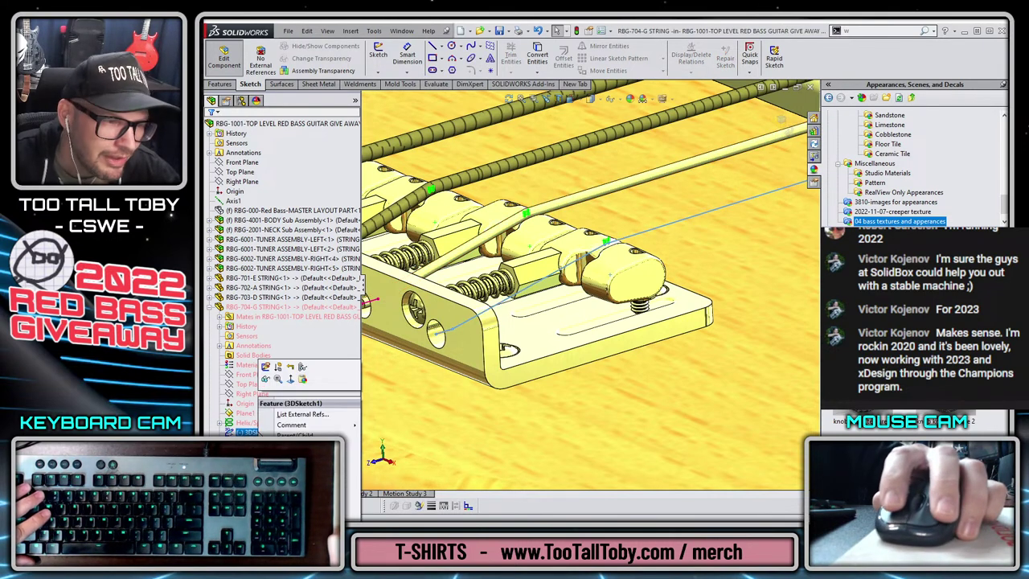
pyautogui.click(267, 381)
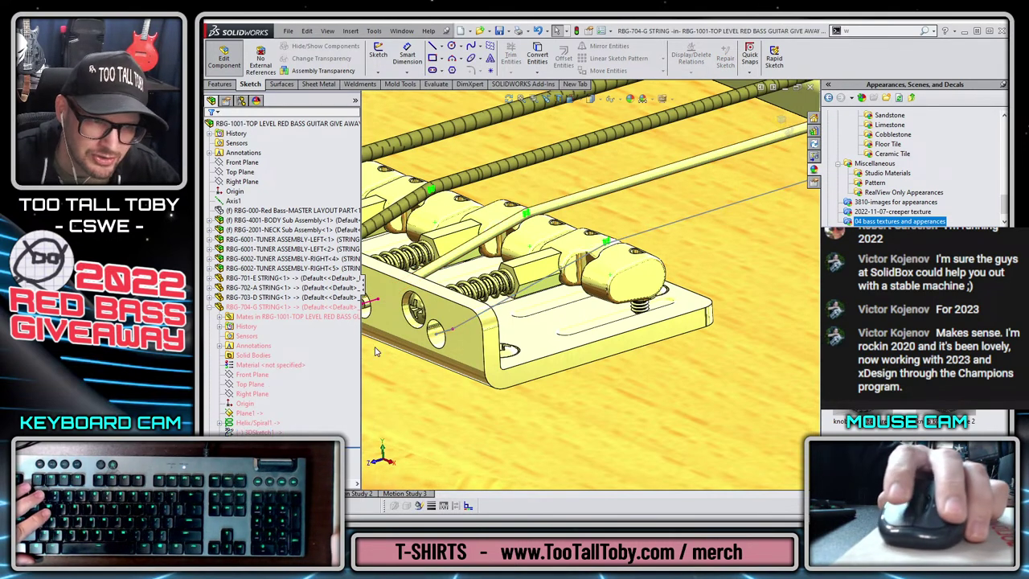
# - Create a reference plane perpendicular to the fitted spline and coincident with its end point at the bridge plate hole
pyautogui.click(685, 221)
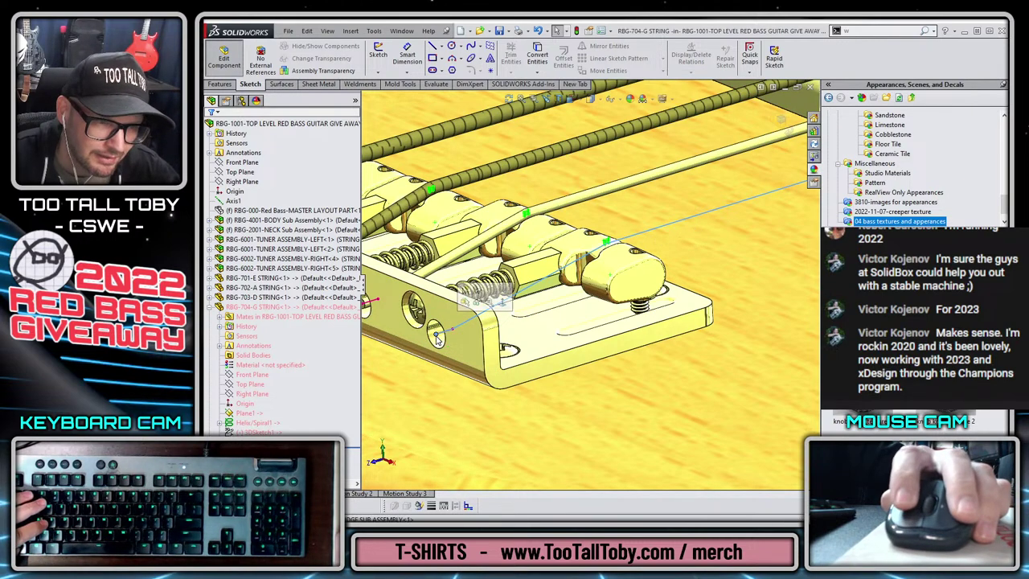
pyautogui.click(221, 84)
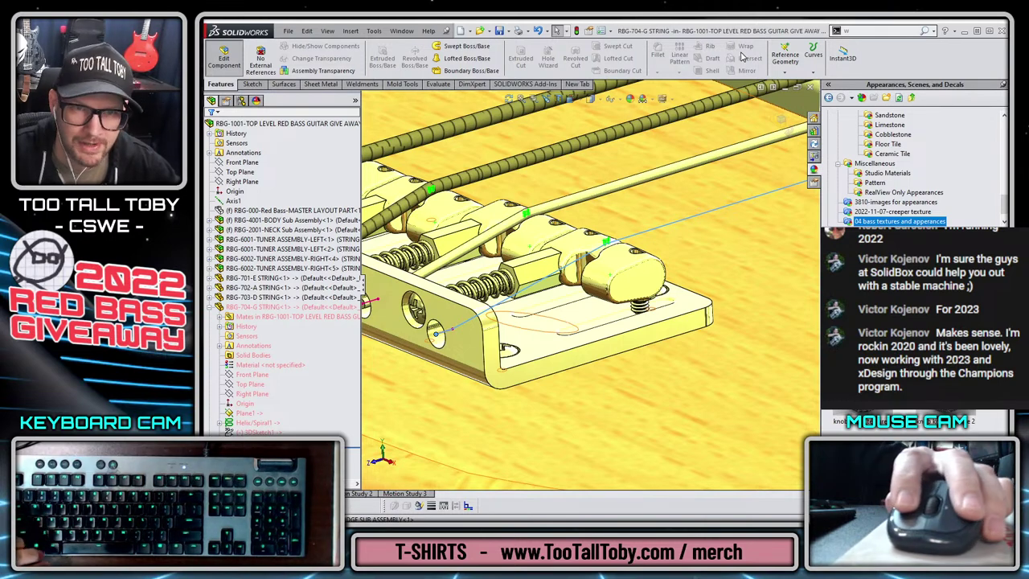
pyautogui.click(778, 63)
pyautogui.click(792, 78)
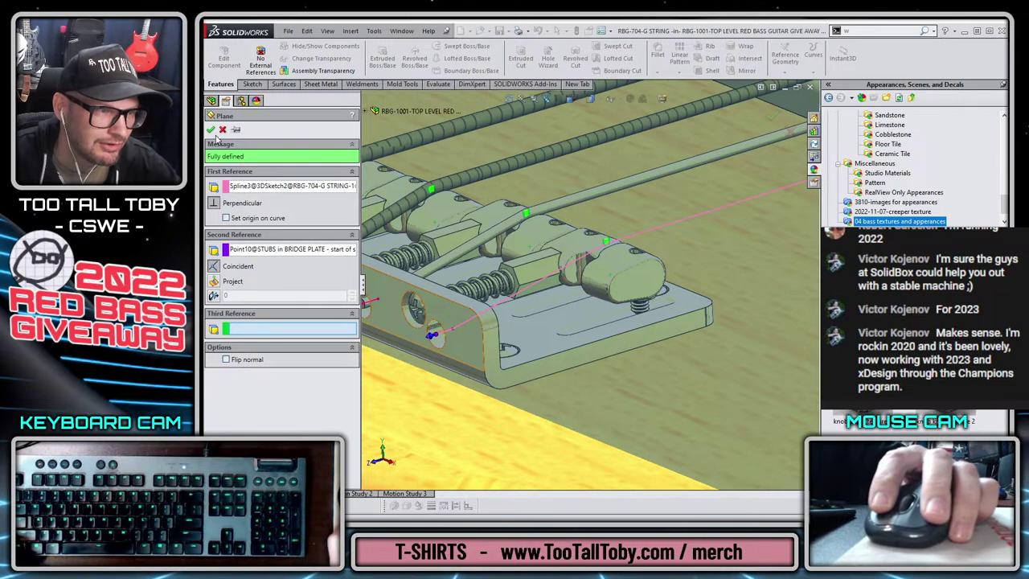
pyautogui.click(210, 130)
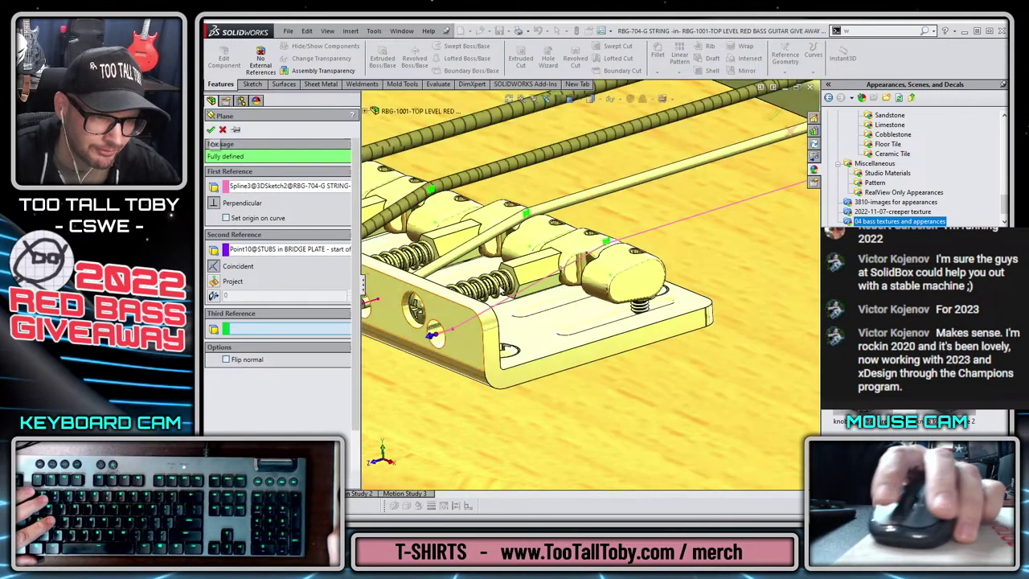
# - Start a sketch on the new plane and draw a 0.045 in diameter circle centred on the spline's bridge end
pyautogui.scroll(5, 542, 351)
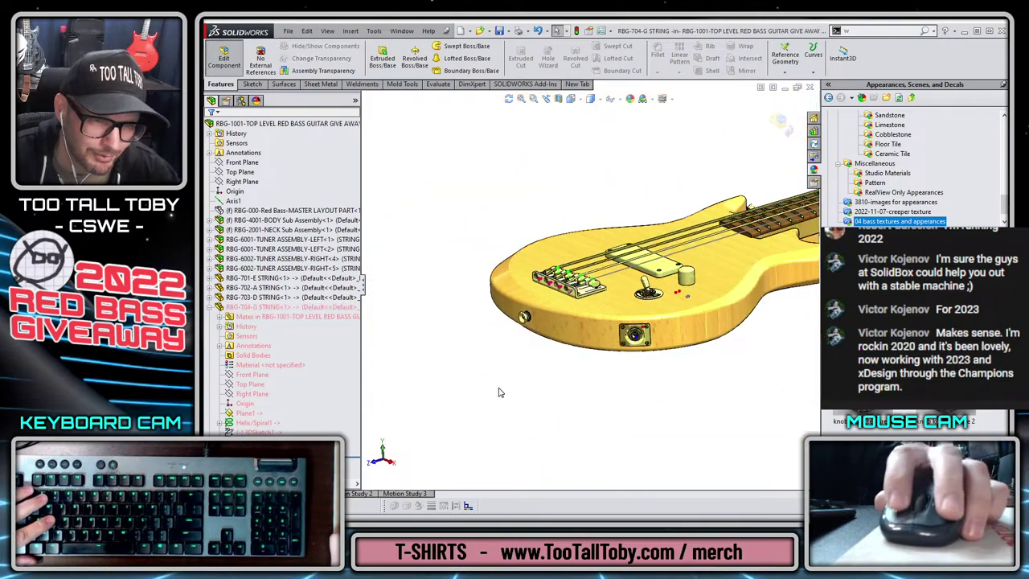
pyautogui.scroll(-1, 498, 392)
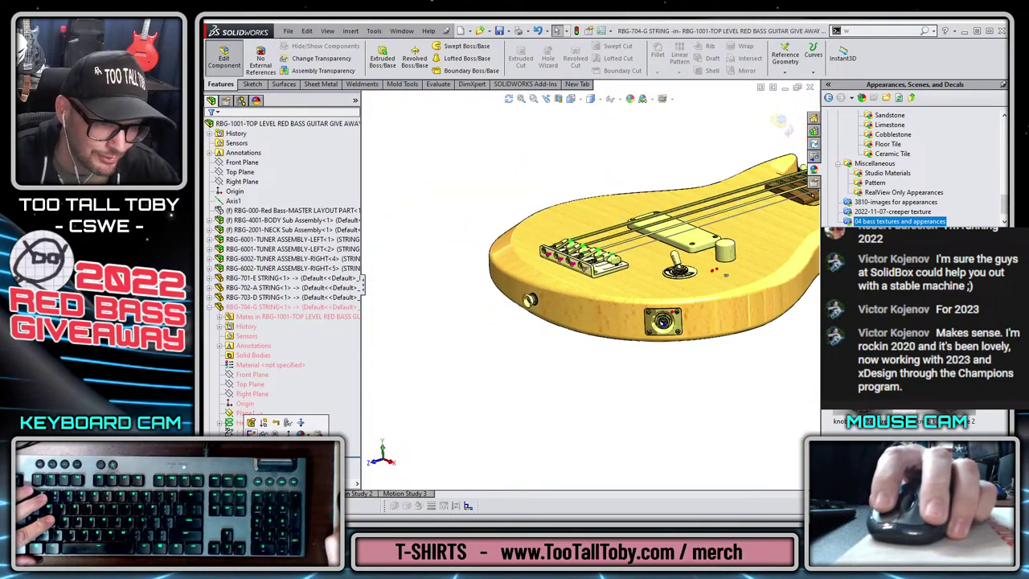
pyautogui.click(251, 434)
pyautogui.scroll(-12, 589, 265)
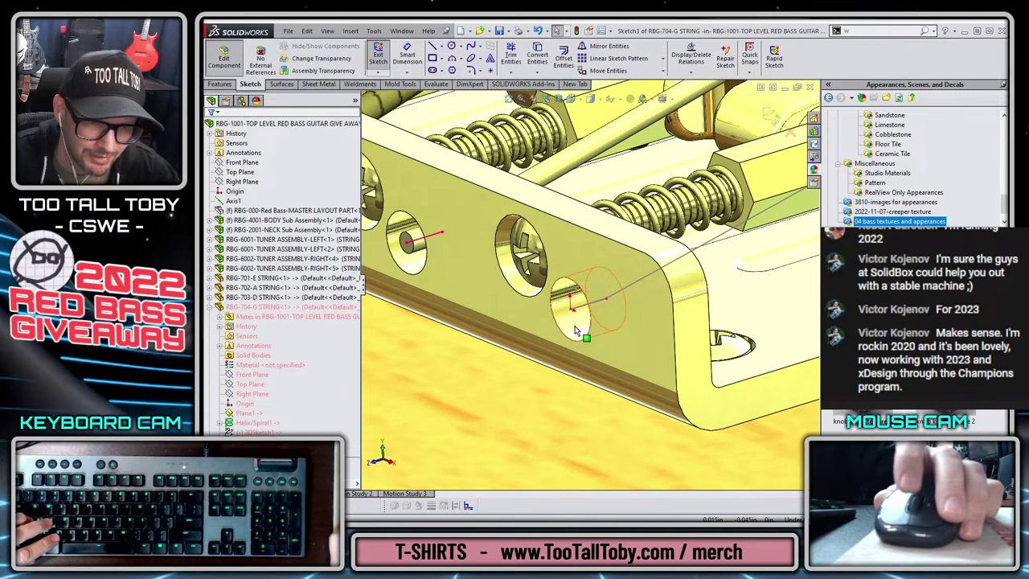
pyautogui.press('s')
pyautogui.click(615, 354)
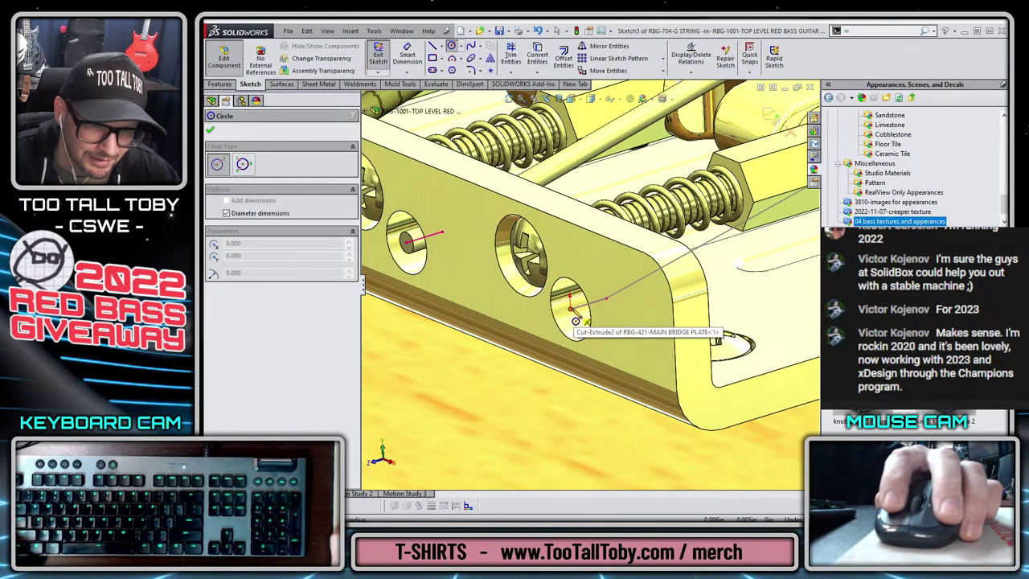
pyautogui.click(571, 309)
pyautogui.write('.05')
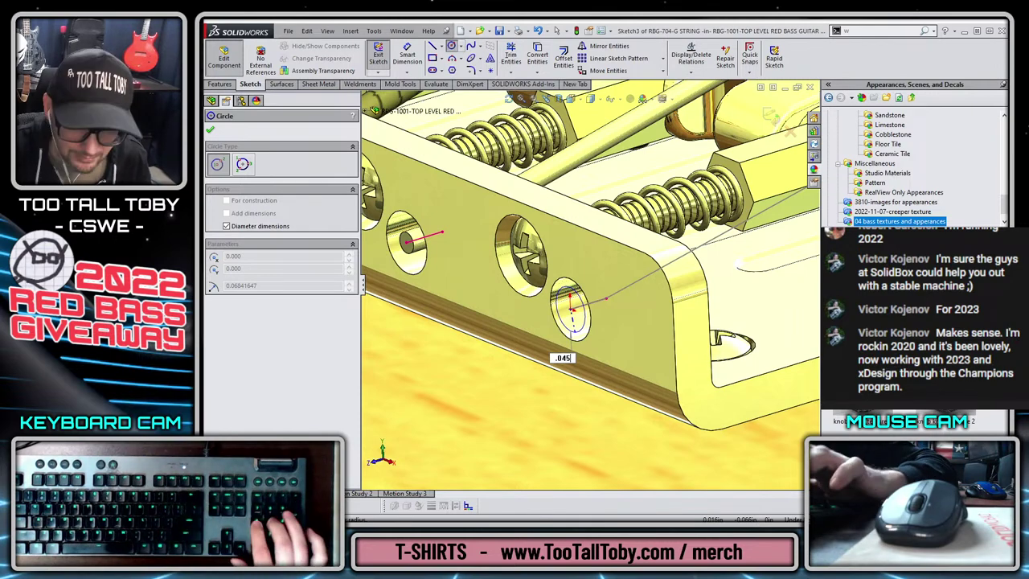
pyautogui.press('Return')
pyautogui.press('Escape')
# - Close the circle sketch and set up a Swept Boss/Base with the circle as profile and the fitted spline, 3DSketch2, as path
pyautogui.scroll(6, 596, 286)
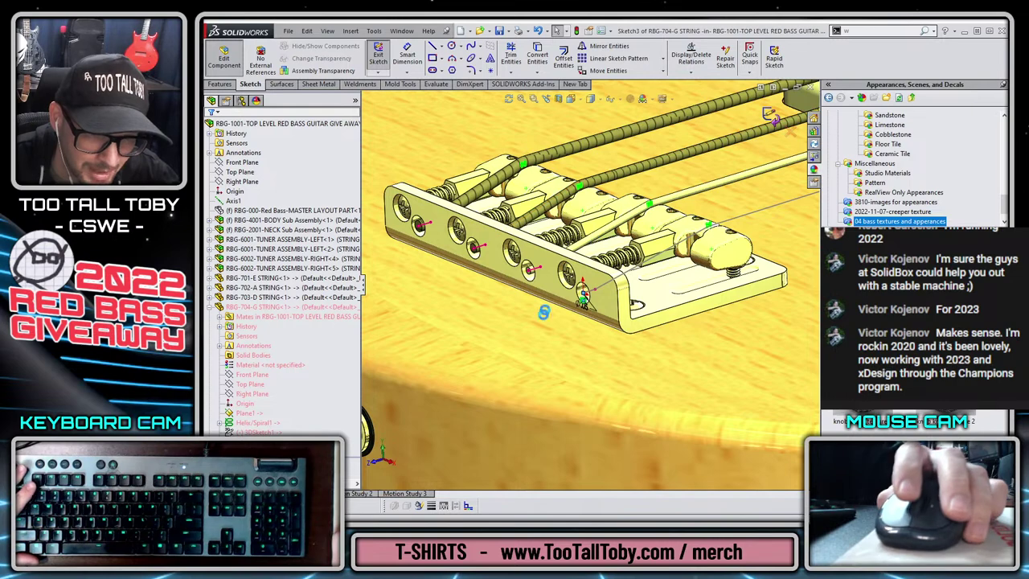
pyautogui.scroll(-2, 635, 303)
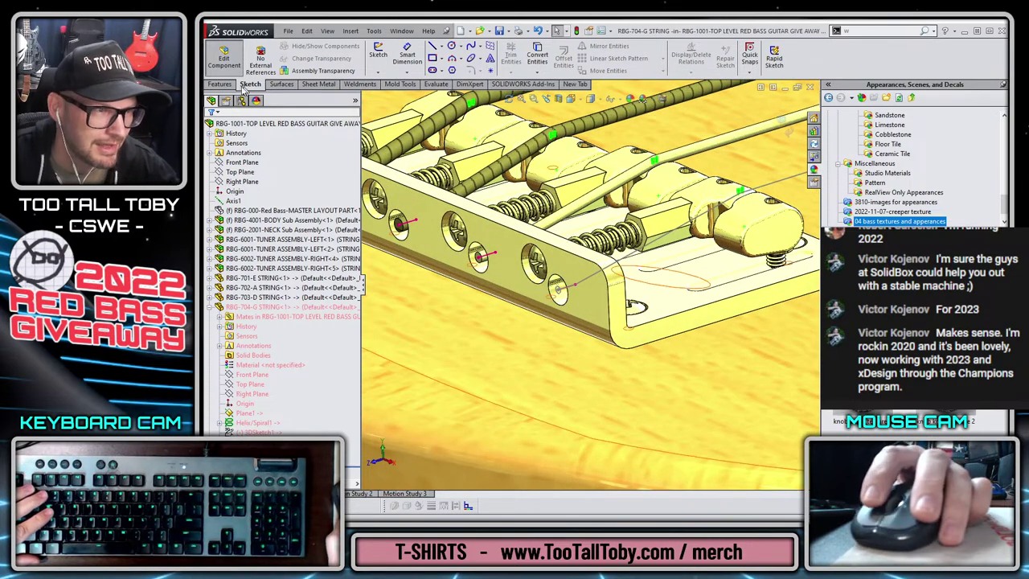
pyautogui.click(220, 84)
pyautogui.click(476, 47)
pyautogui.scroll(3, 528, 333)
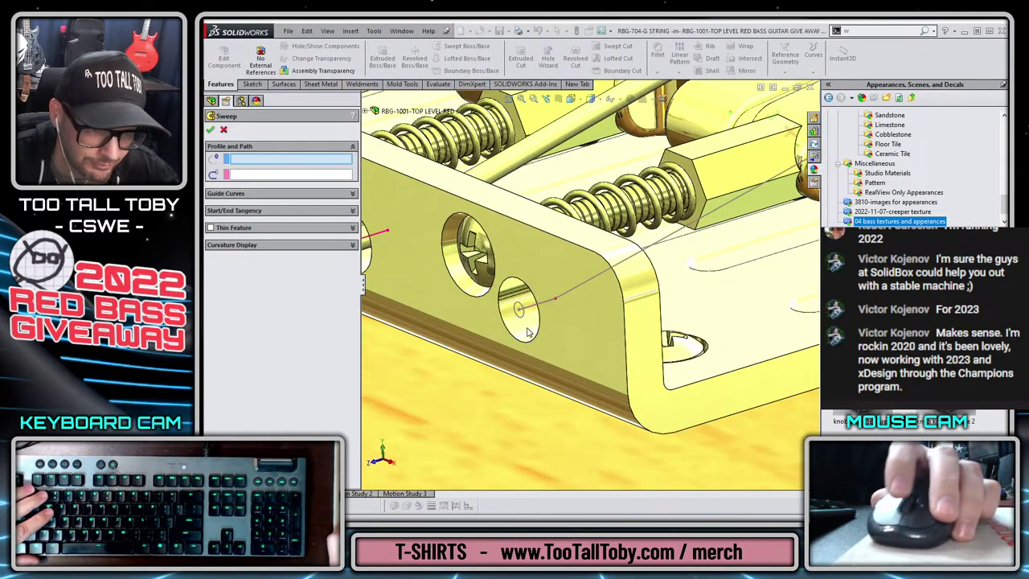
pyautogui.click(526, 324)
pyautogui.scroll(-3, 526, 324)
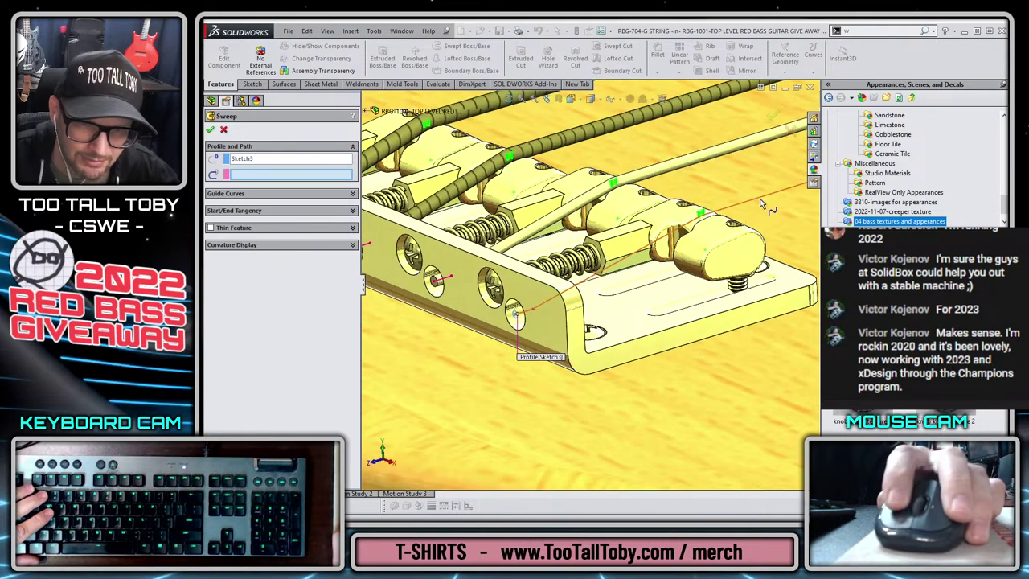
pyautogui.click(761, 203)
# - Check the sweep preview around the tuner post from several angles and accept the sweep
pyautogui.scroll(-5, 760, 208)
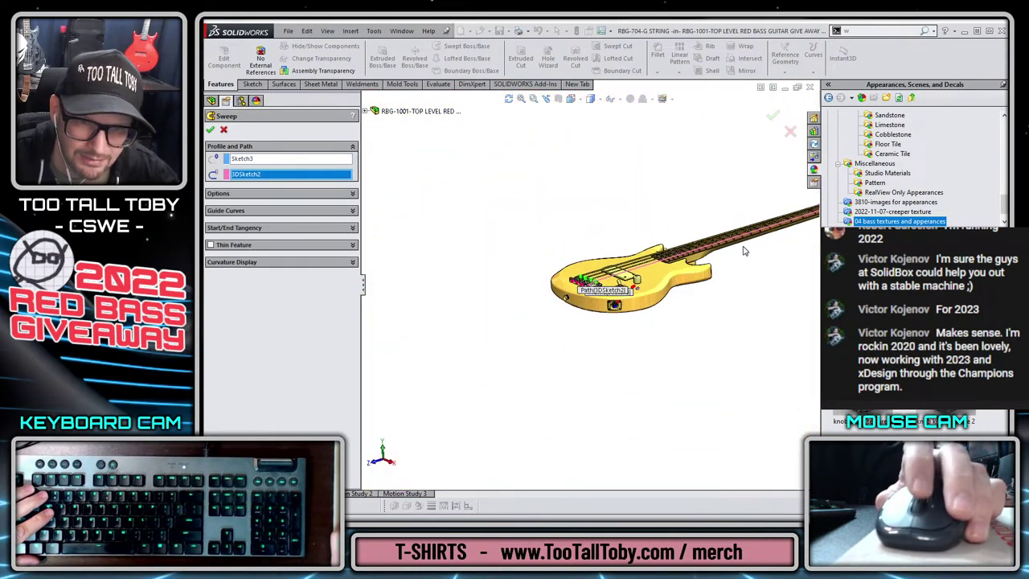
pyautogui.scroll(-2, 743, 250)
pyautogui.scroll(10, 603, 259)
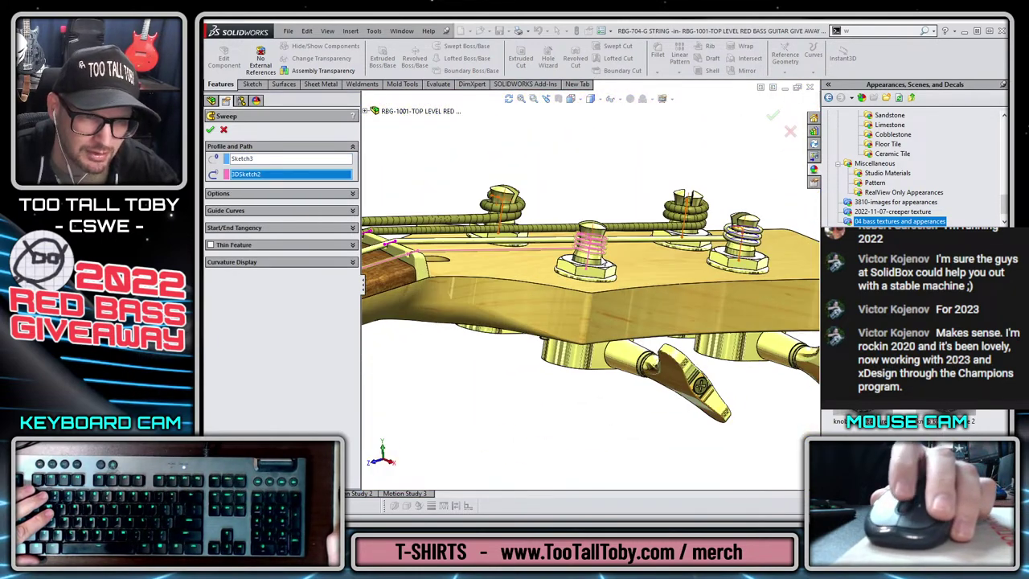
pyautogui.scroll(10, 602, 261)
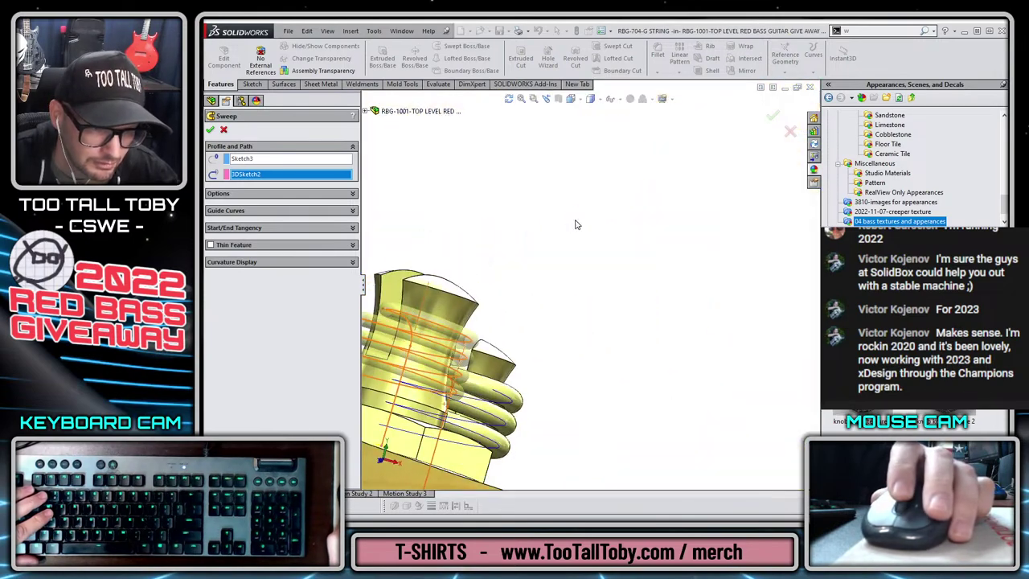
pyautogui.scroll(-3, 576, 225)
pyautogui.scroll(6, 534, 303)
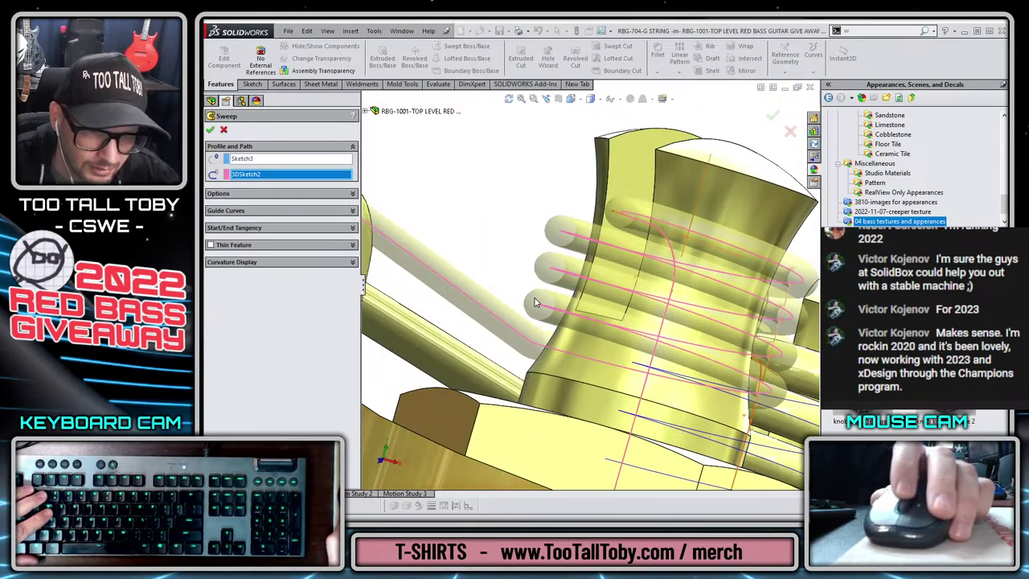
pyautogui.moveTo(535, 302); pyautogui.dragTo(512, 356, button='middle')
pyautogui.scroll(-6, 558, 341)
pyautogui.scroll(3, 568, 342)
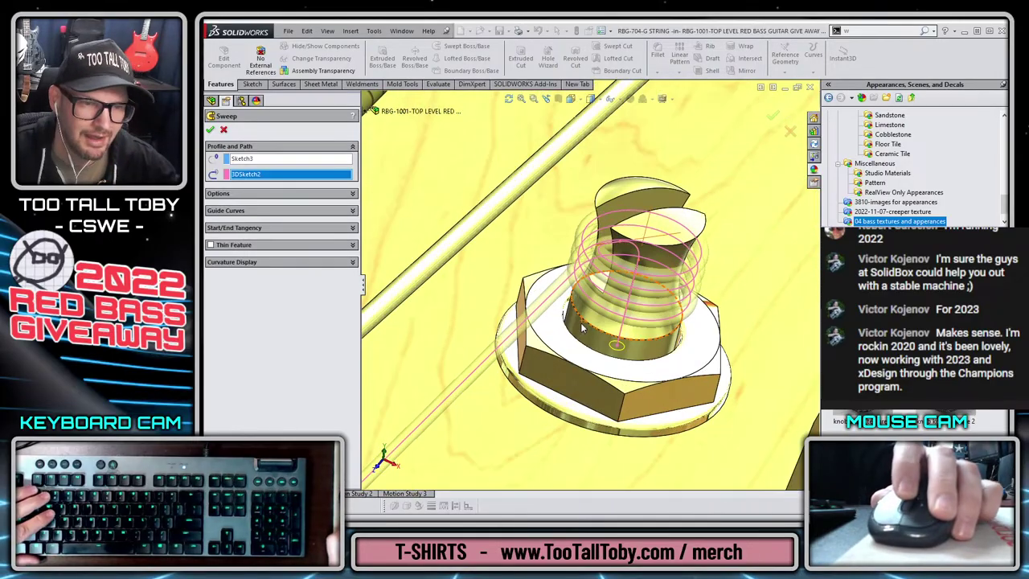
pyautogui.moveTo(583, 327); pyautogui.dragTo(565, 306, button='middle')
pyautogui.click(773, 117)
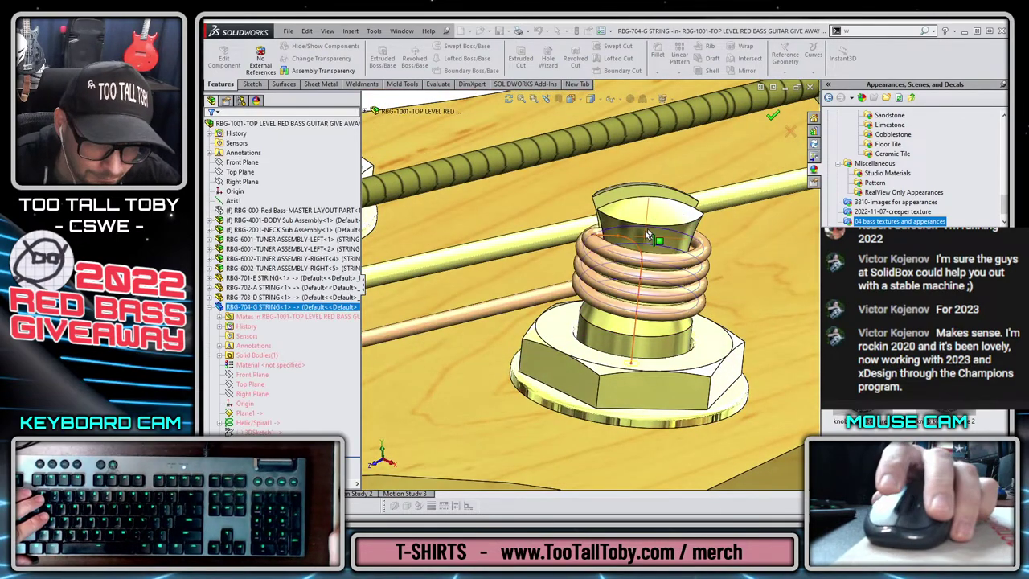
# - Examine the swept G string's coils on the tuner post, and return from part editing to the top-level assembly
pyautogui.scroll(3, 605, 336)
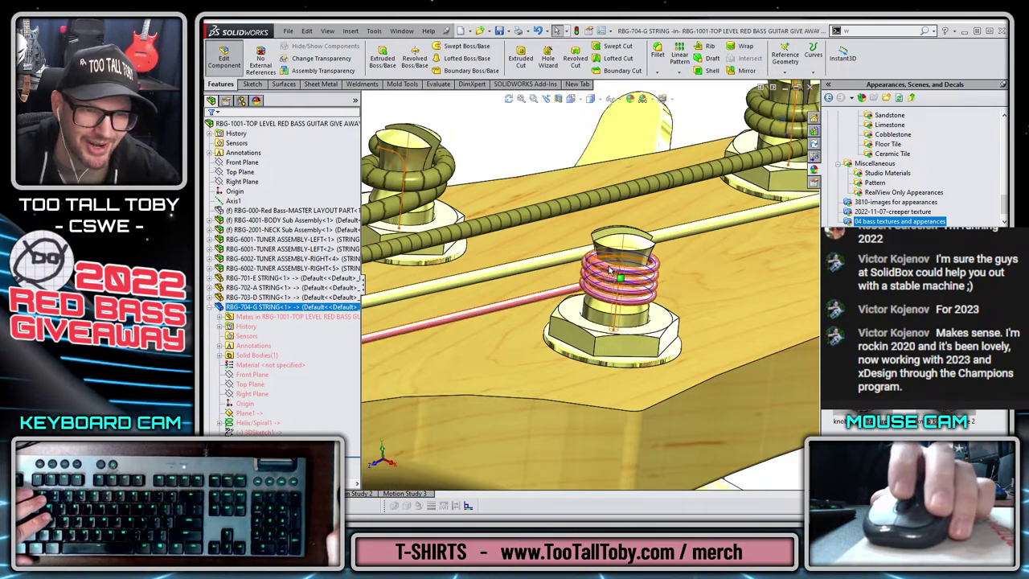
pyautogui.scroll(5, 611, 270)
pyautogui.scroll(-4, 599, 267)
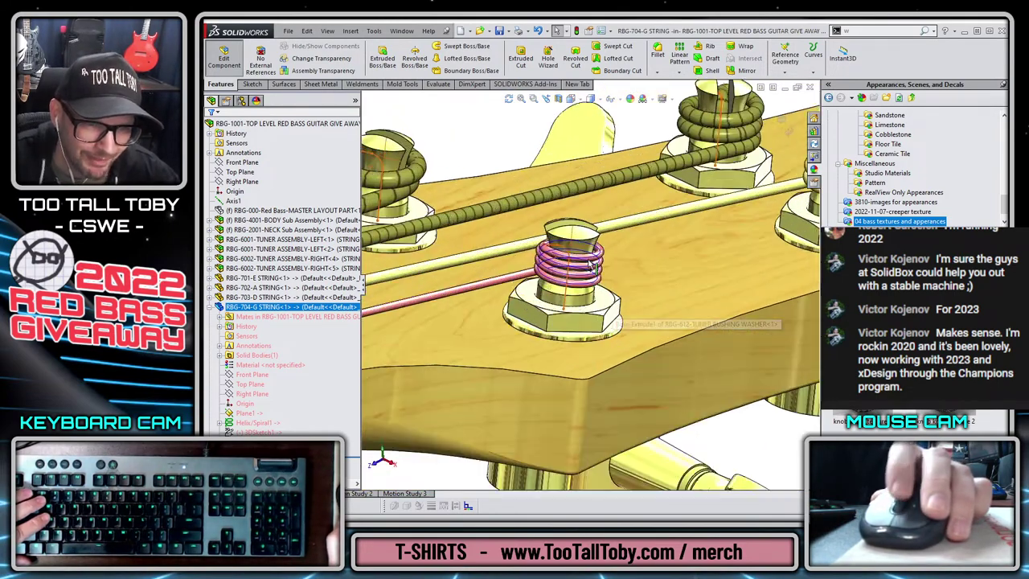
pyautogui.scroll(-4, 591, 265)
pyautogui.scroll(1, 555, 342)
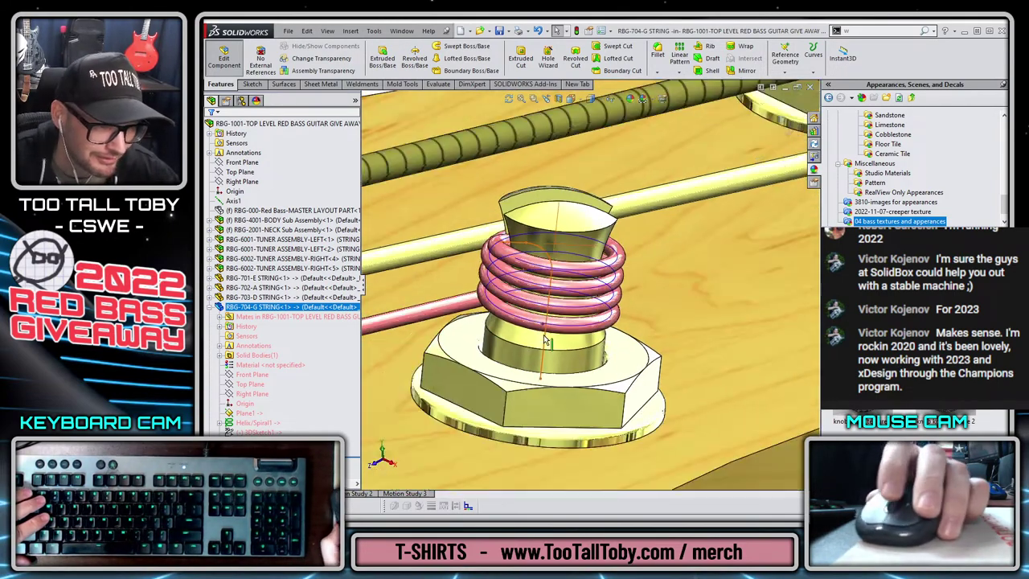
pyautogui.scroll(6, 545, 342)
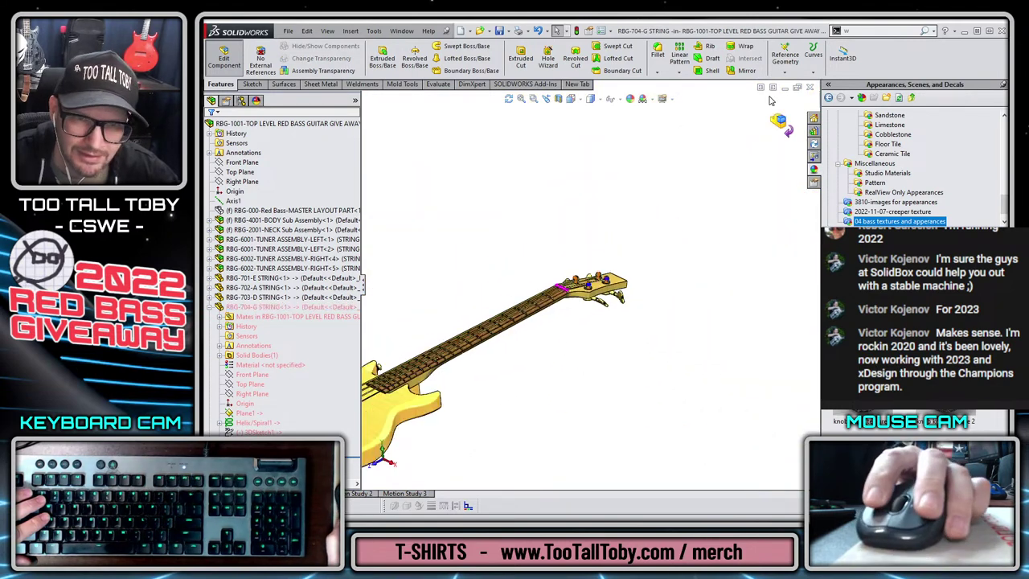
pyautogui.scroll(-3, 581, 308)
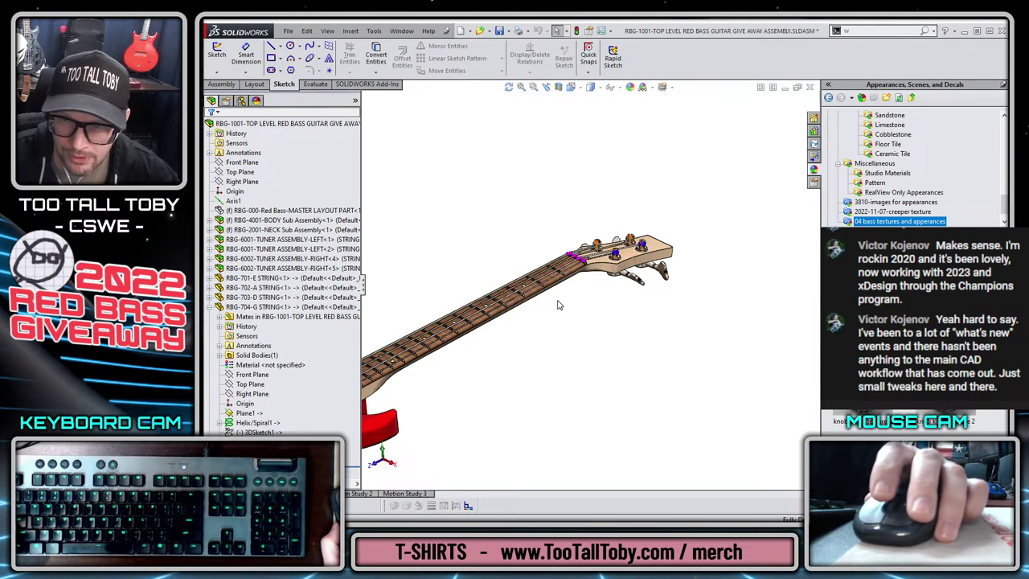
# - Open the G string part from the headstock area in its own window
pyautogui.scroll(-3, 530, 289)
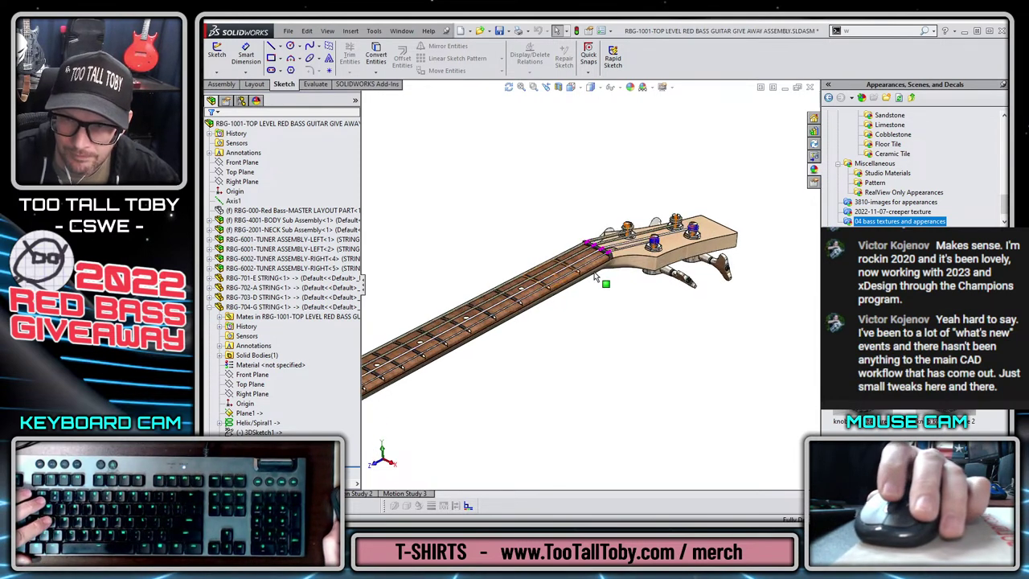
pyautogui.scroll(-2, 661, 264)
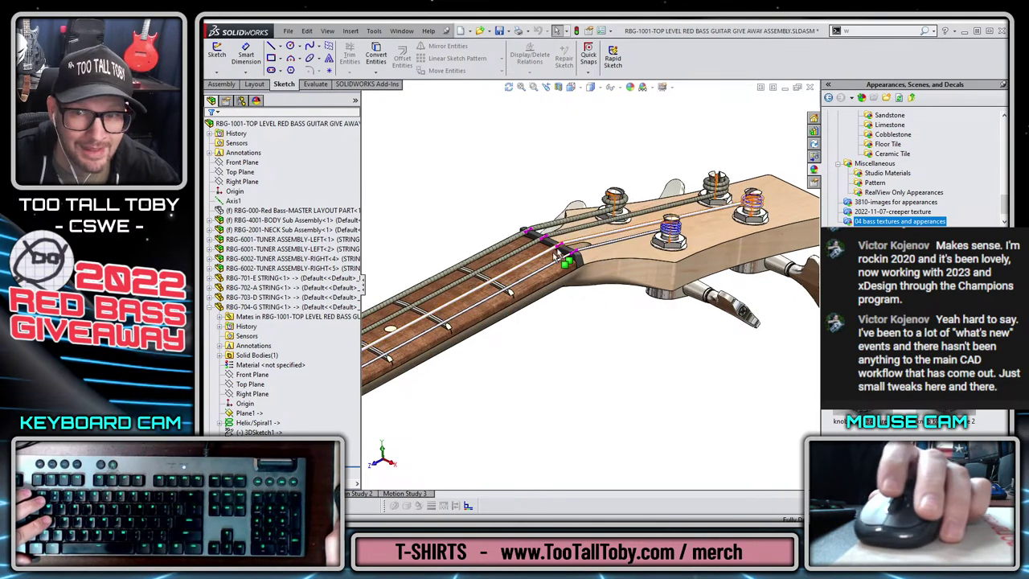
pyautogui.scroll(-6, 656, 225)
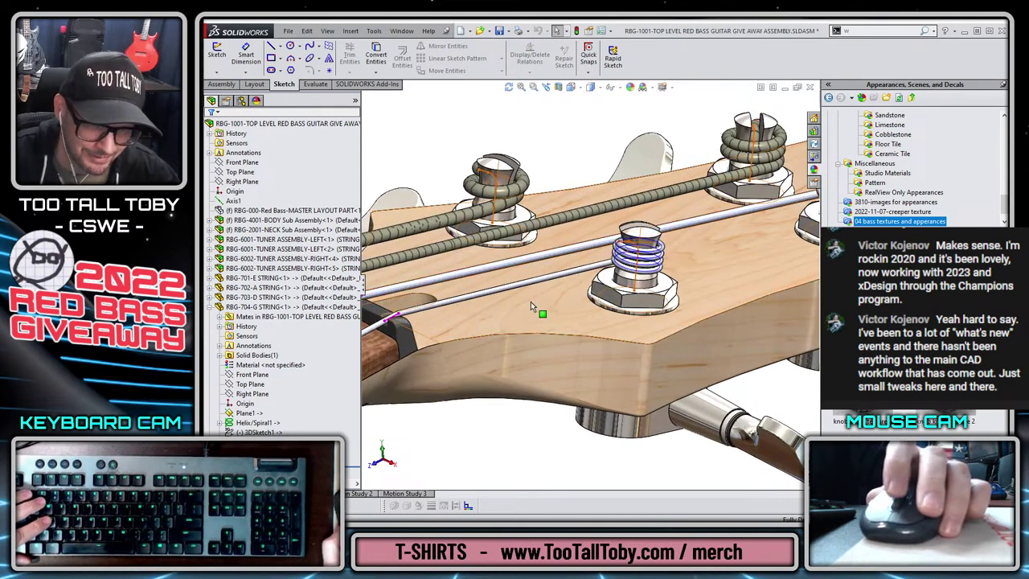
pyautogui.rightClick(542, 254)
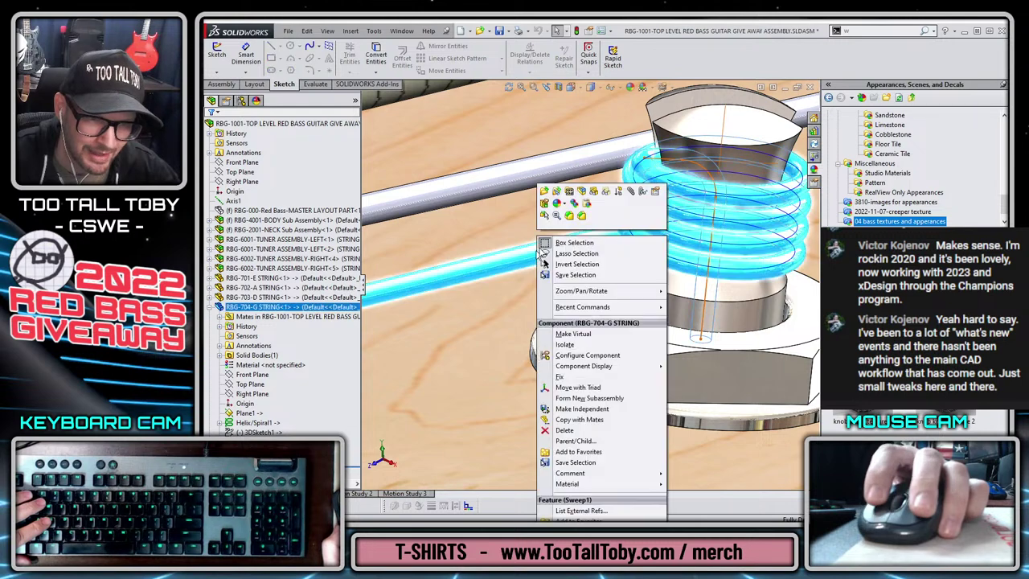
pyautogui.click(544, 192)
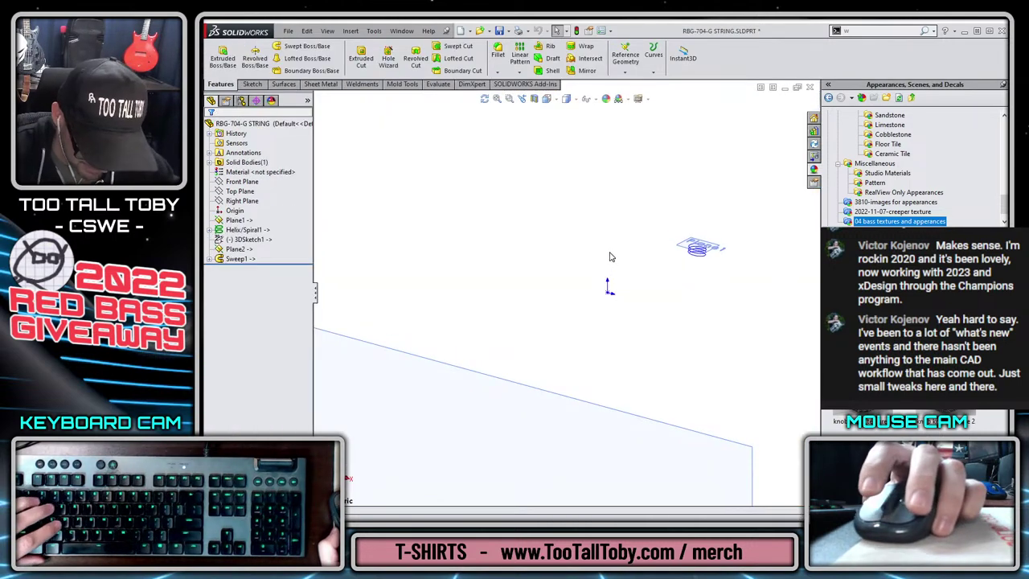
# - Hide Plane2, Plane1 and the Helix/Spiral1 curve in the G string part
pyautogui.scroll(3, 609, 256)
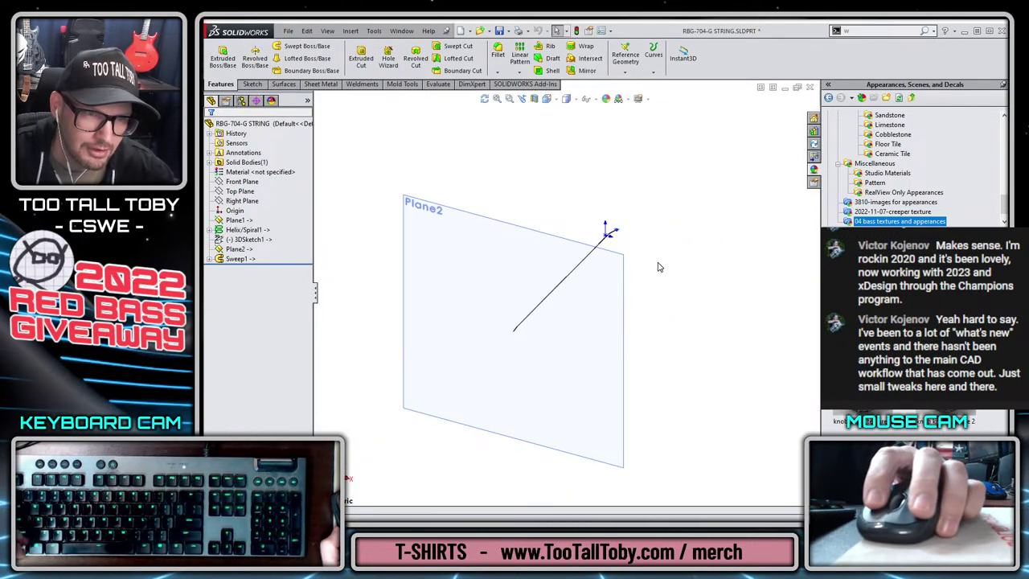
pyautogui.scroll(-2, 630, 244)
pyautogui.click(646, 251)
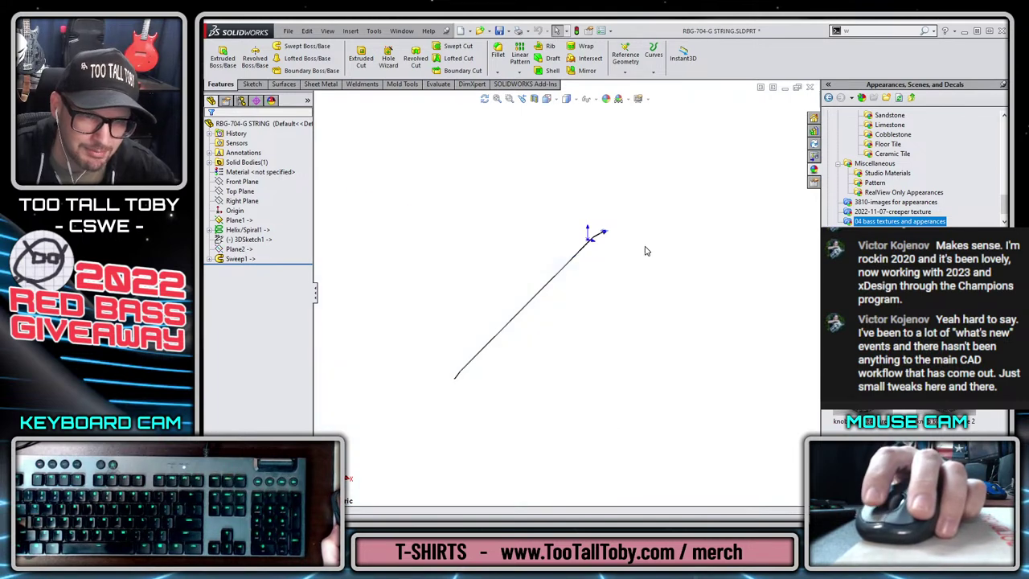
pyautogui.scroll(-5, 566, 247)
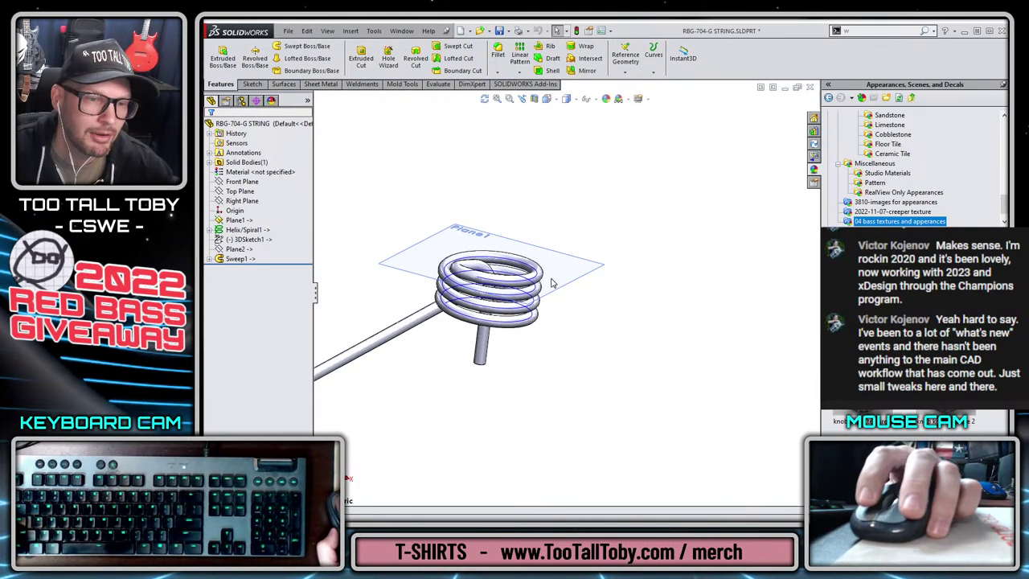
pyautogui.click(638, 245)
pyautogui.scroll(-3, 515, 292)
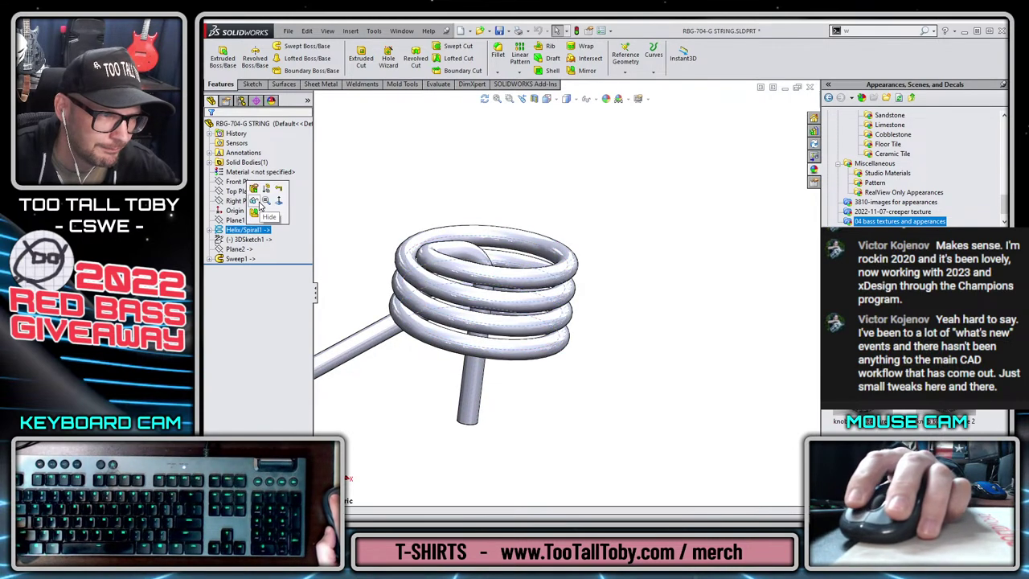
pyautogui.click(349, 180)
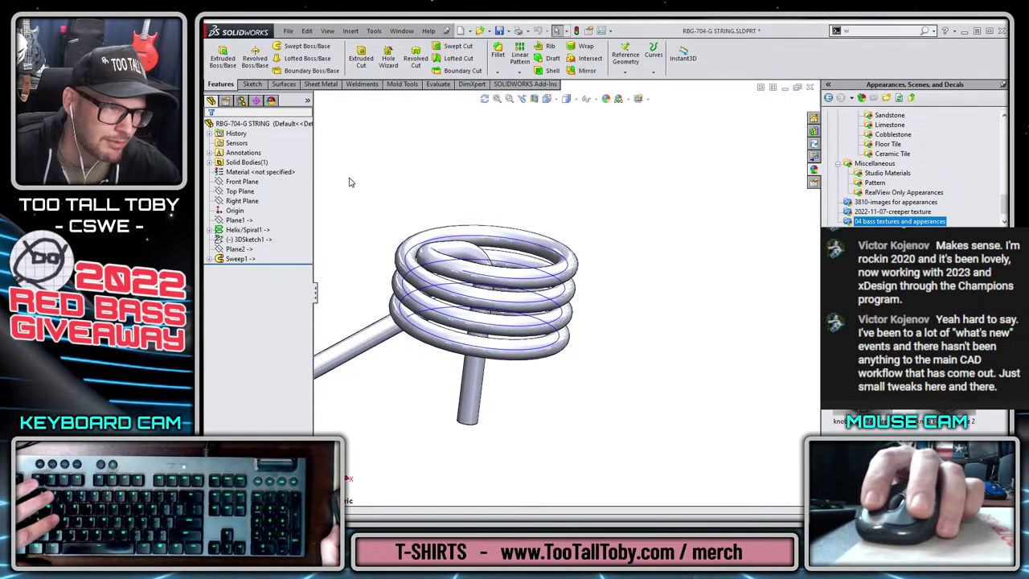
pyautogui.click(245, 231)
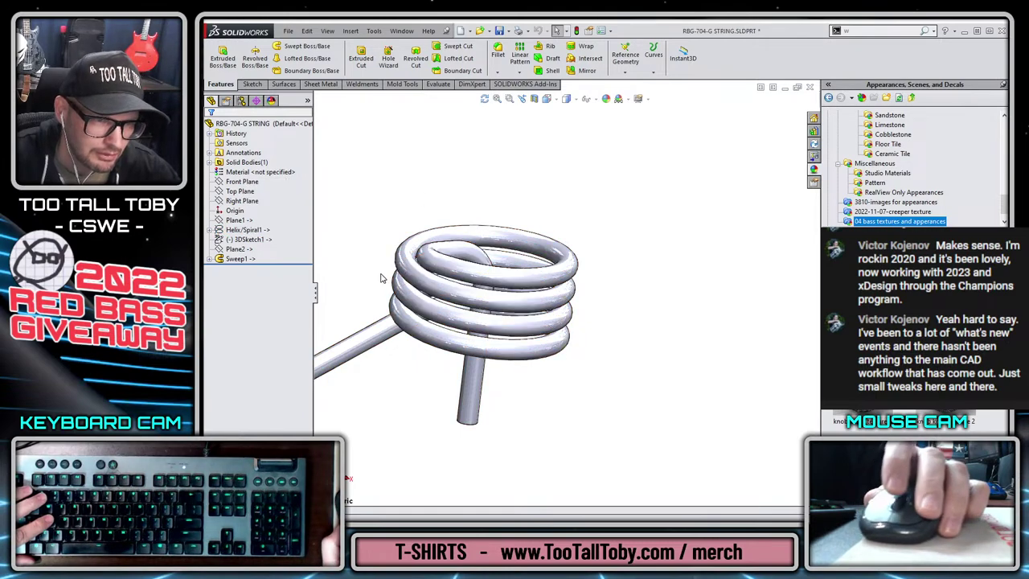
# - Rename the Sweep1 feature of the G string part as SWEEP G String
pyautogui.moveTo(382, 278); pyautogui.dragTo(495, 357, button='middle')
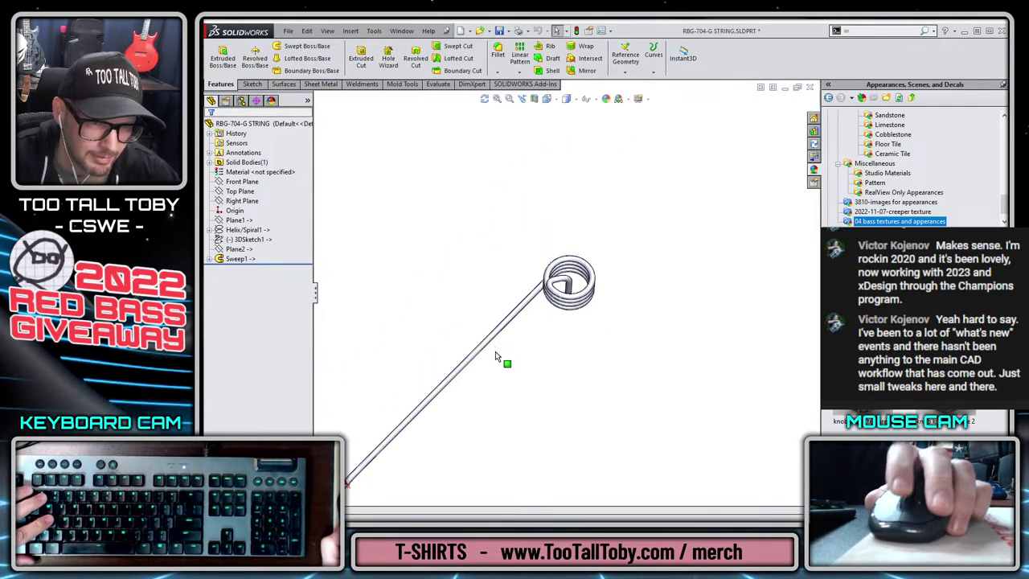
pyautogui.scroll(12, 478, 423)
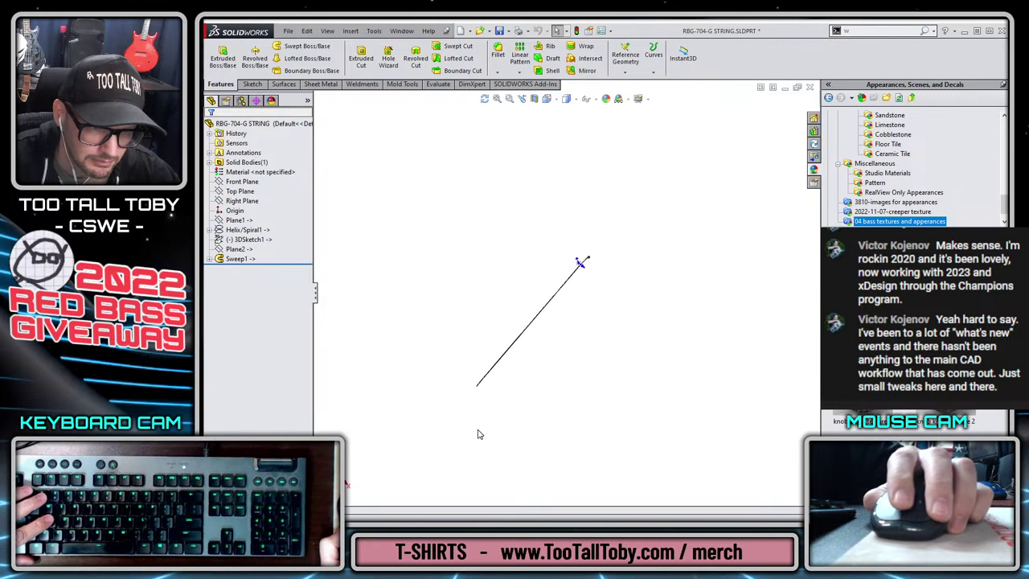
pyautogui.moveTo(478, 434); pyautogui.dragTo(711, 247, button='middle')
pyautogui.scroll(-1, 721, 151)
pyautogui.scroll(1, 721, 151)
pyautogui.scroll(1, 739, 144)
pyautogui.keyDown('ctrl'); pyautogui.moveTo(748, 213); pyautogui.dragTo(671, 249, button='middle'); pyautogui.keyUp('ctrl')
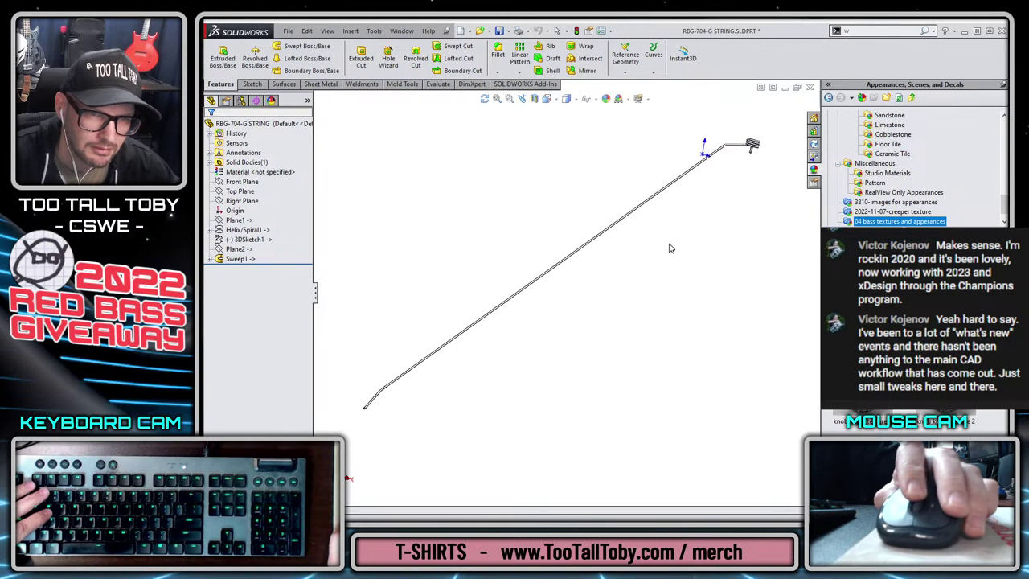
pyautogui.click(232, 259)
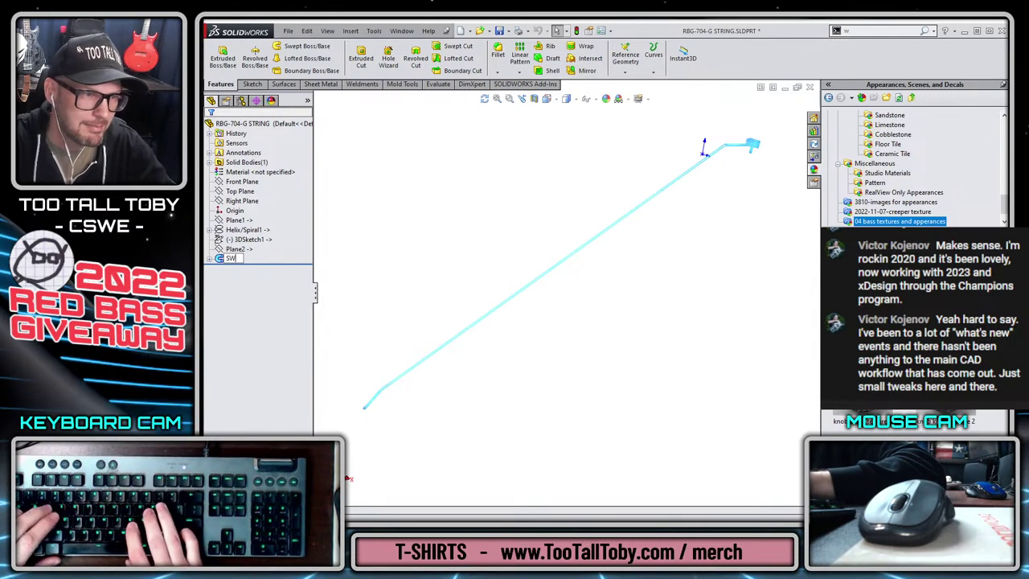
pyautogui.write('SWEEP G')
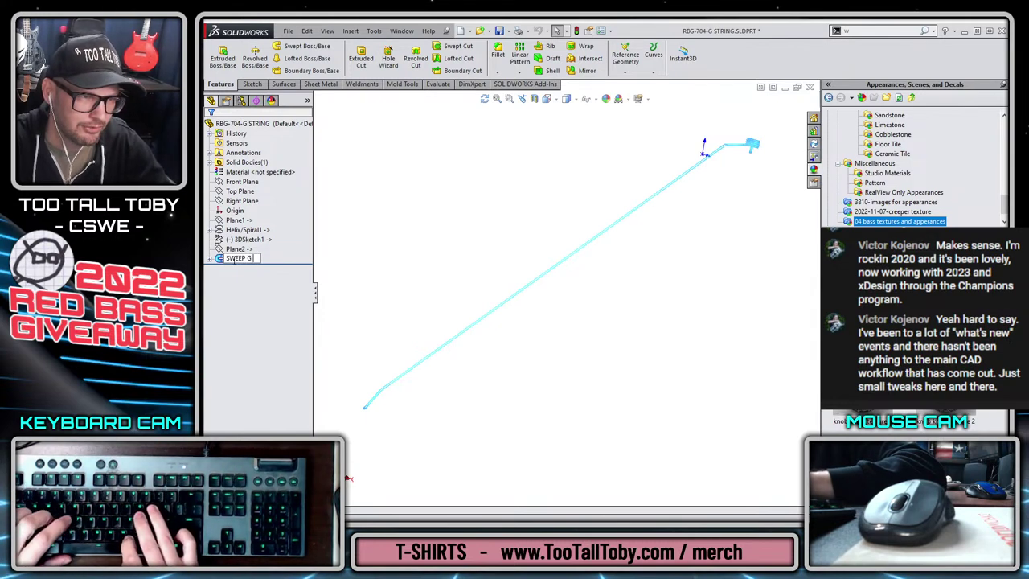
pyautogui.write(' G')
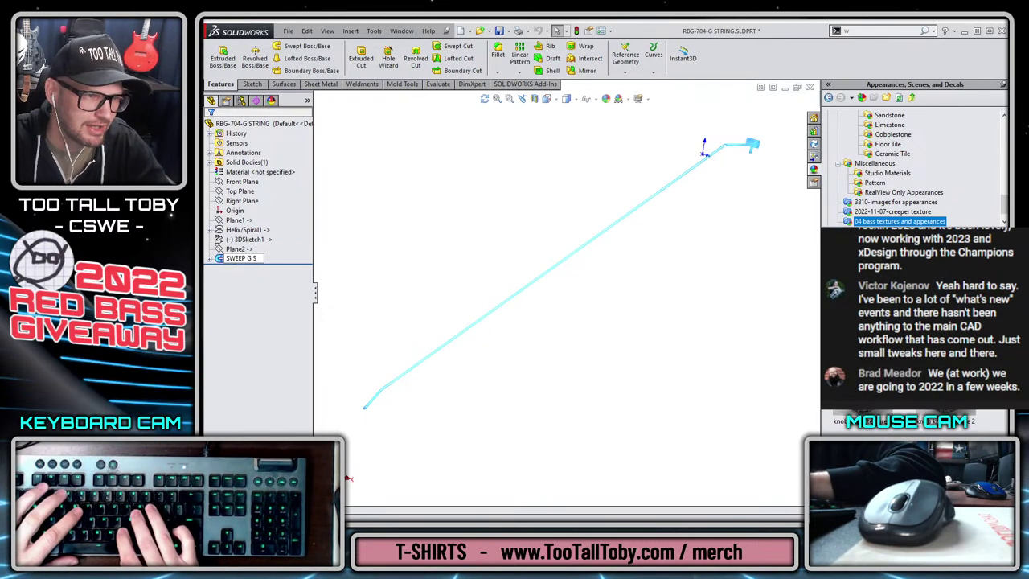
pyautogui.write('tring')
pyautogui.click(736, 234)
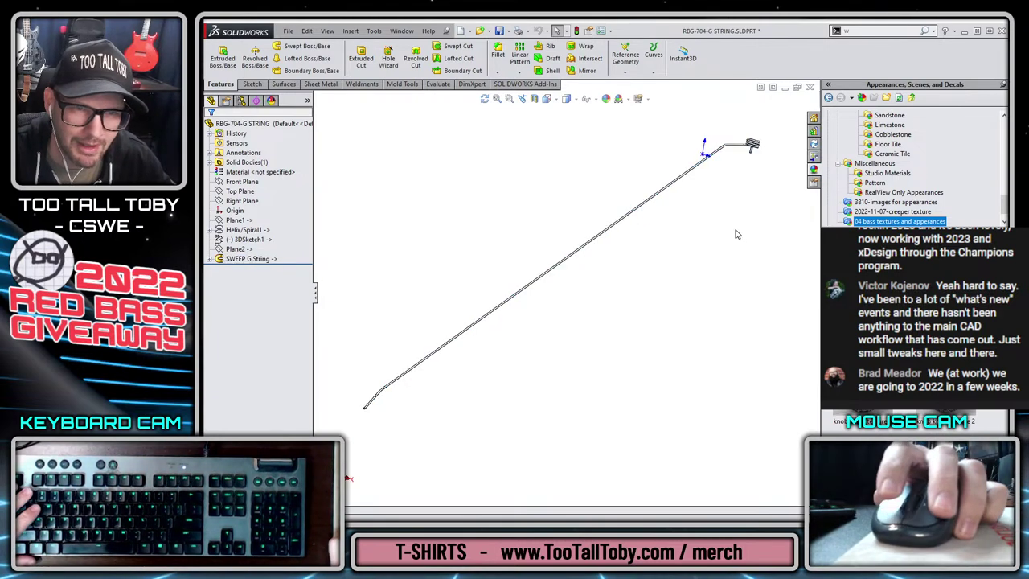
# - Apply the bass string 2 appearance to the G string part and assign Plain Carbon Steel as its material
pyautogui.scroll(-5, 731, 150)
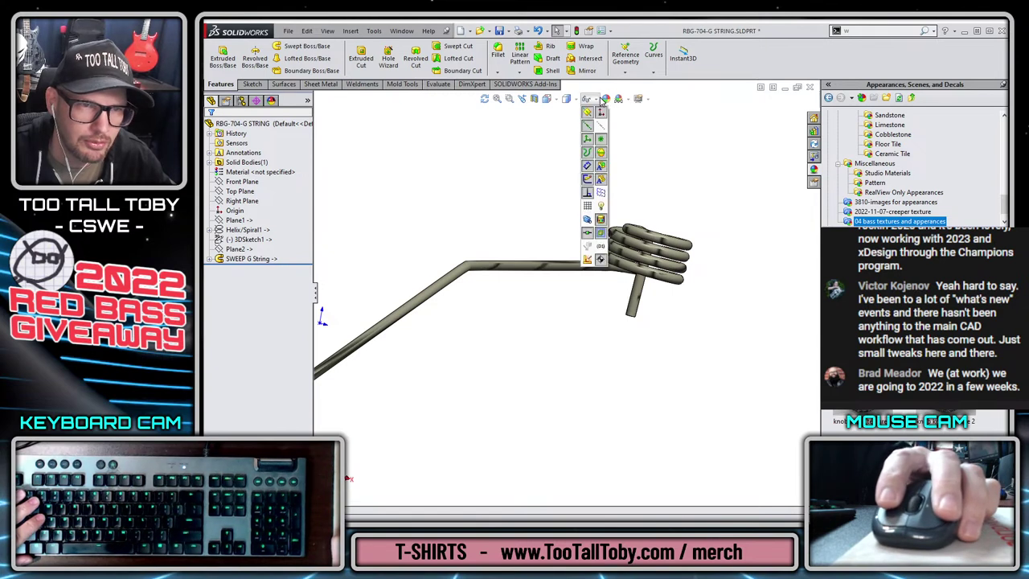
pyautogui.rightClick(246, 172)
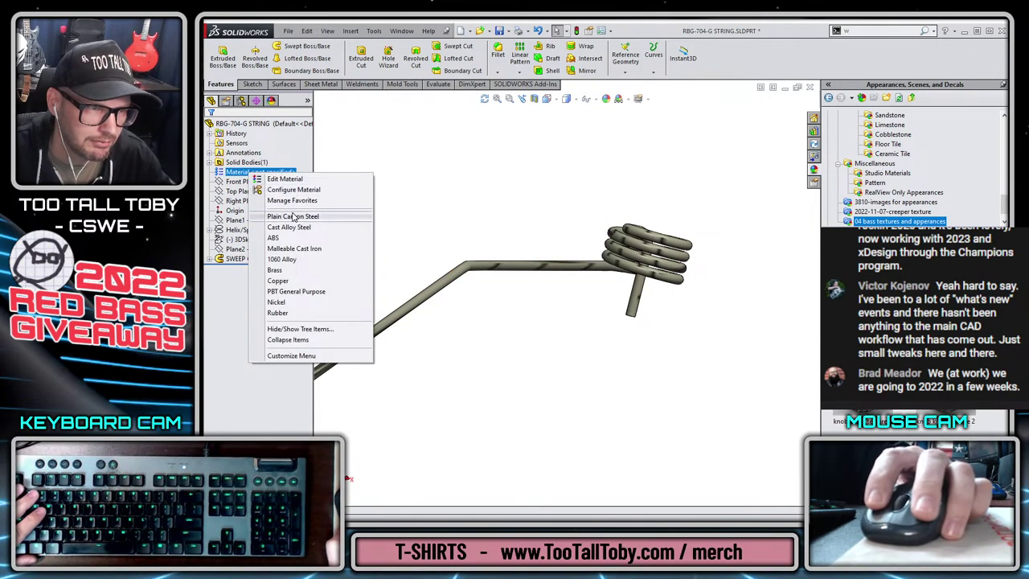
pyautogui.click(293, 217)
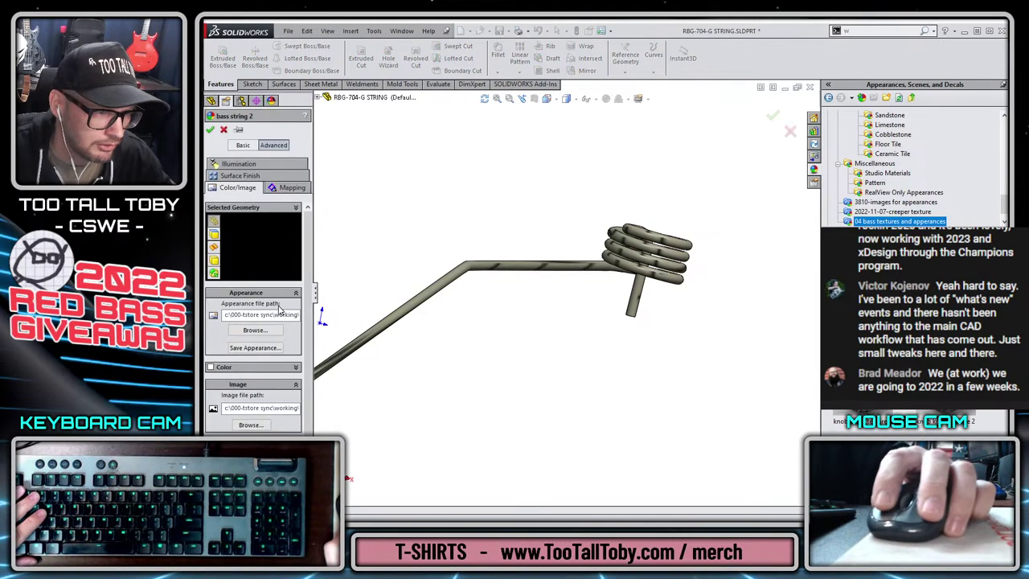
# - Map the G string's bass string 2 appearance as Surface with a texture width of about 1.18 in, and accept it
pyautogui.click(291, 188)
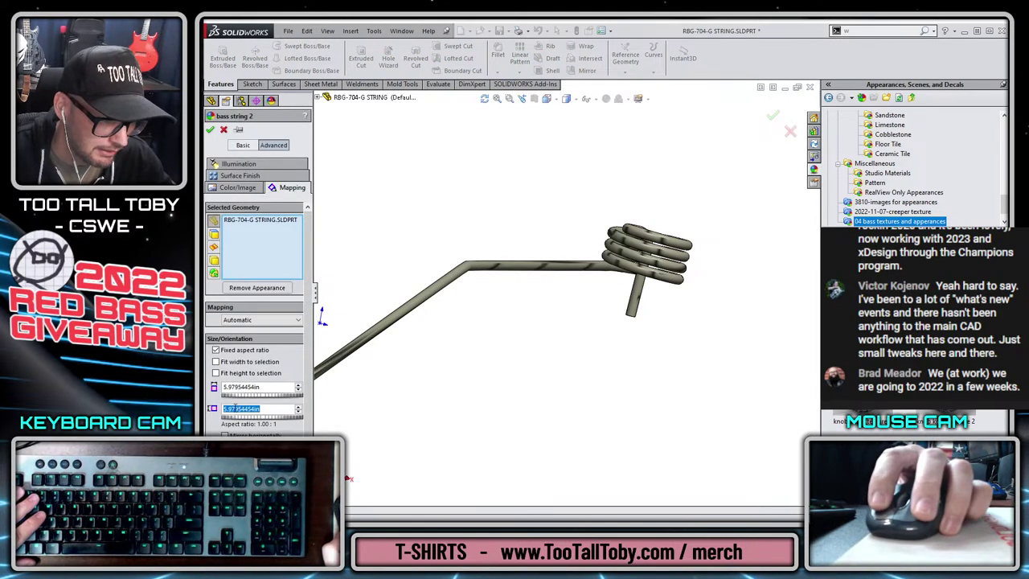
pyautogui.click(263, 320)
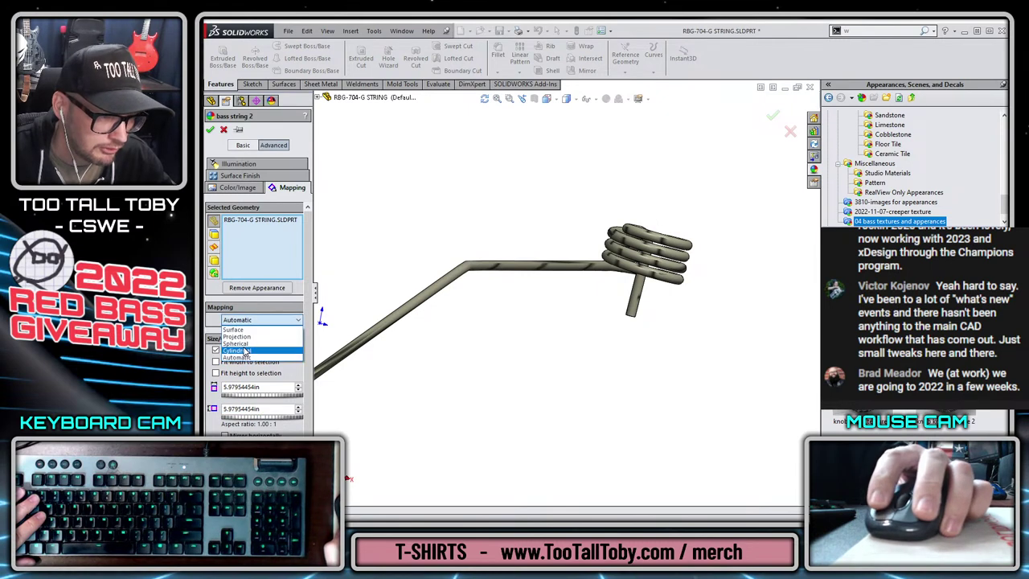
pyautogui.click(258, 330)
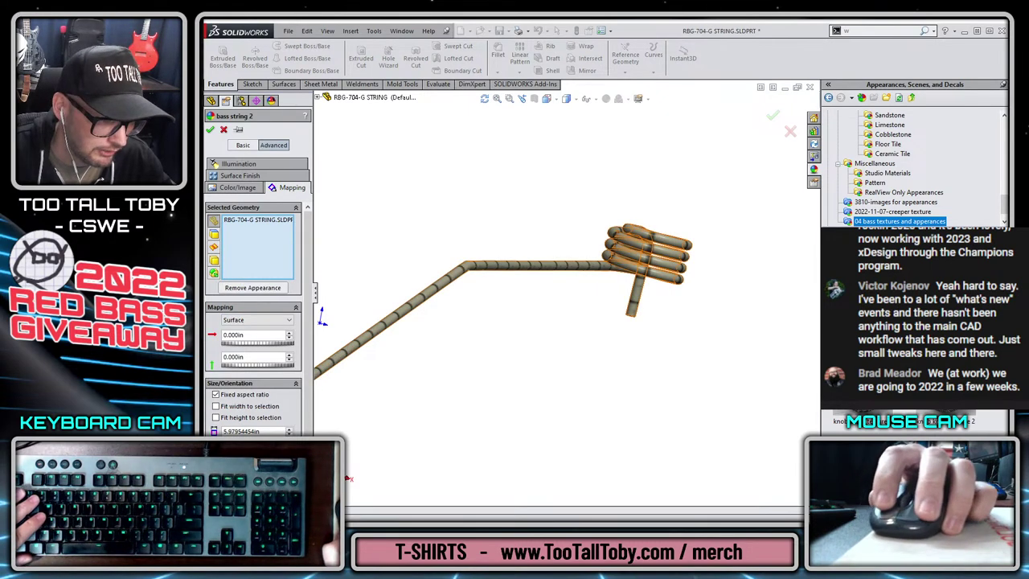
pyautogui.press('Return')
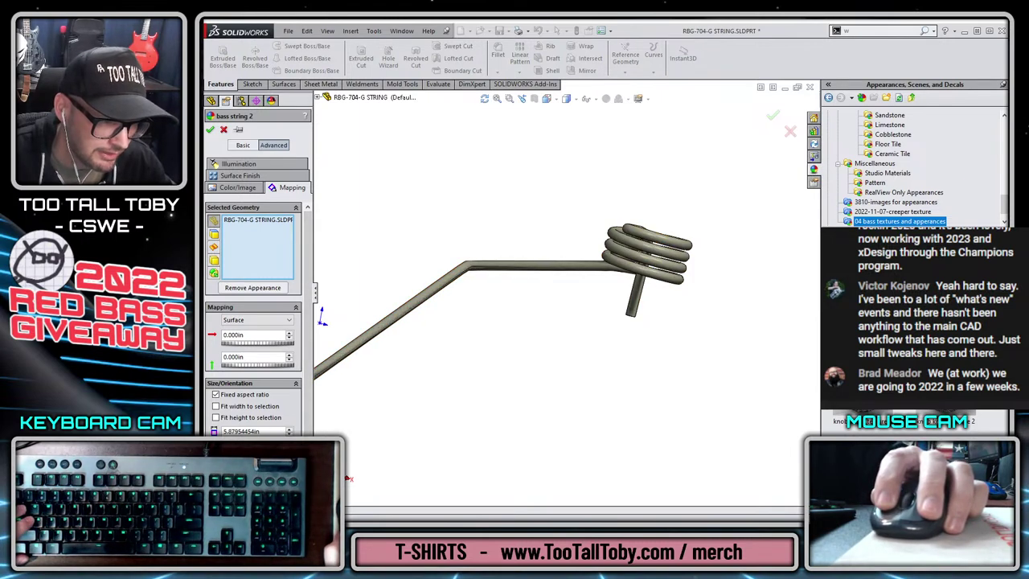
pyautogui.moveTo(274, 440); pyautogui.dragTo(226, 440)
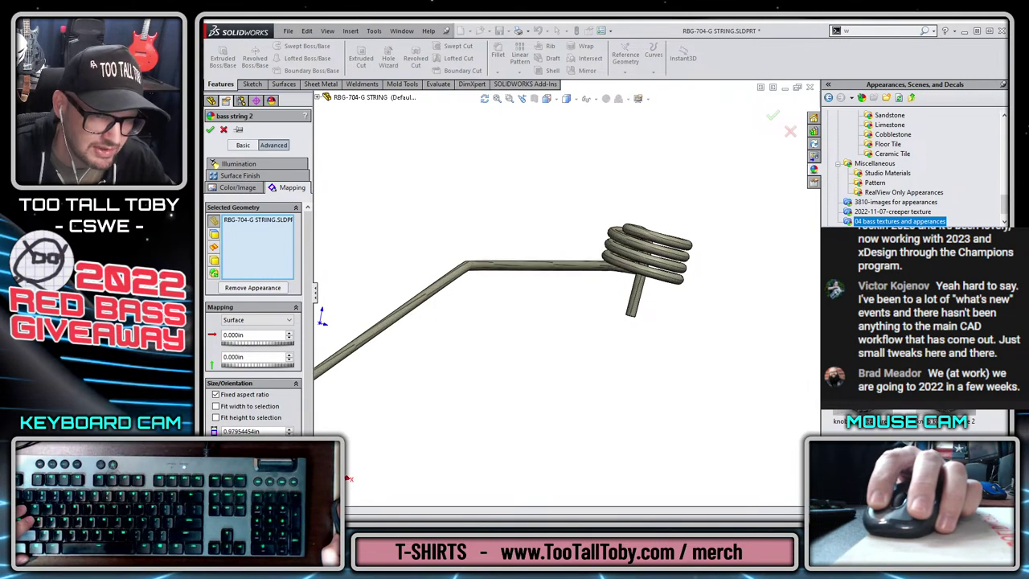
pyautogui.press('BackSpace')
pyautogui.write('3')
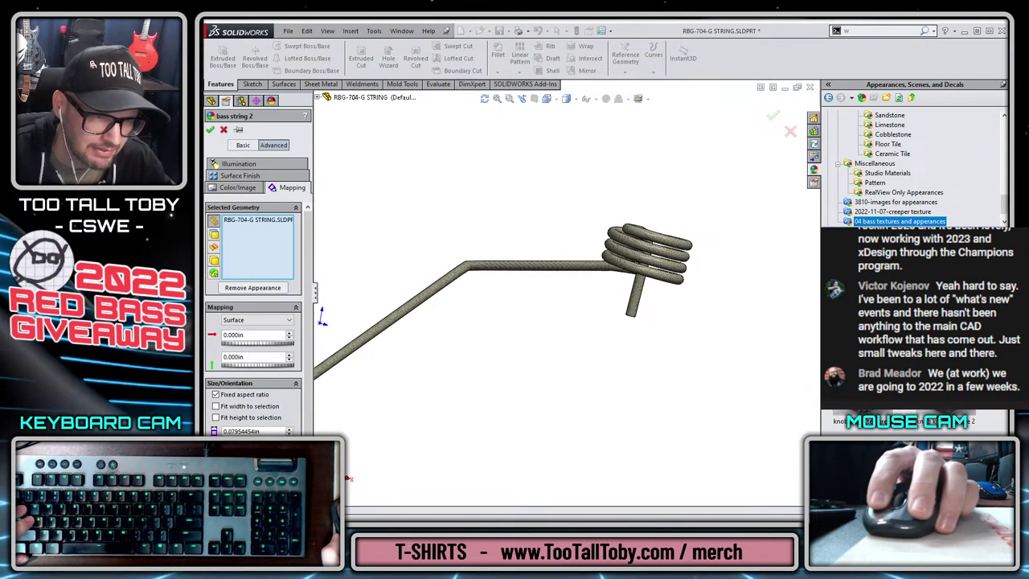
pyautogui.moveTo(233, 440); pyautogui.dragTo(257, 440)
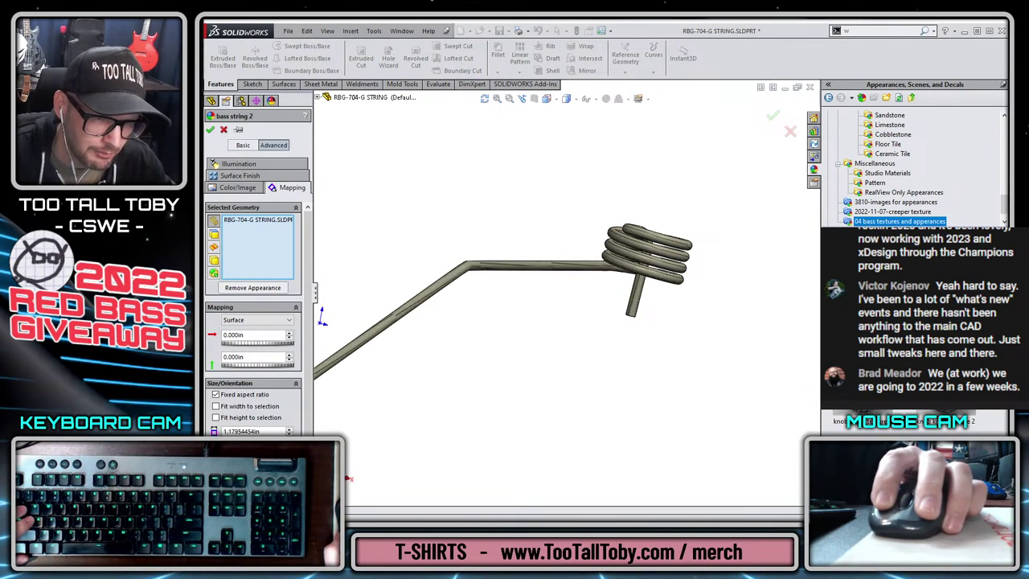
pyautogui.moveTo(626, 351); pyautogui.dragTo(596, 348, button='middle')
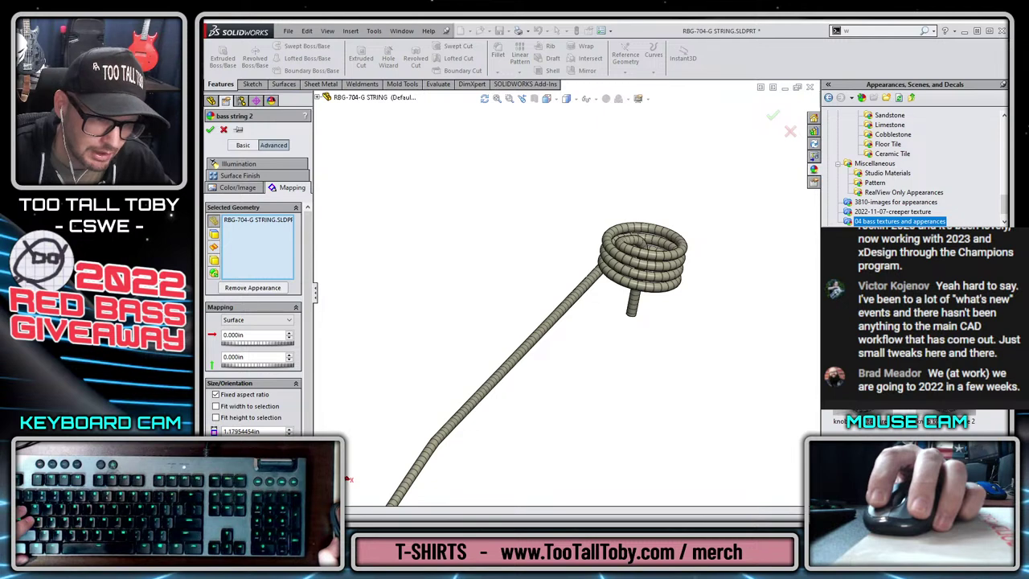
pyautogui.click(210, 130)
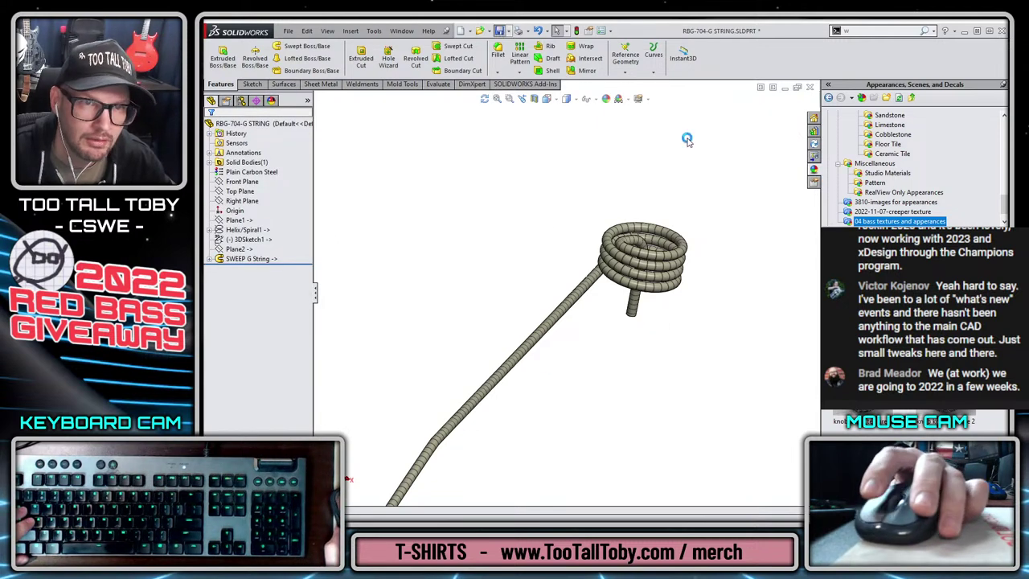
# - Save and close the G string part, and open the D string part from the headstock in its own window
pyautogui.click(811, 87)
pyautogui.scroll(3, 730, 193)
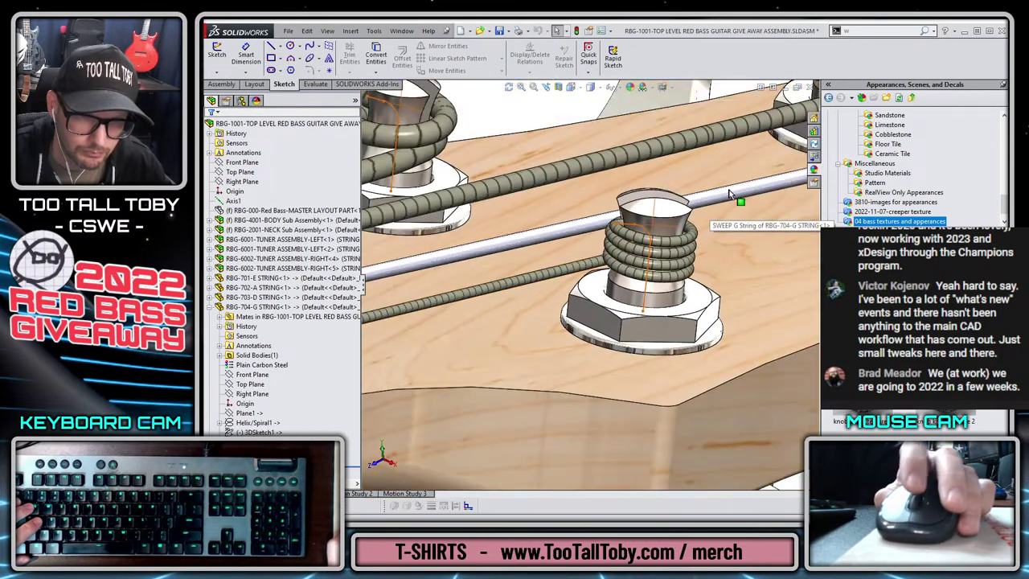
pyautogui.click(717, 219)
pyautogui.click(736, 170)
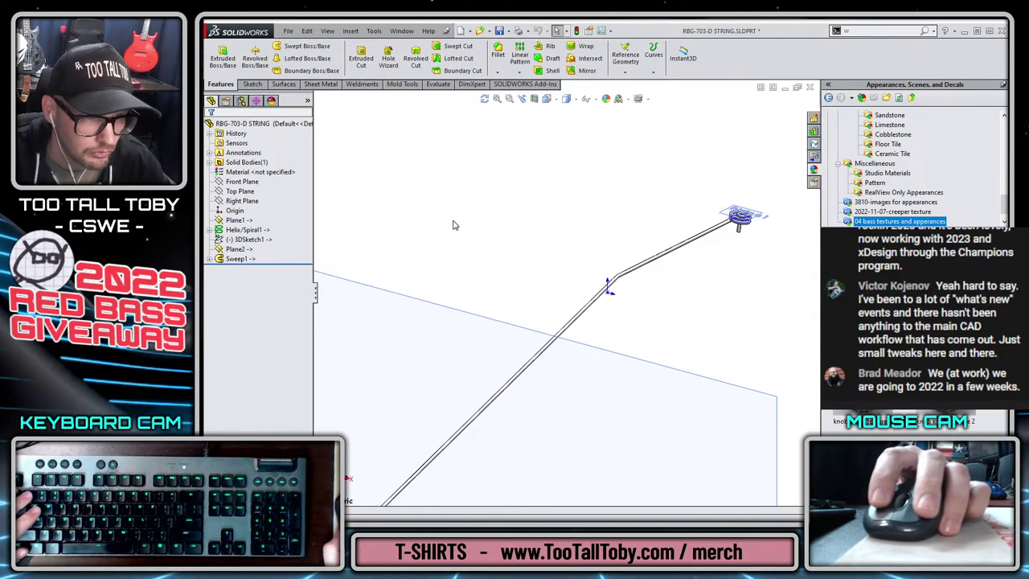
# - Hide the Helix/Spiral1 curve, Plane2 and Plane1 in the D string part
pyautogui.click(245, 240)
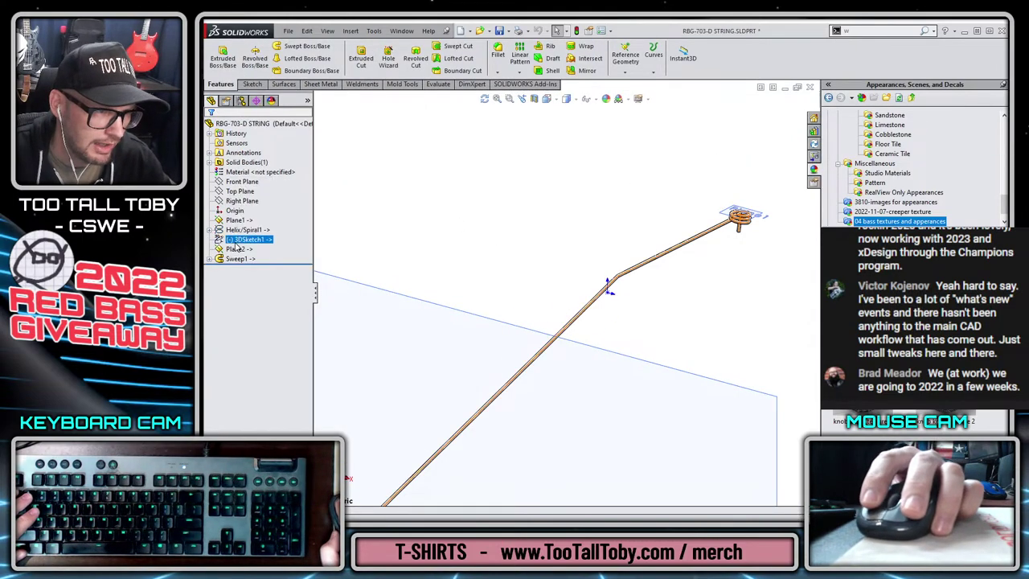
pyautogui.keyDown('ctrl'); pyautogui.click(237, 250); pyautogui.keyUp('ctrl')
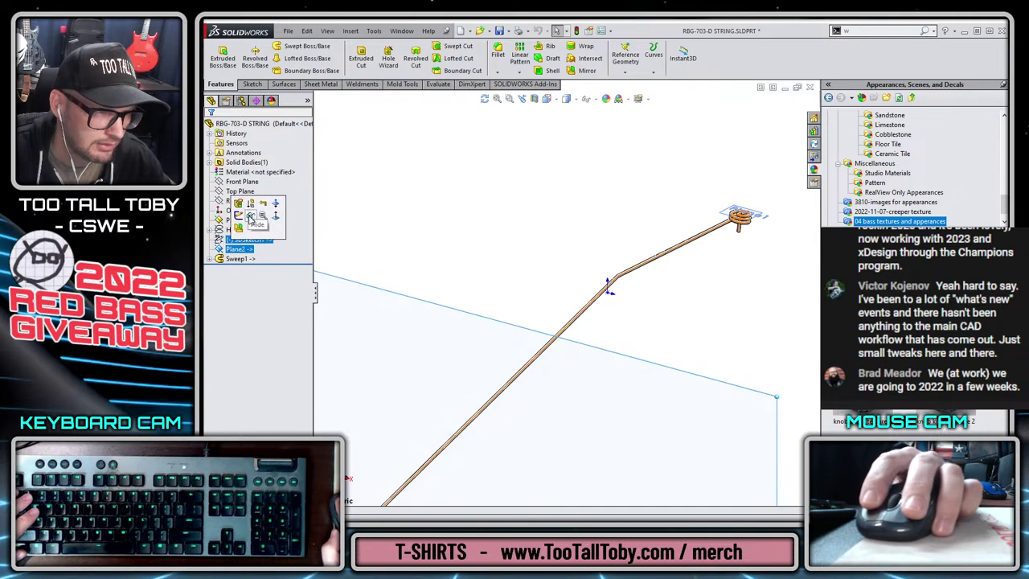
pyautogui.click(251, 219)
pyautogui.click(238, 220)
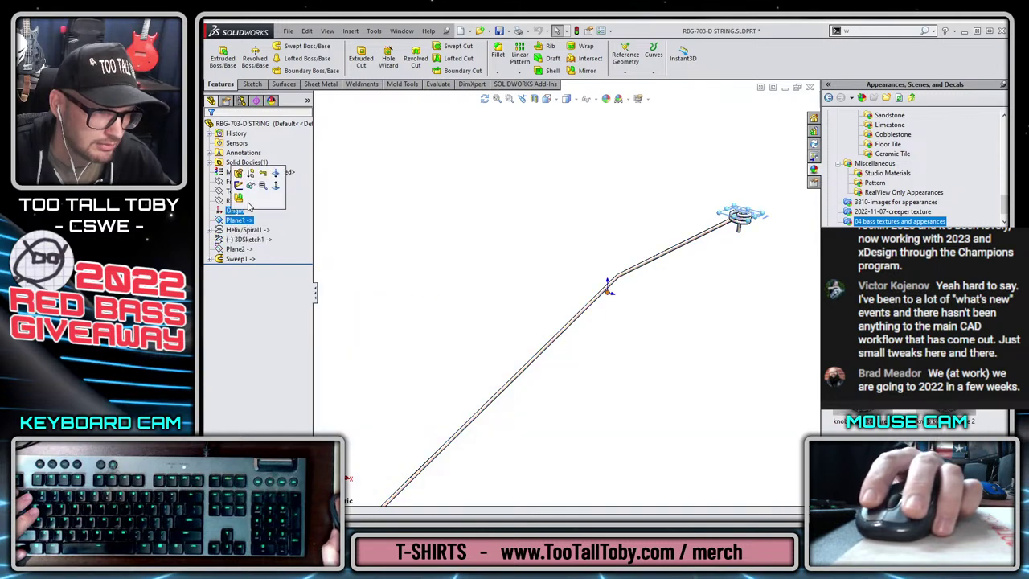
# - Rename the D string's sweep feature as SWEEP D String and save the part
pyautogui.click(238, 259)
pyautogui.press('F2')
pyautogui.write('SWEEP D String')
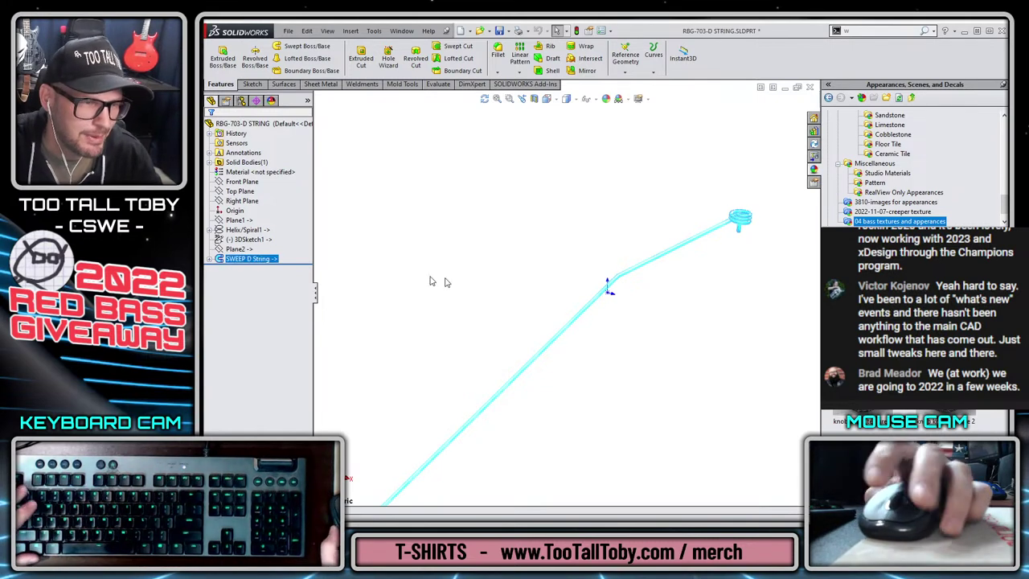
pyautogui.click(678, 305)
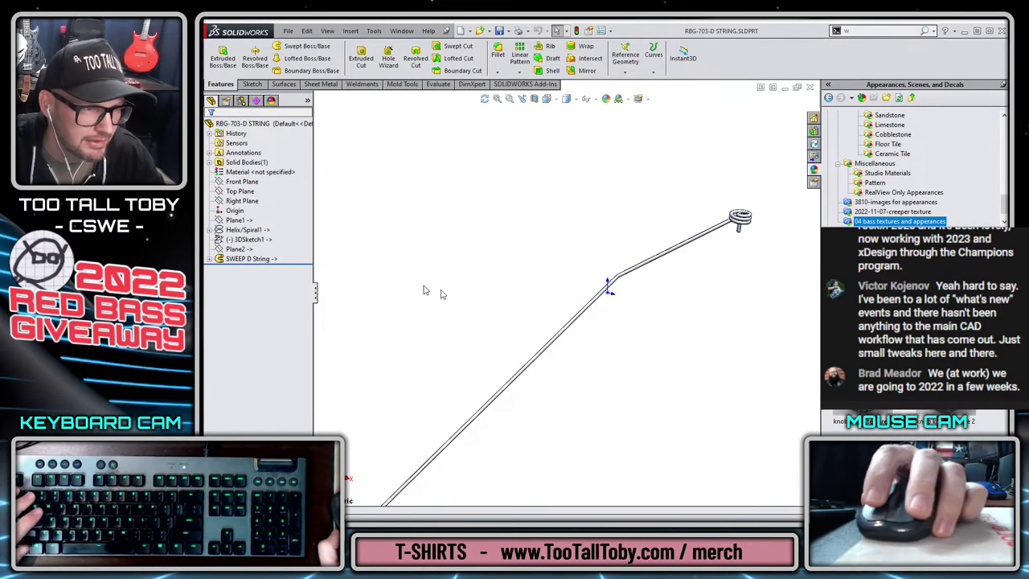
# - Assign Plain Carbon Steel to the D string part and apply the bass string 2 appearance to it
pyautogui.rightClick(257, 172)
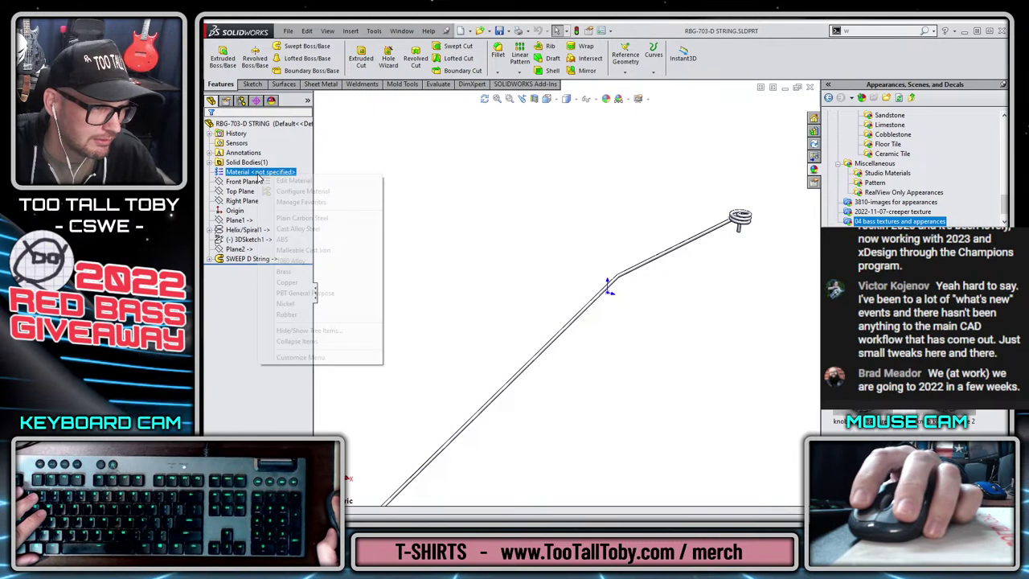
pyautogui.click(302, 218)
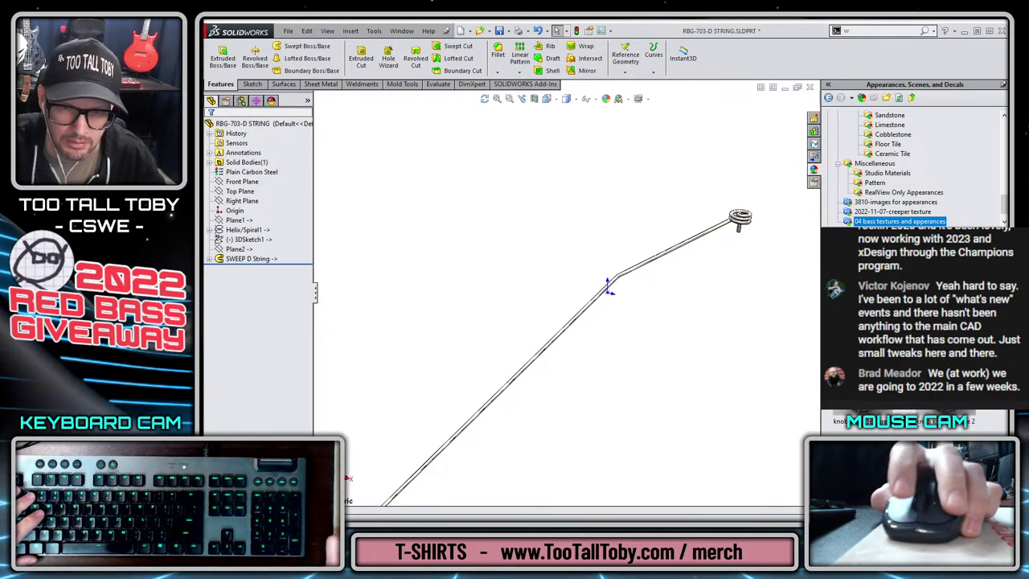
pyautogui.scroll(-5, 670, 213)
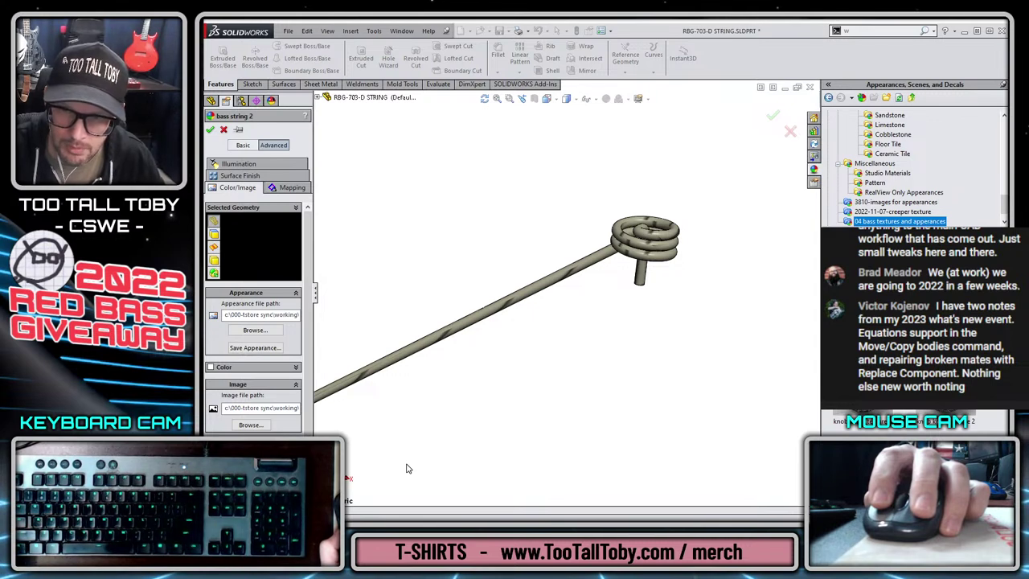
# - Map the D string's bass string 2 appearance as Surface with a texture width of about 2.18 in, accept it, and save the part
pyautogui.click(292, 187)
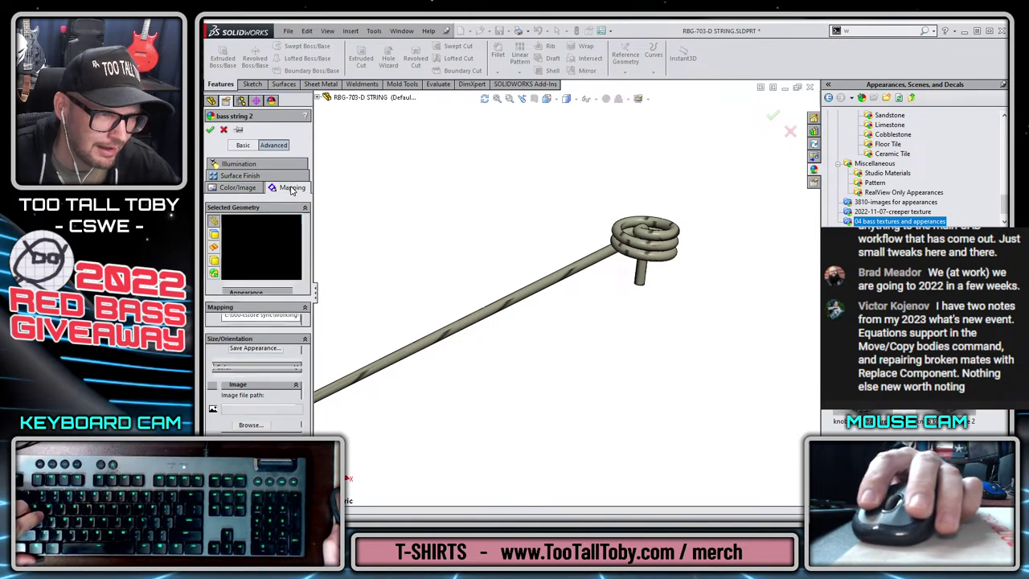
pyautogui.click(256, 321)
pyautogui.click(238, 329)
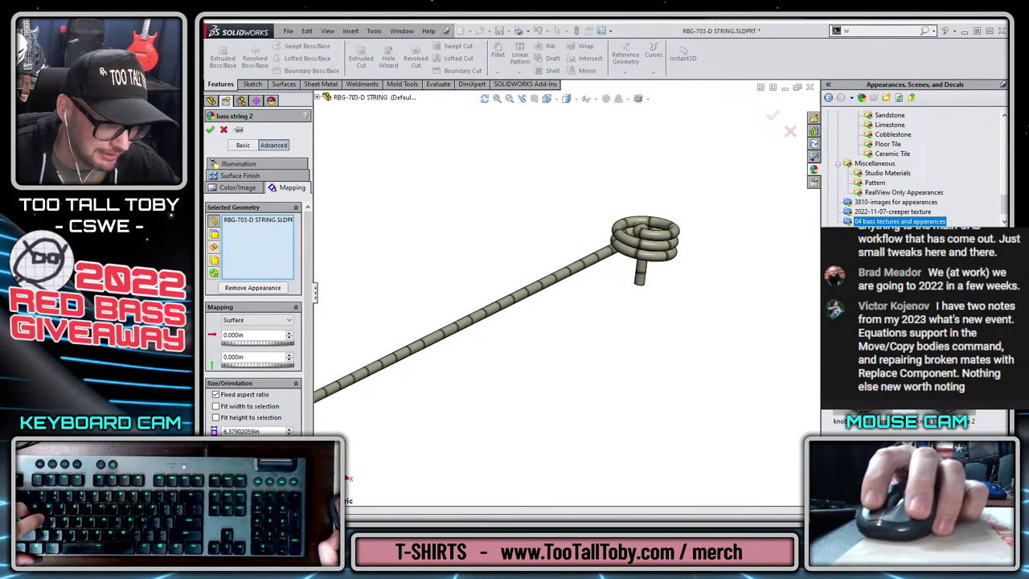
pyautogui.click(288, 434)
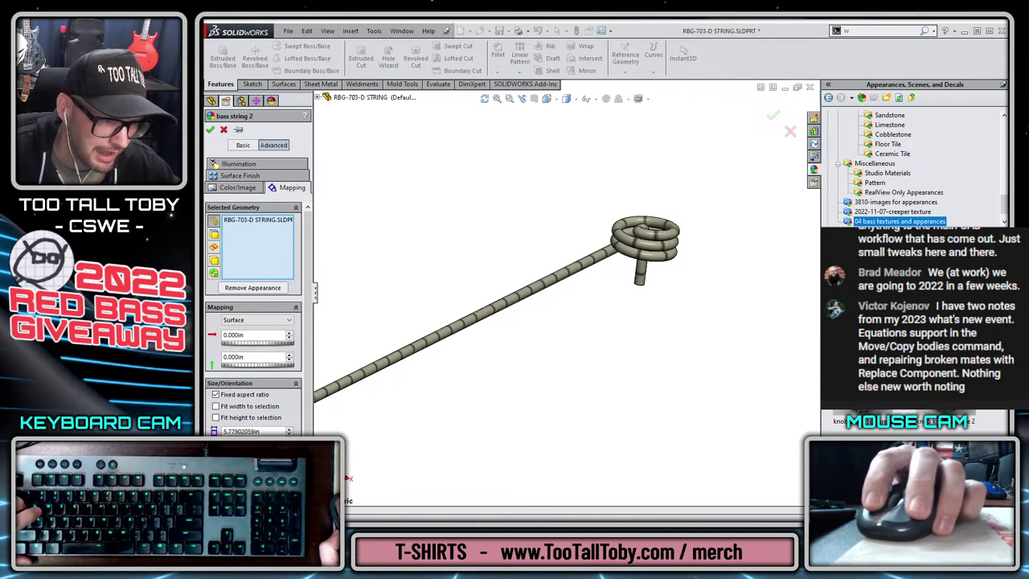
pyautogui.click(289, 434)
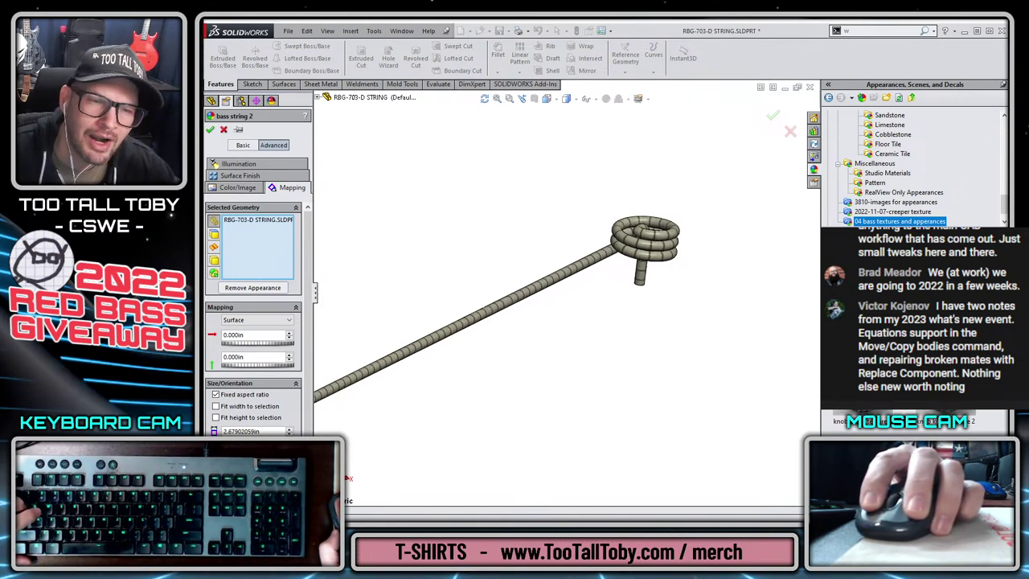
pyautogui.click(289, 434)
pyautogui.click(289, 429)
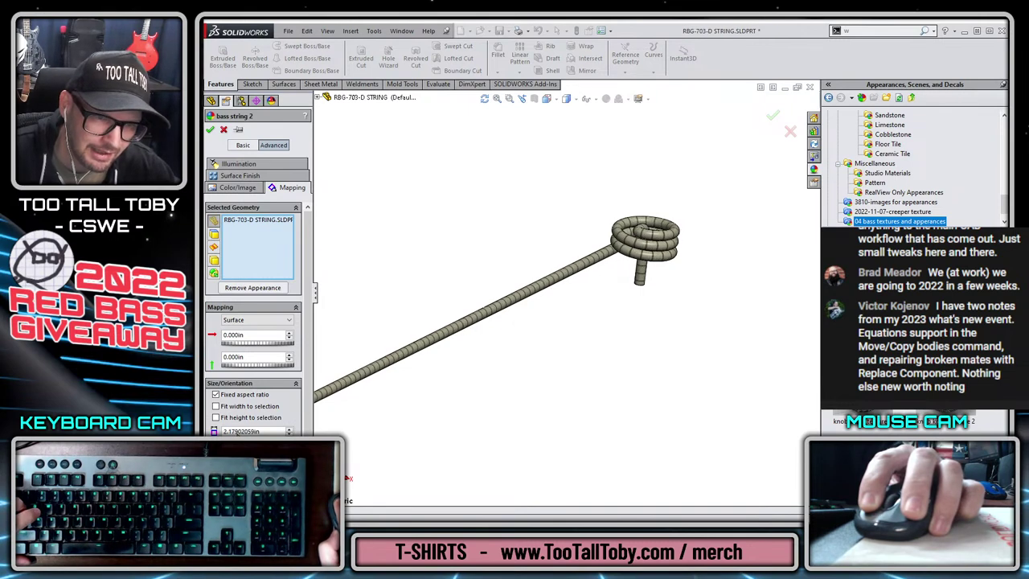
pyautogui.click(210, 130)
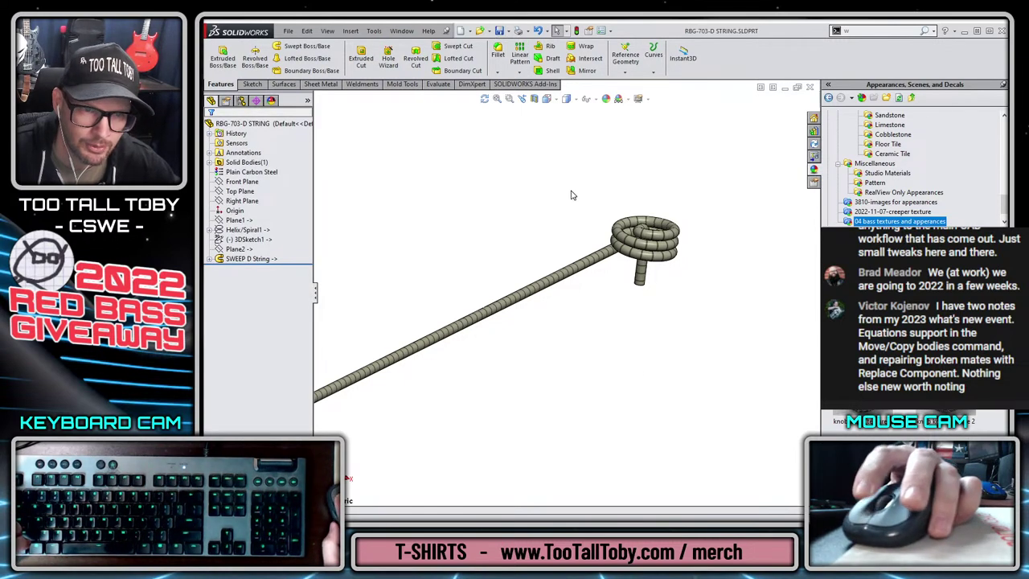
# - Look over the full length of the finished D string, and close the part to return to the guitar assembly
pyautogui.scroll(10, 552, 315)
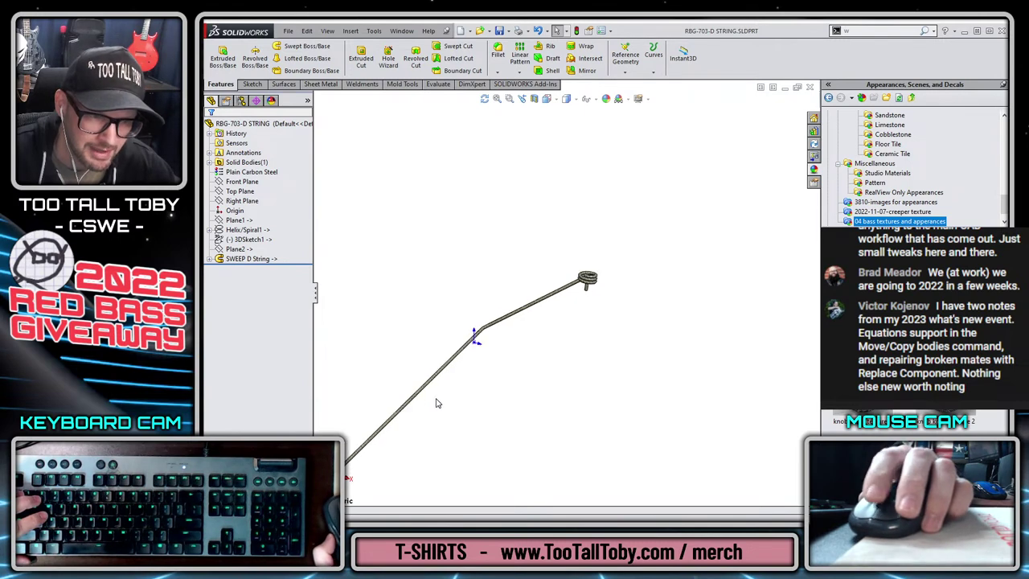
pyautogui.moveTo(434, 420); pyautogui.dragTo(530, 306, button='middle')
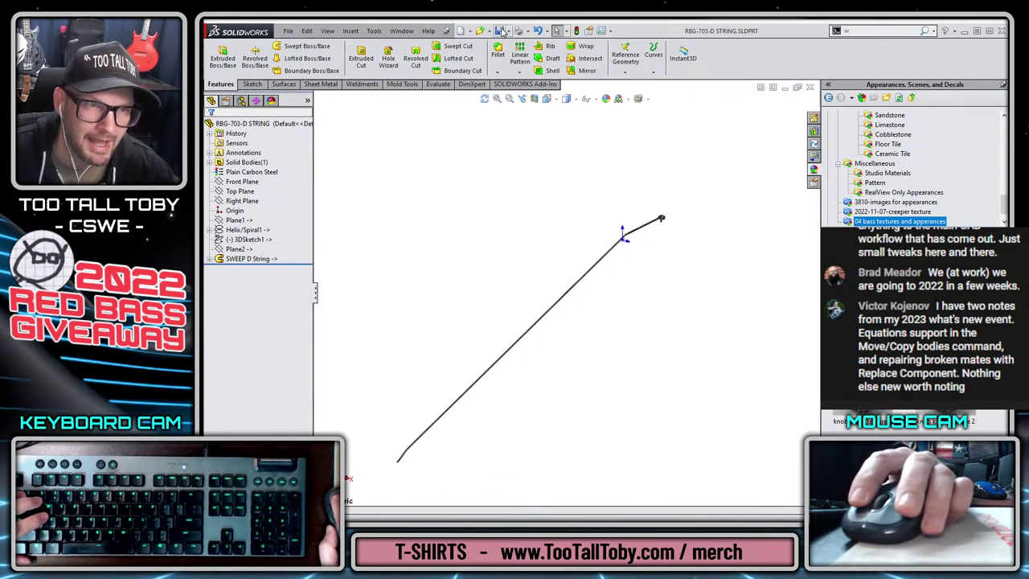
pyautogui.click(810, 87)
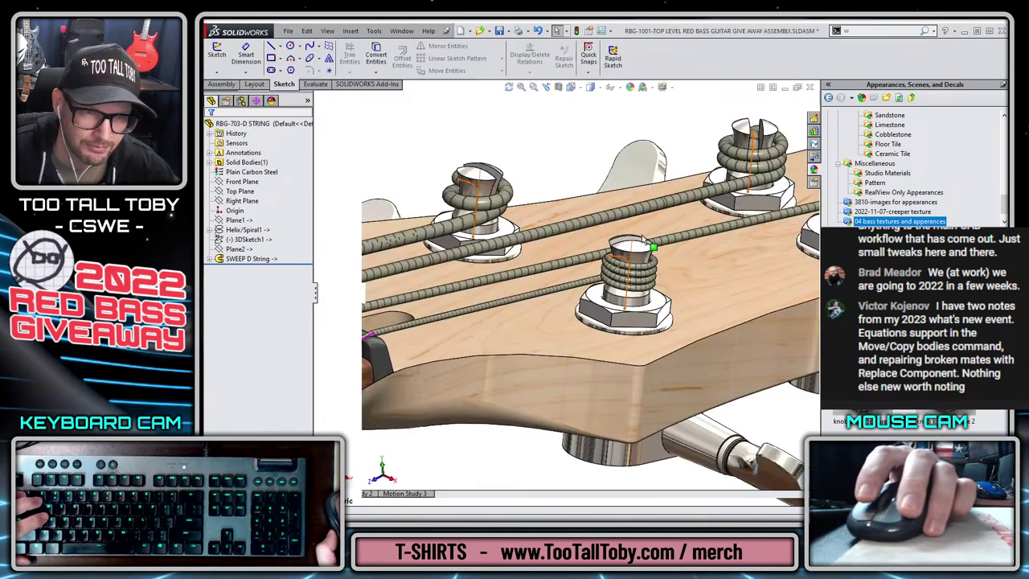
# - Open the nut part from the assembly, hide its STRING STUBS on NUT sketch, and close the part
pyautogui.scroll(8, 527, 362)
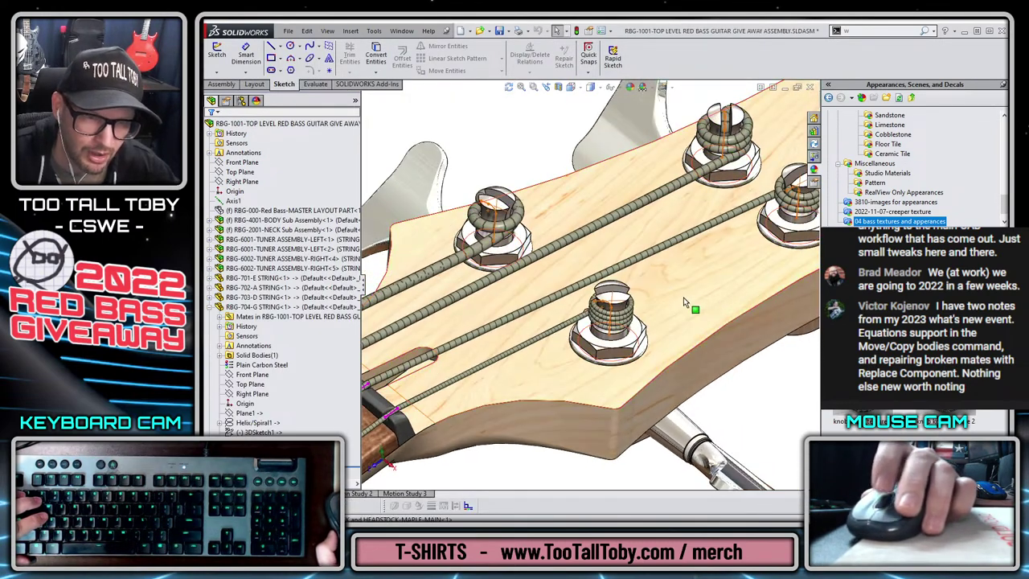
pyautogui.scroll(-6, 523, 336)
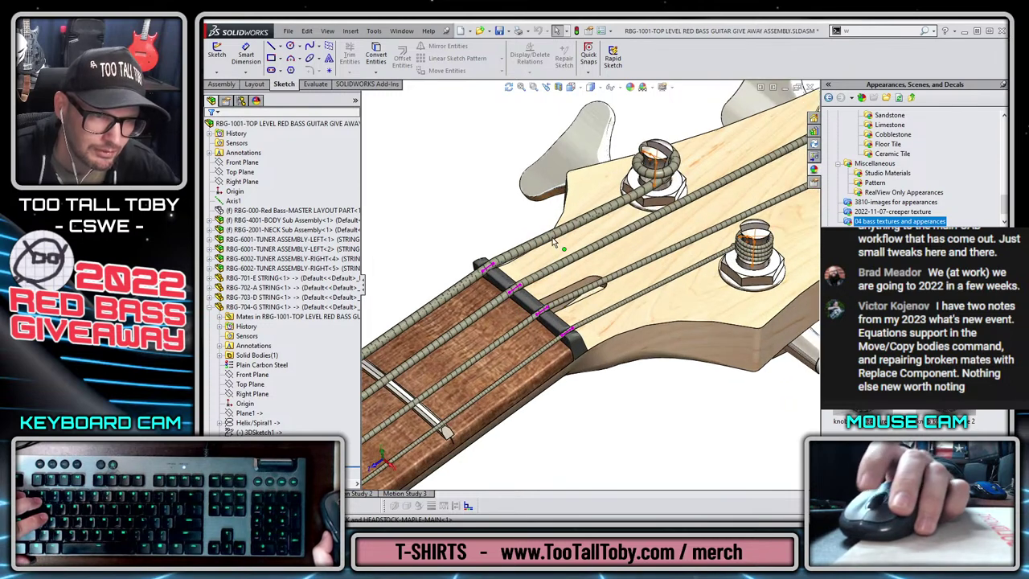
pyautogui.click(575, 345)
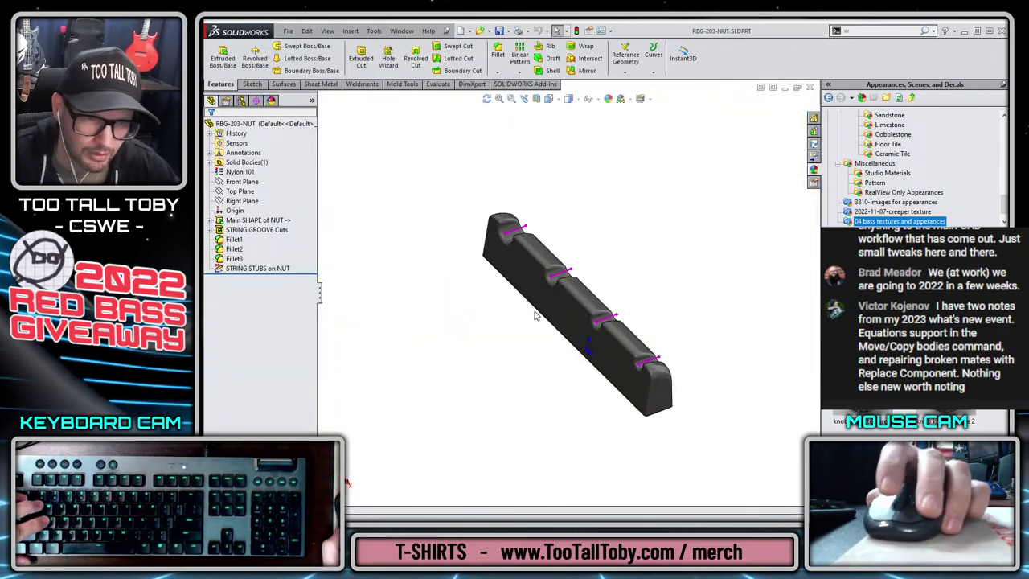
pyautogui.click(258, 270)
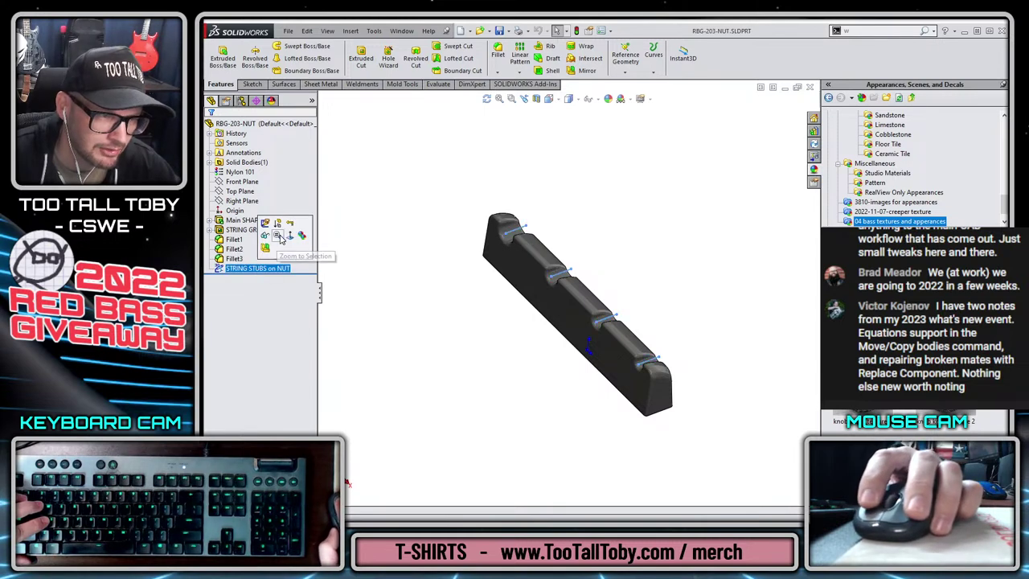
pyautogui.click(280, 237)
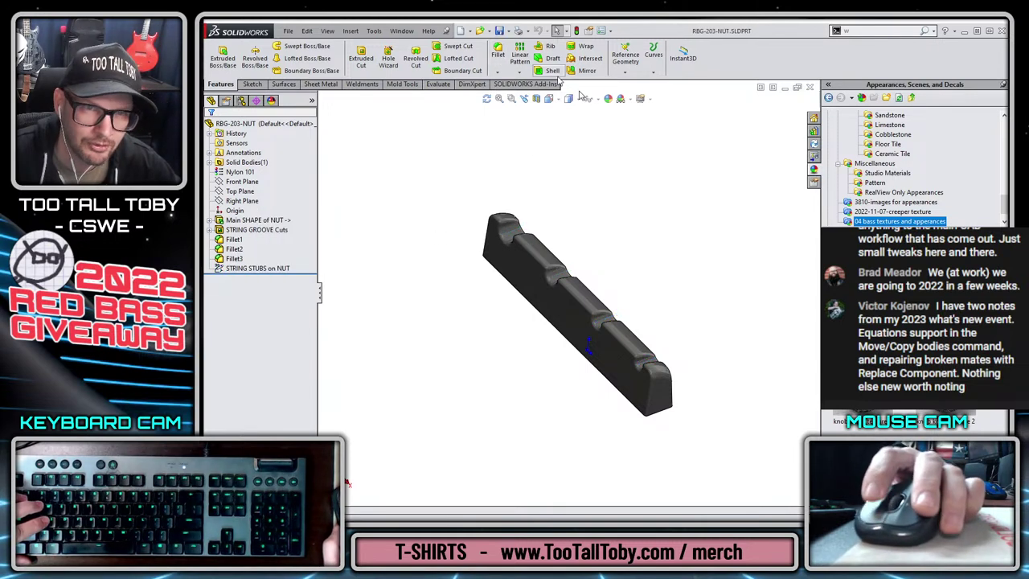
pyautogui.click(810, 87)
# - Open the bridge saddle part, hide its STRING SUBS on SADDLE sketch, save the part, and return to the guitar assembly
pyautogui.scroll(5, 440, 404)
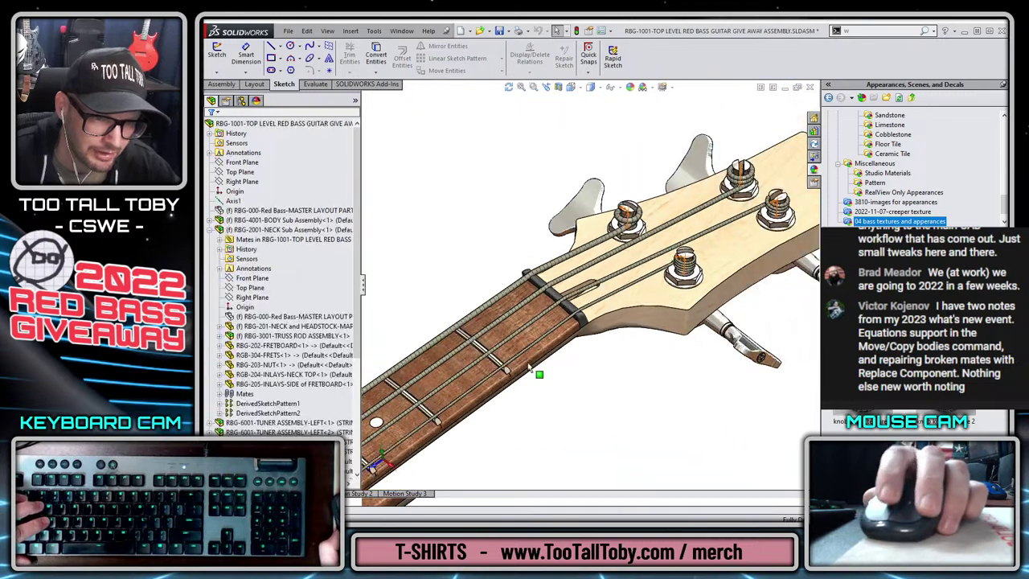
pyautogui.scroll(-8, 440, 405)
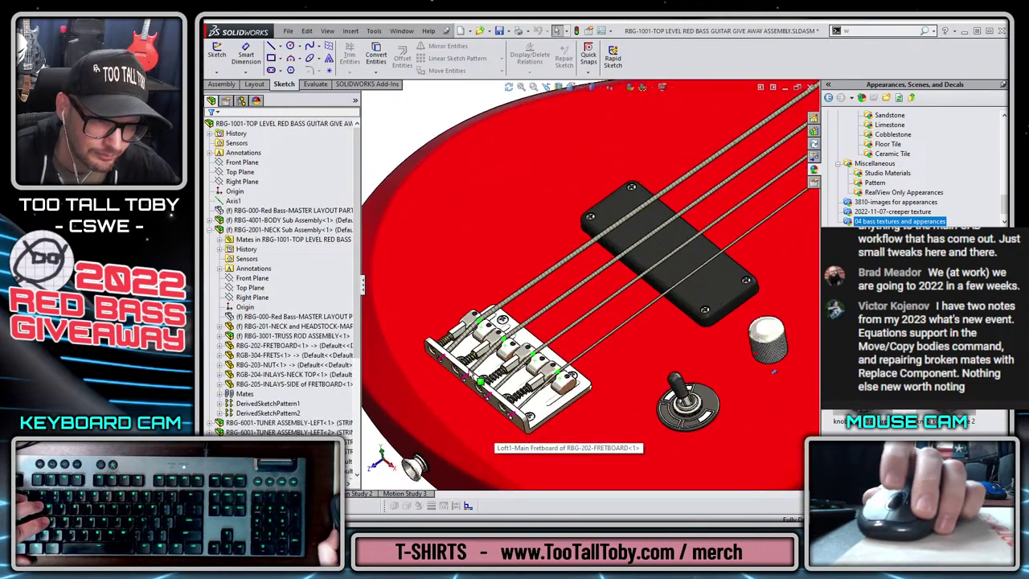
pyautogui.keyDown('ctrl'); pyautogui.moveTo(552, 427); pyautogui.dragTo(523, 339, button='middle'); pyautogui.keyUp('ctrl')
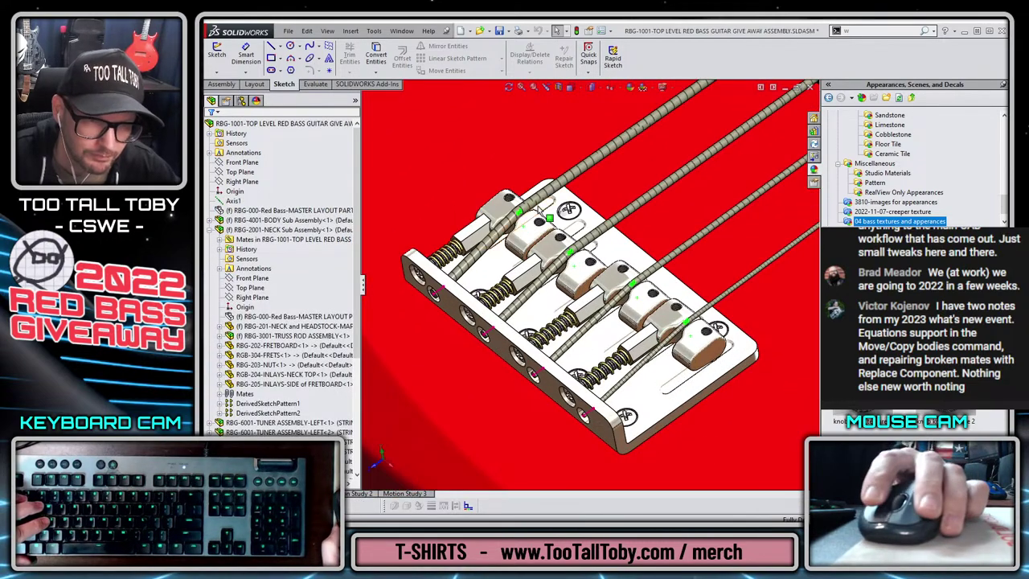
pyautogui.click(503, 208)
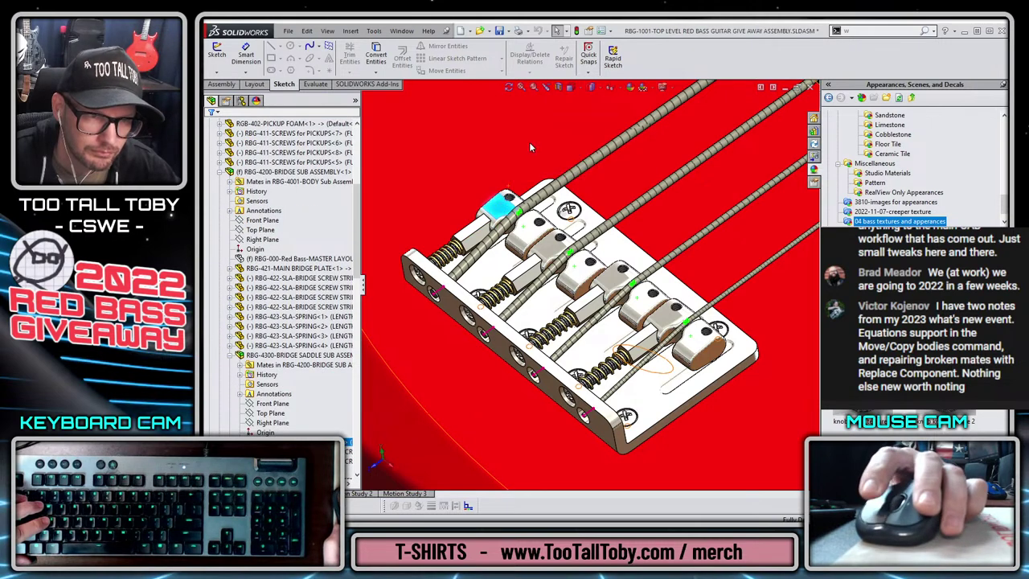
pyautogui.click(530, 142)
pyautogui.click(615, 260)
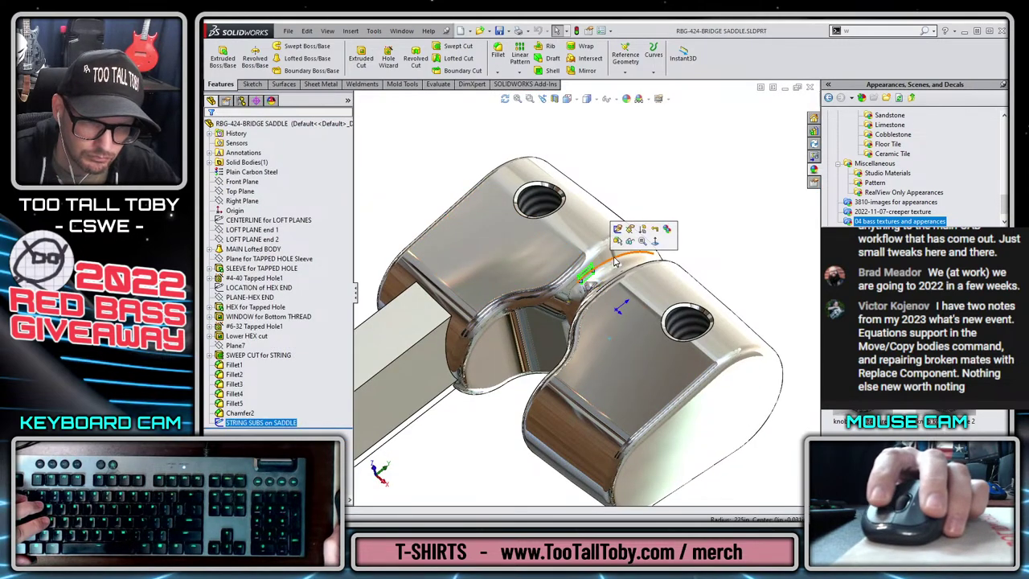
pyautogui.click(632, 248)
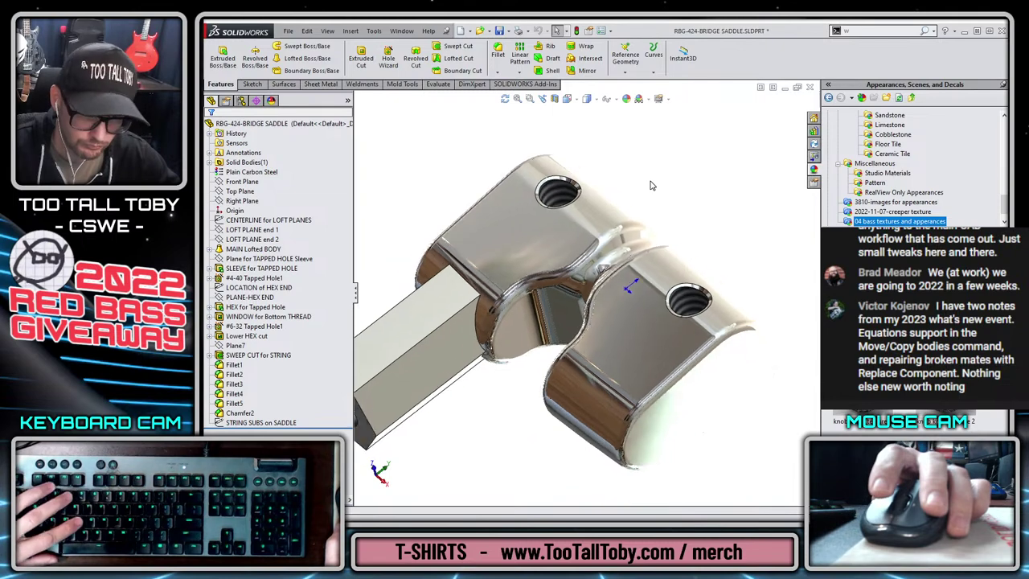
pyautogui.press('f')
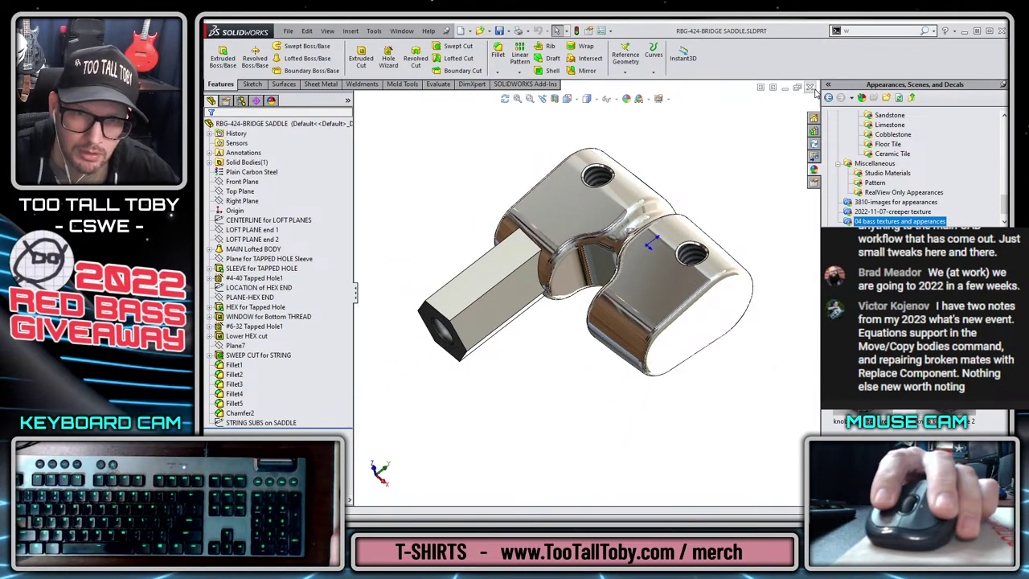
pyautogui.hotkey('ctrl', 'Tab')
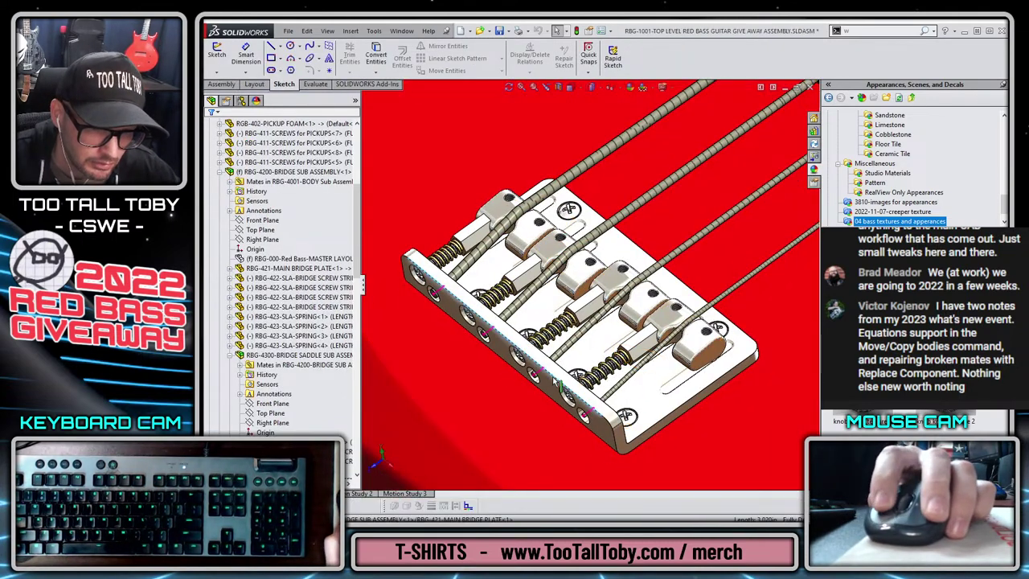
pyautogui.click(591, 326)
pyautogui.click(592, 317)
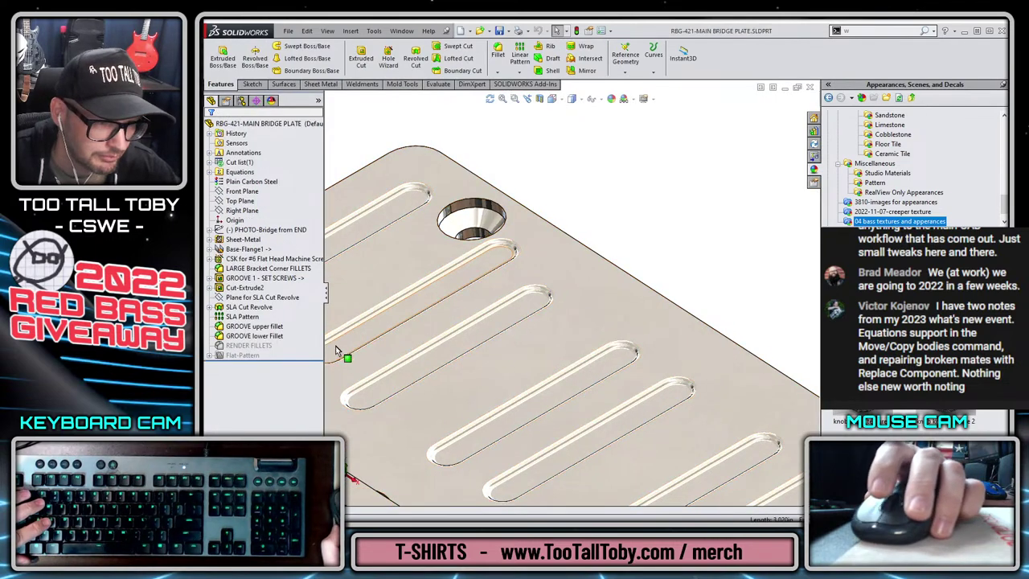
pyautogui.hotkey('ctrl', 'Tab')
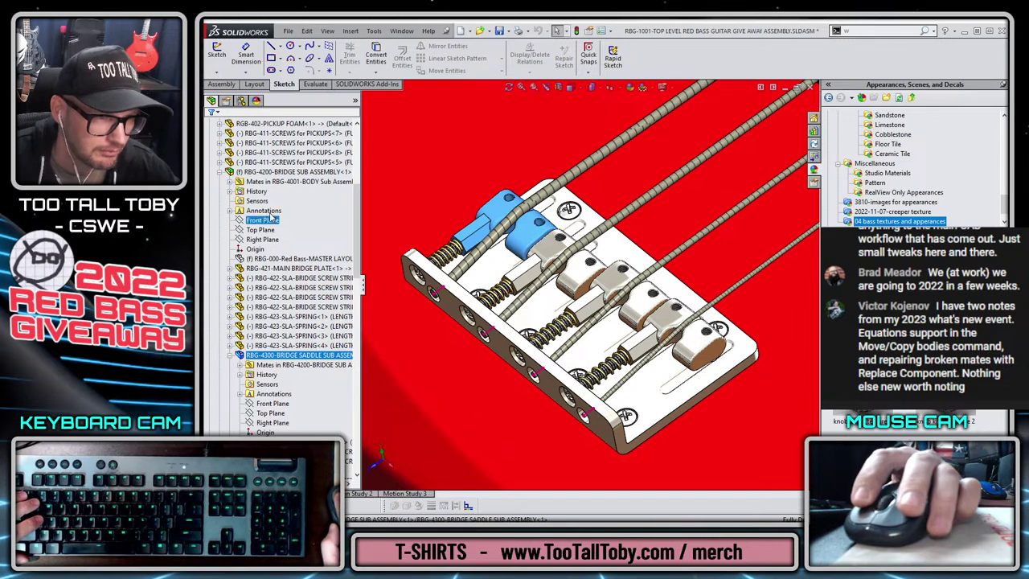
# - Open the RBG-4200 bridge sub assembly, hide its STUBS in BRIDGE PLATE - start of string sketch, and close it
pyautogui.click(278, 172)
pyautogui.click(274, 140)
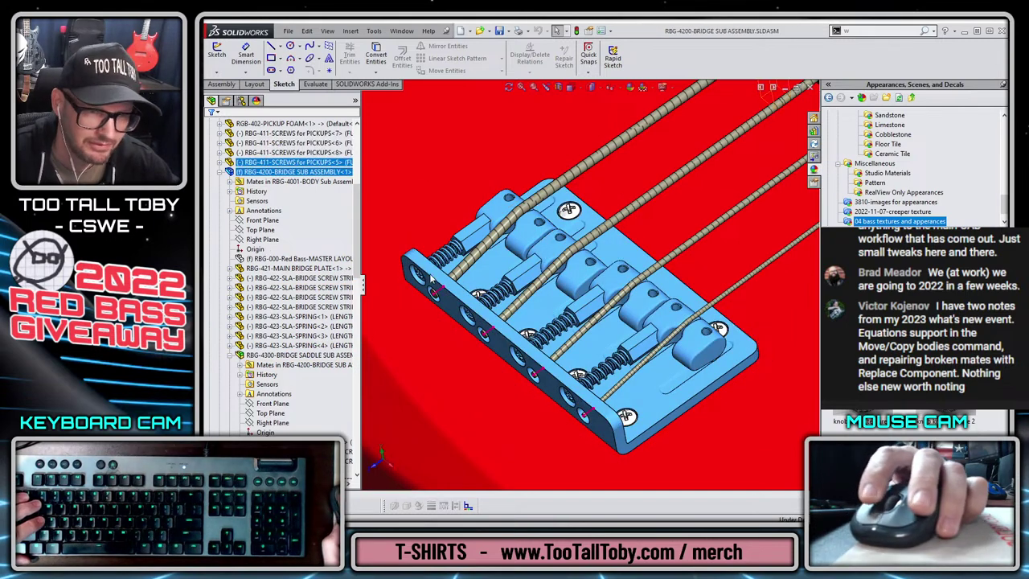
pyautogui.click(272, 345)
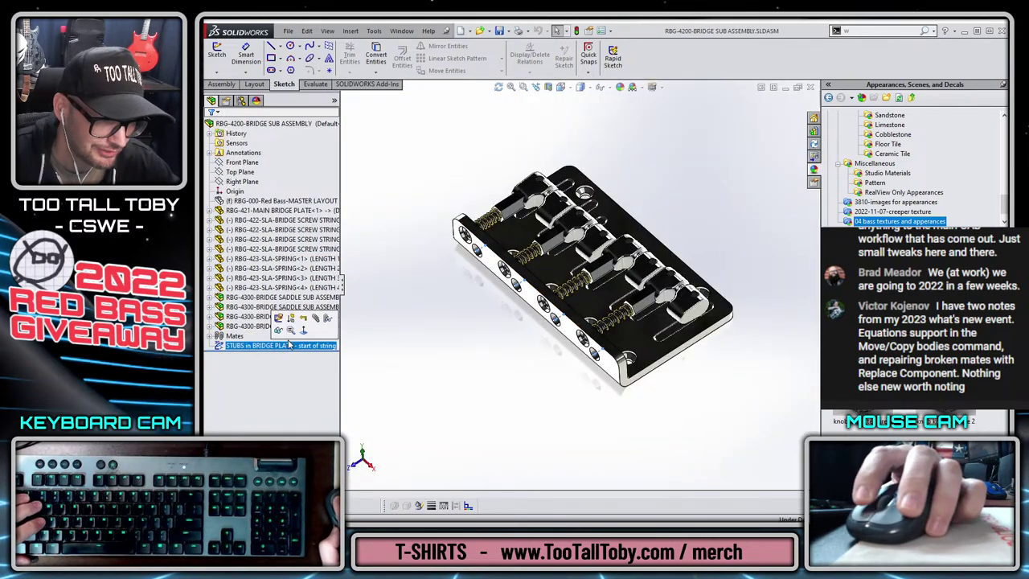
pyautogui.click(279, 332)
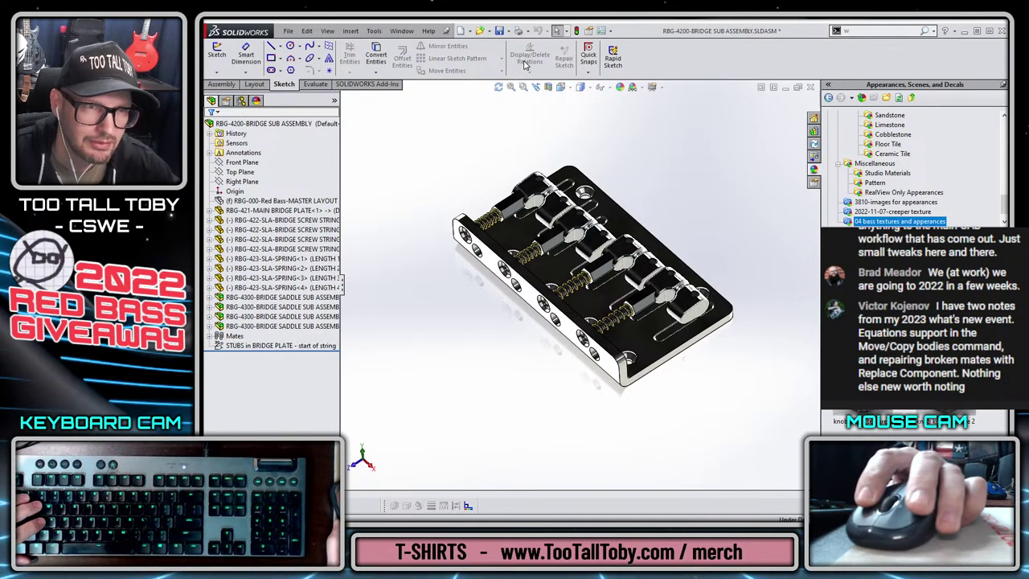
pyautogui.click(810, 88)
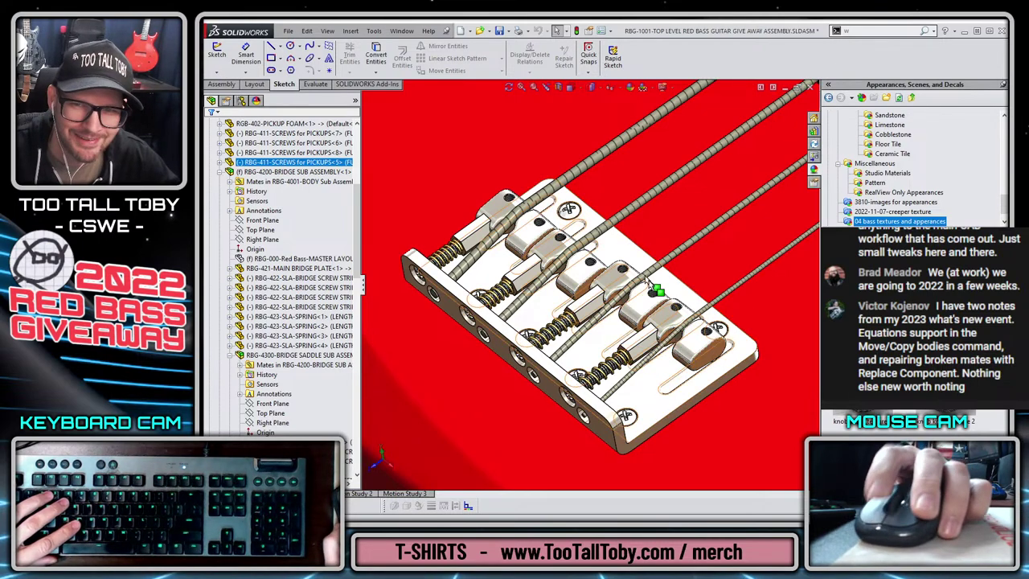
# - Open the tuning post part from the headstock's right tuner and hide its STRING STUB sketch
pyautogui.scroll(3, 591, 281)
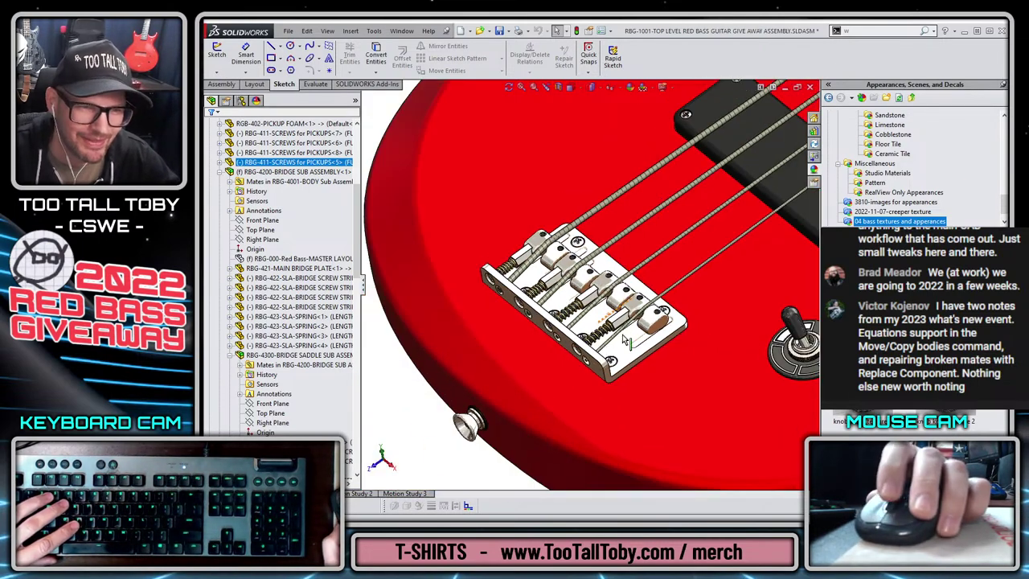
pyautogui.press('f')
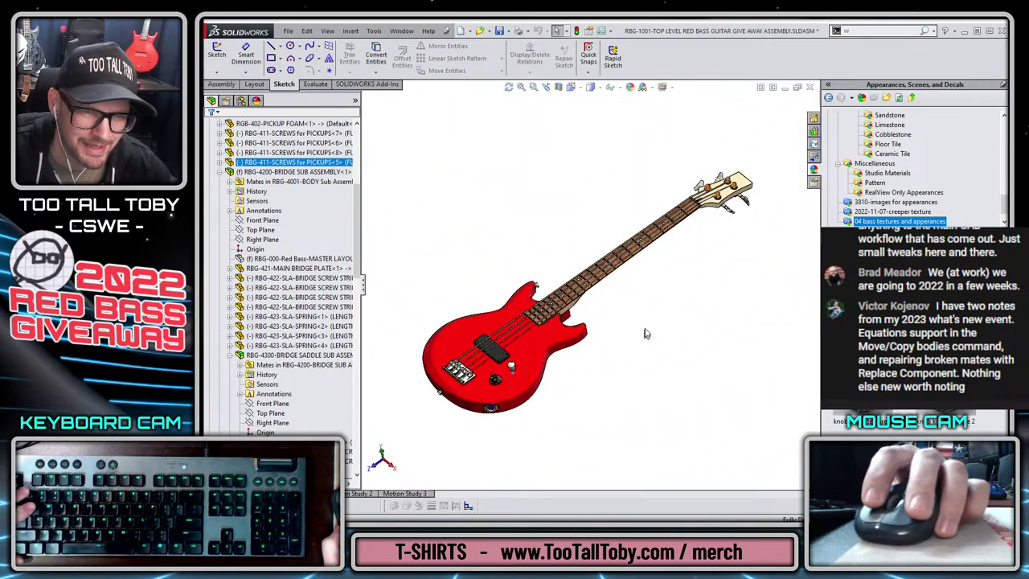
pyautogui.scroll(-10, 729, 205)
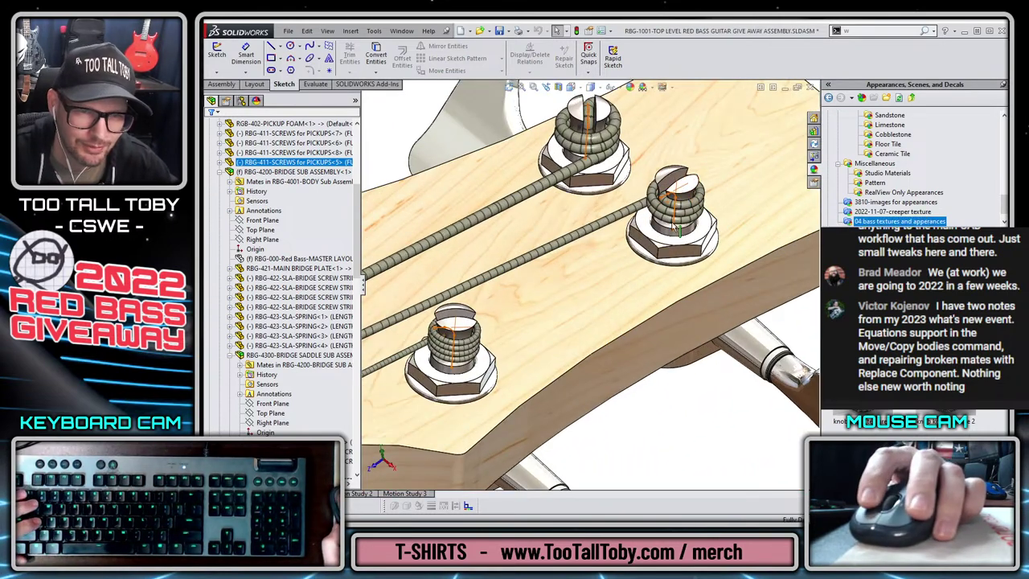
pyautogui.click(682, 227)
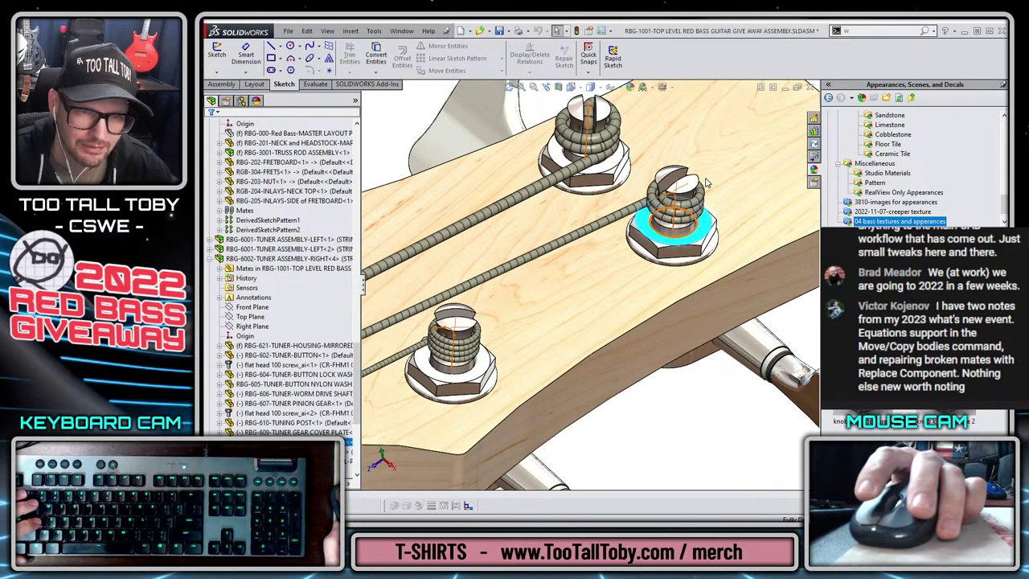
pyautogui.hotkey('ctrl', 'Tab')
pyautogui.hotkey('ctrl', 'Tab')
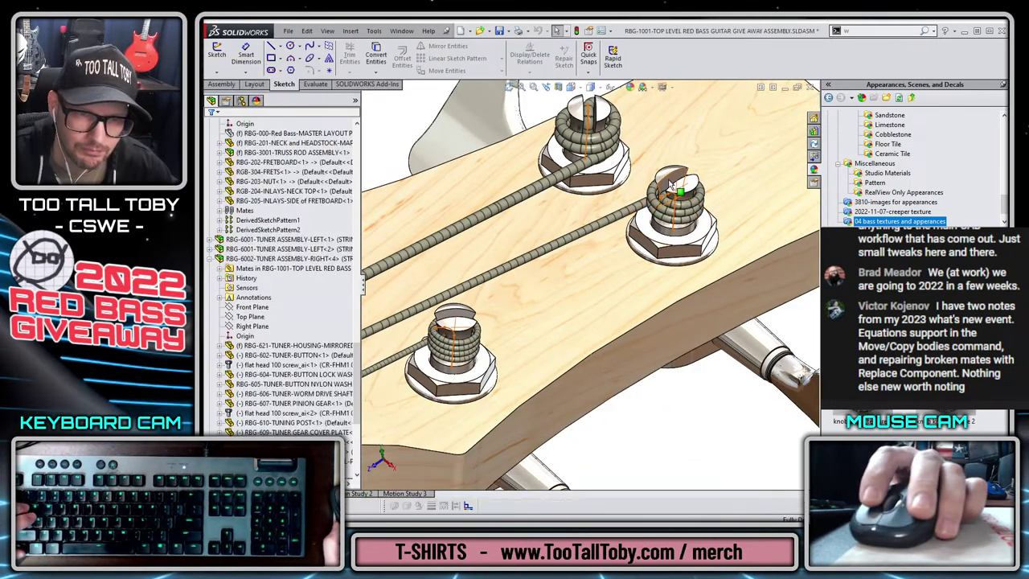
pyautogui.click(694, 189)
pyautogui.click(722, 128)
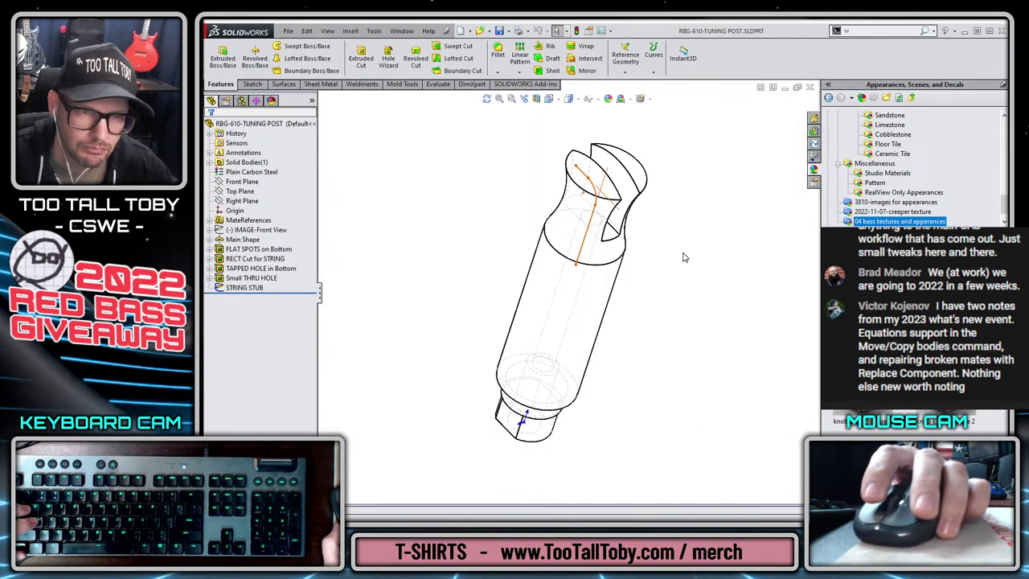
pyautogui.click(592, 225)
pyautogui.click(633, 187)
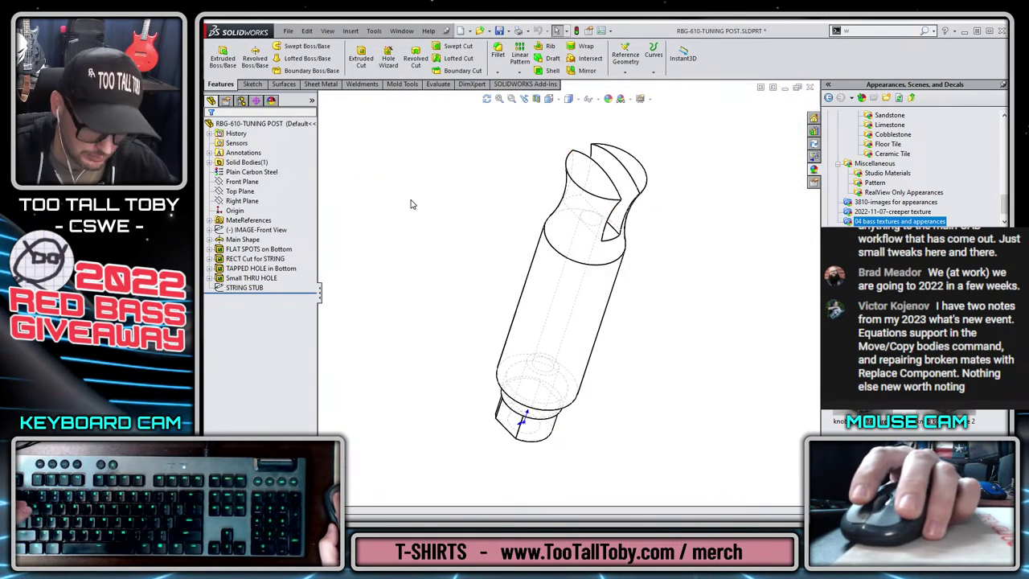
# - Save the tuning post part, switch it to a shaded display without edges, and close it to return to the full guitar
pyautogui.hotkey('ctrl', 's')
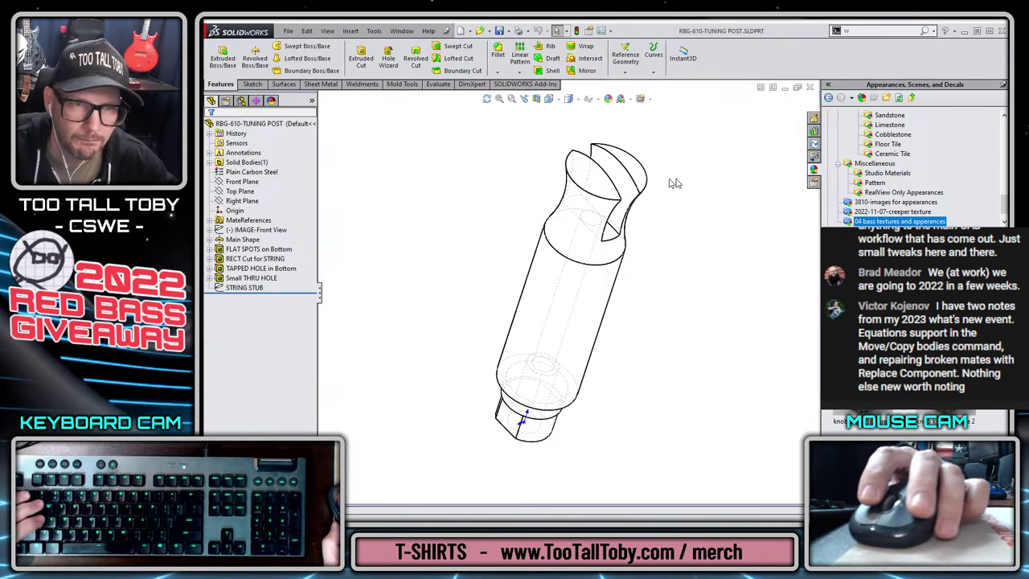
pyautogui.click(571, 122)
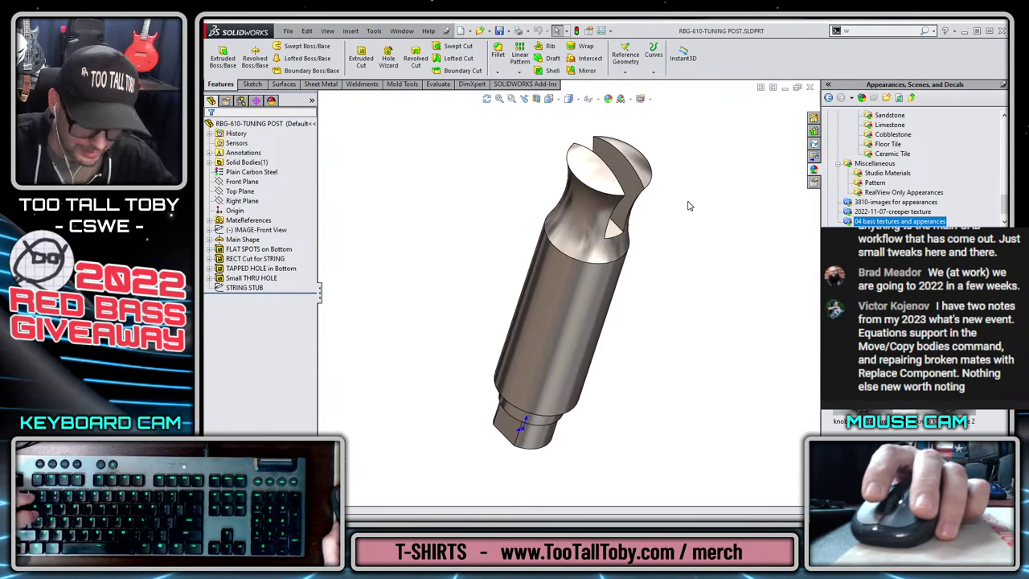
pyautogui.click(811, 88)
pyautogui.scroll(4, 573, 306)
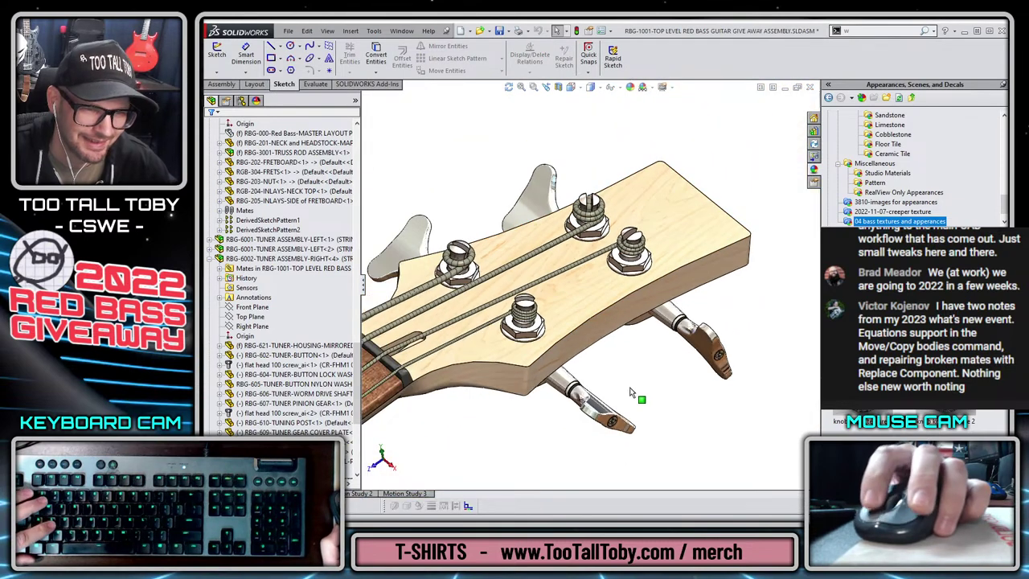
pyautogui.scroll(5, 633, 391)
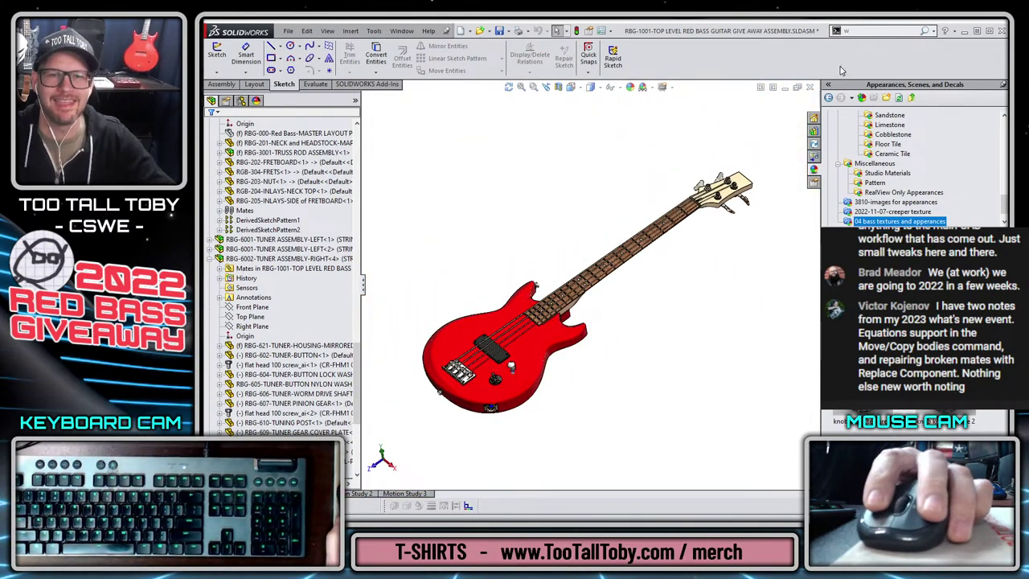
# - Check the top-level guitar assembly and its changed components into the 2022-12-12-RED BASS GIVE AWAY project, retaining ownership and keeping local copies
pyautogui.click(814, 143)
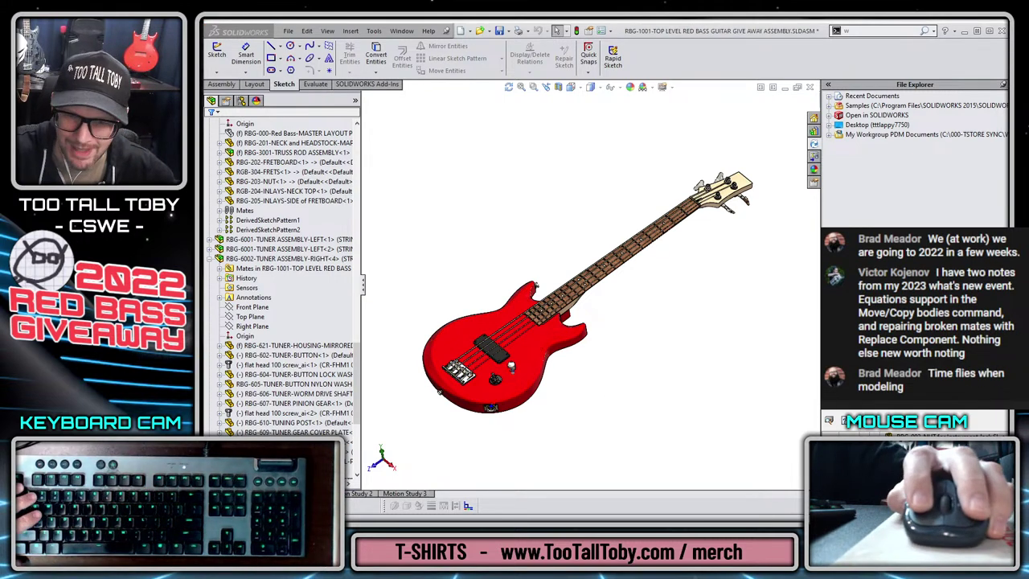
pyautogui.rightClick(836, 409)
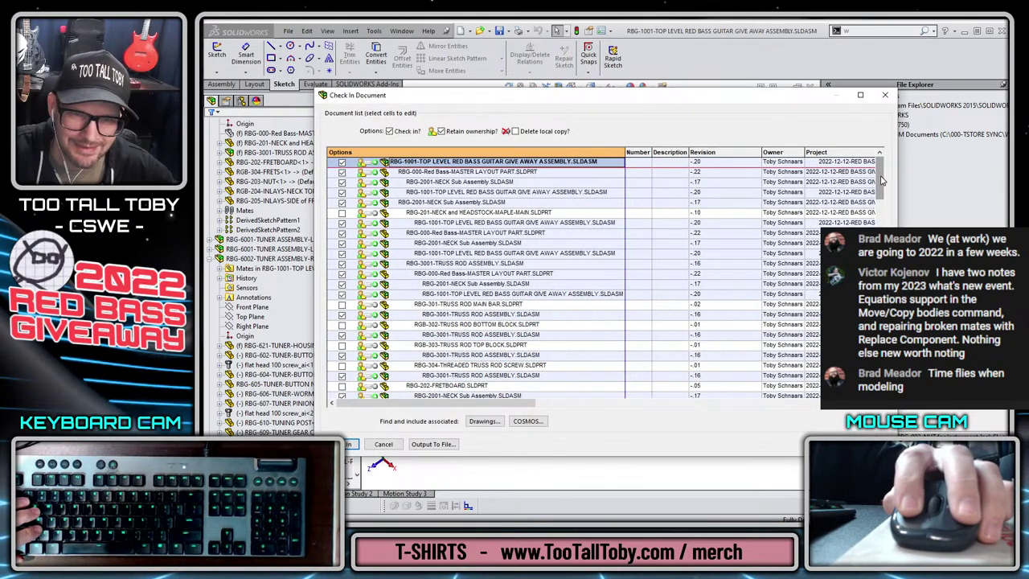
pyautogui.scroll(-1, 883, 183)
pyautogui.moveTo(882, 185); pyautogui.dragTo(897, 155)
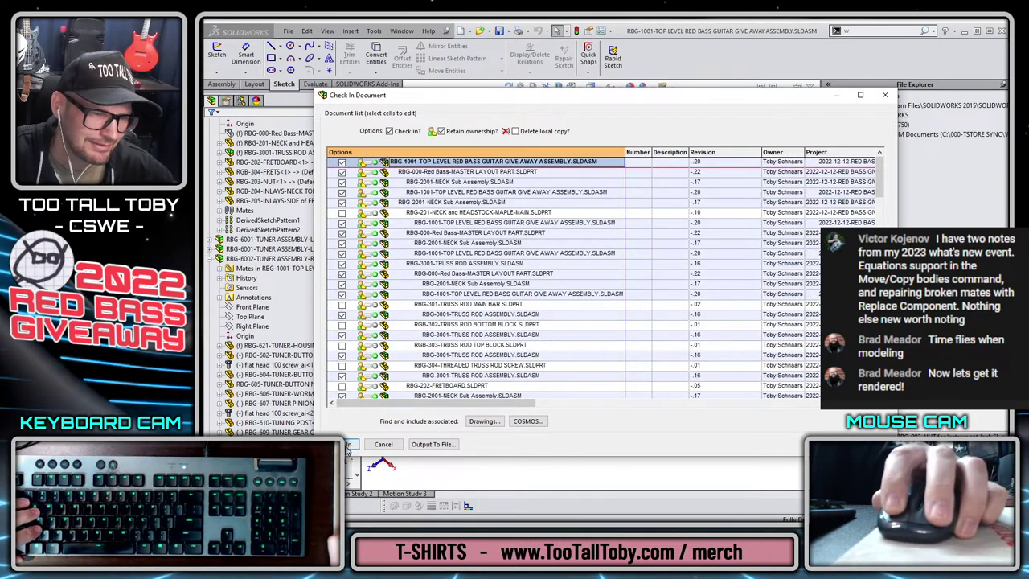
pyautogui.click(348, 446)
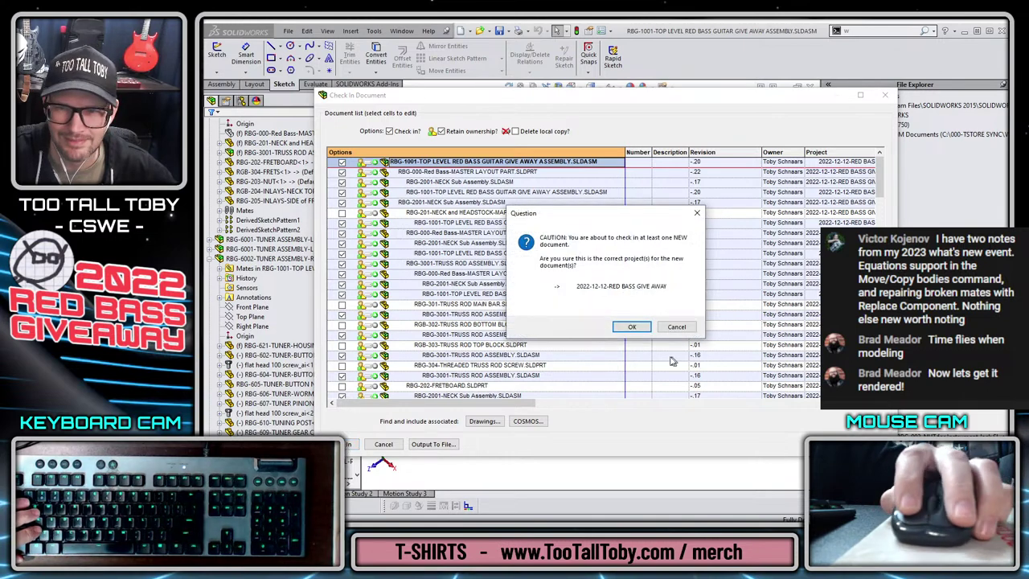
pyautogui.click(618, 327)
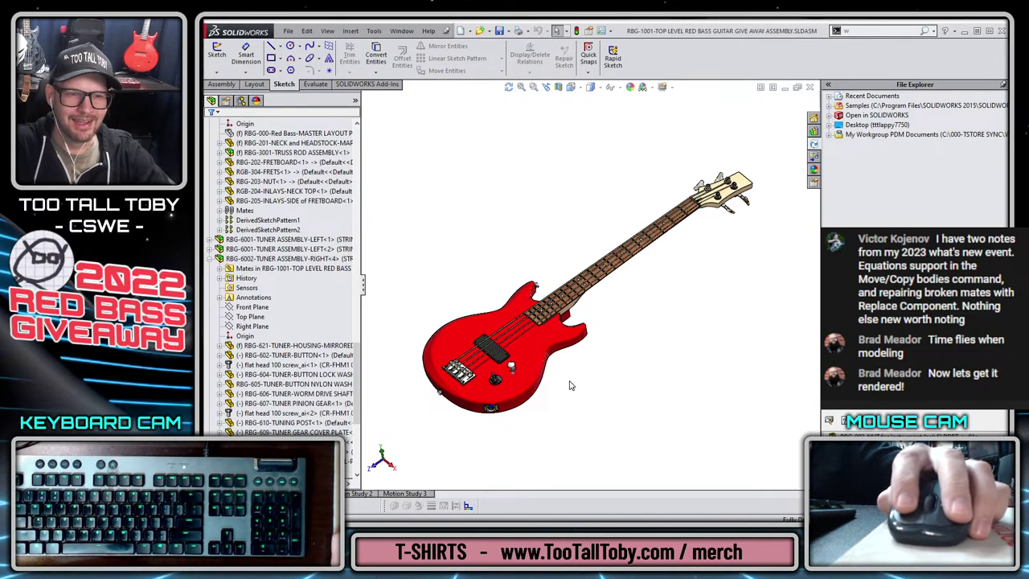
# - Open the red bass body part, examine its front face, pockets and edges from several angles, and close it
pyautogui.moveTo(579, 390); pyautogui.dragTo(507, 348, button='middle')
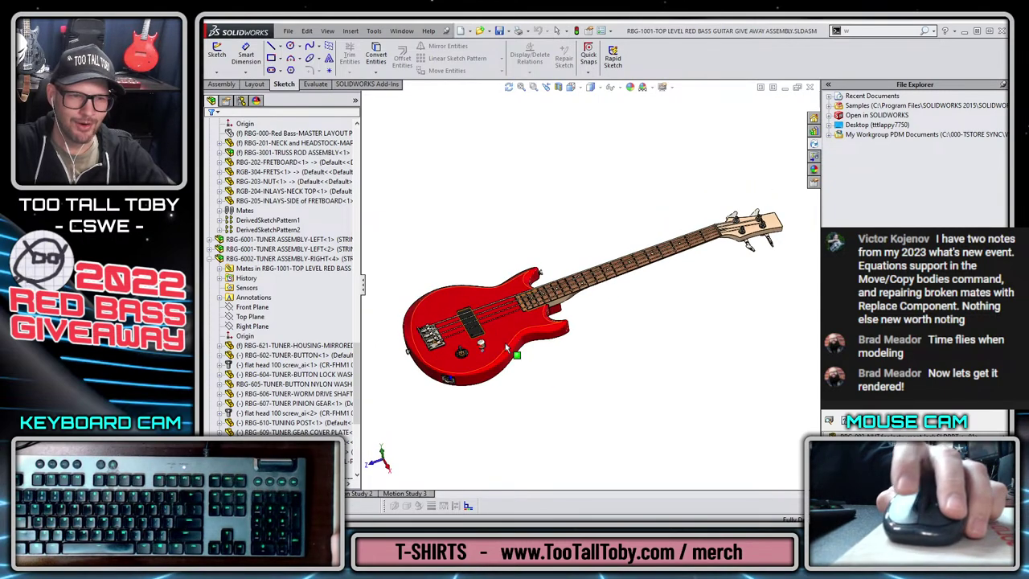
pyautogui.click(507, 325)
pyautogui.click(547, 259)
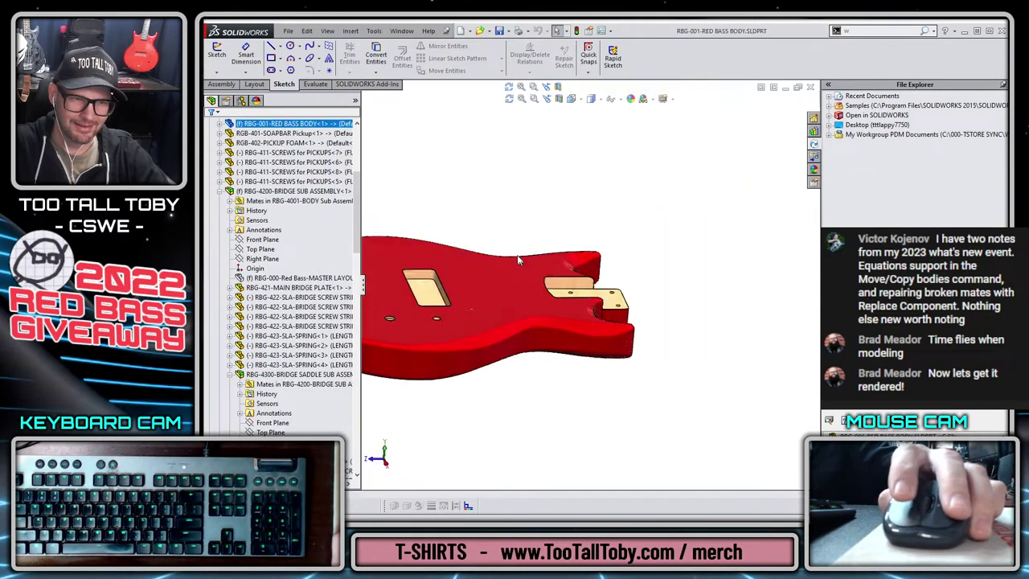
pyautogui.scroll(3, 515, 202)
pyautogui.scroll(-3, 471, 270)
pyautogui.moveTo(472, 270); pyautogui.dragTo(593, 371, button='middle')
pyautogui.moveTo(650, 297); pyautogui.dragTo(563, 311, button='middle')
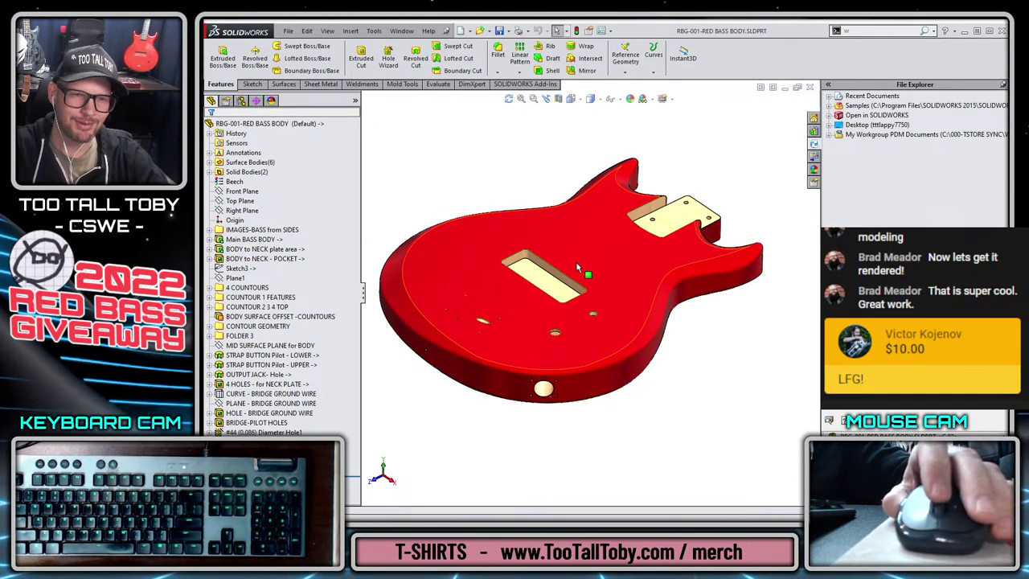
pyautogui.scroll(-1, 584, 273)
pyautogui.scroll(2, 577, 278)
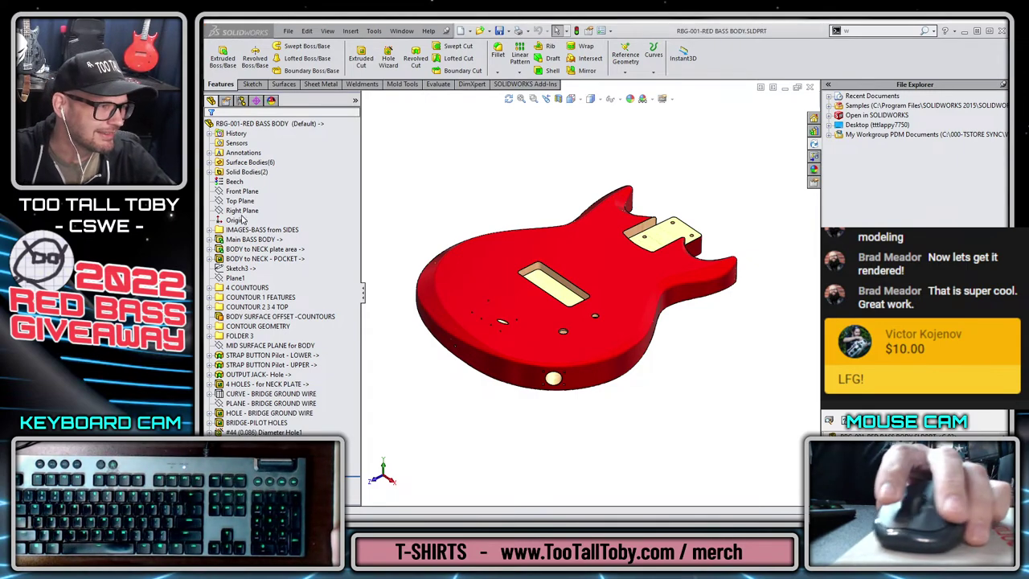
pyautogui.press('f')
pyautogui.moveTo(621, 329); pyautogui.dragTo(619, 271, button='middle')
pyautogui.moveTo(796, 410); pyautogui.dragTo(794, 283, button='middle')
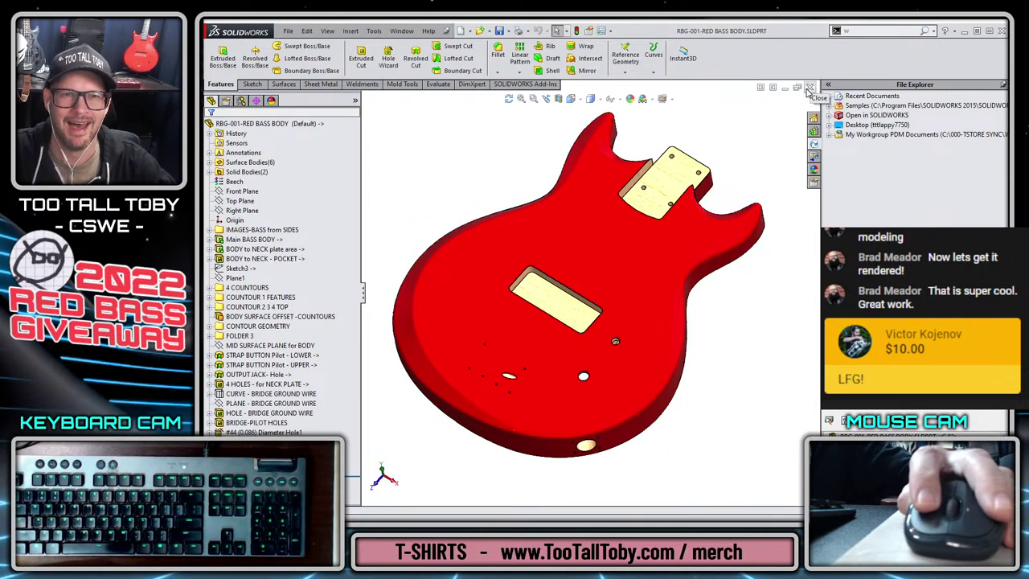
pyautogui.click(809, 88)
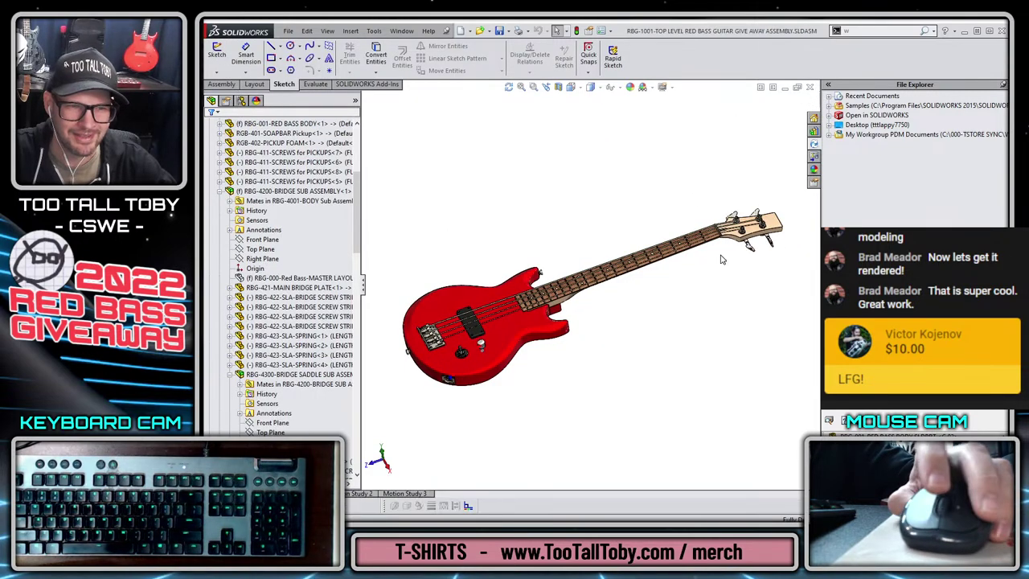
# - Return the guitar to the isometric view and collapse the bridge, body and right tuner subassemblies in the component tree
pyautogui.moveTo(667, 296); pyautogui.dragTo(528, 335, button='middle')
pyautogui.scroll(-3, 680, 326)
pyautogui.scroll(2, 534, 378)
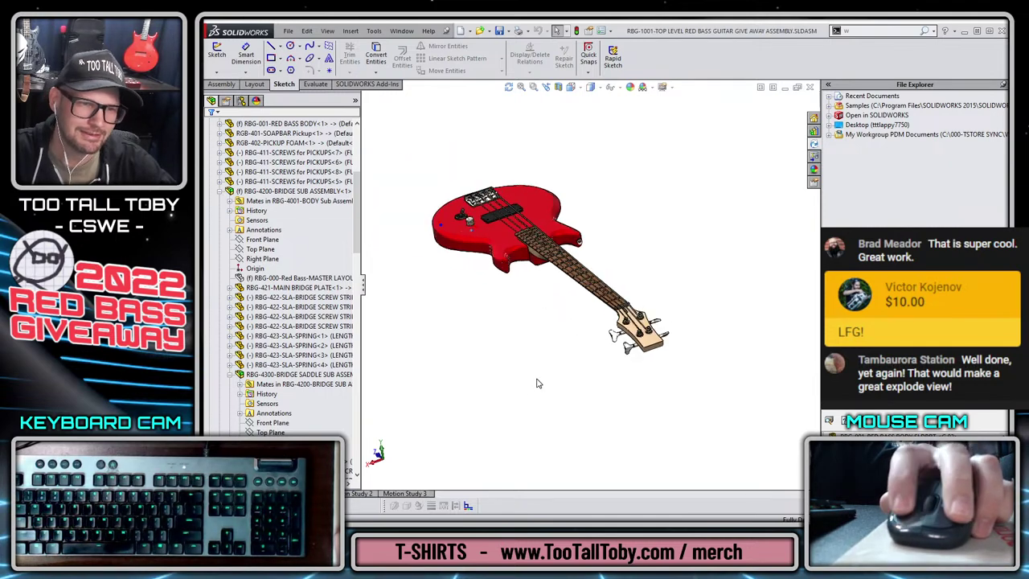
pyautogui.hotkey('ctrl', '7')
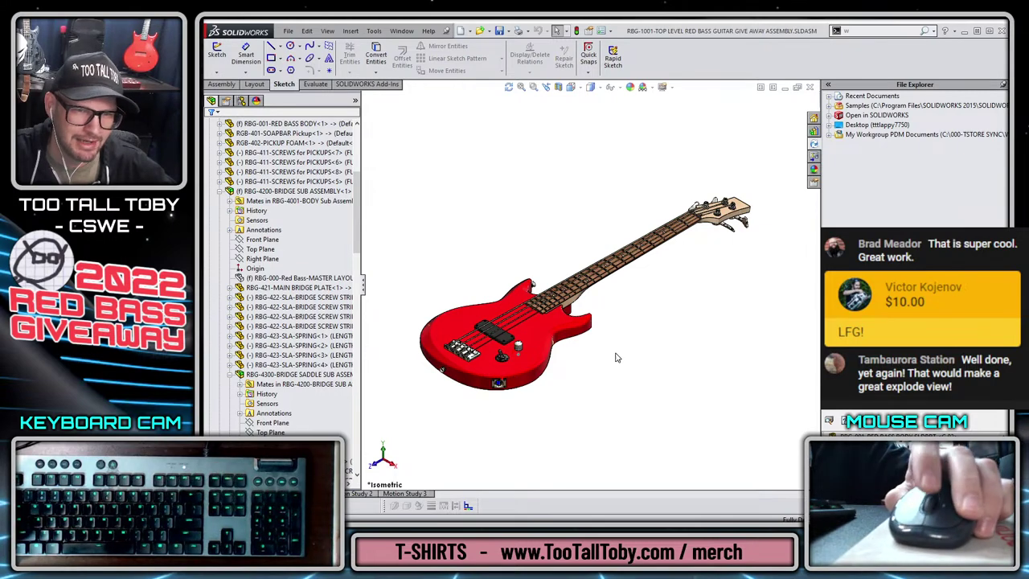
pyautogui.scroll(1, 624, 350)
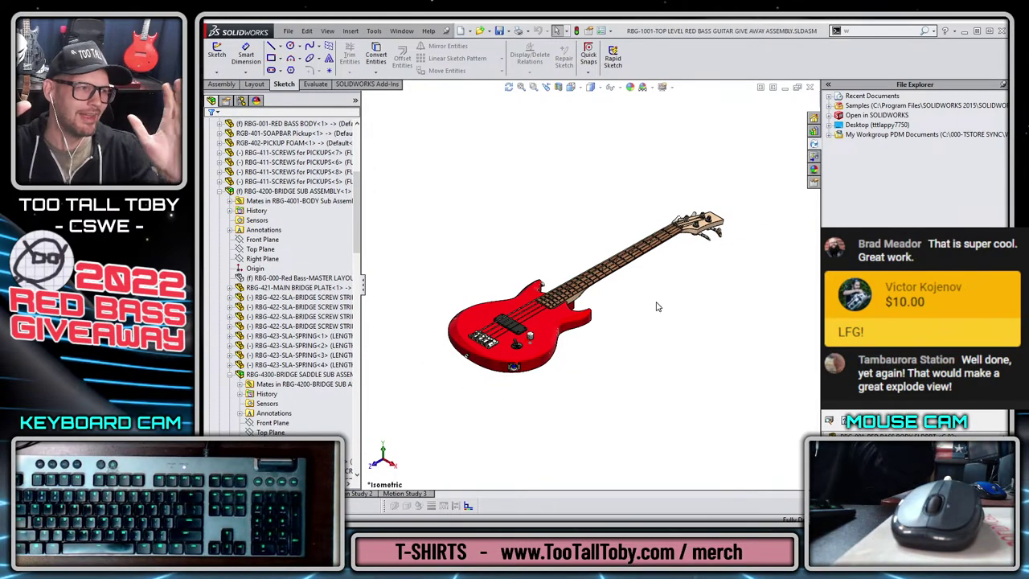
pyautogui.click(220, 192)
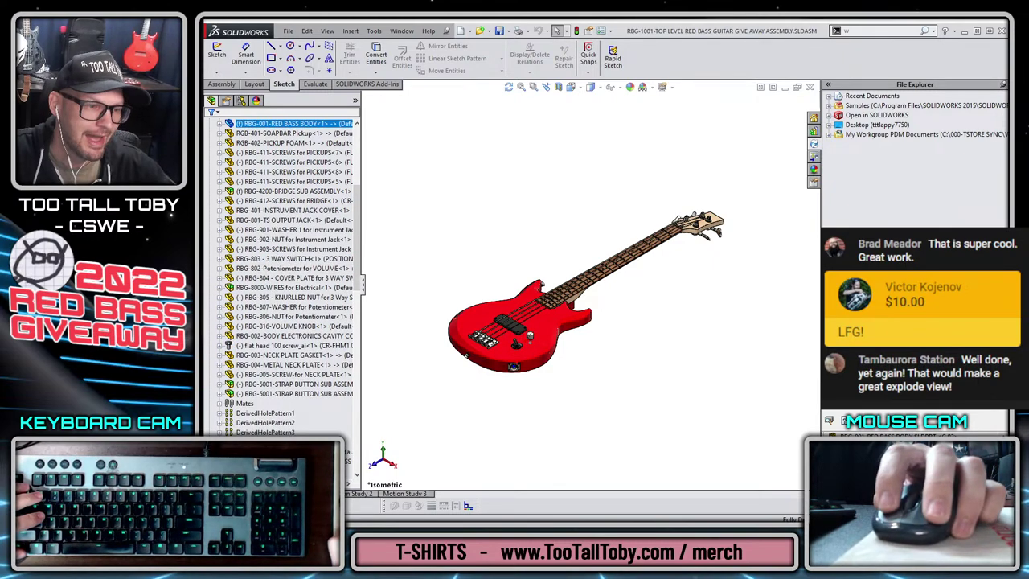
pyautogui.scroll(6, 208, 205)
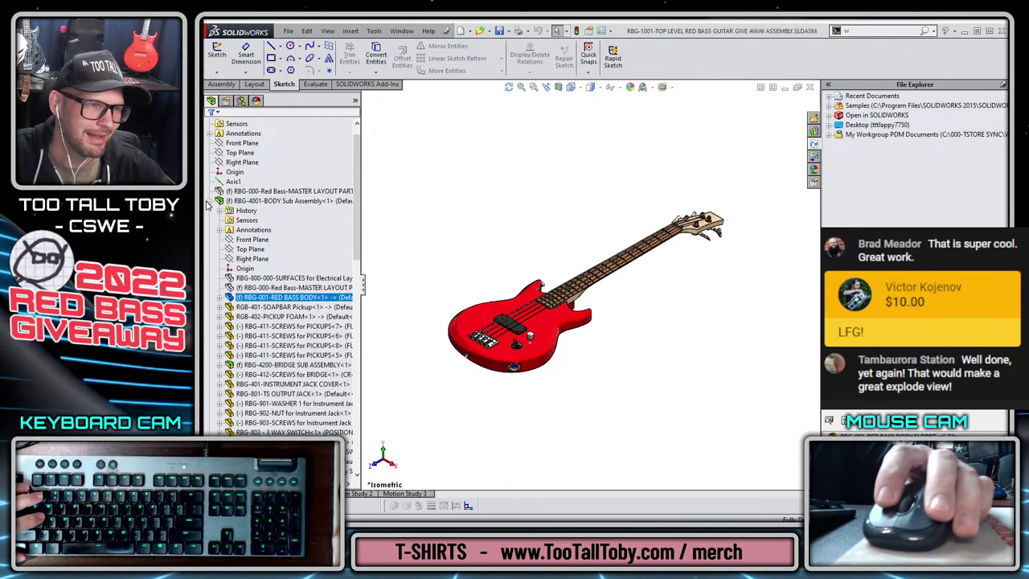
pyautogui.click(209, 201)
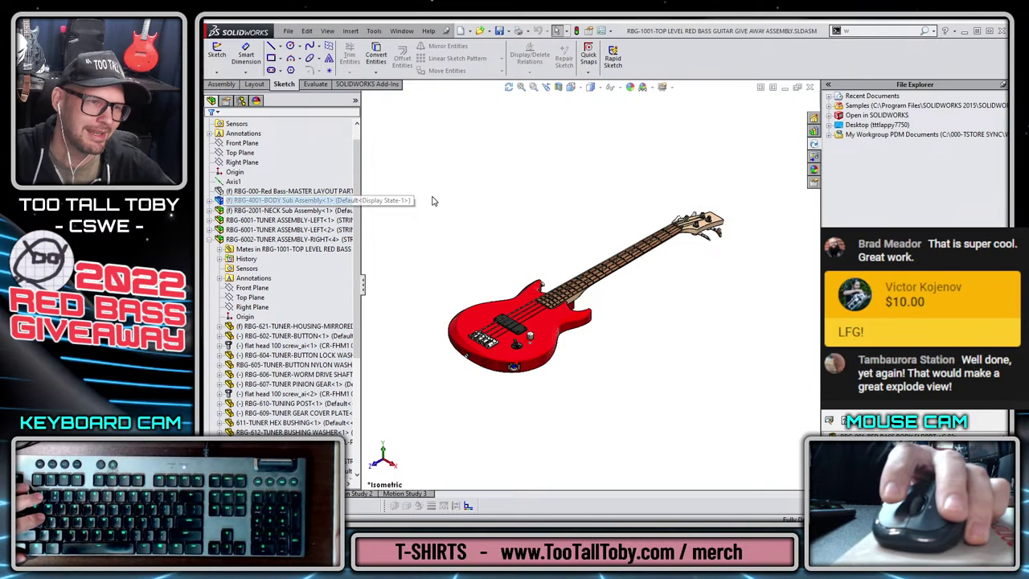
pyautogui.click(209, 239)
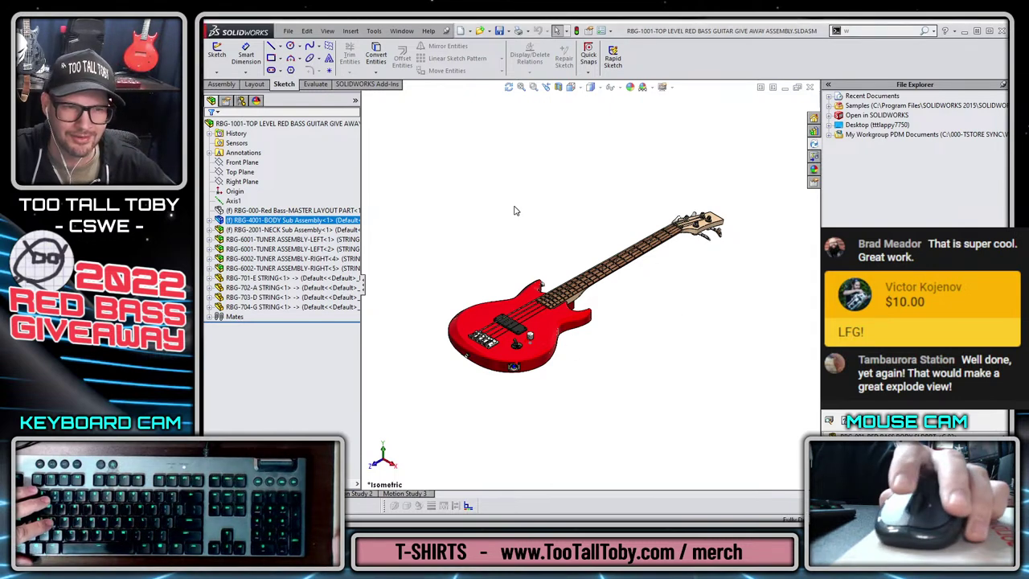
# - Start a new exploded view for the Default configuration with auto-spacing of components on drag enabled
pyautogui.click(240, 101)
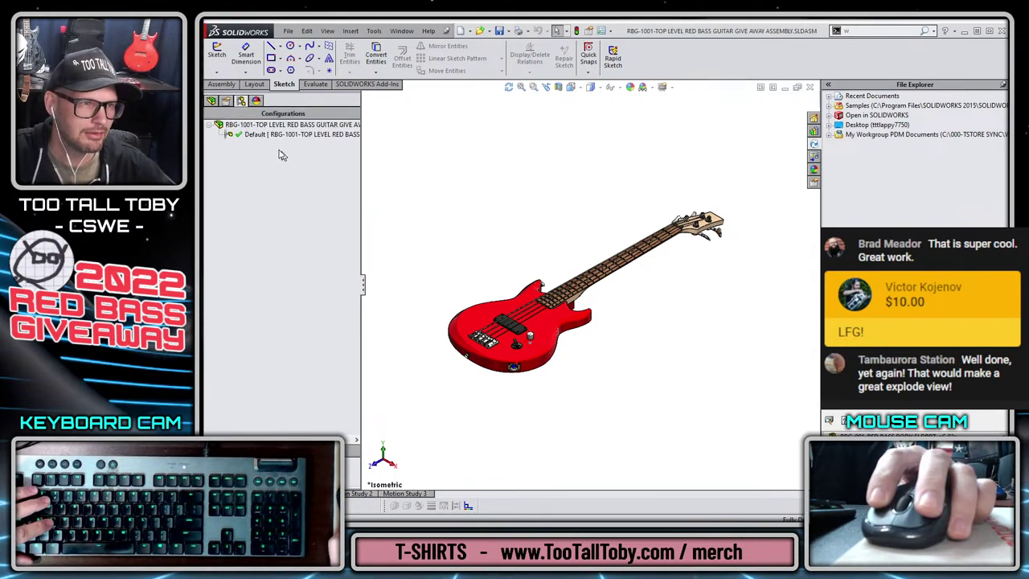
pyautogui.rightClick(270, 126)
pyautogui.rightClick(256, 135)
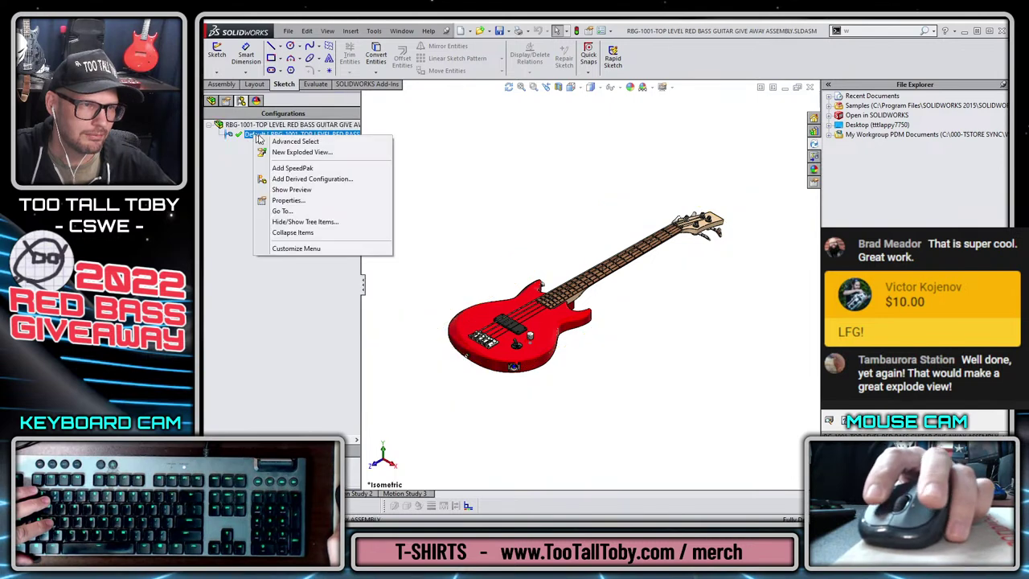
pyautogui.click(313, 152)
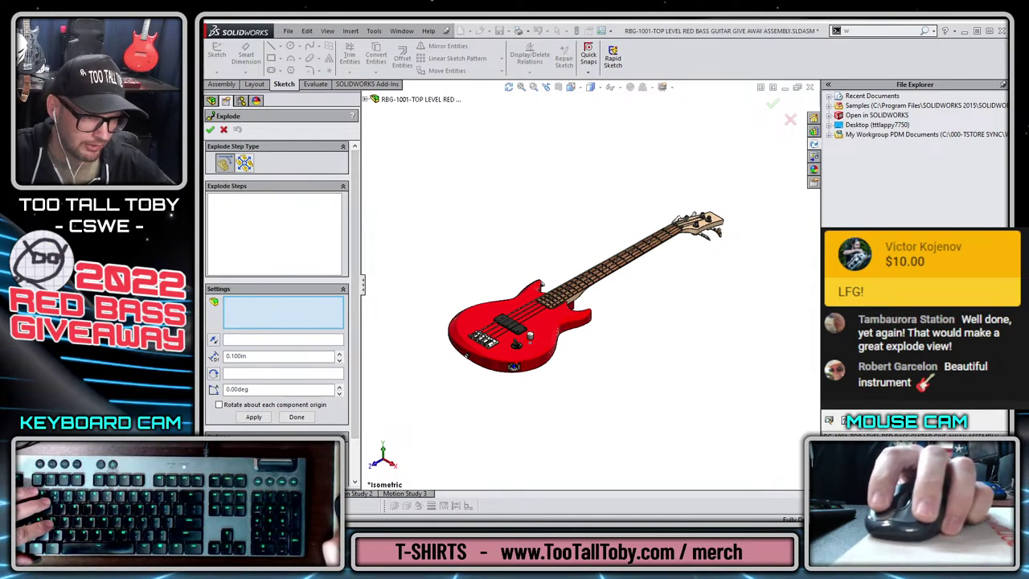
pyautogui.scroll(-2, 360, 473)
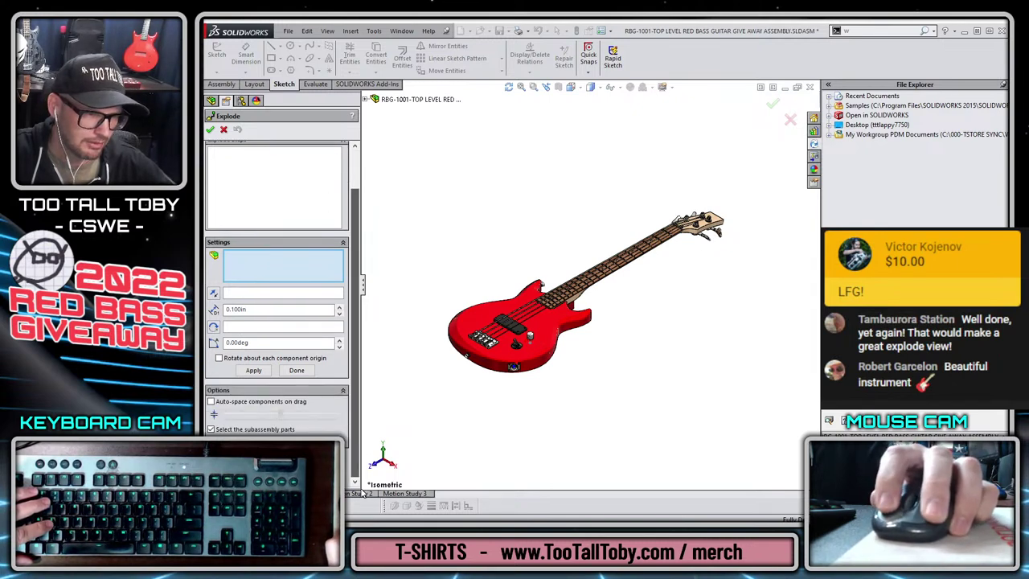
pyautogui.click(257, 403)
pyautogui.scroll(2, 697, 324)
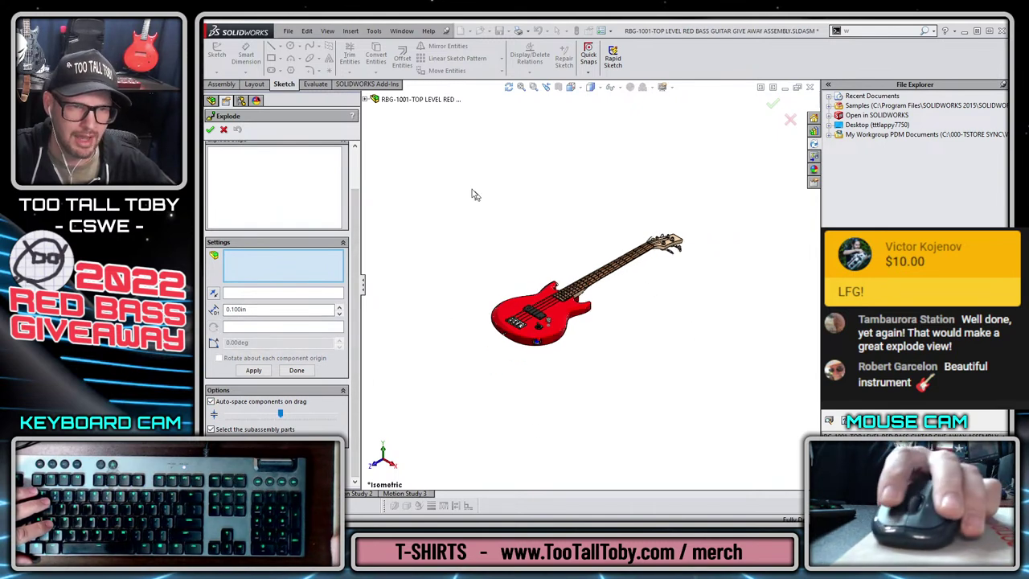
# - Auto-space all of the guitar's components along X and again along Y, and accept the exploded view
pyautogui.moveTo(453, 165); pyautogui.dragTo(719, 399)
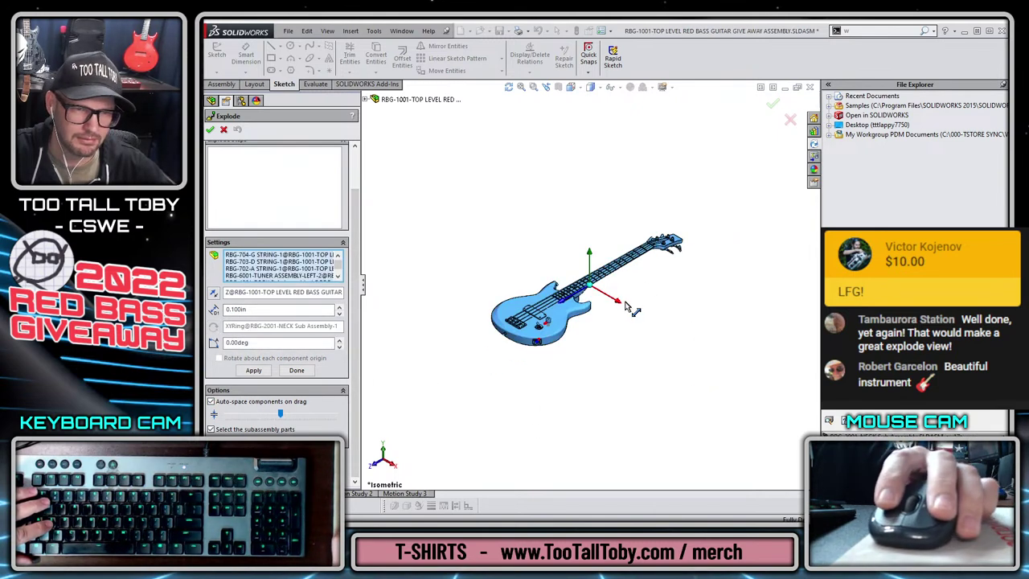
pyautogui.moveTo(620, 307); pyautogui.dragTo(631, 312)
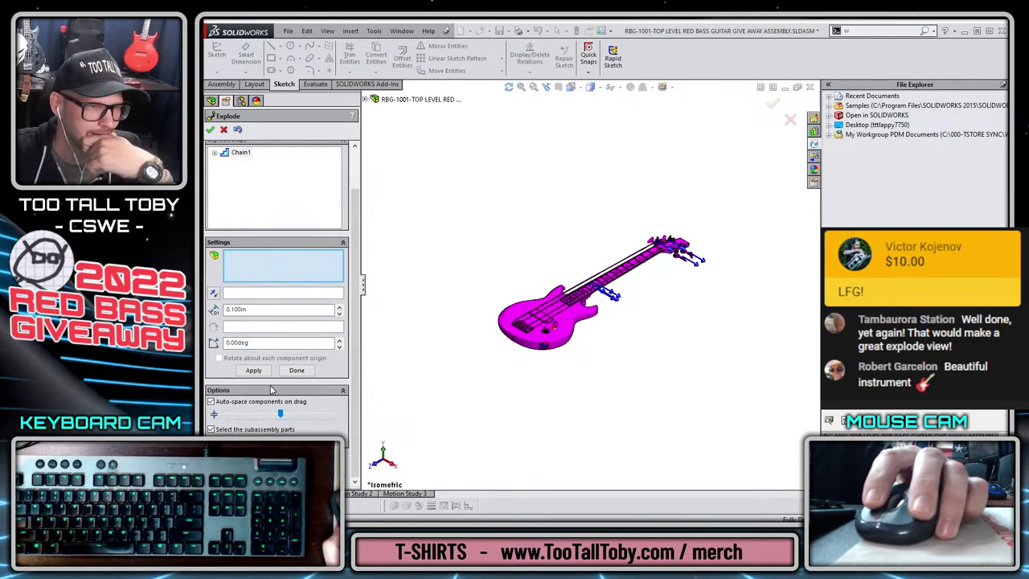
pyautogui.moveTo(489, 161); pyautogui.dragTo(724, 384)
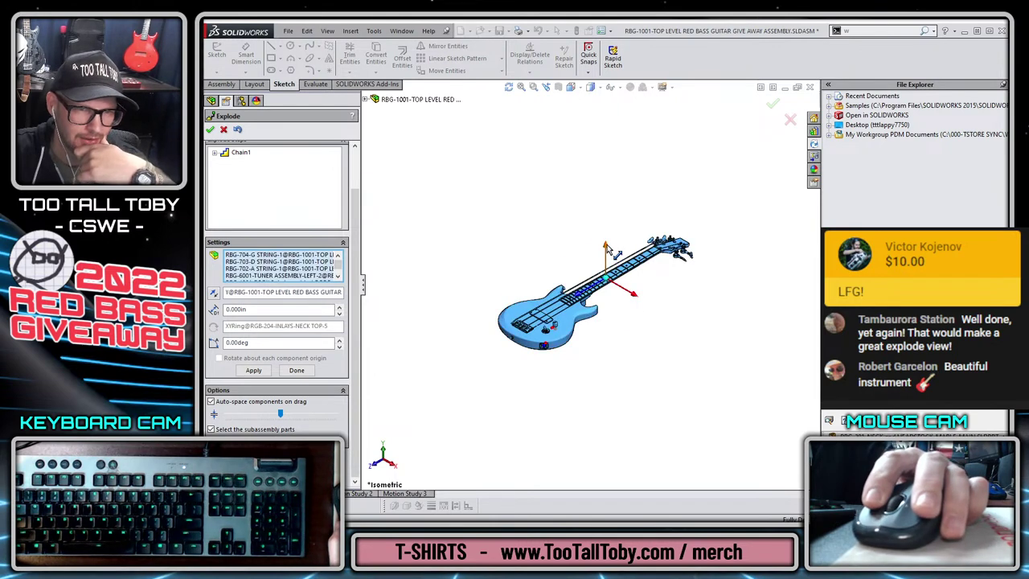
pyautogui.moveTo(610, 251)
pyautogui.mouseDown()
pyautogui.moveTo(604, 211)
pyautogui.moveTo(610, 236)
pyautogui.mouseUp()
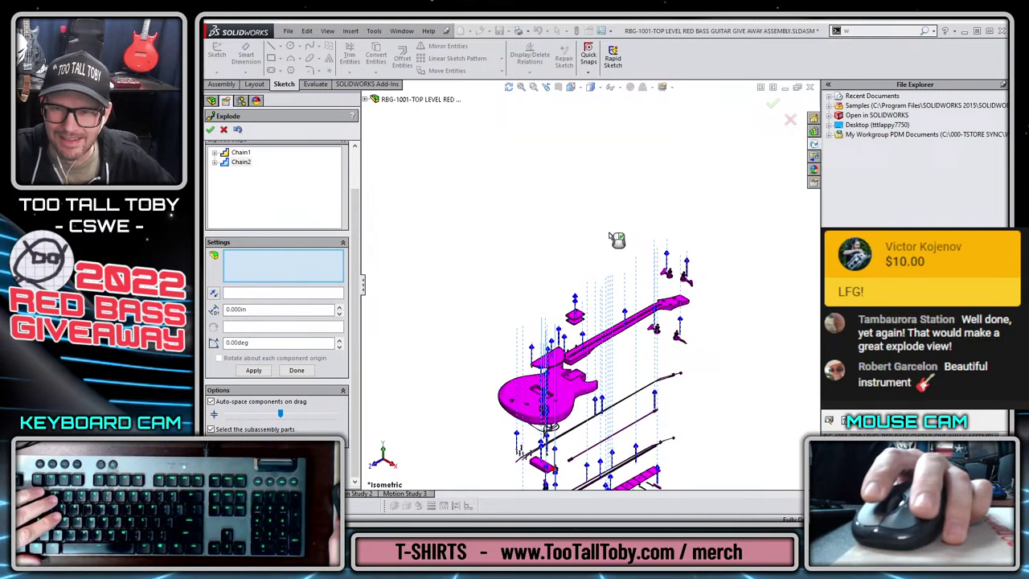
pyautogui.click(772, 106)
# - Examine the exploded guitar, including the wiring, screws, pickup and switch below the body, from close up and as a whole
pyautogui.scroll(3, 638, 423)
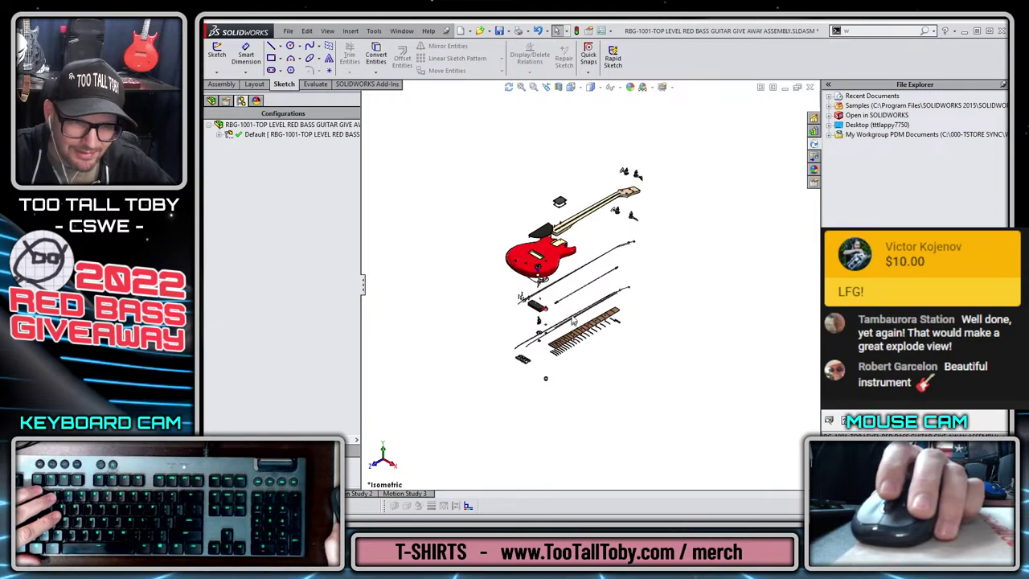
pyautogui.scroll(-2, 571, 317)
pyautogui.scroll(-5, 526, 306)
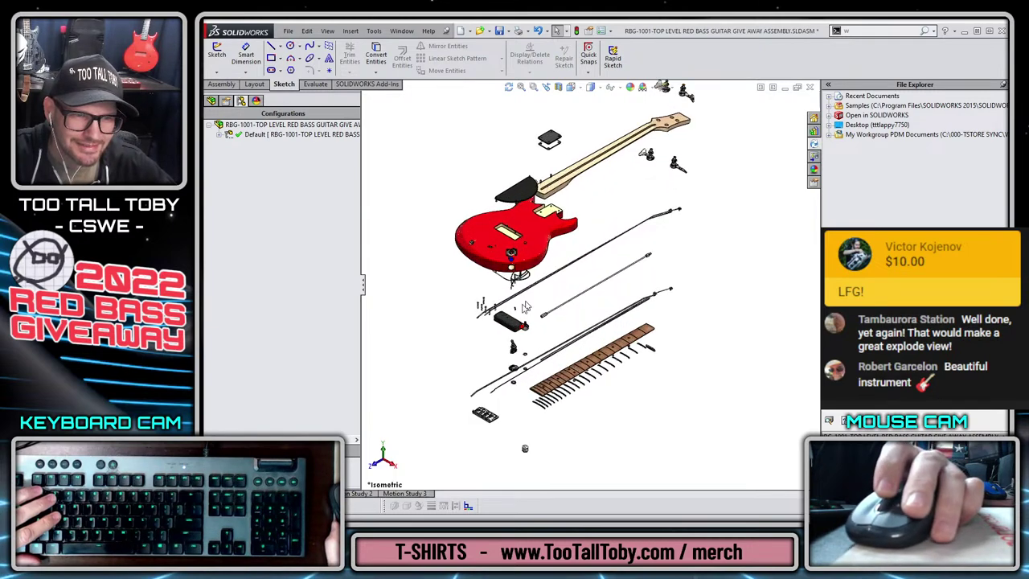
pyautogui.moveTo(527, 297); pyautogui.dragTo(531, 255, button='middle')
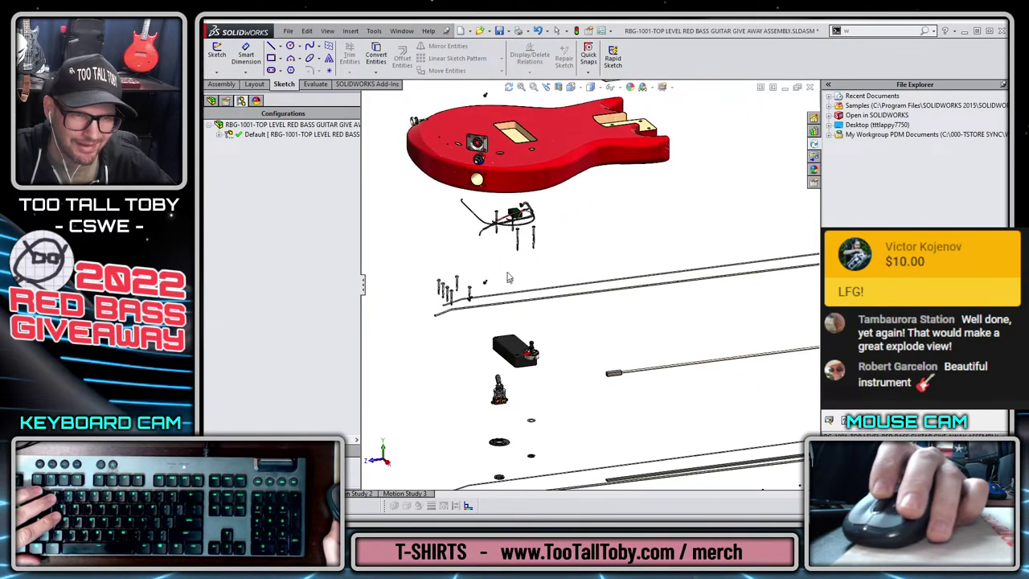
pyautogui.scroll(-4, 532, 254)
pyautogui.scroll(-2, 527, 241)
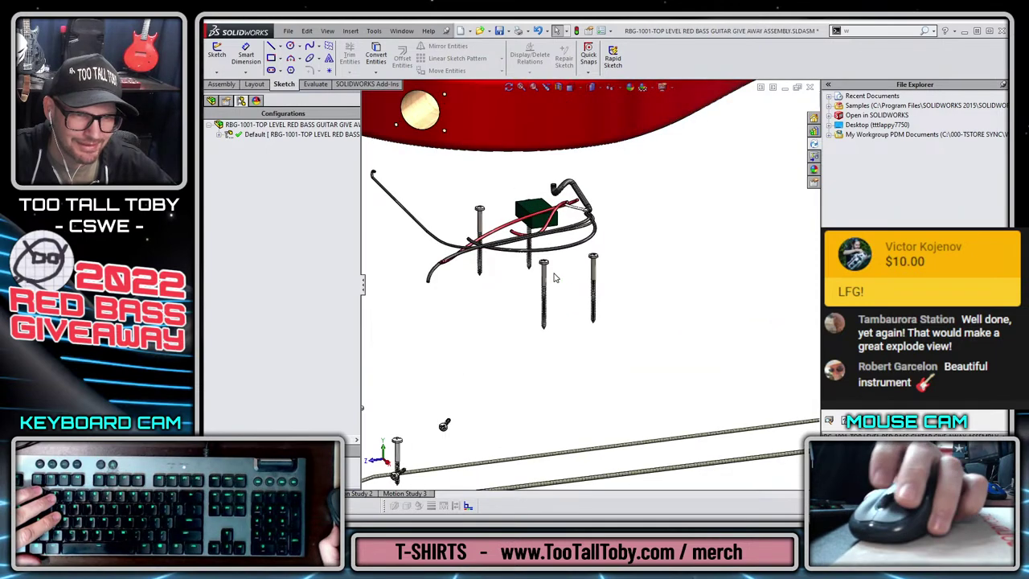
pyautogui.scroll(5, 555, 277)
pyautogui.scroll(4, 668, 345)
pyautogui.scroll(-3, 559, 343)
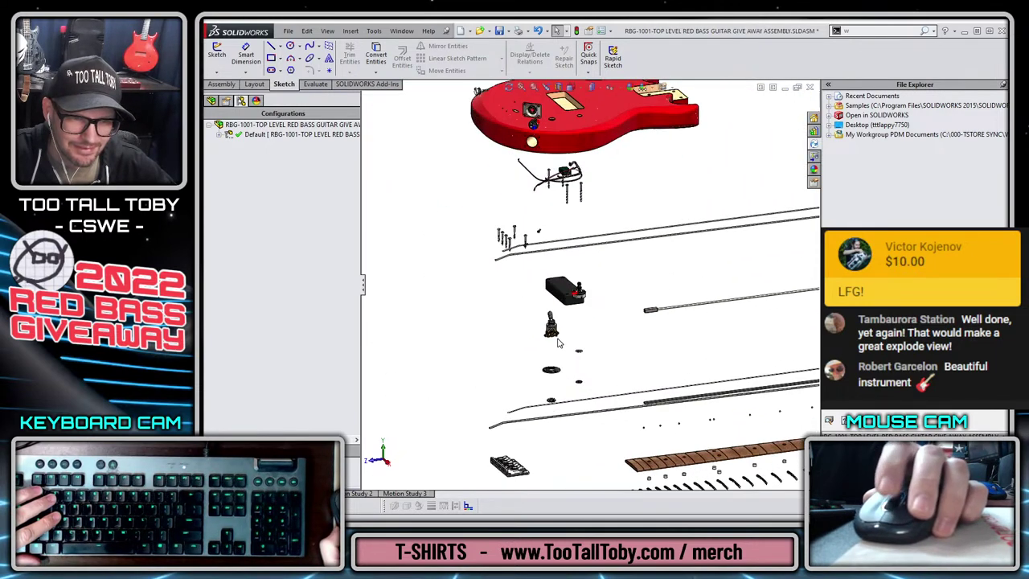
pyautogui.scroll(-2, 560, 342)
pyautogui.scroll(5, 561, 340)
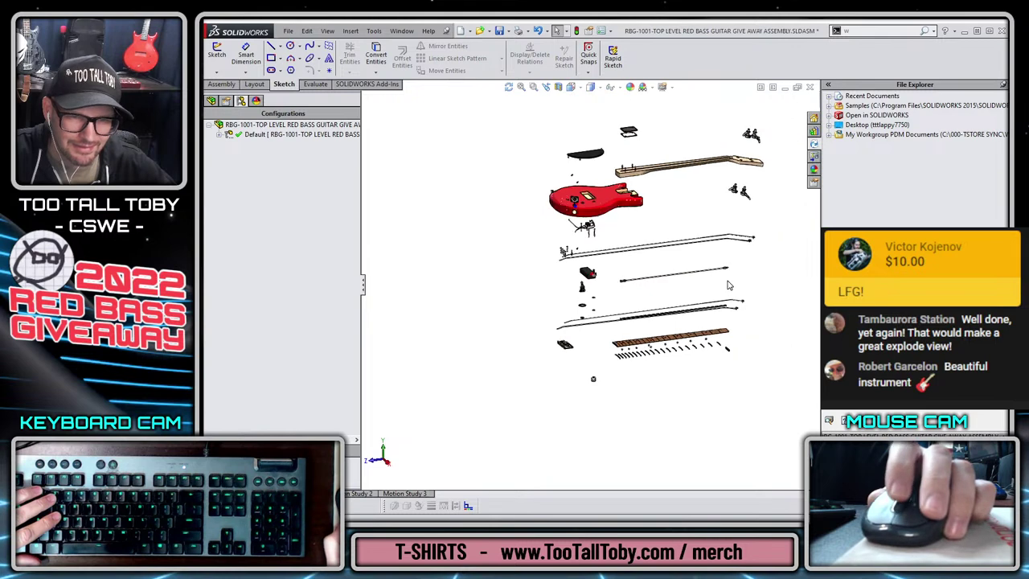
# - Play the collapse animation of the Default configuration's exploded view
pyautogui.click(609, 88)
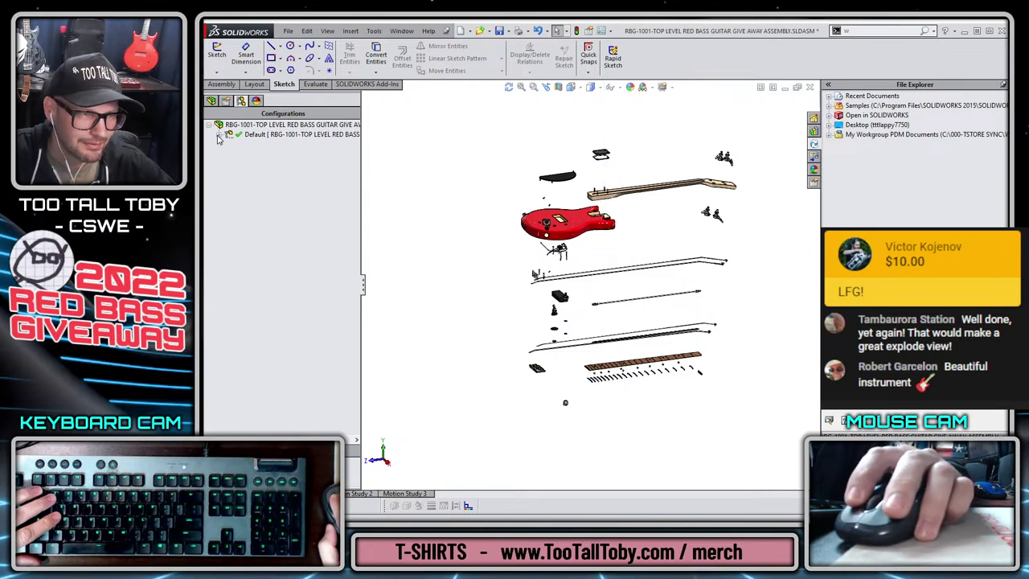
pyautogui.rightClick(258, 145)
pyautogui.click(299, 164)
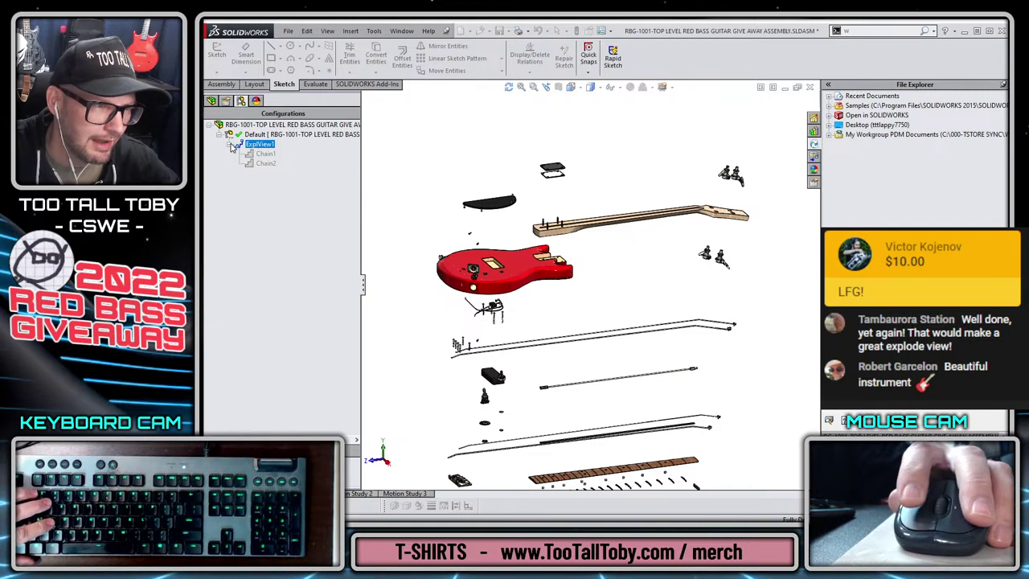
# - Expand ExplView1 to list its explode steps and collapse the guitar back to its assembled state
pyautogui.click(230, 144)
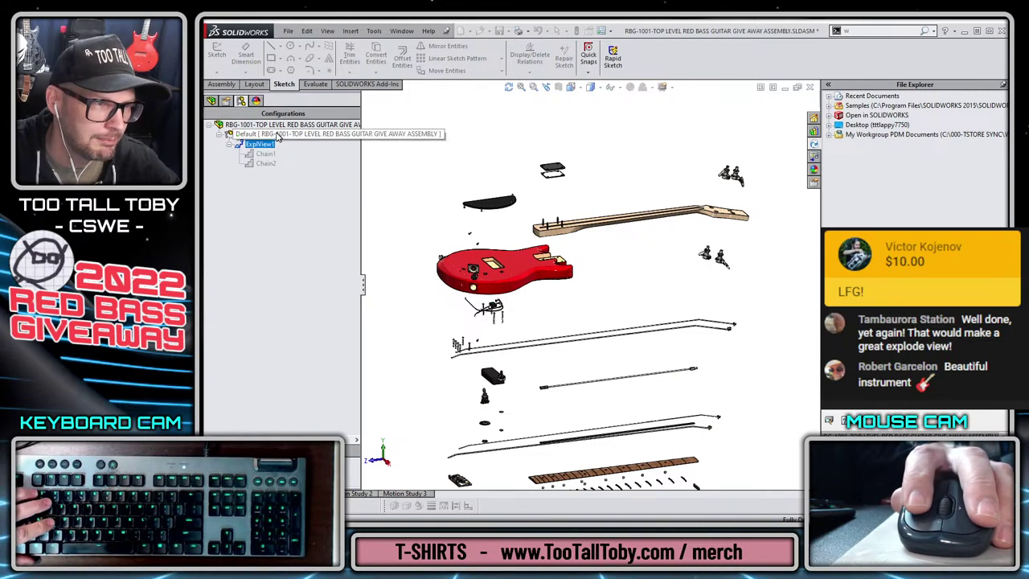
pyautogui.doubleClick(260, 144)
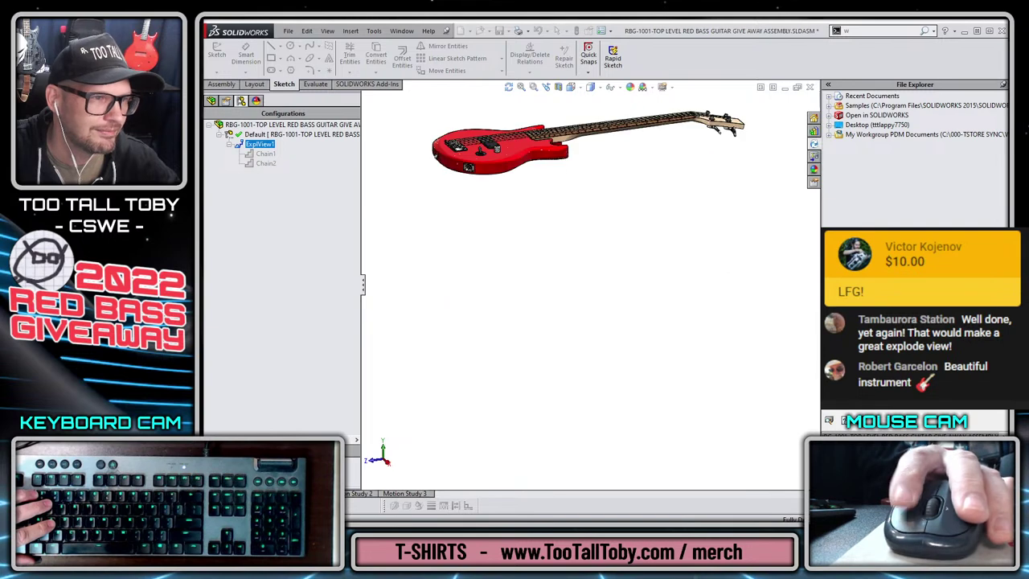
# - Examine the assembled guitar from several angles, including the fretboard, strings, bridge, pickup and headstock
pyautogui.moveTo(595, 156); pyautogui.dragTo(602, 201, button='middle')
pyautogui.keyDown('ctrl'); pyautogui.moveTo(554, 130); pyautogui.dragTo(555, 156, button='middle'); pyautogui.keyUp('ctrl')
pyautogui.scroll(-4, 551, 157)
pyautogui.scroll(3, 576, 198)
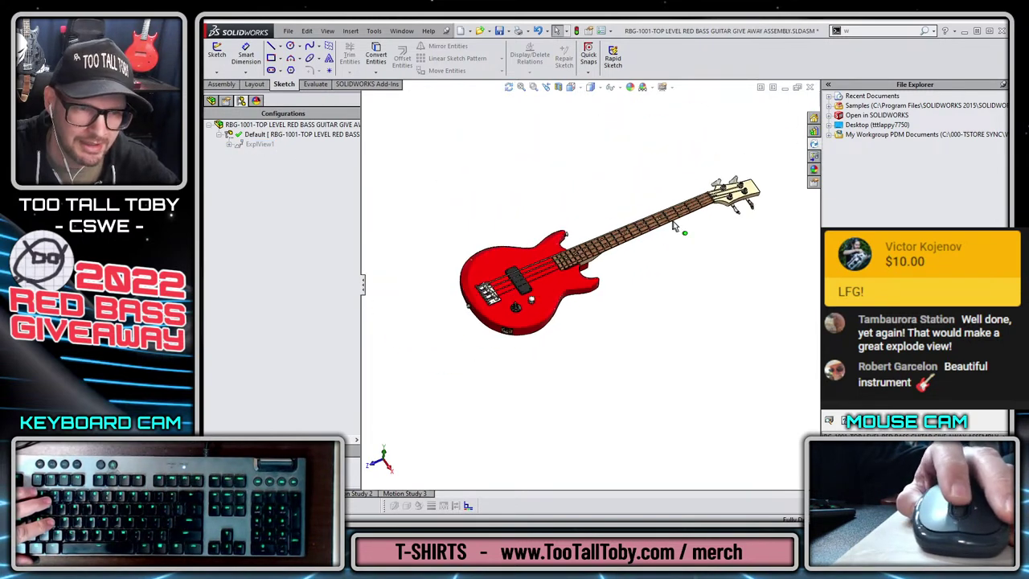
pyautogui.keyDown('ctrl'); pyautogui.moveTo(674, 222); pyautogui.dragTo(653, 239, button='middle'); pyautogui.keyUp('ctrl')
pyautogui.scroll(-1, 645, 235)
pyautogui.scroll(-1, 510, 230)
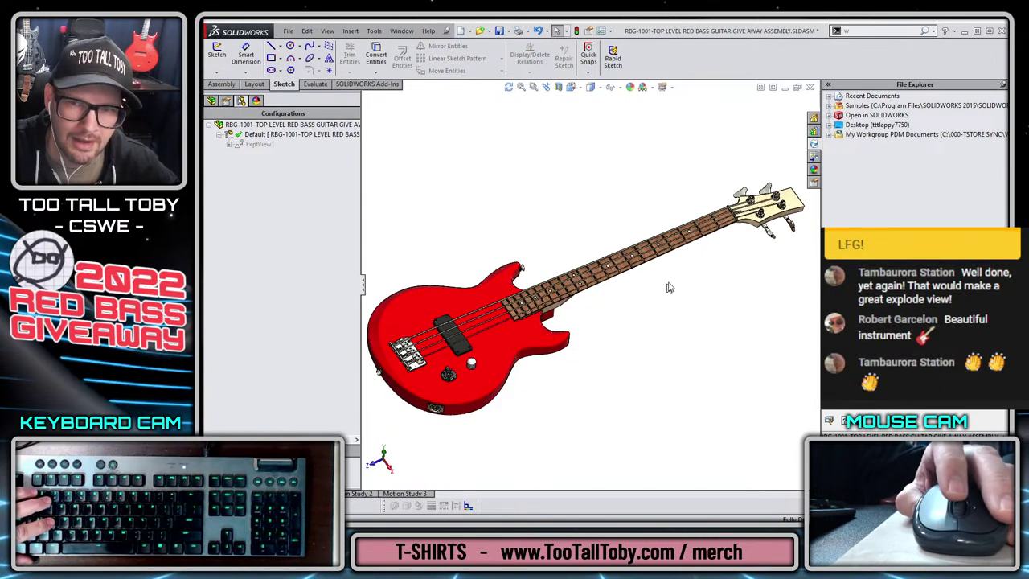
pyautogui.moveTo(670, 287); pyautogui.dragTo(625, 350, button='middle')
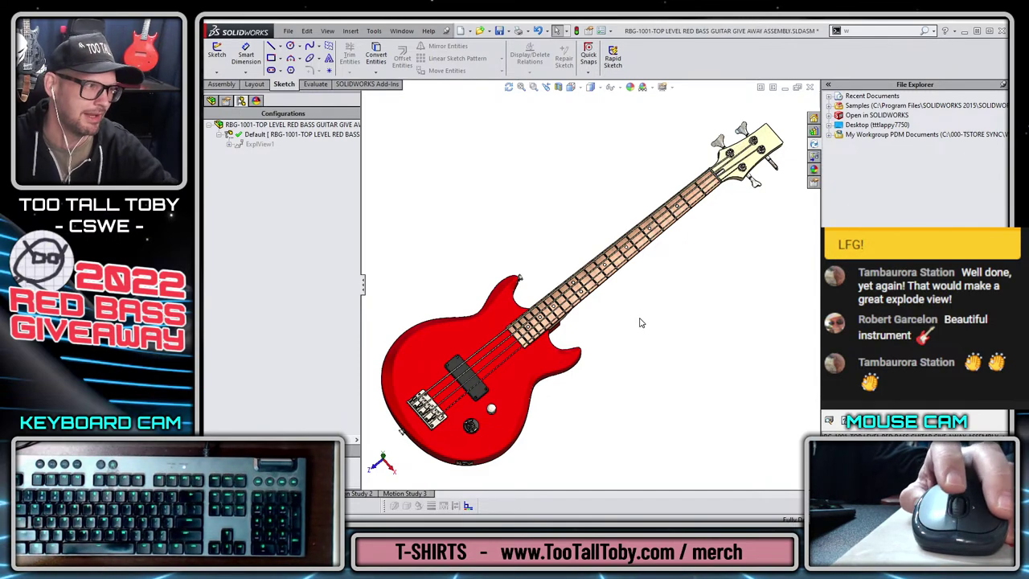
pyautogui.moveTo(608, 387); pyautogui.dragTo(563, 308, button='middle')
pyautogui.scroll(-10, 623, 252)
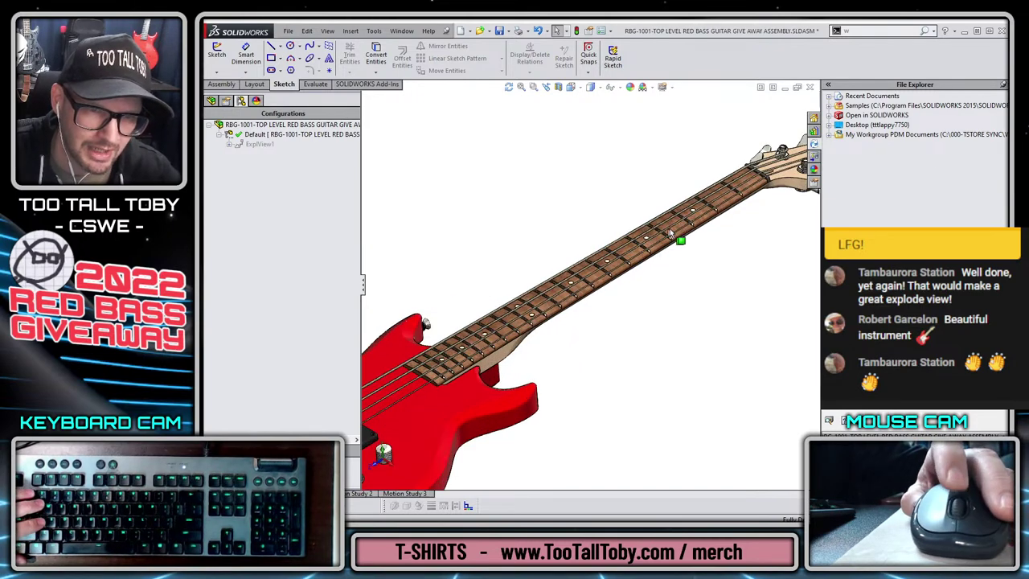
pyautogui.scroll(10, 659, 276)
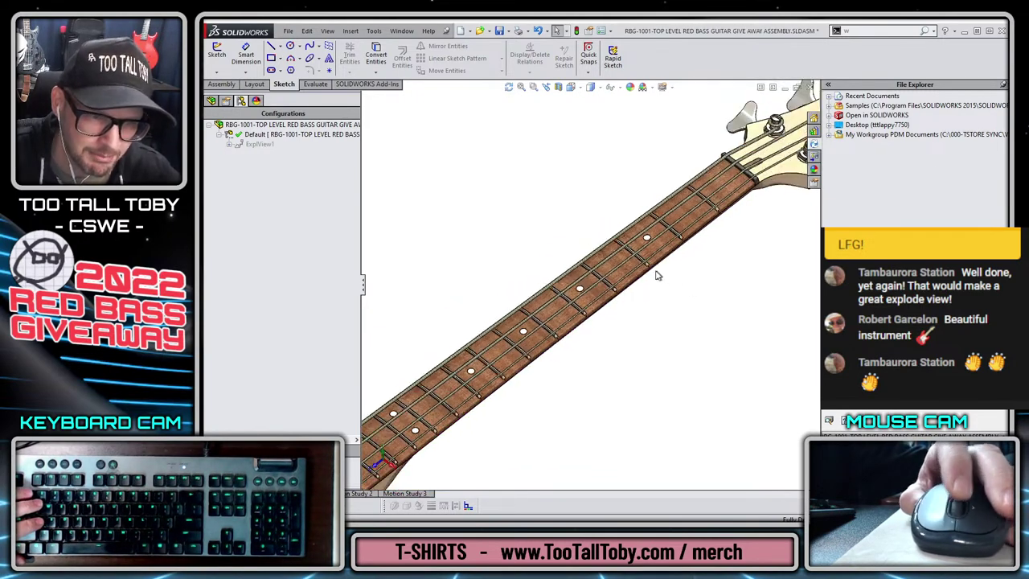
pyautogui.scroll(-1, 451, 365)
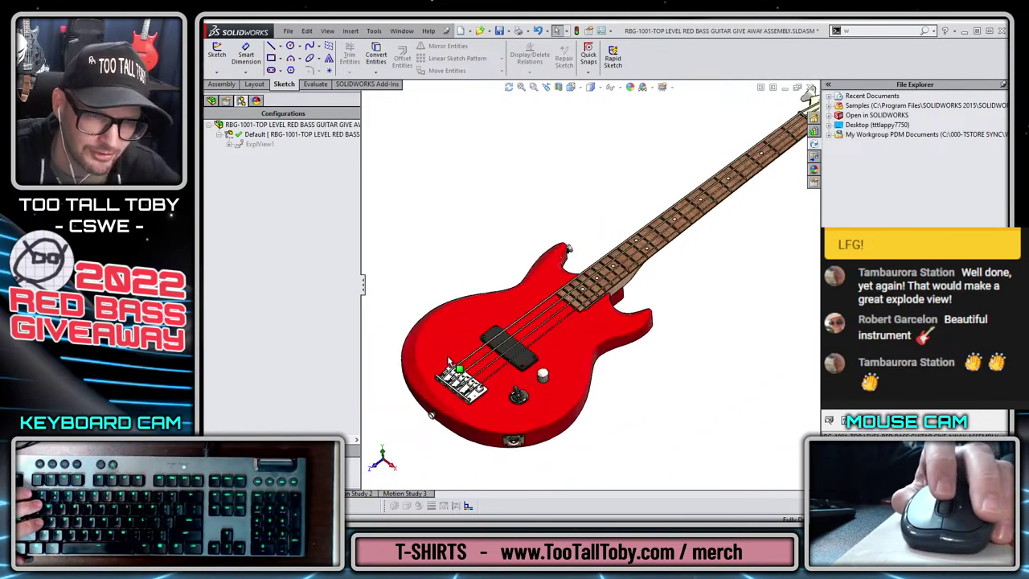
pyautogui.scroll(2, 597, 312)
pyautogui.scroll(-2, 703, 235)
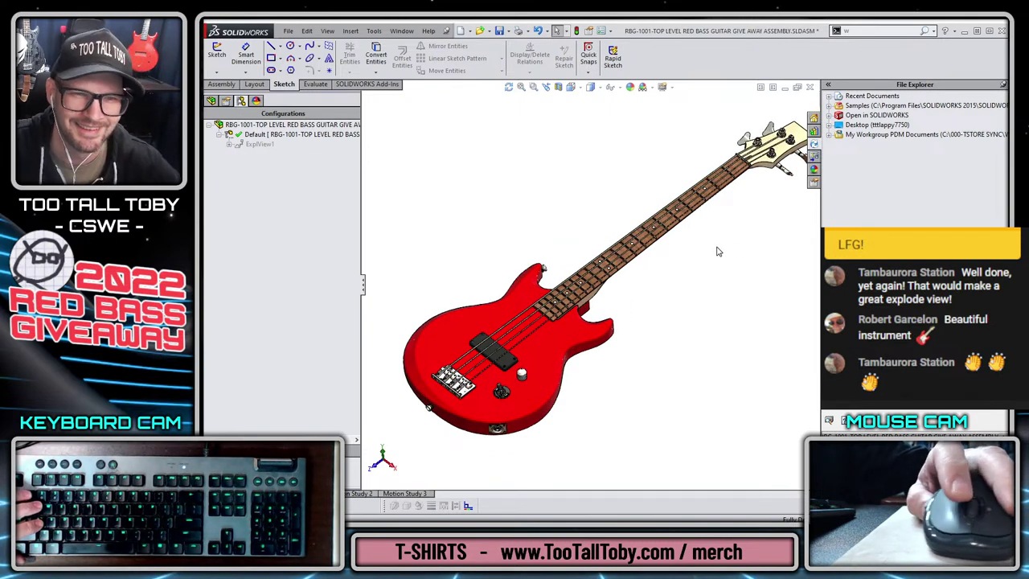
pyautogui.scroll(1, 717, 251)
pyautogui.scroll(-1, 676, 278)
pyautogui.keyDown('ctrl'); pyautogui.moveTo(651, 293); pyautogui.dragTo(647, 304, button='middle'); pyautogui.keyUp('ctrl')
pyautogui.moveTo(632, 267); pyautogui.dragTo(579, 306, button='middle')
pyautogui.scroll(-1, 579, 306)
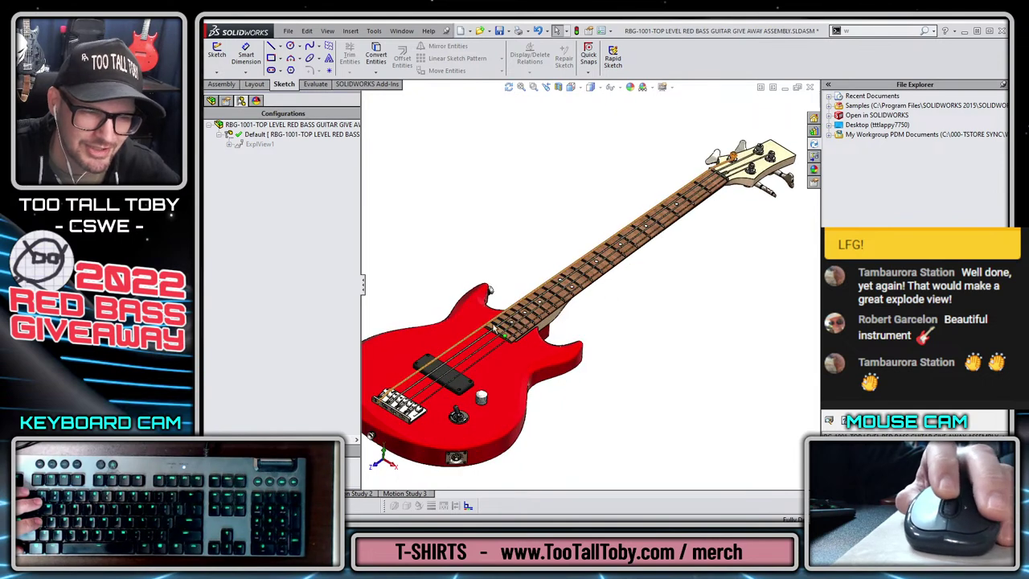
pyautogui.keyDown('ctrl'); pyautogui.moveTo(478, 329); pyautogui.dragTo(511, 292, button='middle'); pyautogui.keyUp('ctrl')
pyautogui.scroll(1, 555, 214)
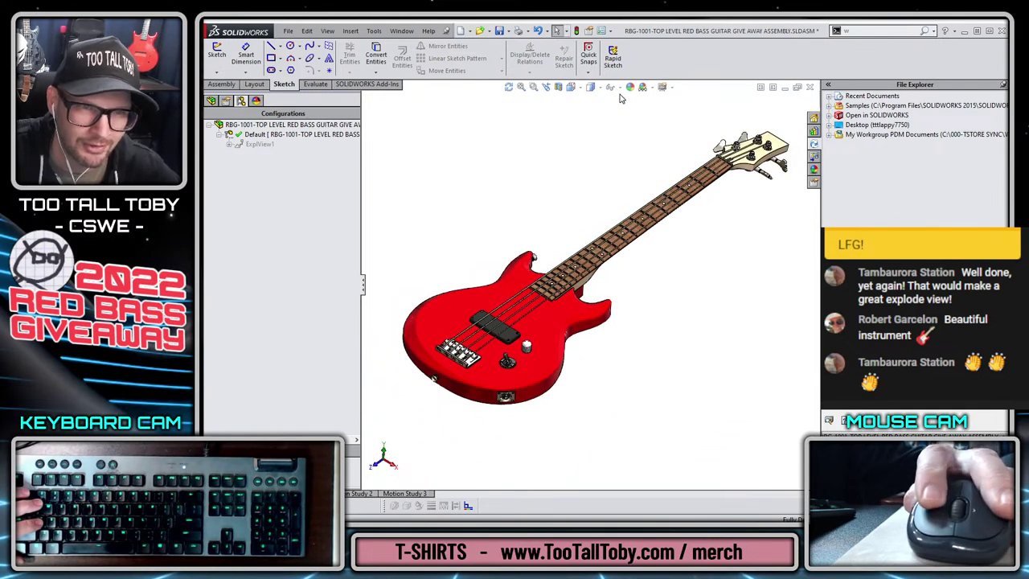
# - Turn on perspective display for the guitar assembly
pyautogui.click(667, 89)
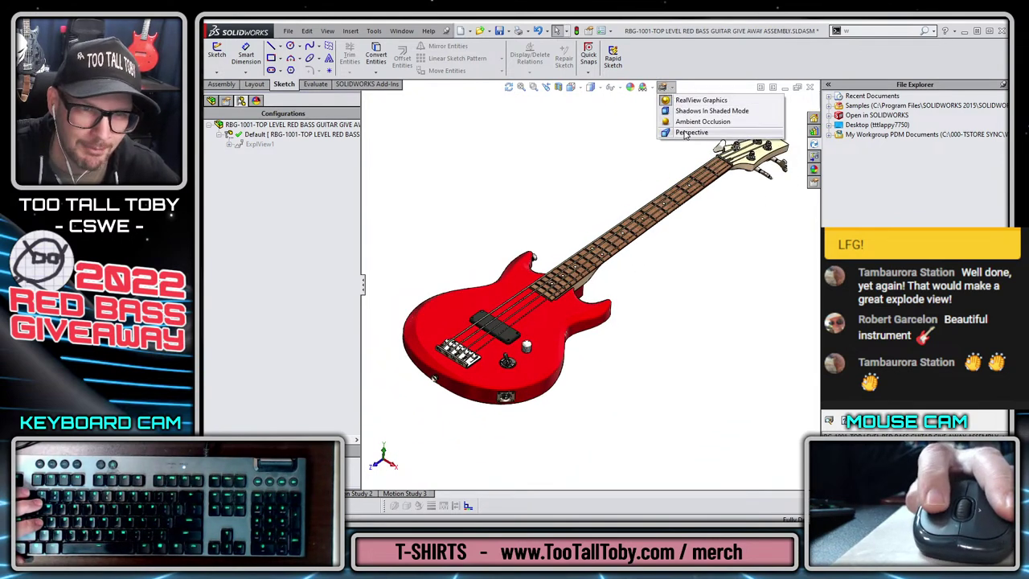
pyautogui.click(690, 132)
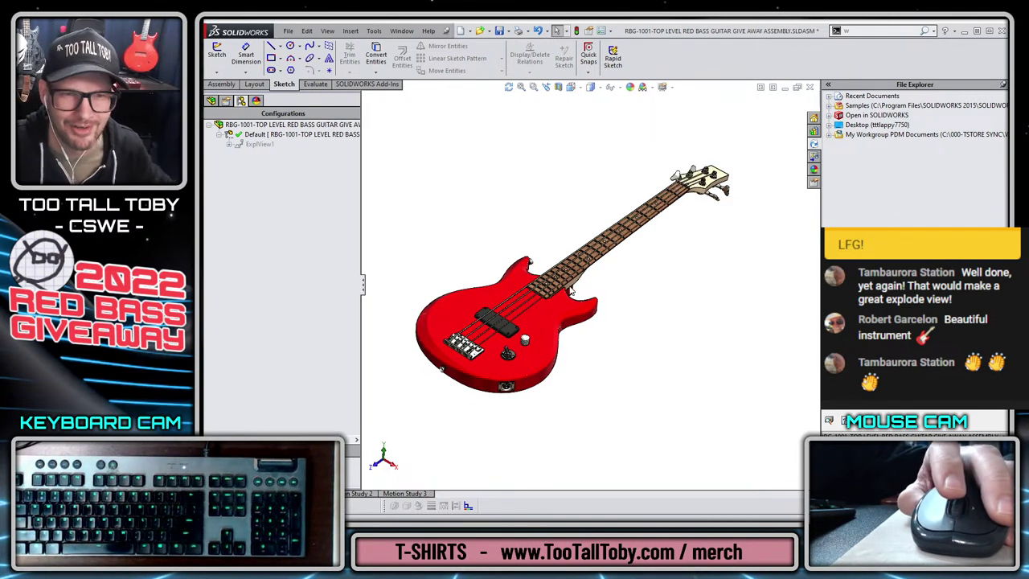
pyautogui.scroll(-2, 508, 301)
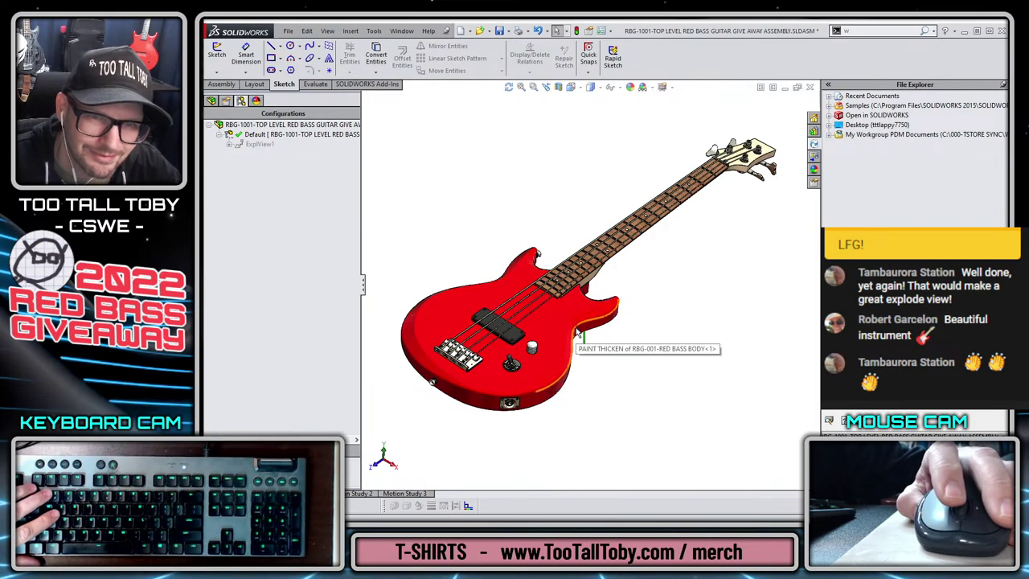
# - Examine the wound strings and tuning posts on the headstock, switch briefly to the string texture image in the image editor, and review the whole guitar
pyautogui.scroll(-6, 741, 137)
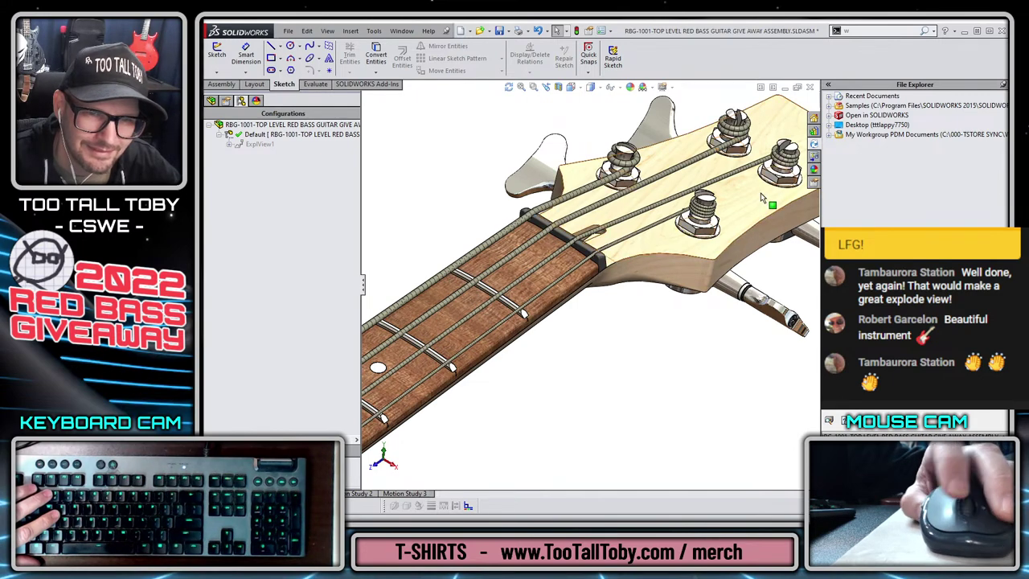
pyautogui.scroll(-4, 762, 199)
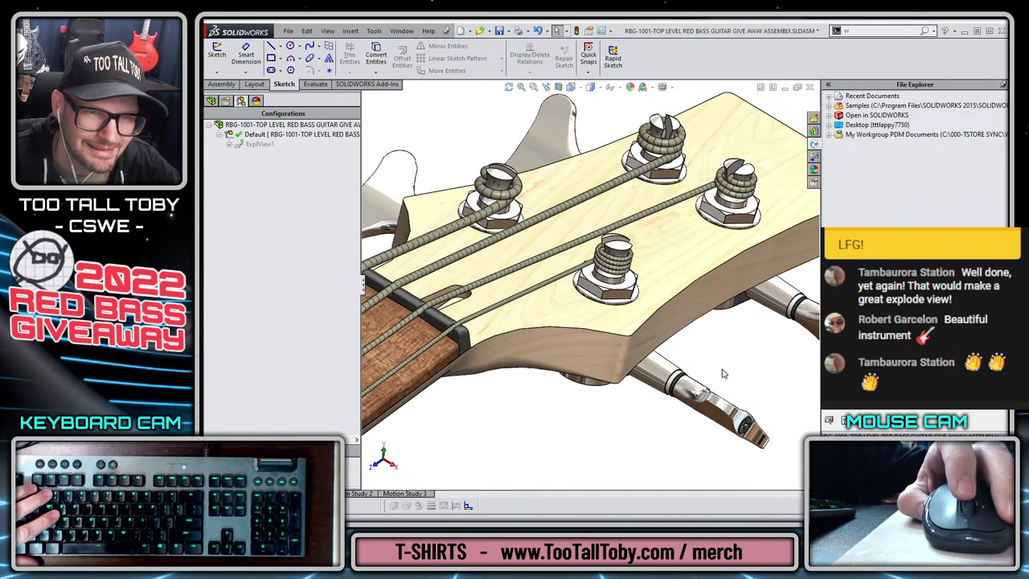
pyautogui.moveTo(569, 391)
pyautogui.mouseDown(button='middle')
pyautogui.moveTo(537, 378)
pyautogui.moveTo(507, 320)
pyautogui.mouseUp(button='middle')
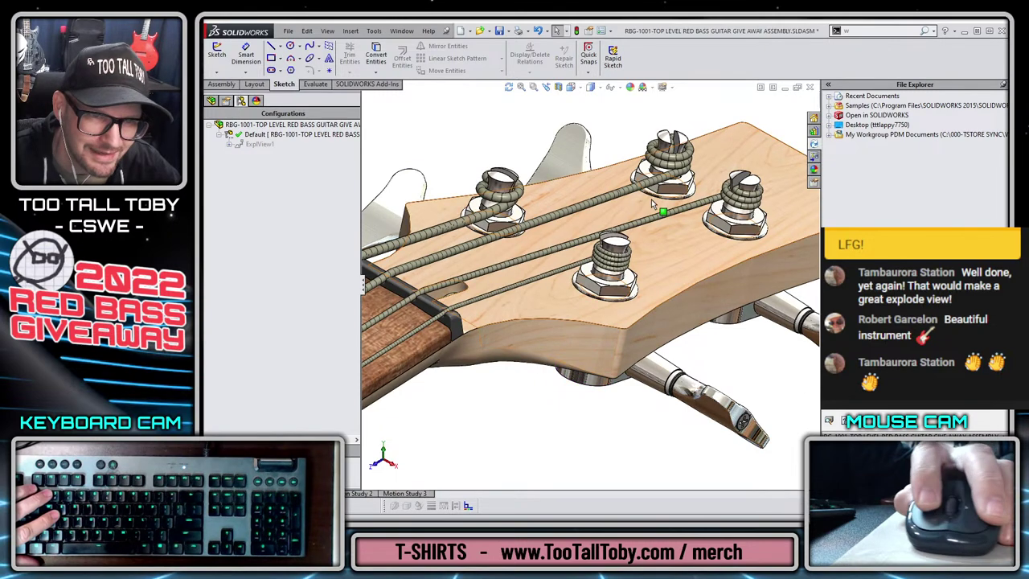
pyautogui.hotkey('alt', 'Tab')
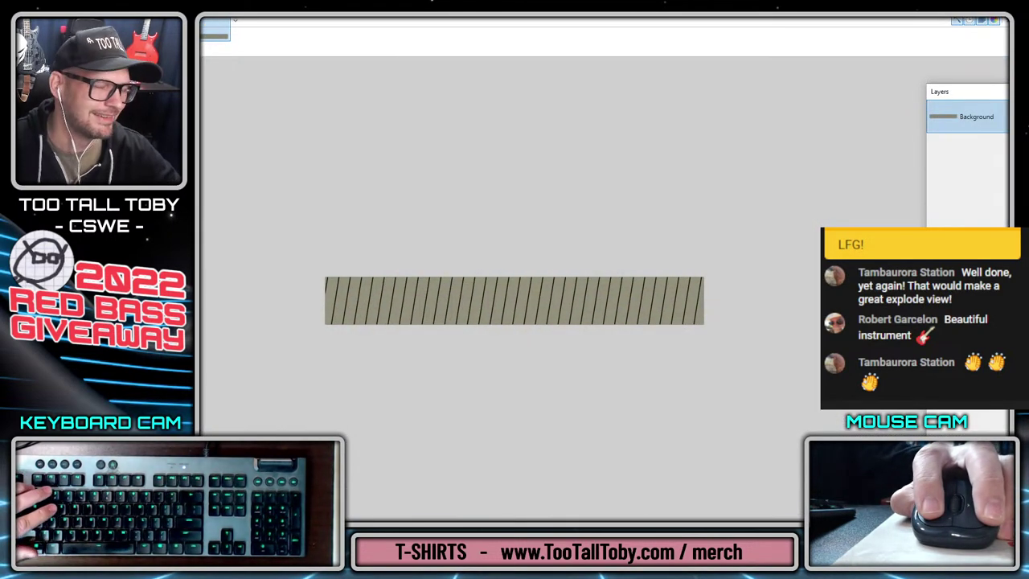
pyautogui.hotkey('alt', 'Tab')
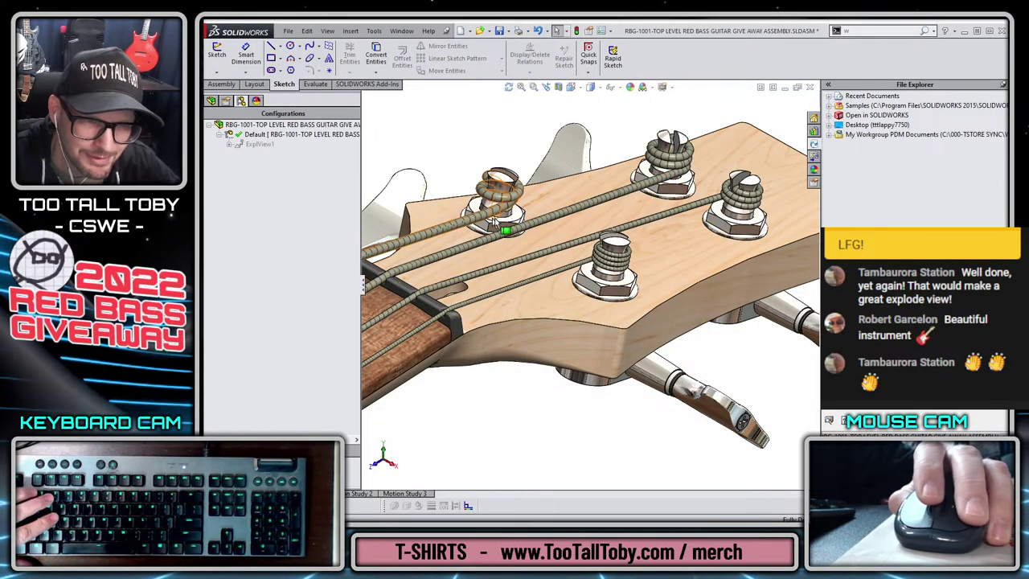
pyautogui.scroll(-3, 671, 177)
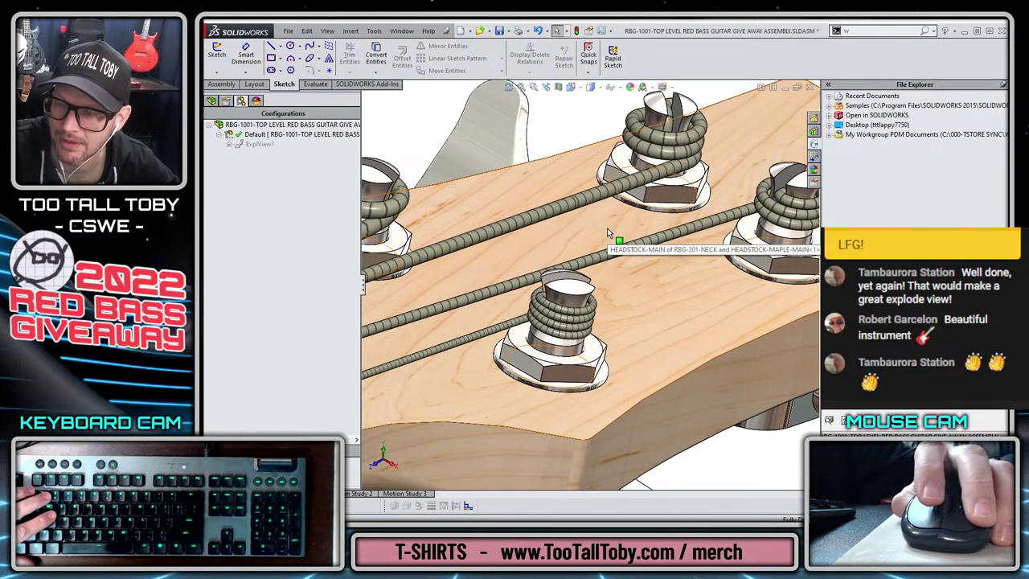
pyautogui.scroll(10, 547, 258)
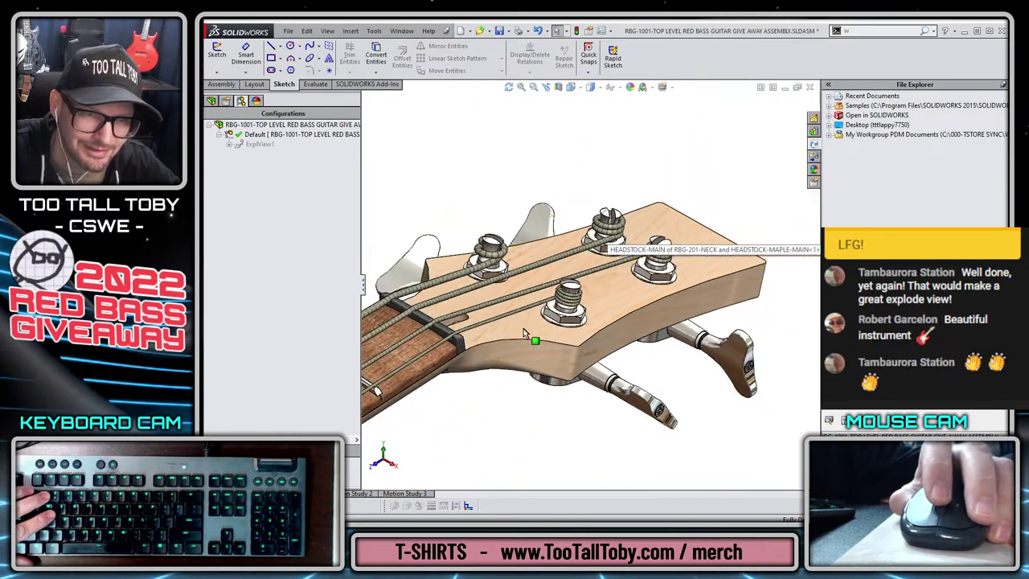
pyautogui.press('f')
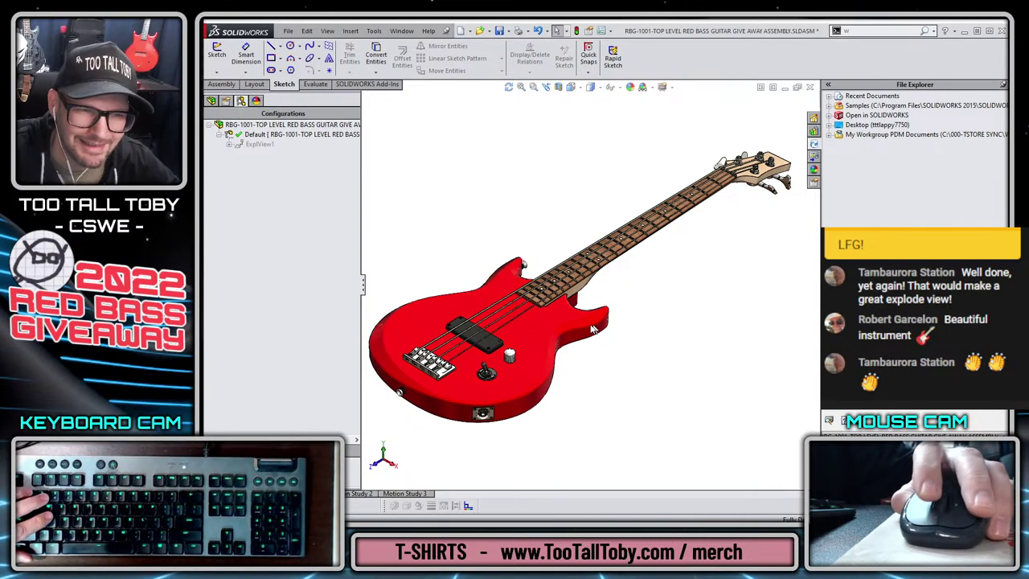
pyautogui.moveTo(680, 237); pyautogui.dragTo(677, 294, button='middle')
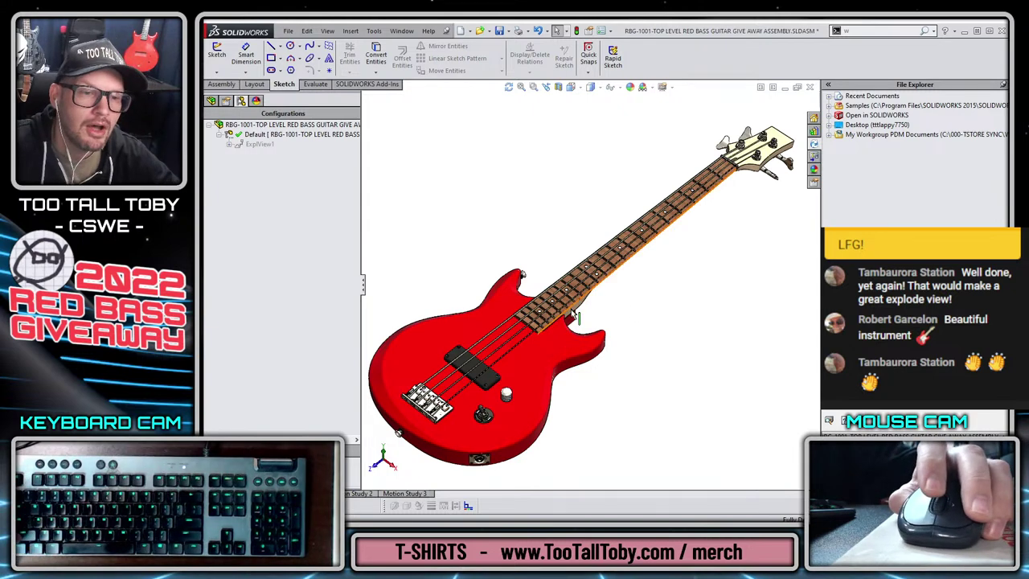
pyautogui.scroll(1, 522, 450)
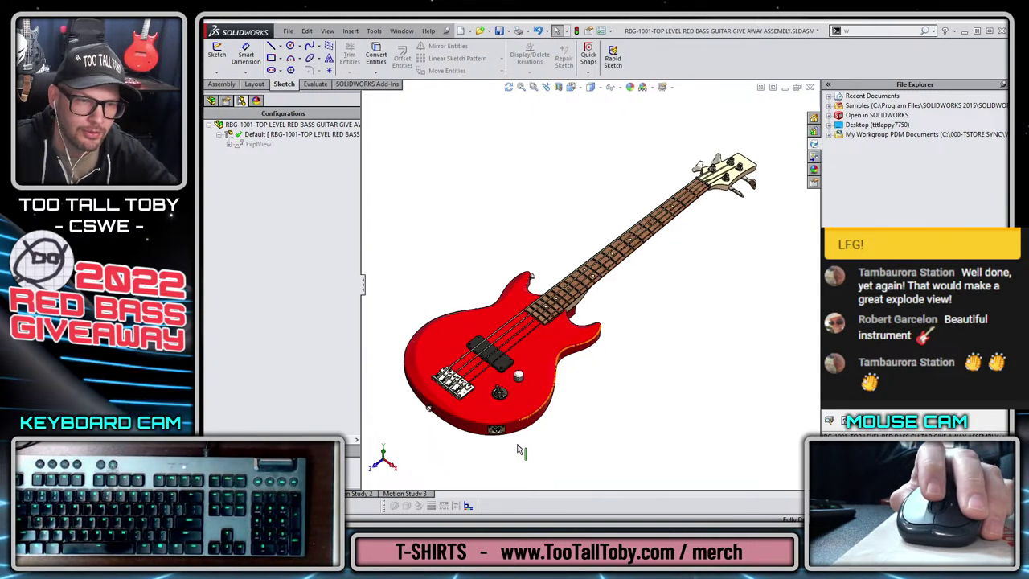
pyautogui.scroll(-2, 521, 447)
pyautogui.scroll(-3, 756, 166)
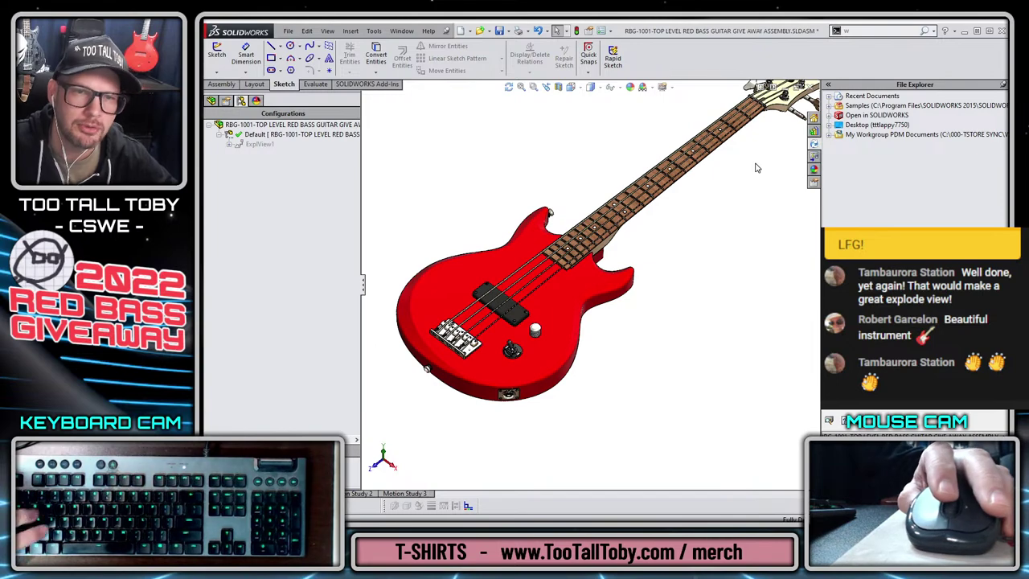
# - Locate the flat head screw in the end of the tuner button within the RBG-6002 right tuner assembly in the feature tree
pyautogui.scroll(5, 764, 137)
pyautogui.scroll(8, 768, 135)
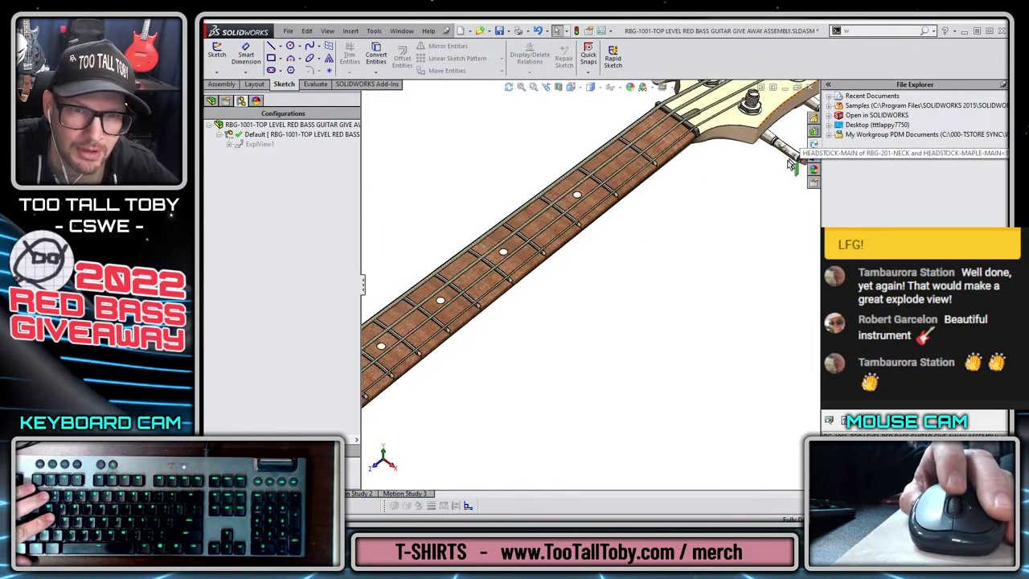
pyautogui.scroll(1, 729, 218)
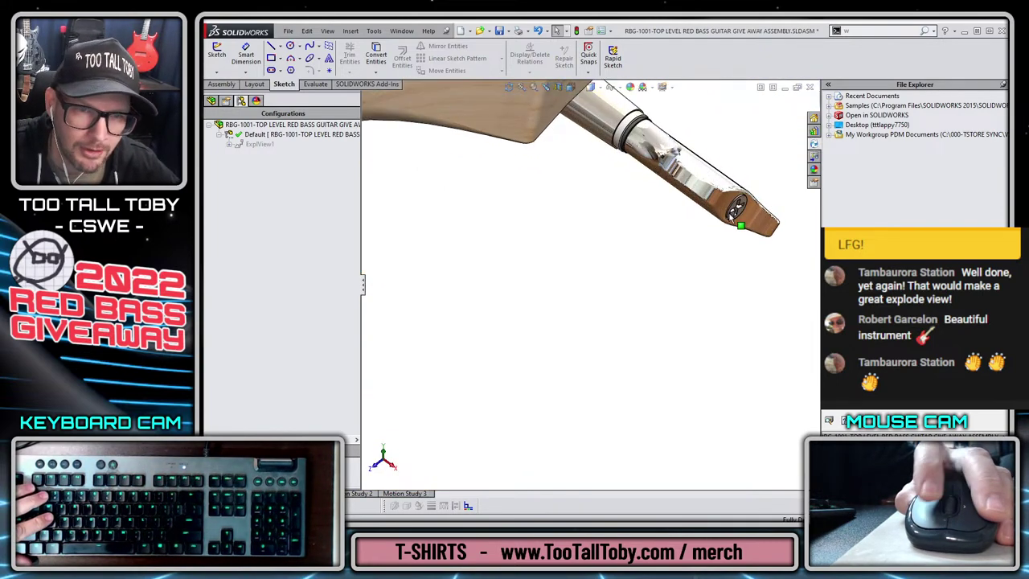
pyautogui.click(731, 214)
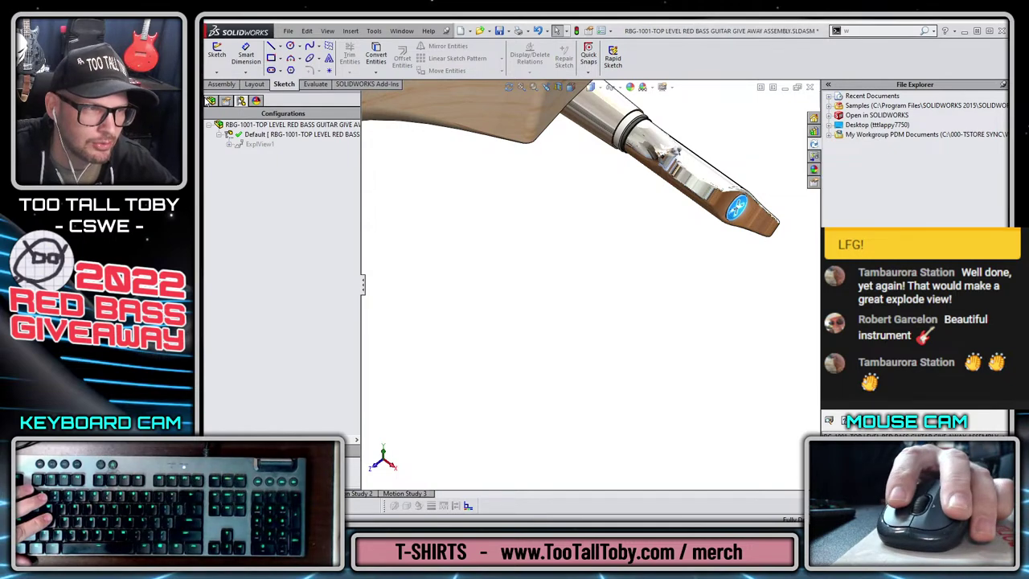
pyautogui.click(211, 101)
pyautogui.scroll(1, 260, 242)
pyautogui.scroll(-2, 259, 243)
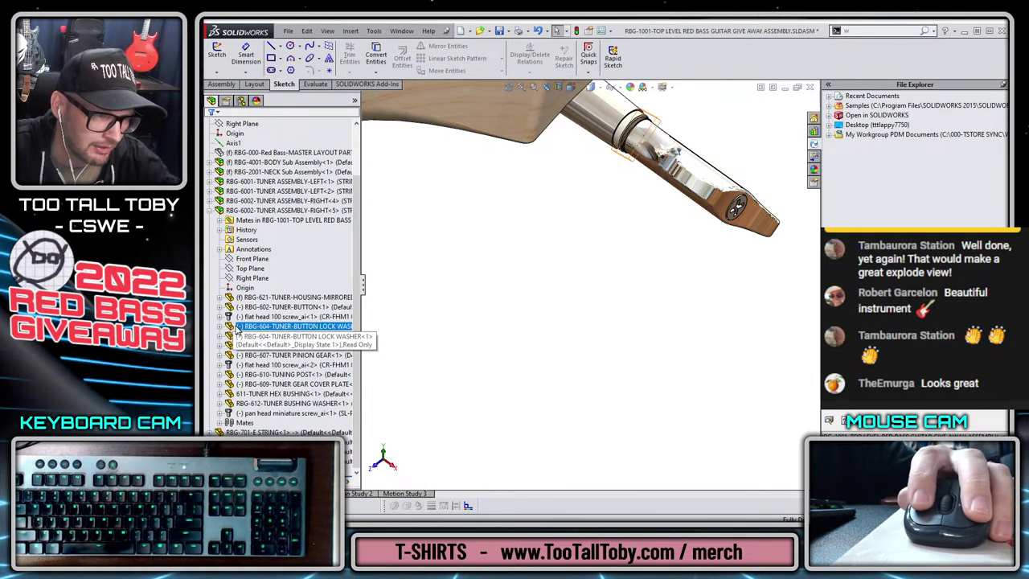
pyautogui.click(259, 326)
pyautogui.click(242, 318)
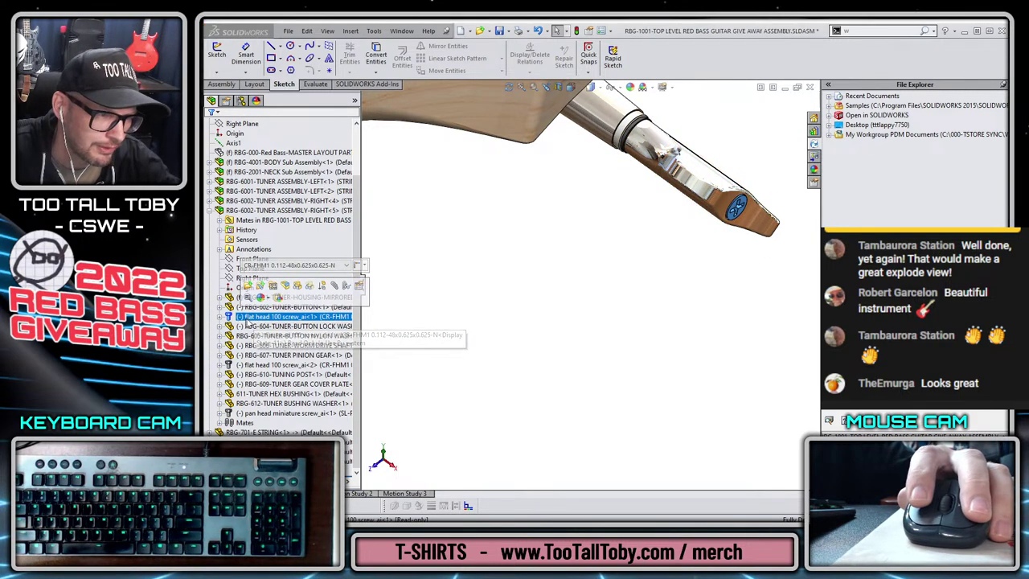
pyautogui.click(609, 288)
# - Hide the black electronics cavity cover on the back of the guitar body
pyautogui.scroll(10, 554, 237)
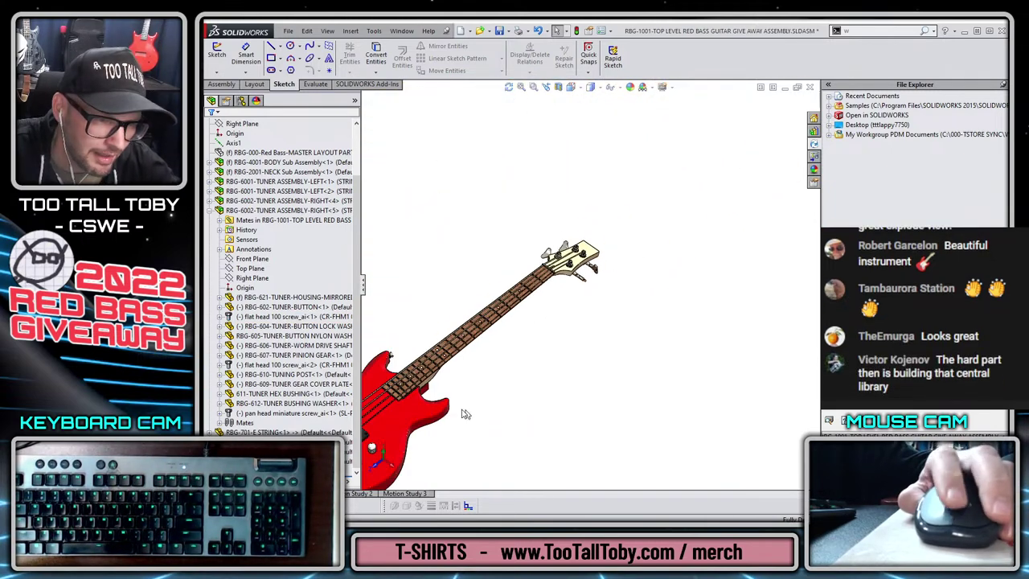
pyautogui.scroll(10, 465, 414)
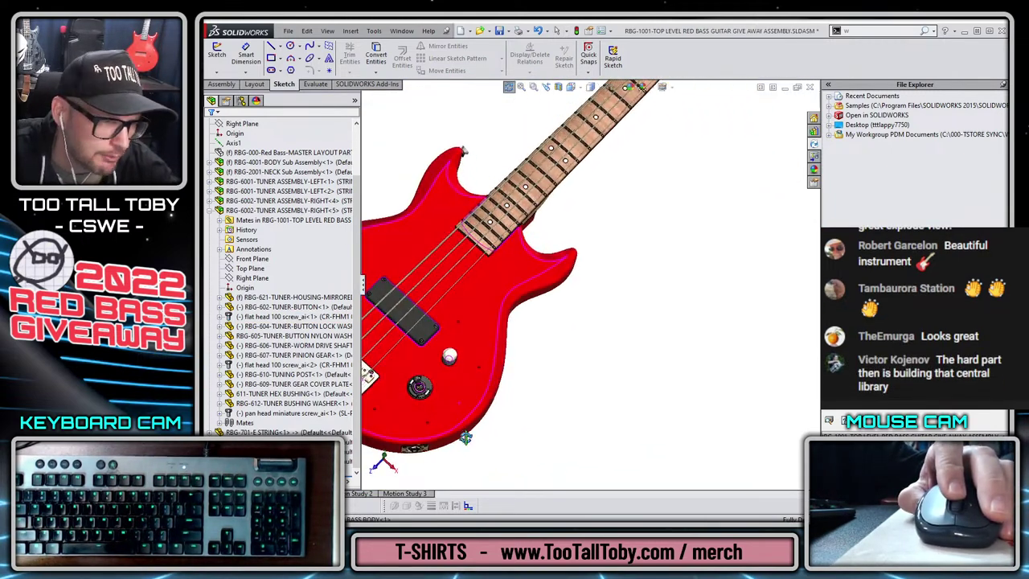
pyautogui.scroll(-5, 465, 437)
pyautogui.scroll(5, 464, 432)
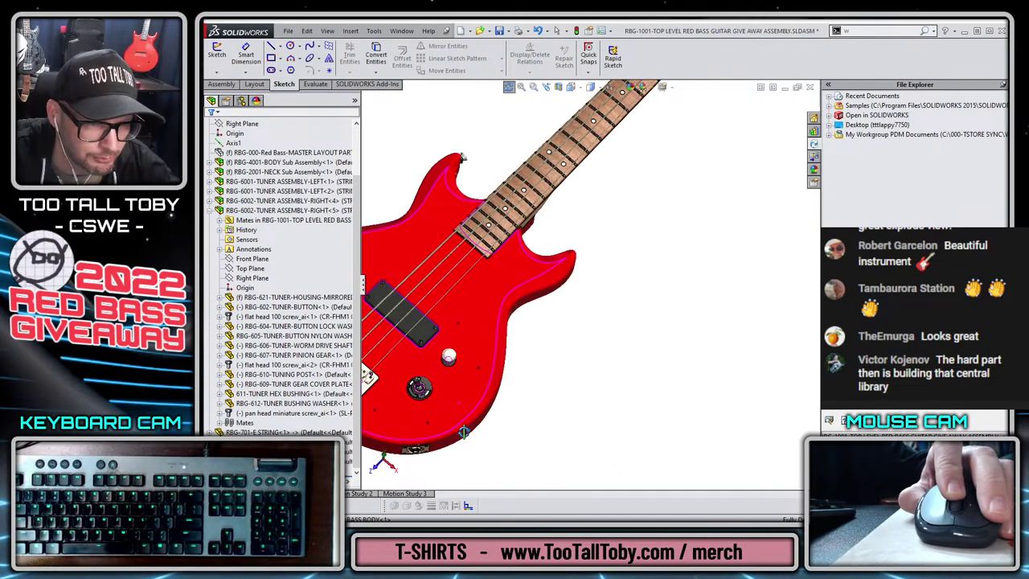
pyautogui.moveTo(464, 433); pyautogui.dragTo(660, 386, button='middle')
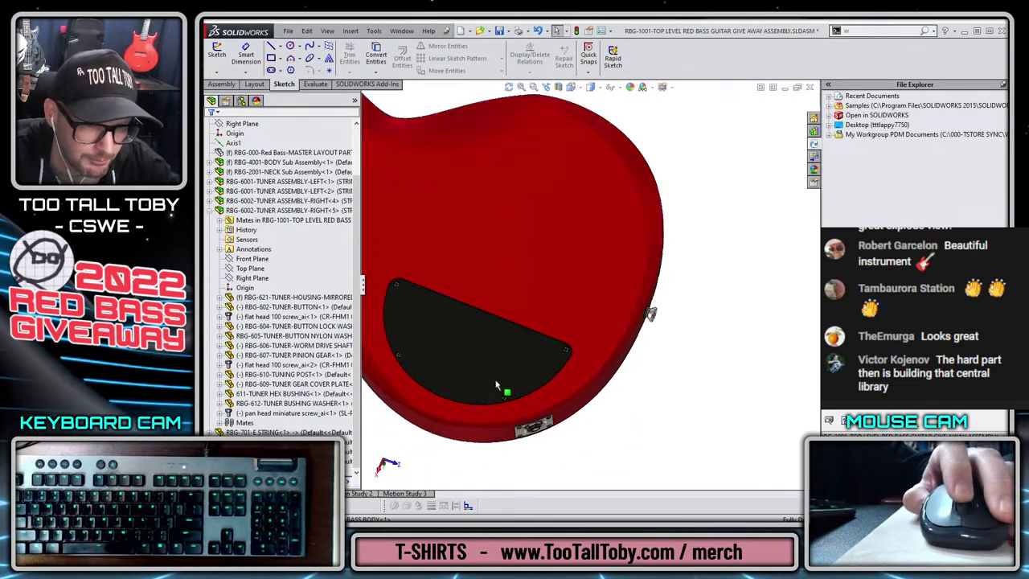
pyautogui.scroll(3, 496, 386)
pyautogui.click(536, 336)
pyautogui.press('Tab')
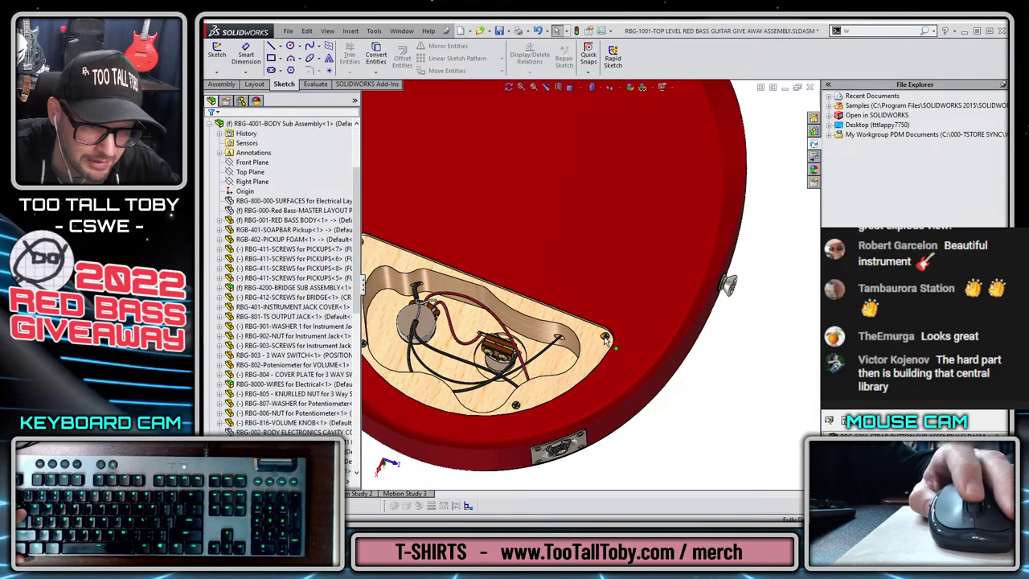
# - Examine the cover plate screws, routed pocket and wiring inside the electronics cavity on the back of the guitar body
pyautogui.scroll(10, 606, 339)
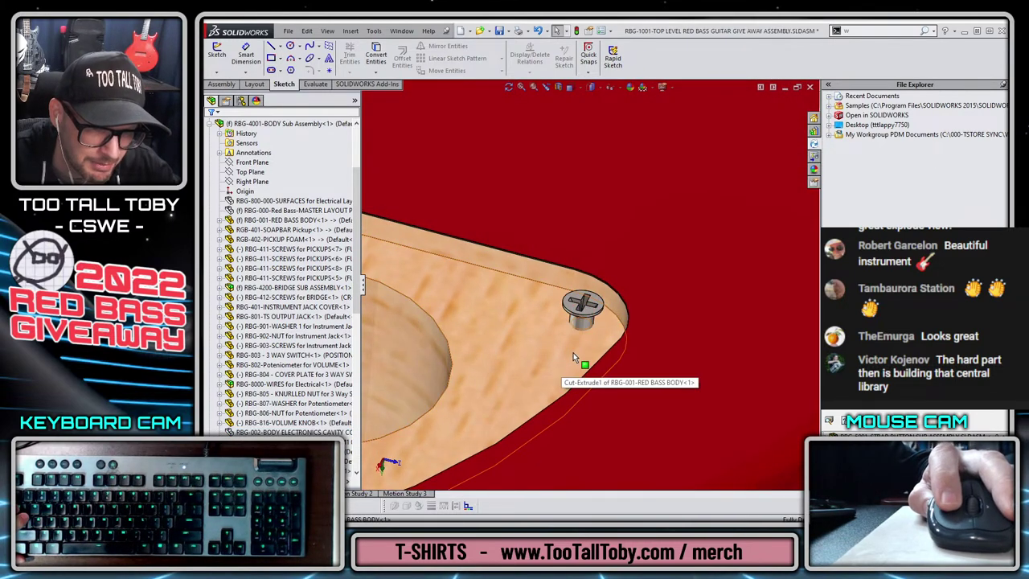
pyautogui.click(573, 355)
pyautogui.scroll(-6, 576, 378)
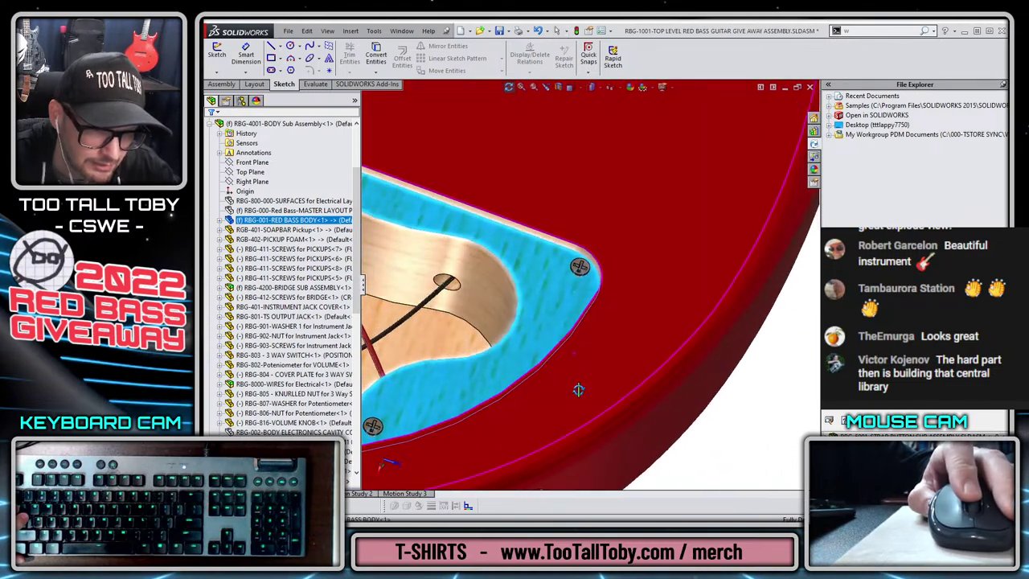
pyautogui.scroll(-4, 578, 390)
pyautogui.moveTo(558, 387); pyautogui.dragTo(556, 342, button='middle')
pyautogui.click(661, 375)
pyautogui.scroll(2, 563, 330)
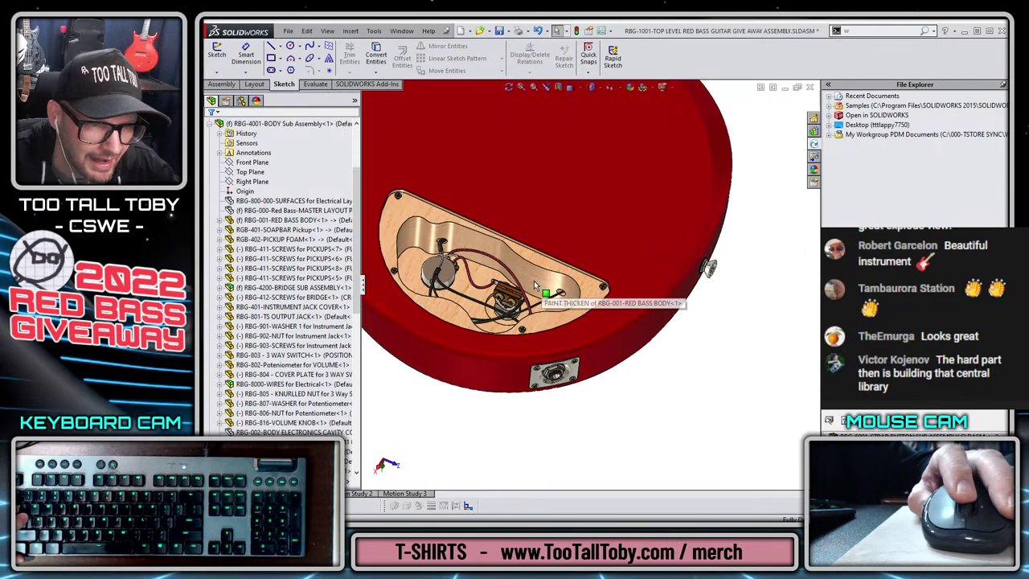
pyautogui.moveTo(536, 285); pyautogui.dragTo(562, 288, button='middle')
pyautogui.scroll(5, 555, 299)
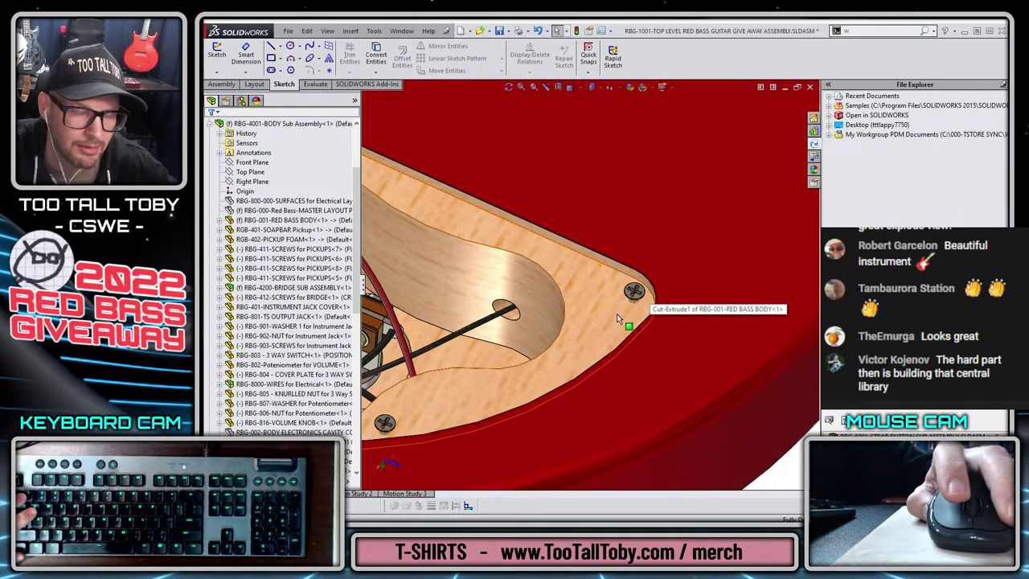
pyautogui.scroll(-3, 631, 310)
pyautogui.scroll(-5, 632, 312)
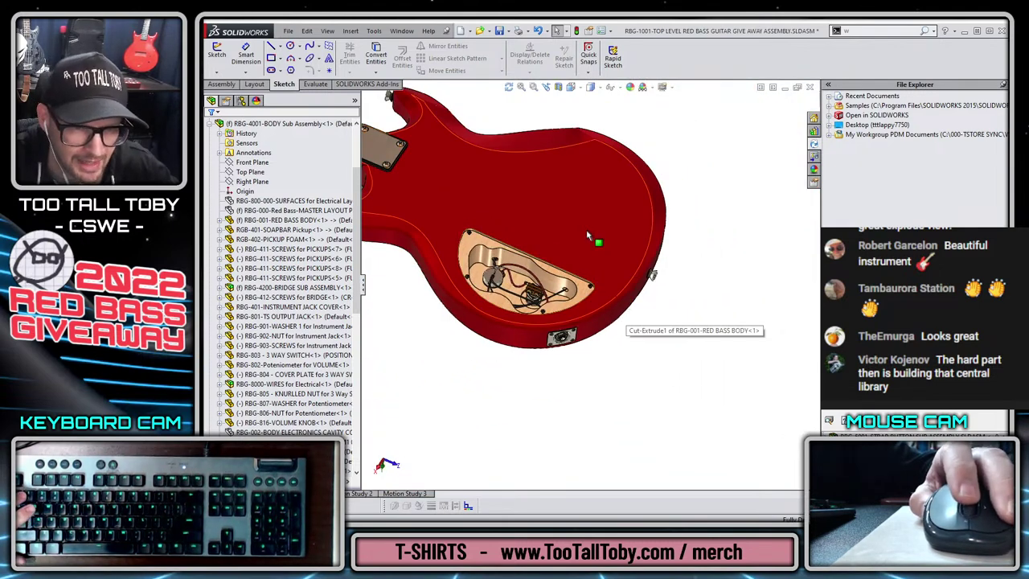
pyautogui.scroll(3, 547, 274)
pyautogui.scroll(2, 464, 244)
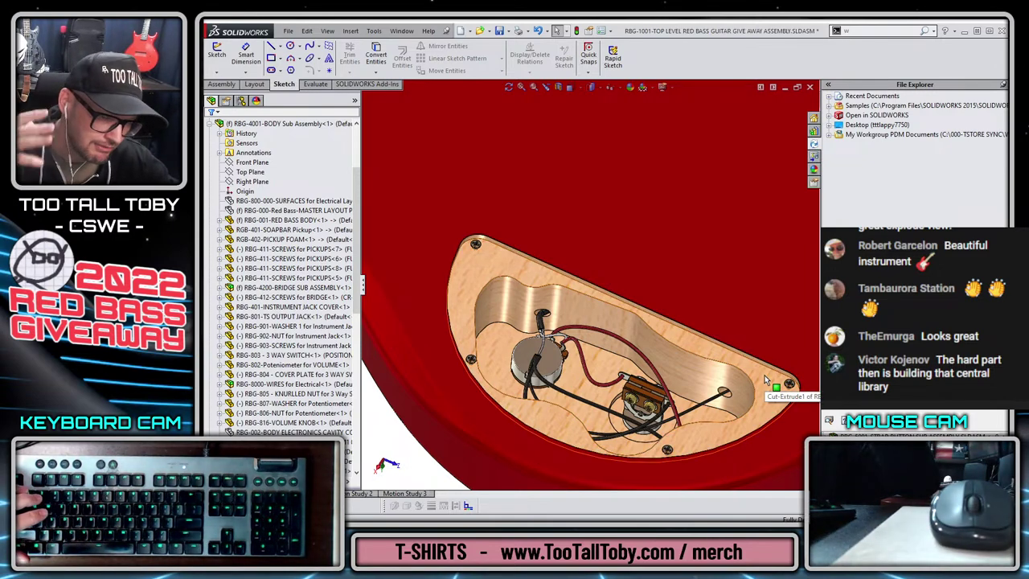
pyautogui.scroll(-3, 741, 368)
pyautogui.scroll(-3, 741, 369)
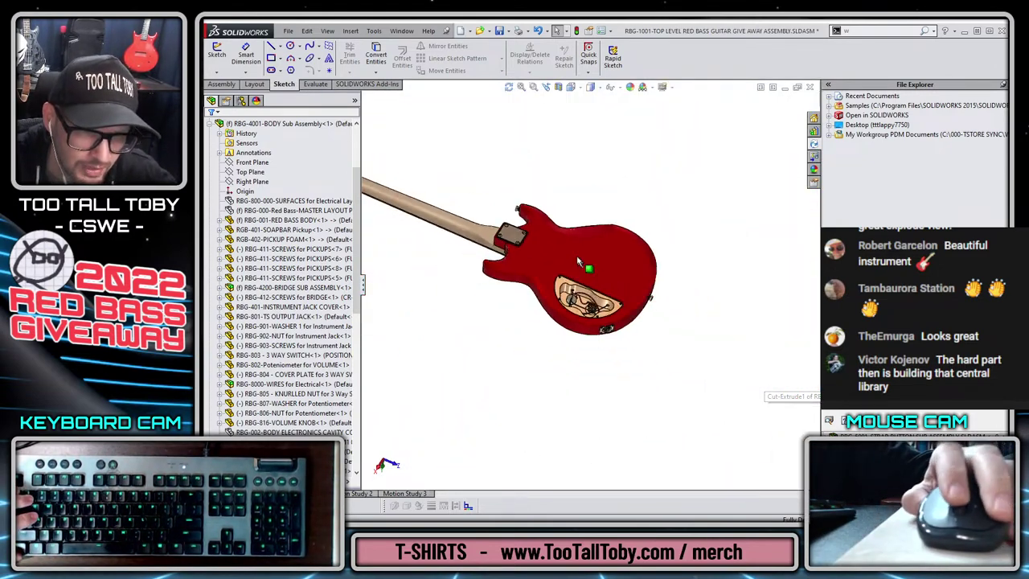
pyautogui.scroll(2, 555, 260)
pyautogui.scroll(3, 555, 302)
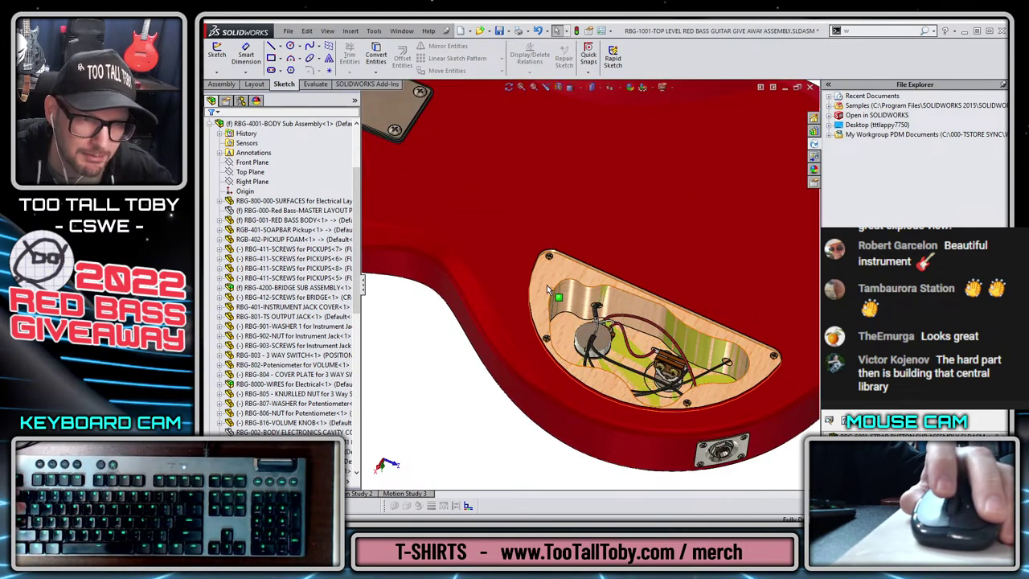
# - Show the black electronics cavity cover on the back of the guitar body again
pyautogui.click(547, 283)
pyautogui.hotkey('shift', 'Tab')
pyautogui.scroll(-3, 591, 330)
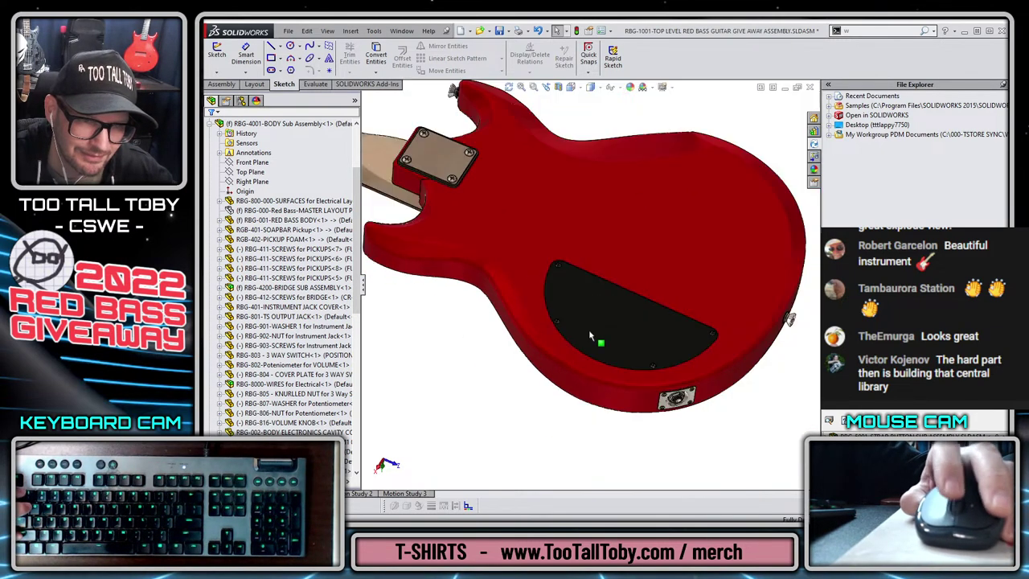
# - Temporarily hide the red body from the front side to inspect the pickup, bridge and electronics, and show it again
pyautogui.moveTo(490, 403); pyautogui.dragTo(434, 349, button='middle')
pyautogui.scroll(2, 542, 361)
pyautogui.scroll(1, 434, 349)
pyautogui.scroll(-4, 432, 347)
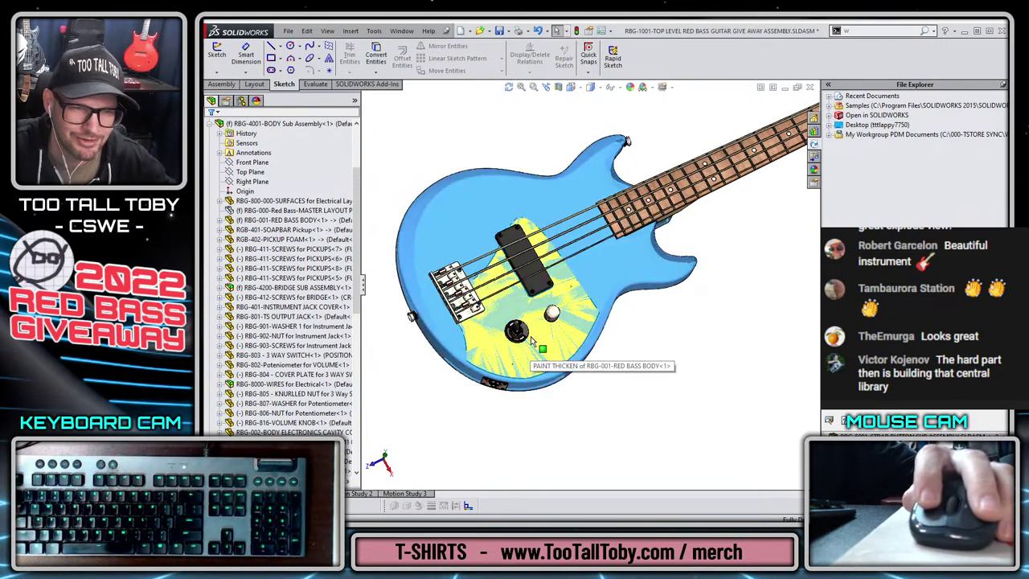
pyautogui.press('Tab')
pyautogui.press('Tab')
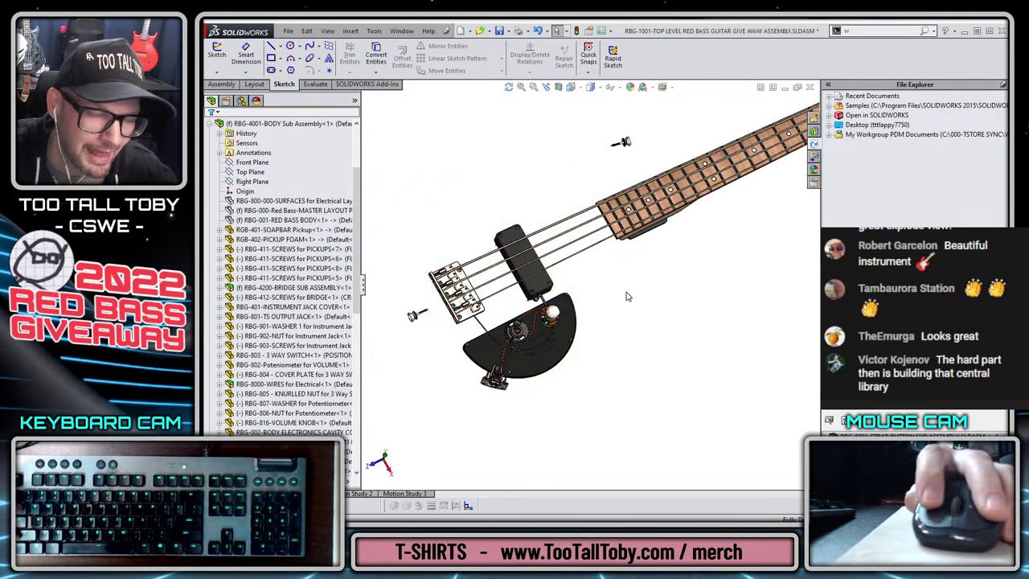
pyautogui.hotkey('shift', 'Tab')
pyautogui.hotkey('shift', 'Tab')
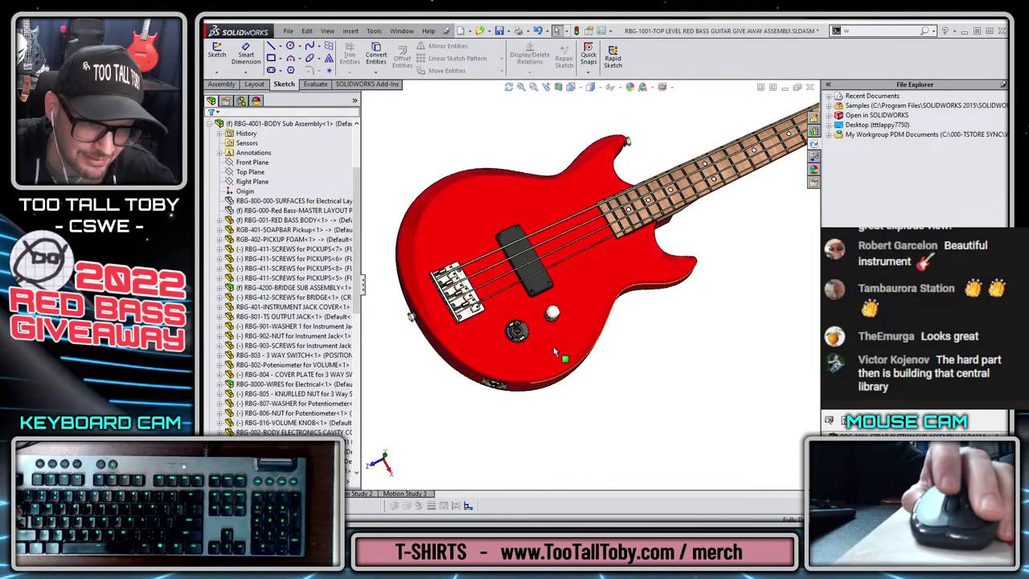
# - Turn on shadows in shaded mode and ambient occlusion for the top-level guitar assembly
pyautogui.moveTo(535, 310); pyautogui.dragTo(546, 302, button='middle')
pyautogui.scroll(2, 532, 320)
pyautogui.scroll(-2, 519, 327)
pyautogui.scroll(2, 530, 294)
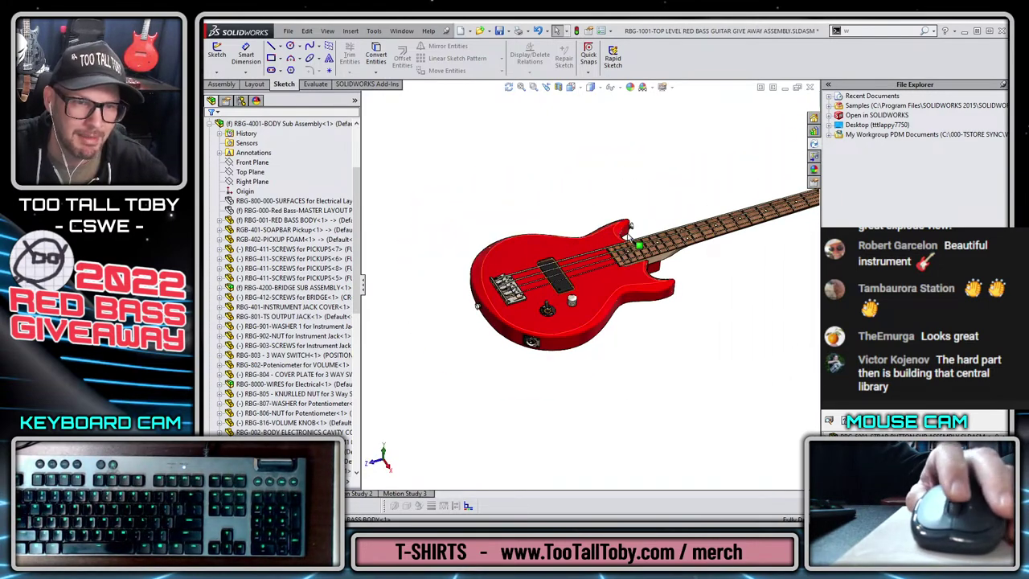
pyautogui.scroll(1, 607, 274)
pyautogui.moveTo(663, 262); pyautogui.dragTo(597, 327, button='middle')
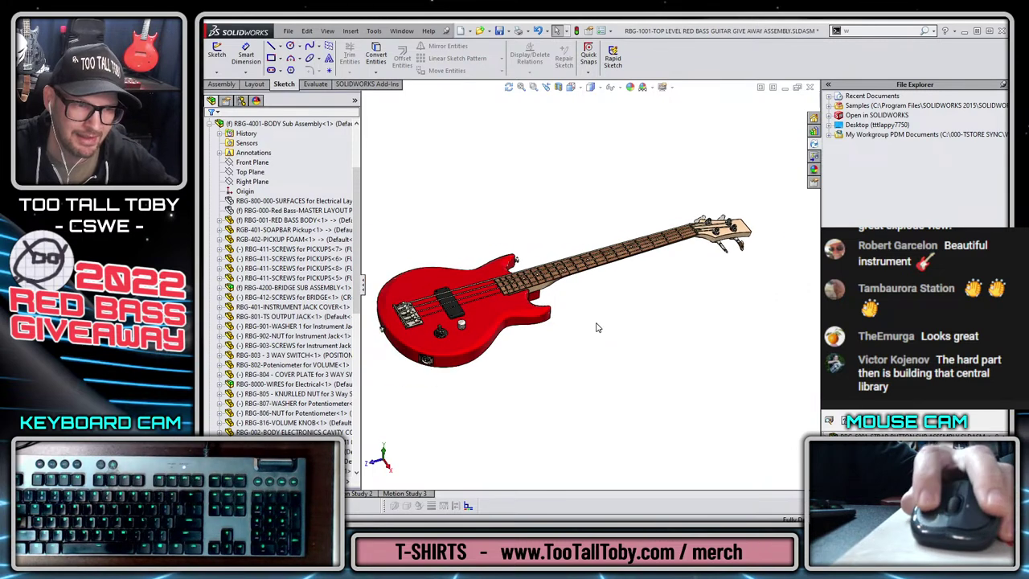
pyautogui.click(210, 126)
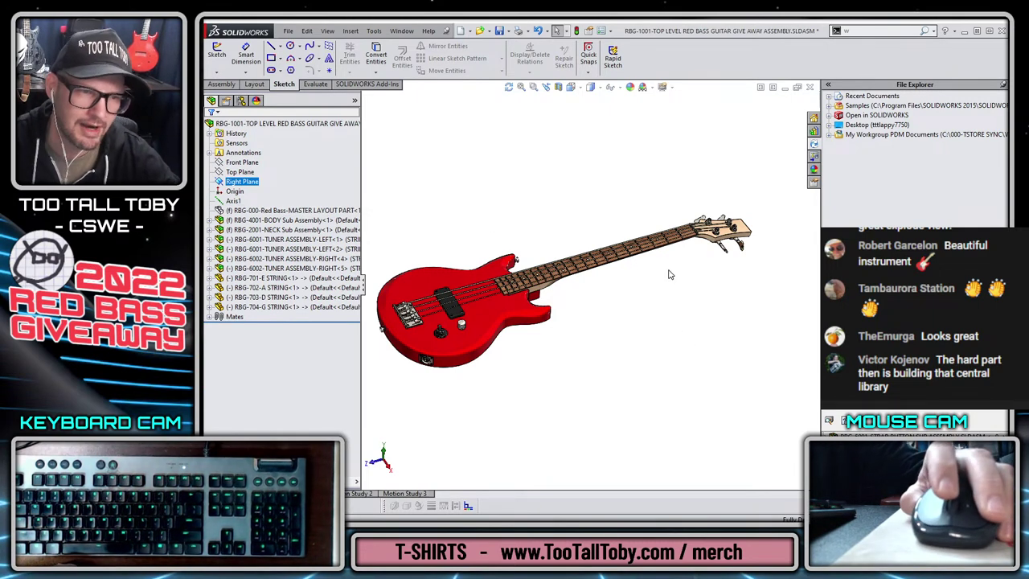
pyautogui.click(664, 86)
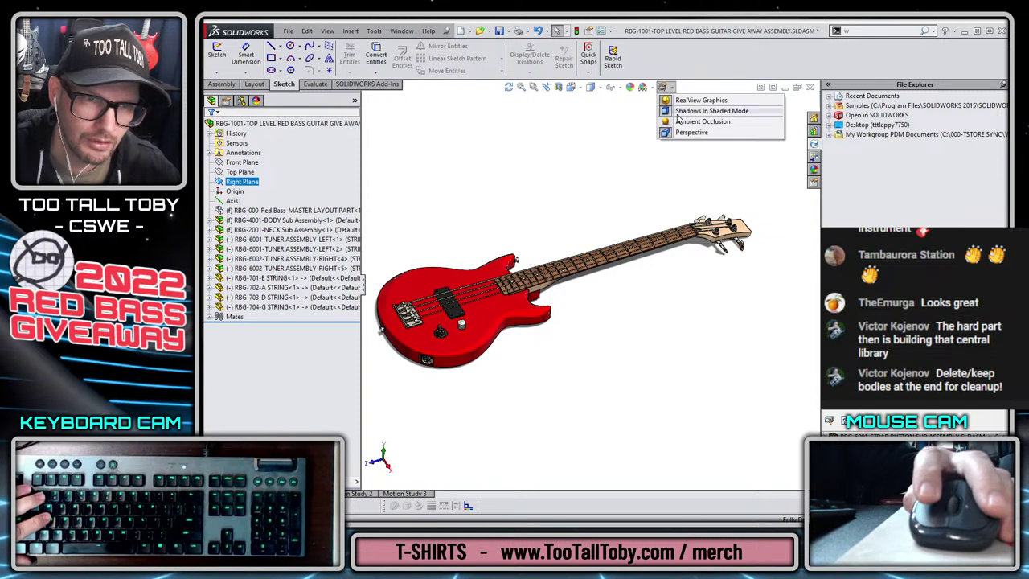
pyautogui.click(679, 122)
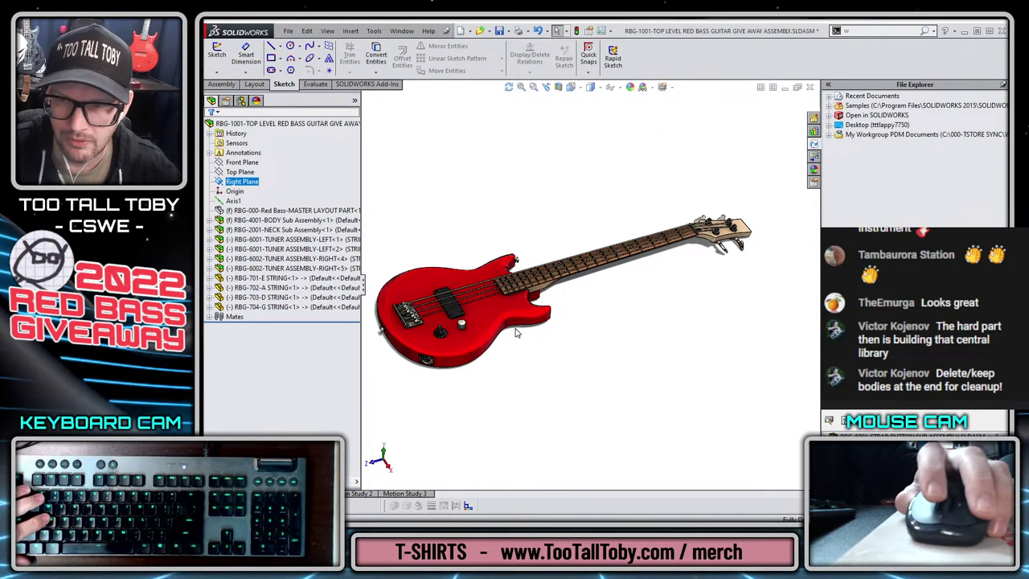
# - Review the shaded guitar and open the RBG-4001 BODY Sub Assembly in its own window
pyautogui.scroll(-2, 423, 320)
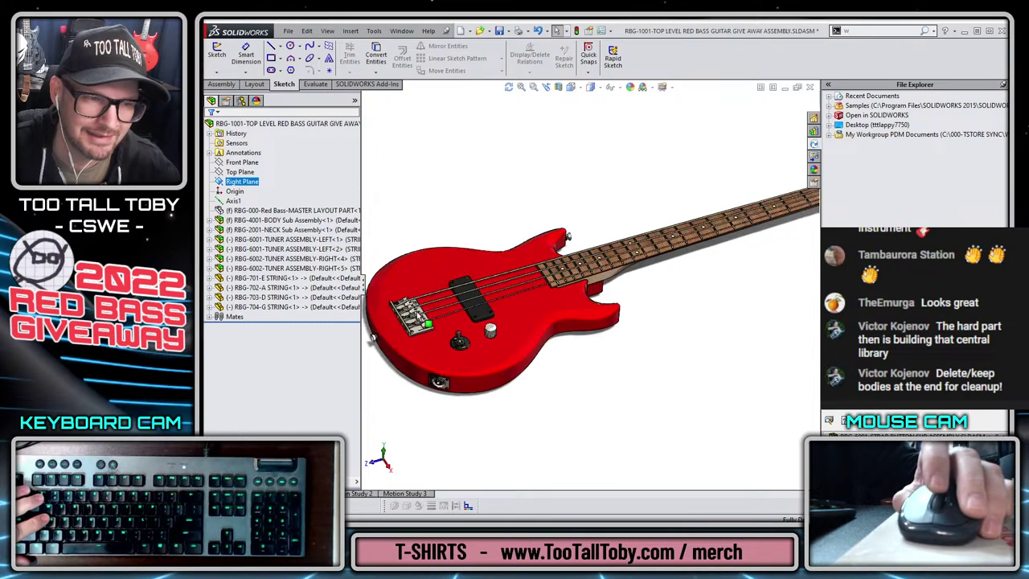
pyautogui.scroll(1, 602, 322)
pyautogui.moveTo(627, 299); pyautogui.dragTo(669, 335, button='middle')
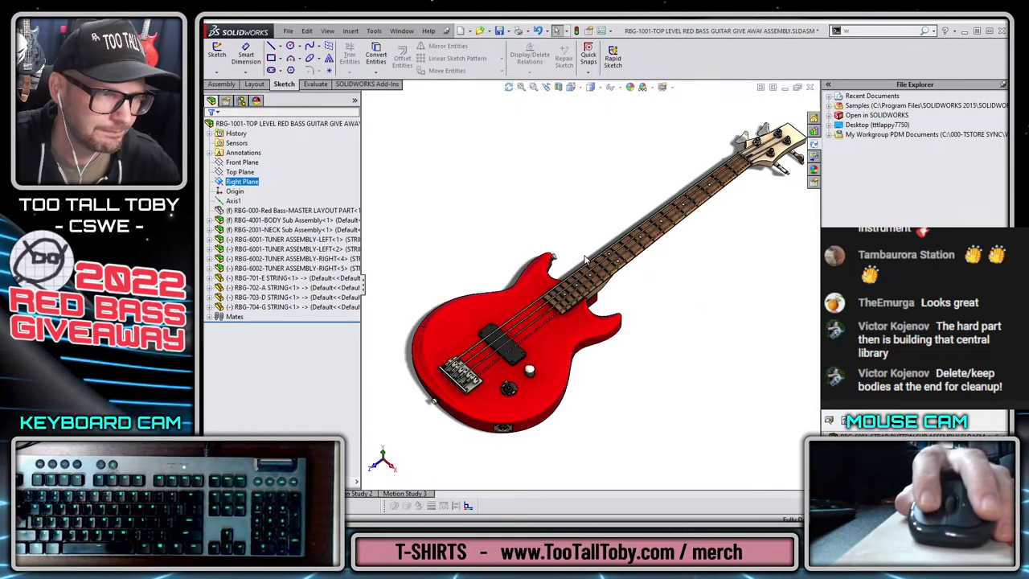
pyautogui.click(277, 219)
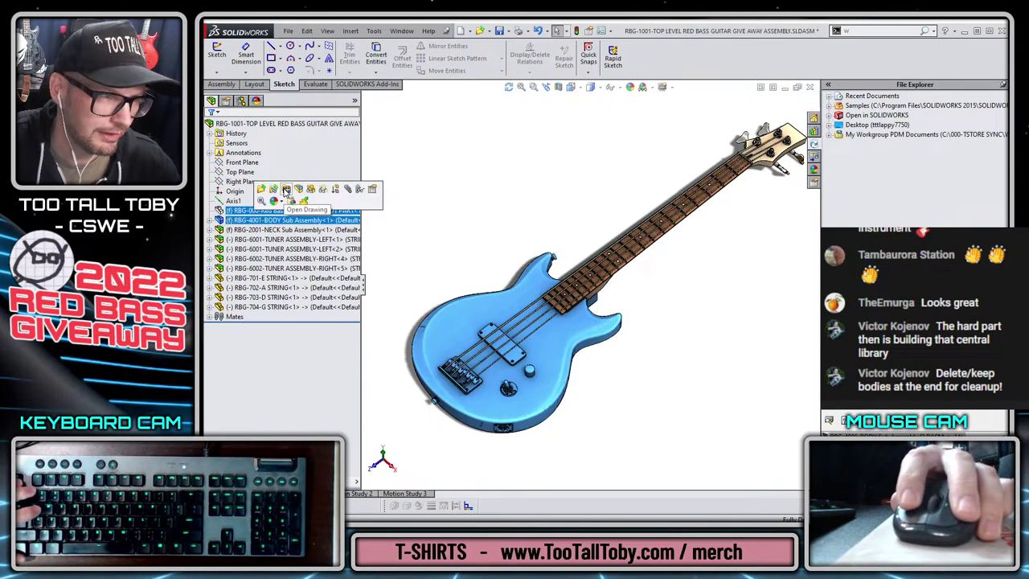
pyautogui.click(262, 191)
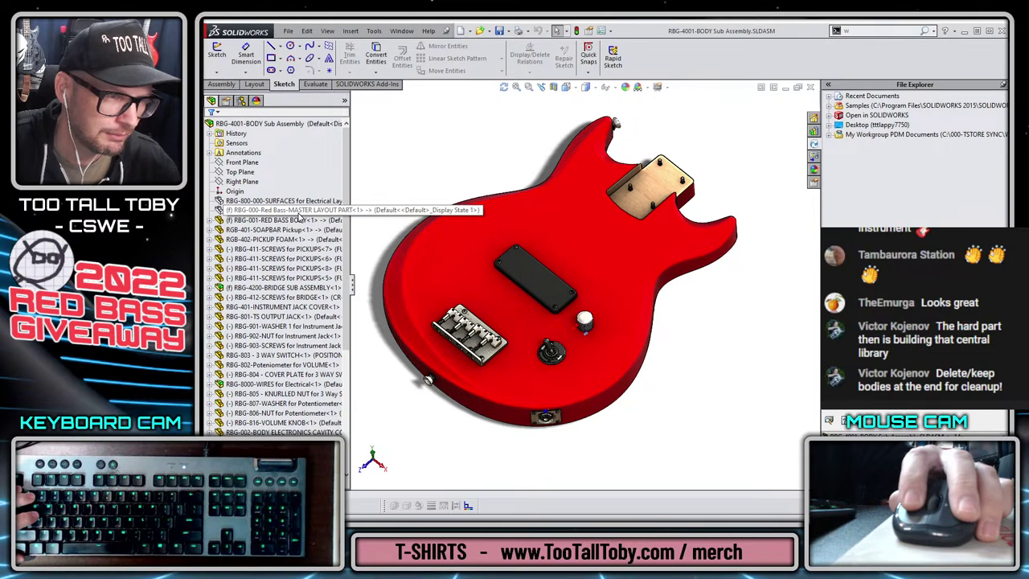
# - Temporarily hide the red bass body in the subassembly to reveal the hardware and wiring, and show it again
pyautogui.click(601, 285)
pyautogui.press('Tab')
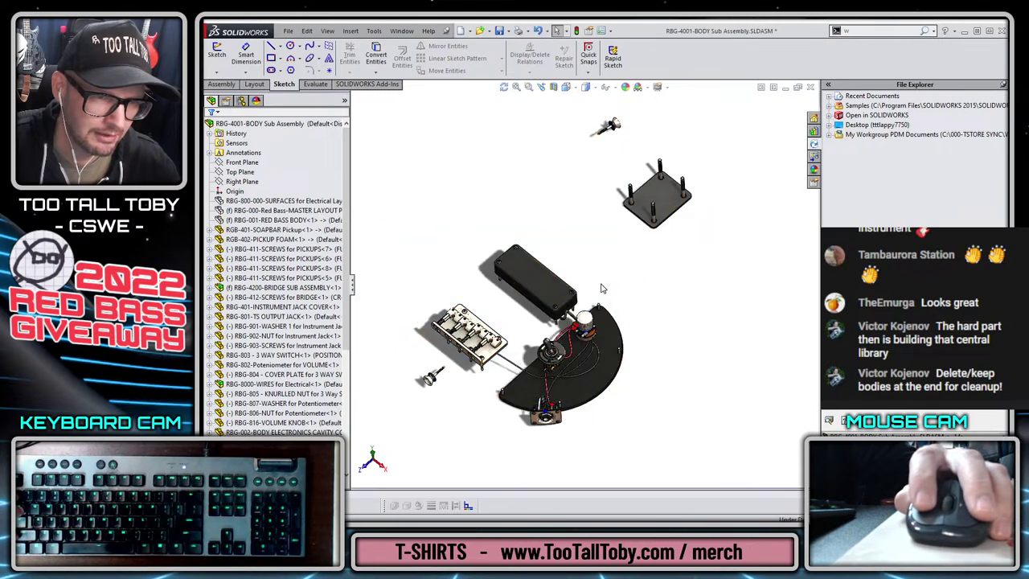
pyautogui.hotkey('shift', 'Tab')
pyautogui.hotkey('shift', 'Tab')
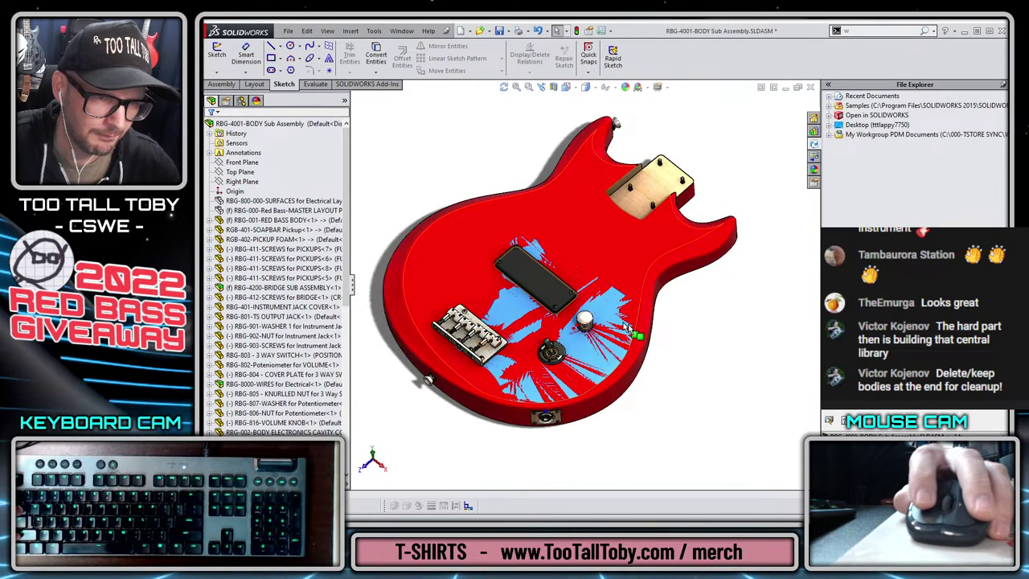
# - Hide the Surface-Offset1[1] and Surface-Trim1 bodies in the RBG-800-000-SURFACES for Electrical Layout part and return to the body subassembly
pyautogui.click(304, 200)
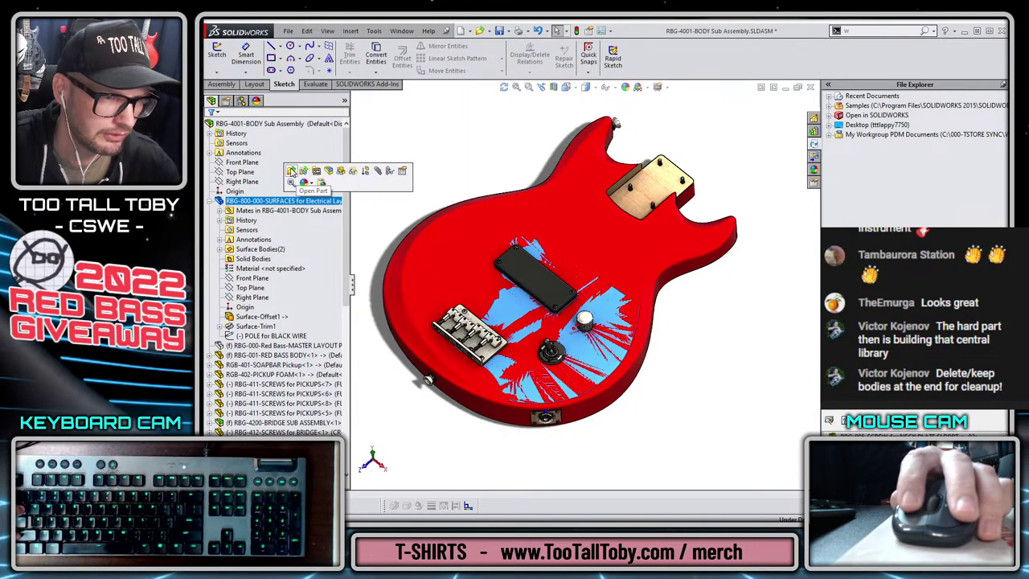
pyautogui.click(291, 171)
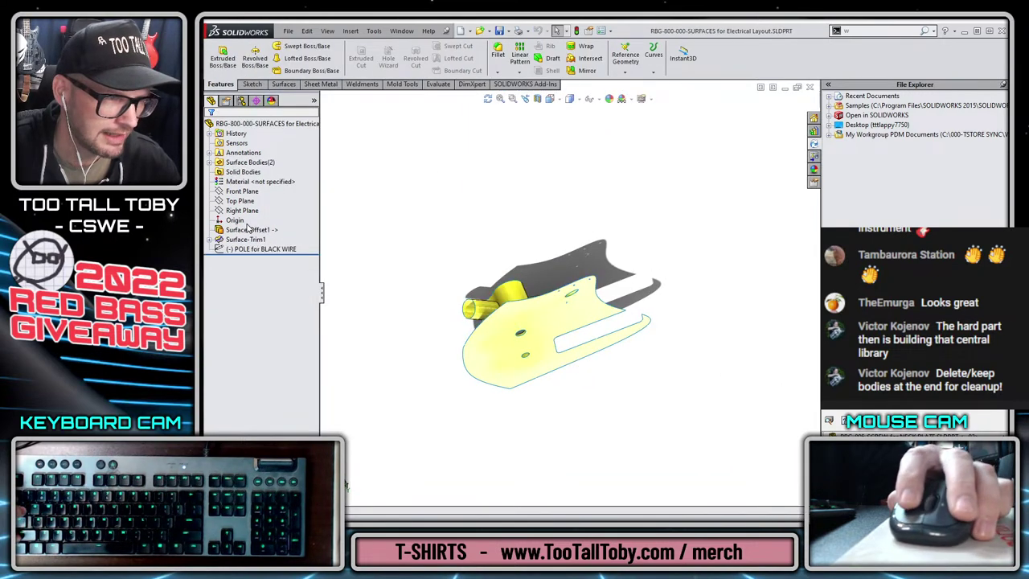
pyautogui.click(210, 162)
pyautogui.click(259, 172)
pyautogui.keyDown('ctrl'); pyautogui.click(254, 181); pyautogui.keyUp('ctrl')
pyautogui.rightClick(255, 182)
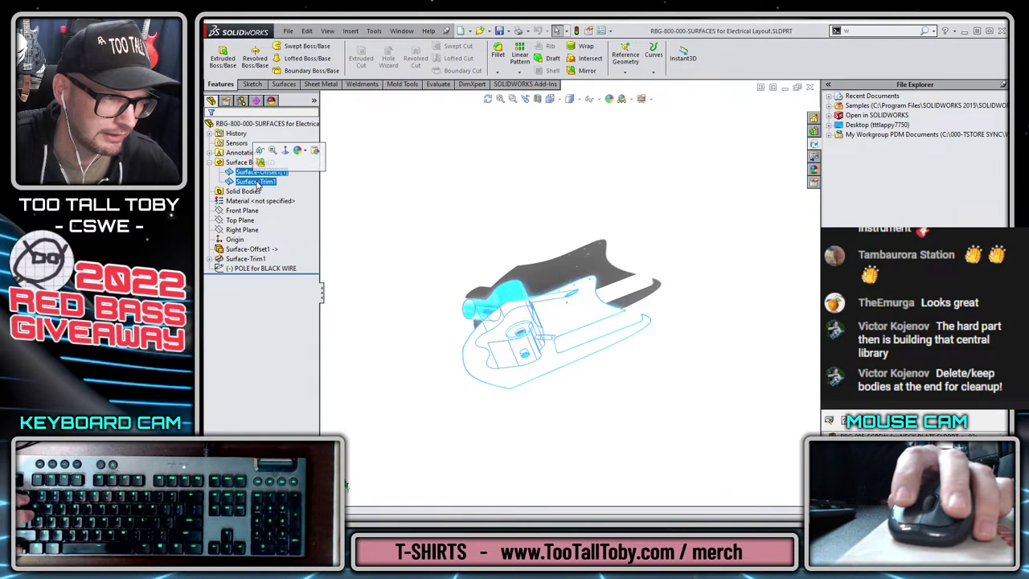
pyautogui.click(264, 153)
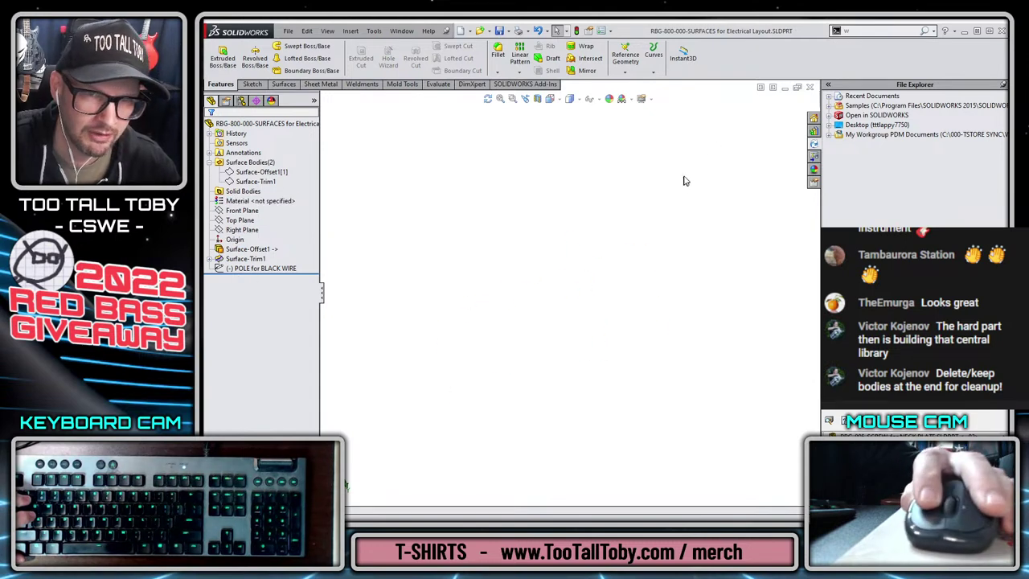
pyautogui.click(778, 110)
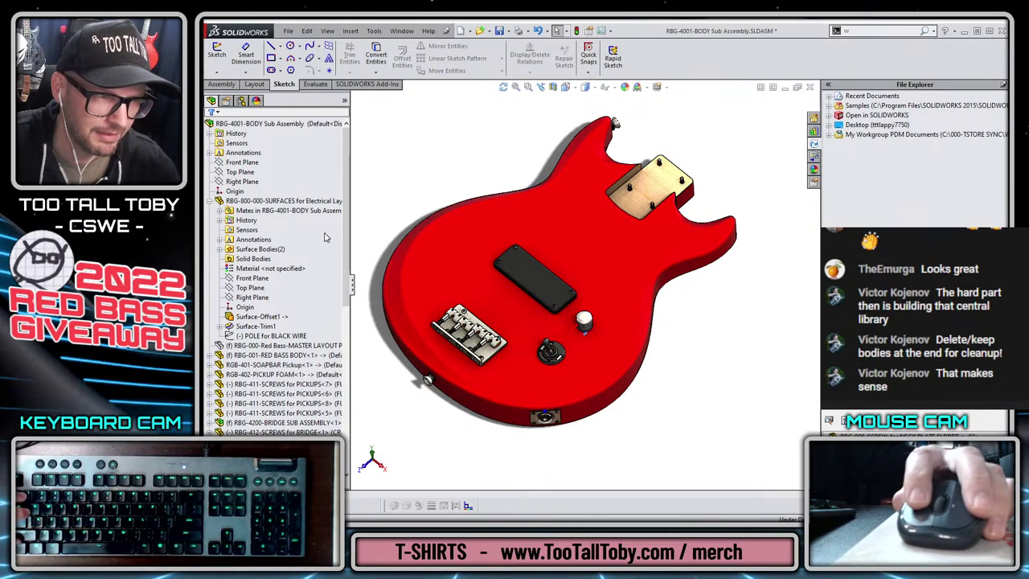
# - Hide the RBG-800-000-SURFACES for Electrical Layout component in the body subassembly and make the red bass body visible
pyautogui.click(297, 201)
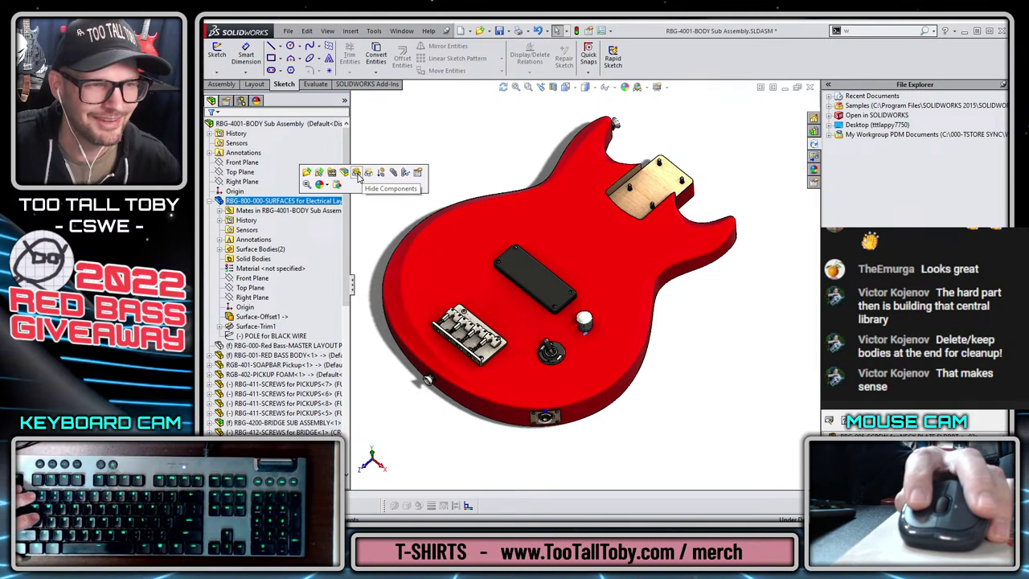
pyautogui.click(299, 200)
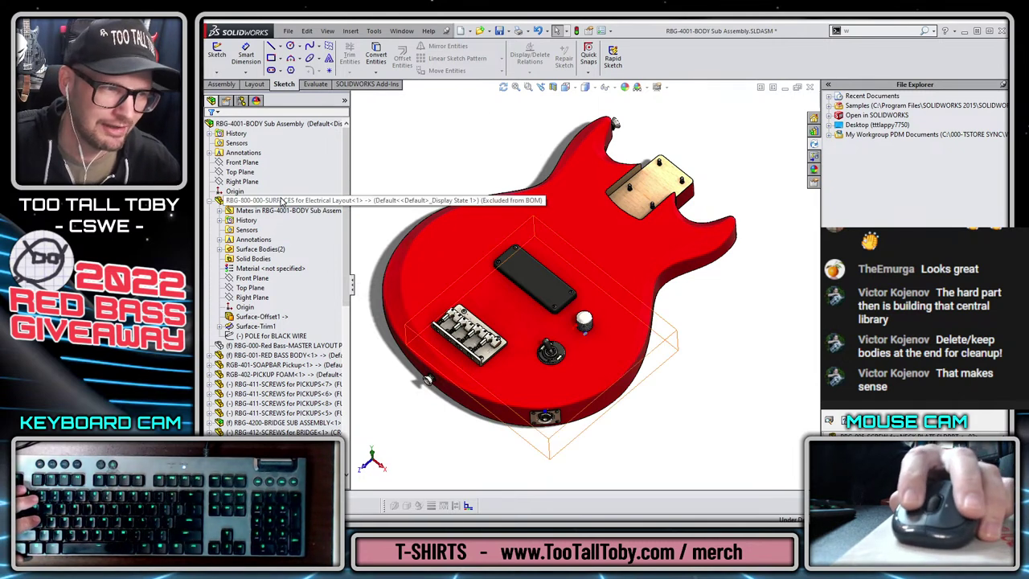
pyautogui.click(341, 171)
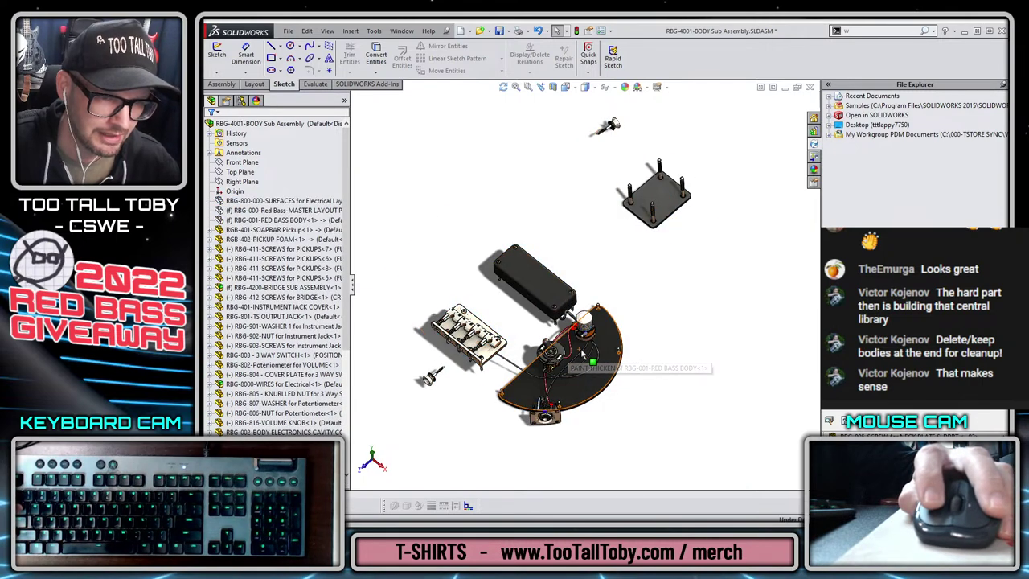
pyautogui.hotkey('shift', 'Tab')
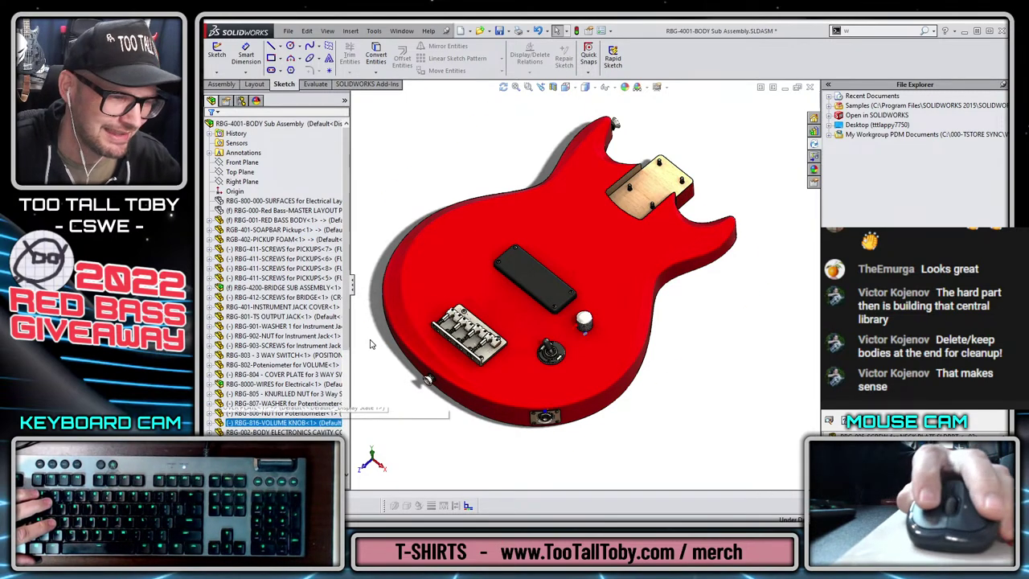
# - Widen the feature tree to read the full component names and configurations of the body subassembly, and narrow it again
pyautogui.moveTo(351, 282); pyautogui.dragTo(584, 306)
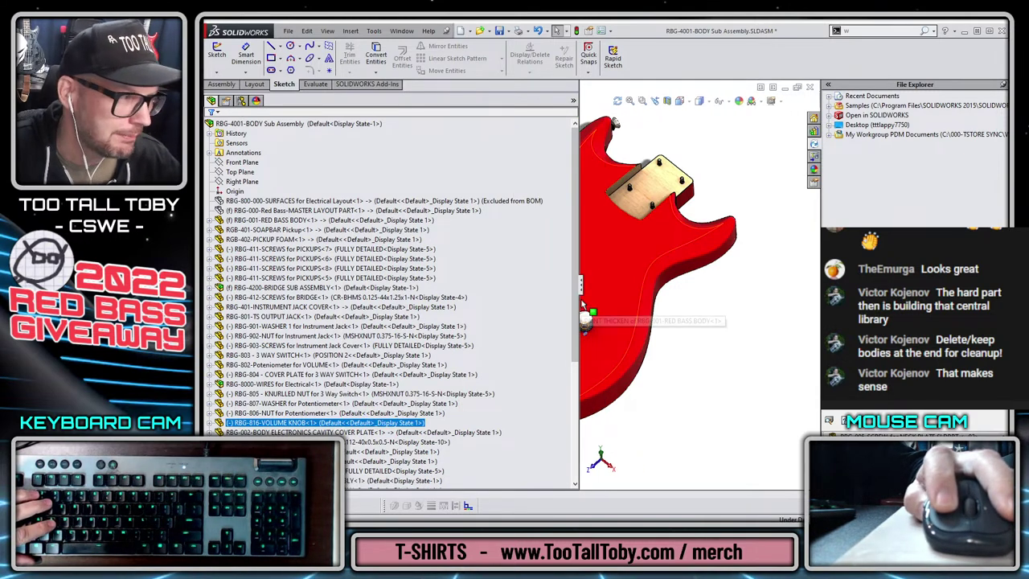
pyautogui.click(660, 415)
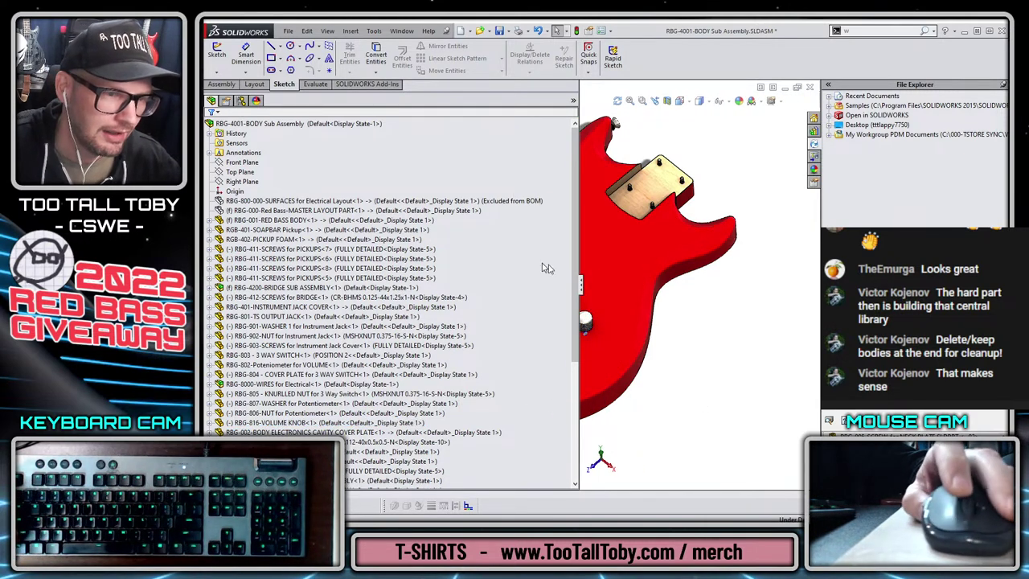
pyautogui.moveTo(583, 294); pyautogui.dragTo(386, 302)
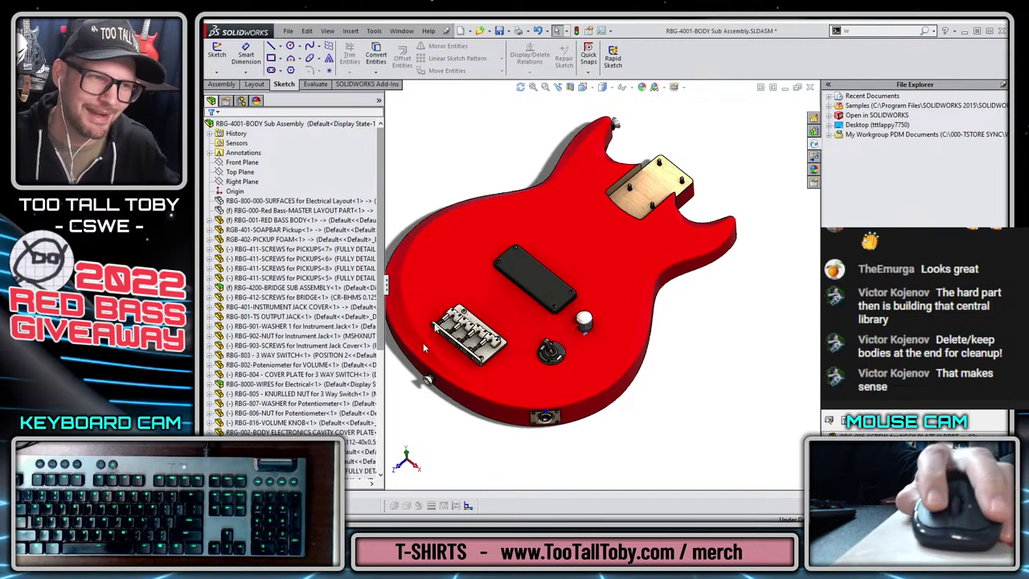
# - Widen the feature tree of the body subassembly and turn off the display state names in the tree
pyautogui.moveTo(388, 285); pyautogui.dragTo(571, 299)
pyautogui.click(328, 203)
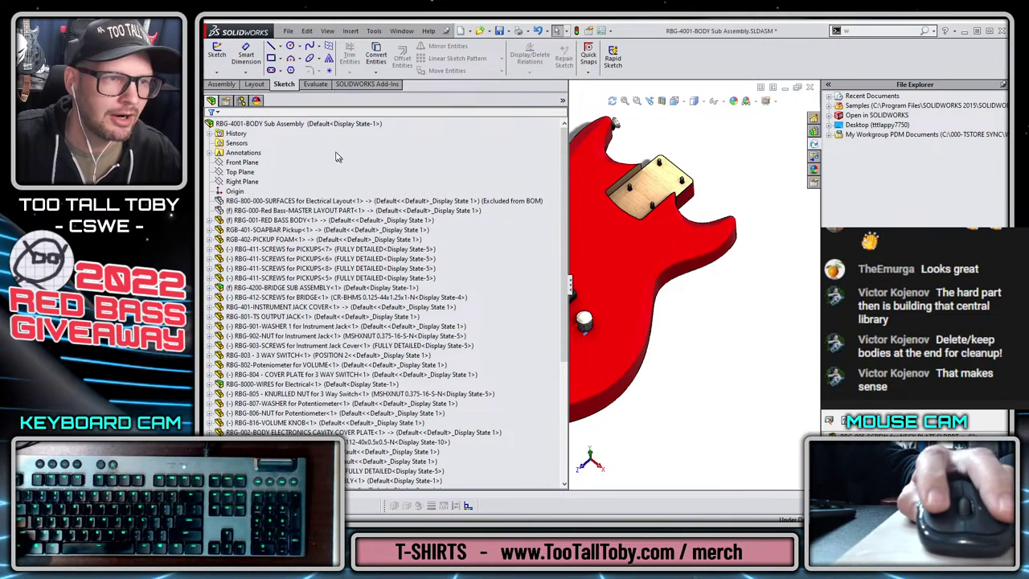
pyautogui.click(344, 123)
pyautogui.rightClick(347, 125)
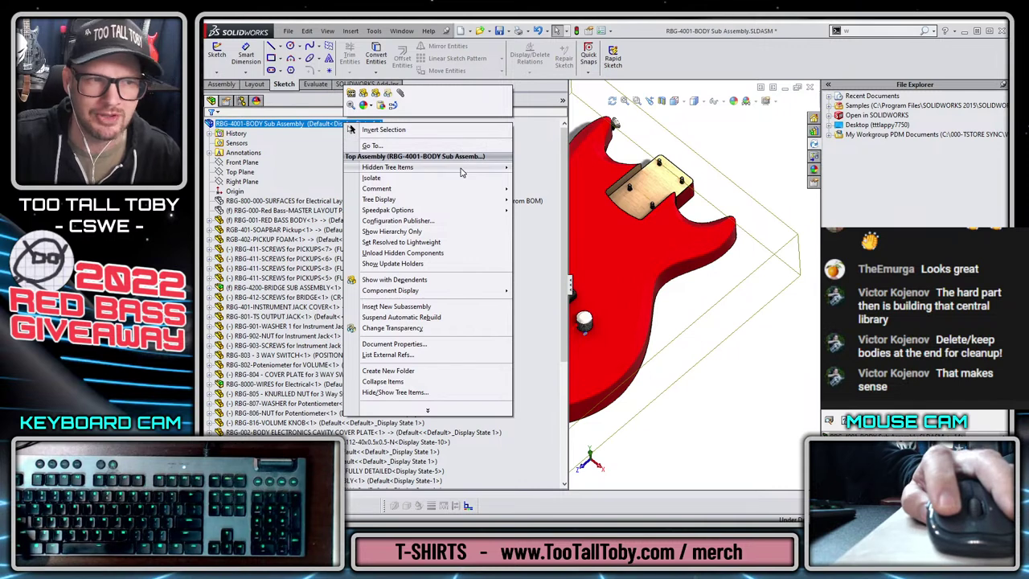
pyautogui.moveTo(439, 200)
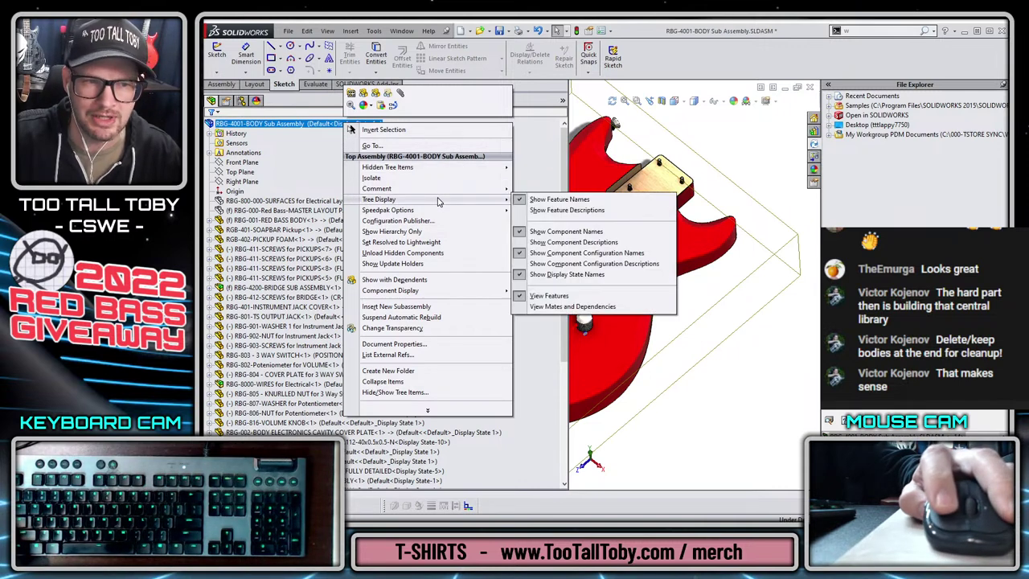
pyautogui.click(568, 275)
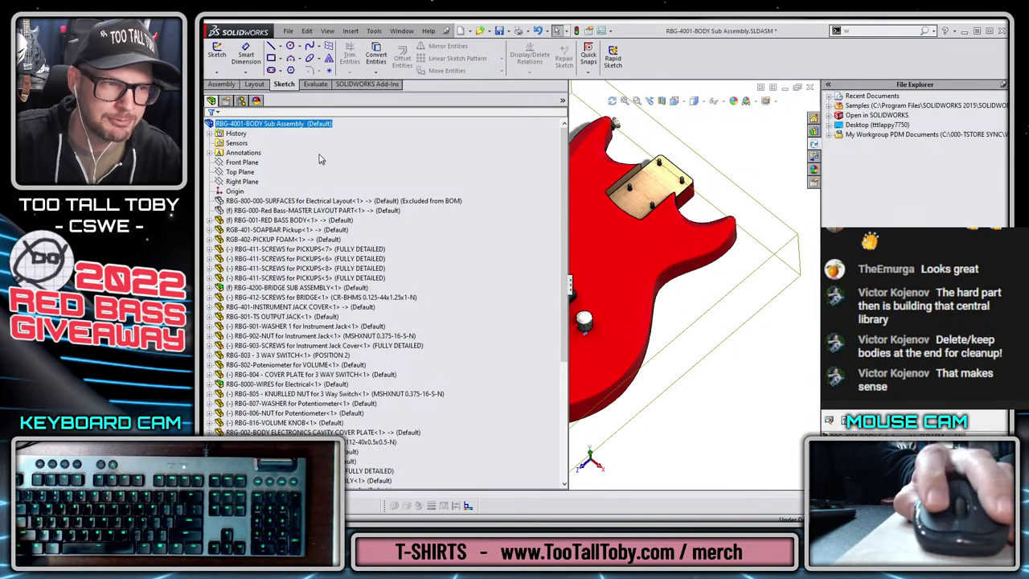
pyautogui.moveTo(571, 289); pyautogui.dragTo(500, 290)
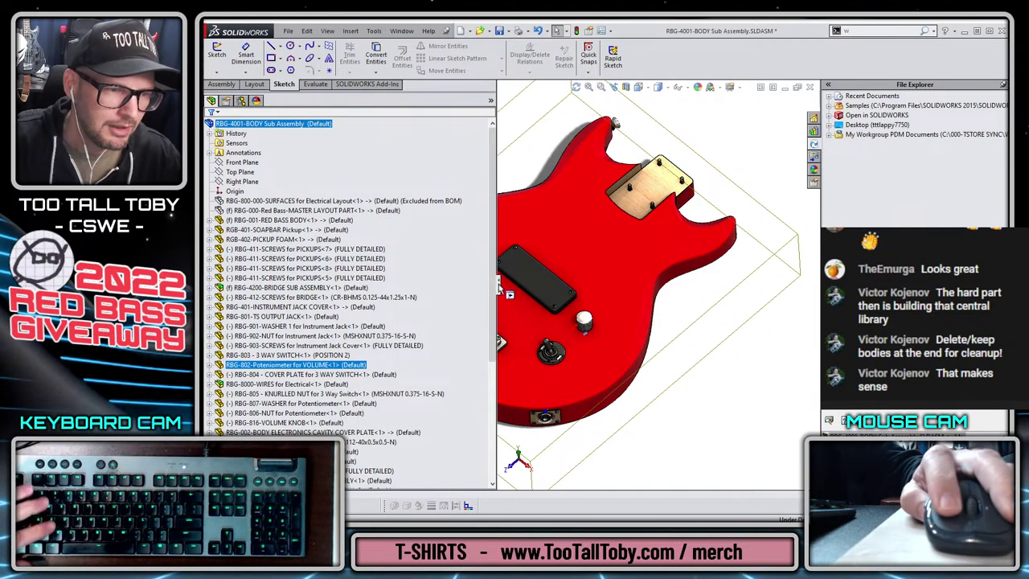
# - Turn off the component configuration names in the body subassembly's feature tree and narrow the tree again
pyautogui.rightClick(299, 125)
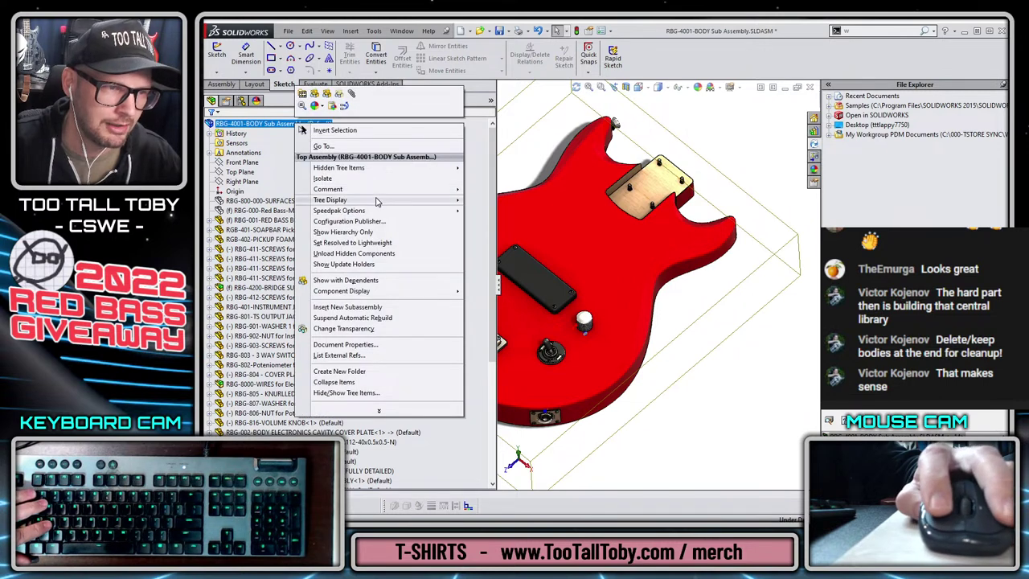
pyautogui.moveTo(378, 210)
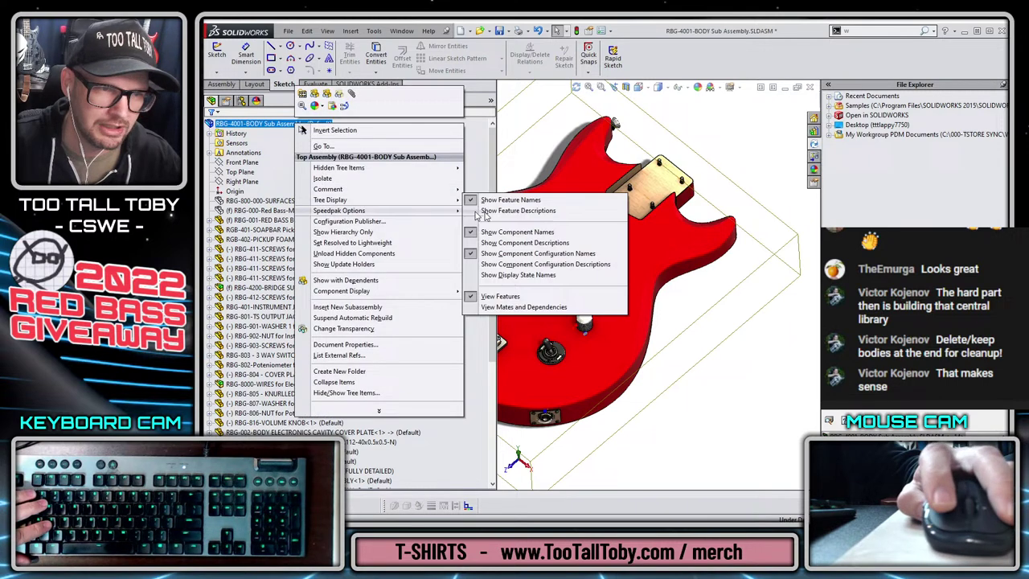
pyautogui.click(549, 254)
pyautogui.moveTo(498, 288); pyautogui.dragTo(356, 302)
pyautogui.click(412, 165)
# - Orbit the red body to a lower angle that shows the output jack, and save the body subassembly
pyautogui.scroll(2, 561, 286)
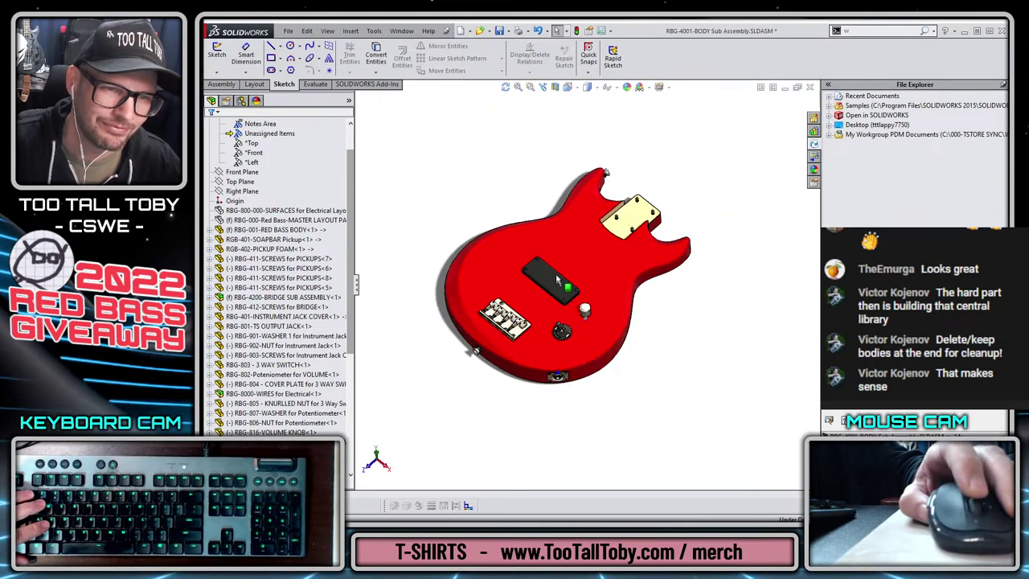
pyautogui.scroll(-2, 561, 286)
pyautogui.moveTo(657, 389); pyautogui.dragTo(679, 325, button='middle')
pyautogui.hotkey('ctrl', 's')
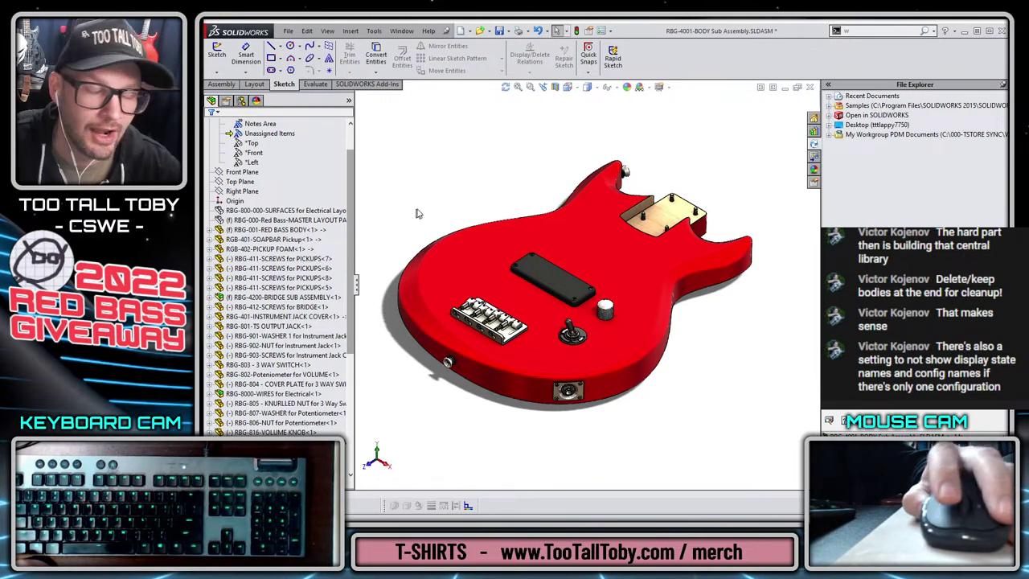
# - Collapse the Annotations folder, widen the feature tree to review the shortened component names, narrow it, and fit the body in view
pyautogui.scroll(2, 267, 183)
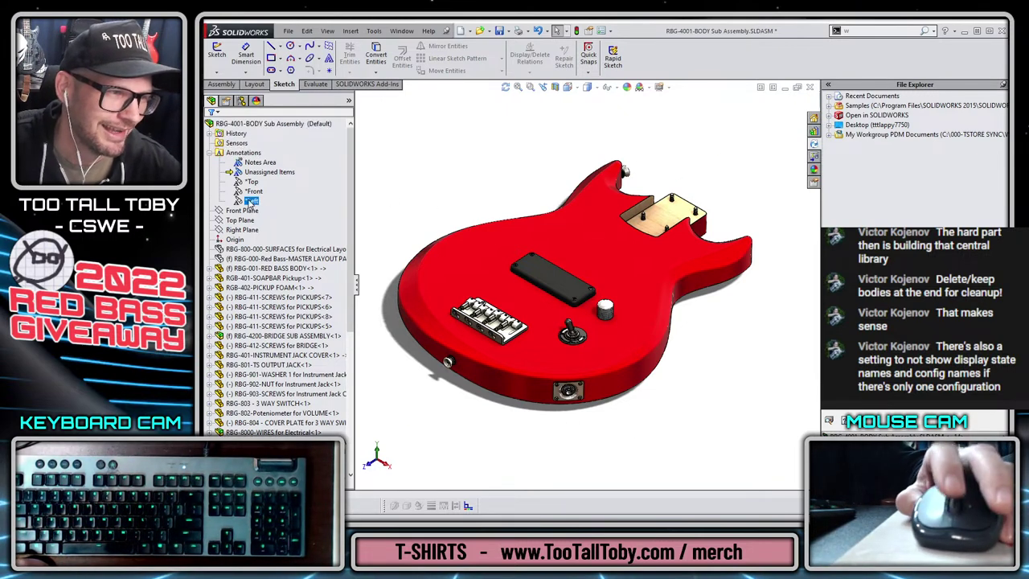
pyautogui.click(211, 152)
pyautogui.click(348, 327)
pyautogui.moveTo(356, 295); pyautogui.dragTo(513, 299)
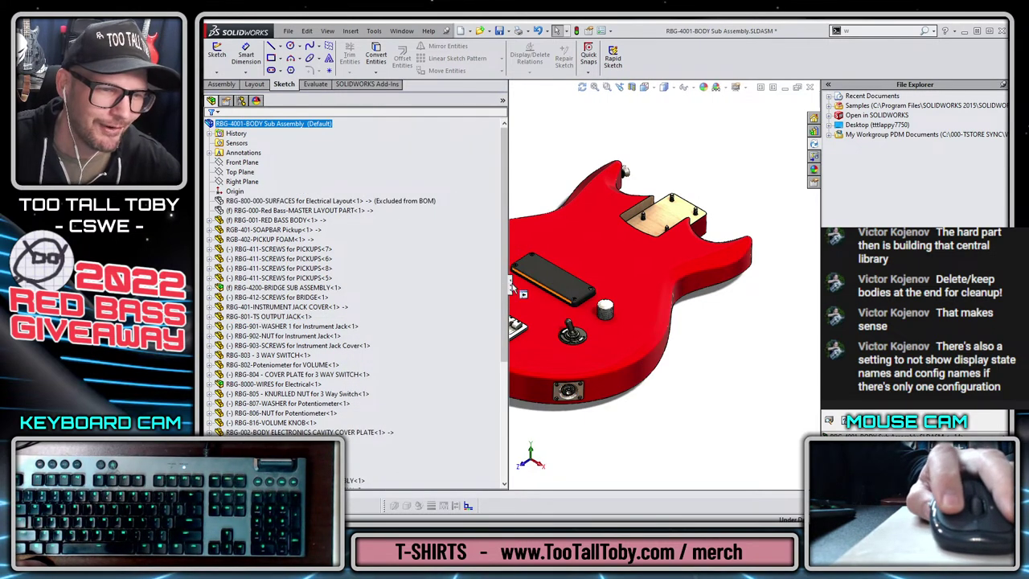
pyautogui.moveTo(511, 286); pyautogui.dragTo(391, 291)
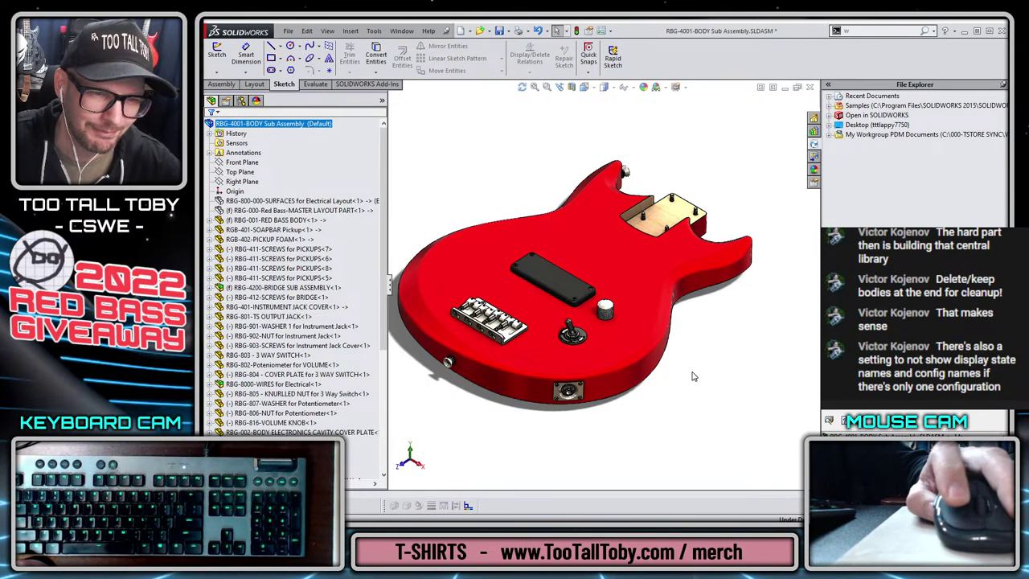
pyautogui.press('f')
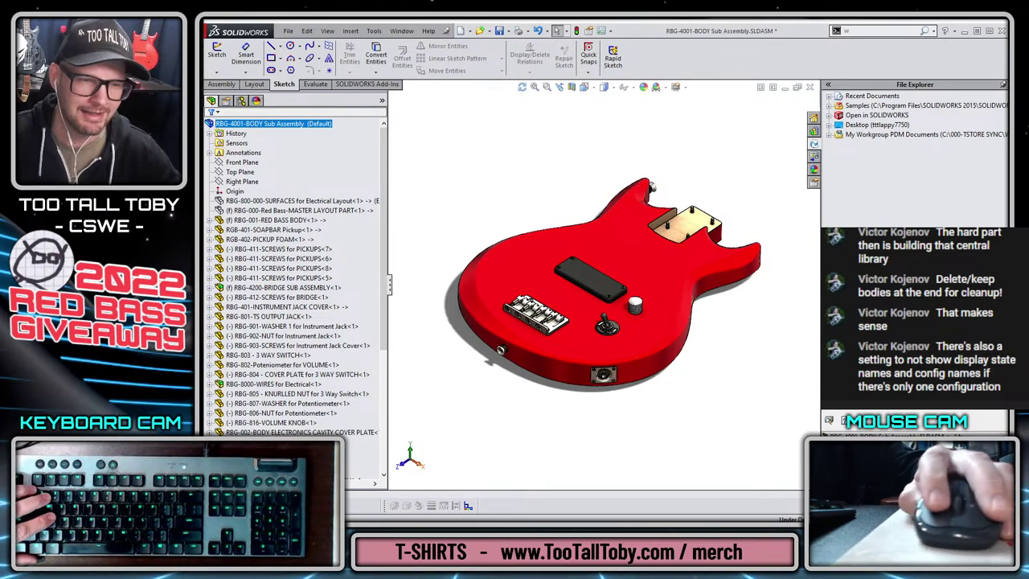
# - Switch to the top-level red bass assembly, save it, and open the RBG-4001-BODY Sub Assembly from it
pyautogui.hotkey('ctrl', 'Tab')
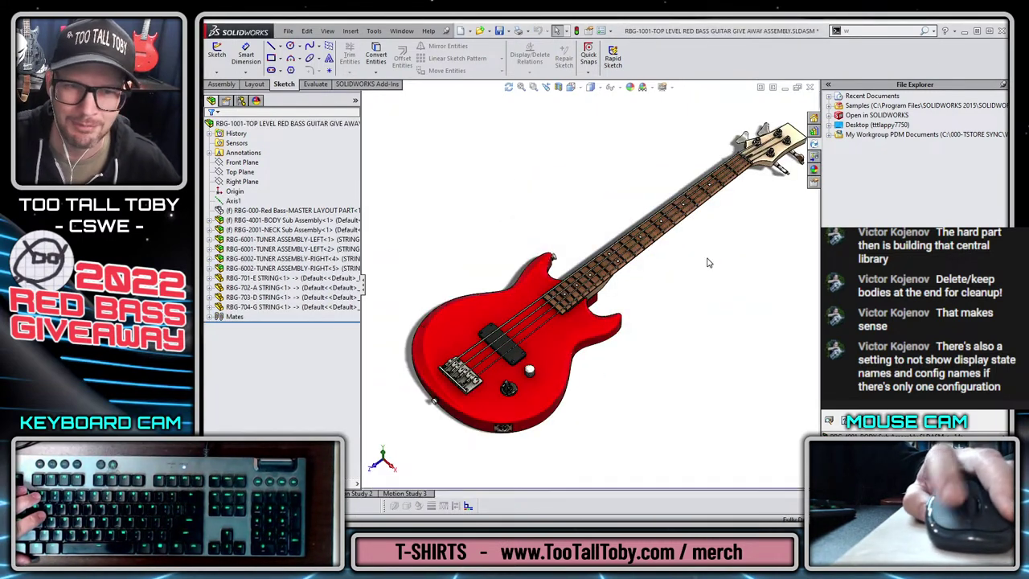
pyautogui.scroll(1, 710, 264)
pyautogui.scroll(-1, 706, 269)
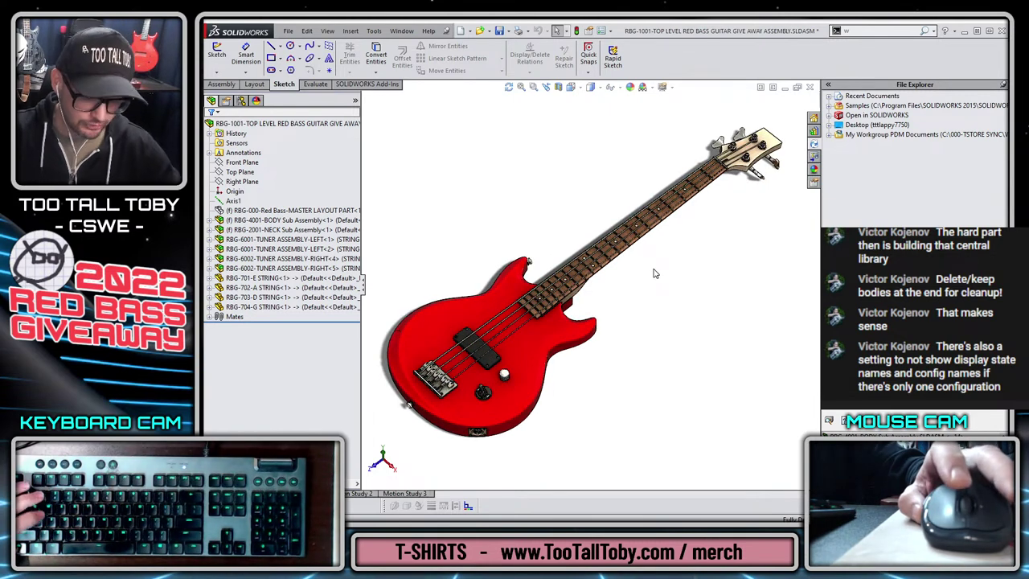
pyautogui.hotkey('ctrl', 's')
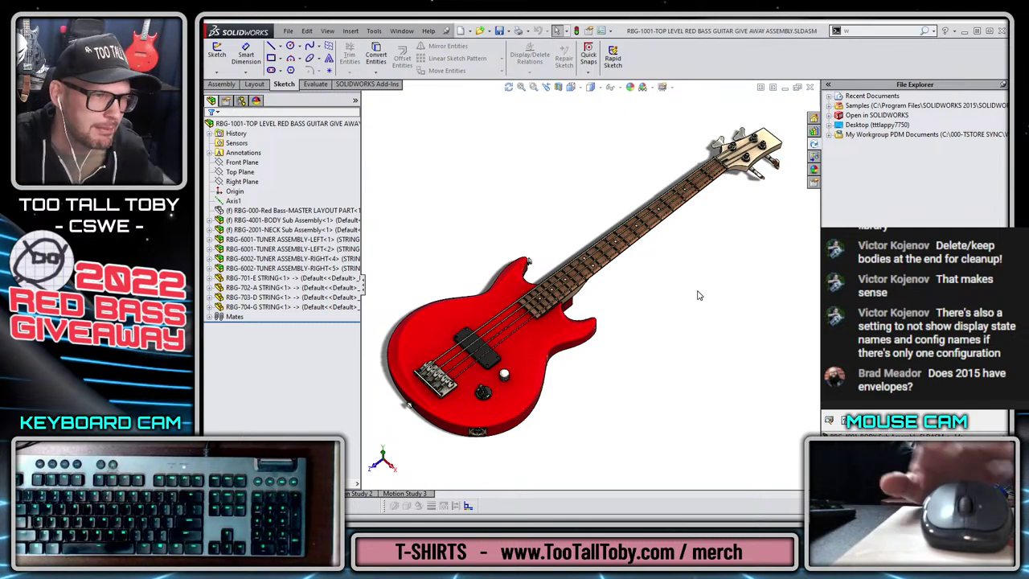
pyautogui.click(256, 220)
pyautogui.click(269, 194)
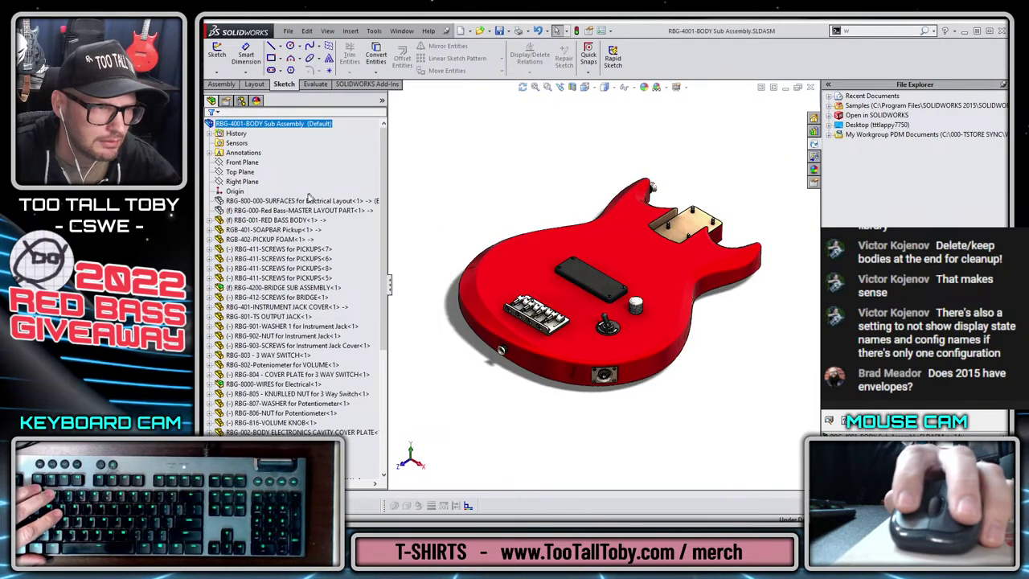
# - Set the RBG-800-000-SURFACES for Electrical Layout component as an envelope in its component properties
pyautogui.rightClick(270, 211)
pyautogui.rightClick(243, 202)
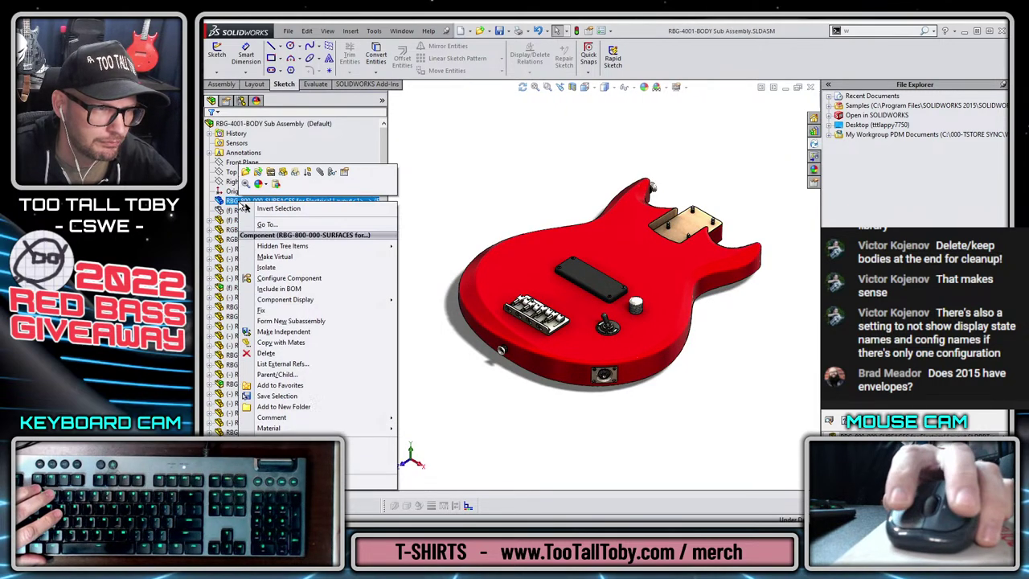
pyautogui.click(345, 172)
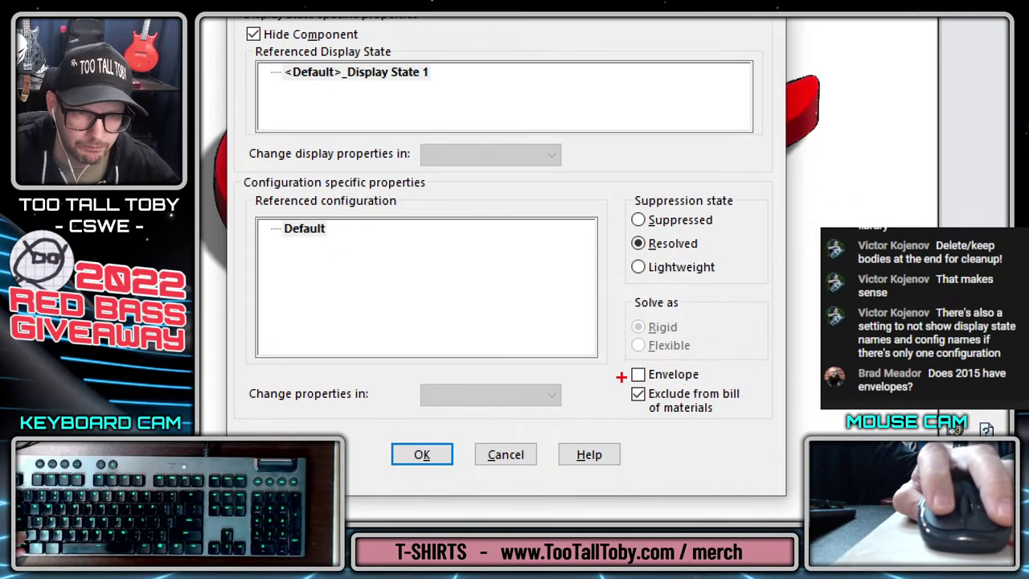
pyautogui.keyDown('ctrl'); pyautogui.keyDown('shift'); pyautogui.moveTo(501, 390); pyautogui.dragTo(502, 378); pyautogui.keyUp('shift'); pyautogui.keyUp('ctrl')
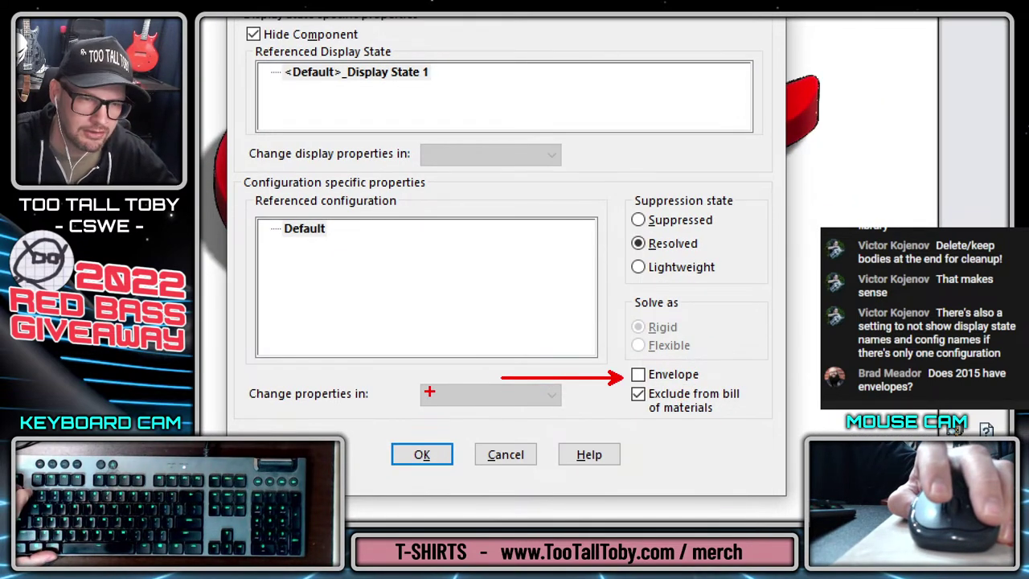
pyautogui.press('Escape')
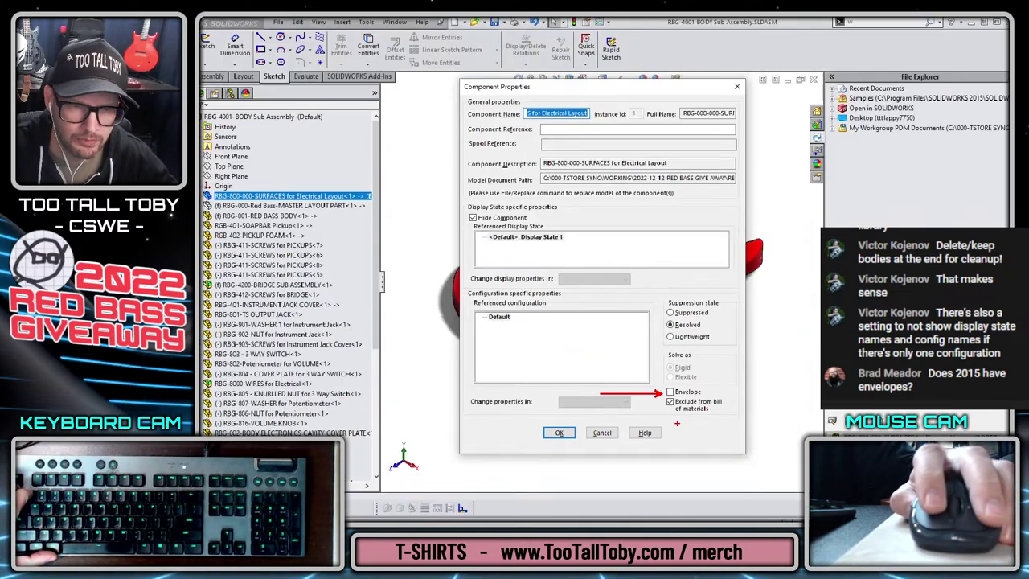
pyautogui.click(648, 400)
pyautogui.click(671, 392)
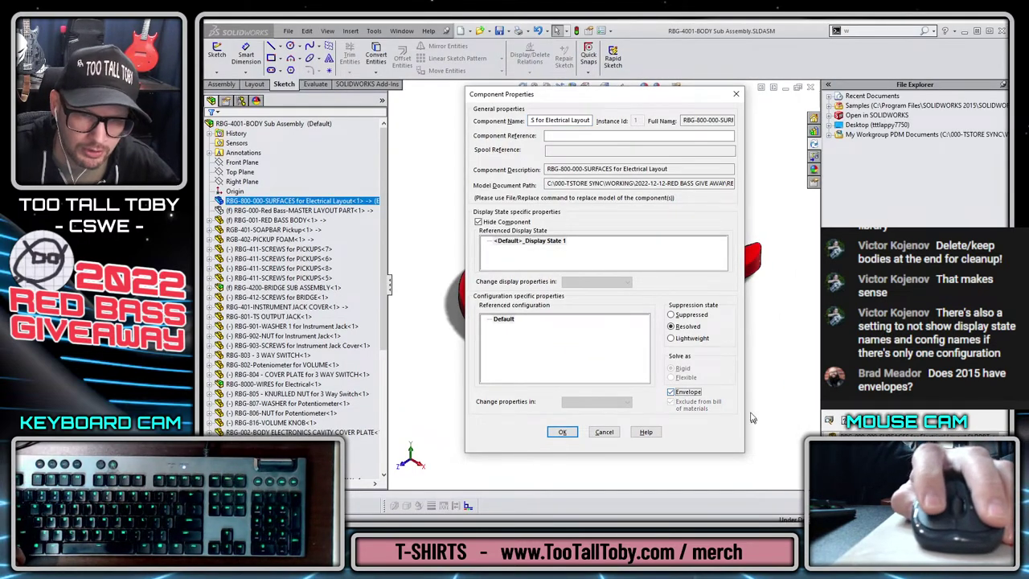
pyautogui.click(562, 433)
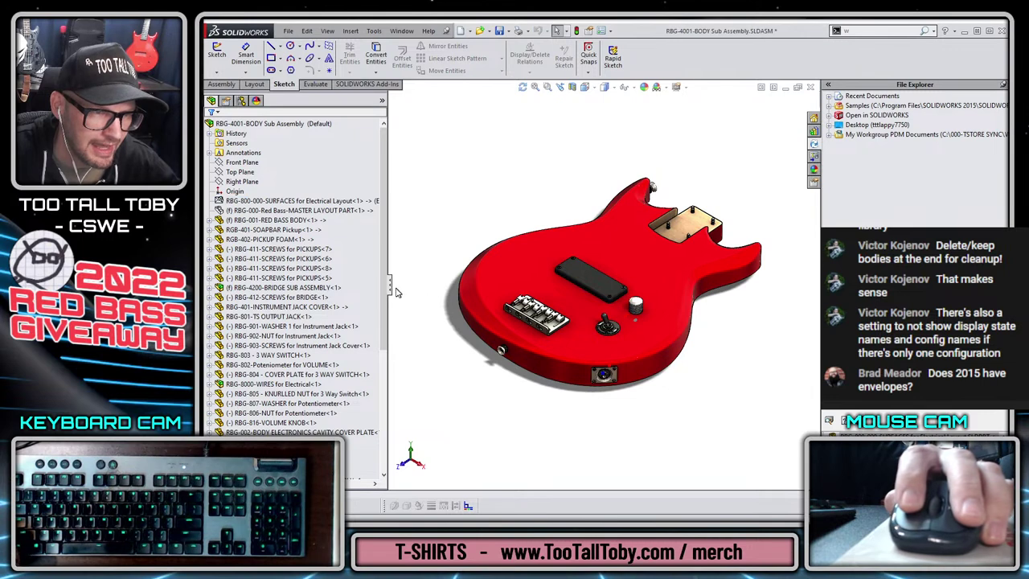
# - Widen the feature tree and show the RBG-800-000-SURFACES for Electrical Layout component in the body subassembly
pyautogui.moveTo(394, 292); pyautogui.dragTo(474, 220)
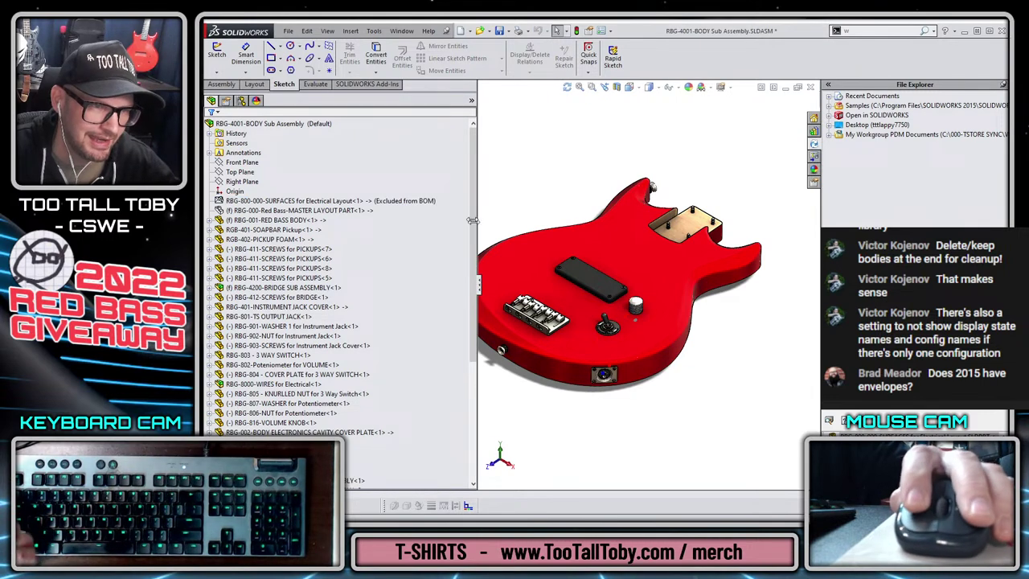
pyautogui.click(315, 201)
pyautogui.rightClick(311, 202)
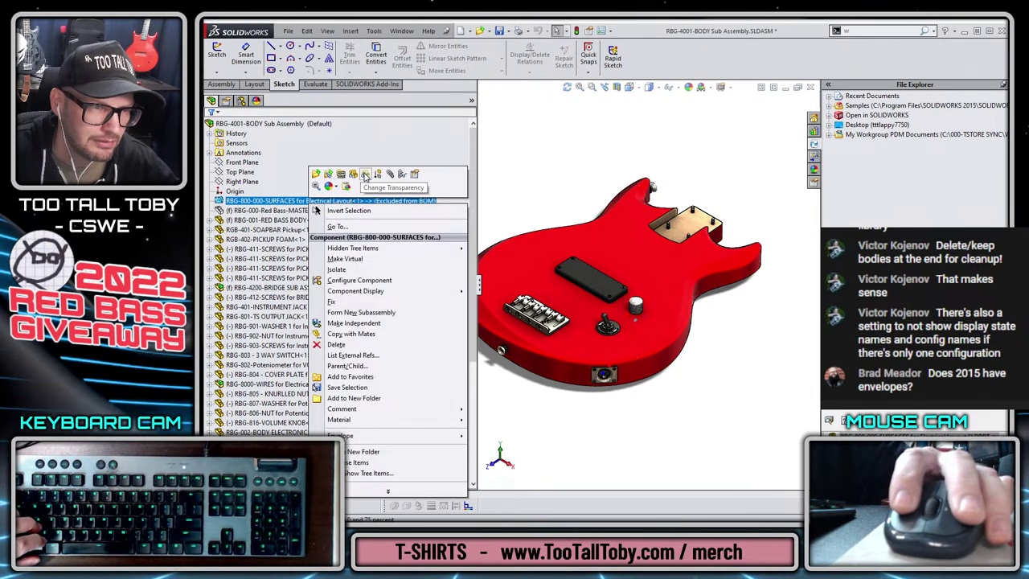
pyautogui.click(354, 175)
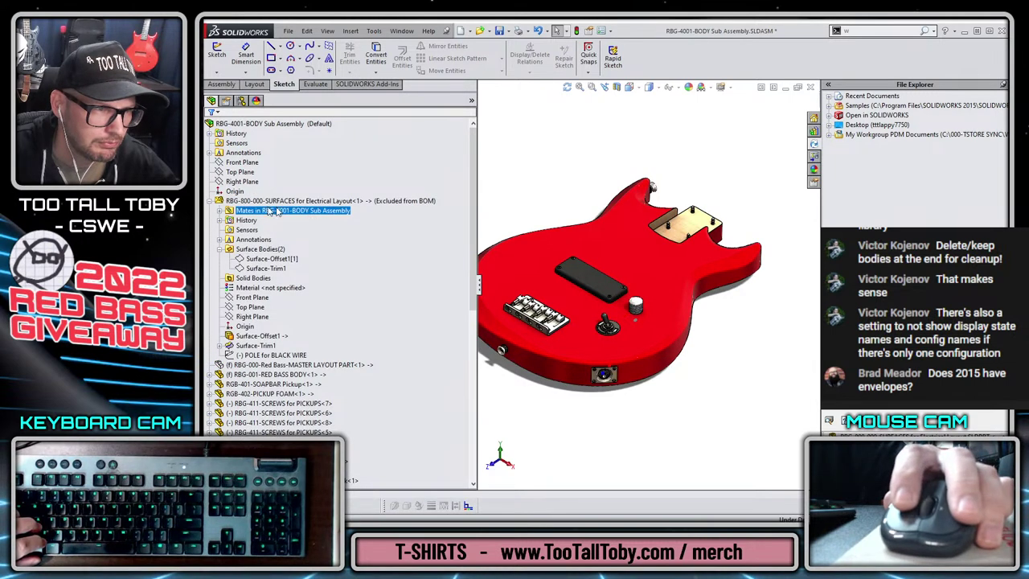
pyautogui.click(213, 201)
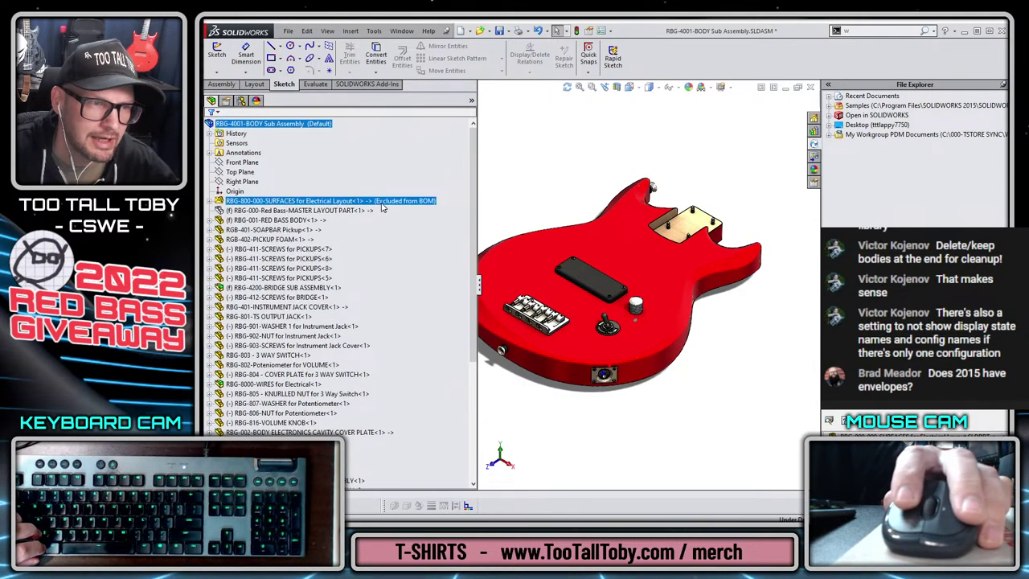
# - Turn off the Envelope option for the RBG-800-000-SURFACES for Electrical Layout component while excluding it from the bill of materials
pyautogui.rightClick(412, 202)
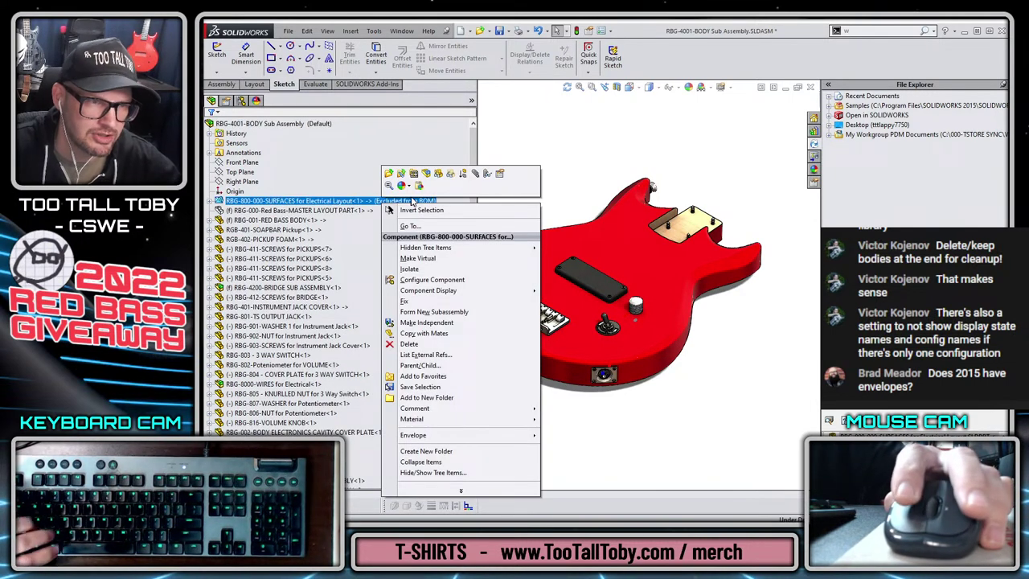
pyautogui.click(505, 177)
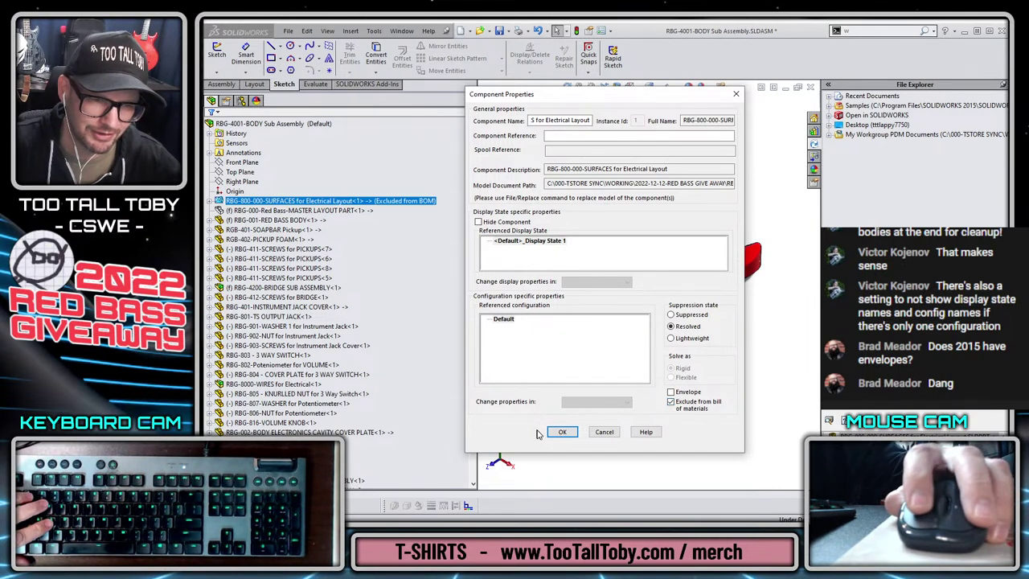
pyautogui.click(562, 432)
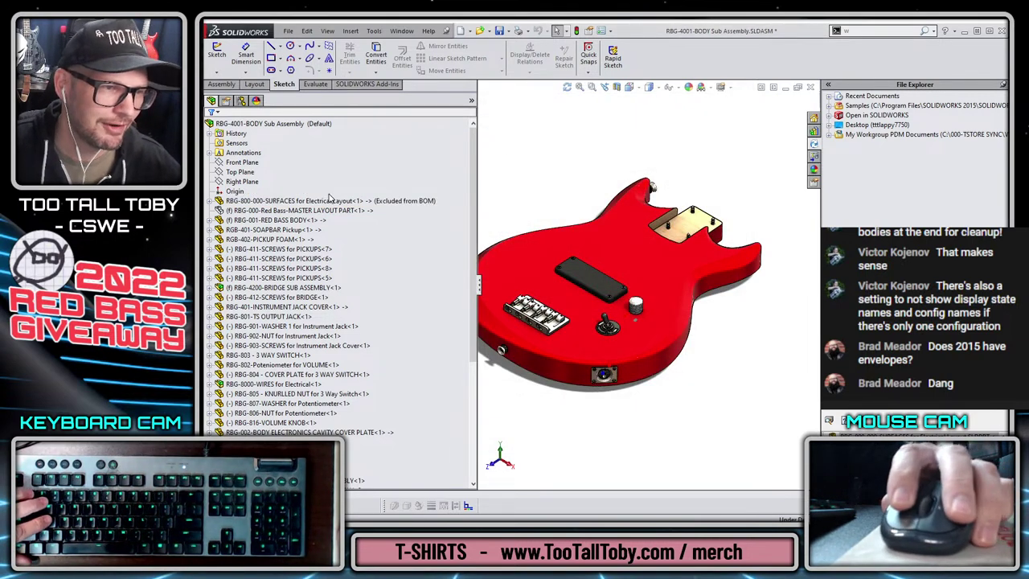
# - Hide the red bass body and examine the pickup, switch, potentiometer and wiring up close
pyautogui.click(324, 201)
pyautogui.press('Tab')
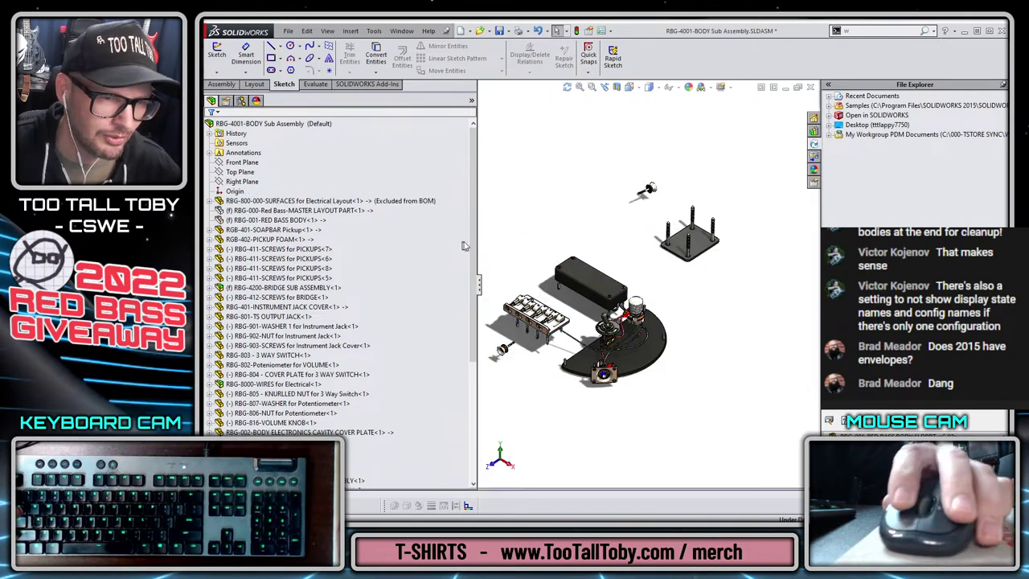
pyautogui.scroll(-6, 582, 277)
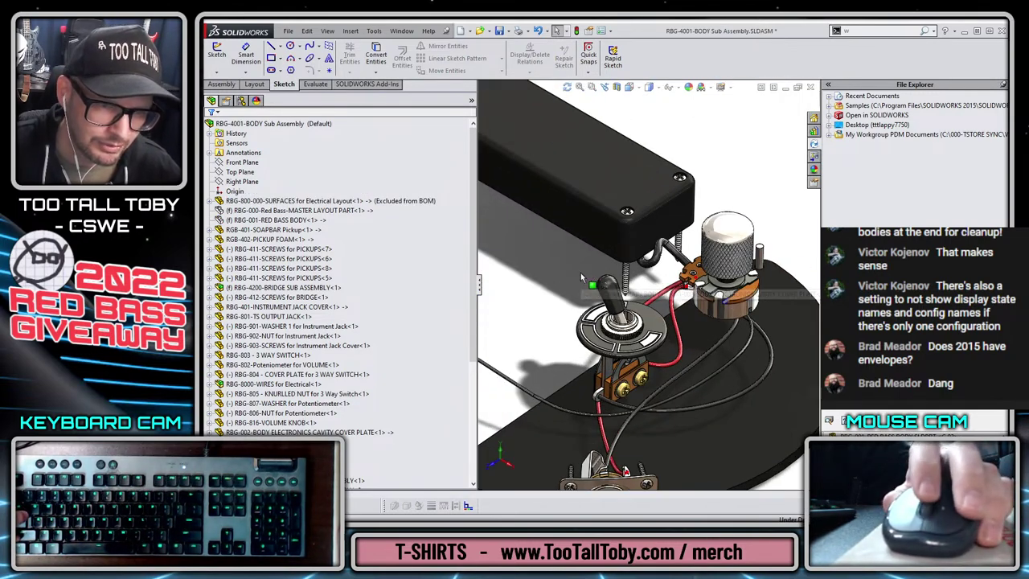
pyautogui.moveTo(582, 277)
pyautogui.mouseDown(button='middle')
pyautogui.moveTo(602, 239)
pyautogui.moveTo(584, 138)
pyautogui.moveTo(605, 281)
pyautogui.moveTo(623, 310)
pyautogui.mouseUp(button='middle')
pyautogui.scroll(5, 643, 309)
pyautogui.scroll(-5, 668, 281)
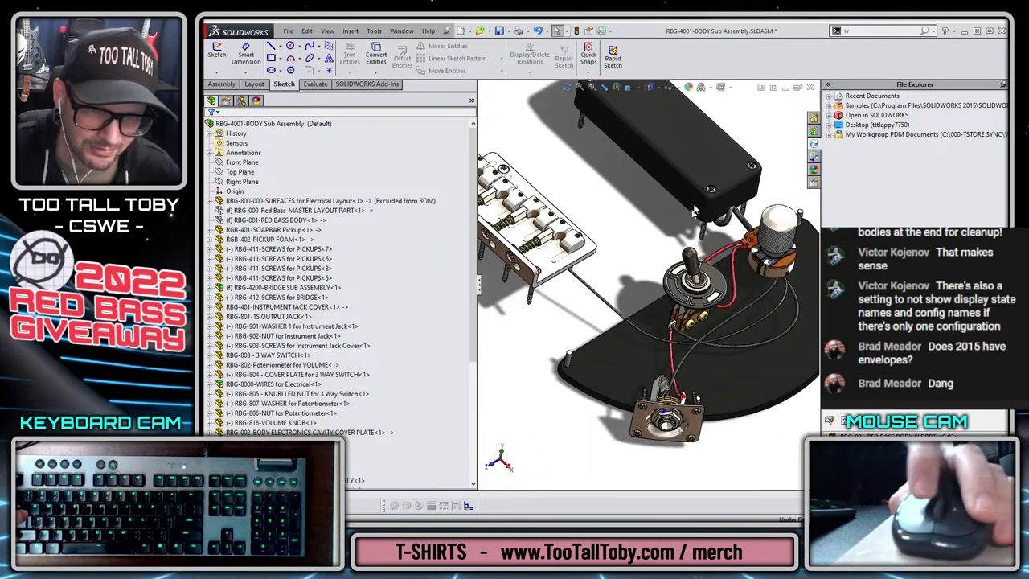
pyautogui.scroll(3, 643, 289)
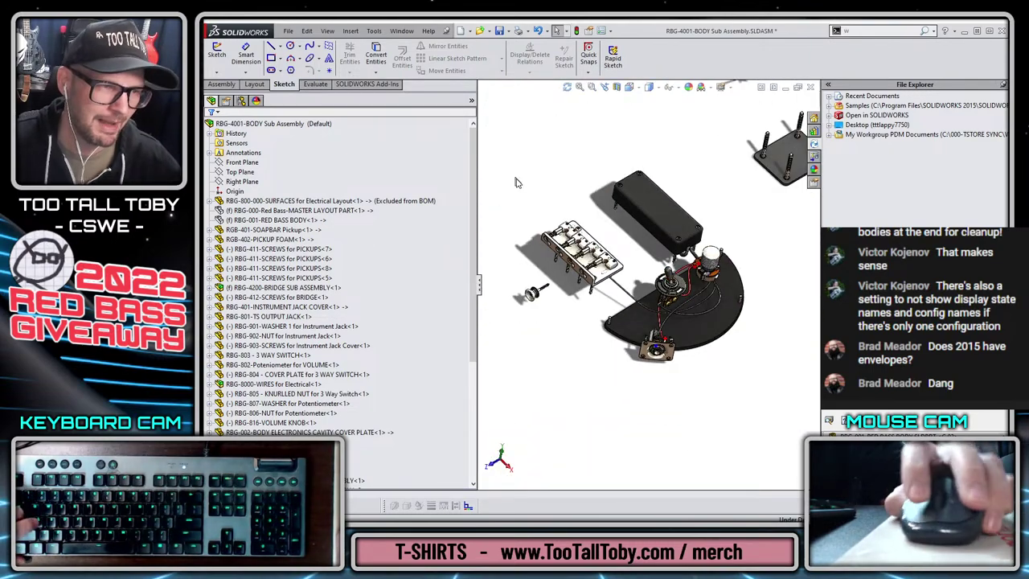
# - Hide the RBG-800-000-SURFACES for Electrical Layout component and show the RBG-001-RED BASS BODY component
pyautogui.click(318, 200)
pyautogui.click(316, 187)
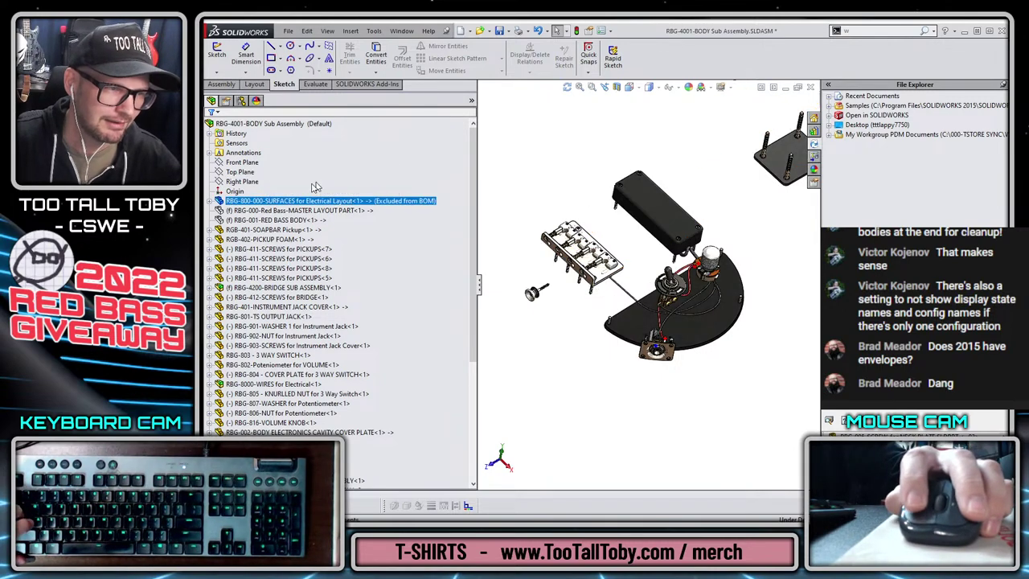
pyautogui.click(277, 219)
pyautogui.click(271, 191)
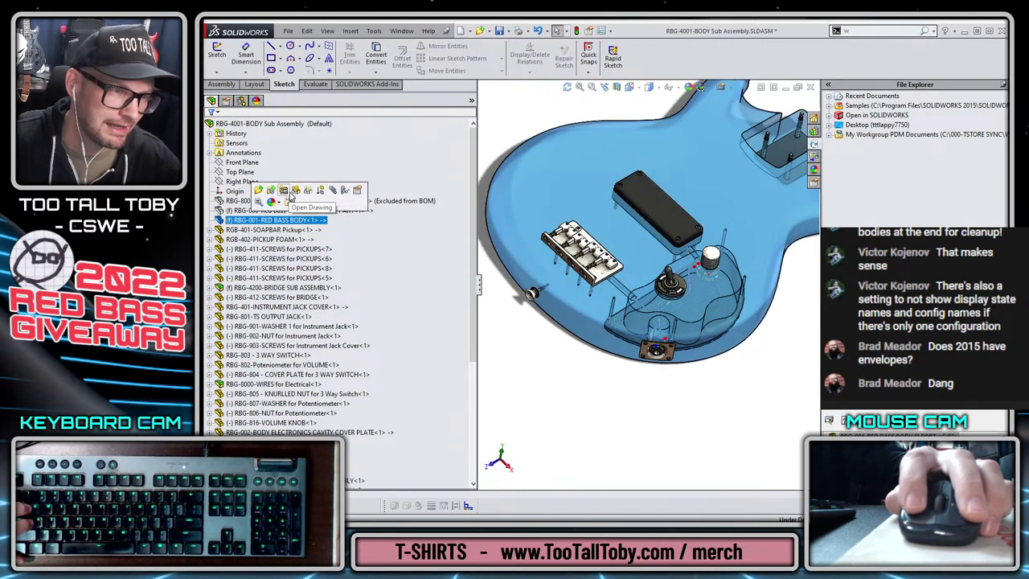
pyautogui.click(295, 191)
pyautogui.click(574, 376)
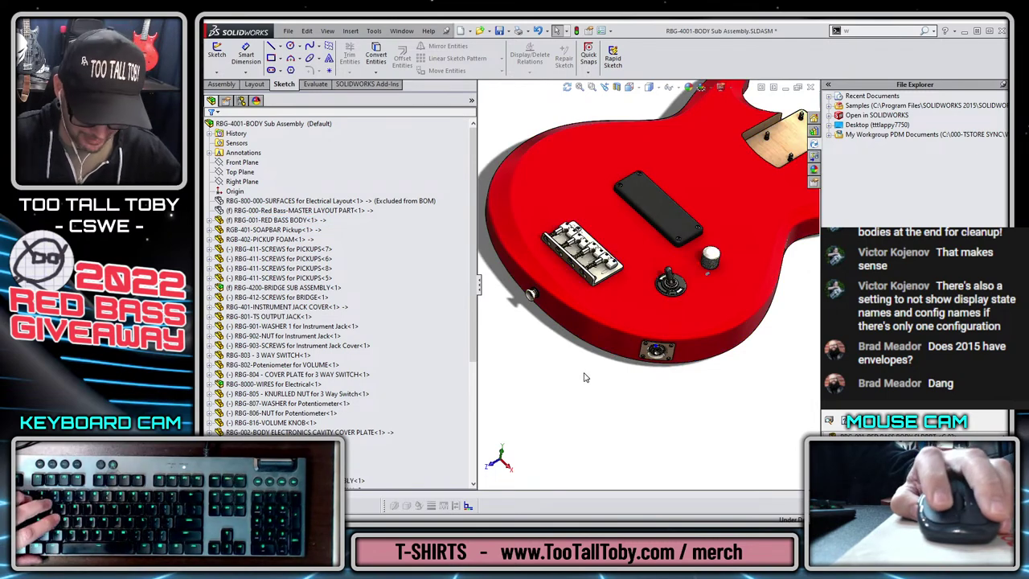
# - Fit the body subassembly in view, save it, and close its document
pyautogui.press('f')
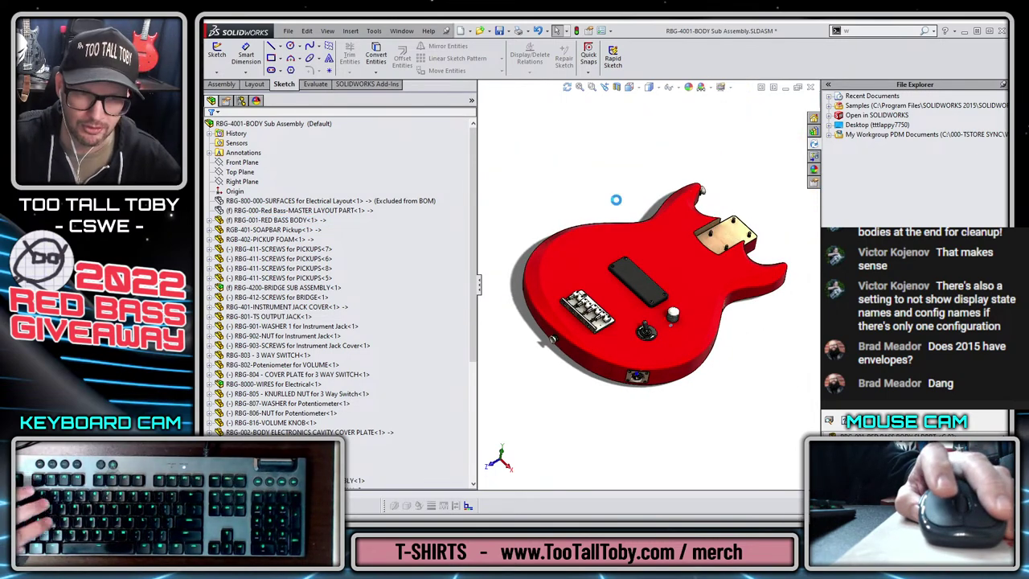
pyautogui.click(811, 87)
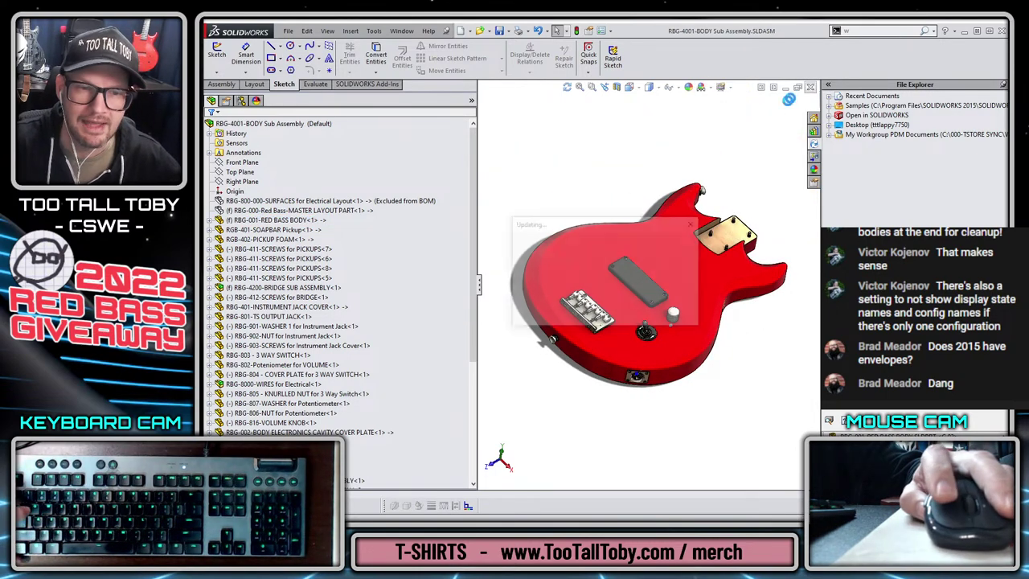